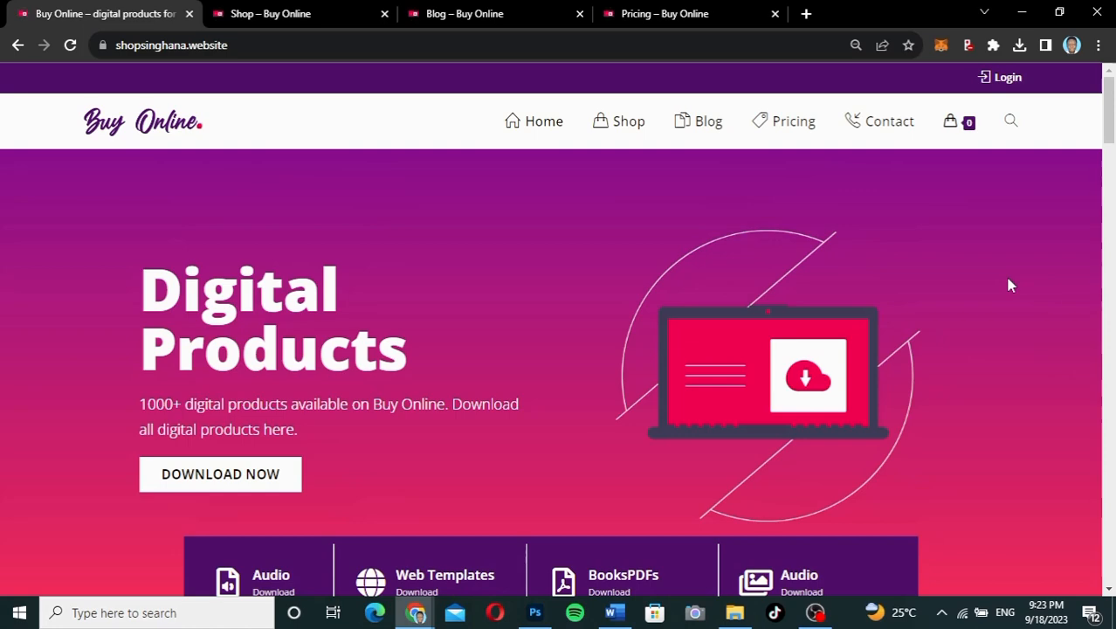
Step: Browse the Buy Online homepage, then open and scroll the store page listing all products
{"action": "scroll", "coordinate": [1009, 285], "scroll_direction": "down", "scroll_amount": 5}
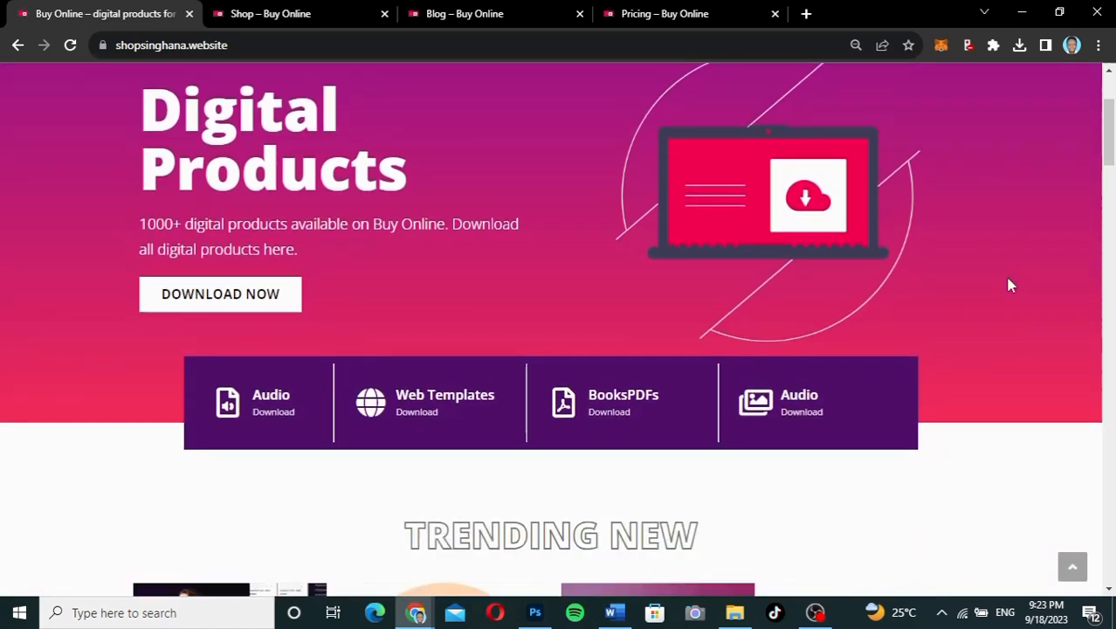
{"action": "scroll", "coordinate": [1011, 285], "scroll_direction": "down", "scroll_amount": 2}
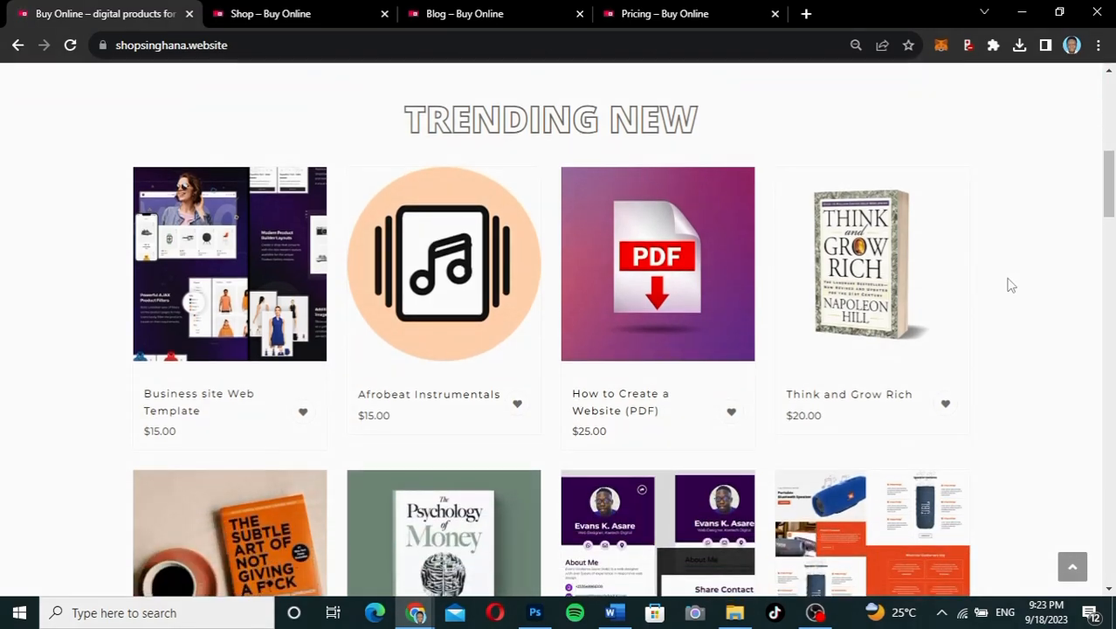
{"action": "scroll", "coordinate": [1010, 285], "scroll_direction": "down", "scroll_amount": 10}
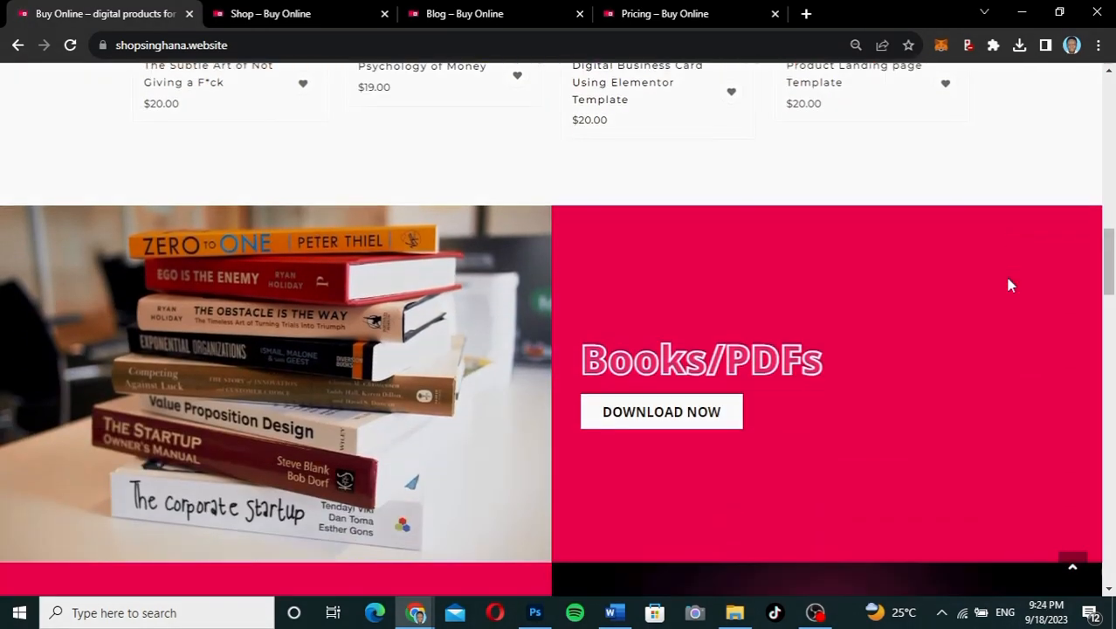
{"action": "scroll", "coordinate": [1008, 285], "scroll_direction": "down", "scroll_amount": 3}
{"action": "scroll", "coordinate": [1009, 284], "scroll_direction": "up", "scroll_amount": 4}
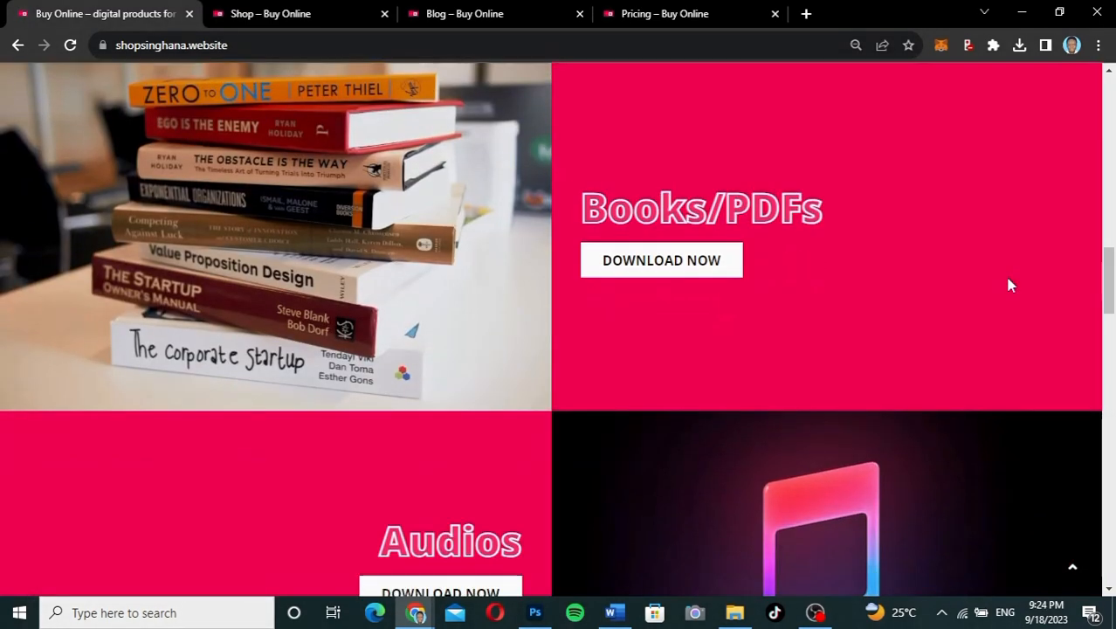
{"action": "scroll", "coordinate": [1008, 285], "scroll_direction": "down", "scroll_amount": 1}
{"action": "scroll", "coordinate": [1008, 285], "scroll_direction": "up", "scroll_amount": 1}
{"action": "scroll", "coordinate": [1009, 284], "scroll_direction": "down", "scroll_amount": 2}
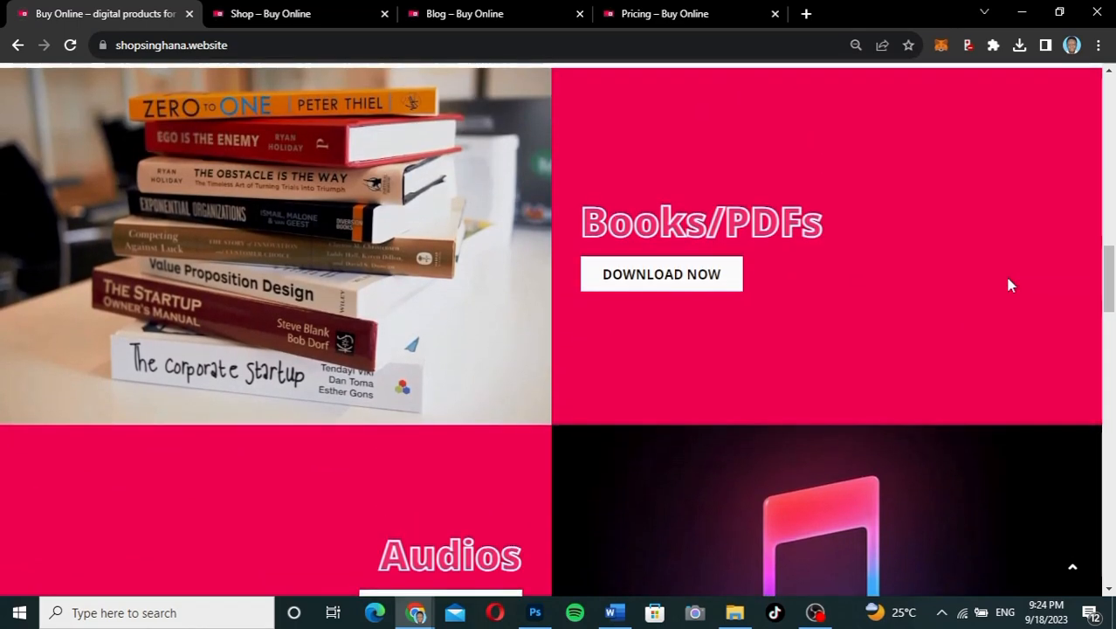
{"action": "scroll", "coordinate": [1008, 284], "scroll_direction": "down", "scroll_amount": 5}
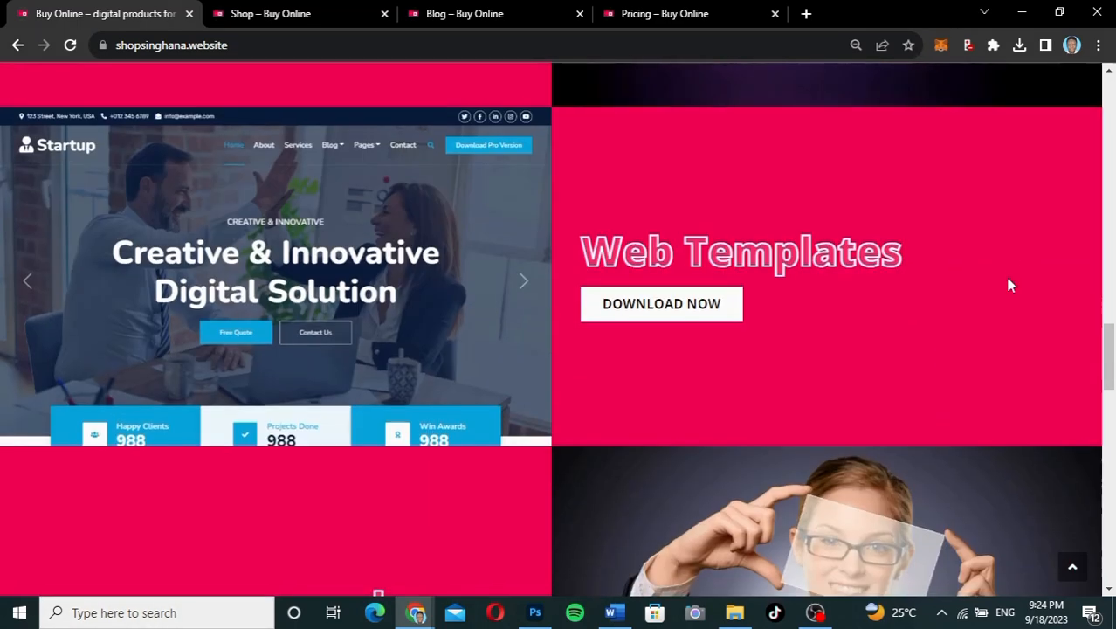
{"action": "scroll", "coordinate": [1009, 285], "scroll_direction": "down", "scroll_amount": 4}
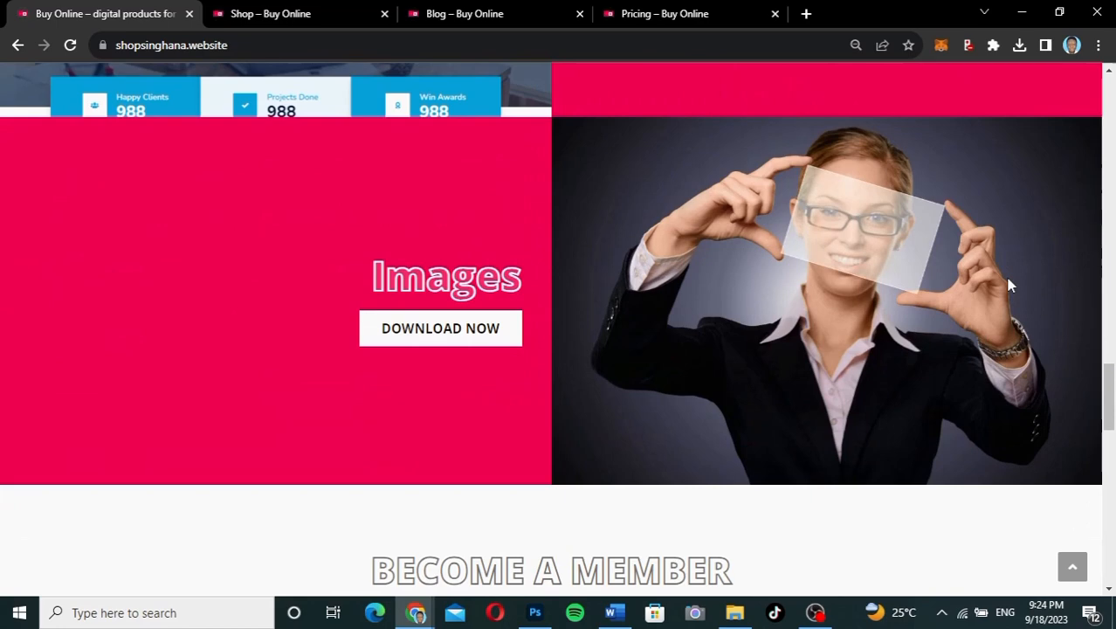
{"action": "scroll", "coordinate": [1009, 285], "scroll_direction": "down", "scroll_amount": 2}
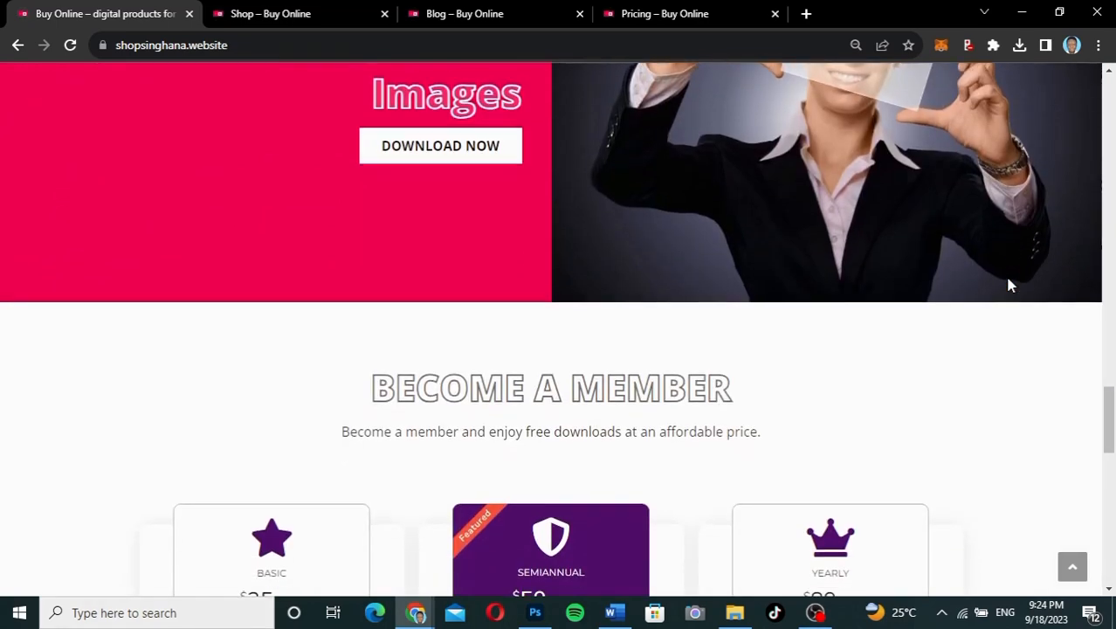
{"action": "scroll", "coordinate": [1008, 285], "scroll_direction": "up", "scroll_amount": 2}
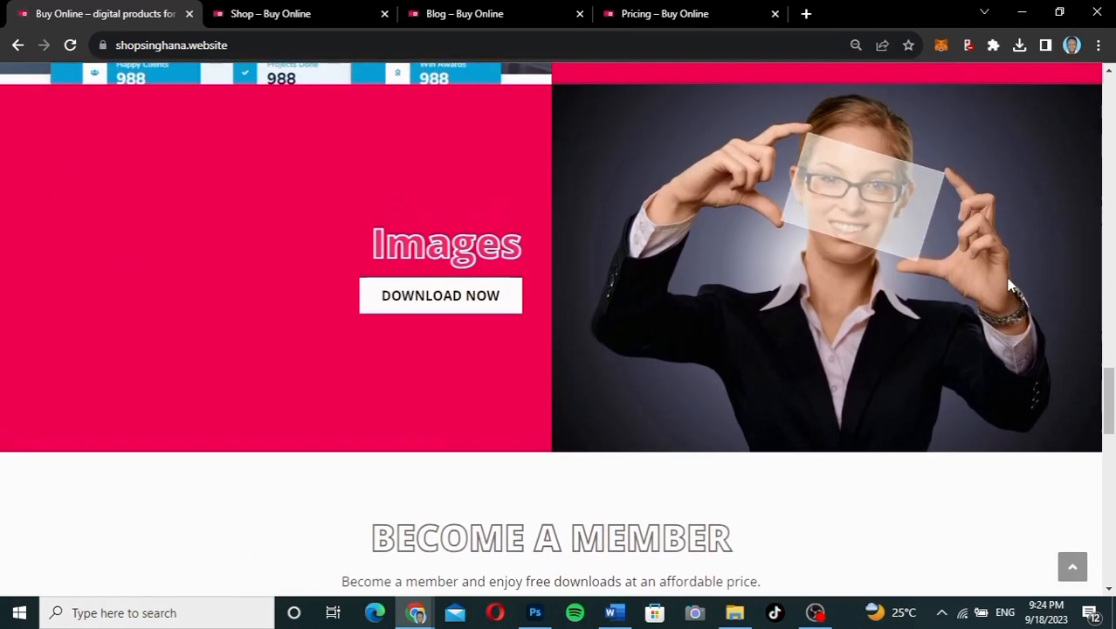
{"action": "scroll", "coordinate": [1008, 285], "scroll_direction": "down", "scroll_amount": 2}
{"action": "scroll", "coordinate": [1008, 281], "scroll_direction": "up", "scroll_amount": 6}
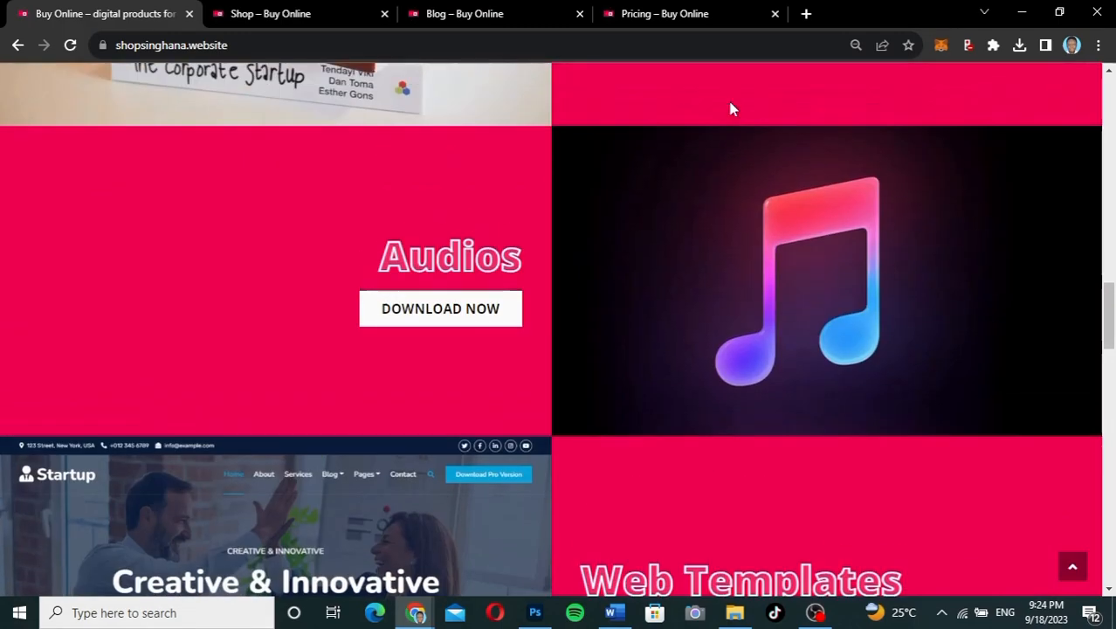
{"action": "left_click", "coordinate": [324, 15]}
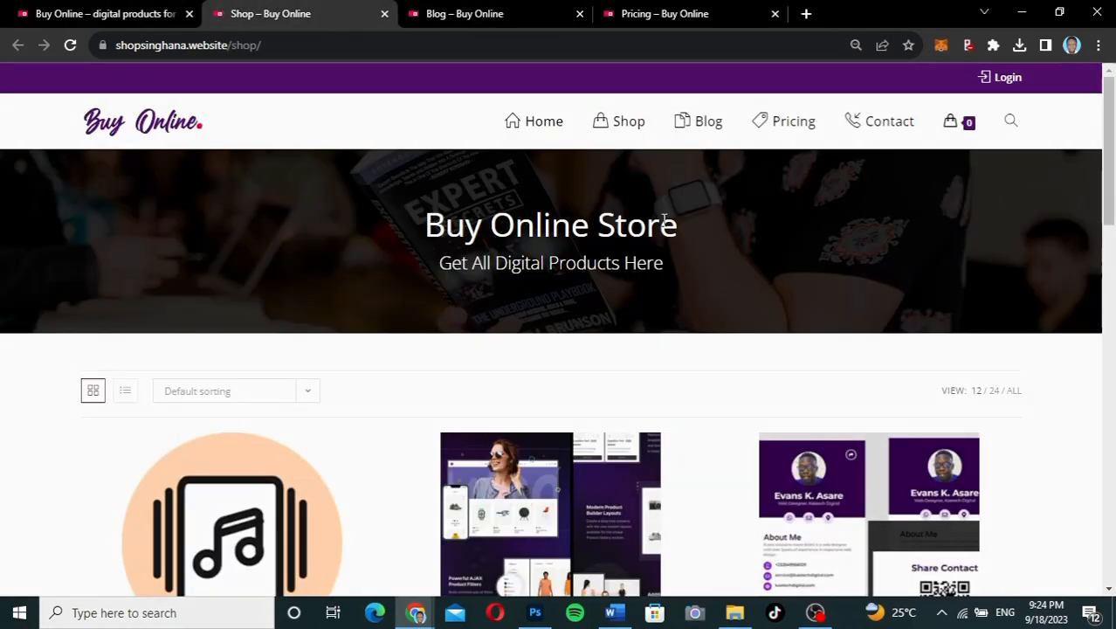
{"action": "scroll", "coordinate": [736, 381], "scroll_direction": "down", "scroll_amount": 5}
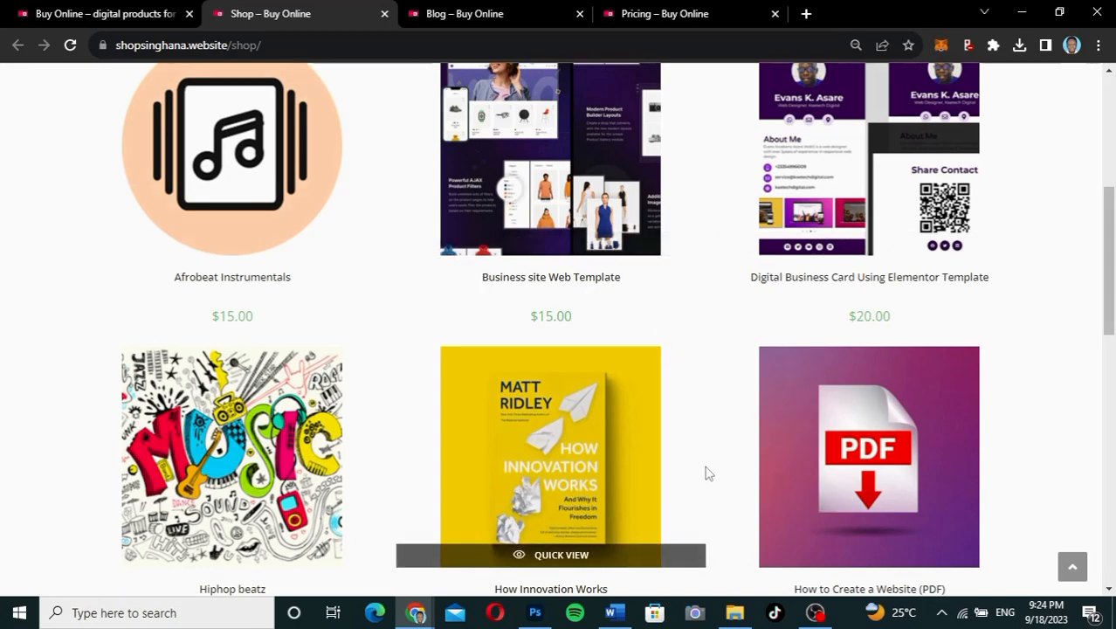
{"action": "scroll", "coordinate": [705, 471], "scroll_direction": "down", "scroll_amount": 4}
{"action": "scroll", "coordinate": [709, 473], "scroll_direction": "up", "scroll_amount": 9}
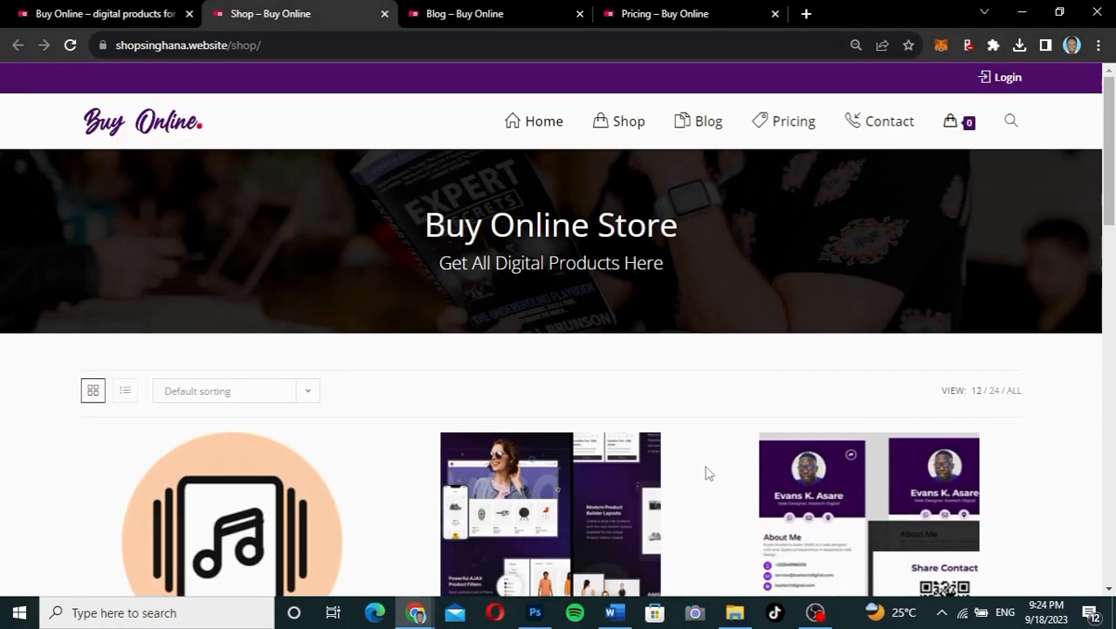
Step: Return to the Buy Online homepage and scroll through its content
{"action": "left_click", "coordinate": [77, 14]}
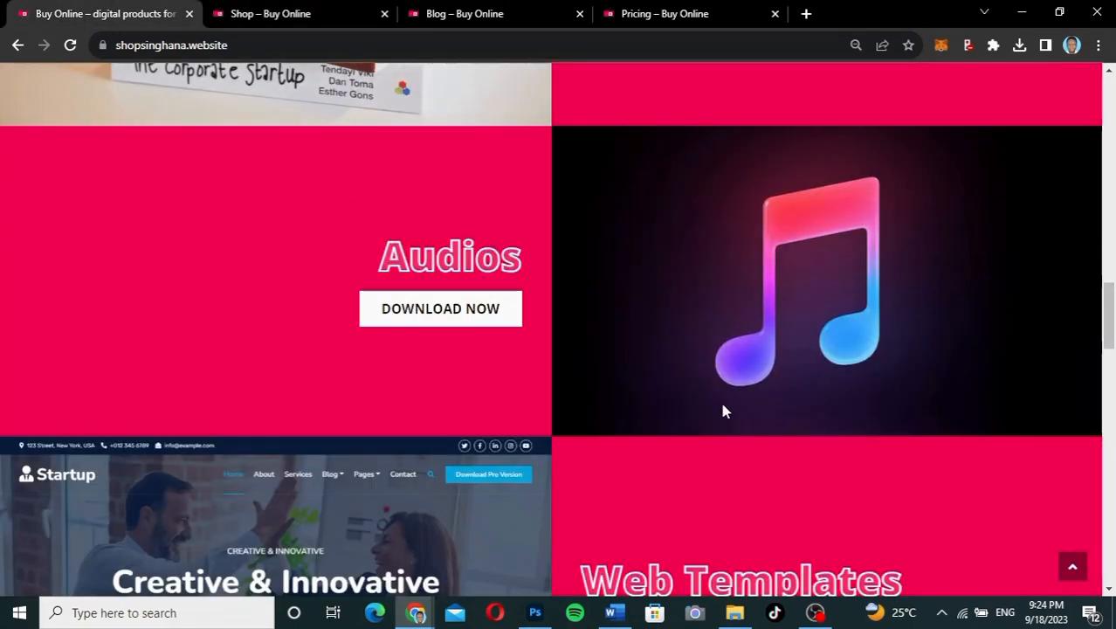
{"action": "scroll", "coordinate": [719, 400], "scroll_direction": "down", "scroll_amount": 3}
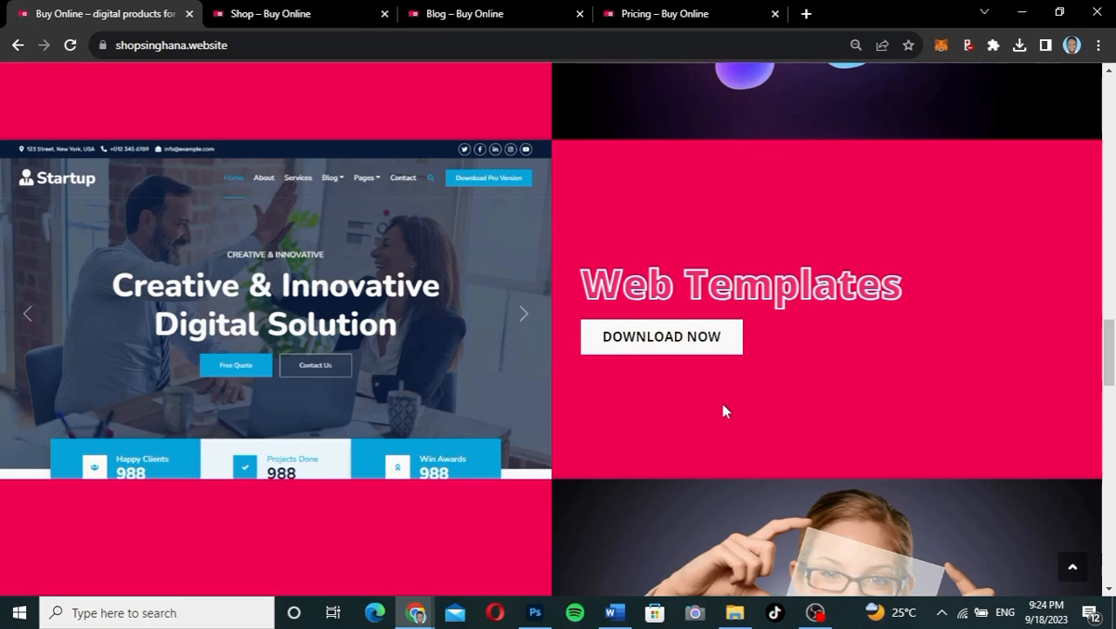
{"action": "scroll", "coordinate": [722, 406], "scroll_direction": "down", "scroll_amount": 10}
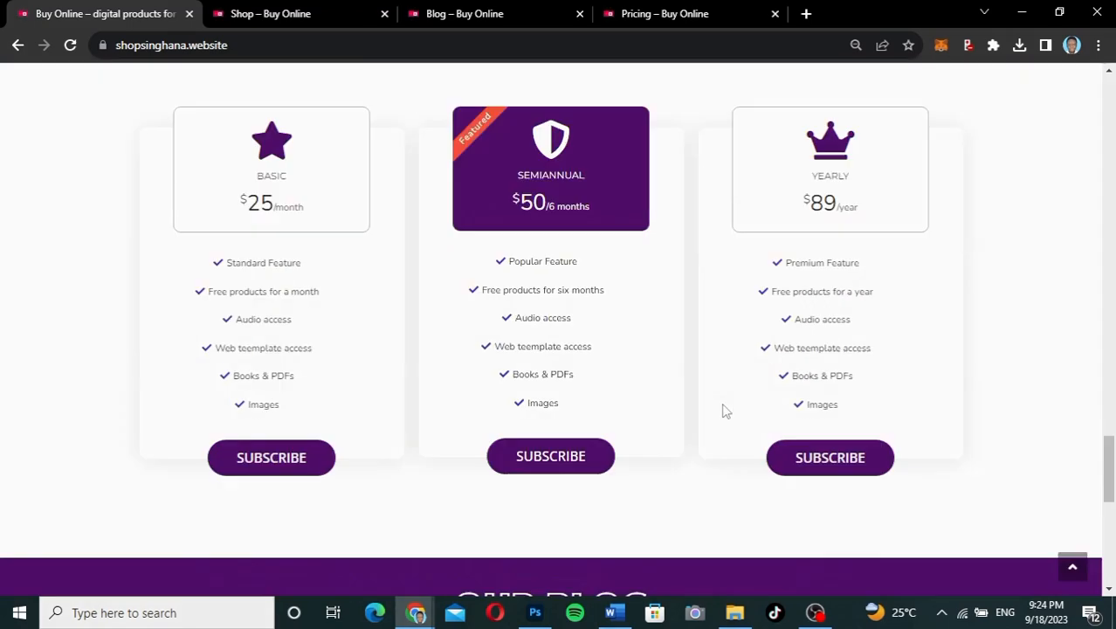
{"action": "scroll", "coordinate": [723, 410], "scroll_direction": "down", "scroll_amount": 2}
{"action": "scroll", "coordinate": [722, 409], "scroll_direction": "up", "scroll_amount": 3}
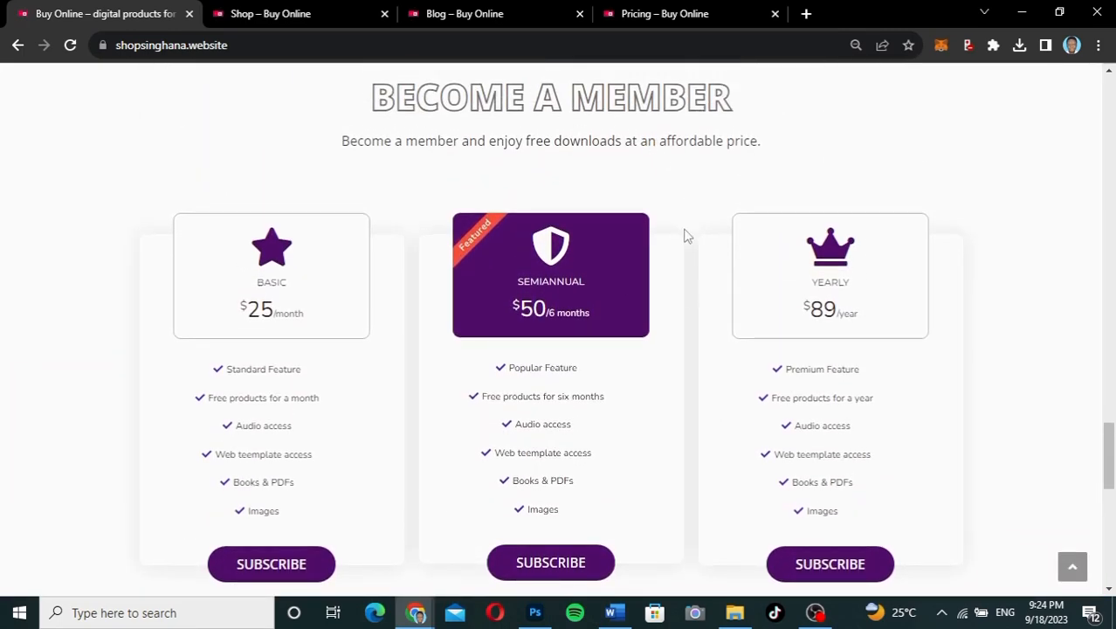
{"action": "scroll", "coordinate": [686, 293], "scroll_direction": "down", "scroll_amount": 2}
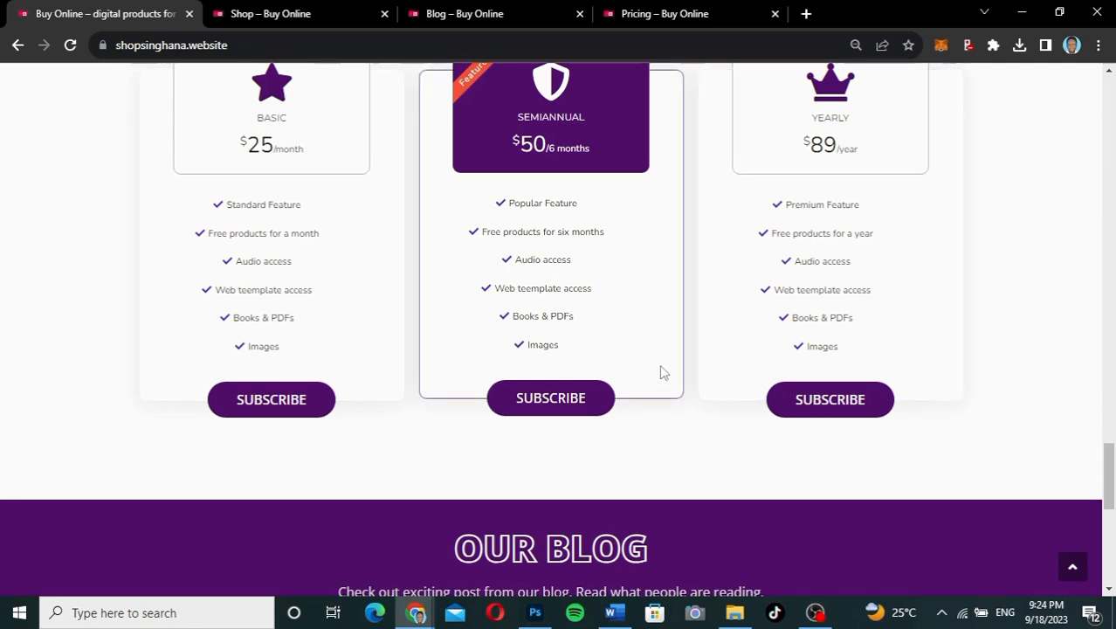
{"action": "scroll", "coordinate": [661, 372], "scroll_direction": "up", "scroll_amount": 1}
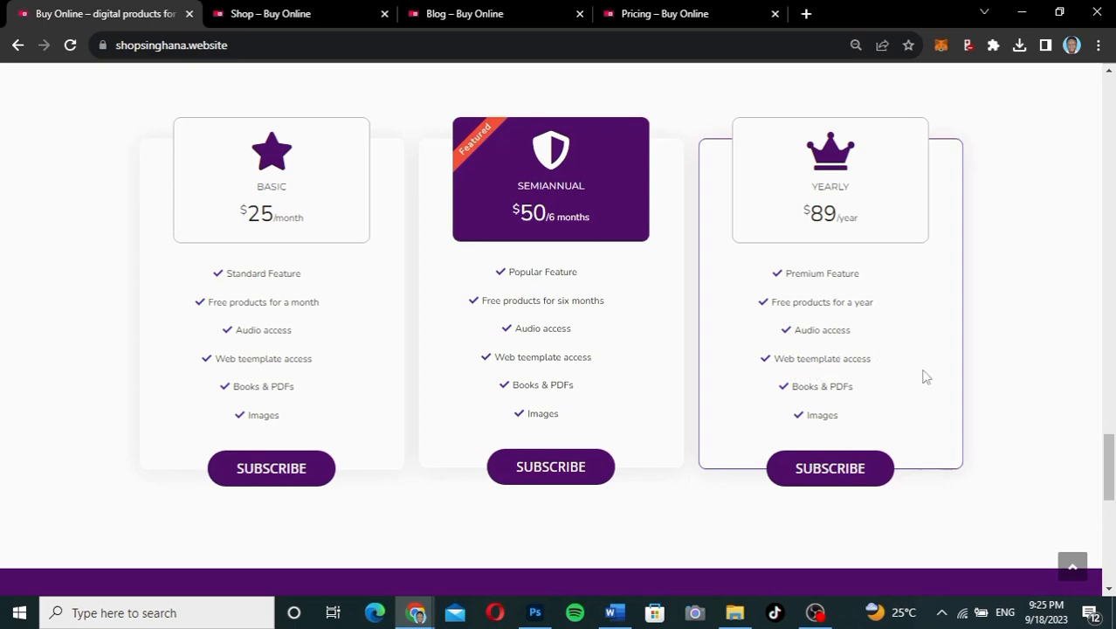
{"action": "scroll", "coordinate": [974, 418], "scroll_direction": "down", "scroll_amount": 3}
{"action": "scroll", "coordinate": [974, 418], "scroll_direction": "down", "scroll_amount": 3}
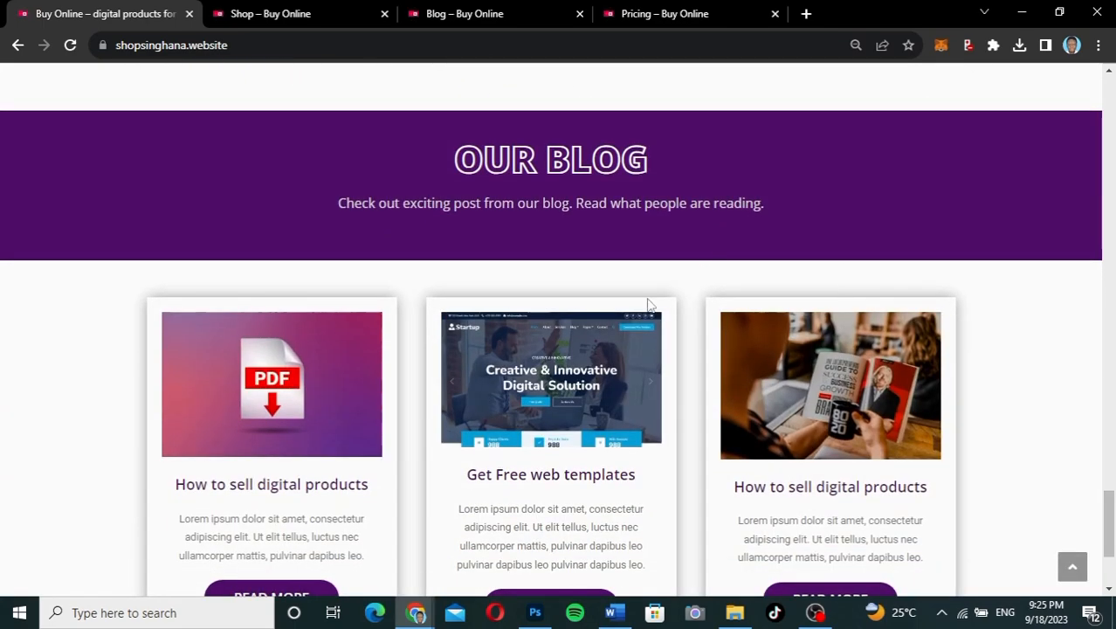
{"action": "scroll", "coordinate": [1033, 352], "scroll_direction": "down", "scroll_amount": 2}
{"action": "scroll", "coordinate": [1033, 352], "scroll_direction": "down", "scroll_amount": 2}
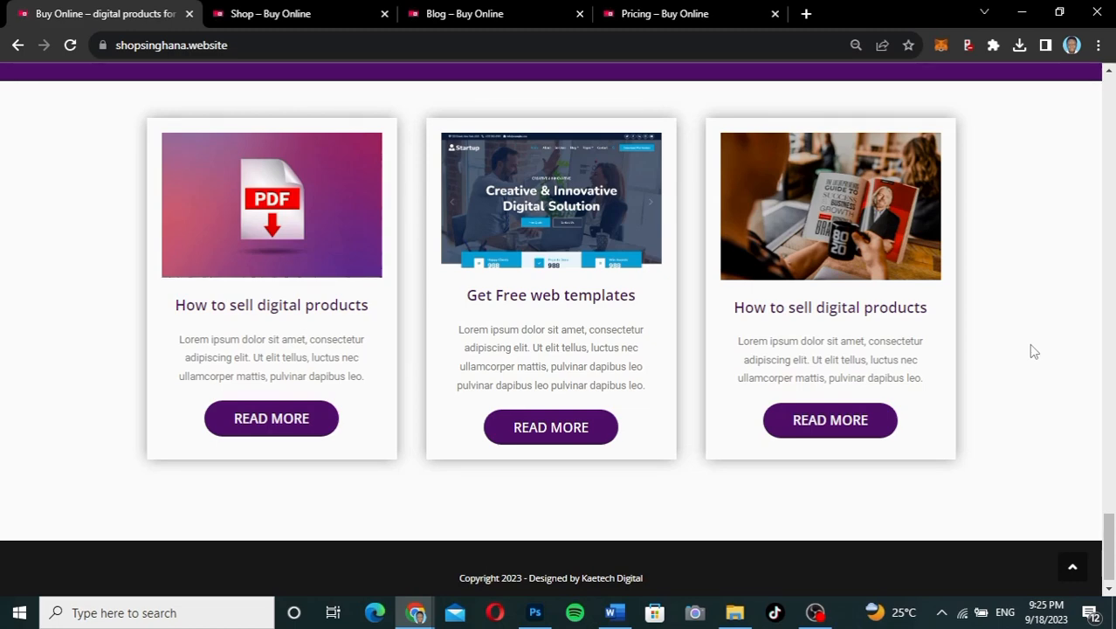
{"action": "scroll", "coordinate": [1032, 350], "scroll_direction": "up", "scroll_amount": 5}
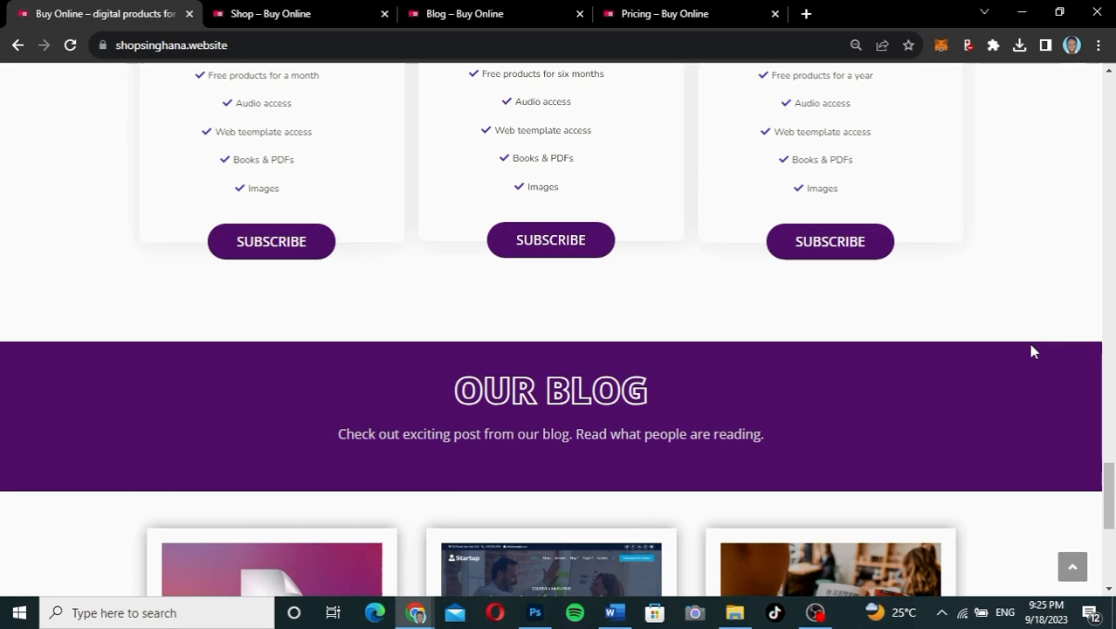
{"action": "scroll", "coordinate": [1032, 350], "scroll_direction": "up", "scroll_amount": 5}
{"action": "scroll", "coordinate": [1032, 350], "scroll_direction": "up", "scroll_amount": 5}
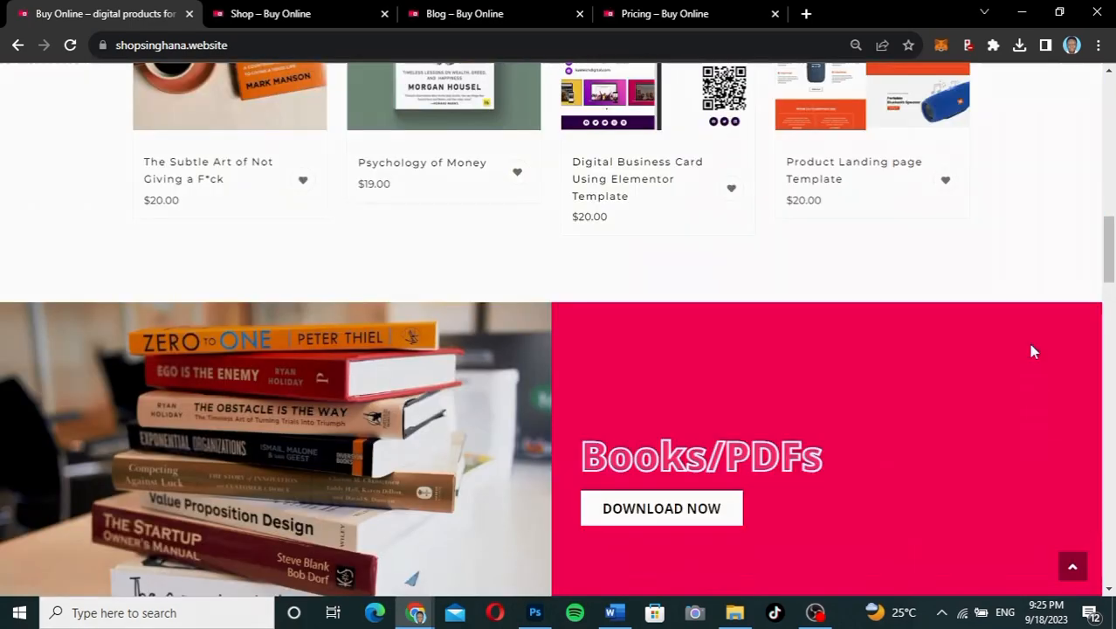
{"action": "scroll", "coordinate": [1032, 350], "scroll_direction": "up", "scroll_amount": 10}
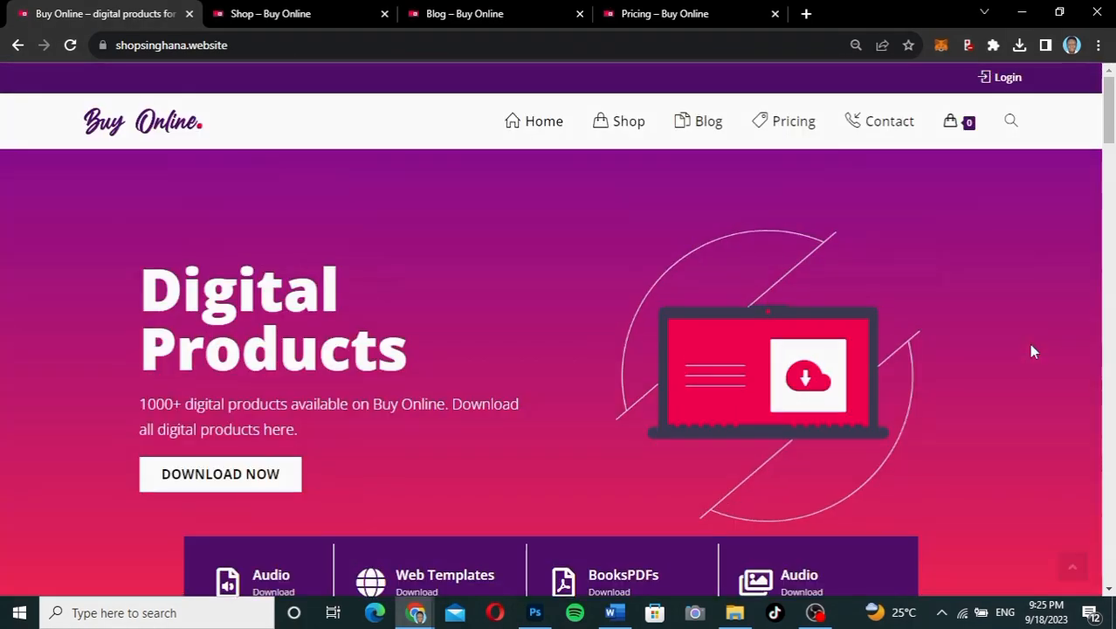
{"action": "scroll", "coordinate": [1032, 350], "scroll_direction": "down", "scroll_amount": 7}
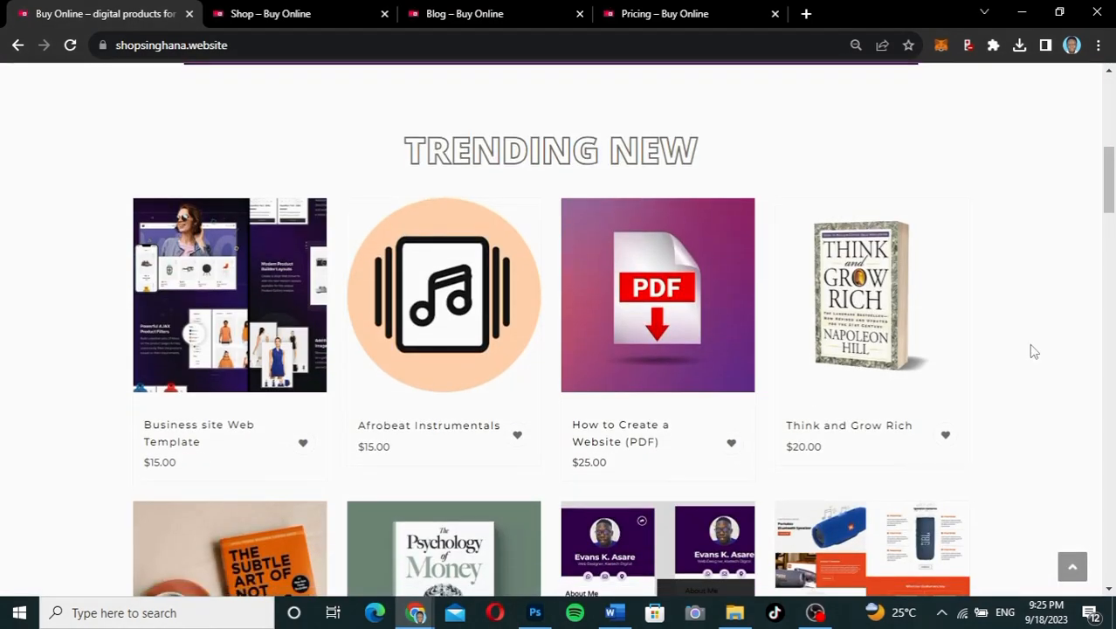
{"action": "scroll", "coordinate": [1032, 350], "scroll_direction": "up", "scroll_amount": 7}
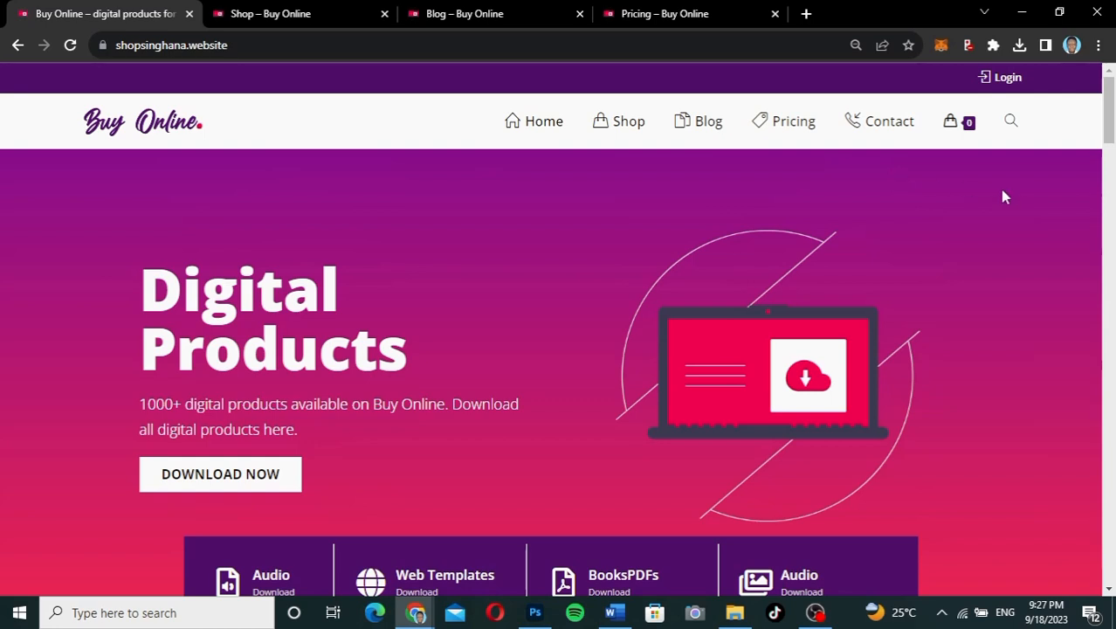
Step: Scroll the rest of the homepage, then bring up the Shop – Buy Online product grid
{"action": "left_click_drag", "start_coordinate": [1106, 114], "coordinate": [1106, 124]}
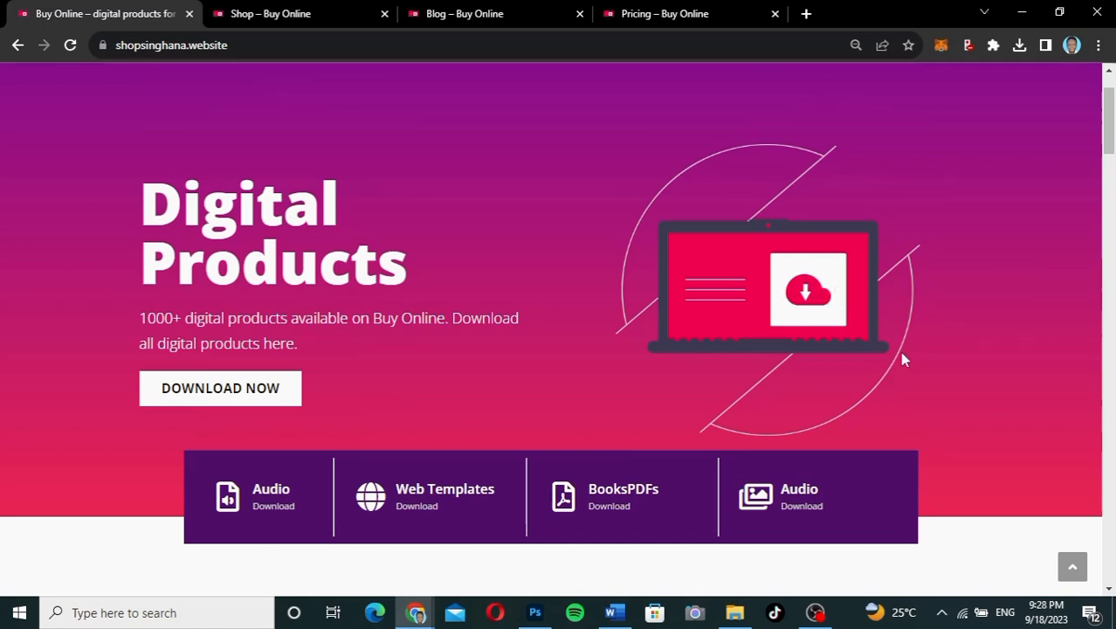
{"action": "scroll", "coordinate": [1108, 155], "scroll_direction": "down", "scroll_amount": 4}
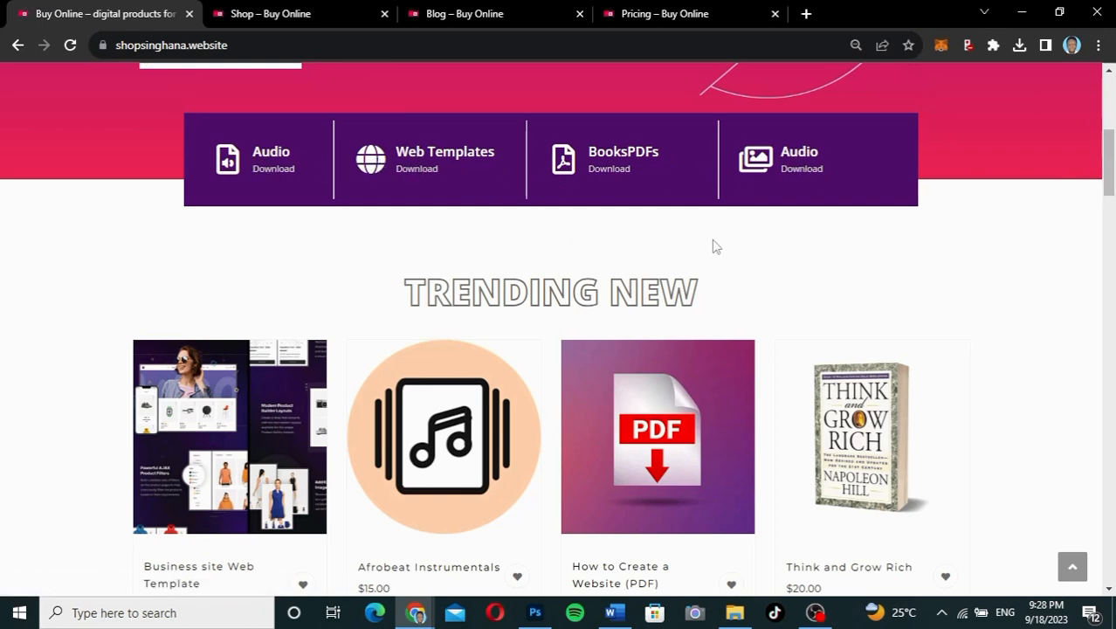
{"action": "scroll", "coordinate": [754, 152], "scroll_direction": "down", "scroll_amount": 2}
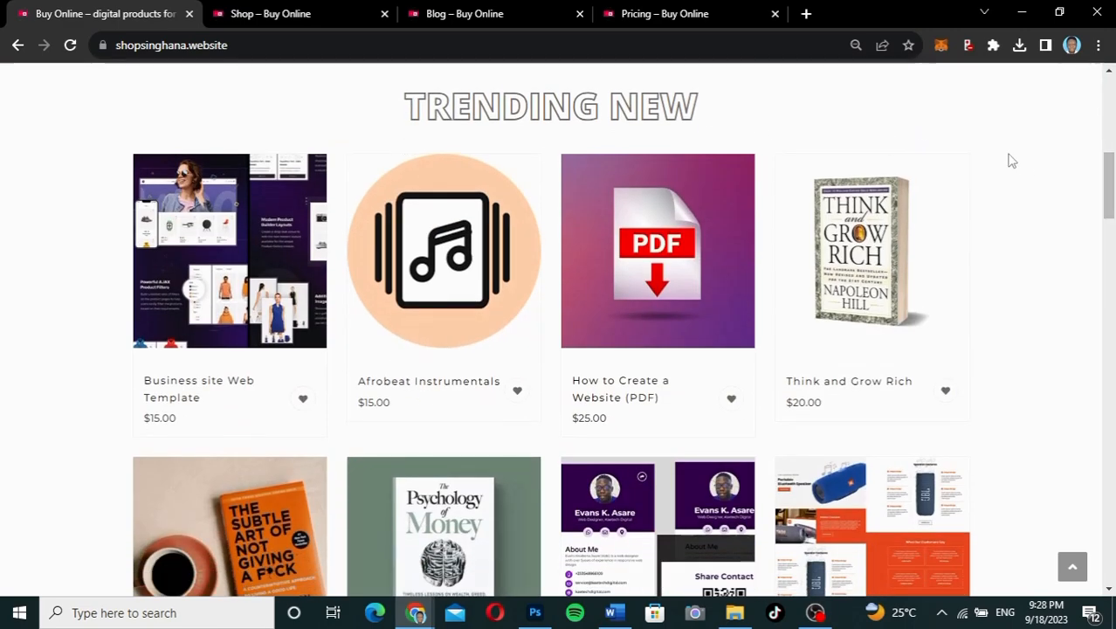
{"action": "left_click_drag", "start_coordinate": [1112, 162], "coordinate": [1112, 268]}
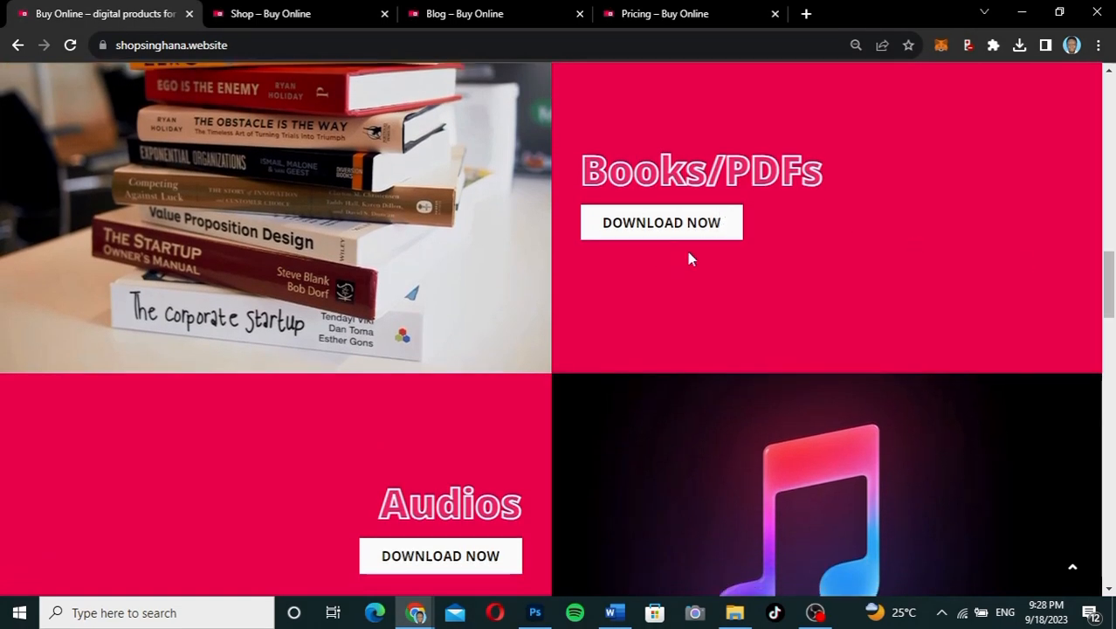
{"action": "left_click_drag", "start_coordinate": [1107, 296], "coordinate": [1114, 451]}
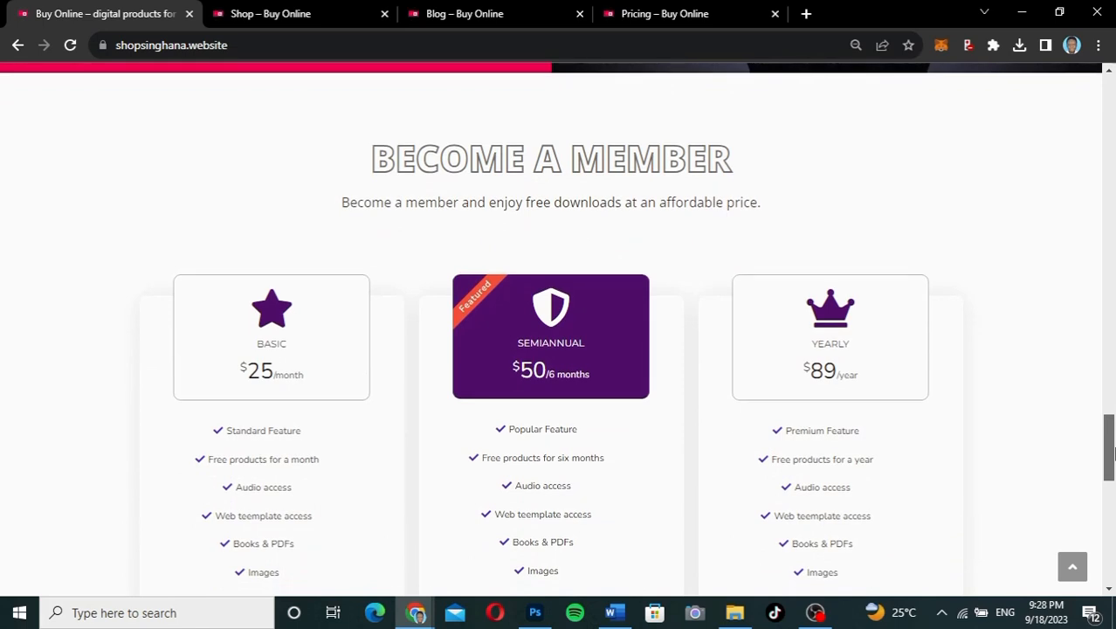
{"action": "mouse_move", "coordinate": [1112, 451]}
{"action": "left_mouse_down"}
{"action": "mouse_move", "coordinate": [1112, 482]}
{"action": "mouse_move", "coordinate": [1111, 455]}
{"action": "left_mouse_up"}
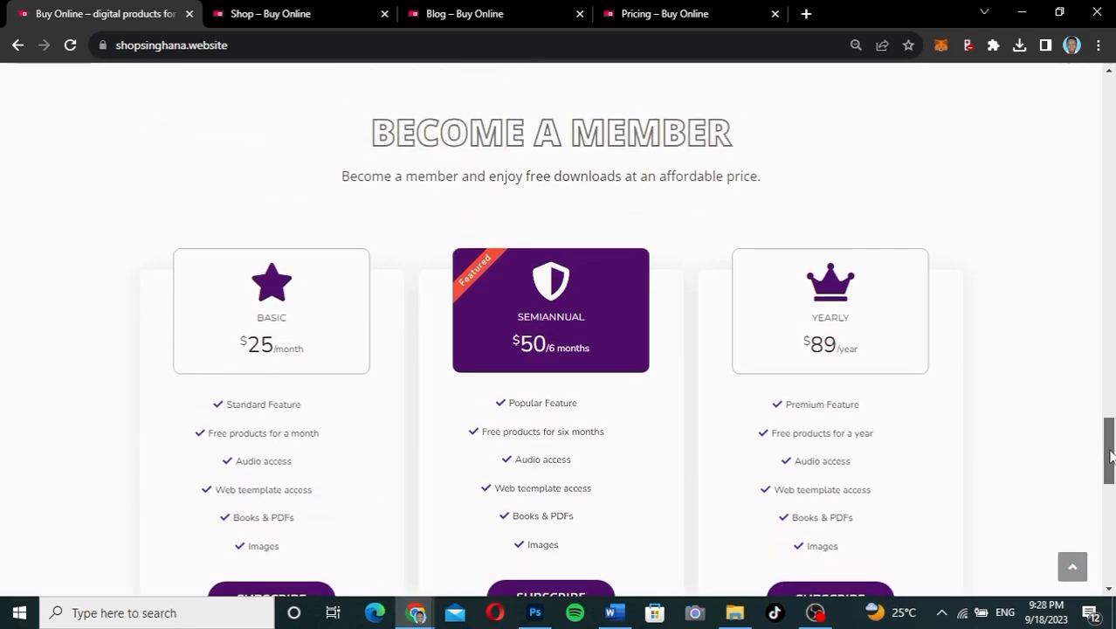
{"action": "left_click_drag", "start_coordinate": [1110, 454], "coordinate": [1109, 546]}
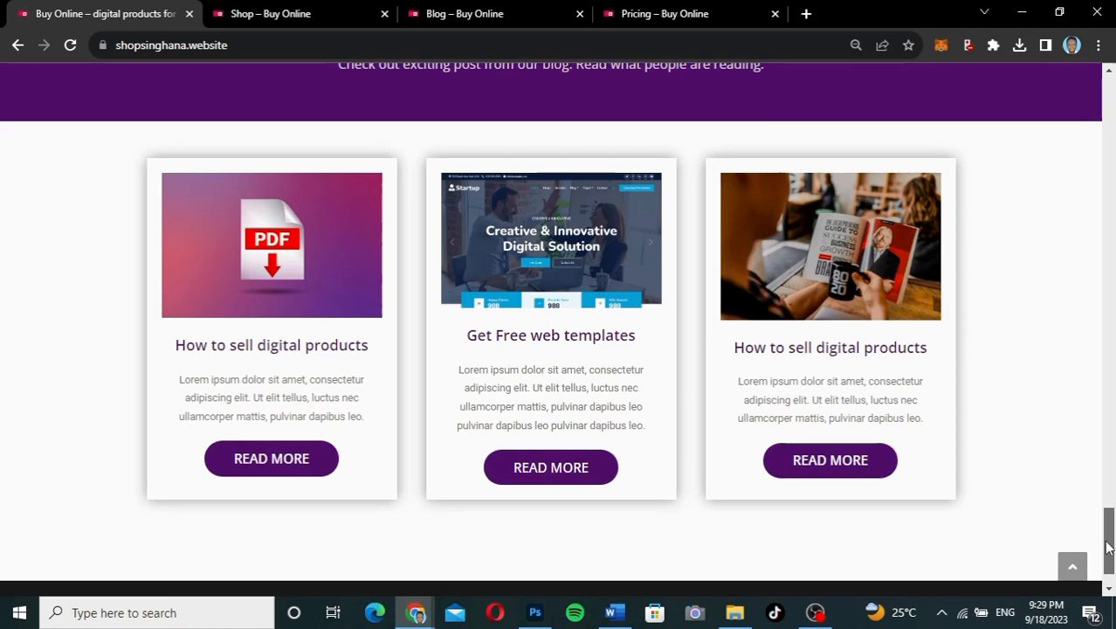
{"action": "left_click_drag", "start_coordinate": [1109, 547], "coordinate": [1061, 116]}
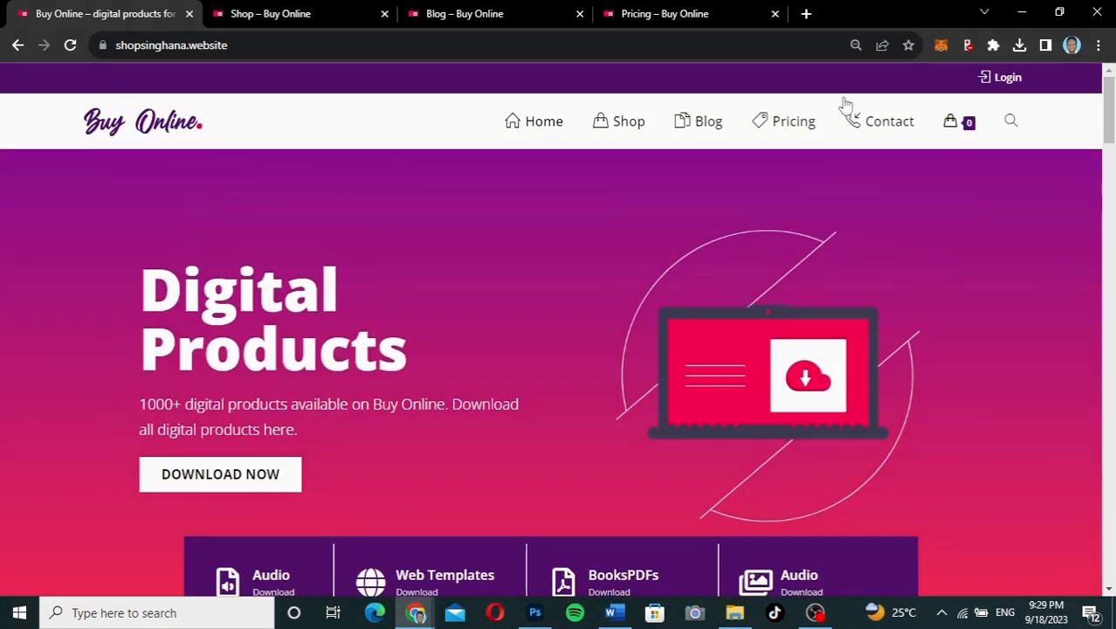
{"action": "left_click", "coordinate": [297, 15]}
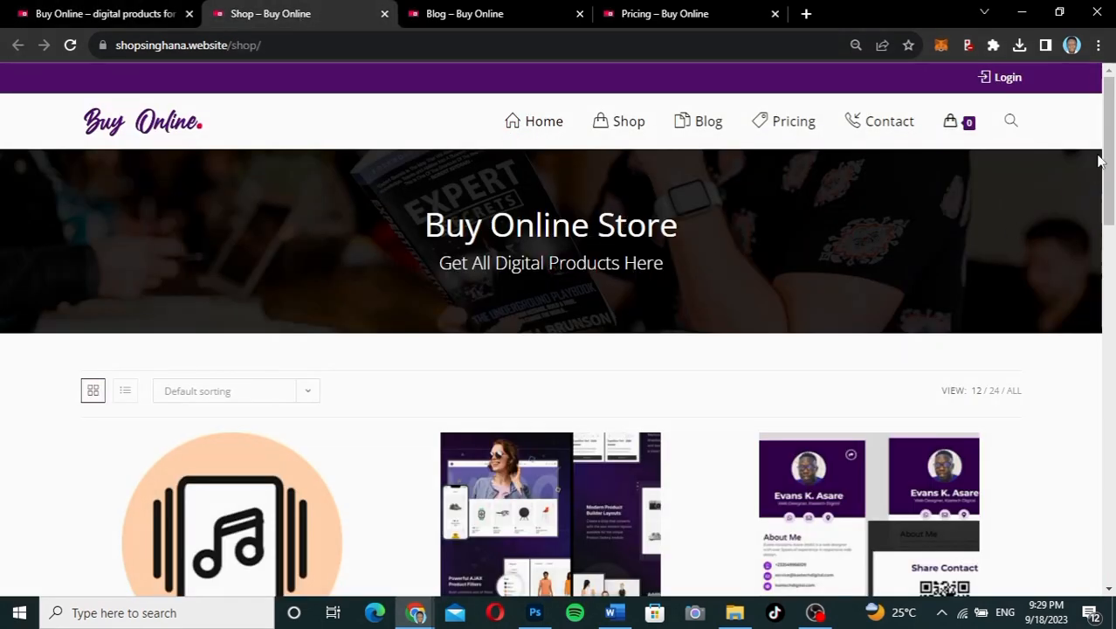
{"action": "left_click_drag", "start_coordinate": [1106, 140], "coordinate": [1075, 234]}
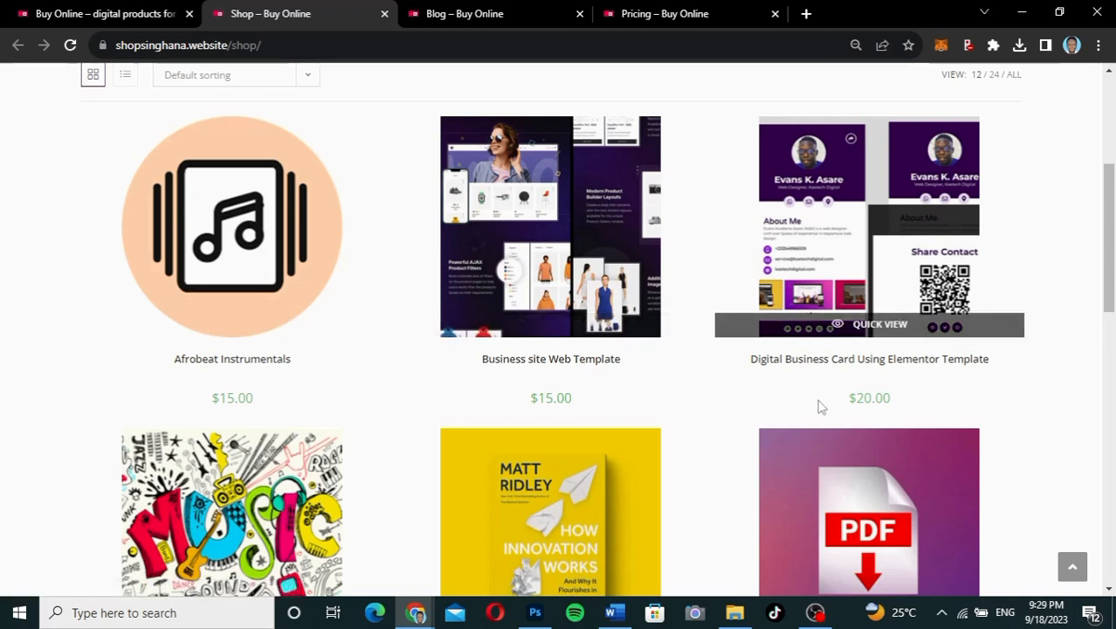
Step: Open the $15.00 Business site Web Template product page and scroll through its details
{"action": "left_click", "coordinate": [545, 233]}
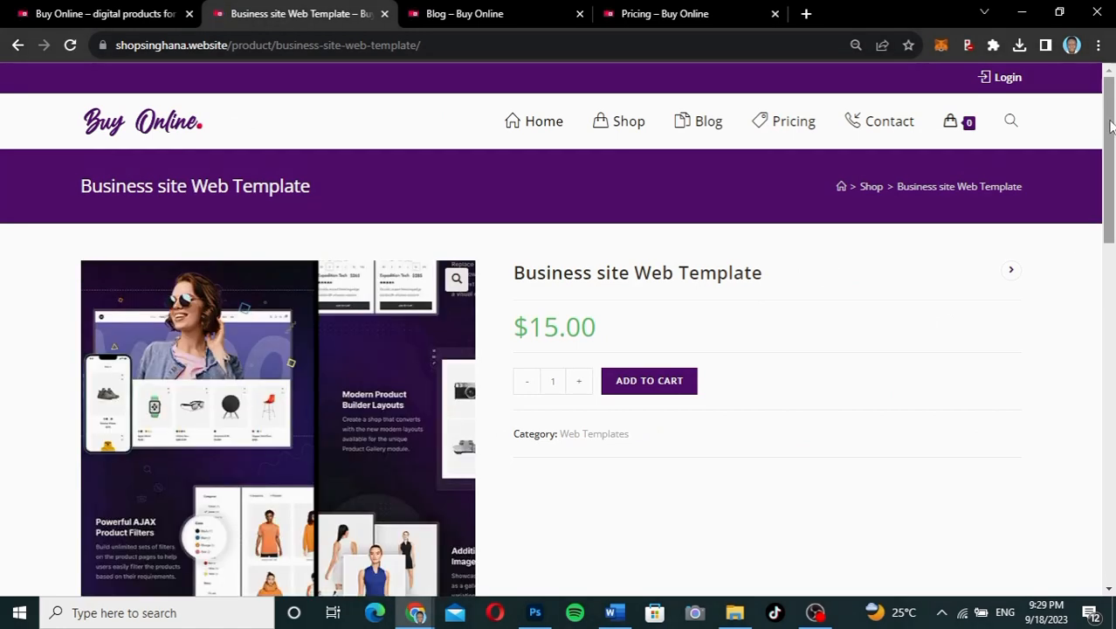
{"action": "mouse_move", "coordinate": [1109, 127]}
{"action": "left_mouse_down"}
{"action": "mouse_move", "coordinate": [1108, 272]}
{"action": "mouse_move", "coordinate": [1112, 114]}
{"action": "left_mouse_up"}
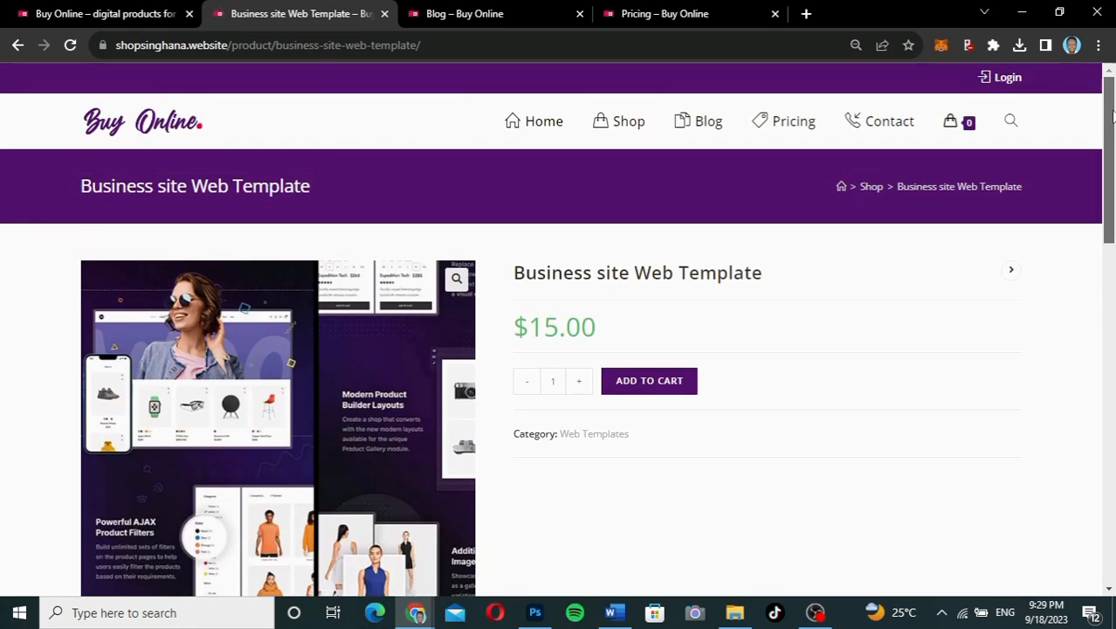
{"action": "left_click_drag", "start_coordinate": [1112, 127], "coordinate": [1108, 173]}
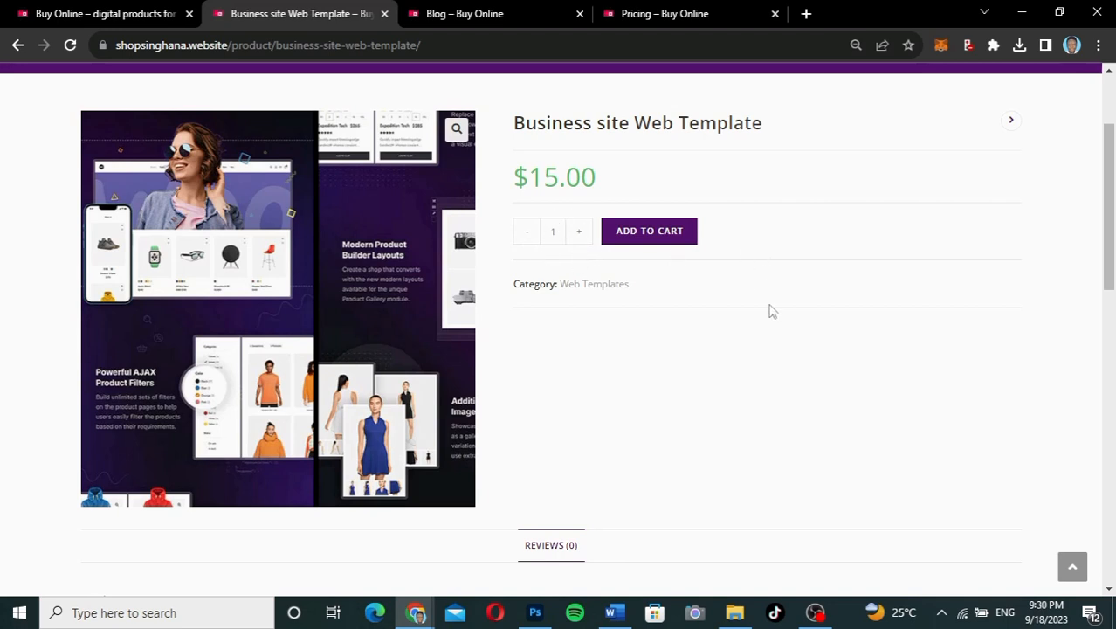
{"action": "left_click_drag", "start_coordinate": [1108, 219], "coordinate": [1107, 172]}
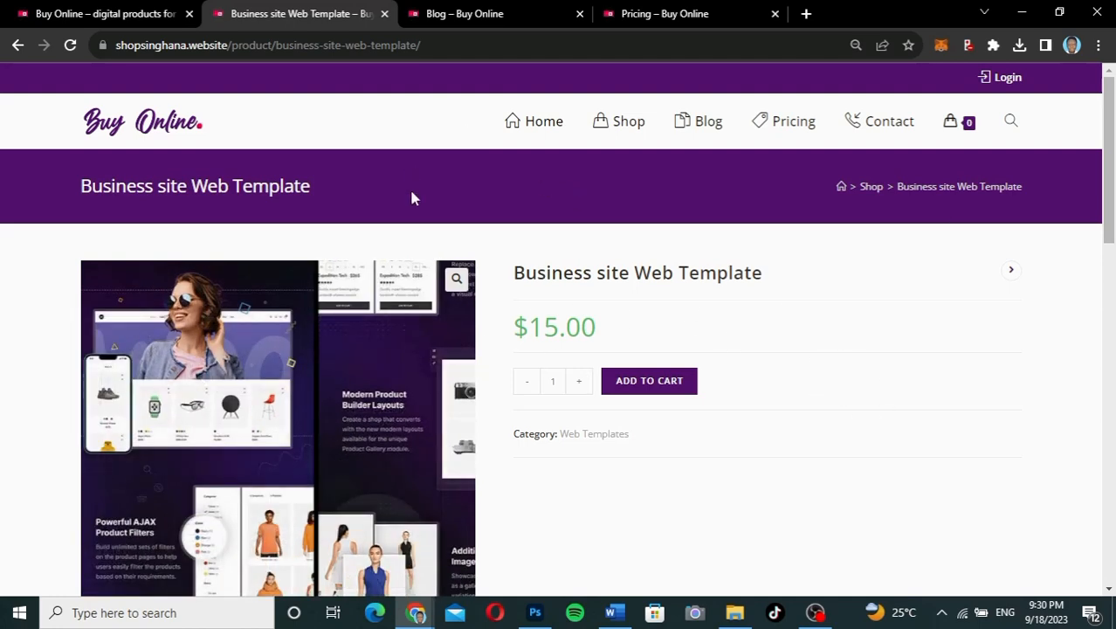
{"action": "left_click", "coordinate": [473, 13]}
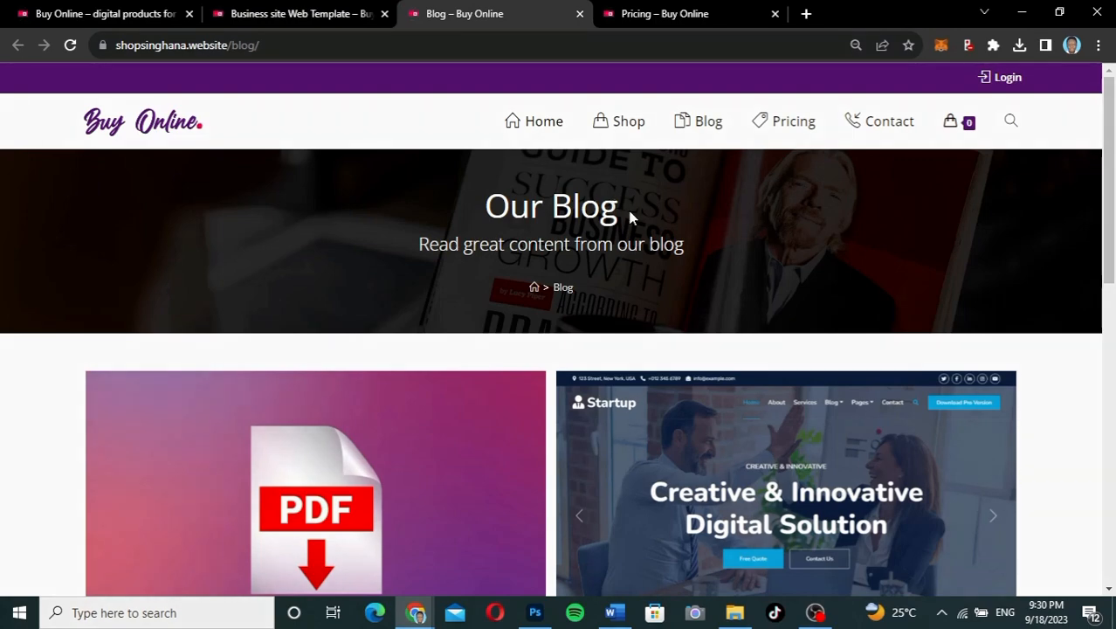
{"action": "mouse_move", "coordinate": [1115, 154]}
{"action": "left_mouse_down"}
{"action": "mouse_move", "coordinate": [1113, 384]}
{"action": "mouse_move", "coordinate": [1102, 138]}
{"action": "left_mouse_up"}
{"action": "mouse_move", "coordinate": [954, 122]}
{"action": "left_click", "coordinate": [703, 15]}
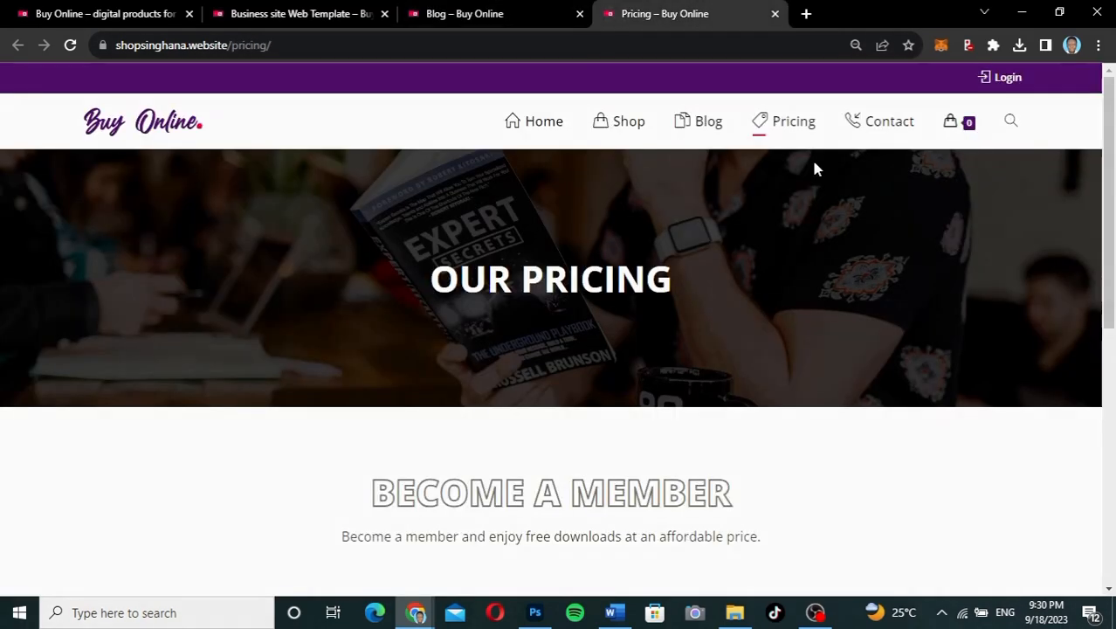
{"action": "scroll", "coordinate": [1112, 194], "scroll_direction": "down", "scroll_amount": 1}
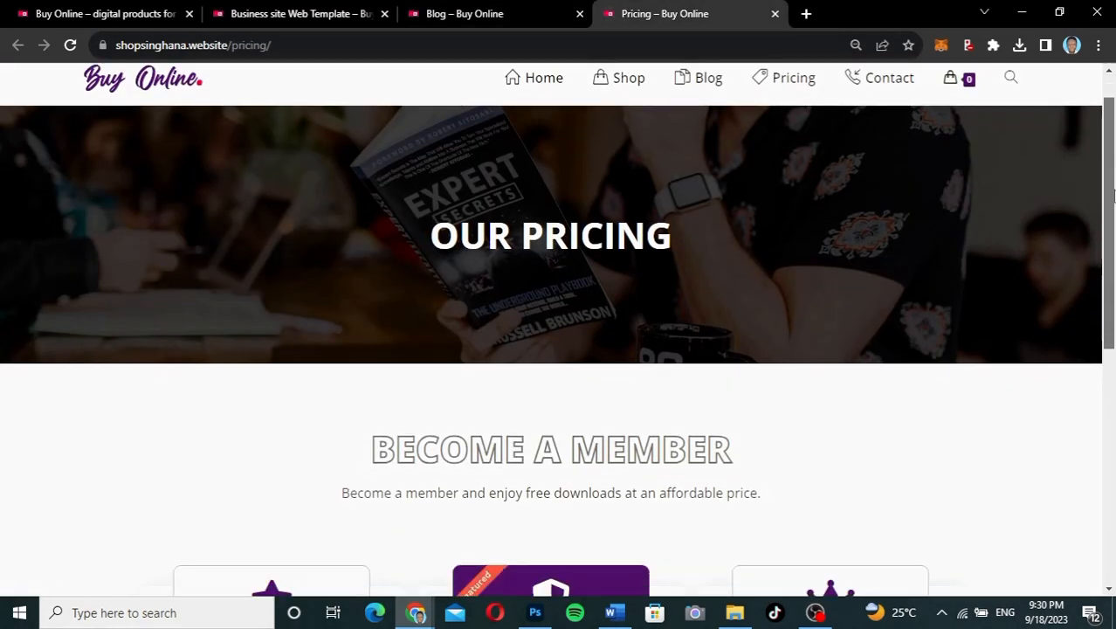
{"action": "left_click_drag", "start_coordinate": [1112, 196], "coordinate": [1111, 219]}
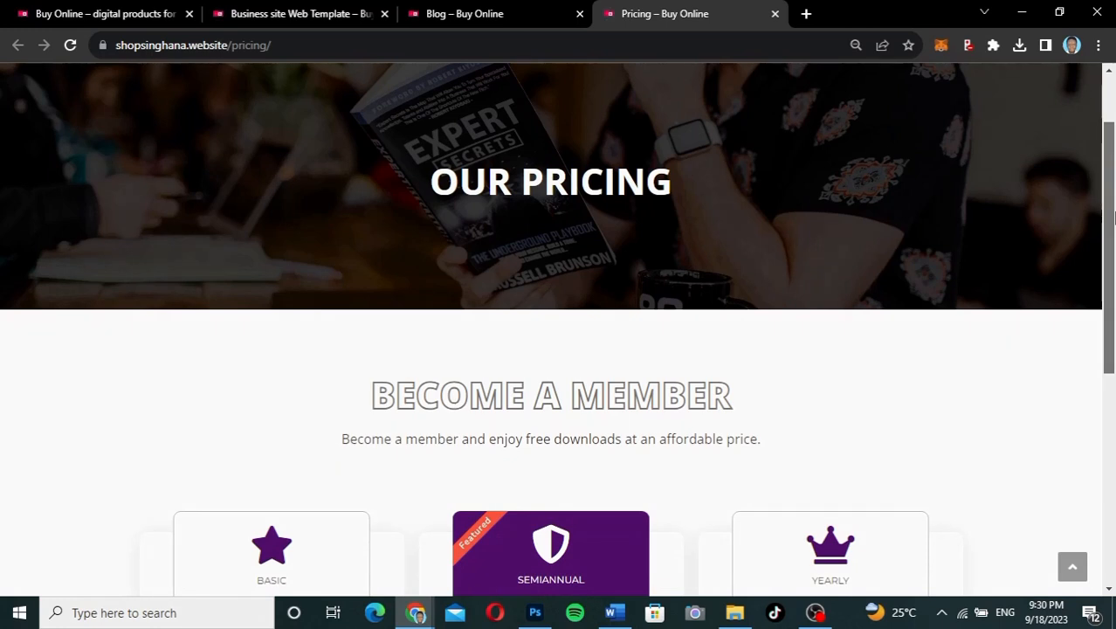
{"action": "left_click_drag", "start_coordinate": [1113, 217], "coordinate": [1102, 129]}
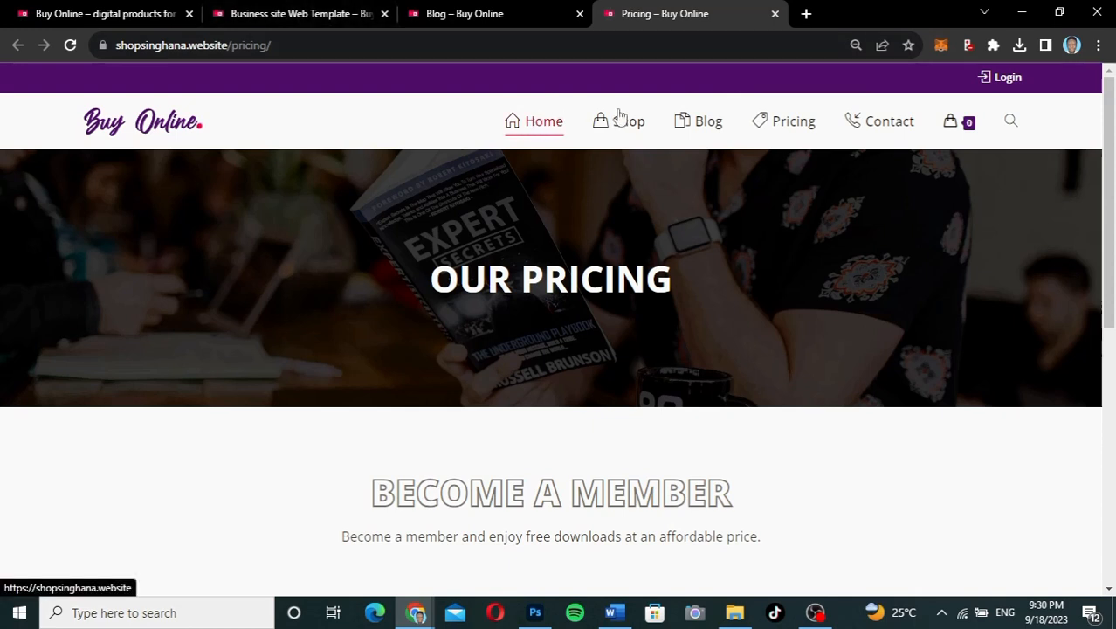
{"action": "left_click", "coordinate": [307, 25]}
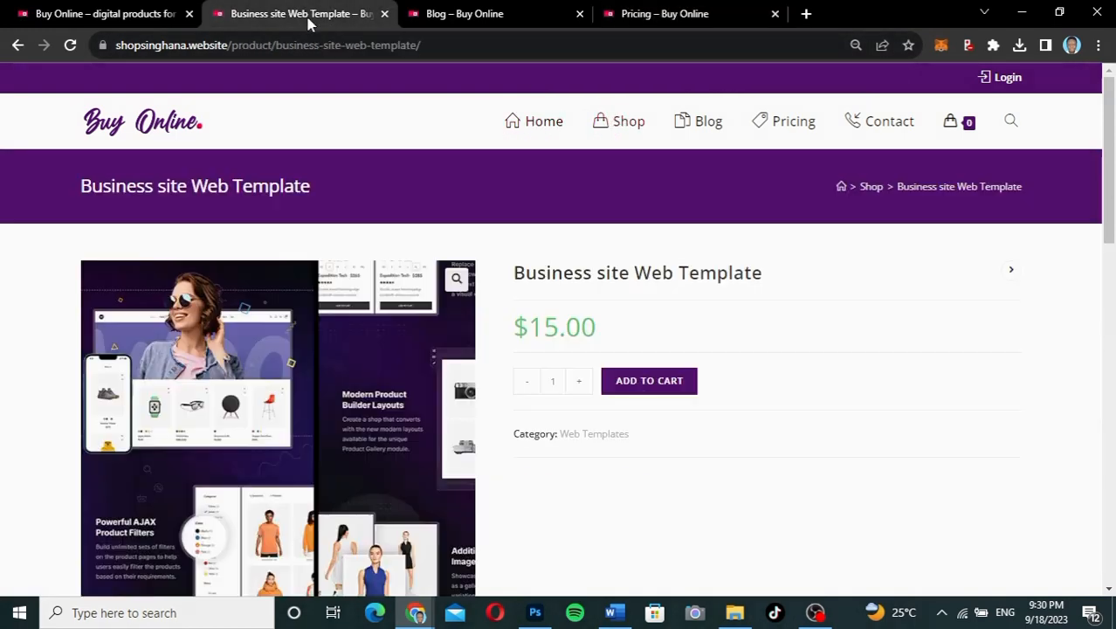
Step: Open the Shop product listing from the site navigation and scroll the grid
{"action": "left_click", "coordinate": [625, 120]}
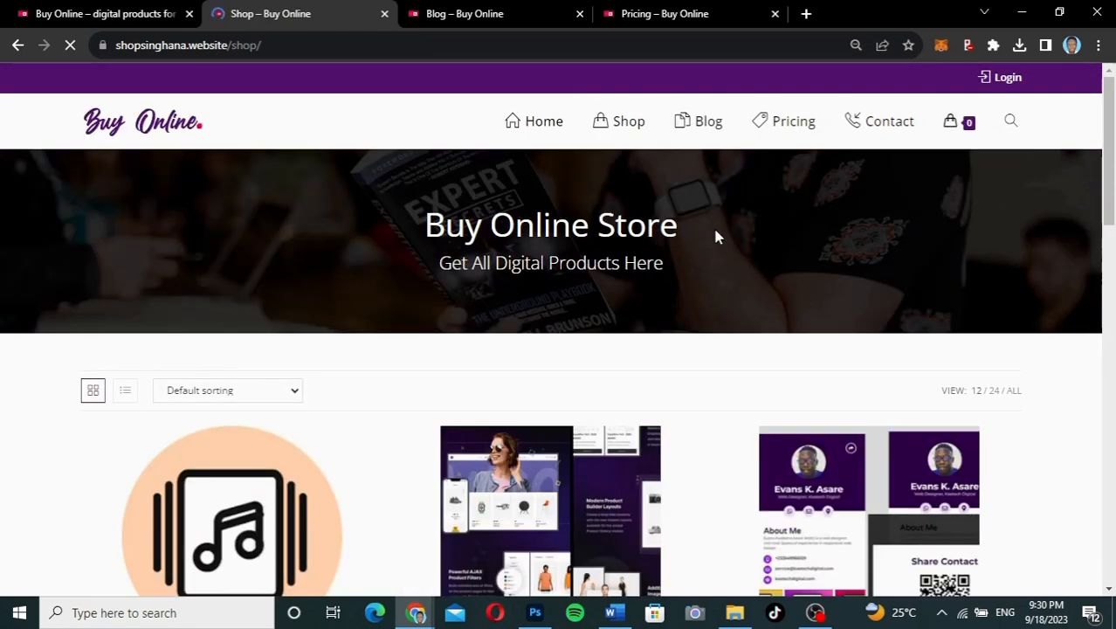
{"action": "scroll", "coordinate": [1104, 271], "scroll_direction": "down", "scroll_amount": 4}
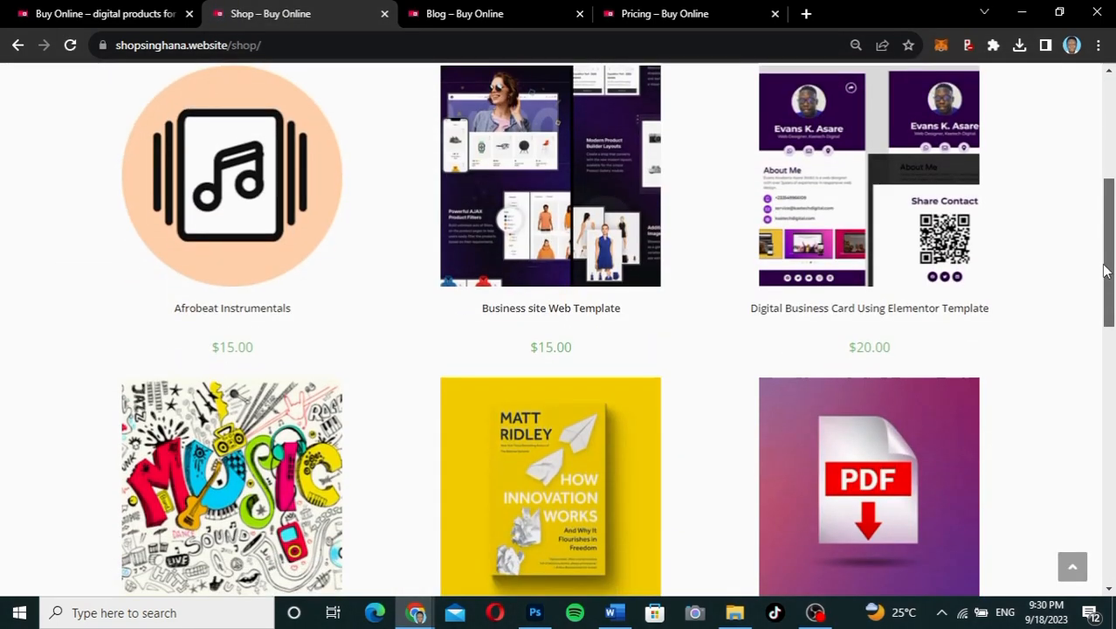
{"action": "mouse_move", "coordinate": [1104, 270]}
{"action": "left_mouse_down"}
{"action": "mouse_move", "coordinate": [1109, 474]}
{"action": "mouse_move", "coordinate": [1086, 282]}
{"action": "left_mouse_up"}
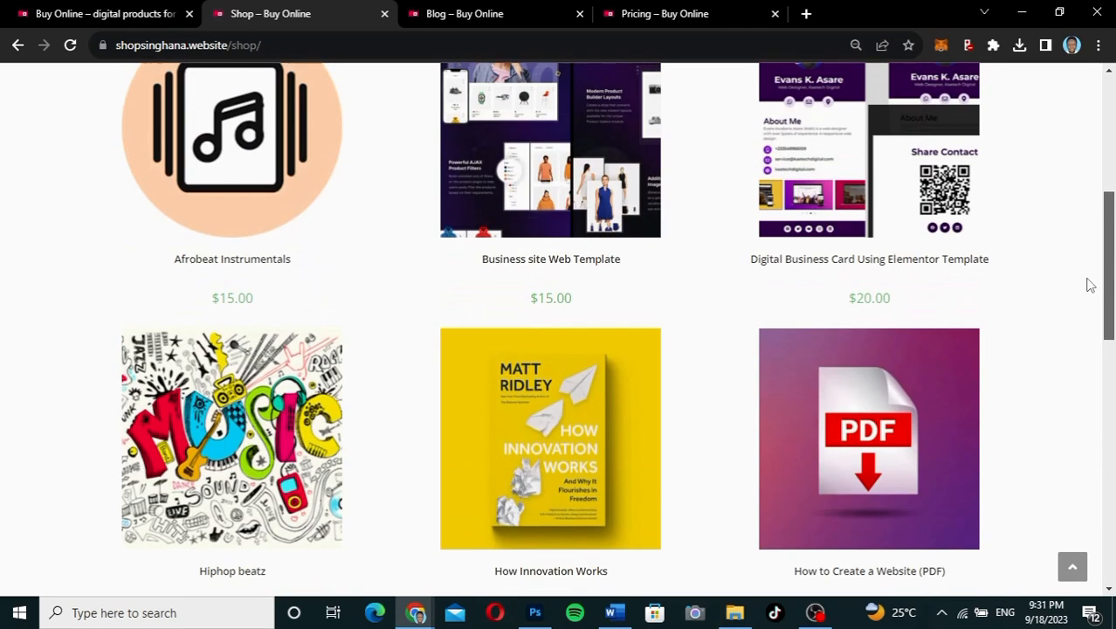
Step: Look over the Pricing page, then return to the shop grid and scroll it
{"action": "left_click", "coordinate": [655, 13]}
{"action": "left_click_drag", "start_coordinate": [1111, 180], "coordinate": [1113, 381]}
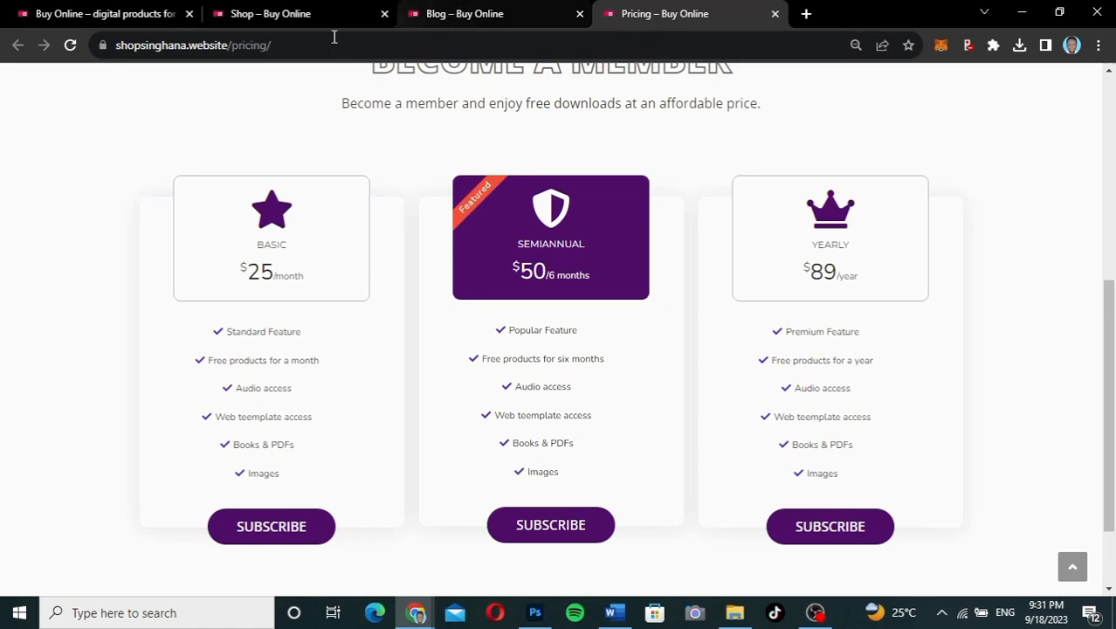
{"action": "left_click", "coordinate": [296, 16]}
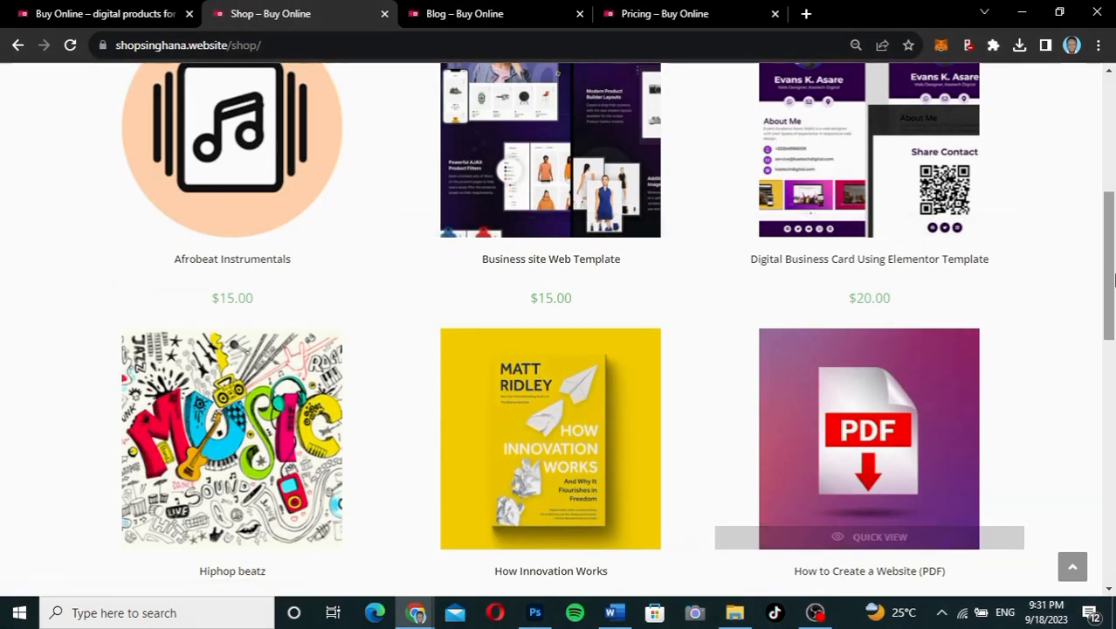
{"action": "left_click_drag", "start_coordinate": [1114, 279], "coordinate": [1112, 307]}
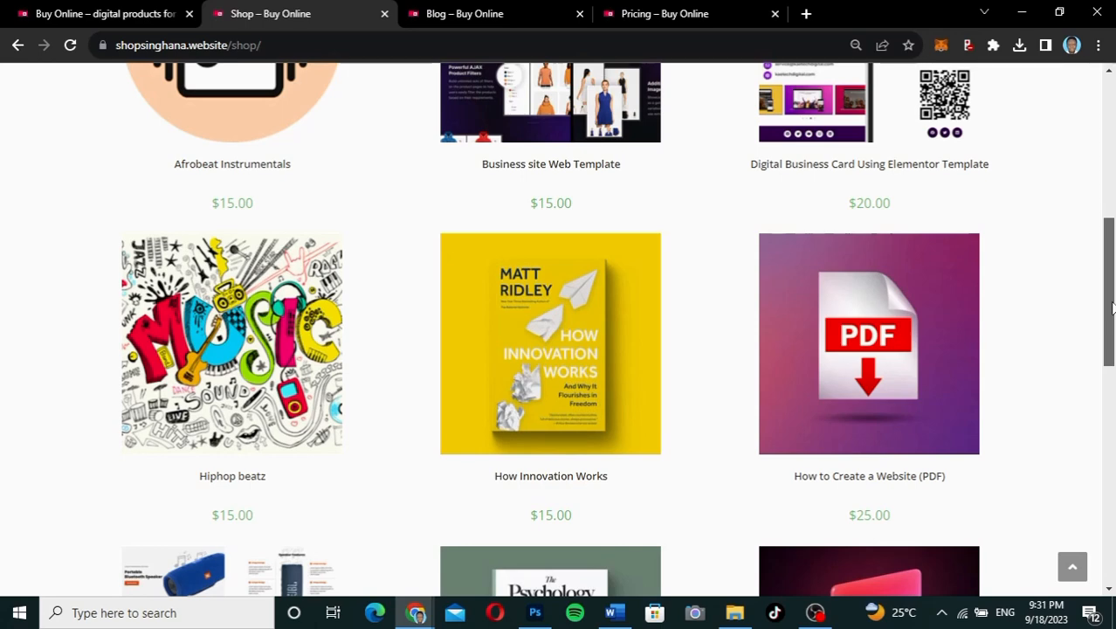
{"action": "left_click_drag", "start_coordinate": [1112, 306], "coordinate": [1103, 231]}
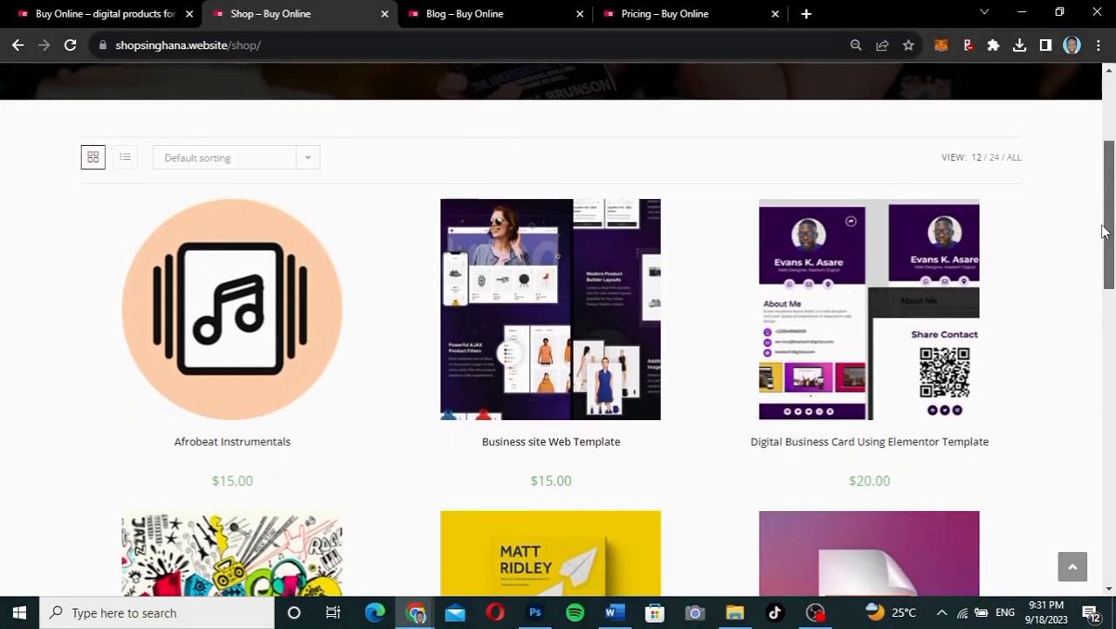
Step: Check the membership pricing page again, then return to the top of the shop grid
{"action": "left_click", "coordinate": [680, 14]}
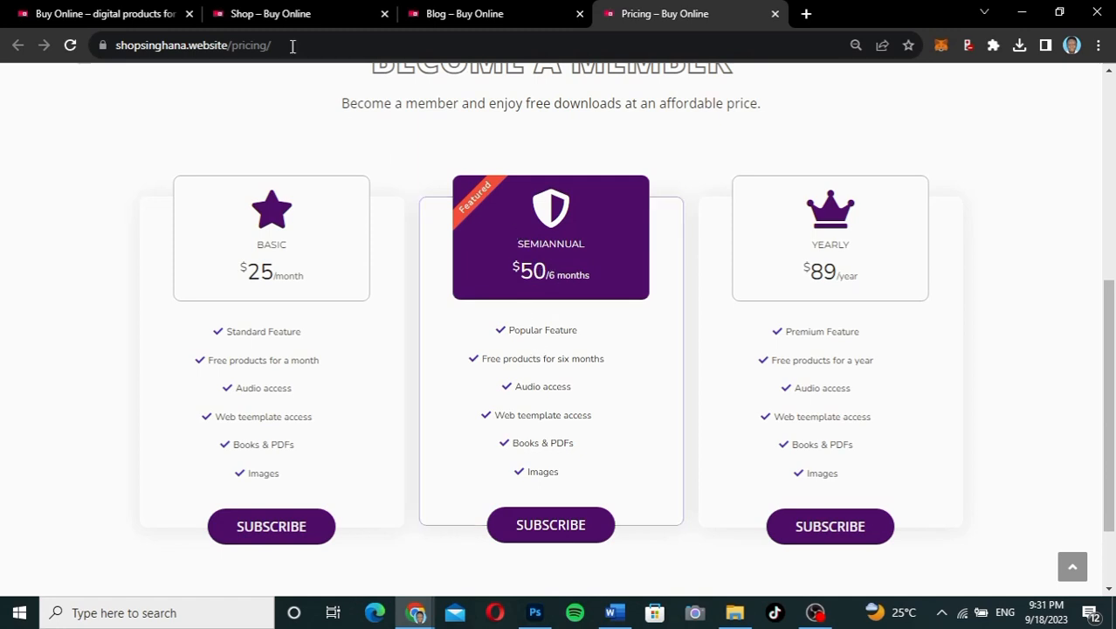
{"action": "left_click", "coordinate": [296, 15]}
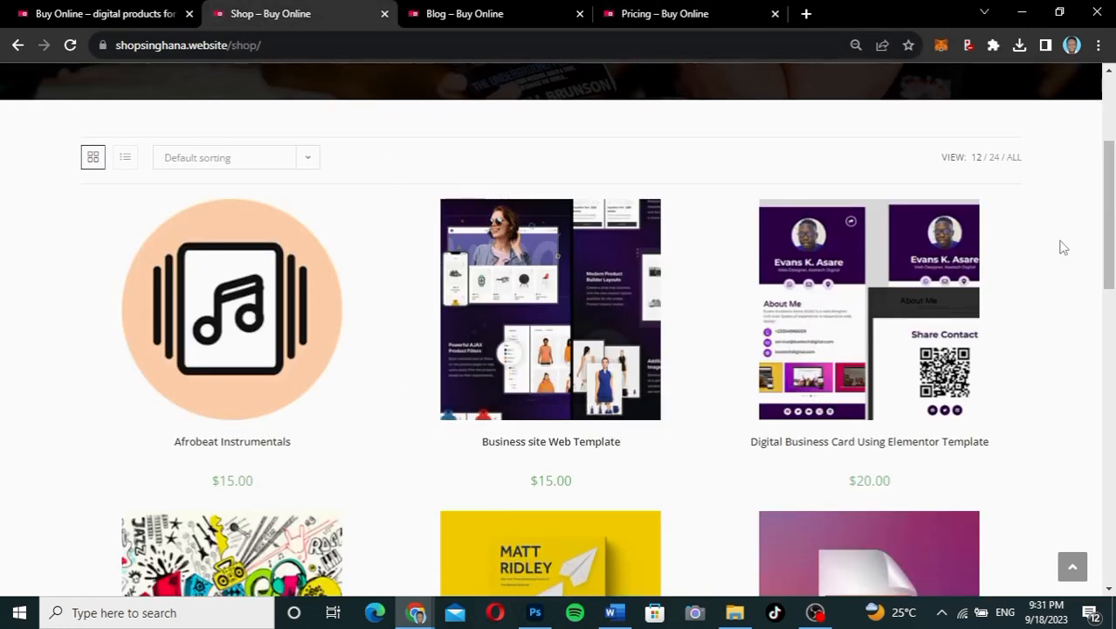
{"action": "left_click_drag", "start_coordinate": [1113, 194], "coordinate": [1112, 316]}
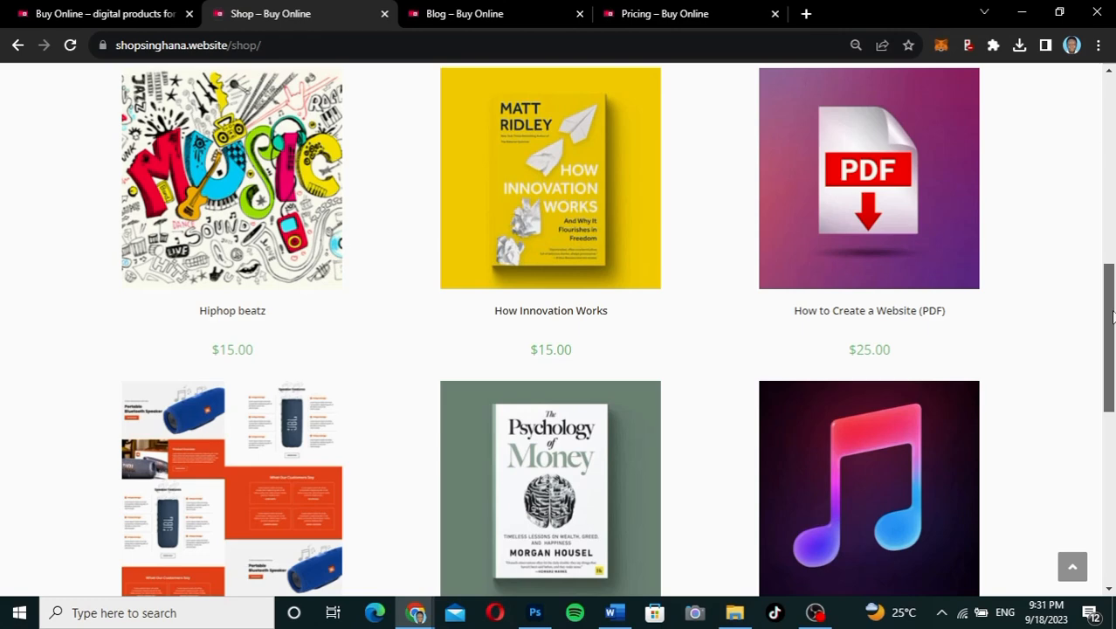
{"action": "left_click_drag", "start_coordinate": [1112, 316], "coordinate": [1076, 117]}
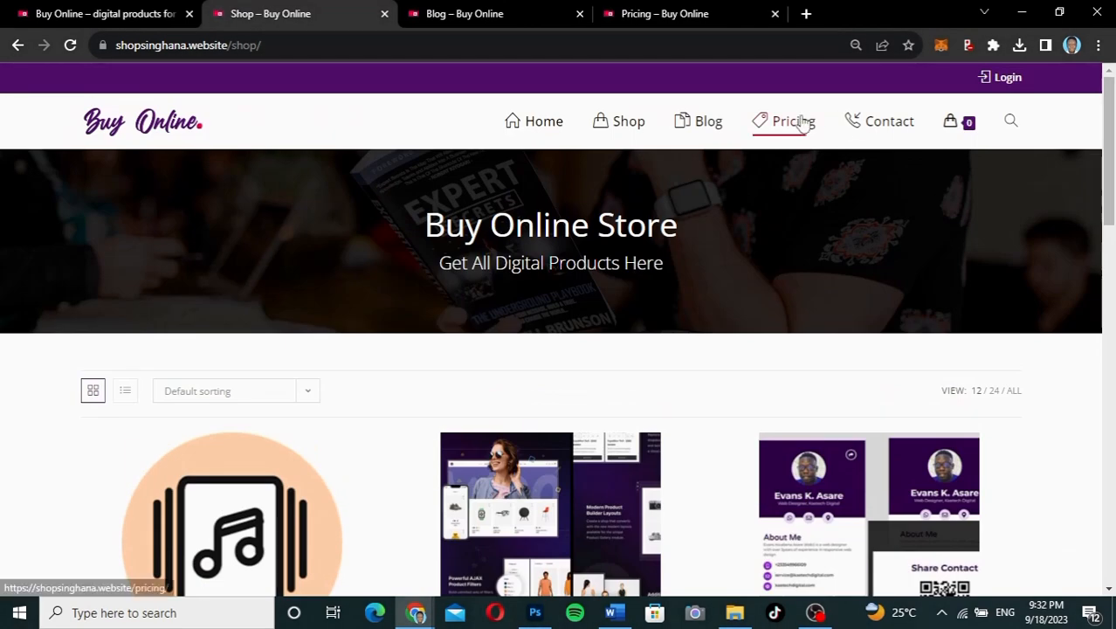
{"action": "left_click", "coordinate": [638, 18]}
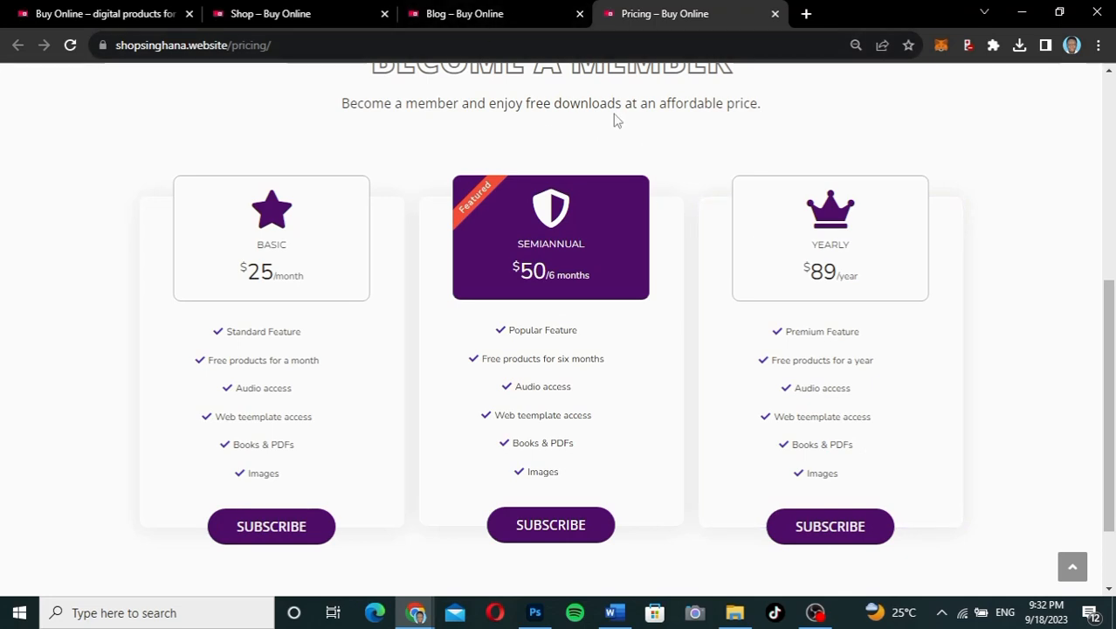
{"action": "left_click", "coordinate": [329, 19]}
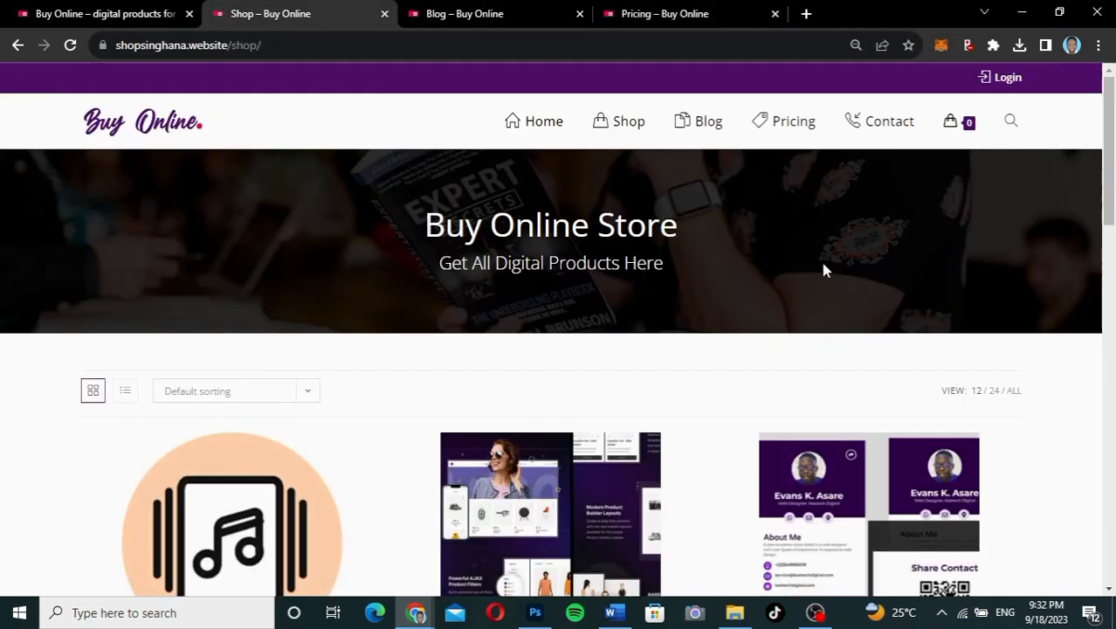
{"action": "left_click_drag", "start_coordinate": [1109, 166], "coordinate": [1096, 125]}
Step: Open the My Account login page and switch it to the Register form
{"action": "left_click", "coordinate": [1004, 79]}
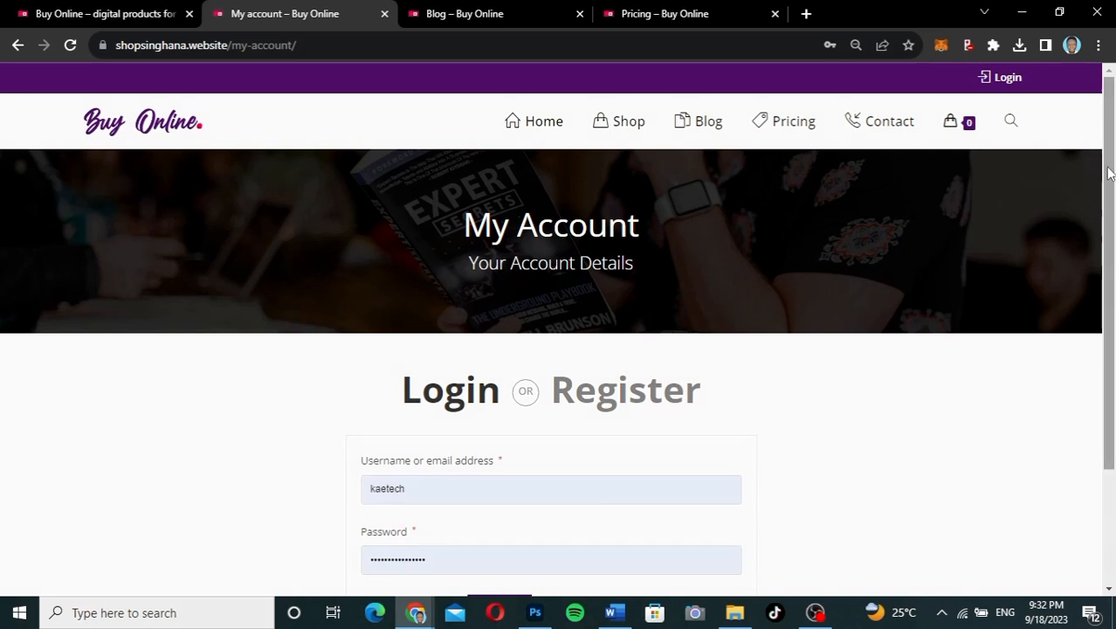
{"action": "left_click_drag", "start_coordinate": [1109, 173], "coordinate": [1102, 278]}
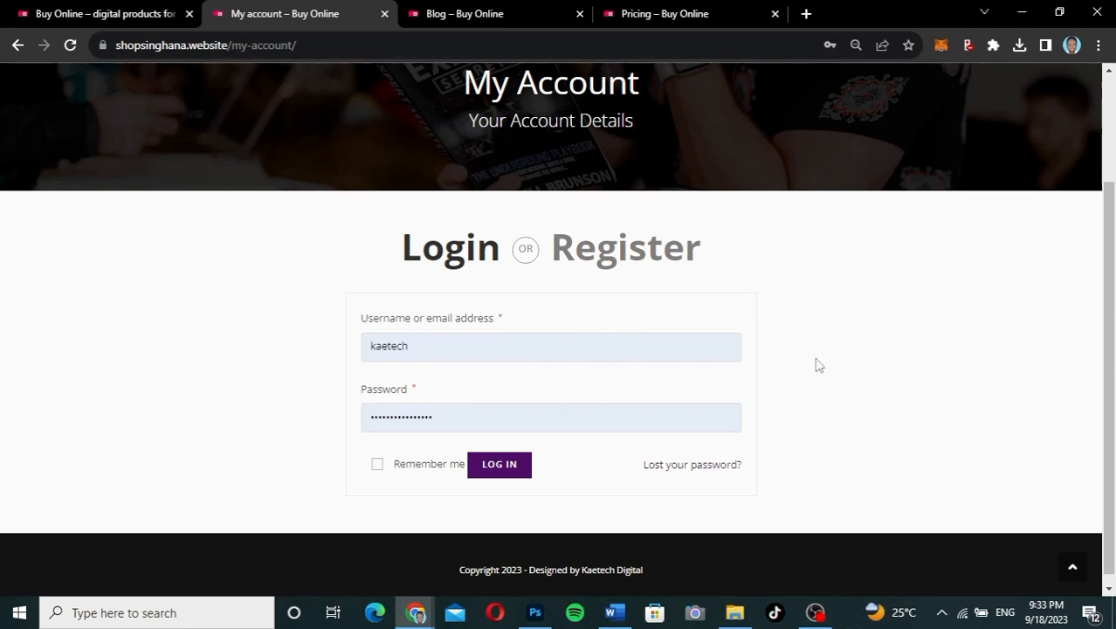
{"action": "left_click", "coordinate": [651, 253]}
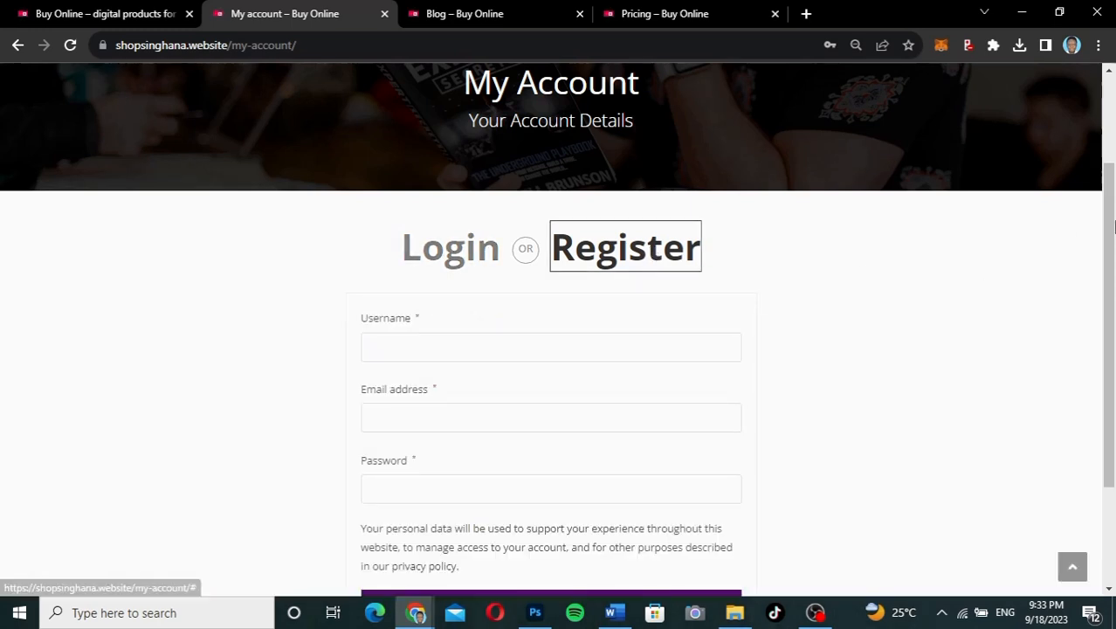
{"action": "scroll", "coordinate": [1113, 220], "scroll_direction": "down", "scroll_amount": 1}
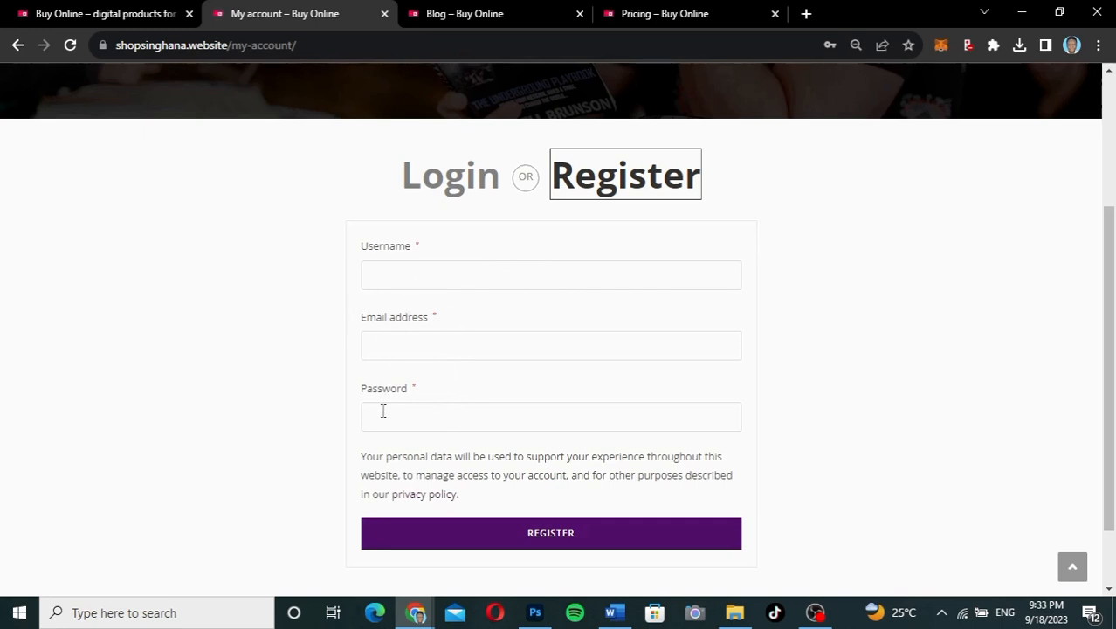
Step: Register with a username, a saved email and a strong password; it fails because the email exists
{"action": "left_click", "coordinate": [420, 279]}
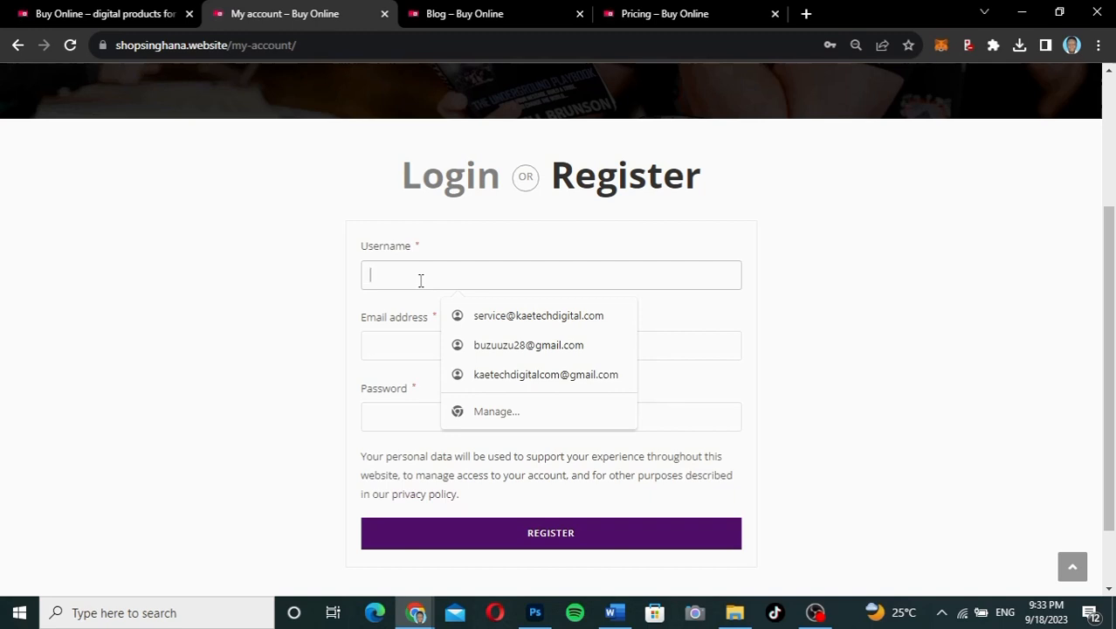
{"action": "type", "text": "k"}
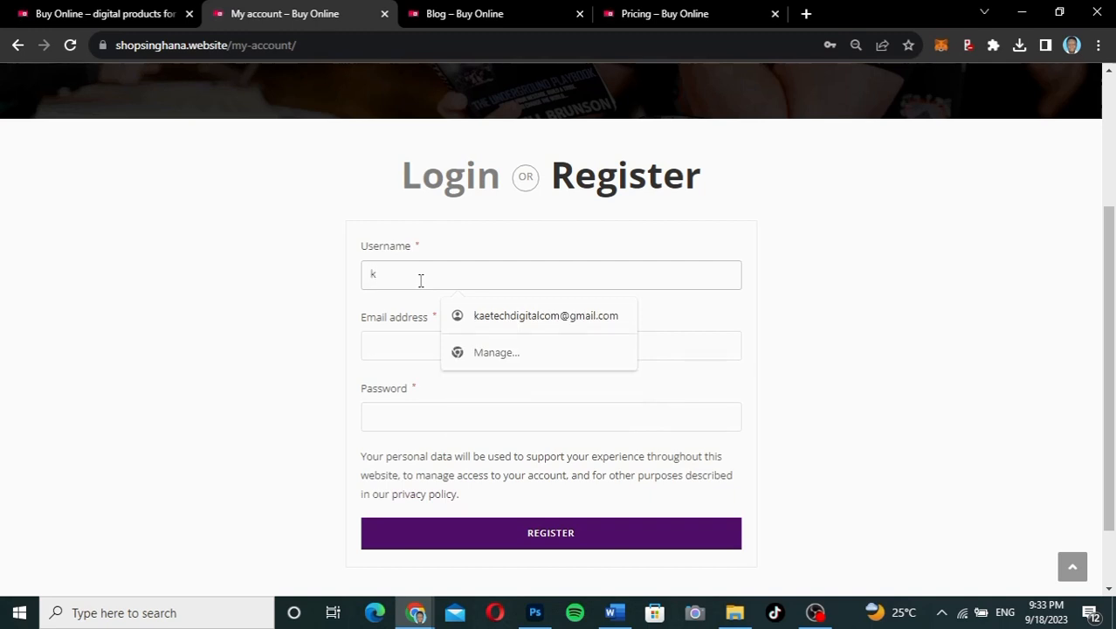
{"action": "type", "text": "obi"}
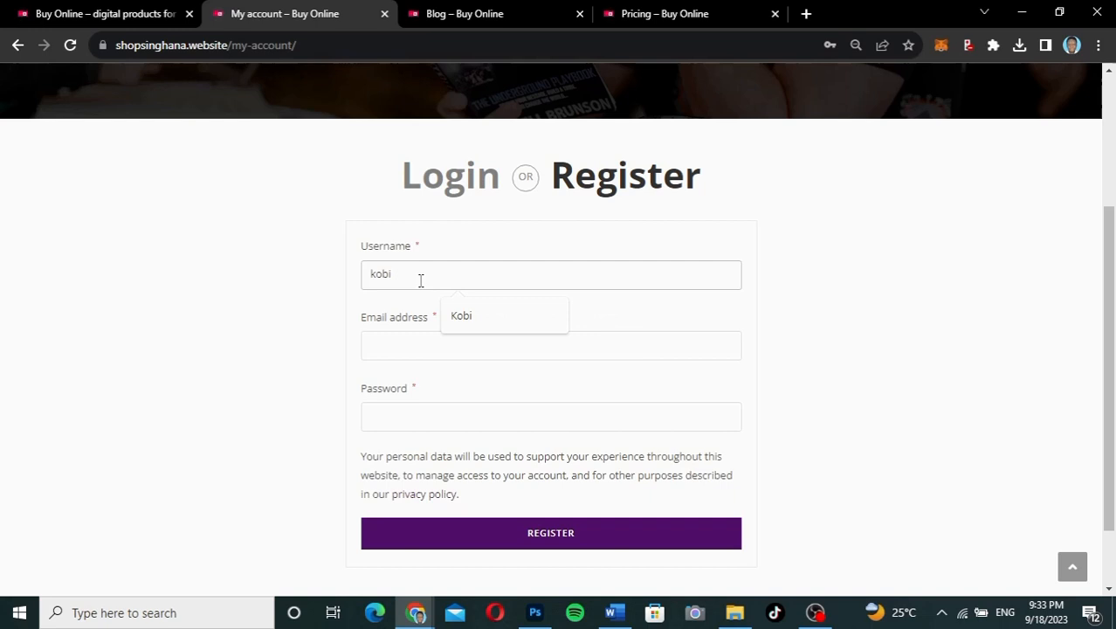
{"action": "left_click", "coordinate": [406, 344]}
{"action": "left_click", "coordinate": [505, 392]}
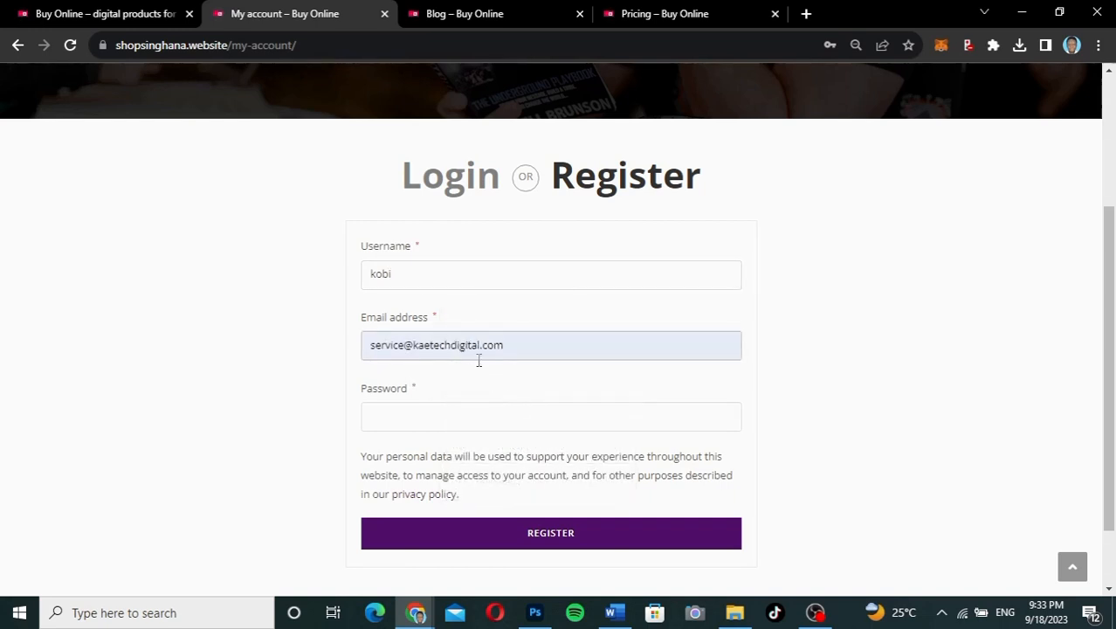
{"action": "left_click", "coordinate": [385, 422]}
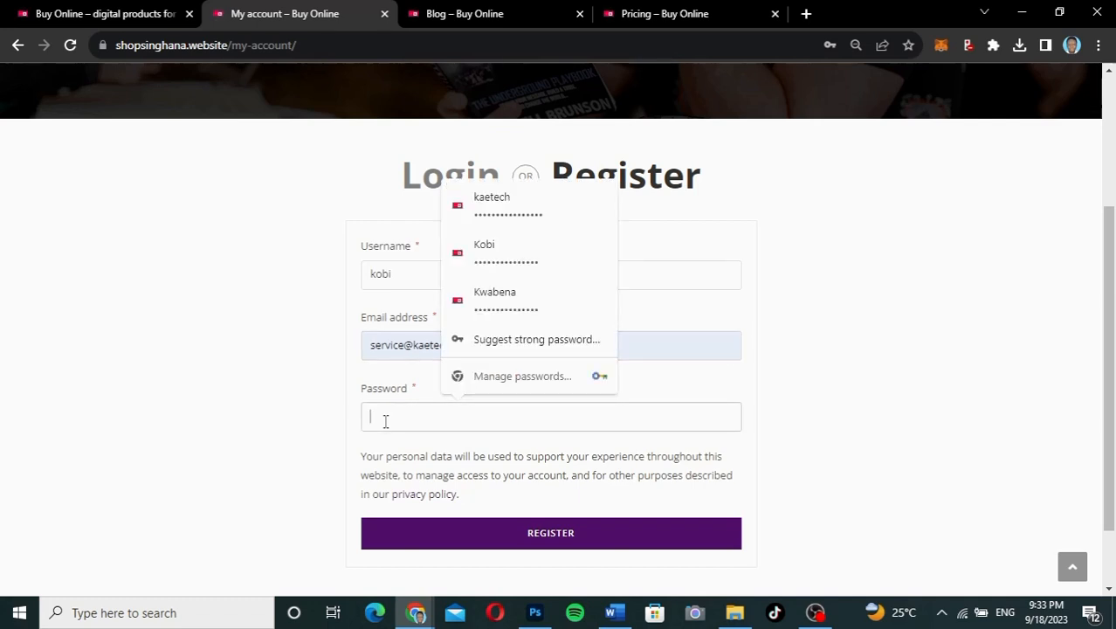
{"action": "type", "text": "*******"}
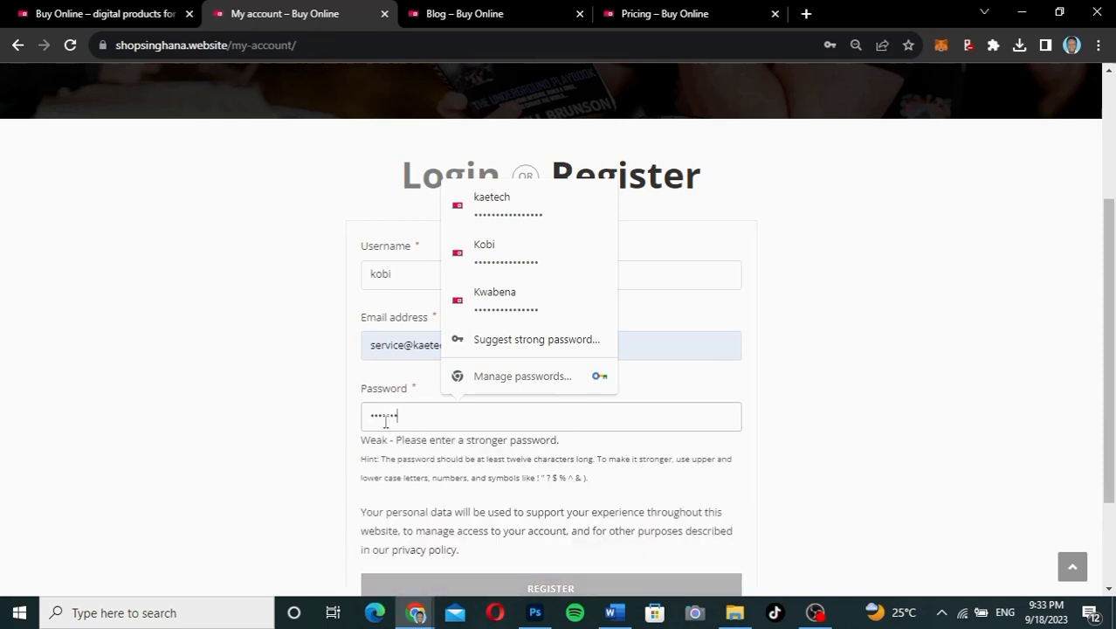
{"action": "type", "text": "*********"}
{"action": "left_click", "coordinate": [286, 436]}
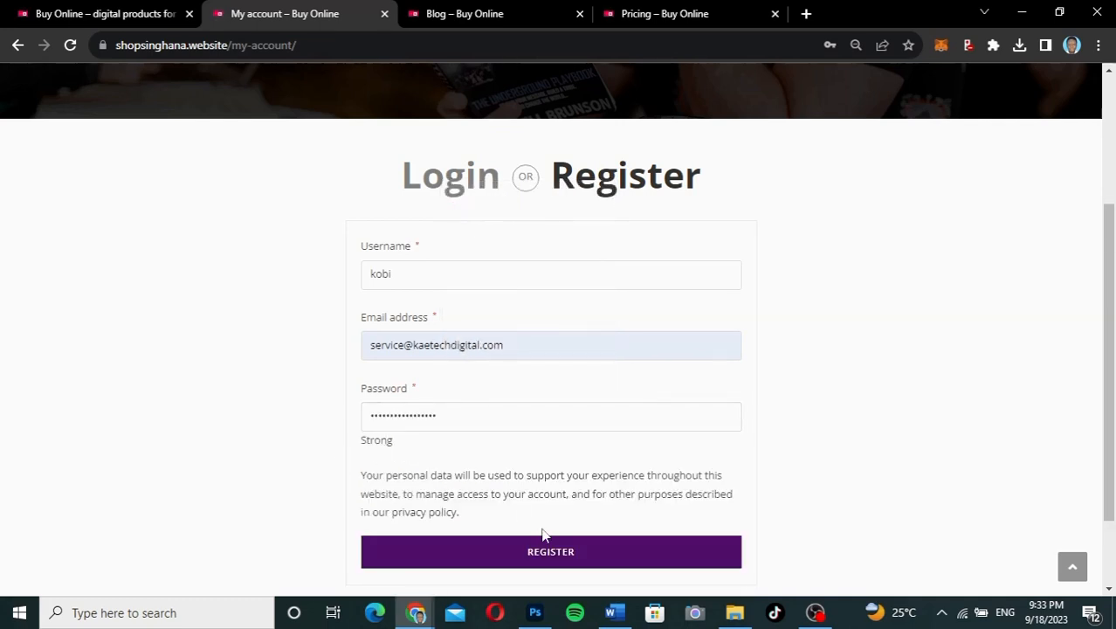
{"action": "left_click", "coordinate": [543, 555]}
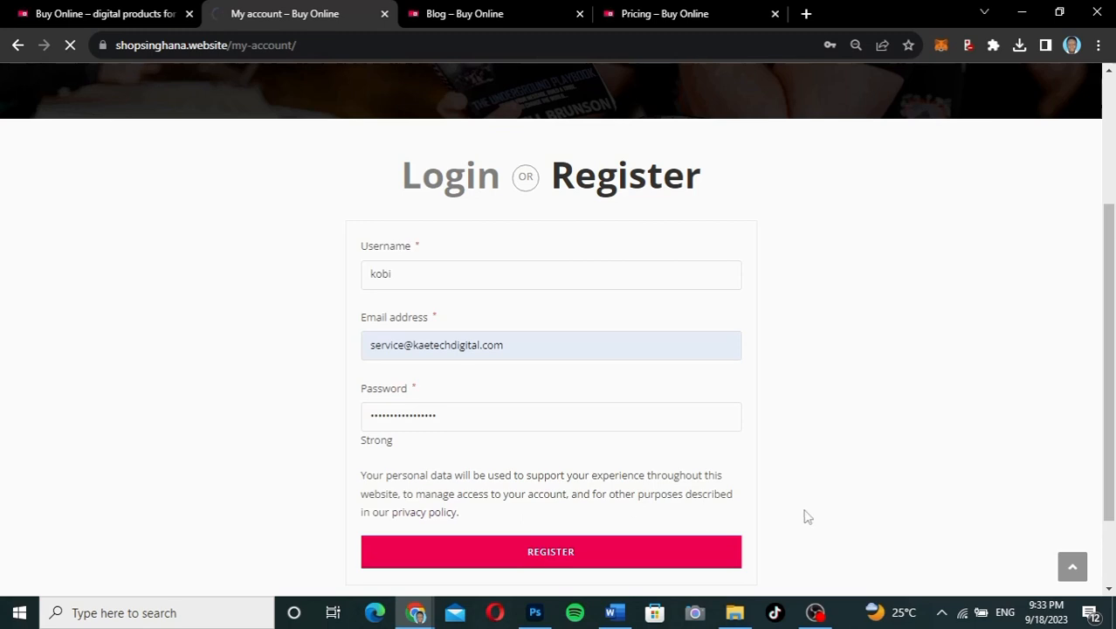
{"action": "scroll", "coordinate": [804, 508], "scroll_direction": "down", "scroll_amount": 2}
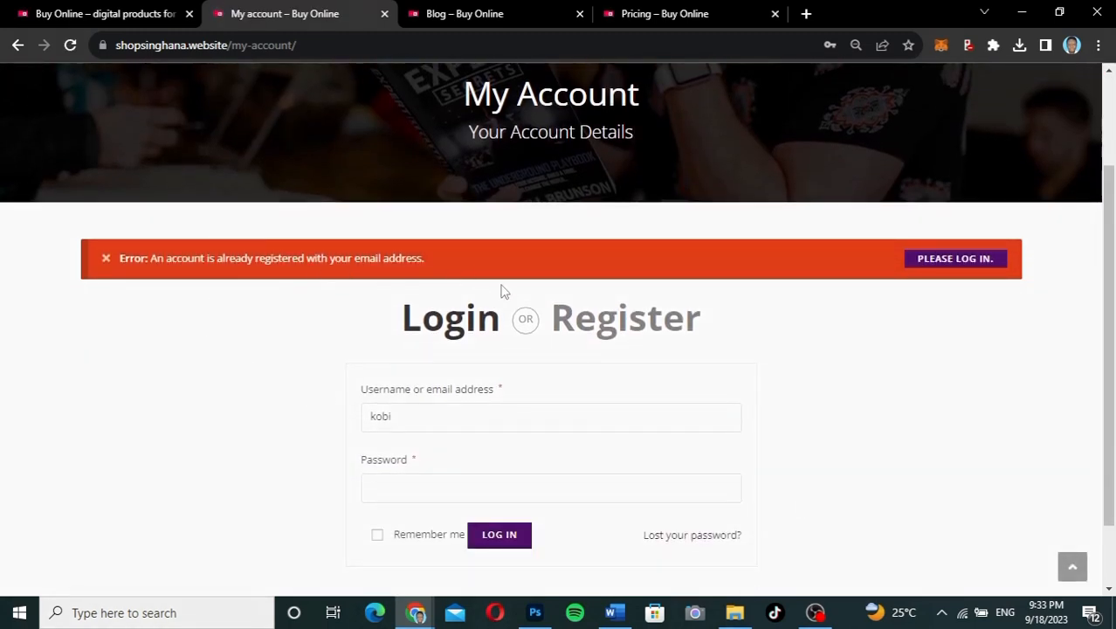
Step: Reopen the Register form and replace the email with a different saved address
{"action": "scroll", "coordinate": [690, 367], "scroll_direction": "down", "scroll_amount": 1}
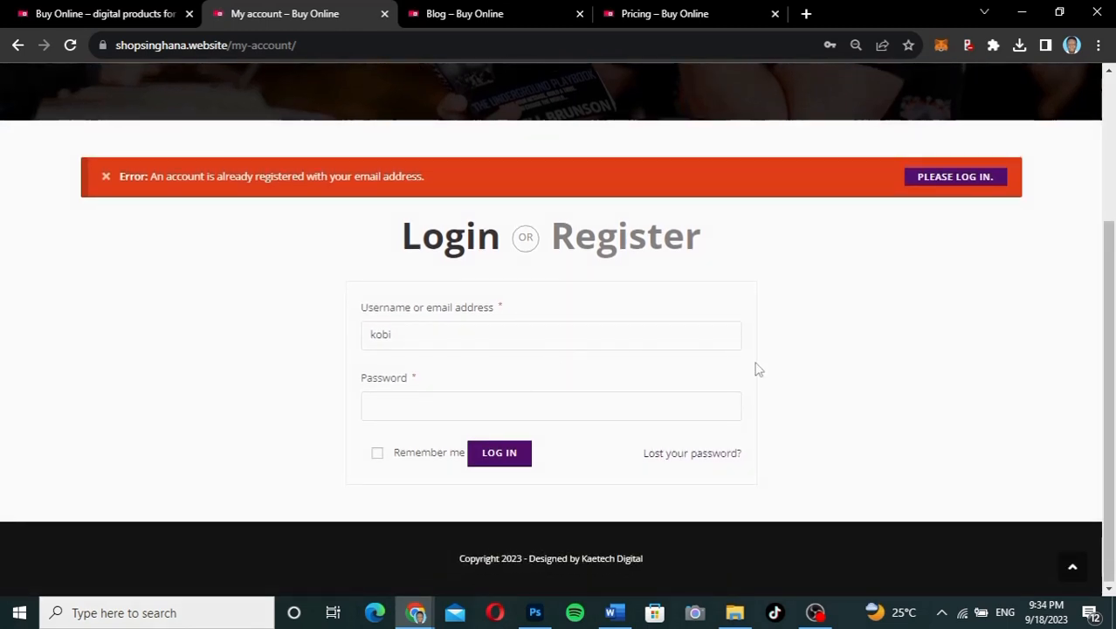
{"action": "left_click", "coordinate": [614, 247]}
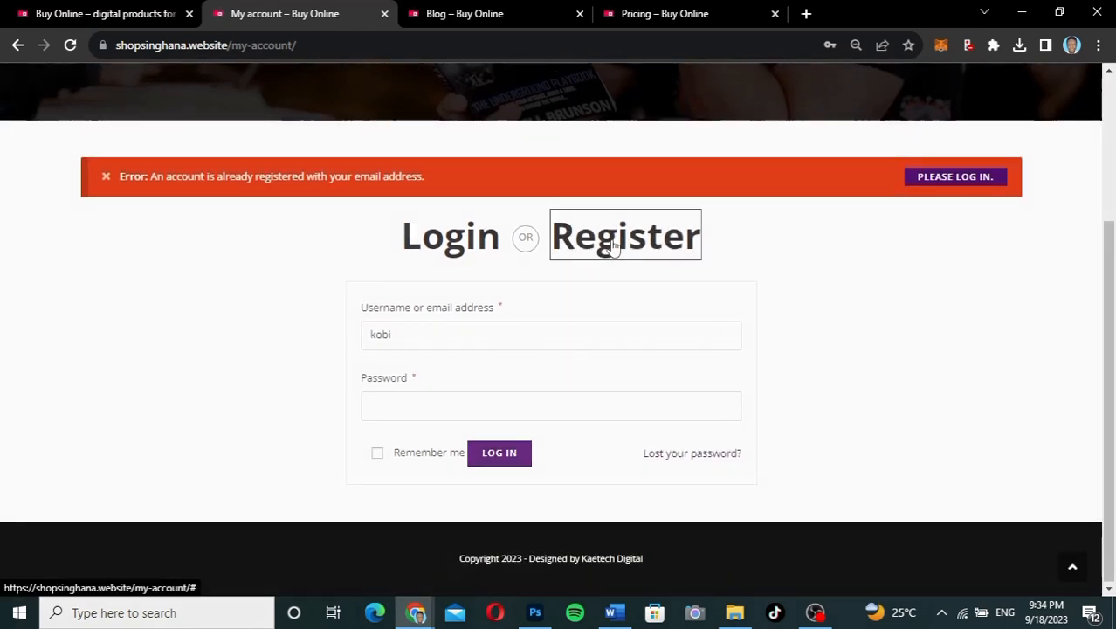
{"action": "scroll", "coordinate": [744, 352], "scroll_direction": "down", "scroll_amount": 3}
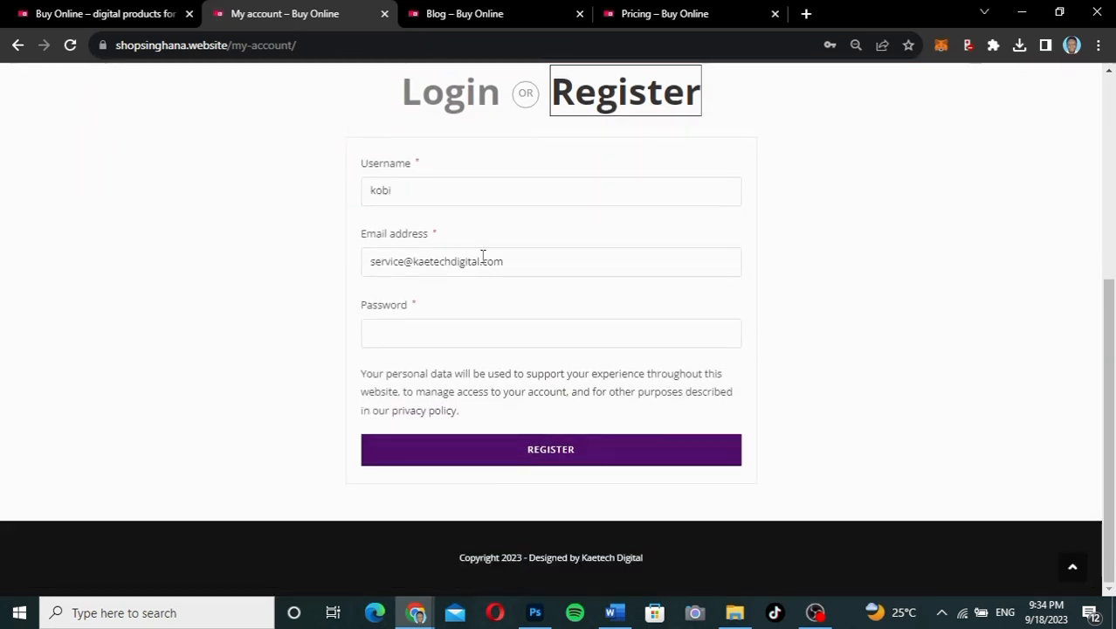
{"action": "left_click", "coordinate": [506, 261]}
{"action": "left_click_drag", "start_coordinate": [510, 261], "coordinate": [365, 264]}
{"action": "type", "text": "k"}
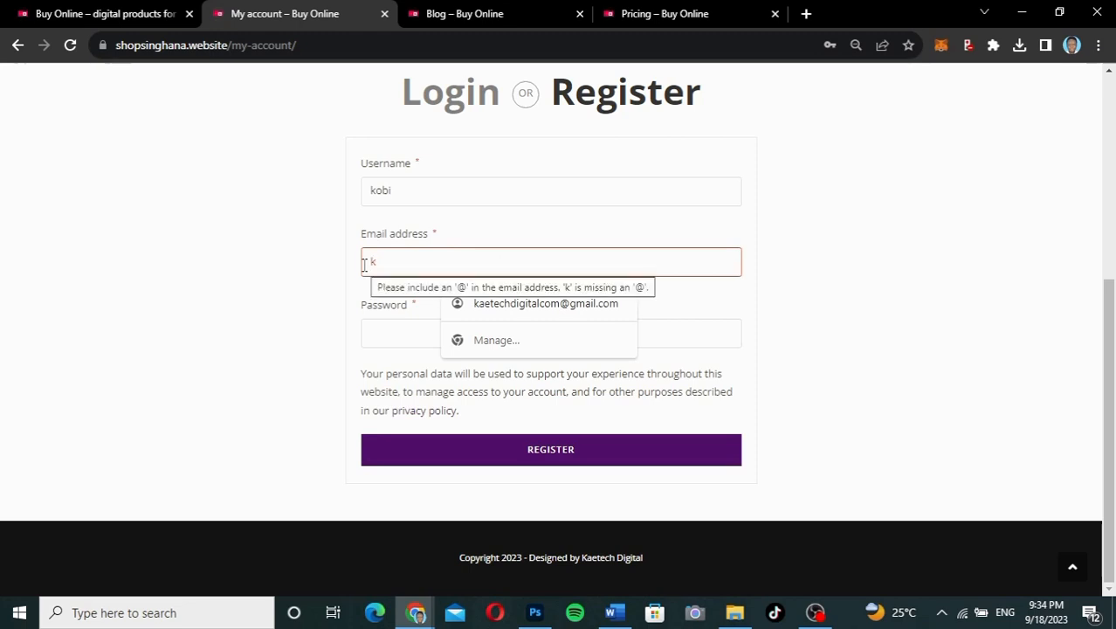
{"action": "left_click", "coordinate": [526, 307]}
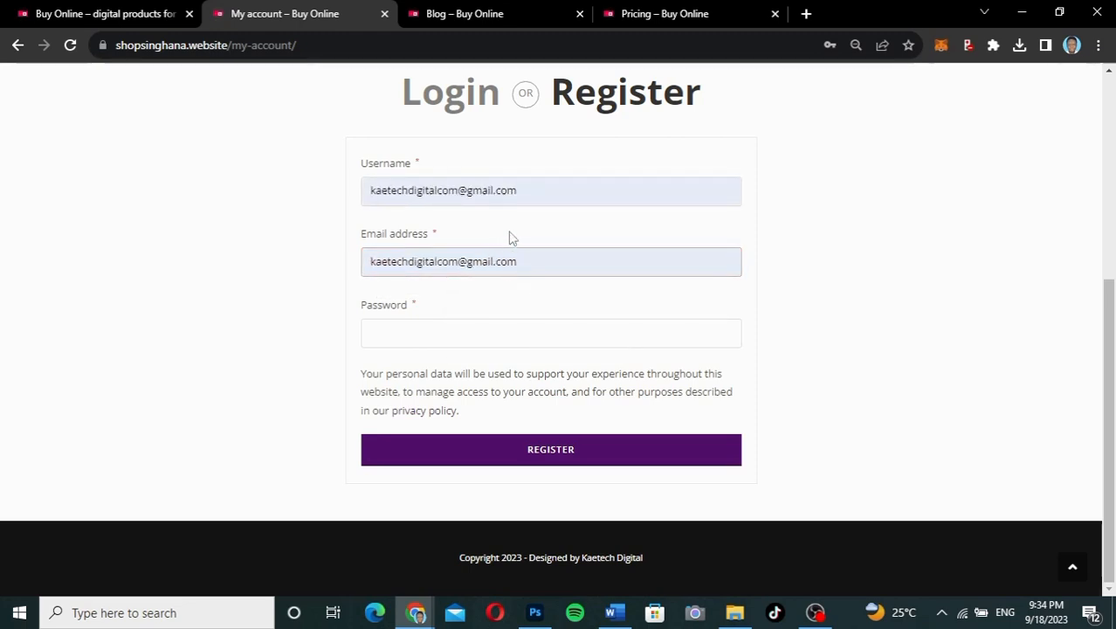
{"action": "key", "text": "Return"}
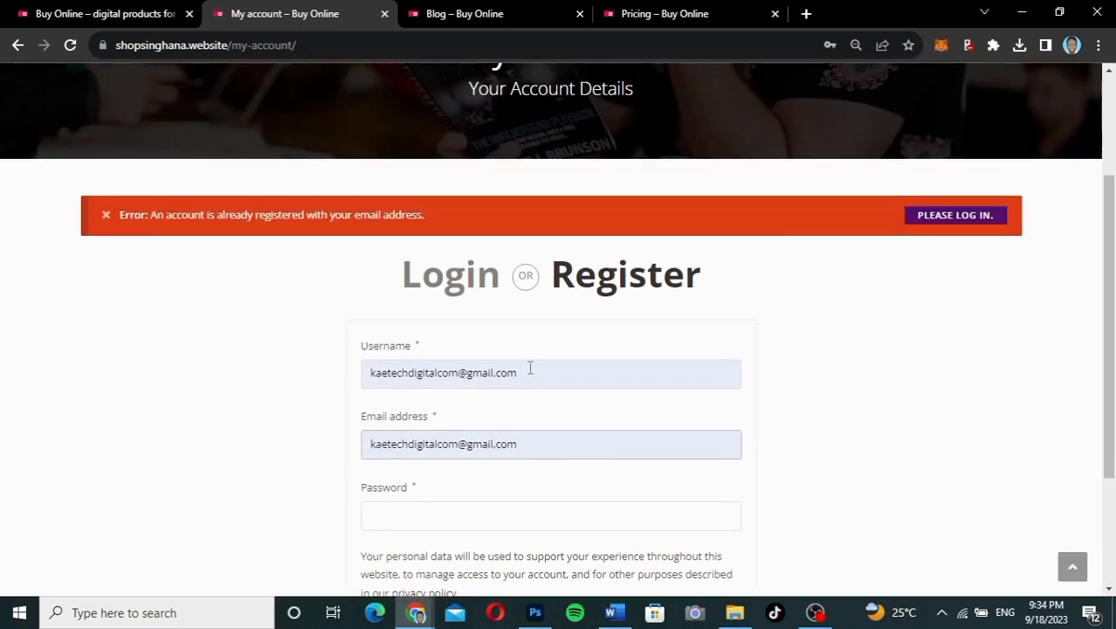
Step: Change the username, enter a new password and submit the registration again
{"action": "left_click", "coordinate": [529, 368]}
{"action": "left_click_drag", "start_coordinate": [529, 368], "coordinate": [319, 375]}
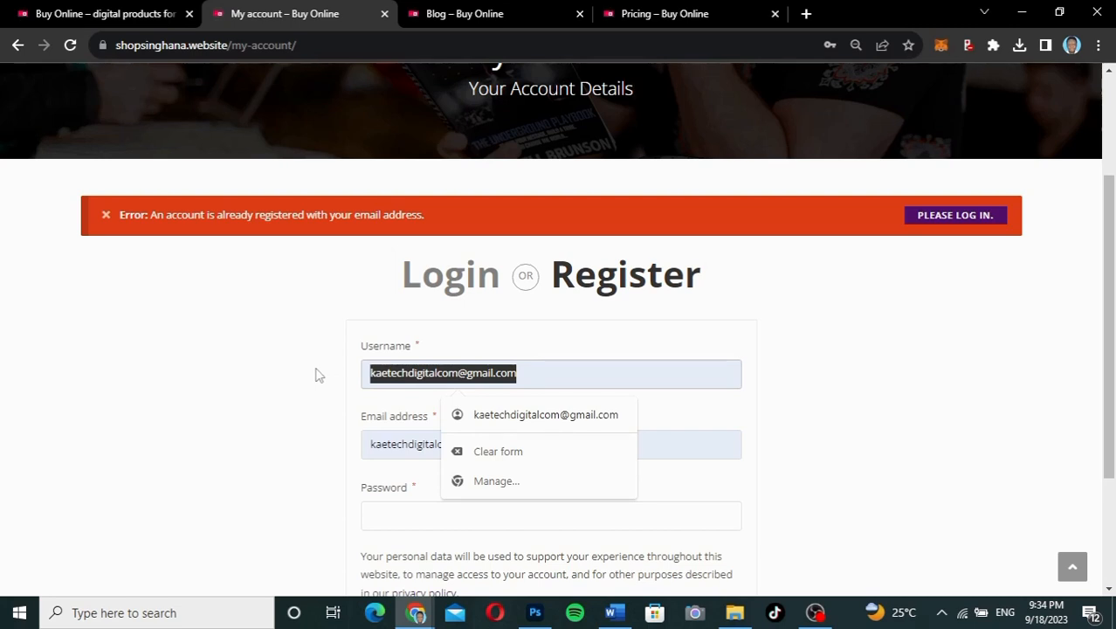
{"action": "type", "text": "Kobi"}
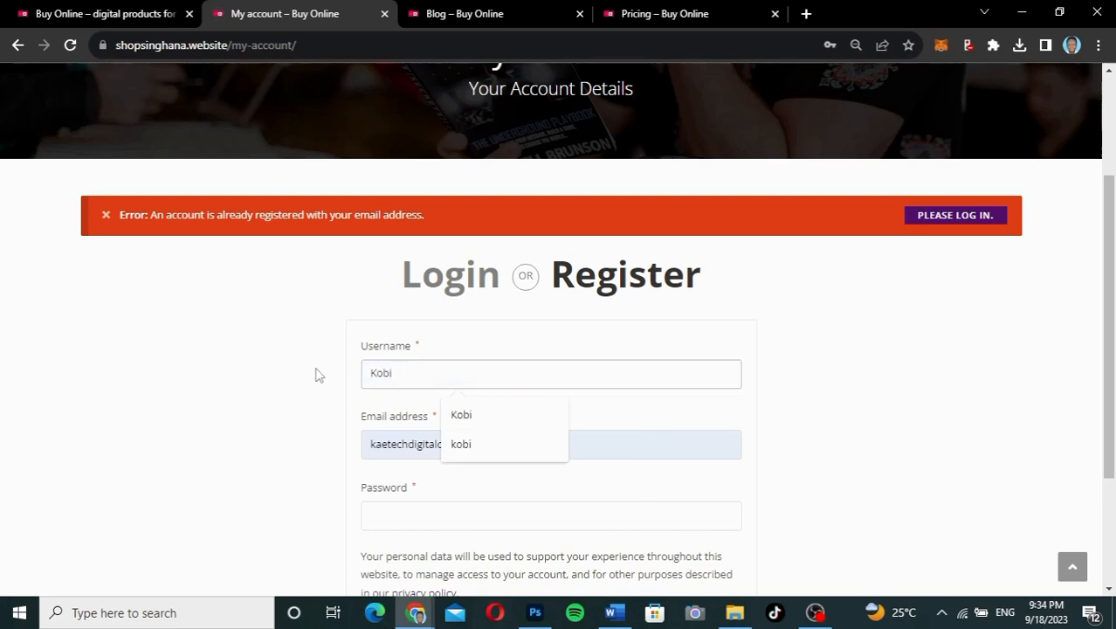
{"action": "scroll", "coordinate": [315, 375], "scroll_direction": "down", "scroll_amount": 2}
{"action": "left_click", "coordinate": [433, 330]}
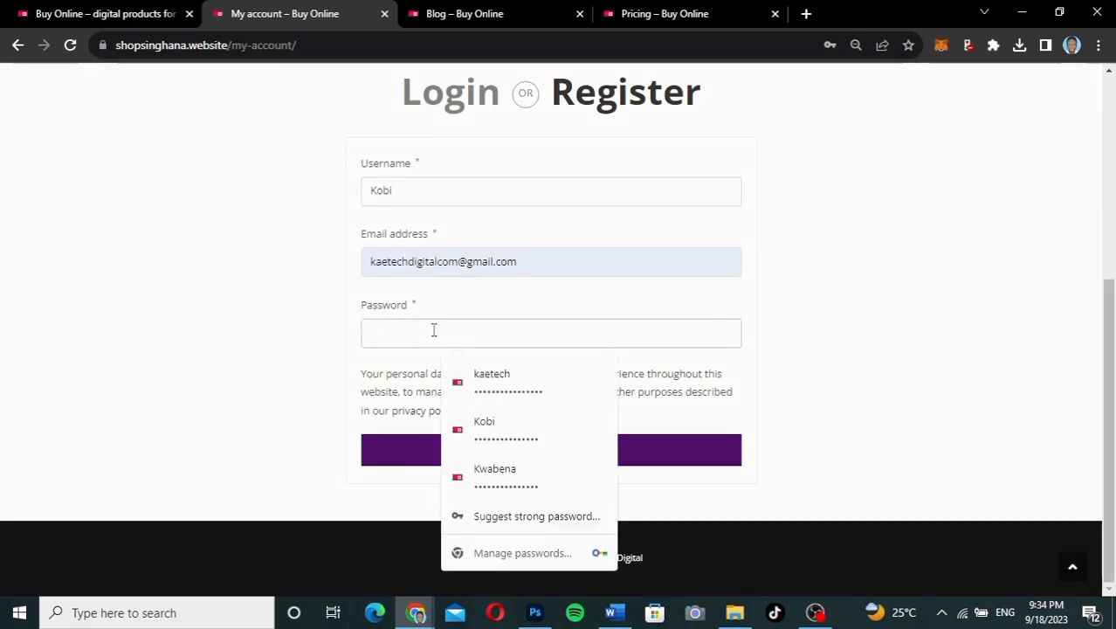
{"action": "type", "text": "•••"}
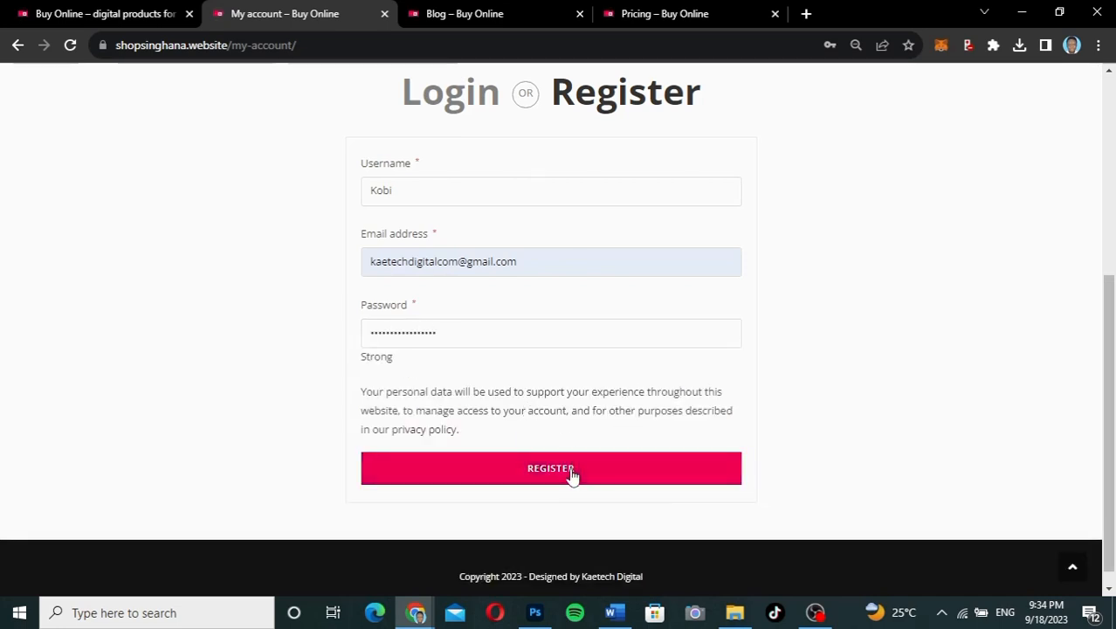
{"action": "left_click", "coordinate": [573, 476]}
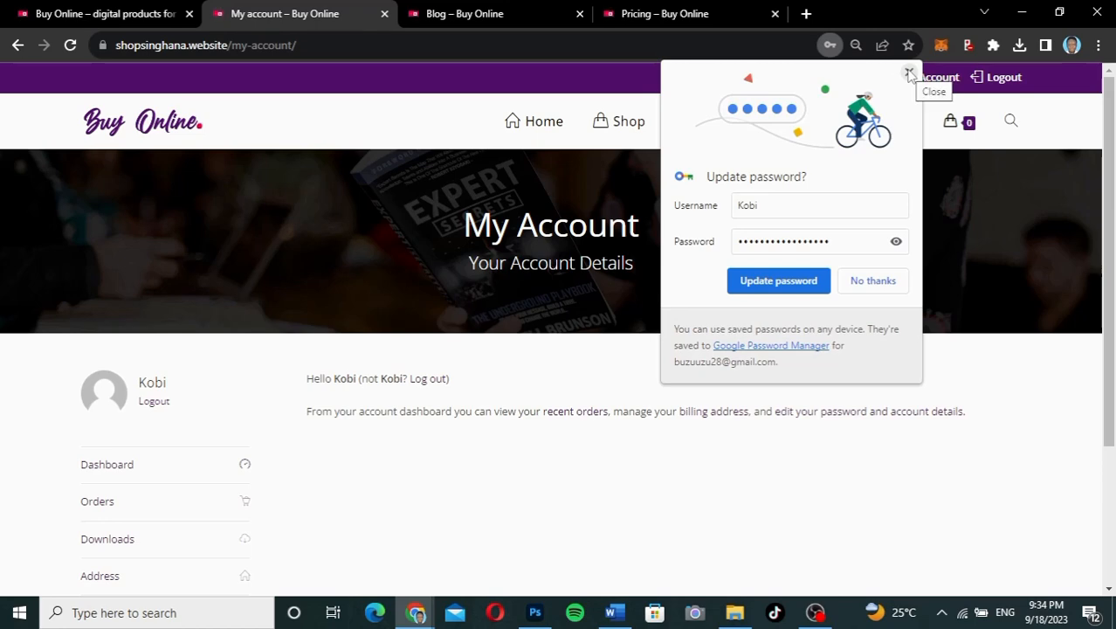
Step: Save the new password in the browser and scroll back to the top of the My Account dashboard
{"action": "left_click", "coordinate": [769, 284]}
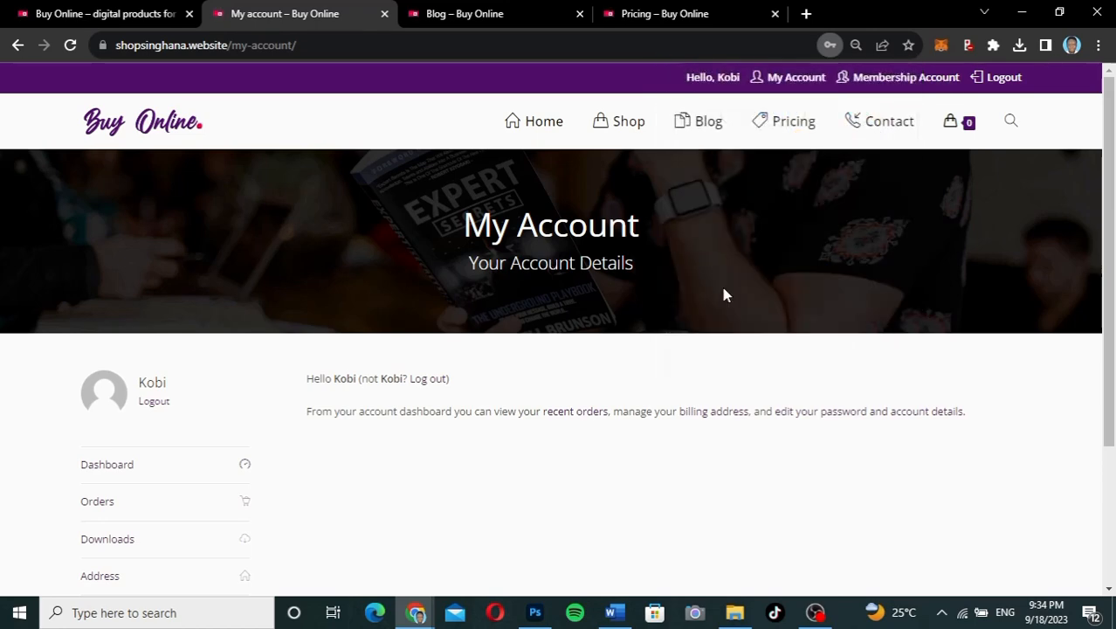
{"action": "scroll", "coordinate": [686, 387], "scroll_direction": "down", "scroll_amount": 1}
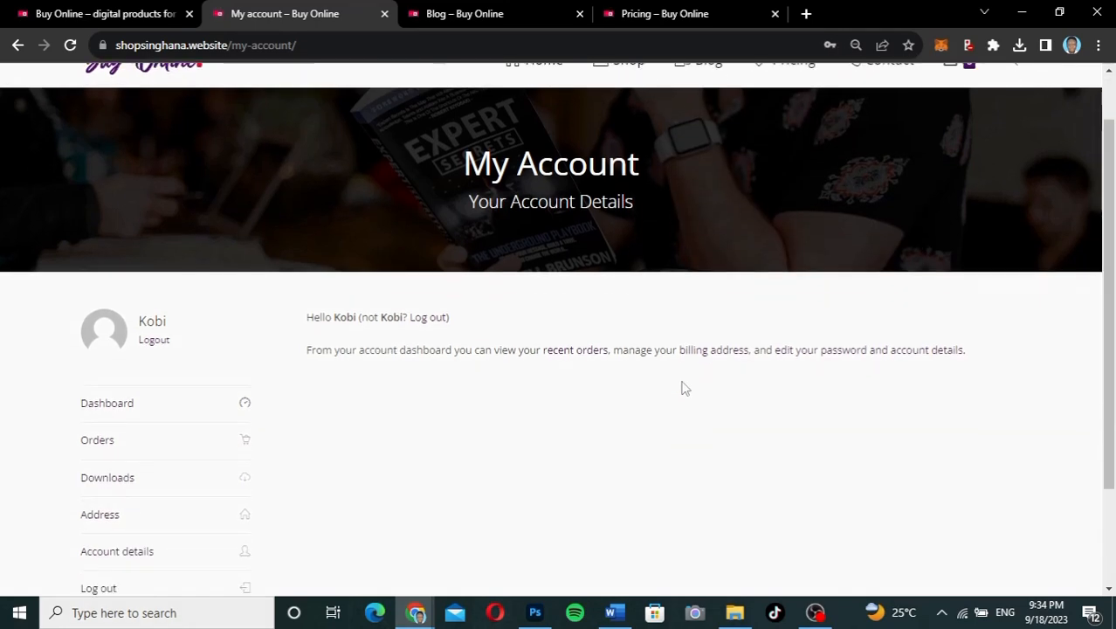
{"action": "scroll", "coordinate": [685, 387], "scroll_direction": "up", "scroll_amount": 1}
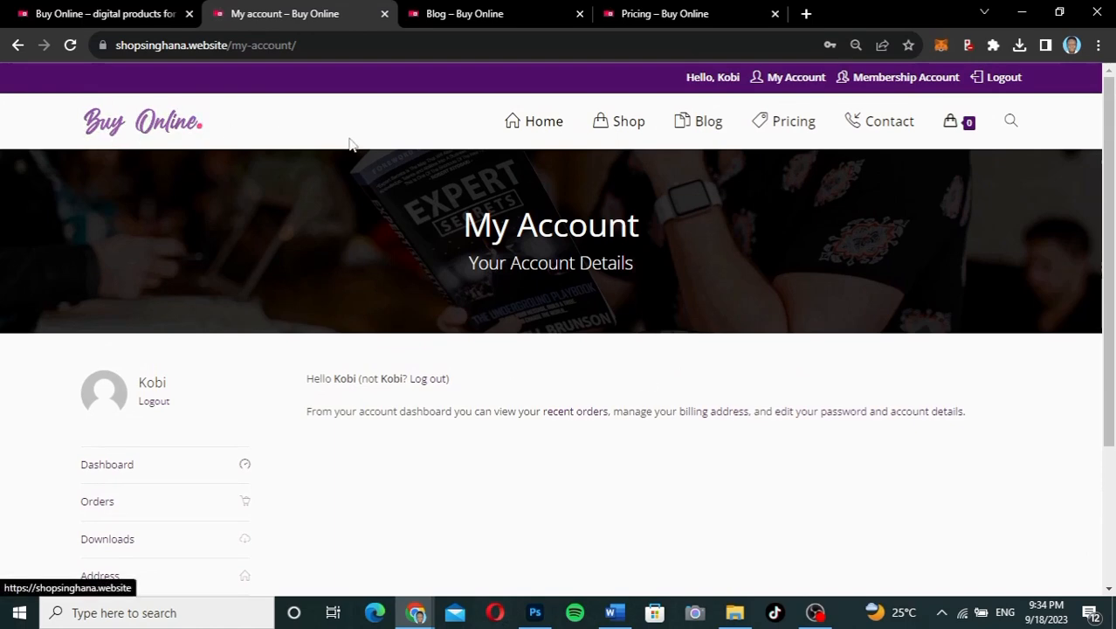
{"action": "scroll", "coordinate": [733, 390], "scroll_direction": "down", "scroll_amount": 2}
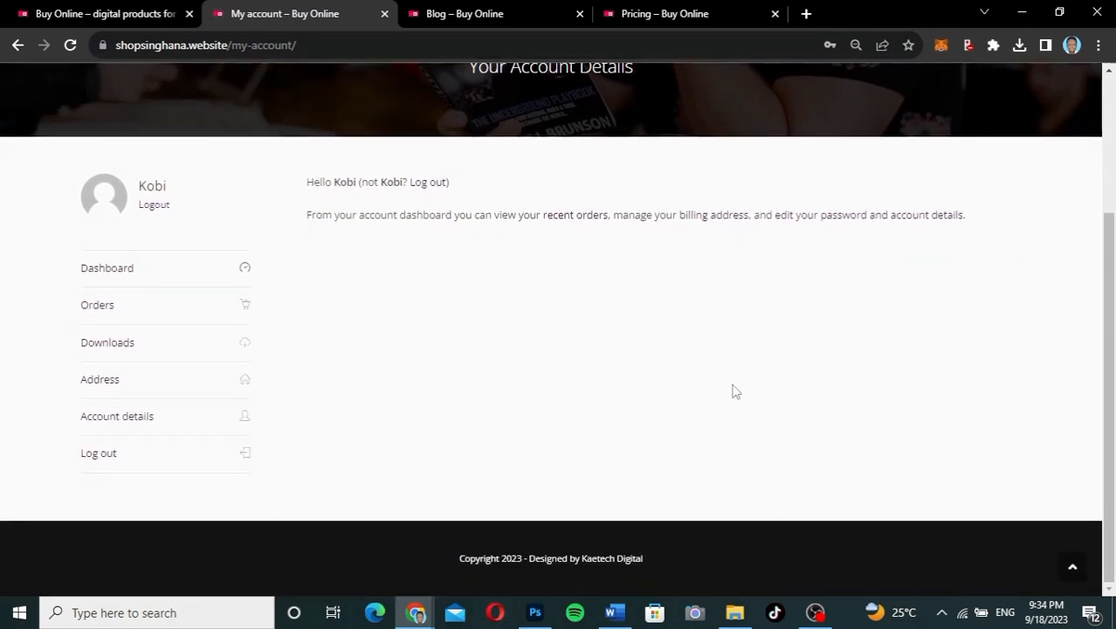
{"action": "scroll", "coordinate": [734, 391], "scroll_direction": "up", "scroll_amount": 1}
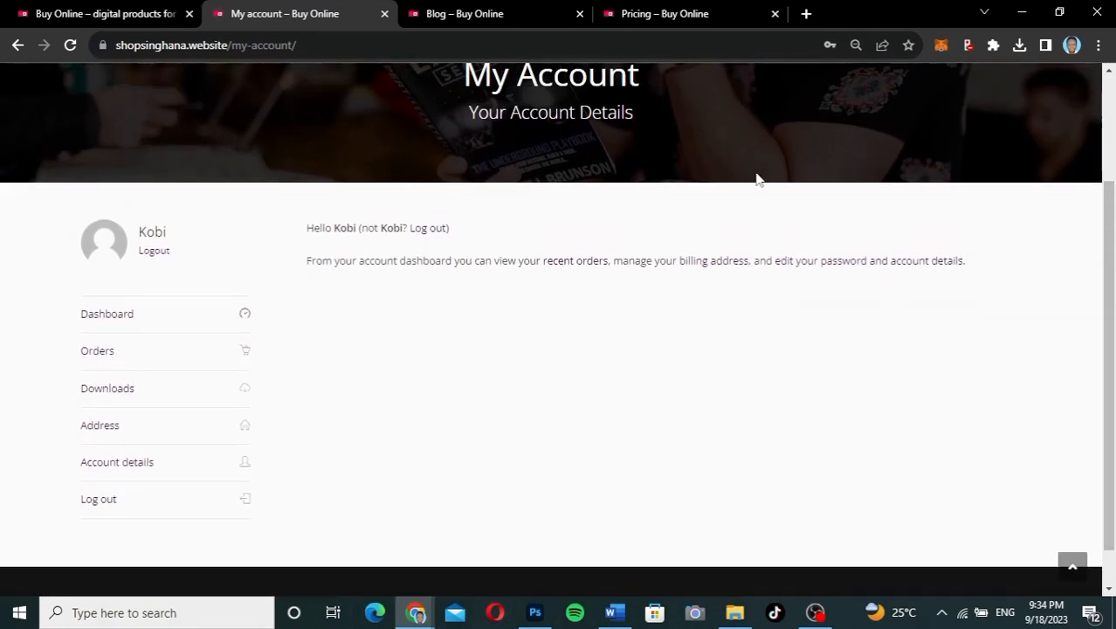
{"action": "scroll", "coordinate": [756, 178], "scroll_direction": "up", "scroll_amount": 2}
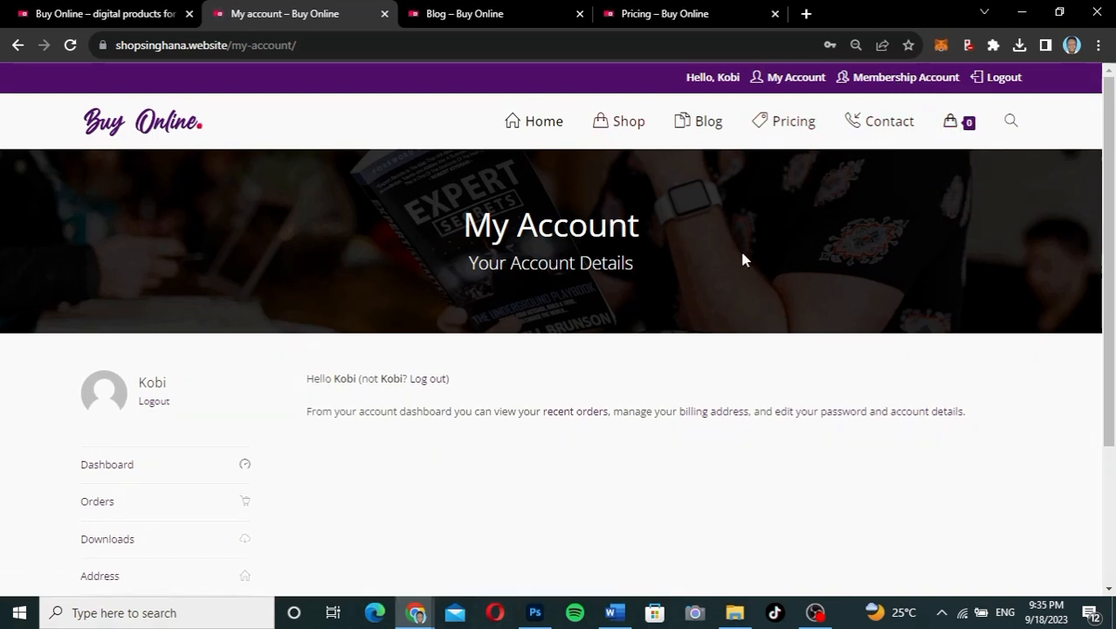
{"action": "scroll", "coordinate": [742, 256], "scroll_direction": "down", "scroll_amount": 3}
{"action": "scroll", "coordinate": [744, 260], "scroll_direction": "up", "scroll_amount": 3}
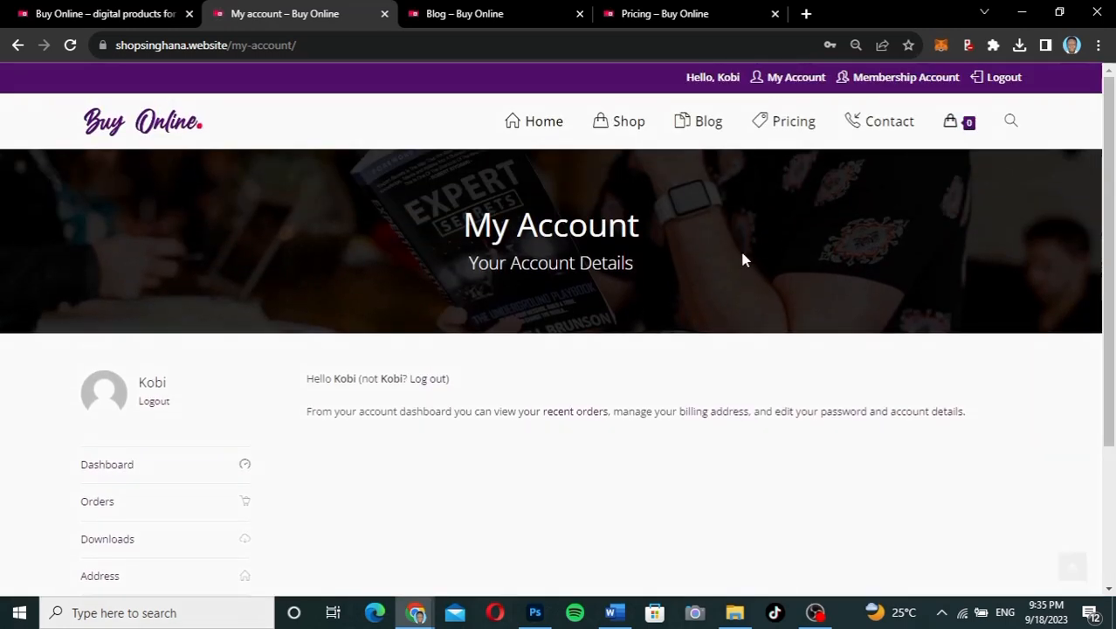
Step: Scroll through the Shop page's product grid and prices, then go to the Pricing page
{"action": "left_click", "coordinate": [634, 124]}
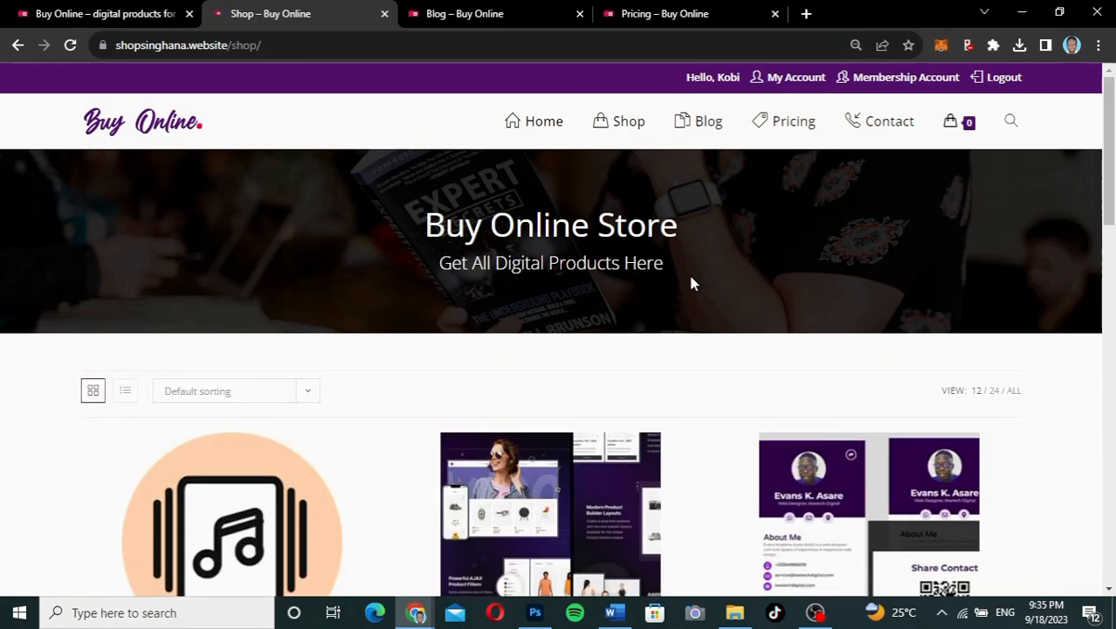
{"action": "scroll", "coordinate": [692, 282], "scroll_direction": "down", "scroll_amount": 1}
{"action": "scroll", "coordinate": [691, 282], "scroll_direction": "down", "scroll_amount": 2}
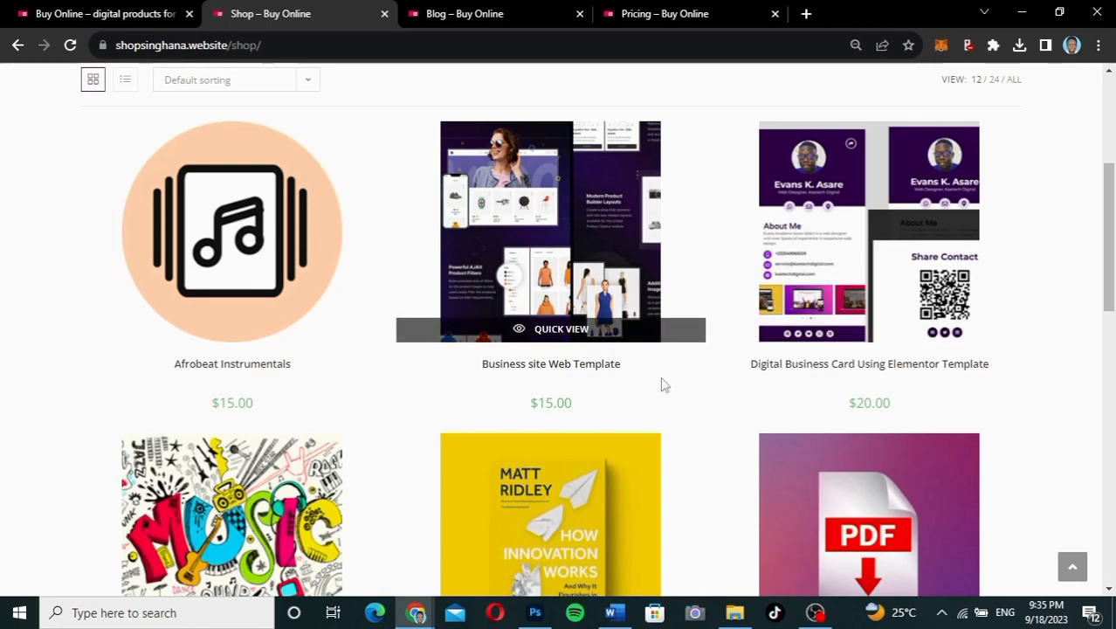
{"action": "scroll", "coordinate": [663, 385], "scroll_direction": "down", "scroll_amount": 2}
{"action": "scroll", "coordinate": [663, 385], "scroll_direction": "up", "scroll_amount": 5}
{"action": "scroll", "coordinate": [663, 385], "scroll_direction": "down", "scroll_amount": 2}
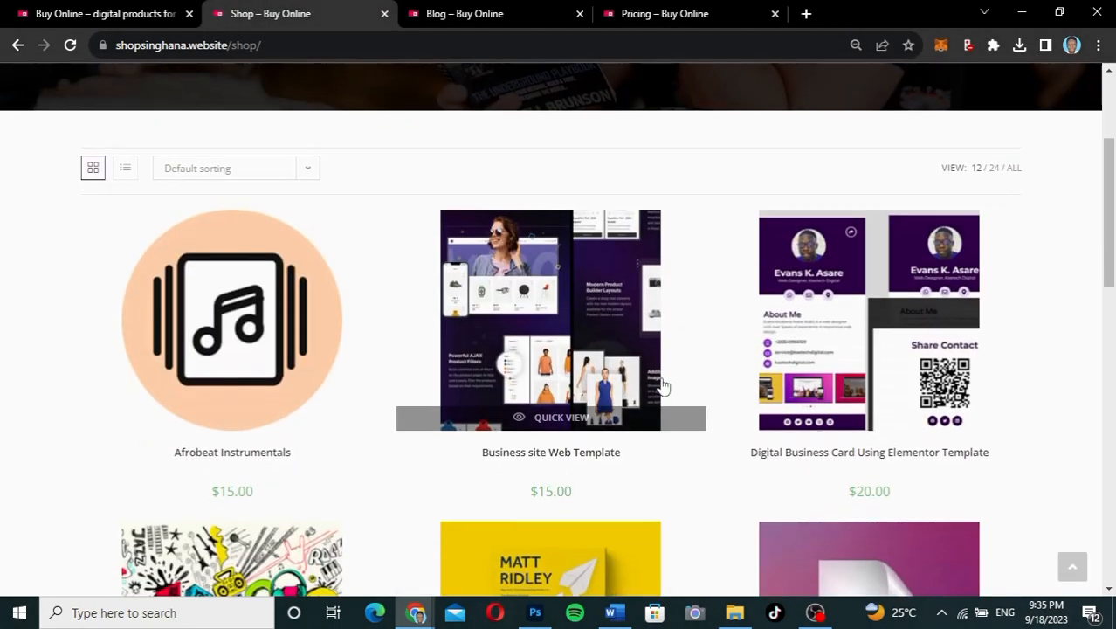
{"action": "scroll", "coordinate": [663, 385], "scroll_direction": "up", "scroll_amount": 2}
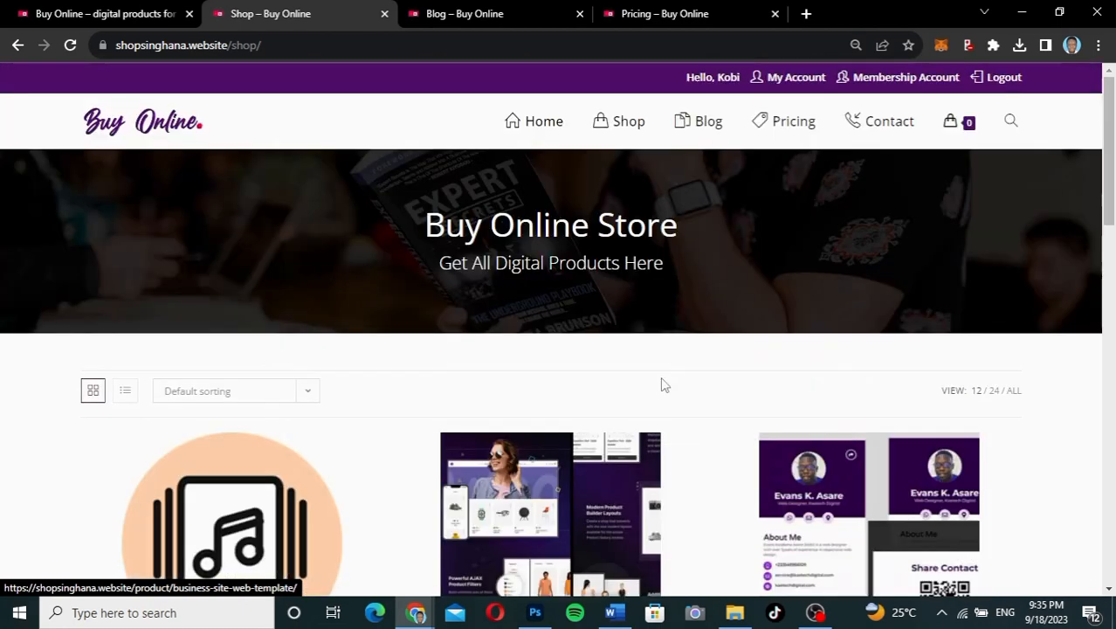
{"action": "scroll", "coordinate": [662, 385], "scroll_direction": "down", "scroll_amount": 3}
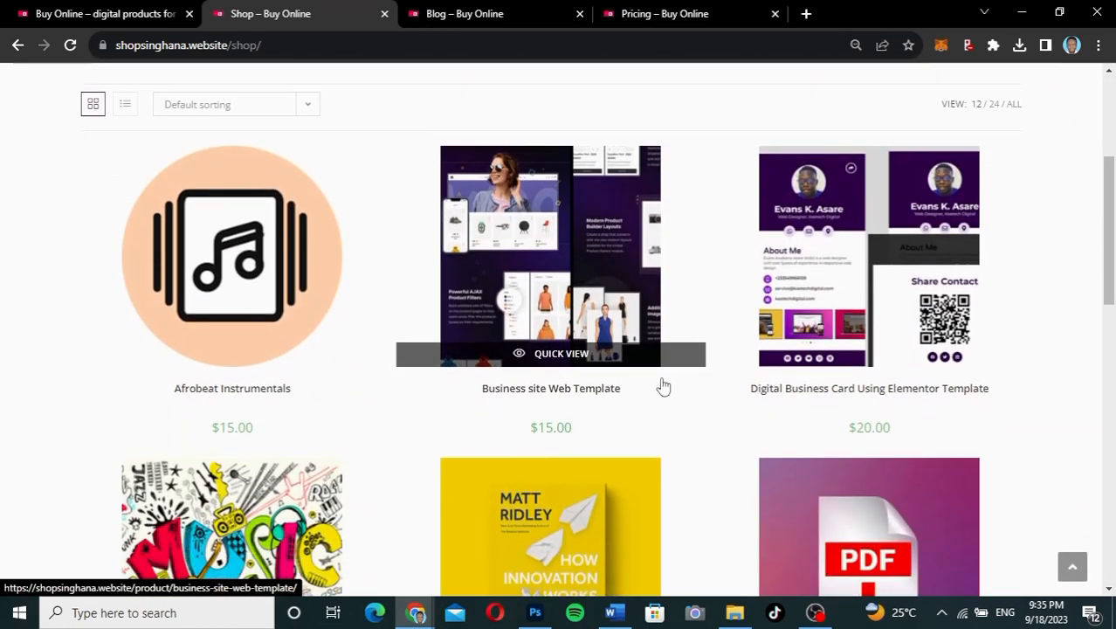
{"action": "scroll", "coordinate": [663, 385], "scroll_direction": "up", "scroll_amount": 3}
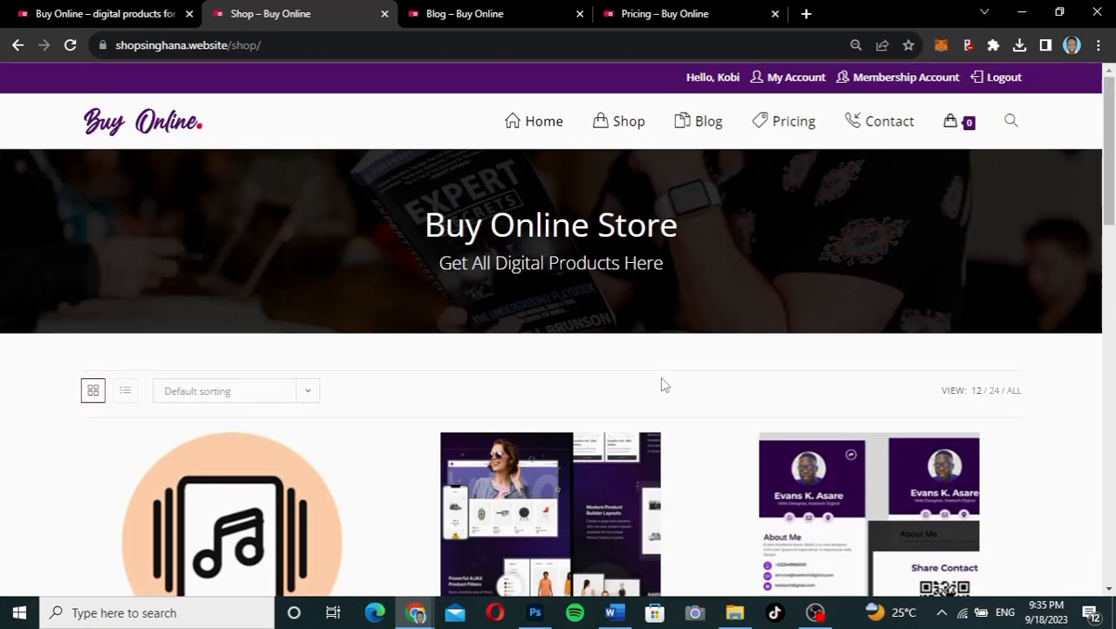
{"action": "scroll", "coordinate": [663, 381], "scroll_direction": "down", "scroll_amount": 1}
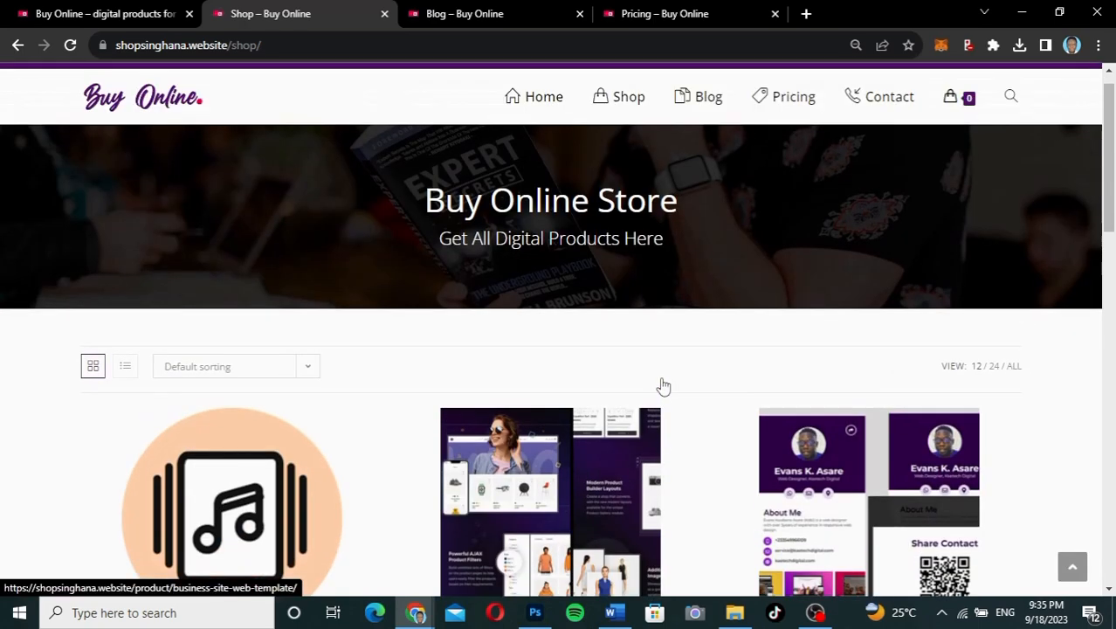
{"action": "scroll", "coordinate": [690, 331], "scroll_direction": "up", "scroll_amount": 1}
{"action": "left_click", "coordinate": [792, 126]}
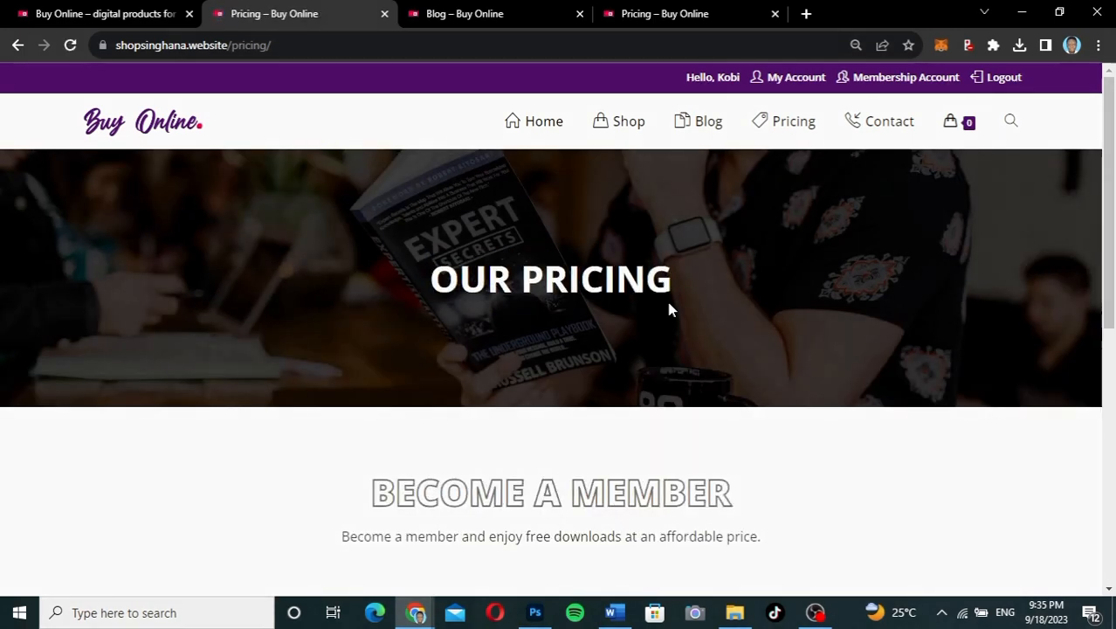
Step: Scroll down to the Basic $25, Semiannual $50 and Yearly $89 plan cards
{"action": "scroll", "coordinate": [669, 307], "scroll_direction": "down", "scroll_amount": 5}
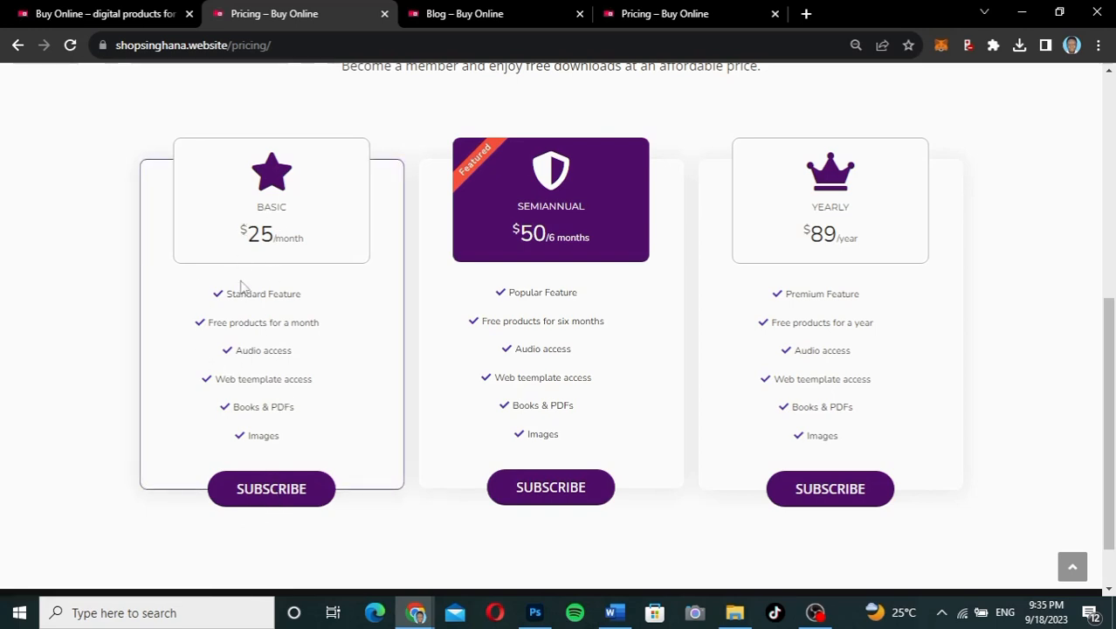
Step: Subscribe to the Basic plan and autofill the checkout billing details from a saved address
{"action": "left_click", "coordinate": [274, 490]}
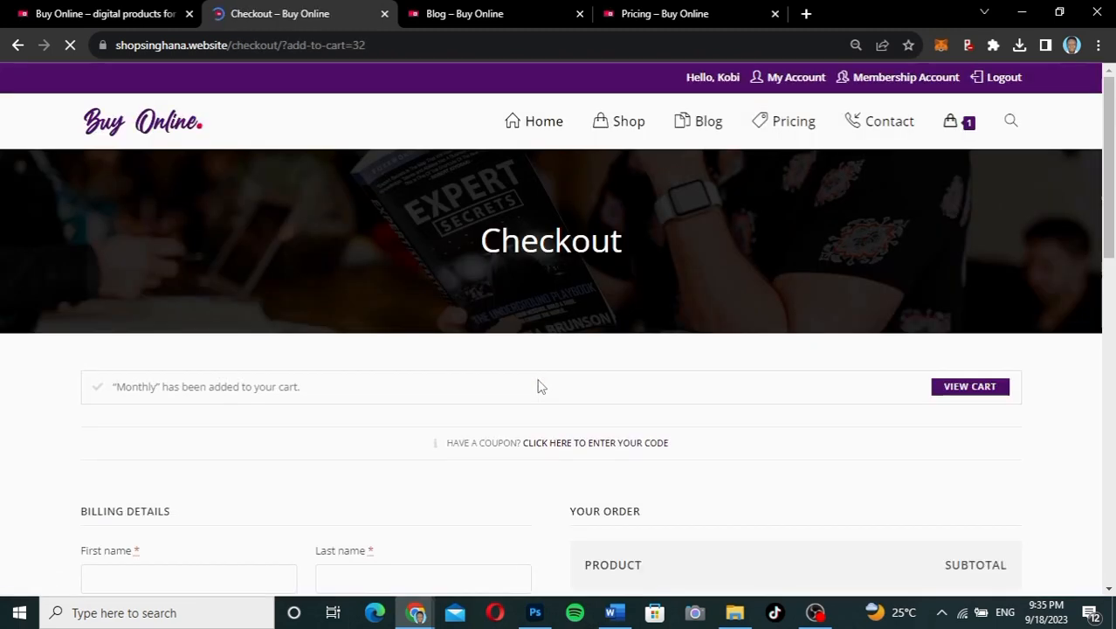
{"action": "scroll", "coordinate": [832, 427], "scroll_direction": "down", "scroll_amount": 7}
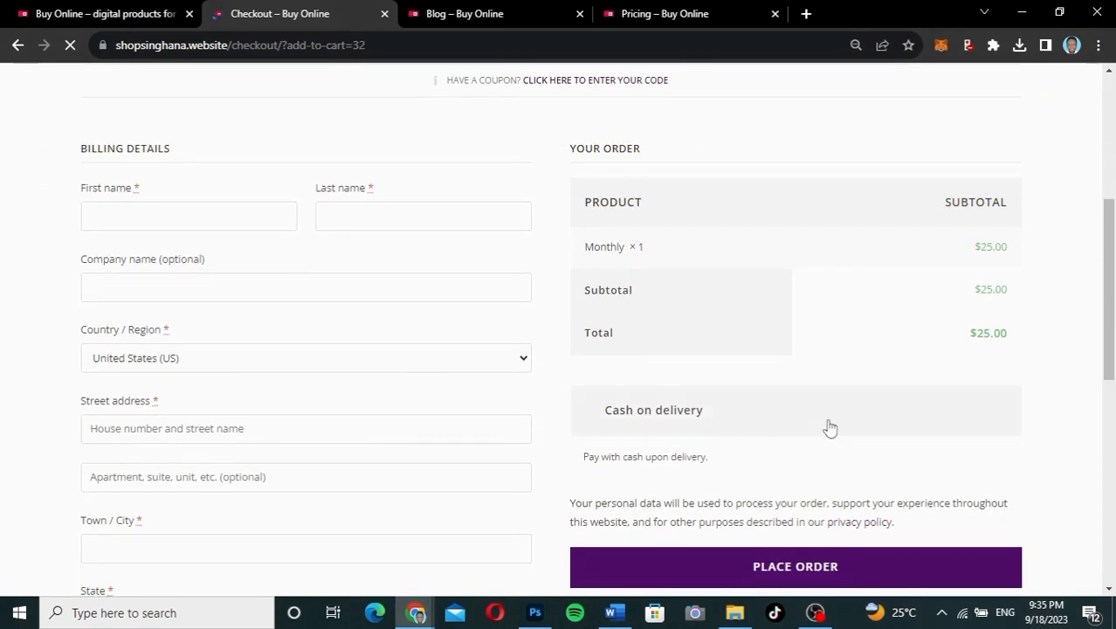
{"action": "scroll", "coordinate": [831, 427], "scroll_direction": "down", "scroll_amount": 4}
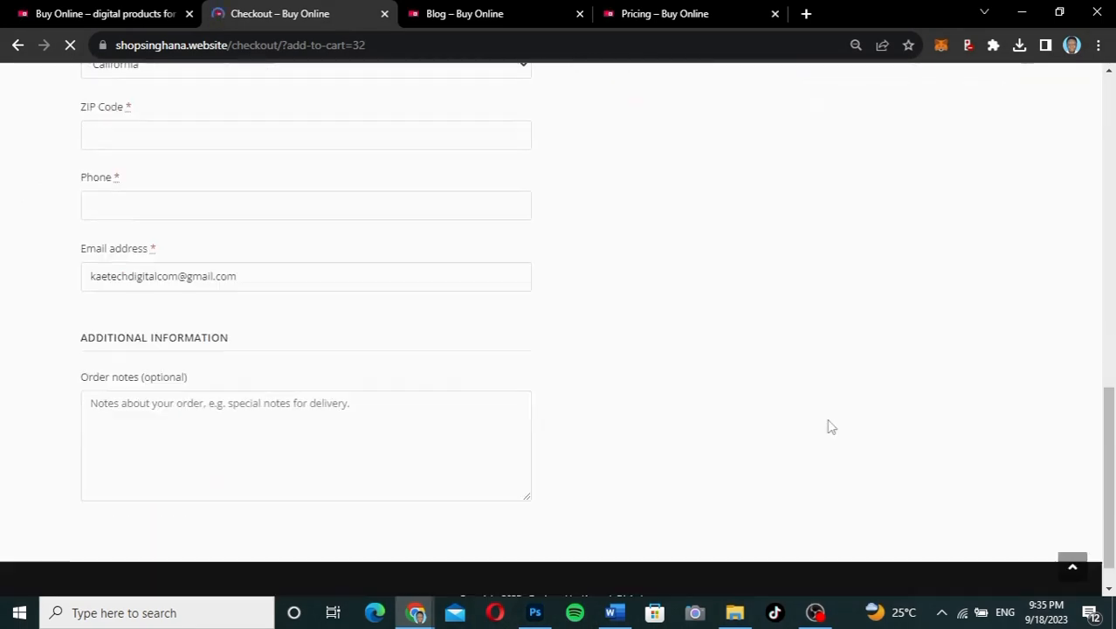
{"action": "scroll", "coordinate": [831, 427], "scroll_direction": "up", "scroll_amount": 5}
{"action": "scroll", "coordinate": [831, 427], "scroll_direction": "up", "scroll_amount": 4}
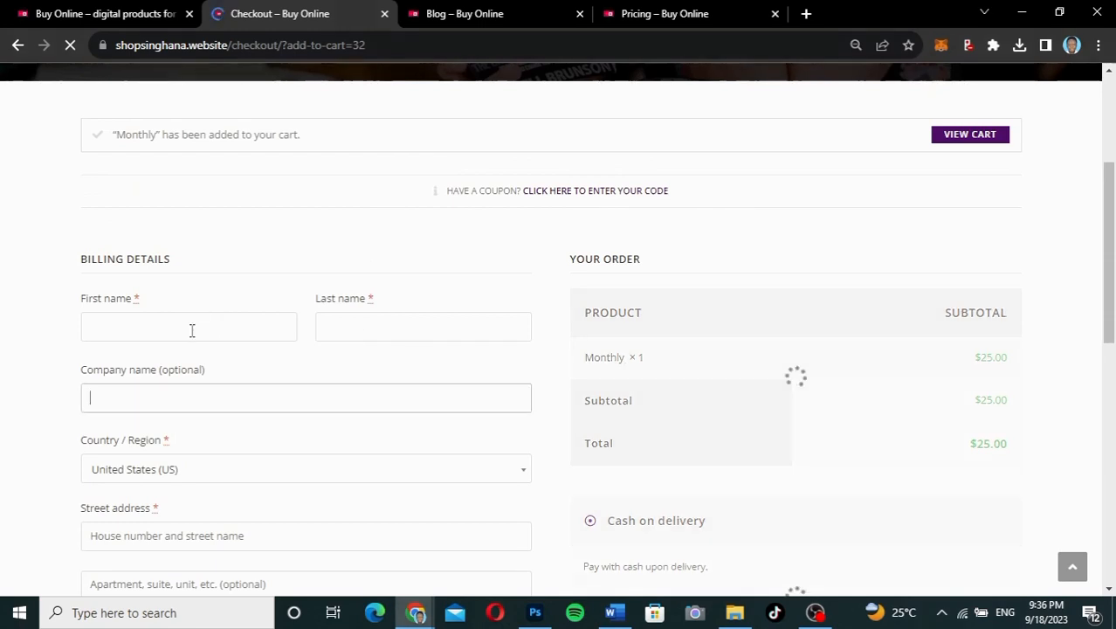
{"action": "left_click", "coordinate": [192, 328]}
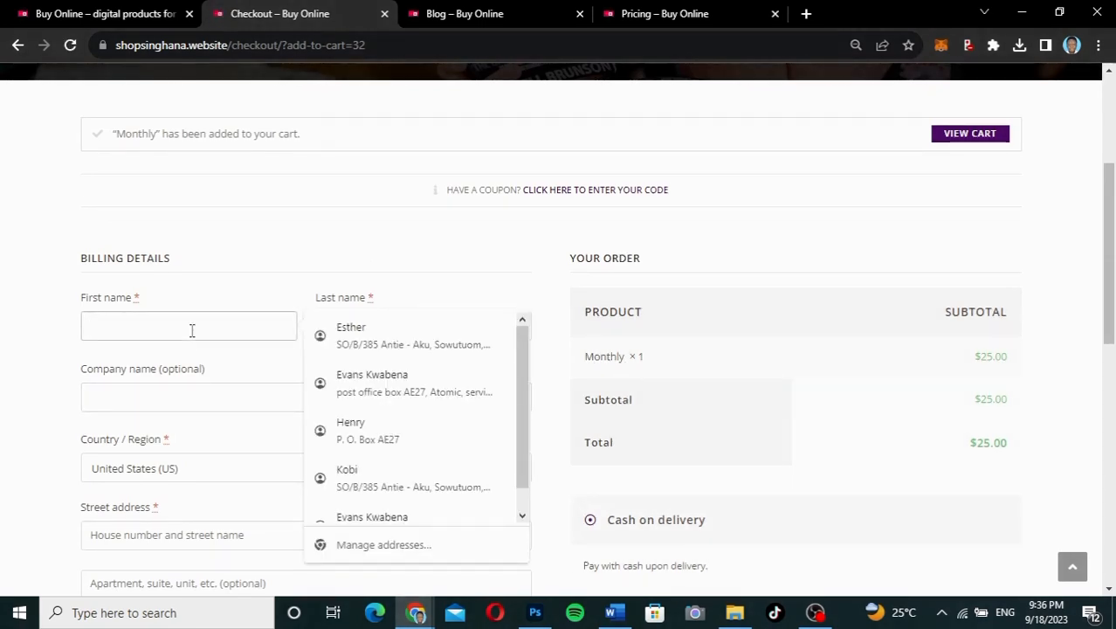
{"action": "left_click", "coordinate": [364, 433]}
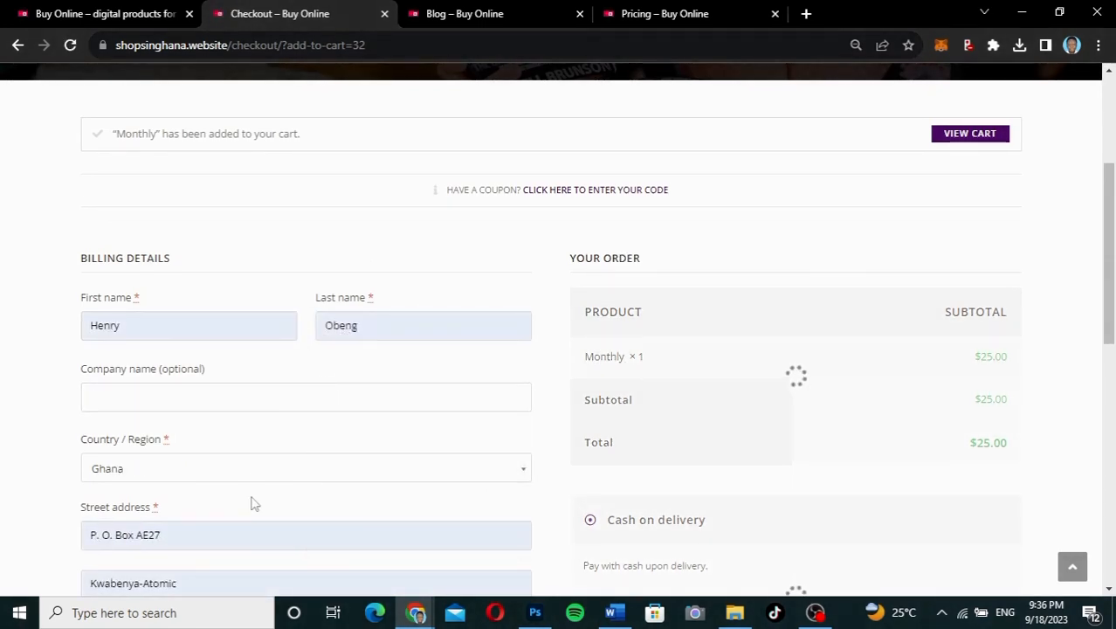
Step: Place the $25.00 Monthly order with cash on delivery
{"action": "scroll", "coordinate": [253, 504], "scroll_direction": "down", "scroll_amount": 2}
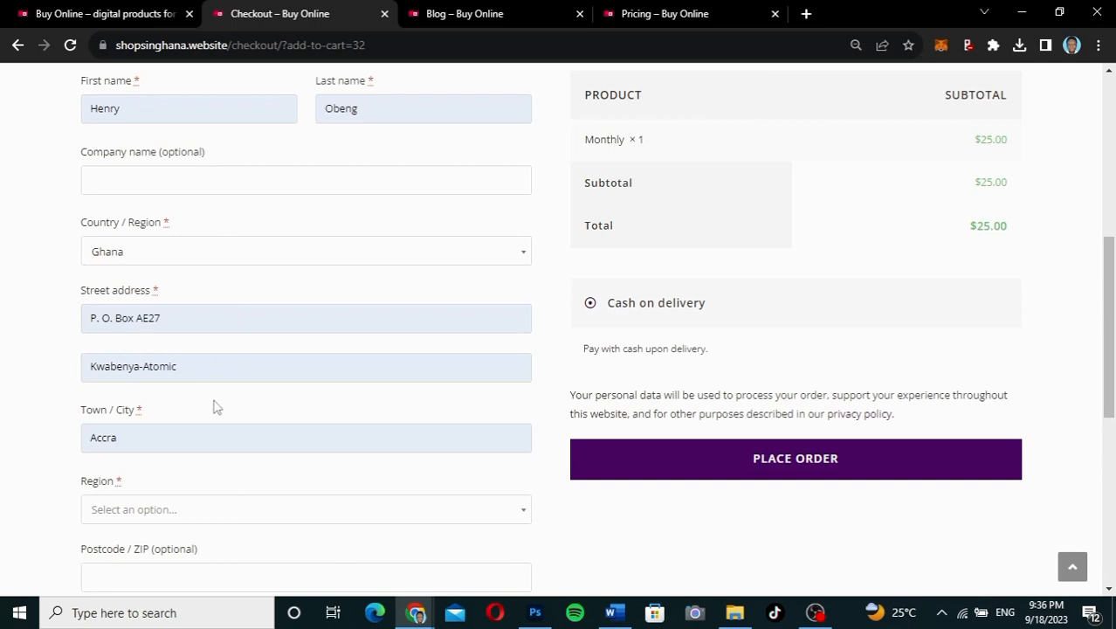
{"action": "scroll", "coordinate": [217, 407], "scroll_direction": "down", "scroll_amount": 5}
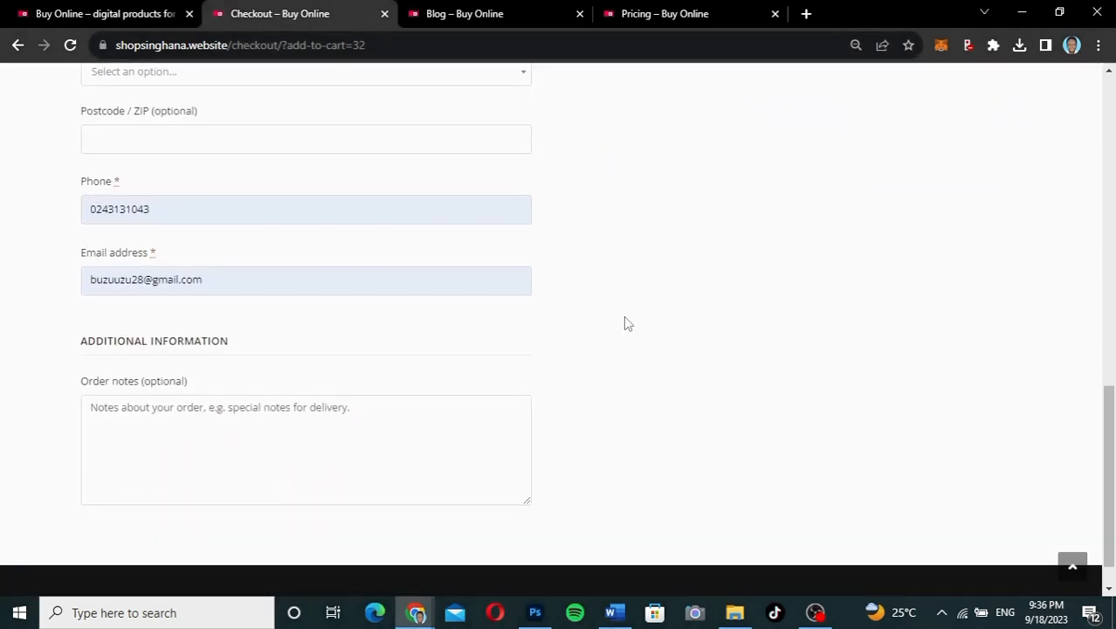
{"action": "scroll", "coordinate": [625, 323], "scroll_direction": "up", "scroll_amount": 6}
{"action": "scroll", "coordinate": [623, 320], "scroll_direction": "down", "scroll_amount": 1}
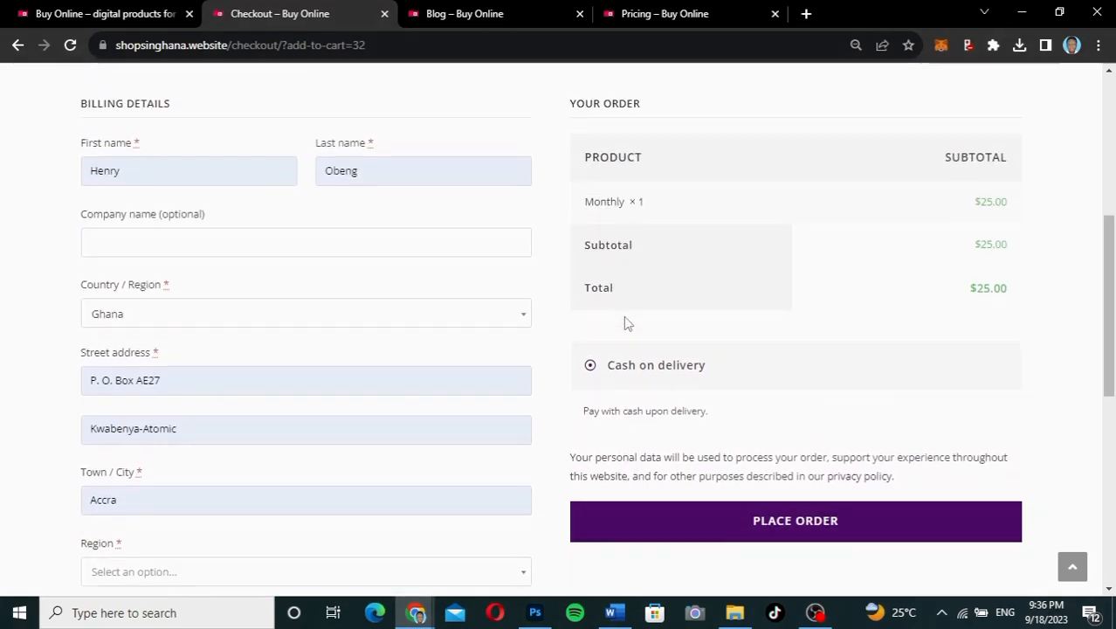
{"action": "left_click", "coordinate": [789, 456]}
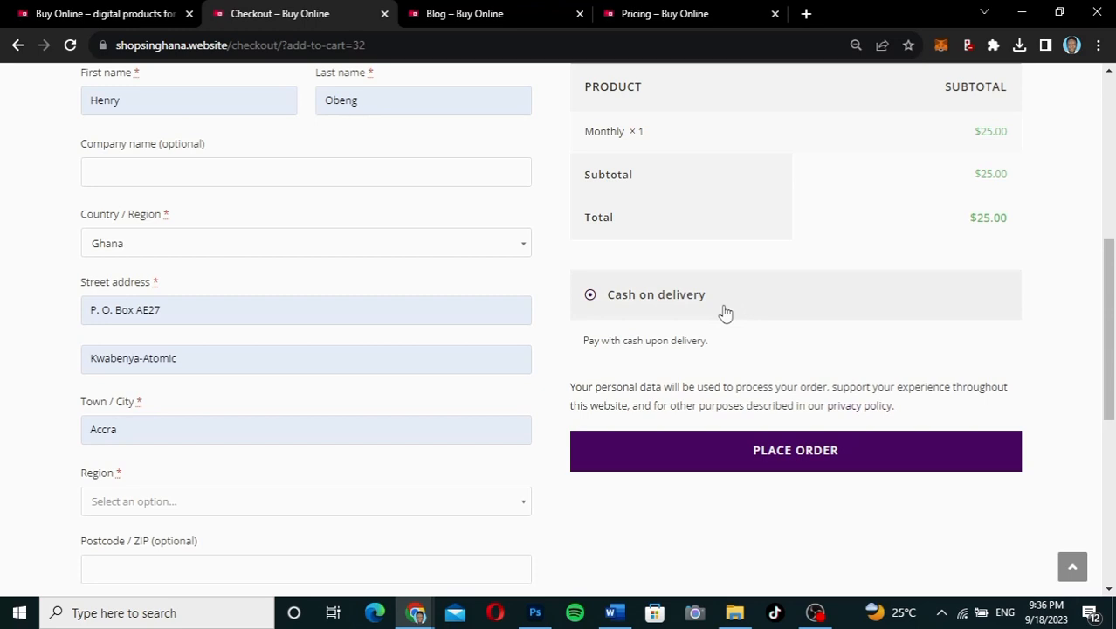
{"action": "left_click", "coordinate": [766, 470]}
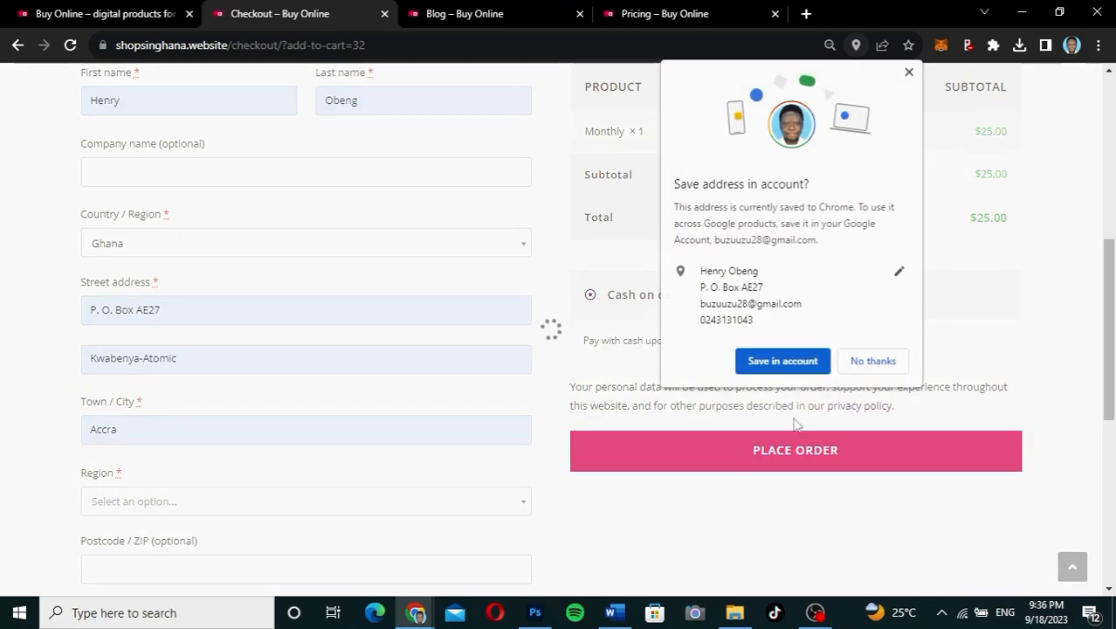
Step: Decline Chrome's address save and choose Greater Accra as the billing Region
{"action": "left_click", "coordinate": [908, 73]}
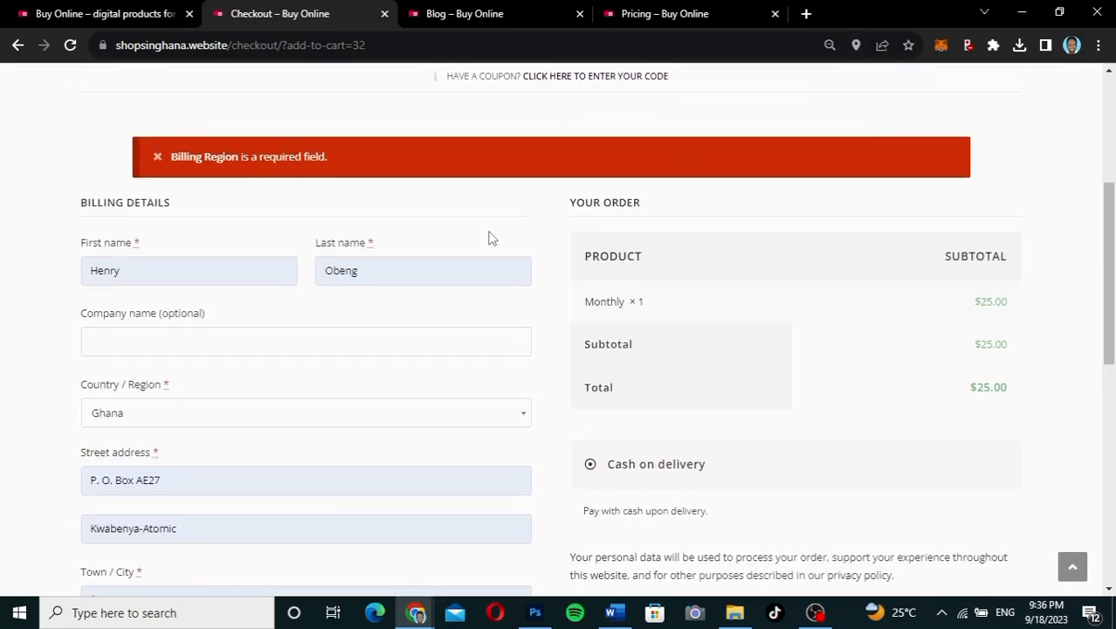
{"action": "scroll", "coordinate": [491, 238], "scroll_direction": "down", "scroll_amount": 6}
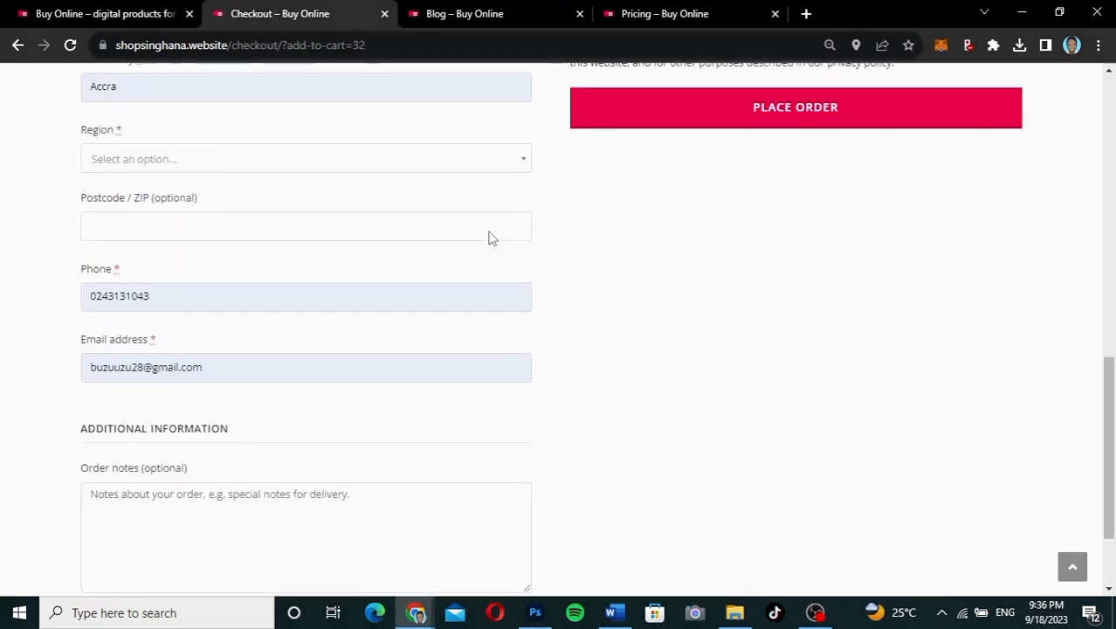
{"action": "left_click", "coordinate": [414, 158]}
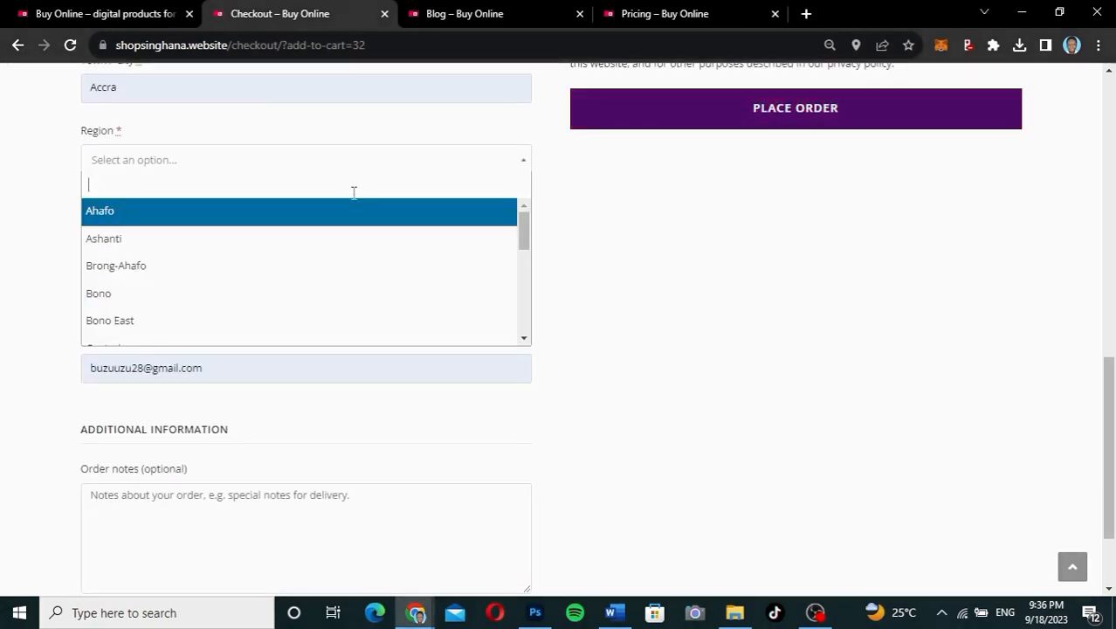
{"action": "scroll", "coordinate": [272, 298], "scroll_direction": "down", "scroll_amount": 3}
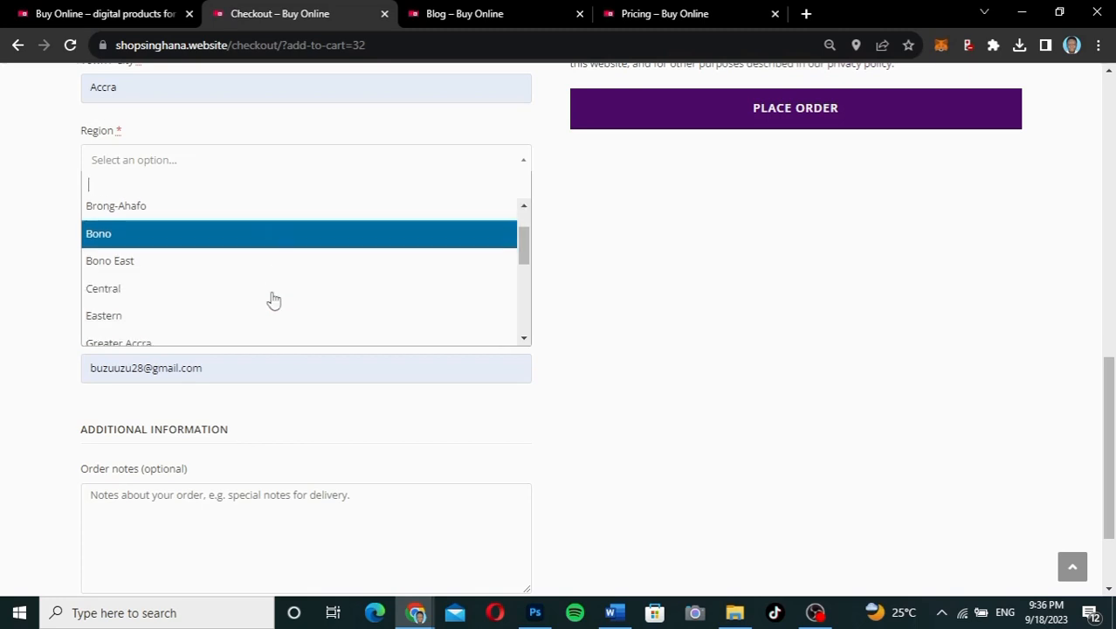
{"action": "left_click", "coordinate": [250, 243]}
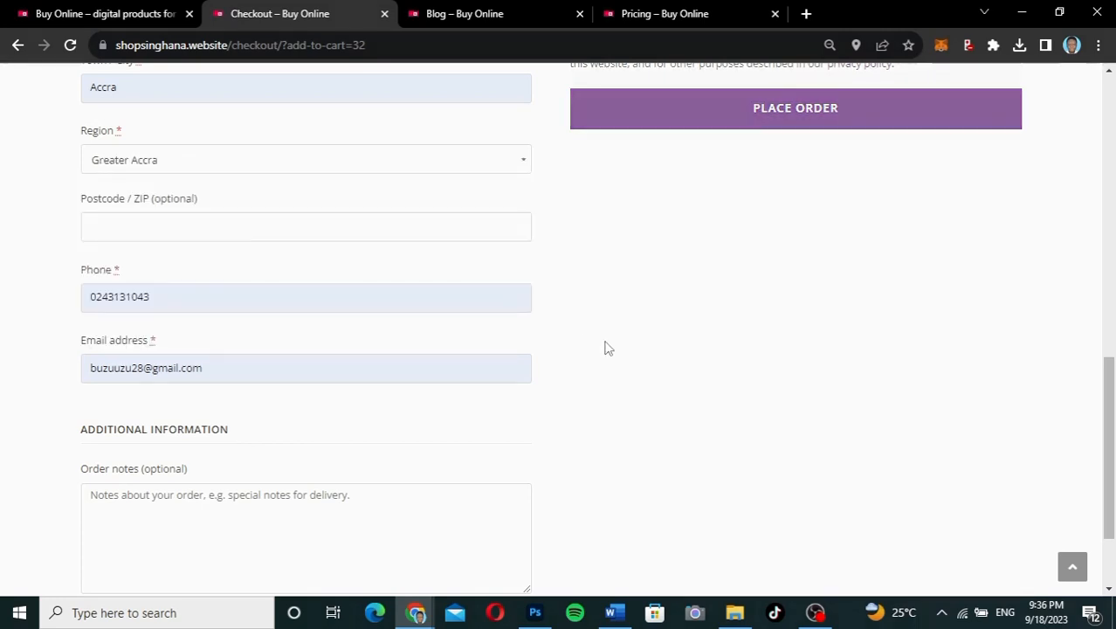
Step: Resubmit the $25 Monthly order with the region filled in
{"action": "scroll", "coordinate": [824, 344], "scroll_direction": "up", "scroll_amount": 3}
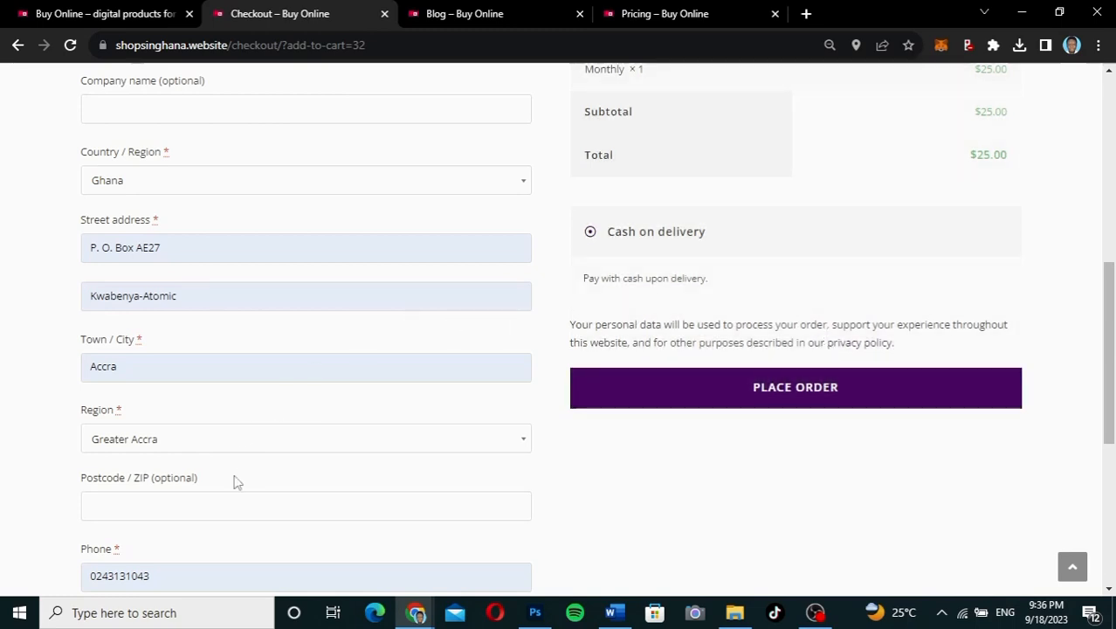
{"action": "scroll", "coordinate": [234, 481], "scroll_direction": "down", "scroll_amount": 2}
{"action": "scroll", "coordinate": [234, 482], "scroll_direction": "up", "scroll_amount": 1}
{"action": "scroll", "coordinate": [234, 482], "scroll_direction": "up", "scroll_amount": 3}
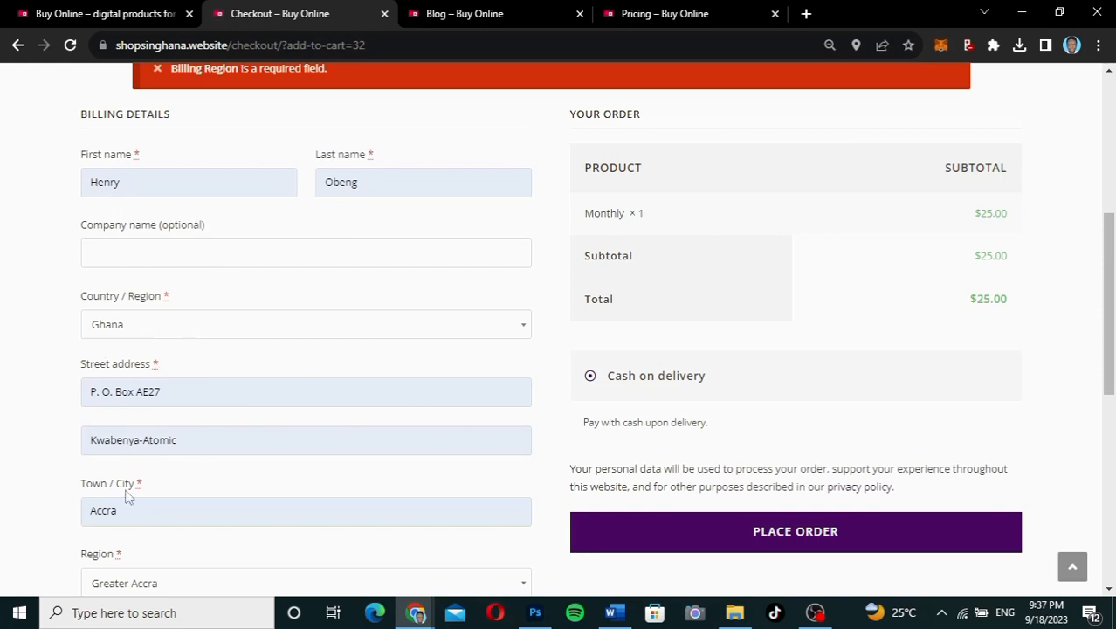
{"action": "scroll", "coordinate": [125, 496], "scroll_direction": "down", "scroll_amount": 4}
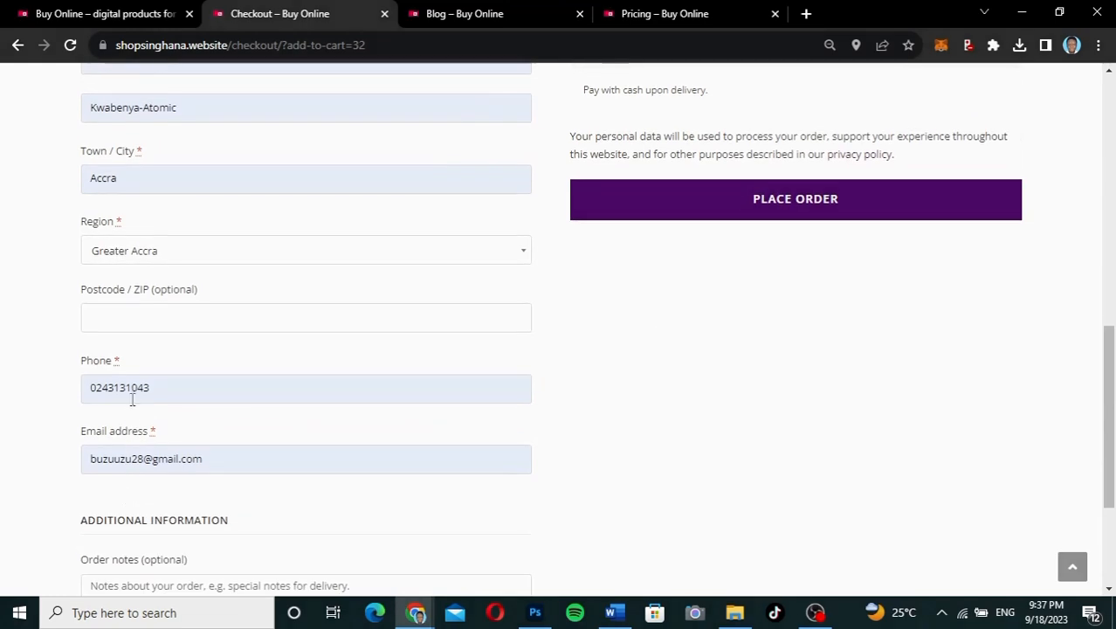
{"action": "scroll", "coordinate": [712, 451], "scroll_direction": "up", "scroll_amount": 2}
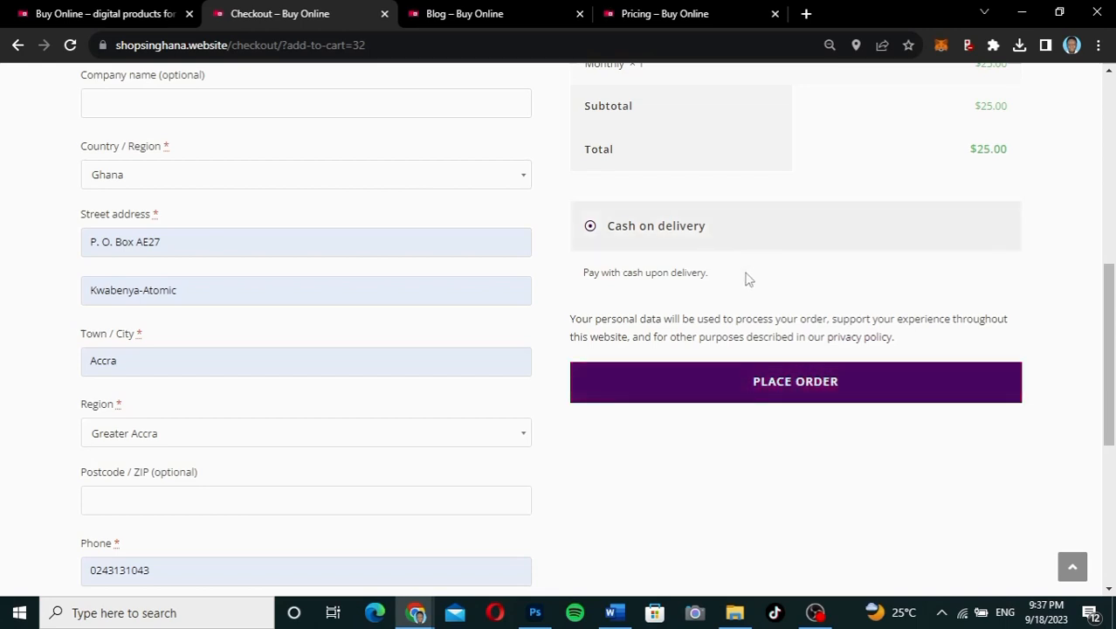
{"action": "left_click", "coordinate": [774, 385]}
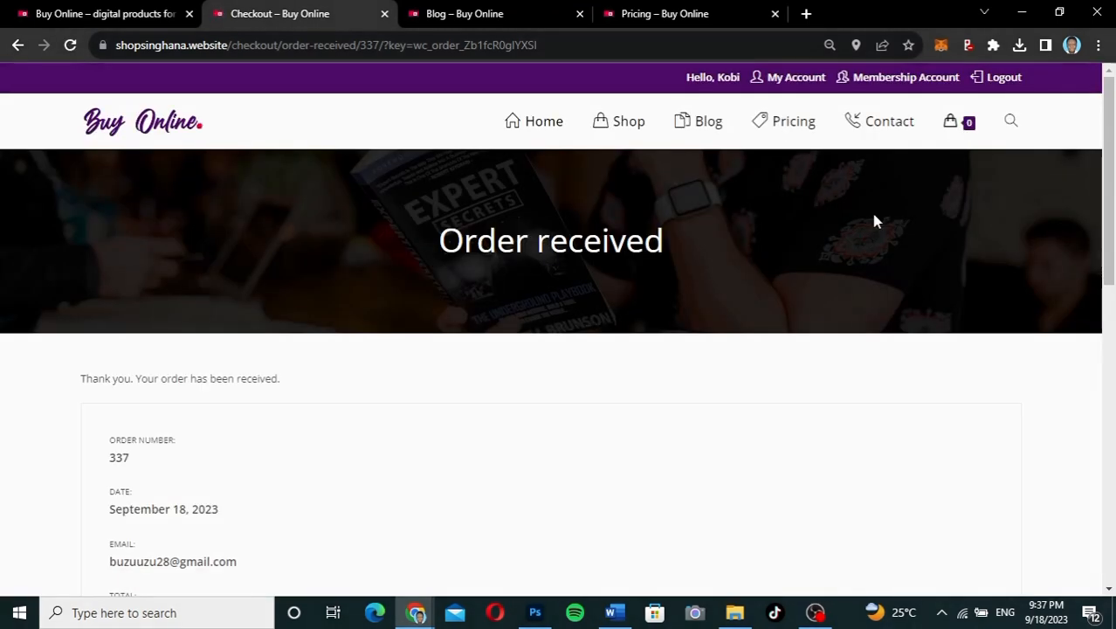
{"action": "scroll", "coordinate": [681, 452], "scroll_direction": "down", "scroll_amount": 5}
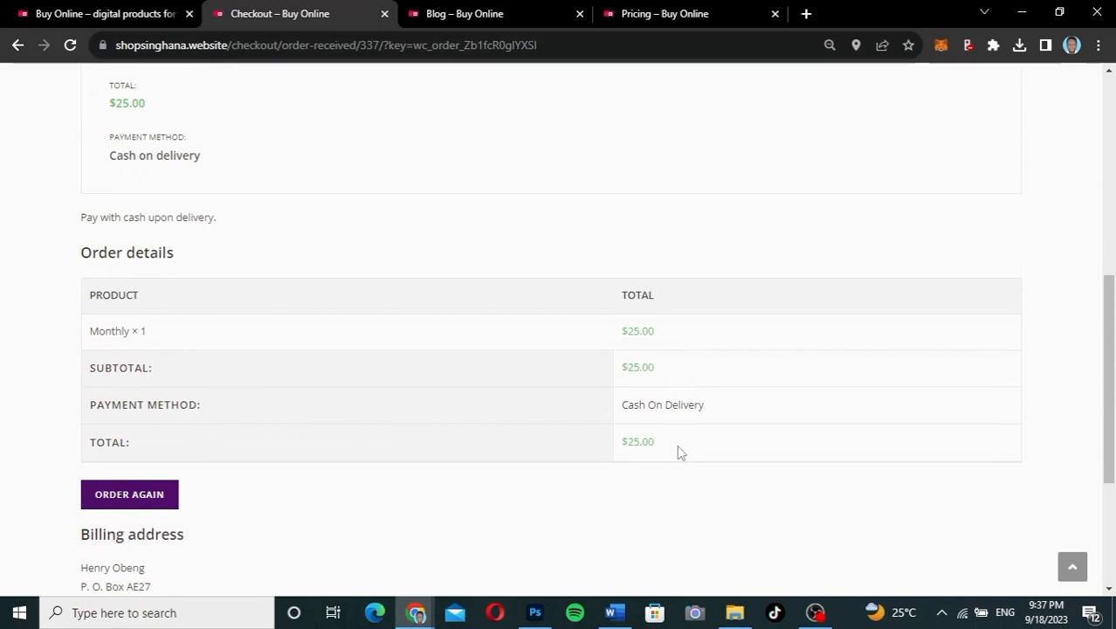
{"action": "scroll", "coordinate": [680, 451], "scroll_direction": "down", "scroll_amount": 2}
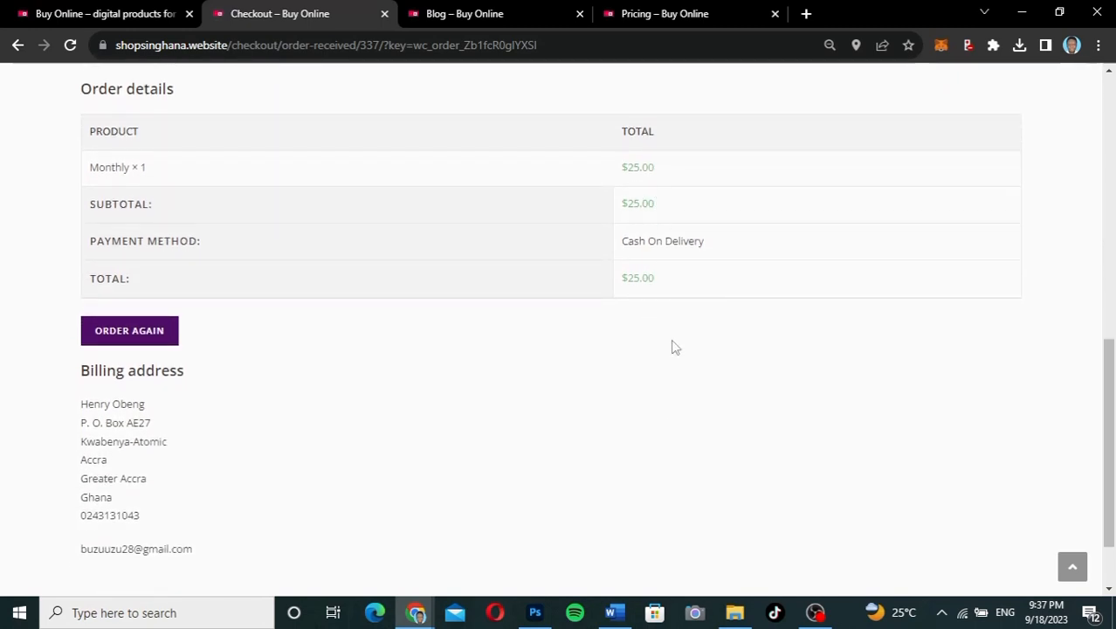
{"action": "scroll", "coordinate": [672, 347], "scroll_direction": "down", "scroll_amount": 1}
{"action": "scroll", "coordinate": [672, 346], "scroll_direction": "up", "scroll_amount": 8}
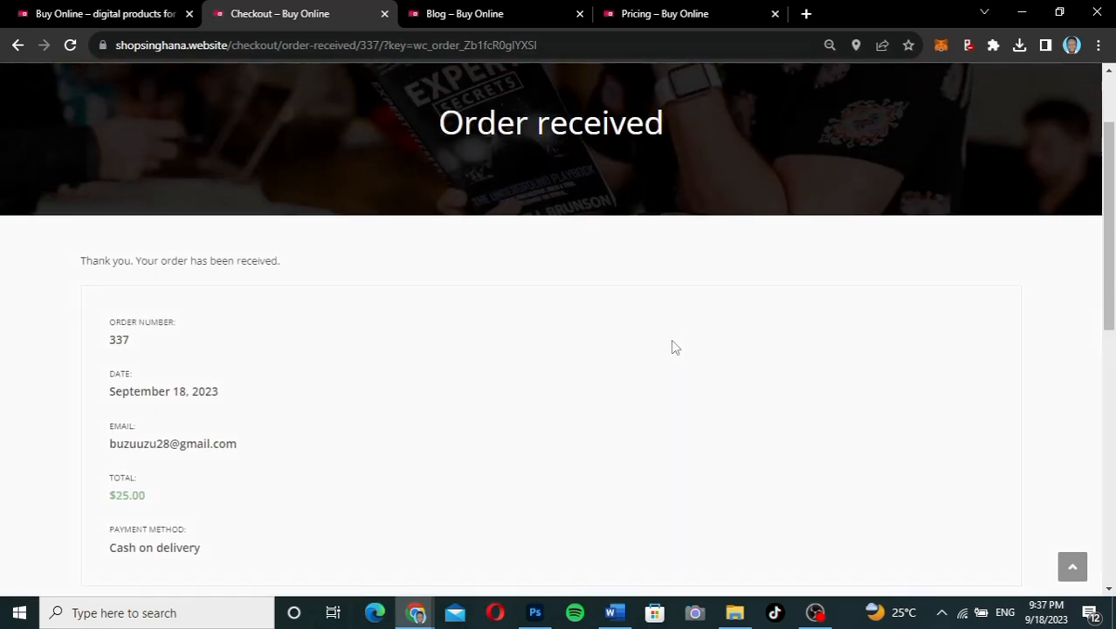
{"action": "scroll", "coordinate": [672, 347], "scroll_direction": "up", "scroll_amount": 2}
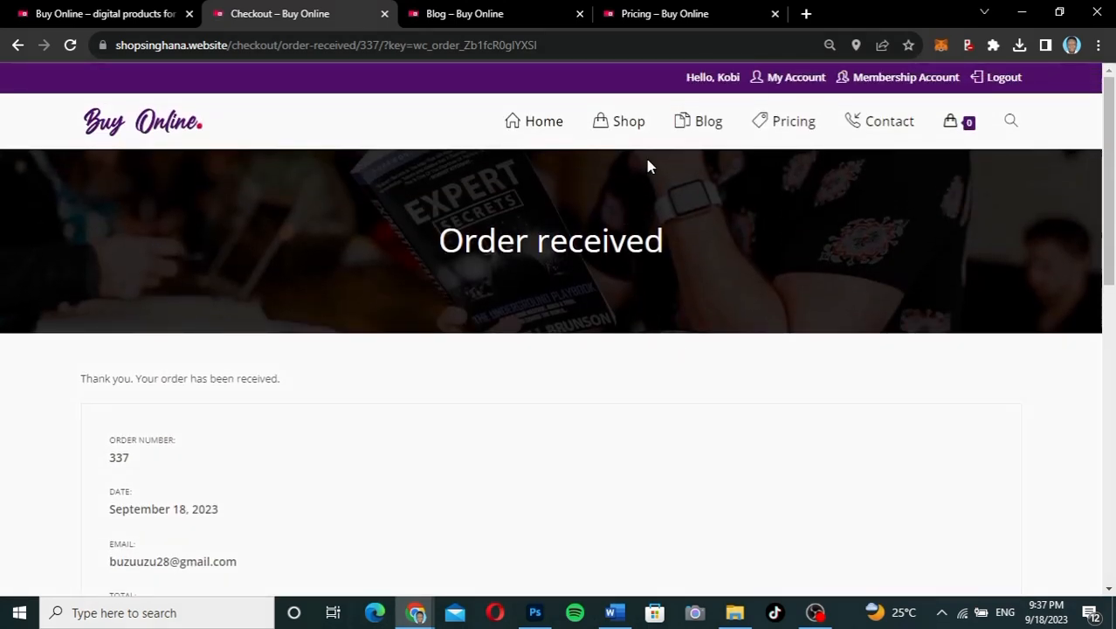
Step: Go to the Shop page and browse the $0.00 products, including Afrobeat Instrumentals and Business site Web Template
{"action": "left_click", "coordinate": [627, 128]}
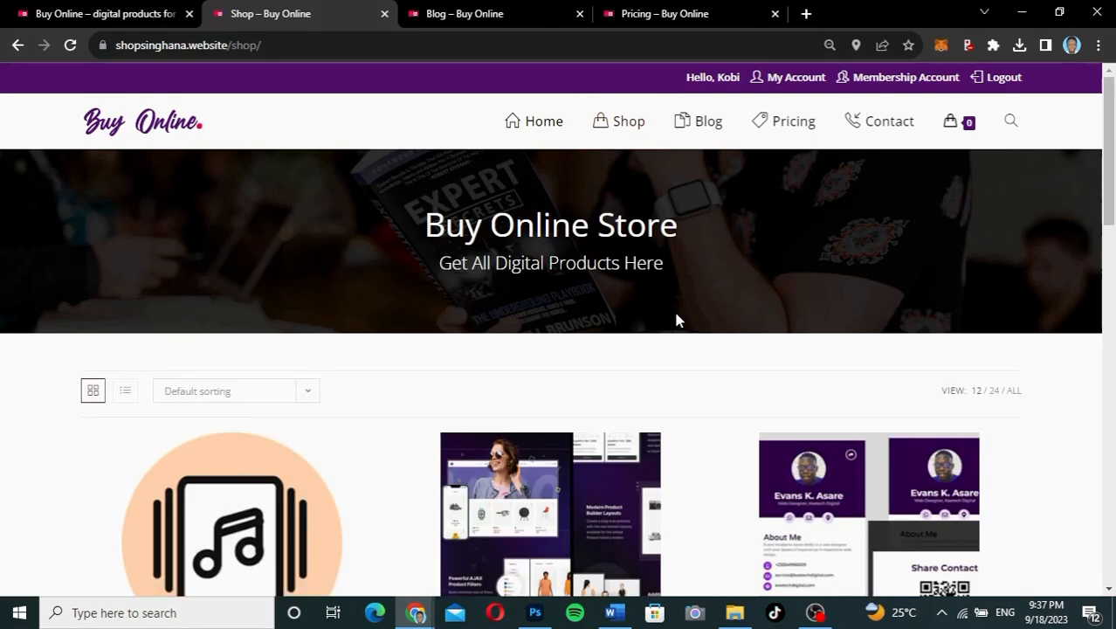
{"action": "scroll", "coordinate": [677, 321], "scroll_direction": "down", "scroll_amount": 4}
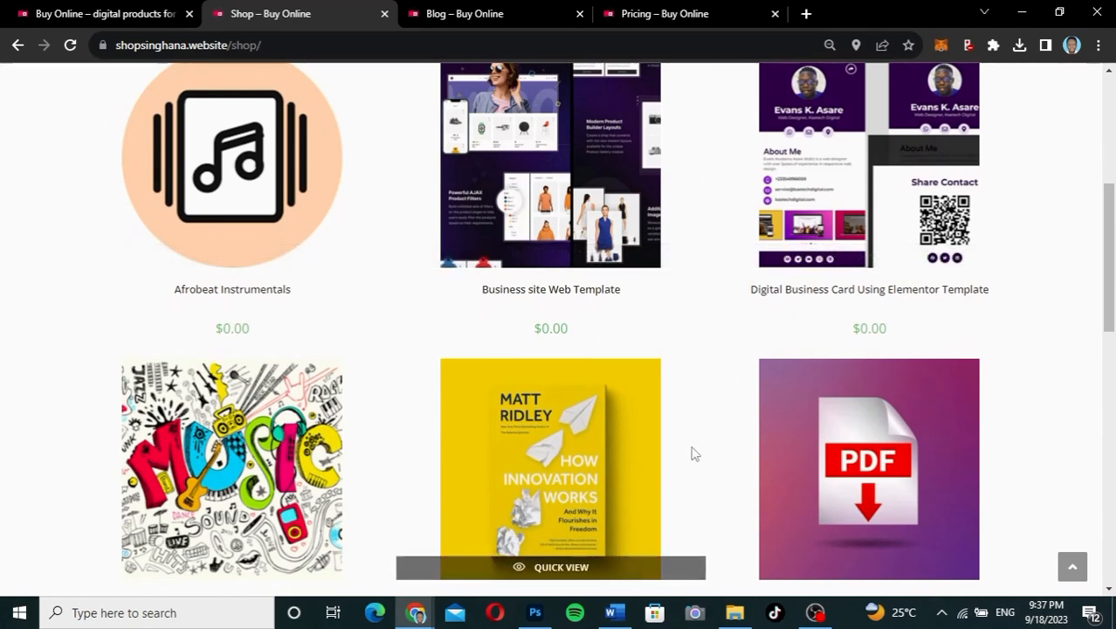
{"action": "scroll", "coordinate": [692, 453], "scroll_direction": "down", "scroll_amount": 1}
{"action": "scroll", "coordinate": [692, 453], "scroll_direction": "down", "scroll_amount": 2}
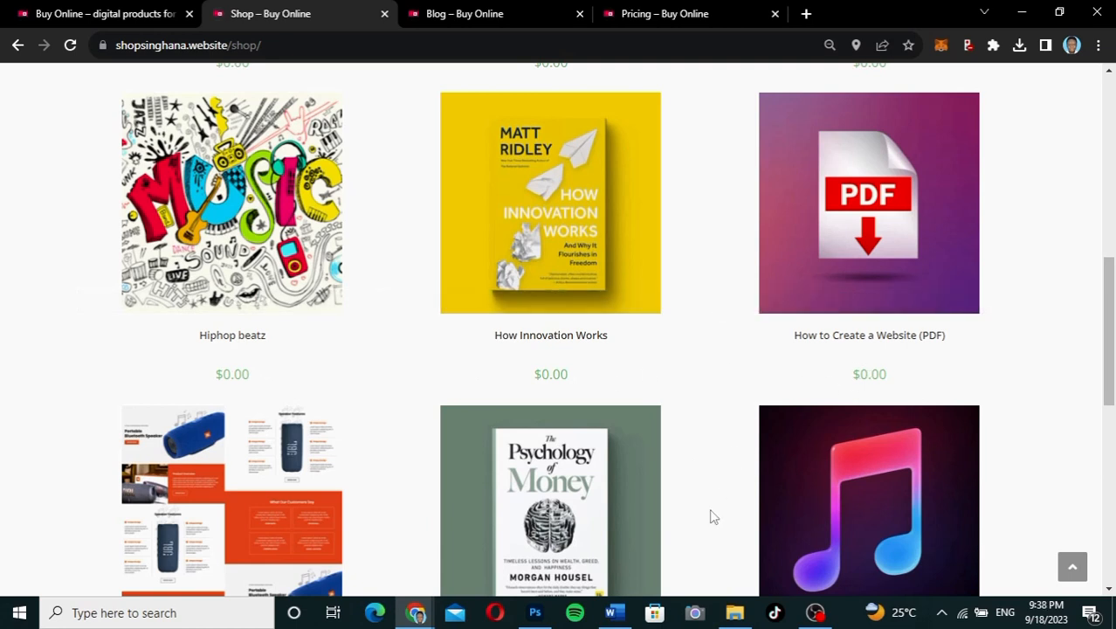
{"action": "scroll", "coordinate": [711, 515], "scroll_direction": "down", "scroll_amount": 2}
{"action": "scroll", "coordinate": [711, 516], "scroll_direction": "down", "scroll_amount": 1}
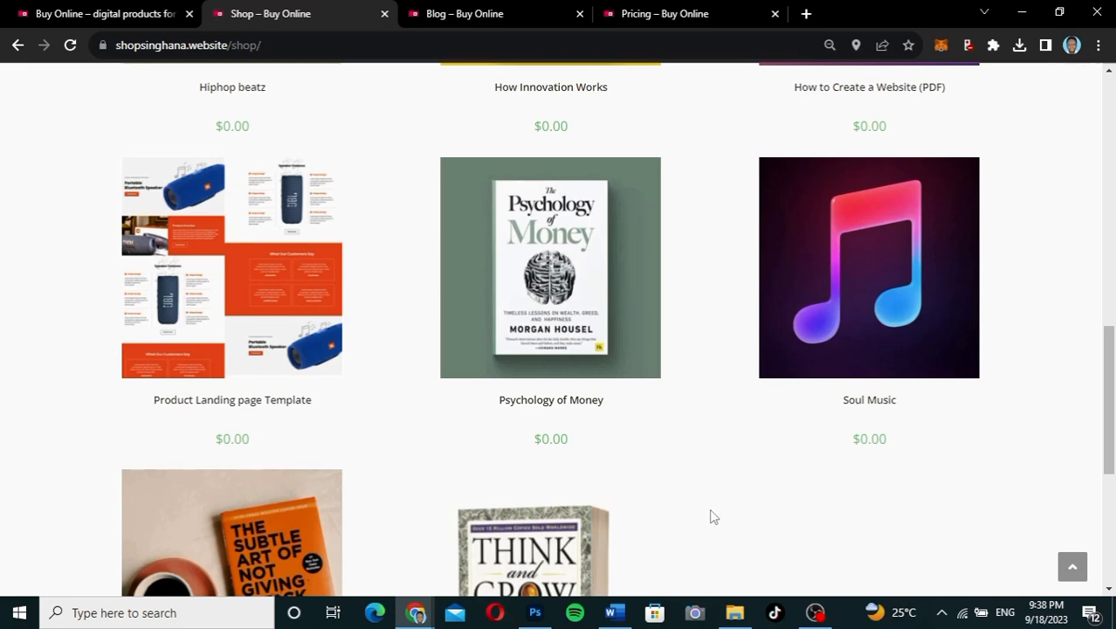
{"action": "scroll", "coordinate": [712, 516], "scroll_direction": "down", "scroll_amount": 1}
{"action": "scroll", "coordinate": [712, 516], "scroll_direction": "down", "scroll_amount": 2}
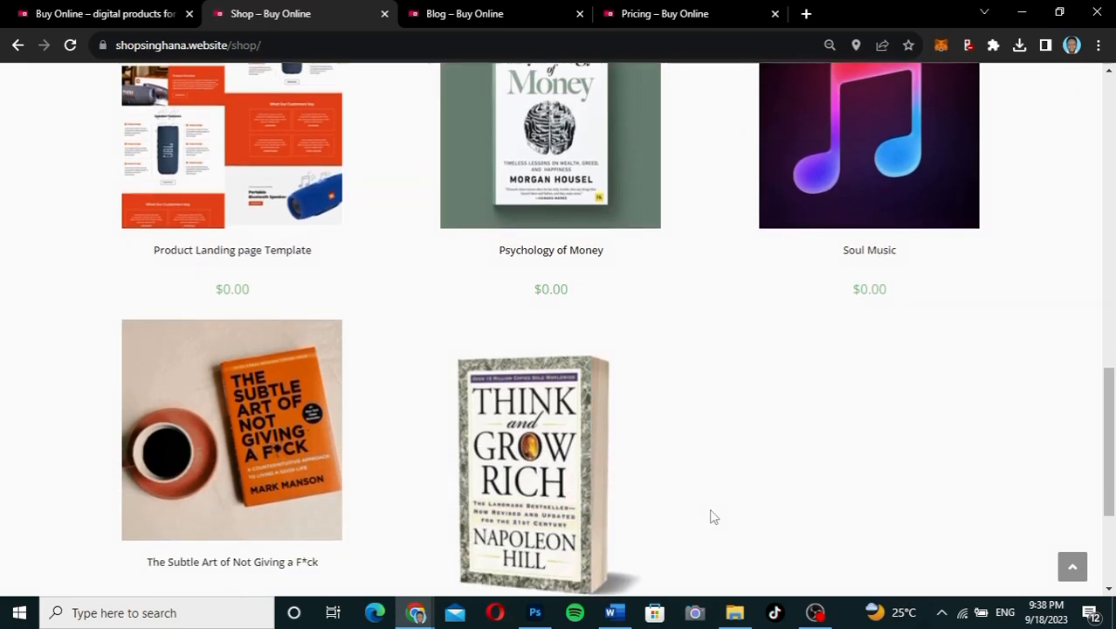
{"action": "scroll", "coordinate": [711, 516], "scroll_direction": "up", "scroll_amount": 2}
{"action": "scroll", "coordinate": [712, 516], "scroll_direction": "up", "scroll_amount": 4}
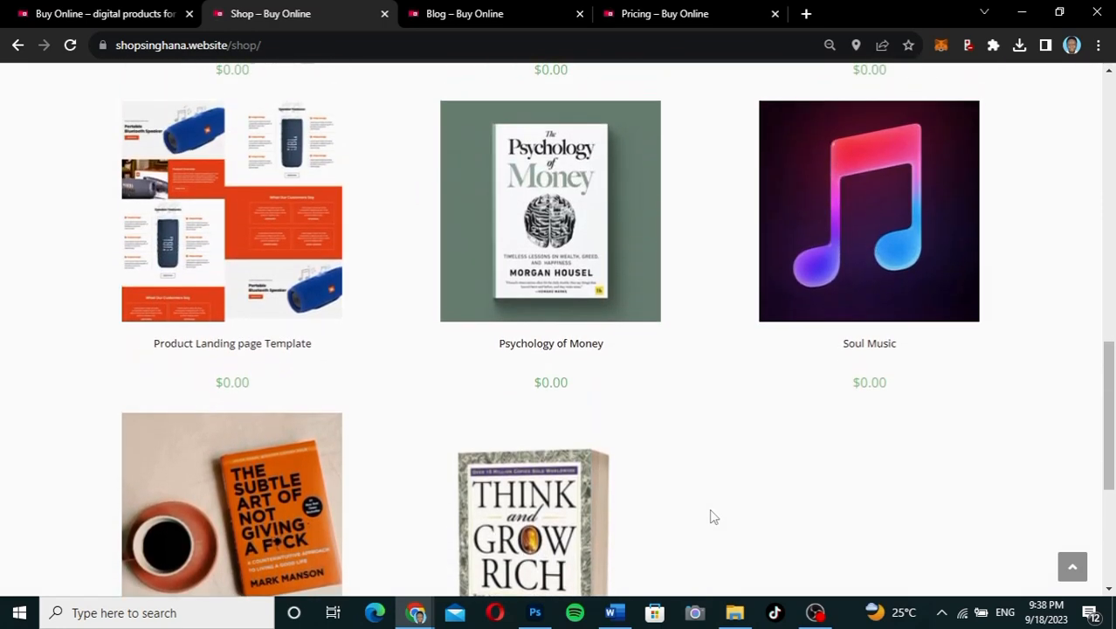
{"action": "scroll", "coordinate": [712, 516], "scroll_direction": "up", "scroll_amount": 4}
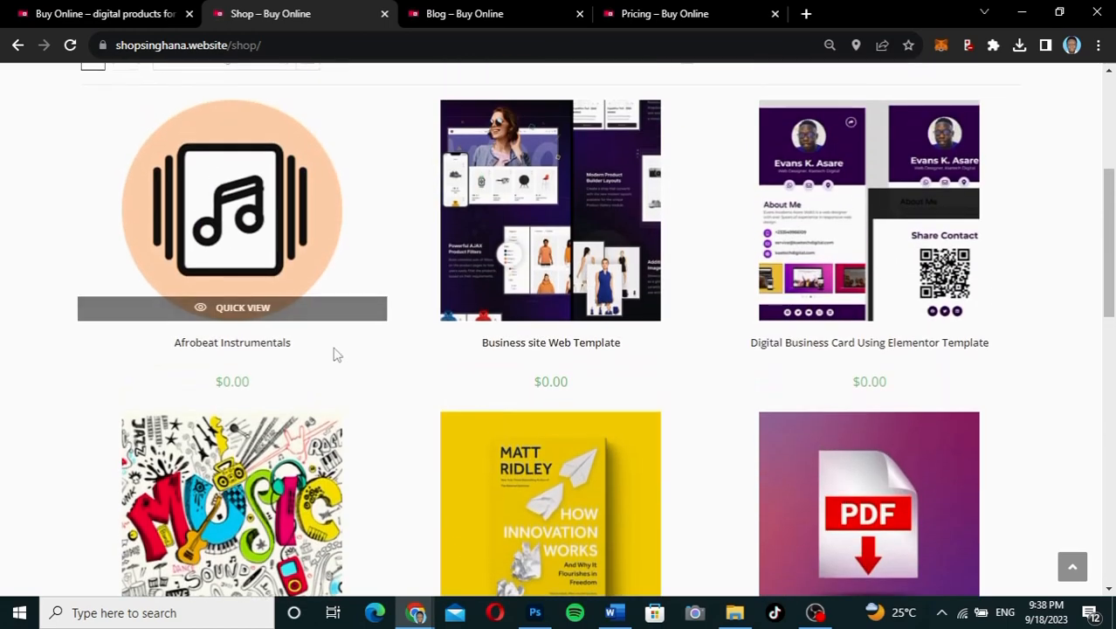
Step: Add Afrobeat Instrumentals to the cart and check out at $0.00 with the prefilled billing details
{"action": "left_click", "coordinate": [263, 342]}
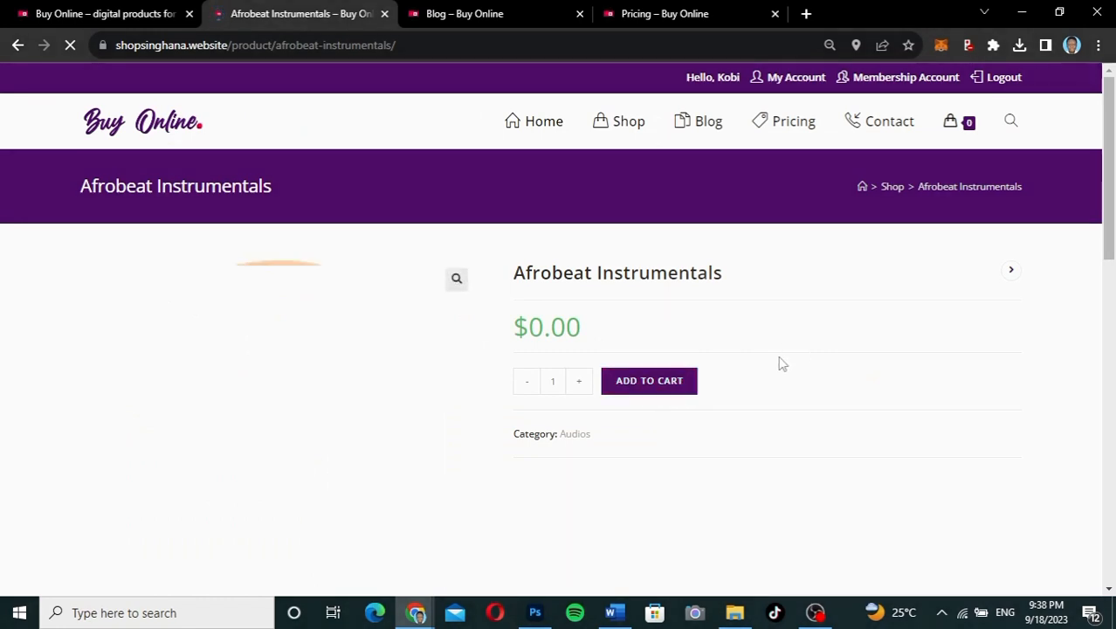
{"action": "left_click", "coordinate": [659, 388]}
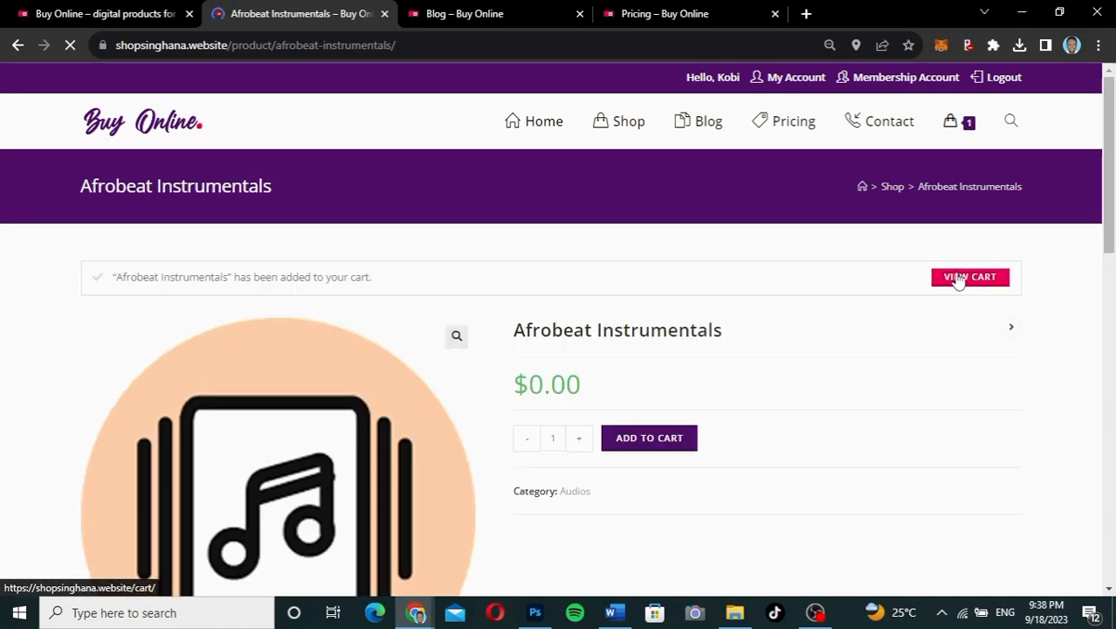
{"action": "left_click", "coordinate": [958, 278]}
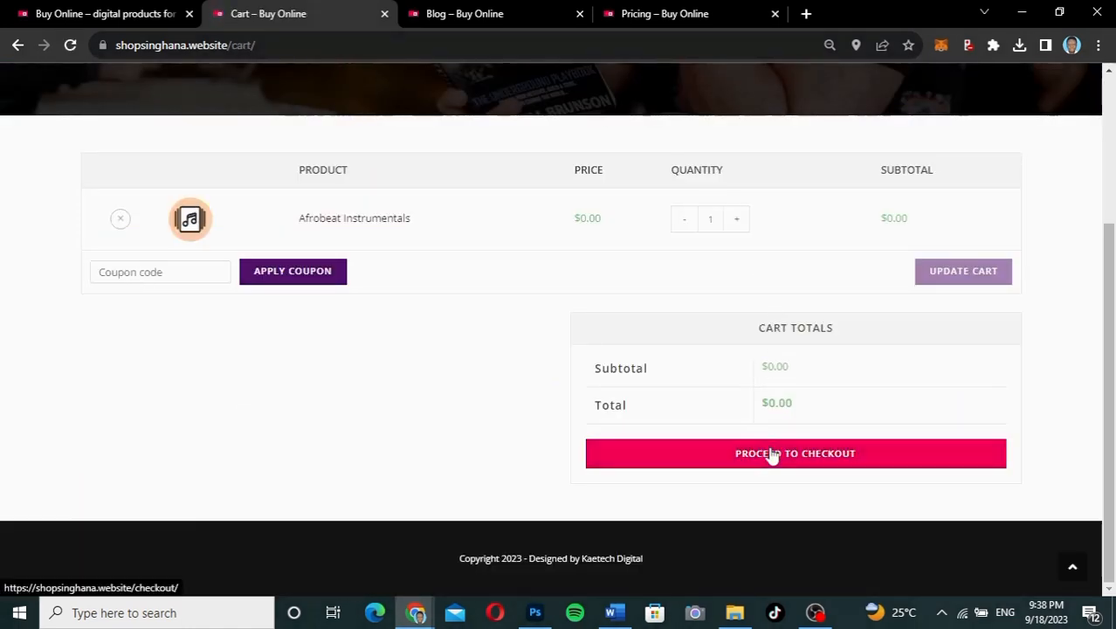
{"action": "left_click", "coordinate": [772, 455]}
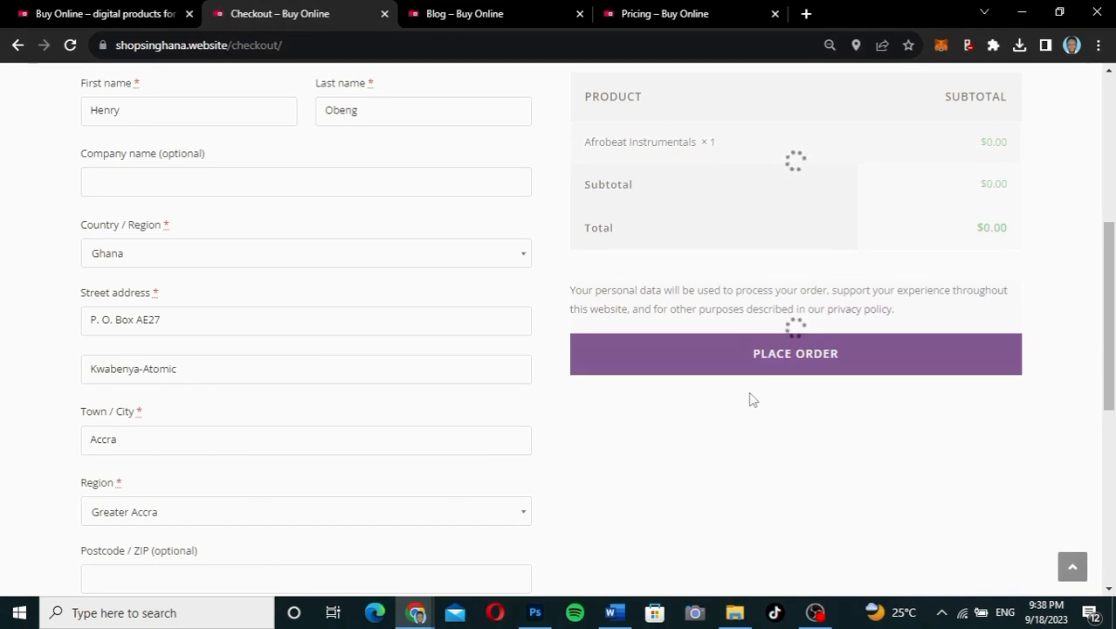
{"action": "scroll", "coordinate": [747, 409], "scroll_direction": "down", "scroll_amount": 1}
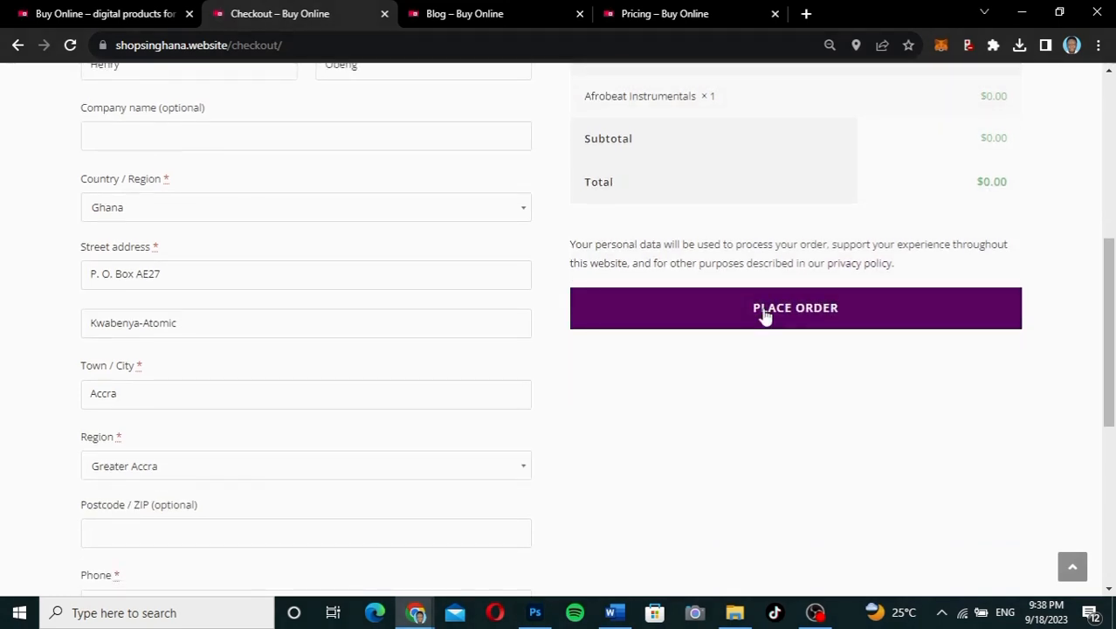
{"action": "left_click", "coordinate": [765, 310]}
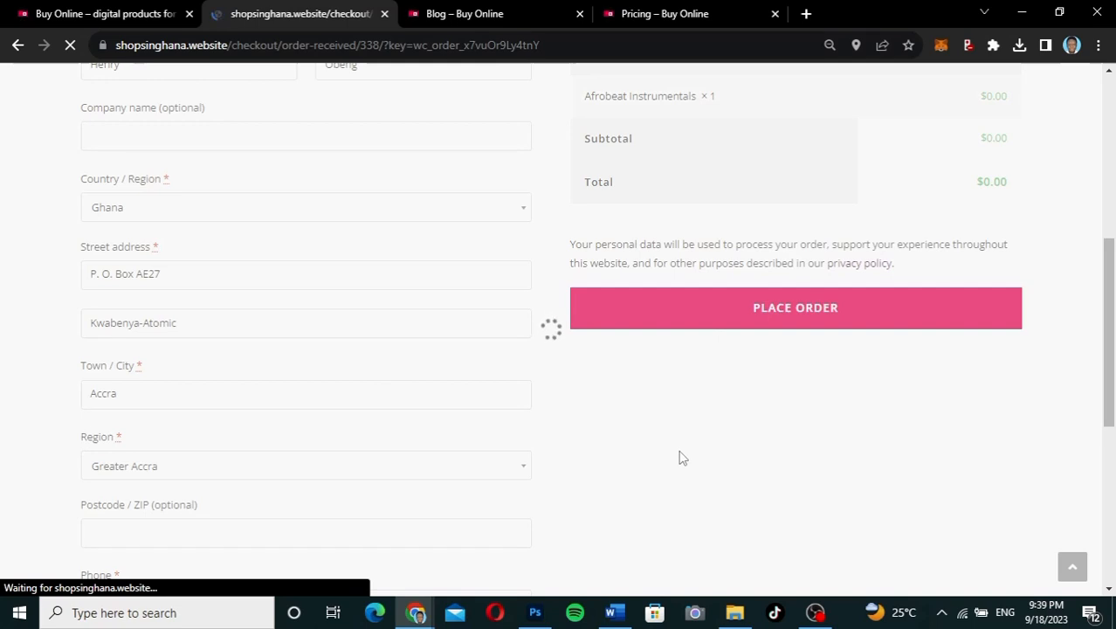
Step: Download the Afrobeat Instrumentals file from order 338, confirm the download, and return Home
{"action": "scroll", "coordinate": [682, 457], "scroll_direction": "up", "scroll_amount": 1}
{"action": "scroll", "coordinate": [682, 457], "scroll_direction": "up", "scroll_amount": 2}
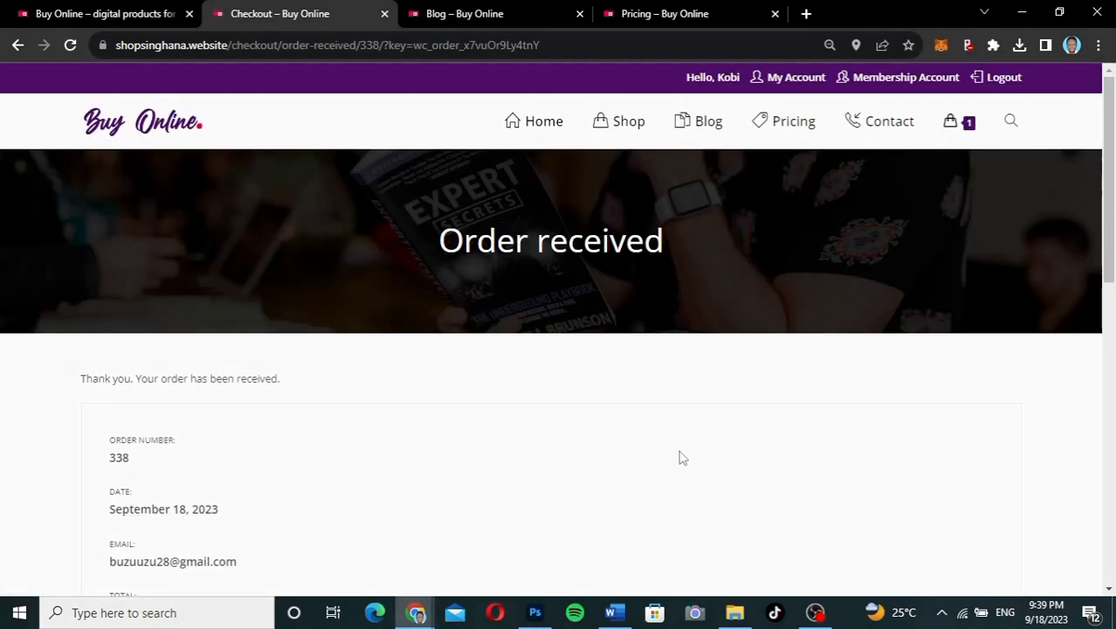
{"action": "scroll", "coordinate": [682, 457], "scroll_direction": "down", "scroll_amount": 5}
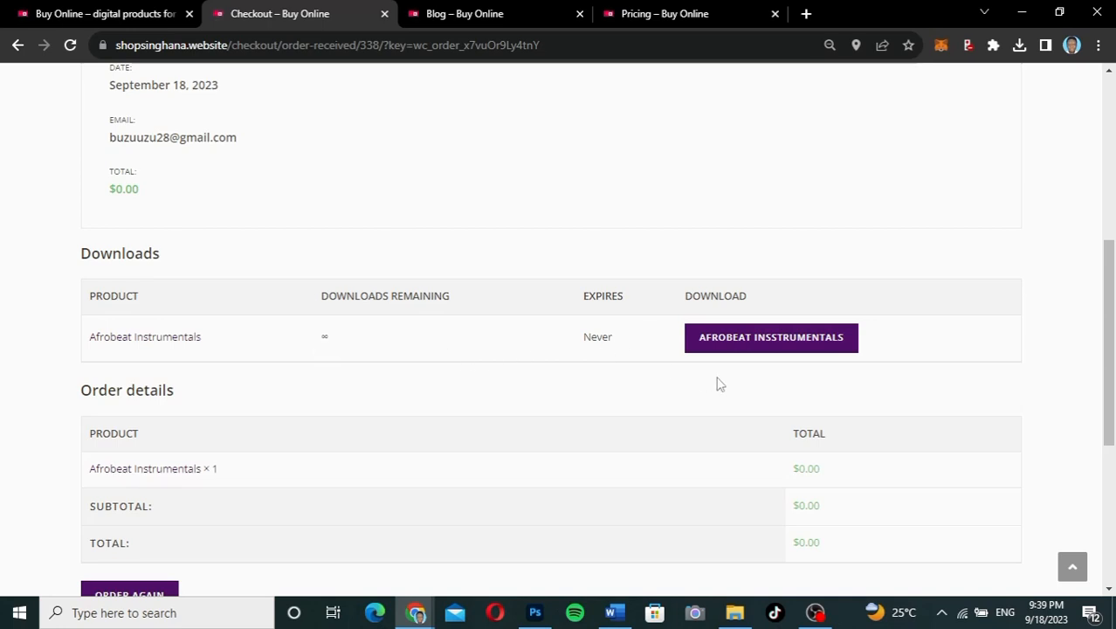
{"action": "left_click", "coordinate": [795, 351]}
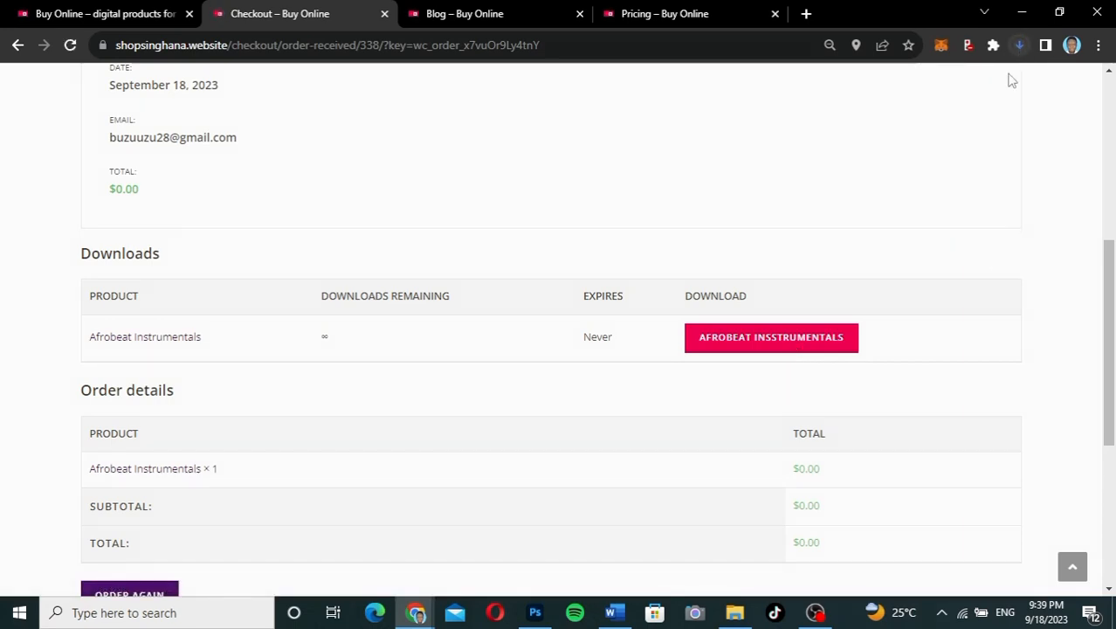
{"action": "left_click", "coordinate": [1019, 45]}
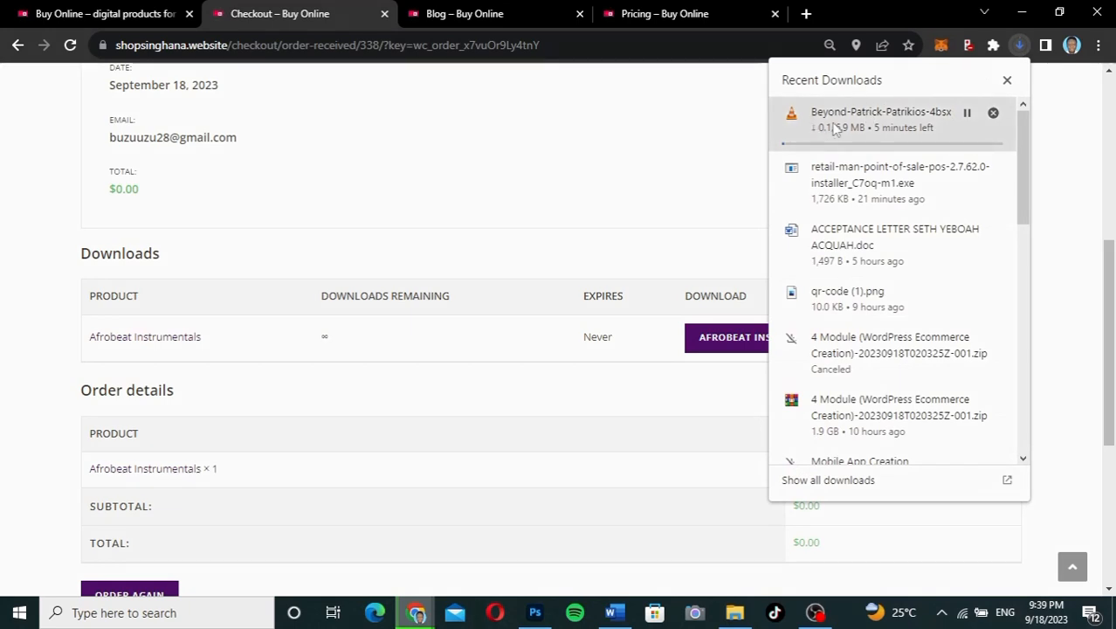
{"action": "left_click", "coordinate": [1007, 79]}
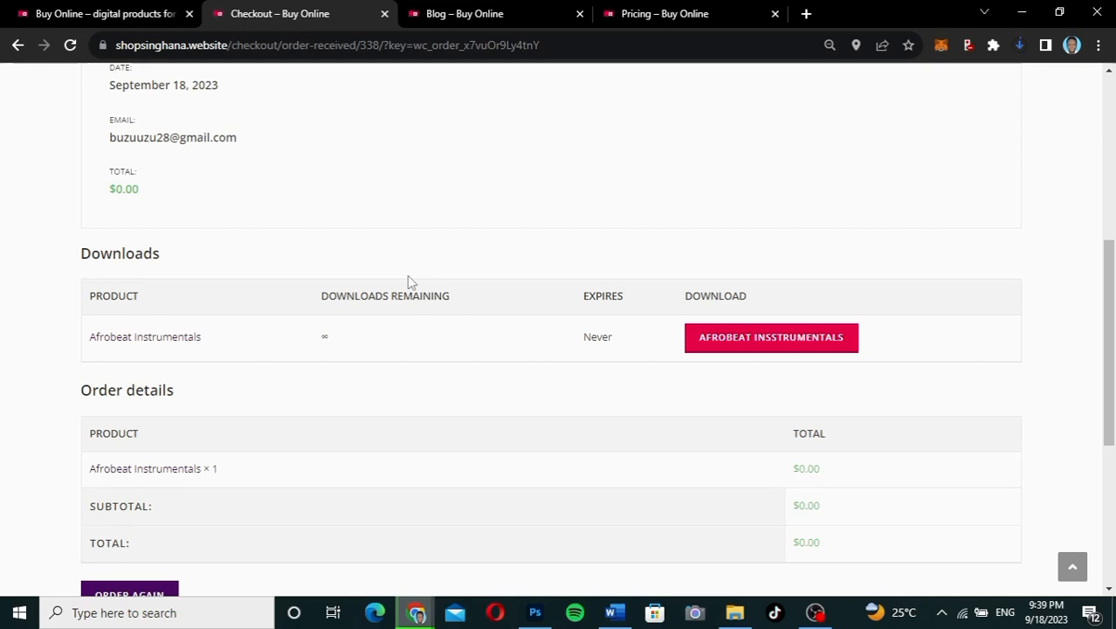
{"action": "scroll", "coordinate": [411, 281], "scroll_direction": "up", "scroll_amount": 5}
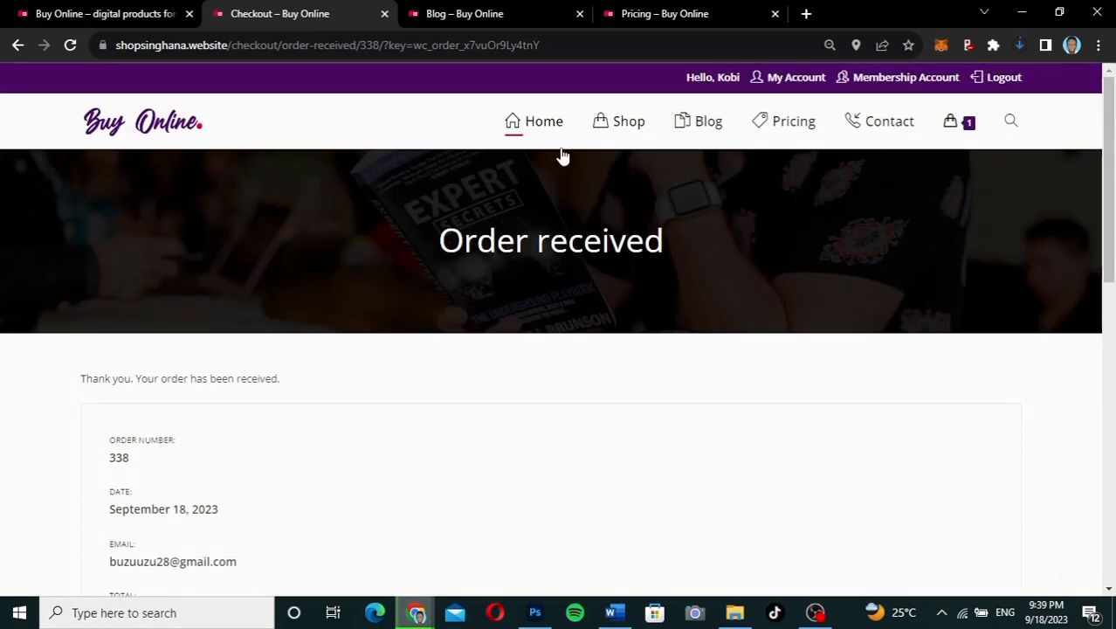
{"action": "left_click", "coordinate": [547, 127]}
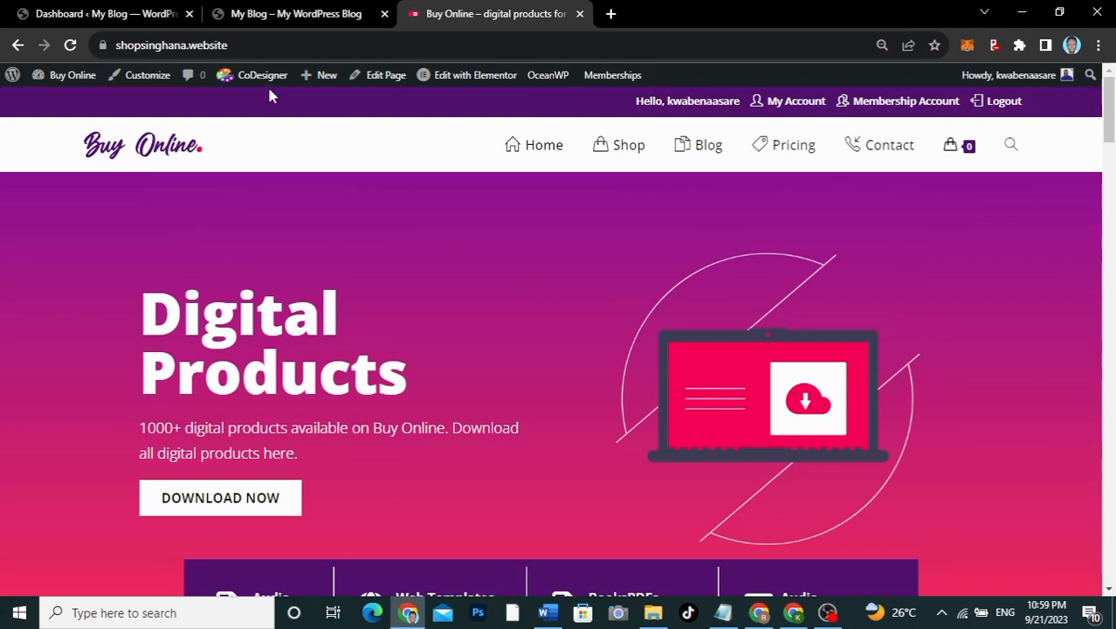
{"action": "left_click_drag", "start_coordinate": [238, 47], "coordinate": [118, 54]}
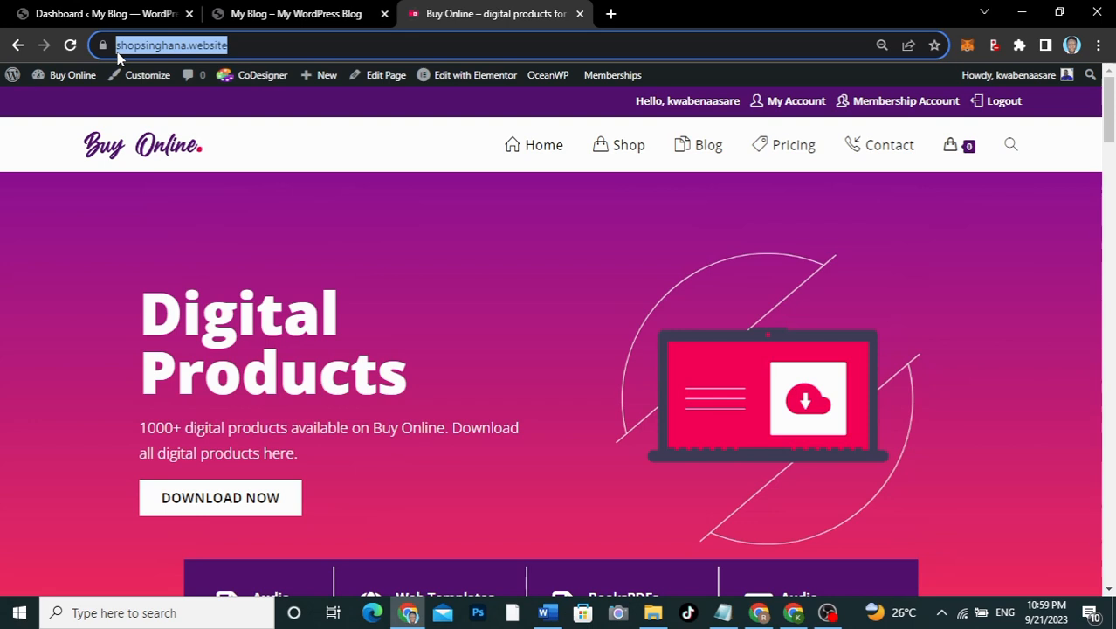
{"action": "left_click", "coordinate": [382, 253]}
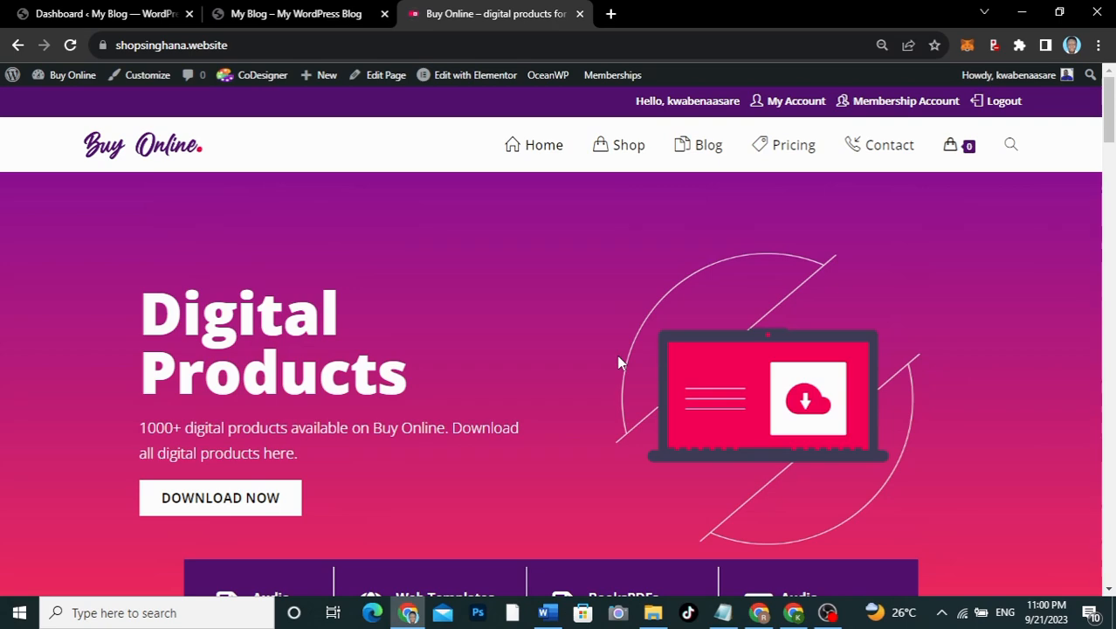
Step: Load the kaetechdigital.com/namecheap link in a new tab to reach Namecheap's domain homepage
{"action": "left_click", "coordinate": [610, 14]}
{"action": "type", "text": "kaetec"}
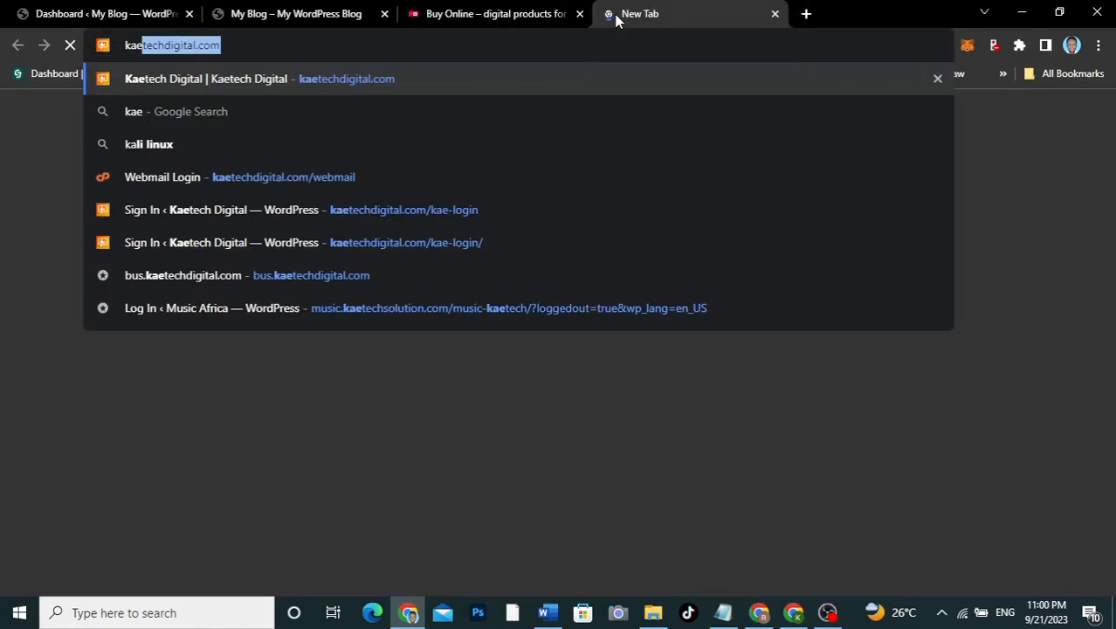
{"action": "type", "text": "hdigit"}
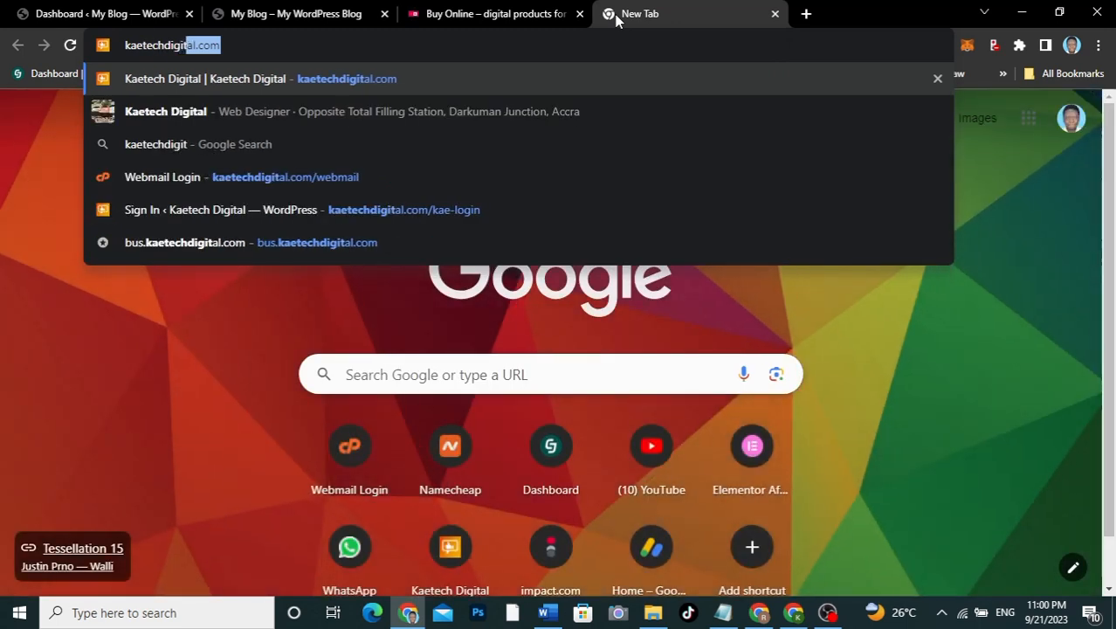
{"action": "type", "text": "al.com"}
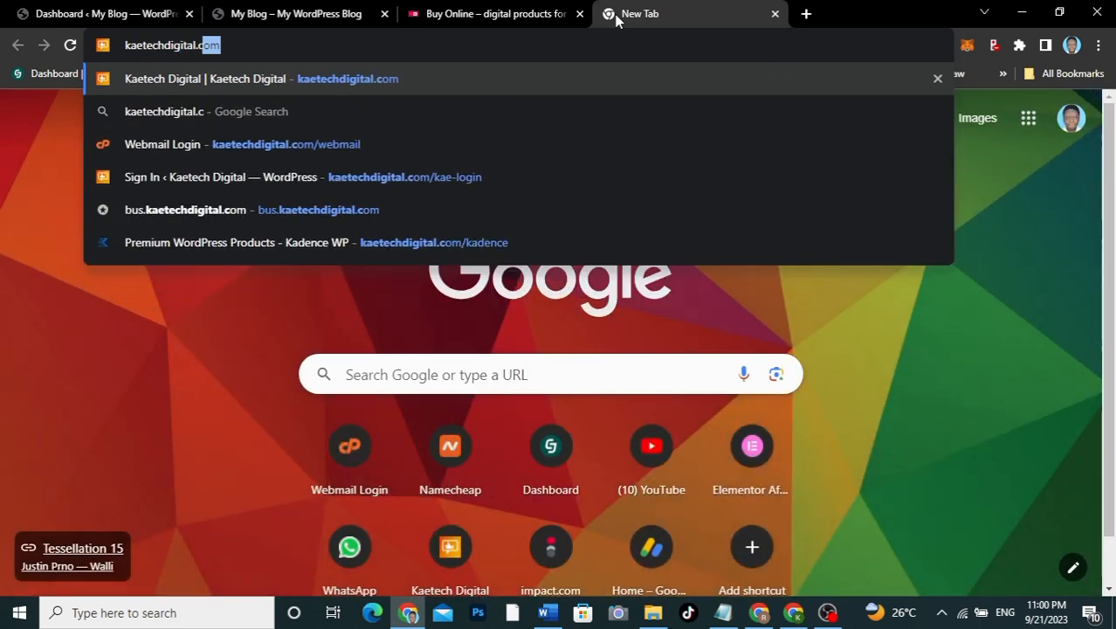
{"action": "type", "text": "/namecheap"}
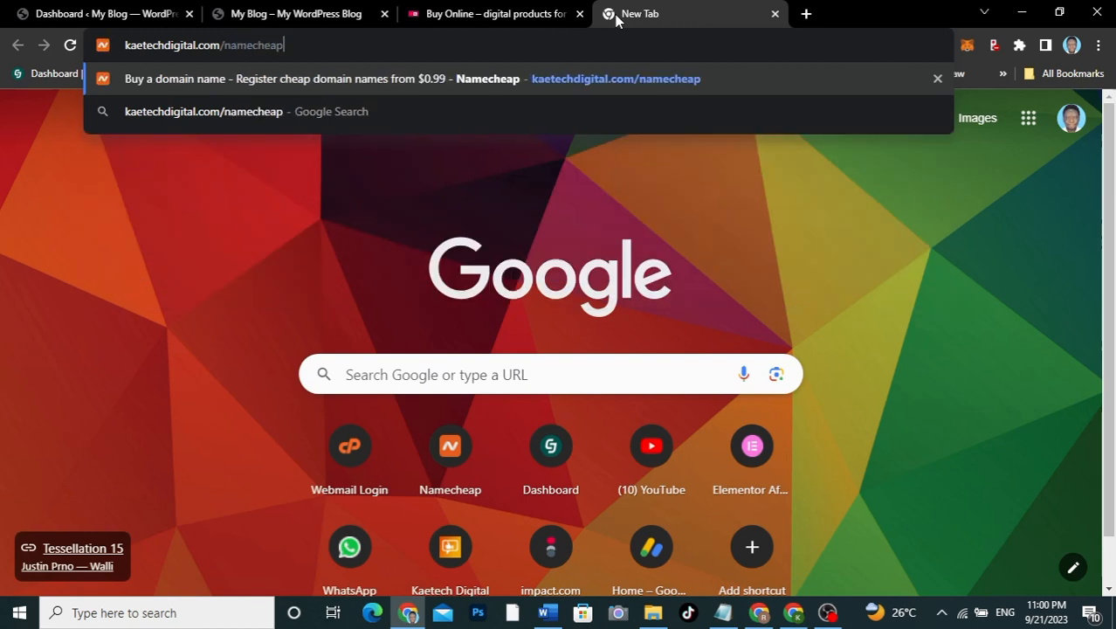
{"action": "key", "text": "Return"}
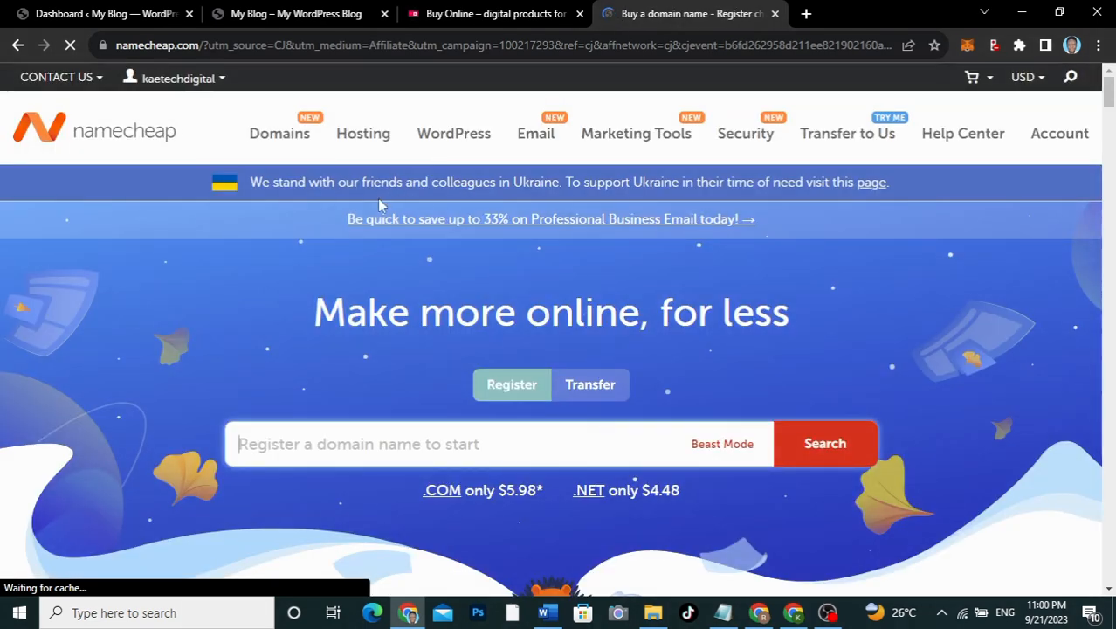
{"action": "mouse_move", "coordinate": [263, 160]}
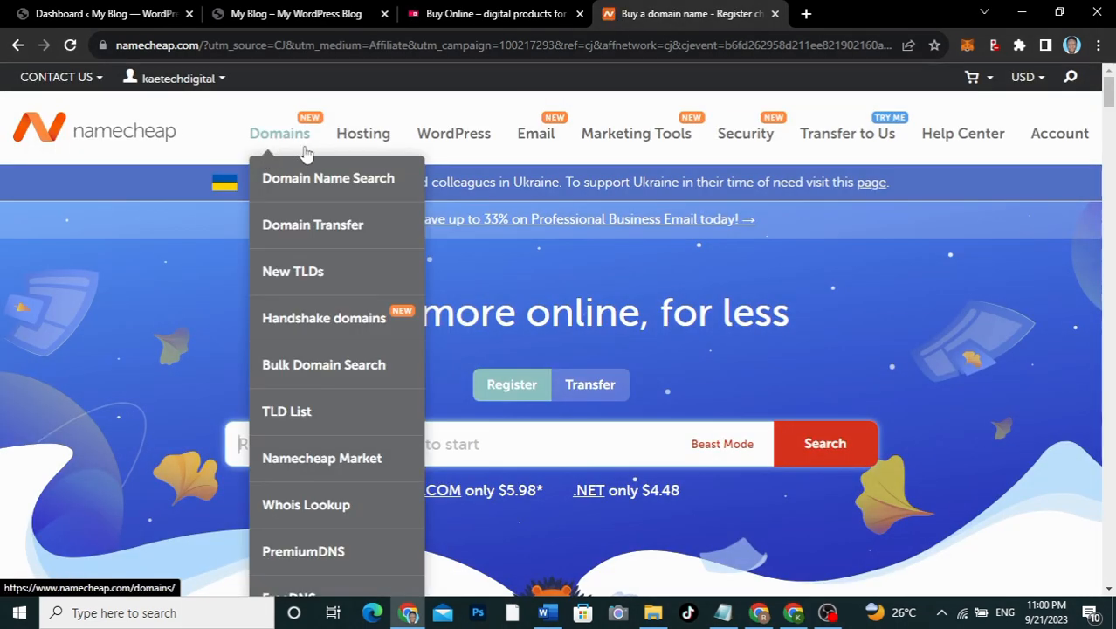
{"action": "mouse_move", "coordinate": [342, 152]}
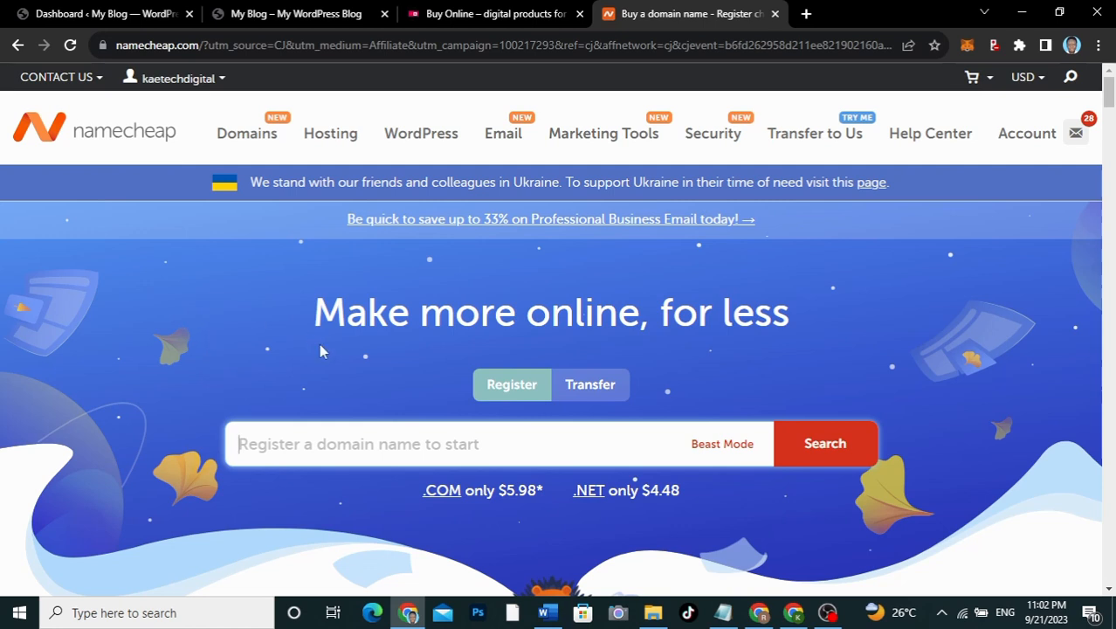
Step: Close the Namecheap tab and reload the new site's My Blog page
{"action": "left_click", "coordinate": [774, 14]}
{"action": "scroll", "coordinate": [463, 349], "scroll_direction": "down", "scroll_amount": 10}
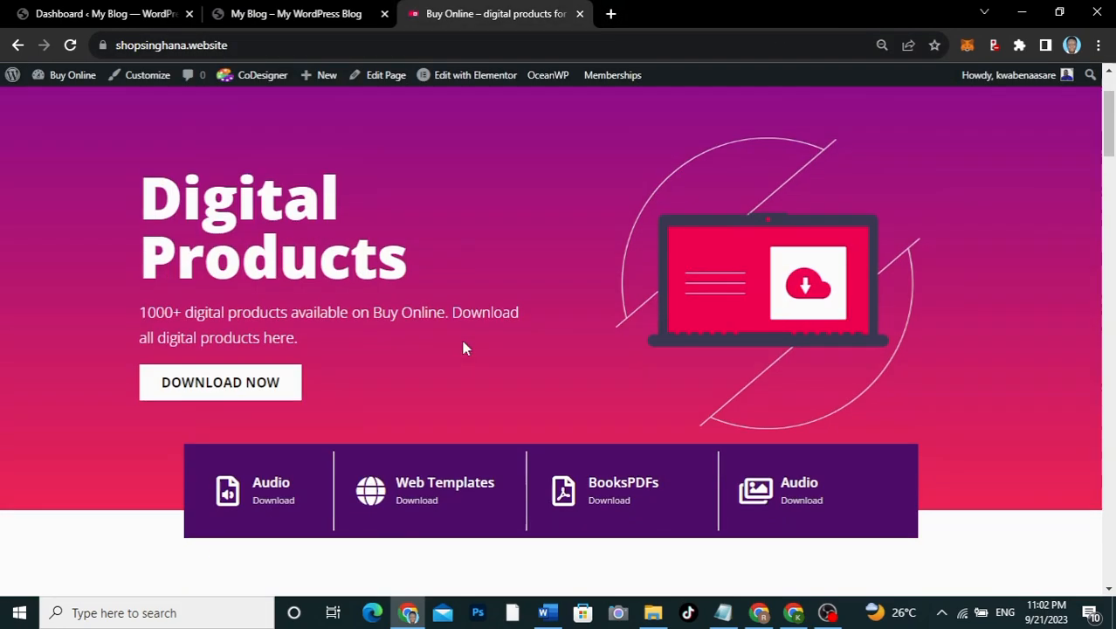
{"action": "scroll", "coordinate": [464, 348], "scroll_direction": "up", "scroll_amount": 10}
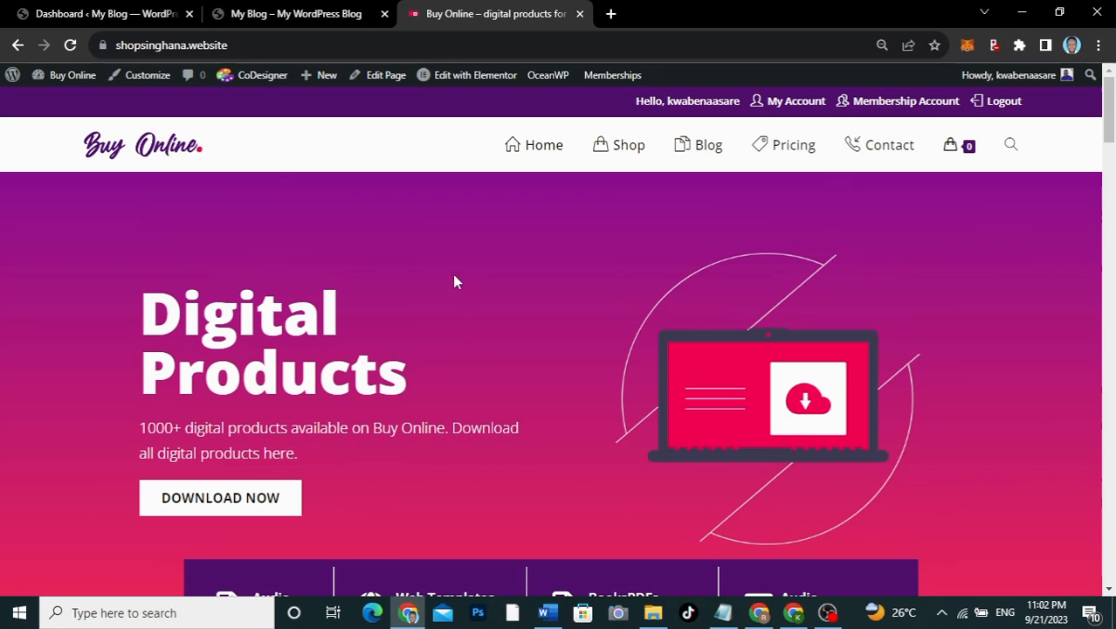
{"action": "left_click", "coordinate": [319, 16]}
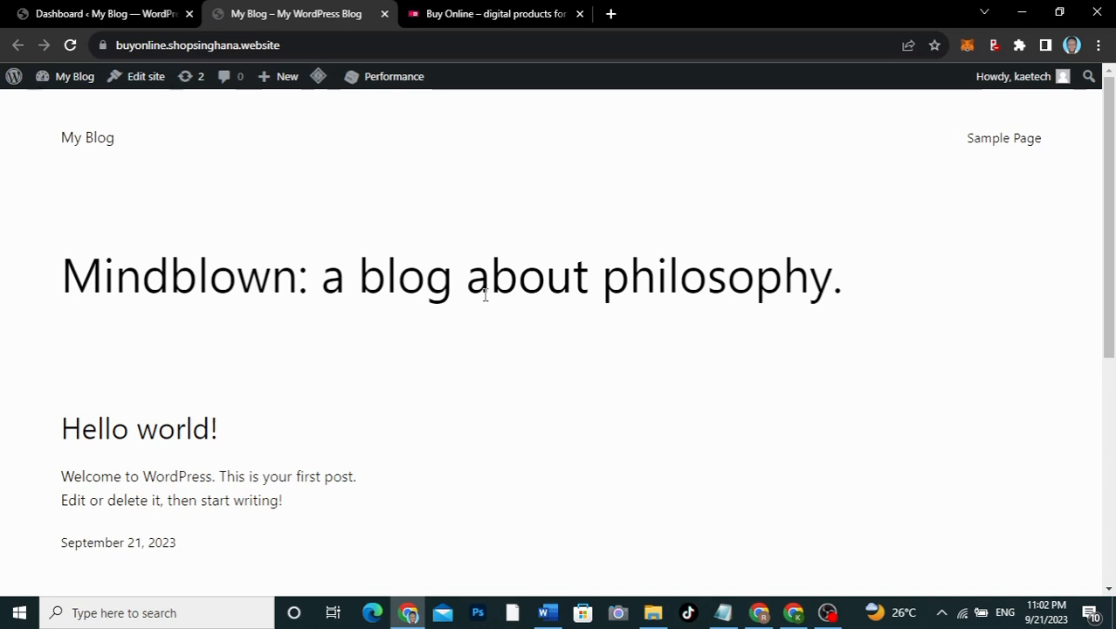
{"action": "scroll", "coordinate": [633, 392], "scroll_direction": "down", "scroll_amount": 5}
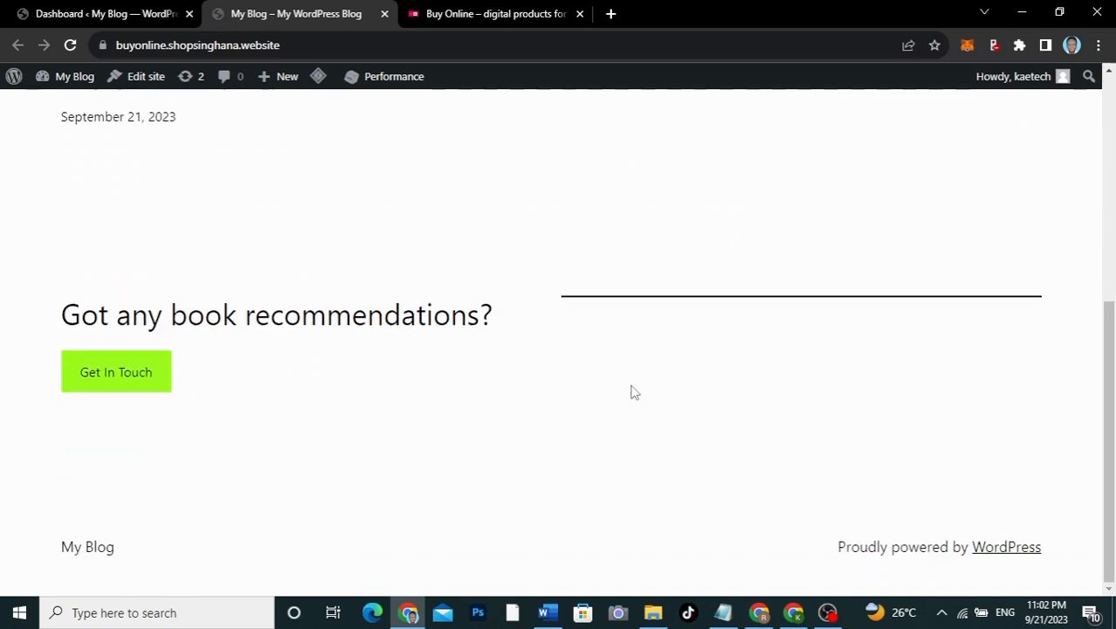
{"action": "scroll", "coordinate": [633, 392], "scroll_direction": "up", "scroll_amount": 5}
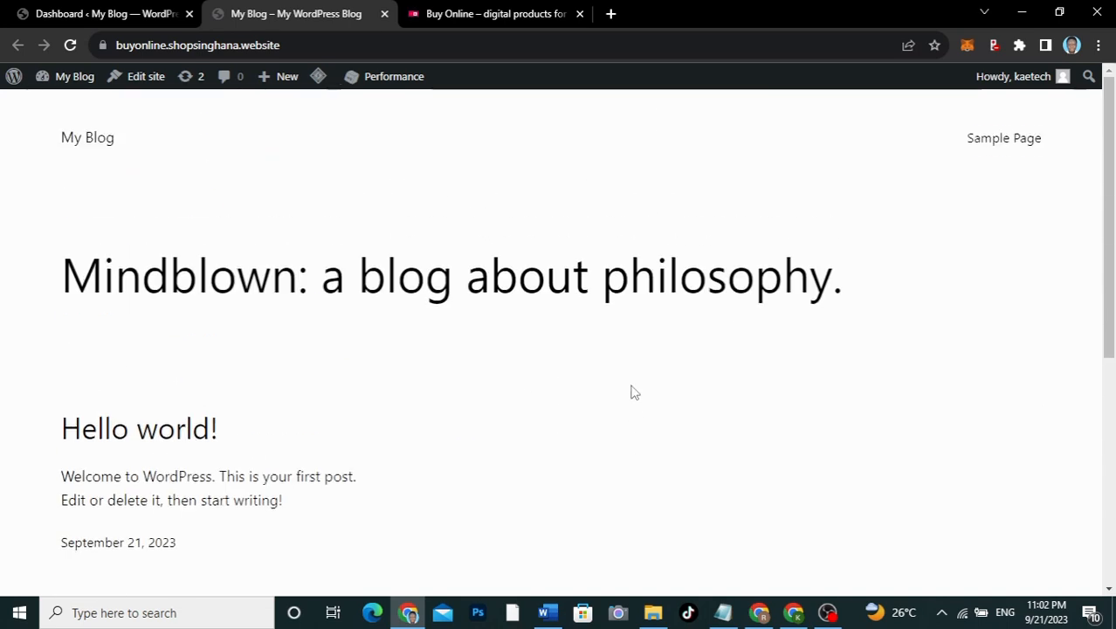
{"action": "scroll", "coordinate": [633, 392], "scroll_direction": "down", "scroll_amount": 5}
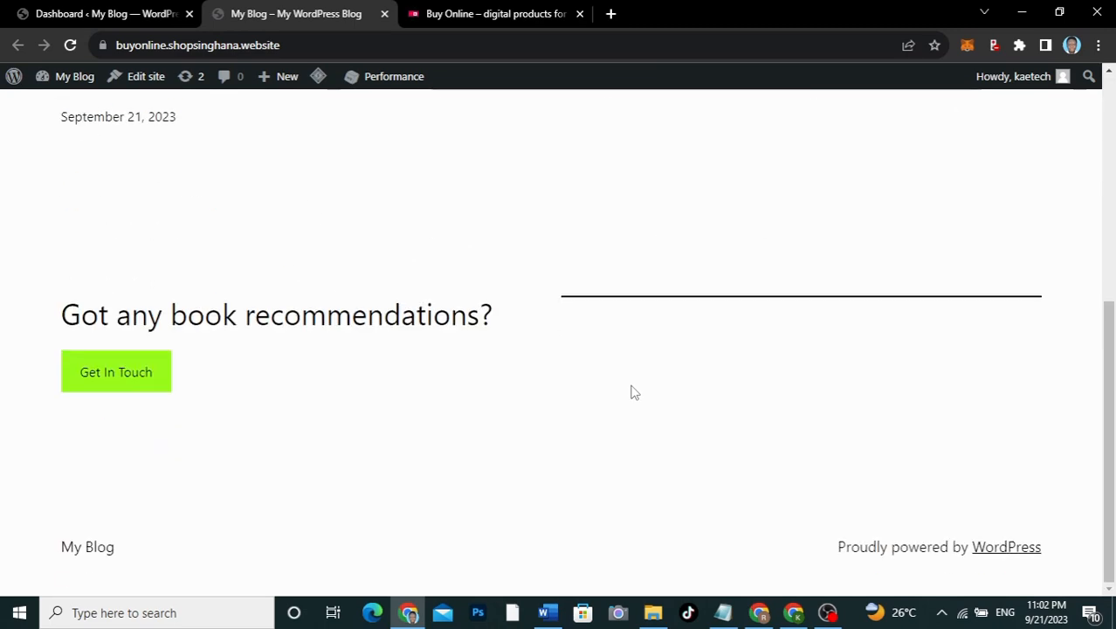
{"action": "scroll", "coordinate": [634, 392], "scroll_direction": "up", "scroll_amount": 5}
{"action": "scroll", "coordinate": [633, 392], "scroll_direction": "down", "scroll_amount": 5}
{"action": "scroll", "coordinate": [633, 392], "scroll_direction": "up", "scroll_amount": 5}
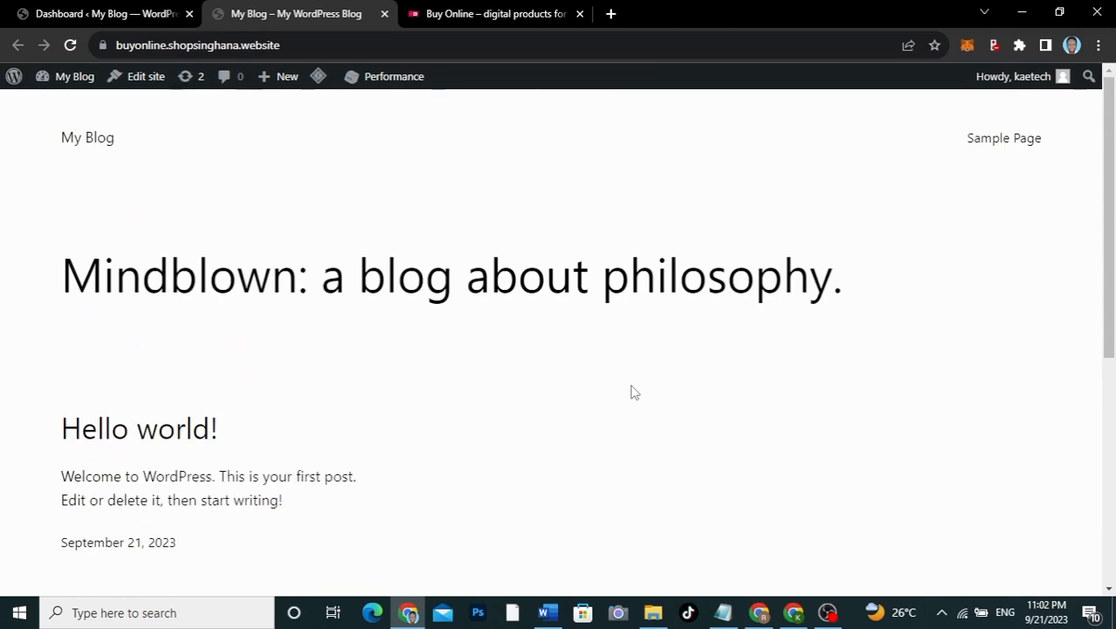
{"action": "left_click", "coordinate": [70, 45]}
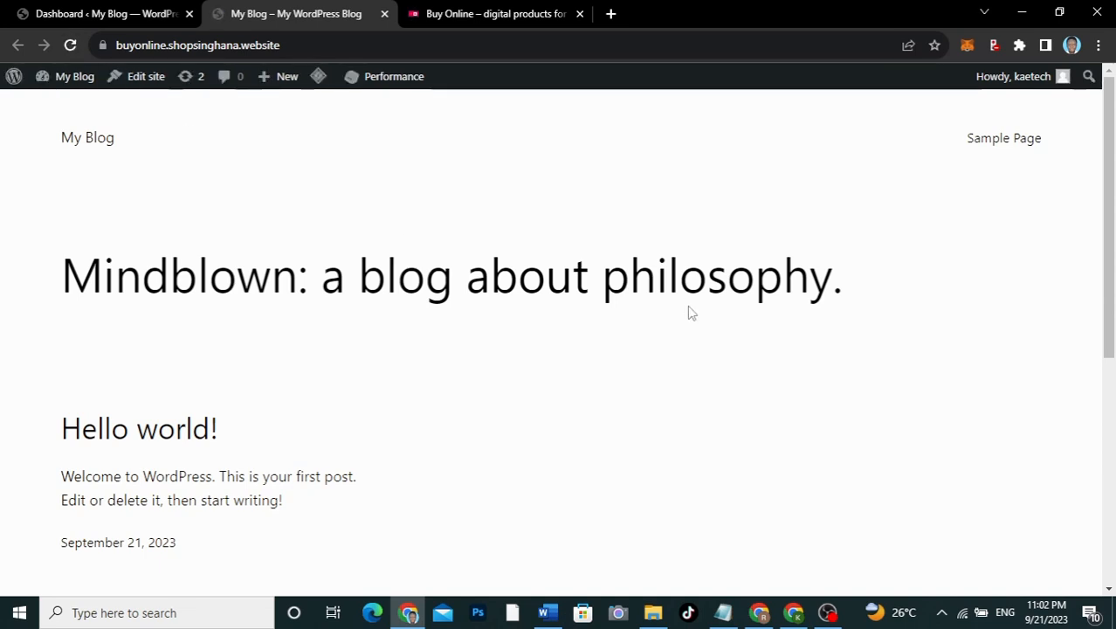
{"action": "scroll", "coordinate": [690, 313], "scroll_direction": "down", "scroll_amount": 5}
{"action": "scroll", "coordinate": [690, 312], "scroll_direction": "up", "scroll_amount": 3}
{"action": "scroll", "coordinate": [690, 313], "scroll_direction": "up", "scroll_amount": 2}
Step: Reload the admin Dashboard tab showing the Welcome to WordPress 6.3.1 panel
{"action": "left_click", "coordinate": [123, 10]}
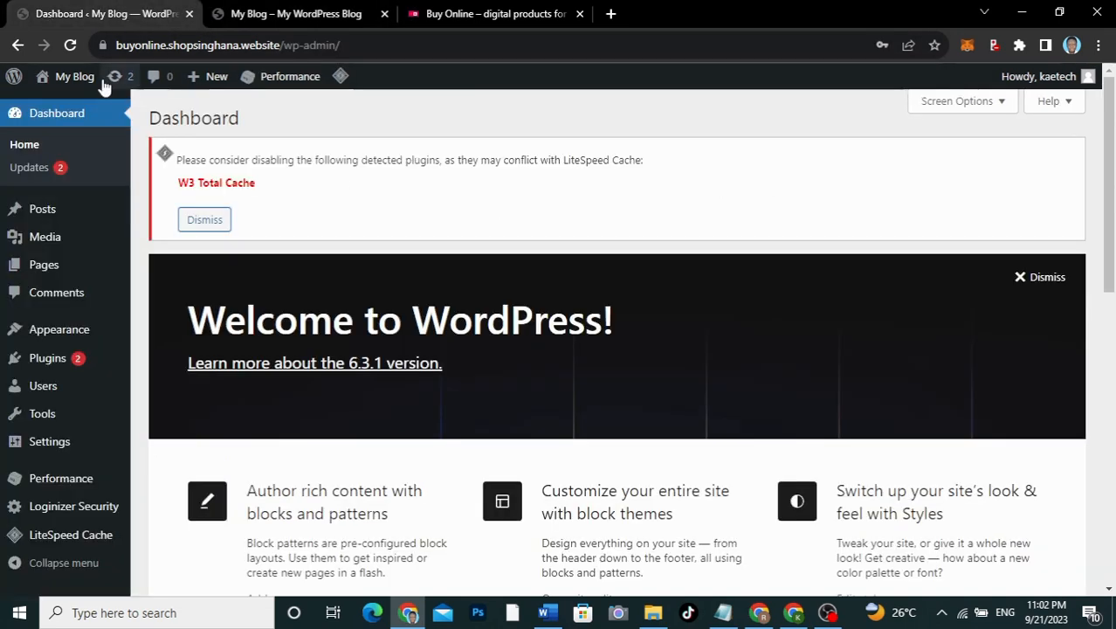
{"action": "left_click", "coordinate": [70, 46]}
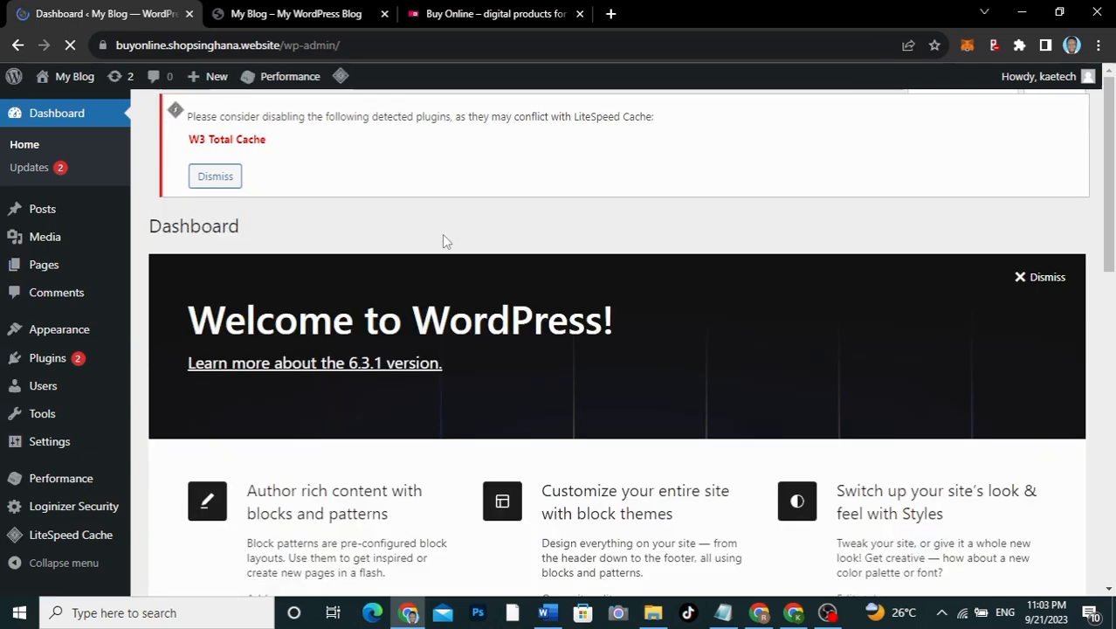
{"action": "scroll", "coordinate": [647, 336], "scroll_direction": "down", "scroll_amount": 3}
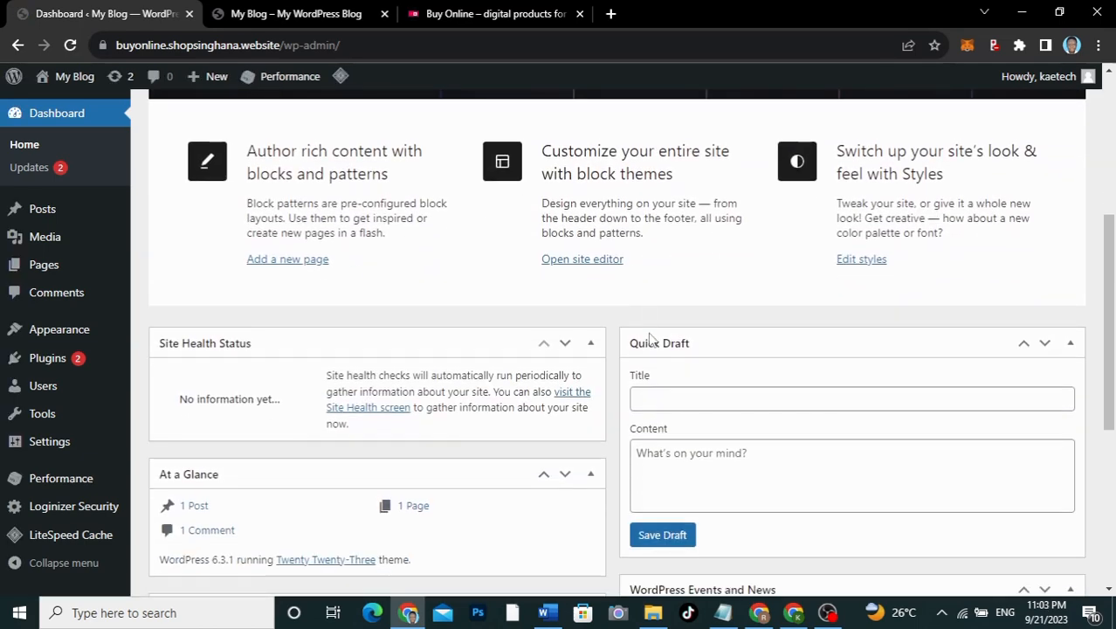
{"action": "scroll", "coordinate": [649, 339], "scroll_direction": "up", "scroll_amount": 3}
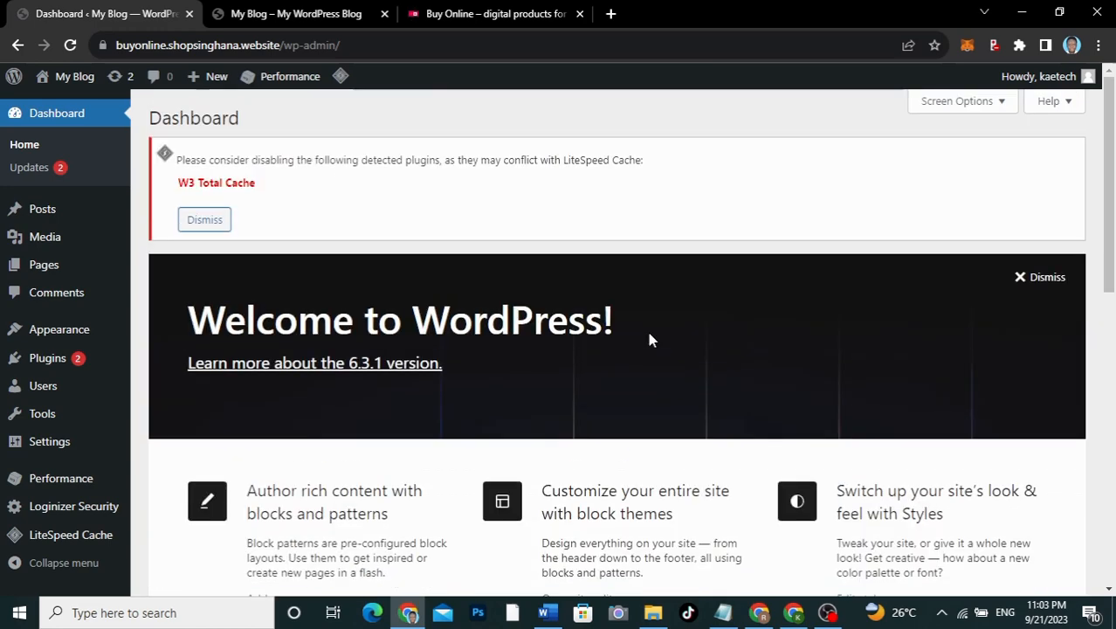
{"action": "scroll", "coordinate": [648, 339], "scroll_direction": "down", "scroll_amount": 5}
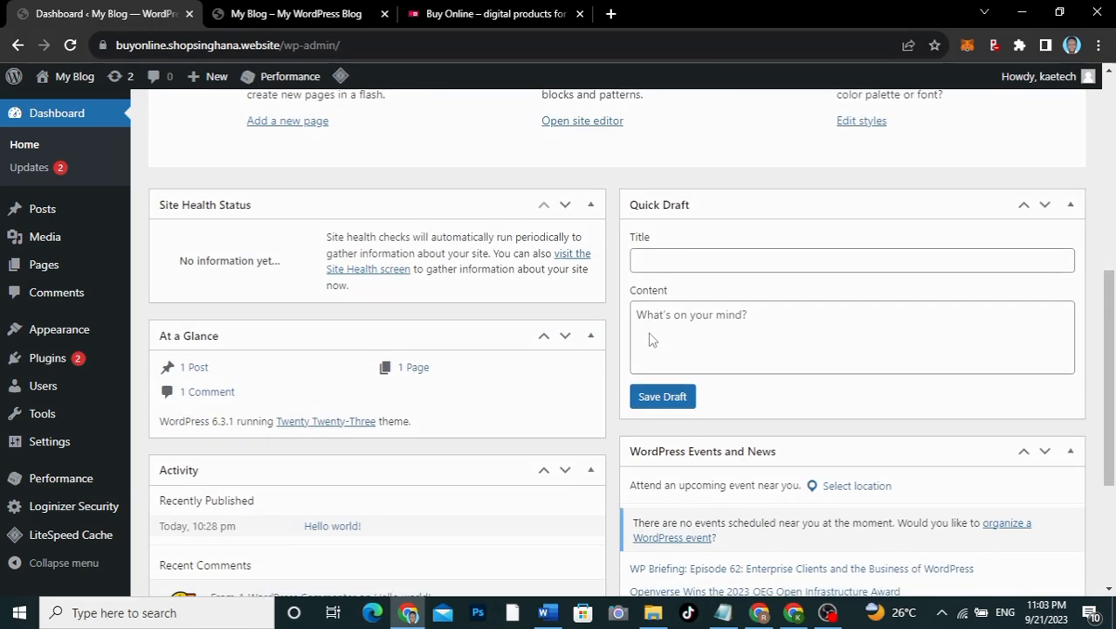
{"action": "scroll", "coordinate": [649, 337], "scroll_direction": "up", "scroll_amount": 3}
{"action": "scroll", "coordinate": [649, 333], "scroll_direction": "down", "scroll_amount": 2}
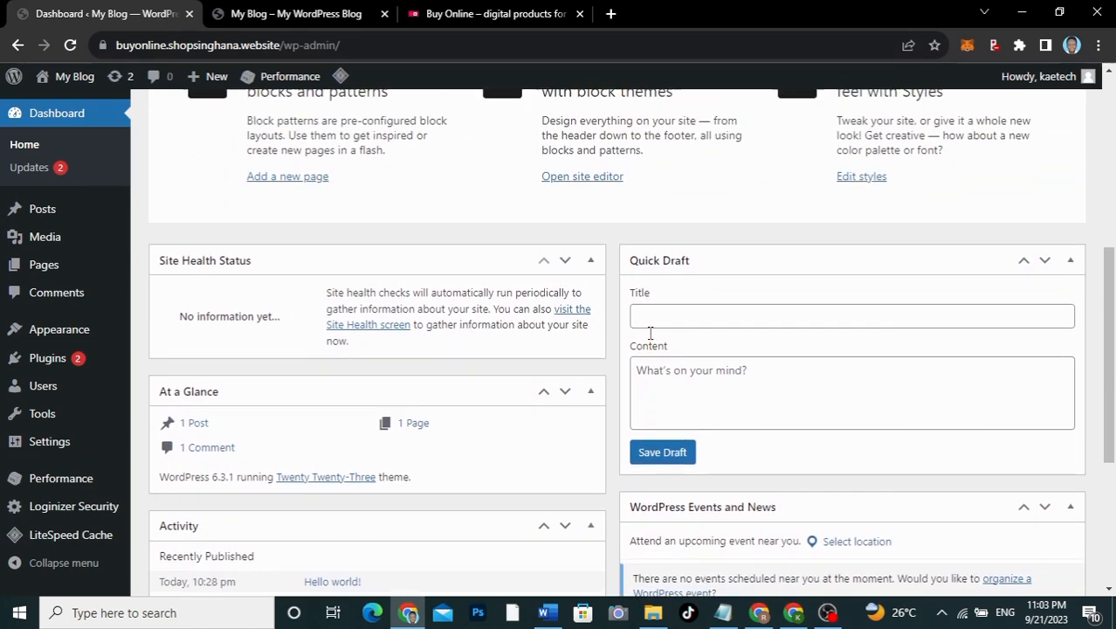
{"action": "scroll", "coordinate": [650, 333], "scroll_direction": "up", "scroll_amount": 5}
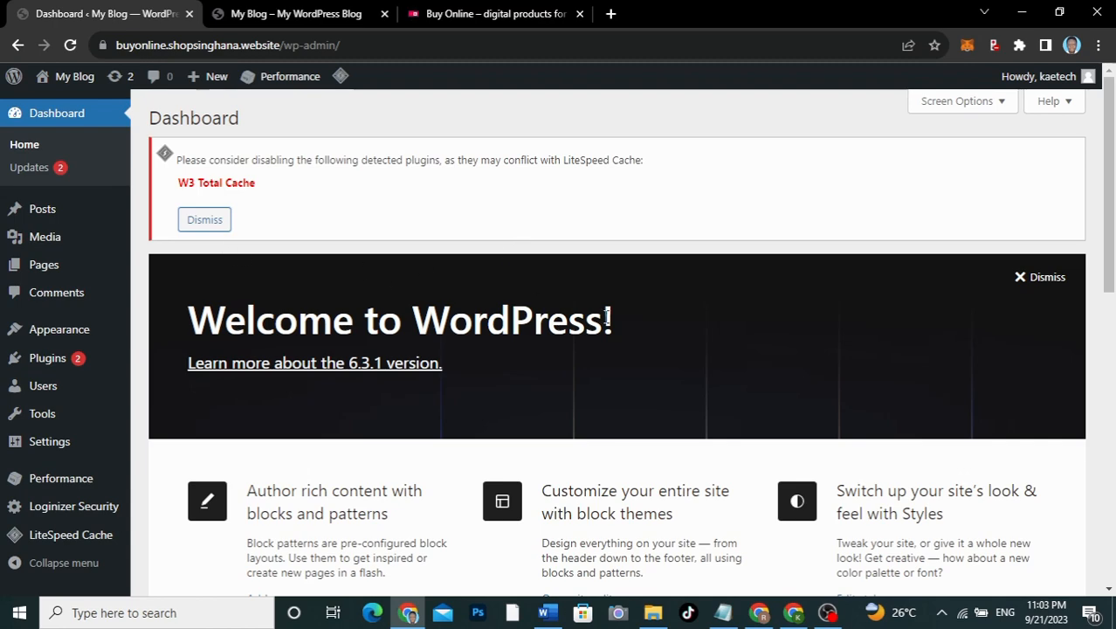
{"action": "scroll", "coordinate": [607, 316], "scroll_direction": "down", "scroll_amount": 5}
{"action": "scroll", "coordinate": [607, 316], "scroll_direction": "up", "scroll_amount": 5}
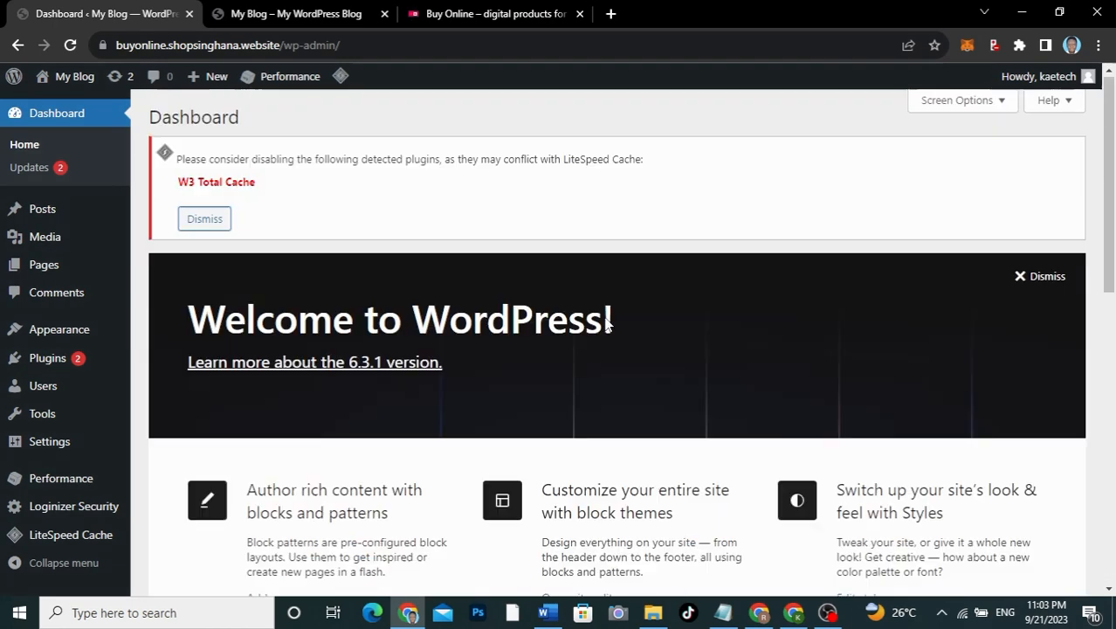
Step: Dismiss the LiteSpeed notice and Welcome panel, and hide Site Health, At a Glance, Activity, Quick Draft, Events widgets
{"action": "left_click", "coordinate": [216, 223]}
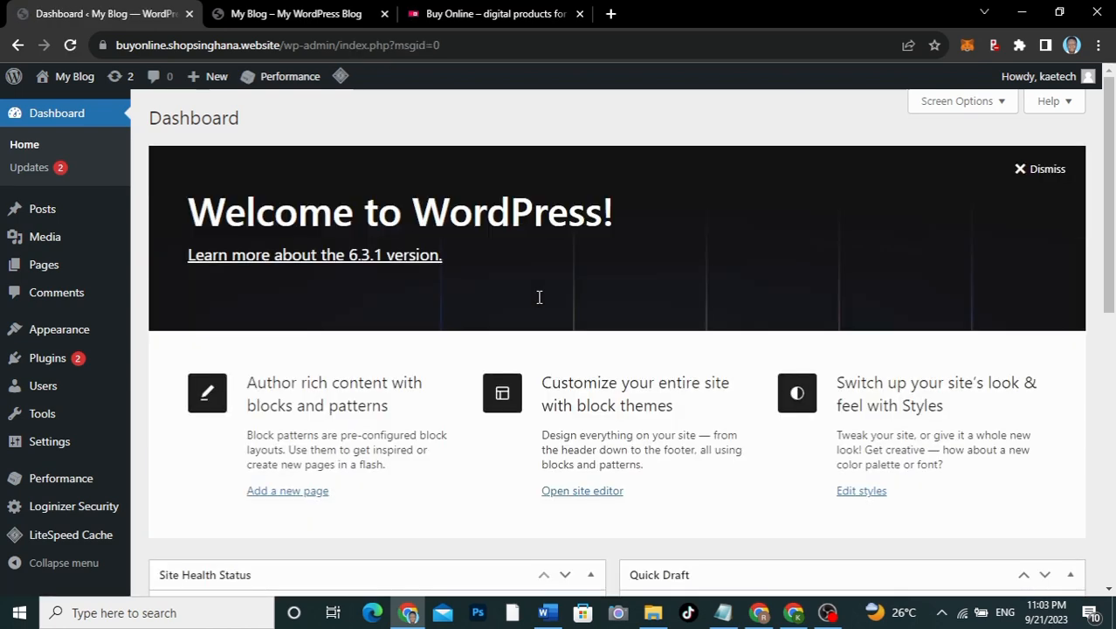
{"action": "left_click", "coordinate": [1047, 169]}
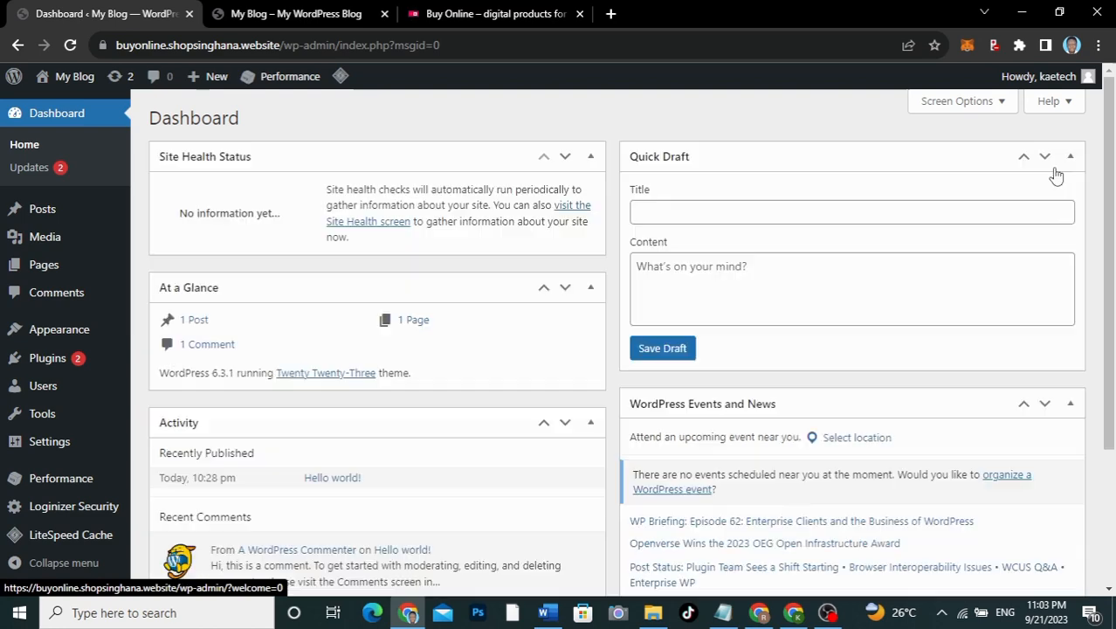
{"action": "left_click", "coordinate": [995, 101]}
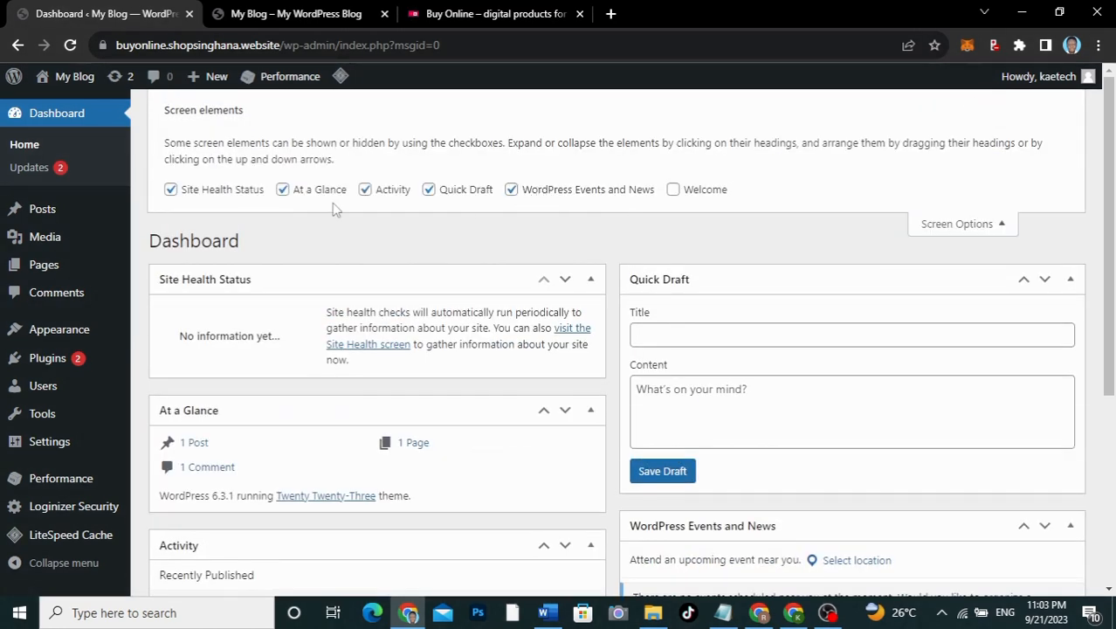
{"action": "left_click", "coordinate": [172, 190]}
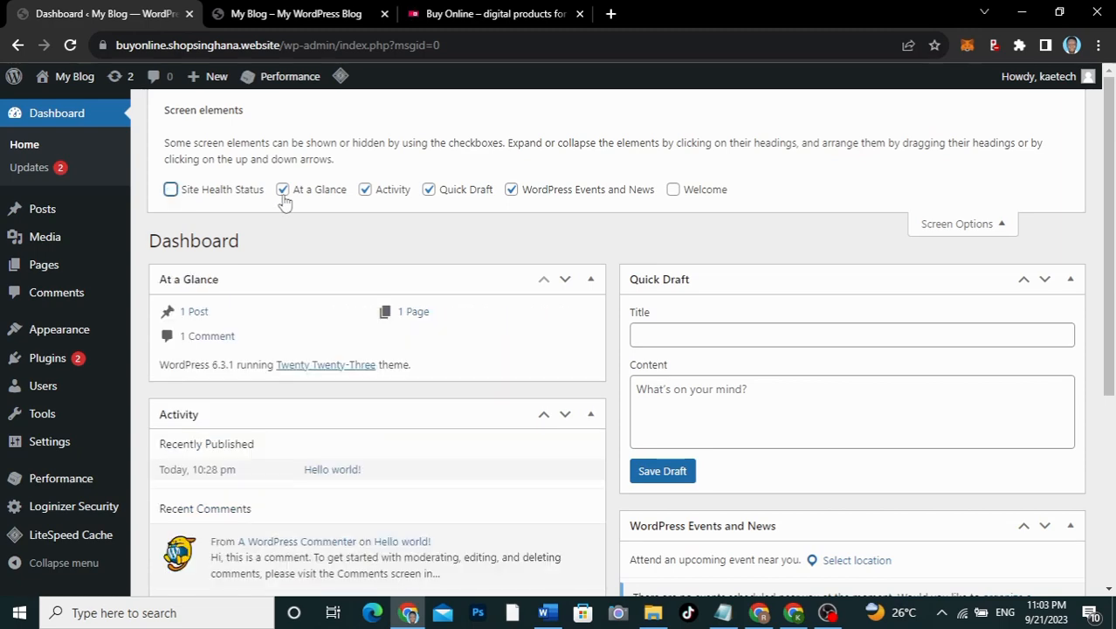
{"action": "left_click", "coordinate": [282, 190]}
{"action": "left_click", "coordinate": [365, 190]}
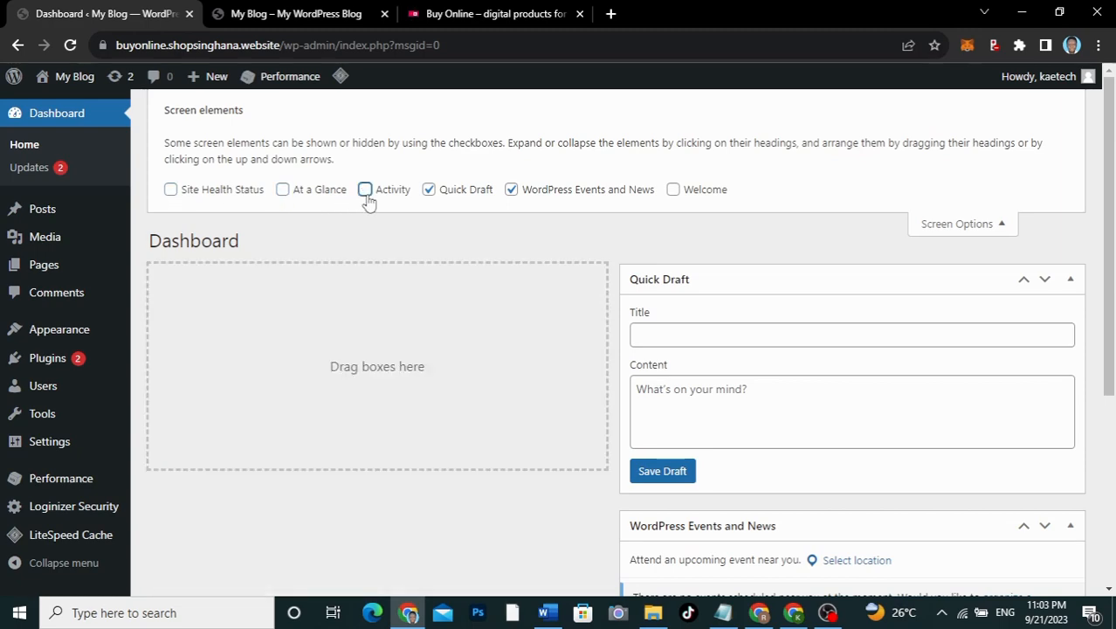
{"action": "left_click", "coordinate": [428, 191]}
{"action": "left_click", "coordinate": [510, 191]}
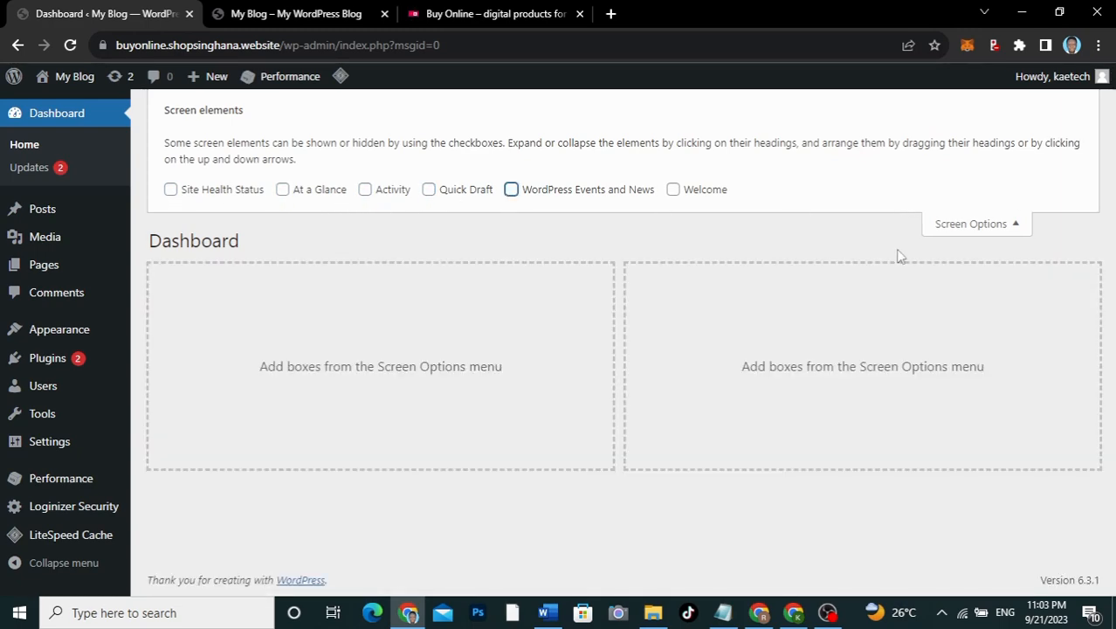
{"action": "left_click", "coordinate": [976, 227]}
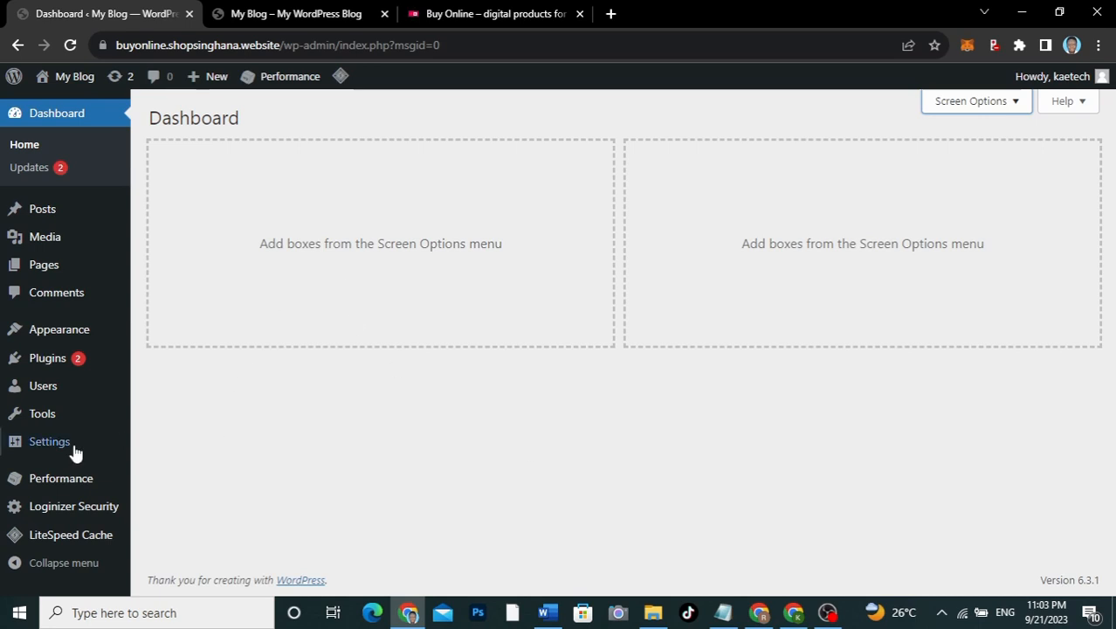
Step: Bring up the Buy Online site's General Settings, currently titled My Blog
{"action": "mouse_move", "coordinate": [47, 442]}
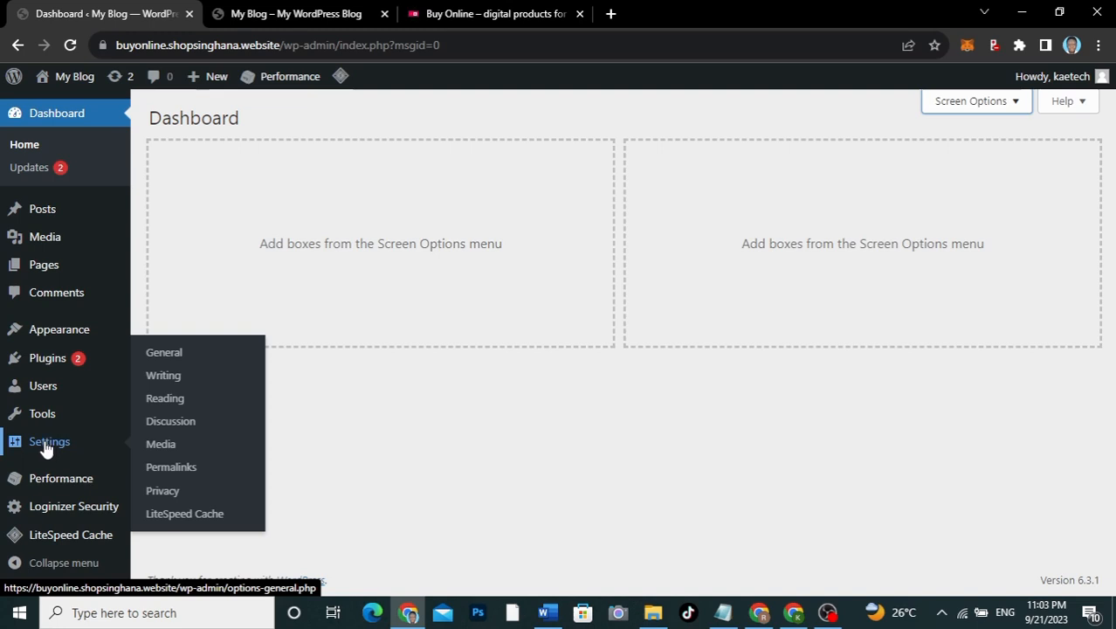
{"action": "left_click", "coordinate": [46, 443]}
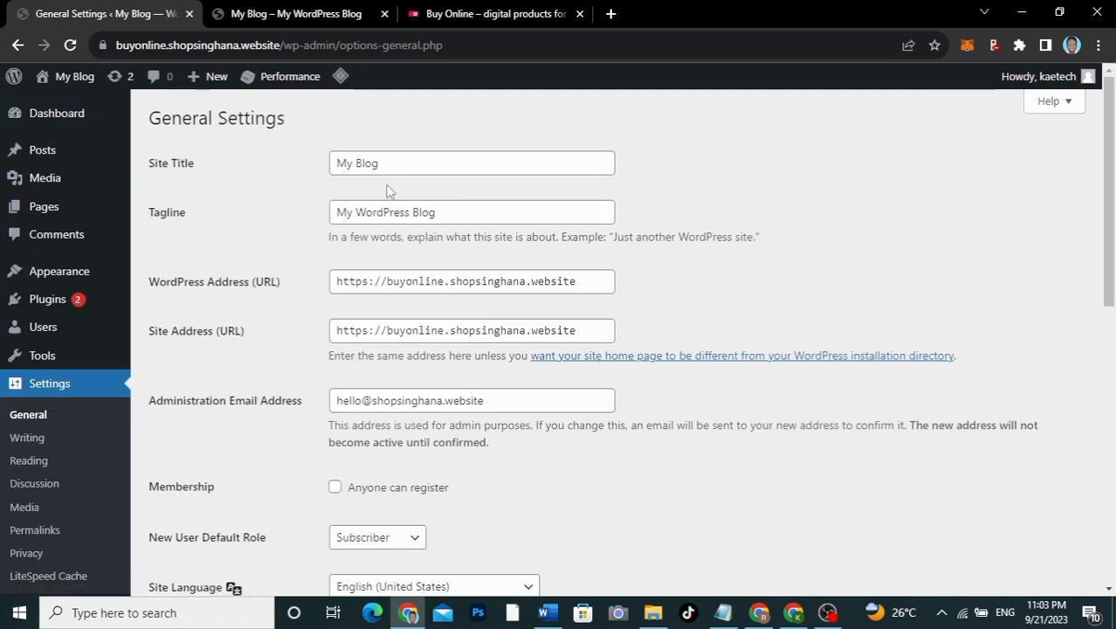
{"action": "left_click", "coordinate": [469, 13]}
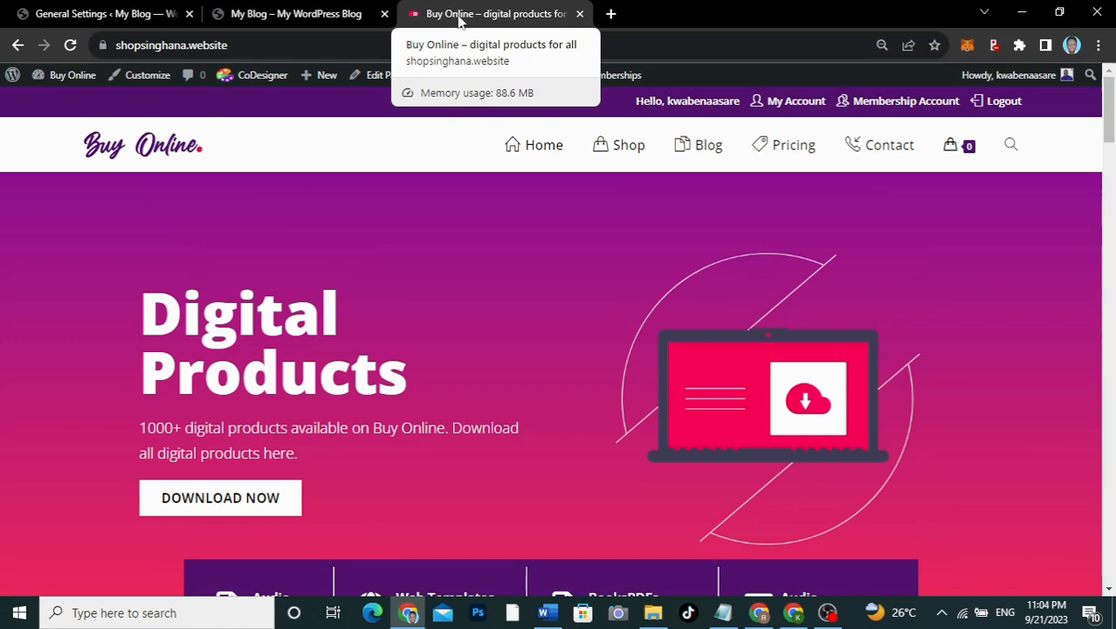
{"action": "left_click", "coordinate": [129, 12]}
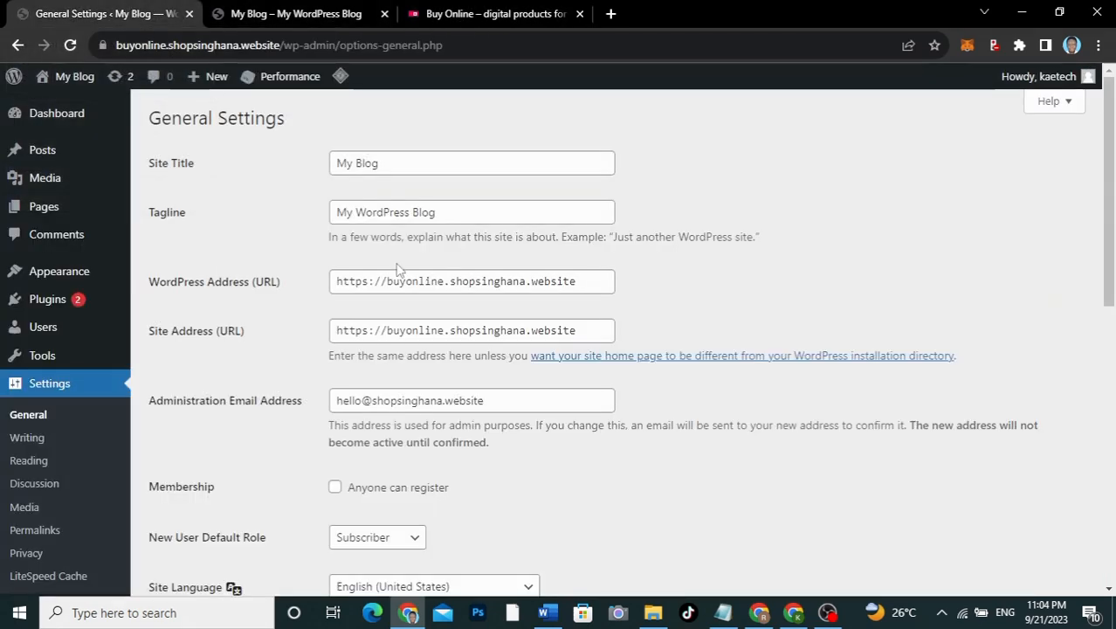
Step: Replace 'My Blog' with 'Buy Online' as Site Title and set tagline 'Digital Products For All'
{"action": "left_click", "coordinate": [398, 163]}
{"action": "key", "text": "BackSpace"}
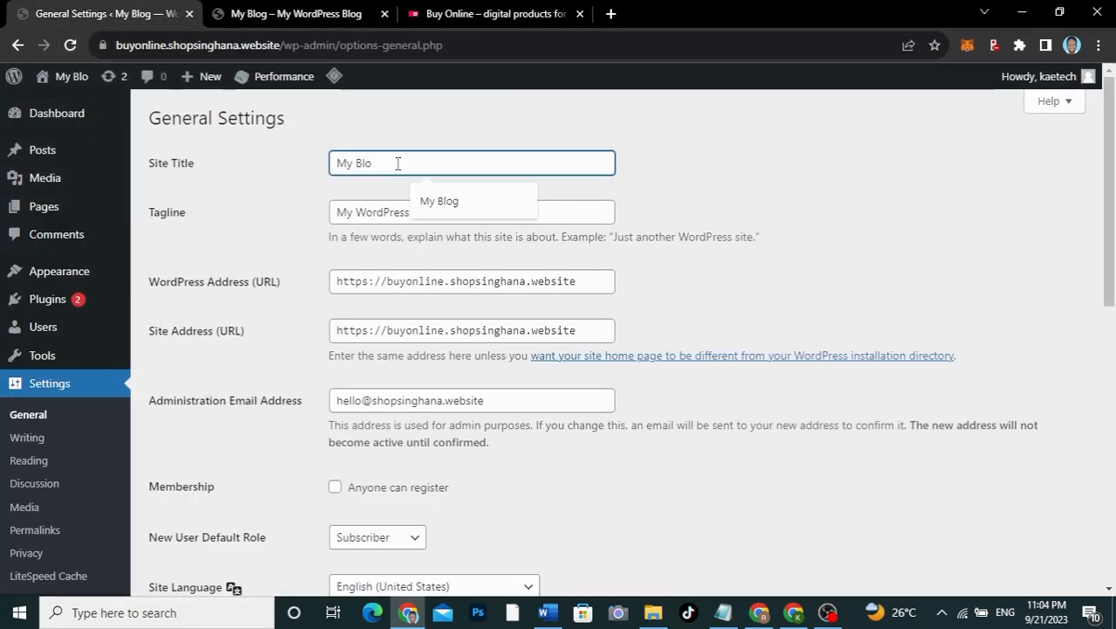
{"action": "key", "text": "BackSpace"}
{"action": "key", "text": "BackSpace"}
{"action": "key", "text": "BackSpace"}
{"action": "key", "text": "BackSpace"}
{"action": "key", "text": "BackSpace"}
{"action": "key", "text": "BackSpace"}
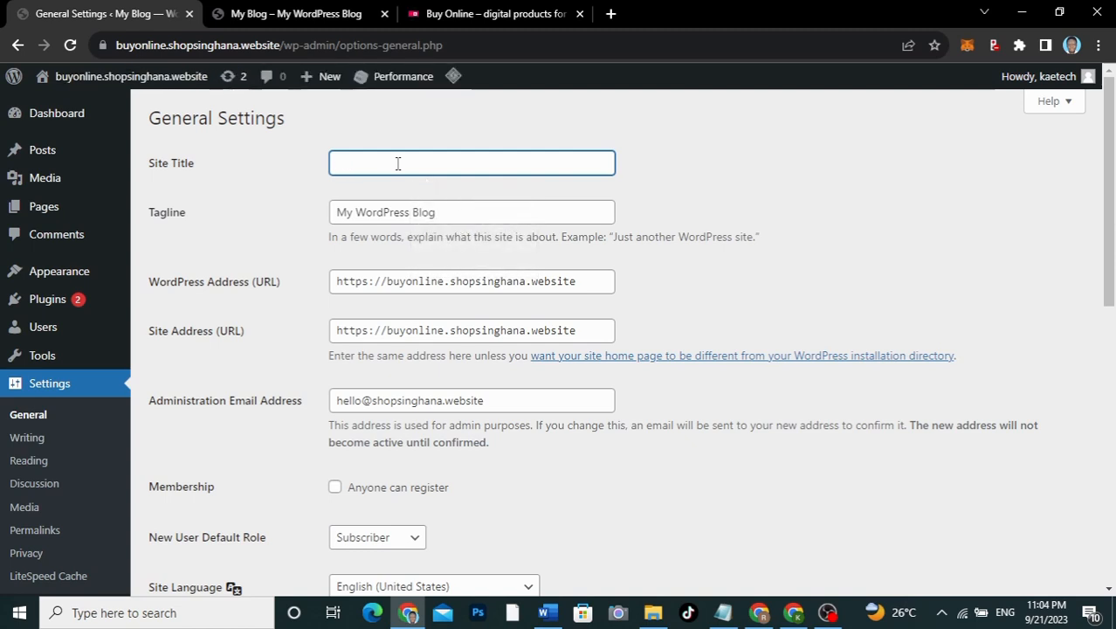
{"action": "type", "text": "B"}
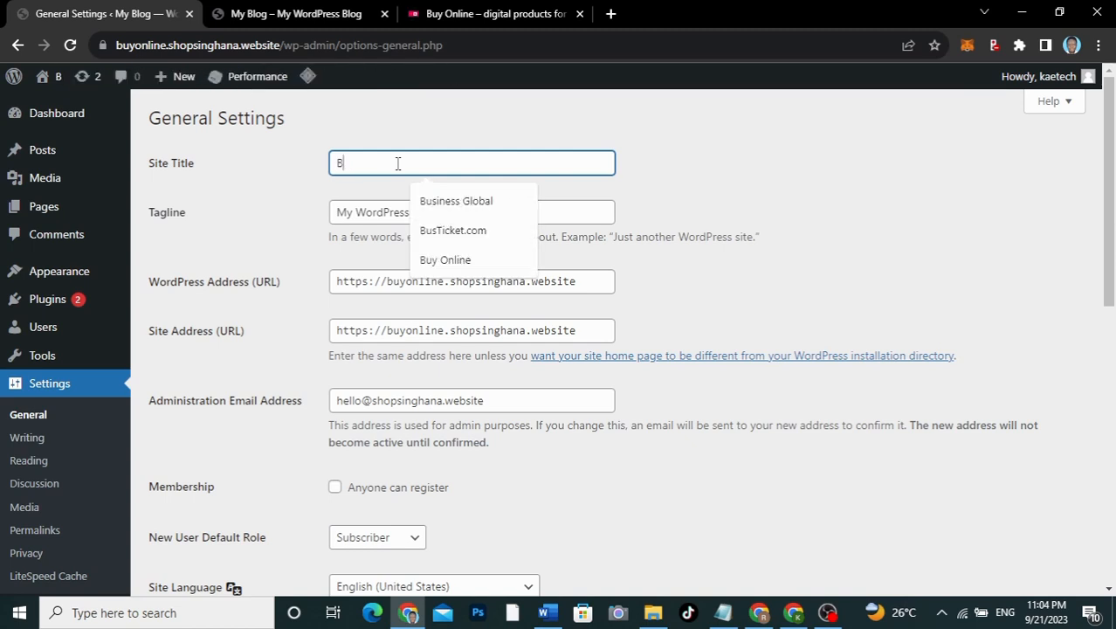
{"action": "type", "text": "uy Online"}
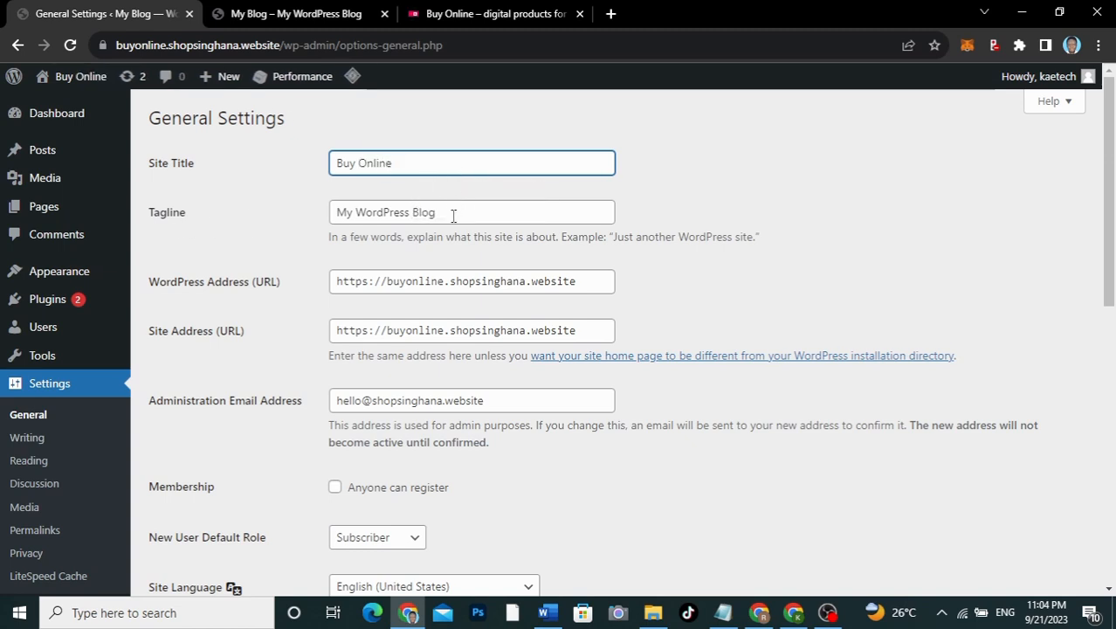
{"action": "left_click_drag", "start_coordinate": [453, 215], "coordinate": [256, 206]}
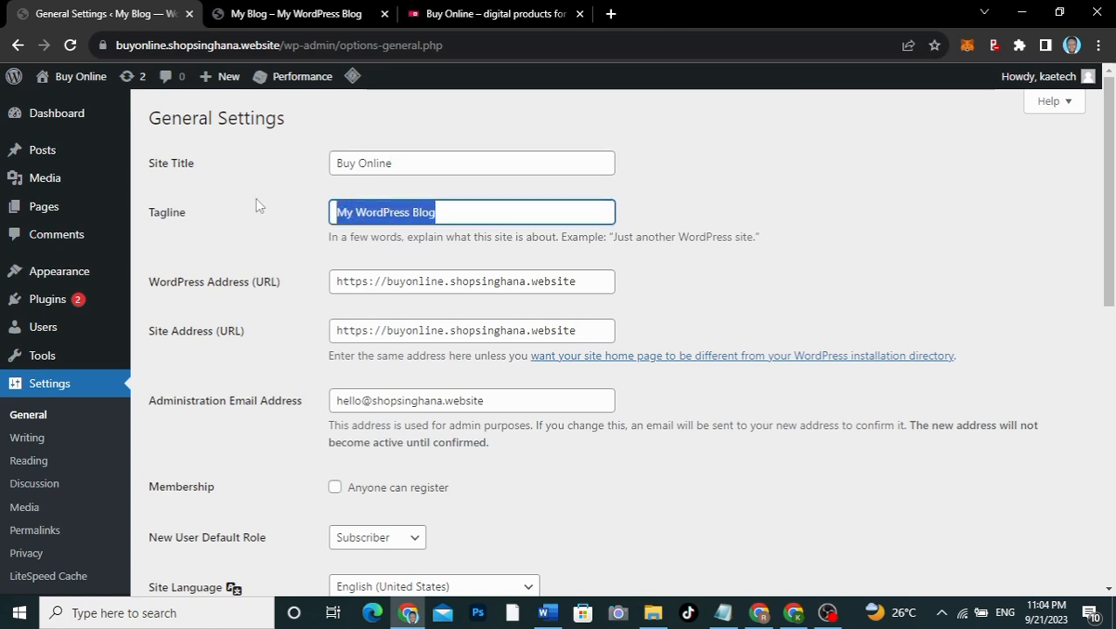
{"action": "type", "text": "Digita"}
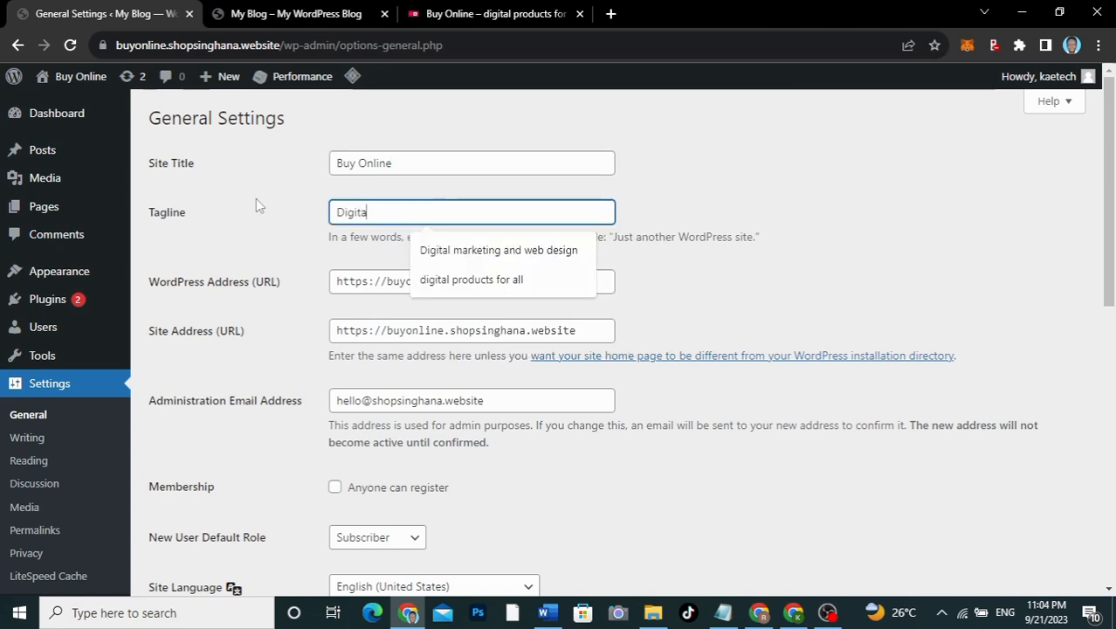
{"action": "type", "text": "l P"}
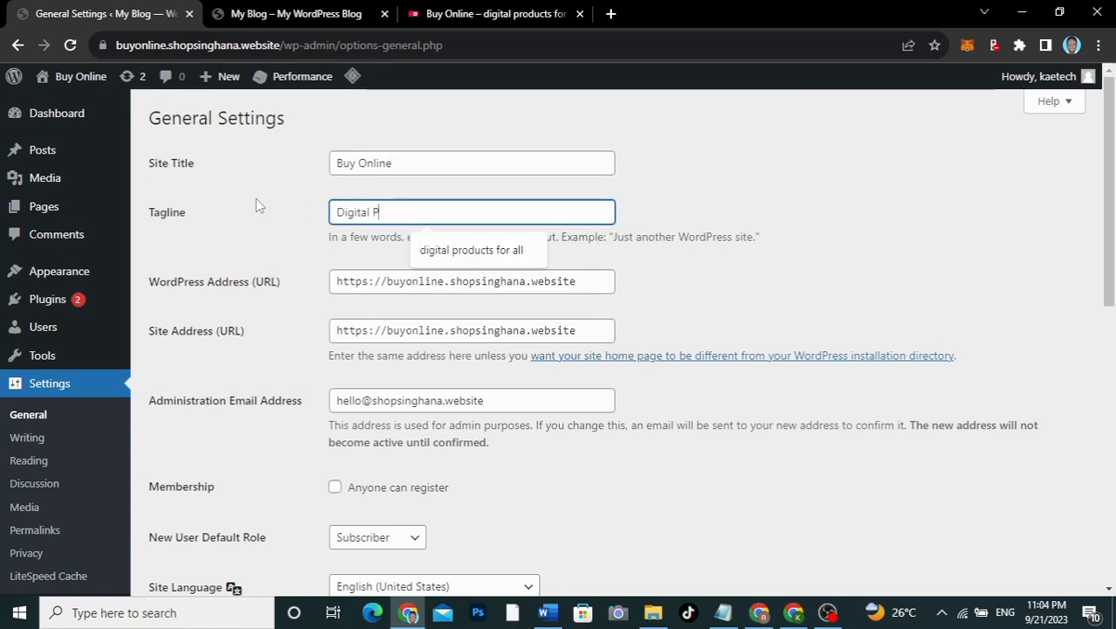
{"action": "type", "text": "roducts For All"}
{"action": "left_click", "coordinate": [243, 248]}
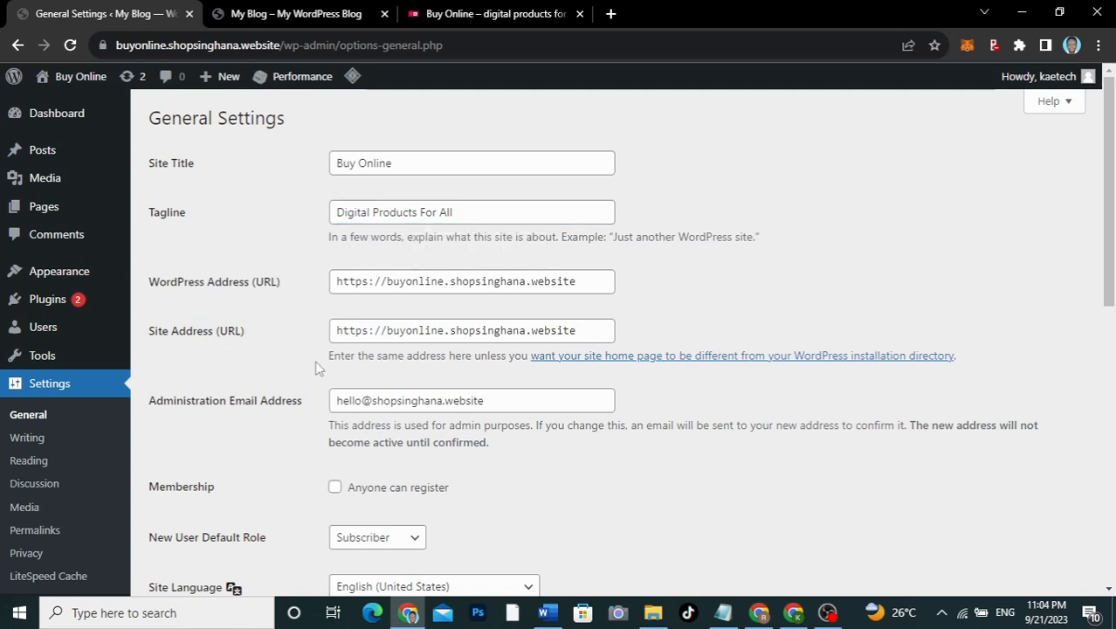
Step: Enable Membership 'Anyone can register' with Subscriber as the New User Default Role
{"action": "scroll", "coordinate": [318, 368], "scroll_direction": "down", "scroll_amount": 3}
{"action": "scroll", "coordinate": [316, 301], "scroll_direction": "up", "scroll_amount": 3}
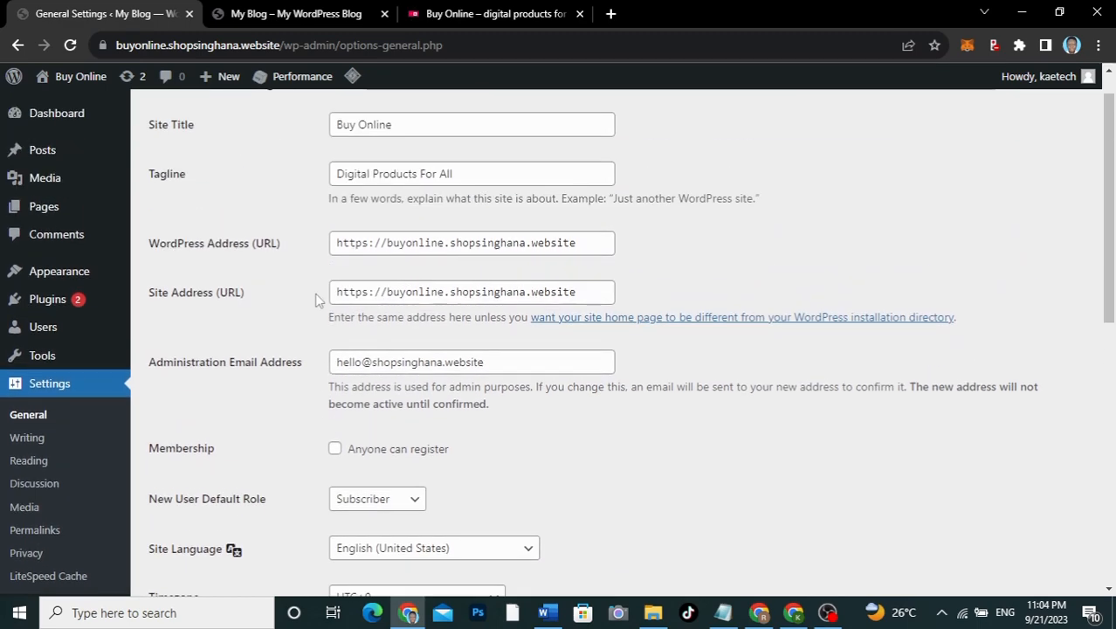
{"action": "scroll", "coordinate": [291, 367], "scroll_direction": "down", "scroll_amount": 3}
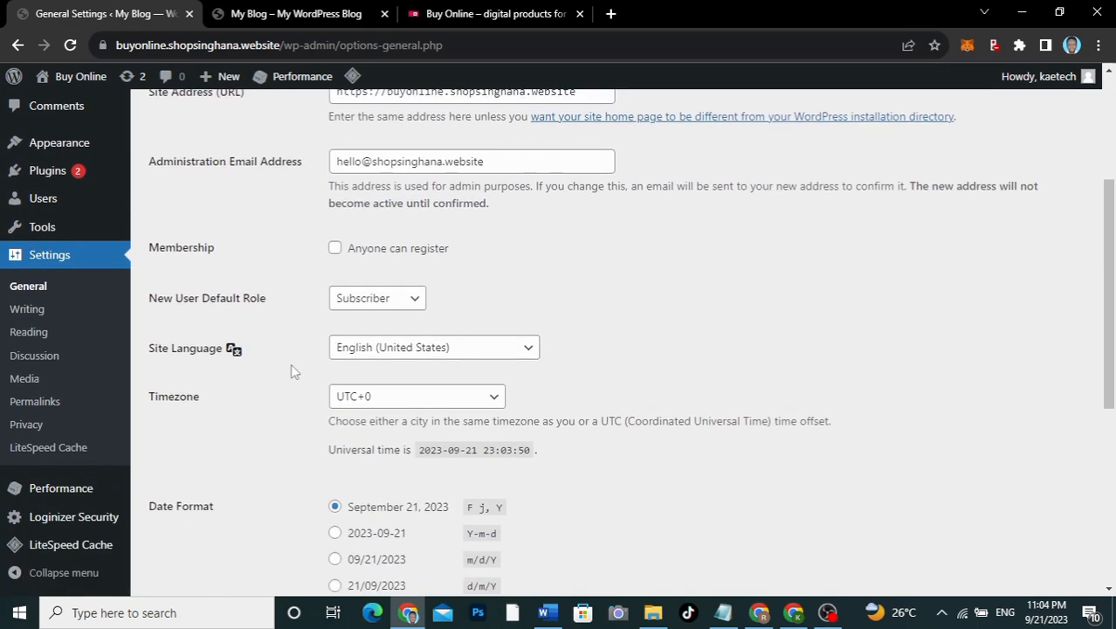
{"action": "scroll", "coordinate": [291, 368], "scroll_direction": "up", "scroll_amount": 1}
{"action": "scroll", "coordinate": [290, 363], "scroll_direction": "down", "scroll_amount": 1}
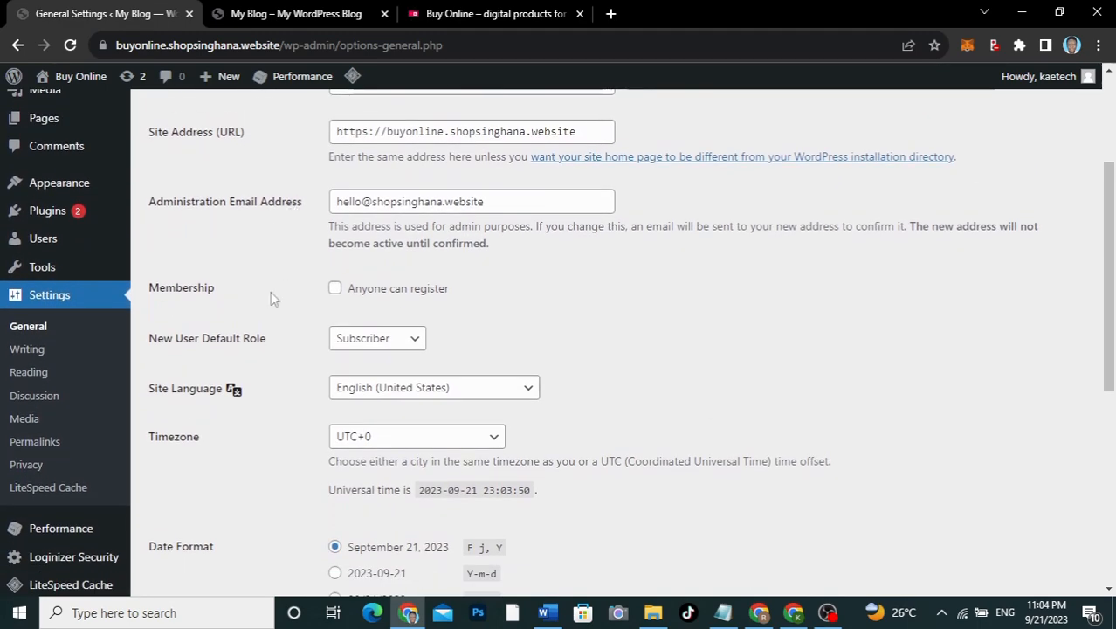
{"action": "scroll", "coordinate": [269, 297], "scroll_direction": "down", "scroll_amount": 1}
{"action": "scroll", "coordinate": [266, 308], "scroll_direction": "down", "scroll_amount": 2}
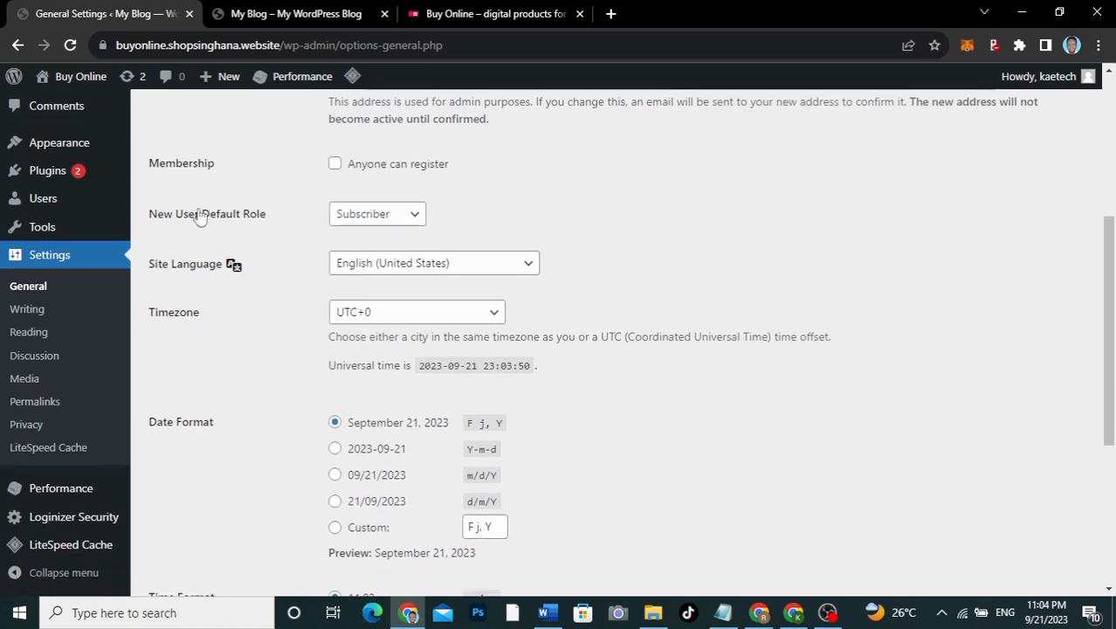
{"action": "left_click", "coordinate": [334, 166]}
{"action": "left_click", "coordinate": [357, 218]}
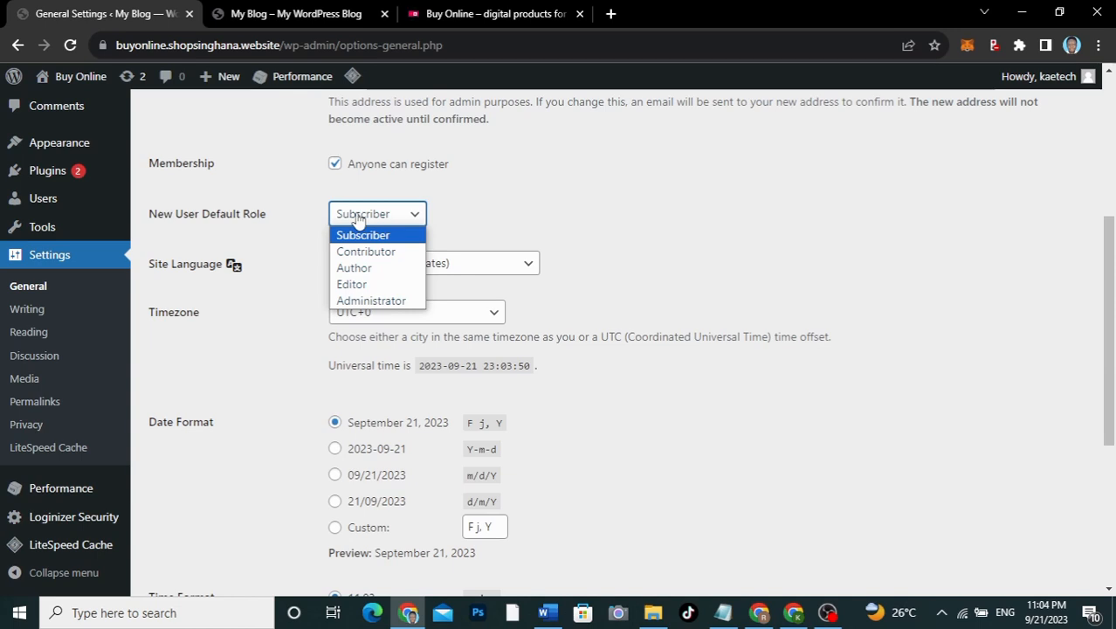
{"action": "left_click", "coordinate": [293, 228]}
{"action": "scroll", "coordinate": [293, 228], "scroll_direction": "down", "scroll_amount": 2}
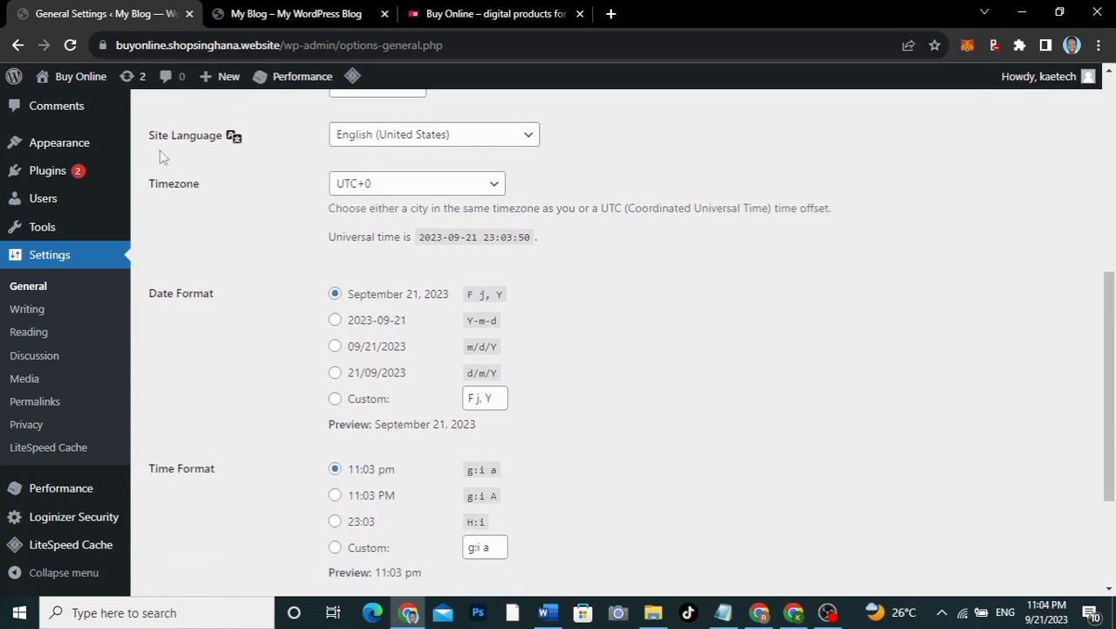
Step: Set the timezone to Accra (Africa) and save the General Settings
{"action": "left_click", "coordinate": [384, 182]}
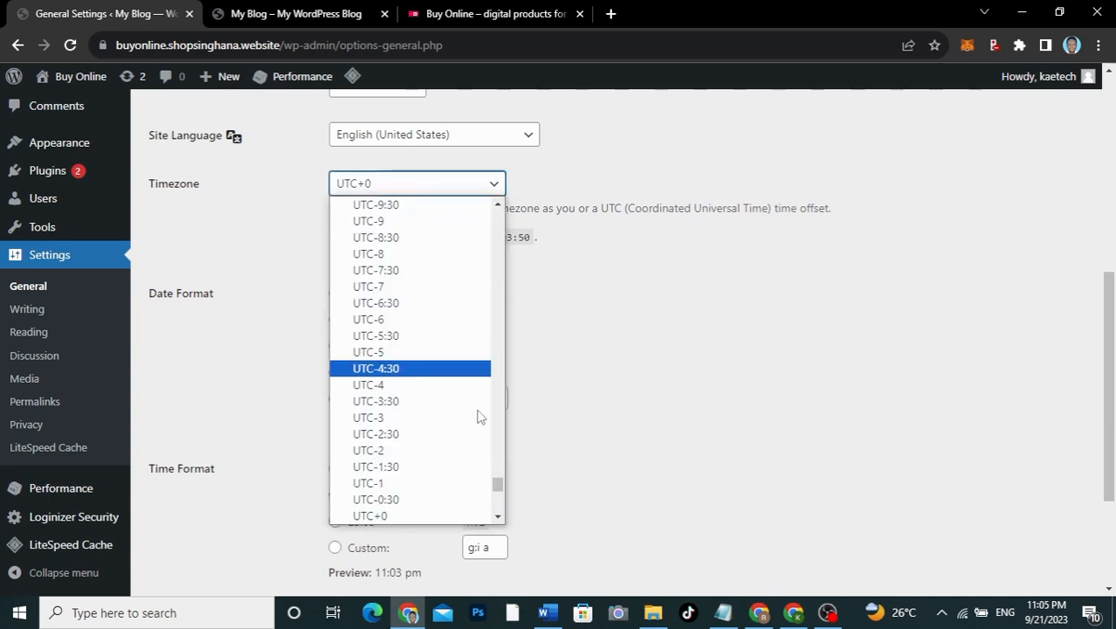
{"action": "left_click_drag", "start_coordinate": [497, 484], "coordinate": [502, 214]}
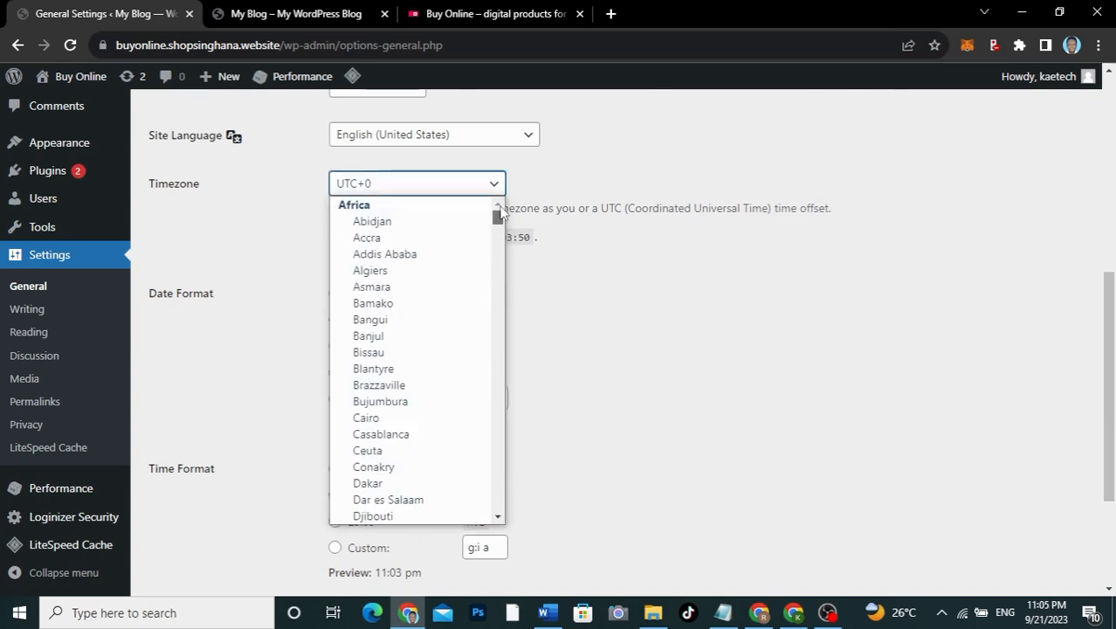
{"action": "left_click", "coordinate": [366, 237]}
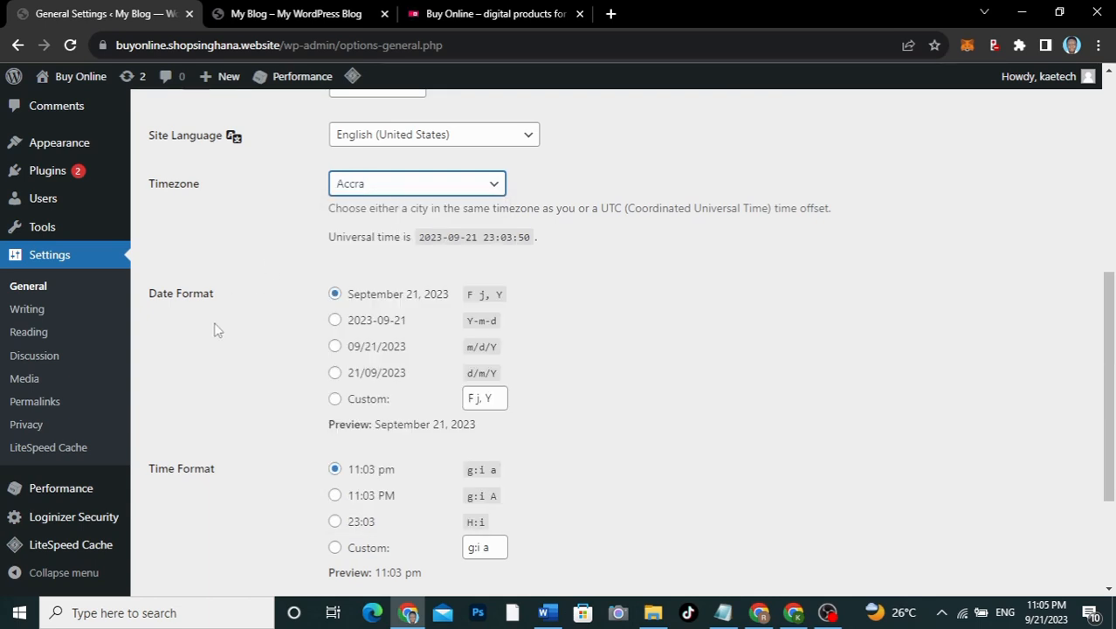
{"action": "scroll", "coordinate": [215, 328], "scroll_direction": "down", "scroll_amount": 3}
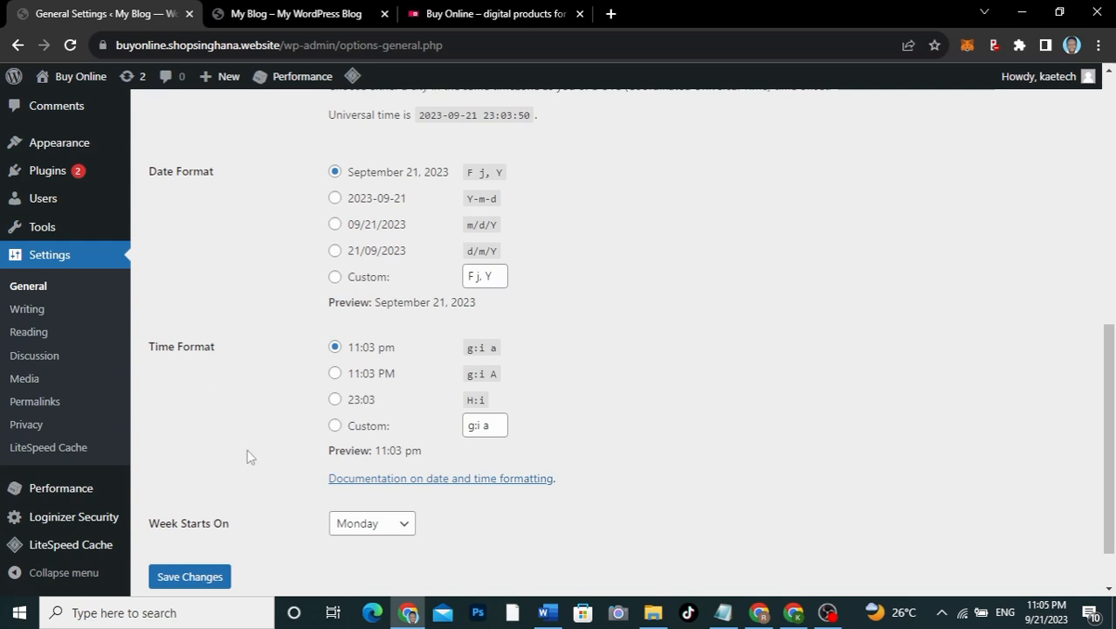
{"action": "scroll", "coordinate": [247, 455], "scroll_direction": "down", "scroll_amount": 1}
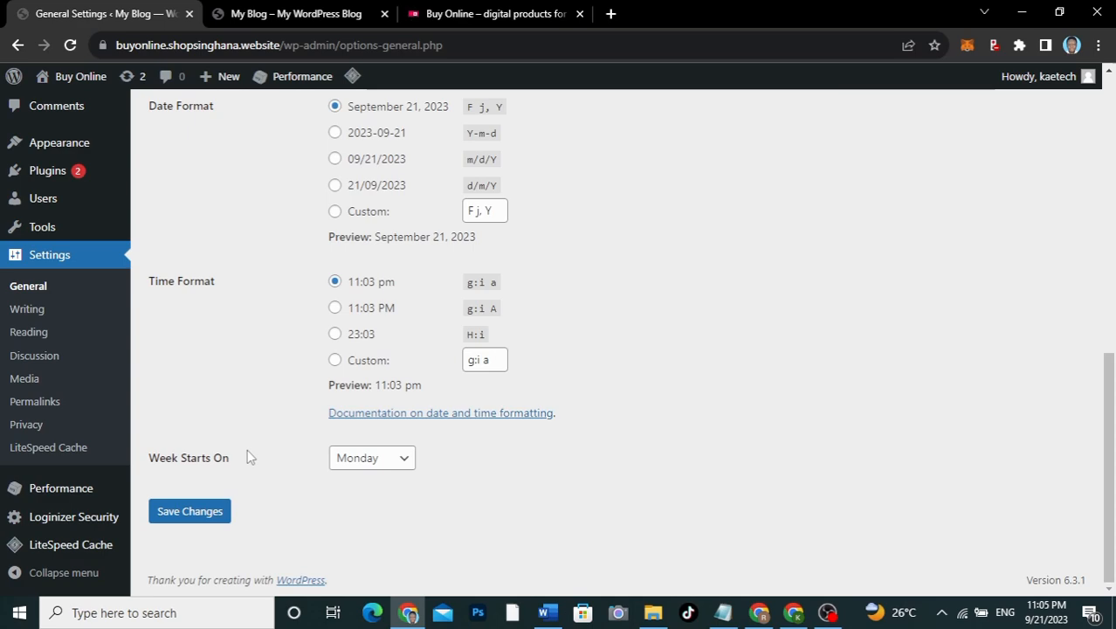
{"action": "left_click", "coordinate": [179, 517]}
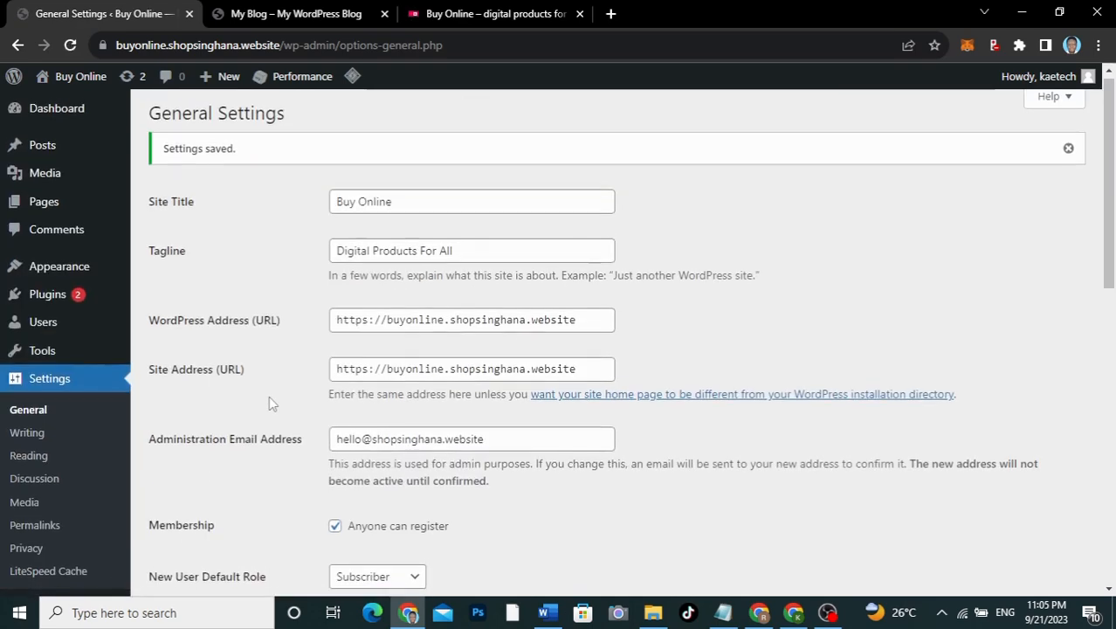
{"action": "scroll", "coordinate": [269, 396], "scroll_direction": "down", "scroll_amount": 2}
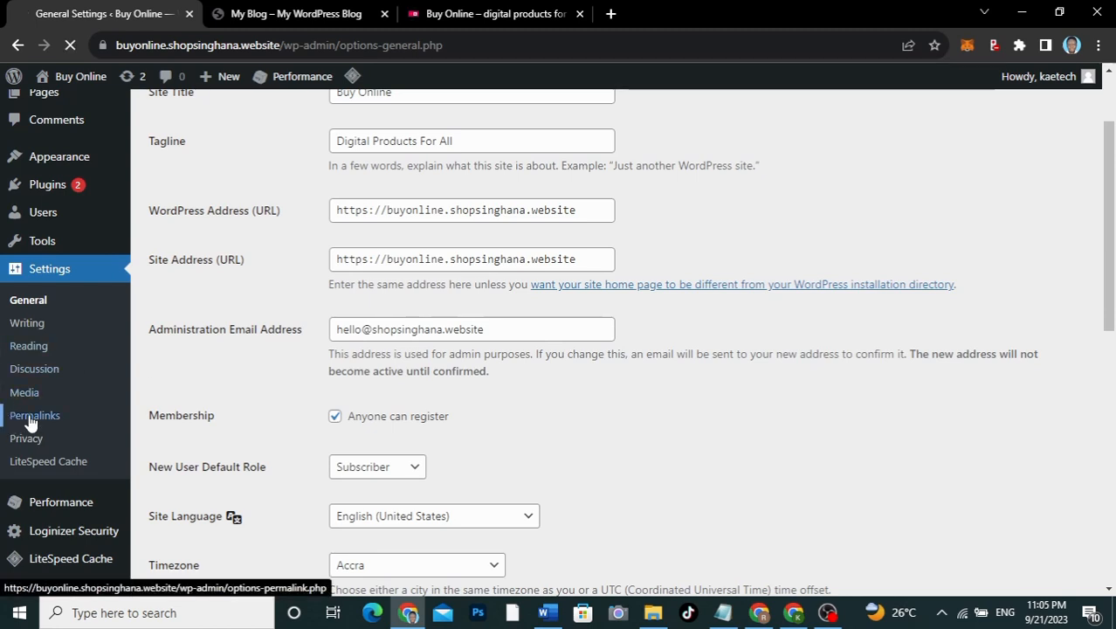
Step: Switch the permalink structure to Post name (/%postname%/) and save it
{"action": "left_click", "coordinate": [29, 418]}
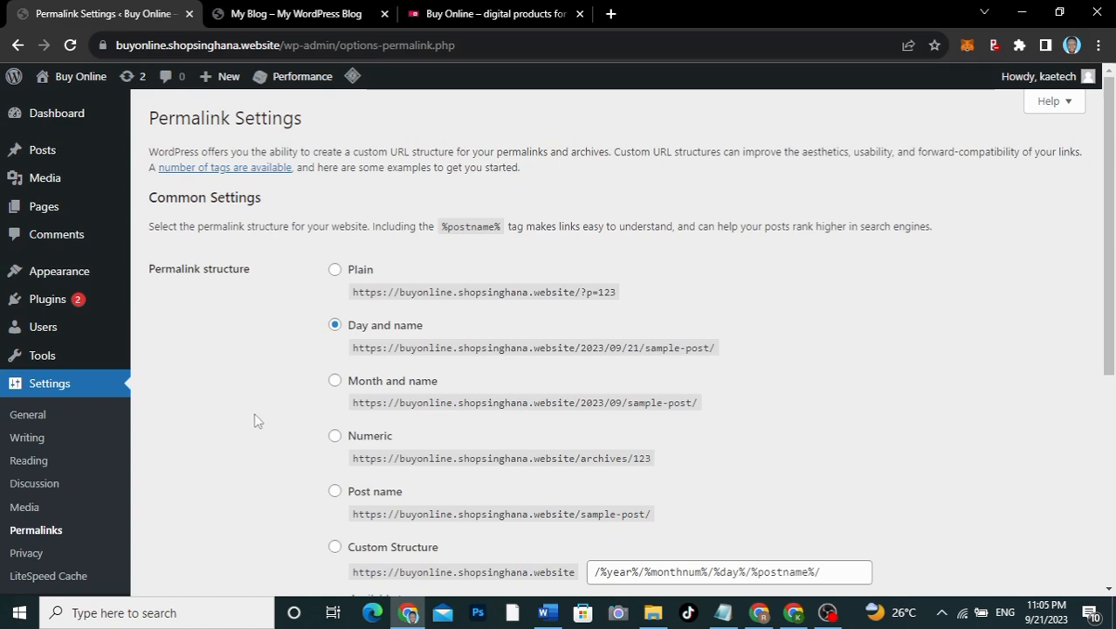
{"action": "scroll", "coordinate": [254, 421], "scroll_direction": "down", "scroll_amount": 3}
{"action": "scroll", "coordinate": [257, 419], "scroll_direction": "up", "scroll_amount": 2}
{"action": "scroll", "coordinate": [297, 393], "scroll_direction": "down", "scroll_amount": 1}
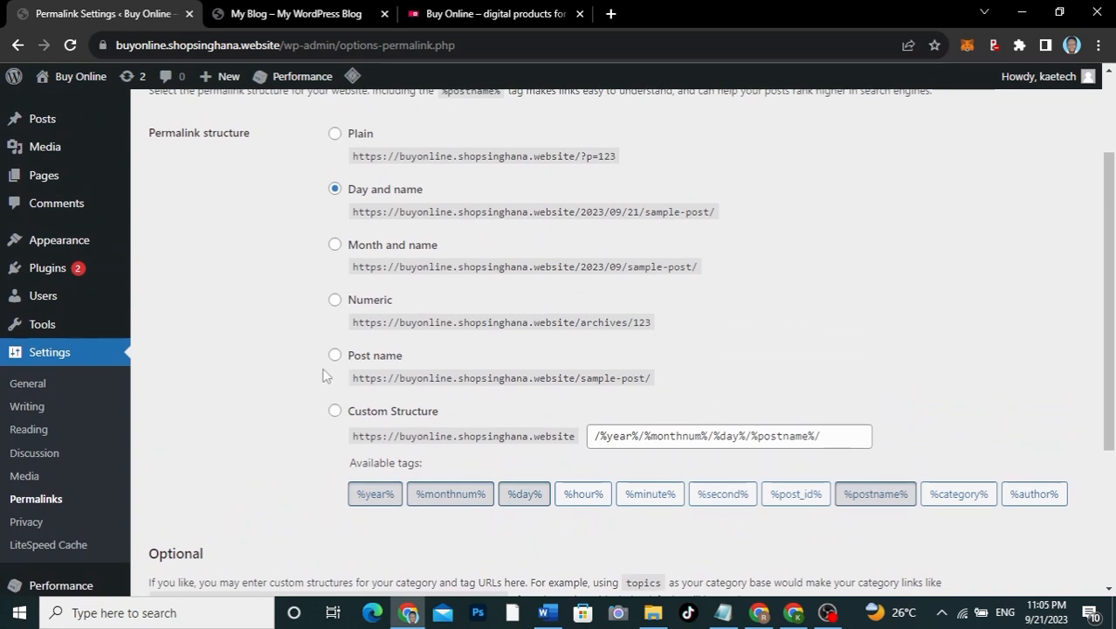
{"action": "left_click", "coordinate": [335, 356]}
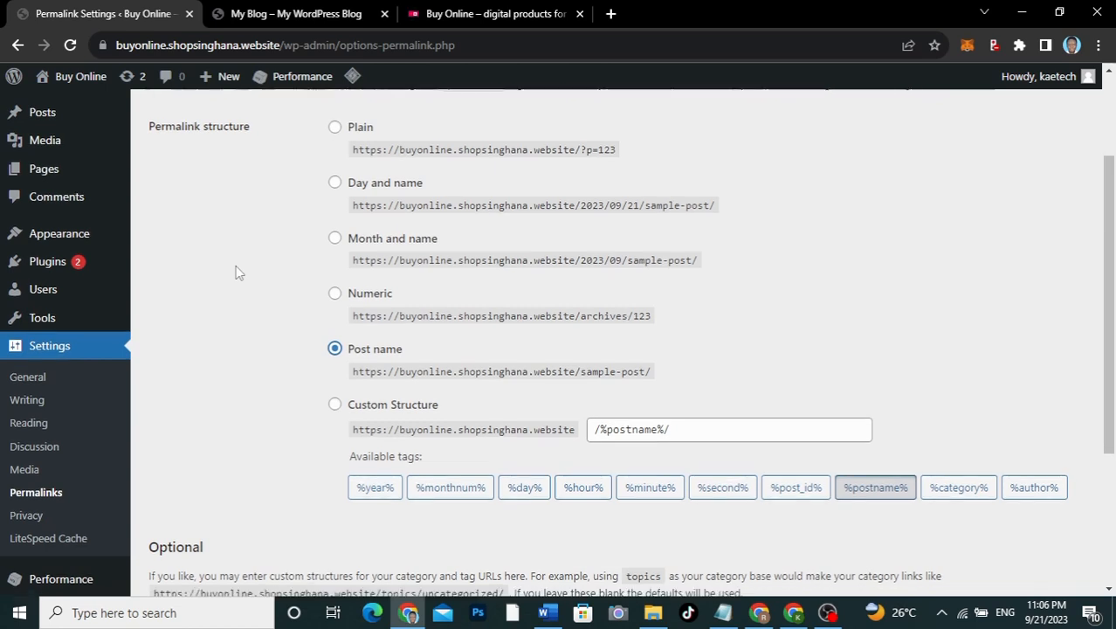
{"action": "scroll", "coordinate": [236, 271], "scroll_direction": "down", "scroll_amount": 3}
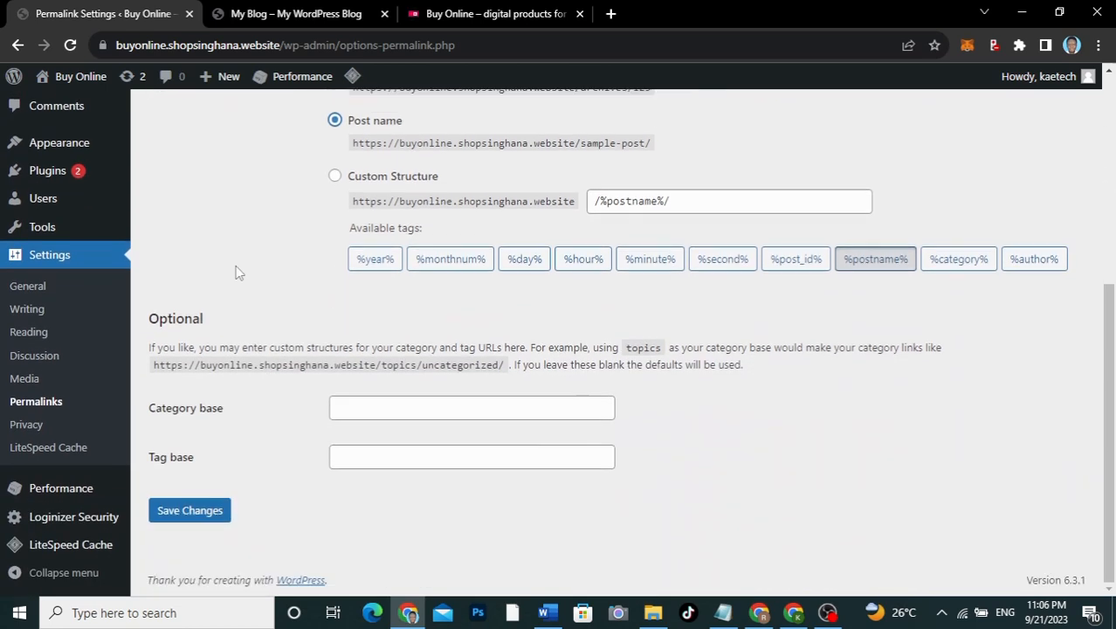
{"action": "left_click", "coordinate": [197, 515]}
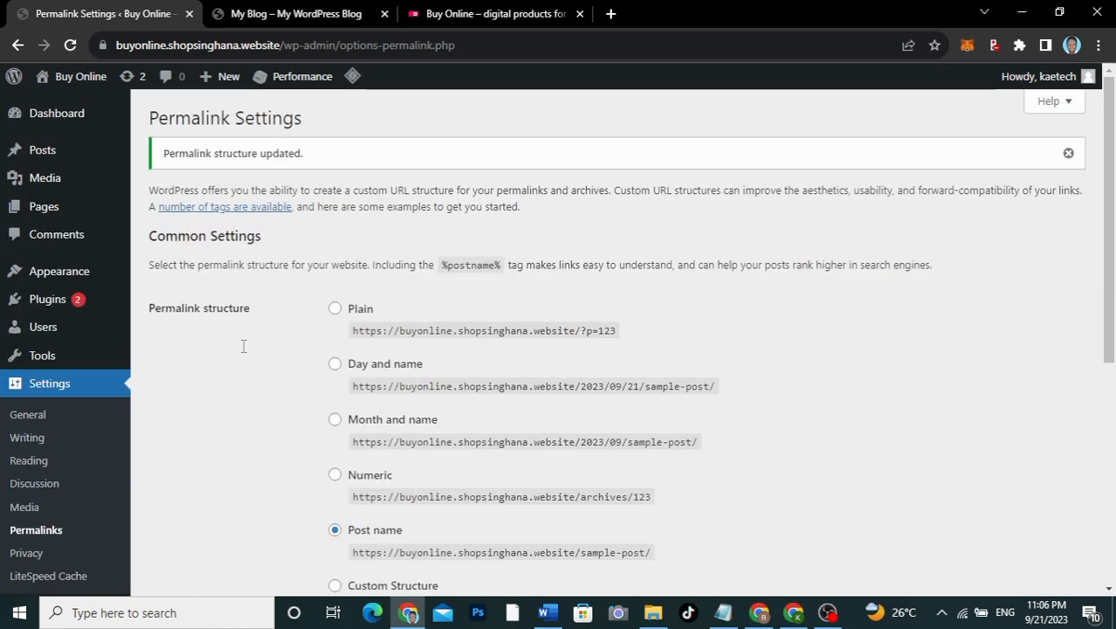
{"action": "scroll", "coordinate": [244, 347], "scroll_direction": "down", "scroll_amount": 3}
{"action": "scroll", "coordinate": [244, 347], "scroll_direction": "up", "scroll_amount": 2}
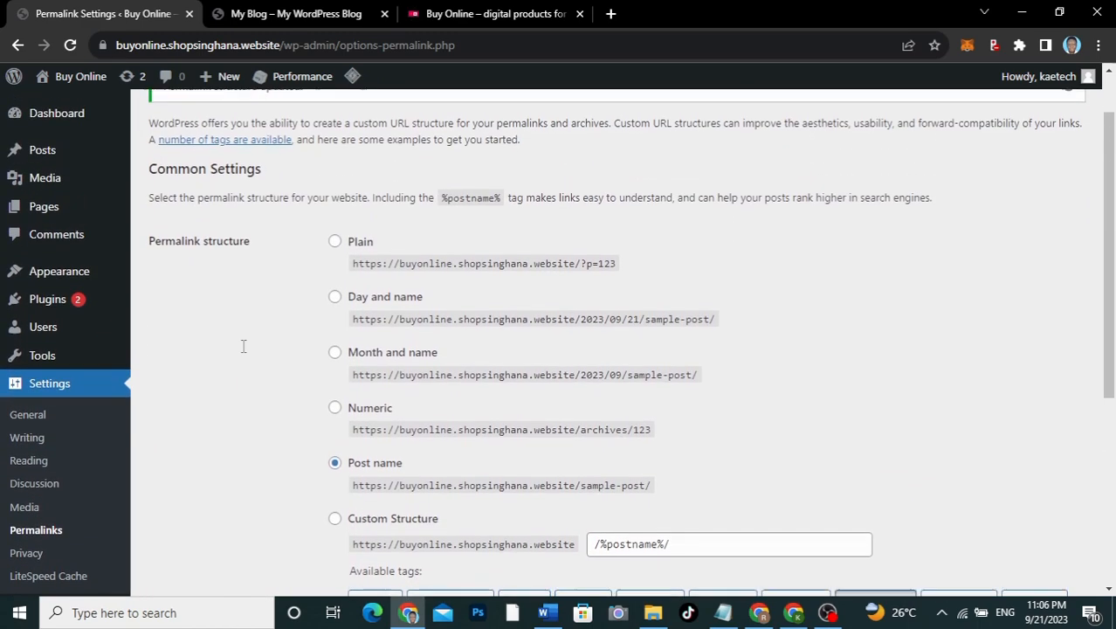
{"action": "scroll", "coordinate": [244, 347], "scroll_direction": "up", "scroll_amount": 1}
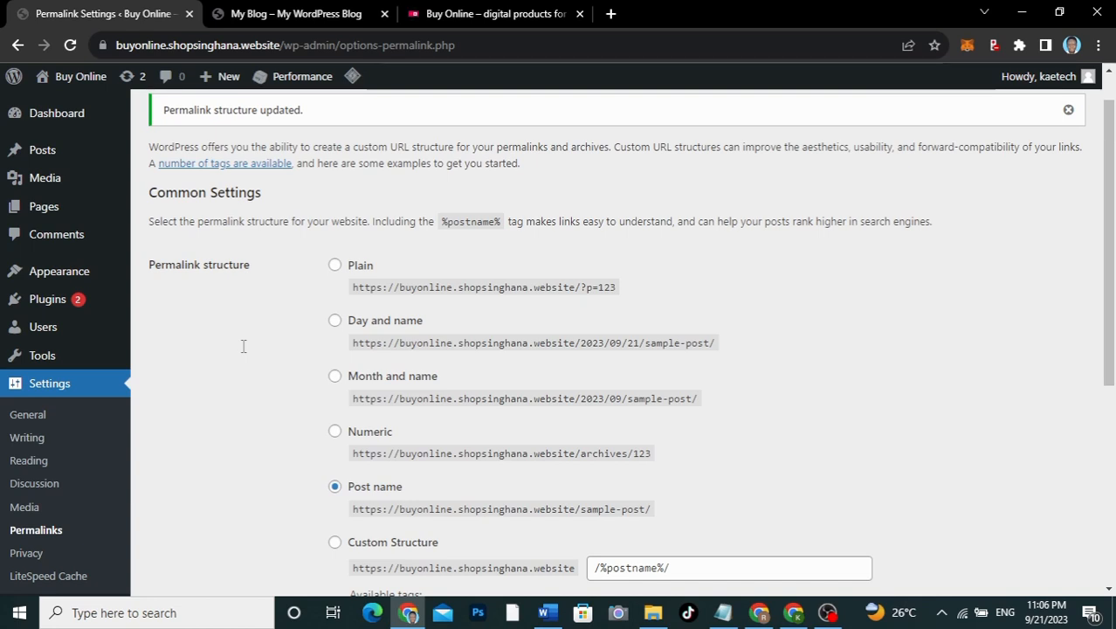
{"action": "mouse_move", "coordinate": [45, 277]}
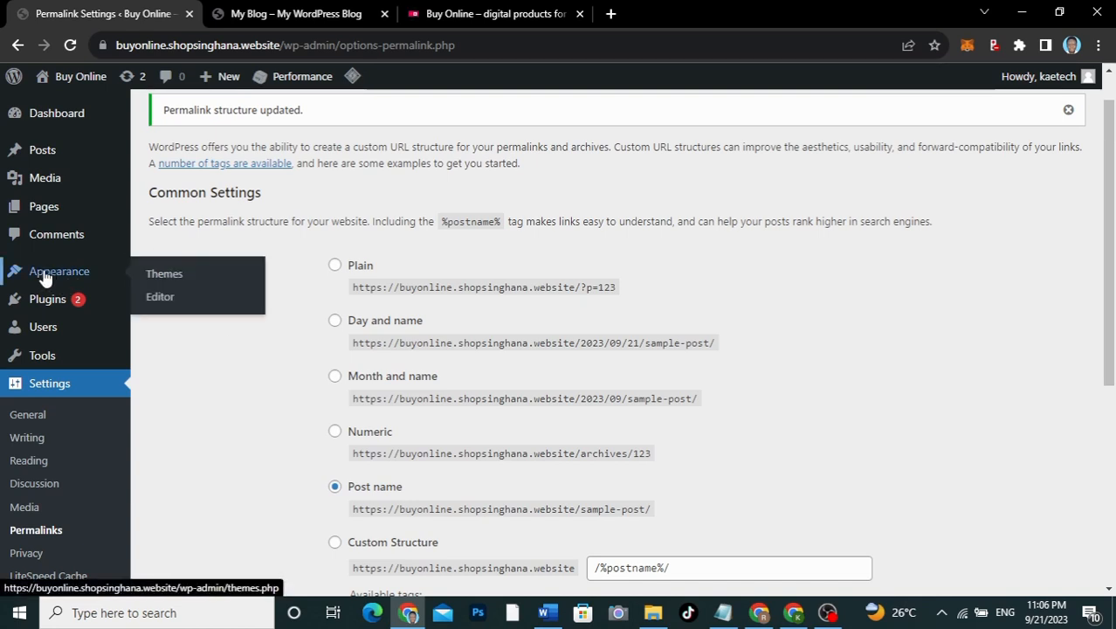
{"action": "left_click", "coordinate": [172, 275]}
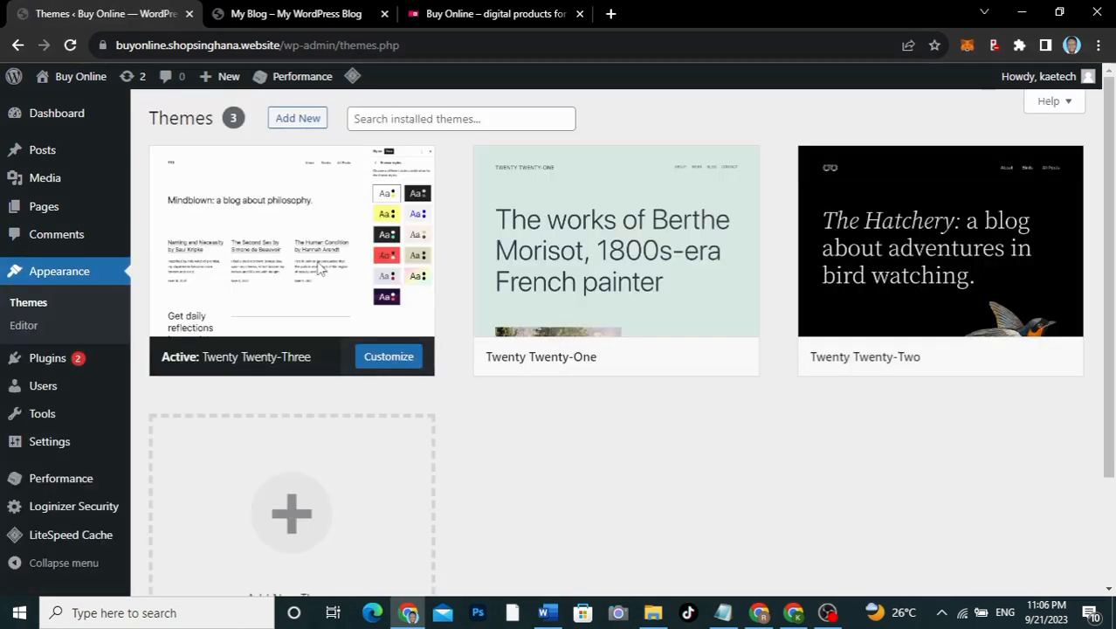
{"action": "left_click", "coordinate": [305, 13]}
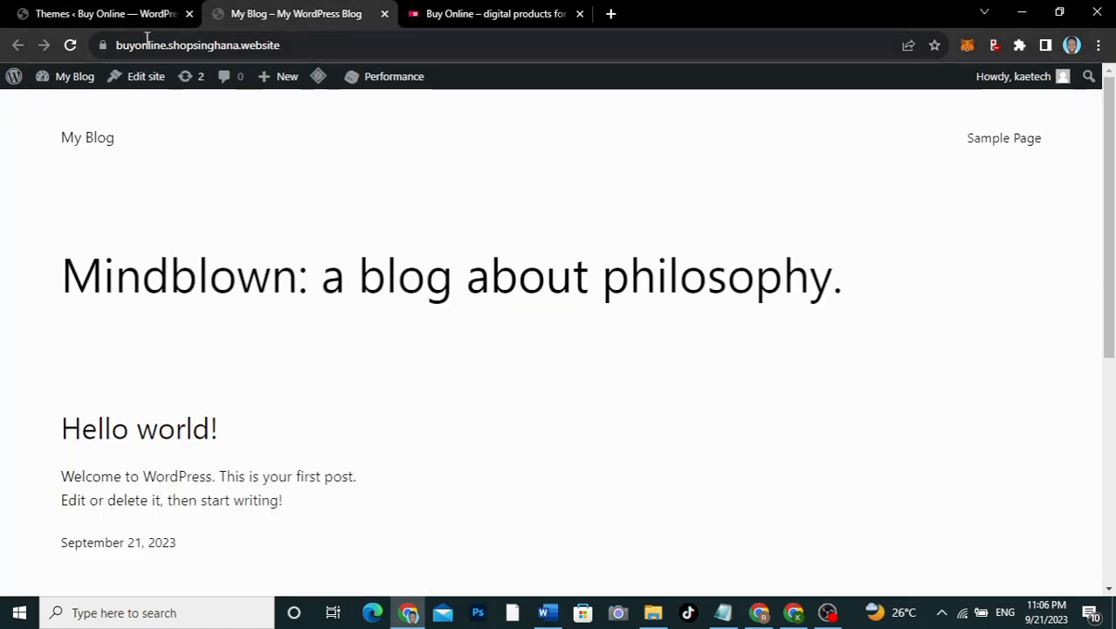
{"action": "left_click", "coordinate": [70, 46]}
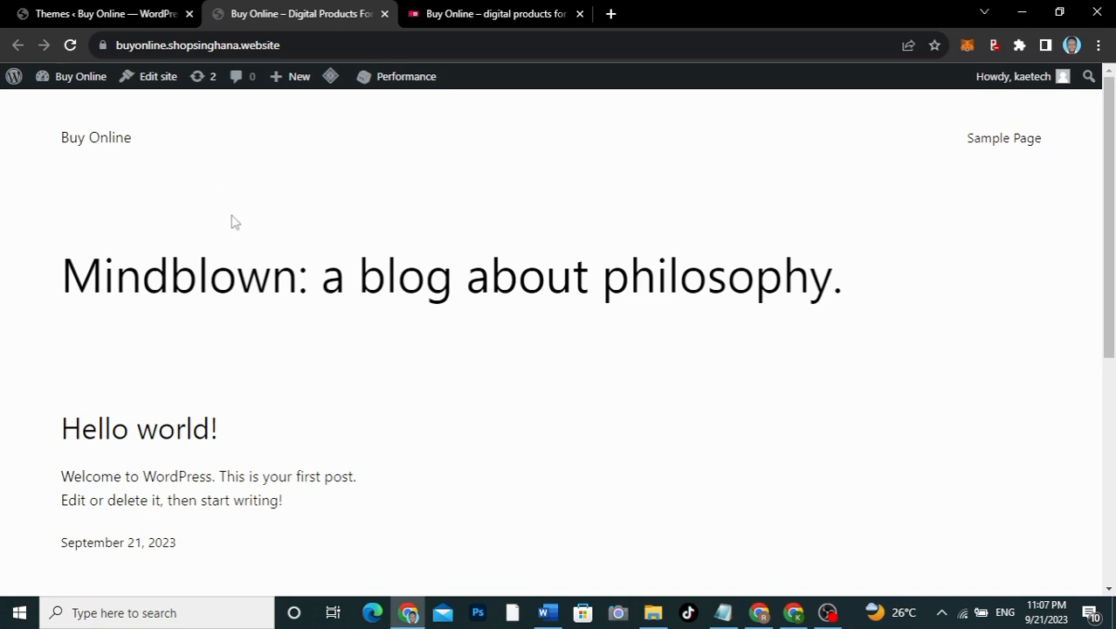
{"action": "left_click", "coordinate": [476, 15]}
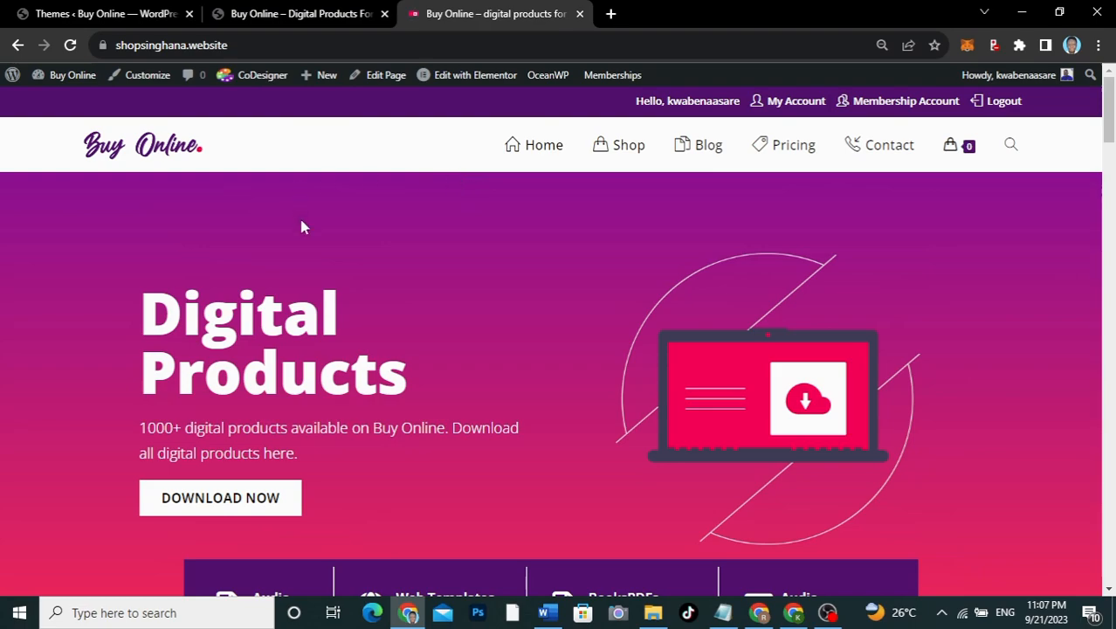
{"action": "scroll", "coordinate": [387, 243], "scroll_direction": "down", "scroll_amount": 12}
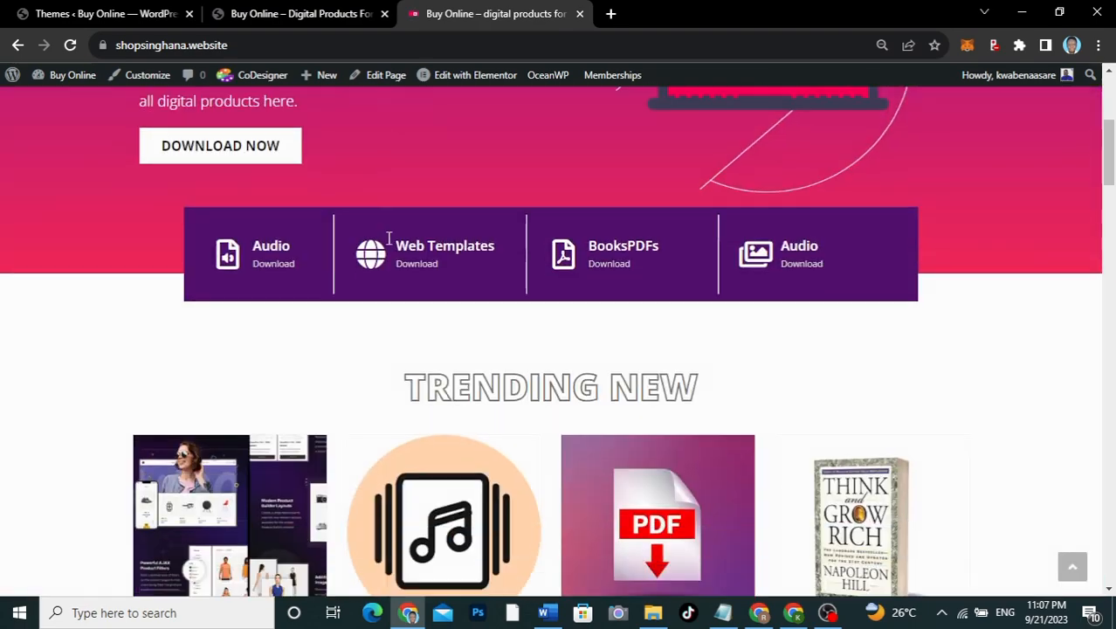
{"action": "scroll", "coordinate": [389, 237], "scroll_direction": "down", "scroll_amount": 15}
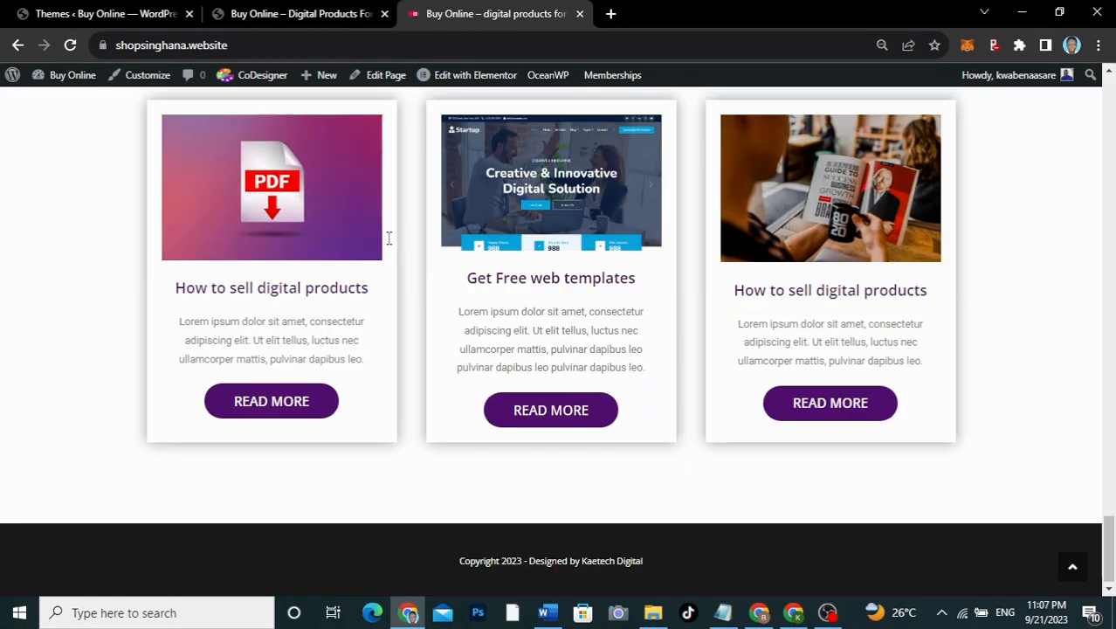
{"action": "left_click", "coordinate": [104, 10]}
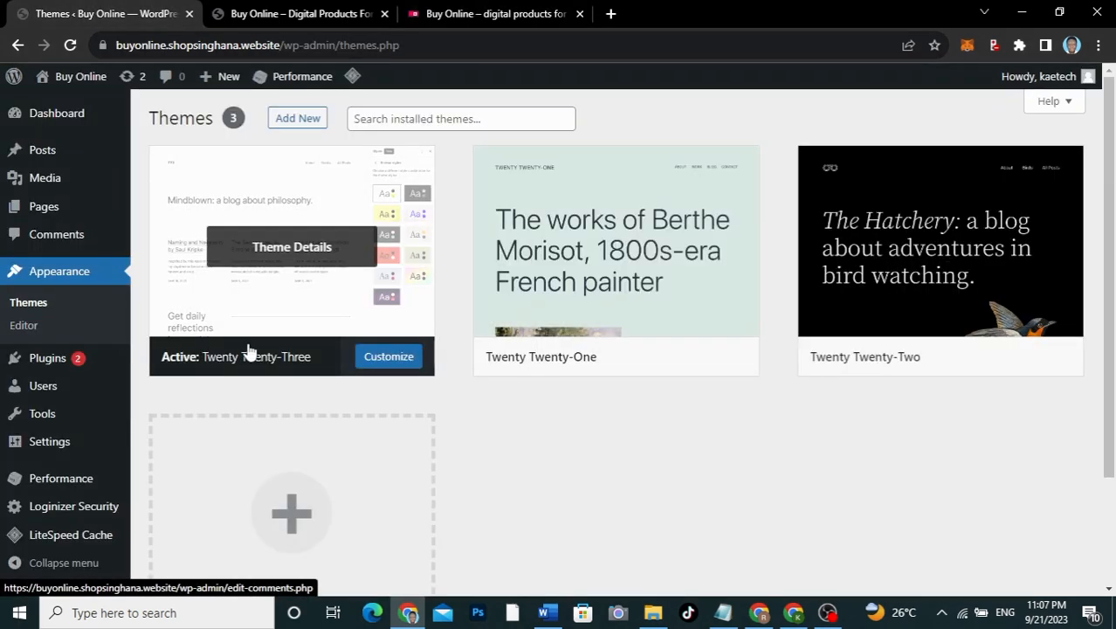
{"action": "left_click", "coordinate": [311, 14]}
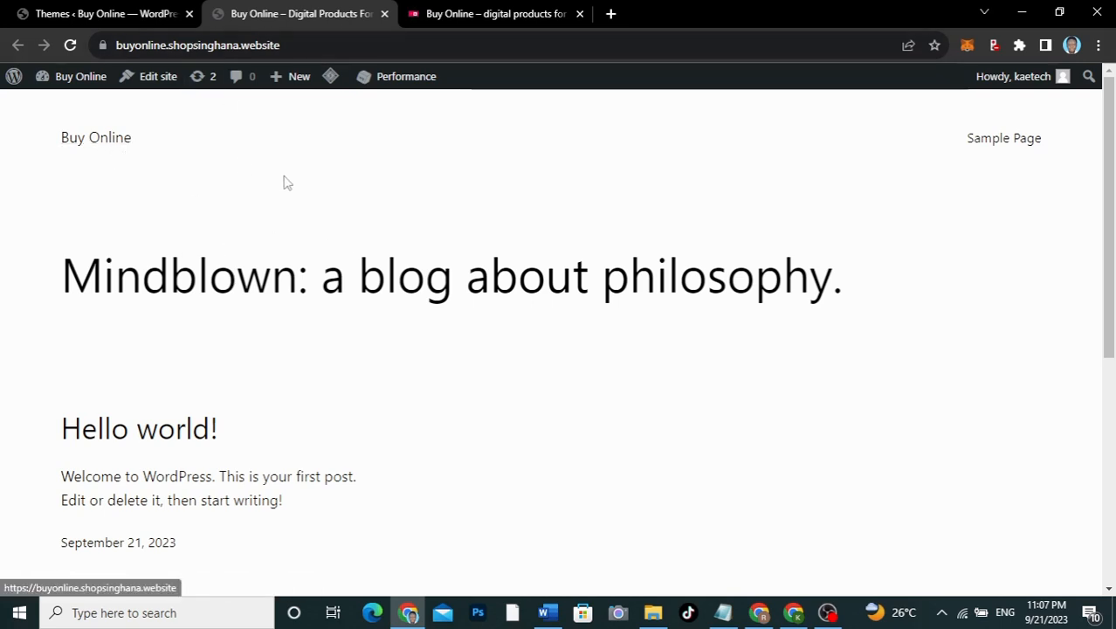
{"action": "left_click", "coordinate": [109, 14]}
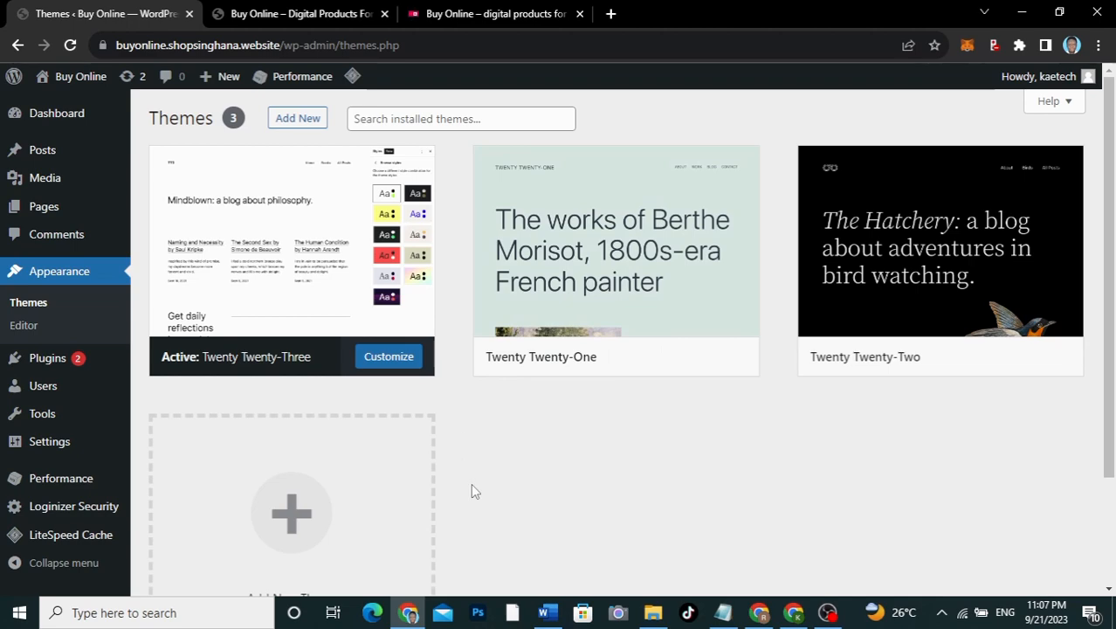
Step: Delete the Twenty Twenty-One theme from its Theme Details and confirm
{"action": "scroll", "coordinate": [472, 490], "scroll_direction": "down", "scroll_amount": 1}
{"action": "scroll", "coordinate": [472, 491], "scroll_direction": "up", "scroll_amount": 1}
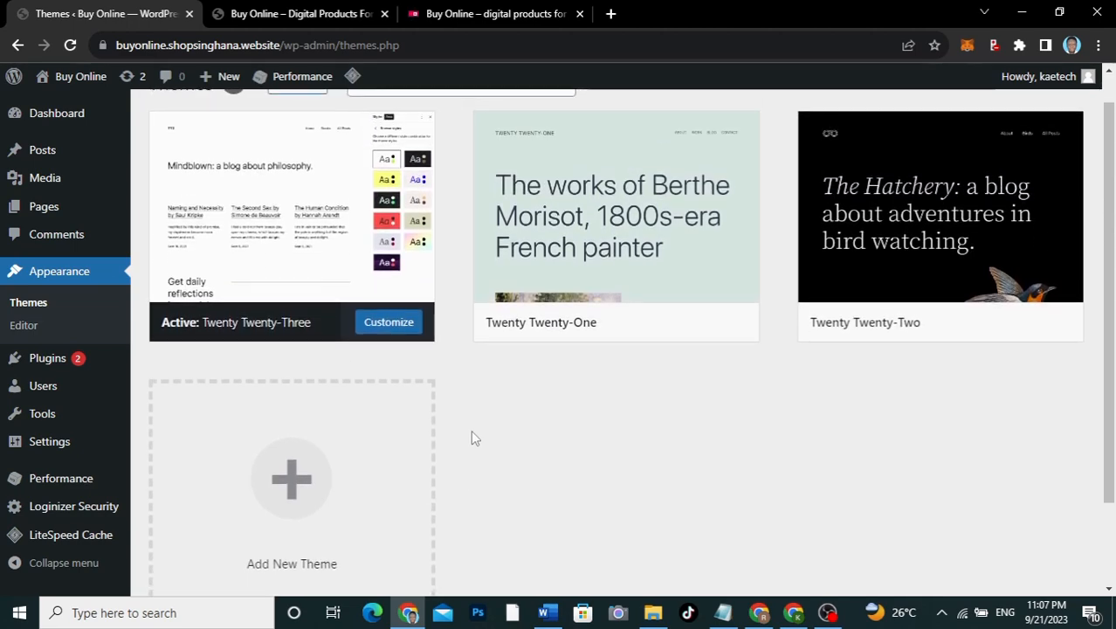
{"action": "left_click_drag", "start_coordinate": [471, 437], "coordinate": [598, 220]}
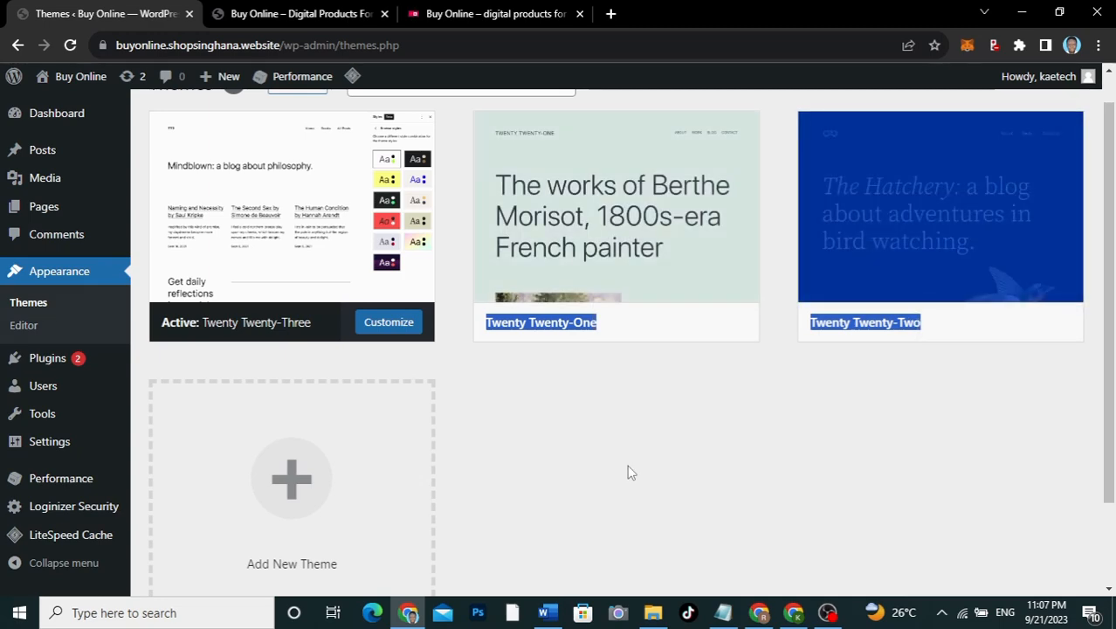
{"action": "left_click", "coordinate": [625, 463]}
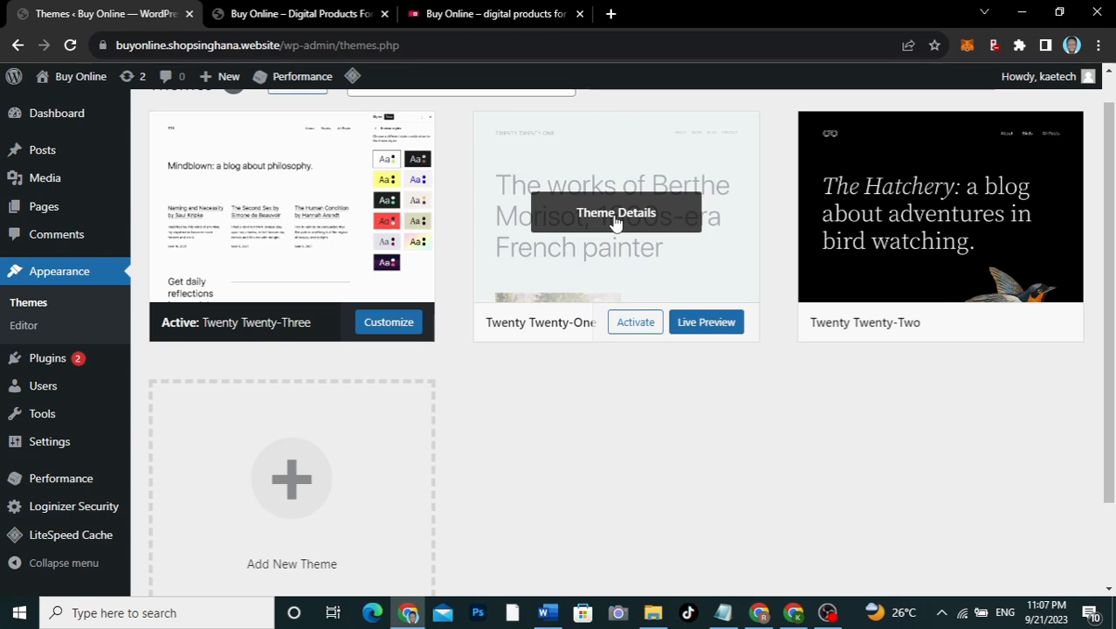
{"action": "left_click", "coordinate": [614, 218]}
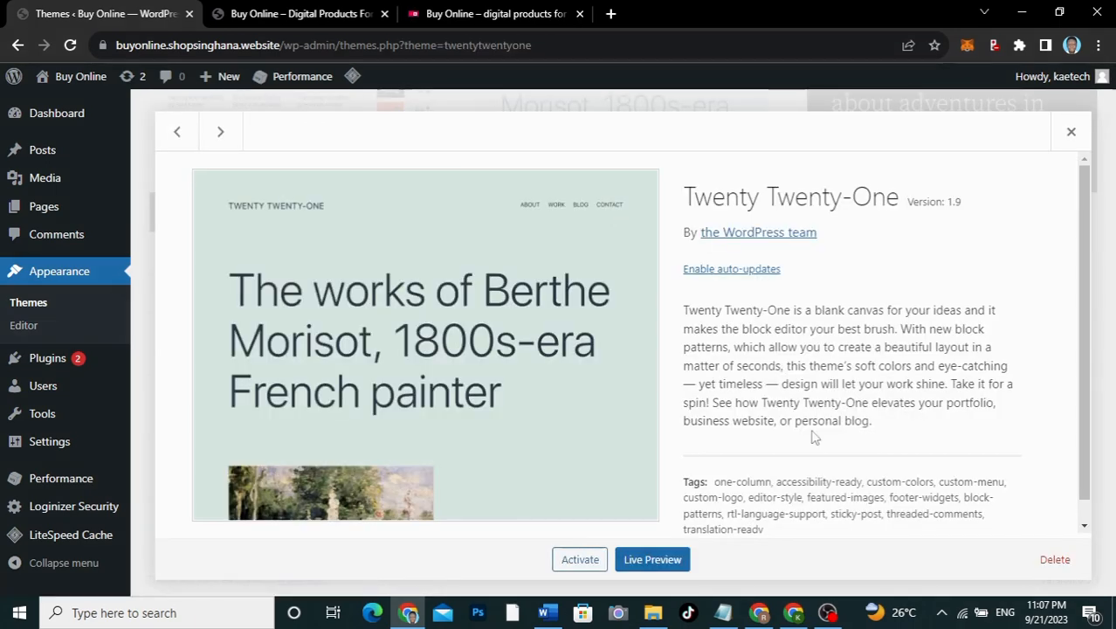
{"action": "left_click", "coordinate": [1055, 560]}
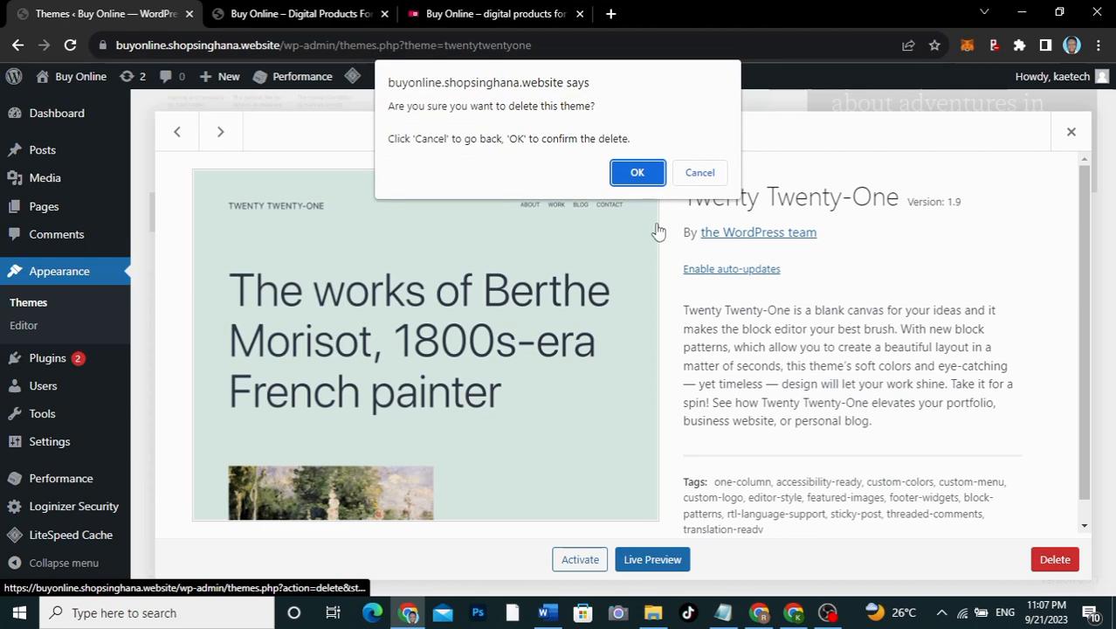
{"action": "left_click", "coordinate": [637, 172]}
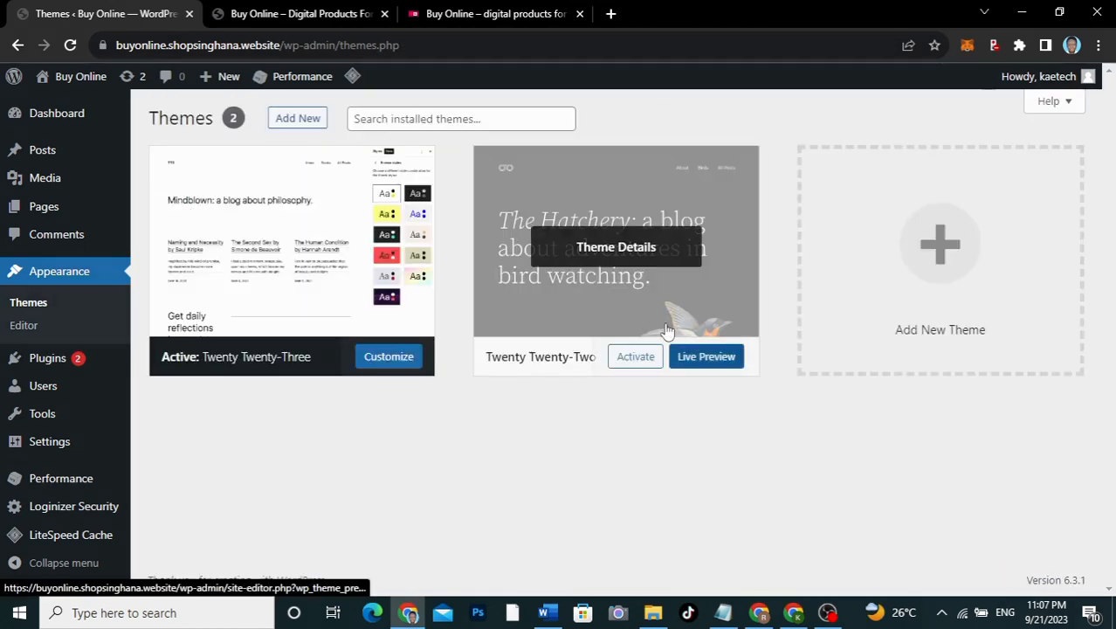
Step: Delete the Twenty Twenty-Two theme and confirm, leaving only Twenty Twenty-Three
{"action": "left_click", "coordinate": [594, 247]}
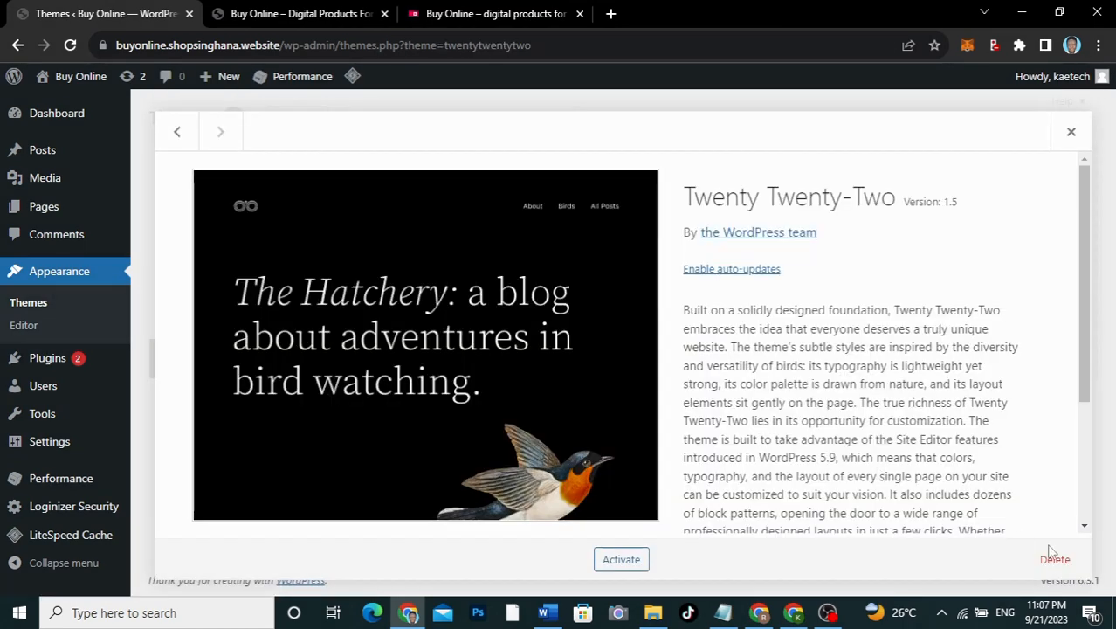
{"action": "left_click", "coordinate": [1055, 558]}
{"action": "left_click", "coordinate": [636, 172]}
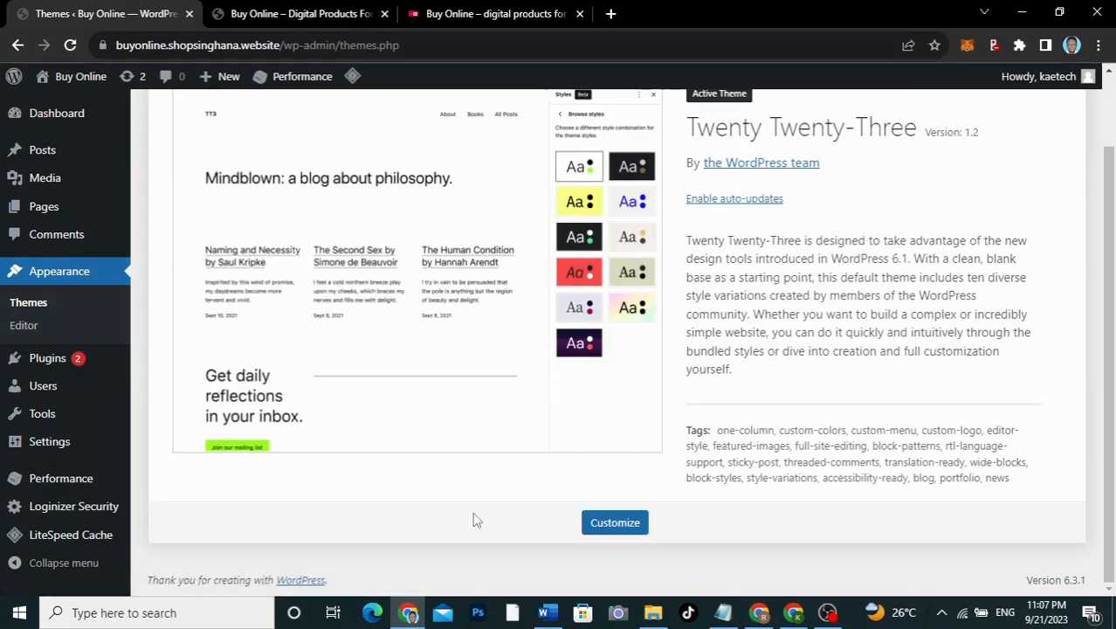
{"action": "scroll", "coordinate": [473, 518], "scroll_direction": "up", "scroll_amount": 1}
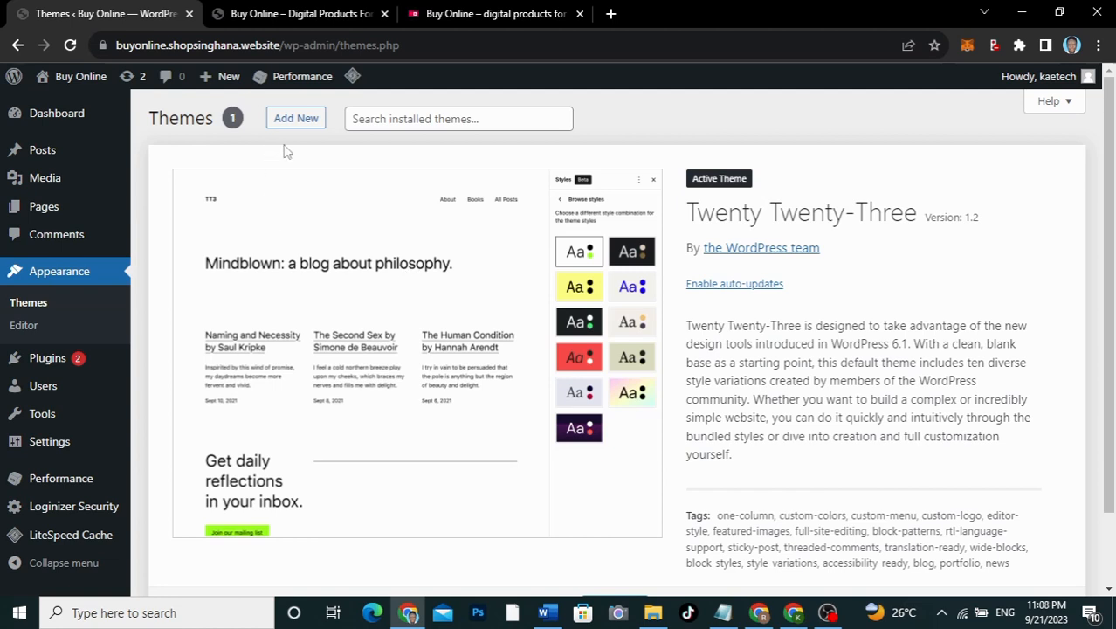
Step: Search the theme directory for 'oceanwp', install OceanWP and activate it
{"action": "left_click", "coordinate": [297, 120]}
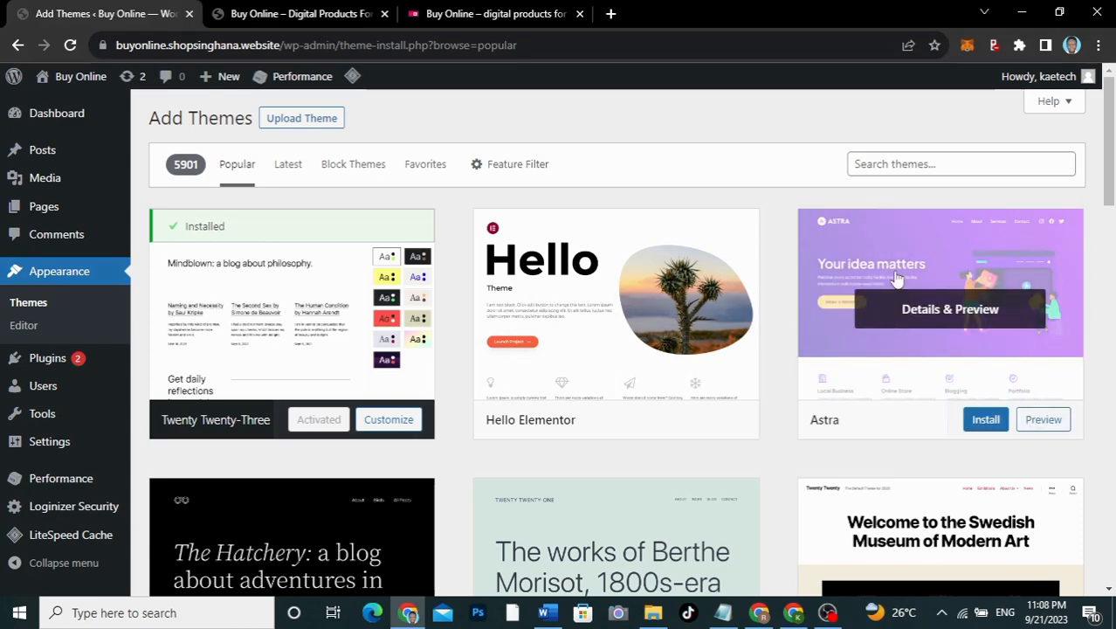
{"action": "left_click", "coordinate": [902, 163]}
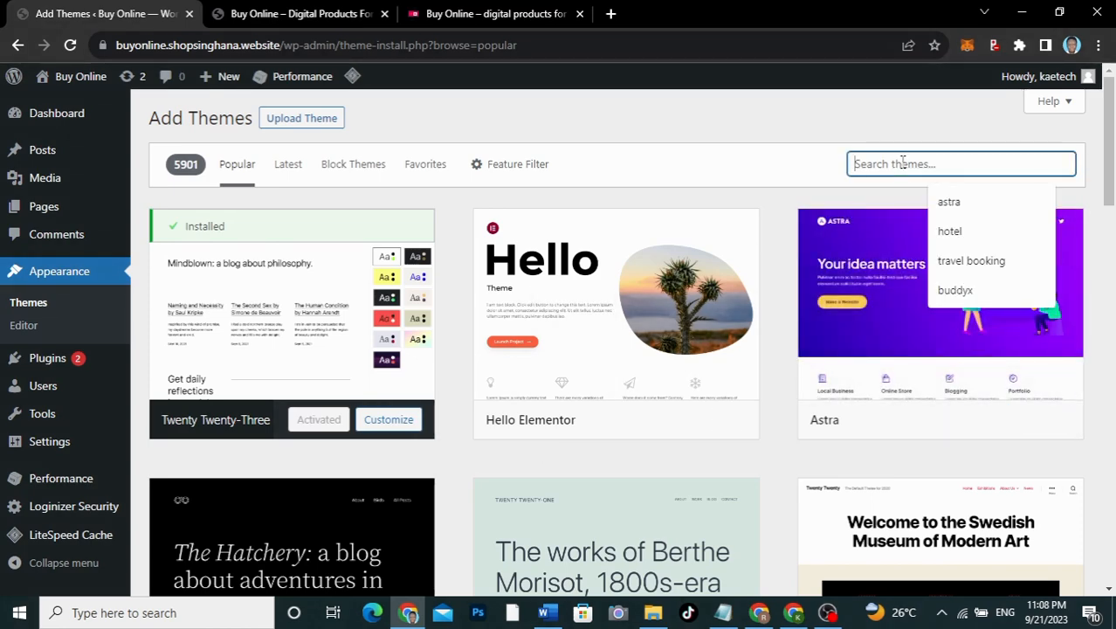
{"action": "type", "text": "oceanwp"}
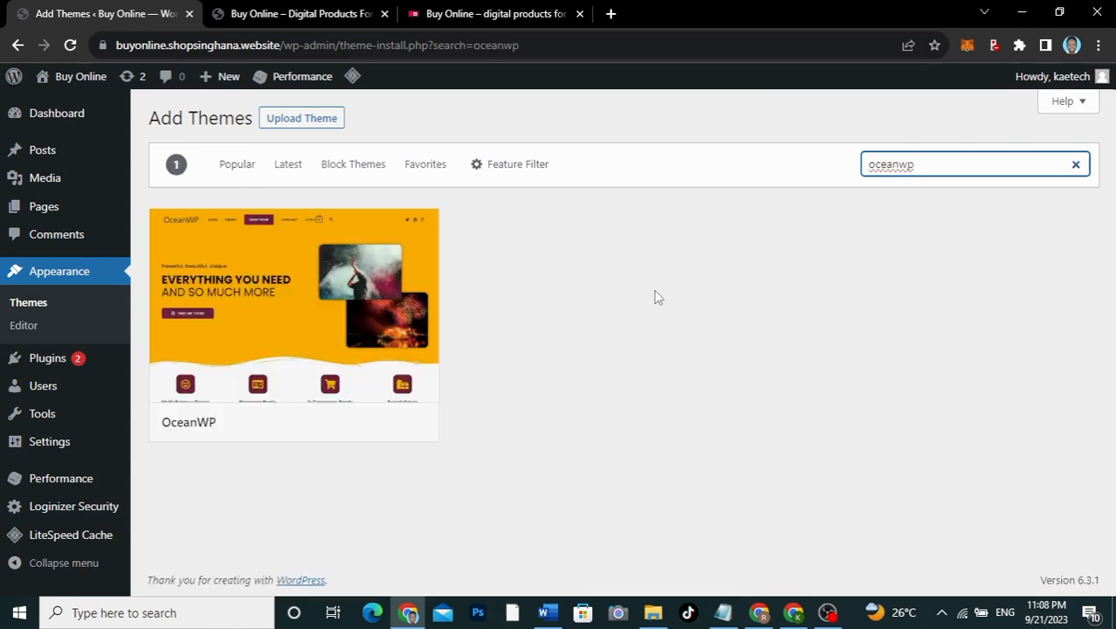
{"action": "mouse_move", "coordinate": [274, 314]}
{"action": "mouse_move", "coordinate": [325, 348]}
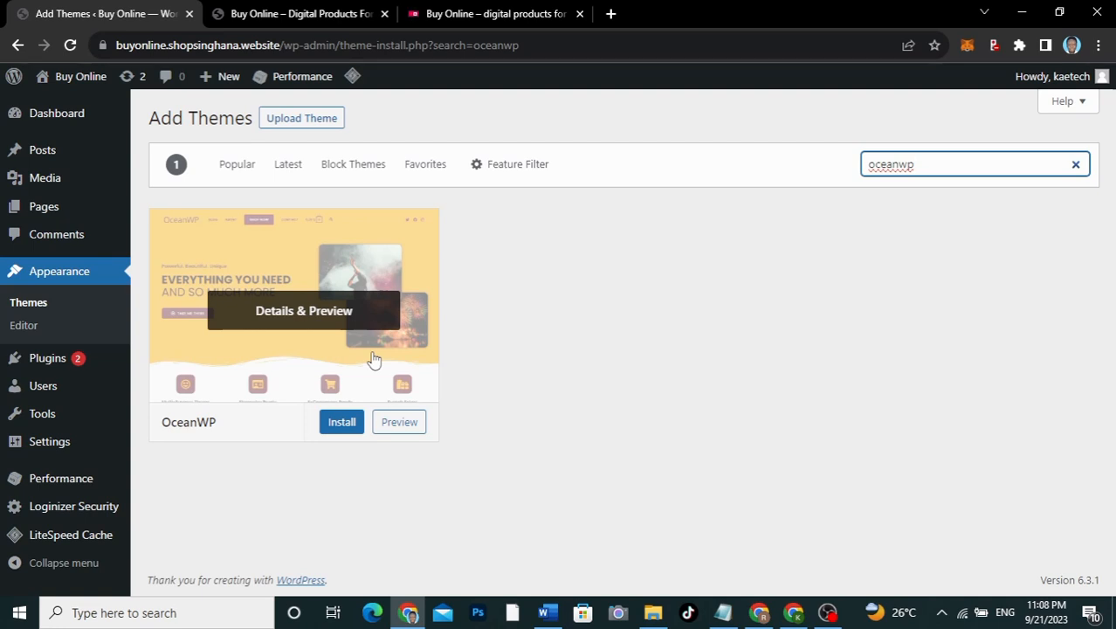
{"action": "left_click", "coordinate": [340, 423]}
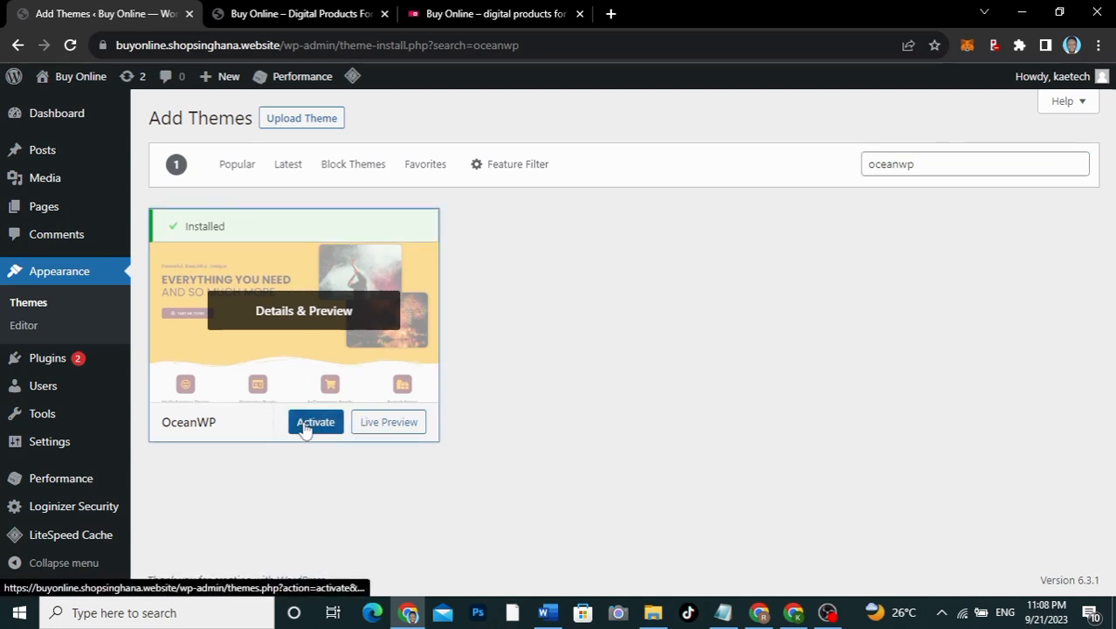
{"action": "left_click", "coordinate": [305, 424]}
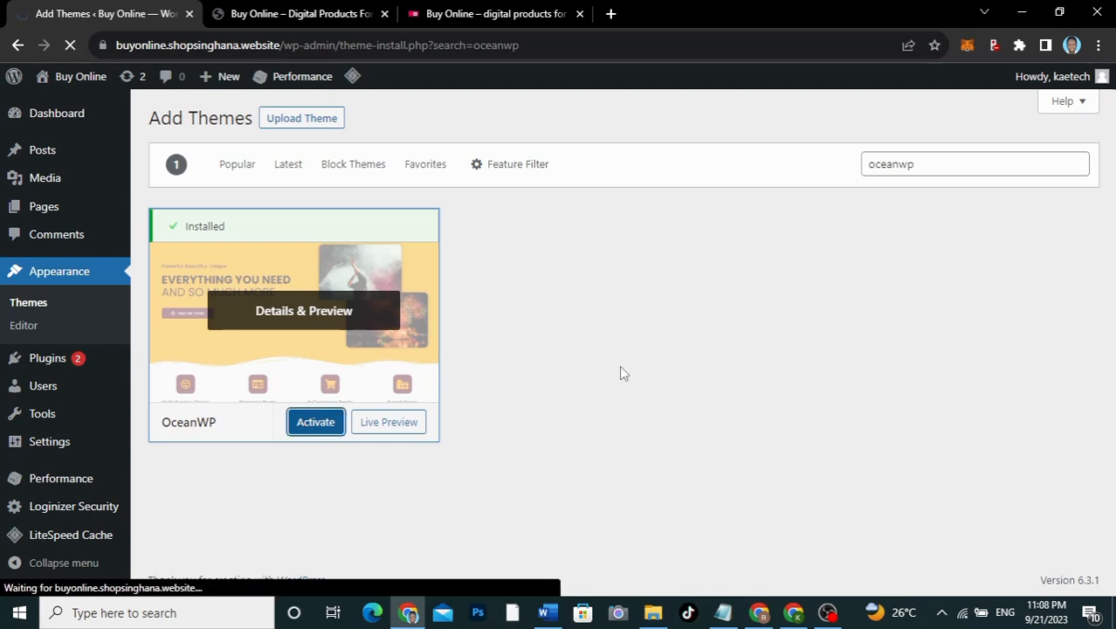
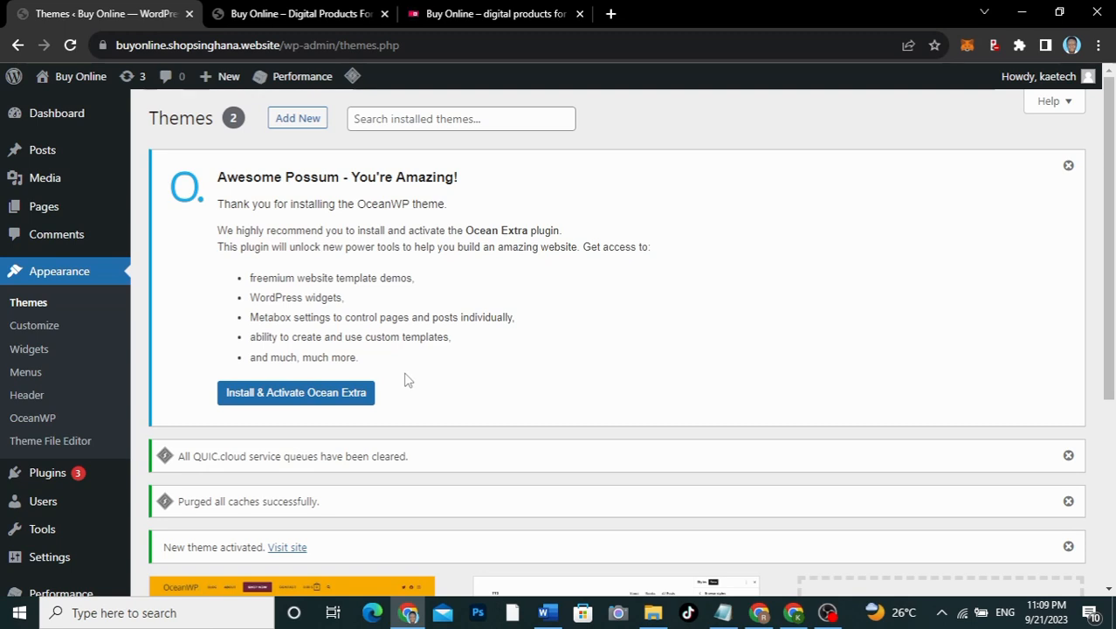
Step: Install and activate the Ocean Extra plugin from the OceanWP notice on the Themes page
{"action": "left_click", "coordinate": [306, 402]}
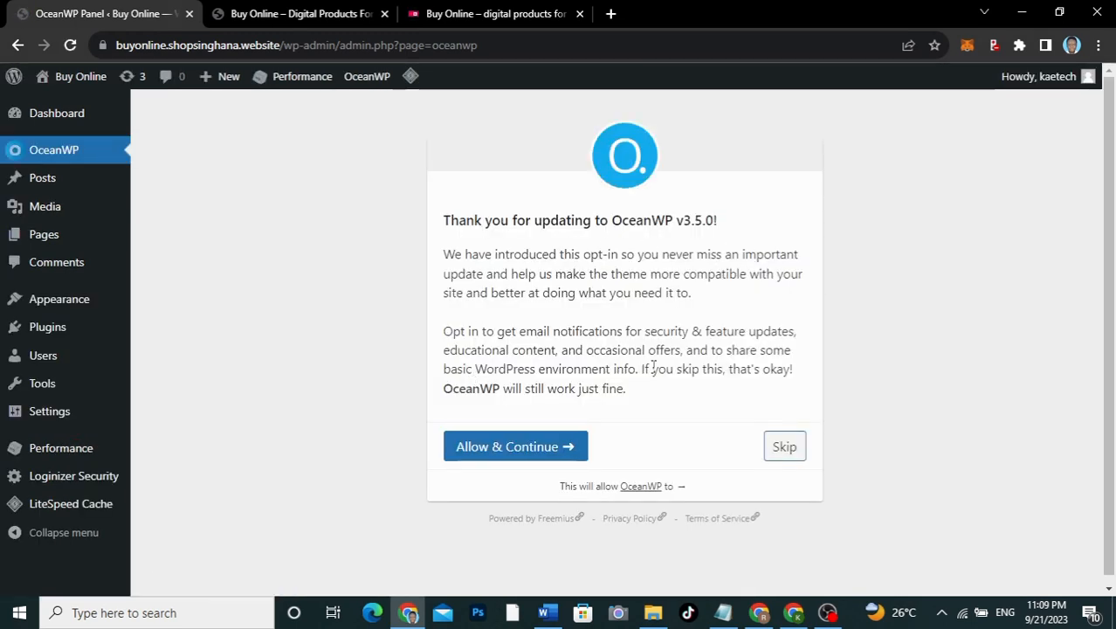
Step: Skip the OceanWP notifications opt-in and close the Ocean Core upgrade banner, then review the panel
{"action": "left_click", "coordinate": [784, 446]}
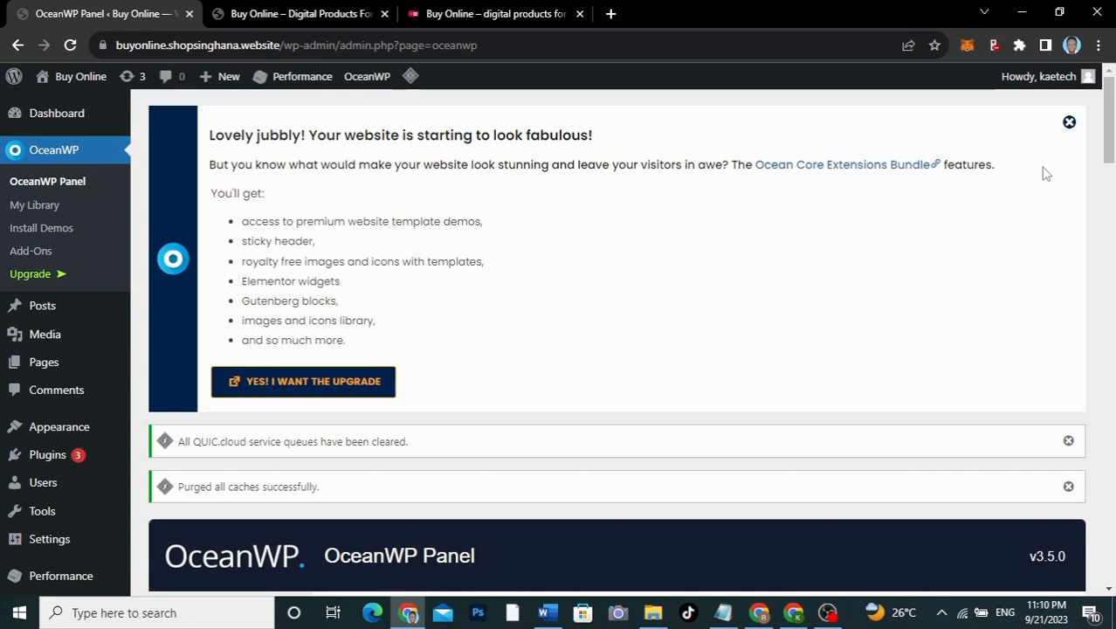
{"action": "left_click", "coordinate": [1069, 122]}
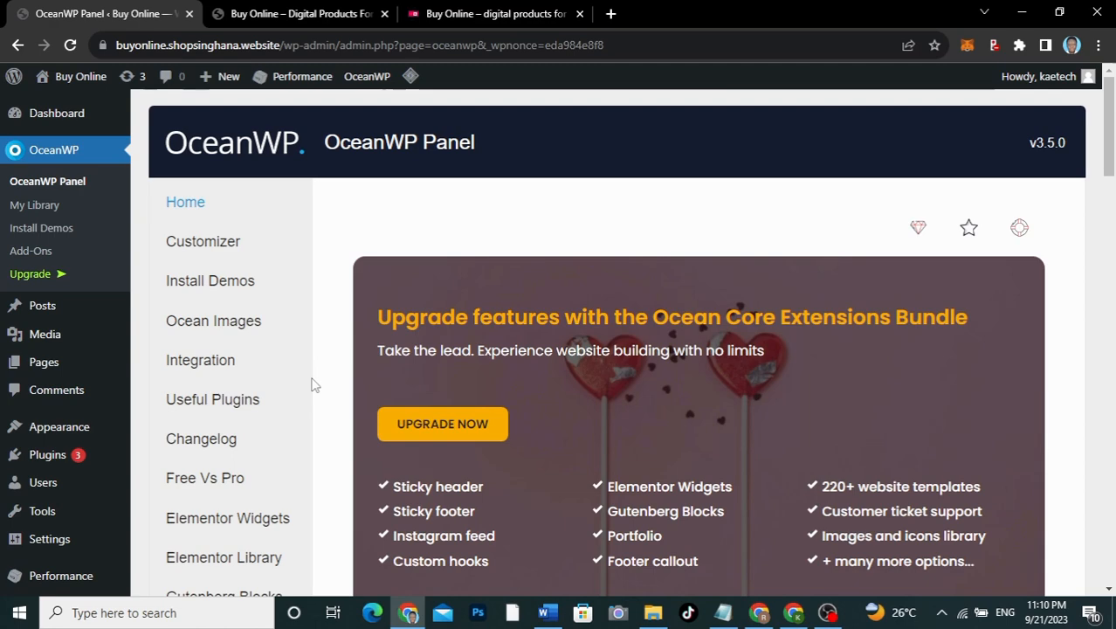
{"action": "scroll", "coordinate": [314, 384], "scroll_direction": "down", "scroll_amount": 4}
{"action": "scroll", "coordinate": [314, 384], "scroll_direction": "up", "scroll_amount": 3}
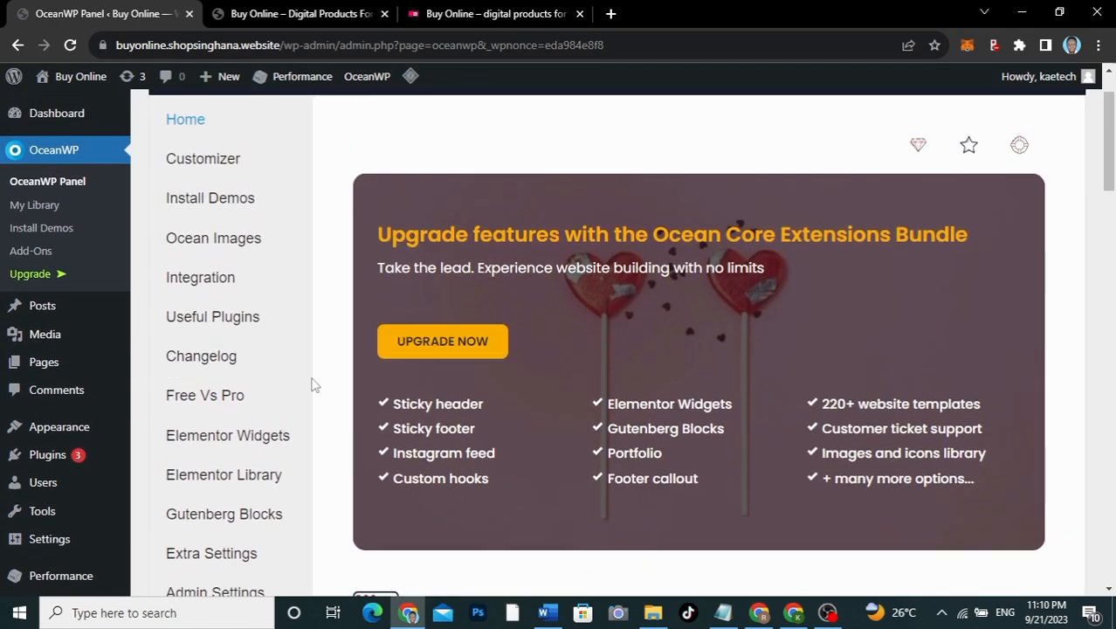
{"action": "scroll", "coordinate": [314, 384], "scroll_direction": "up", "scroll_amount": 1}
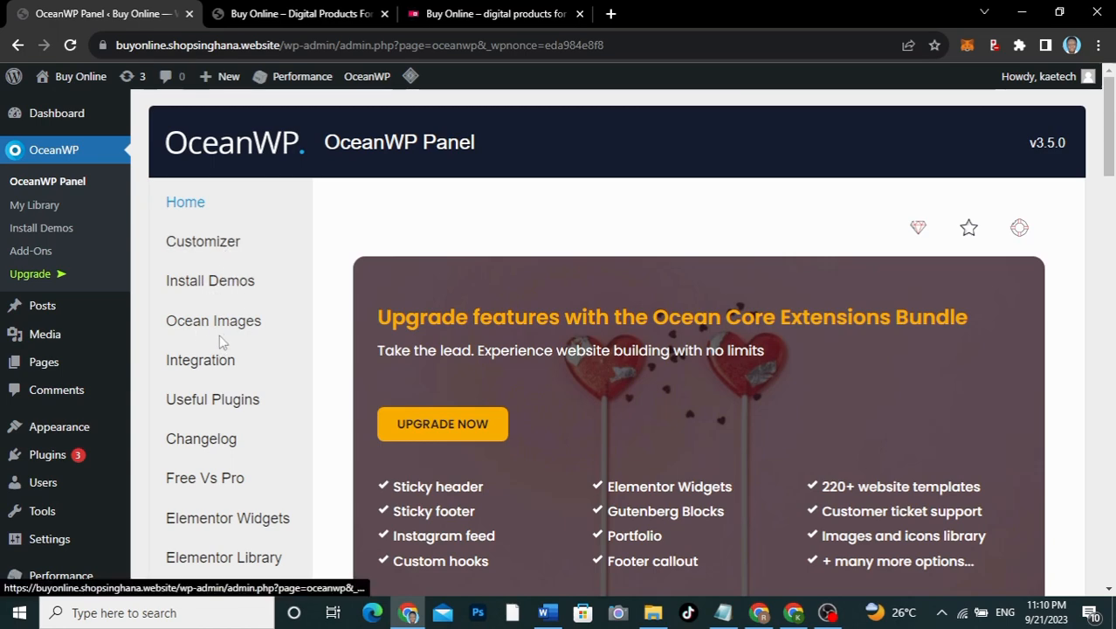
{"action": "scroll", "coordinate": [196, 367], "scroll_direction": "down", "scroll_amount": 2}
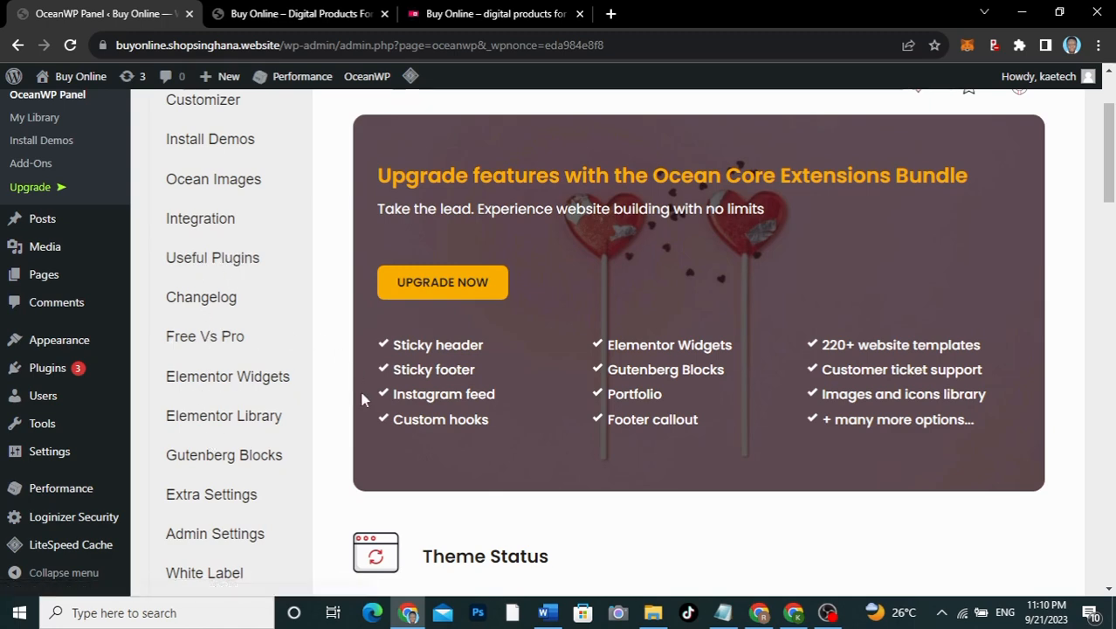
{"action": "scroll", "coordinate": [367, 420], "scroll_direction": "down", "scroll_amount": 3}
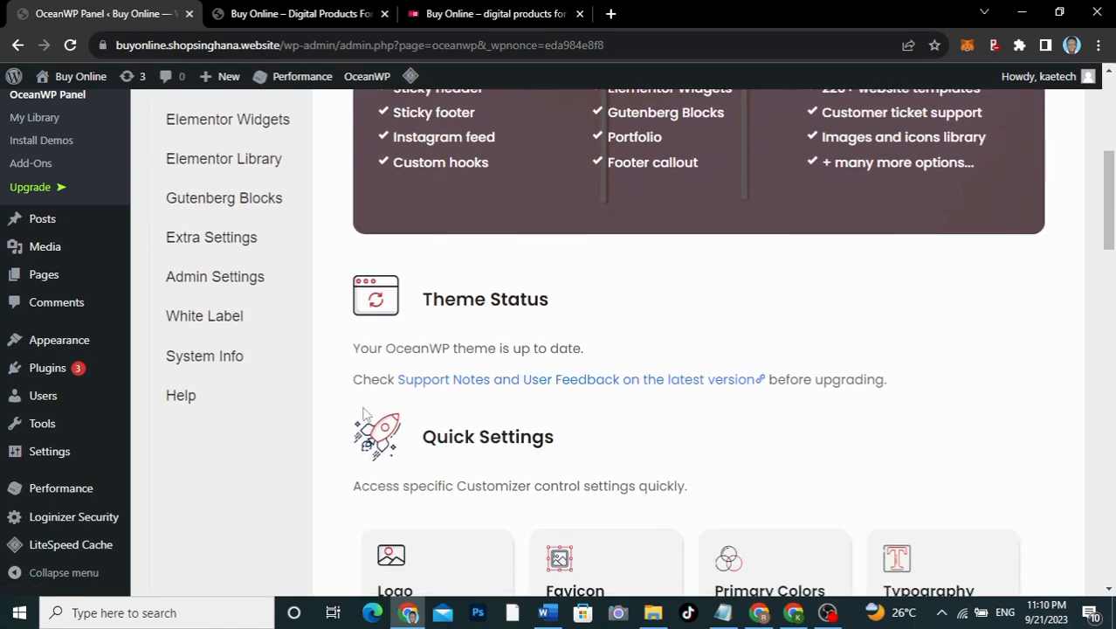
{"action": "scroll", "coordinate": [346, 319], "scroll_direction": "up", "scroll_amount": 3}
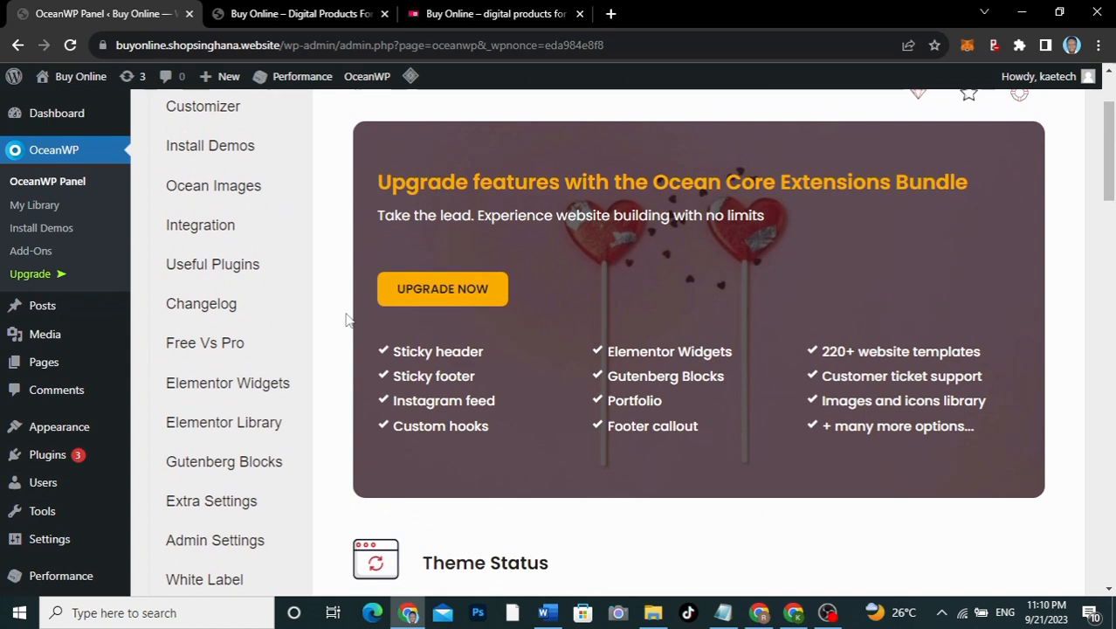
{"action": "scroll", "coordinate": [347, 320], "scroll_direction": "up", "scroll_amount": 2}
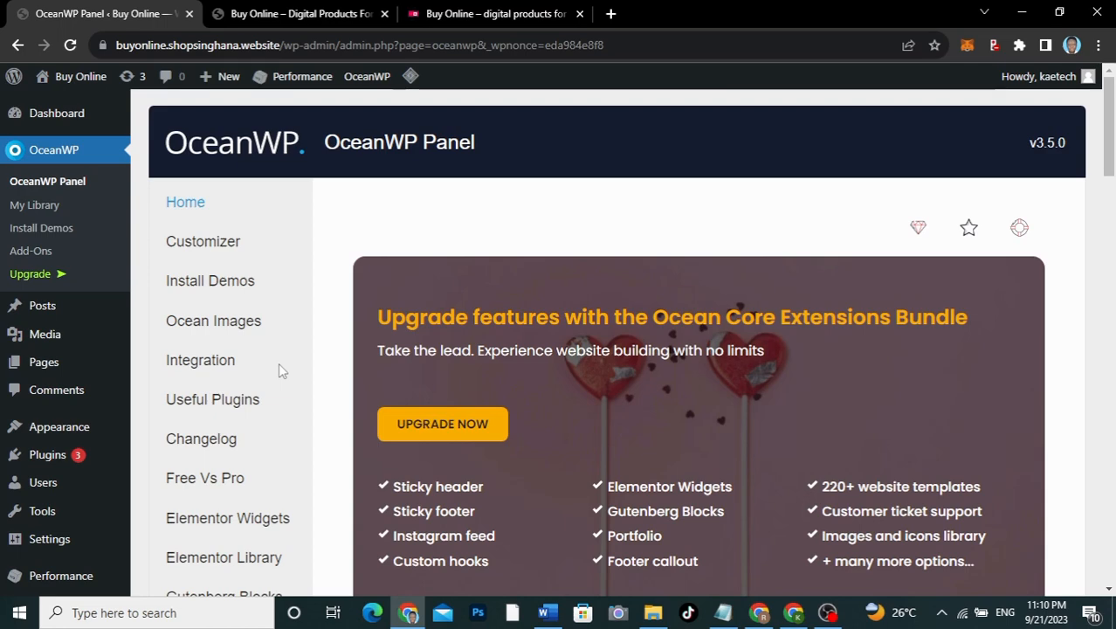
Step: Reload the live site to view it in the OceanWP layout, then return to the admin tab
{"action": "left_click", "coordinate": [291, 16]}
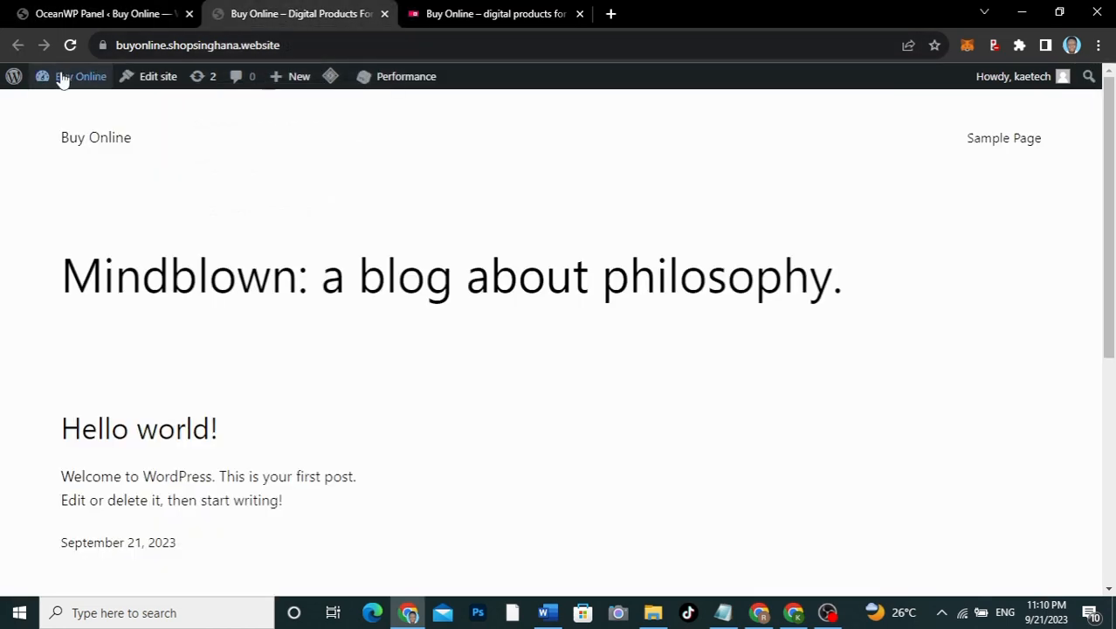
{"action": "left_click", "coordinate": [70, 45]}
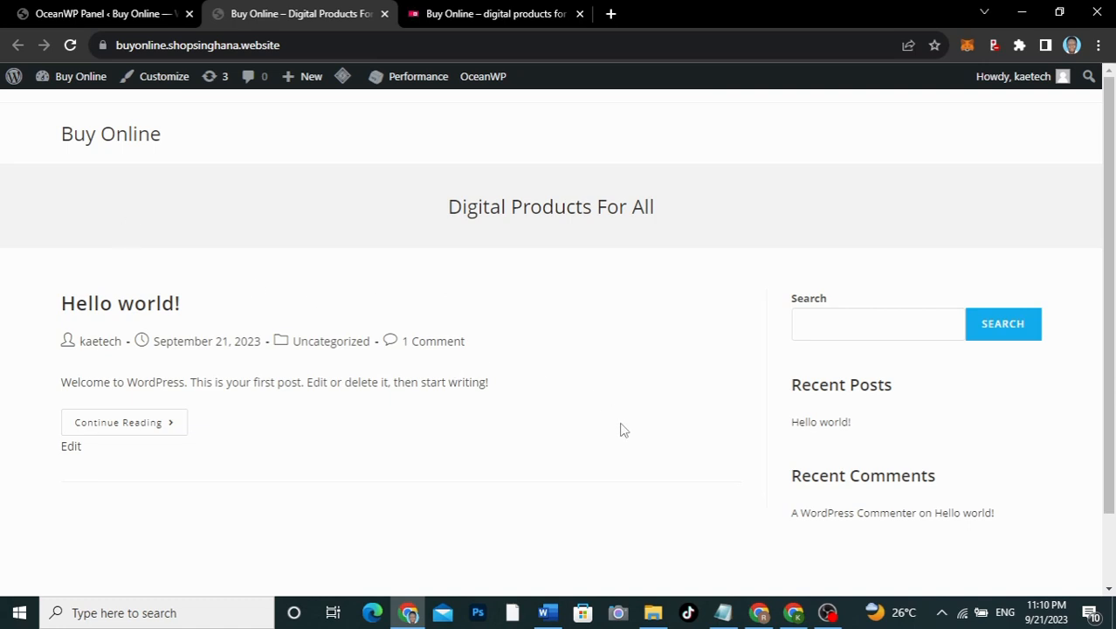
{"action": "scroll", "coordinate": [621, 427], "scroll_direction": "down", "scroll_amount": 2}
{"action": "scroll", "coordinate": [621, 428], "scroll_direction": "up", "scroll_amount": 2}
{"action": "left_click", "coordinate": [105, 13]}
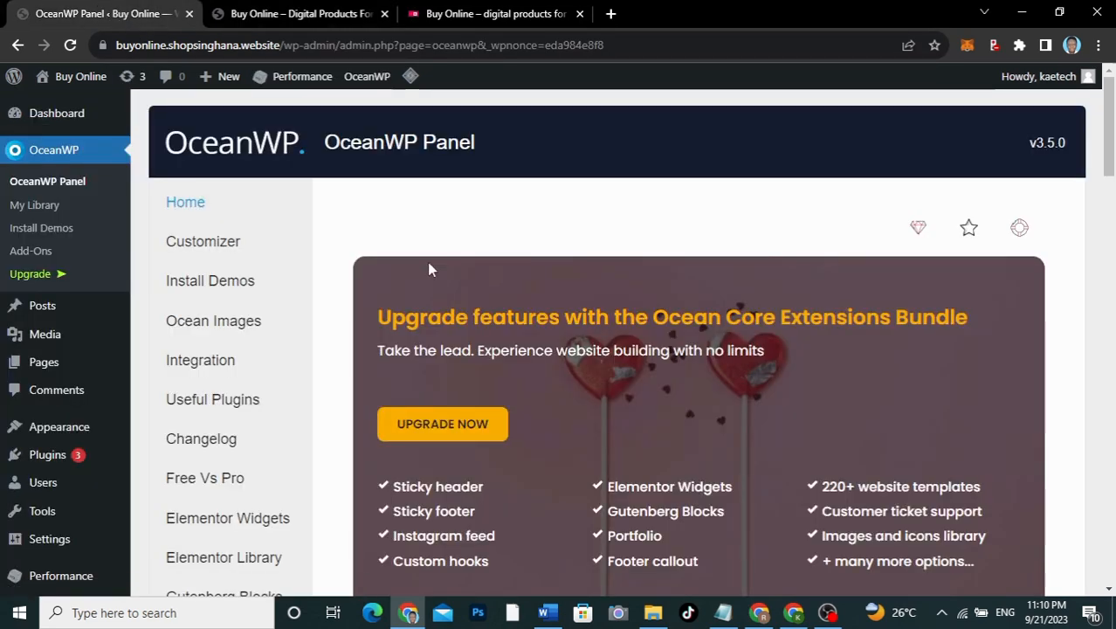
Step: Go to the Installed Plugins list and look over the installed plugins
{"action": "mouse_move", "coordinate": [57, 453]}
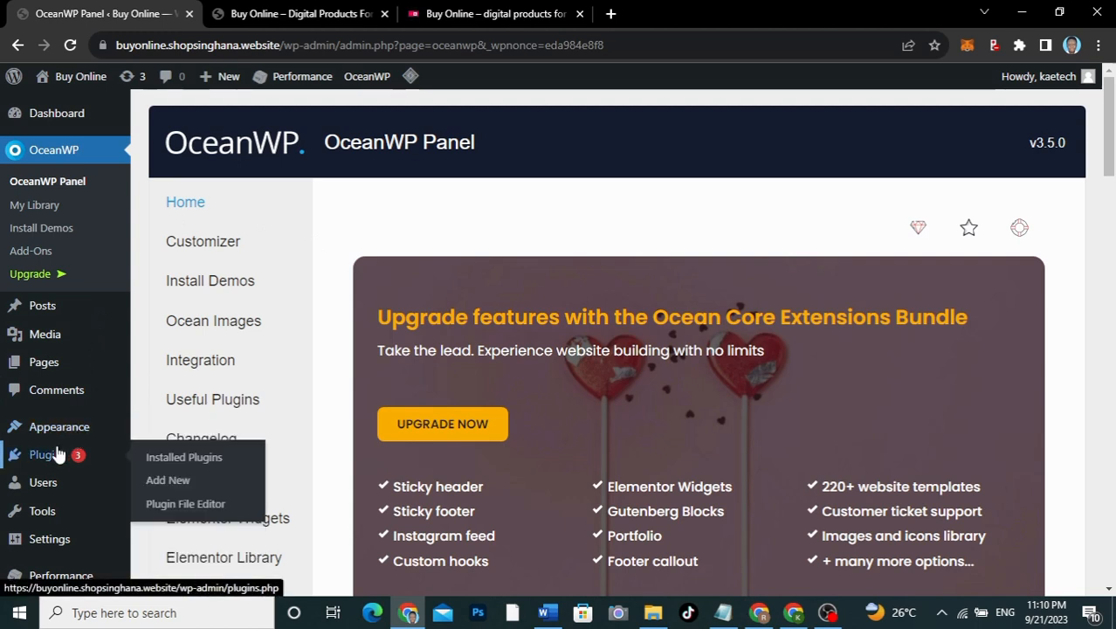
{"action": "left_click", "coordinate": [179, 457]}
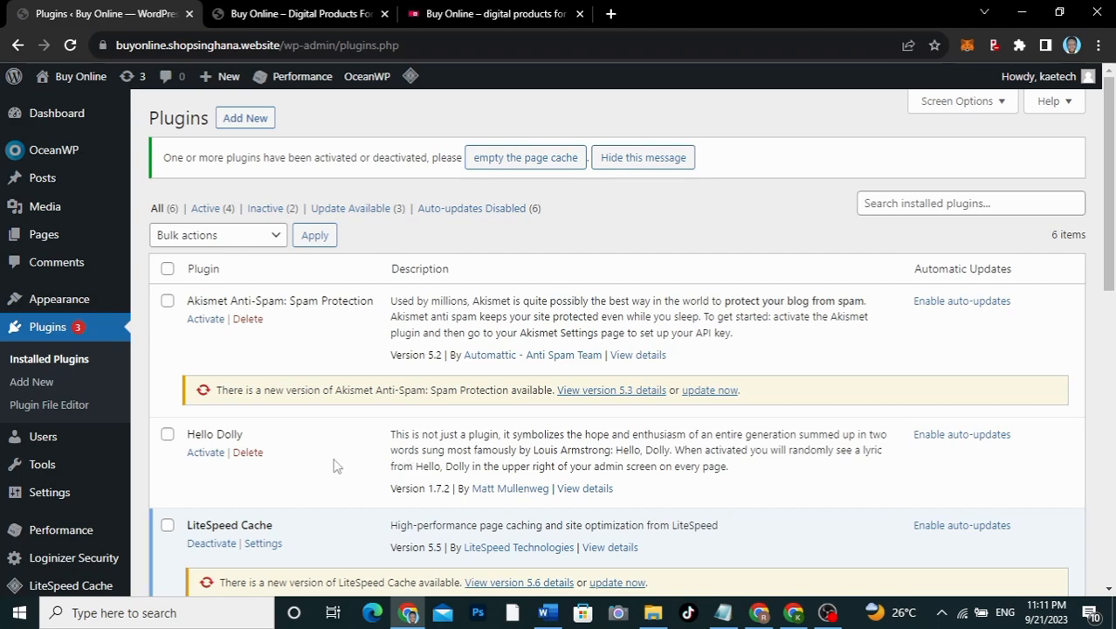
{"action": "scroll", "coordinate": [277, 486], "scroll_direction": "down", "scroll_amount": 3}
{"action": "scroll", "coordinate": [277, 486], "scroll_direction": "up", "scroll_amount": 3}
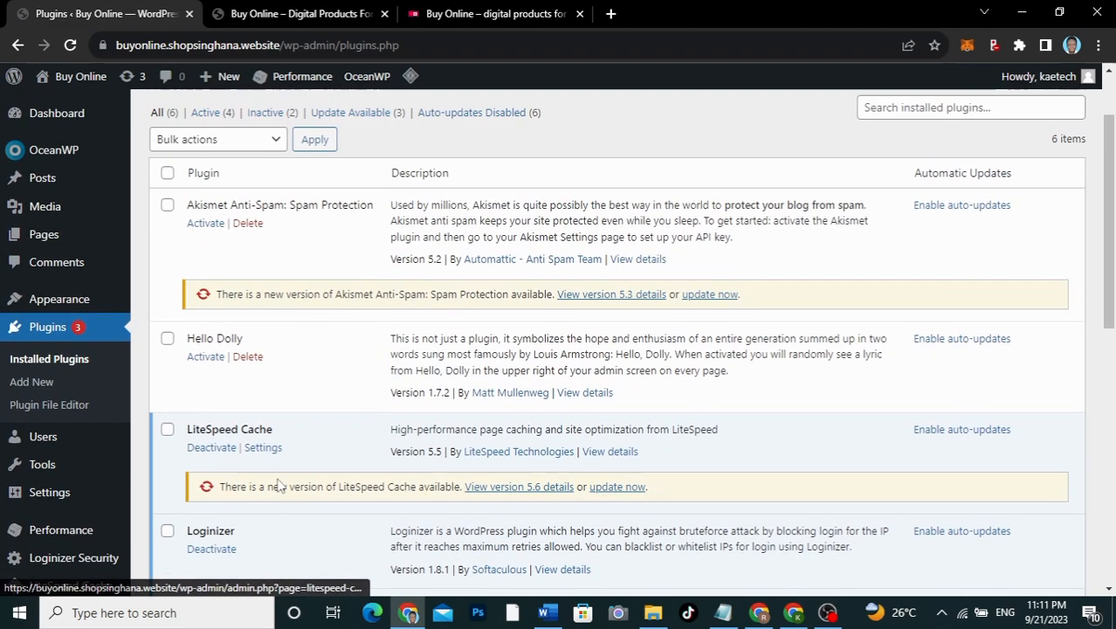
{"action": "scroll", "coordinate": [280, 485], "scroll_direction": "down", "scroll_amount": 8}
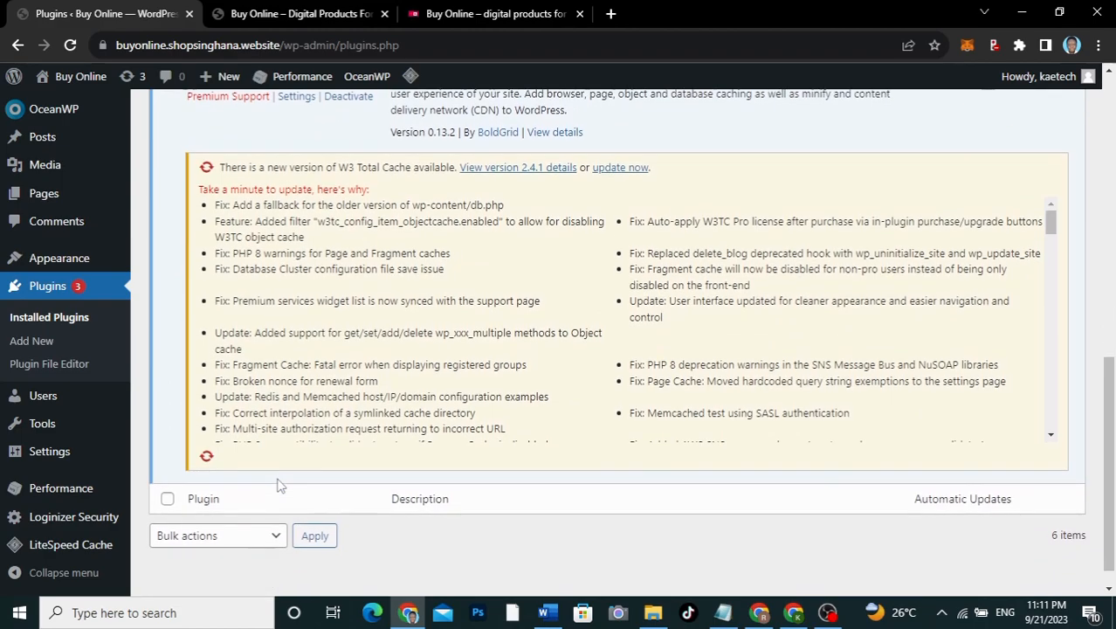
{"action": "scroll", "coordinate": [278, 485], "scroll_direction": "up", "scroll_amount": 4}
{"action": "scroll", "coordinate": [278, 481], "scroll_direction": "up", "scroll_amount": 2}
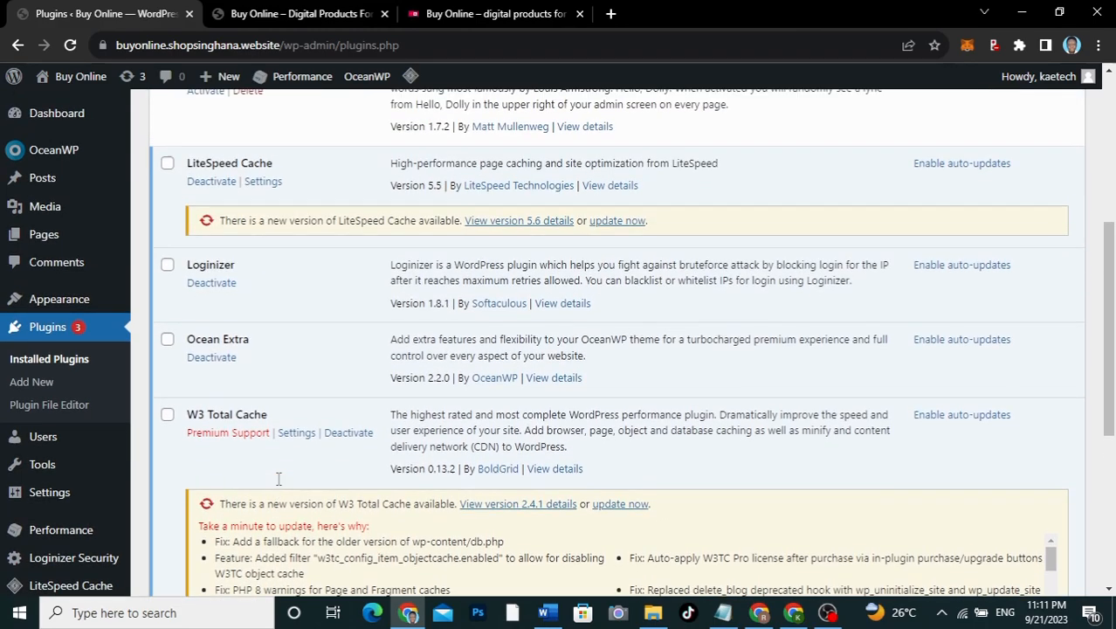
{"action": "scroll", "coordinate": [280, 485], "scroll_direction": "down", "scroll_amount": 1}
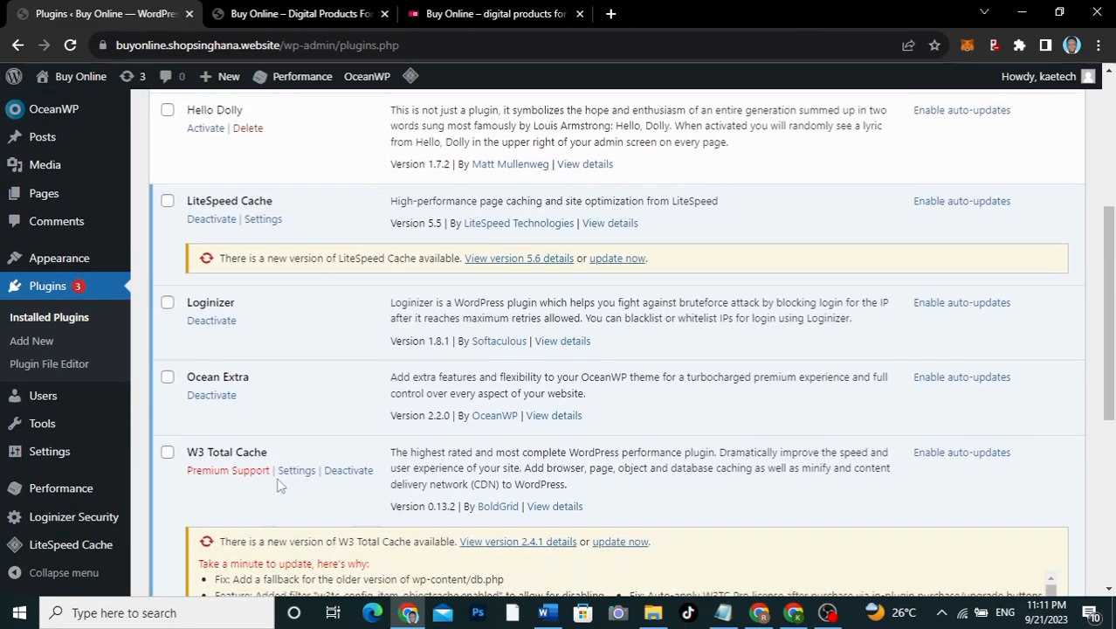
{"action": "scroll", "coordinate": [280, 486], "scroll_direction": "up", "scroll_amount": 4}
{"action": "scroll", "coordinate": [278, 485], "scroll_direction": "down", "scroll_amount": 3}
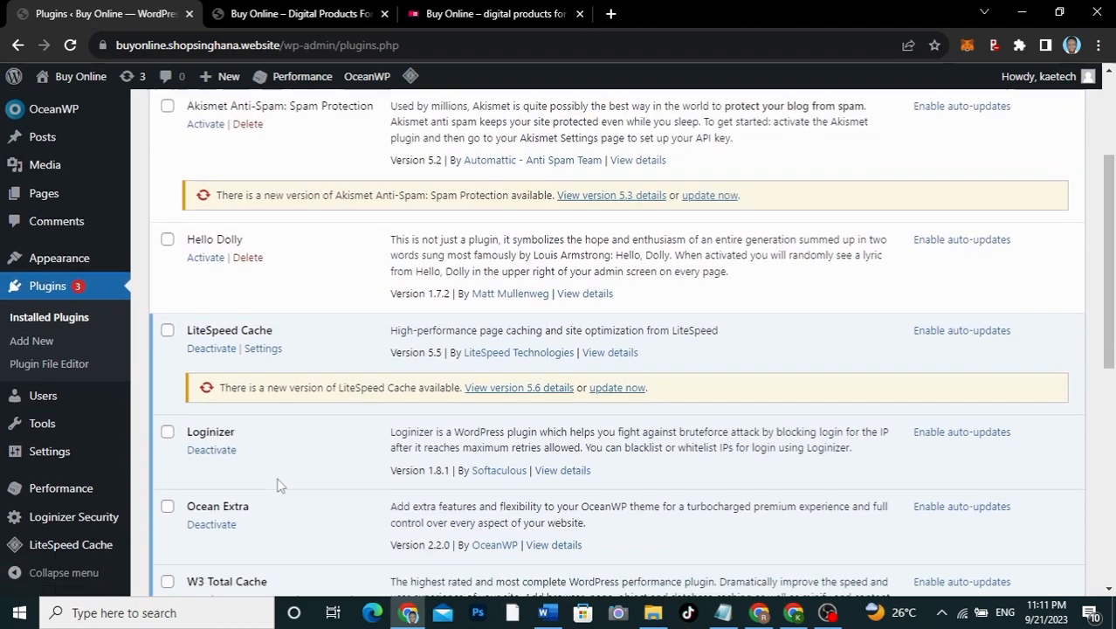
{"action": "scroll", "coordinate": [278, 486], "scroll_direction": "down", "scroll_amount": 2}
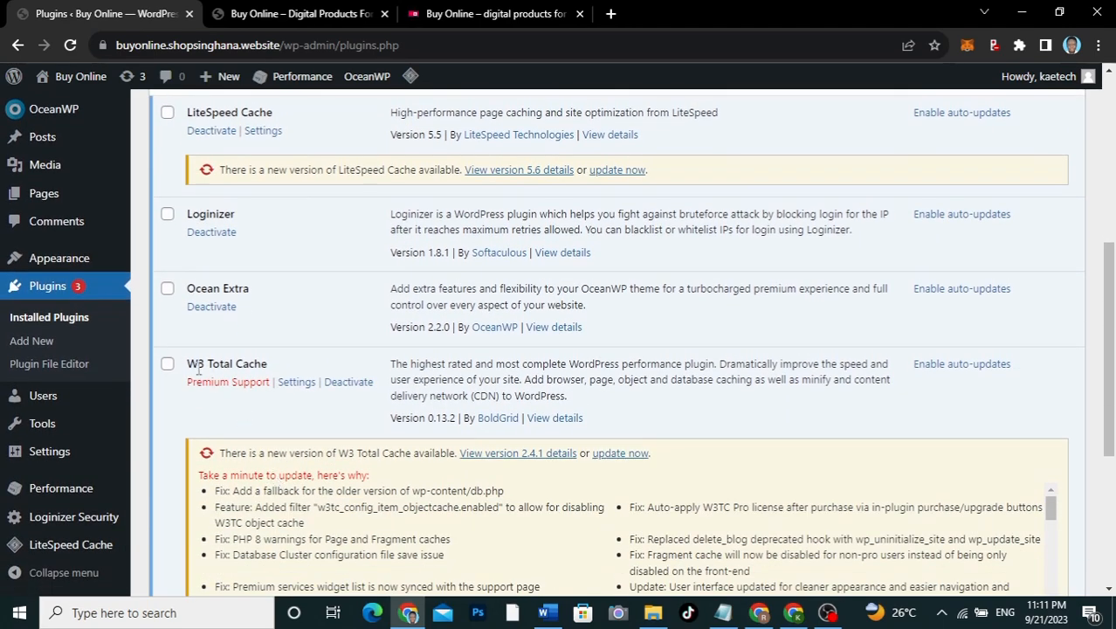
{"action": "scroll", "coordinate": [280, 358], "scroll_direction": "up", "scroll_amount": 4}
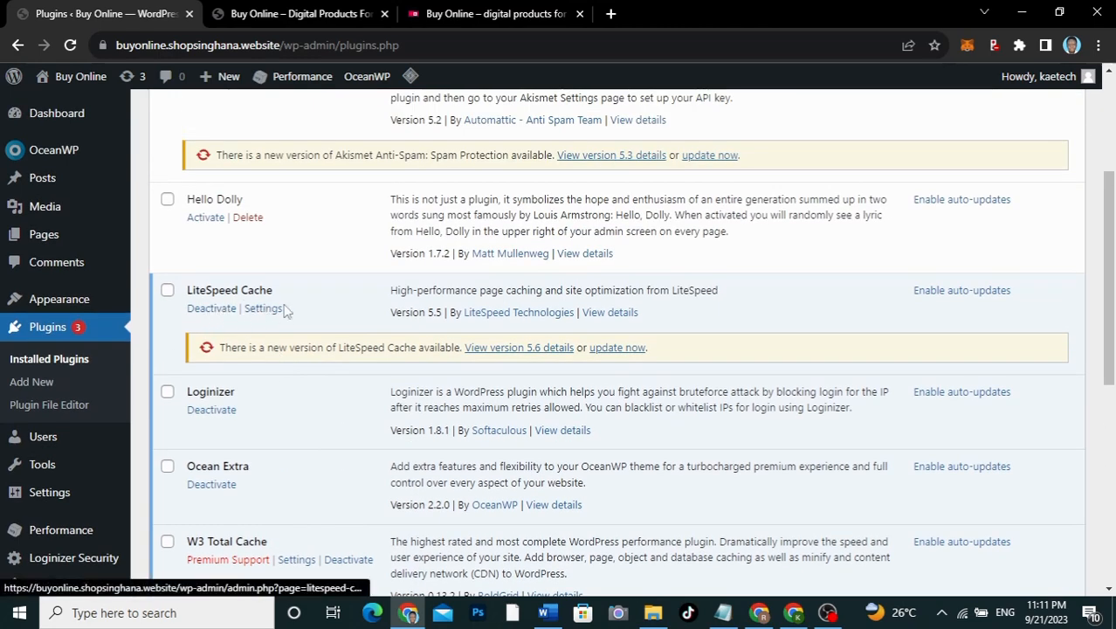
{"action": "scroll", "coordinate": [324, 231], "scroll_direction": "up", "scroll_amount": 2}
{"action": "scroll", "coordinate": [323, 231], "scroll_direction": "up", "scroll_amount": 2}
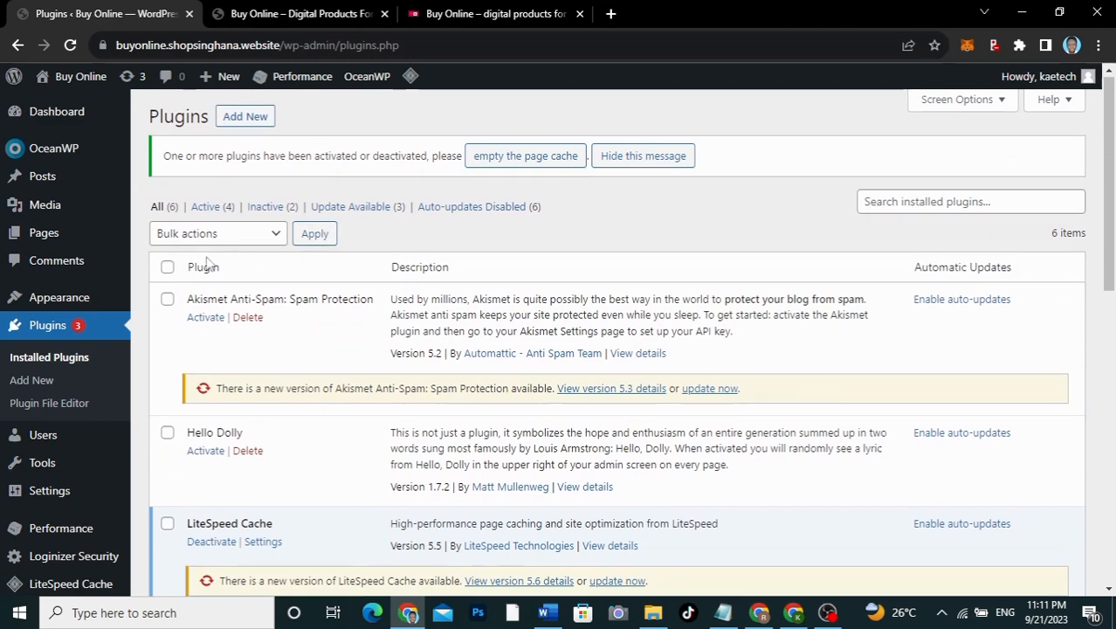
Step: Check the boxes for Akismet Anti-Spam, Hello Dolly and W3 Total Cache
{"action": "left_click", "coordinate": [167, 300]}
{"action": "left_click", "coordinate": [166, 432]}
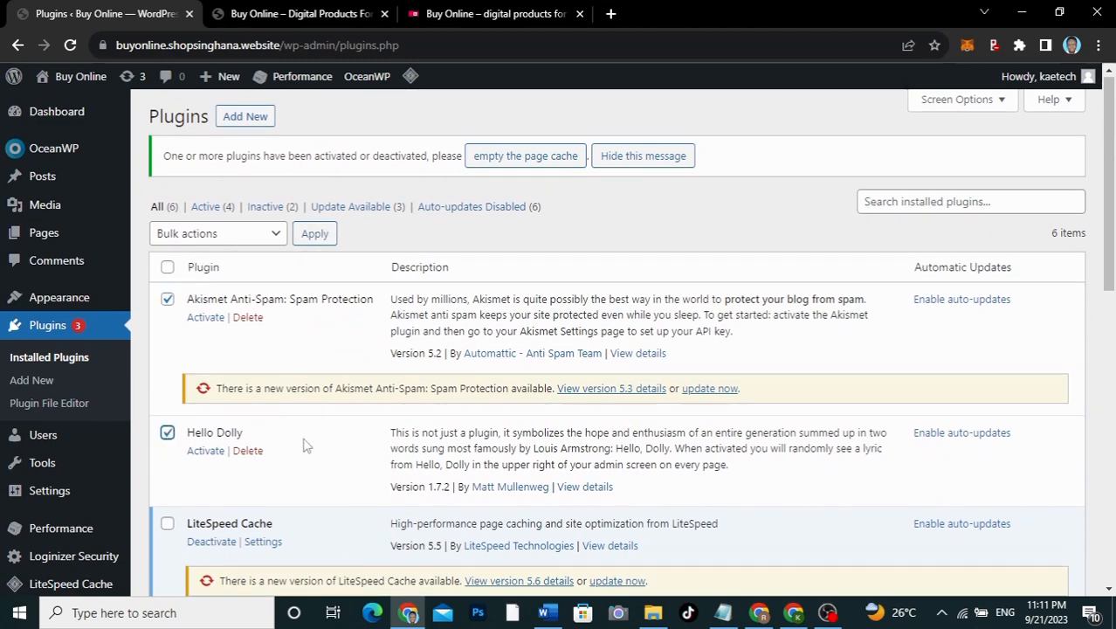
{"action": "scroll", "coordinate": [305, 445], "scroll_direction": "down", "scroll_amount": 5}
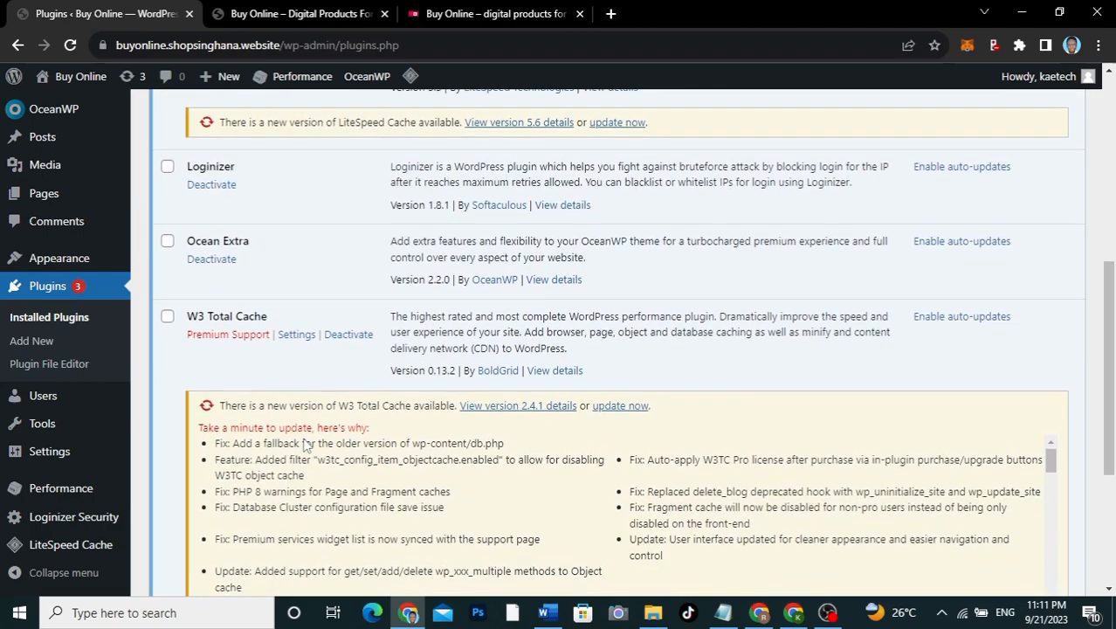
{"action": "scroll", "coordinate": [305, 445], "scroll_direction": "down", "scroll_amount": 4}
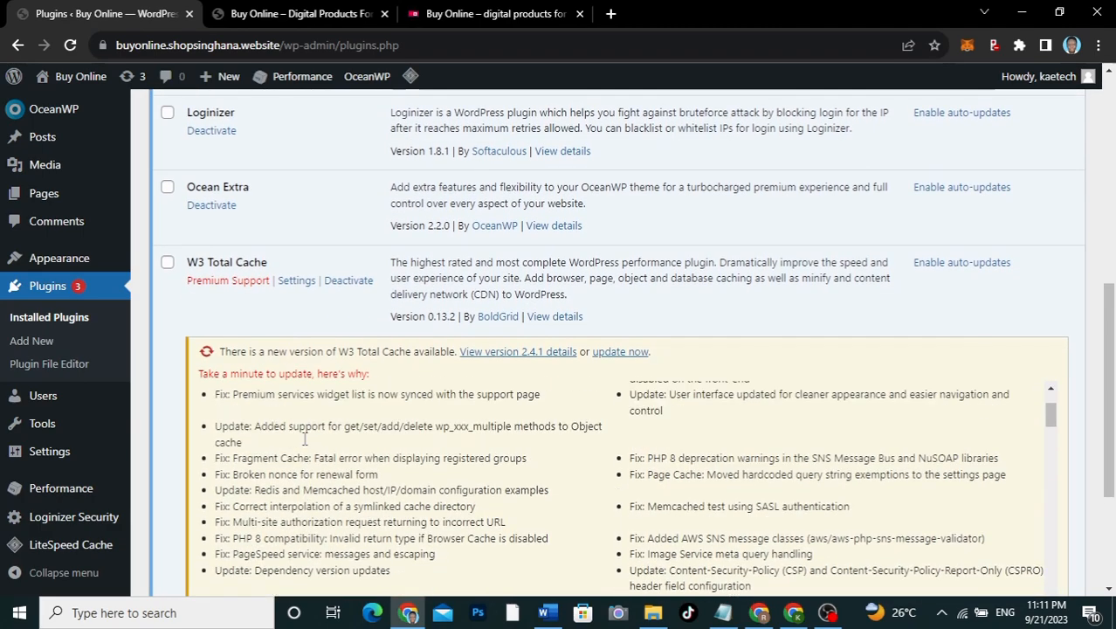
{"action": "scroll", "coordinate": [304, 439], "scroll_direction": "up", "scroll_amount": 1}
{"action": "scroll", "coordinate": [362, 316], "scroll_direction": "down", "scroll_amount": 1}
{"action": "left_click", "coordinate": [167, 224]}
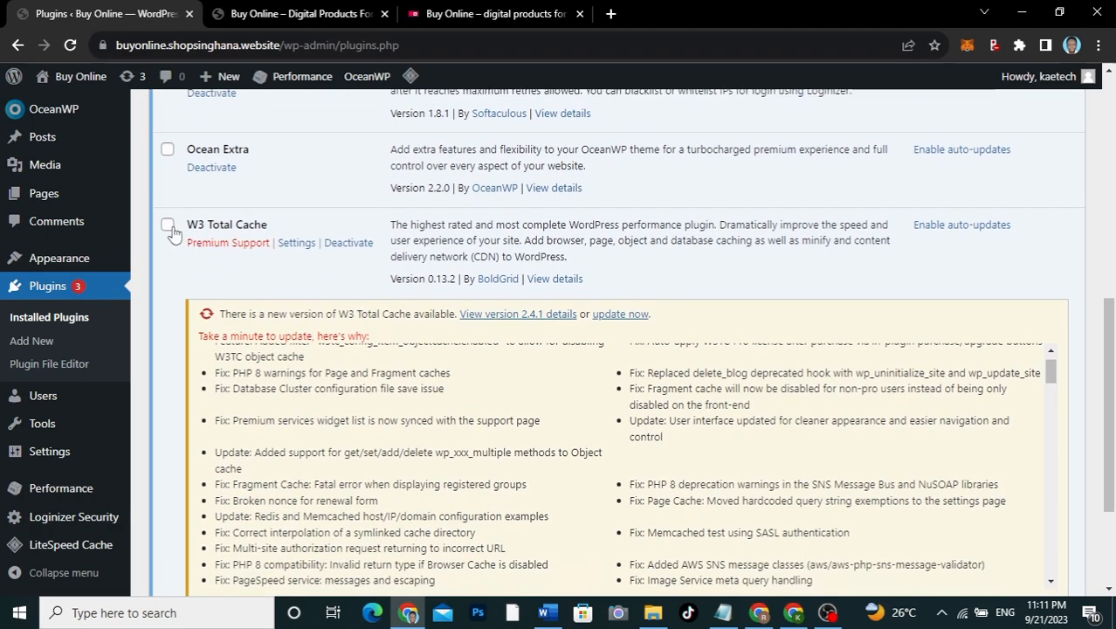
{"action": "scroll", "coordinate": [393, 274], "scroll_direction": "down", "scroll_amount": 3}
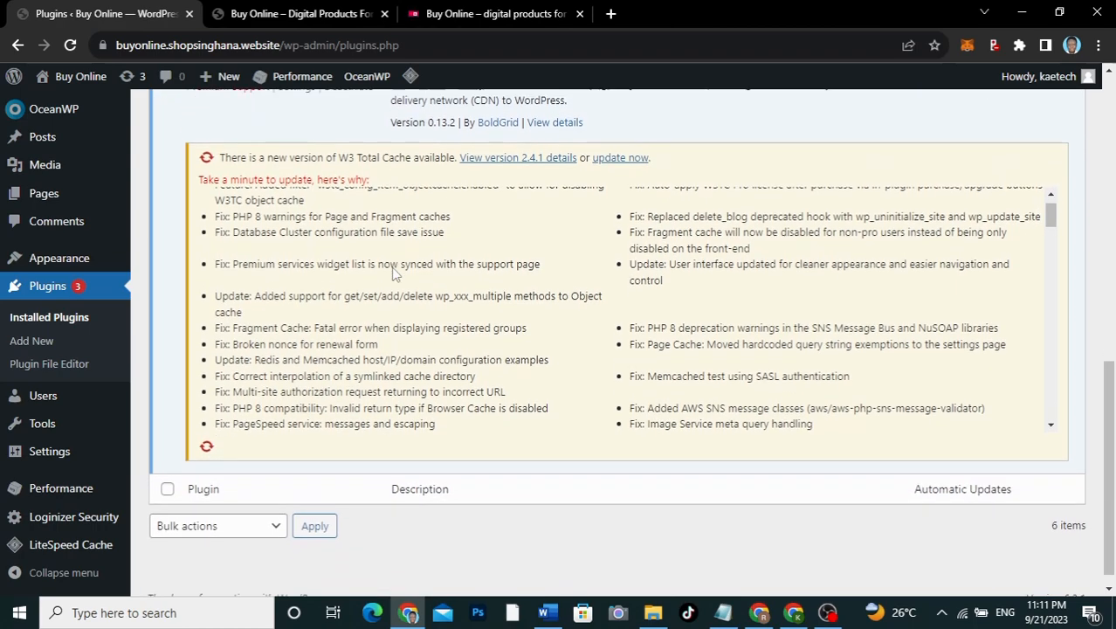
{"action": "scroll", "coordinate": [393, 274], "scroll_direction": "up", "scroll_amount": 1}
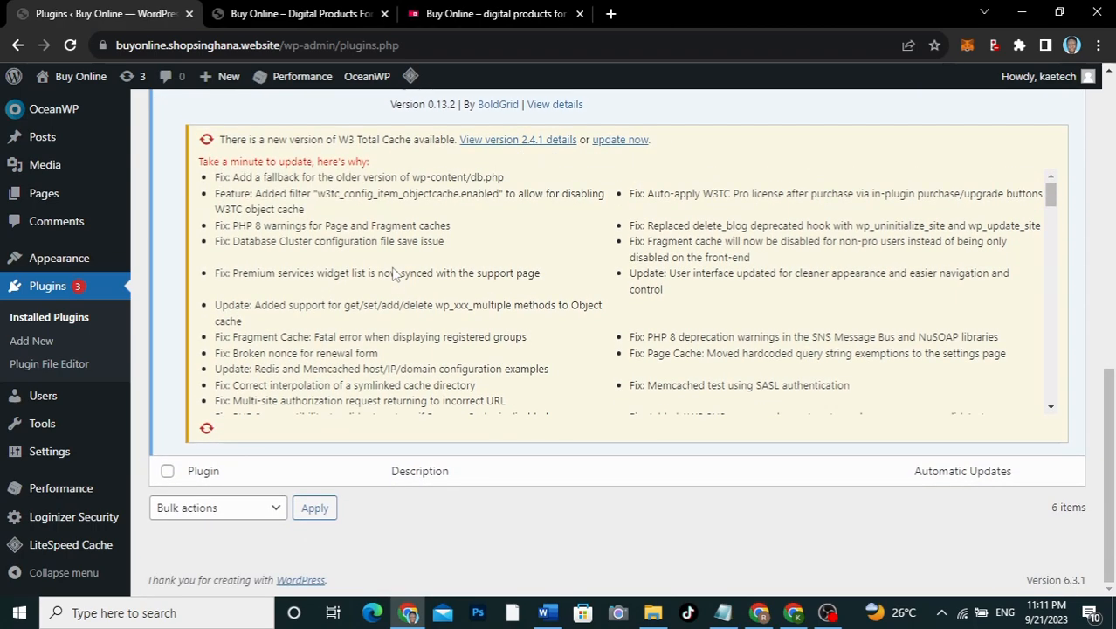
{"action": "scroll", "coordinate": [393, 275], "scroll_direction": "up", "scroll_amount": 2}
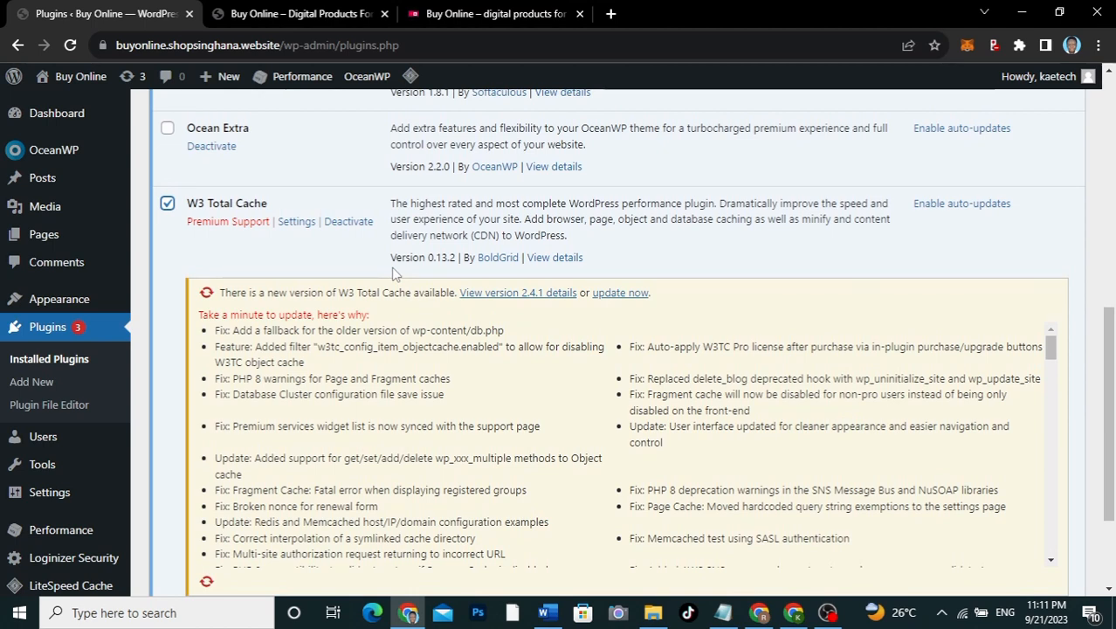
{"action": "left_click_drag", "start_coordinate": [394, 273], "coordinate": [398, 252]}
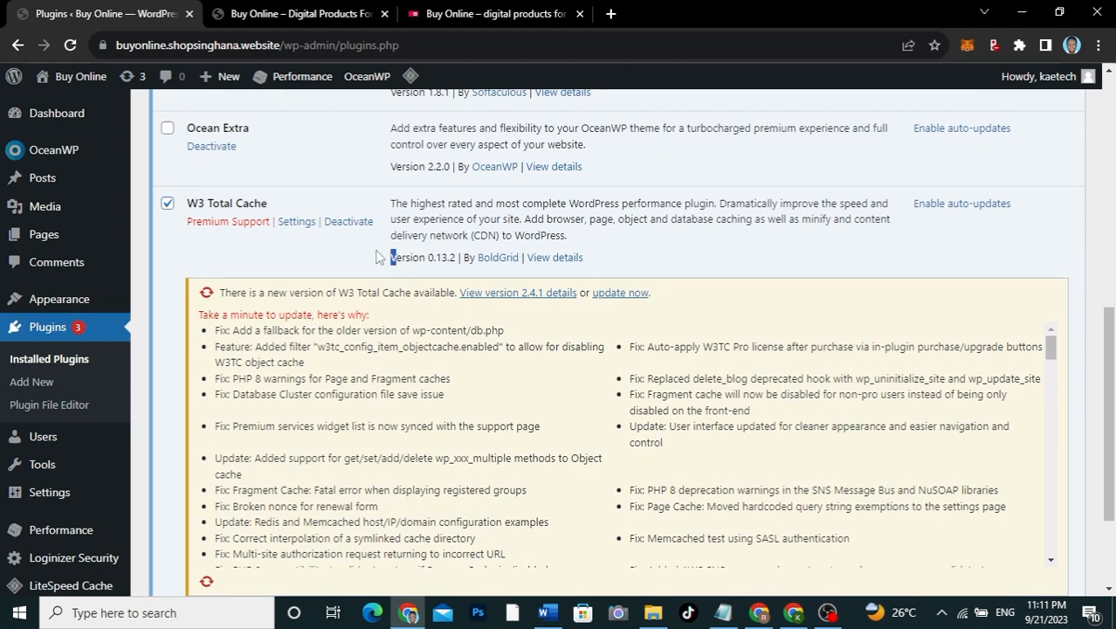
{"action": "scroll", "coordinate": [373, 256], "scroll_direction": "up", "scroll_amount": 3}
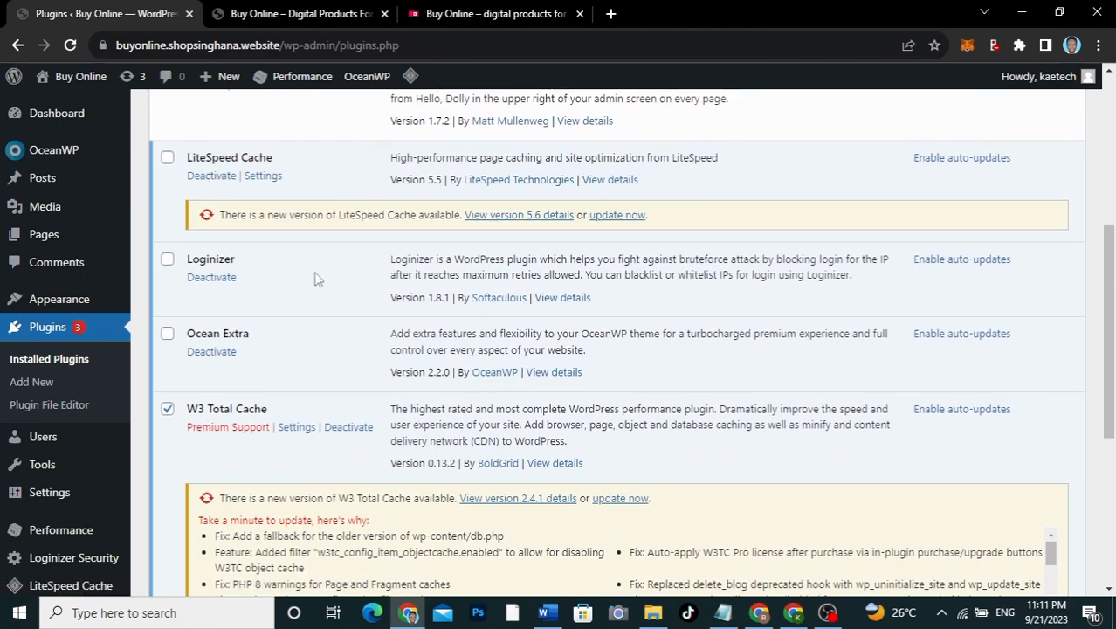
{"action": "scroll", "coordinate": [318, 279], "scroll_direction": "down", "scroll_amount": 3}
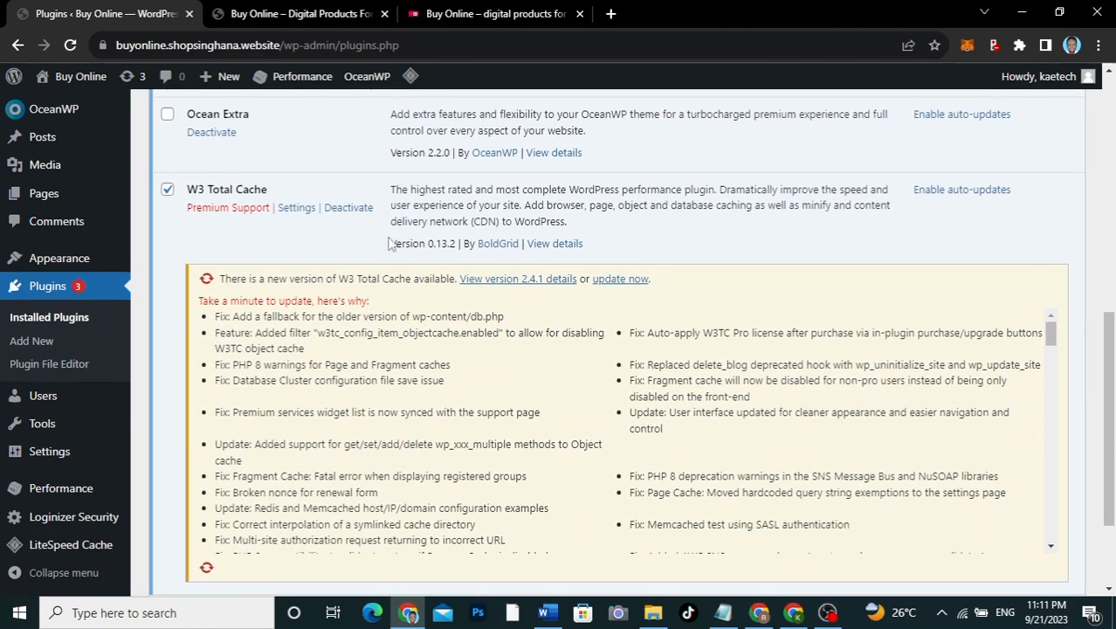
{"action": "scroll", "coordinate": [429, 245], "scroll_direction": "up", "scroll_amount": 10}
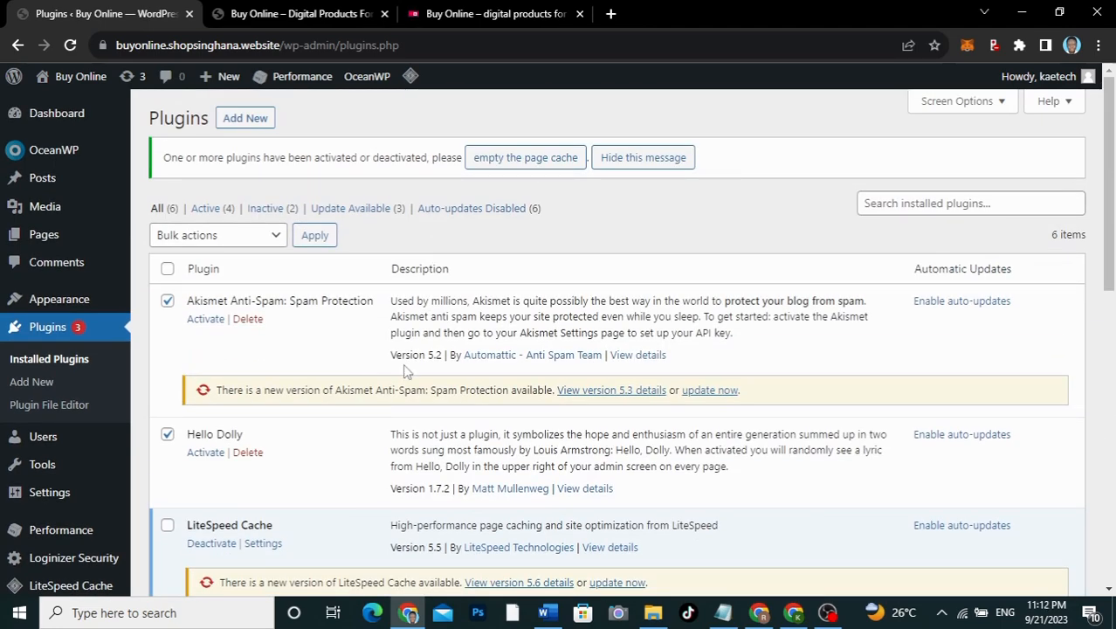
Step: Deactivate the W3 Total Cache plugin
{"action": "scroll", "coordinate": [405, 371], "scroll_direction": "down", "scroll_amount": 10}
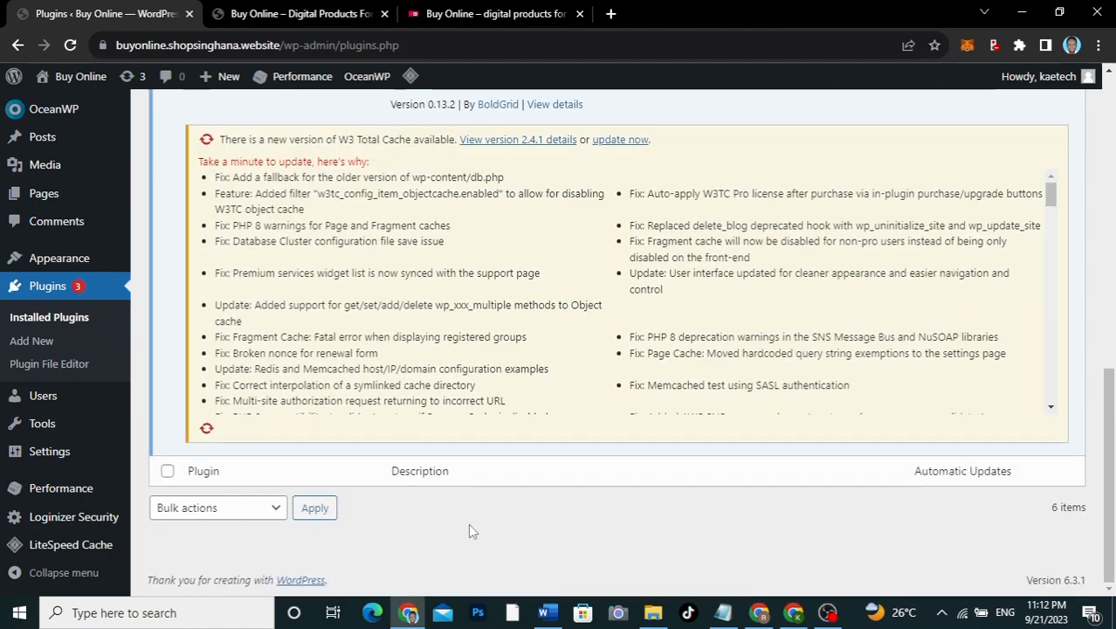
{"action": "left_click", "coordinate": [236, 507]}
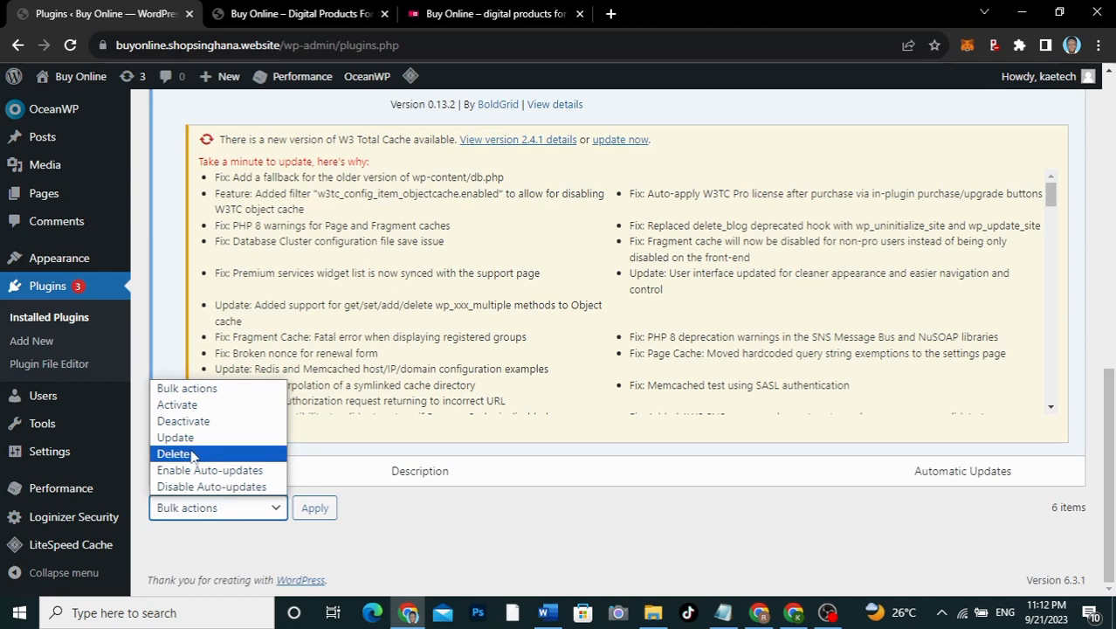
{"action": "left_click", "coordinate": [407, 501]}
{"action": "scroll", "coordinate": [407, 501], "scroll_direction": "up", "scroll_amount": 3}
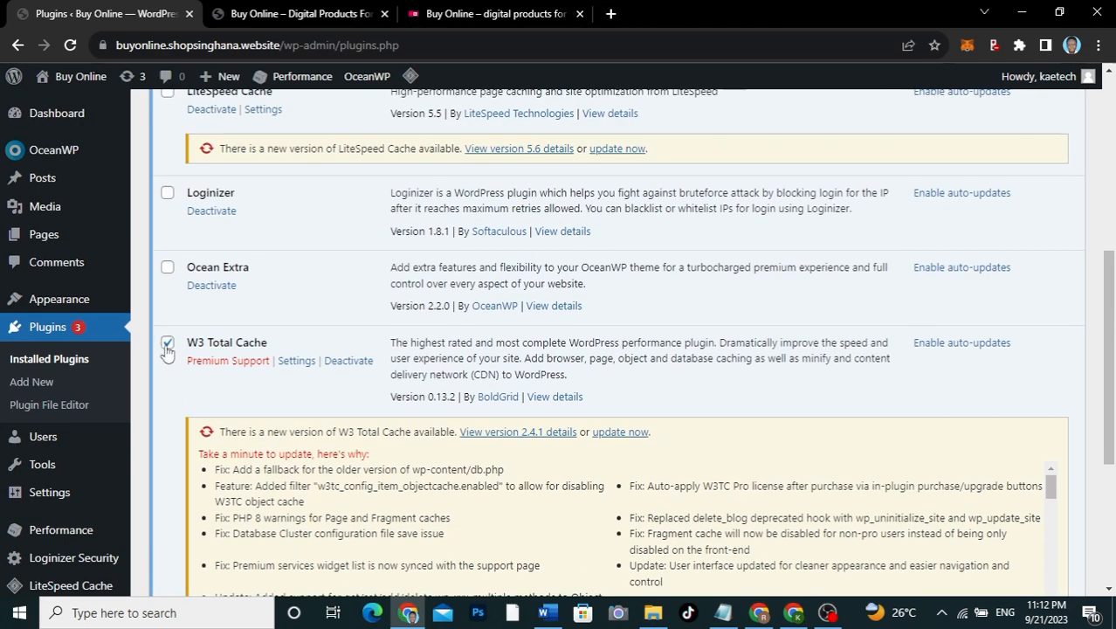
{"action": "left_click", "coordinate": [352, 362]}
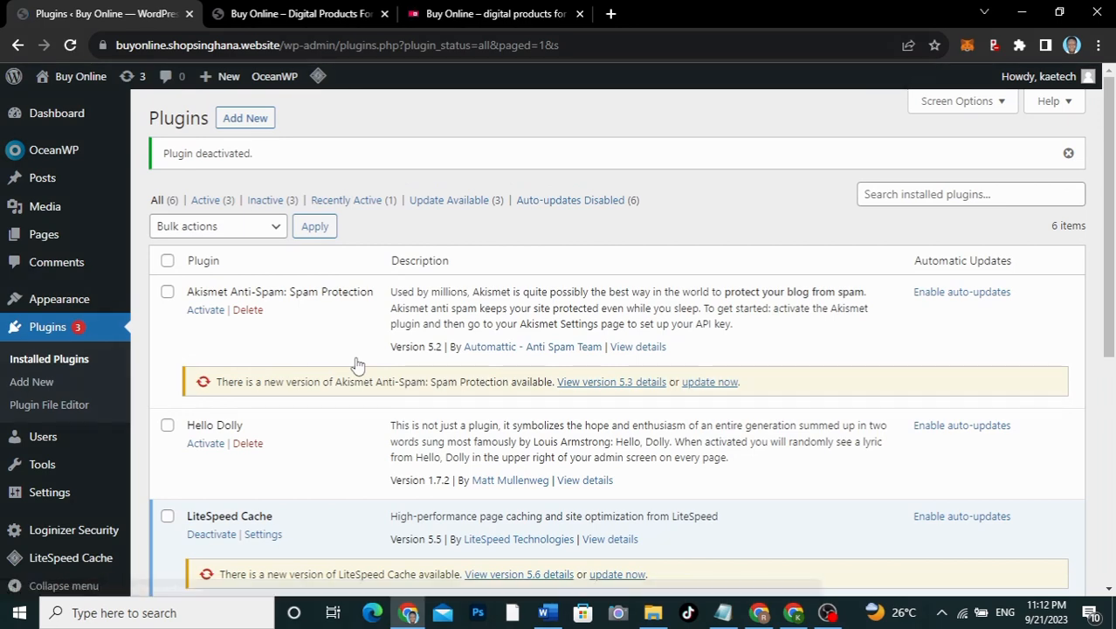
{"action": "scroll", "coordinate": [357, 365], "scroll_direction": "down", "scroll_amount": 5}
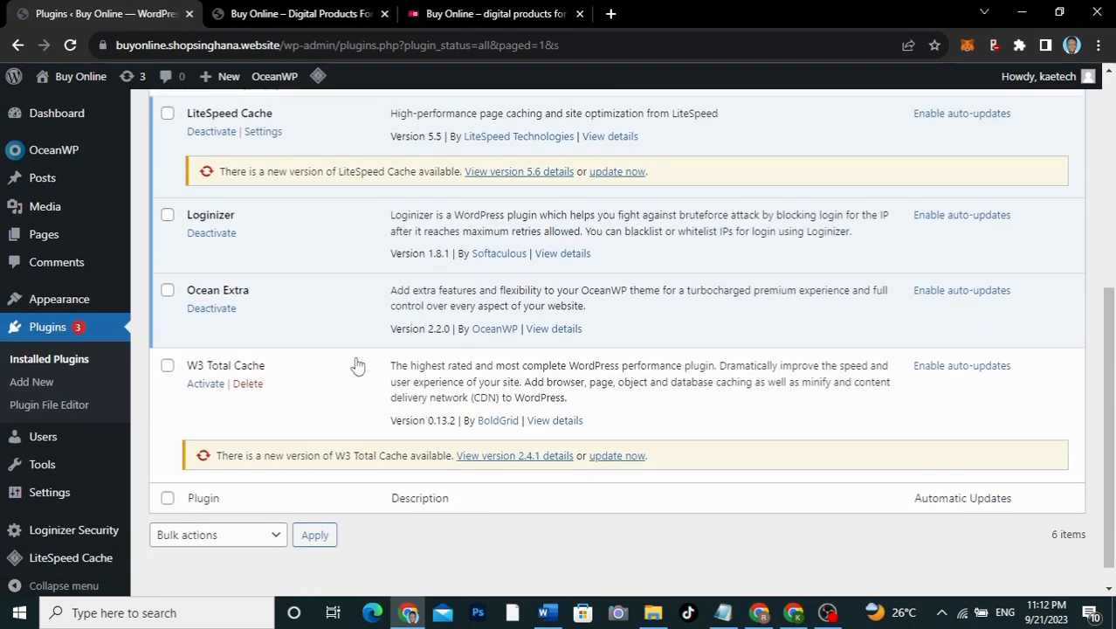
{"action": "scroll", "coordinate": [357, 365], "scroll_direction": "up", "scroll_amount": 3}
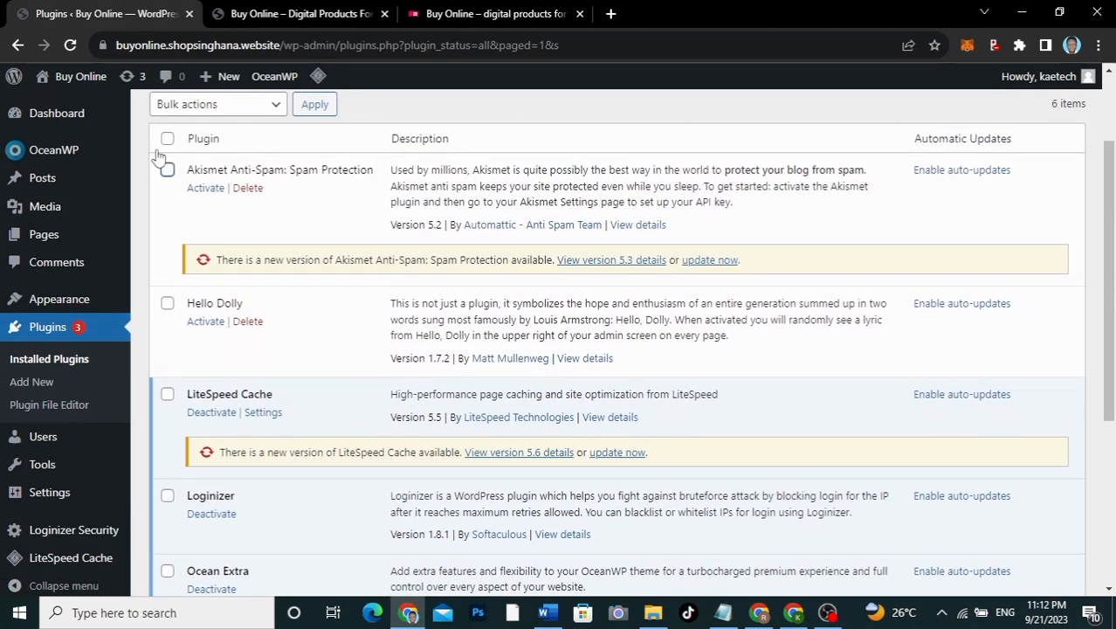
Step: Check Akismet Anti-Spam and Hello Dolly, and deactivate the Loginizer plugin
{"action": "left_click", "coordinate": [167, 169]}
{"action": "left_click", "coordinate": [167, 304]}
{"action": "scroll", "coordinate": [169, 310], "scroll_direction": "down", "scroll_amount": 3}
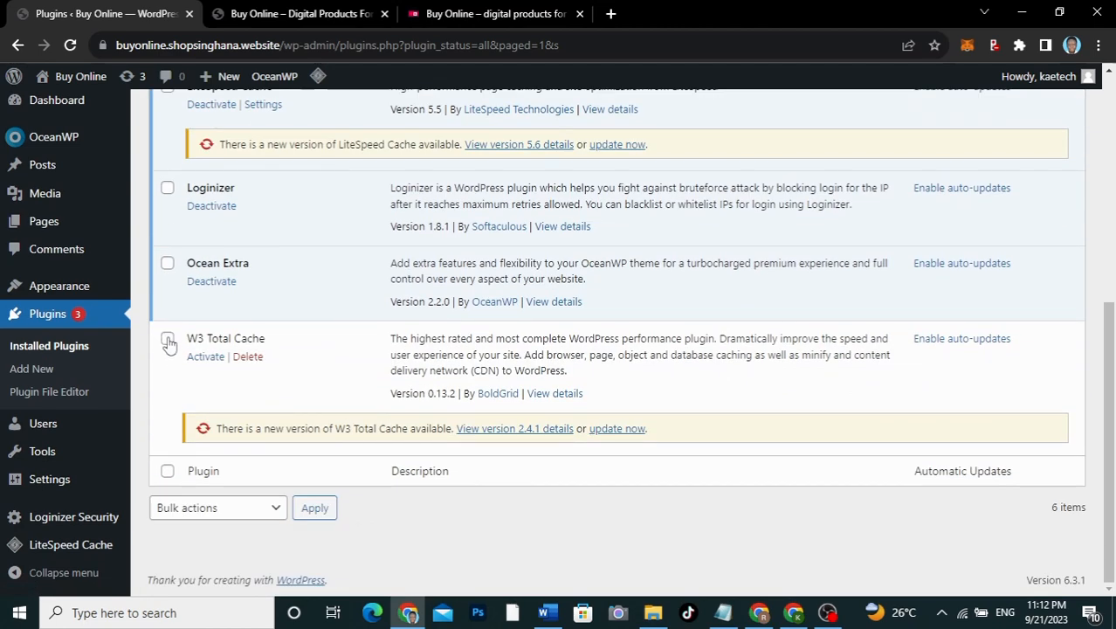
{"action": "left_click", "coordinate": [211, 208]}
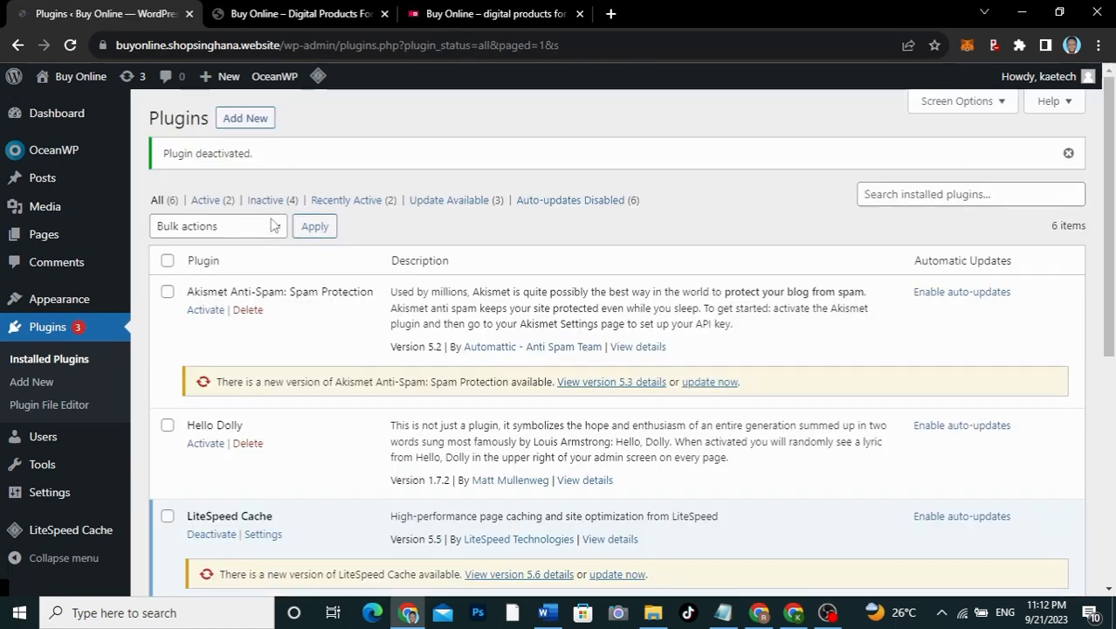
{"action": "scroll", "coordinate": [271, 225], "scroll_direction": "down", "scroll_amount": 5}
{"action": "scroll", "coordinate": [270, 225], "scroll_direction": "up", "scroll_amount": 2}
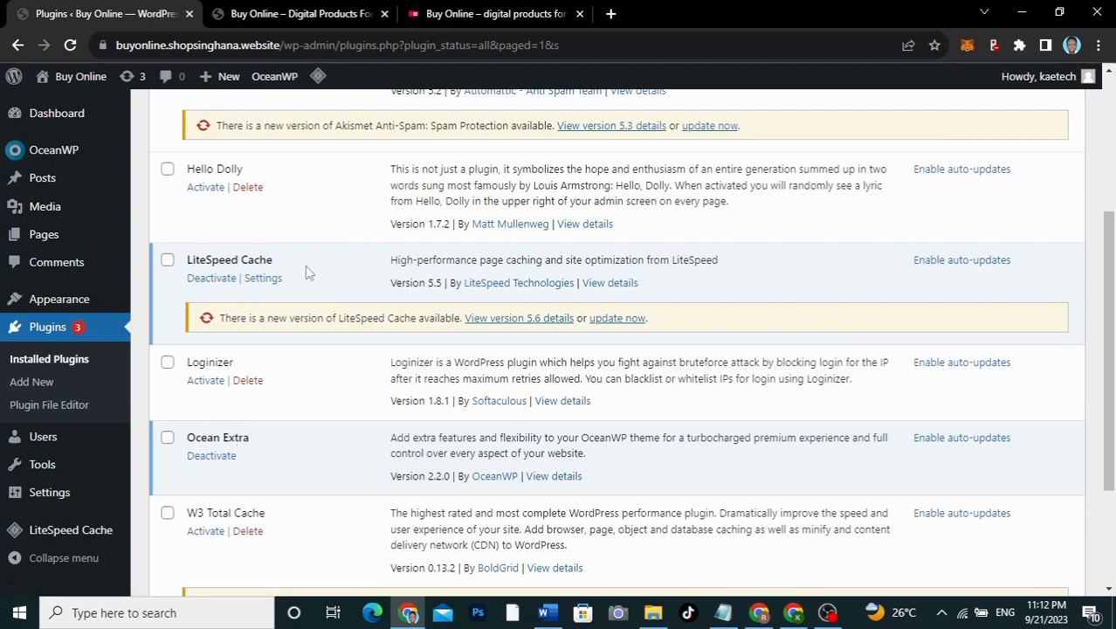
{"action": "scroll", "coordinate": [307, 273], "scroll_direction": "up", "scroll_amount": 2}
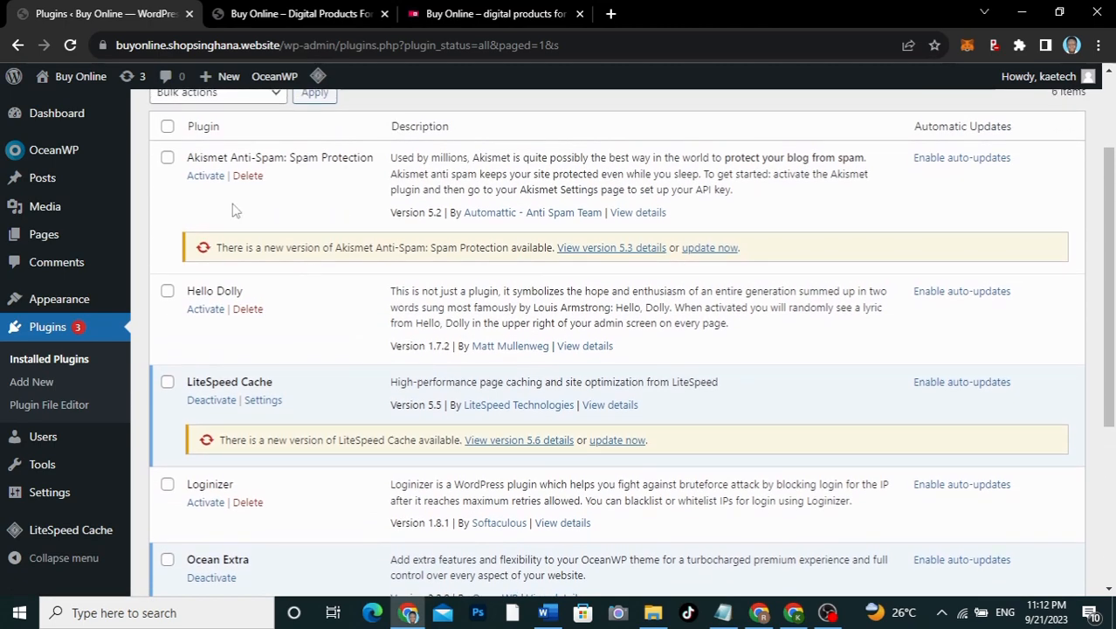
Step: Check Akismet Anti-Spam, Hello Dolly, Loginizer and W3 Total Cache for deletion
{"action": "left_click", "coordinate": [167, 158]}
{"action": "left_click", "coordinate": [167, 291]}
{"action": "scroll", "coordinate": [171, 297], "scroll_direction": "down", "scroll_amount": 5}
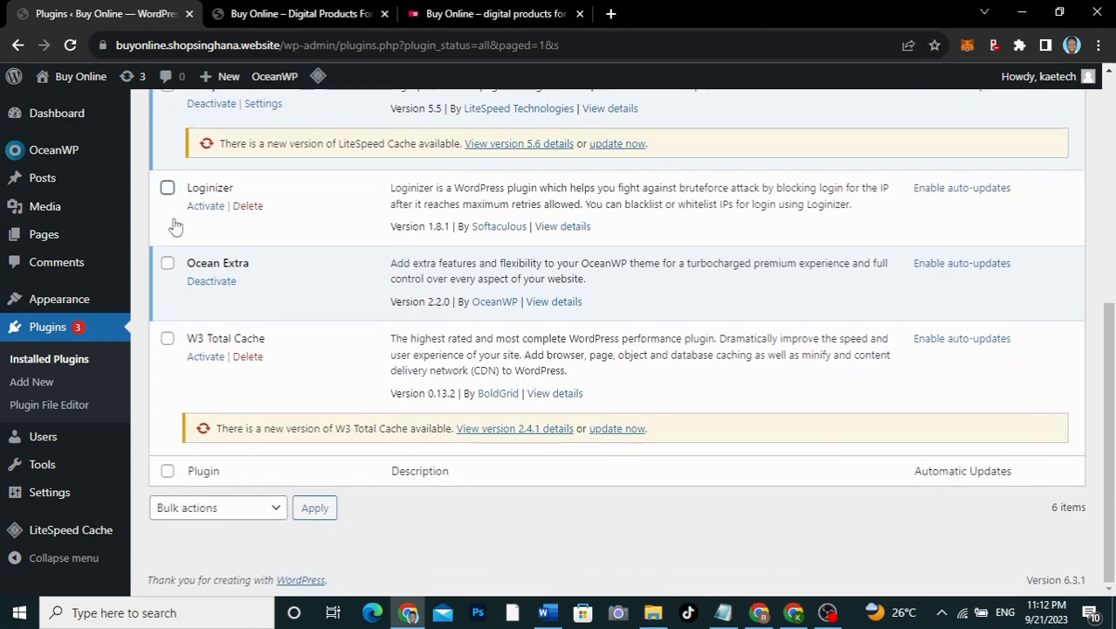
{"action": "left_click", "coordinate": [167, 187]}
{"action": "left_click", "coordinate": [167, 339]}
Step: Bulk-delete the four checked plugins, confirm, and reload the Plugins page
{"action": "left_click", "coordinate": [190, 510]}
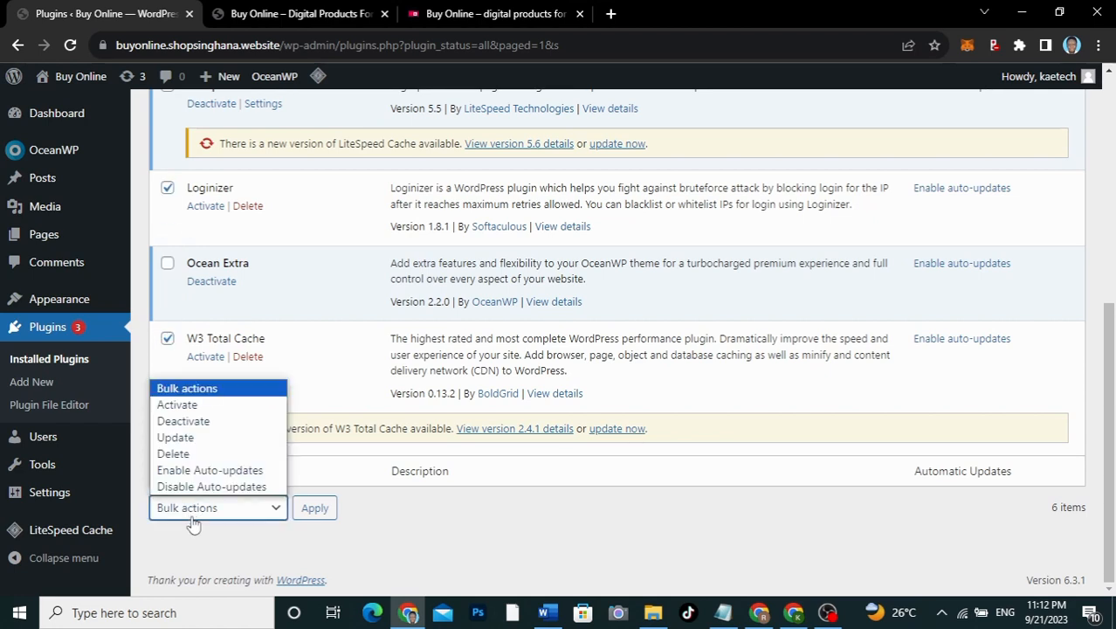
{"action": "left_click", "coordinate": [178, 454]}
{"action": "left_click", "coordinate": [314, 507]}
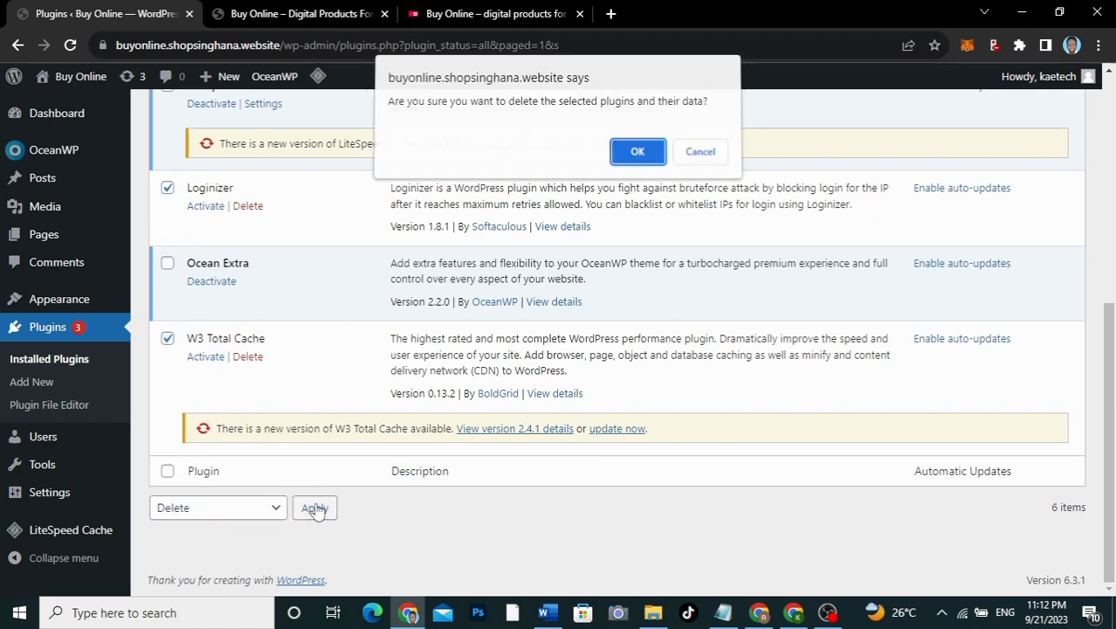
{"action": "left_click", "coordinate": [636, 156]}
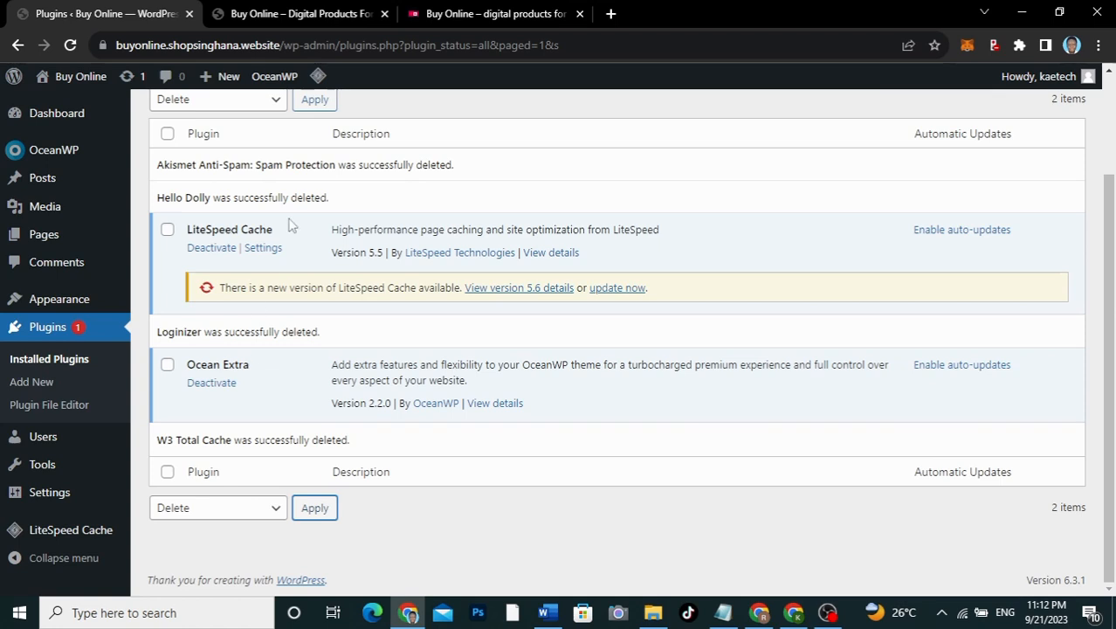
{"action": "left_click", "coordinate": [70, 45]}
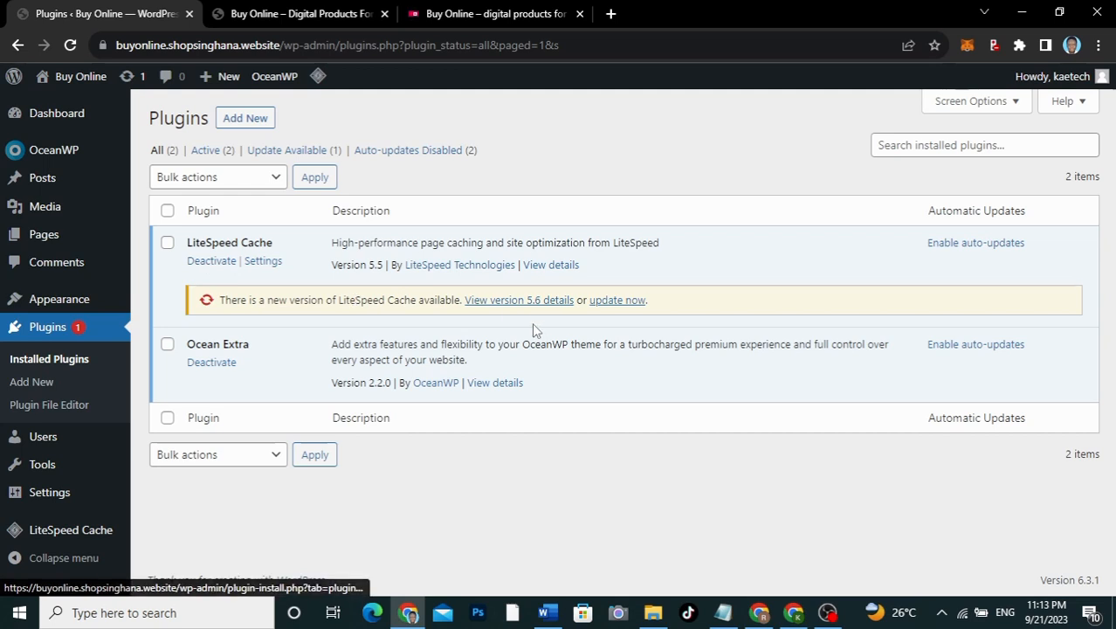
Step: Update LiteSpeed Cache to version 5.6 and bring up the Notepad plugin list
{"action": "left_click", "coordinate": [611, 300]}
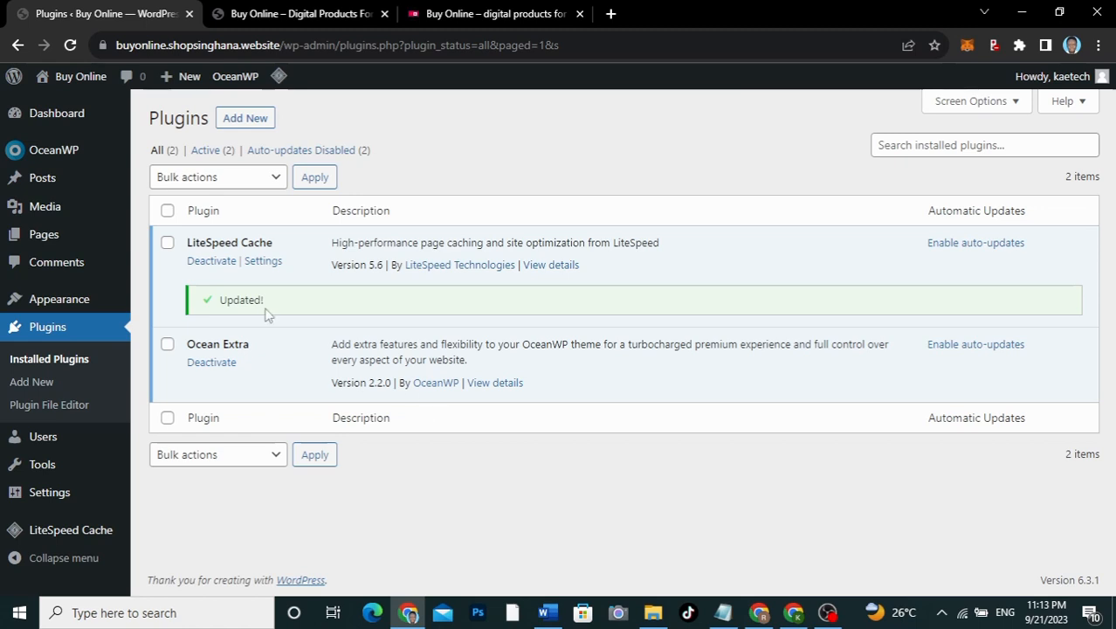
{"action": "left_click", "coordinate": [722, 614]}
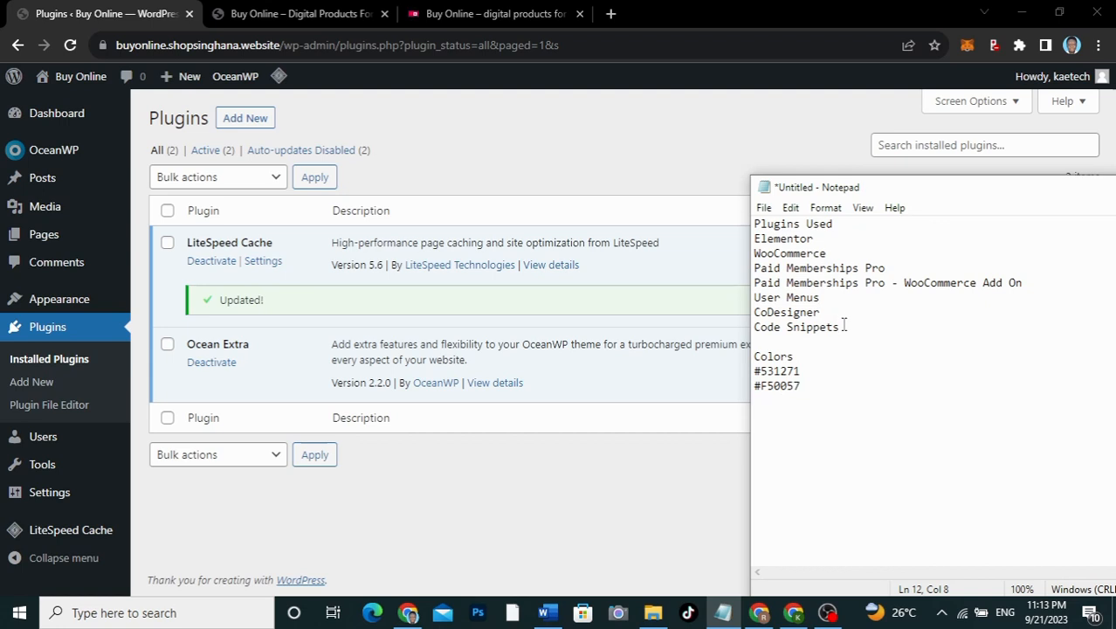
{"action": "left_click_drag", "start_coordinate": [844, 326], "coordinate": [754, 224]}
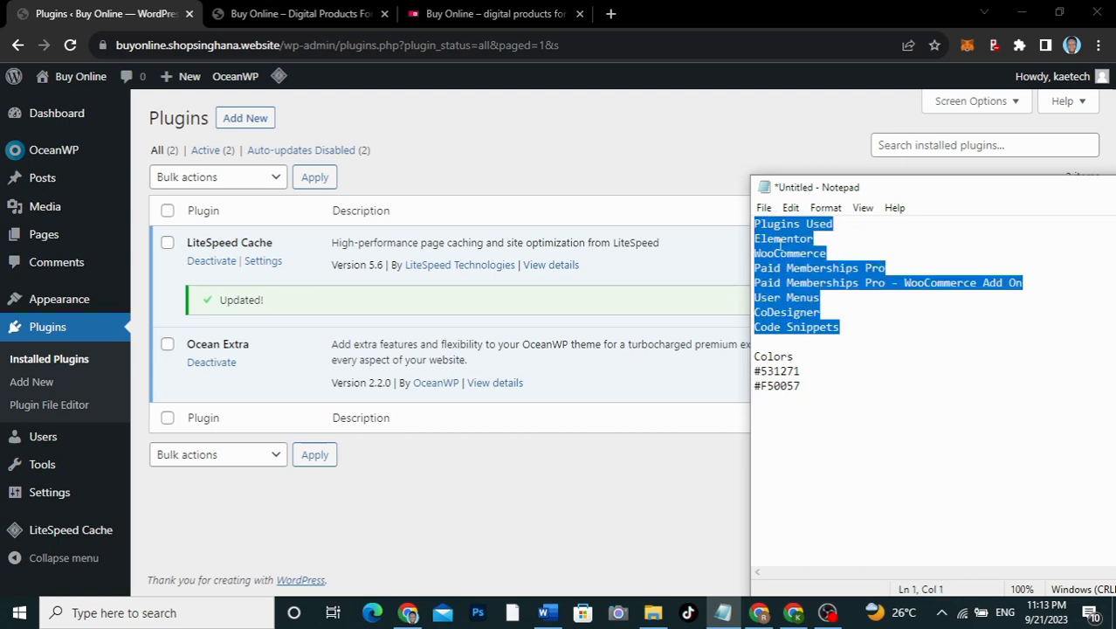
{"action": "left_click_drag", "start_coordinate": [938, 189], "coordinate": [650, 199]}
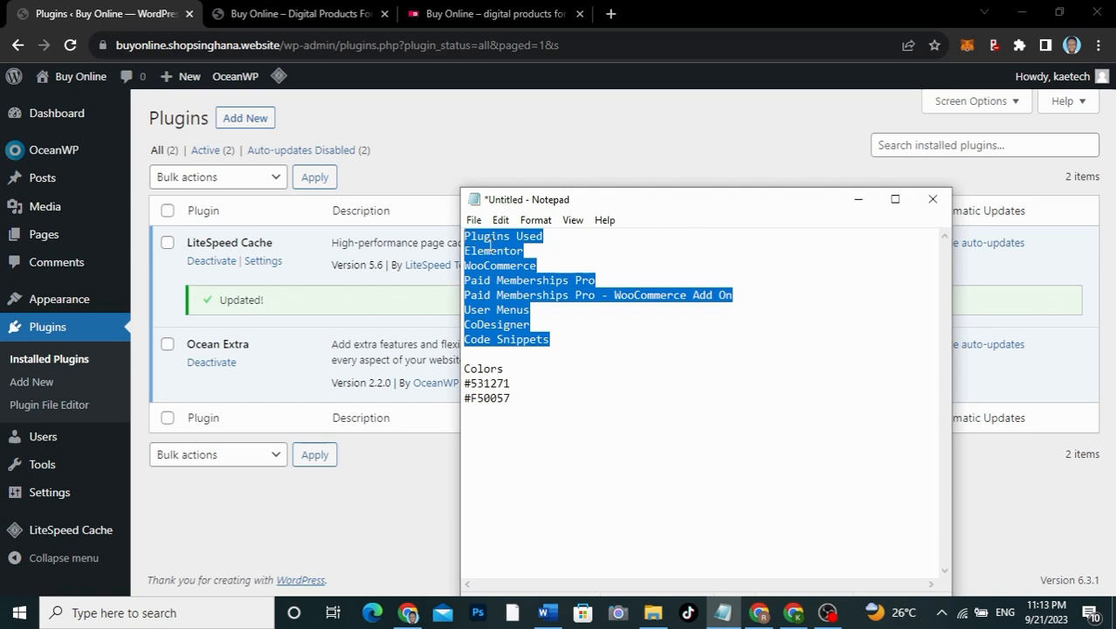
{"action": "left_click", "coordinate": [547, 236]}
{"action": "left_click_drag", "start_coordinate": [522, 251], "coordinate": [467, 252]}
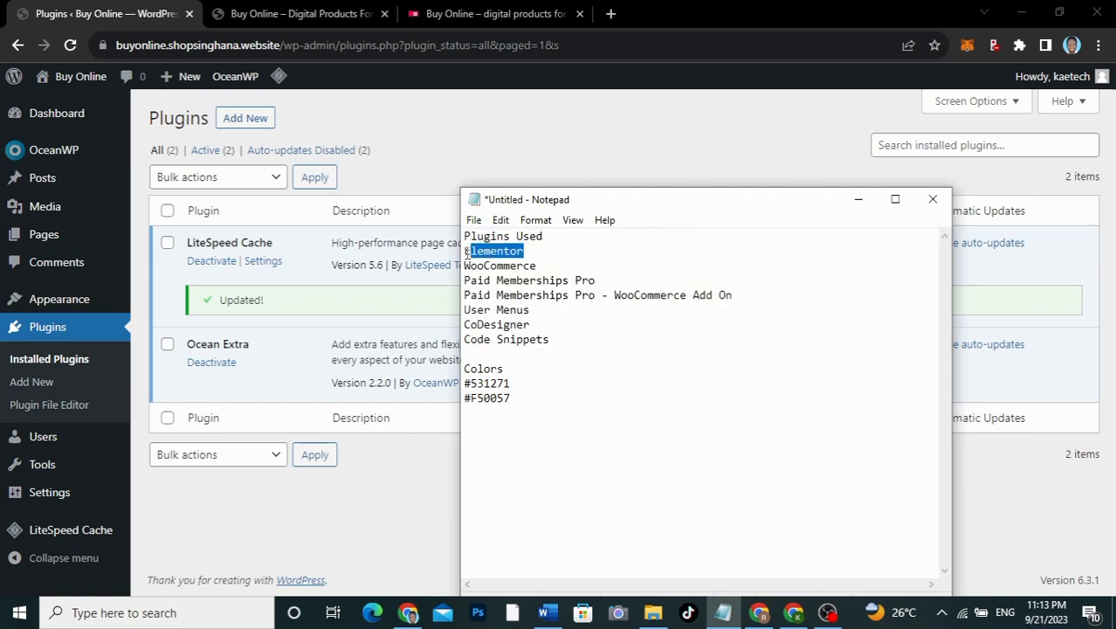
{"action": "left_click_drag", "start_coordinate": [537, 266], "coordinate": [471, 267]}
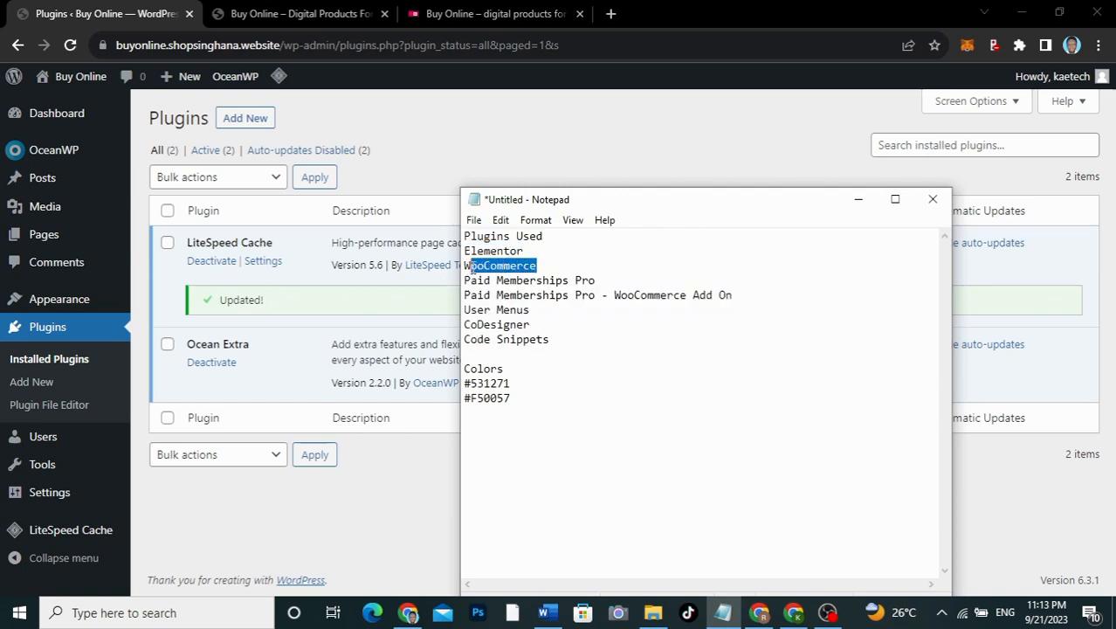
{"action": "left_click_drag", "start_coordinate": [599, 279], "coordinate": [470, 287]}
{"action": "left_click", "coordinate": [734, 295]}
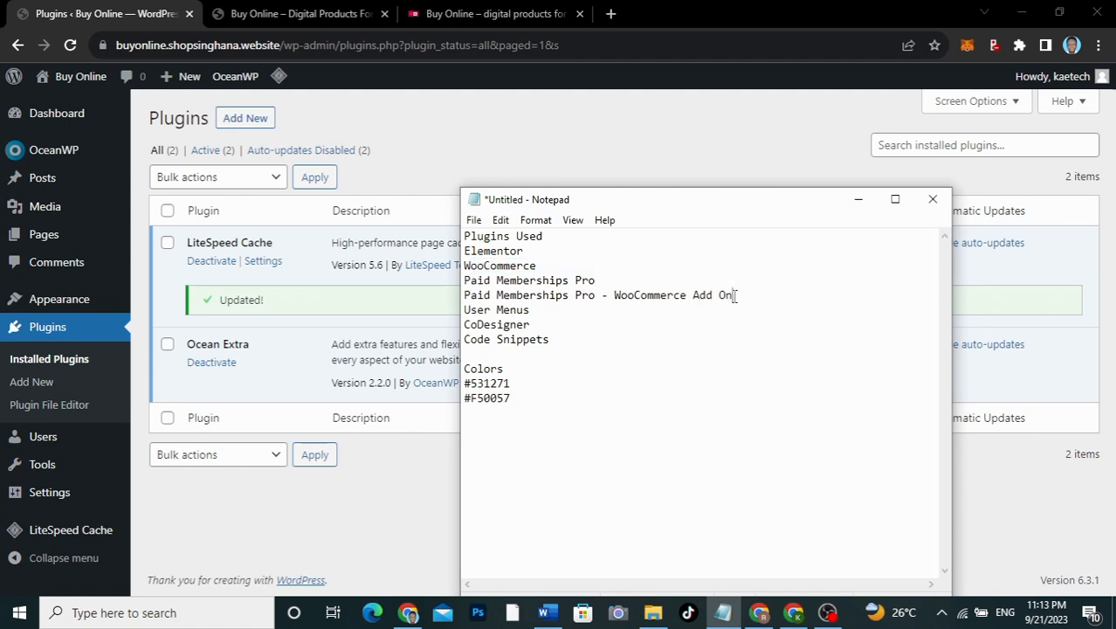
{"action": "left_click_drag", "start_coordinate": [734, 295], "coordinate": [469, 324]}
{"action": "left_click", "coordinate": [563, 338]}
{"action": "left_click_drag", "start_coordinate": [544, 338], "coordinate": [483, 342]}
{"action": "left_click_drag", "start_coordinate": [478, 343], "coordinate": [464, 344]}
{"action": "left_click", "coordinate": [557, 331]}
{"action": "left_click_drag", "start_coordinate": [555, 342], "coordinate": [466, 254]}
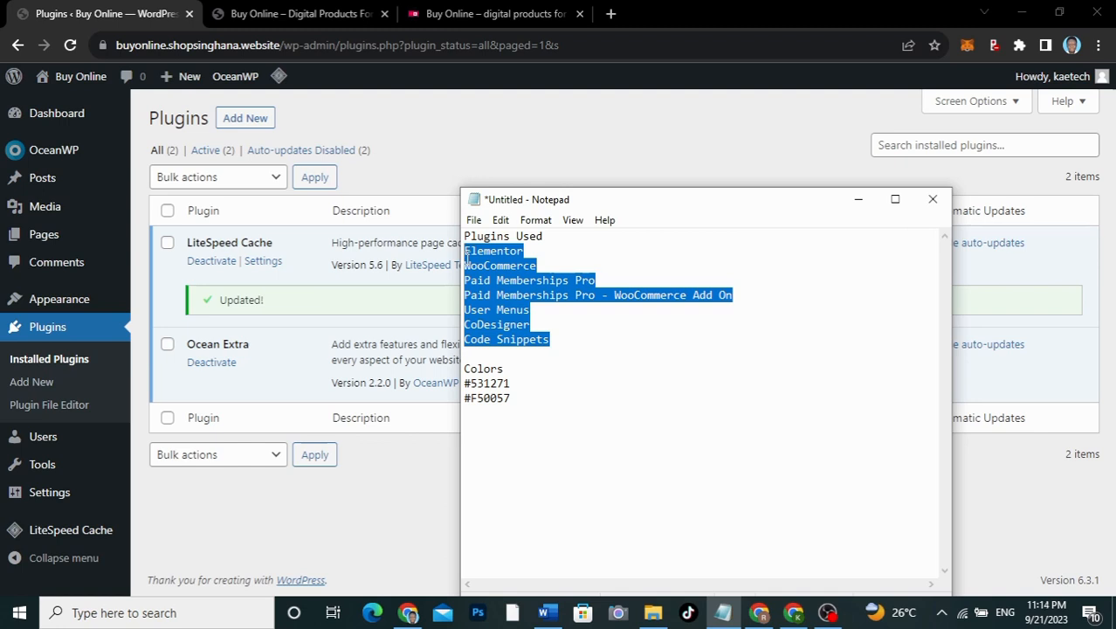
{"action": "left_click_drag", "start_coordinate": [466, 254], "coordinate": [554, 338]}
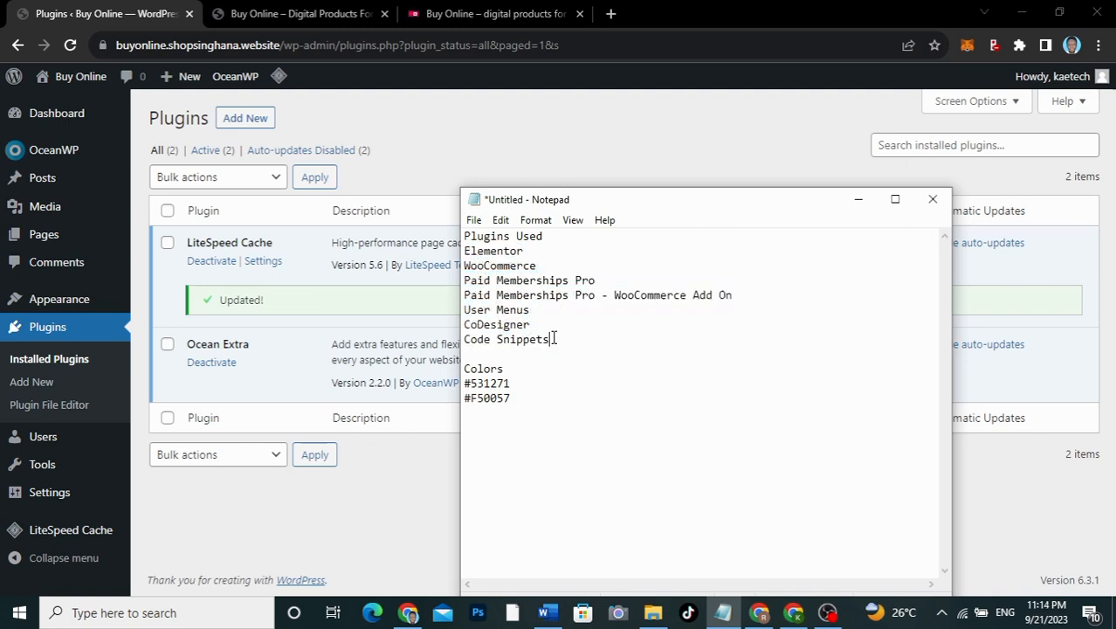
{"action": "left_click", "coordinate": [393, 486]}
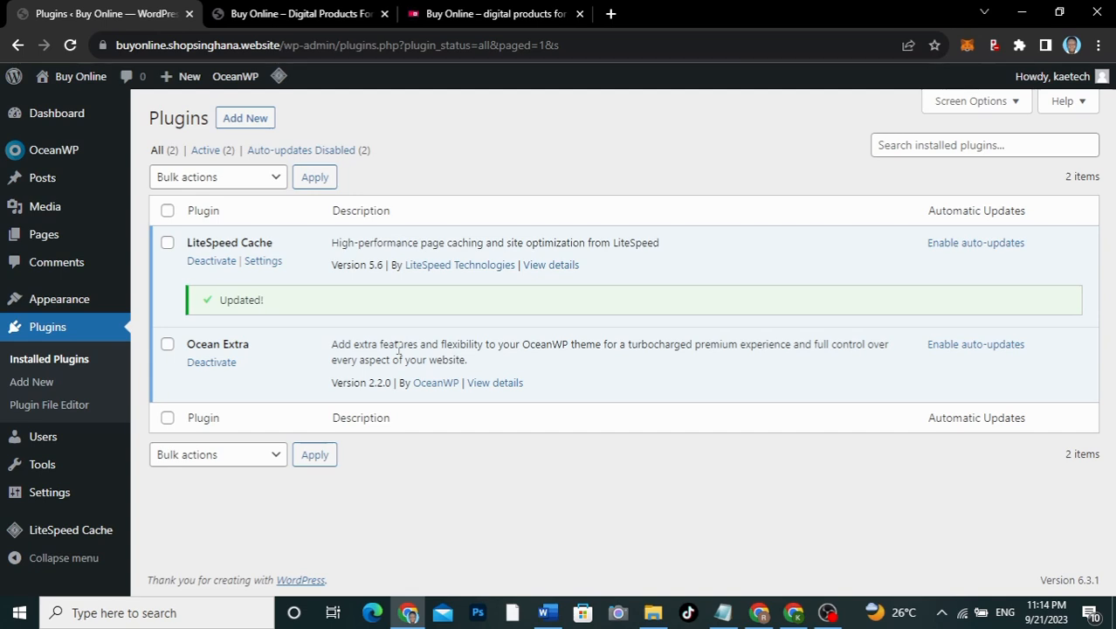
Step: Search Add Plugins for 'elementor' and install Elementor Website Builder
{"action": "left_click", "coordinate": [249, 118]}
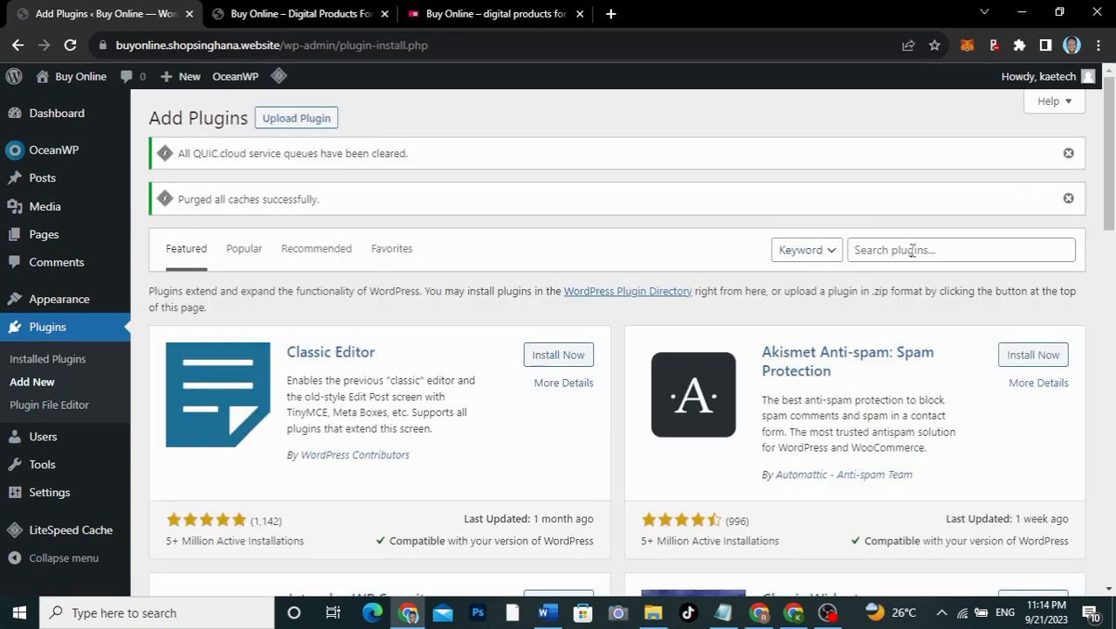
{"action": "left_click", "coordinate": [912, 250]}
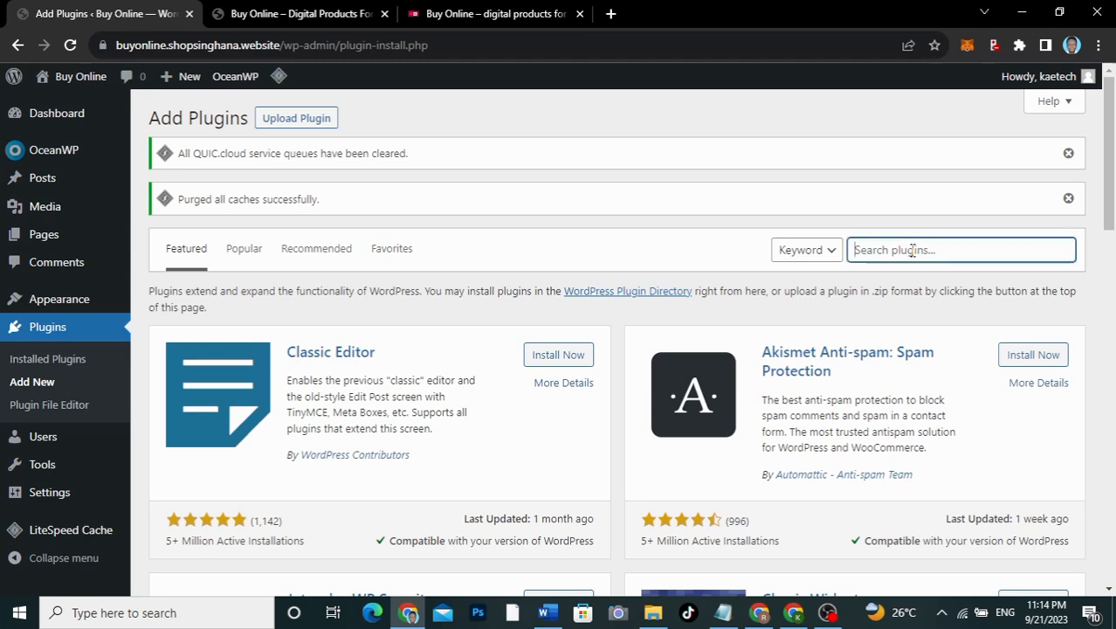
{"action": "type", "text": "elementor"}
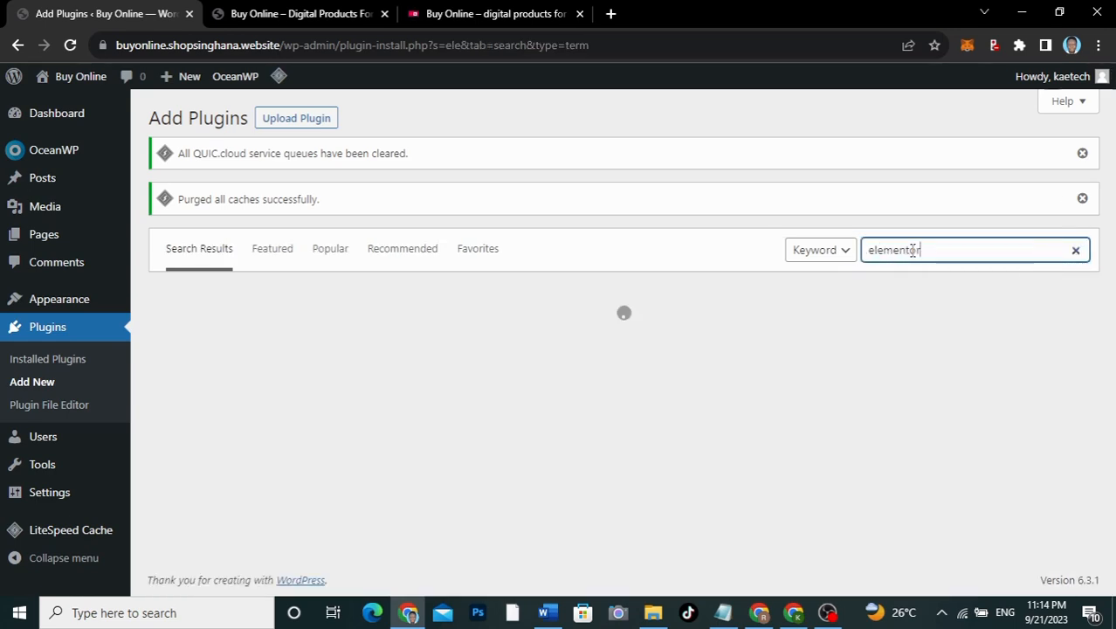
{"action": "key", "text": "Return"}
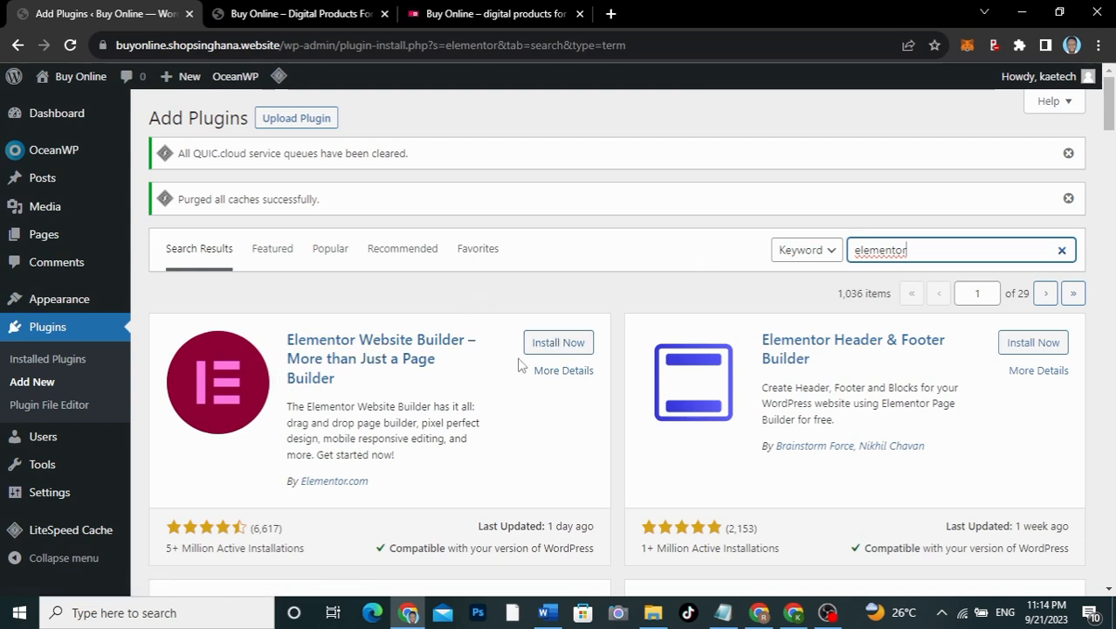
{"action": "left_click", "coordinate": [575, 343]}
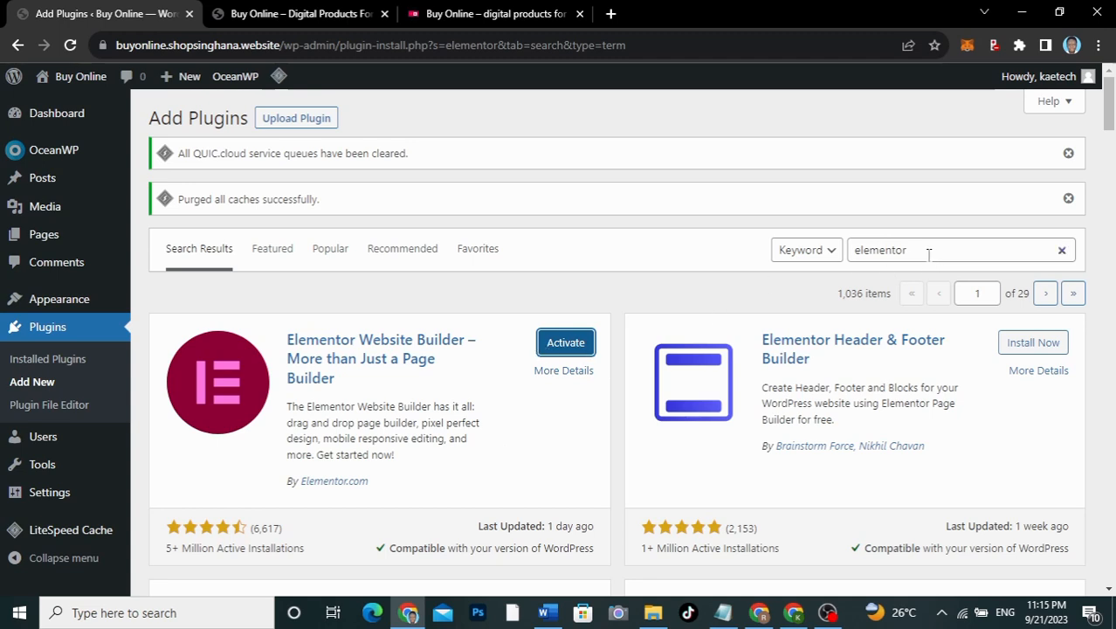
{"action": "left_click_drag", "start_coordinate": [919, 249], "coordinate": [797, 250]}
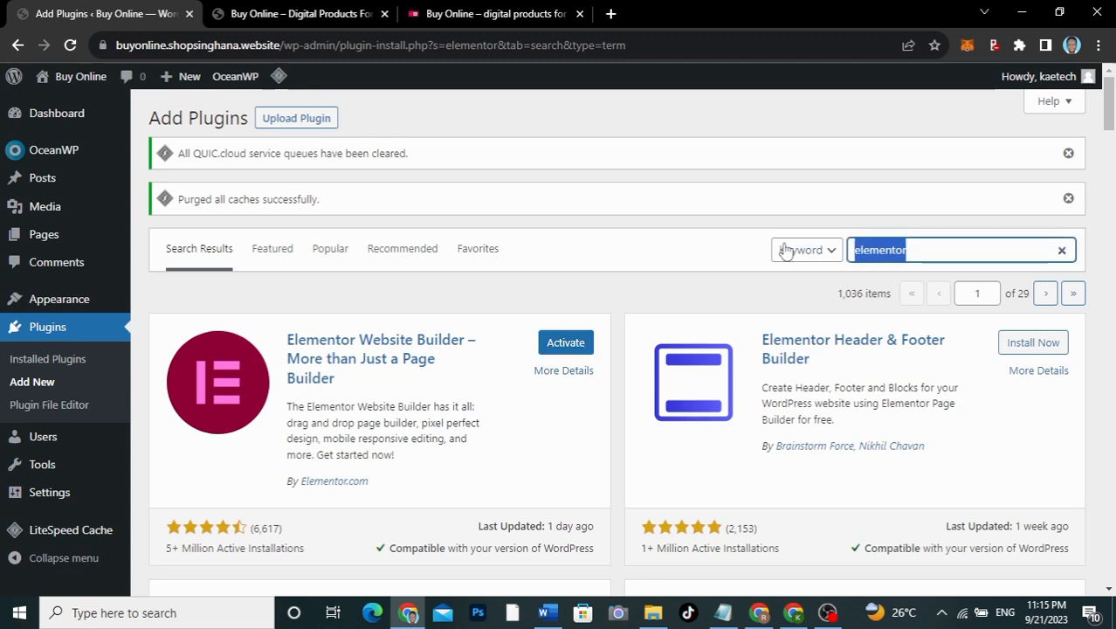
Step: Install WooCommerce, then search plugins for 'Paid Memberships Pro' copied from the Notepad list
{"action": "type", "text": "woocommerce"}
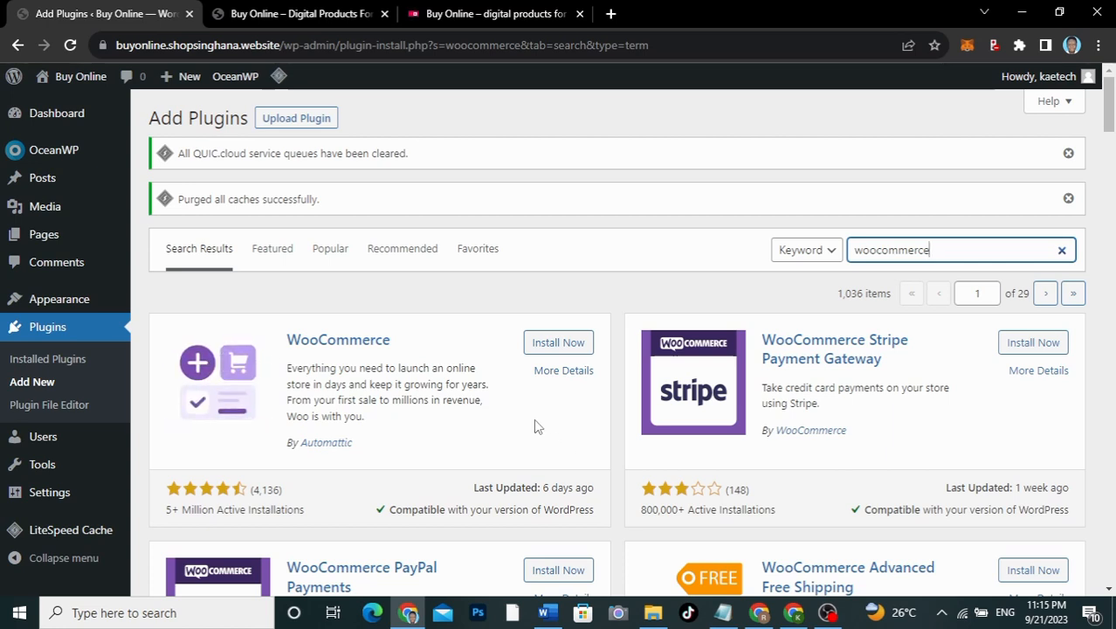
{"action": "left_click", "coordinate": [563, 343]}
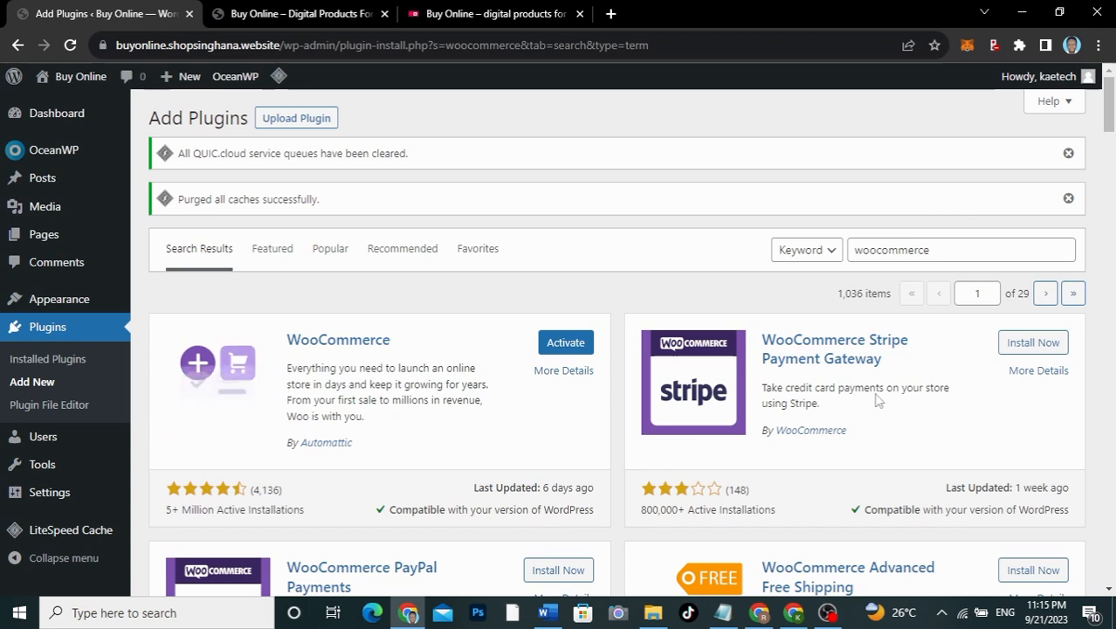
{"action": "left_click", "coordinate": [723, 612]}
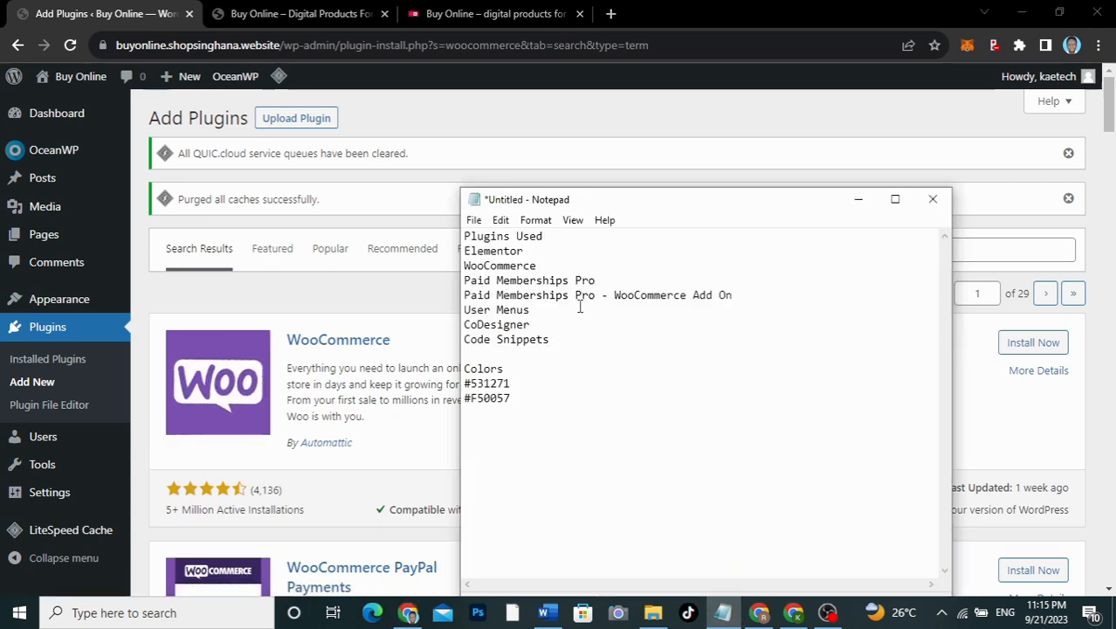
{"action": "left_click_drag", "start_coordinate": [597, 281], "coordinate": [463, 282]}
{"action": "key", "text": "ctrl+c"}
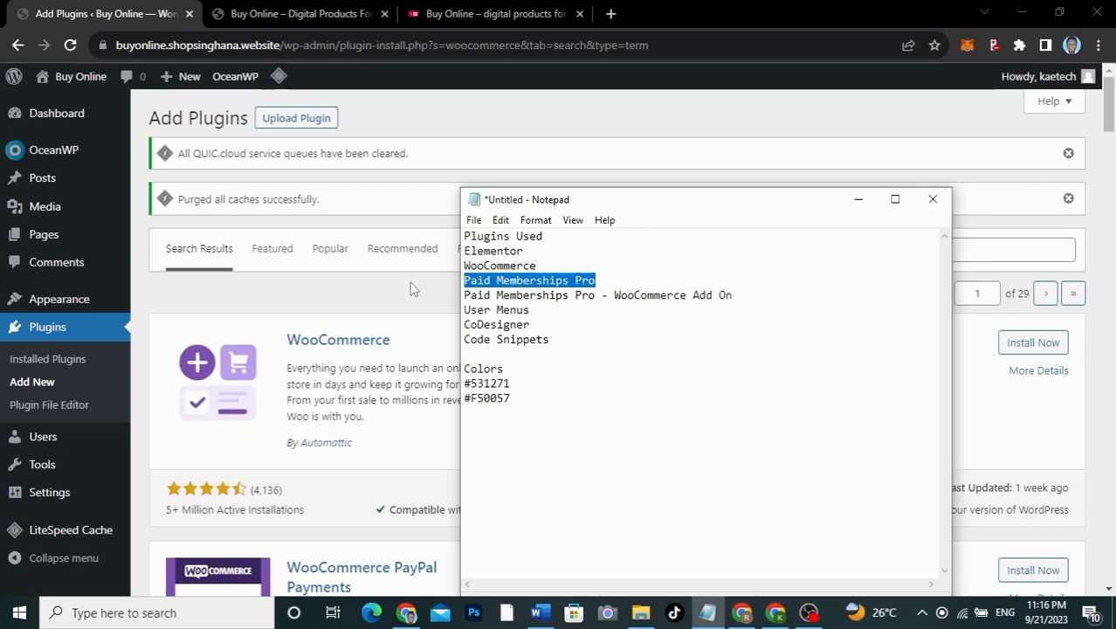
{"action": "left_click", "coordinate": [414, 301]}
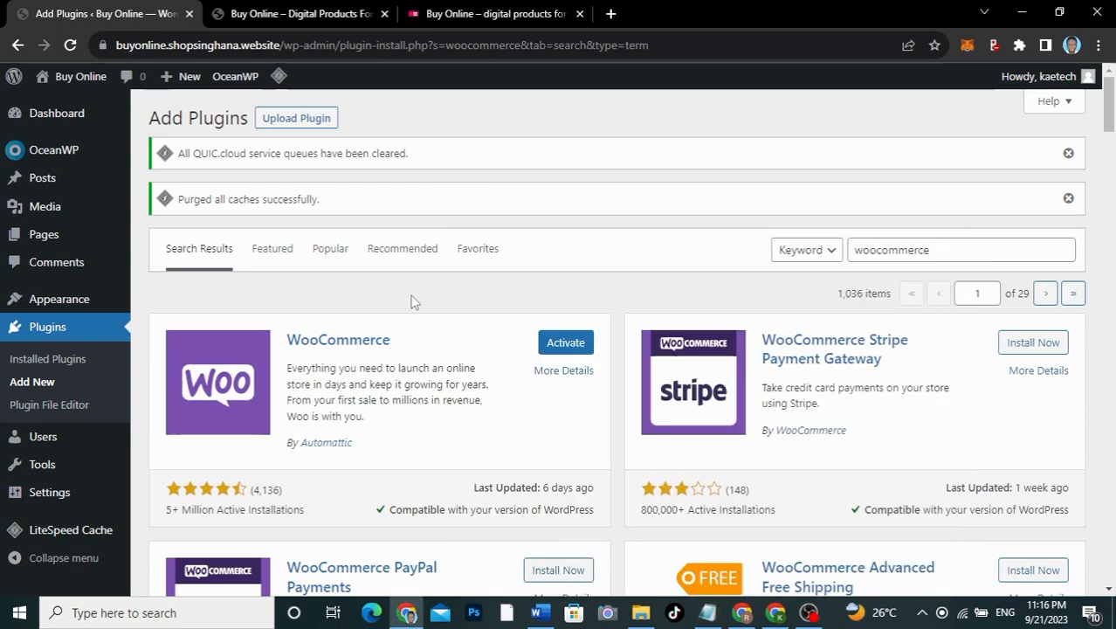
{"action": "left_click", "coordinate": [947, 254]}
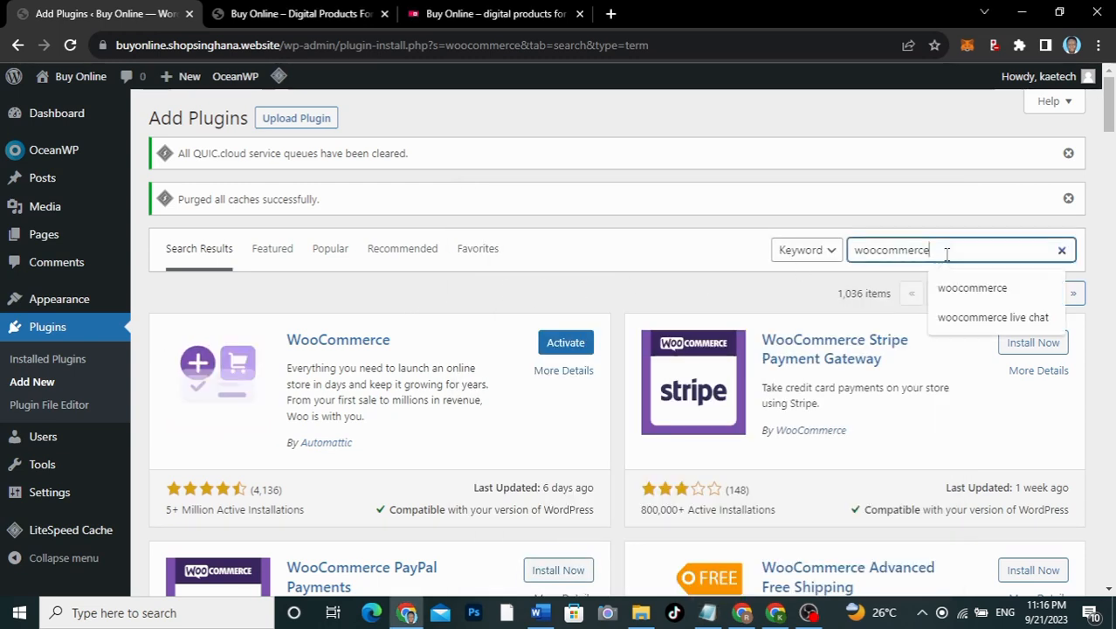
{"action": "left_click_drag", "start_coordinate": [947, 254], "coordinate": [840, 253]}
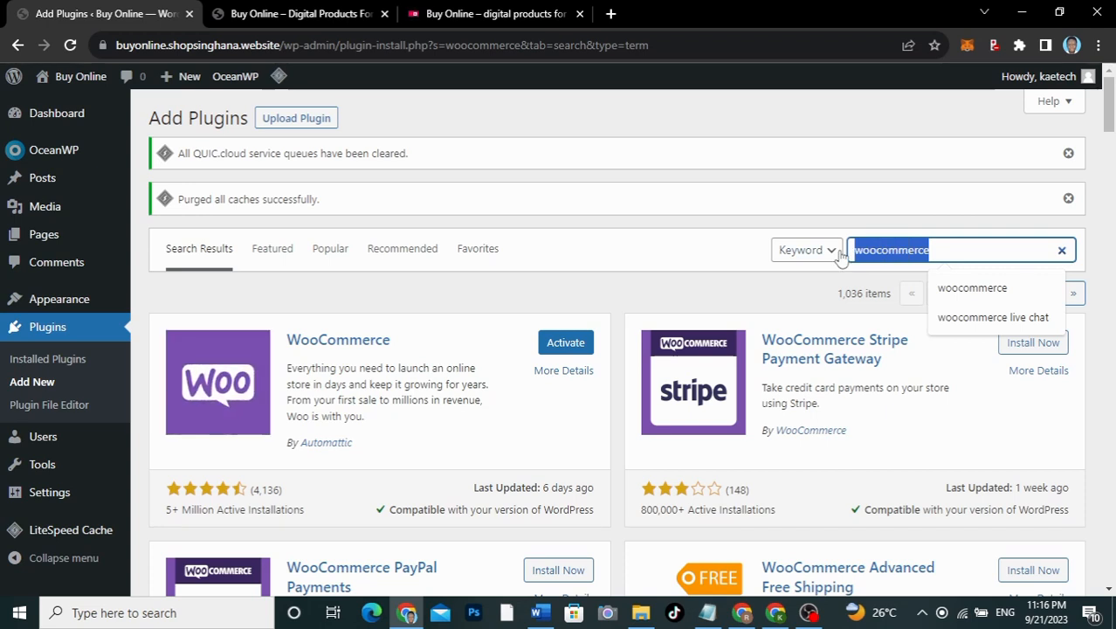
{"action": "key", "text": "ctrl+v"}
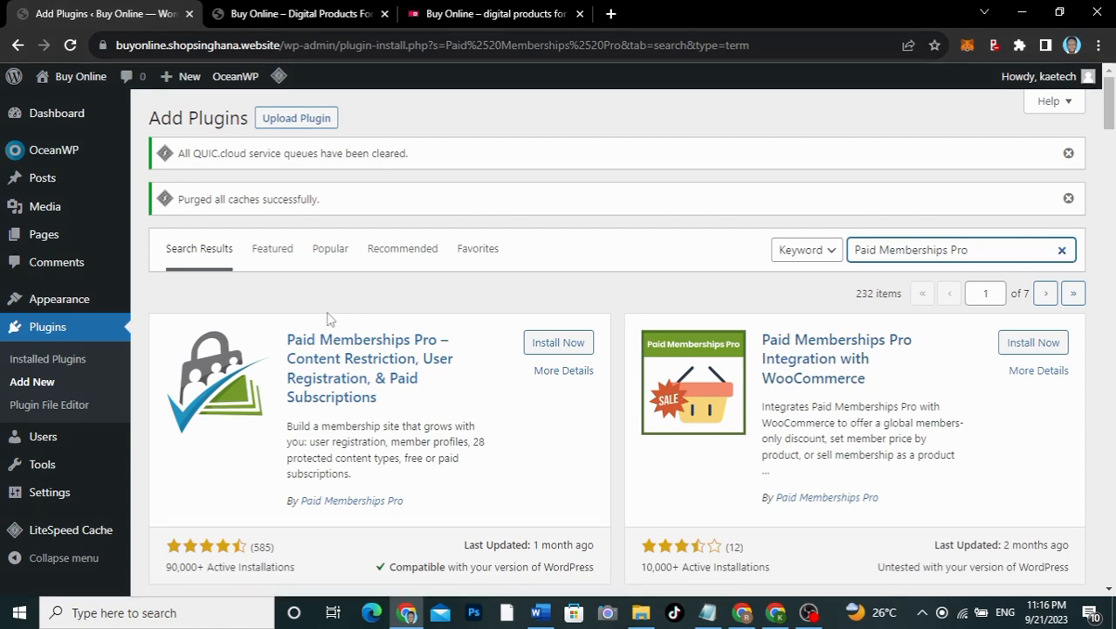
Step: Install Paid Memberships Pro and its WooCommerce integration add-on
{"action": "left_click", "coordinate": [581, 345]}
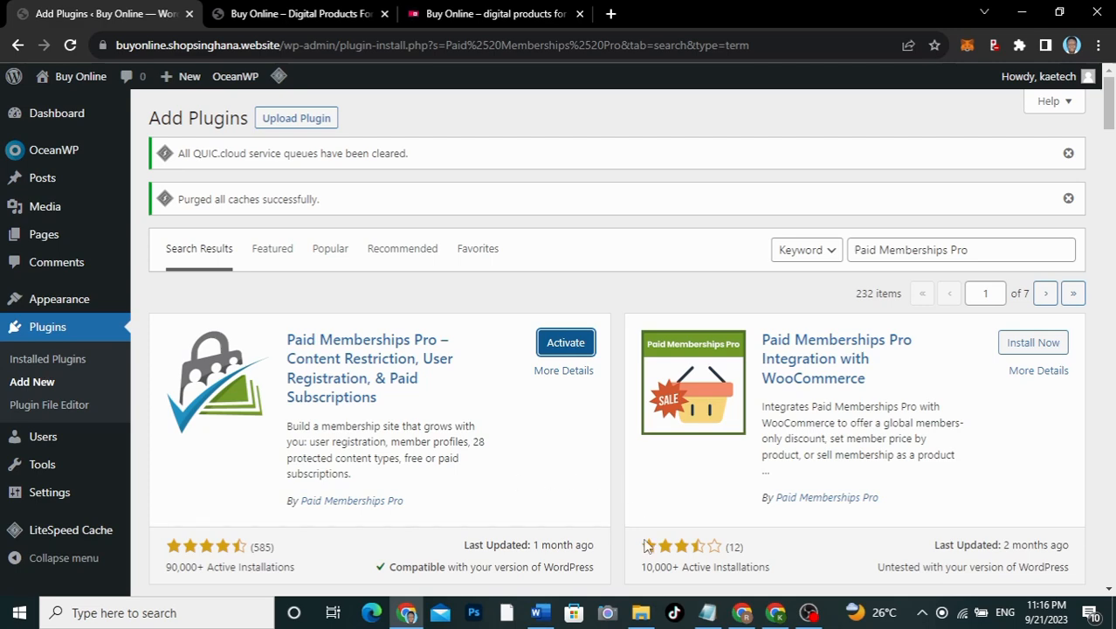
{"action": "scroll", "coordinate": [646, 546], "scroll_direction": "down", "scroll_amount": 3}
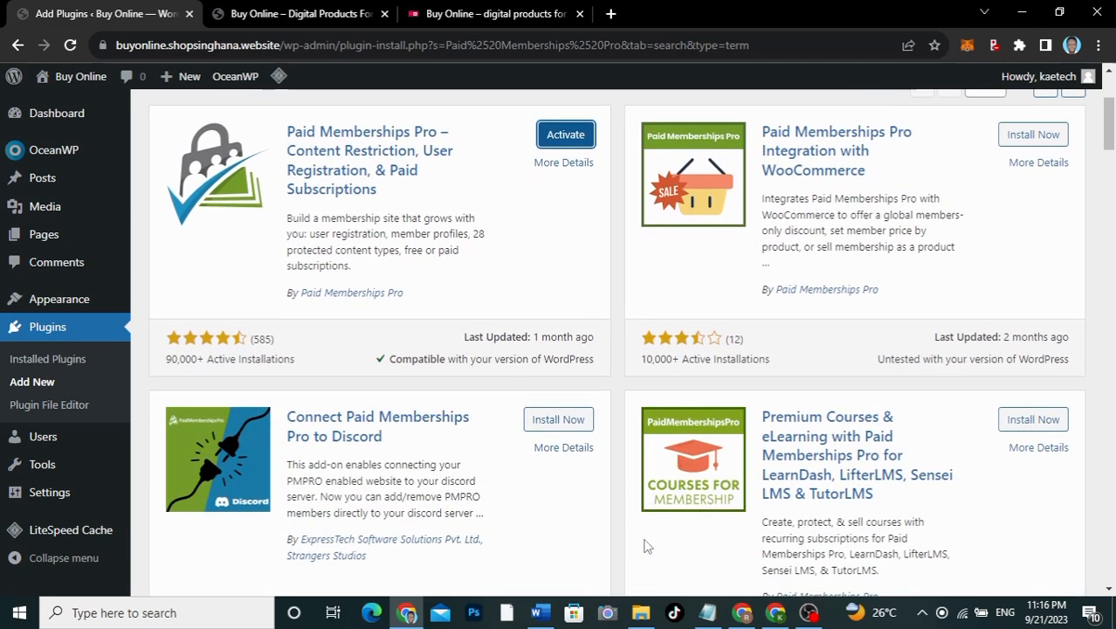
{"action": "scroll", "coordinate": [646, 546], "scroll_direction": "up", "scroll_amount": 1}
{"action": "scroll", "coordinate": [646, 546], "scroll_direction": "up", "scroll_amount": 1}
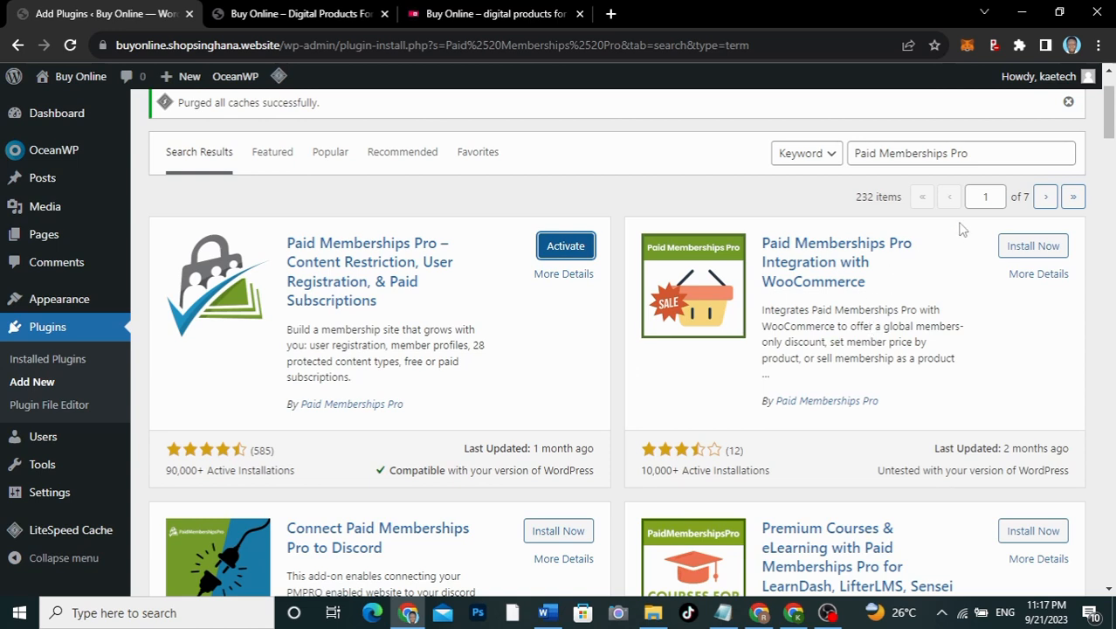
{"action": "left_click", "coordinate": [1027, 245]}
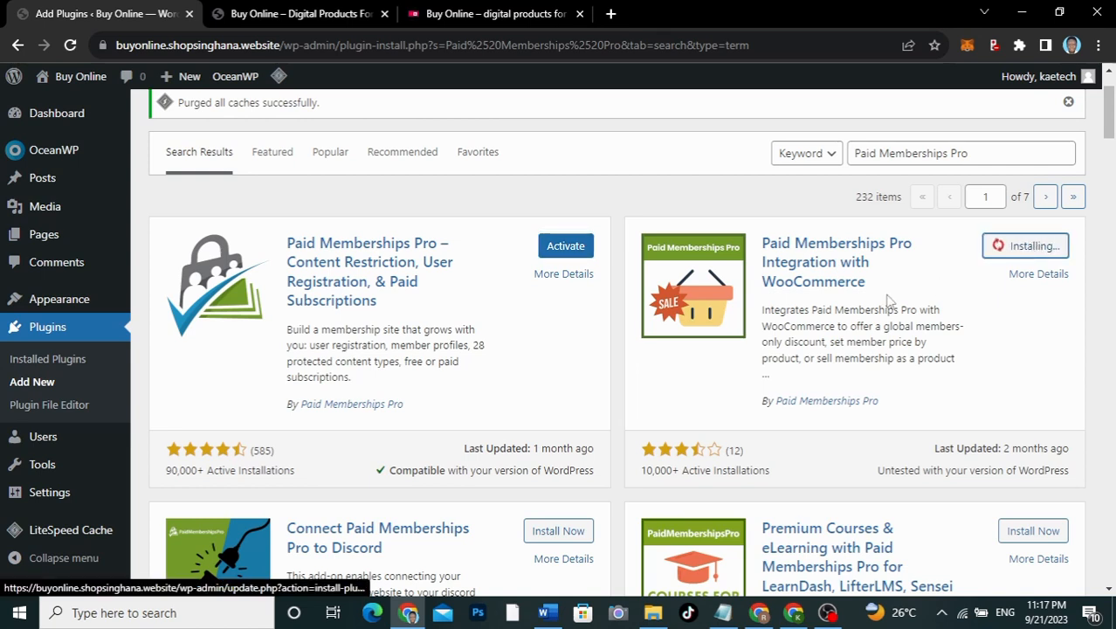
Step: Copy 'User Menus' from the Notepad list and select the plugin search text to replace
{"action": "left_click", "coordinate": [722, 612]}
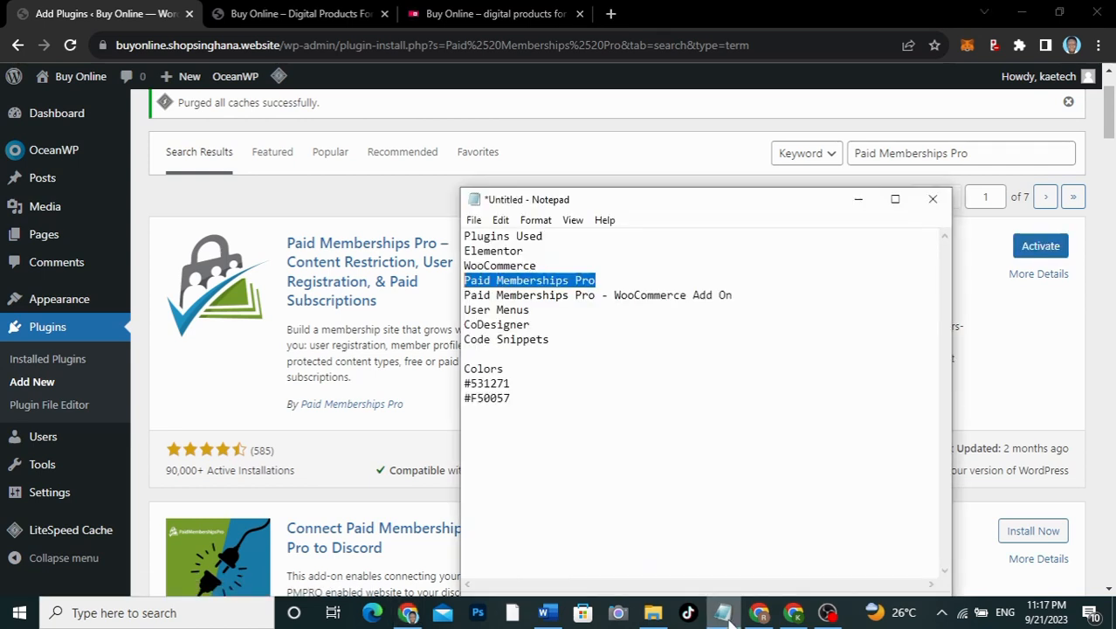
{"action": "left_click", "coordinate": [531, 309]}
{"action": "left_click_drag", "start_coordinate": [533, 309], "coordinate": [465, 310]}
{"action": "key", "text": "ctrl+c"}
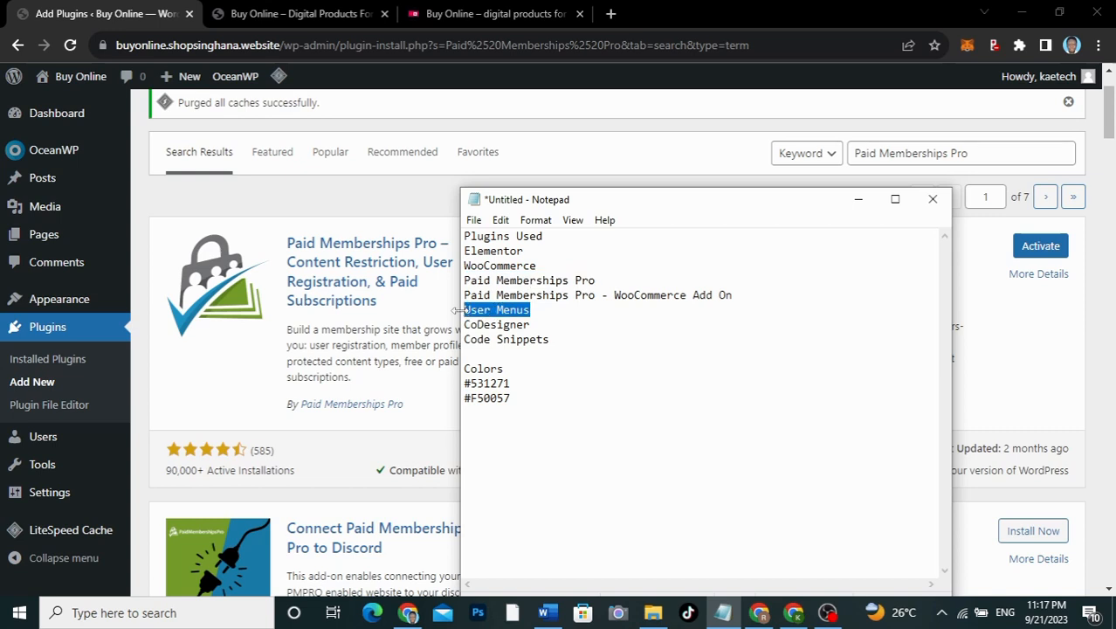
{"action": "left_click", "coordinate": [394, 193]}
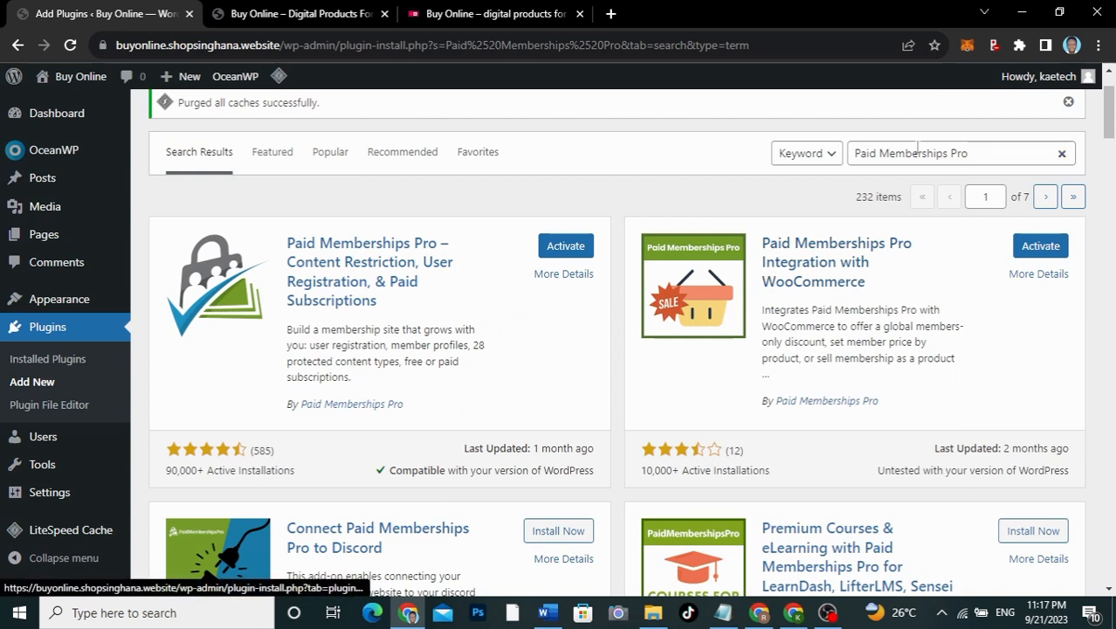
{"action": "left_click_drag", "start_coordinate": [980, 155], "coordinate": [852, 153]}
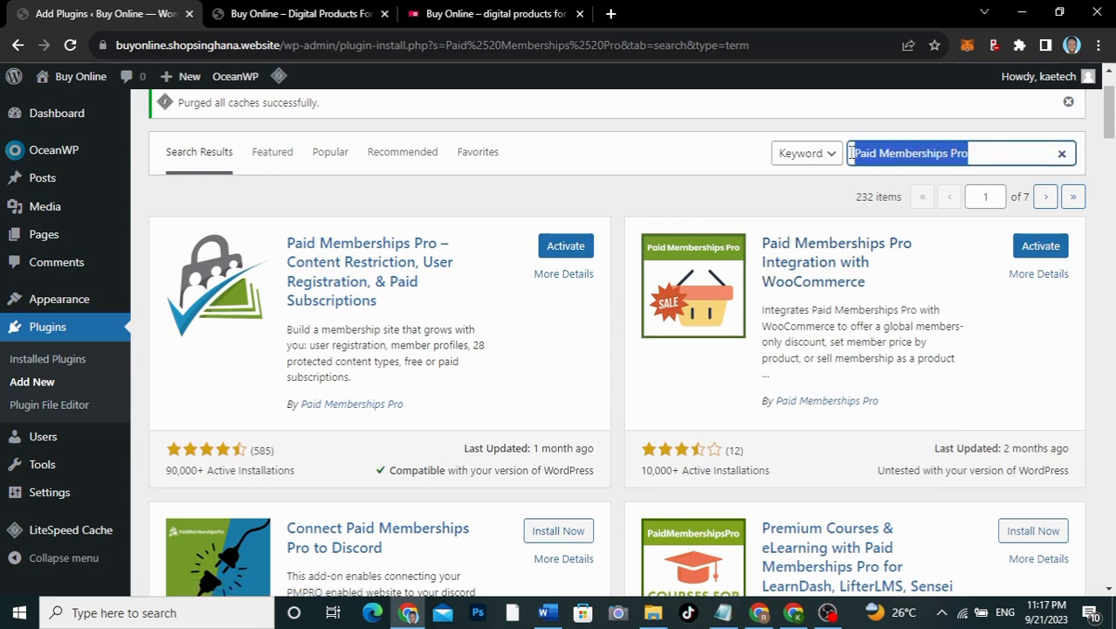
Step: Install User Menus – Nav Menu Visibility, then search the plugin directory for 'codesigner'
{"action": "key", "text": "ctrl+v"}
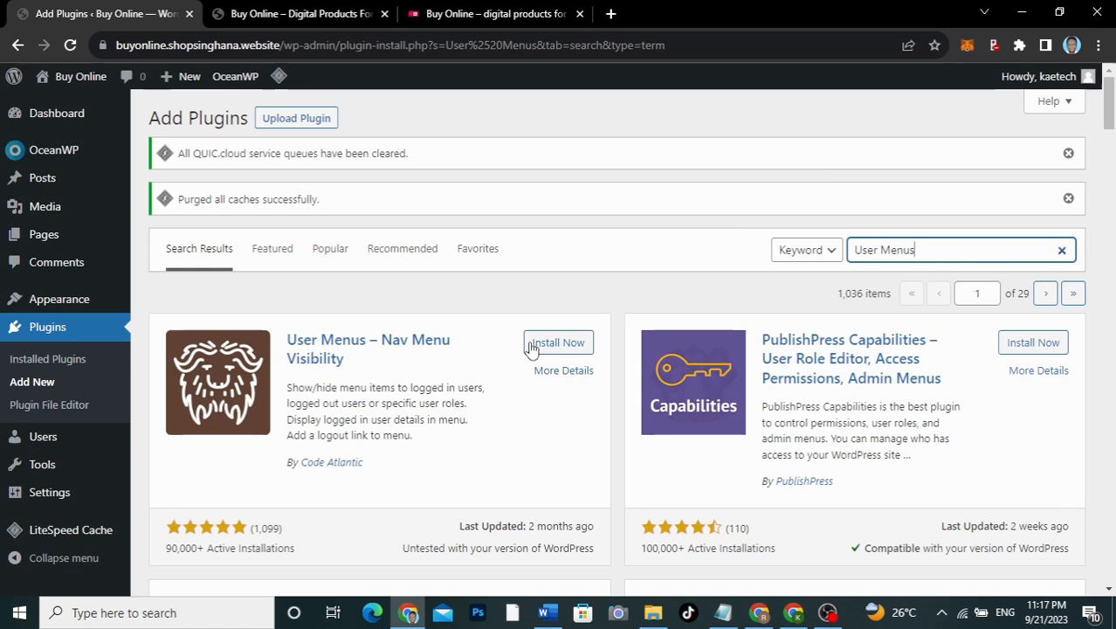
{"action": "left_click", "coordinate": [557, 344]}
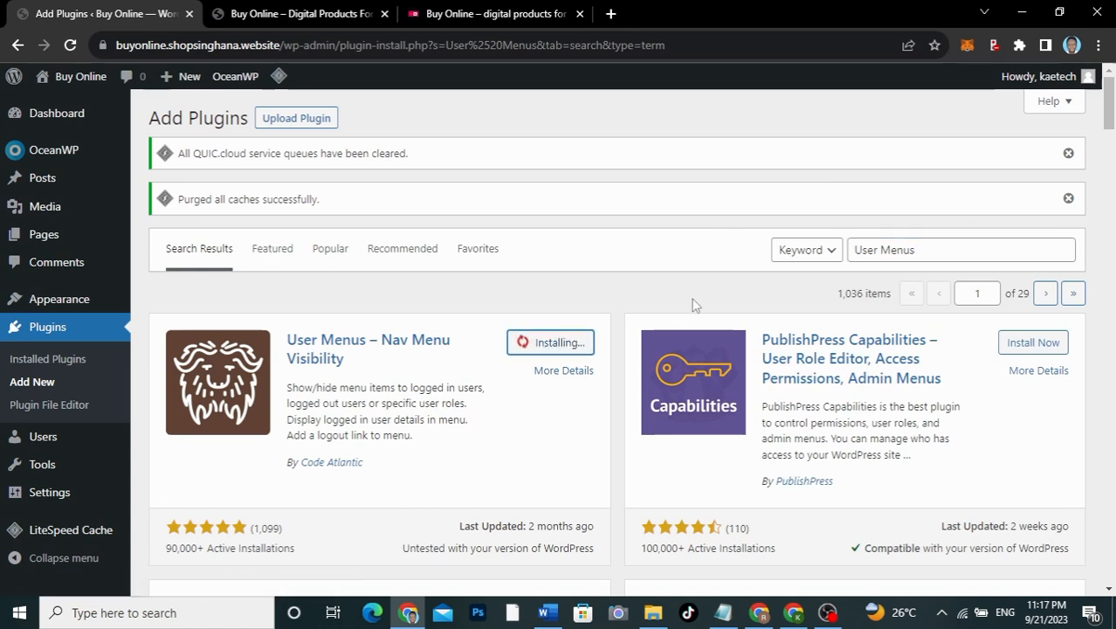
{"action": "left_click", "coordinate": [924, 250]}
{"action": "left_click_drag", "start_coordinate": [924, 250], "coordinate": [846, 251]}
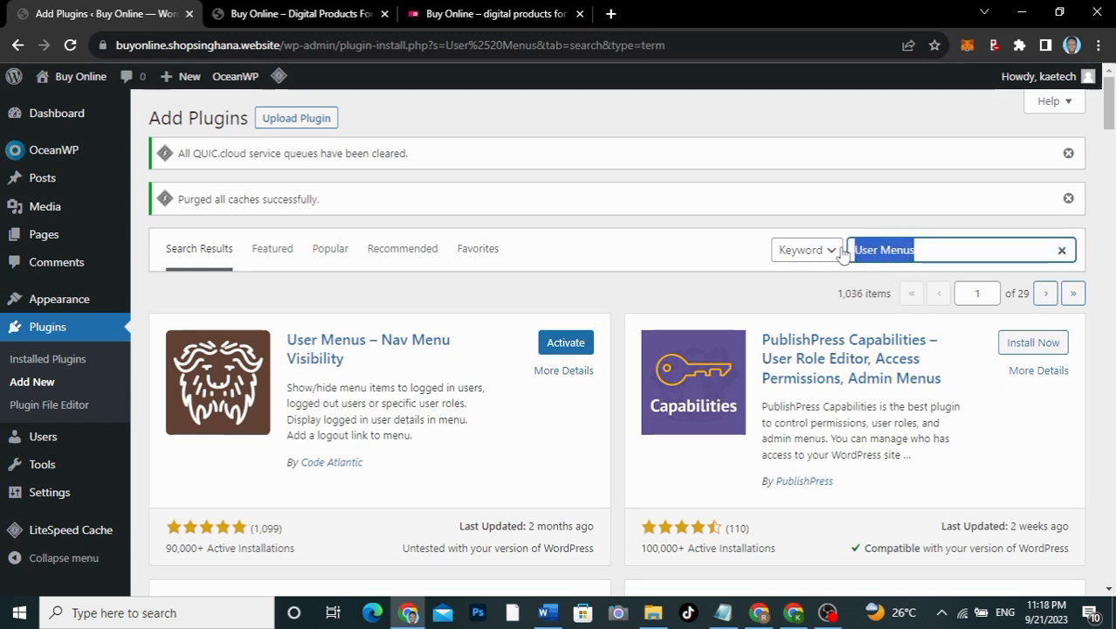
{"action": "type", "text": "codesigner"}
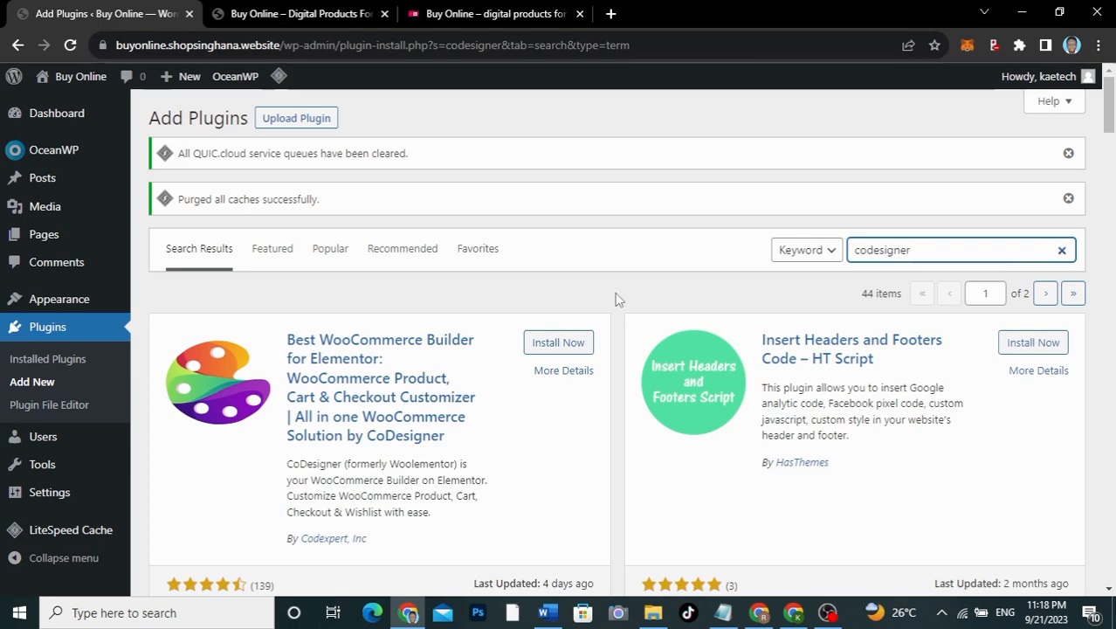
{"action": "left_click", "coordinate": [489, 13]}
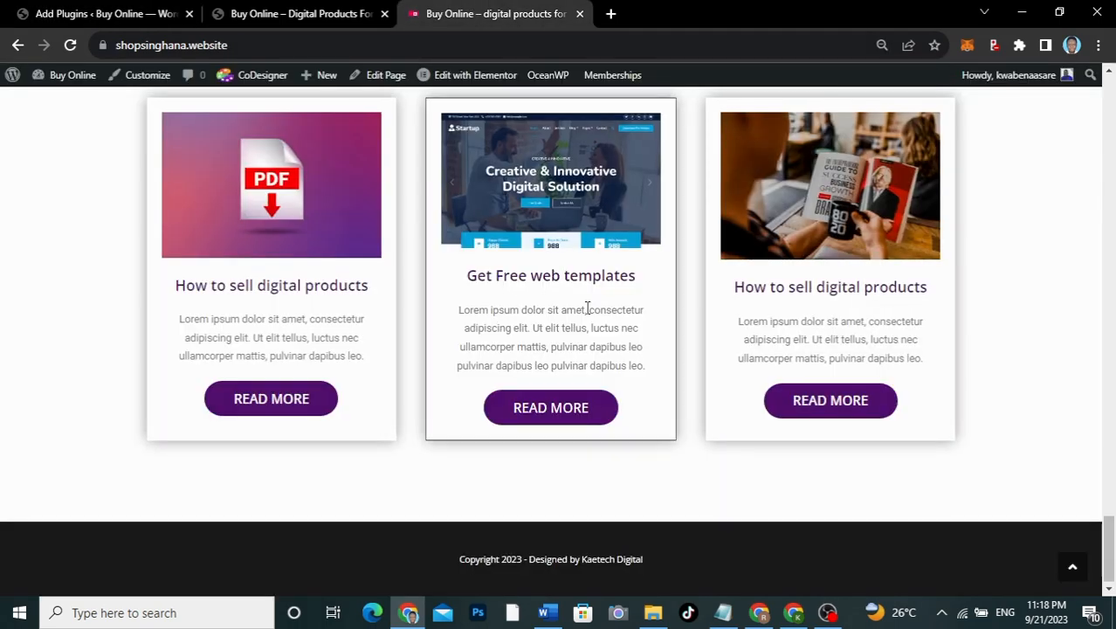
{"action": "scroll", "coordinate": [588, 307], "scroll_direction": "up", "scroll_amount": 15}
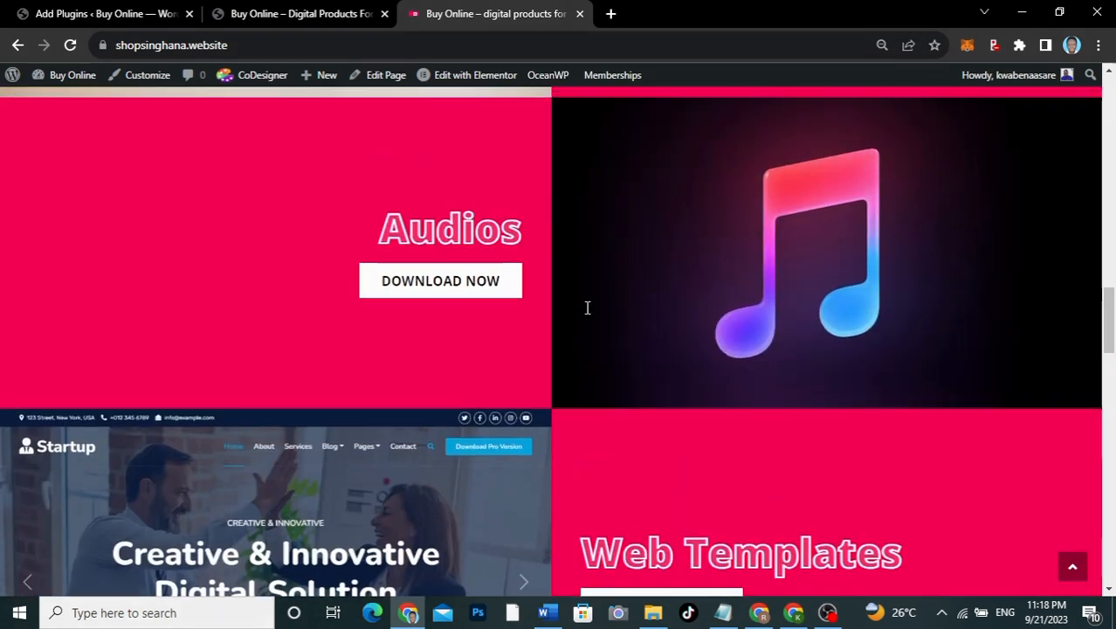
{"action": "scroll", "coordinate": [587, 308], "scroll_direction": "up", "scroll_amount": 6}
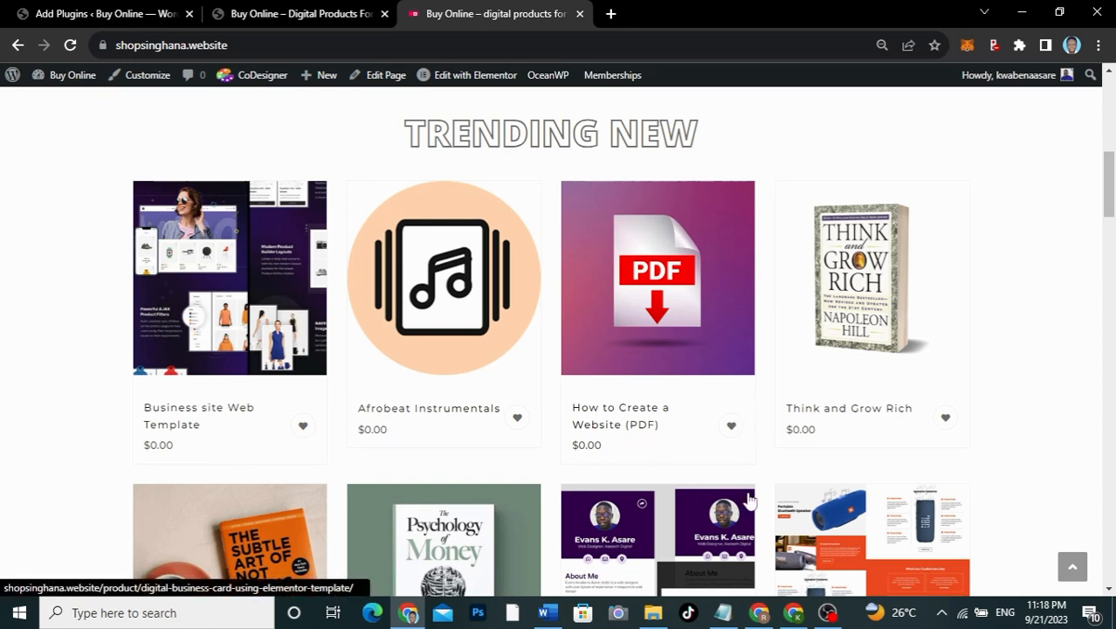
{"action": "scroll", "coordinate": [744, 496], "scroll_direction": "down", "scroll_amount": 3}
{"action": "scroll", "coordinate": [748, 500], "scroll_direction": "up", "scroll_amount": 3}
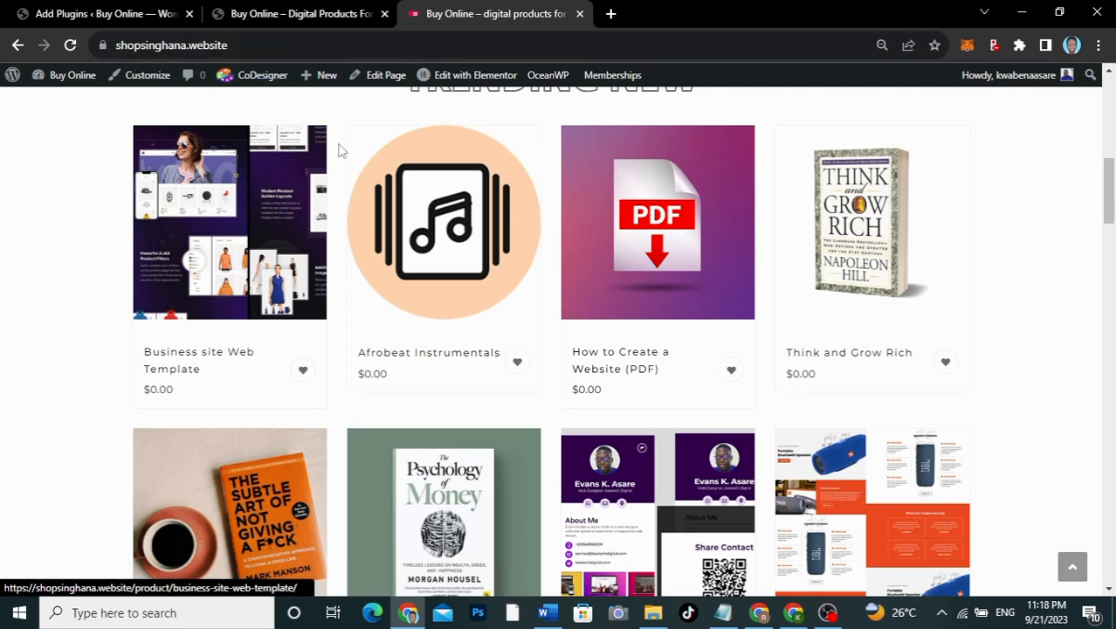
Step: Install CoDesigner, then grab 'Code Snippets' from the Notepad list and select the old search term
{"action": "left_click", "coordinate": [145, 12]}
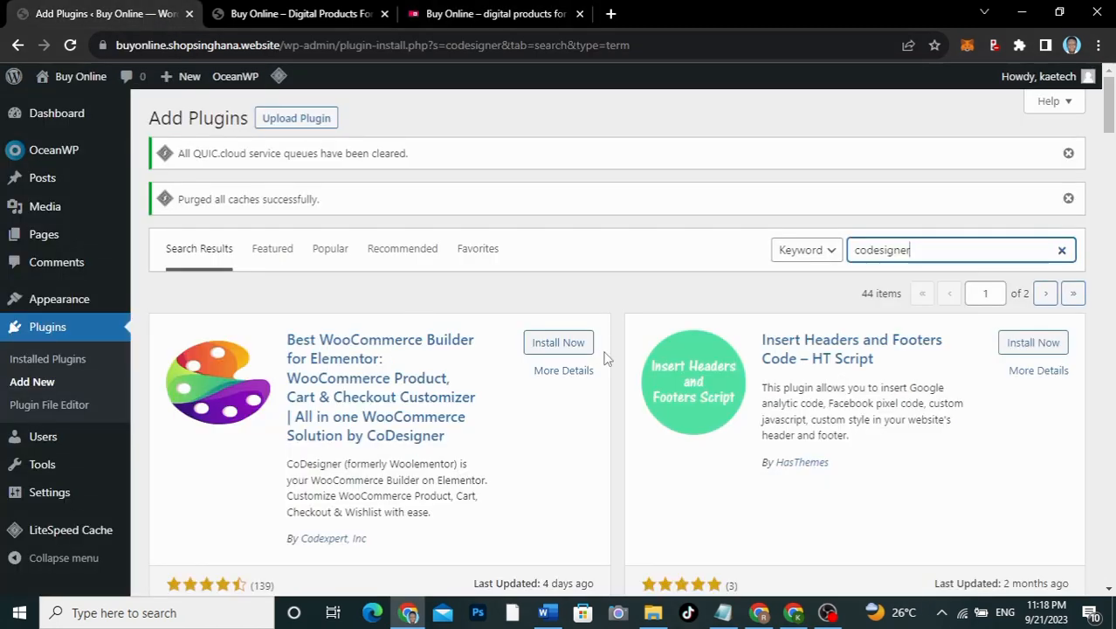
{"action": "left_click", "coordinate": [558, 344]}
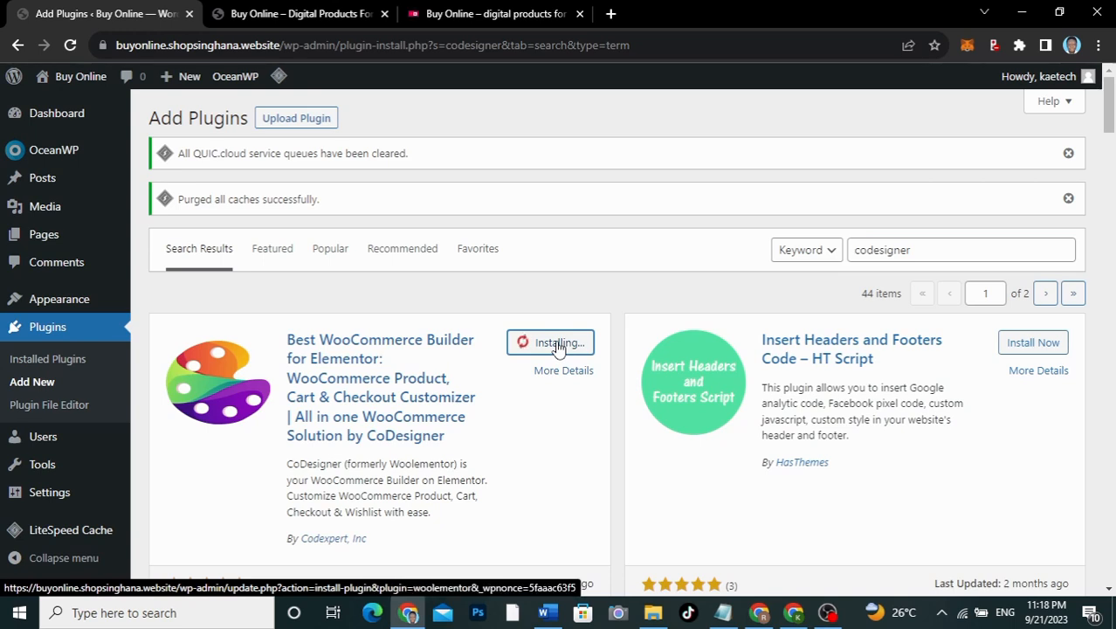
{"action": "left_click", "coordinate": [721, 615]}
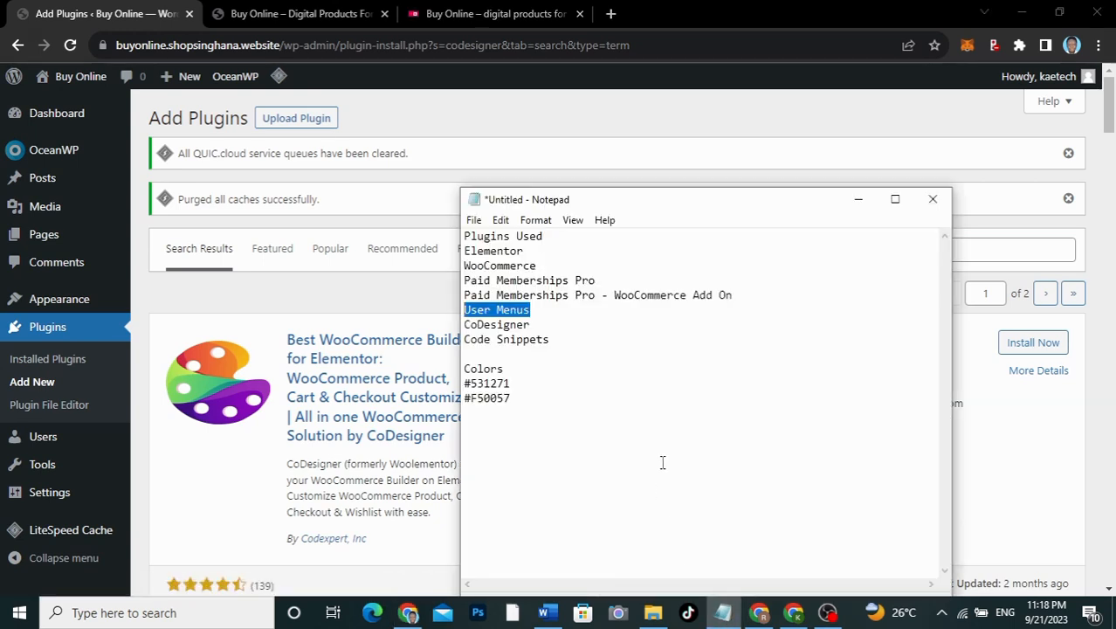
{"action": "left_click_drag", "start_coordinate": [552, 339], "coordinate": [466, 343]}
{"action": "key", "text": "ctrl+c"}
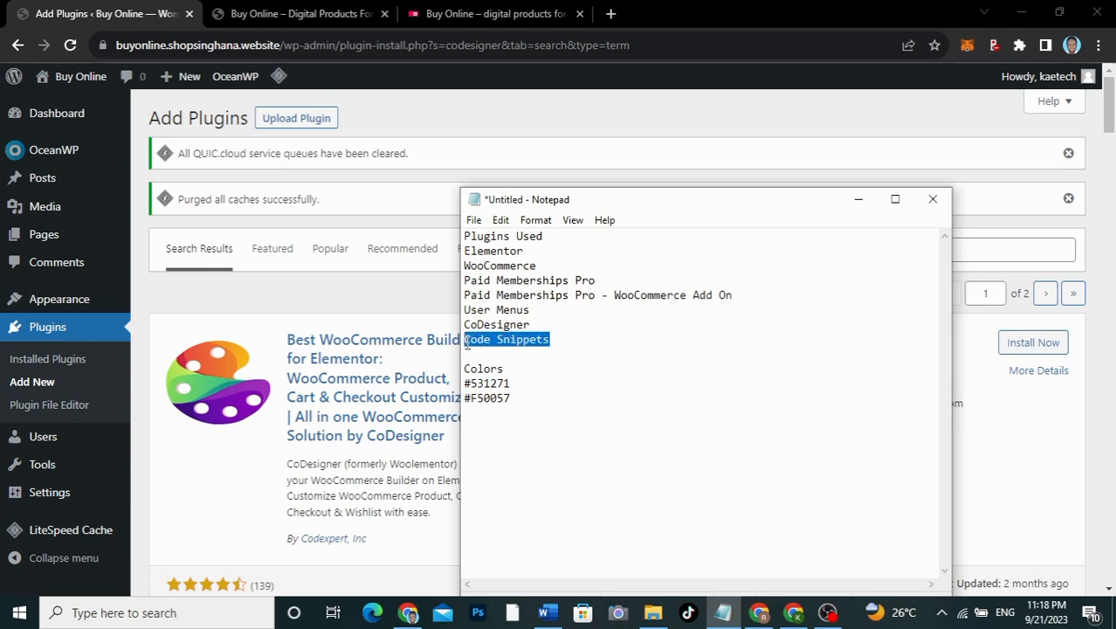
{"action": "left_click", "coordinate": [397, 300]}
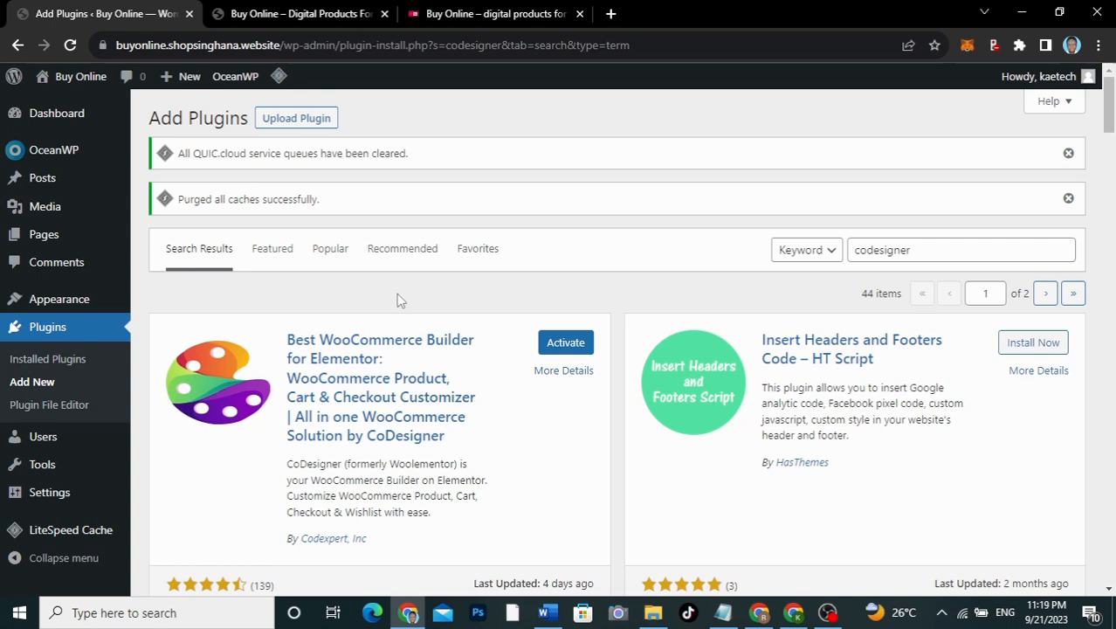
{"action": "left_click_drag", "start_coordinate": [924, 247], "coordinate": [840, 253]}
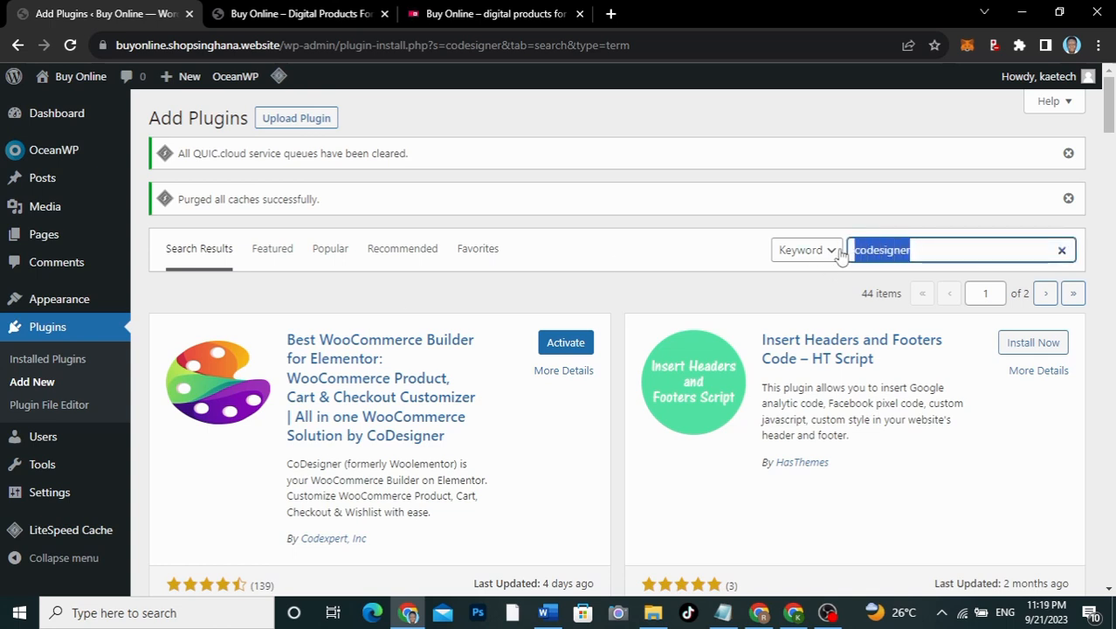
Step: Search for Code Snippets, install it, and go to Plugins > Installed Plugins
{"action": "key", "text": "ctrl+v"}
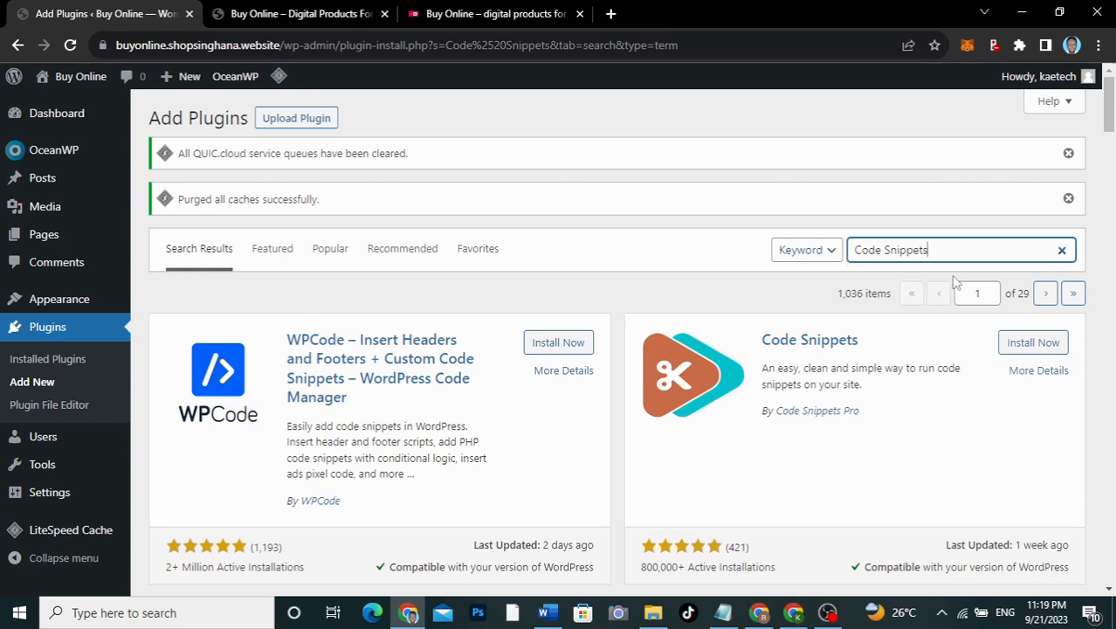
{"action": "left_click", "coordinate": [1033, 343]}
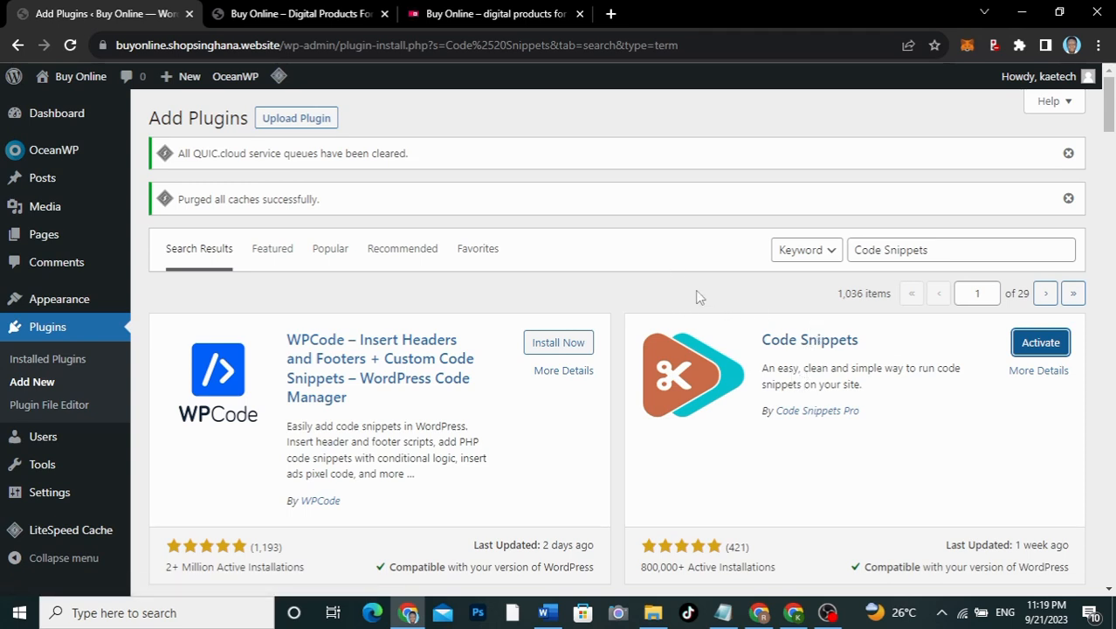
{"action": "left_click", "coordinate": [48, 358]}
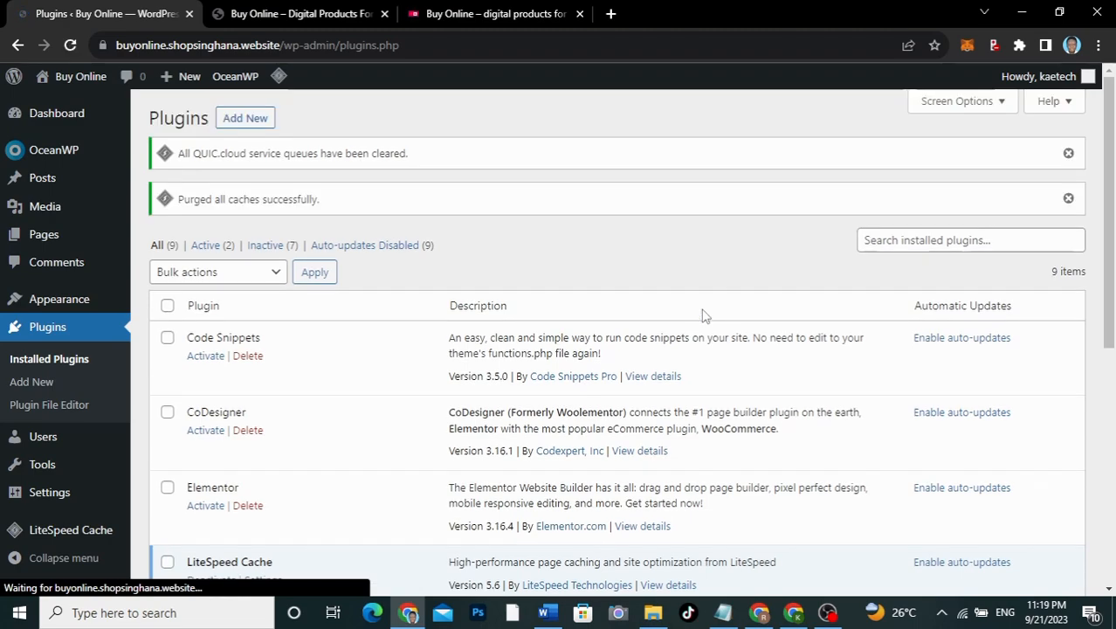
Step: Find Elementor in the Installed Plugins list and activate it
{"action": "scroll", "coordinate": [703, 314], "scroll_direction": "down", "scroll_amount": 5}
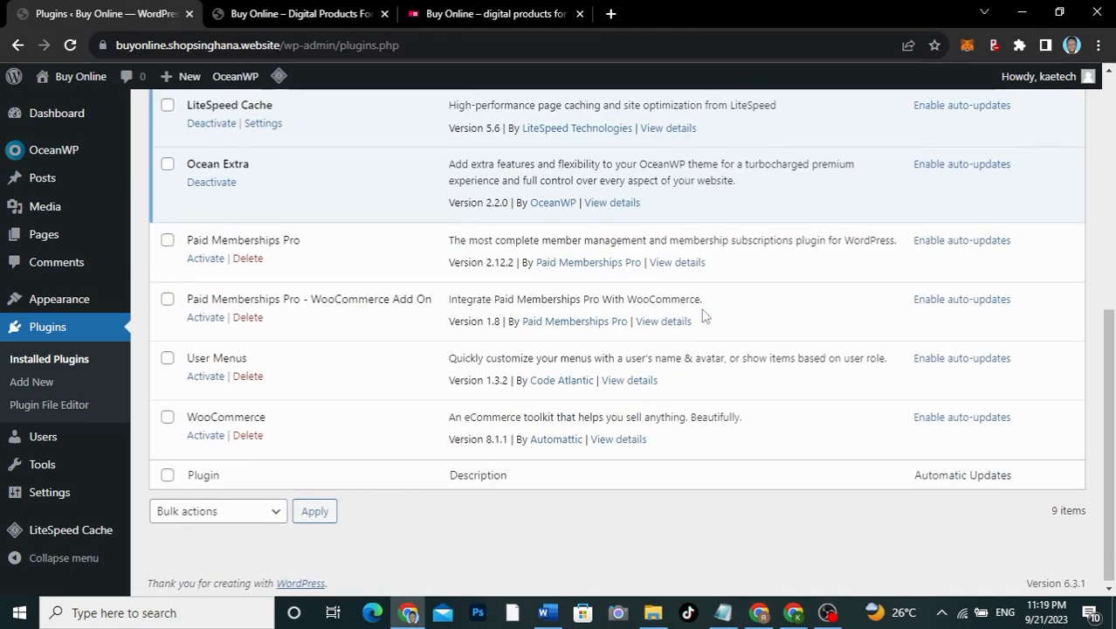
{"action": "scroll", "coordinate": [704, 316], "scroll_direction": "up", "scroll_amount": 4}
{"action": "scroll", "coordinate": [704, 316], "scroll_direction": "down", "scroll_amount": 4}
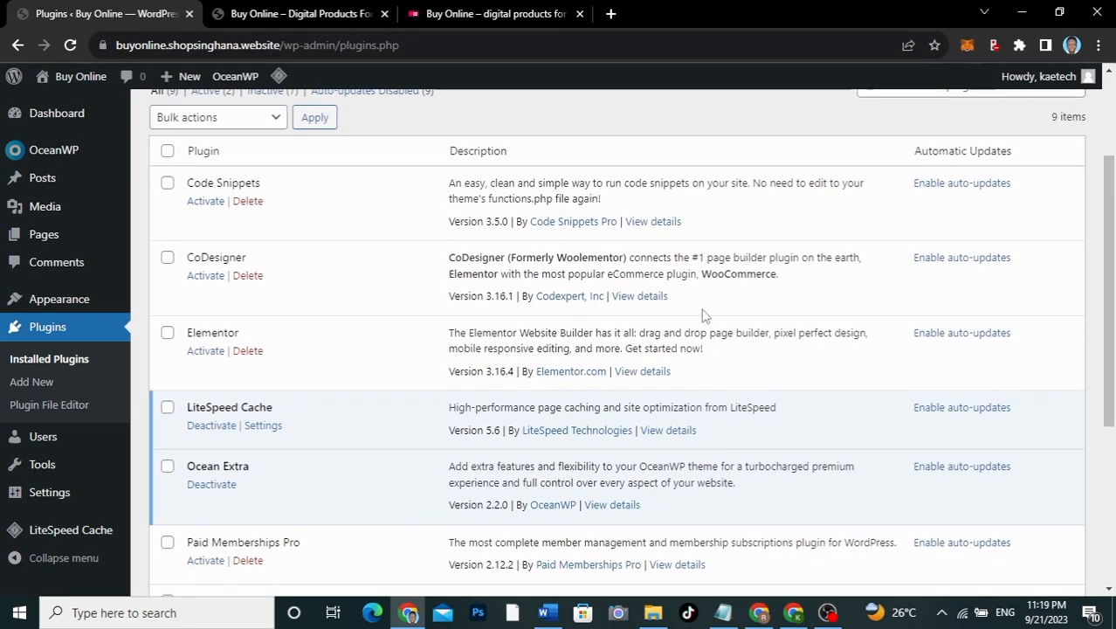
{"action": "scroll", "coordinate": [704, 316], "scroll_direction": "up", "scroll_amount": 5}
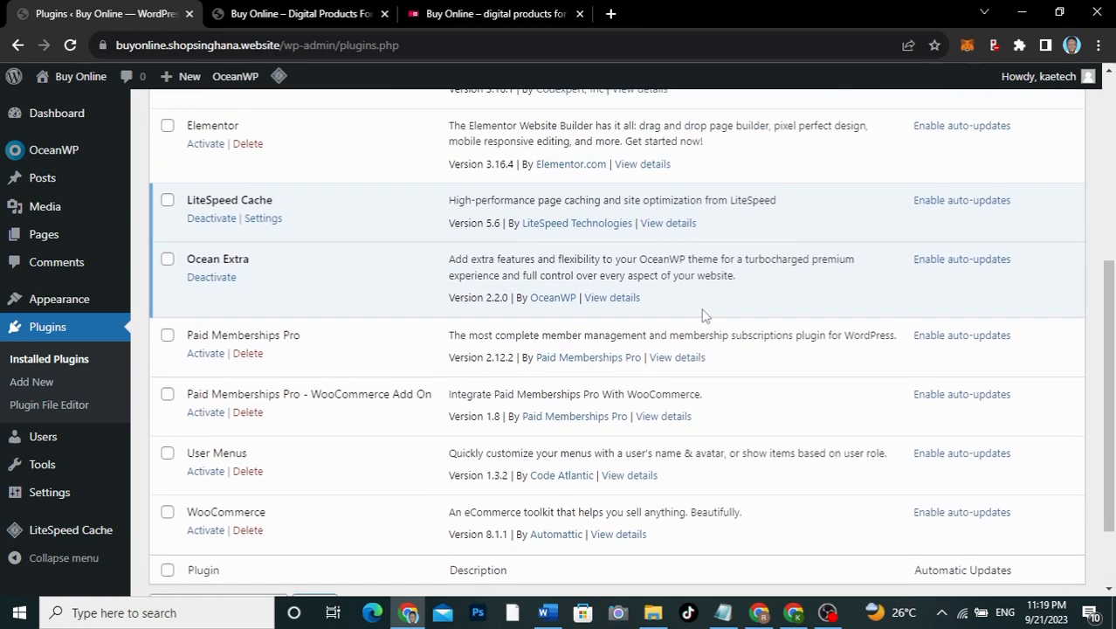
{"action": "scroll", "coordinate": [704, 316], "scroll_direction": "down", "scroll_amount": 3}
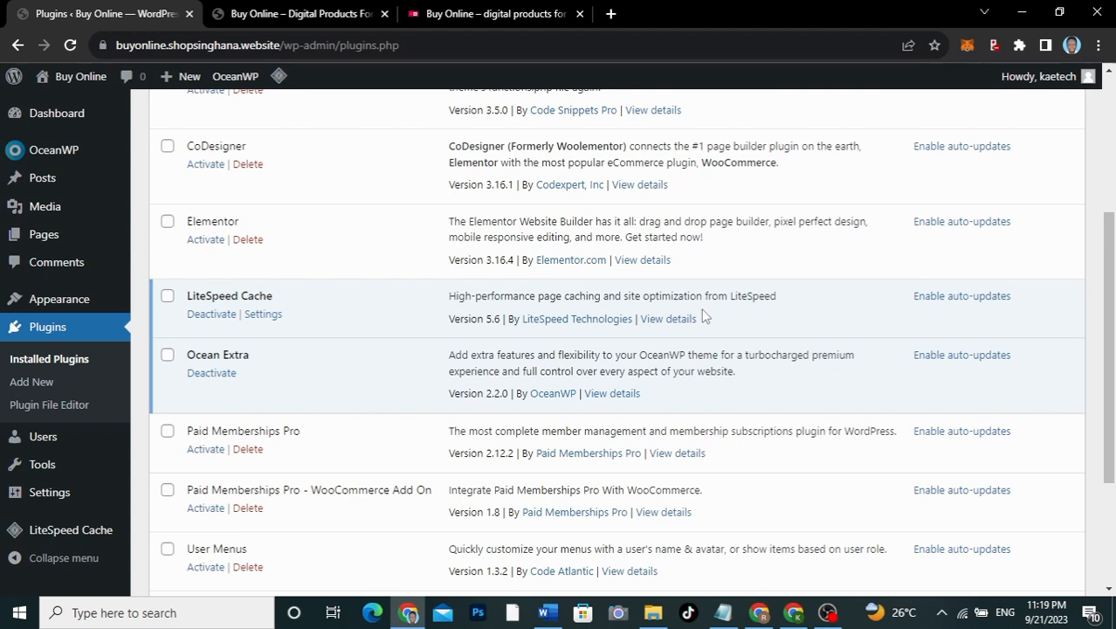
{"action": "left_click", "coordinate": [197, 241]}
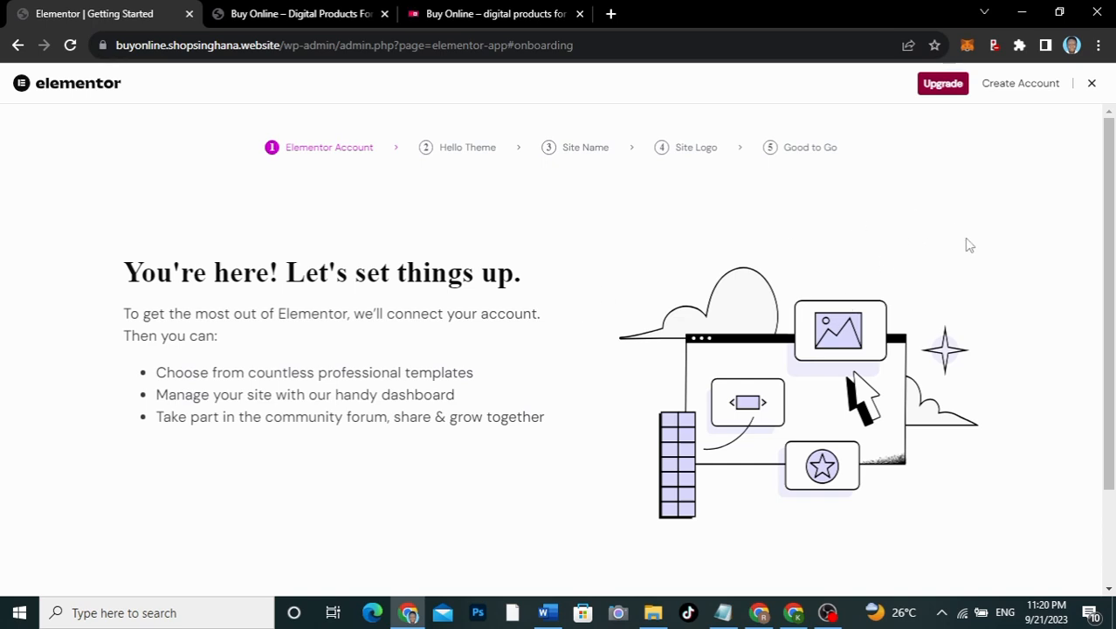
Step: Exit the Elementor getting-started wizard back to the Dashboard
{"action": "left_click", "coordinate": [1092, 84]}
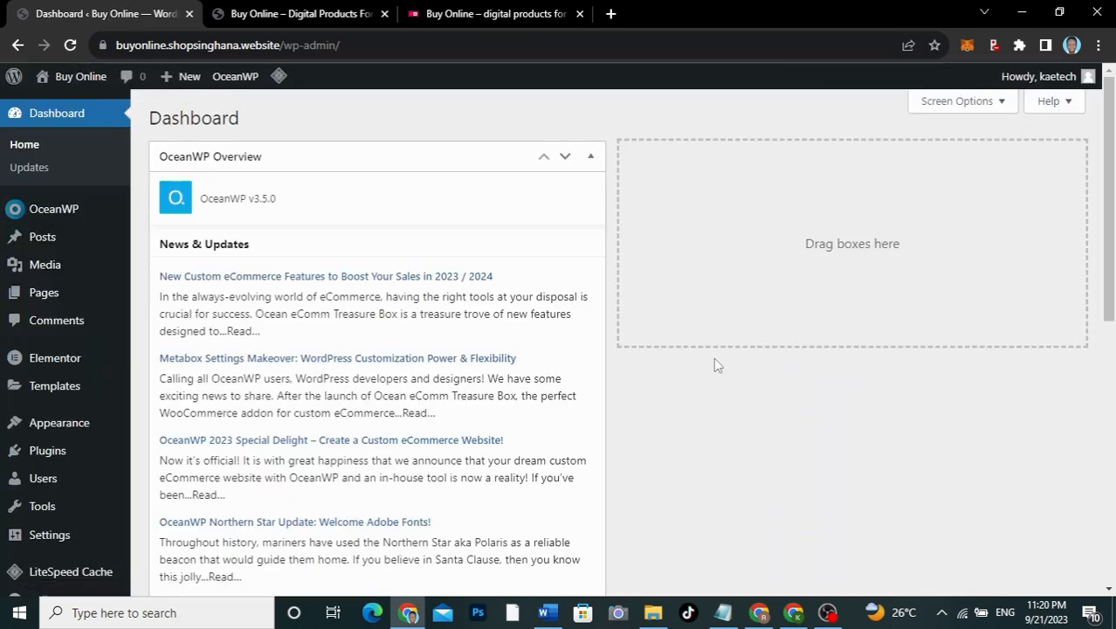
{"action": "scroll", "coordinate": [713, 365], "scroll_direction": "down", "scroll_amount": 2}
{"action": "scroll", "coordinate": [713, 365], "scroll_direction": "up", "scroll_amount": 2}
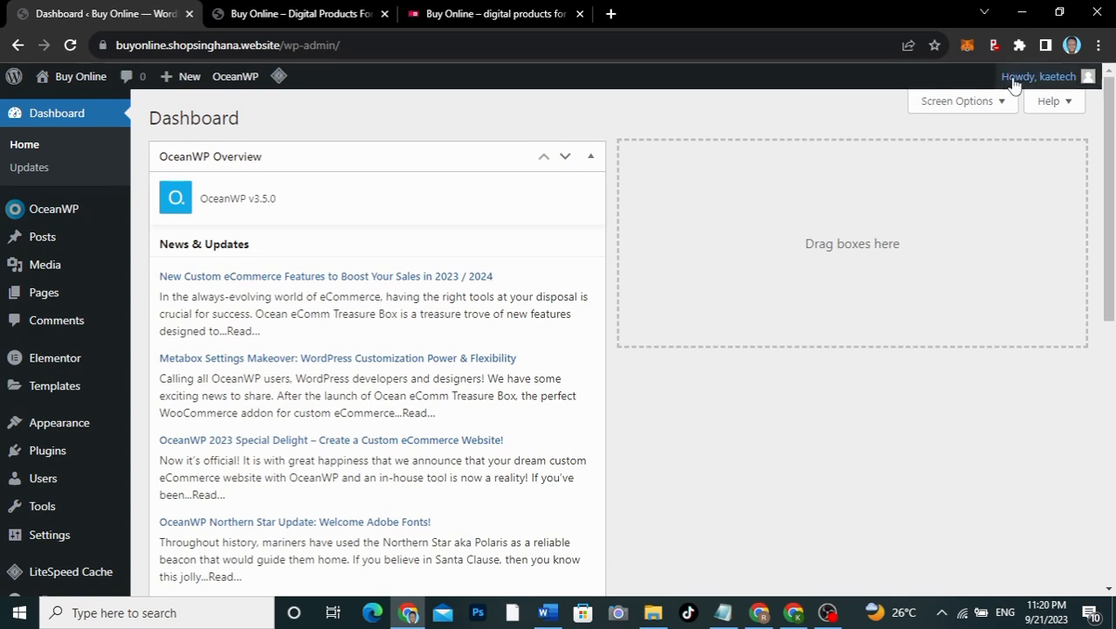
Step: Uncheck Elementor Overview and OceanWP Overview in the Dashboard's Screen Options
{"action": "left_click", "coordinate": [958, 103]}
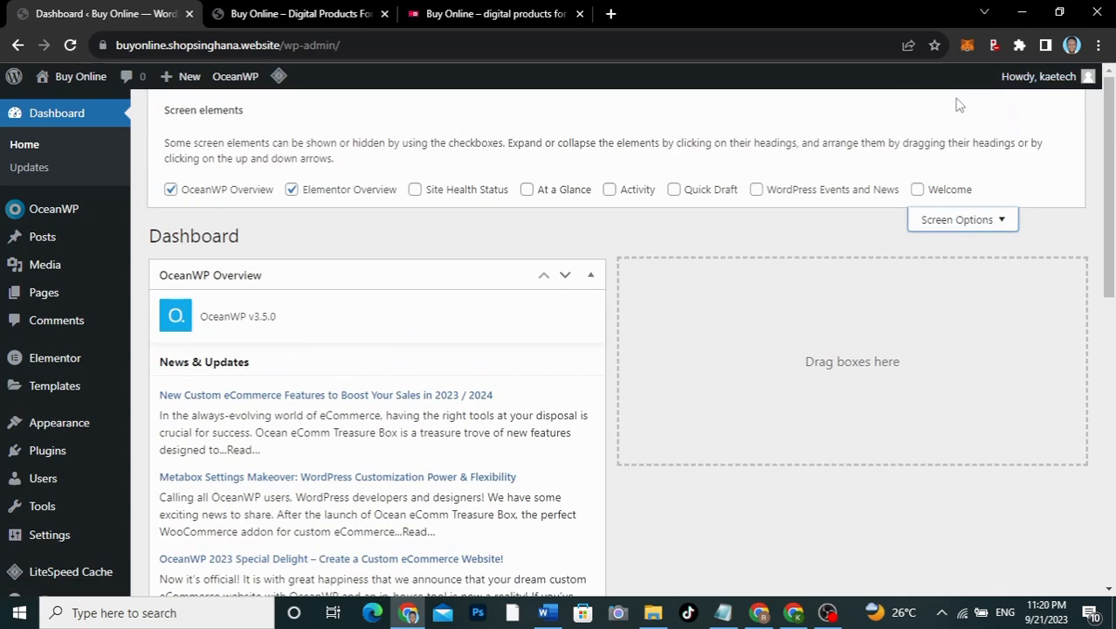
{"action": "left_click", "coordinate": [293, 190]}
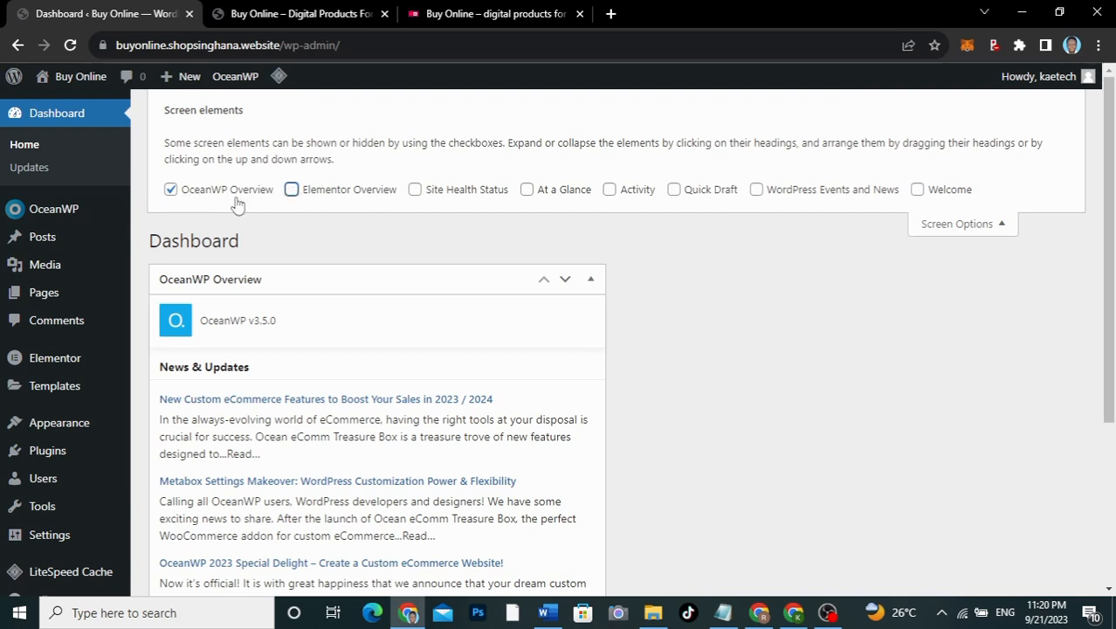
{"action": "left_click", "coordinate": [172, 191]}
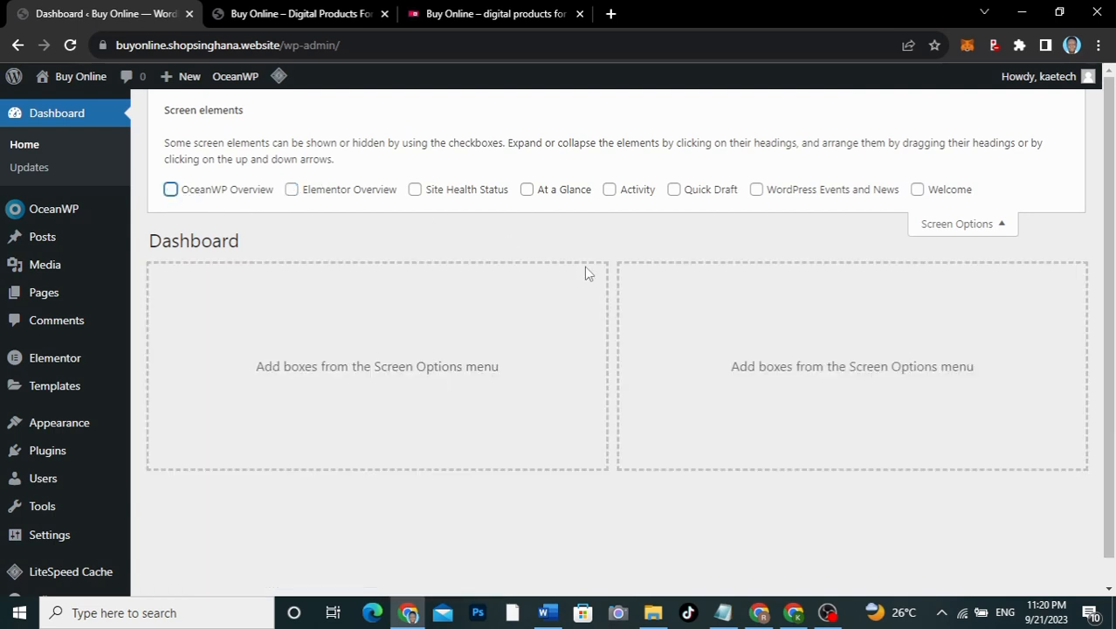
{"action": "left_click", "coordinate": [982, 224]}
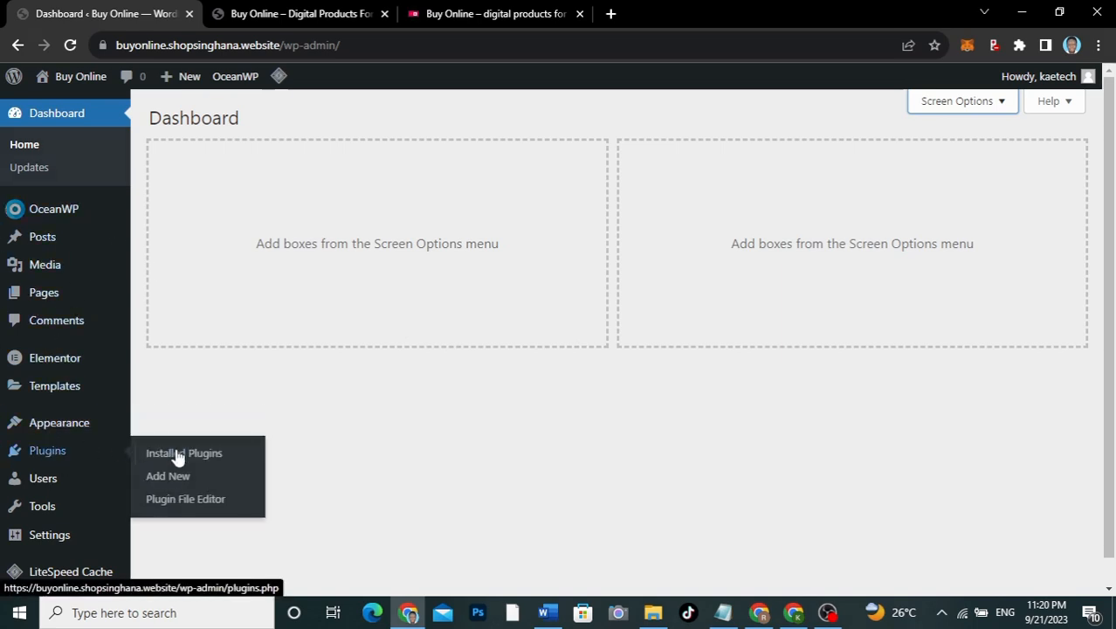
Step: From Installed Plugins, scroll down and activate WooCommerce
{"action": "left_click", "coordinate": [178, 454]}
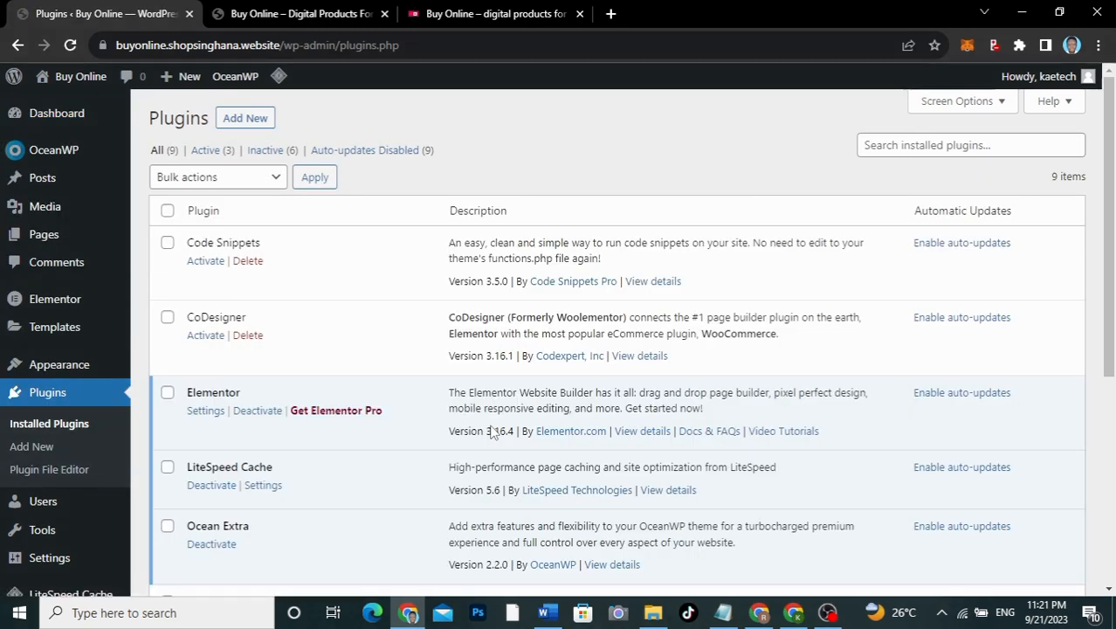
{"action": "scroll", "coordinate": [492, 432], "scroll_direction": "down", "scroll_amount": 3}
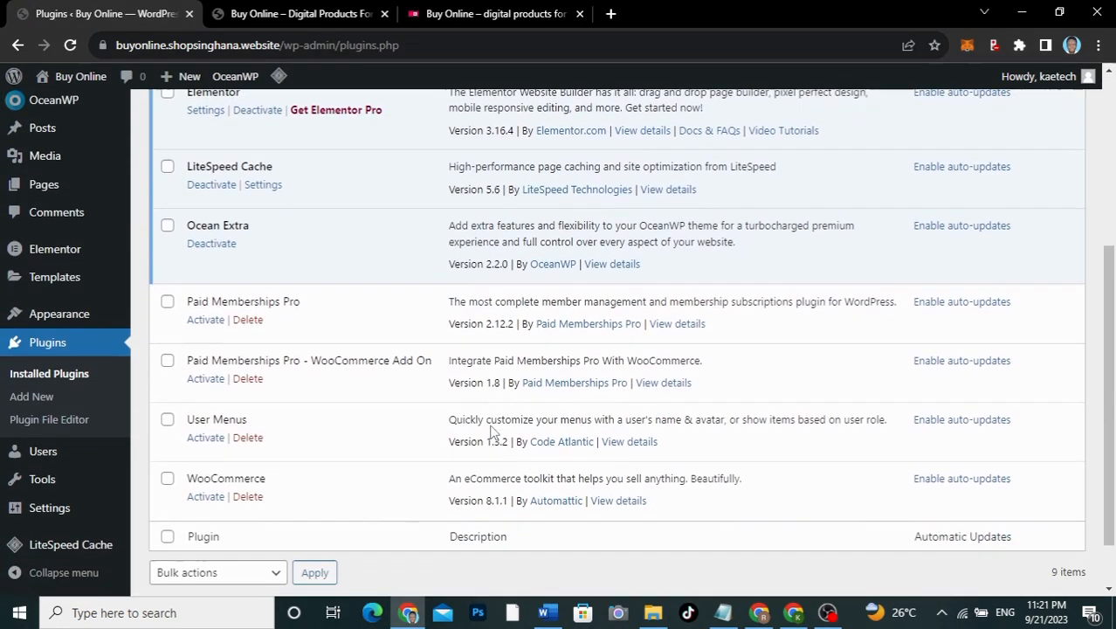
{"action": "scroll", "coordinate": [492, 433], "scroll_direction": "down", "scroll_amount": 1}
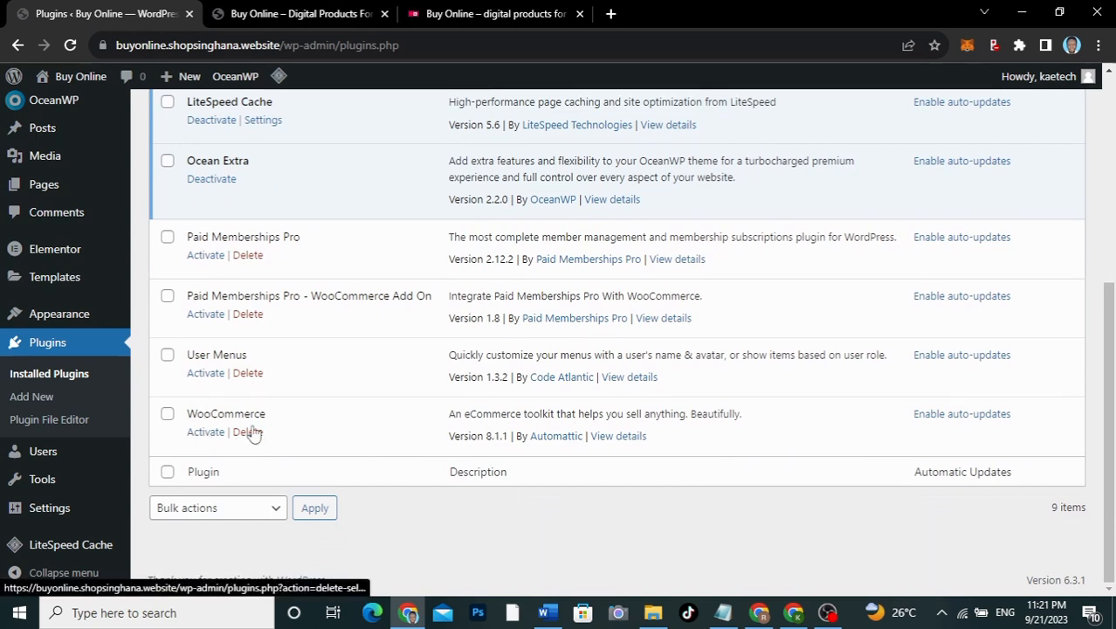
{"action": "left_click", "coordinate": [203, 434]}
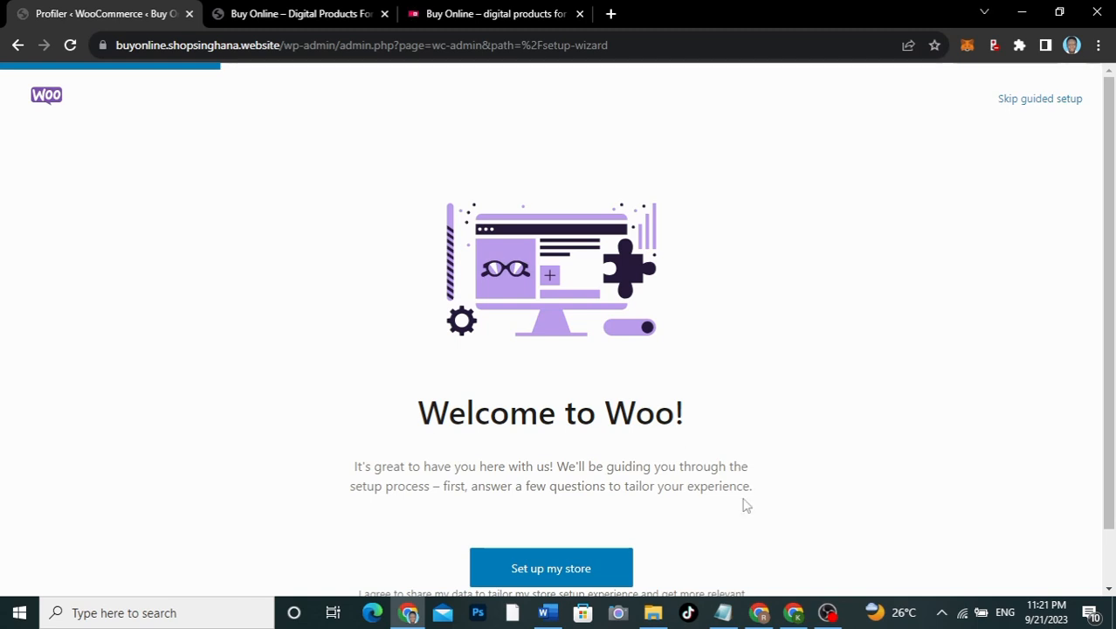
Step: Start the WooCommerce store setup and confirm you're just starting a business
{"action": "scroll", "coordinate": [747, 505], "scroll_direction": "down", "scroll_amount": 1}
{"action": "scroll", "coordinate": [747, 505], "scroll_direction": "down", "scroll_amount": 1}
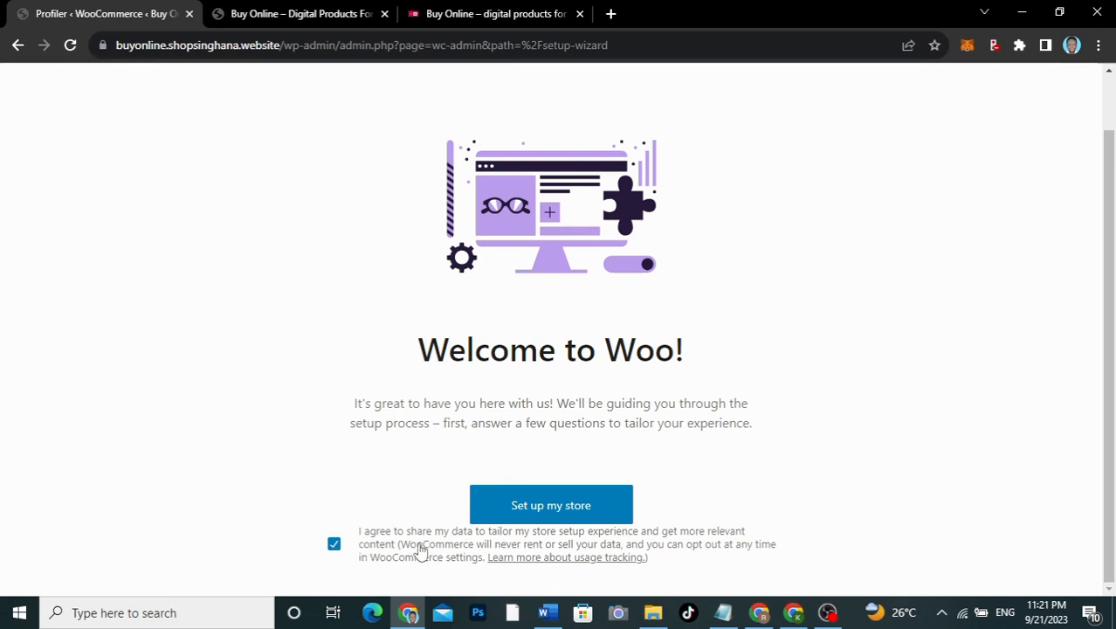
{"action": "left_click", "coordinate": [573, 511]}
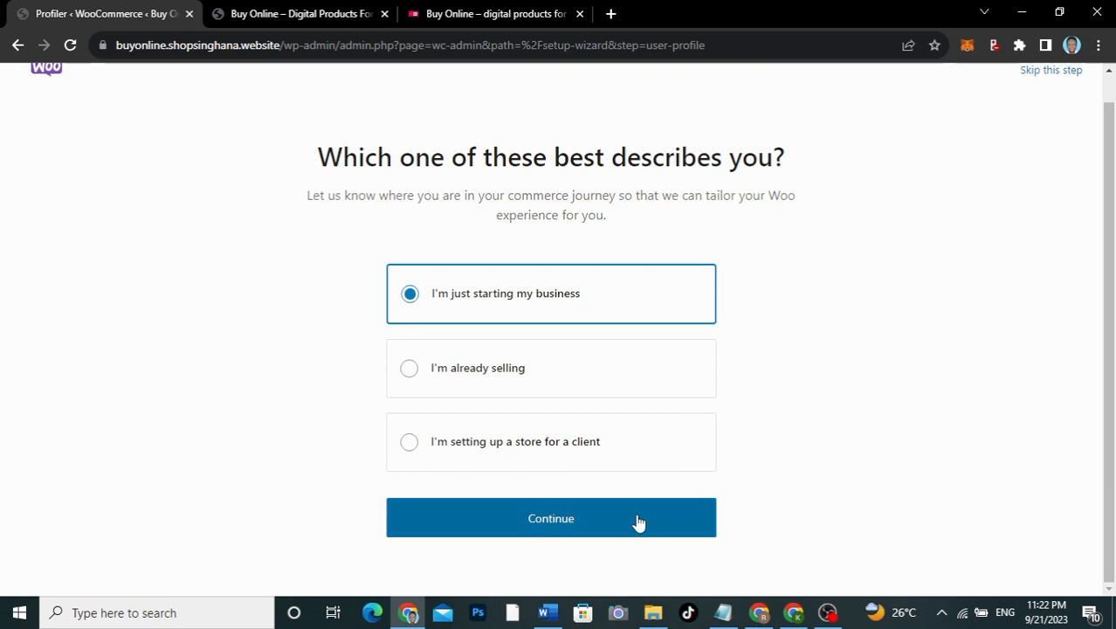
{"action": "left_click", "coordinate": [528, 521]}
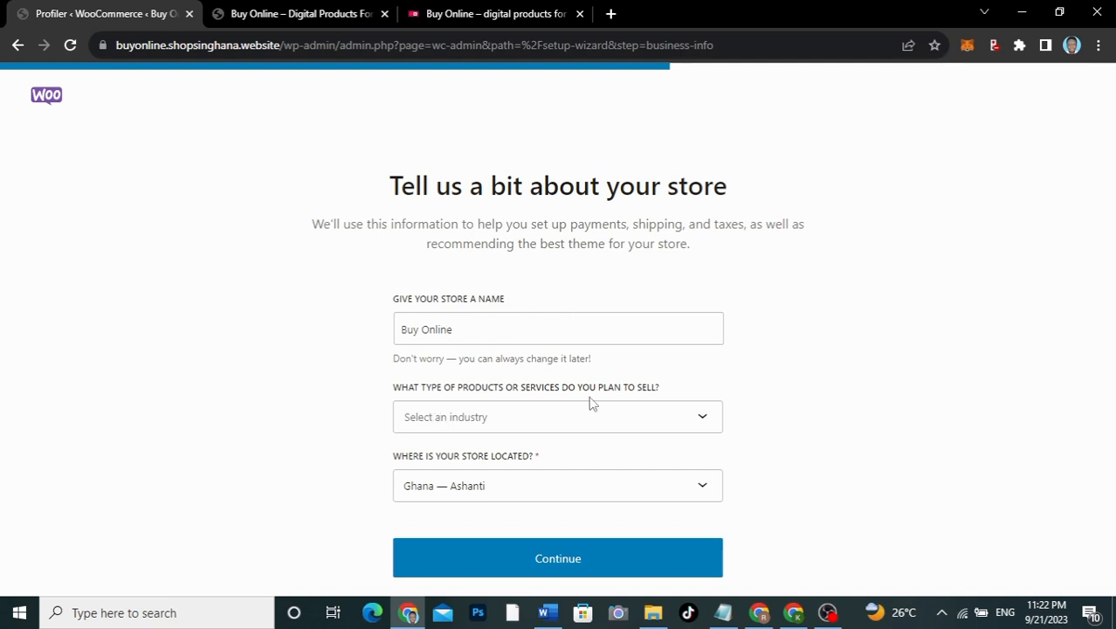
Step: Choose Other as the store industry and save the store details
{"action": "left_click", "coordinate": [566, 418]}
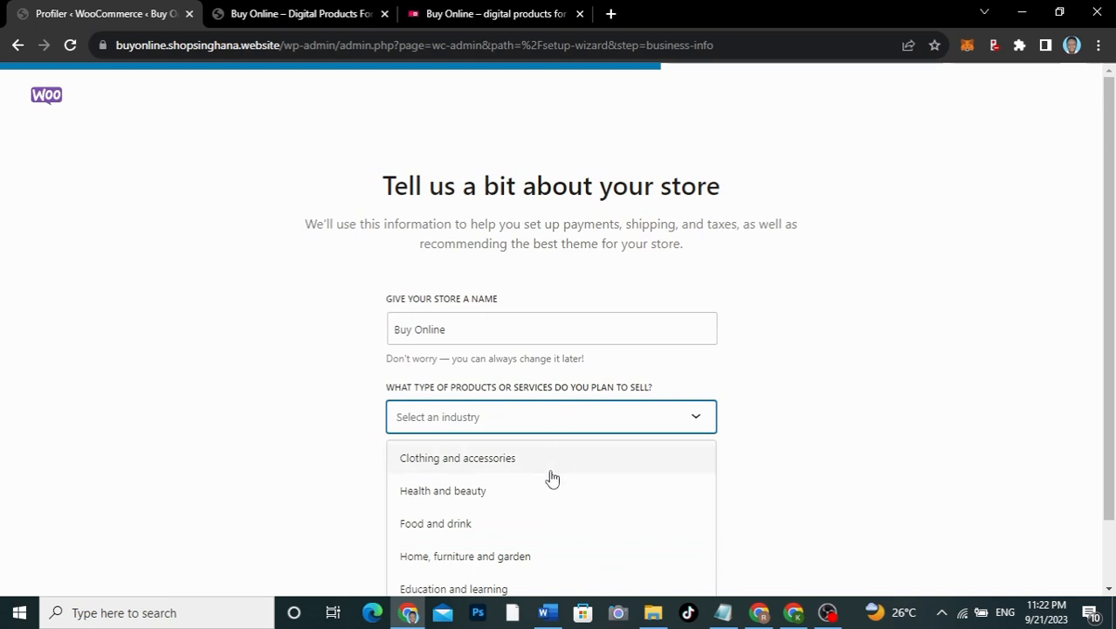
{"action": "scroll", "coordinate": [544, 521], "scroll_direction": "down", "scroll_amount": 1}
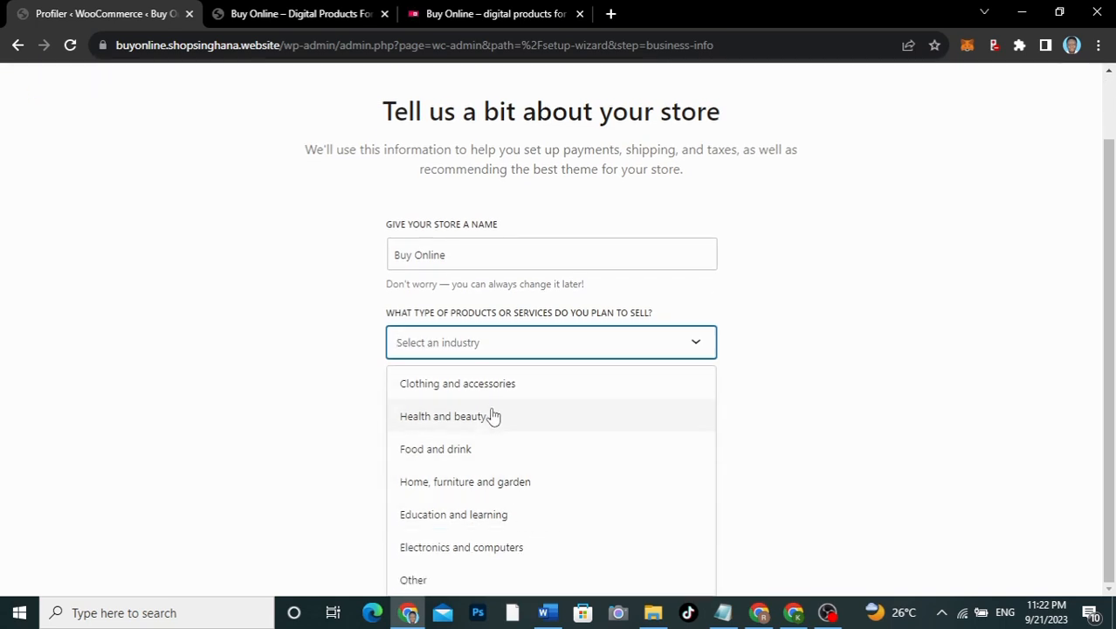
{"action": "left_click", "coordinate": [418, 580]}
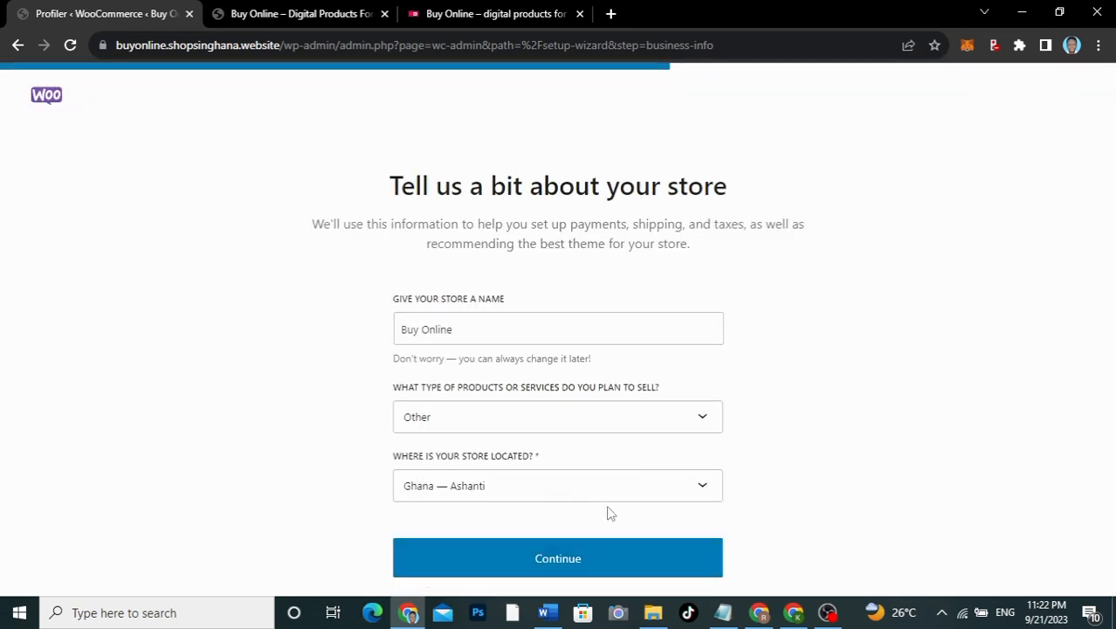
{"action": "left_click", "coordinate": [576, 562]}
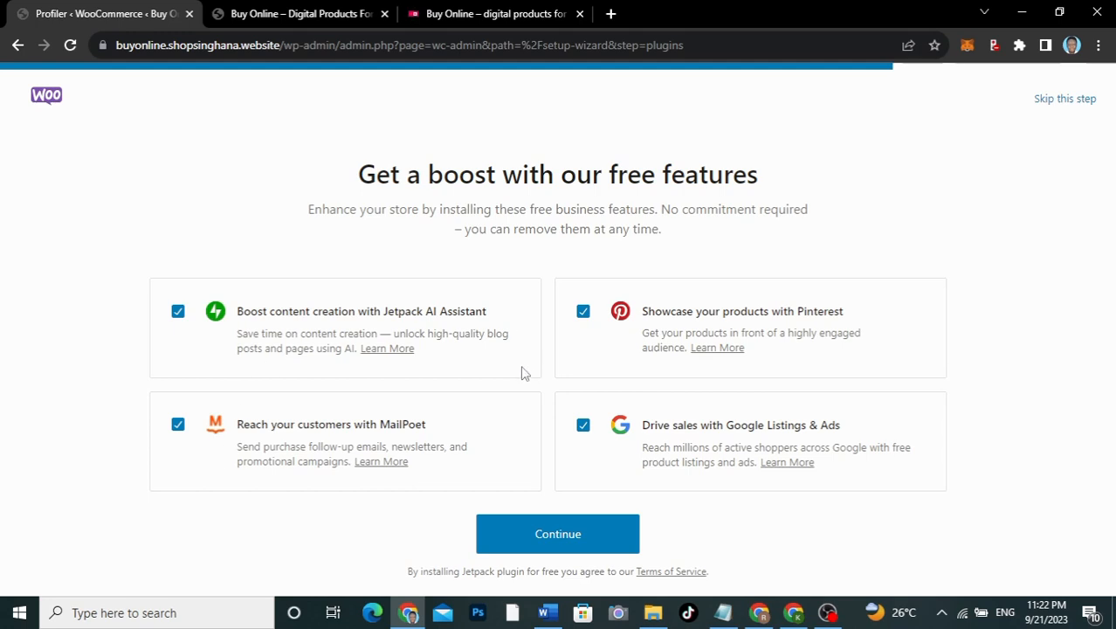
Step: Untick Jetpack, MailPoet, Pinterest and Google Listings & Ads, then continue to finish setup
{"action": "left_click", "coordinate": [178, 313]}
{"action": "left_click", "coordinate": [177, 425]}
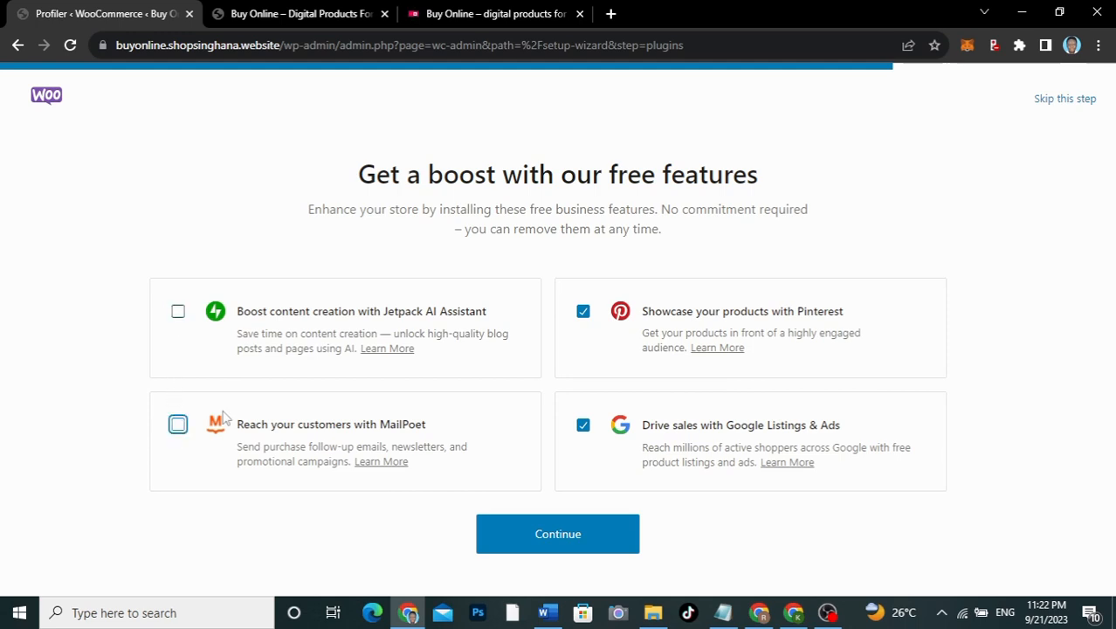
{"action": "left_click", "coordinate": [583, 313]}
{"action": "left_click", "coordinate": [583, 427]}
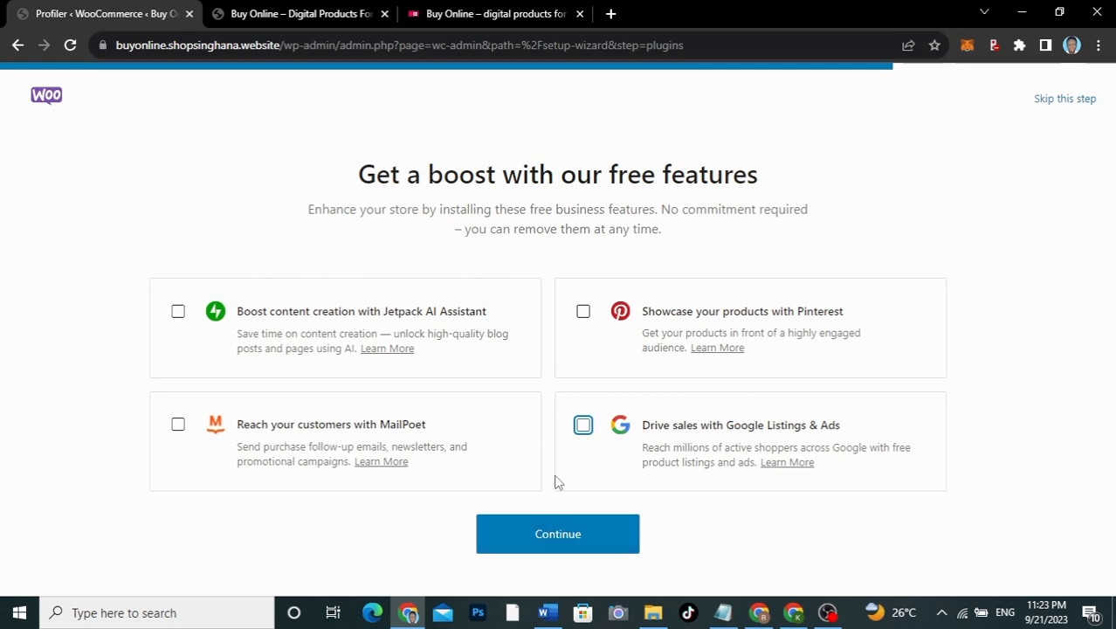
{"action": "left_click", "coordinate": [570, 532]}
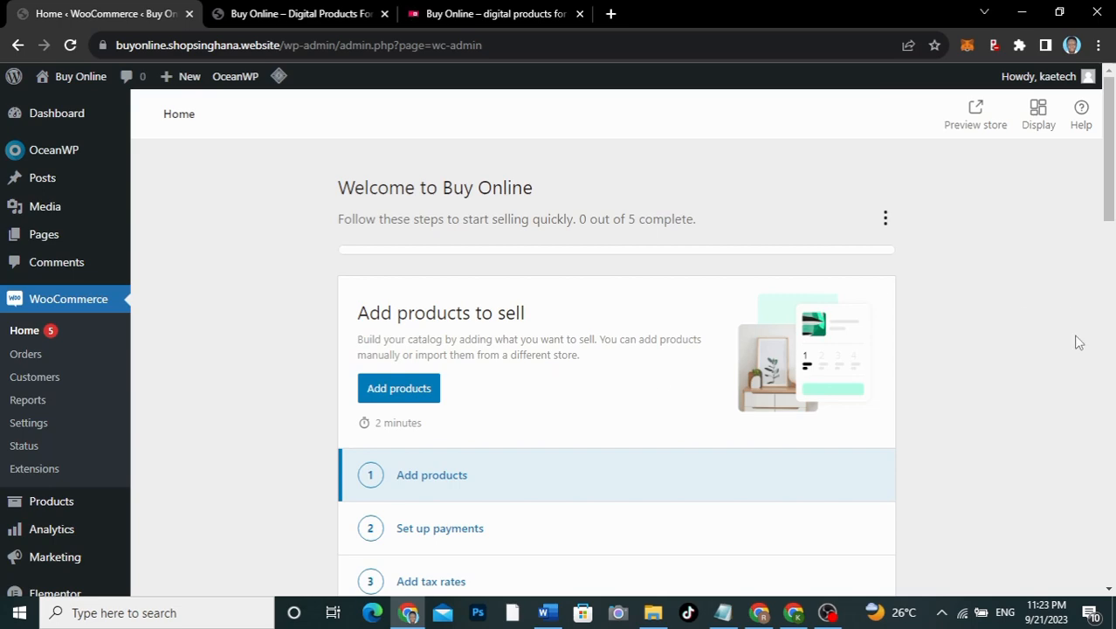
Step: Scroll the admin sidebar and go to Plugins > Installed Plugins
{"action": "left_click_drag", "start_coordinate": [1107, 157], "coordinate": [1102, 198]}
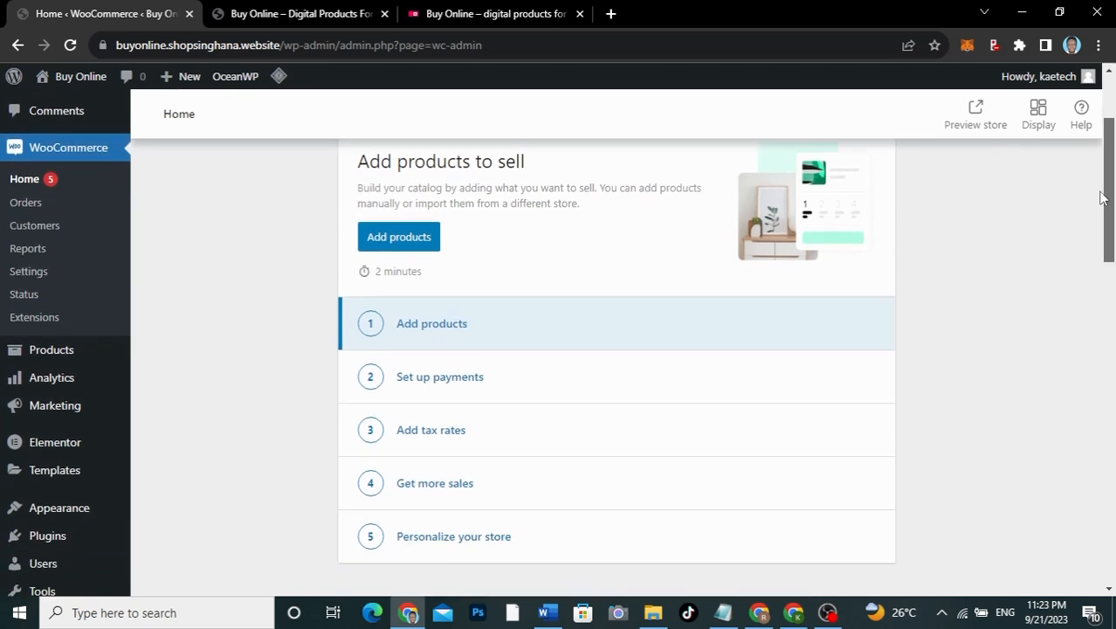
{"action": "left_click_drag", "start_coordinate": [1102, 198], "coordinate": [1099, 242]}
{"action": "mouse_move", "coordinate": [79, 365]}
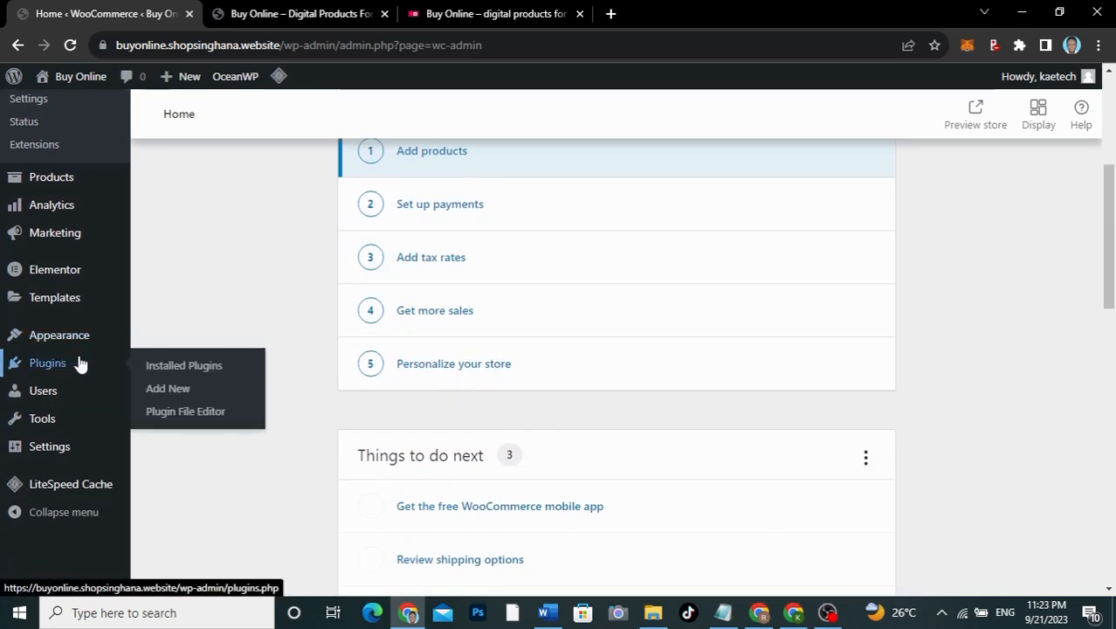
{"action": "left_click", "coordinate": [189, 368]}
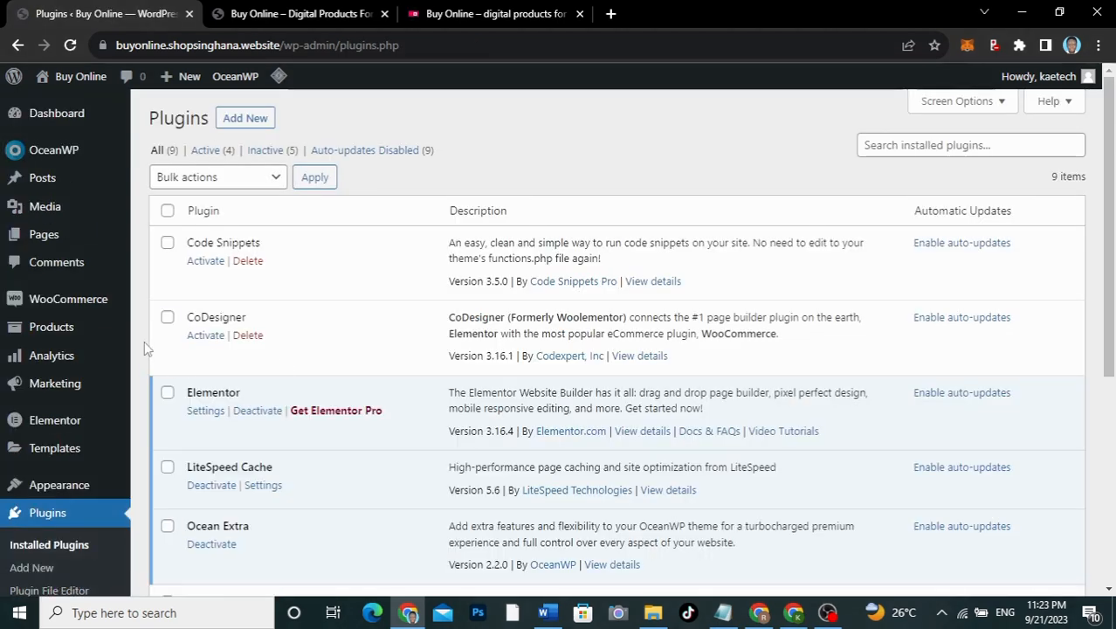
Step: Tick Code Snippets, CoDesigner, Paid Memberships Pro and User Menus, leaving WooCommerce Add On unticked
{"action": "left_click", "coordinate": [167, 247]}
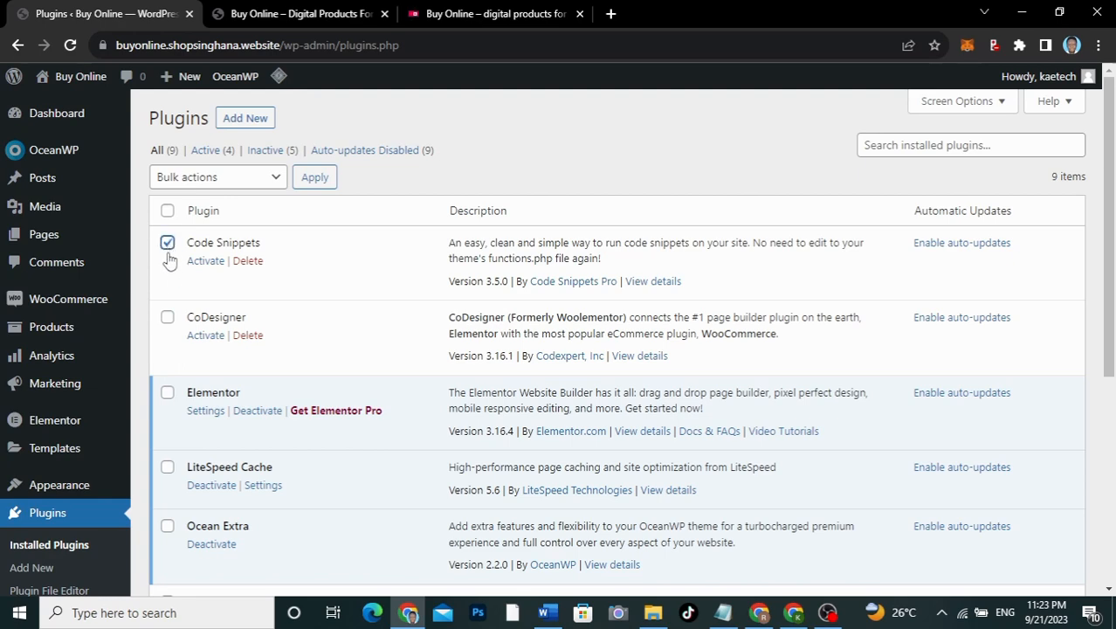
{"action": "left_click", "coordinate": [167, 317]}
{"action": "scroll", "coordinate": [170, 323], "scroll_direction": "down", "scroll_amount": 3}
{"action": "left_click", "coordinate": [167, 310]}
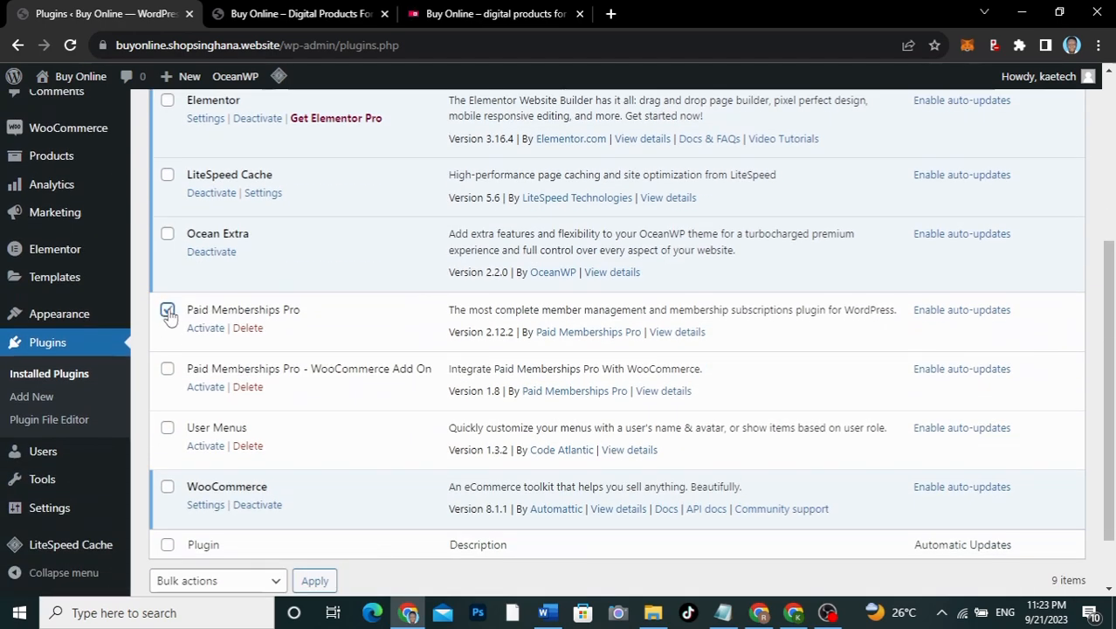
{"action": "left_click", "coordinate": [167, 369]}
{"action": "left_click", "coordinate": [168, 370]}
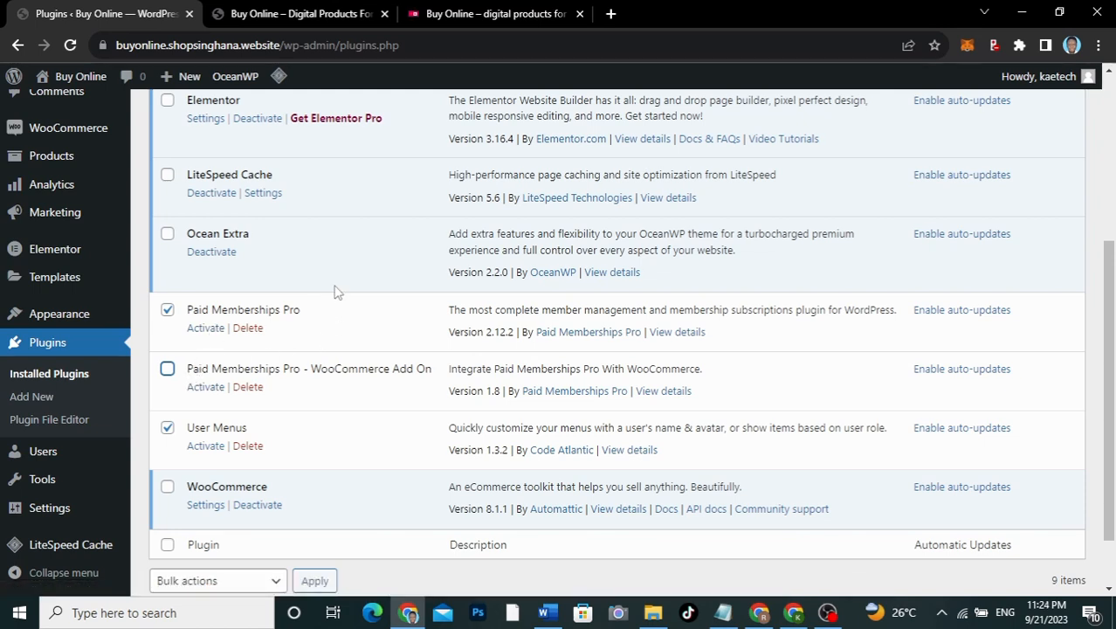
{"action": "scroll", "coordinate": [337, 292], "scroll_direction": "up", "scroll_amount": 4}
{"action": "scroll", "coordinate": [337, 292], "scroll_direction": "down", "scroll_amount": 4}
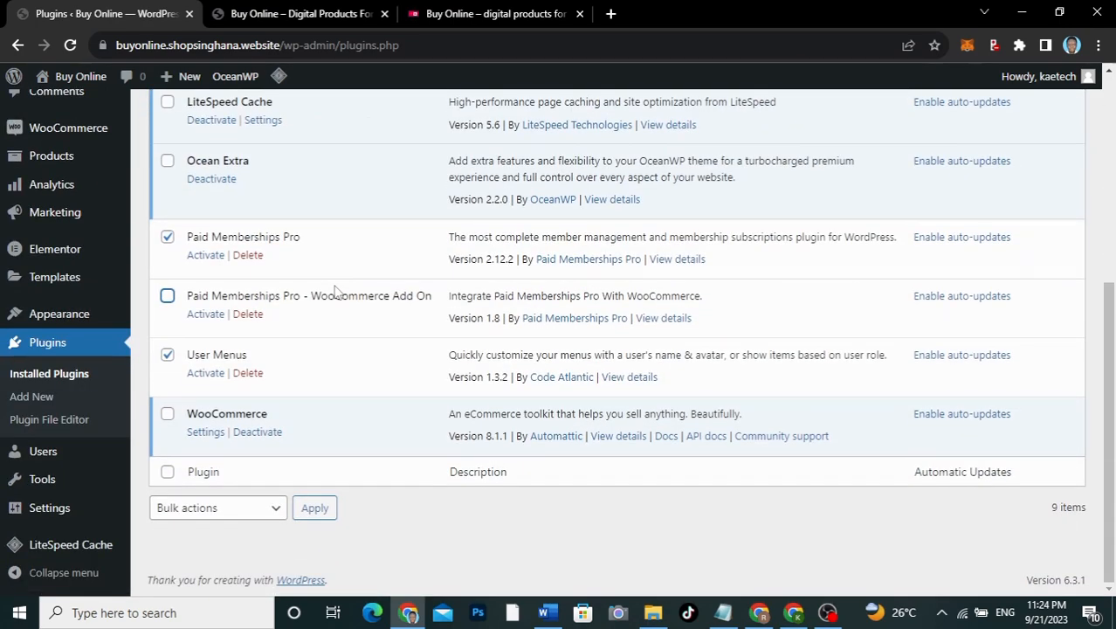
{"action": "scroll", "coordinate": [335, 292], "scroll_direction": "up", "scroll_amount": 4}
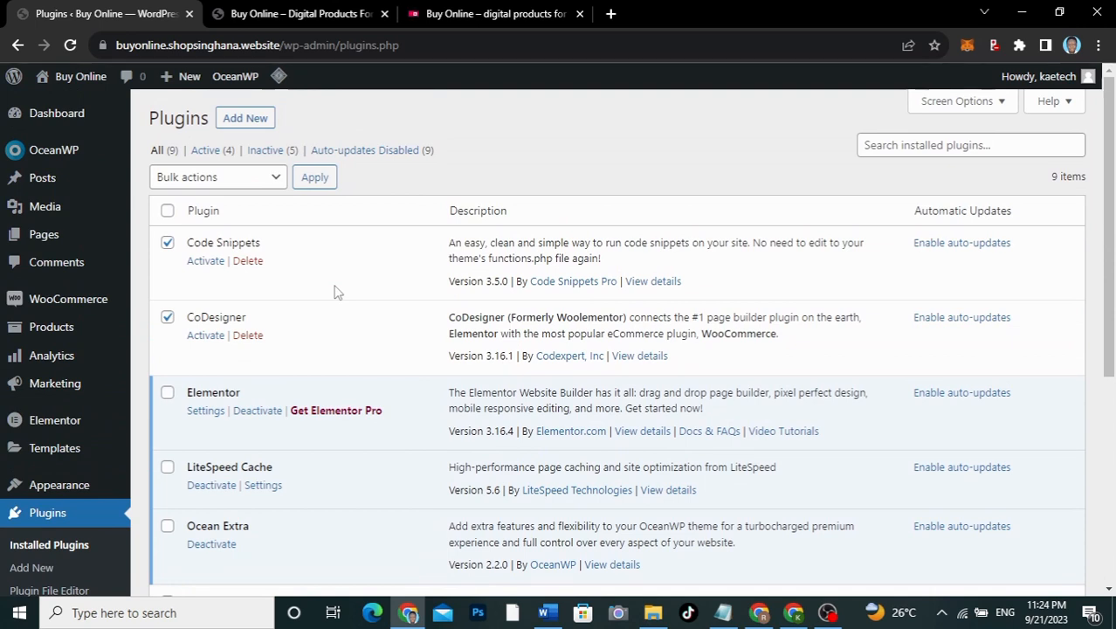
Step: Bulk-activate the ticked plugins using the Activate bulk action
{"action": "left_click", "coordinate": [262, 177]}
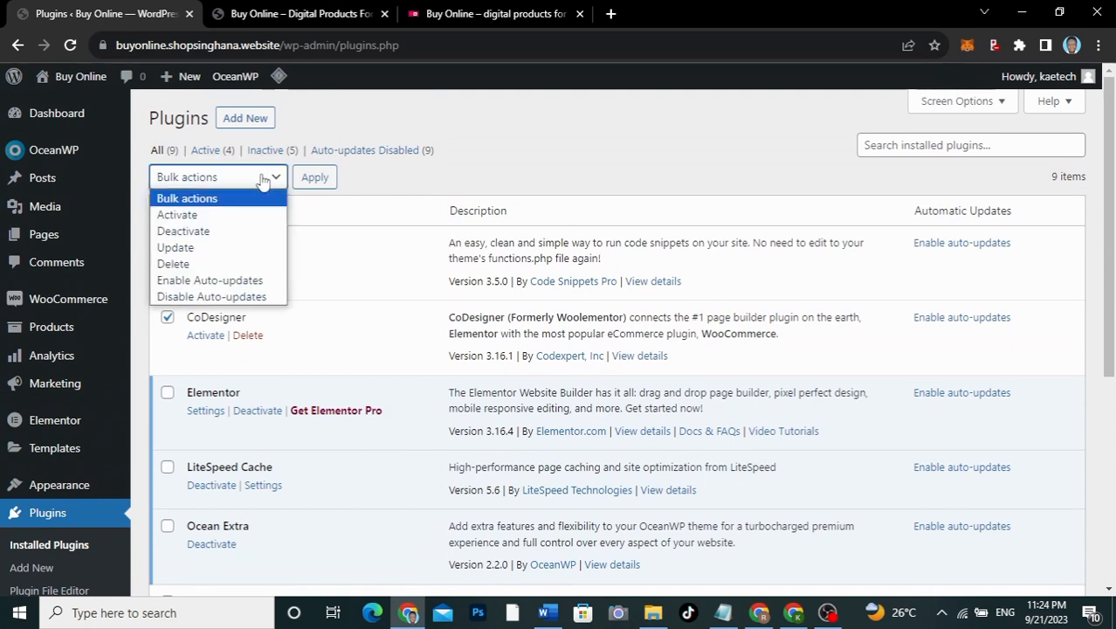
{"action": "left_click", "coordinate": [226, 216]}
{"action": "left_click", "coordinate": [315, 178]}
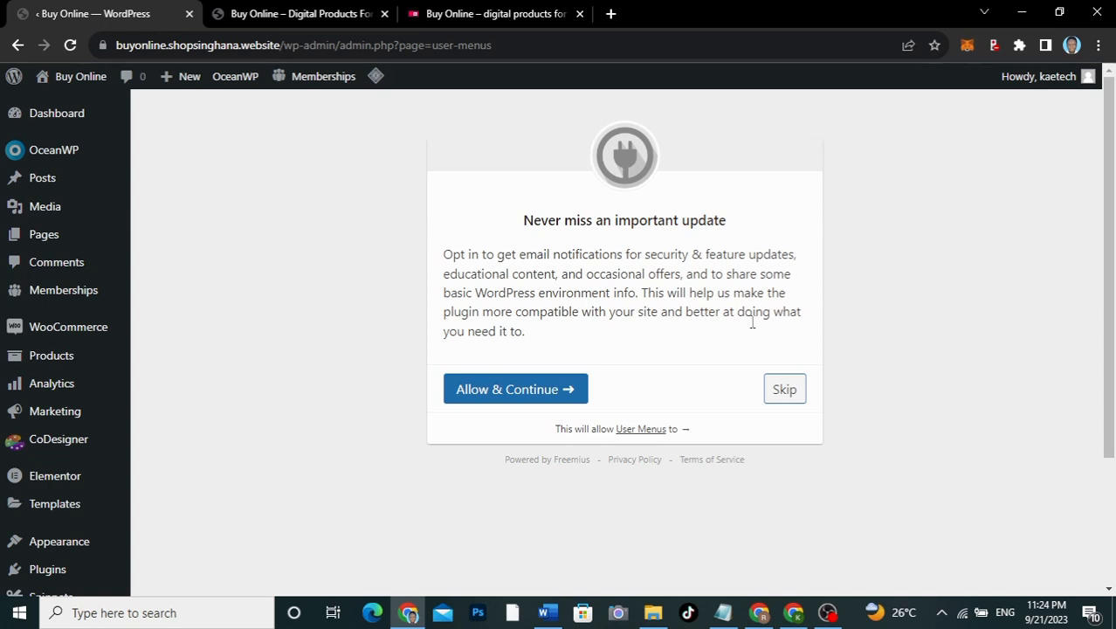
Step: Skip the User Menus opt-in and activate the Paid Memberships Pro - WooCommerce Add On
{"action": "left_click", "coordinate": [787, 393]}
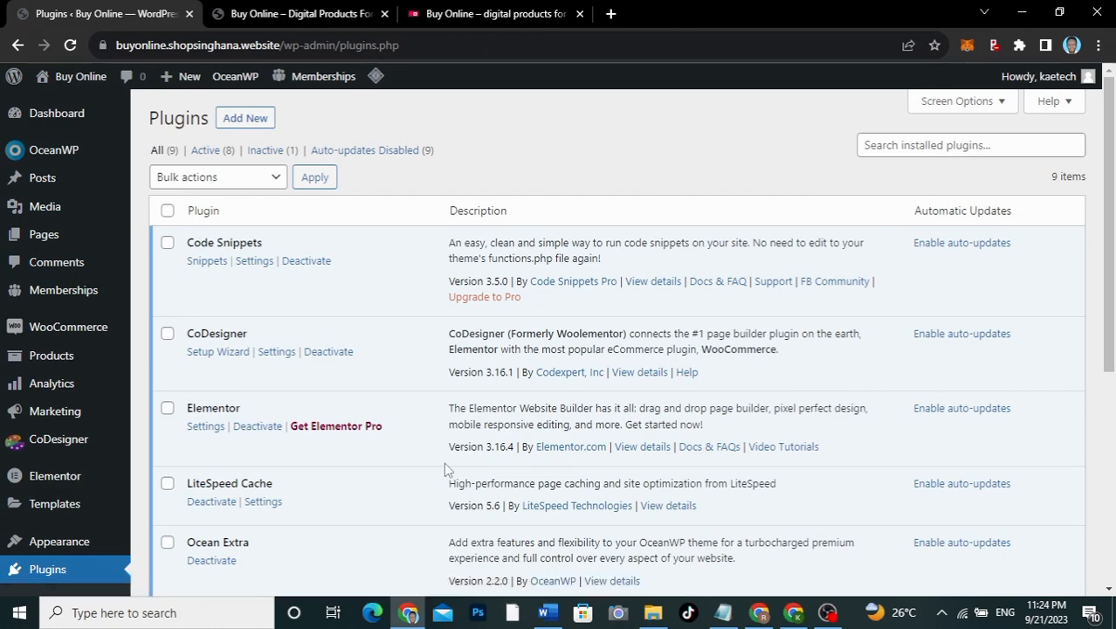
{"action": "scroll", "coordinate": [445, 469], "scroll_direction": "down", "scroll_amount": 5}
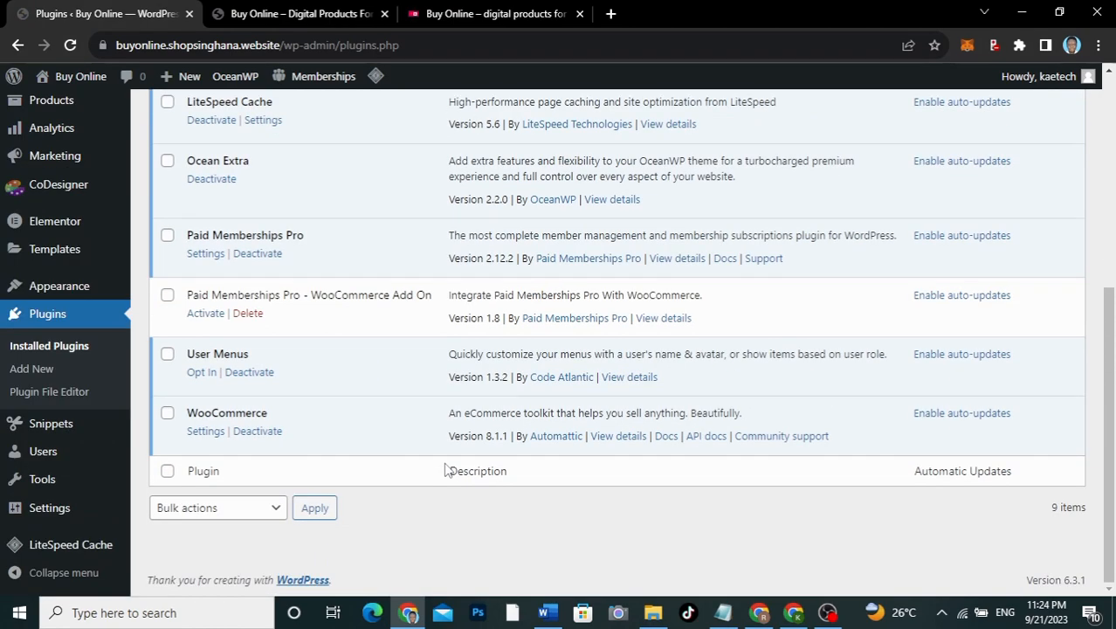
{"action": "scroll", "coordinate": [446, 470], "scroll_direction": "up", "scroll_amount": 5}
{"action": "scroll", "coordinate": [446, 470], "scroll_direction": "down", "scroll_amount": 5}
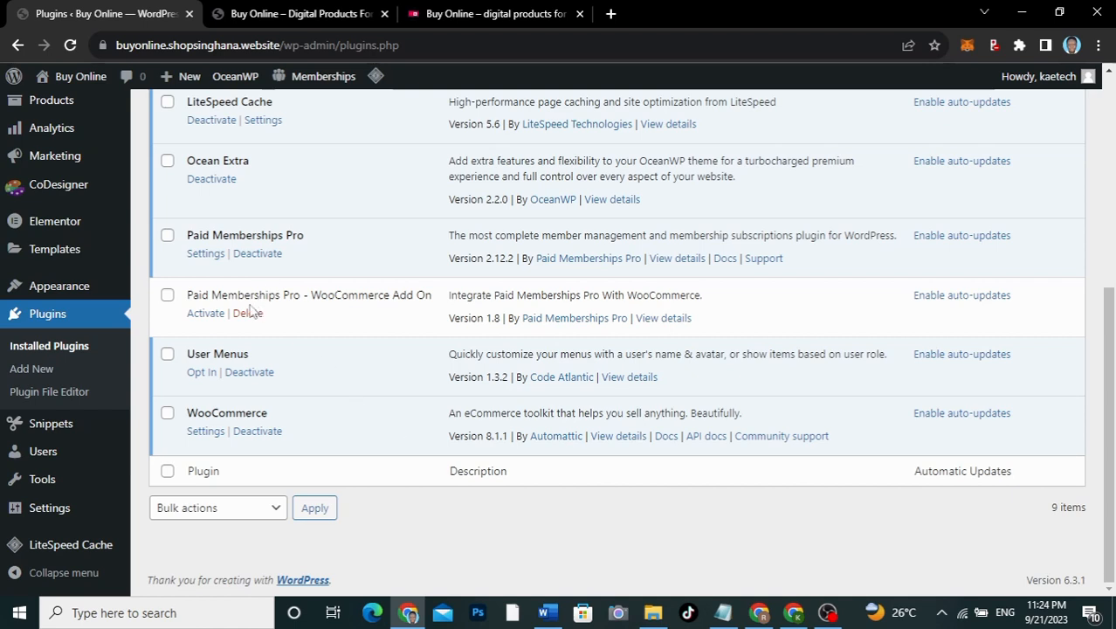
{"action": "left_click", "coordinate": [204, 314]}
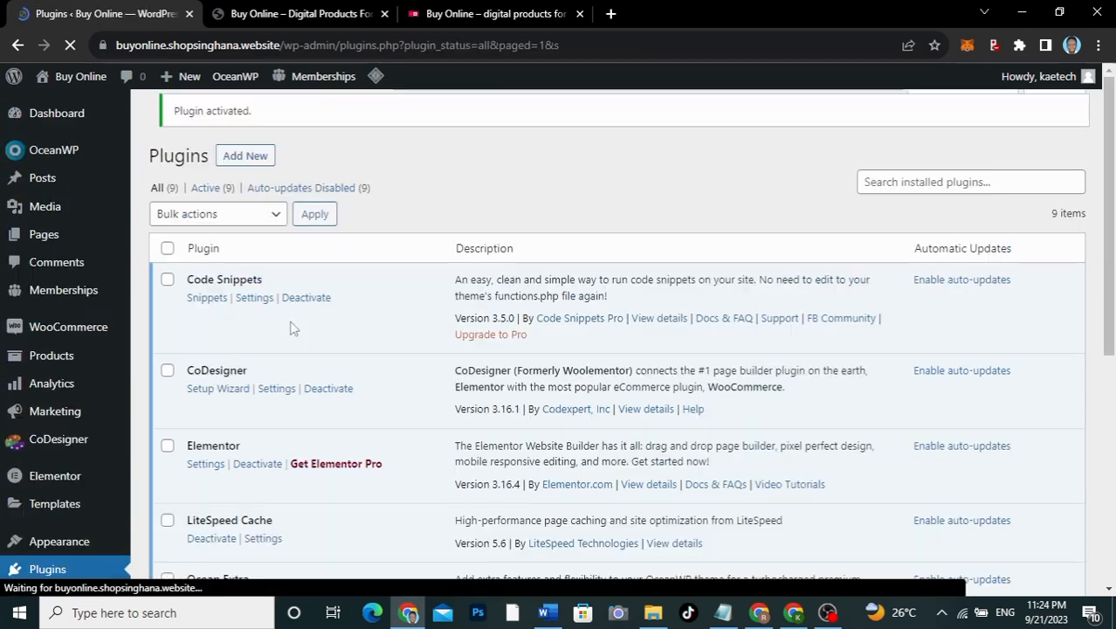
Step: Scroll the Plugins list to verify all nine plugins, including WooCommerce 8.1.1, are active
{"action": "scroll", "coordinate": [293, 328], "scroll_direction": "down", "scroll_amount": 5}
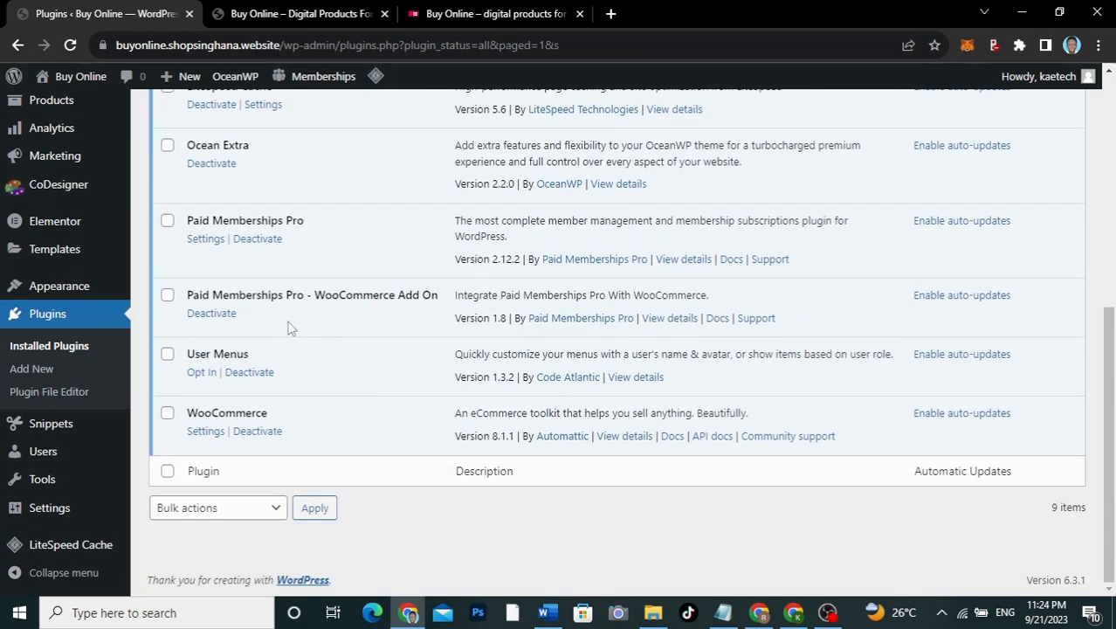
{"action": "scroll", "coordinate": [376, 237], "scroll_direction": "up", "scroll_amount": 2}
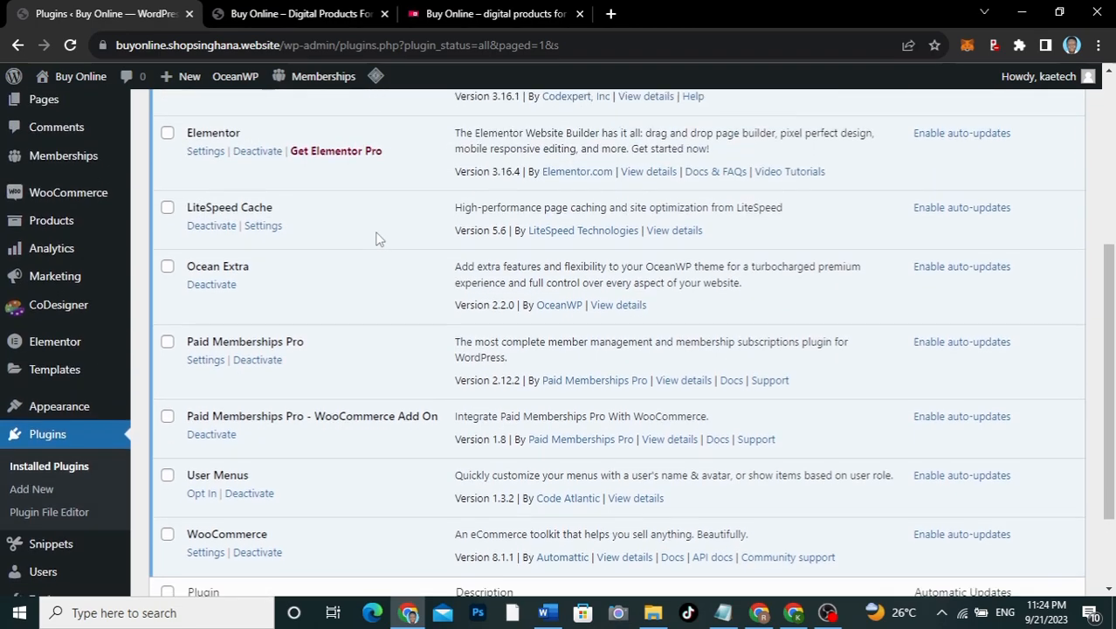
{"action": "scroll", "coordinate": [375, 238], "scroll_direction": "down", "scroll_amount": 2}
{"action": "scroll", "coordinate": [375, 238], "scroll_direction": "up", "scroll_amount": 3}
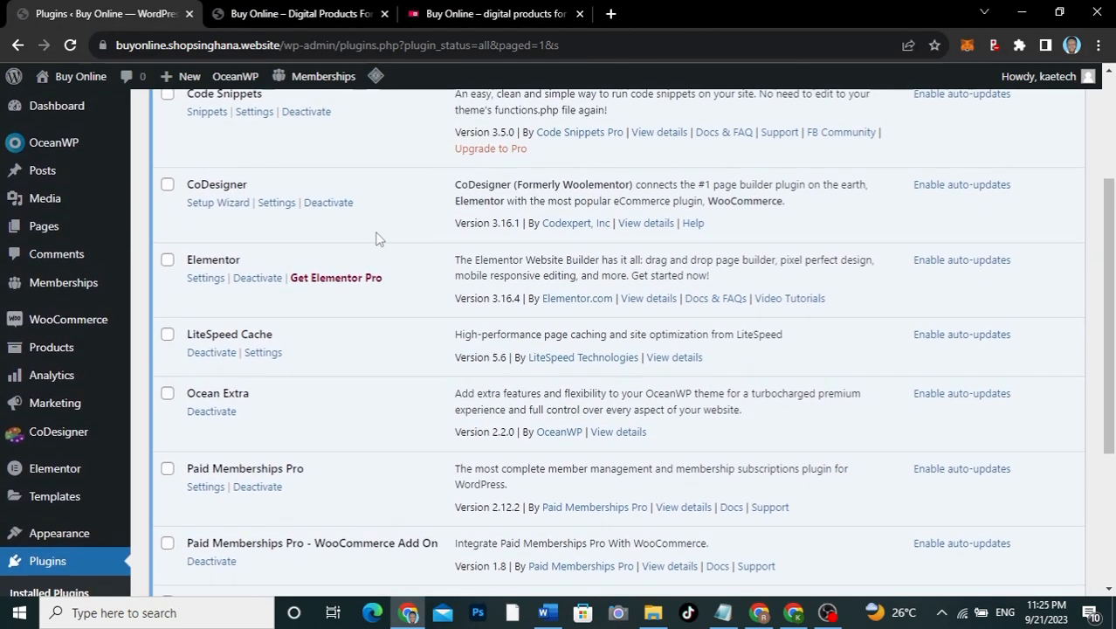
{"action": "scroll", "coordinate": [377, 239], "scroll_direction": "up", "scroll_amount": 2}
{"action": "scroll", "coordinate": [377, 239], "scroll_direction": "down", "scroll_amount": 5}
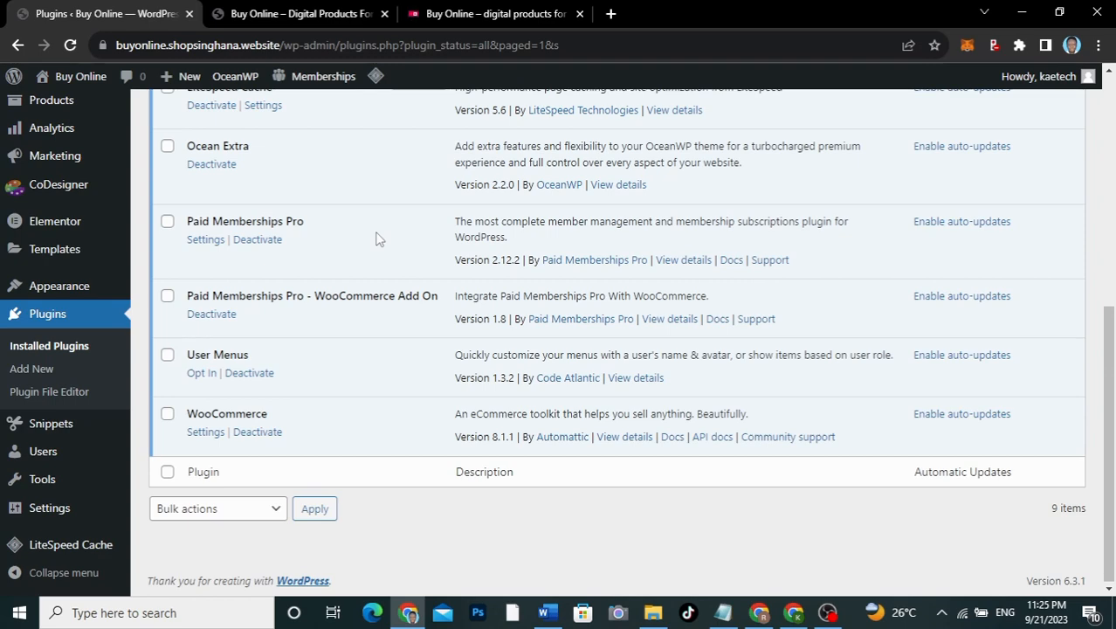
{"action": "scroll", "coordinate": [377, 238], "scroll_direction": "up", "scroll_amount": 3}
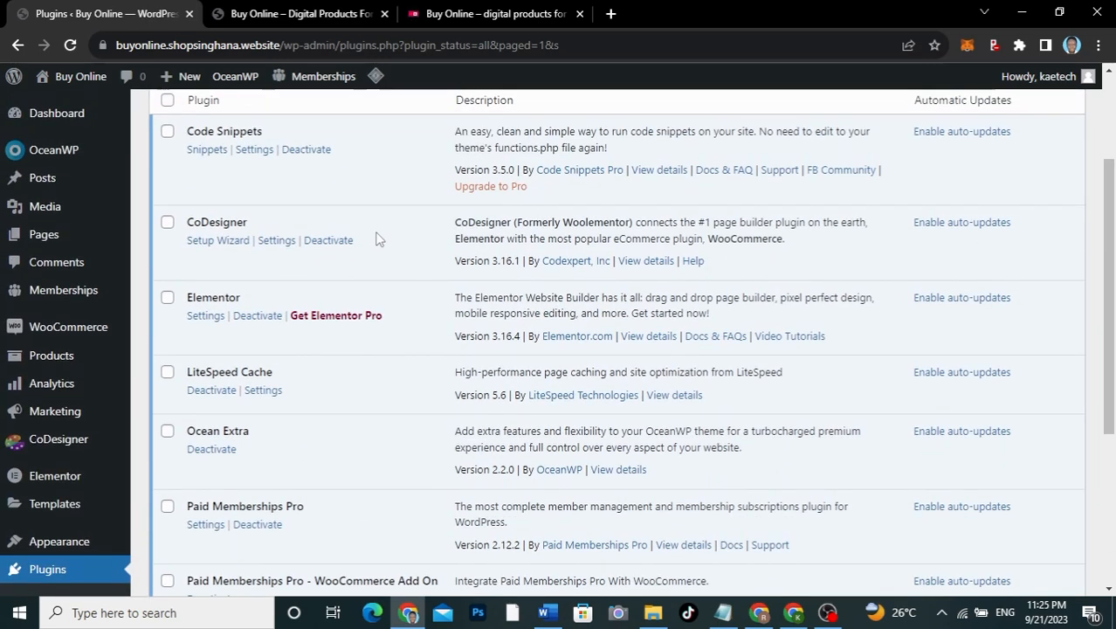
{"action": "scroll", "coordinate": [376, 238], "scroll_direction": "down", "scroll_amount": 3}
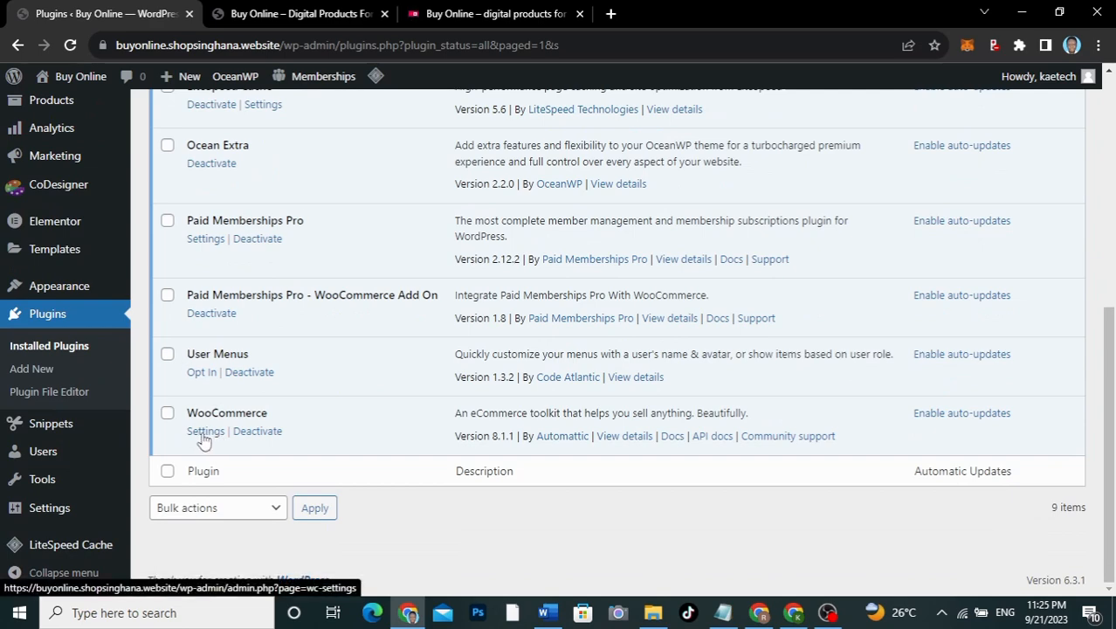
{"action": "left_click_drag", "start_coordinate": [203, 294], "coordinate": [159, 349]}
{"action": "left_click", "coordinate": [137, 272]}
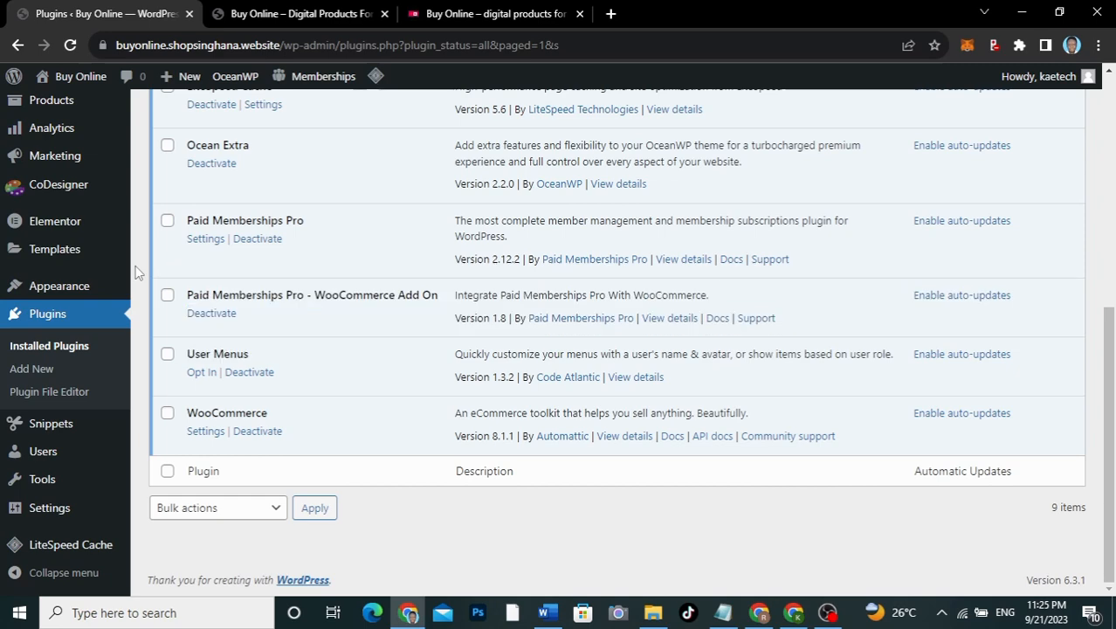
{"action": "scroll", "coordinate": [137, 273], "scroll_direction": "up", "scroll_amount": 3}
{"action": "mouse_move", "coordinate": [44, 326]}
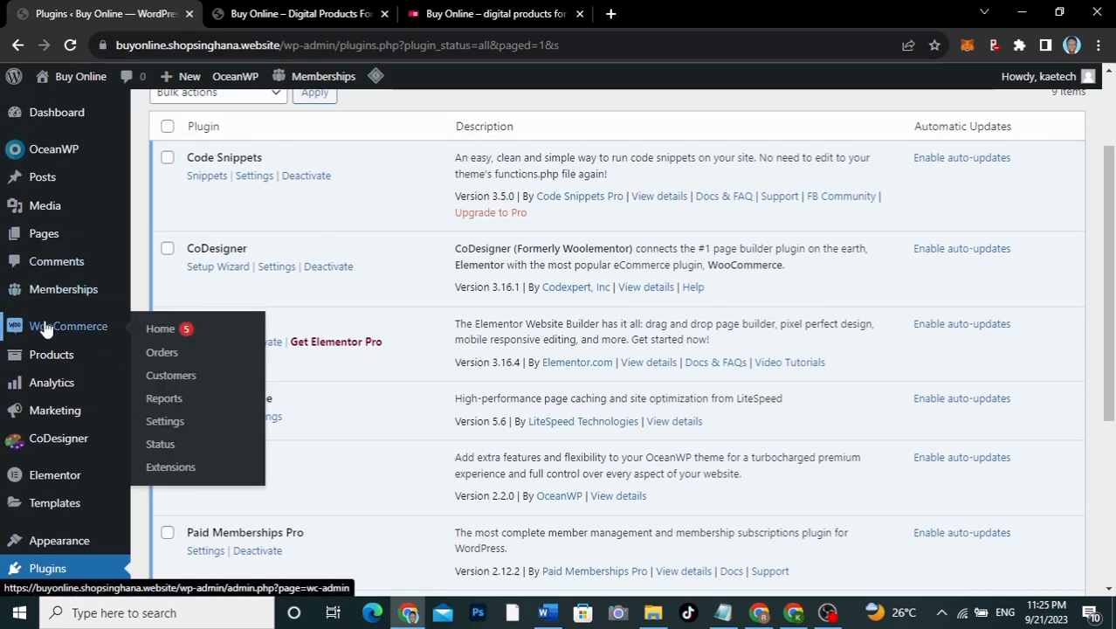
Step: In WooCommerce General settings, enter Accra as the store's first address line
{"action": "left_click", "coordinate": [165, 423]}
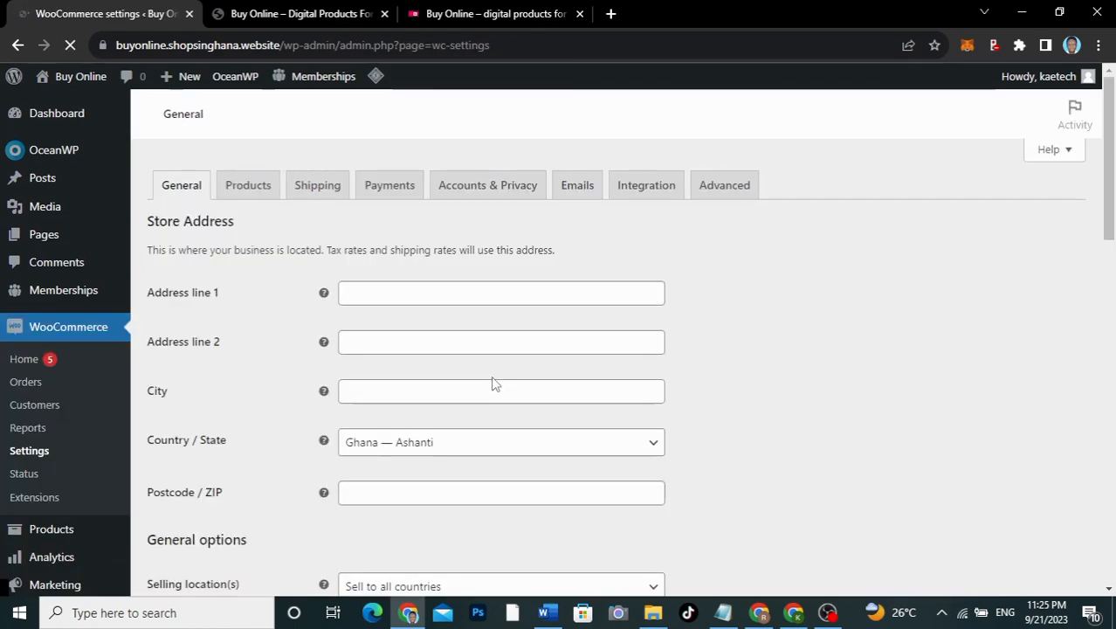
{"action": "scroll", "coordinate": [794, 415], "scroll_direction": "down", "scroll_amount": 5}
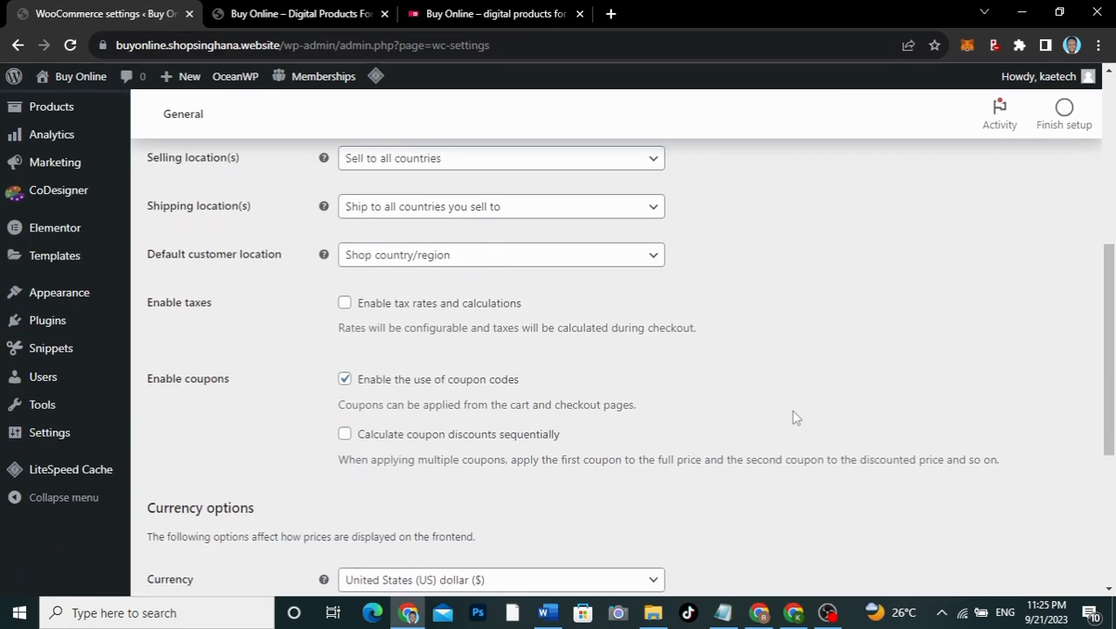
{"action": "scroll", "coordinate": [792, 413], "scroll_direction": "up", "scroll_amount": 4}
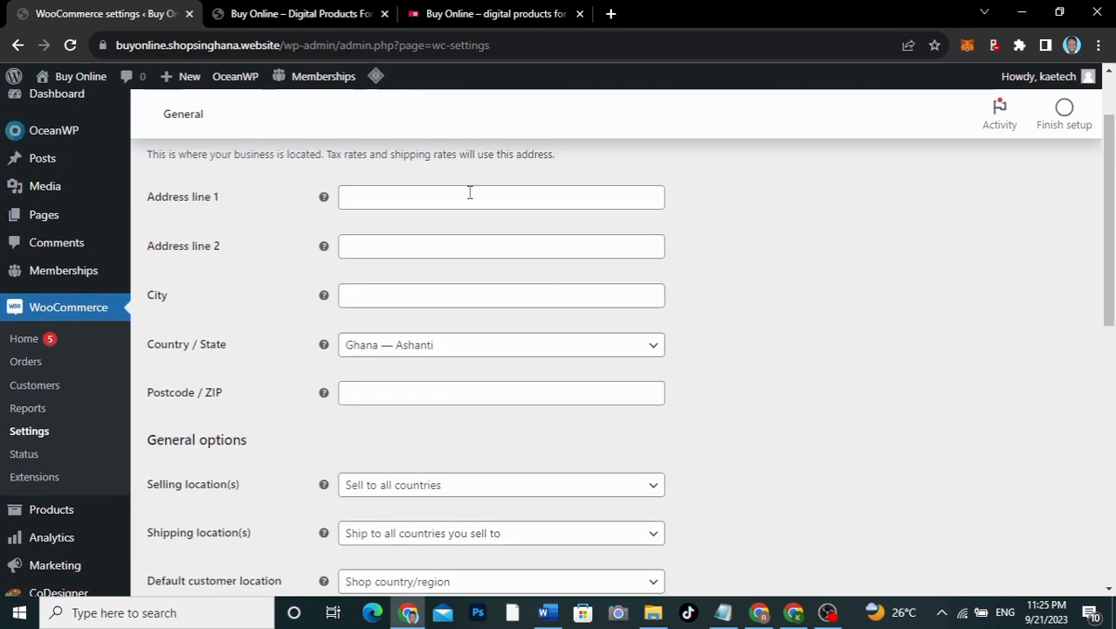
{"action": "left_click", "coordinate": [532, 198]}
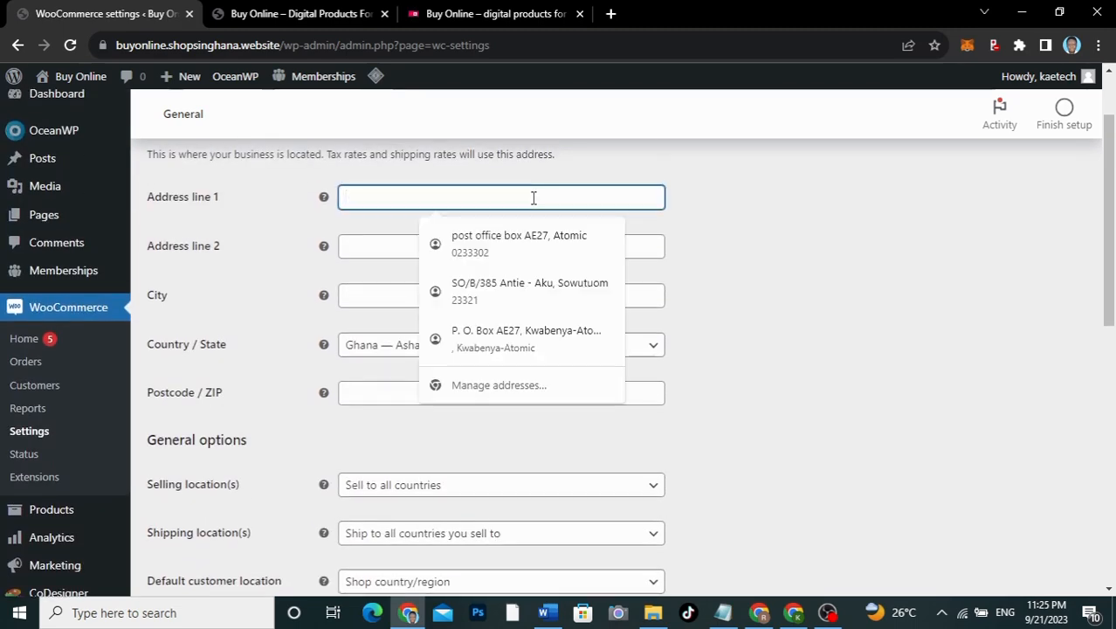
{"action": "type", "text": "Acra"}
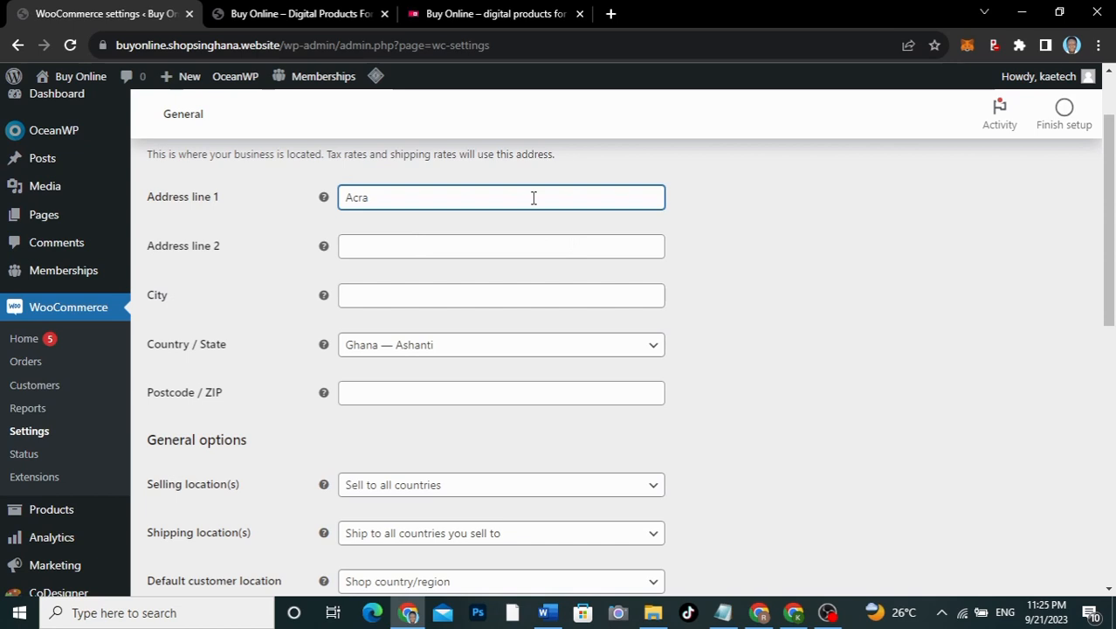
{"action": "key", "text": "BackSpace"}
{"action": "key", "text": "BackSpace"}
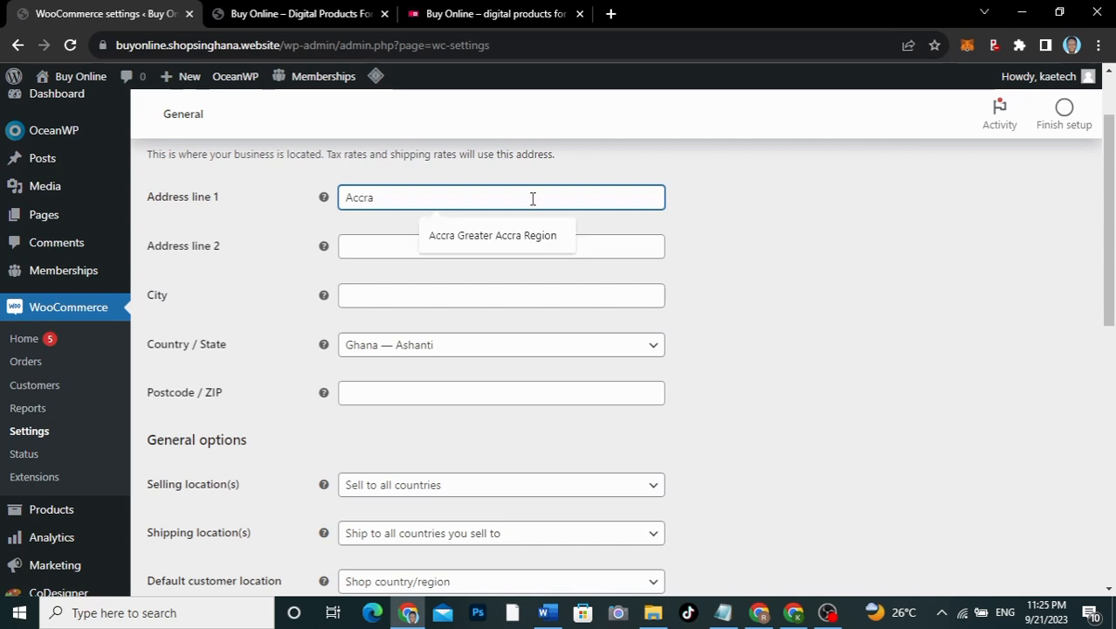
Step: Set the store city to Accra and the country/state to Ghana — Greater Accra
{"action": "left_click", "coordinate": [373, 292]}
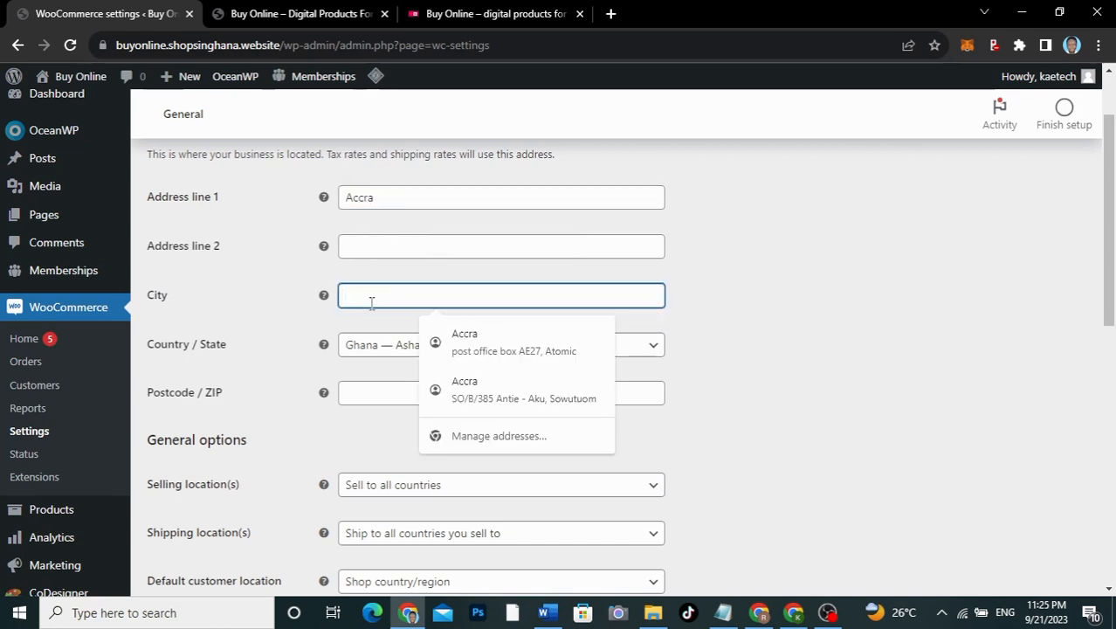
{"action": "type", "text": "Accra"}
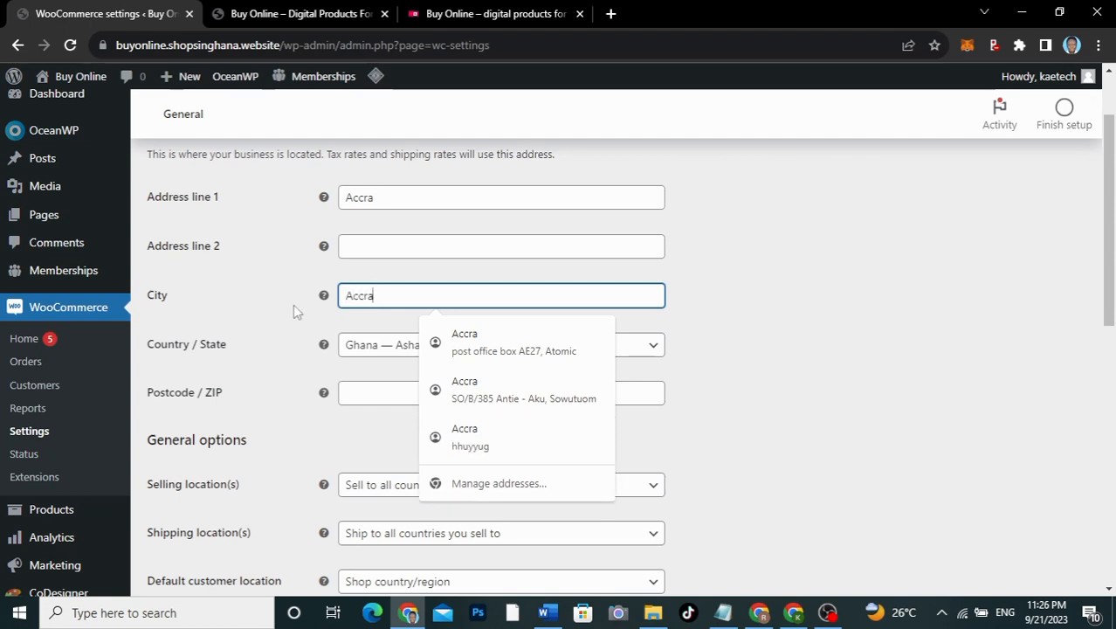
{"action": "left_click", "coordinate": [292, 304]}
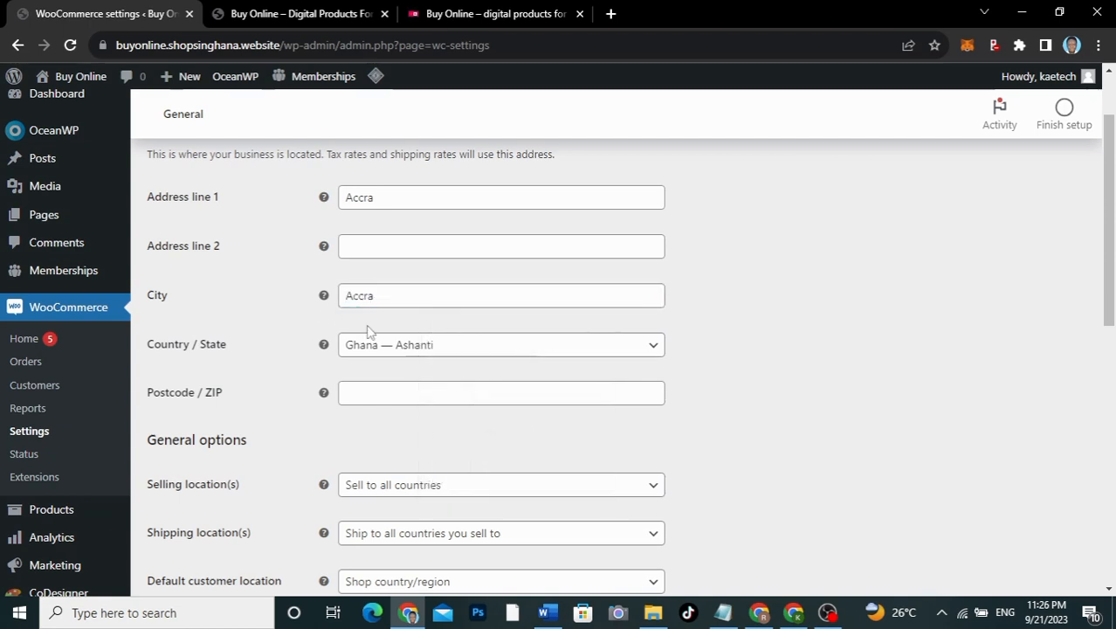
{"action": "left_click", "coordinate": [447, 351]}
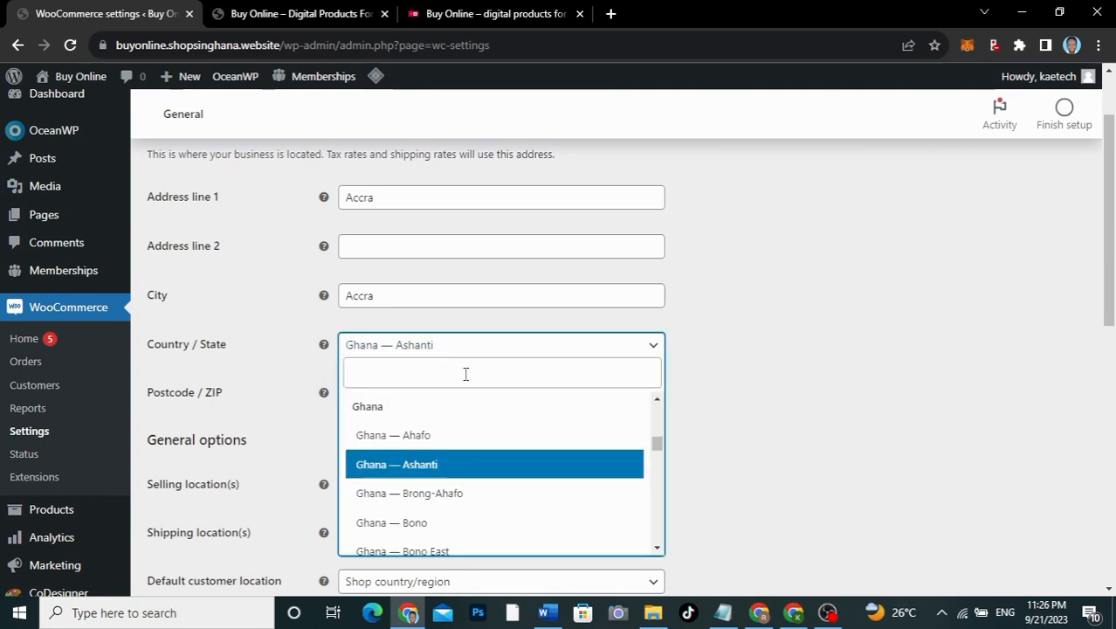
{"action": "scroll", "coordinate": [481, 506], "scroll_direction": "down", "scroll_amount": 3}
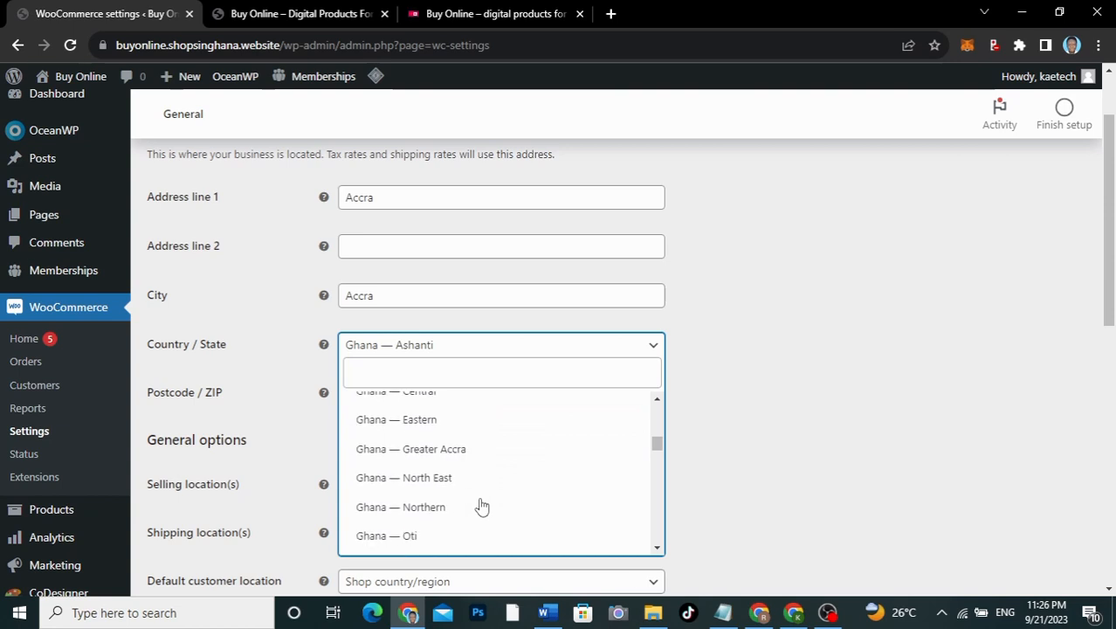
{"action": "left_click", "coordinate": [451, 456]}
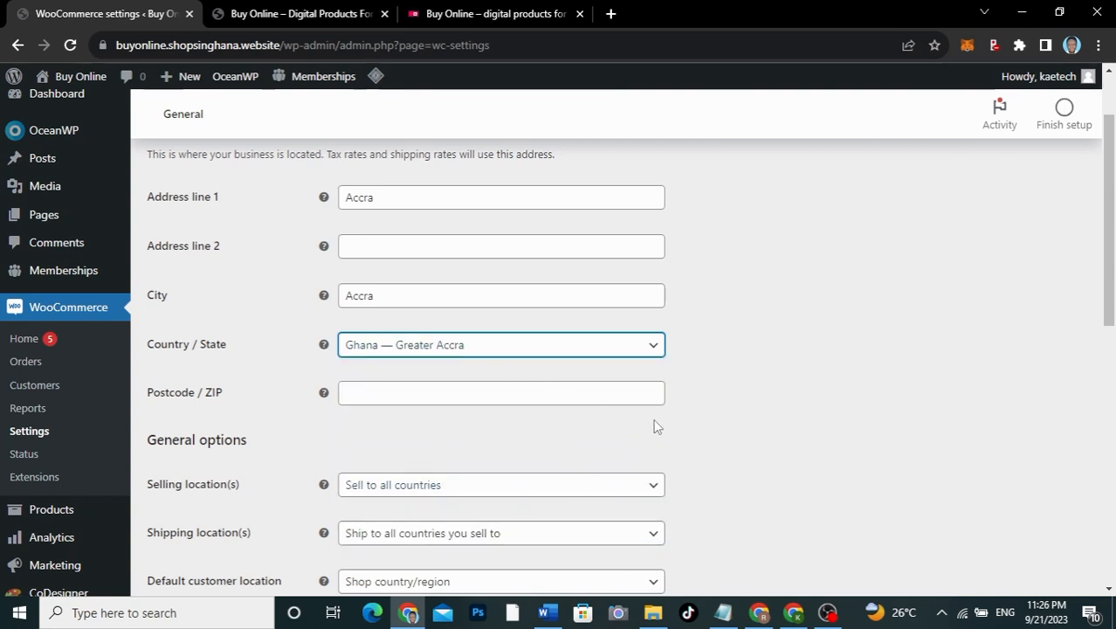
{"action": "scroll", "coordinate": [802, 511], "scroll_direction": "down", "scroll_amount": 3}
{"action": "scroll", "coordinate": [801, 511], "scroll_direction": "up", "scroll_amount": 1}
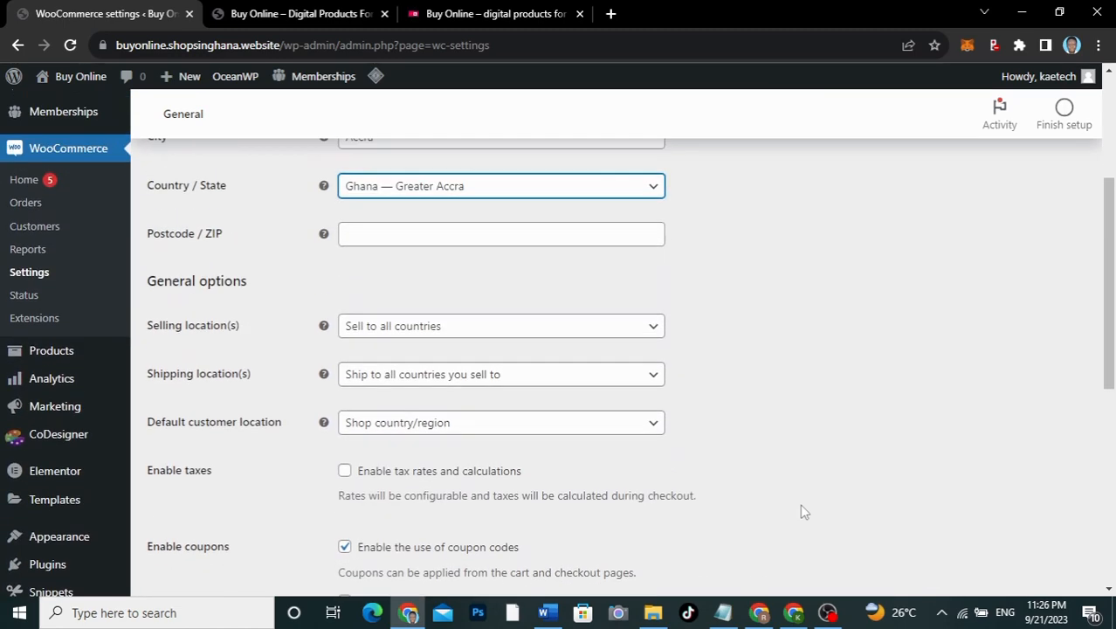
Step: Set Shipping location(s) to 'Disable shipping & shipping calculations' and save the general settings
{"action": "scroll", "coordinate": [801, 511], "scroll_direction": "down", "scroll_amount": 1}
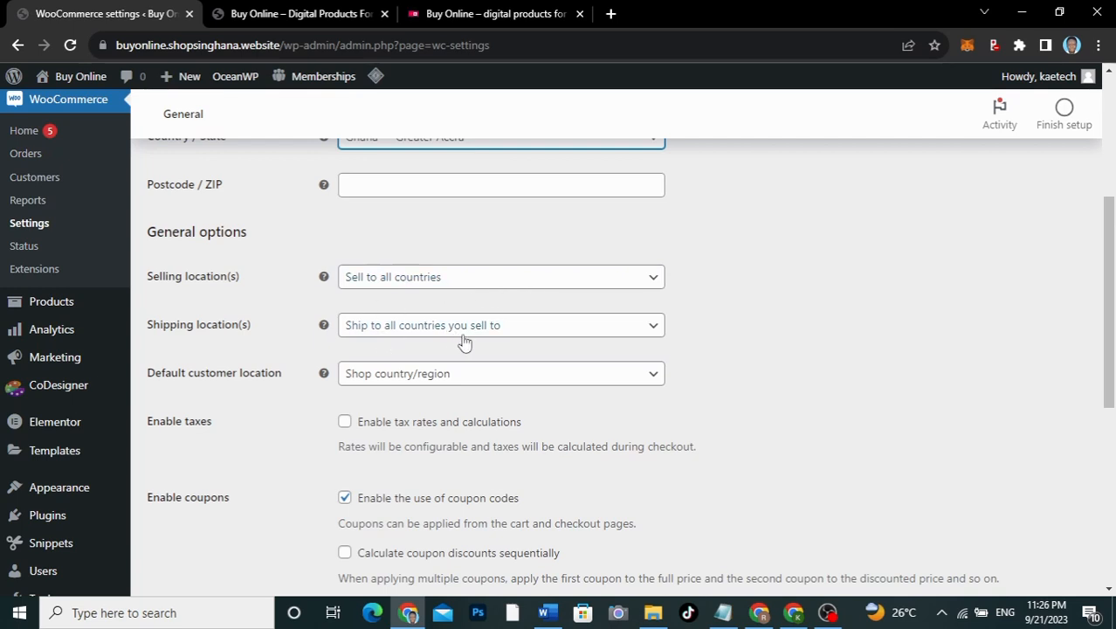
{"action": "left_click", "coordinate": [535, 329]}
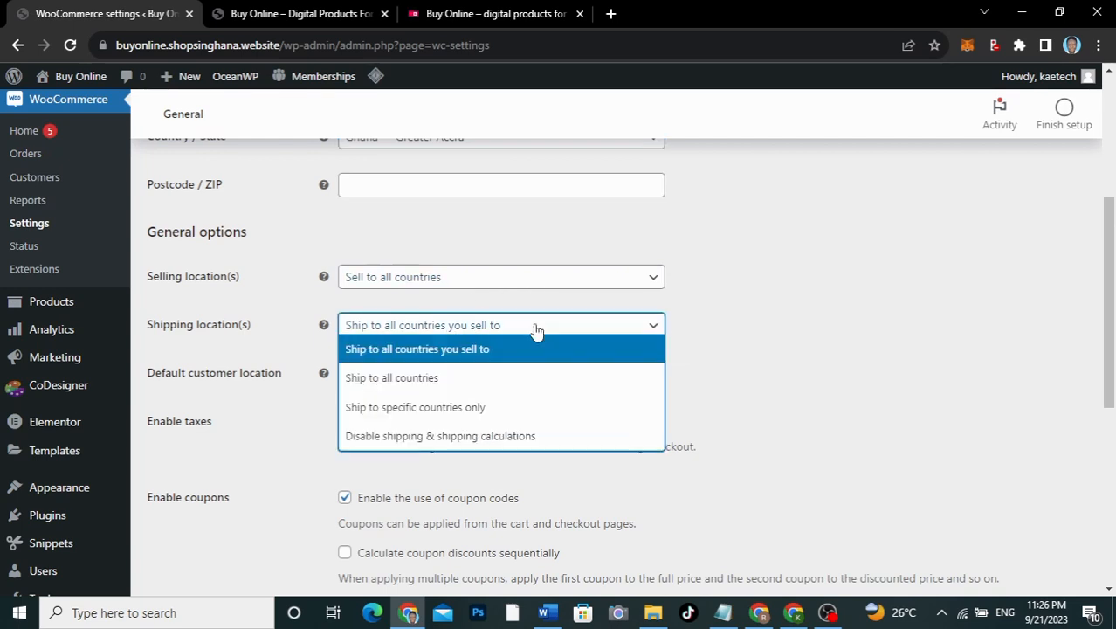
{"action": "left_click", "coordinate": [456, 435]}
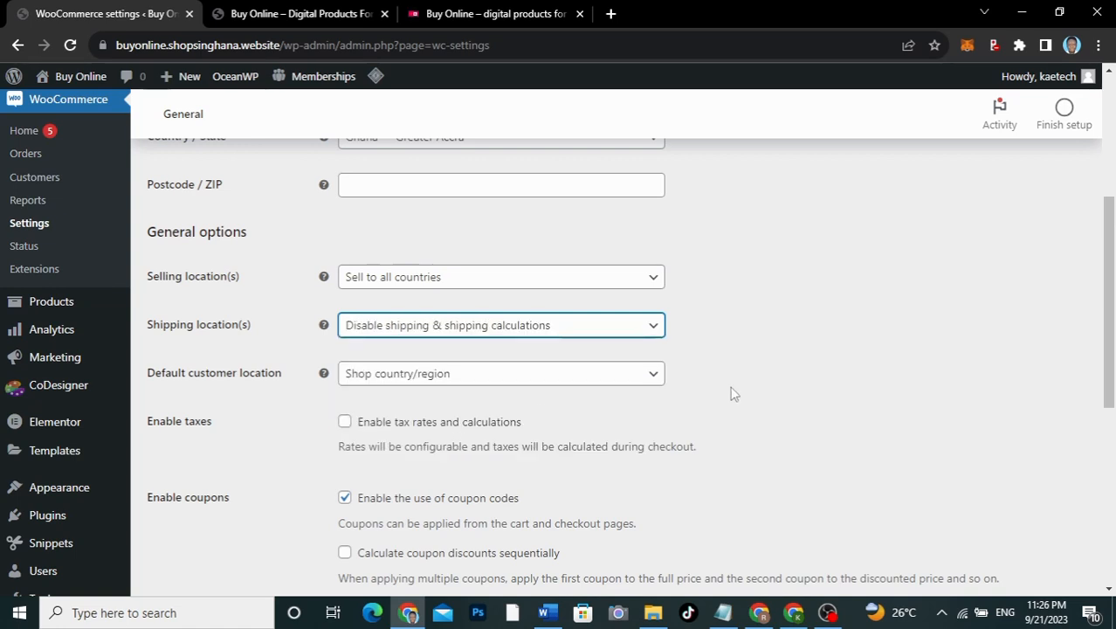
{"action": "scroll", "coordinate": [731, 393], "scroll_direction": "down", "scroll_amount": 3}
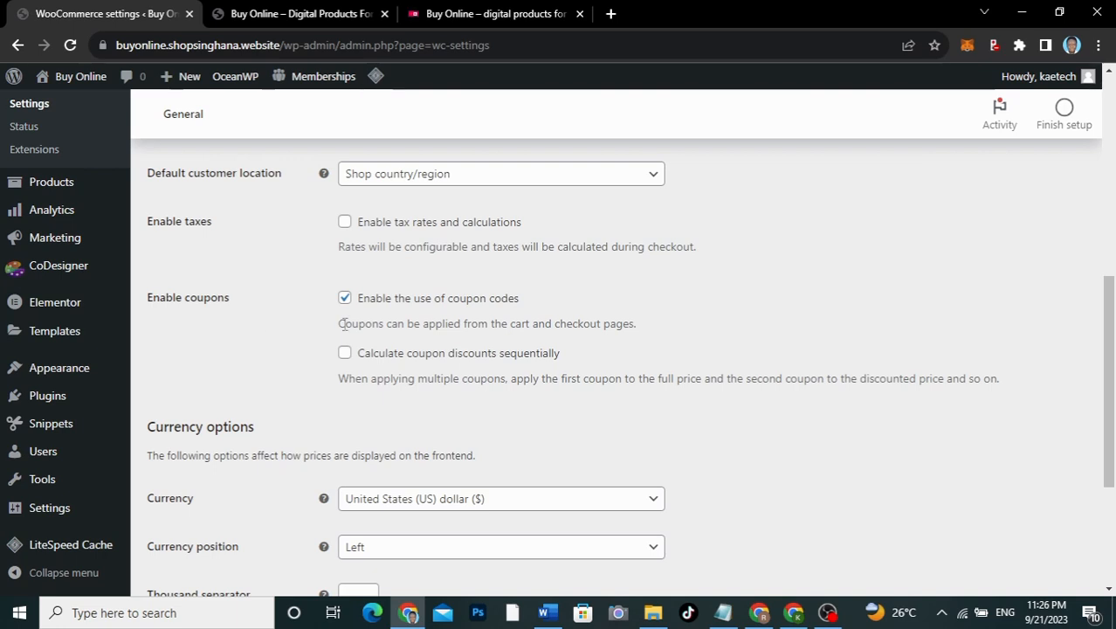
{"action": "scroll", "coordinate": [274, 387], "scroll_direction": "down", "scroll_amount": 3}
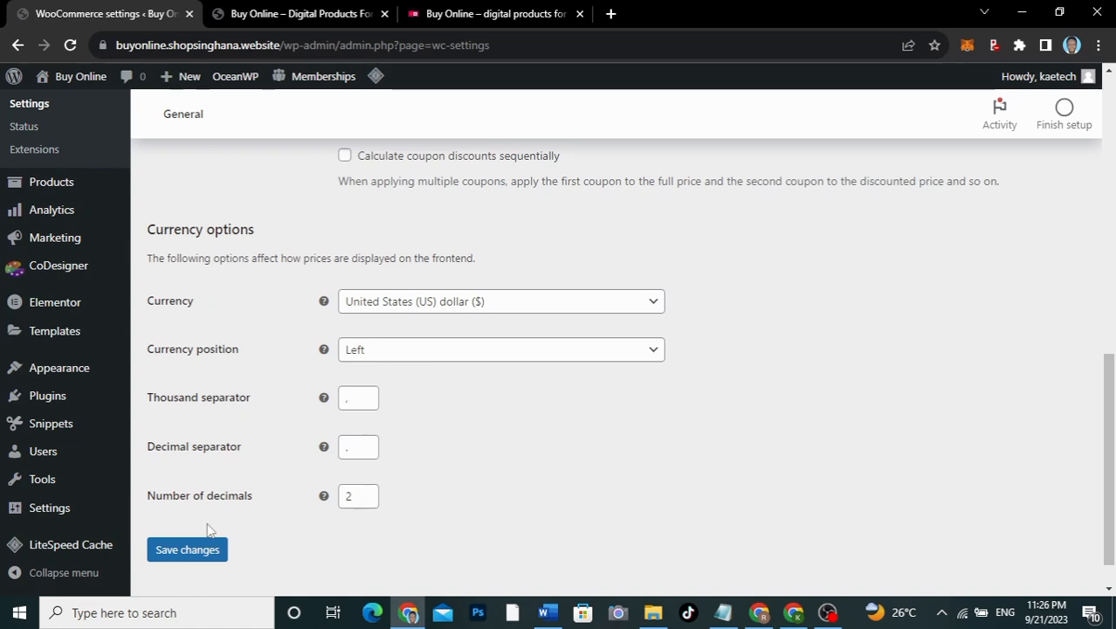
{"action": "left_click", "coordinate": [188, 550]}
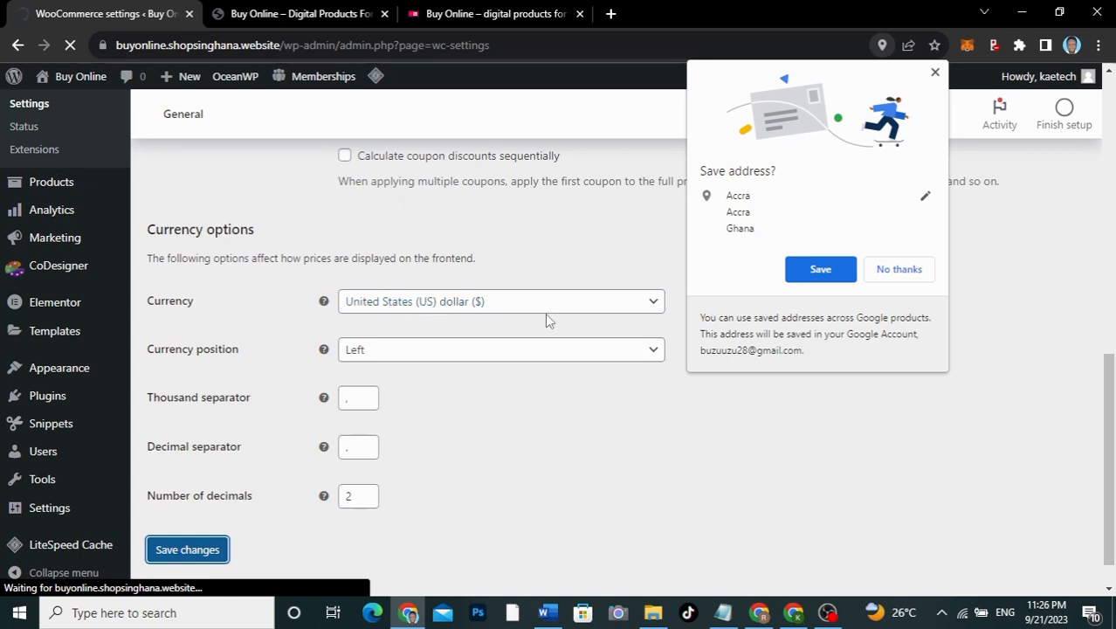
{"action": "left_click", "coordinate": [934, 73]}
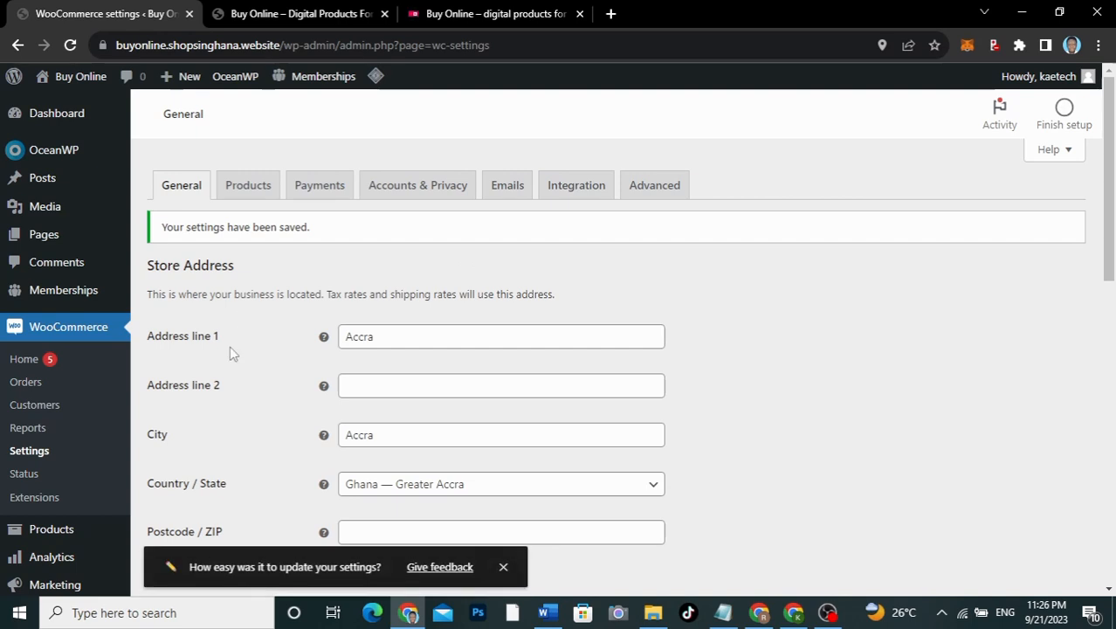
Step: Bring up WooCommerce's Products settings, showing Shop page, kg weight and cm dimensions
{"action": "left_click", "coordinate": [250, 187]}
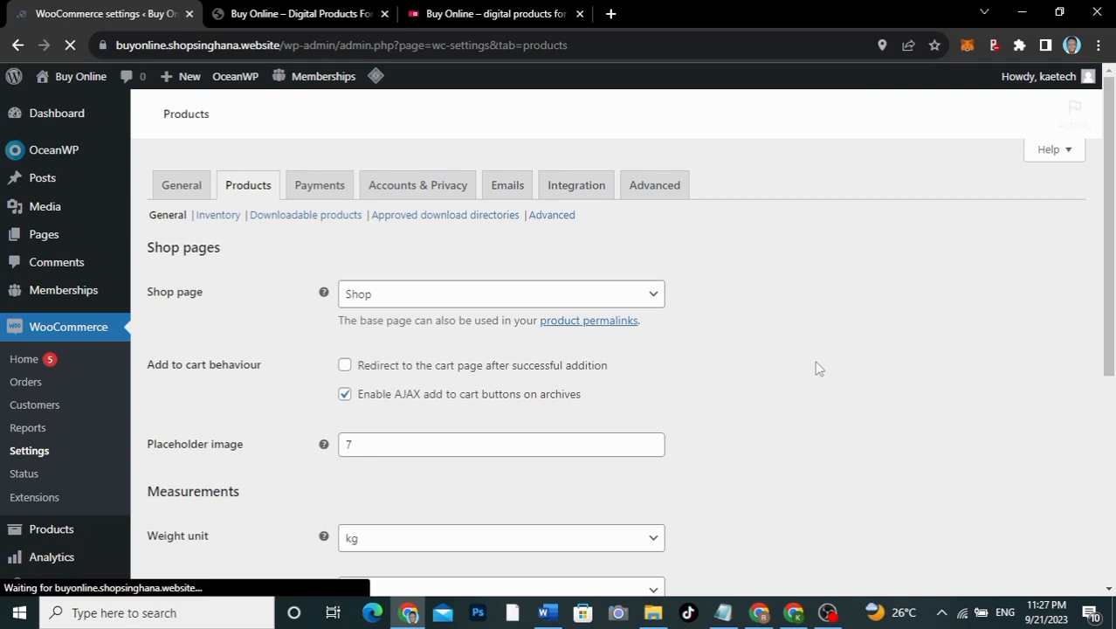
{"action": "scroll", "coordinate": [819, 368], "scroll_direction": "down", "scroll_amount": 2}
{"action": "scroll", "coordinate": [819, 369], "scroll_direction": "up", "scroll_amount": 1}
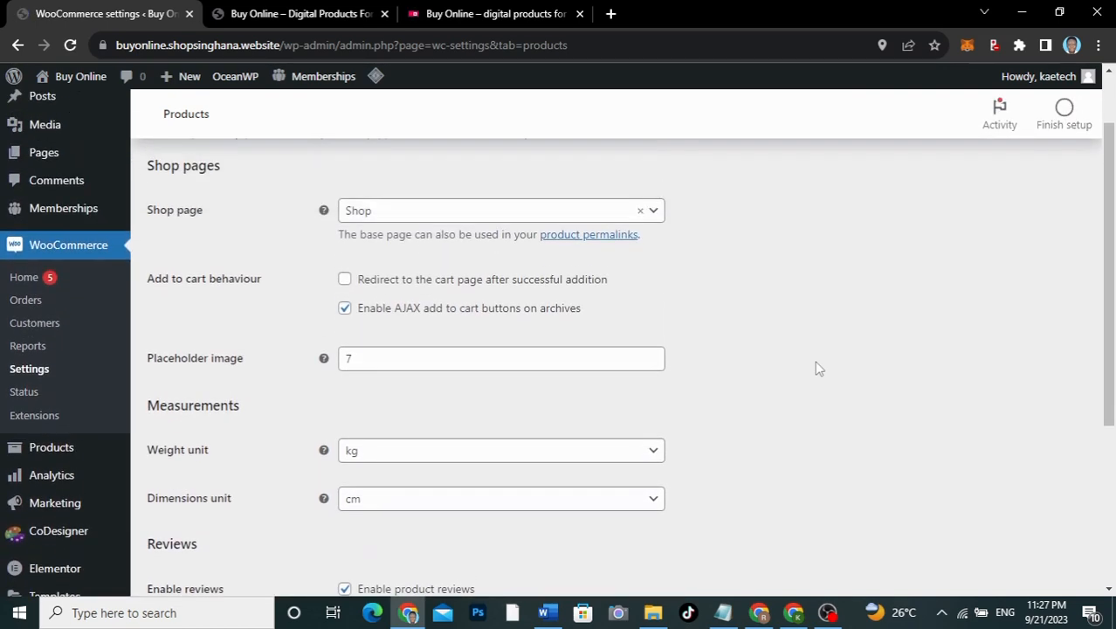
{"action": "scroll", "coordinate": [819, 368], "scroll_direction": "up", "scroll_amount": 1}
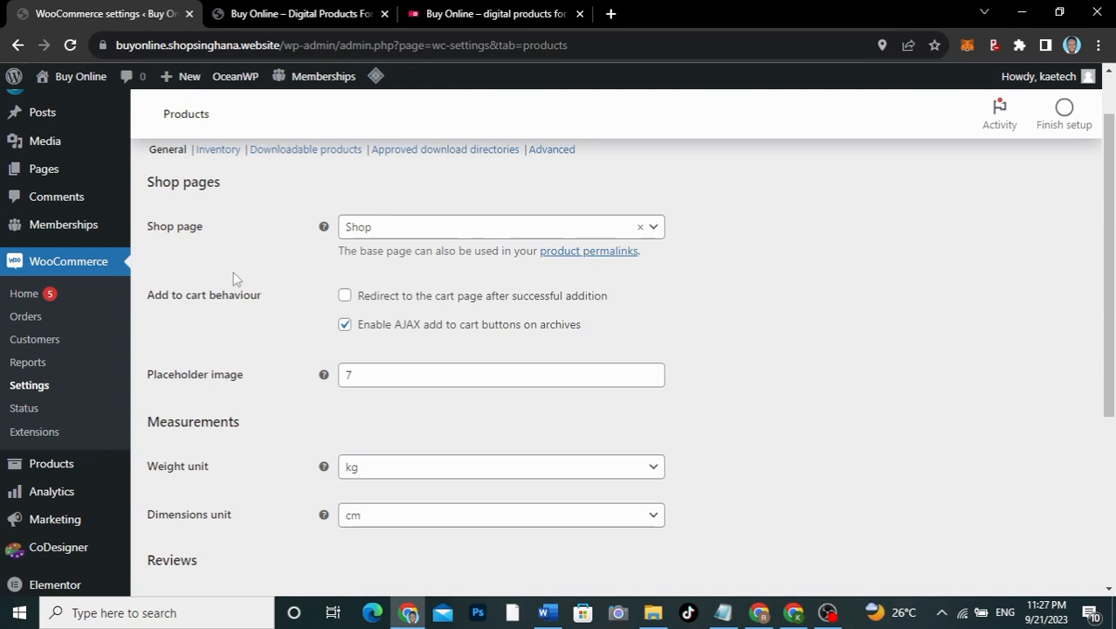
Step: Open the All Pages list in a new browser tab
{"action": "mouse_move", "coordinate": [44, 169]}
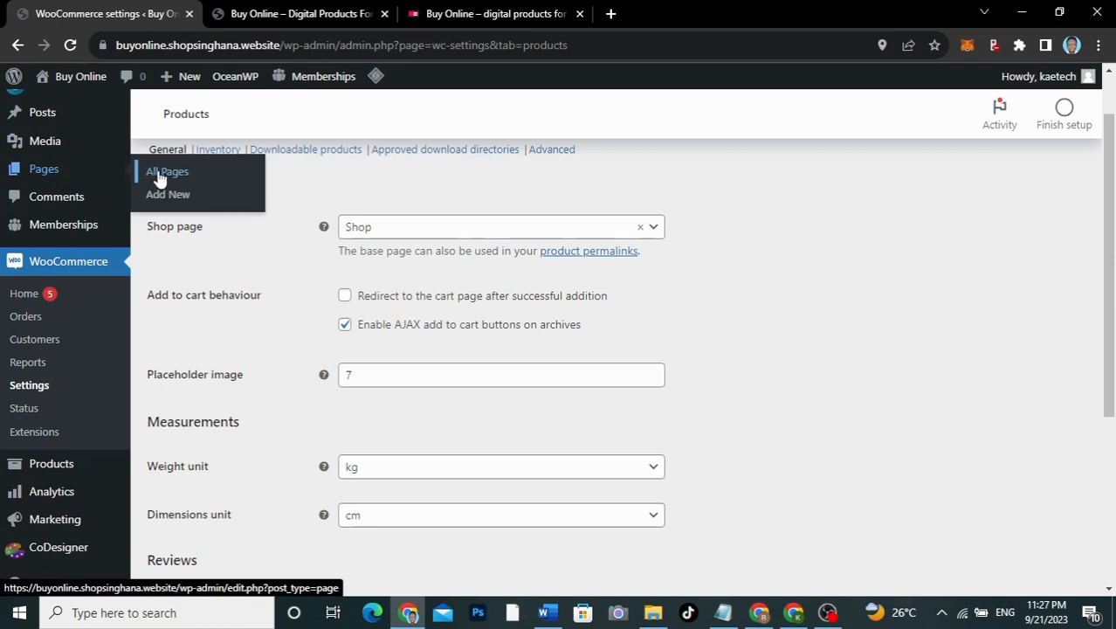
{"action": "right_click", "coordinate": [149, 173]}
{"action": "left_click", "coordinate": [206, 181]}
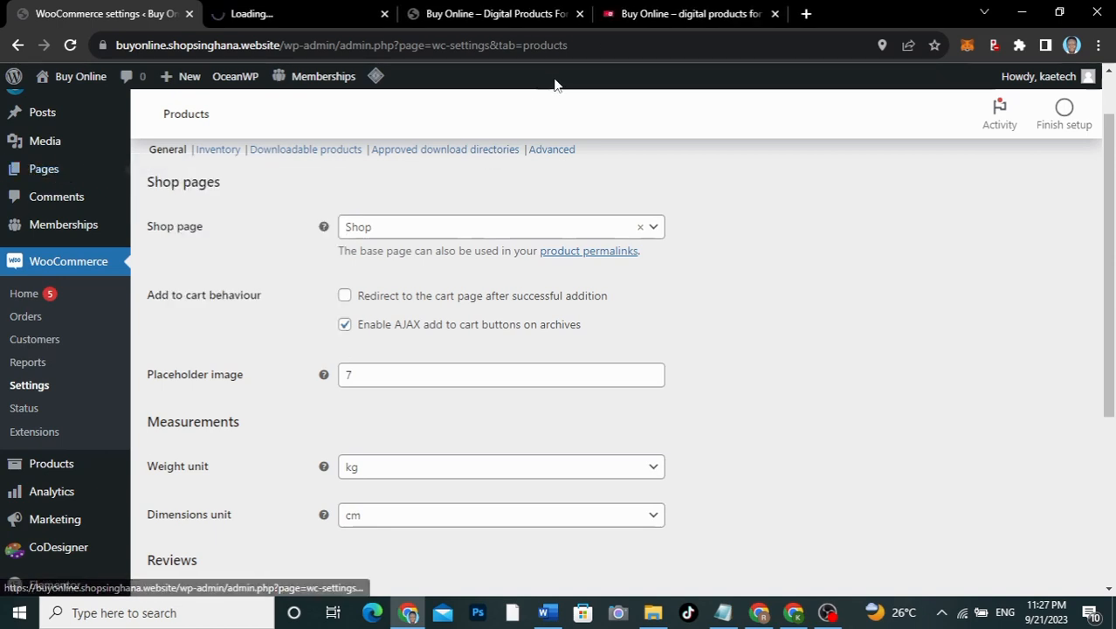
Step: Review the seven pages, including Shop, then return to the WooCommerce settings tab
{"action": "left_click", "coordinate": [297, 12]}
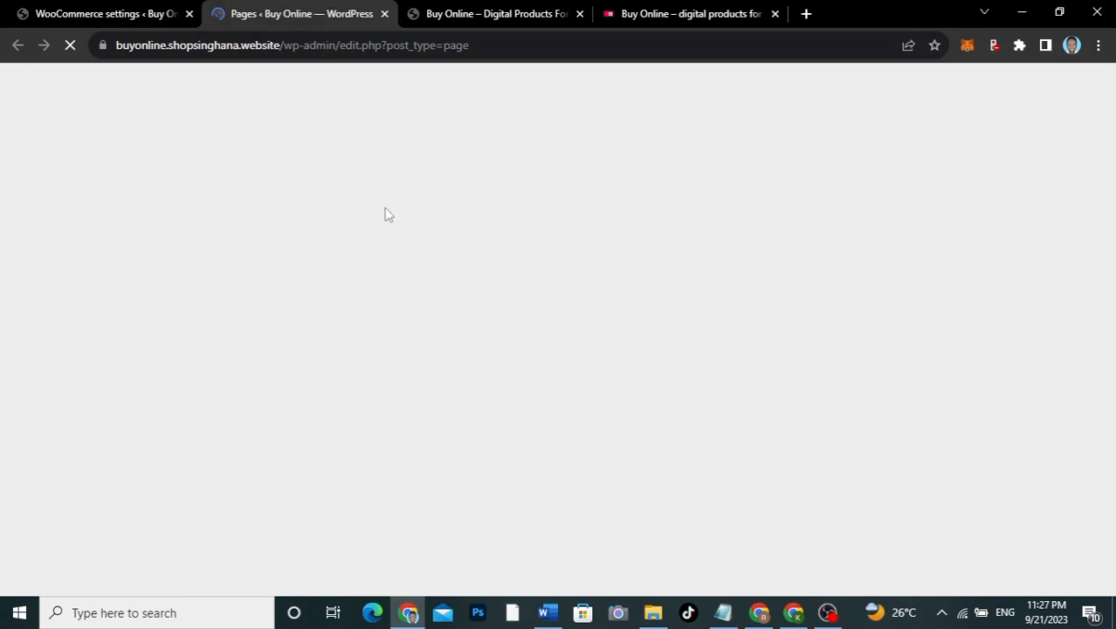
{"action": "scroll", "coordinate": [308, 332], "scroll_direction": "down", "scroll_amount": 1}
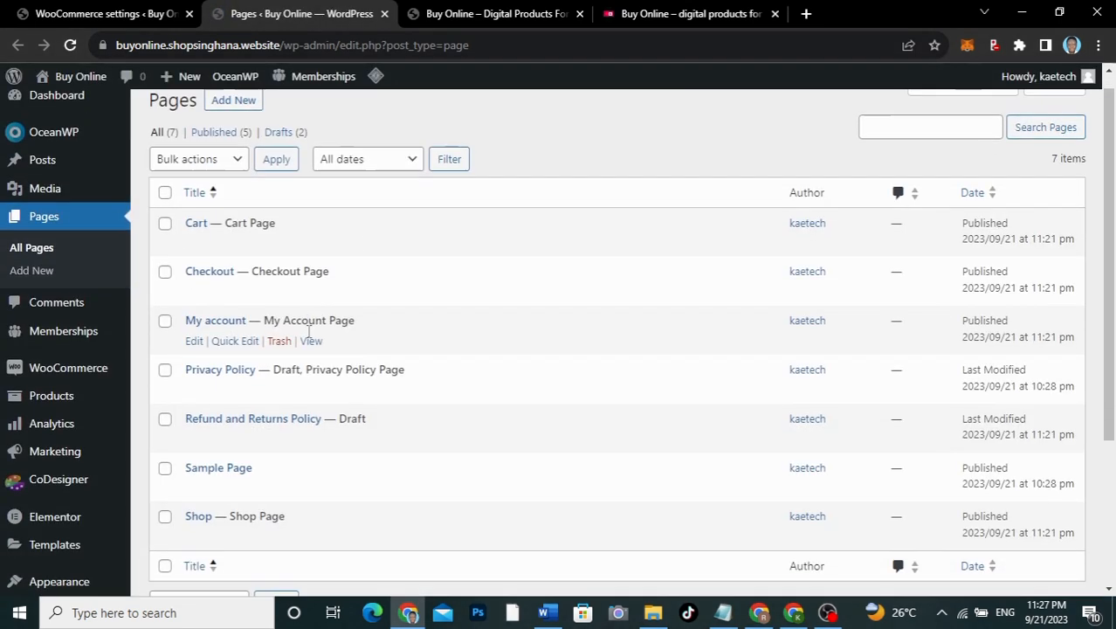
{"action": "scroll", "coordinate": [309, 332], "scroll_direction": "down", "scroll_amount": 2}
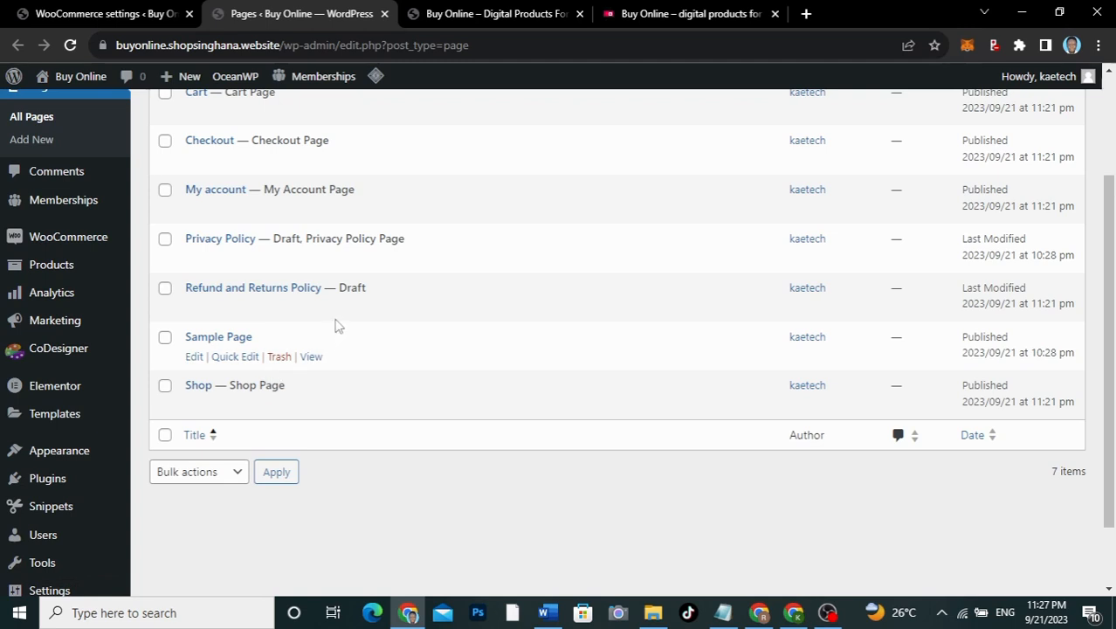
{"action": "scroll", "coordinate": [269, 299], "scroll_direction": "up", "scroll_amount": 1}
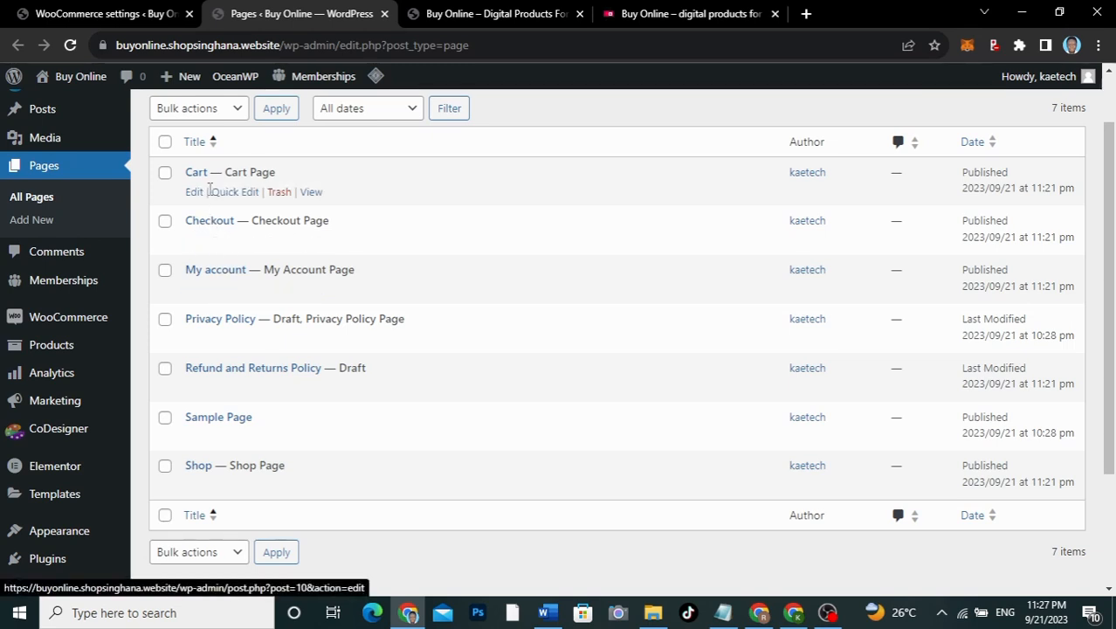
{"action": "scroll", "coordinate": [210, 190], "scroll_direction": "up", "scroll_amount": 1}
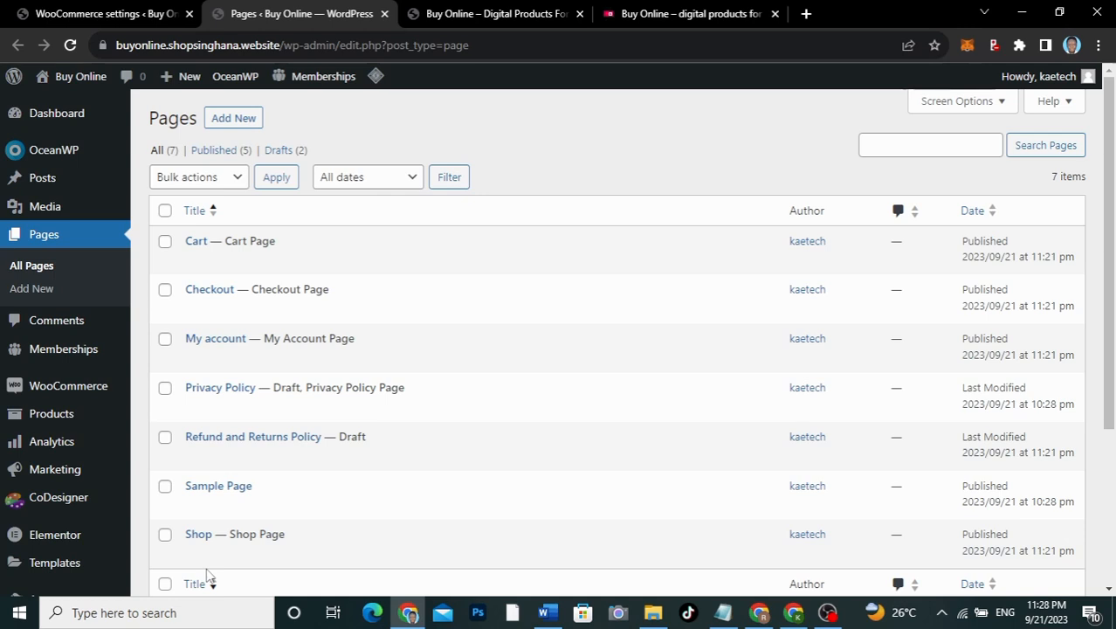
{"action": "mouse_move", "coordinate": [207, 570]}
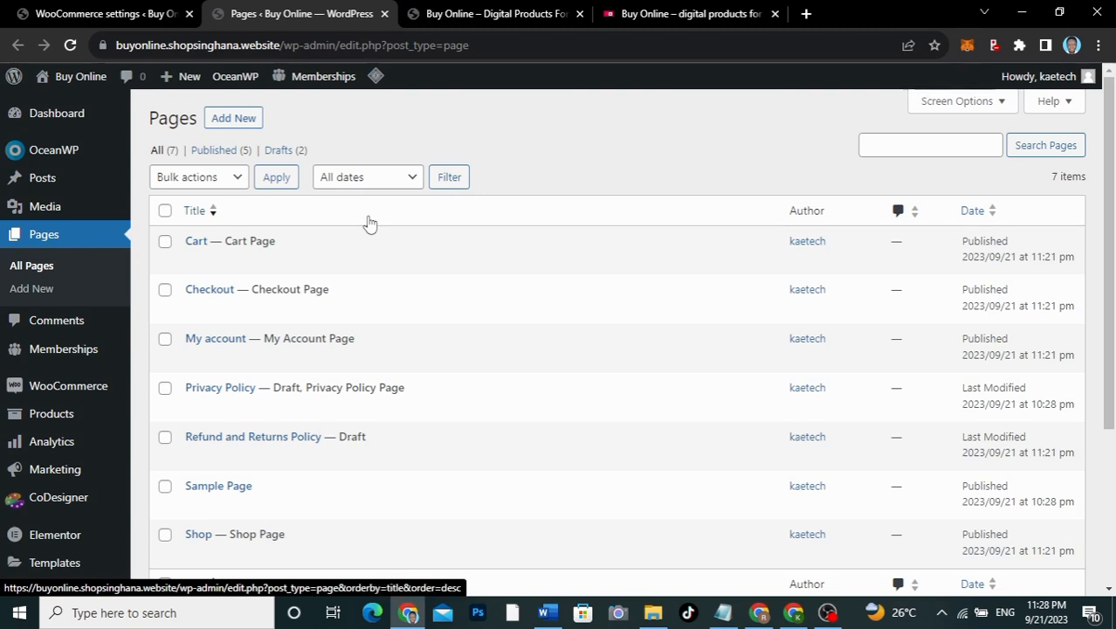
{"action": "left_click", "coordinate": [101, 16]}
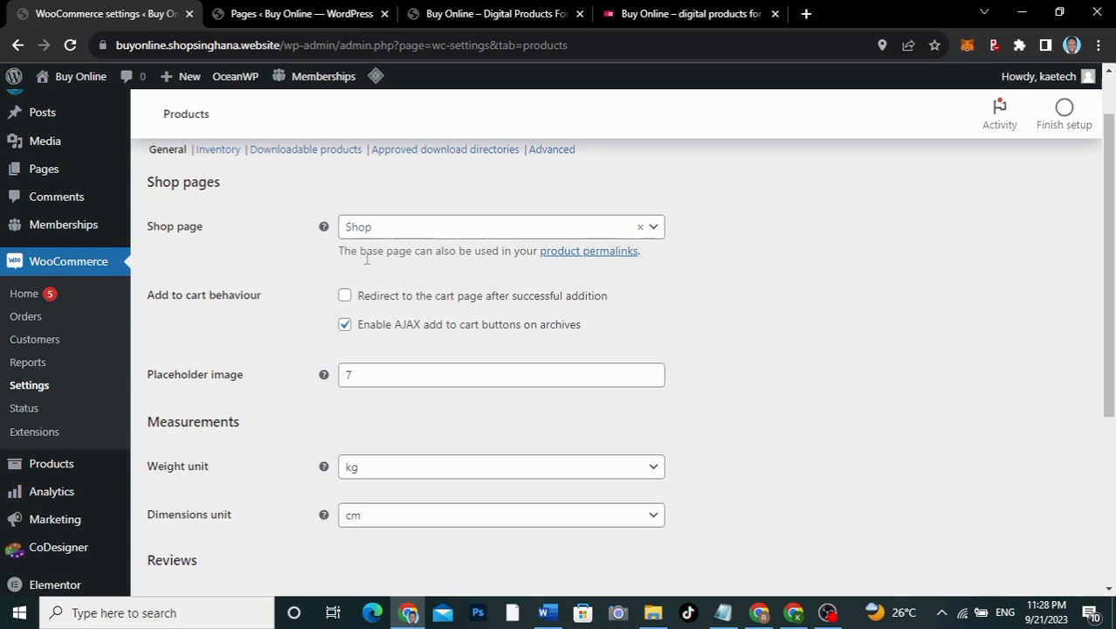
Step: Save the Products > General settings with Shop kept as the shop page
{"action": "scroll", "coordinate": [705, 352], "scroll_direction": "down", "scroll_amount": 1}
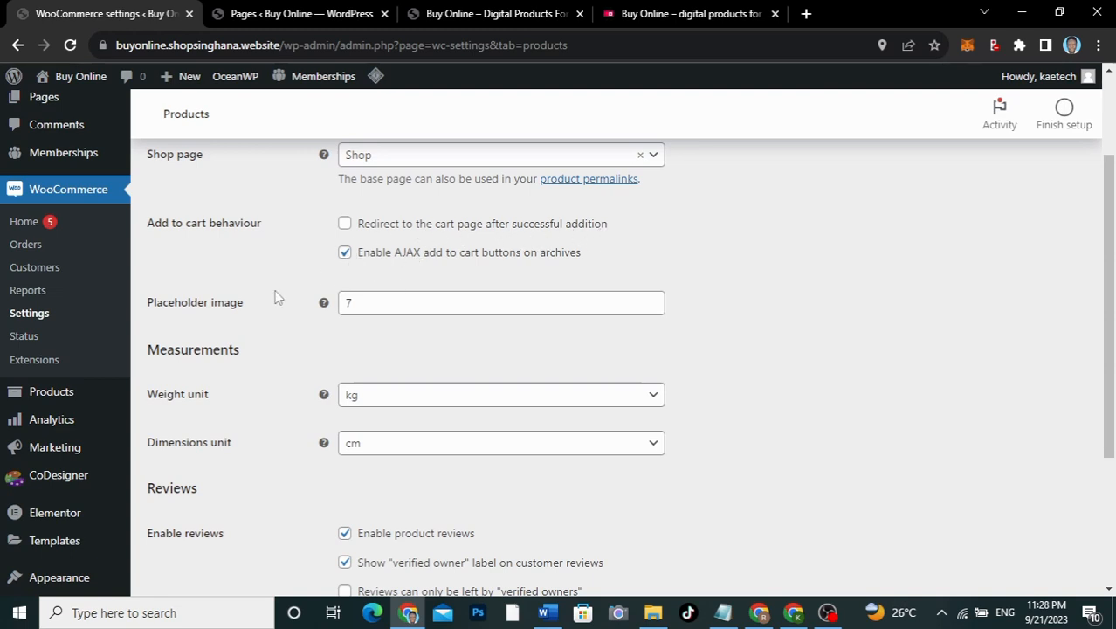
{"action": "scroll", "coordinate": [265, 377], "scroll_direction": "down", "scroll_amount": 2}
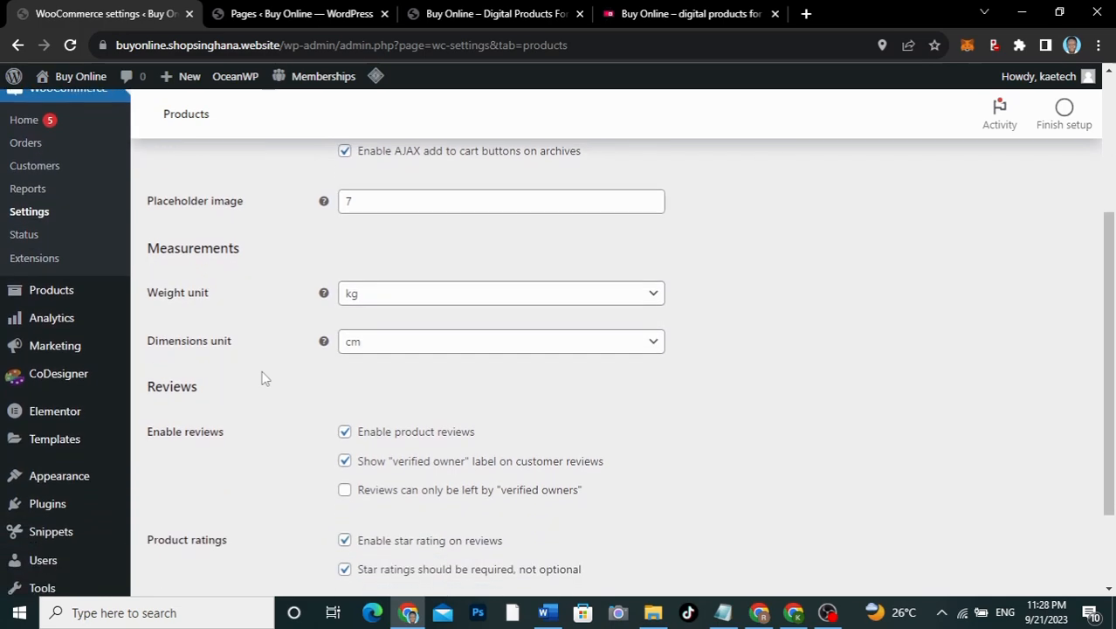
{"action": "scroll", "coordinate": [264, 377], "scroll_direction": "down", "scroll_amount": 2}
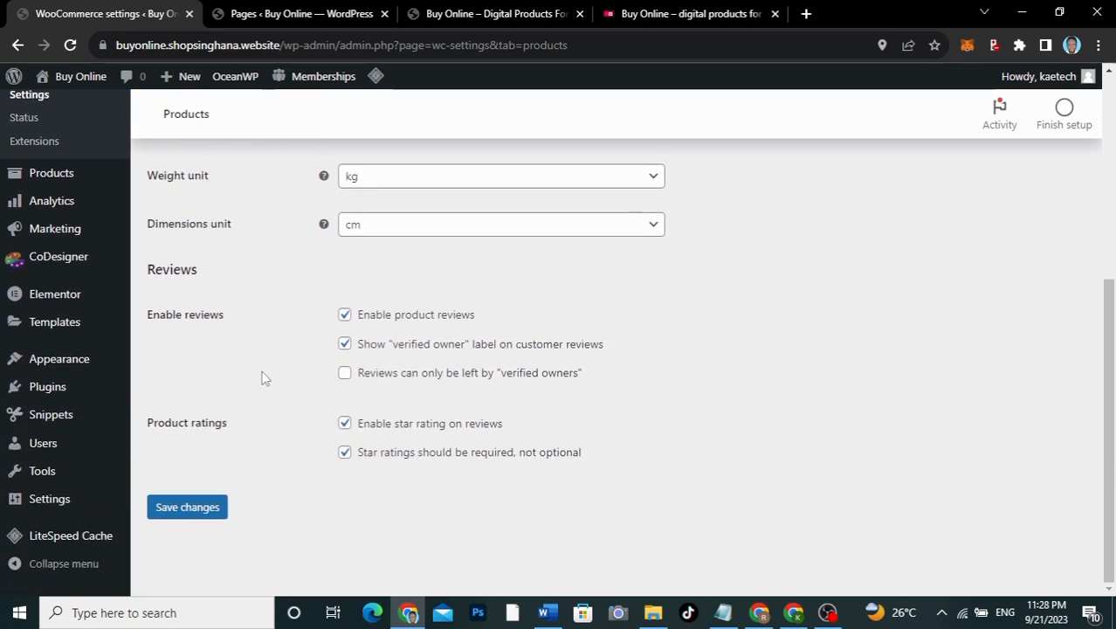
{"action": "left_click", "coordinate": [202, 510]}
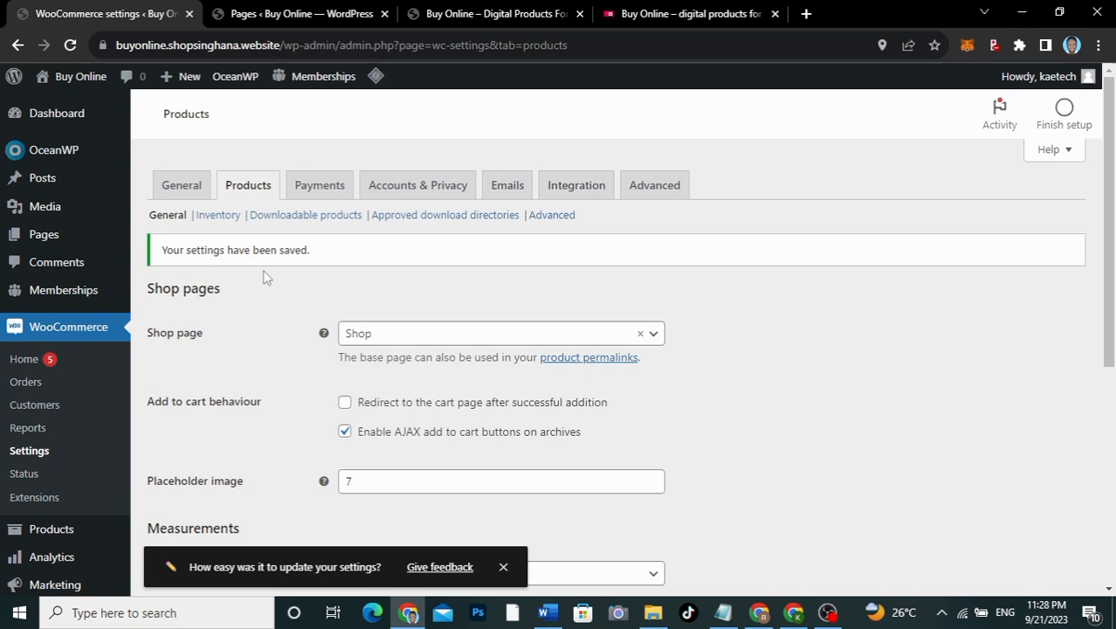
{"action": "left_click", "coordinate": [285, 219]}
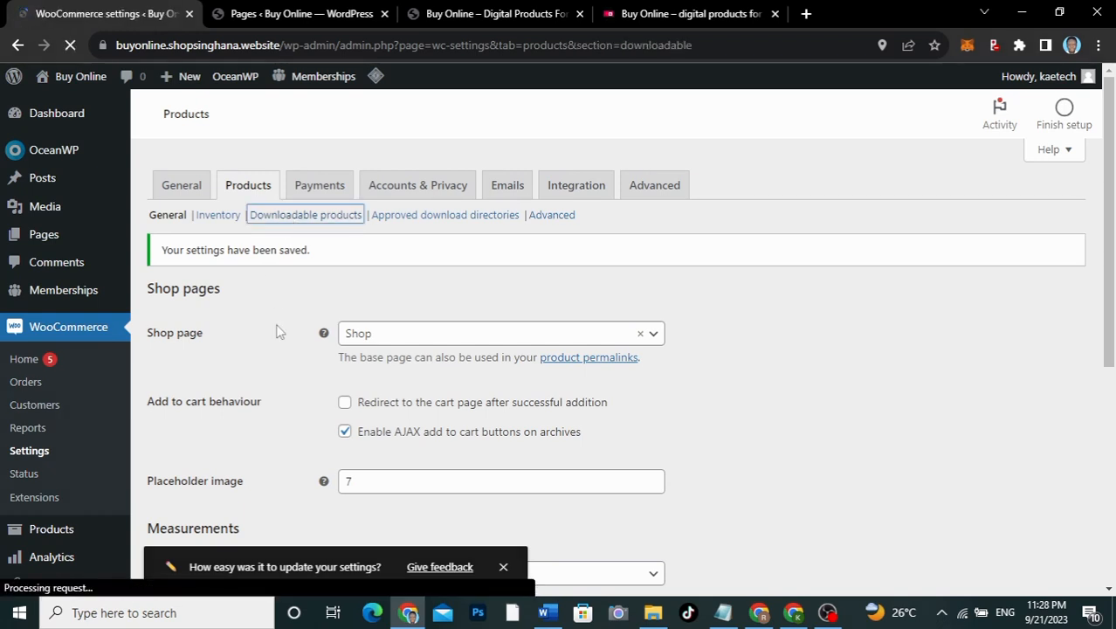
Step: Turn on 'Downloads require login' and save the downloadable product settings
{"action": "scroll", "coordinate": [278, 330], "scroll_direction": "down", "scroll_amount": 3}
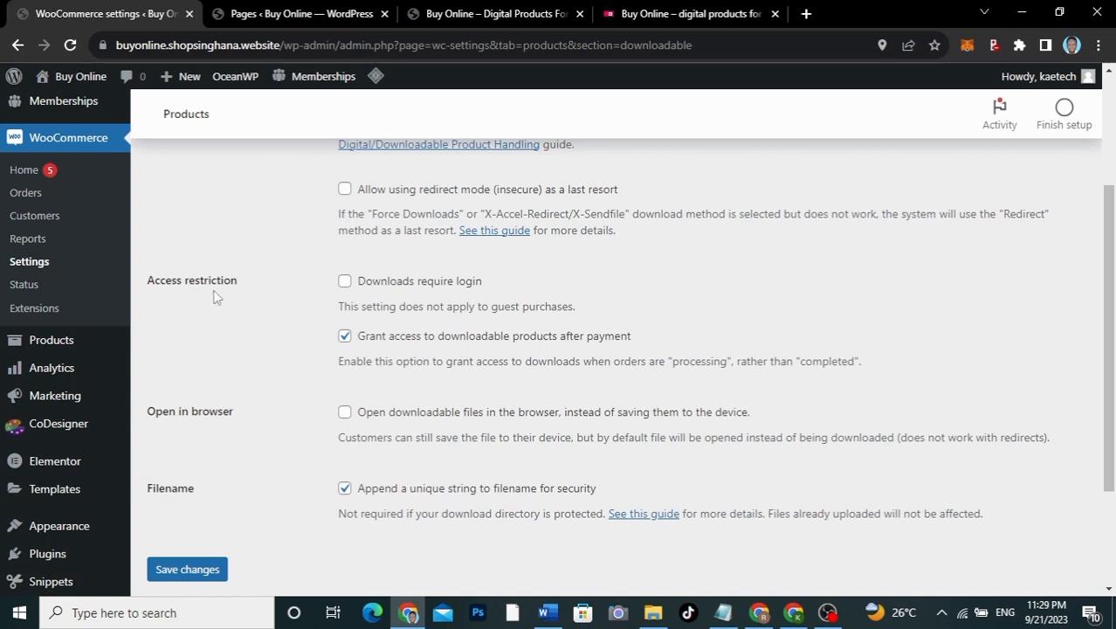
{"action": "left_click", "coordinate": [345, 281]}
{"action": "scroll", "coordinate": [303, 381], "scroll_direction": "down", "scroll_amount": 1}
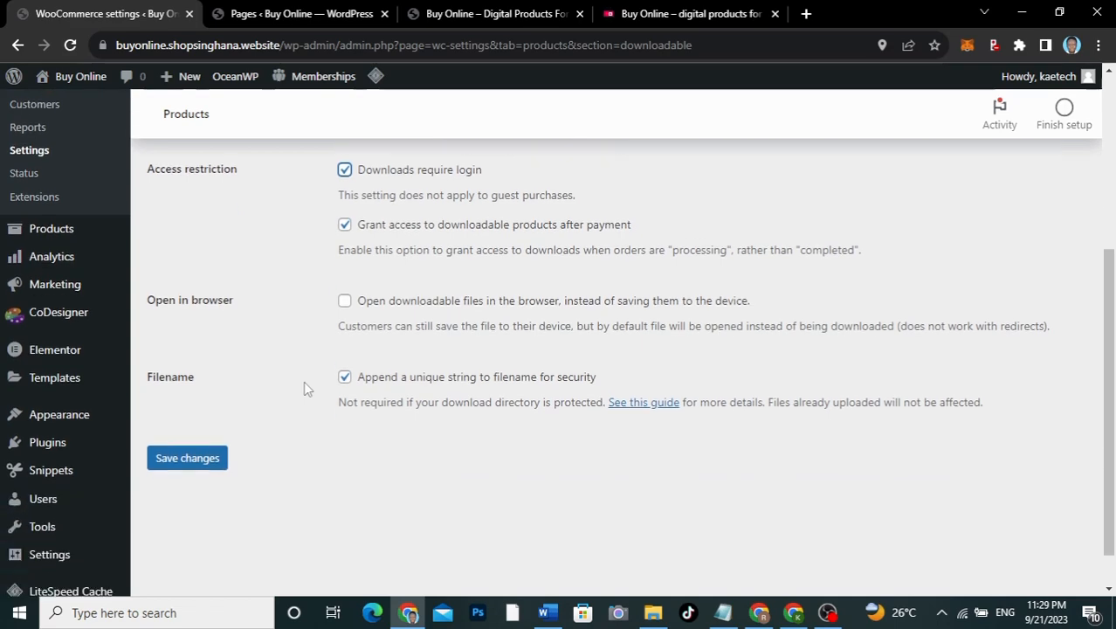
{"action": "left_click", "coordinate": [187, 452]}
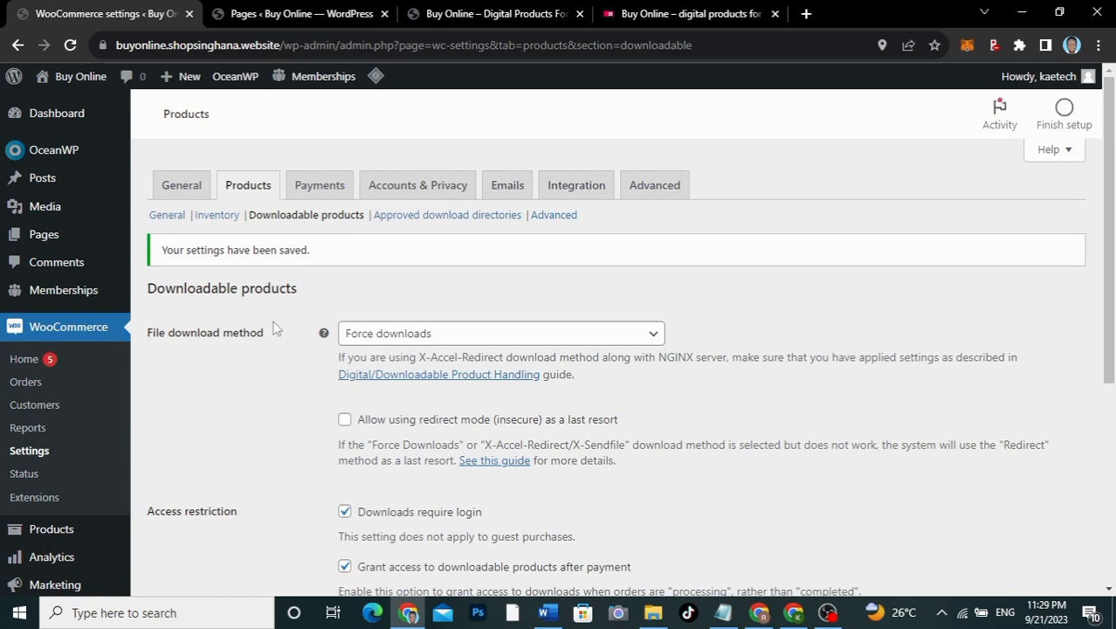
{"action": "left_click", "coordinate": [319, 183]}
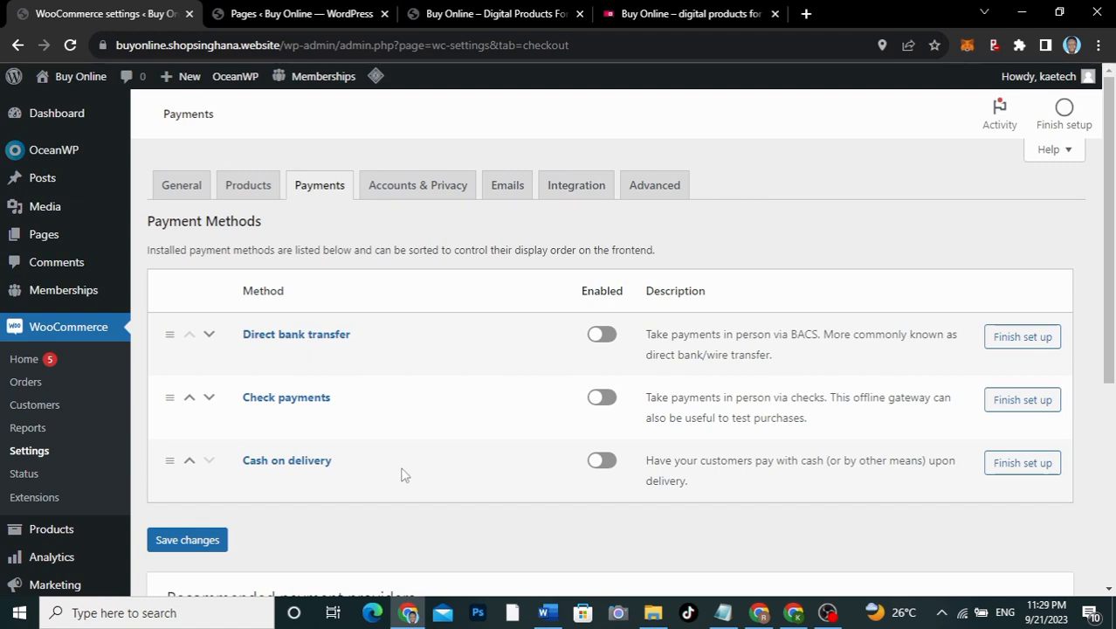
Step: Enable the Cash on delivery payment method and save the Payments settings
{"action": "left_click", "coordinate": [595, 466]}
{"action": "scroll", "coordinate": [482, 510], "scroll_direction": "down", "scroll_amount": 3}
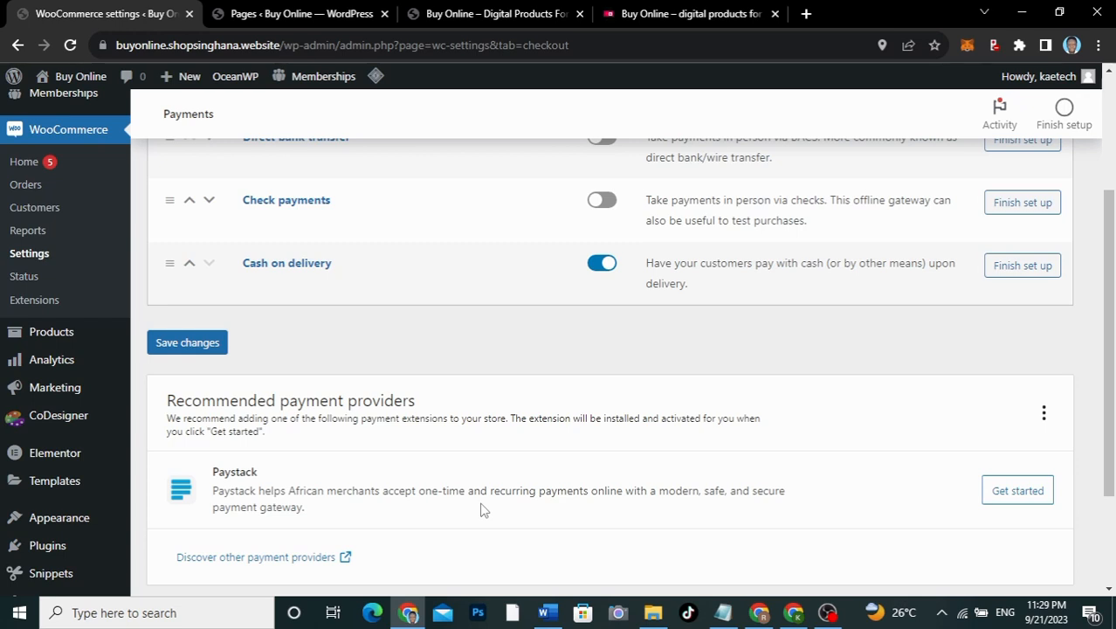
{"action": "scroll", "coordinate": [482, 510], "scroll_direction": "down", "scroll_amount": 3}
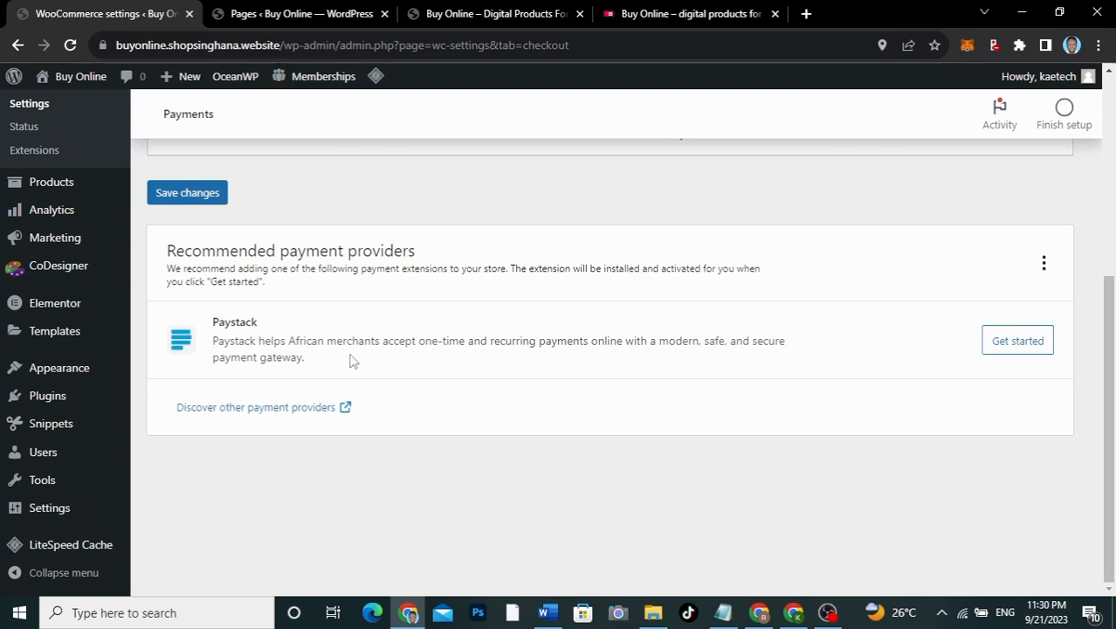
{"action": "scroll", "coordinate": [477, 289], "scroll_direction": "up", "scroll_amount": 3}
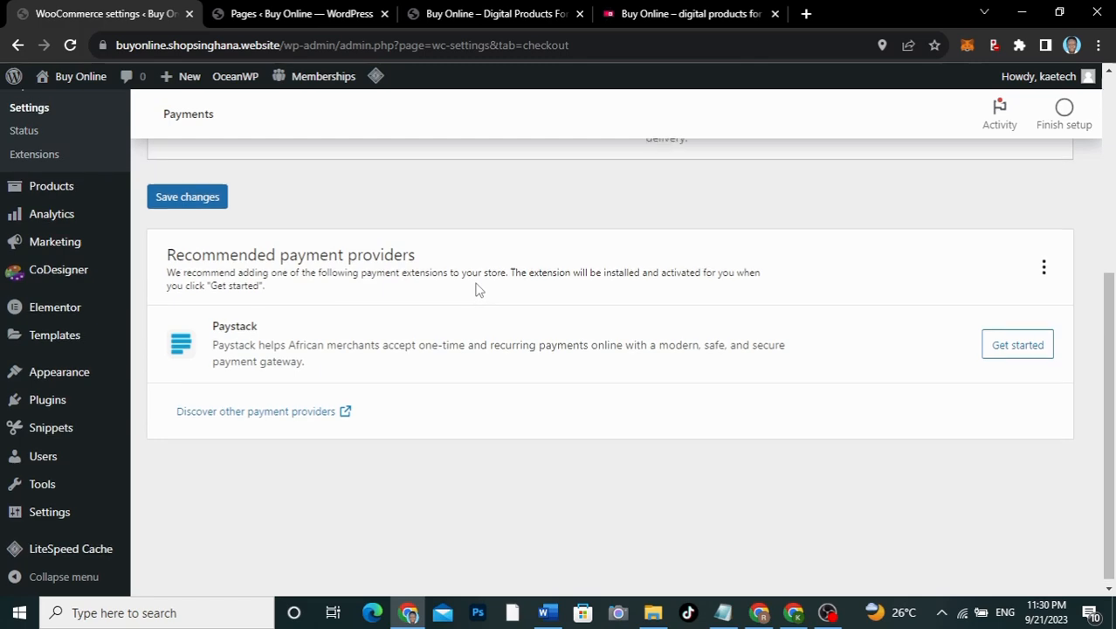
{"action": "scroll", "coordinate": [478, 289], "scroll_direction": "up", "scroll_amount": 1}
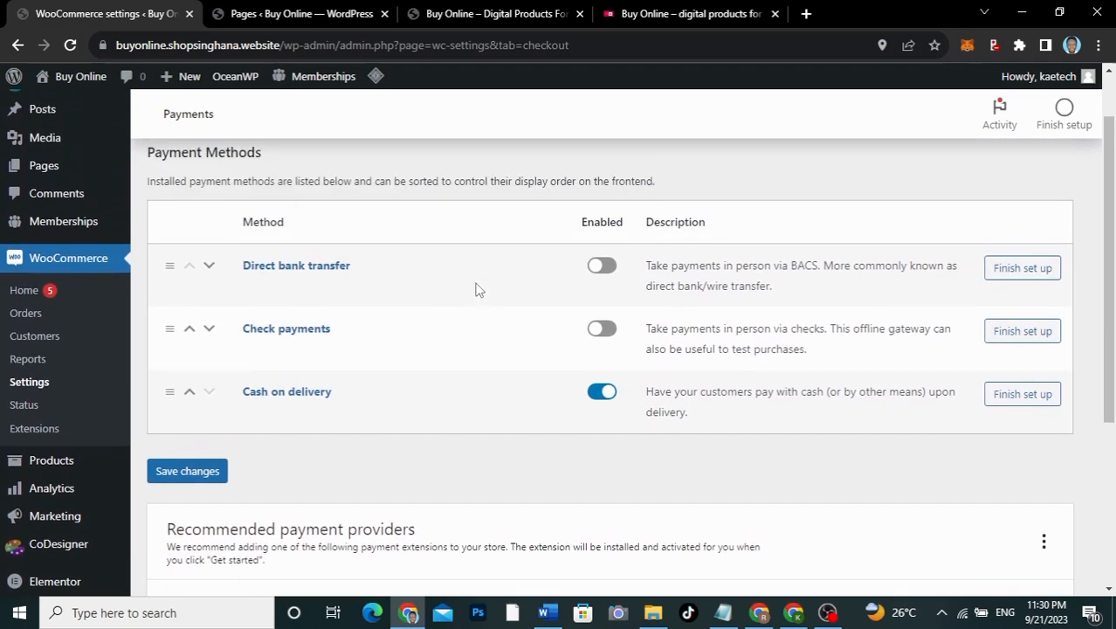
{"action": "scroll", "coordinate": [417, 462], "scroll_direction": "down", "scroll_amount": 2}
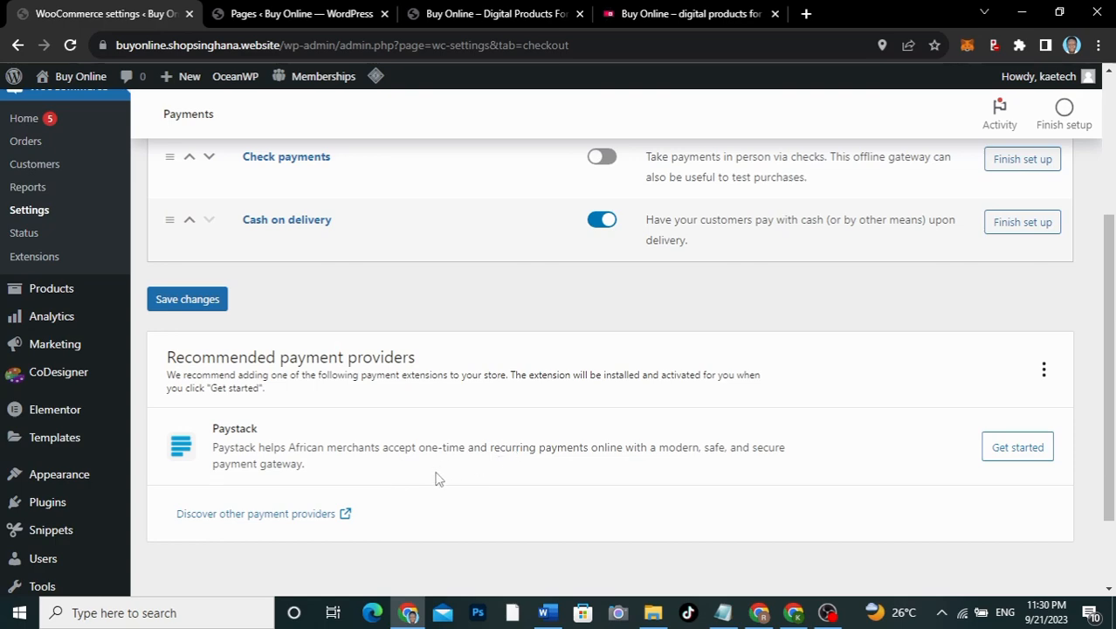
{"action": "scroll", "coordinate": [519, 301], "scroll_direction": "up", "scroll_amount": 3}
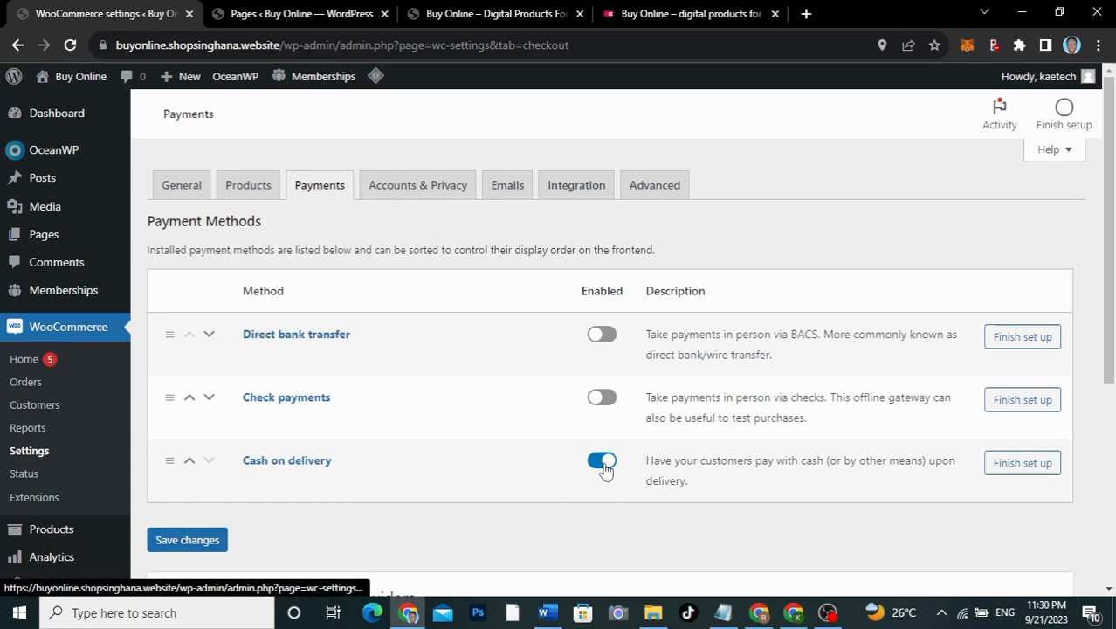
{"action": "left_click", "coordinate": [172, 545]}
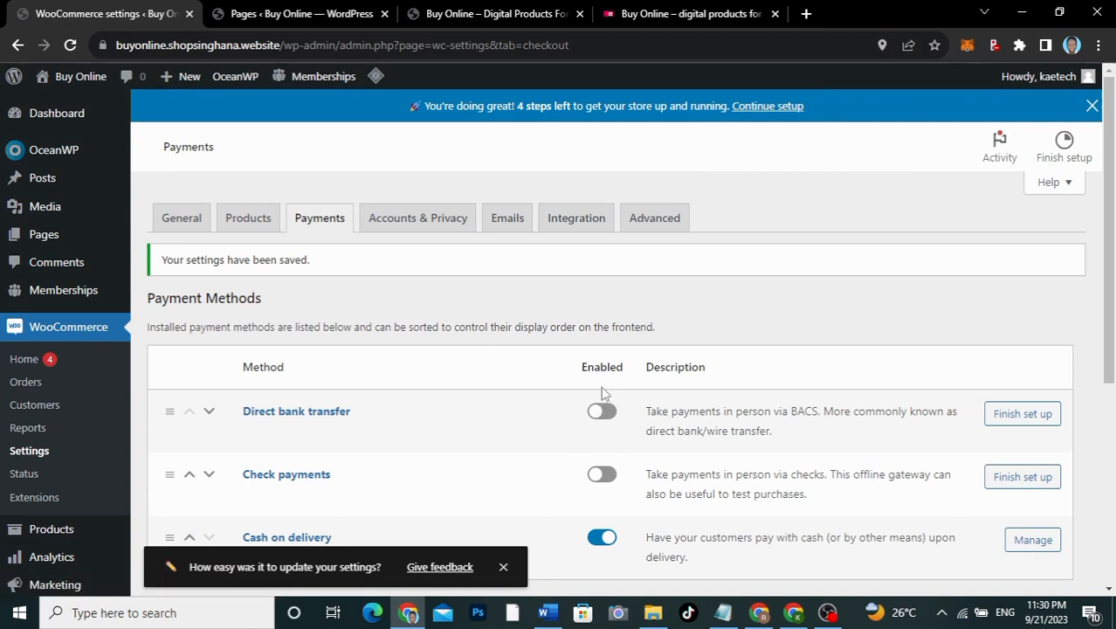
{"action": "left_click", "coordinate": [419, 221]}
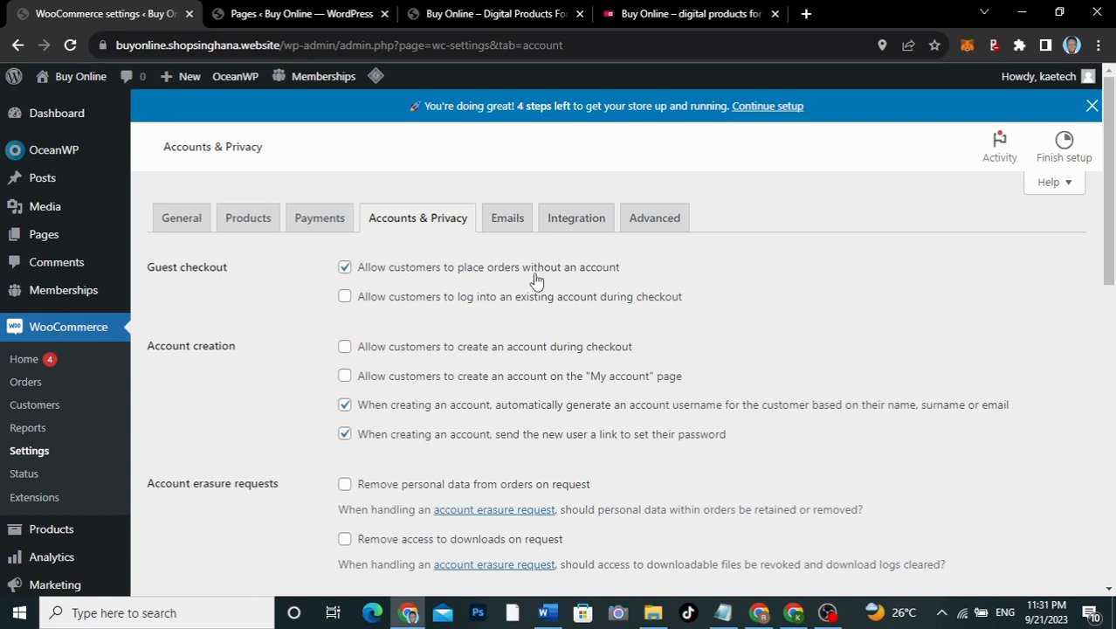
Step: Disable guest orders, auto usernames and password links; allow login and account creation
{"action": "left_click", "coordinate": [344, 267]}
{"action": "left_click", "coordinate": [345, 297]}
{"action": "left_click", "coordinate": [345, 348]}
{"action": "left_click", "coordinate": [346, 377]}
{"action": "left_click", "coordinate": [344, 406]}
{"action": "left_click", "coordinate": [345, 435]}
{"action": "scroll", "coordinate": [420, 444], "scroll_direction": "down", "scroll_amount": 2}
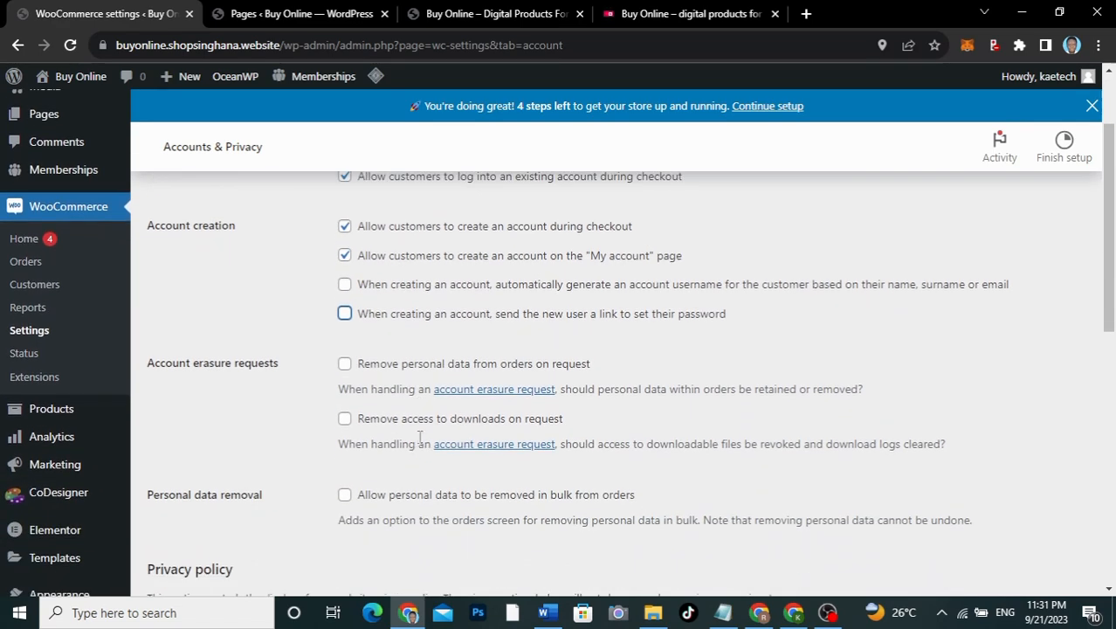
{"action": "left_click", "coordinate": [346, 315]}
Step: Save the updated Accounts & Privacy settings
{"action": "scroll", "coordinate": [297, 360], "scroll_direction": "down", "scroll_amount": 2}
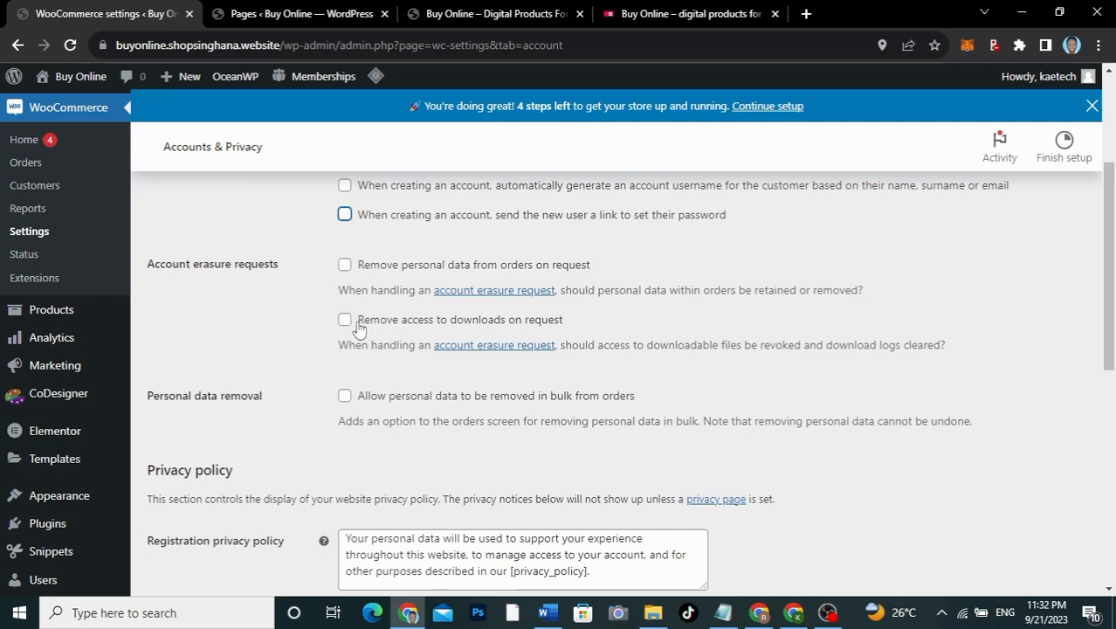
{"action": "scroll", "coordinate": [297, 408], "scroll_direction": "down", "scroll_amount": 1}
{"action": "scroll", "coordinate": [297, 409], "scroll_direction": "down", "scroll_amount": 3}
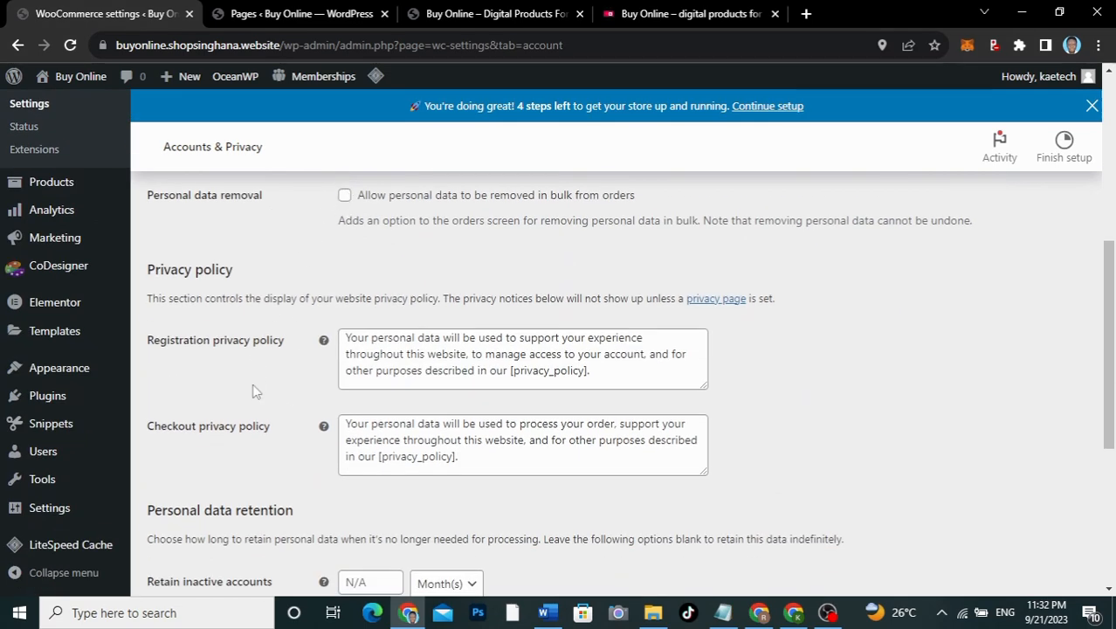
{"action": "scroll", "coordinate": [253, 390], "scroll_direction": "down", "scroll_amount": 1}
{"action": "scroll", "coordinate": [252, 391], "scroll_direction": "down", "scroll_amount": 1}
{"action": "scroll", "coordinate": [252, 391], "scroll_direction": "down", "scroll_amount": 3}
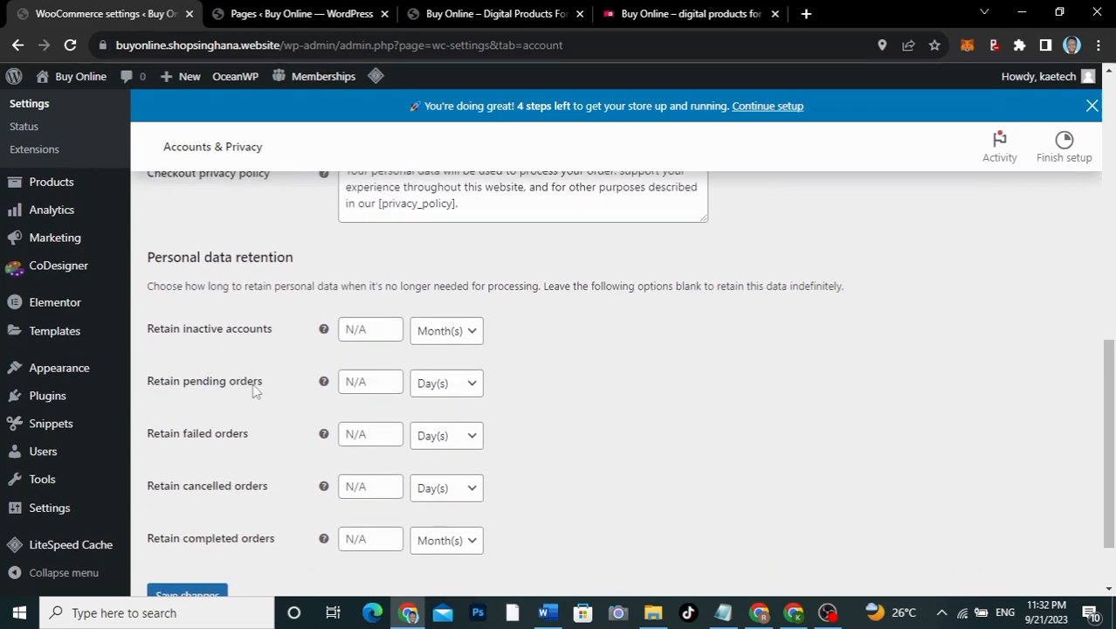
{"action": "scroll", "coordinate": [252, 391], "scroll_direction": "up", "scroll_amount": 1}
{"action": "scroll", "coordinate": [253, 391], "scroll_direction": "down", "scroll_amount": 3}
{"action": "scroll", "coordinate": [253, 391], "scroll_direction": "up", "scroll_amount": 2}
{"action": "scroll", "coordinate": [252, 391], "scroll_direction": "down", "scroll_amount": 2}
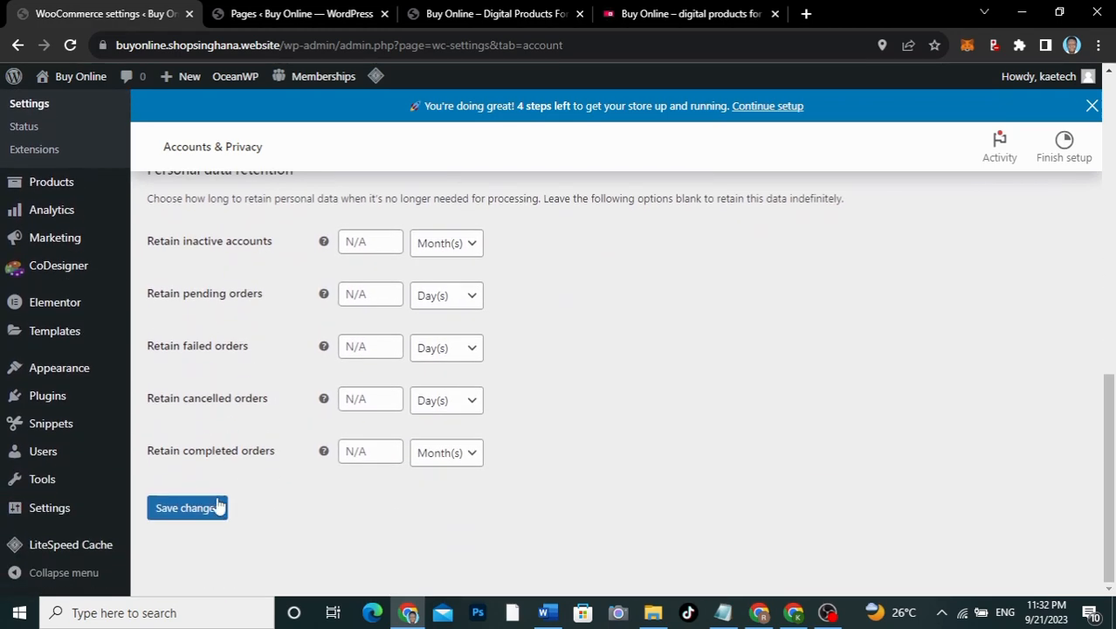
{"action": "left_click", "coordinate": [216, 507]}
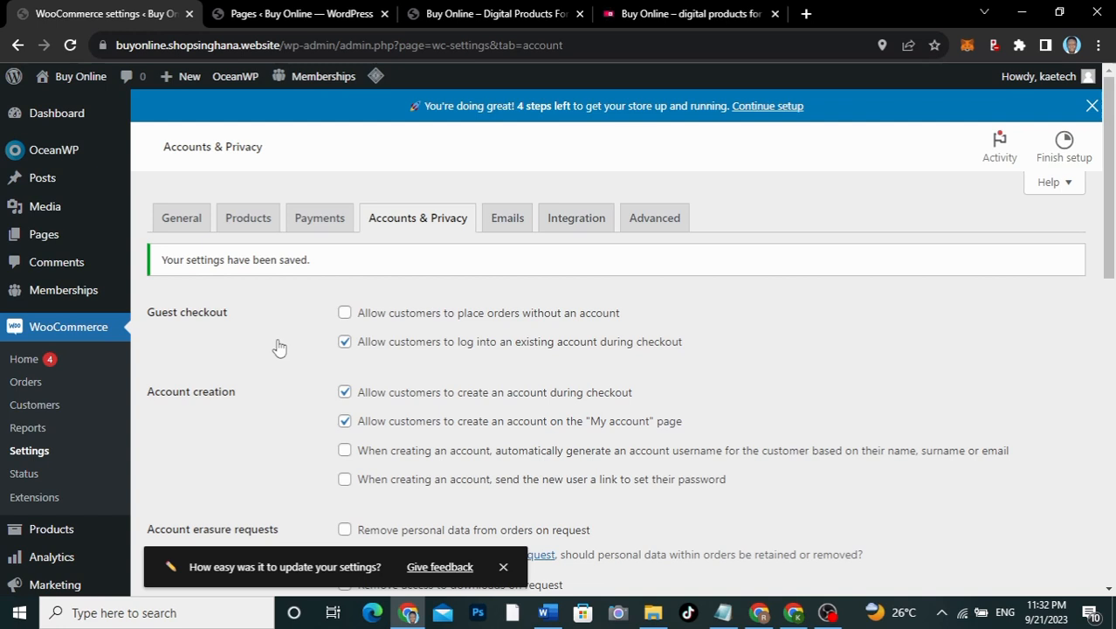
{"action": "left_click", "coordinate": [512, 224]}
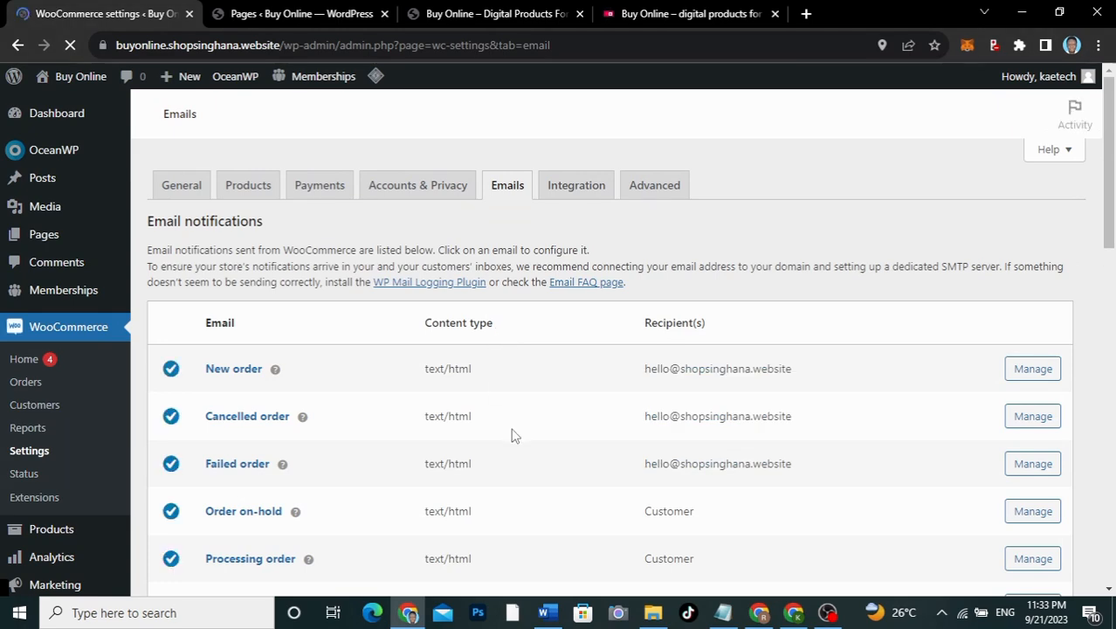
Step: Switch WooCommerce Settings to the Integration tab to see the MaxMind Geolocation options
{"action": "scroll", "coordinate": [513, 435], "scroll_direction": "down", "scroll_amount": 4}
{"action": "scroll", "coordinate": [514, 435], "scroll_direction": "down", "scroll_amount": 10}
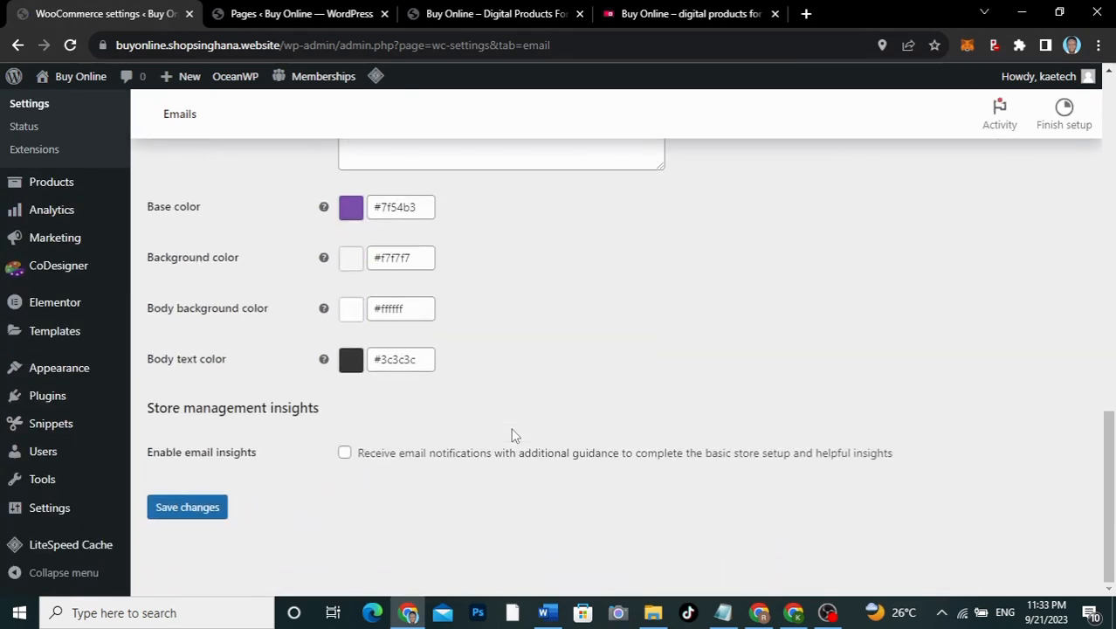
{"action": "scroll", "coordinate": [513, 435], "scroll_direction": "up", "scroll_amount": 3}
{"action": "scroll", "coordinate": [513, 435], "scroll_direction": "down", "scroll_amount": 2}
{"action": "scroll", "coordinate": [514, 435], "scroll_direction": "up", "scroll_amount": 2}
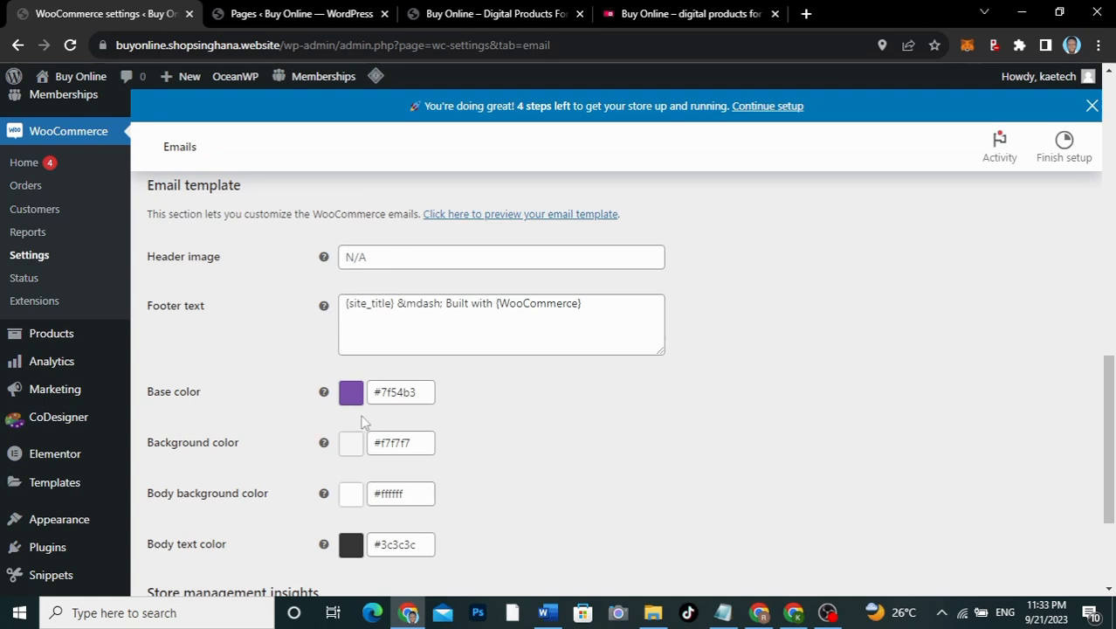
{"action": "scroll", "coordinate": [508, 521], "scroll_direction": "down", "scroll_amount": 2}
{"action": "scroll", "coordinate": [506, 513], "scroll_direction": "up", "scroll_amount": 15}
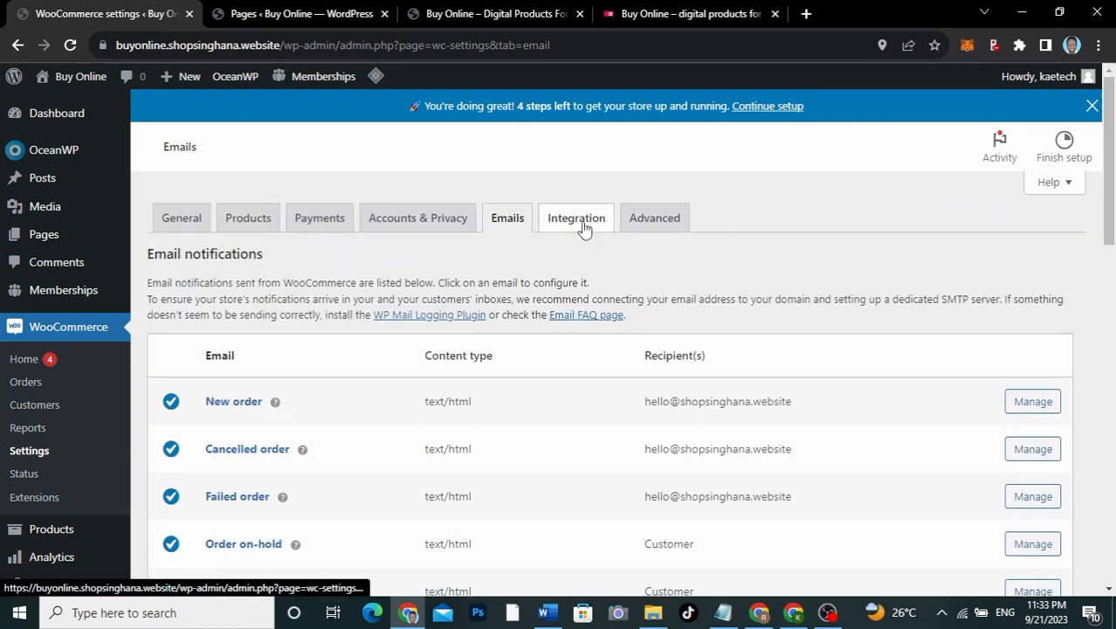
{"action": "left_click", "coordinate": [584, 224]}
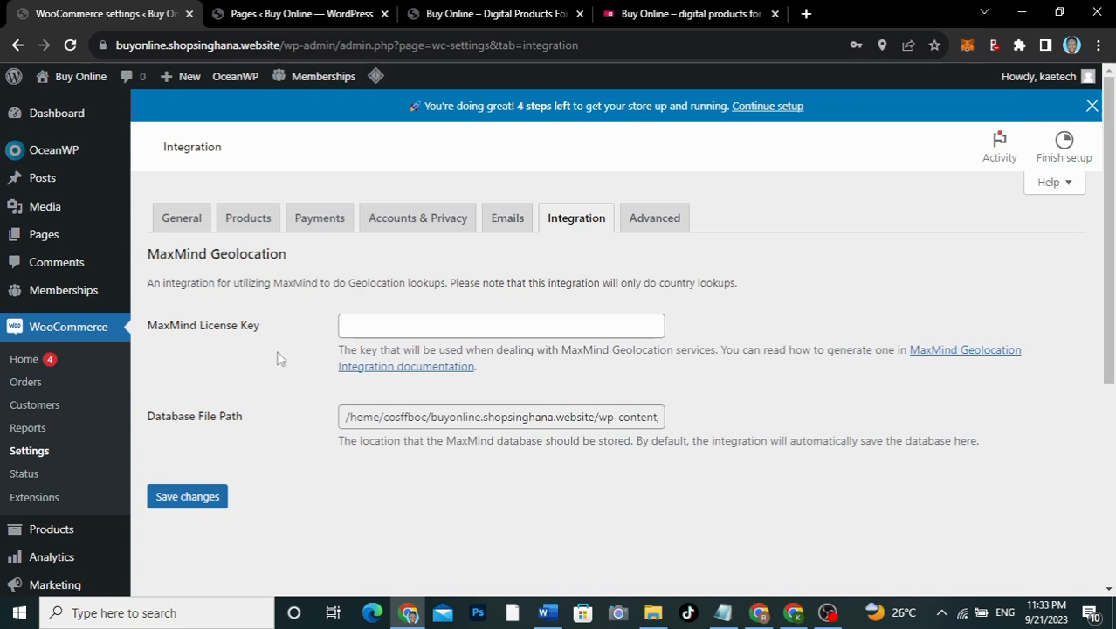
Step: Open the Advanced tab and review the Cart, Checkout, My account pages and account endpoints
{"action": "left_click", "coordinate": [655, 219]}
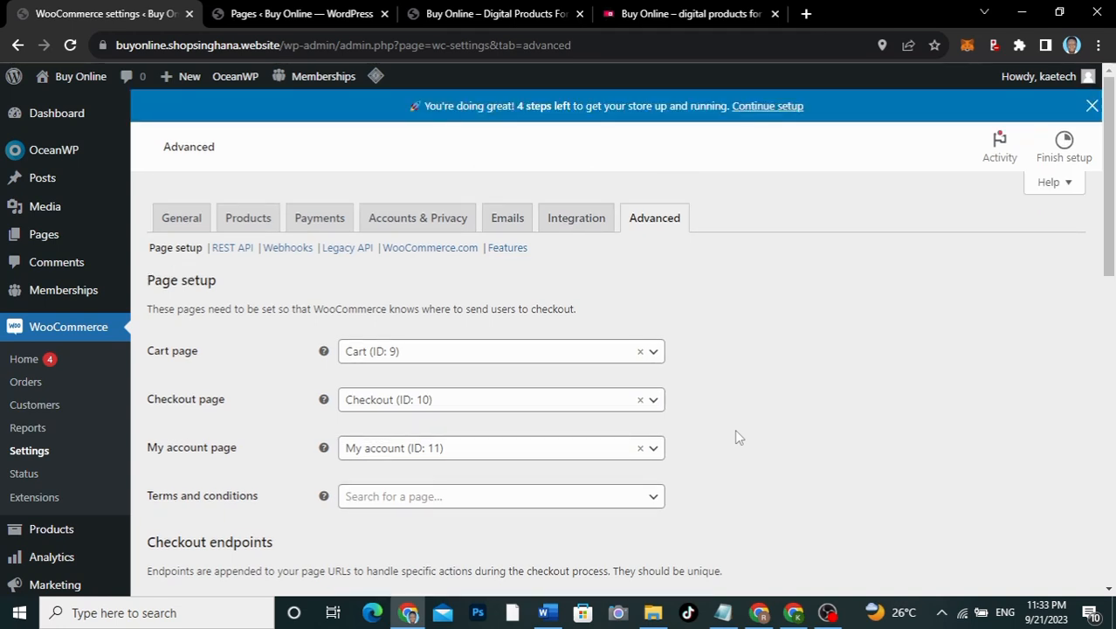
{"action": "scroll", "coordinate": [735, 434], "scroll_direction": "down", "scroll_amount": 3}
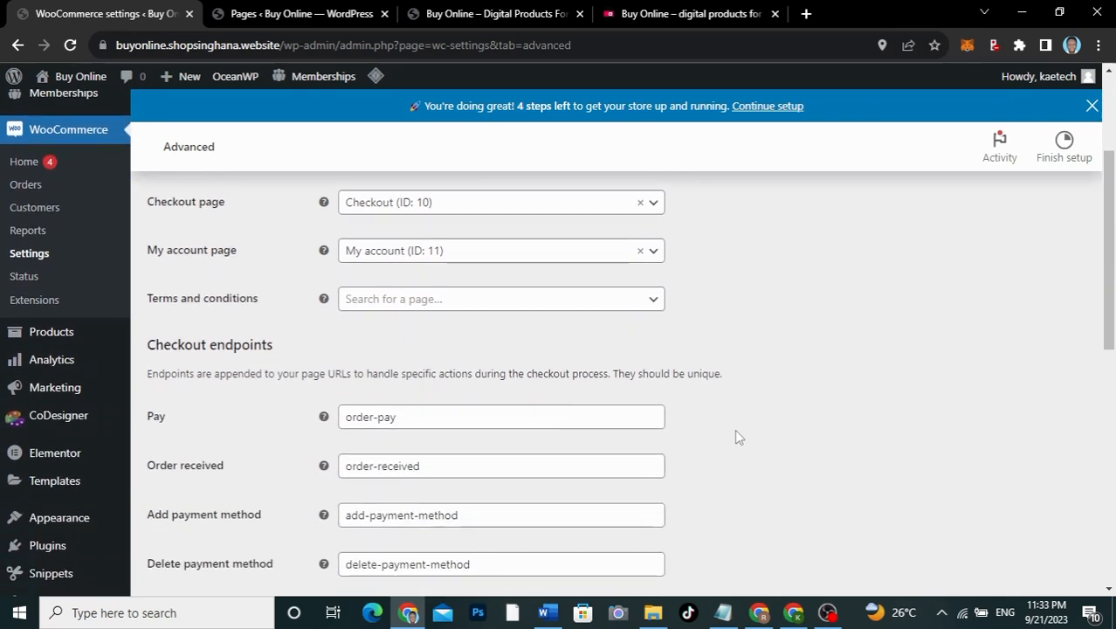
{"action": "scroll", "coordinate": [735, 434], "scroll_direction": "down", "scroll_amount": 2}
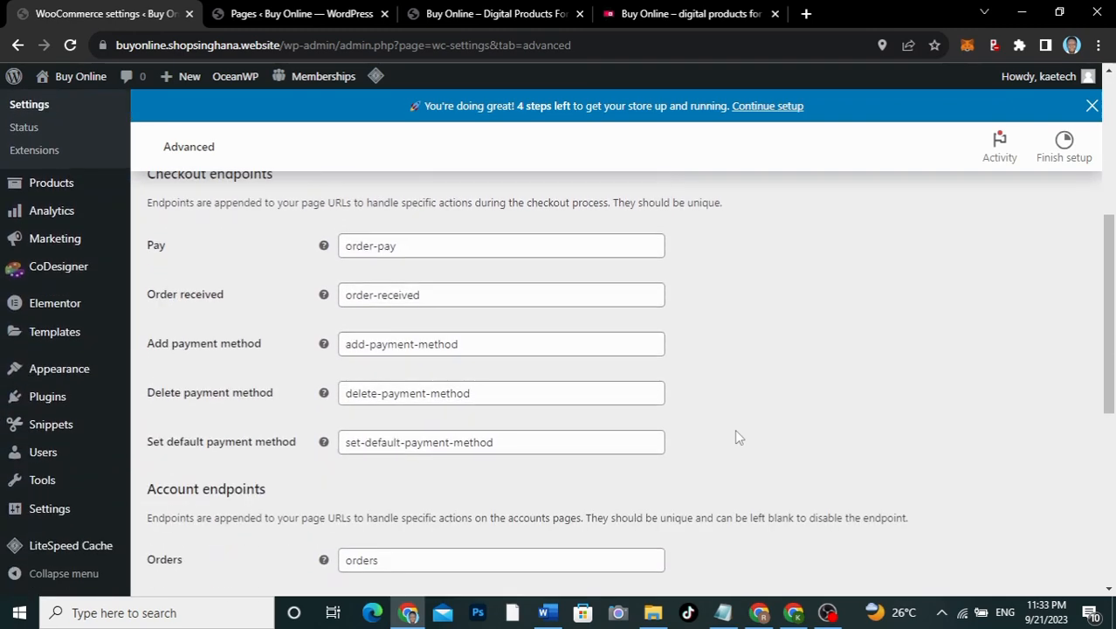
{"action": "scroll", "coordinate": [734, 434], "scroll_direction": "up", "scroll_amount": 1}
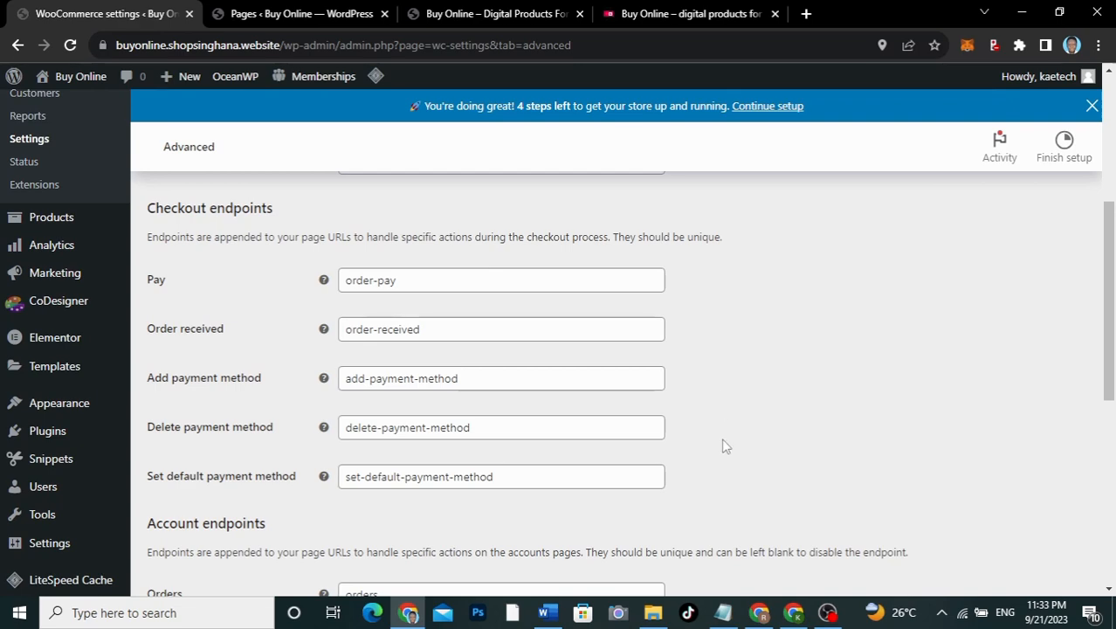
{"action": "scroll", "coordinate": [724, 445], "scroll_direction": "down", "scroll_amount": 3}
{"action": "scroll", "coordinate": [724, 446], "scroll_direction": "down", "scroll_amount": 2}
{"action": "scroll", "coordinate": [724, 446], "scroll_direction": "up", "scroll_amount": 1}
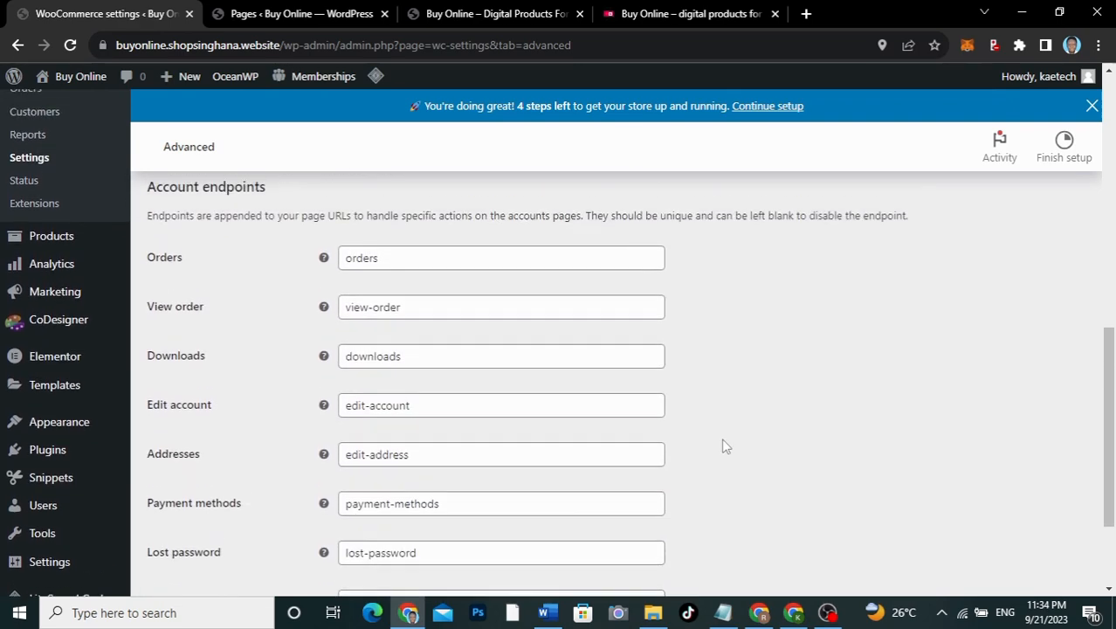
{"action": "scroll", "coordinate": [724, 447], "scroll_direction": "down", "scroll_amount": 2}
{"action": "scroll", "coordinate": [724, 446], "scroll_direction": "up", "scroll_amount": 5}
{"action": "scroll", "coordinate": [723, 446], "scroll_direction": "up", "scroll_amount": 3}
{"action": "scroll", "coordinate": [723, 446], "scroll_direction": "down", "scroll_amount": 1}
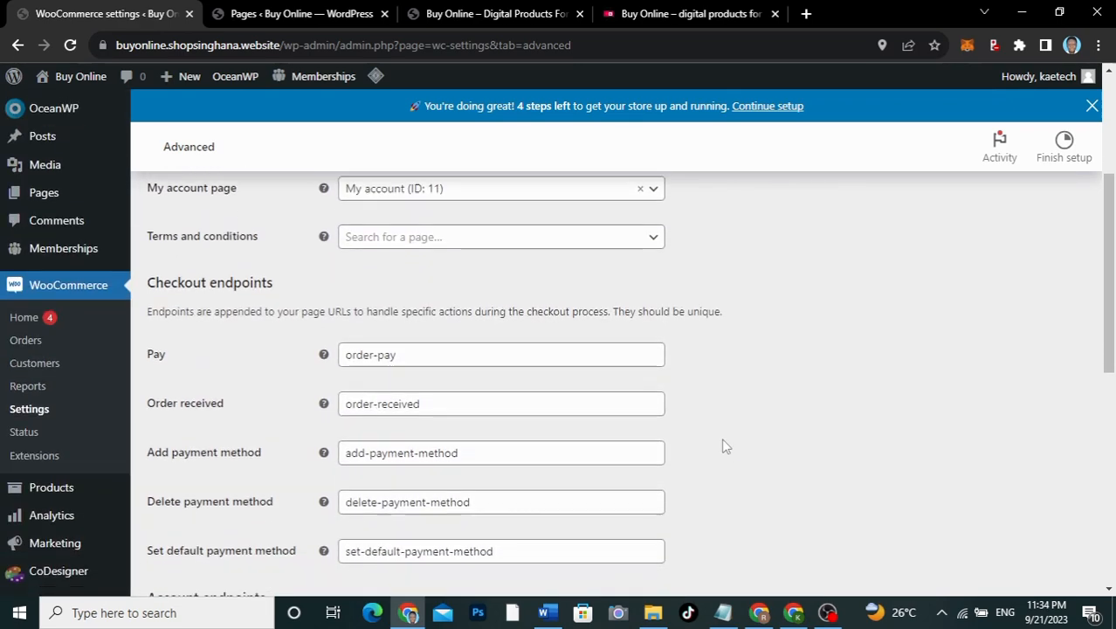
{"action": "scroll", "coordinate": [724, 446], "scroll_direction": "up", "scroll_amount": 2}
{"action": "scroll", "coordinate": [724, 446], "scroll_direction": "up", "scroll_amount": 2}
{"action": "scroll", "coordinate": [724, 446], "scroll_direction": "down", "scroll_amount": 1}
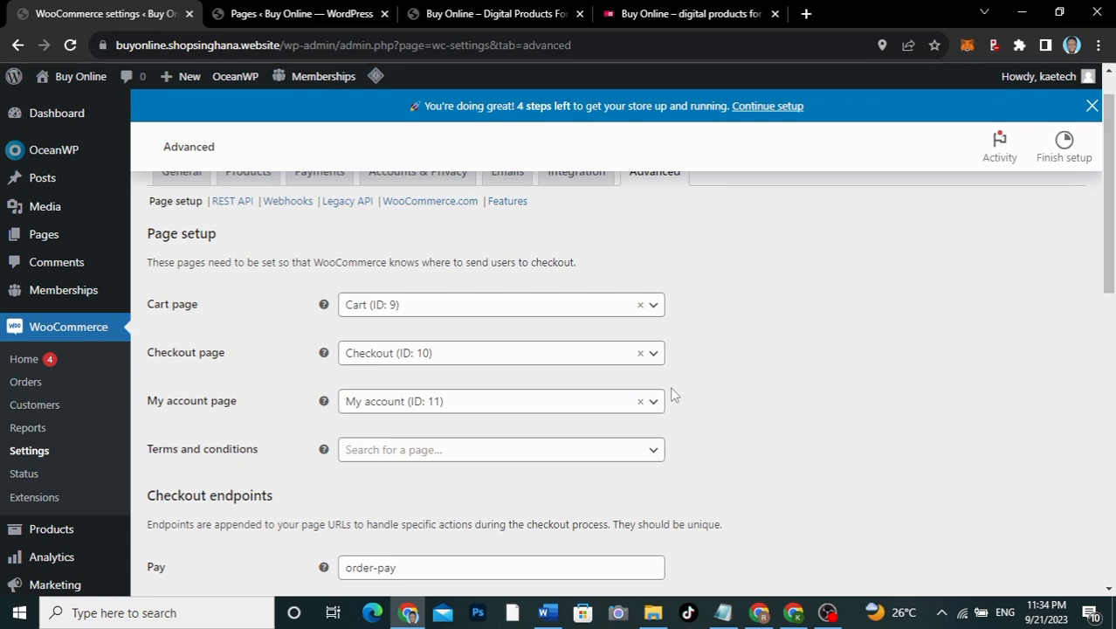
{"action": "scroll", "coordinate": [686, 400], "scroll_direction": "down", "scroll_amount": 4}
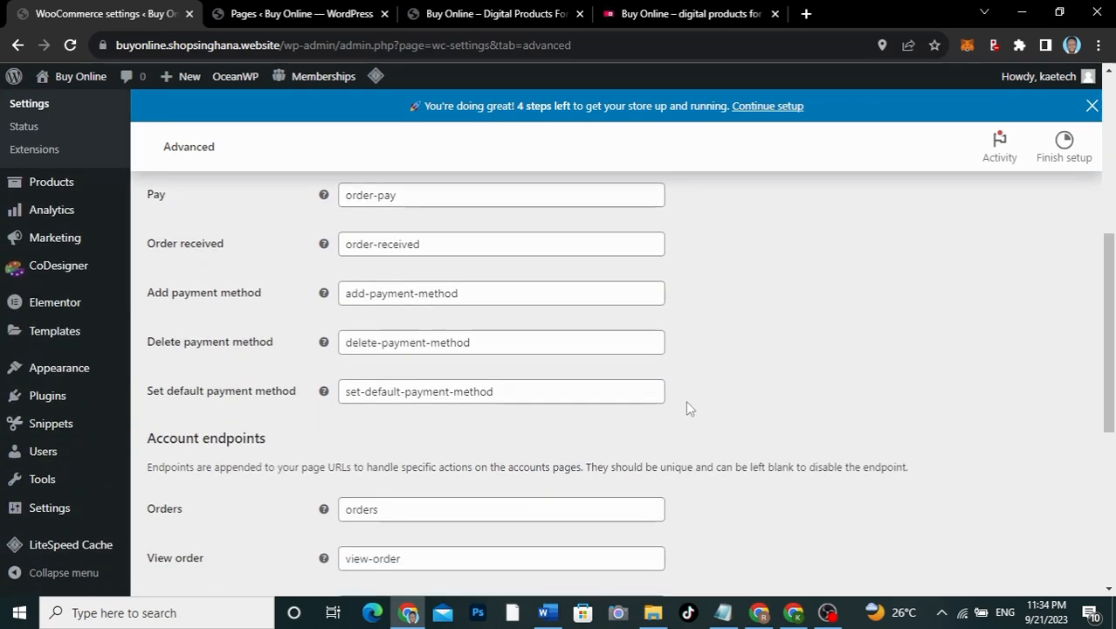
{"action": "scroll", "coordinate": [711, 406], "scroll_direction": "down", "scroll_amount": 4}
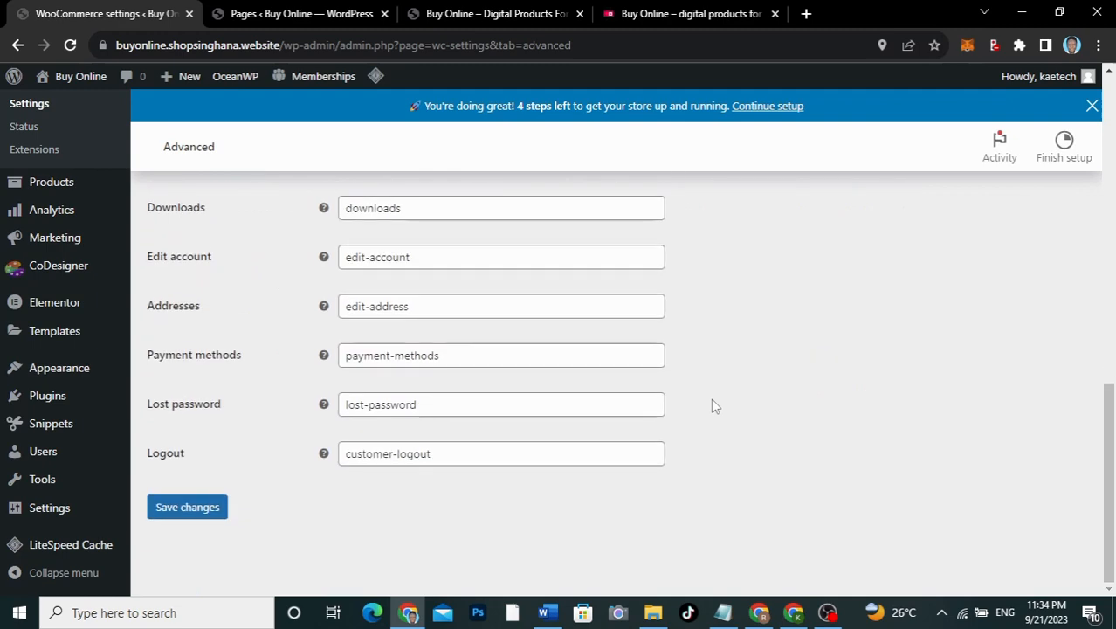
{"action": "scroll", "coordinate": [712, 406], "scroll_direction": "up", "scroll_amount": 9}
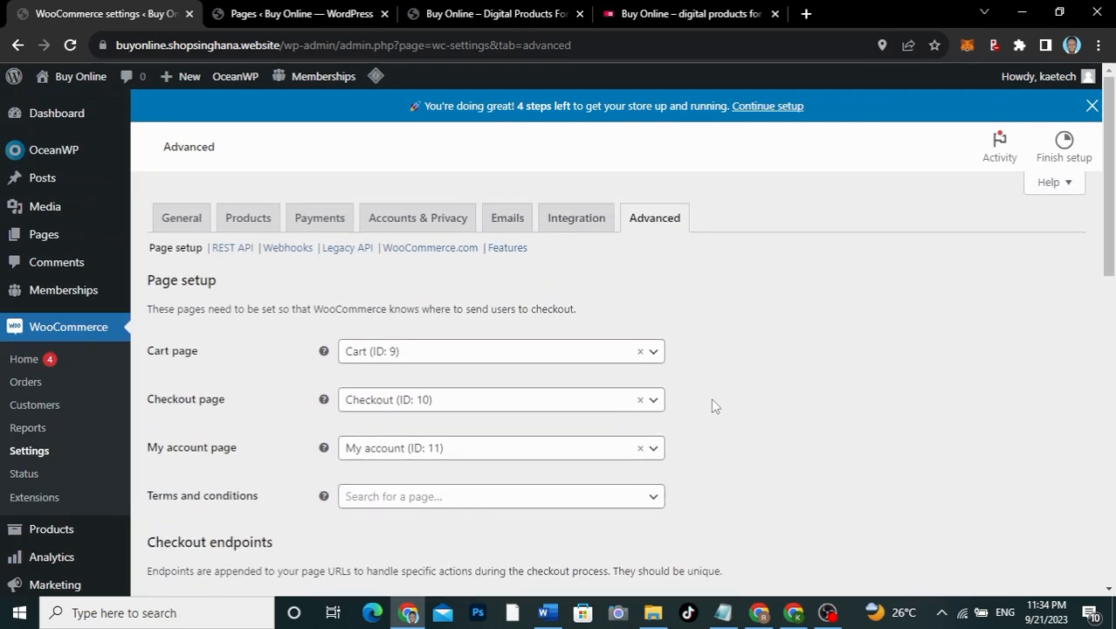
Step: Show the Advanced tab's REST API section, which has no API keys yet
{"action": "left_click", "coordinate": [234, 262]}
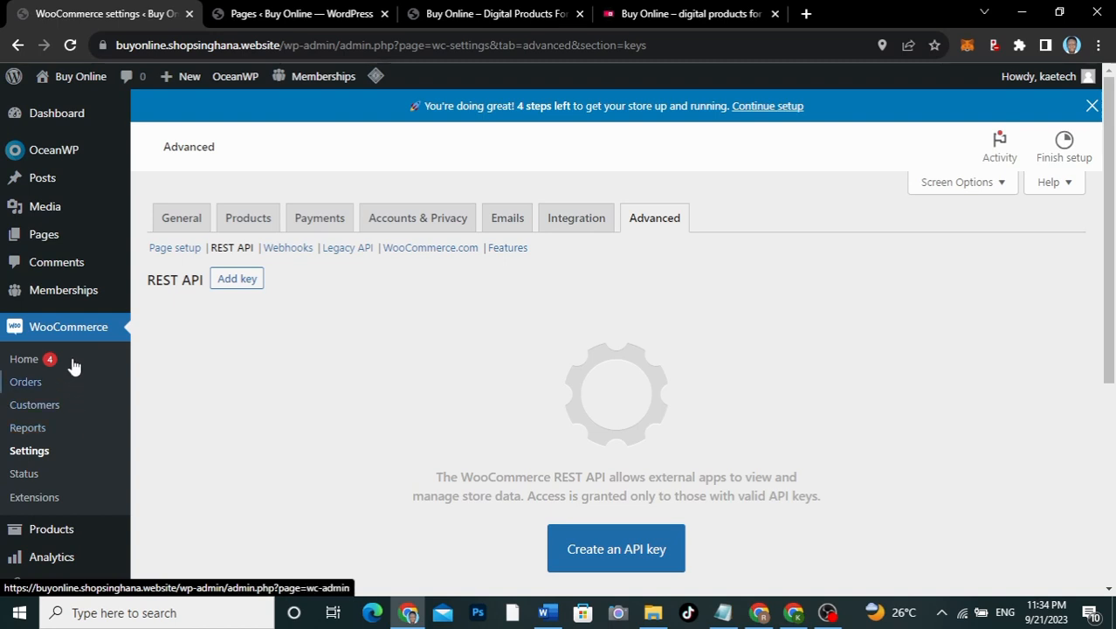
{"action": "mouse_move", "coordinate": [80, 296]}
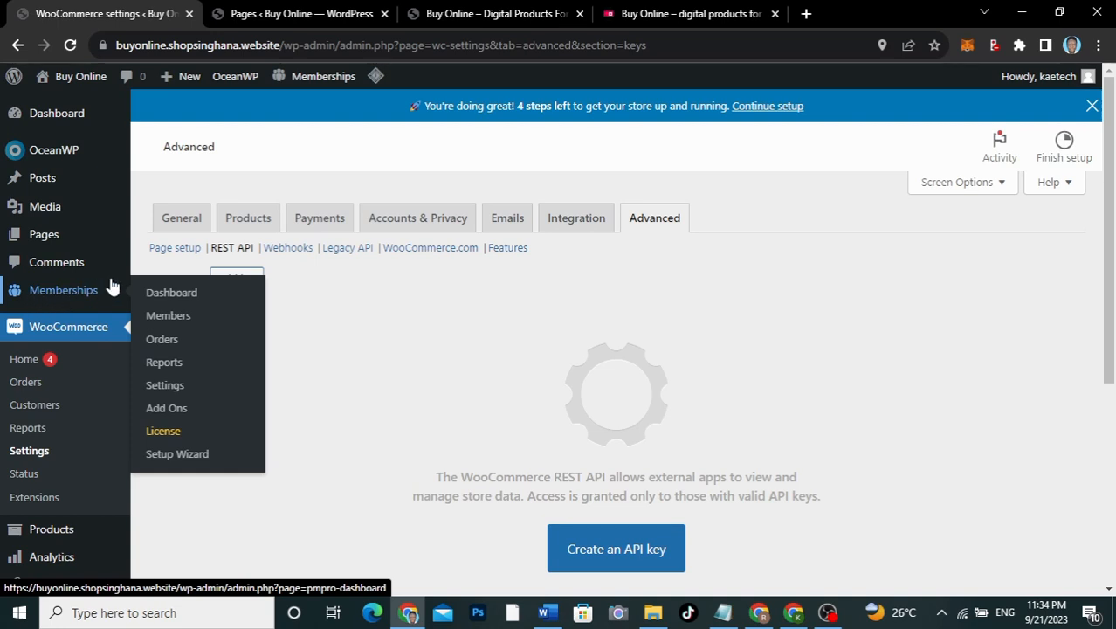
Step: Go to Memberships > Settings, which lists no levels, and begin creating a membership level
{"action": "left_click", "coordinate": [166, 388]}
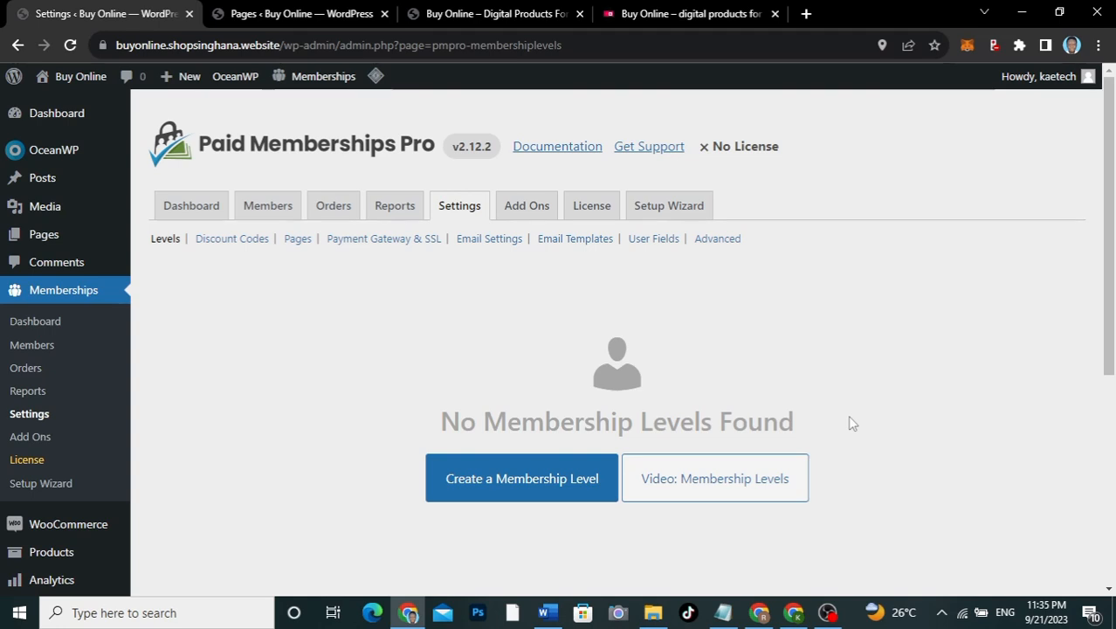
{"action": "scroll", "coordinate": [847, 417], "scroll_direction": "down", "scroll_amount": 2}
{"action": "scroll", "coordinate": [848, 417], "scroll_direction": "up", "scroll_amount": 2}
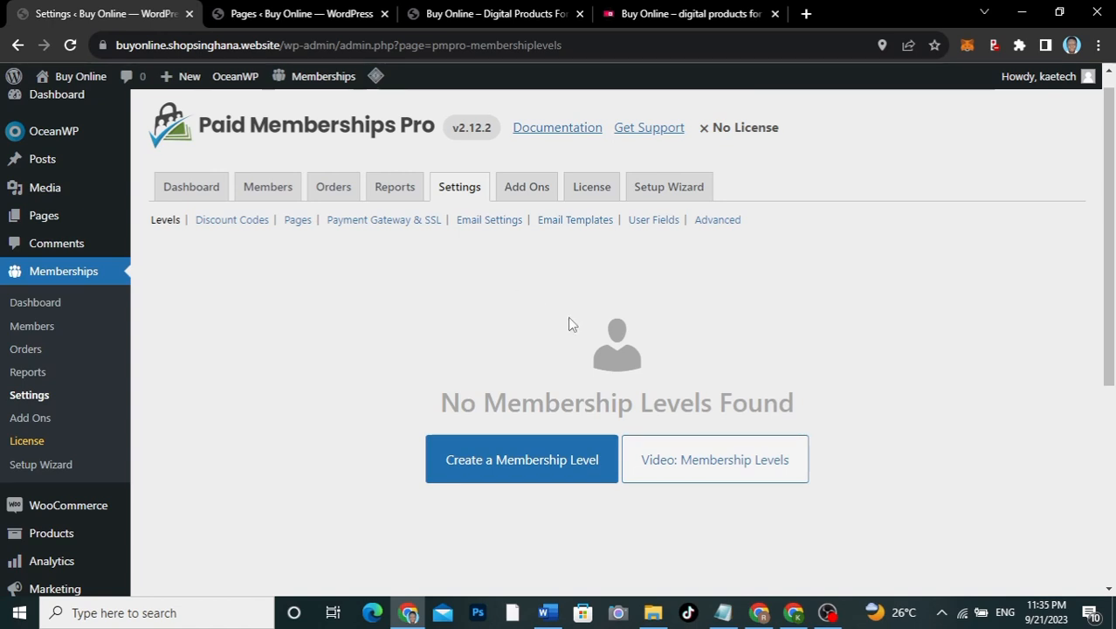
{"action": "scroll", "coordinate": [568, 324], "scroll_direction": "down", "scroll_amount": 1}
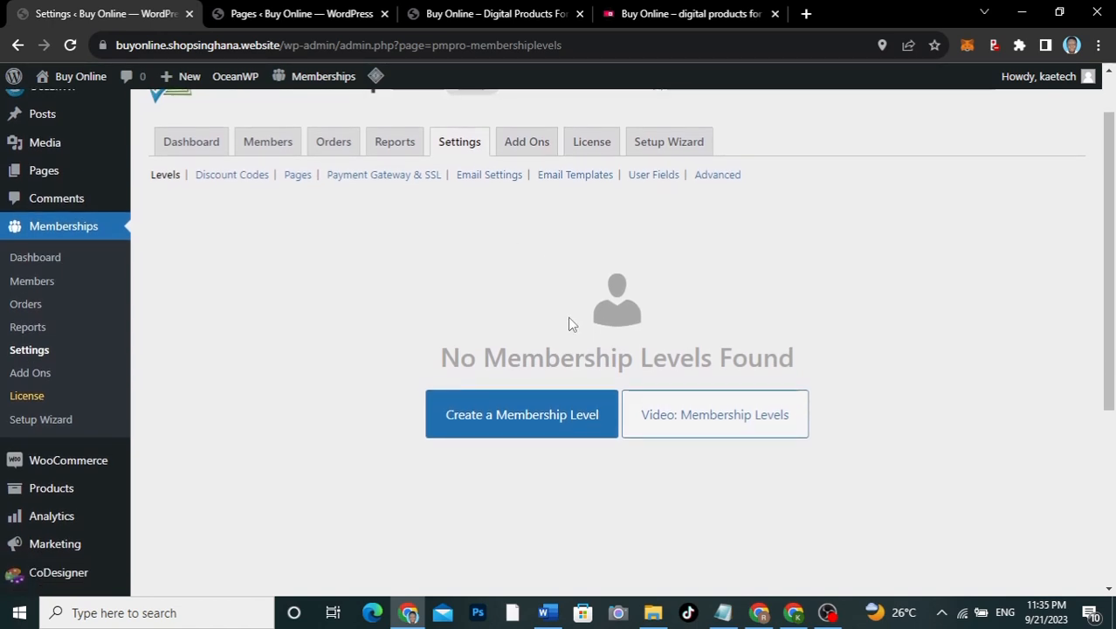
{"action": "left_click", "coordinate": [499, 423]}
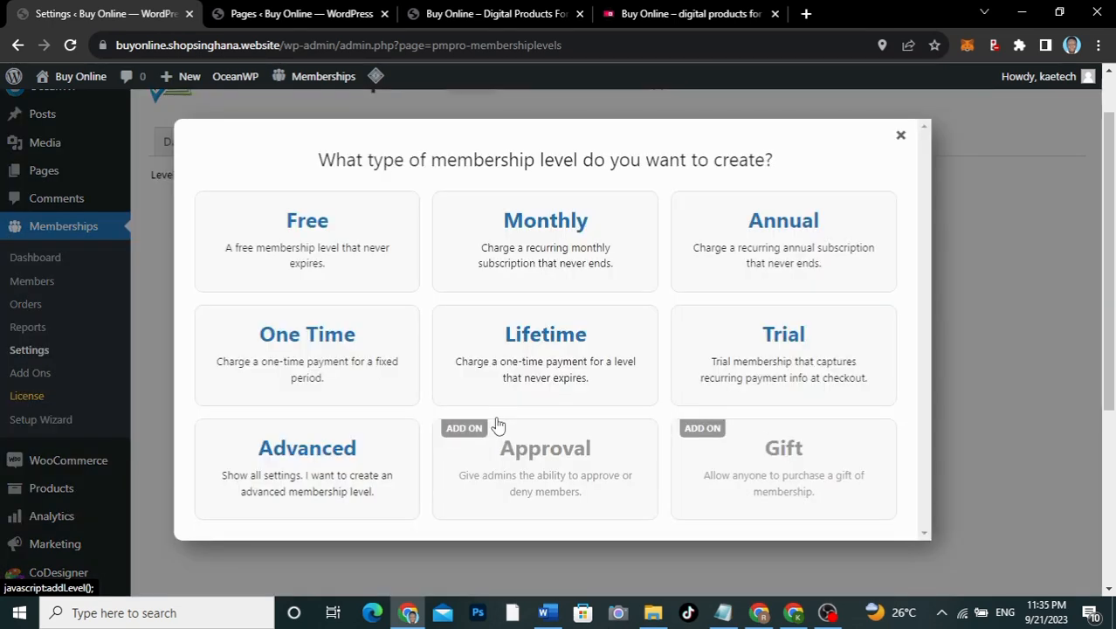
Step: Check the storefront Pricing page's Basic $25/month plan card, then return to the admin level chooser
{"action": "left_click", "coordinate": [642, 14]}
{"action": "scroll", "coordinate": [600, 262], "scroll_direction": "up", "scroll_amount": 10}
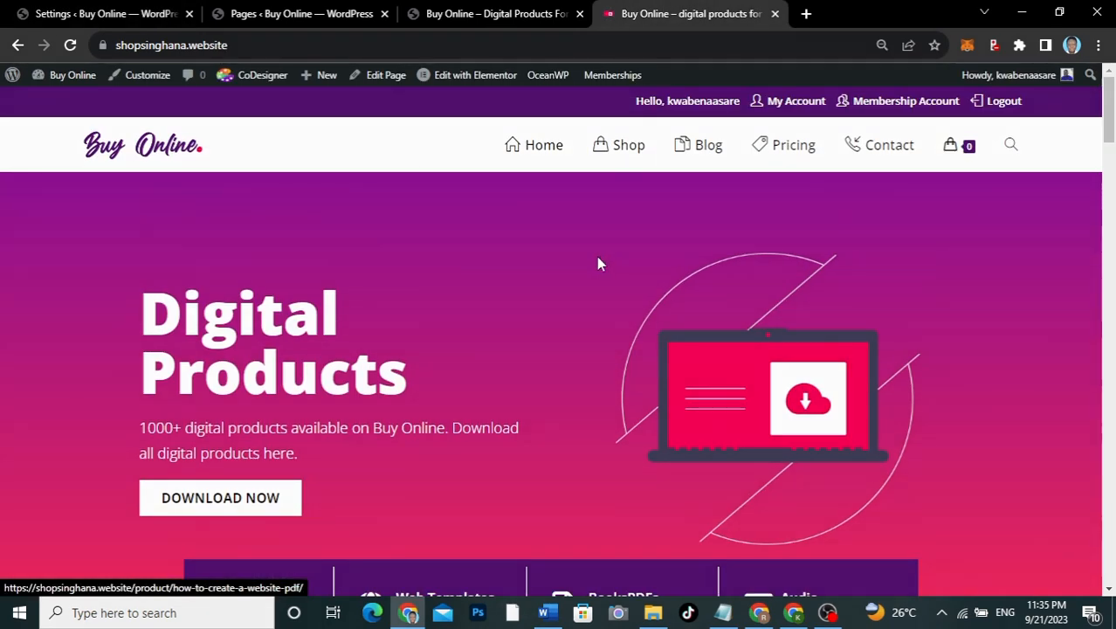
{"action": "left_click", "coordinate": [802, 151]}
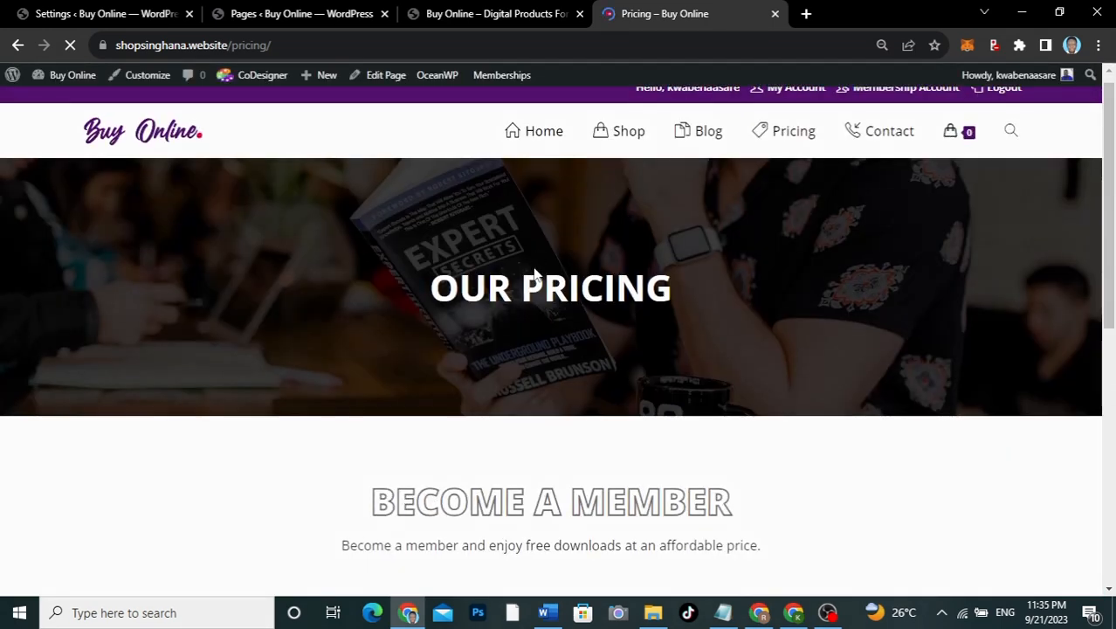
{"action": "scroll", "coordinate": [535, 274], "scroll_direction": "down", "scroll_amount": 3}
{"action": "scroll", "coordinate": [536, 274], "scroll_direction": "down", "scroll_amount": 1}
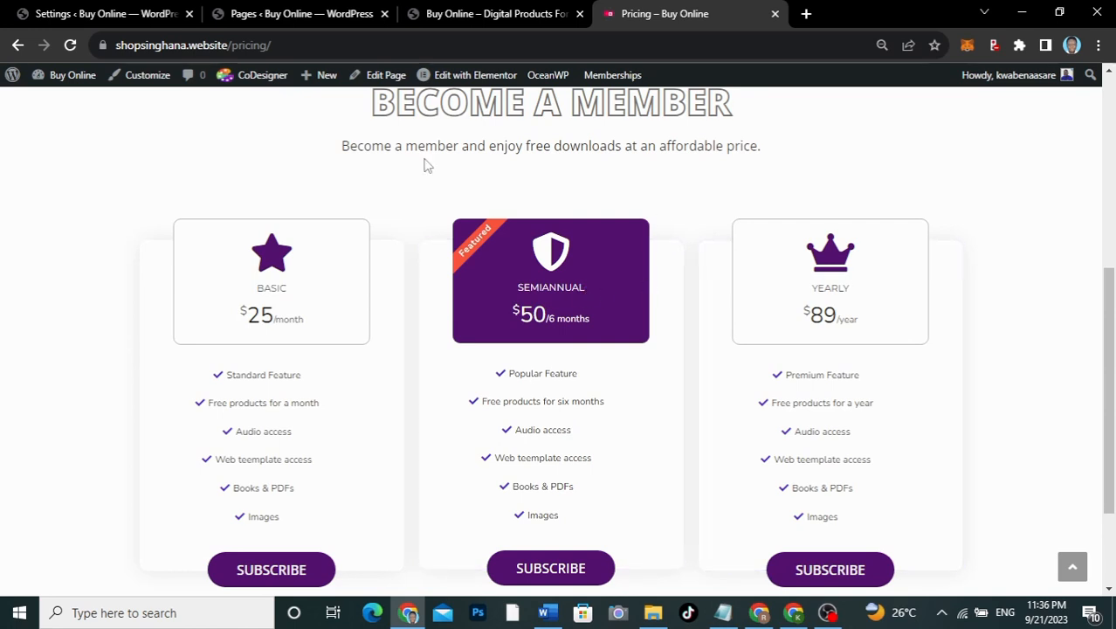
{"action": "left_click", "coordinate": [154, 15]}
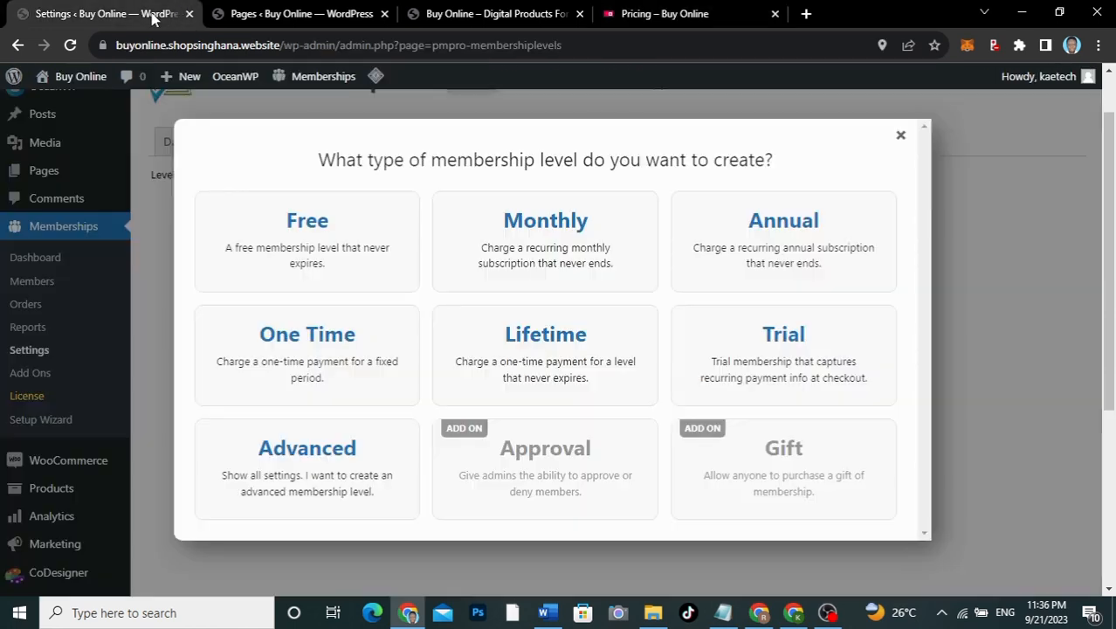
Step: Pick the Monthly level template and enter Basic as the level name
{"action": "left_click", "coordinate": [563, 250]}
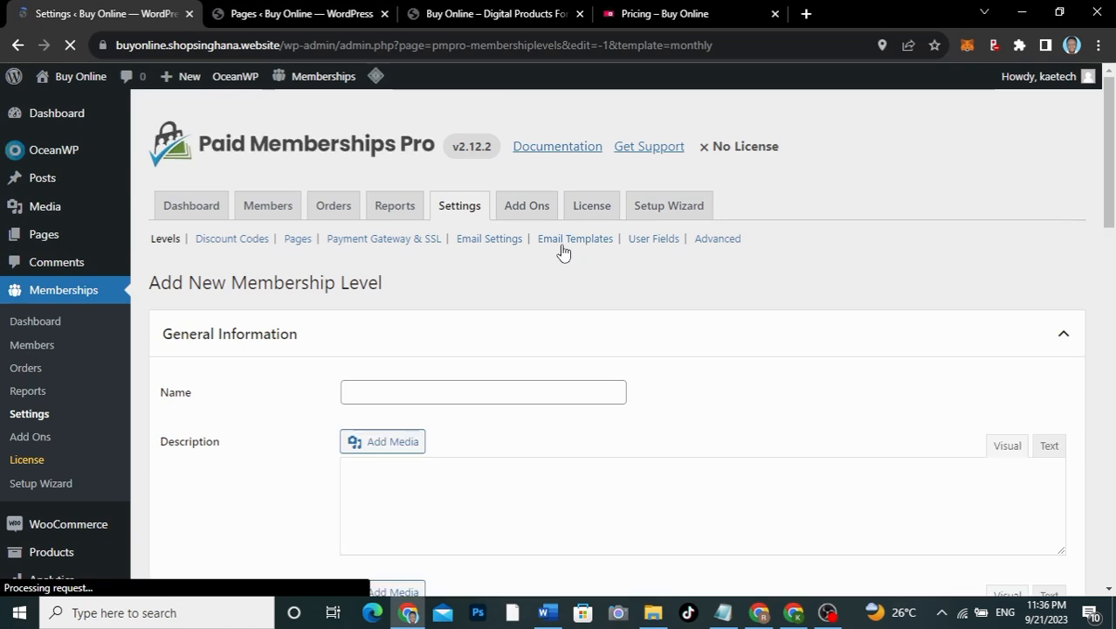
{"action": "scroll", "coordinate": [403, 398], "scroll_direction": "down", "scroll_amount": 2}
{"action": "left_click", "coordinate": [373, 281]}
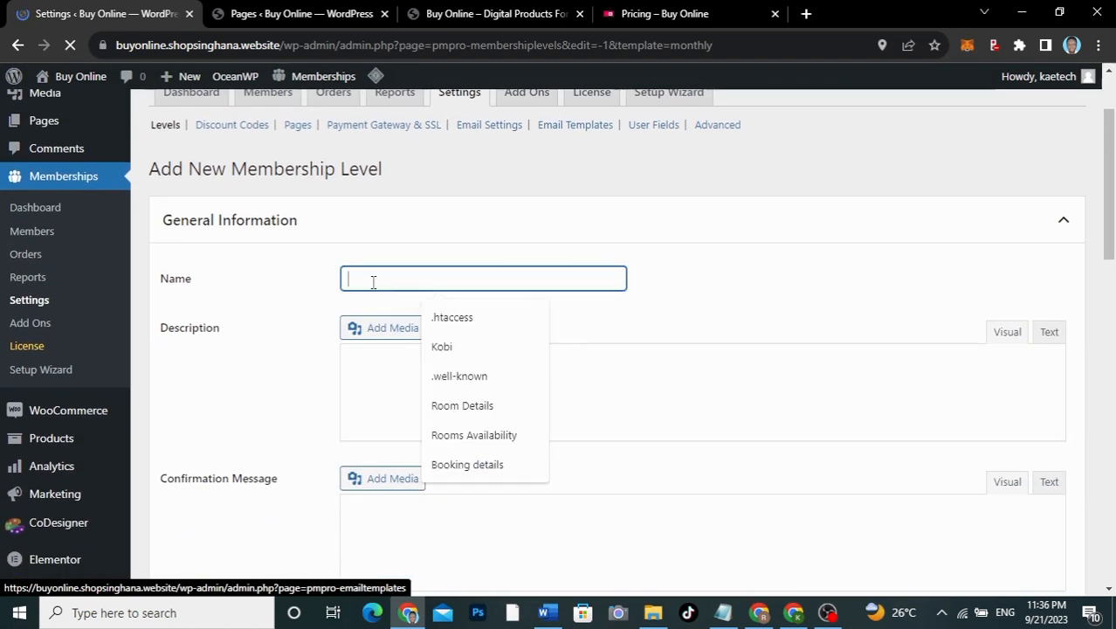
{"action": "type", "text": "Bas"}
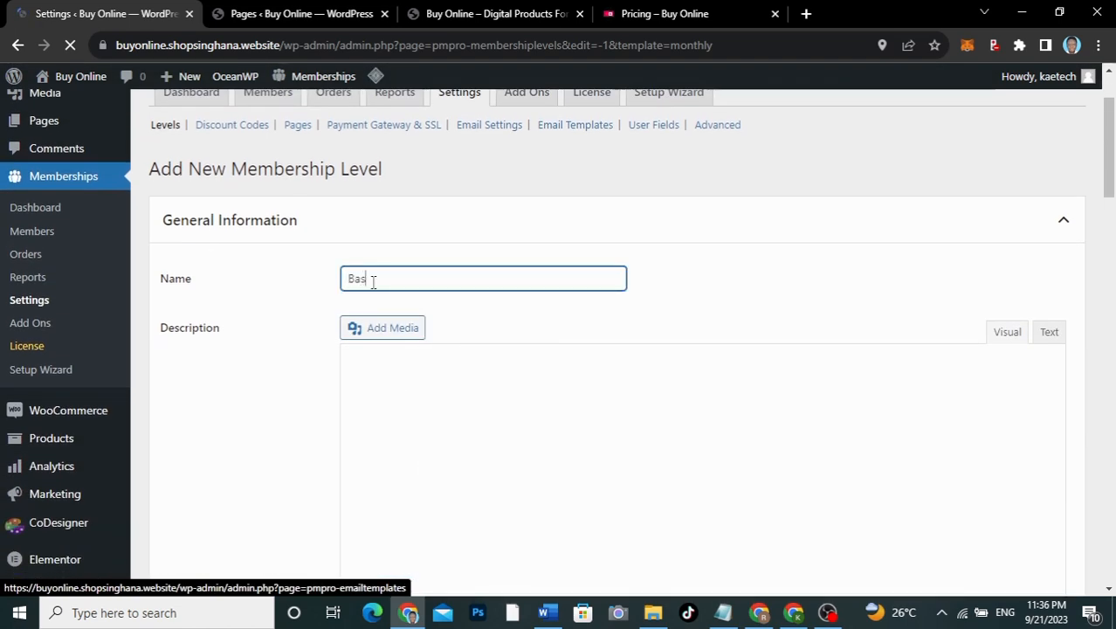
{"action": "type", "text": "ic"}
{"action": "scroll", "coordinate": [305, 377], "scroll_direction": "down", "scroll_amount": 4}
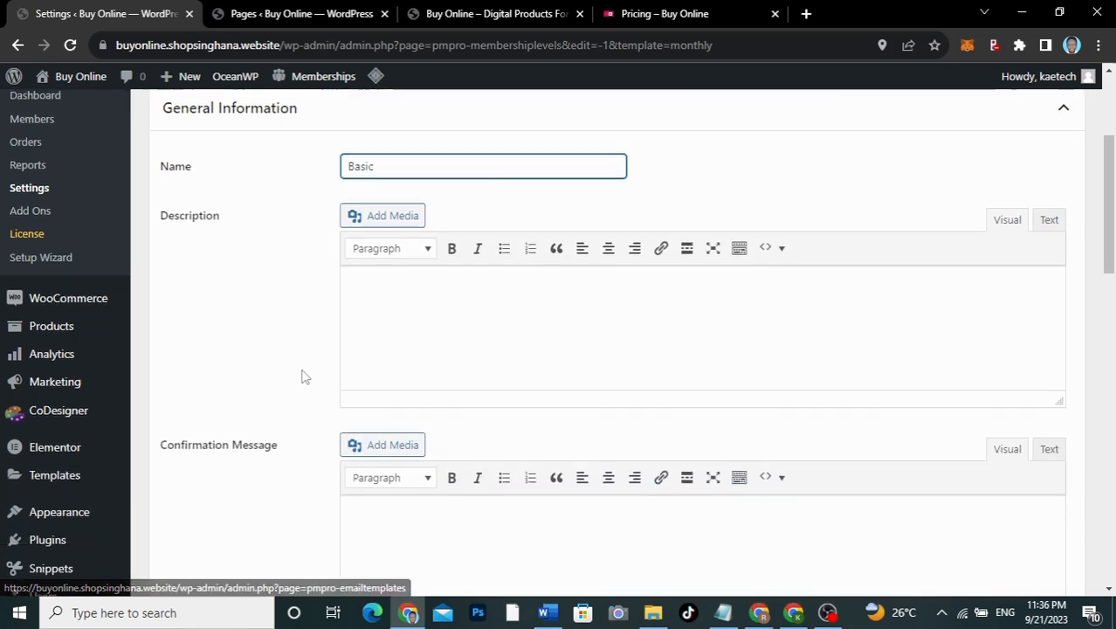
{"action": "scroll", "coordinate": [304, 376], "scroll_direction": "up", "scroll_amount": 2}
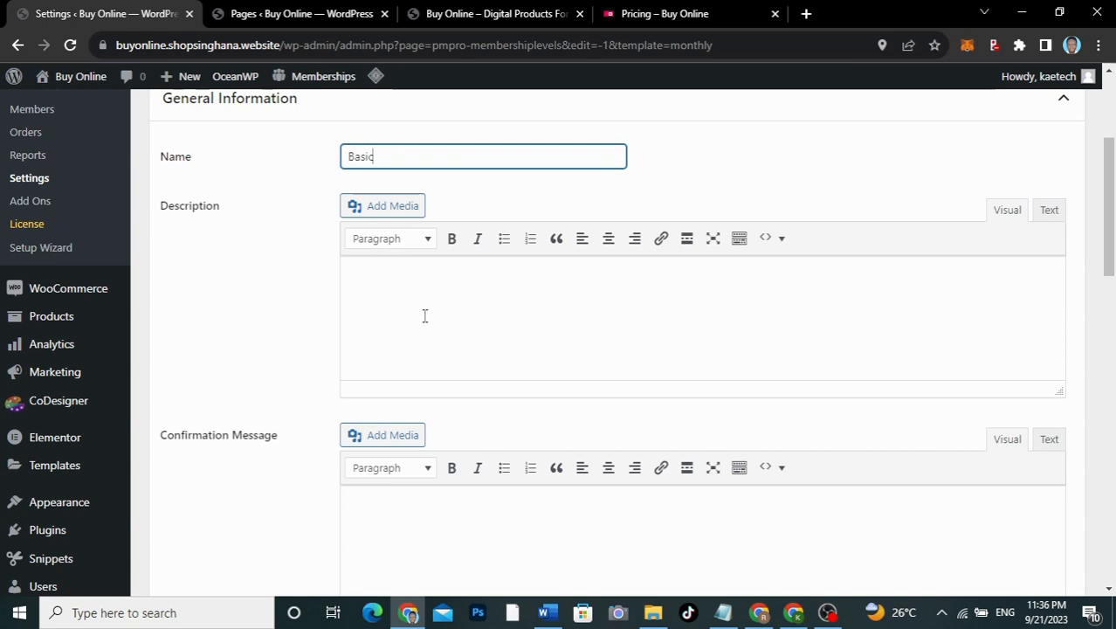
{"action": "scroll", "coordinate": [300, 422], "scroll_direction": "down", "scroll_amount": 2}
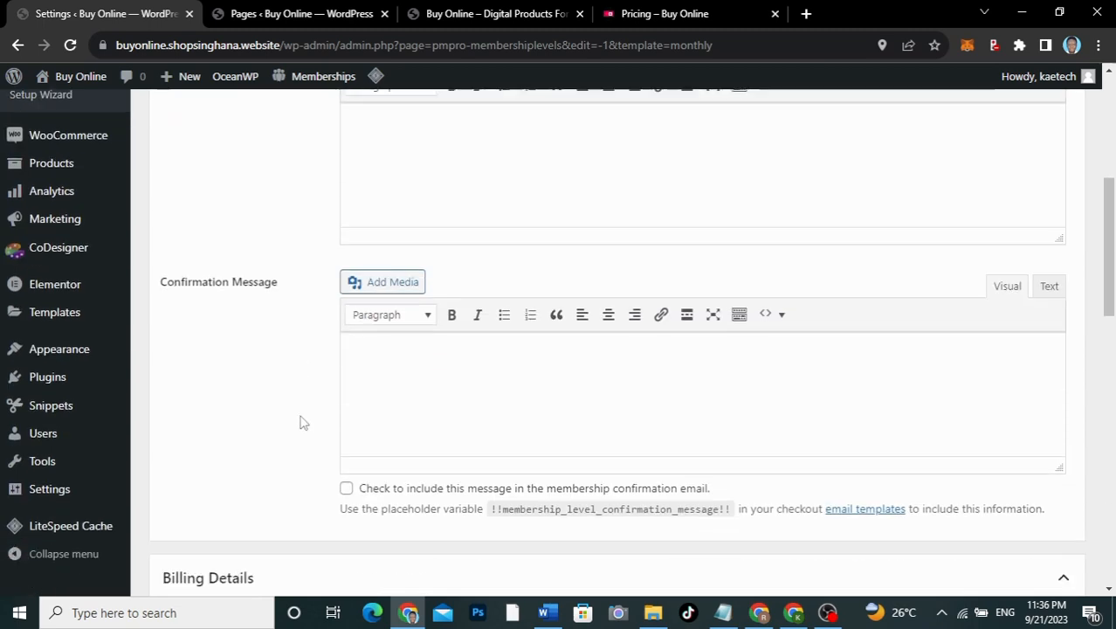
{"action": "scroll", "coordinate": [299, 423], "scroll_direction": "down", "scroll_amount": 1}
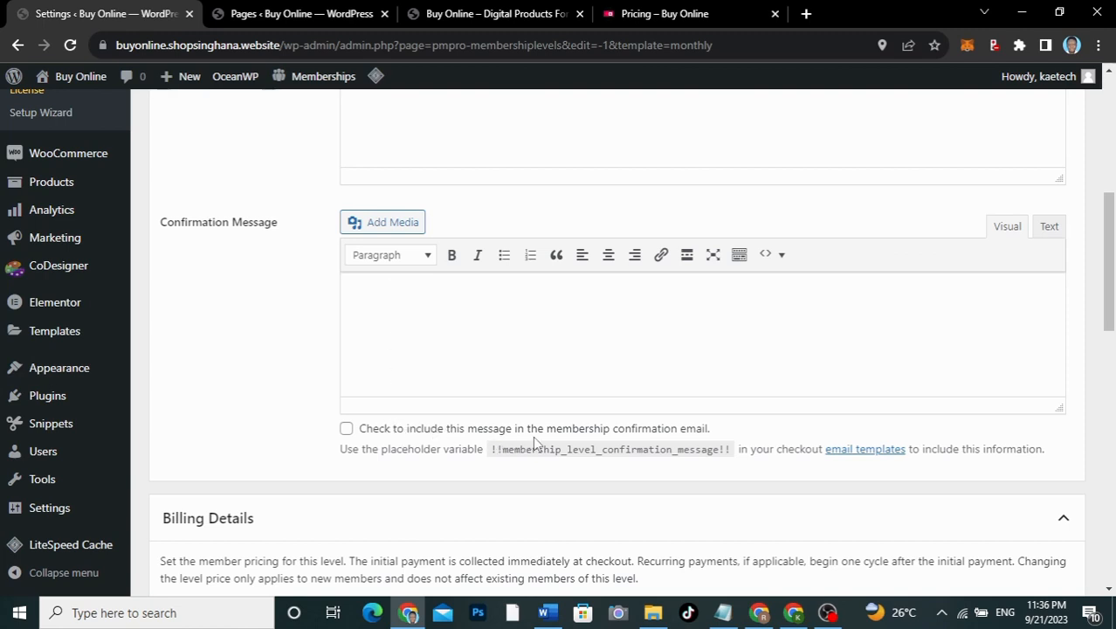
Step: Include the confirmation message in the confirmation email and type the thank-you message
{"action": "left_click", "coordinate": [346, 430]}
{"action": "left_click", "coordinate": [417, 290]}
{"action": "type", "text": "Thanks for "}
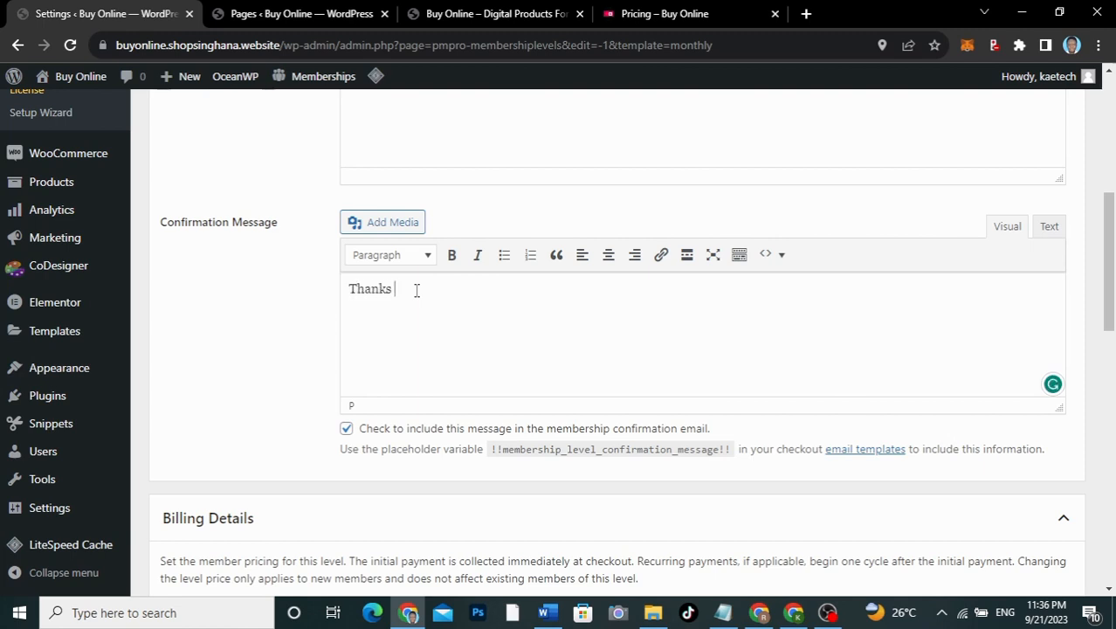
{"action": "type", "text": "bub"}
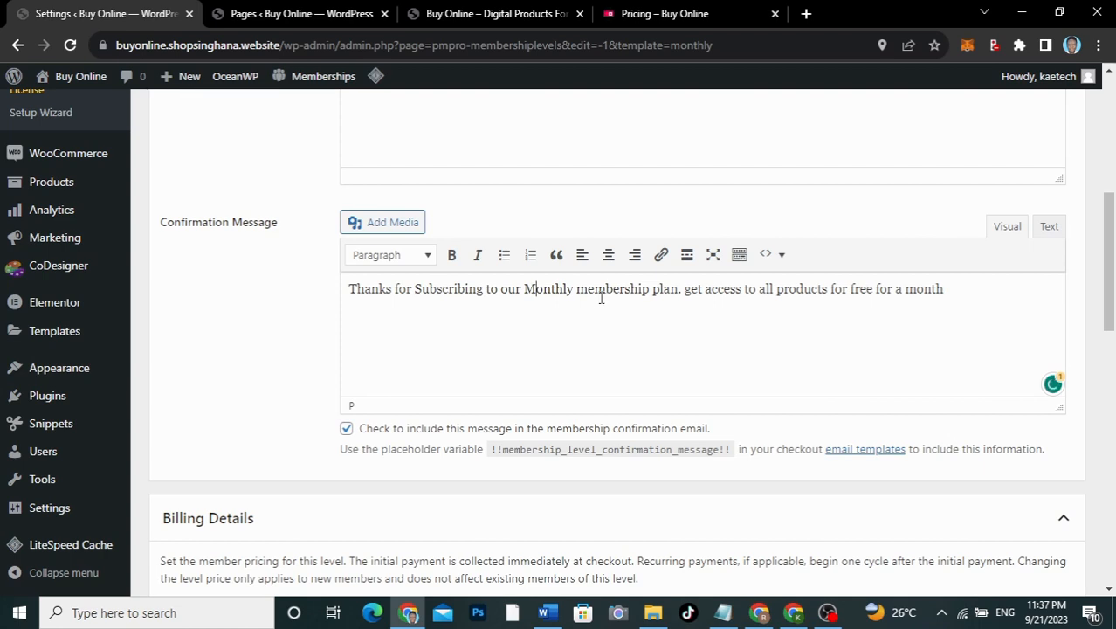
Step: Capitalise 'Membership' and 'Get' in the confirmation message and end it with a period
{"action": "left_click", "coordinate": [588, 289]}
{"action": "key", "text": "BackSpace"}
{"action": "type", "text": "M"}
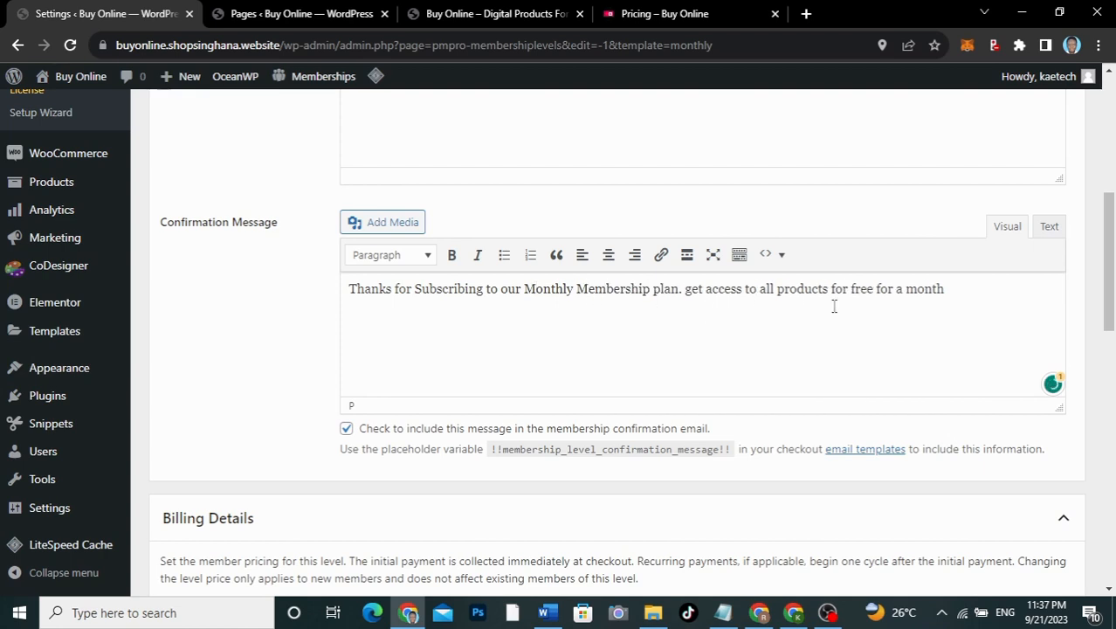
{"action": "left_click", "coordinate": [693, 295]}
{"action": "key", "text": "BackSpace"}
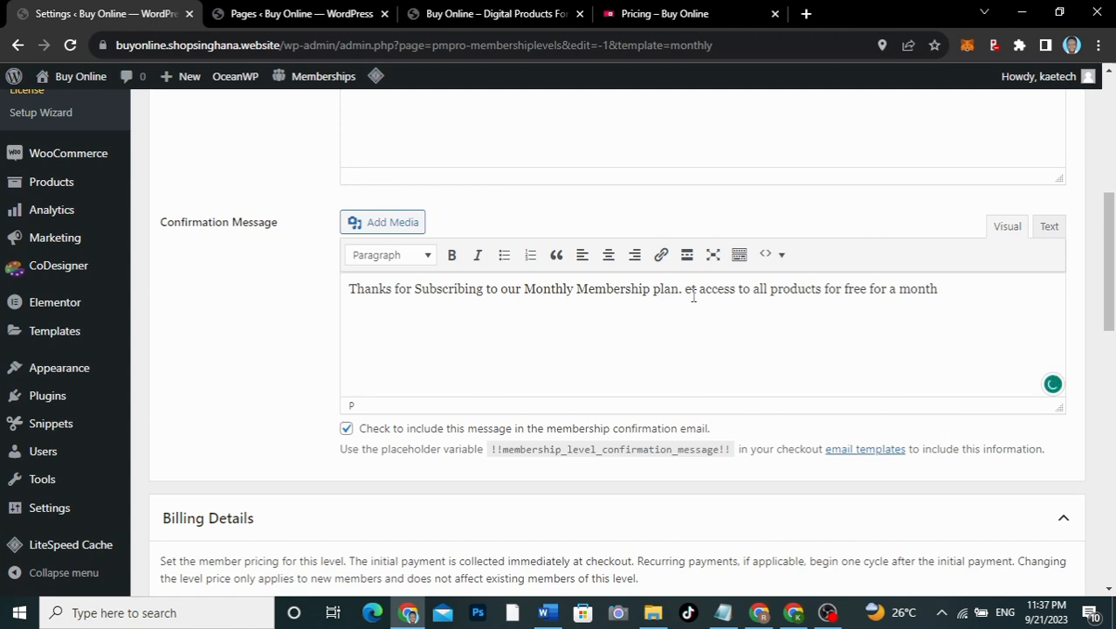
{"action": "type", "text": "G"}
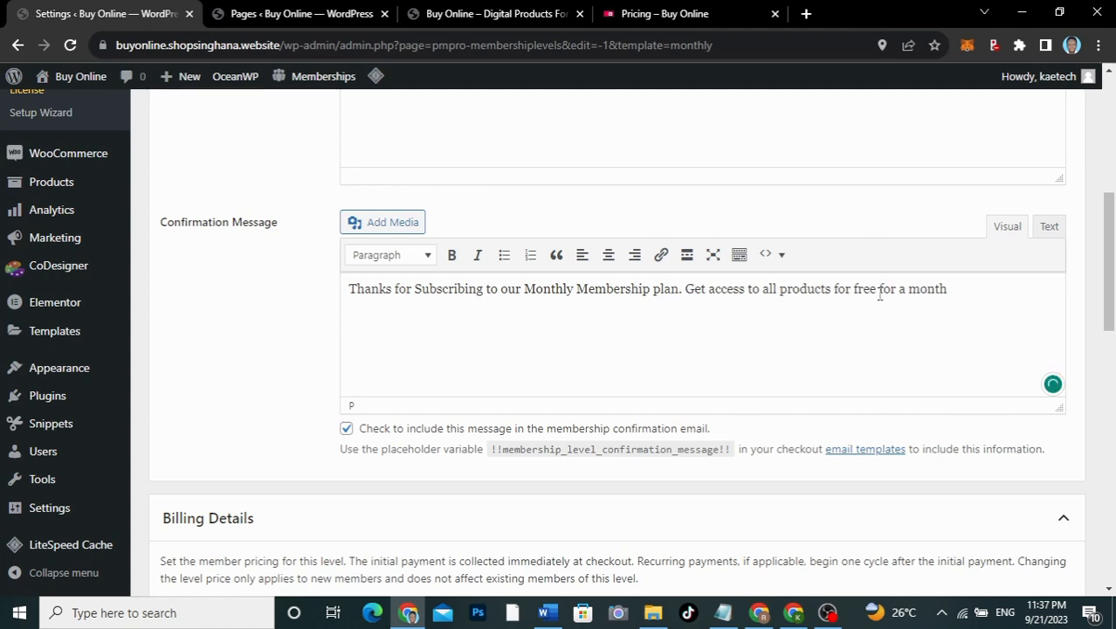
{"action": "triple_click", "coordinate": [958, 290]}
{"action": "left_click", "coordinate": [958, 290]}
{"action": "type", "text": "."}
{"action": "scroll", "coordinate": [527, 394], "scroll_direction": "up", "scroll_amount": 3}
{"action": "scroll", "coordinate": [526, 394], "scroll_direction": "down", "scroll_amount": 1}
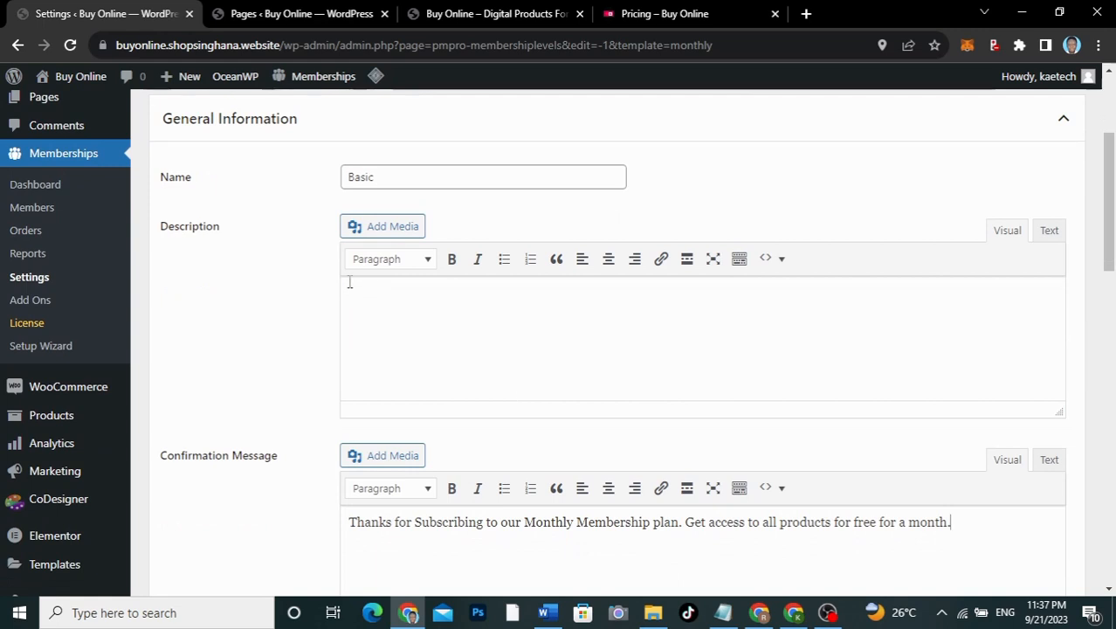
Step: Fill the Description editor with 'Monthly plan. Get access to all products for free for a month.'
{"action": "left_click", "coordinate": [393, 294]}
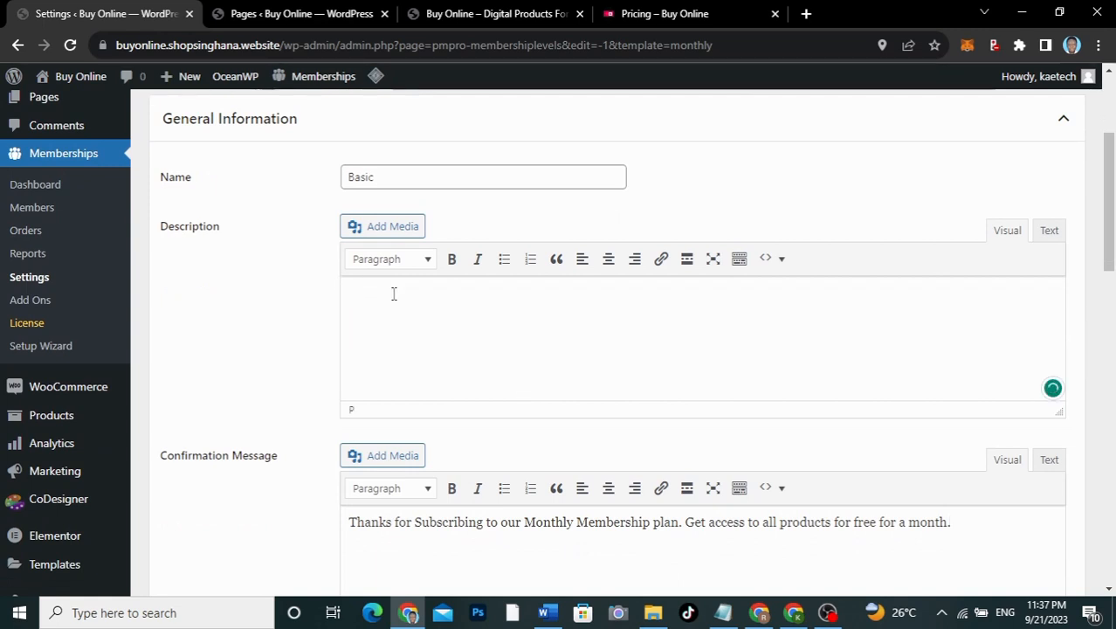
{"action": "type", "text": "Monthly plan. Get acce"}
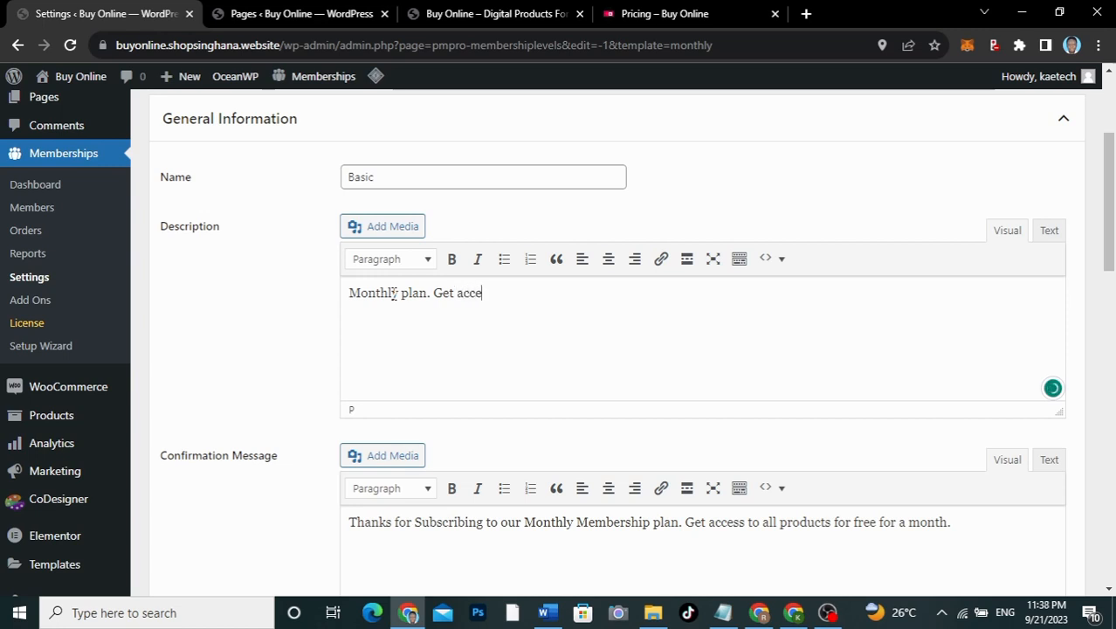
{"action": "type", "text": "ss toa"}
{"action": "key", "text": "BackSpace"}
{"action": "type", "text": "all products for fr"}
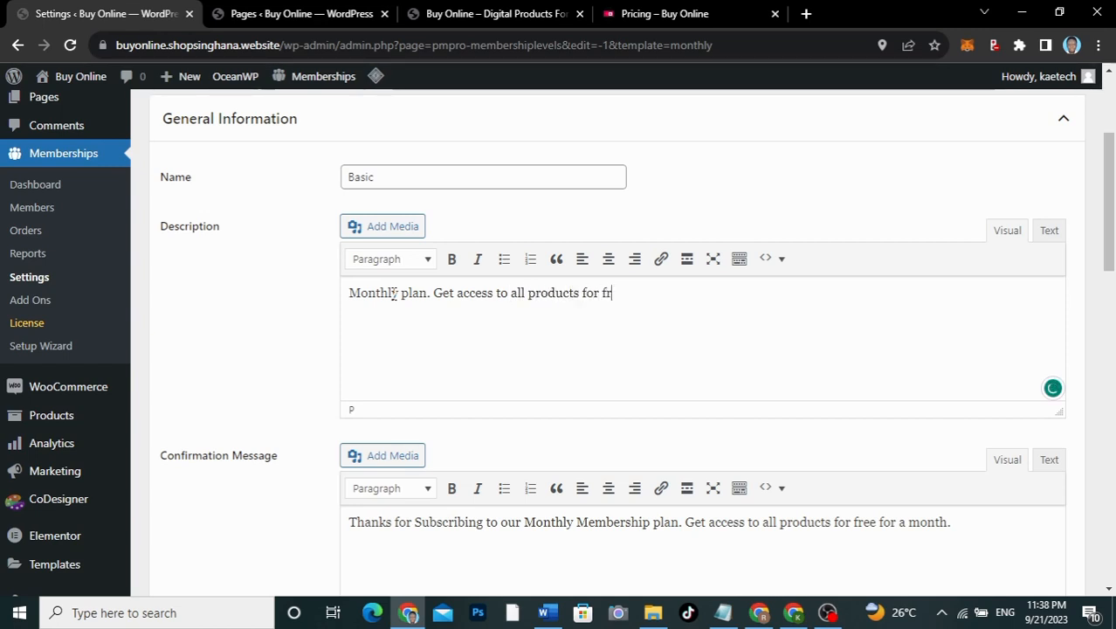
{"action": "type", "text": "ee for a month."}
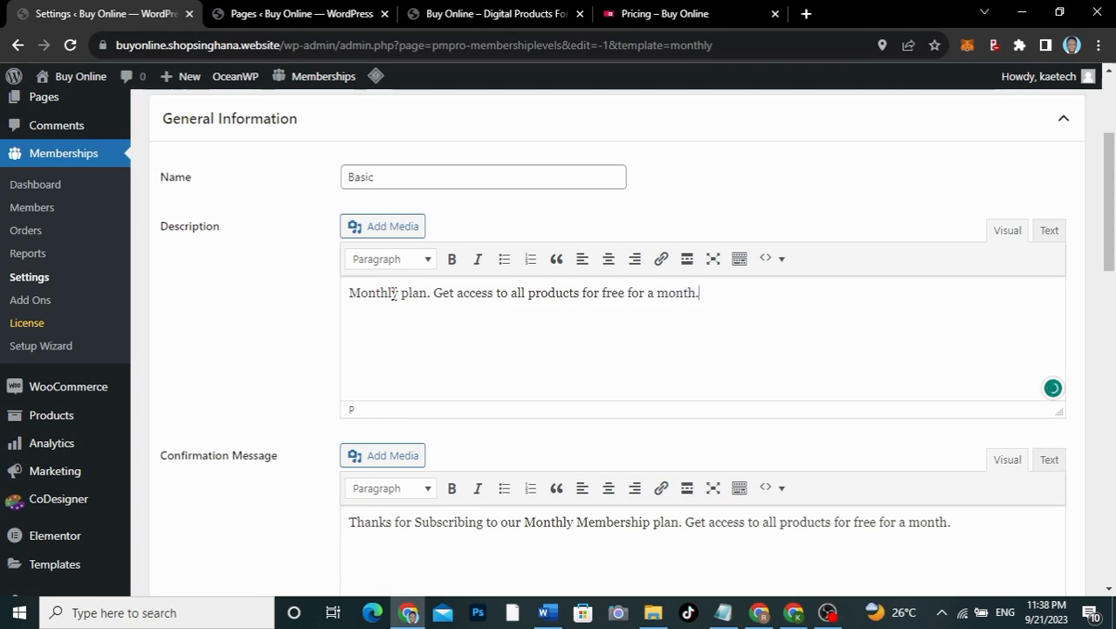
{"action": "scroll", "coordinate": [296, 360], "scroll_direction": "down", "scroll_amount": 4}
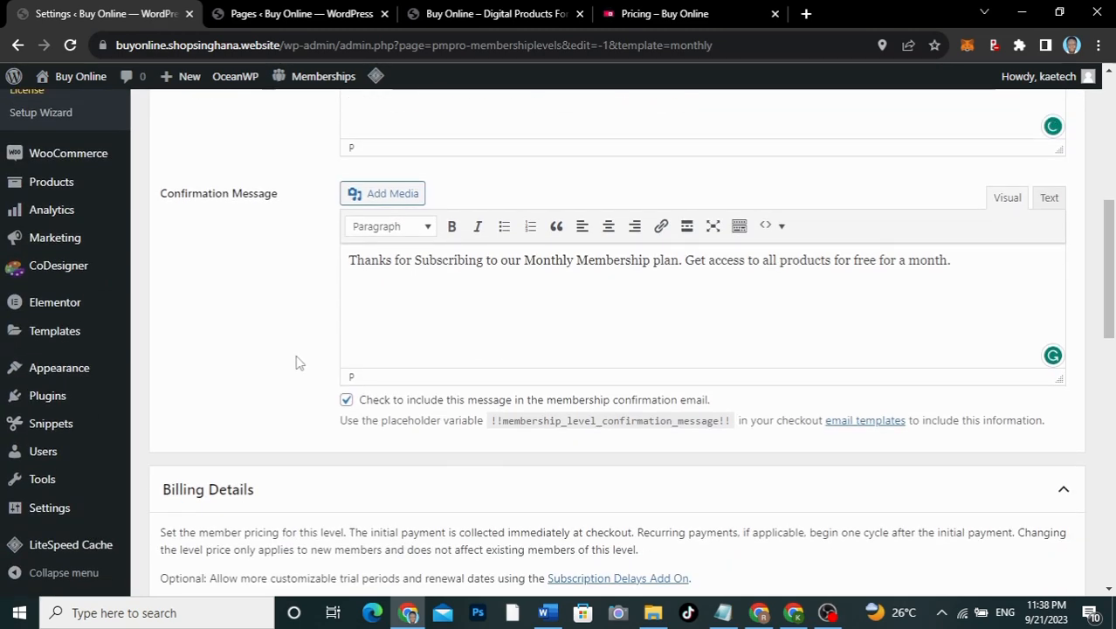
{"action": "scroll", "coordinate": [296, 361], "scroll_direction": "down", "scroll_amount": 5}
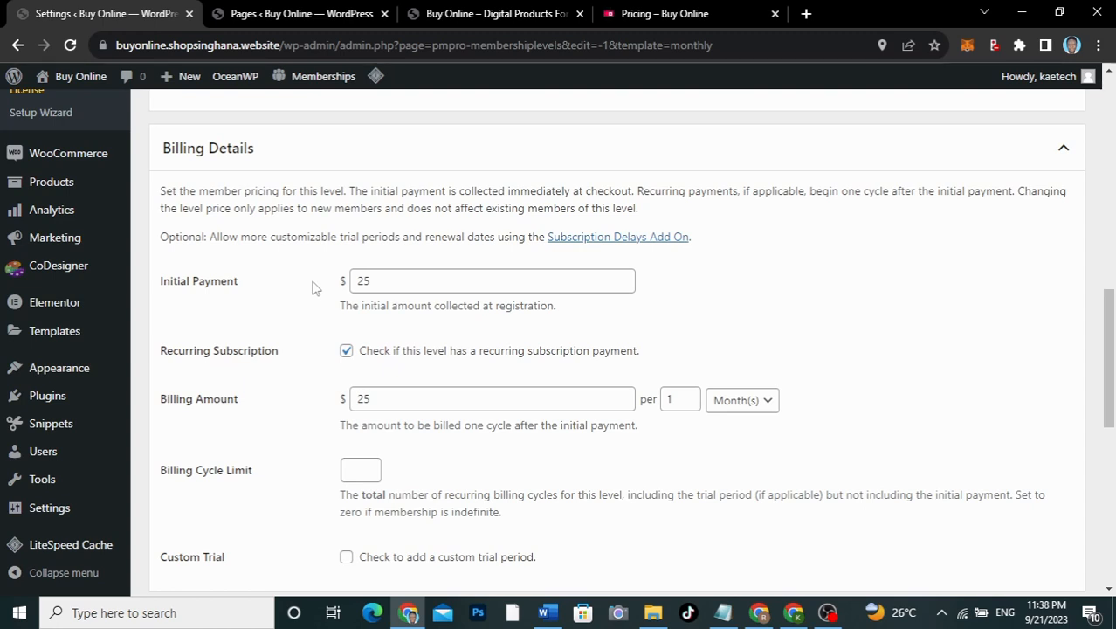
{"action": "scroll", "coordinate": [258, 341], "scroll_direction": "down", "scroll_amount": 3}
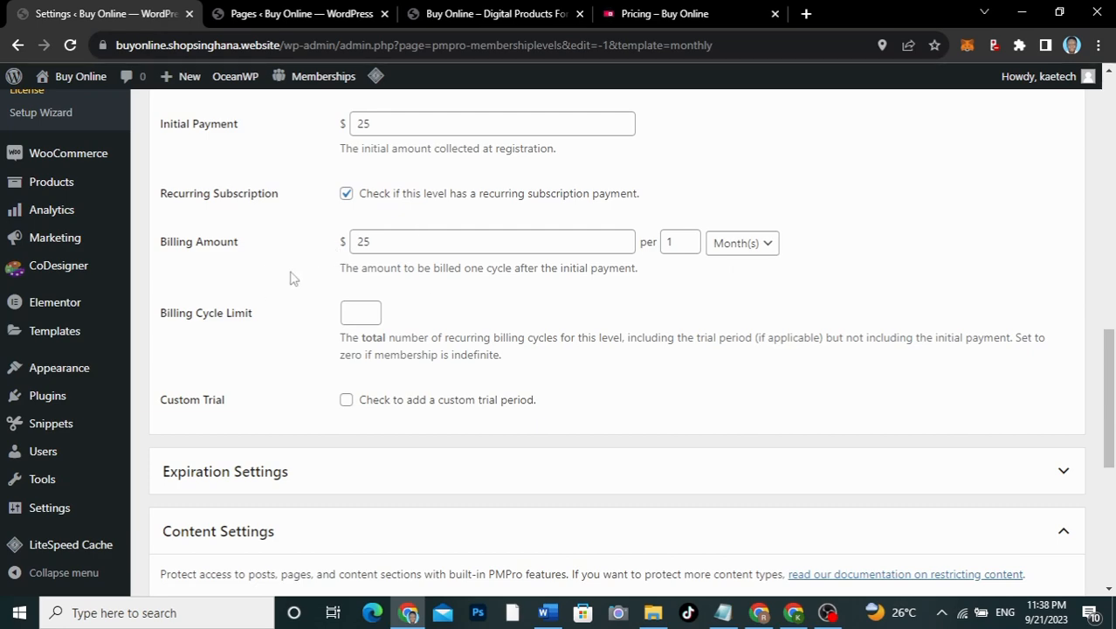
{"action": "scroll", "coordinate": [294, 278], "scroll_direction": "down", "scroll_amount": 1}
{"action": "scroll", "coordinate": [294, 278], "scroll_direction": "down", "scroll_amount": 1}
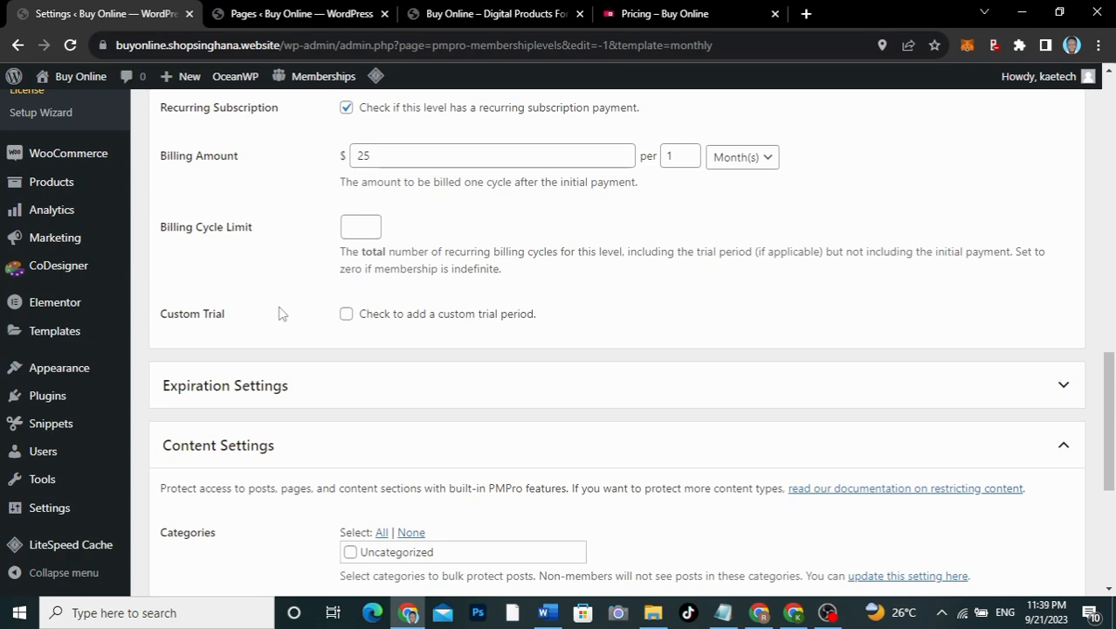
{"action": "scroll", "coordinate": [281, 313], "scroll_direction": "down", "scroll_amount": 2}
{"action": "scroll", "coordinate": [282, 309], "scroll_direction": "up", "scroll_amount": 1}
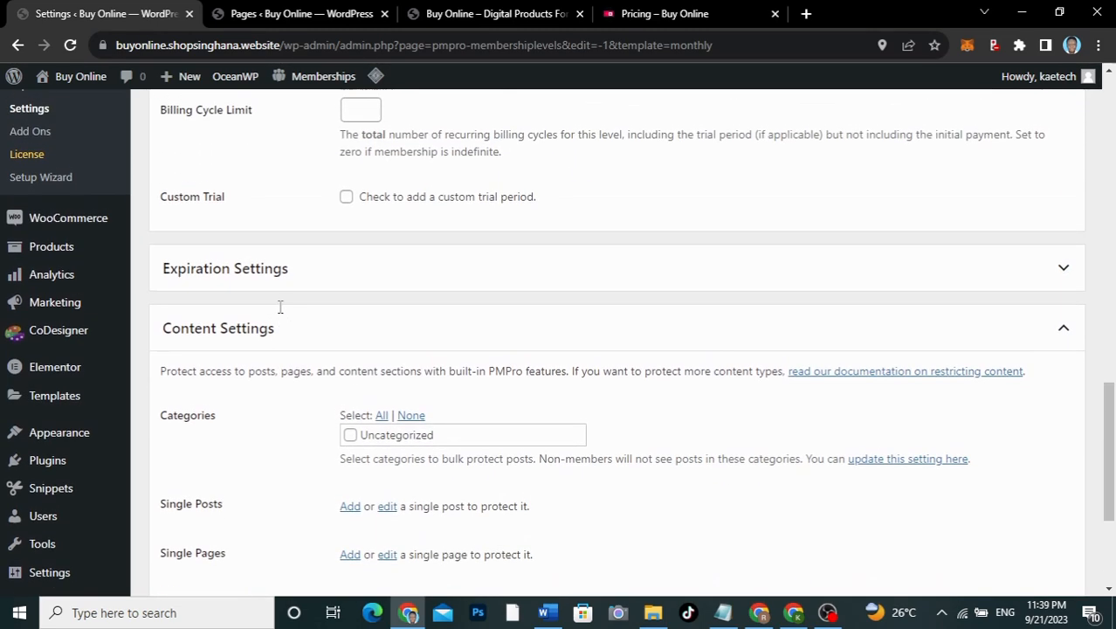
{"action": "left_click", "coordinate": [346, 198]}
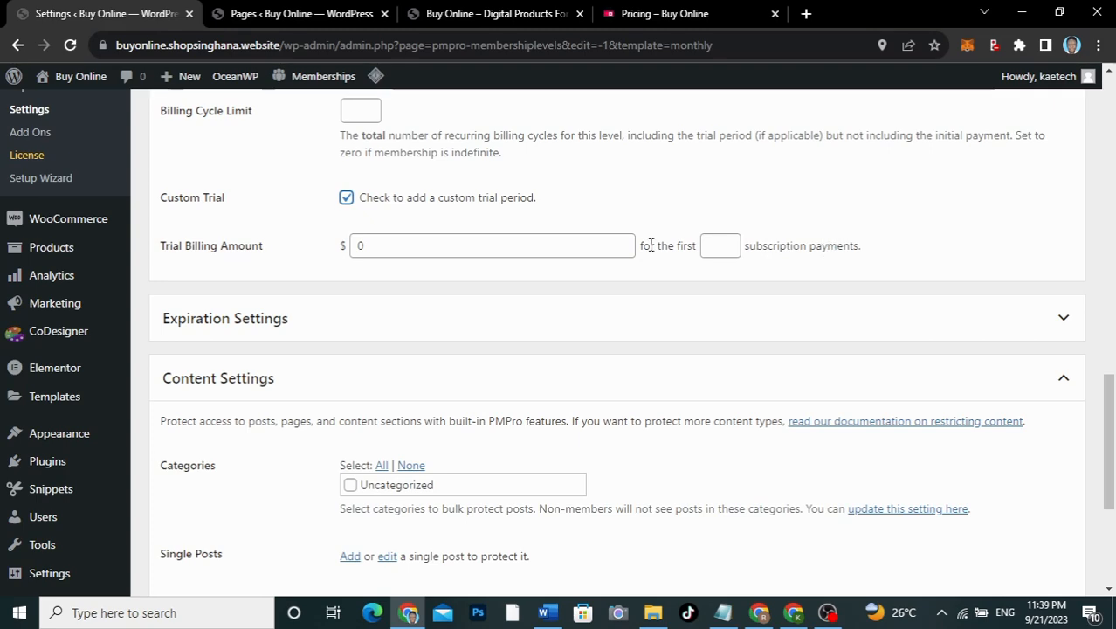
{"action": "left_click", "coordinate": [347, 198]}
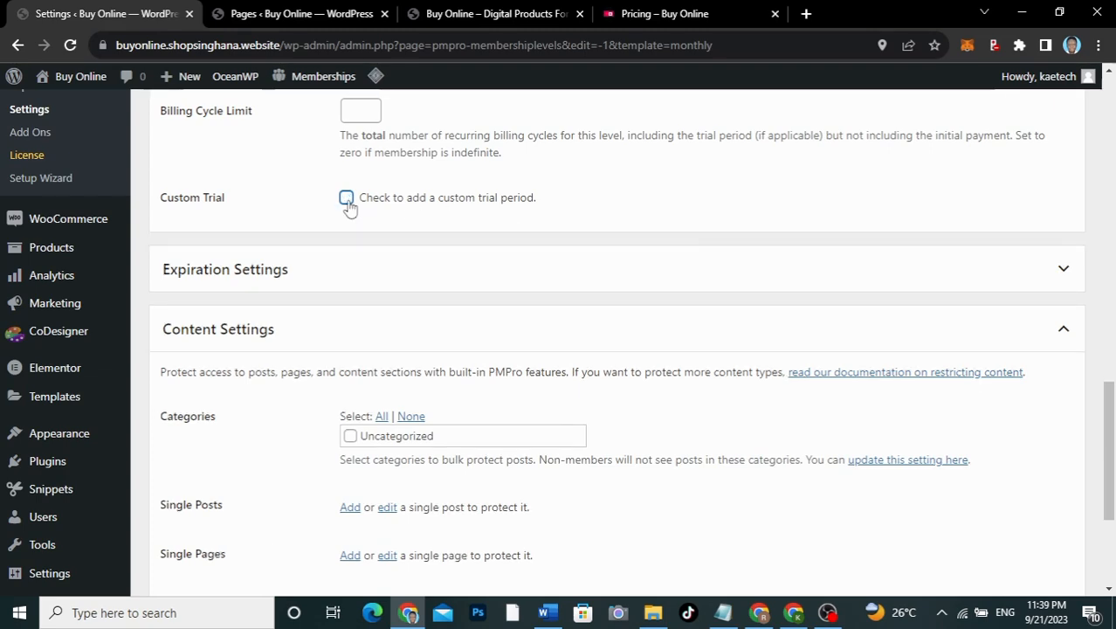
{"action": "scroll", "coordinate": [232, 241], "scroll_direction": "down", "scroll_amount": 1}
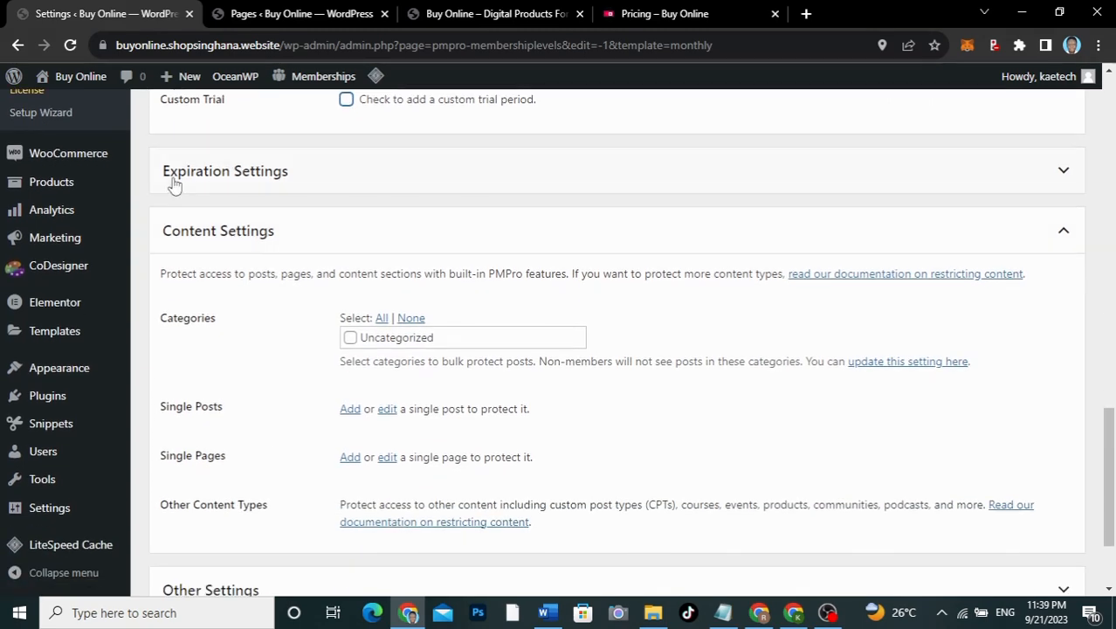
{"action": "left_click", "coordinate": [321, 182]}
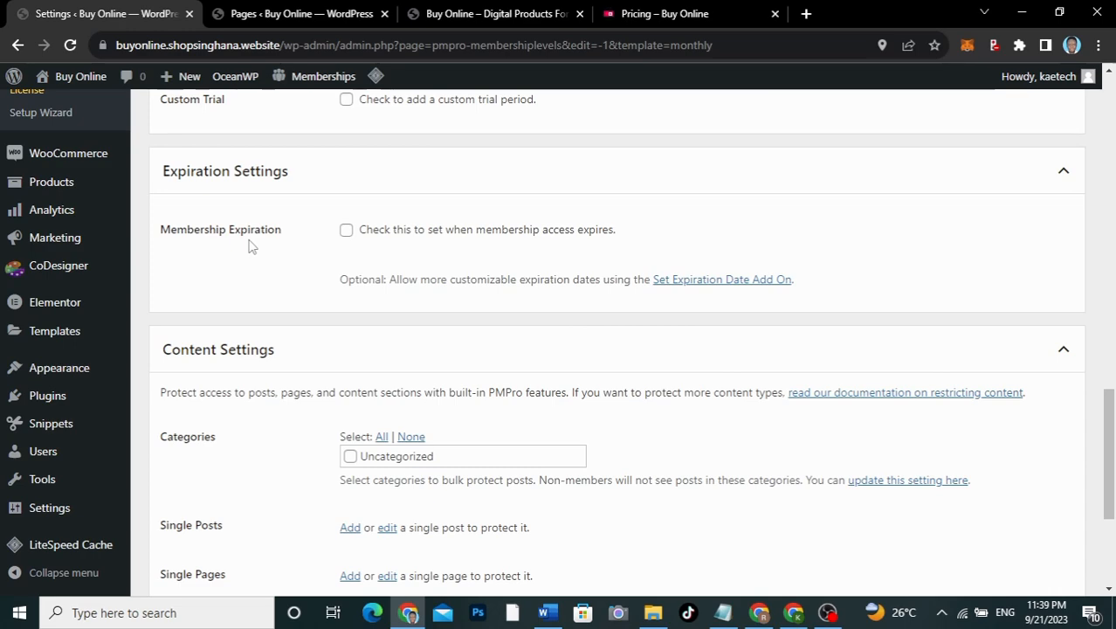
{"action": "left_click", "coordinate": [336, 190]}
{"action": "scroll", "coordinate": [336, 190], "scroll_direction": "up", "scroll_amount": 4}
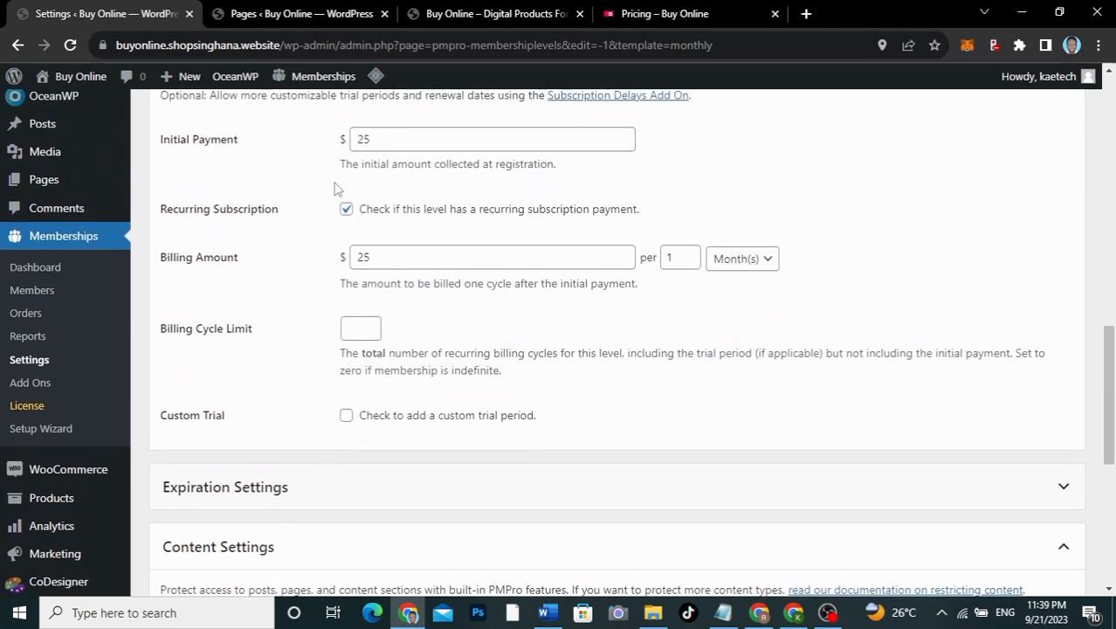
Step: Expand the Other Settings section at the bottom of the Basic level form
{"action": "scroll", "coordinate": [336, 190], "scroll_direction": "down", "scroll_amount": 2}
{"action": "scroll", "coordinate": [336, 191], "scroll_direction": "down", "scroll_amount": 3}
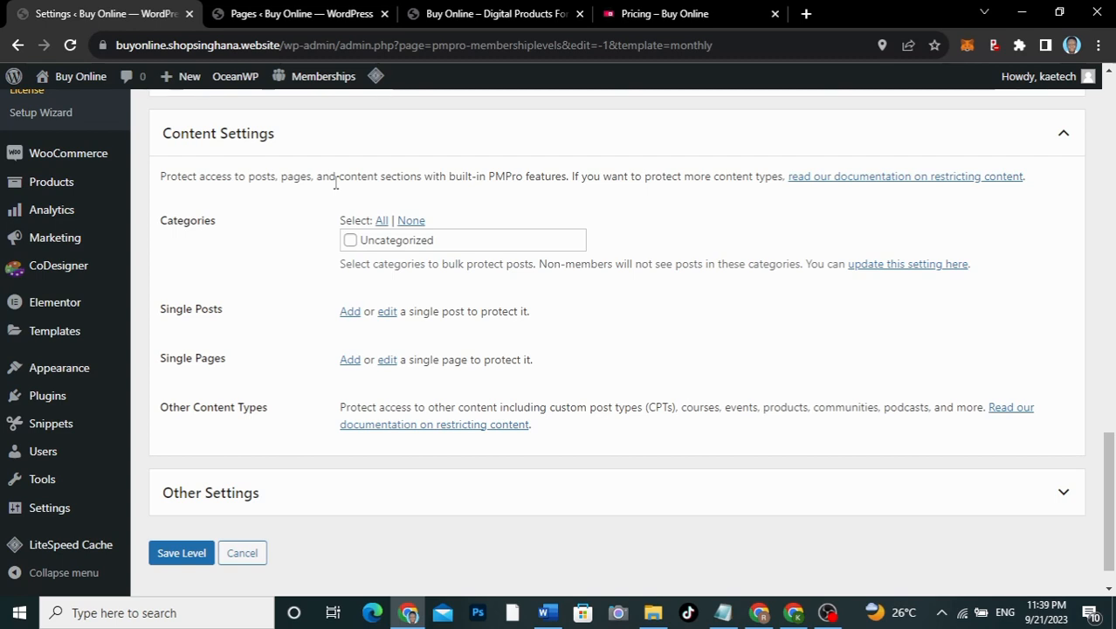
{"action": "scroll", "coordinate": [335, 184], "scroll_direction": "up", "scroll_amount": 2}
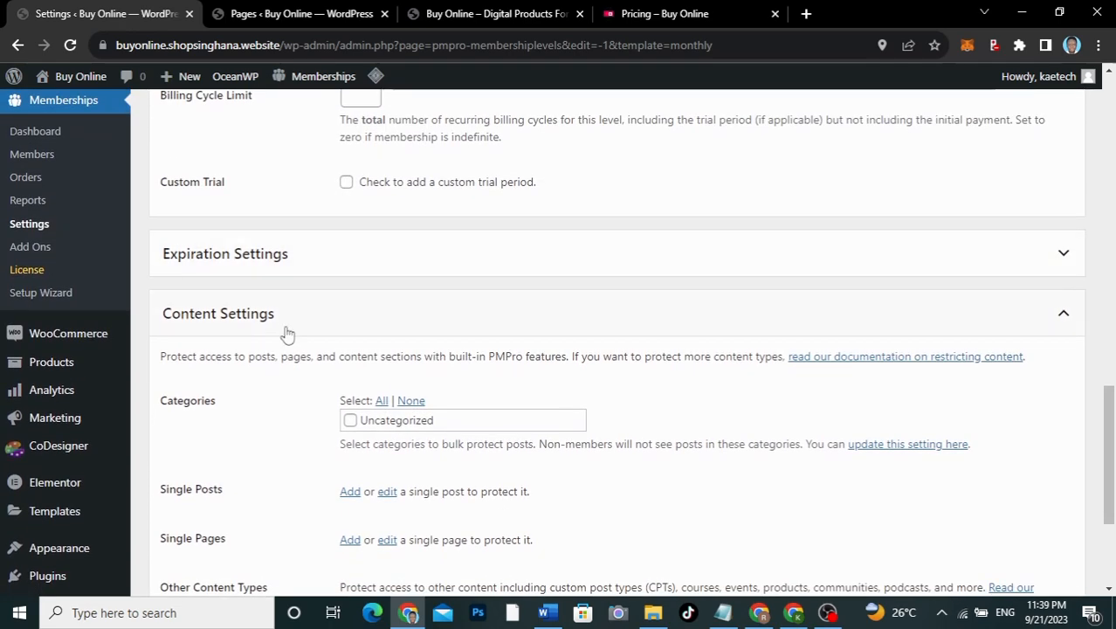
{"action": "scroll", "coordinate": [289, 311], "scroll_direction": "down", "scroll_amount": 1}
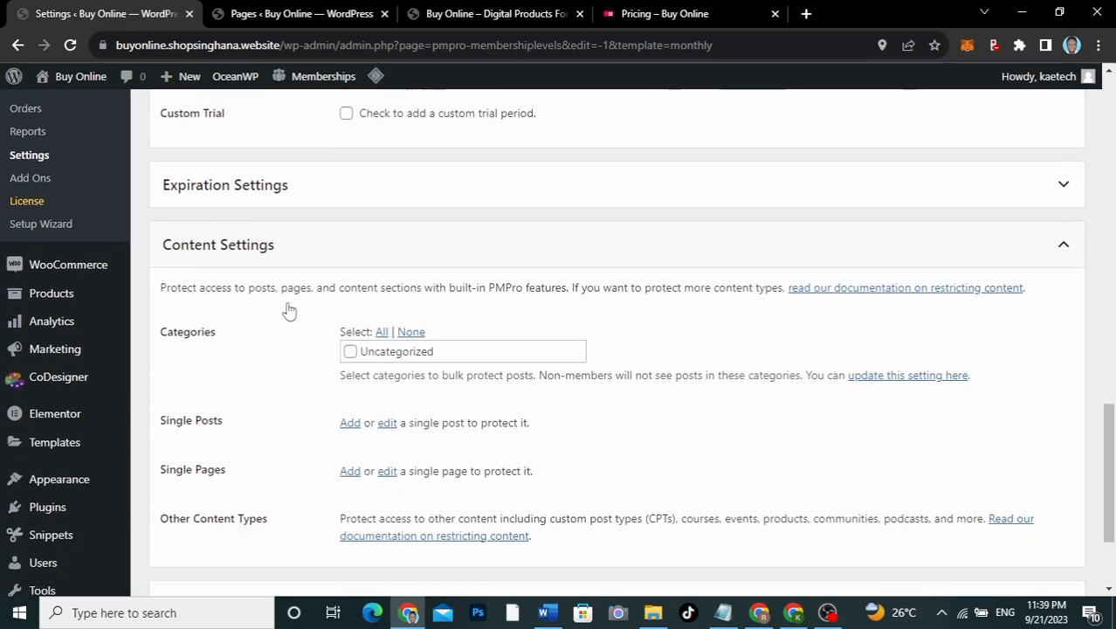
{"action": "scroll", "coordinate": [236, 358], "scroll_direction": "down", "scroll_amount": 2}
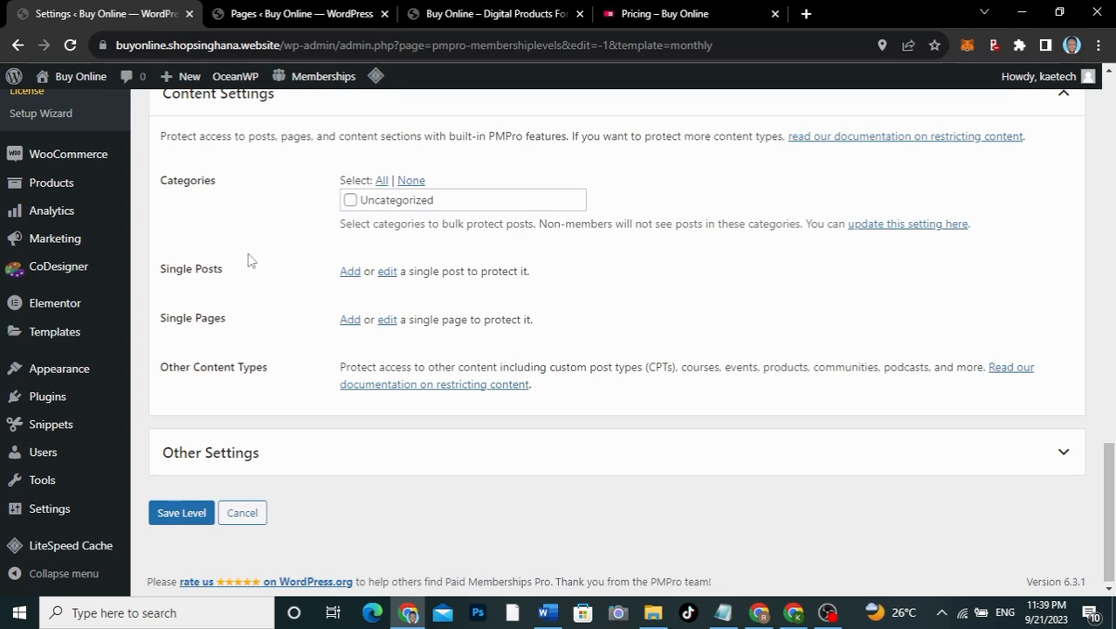
{"action": "scroll", "coordinate": [279, 429], "scroll_direction": "down", "scroll_amount": 1}
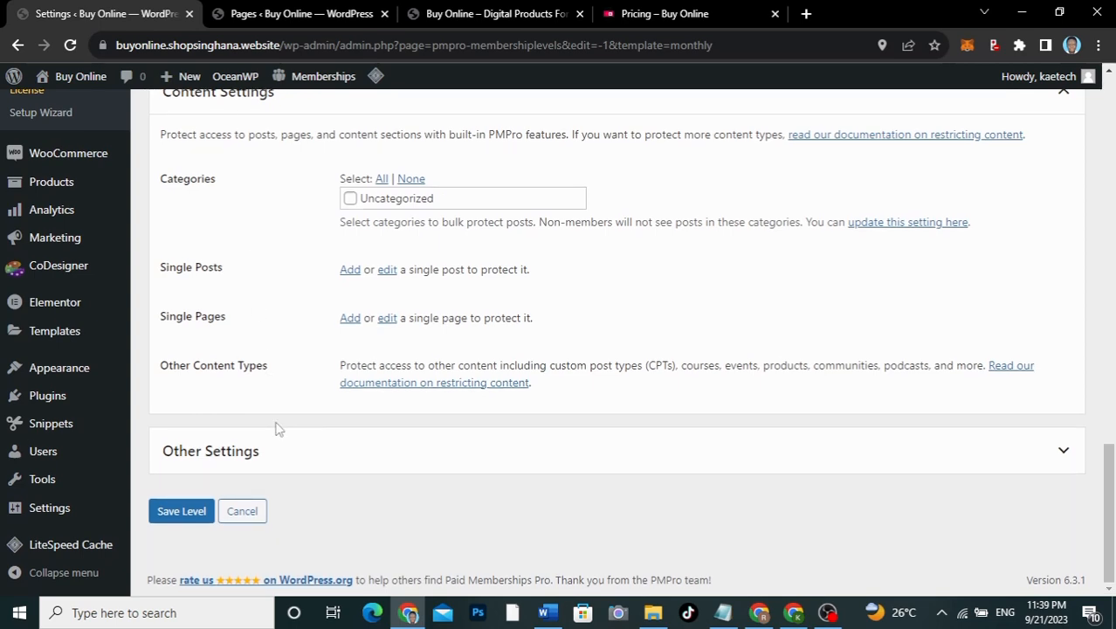
{"action": "left_click", "coordinate": [293, 463]}
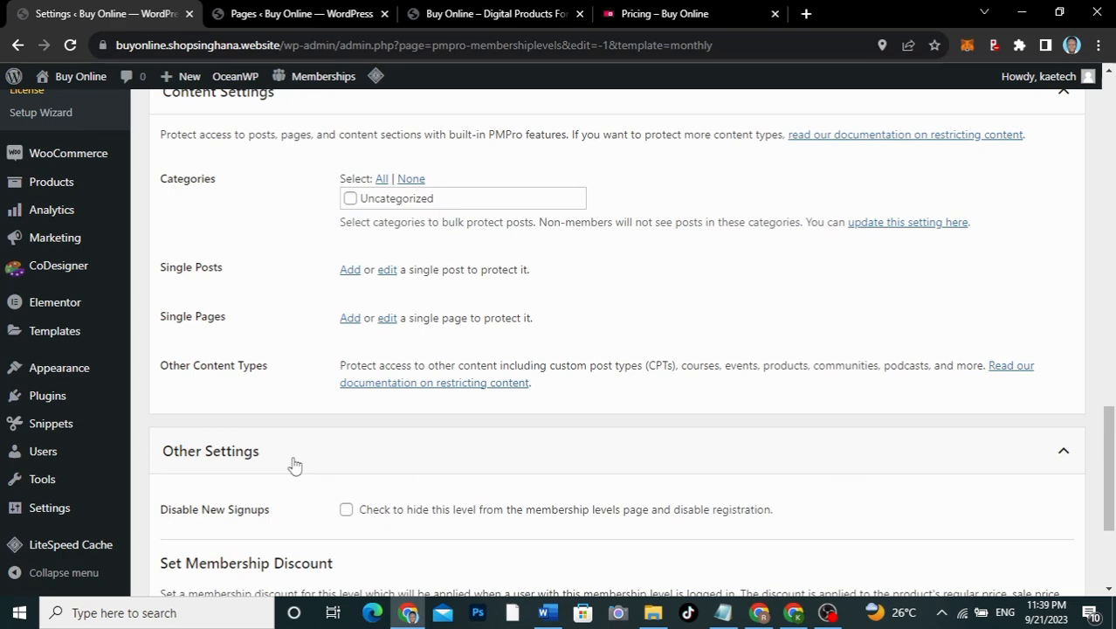
Step: Enter 100 in the Membership Discount (%) field
{"action": "scroll", "coordinate": [294, 464], "scroll_direction": "down", "scroll_amount": 3}
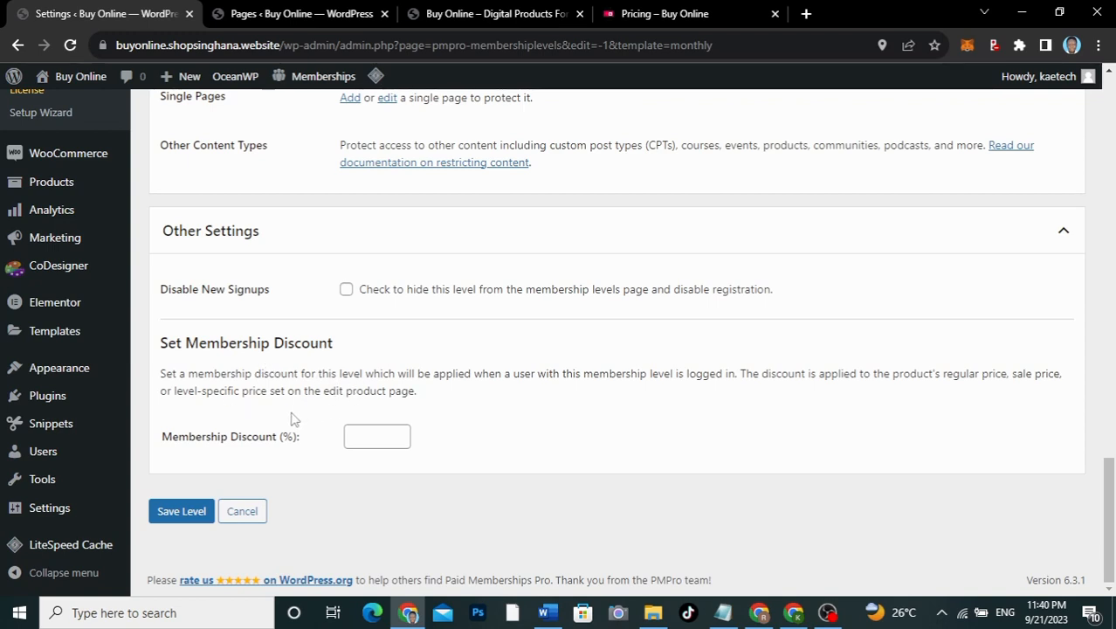
{"action": "left_click", "coordinate": [363, 429]}
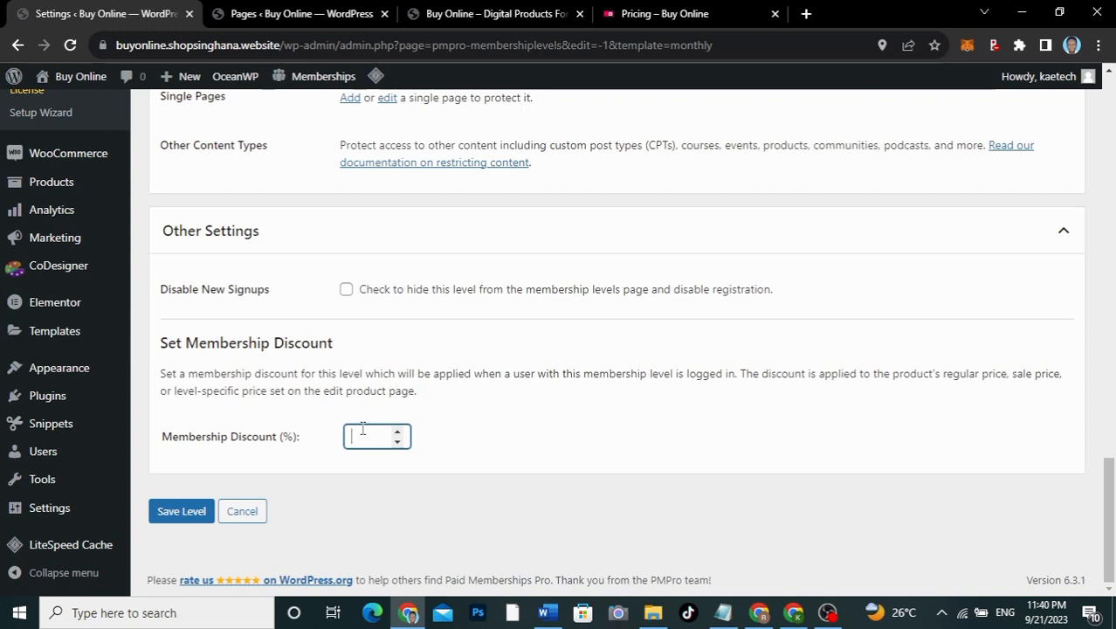
{"action": "type", "text": "100"}
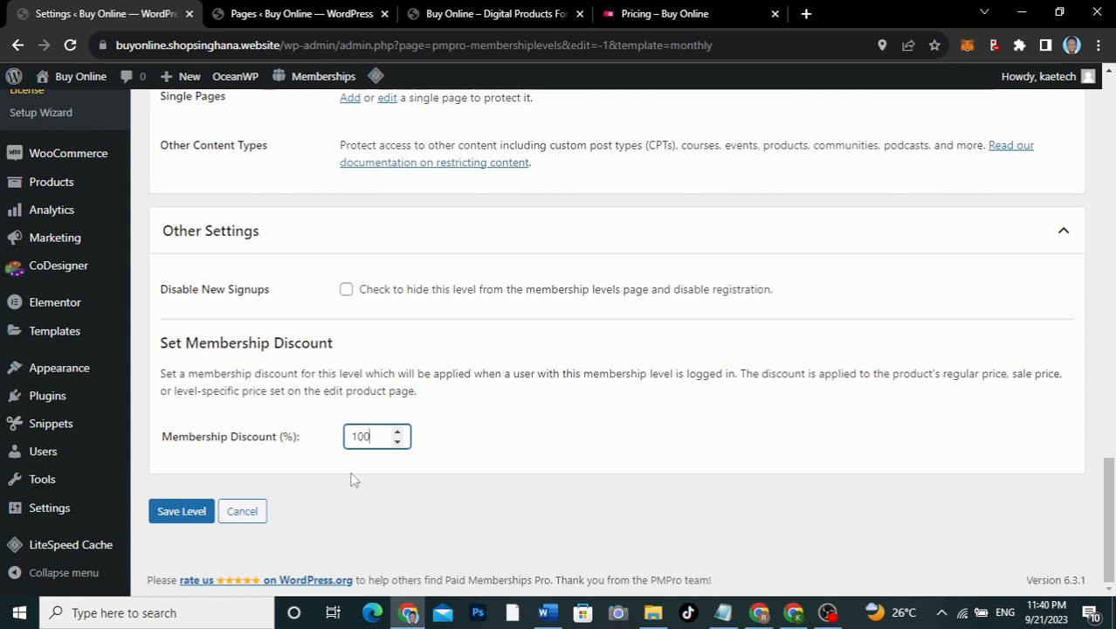
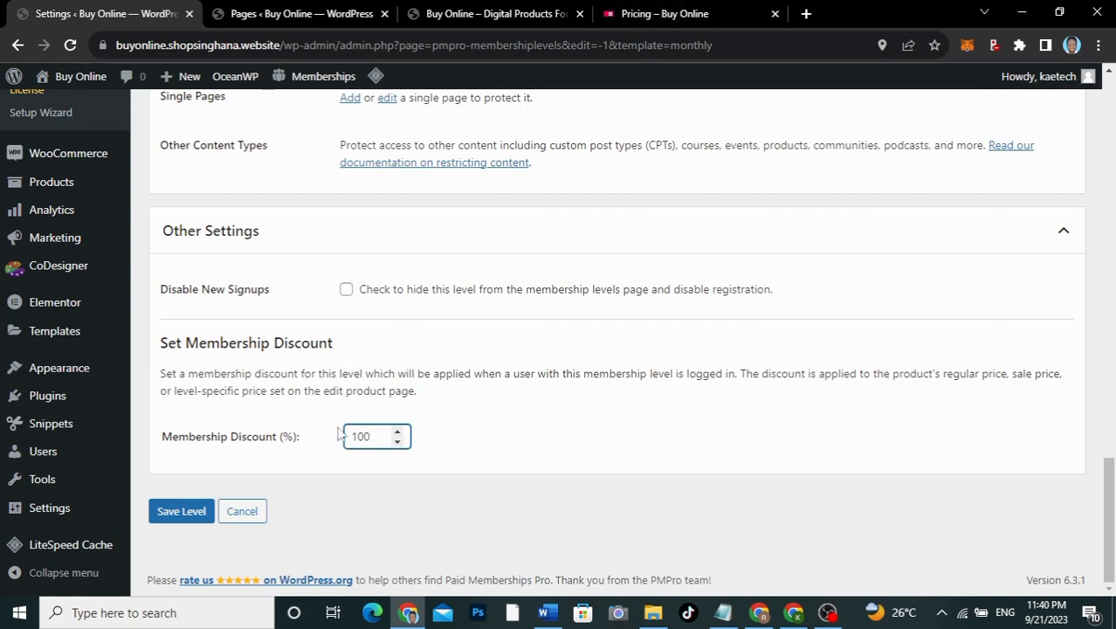
Step: Recheck the 100% Membership Discount under Other Settings and save the Basic level
{"action": "left_click", "coordinate": [294, 243]}
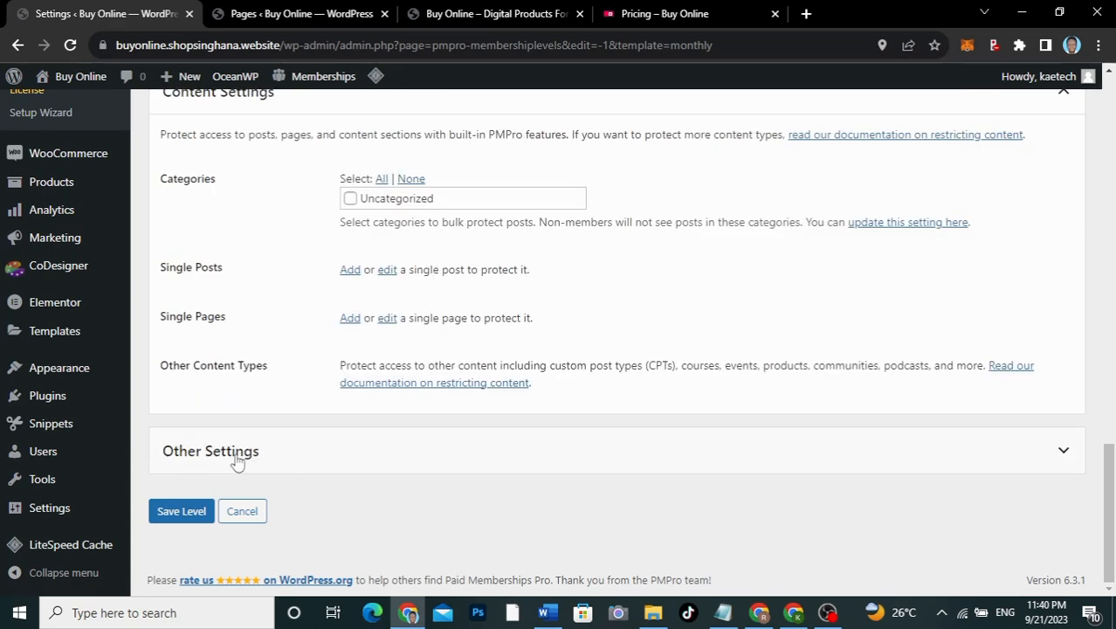
{"action": "left_click", "coordinate": [312, 458]}
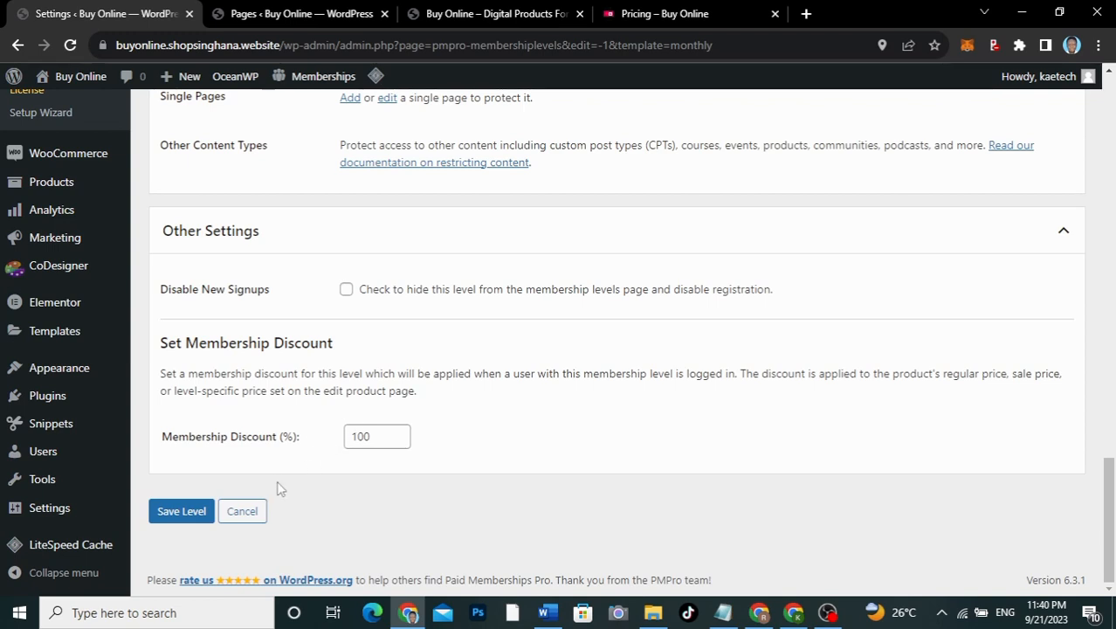
{"action": "left_click", "coordinate": [163, 514]}
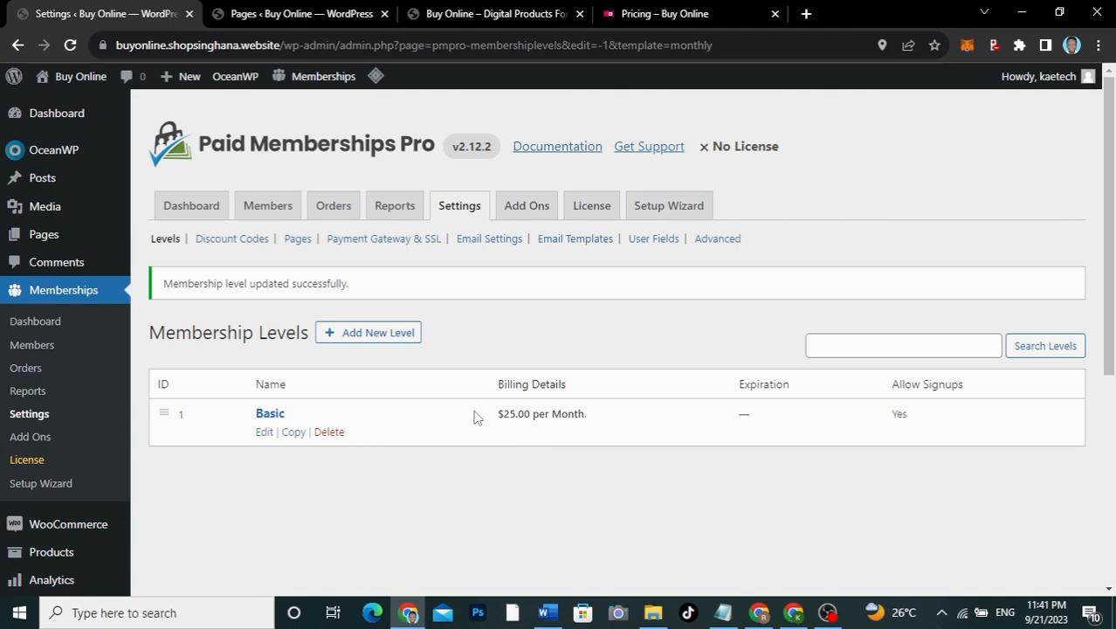
Step: Start a new level from the Monthly template after checking the SEMIANNUAL plan on the pricing page
{"action": "left_click", "coordinate": [368, 335]}
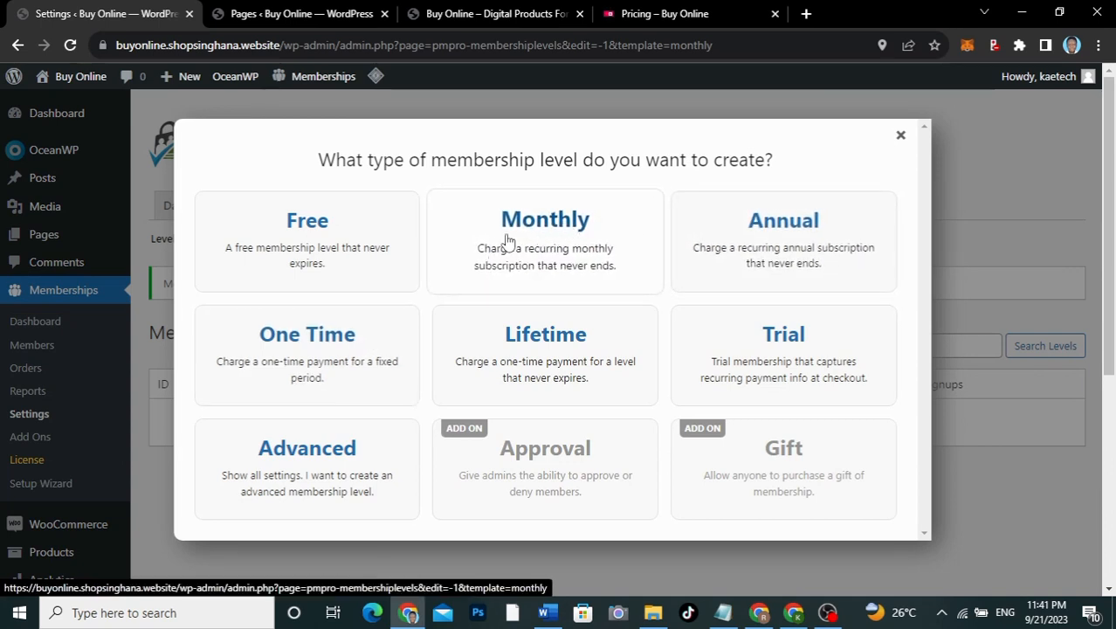
{"action": "left_click", "coordinate": [536, 242]}
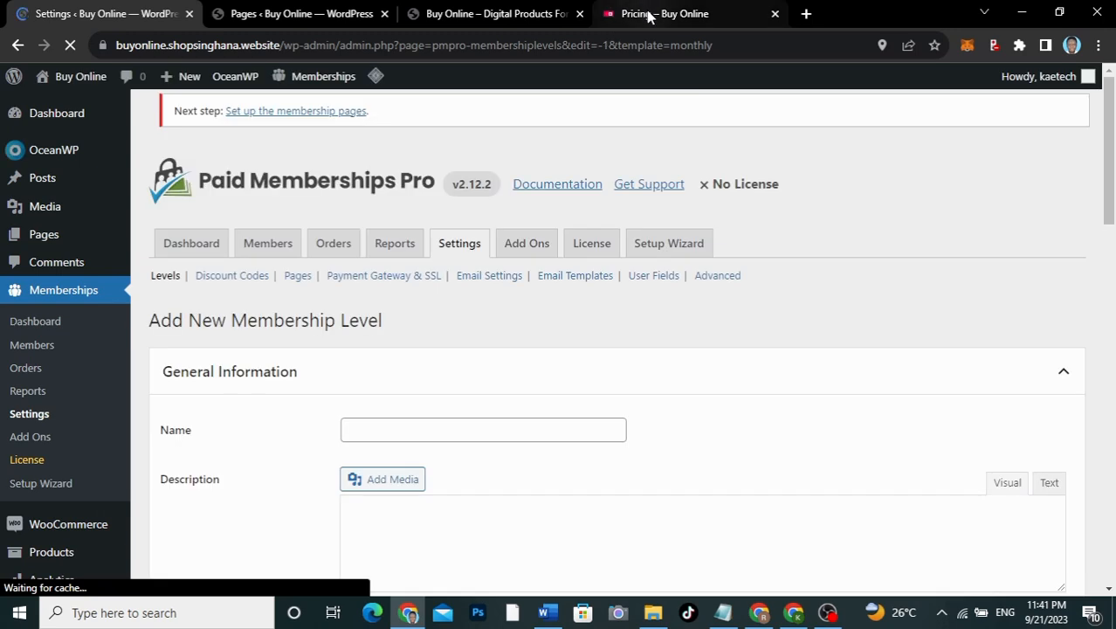
{"action": "left_click", "coordinate": [649, 14]}
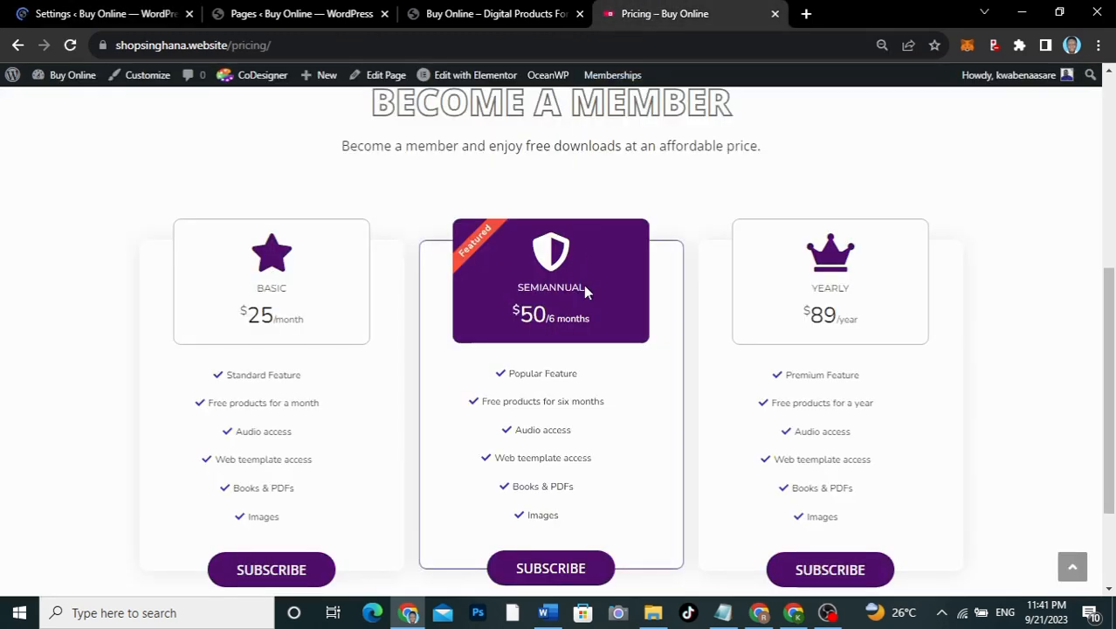
{"action": "left_click_drag", "start_coordinate": [585, 290], "coordinate": [517, 297]}
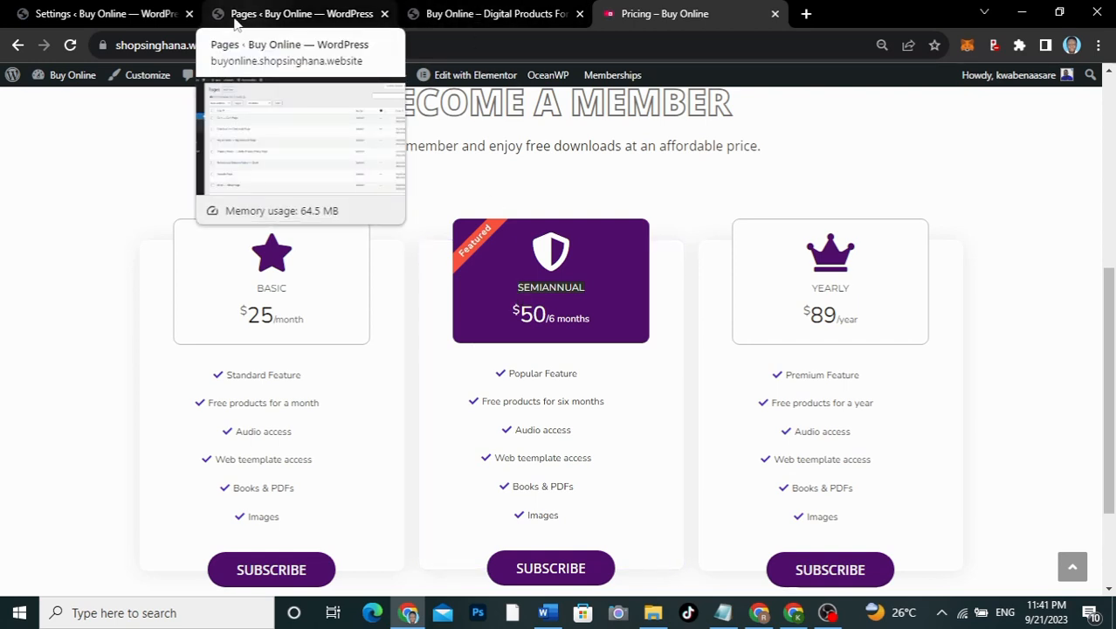
{"action": "left_click", "coordinate": [151, 14]}
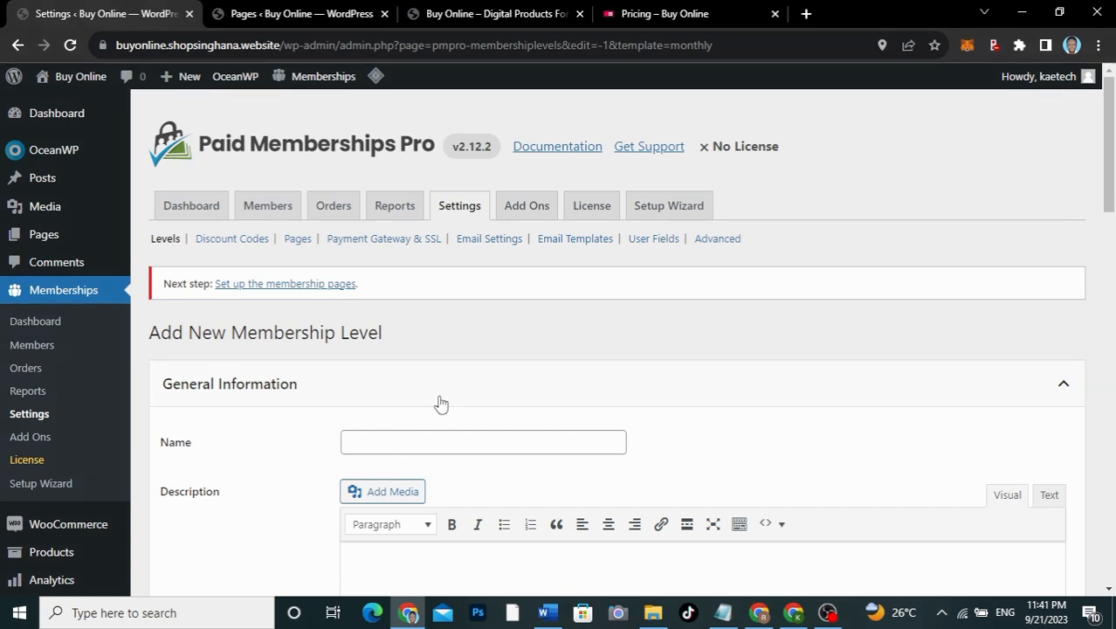
Step: Name the new level 'Semiannual Plan'
{"action": "scroll", "coordinate": [439, 400], "scroll_direction": "down", "scroll_amount": 2}
{"action": "left_click", "coordinate": [401, 267]}
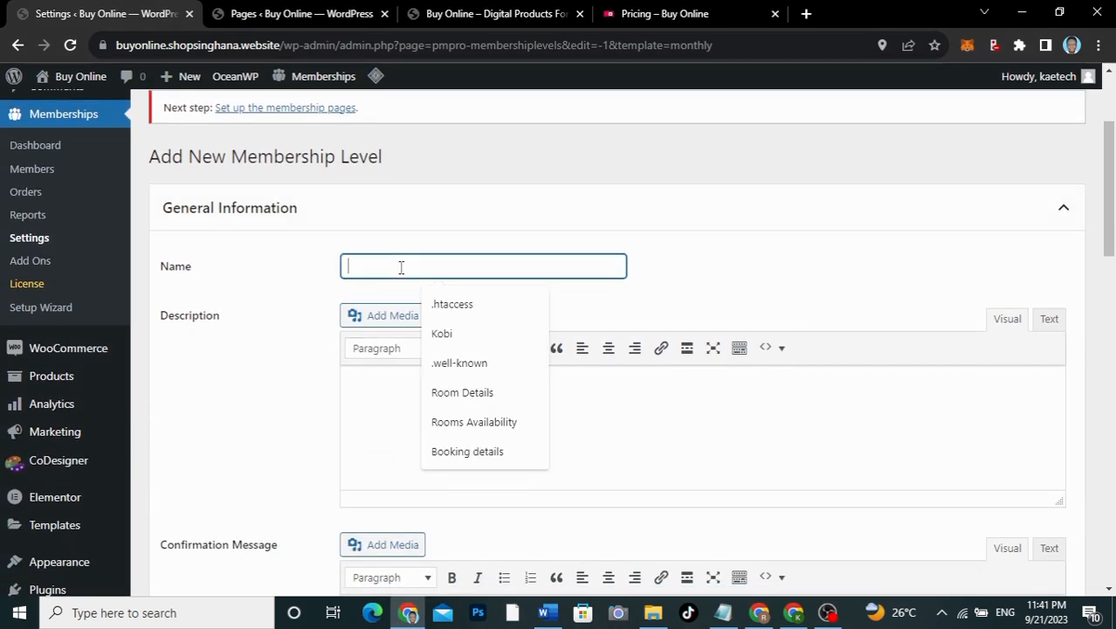
{"action": "type", "text": "SEMIANNUAL"}
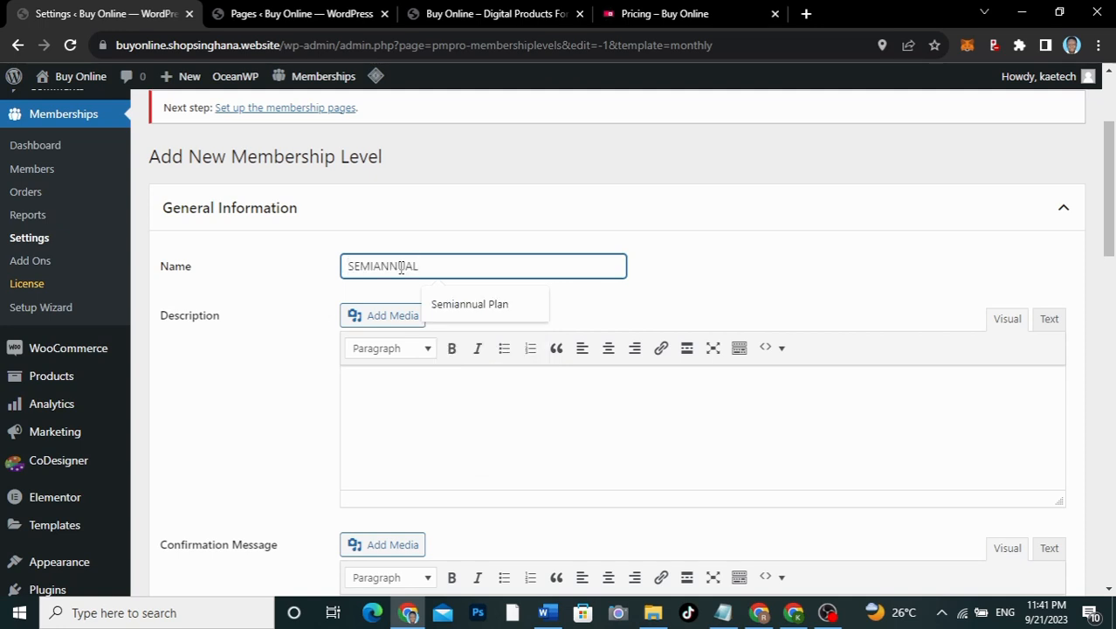
{"action": "left_click", "coordinate": [437, 295]}
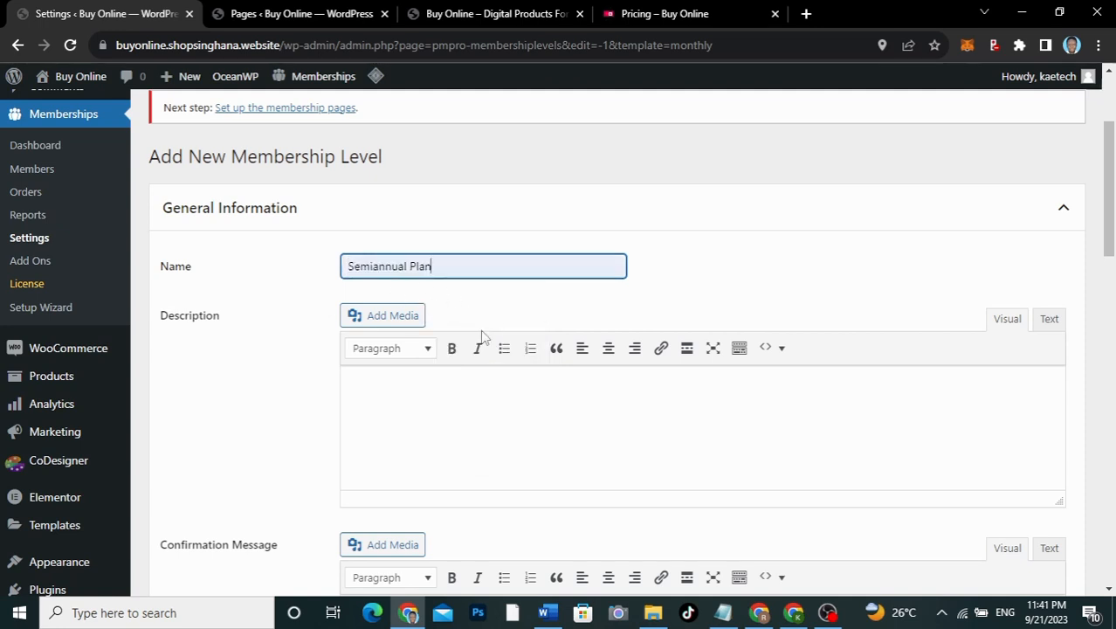
Step: Enter the description '6 Months of free products'
{"action": "scroll", "coordinate": [481, 337], "scroll_direction": "down", "scroll_amount": 2}
{"action": "left_click", "coordinate": [393, 205]}
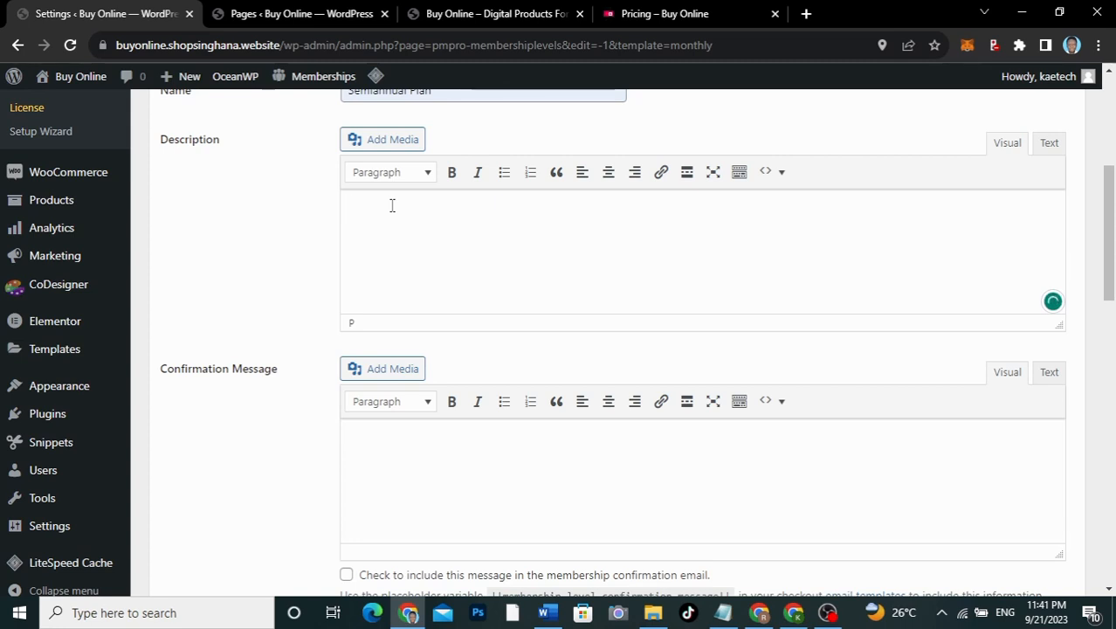
{"action": "type", "text": "5 Months of free pr"}
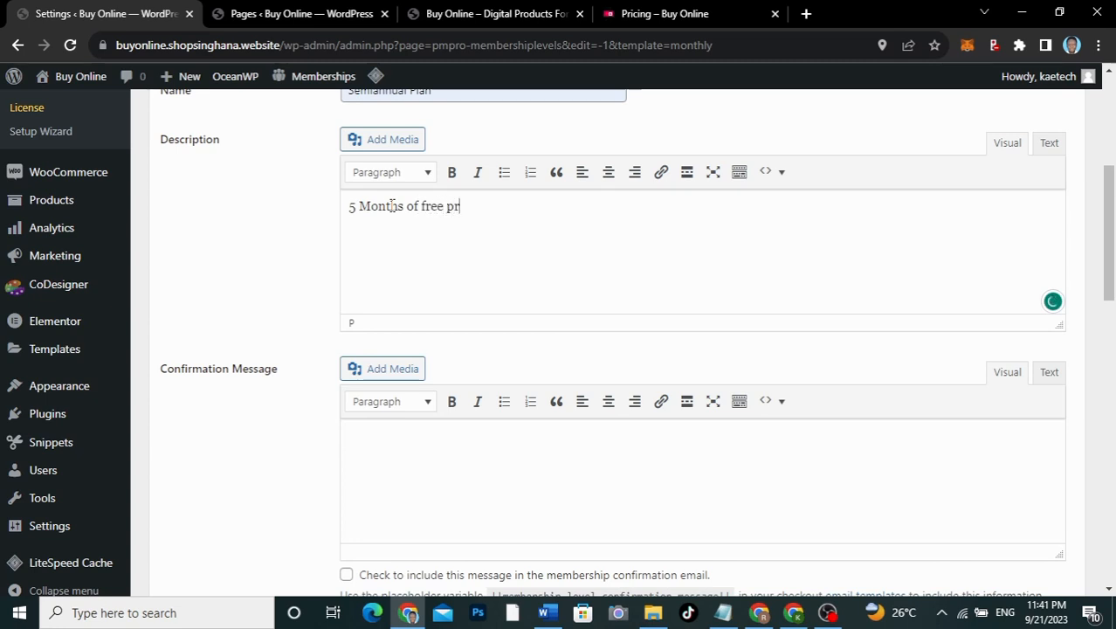
{"action": "type", "text": "oducts"}
{"action": "left_click_drag", "start_coordinate": [358, 209], "coordinate": [341, 210]}
{"action": "type", "text": "6"}
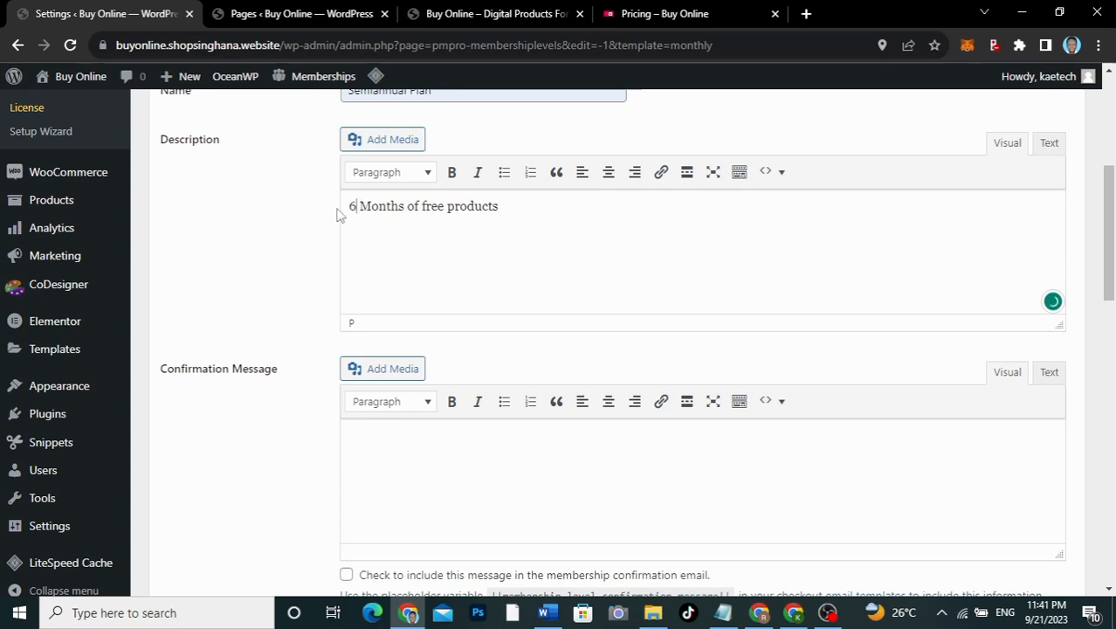
Step: Write a 'Thanks for…' confirmation message and include it in the confirmation email
{"action": "left_click", "coordinate": [422, 443]}
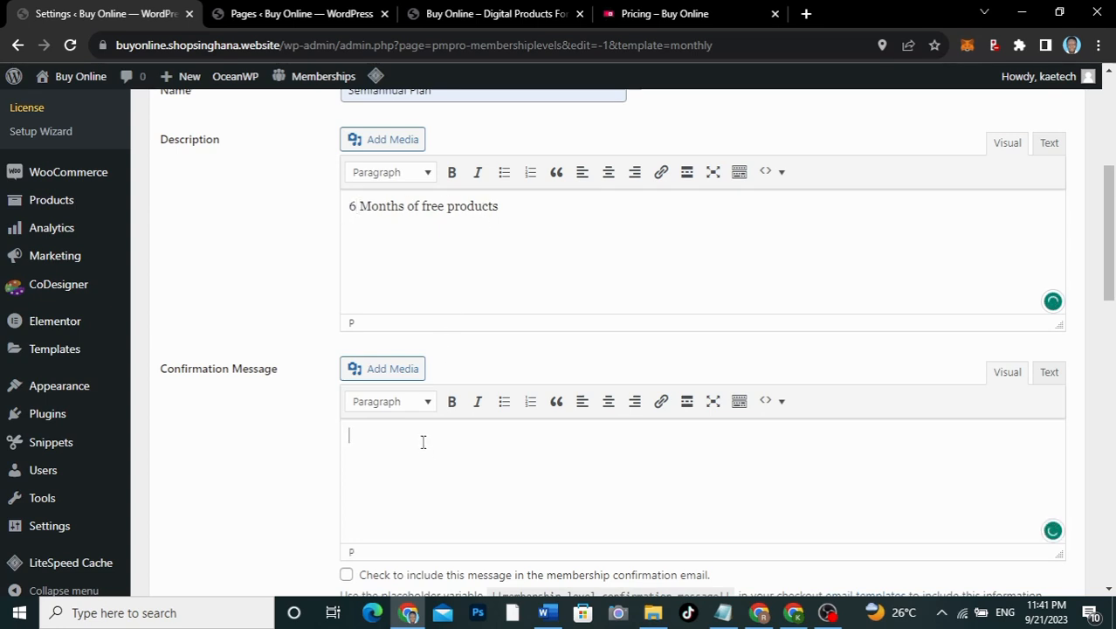
{"action": "type", "text": "Thanks for"}
{"action": "type", "text": "subscribing to our Semiannual Plan. Get all products on our website for six months free."}
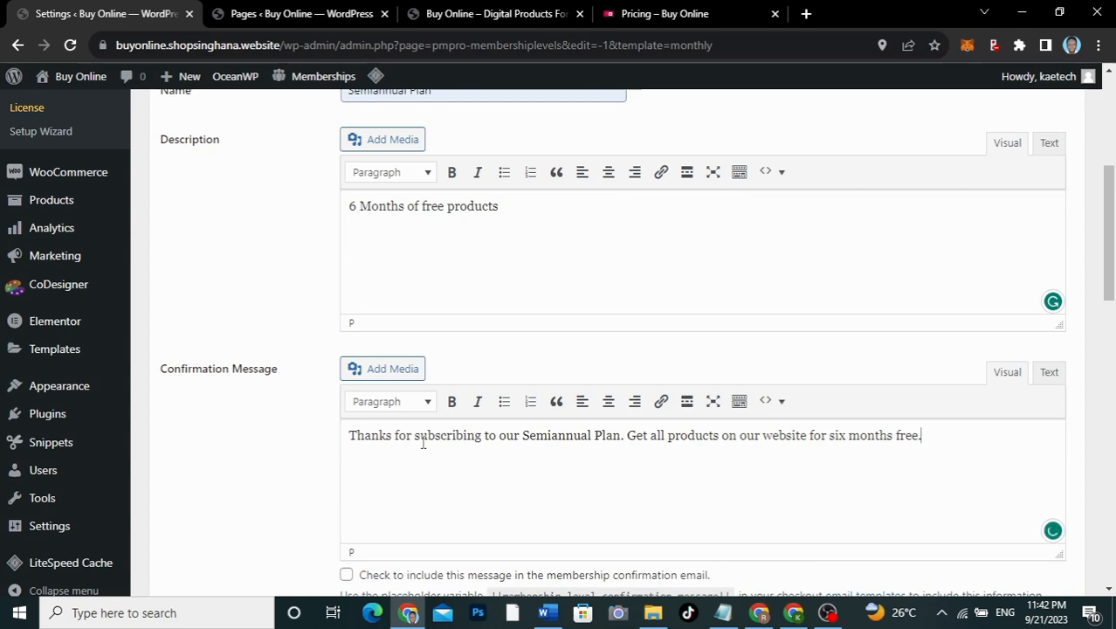
{"action": "scroll", "coordinate": [521, 449], "scroll_direction": "down", "scroll_amount": 2}
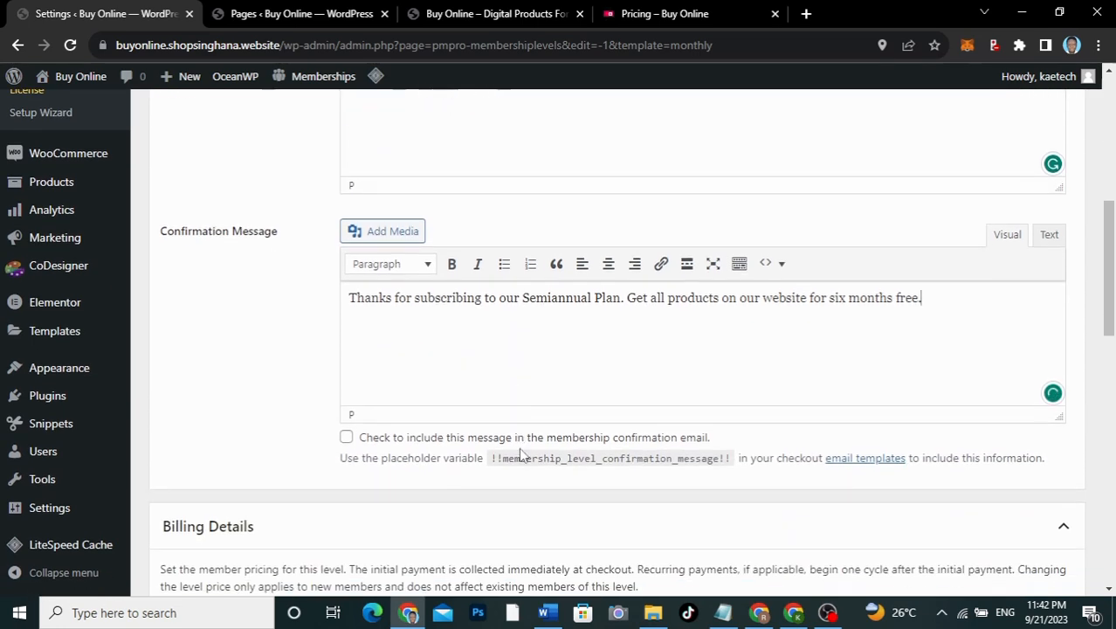
{"action": "key", "text": "ctrl+a"}
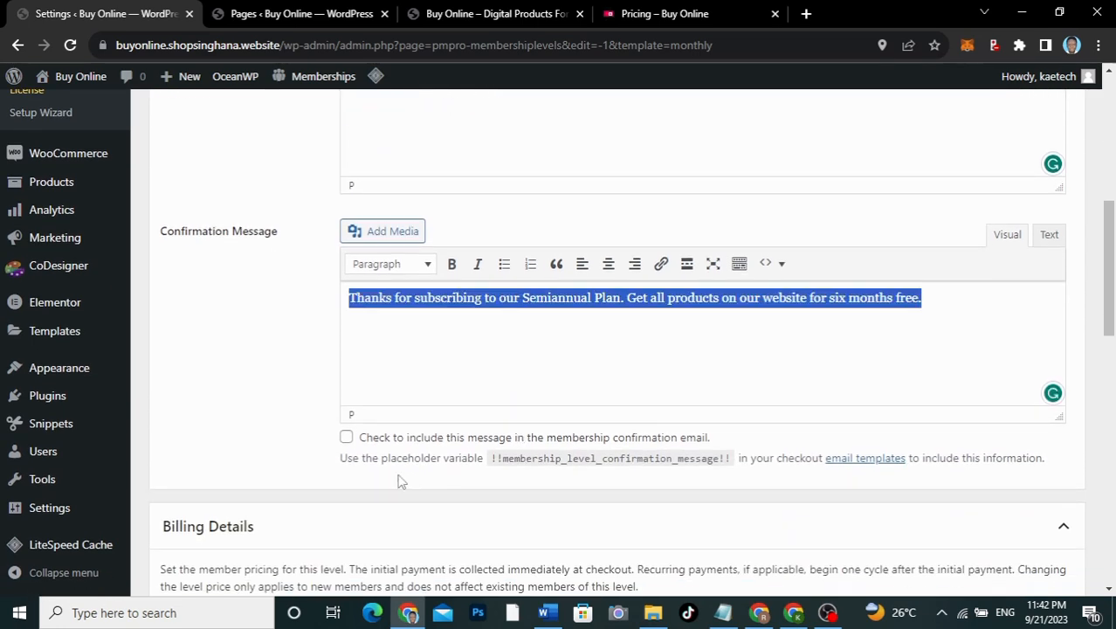
{"action": "left_click", "coordinate": [345, 437]}
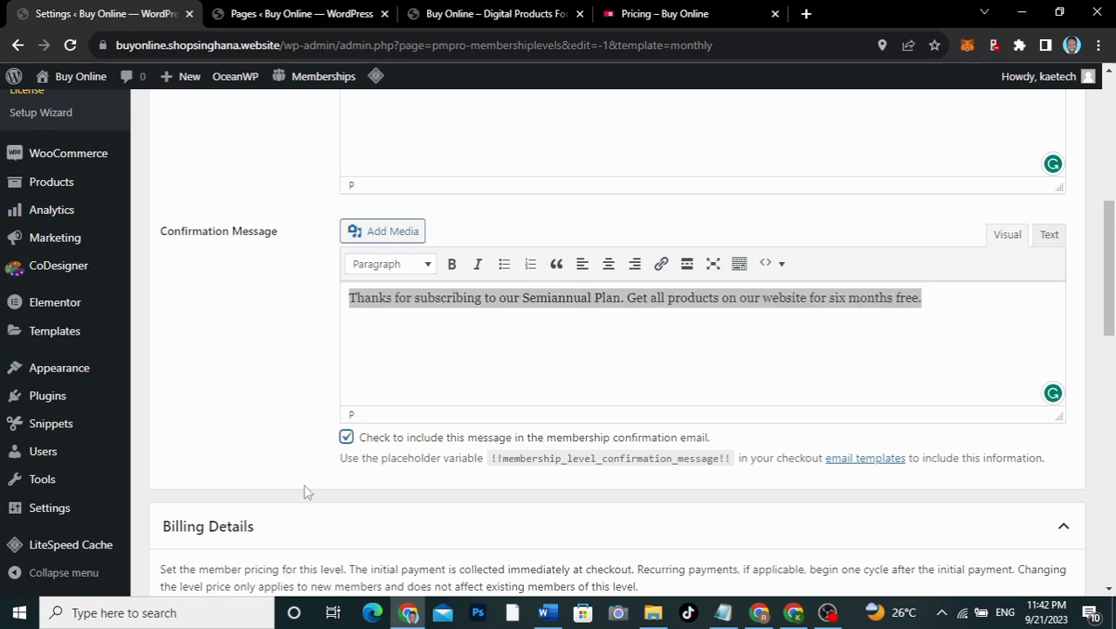
{"action": "scroll", "coordinate": [303, 491], "scroll_direction": "down", "scroll_amount": 4}
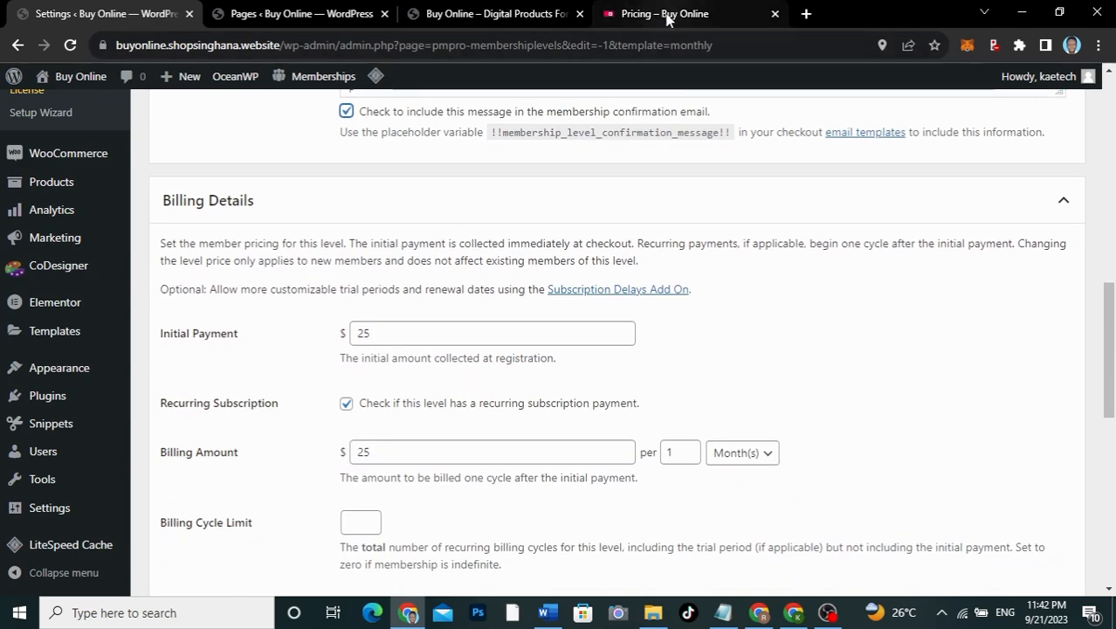
Step: Set the initial payment and billing amount to 50, billed every 6 months
{"action": "left_click", "coordinate": [624, 13]}
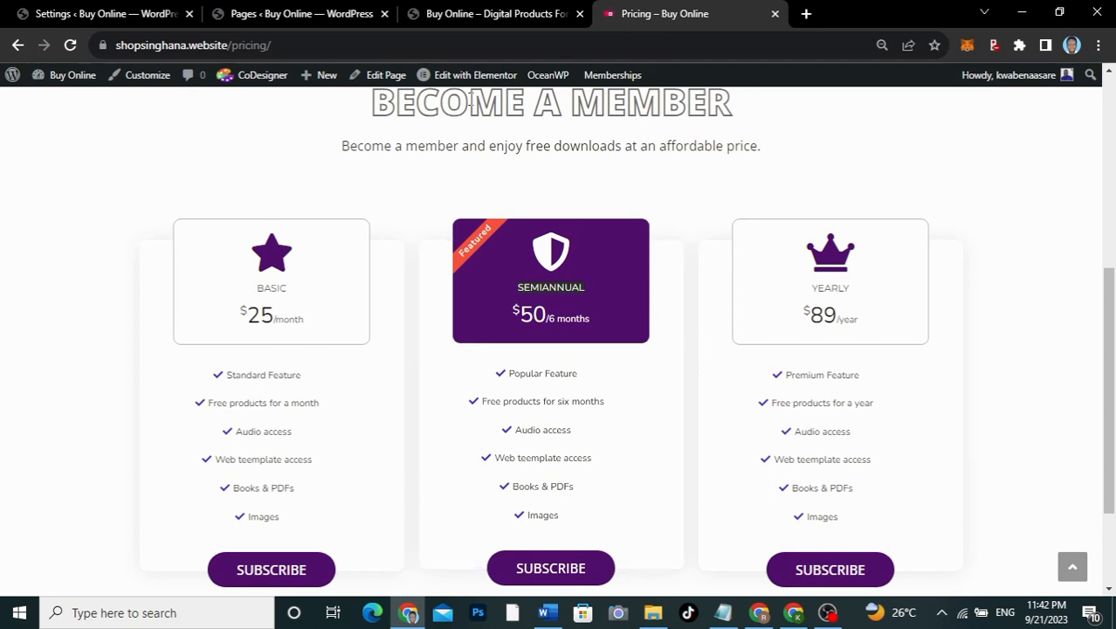
{"action": "left_click", "coordinate": [125, 13]}
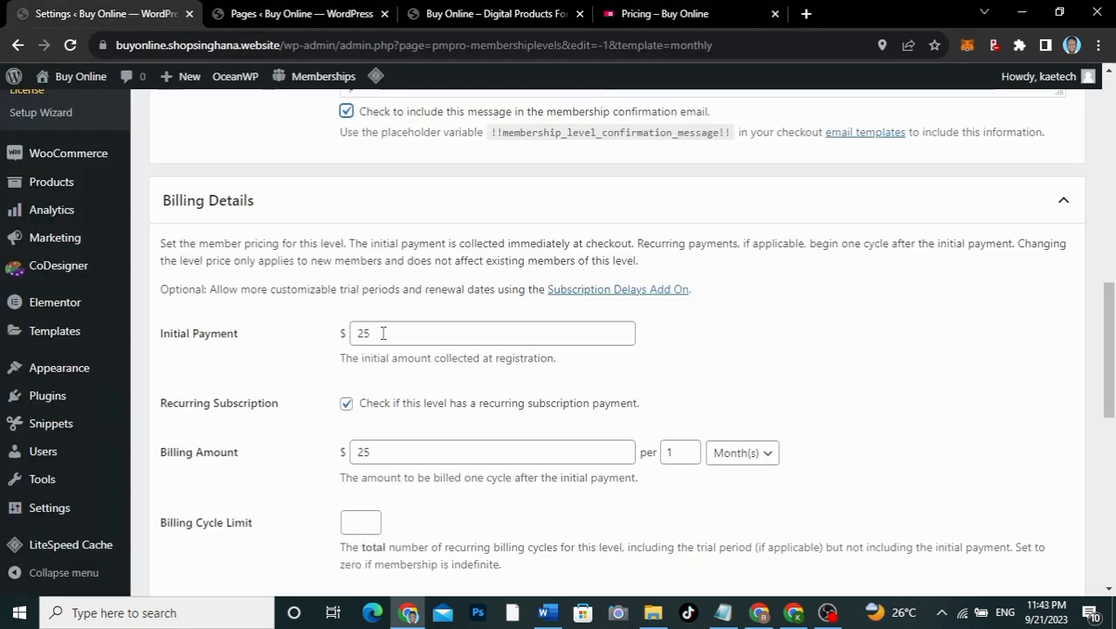
{"action": "double_click", "coordinate": [380, 331]}
{"action": "type", "text": "50"}
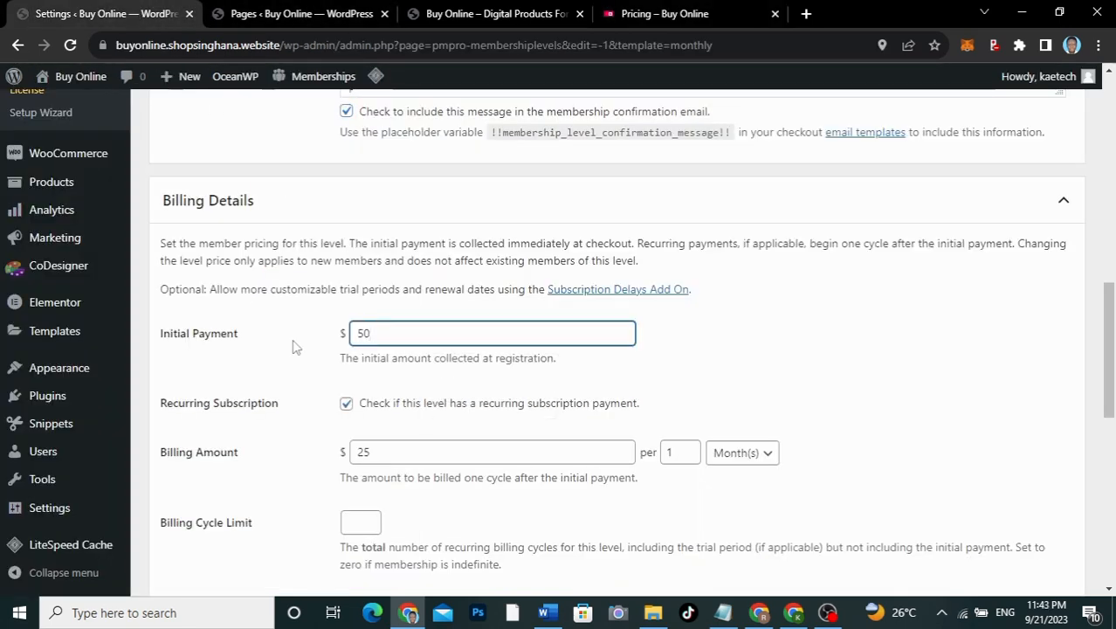
{"action": "double_click", "coordinate": [368, 453]}
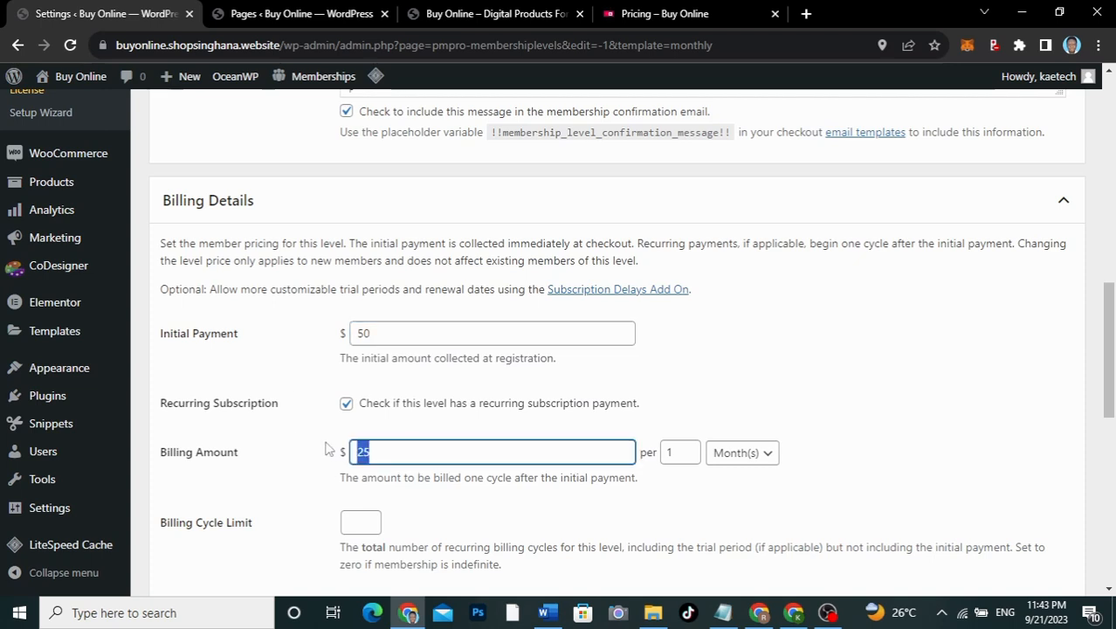
{"action": "type", "text": "50"}
{"action": "double_click", "coordinate": [672, 452]}
{"action": "type", "text": "65"}
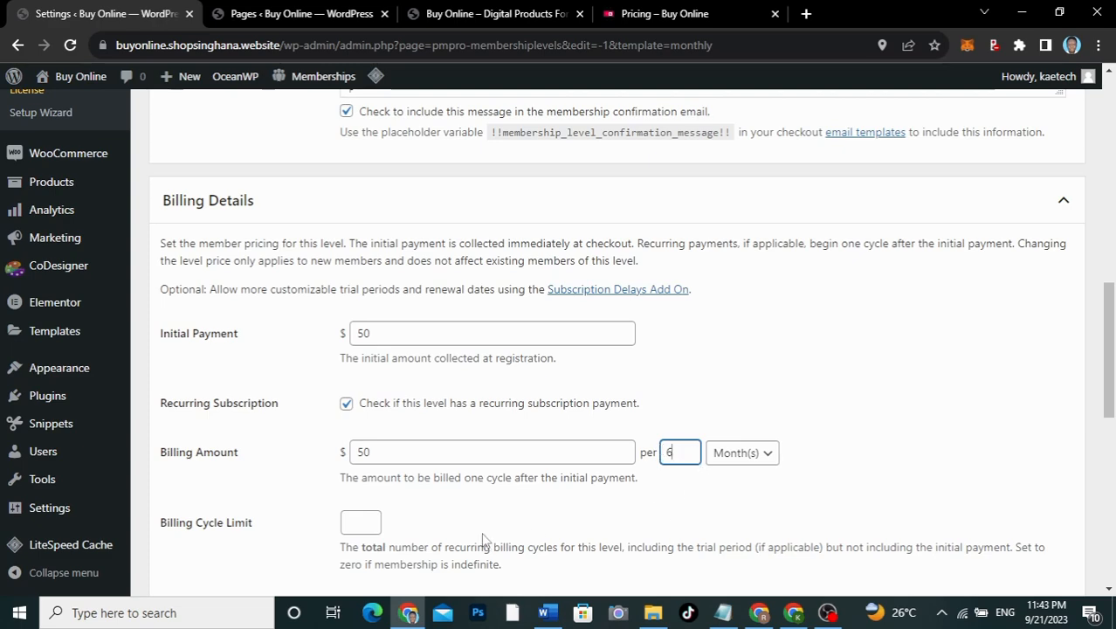
Step: Enter a 100% Membership Discount under Other Settings and save the Semiannual Plan
{"action": "scroll", "coordinate": [482, 541], "scroll_direction": "down", "scroll_amount": 5}
{"action": "scroll", "coordinate": [485, 540], "scroll_direction": "down", "scroll_amount": 1}
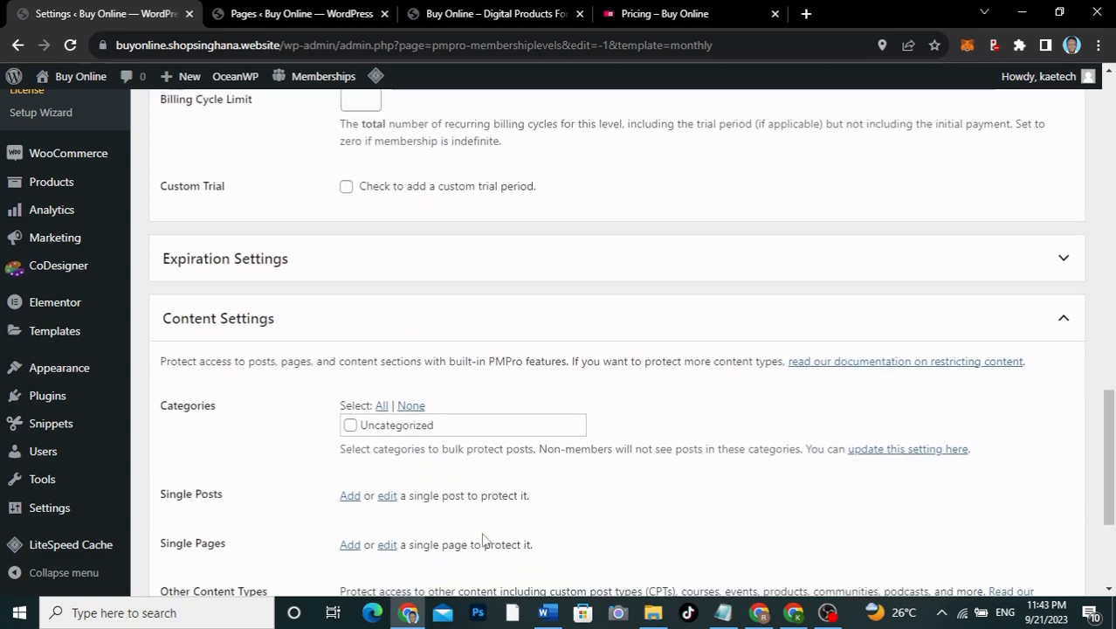
{"action": "scroll", "coordinate": [233, 446], "scroll_direction": "down", "scroll_amount": 3}
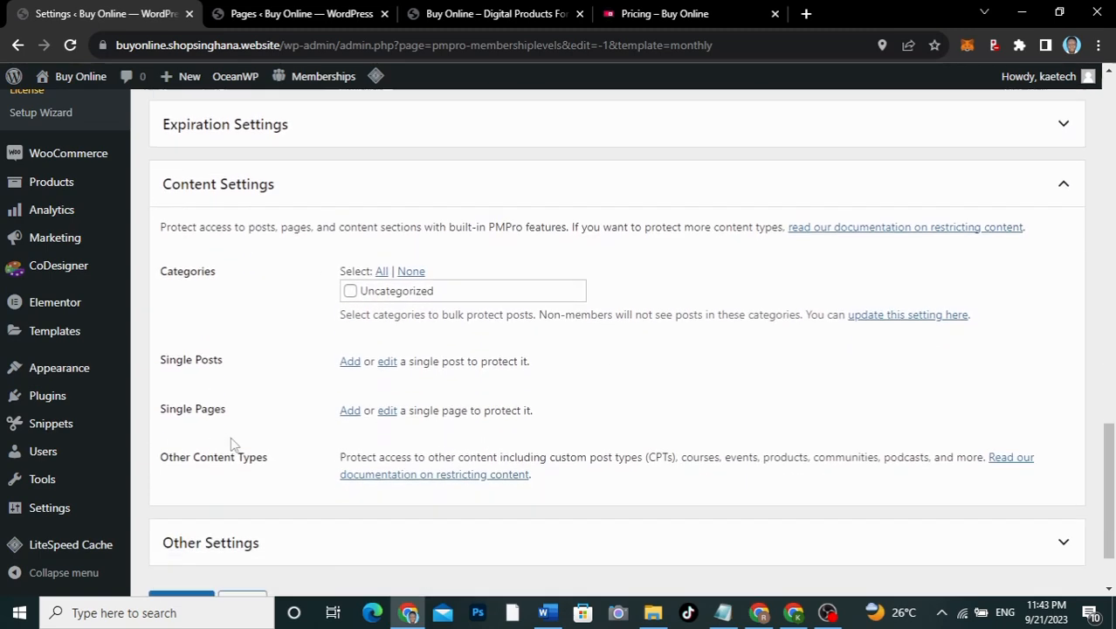
{"action": "left_click", "coordinate": [236, 449]}
{"action": "scroll", "coordinate": [393, 486], "scroll_direction": "down", "scroll_amount": 3}
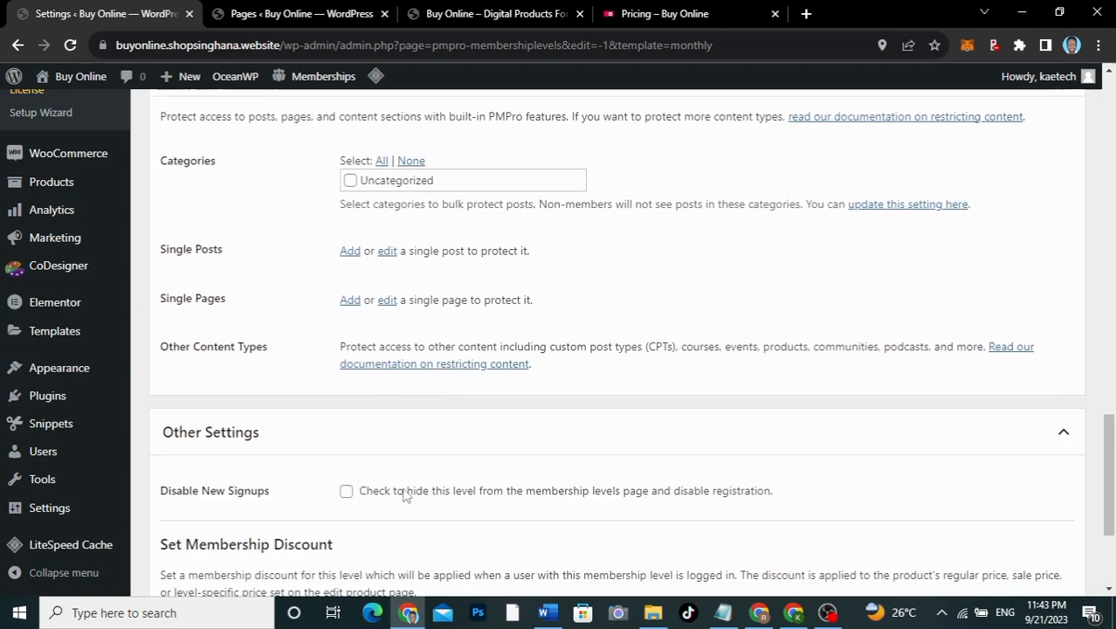
{"action": "left_click", "coordinate": [352, 434]}
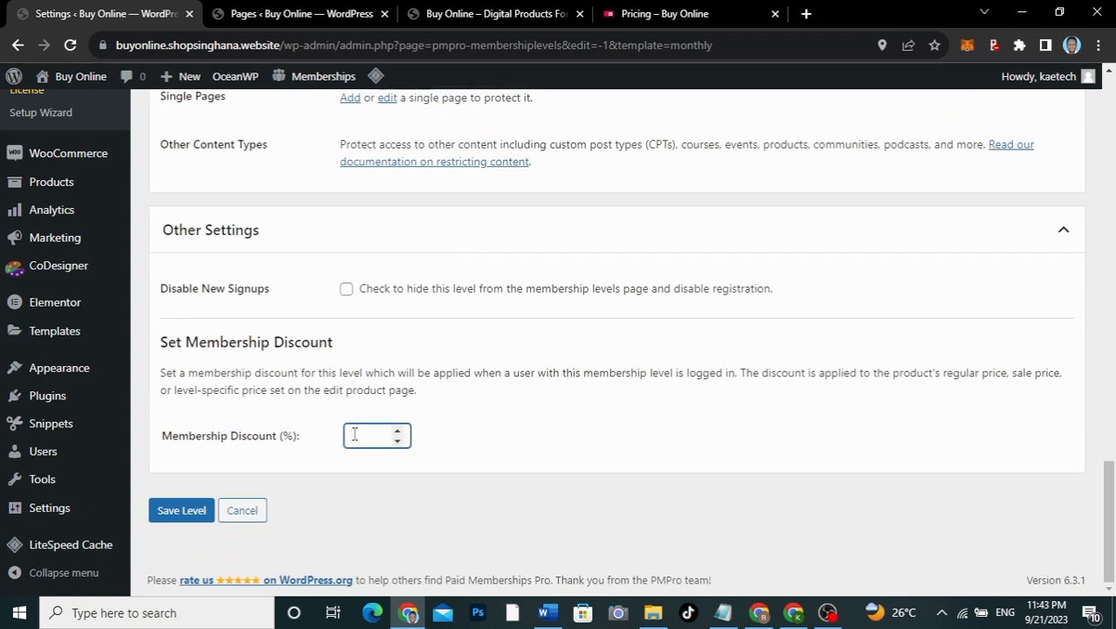
{"action": "type", "text": "100"}
{"action": "left_click", "coordinate": [176, 511]}
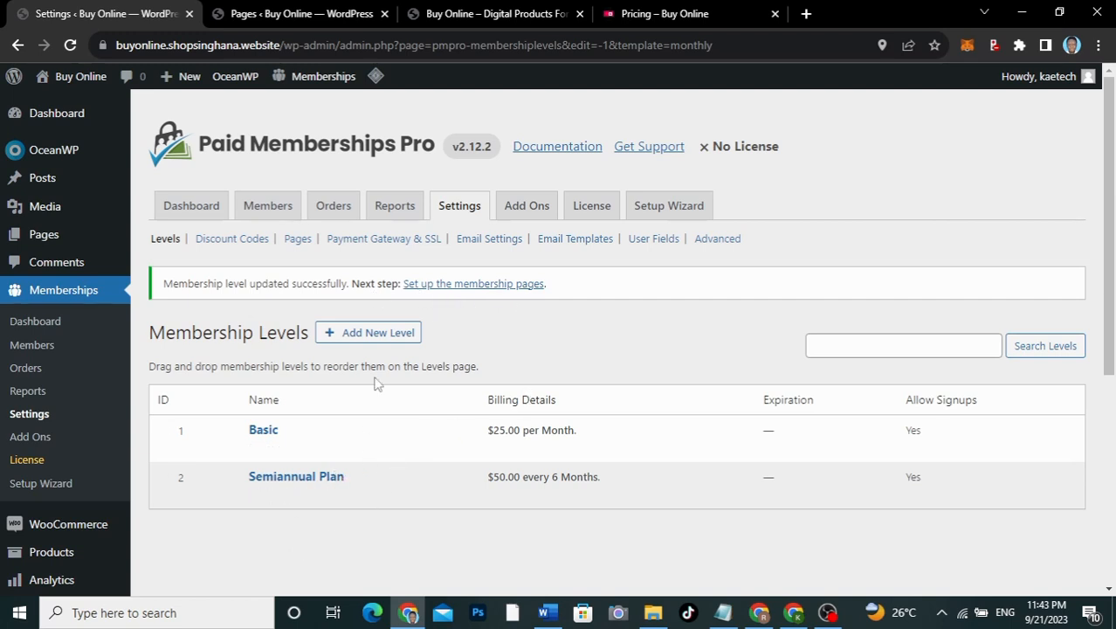
Step: Start another level from the annual template and name it 'Yearly'
{"action": "left_click", "coordinate": [384, 333]}
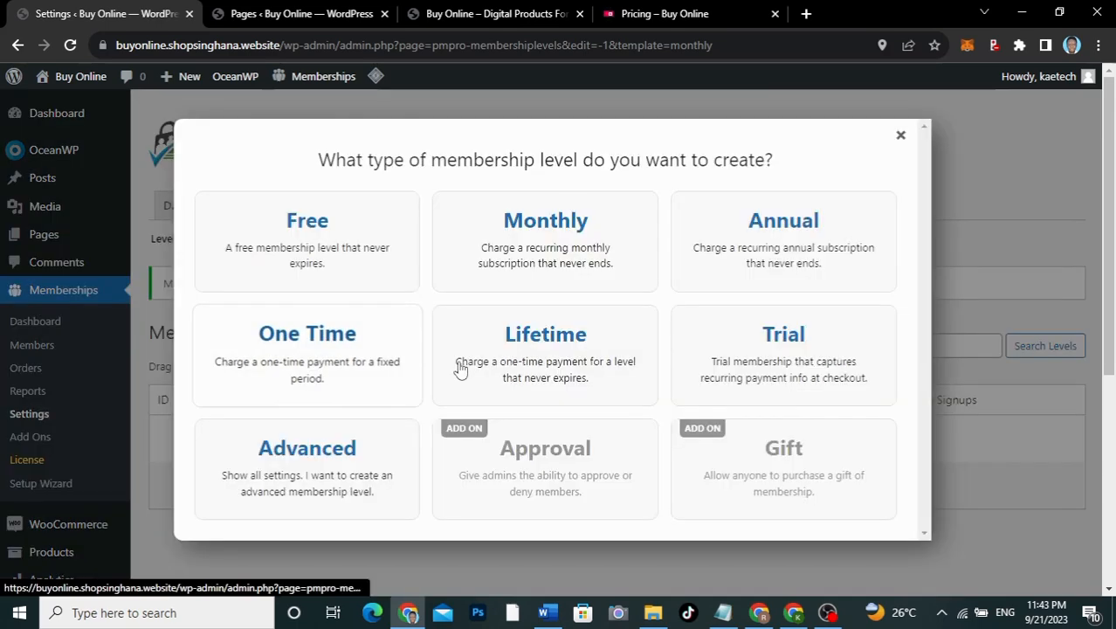
{"action": "left_click", "coordinate": [747, 257]}
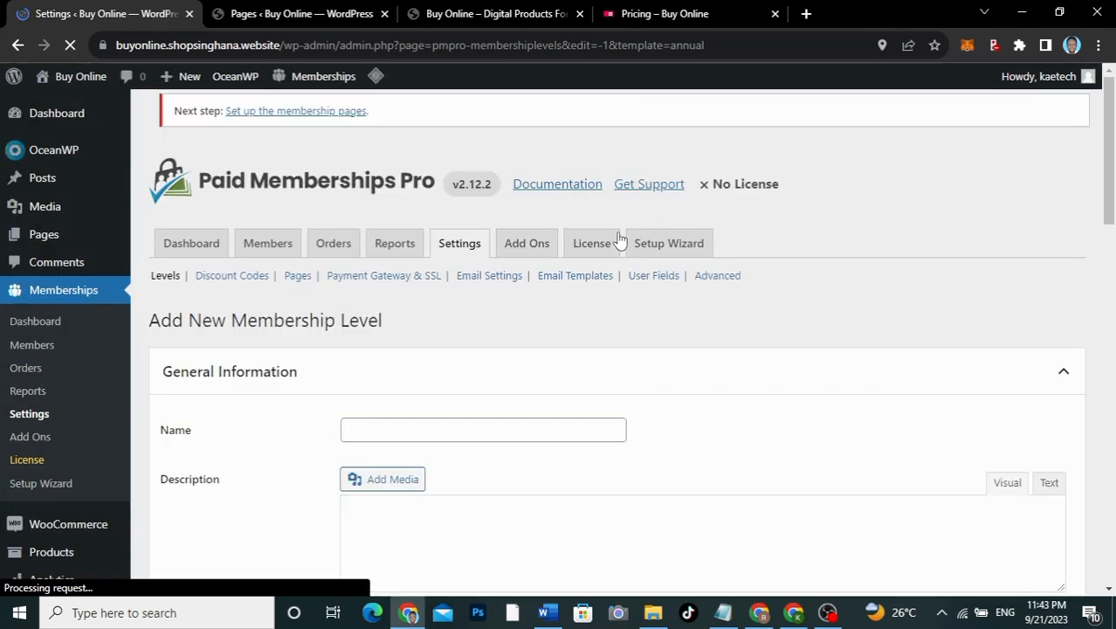
{"action": "scroll", "coordinate": [457, 451], "scroll_direction": "down", "scroll_amount": 1}
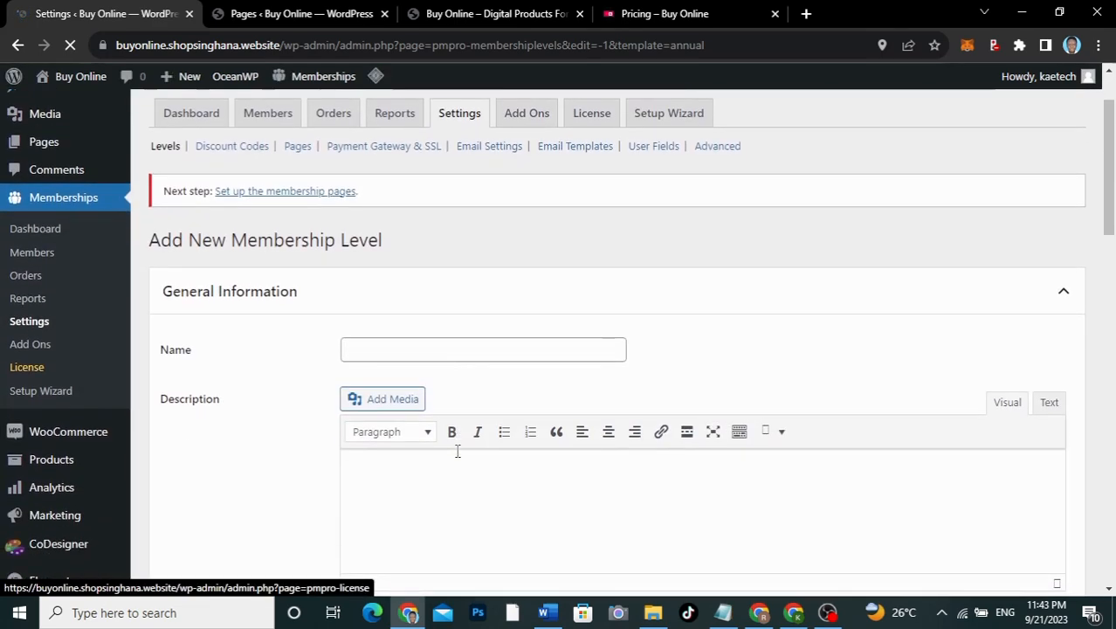
{"action": "left_click", "coordinate": [419, 350]}
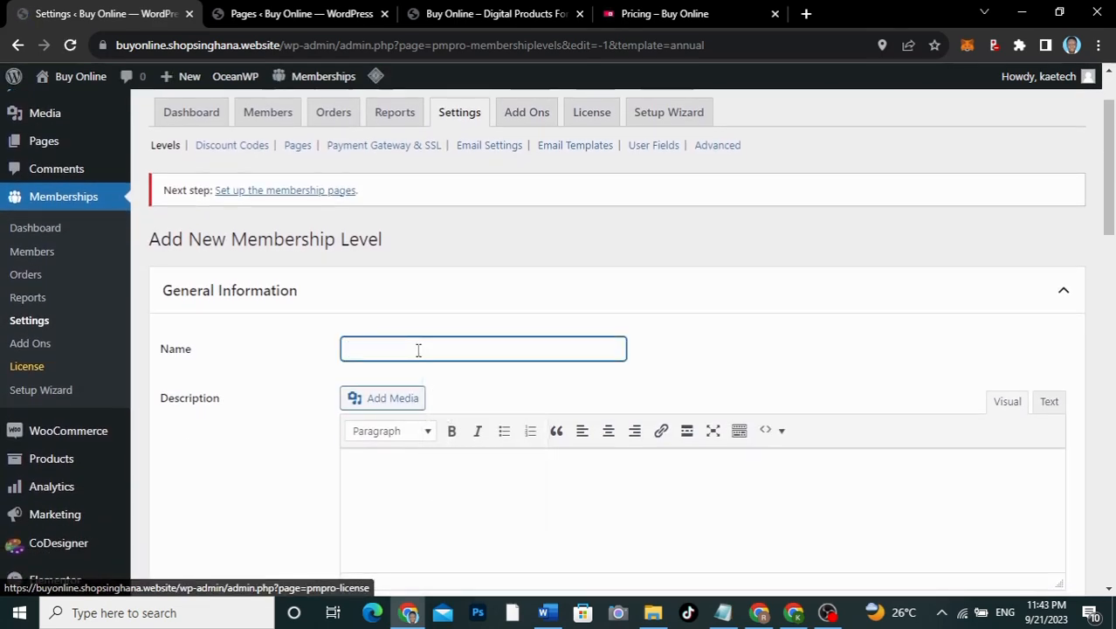
{"action": "type", "text": "Yearly"}
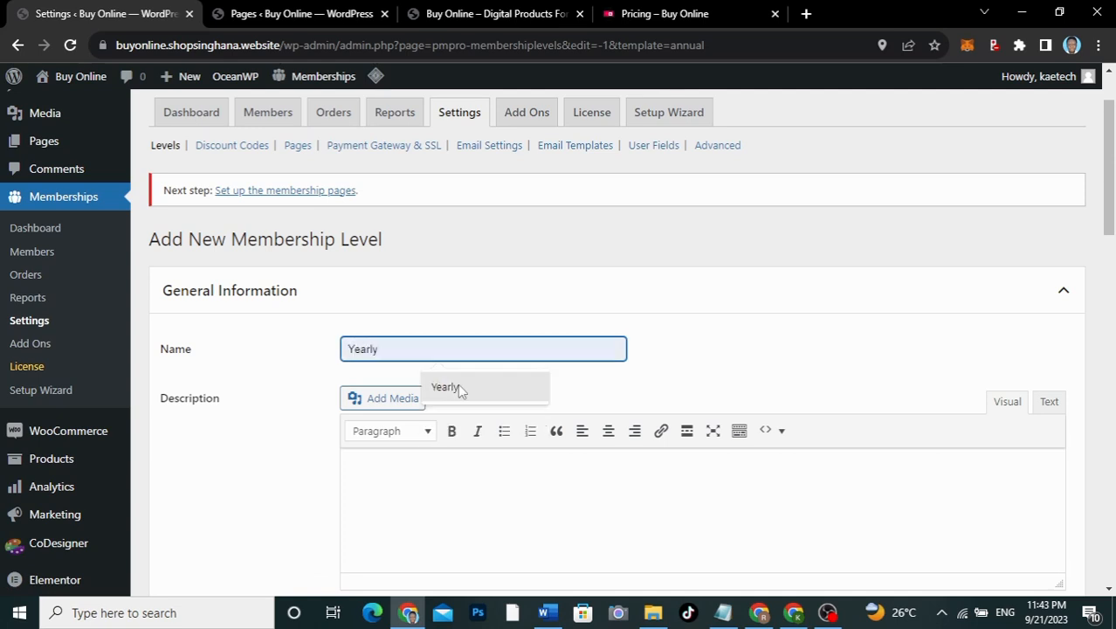
{"action": "left_click", "coordinate": [457, 385]}
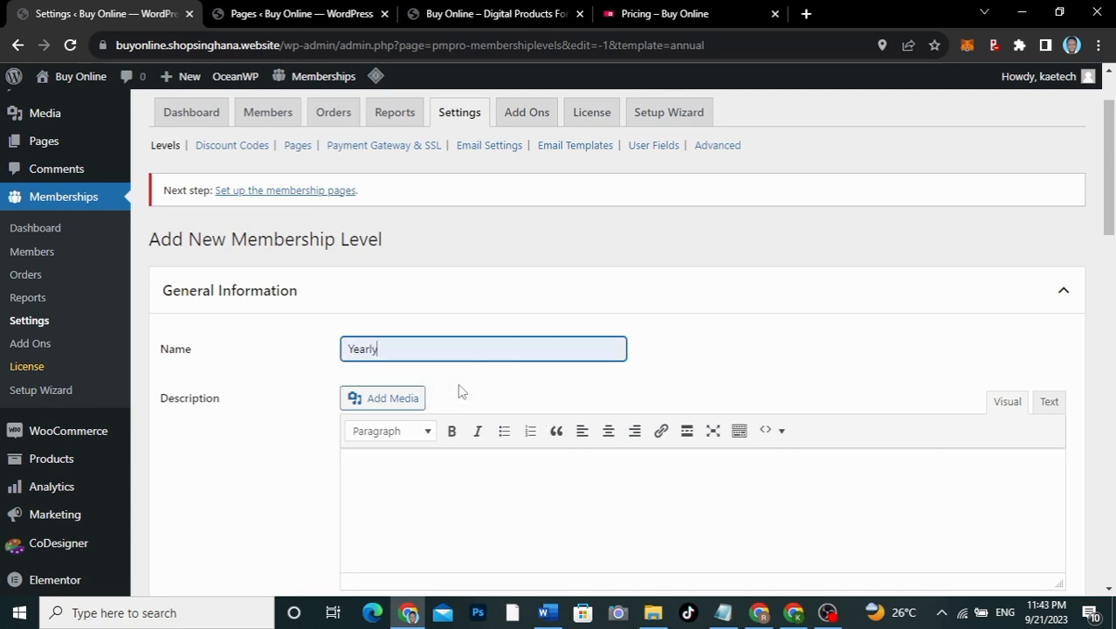
Step: Adapt the pasted confirmation message to Yearly/'one year' and describe it as 'One Year Free Products'
{"action": "scroll", "coordinate": [457, 385], "scroll_direction": "down", "scroll_amount": 3}
{"action": "left_click", "coordinate": [416, 231]}
{"action": "type", "text": "Thanks for subscribing to our Semiannual Plan. Get all products on our website for six months free."}
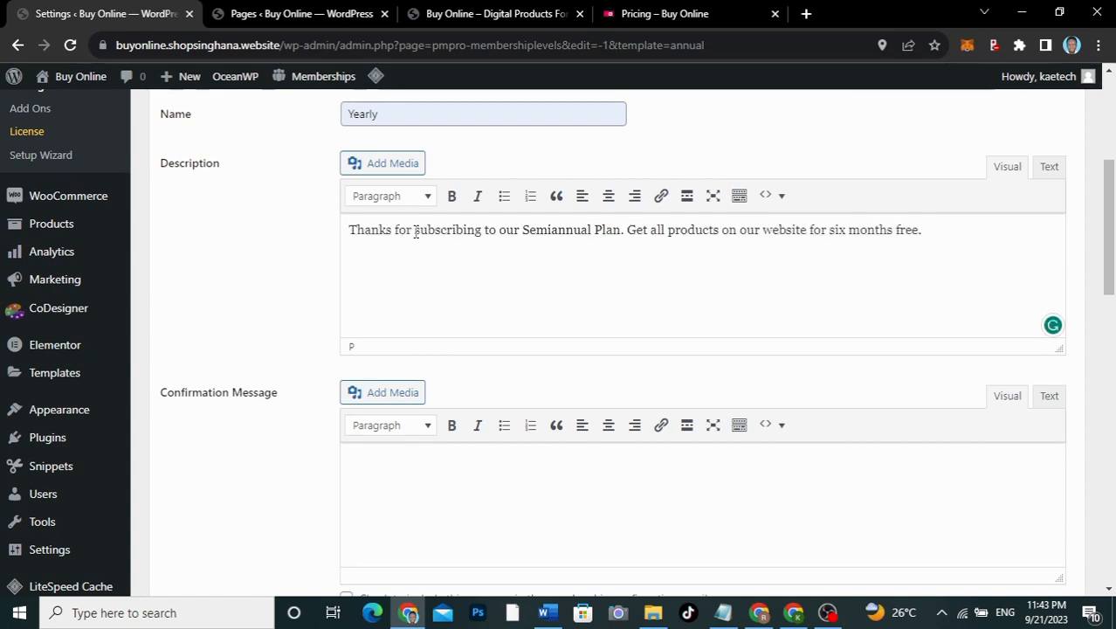
{"action": "key", "text": "ctrl+z"}
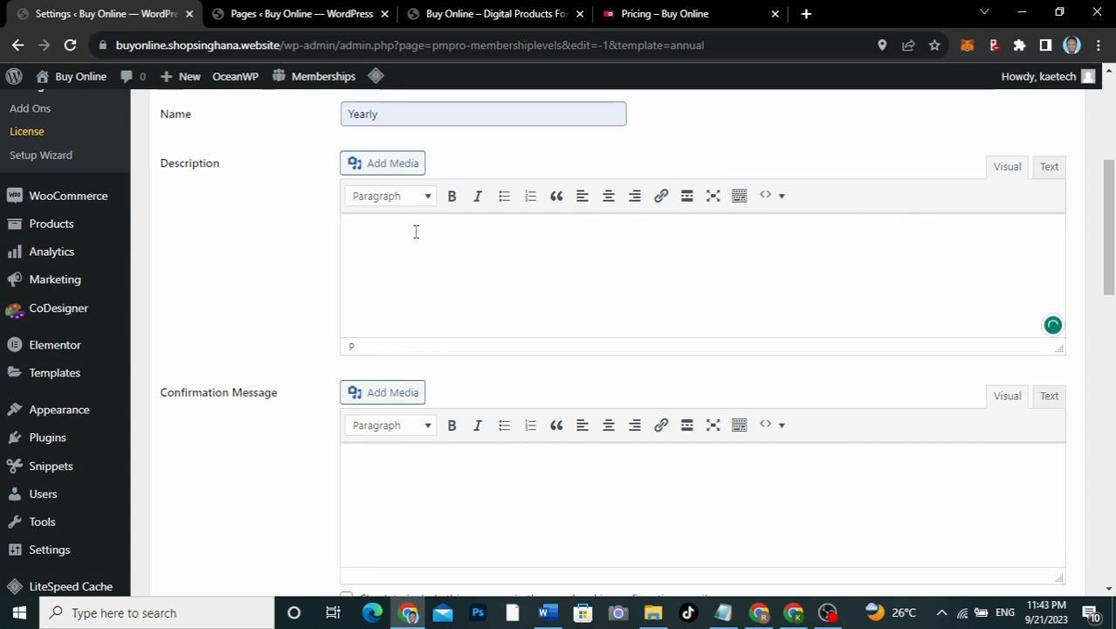
{"action": "left_click", "coordinate": [379, 469]}
{"action": "type", "text": "Thanks for subscribing to our Semiannual Plan. Get all products on our website for six months free."}
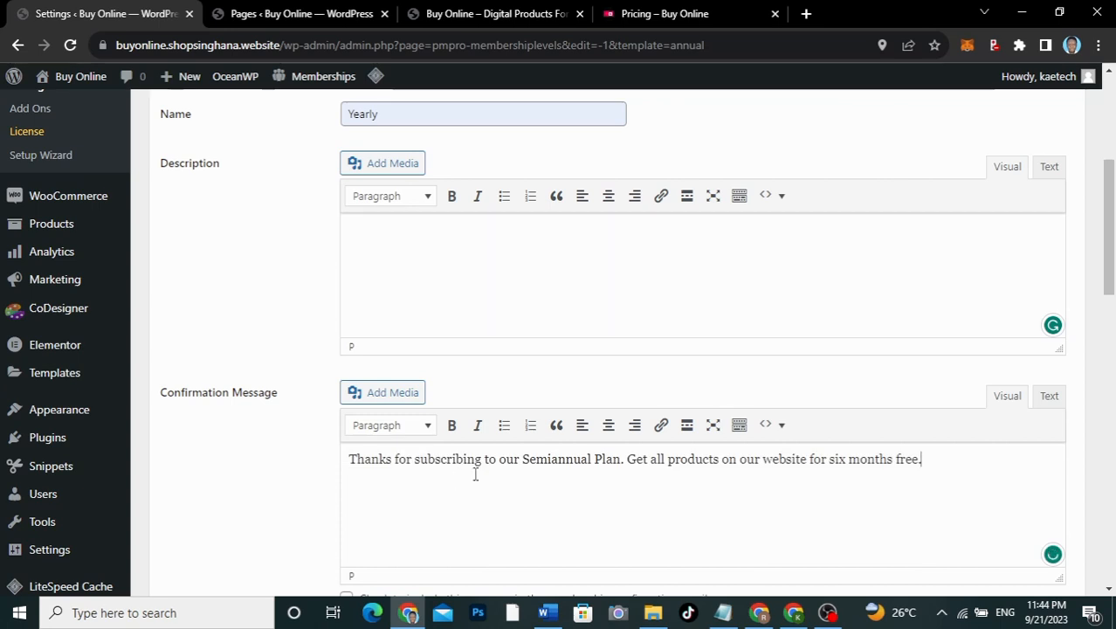
{"action": "left_click_drag", "start_coordinate": [591, 460], "coordinate": [524, 461]}
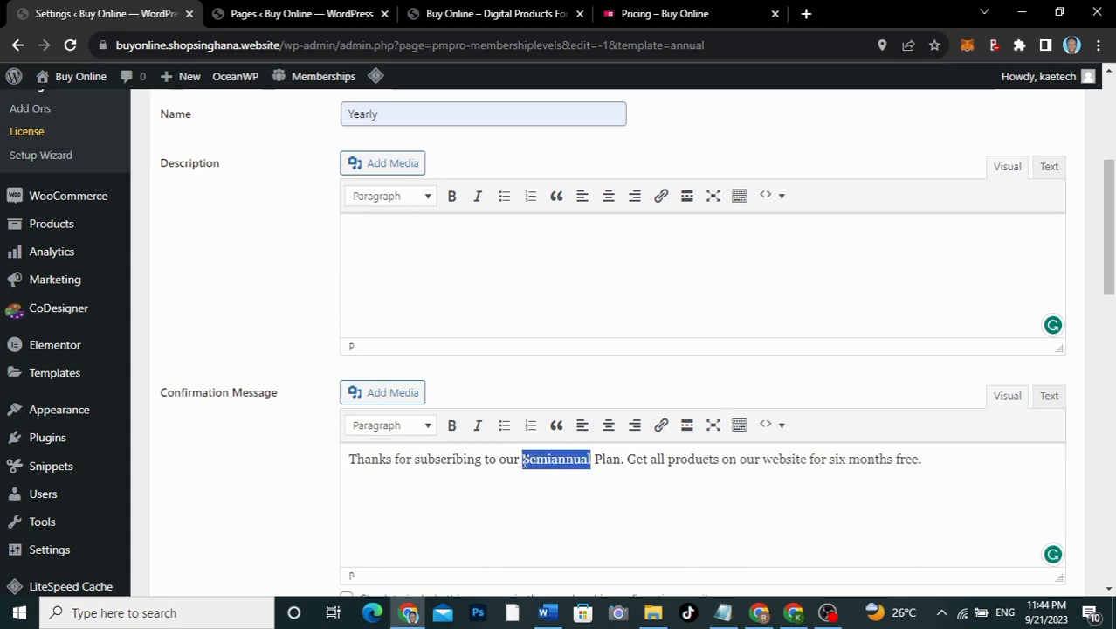
{"action": "type", "text": "Year"}
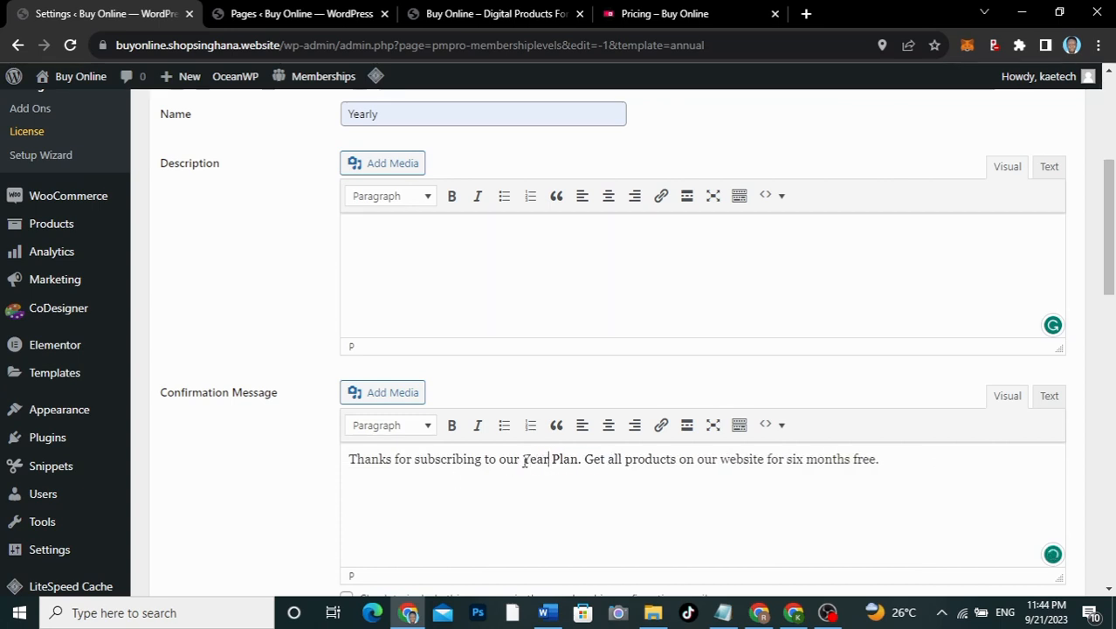
{"action": "type", "text": "l"}
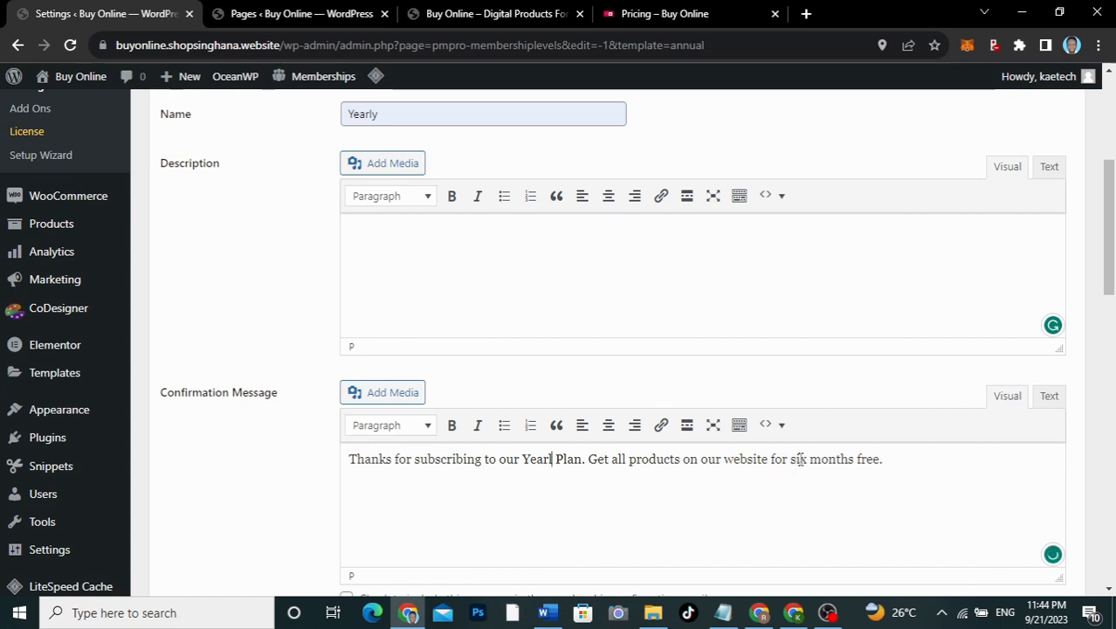
{"action": "left_click_drag", "start_coordinate": [791, 459], "coordinate": [854, 458]}
{"action": "type", "text": "one year"}
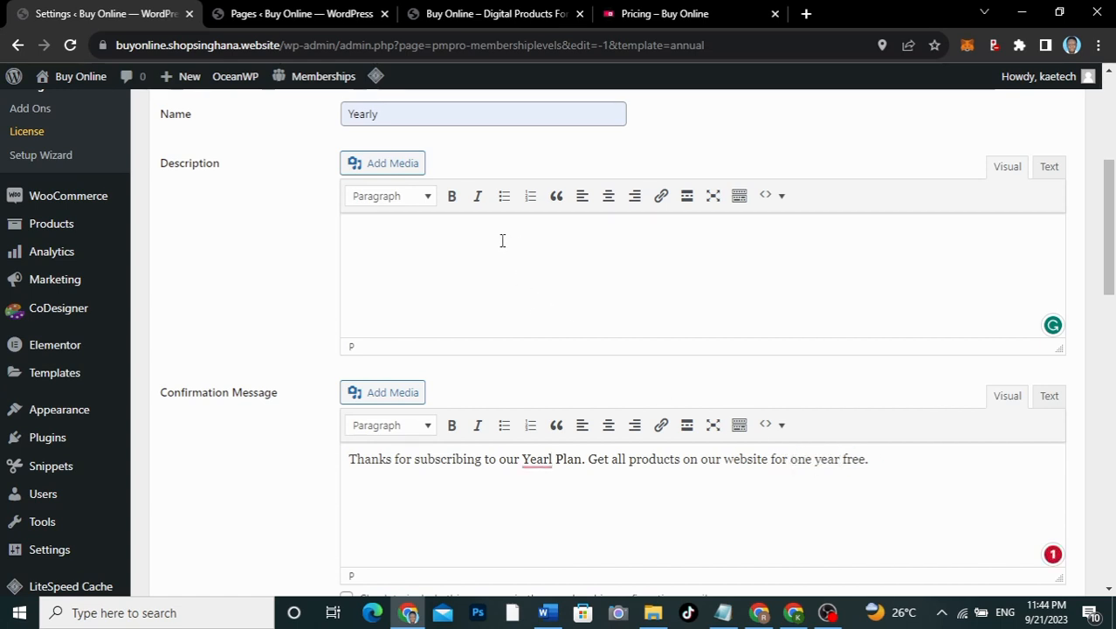
{"action": "left_click", "coordinate": [468, 223]}
{"action": "type", "text": "One Year Free P"}
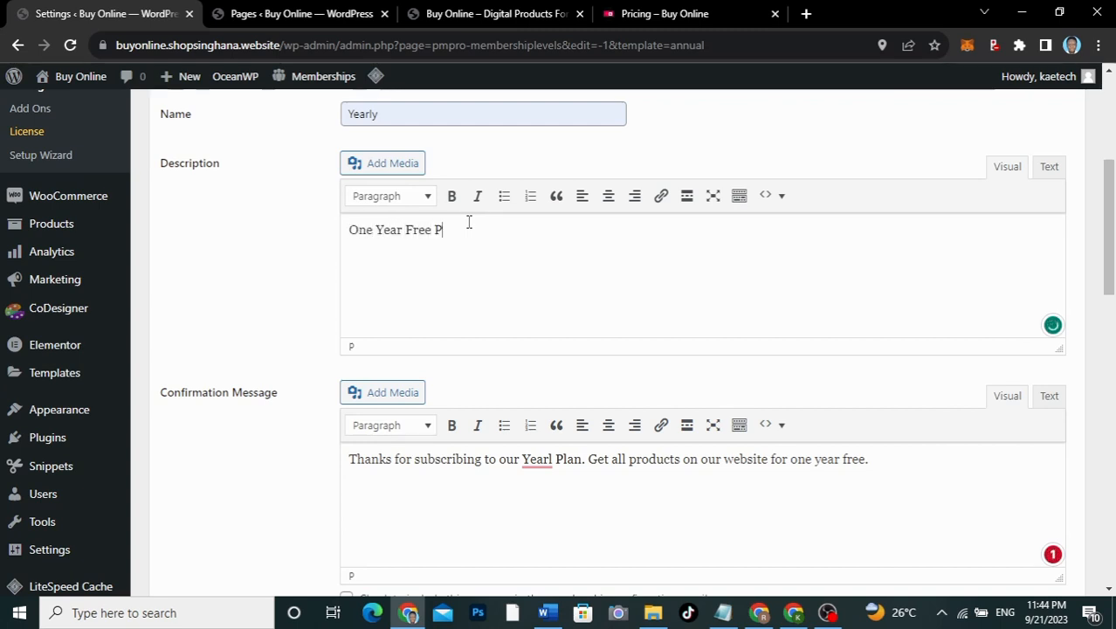
{"action": "type", "text": "roducts"}
Step: Include the message in confirmation emails and set initial and billing amounts to 89
{"action": "scroll", "coordinate": [474, 389], "scroll_direction": "down", "scroll_amount": 8}
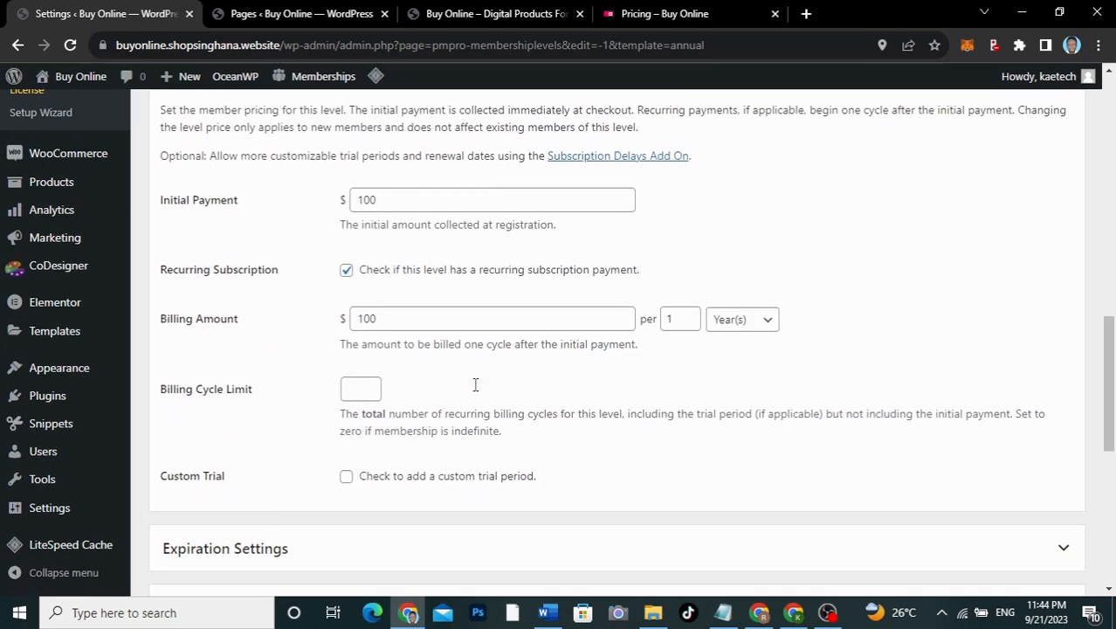
{"action": "scroll", "coordinate": [475, 385], "scroll_direction": "up", "scroll_amount": 3}
{"action": "left_click", "coordinate": [347, 229]}
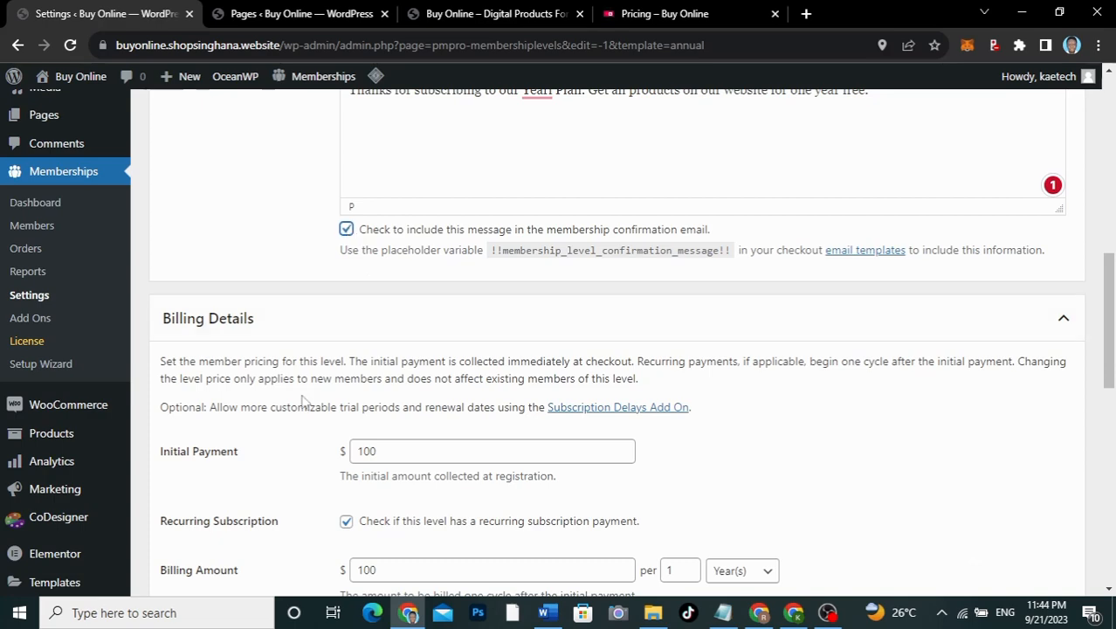
{"action": "scroll", "coordinate": [303, 403], "scroll_direction": "down", "scroll_amount": 6}
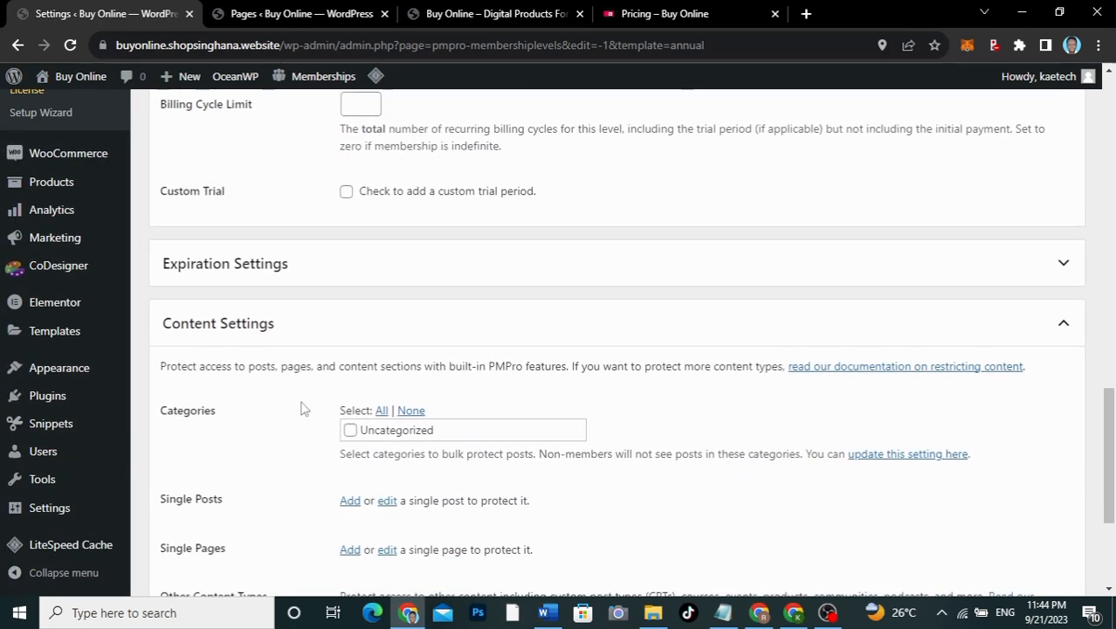
{"action": "scroll", "coordinate": [301, 406], "scroll_direction": "up", "scroll_amount": 4}
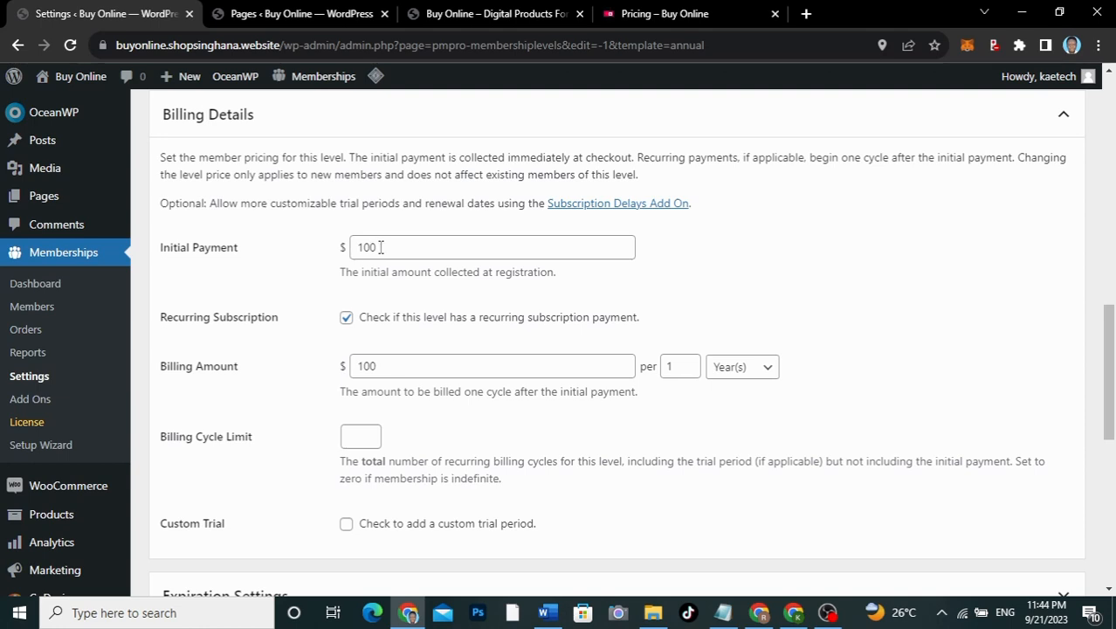
{"action": "left_click_drag", "start_coordinate": [381, 247], "coordinate": [355, 245]}
{"action": "type", "text": "89"}
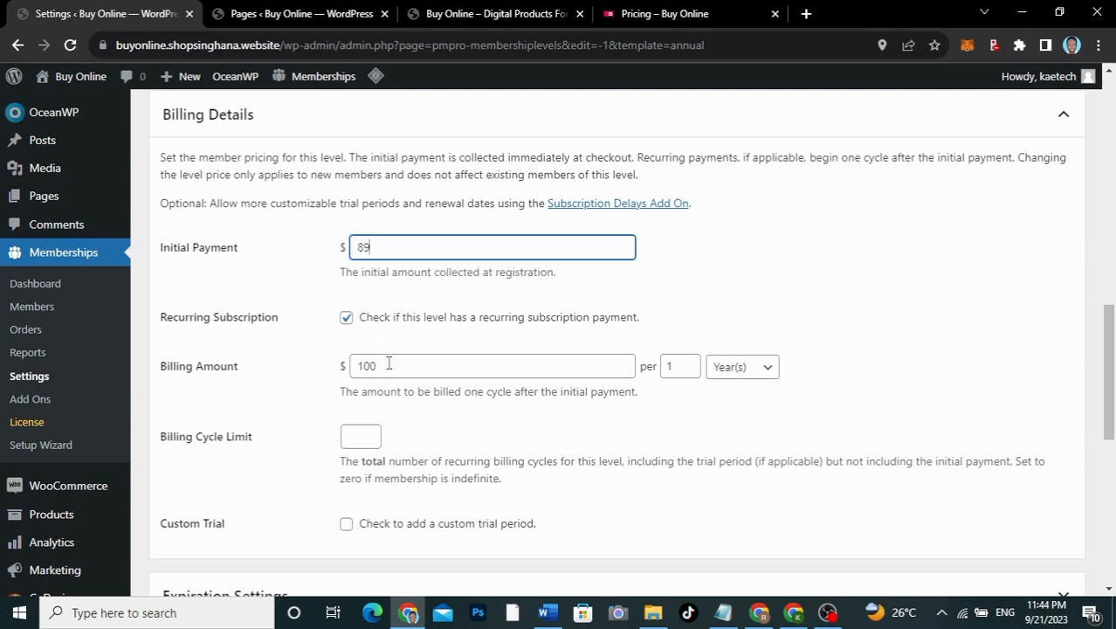
{"action": "left_click_drag", "start_coordinate": [384, 366], "coordinate": [323, 368]}
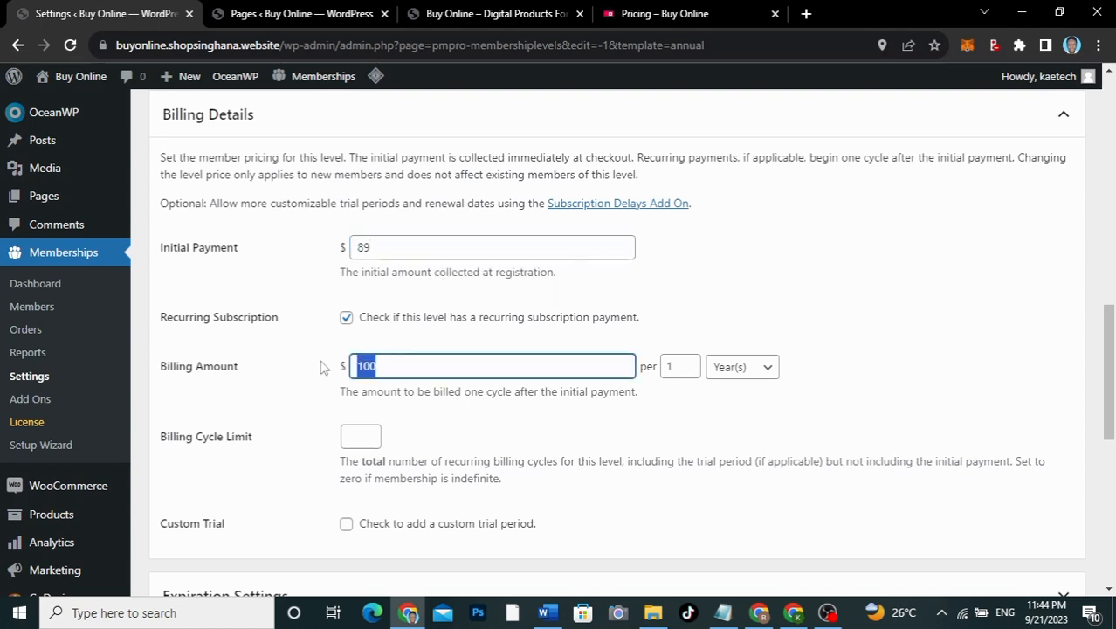
{"action": "type", "text": "89"}
{"action": "left_click", "coordinate": [722, 13]}
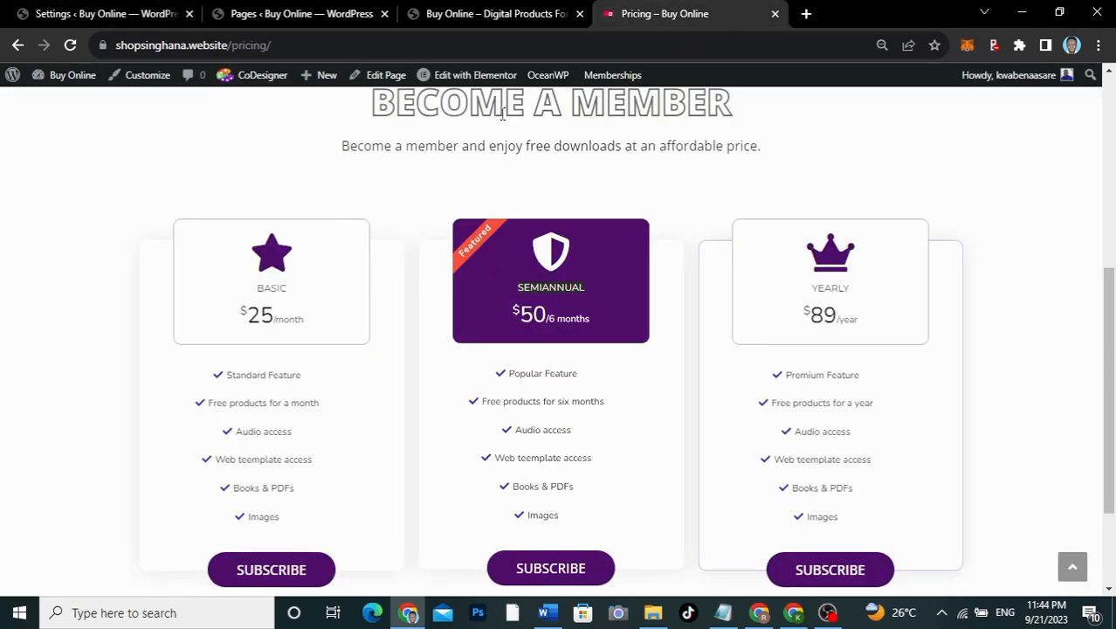
{"action": "left_click", "coordinate": [131, 25]}
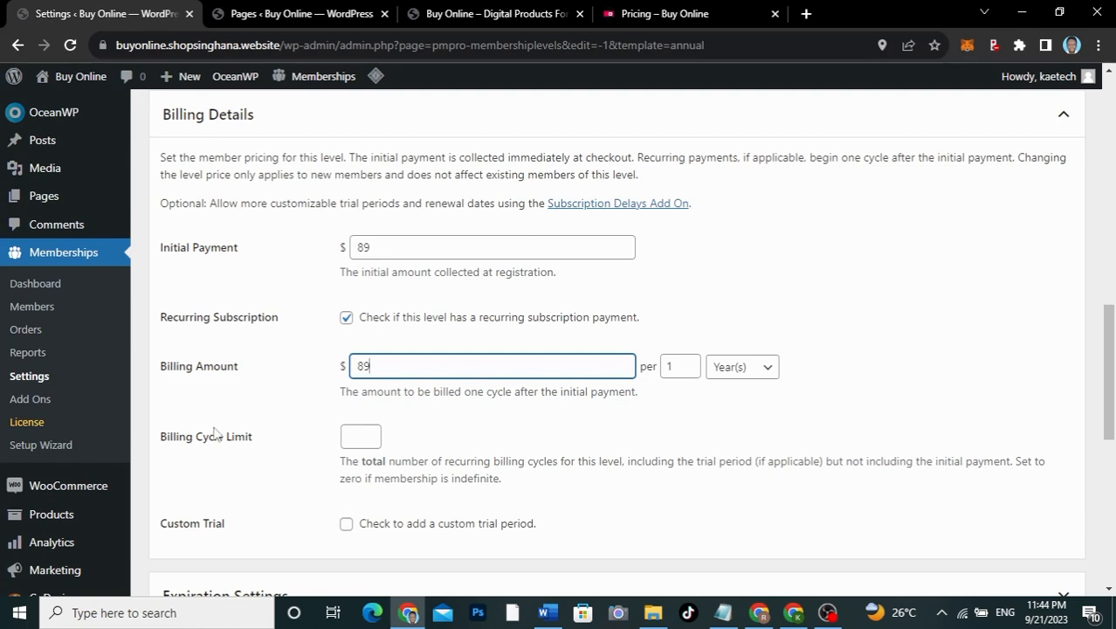
Step: Enter a 100% Membership Discount under Other Settings and save the Yearly level
{"action": "scroll", "coordinate": [217, 434], "scroll_direction": "down", "scroll_amount": 2}
{"action": "scroll", "coordinate": [216, 434], "scroll_direction": "down", "scroll_amount": 5}
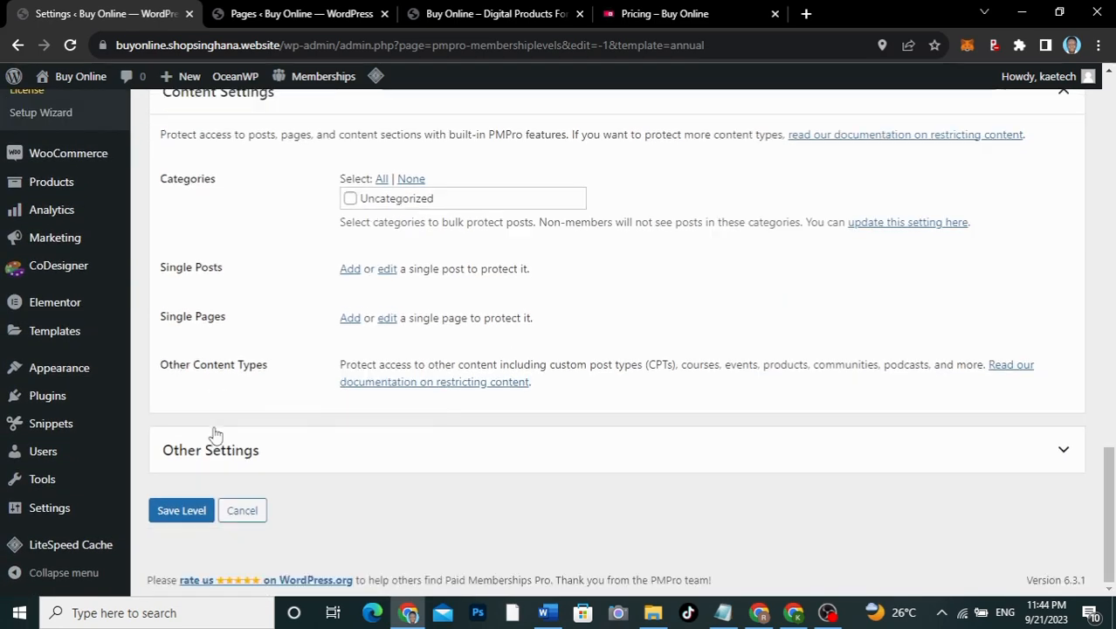
{"action": "left_click", "coordinate": [213, 450]}
{"action": "scroll", "coordinate": [214, 450], "scroll_direction": "down", "scroll_amount": 2}
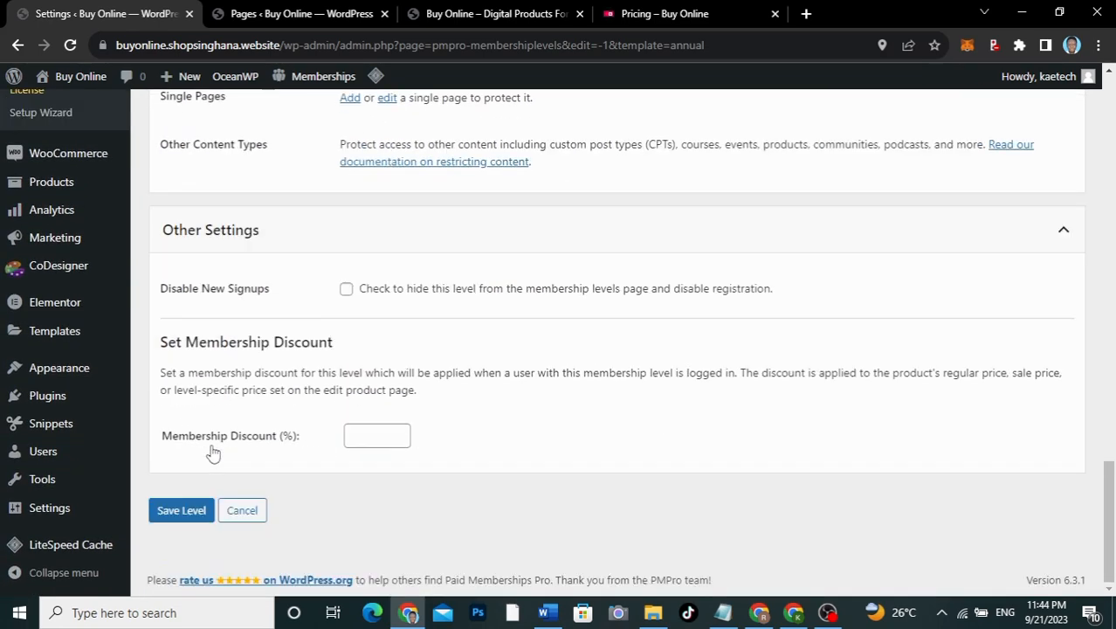
{"action": "left_click", "coordinate": [370, 434]}
{"action": "type", "text": "100"}
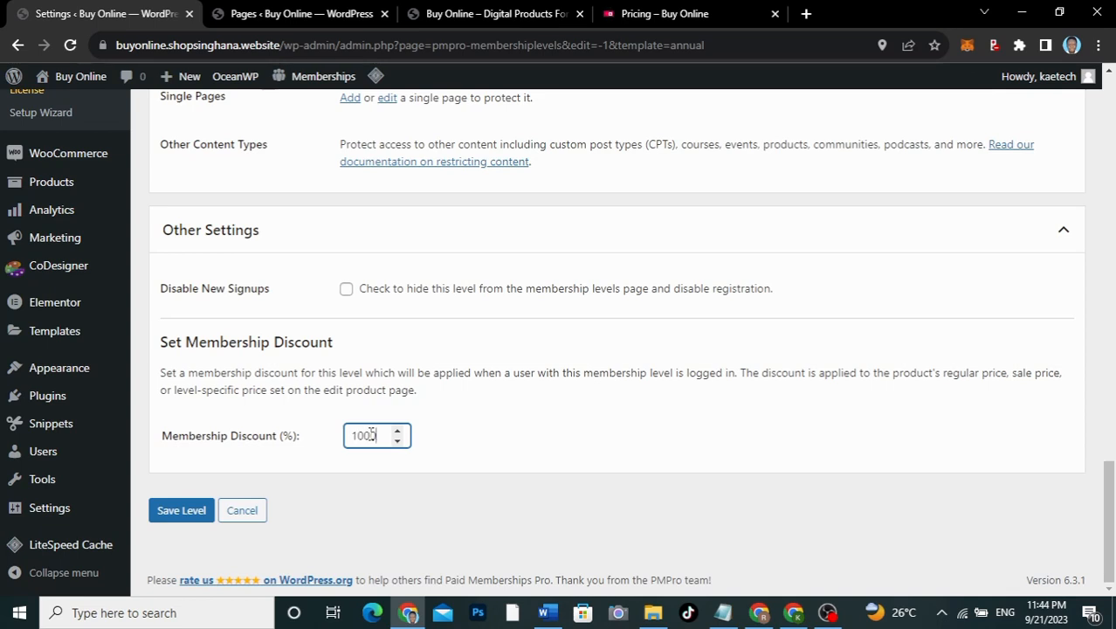
{"action": "left_click", "coordinate": [181, 510]}
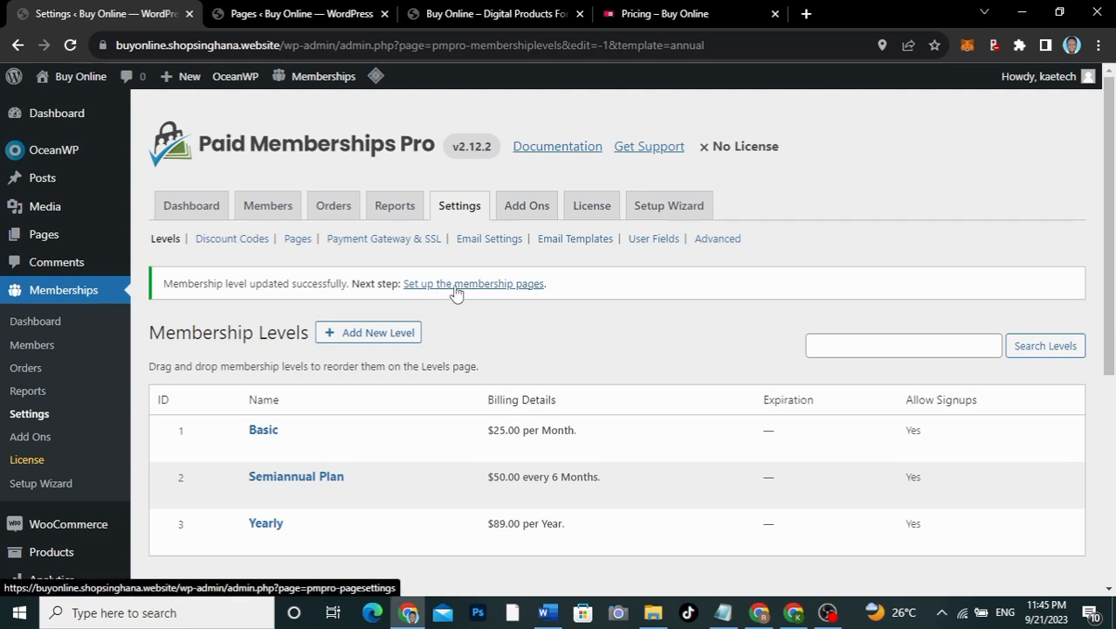
Step: Let PMPro auto-generate its membership pages, then review the Account, Checkout, Levels and other assignments
{"action": "left_click", "coordinate": [487, 289]}
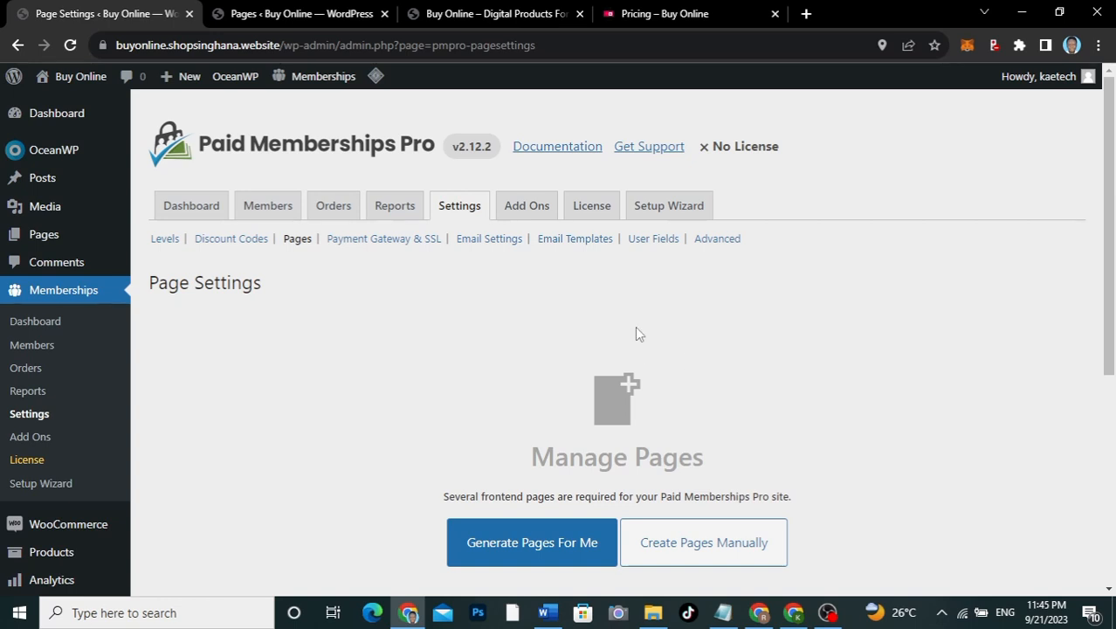
{"action": "scroll", "coordinate": [873, 455], "scroll_direction": "down", "scroll_amount": 3}
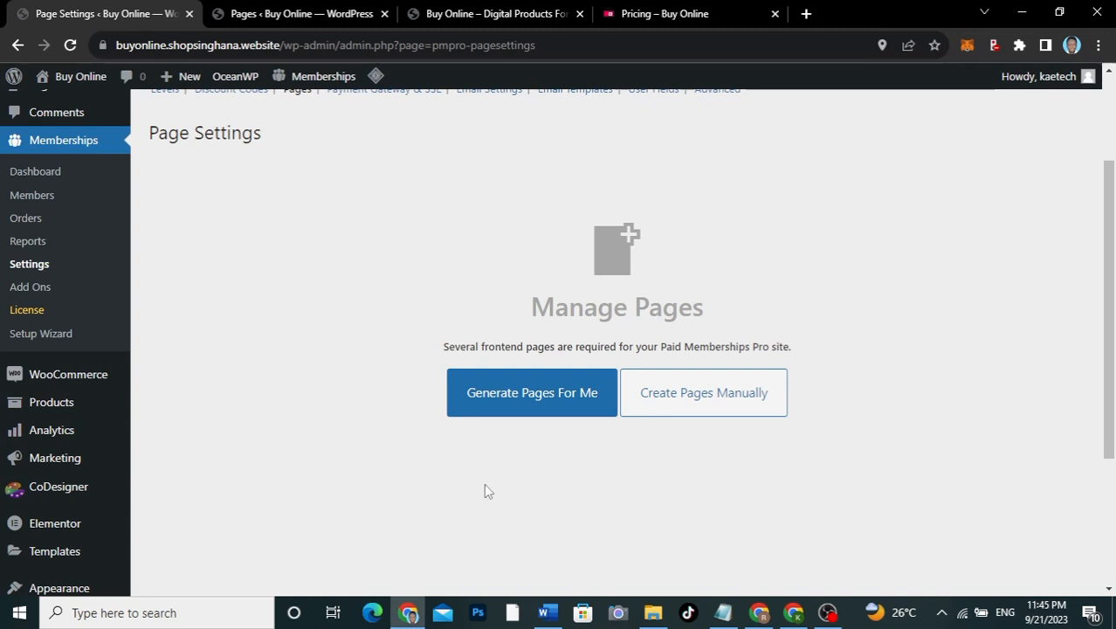
{"action": "left_click", "coordinate": [512, 409]}
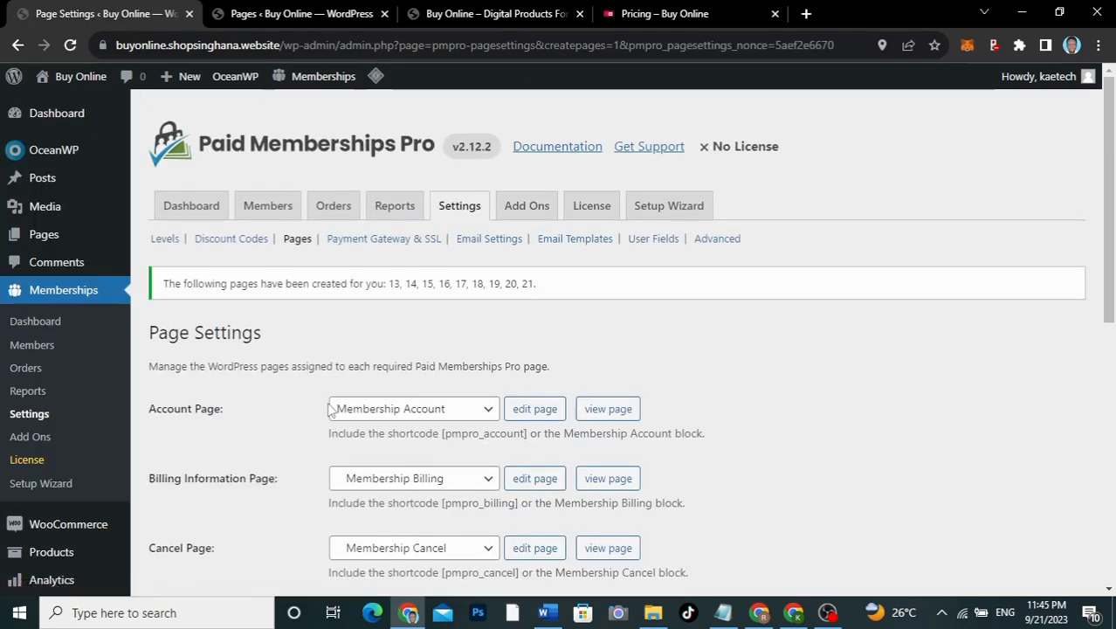
{"action": "scroll", "coordinate": [754, 443], "scroll_direction": "down", "scroll_amount": 4}
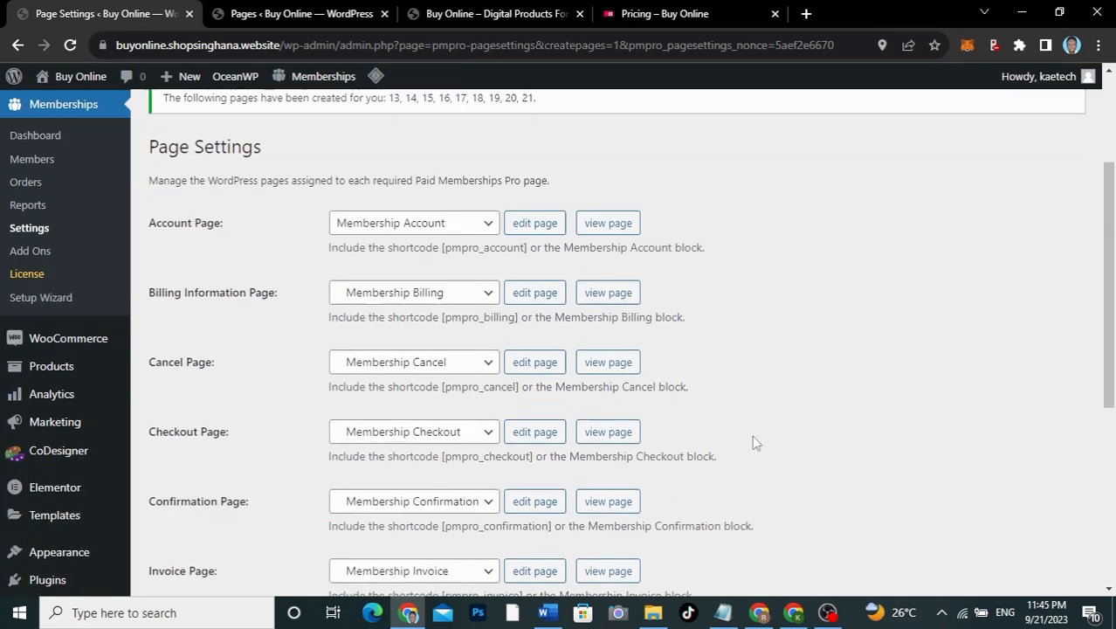
{"action": "scroll", "coordinate": [755, 442], "scroll_direction": "down", "scroll_amount": 3}
{"action": "scroll", "coordinate": [754, 442], "scroll_direction": "up", "scroll_amount": 6}
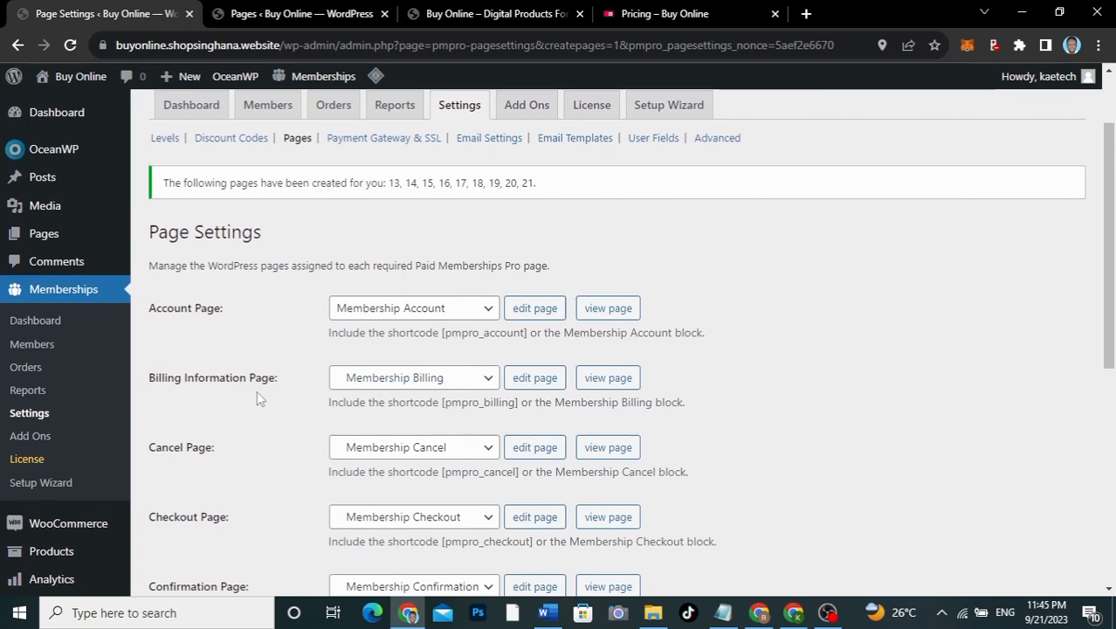
{"action": "scroll", "coordinate": [242, 469], "scroll_direction": "down", "scroll_amount": 3}
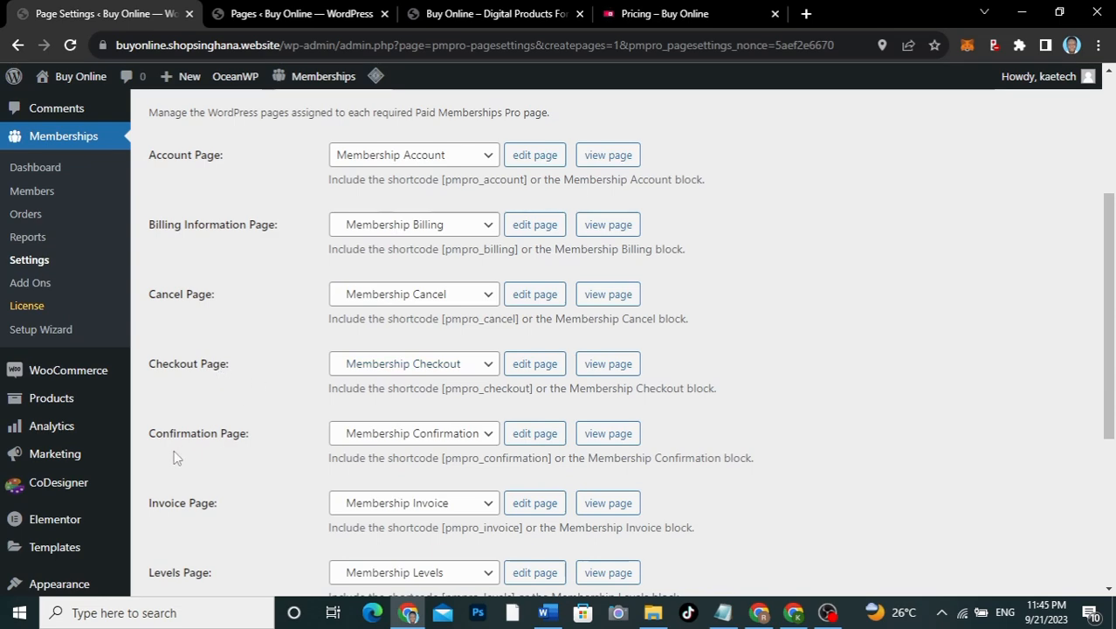
{"action": "scroll", "coordinate": [245, 456], "scroll_direction": "down", "scroll_amount": 3}
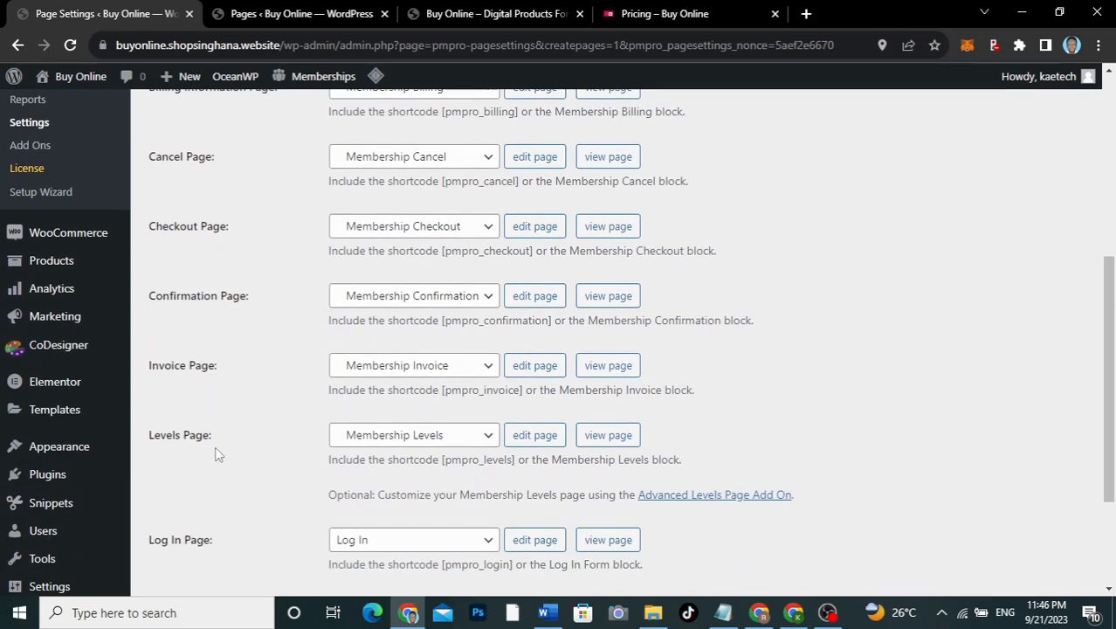
{"action": "scroll", "coordinate": [215, 447], "scroll_direction": "down", "scroll_amount": 1}
{"action": "scroll", "coordinate": [215, 446], "scroll_direction": "down", "scroll_amount": 2}
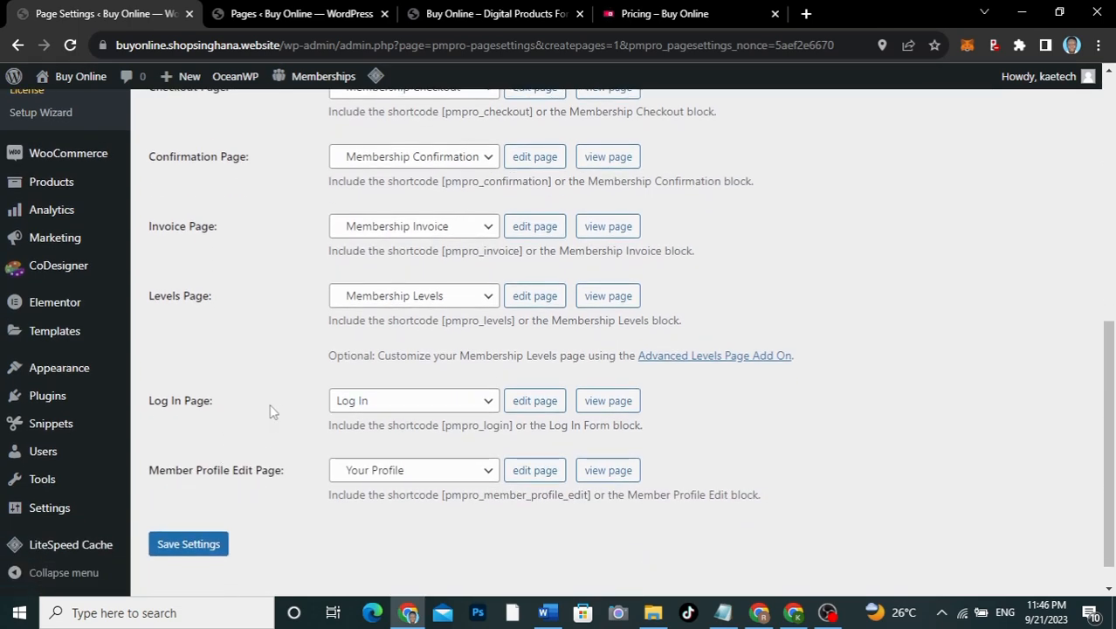
{"action": "scroll", "coordinate": [269, 406], "scroll_direction": "up", "scroll_amount": 8}
{"action": "scroll", "coordinate": [271, 408], "scroll_direction": "up", "scroll_amount": 1}
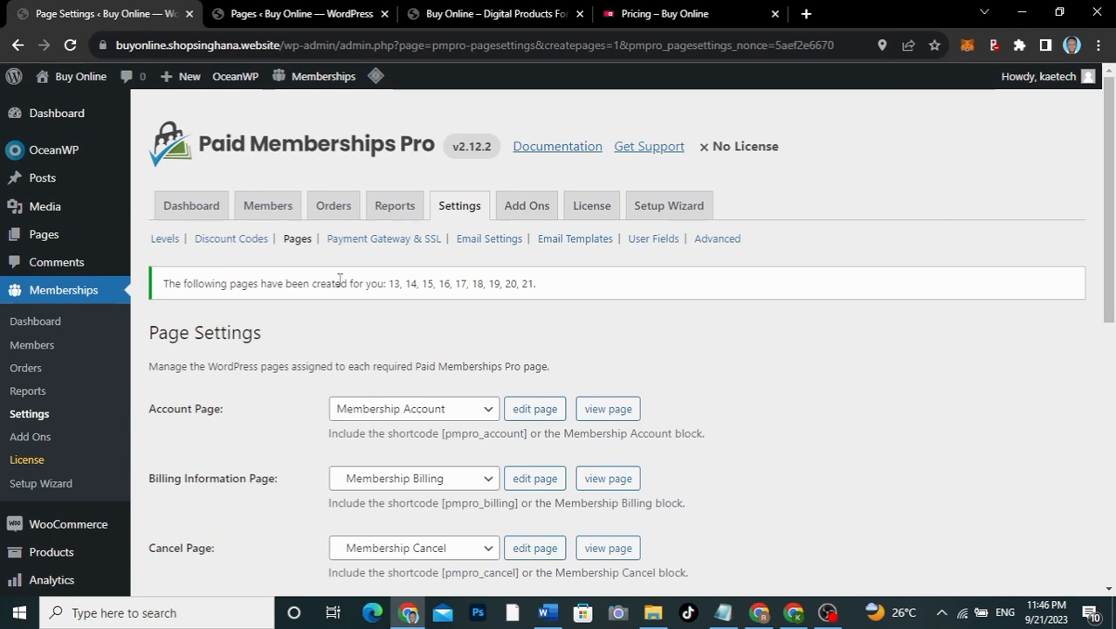
Step: Open the Payment Gateway & SSL settings and inspect the Payment Gateway dropdown choices
{"action": "left_click", "coordinate": [360, 249]}
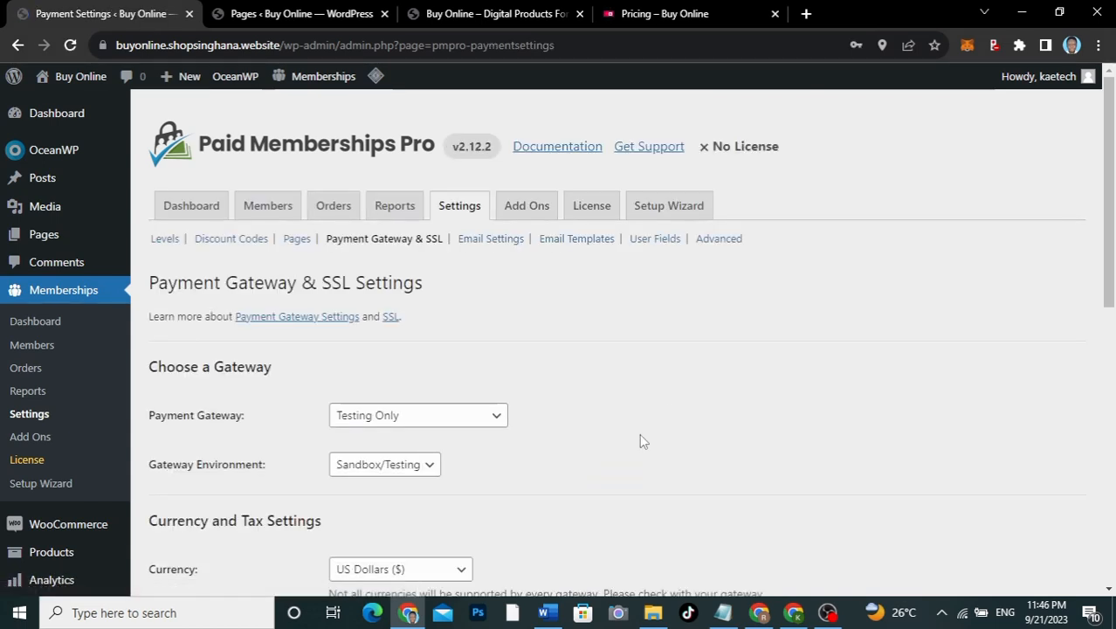
{"action": "scroll", "coordinate": [640, 435], "scroll_direction": "down", "scroll_amount": 5}
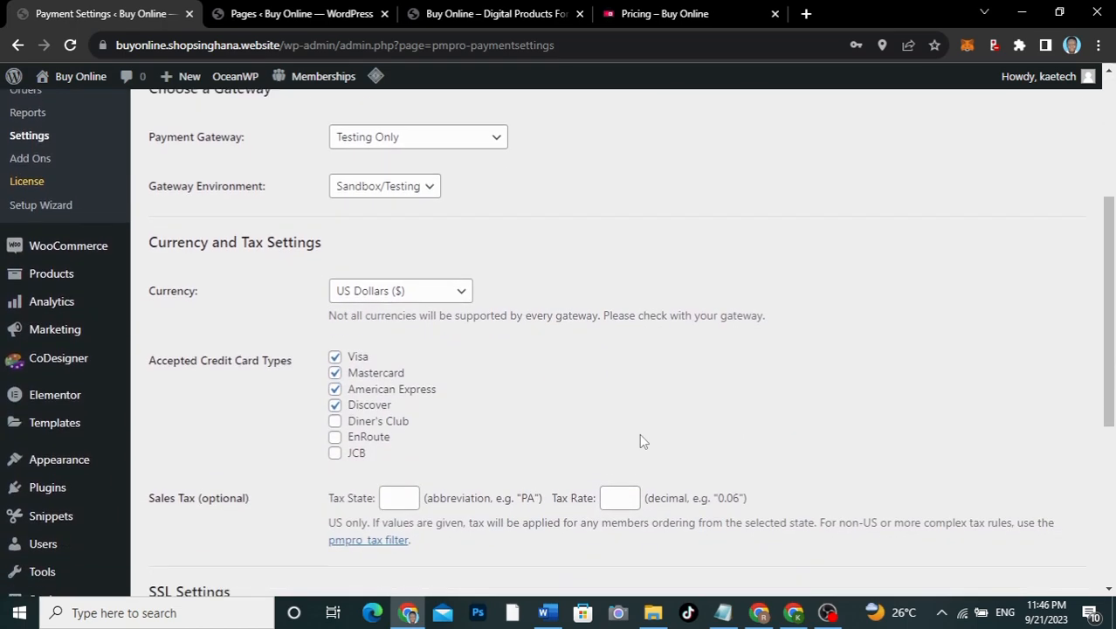
{"action": "scroll", "coordinate": [640, 435], "scroll_direction": "up", "scroll_amount": 3}
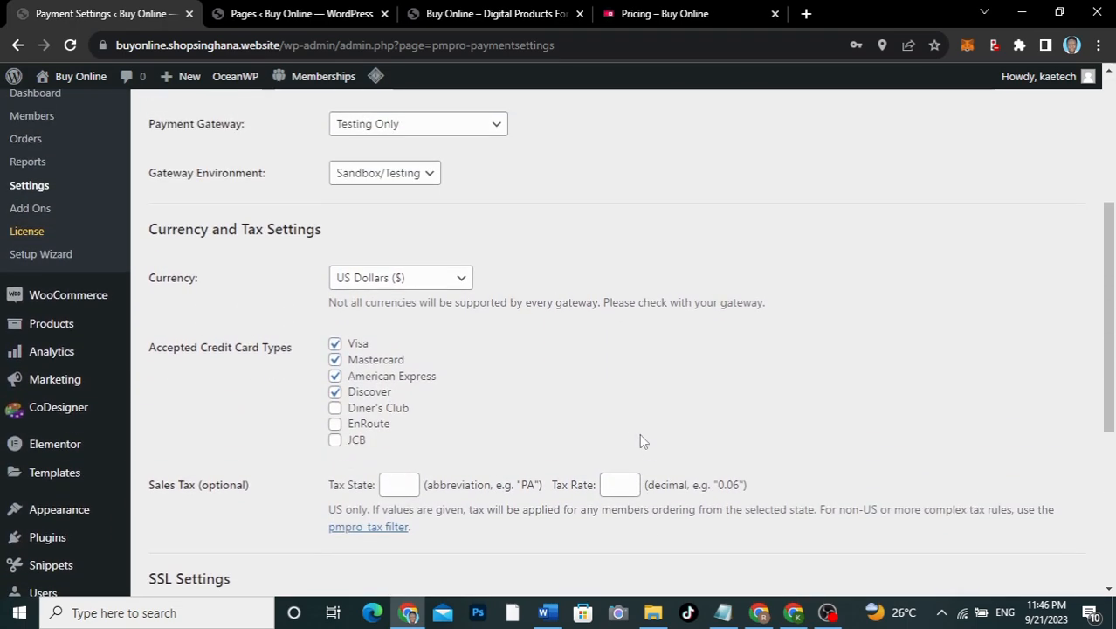
{"action": "scroll", "coordinate": [639, 433], "scroll_direction": "up", "scroll_amount": 1}
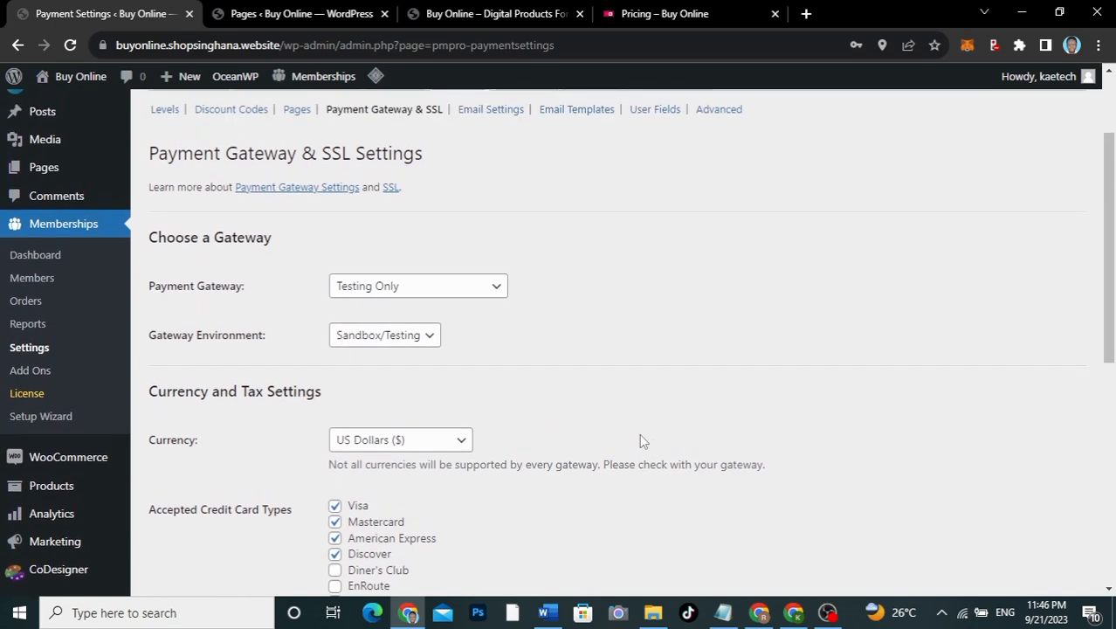
{"action": "left_click", "coordinate": [393, 288]}
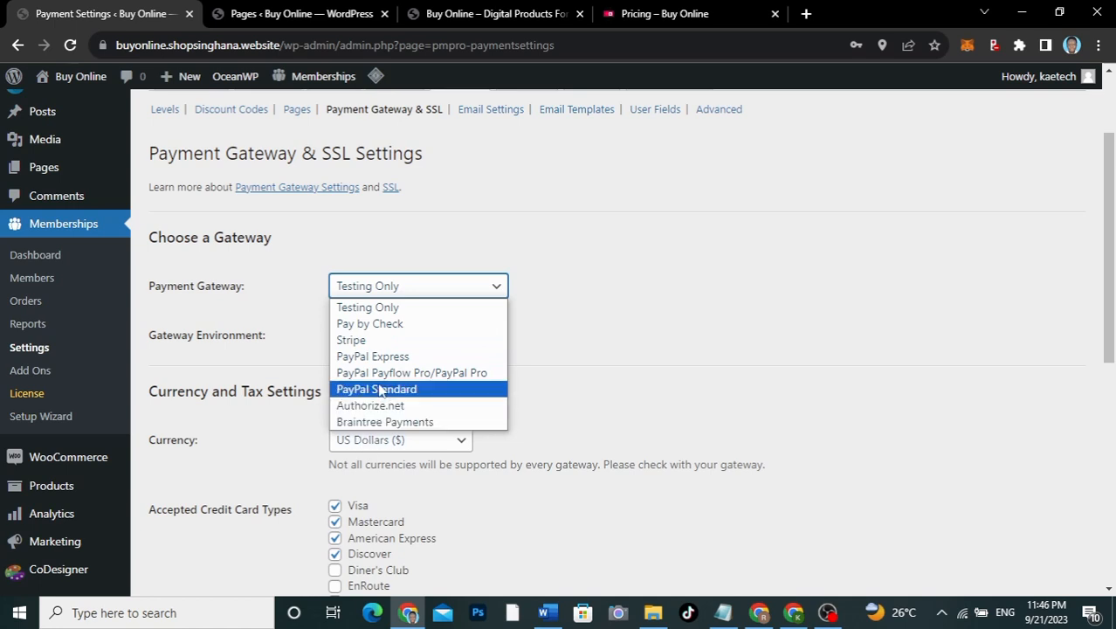
{"action": "left_click", "coordinate": [575, 328]}
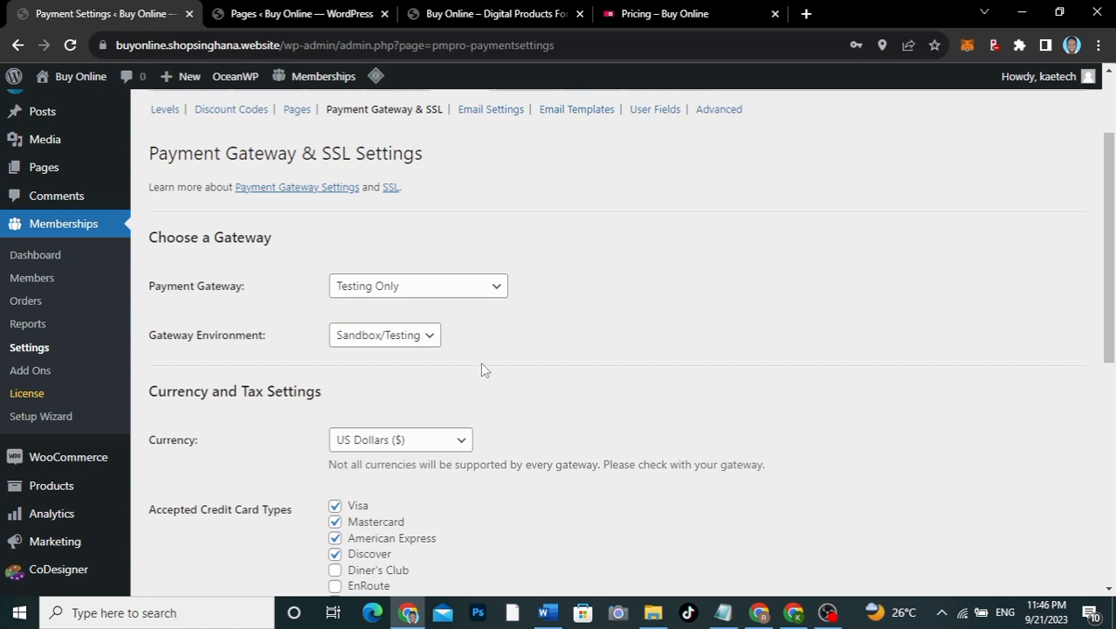
{"action": "left_click", "coordinate": [474, 295]}
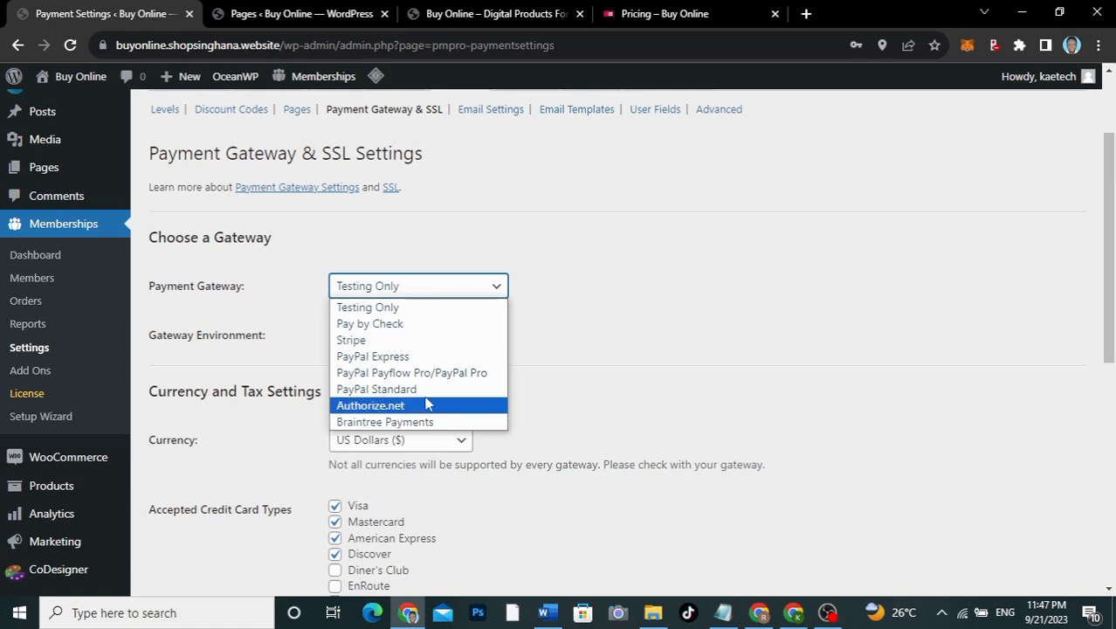
Step: Switch the gateway to Pay by Check, environment to Live/Production, and save settings
{"action": "left_click", "coordinate": [399, 323]}
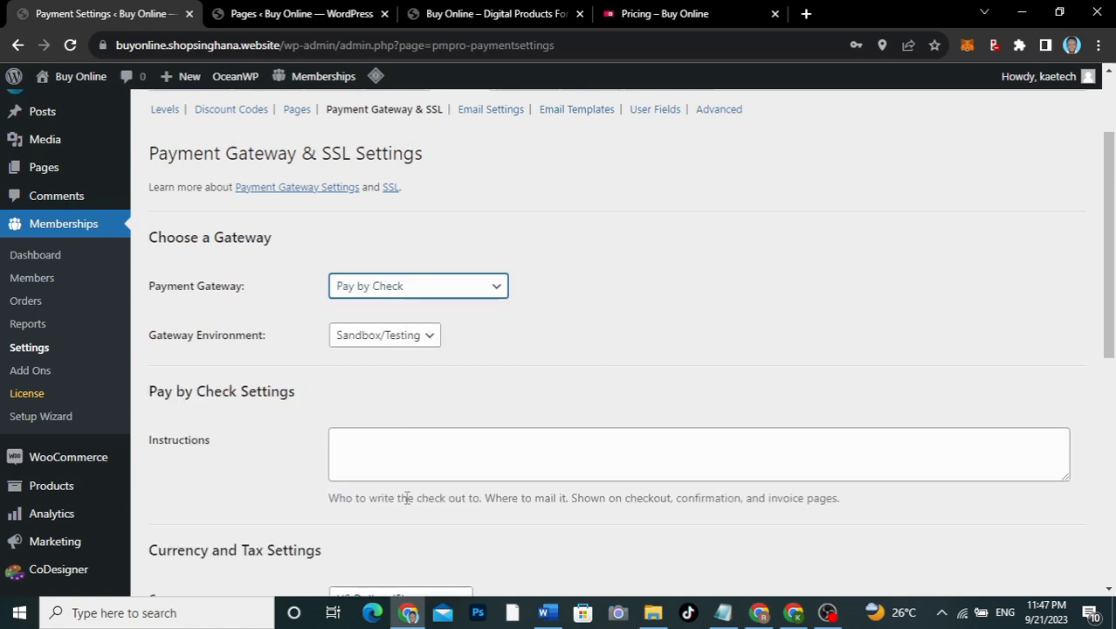
{"action": "scroll", "coordinate": [406, 496], "scroll_direction": "down", "scroll_amount": 2}
{"action": "scroll", "coordinate": [406, 497], "scroll_direction": "down", "scroll_amount": 1}
{"action": "scroll", "coordinate": [404, 496], "scroll_direction": "up", "scroll_amount": 1}
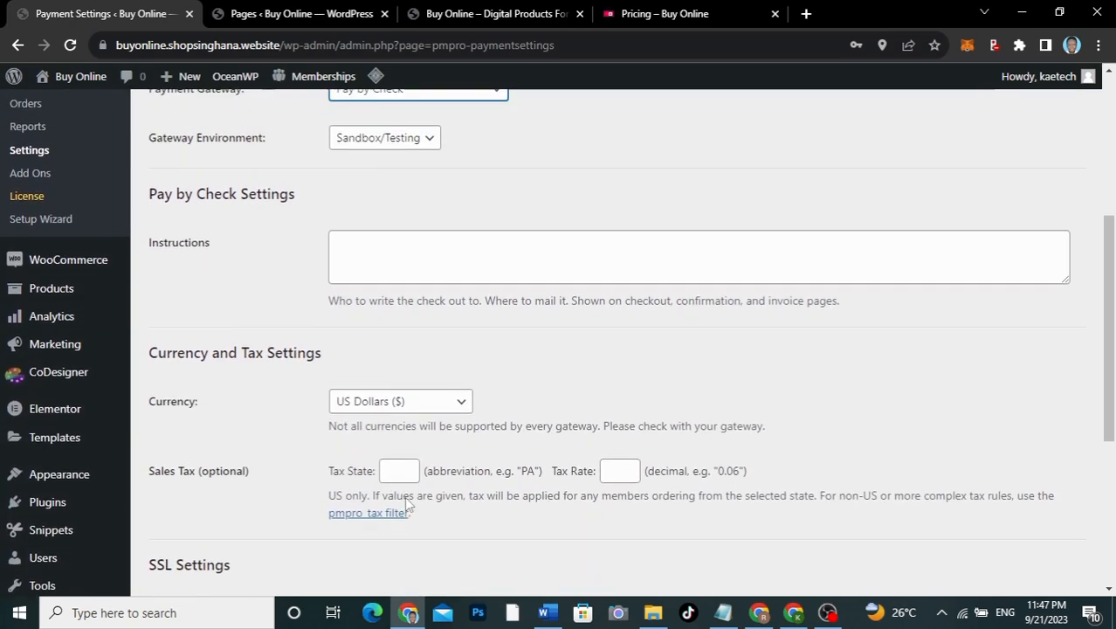
{"action": "left_click", "coordinate": [404, 197]}
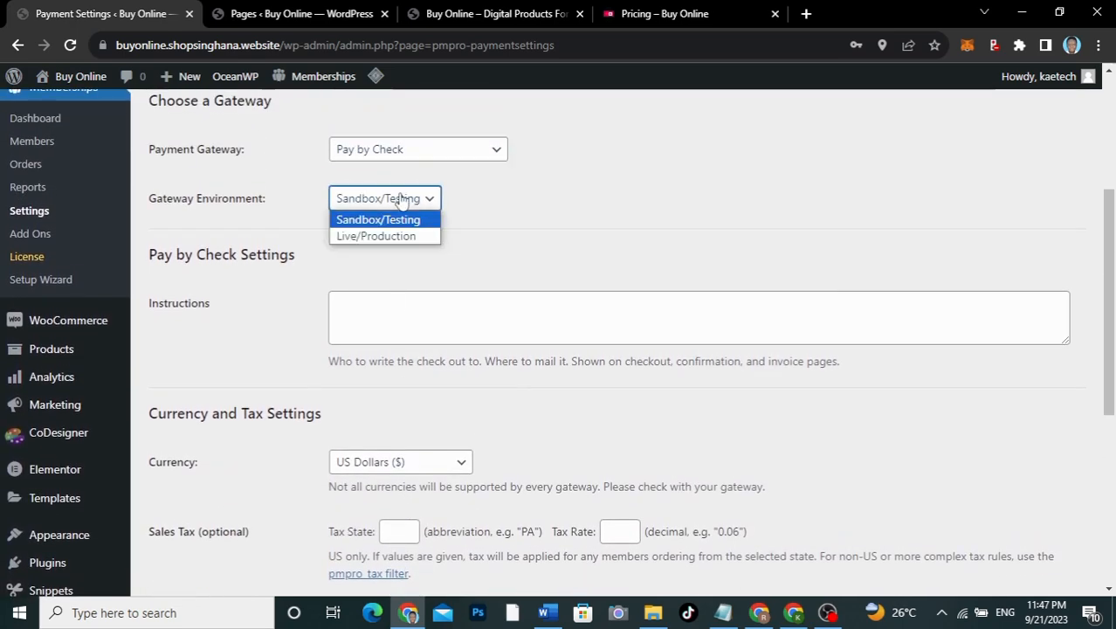
{"action": "left_click", "coordinate": [365, 238]}
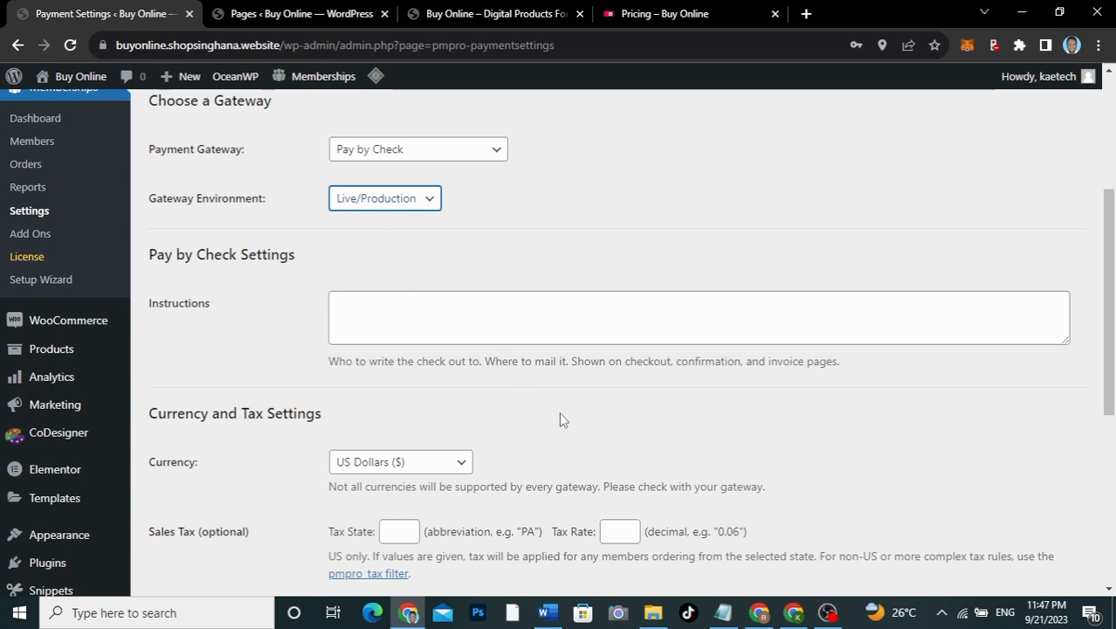
{"action": "scroll", "coordinate": [562, 420], "scroll_direction": "down", "scroll_amount": 4}
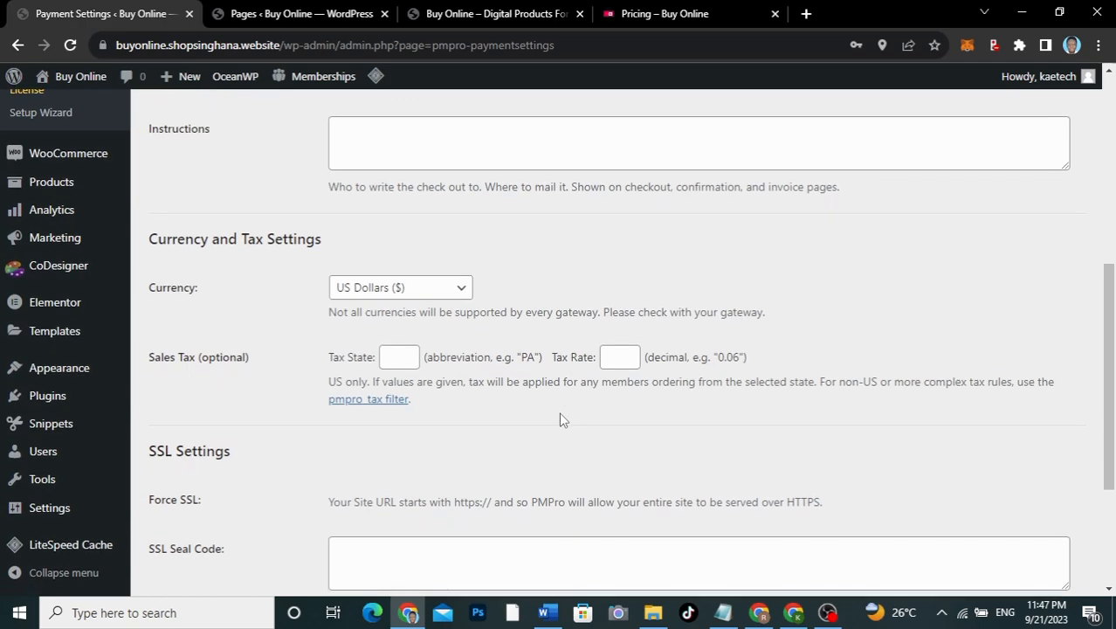
{"action": "scroll", "coordinate": [562, 420], "scroll_direction": "down", "scroll_amount": 4}
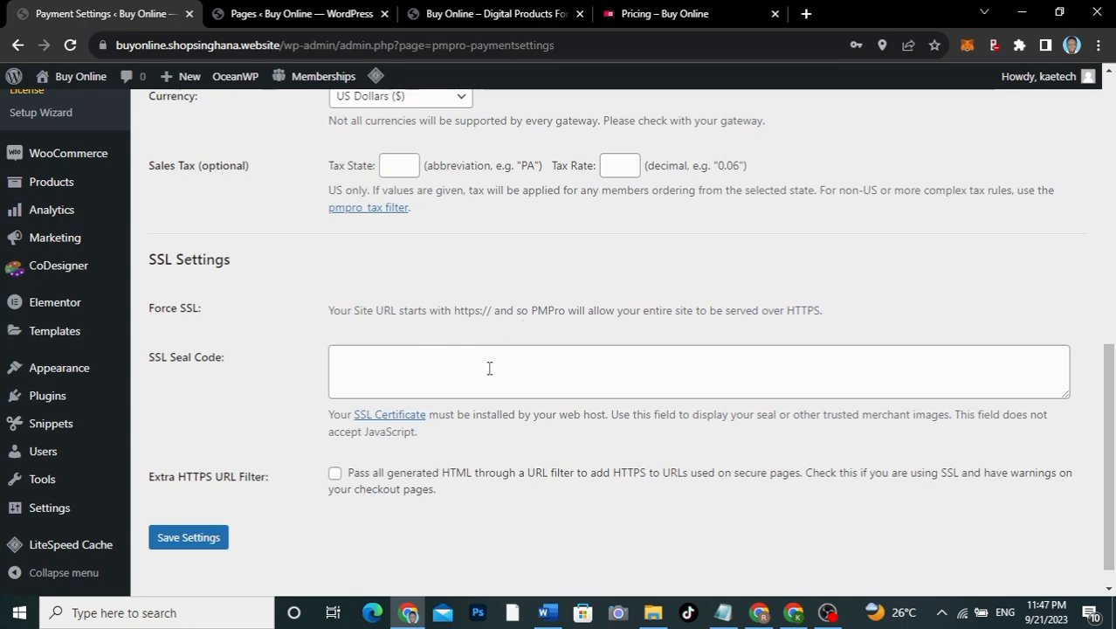
{"action": "scroll", "coordinate": [520, 458], "scroll_direction": "down", "scroll_amount": 1}
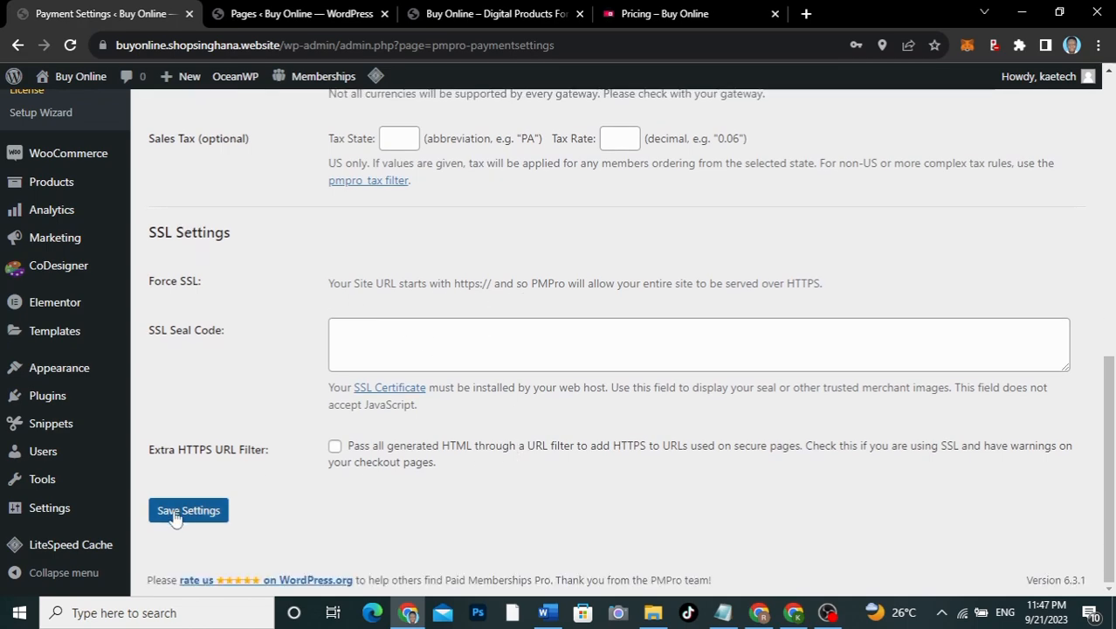
{"action": "left_click", "coordinate": [177, 517]}
{"action": "scroll", "coordinate": [245, 372], "scroll_direction": "up", "scroll_amount": 5}
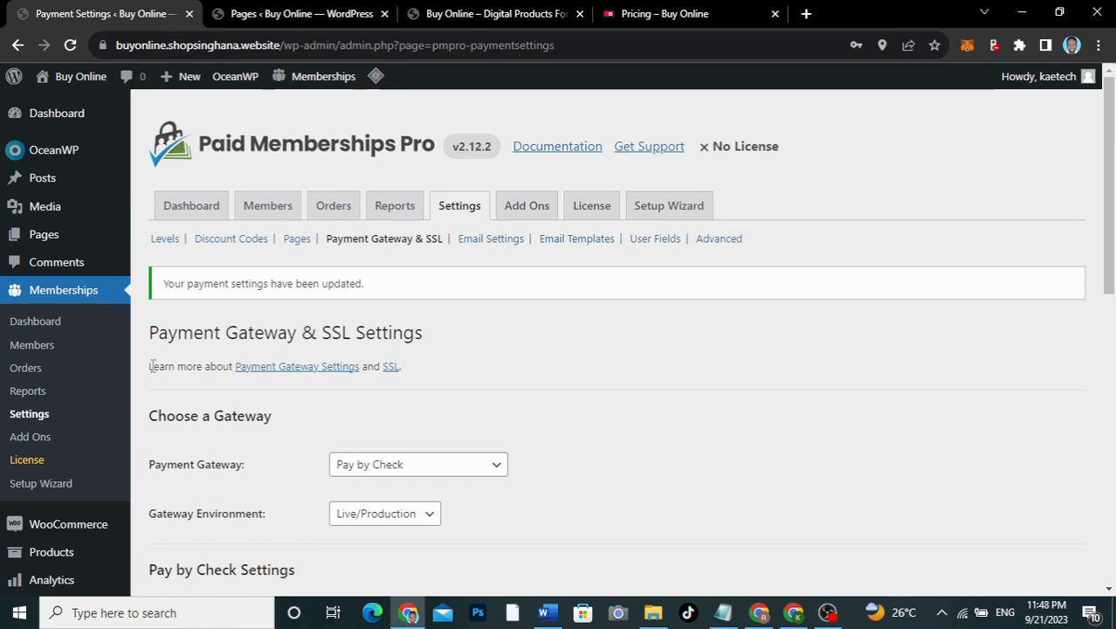
{"action": "scroll", "coordinate": [152, 367], "scroll_direction": "down", "scroll_amount": 3}
Step: Add a new product named 'Basic'
{"action": "mouse_move", "coordinate": [40, 291]}
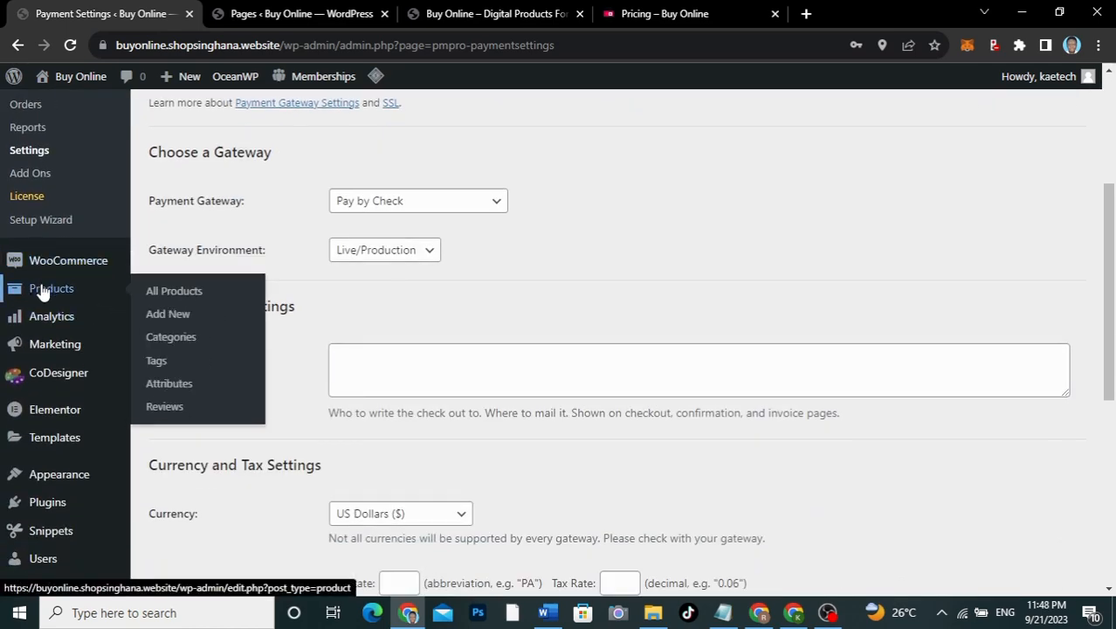
{"action": "left_click", "coordinate": [173, 314]}
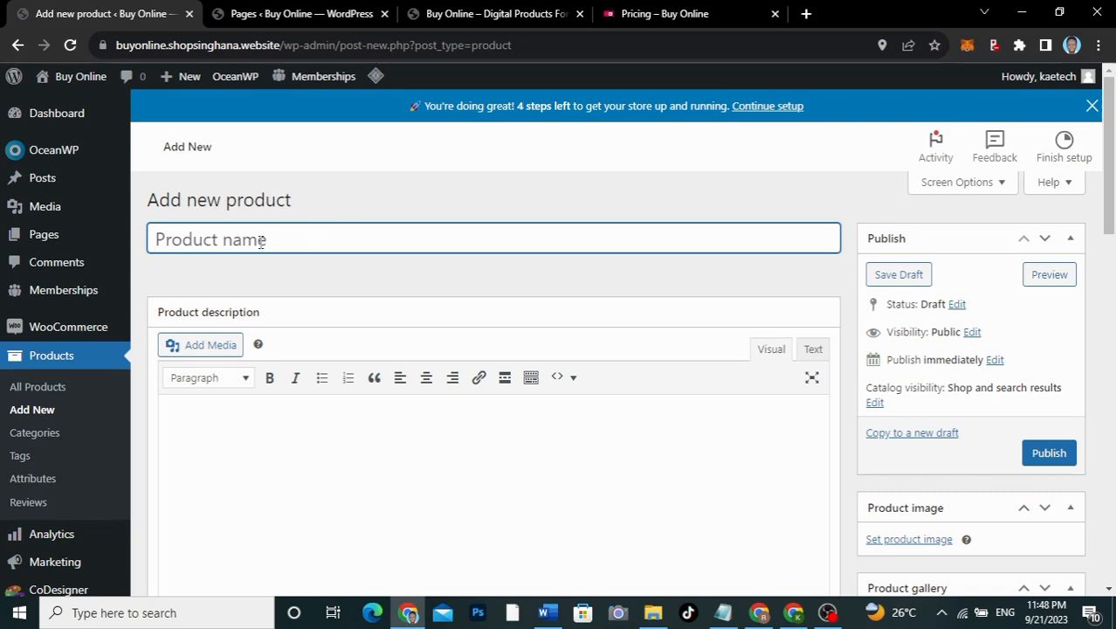
{"action": "type", "text": "Basic"}
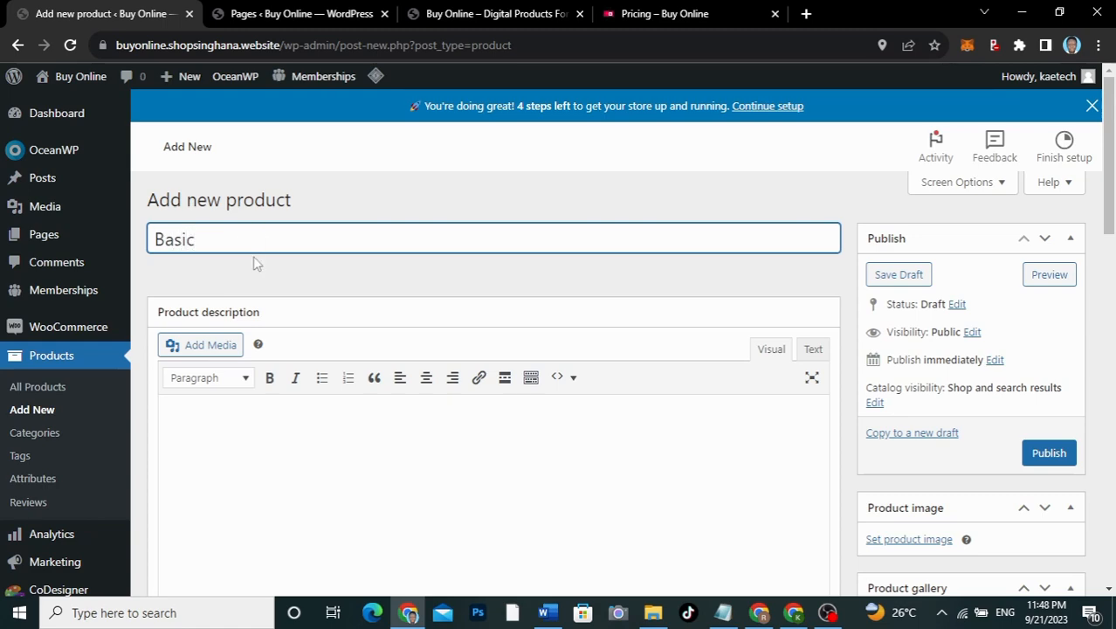
Step: Mark the product as Virtual with a regular price of 25
{"action": "scroll", "coordinate": [260, 277], "scroll_direction": "down", "scroll_amount": 4}
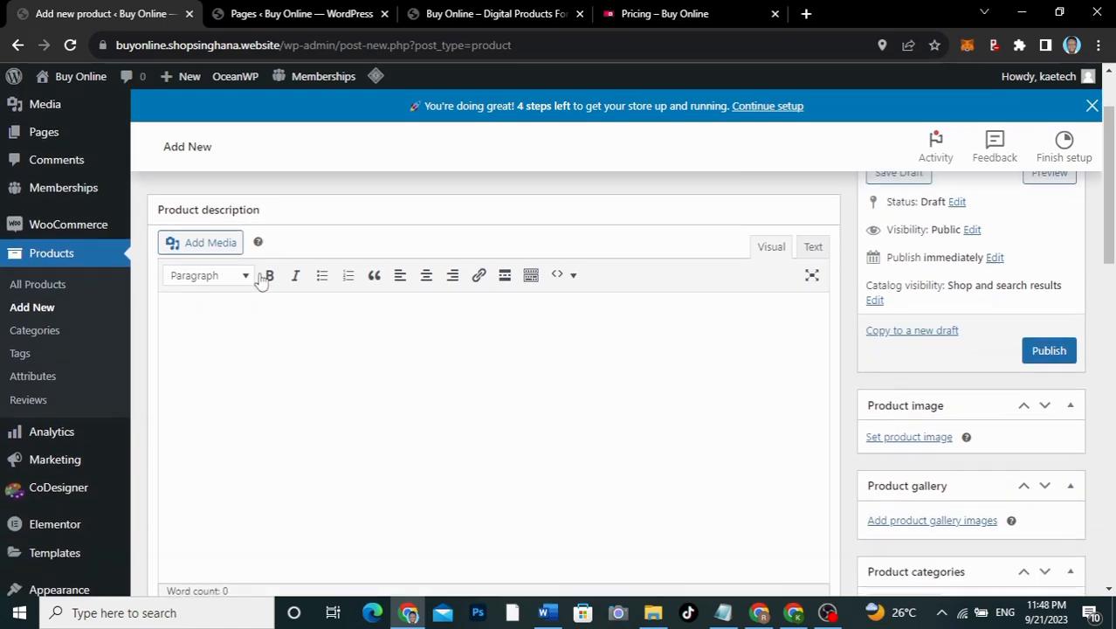
{"action": "scroll", "coordinate": [259, 276], "scroll_direction": "down", "scroll_amount": 3}
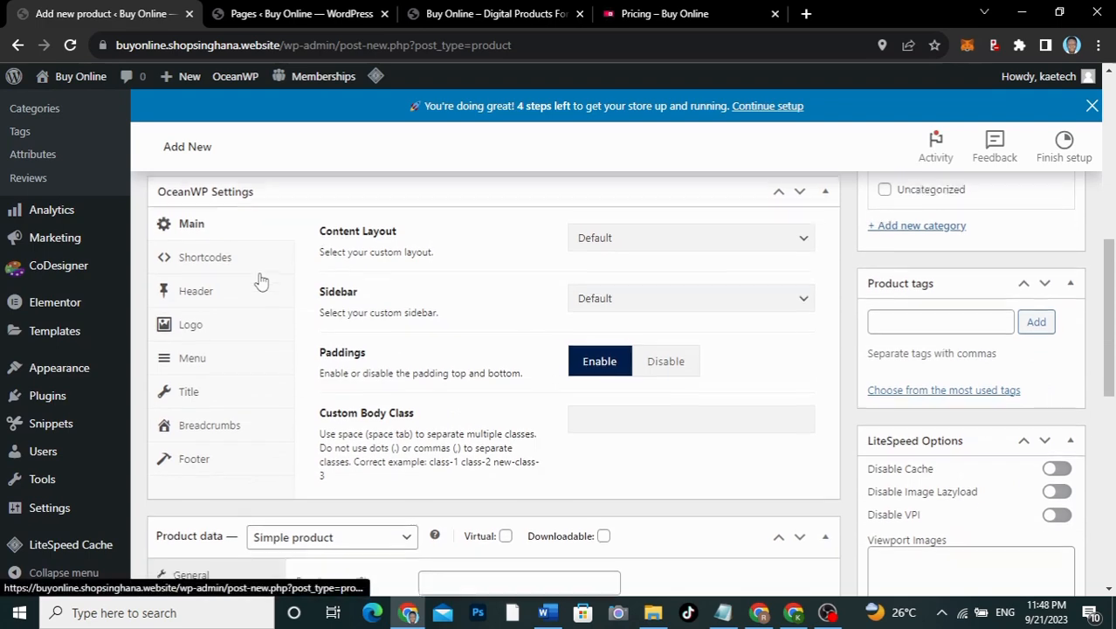
{"action": "scroll", "coordinate": [261, 279], "scroll_direction": "up", "scroll_amount": 1}
{"action": "scroll", "coordinate": [260, 279], "scroll_direction": "down", "scroll_amount": 3}
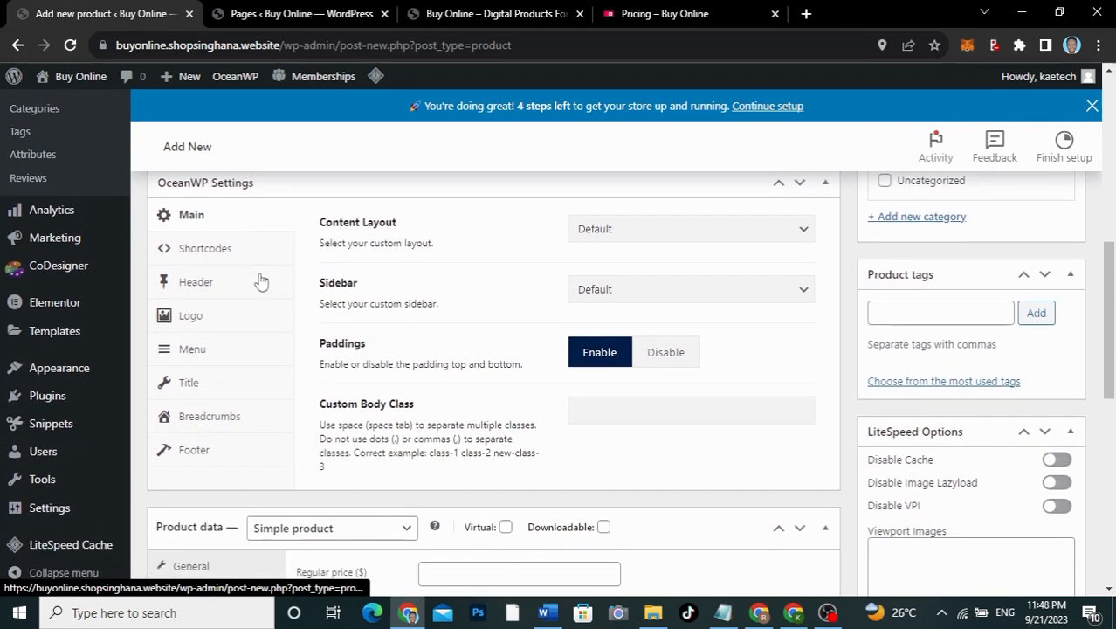
{"action": "scroll", "coordinate": [259, 280], "scroll_direction": "down", "scroll_amount": 2}
{"action": "scroll", "coordinate": [260, 279], "scroll_direction": "up", "scroll_amount": 1}
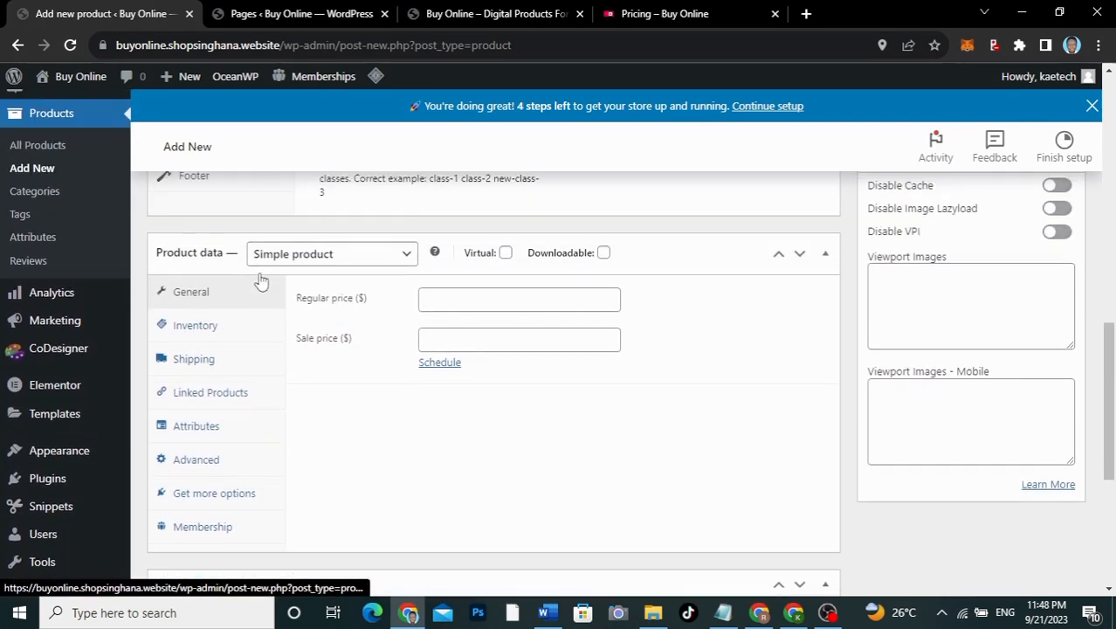
{"action": "left_click", "coordinate": [505, 252]}
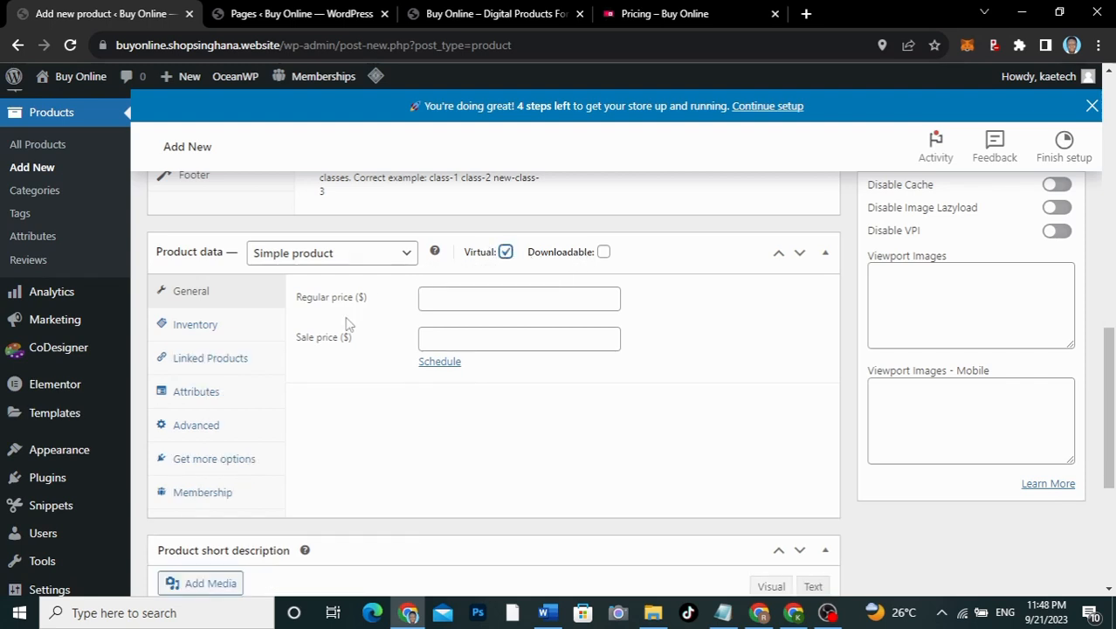
{"action": "left_click", "coordinate": [466, 302]}
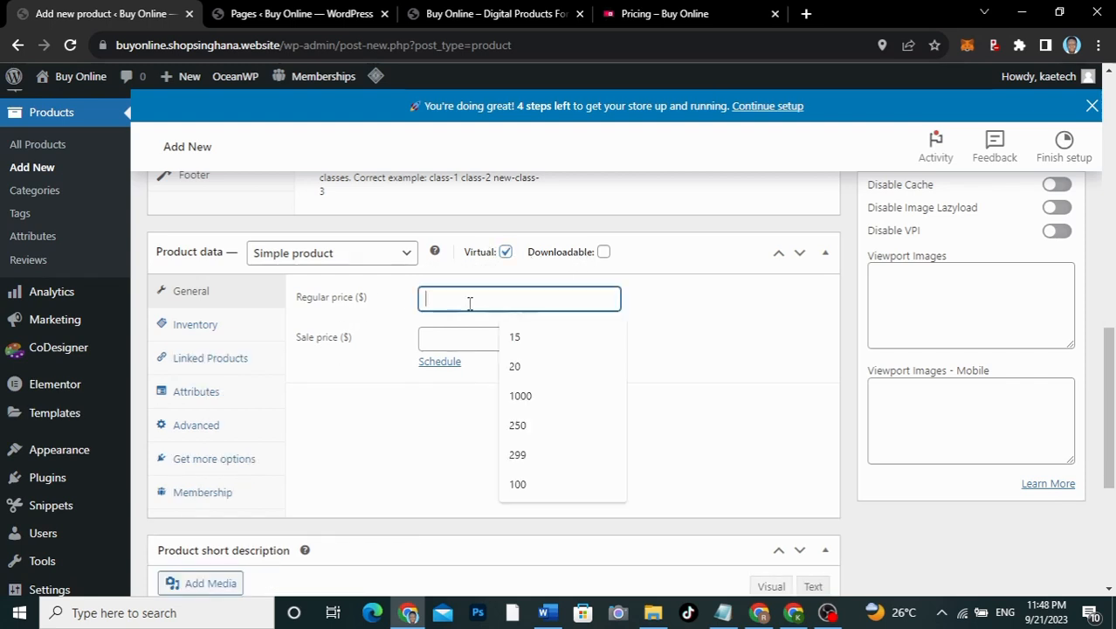
{"action": "type", "text": "25"}
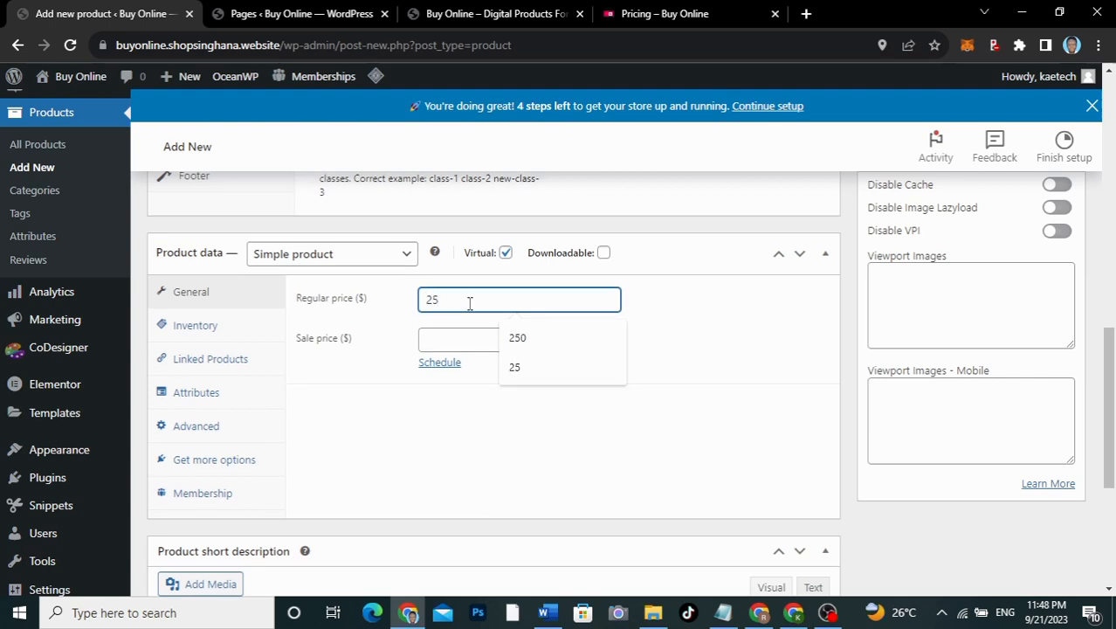
{"action": "left_click", "coordinate": [329, 381]}
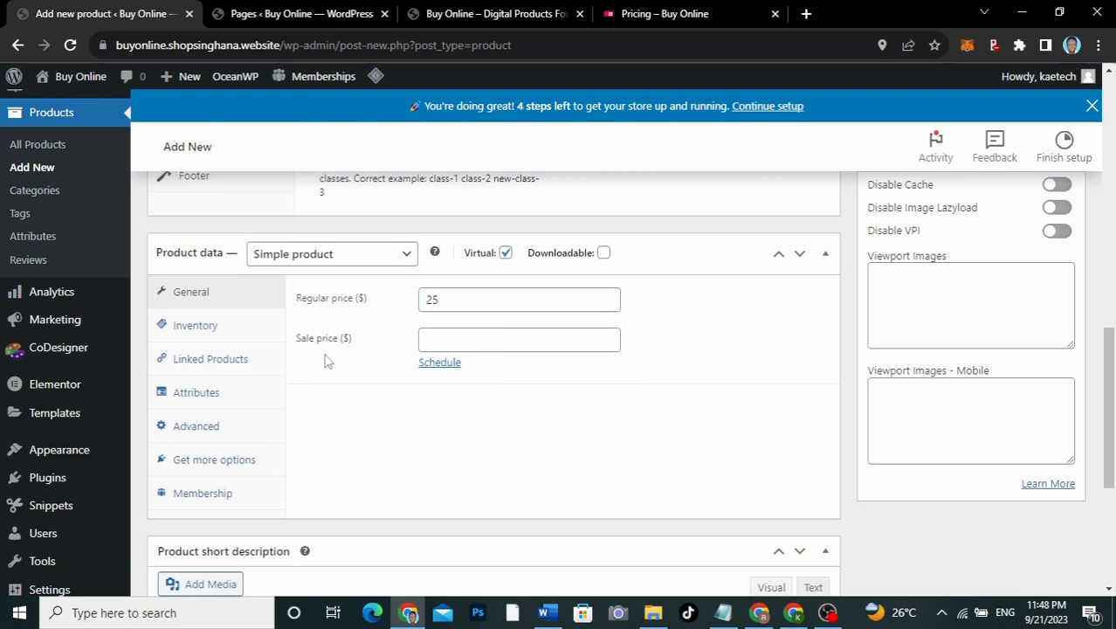
Step: Link the product to the Basic membership level in the Membership settings
{"action": "left_click", "coordinate": [201, 494]}
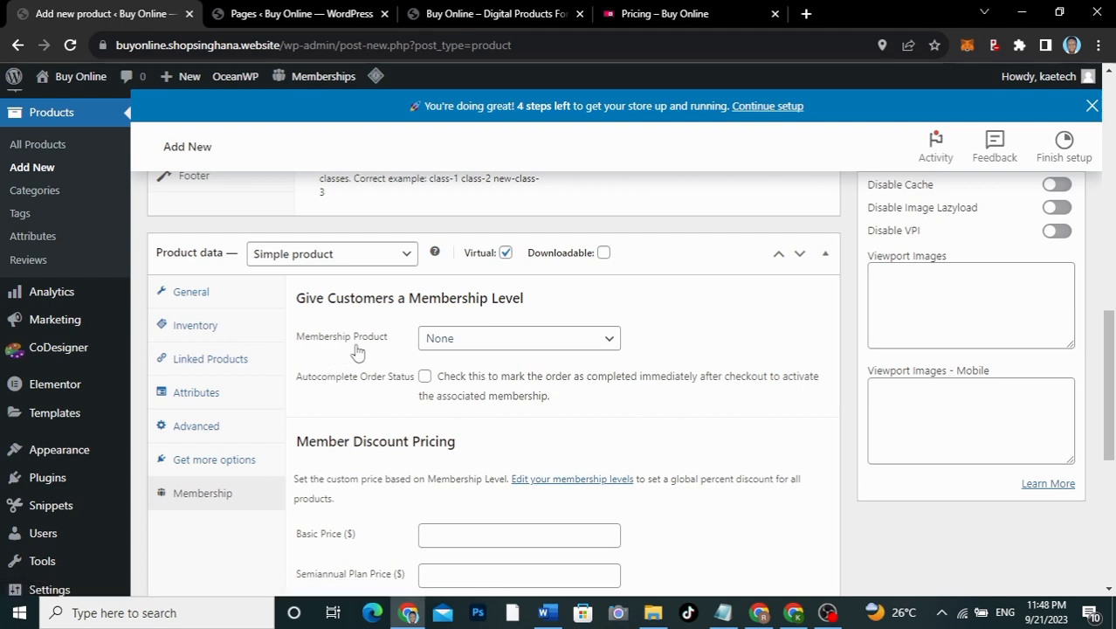
{"action": "left_click", "coordinate": [476, 344]}
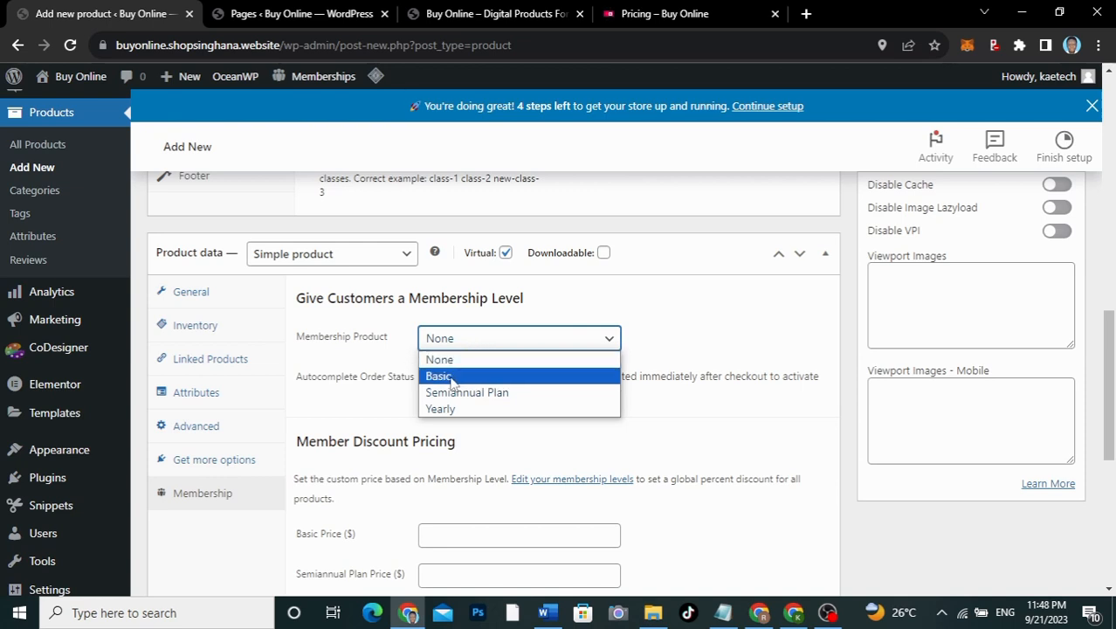
{"action": "left_click", "coordinate": [456, 378]}
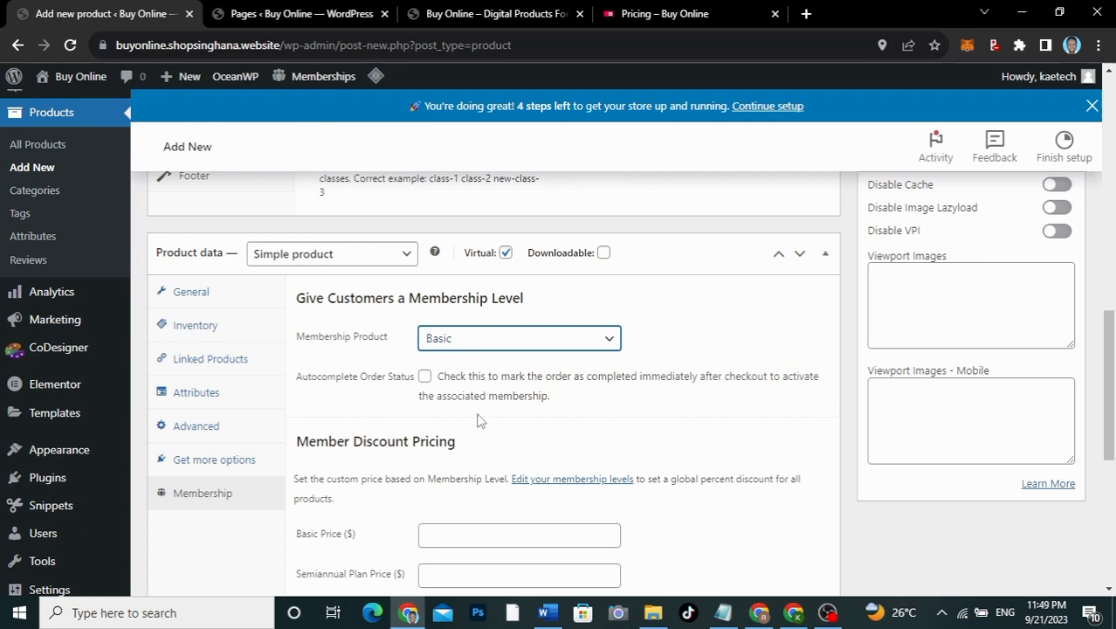
{"action": "scroll", "coordinate": [479, 414], "scroll_direction": "down", "scroll_amount": 3}
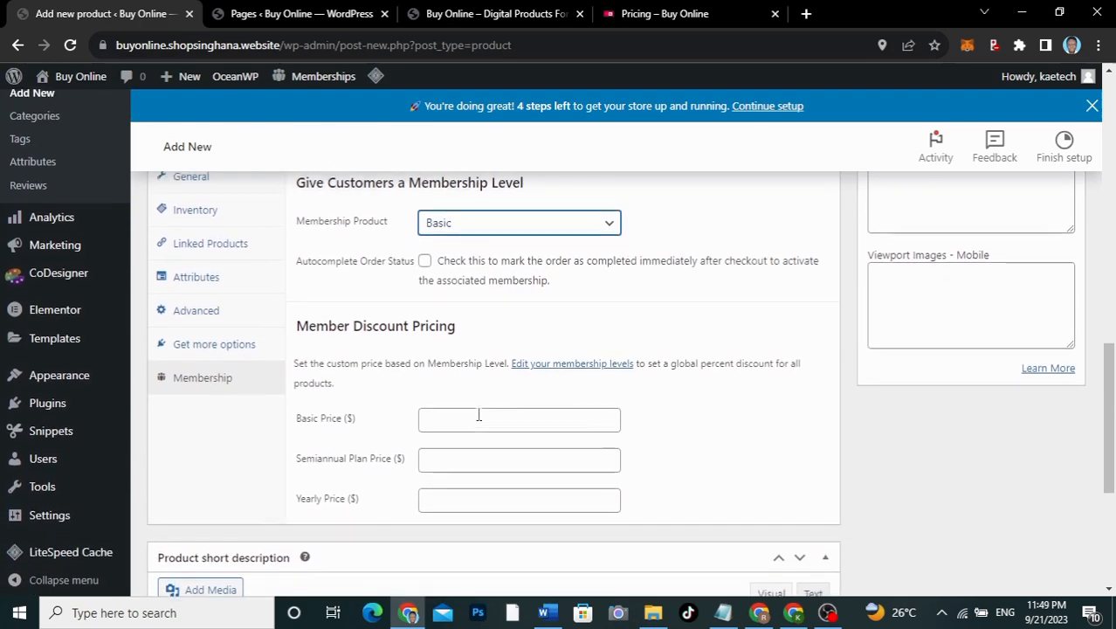
{"action": "scroll", "coordinate": [478, 413], "scroll_direction": "up", "scroll_amount": 1}
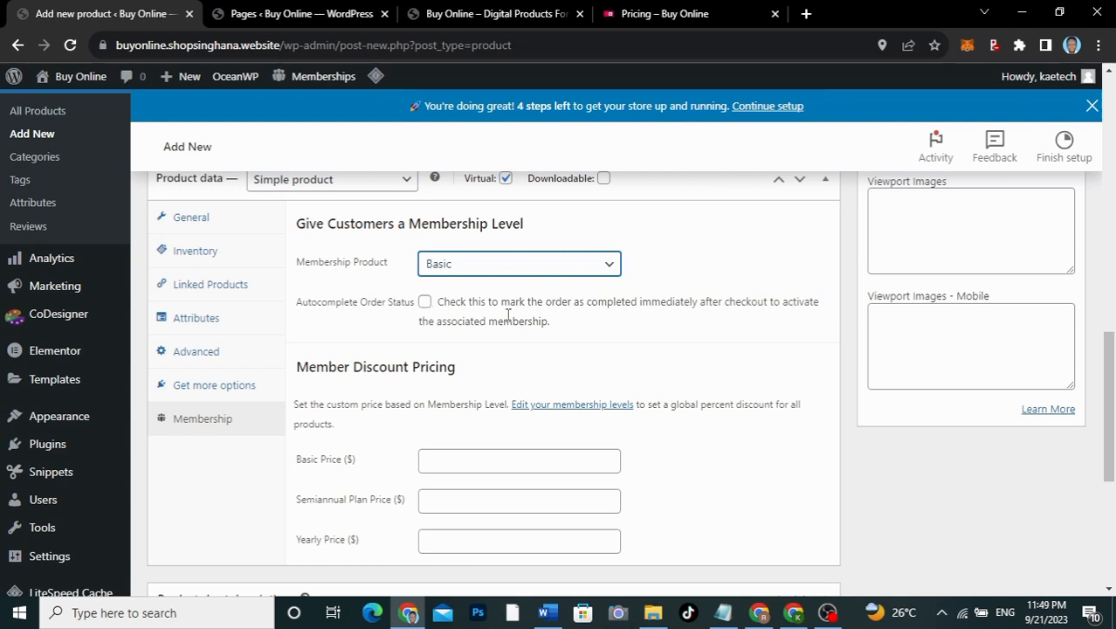
Step: Enable Autocomplete Order Status and tick Sold individually to allow one item per order
{"action": "left_click", "coordinate": [425, 303]}
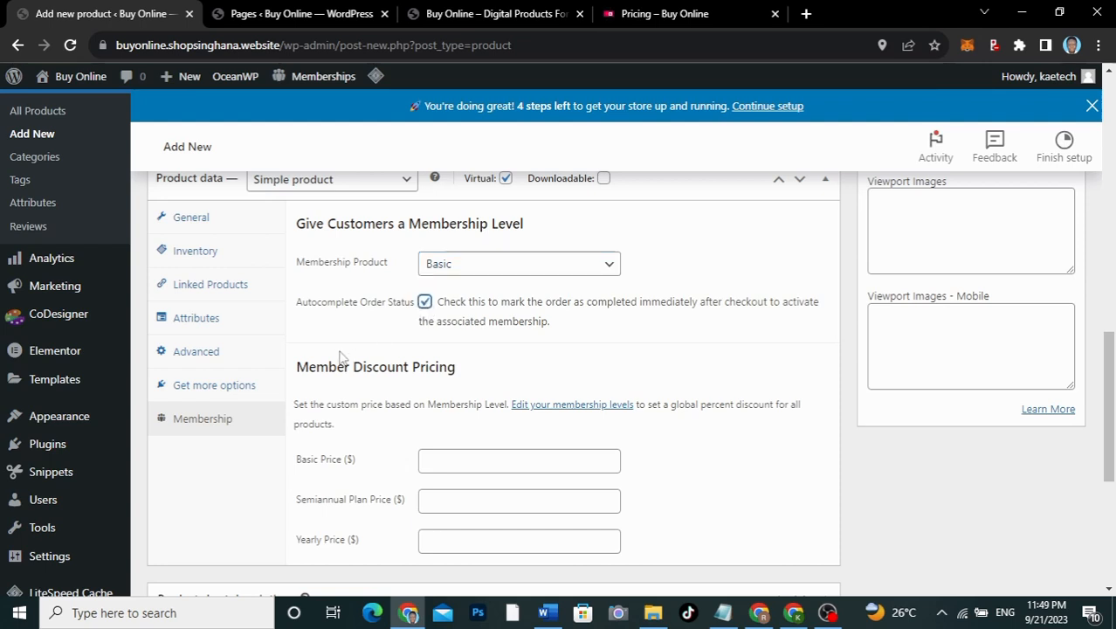
{"action": "left_click", "coordinate": [201, 253]}
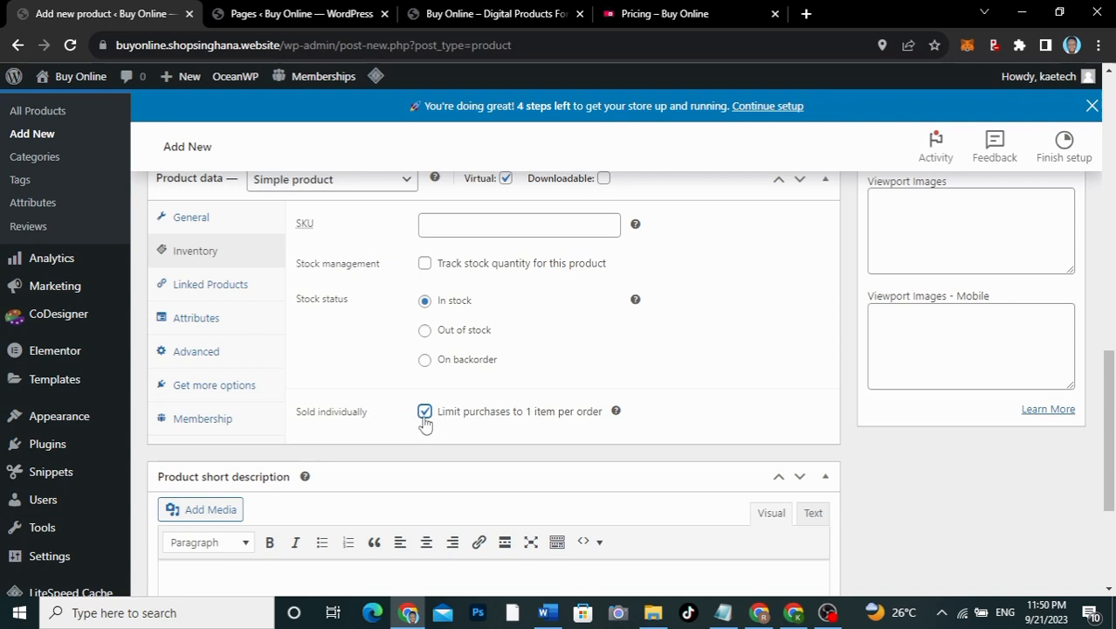
{"action": "scroll", "coordinate": [374, 399], "scroll_direction": "up", "scroll_amount": 2}
{"action": "scroll", "coordinate": [374, 398], "scroll_direction": "down", "scroll_amount": 3}
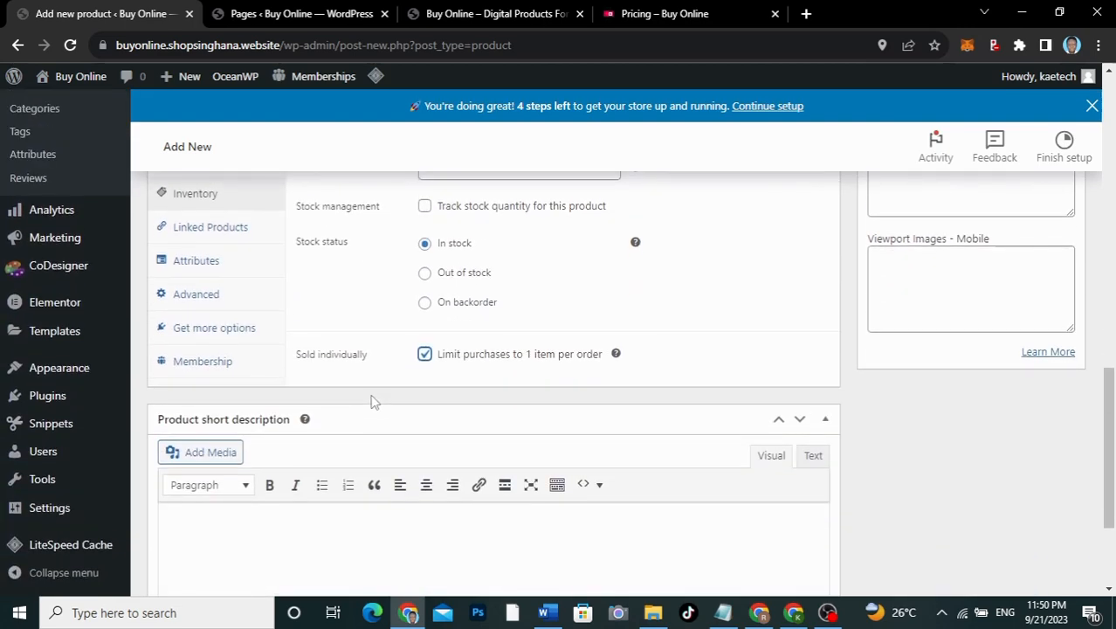
{"action": "scroll", "coordinate": [373, 398], "scroll_direction": "down", "scroll_amount": 1}
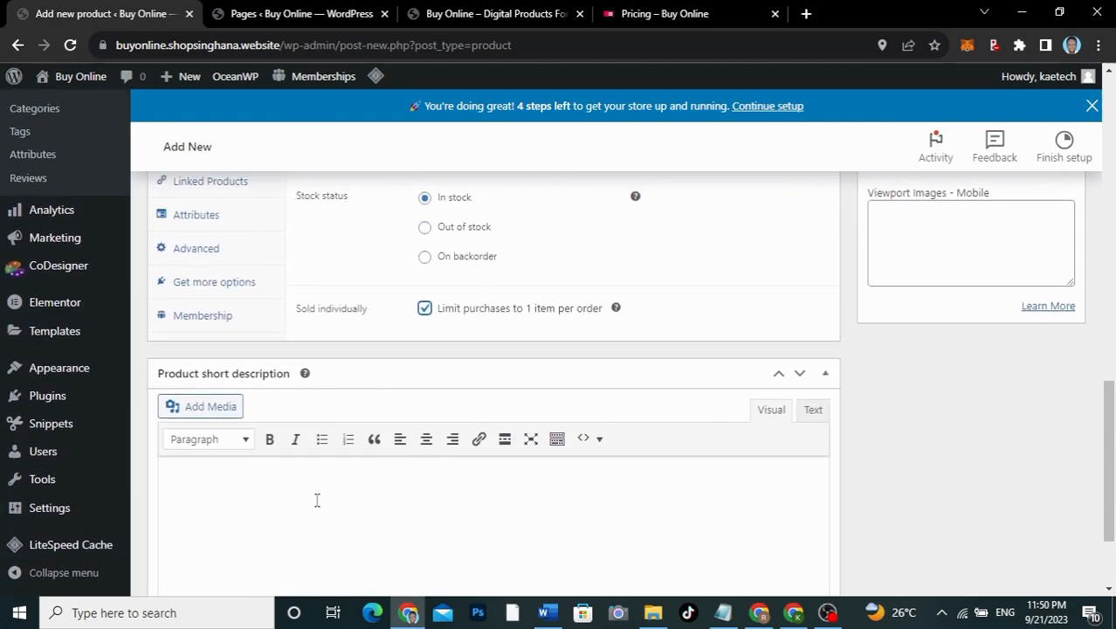
{"action": "scroll", "coordinate": [708, 373], "scroll_direction": "up", "scroll_amount": 7}
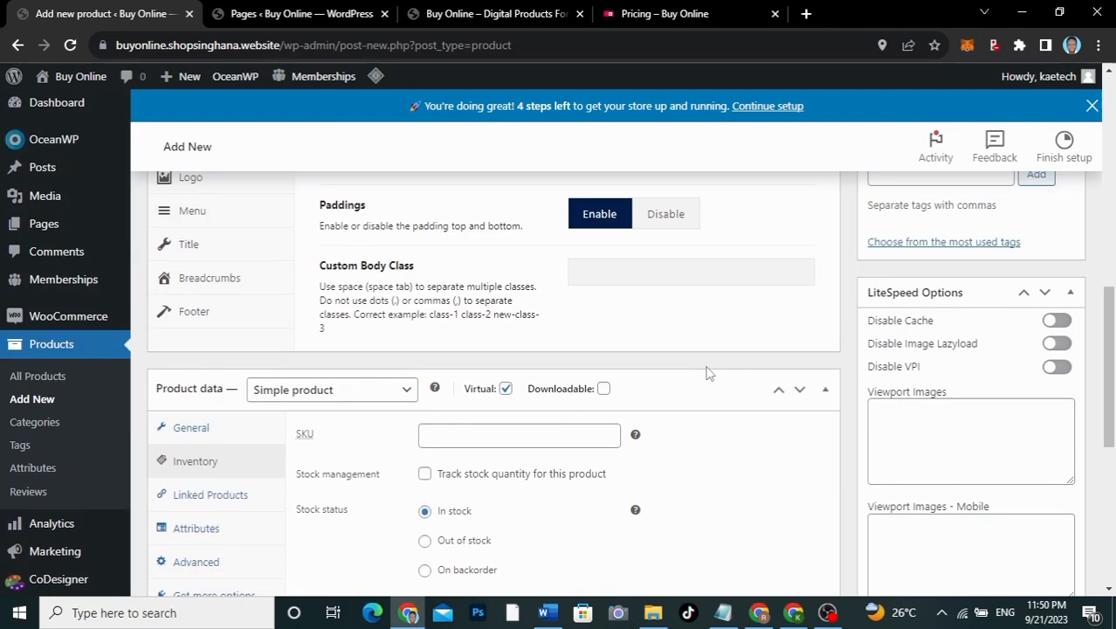
{"action": "scroll", "coordinate": [708, 373], "scroll_direction": "up", "scroll_amount": 3}
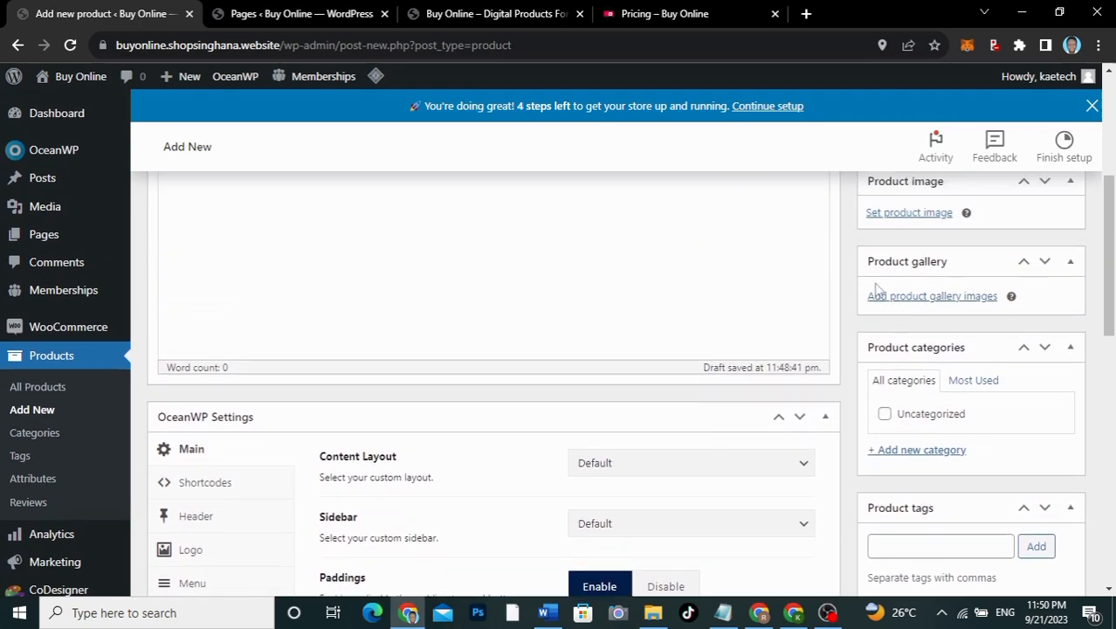
{"action": "scroll", "coordinate": [887, 274], "scroll_direction": "up", "scroll_amount": 1}
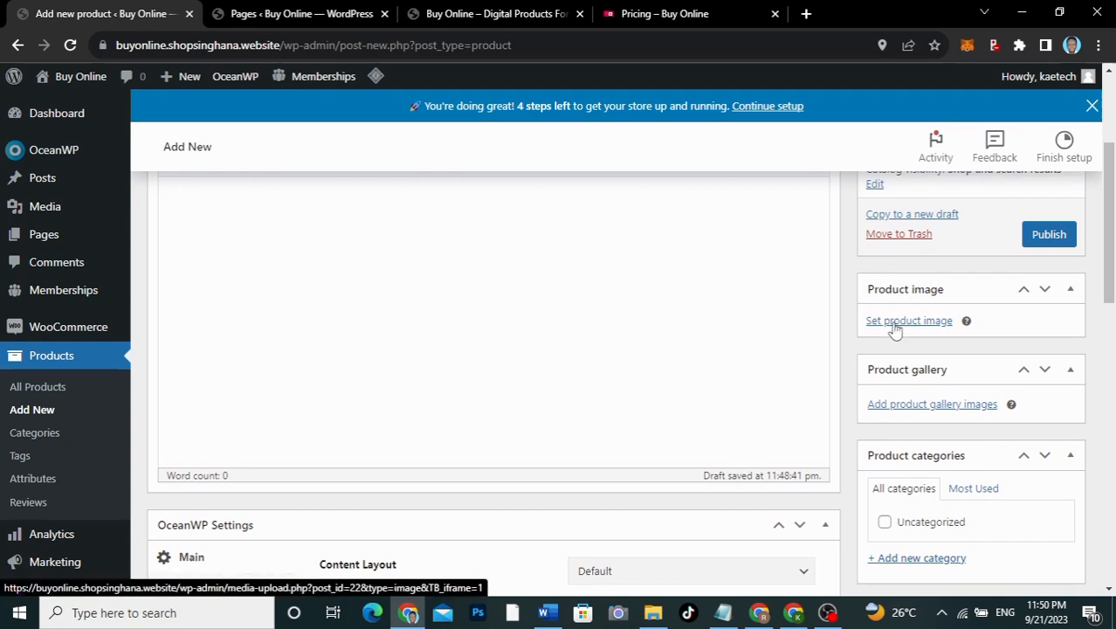
Step: Open the product image media library and browse File Explorer to Downloads/Membership/images
{"action": "left_click", "coordinate": [895, 323]}
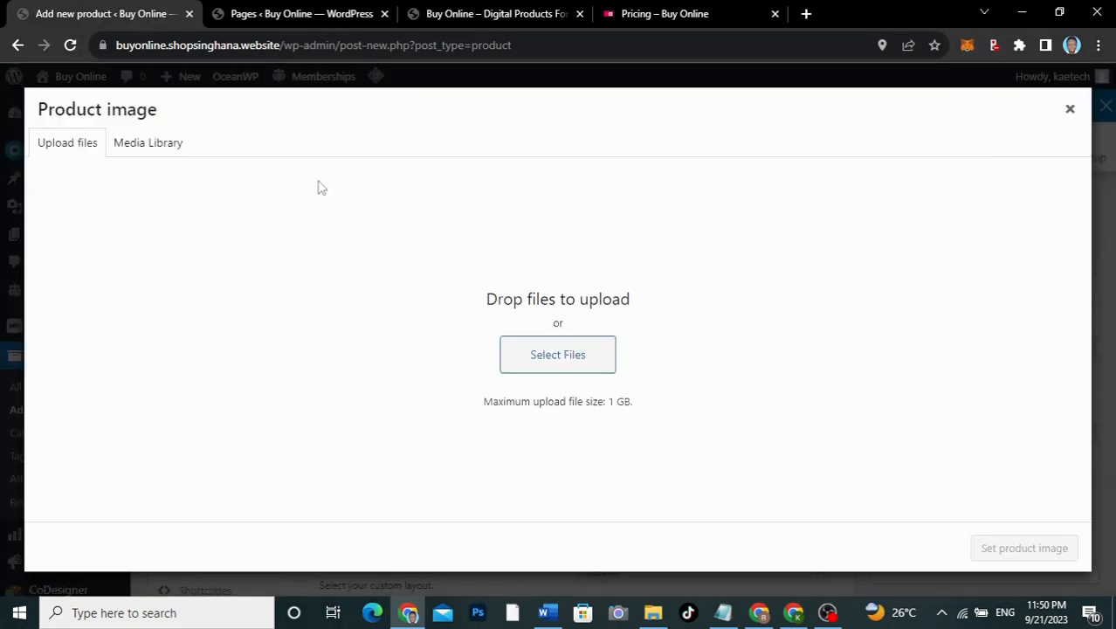
{"action": "left_click", "coordinate": [153, 146]}
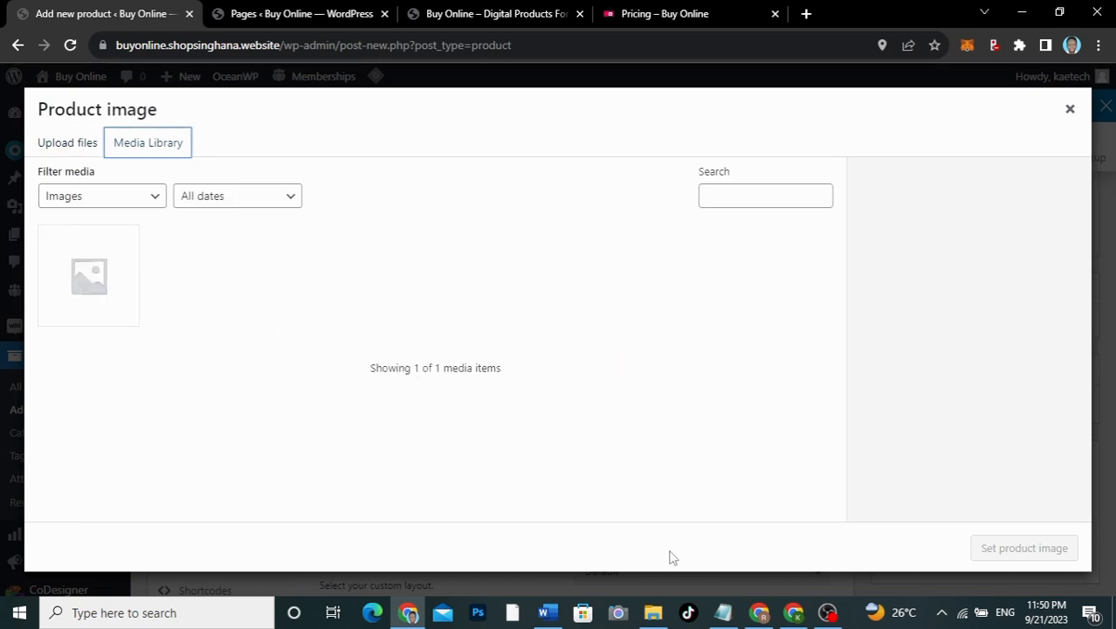
{"action": "mouse_move", "coordinate": [653, 612]}
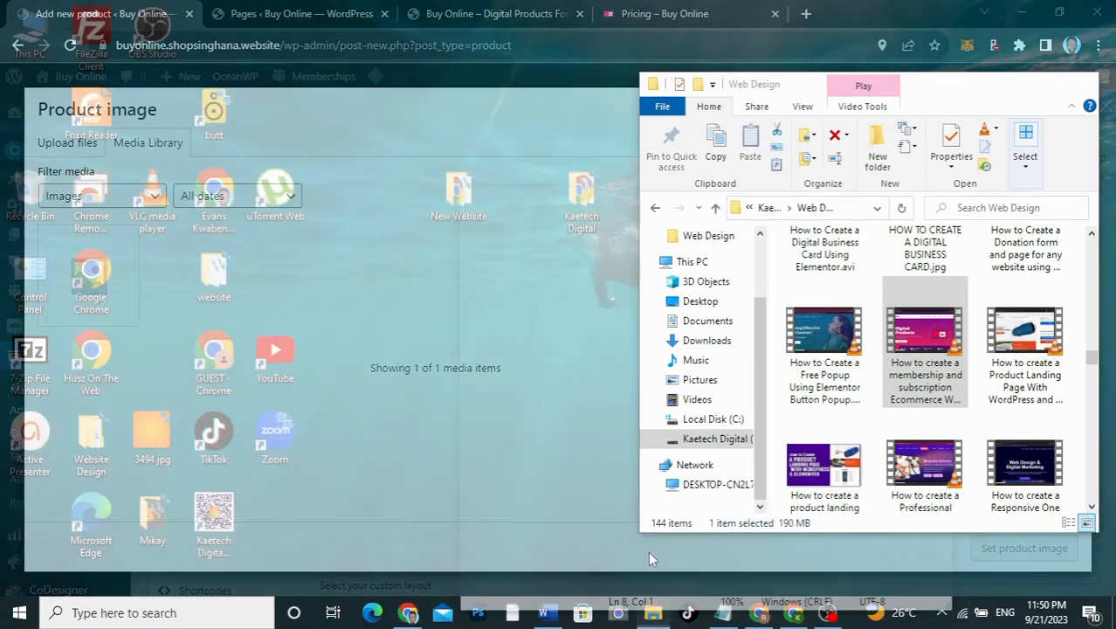
{"action": "left_click", "coordinate": [649, 554]}
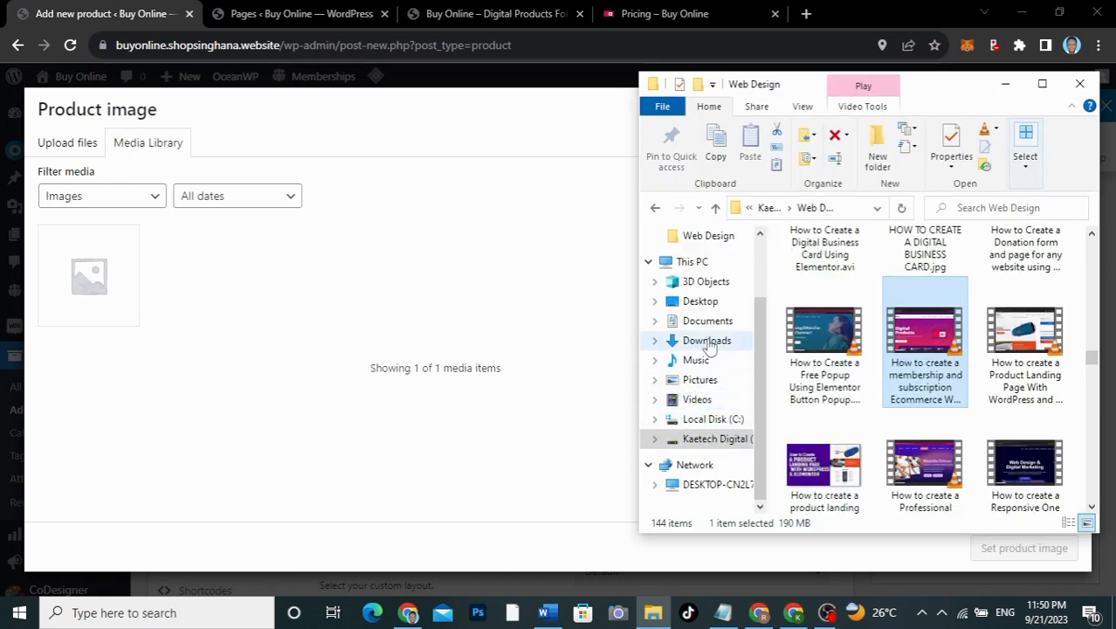
{"action": "left_click", "coordinate": [708, 341]}
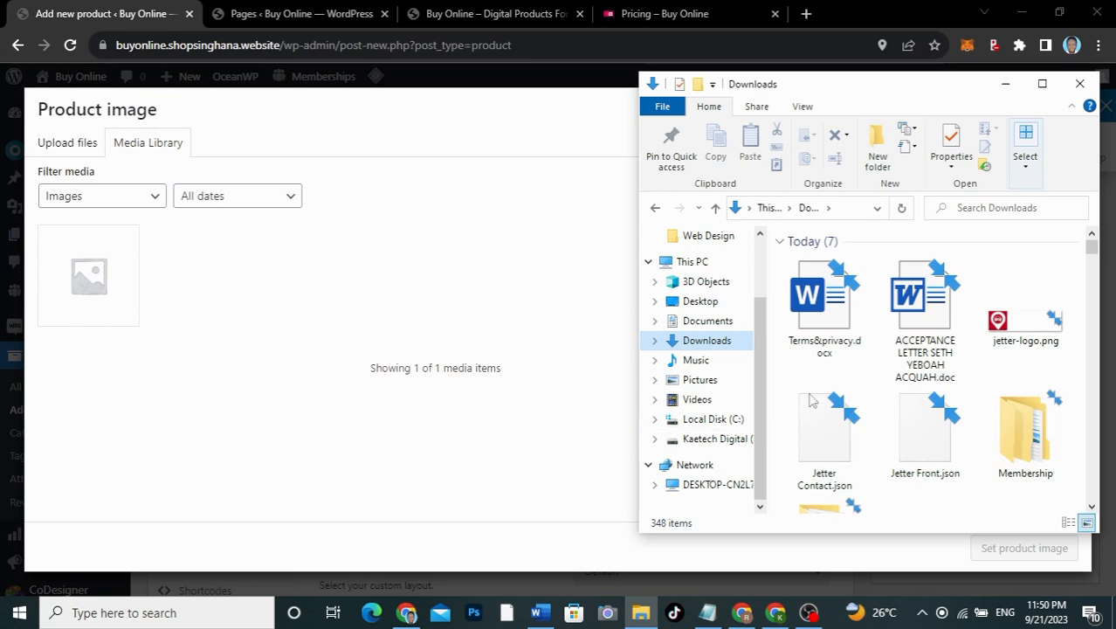
{"action": "double_click", "coordinate": [1023, 432]}
{"action": "double_click", "coordinate": [824, 280]}
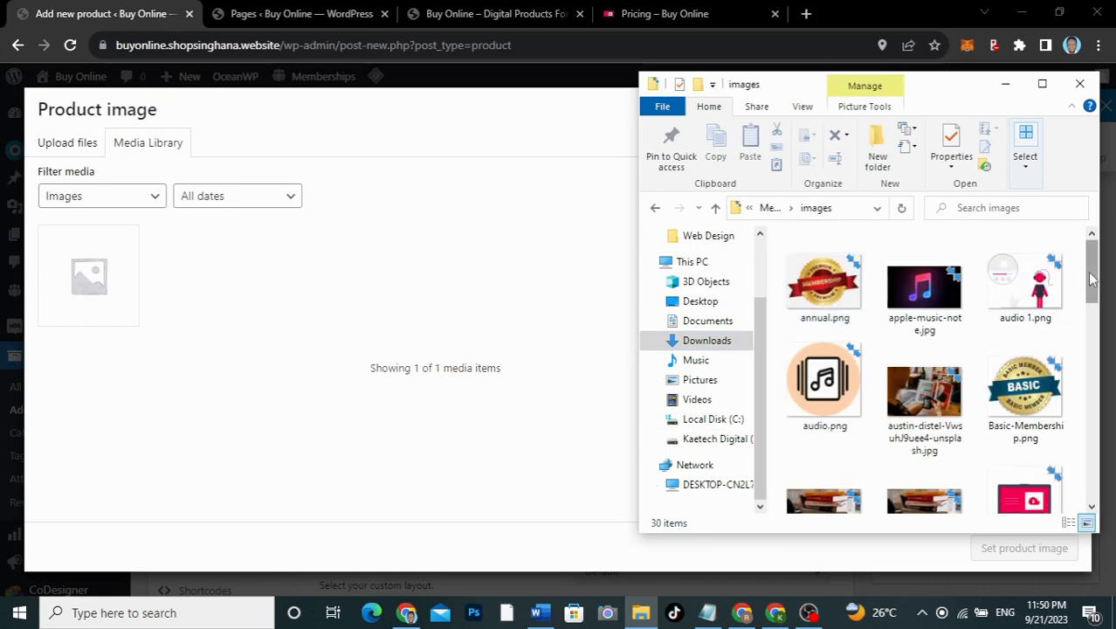
Step: Drag Semiannual.png, Basic-Membership.png and annual.png into the media library, then select Basic-Membership
{"action": "left_click_drag", "start_coordinate": [1092, 288], "coordinate": [1054, 259]}
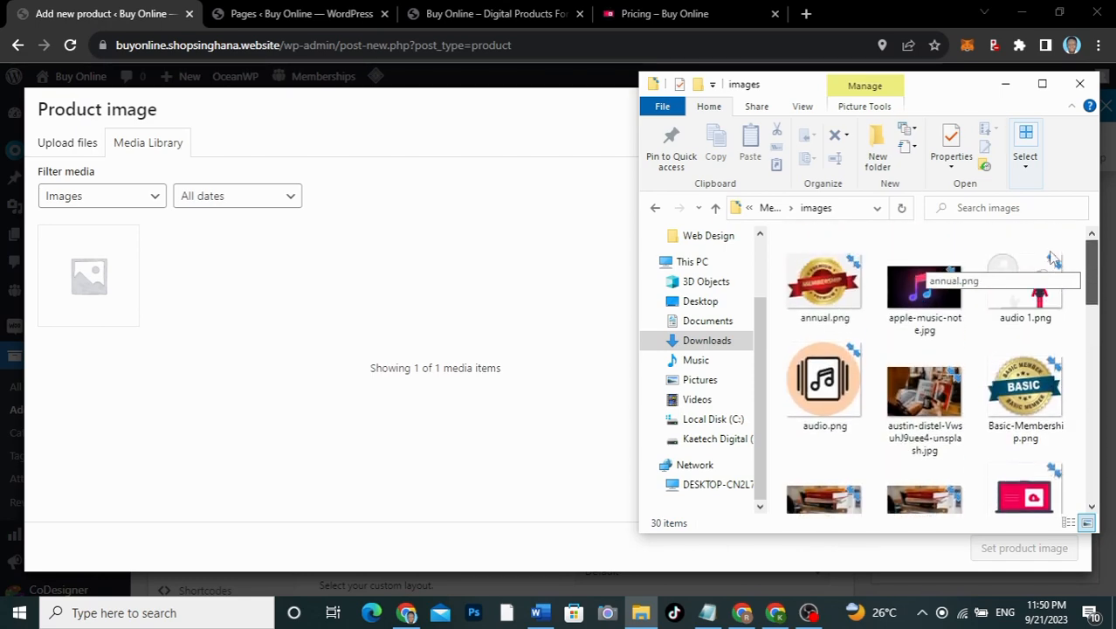
{"action": "left_click_drag", "start_coordinate": [1054, 259], "coordinate": [1049, 489]}
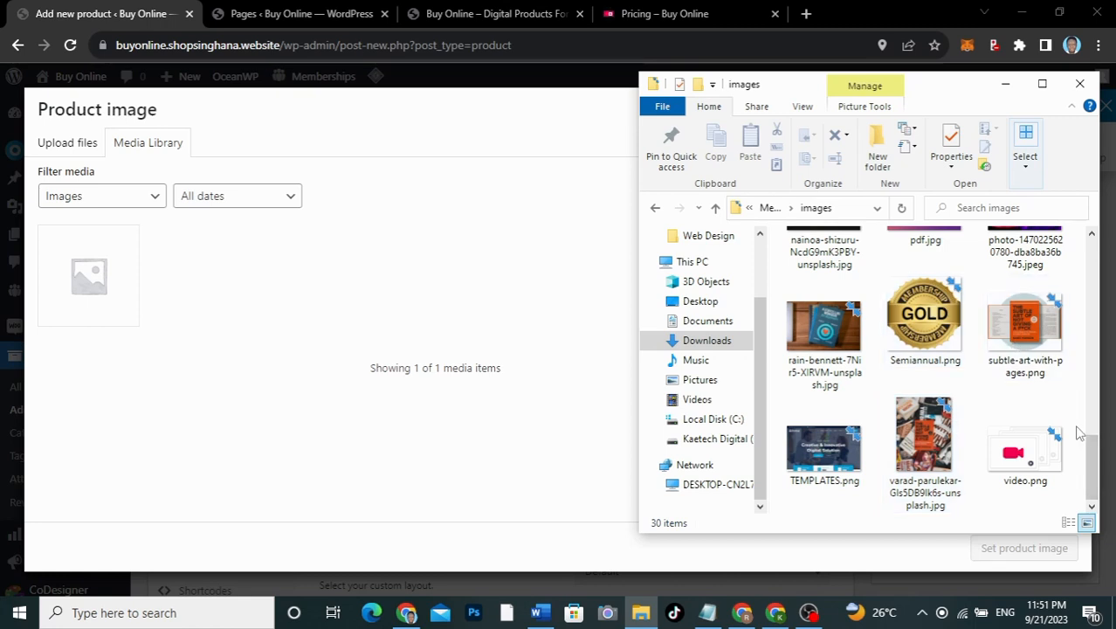
{"action": "left_click", "coordinate": [940, 318]}
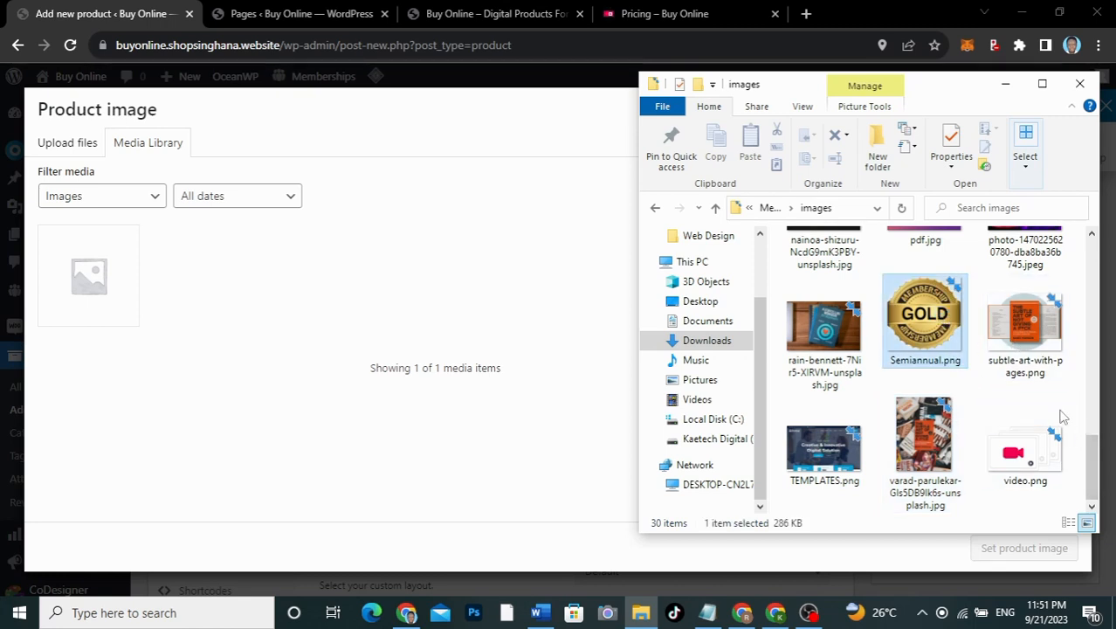
{"action": "left_click_drag", "start_coordinate": [1095, 460], "coordinate": [1094, 254]}
{"action": "left_click", "coordinate": [1029, 306], "text": "ctrl"}
{"action": "left_click", "coordinate": [824, 270], "text": "ctrl"}
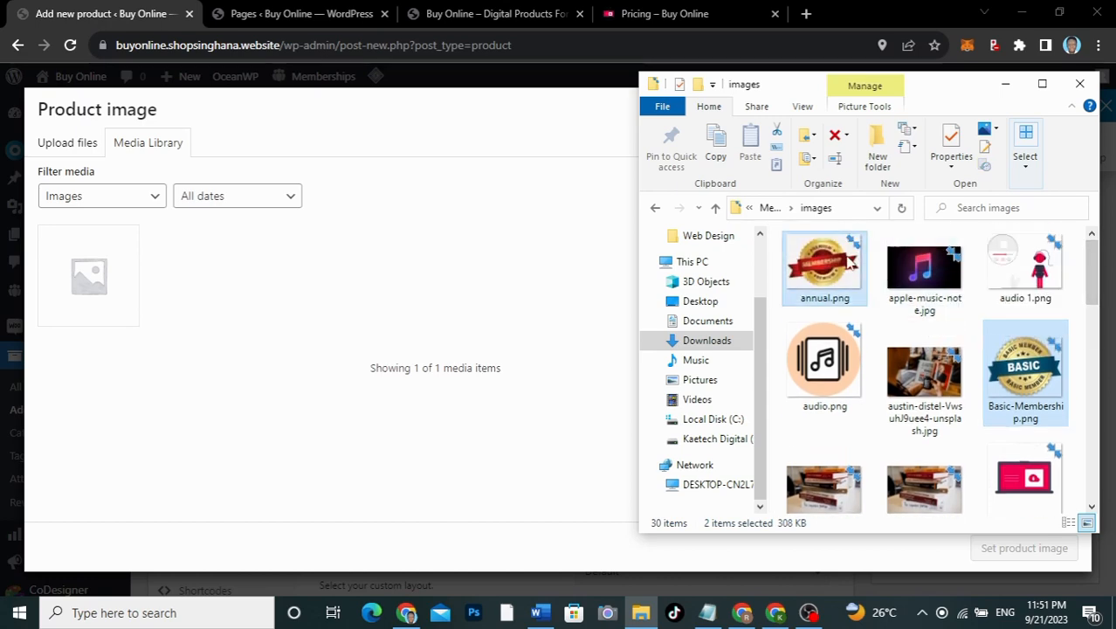
{"action": "left_click_drag", "start_coordinate": [824, 271], "coordinate": [428, 345]}
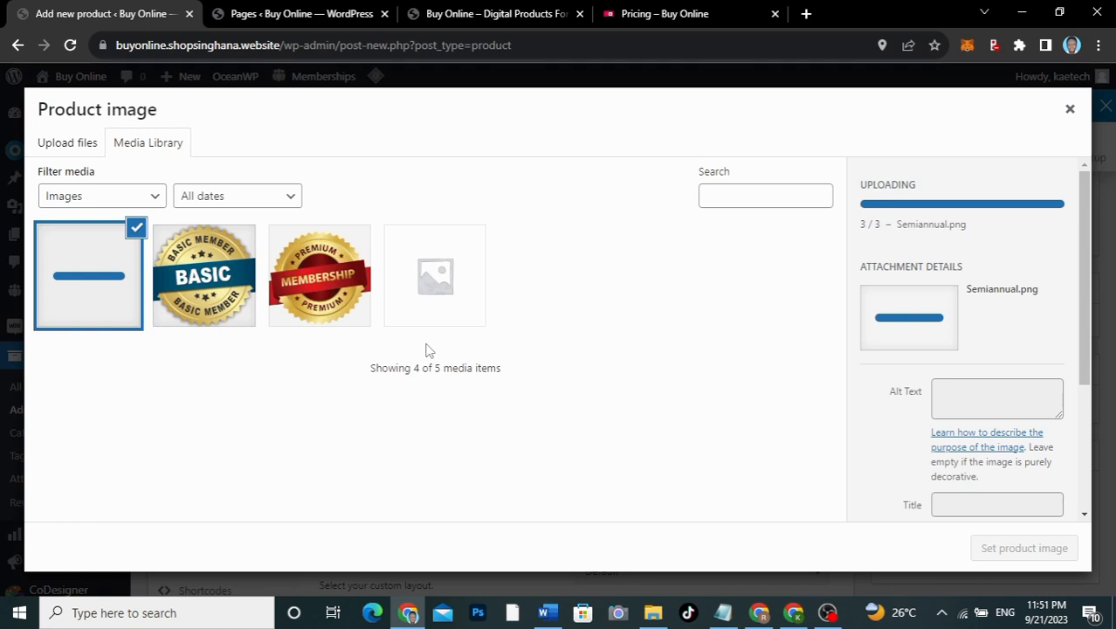
{"action": "left_click", "coordinate": [220, 295]}
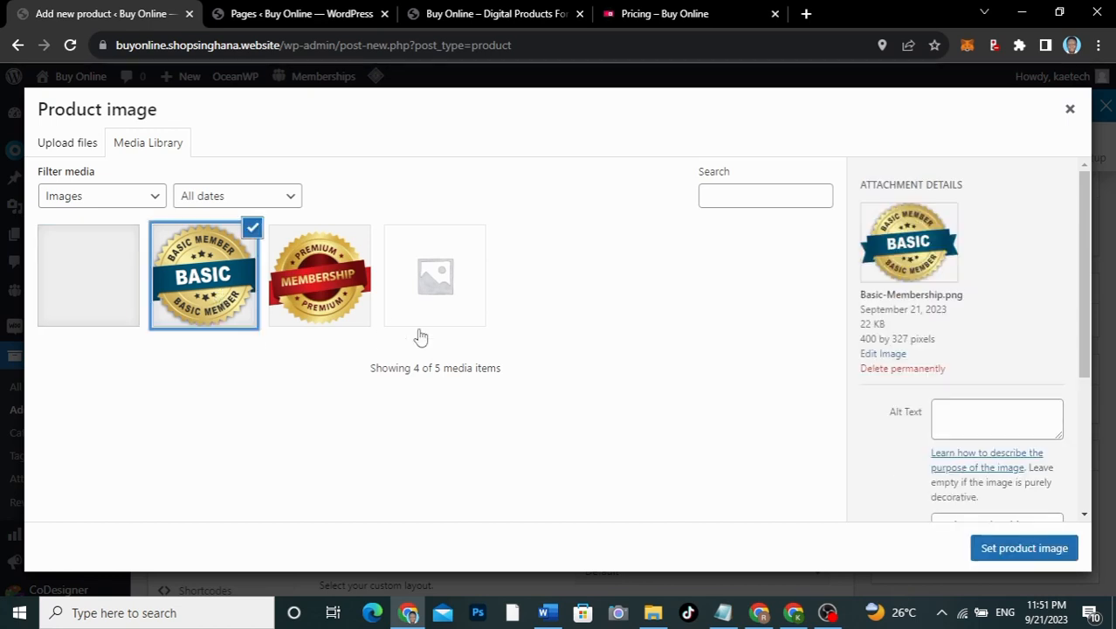
Step: Set the Basic membership badge as the product image
{"action": "left_click", "coordinate": [1023, 548]}
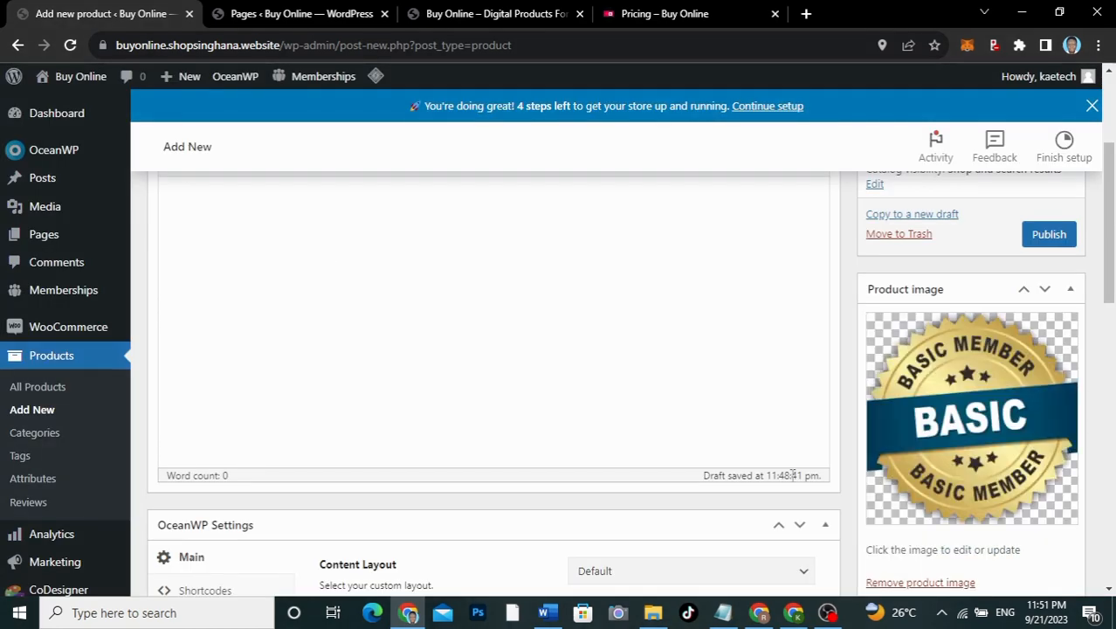
{"action": "scroll", "coordinate": [961, 489], "scroll_direction": "down", "scroll_amount": 3}
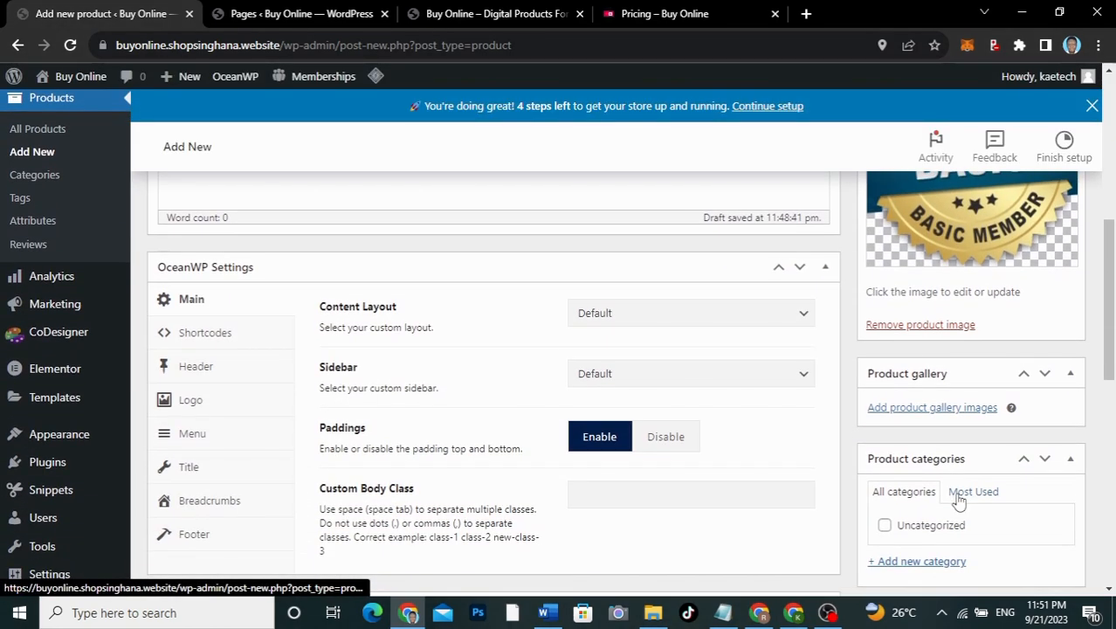
{"action": "scroll", "coordinate": [958, 498], "scroll_direction": "down", "scroll_amount": 1}
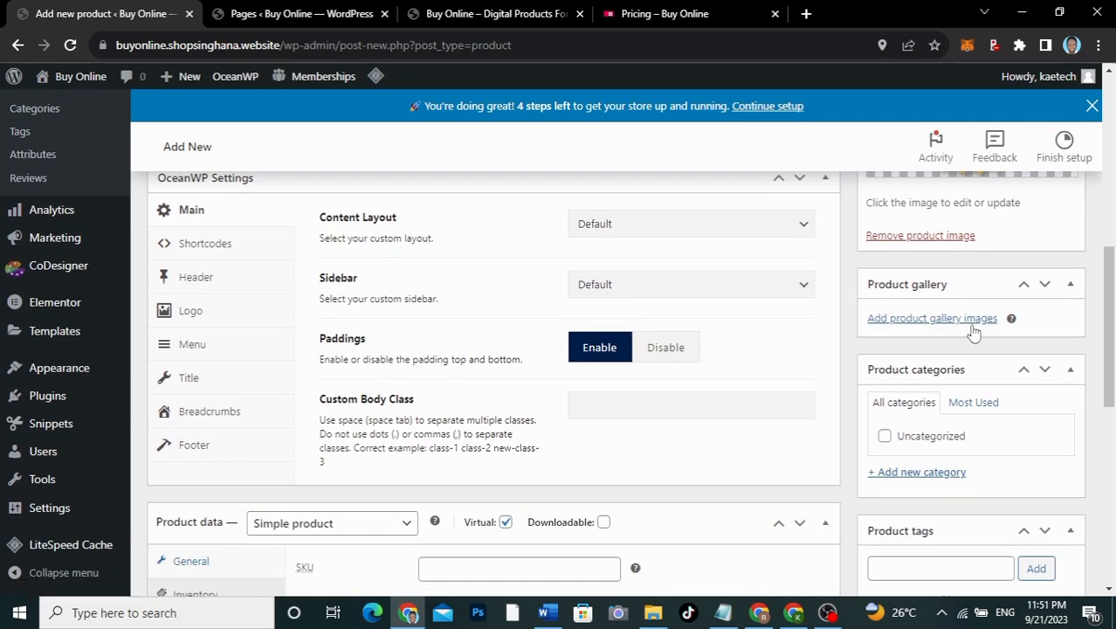
{"action": "scroll", "coordinate": [939, 402], "scroll_direction": "down", "scroll_amount": 1}
Step: Create a new Subscription product category for the product
{"action": "left_click", "coordinate": [921, 400]}
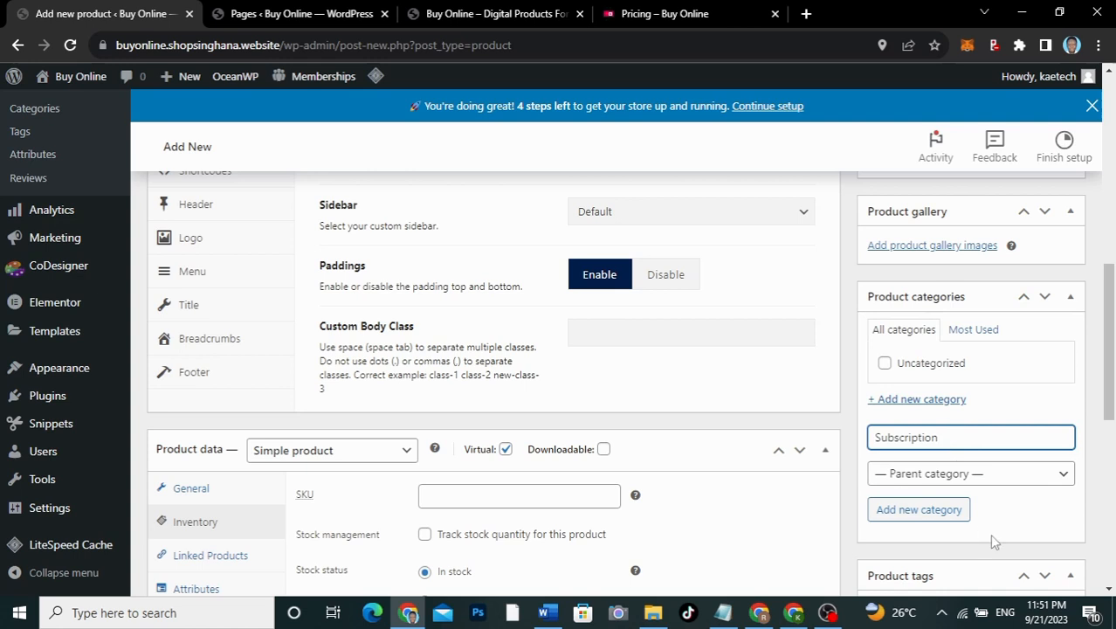
{"action": "left_click", "coordinate": [926, 509]}
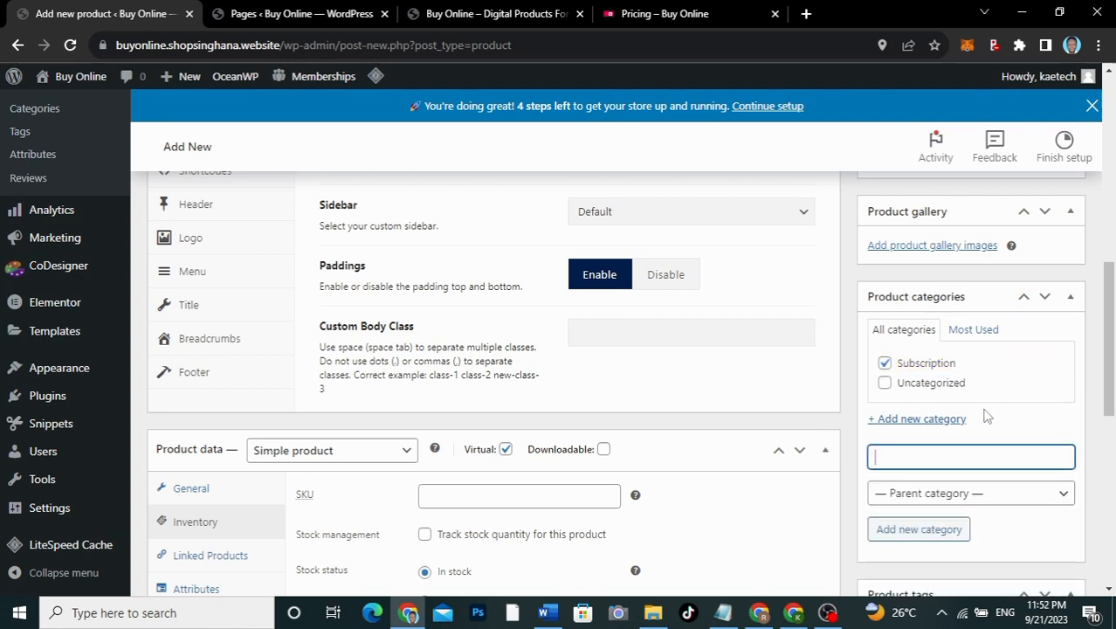
{"action": "scroll", "coordinate": [992, 378], "scroll_direction": "up", "scroll_amount": 5}
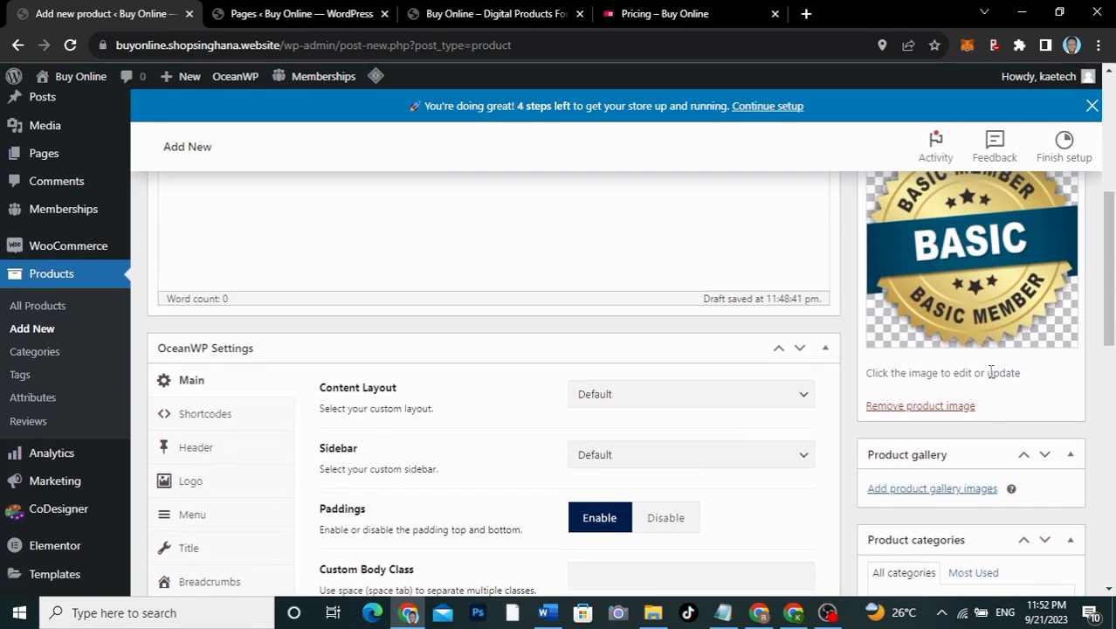
Step: Set Catalog visibility to Hidden and publish the Basic product
{"action": "scroll", "coordinate": [992, 377], "scroll_direction": "up", "scroll_amount": 3}
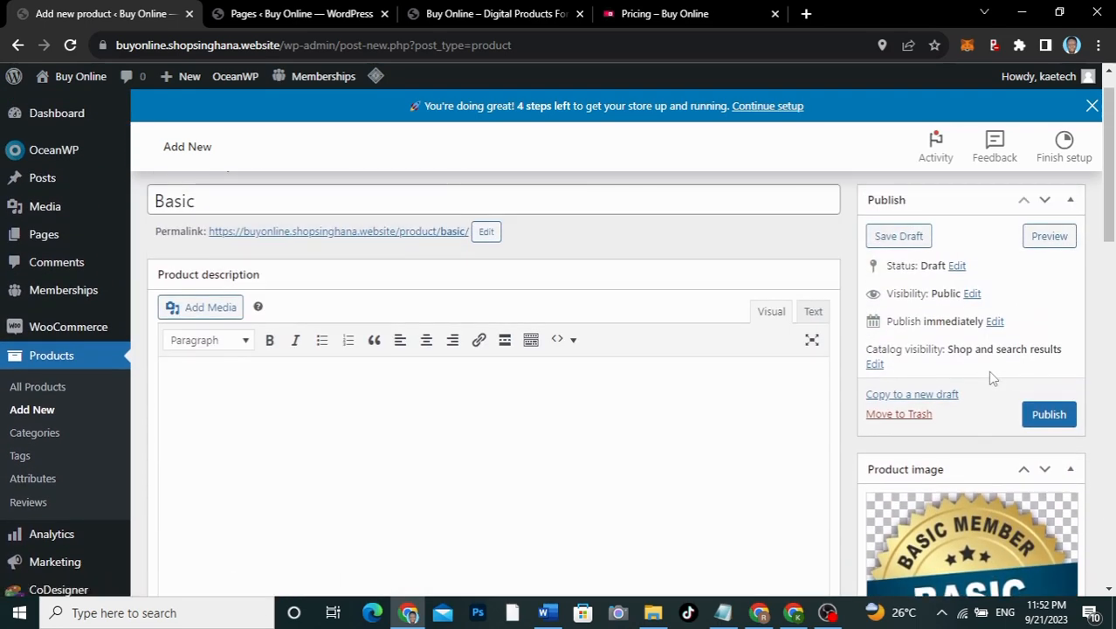
{"action": "scroll", "coordinate": [989, 372], "scroll_direction": "up", "scroll_amount": 1}
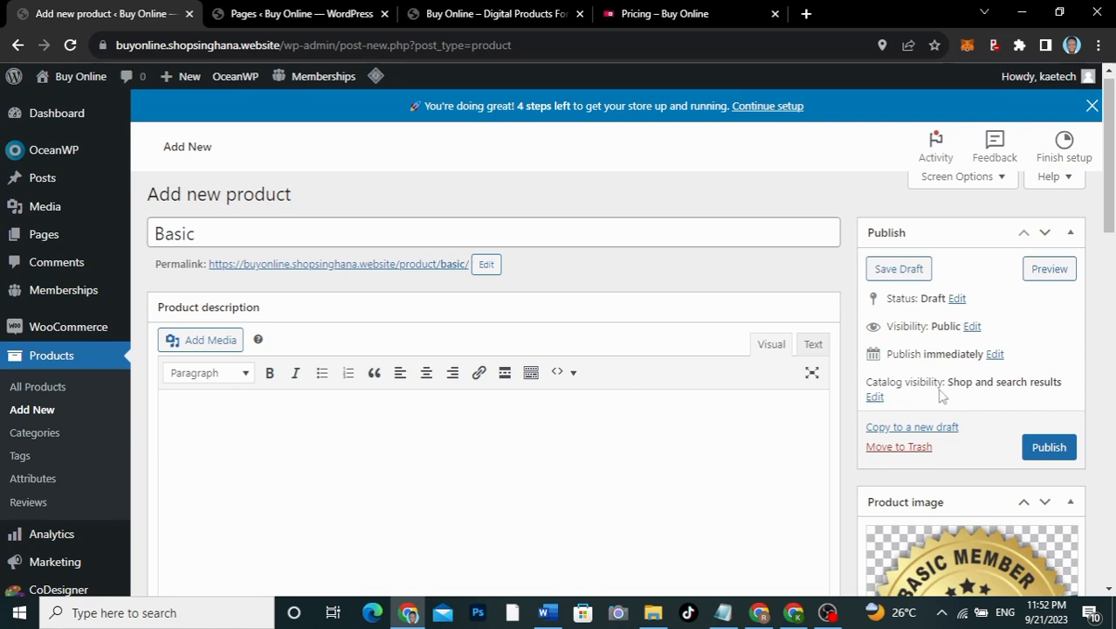
{"action": "left_click", "coordinate": [874, 397]}
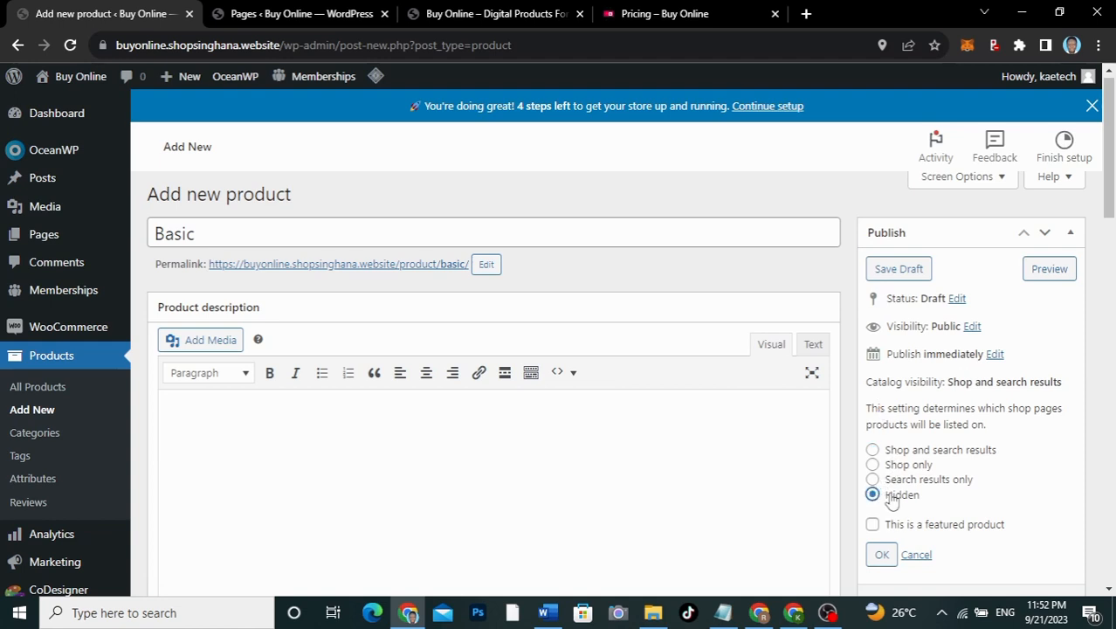
{"action": "left_click", "coordinate": [882, 555]}
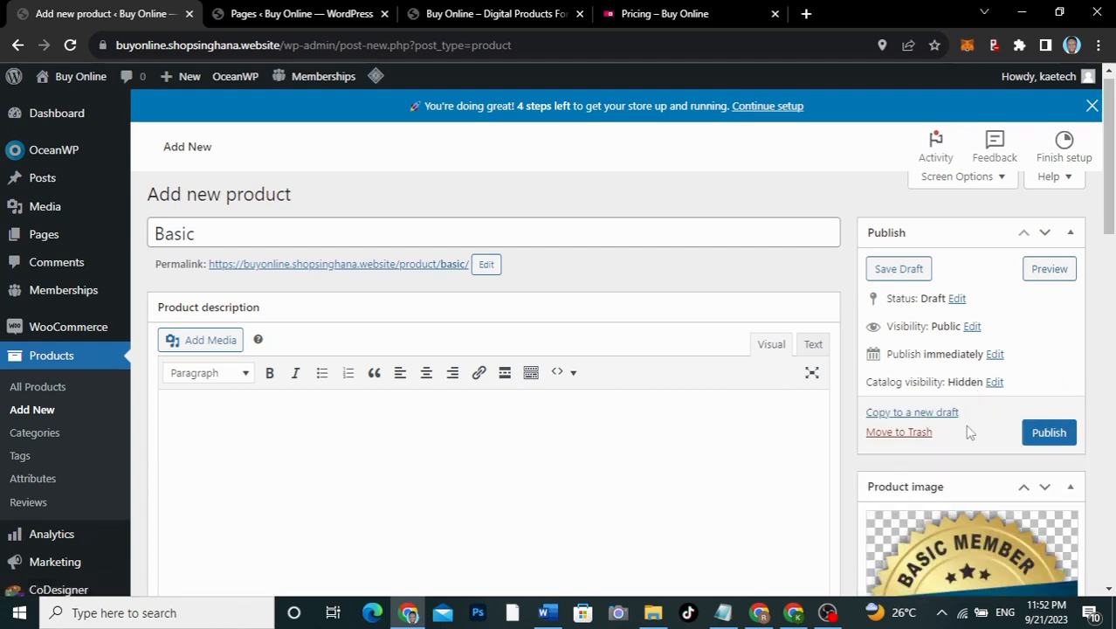
{"action": "left_click", "coordinate": [1041, 431]}
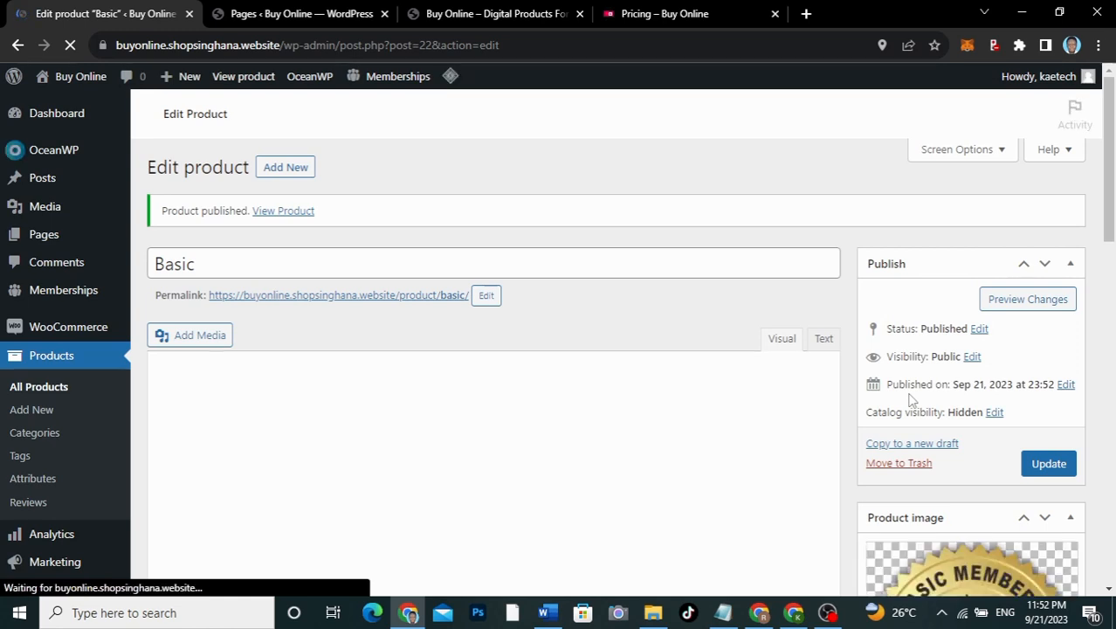
Step: Go from the pricing page to the store's Shop page and browse the product grid
{"action": "left_click", "coordinate": [669, 13]}
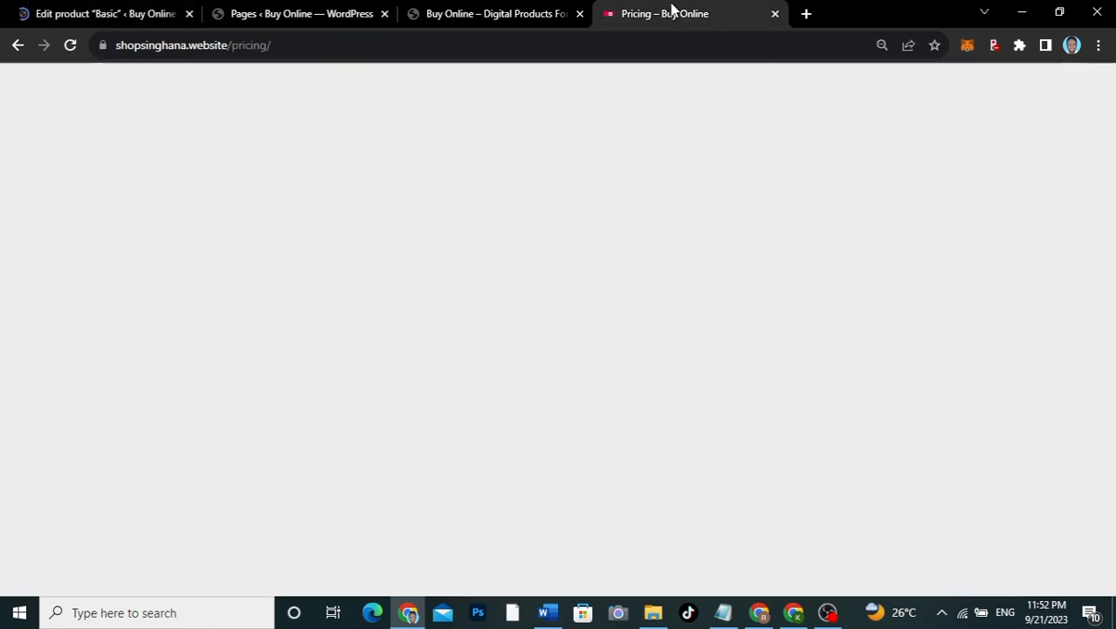
{"action": "scroll", "coordinate": [535, 172], "scroll_direction": "up", "scroll_amount": 5}
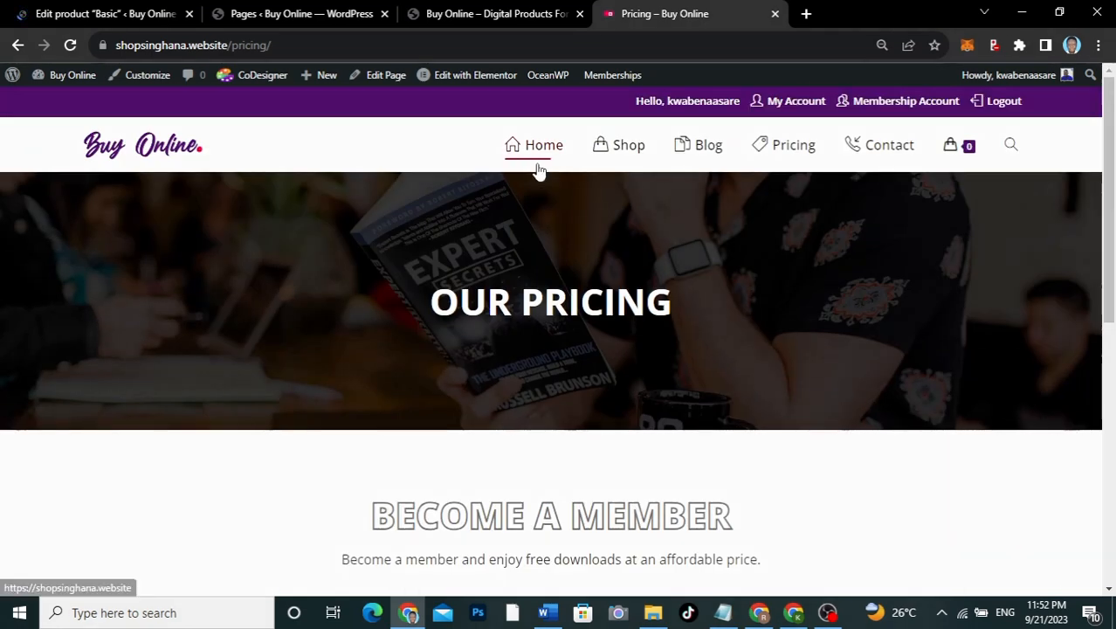
{"action": "left_click", "coordinate": [615, 148]}
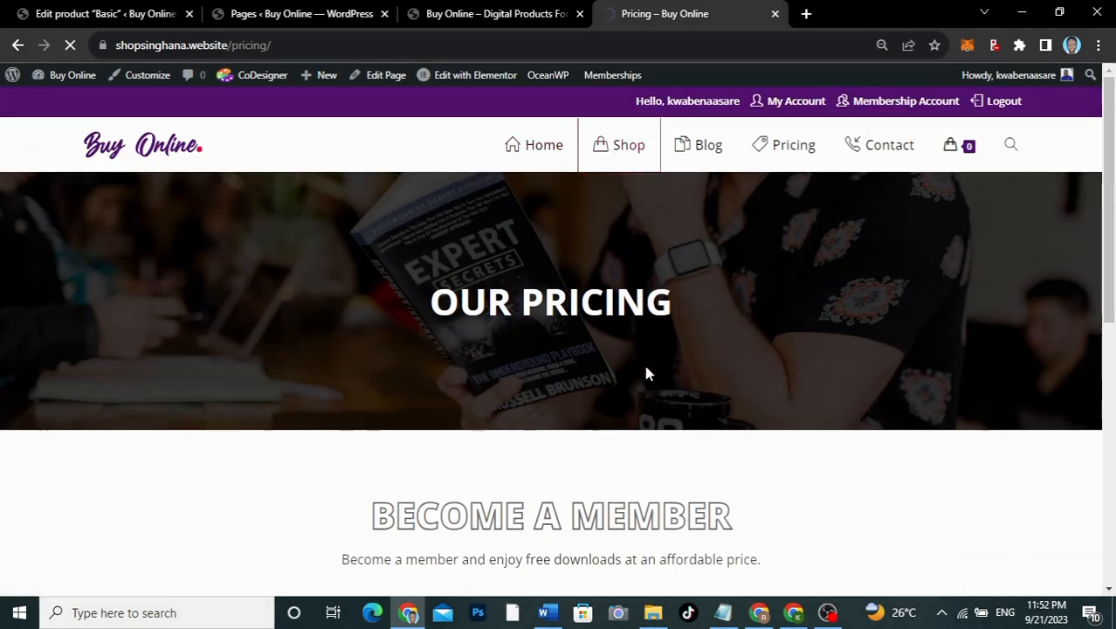
{"action": "scroll", "coordinate": [646, 374], "scroll_direction": "down", "scroll_amount": 4}
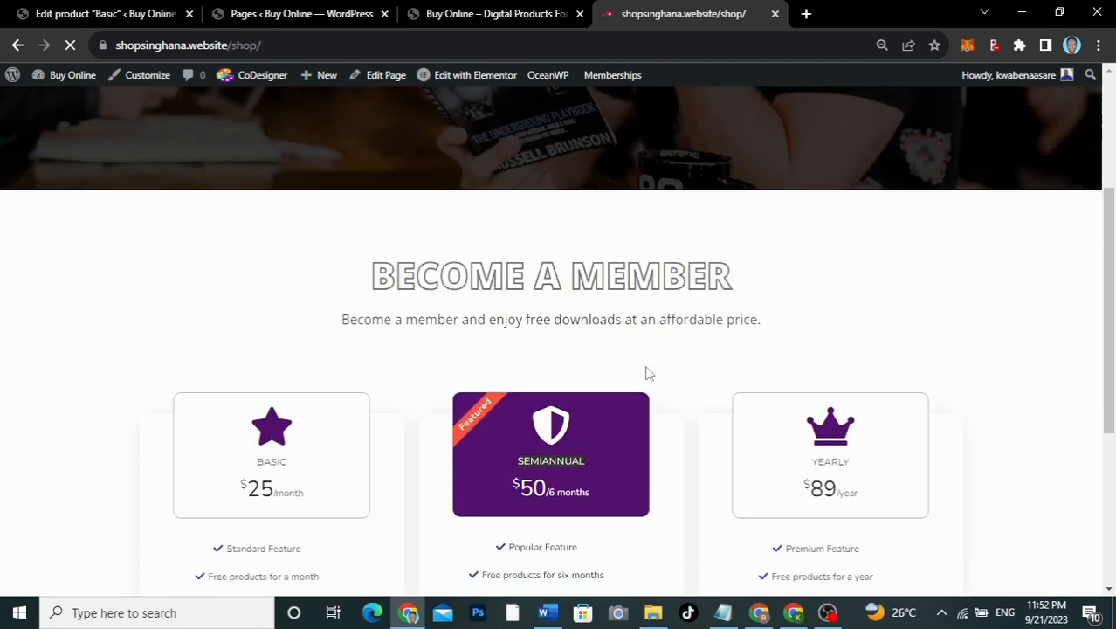
{"action": "scroll", "coordinate": [646, 374], "scroll_direction": "down", "scroll_amount": 2}
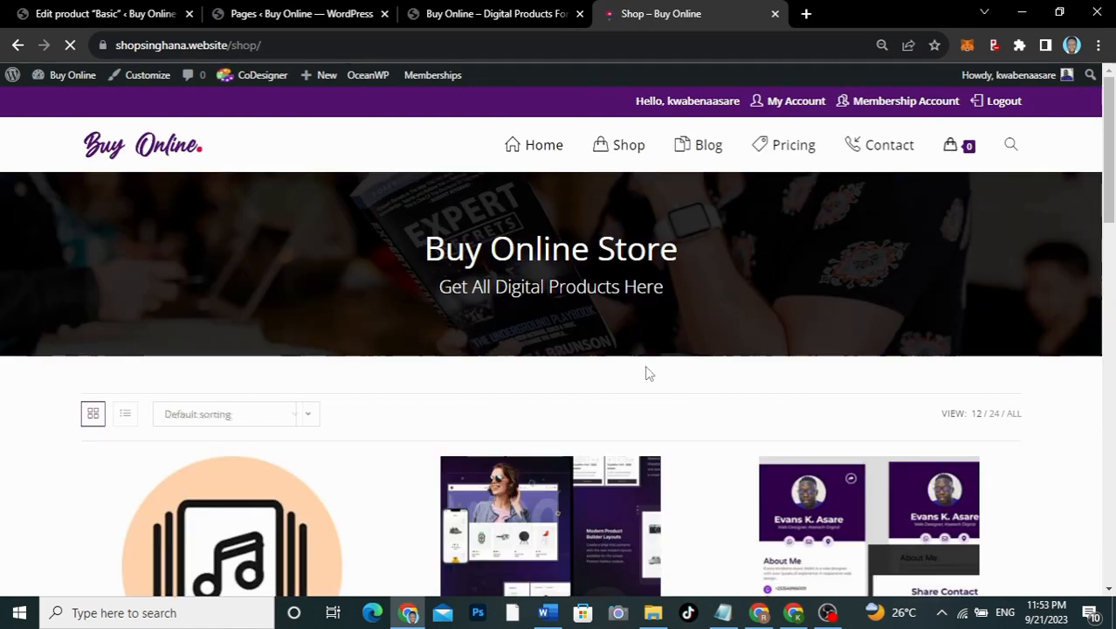
{"action": "scroll", "coordinate": [647, 374], "scroll_direction": "down", "scroll_amount": 3}
{"action": "scroll", "coordinate": [646, 374], "scroll_direction": "down", "scroll_amount": 10}
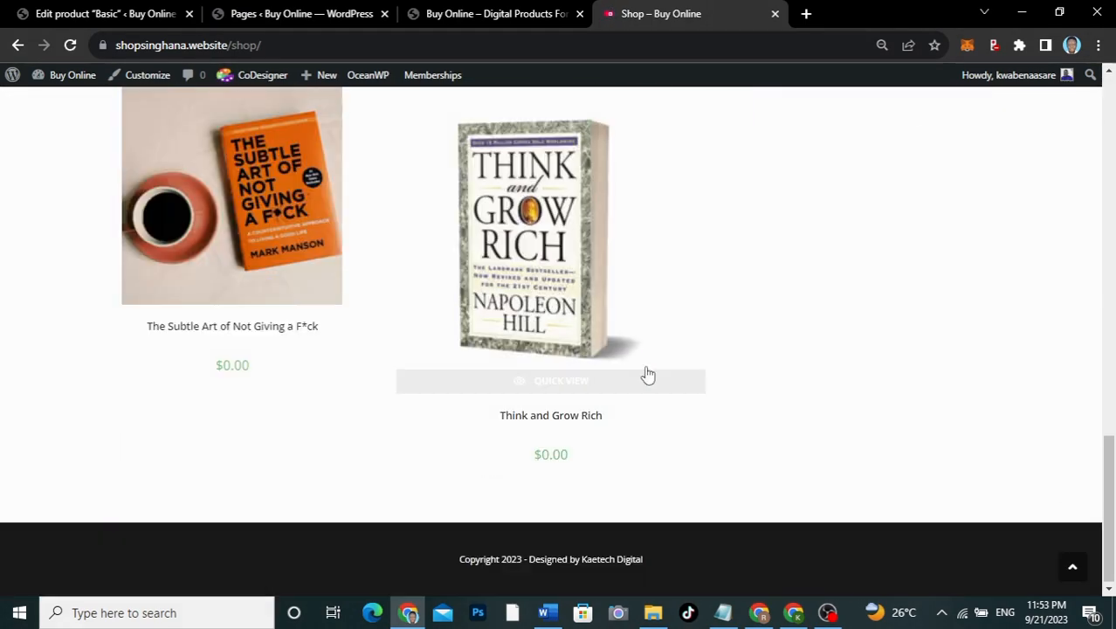
Step: View the Think and Grow Rich product page, then return to the shop listing
{"action": "left_click", "coordinate": [646, 374]}
{"action": "scroll", "coordinate": [646, 374], "scroll_direction": "up", "scroll_amount": 10}
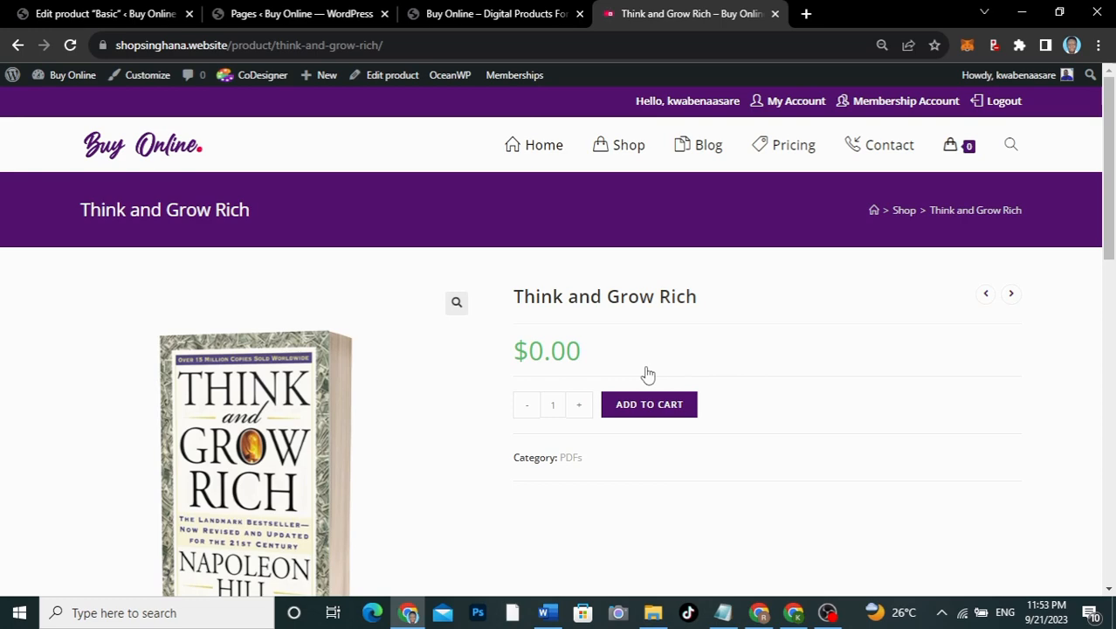
{"action": "scroll", "coordinate": [648, 374], "scroll_direction": "down", "scroll_amount": 2}
{"action": "scroll", "coordinate": [646, 374], "scroll_direction": "up", "scroll_amount": 2}
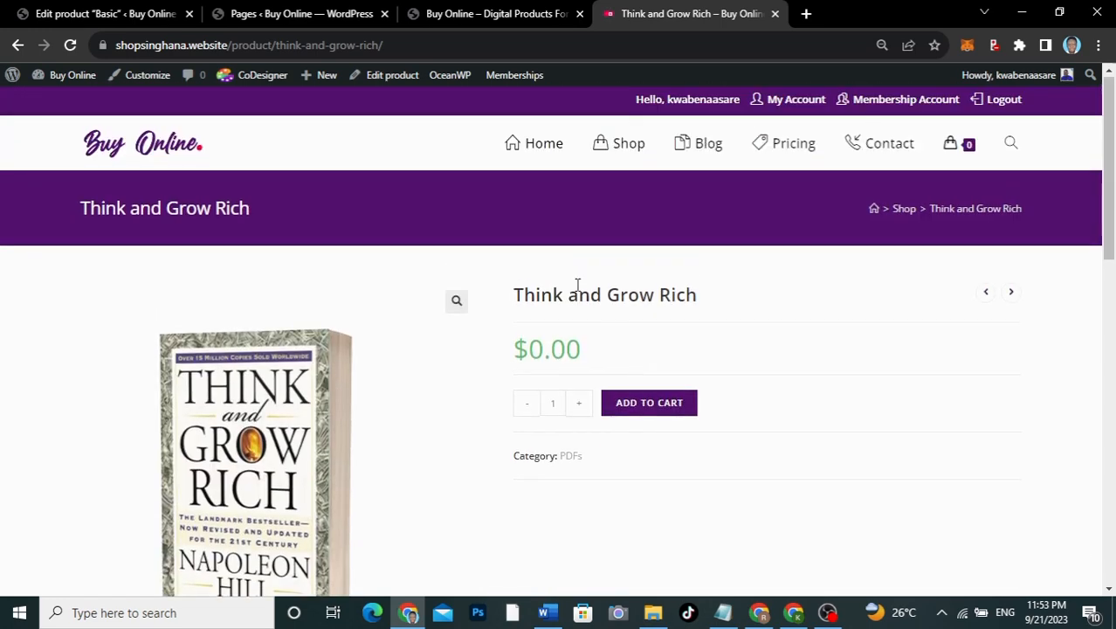
{"action": "left_click", "coordinate": [18, 44]}
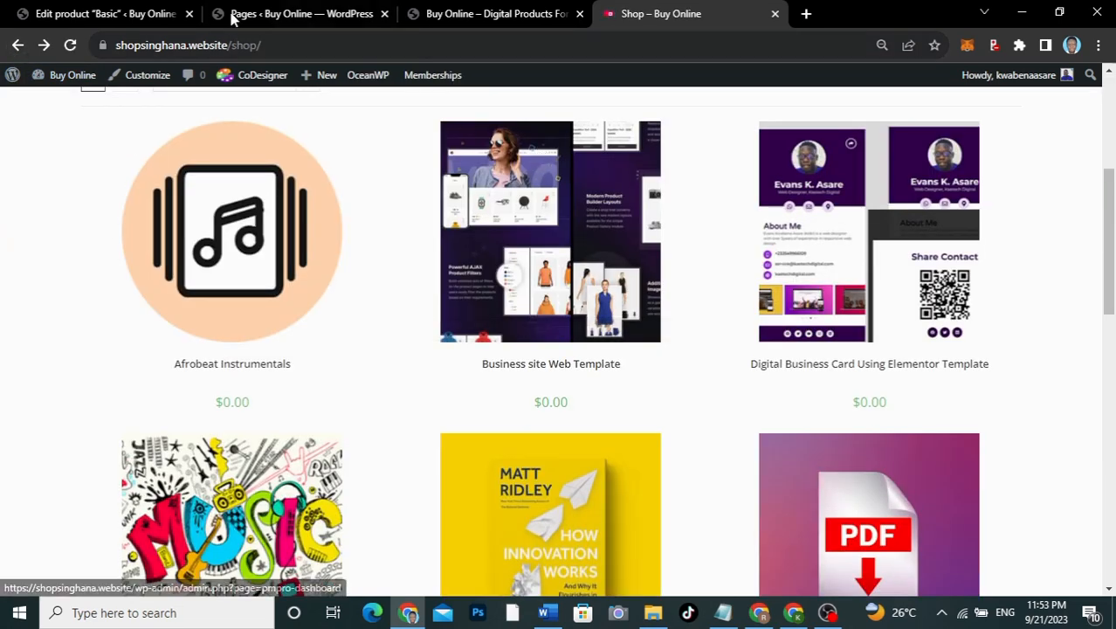
Step: Return to the Basic product editor and start a new product via Products > Add New
{"action": "left_click", "coordinate": [153, 14]}
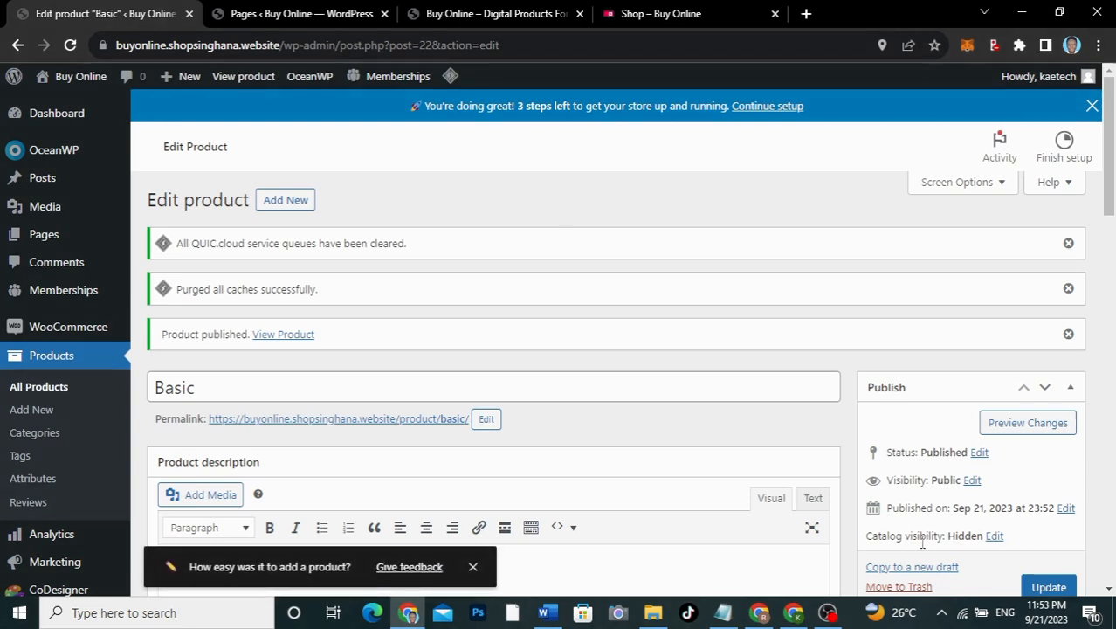
{"action": "scroll", "coordinate": [917, 541], "scroll_direction": "down", "scroll_amount": 2}
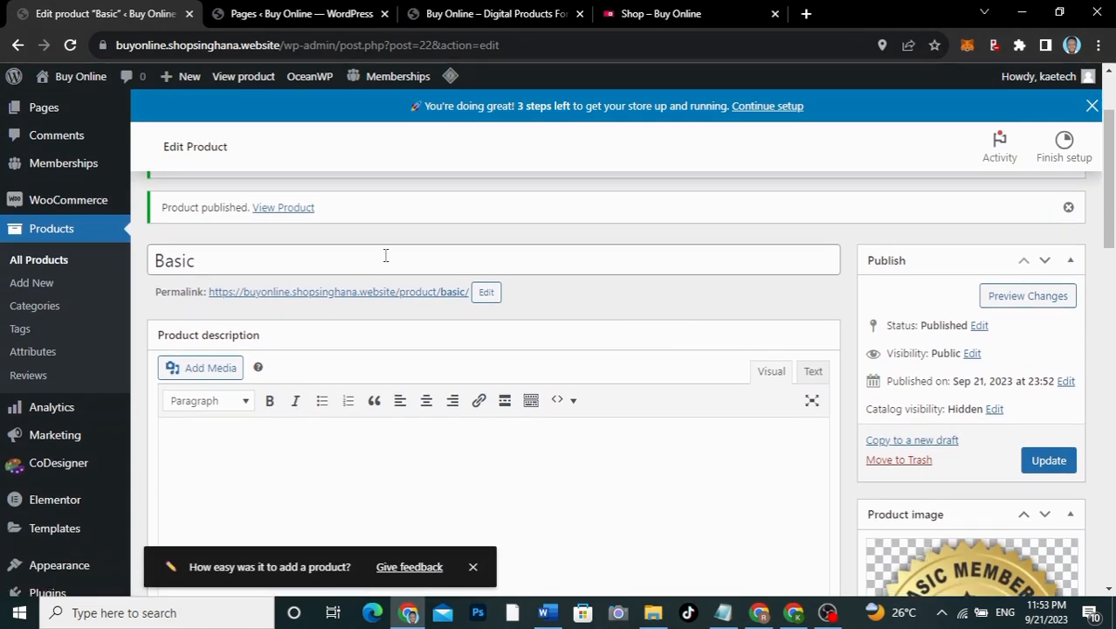
{"action": "left_click", "coordinate": [31, 282]}
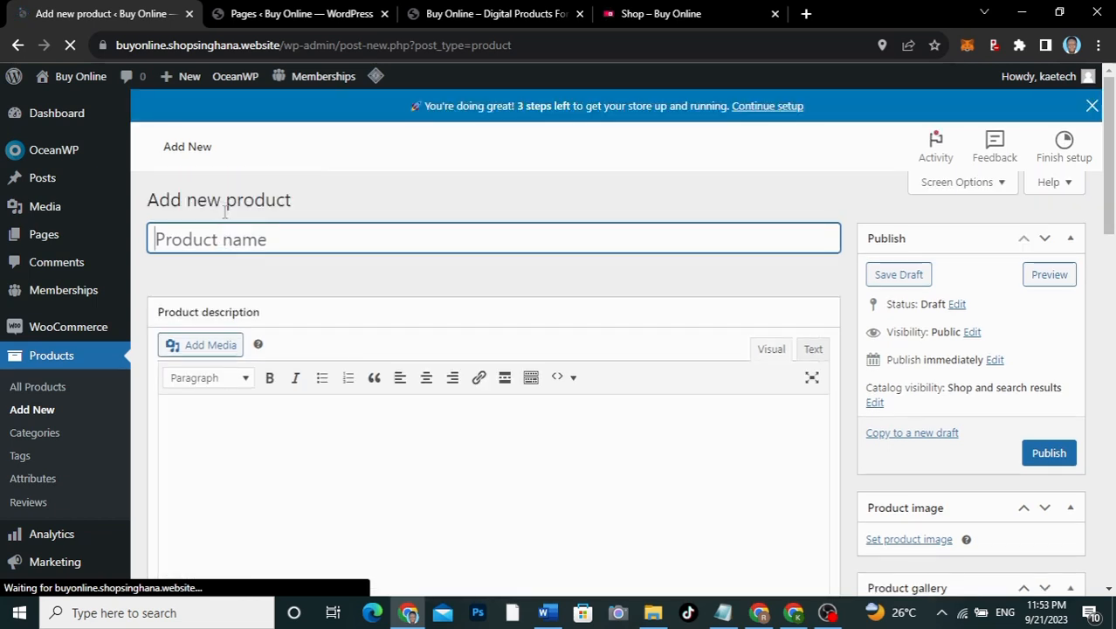
Step: Name the product 'Semiannual Plan' and set the Gold membership image as its product image
{"action": "type", "text": "Sem"}
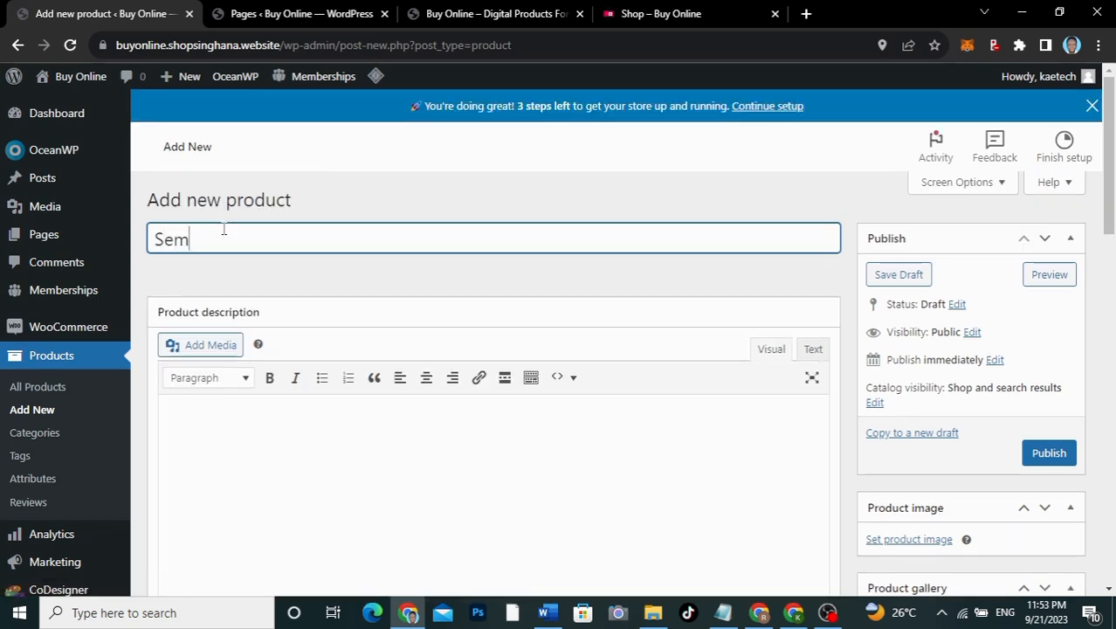
{"action": "type", "text": "iannual Plan"}
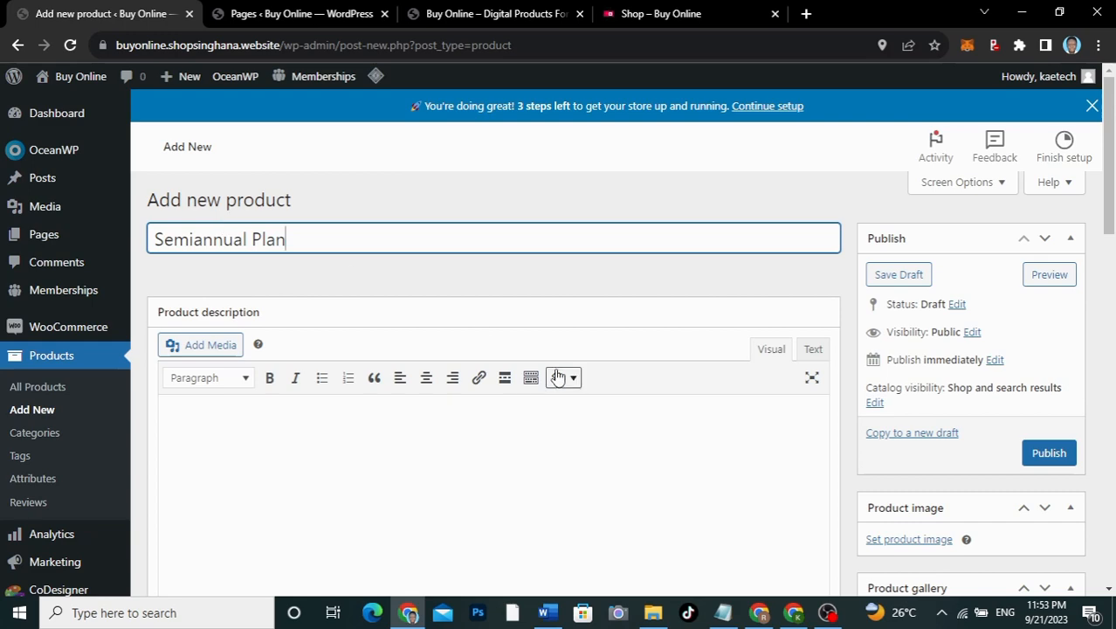
{"action": "scroll", "coordinate": [752, 312], "scroll_direction": "down", "scroll_amount": 3}
{"action": "left_click", "coordinate": [909, 338]}
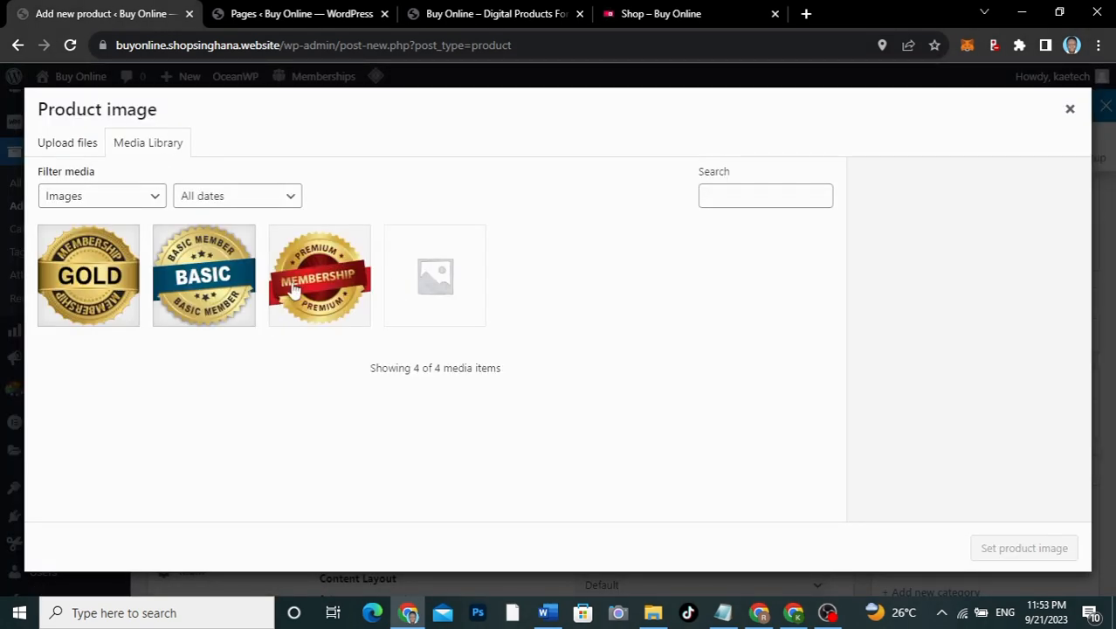
{"action": "left_click", "coordinate": [128, 281]}
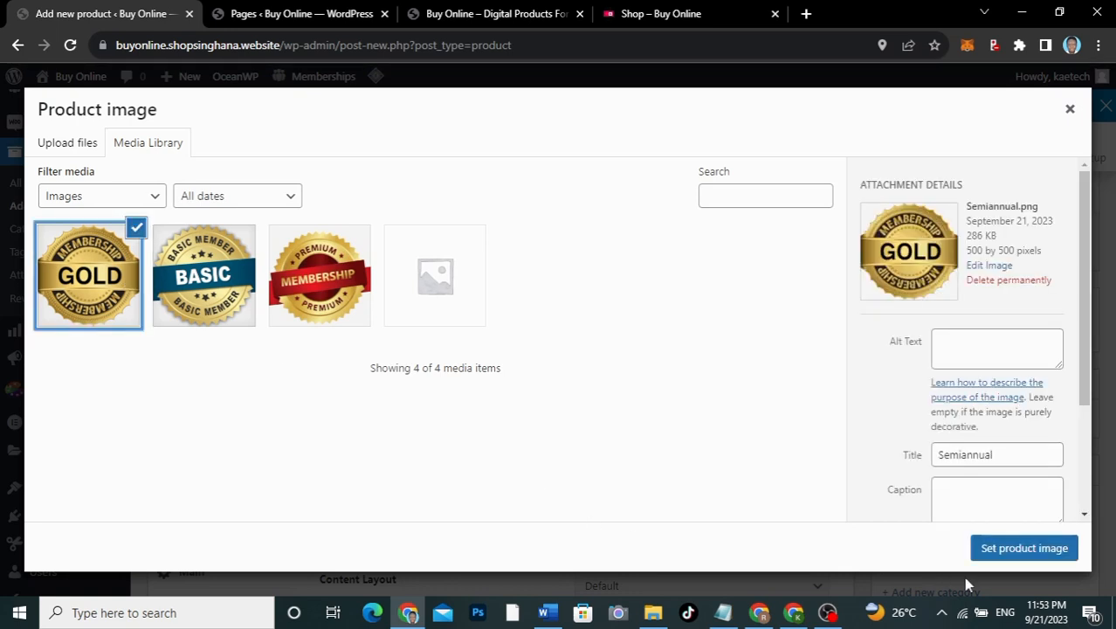
{"action": "left_click", "coordinate": [1023, 550]}
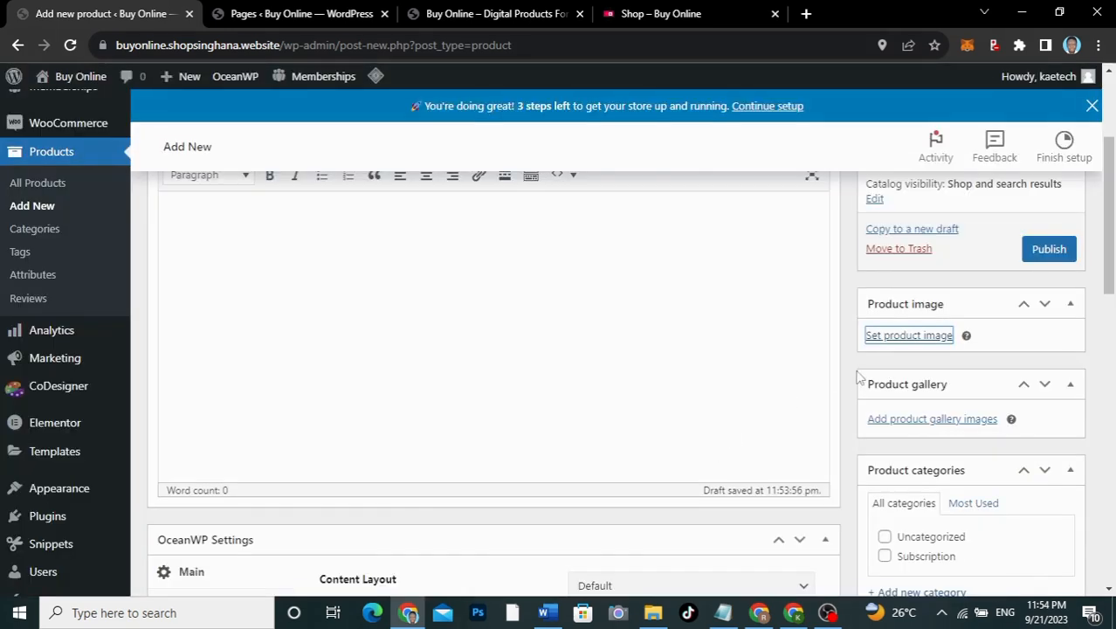
Step: Tick the Subscription category and mark the product as Virtual
{"action": "scroll", "coordinate": [887, 480], "scroll_direction": "down", "scroll_amount": 3}
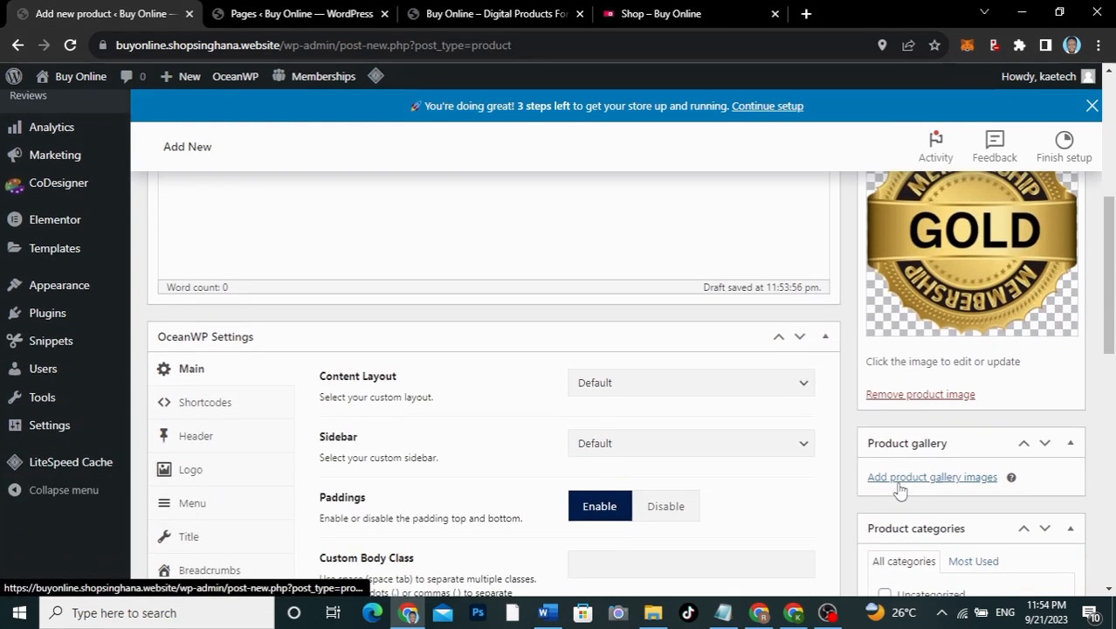
{"action": "scroll", "coordinate": [887, 548], "scroll_direction": "down", "scroll_amount": 2}
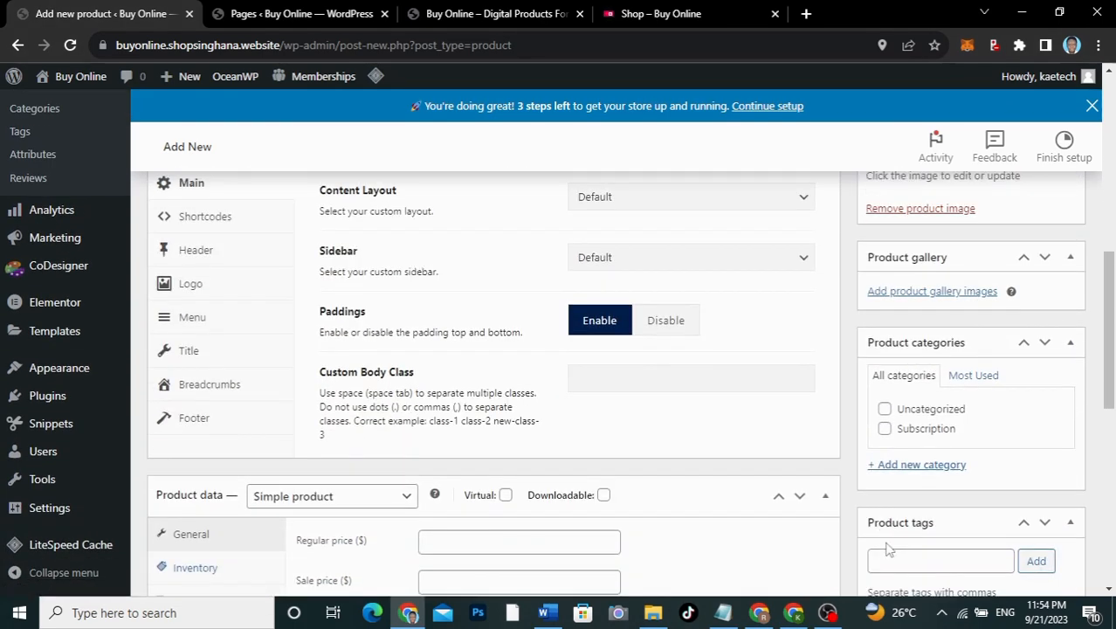
{"action": "left_click", "coordinate": [885, 428]}
{"action": "scroll", "coordinate": [591, 421], "scroll_direction": "down", "scroll_amount": 3}
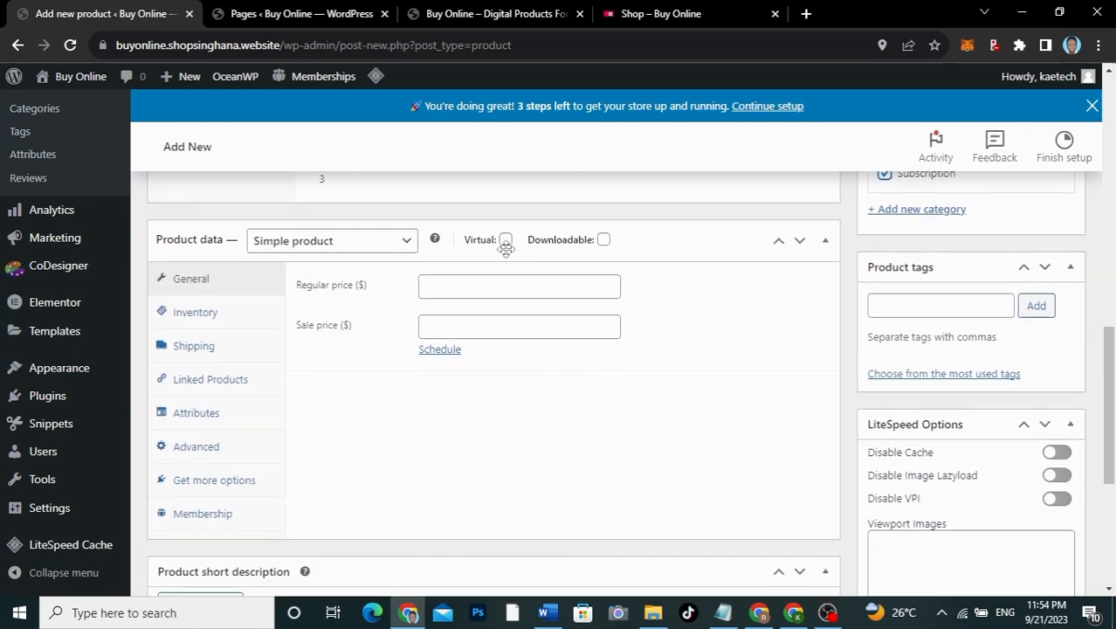
{"action": "left_click", "coordinate": [506, 241]}
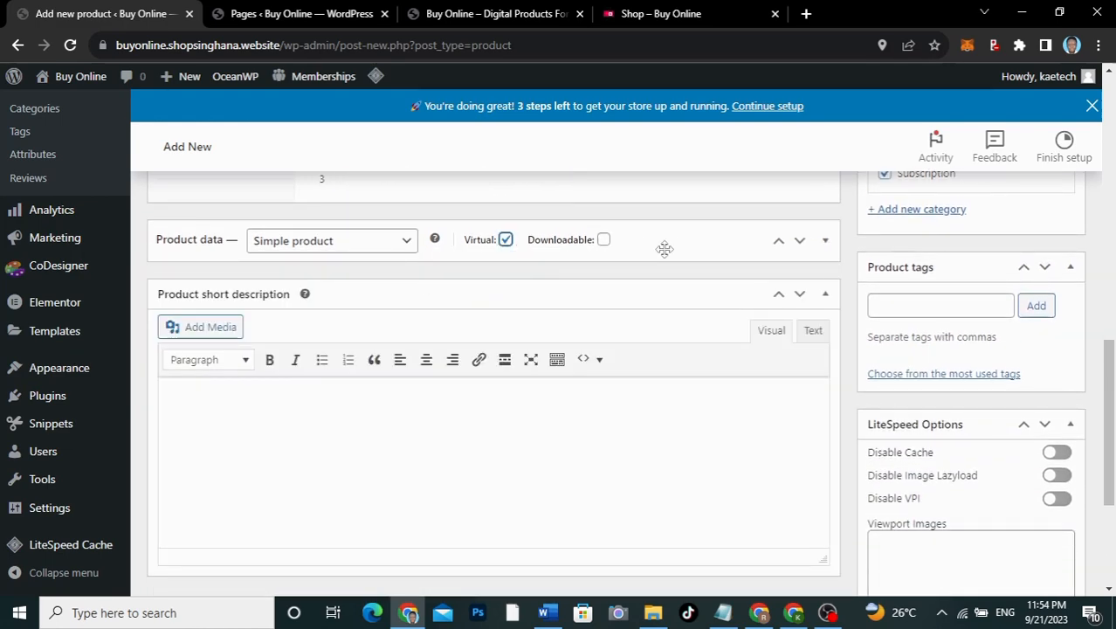
Step: Set the regular price to 50 and tick Sold individually
{"action": "left_click", "coordinate": [449, 289]}
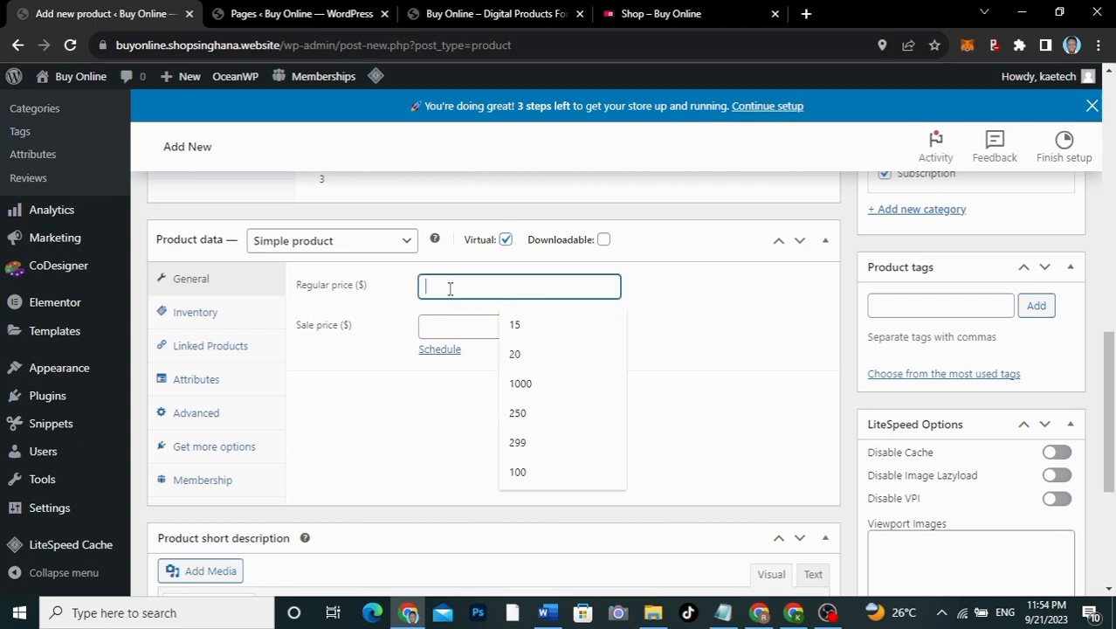
{"action": "type", "text": "50"}
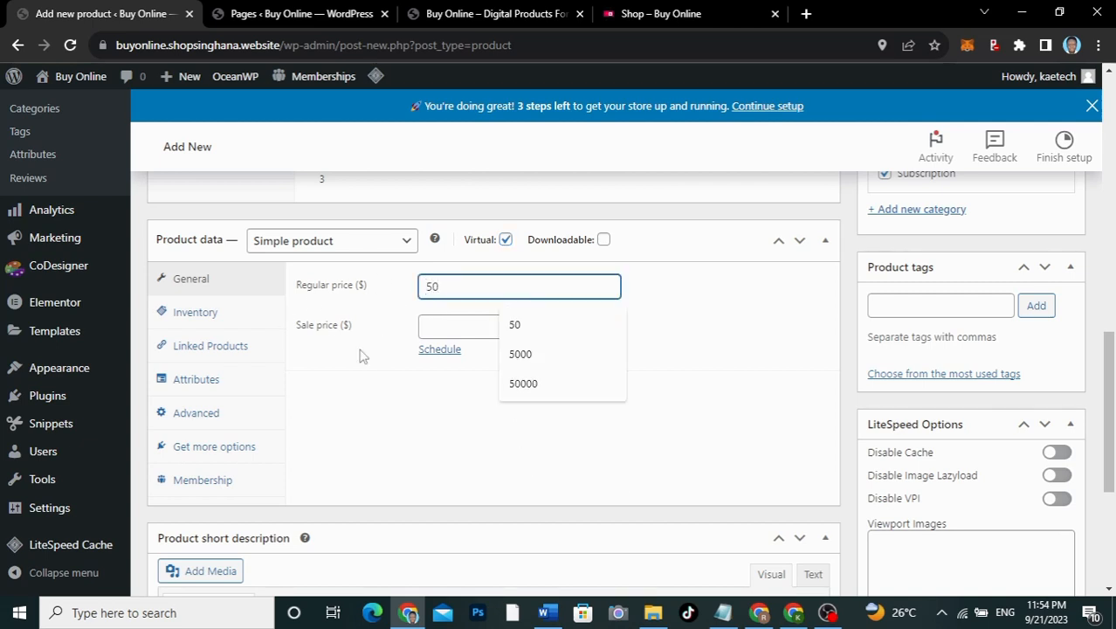
{"action": "left_click", "coordinate": [332, 386]}
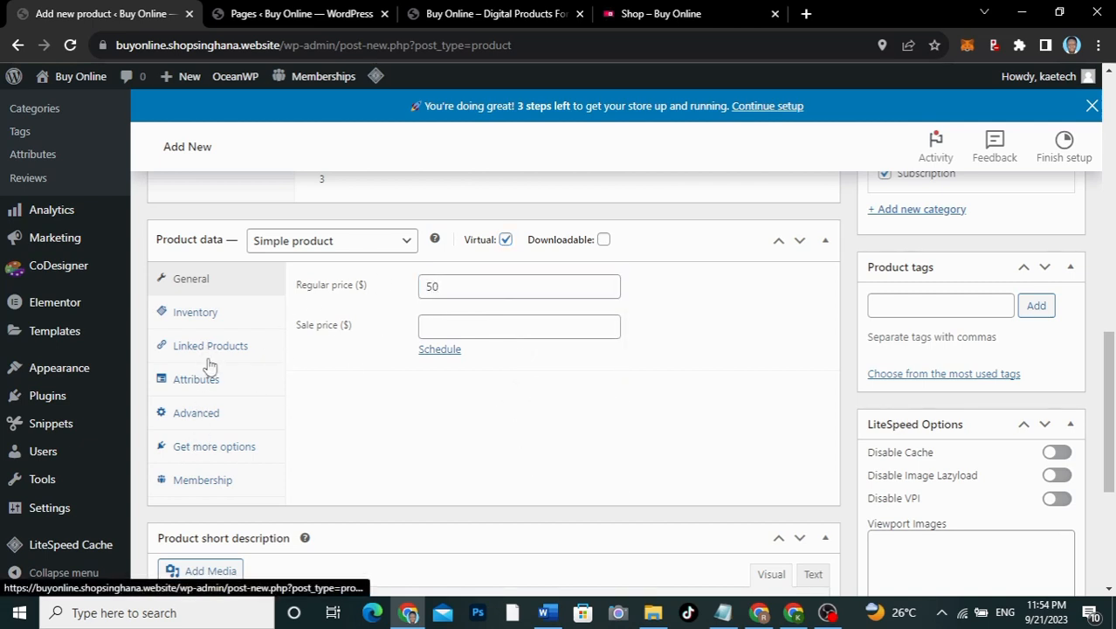
{"action": "left_click", "coordinate": [208, 319]}
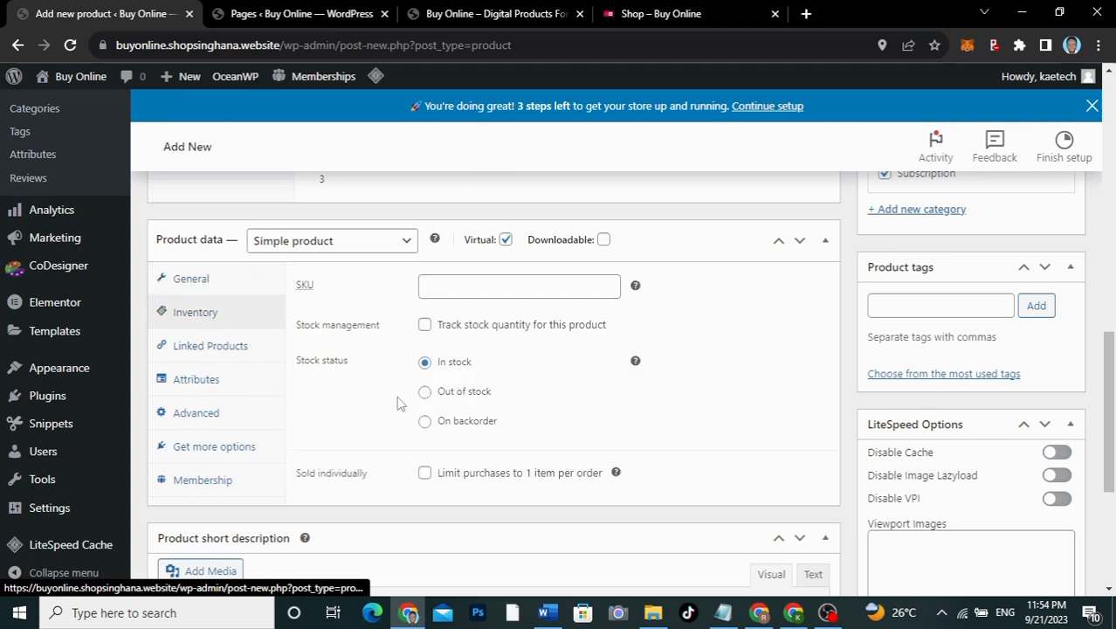
{"action": "left_click", "coordinate": [425, 476]}
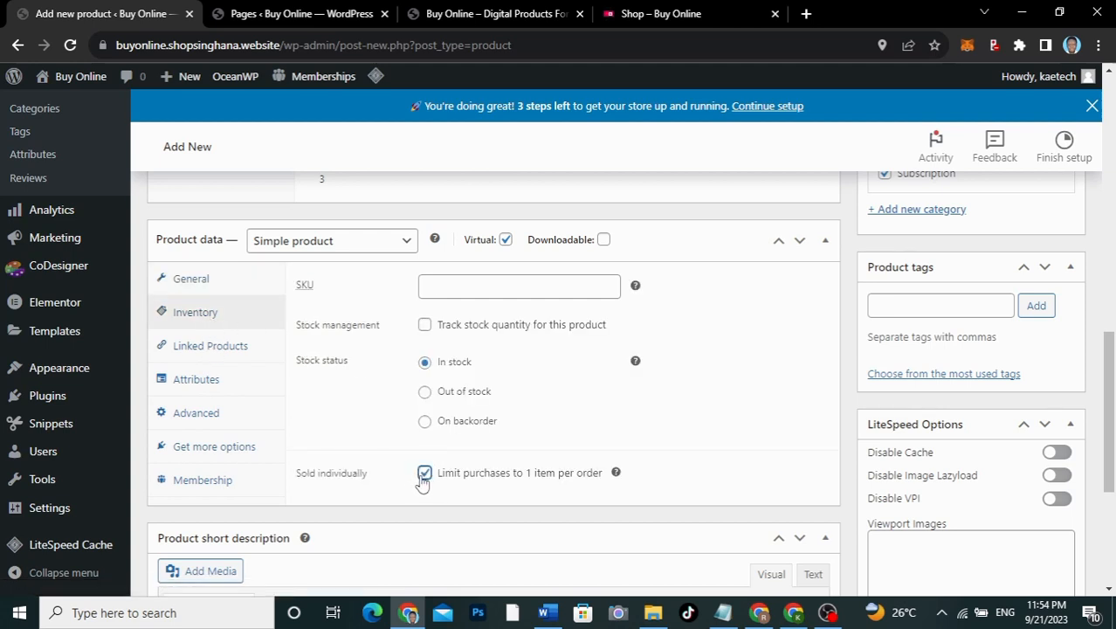
Step: Grant the Semiannual Plan membership level with Autocomplete Order Status enabled
{"action": "left_click", "coordinate": [210, 483]}
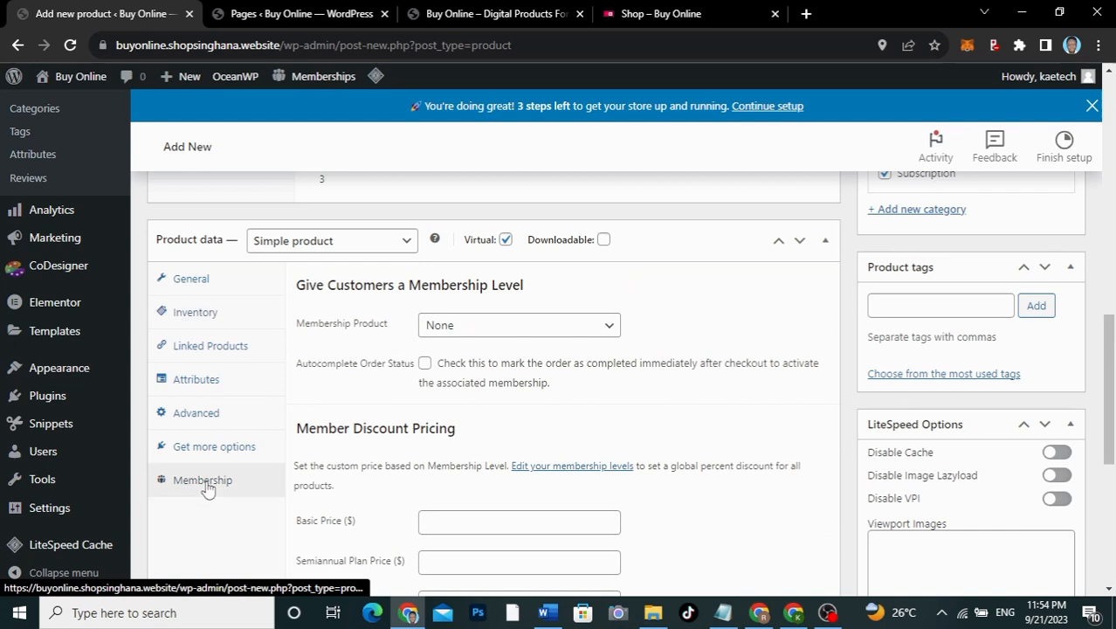
{"action": "left_click", "coordinate": [463, 331]}
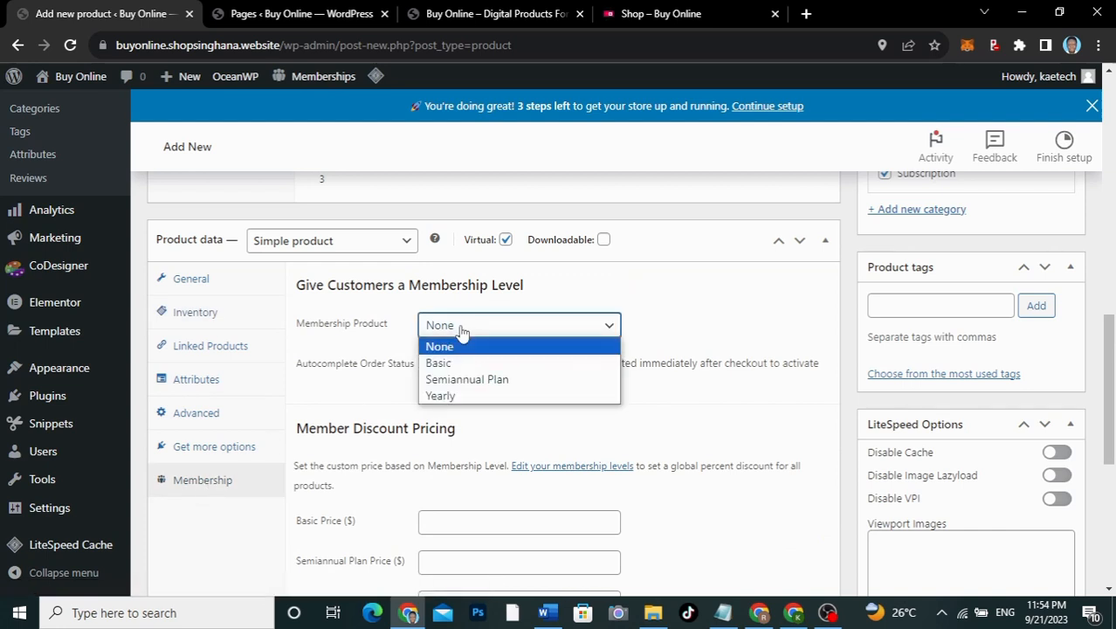
{"action": "left_click", "coordinate": [455, 380]}
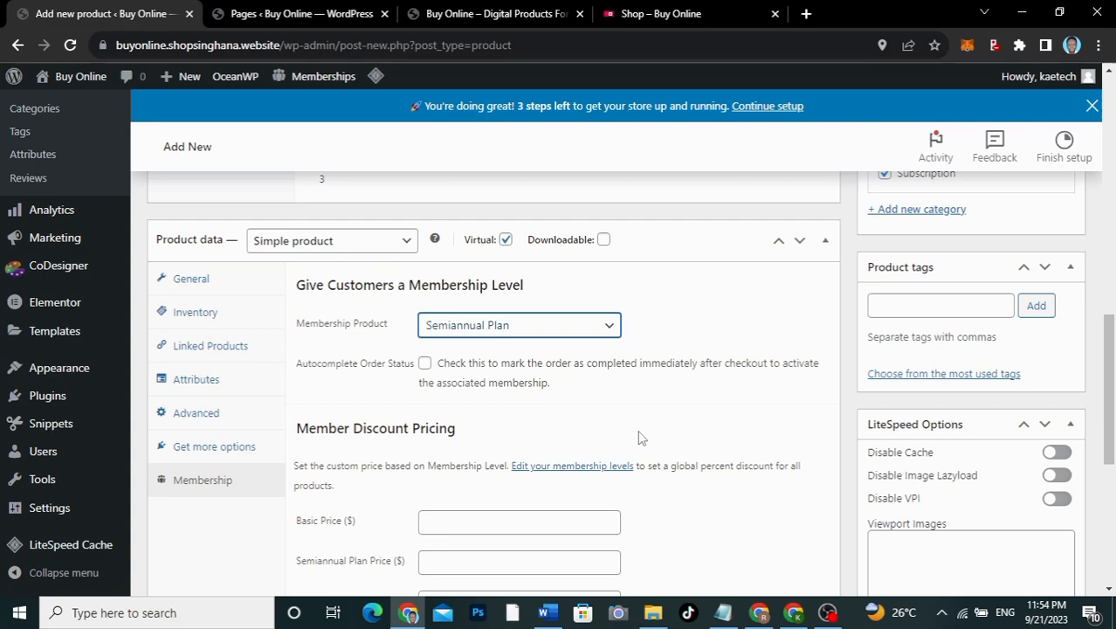
{"action": "scroll", "coordinate": [640, 437], "scroll_direction": "down", "scroll_amount": 1}
{"action": "left_click", "coordinate": [424, 296]}
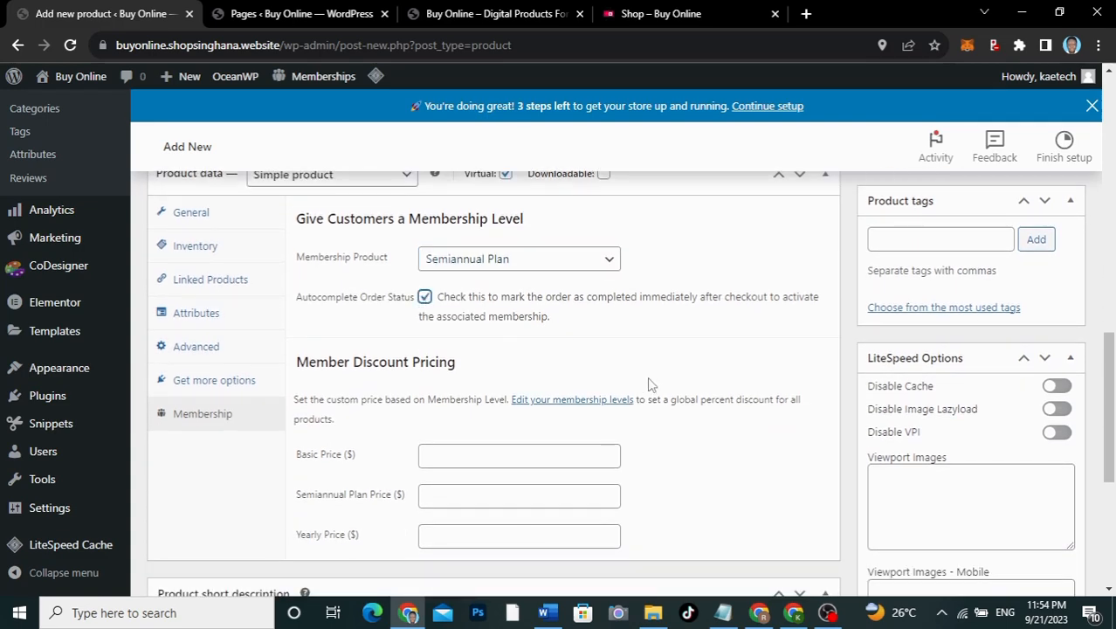
{"action": "scroll", "coordinate": [648, 377], "scroll_direction": "down", "scroll_amount": 3}
{"action": "scroll", "coordinate": [648, 378], "scroll_direction": "up", "scroll_amount": 10}
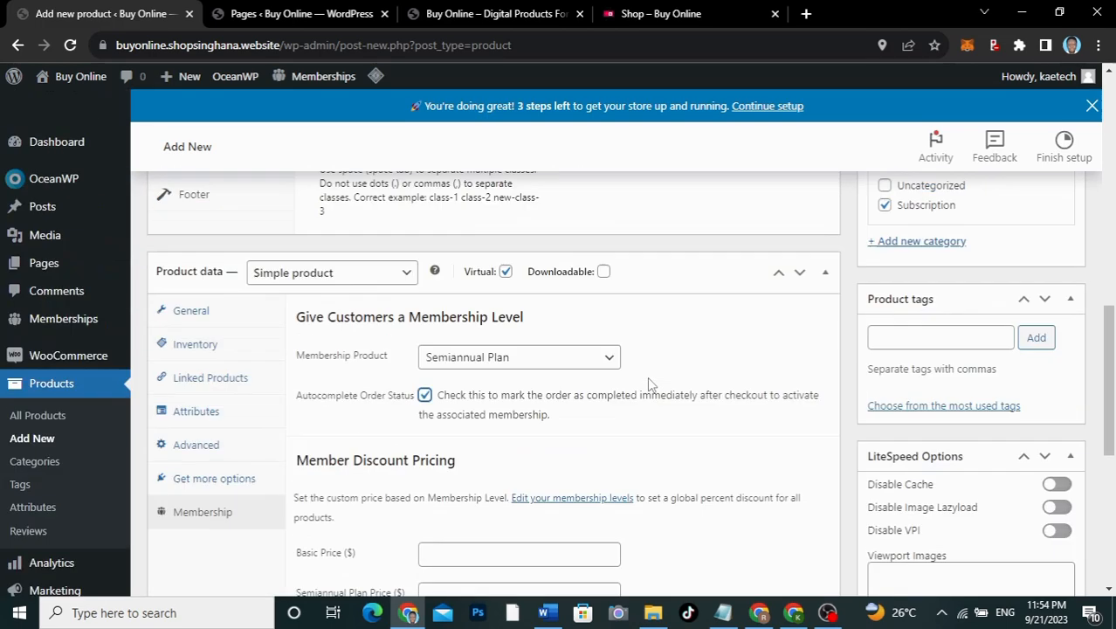
{"action": "scroll", "coordinate": [648, 377], "scroll_direction": "down", "scroll_amount": 1}
{"action": "scroll", "coordinate": [651, 377], "scroll_direction": "up", "scroll_amount": 3}
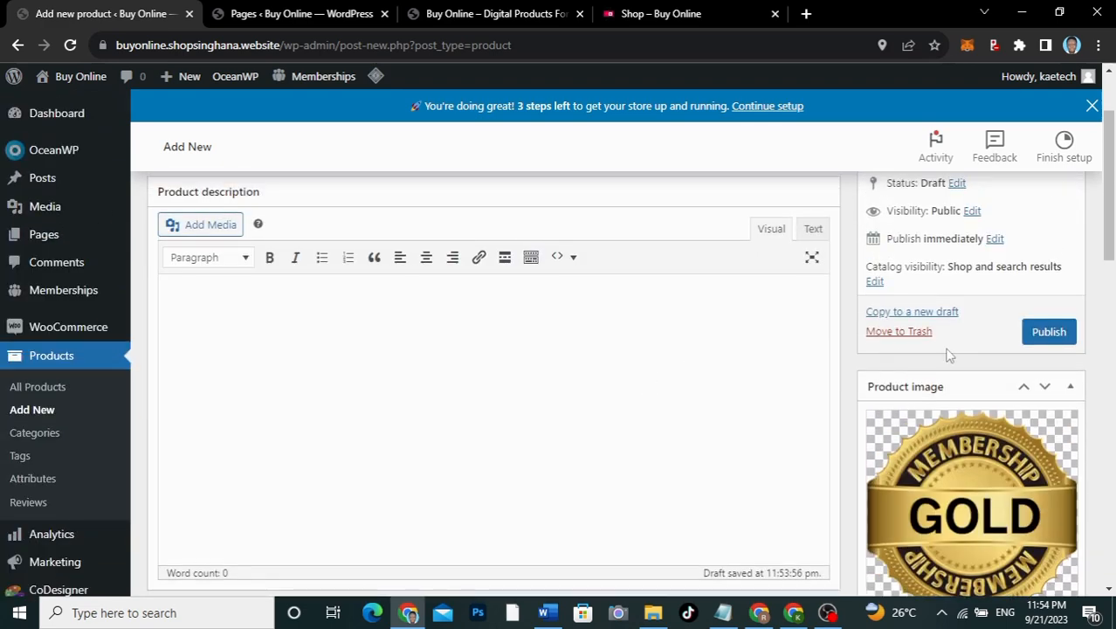
Step: Set Catalog visibility to Hidden and publish Semiannual Plan
{"action": "left_click", "coordinate": [874, 281]}
{"action": "left_click", "coordinate": [872, 379]}
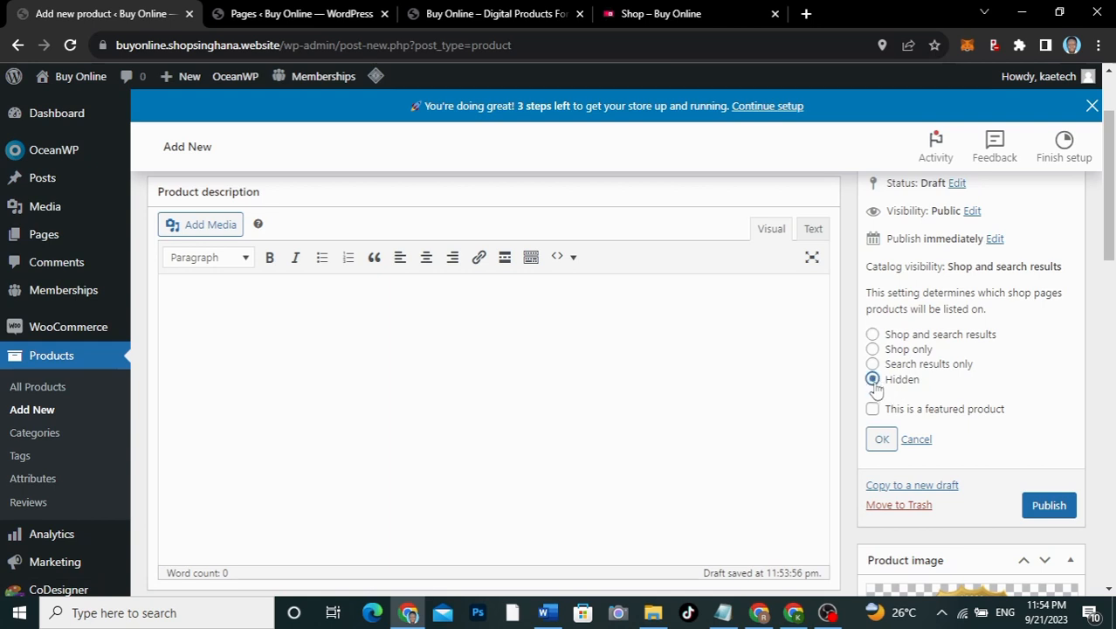
{"action": "left_click", "coordinate": [881, 438]}
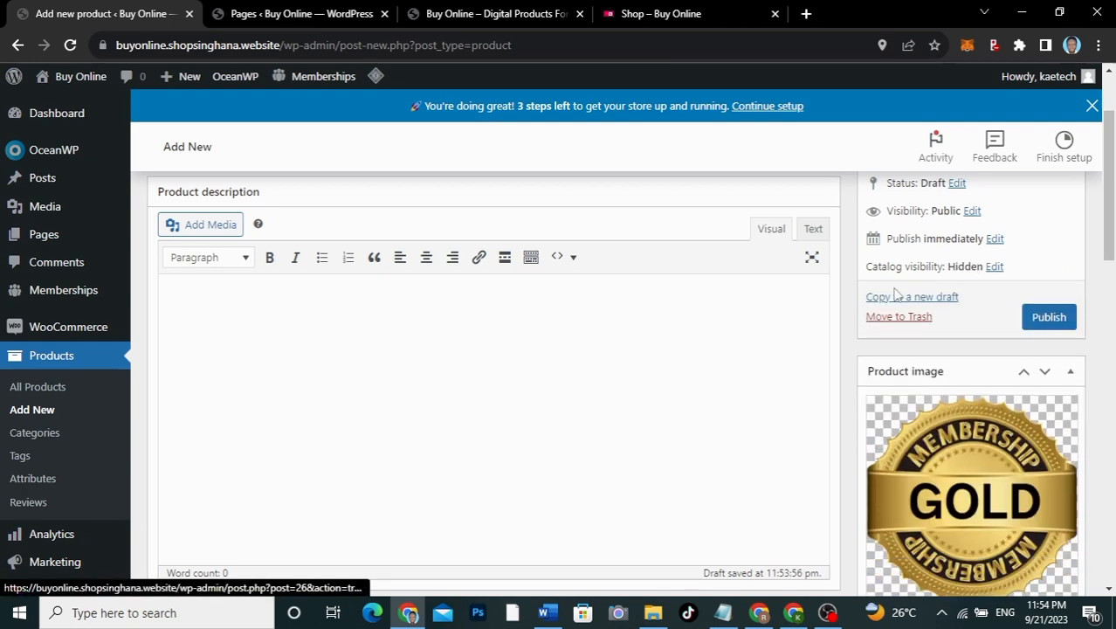
{"action": "left_click", "coordinate": [1049, 322]}
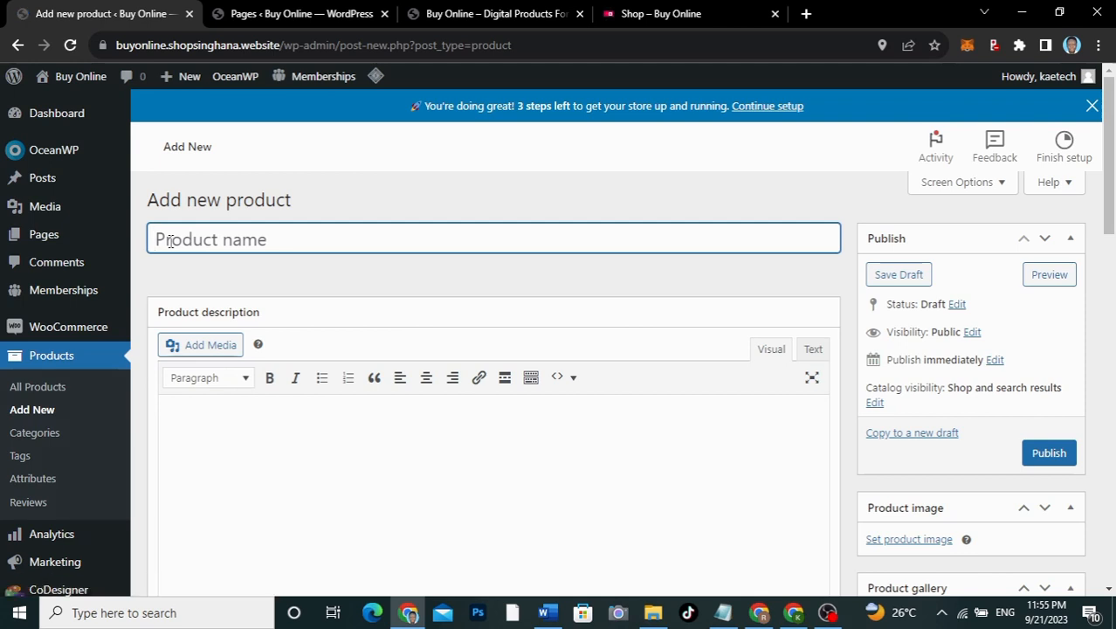
Step: Name the product Yearly and set the premium membership badge as its product image
{"action": "type", "text": "Yearly"}
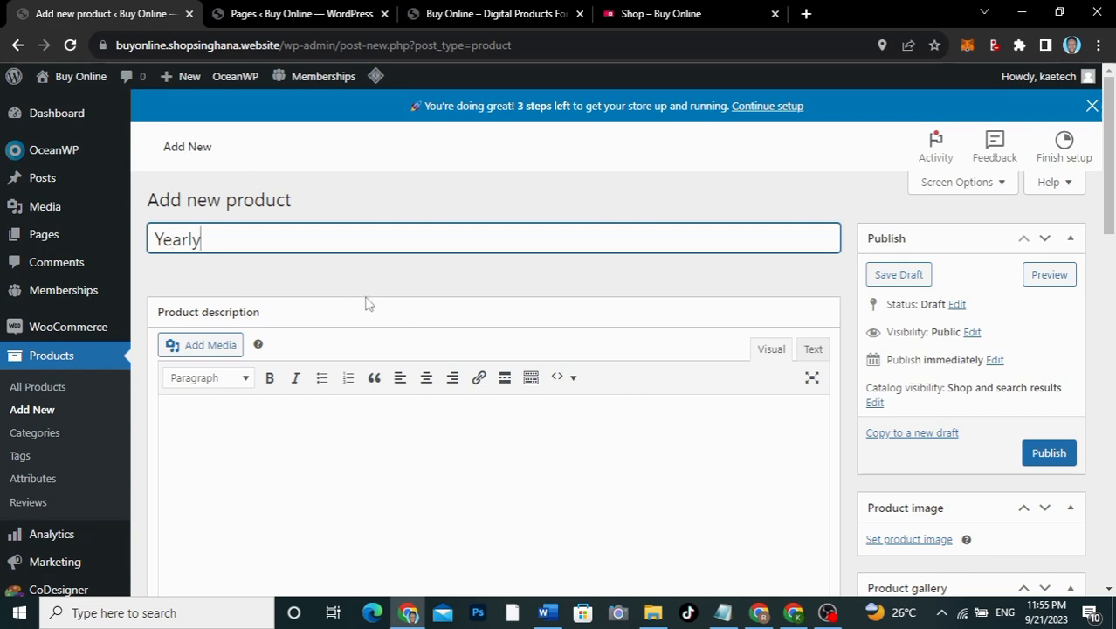
{"action": "scroll", "coordinate": [366, 303], "scroll_direction": "down", "scroll_amount": 2}
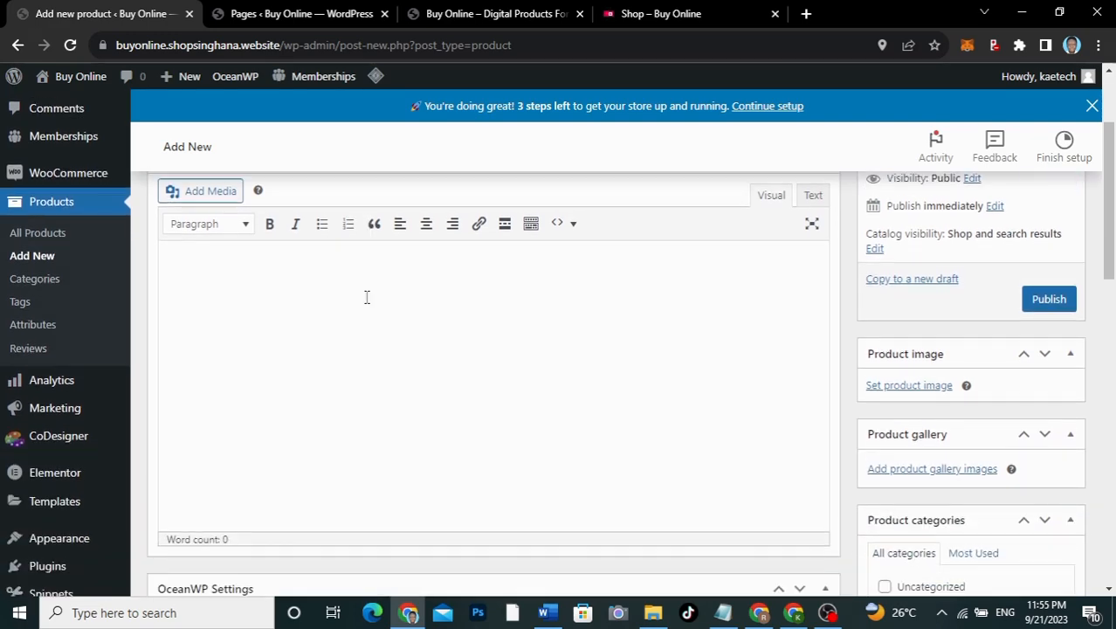
{"action": "left_click", "coordinate": [909, 384]}
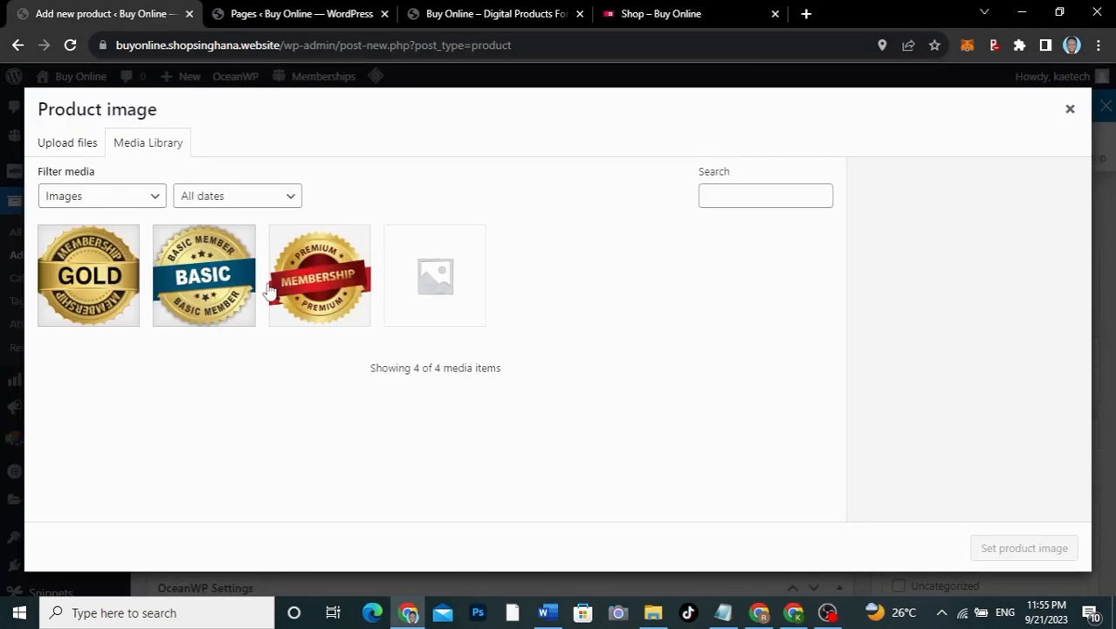
{"action": "left_click", "coordinate": [310, 299]}
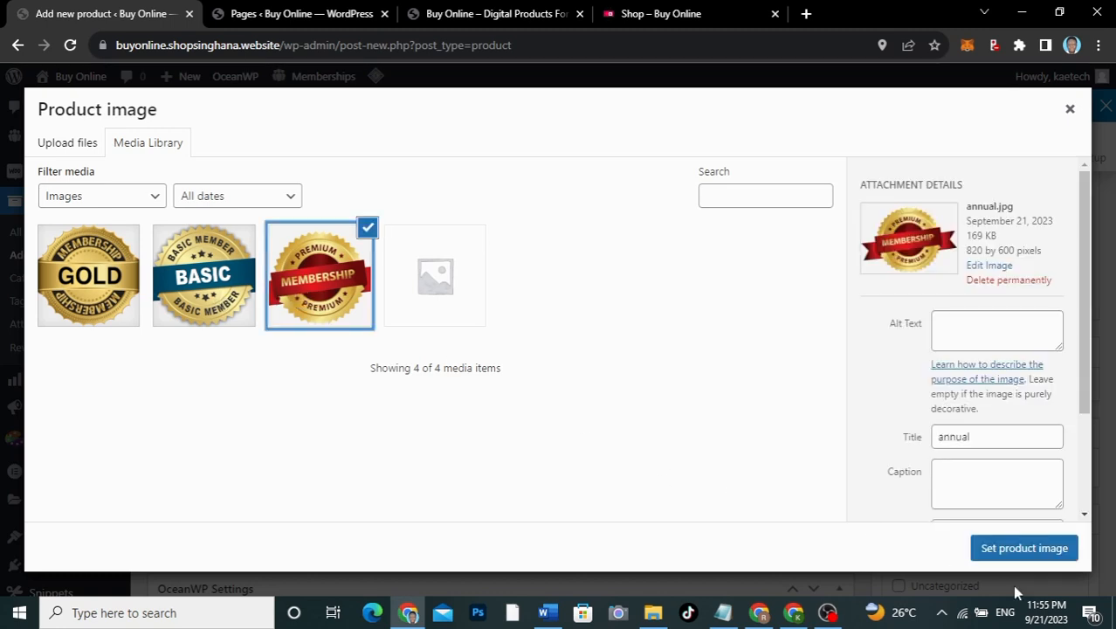
{"action": "left_click", "coordinate": [1032, 550]}
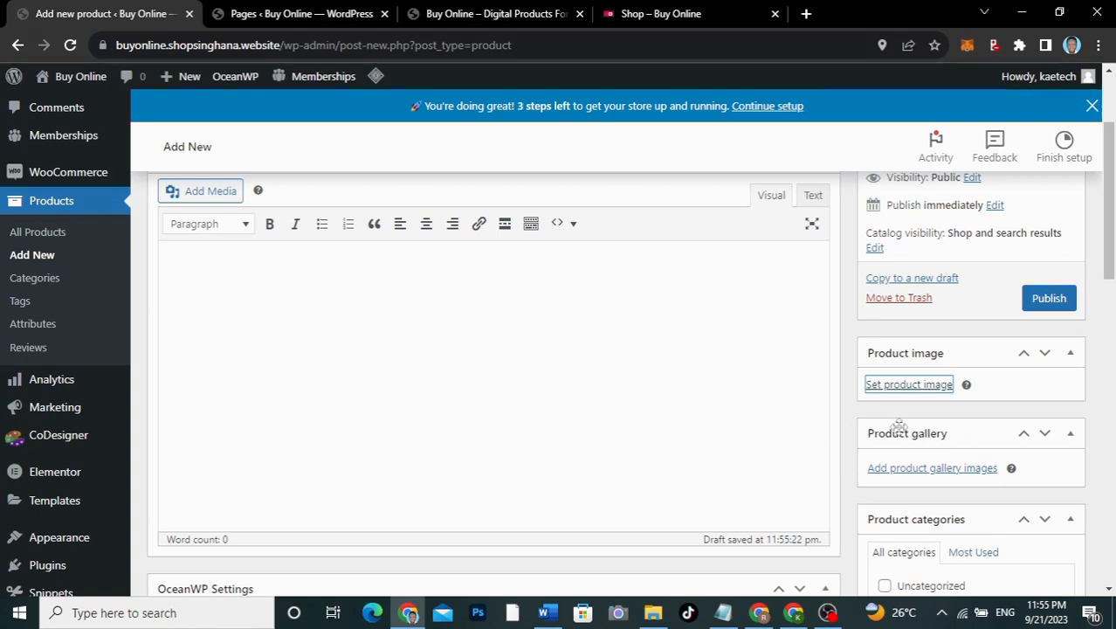
Step: Tick the Subscription category and mark the product as Virtual
{"action": "scroll", "coordinate": [914, 444], "scroll_direction": "down", "scroll_amount": 4}
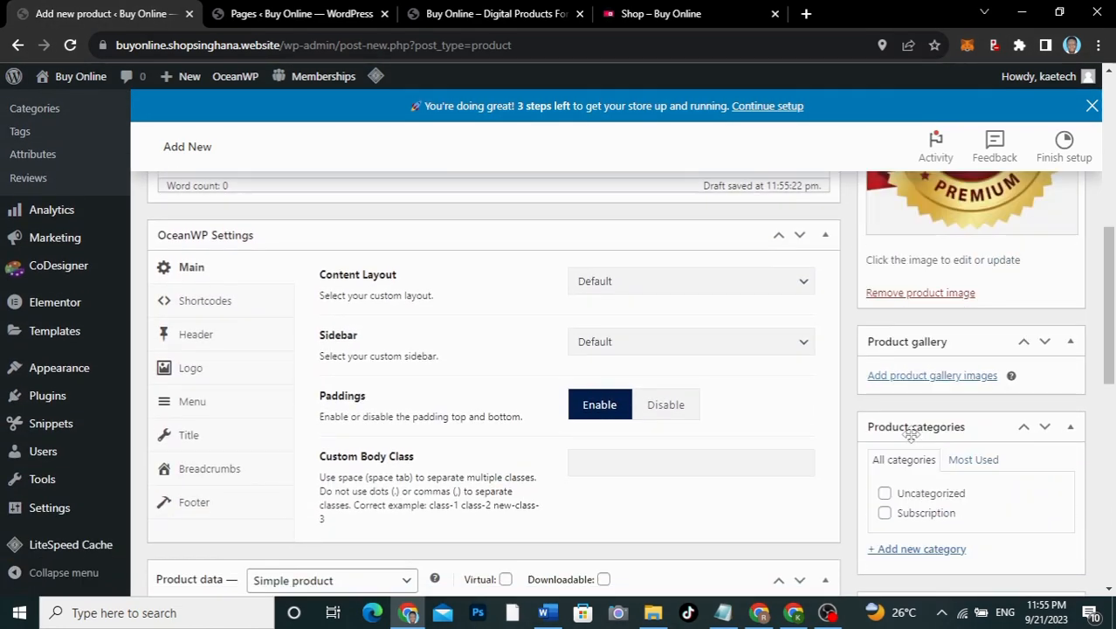
{"action": "left_click", "coordinate": [884, 513]}
{"action": "scroll", "coordinate": [757, 524], "scroll_direction": "down", "scroll_amount": 1}
{"action": "scroll", "coordinate": [758, 524], "scroll_direction": "down", "scroll_amount": 4}
{"action": "scroll", "coordinate": [760, 523], "scroll_direction": "up", "scroll_amount": 1}
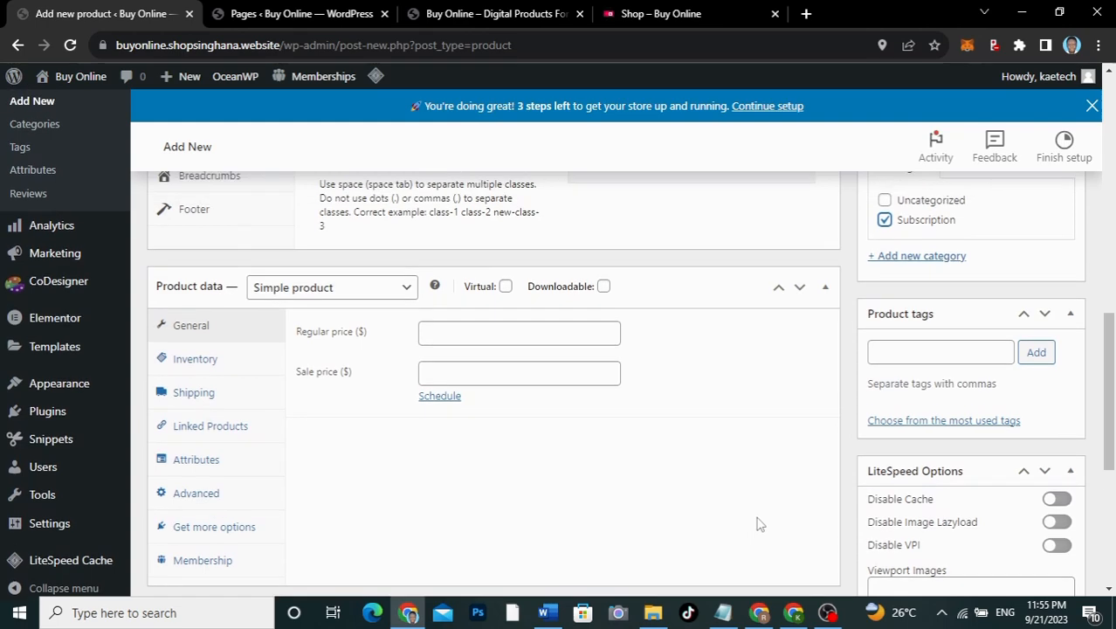
{"action": "left_click", "coordinate": [507, 288]}
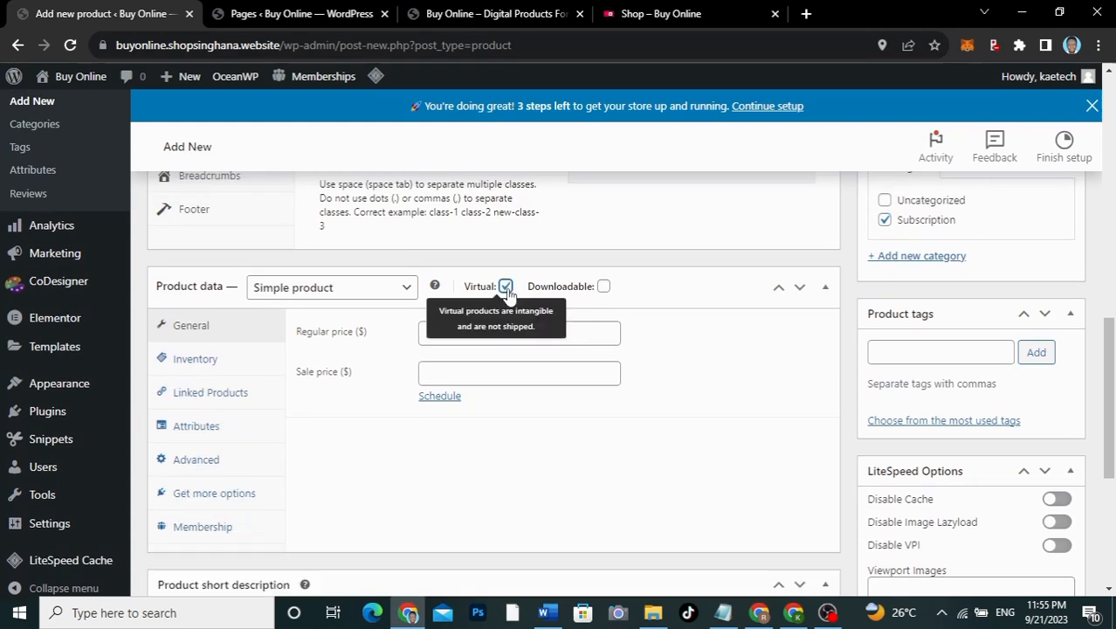
Step: Set the regular price to 89
{"action": "left_click", "coordinate": [214, 362]}
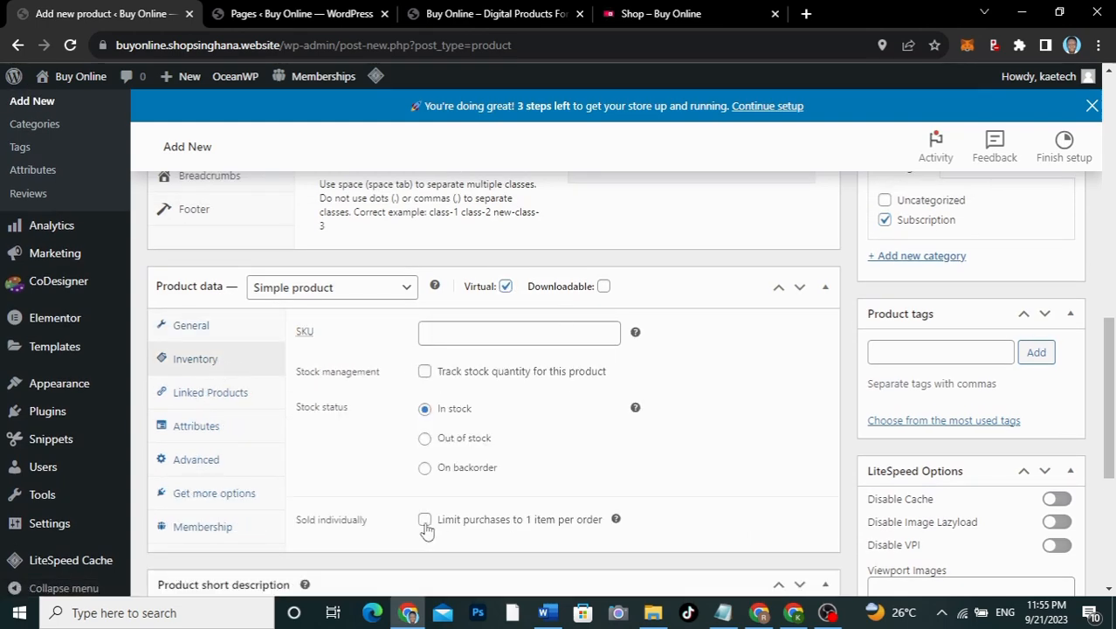
{"action": "left_click", "coordinate": [201, 326]}
{"action": "left_click", "coordinate": [464, 337]}
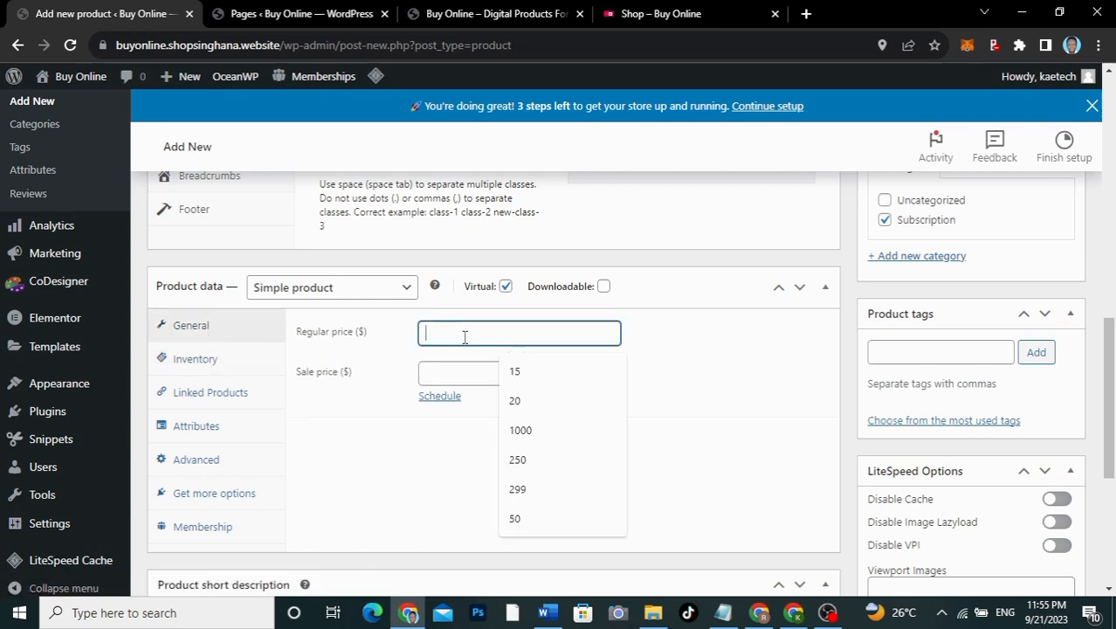
{"action": "type", "text": "89"}
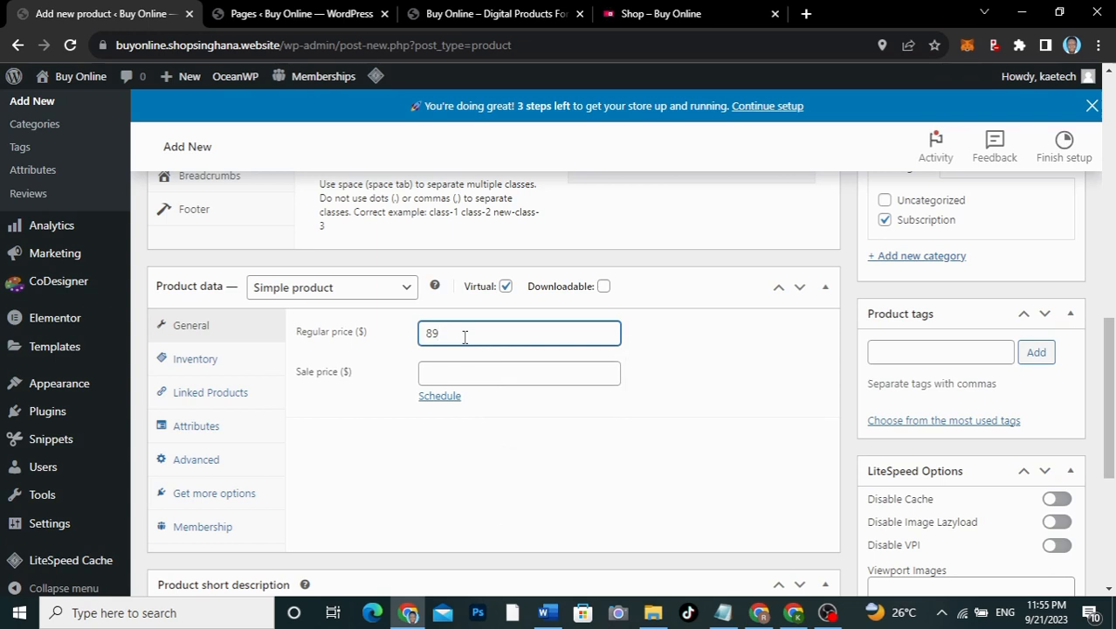
Step: Grant the Yearly membership level with Autocomplete Order Status enabled
{"action": "left_click", "coordinate": [196, 527]}
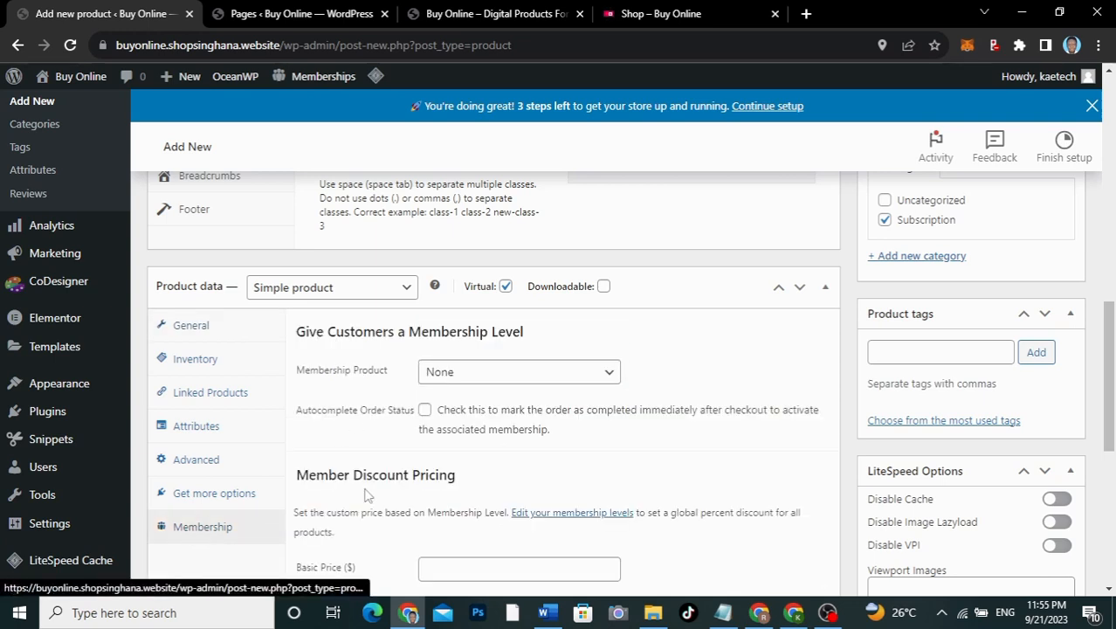
{"action": "left_click", "coordinate": [497, 382]}
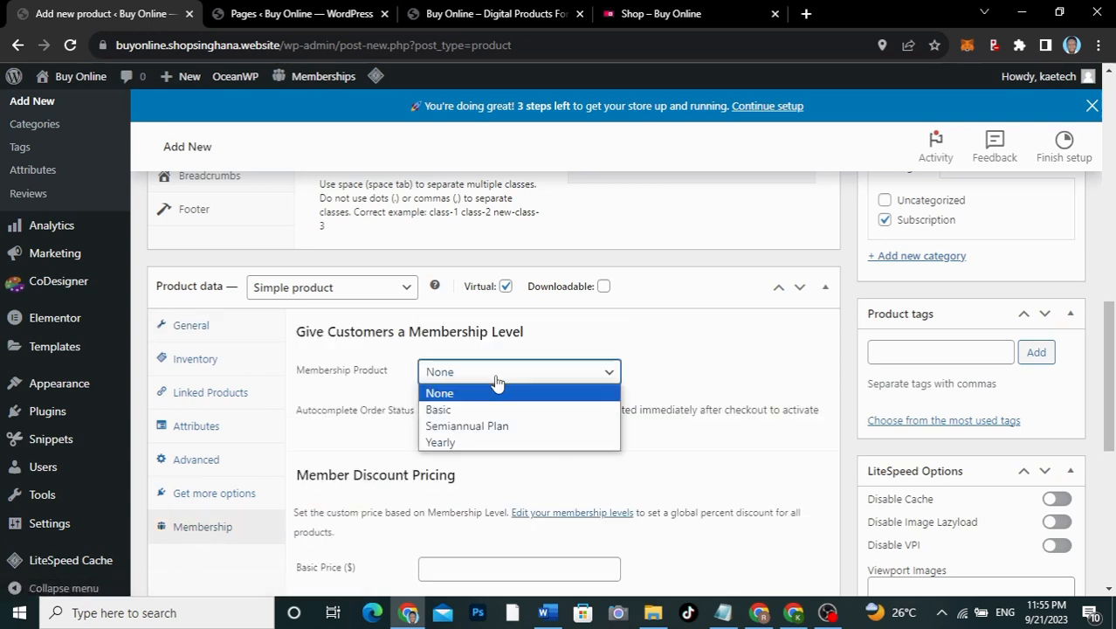
{"action": "left_click", "coordinate": [492, 442]}
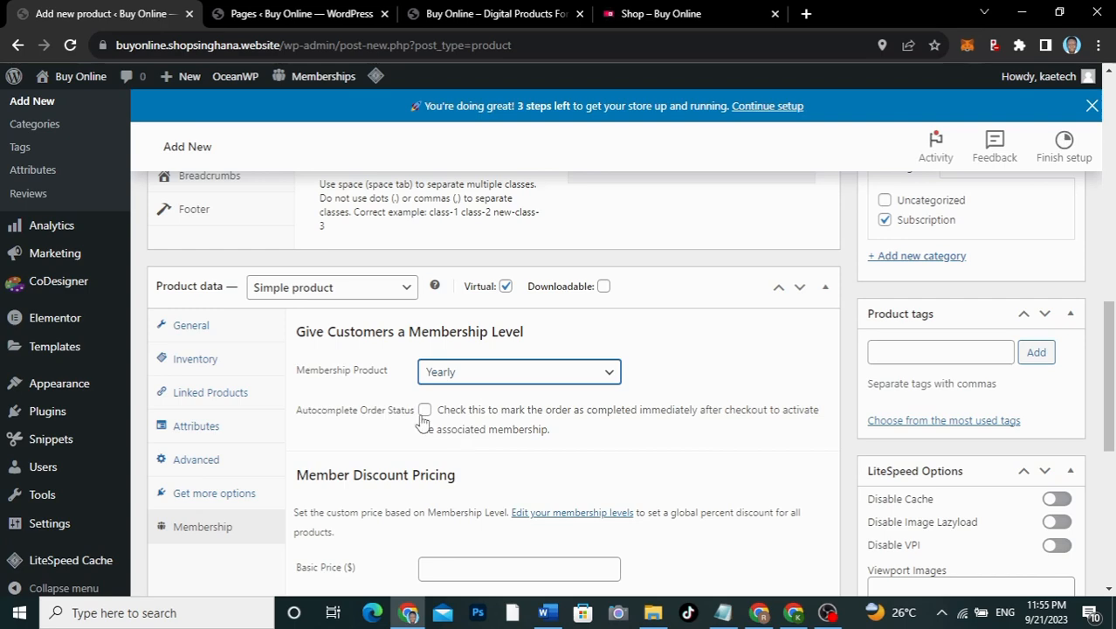
{"action": "left_click", "coordinate": [425, 412]}
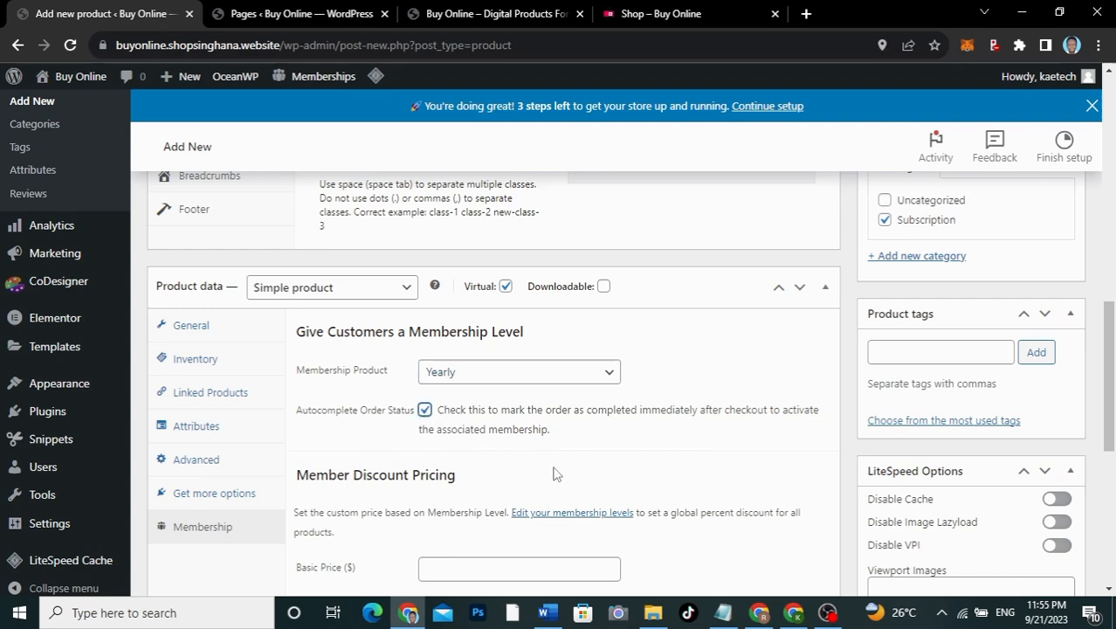
{"action": "scroll", "coordinate": [555, 472], "scroll_direction": "down", "scroll_amount": 3}
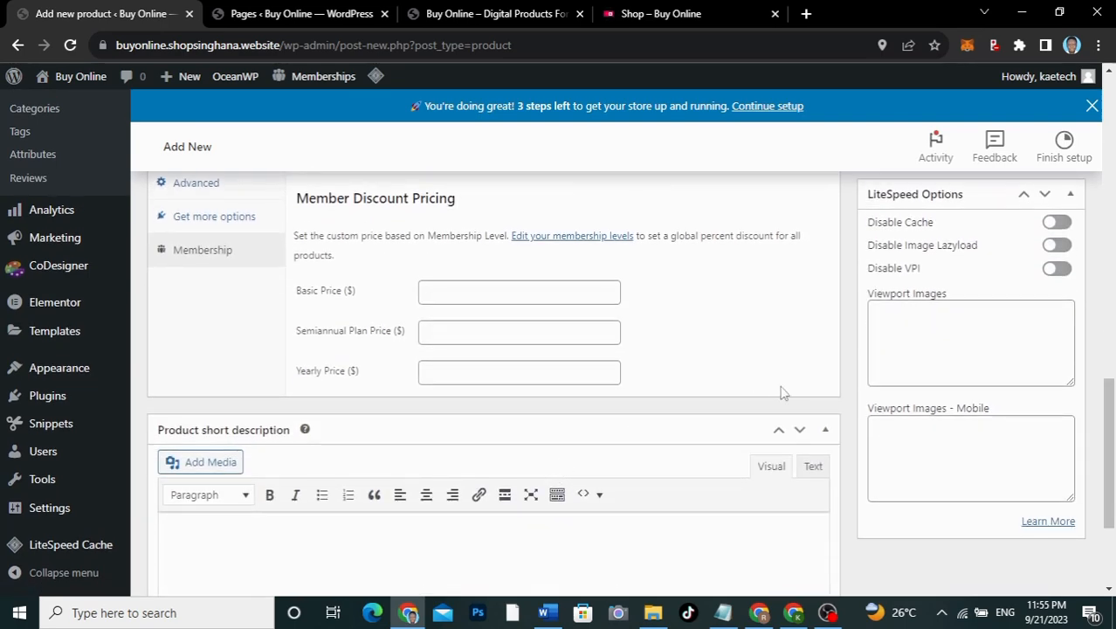
{"action": "scroll", "coordinate": [782, 393], "scroll_direction": "up", "scroll_amount": 3}
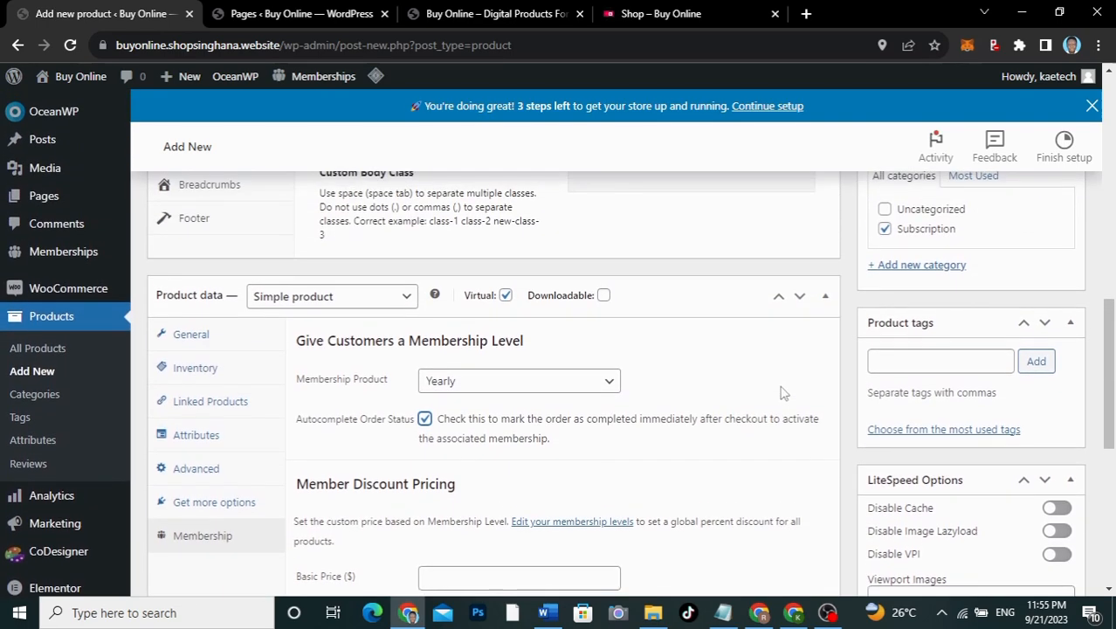
{"action": "scroll", "coordinate": [782, 393], "scroll_direction": "up", "scroll_amount": 5}
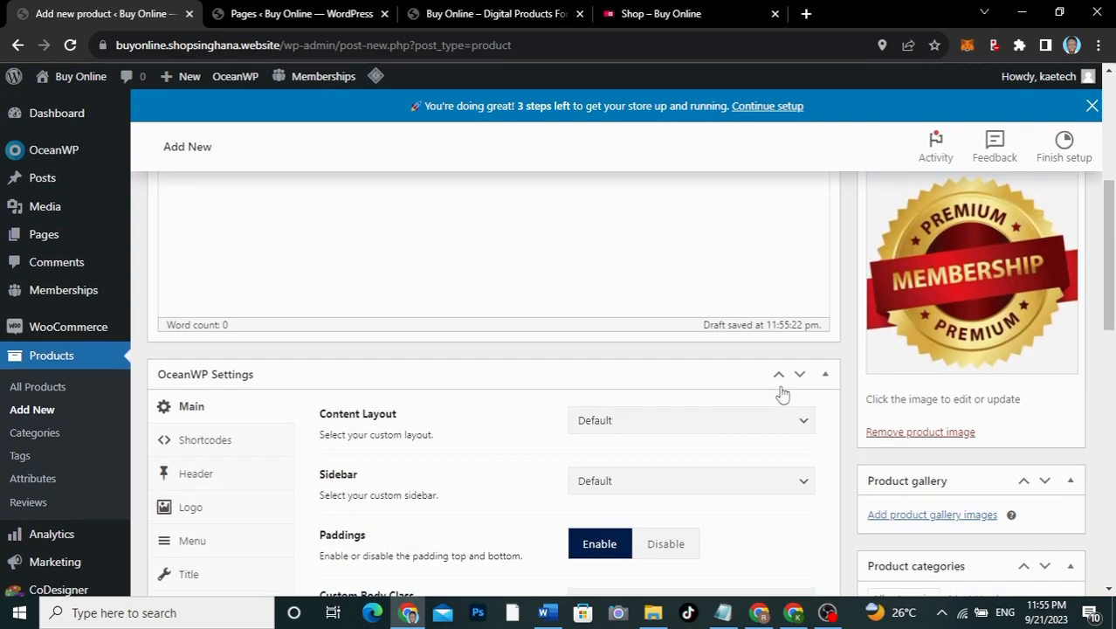
{"action": "scroll", "coordinate": [783, 393], "scroll_direction": "up", "scroll_amount": 5}
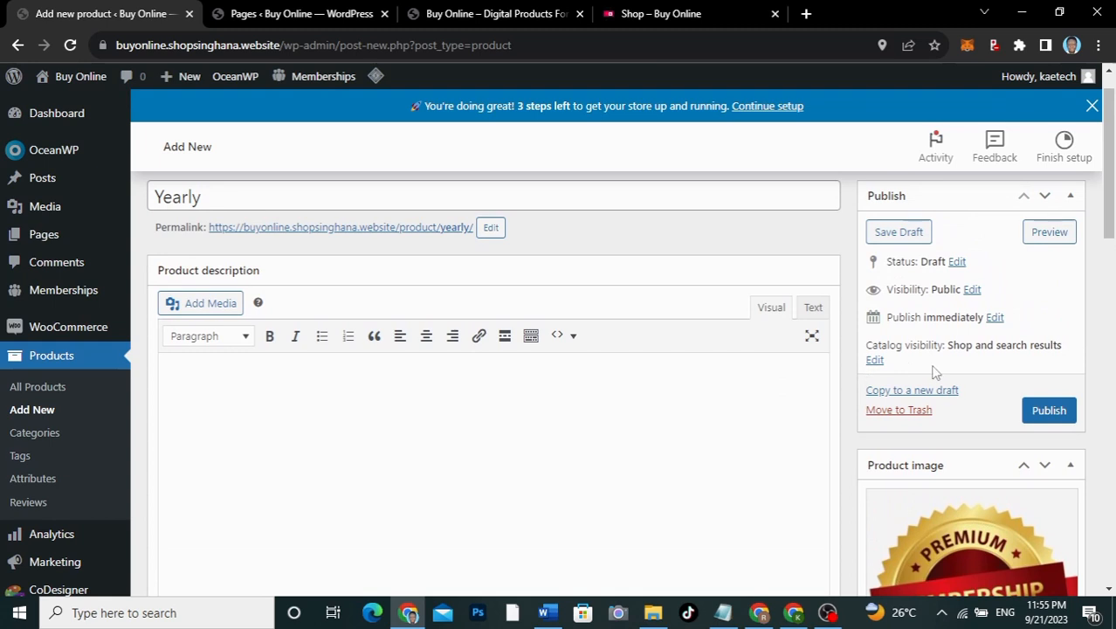
Step: Set Catalog visibility to Hidden, publish the Yearly product, and go to All Products
{"action": "left_click", "coordinate": [874, 360]}
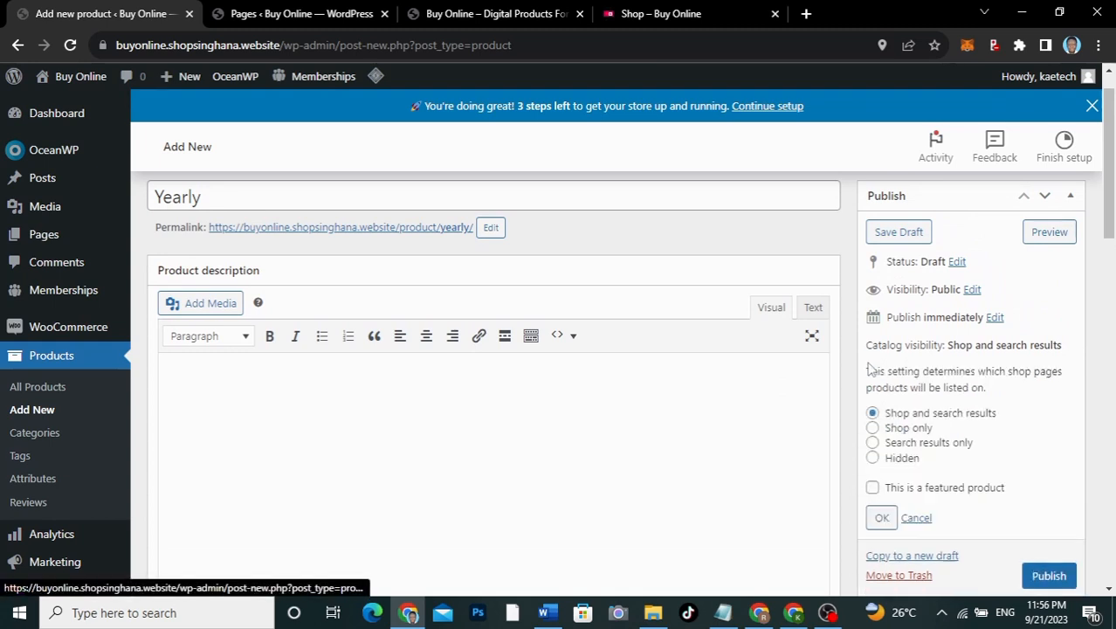
{"action": "left_click", "coordinate": [872, 459]}
{"action": "left_click", "coordinate": [881, 518]}
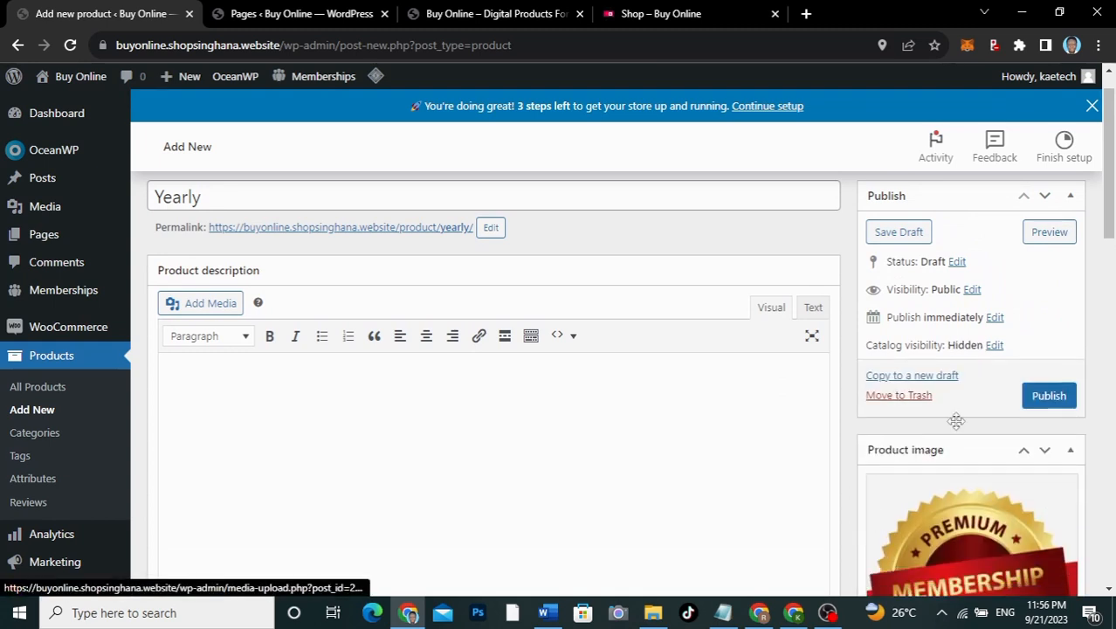
{"action": "left_click", "coordinate": [1052, 397]}
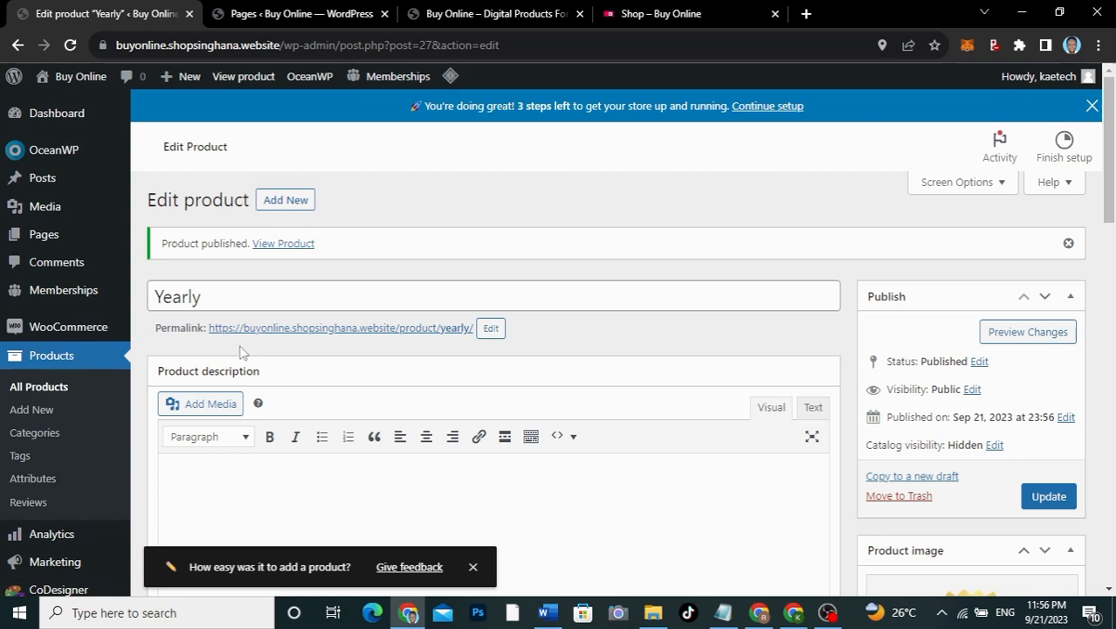
{"action": "left_click", "coordinate": [38, 387]}
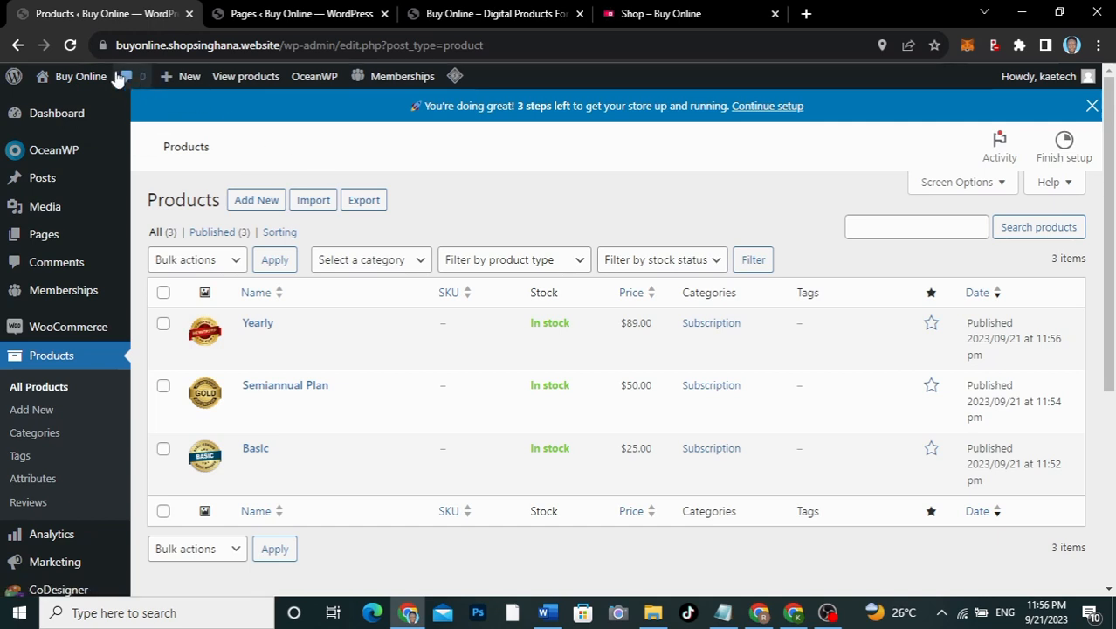
Step: Open the store's Shop page in a new tab to check it, then return to the products list
{"action": "mouse_move", "coordinate": [87, 77]}
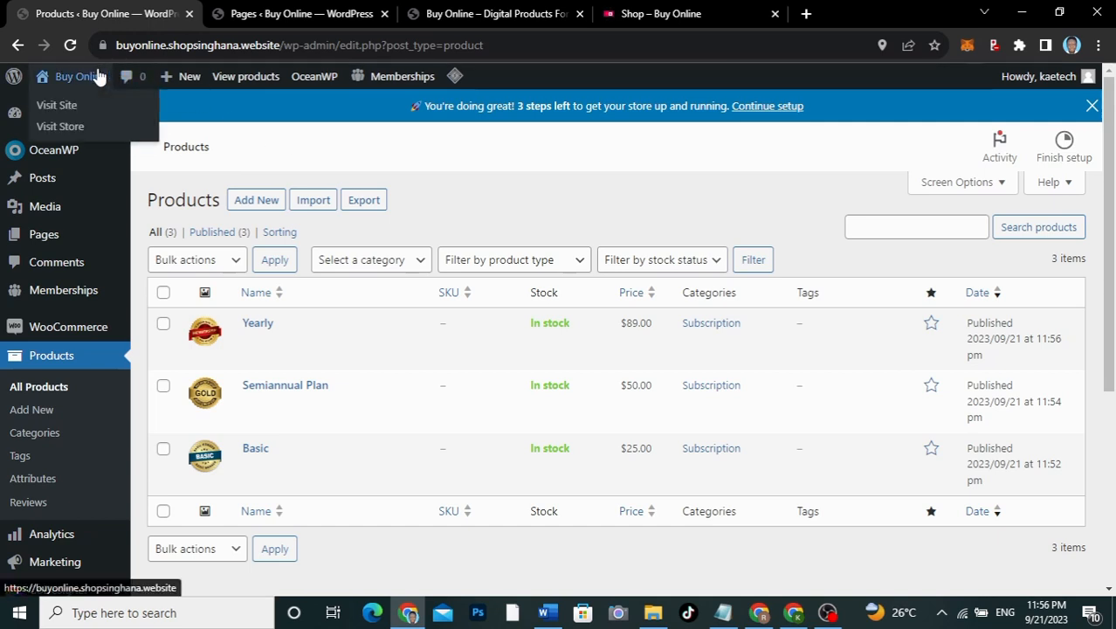
{"action": "right_click", "coordinate": [67, 126]}
{"action": "left_click", "coordinate": [131, 128]}
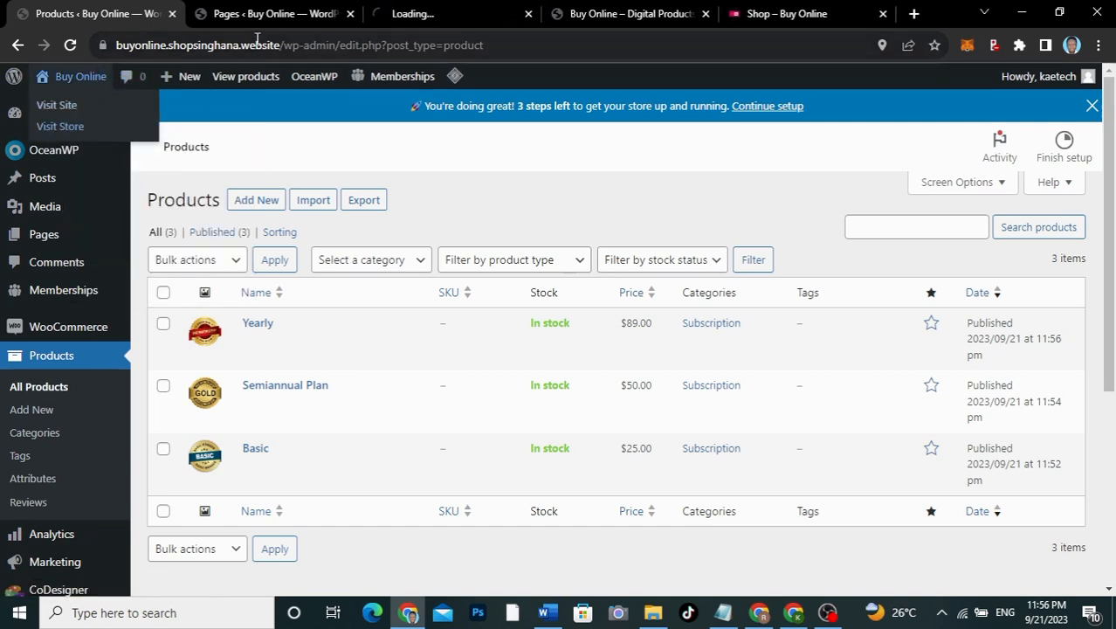
{"action": "left_click", "coordinate": [469, 11]}
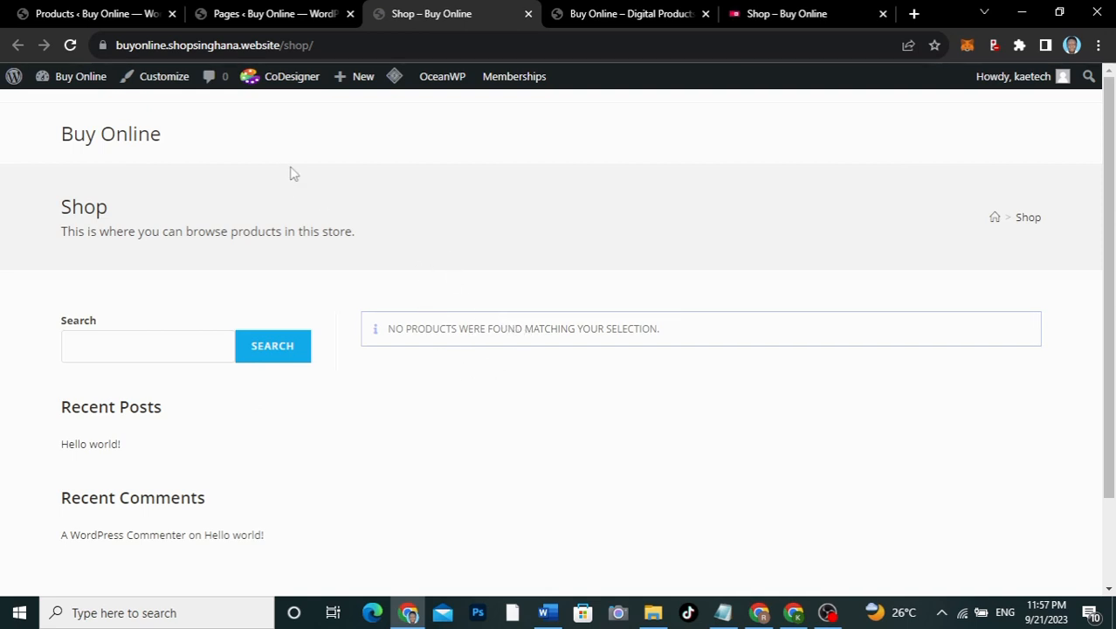
{"action": "left_click", "coordinate": [91, 13]}
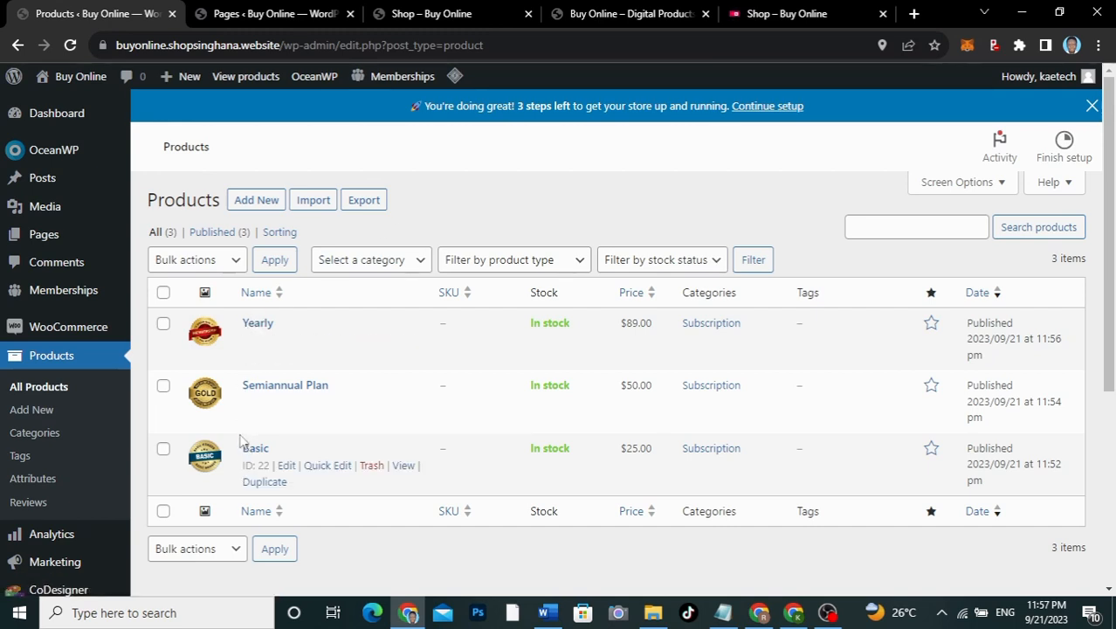
Step: Browse the storefront shop page that lists the products
{"action": "left_click", "coordinate": [759, 19]}
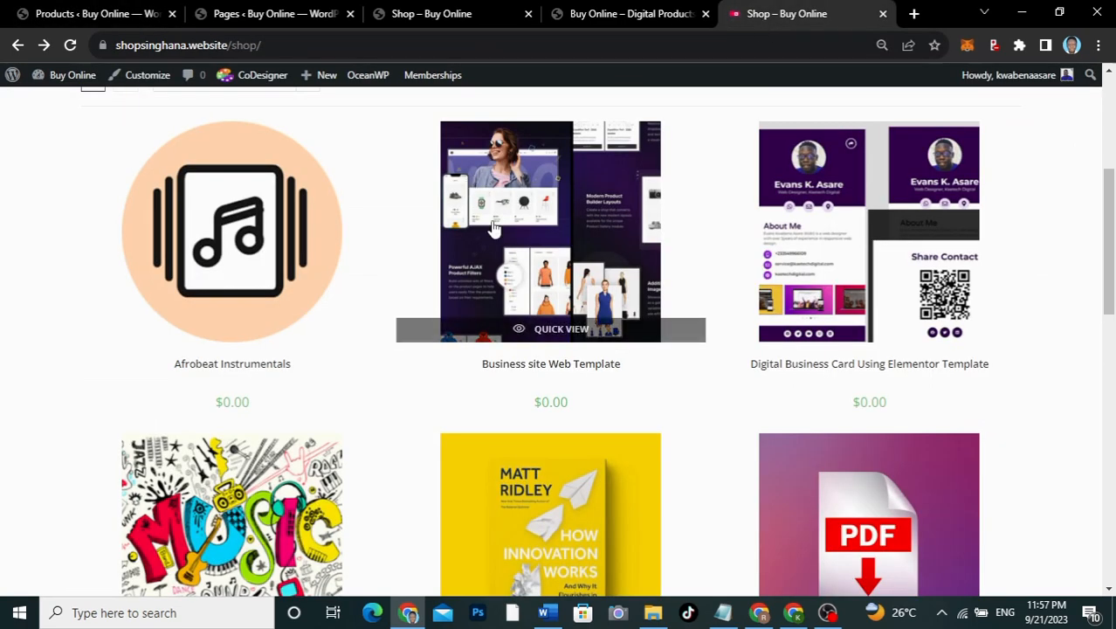
{"action": "scroll", "coordinate": [700, 185], "scroll_direction": "up", "scroll_amount": 4}
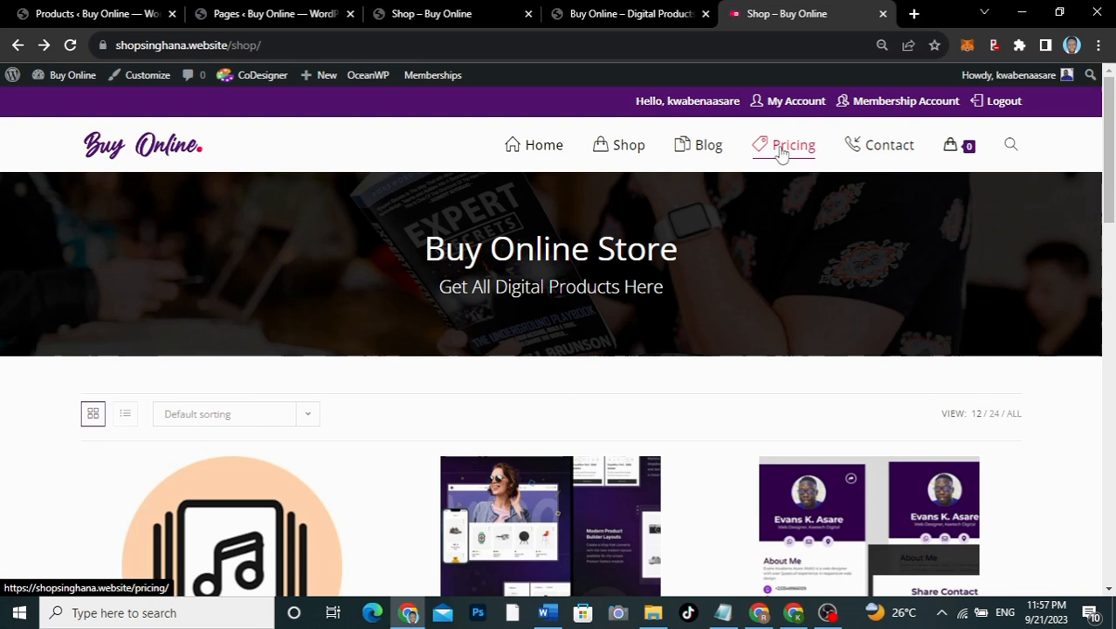
{"action": "scroll", "coordinate": [331, 225], "scroll_direction": "down", "scroll_amount": 7}
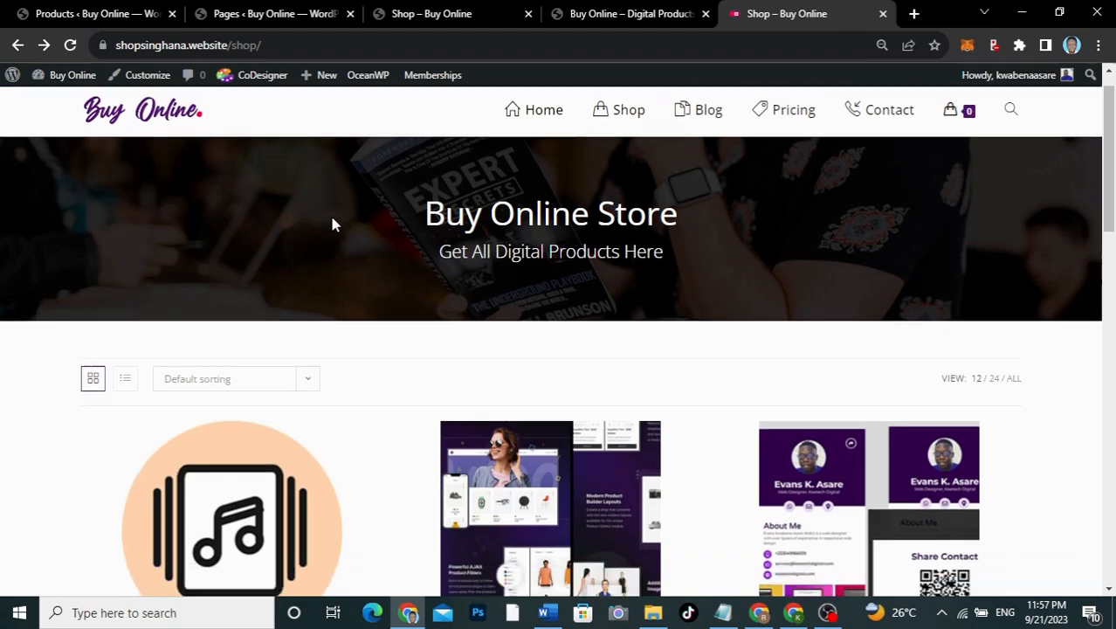
{"action": "scroll", "coordinate": [332, 224], "scroll_direction": "down", "scroll_amount": 5}
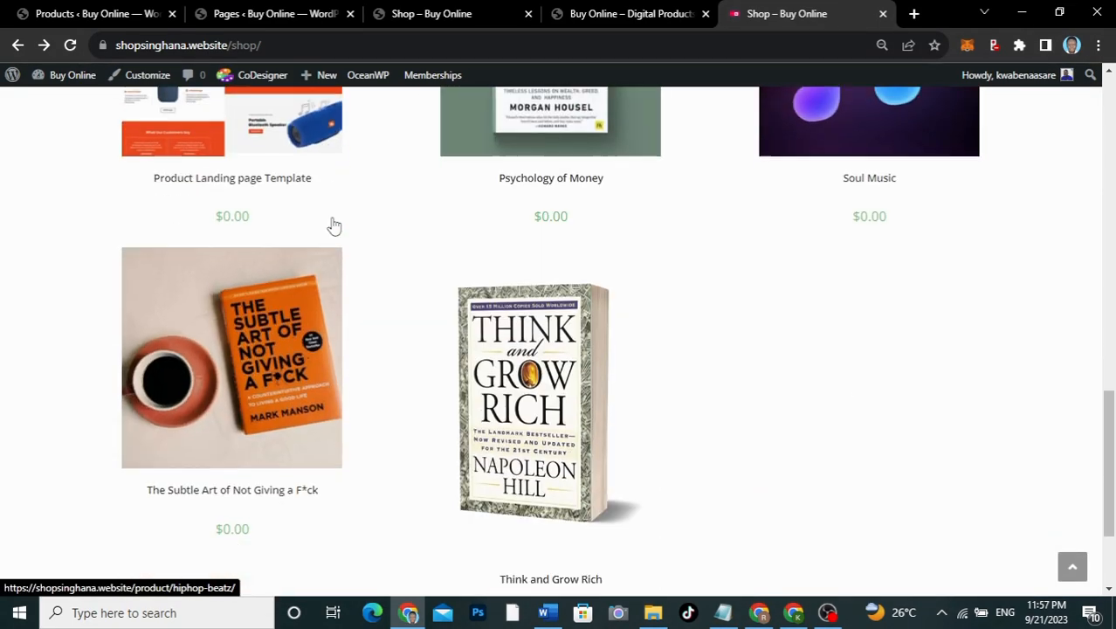
{"action": "scroll", "coordinate": [333, 225], "scroll_direction": "up", "scroll_amount": 10}
{"action": "scroll", "coordinate": [333, 226], "scroll_direction": "down", "scroll_amount": 2}
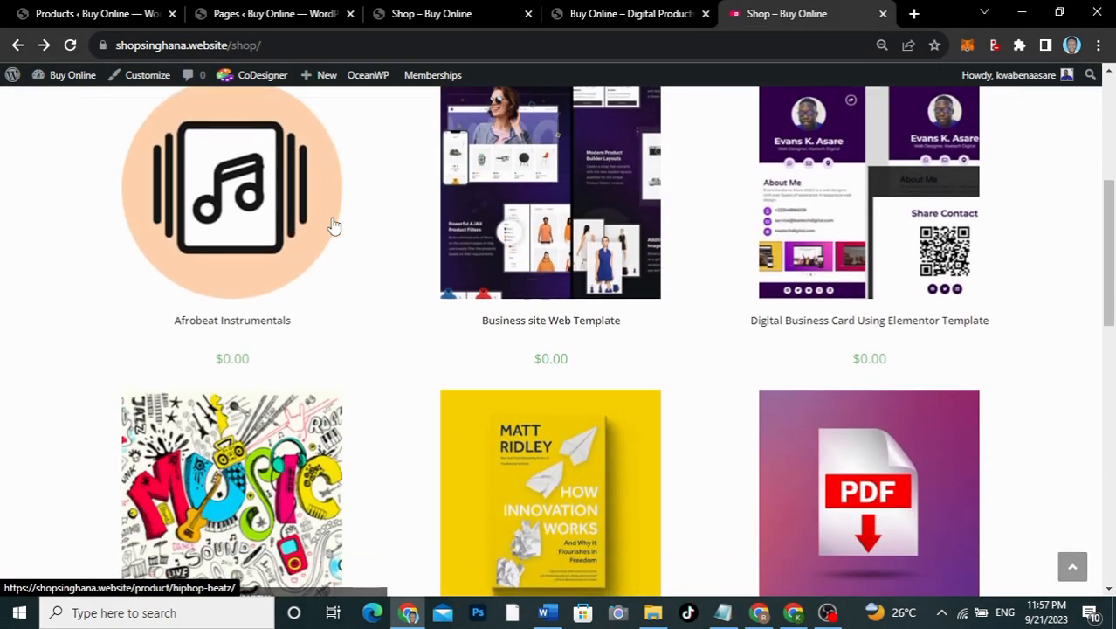
{"action": "scroll", "coordinate": [332, 225], "scroll_direction": "up", "scroll_amount": 5}
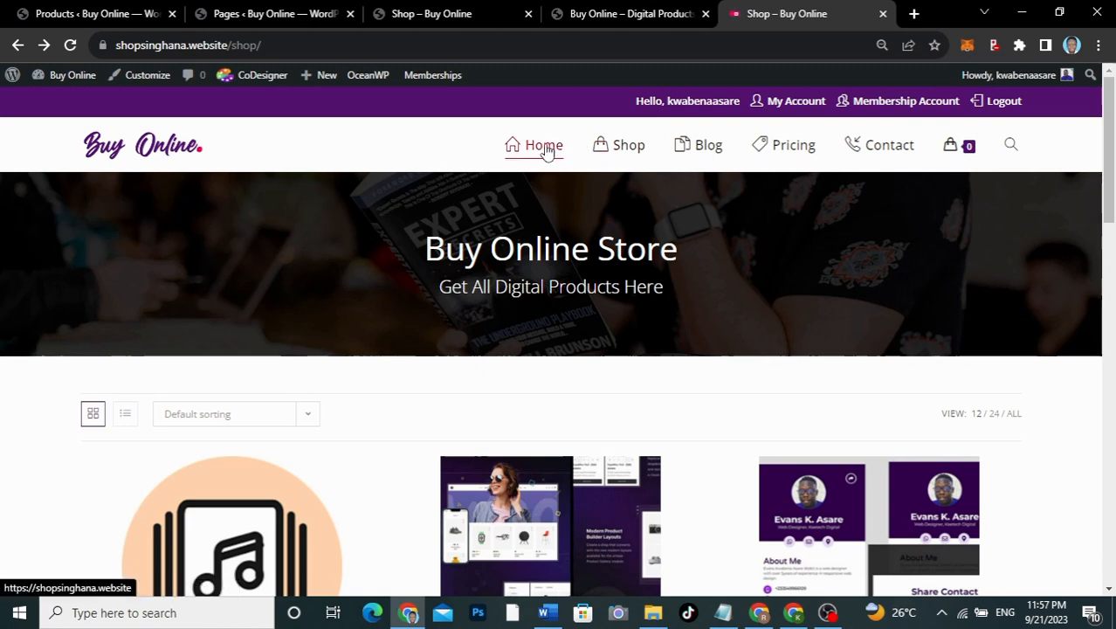
Step: Review the home page's Books/PDFs, Audios, Web Templates and Images banners, then return to admin Products
{"action": "left_click", "coordinate": [546, 149]}
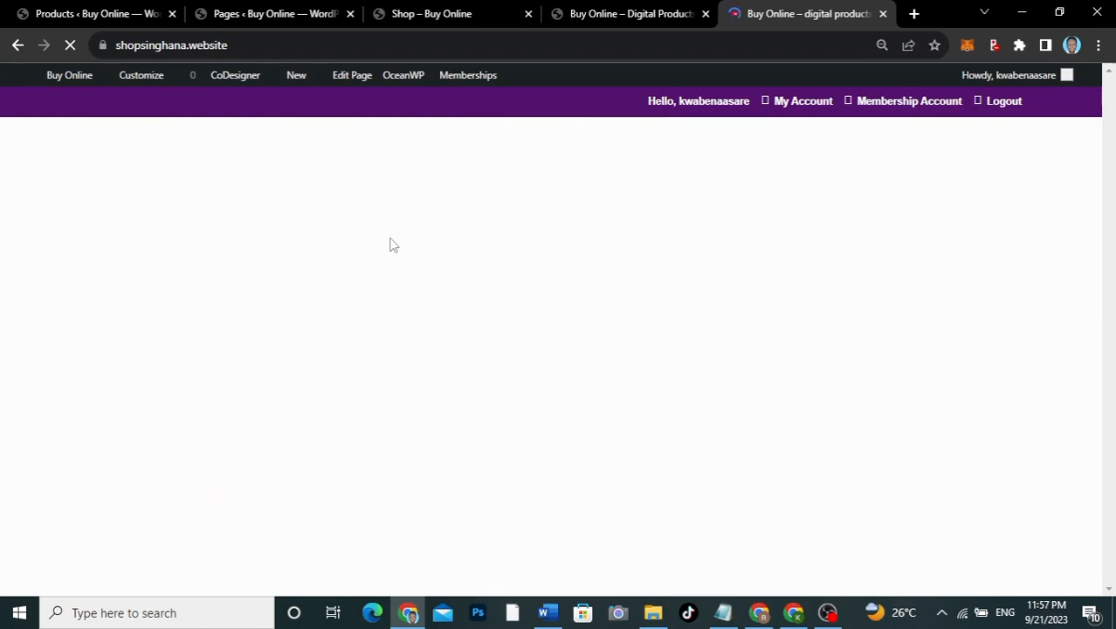
{"action": "scroll", "coordinate": [434, 384], "scroll_direction": "down", "scroll_amount": 10}
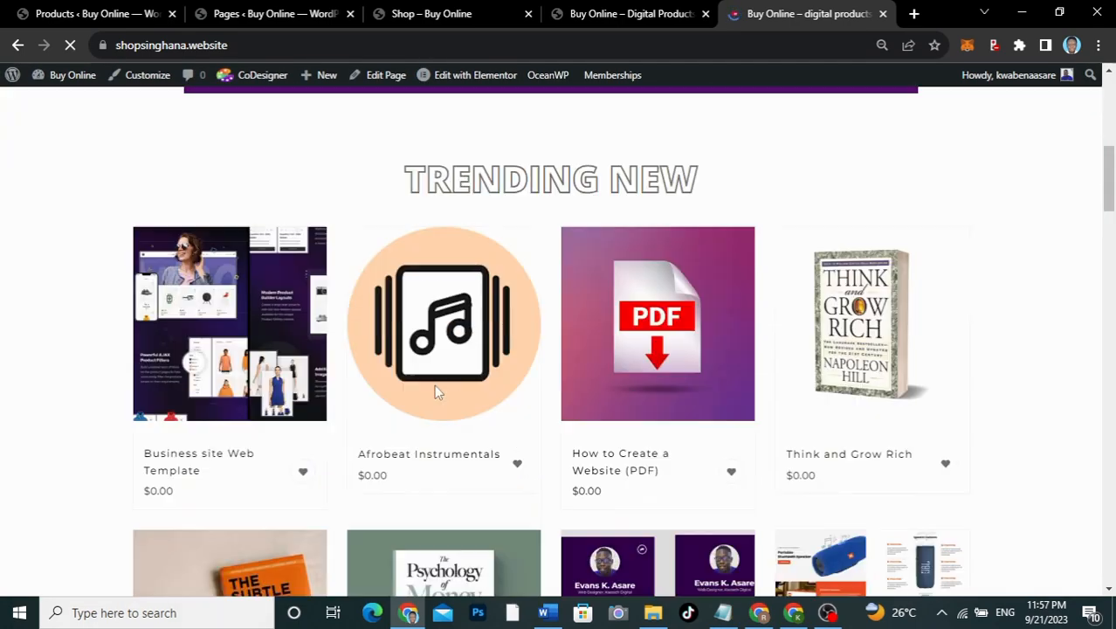
{"action": "scroll", "coordinate": [435, 392], "scroll_direction": "down", "scroll_amount": 5}
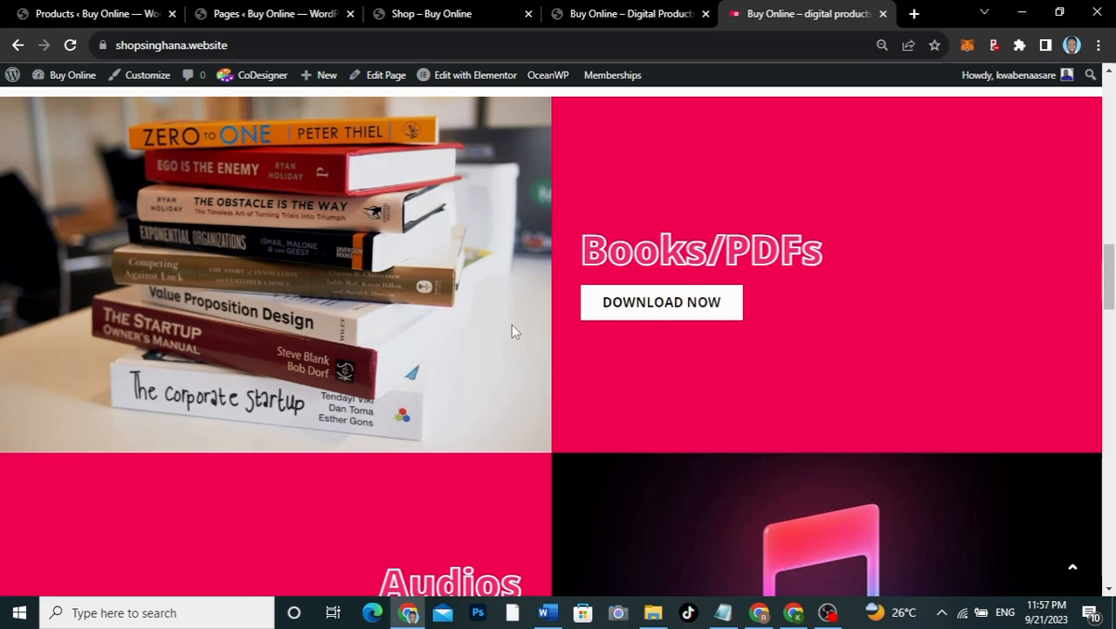
{"action": "scroll", "coordinate": [510, 323], "scroll_direction": "down", "scroll_amount": 1}
{"action": "scroll", "coordinate": [511, 323], "scroll_direction": "up", "scroll_amount": 2}
{"action": "scroll", "coordinate": [511, 323], "scroll_direction": "down", "scroll_amount": 2}
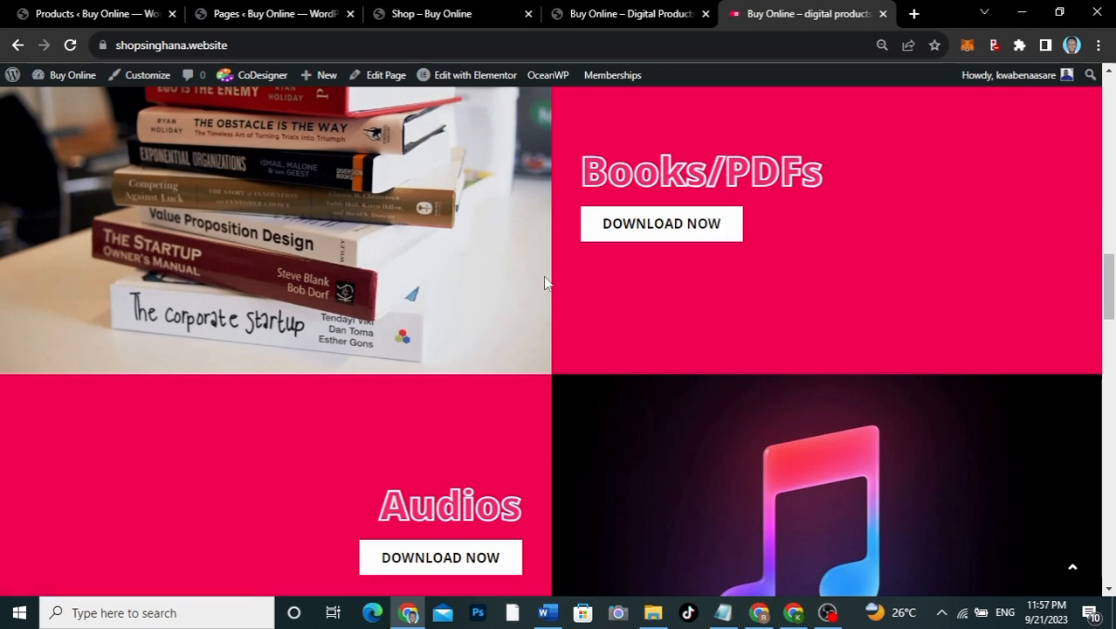
{"action": "scroll", "coordinate": [542, 296], "scroll_direction": "down", "scroll_amount": 10}
{"action": "scroll", "coordinate": [540, 305], "scroll_direction": "up", "scroll_amount": 5}
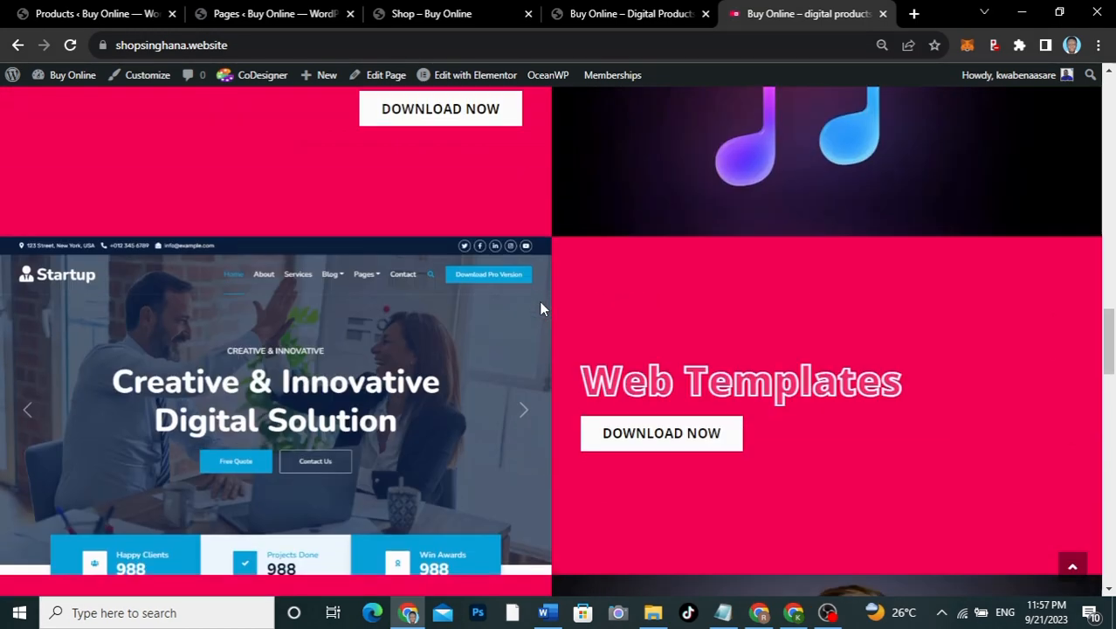
{"action": "scroll", "coordinate": [541, 307], "scroll_direction": "up", "scroll_amount": 7}
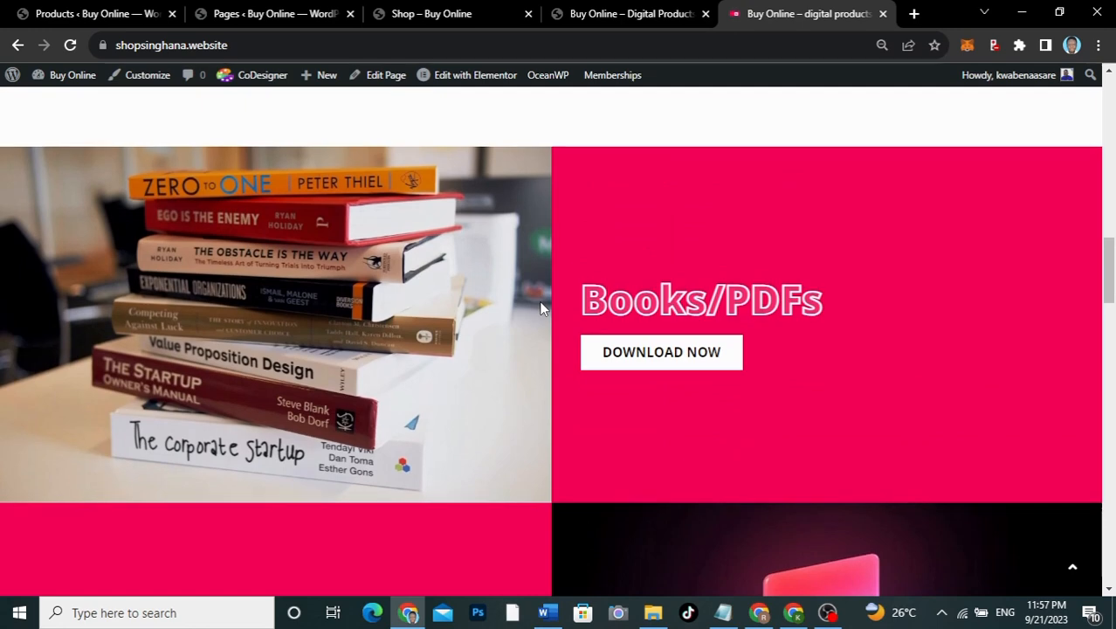
{"action": "scroll", "coordinate": [540, 307], "scroll_direction": "down", "scroll_amount": 4}
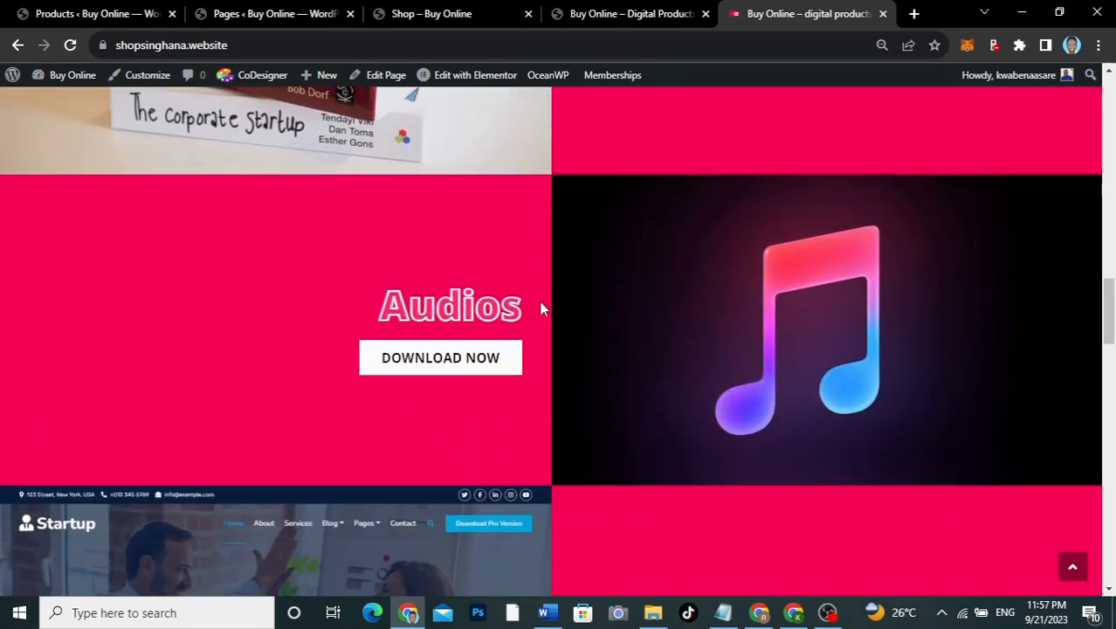
{"action": "scroll", "coordinate": [541, 307], "scroll_direction": "down", "scroll_amount": 4}
{"action": "scroll", "coordinate": [541, 308], "scroll_direction": "down", "scroll_amount": 3}
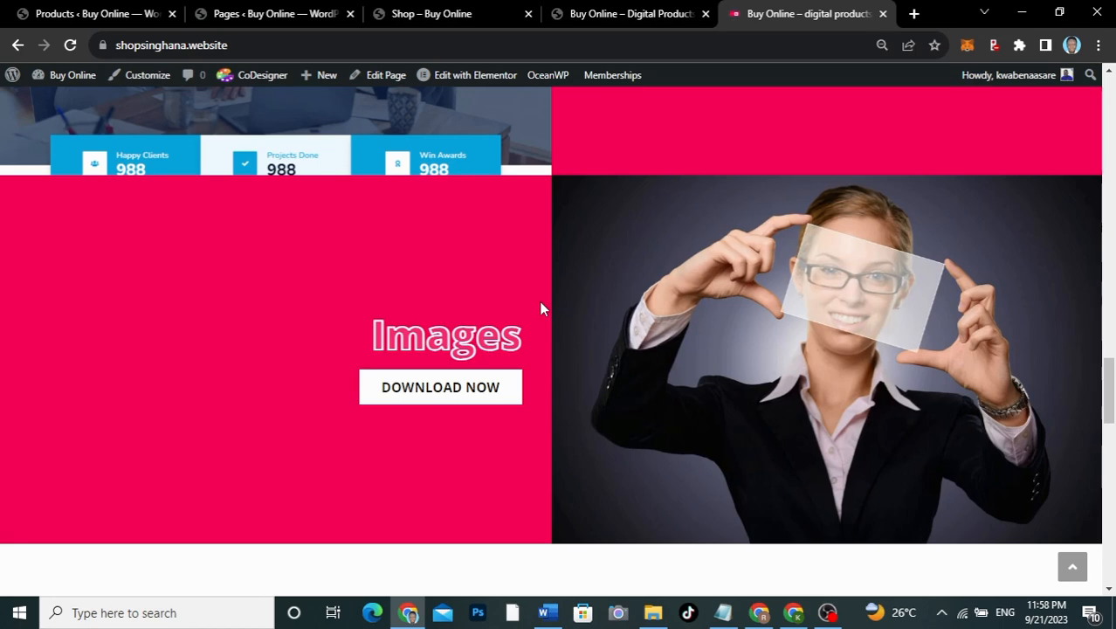
{"action": "scroll", "coordinate": [541, 308], "scroll_direction": "up", "scroll_amount": 1}
{"action": "scroll", "coordinate": [540, 307], "scroll_direction": "down", "scroll_amount": 3}
{"action": "scroll", "coordinate": [541, 307], "scroll_direction": "up", "scroll_amount": 6}
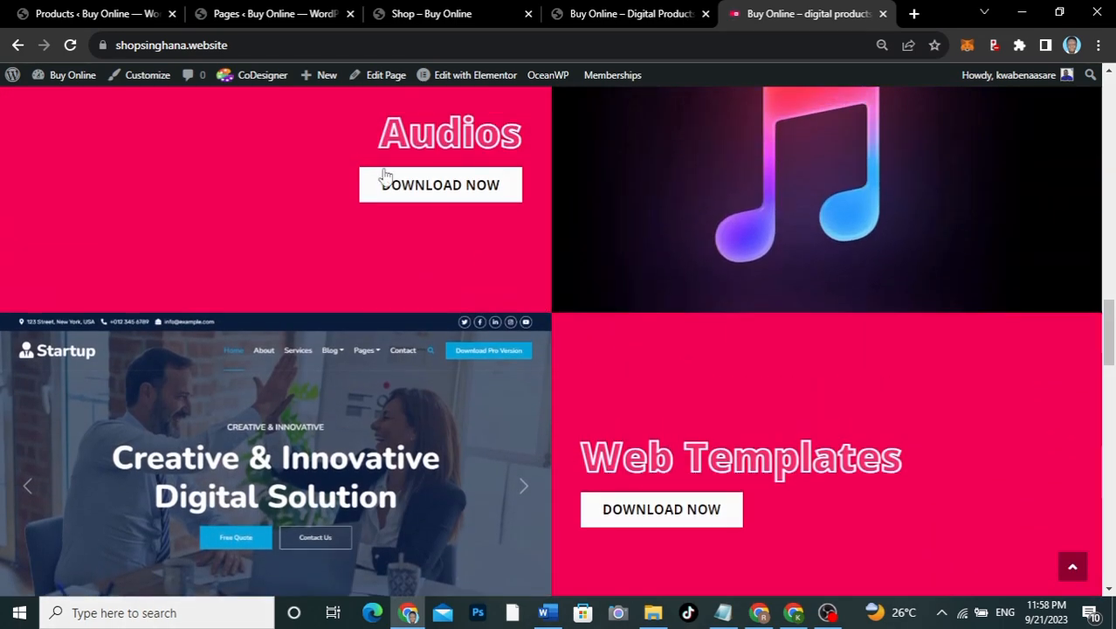
{"action": "left_click", "coordinate": [105, 13]}
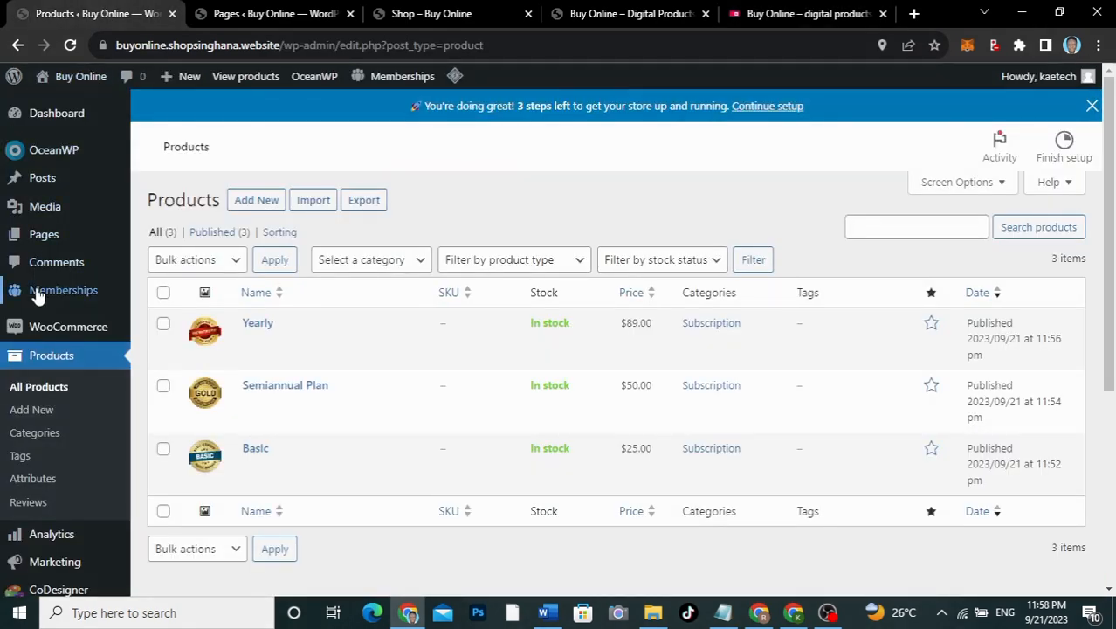
Step: Add a product category named Audios, slug audios, next to Uncategorized and Subscription
{"action": "left_click", "coordinate": [31, 434]}
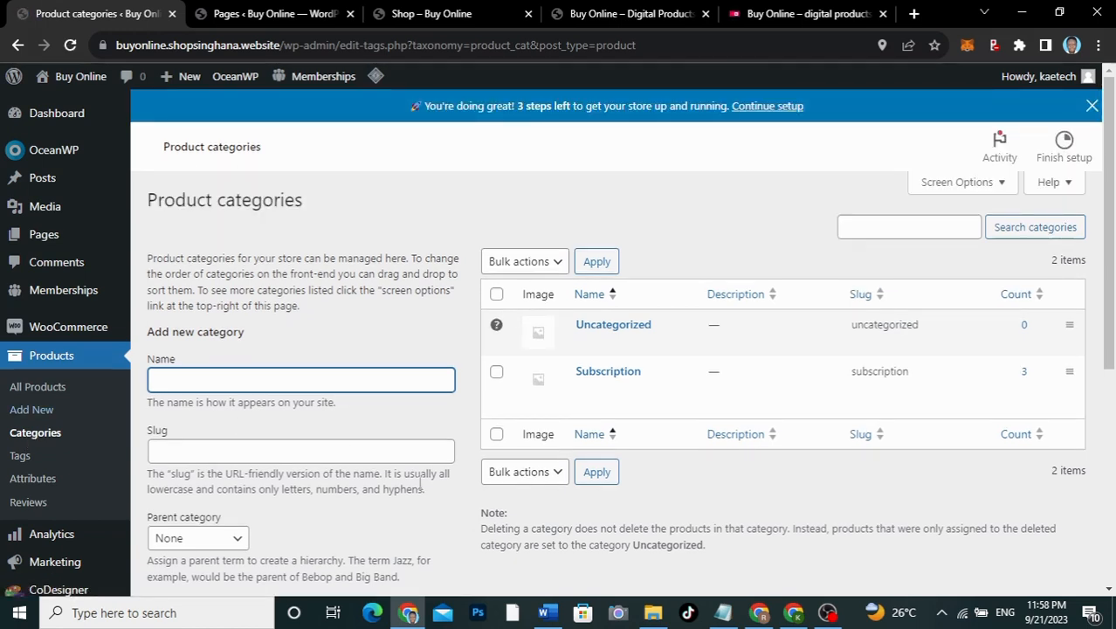
{"action": "mouse_move", "coordinate": [608, 392]}
{"action": "scroll", "coordinate": [253, 483], "scroll_direction": "down", "scroll_amount": 3}
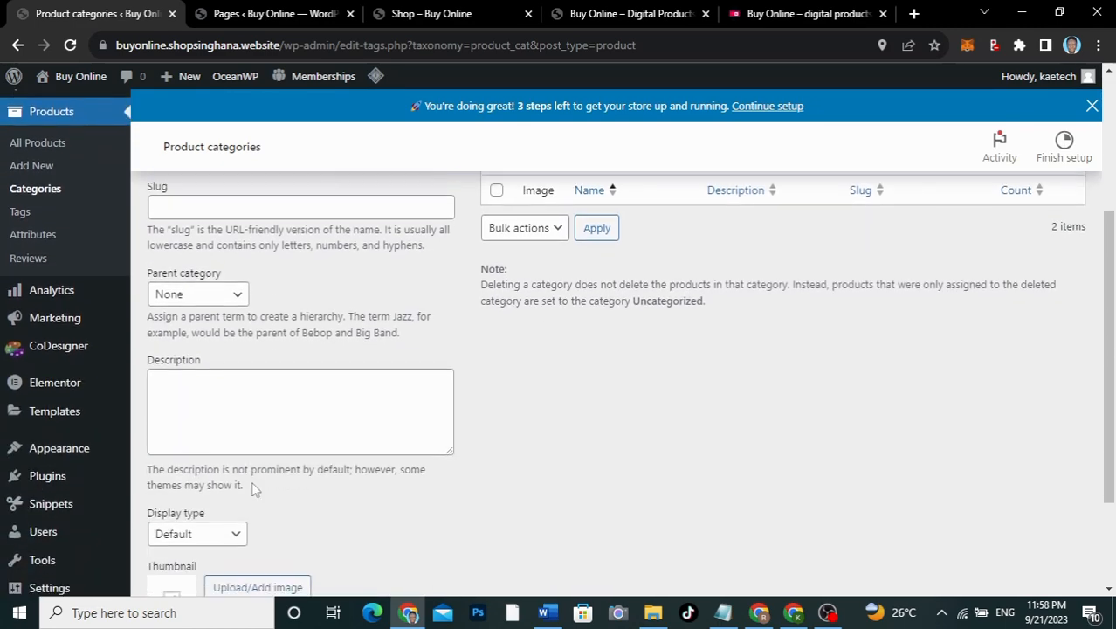
{"action": "scroll", "coordinate": [253, 489], "scroll_direction": "down", "scroll_amount": 2}
{"action": "scroll", "coordinate": [254, 489], "scroll_direction": "up", "scroll_amount": 5}
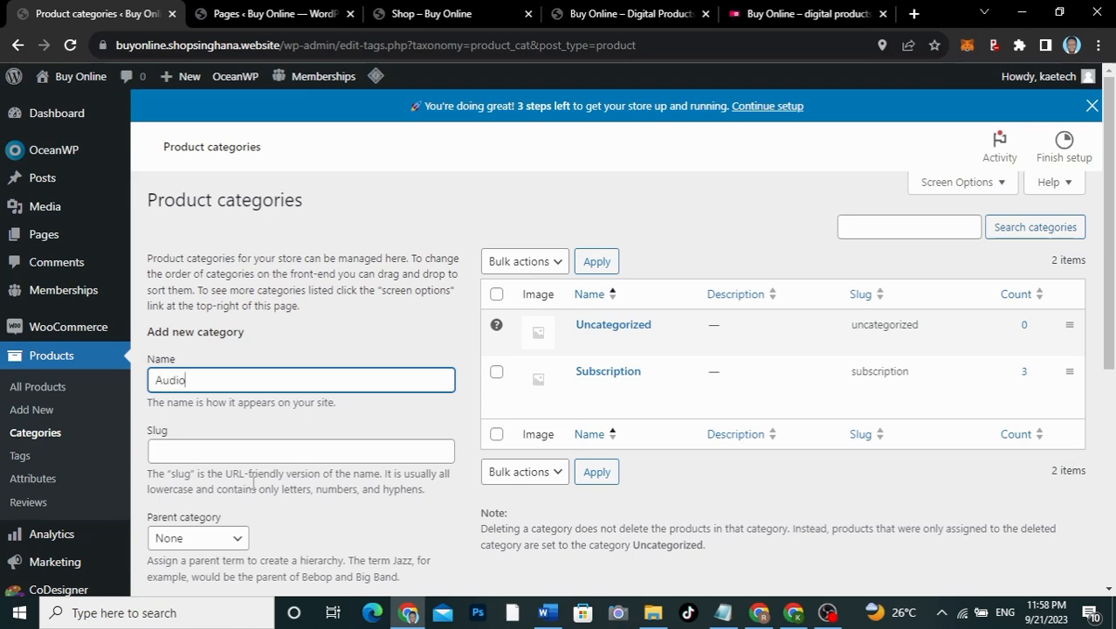
{"action": "scroll", "coordinate": [253, 483], "scroll_direction": "down", "scroll_amount": 4}
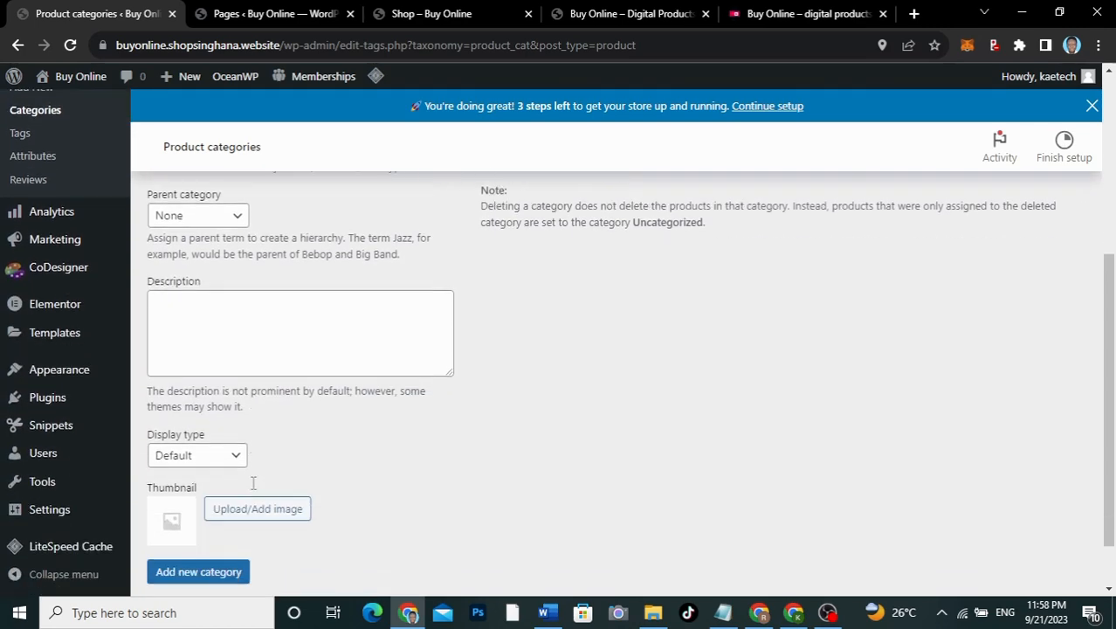
{"action": "left_click", "coordinate": [181, 568]}
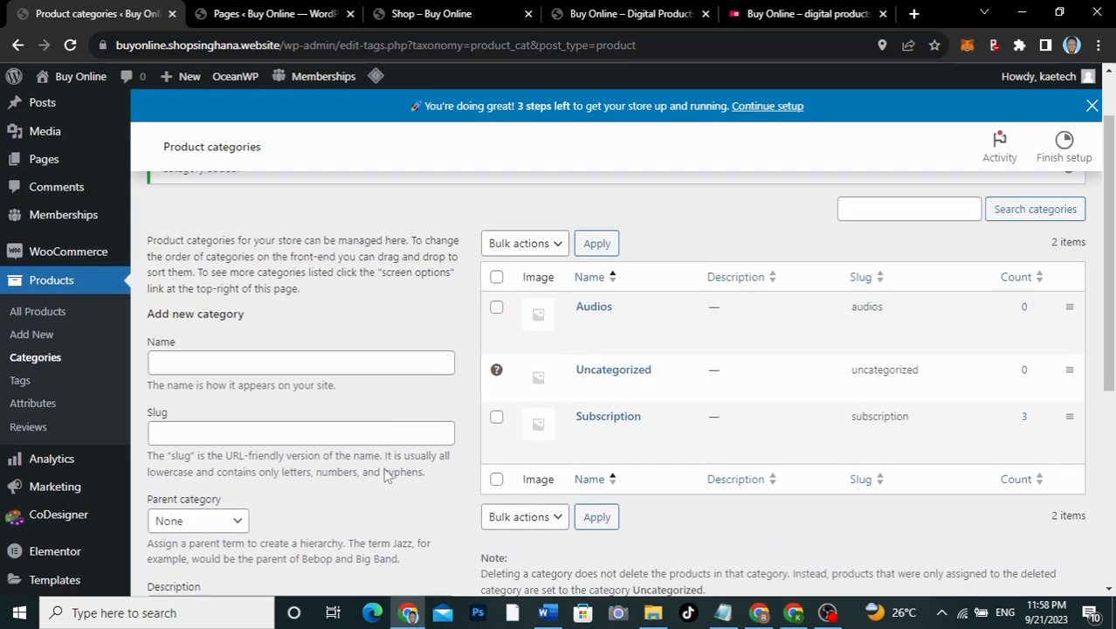
Step: Add the Books/PDFs and Web Templates product categories
{"action": "left_click", "coordinate": [256, 380]}
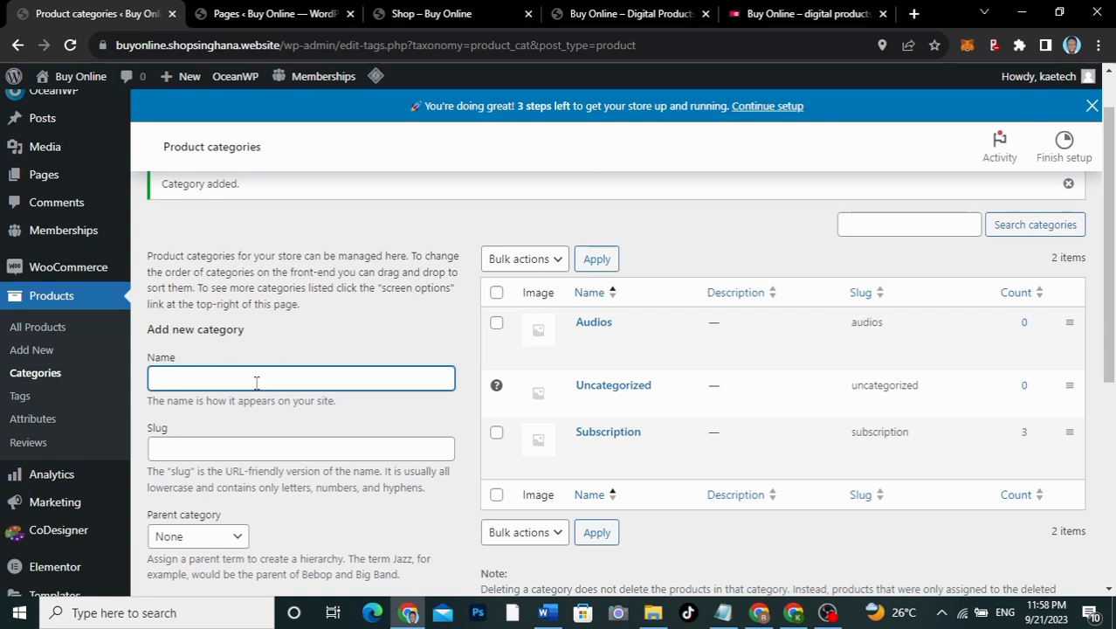
{"action": "type", "text": "Books/PDFs"}
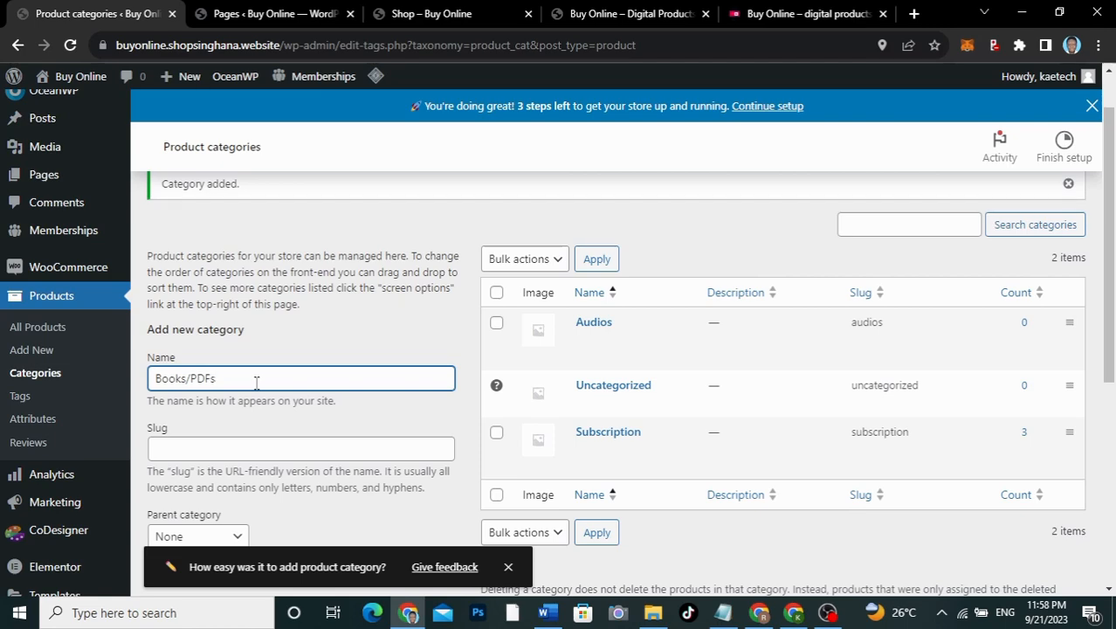
{"action": "scroll", "coordinate": [255, 382], "scroll_direction": "down", "scroll_amount": 5}
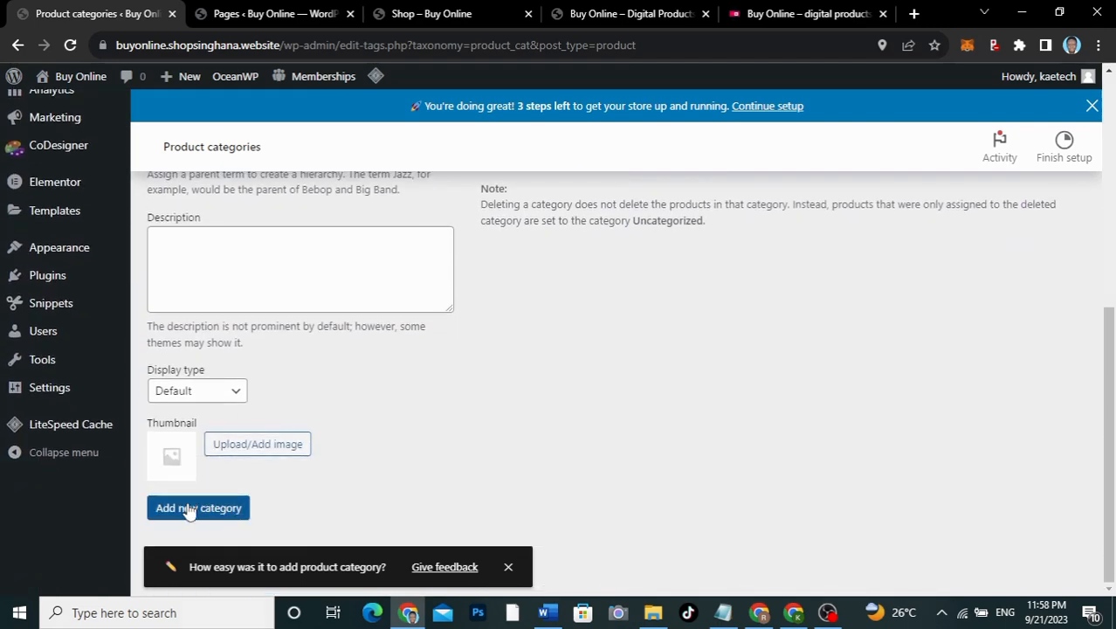
{"action": "left_click", "coordinate": [190, 511]}
{"action": "scroll", "coordinate": [301, 390], "scroll_direction": "up", "scroll_amount": 5}
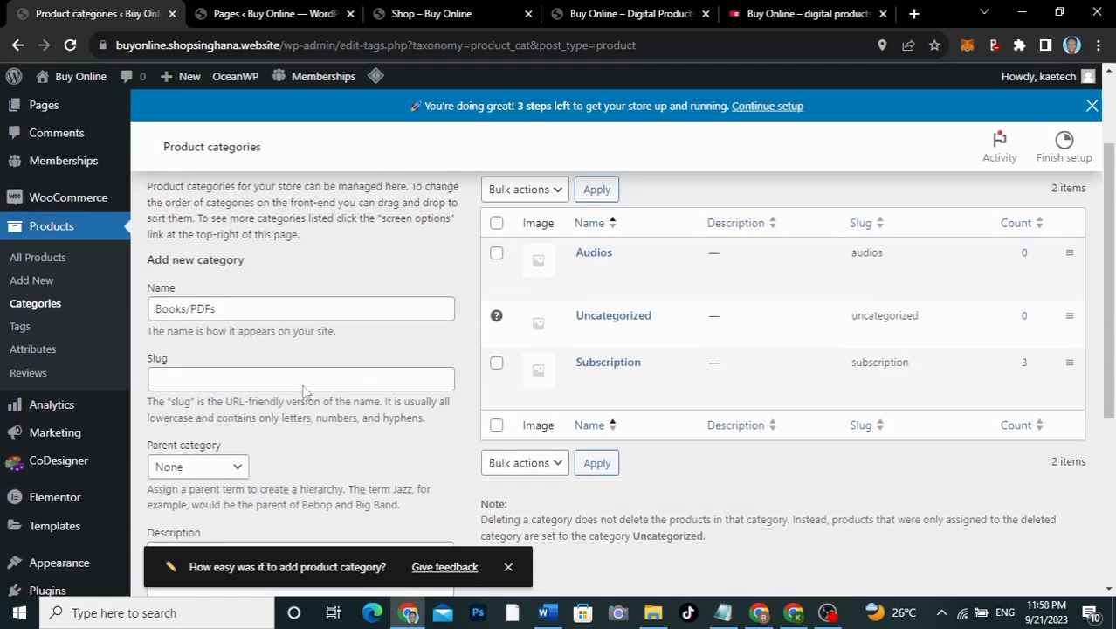
{"action": "left_click", "coordinate": [222, 308]}
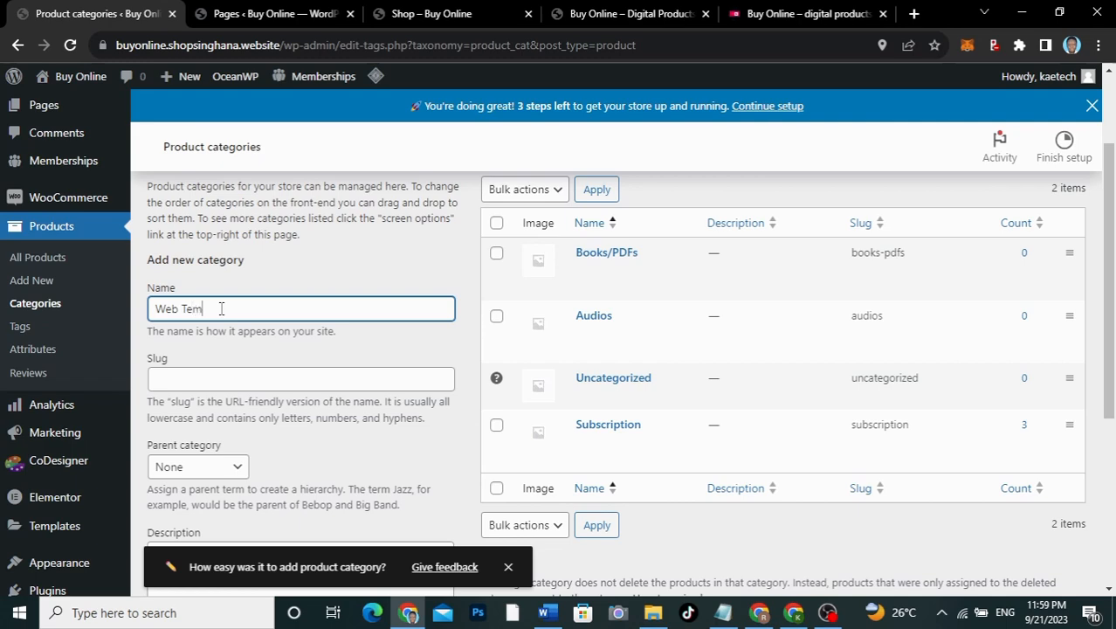
{"action": "scroll", "coordinate": [222, 308], "scroll_direction": "down", "scroll_amount": 5}
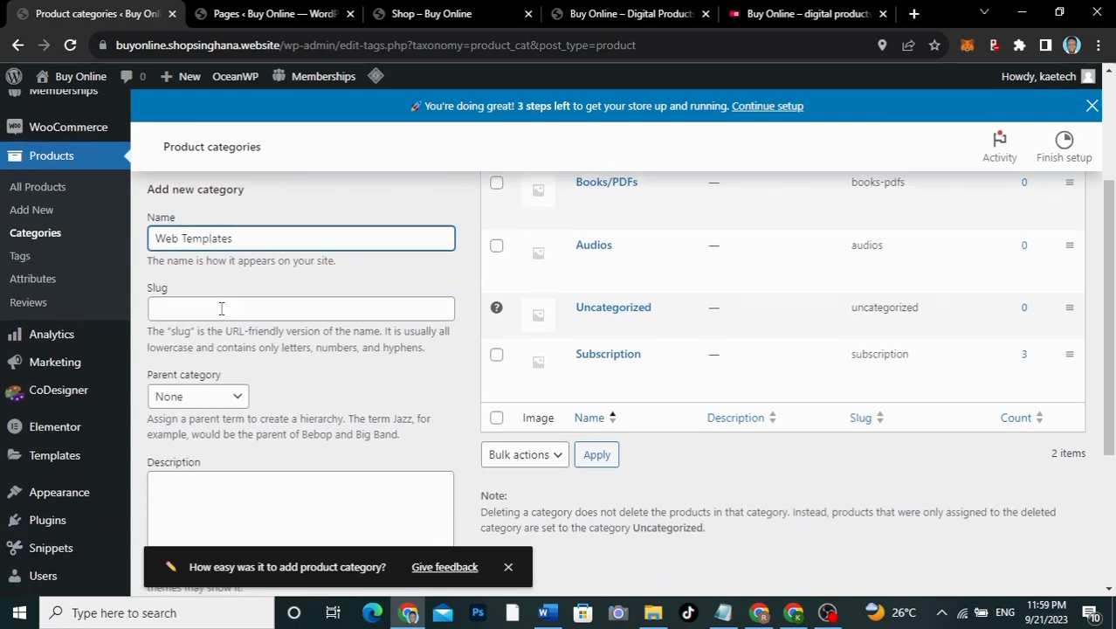
{"action": "left_click", "coordinate": [195, 505]}
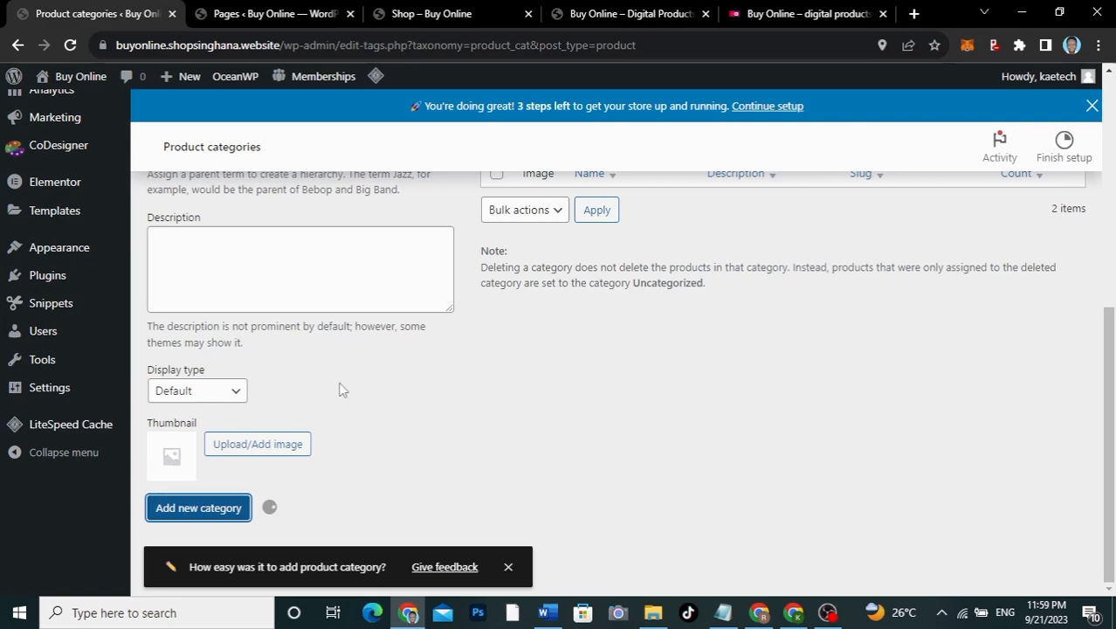
Step: Check the storefront's category sections, then come back to Product categories
{"action": "left_click", "coordinate": [786, 17]}
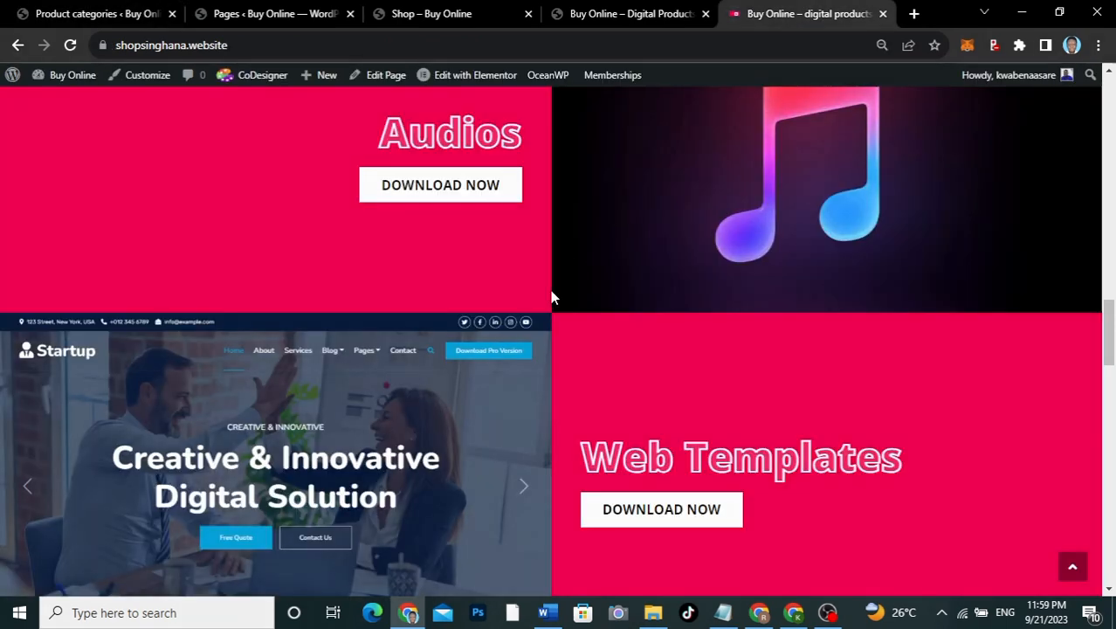
{"action": "scroll", "coordinate": [551, 297], "scroll_direction": "up", "scroll_amount": 5}
{"action": "scroll", "coordinate": [550, 296], "scroll_direction": "down", "scroll_amount": 10}
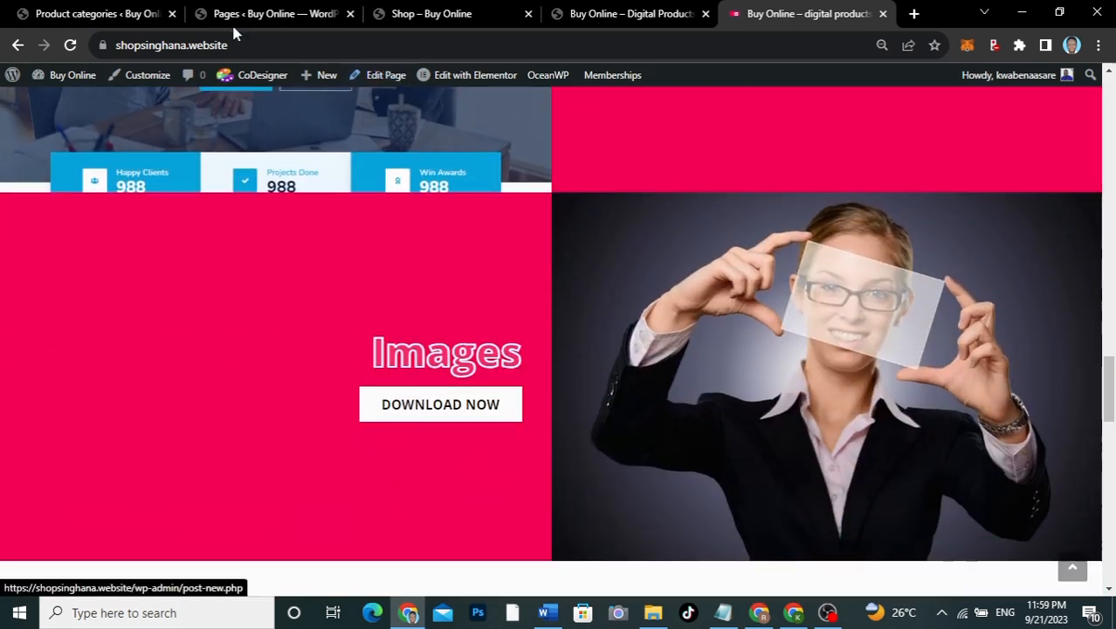
{"action": "left_click", "coordinate": [103, 14]}
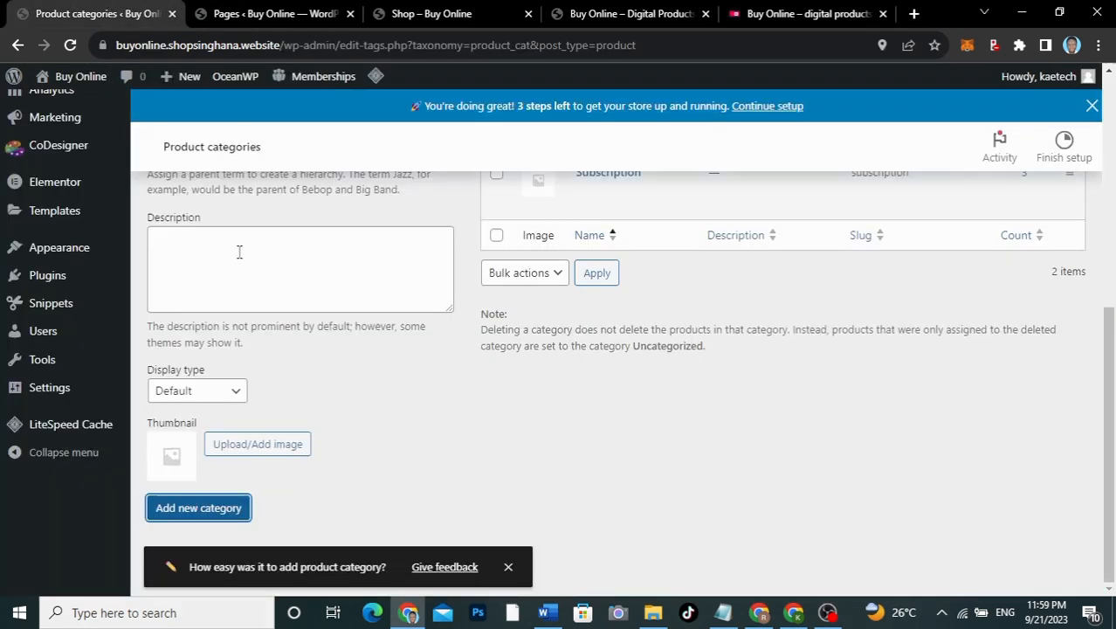
{"action": "scroll", "coordinate": [296, 297], "scroll_direction": "up", "scroll_amount": 4}
Step: Add the Images product category, then show All Products
{"action": "left_click", "coordinate": [296, 322]}
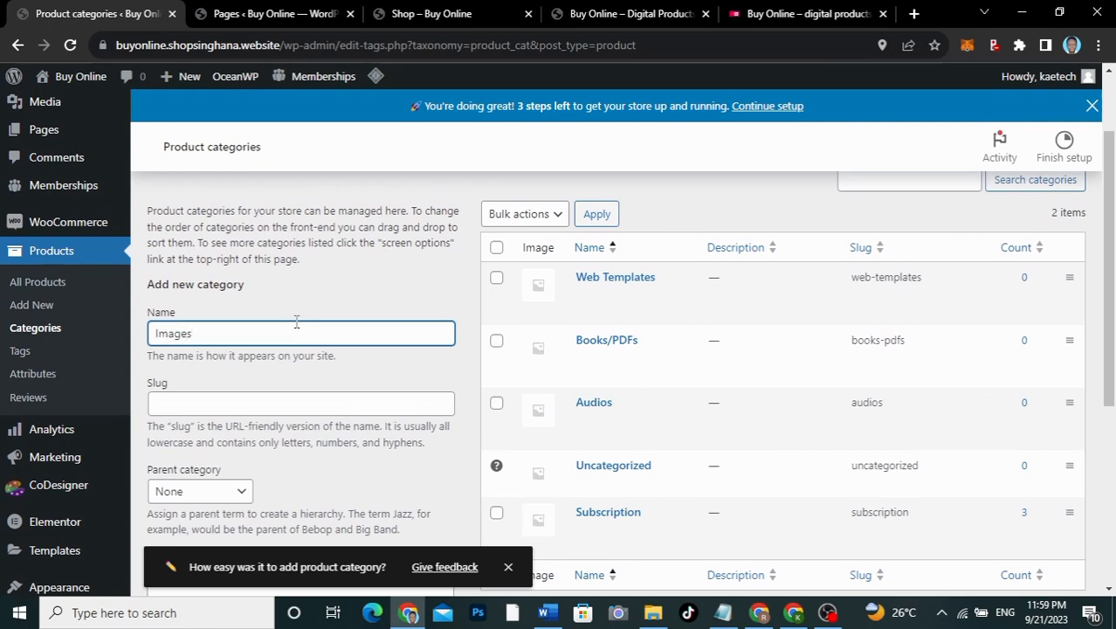
{"action": "scroll", "coordinate": [296, 323], "scroll_direction": "down", "scroll_amount": 4}
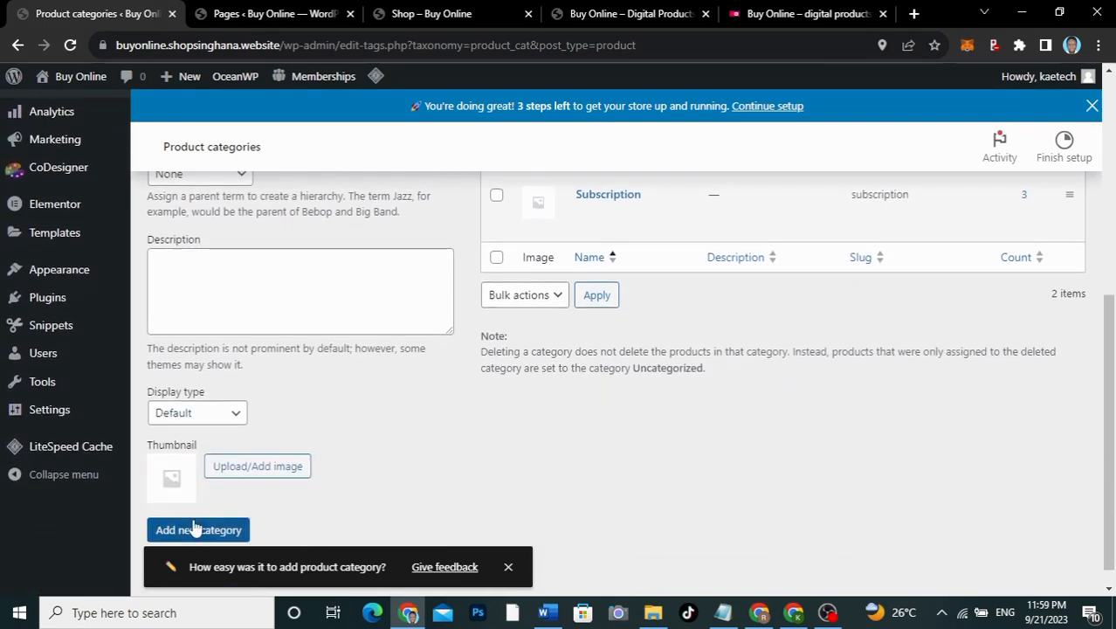
{"action": "left_click", "coordinate": [196, 529]}
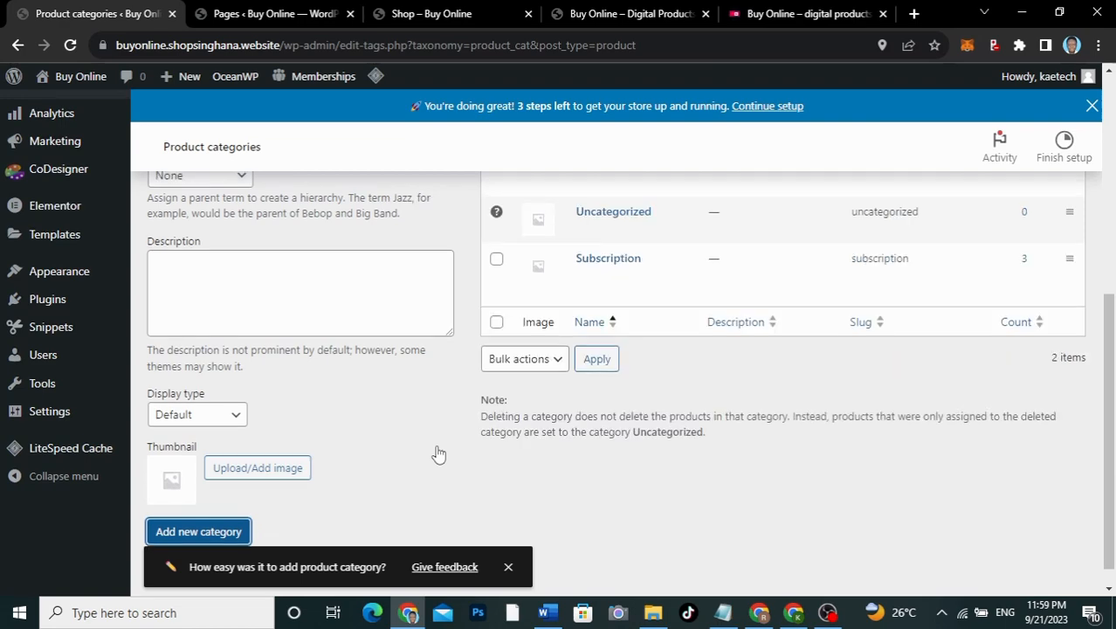
{"action": "scroll", "coordinate": [439, 453], "scroll_direction": "up", "scroll_amount": 3}
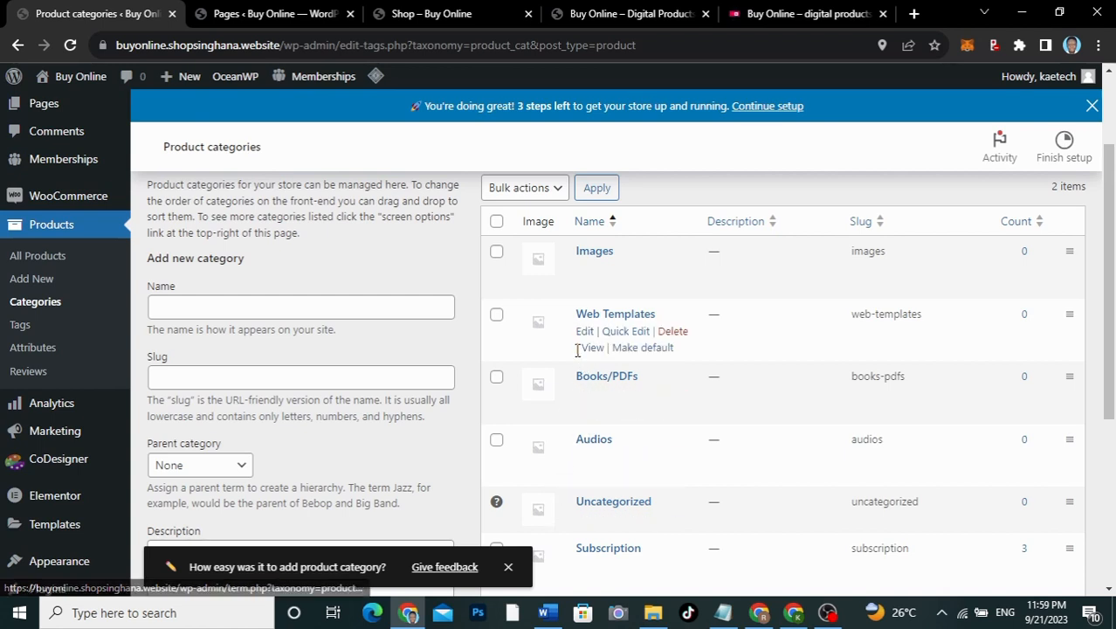
{"action": "left_click", "coordinate": [38, 256]}
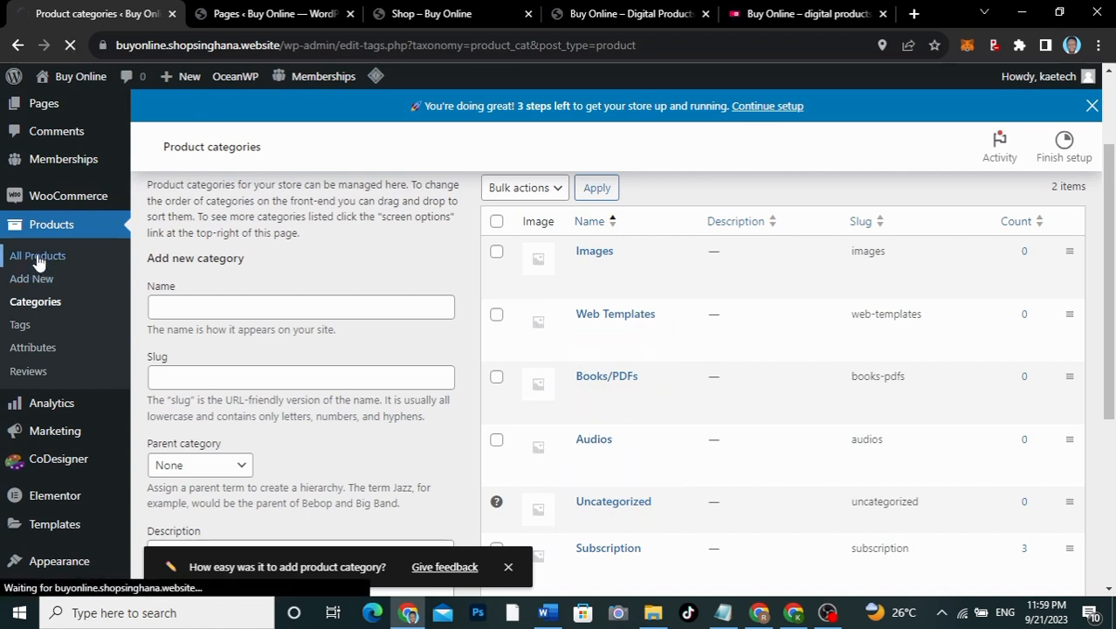
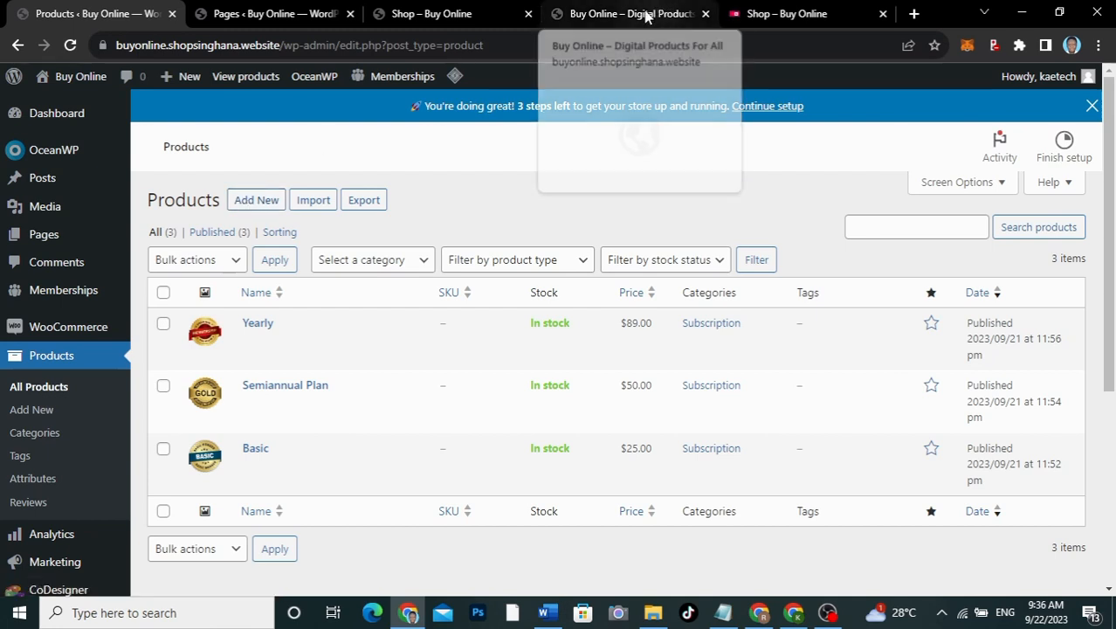
Step: Browse the reference digital products shop's product listing for comparison
{"action": "left_click", "coordinate": [441, 9]}
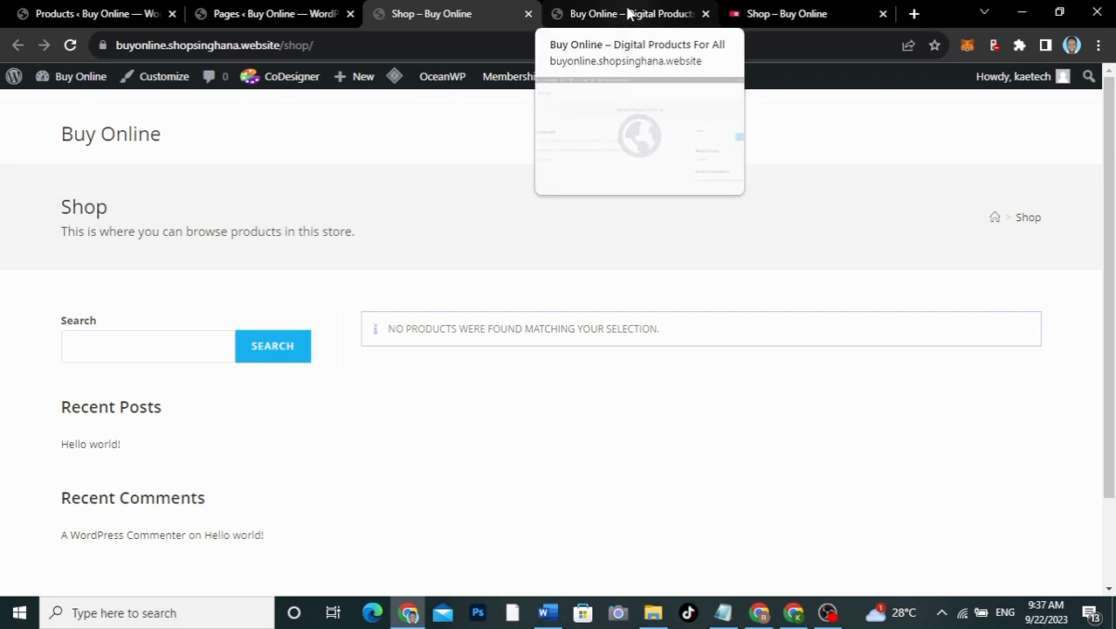
{"action": "left_click", "coordinate": [653, 15]}
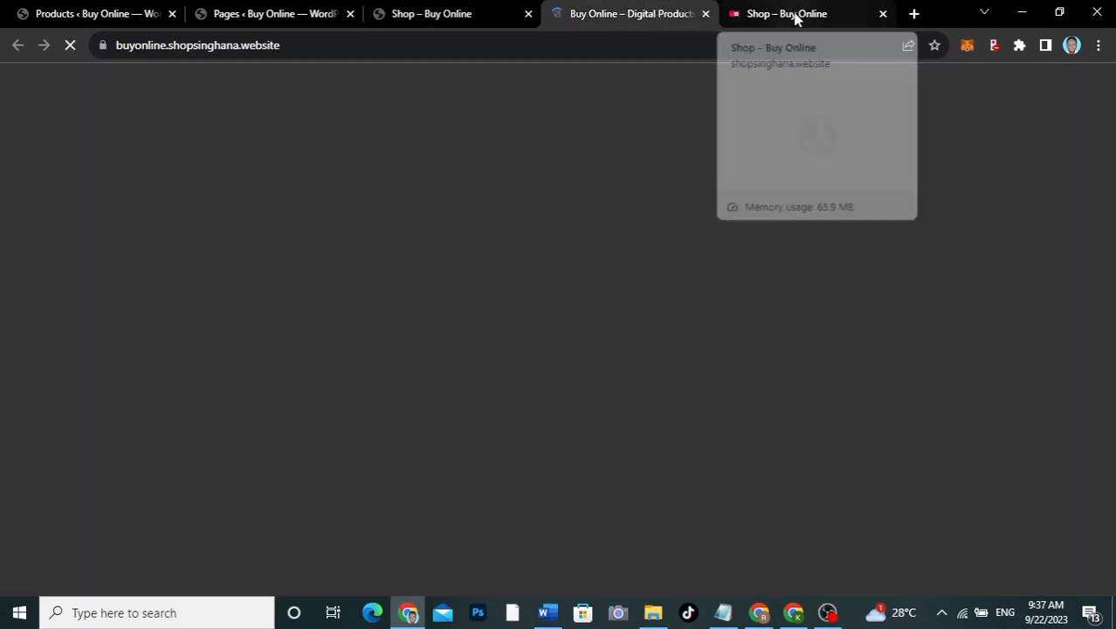
{"action": "left_click", "coordinate": [795, 15]}
{"action": "scroll", "coordinate": [513, 361], "scroll_direction": "down", "scroll_amount": 1}
{"action": "scroll", "coordinate": [513, 362], "scroll_direction": "down", "scroll_amount": 4}
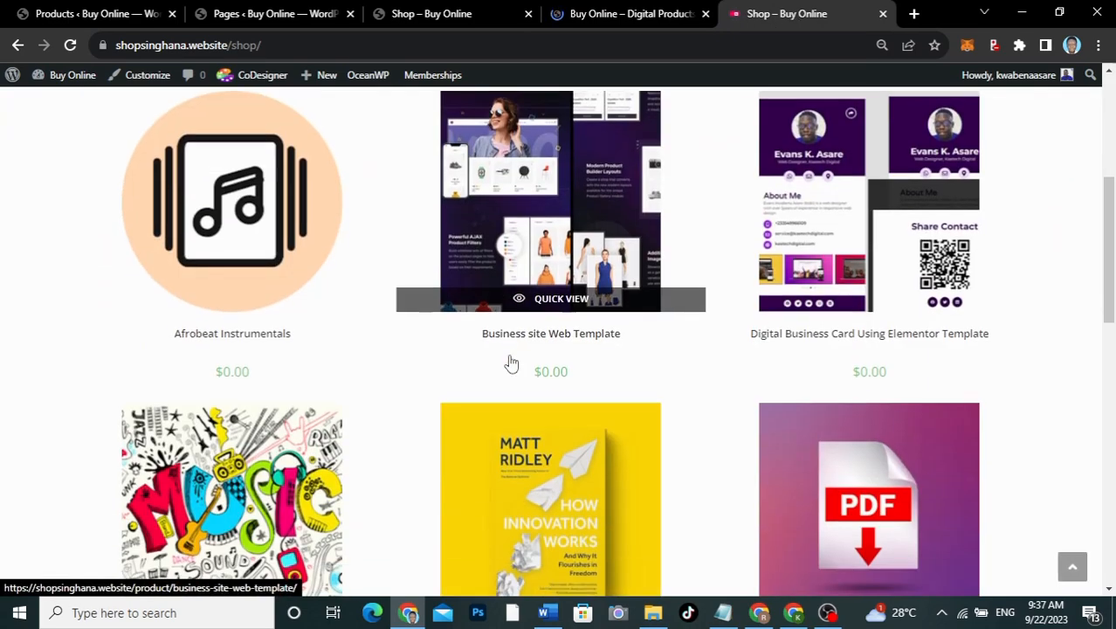
{"action": "scroll", "coordinate": [512, 361], "scroll_direction": "down", "scroll_amount": 1}
{"action": "scroll", "coordinate": [512, 362], "scroll_direction": "up", "scroll_amount": 1}
{"action": "scroll", "coordinate": [513, 362], "scroll_direction": "down", "scroll_amount": 7}
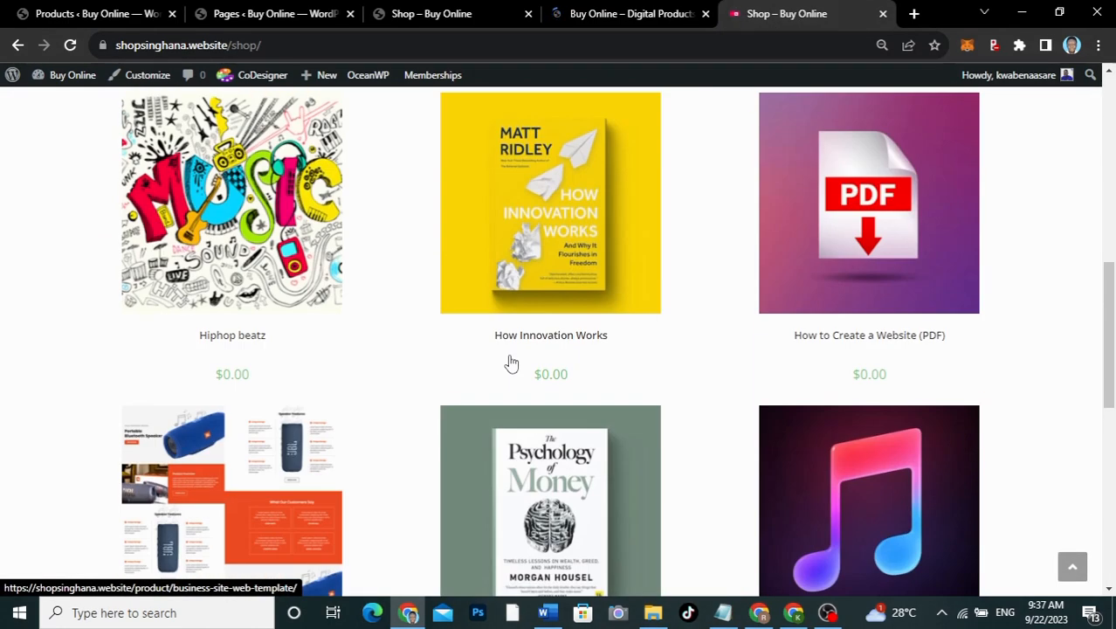
{"action": "scroll", "coordinate": [512, 361], "scroll_direction": "up", "scroll_amount": 7}
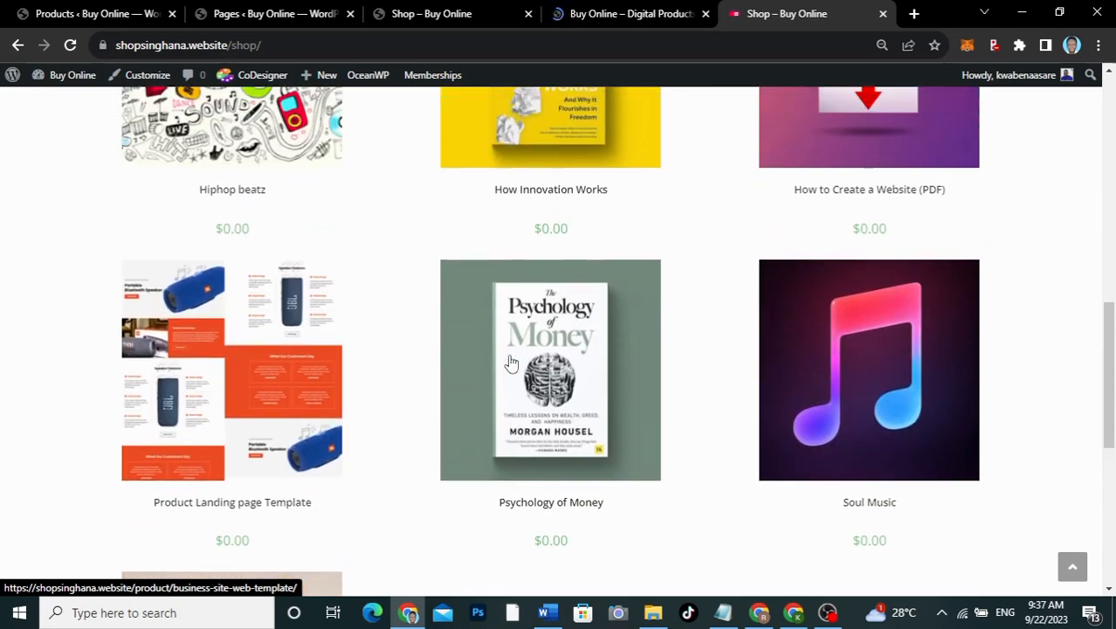
{"action": "scroll", "coordinate": [512, 361], "scroll_direction": "down", "scroll_amount": 7}
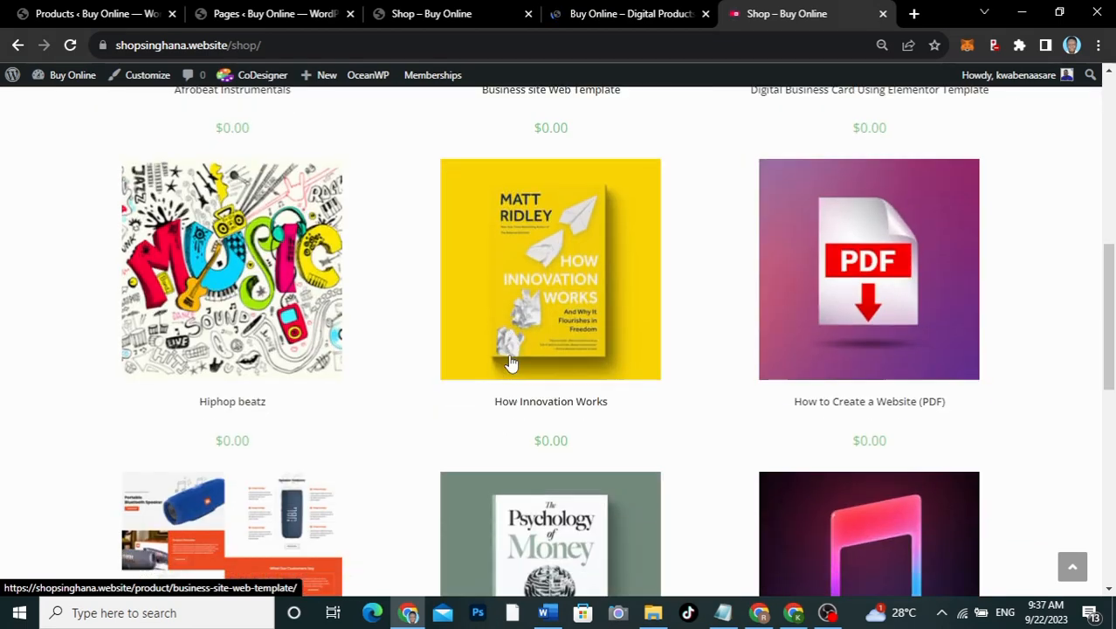
{"action": "scroll", "coordinate": [511, 361], "scroll_direction": "down", "scroll_amount": 2}
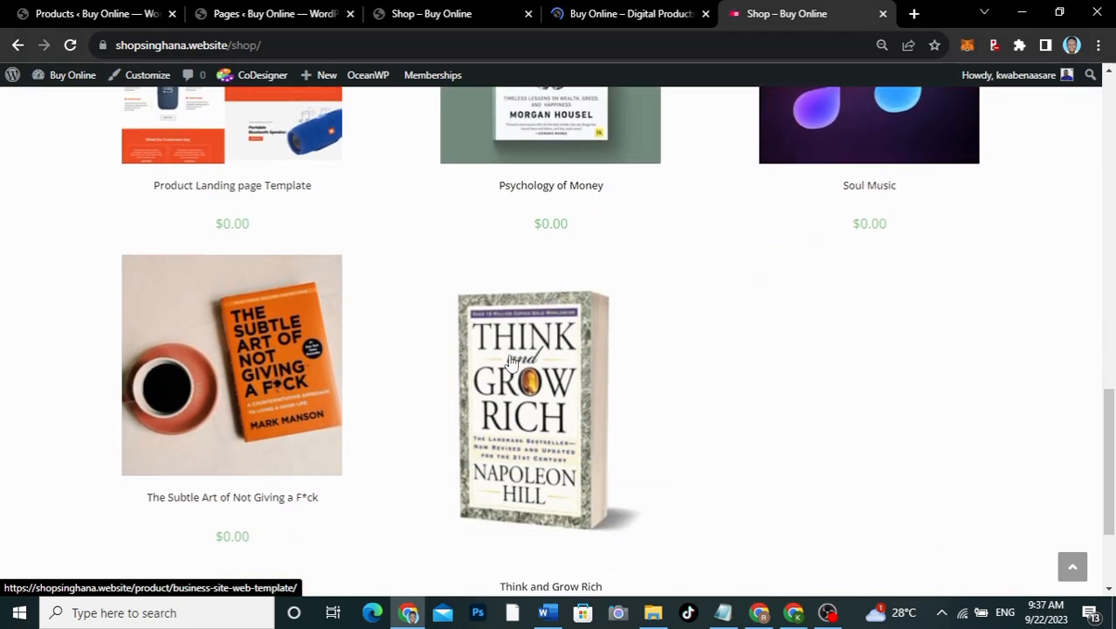
{"action": "scroll", "coordinate": [512, 362], "scroll_direction": "up", "scroll_amount": 5}
{"action": "scroll", "coordinate": [512, 362], "scroll_direction": "up", "scroll_amount": 4}
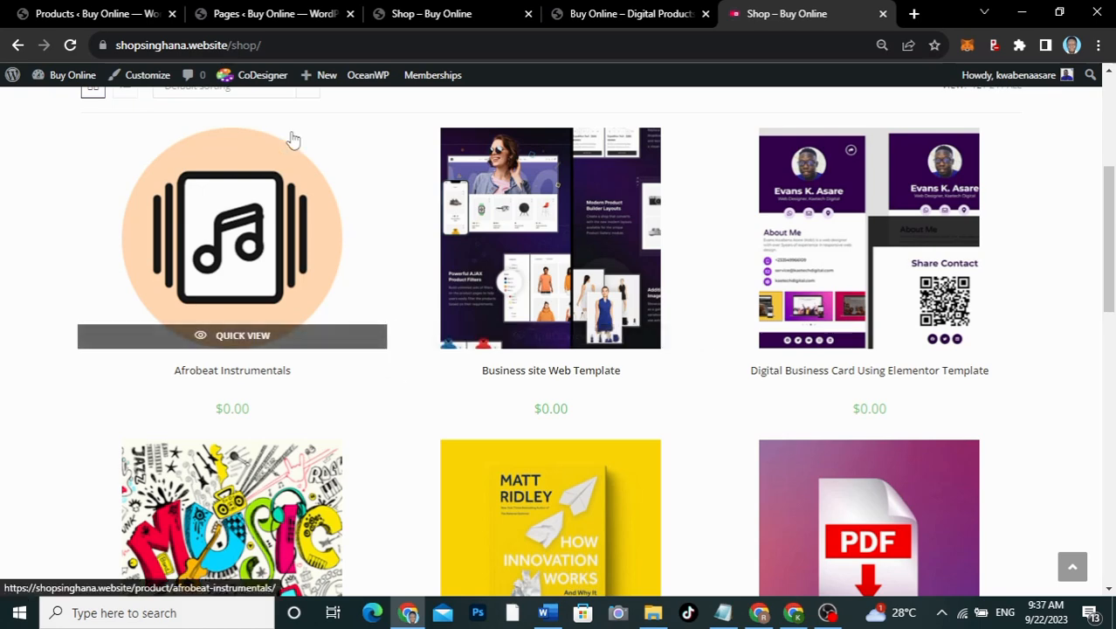
Step: Add a new product named 'Afrobeat Instrumentals', correcting the misspelled name
{"action": "left_click", "coordinate": [80, 14]}
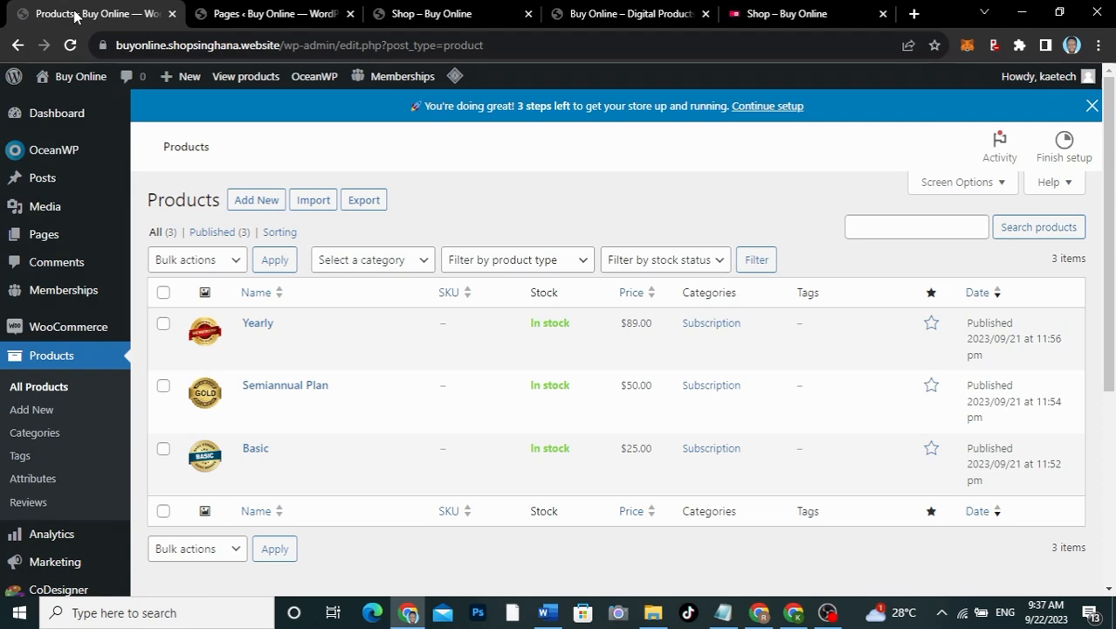
{"action": "left_click", "coordinate": [255, 199]}
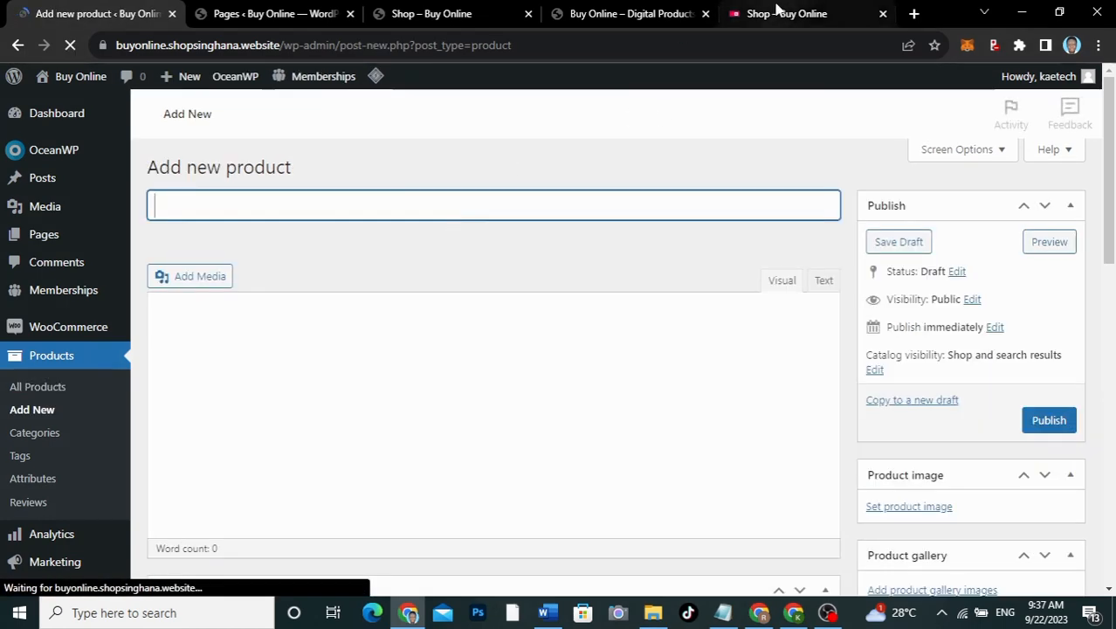
{"action": "left_click", "coordinate": [777, 12]}
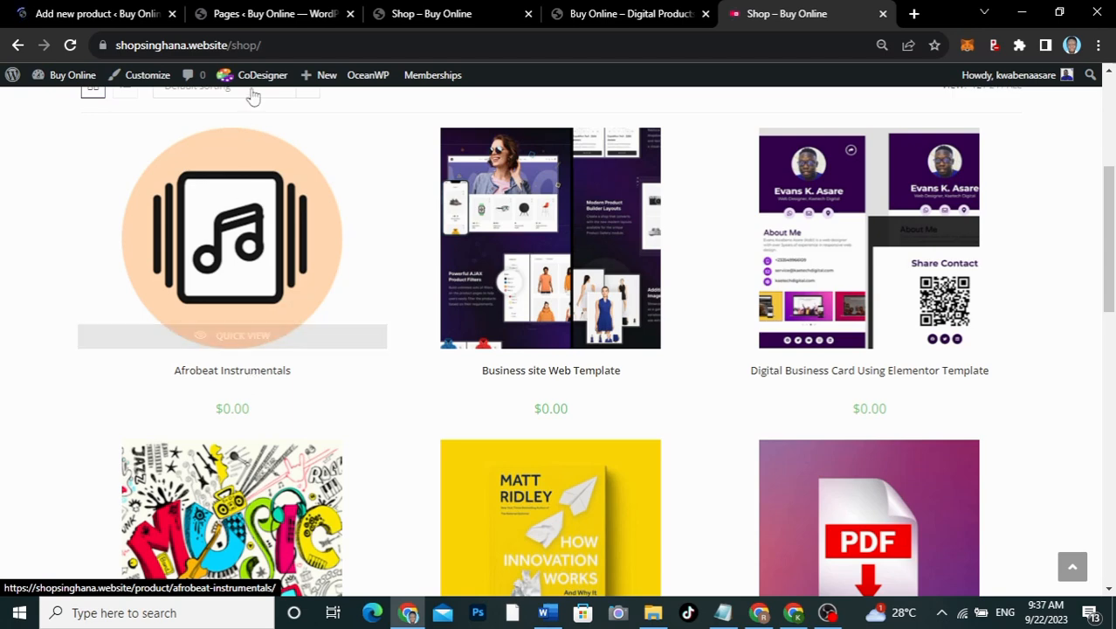
{"action": "left_click", "coordinate": [97, 14]}
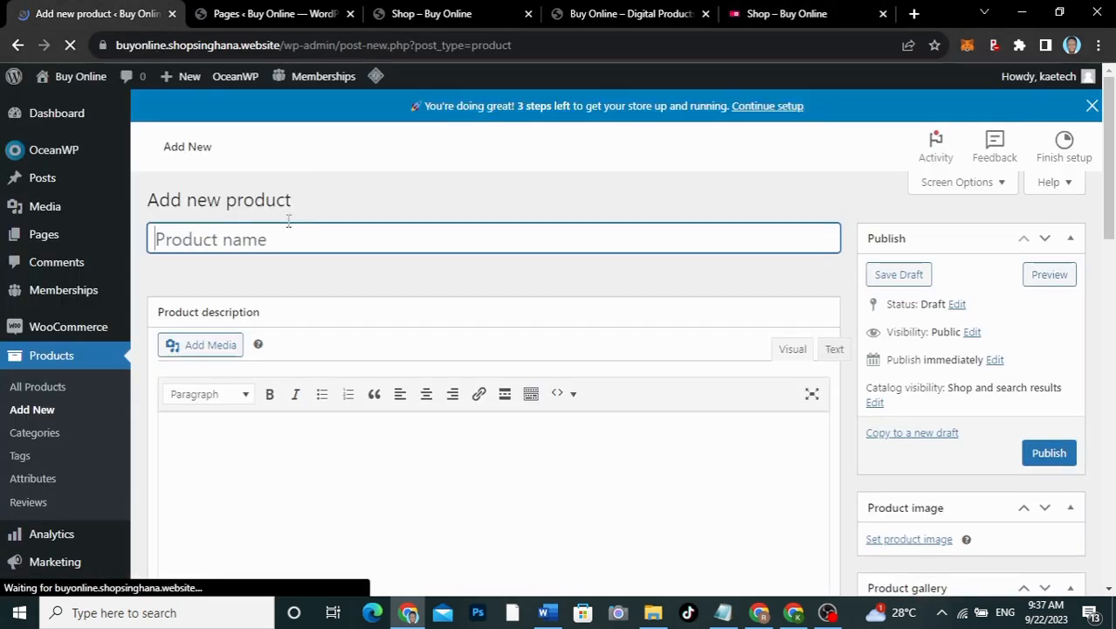
{"action": "type", "text": "A"}
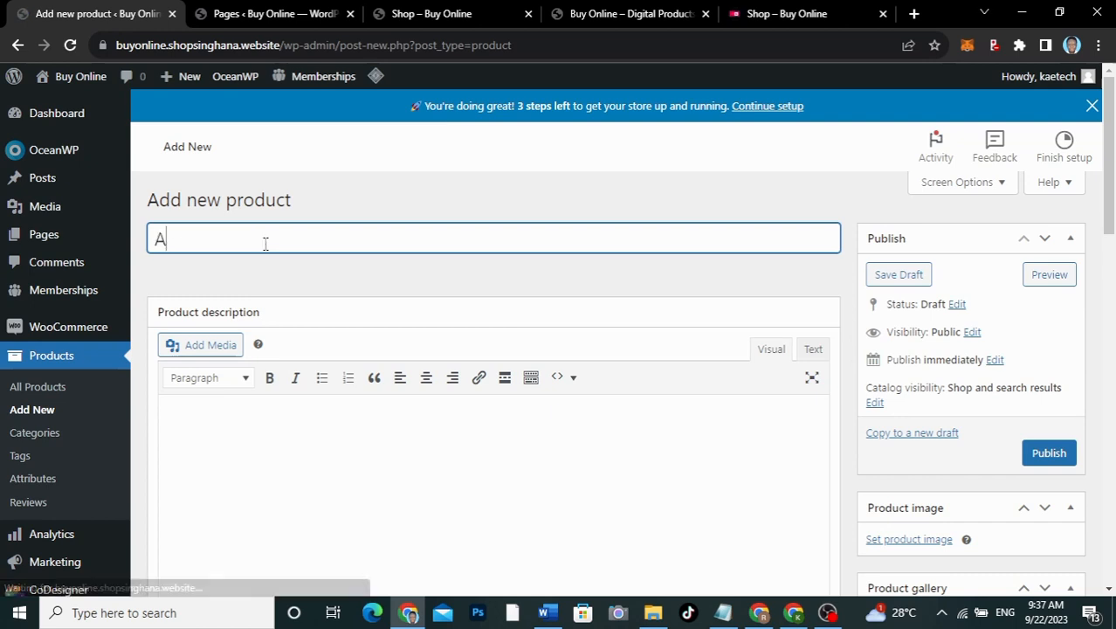
{"action": "type", "text": "frobeat"}
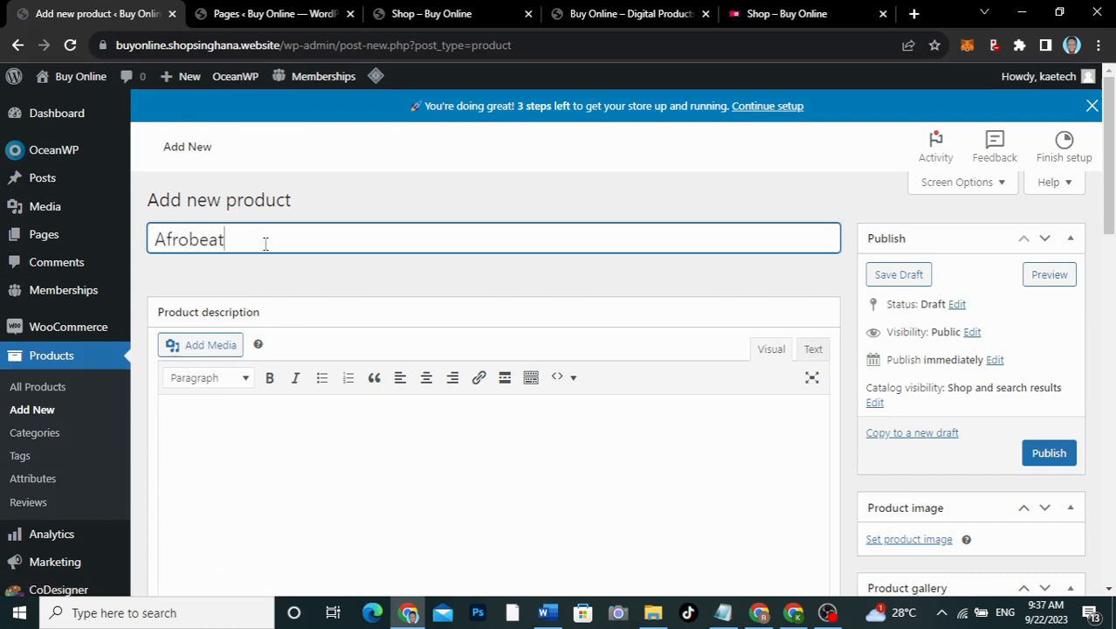
{"action": "type", "text": " Instumentals"}
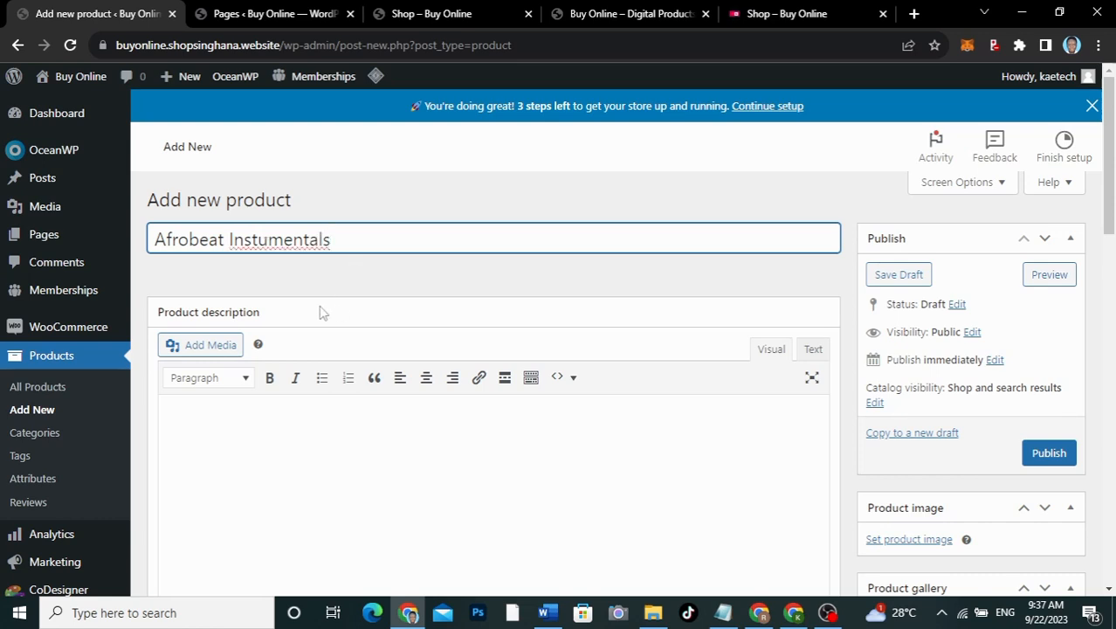
{"action": "scroll", "coordinate": [381, 297], "scroll_direction": "down", "scroll_amount": 1}
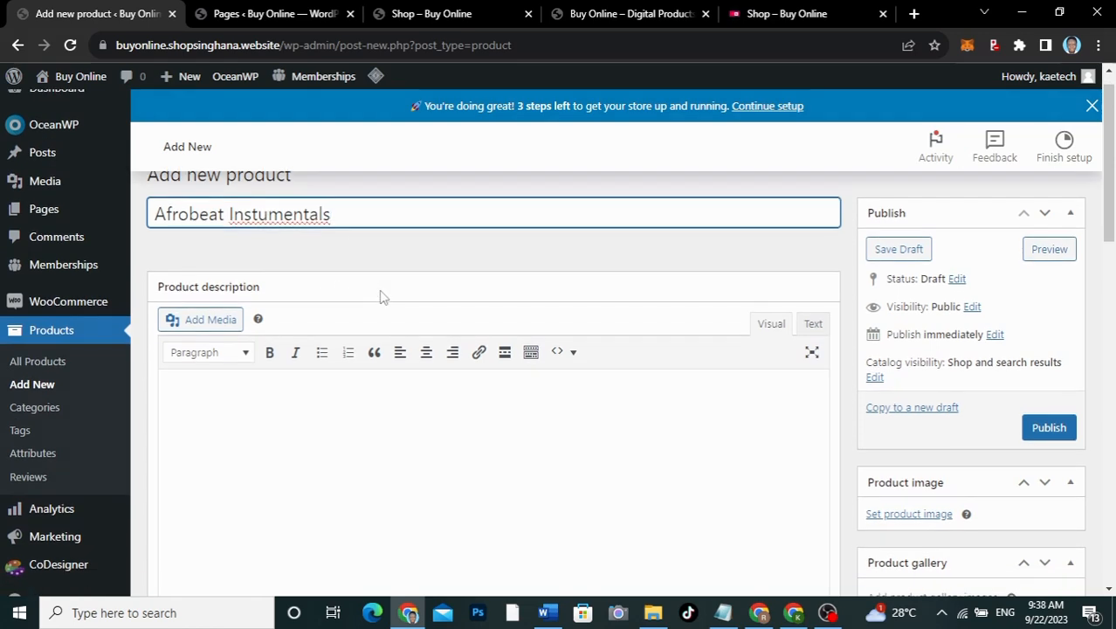
{"action": "scroll", "coordinate": [381, 297], "scroll_direction": "up", "scroll_amount": 1}
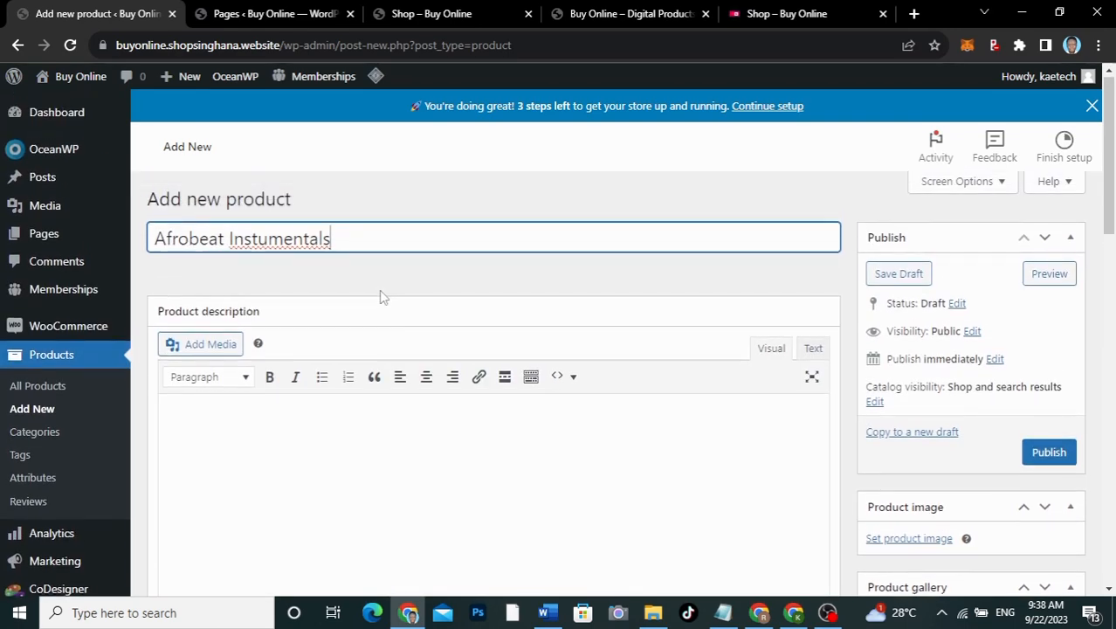
{"action": "left_click", "coordinate": [258, 238]}
{"action": "type", "text": "r"}
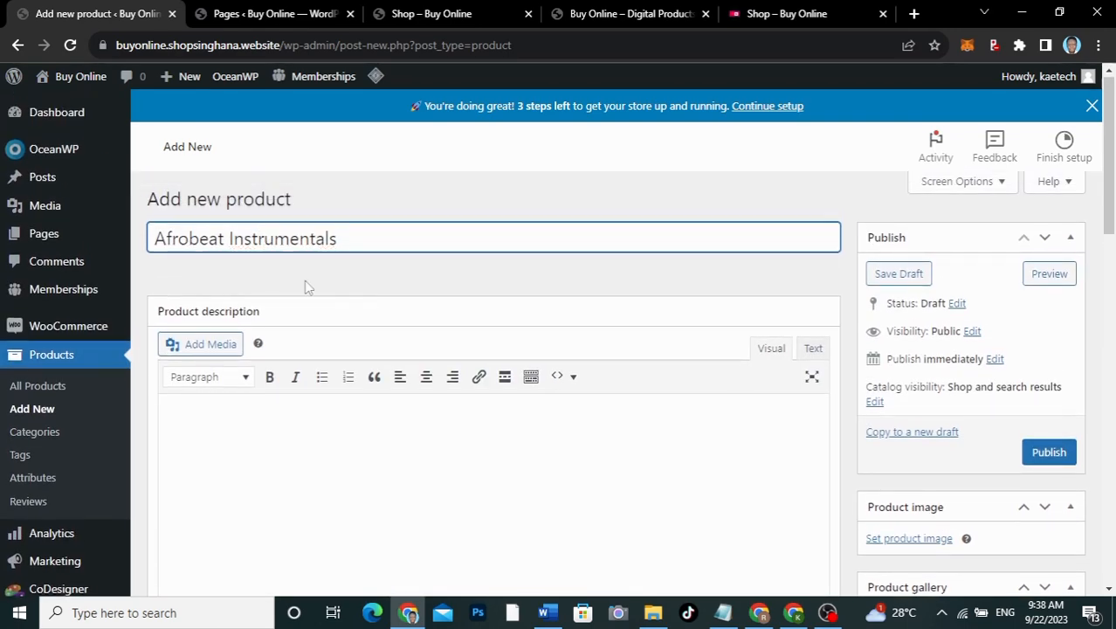
{"action": "scroll", "coordinate": [333, 353], "scroll_direction": "down", "scroll_amount": 4}
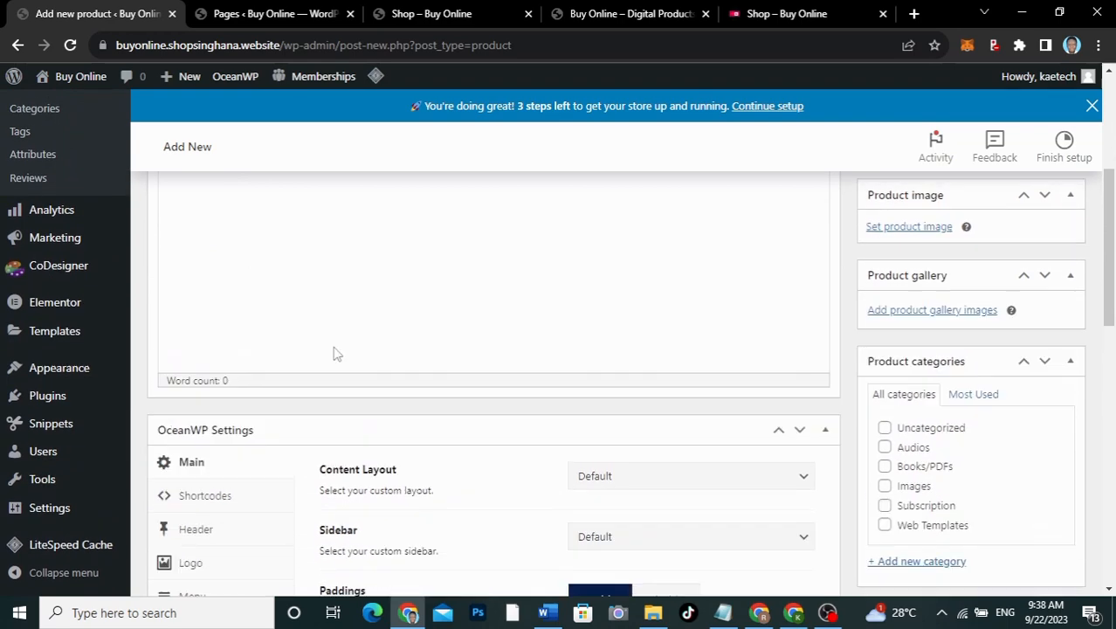
{"action": "scroll", "coordinate": [333, 353], "scroll_direction": "up", "scroll_amount": 1}
{"action": "scroll", "coordinate": [310, 399], "scroll_direction": "up", "scroll_amount": 2}
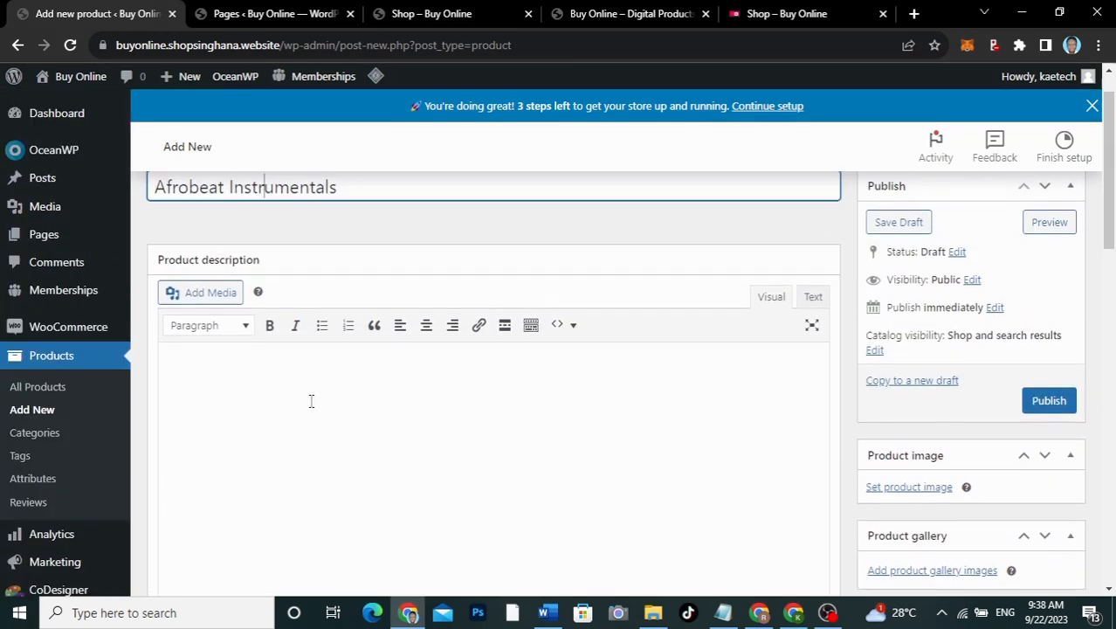
{"action": "scroll", "coordinate": [311, 399], "scroll_direction": "down", "scroll_amount": 2}
{"action": "scroll", "coordinate": [311, 401], "scroll_direction": "down", "scroll_amount": 3}
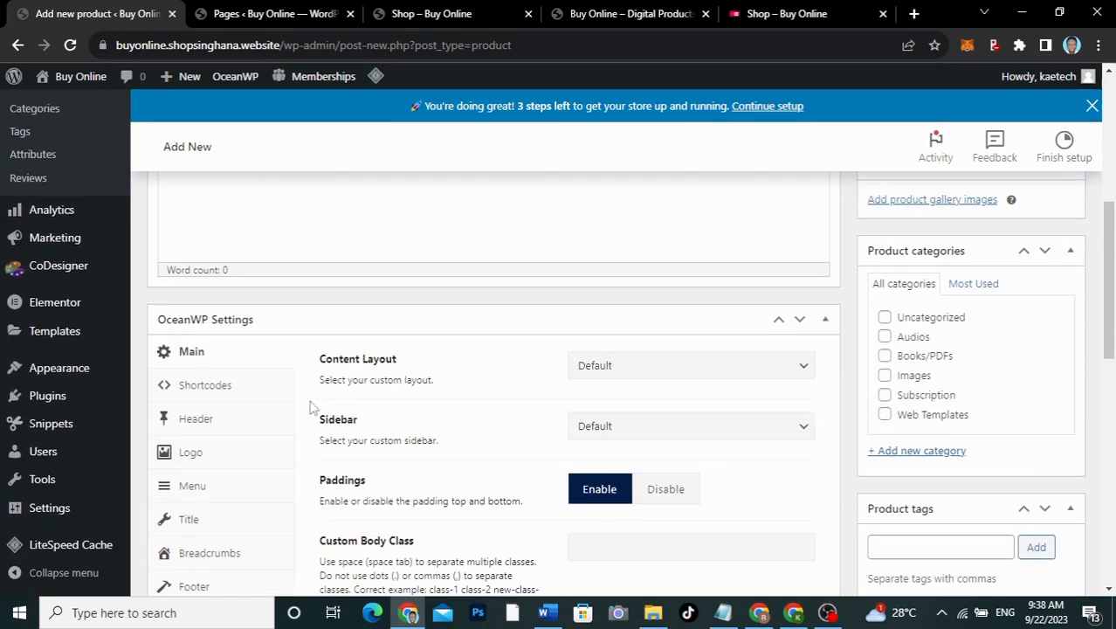
{"action": "scroll", "coordinate": [310, 406], "scroll_direction": "down", "scroll_amount": 3}
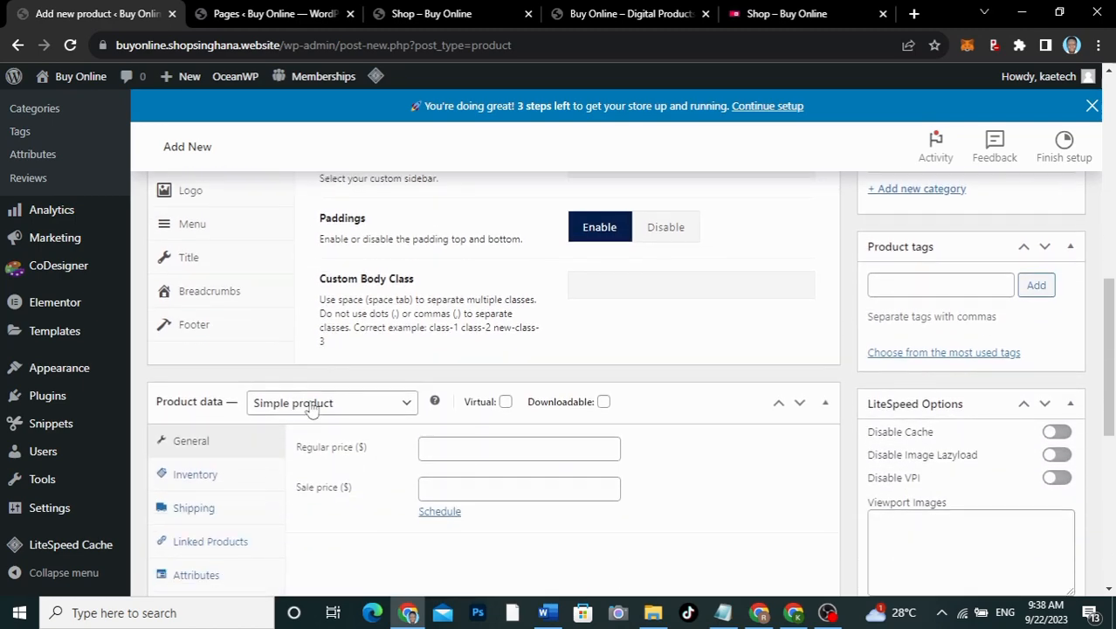
{"action": "scroll", "coordinate": [310, 401], "scroll_direction": "down", "scroll_amount": 2}
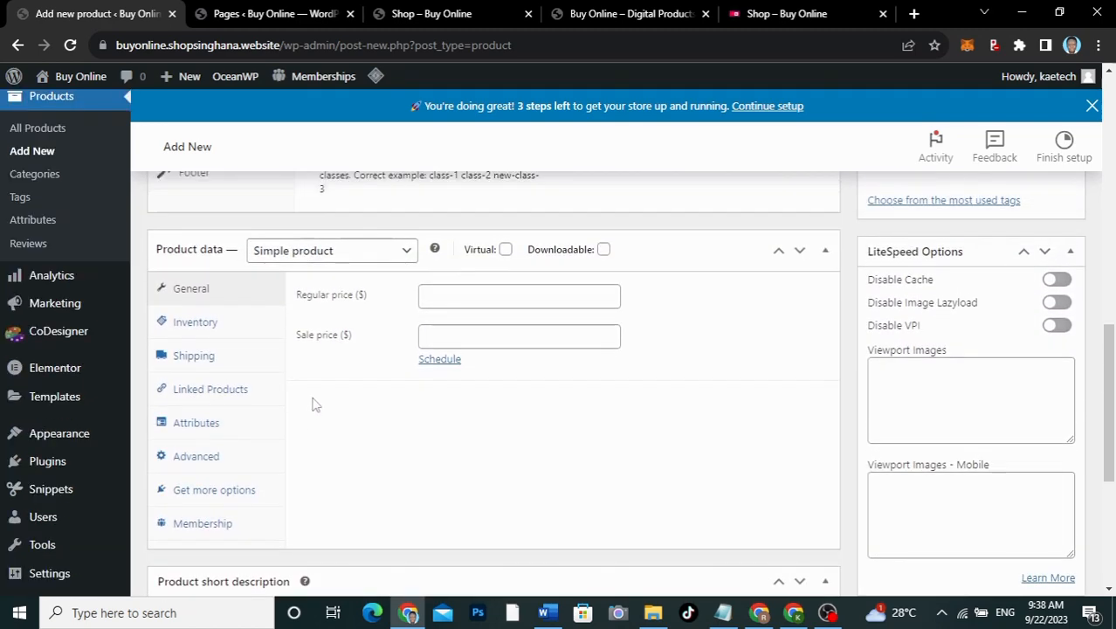
Step: Review the reference shop's products once more
{"action": "left_click", "coordinate": [770, 17]}
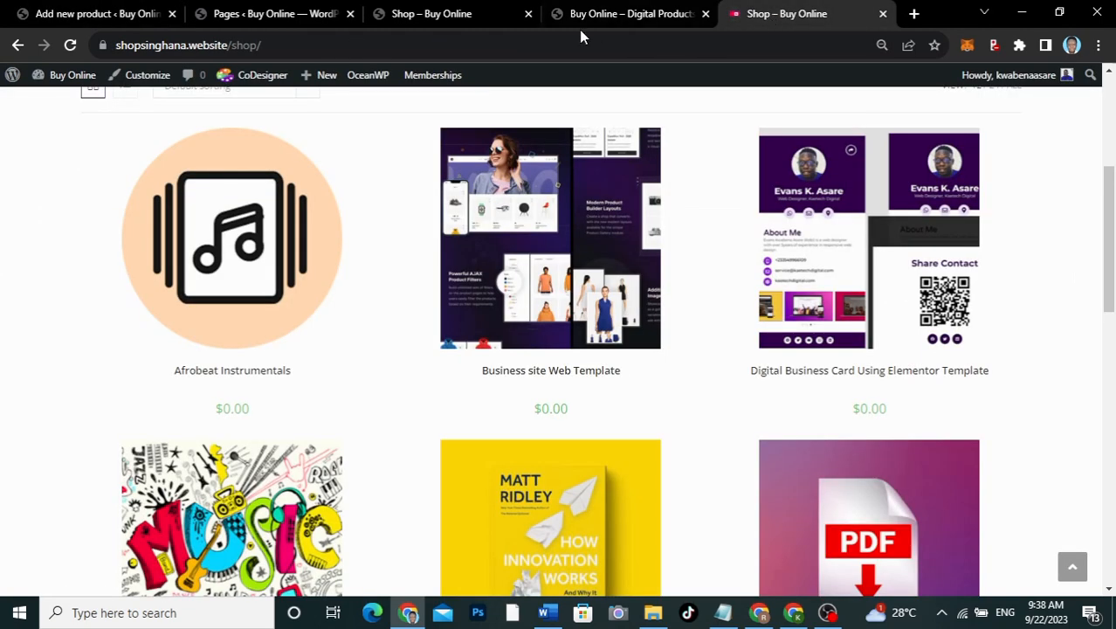
{"action": "scroll", "coordinate": [493, 295], "scroll_direction": "up", "scroll_amount": 4}
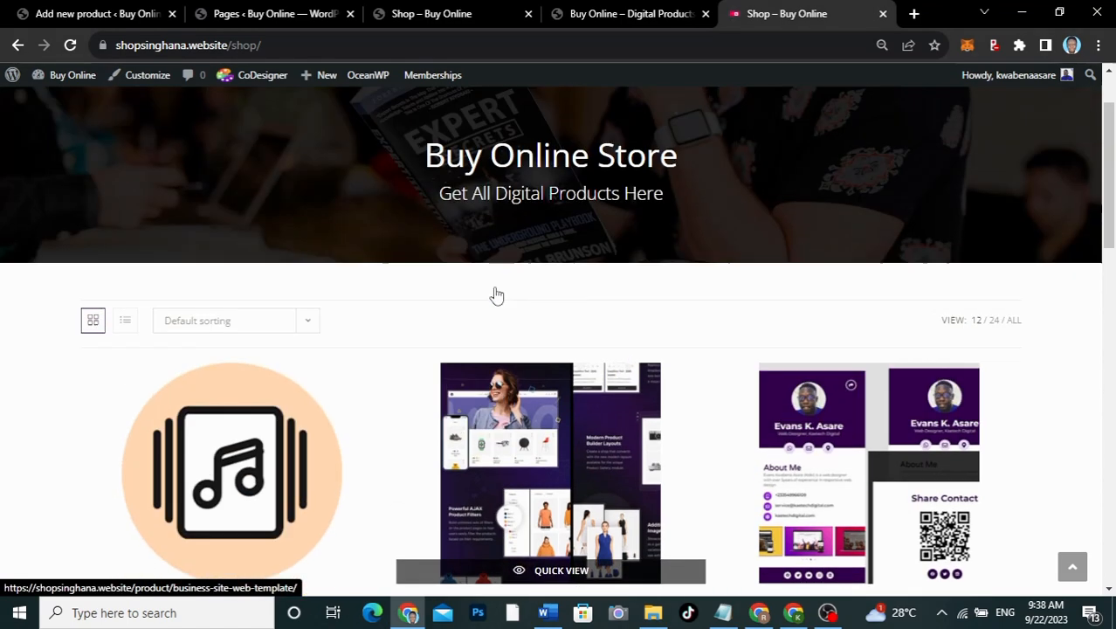
{"action": "scroll", "coordinate": [494, 294], "scroll_direction": "down", "scroll_amount": 3}
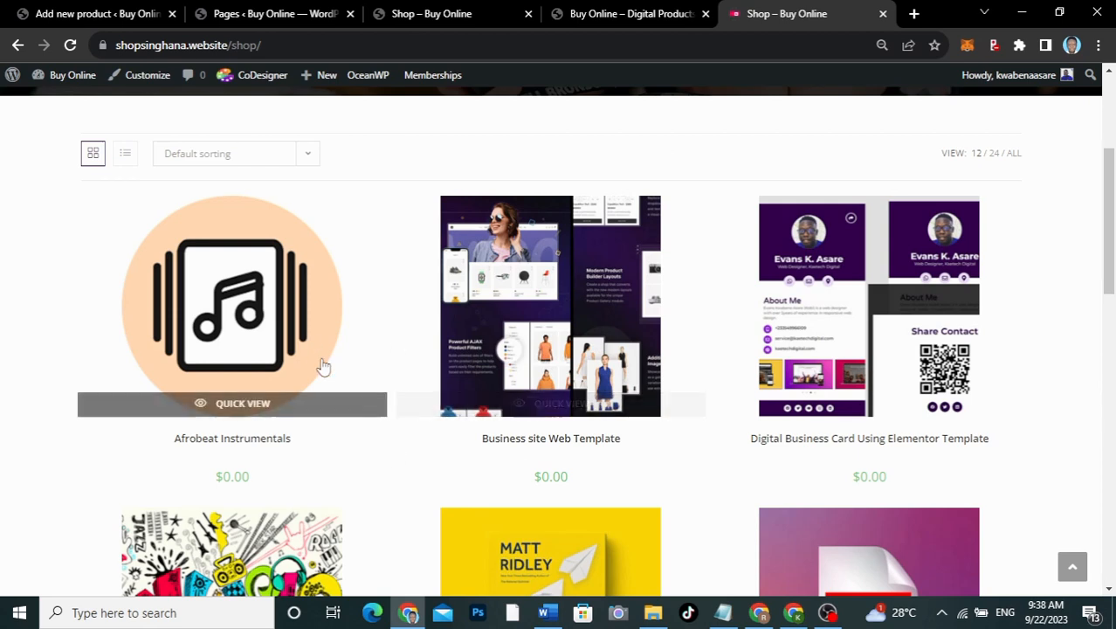
Step: Give the product a regular price of 15 and tick Downloadable and Virtual
{"action": "left_click", "coordinate": [114, 14]}
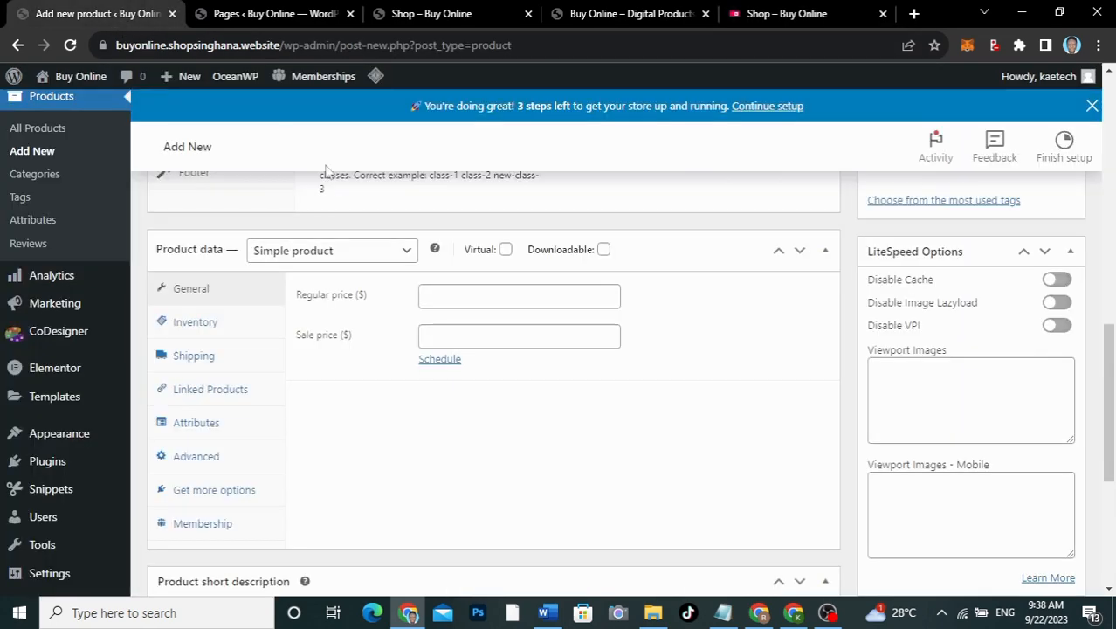
{"action": "left_click", "coordinate": [460, 299]}
{"action": "type", "text": "15"}
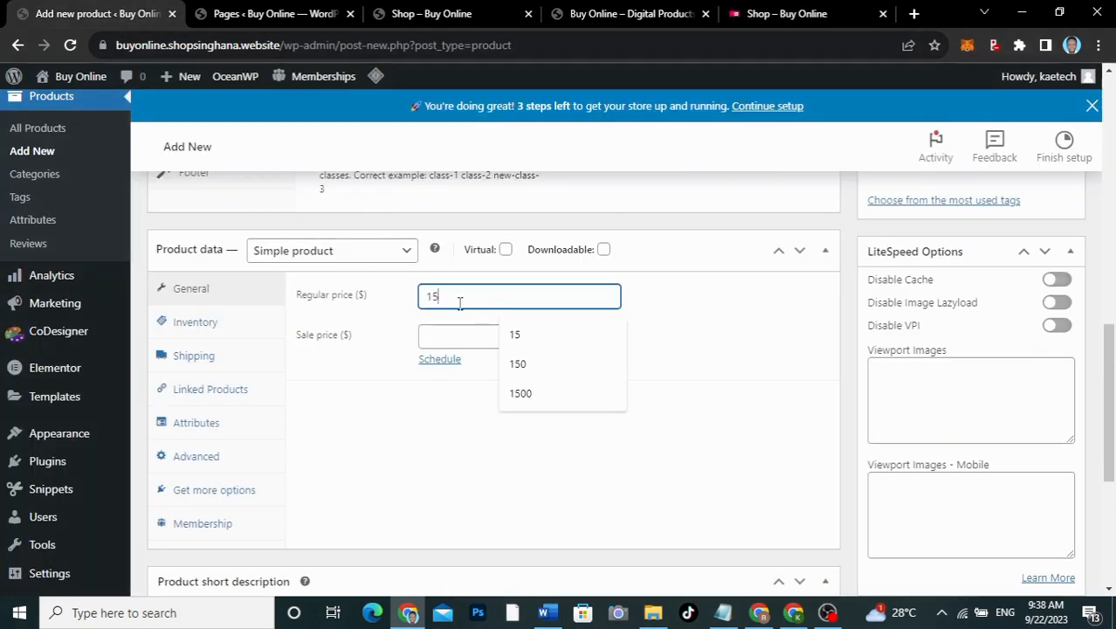
{"action": "left_click", "coordinate": [381, 395]}
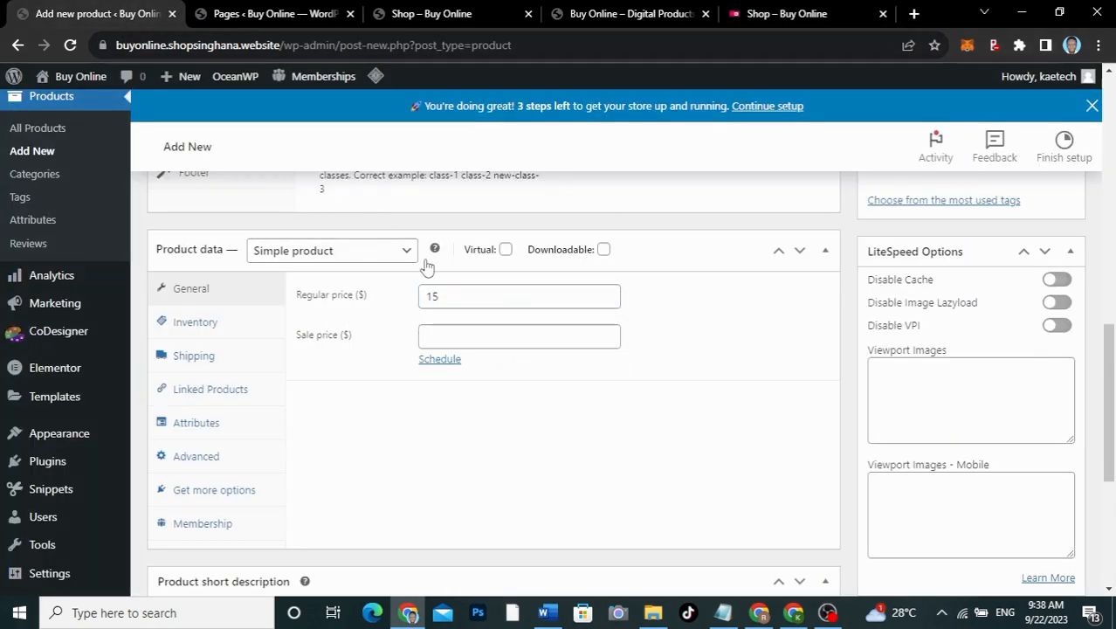
{"action": "left_click", "coordinate": [603, 250]}
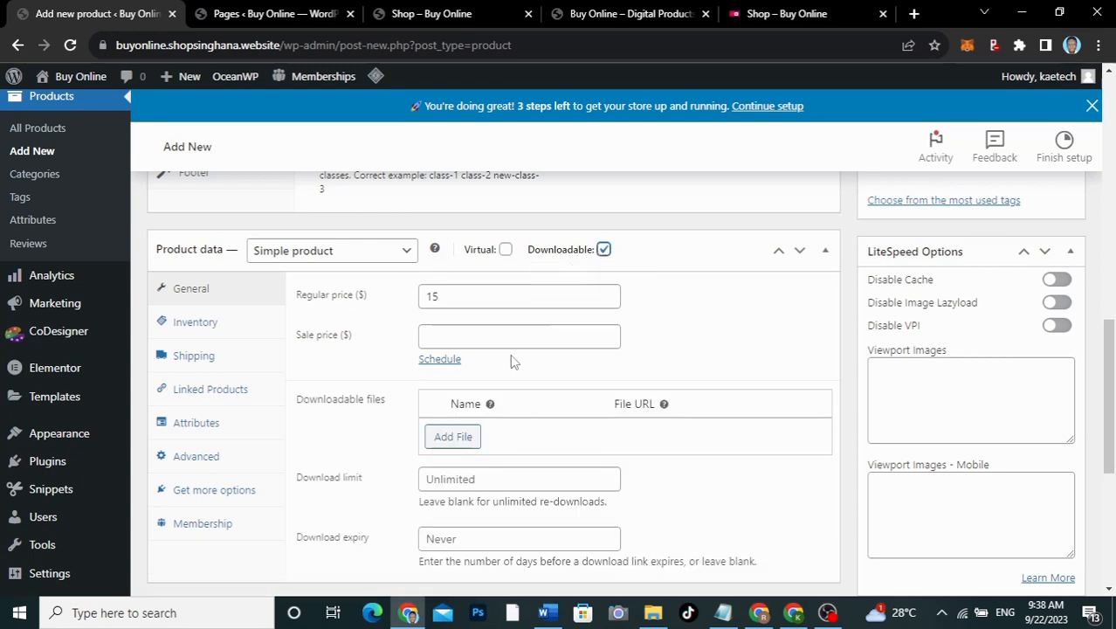
{"action": "left_click", "coordinate": [505, 251]}
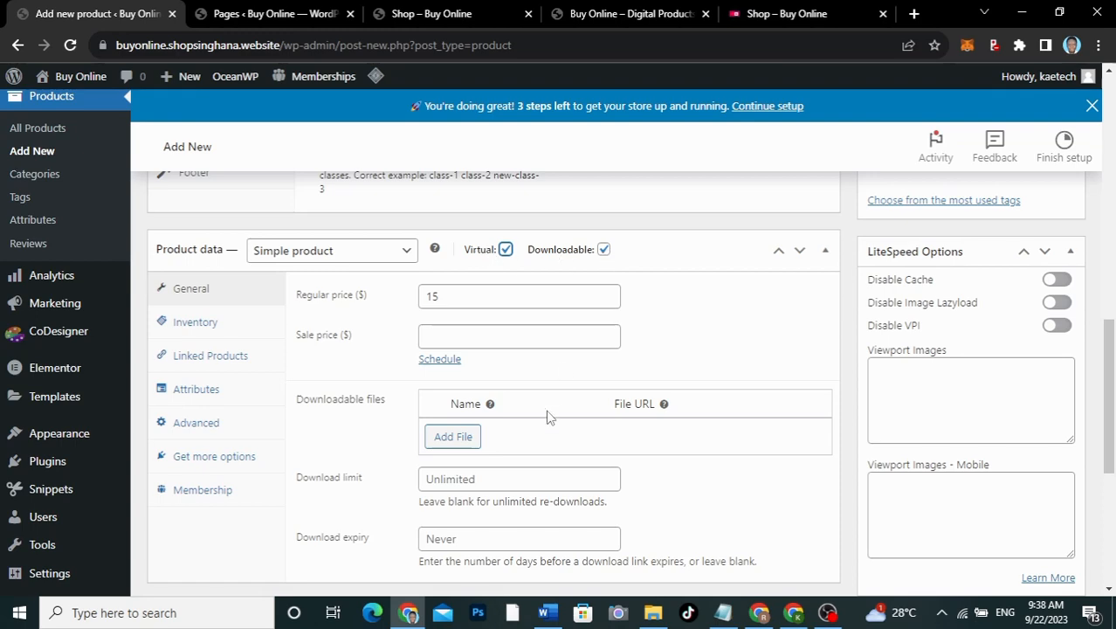
{"action": "scroll", "coordinate": [548, 416], "scroll_direction": "down", "scroll_amount": 3}
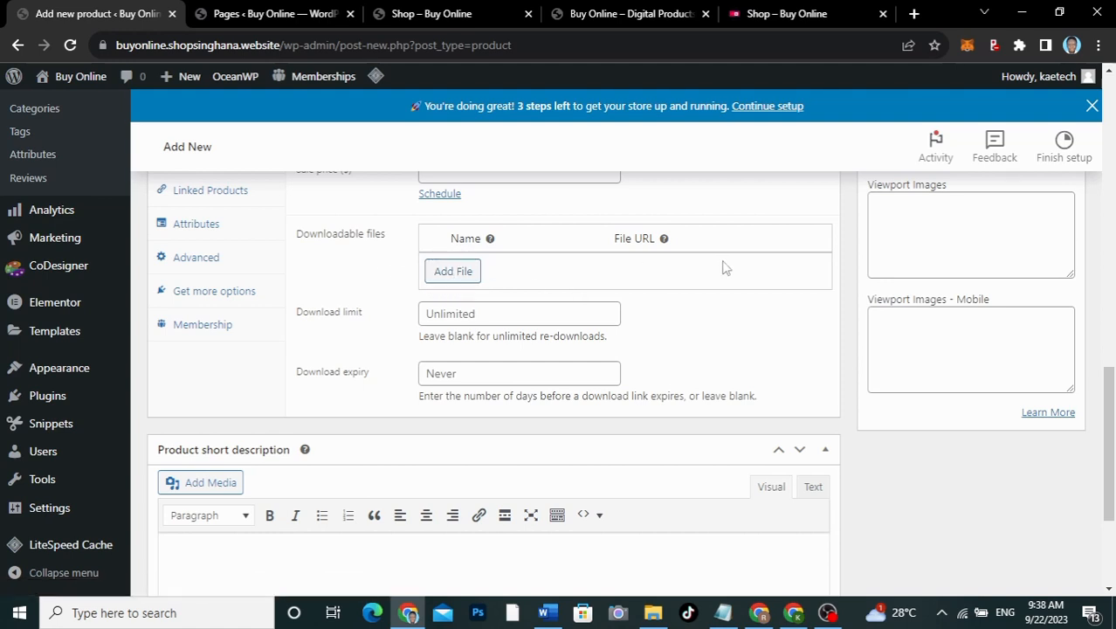
Step: Upload the Beyond - Patrick Patrikios mp3 and attach it as downloadable file 'Afrobeat Insstrumentals'
{"action": "left_click", "coordinate": [449, 272]}
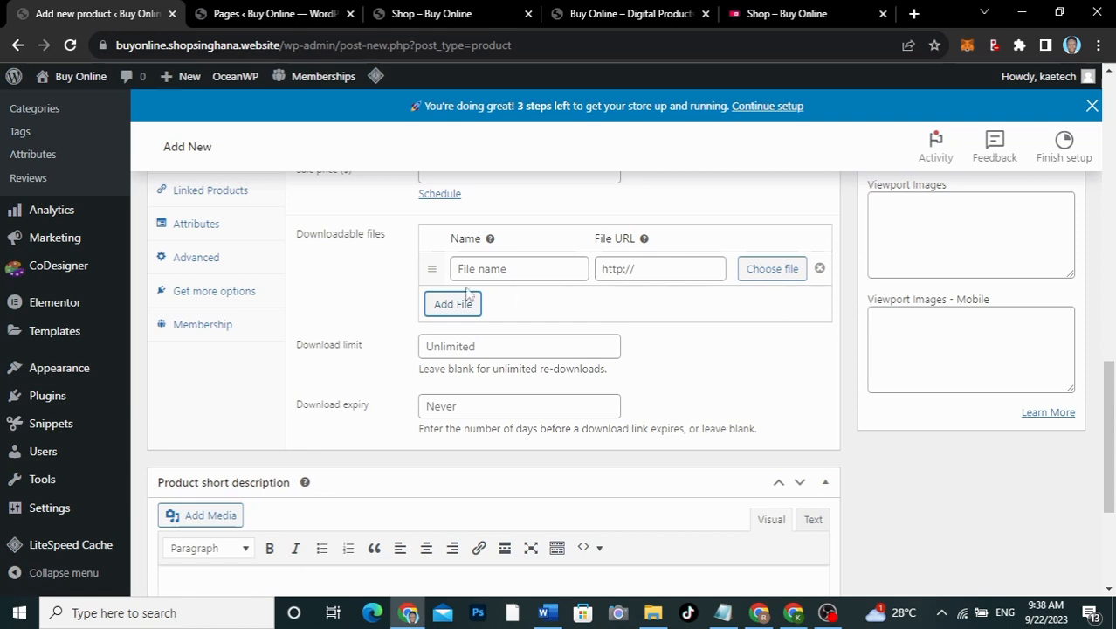
{"action": "left_click", "coordinate": [783, 274]}
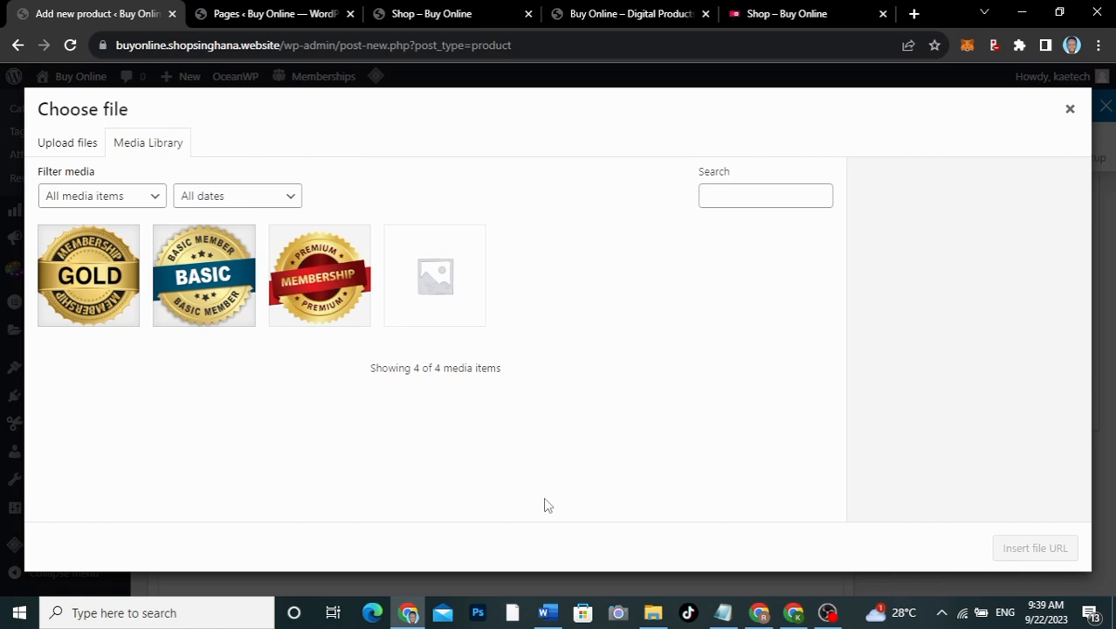
{"action": "left_click", "coordinate": [655, 614]}
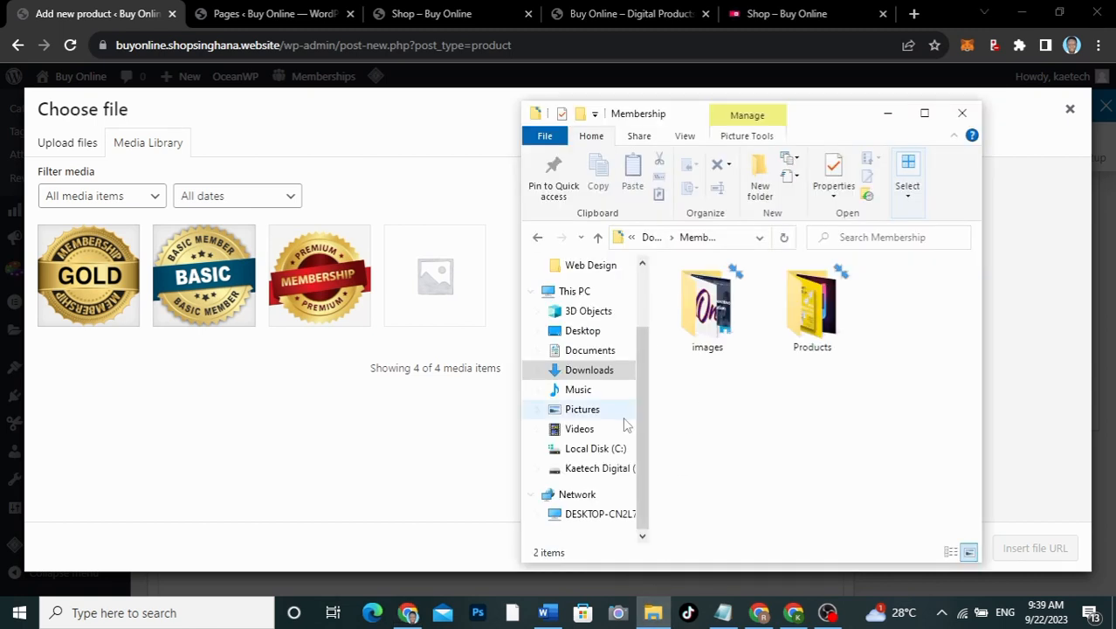
{"action": "left_click", "coordinate": [587, 370]}
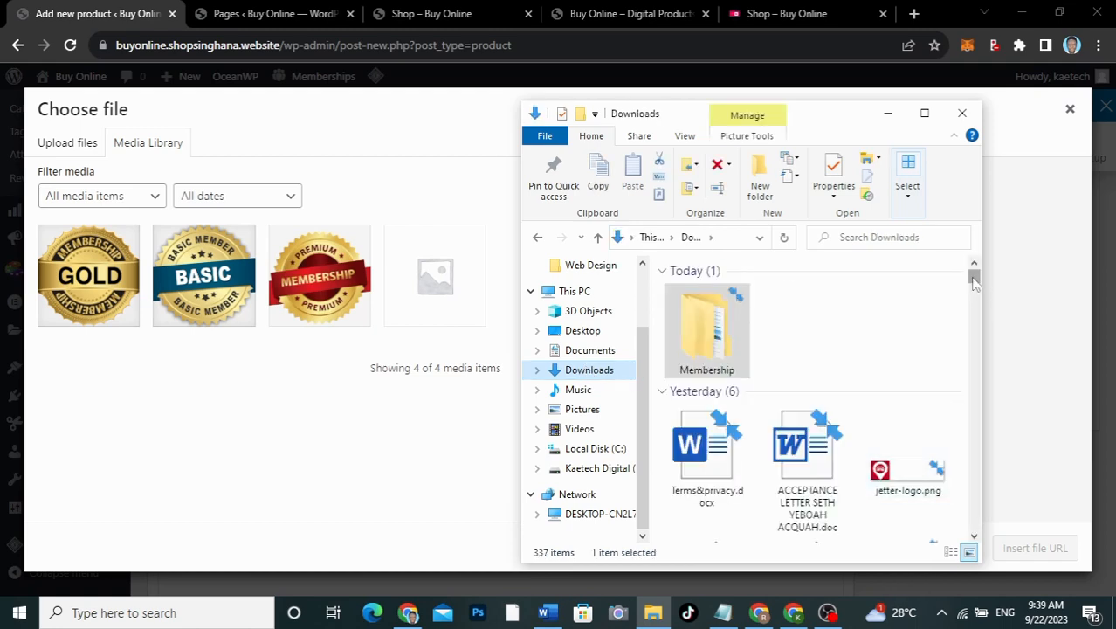
{"action": "left_click_drag", "start_coordinate": [975, 281], "coordinate": [975, 522]}
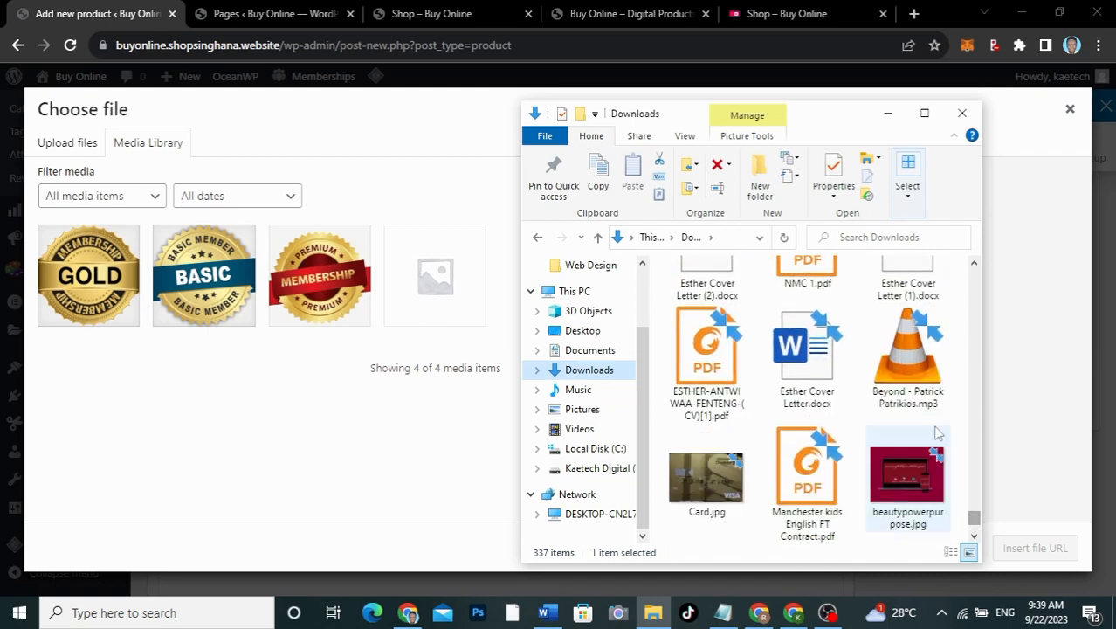
{"action": "left_click", "coordinate": [917, 360]}
{"action": "left_click_drag", "start_coordinate": [917, 360], "coordinate": [350, 371]}
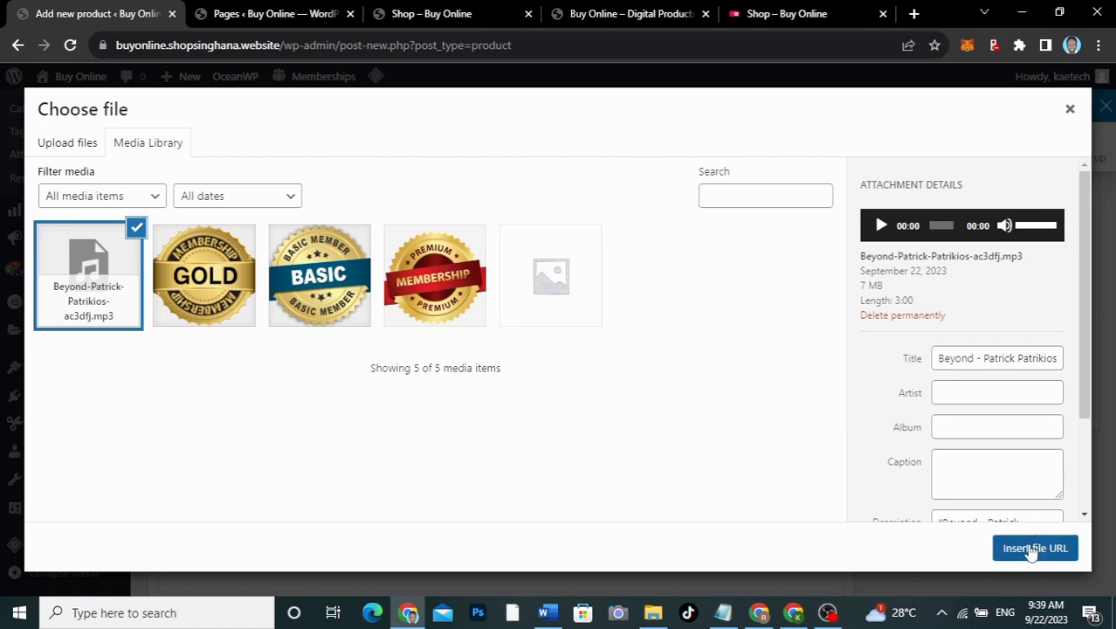
{"action": "left_click", "coordinate": [1034, 547]}
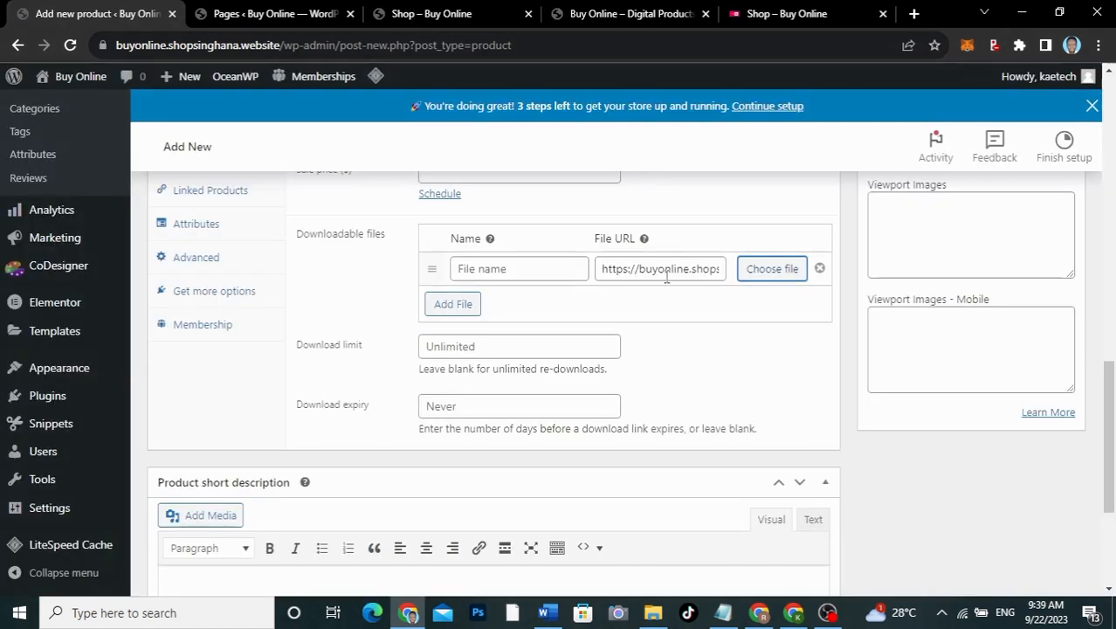
{"action": "left_click", "coordinate": [522, 273]}
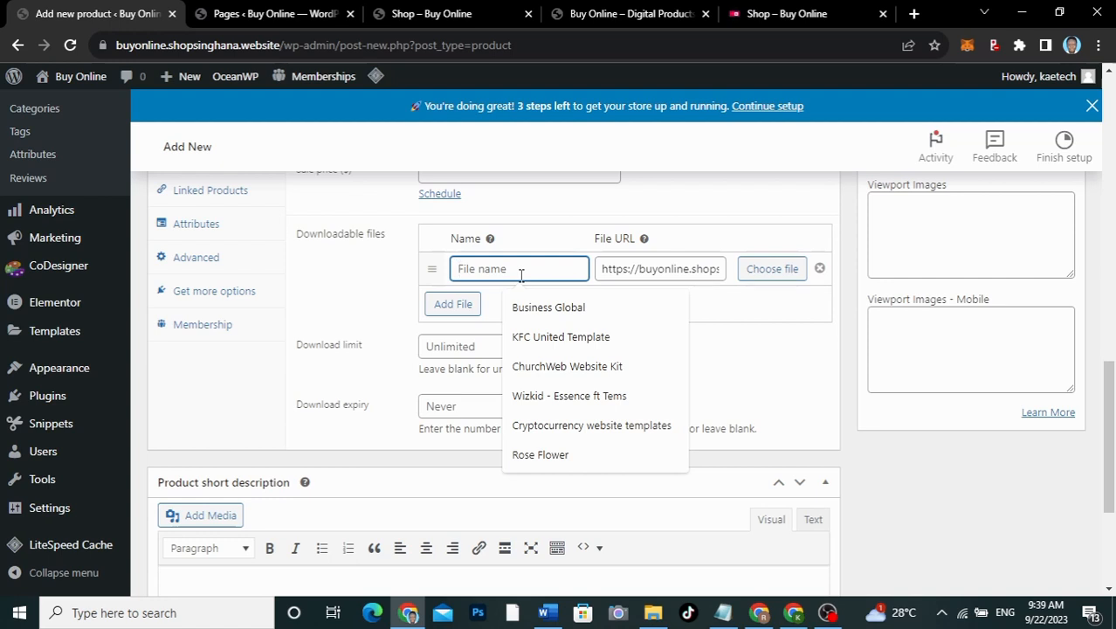
{"action": "type", "text": "Afrobeat Insstrumentals"}
{"action": "left_click", "coordinate": [567, 307]}
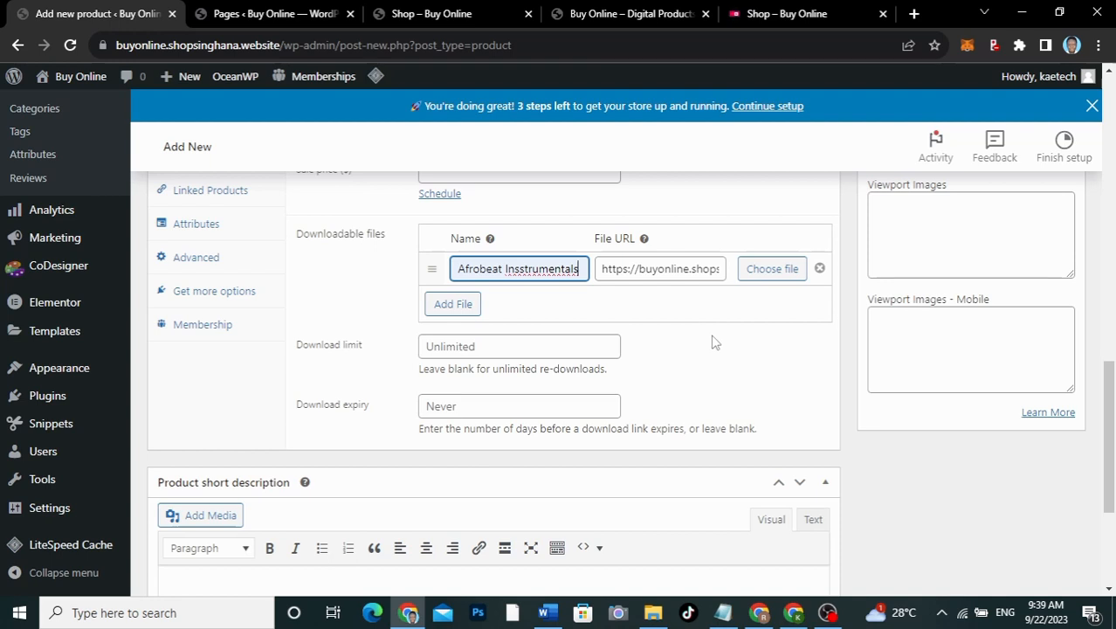
Step: Enable Sold individually under Inventory to limit purchases to one per order
{"action": "scroll", "coordinate": [714, 342], "scroll_direction": "down", "scroll_amount": 1}
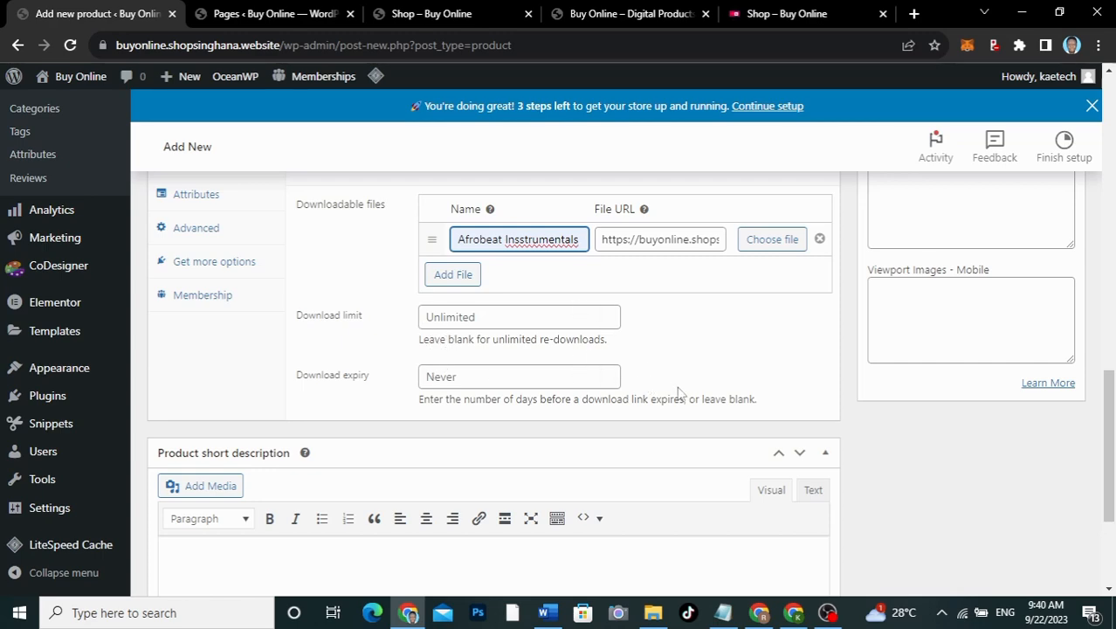
{"action": "scroll", "coordinate": [661, 393], "scroll_direction": "up", "scroll_amount": 3}
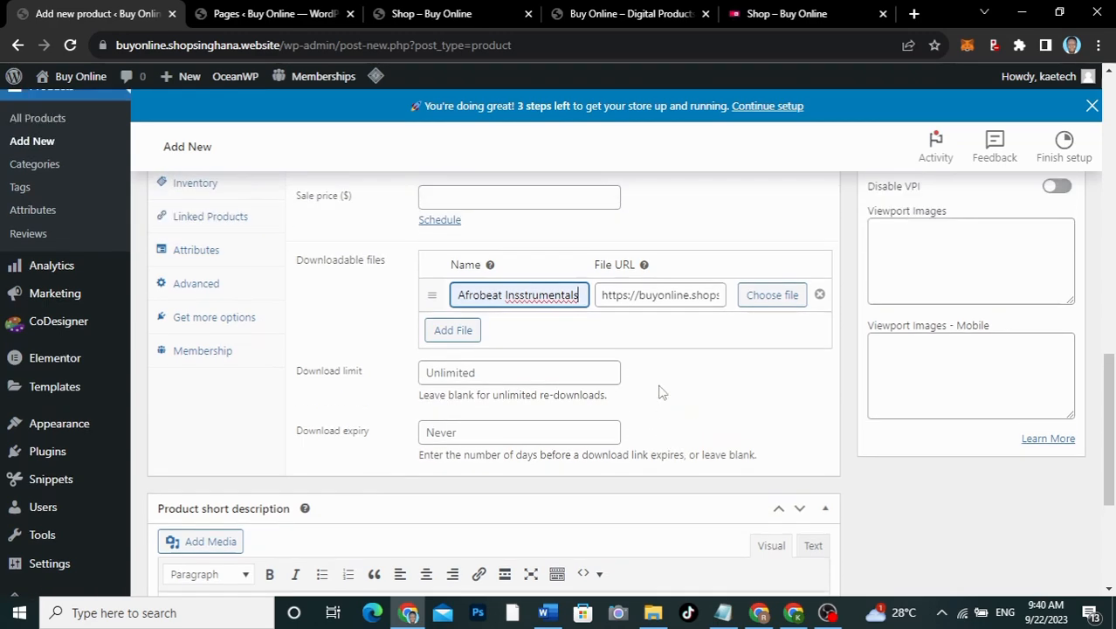
{"action": "scroll", "coordinate": [661, 393], "scroll_direction": "down", "scroll_amount": 2}
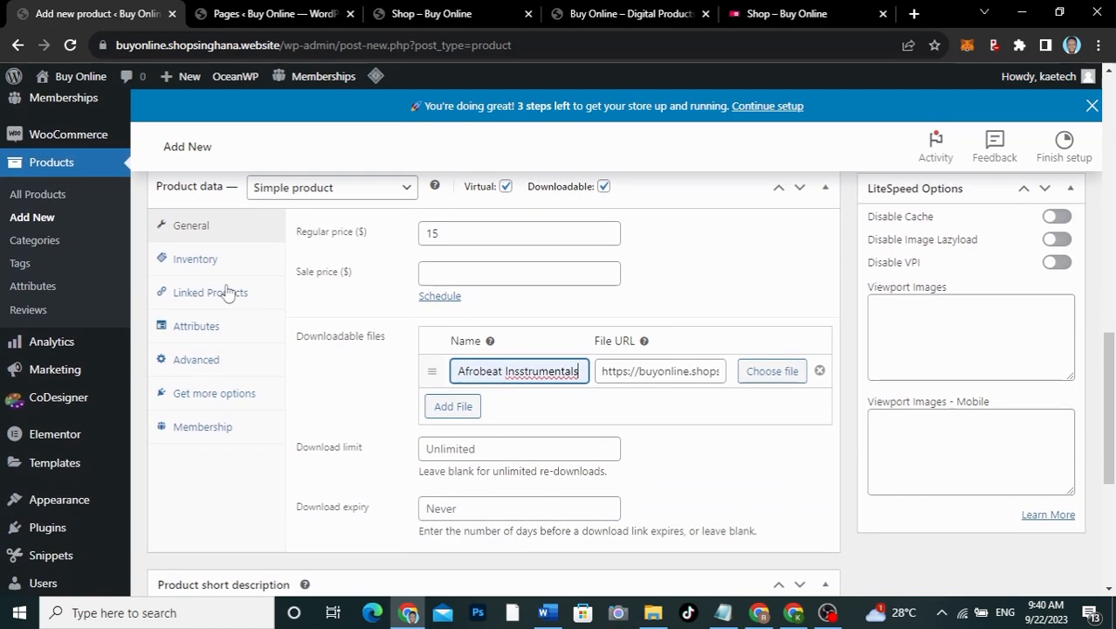
{"action": "left_click", "coordinate": [200, 270]}
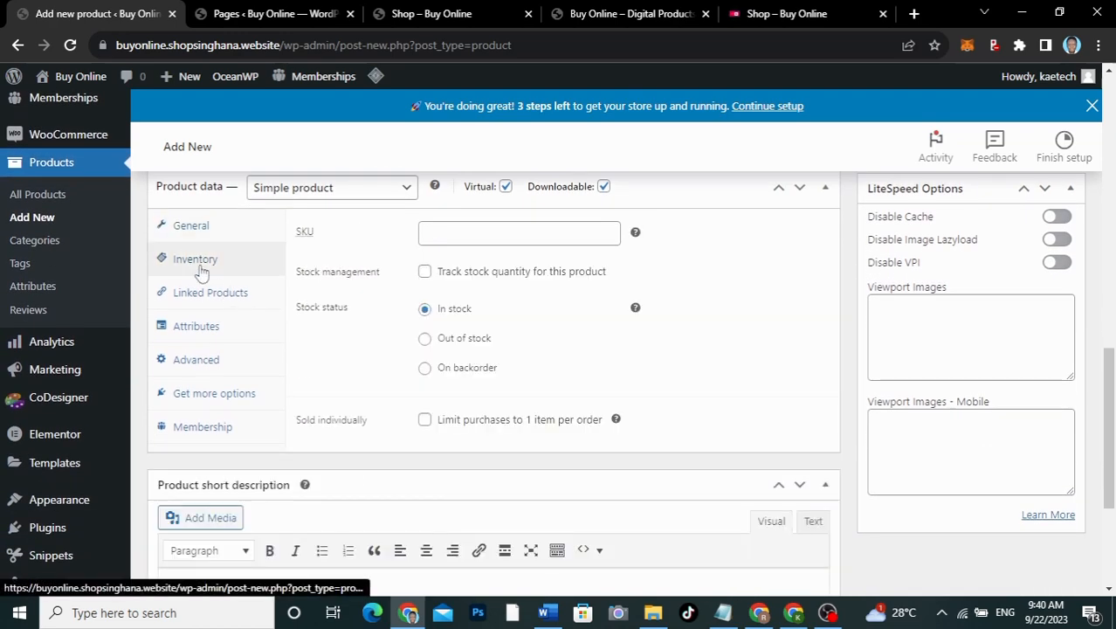
{"action": "left_click", "coordinate": [425, 423]}
Step: File the product under Audios and bring up the product image picker beside File Explorer
{"action": "scroll", "coordinate": [723, 384], "scroll_direction": "up", "scroll_amount": 5}
{"action": "scroll", "coordinate": [723, 378], "scroll_direction": "up", "scroll_amount": 2}
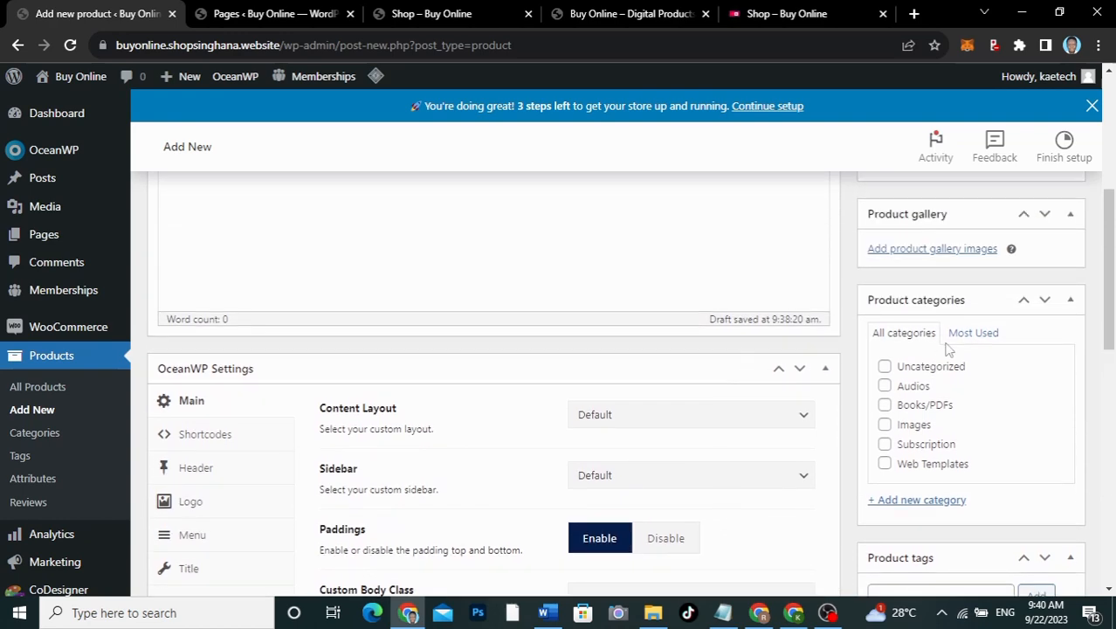
{"action": "left_click", "coordinate": [885, 386]}
{"action": "scroll", "coordinate": [860, 324], "scroll_direction": "up", "scroll_amount": 2}
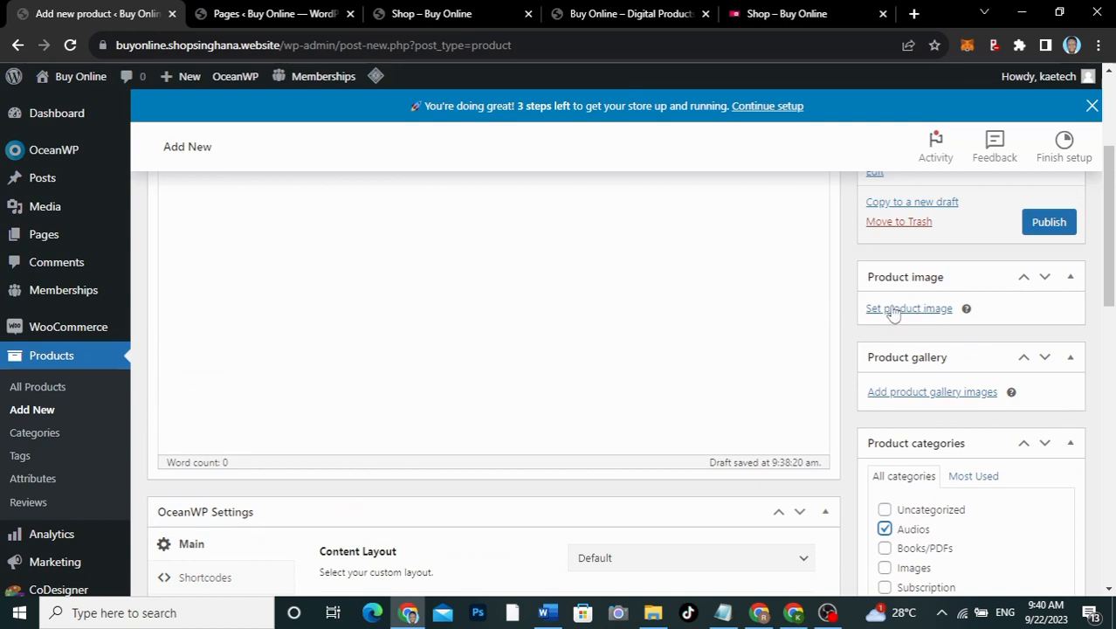
{"action": "left_click", "coordinate": [902, 312]}
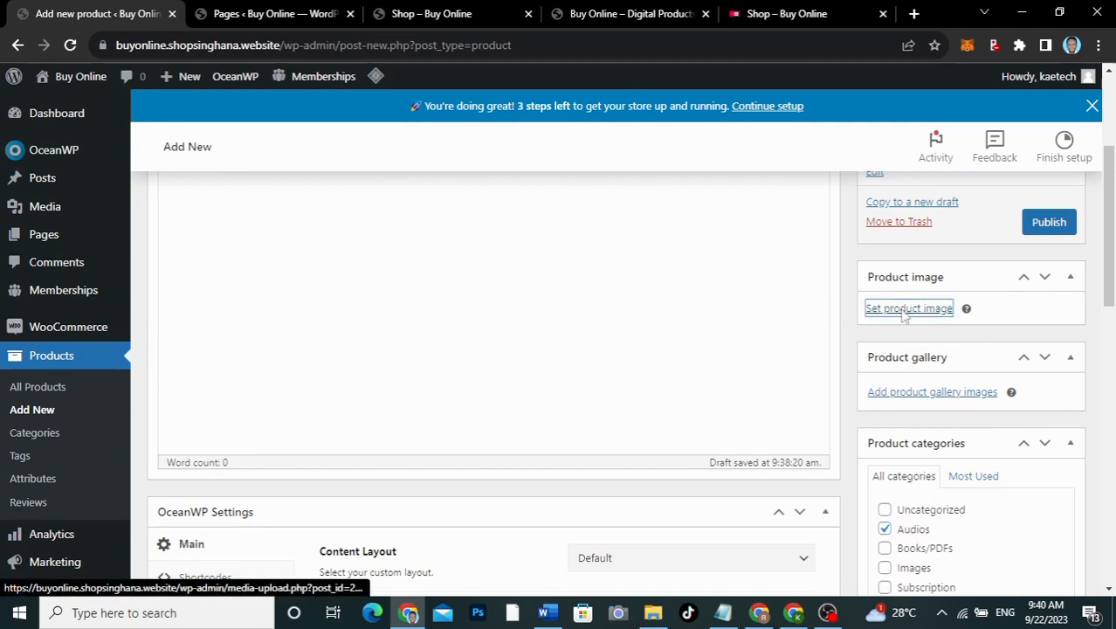
{"action": "left_click", "coordinate": [653, 612]}
{"action": "scroll", "coordinate": [698, 378], "scroll_direction": "up", "scroll_amount": 5}
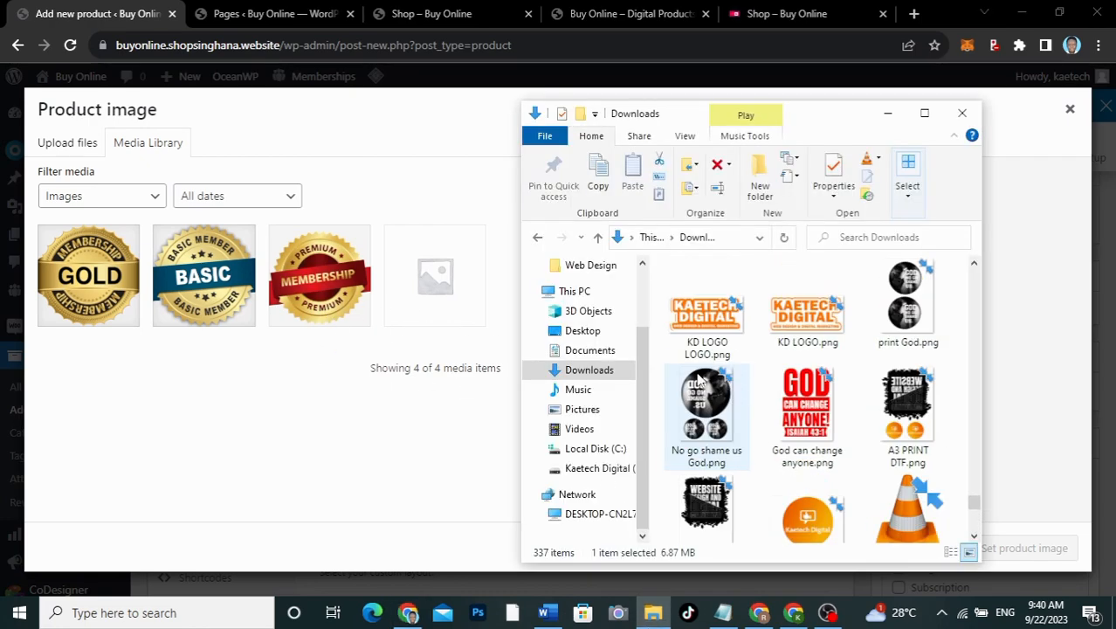
Step: Select all 11 images in Downloads > Membership > Products and drag them into the media dialog
{"action": "left_click_drag", "start_coordinate": [974, 496], "coordinate": [965, 267]}
{"action": "double_click", "coordinate": [720, 336]}
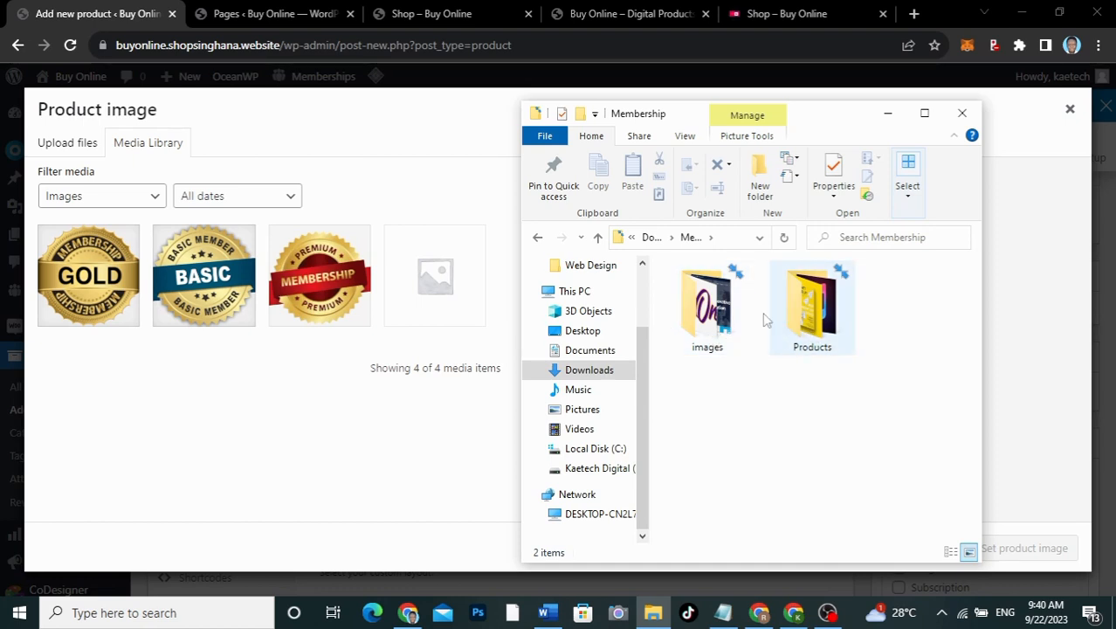
{"action": "double_click", "coordinate": [814, 322]}
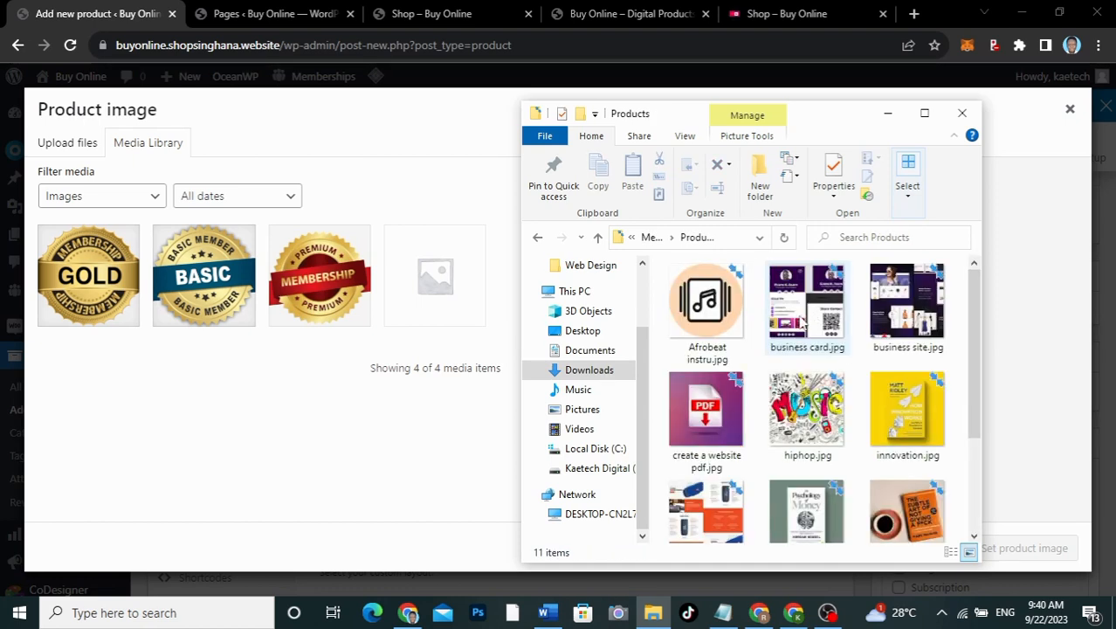
{"action": "left_click_drag", "start_coordinate": [974, 348], "coordinate": [973, 313]}
{"action": "left_click", "coordinate": [716, 301]}
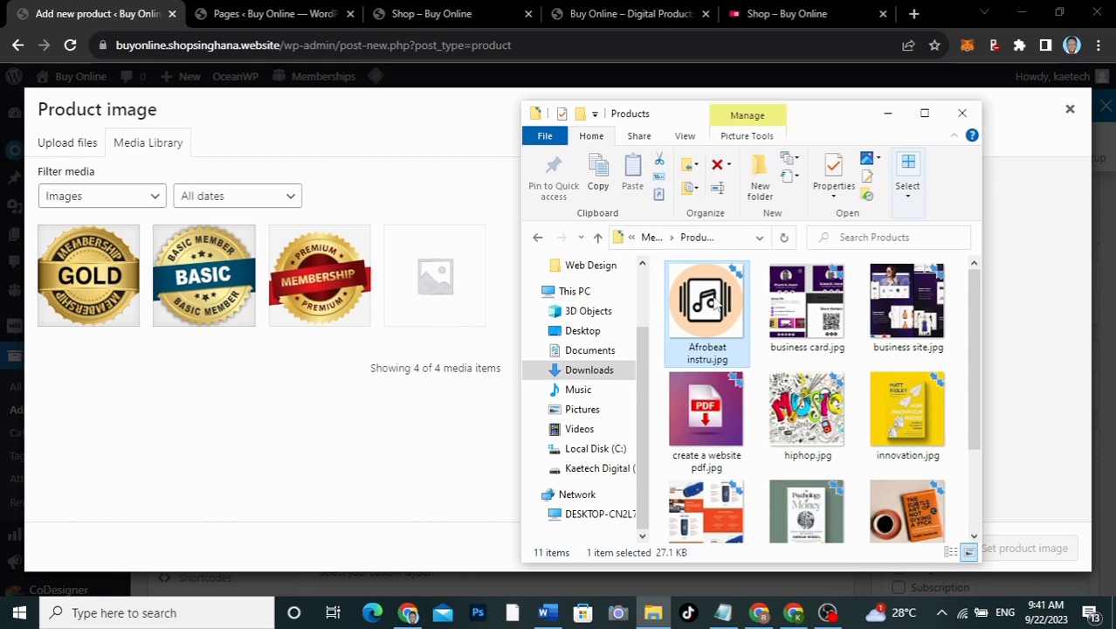
{"action": "key", "text": "ctrl+a"}
{"action": "left_click_drag", "start_coordinate": [716, 303], "coordinate": [343, 343]}
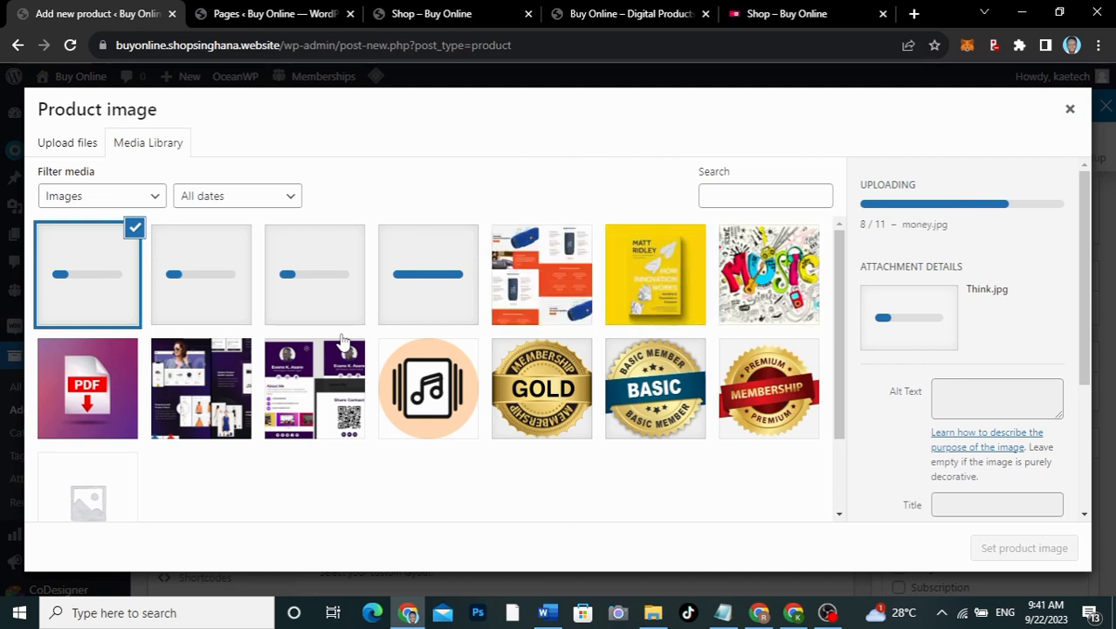
Step: Use the Afrobeat instru image as the product image and publish Afrobeat Instrumentals
{"action": "left_click", "coordinate": [425, 377]}
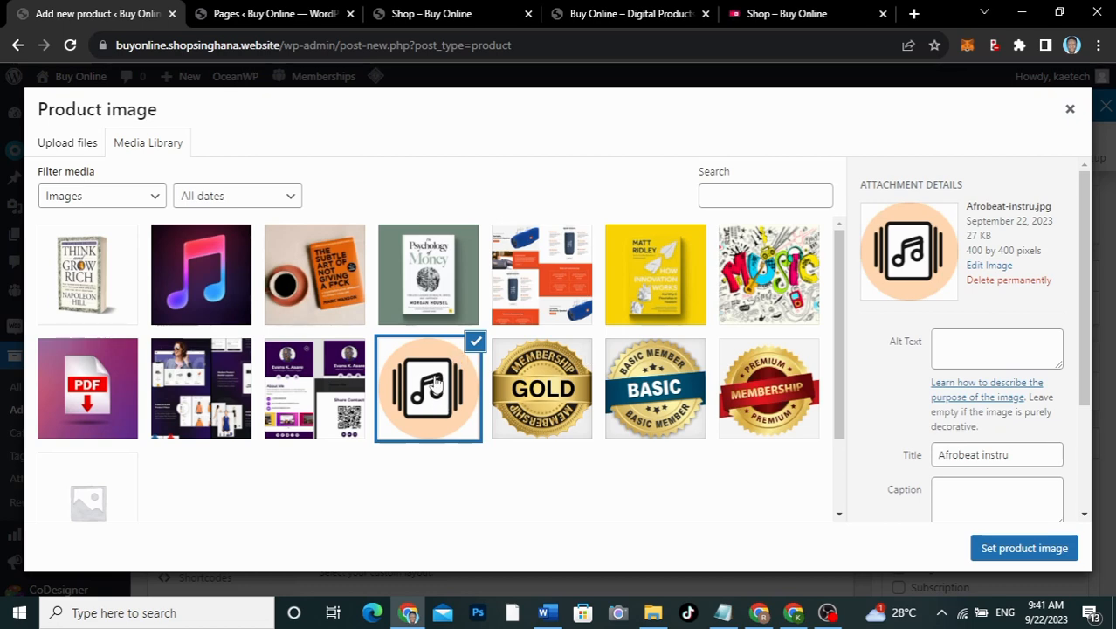
{"action": "left_click", "coordinate": [1024, 548]}
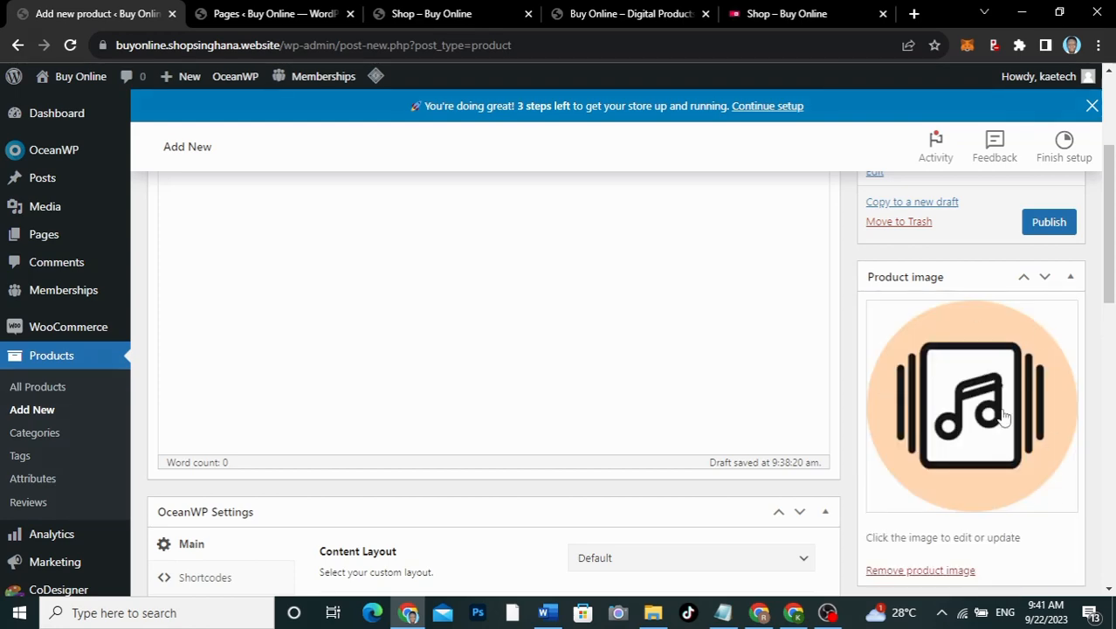
{"action": "scroll", "coordinate": [767, 407], "scroll_direction": "up", "scroll_amount": 3}
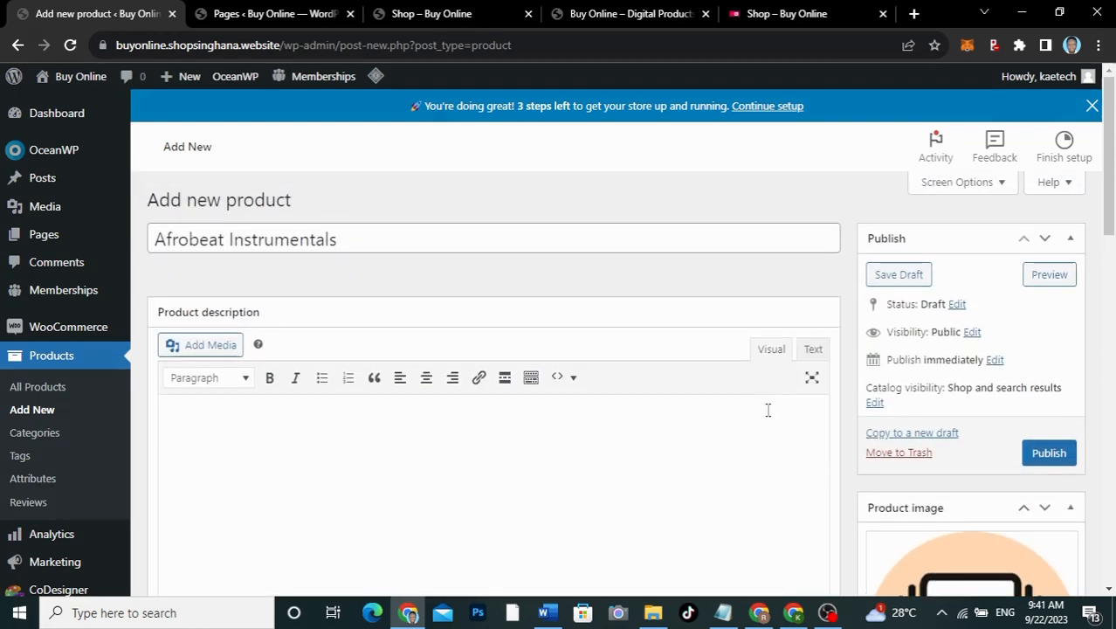
{"action": "scroll", "coordinate": [767, 408], "scroll_direction": "down", "scroll_amount": 2}
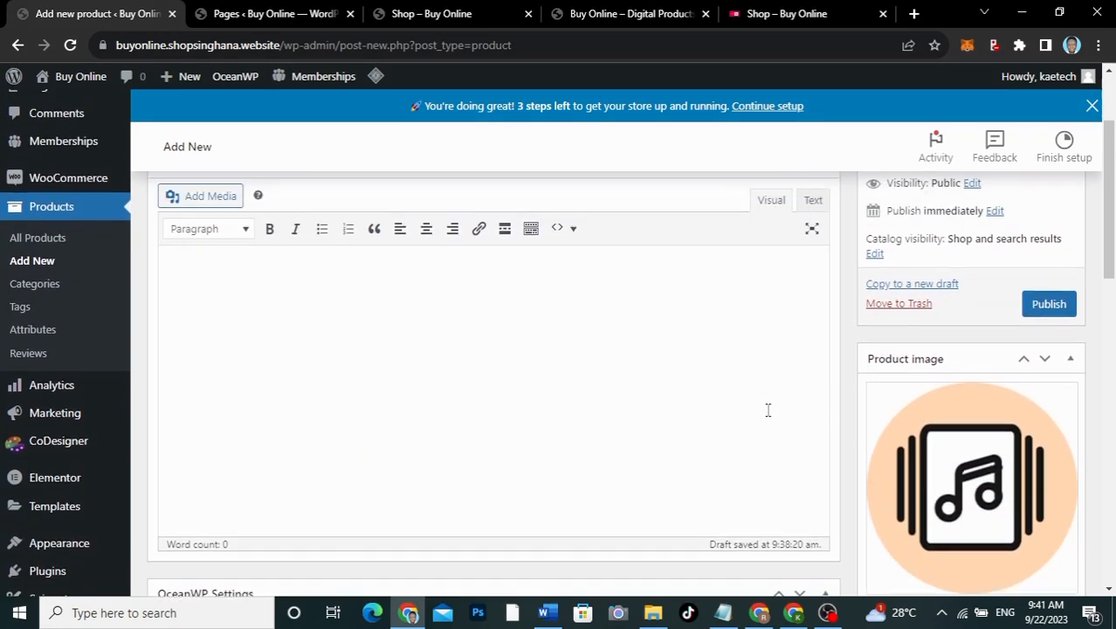
{"action": "scroll", "coordinate": [767, 407], "scroll_direction": "up", "scroll_amount": 1}
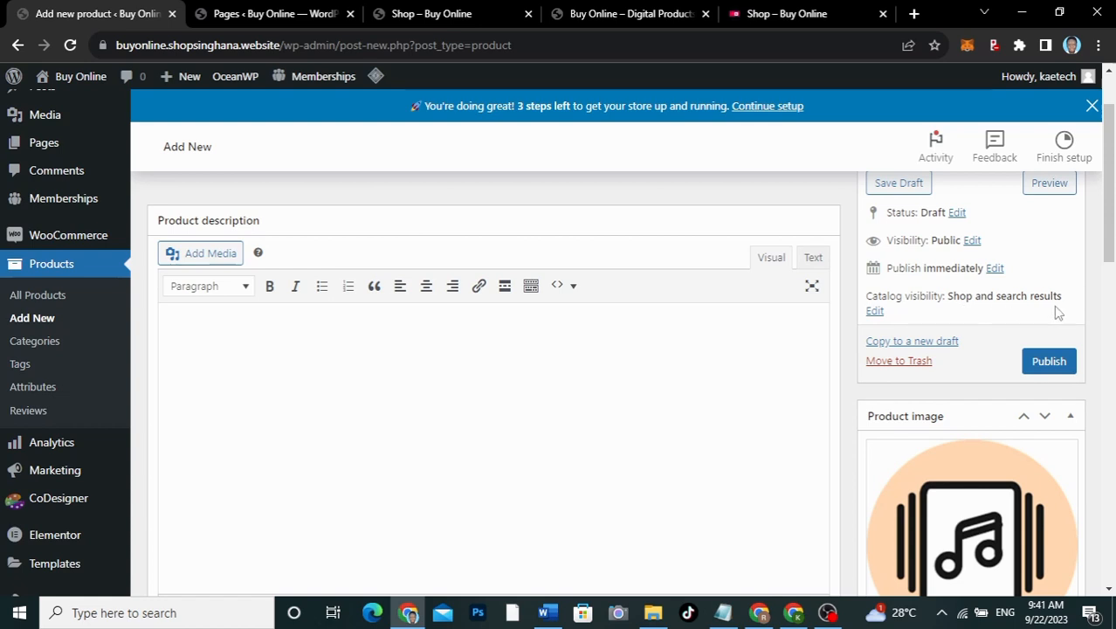
{"action": "left_click", "coordinate": [1050, 363]}
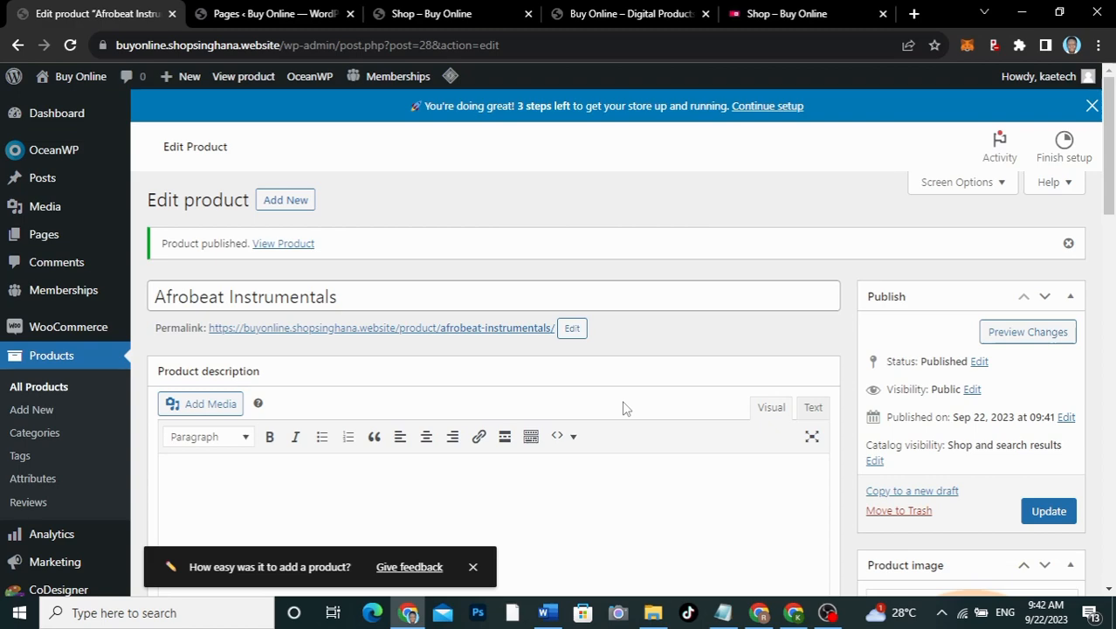
{"action": "scroll", "coordinate": [623, 407], "scroll_direction": "down", "scroll_amount": 10}
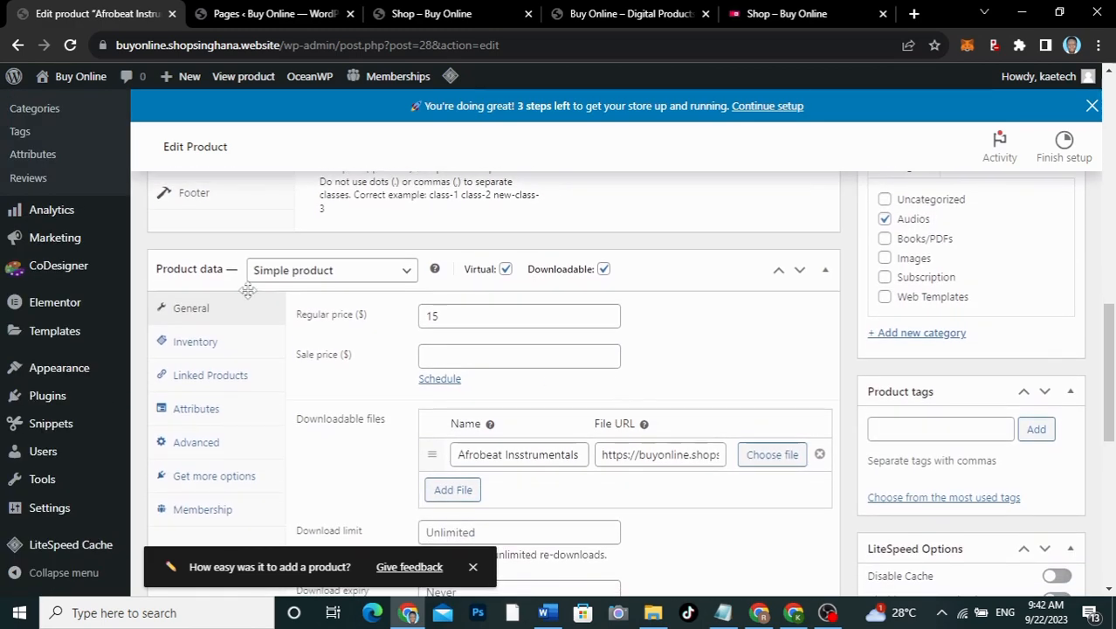
{"action": "left_click", "coordinate": [351, 278]}
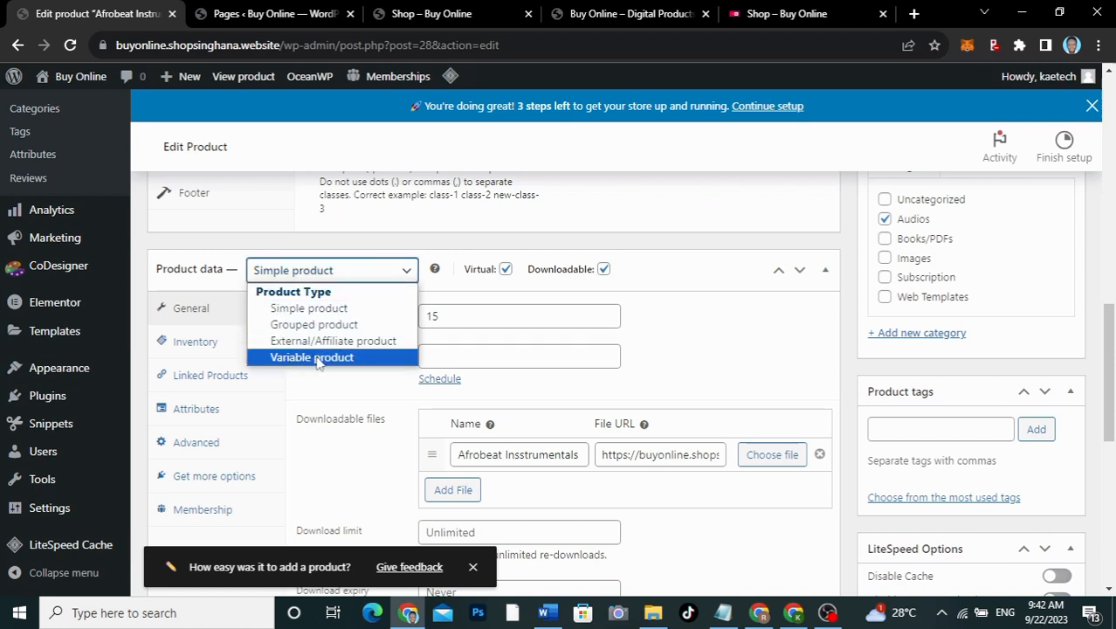
{"action": "left_click", "coordinate": [667, 322]}
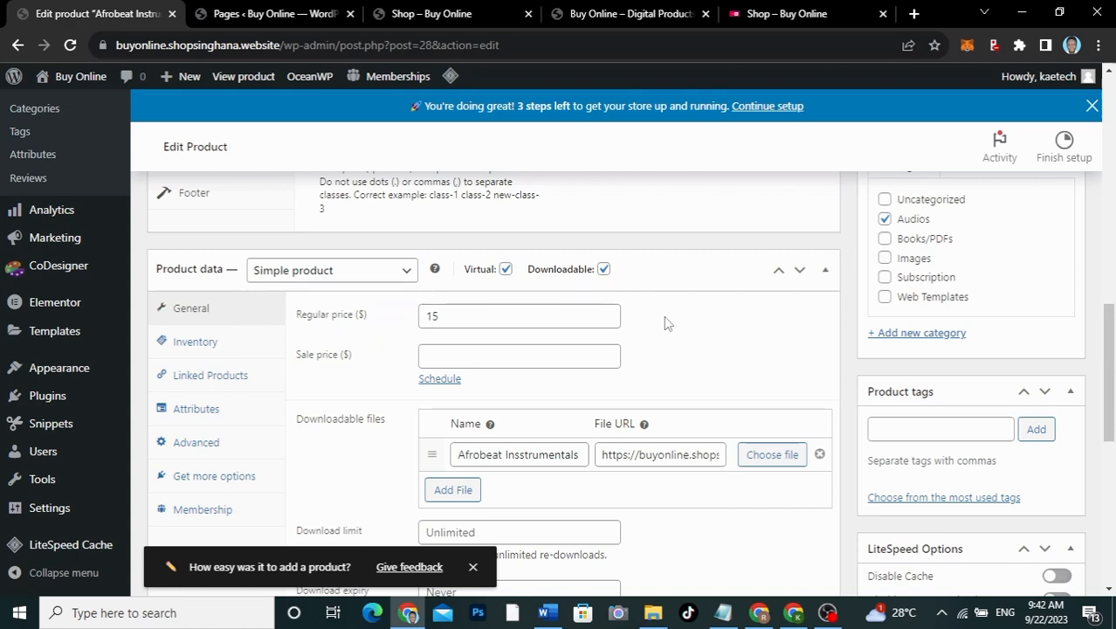
{"action": "scroll", "coordinate": [665, 323], "scroll_direction": "up", "scroll_amount": 15}
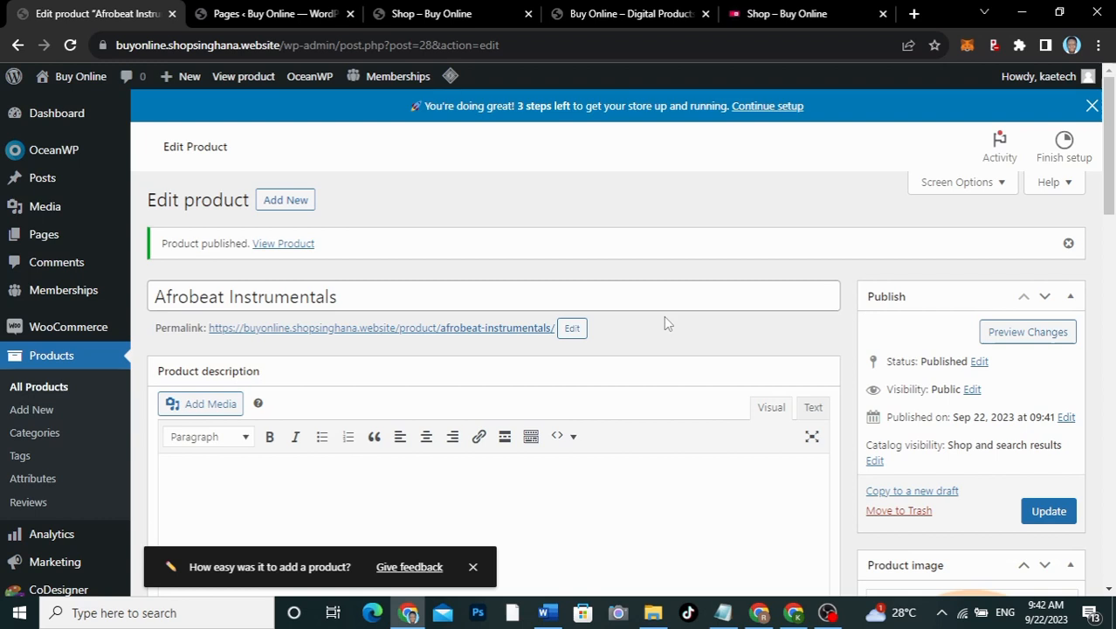
Step: Reload the live shop to see Afrobeat Instrumentals at $15.00, then go back to the admin tab
{"action": "left_click", "coordinate": [478, 11]}
{"action": "left_click", "coordinate": [70, 45]}
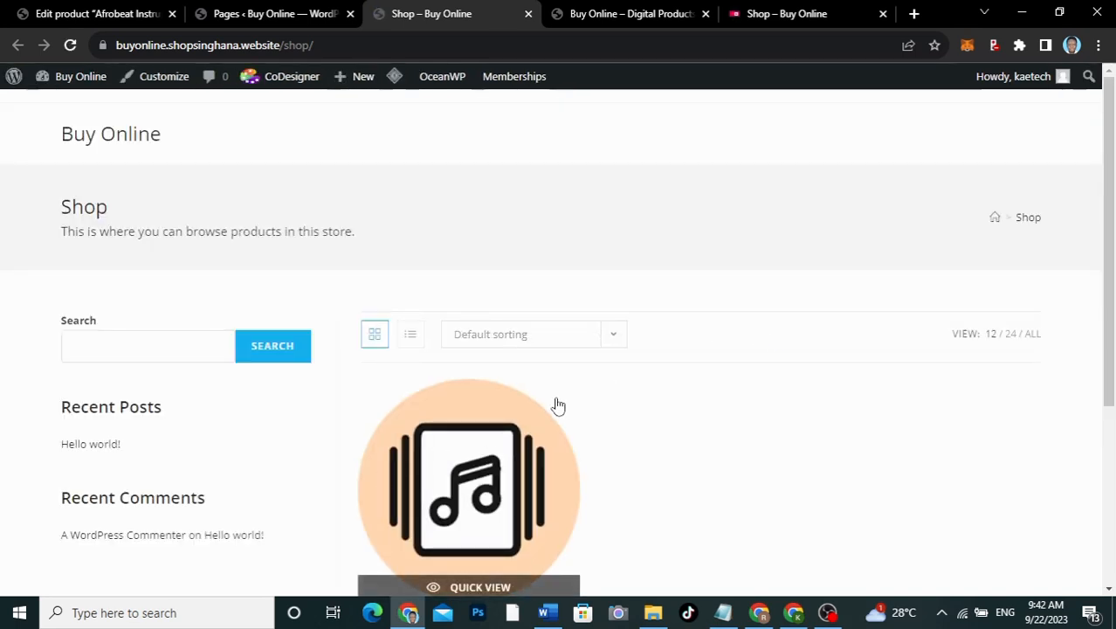
{"action": "scroll", "coordinate": [718, 428], "scroll_direction": "down", "scroll_amount": 2}
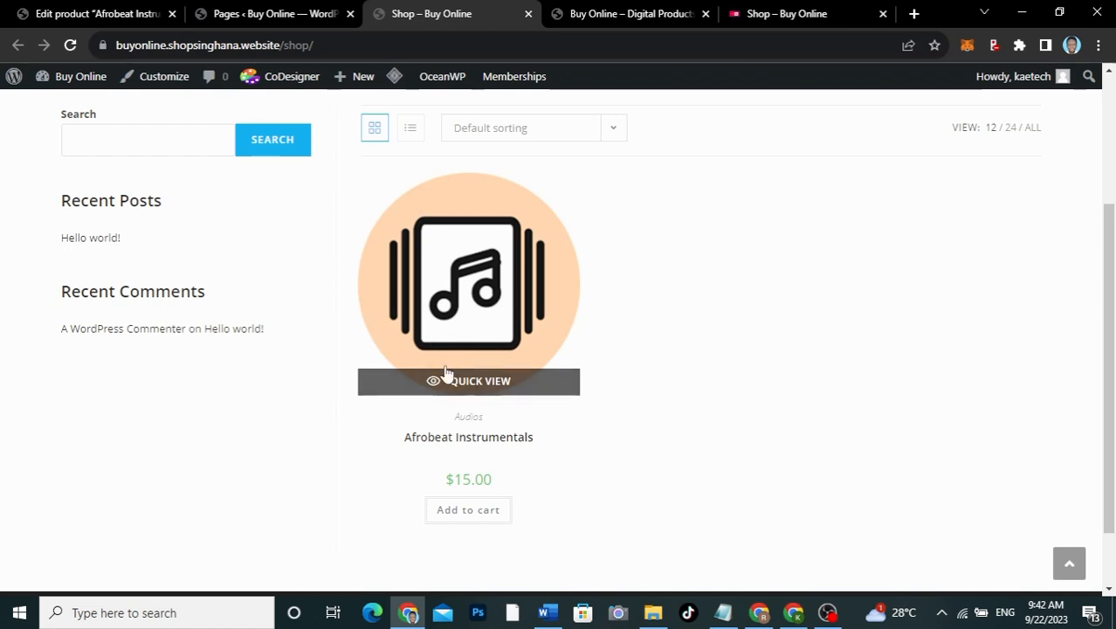
{"action": "left_click", "coordinate": [94, 15]}
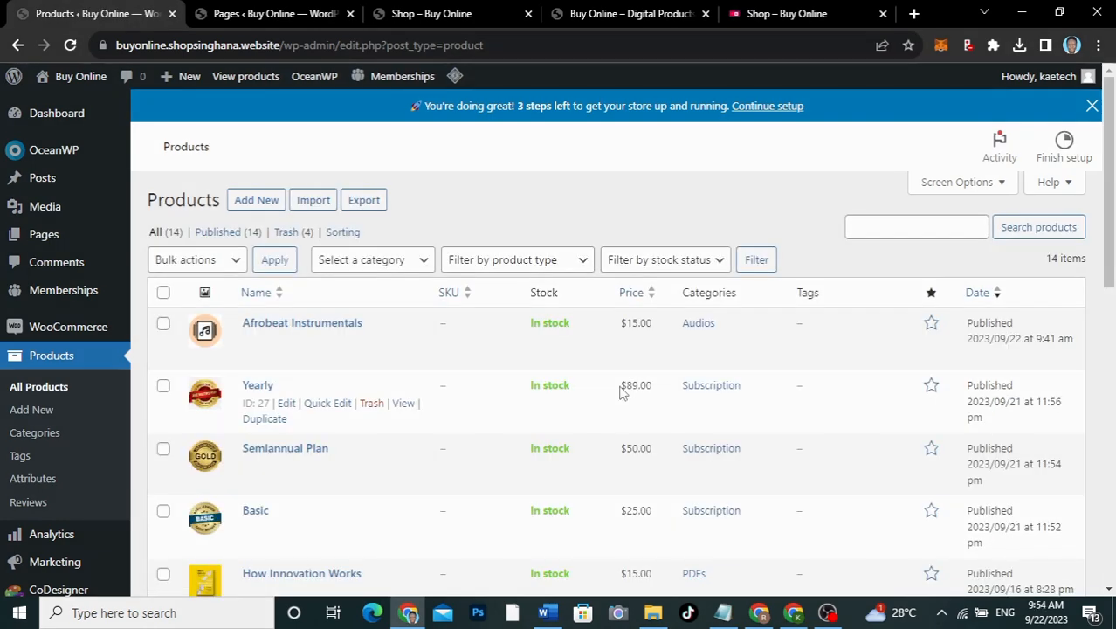
Step: Reload the live shop and scroll its grid showing Afrobeat Instrumentals, Hiphop beatz and How Innovation Works
{"action": "scroll", "coordinate": [619, 391], "scroll_direction": "down", "scroll_amount": 7}
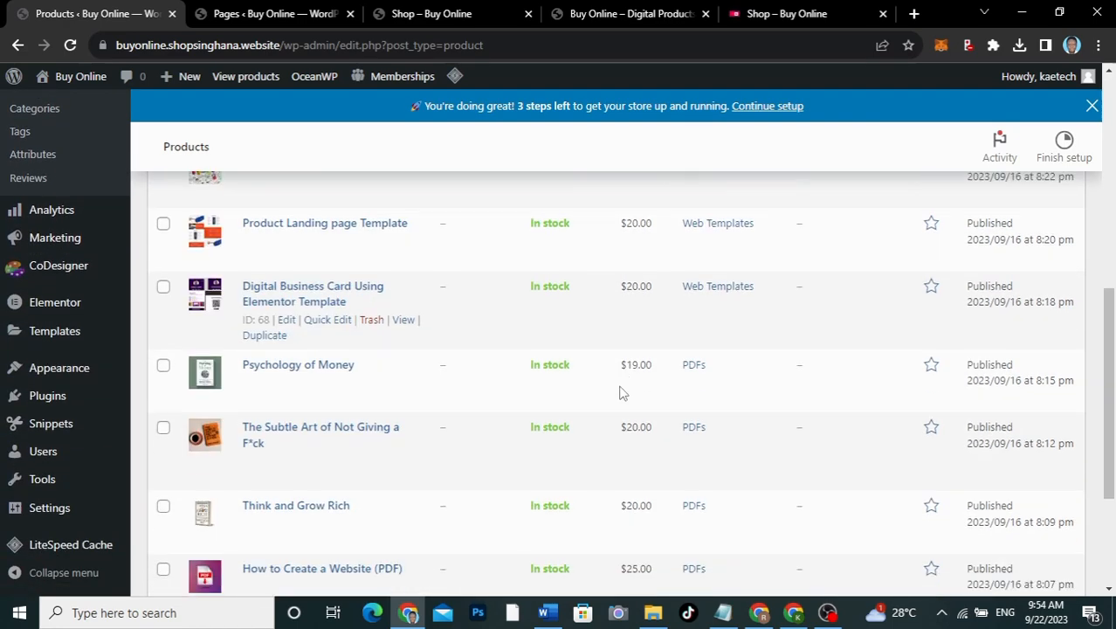
{"action": "scroll", "coordinate": [619, 386], "scroll_direction": "down", "scroll_amount": 2}
{"action": "scroll", "coordinate": [619, 387], "scroll_direction": "up", "scroll_amount": 3}
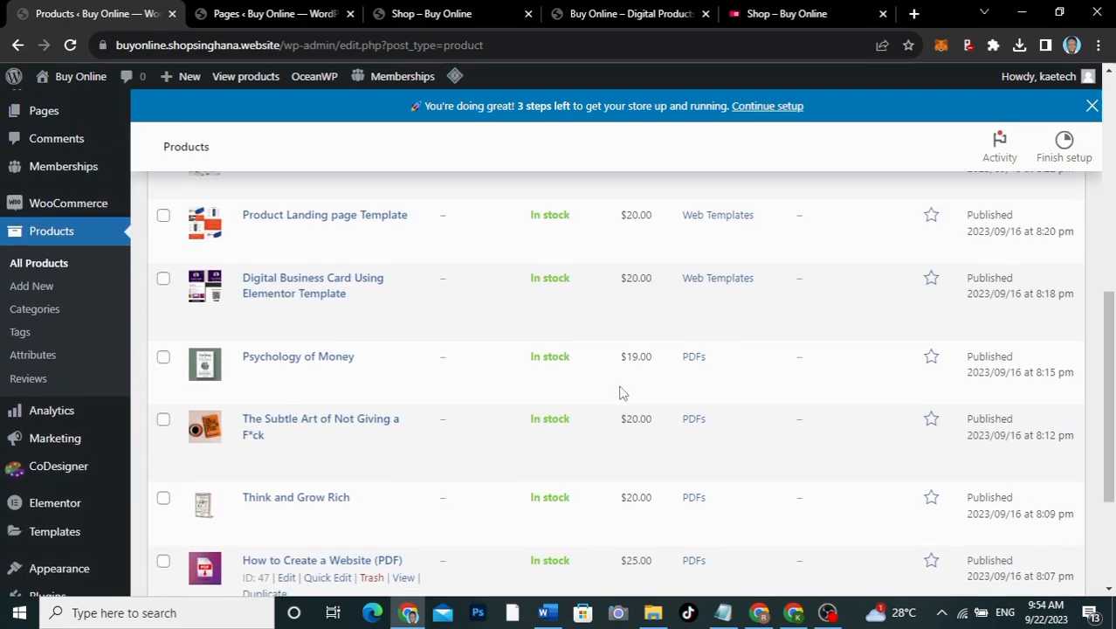
{"action": "scroll", "coordinate": [619, 392], "scroll_direction": "up", "scroll_amount": 4}
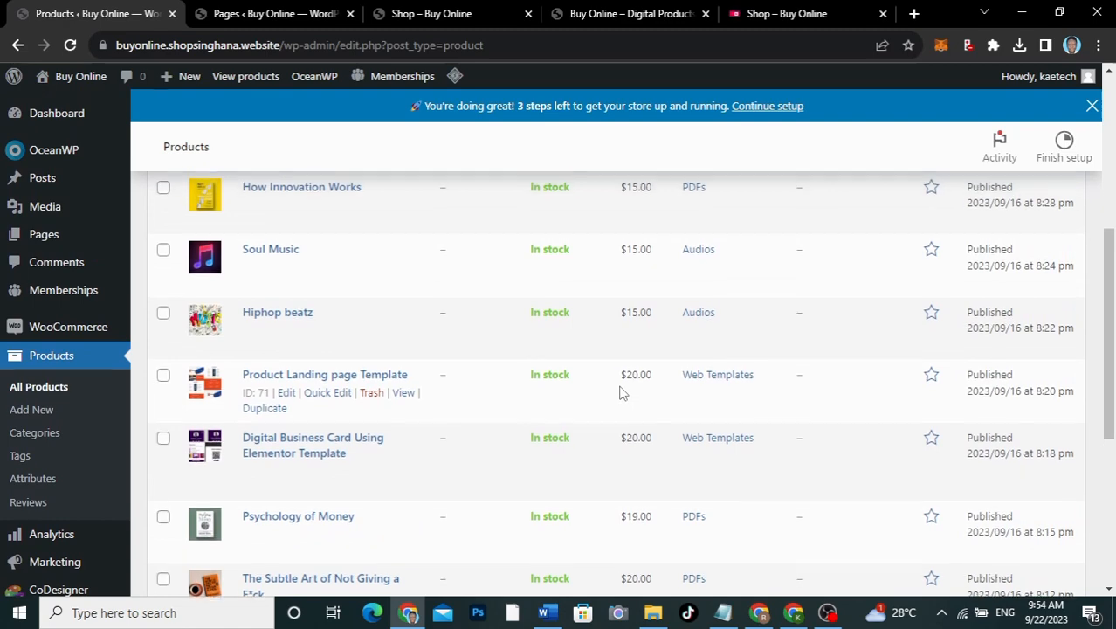
{"action": "scroll", "coordinate": [619, 391], "scroll_direction": "up", "scroll_amount": 2}
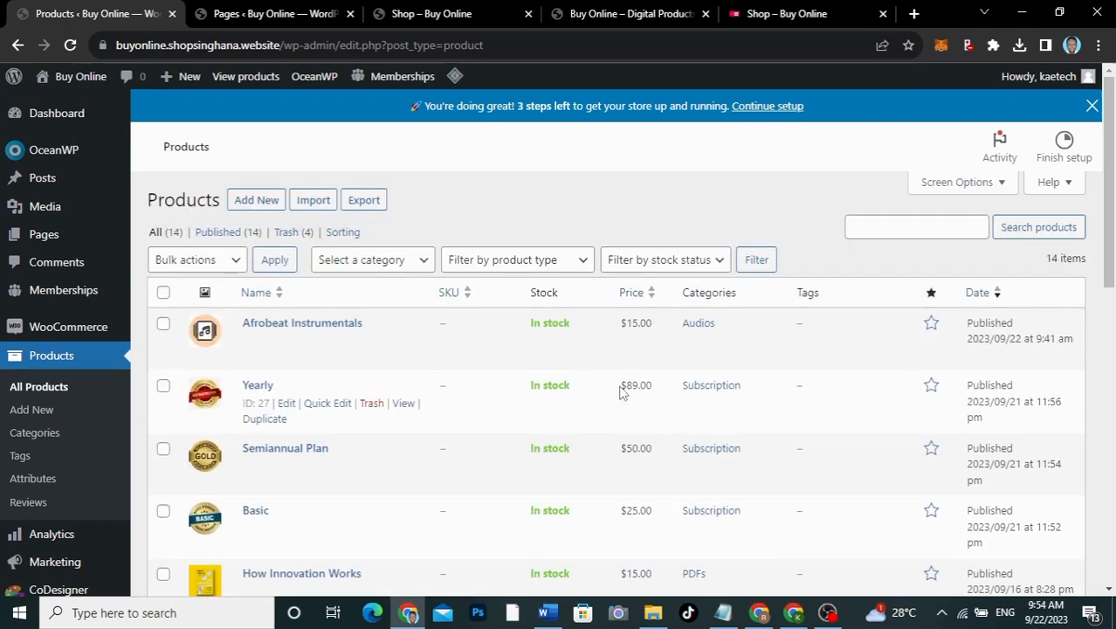
{"action": "left_click", "coordinate": [449, 17]}
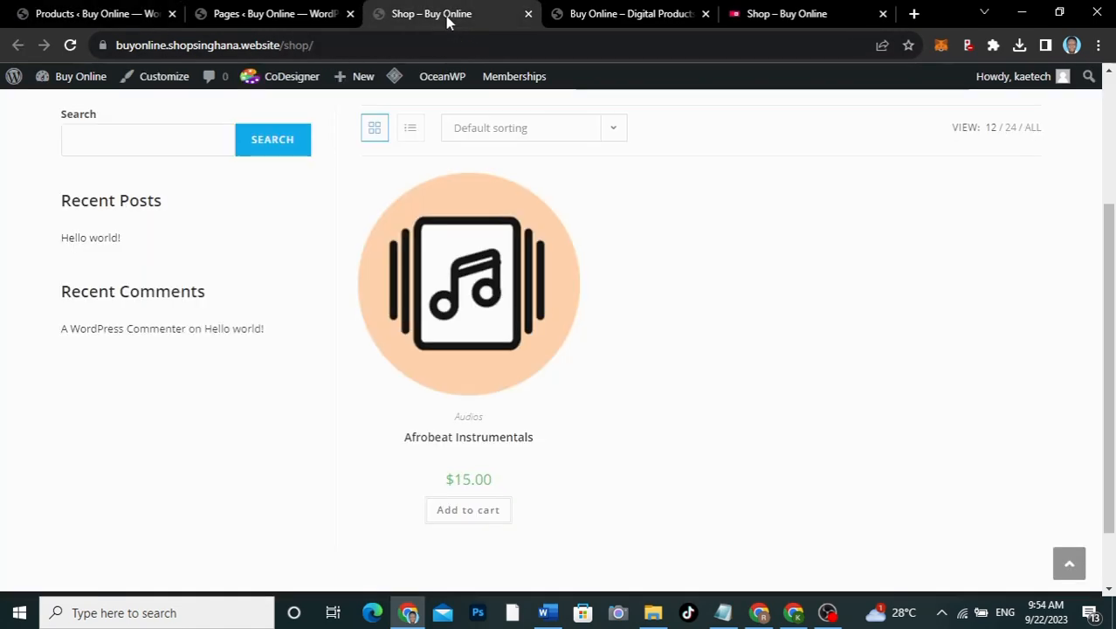
{"action": "left_click", "coordinate": [72, 44]}
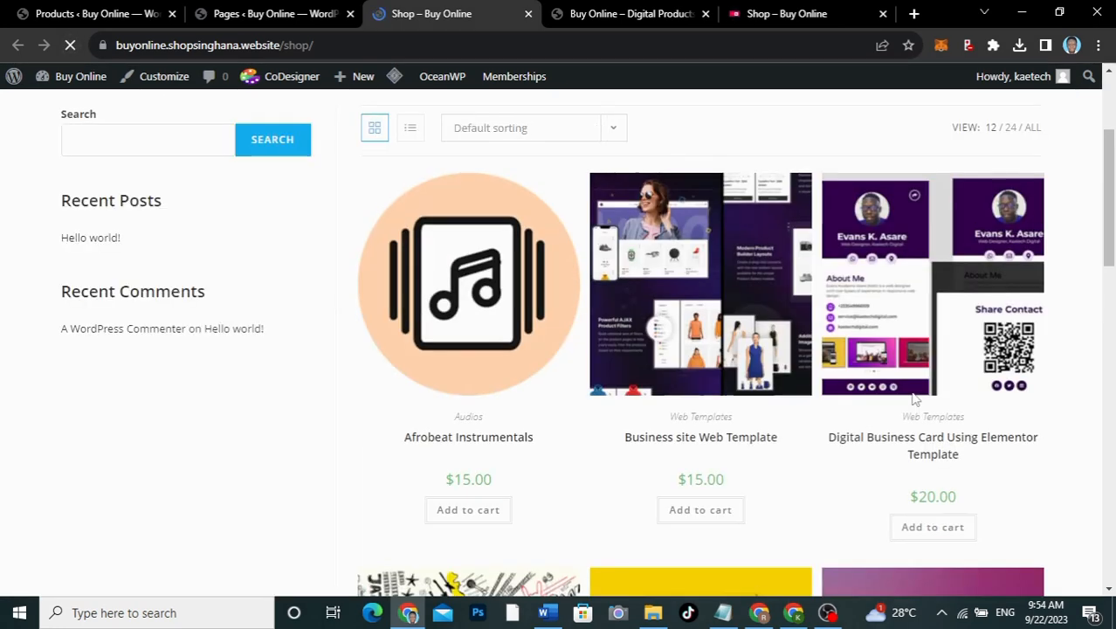
{"action": "scroll", "coordinate": [913, 397], "scroll_direction": "down", "scroll_amount": 10}
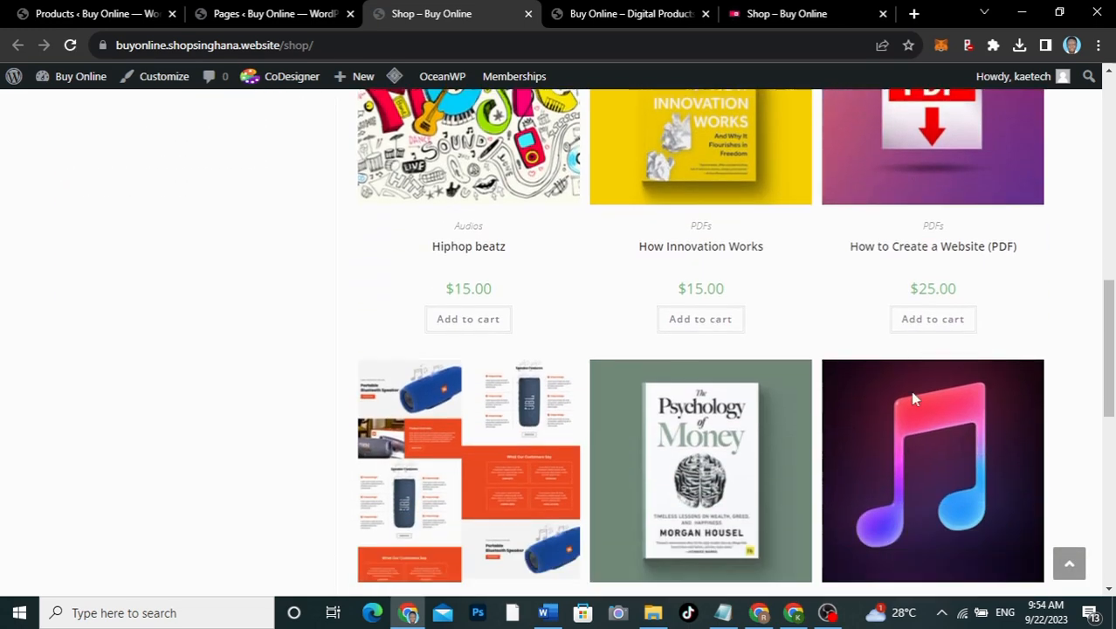
{"action": "scroll", "coordinate": [914, 398], "scroll_direction": "down", "scroll_amount": 2}
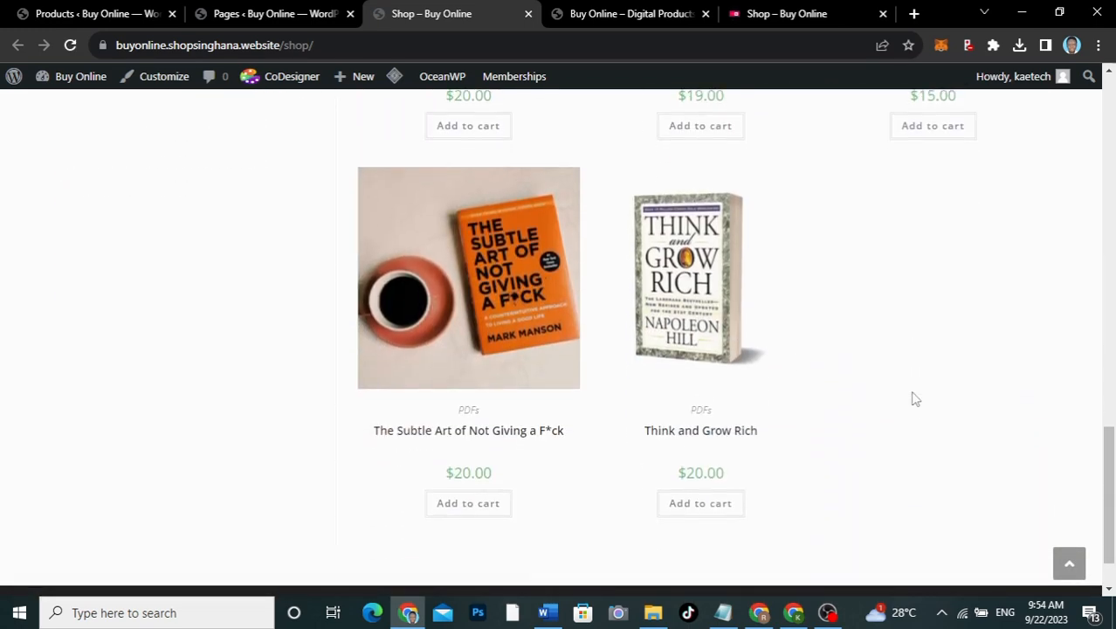
{"action": "scroll", "coordinate": [913, 397], "scroll_direction": "up", "scroll_amount": 8}
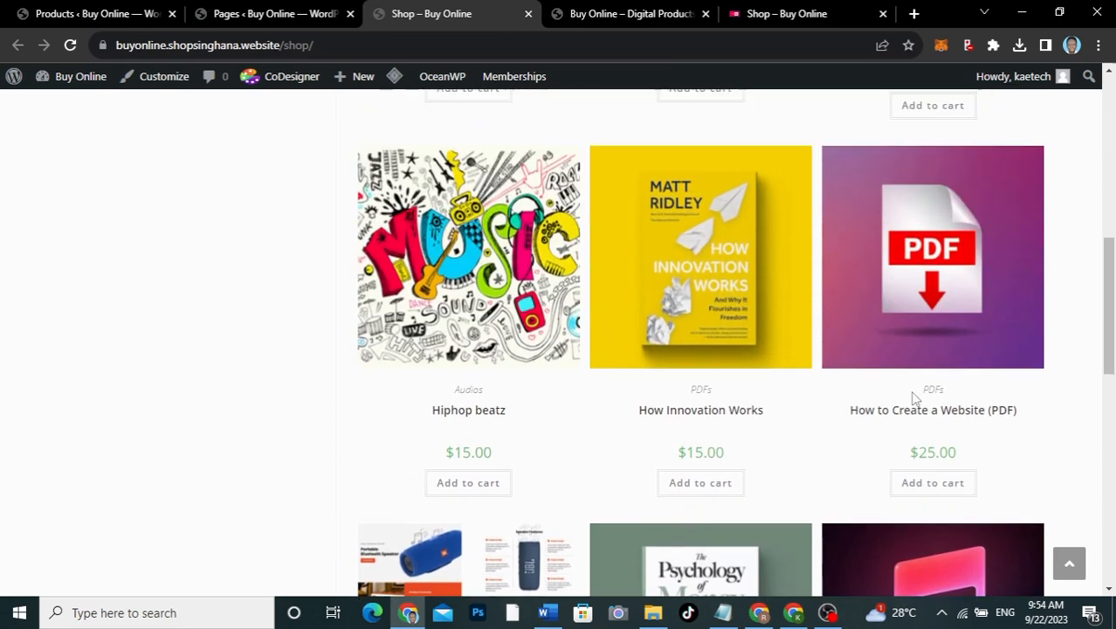
{"action": "scroll", "coordinate": [913, 397], "scroll_direction": "up", "scroll_amount": 10}
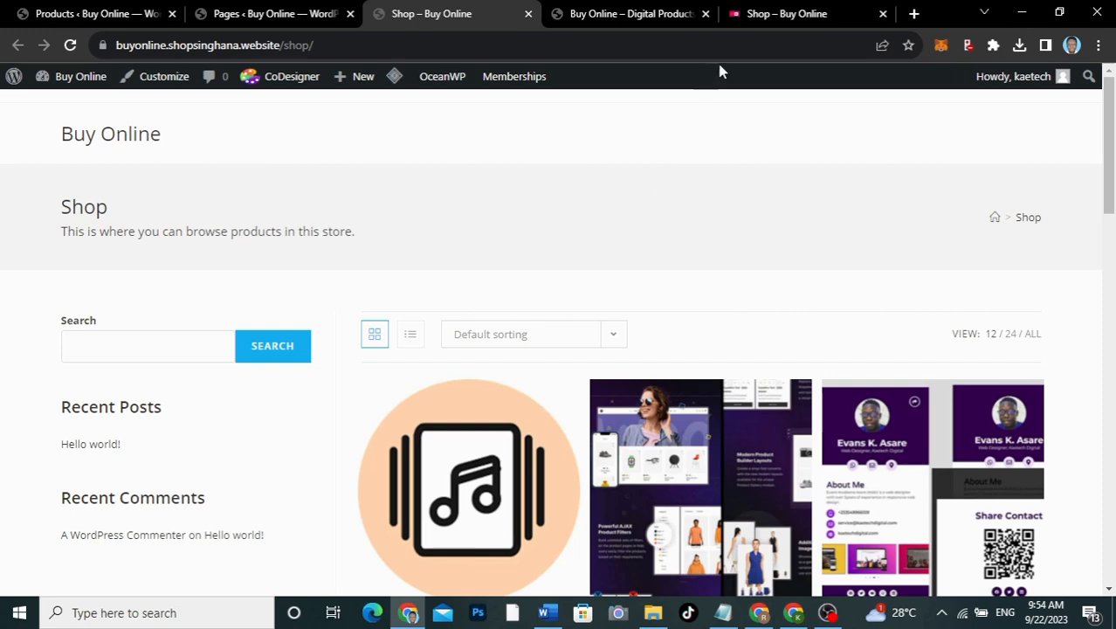
Step: Scroll through the reference Digital Products store's home page, then return to the admin Products list
{"action": "left_click", "coordinate": [788, 15]}
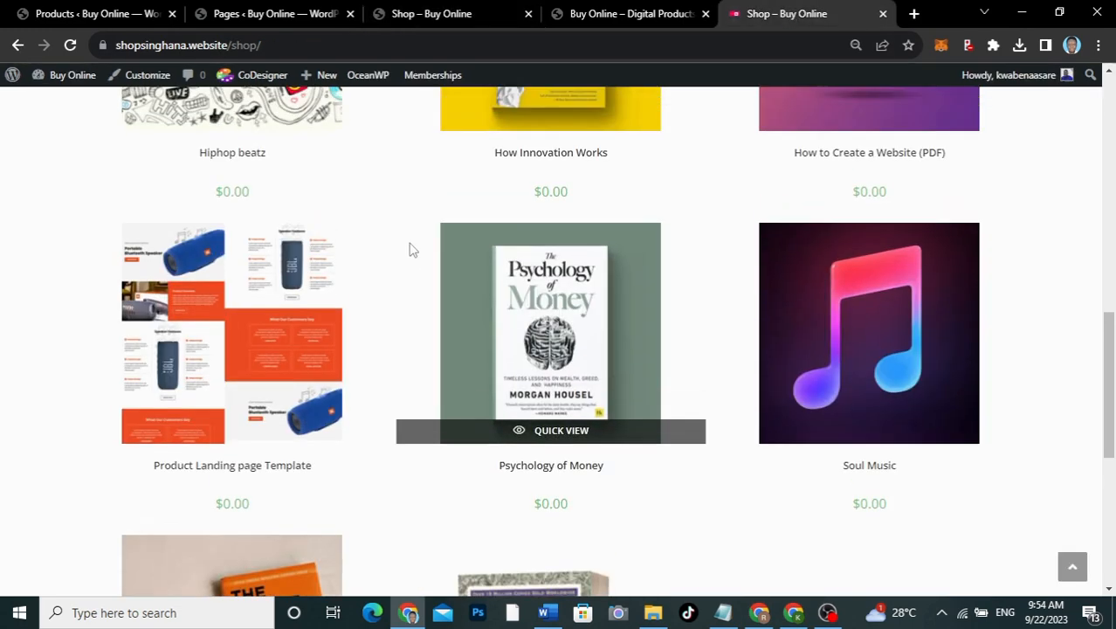
{"action": "scroll", "coordinate": [407, 239], "scroll_direction": "up", "scroll_amount": 10}
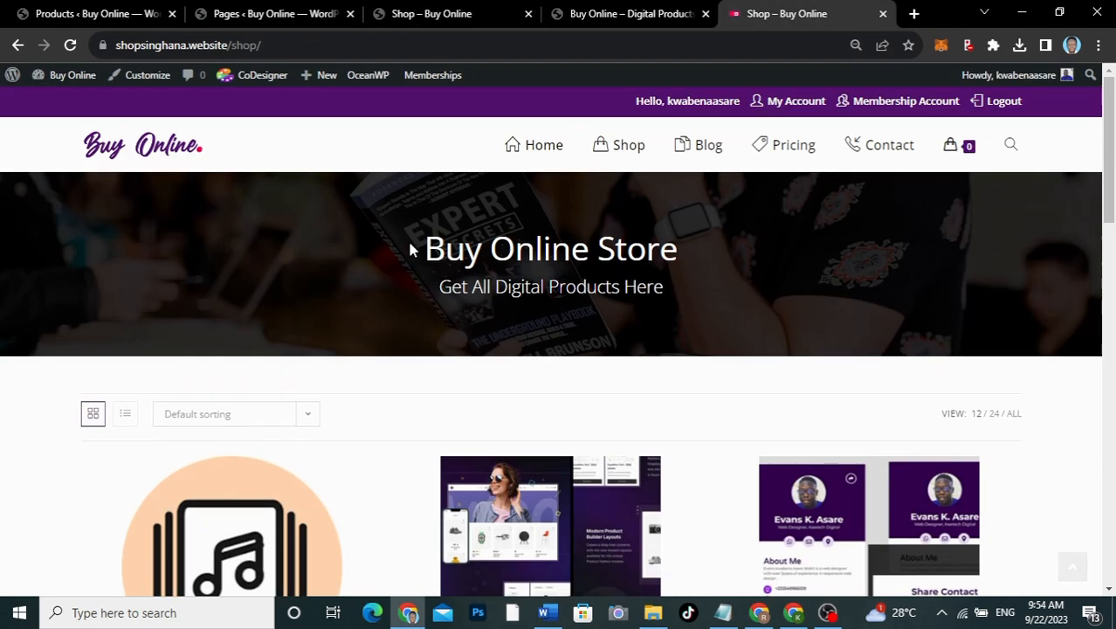
{"action": "left_click", "coordinate": [547, 157]}
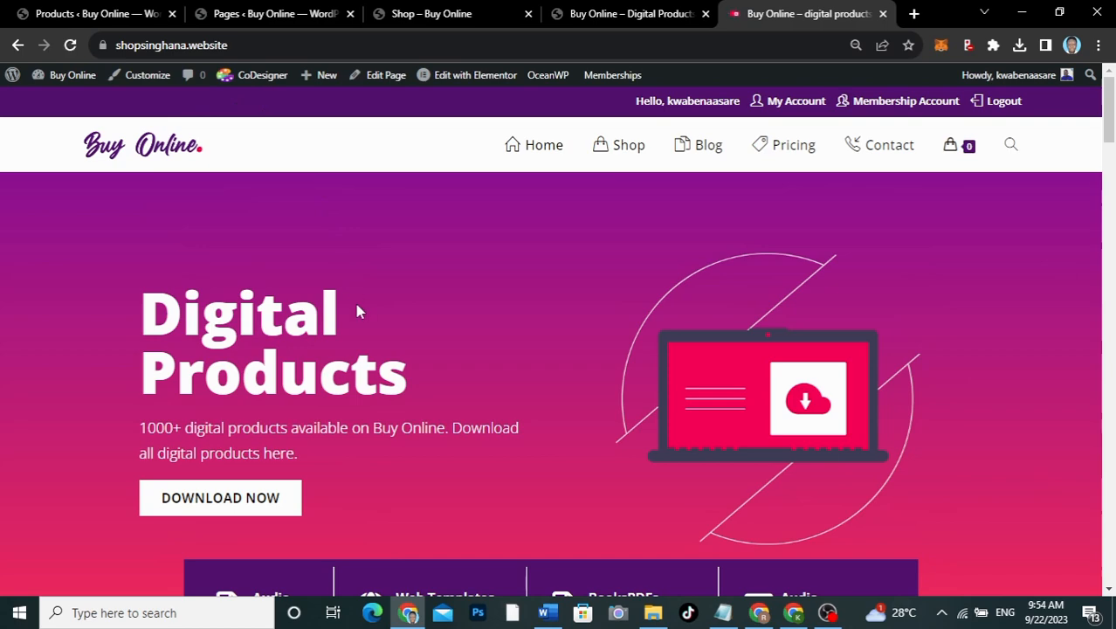
{"action": "scroll", "coordinate": [357, 311], "scroll_direction": "down", "scroll_amount": 3}
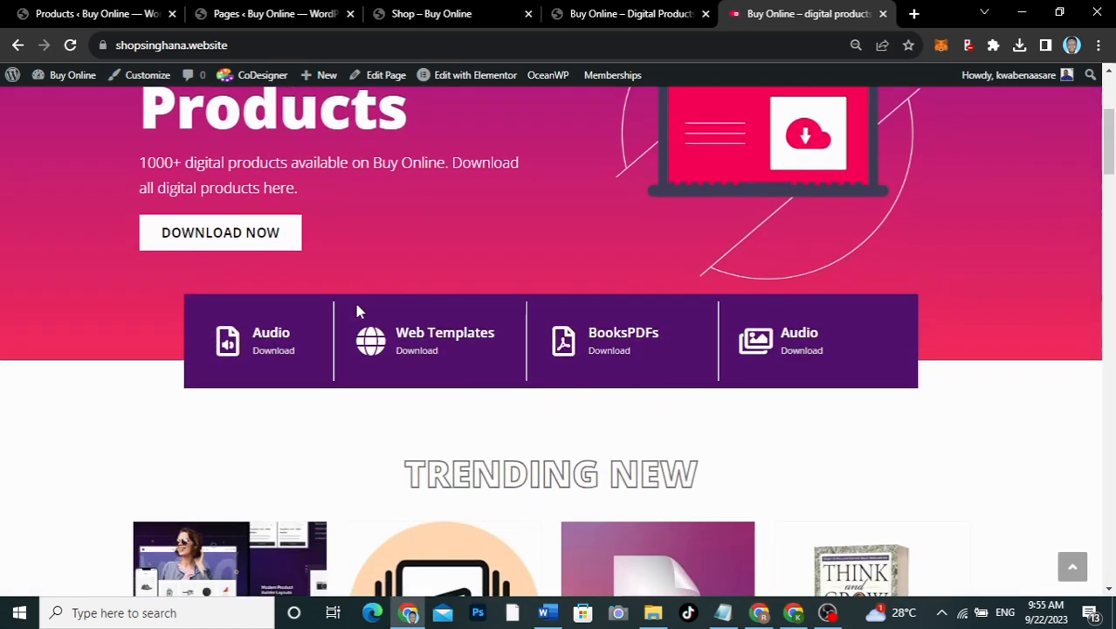
{"action": "scroll", "coordinate": [357, 311], "scroll_direction": "up", "scroll_amount": 2}
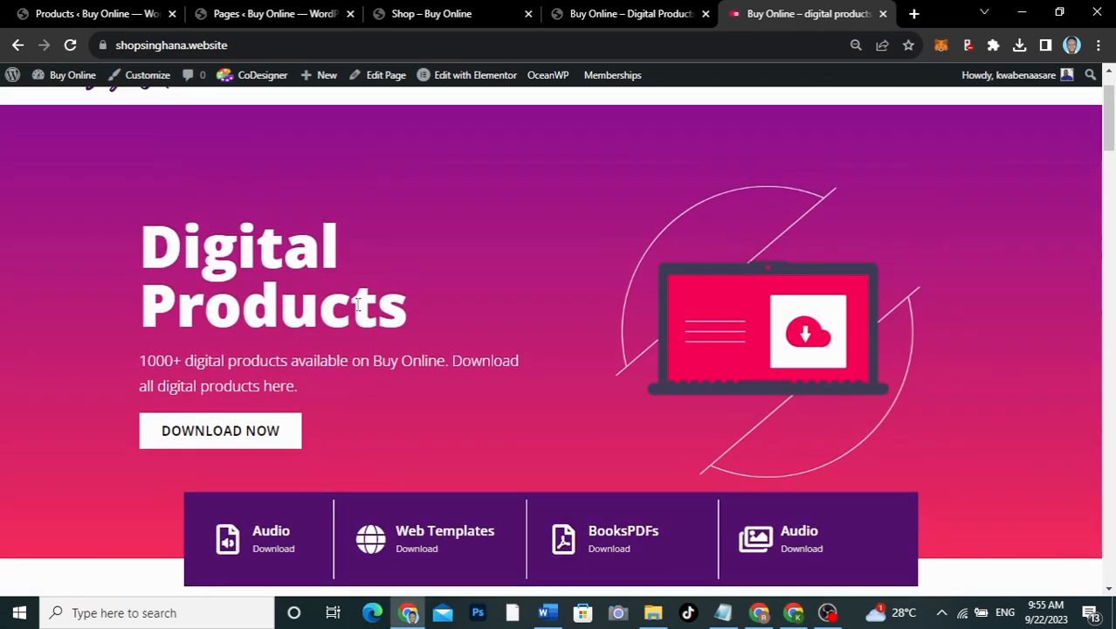
{"action": "scroll", "coordinate": [357, 304], "scroll_direction": "down", "scroll_amount": 2}
{"action": "scroll", "coordinate": [357, 303], "scroll_direction": "up", "scroll_amount": 1}
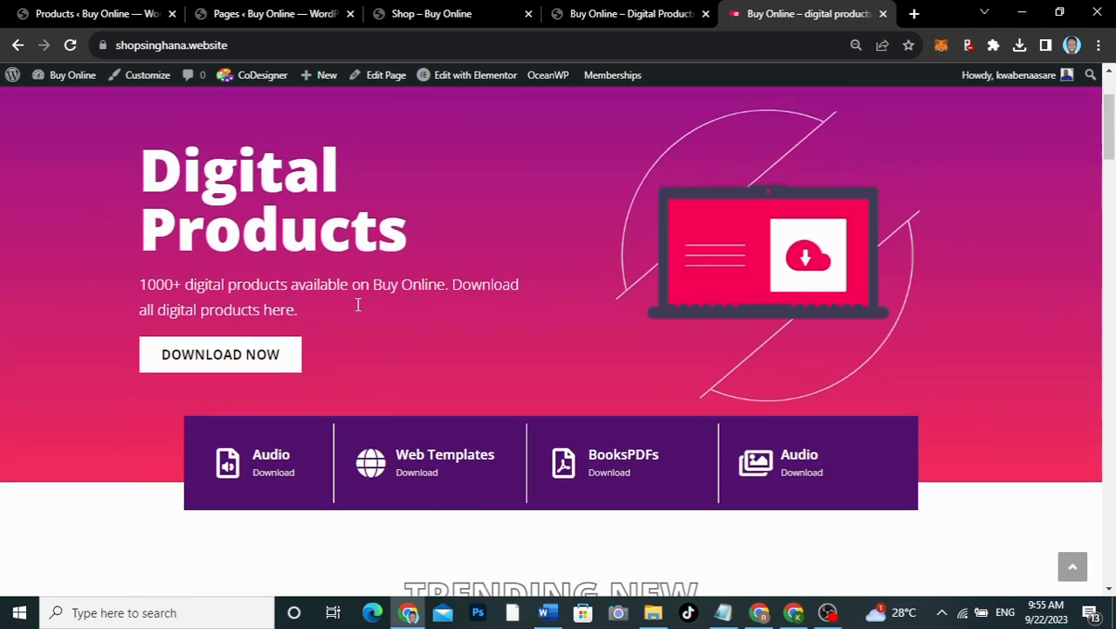
{"action": "scroll", "coordinate": [358, 304], "scroll_direction": "up", "scroll_amount": 1}
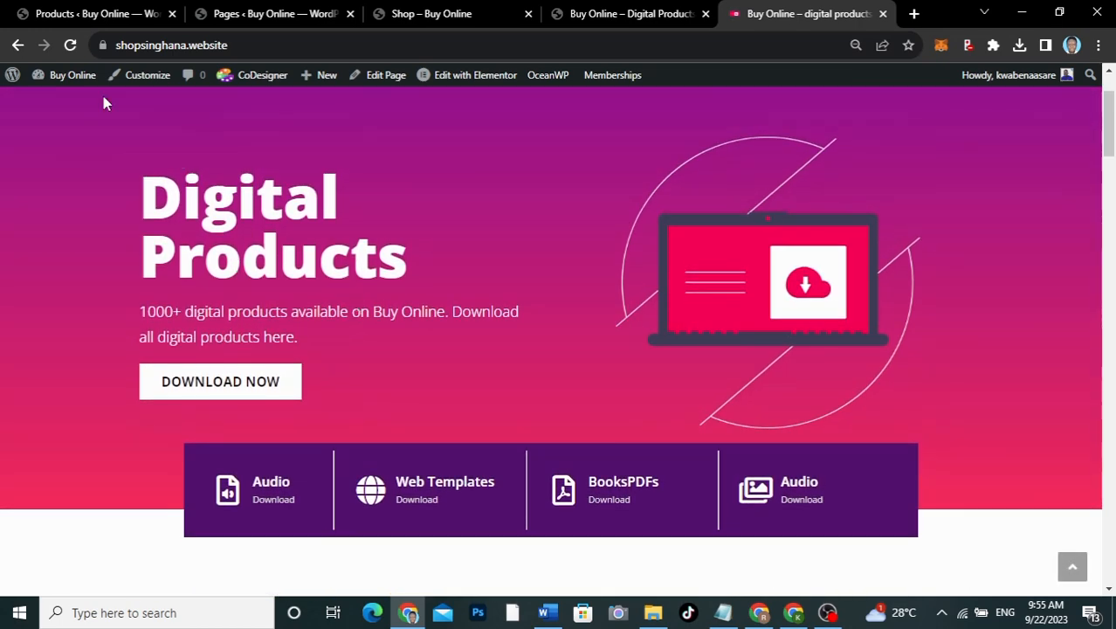
{"action": "left_click", "coordinate": [35, 13]}
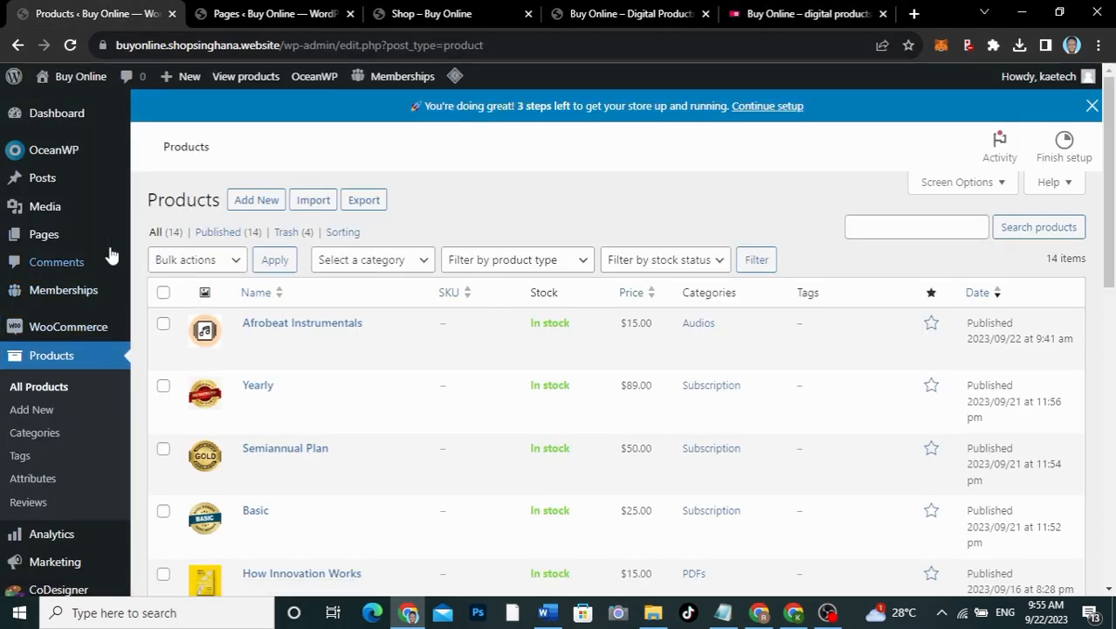
Step: Create a new page titled 'Home', dismissing the block editor welcome dialog
{"action": "mouse_move", "coordinate": [37, 228]}
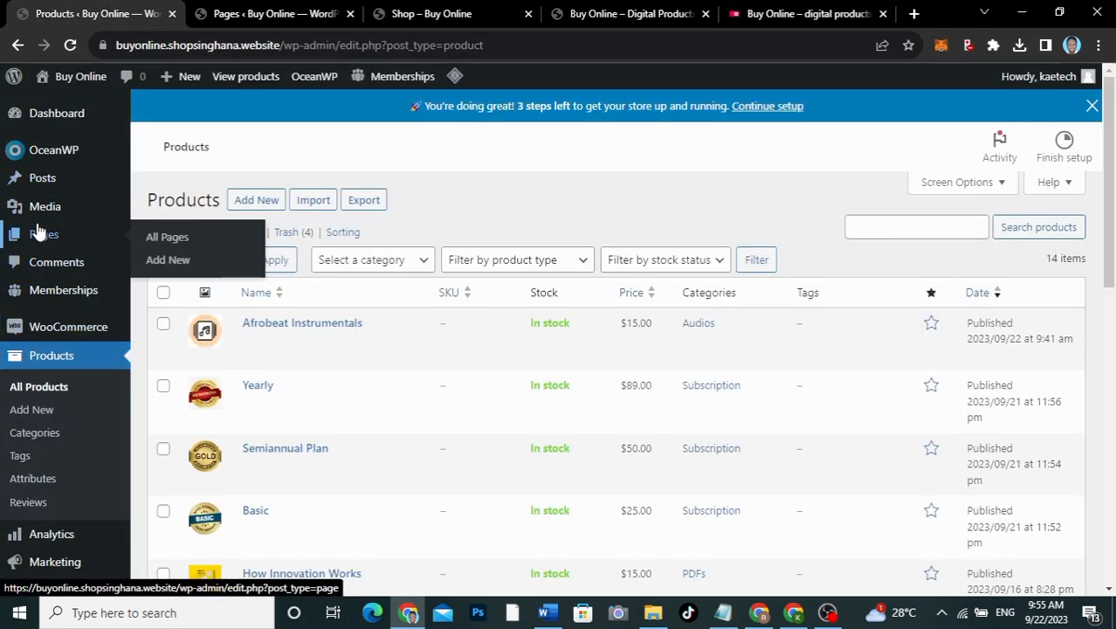
{"action": "left_click", "coordinate": [174, 241]}
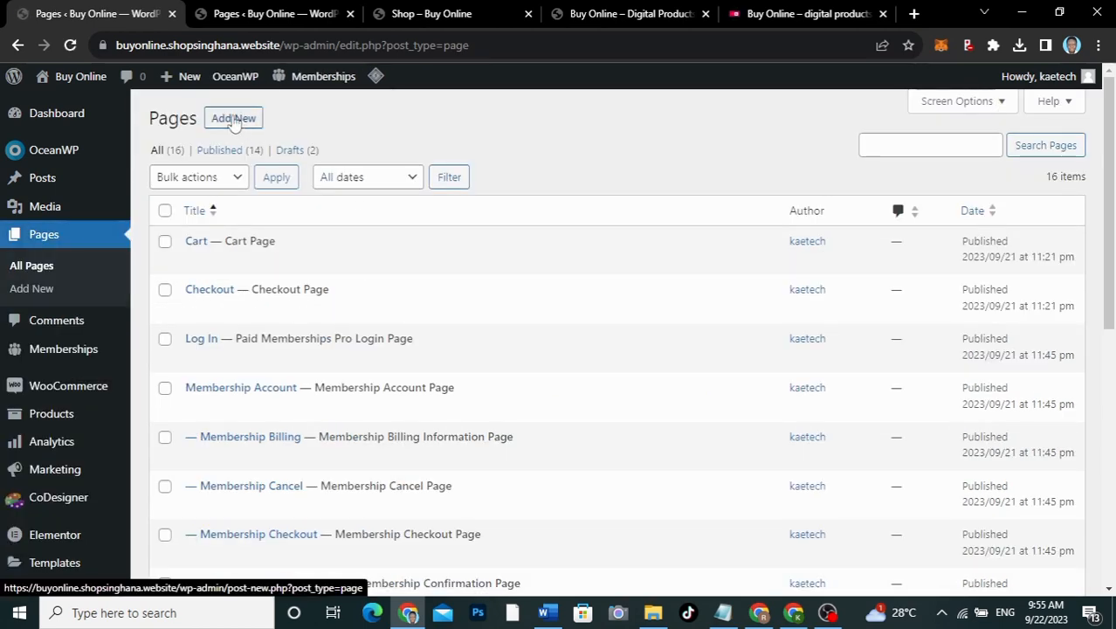
{"action": "left_click", "coordinate": [233, 118]}
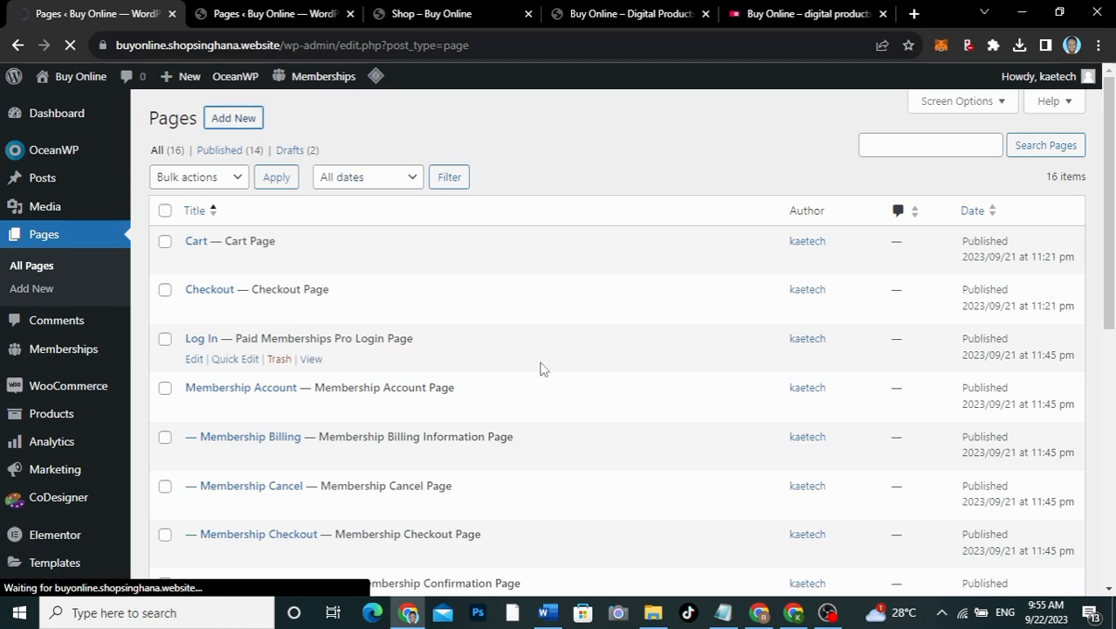
{"action": "scroll", "coordinate": [541, 367], "scroll_direction": "down", "scroll_amount": 3}
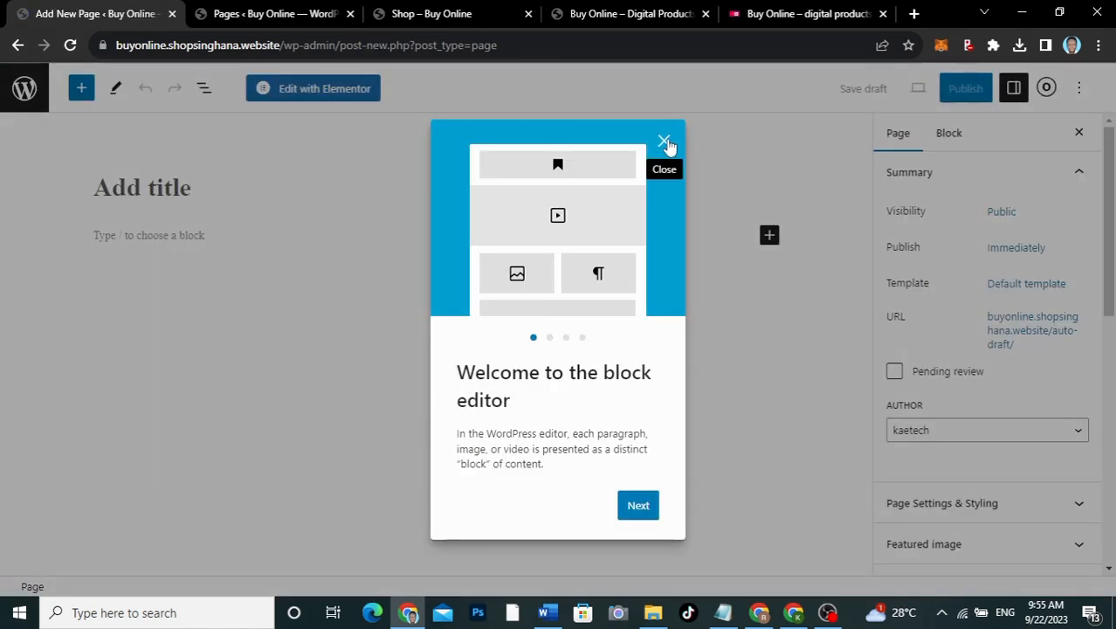
{"action": "left_click", "coordinate": [288, 194]}
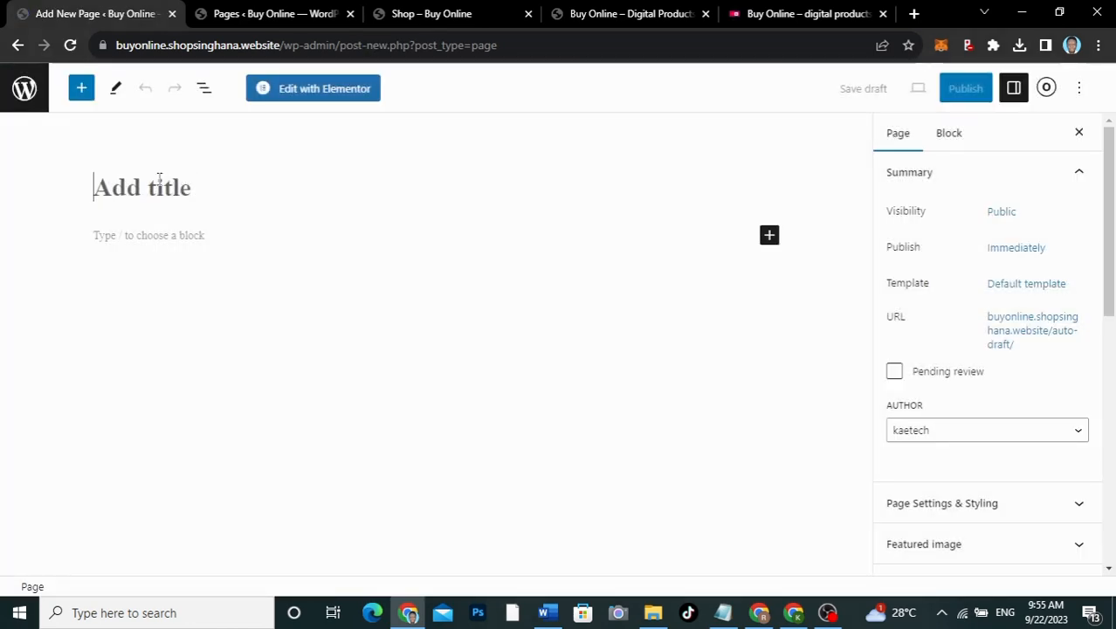
{"action": "type", "text": "Home"}
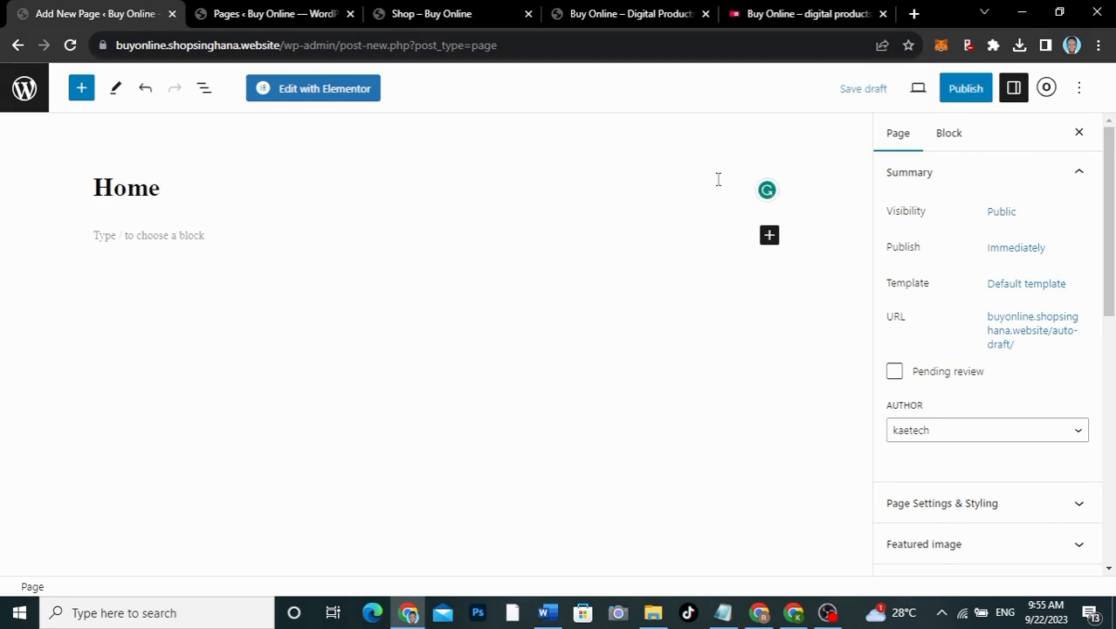
Step: Set the Home page's template to Elementor Full Width
{"action": "left_click", "coordinate": [1026, 285]}
{"action": "left_click", "coordinate": [960, 409]}
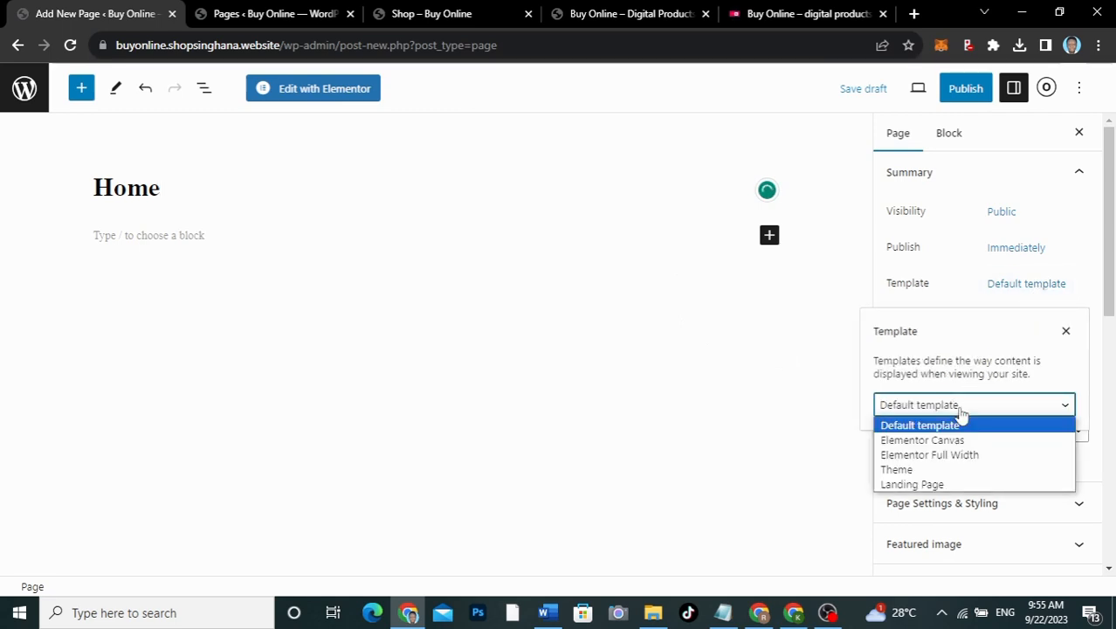
{"action": "left_click", "coordinate": [928, 455]}
{"action": "left_click", "coordinate": [943, 273]}
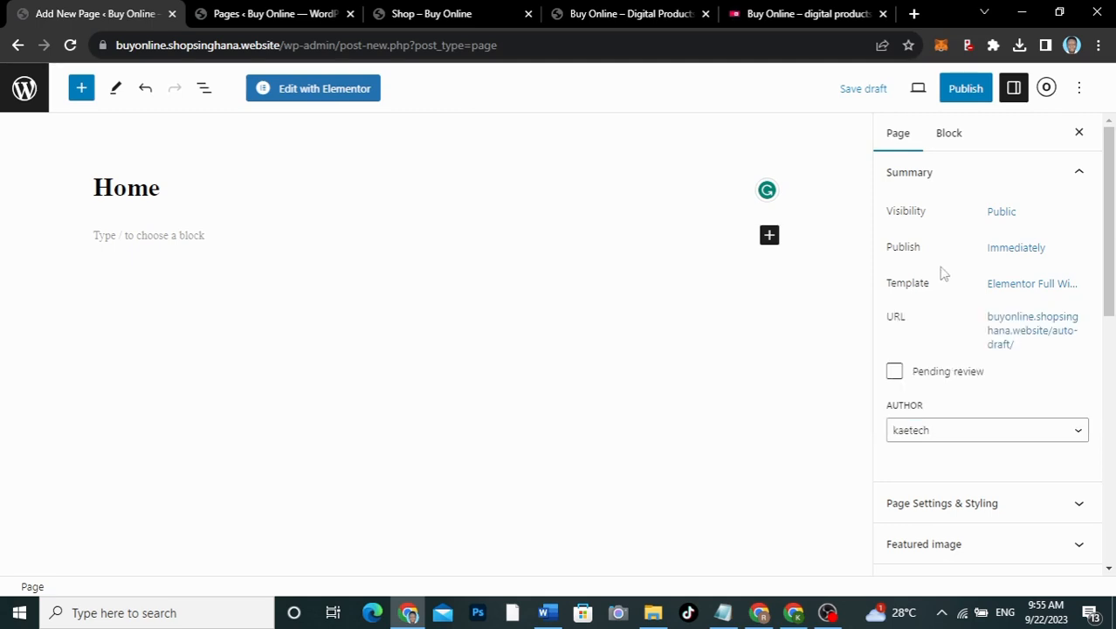
Step: Set the Home page's Display Page Title to Disable in OceanWP settings and publish it
{"action": "left_click", "coordinate": [1047, 90]}
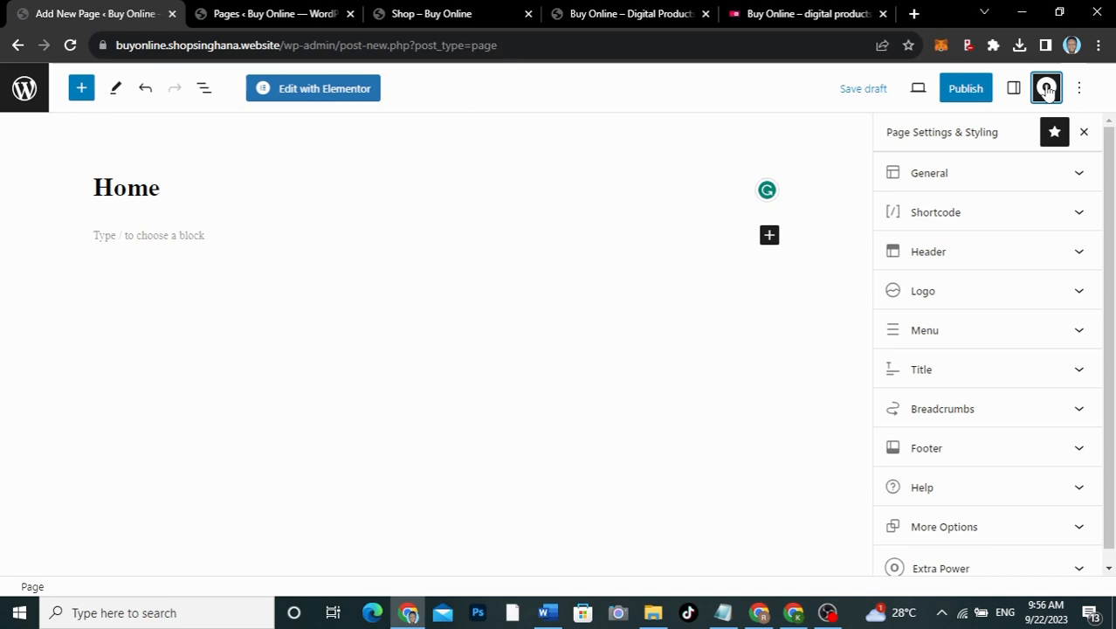
{"action": "left_click", "coordinate": [973, 191]}
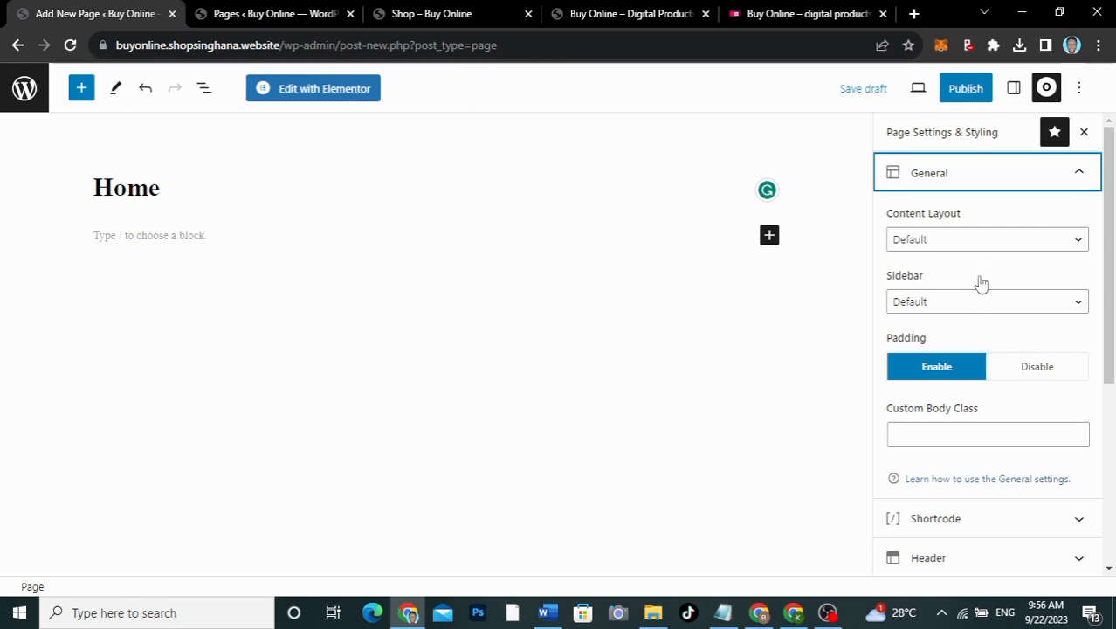
{"action": "scroll", "coordinate": [979, 281], "scroll_direction": "down", "scroll_amount": 2}
{"action": "scroll", "coordinate": [979, 271], "scroll_direction": "up", "scroll_amount": 2}
{"action": "left_click", "coordinate": [979, 180]}
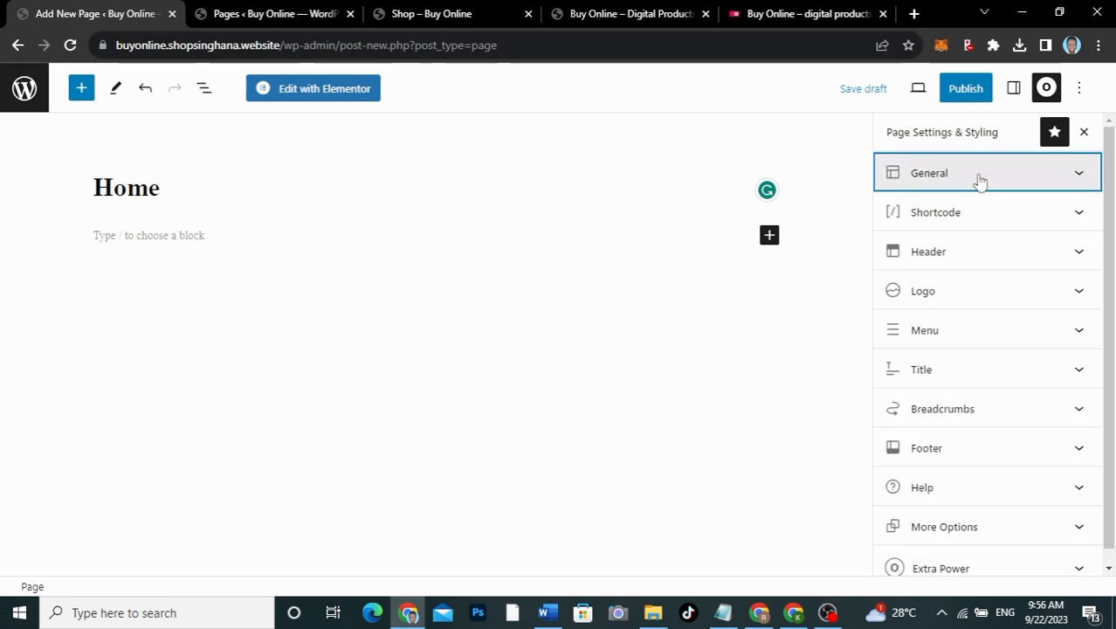
{"action": "left_click", "coordinate": [949, 377]}
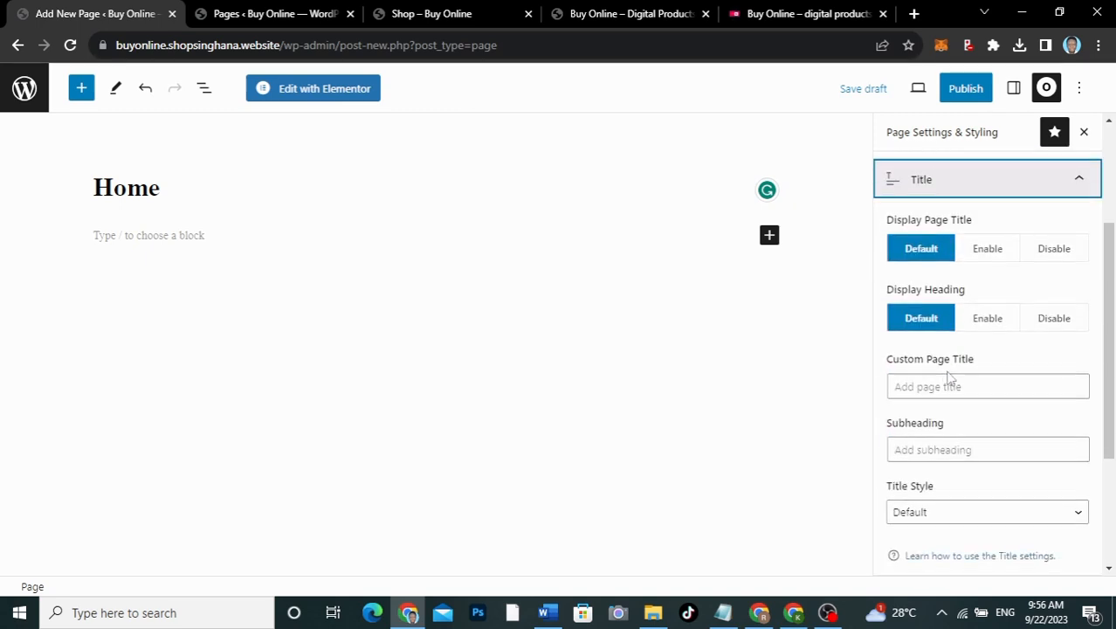
{"action": "left_click", "coordinate": [1065, 251]}
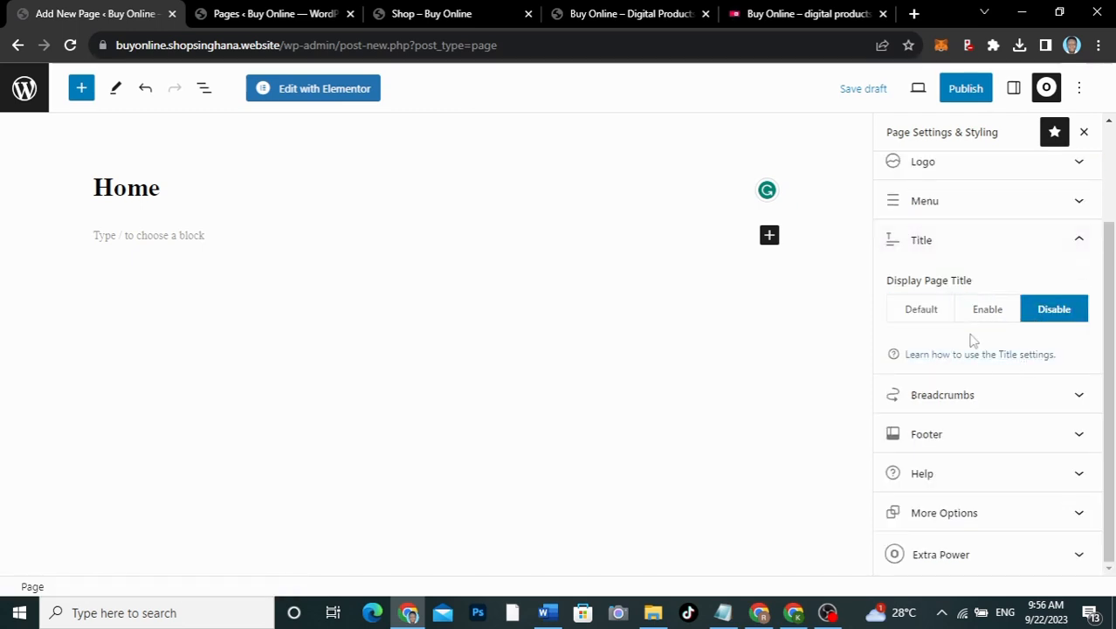
{"action": "left_click", "coordinate": [973, 250]}
{"action": "left_click", "coordinate": [973, 249]}
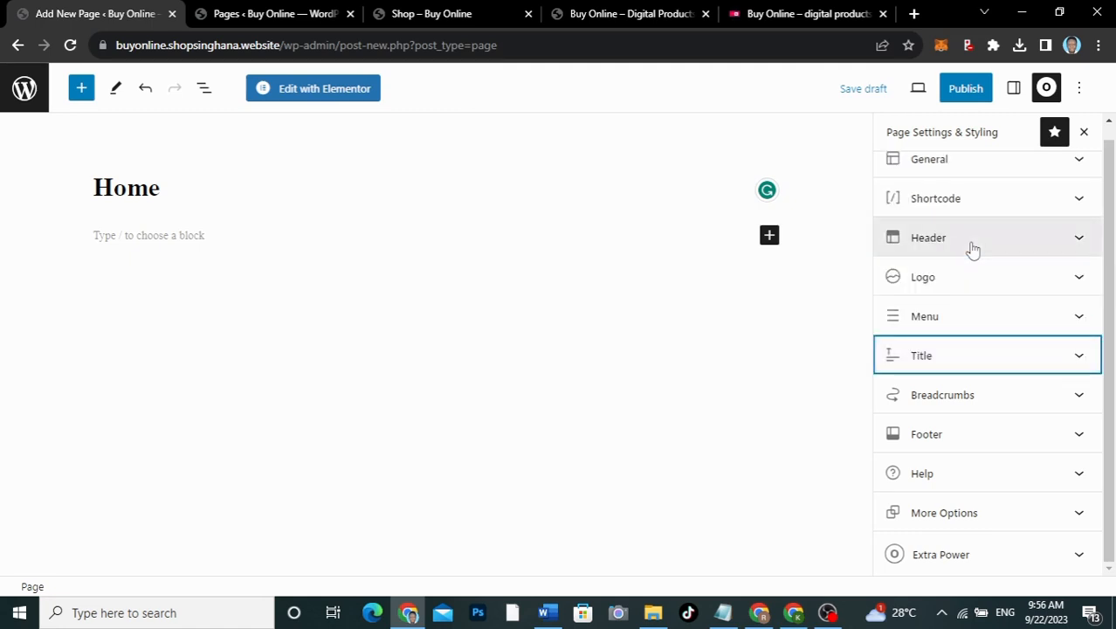
{"action": "left_click", "coordinate": [969, 91]}
{"action": "left_click", "coordinate": [973, 91]}
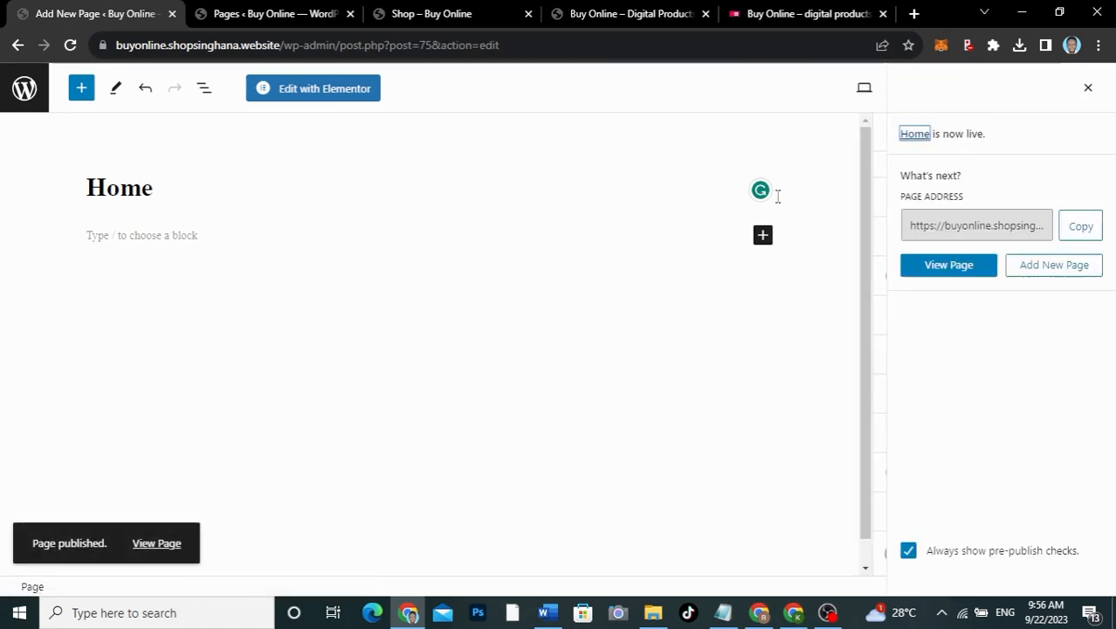
Step: Open the published Home page in a new tab and view it live at /home/
{"action": "right_click", "coordinate": [150, 541]}
{"action": "left_click", "coordinate": [223, 369]}
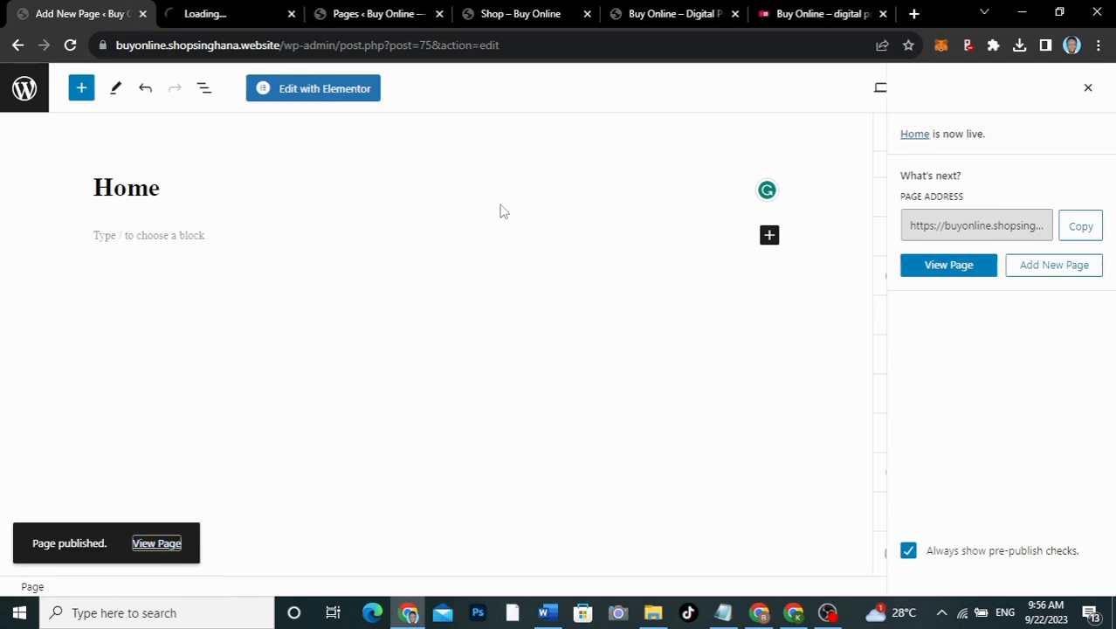
{"action": "left_click", "coordinate": [232, 25]}
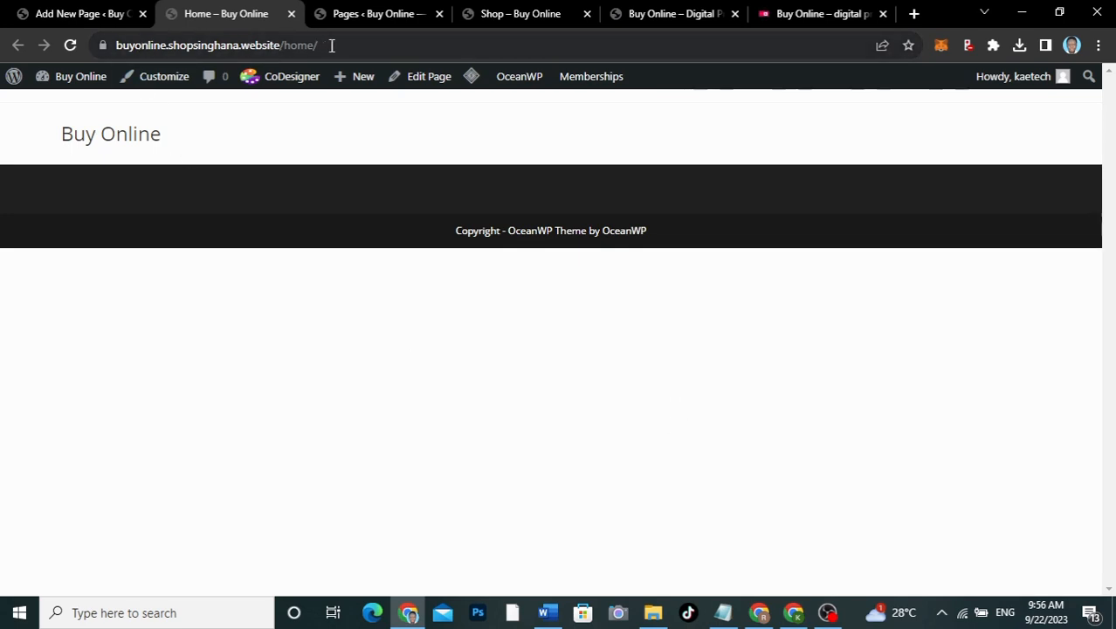
{"action": "left_click_drag", "start_coordinate": [331, 45], "coordinate": [285, 44]}
{"action": "left_click", "coordinate": [369, 45]}
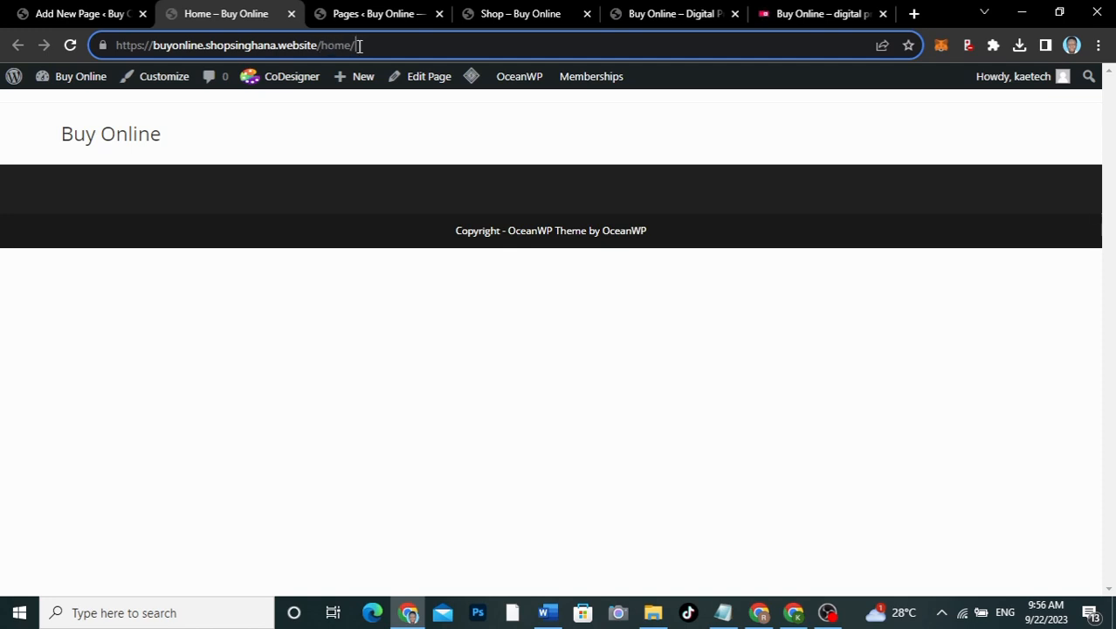
{"action": "left_click", "coordinate": [821, 13]}
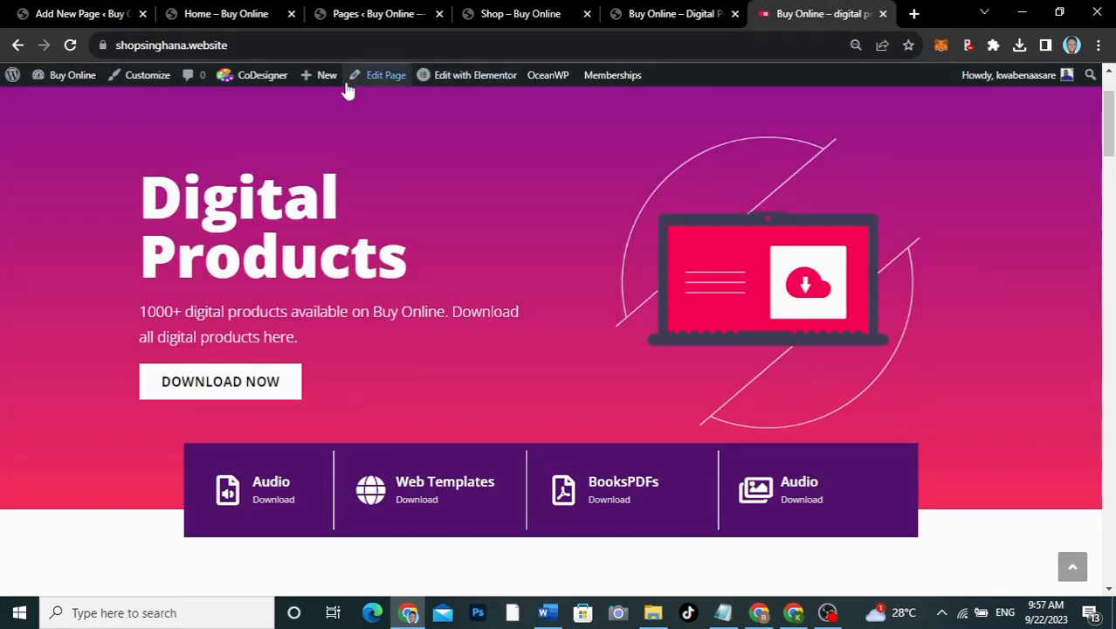
{"action": "left_click", "coordinate": [212, 13]}
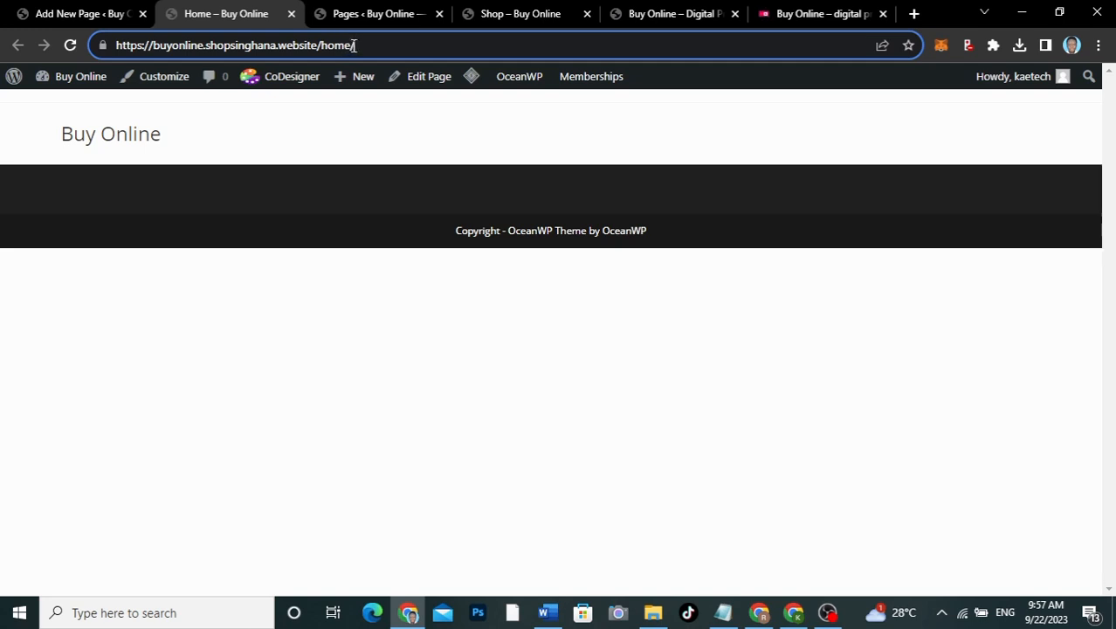
Step: Close the publish panel and turn off fullscreen editing to show the admin menu
{"action": "left_click", "coordinate": [84, 14]}
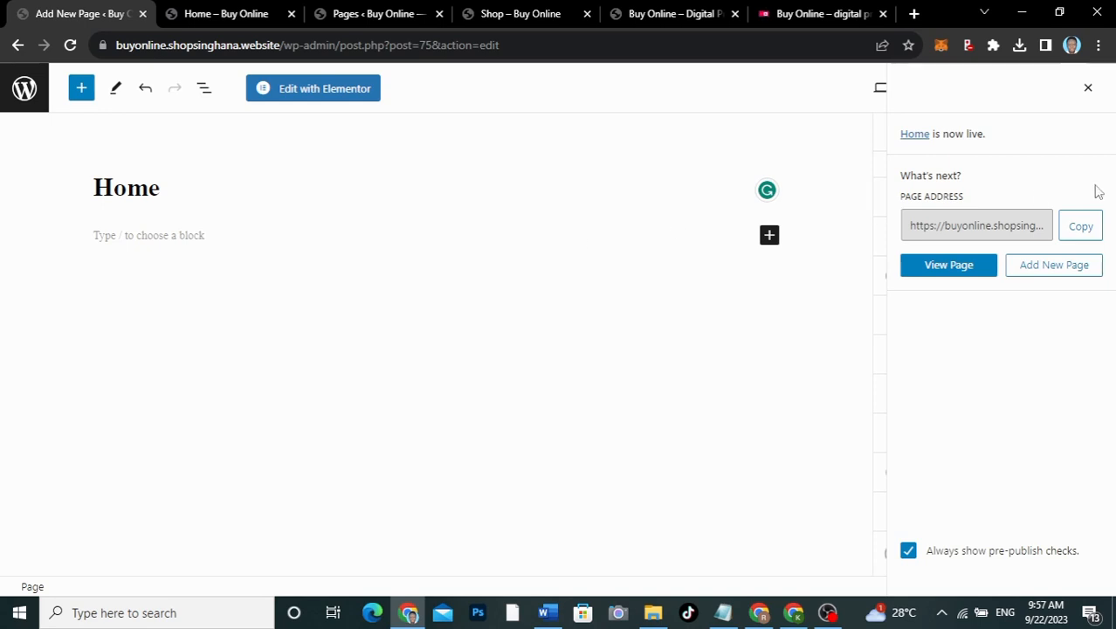
{"action": "left_click", "coordinate": [1088, 89]}
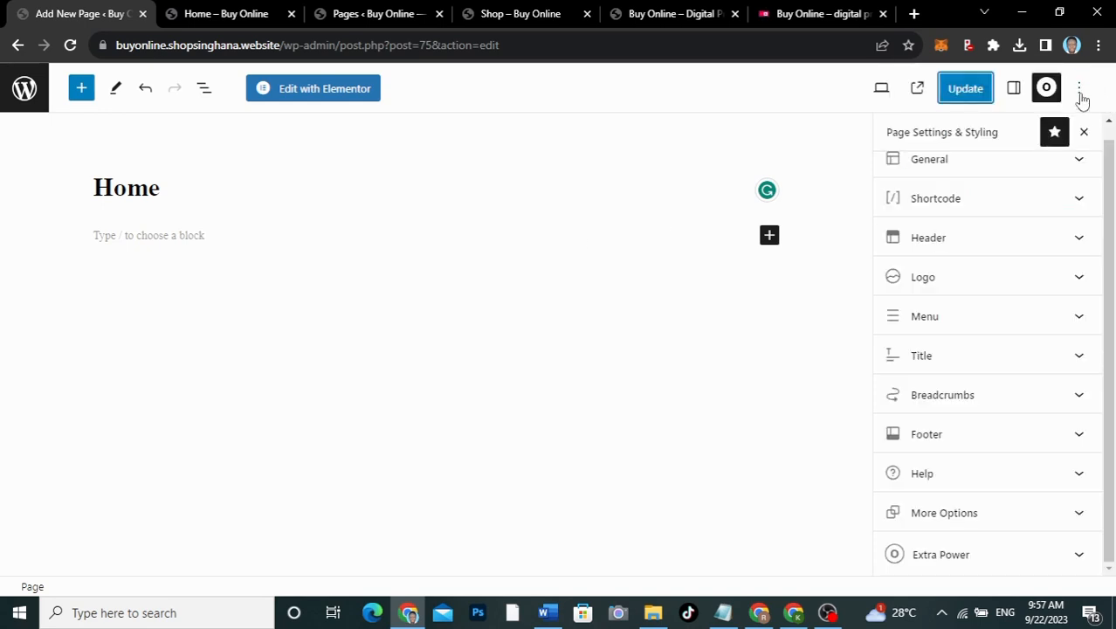
{"action": "left_click", "coordinate": [1079, 89]}
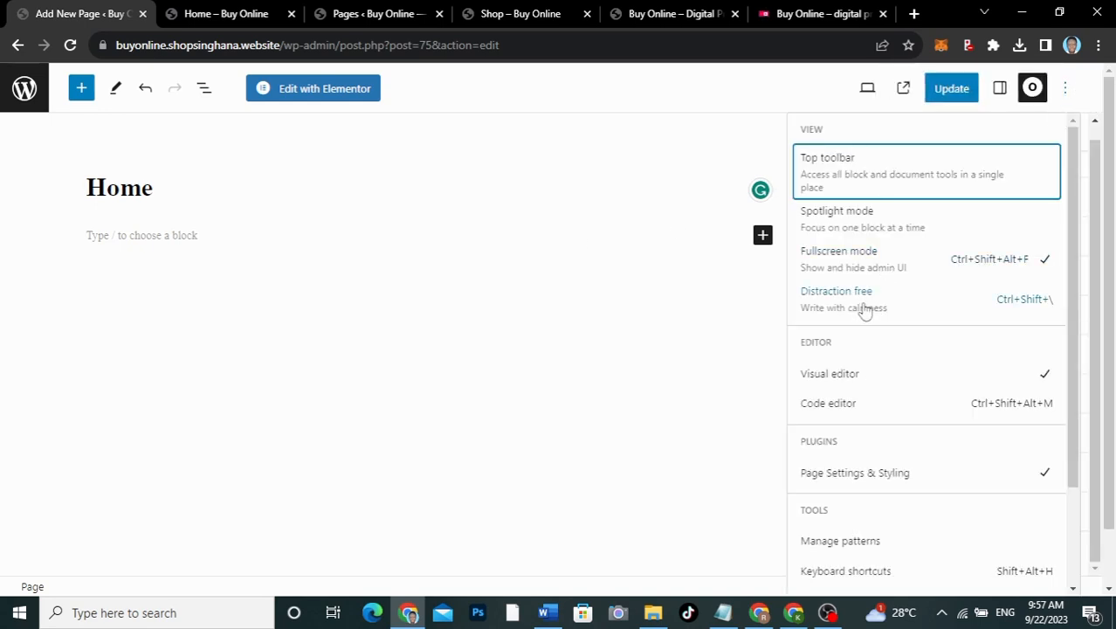
{"action": "left_click", "coordinate": [866, 260]}
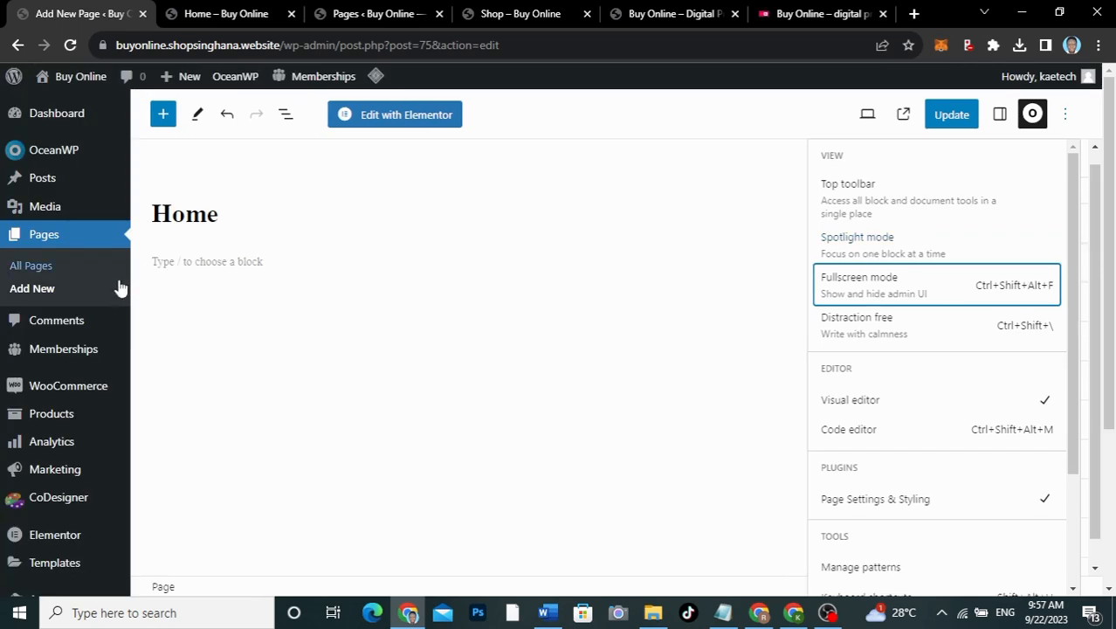
{"action": "scroll", "coordinate": [70, 448], "scroll_direction": "down", "scroll_amount": 3}
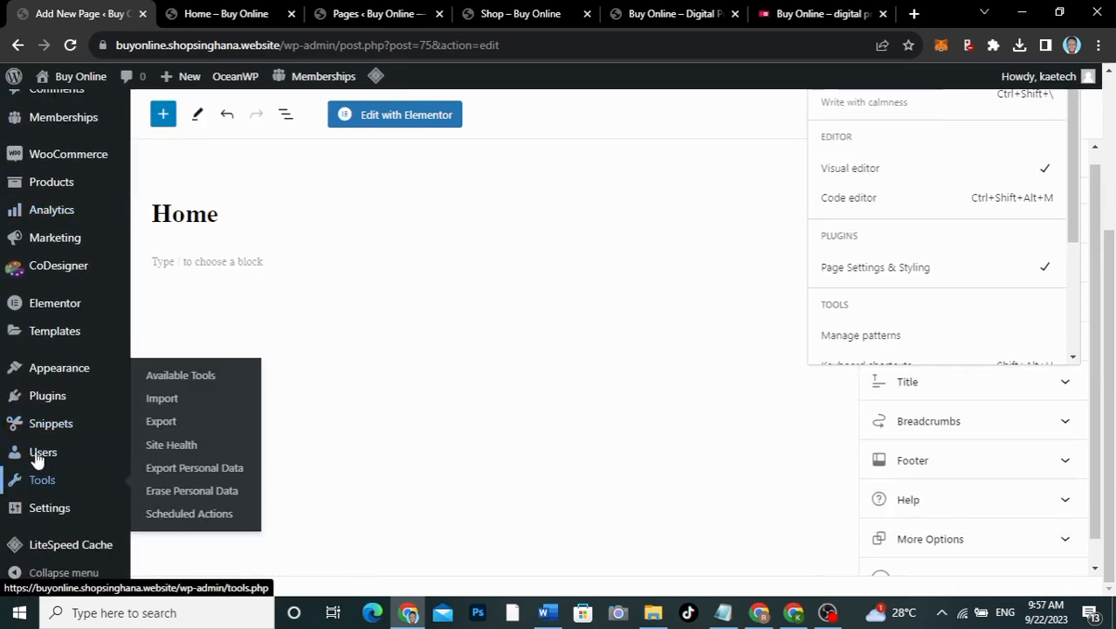
Step: In Reading Settings, set the homepage to a static page showing Home and save
{"action": "mouse_move", "coordinate": [39, 513]}
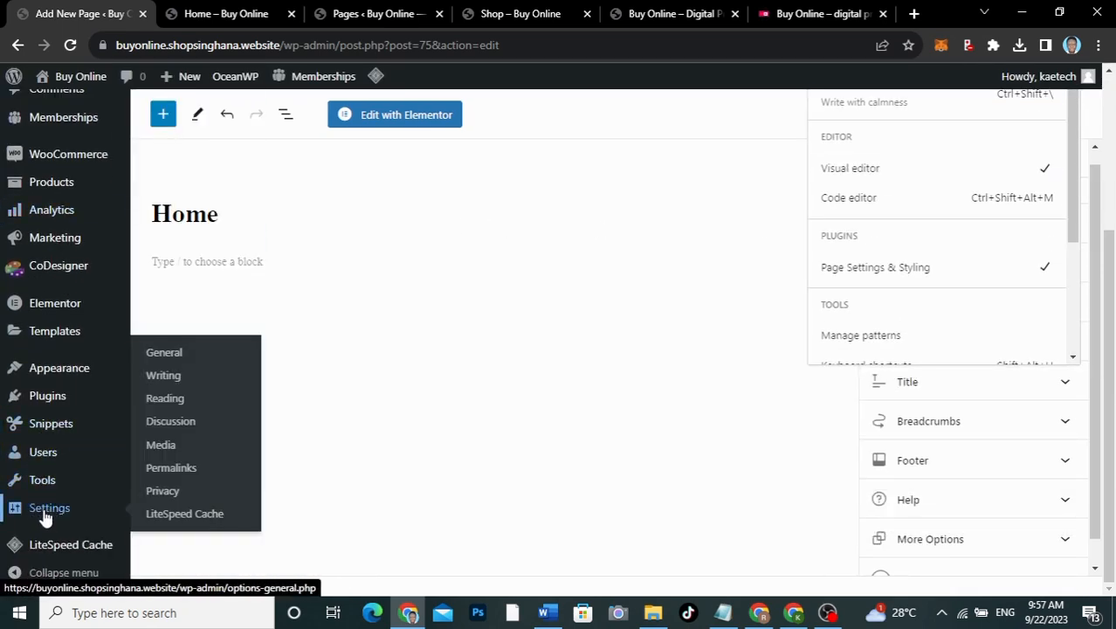
{"action": "left_click", "coordinate": [166, 404]}
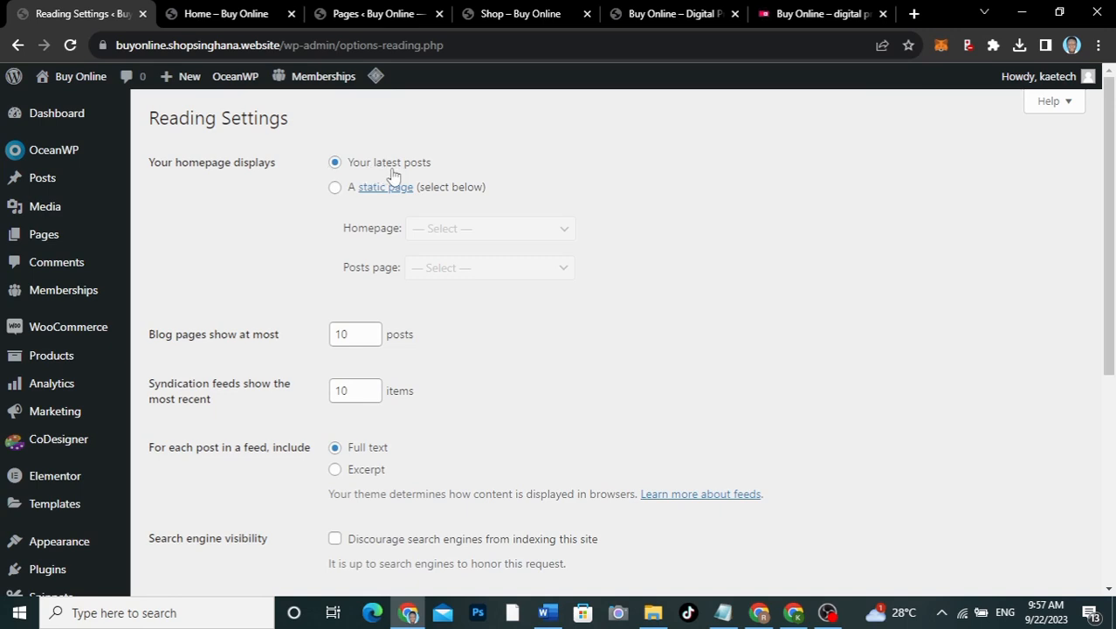
{"action": "left_click", "coordinate": [336, 188]}
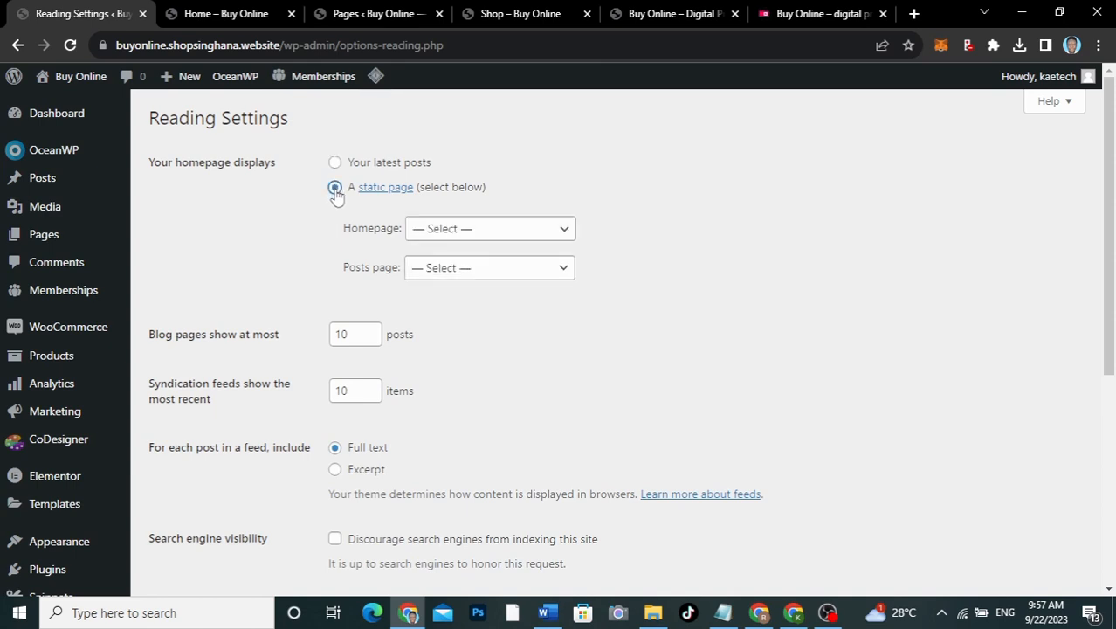
{"action": "left_click", "coordinate": [463, 230]}
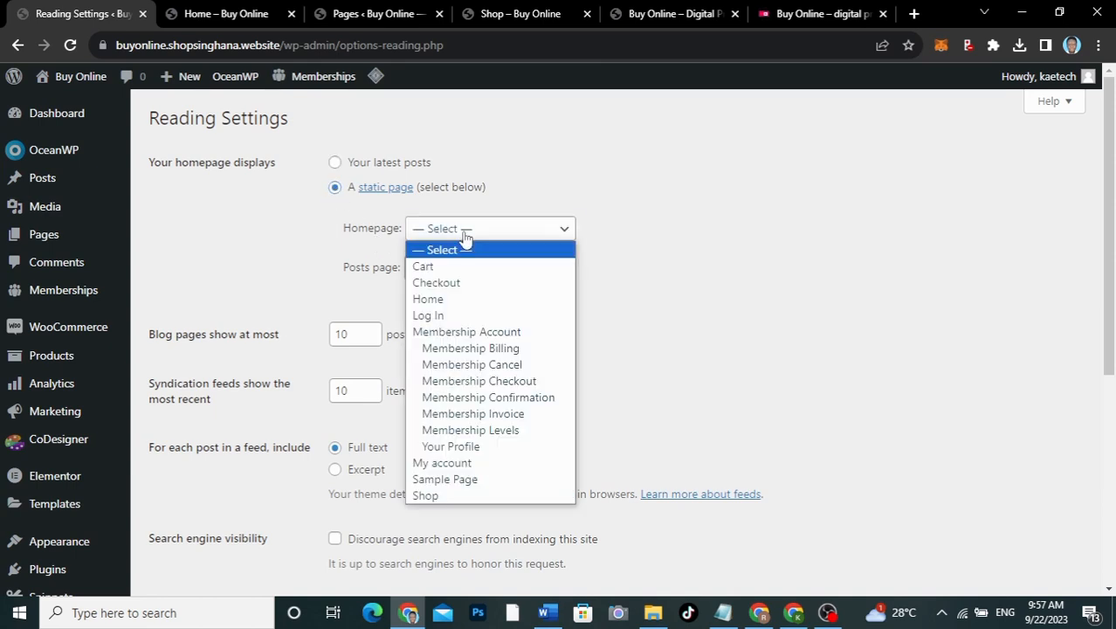
{"action": "left_click", "coordinate": [441, 298]}
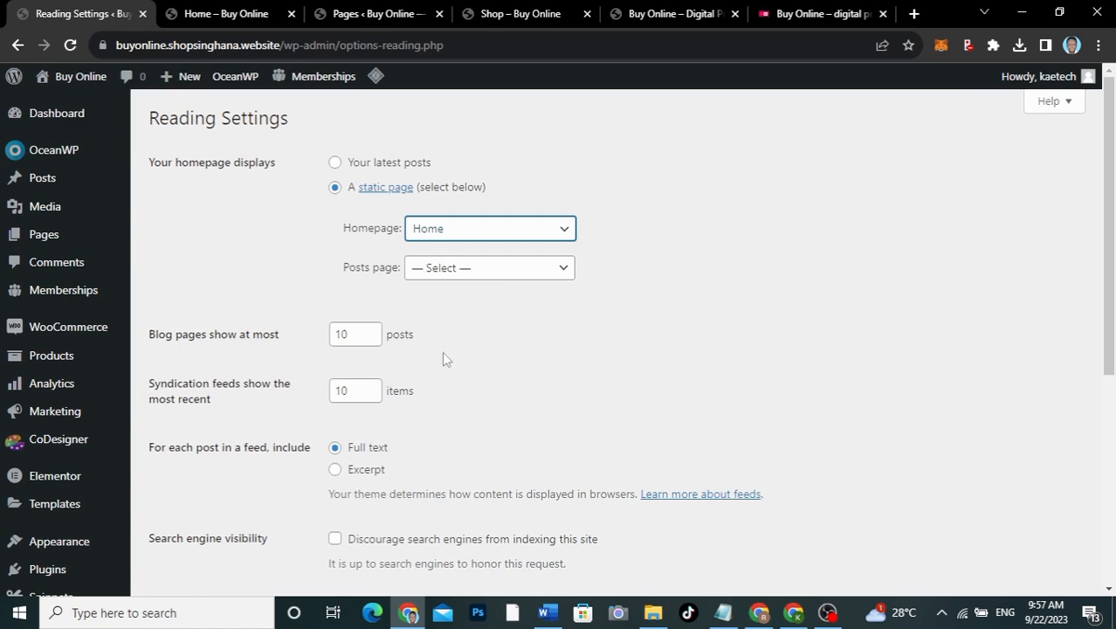
{"action": "scroll", "coordinate": [441, 351], "scroll_direction": "down", "scroll_amount": 5}
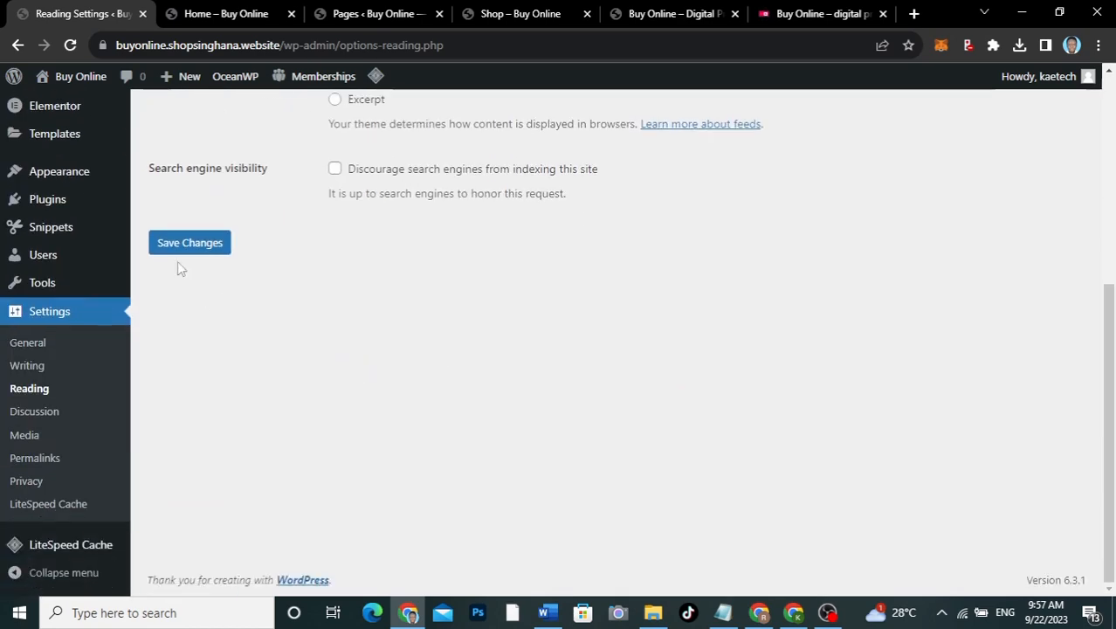
{"action": "left_click", "coordinate": [182, 250]}
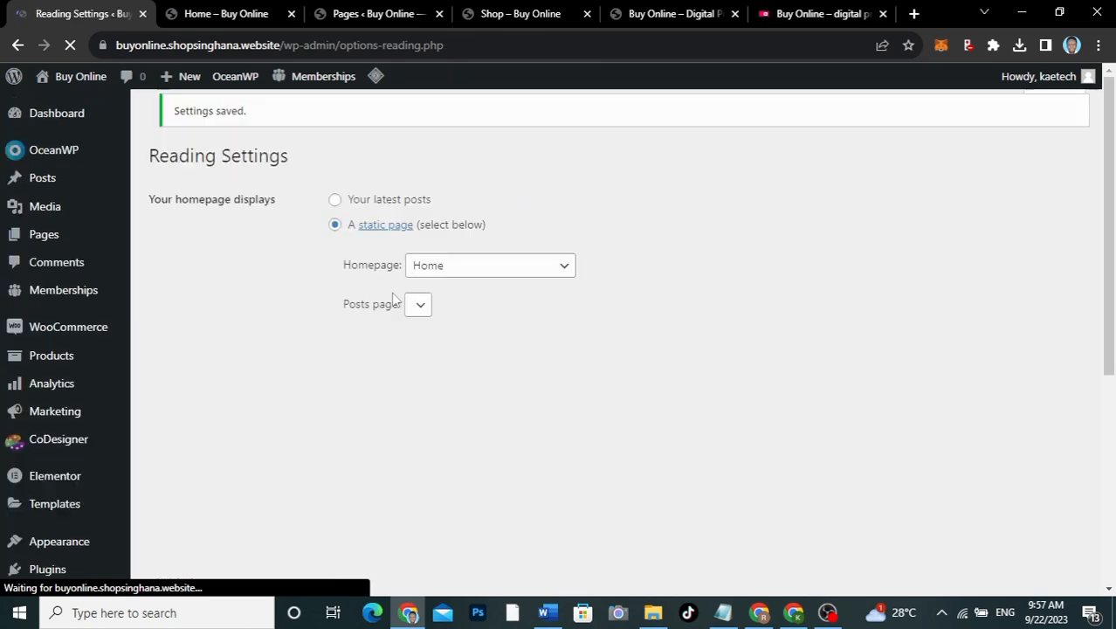
Step: Reload the live Home page and clear the site's entire cache
{"action": "left_click", "coordinate": [211, 17]}
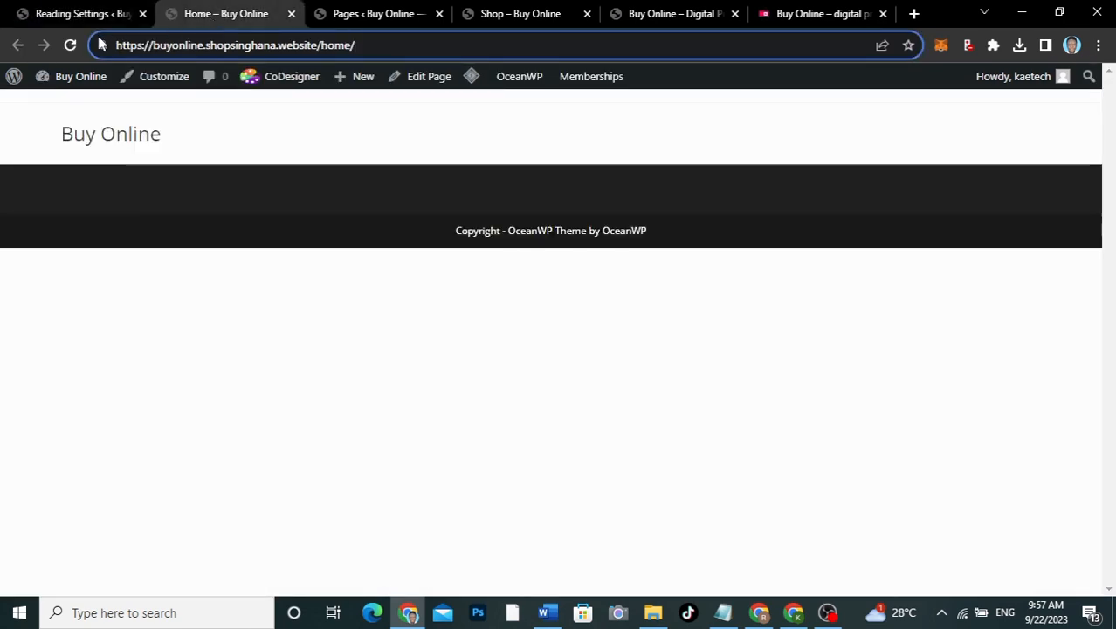
{"action": "left_click", "coordinate": [70, 44]}
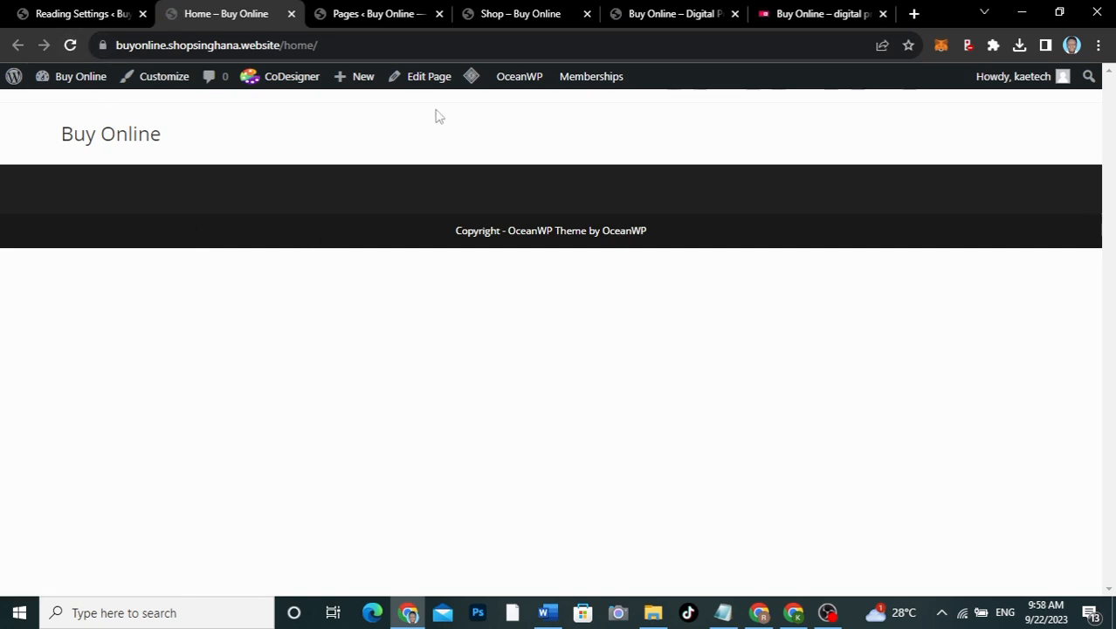
{"action": "mouse_move", "coordinate": [471, 80]}
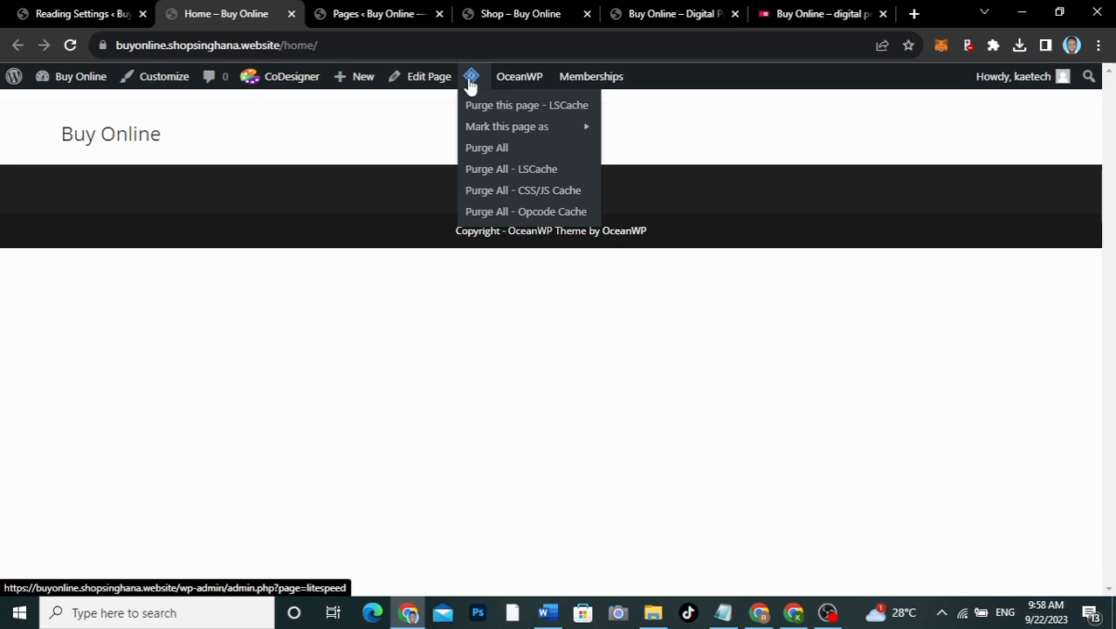
{"action": "left_click", "coordinate": [484, 149]}
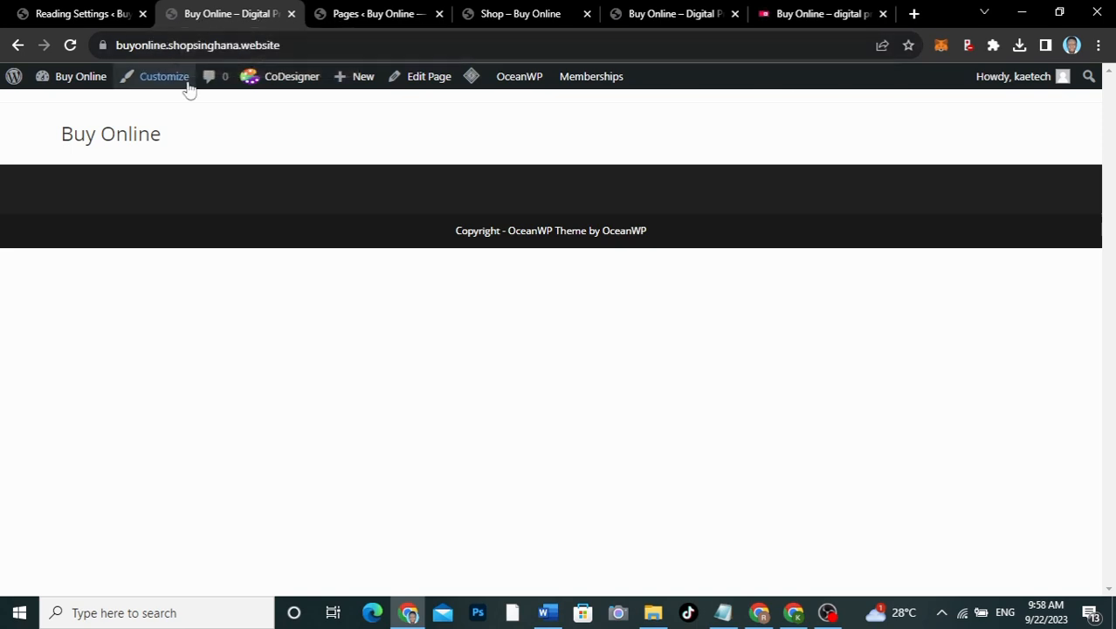
Step: Check the Reading settings, open the Pages list, and view the top of the live homepage
{"action": "left_click", "coordinate": [77, 15]}
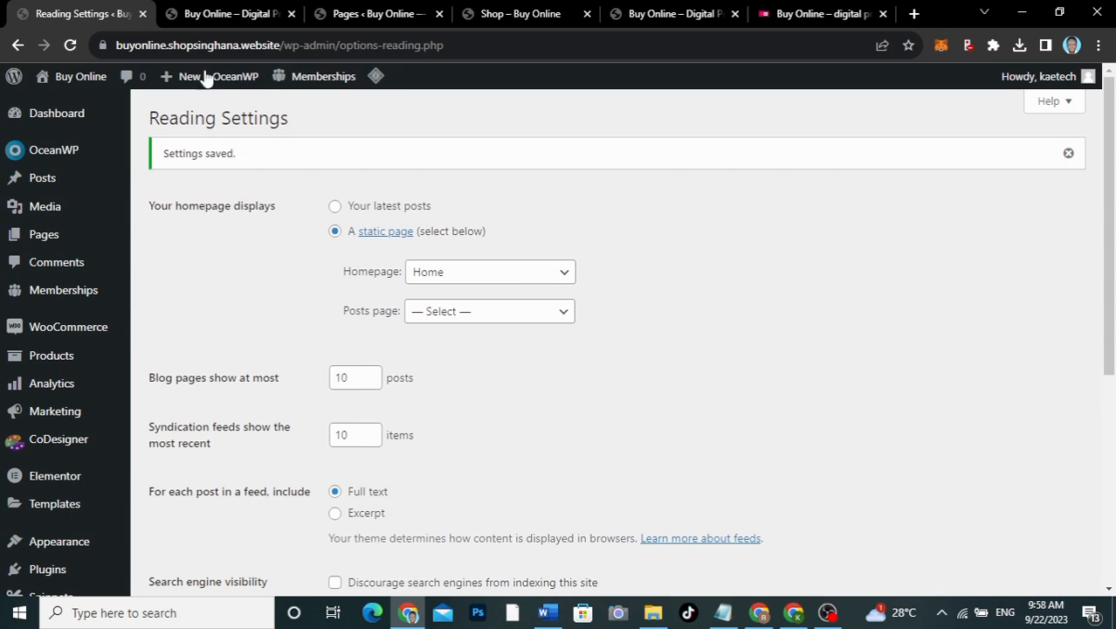
{"action": "left_click", "coordinate": [216, 13]}
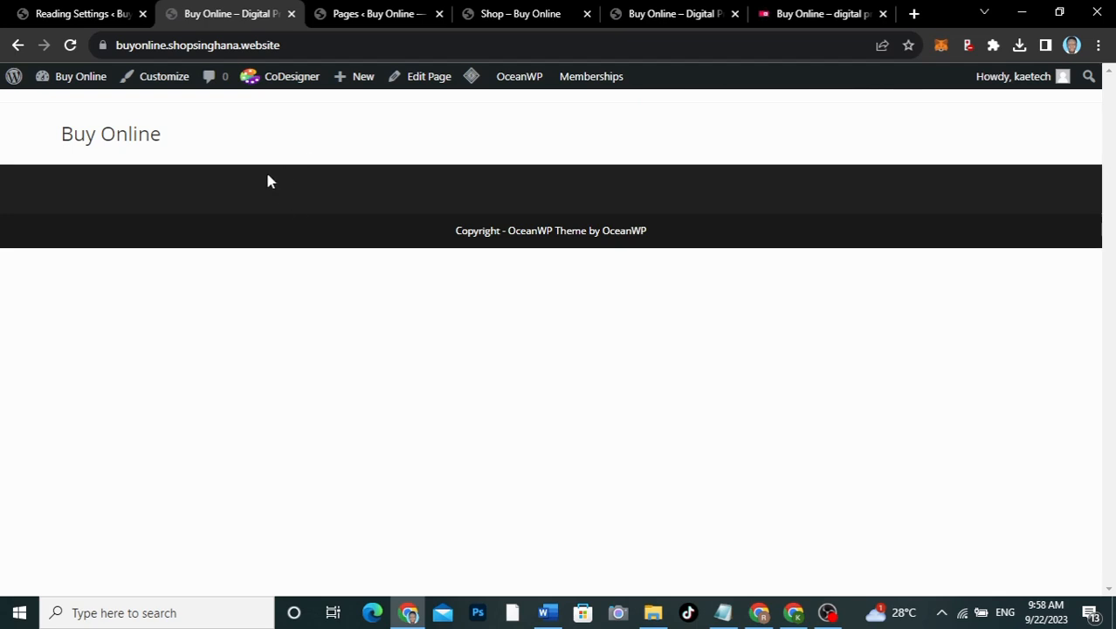
{"action": "left_click", "coordinate": [78, 13]}
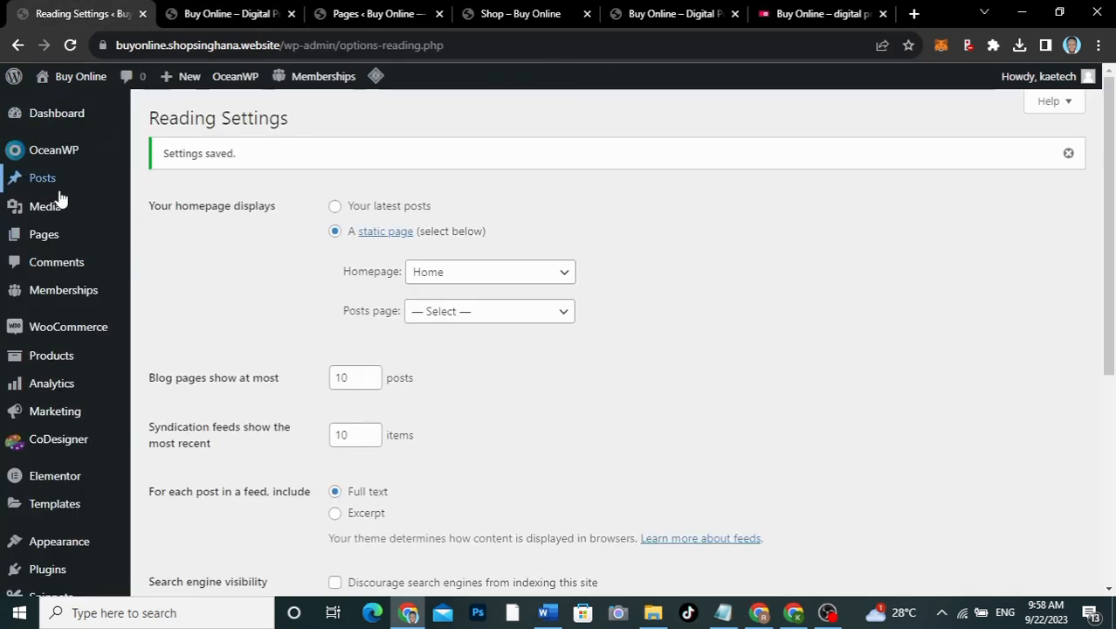
{"action": "mouse_move", "coordinate": [48, 234]}
{"action": "left_click", "coordinate": [168, 241]}
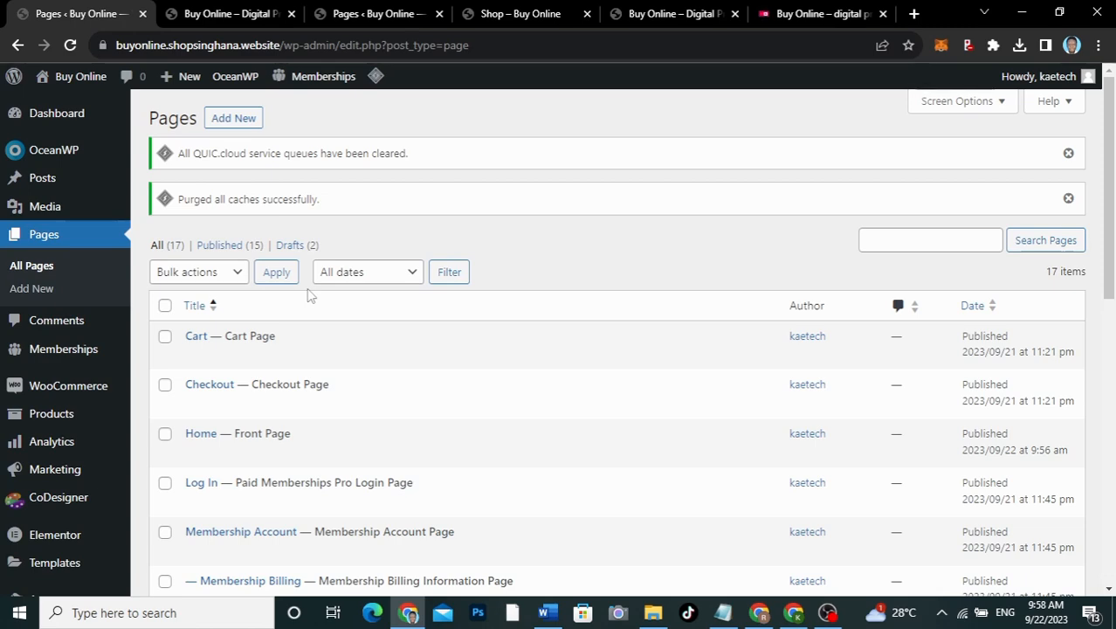
{"action": "left_click", "coordinate": [809, 13]}
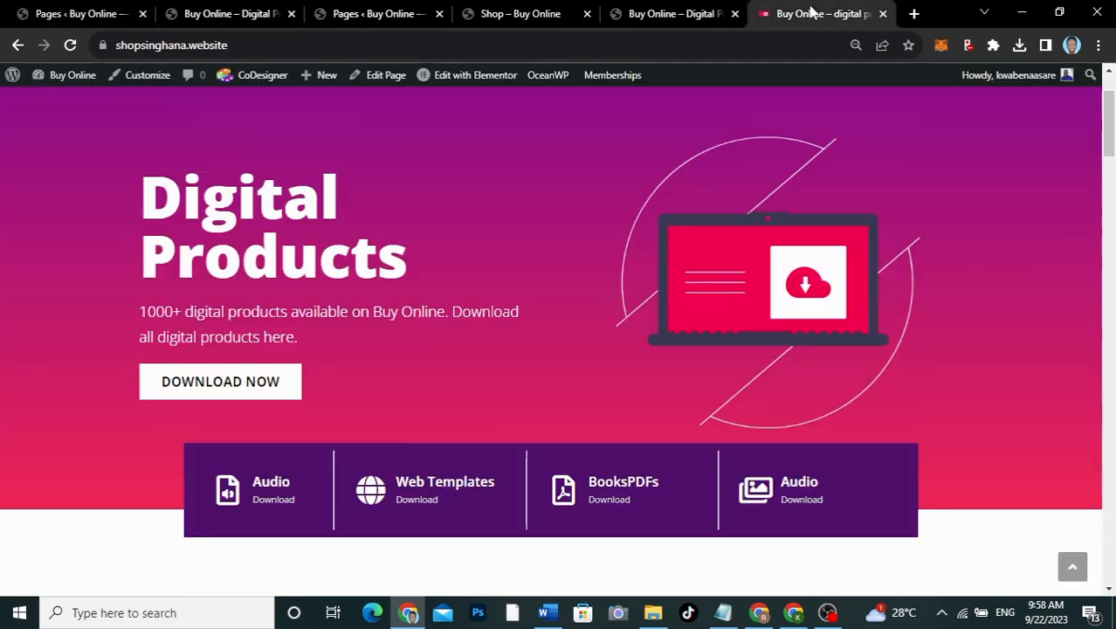
{"action": "scroll", "coordinate": [528, 234], "scroll_direction": "up", "scroll_amount": 1}
{"action": "scroll", "coordinate": [528, 236], "scroll_direction": "up", "scroll_amount": 1}
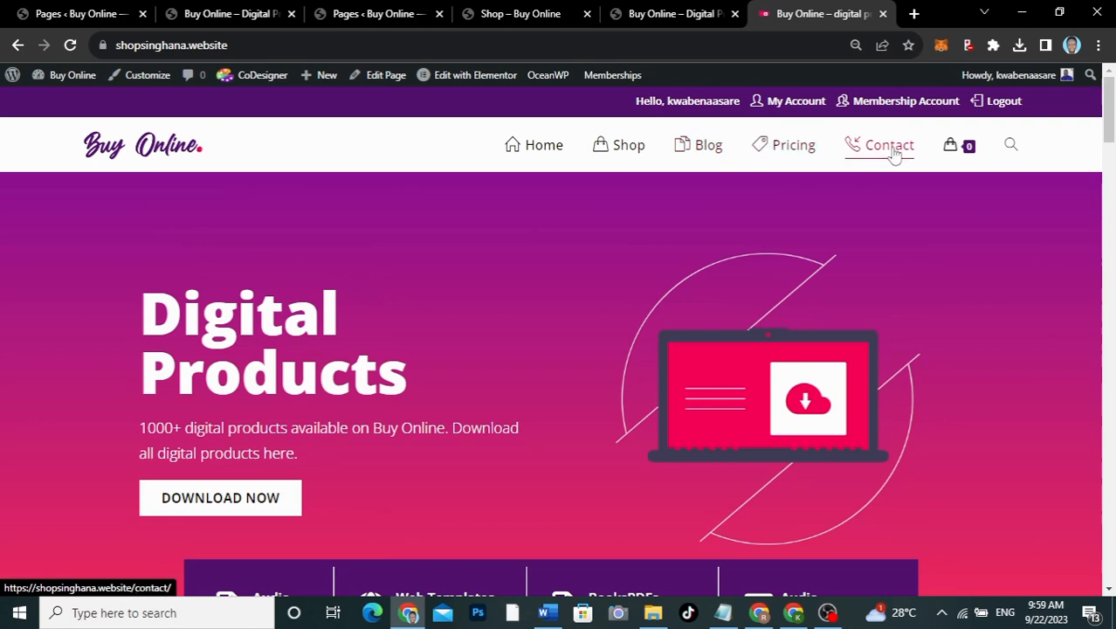
{"action": "left_click", "coordinate": [99, 14]}
Step: Add a new page titled 'Blog' with OceanWP Content Layout Full Width and the Default sidebar
{"action": "left_click", "coordinate": [232, 118]}
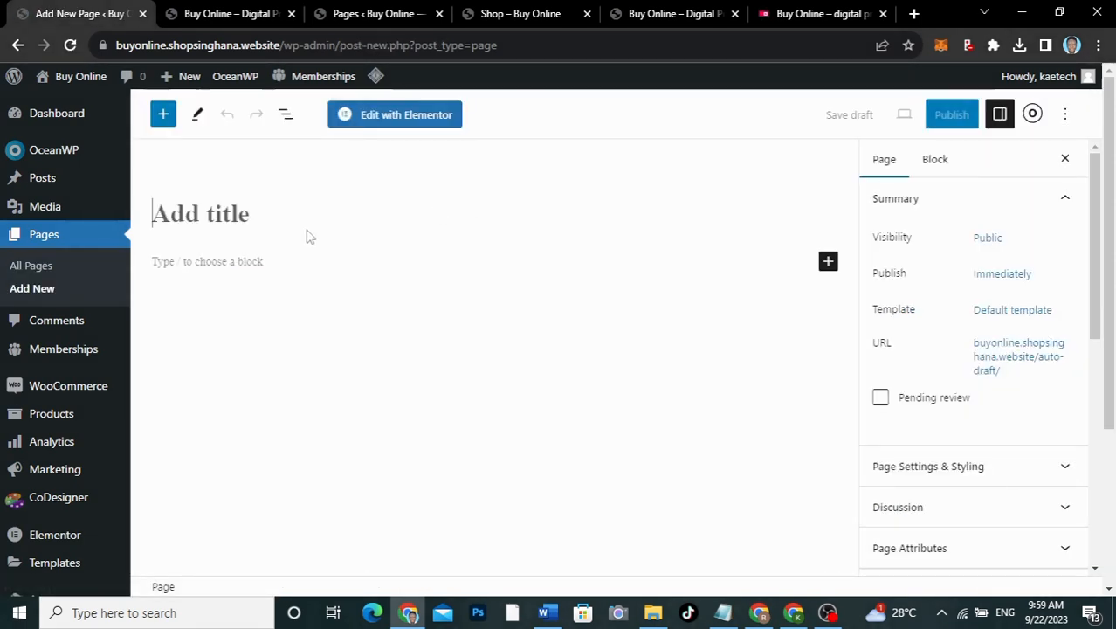
{"action": "type", "text": "Blog"}
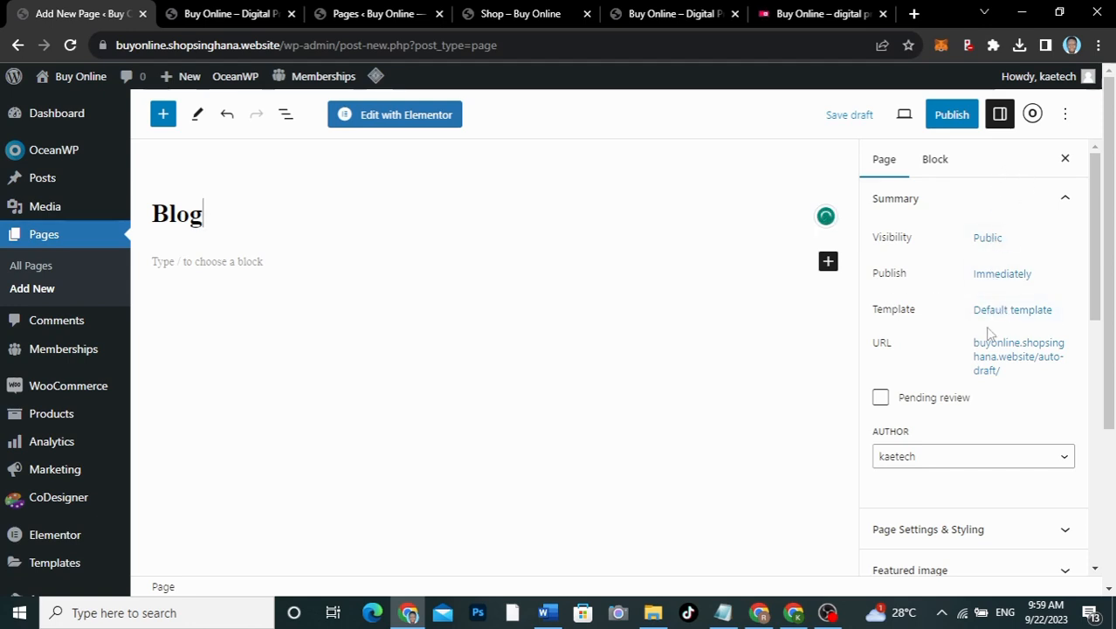
{"action": "left_click", "coordinate": [1032, 115]}
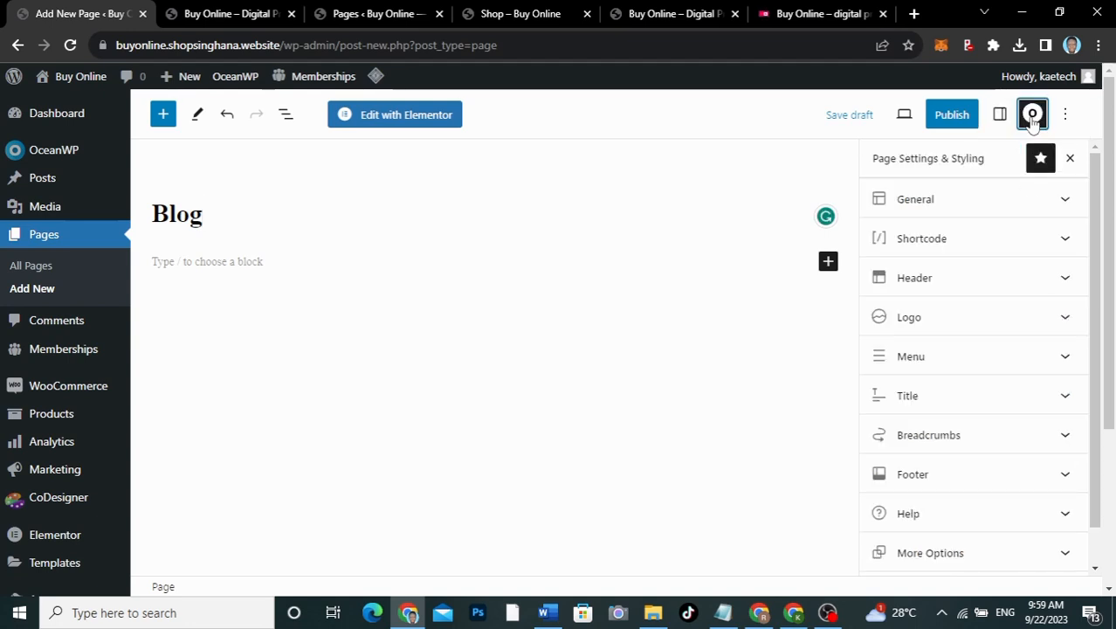
{"action": "left_click", "coordinate": [969, 200]}
{"action": "left_click", "coordinate": [944, 266]}
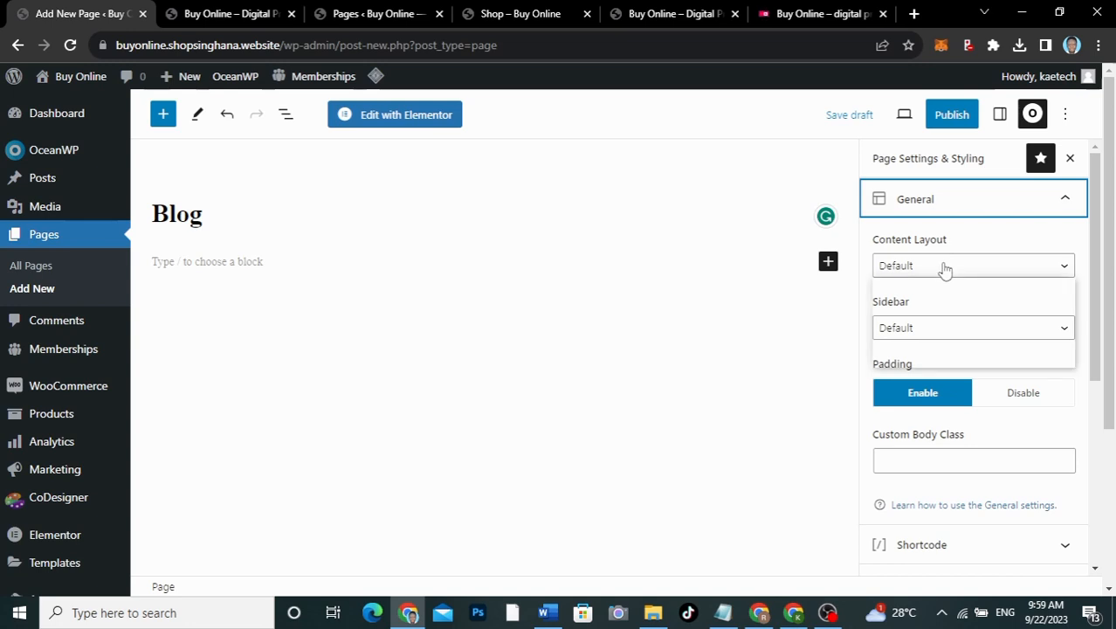
{"action": "left_click", "coordinate": [917, 330]}
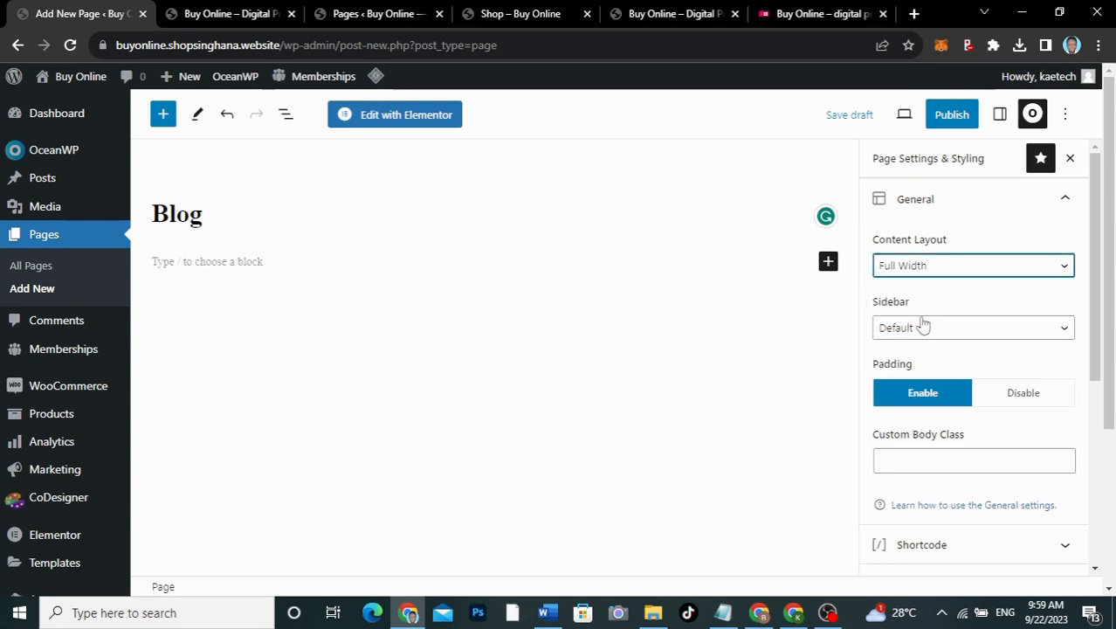
{"action": "left_click", "coordinate": [919, 329]}
{"action": "left_click", "coordinate": [919, 330]}
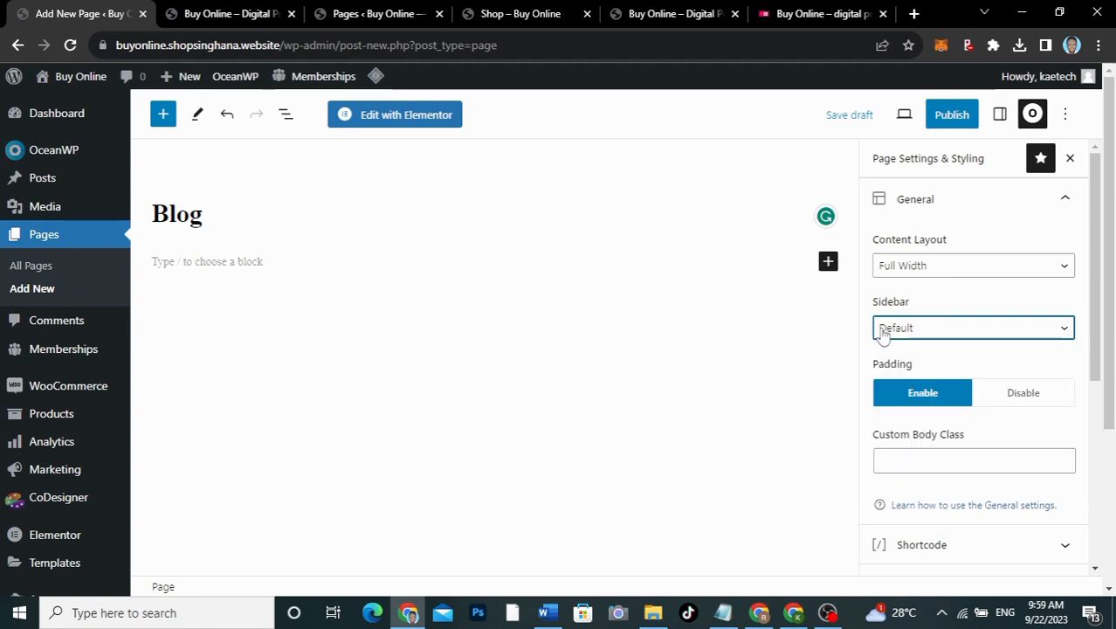
{"action": "scroll", "coordinate": [984, 367], "scroll_direction": "down", "scroll_amount": 3}
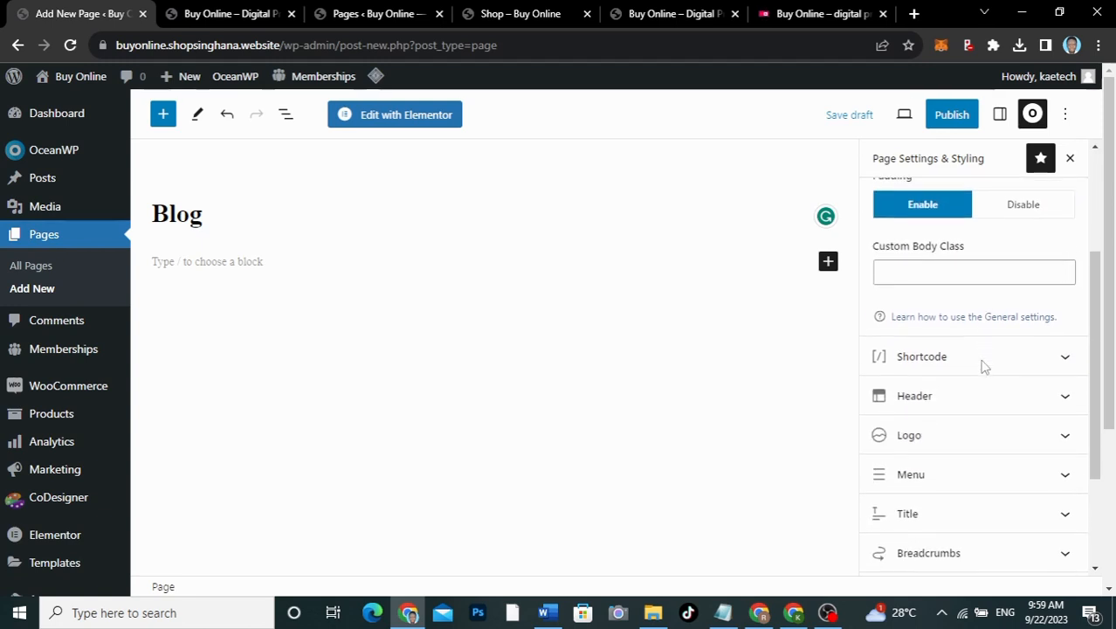
Step: Try the Center header style, then revert the Blog page's header style to Default
{"action": "left_click", "coordinate": [965, 296]}
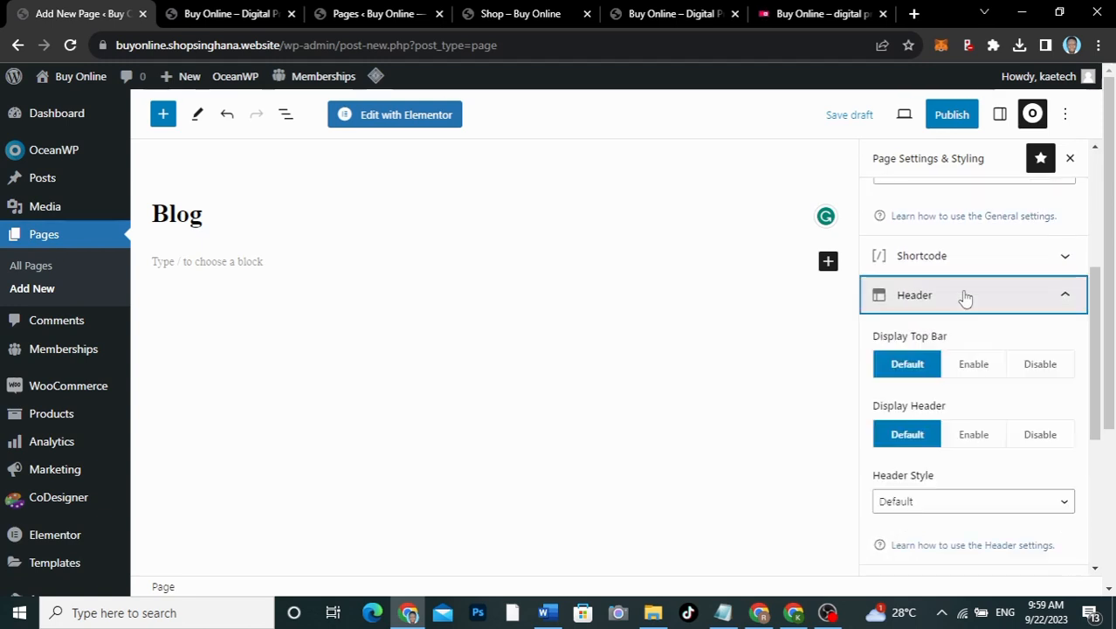
{"action": "scroll", "coordinate": [967, 404], "scroll_direction": "down", "scroll_amount": 2}
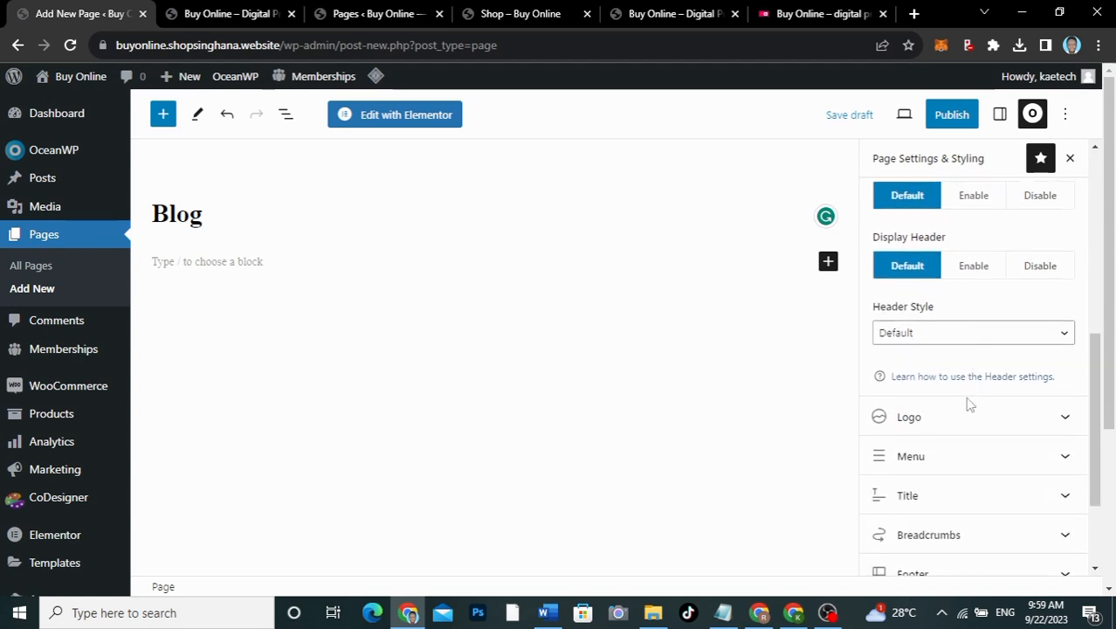
{"action": "left_click", "coordinate": [955, 342]}
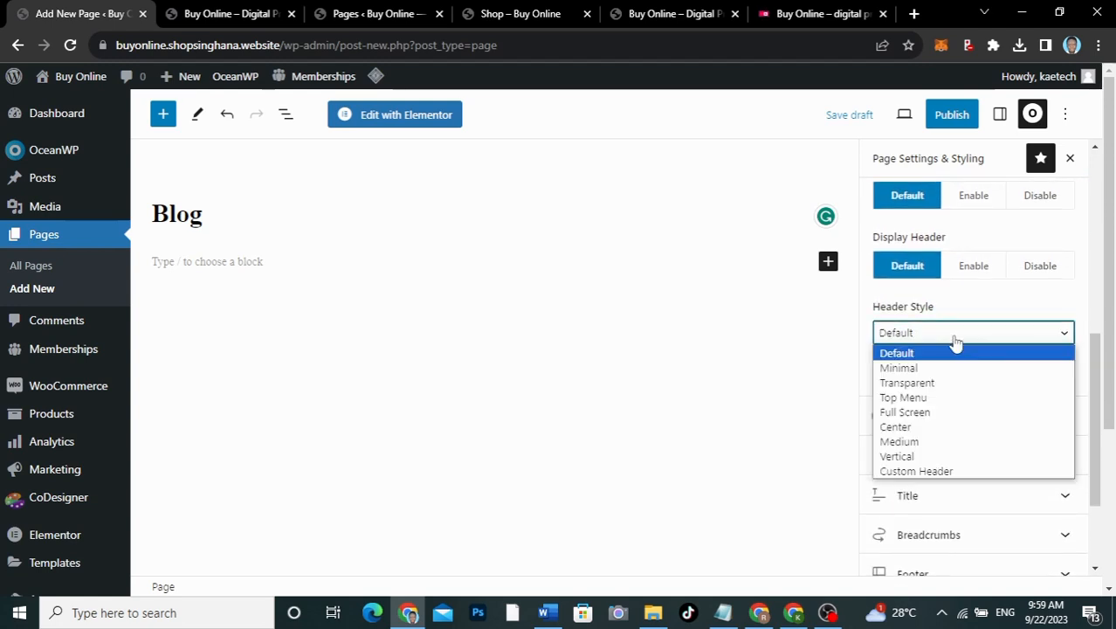
{"action": "left_click", "coordinate": [933, 427]}
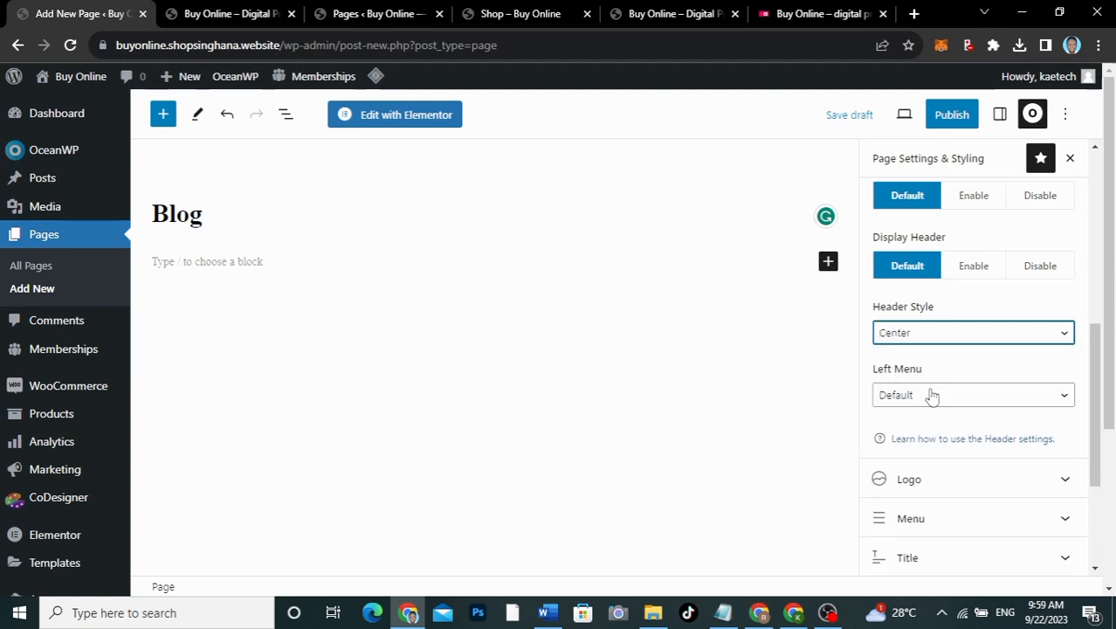
{"action": "left_click", "coordinate": [932, 396]}
{"action": "left_click", "coordinate": [931, 395]}
{"action": "left_click", "coordinate": [924, 332]}
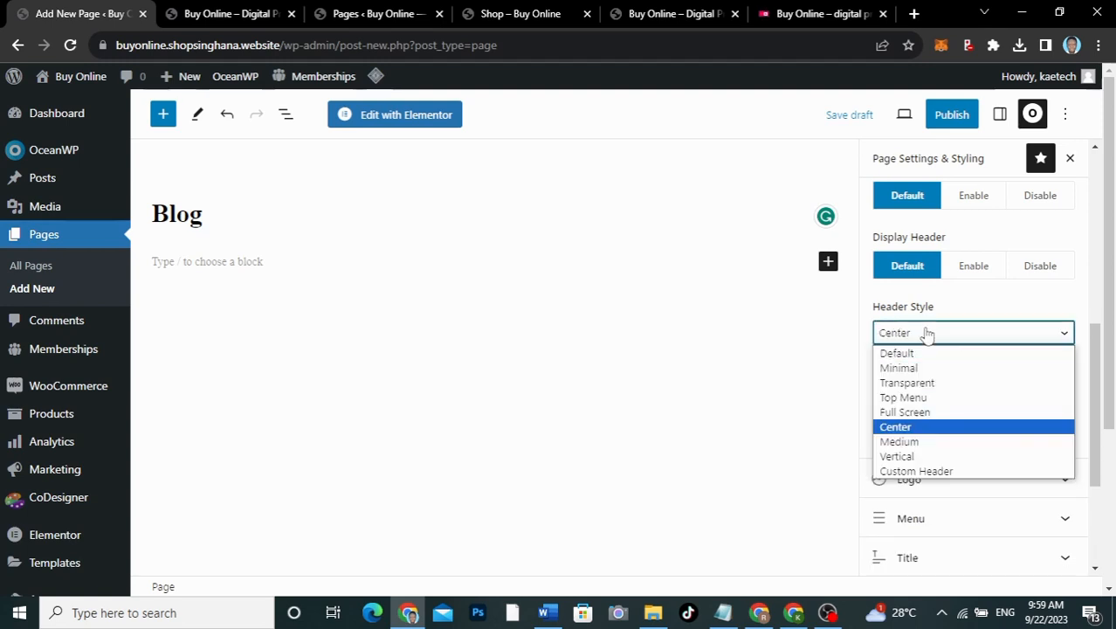
{"action": "left_click", "coordinate": [916, 353]}
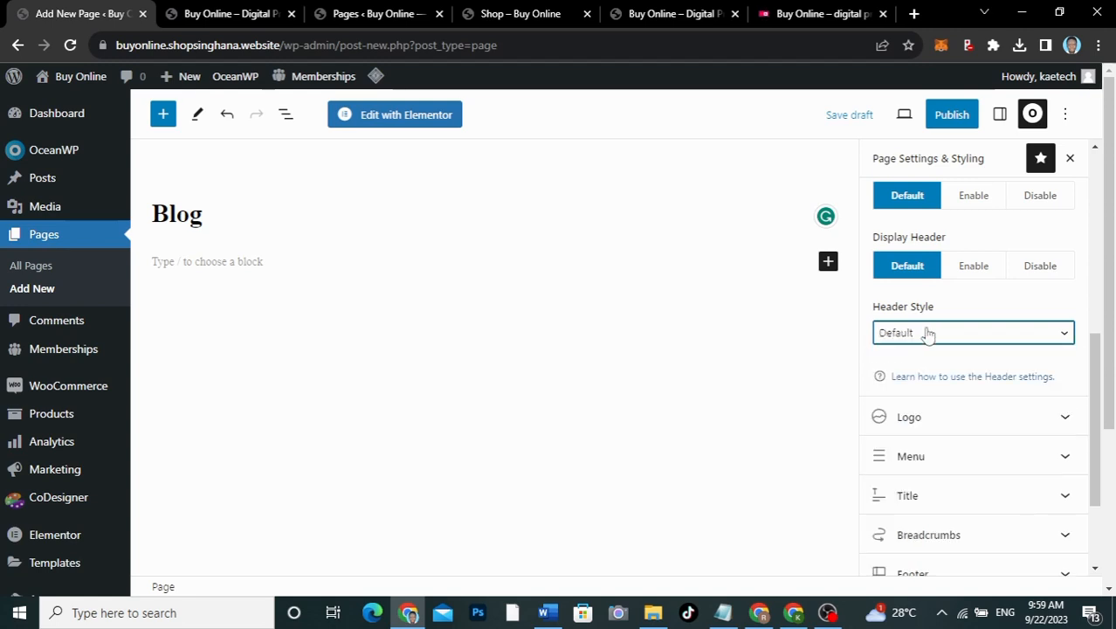
Step: Set the Blog page's Title Style to Background Image and view the live site tab
{"action": "left_click", "coordinate": [953, 497]}
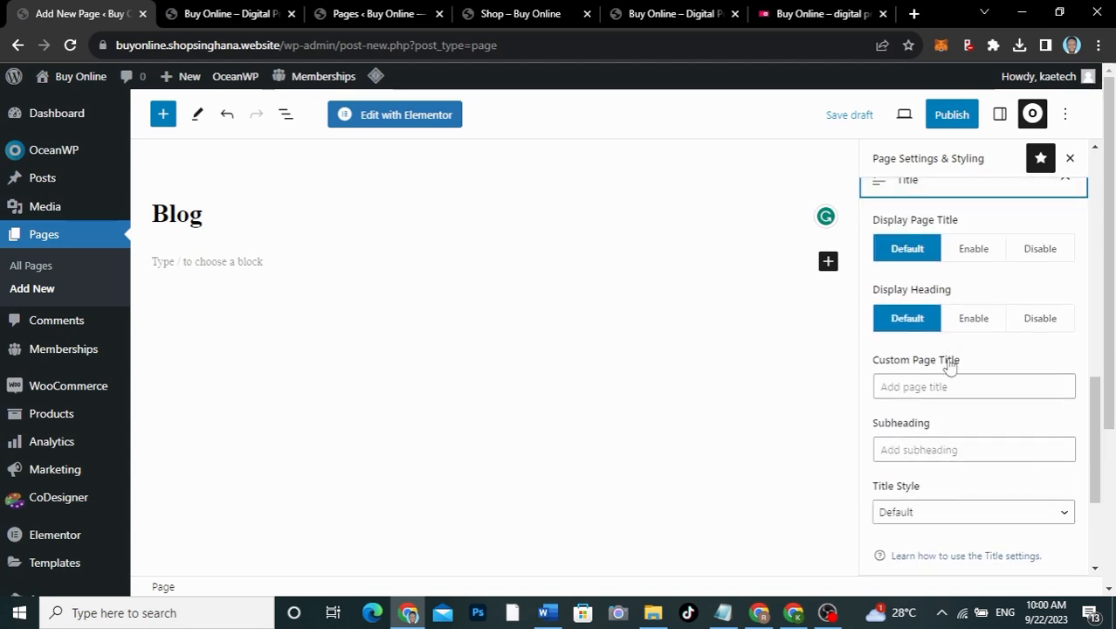
{"action": "scroll", "coordinate": [941, 395], "scroll_direction": "down", "scroll_amount": 1}
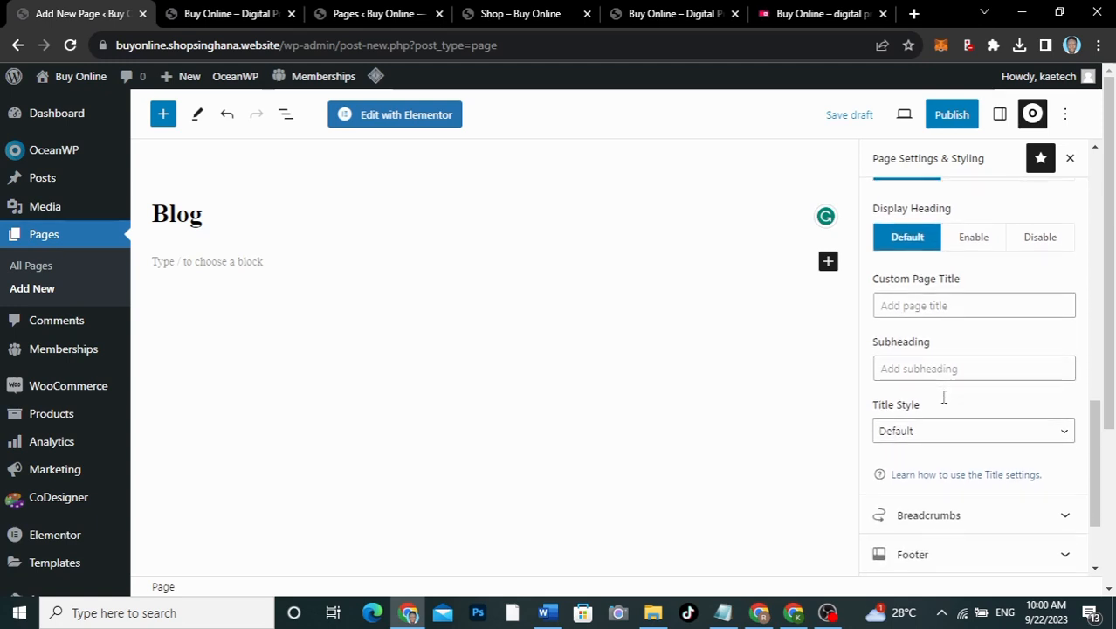
{"action": "left_click", "coordinate": [929, 441]}
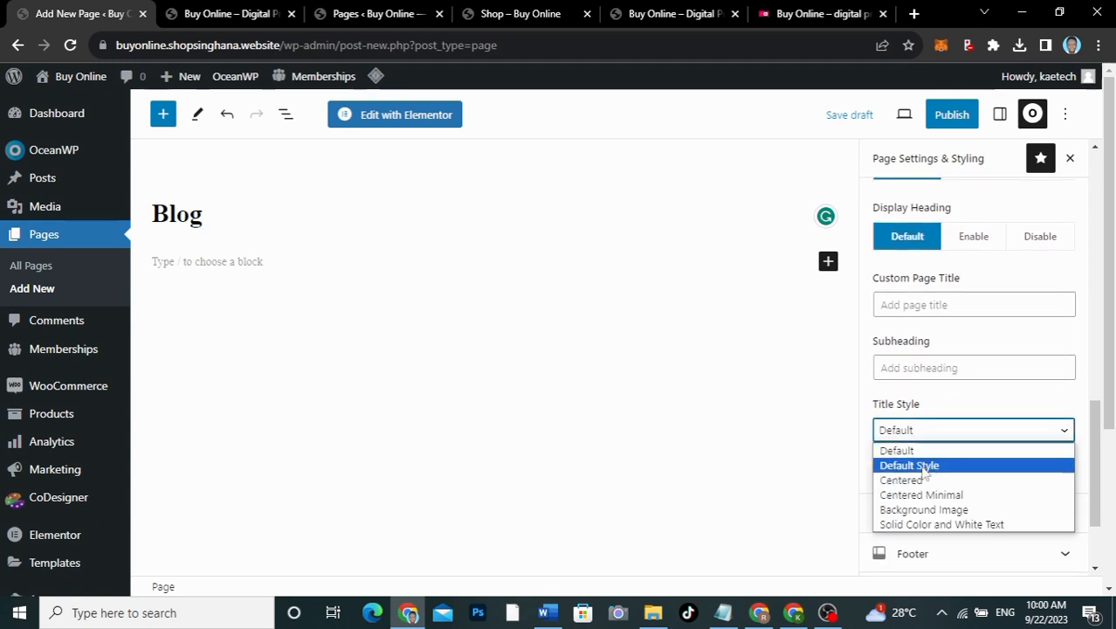
{"action": "left_click", "coordinate": [913, 510]}
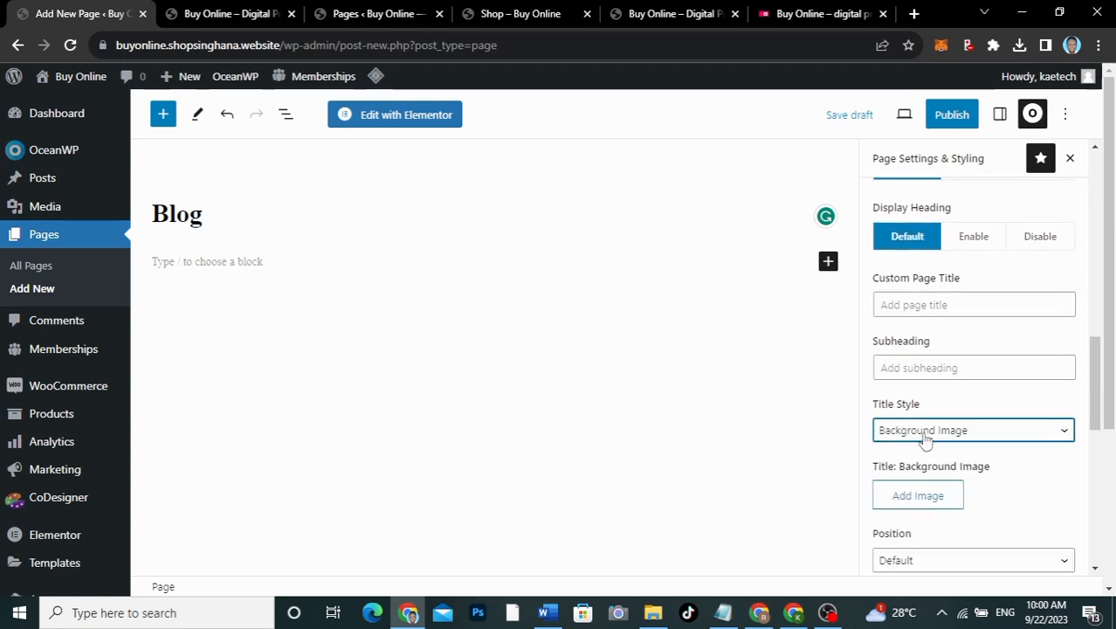
{"action": "scroll", "coordinate": [1031, 463], "scroll_direction": "down", "scroll_amount": 2}
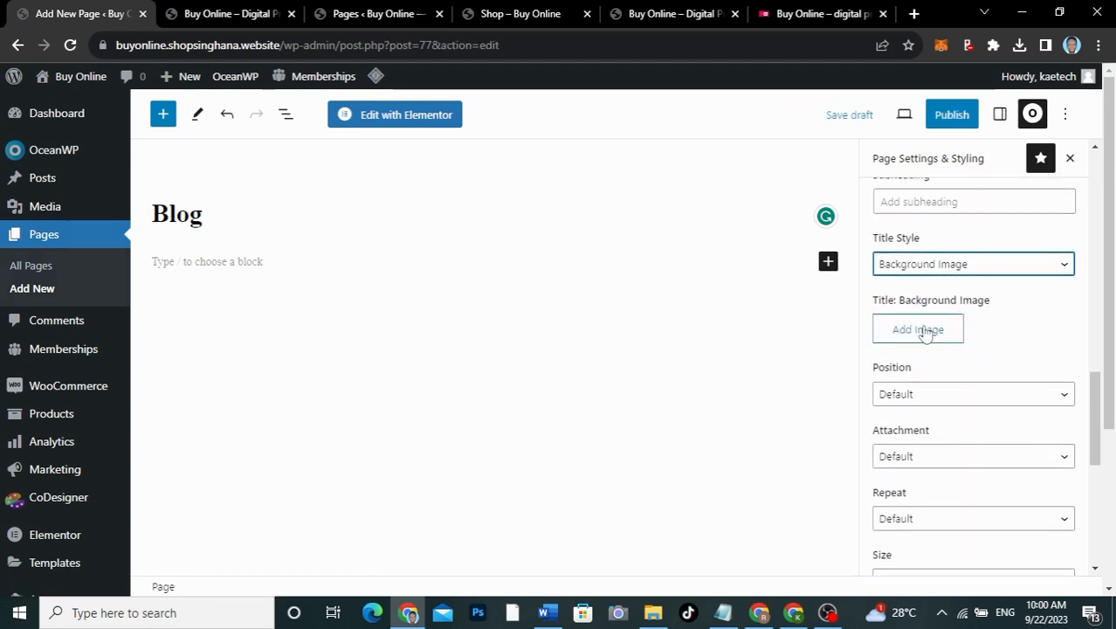
{"action": "left_click", "coordinate": [813, 16]}
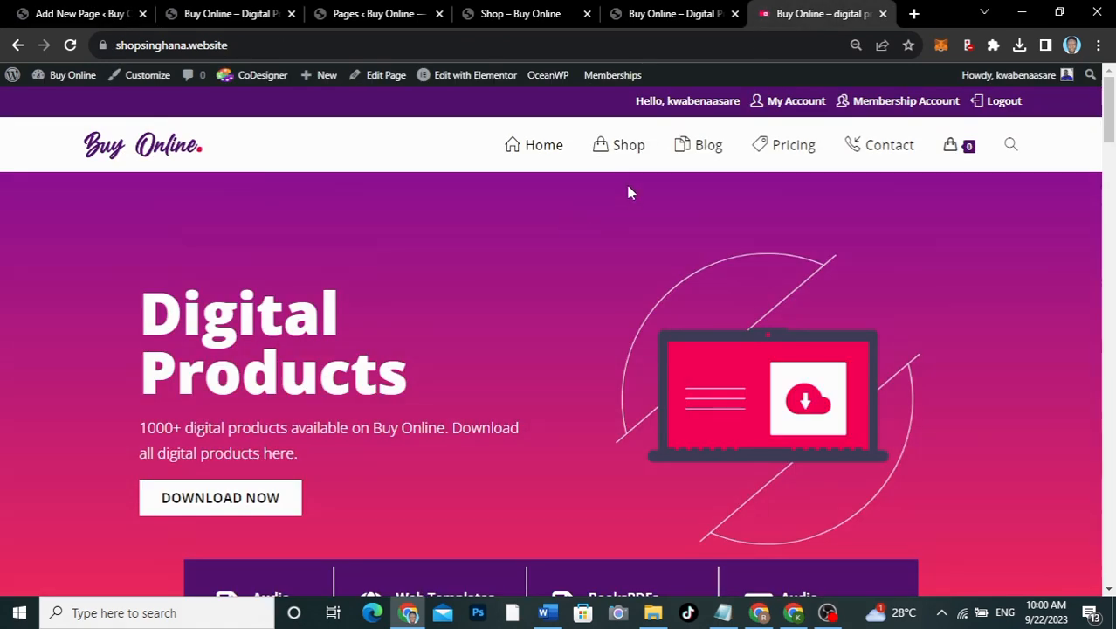
Step: Browse the reference store's Shop and Our Blog pages, then return to the Blog page editor
{"action": "left_click", "coordinate": [625, 153]}
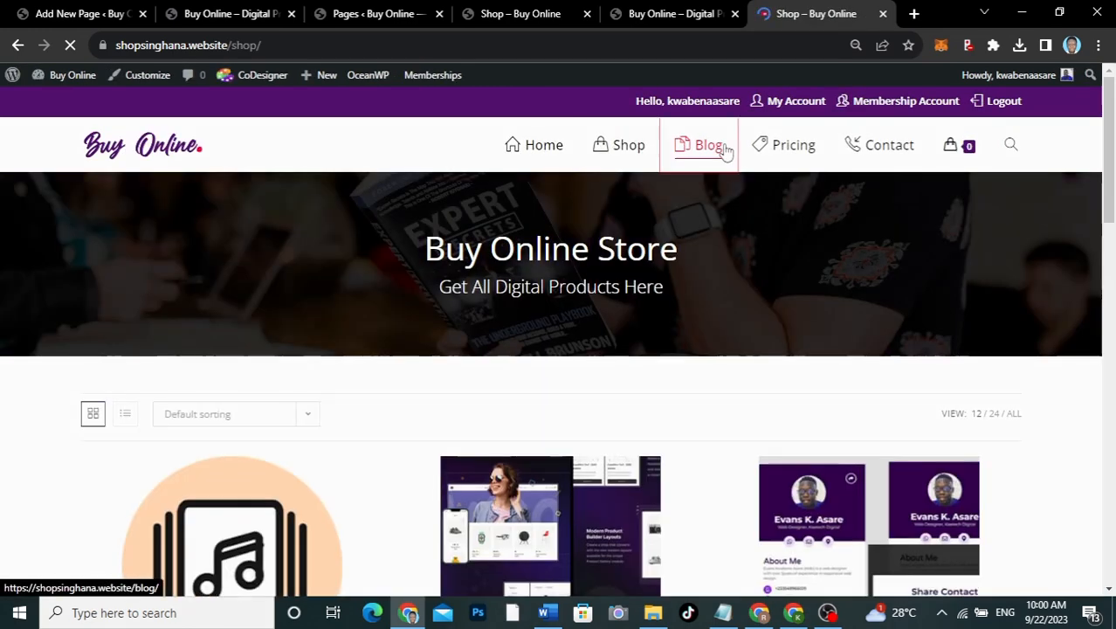
{"action": "left_click", "coordinate": [724, 151]}
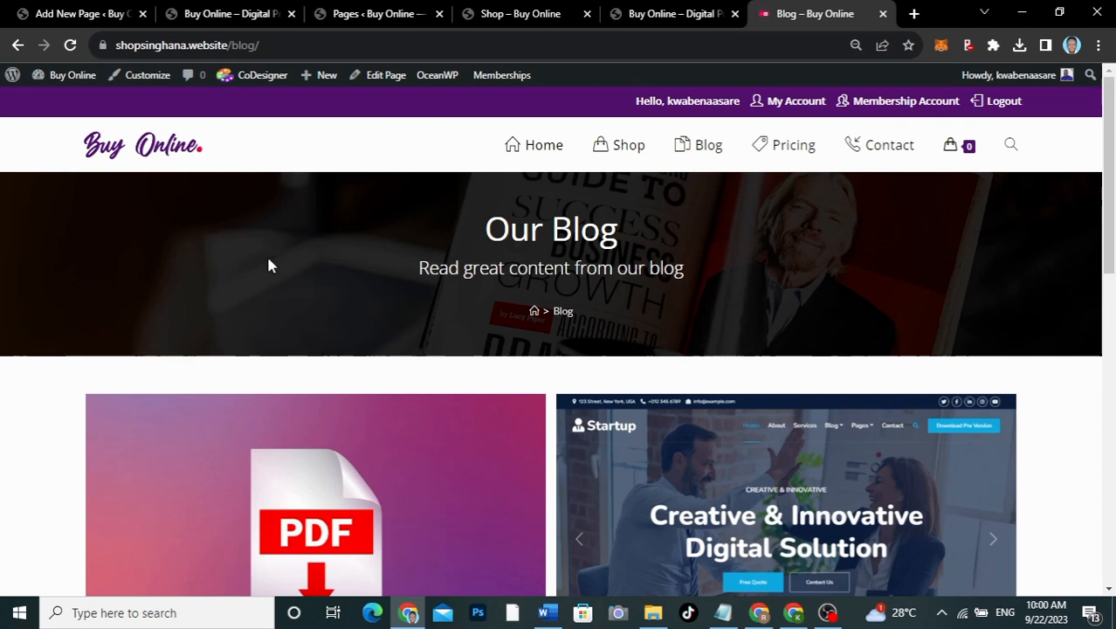
{"action": "left_click", "coordinate": [87, 14]}
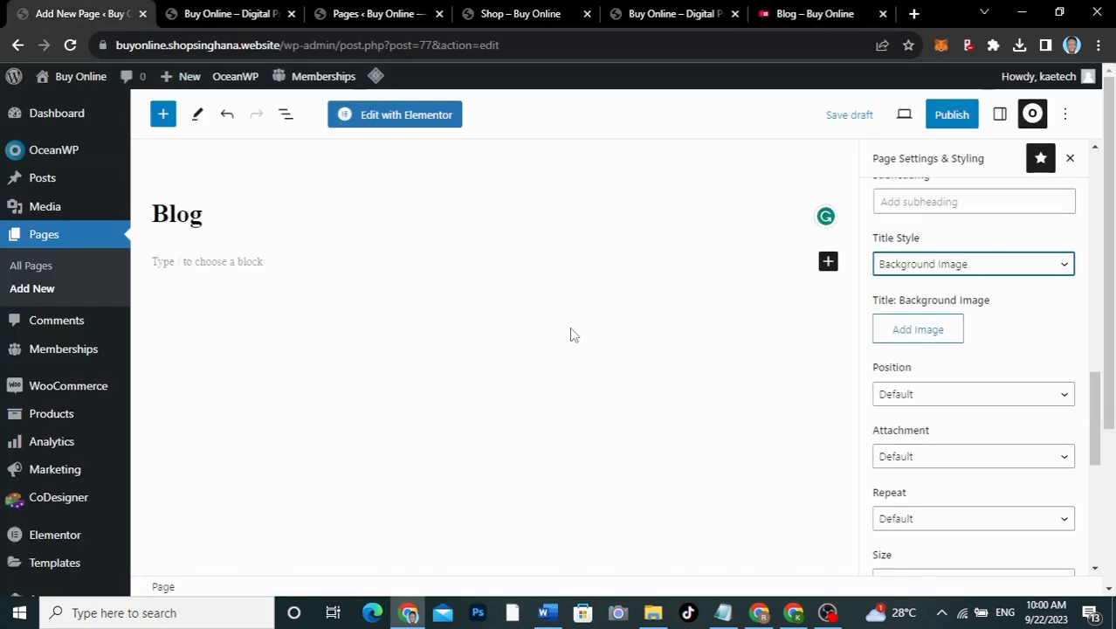
Step: Open the title background image picker and upload all 30 images from the Membership images folder
{"action": "left_click", "coordinate": [928, 335]}
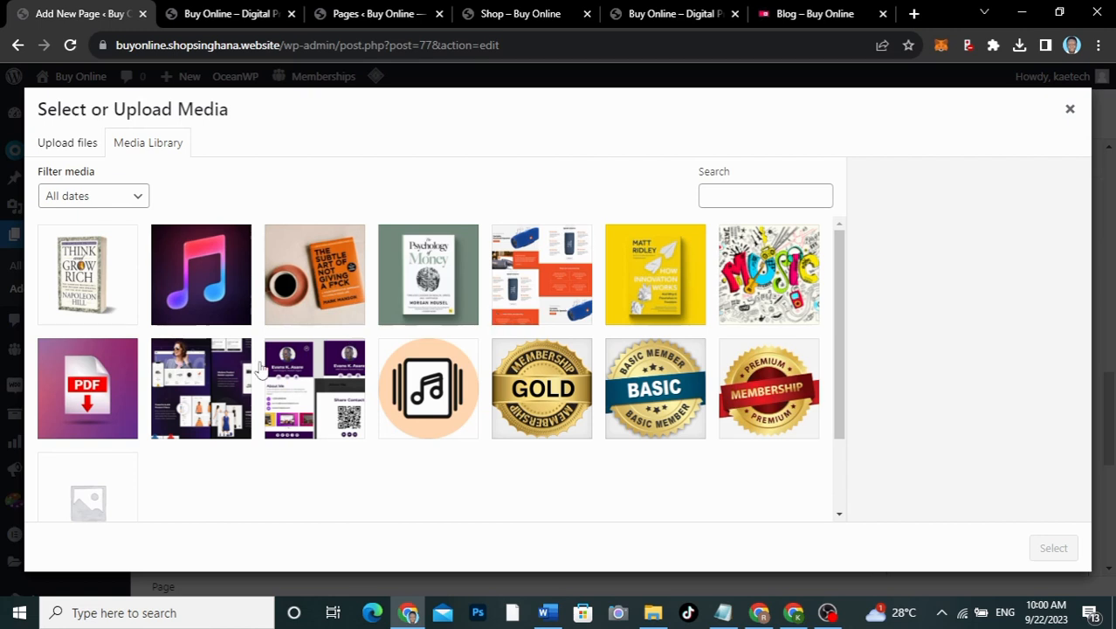
{"action": "scroll", "coordinate": [459, 371], "scroll_direction": "down", "scroll_amount": 2}
{"action": "scroll", "coordinate": [459, 371], "scroll_direction": "up", "scroll_amount": 2}
{"action": "left_click", "coordinate": [653, 612]}
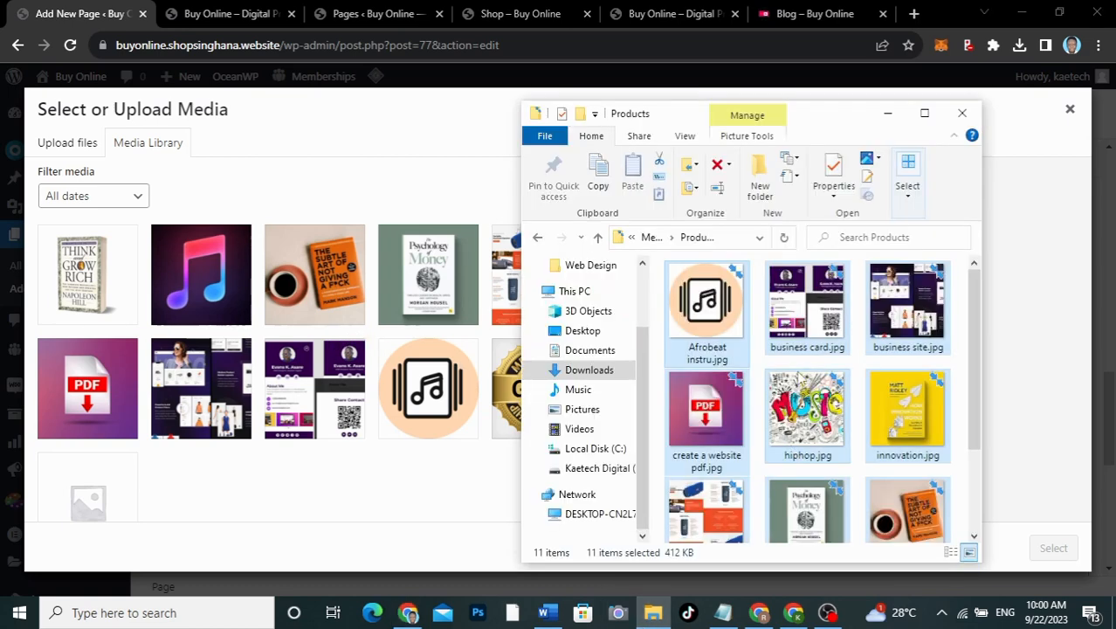
{"action": "left_click", "coordinate": [651, 236]}
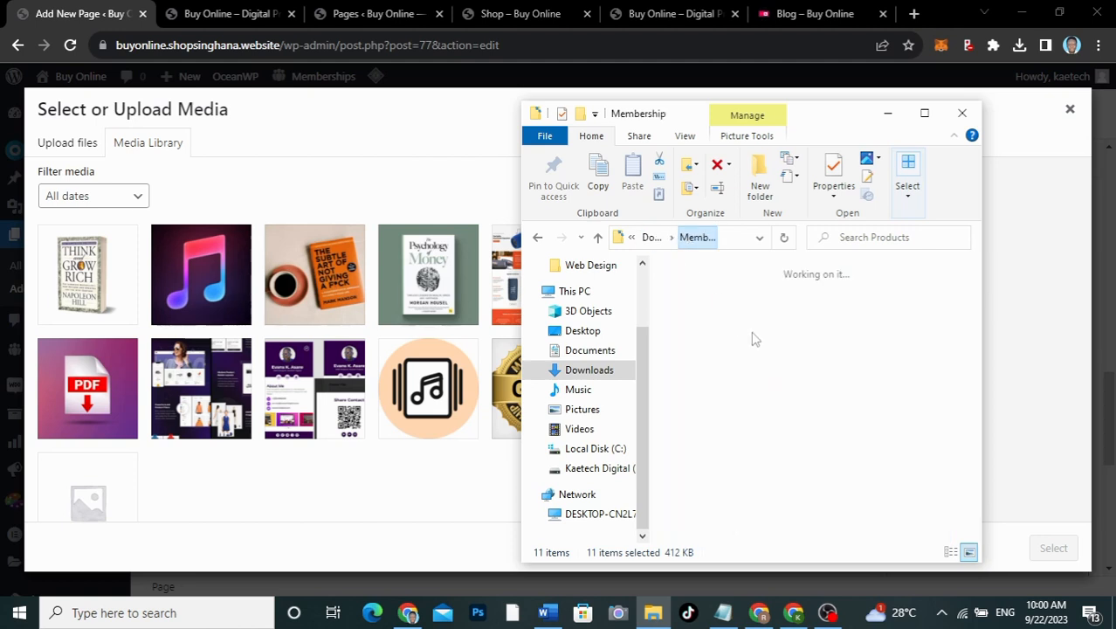
{"action": "double_click", "coordinate": [703, 315]}
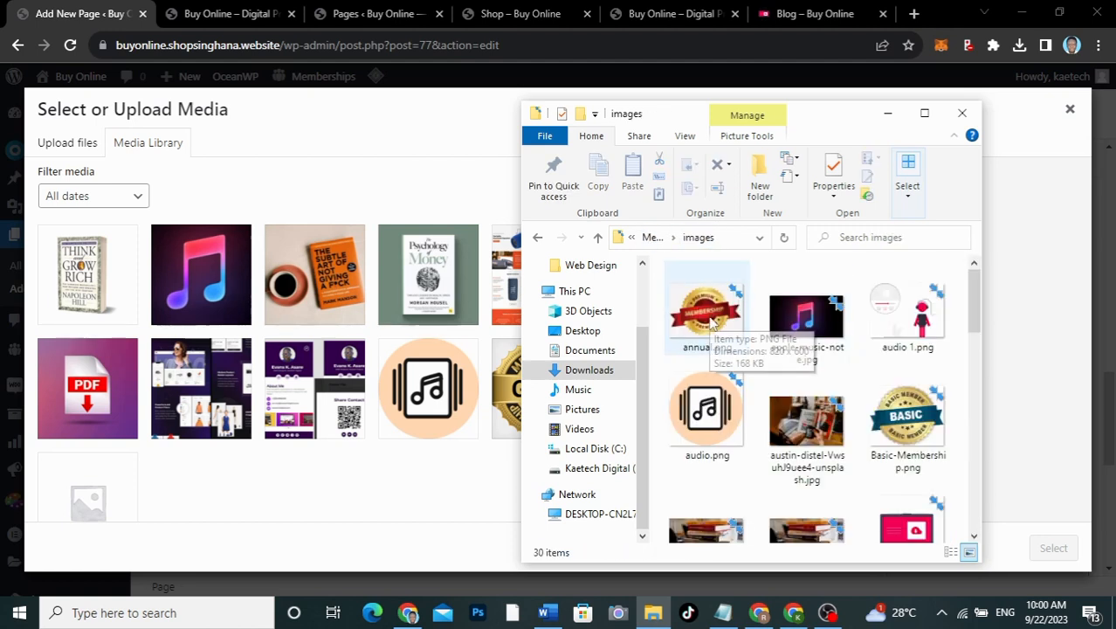
{"action": "left_click", "coordinate": [711, 324]}
{"action": "key", "text": "ctrl+a"}
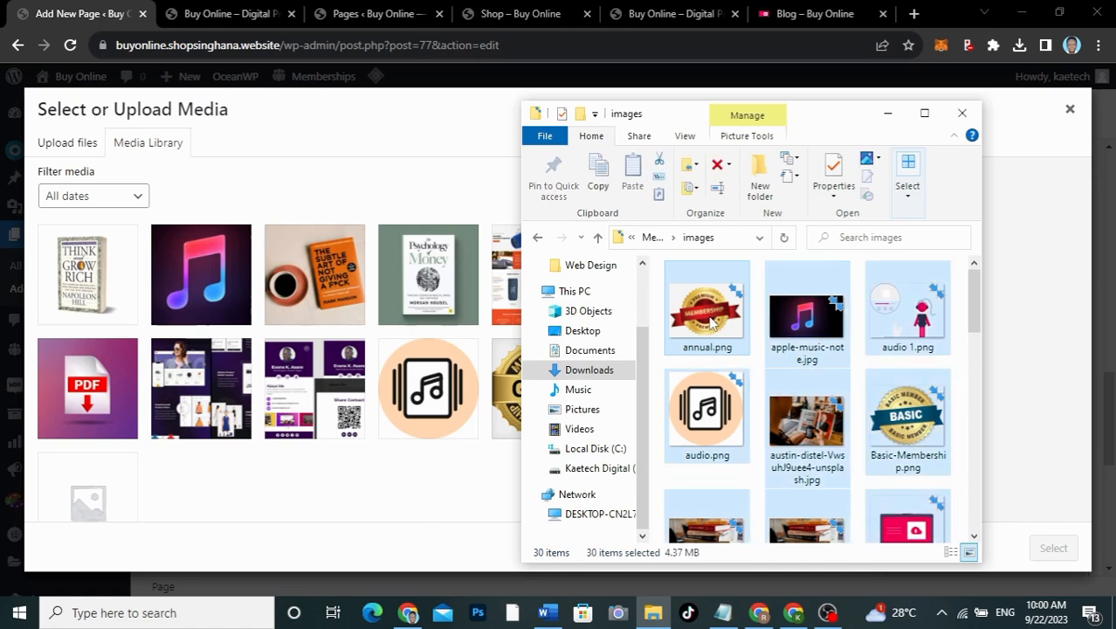
{"action": "left_click_drag", "start_coordinate": [972, 306], "coordinate": [959, 539]}
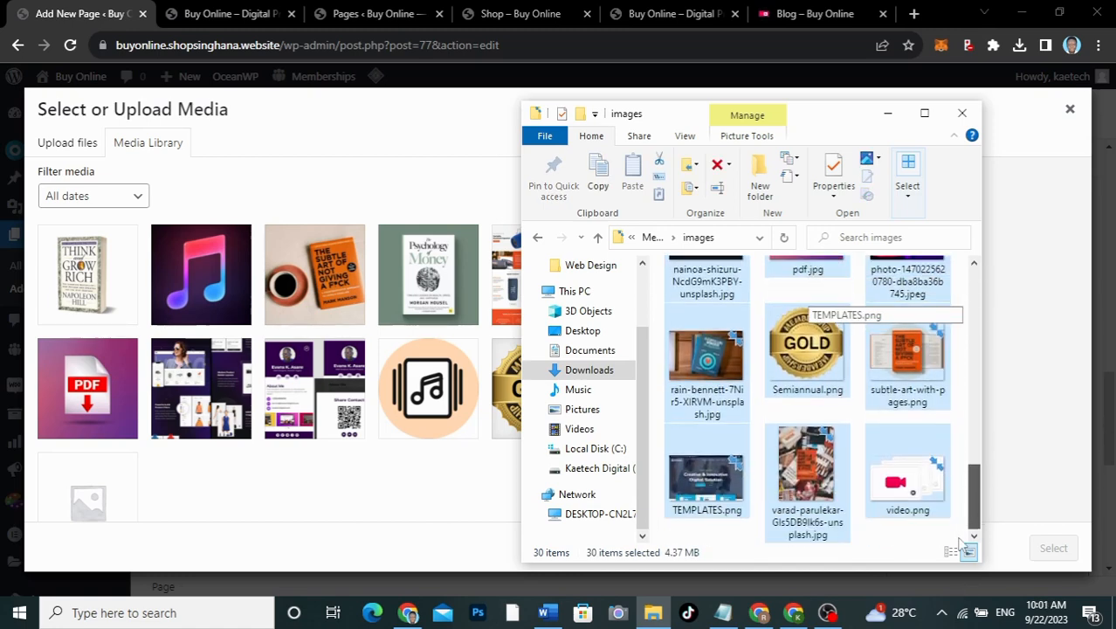
{"action": "scroll", "coordinate": [790, 297], "scroll_direction": "up", "scroll_amount": 10}
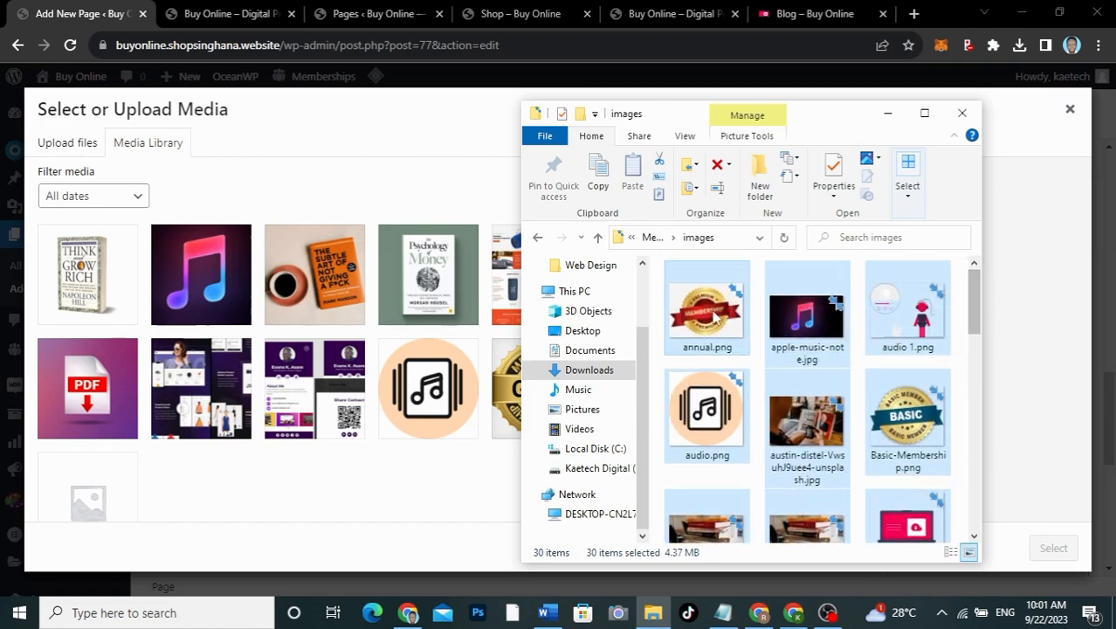
{"action": "left_click_drag", "start_coordinate": [715, 319], "coordinate": [335, 395]}
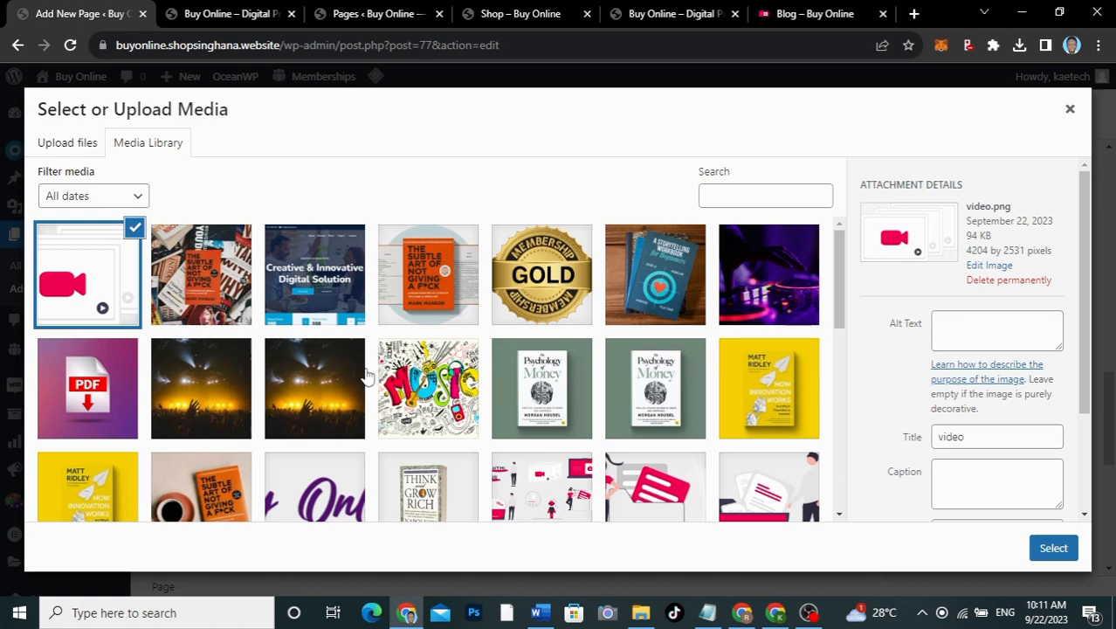
Step: Set austin-distel-VwsuhJ9uee4-unsplash.jpg, the hands-holding-a-book photo, as the Blog title background
{"action": "scroll", "coordinate": [588, 476], "scroll_direction": "down", "scroll_amount": 3}
{"action": "scroll", "coordinate": [588, 476], "scroll_direction": "up", "scroll_amount": 3}
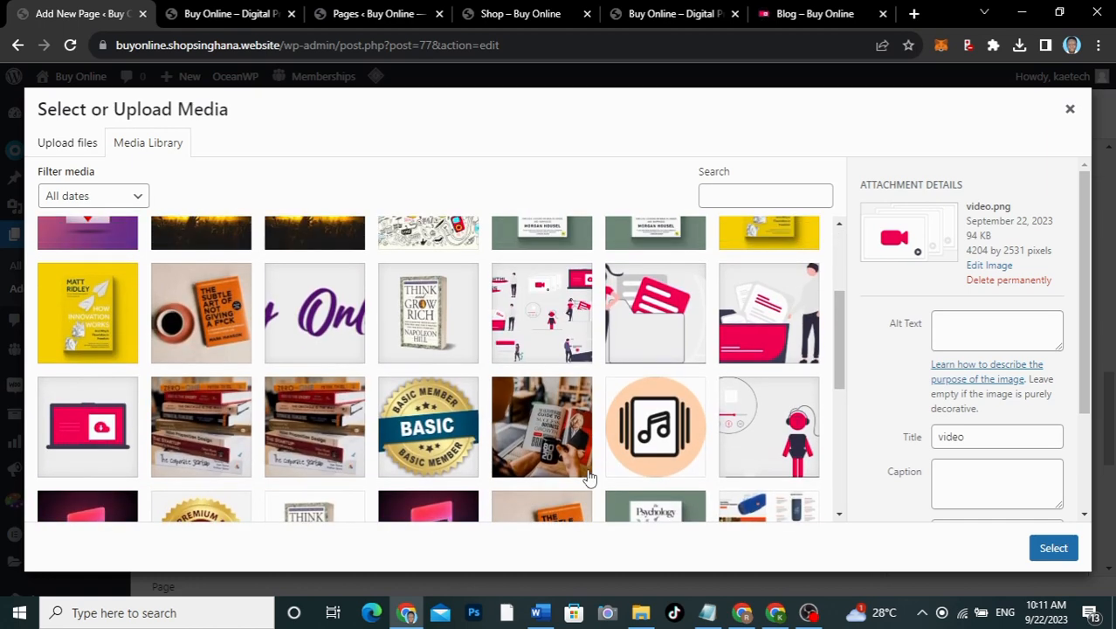
{"action": "scroll", "coordinate": [589, 476], "scroll_direction": "down", "scroll_amount": 5}
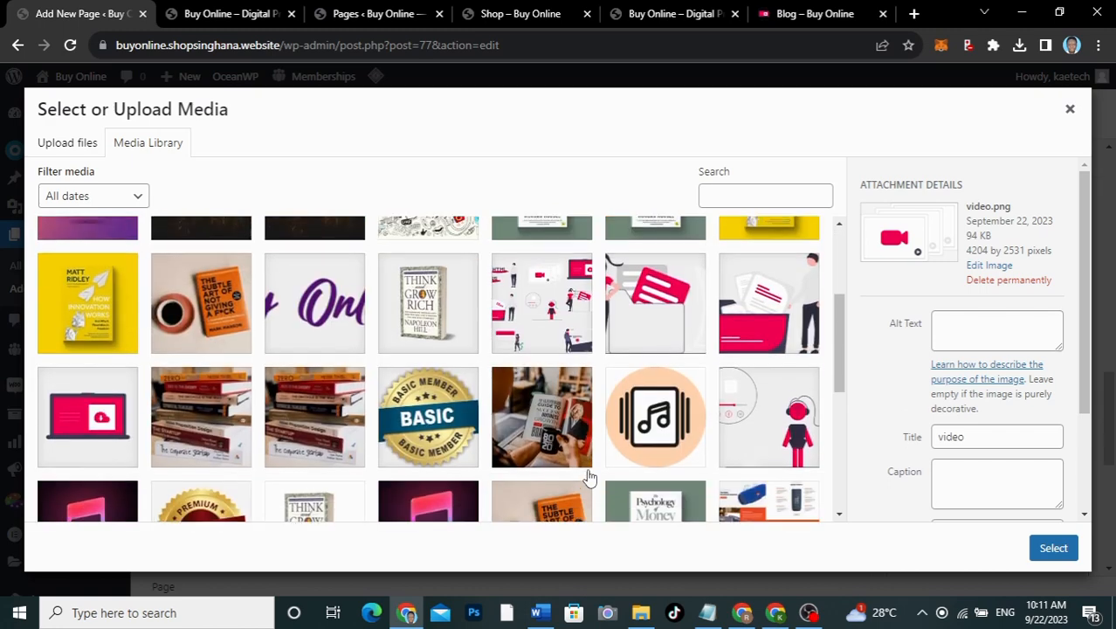
{"action": "scroll", "coordinate": [588, 476], "scroll_direction": "up", "scroll_amount": 2}
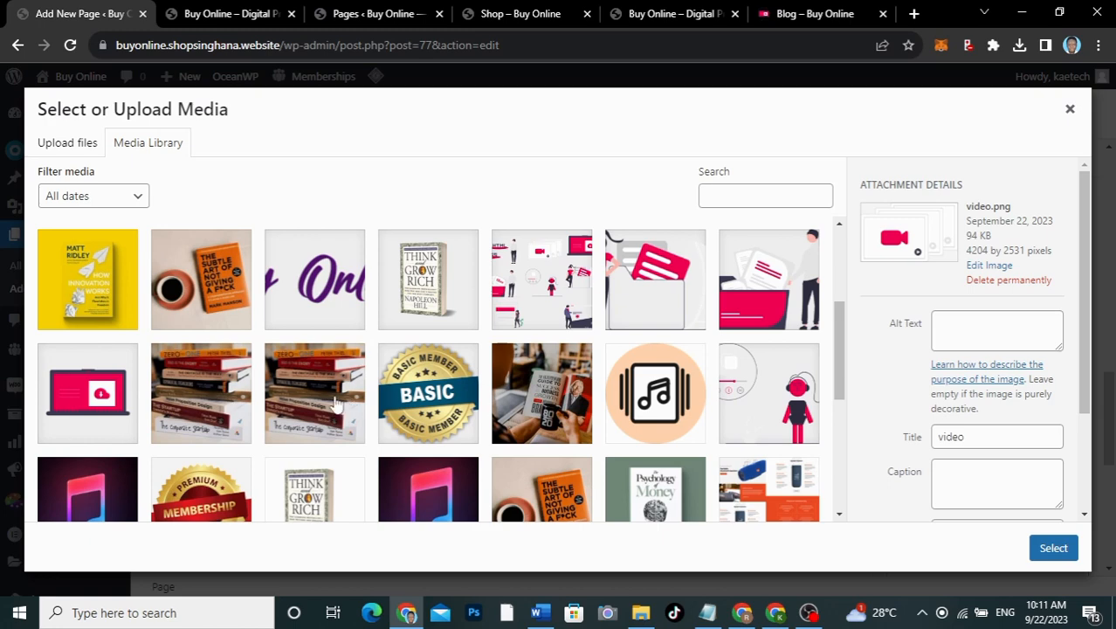
{"action": "left_click", "coordinate": [549, 417]}
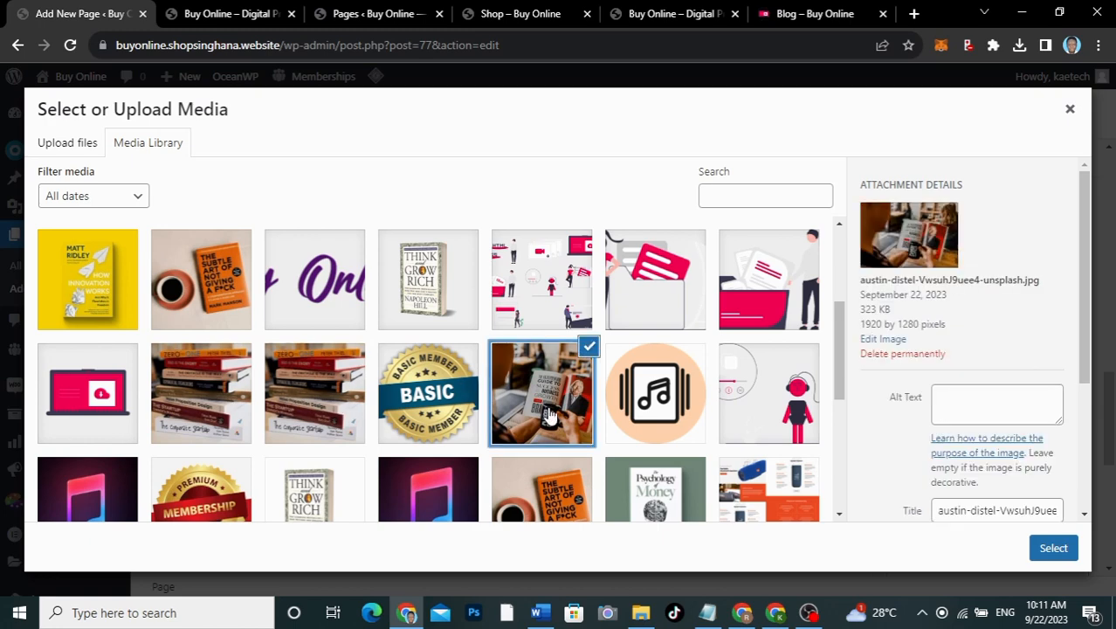
{"action": "scroll", "coordinate": [541, 415], "scroll_direction": "up", "scroll_amount": 3}
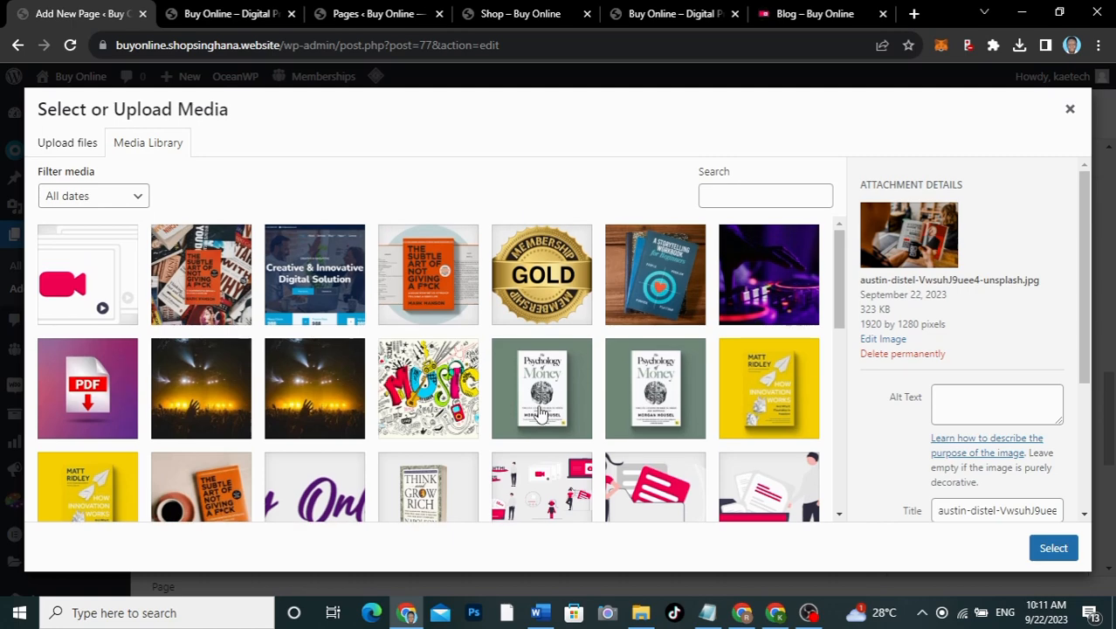
{"action": "scroll", "coordinate": [541, 415], "scroll_direction": "down", "scroll_amount": 5}
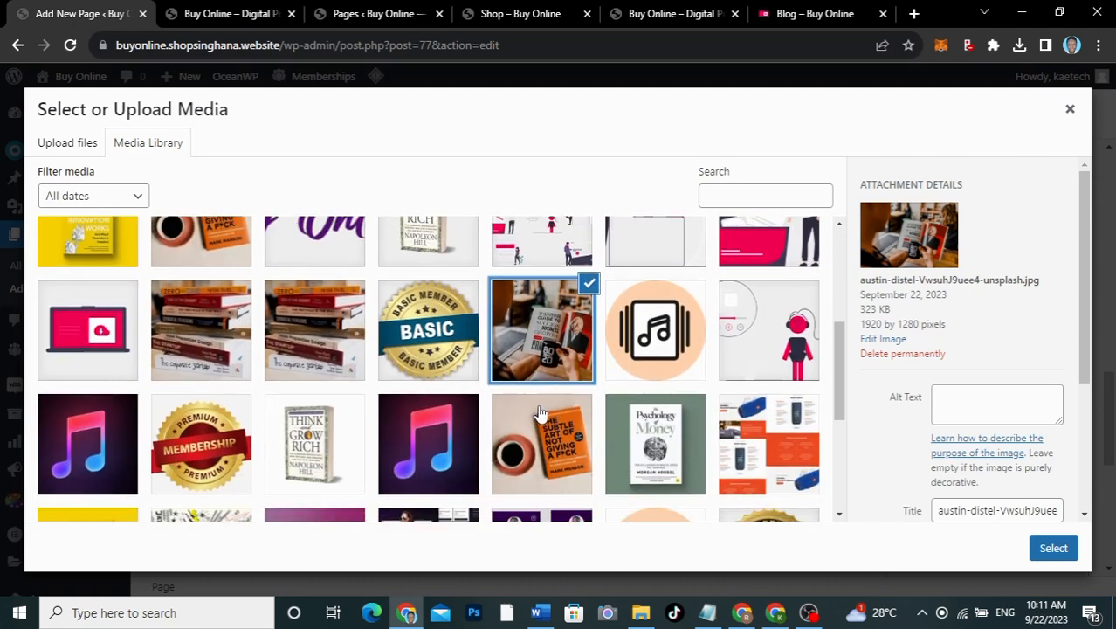
{"action": "scroll", "coordinate": [540, 413], "scroll_direction": "down", "scroll_amount": 2}
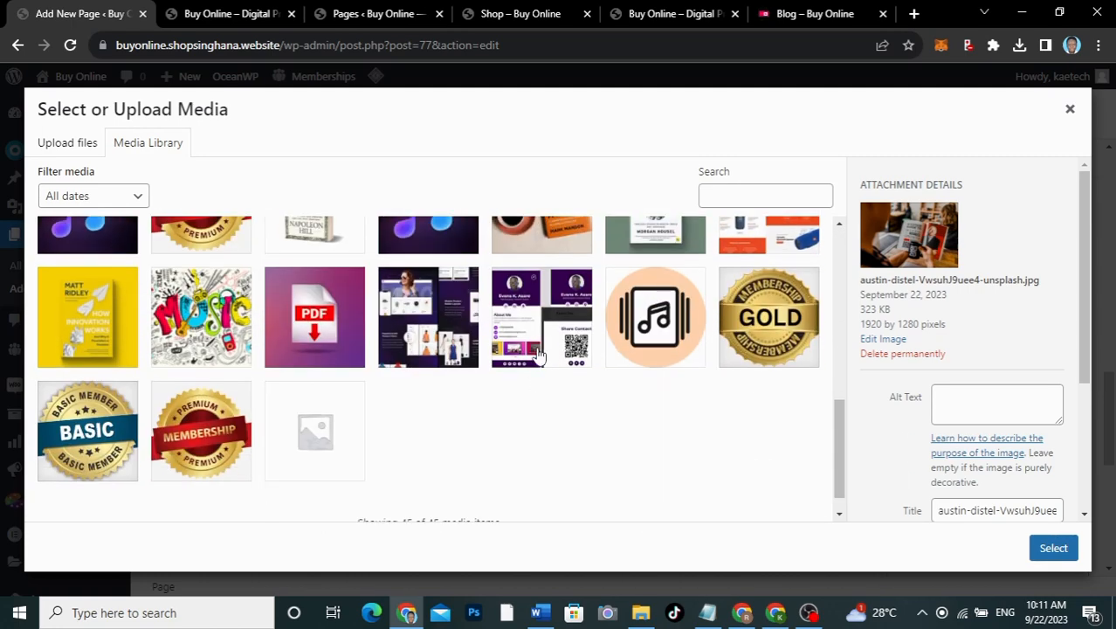
{"action": "scroll", "coordinate": [539, 349], "scroll_direction": "up", "scroll_amount": 3}
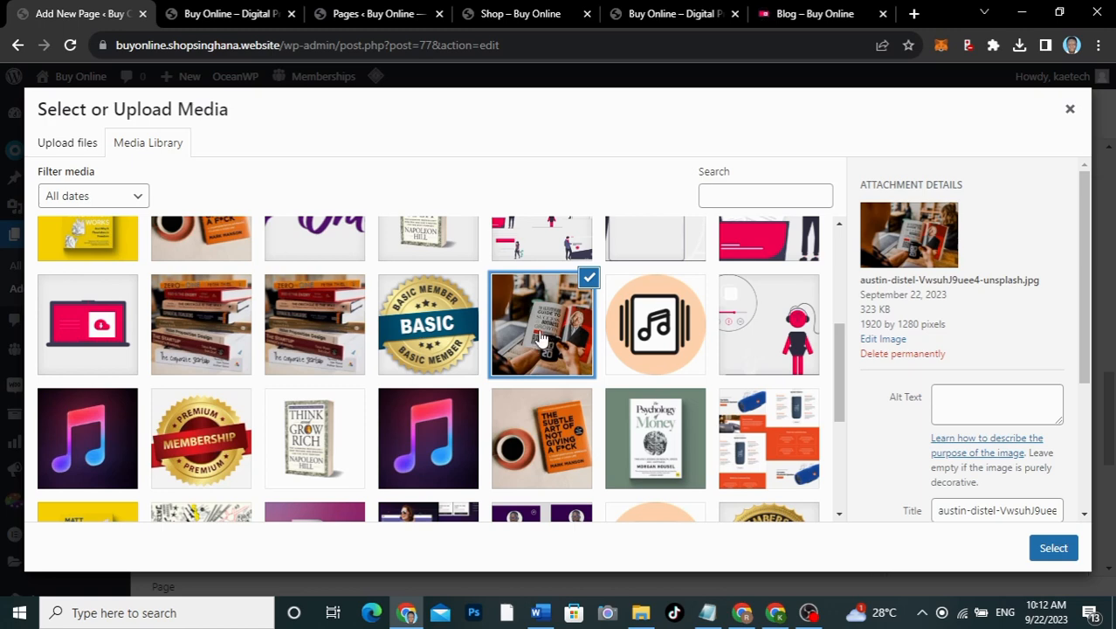
{"action": "left_click", "coordinate": [1053, 547]}
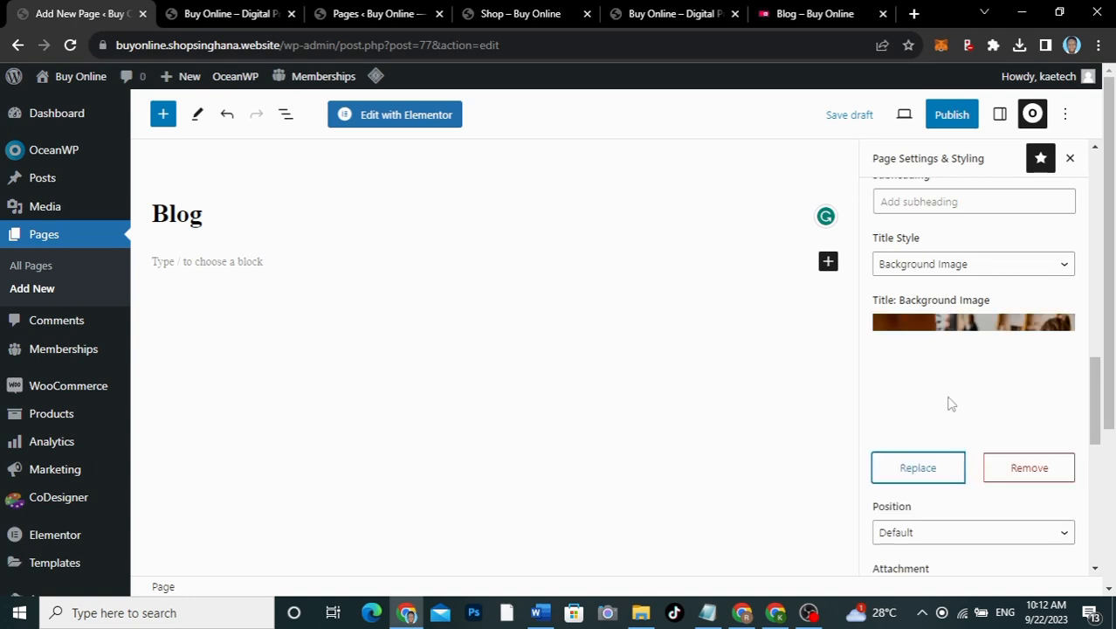
Step: Set the title background to Center Center, No Repeat, Cover size and 250 px height
{"action": "scroll", "coordinate": [951, 404], "scroll_direction": "down", "scroll_amount": 2}
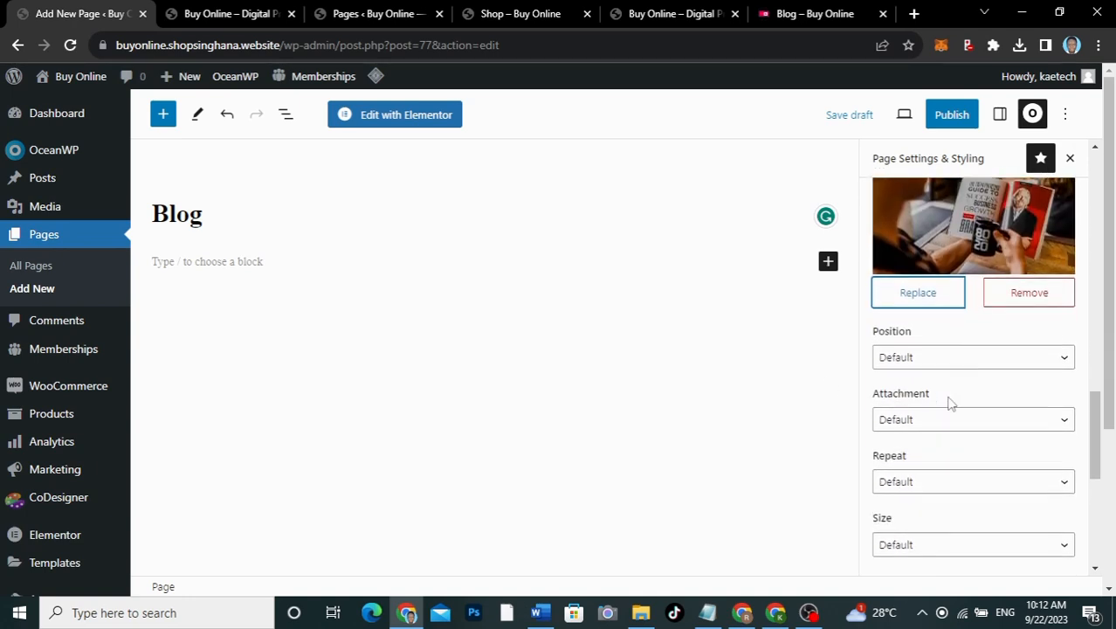
{"action": "left_click", "coordinate": [927, 356]}
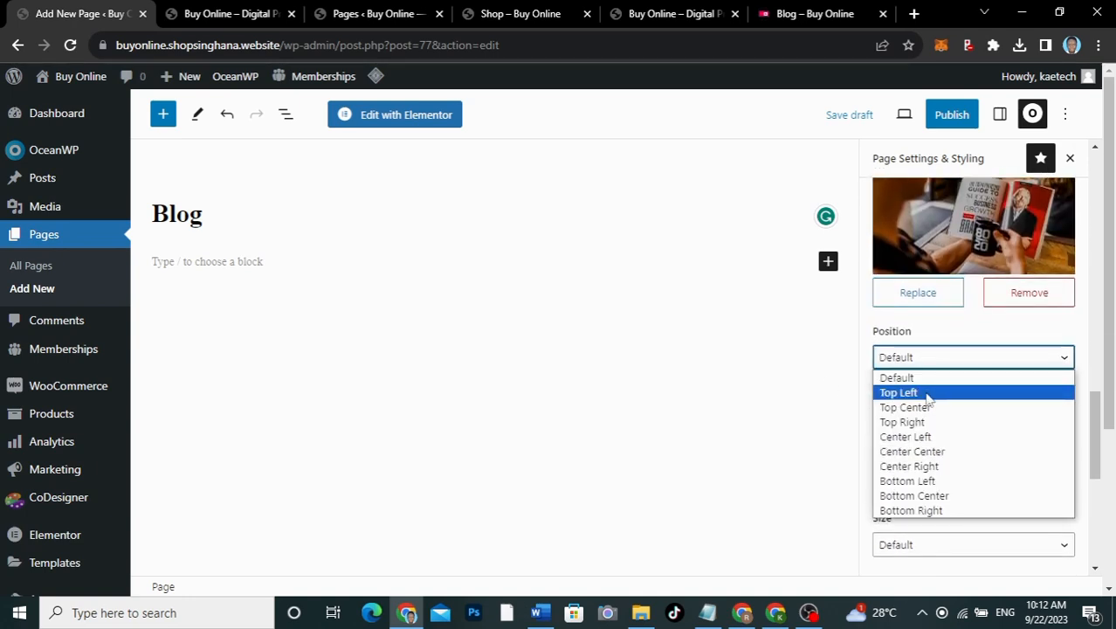
{"action": "left_click", "coordinate": [926, 454]}
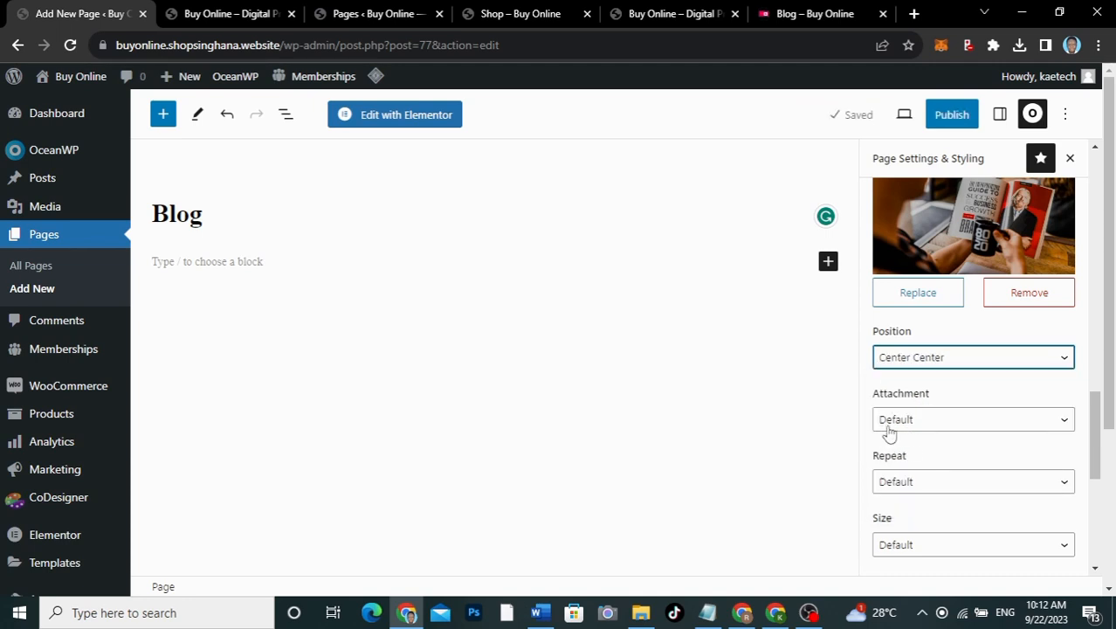
{"action": "left_click", "coordinate": [888, 421]}
{"action": "left_click", "coordinate": [928, 421]}
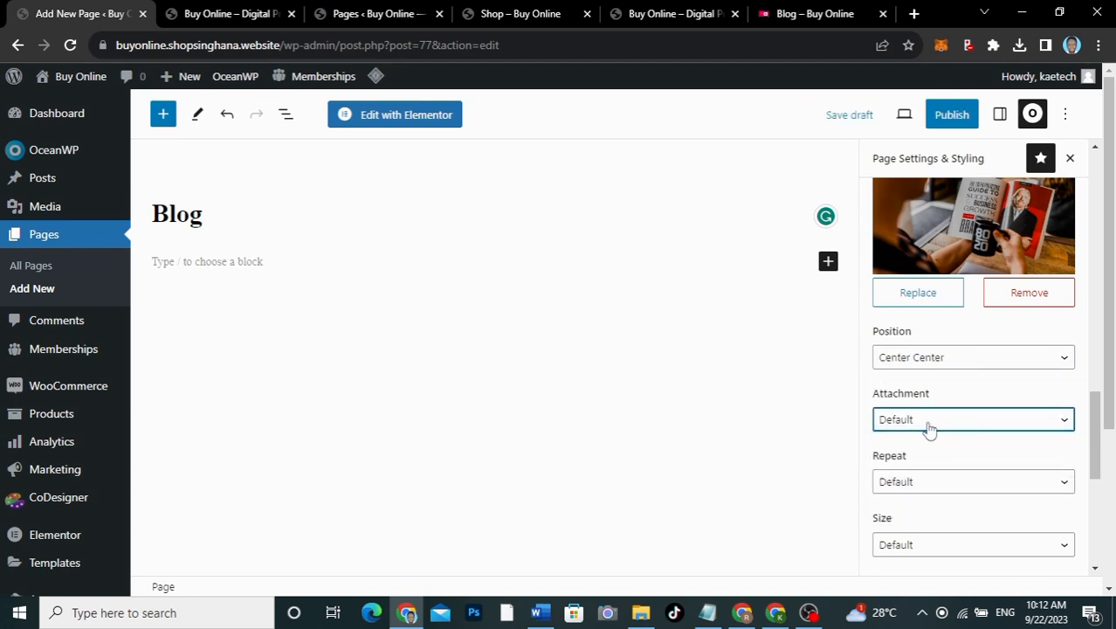
{"action": "scroll", "coordinate": [928, 428], "scroll_direction": "down", "scroll_amount": 2}
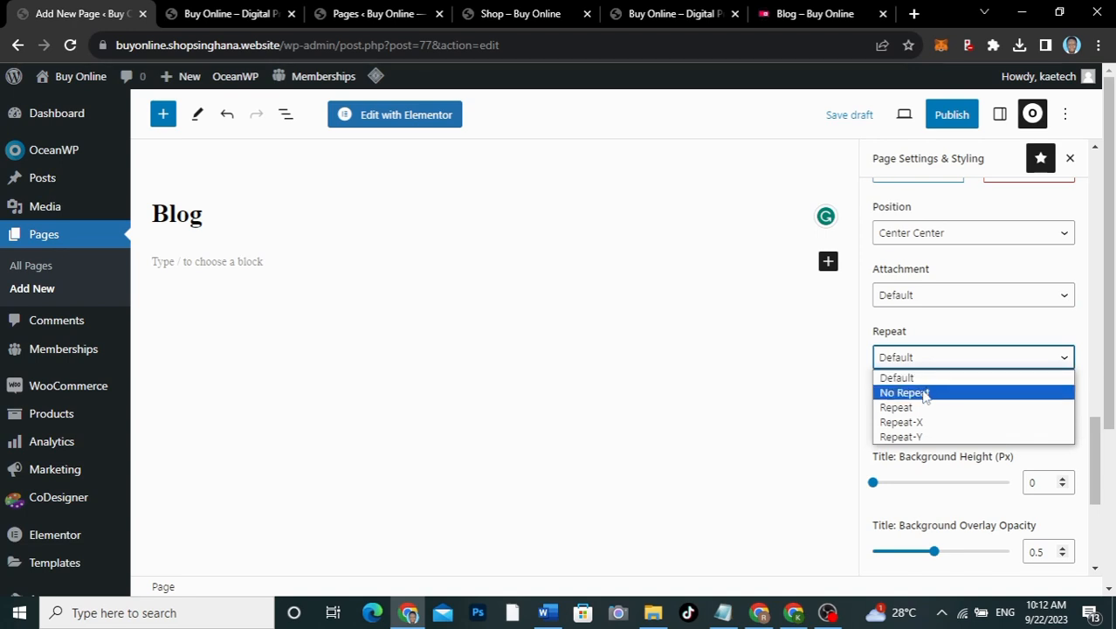
{"action": "left_click", "coordinate": [917, 392]}
{"action": "left_click", "coordinate": [931, 422]}
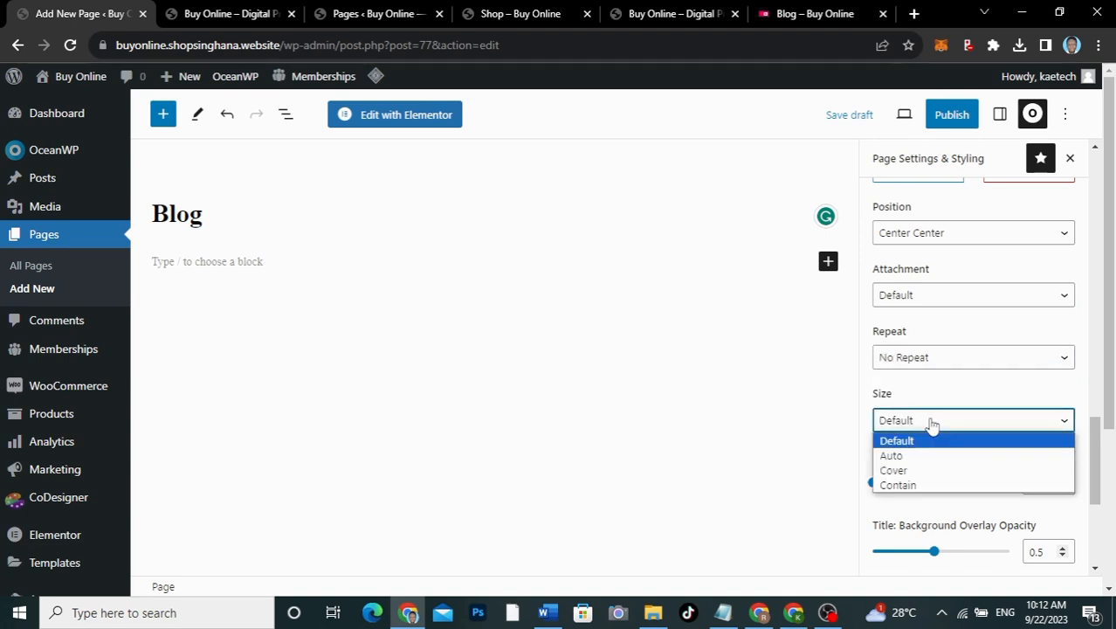
{"action": "left_click", "coordinate": [906, 472]}
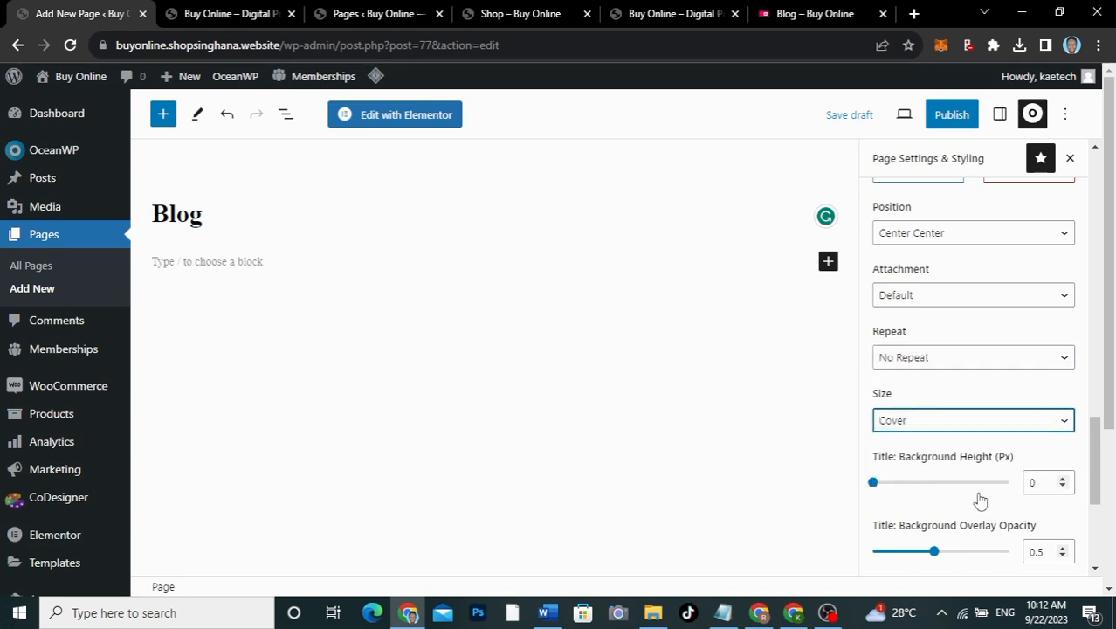
{"action": "scroll", "coordinate": [931, 491], "scroll_direction": "down", "scroll_amount": 1}
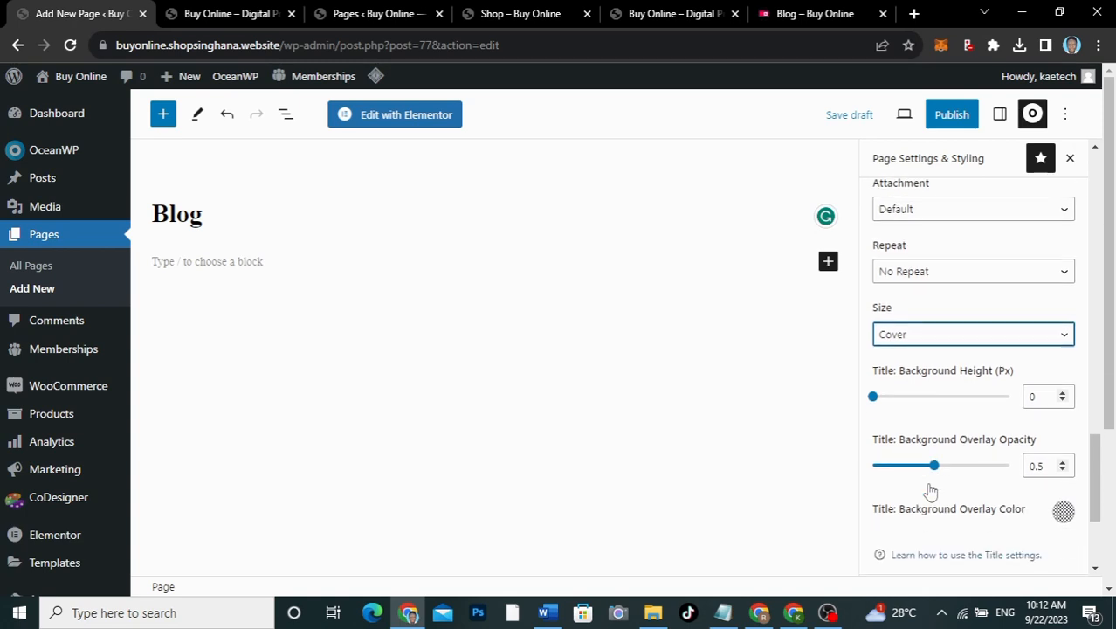
{"action": "double_click", "coordinate": [1038, 380]}
{"action": "type", "text": "250"}
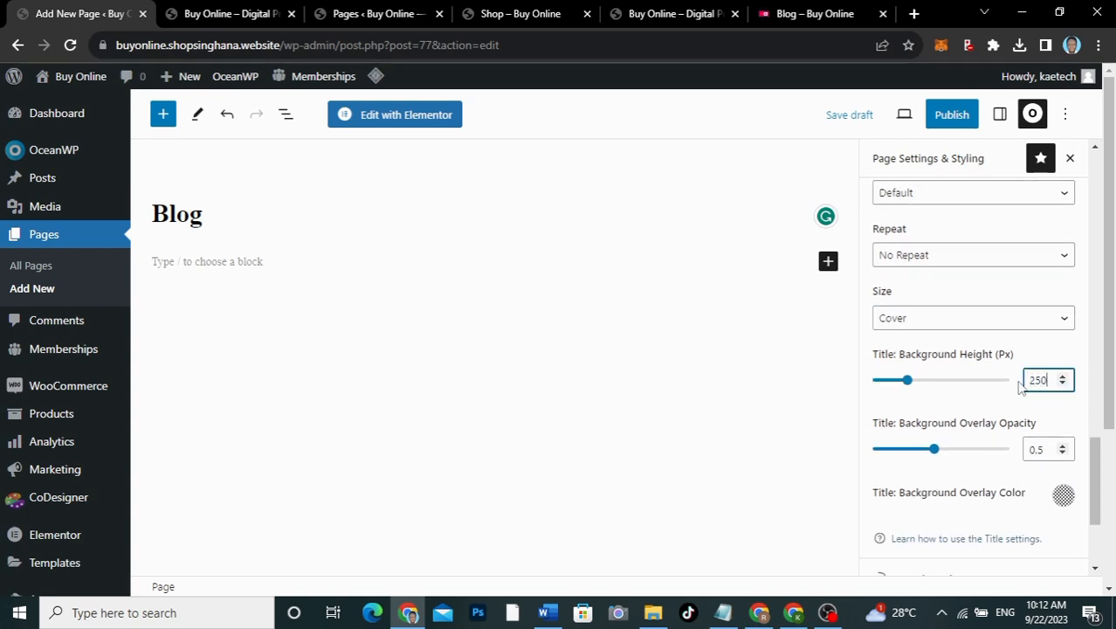
Step: Give the title a black overlay at 0.75 opacity and publish the Blog page
{"action": "left_click", "coordinate": [1040, 449]}
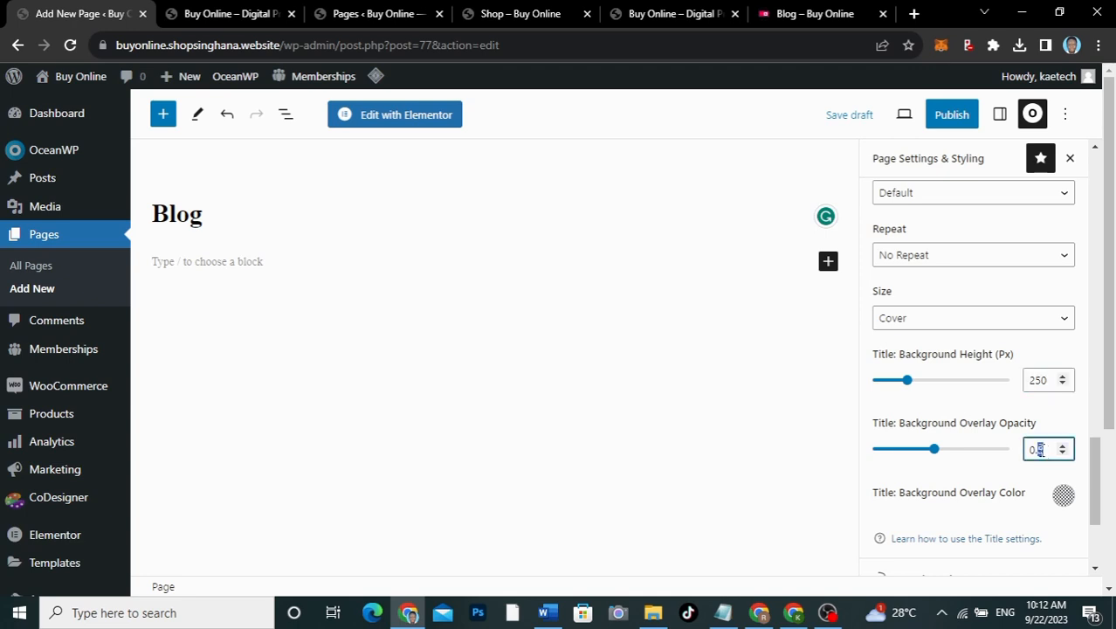
{"action": "type", "text": "75"}
{"action": "left_click", "coordinate": [1063, 495]}
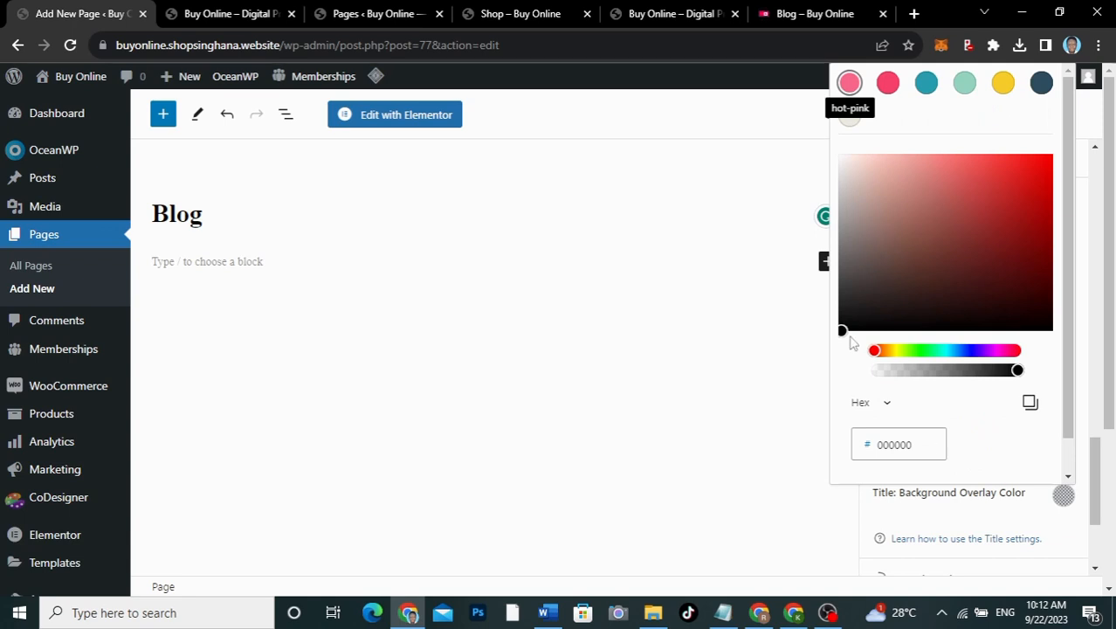
{"action": "left_click_drag", "start_coordinate": [844, 330], "coordinate": [835, 340]}
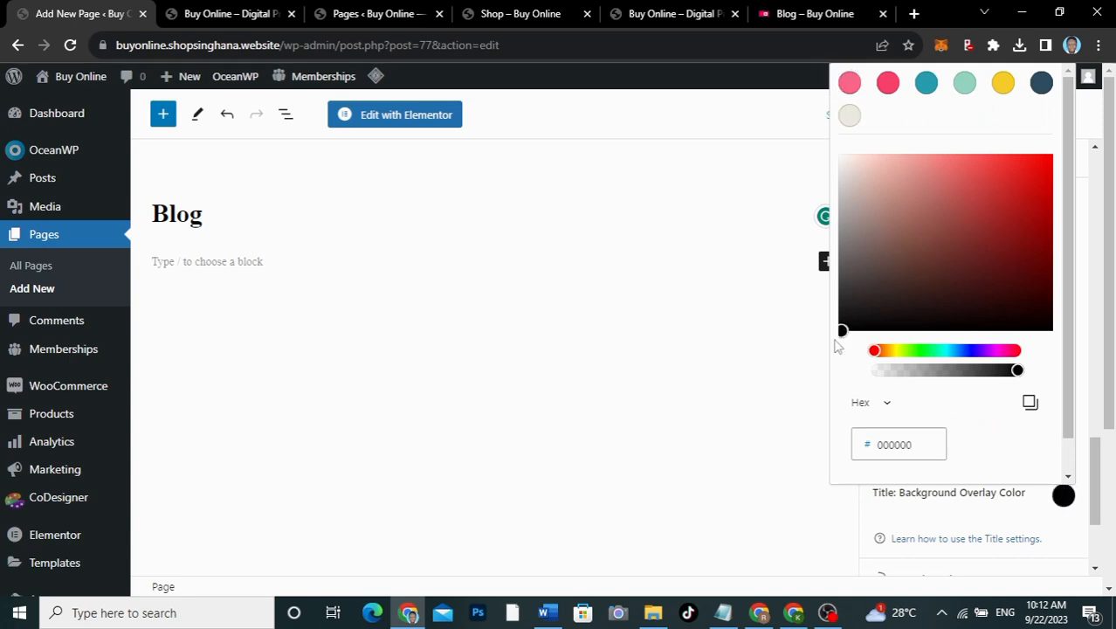
{"action": "left_click", "coordinate": [810, 425]}
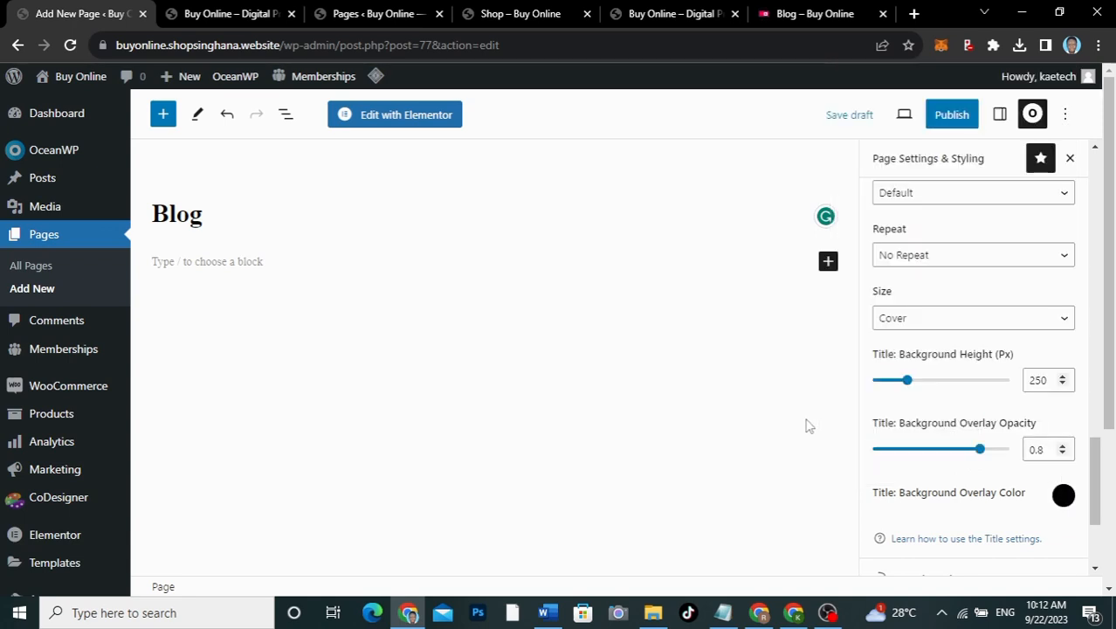
{"action": "left_click", "coordinate": [960, 112]}
Step: Publish the Blog page and view it live in a new tab, checking the darkened book-photo banner
{"action": "left_click", "coordinate": [960, 116]}
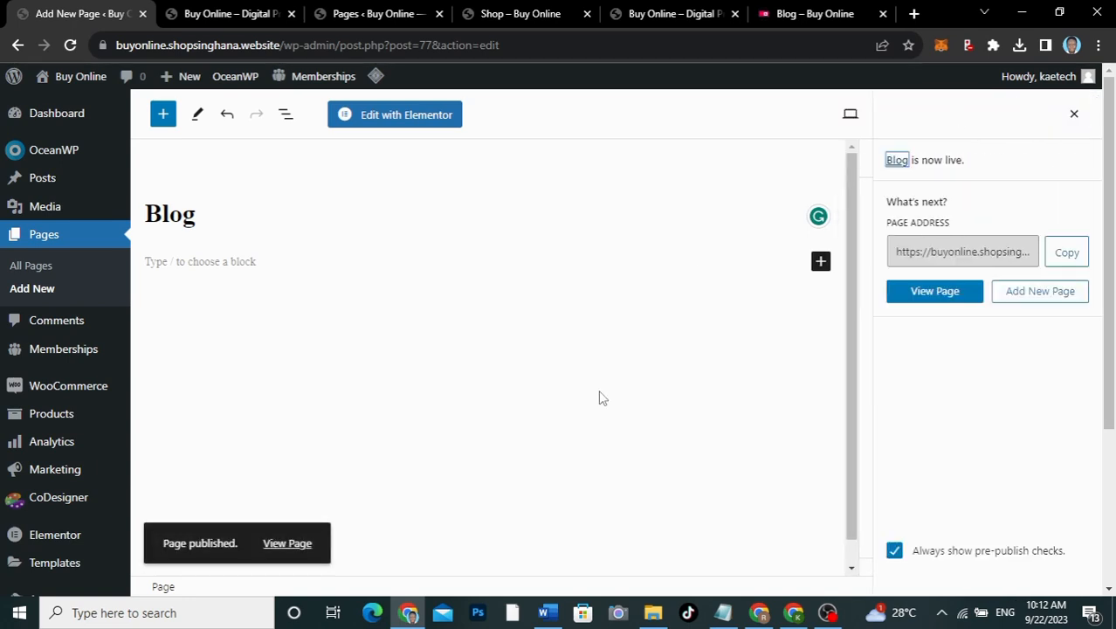
{"action": "right_click", "coordinate": [284, 549]}
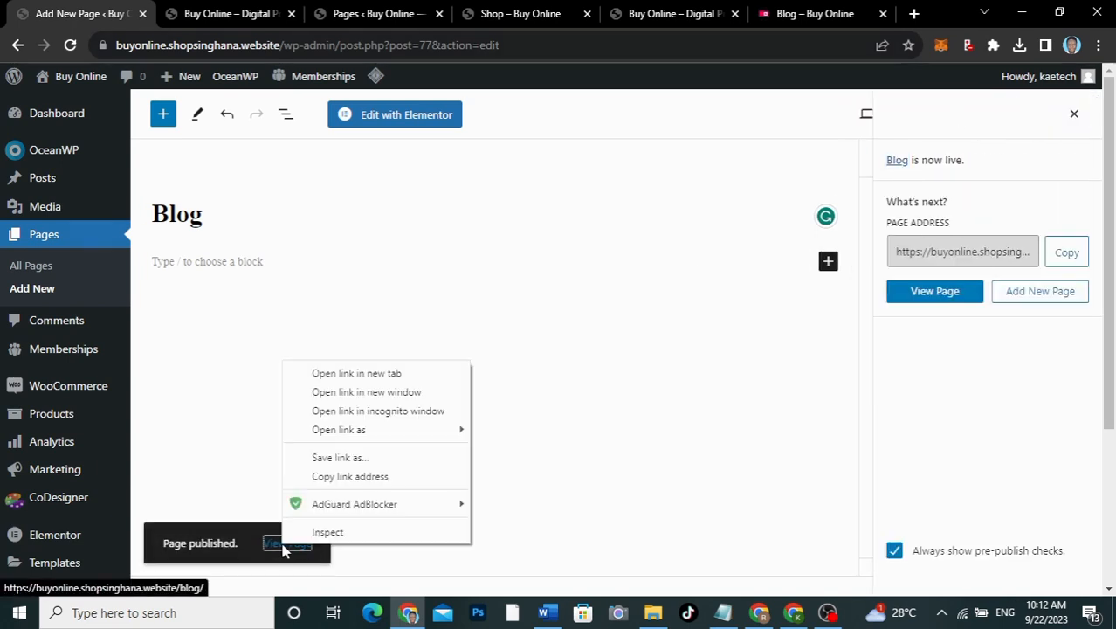
{"action": "left_click", "coordinate": [362, 373]}
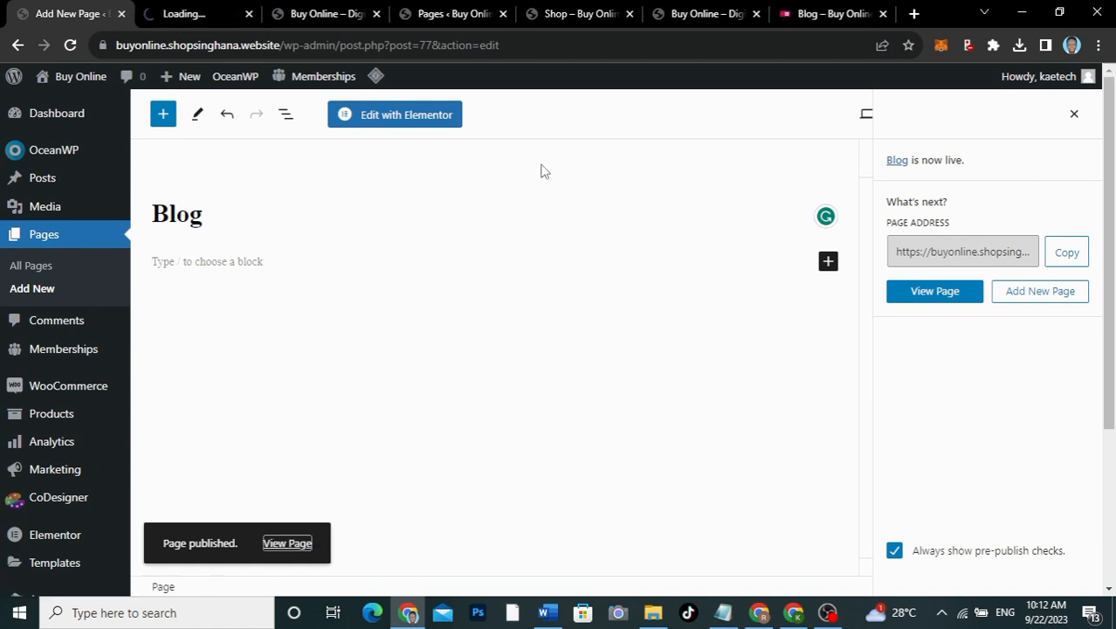
{"action": "left_click", "coordinate": [189, 16]}
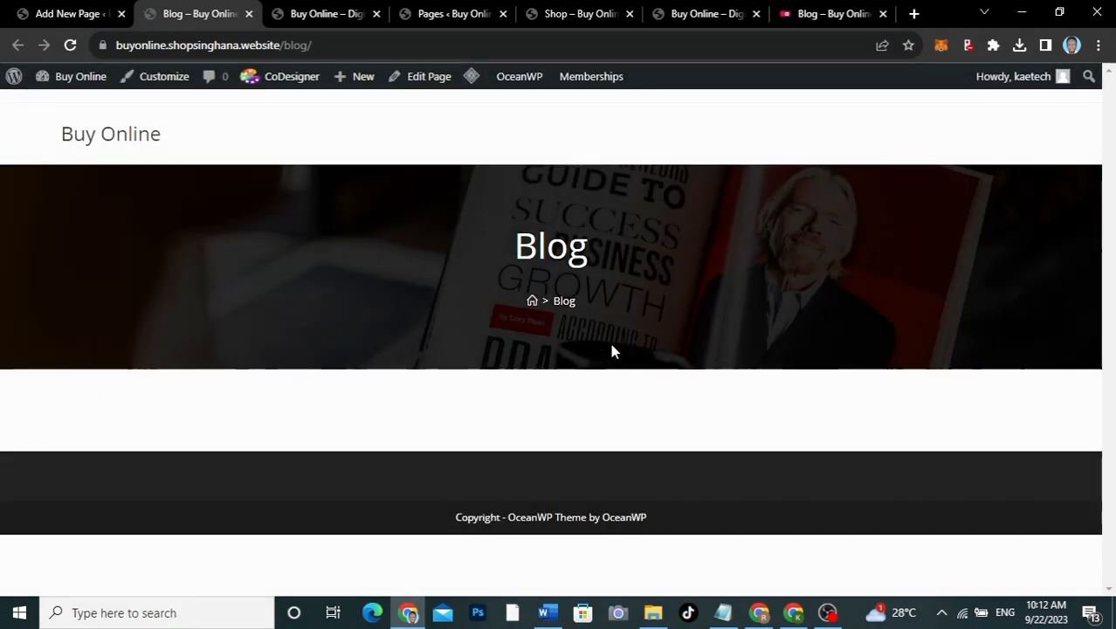
{"action": "left_click", "coordinate": [77, 23]}
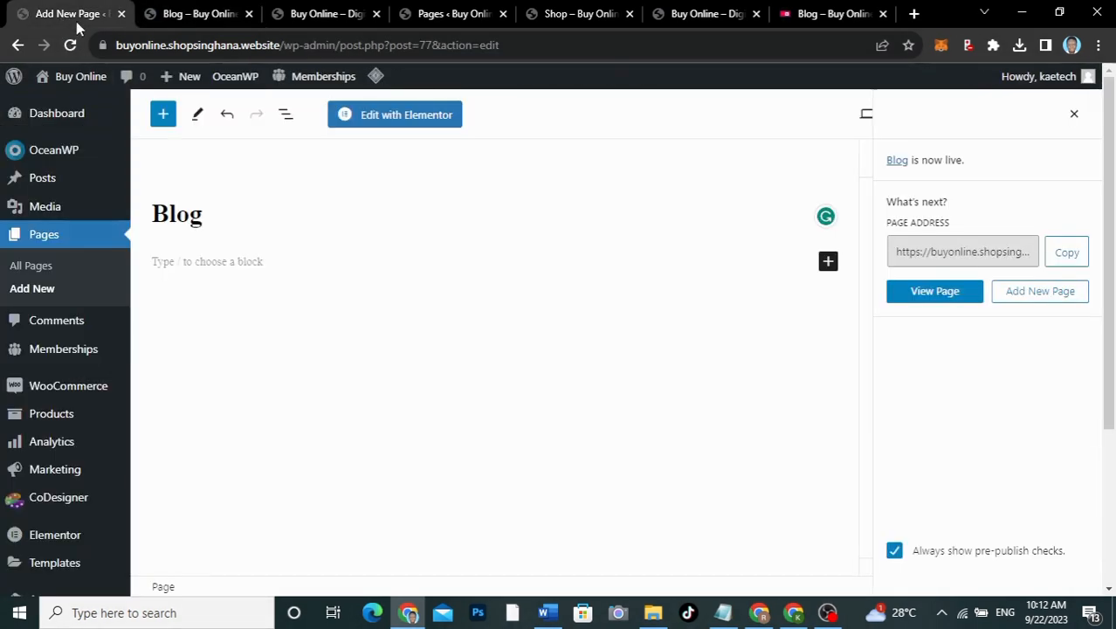
Step: Copy the 'Our Blog' heading from the live page into the Custom Page Title field
{"action": "left_click", "coordinate": [1075, 115]}
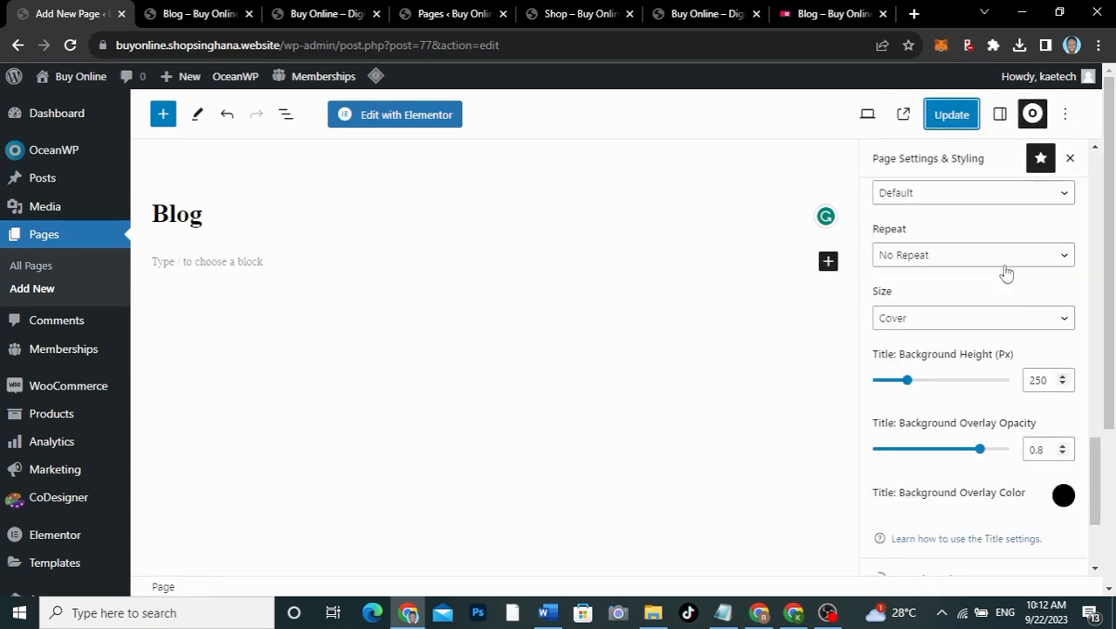
{"action": "scroll", "coordinate": [965, 378], "scroll_direction": "up", "scroll_amount": 5}
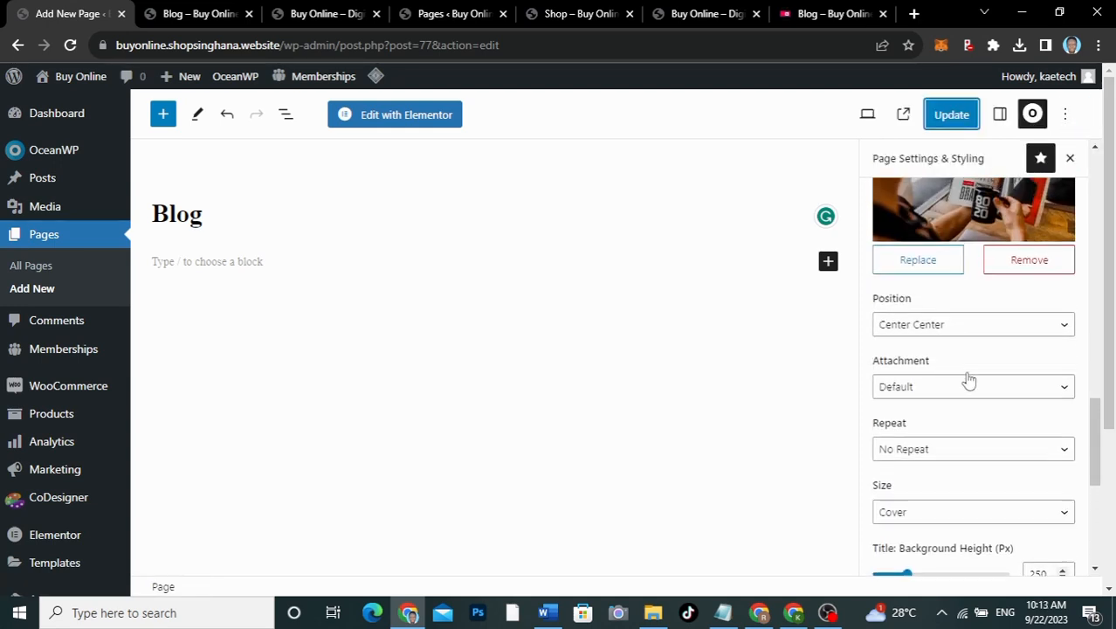
{"action": "scroll", "coordinate": [968, 378], "scroll_direction": "up", "scroll_amount": 3}
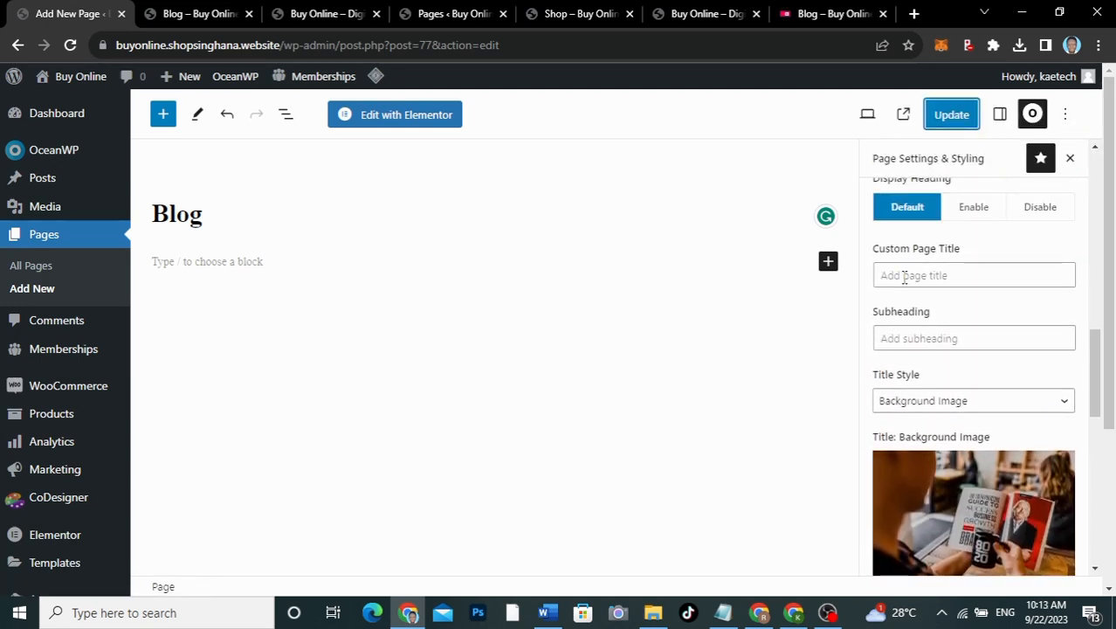
{"action": "left_click", "coordinate": [799, 14]}
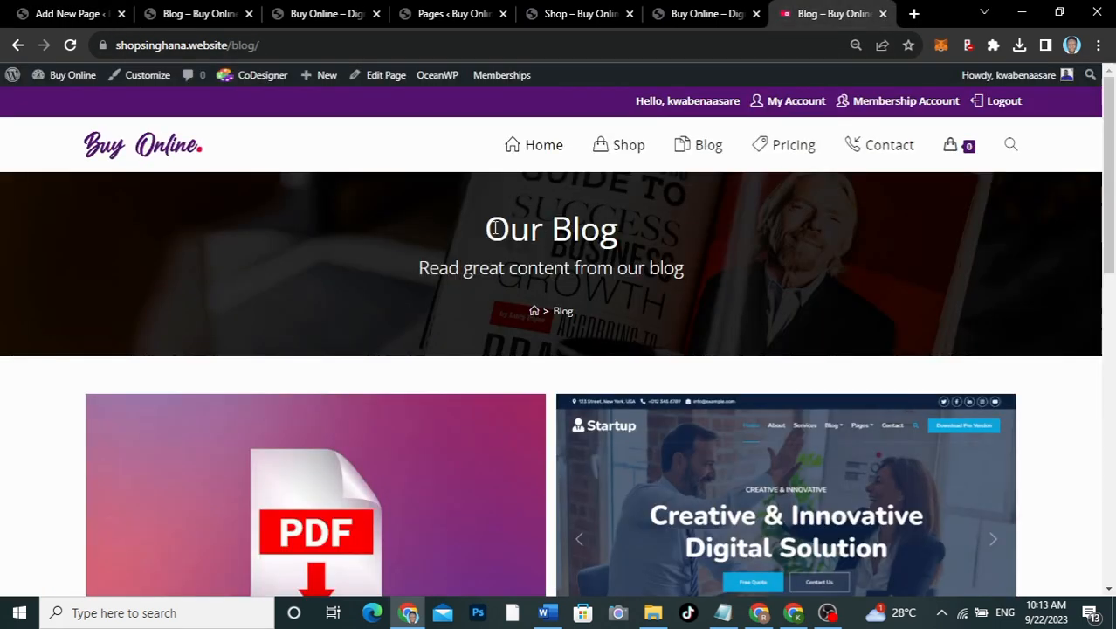
{"action": "left_click_drag", "start_coordinate": [485, 234], "coordinate": [637, 230]}
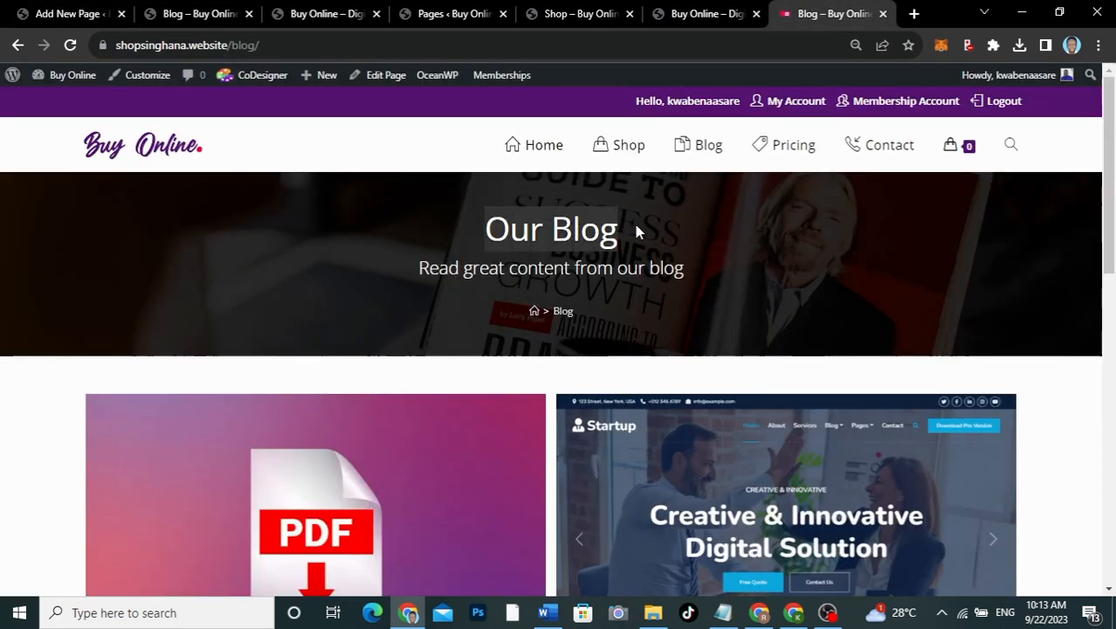
{"action": "left_click", "coordinate": [68, 13]}
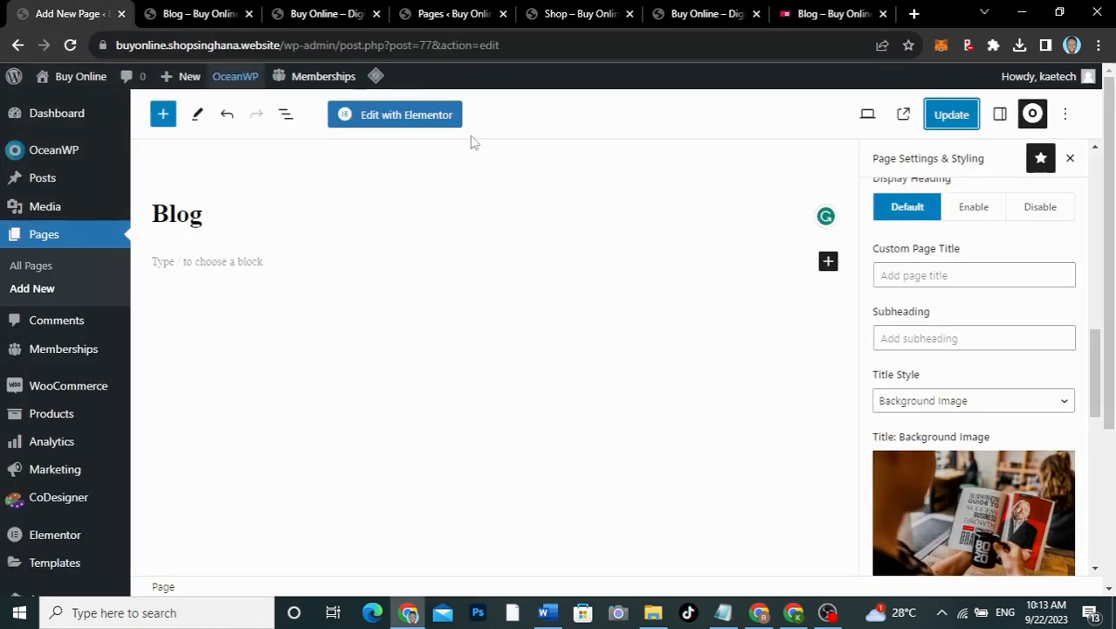
{"action": "left_click", "coordinate": [910, 275]}
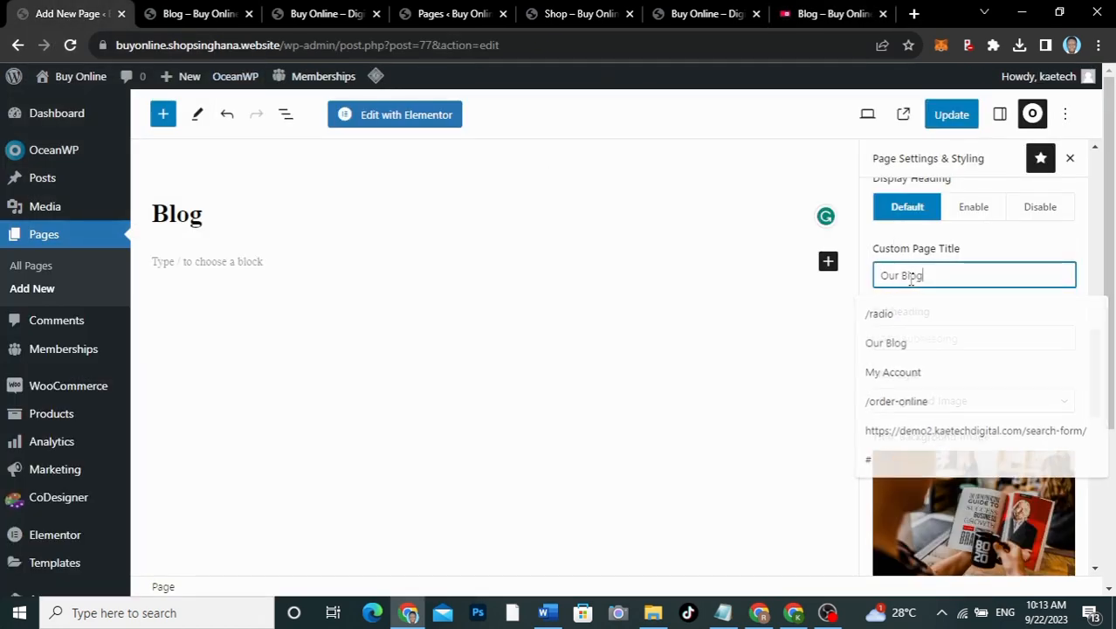
{"action": "left_click", "coordinate": [884, 343]}
Step: Copy the live subtitle 'Read great content from our blog' and paste it as the Subheading
{"action": "left_click", "coordinate": [834, 16]}
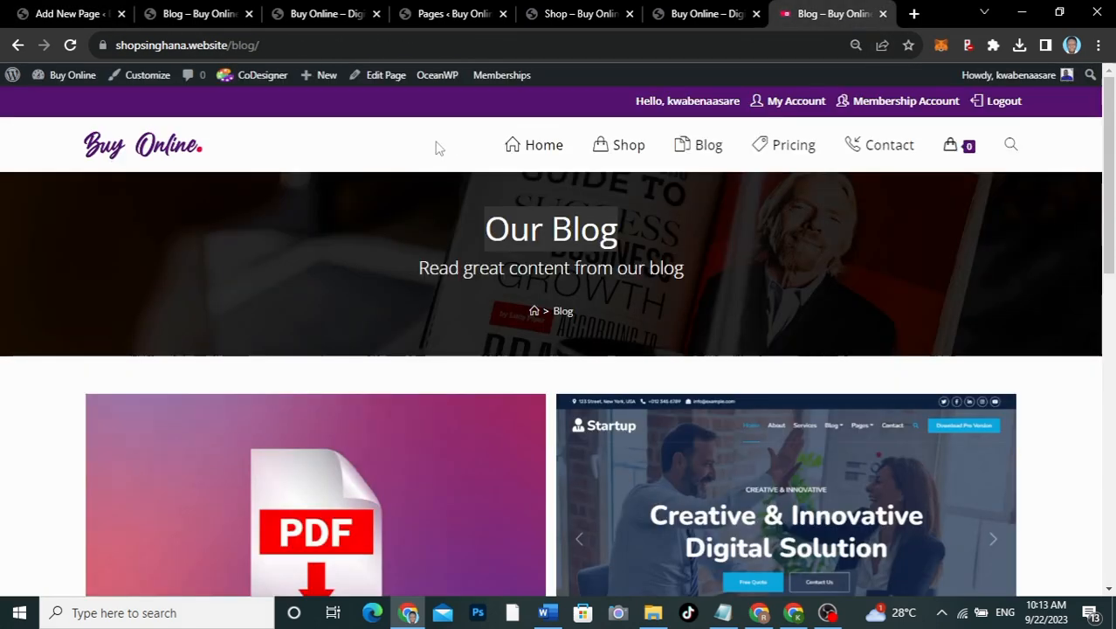
{"action": "left_click", "coordinate": [684, 265]}
{"action": "left_click_drag", "start_coordinate": [683, 264], "coordinate": [422, 275]}
{"action": "key", "text": "ctrl+c"}
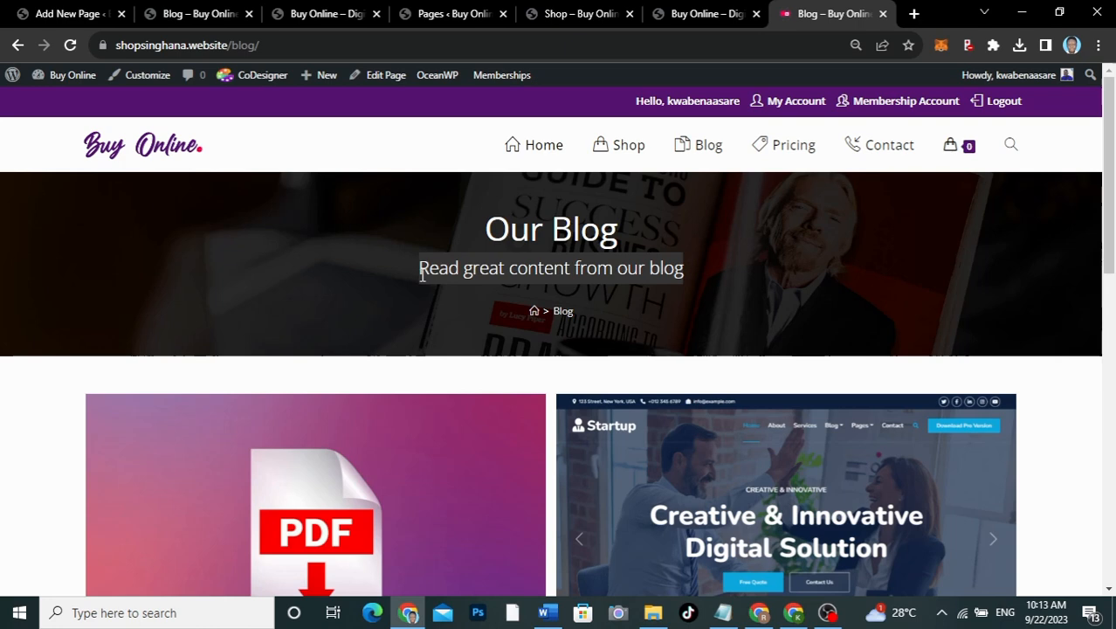
{"action": "left_click", "coordinate": [89, 17]}
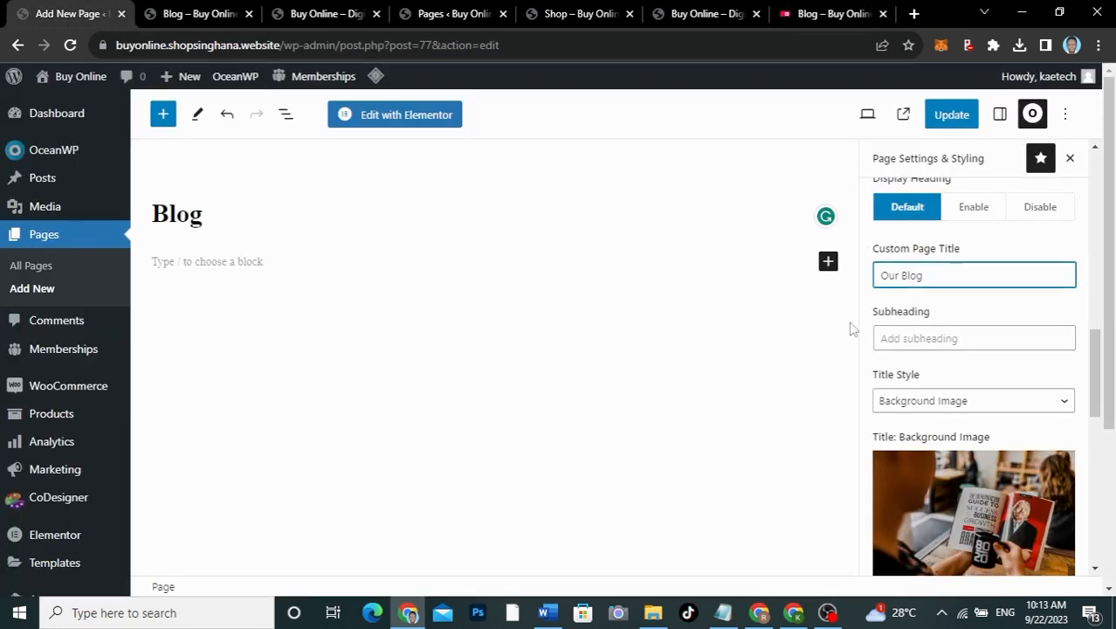
{"action": "left_click", "coordinate": [911, 343]}
{"action": "key", "text": "ctrl+v"}
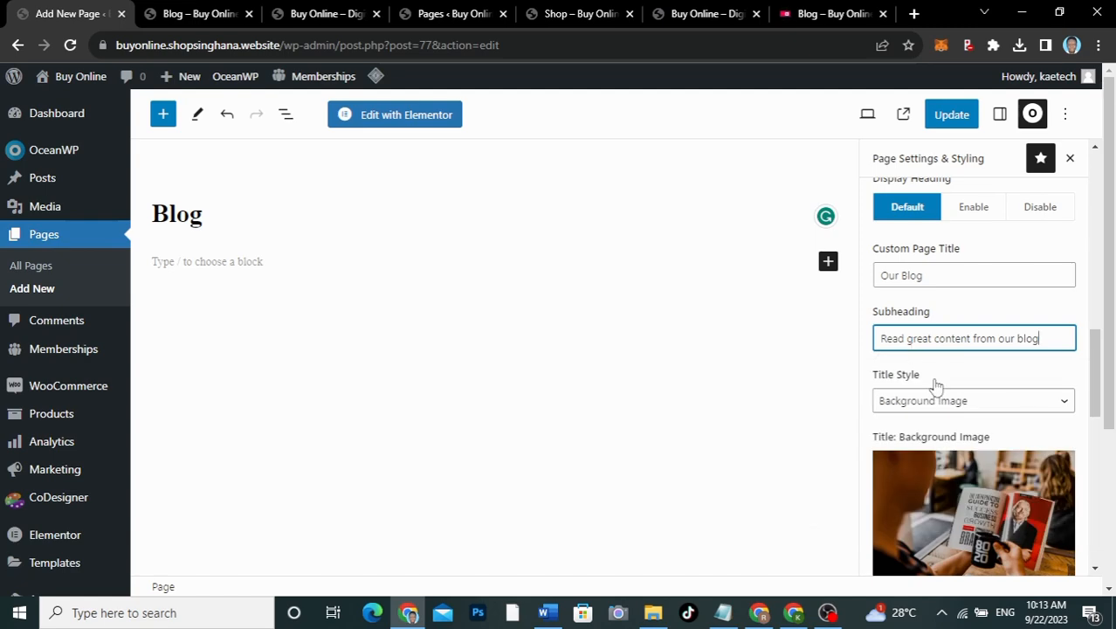
{"action": "left_click", "coordinate": [823, 13]}
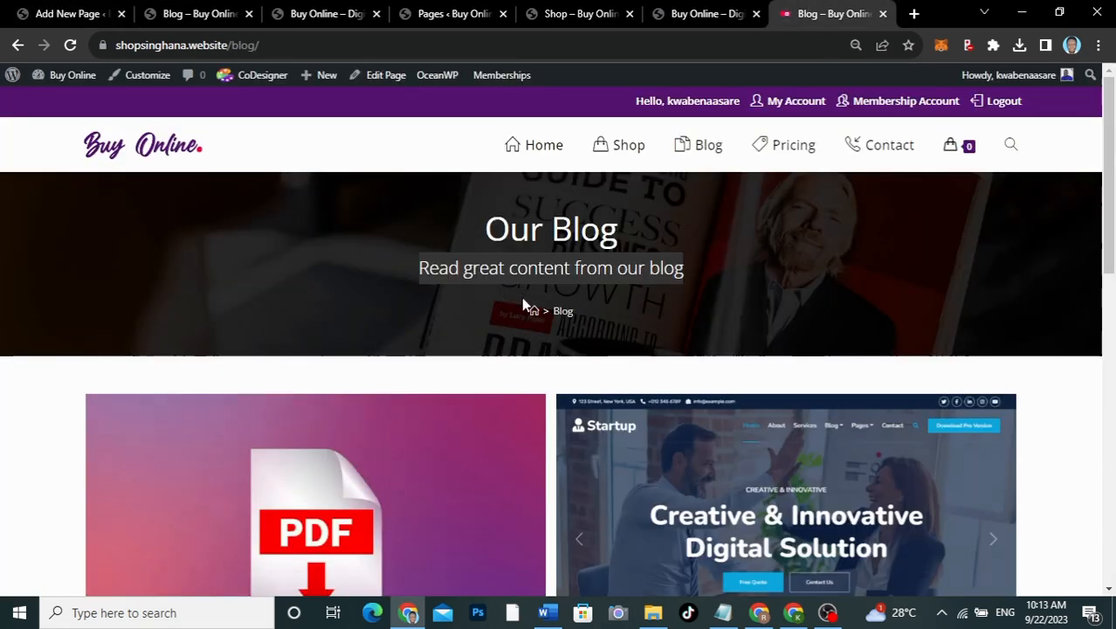
{"action": "left_click", "coordinate": [56, 12]}
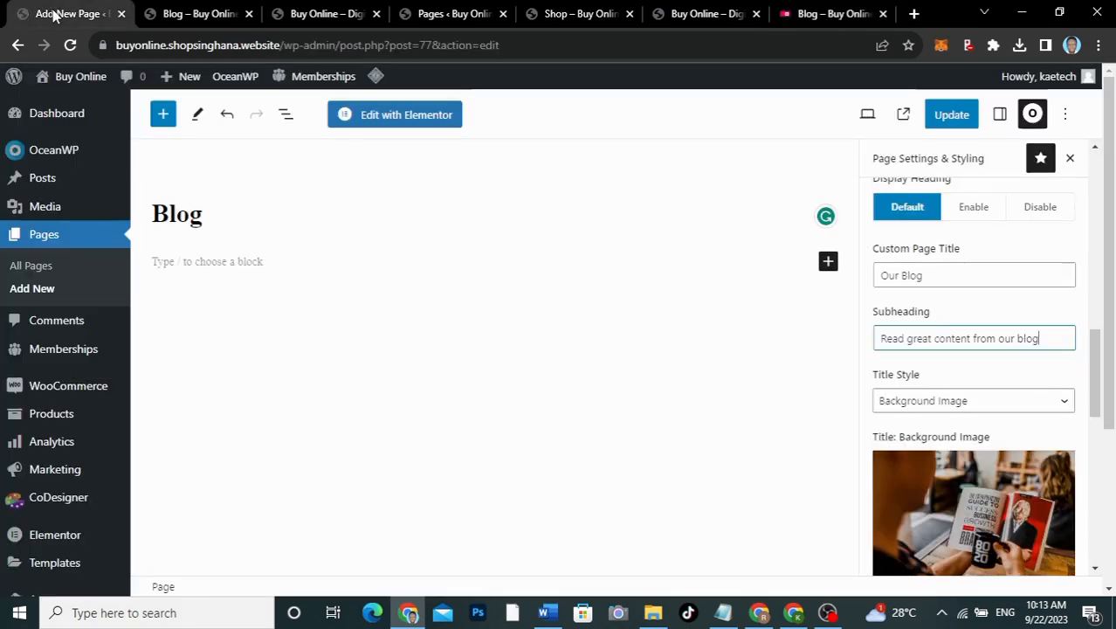
Step: Collapse the Header and Title sections, review Breadcrumbs, and update the Blog page
{"action": "scroll", "coordinate": [970, 329], "scroll_direction": "up", "scroll_amount": 6}
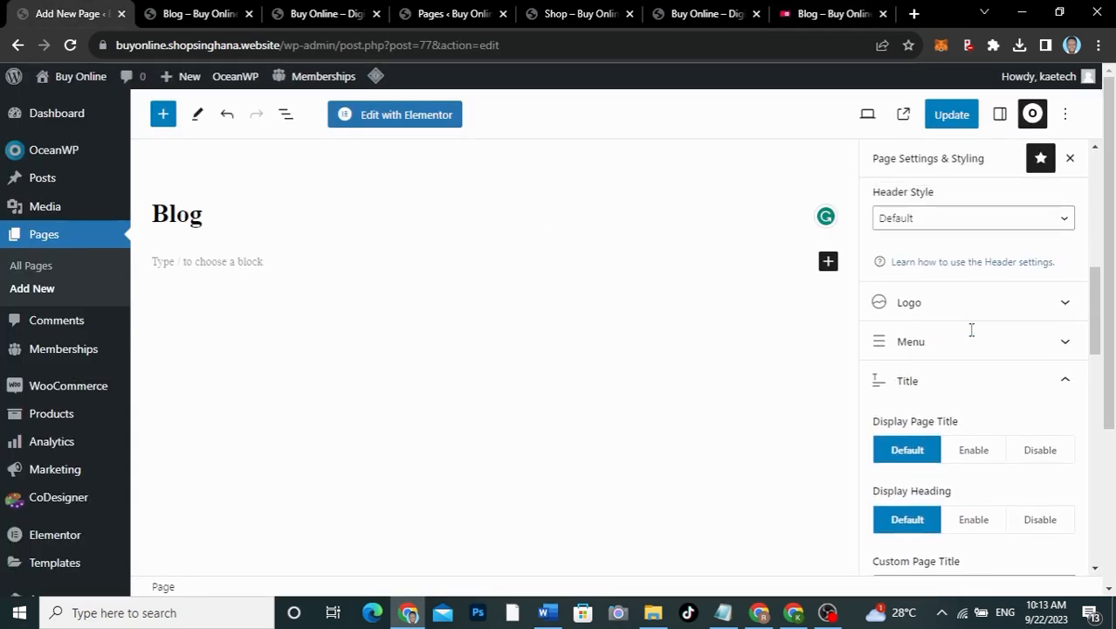
{"action": "scroll", "coordinate": [971, 338], "scroll_direction": "up", "scroll_amount": 1}
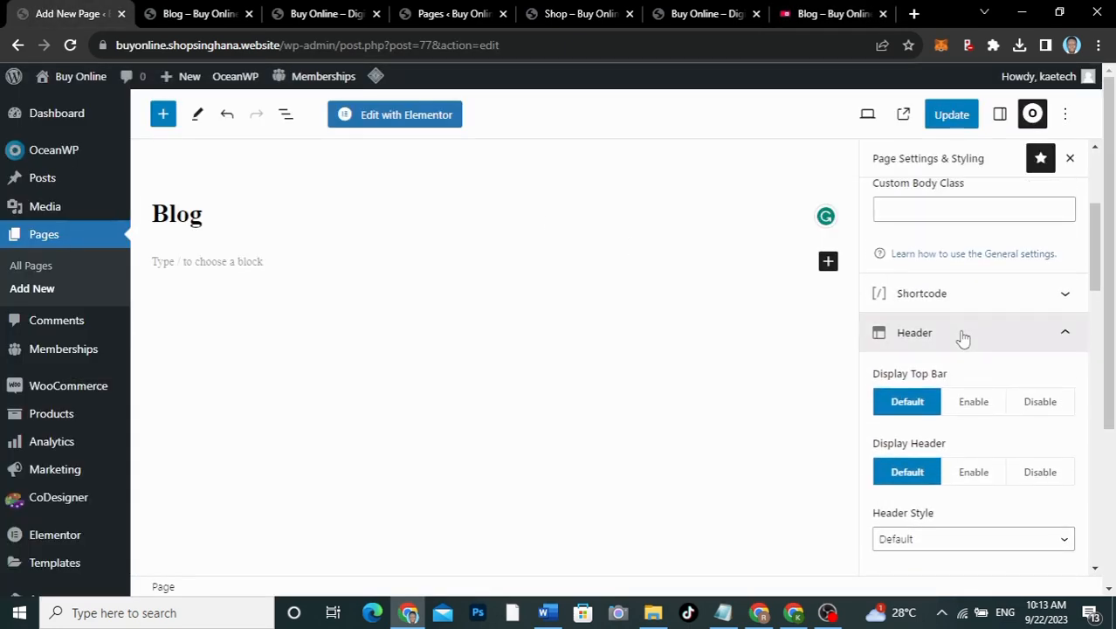
{"action": "left_click", "coordinate": [962, 342]}
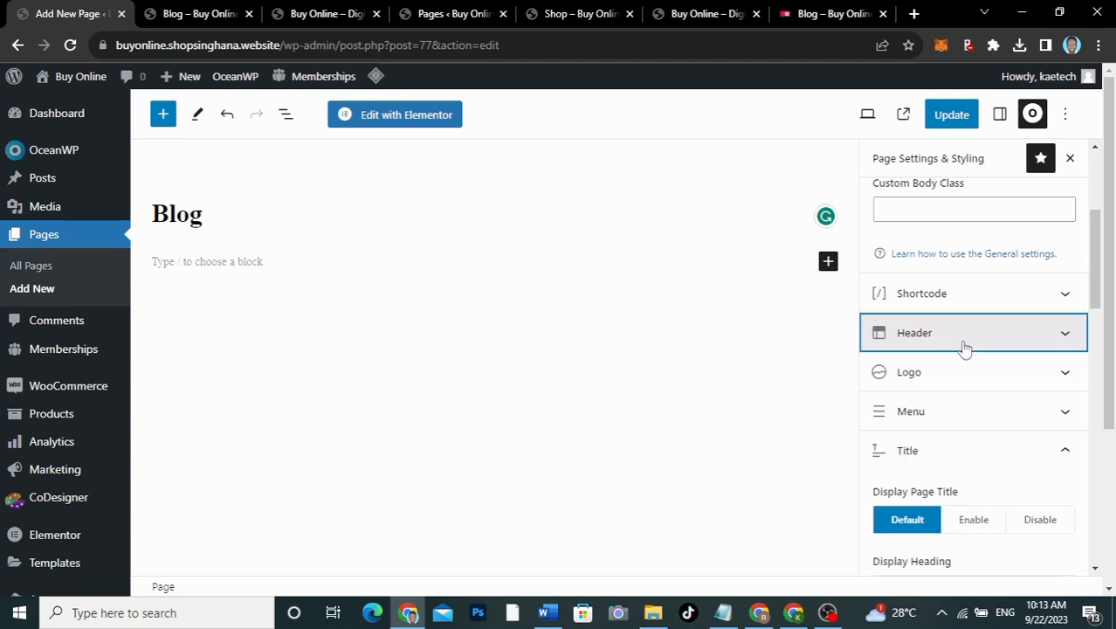
{"action": "left_click", "coordinate": [955, 453]}
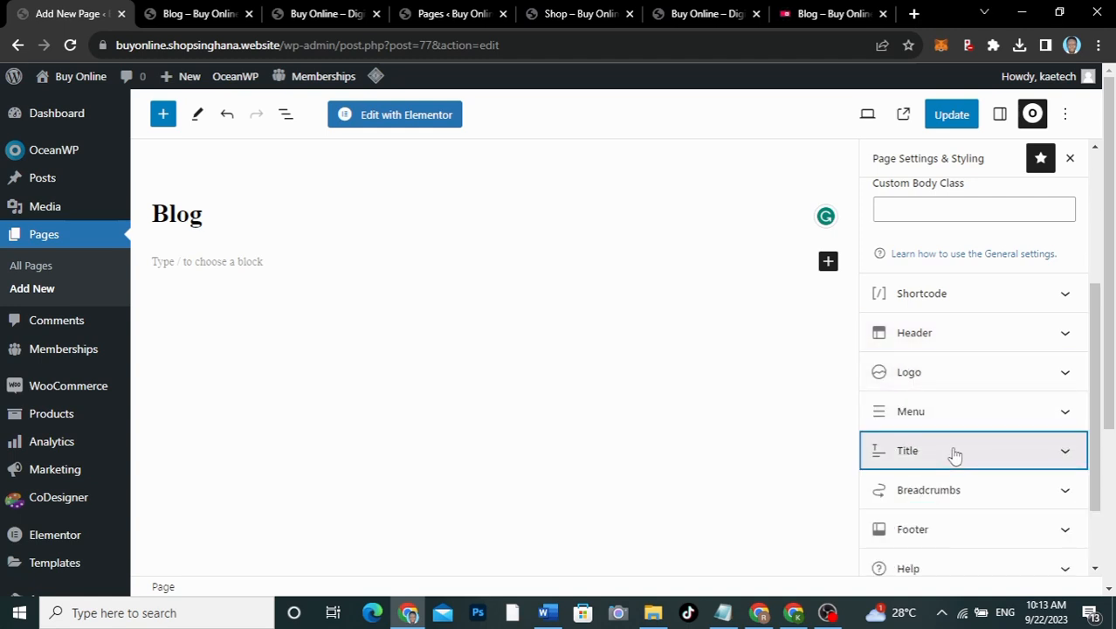
{"action": "scroll", "coordinate": [954, 453], "scroll_direction": "down", "scroll_amount": 1}
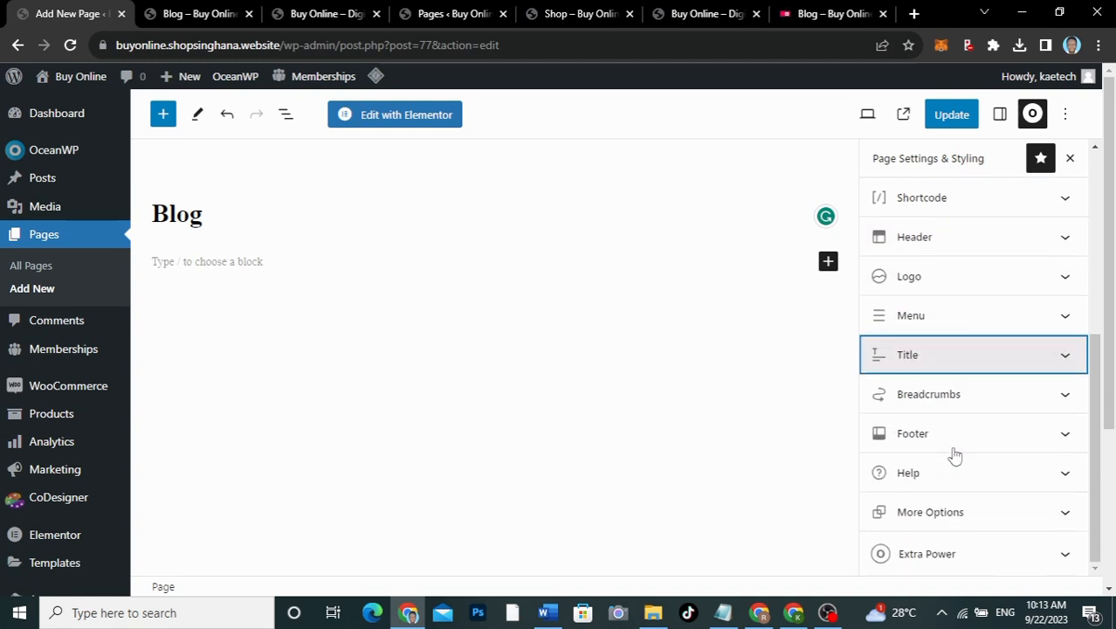
{"action": "left_click", "coordinate": [939, 358]}
{"action": "scroll", "coordinate": [938, 356], "scroll_direction": "down", "scroll_amount": 2}
{"action": "scroll", "coordinate": [939, 356], "scroll_direction": "up", "scroll_amount": 4}
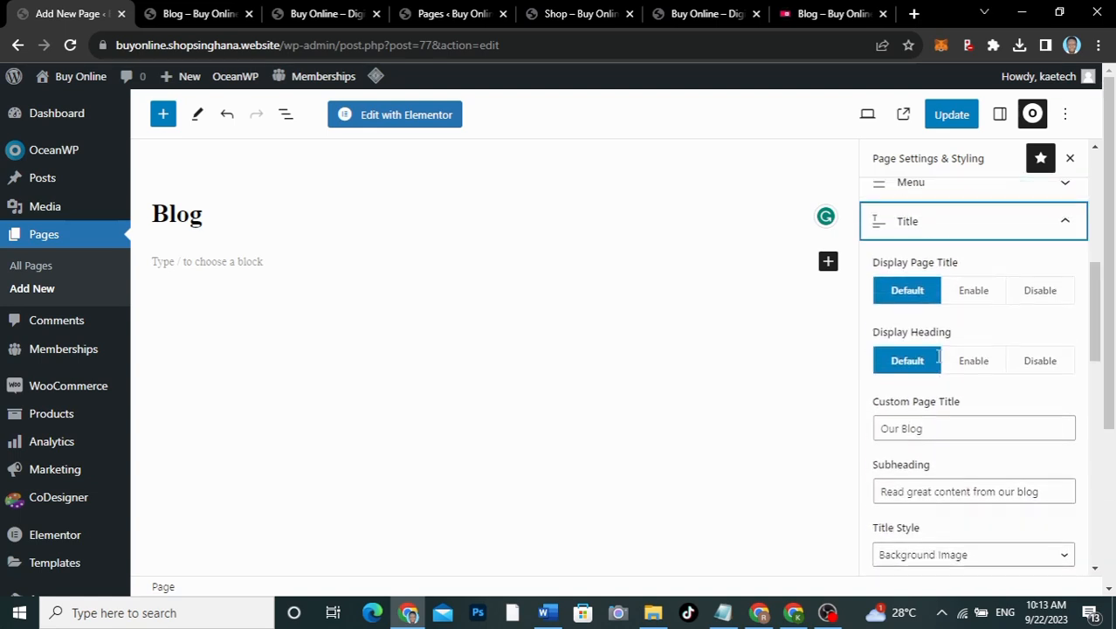
{"action": "left_click", "coordinate": [934, 322]}
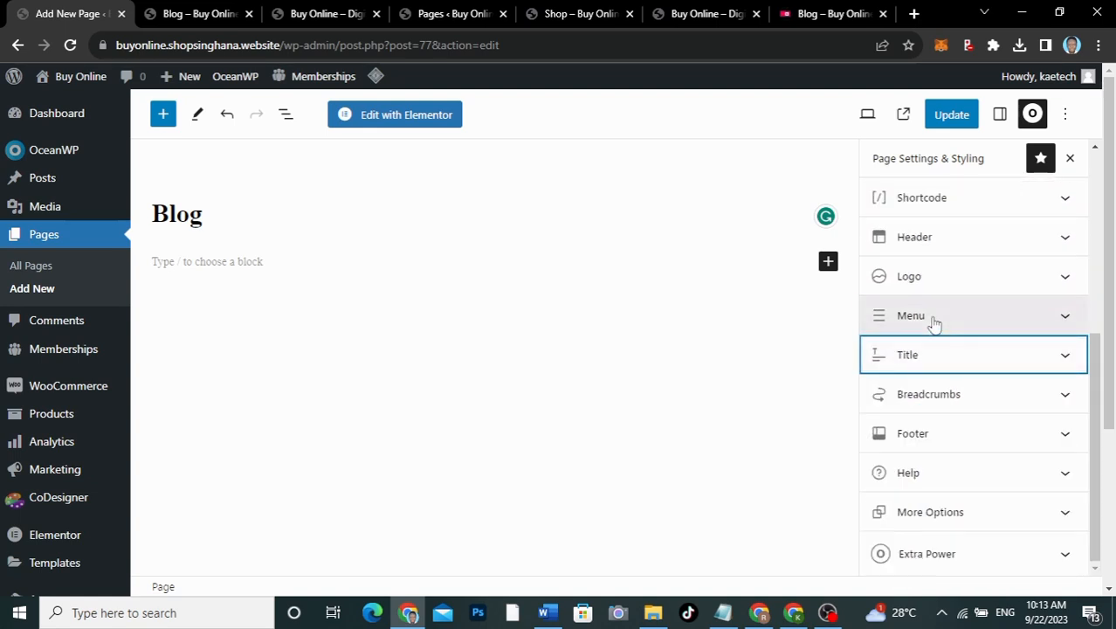
{"action": "left_click", "coordinate": [942, 397]}
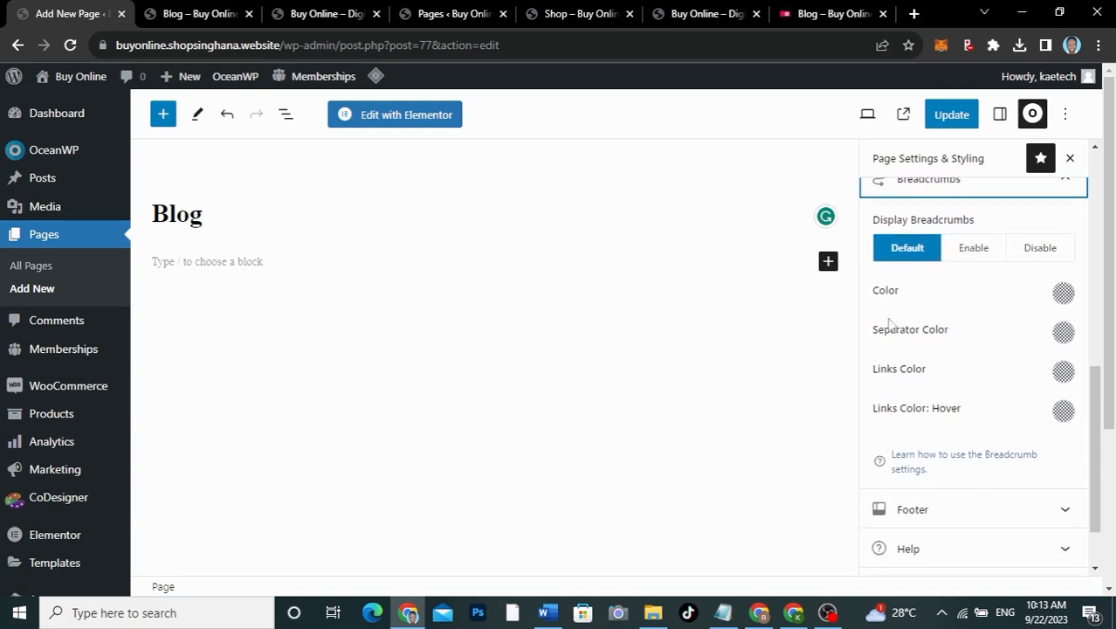
{"action": "left_click", "coordinate": [954, 120]}
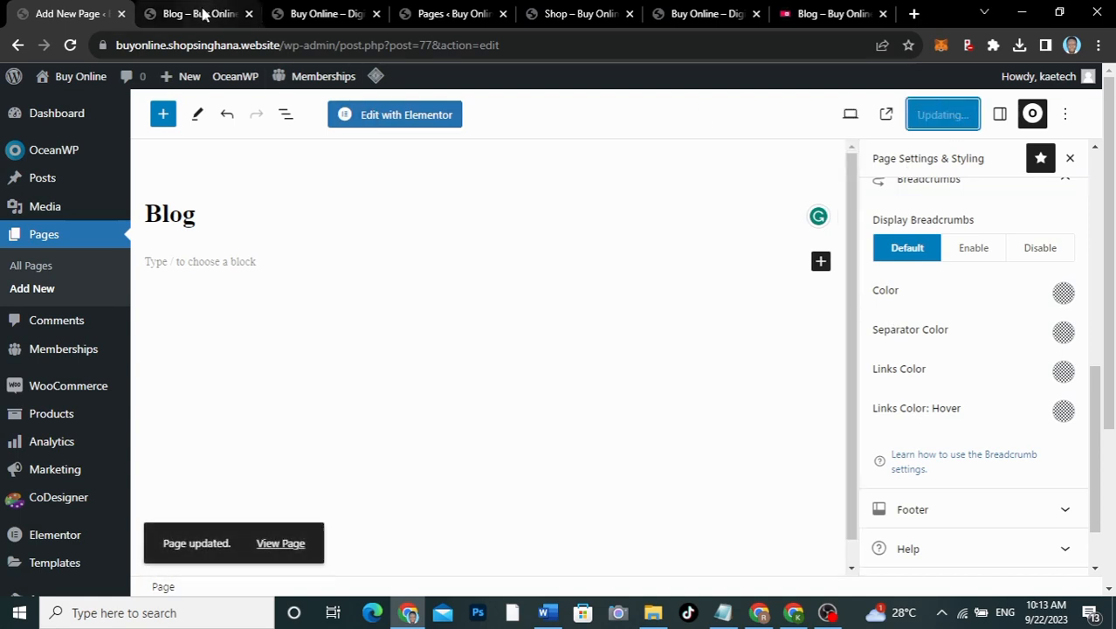
Step: Reload the live Blog page to confirm the 'Our Blog' heading, then start a new page
{"action": "left_click", "coordinate": [202, 15]}
{"action": "left_click", "coordinate": [69, 44]}
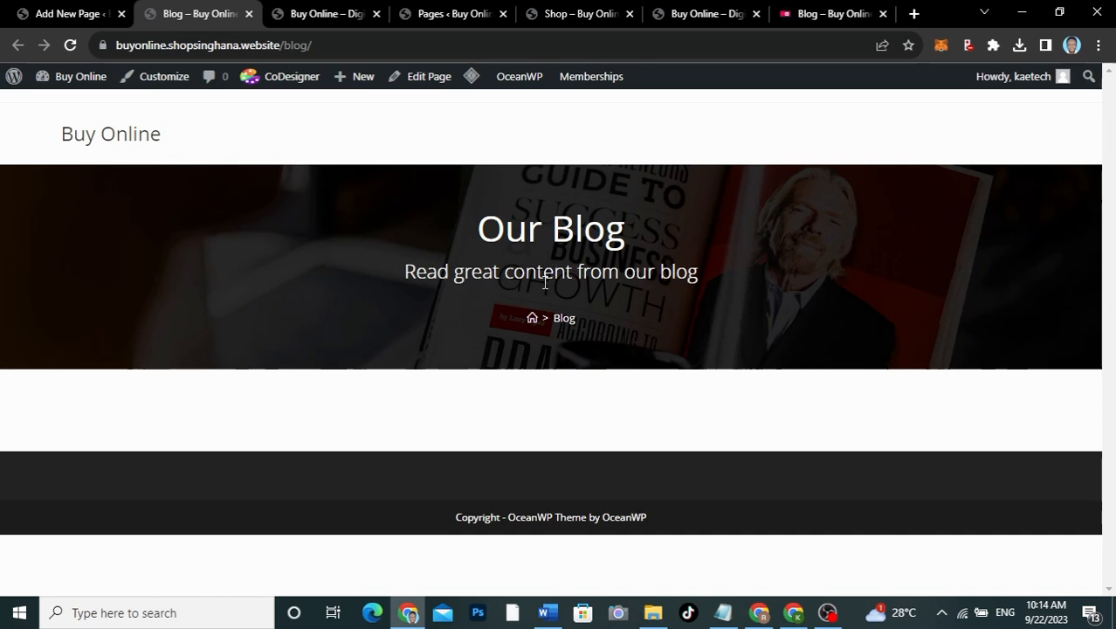
{"action": "left_click", "coordinate": [68, 15]}
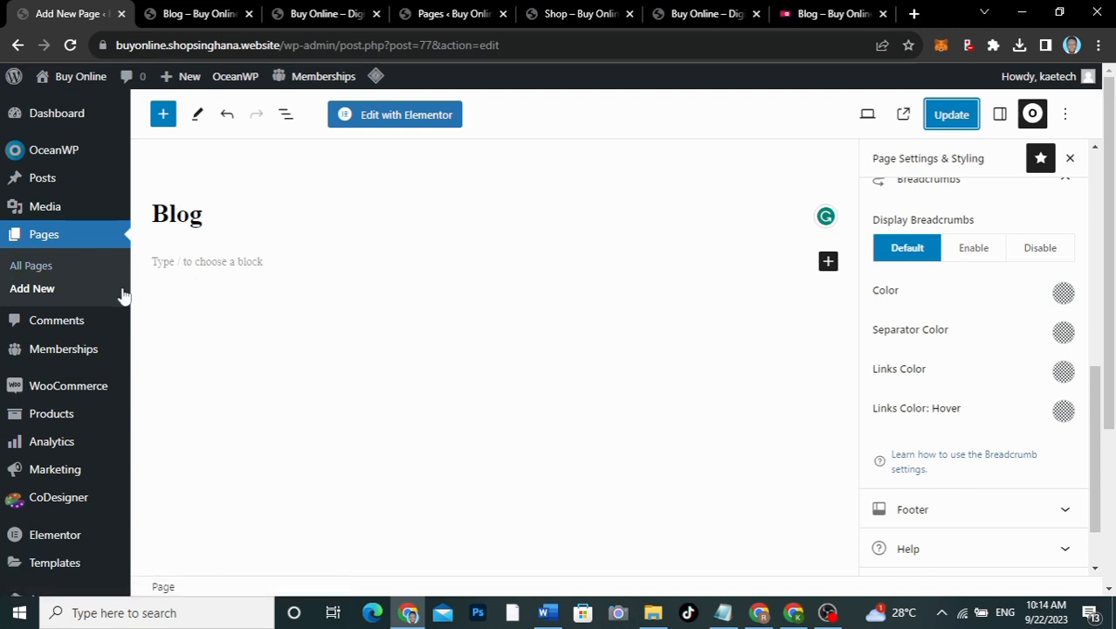
{"action": "left_click", "coordinate": [35, 294]}
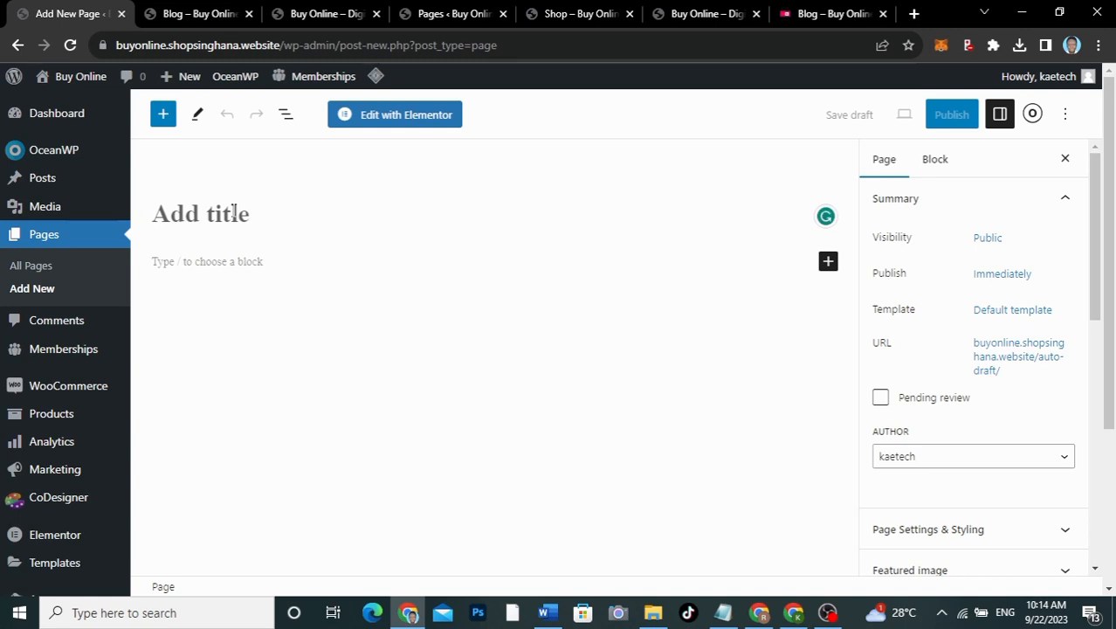
Step: Title the new page 'Pricing' and set its OceanWP content layout to Full Width
{"action": "type", "text": "Pricin"}
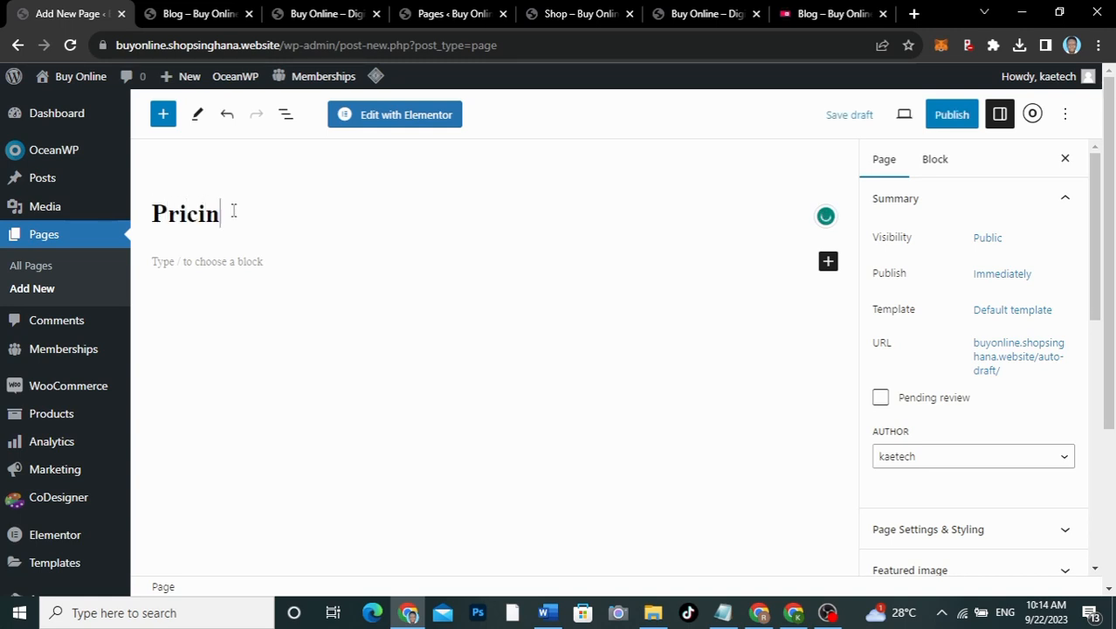
{"action": "type", "text": "g"}
{"action": "left_click", "coordinate": [1032, 114]}
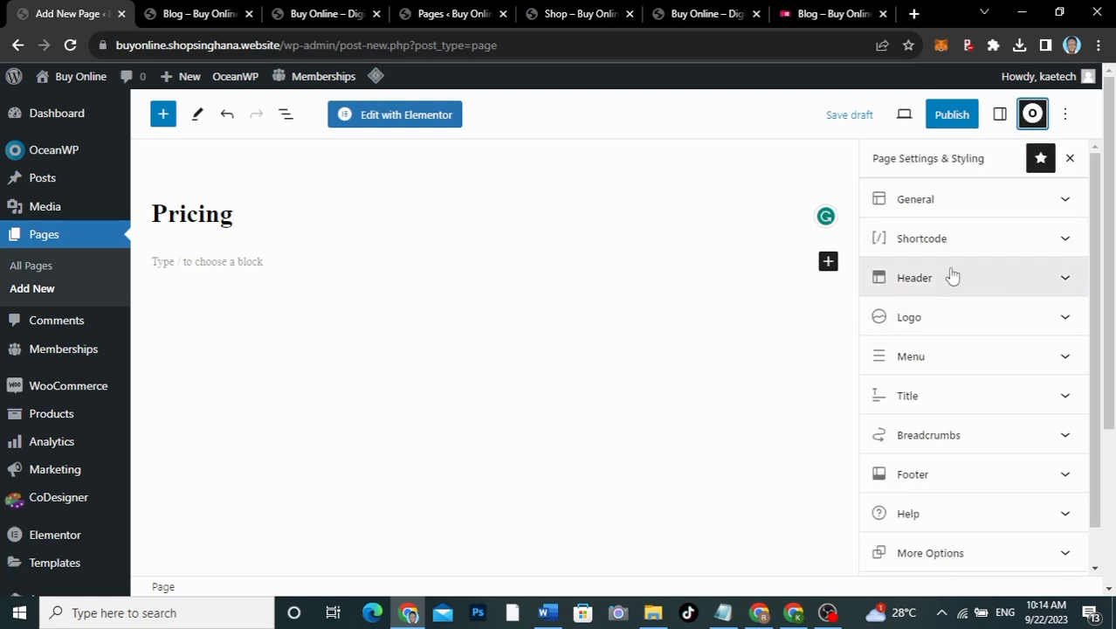
{"action": "left_click", "coordinate": [968, 214]}
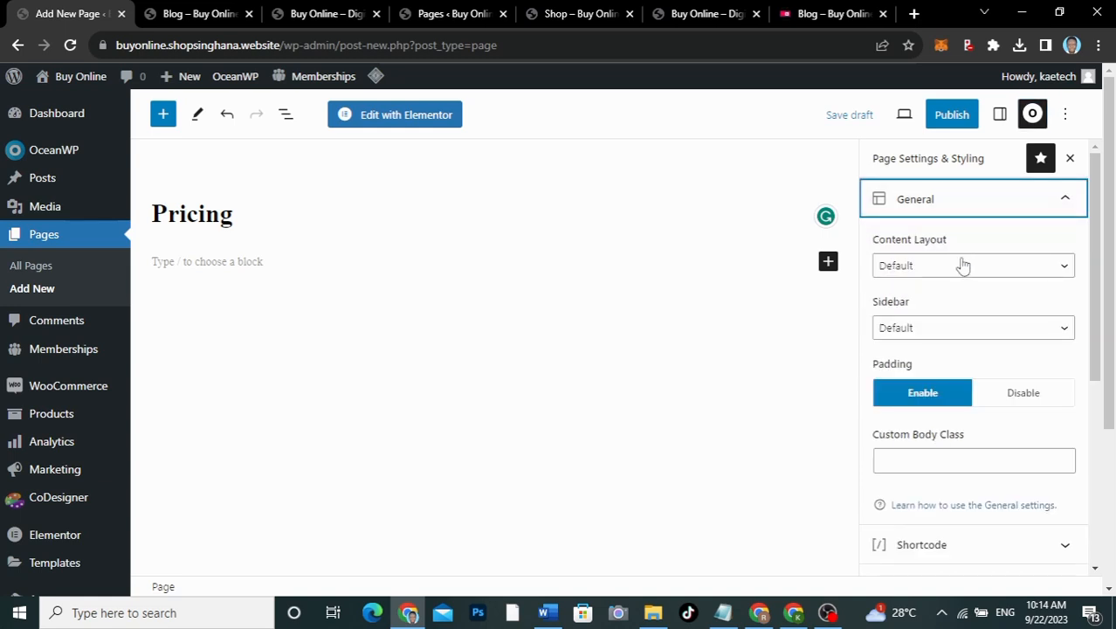
{"action": "left_click", "coordinate": [961, 265]}
{"action": "left_click", "coordinate": [941, 328]}
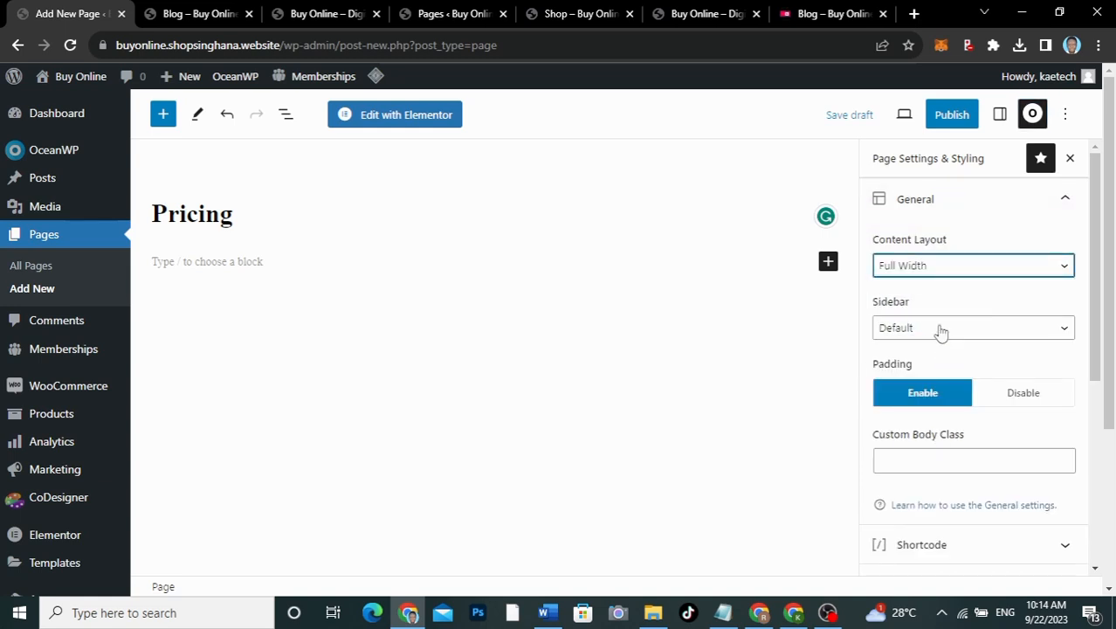
{"action": "left_click", "coordinate": [954, 213]}
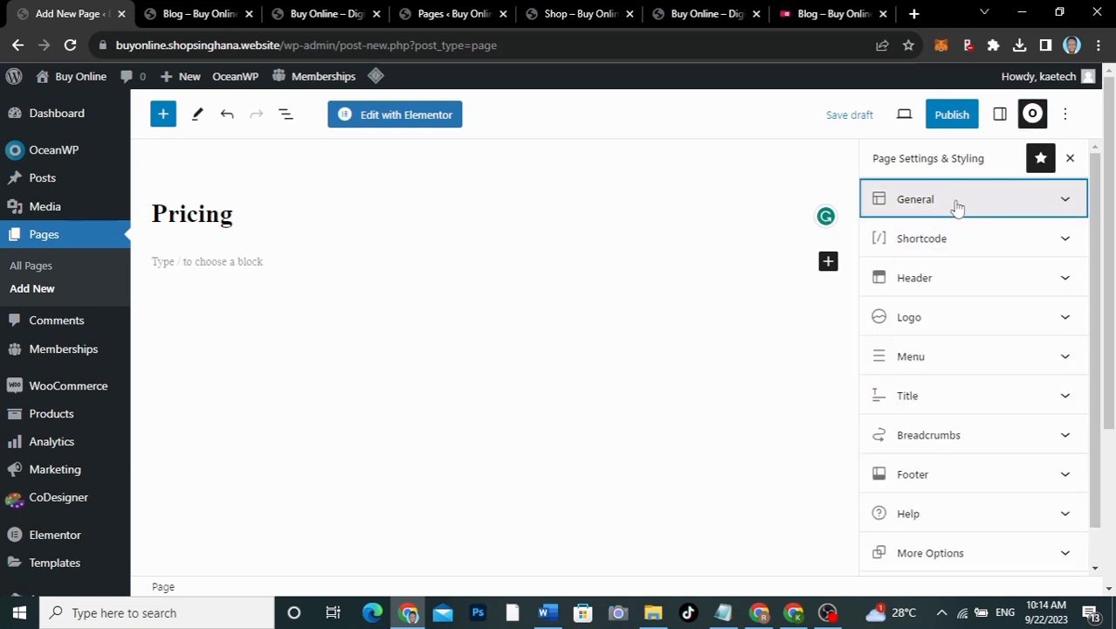
Step: Expand the page's Title settings and compare with the live site's Pricing page
{"action": "left_click", "coordinate": [946, 395]}
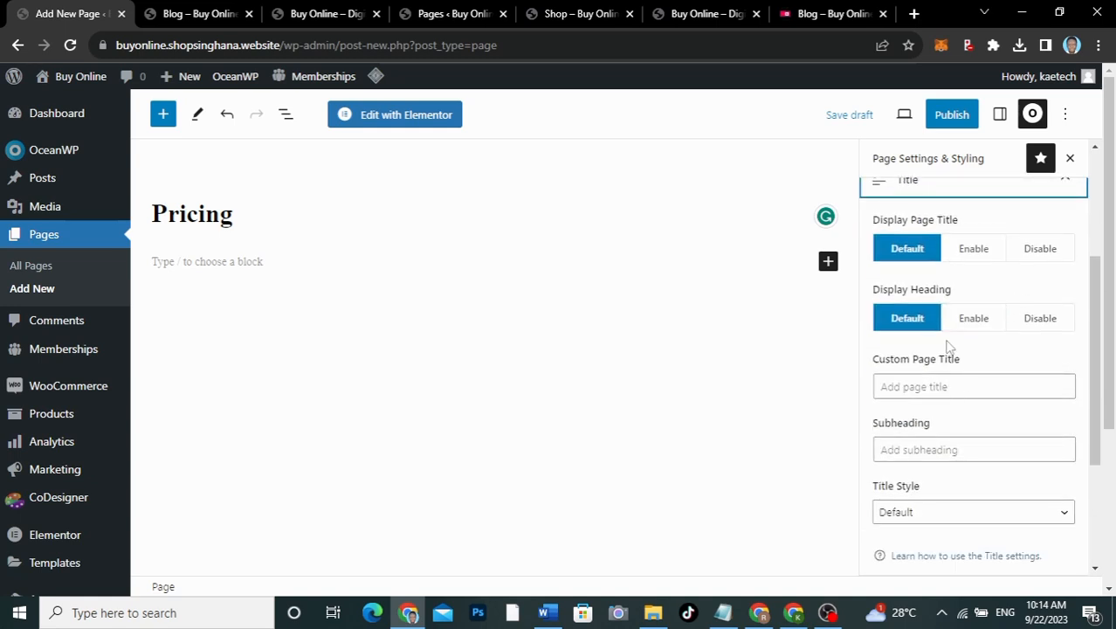
{"action": "left_click", "coordinate": [817, 16]}
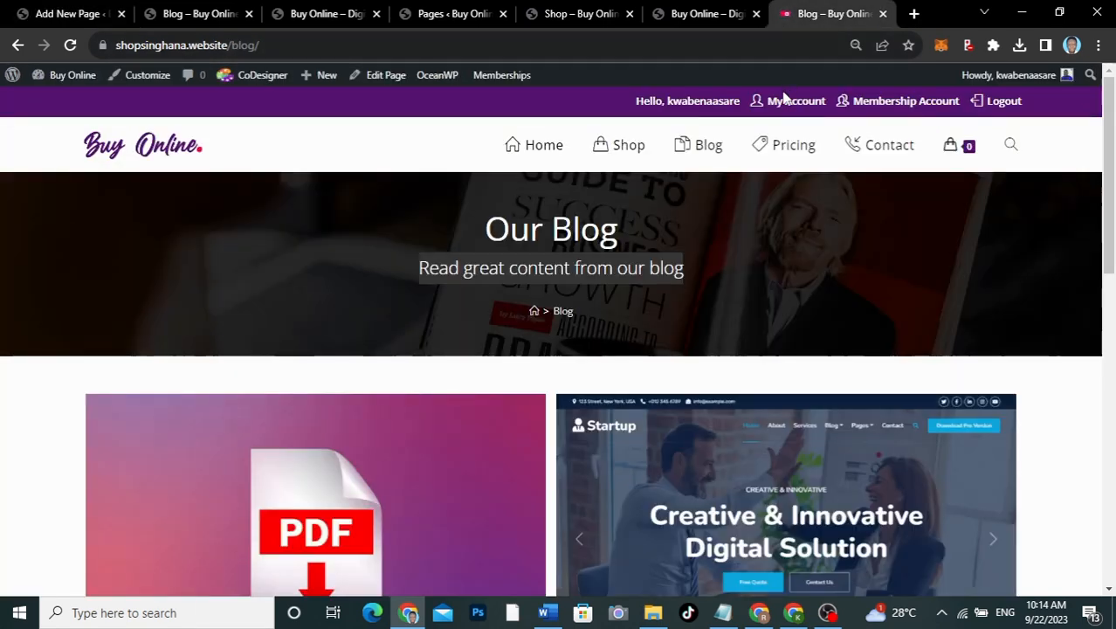
{"action": "left_click", "coordinate": [792, 153]}
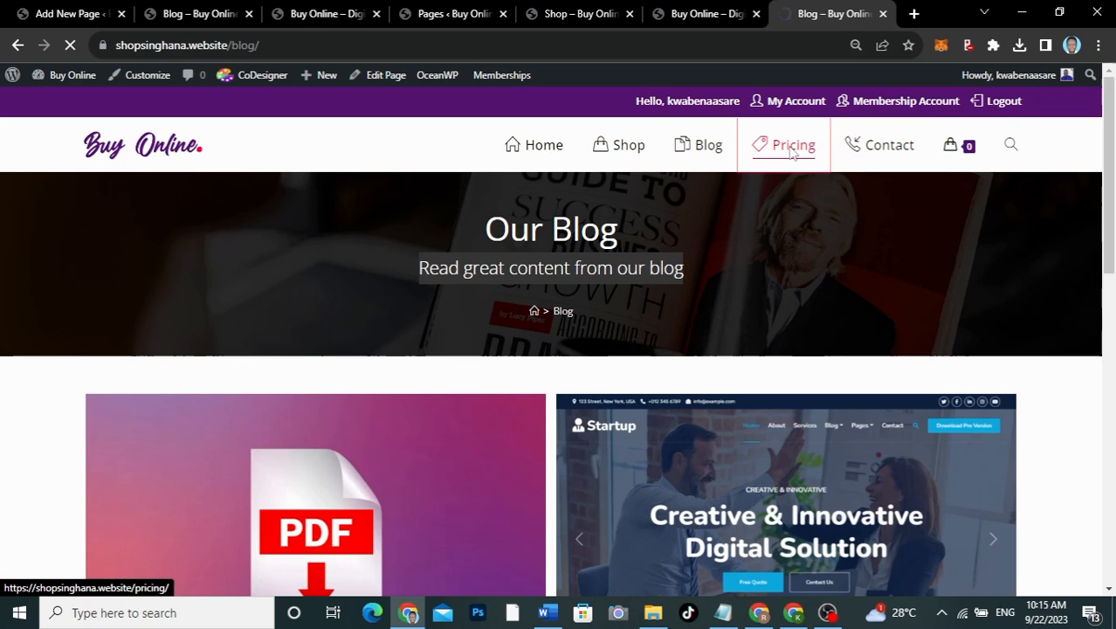
{"action": "left_click", "coordinate": [66, 13]}
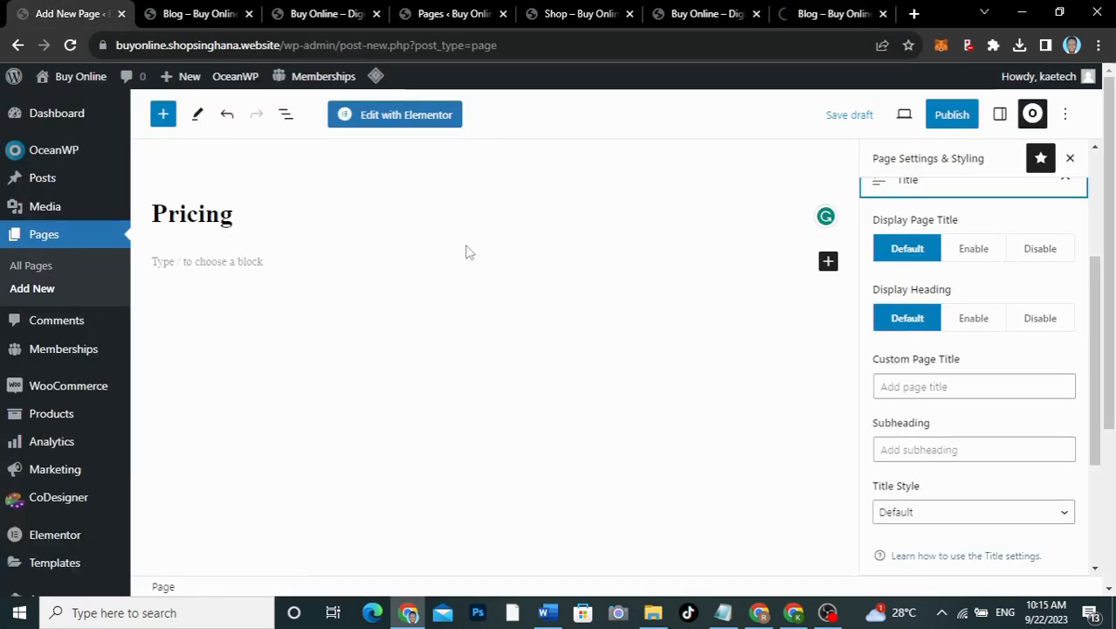
{"action": "scroll", "coordinate": [1034, 303], "scroll_direction": "up", "scroll_amount": 3}
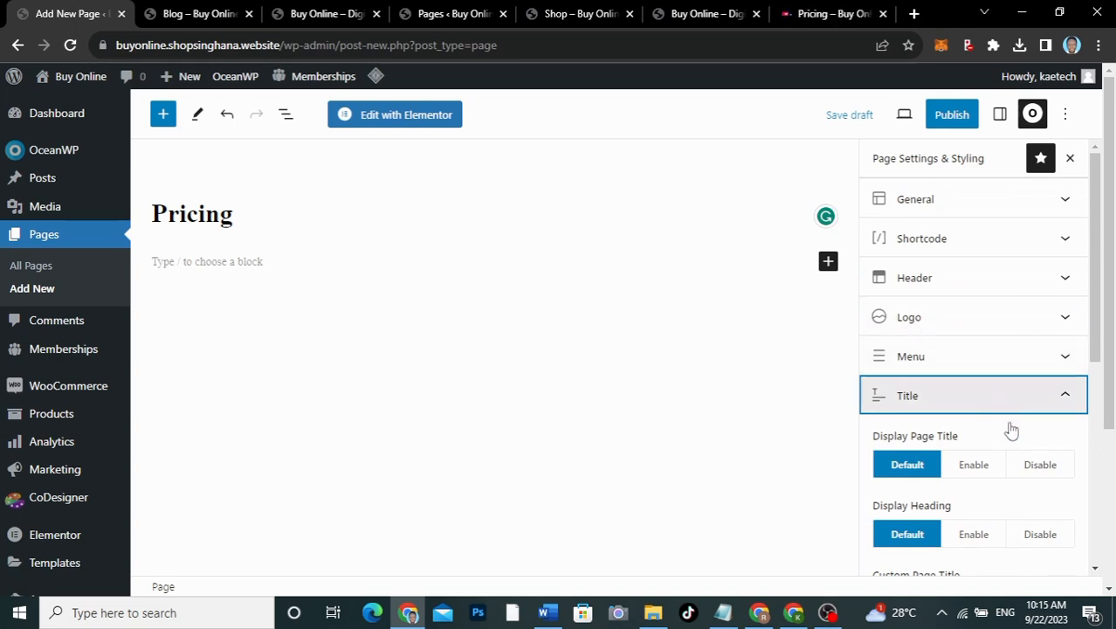
Step: Disable the Pricing page title and choose the Elementor Full Width template
{"action": "left_click", "coordinate": [1047, 466]}
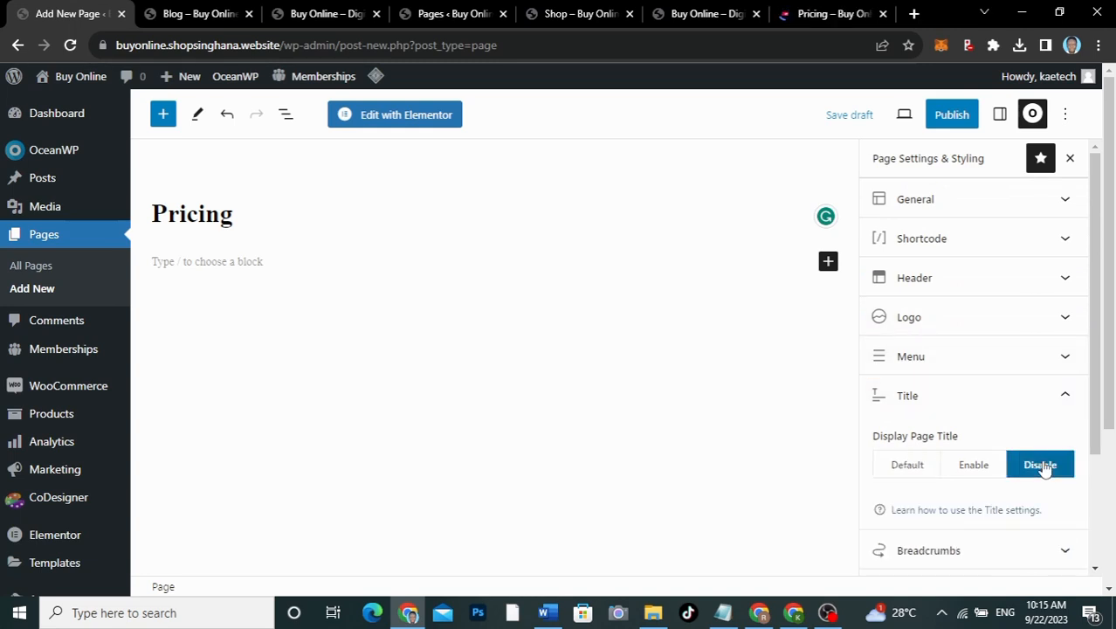
{"action": "left_click", "coordinate": [981, 399]}
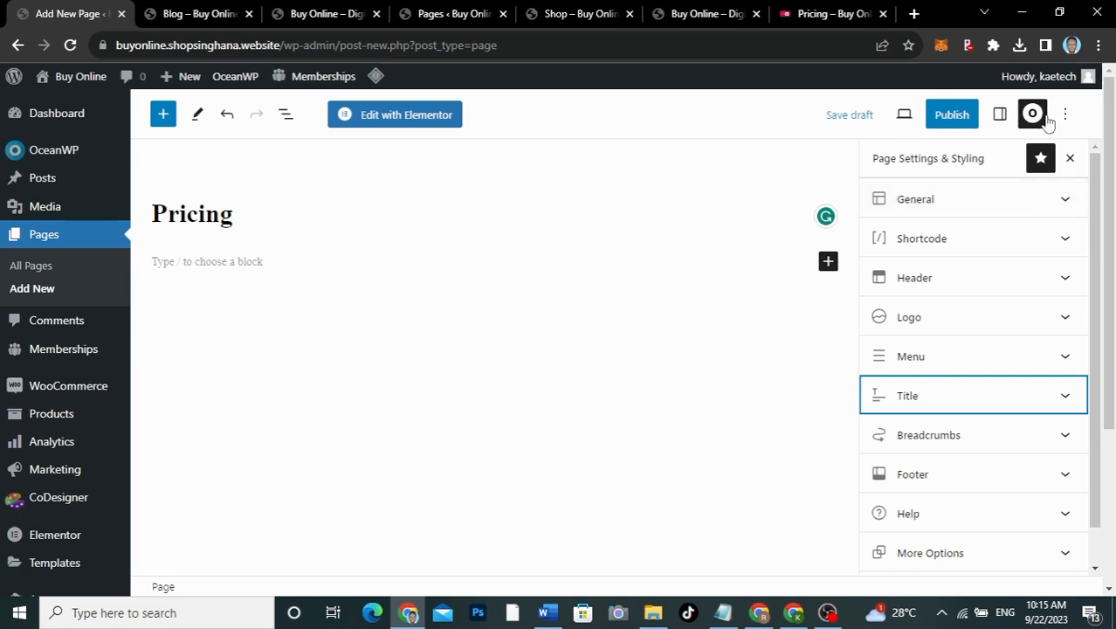
{"action": "left_click", "coordinate": [999, 114]}
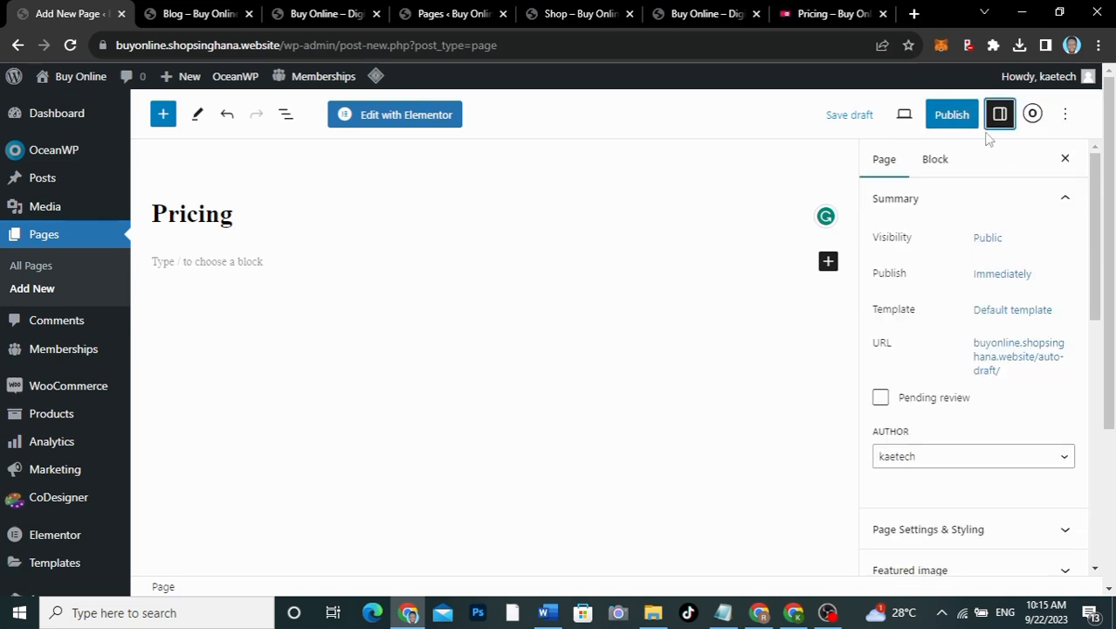
{"action": "left_click", "coordinate": [990, 317]}
{"action": "left_click", "coordinate": [936, 433]}
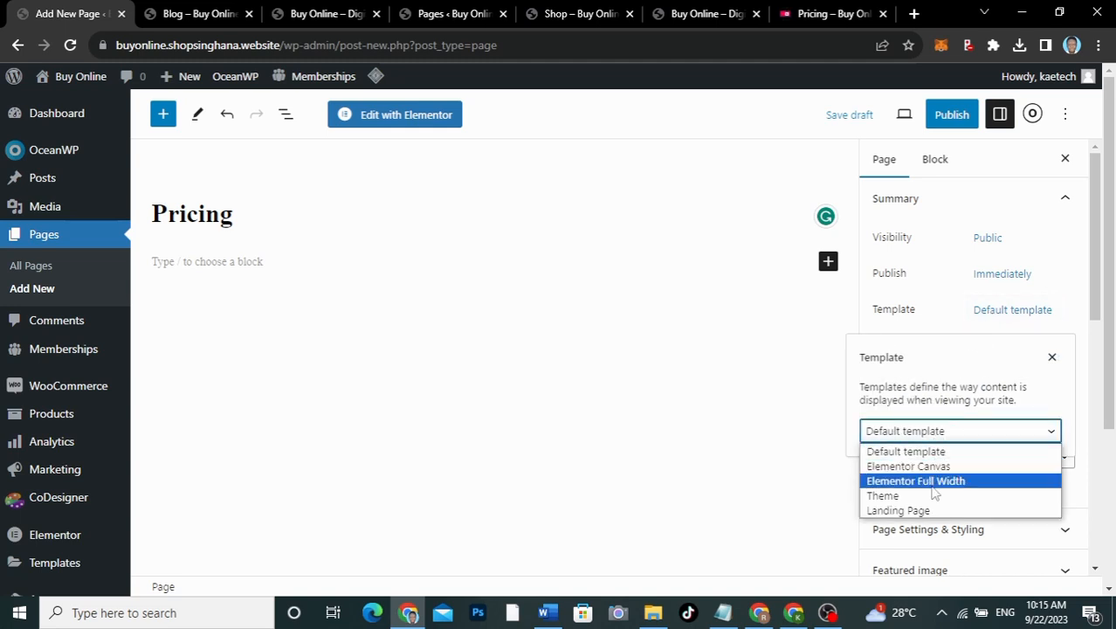
{"action": "left_click", "coordinate": [932, 478]}
{"action": "left_click", "coordinate": [944, 325]}
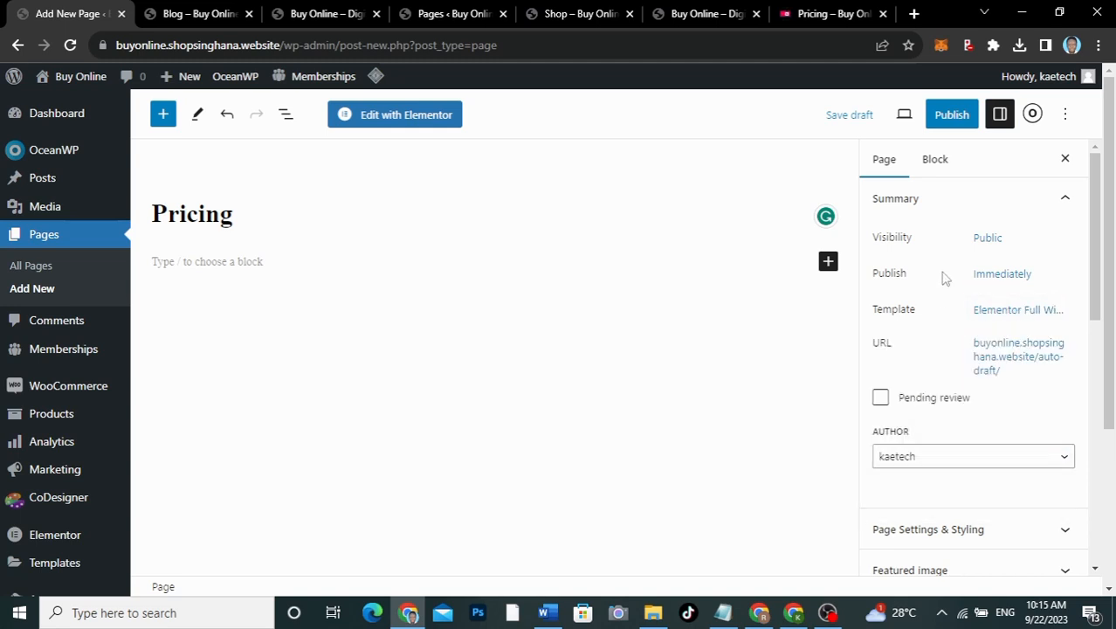
Step: Publish the Pricing page and dismiss the page-is-live panel
{"action": "left_click", "coordinate": [956, 114]}
{"action": "left_click", "coordinate": [959, 117]}
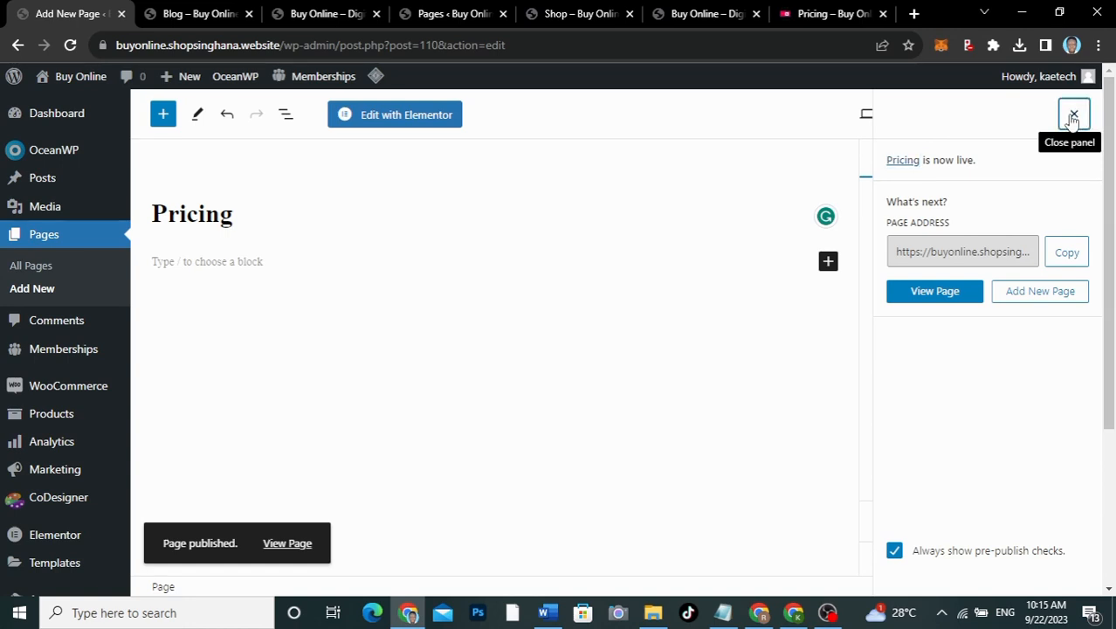
{"action": "left_click", "coordinate": [1072, 119]}
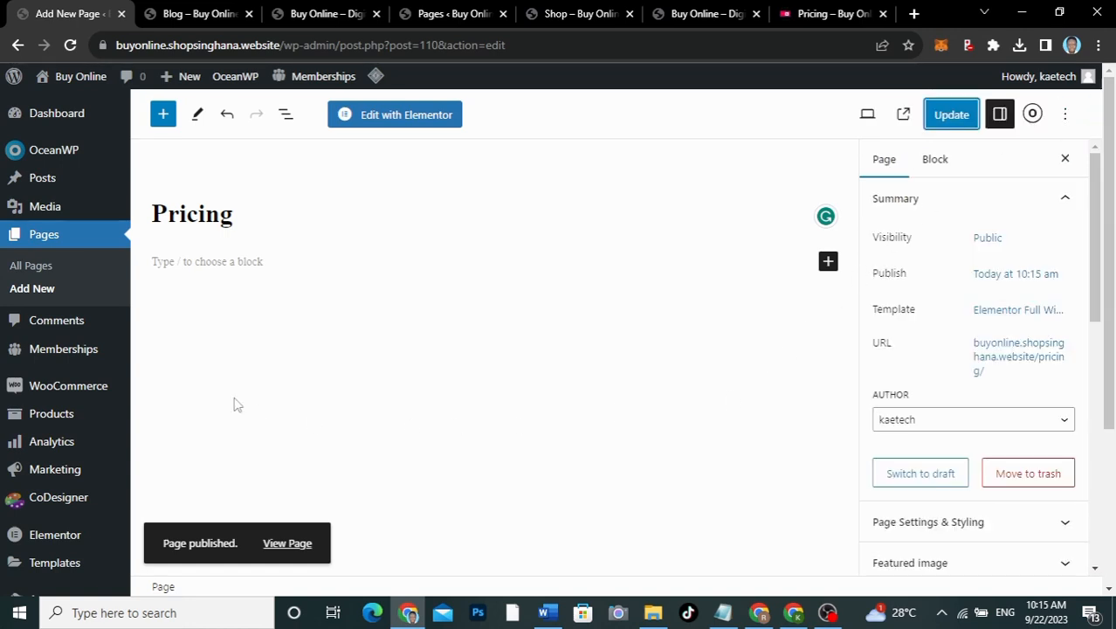
Step: Create a new page titled 'Contact' using the Elementor Full Width template
{"action": "left_click", "coordinate": [36, 289]}
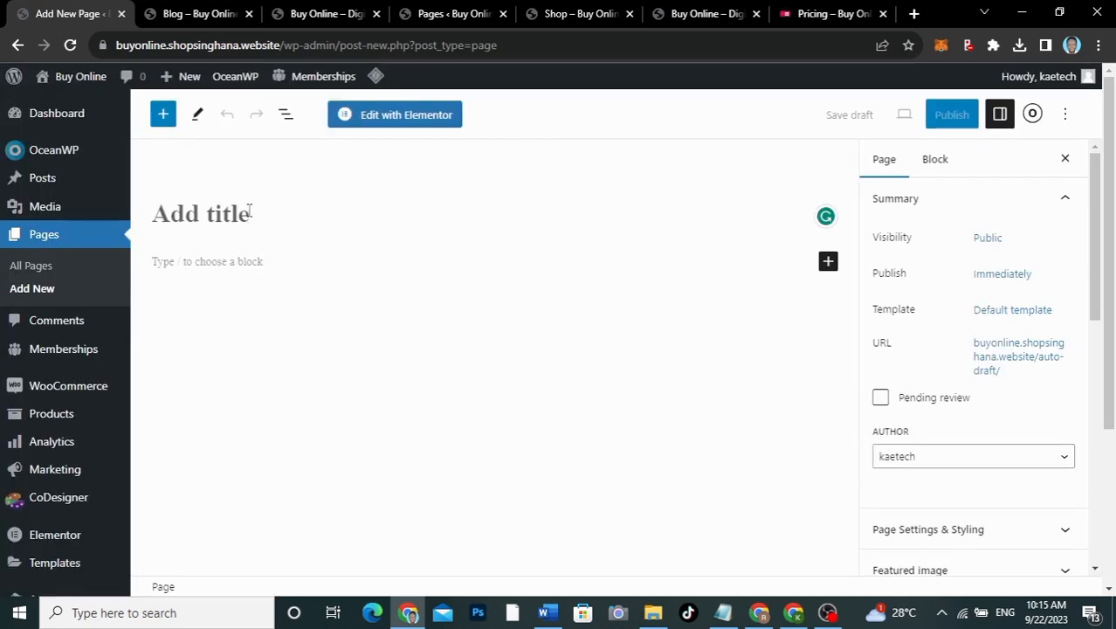
{"action": "type", "text": "Contact"}
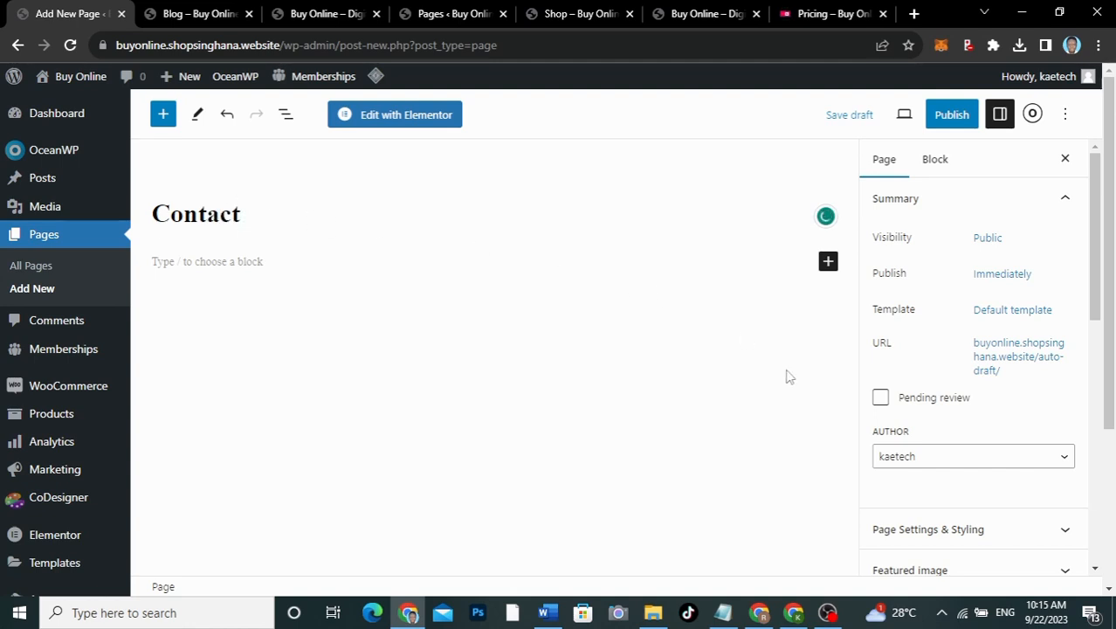
{"action": "left_click", "coordinate": [1002, 315]}
{"action": "left_click", "coordinate": [919, 431]}
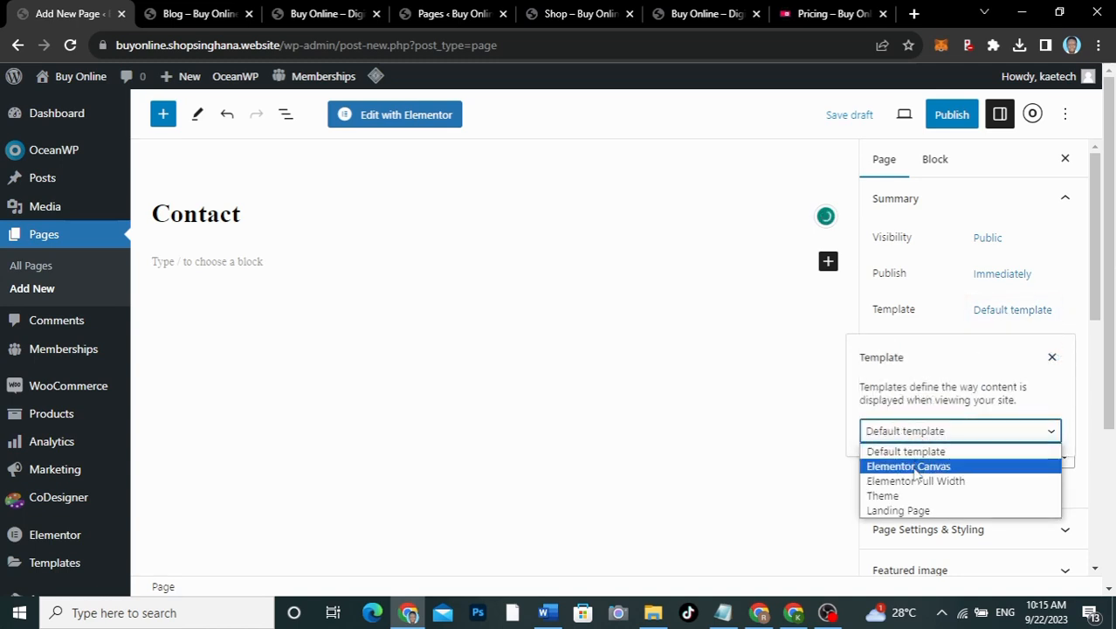
{"action": "left_click", "coordinate": [915, 481]}
{"action": "left_click", "coordinate": [924, 312]}
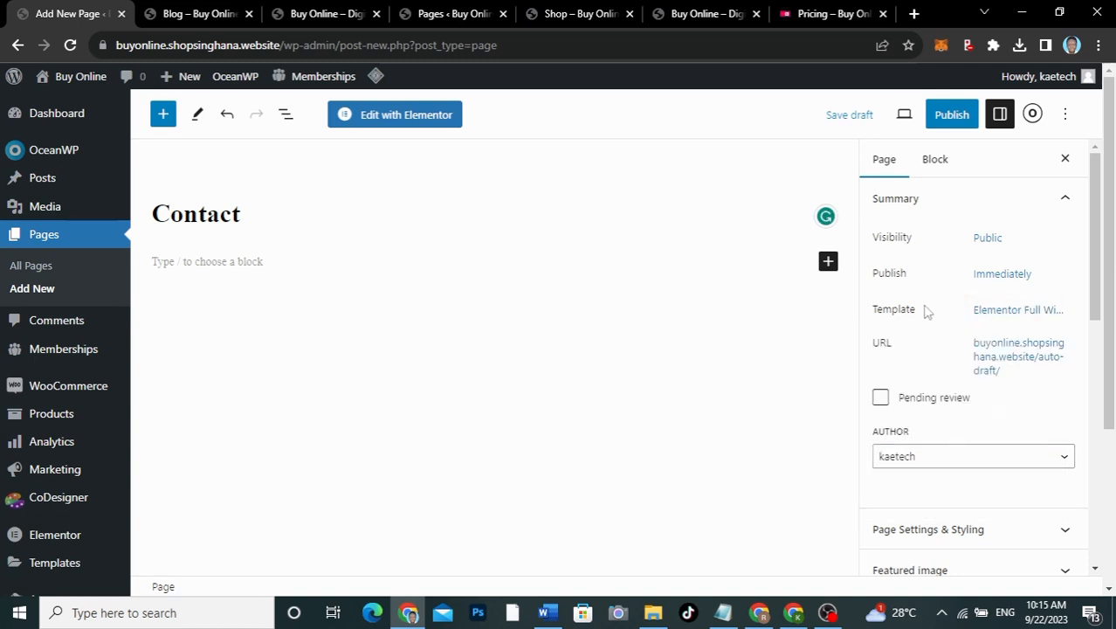
Step: Disable the Contact page title in OceanWP settings and publish the page
{"action": "left_click", "coordinate": [1033, 113]}
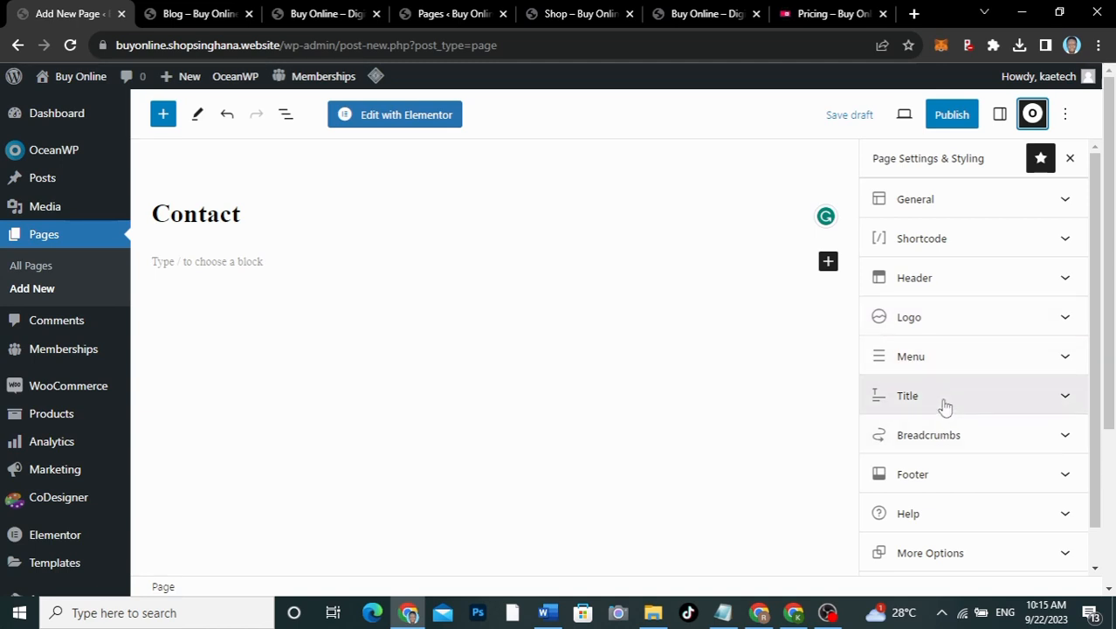
{"action": "left_click", "coordinate": [967, 278]}
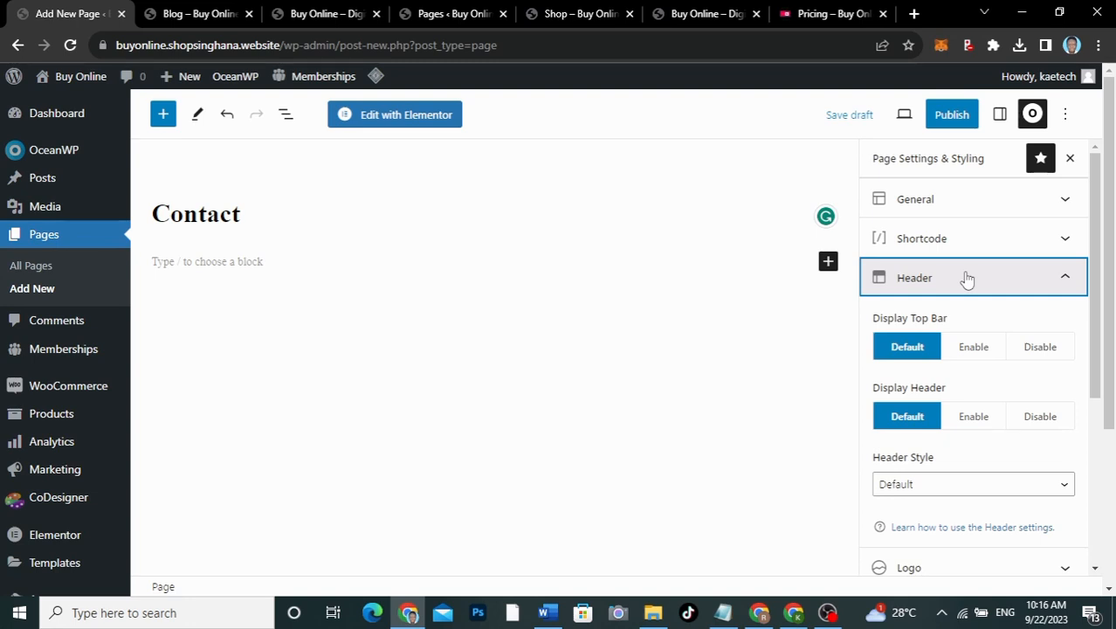
{"action": "left_click", "coordinate": [967, 279]}
{"action": "left_click", "coordinate": [954, 404]}
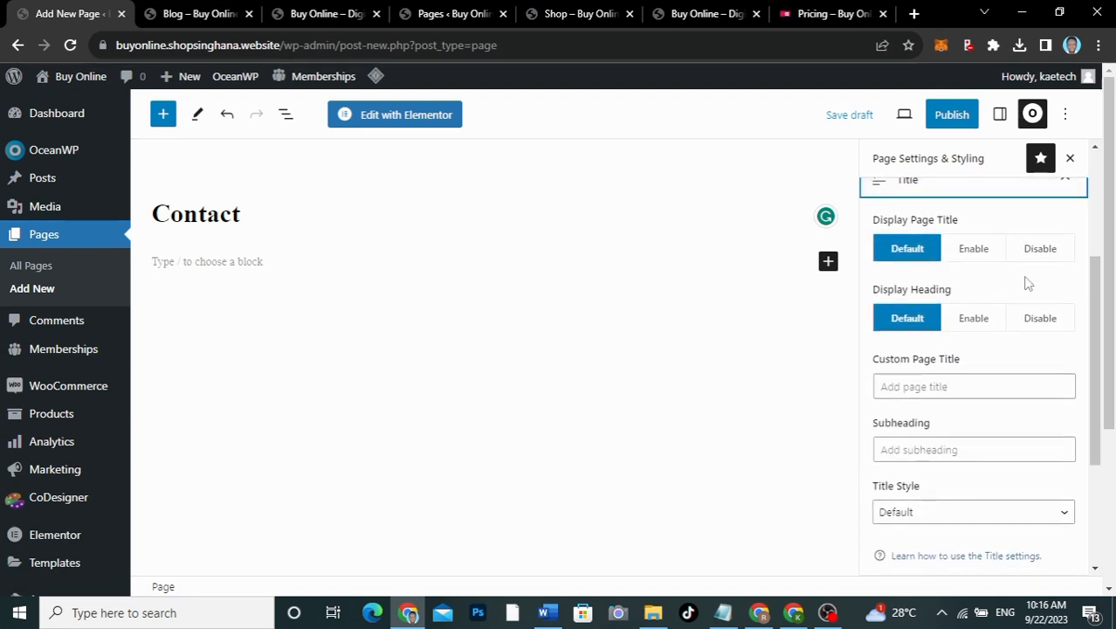
{"action": "left_click", "coordinate": [1040, 248]}
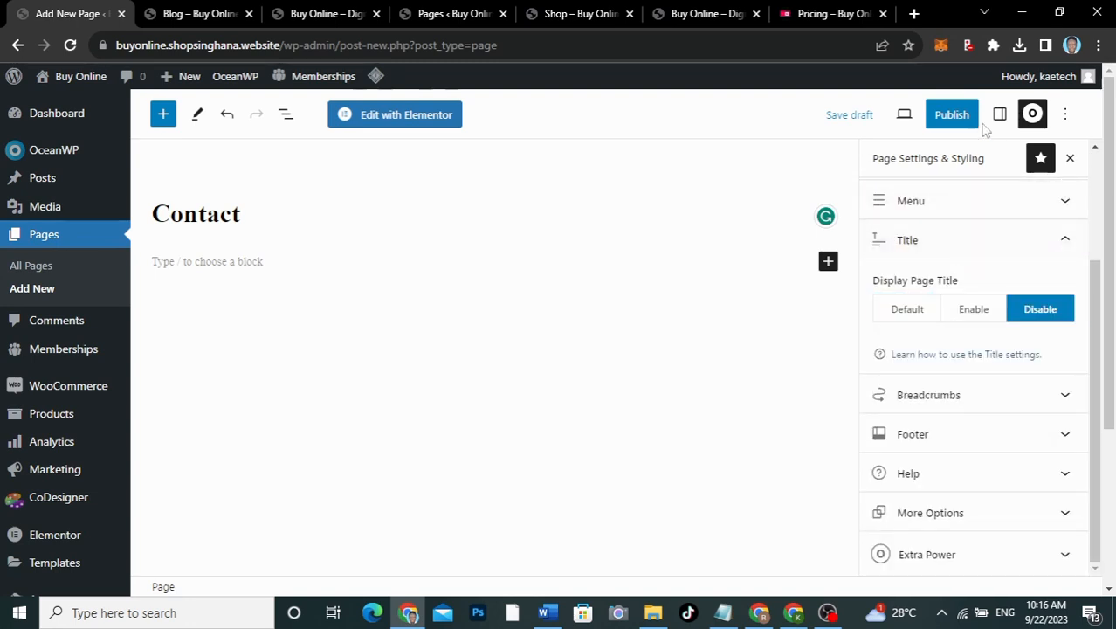
{"action": "scroll", "coordinate": [941, 275], "scroll_direction": "up", "scroll_amount": 3}
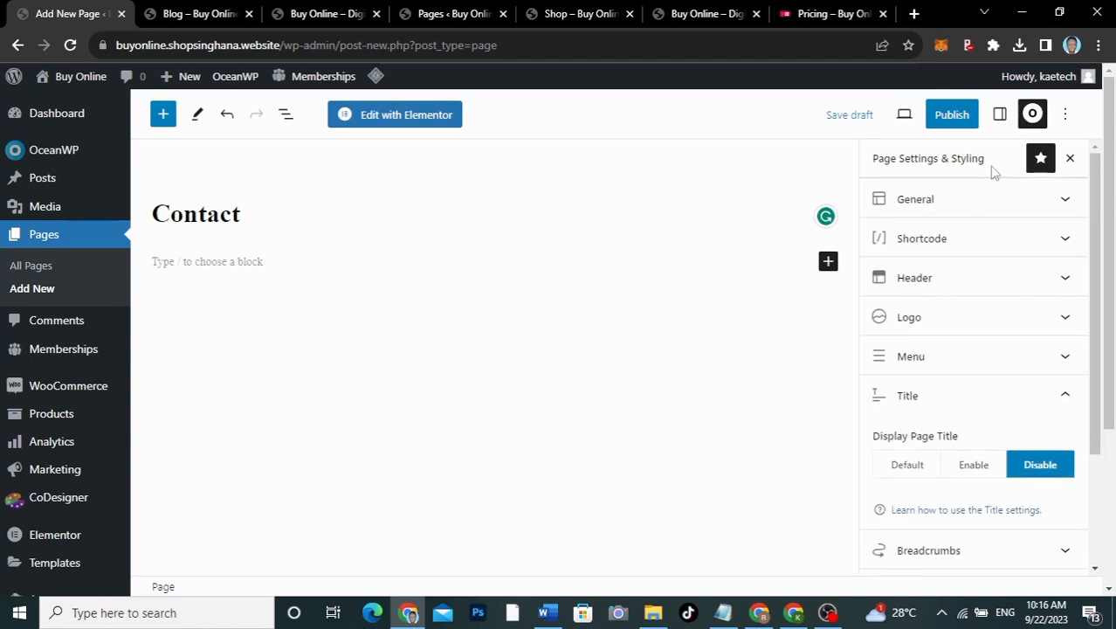
{"action": "left_click", "coordinate": [1000, 114]}
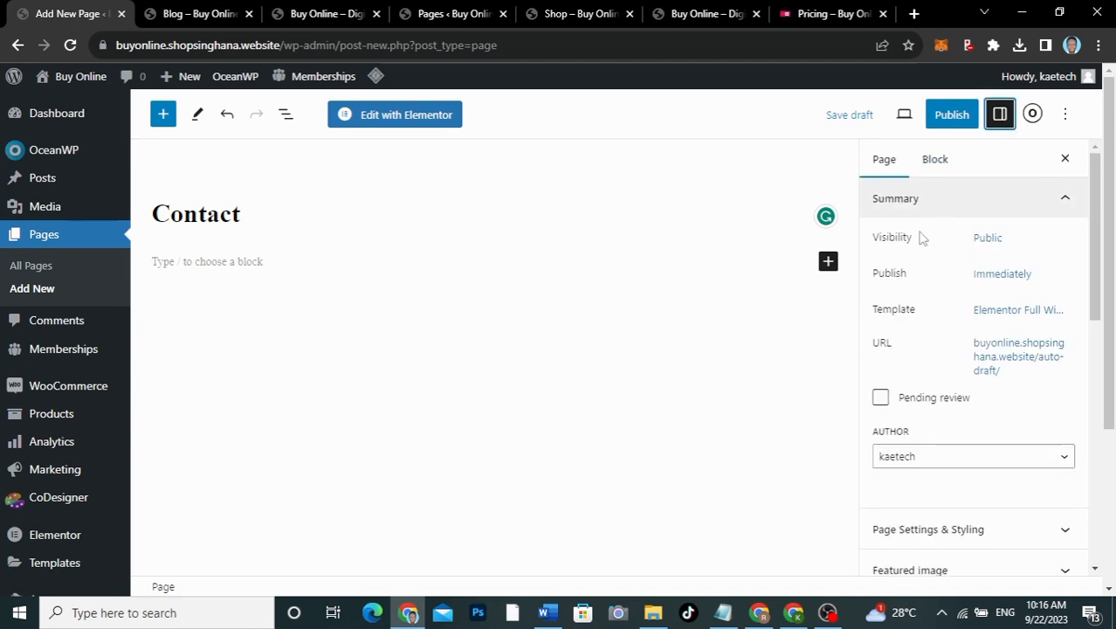
{"action": "left_click", "coordinate": [952, 114]}
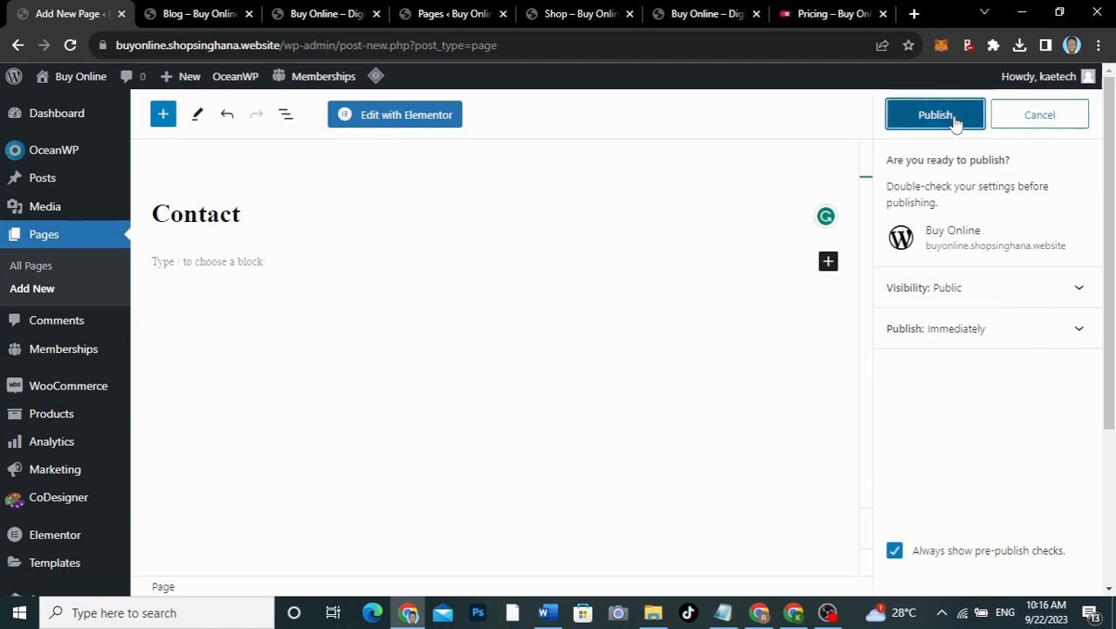
{"action": "left_click", "coordinate": [956, 119]}
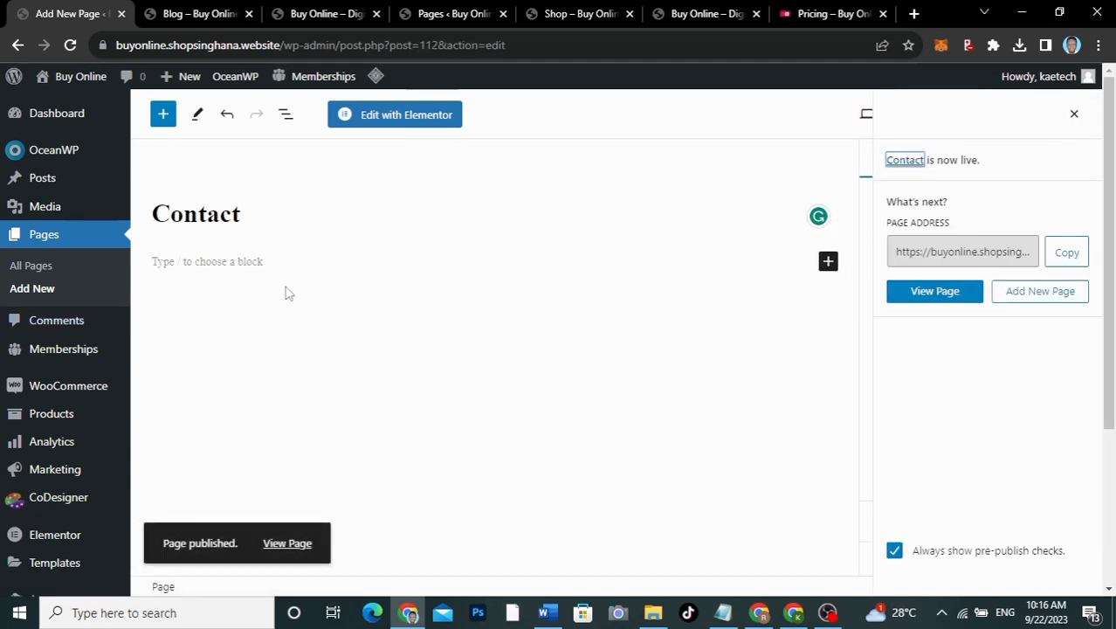
Step: From All Pages, edit the Home page and launch it with Edit with Elementor
{"action": "left_click", "coordinate": [41, 274]}
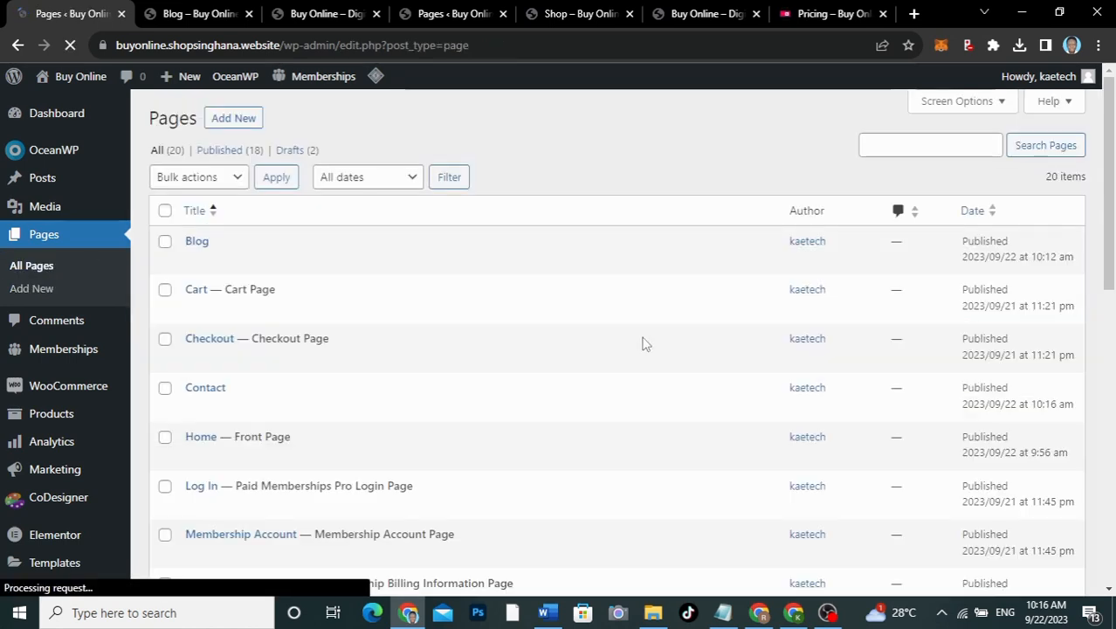
{"action": "scroll", "coordinate": [496, 355], "scroll_direction": "down", "scroll_amount": 3}
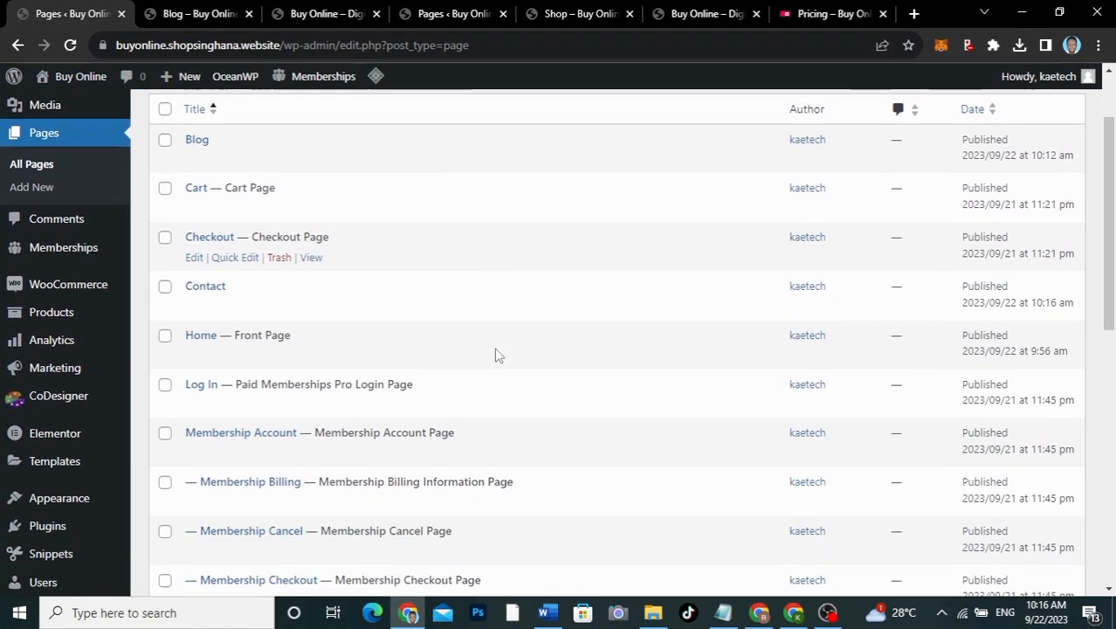
{"action": "scroll", "coordinate": [496, 355], "scroll_direction": "up", "scroll_amount": 1}
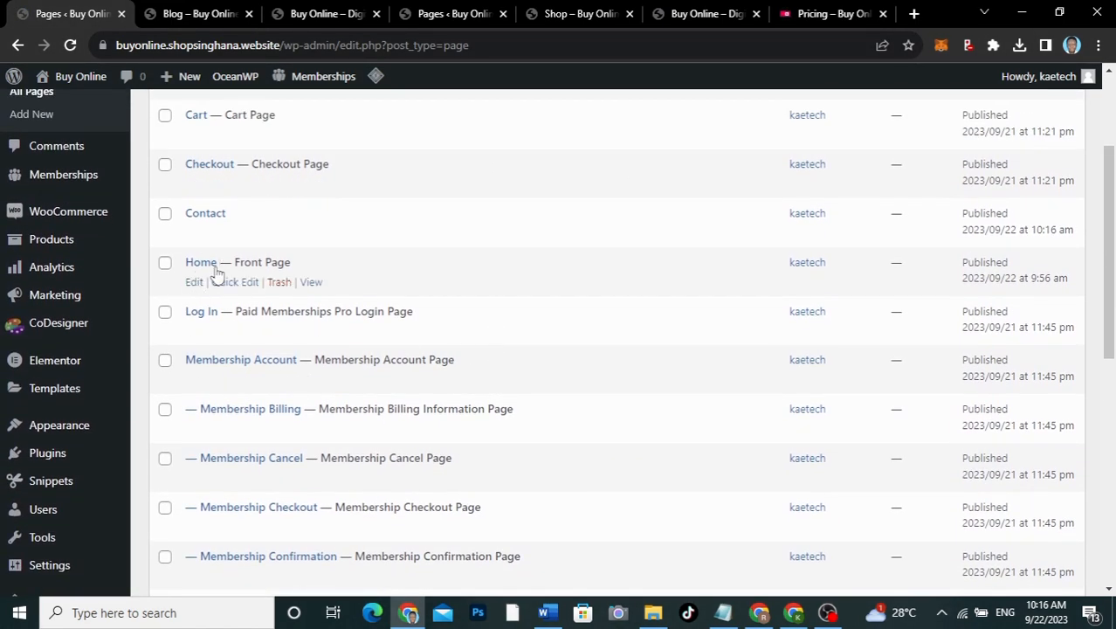
{"action": "left_click", "coordinate": [194, 285]}
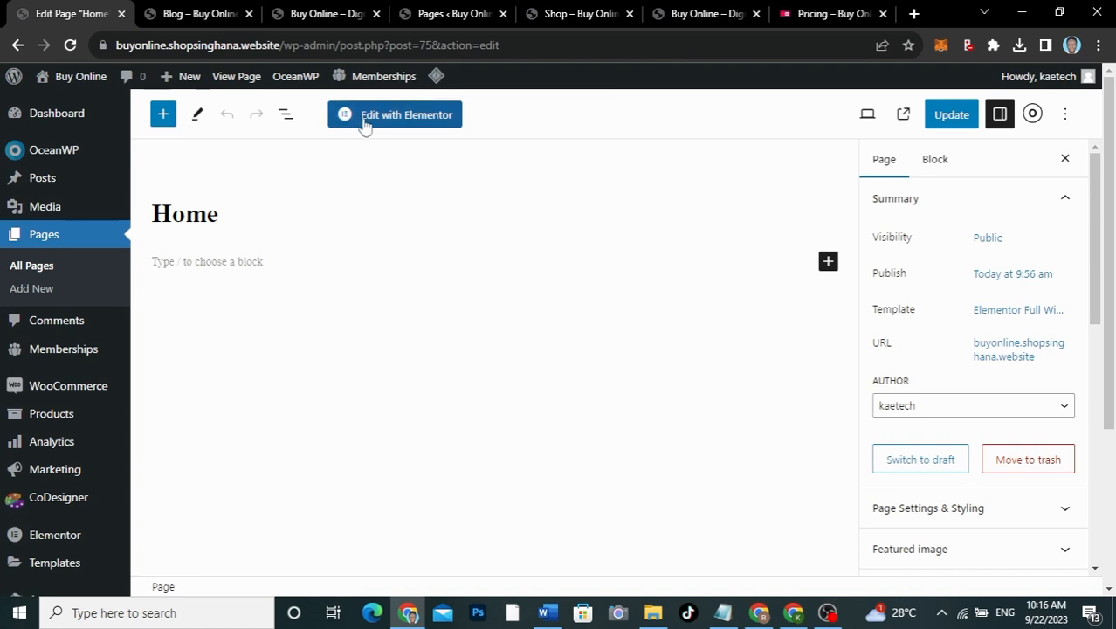
{"action": "left_click", "coordinate": [422, 122]}
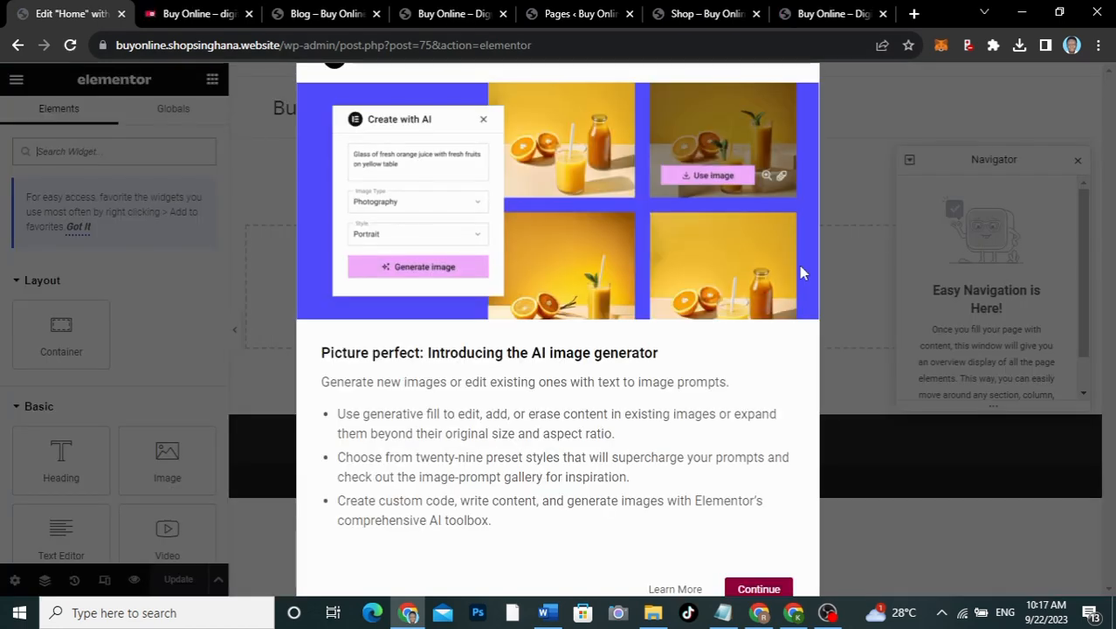
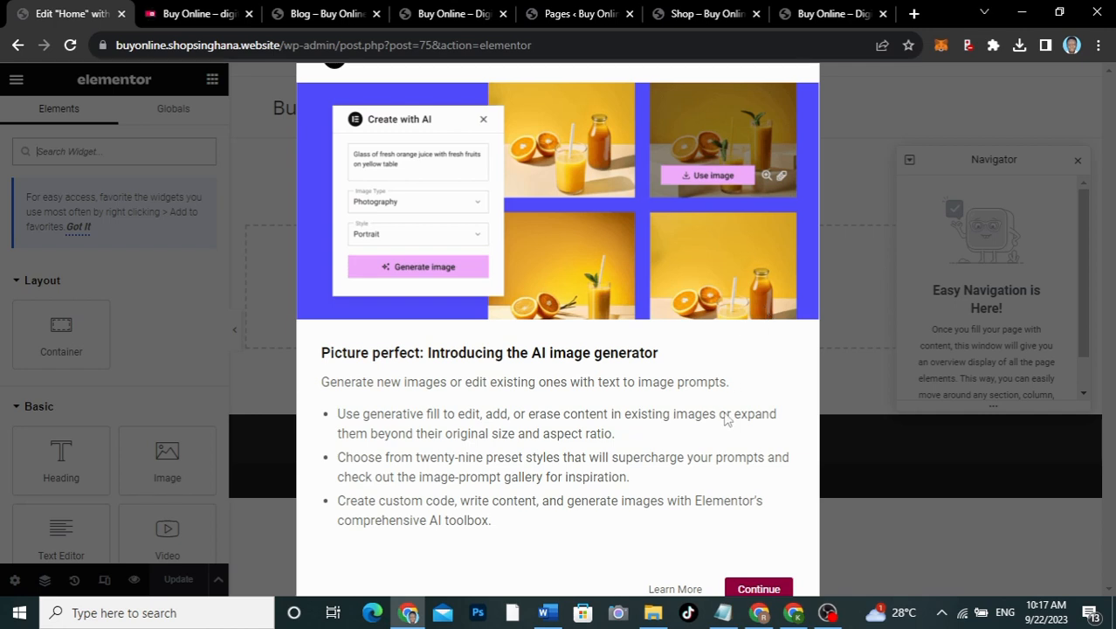
Step: Dismiss the AI image announcement and the Navigator, then view the live Buy Online homepage
{"action": "left_click", "coordinate": [756, 586]}
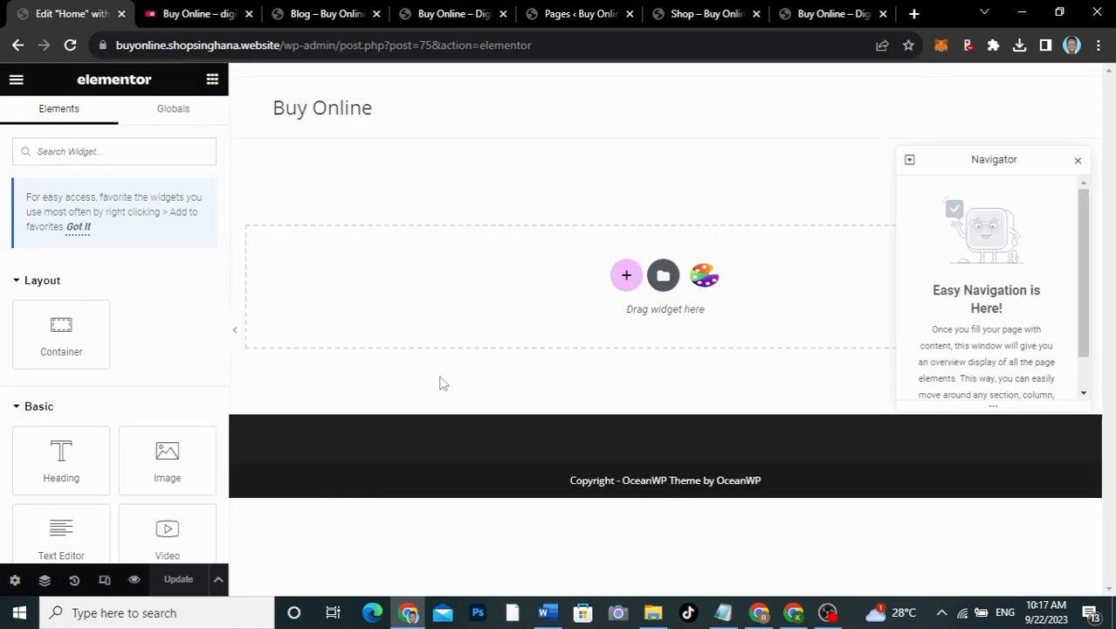
{"action": "left_click", "coordinate": [1078, 162]}
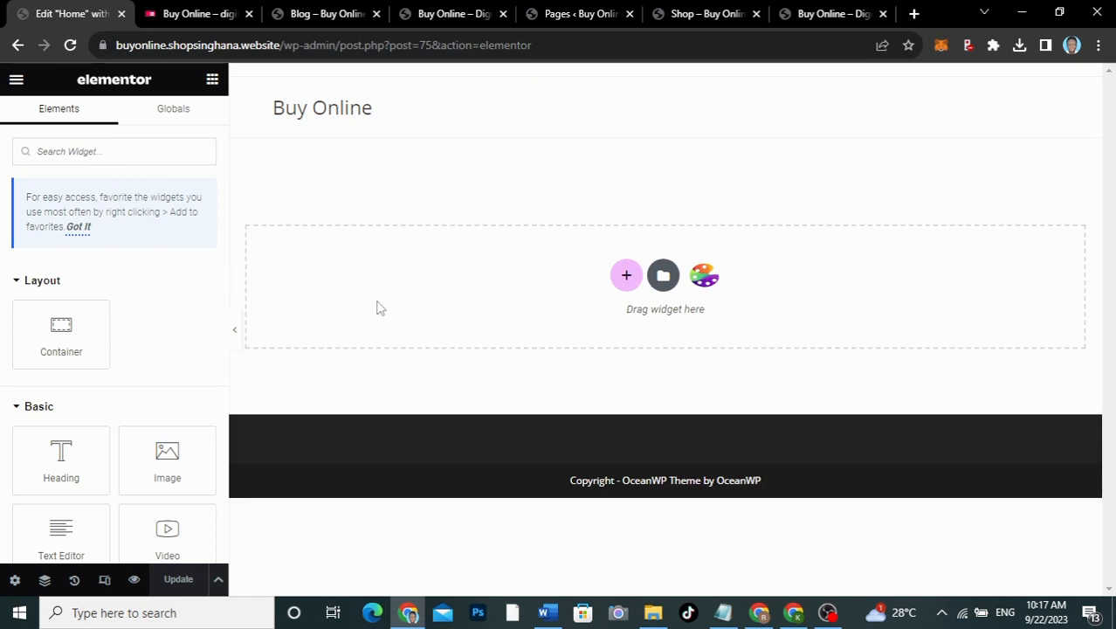
{"action": "left_click", "coordinate": [194, 14]}
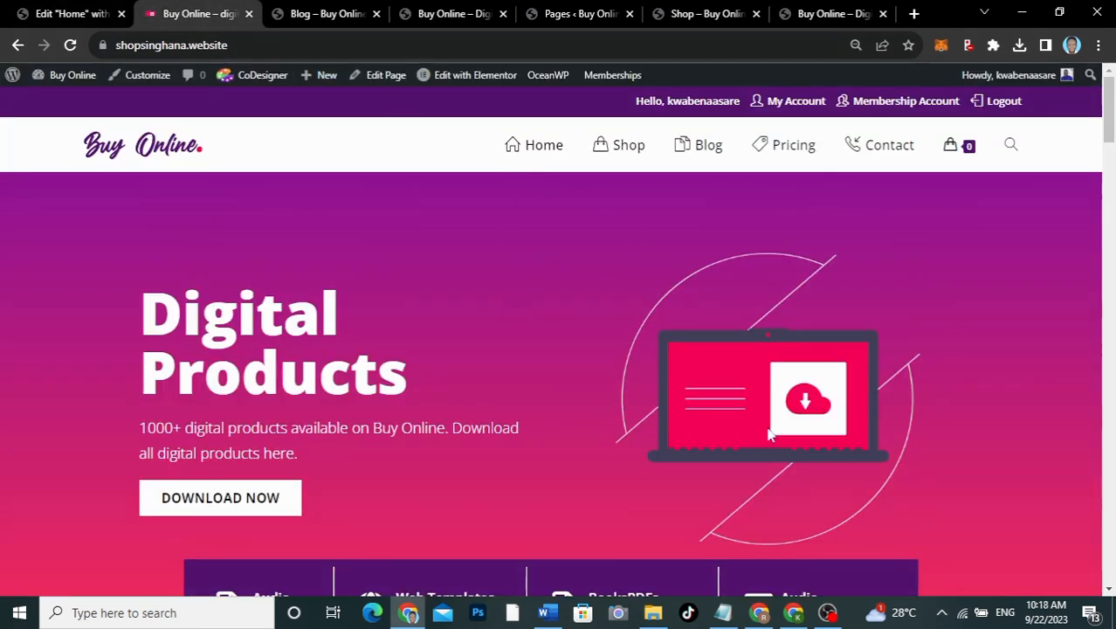
Step: Scroll the live Digital Products homepage down to the footer and back, then return to the Elementor editor
{"action": "scroll", "coordinate": [783, 424], "scroll_direction": "down", "scroll_amount": 20}
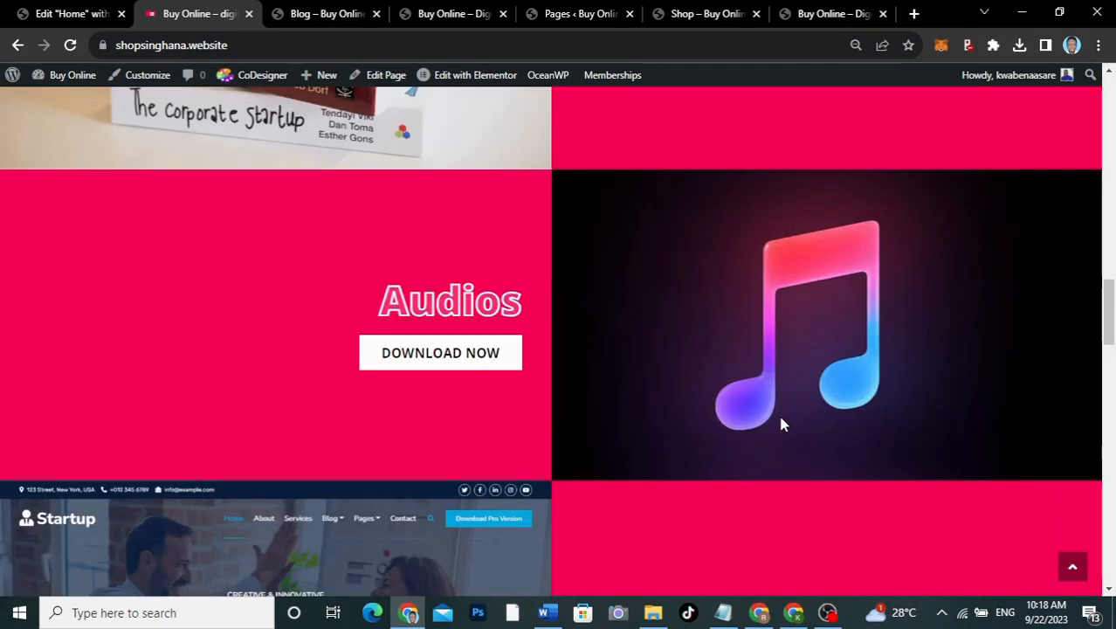
{"action": "scroll", "coordinate": [784, 424], "scroll_direction": "up", "scroll_amount": 20}
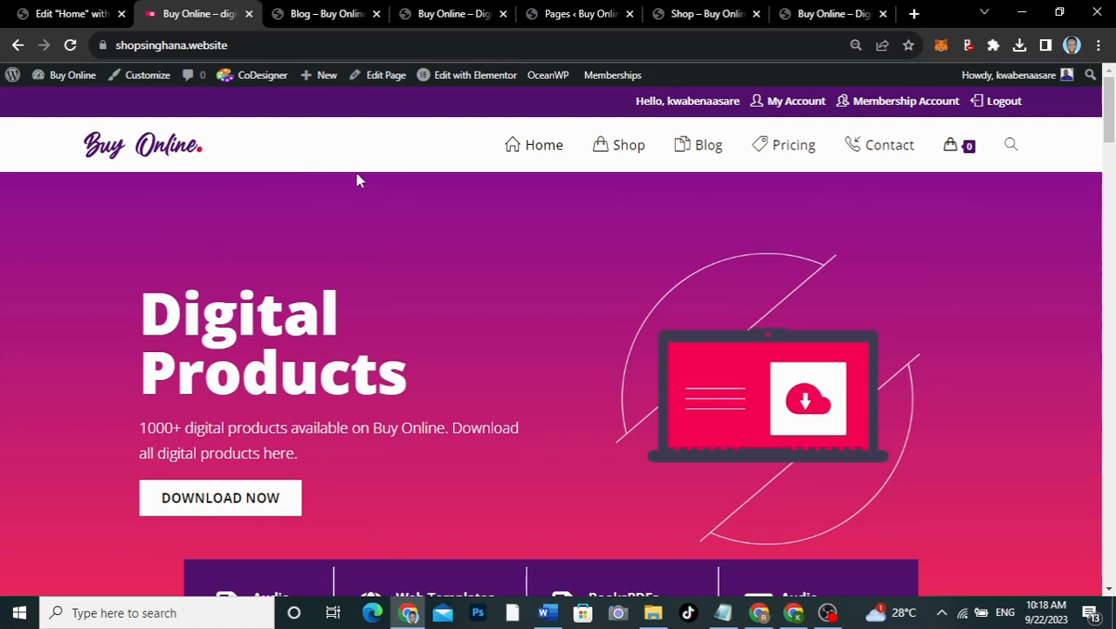
{"action": "scroll", "coordinate": [391, 356], "scroll_direction": "down", "scroll_amount": 20}
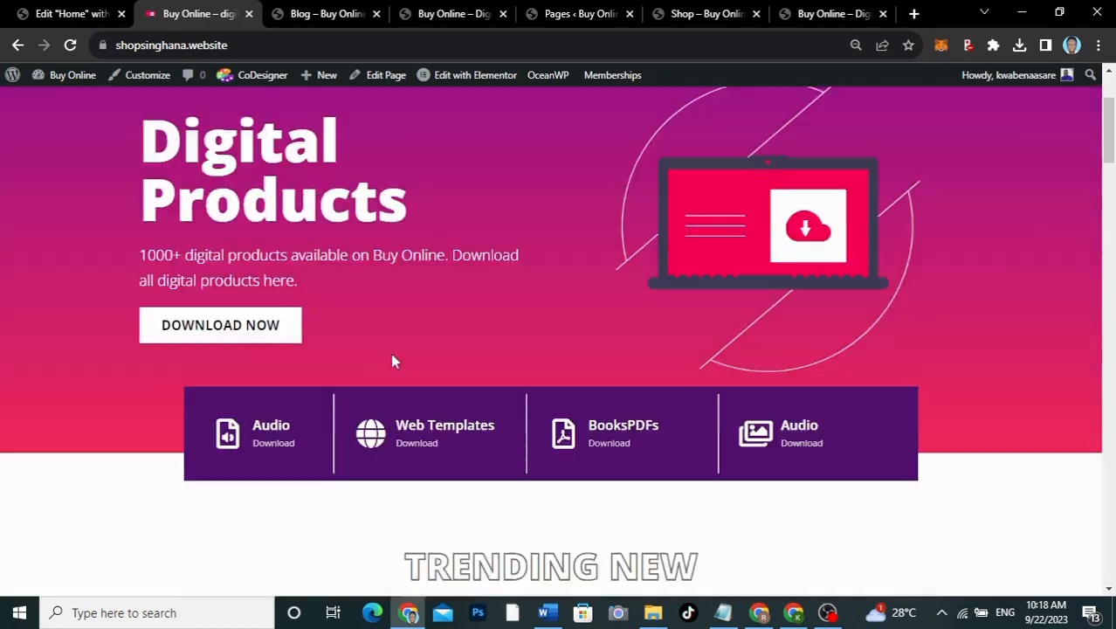
{"action": "scroll", "coordinate": [391, 356], "scroll_direction": "down", "scroll_amount": 20}
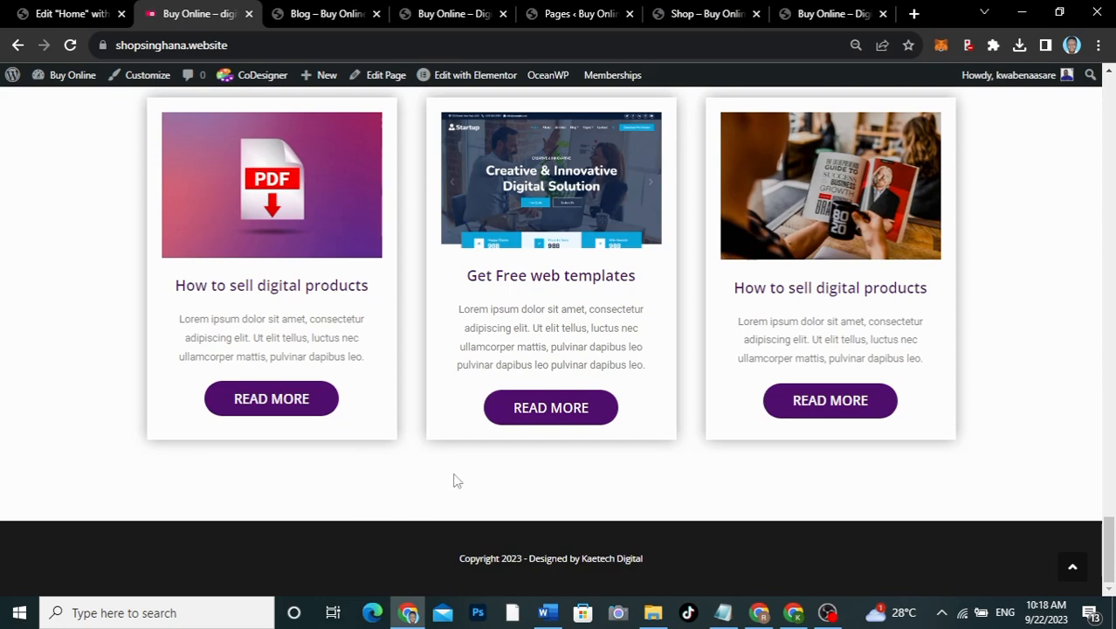
{"action": "scroll", "coordinate": [415, 495], "scroll_direction": "up", "scroll_amount": 20}
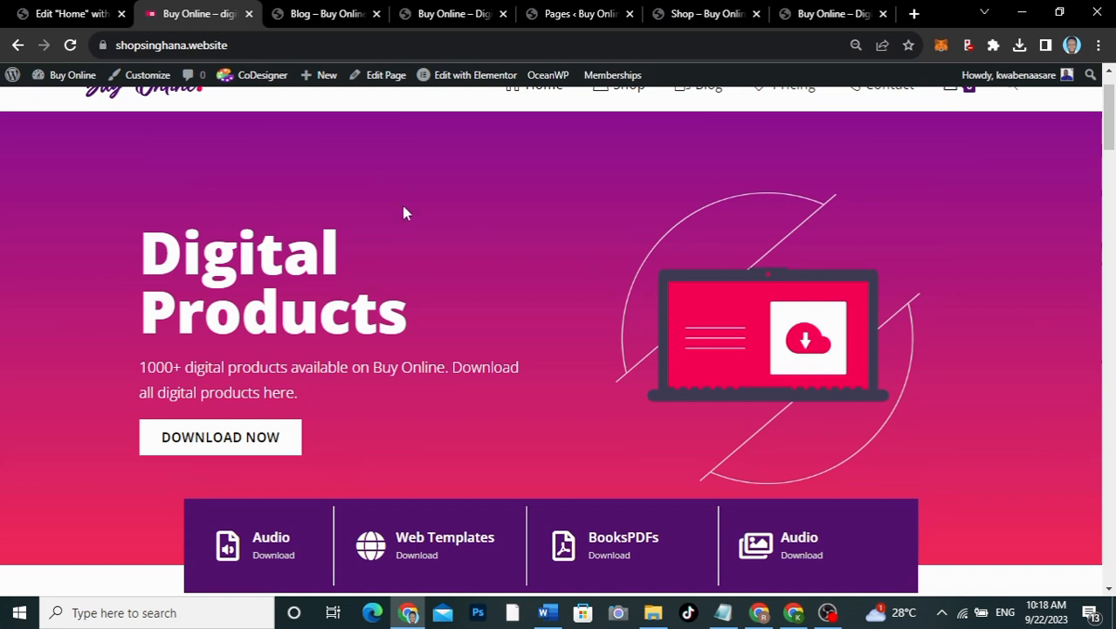
{"action": "left_click", "coordinate": [73, 13]}
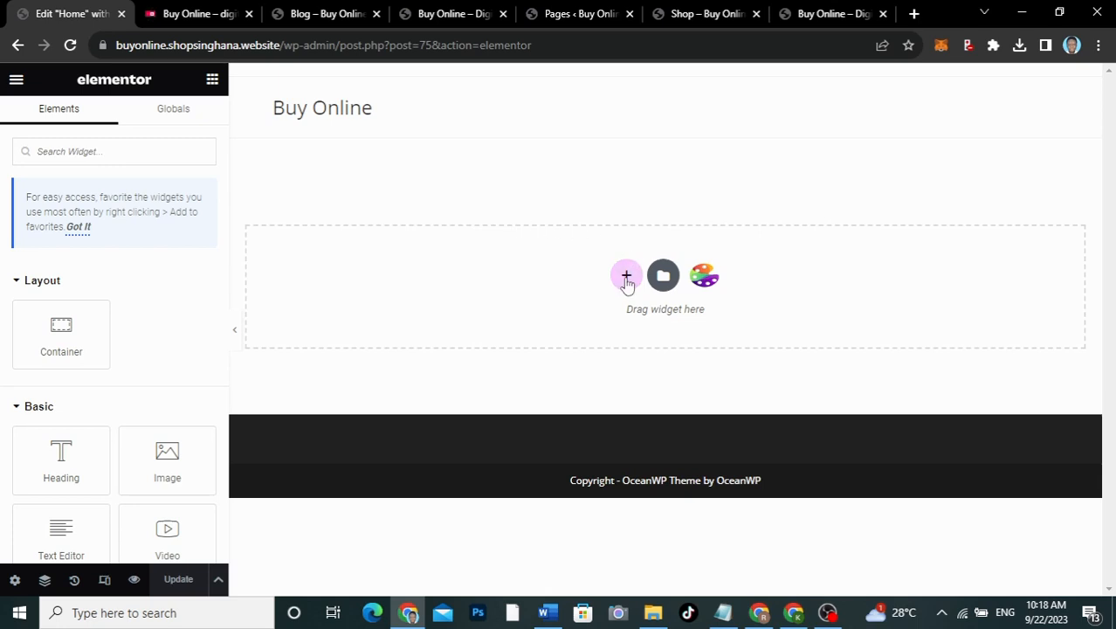
Step: Add a two-column container and keep its content width boxed
{"action": "left_click", "coordinate": [626, 278]}
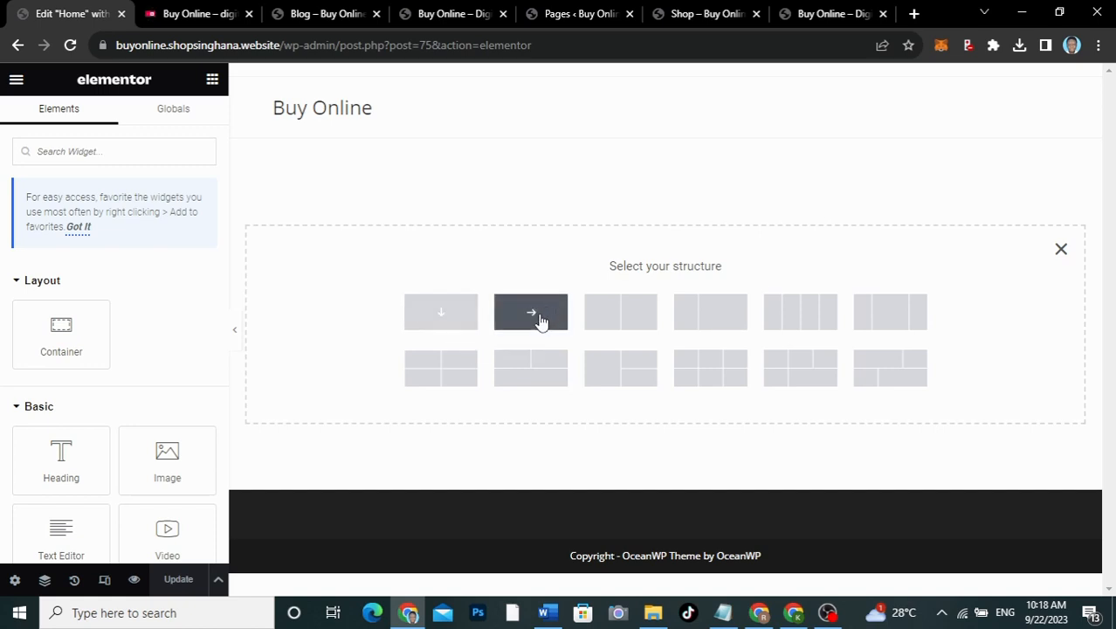
{"action": "left_click", "coordinate": [620, 312]}
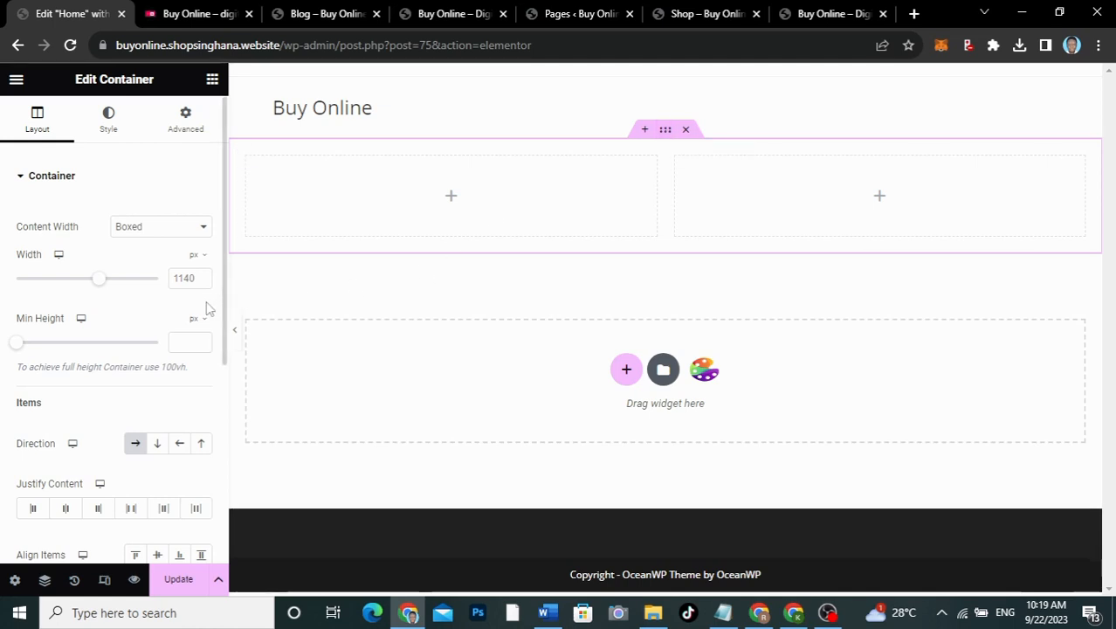
{"action": "left_click", "coordinate": [149, 227]}
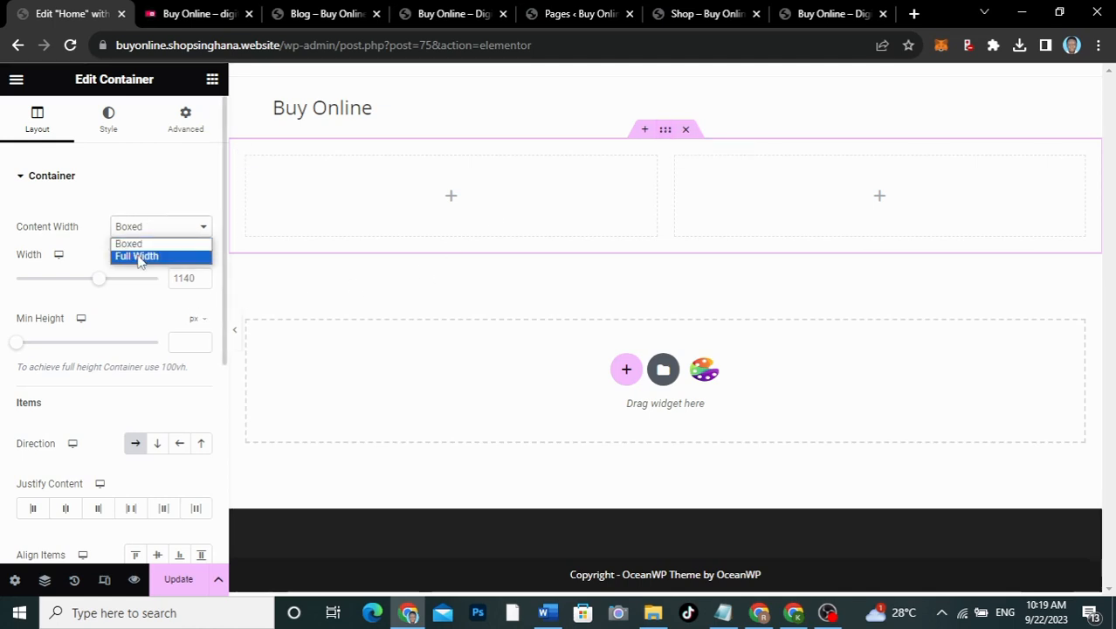
{"action": "left_click", "coordinate": [140, 244]}
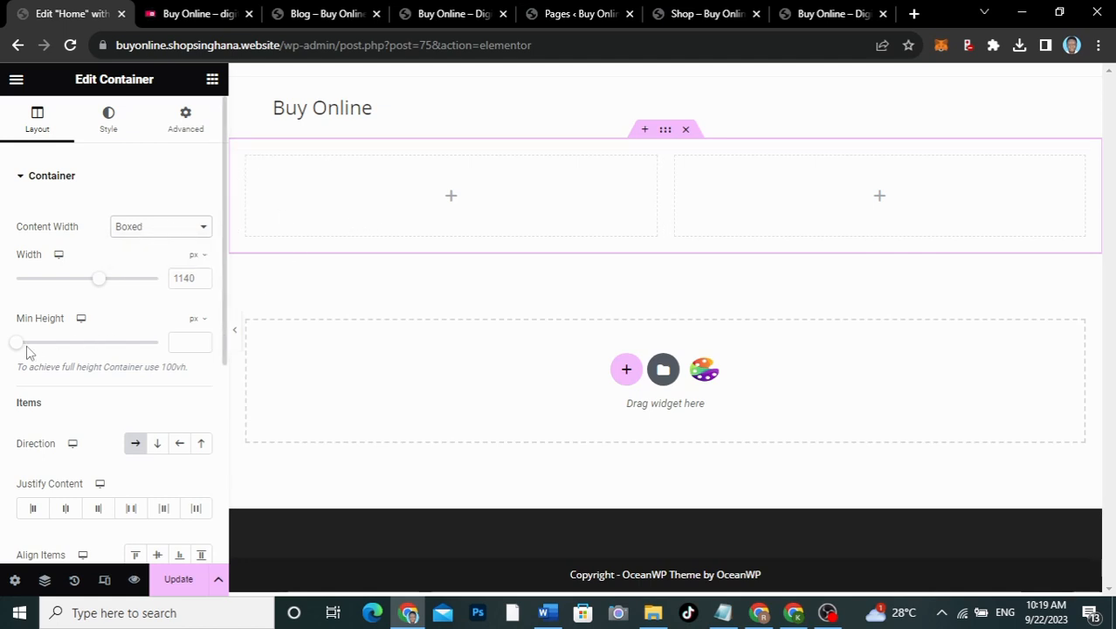
Step: Set the container's minimum height to 400 px, checking the live site, then open Style settings
{"action": "left_click", "coordinate": [179, 340]}
{"action": "type", "text": "7"}
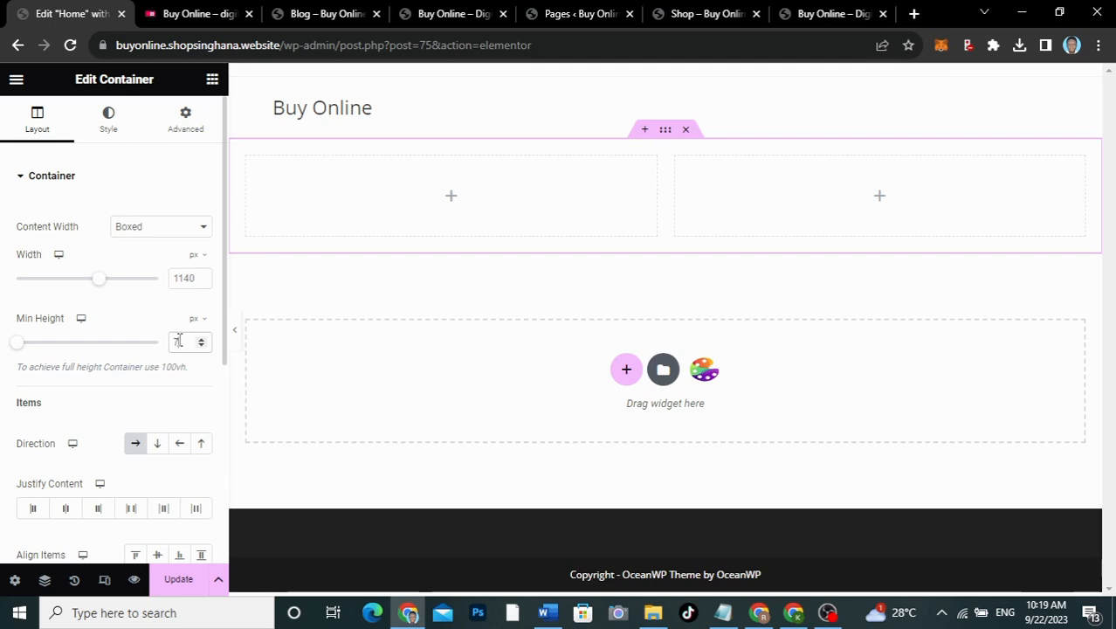
{"action": "type", "text": "00"}
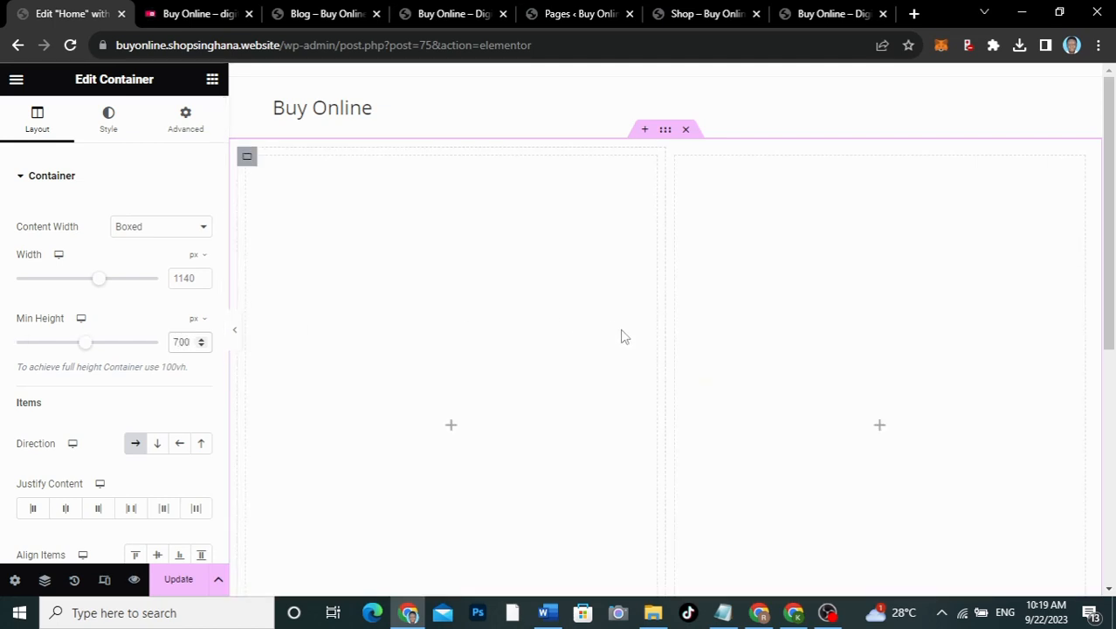
{"action": "scroll", "coordinate": [623, 337], "scroll_direction": "down", "scroll_amount": 3}
{"action": "scroll", "coordinate": [622, 336], "scroll_direction": "up", "scroll_amount": 1}
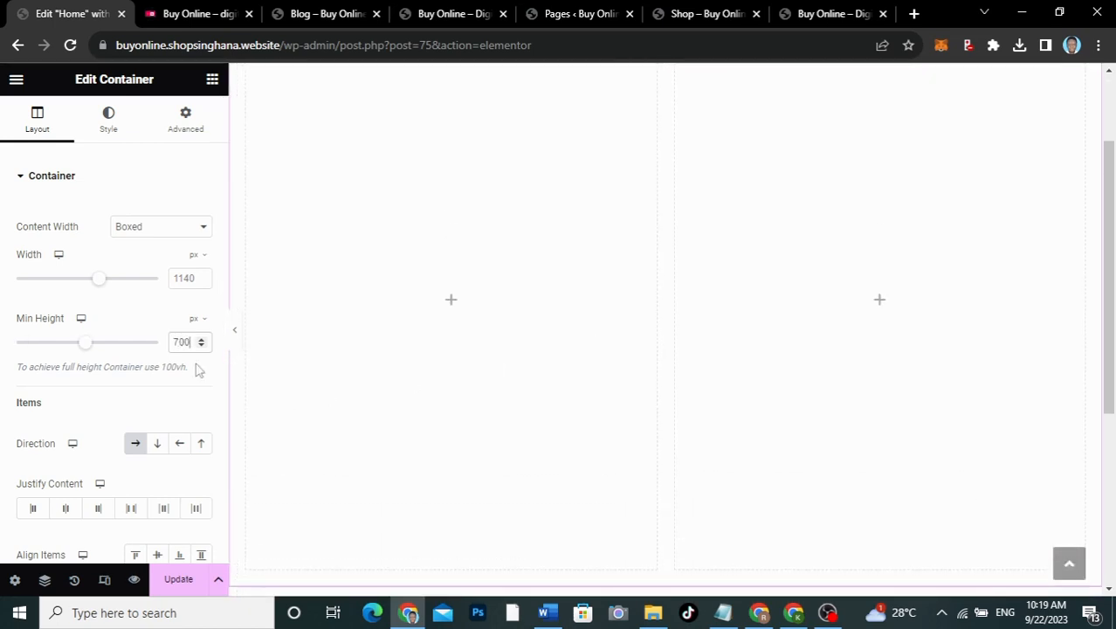
{"action": "left_click_drag", "start_coordinate": [179, 342], "coordinate": [168, 346]}
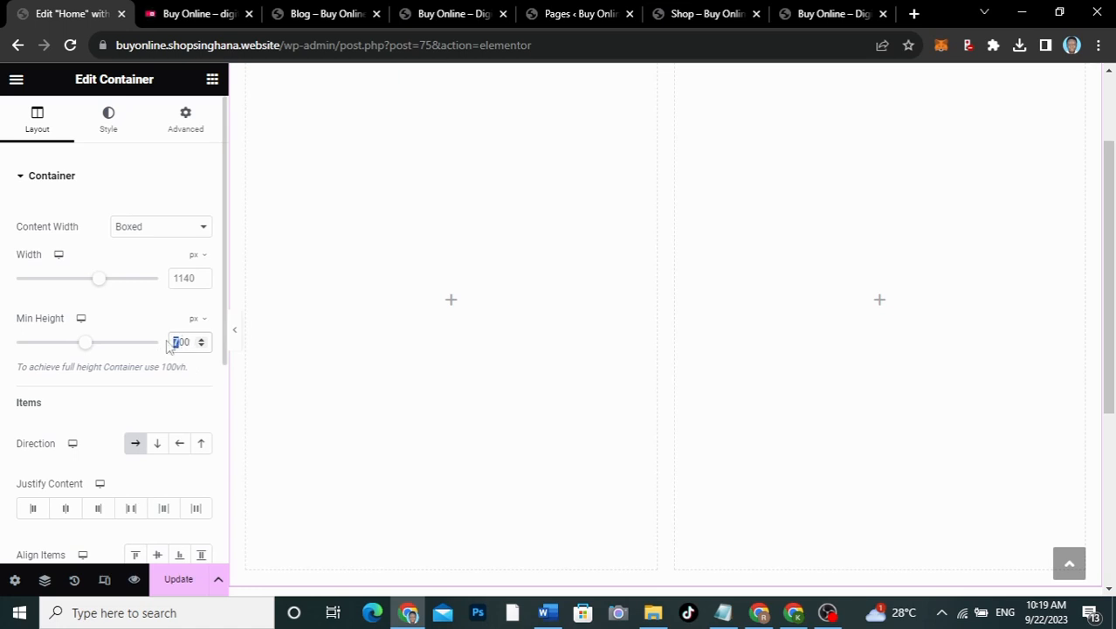
{"action": "type", "text": "4"}
{"action": "scroll", "coordinate": [475, 297], "scroll_direction": "up", "scroll_amount": 1}
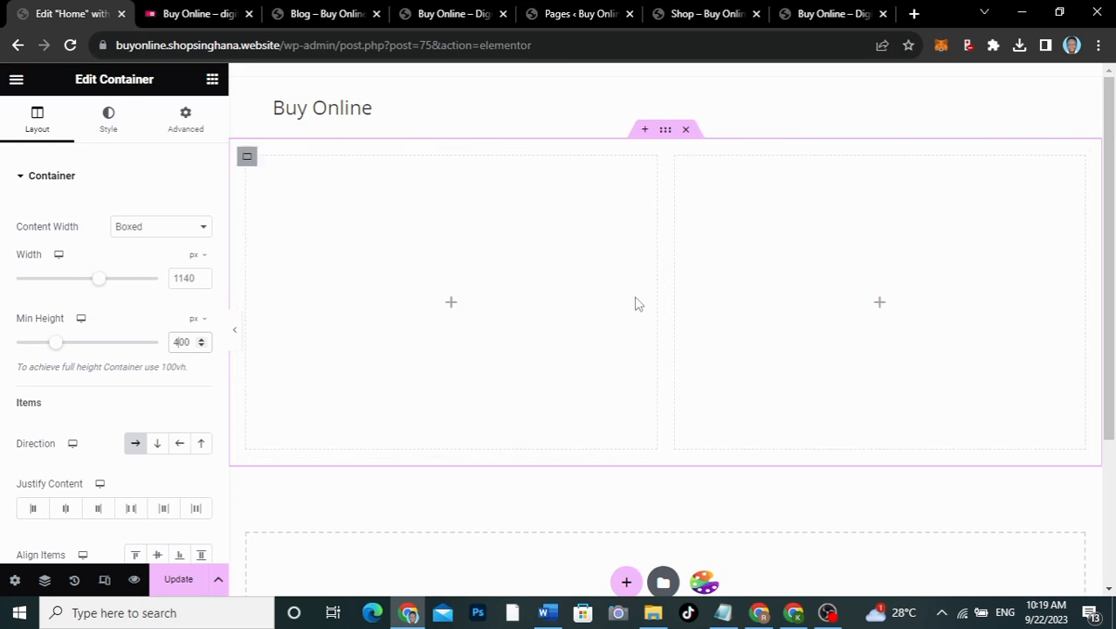
{"action": "left_click", "coordinate": [192, 17]}
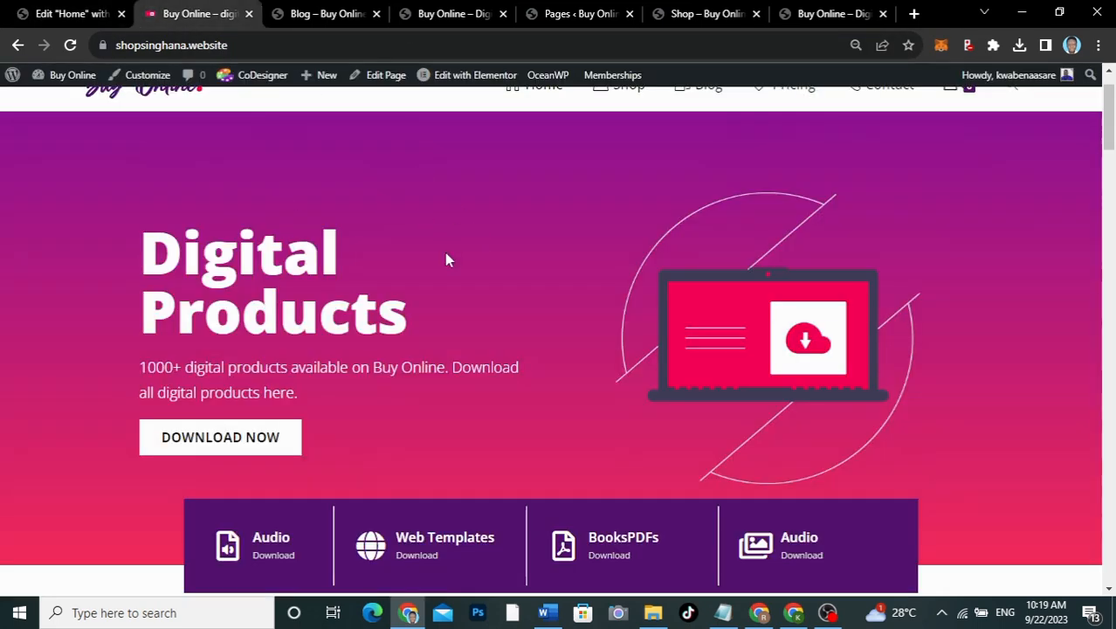
{"action": "left_click", "coordinate": [63, 13]}
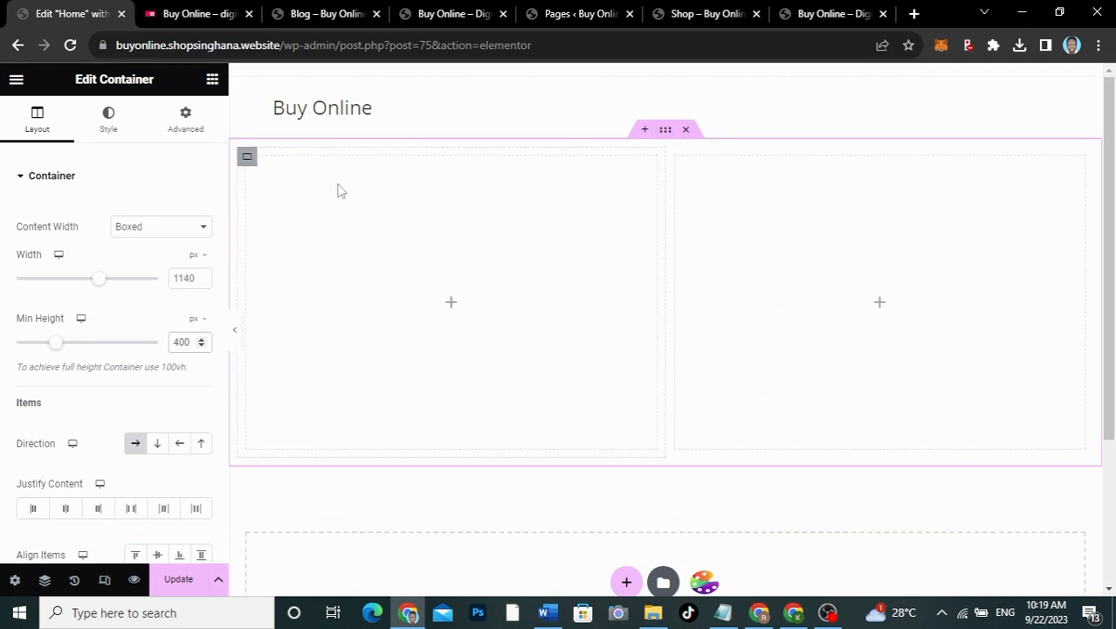
{"action": "left_click", "coordinate": [108, 129]}
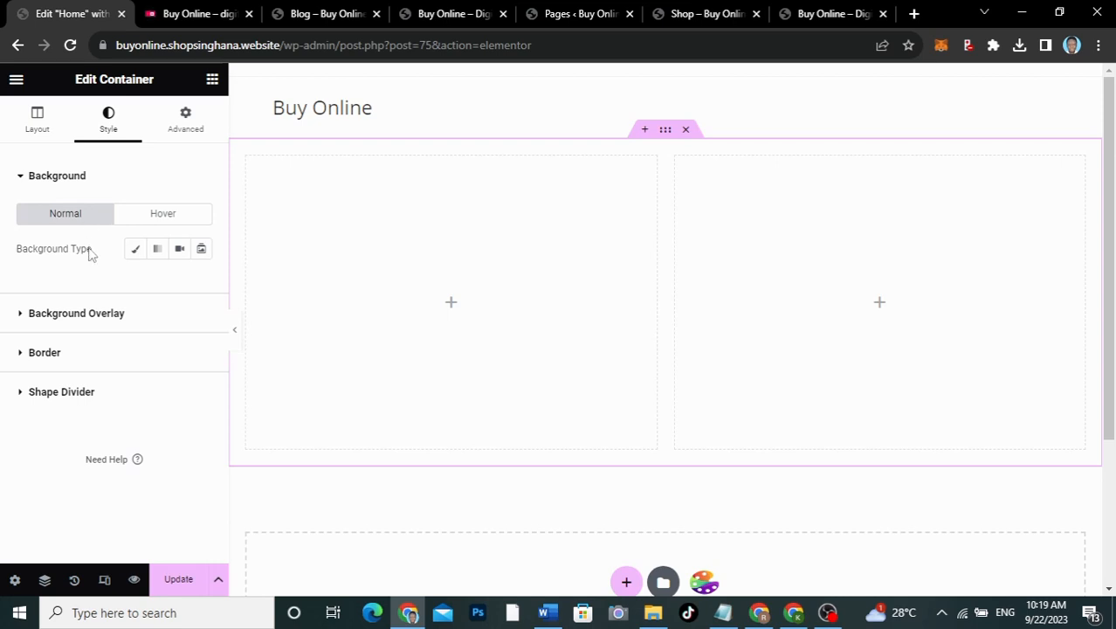
Step: Give the container a gradient background with #531271 as the first colour
{"action": "left_click", "coordinate": [158, 251]}
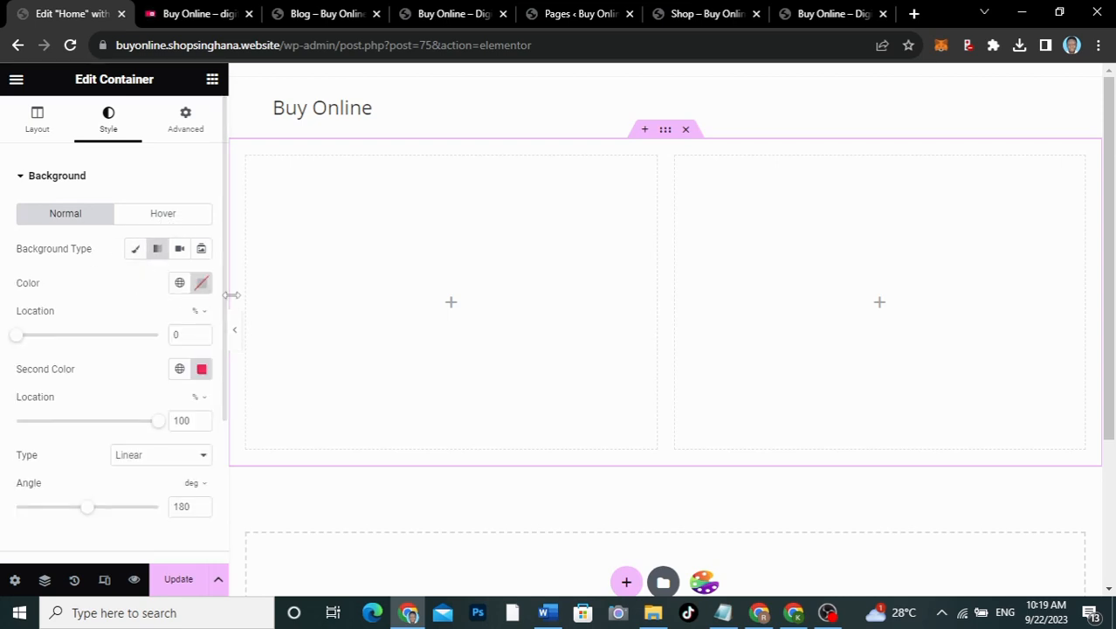
{"action": "left_click", "coordinate": [723, 613]}
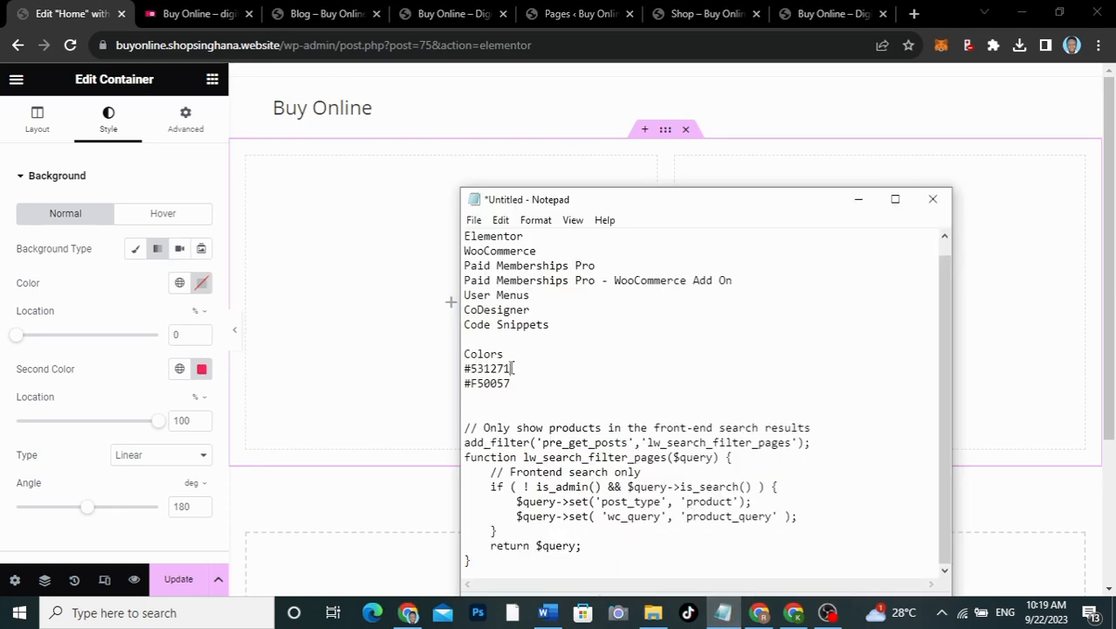
{"action": "left_click_drag", "start_coordinate": [513, 368], "coordinate": [465, 370]}
{"action": "key", "text": "ctrl+c"}
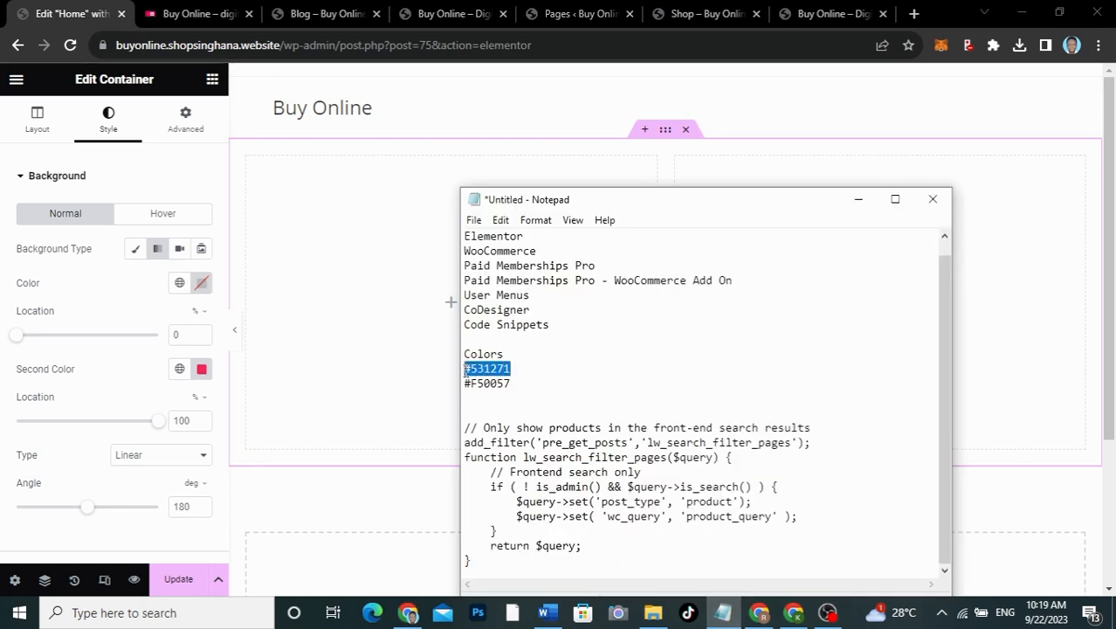
{"action": "left_click", "coordinate": [200, 283]}
{"action": "left_click", "coordinate": [200, 464]}
{"action": "left_click", "coordinate": [200, 482]}
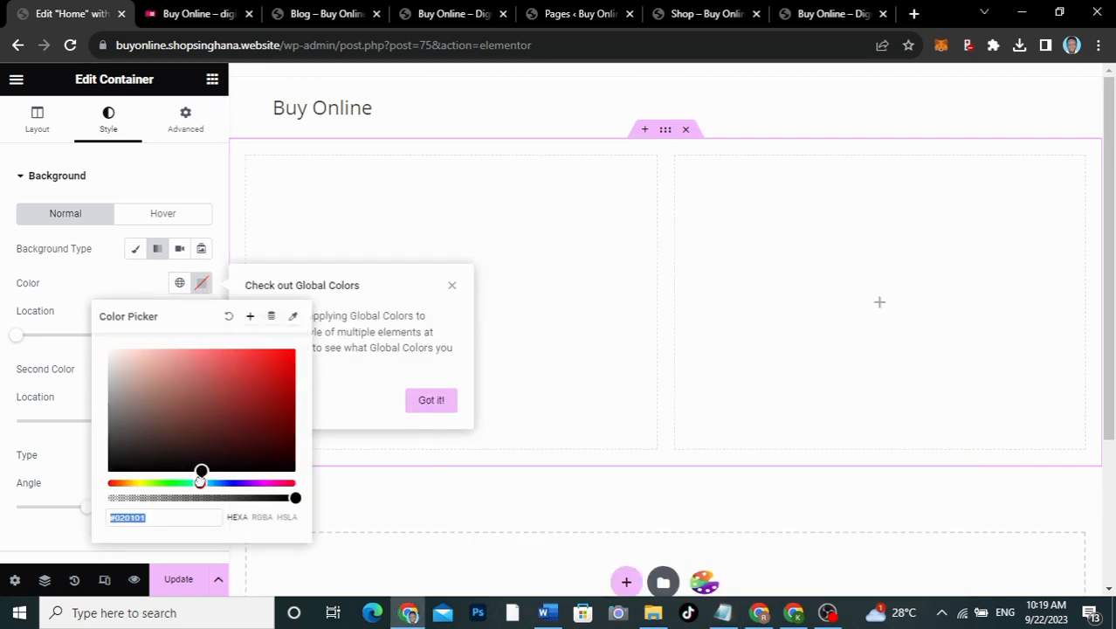
{"action": "key", "text": "ctrl+v"}
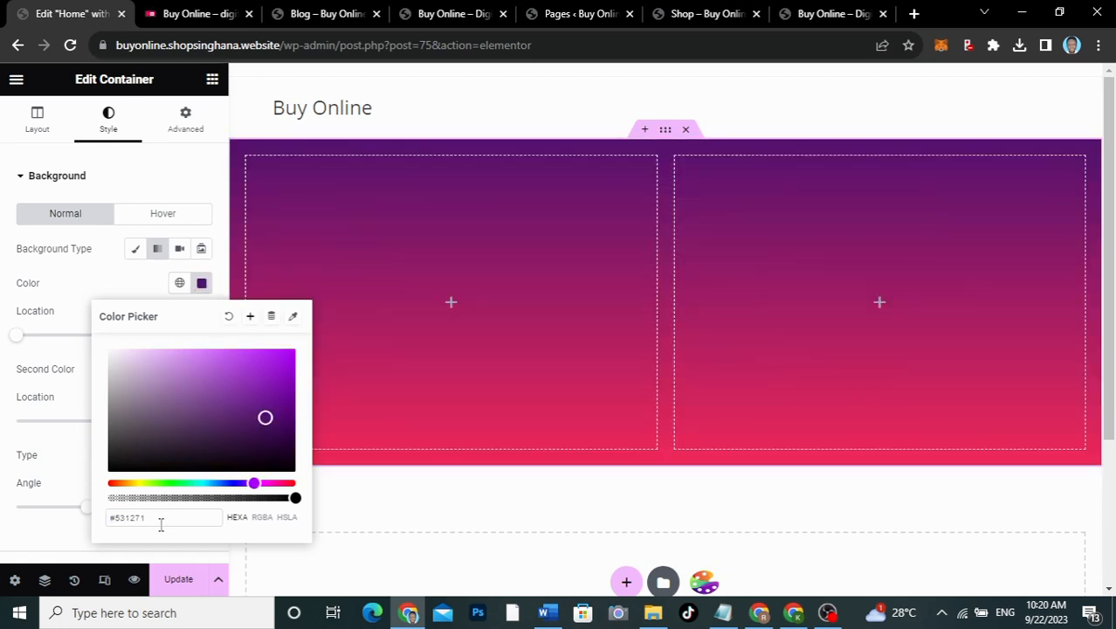
{"action": "left_click", "coordinate": [129, 285]}
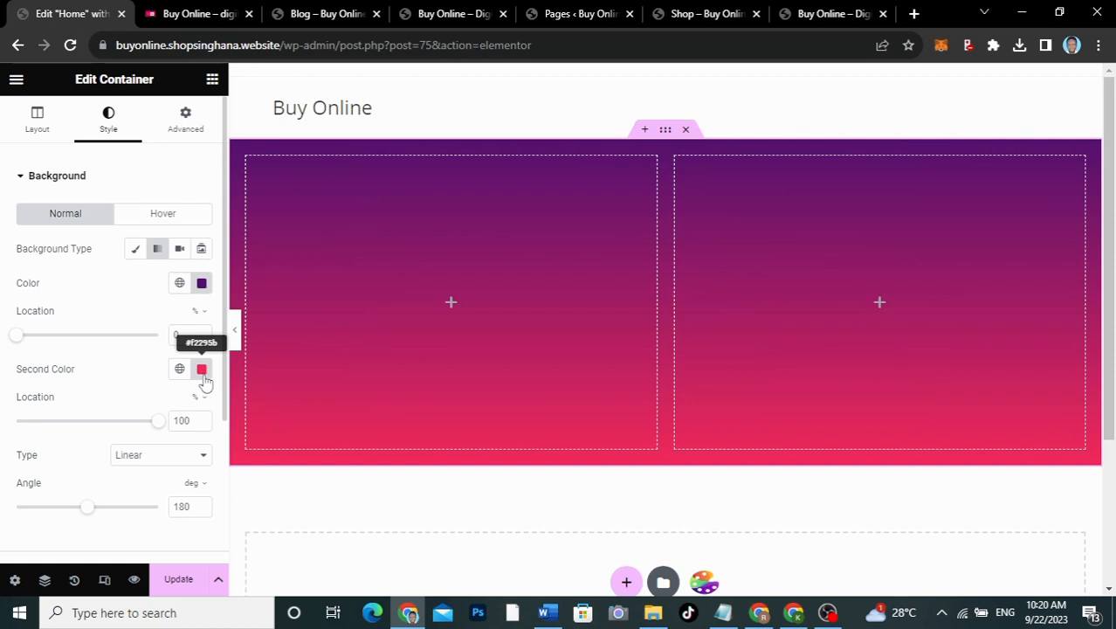
Step: Set the gradient's second colour to #F50057 and view the live homepage for comparison
{"action": "left_click", "coordinate": [723, 612]}
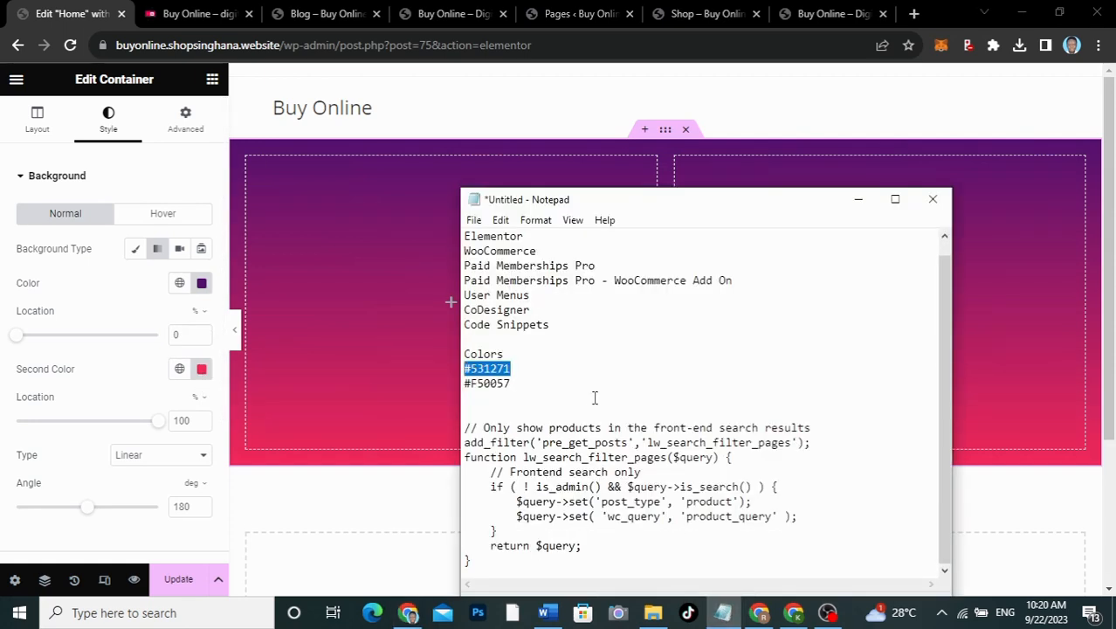
{"action": "left_click_drag", "start_coordinate": [517, 384], "coordinate": [465, 384]}
{"action": "key", "text": "ctrl+c"}
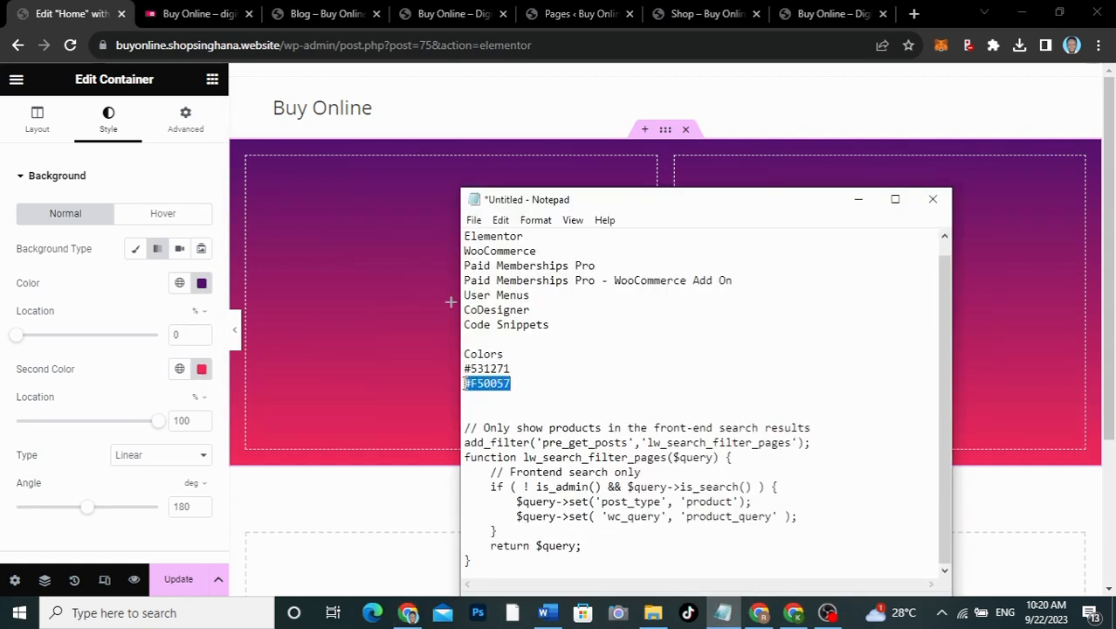
{"action": "left_click", "coordinate": [202, 369]}
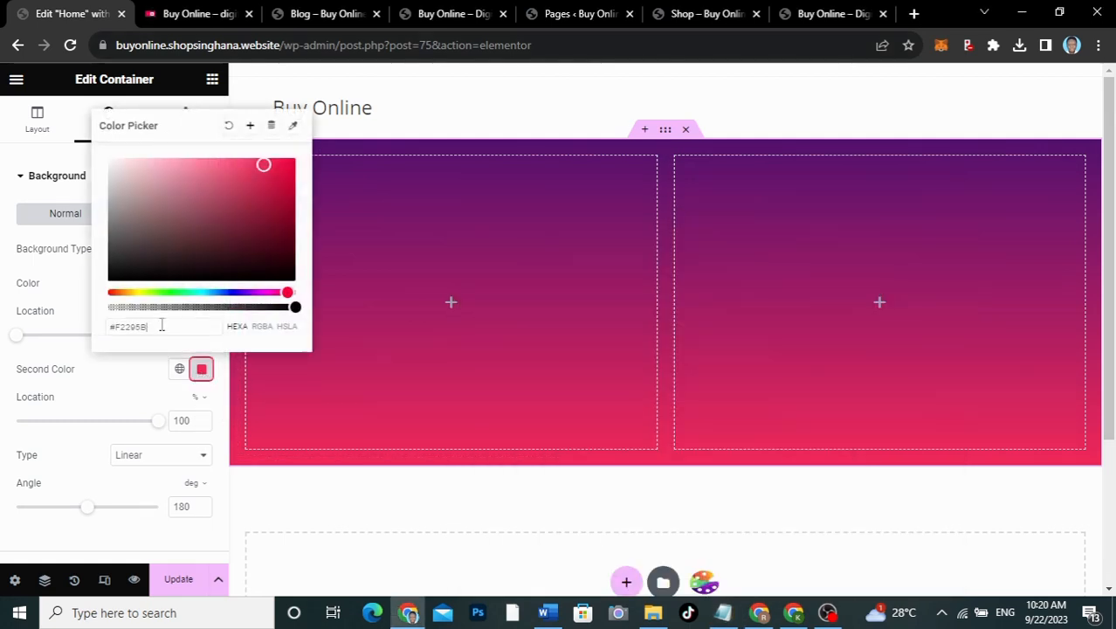
{"action": "triple_click", "coordinate": [162, 326]}
{"action": "key", "text": "ctrl+v"}
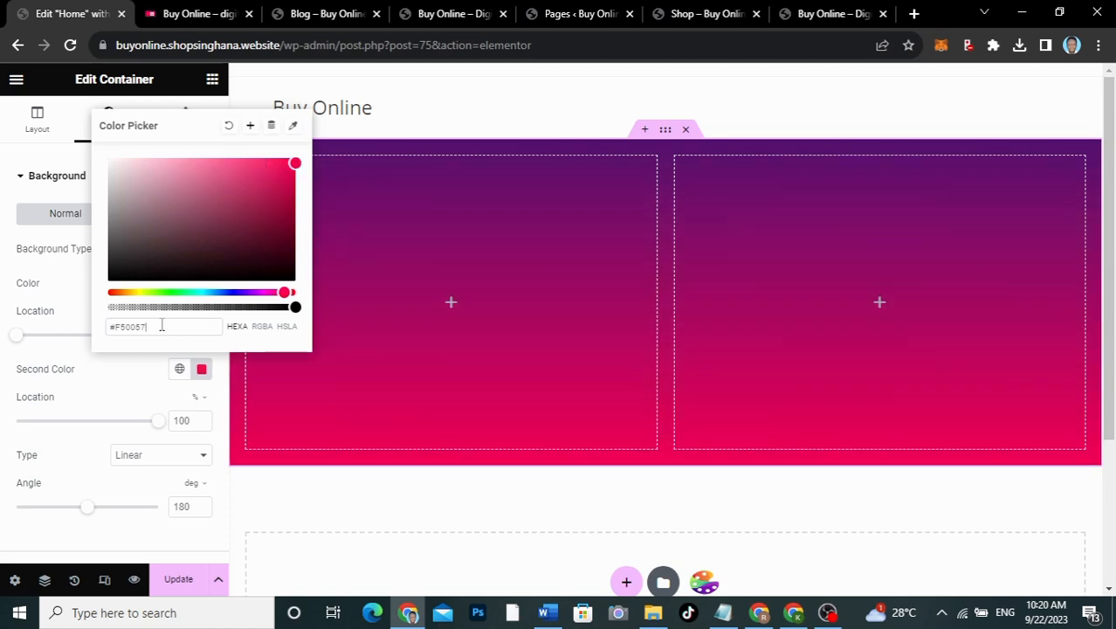
{"action": "left_click", "coordinate": [135, 373]}
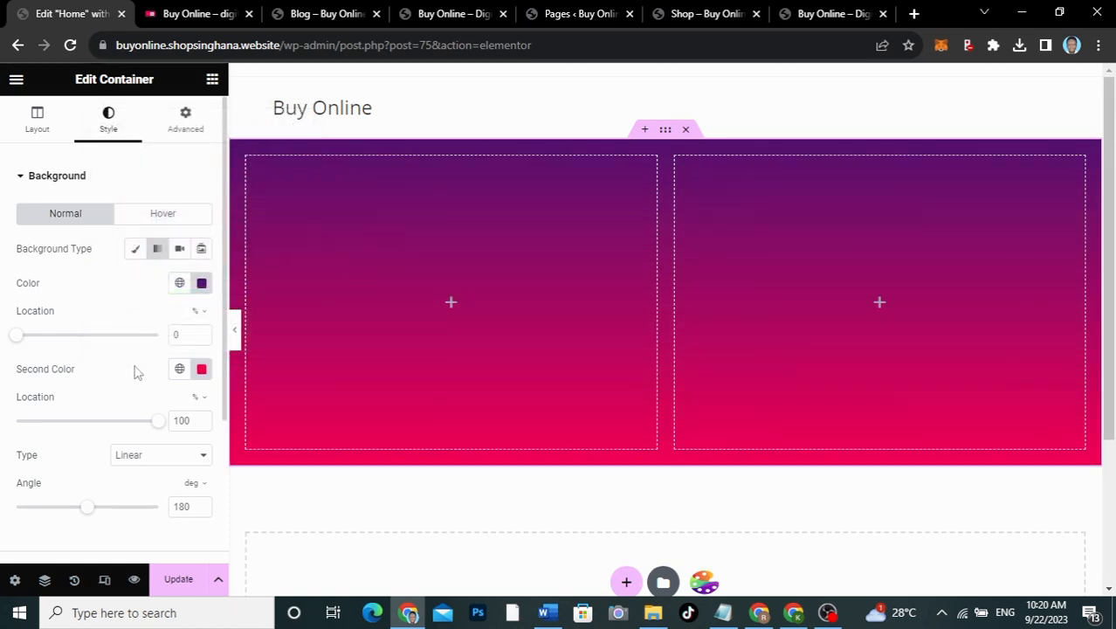
{"action": "left_click", "coordinate": [163, 24]}
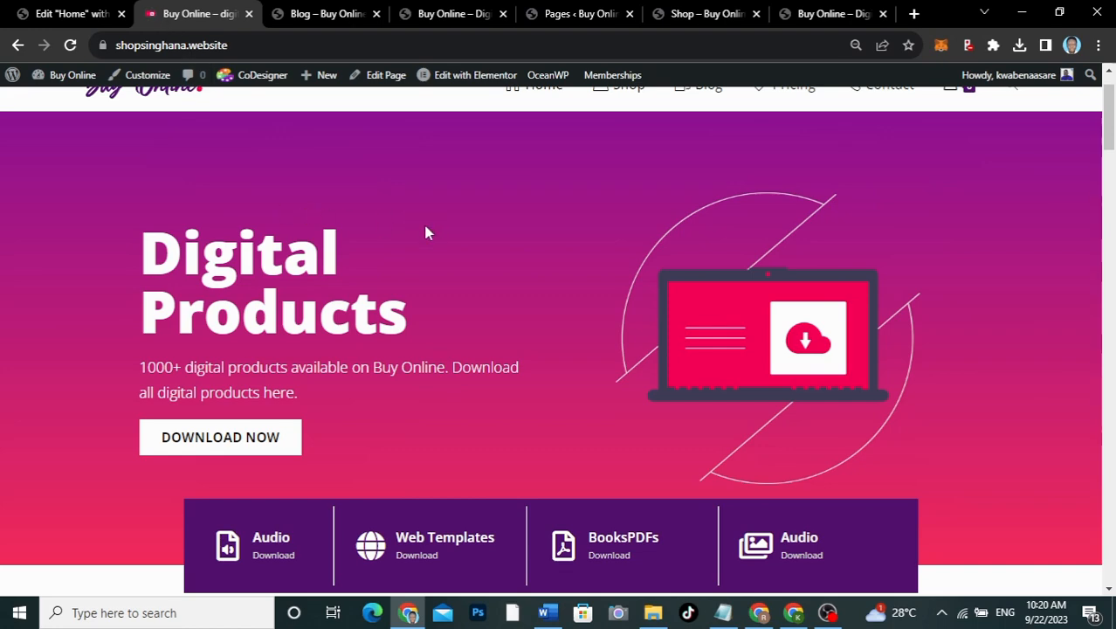
Step: Restore the first gradient colour to #531271 after briefly trying a lighter purple
{"action": "left_click", "coordinate": [75, 13]}
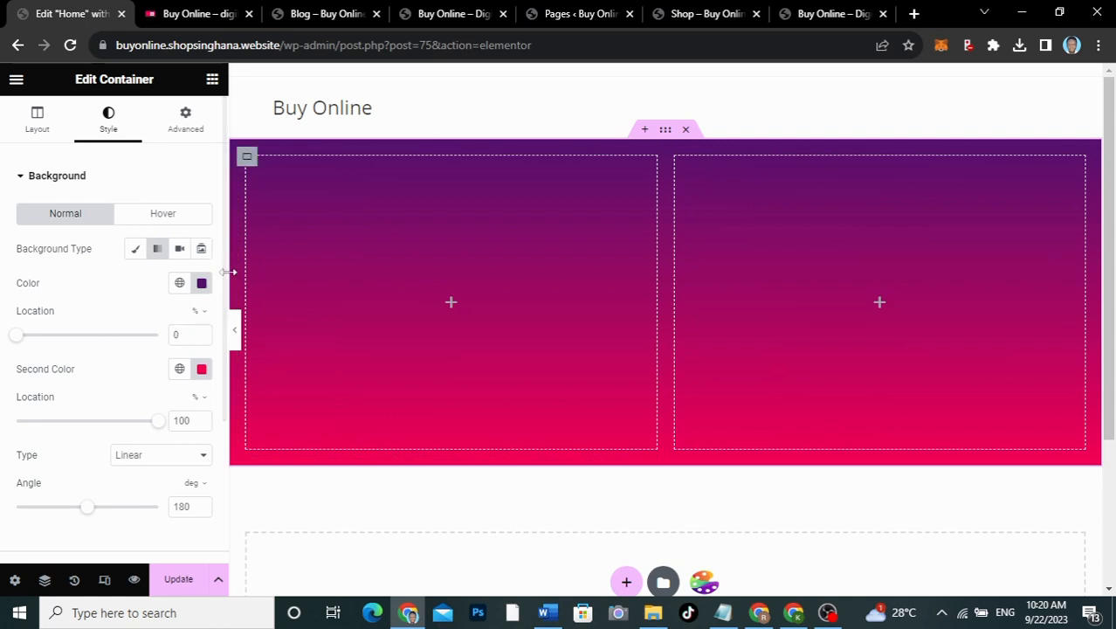
{"action": "left_click", "coordinate": [201, 282]}
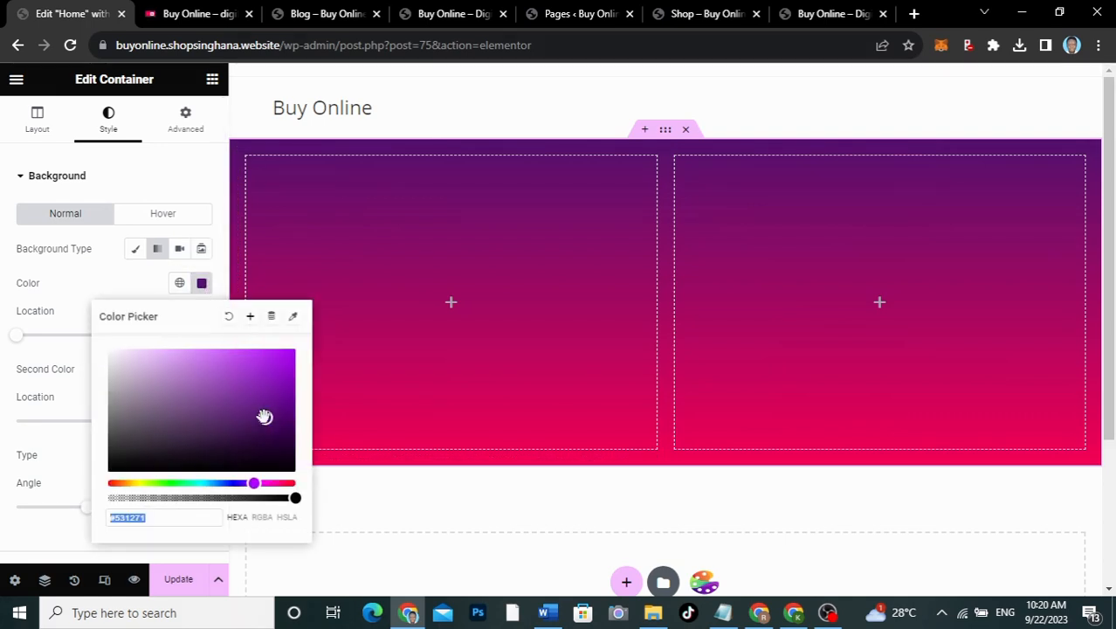
{"action": "left_click_drag", "start_coordinate": [266, 416], "coordinate": [262, 405]}
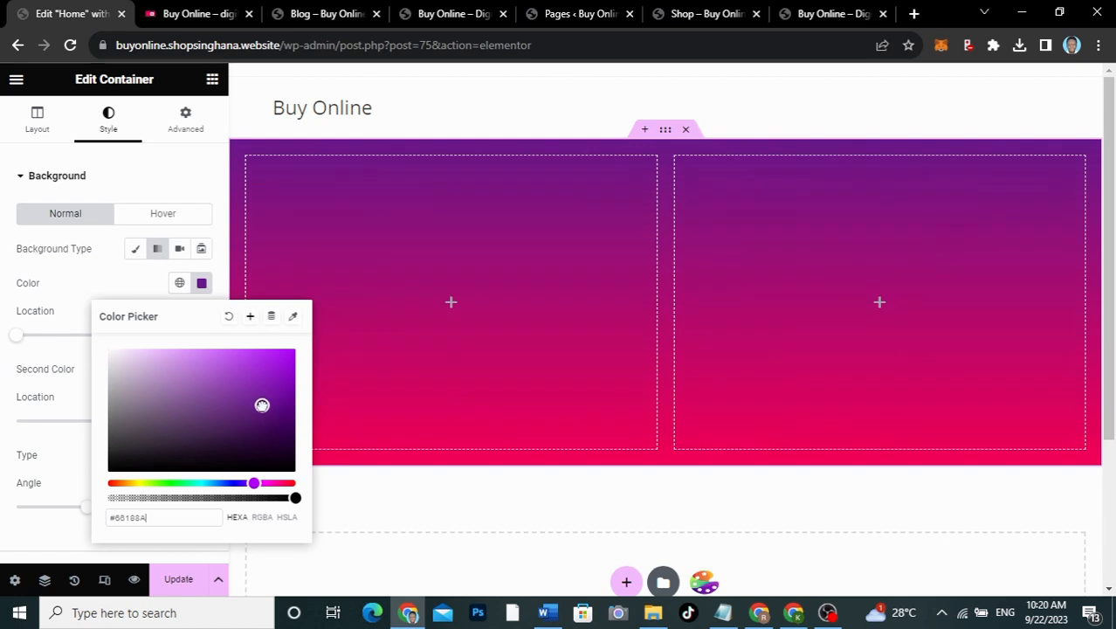
{"action": "left_click", "coordinate": [125, 288]}
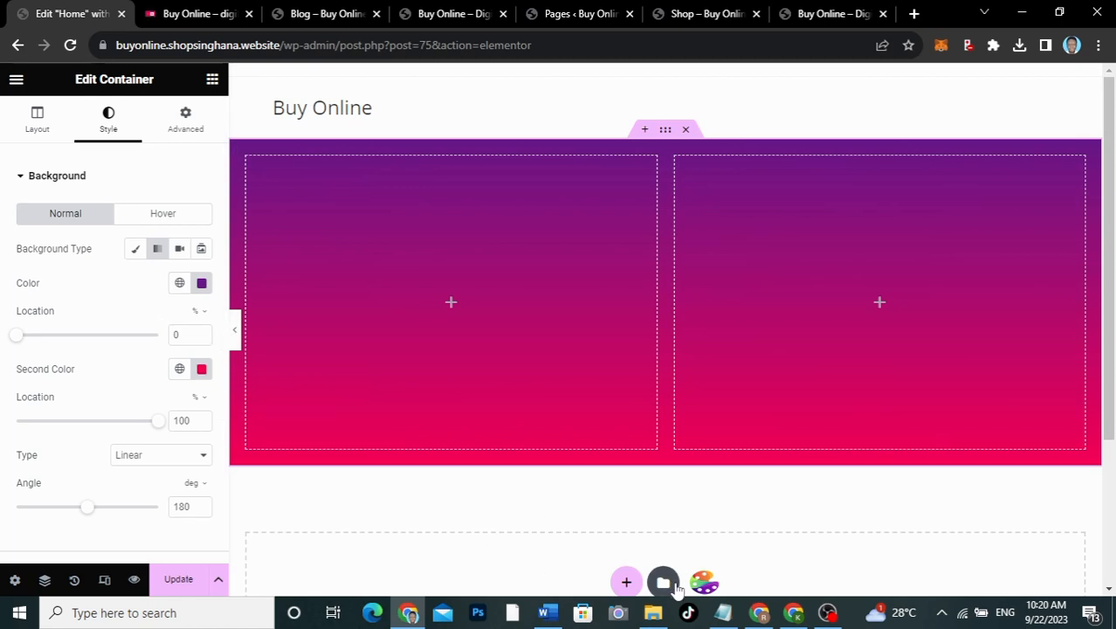
{"action": "left_click", "coordinate": [723, 612]}
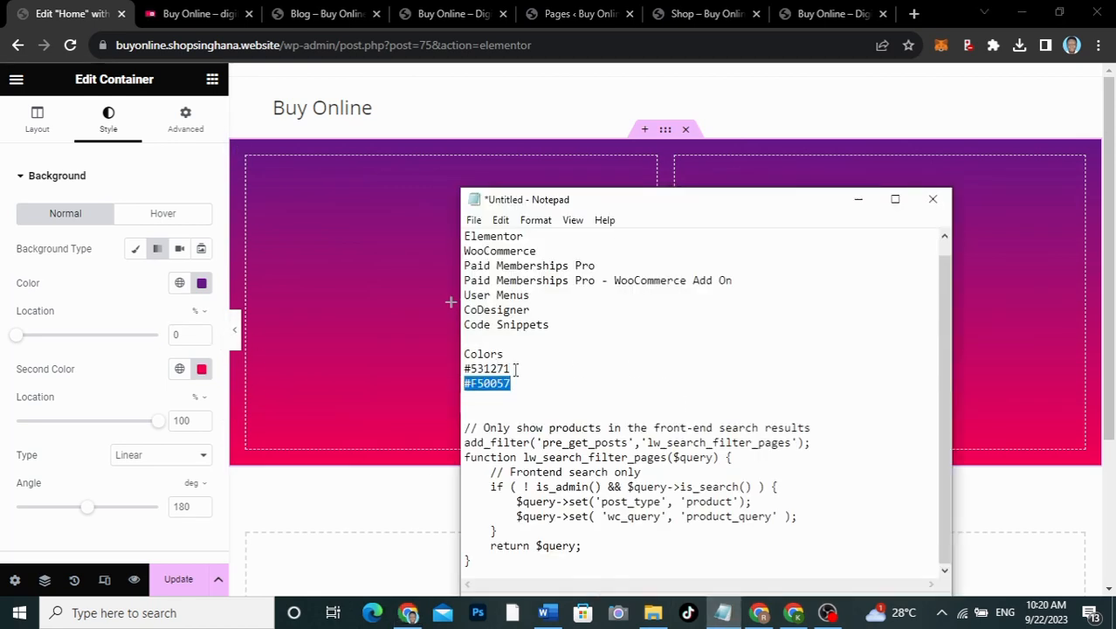
{"action": "left_click_drag", "start_coordinate": [515, 369], "coordinate": [466, 369]}
{"action": "key", "text": "ctrl+c"}
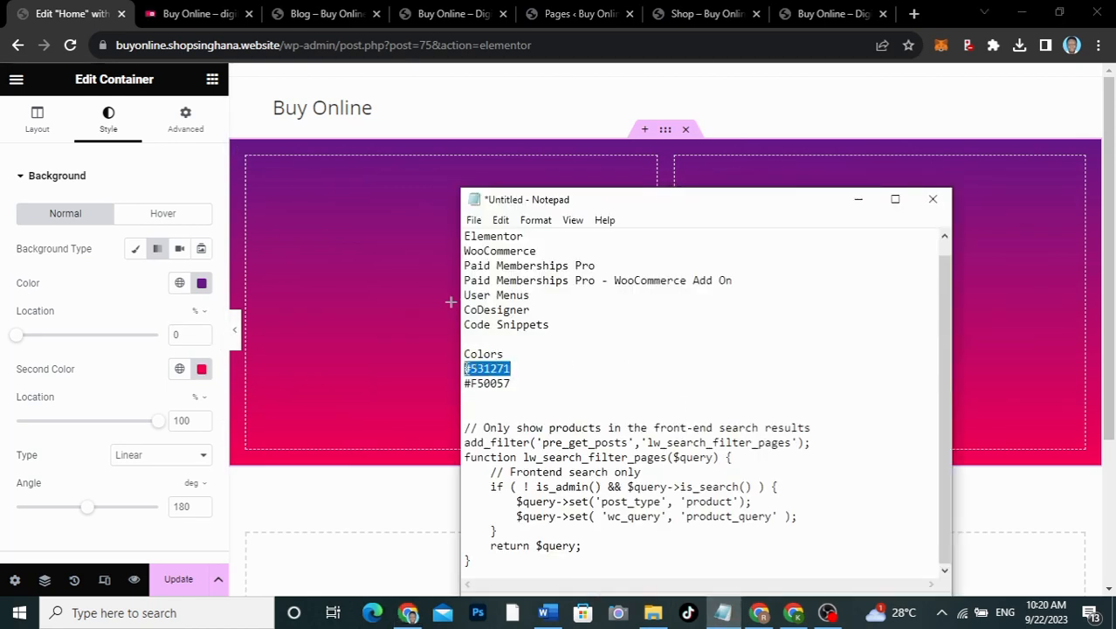
{"action": "left_click", "coordinate": [205, 286]}
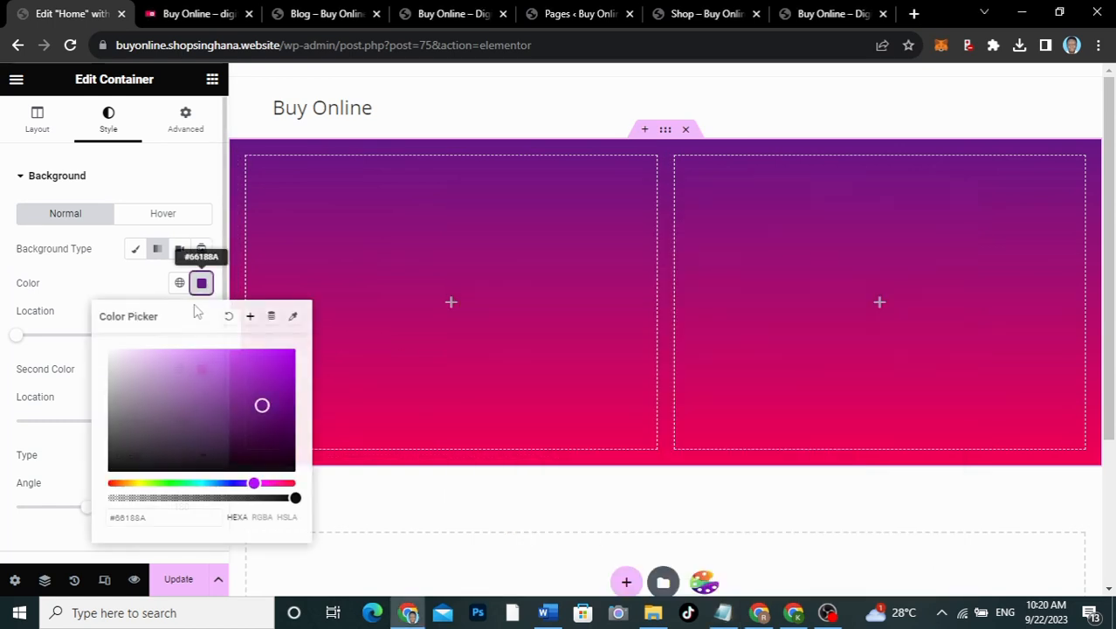
{"action": "left_click_drag", "start_coordinate": [155, 516], "coordinate": [101, 521]}
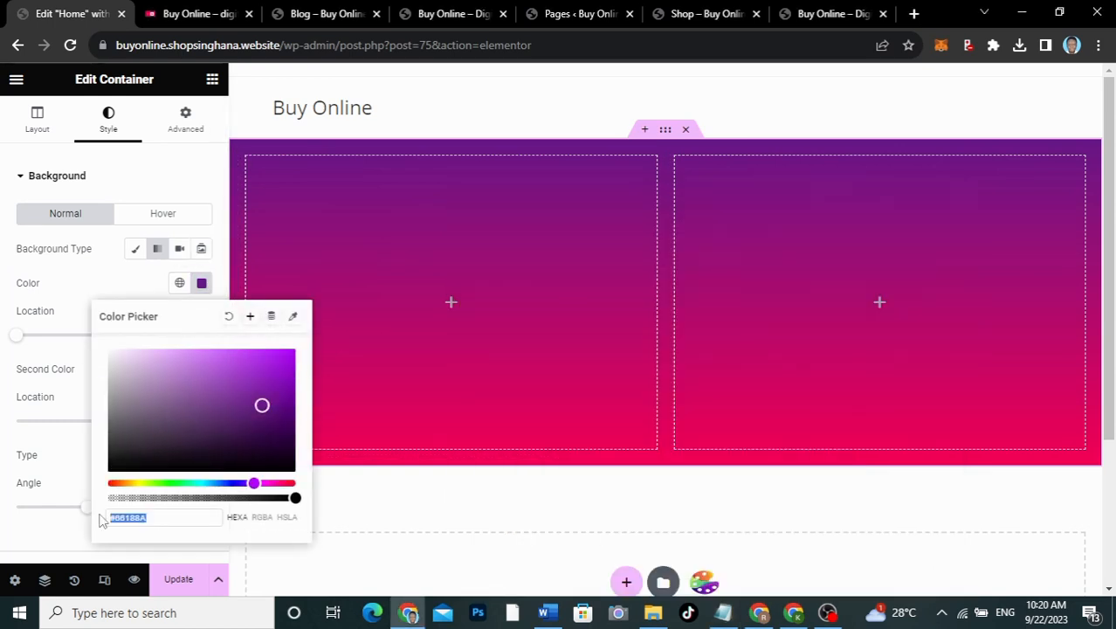
{"action": "key", "text": "ctrl+v"}
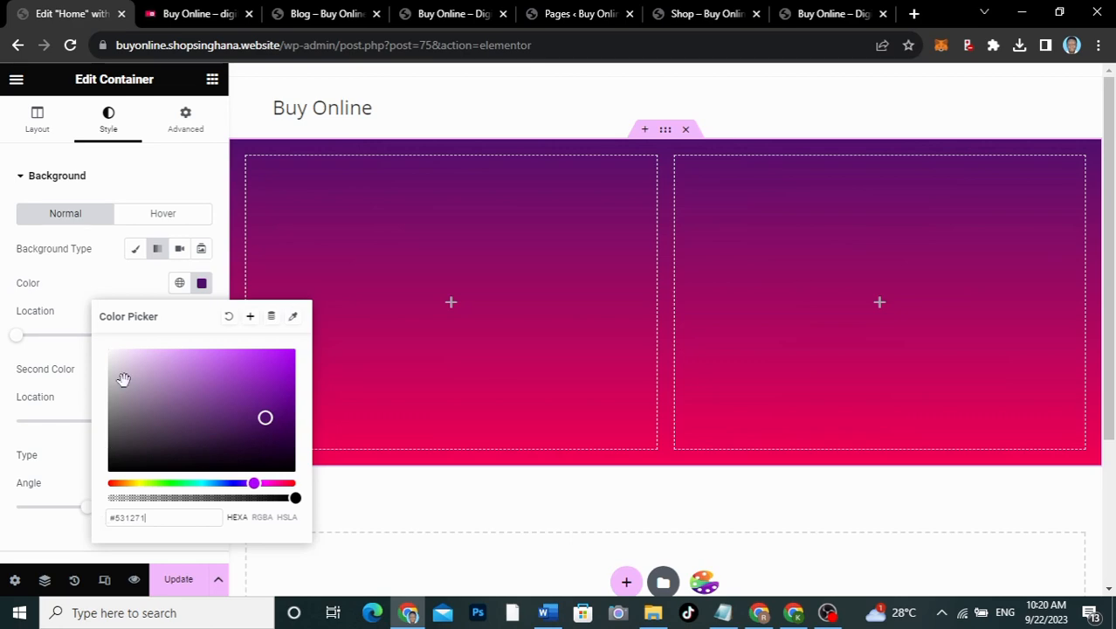
{"action": "left_click", "coordinate": [124, 278]}
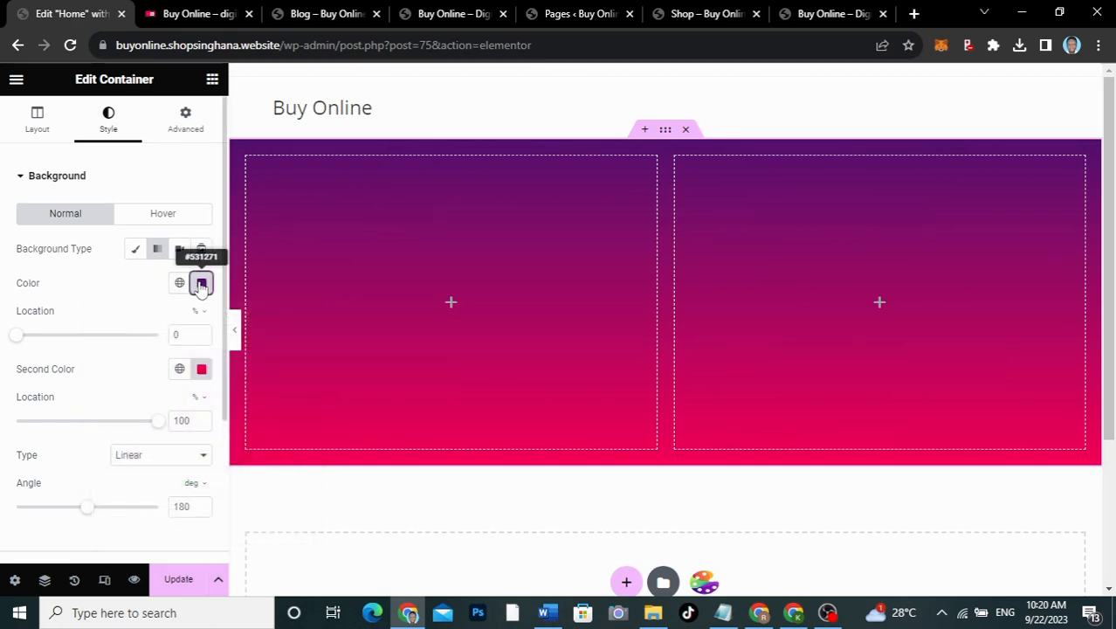
Step: Save the purple and pink gradient colours as global colours Color 1 and Color 2
{"action": "left_click", "coordinate": [200, 286]}
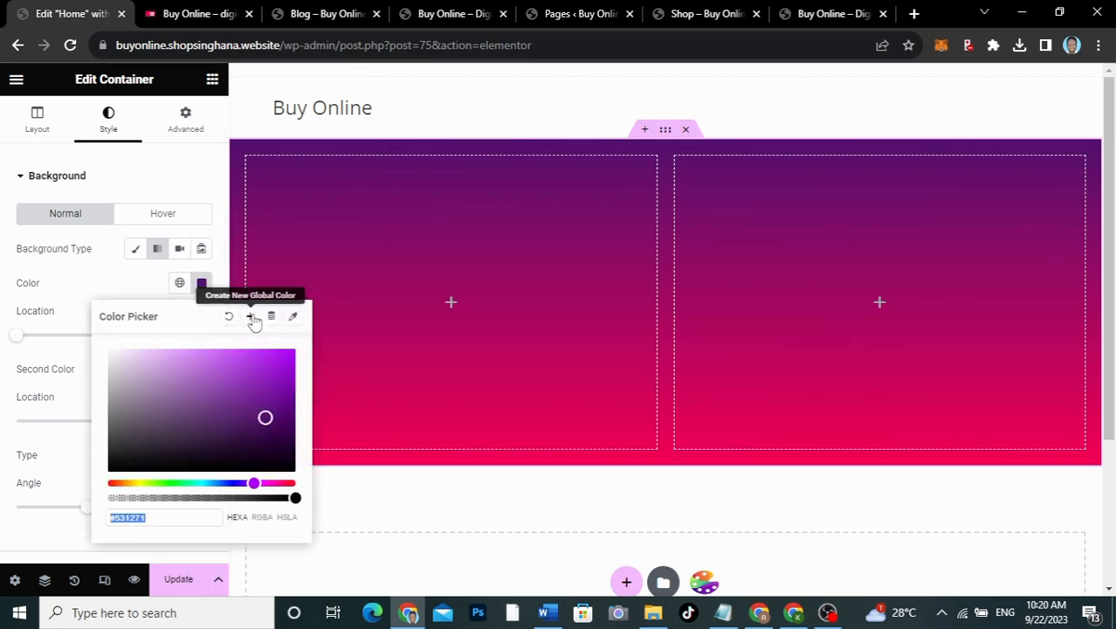
{"action": "left_click", "coordinate": [252, 317]}
{"action": "left_click_drag", "start_coordinate": [517, 337], "coordinate": [438, 338]}
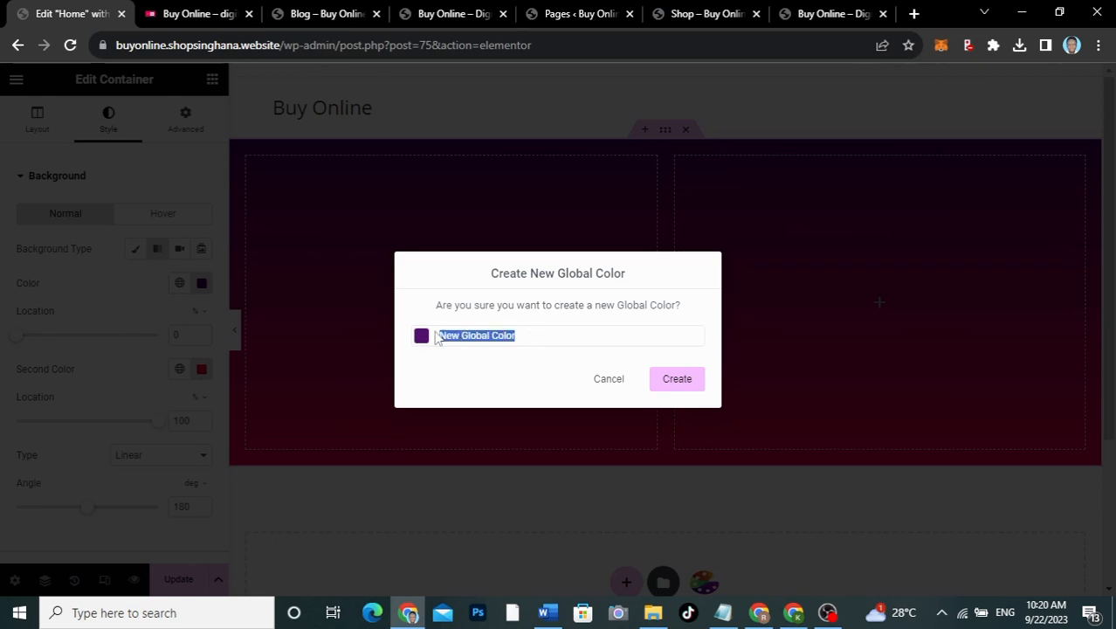
{"action": "type", "text": "col"}
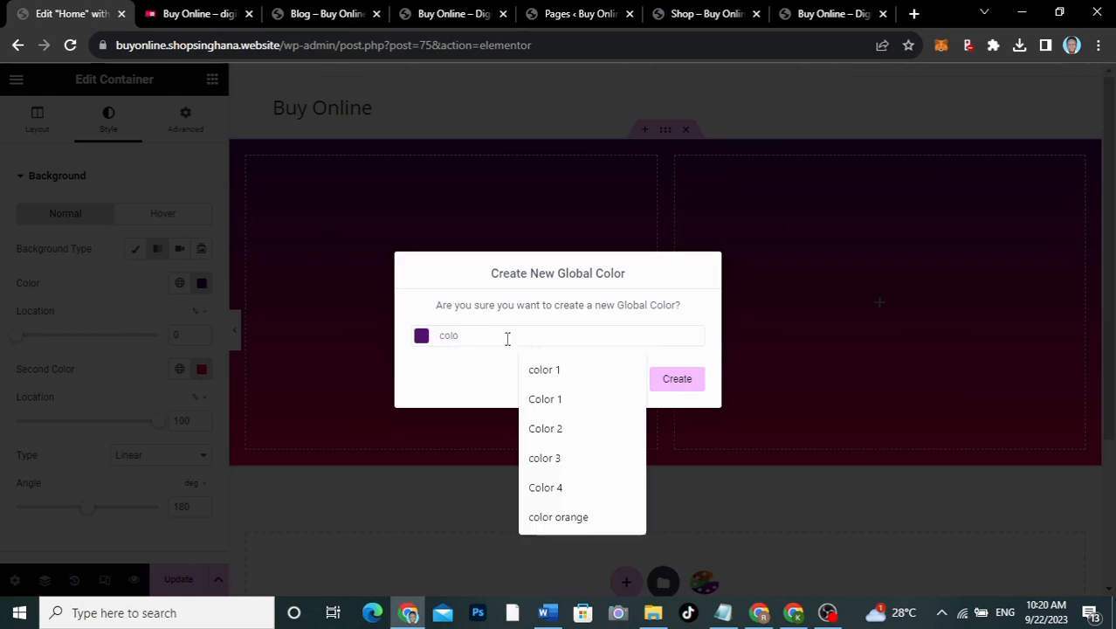
{"action": "type", "text": "o"}
{"action": "left_click", "coordinate": [585, 371]}
{"action": "left_click", "coordinate": [678, 378]}
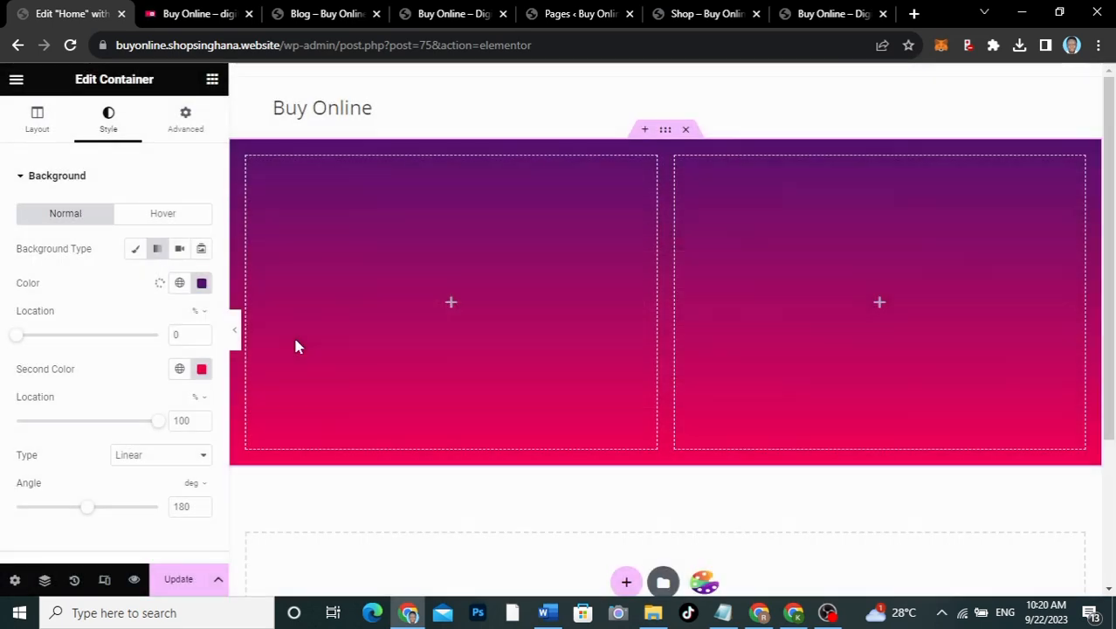
{"action": "left_click", "coordinate": [201, 368]}
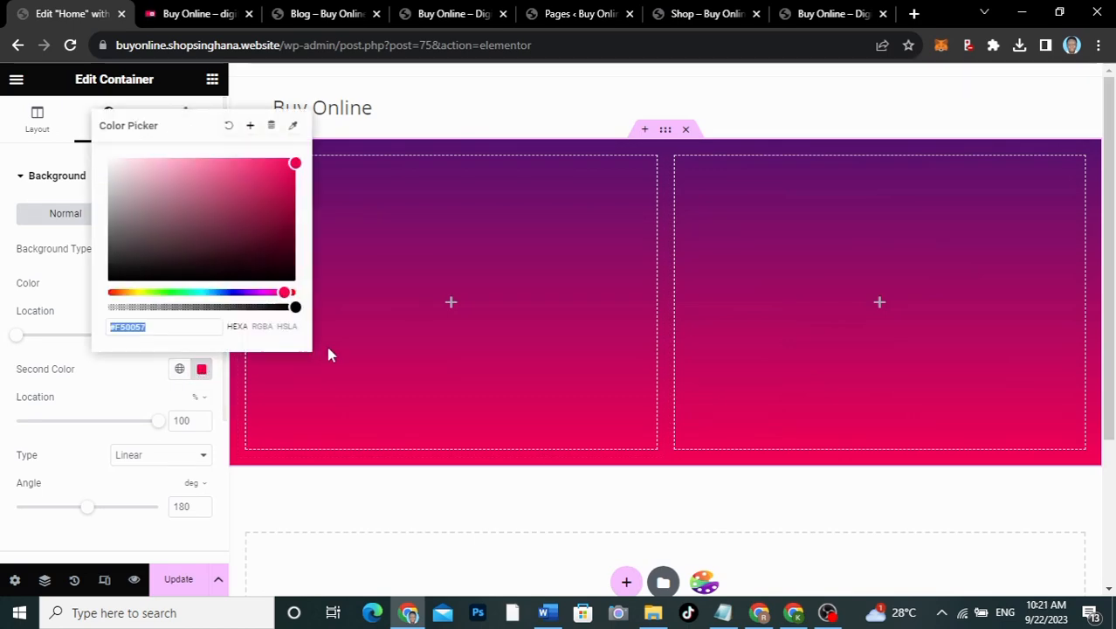
{"action": "left_click", "coordinate": [250, 125]}
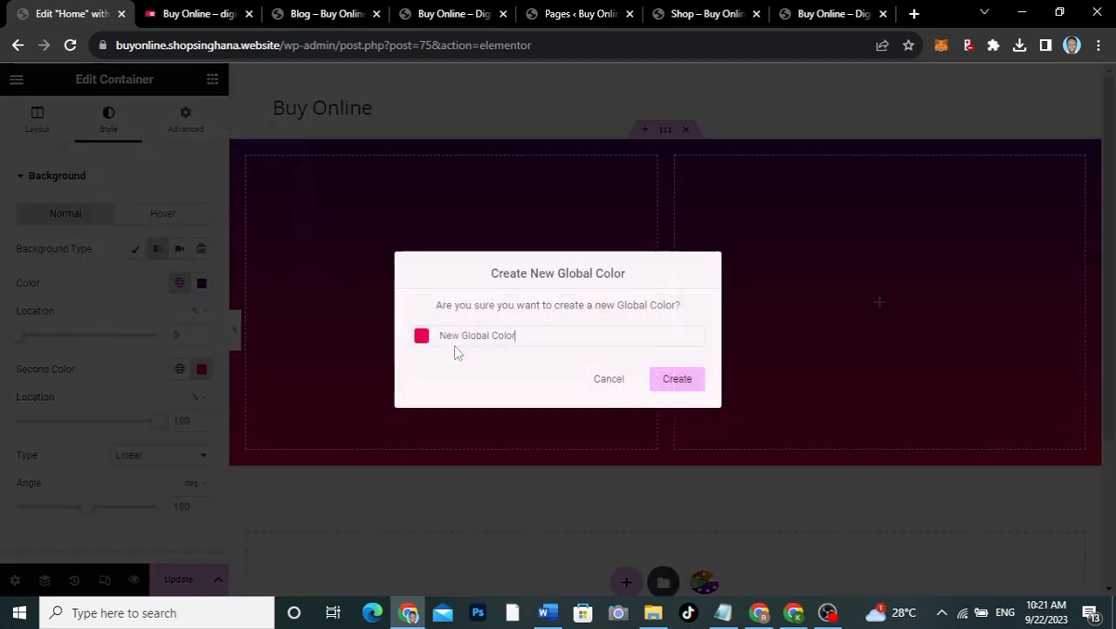
{"action": "left_click_drag", "start_coordinate": [523, 348], "coordinate": [418, 349]}
{"action": "type", "text": "c"}
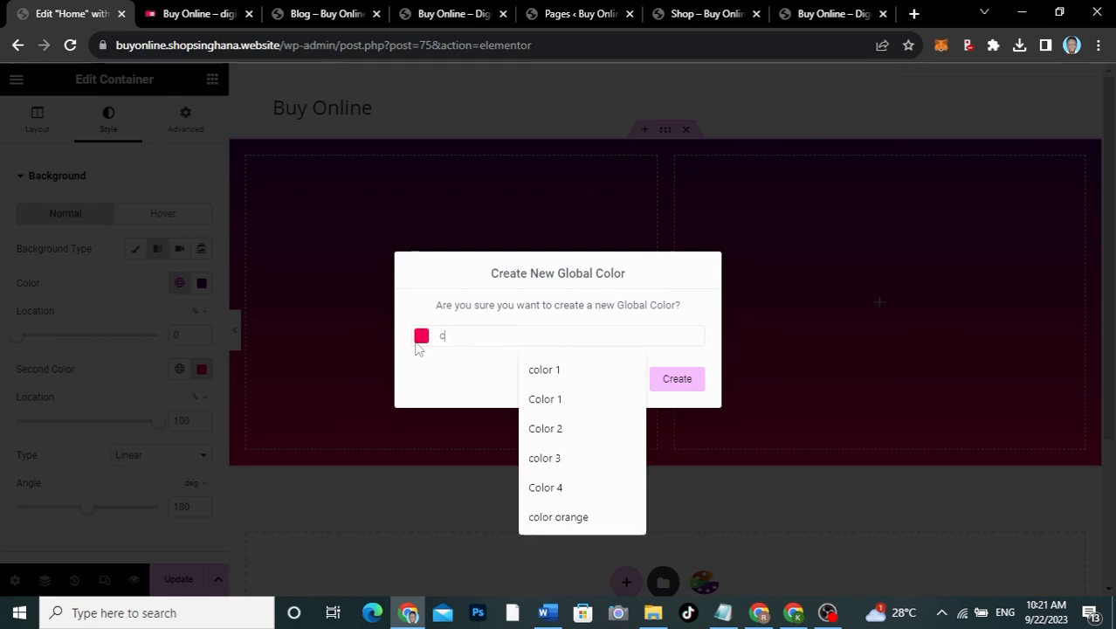
{"action": "type", "text": "olor 2"}
{"action": "left_click", "coordinate": [566, 430]}
{"action": "left_click", "coordinate": [678, 379]}
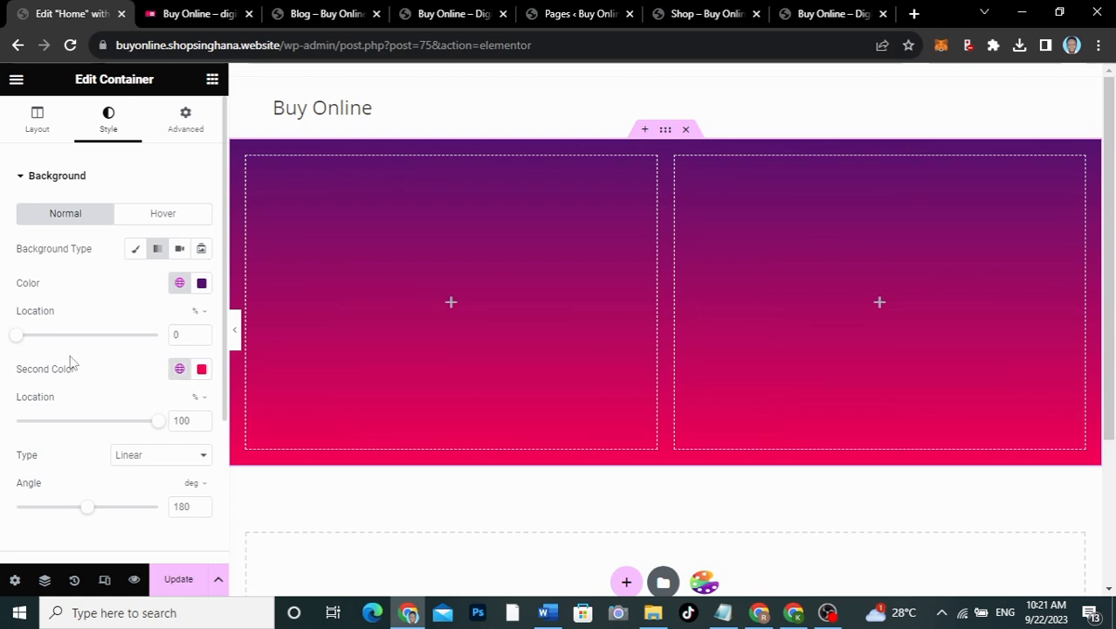
Step: Tilt the linear gradient to 188°, after briefly trying a radial gradient
{"action": "scroll", "coordinate": [70, 361], "scroll_direction": "down", "scroll_amount": 1}
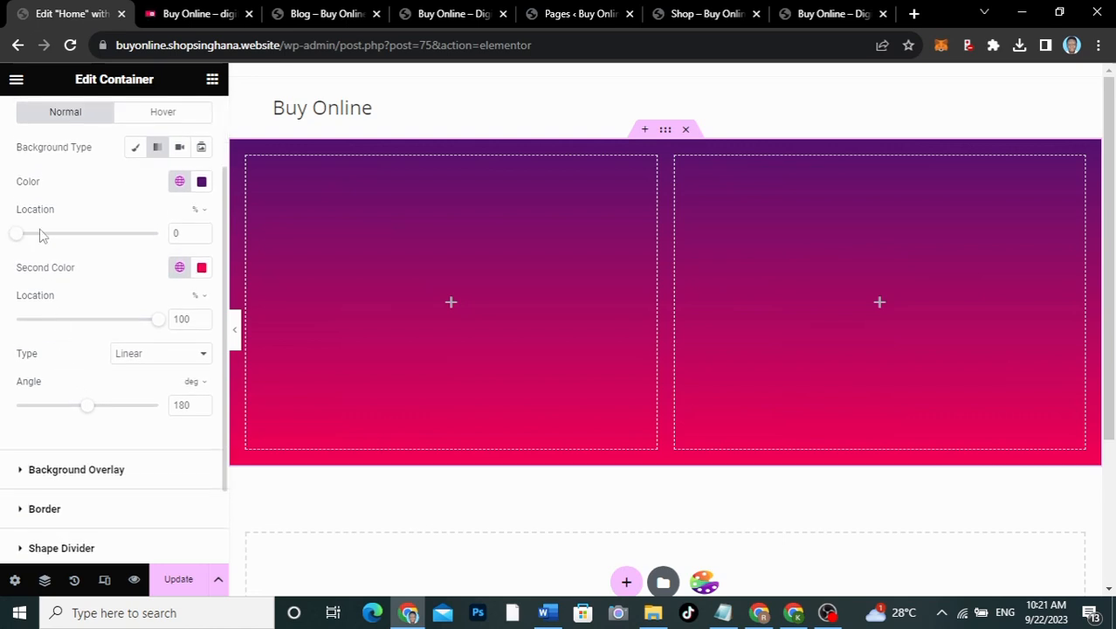
{"action": "left_click_drag", "start_coordinate": [88, 406], "coordinate": [91, 410]}
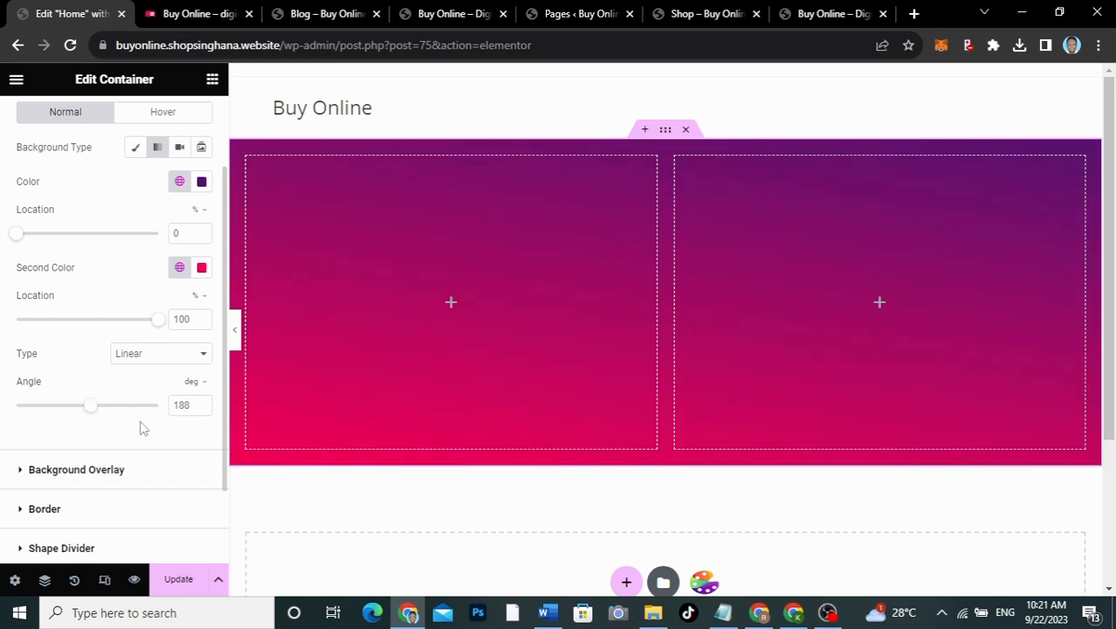
{"action": "left_click", "coordinate": [148, 358]}
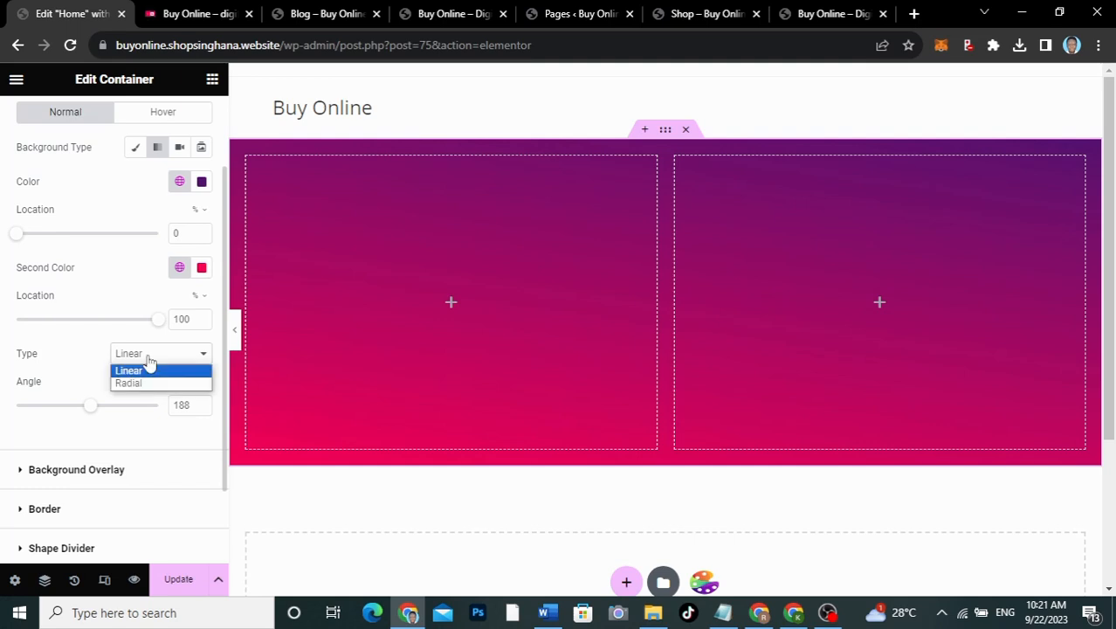
{"action": "left_click", "coordinate": [140, 382]}
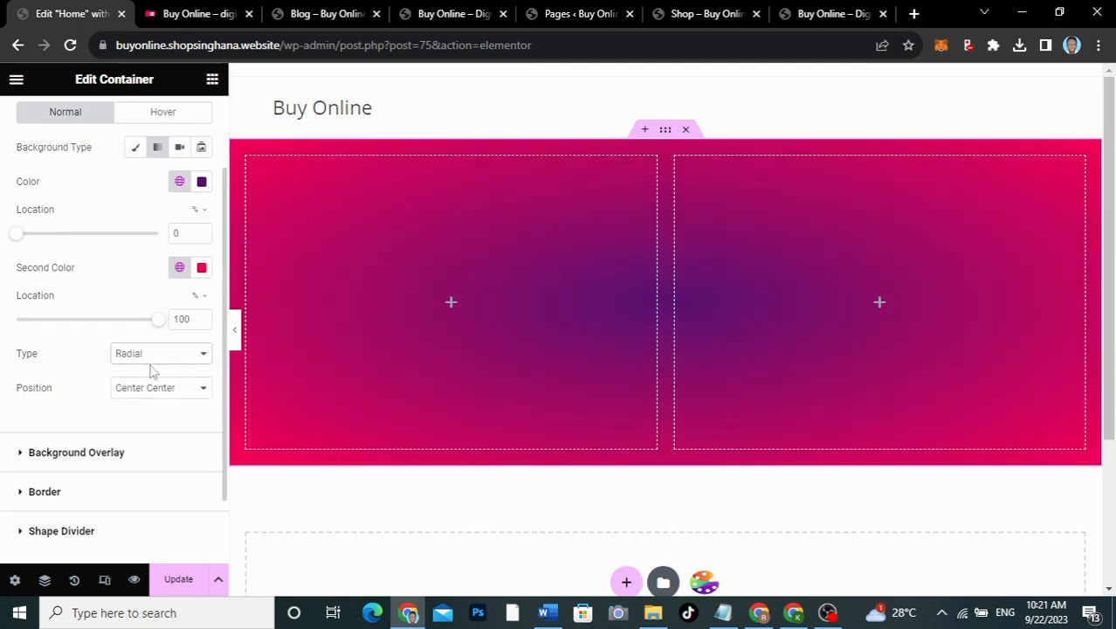
{"action": "left_click", "coordinate": [147, 388]}
{"action": "left_click", "coordinate": [147, 392]}
{"action": "left_click", "coordinate": [154, 358]}
{"action": "left_click", "coordinate": [150, 376]}
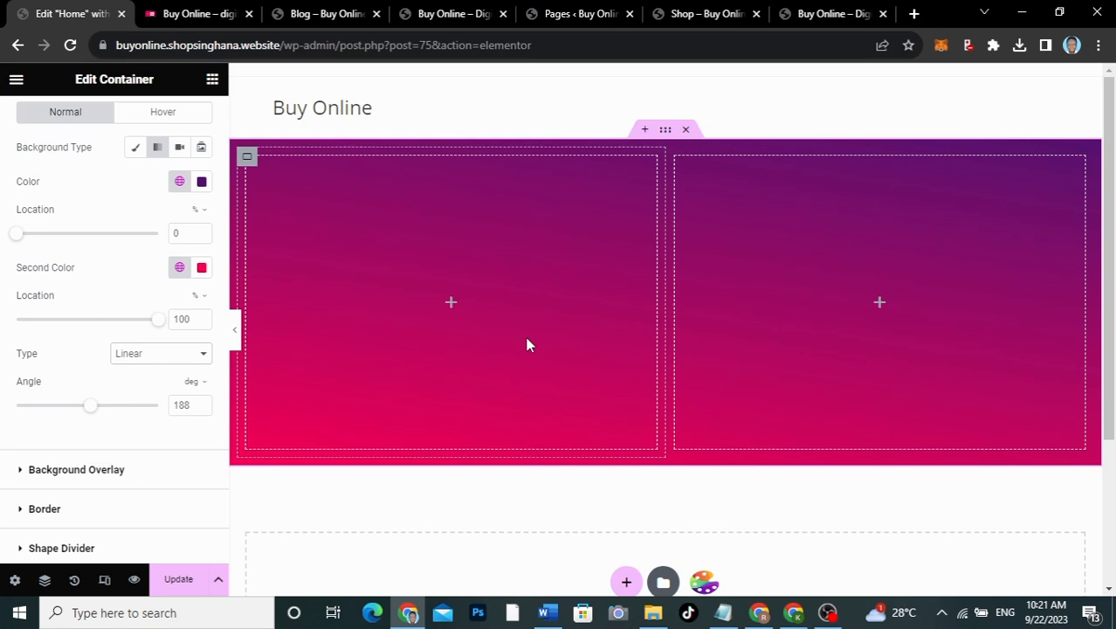
{"action": "left_click", "coordinate": [450, 304]}
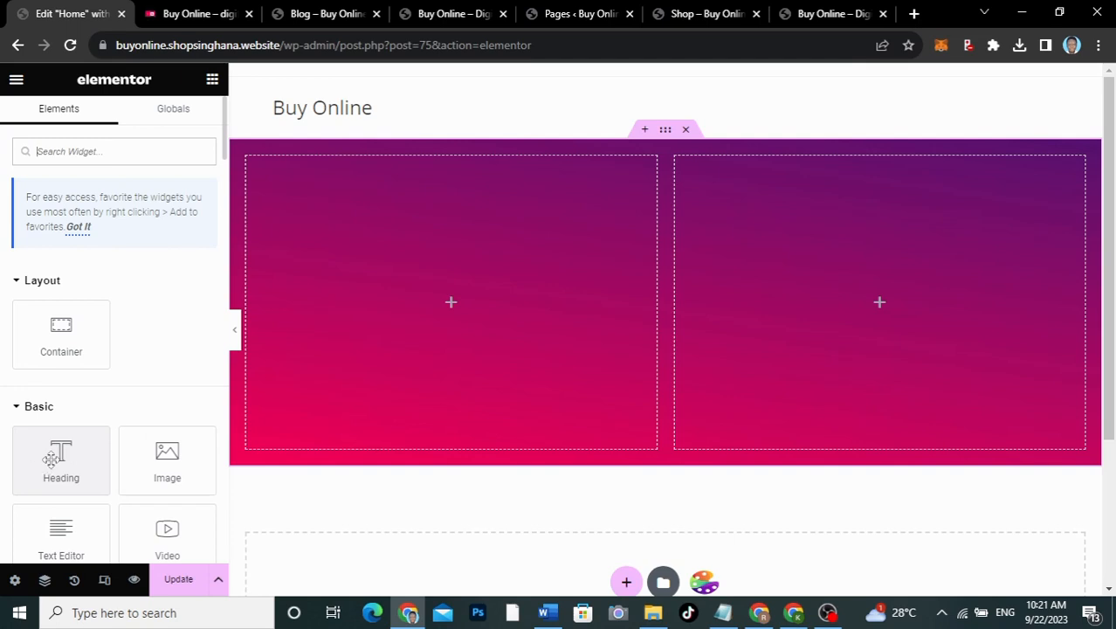
Step: Drop a Heading into the left column and paste 'Digital Products', copied from the live site, as its title
{"action": "left_click_drag", "start_coordinate": [53, 458], "coordinate": [415, 297]}
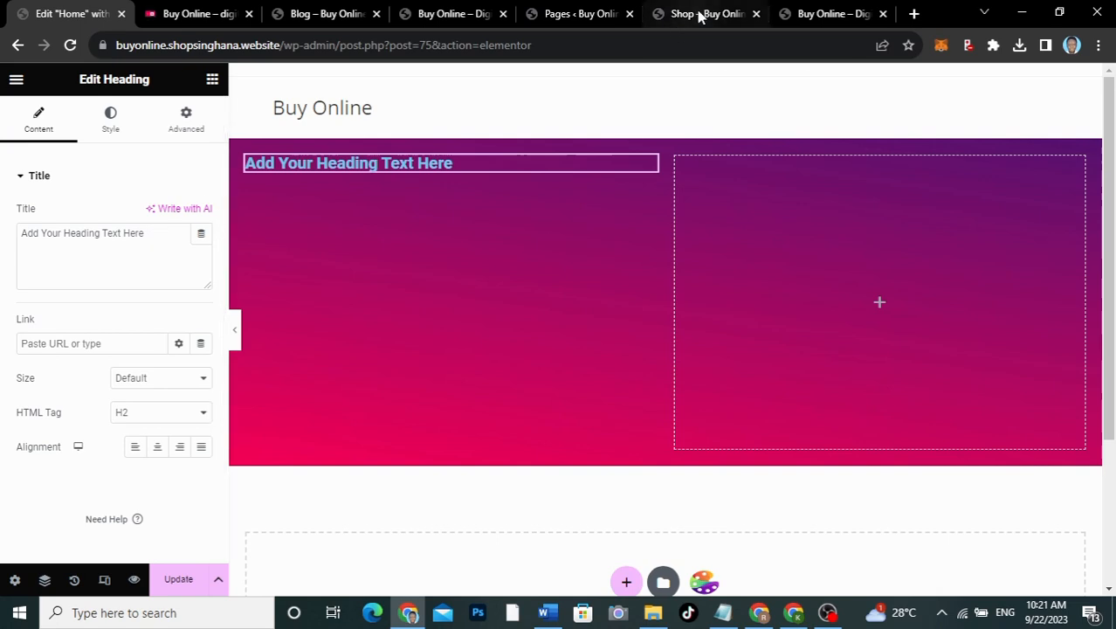
{"action": "left_click", "coordinate": [174, 15]}
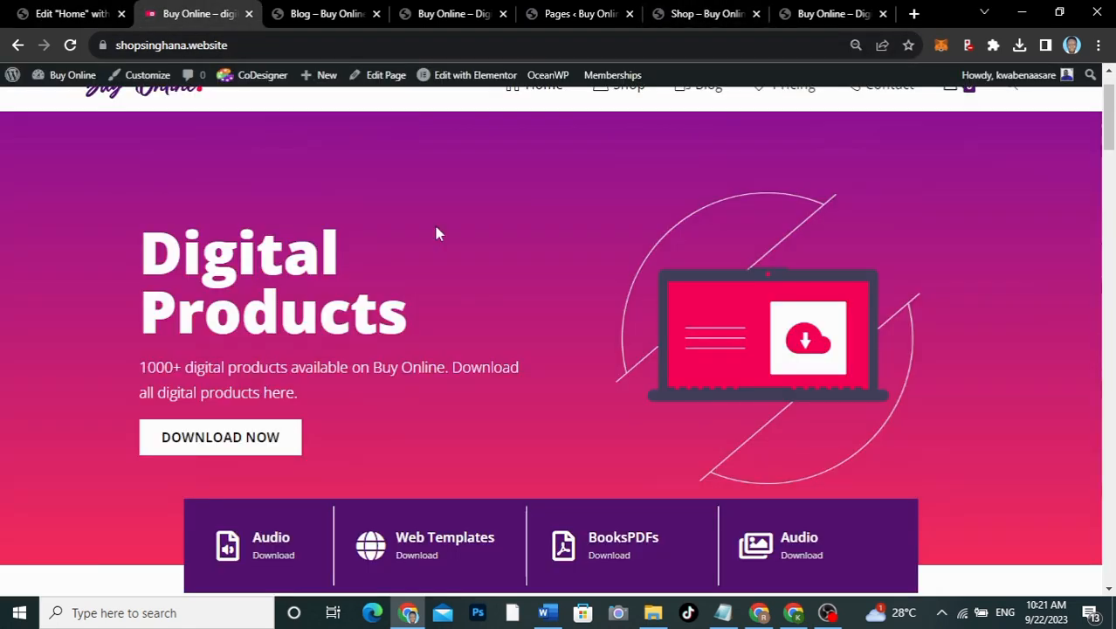
{"action": "left_click_drag", "start_coordinate": [143, 238], "coordinate": [452, 306]}
{"action": "key", "text": "ctrl+c"}
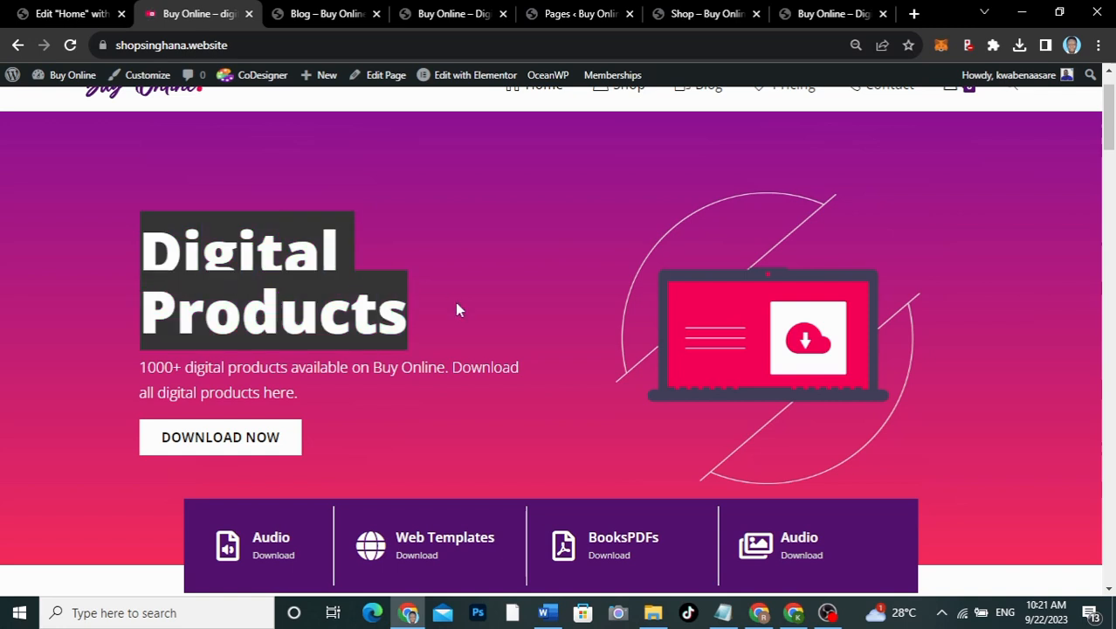
{"action": "left_click", "coordinate": [78, 14]}
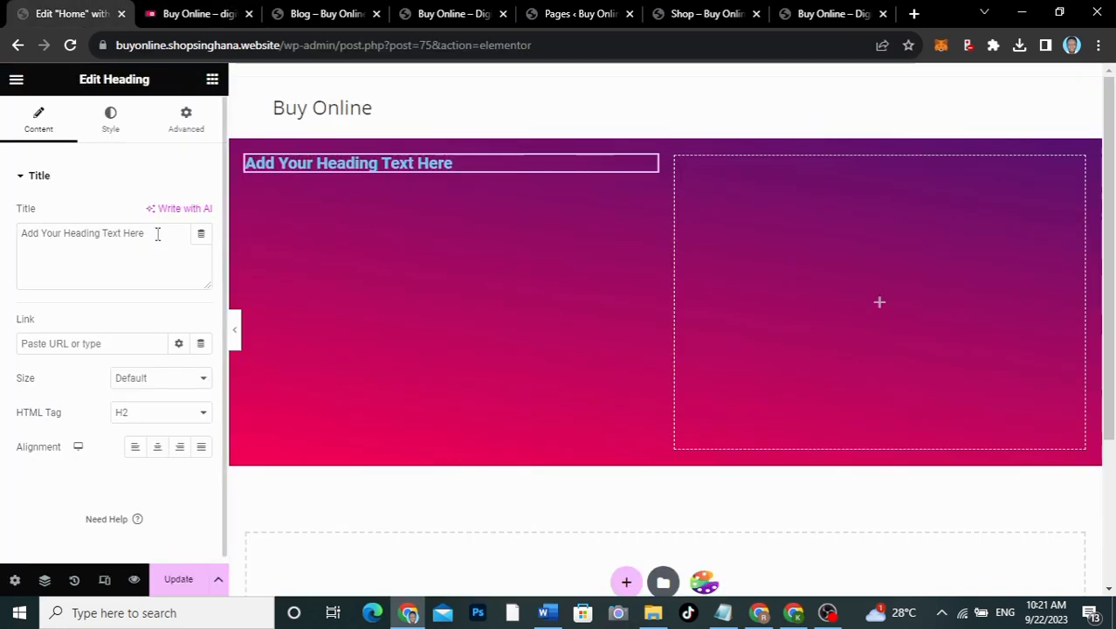
{"action": "left_click_drag", "start_coordinate": [157, 234], "coordinate": [4, 234]}
{"action": "key", "text": "ctrl+v"}
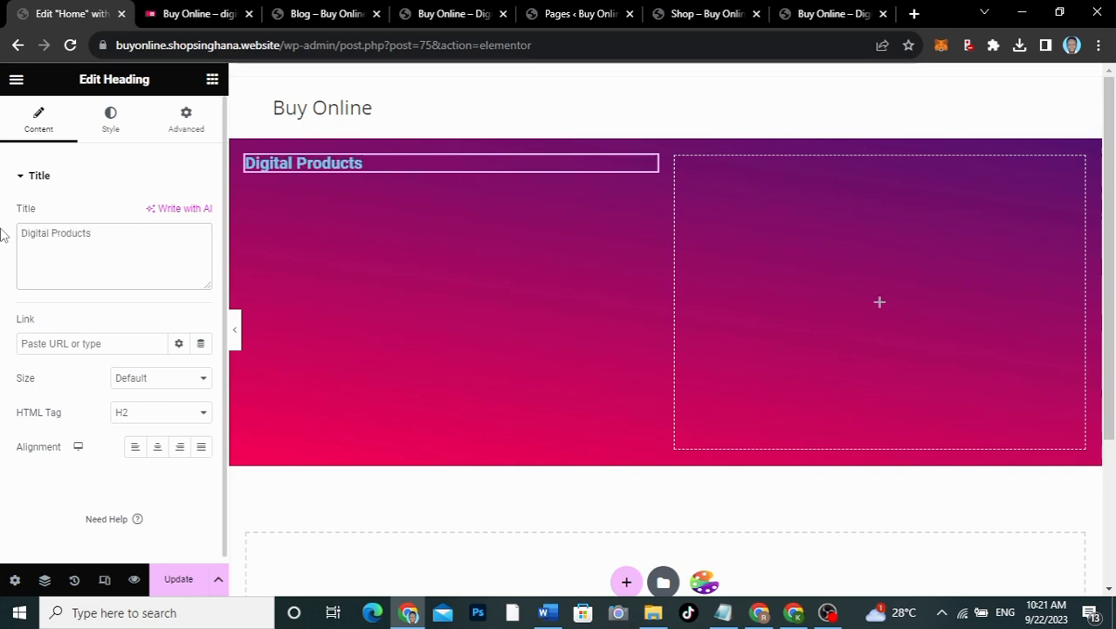
{"action": "left_click", "coordinate": [193, 13]}
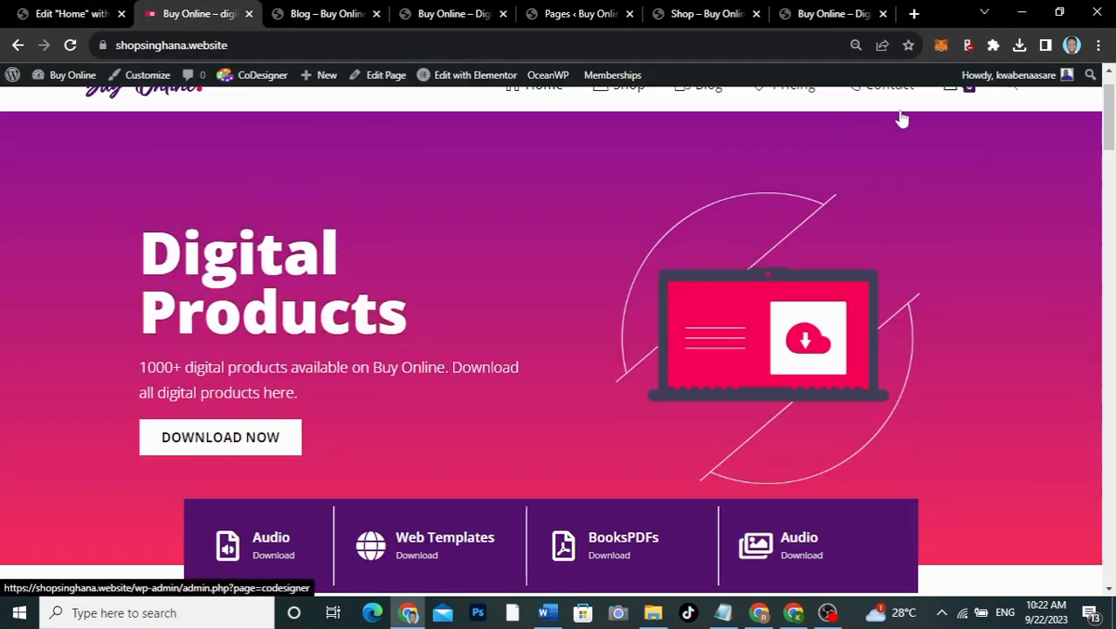
Step: Use WhatFont to identify the live heading as Open Sans 900, 80px, white #ffffff
{"action": "left_click", "coordinate": [993, 46]}
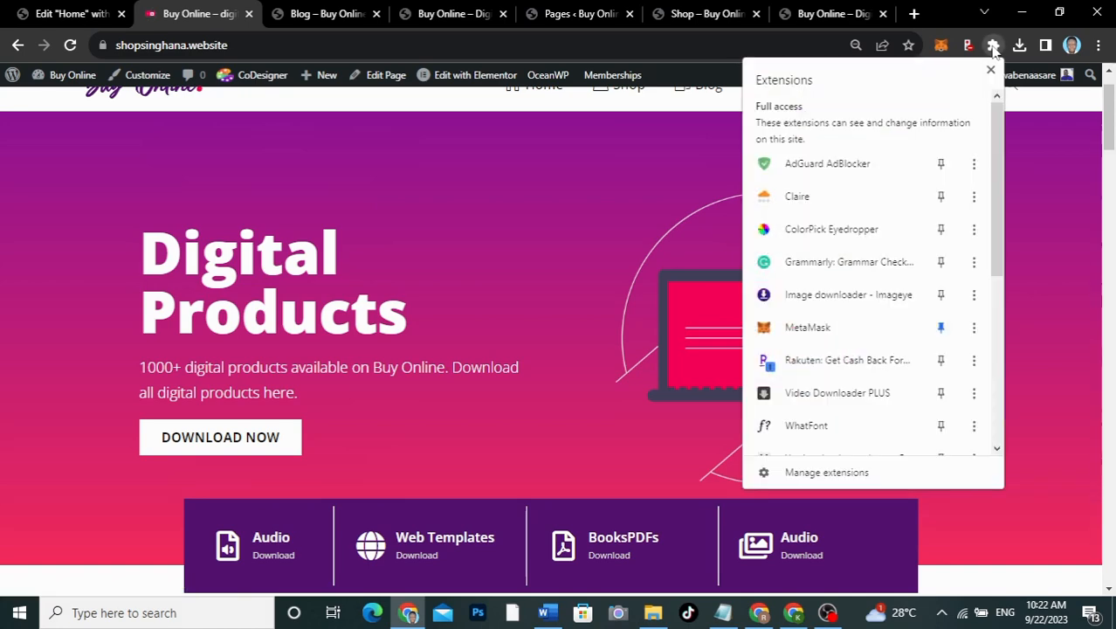
{"action": "left_click", "coordinate": [803, 427]}
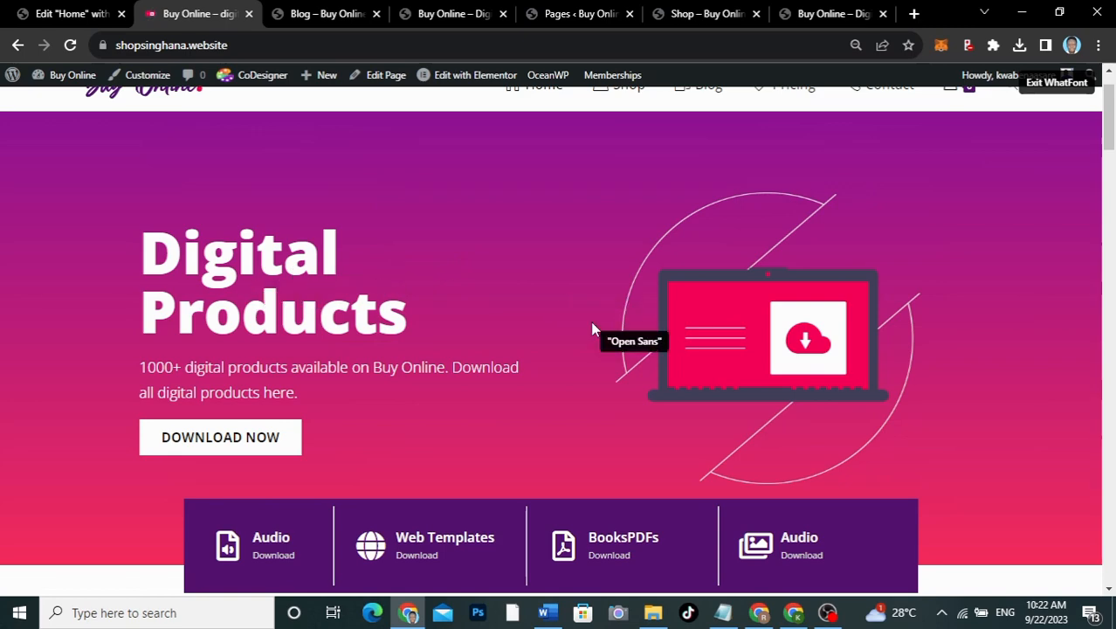
{"action": "left_click", "coordinate": [995, 45]}
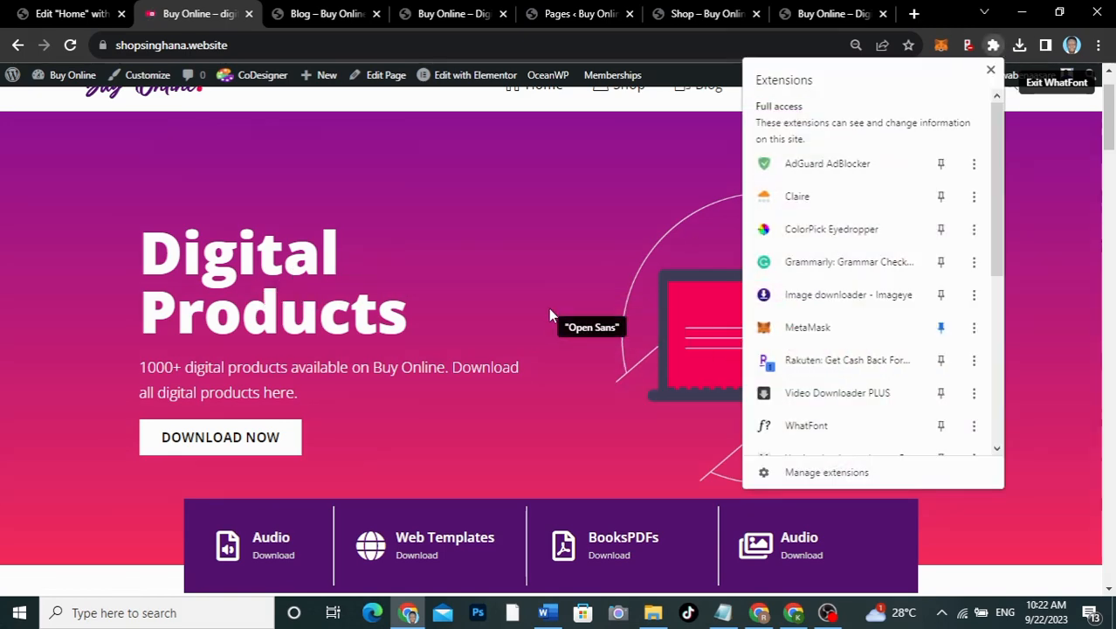
{"action": "left_click", "coordinate": [393, 313]}
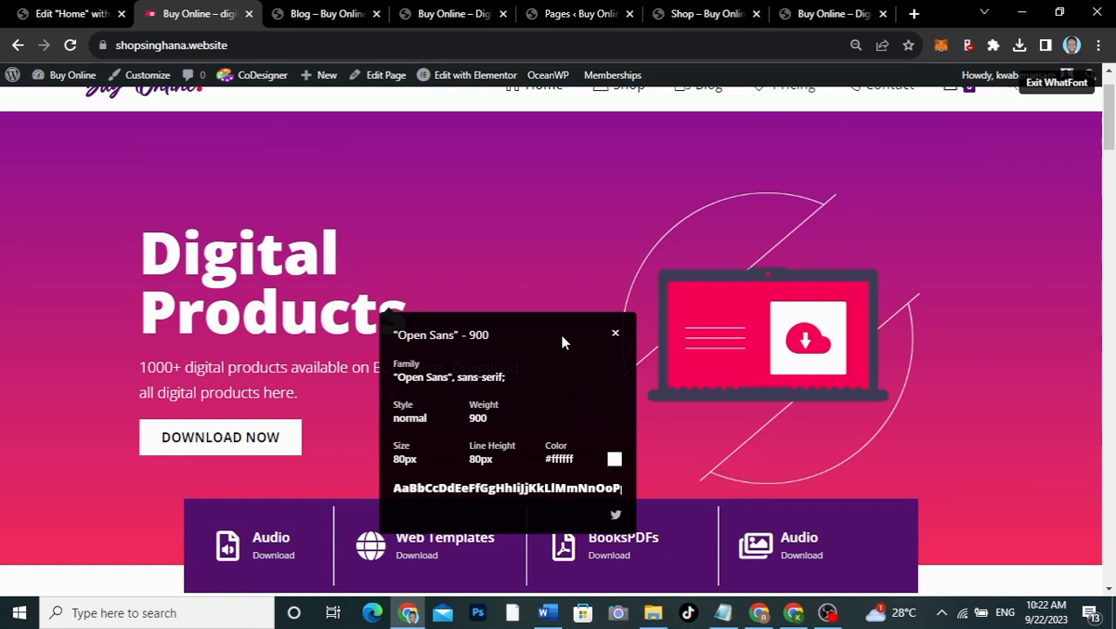
{"action": "left_click", "coordinate": [615, 333]}
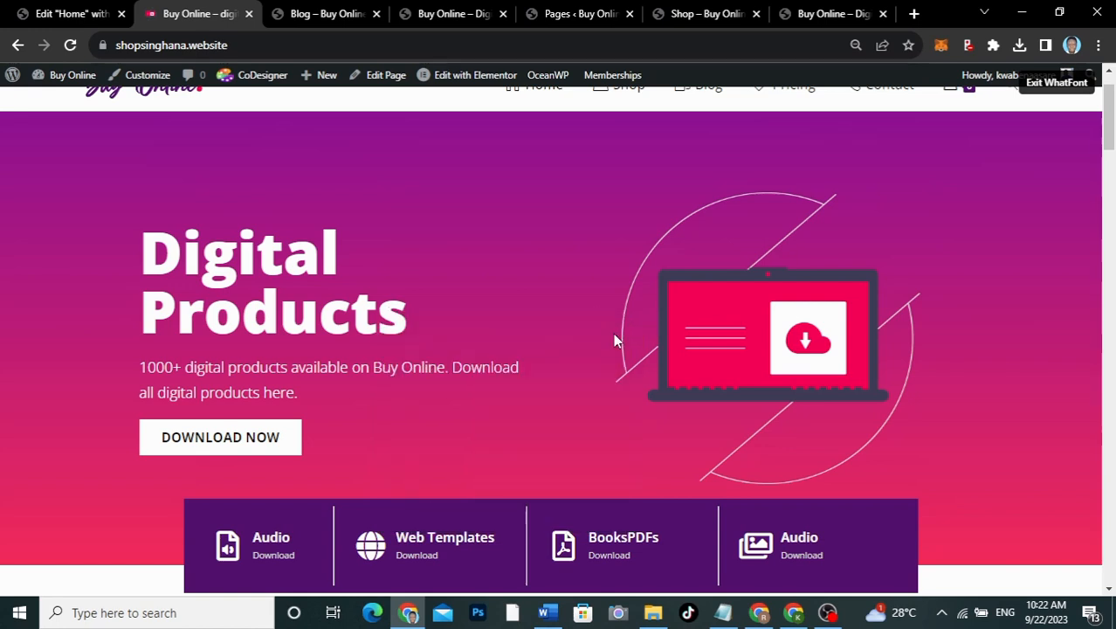
{"action": "left_click", "coordinate": [1048, 82]}
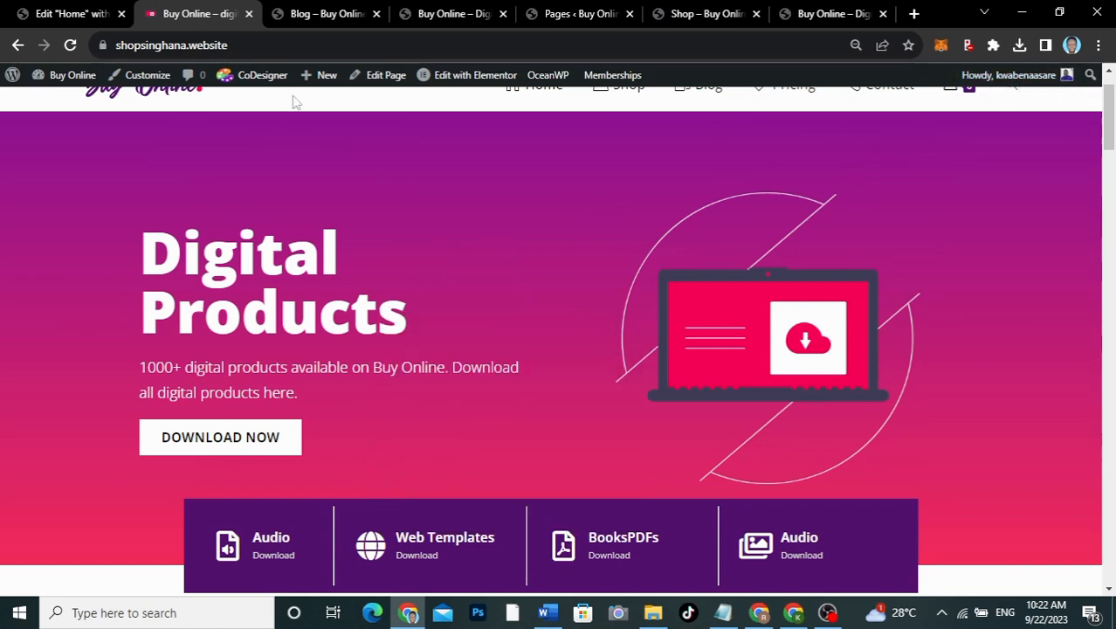
{"action": "left_click", "coordinate": [70, 13]}
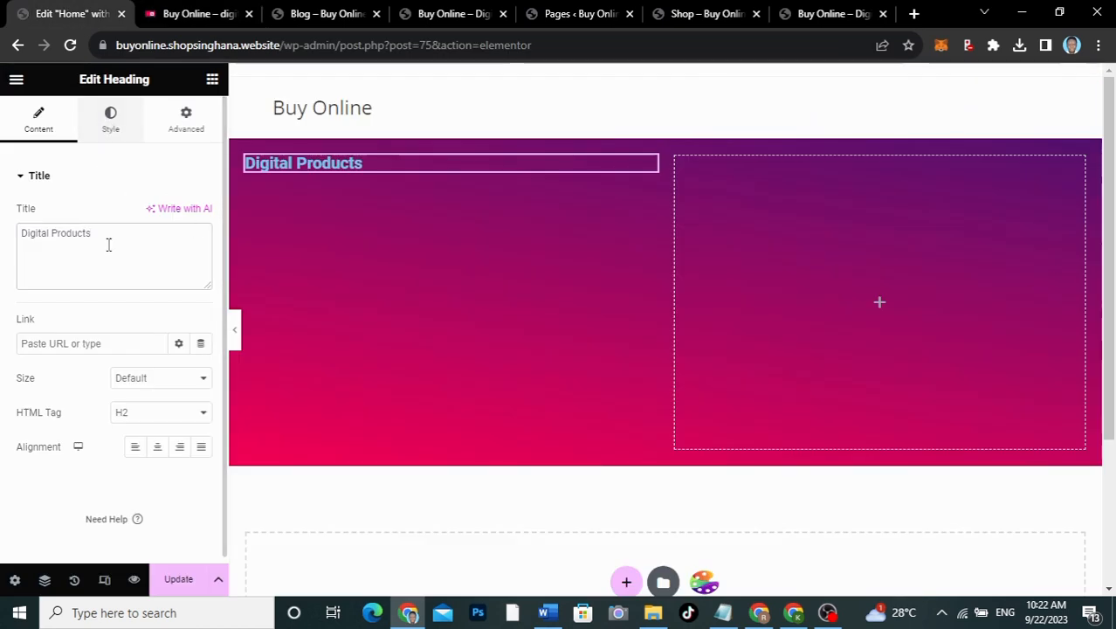
Step: Style the heading white (#FFFFFF) in Open Sans, 80 px, weight 900 (Black)
{"action": "left_click", "coordinate": [110, 119]}
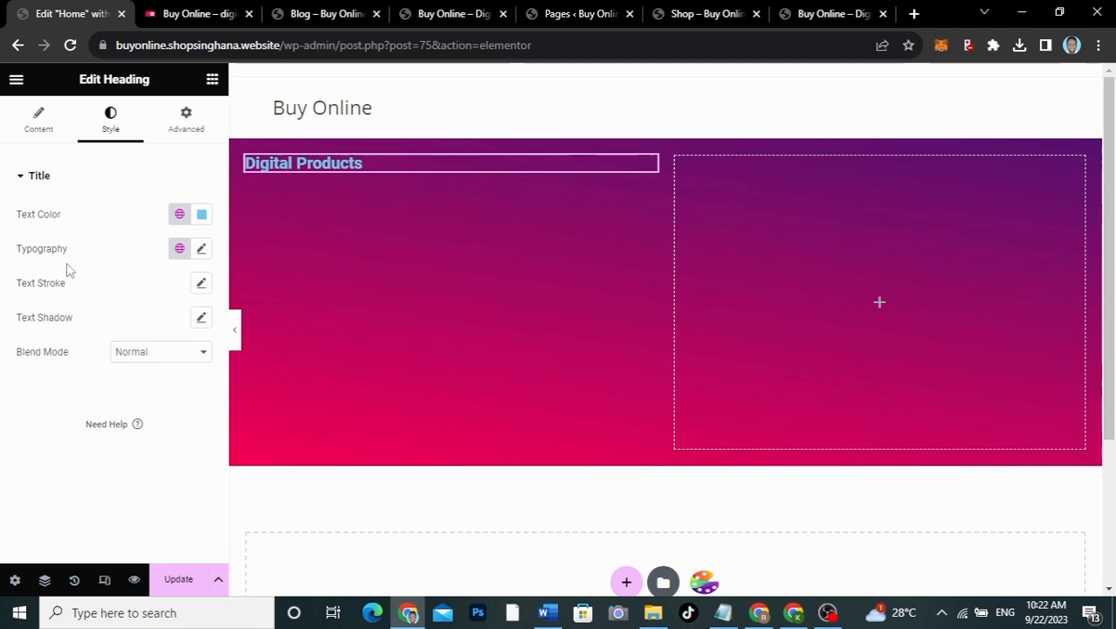
{"action": "left_click", "coordinate": [203, 216]}
{"action": "left_click_drag", "start_coordinate": [135, 306], "coordinate": [89, 250]}
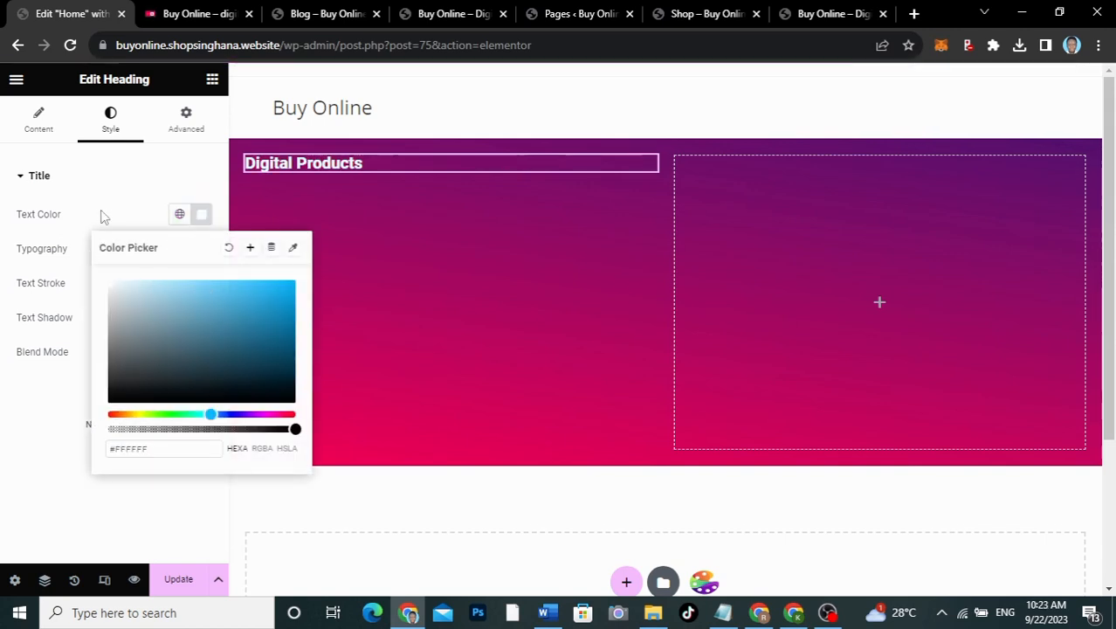
{"action": "left_click", "coordinate": [143, 225]}
{"action": "left_click", "coordinate": [200, 250]}
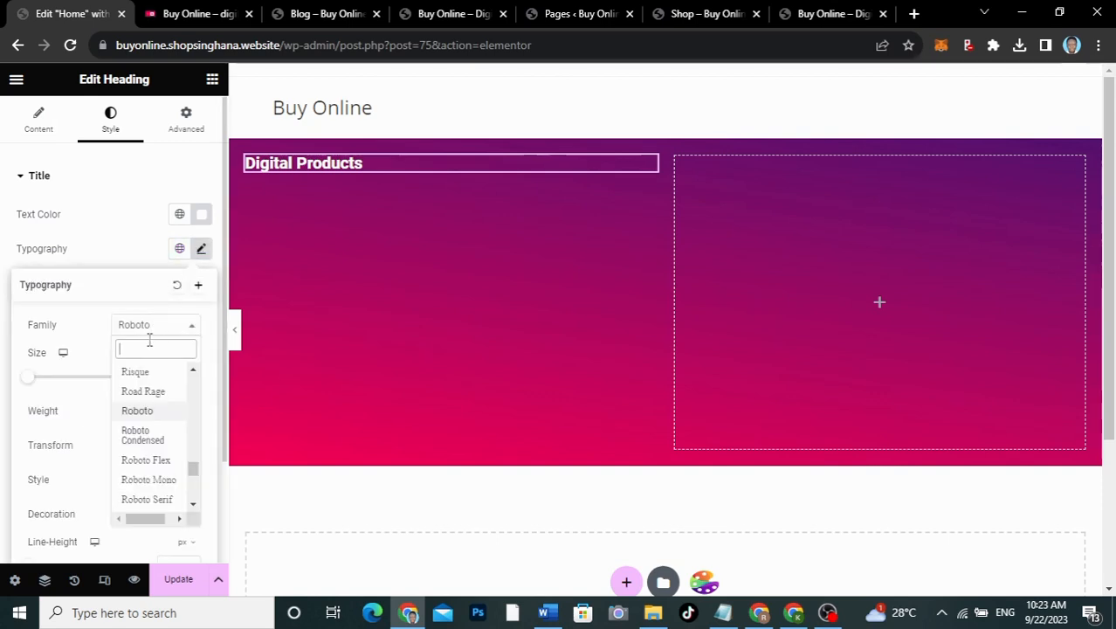
{"action": "type", "text": "open"}
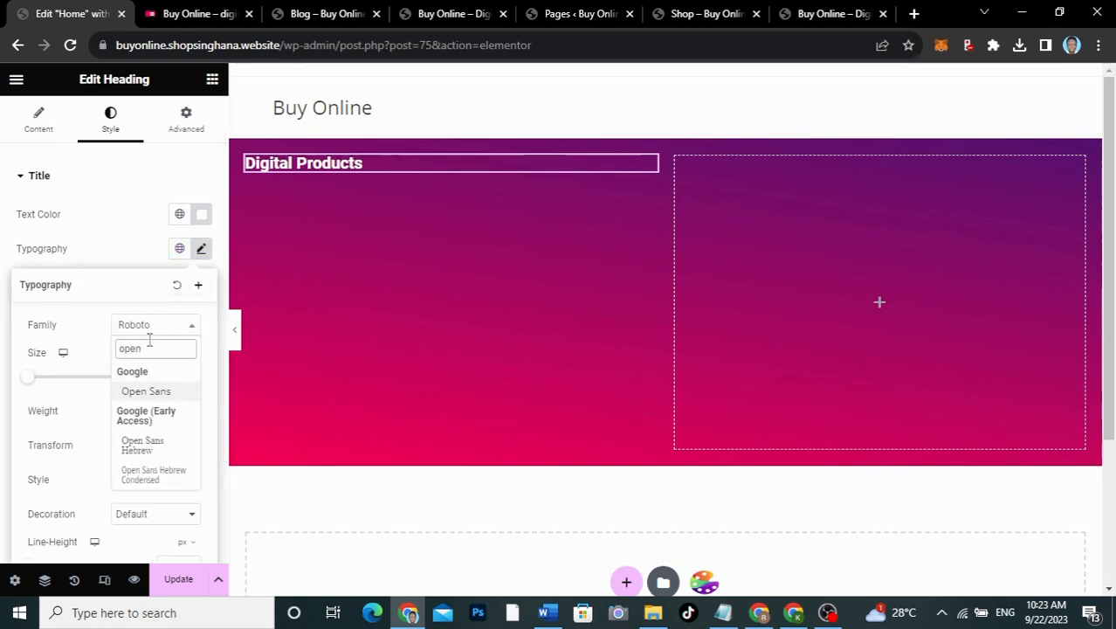
{"action": "left_click", "coordinate": [144, 392]}
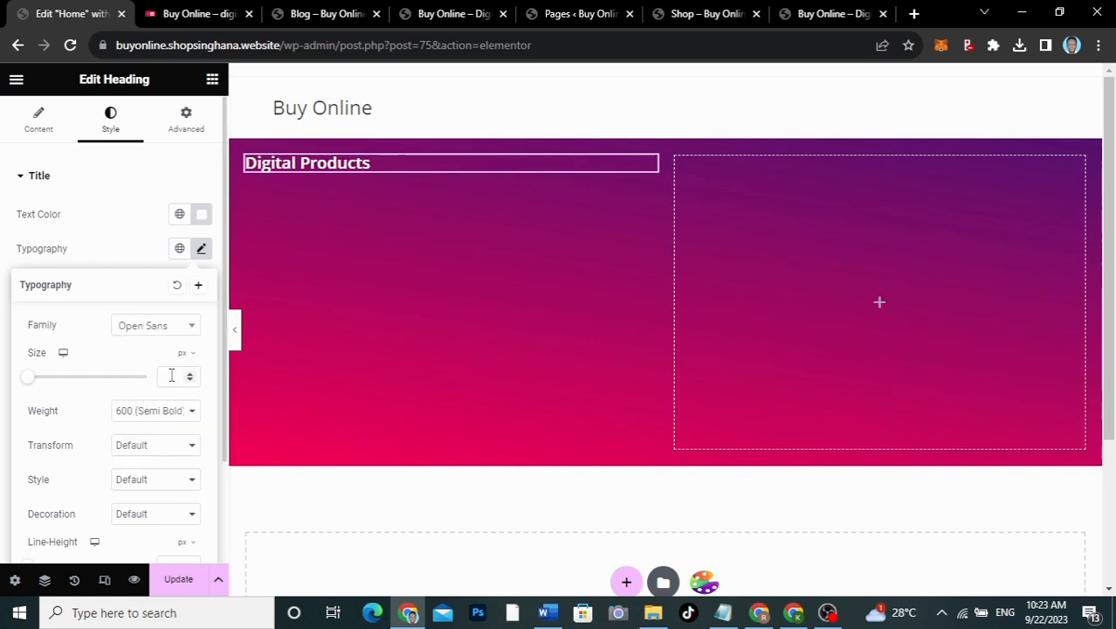
{"action": "left_click", "coordinate": [171, 375]}
{"action": "type", "text": "800"}
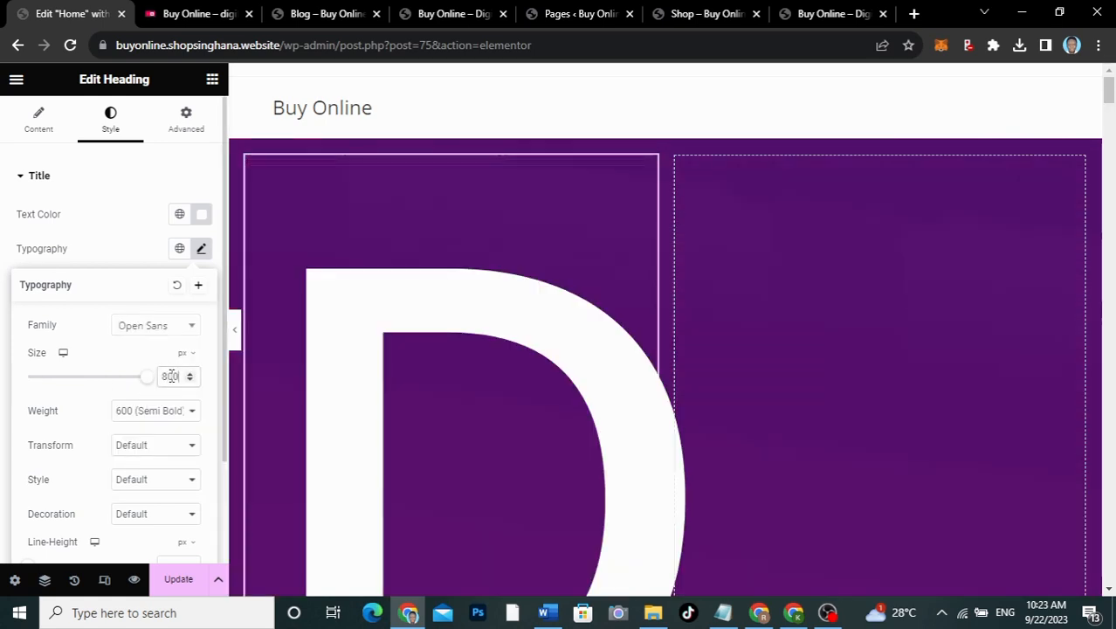
{"action": "key", "text": "BackSpace"}
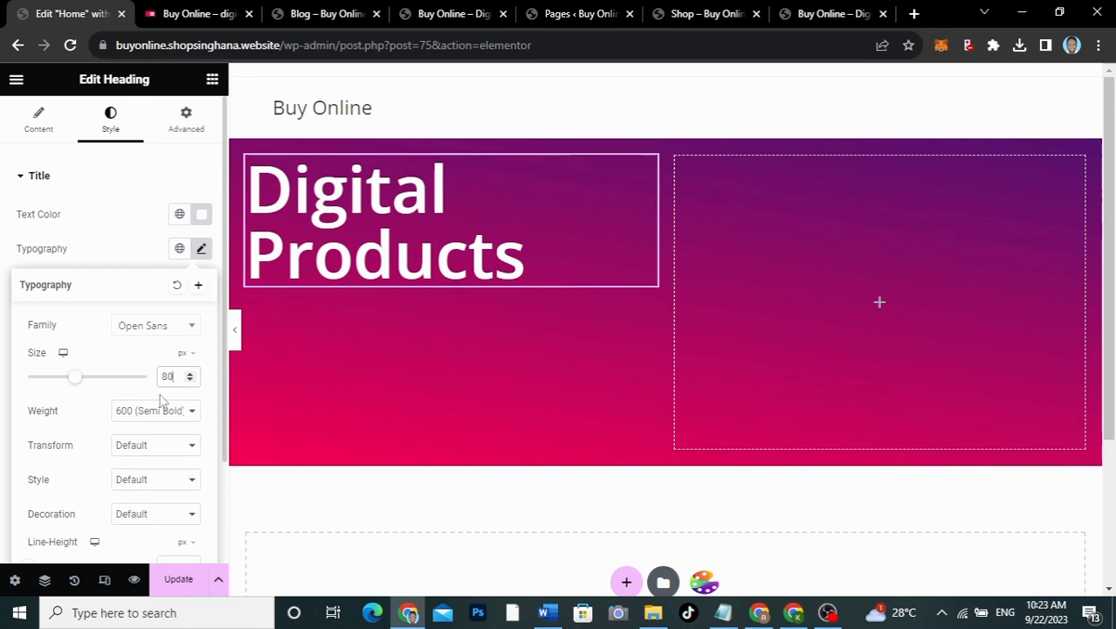
{"action": "left_click", "coordinate": [149, 412]}
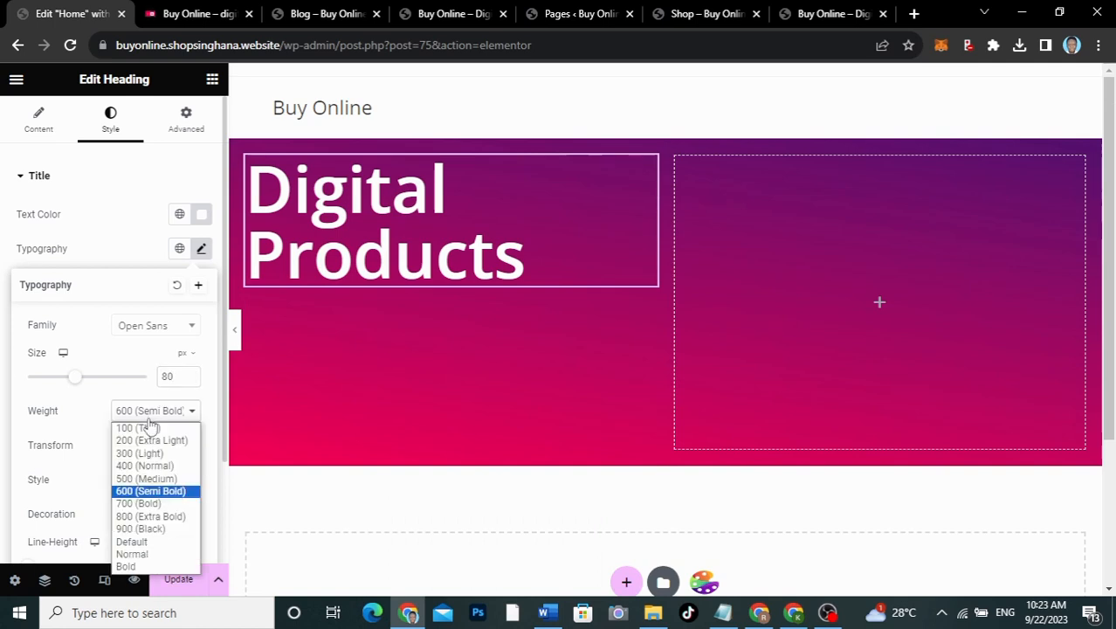
{"action": "left_click", "coordinate": [140, 529]}
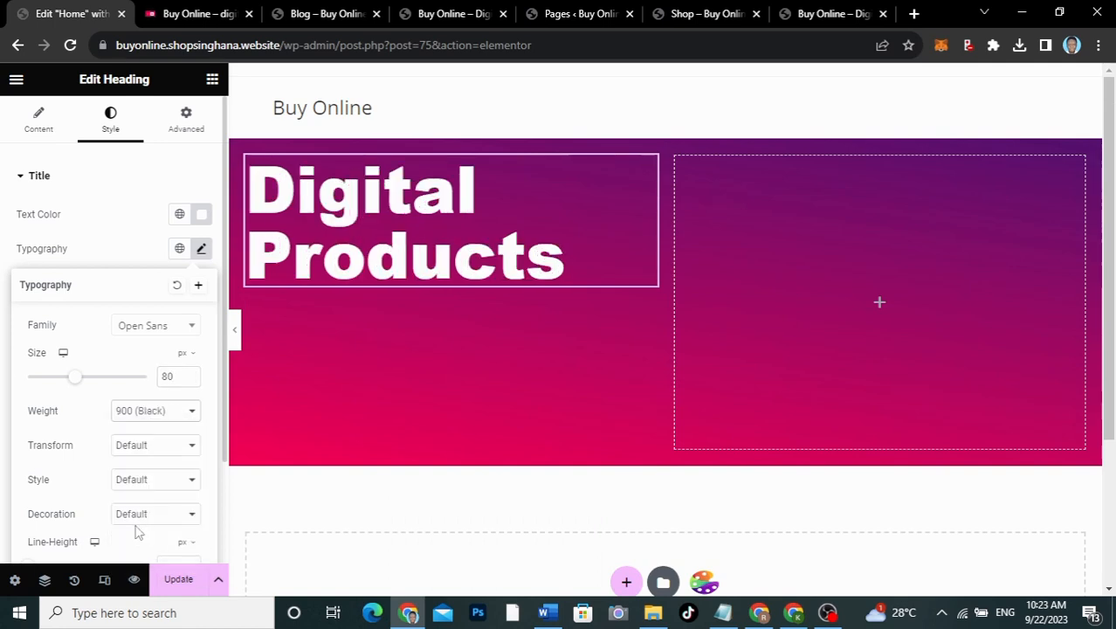
{"action": "left_click", "coordinate": [122, 261]}
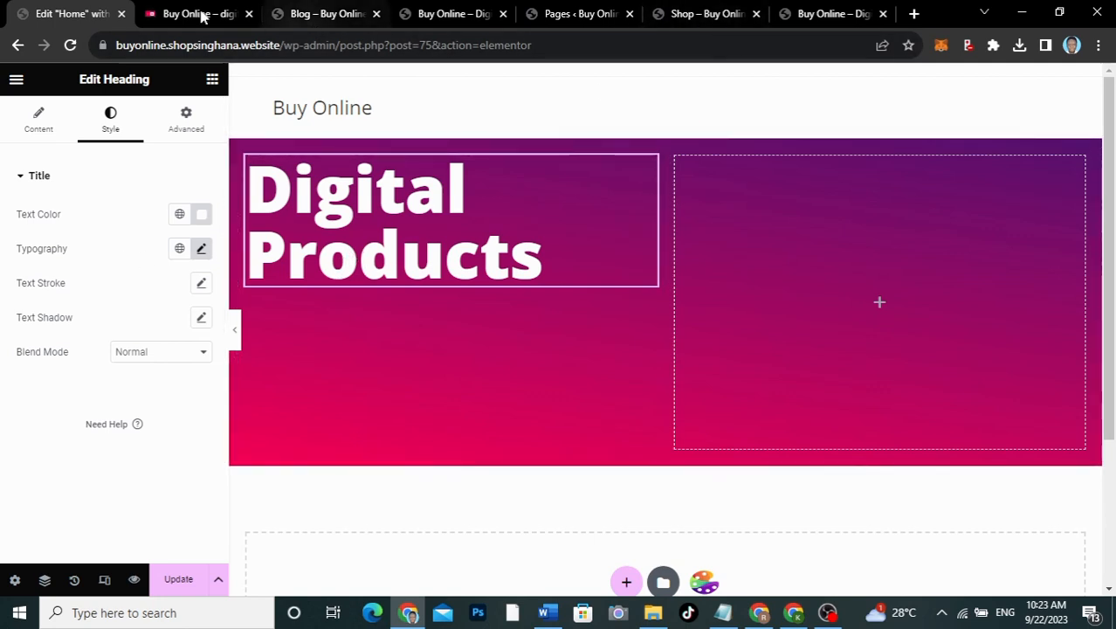
Step: Use WhatFont to read the live hero paragraph: Open Sans 300, 20px, 34px line height, white
{"action": "left_click", "coordinate": [197, 14]}
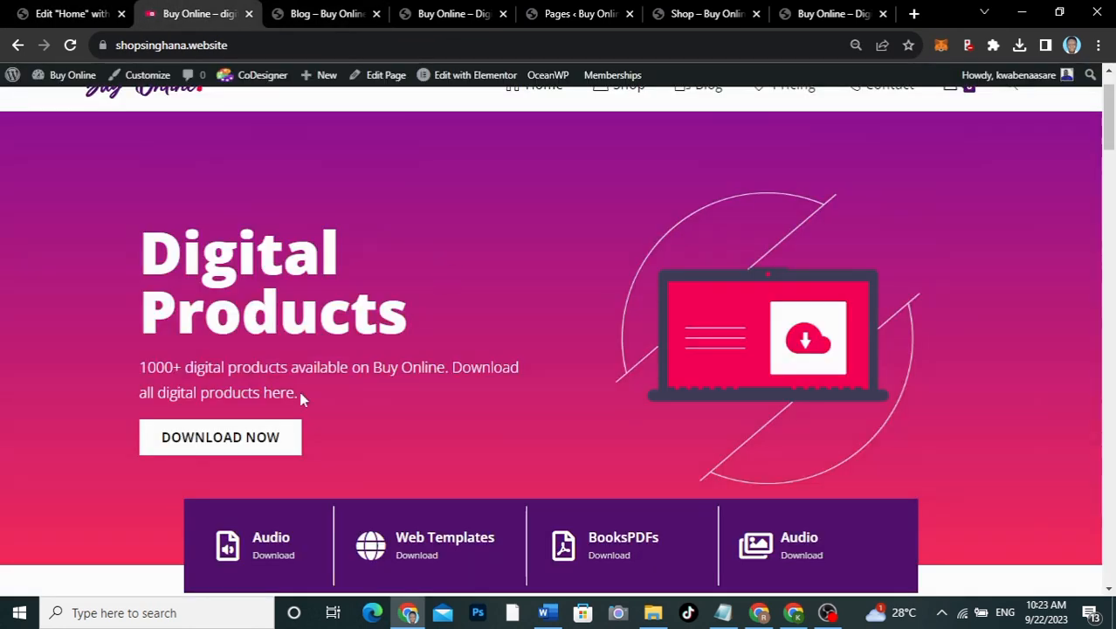
{"action": "left_click_drag", "start_coordinate": [300, 398], "coordinate": [123, 370]}
{"action": "key", "text": "ctrl+c"}
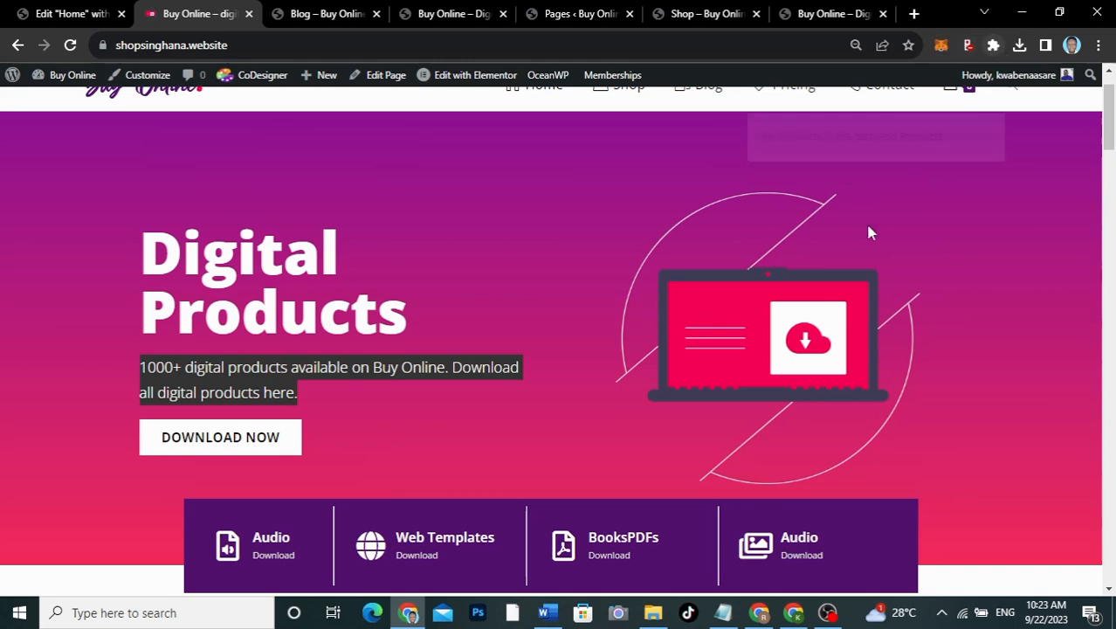
{"action": "left_click", "coordinate": [1006, 120]}
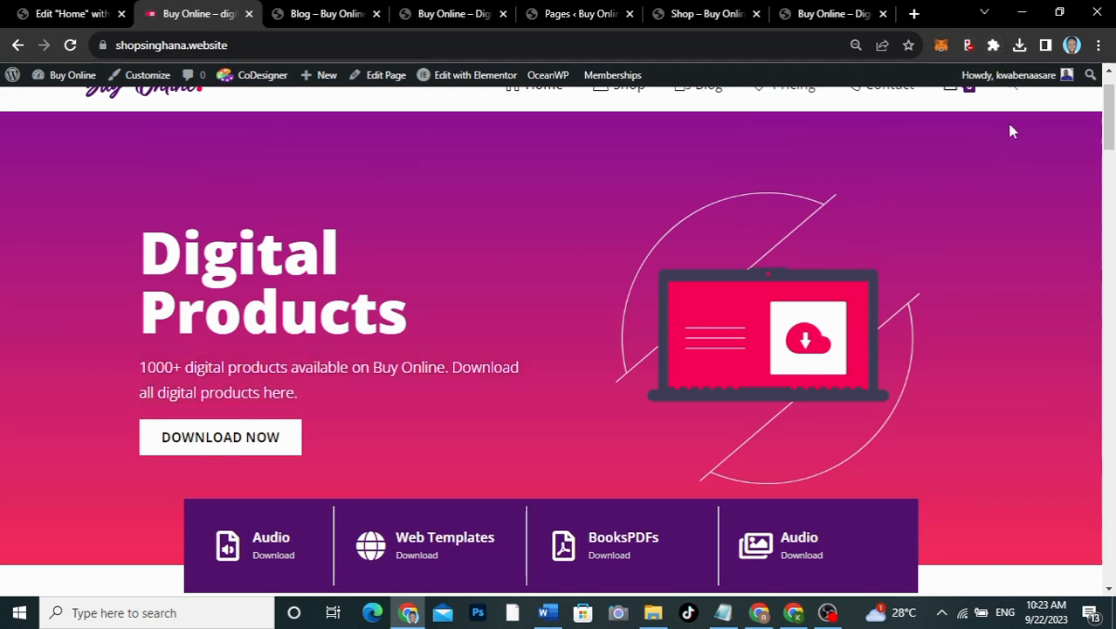
{"action": "left_click", "coordinate": [993, 44]}
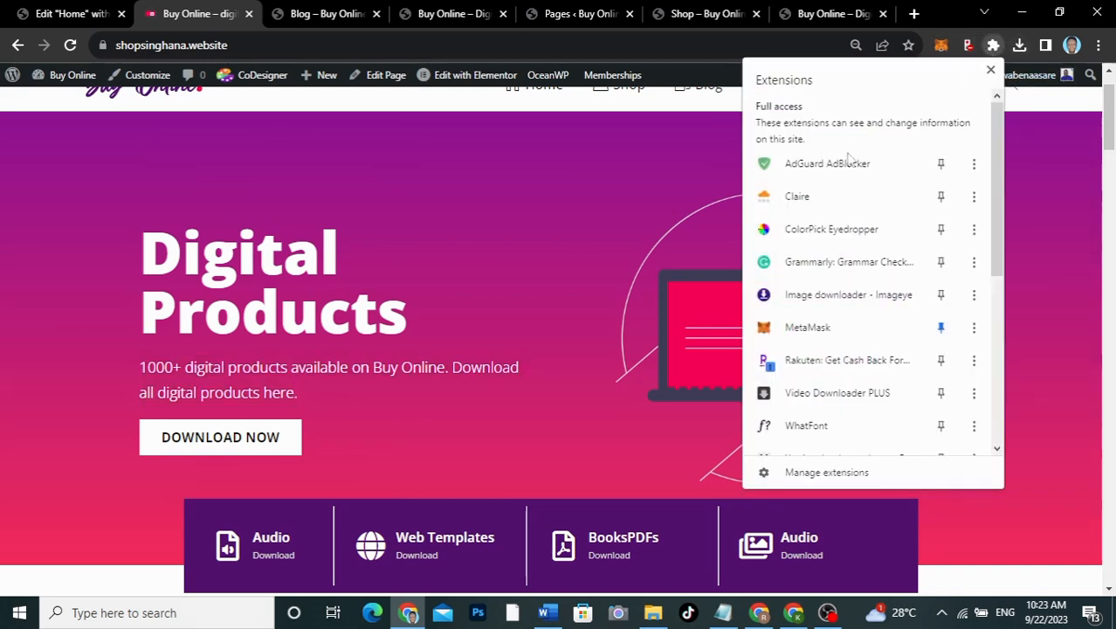
{"action": "left_click", "coordinate": [803, 425]}
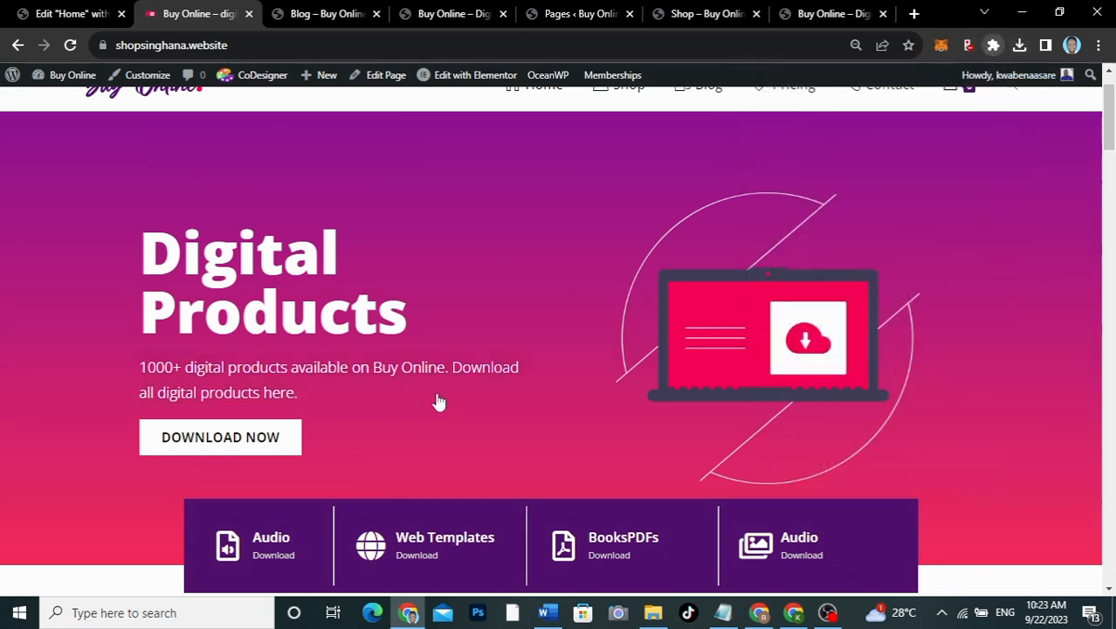
{"action": "left_click", "coordinate": [395, 373]}
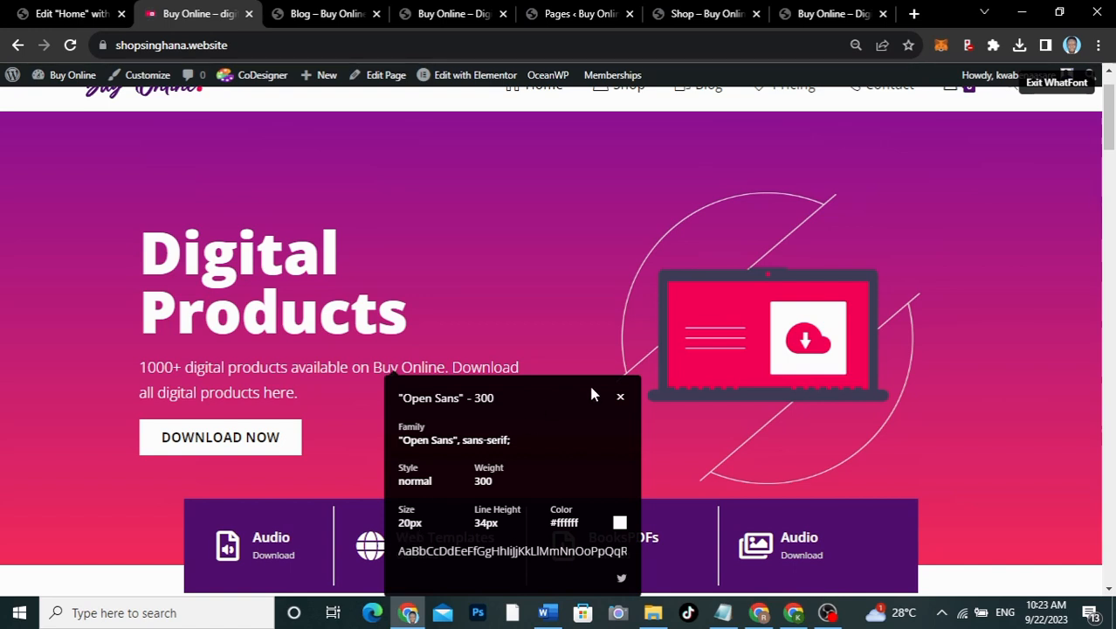
{"action": "left_click", "coordinate": [620, 397]}
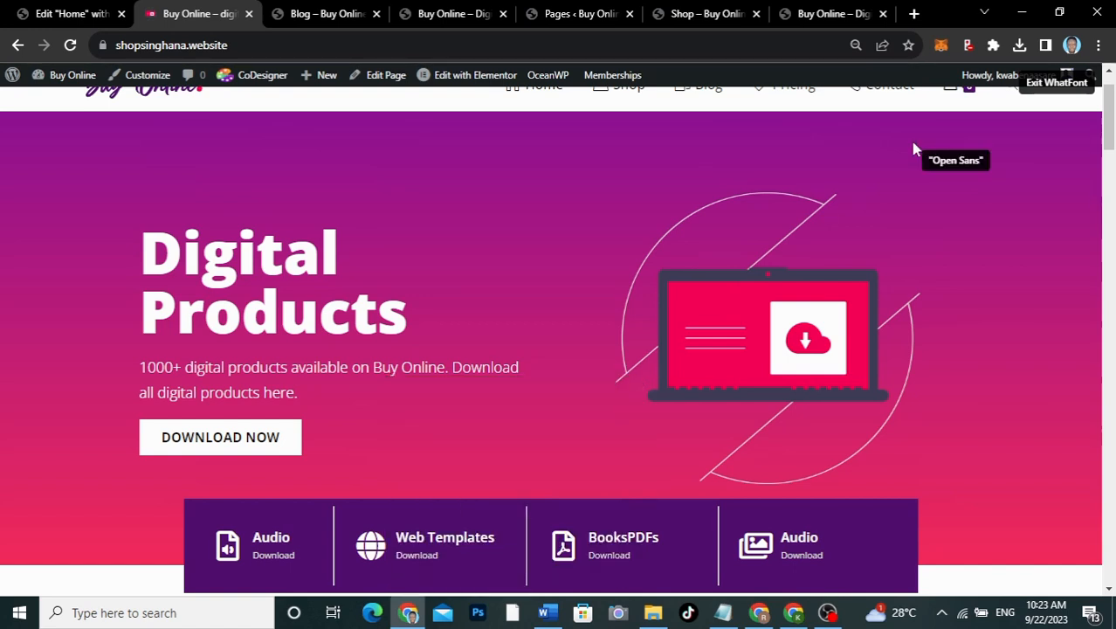
{"action": "left_click", "coordinate": [1056, 84]}
{"action": "left_click", "coordinate": [57, 14]}
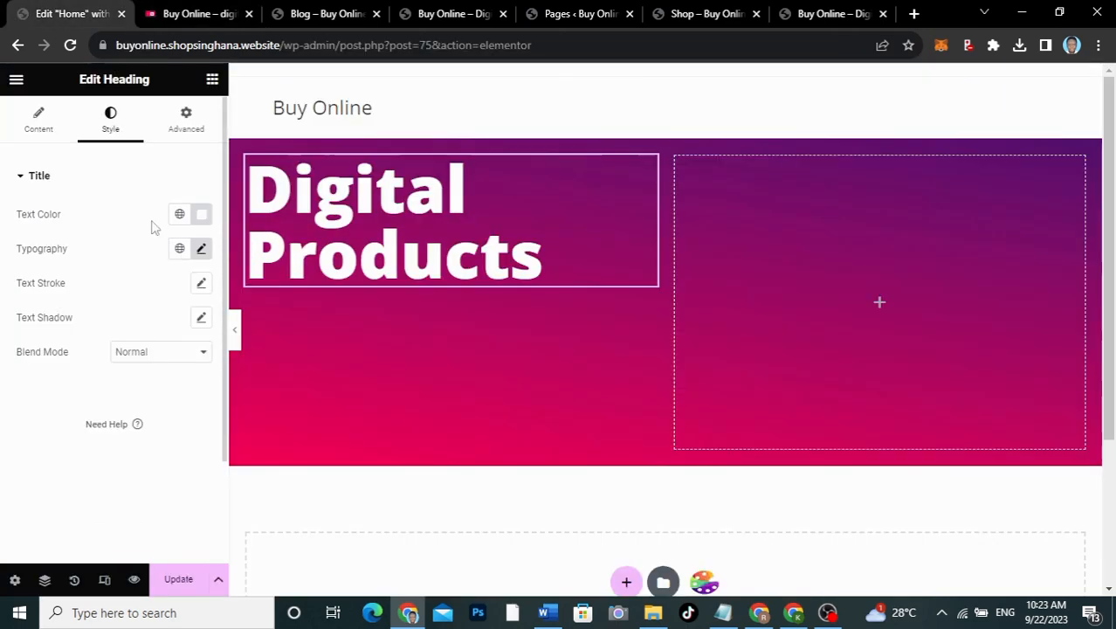
{"action": "left_click", "coordinate": [212, 79]}
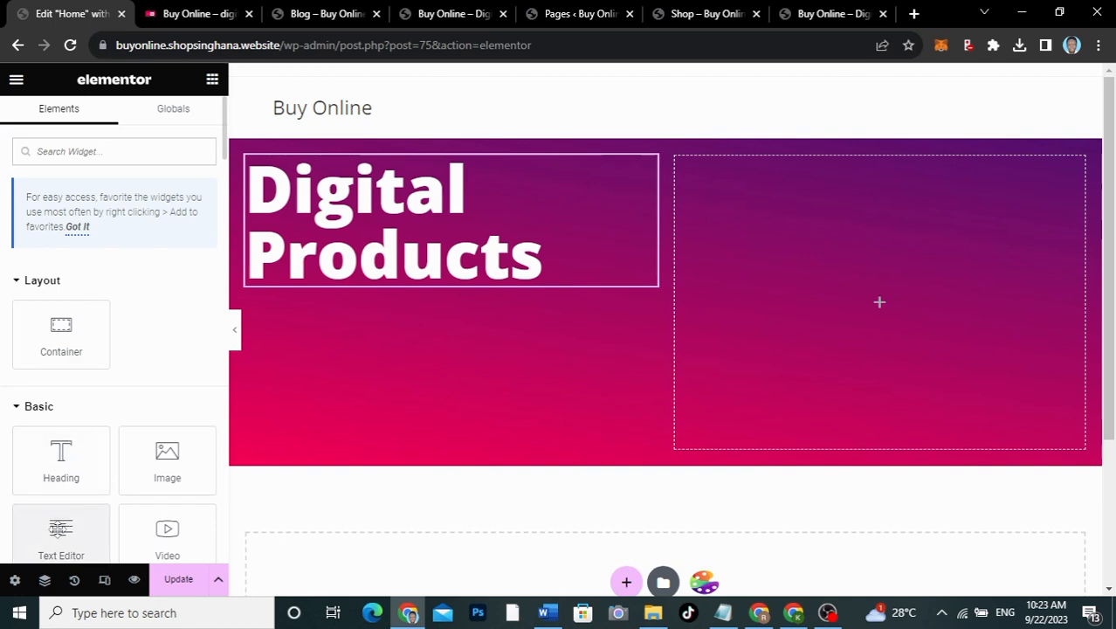
Step: Place an emptied Text Editor widget below the heading, then select the live hero paragraph text
{"action": "left_click_drag", "start_coordinate": [62, 532], "coordinate": [362, 291]}
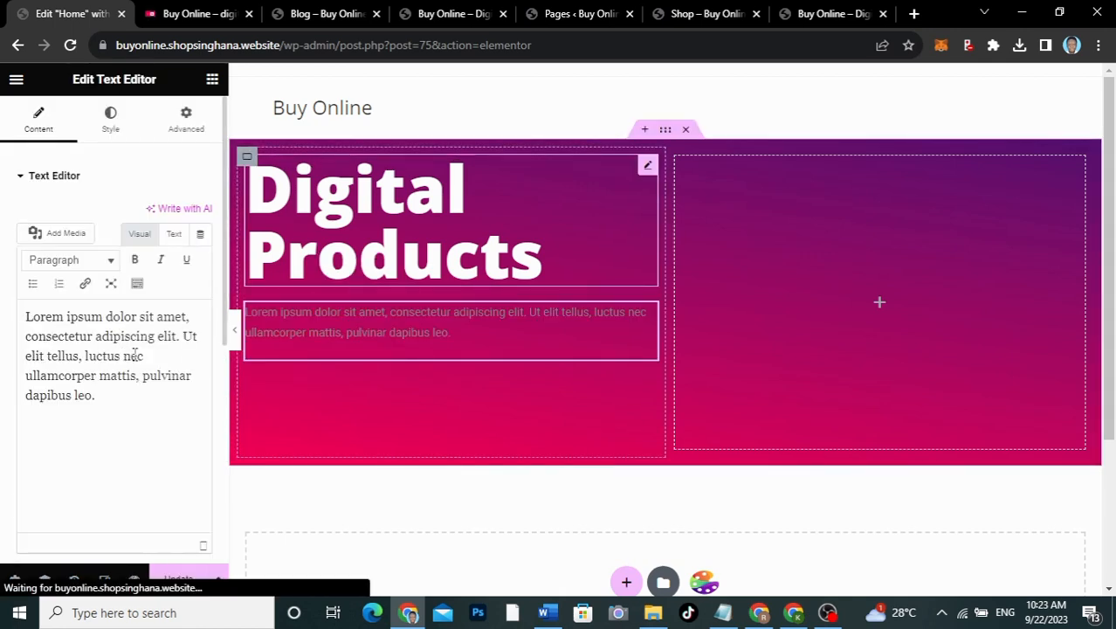
{"action": "left_click_drag", "start_coordinate": [108, 394], "coordinate": [2, 293]}
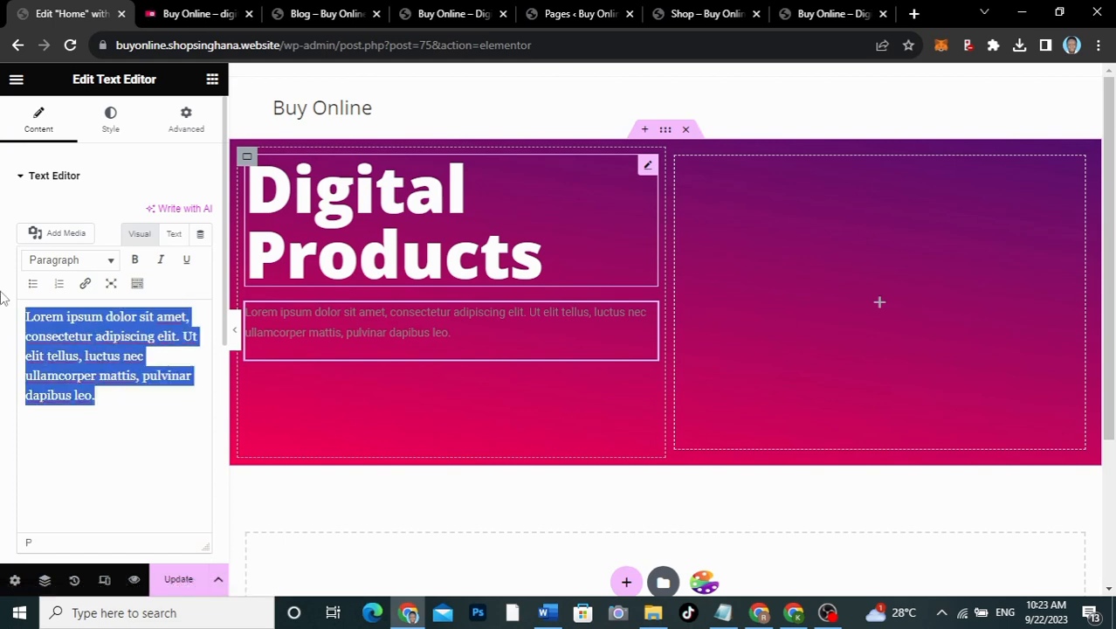
{"action": "key", "text": "ctrl+v"}
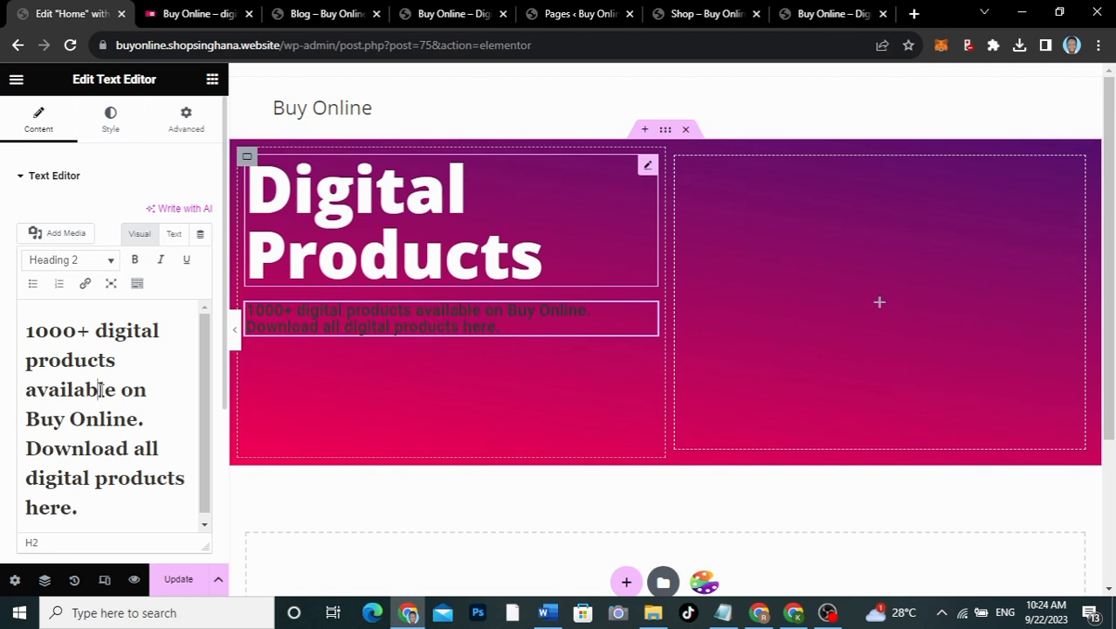
{"action": "key", "text": "ctrl+a"}
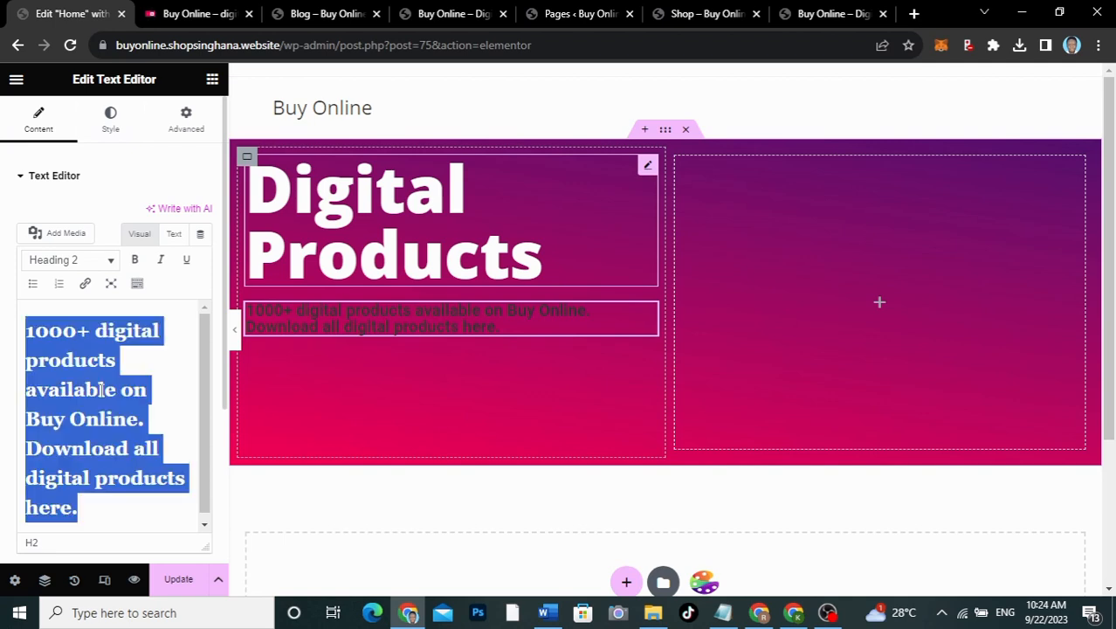
{"action": "key", "text": "BackSpace"}
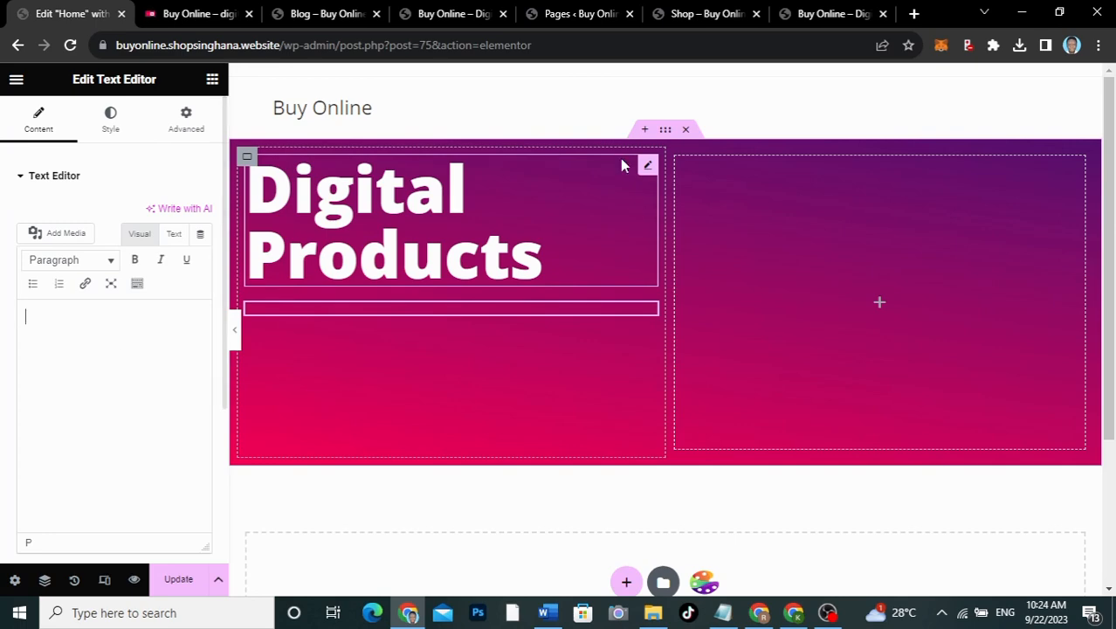
{"action": "left_click", "coordinate": [194, 10]}
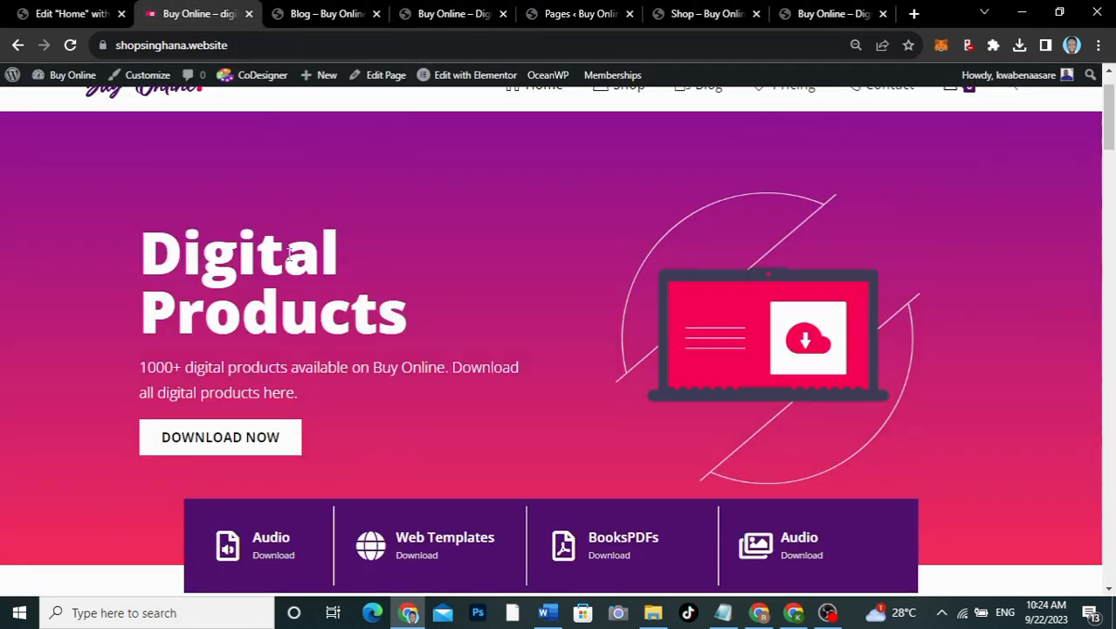
{"action": "left_click_drag", "start_coordinate": [140, 367], "coordinate": [324, 401]}
{"action": "key", "text": "ctrl+c"}
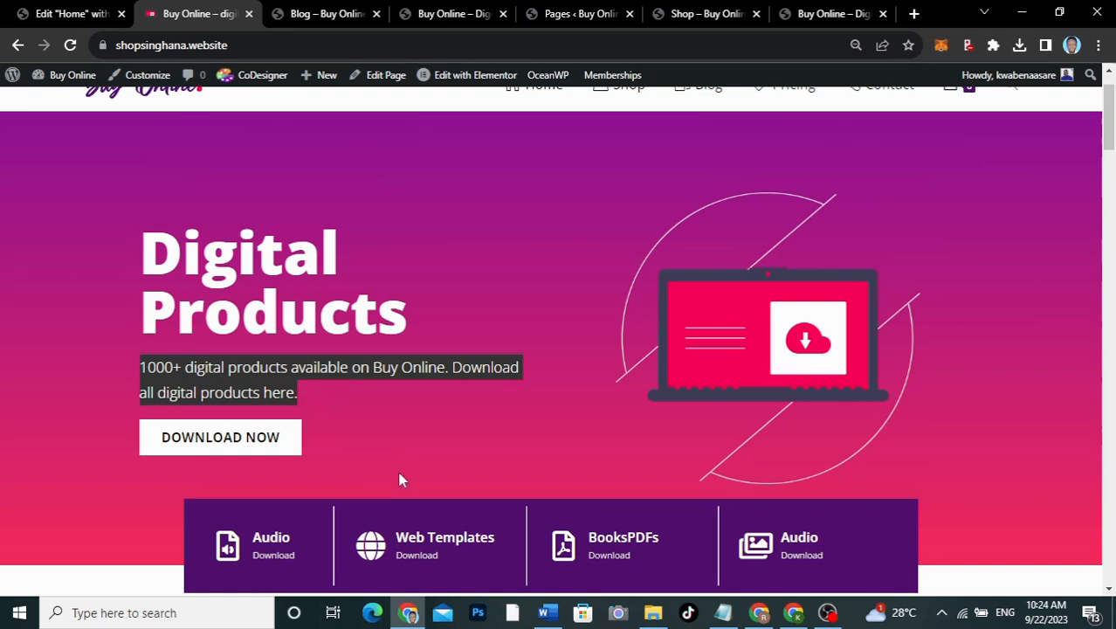
Step: Paste the hero paragraph into the Notepad notes as plain text, then cut it back out
{"action": "left_click", "coordinate": [723, 612]}
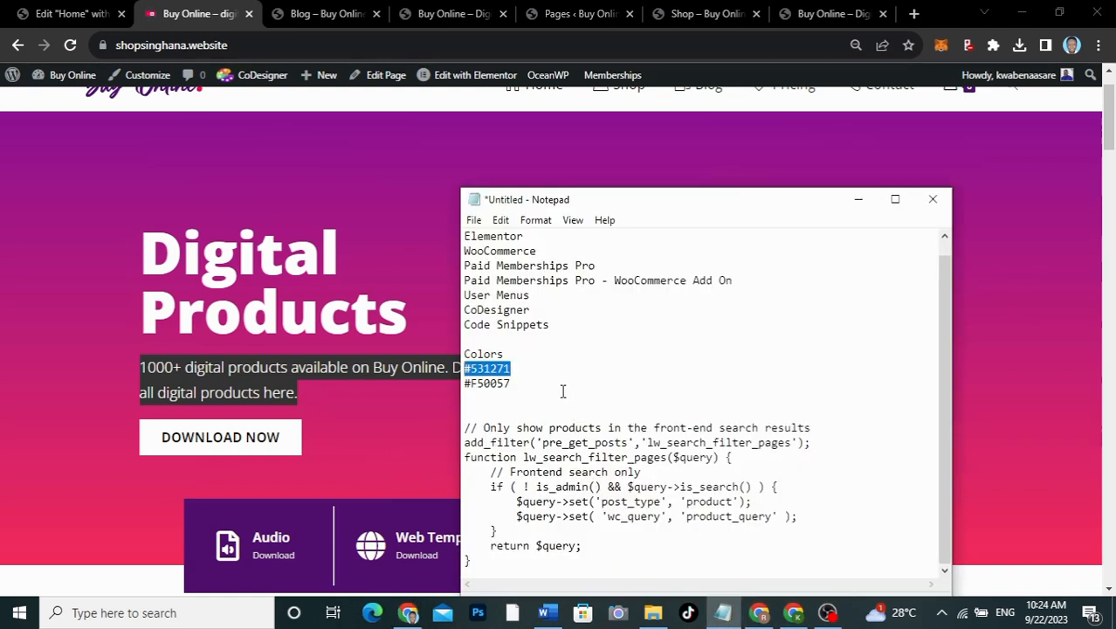
{"action": "left_click", "coordinate": [608, 566]}
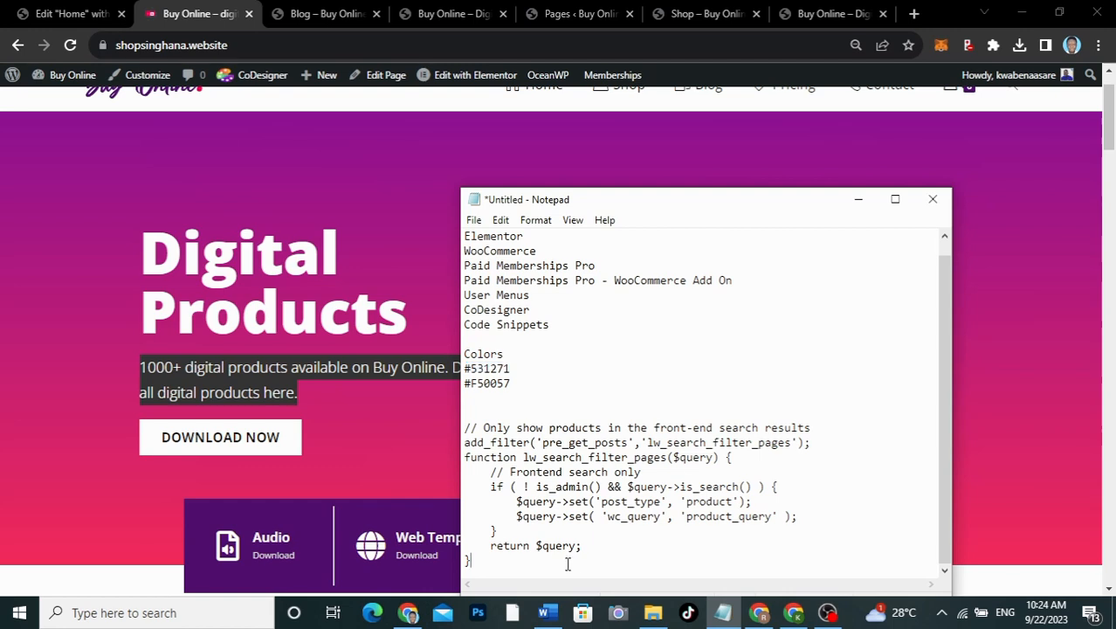
{"action": "key", "text": "Return"}
{"action": "key", "text": "Return"}
{"action": "key", "text": "Return"}
{"action": "key", "text": "ctrl+v"}
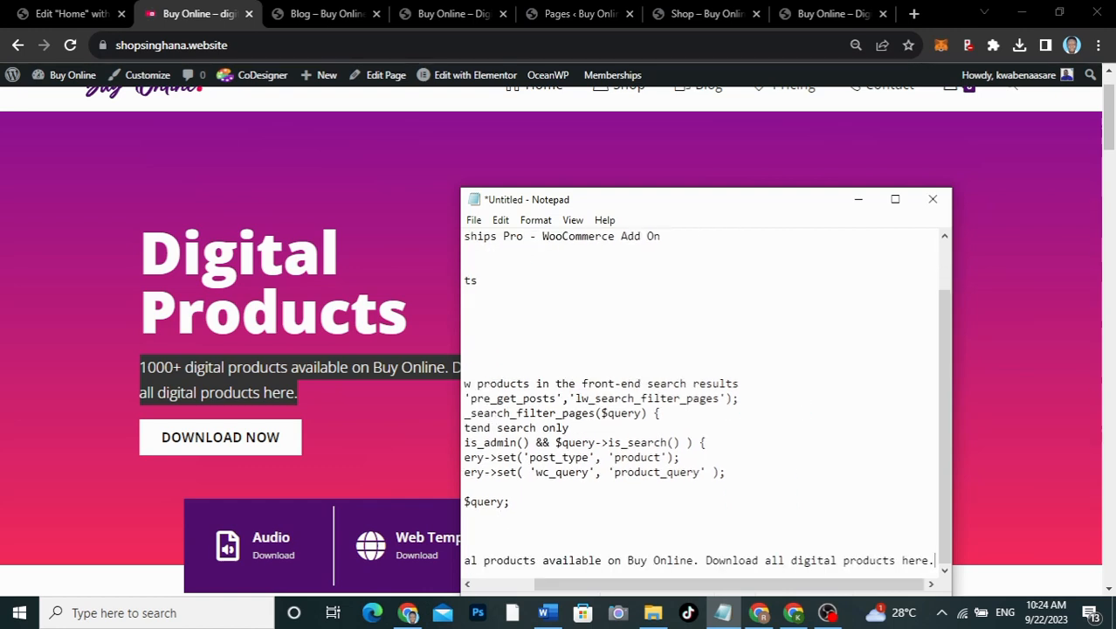
{"action": "left_click_drag", "start_coordinate": [559, 583], "coordinate": [499, 583]}
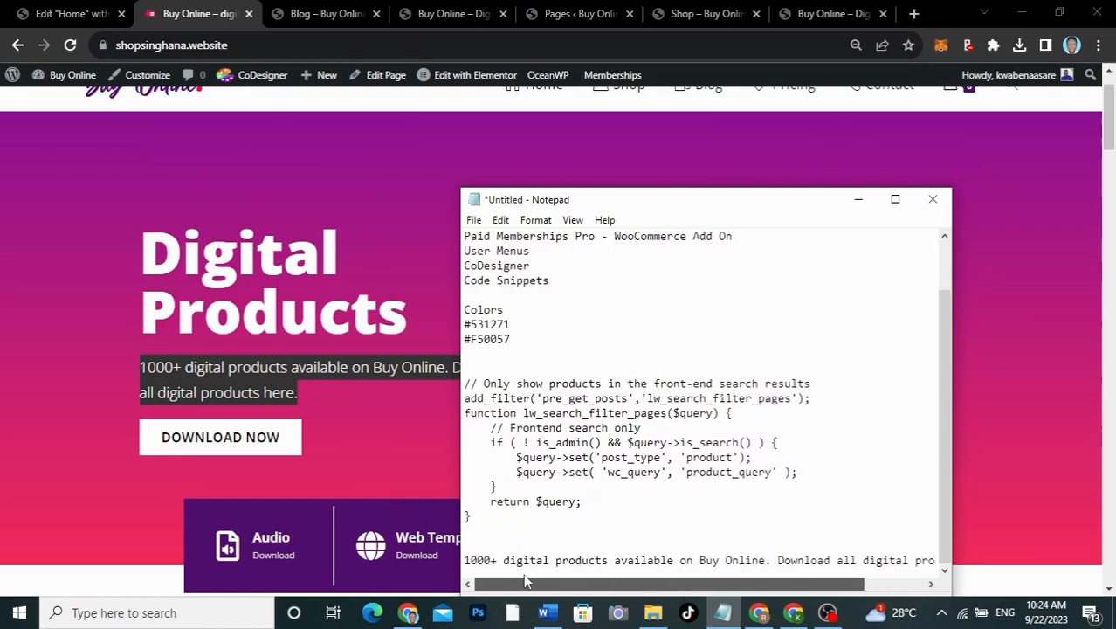
{"action": "triple_click", "coordinate": [465, 560]}
{"action": "key", "text": "ctrl+c"}
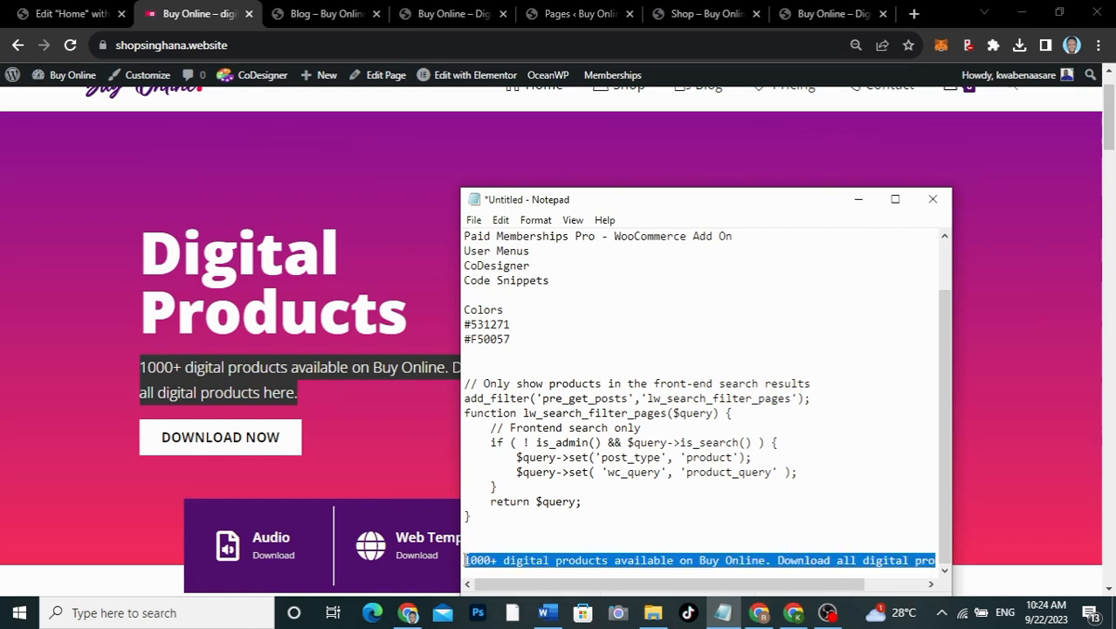
{"action": "key", "text": "BackSpace"}
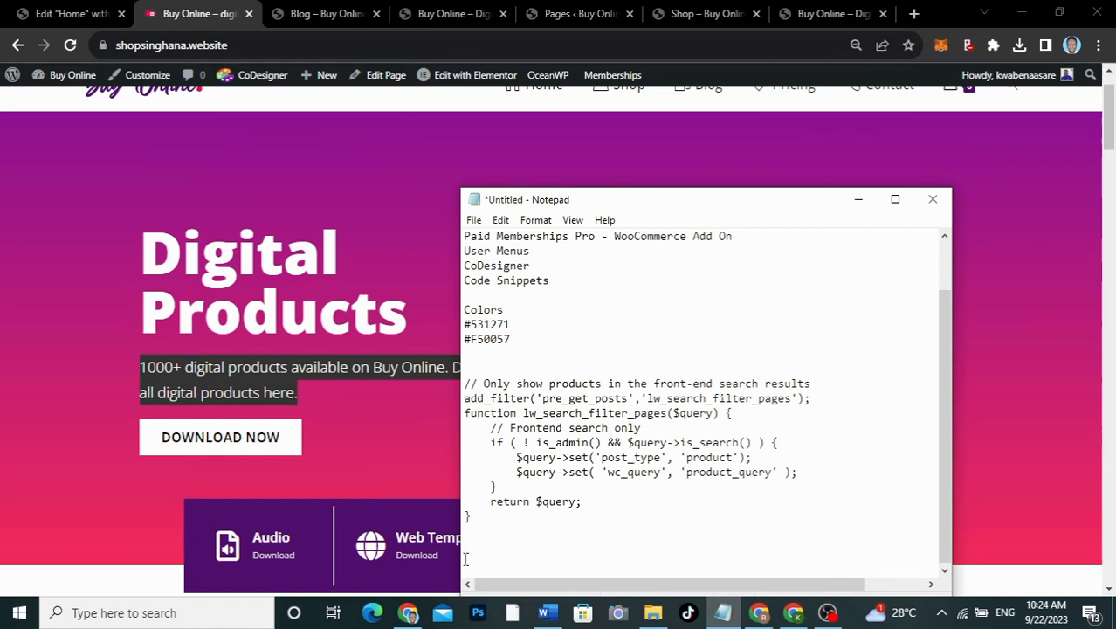
{"action": "left_click", "coordinate": [86, 13]}
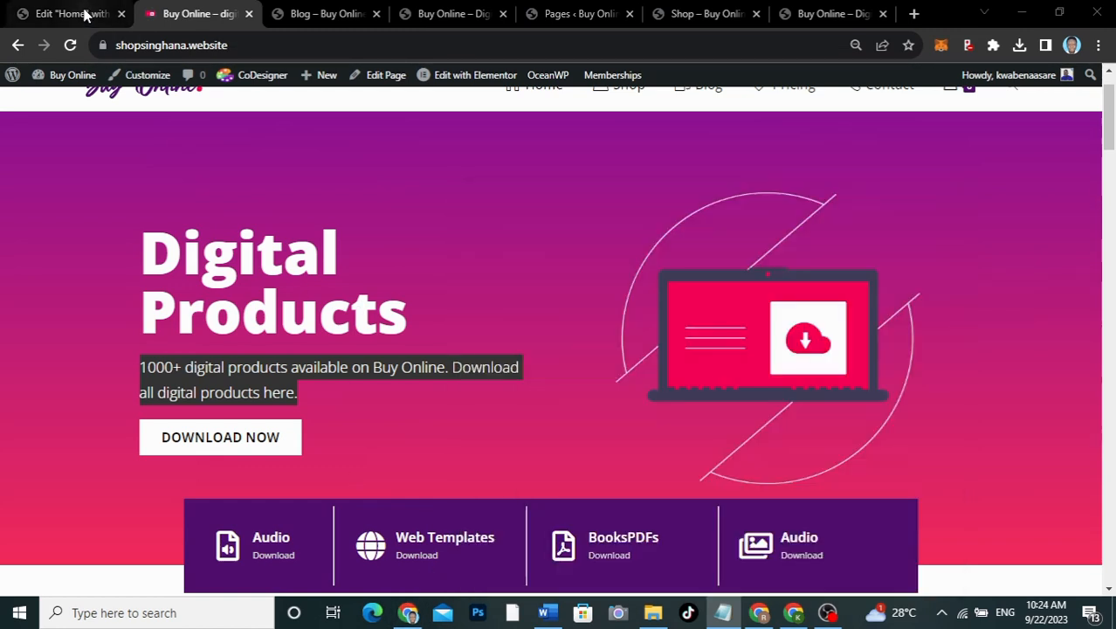
Step: Paste the paragraph into the text block and set its colour to near-white #E9E9E9
{"action": "key", "text": "ctrl+v"}
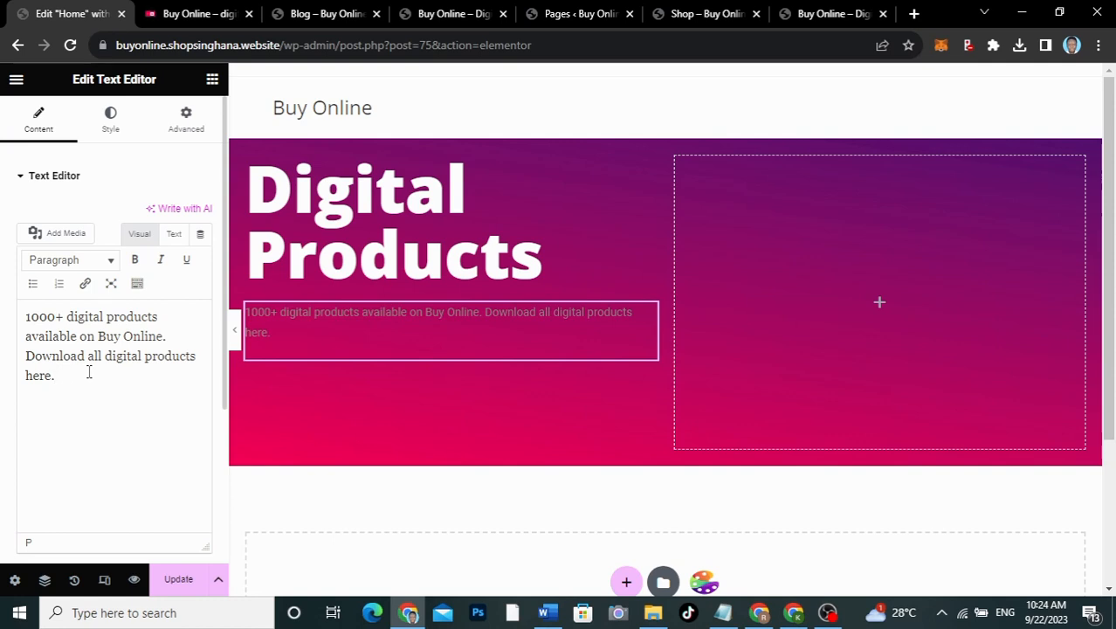
{"action": "left_click", "coordinate": [110, 121]}
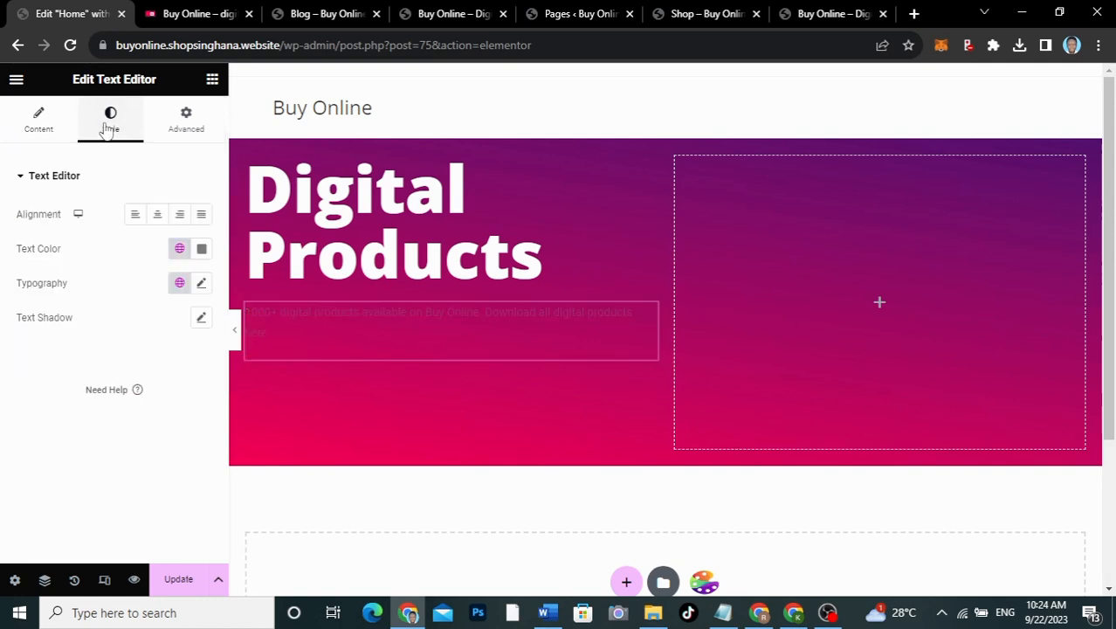
{"action": "left_click", "coordinate": [201, 248]}
{"action": "left_click_drag", "start_coordinate": [121, 335], "coordinate": [99, 330]}
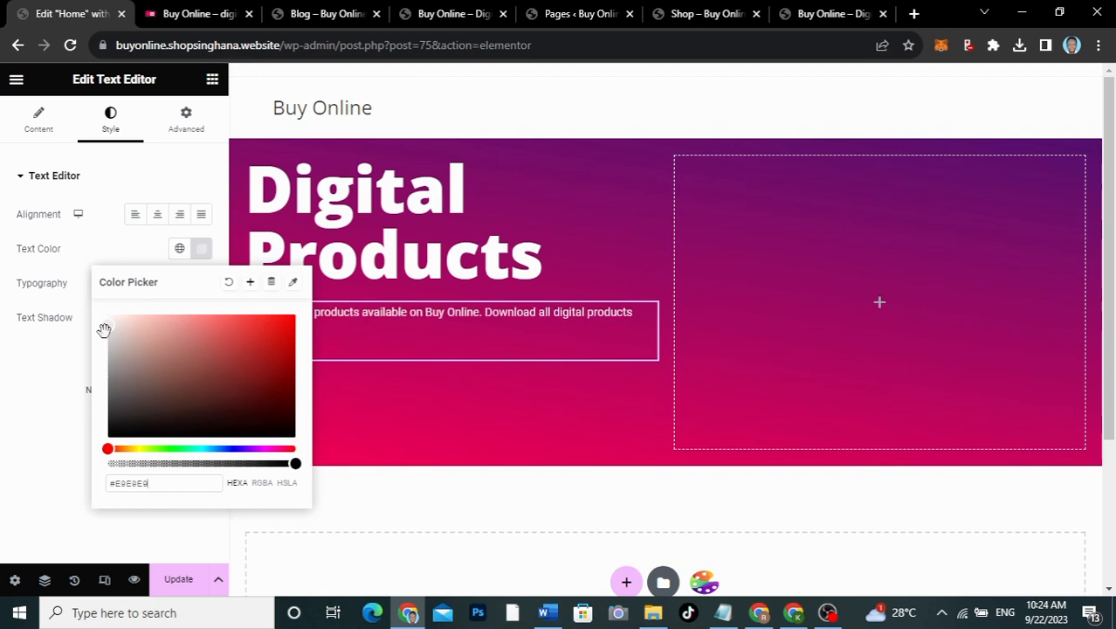
{"action": "left_click", "coordinate": [106, 260]}
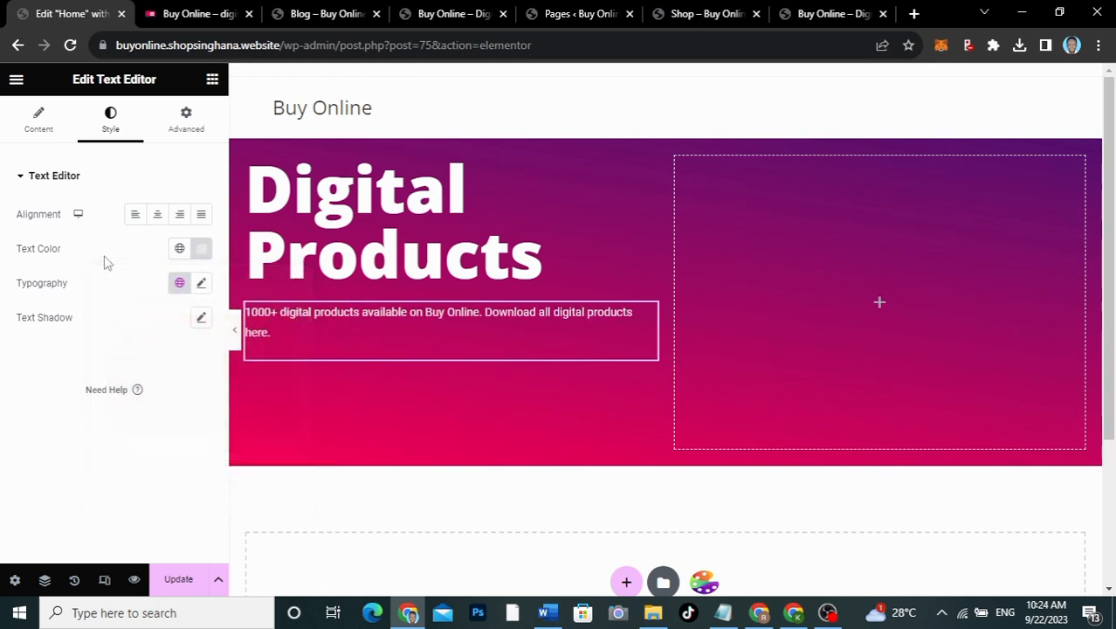
Step: Set the paragraph typography to Open Sans, 20 px, weight 300, 30 px line height
{"action": "left_click", "coordinate": [202, 284]}
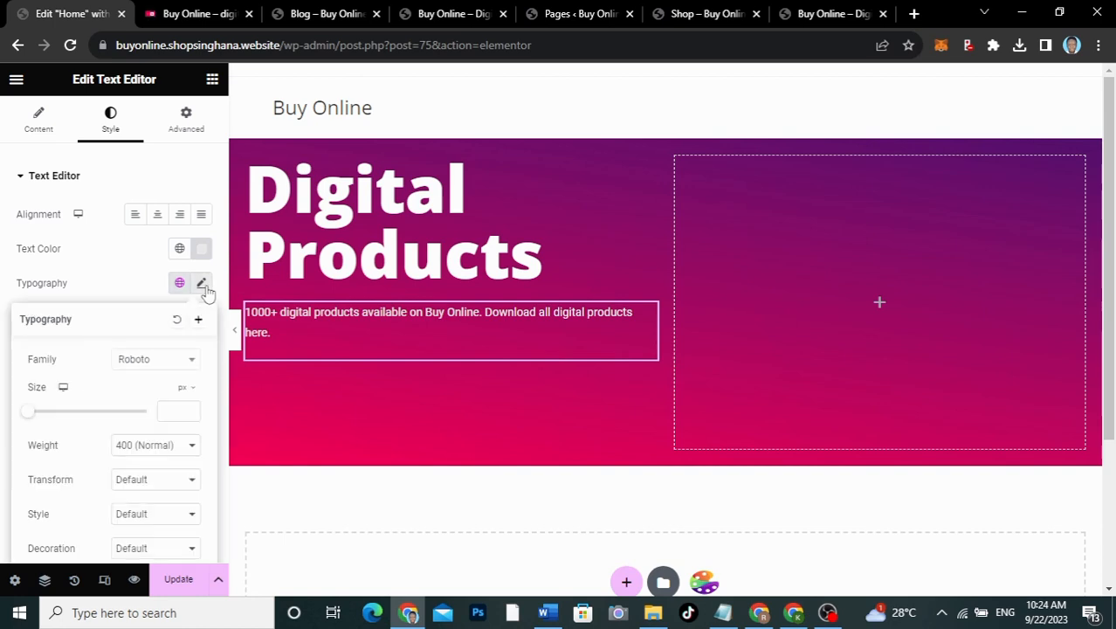
{"action": "left_click", "coordinate": [155, 368]}
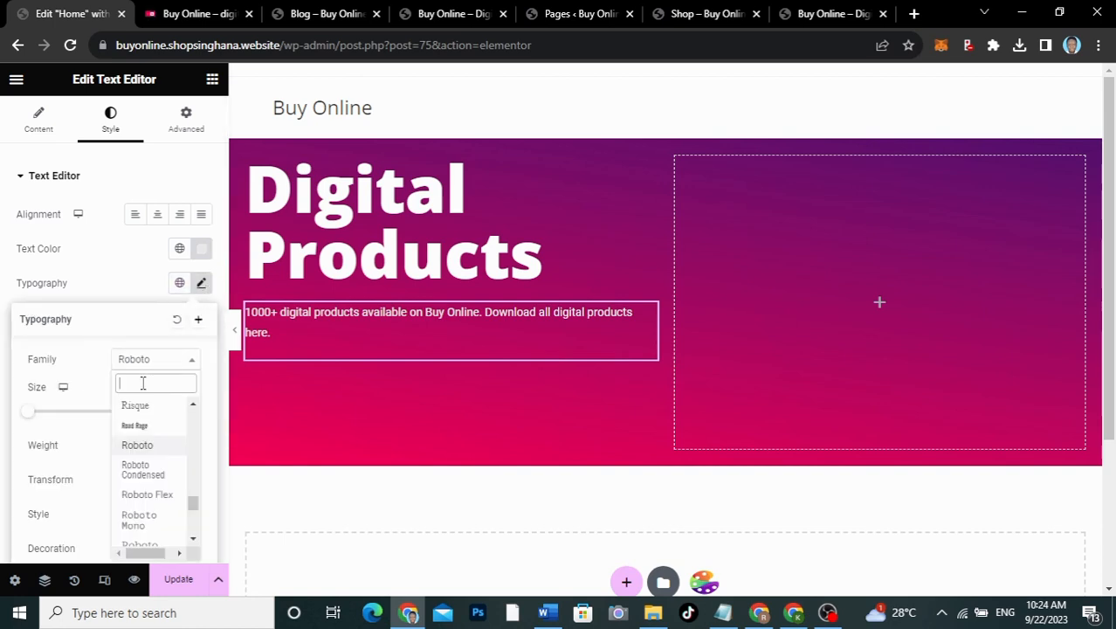
{"action": "type", "text": "opens"}
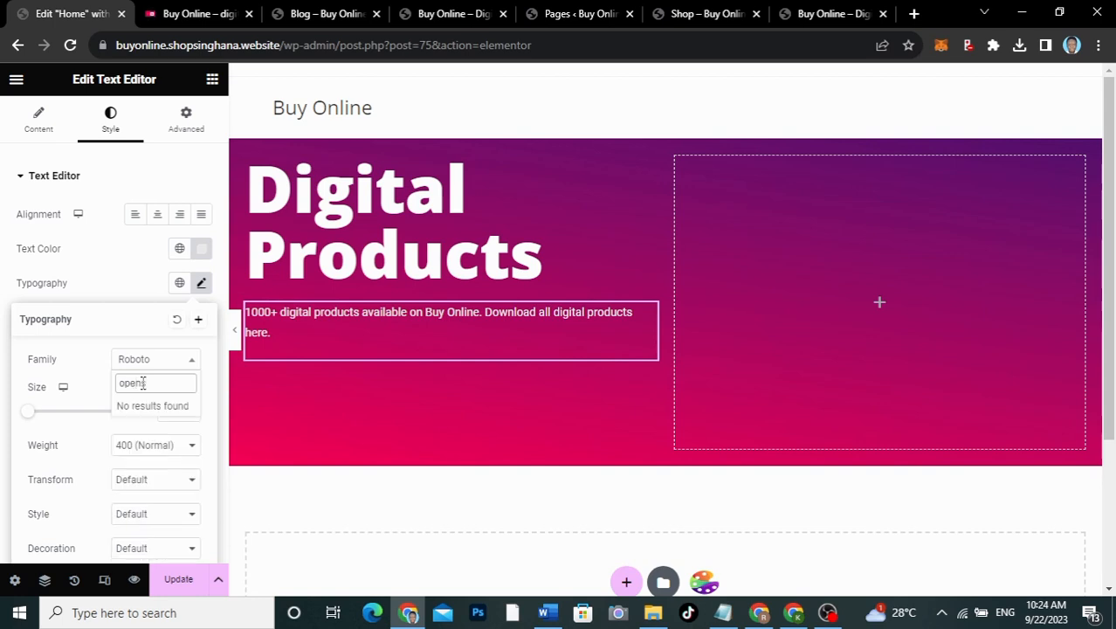
{"action": "key", "text": "BackSpace"}
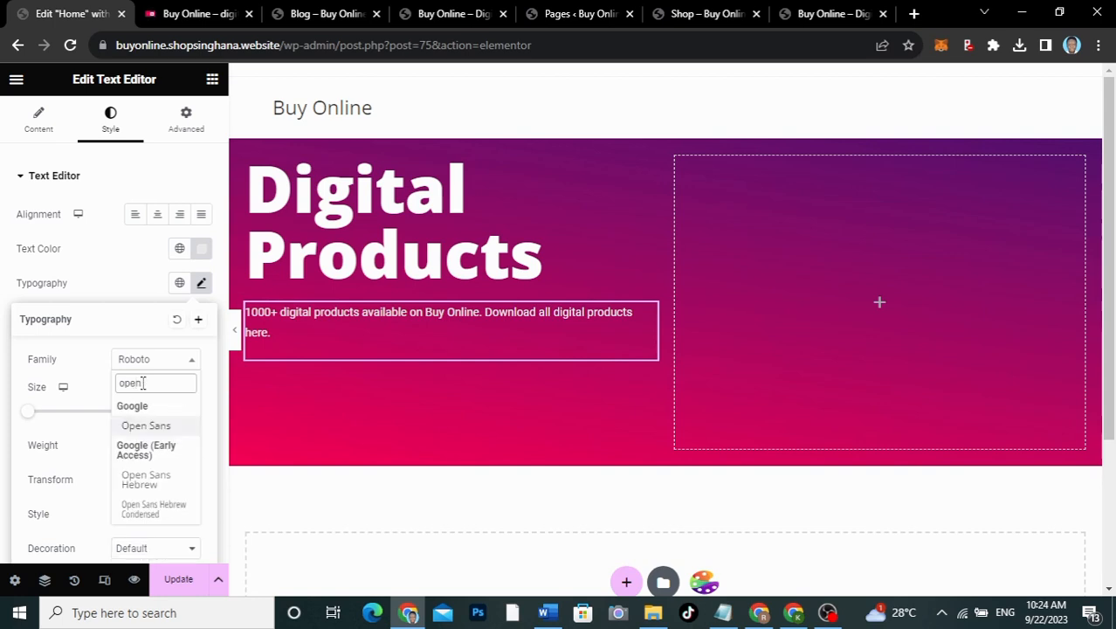
{"action": "left_click", "coordinate": [145, 427]}
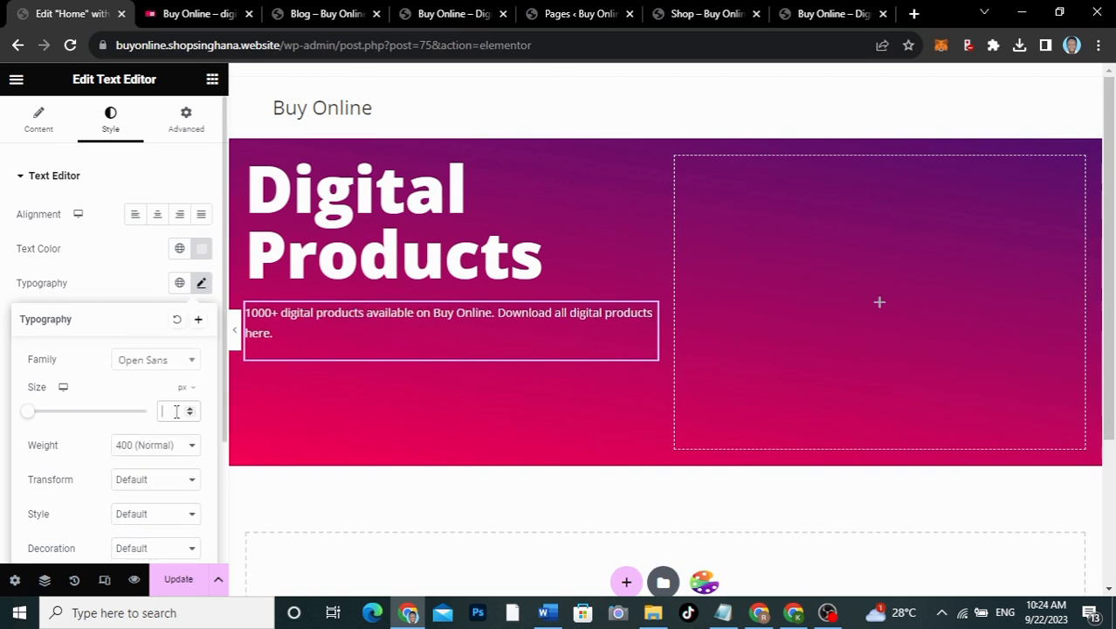
{"action": "left_click", "coordinate": [176, 412]}
{"action": "type", "text": "20"}
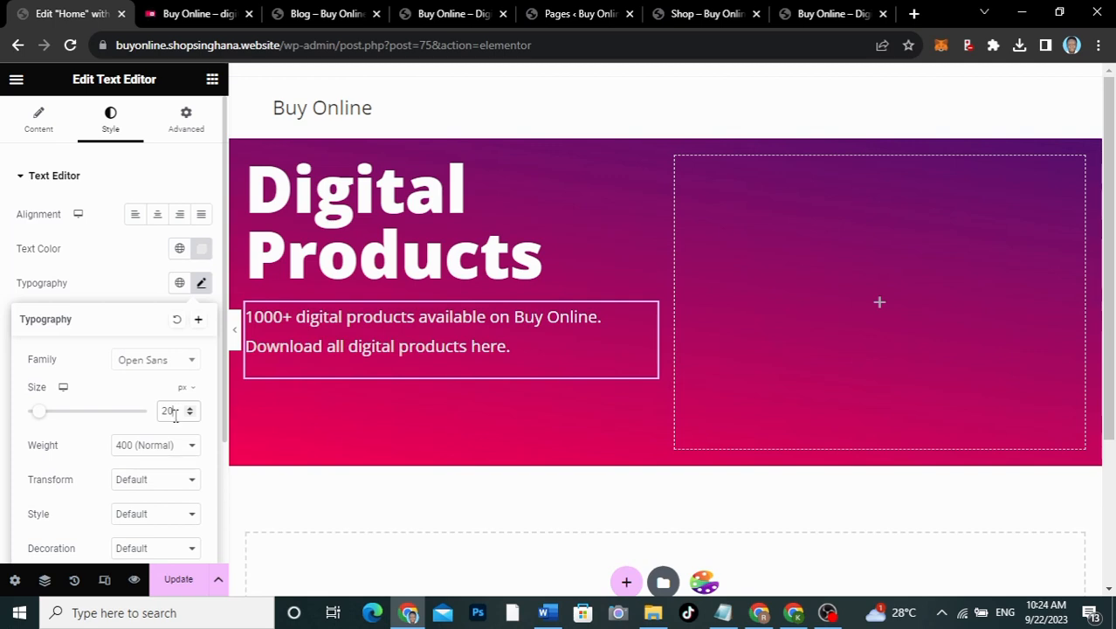
{"action": "scroll", "coordinate": [74, 466], "scroll_direction": "down", "scroll_amount": 1}
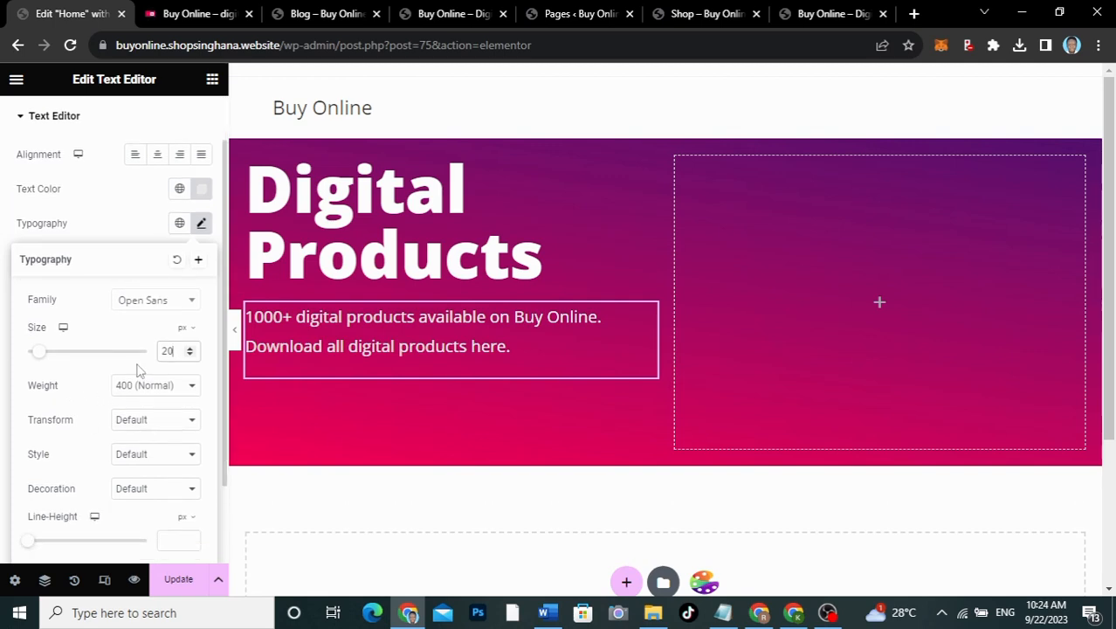
{"action": "left_click", "coordinate": [155, 385]}
{"action": "left_click", "coordinate": [135, 425]}
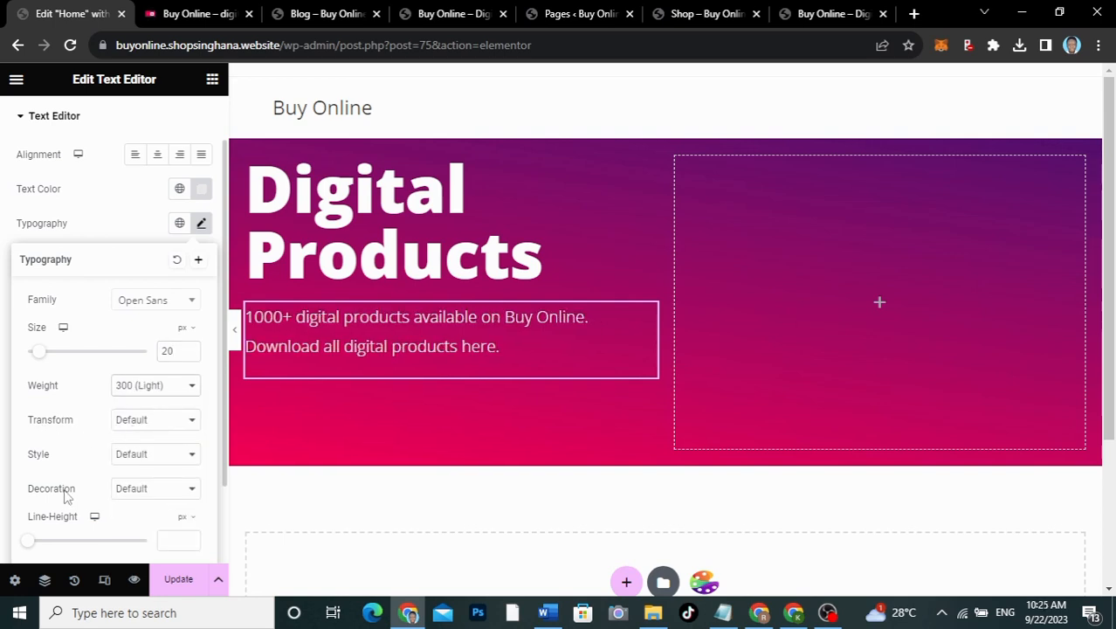
{"action": "scroll", "coordinate": [67, 499], "scroll_direction": "down", "scroll_amount": 2}
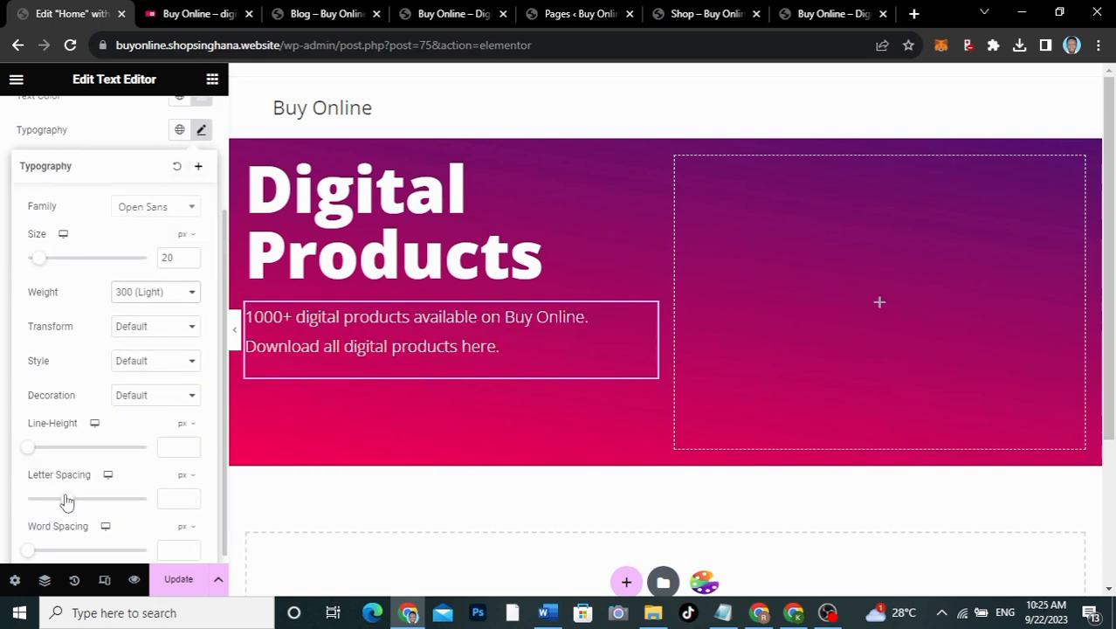
{"action": "left_click", "coordinate": [168, 450]}
{"action": "type", "text": "30"}
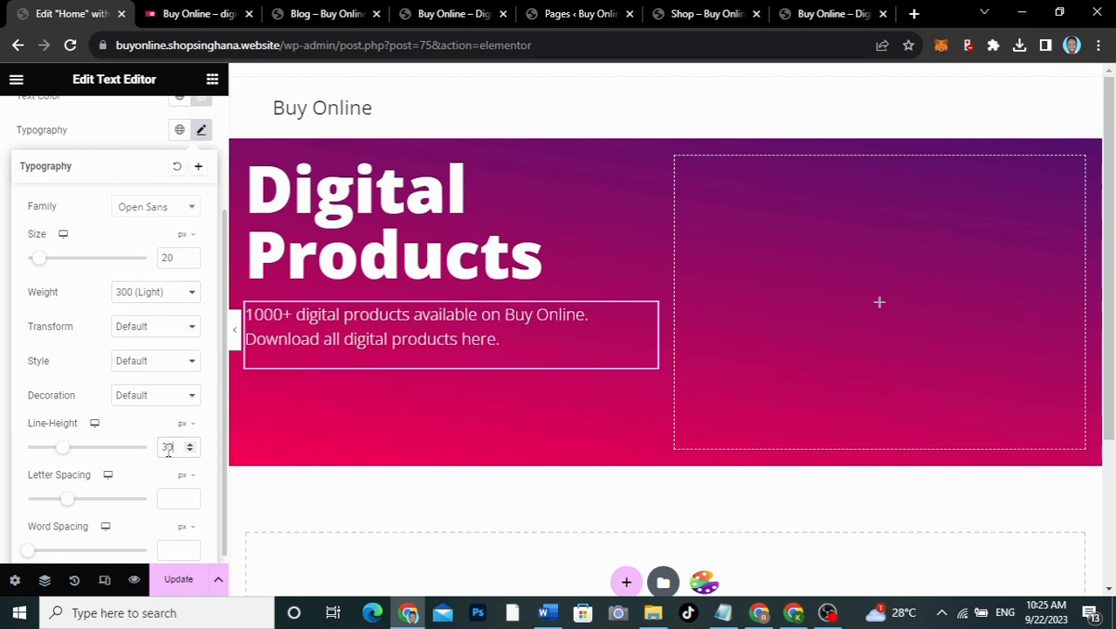
{"action": "left_click", "coordinate": [103, 145]}
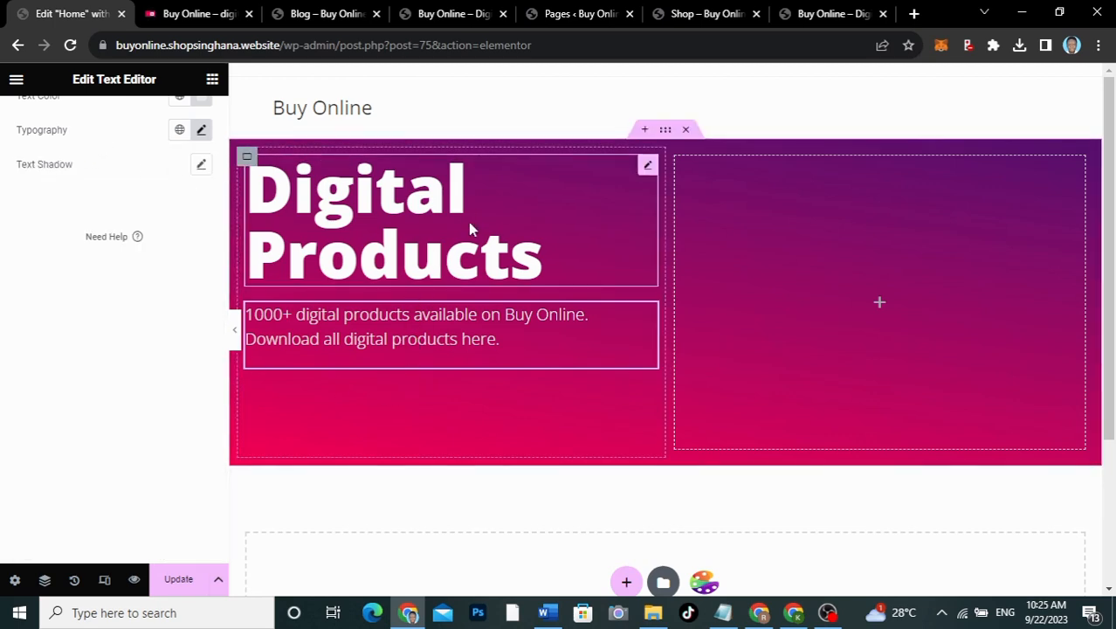
Step: Add a Button widget below the hero paragraph, checking the live homepage for reference
{"action": "left_click", "coordinate": [213, 82]}
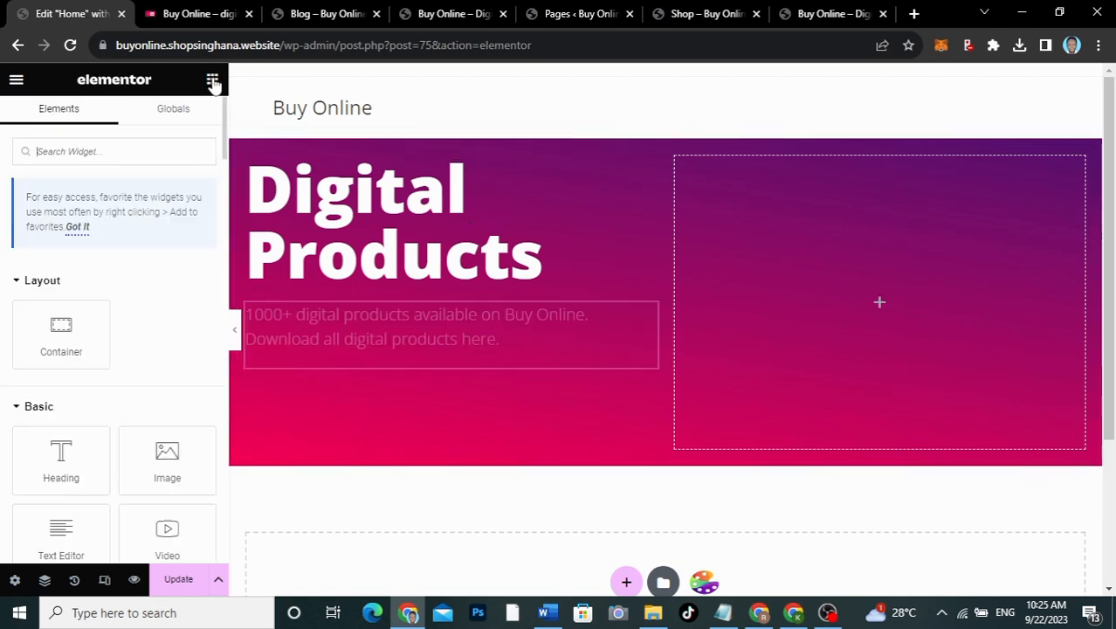
{"action": "scroll", "coordinate": [135, 359], "scroll_direction": "down", "scroll_amount": 3}
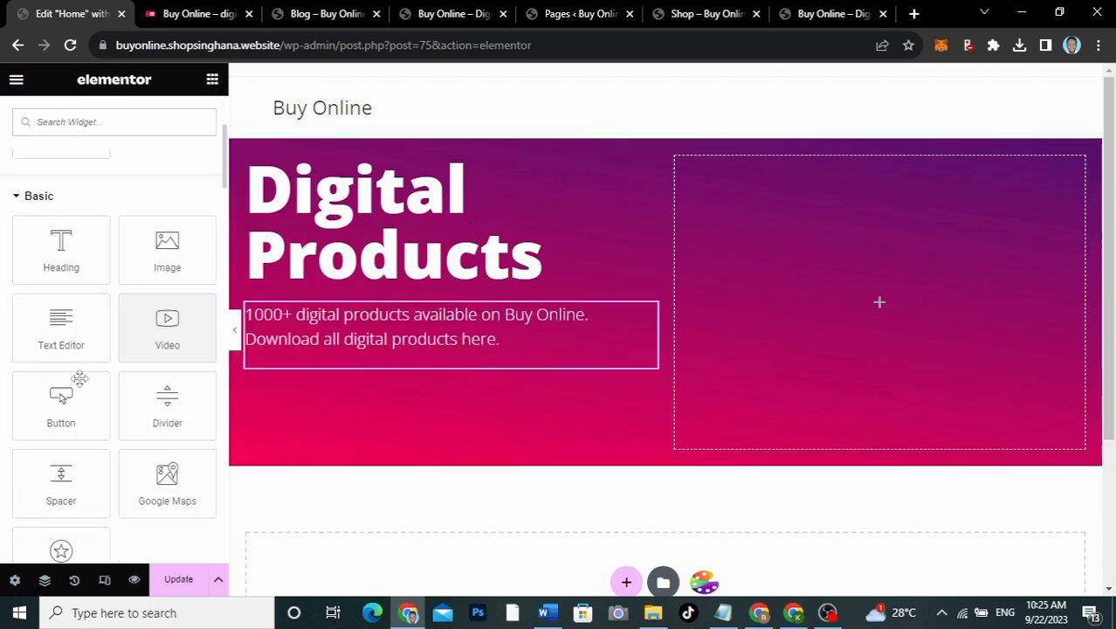
{"action": "left_click_drag", "start_coordinate": [48, 403], "coordinate": [342, 354]}
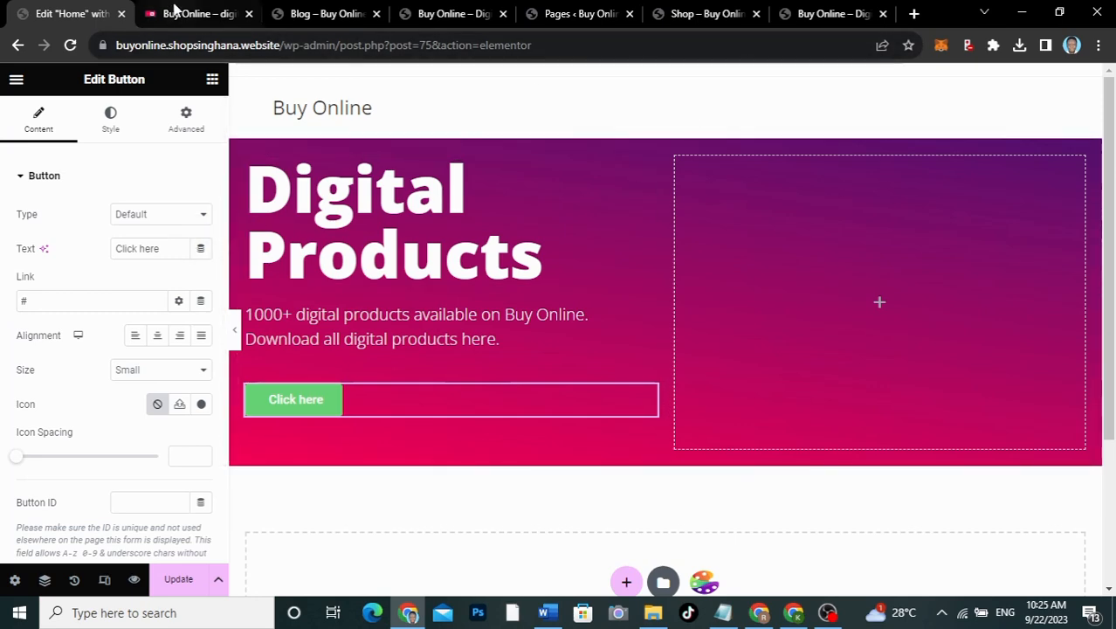
{"action": "left_click", "coordinate": [174, 12]}
{"action": "left_click", "coordinate": [388, 450]}
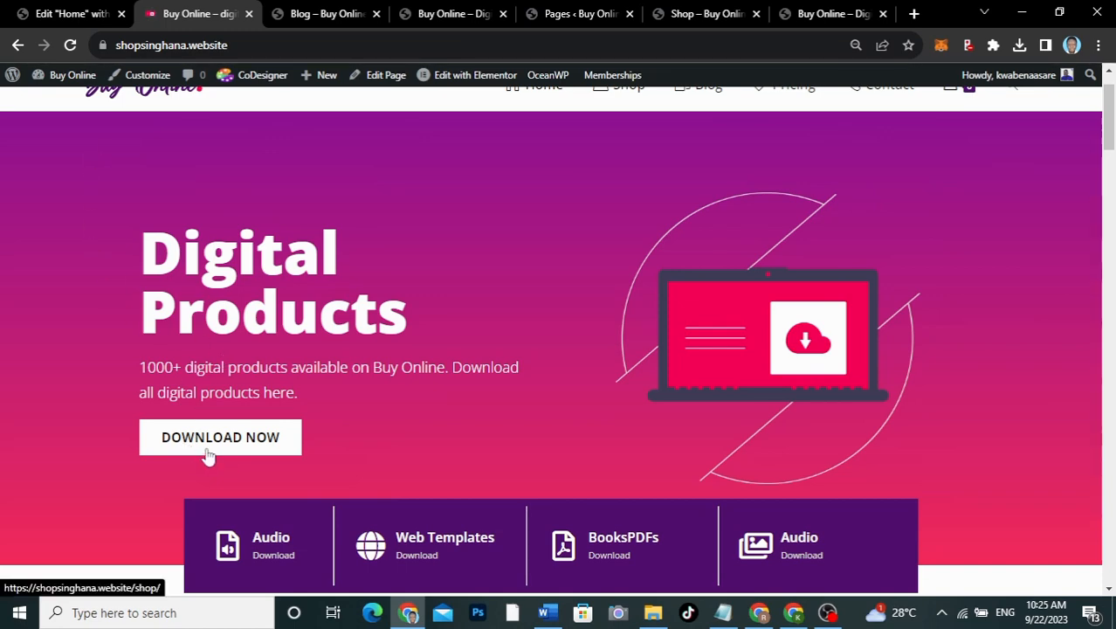
{"action": "left_click", "coordinate": [71, 13]}
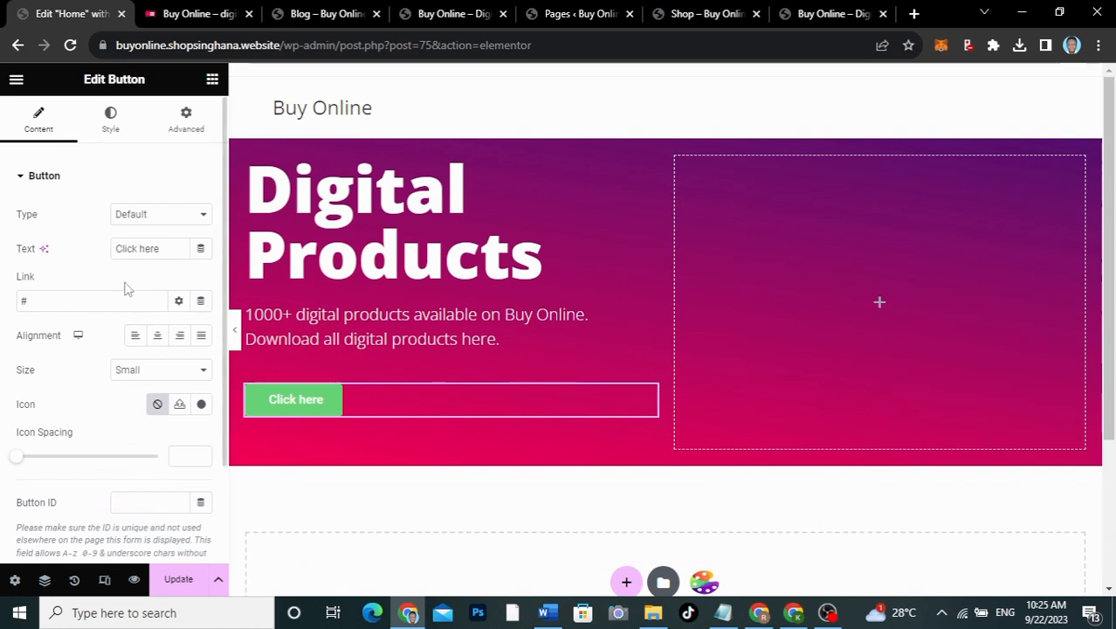
Step: Label the button DOWNLOAD NOW and link it to the Shop page
{"action": "left_click_drag", "start_coordinate": [163, 249], "coordinate": [72, 250]}
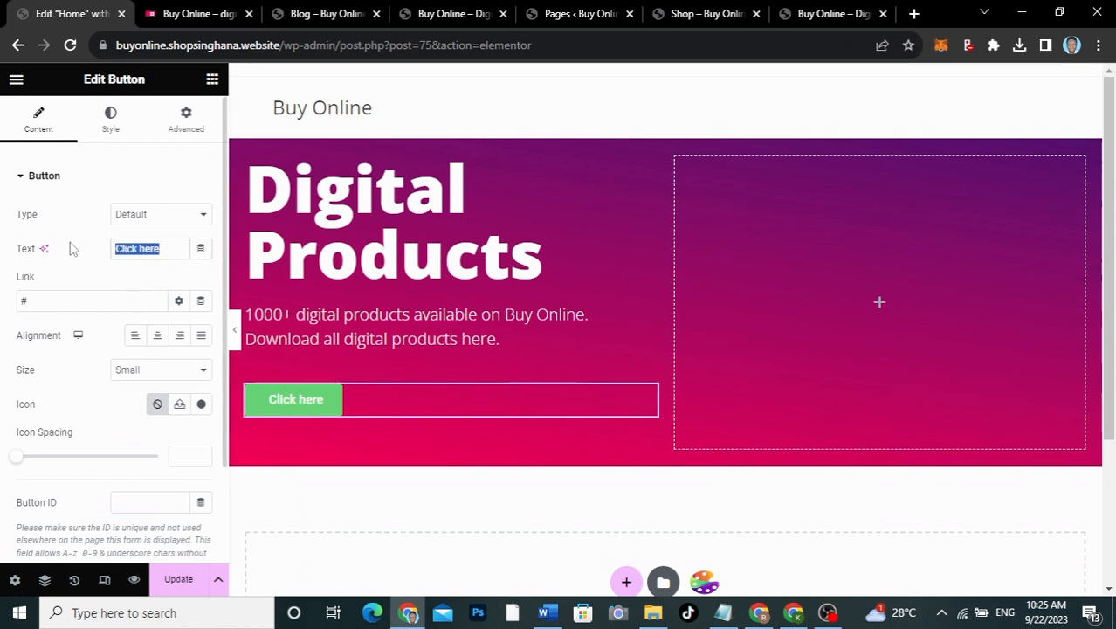
{"action": "type", "text": "DOWNLOAD NO"}
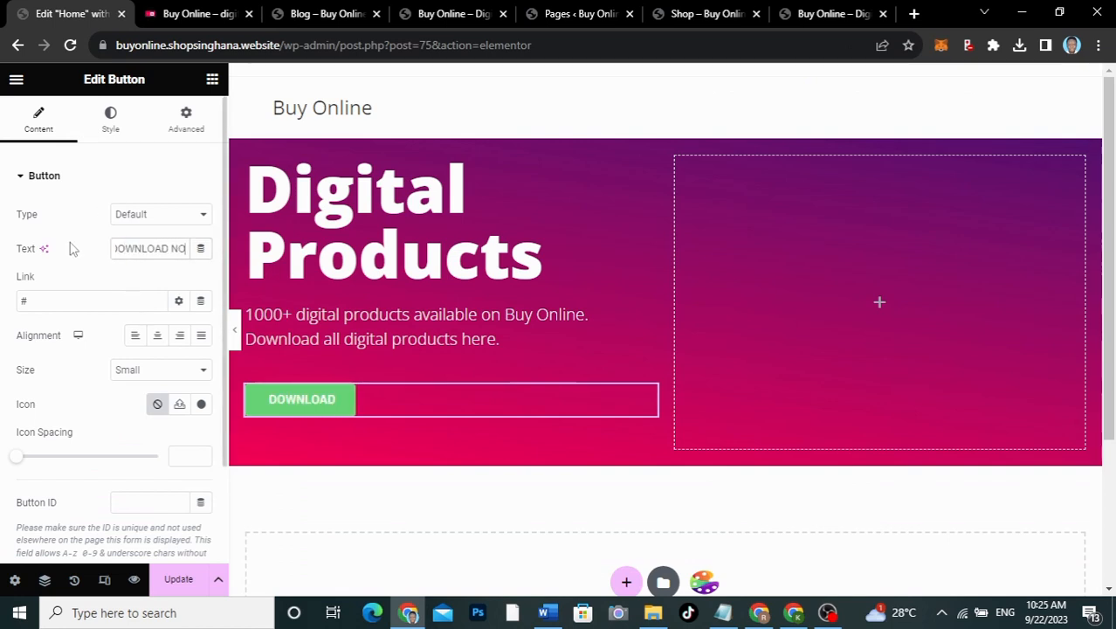
{"action": "type", "text": "W"}
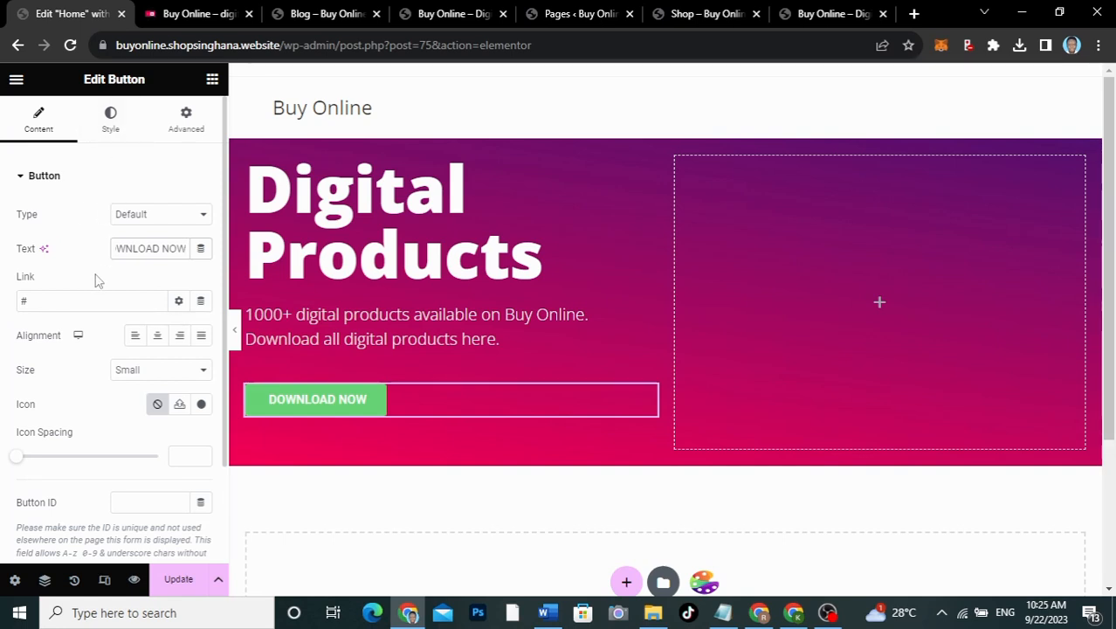
{"action": "left_click_drag", "start_coordinate": [54, 304], "coordinate": [2, 300]}
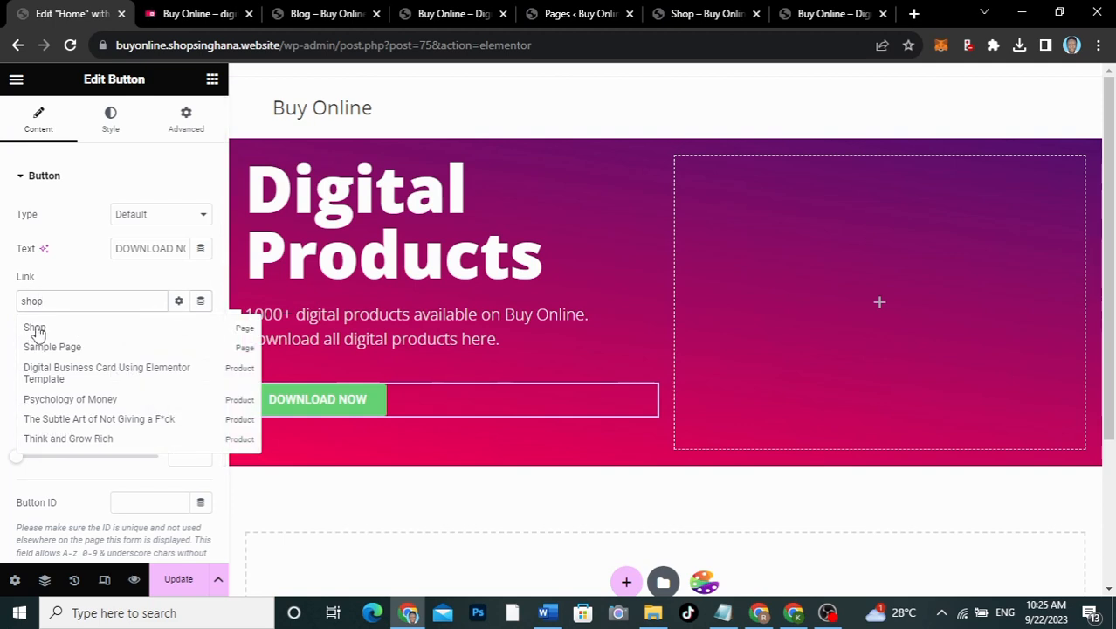
{"action": "left_click", "coordinate": [35, 328]}
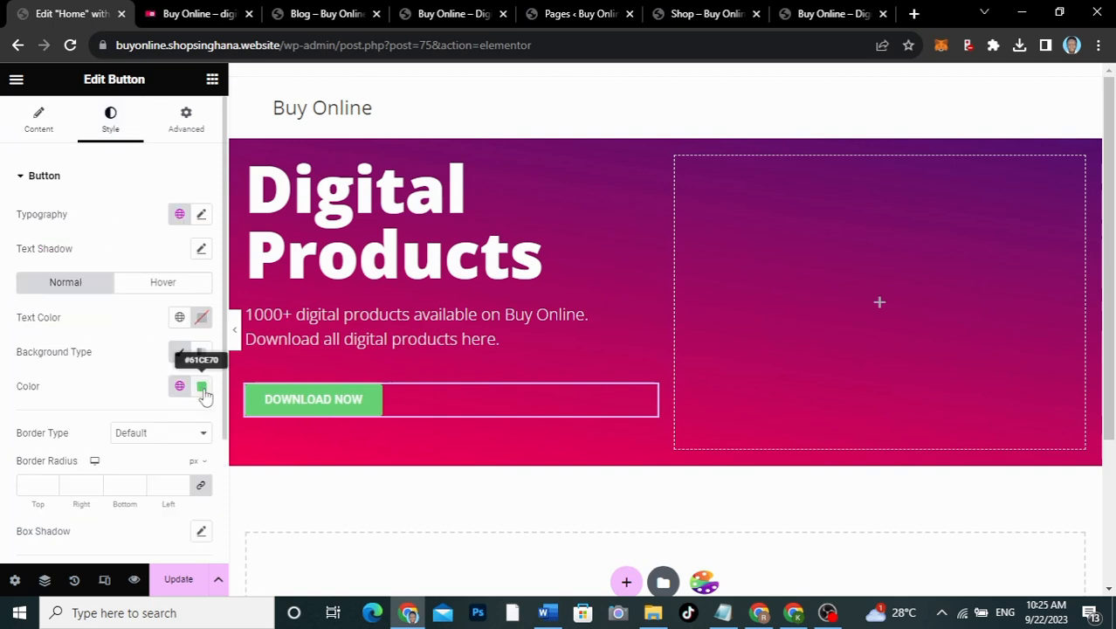
Step: Give the button a white #FFFFFF background and the Open Sans font
{"action": "left_click", "coordinate": [201, 387]}
{"action": "left_click", "coordinate": [112, 180]}
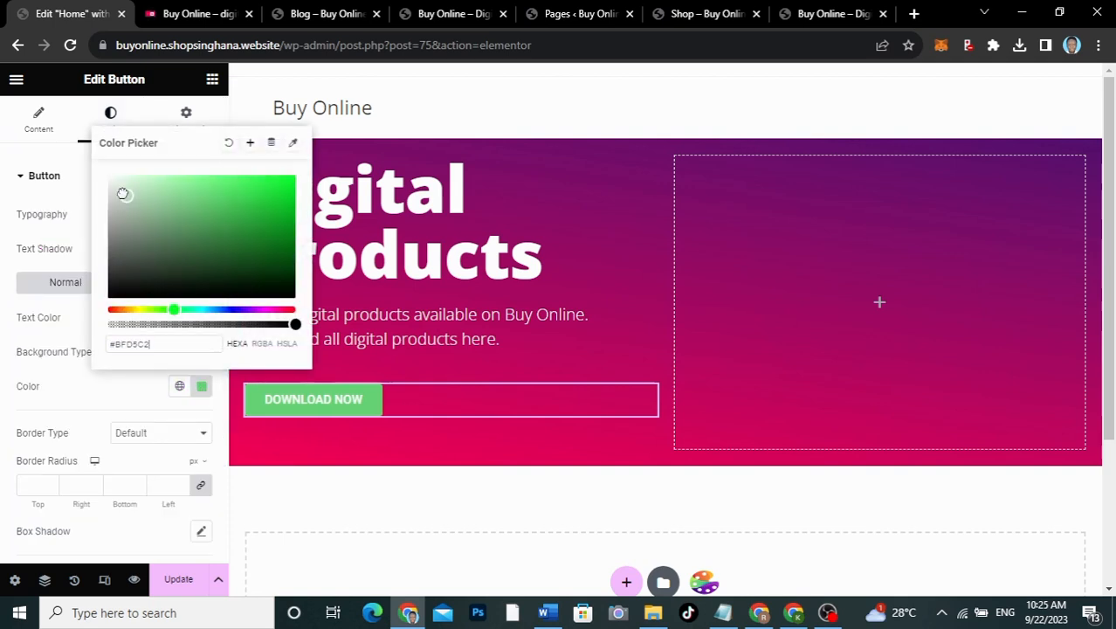
{"action": "left_click", "coordinate": [85, 357]}
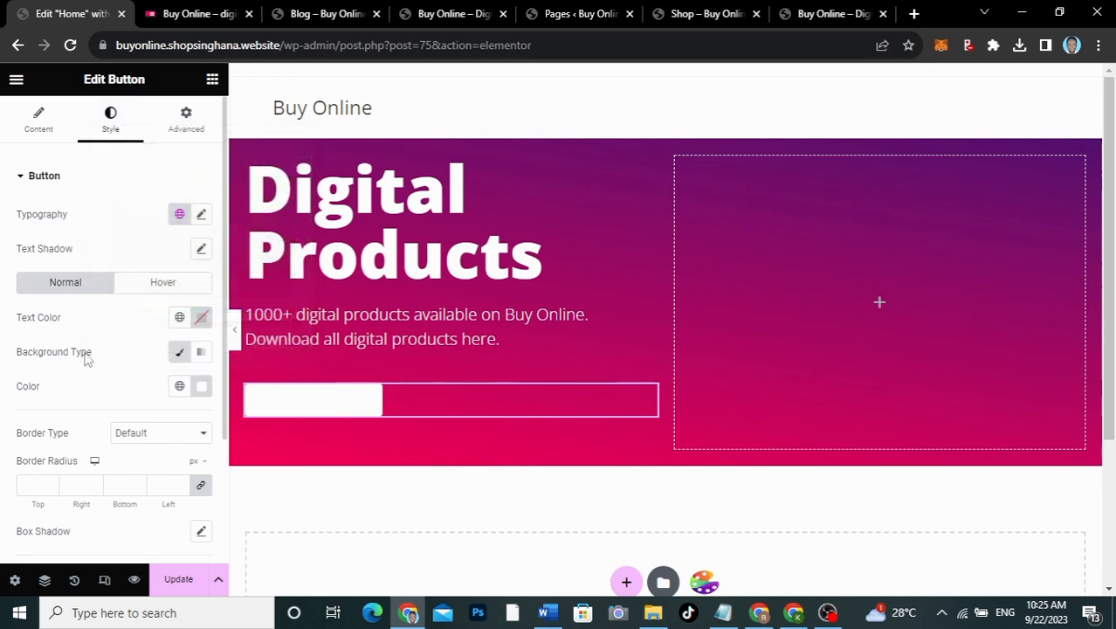
{"action": "left_click", "coordinate": [202, 218]}
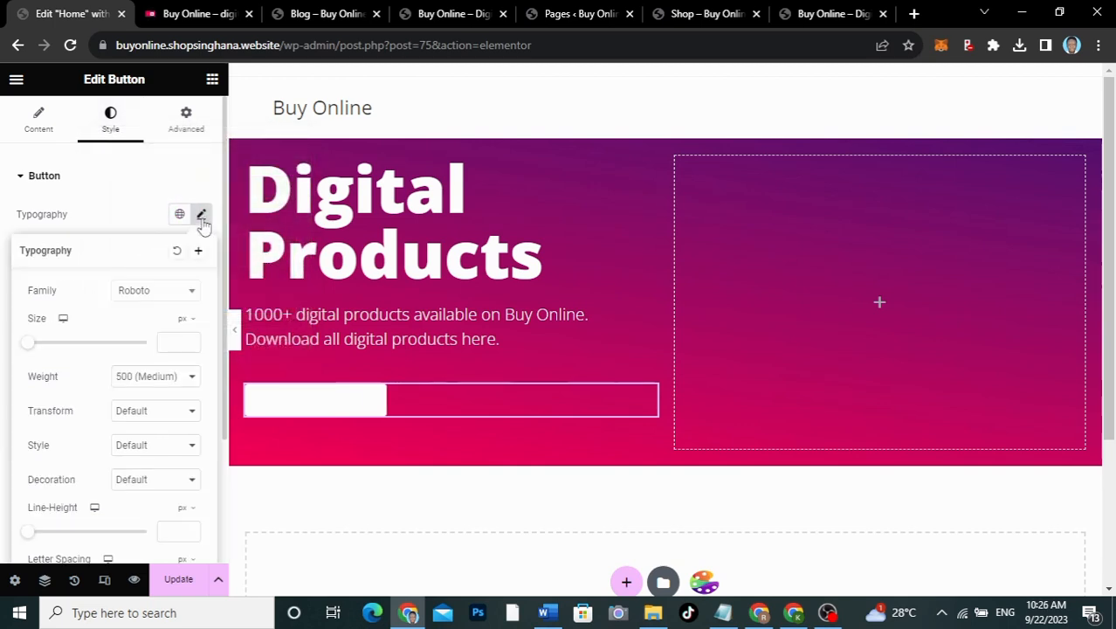
{"action": "left_click", "coordinate": [158, 294]}
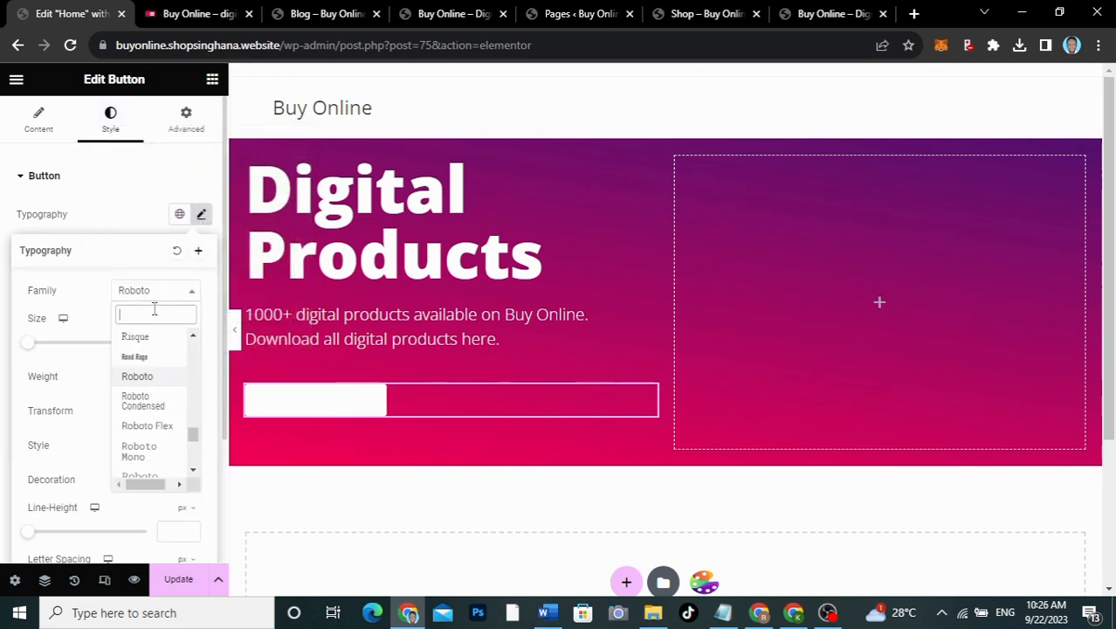
{"action": "type", "text": "open"}
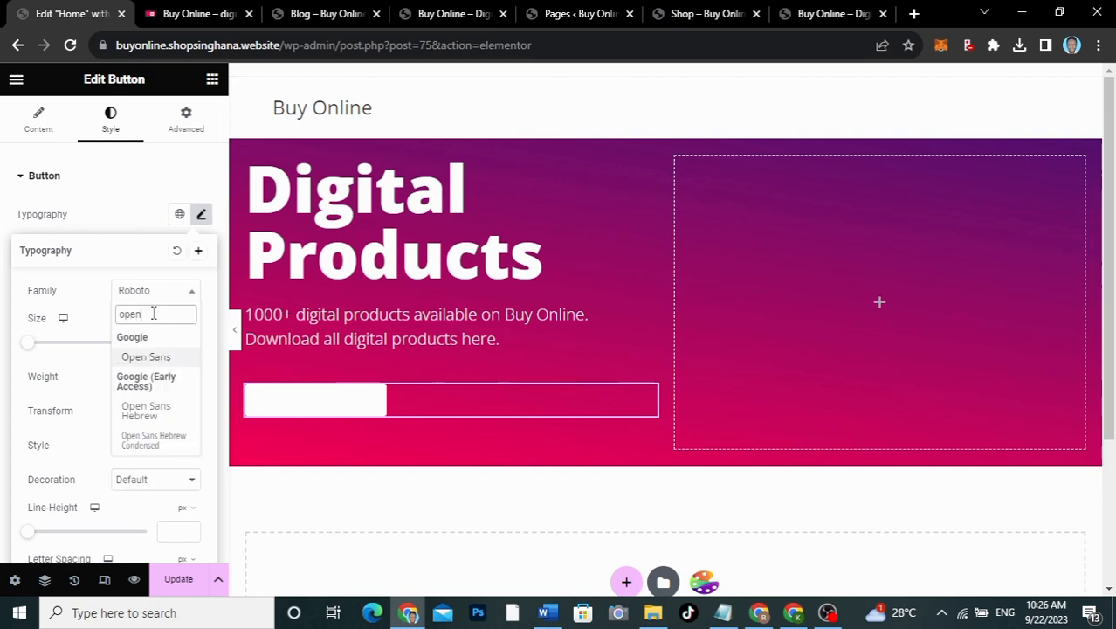
{"action": "left_click", "coordinate": [146, 357]}
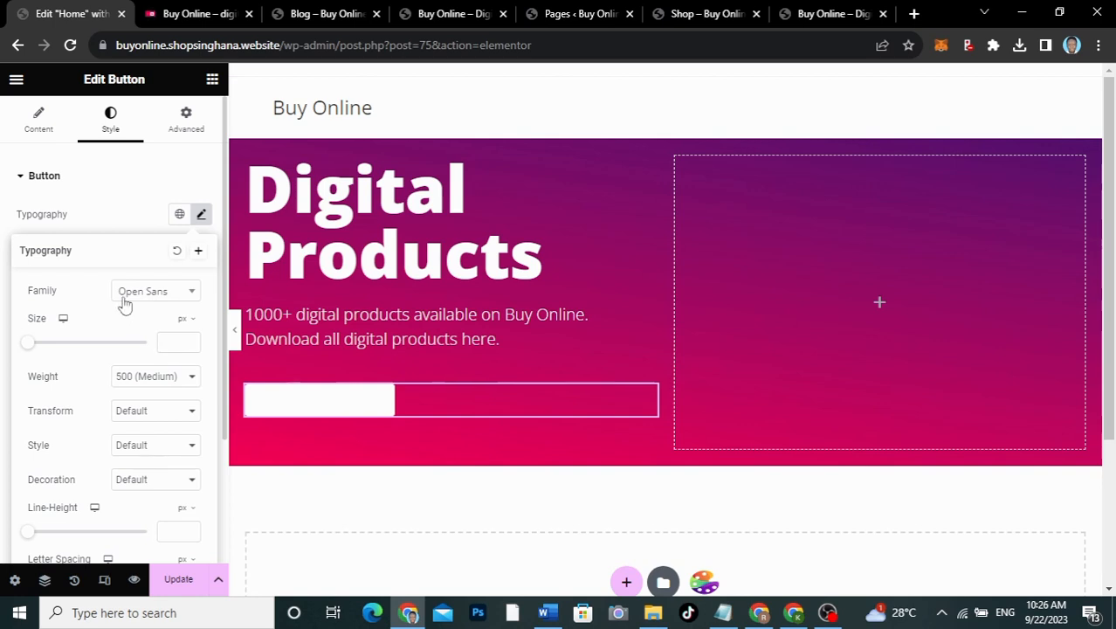
{"action": "left_click", "coordinate": [118, 224]}
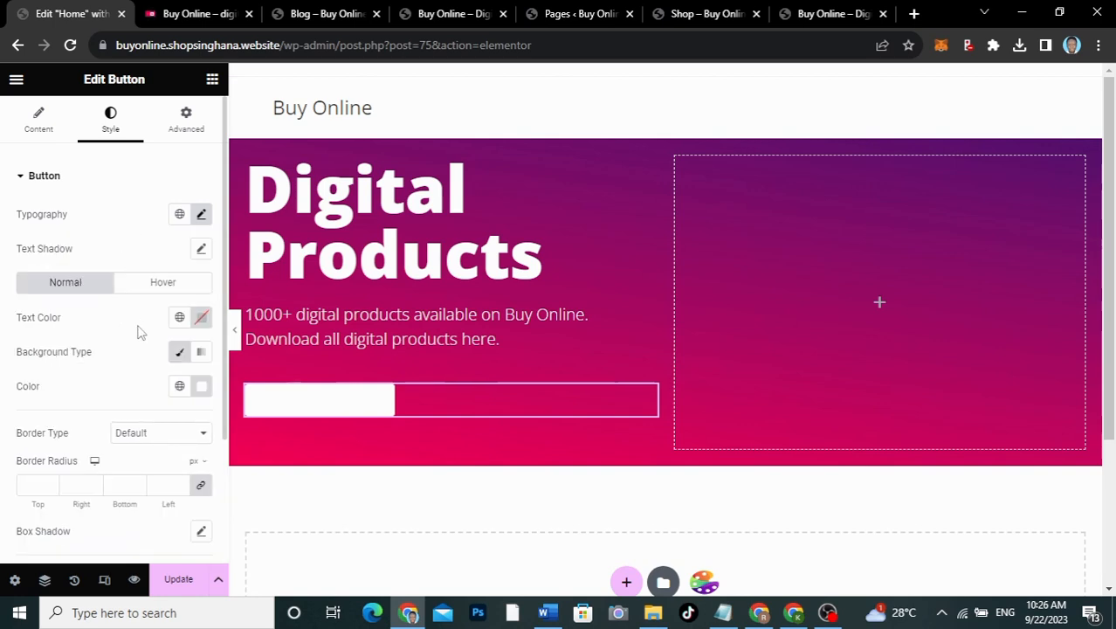
Step: Make the button label text black #000000 and start editing its font size
{"action": "left_click", "coordinate": [201, 317]}
{"action": "left_click_drag", "start_coordinate": [149, 467], "coordinate": [87, 544]}
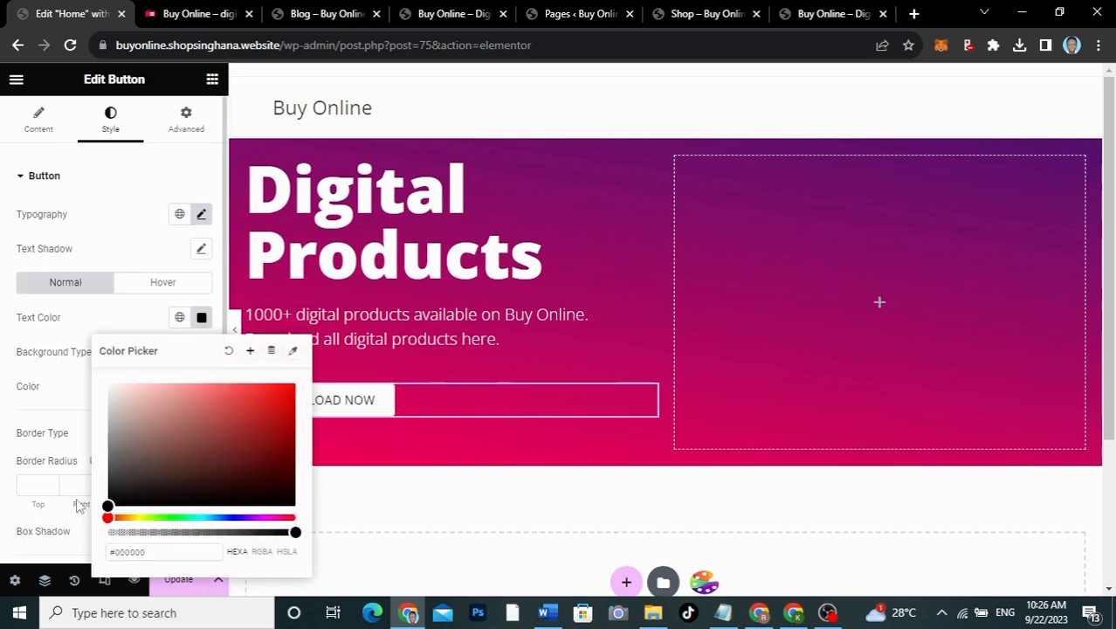
{"action": "left_click", "coordinate": [124, 242]}
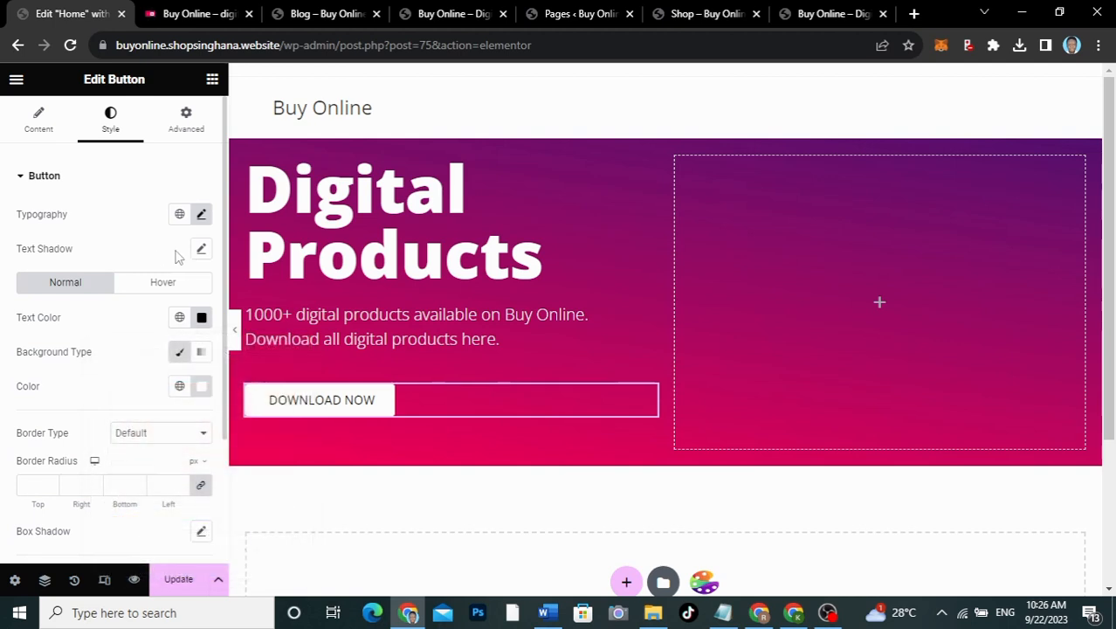
{"action": "left_click", "coordinate": [200, 214]}
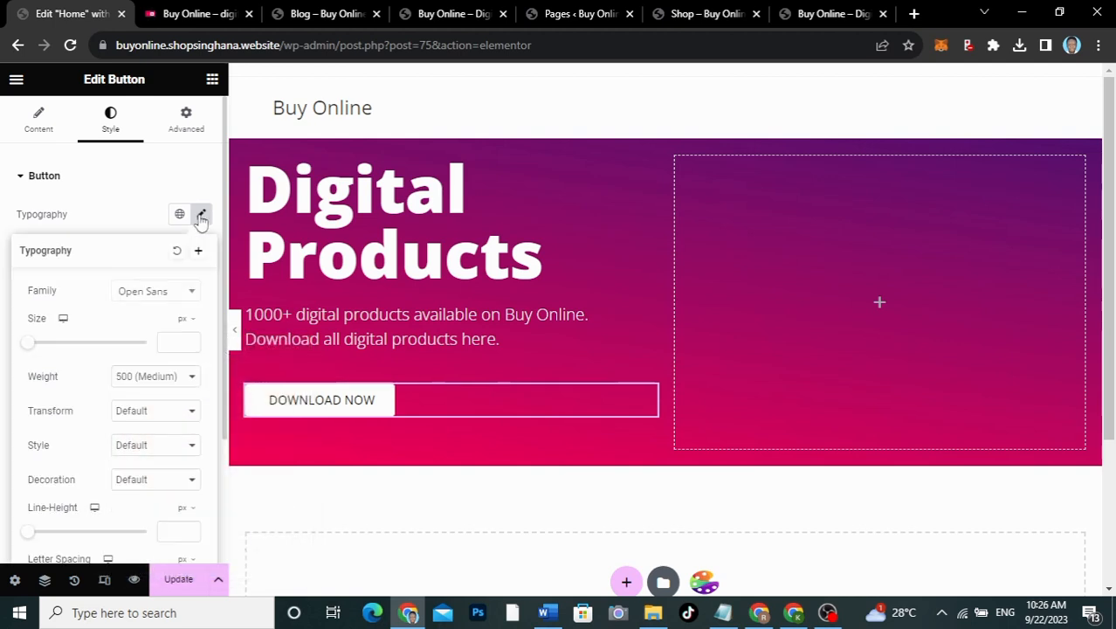
{"action": "left_click", "coordinate": [163, 342]}
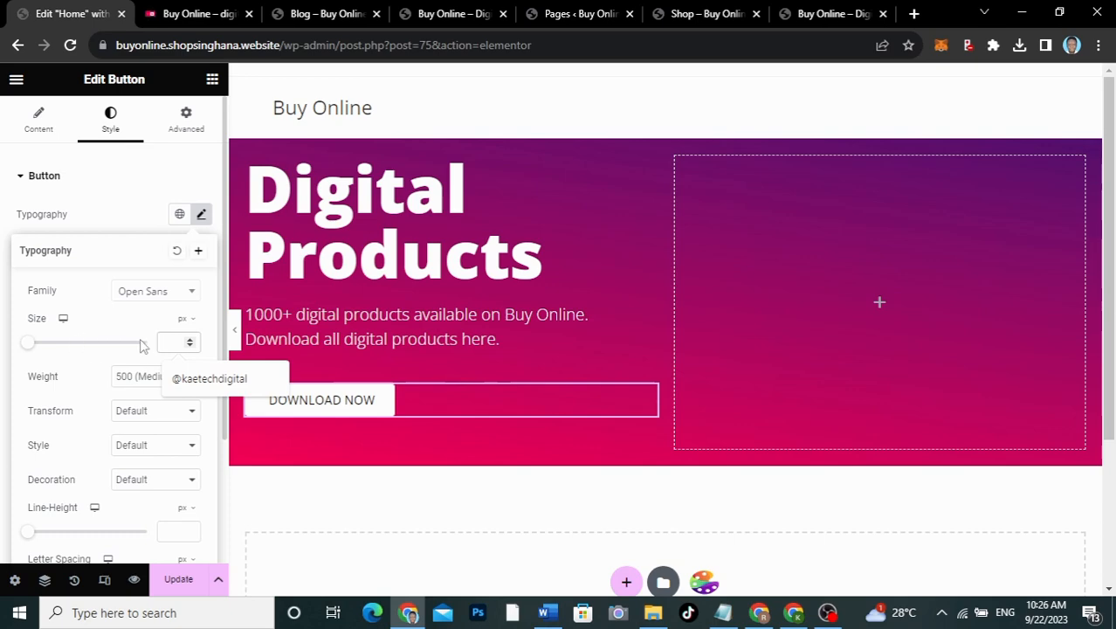
Step: Read the live DOWNLOAD NOW button font with WhatFont: Open Sans 700, 18 px, #000000
{"action": "left_click", "coordinate": [199, 14]}
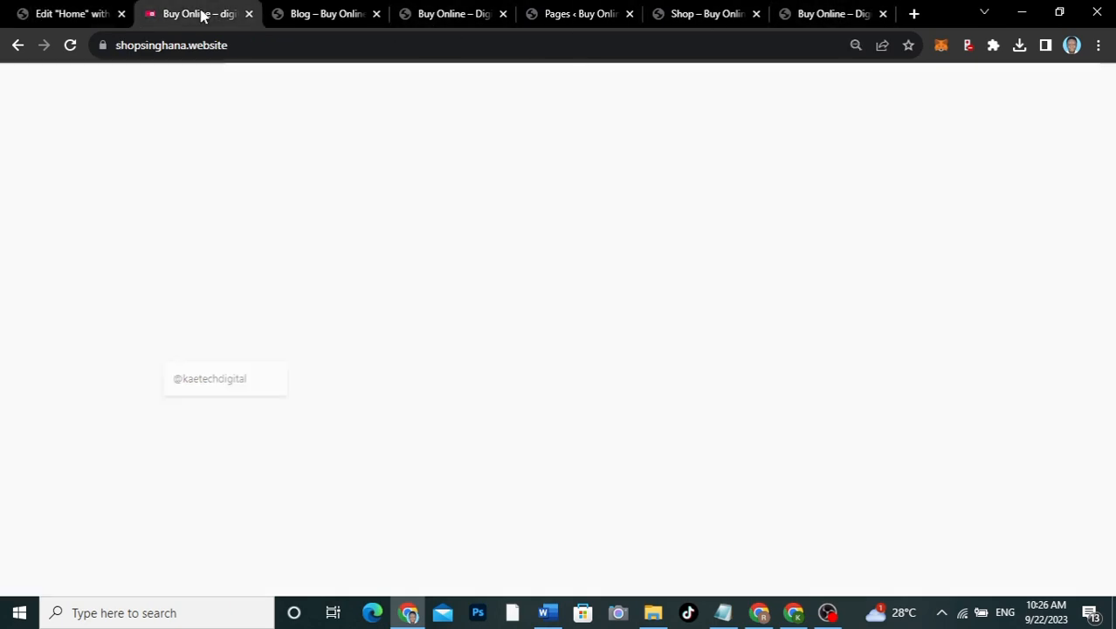
{"action": "left_click", "coordinate": [993, 46]}
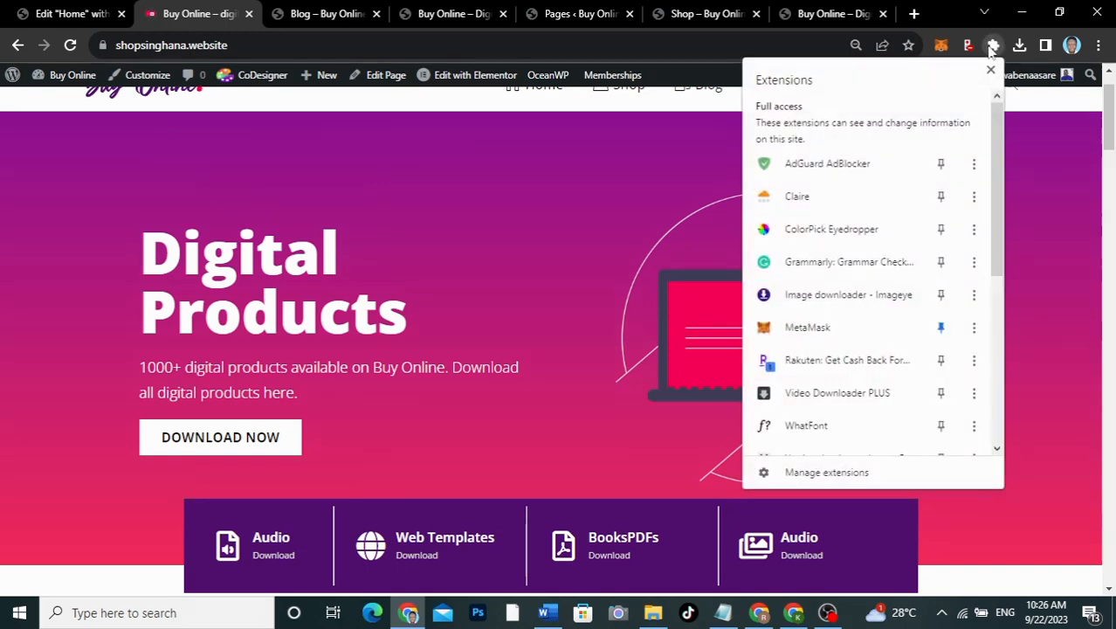
{"action": "left_click", "coordinate": [412, 374]}
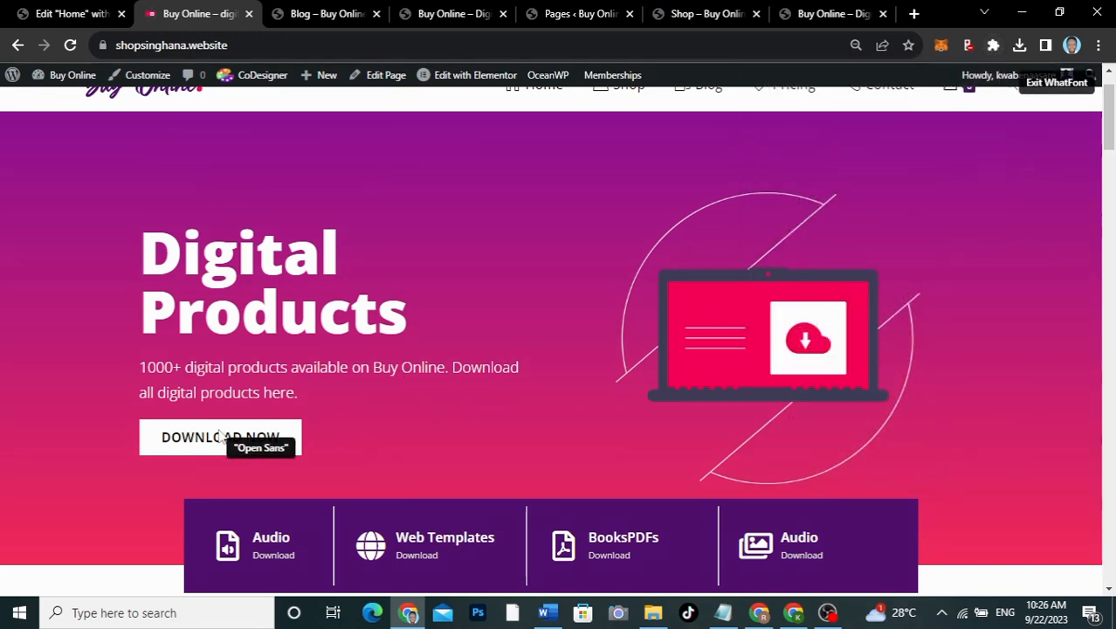
{"action": "left_click", "coordinate": [250, 443]}
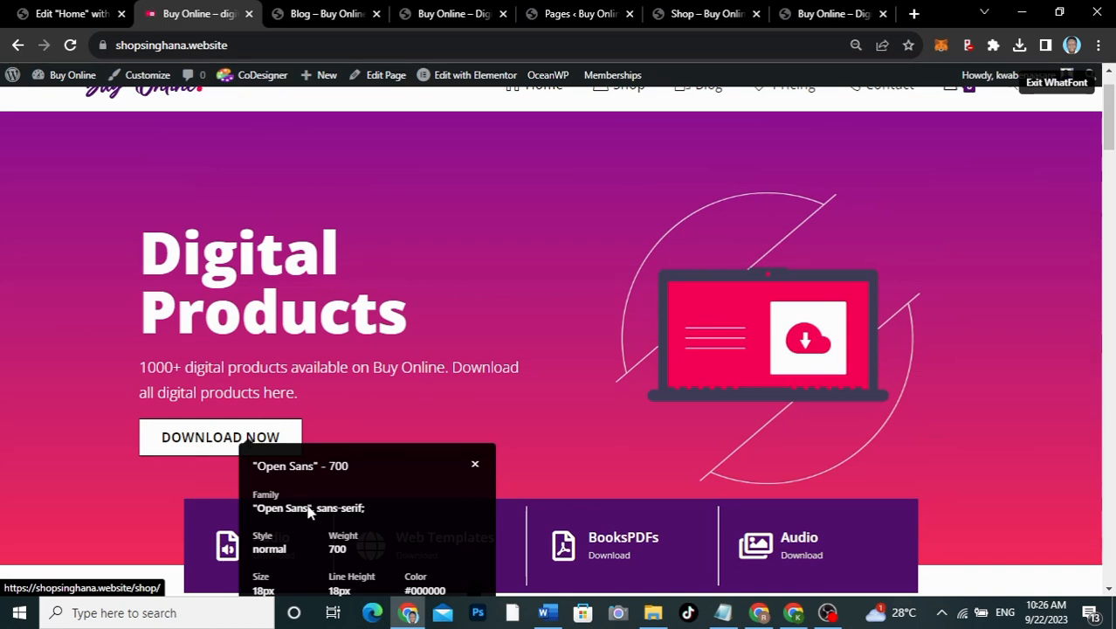
{"action": "scroll", "coordinate": [309, 518], "scroll_direction": "down", "scroll_amount": 1}
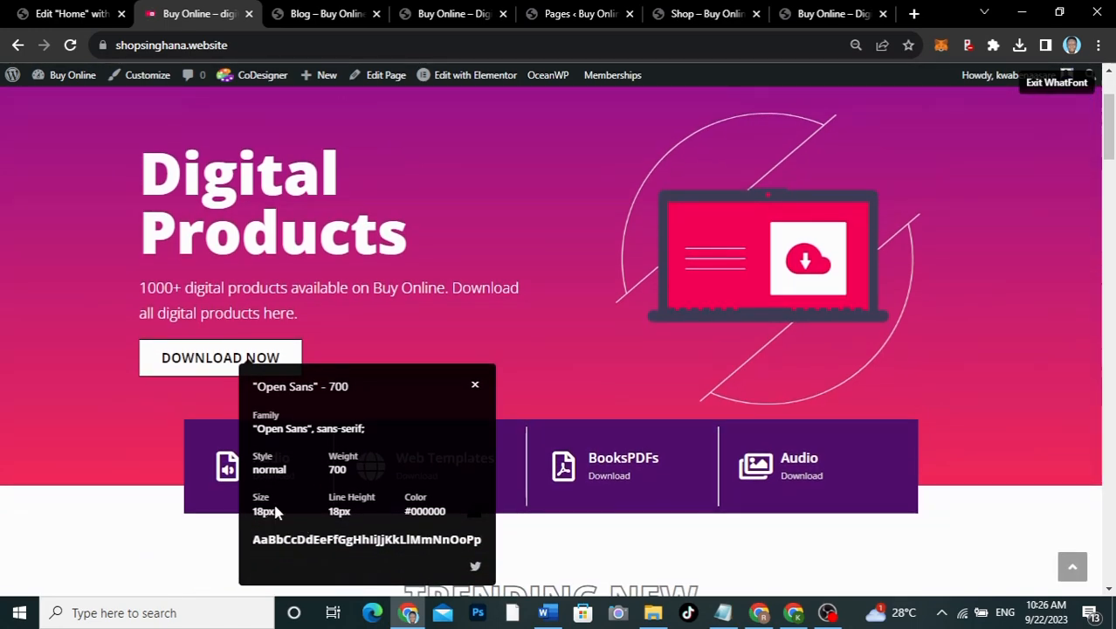
Step: Set the DOWNLOAD NOW button typography to 18 px size and 700 bold weight
{"action": "left_click", "coordinate": [475, 387]}
{"action": "left_click", "coordinate": [68, 13]}
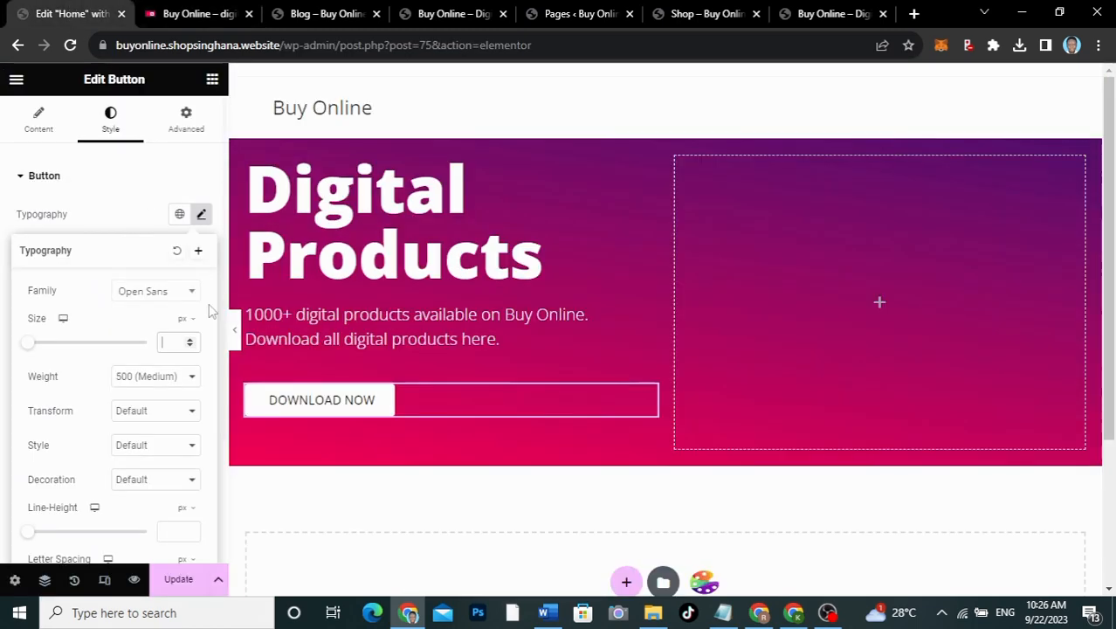
{"action": "type", "text": "18"}
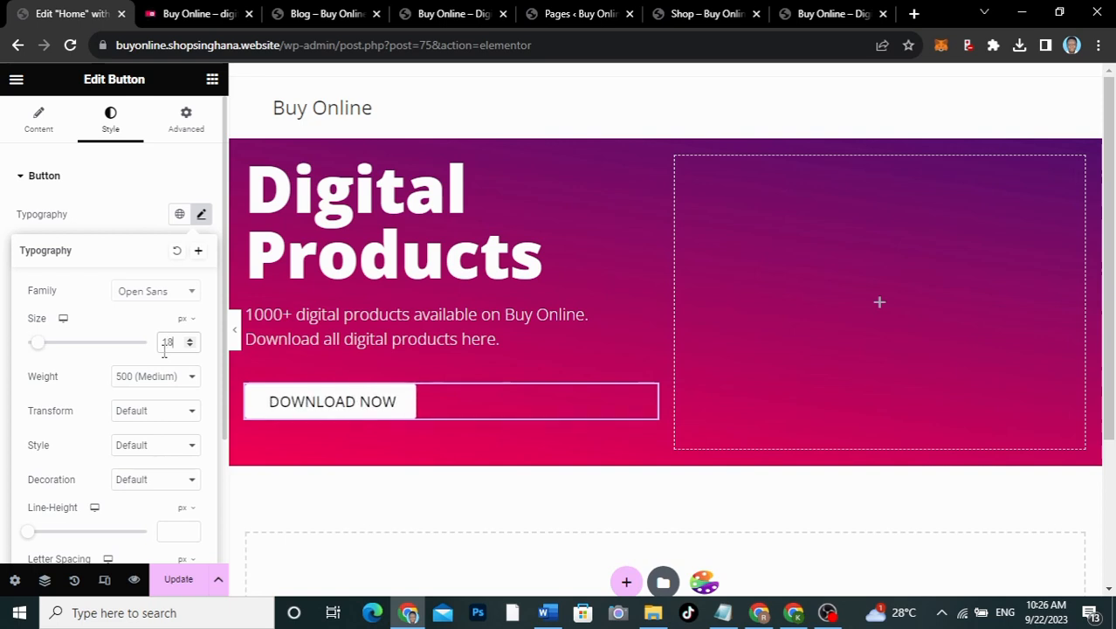
{"action": "left_click", "coordinate": [148, 375]}
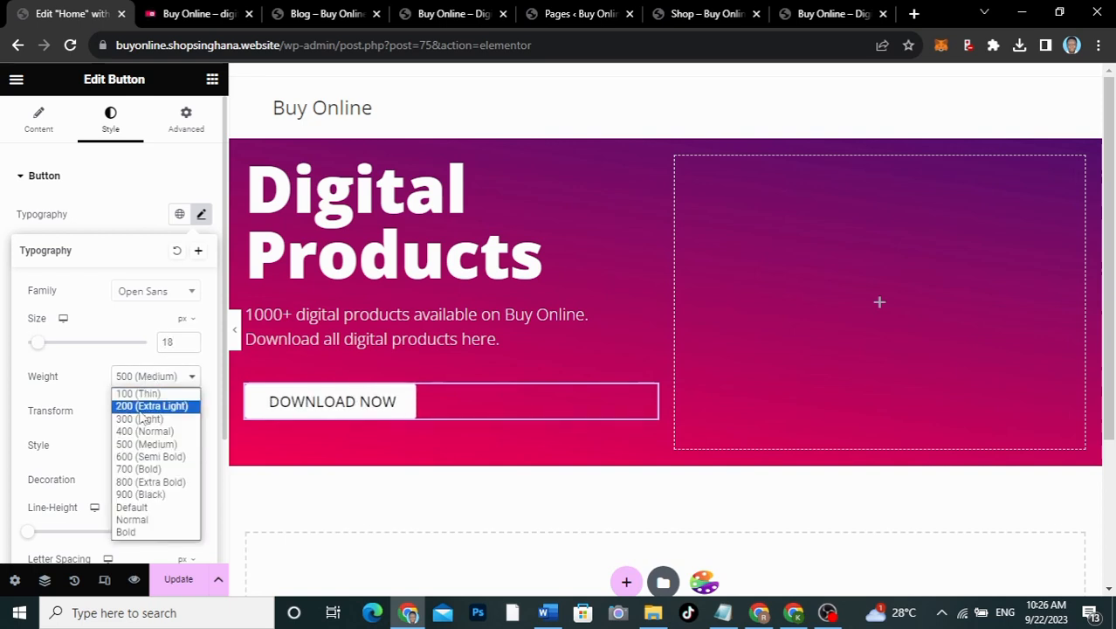
{"action": "left_click", "coordinate": [137, 463]}
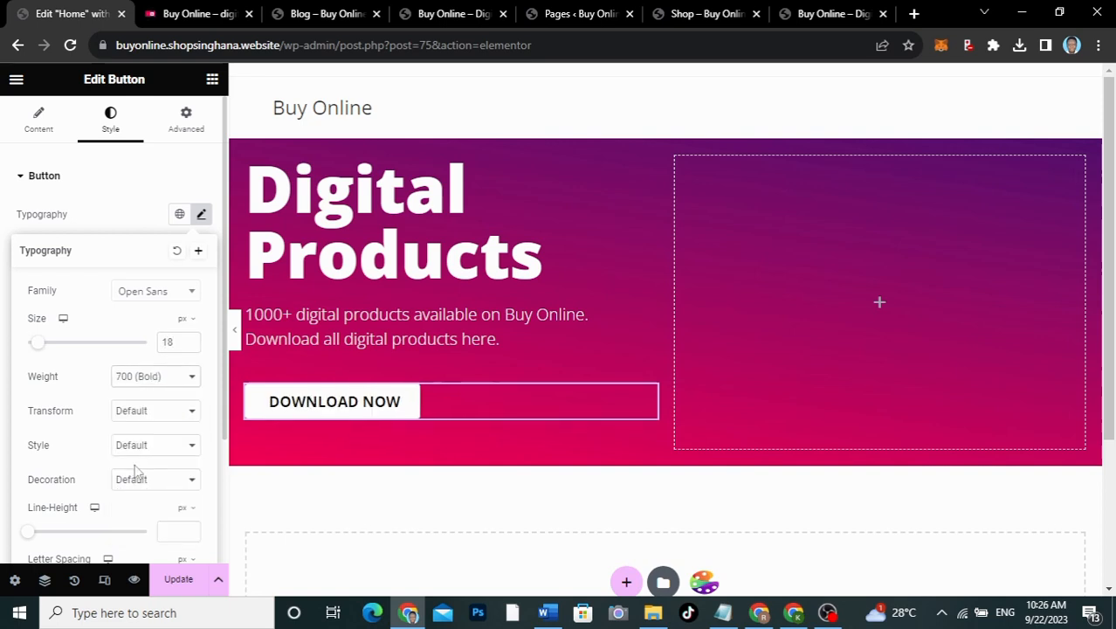
{"action": "left_click", "coordinate": [105, 216]}
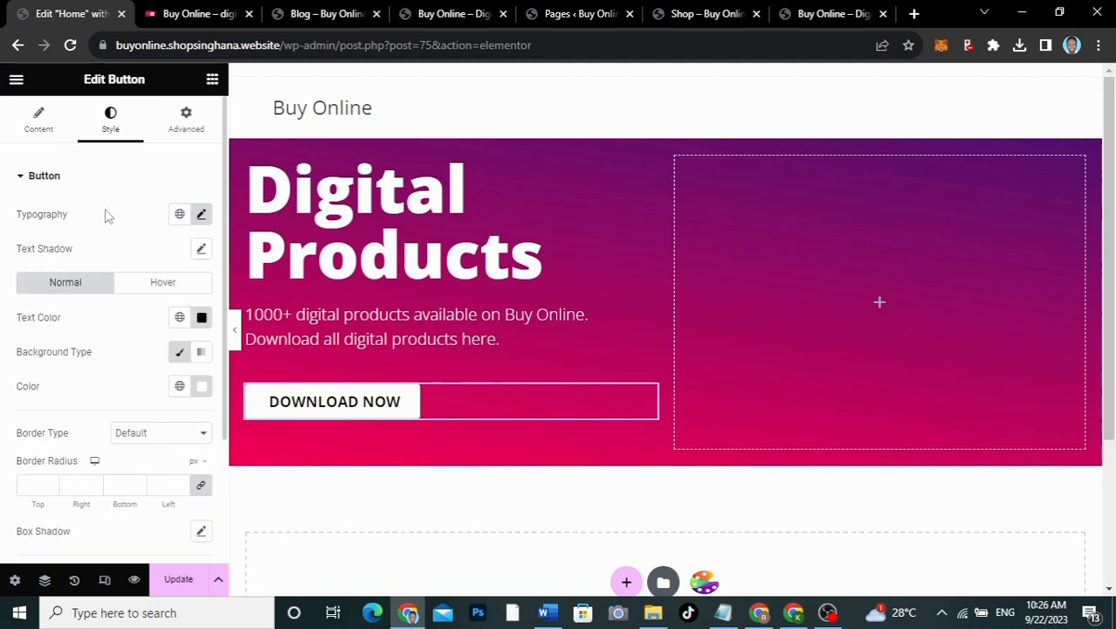
{"action": "scroll", "coordinate": [94, 399], "scroll_direction": "down", "scroll_amount": 2}
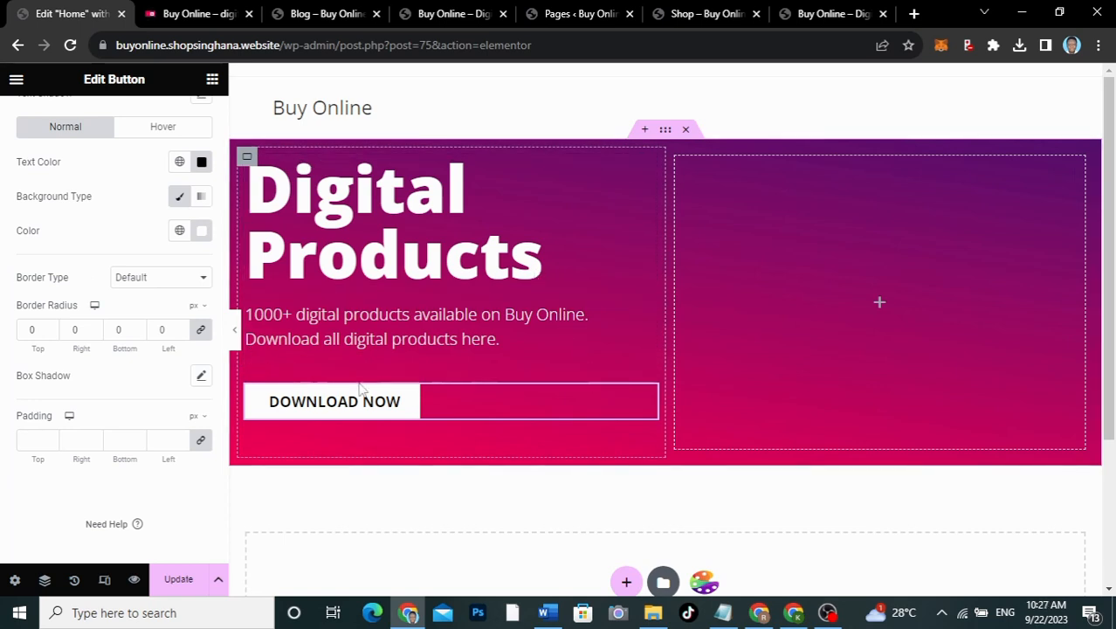
Step: Unlink the hero container padding and set 80 px top and bottom, 0 px sides
{"action": "left_click", "coordinate": [666, 131]}
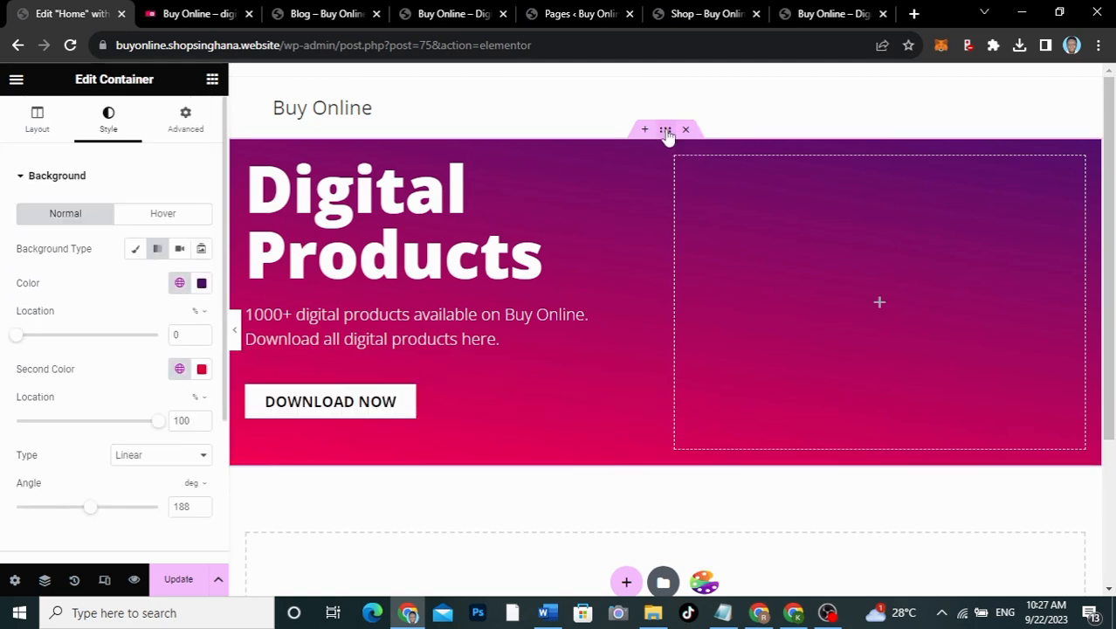
{"action": "left_click", "coordinate": [197, 117]}
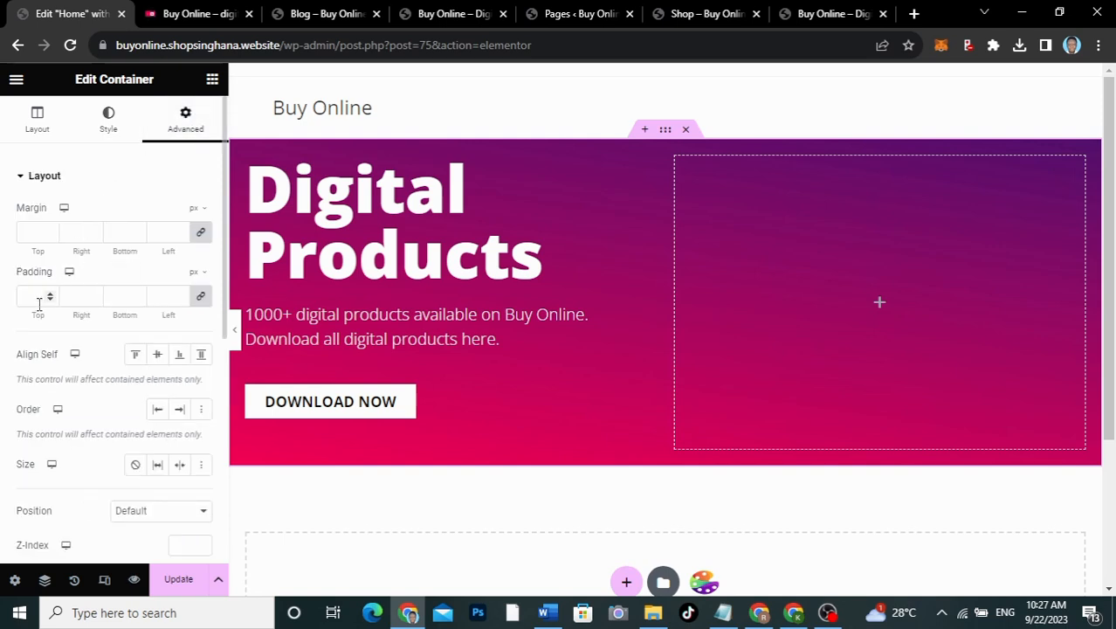
{"action": "left_click", "coordinate": [201, 295]}
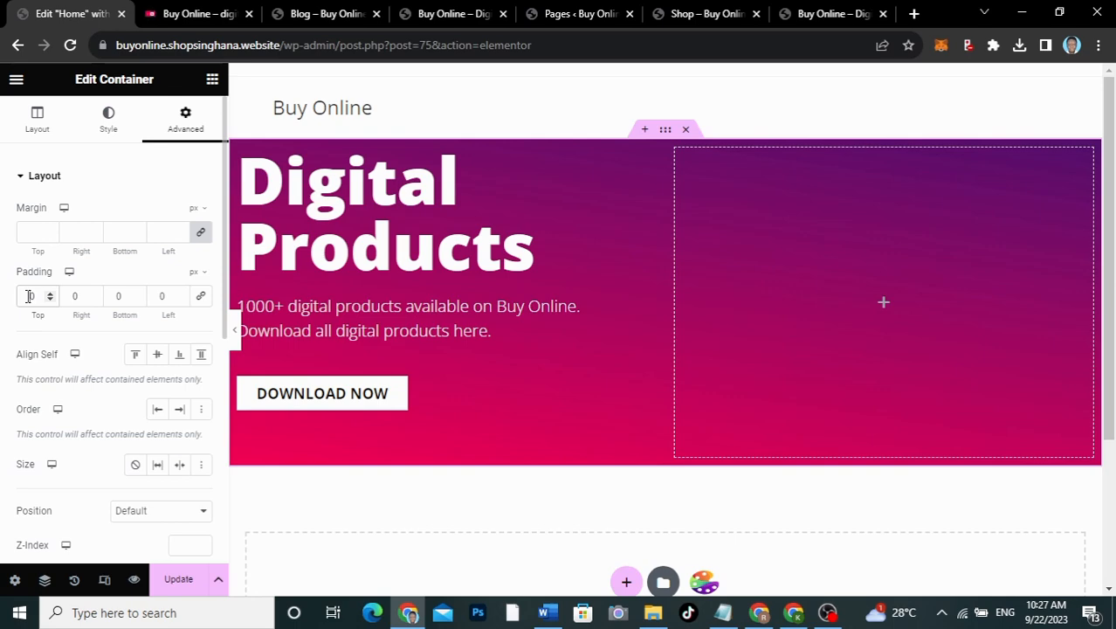
{"action": "type", "text": "300"}
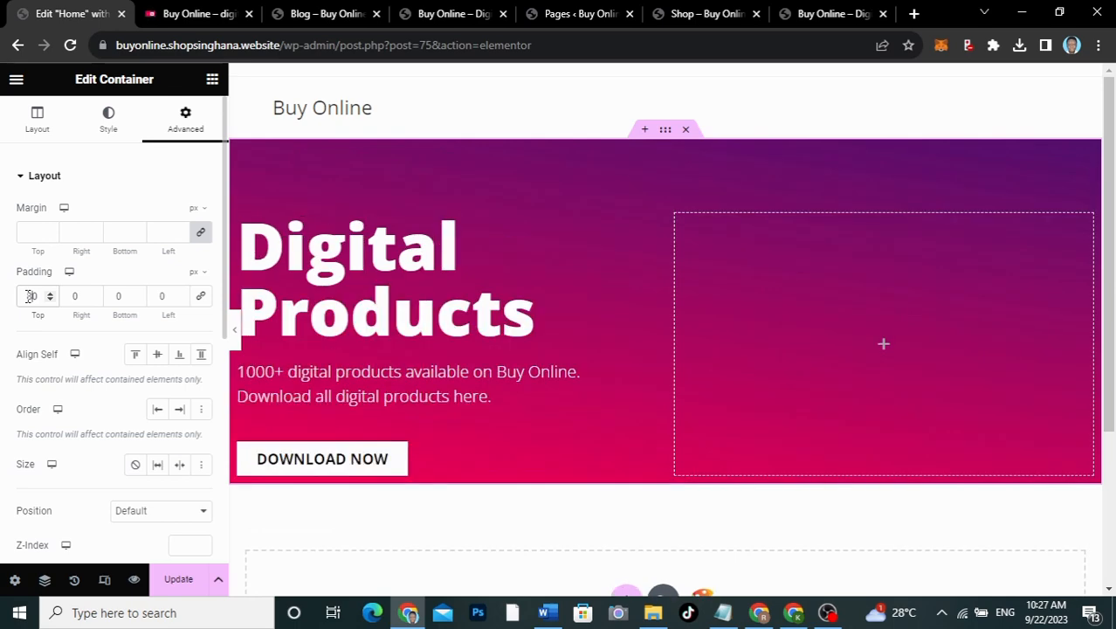
{"action": "key", "text": "BackSpace"}
{"action": "type", "text": "8"}
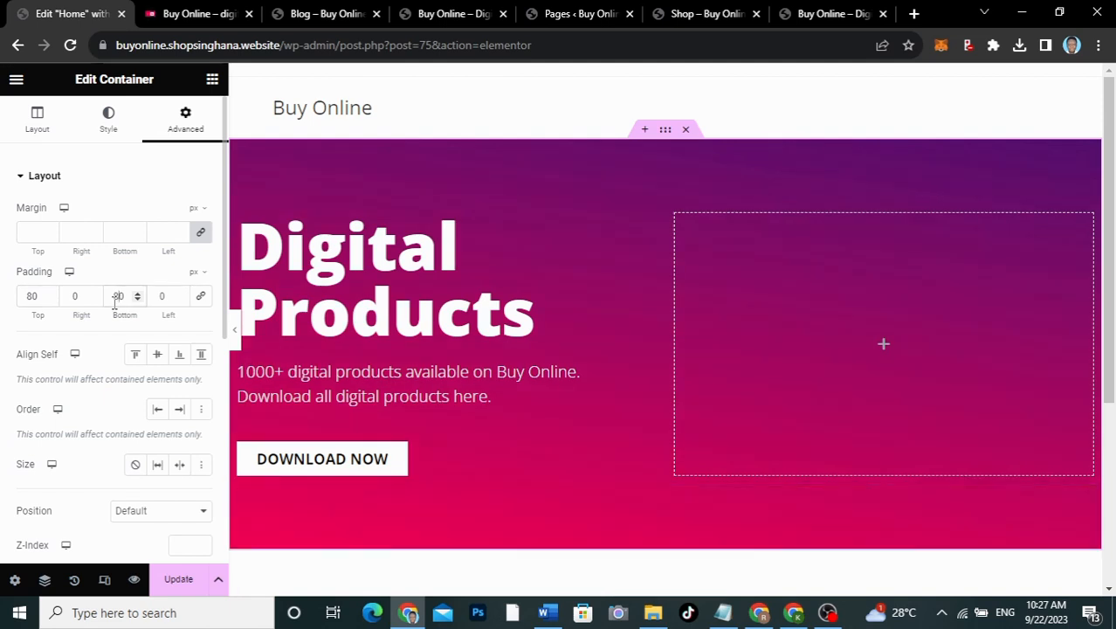
{"action": "left_click", "coordinate": [234, 329]}
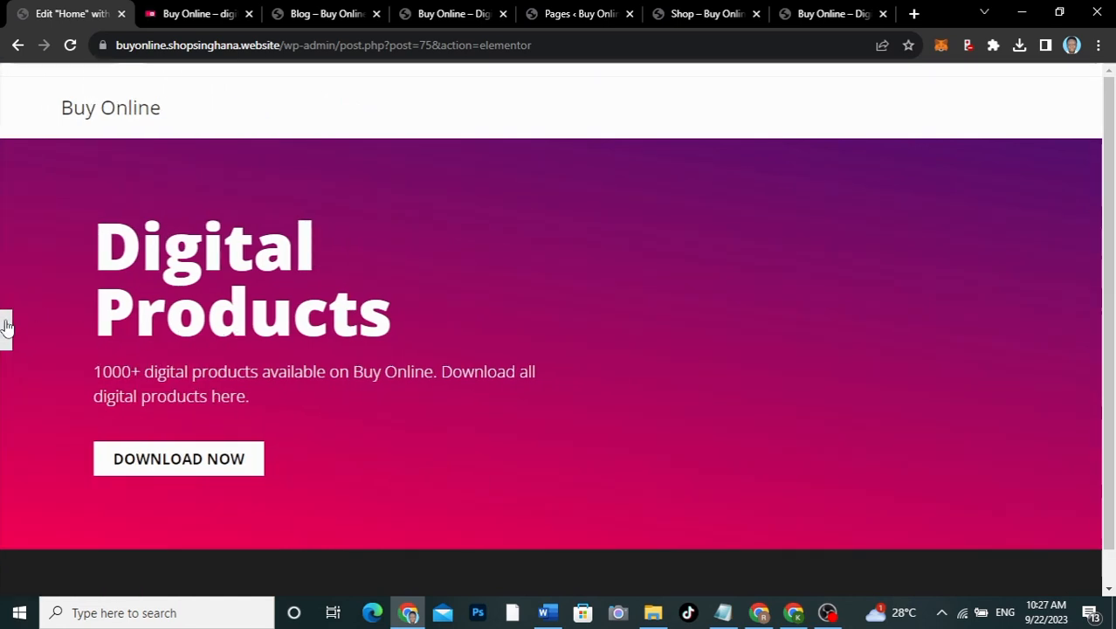
{"action": "left_click", "coordinate": [6, 329]}
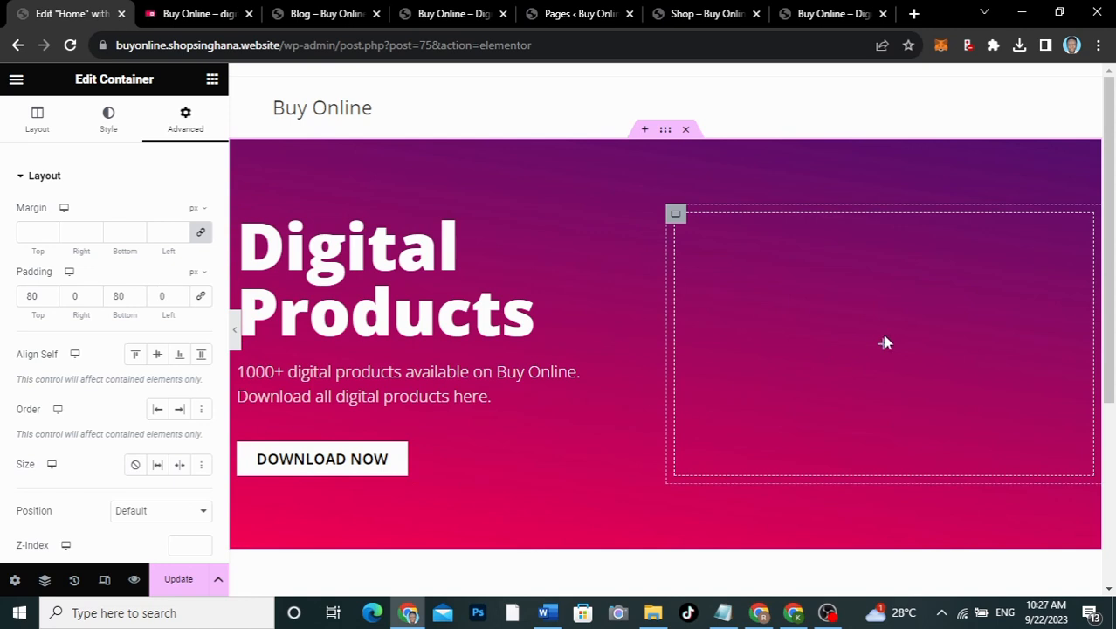
Step: Raise the hero container's minimum height from 400 to 600 px and preview it full width
{"action": "left_click", "coordinate": [50, 119]}
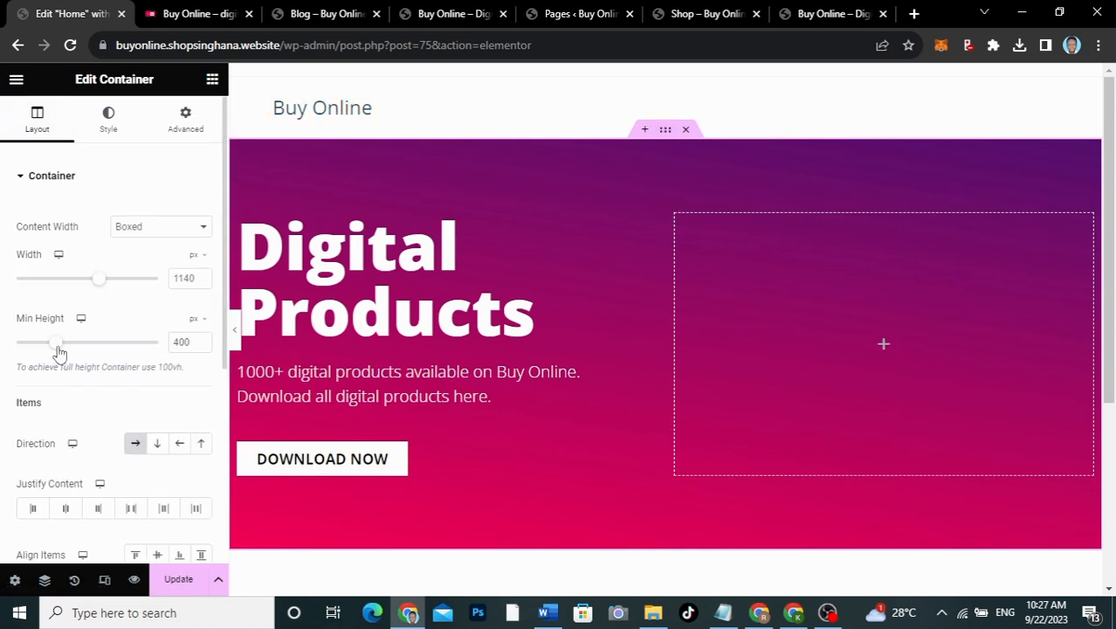
{"action": "left_click_drag", "start_coordinate": [61, 352], "coordinate": [72, 352]}
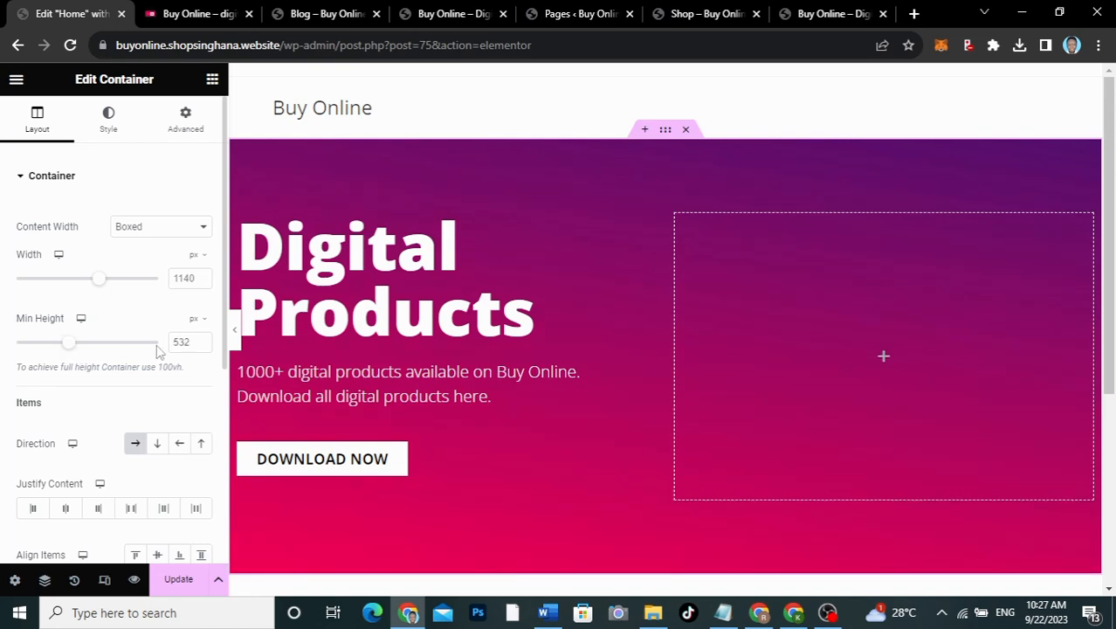
{"action": "left_click_drag", "start_coordinate": [193, 343], "coordinate": [166, 345]}
{"action": "type", "text": "600"}
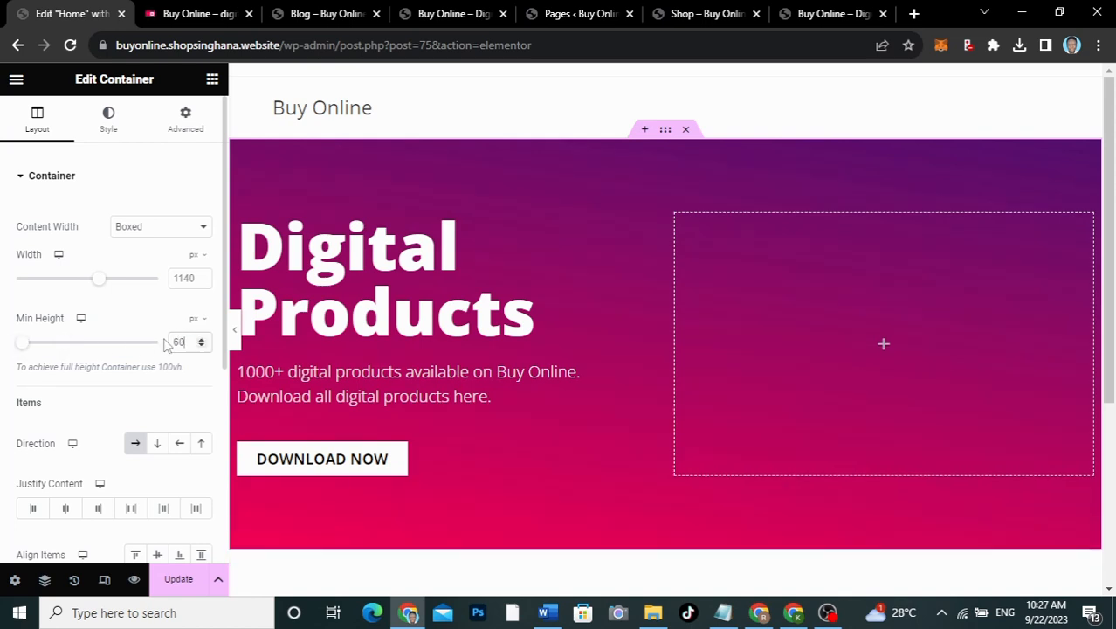
{"action": "left_click", "coordinate": [234, 330]}
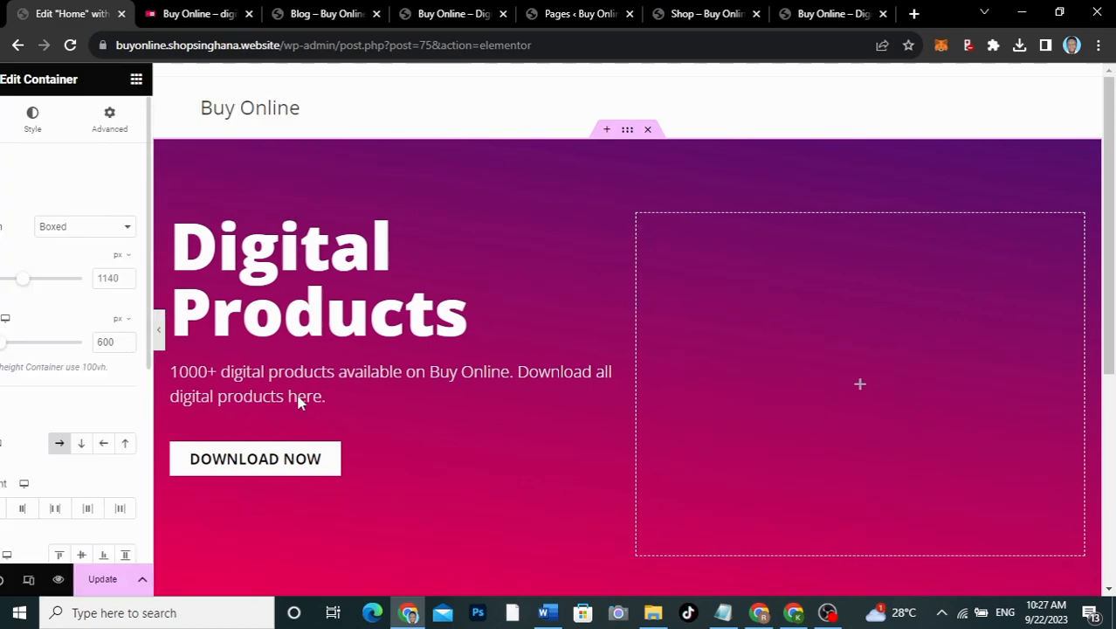
{"action": "scroll", "coordinate": [495, 417], "scroll_direction": "down", "scroll_amount": 2}
{"action": "scroll", "coordinate": [493, 423], "scroll_direction": "up", "scroll_amount": 2}
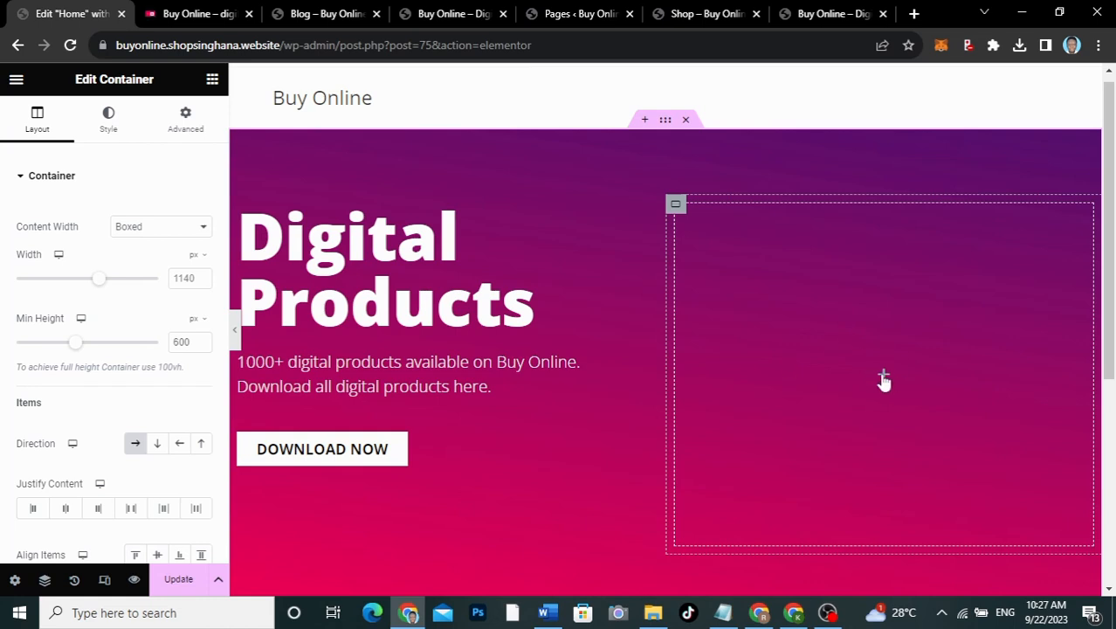
Step: Add an Image widget to the hero's right column showing download.png from the Media Library
{"action": "left_click", "coordinate": [884, 379]}
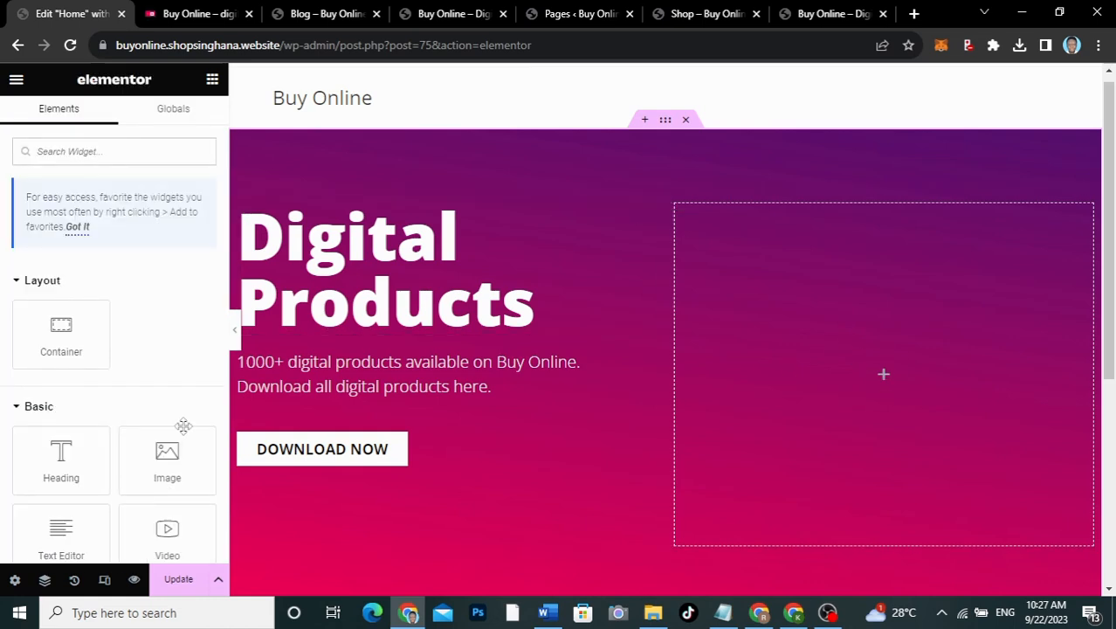
{"action": "left_click_drag", "start_coordinate": [167, 454], "coordinate": [908, 357]}
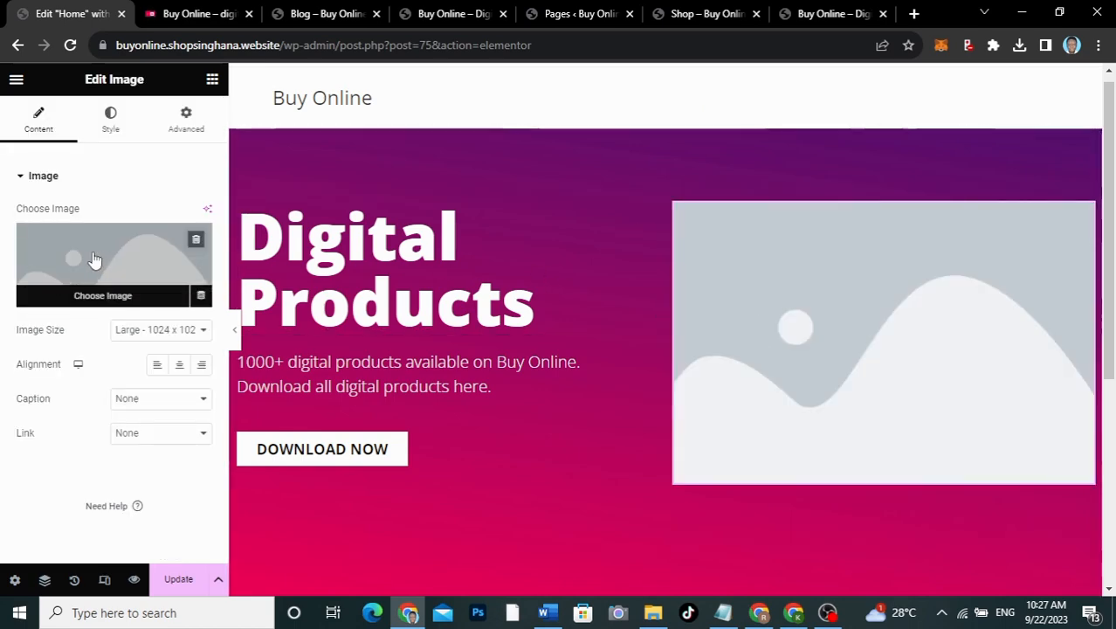
{"action": "left_click", "coordinate": [94, 260]}
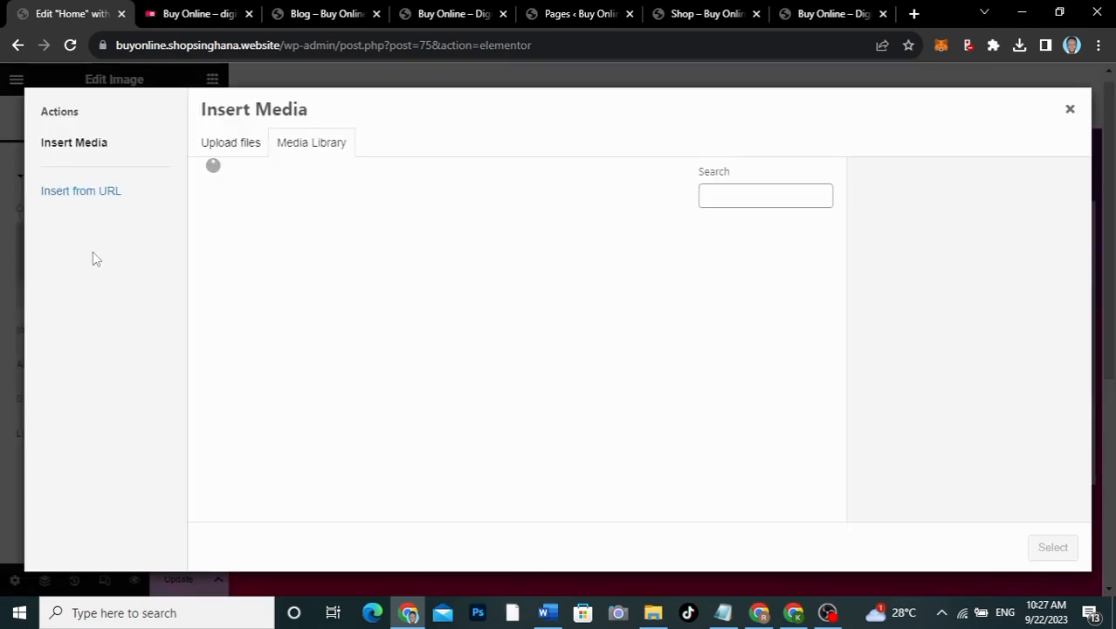
{"action": "scroll", "coordinate": [466, 348], "scroll_direction": "down", "scroll_amount": 3}
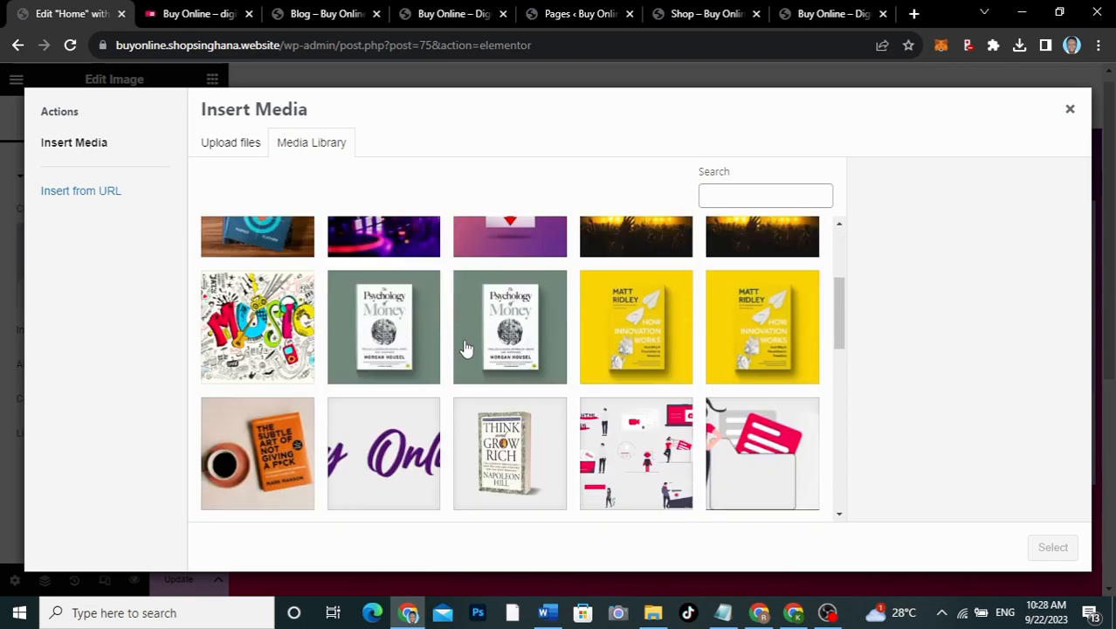
{"action": "scroll", "coordinate": [466, 348], "scroll_direction": "down", "scroll_amount": 2}
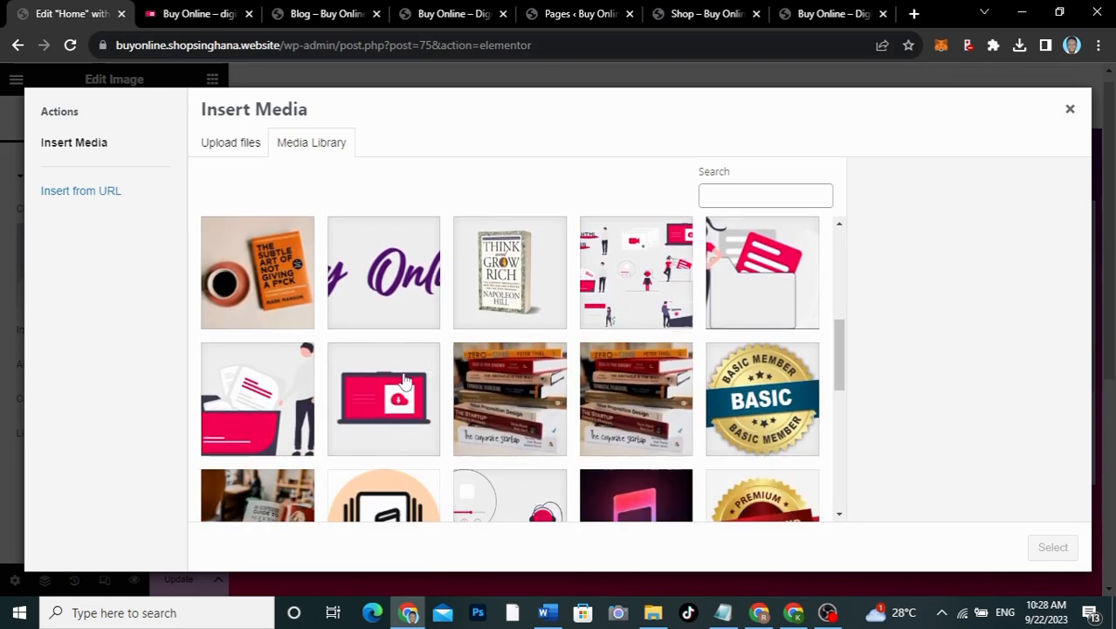
{"action": "left_click", "coordinate": [377, 418]}
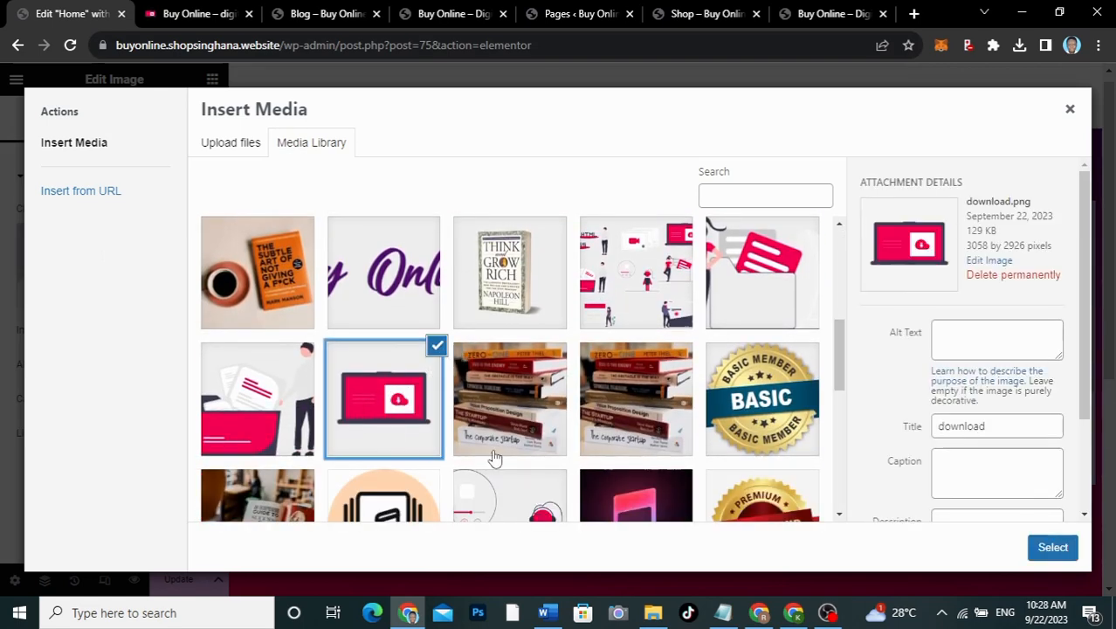
{"action": "left_click", "coordinate": [1060, 550]}
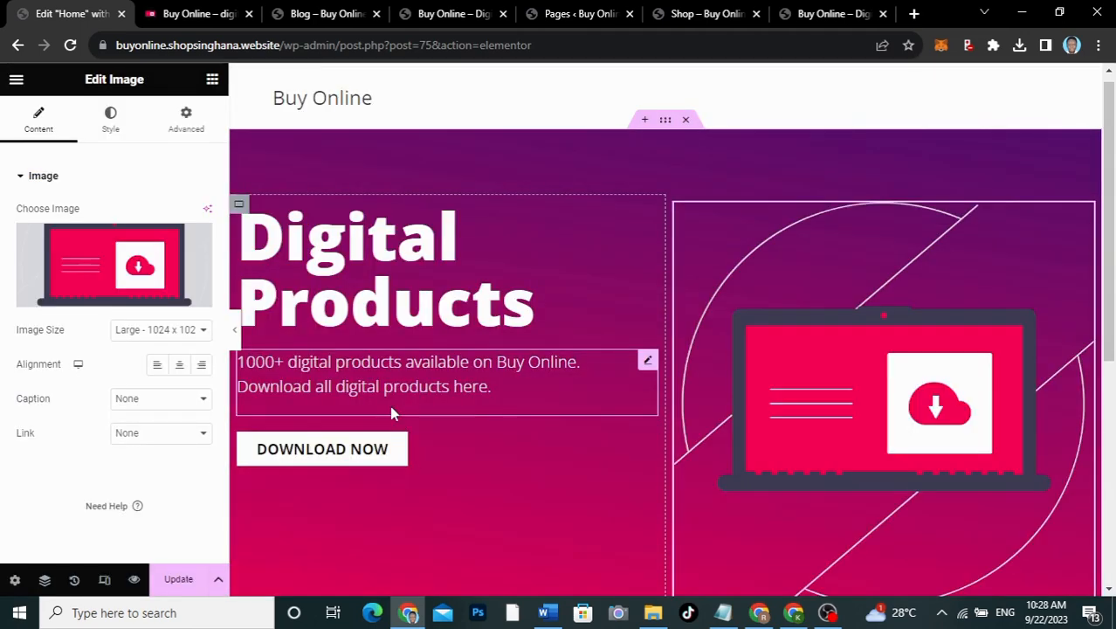
{"action": "scroll", "coordinate": [936, 353], "scroll_direction": "down", "scroll_amount": 1}
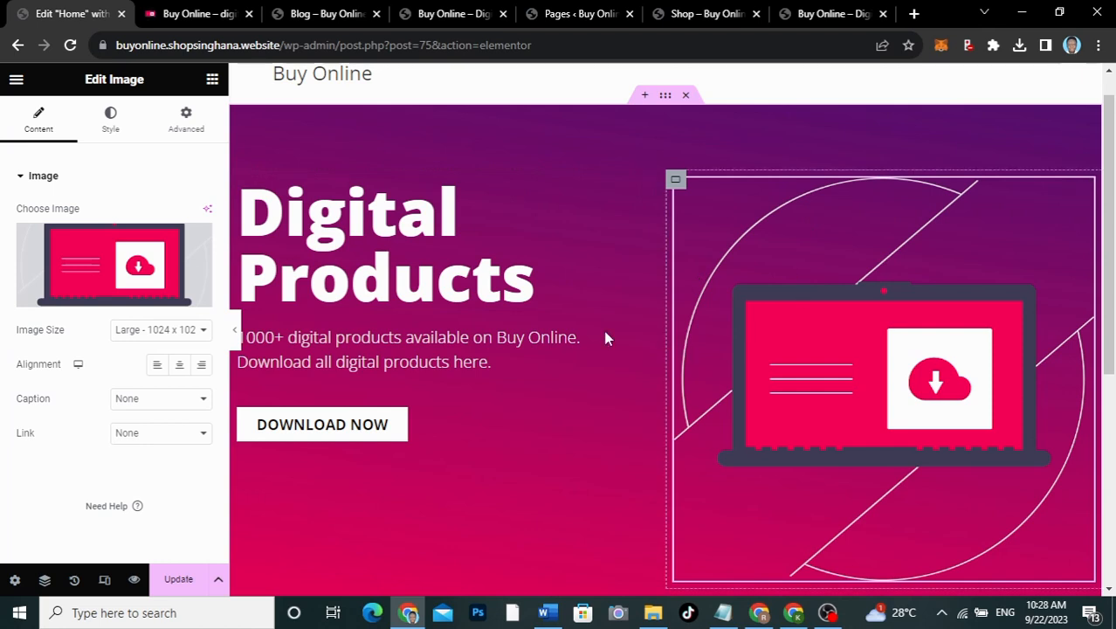
Step: Set the hero container's Justify Content and Align Items to Center, then preview the result
{"action": "left_click", "coordinate": [665, 96]}
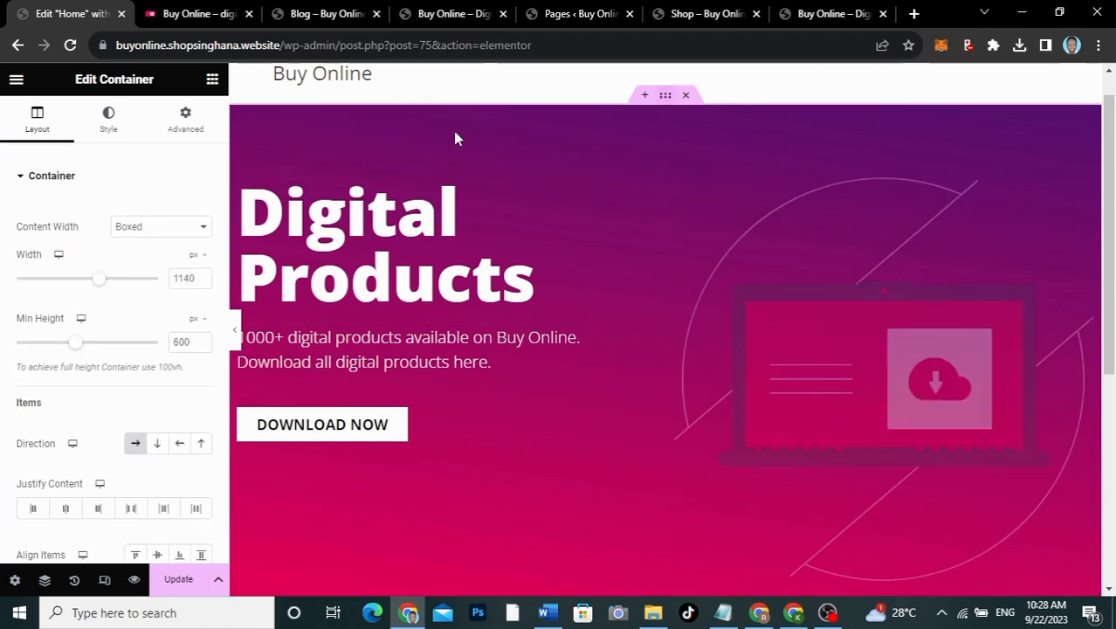
{"action": "scroll", "coordinate": [57, 428], "scroll_direction": "down", "scroll_amount": 3}
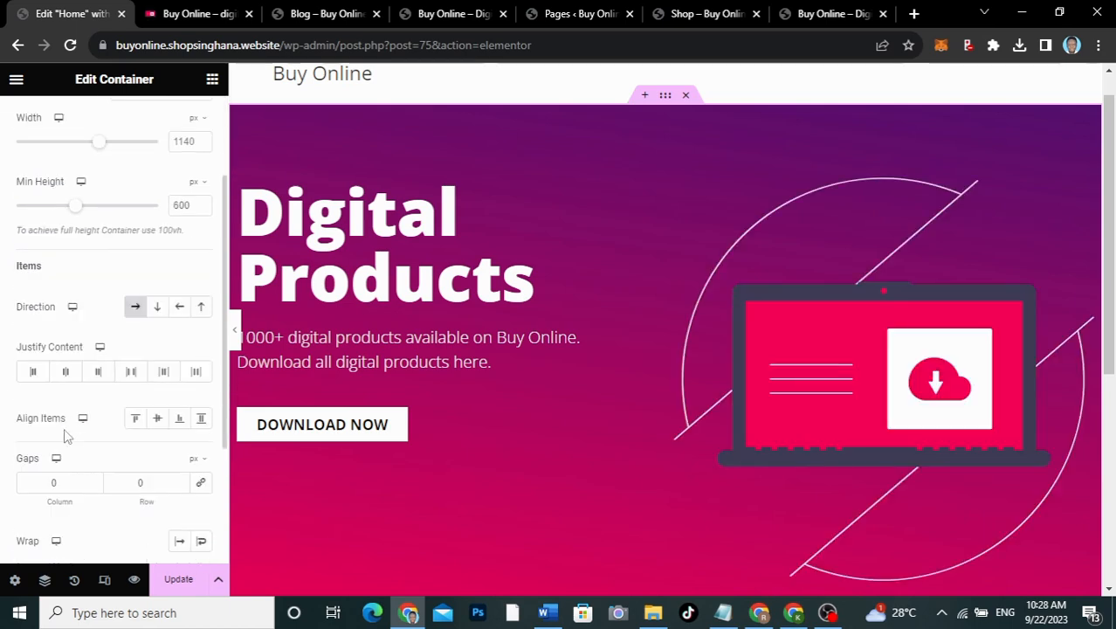
{"action": "left_click", "coordinate": [68, 374]}
{"action": "left_click", "coordinate": [159, 419]}
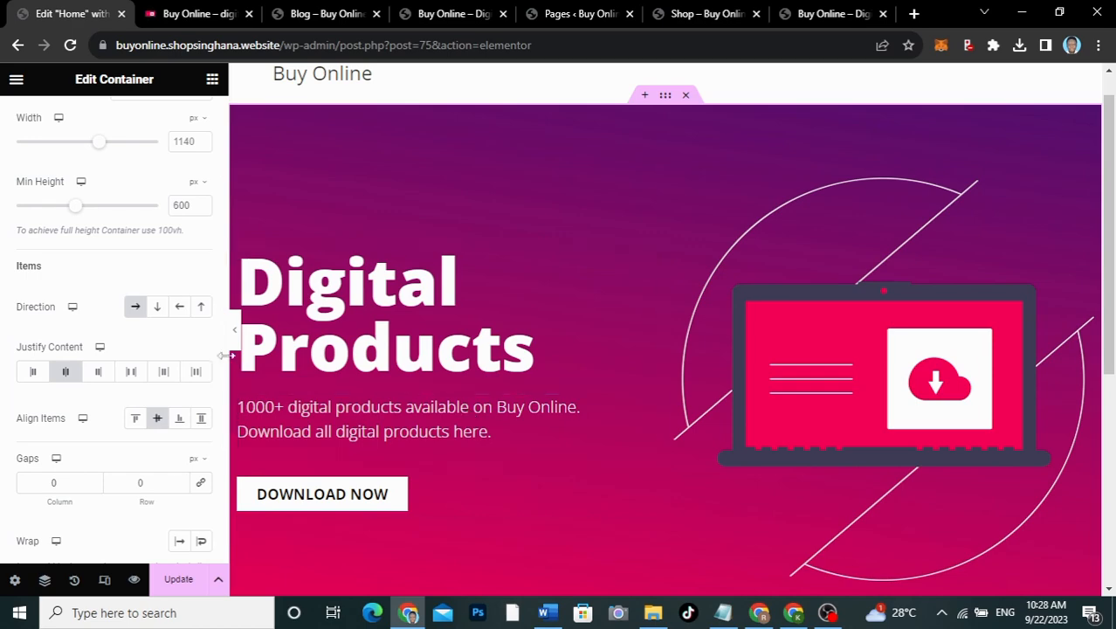
{"action": "left_click", "coordinate": [235, 332]}
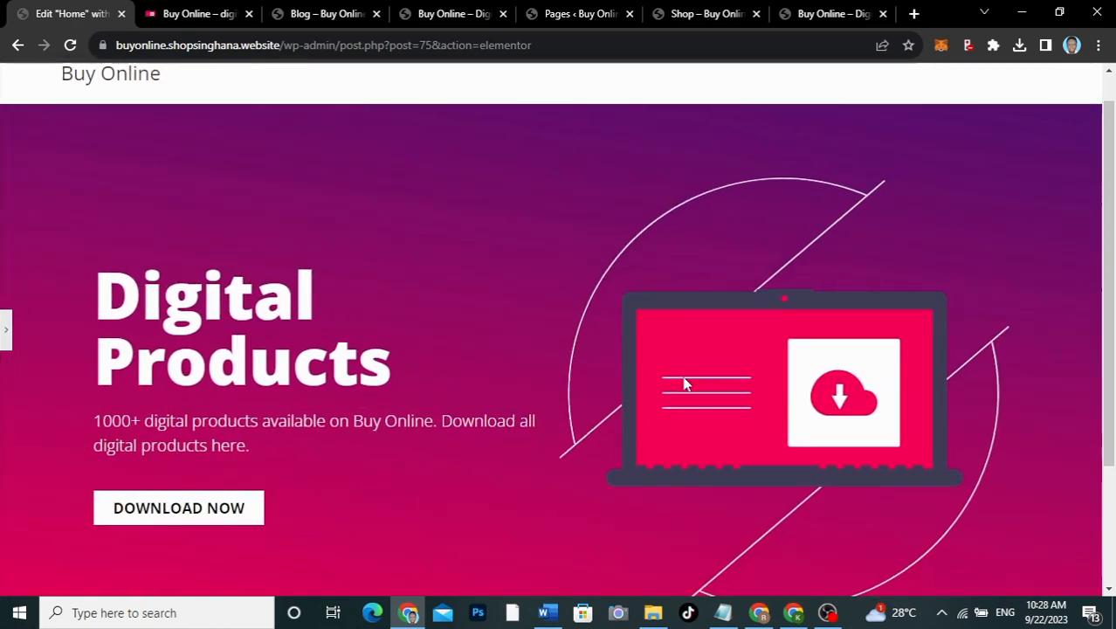
{"action": "scroll", "coordinate": [685, 384], "scroll_direction": "down", "scroll_amount": 2}
{"action": "scroll", "coordinate": [685, 384], "scroll_direction": "up", "scroll_amount": 2}
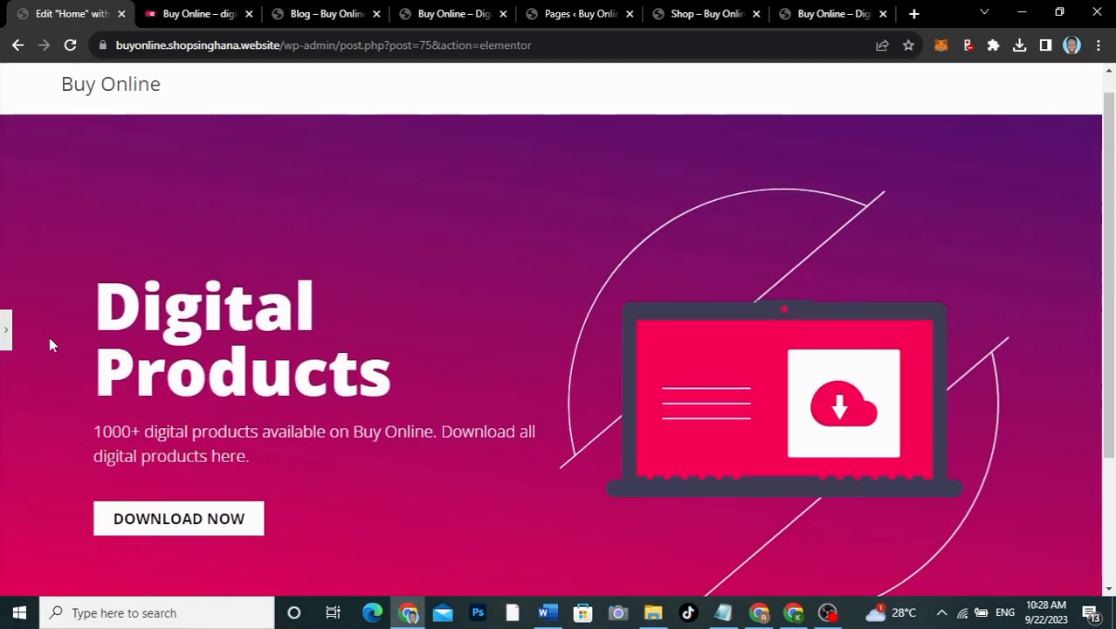
{"action": "left_click", "coordinate": [5, 332]}
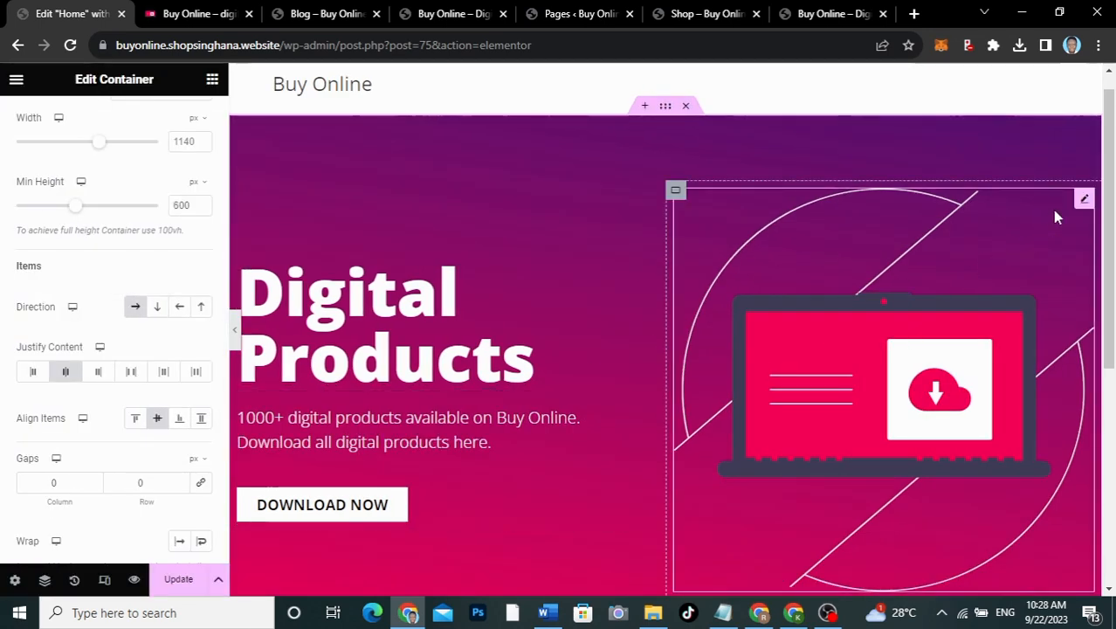
Step: Set the laptop illustration's image width to 75% and preview it with the panel collapsed
{"action": "left_click", "coordinate": [1082, 202]}
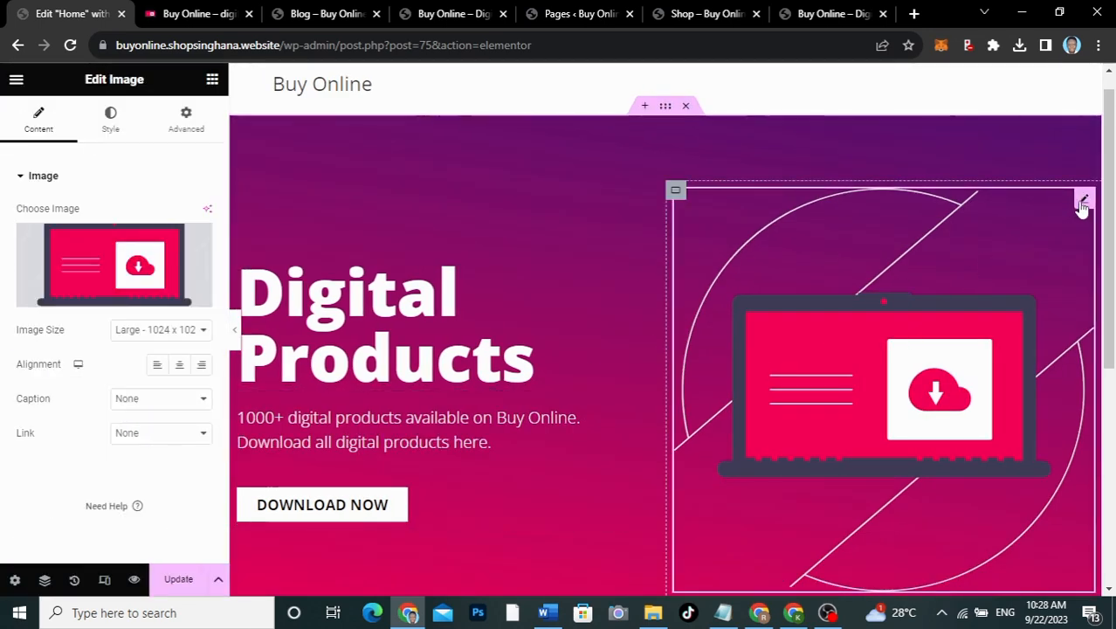
{"action": "left_click", "coordinate": [119, 117]}
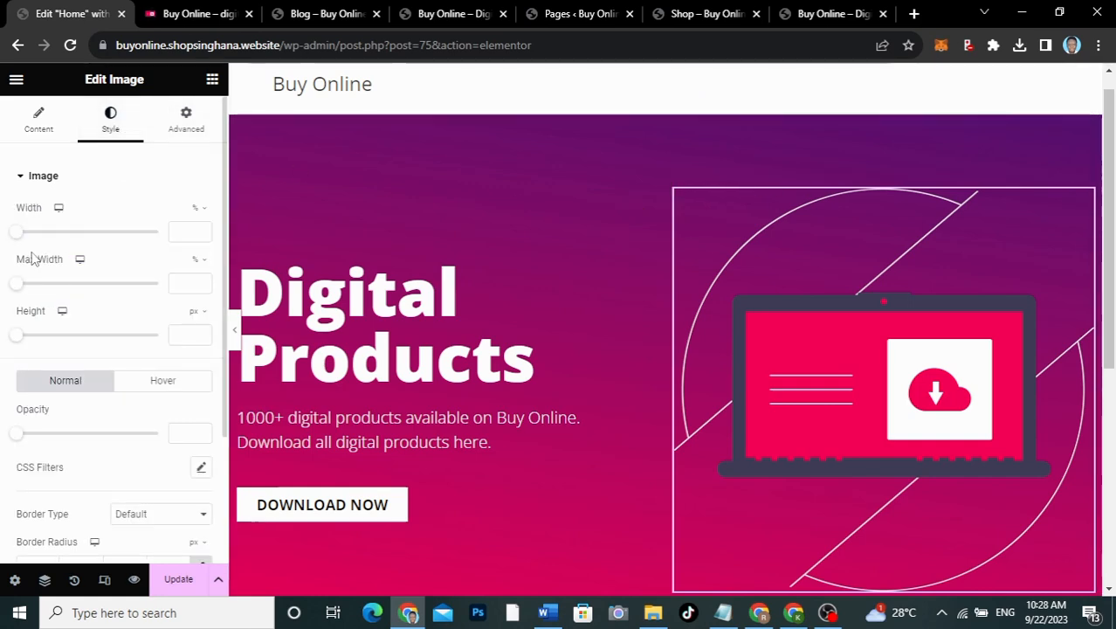
{"action": "left_click_drag", "start_coordinate": [17, 233], "coordinate": [122, 244]}
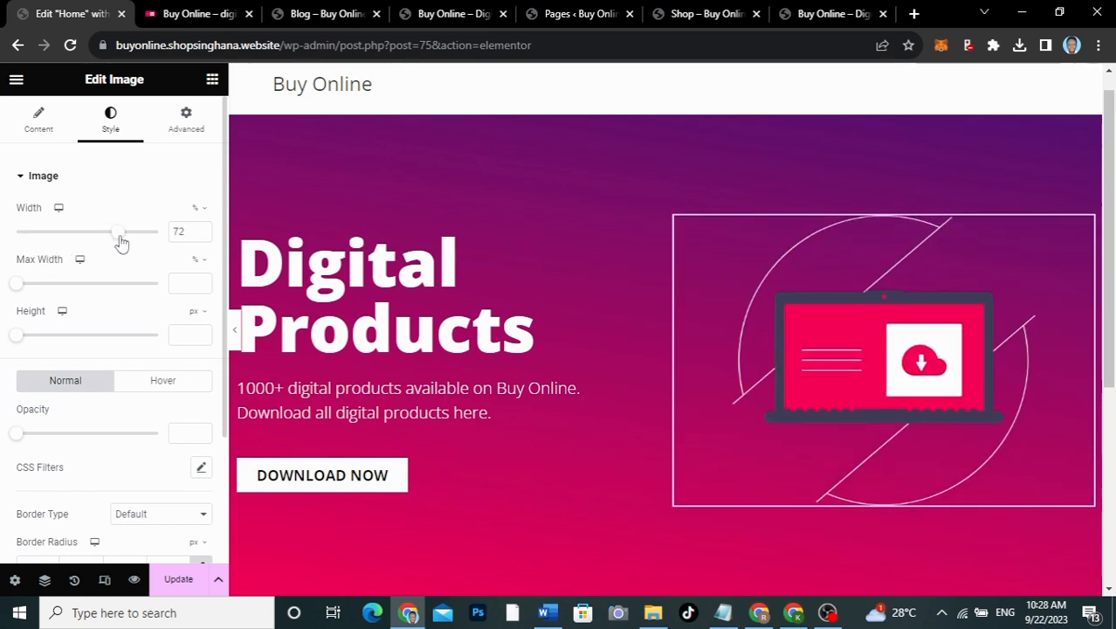
{"action": "left_click_drag", "start_coordinate": [194, 232], "coordinate": [168, 236]}
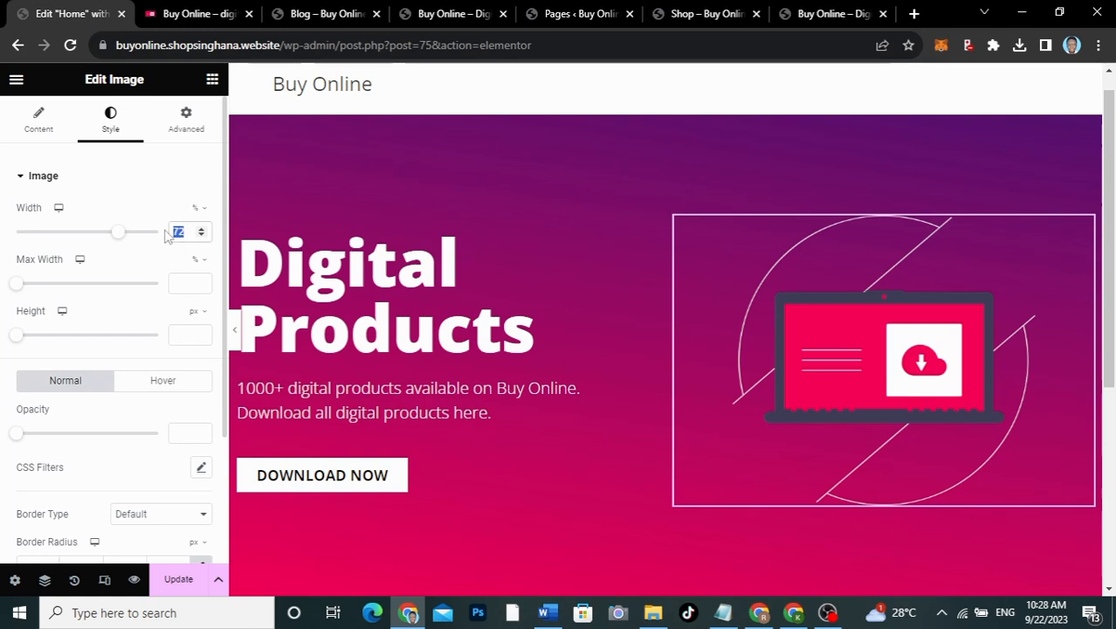
{"action": "type", "text": "75"}
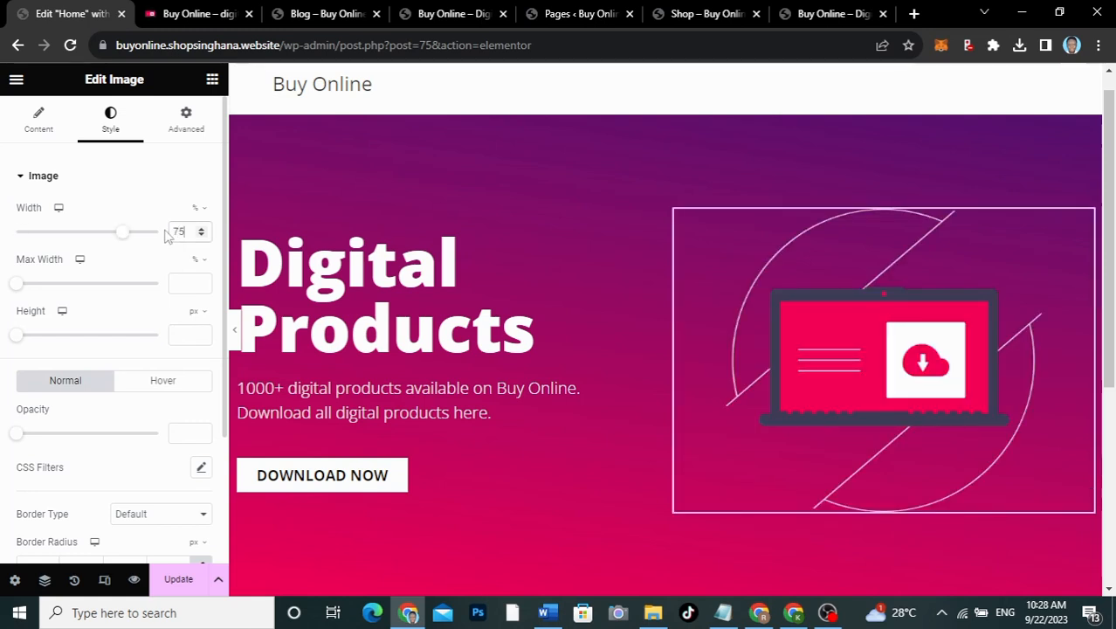
{"action": "left_click", "coordinate": [236, 334]}
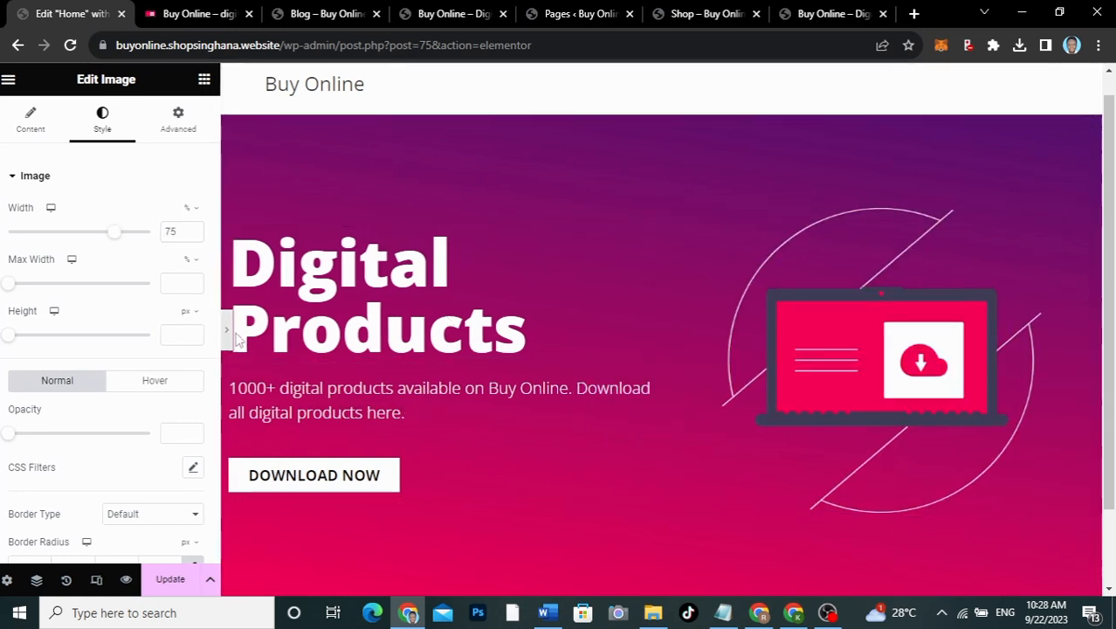
{"action": "scroll", "coordinate": [772, 347], "scroll_direction": "down", "scroll_amount": 2}
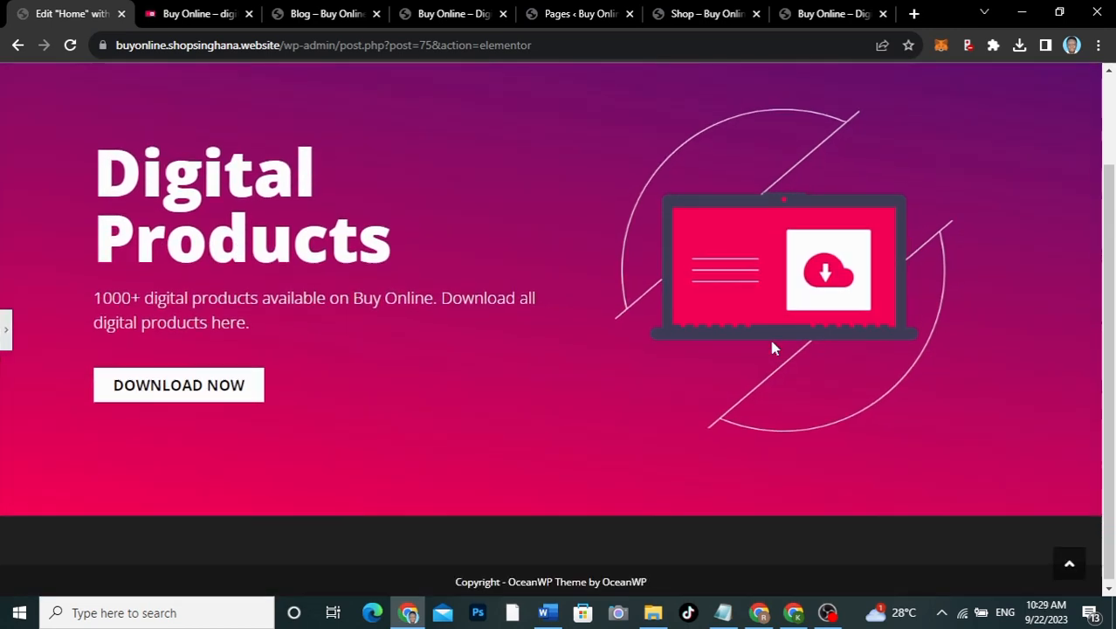
{"action": "scroll", "coordinate": [772, 348], "scroll_direction": "up", "scroll_amount": 3}
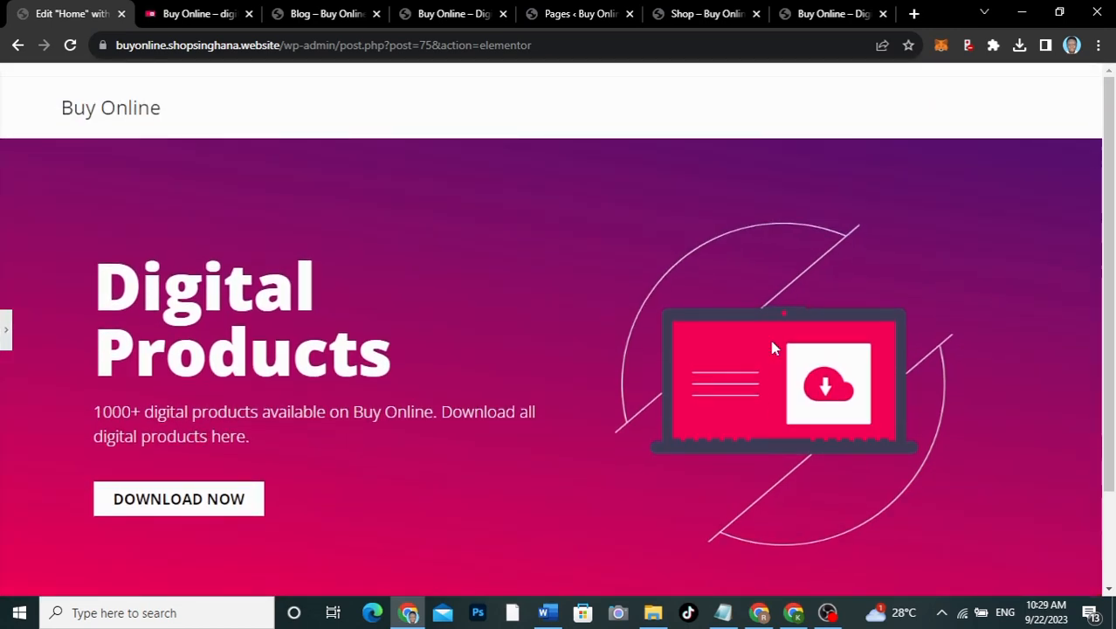
{"action": "scroll", "coordinate": [772, 348], "scroll_direction": "down", "scroll_amount": 2}
{"action": "scroll", "coordinate": [772, 348], "scroll_direction": "up", "scroll_amount": 2}
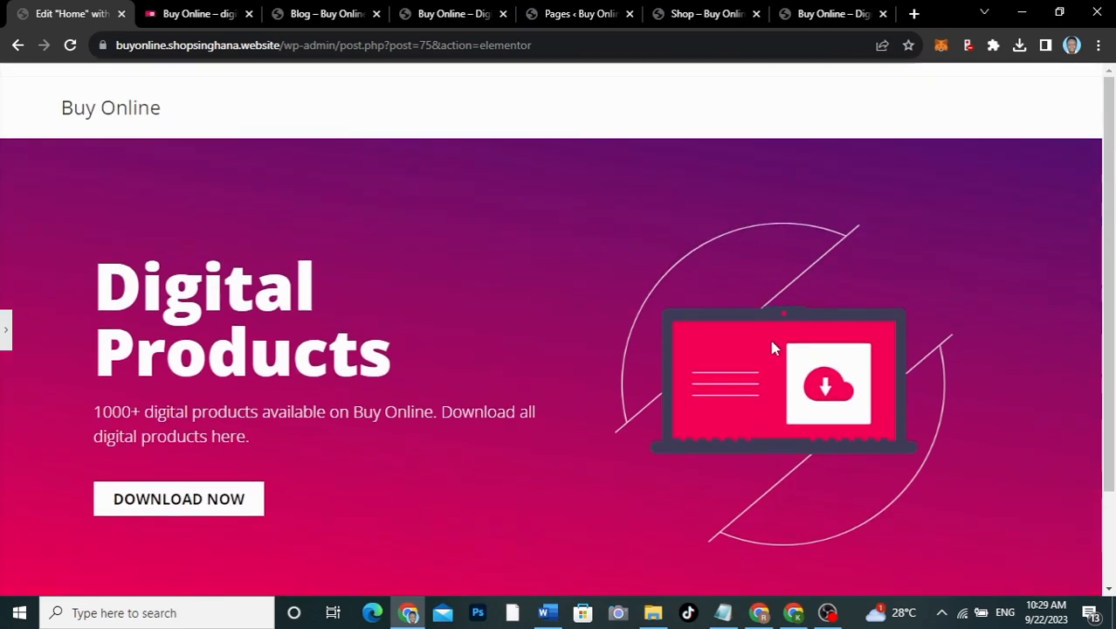
{"action": "left_click", "coordinate": [6, 327]}
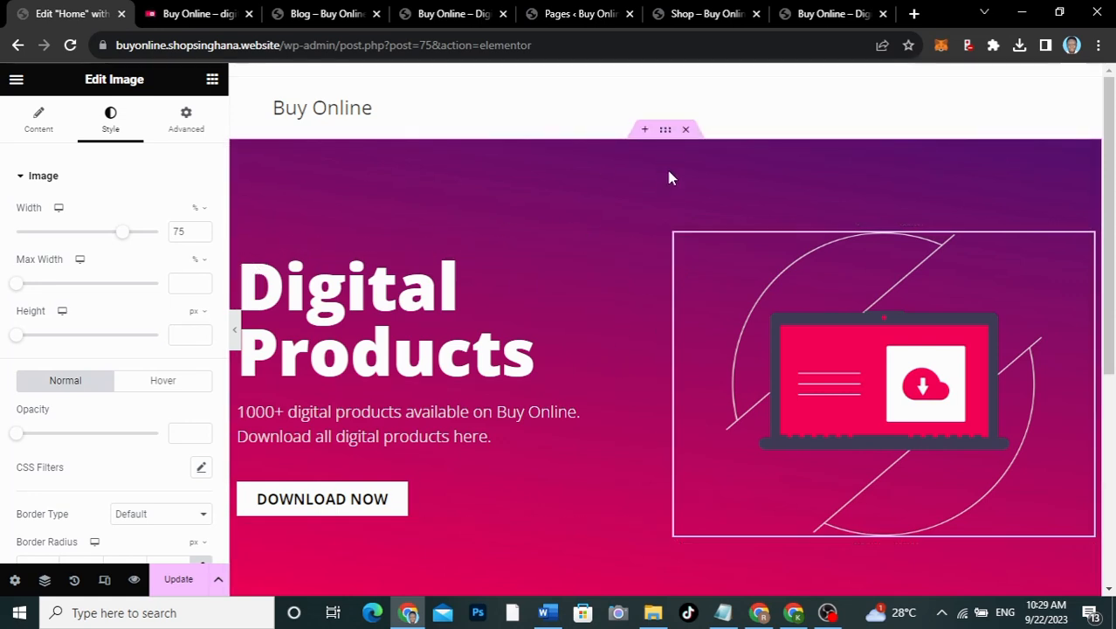
Step: Set the hero container's column gap to 20 px and preview the full-width page
{"action": "left_click", "coordinate": [665, 133]}
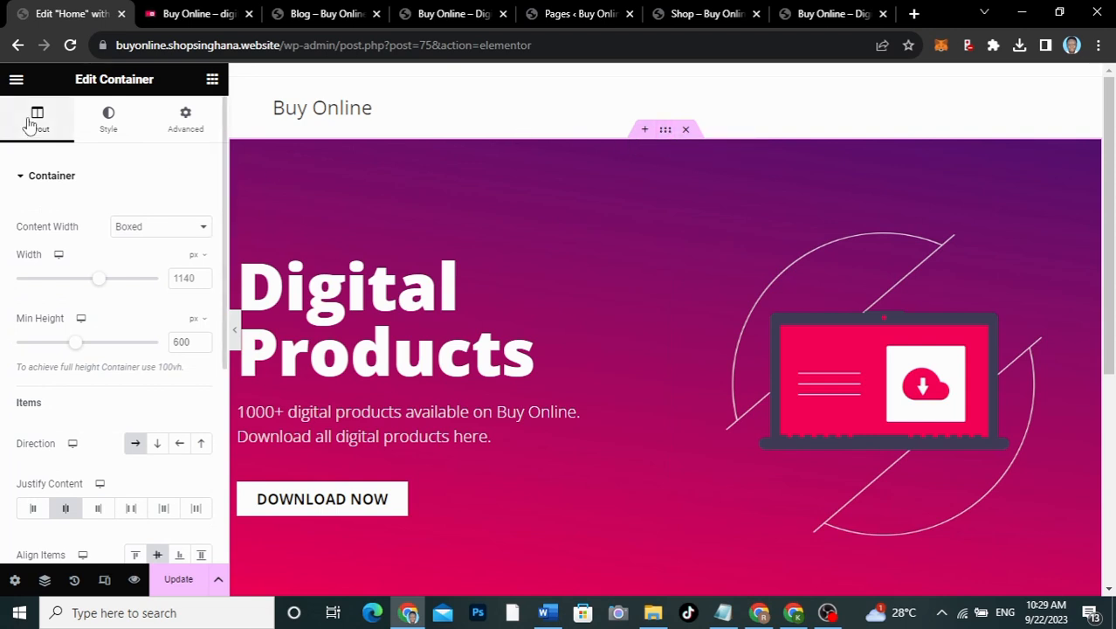
{"action": "scroll", "coordinate": [18, 444], "scroll_direction": "down", "scroll_amount": 4}
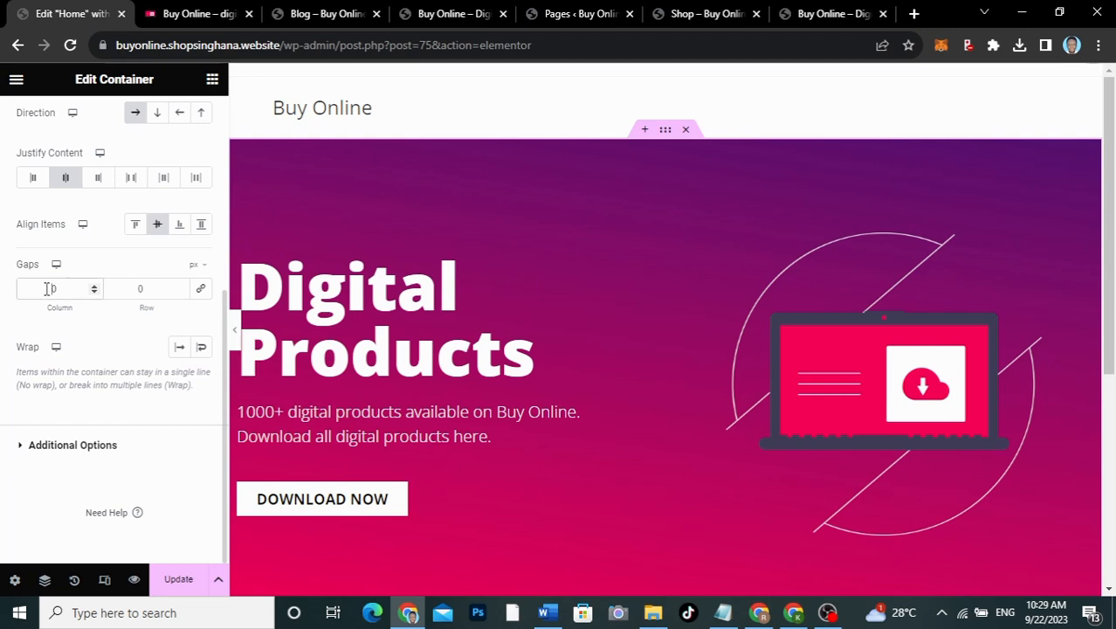
{"action": "type", "text": "2"}
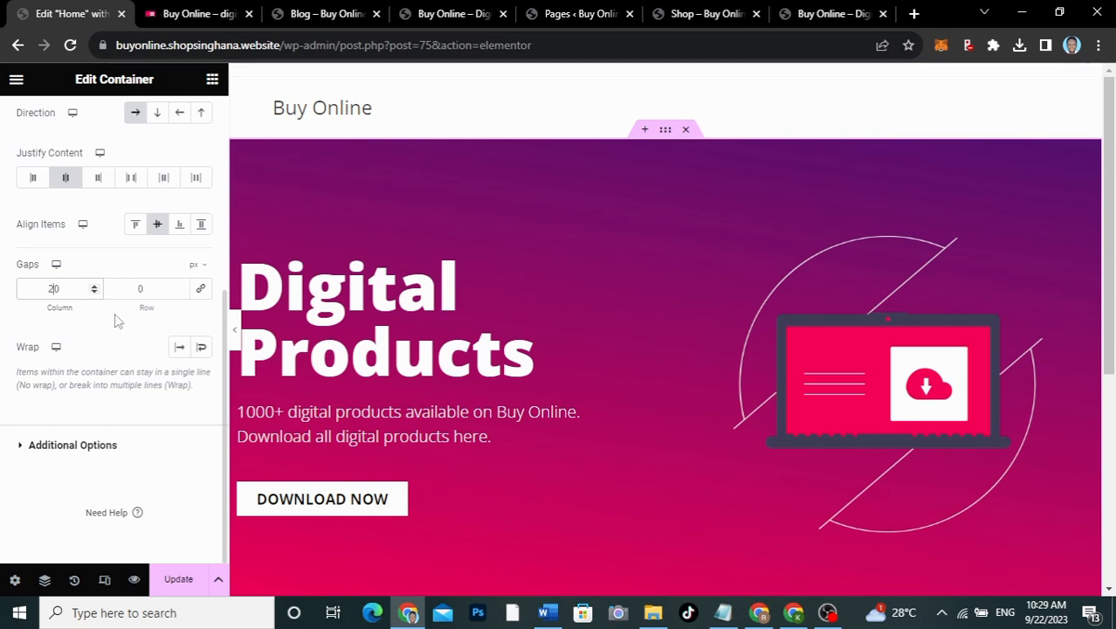
{"action": "left_click", "coordinate": [234, 330]}
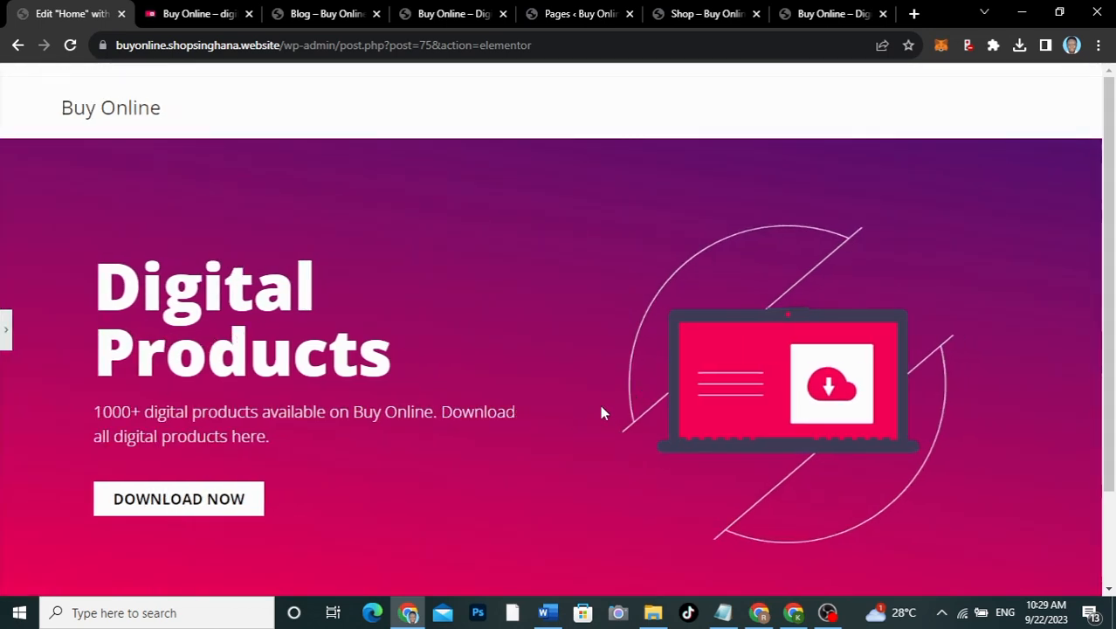
{"action": "scroll", "coordinate": [713, 429], "scroll_direction": "down", "scroll_amount": 2}
{"action": "scroll", "coordinate": [714, 429], "scroll_direction": "up", "scroll_amount": 2}
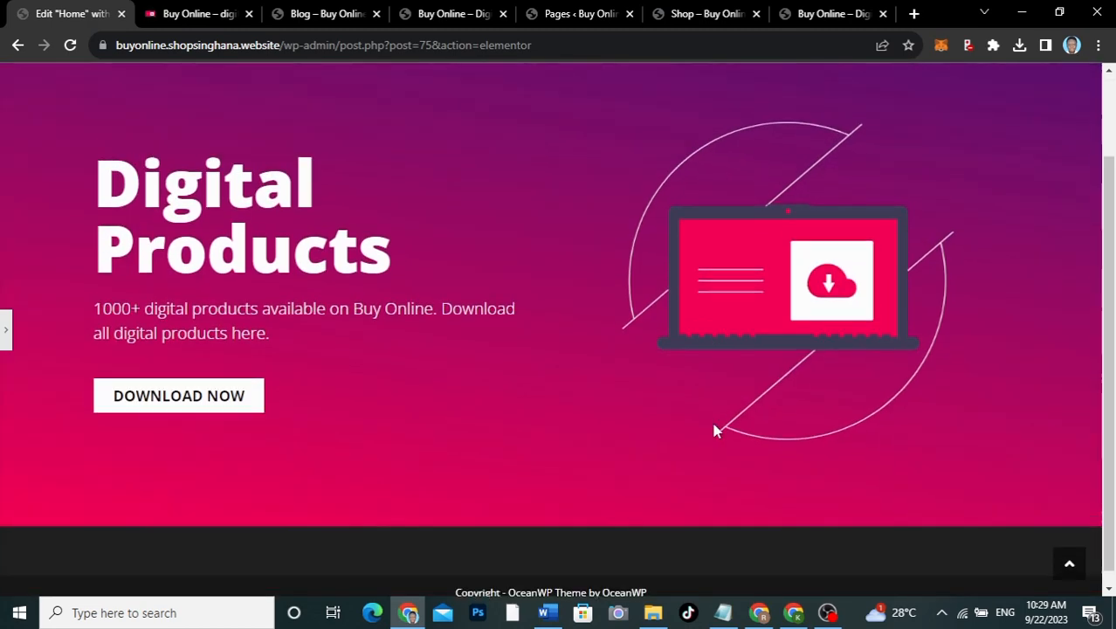
{"action": "scroll", "coordinate": [714, 430], "scroll_direction": "down", "scroll_amount": 2}
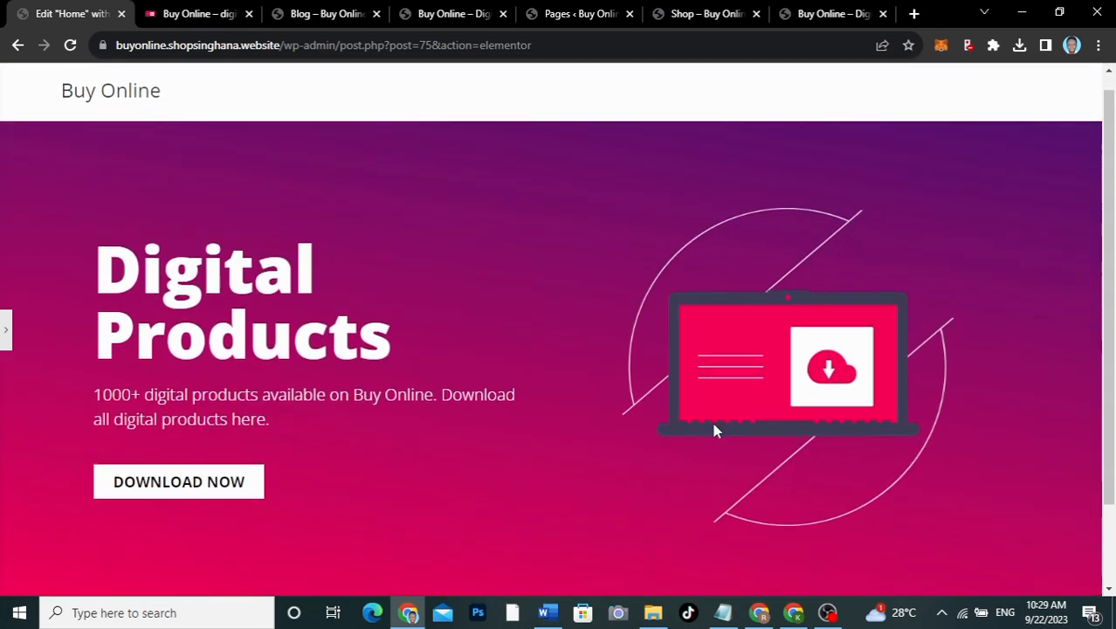
{"action": "scroll", "coordinate": [713, 429], "scroll_direction": "up", "scroll_amount": 2}
{"action": "scroll", "coordinate": [714, 430], "scroll_direction": "down", "scroll_amount": 2}
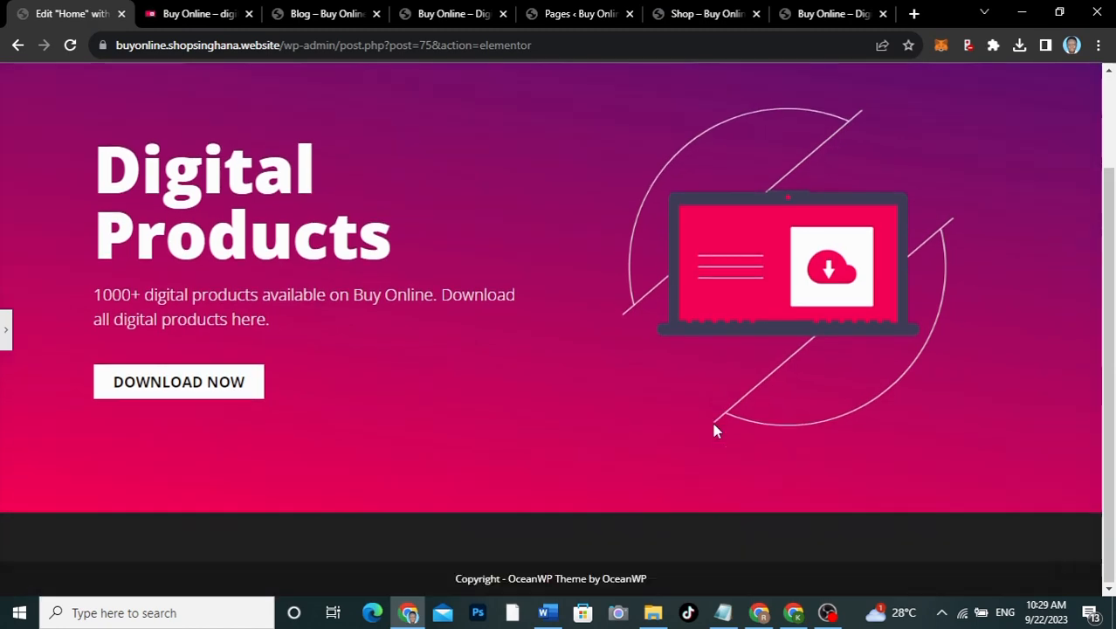
Step: Review the live site's four-category strip, exit WhatFont, and return to the Elementor editor
{"action": "left_click", "coordinate": [4, 336]}
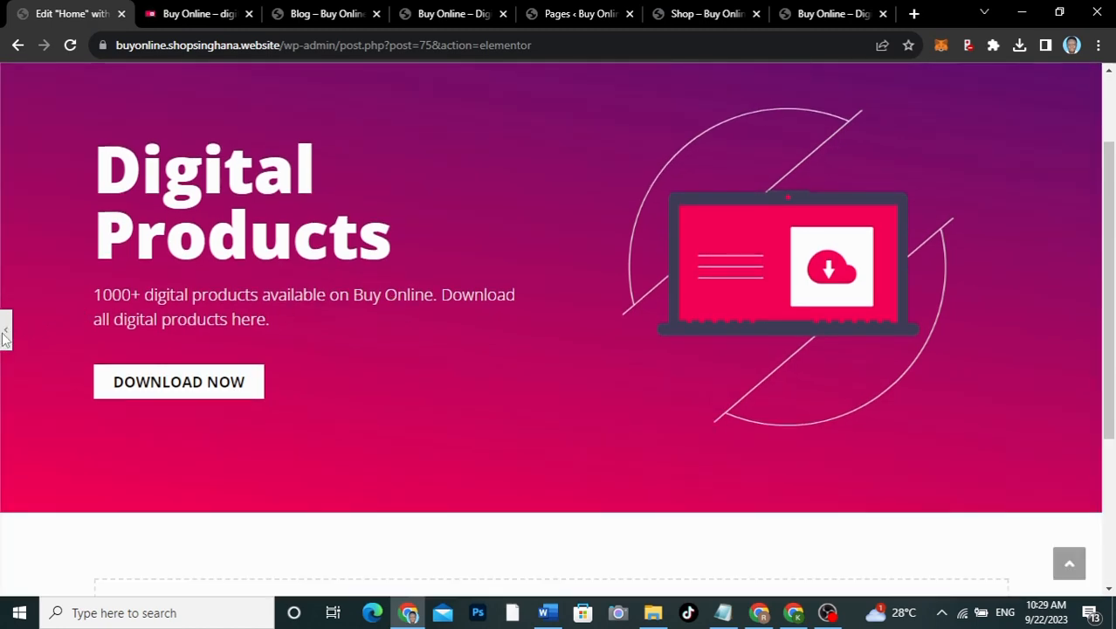
{"action": "left_click", "coordinate": [174, 15]}
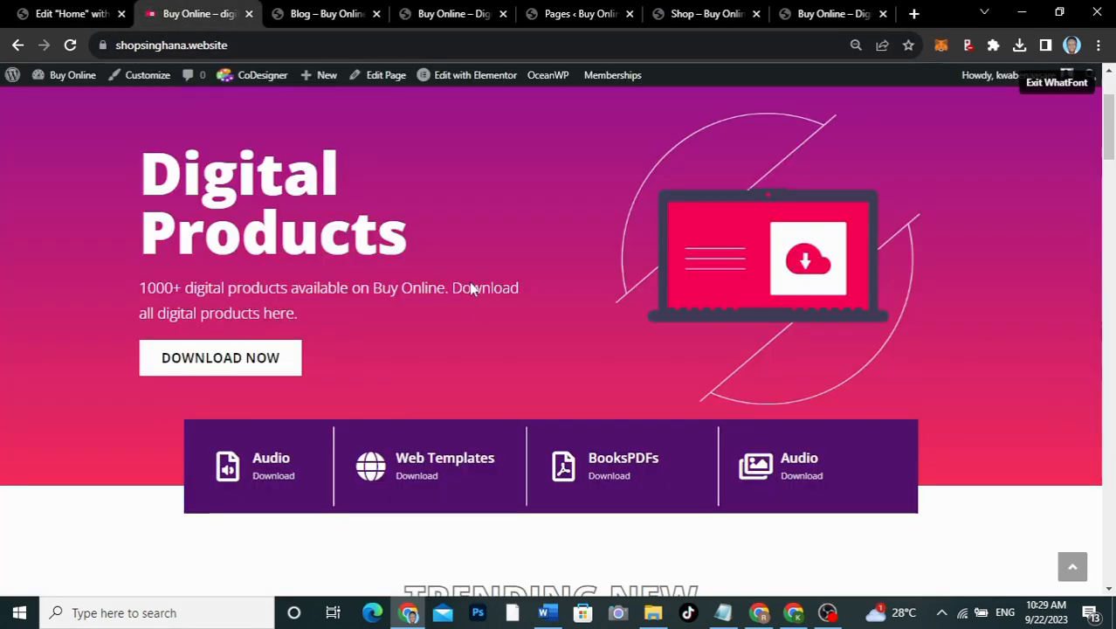
{"action": "scroll", "coordinate": [469, 281], "scroll_direction": "down", "scroll_amount": 2}
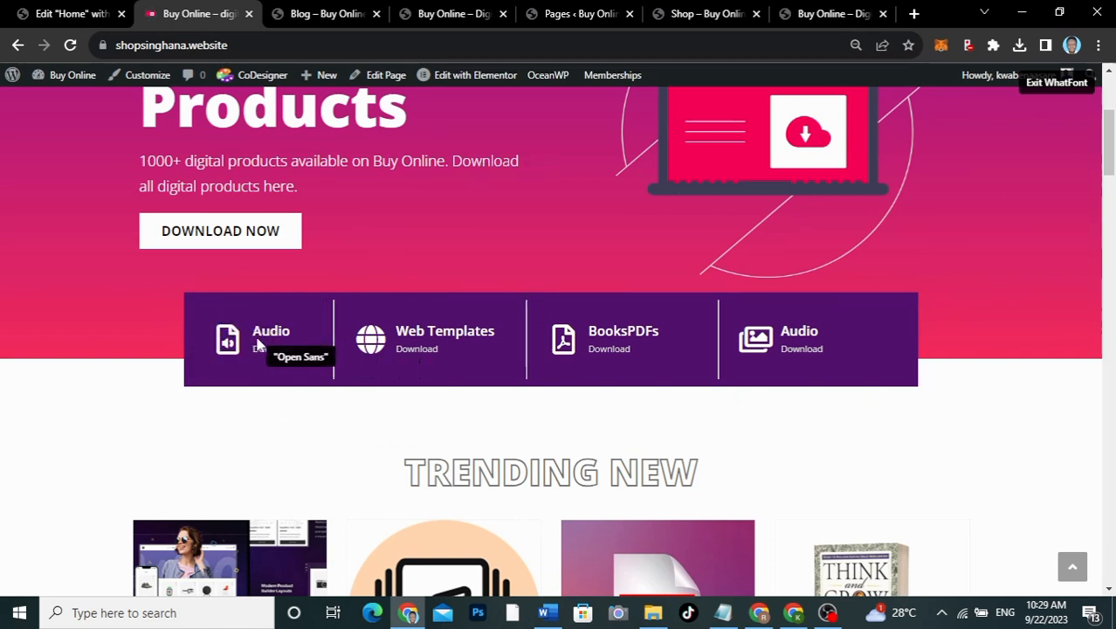
{"action": "left_click", "coordinate": [1056, 82]}
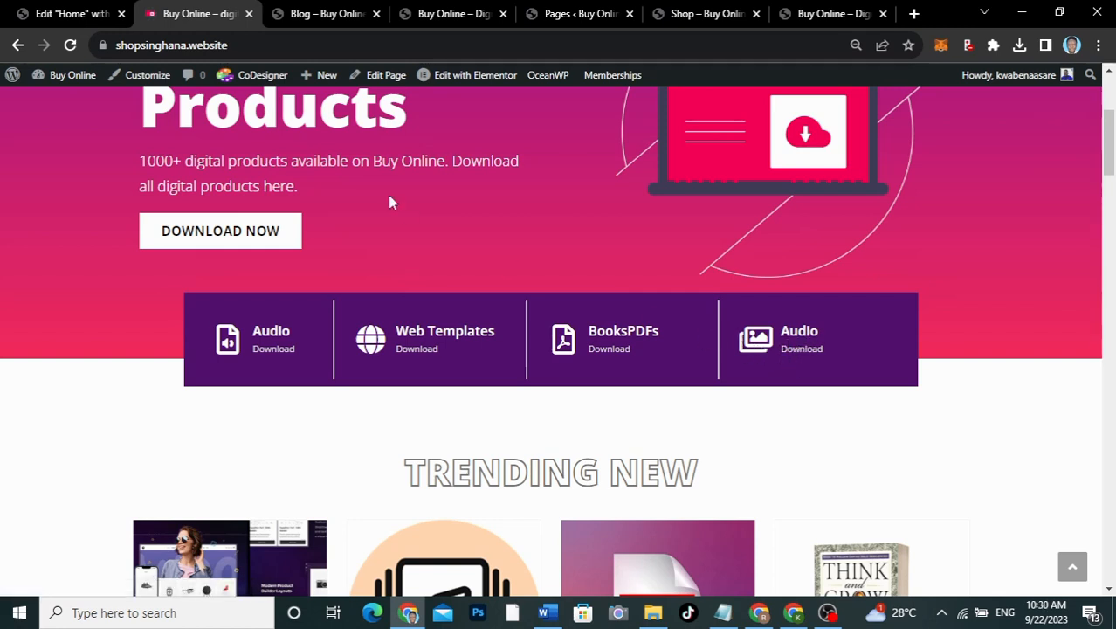
{"action": "left_click", "coordinate": [73, 13]}
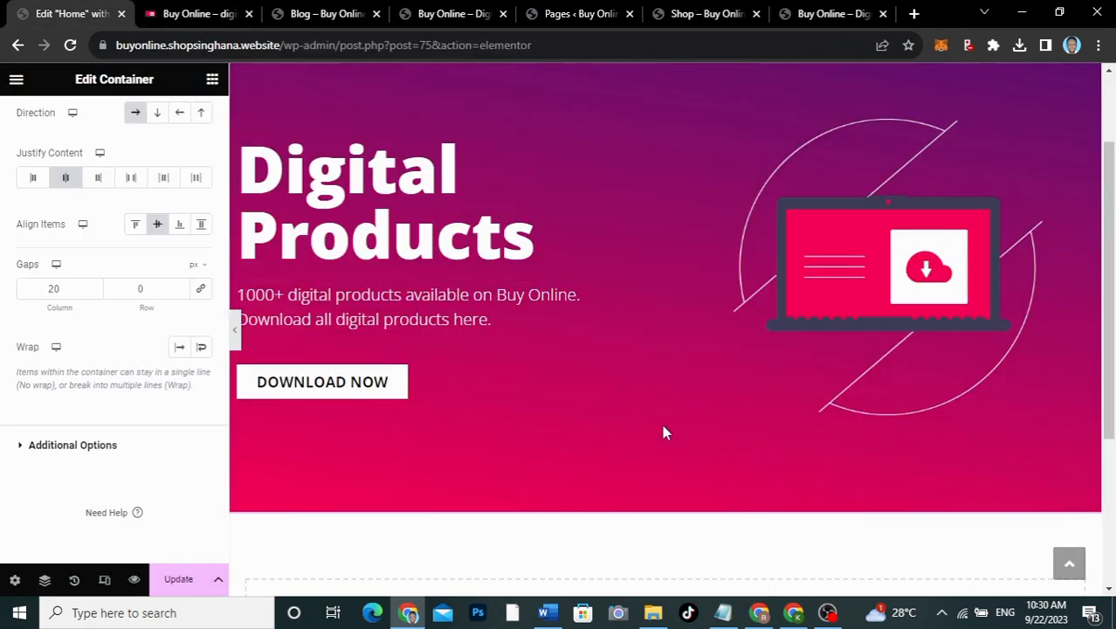
Step: Add a four-column structure in the empty container below the gradient hero
{"action": "scroll", "coordinate": [662, 424], "scroll_direction": "down", "scroll_amount": 3}
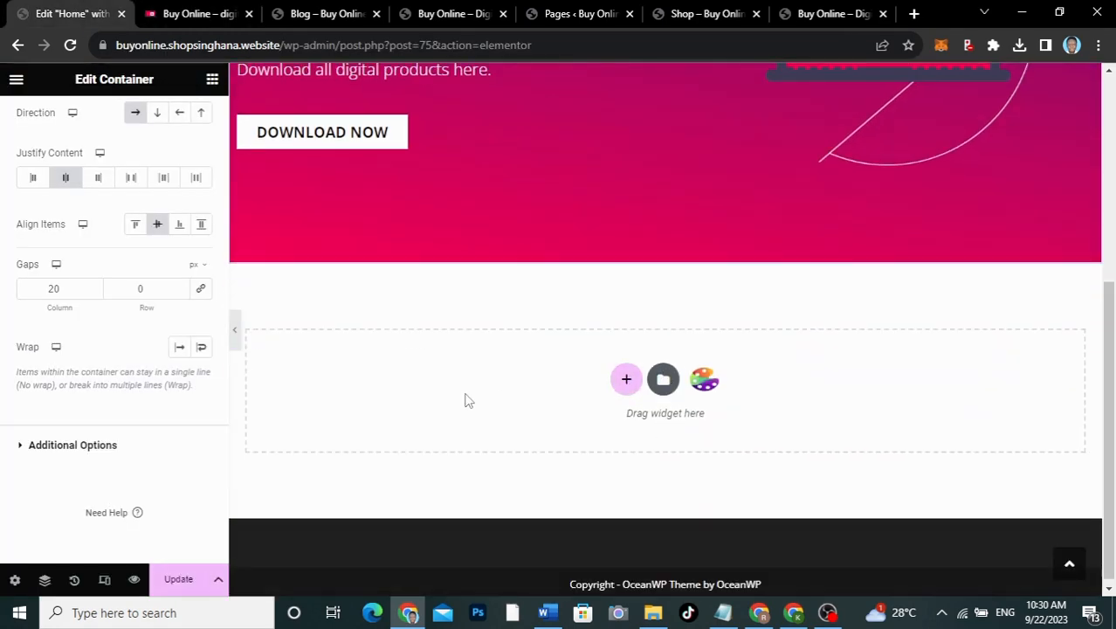
{"action": "left_click", "coordinate": [626, 383]}
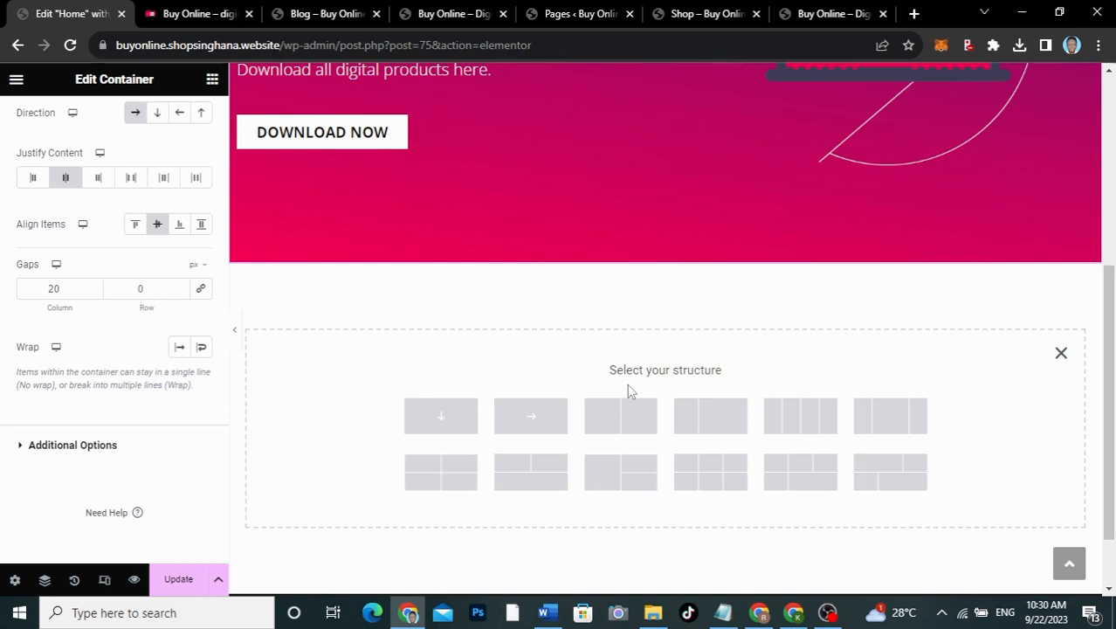
{"action": "left_click", "coordinate": [791, 423]}
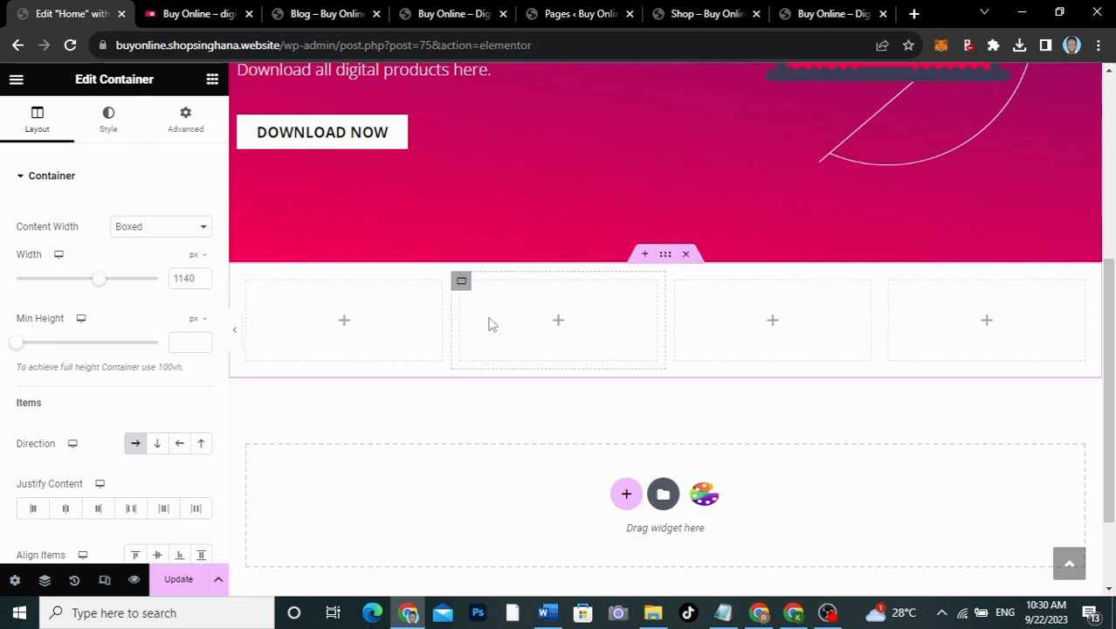
{"action": "left_click", "coordinate": [204, 147]}
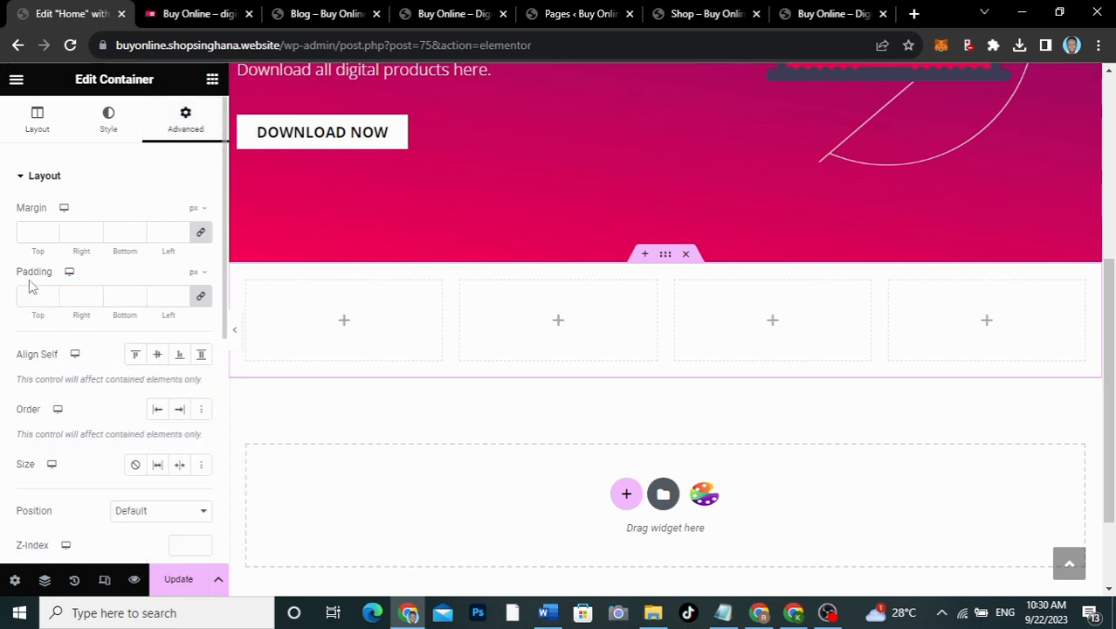
Step: Unlink the margins and set the four-column container's top margin to -80, then preview
{"action": "left_click", "coordinate": [198, 241]}
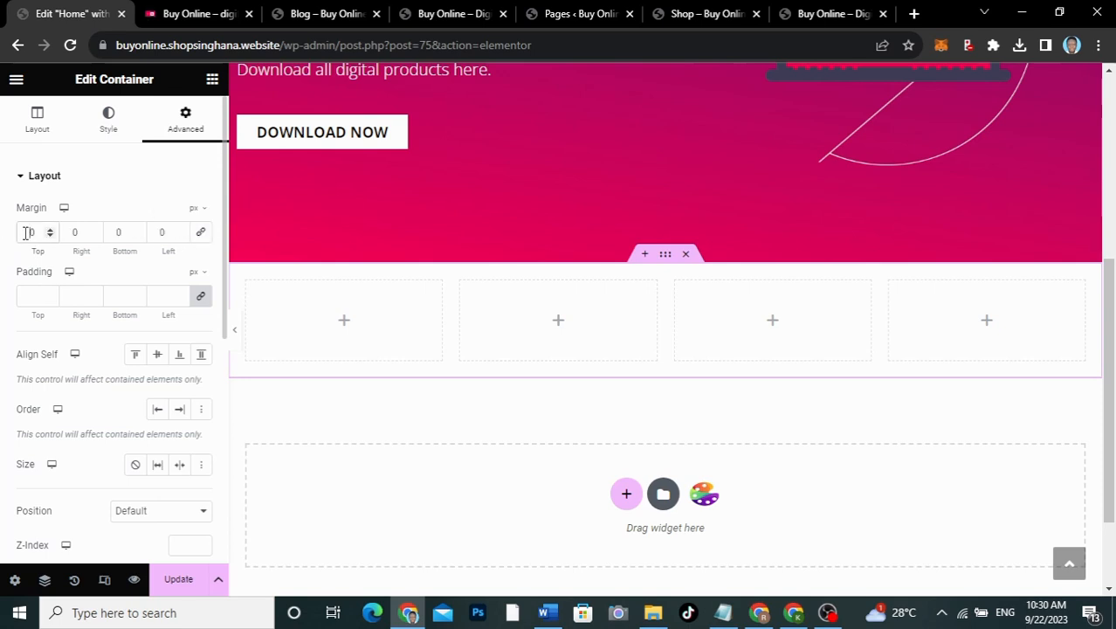
{"action": "left_click", "coordinate": [25, 234]}
{"action": "type", "text": "-8"}
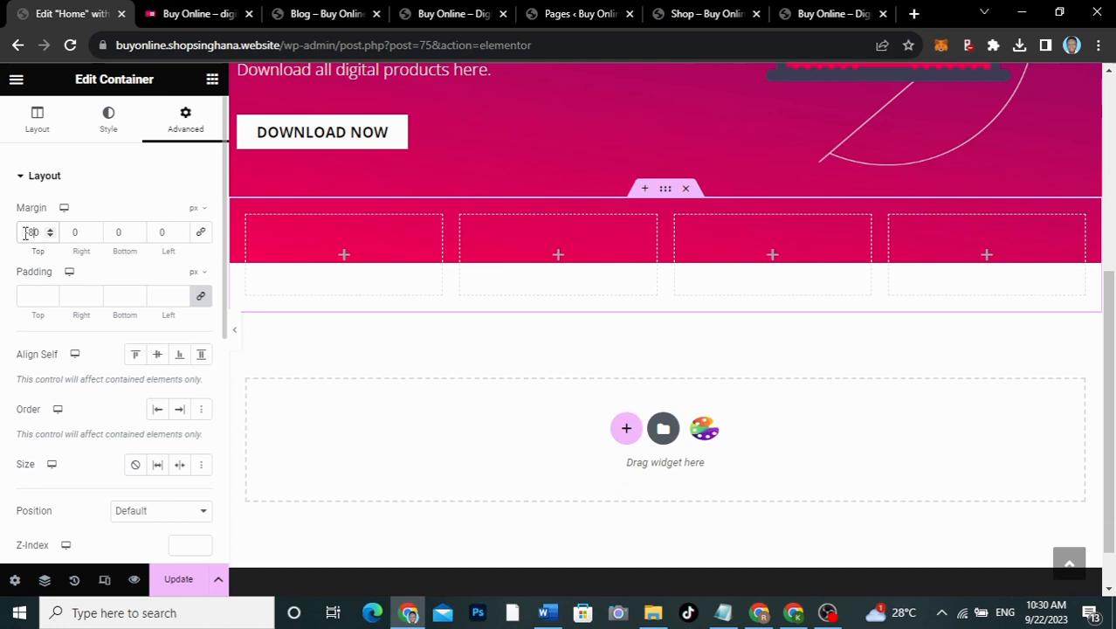
{"action": "left_click", "coordinate": [236, 334]}
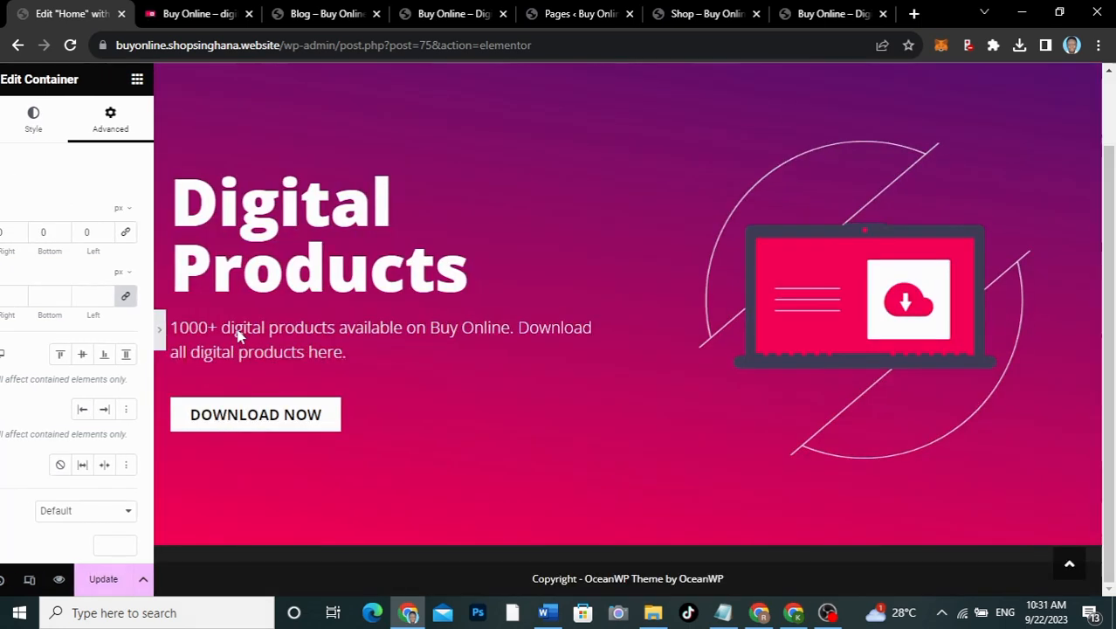
{"action": "left_click", "coordinate": [8, 341]}
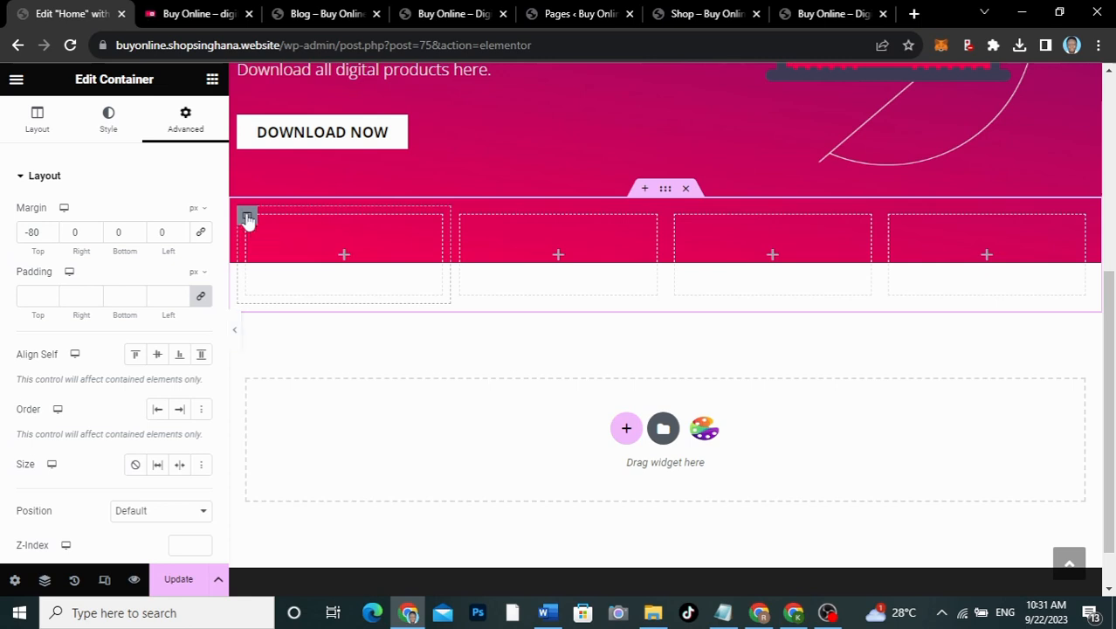
Step: Set the parent four-column container's padding to 0
{"action": "left_click", "coordinate": [248, 219]}
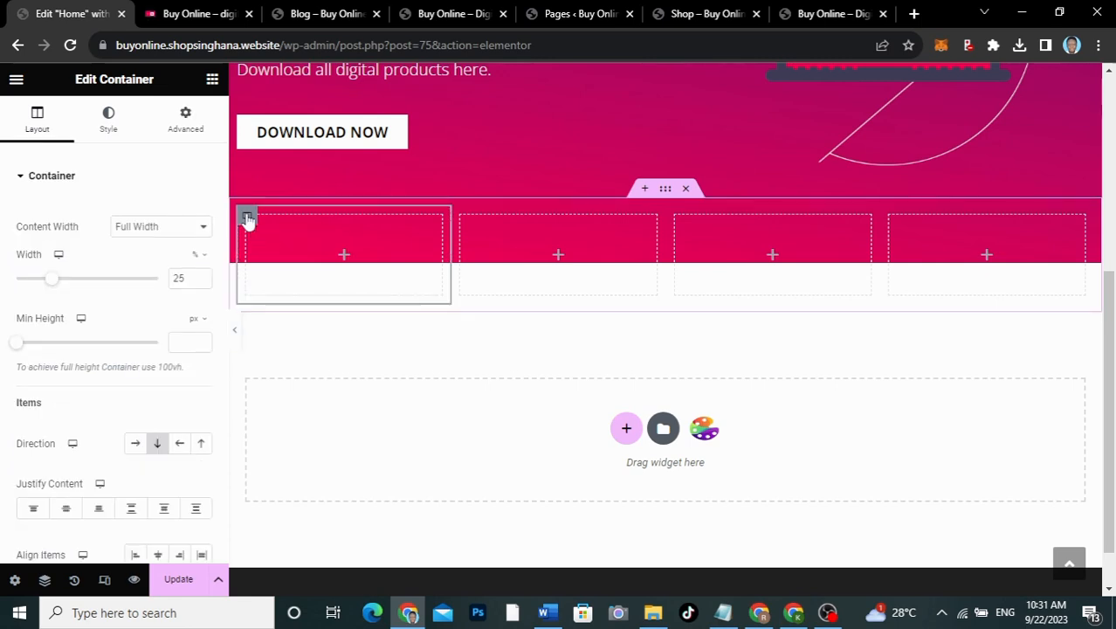
{"action": "left_click", "coordinate": [665, 190]}
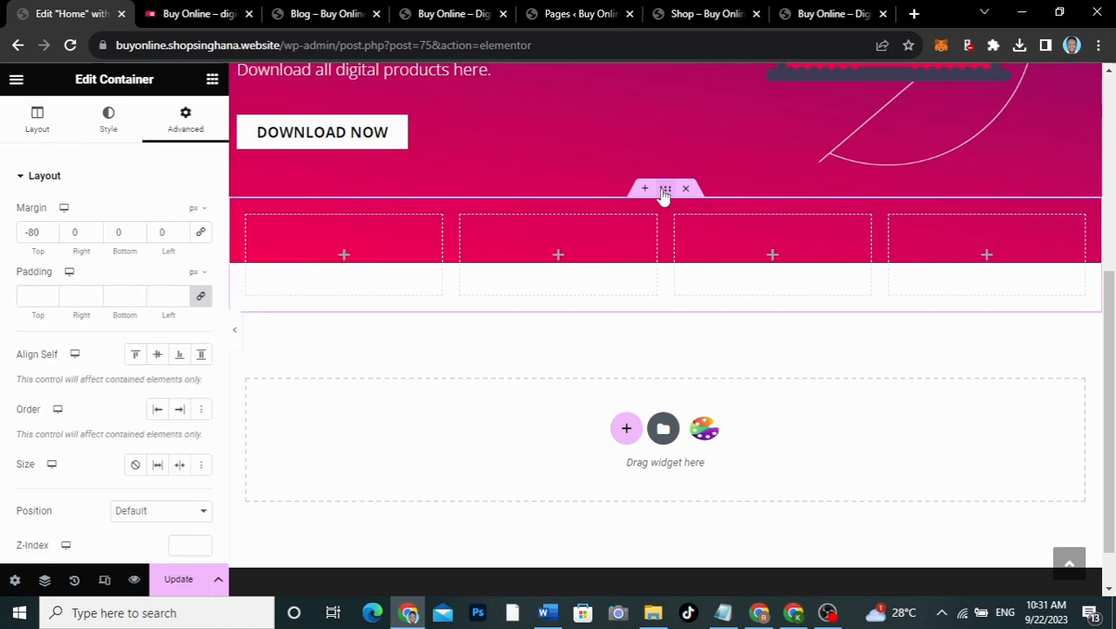
{"action": "left_click", "coordinate": [31, 297]}
{"action": "type", "text": "0"}
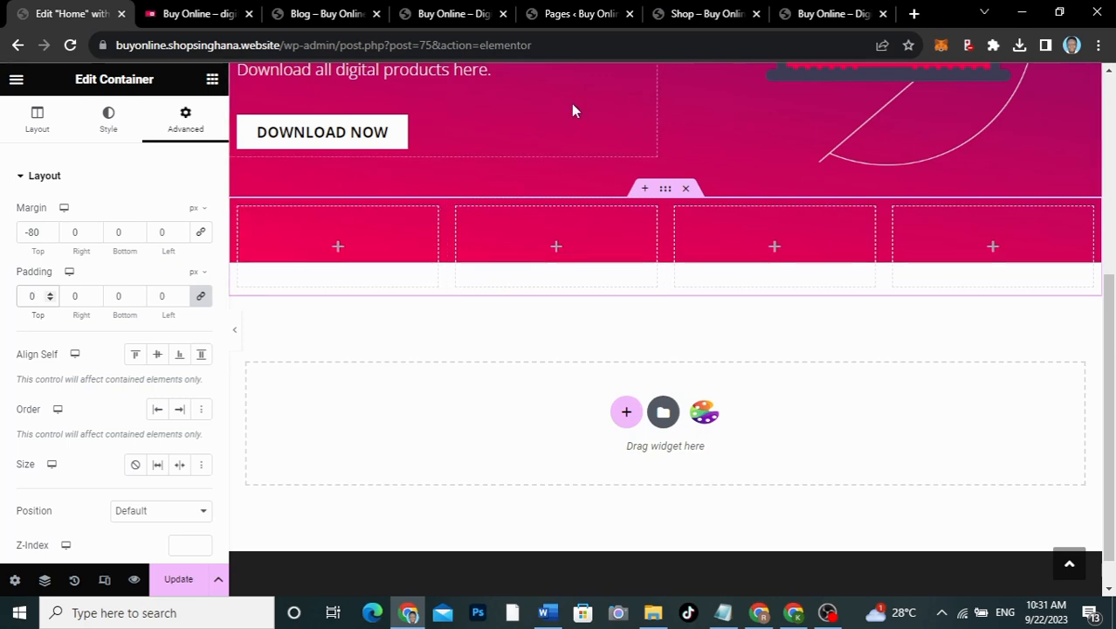
Step: Compare with the live homepage, then select the first column's container for styling
{"action": "left_click", "coordinate": [198, 14]}
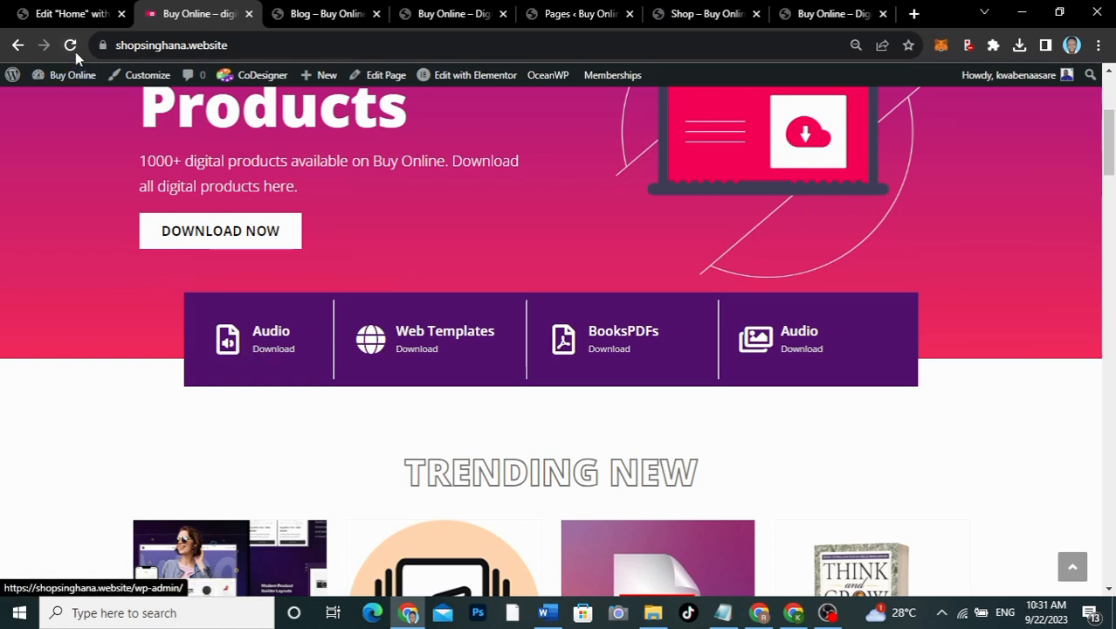
{"action": "left_click", "coordinate": [60, 13]}
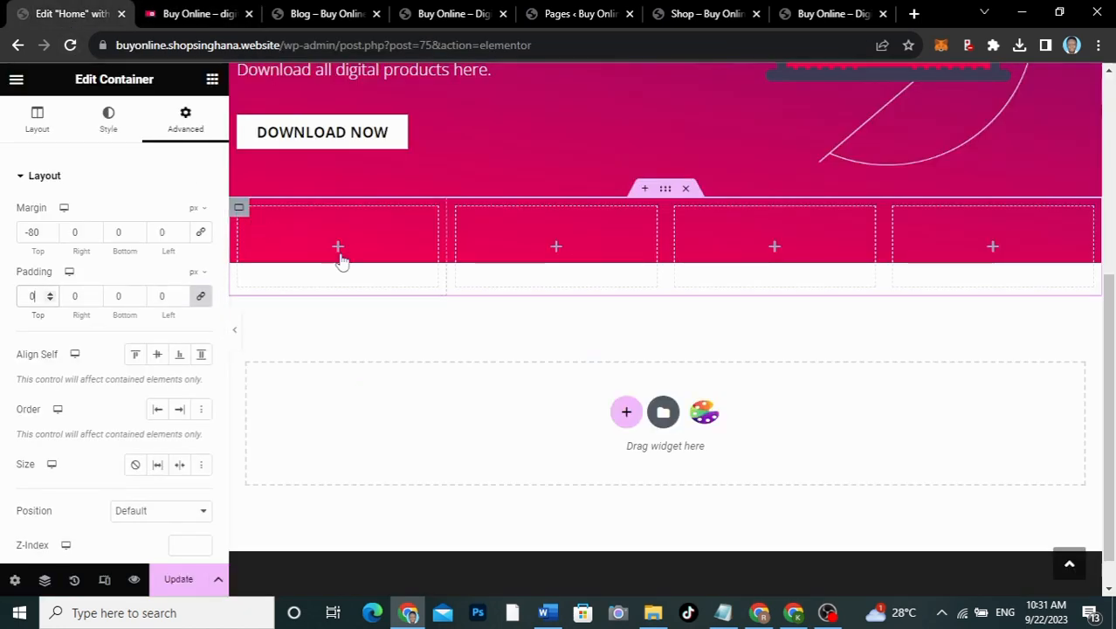
{"action": "left_click", "coordinate": [240, 212]}
{"action": "left_click", "coordinate": [240, 213]}
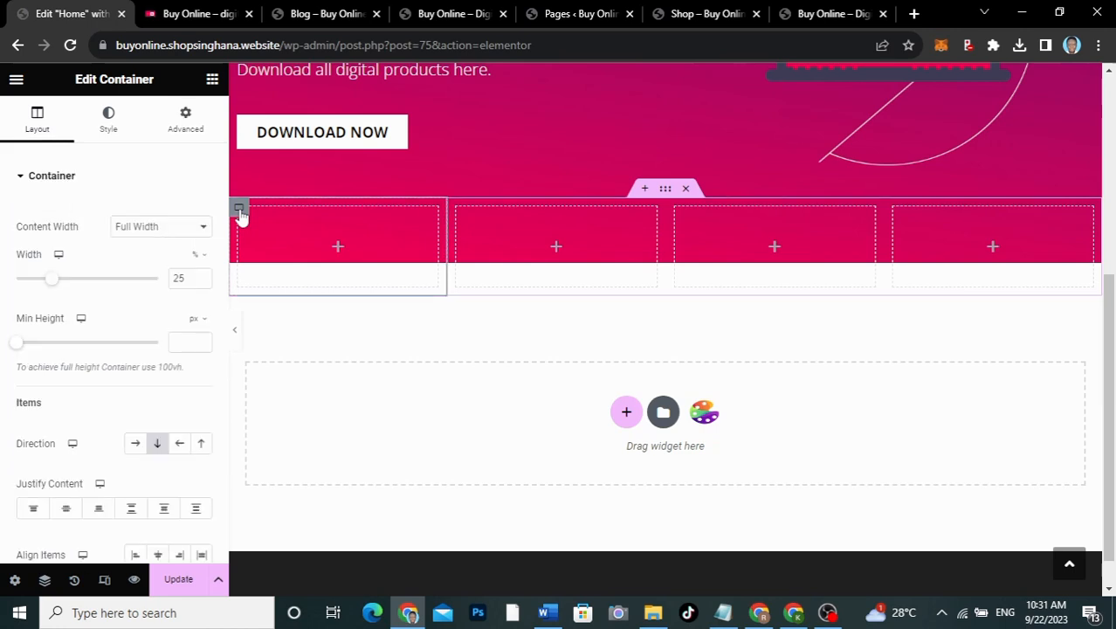
{"action": "left_click", "coordinate": [120, 136]}
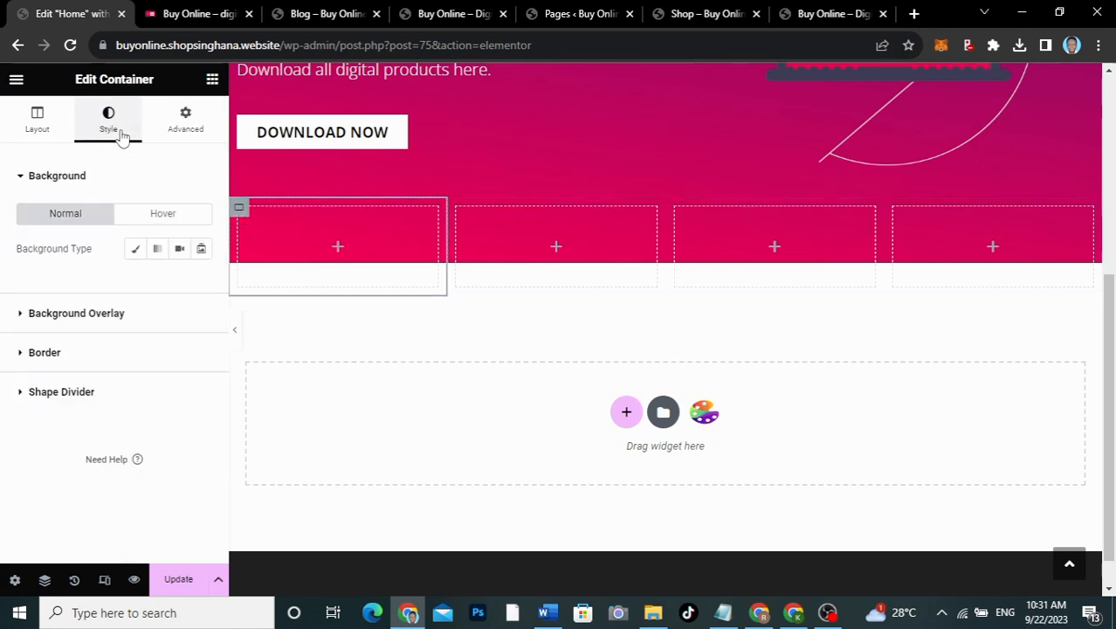
Step: Give the first column a classic background using global color 1 (#531271)
{"action": "left_click", "coordinate": [134, 251]}
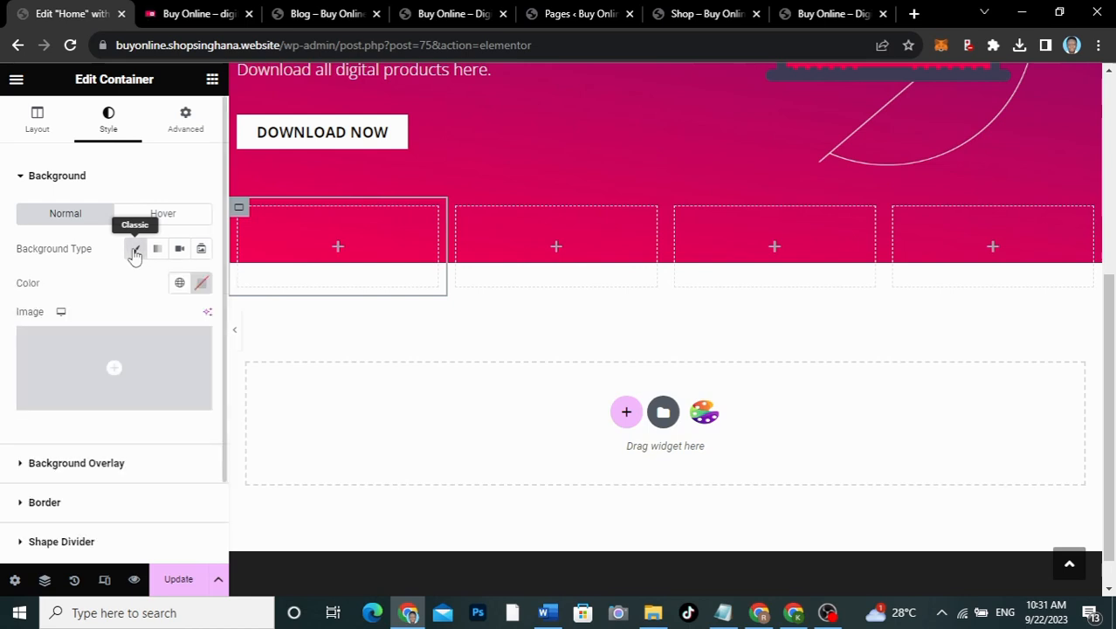
{"action": "left_click", "coordinate": [201, 282]}
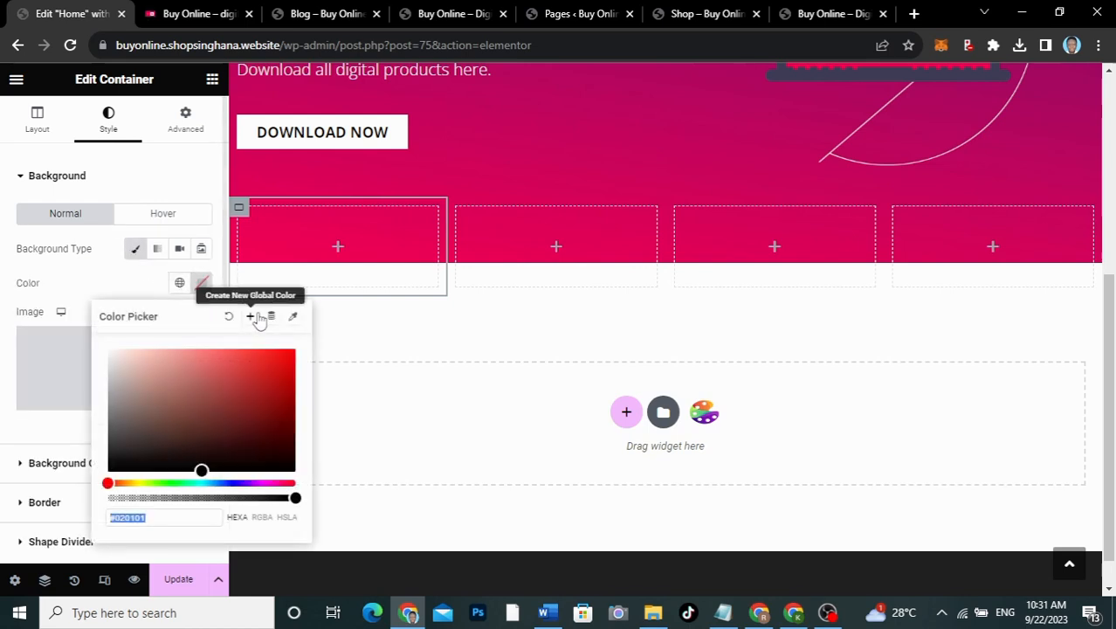
{"action": "left_click", "coordinate": [179, 282]}
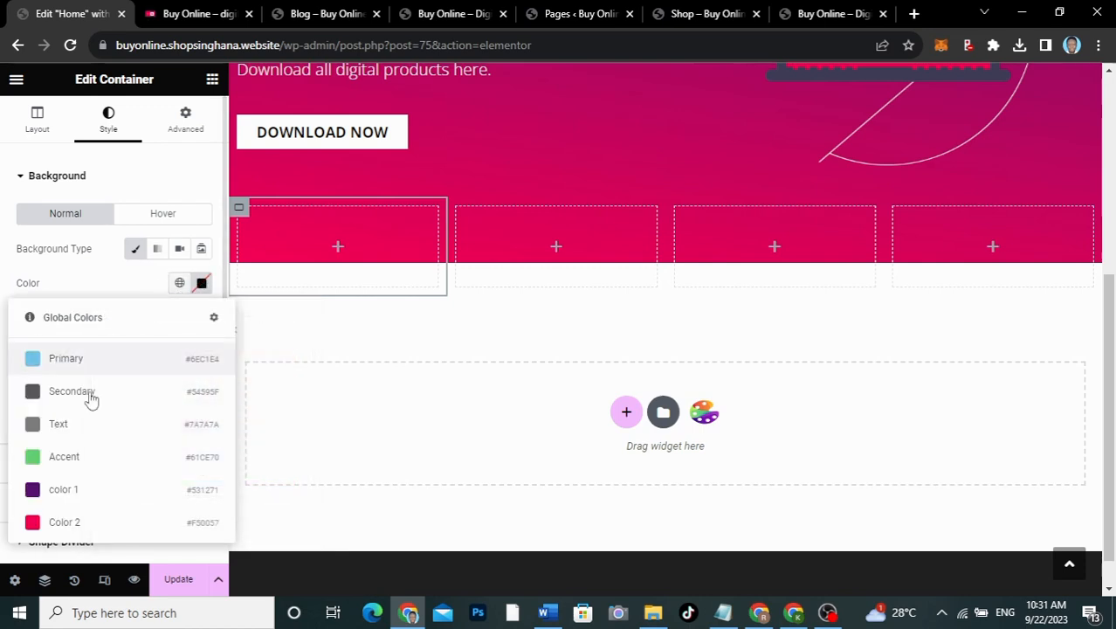
{"action": "left_click", "coordinate": [83, 491]}
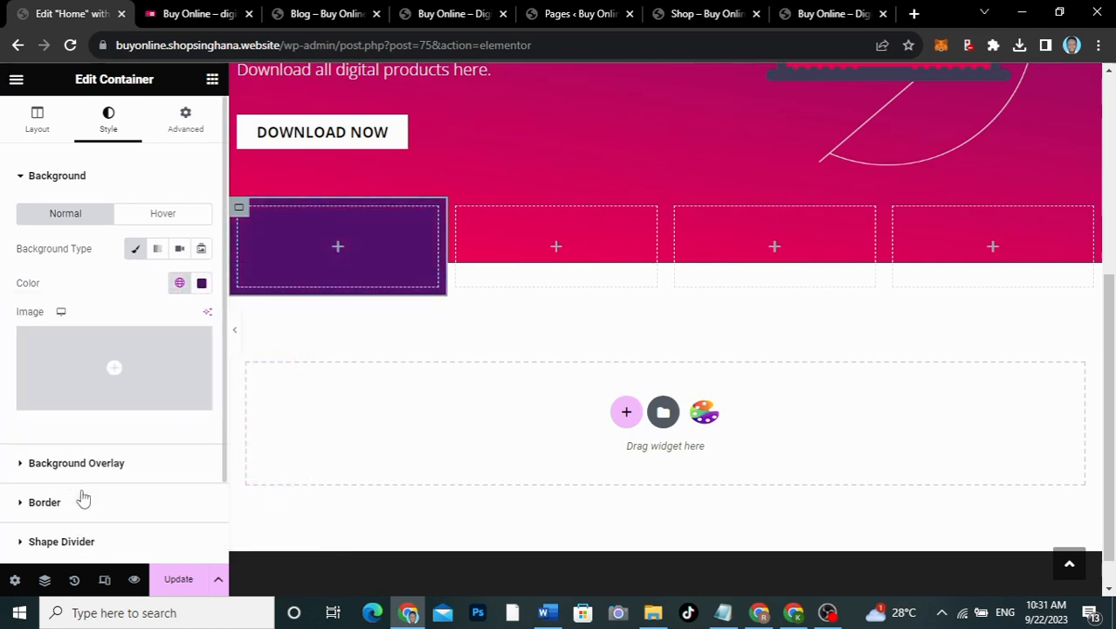
Step: Search the widget panel for 'icon' to find the Icon Box widget
{"action": "left_click", "coordinate": [340, 249]}
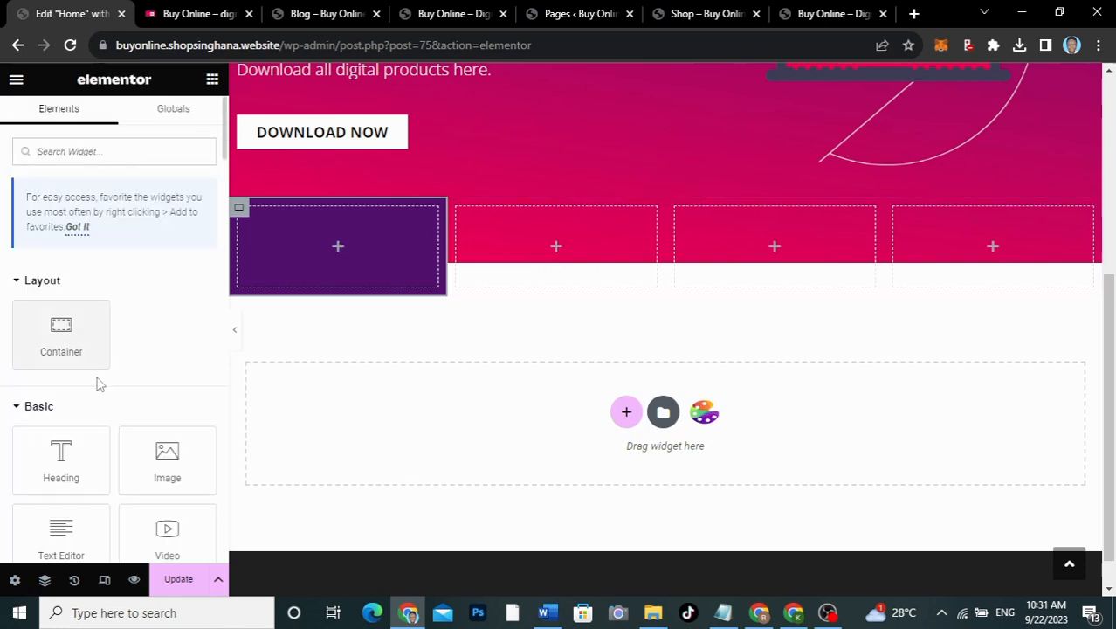
{"action": "scroll", "coordinate": [99, 387], "scroll_direction": "down", "scroll_amount": 2}
{"action": "scroll", "coordinate": [98, 387], "scroll_direction": "up", "scroll_amount": 2}
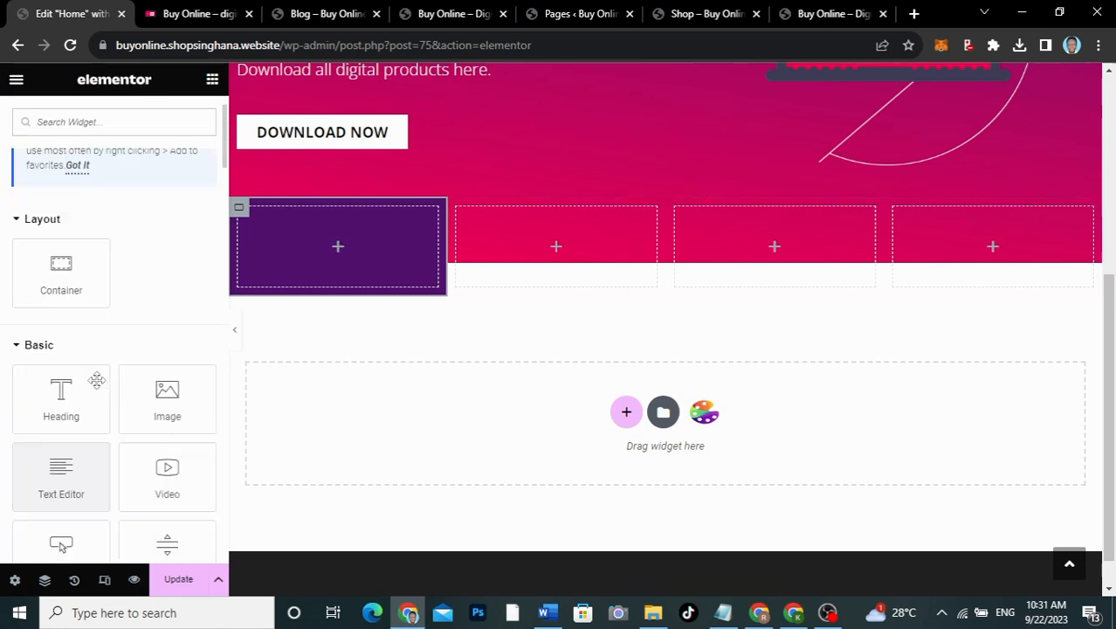
{"action": "type", "text": "icon"}
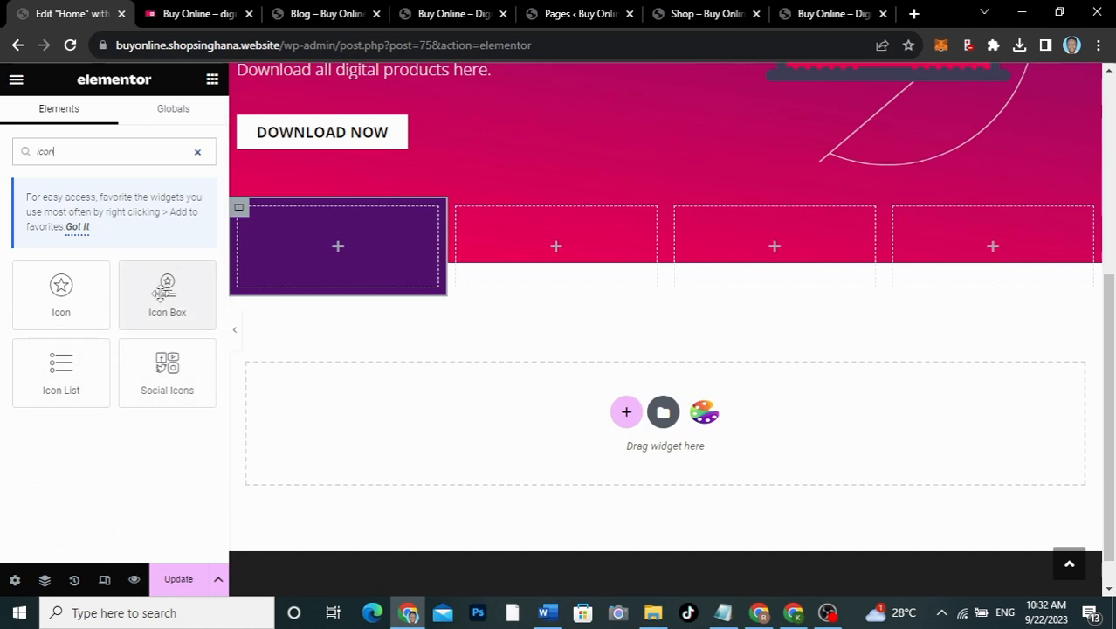
Step: Add an Icon Box to the purple column with title 'Audio' and description 'Download'
{"action": "left_click_drag", "start_coordinate": [166, 294], "coordinate": [332, 258]}
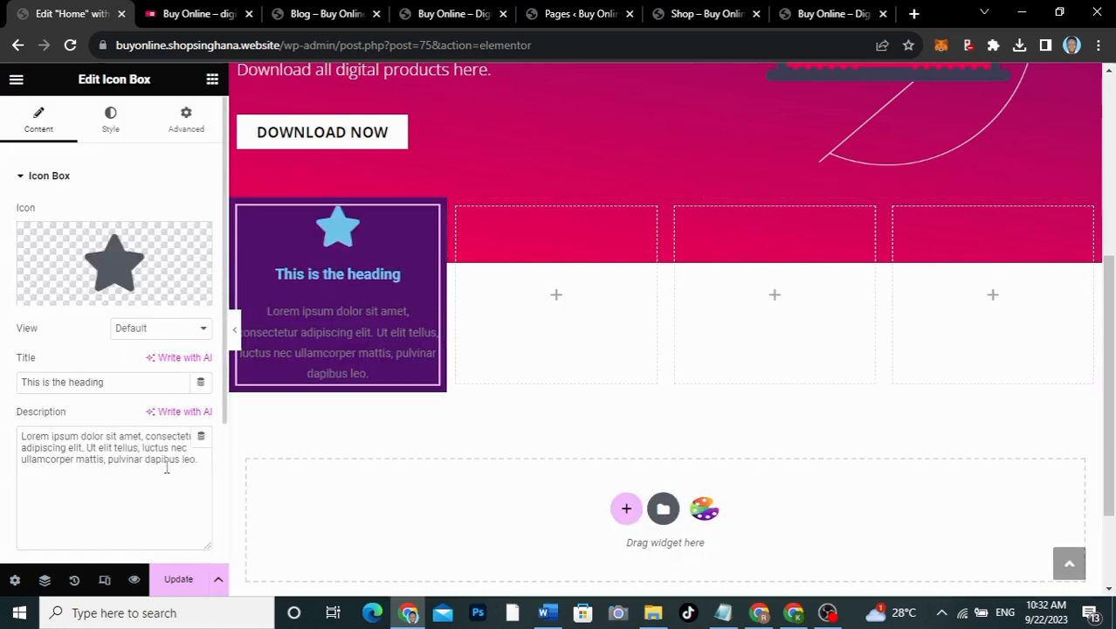
{"action": "left_click_drag", "start_coordinate": [206, 464], "coordinate": [3, 424]}
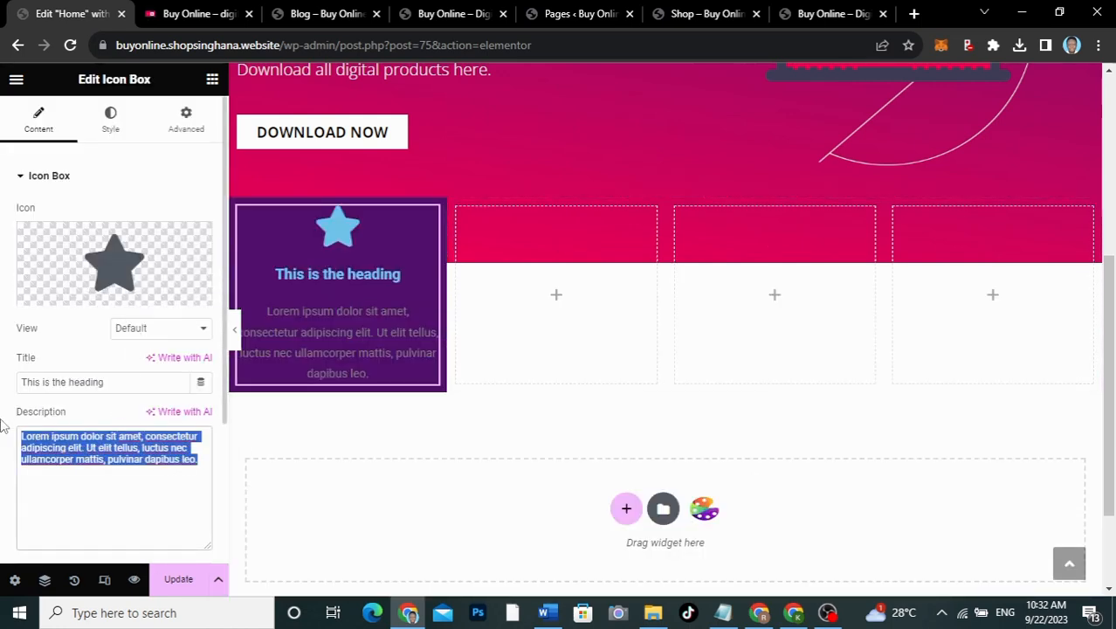
{"action": "key", "text": "BackSpace"}
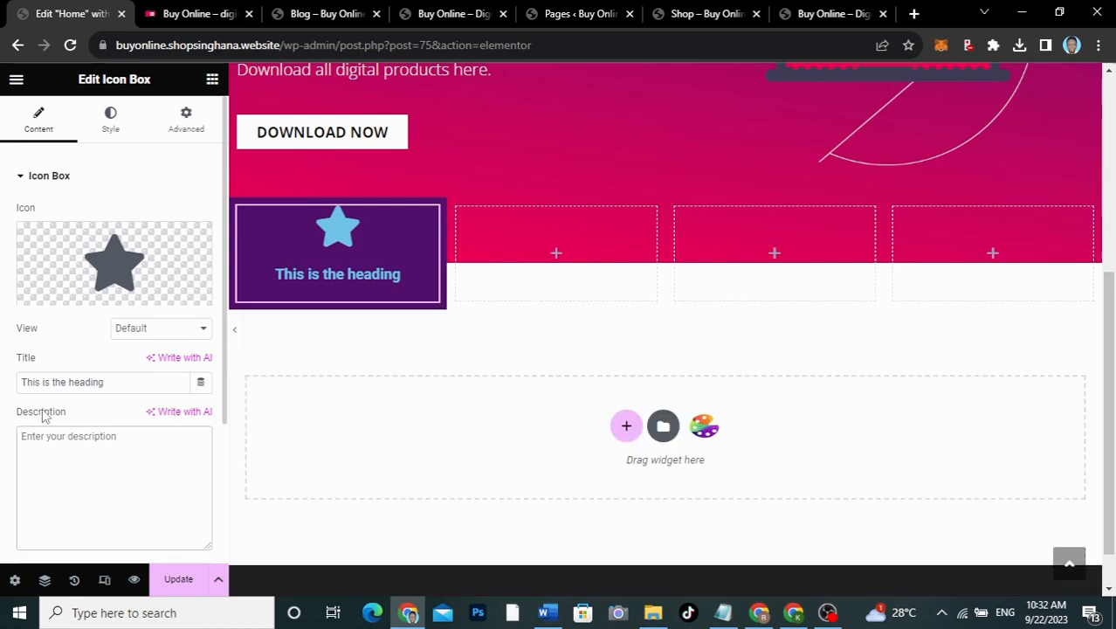
{"action": "type", "text": "Download"}
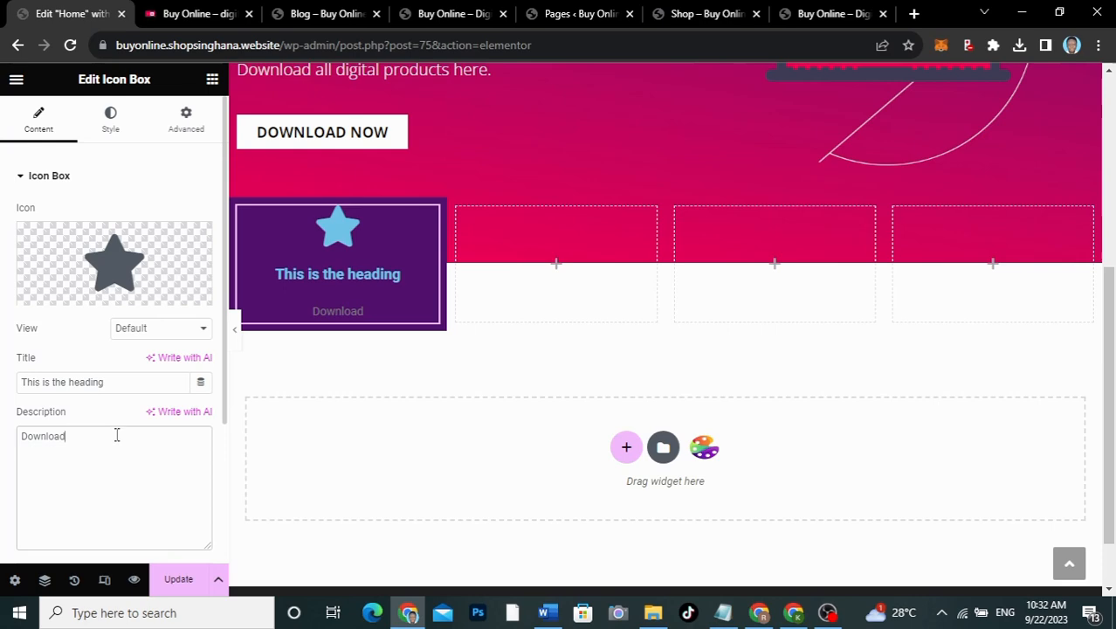
{"action": "left_click_drag", "start_coordinate": [119, 385], "coordinate": [3, 376]}
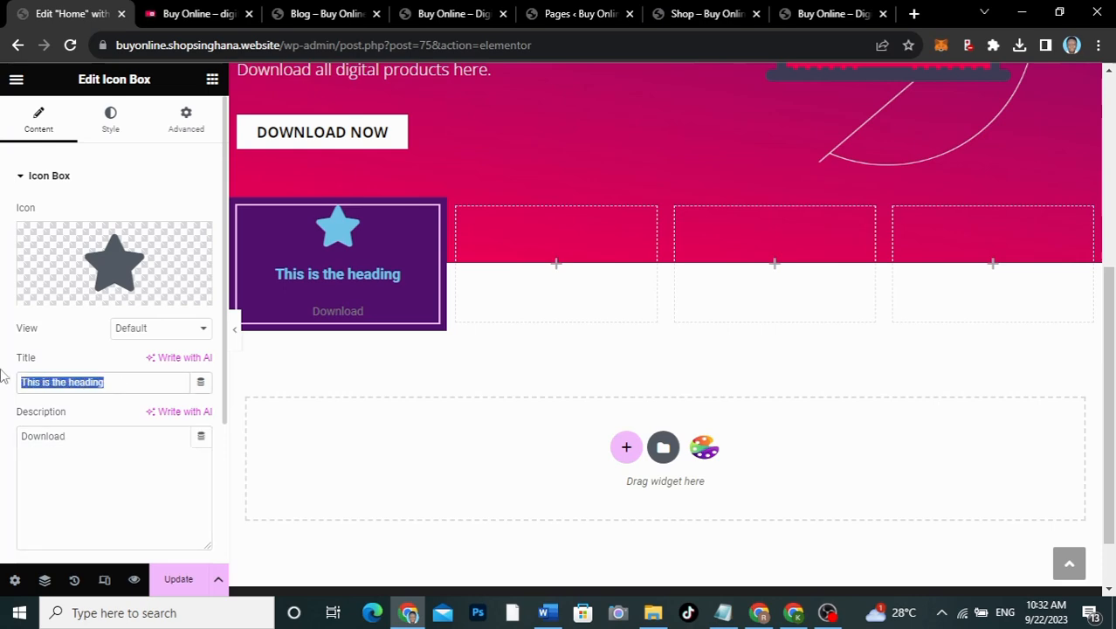
{"action": "left_click", "coordinate": [163, 18]}
{"action": "left_click", "coordinate": [77, 15]}
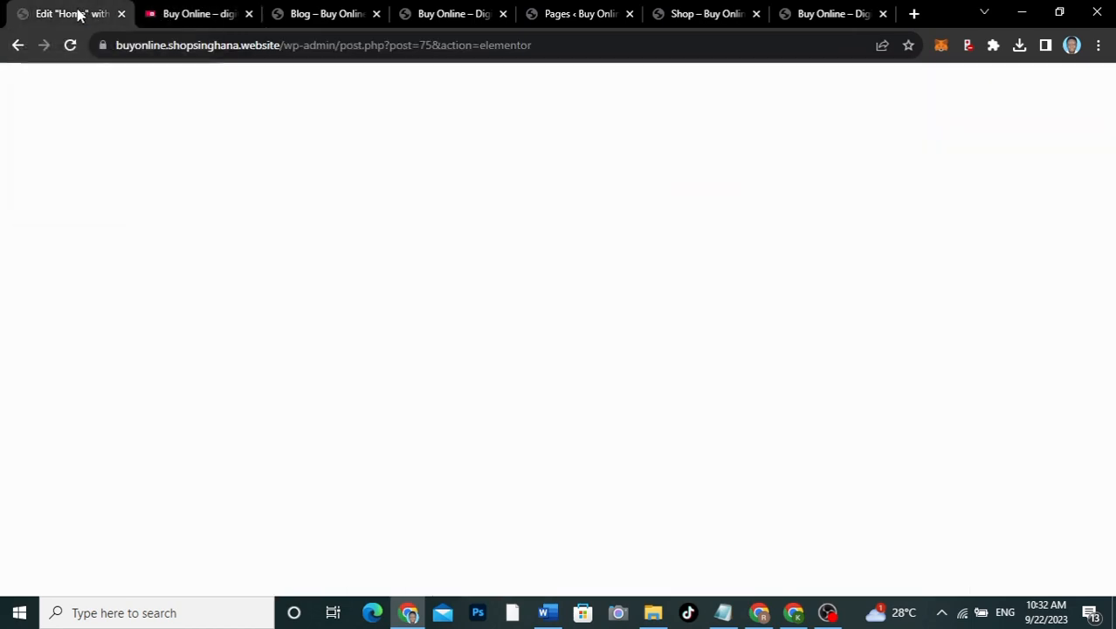
{"action": "type", "text": "Aujd"}
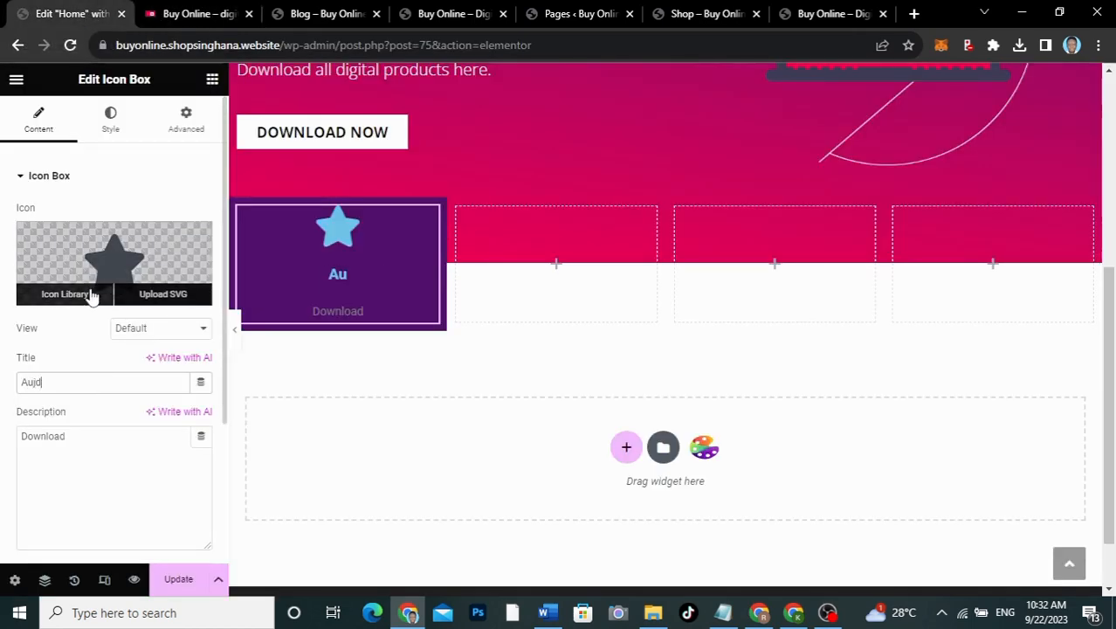
{"action": "type", "text": "io"}
{"action": "key", "text": "Left"}
{"action": "key", "text": "Left"}
{"action": "key", "text": "Left"}
{"action": "key", "text": "BackSpace"}
Step: Replace the star with the File audio icon from the Icon Library, found by searching 'audi'
{"action": "left_click", "coordinate": [111, 247]}
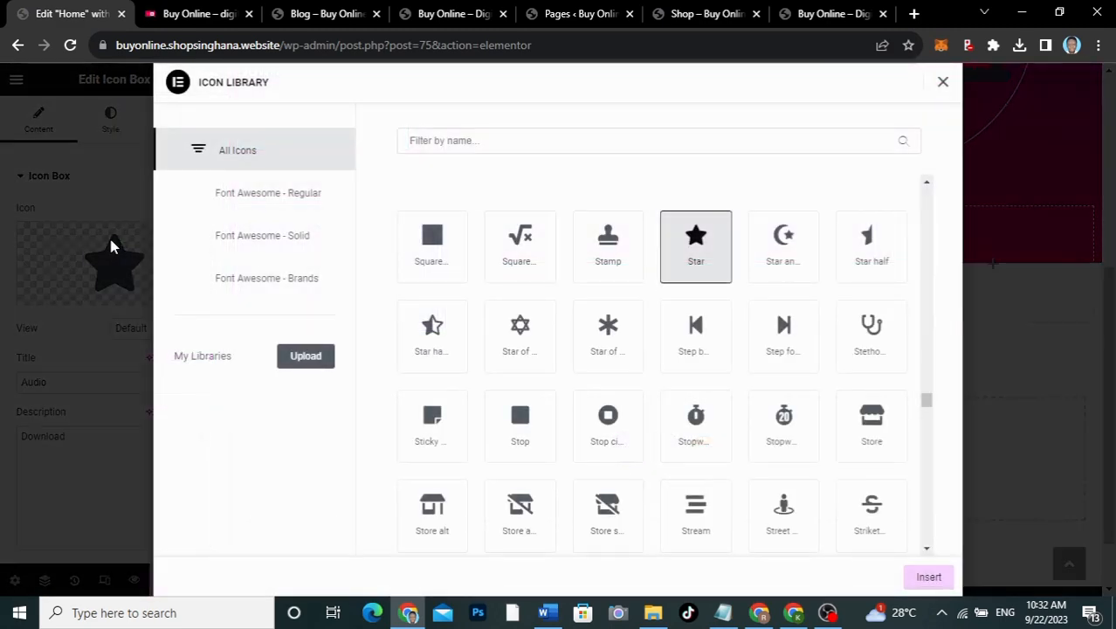
{"action": "left_click", "coordinate": [464, 143]}
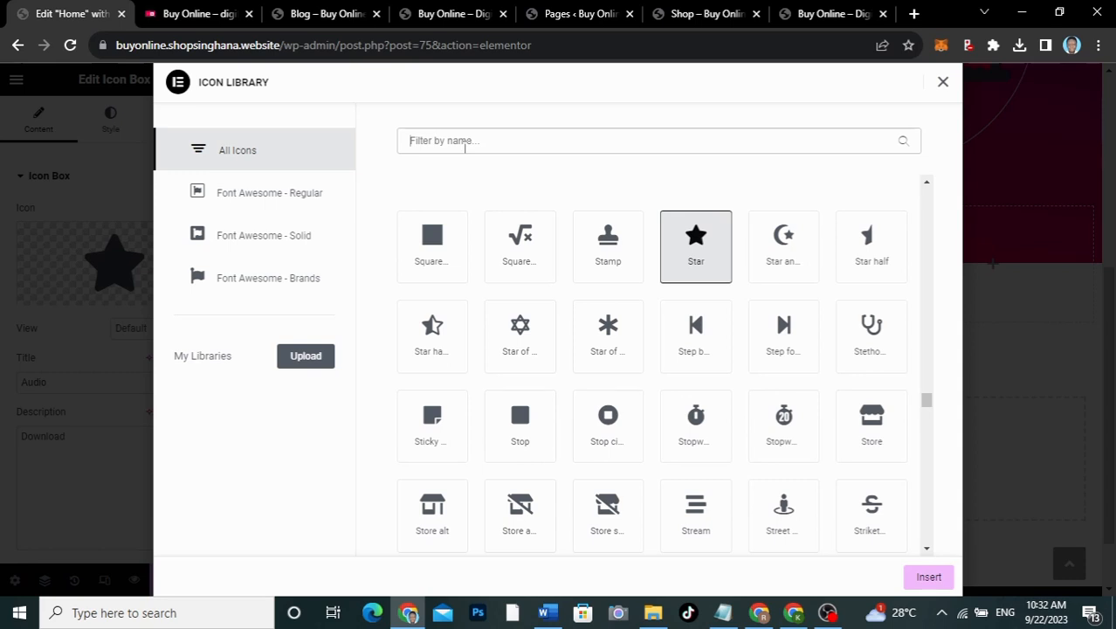
{"action": "type", "text": "music"}
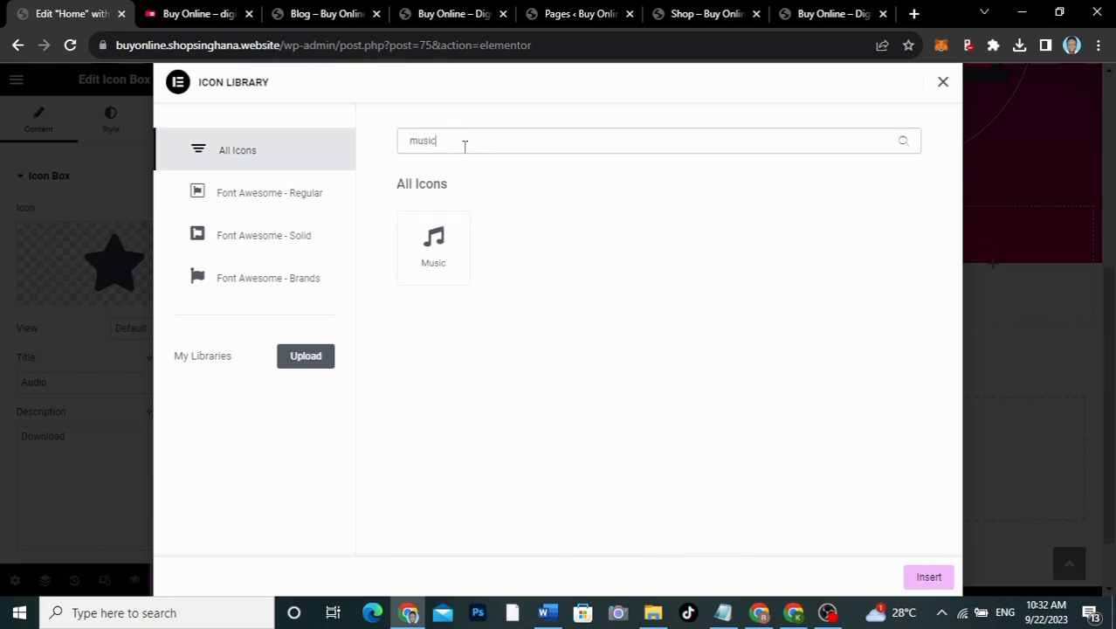
{"action": "left_click", "coordinate": [200, 13]}
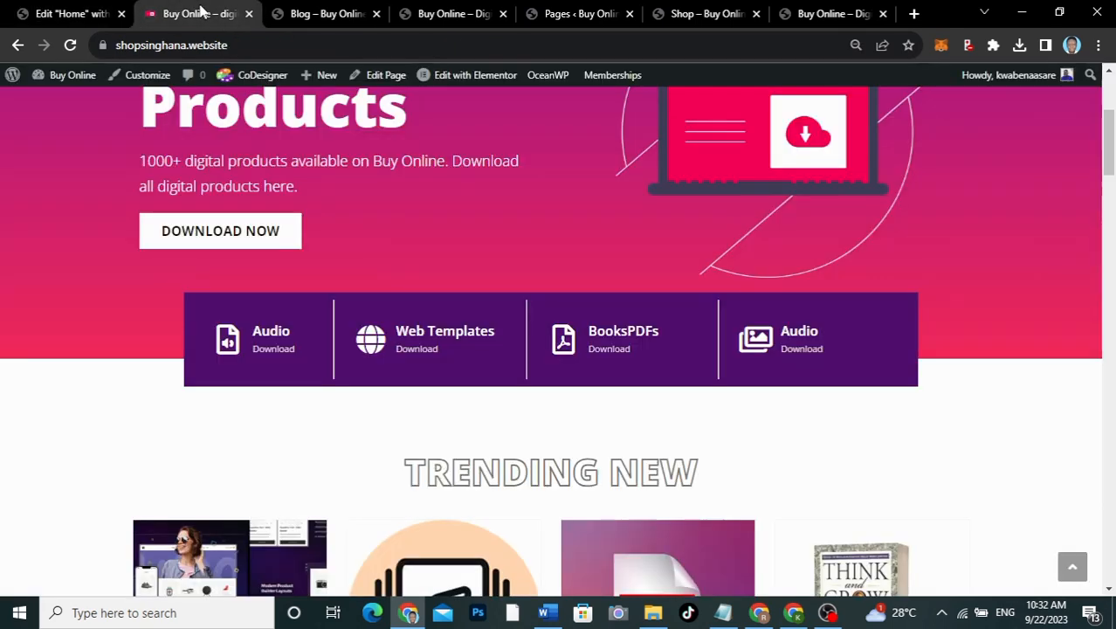
{"action": "left_click", "coordinate": [68, 16]}
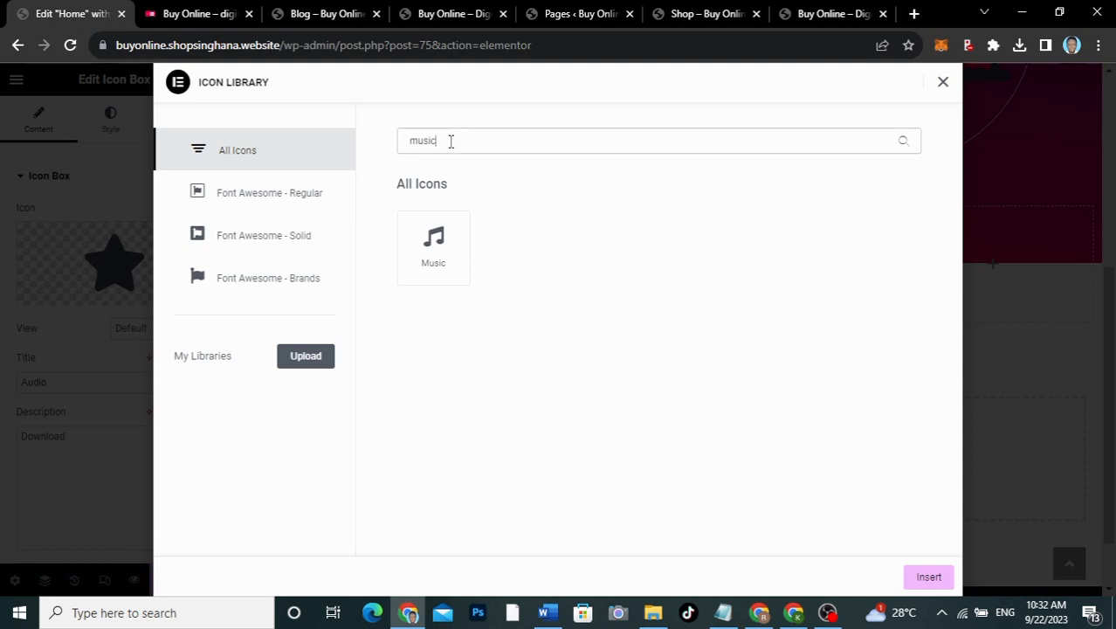
{"action": "key", "text": "ctrl+a"}
{"action": "type", "text": "audi"}
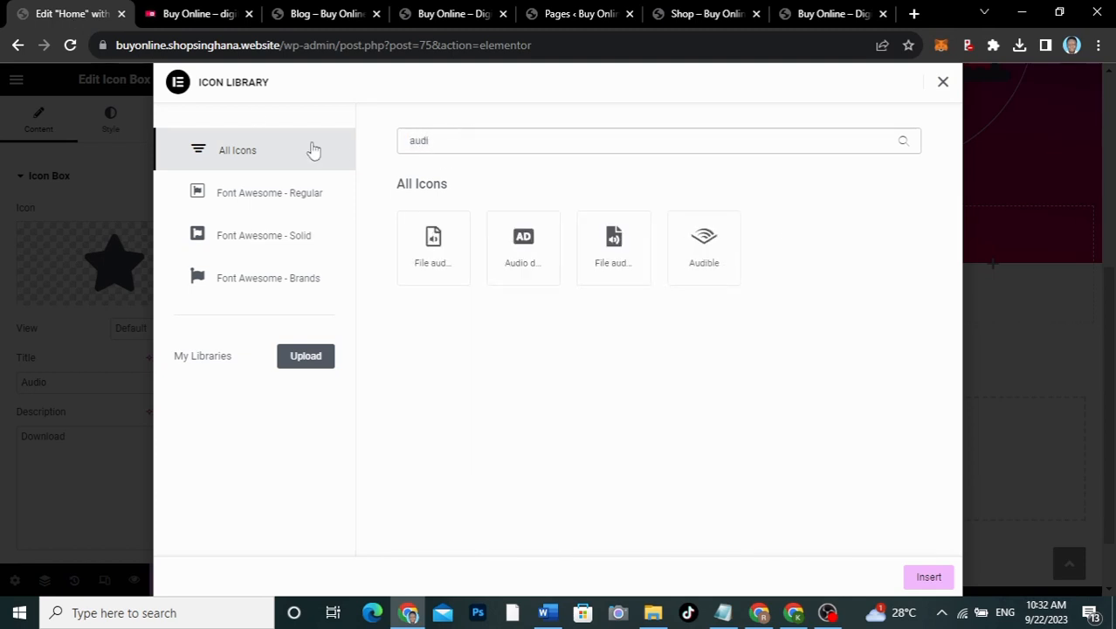
{"action": "left_click", "coordinate": [419, 246]}
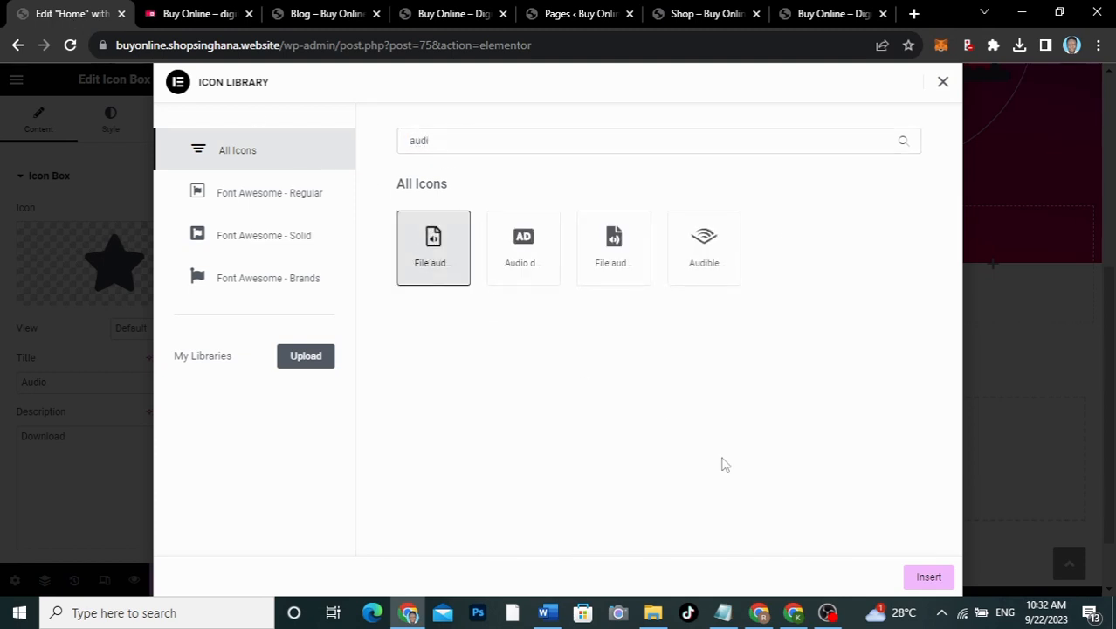
{"action": "left_click", "coordinate": [925, 578]}
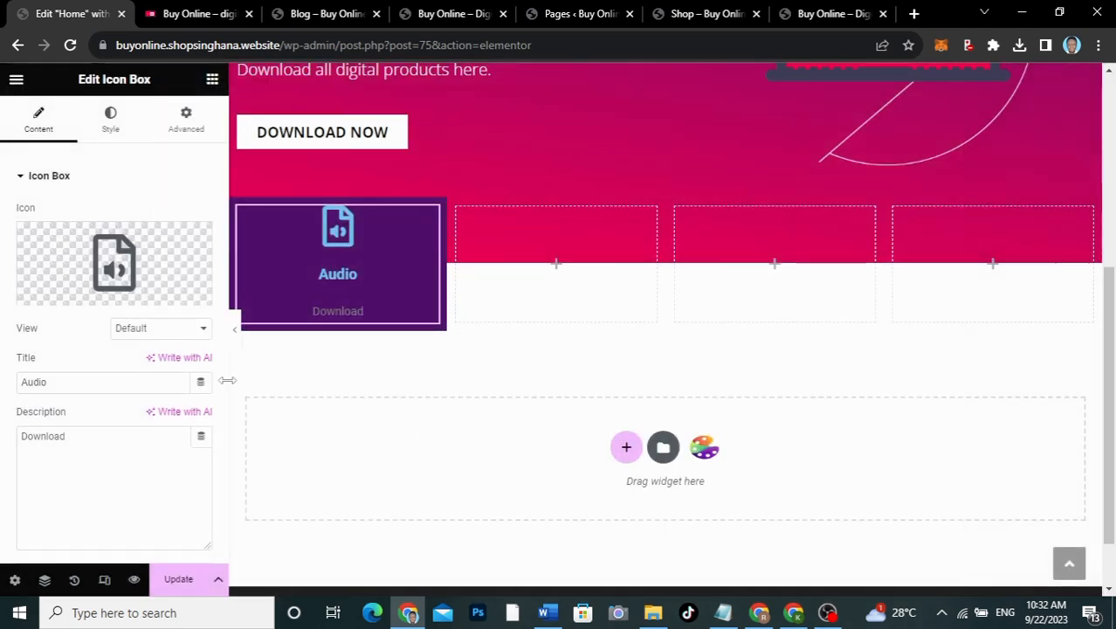
Step: Keep the default icon view and set Icon Position Left with Vertical Alignment Middle
{"action": "left_click", "coordinate": [128, 328]}
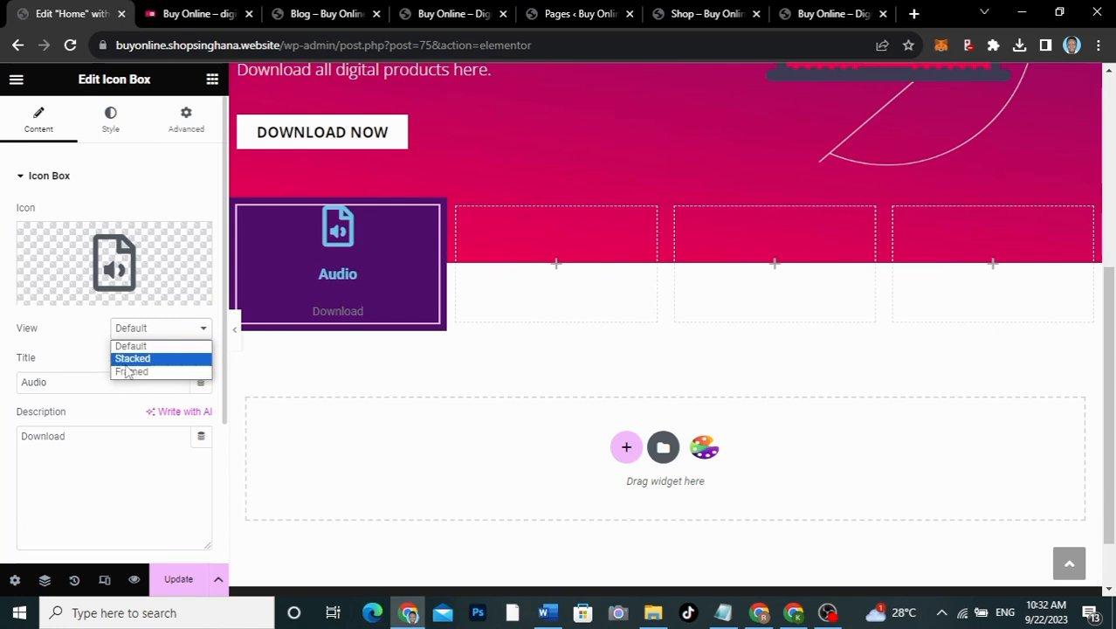
{"action": "left_click", "coordinate": [84, 349]}
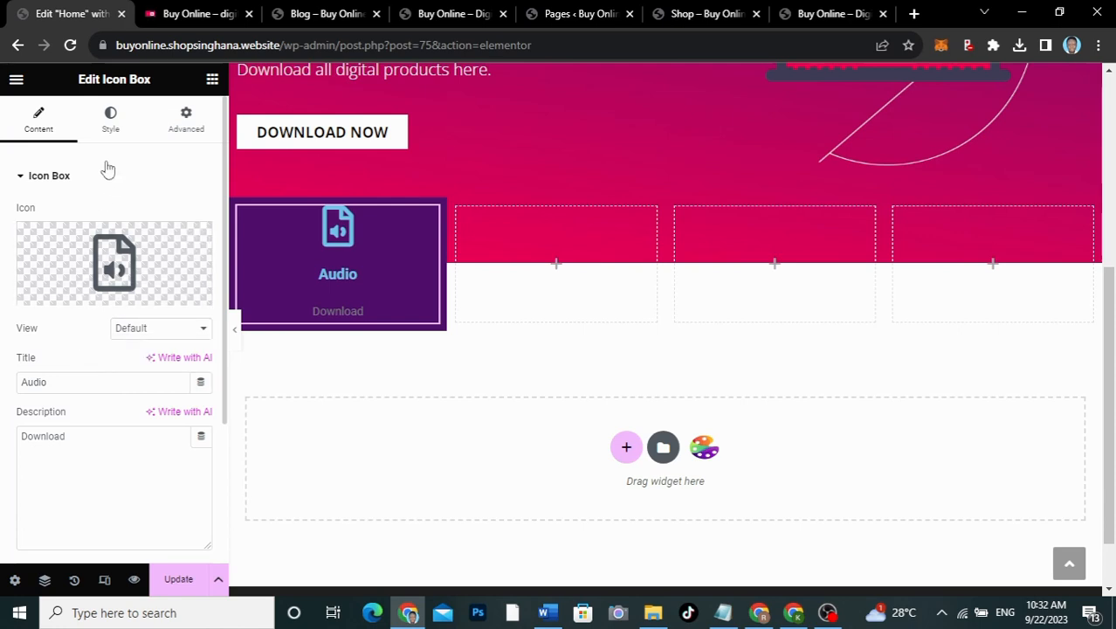
{"action": "left_click", "coordinate": [110, 122]}
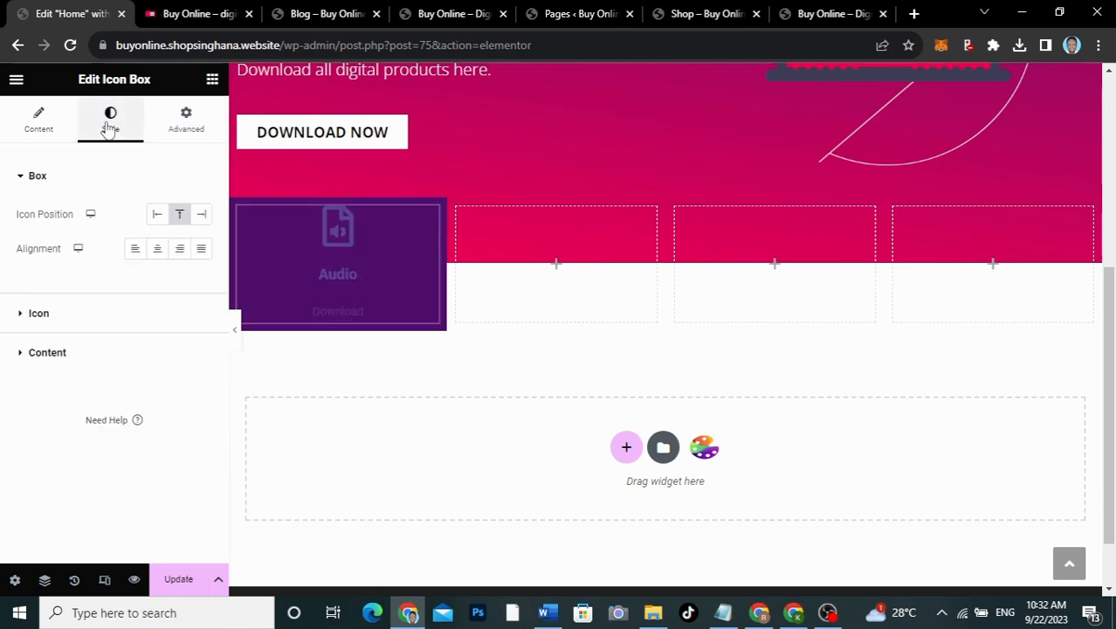
{"action": "left_click", "coordinate": [157, 215]}
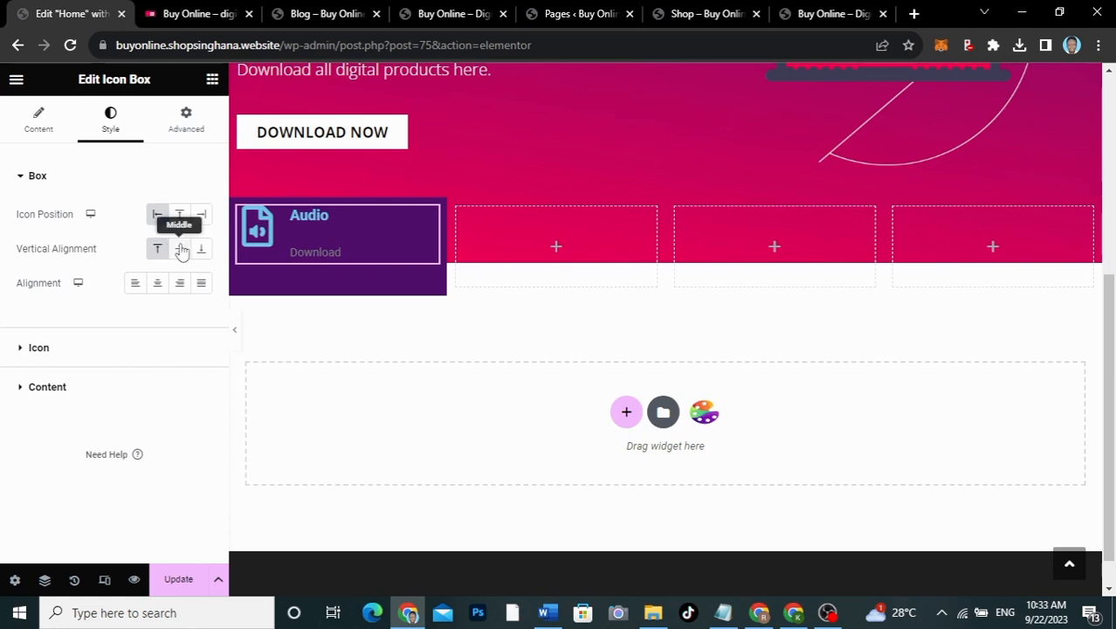
{"action": "left_click", "coordinate": [180, 250]}
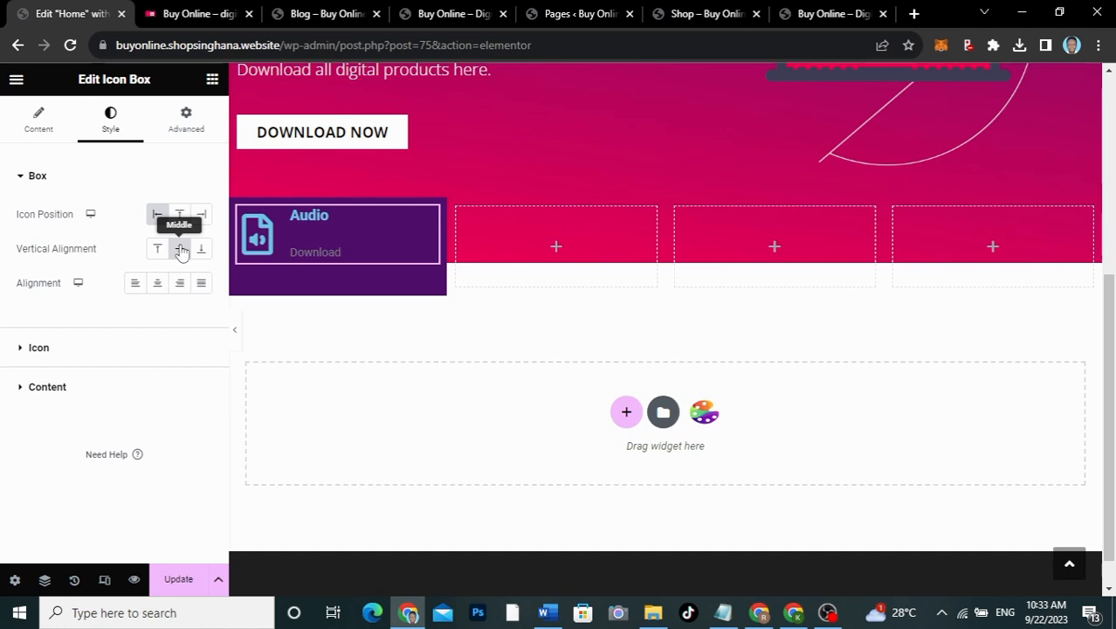
Step: Make the icon white with 14 spacing and size 40, then preview the page
{"action": "left_click", "coordinate": [106, 353]}
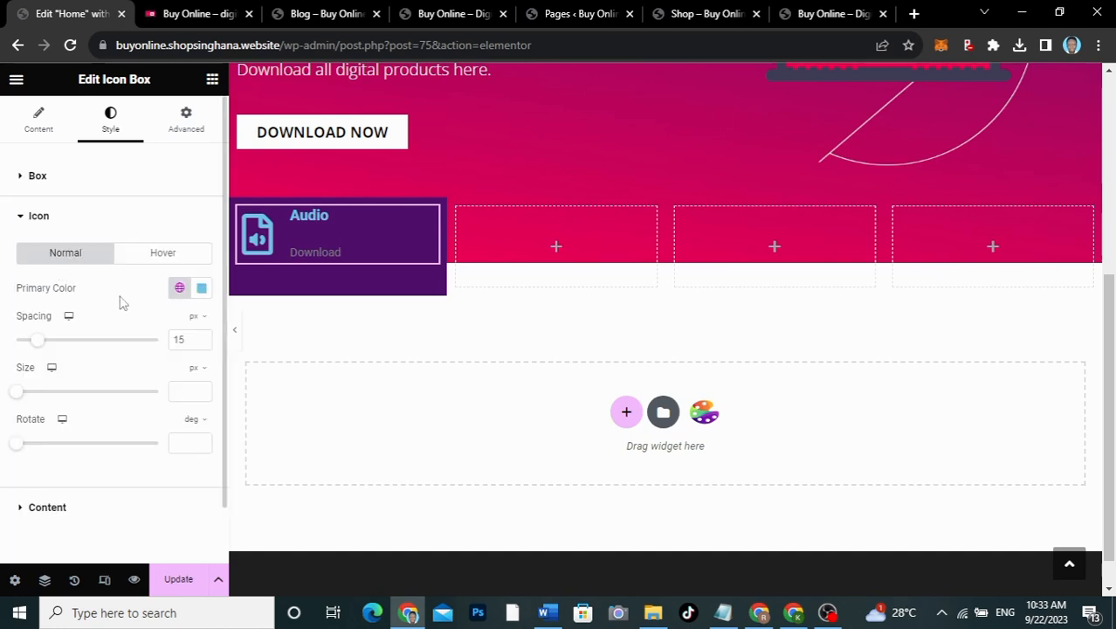
{"action": "left_click", "coordinate": [201, 287]}
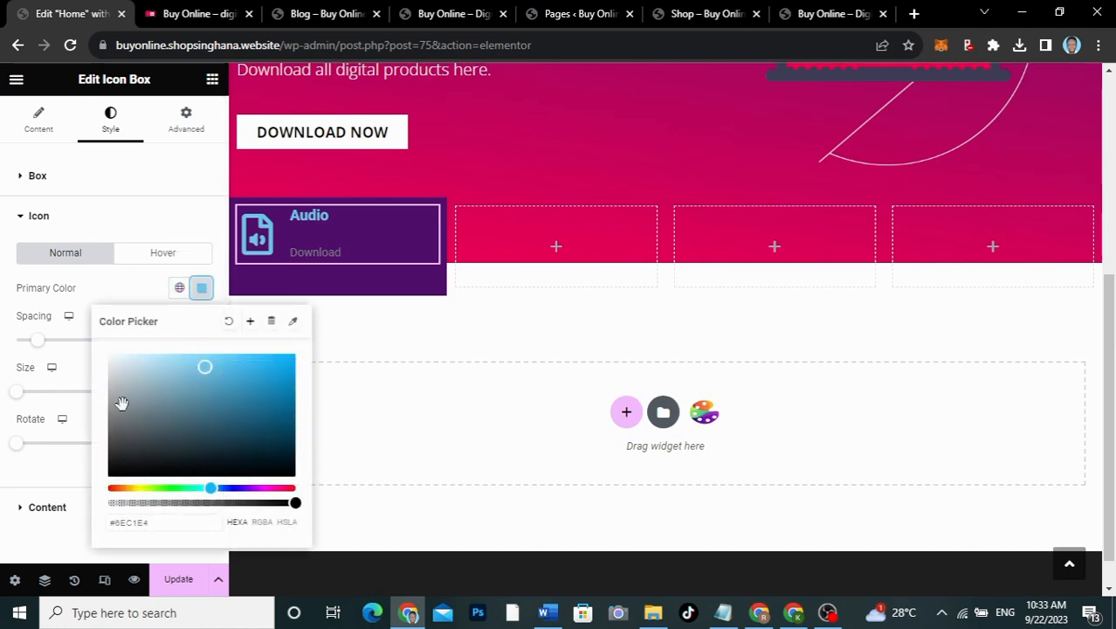
{"action": "left_click_drag", "start_coordinate": [120, 397], "coordinate": [82, 279]}
{"action": "left_click", "coordinate": [106, 289]}
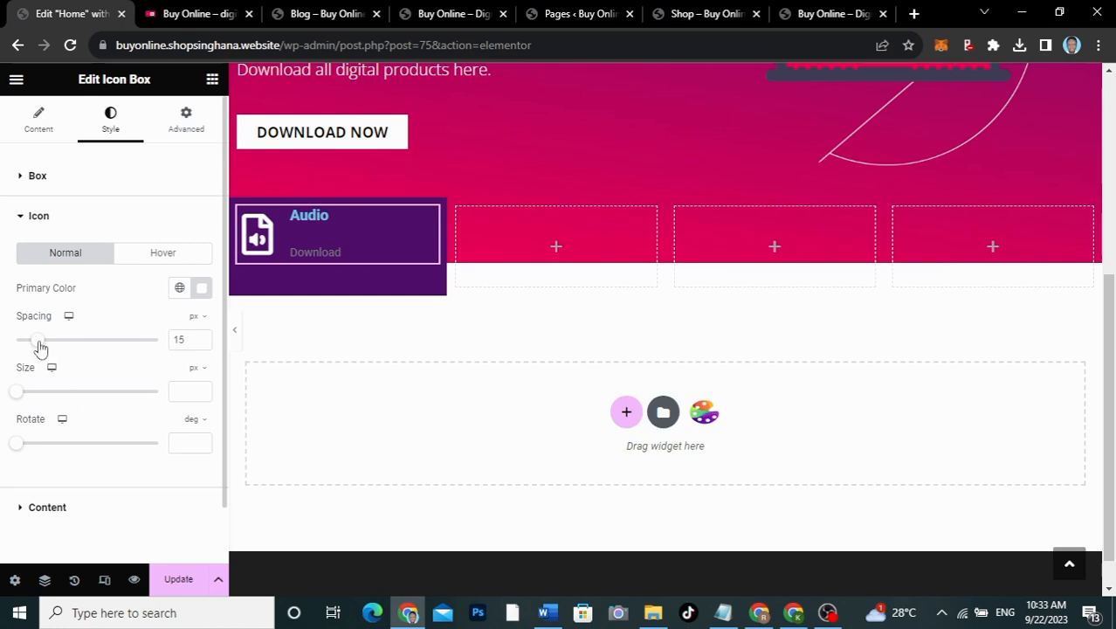
{"action": "left_click_drag", "start_coordinate": [38, 346], "coordinate": [39, 346]}
{"action": "left_click_drag", "start_coordinate": [23, 396], "coordinate": [45, 398]}
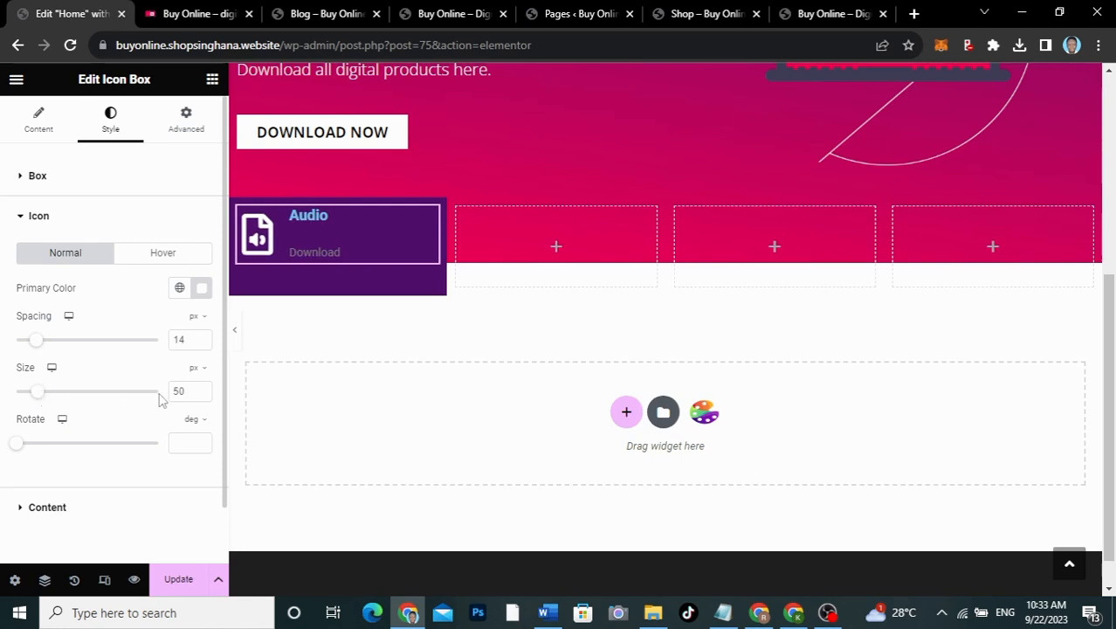
{"action": "left_click_drag", "start_coordinate": [185, 391], "coordinate": [162, 395]}
{"action": "type", "text": "40"}
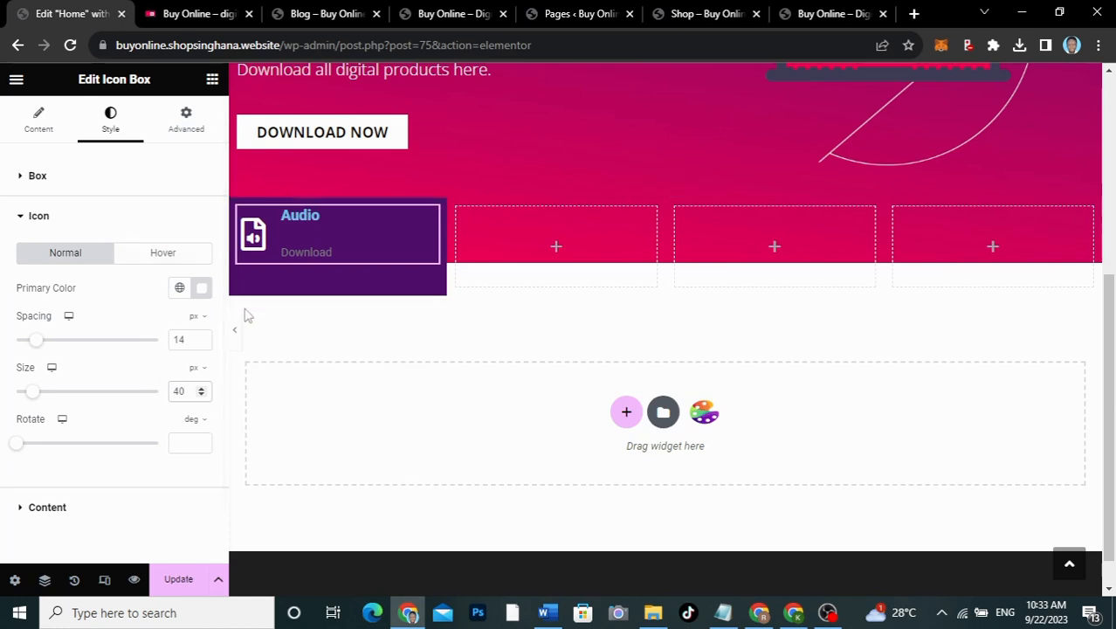
{"action": "left_click", "coordinate": [239, 341]}
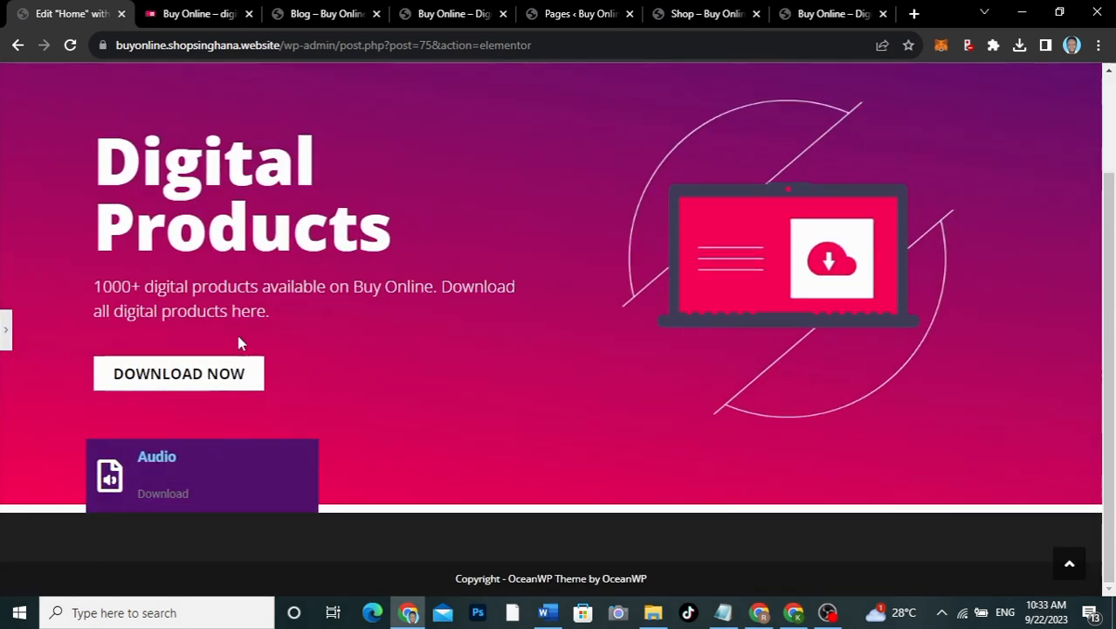
{"action": "left_click", "coordinate": [7, 330]}
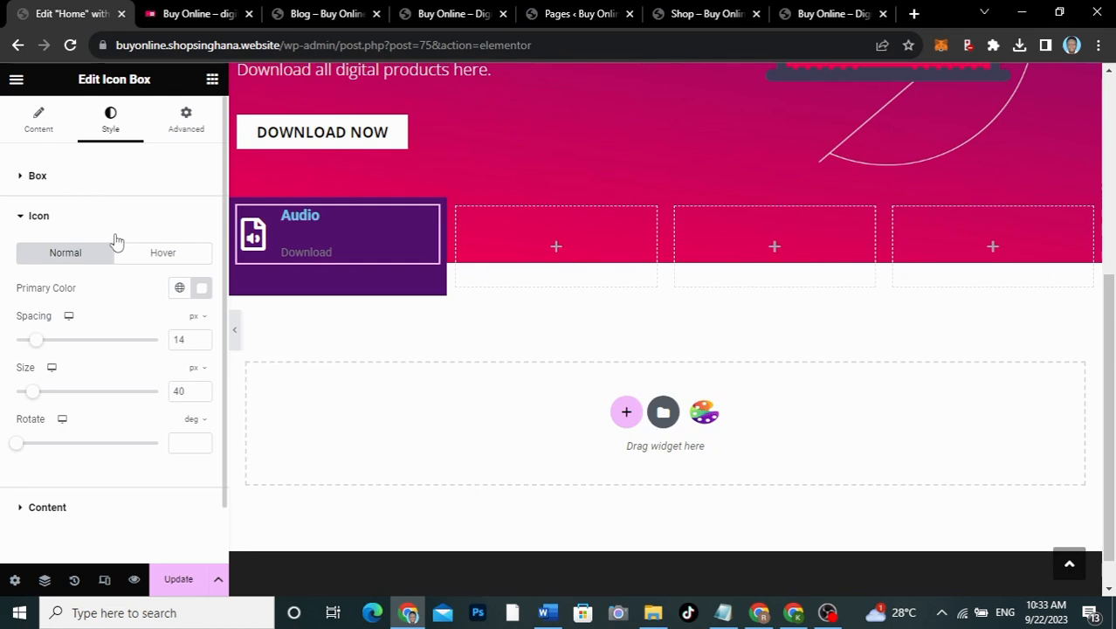
{"action": "scroll", "coordinate": [115, 241], "scroll_direction": "down", "scroll_amount": 1}
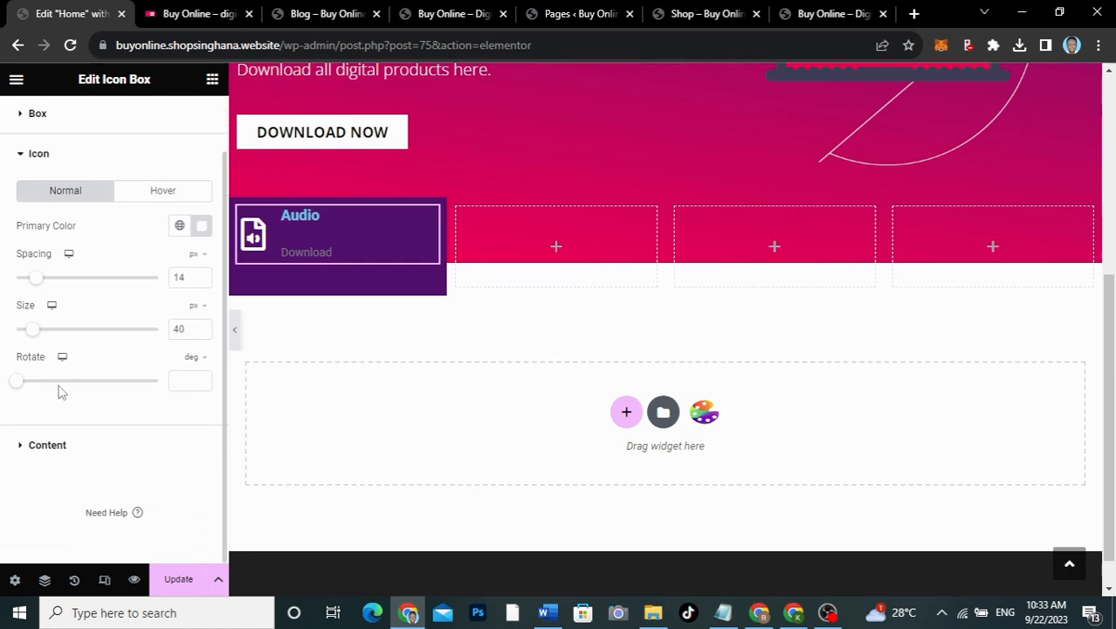
Step: Adjust the title spacing and keep the Audio and Download text left-aligned
{"action": "left_click", "coordinate": [51, 454]}
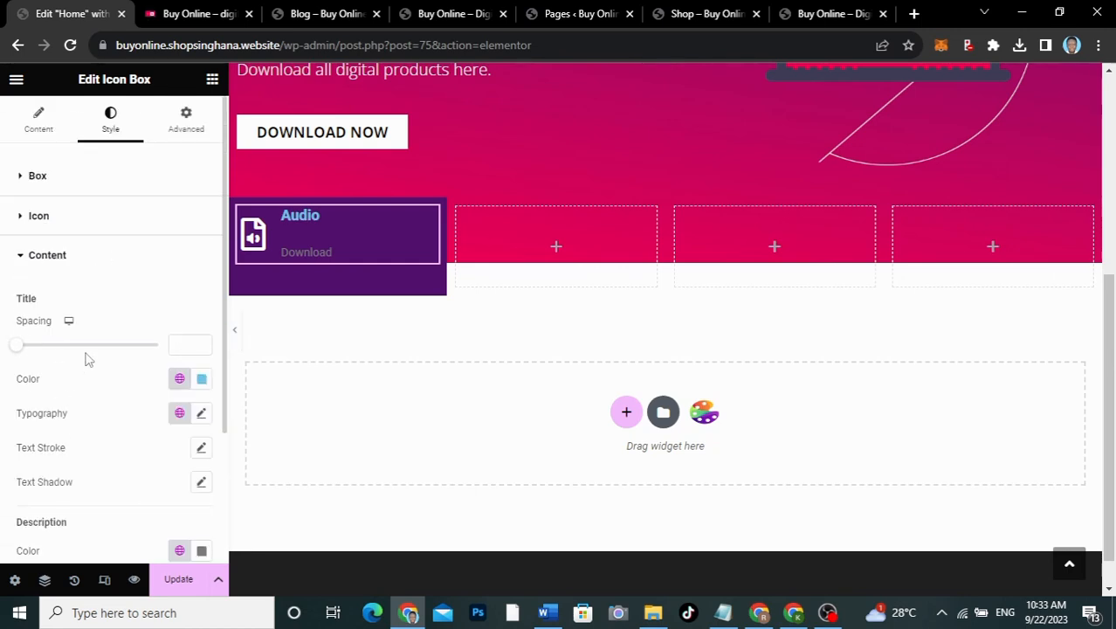
{"action": "left_click_drag", "start_coordinate": [20, 352], "coordinate": [20, 354]}
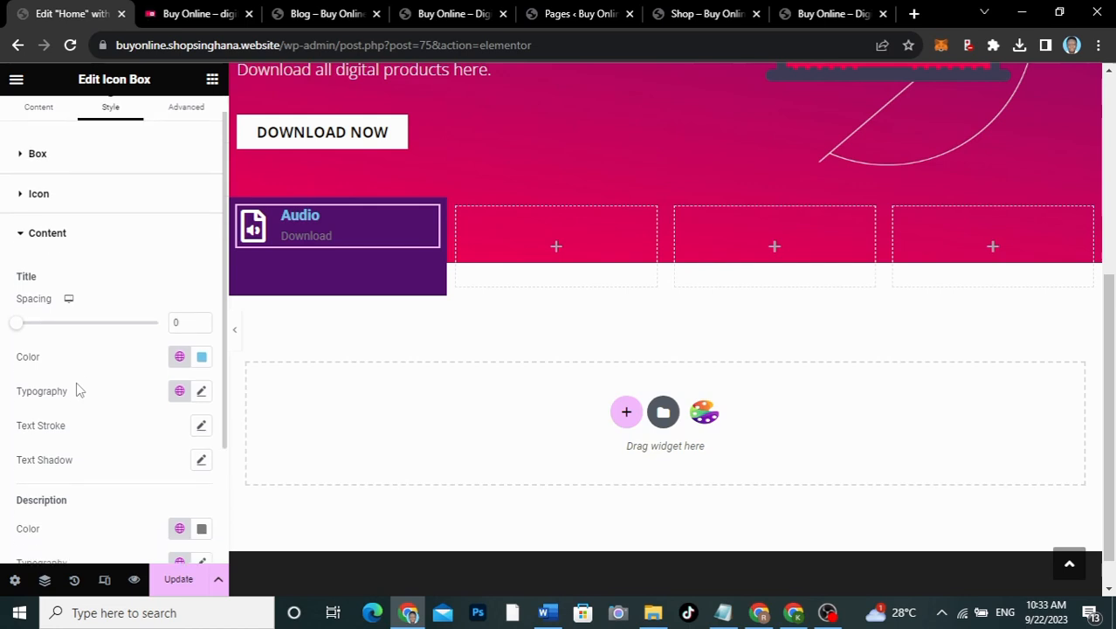
{"action": "scroll", "coordinate": [76, 389], "scroll_direction": "down", "scroll_amount": 1}
{"action": "scroll", "coordinate": [76, 389], "scroll_direction": "up", "scroll_amount": 1}
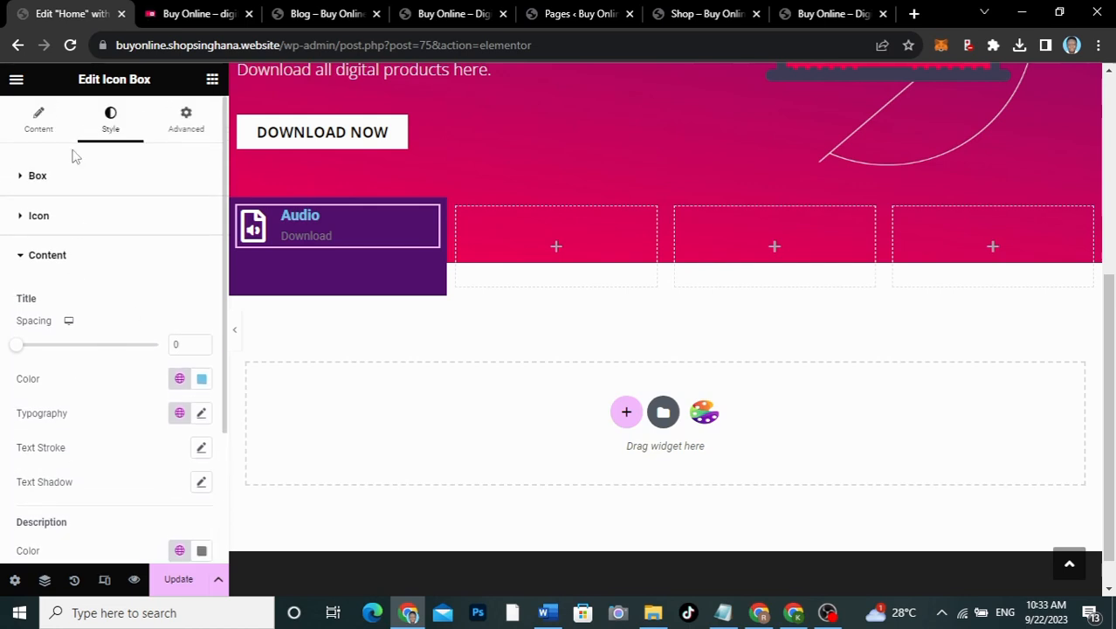
{"action": "left_click", "coordinate": [46, 133]}
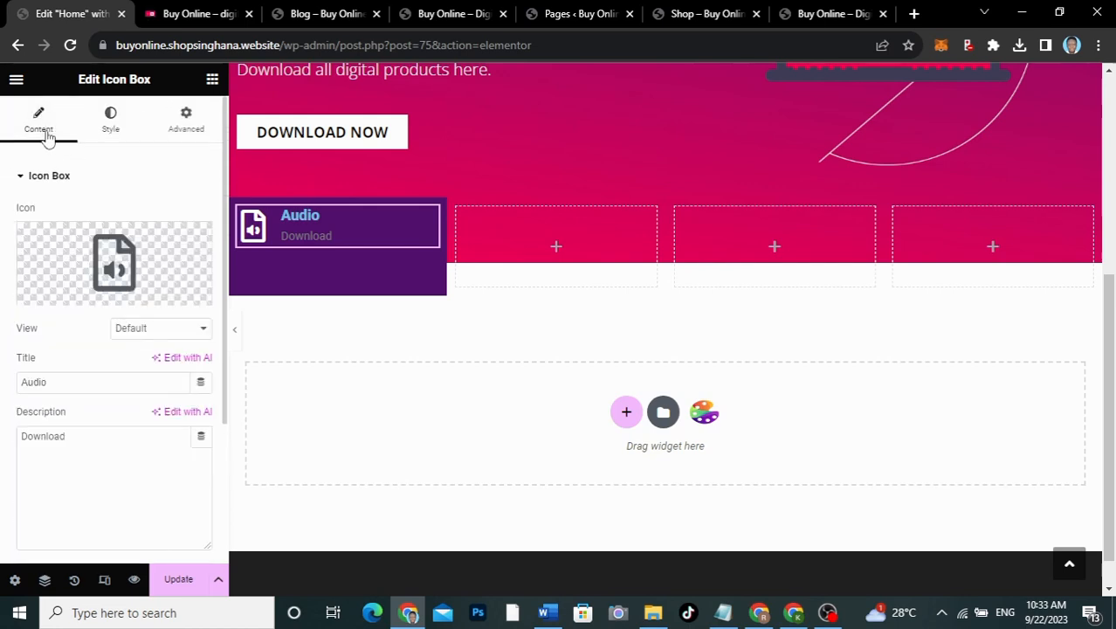
{"action": "left_click", "coordinate": [109, 125]}
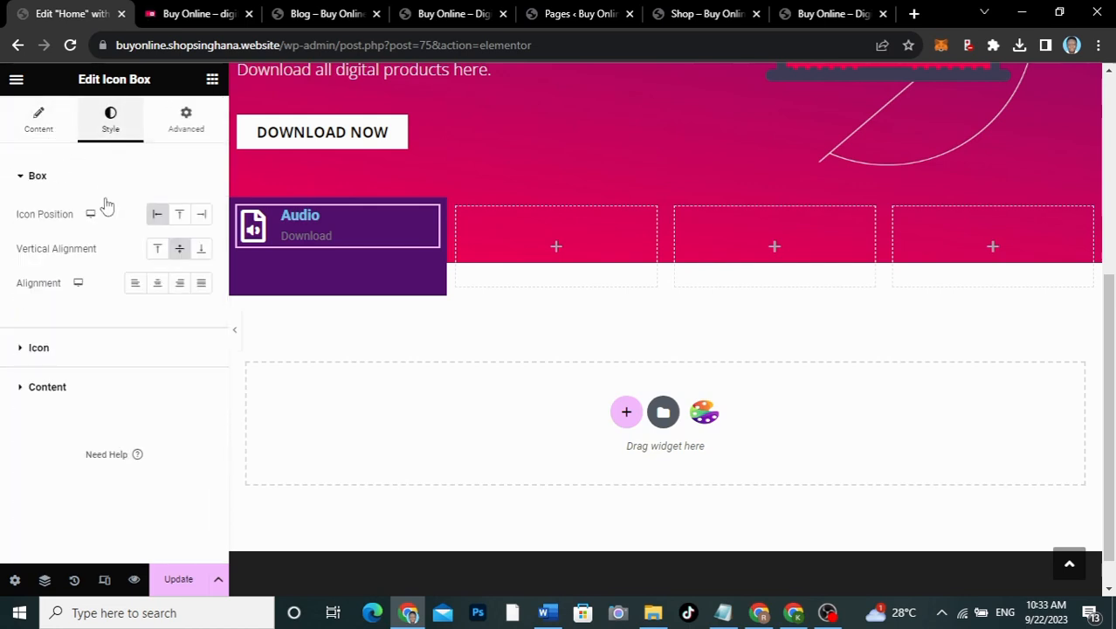
{"action": "left_click", "coordinate": [158, 284]}
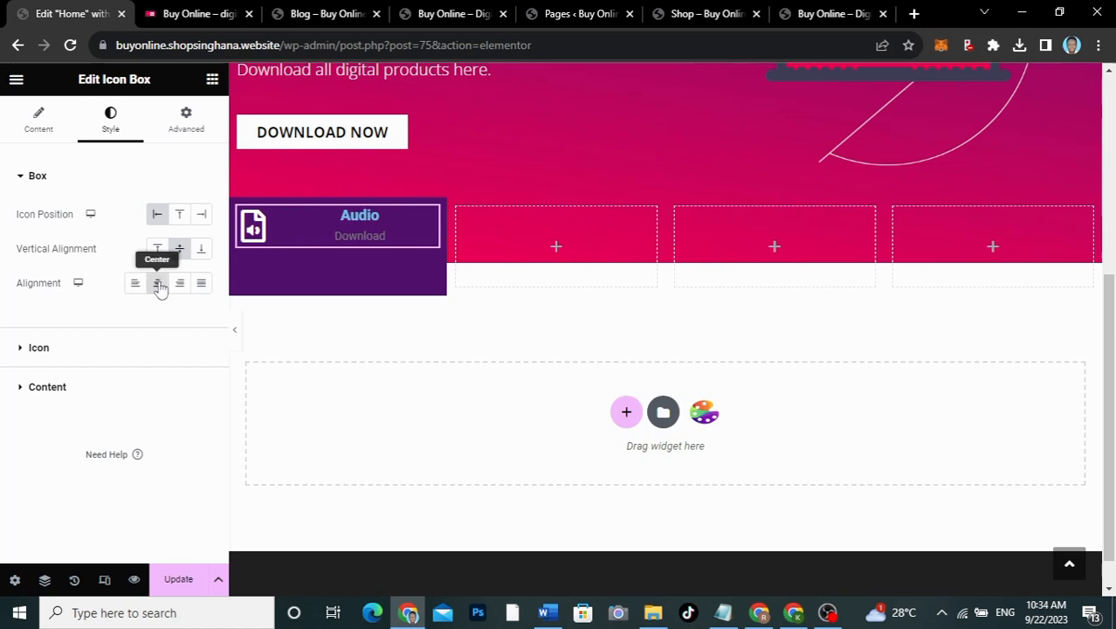
{"action": "left_click", "coordinate": [135, 283]}
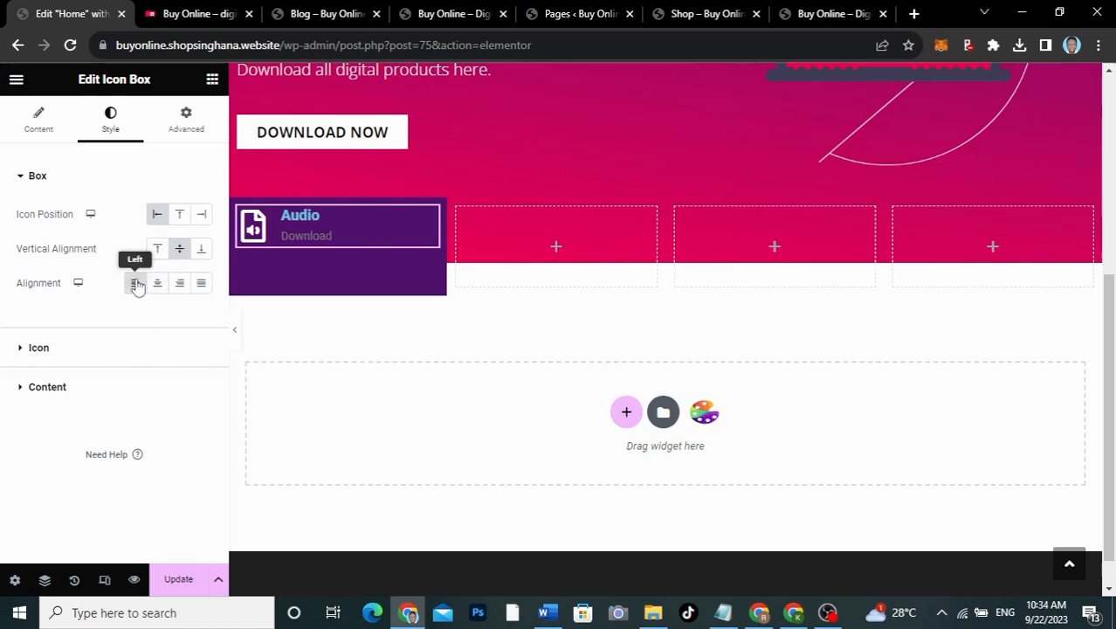
Step: Color the Audio title white and the Download description light grey (#DDDDDD)
{"action": "left_click", "coordinate": [113, 393]}
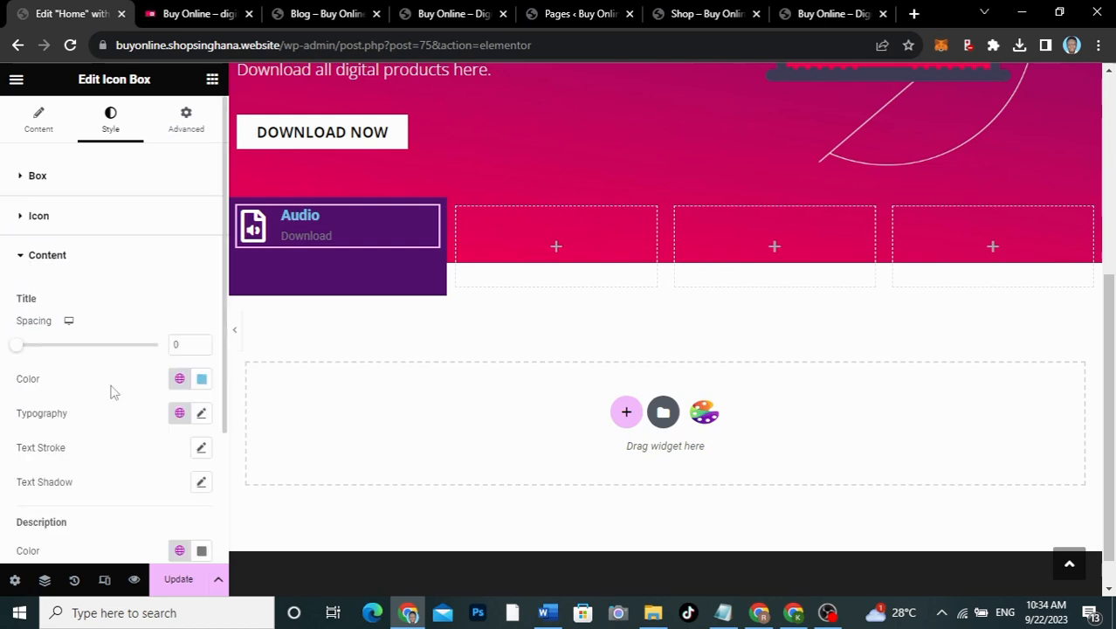
{"action": "scroll", "coordinate": [112, 394], "scroll_direction": "down", "scroll_amount": 1}
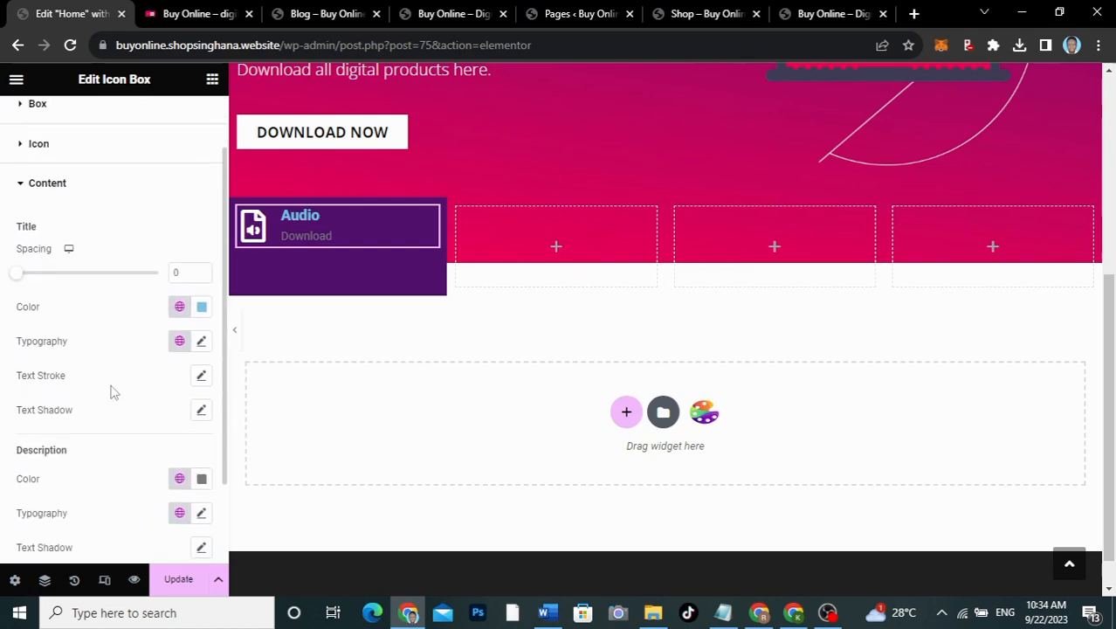
{"action": "left_click", "coordinate": [202, 308]}
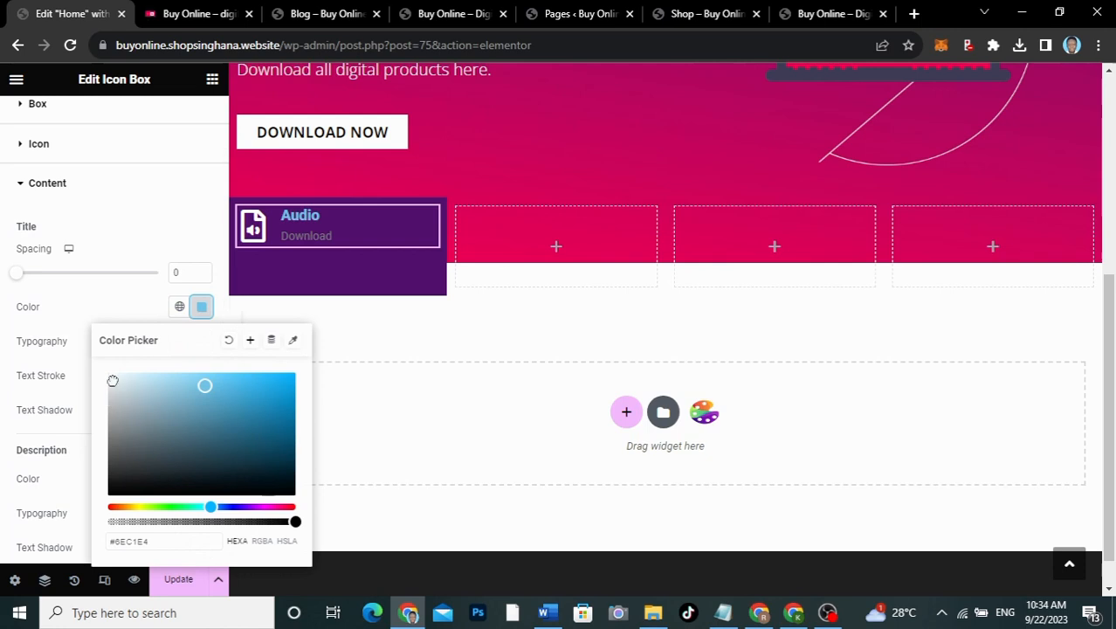
{"action": "left_click", "coordinate": [81, 324]}
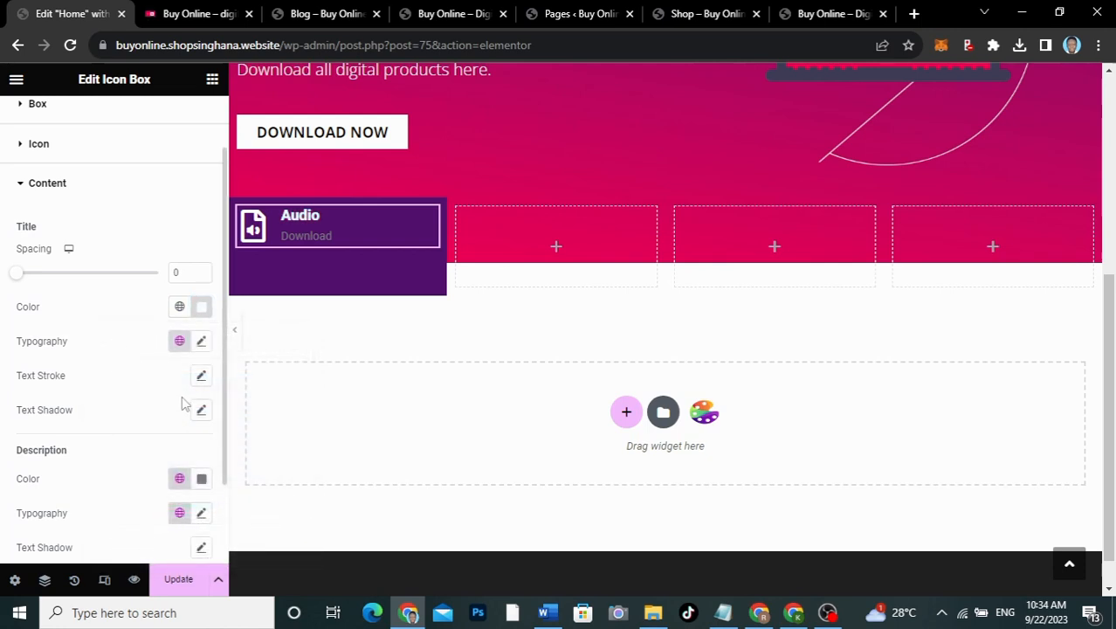
{"action": "left_click", "coordinate": [200, 478]}
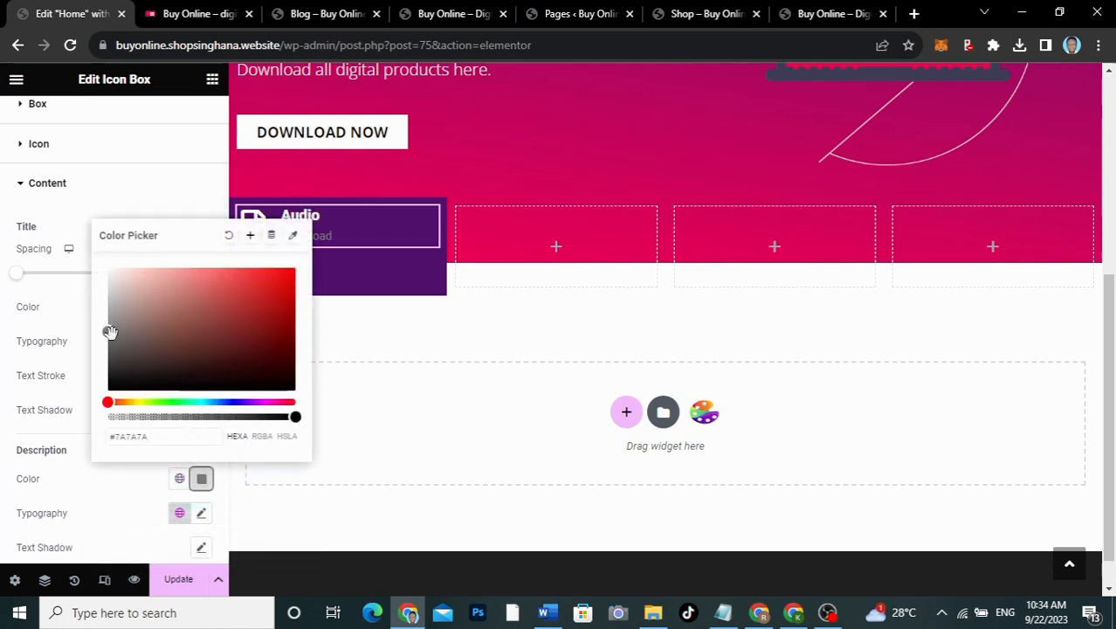
{"action": "left_click_drag", "start_coordinate": [108, 329], "coordinate": [108, 284]}
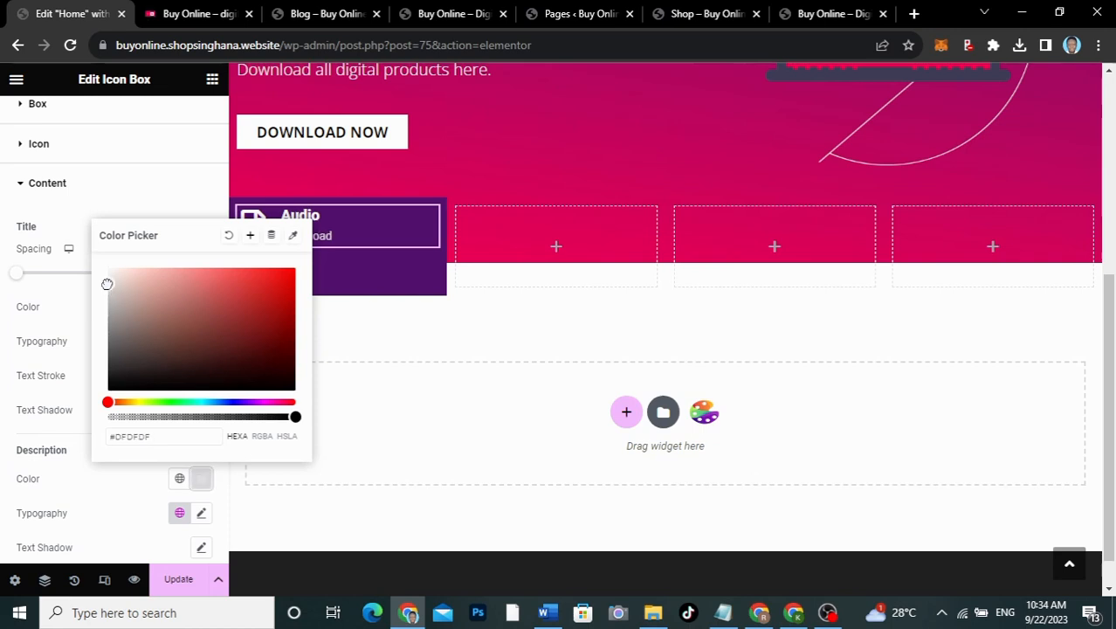
{"action": "left_click", "coordinate": [74, 362]}
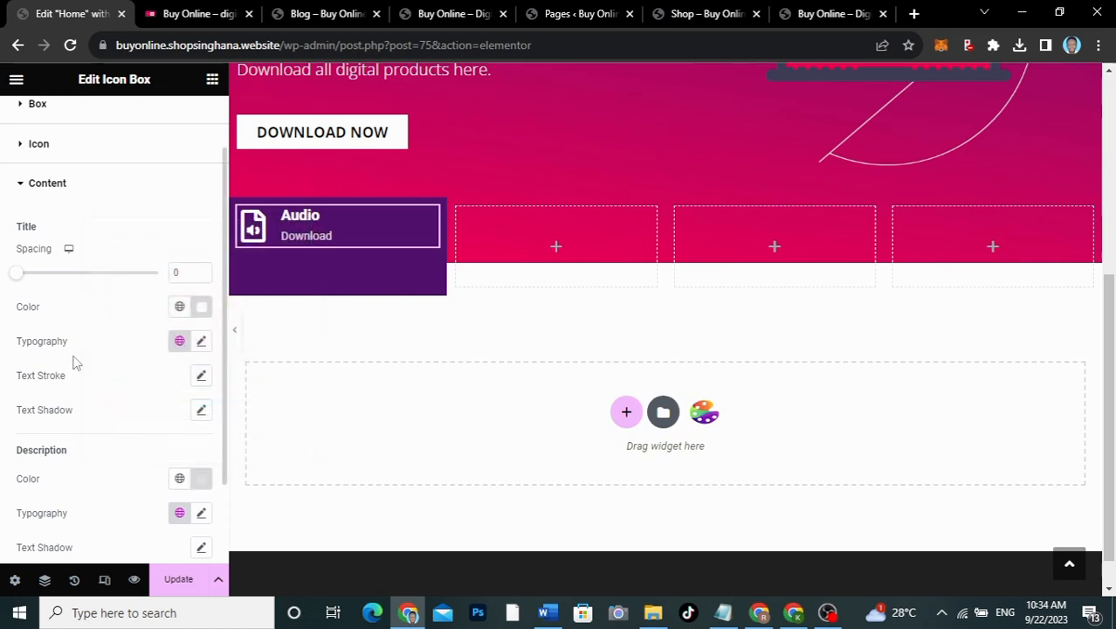
Step: Set both the title and description typography families to Open Sans
{"action": "left_click", "coordinate": [201, 340]}
{"action": "left_click", "coordinate": [140, 418]}
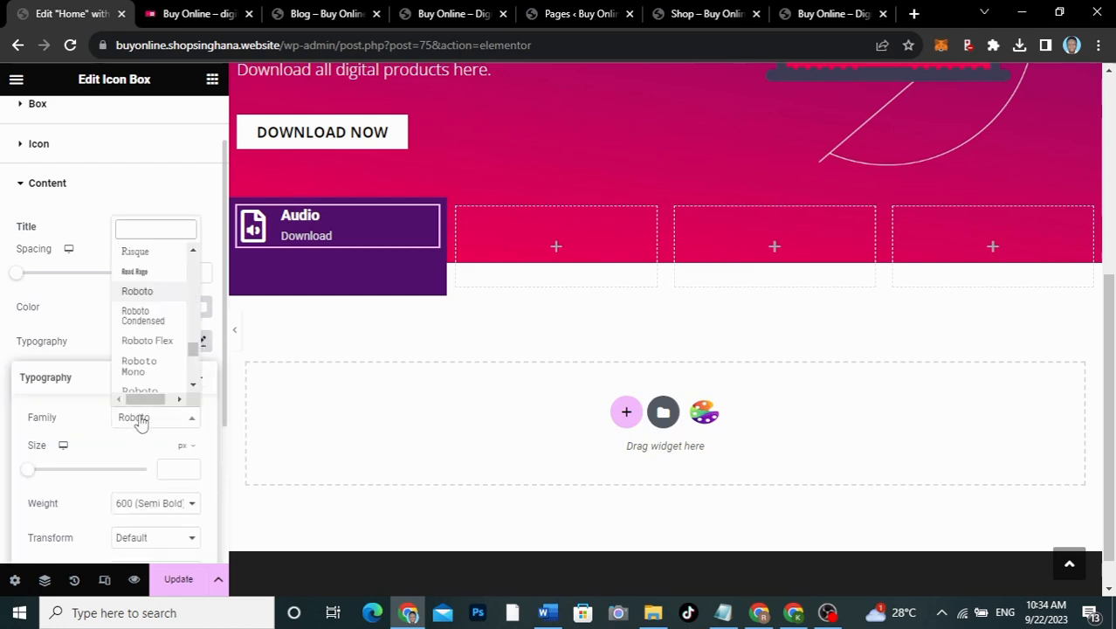
{"action": "type", "text": "opens"}
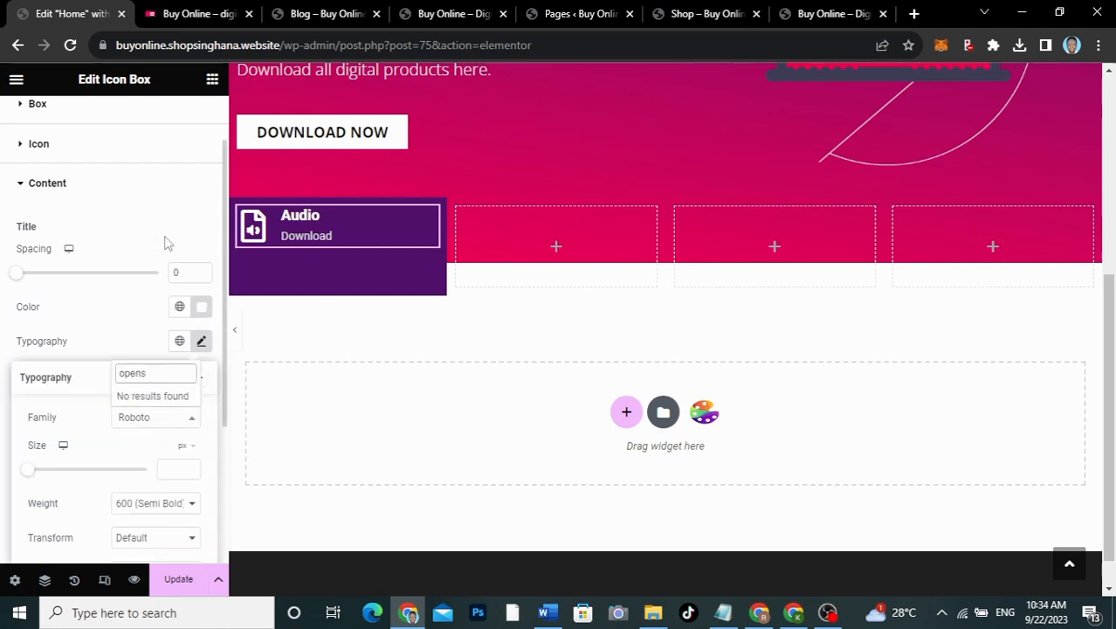
{"action": "key", "text": "BackSpace"}
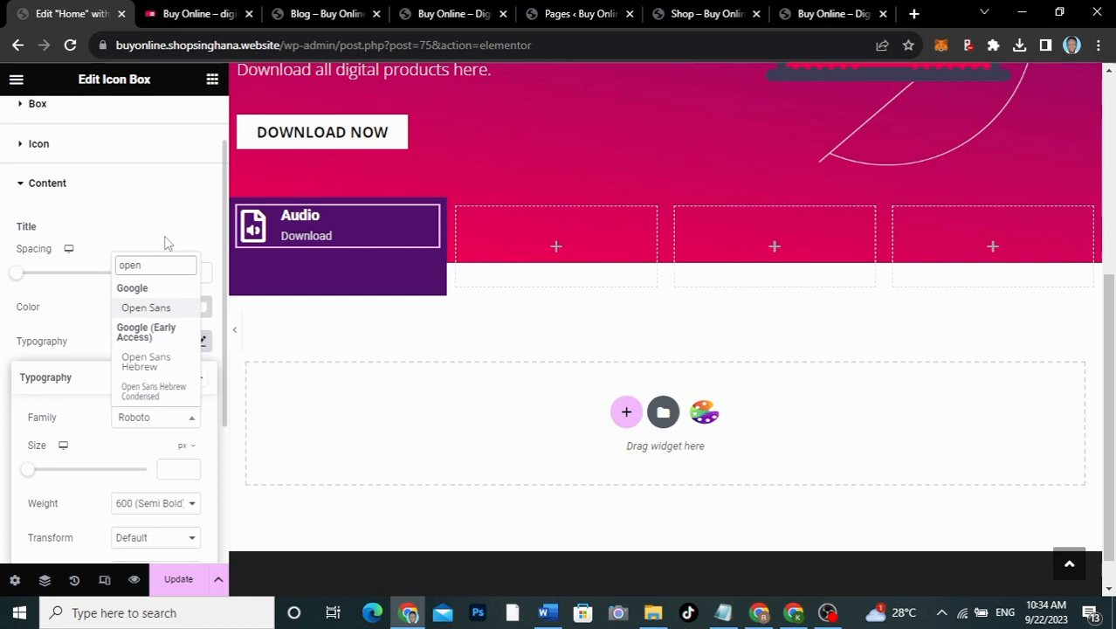
{"action": "left_click", "coordinate": [160, 307]}
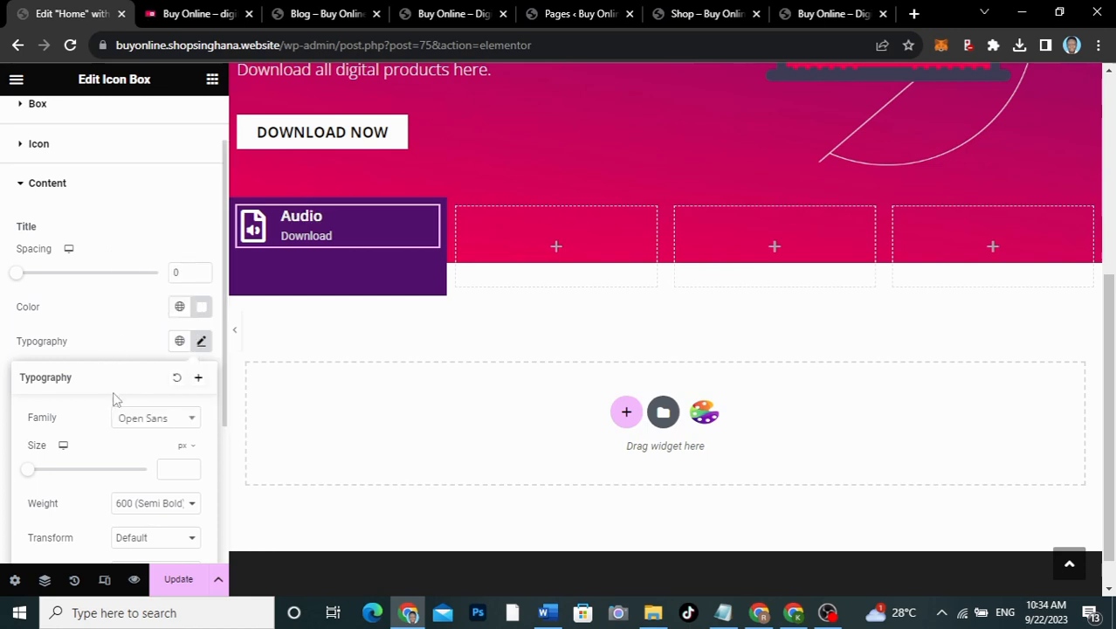
{"action": "left_click", "coordinate": [125, 344]}
{"action": "scroll", "coordinate": [183, 439], "scroll_direction": "down", "scroll_amount": 1}
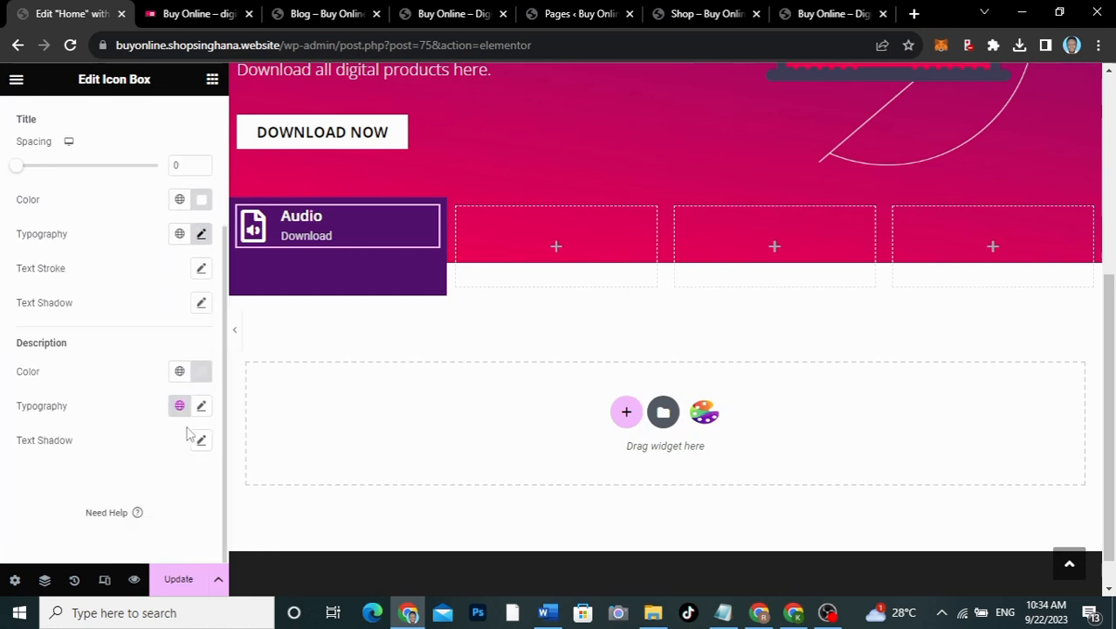
{"action": "left_click", "coordinate": [200, 405]}
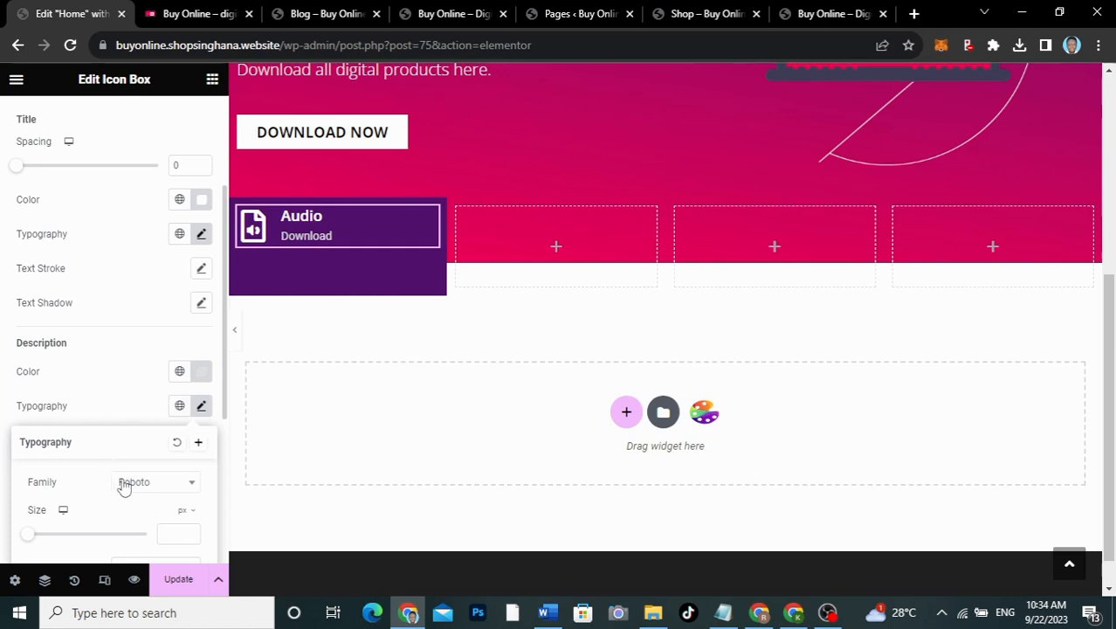
{"action": "left_click", "coordinate": [124, 487]}
{"action": "left_click", "coordinate": [138, 316]}
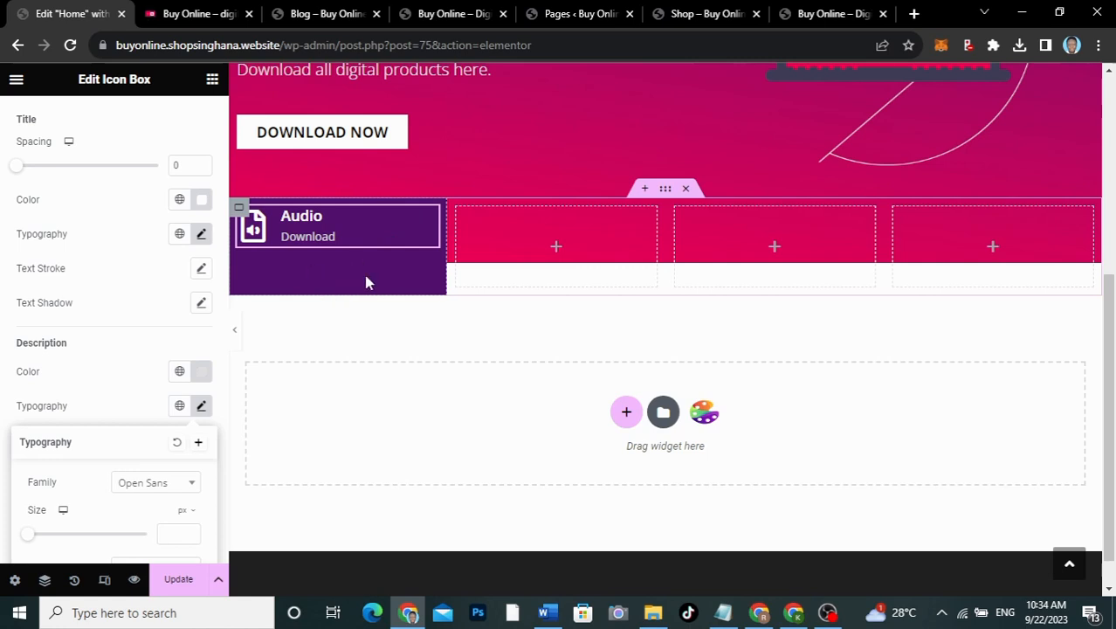
Step: Select the Audio box's container and set its border type to Solid
{"action": "left_click", "coordinate": [239, 210]}
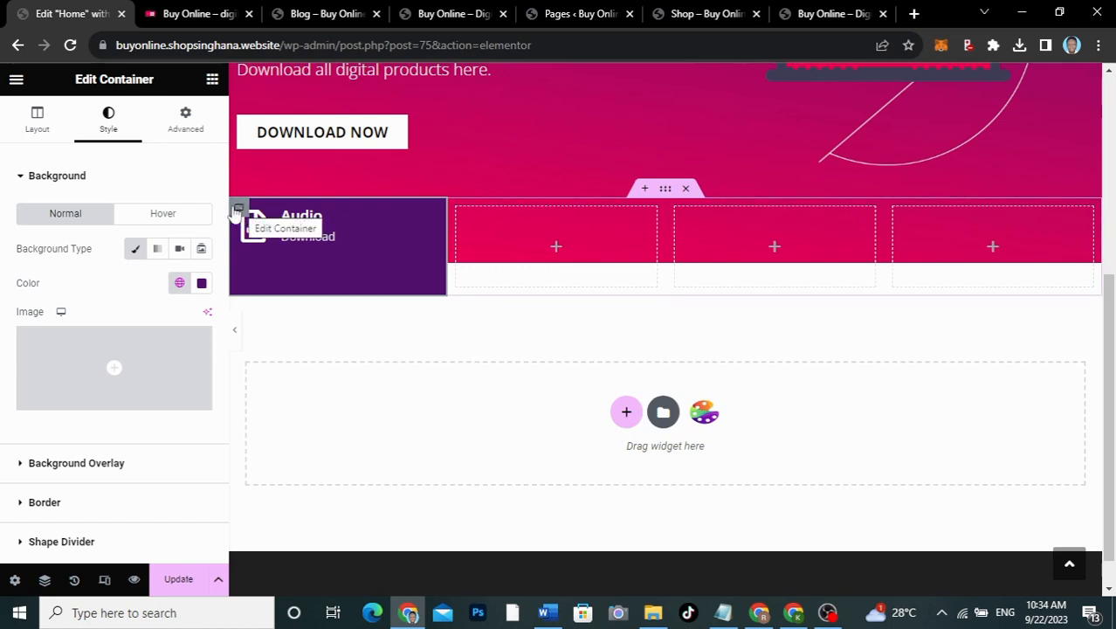
{"action": "scroll", "coordinate": [75, 318], "scroll_direction": "down", "scroll_amount": 1}
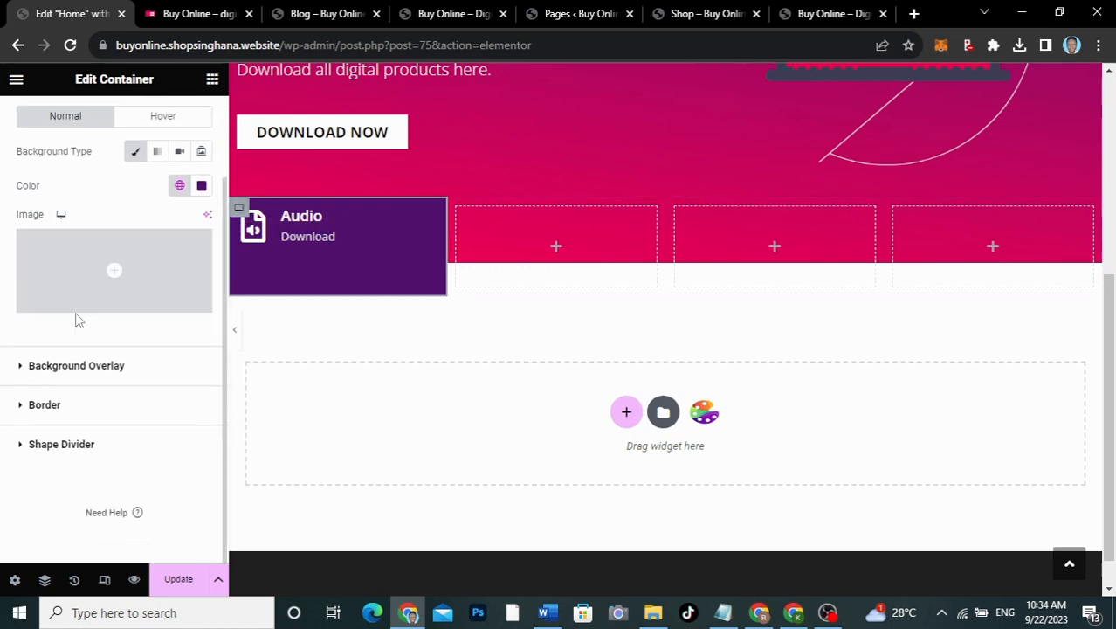
{"action": "left_click", "coordinate": [56, 414]}
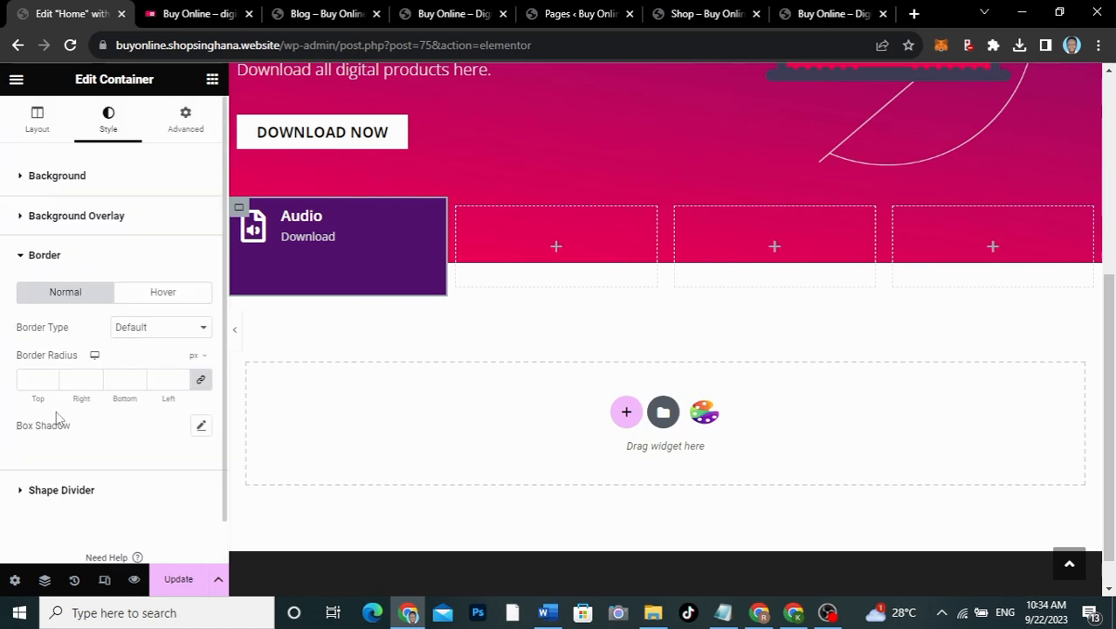
{"action": "left_click", "coordinate": [145, 330]}
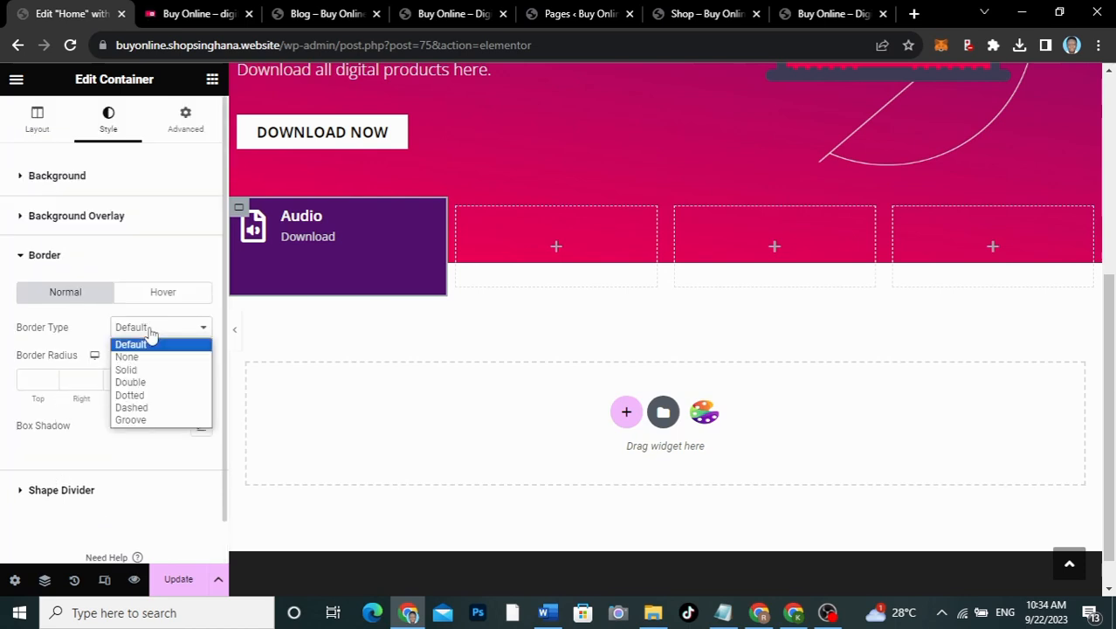
{"action": "left_click", "coordinate": [137, 373]}
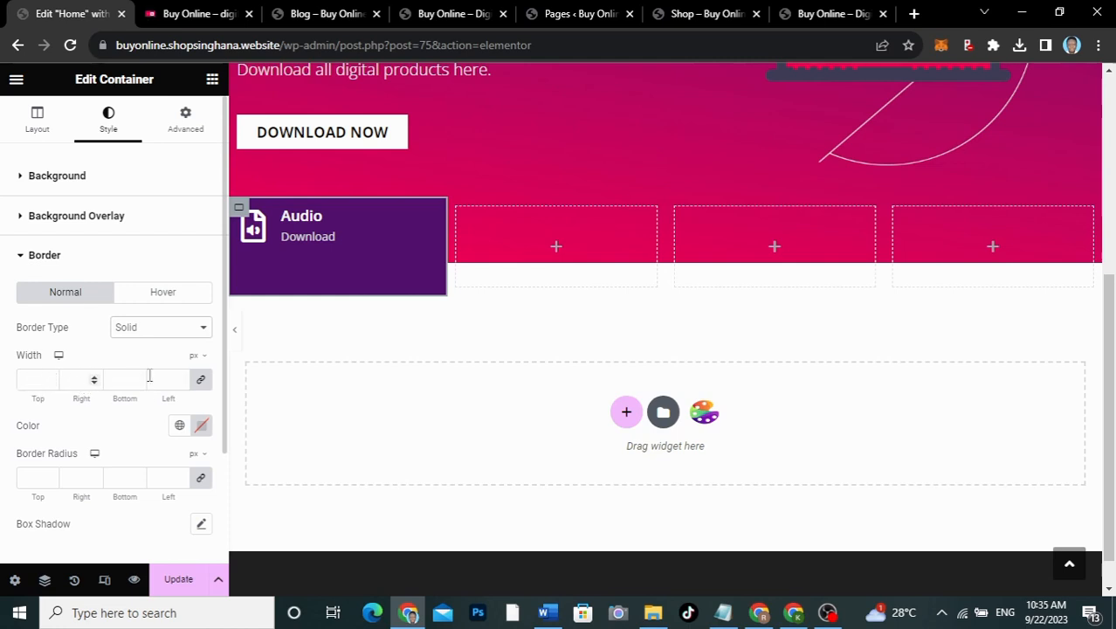
Step: Unlink border widths so only the right side is 2 px, colored #FFFFFF
{"action": "left_click", "coordinate": [202, 382]}
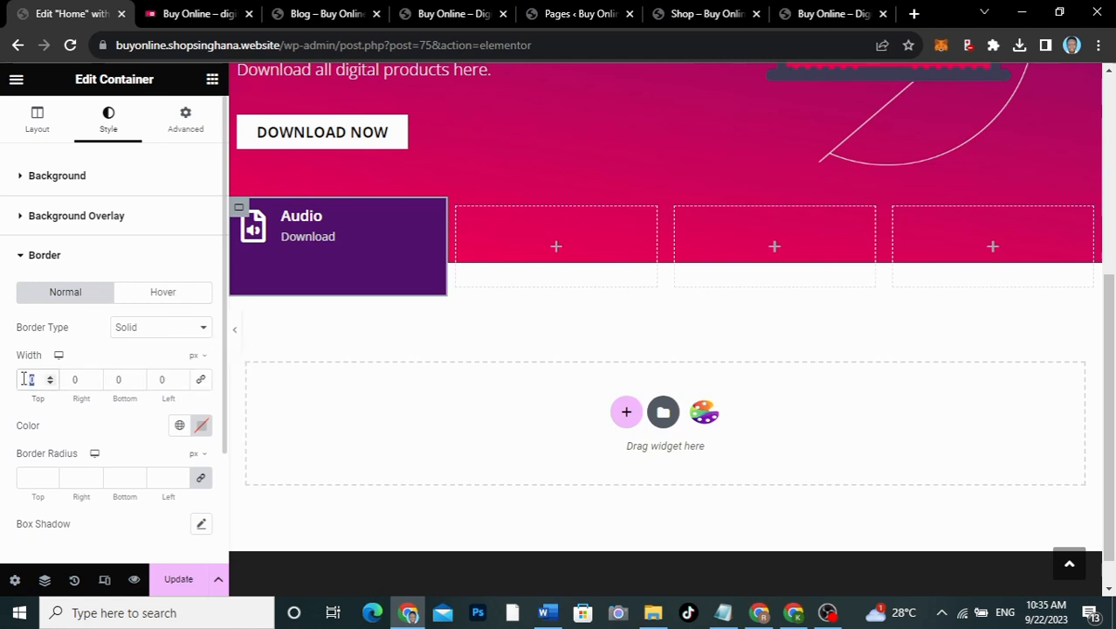
{"action": "type", "text": "2"}
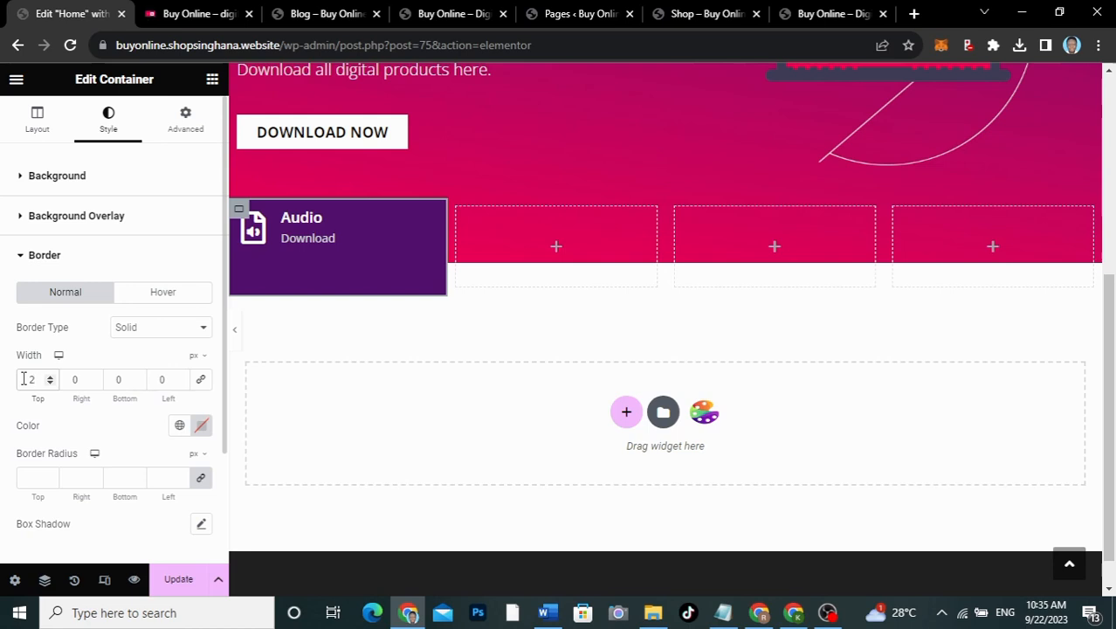
{"action": "left_click_drag", "start_coordinate": [36, 379], "coordinate": [5, 379]}
{"action": "type", "text": "0"}
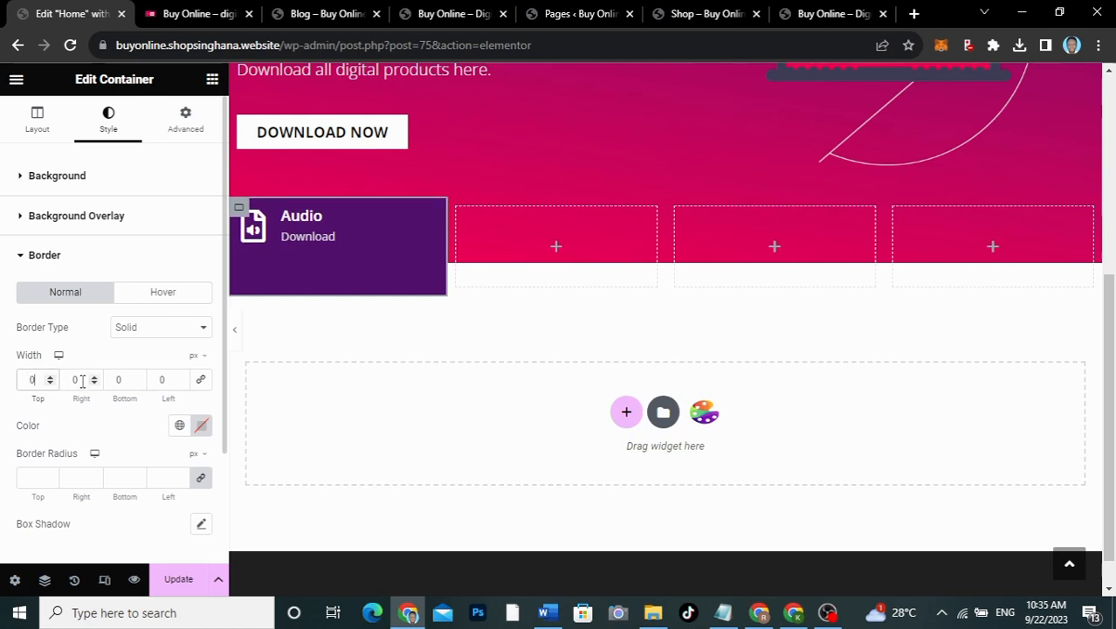
{"action": "left_click_drag", "start_coordinate": [82, 379], "coordinate": [67, 379]}
{"action": "type", "text": "2"}
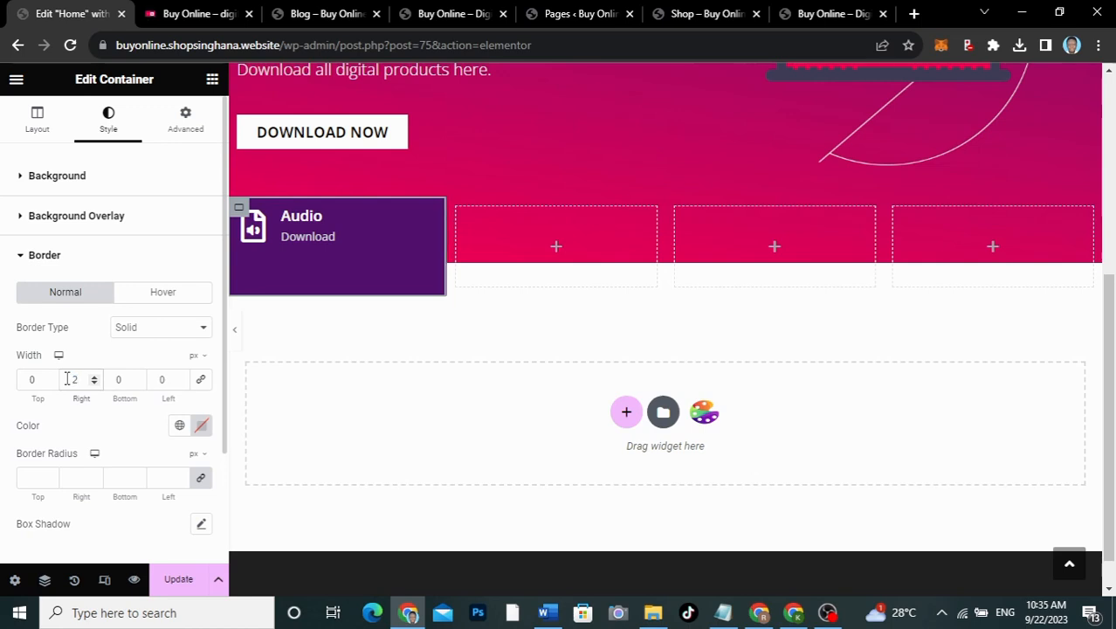
{"action": "left_click", "coordinate": [200, 424]}
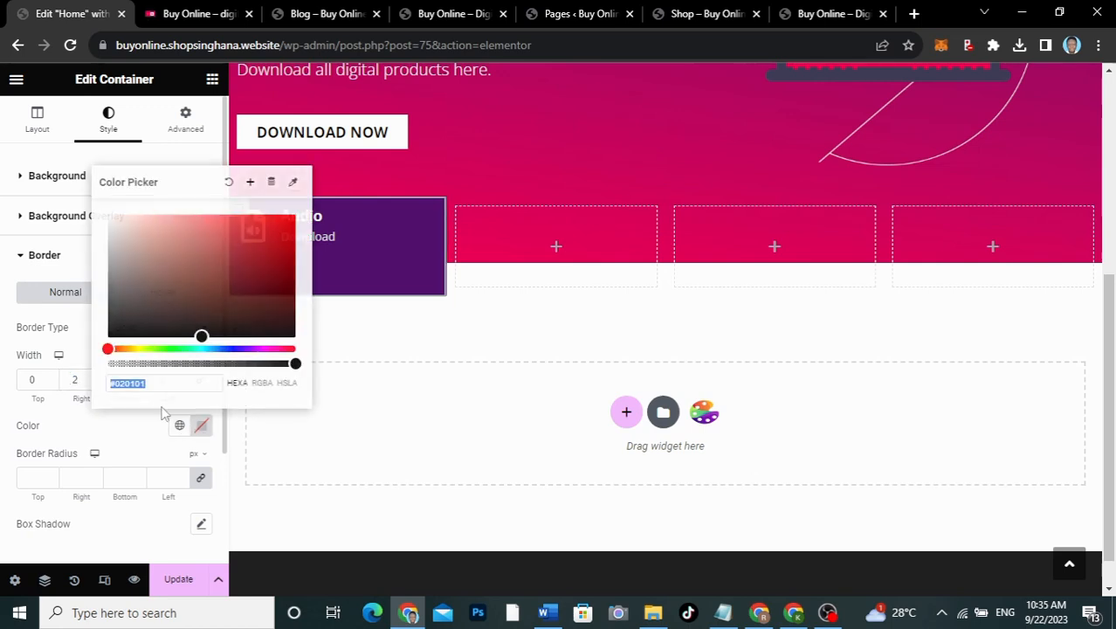
{"action": "type", "text": "#FFFFFF"}
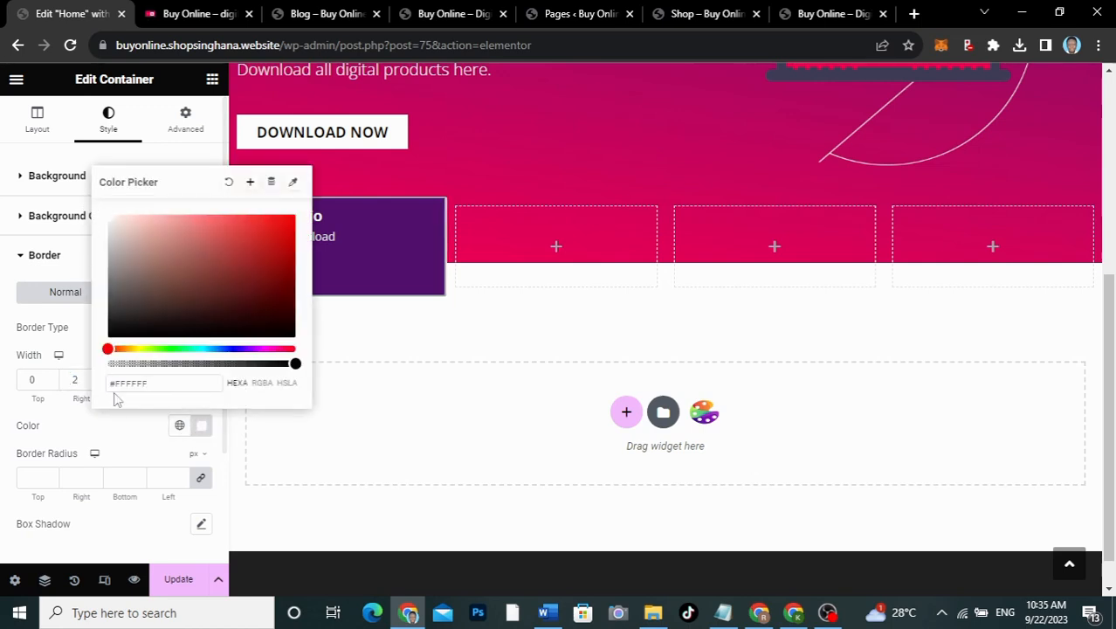
{"action": "left_click", "coordinate": [111, 437]}
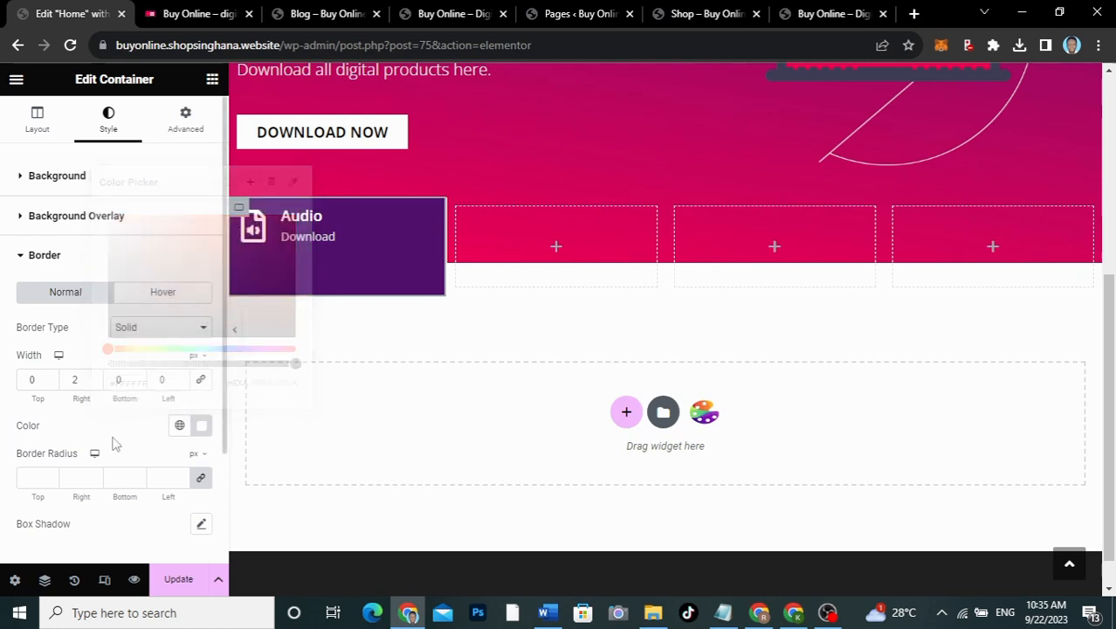
Step: Preview the white divider, then open the container's Advanced tab
{"action": "left_click", "coordinate": [235, 331]}
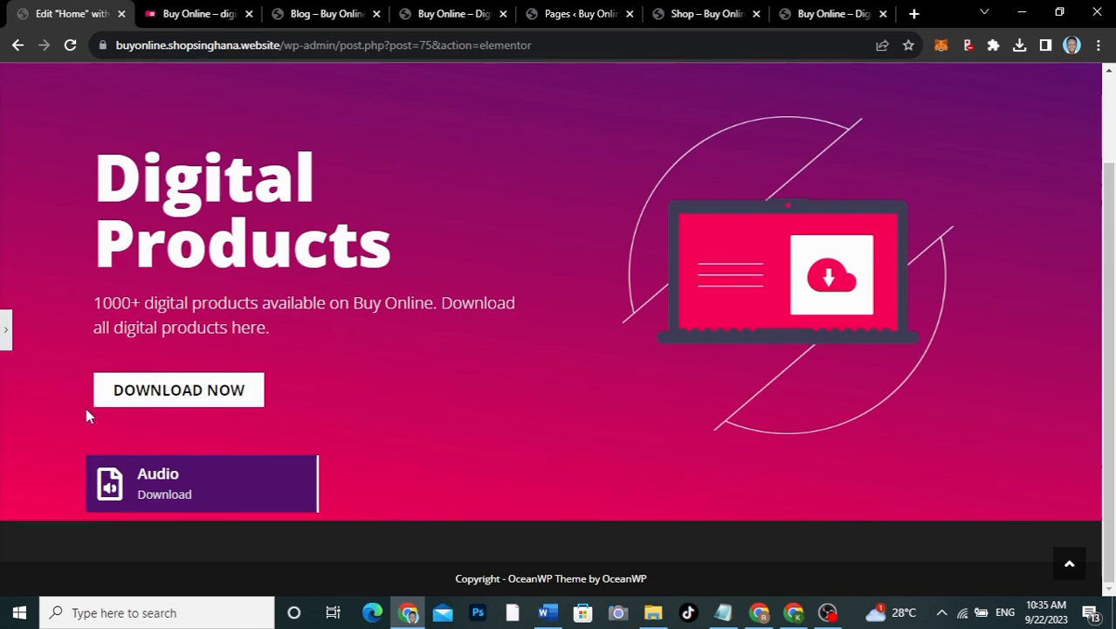
{"action": "left_click", "coordinate": [7, 339]}
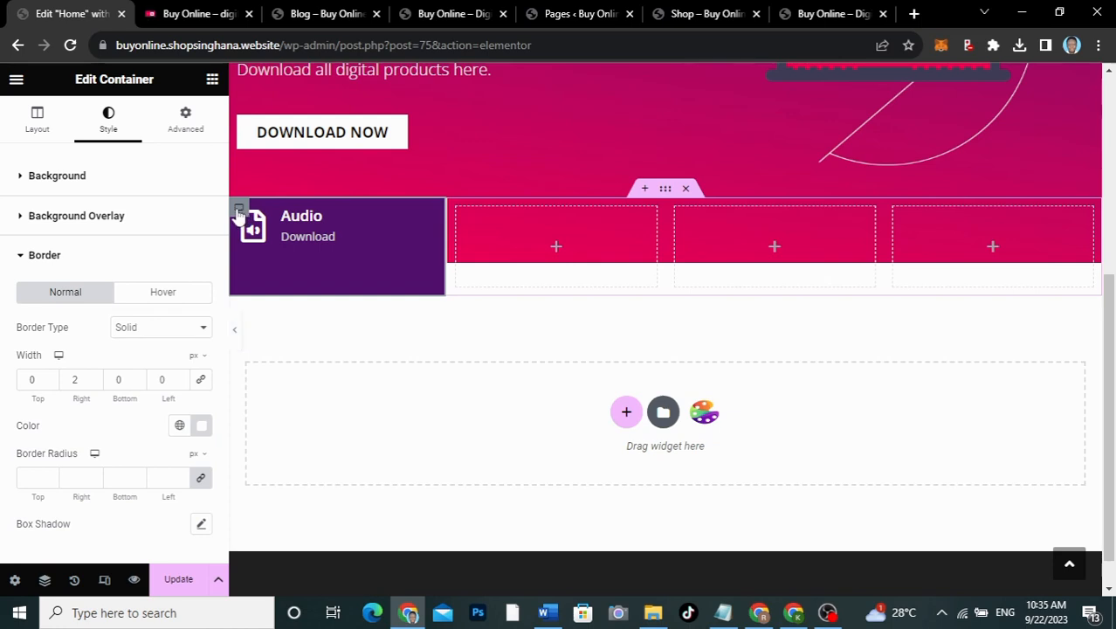
{"action": "left_click", "coordinate": [178, 119]}
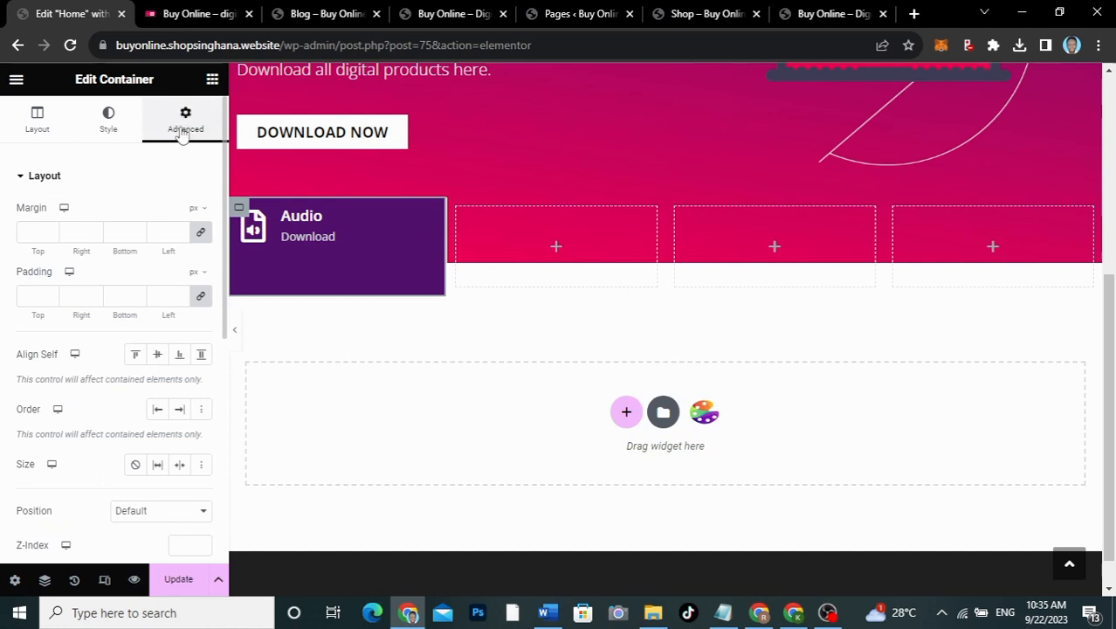
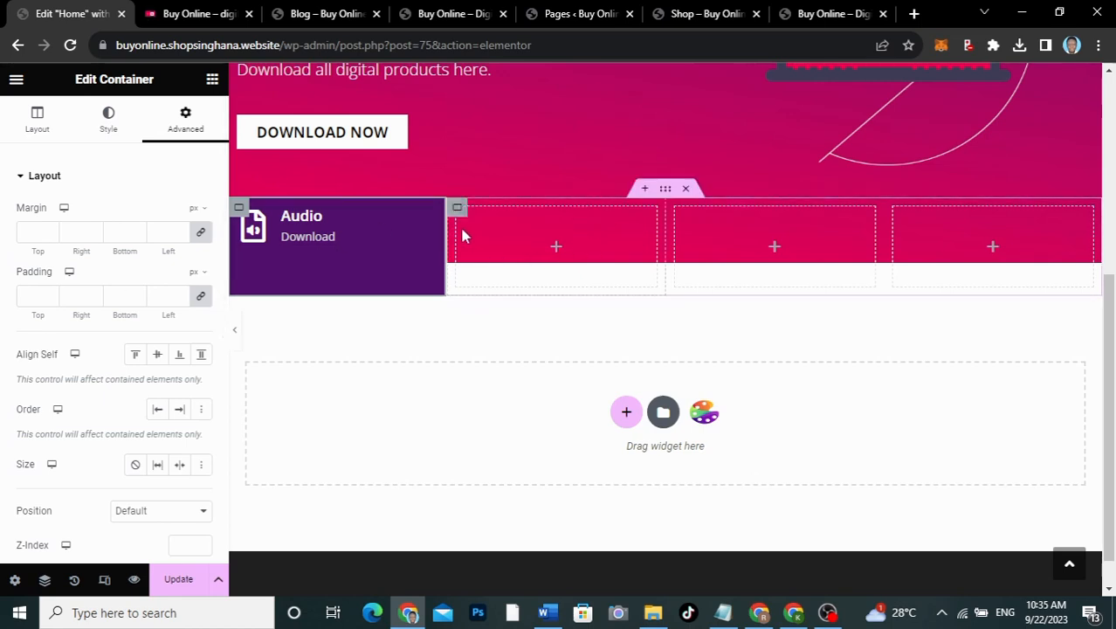
Step: Duplicate the Audio box three times to make four Audio download boxes
{"action": "right_click", "coordinate": [240, 211]}
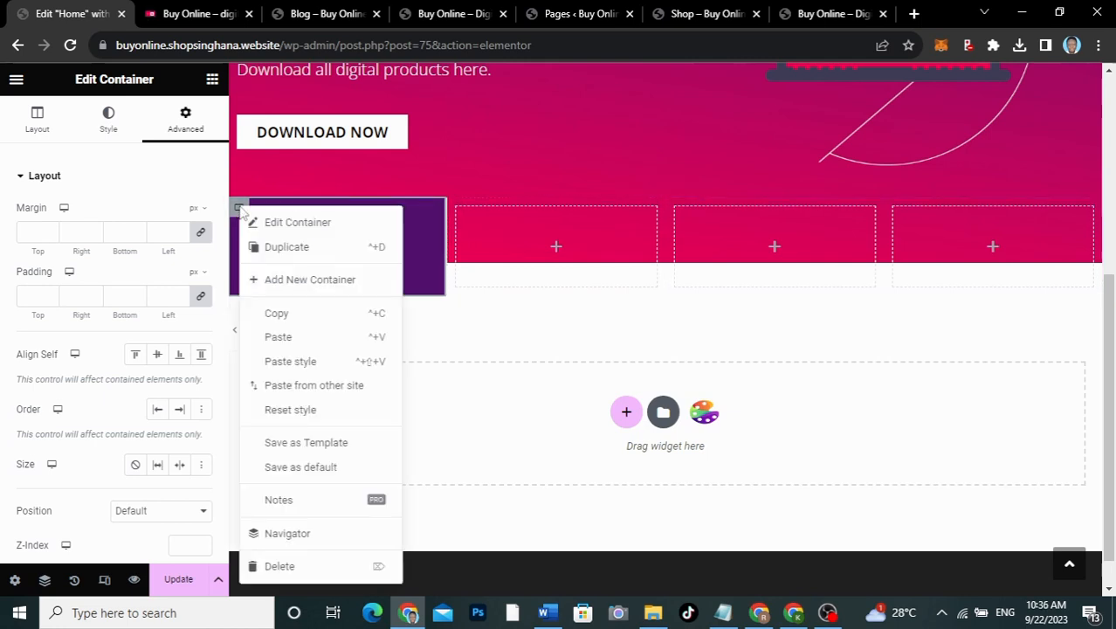
{"action": "left_click", "coordinate": [282, 247]}
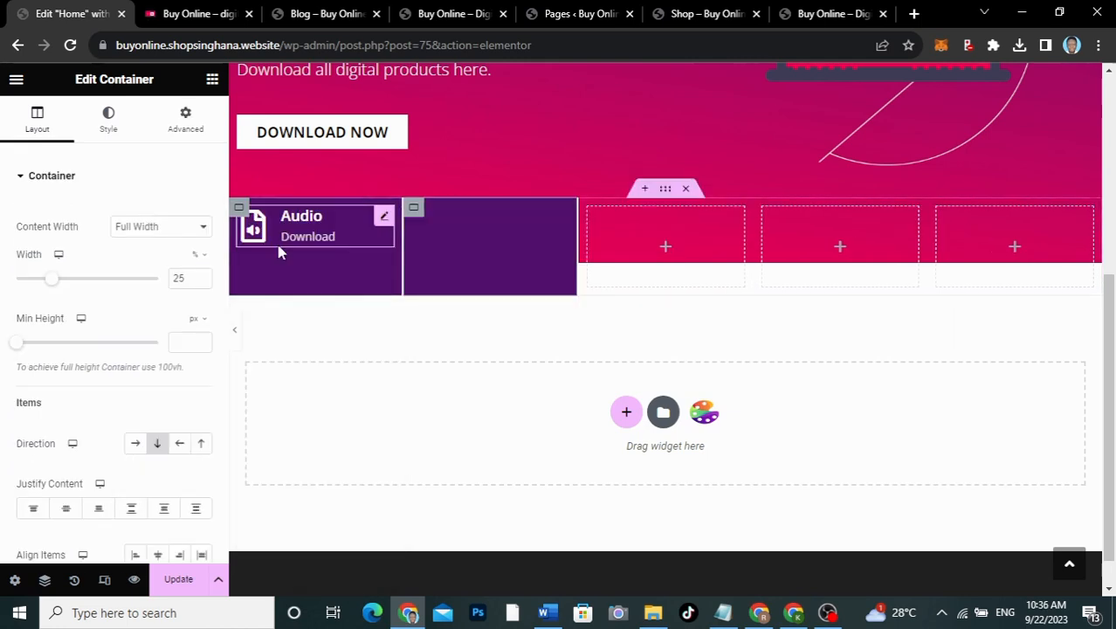
{"action": "right_click", "coordinate": [240, 212]}
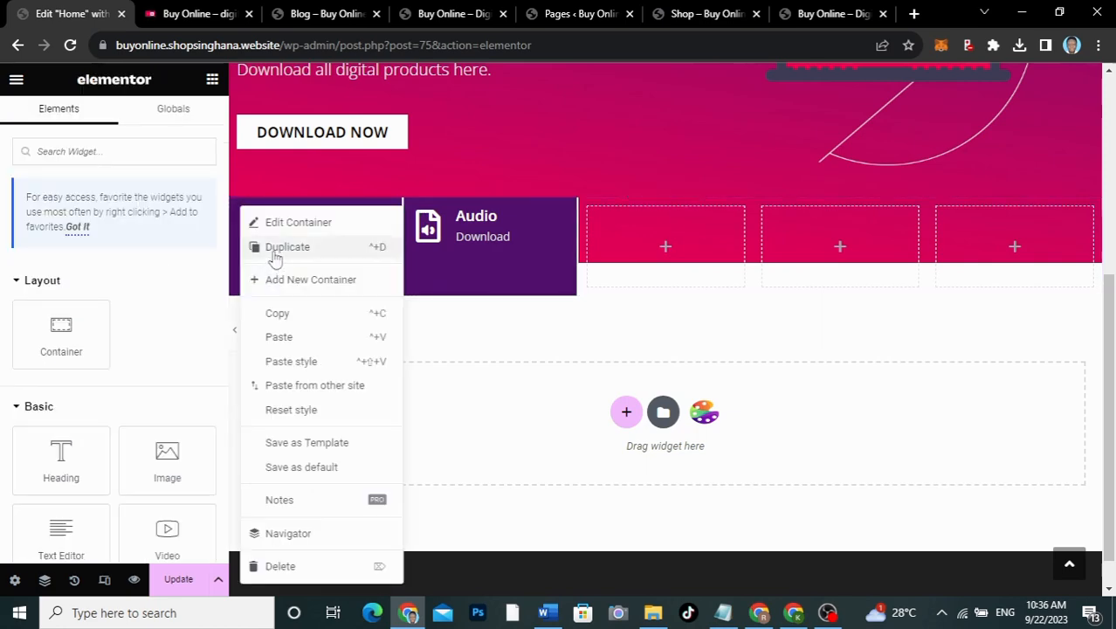
{"action": "left_click", "coordinate": [276, 249]}
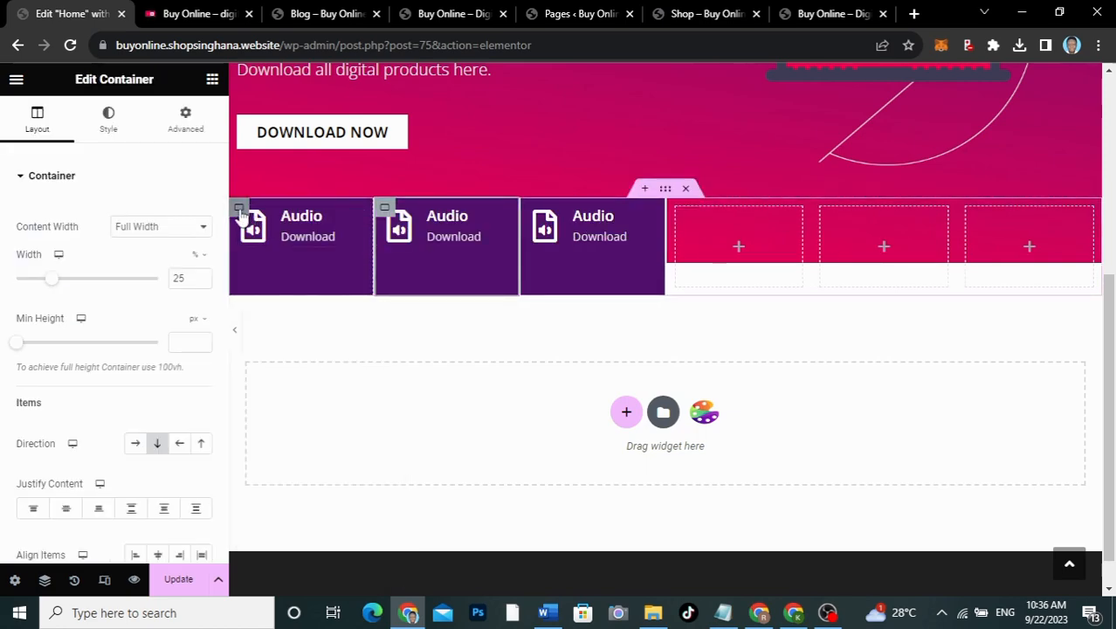
{"action": "right_click", "coordinate": [241, 213]}
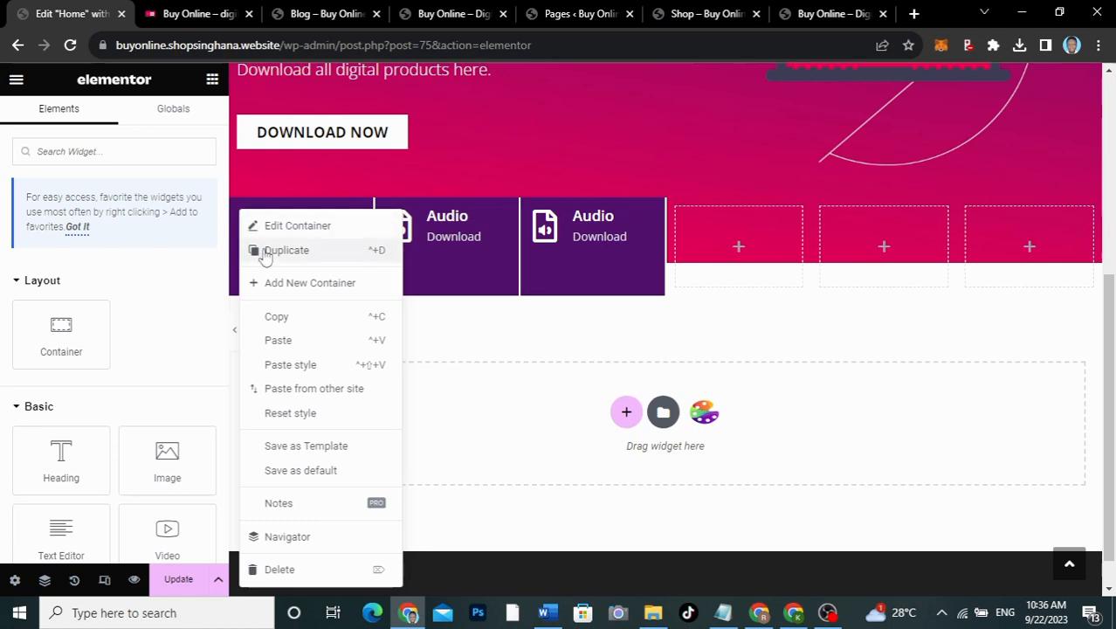
{"action": "left_click", "coordinate": [276, 250]}
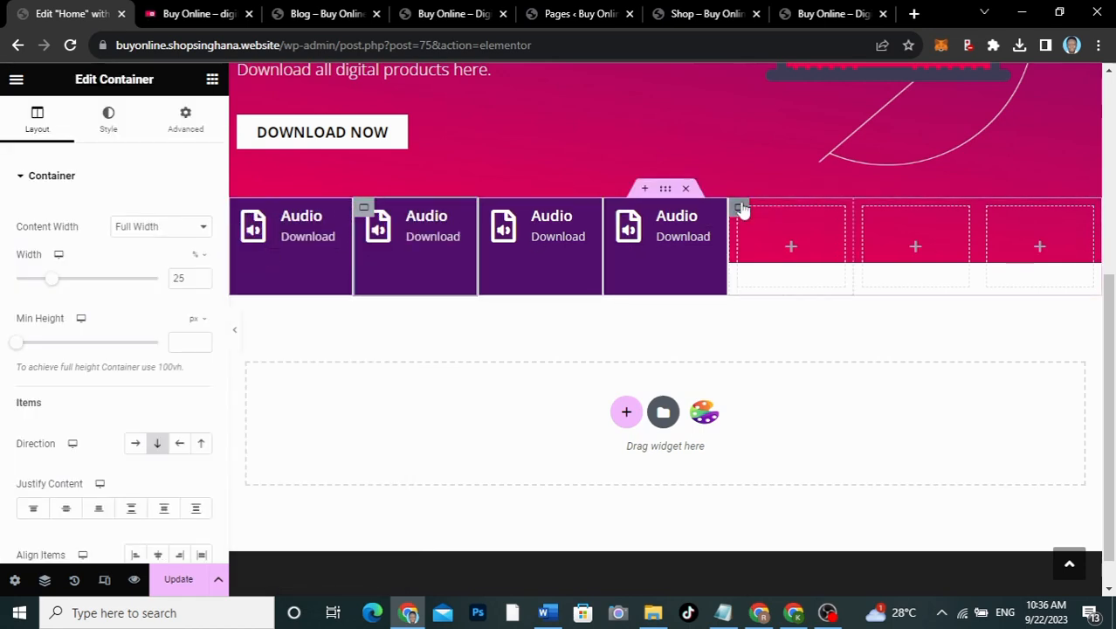
Step: Delete the three empty column containers from the row
{"action": "right_click", "coordinate": [741, 209]}
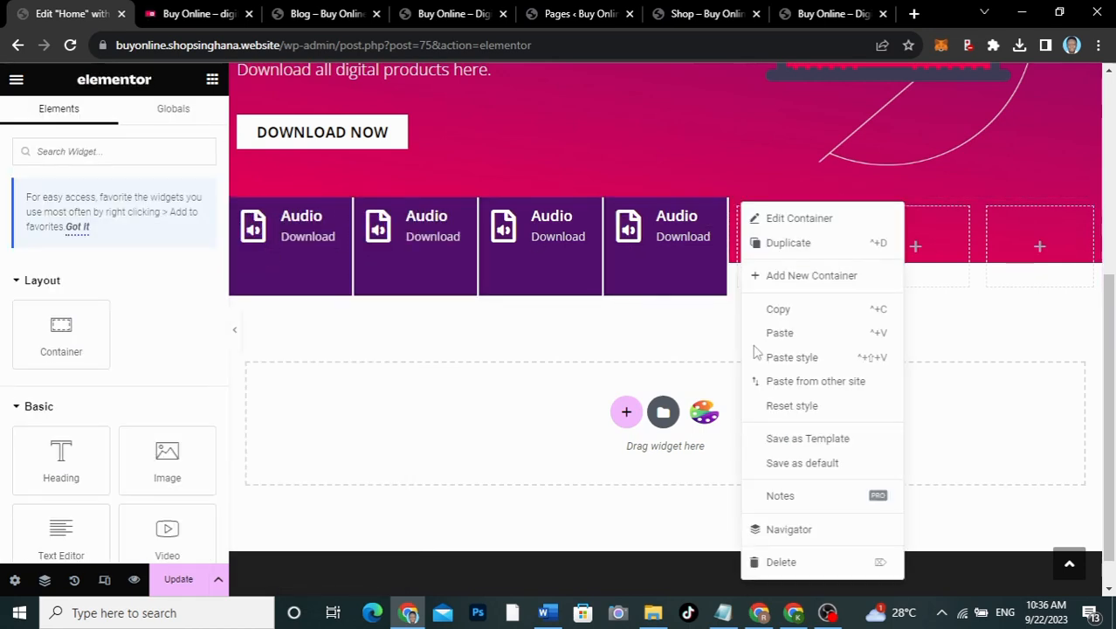
{"action": "left_click", "coordinate": [789, 562]}
{"action": "right_click", "coordinate": [822, 218]}
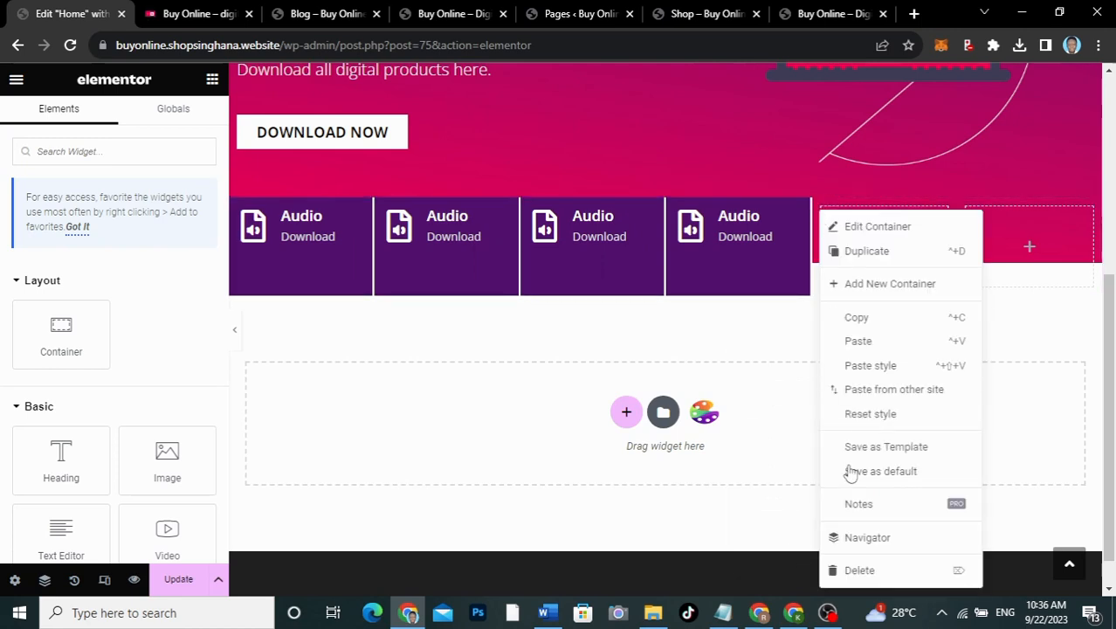
{"action": "left_click", "coordinate": [852, 569]}
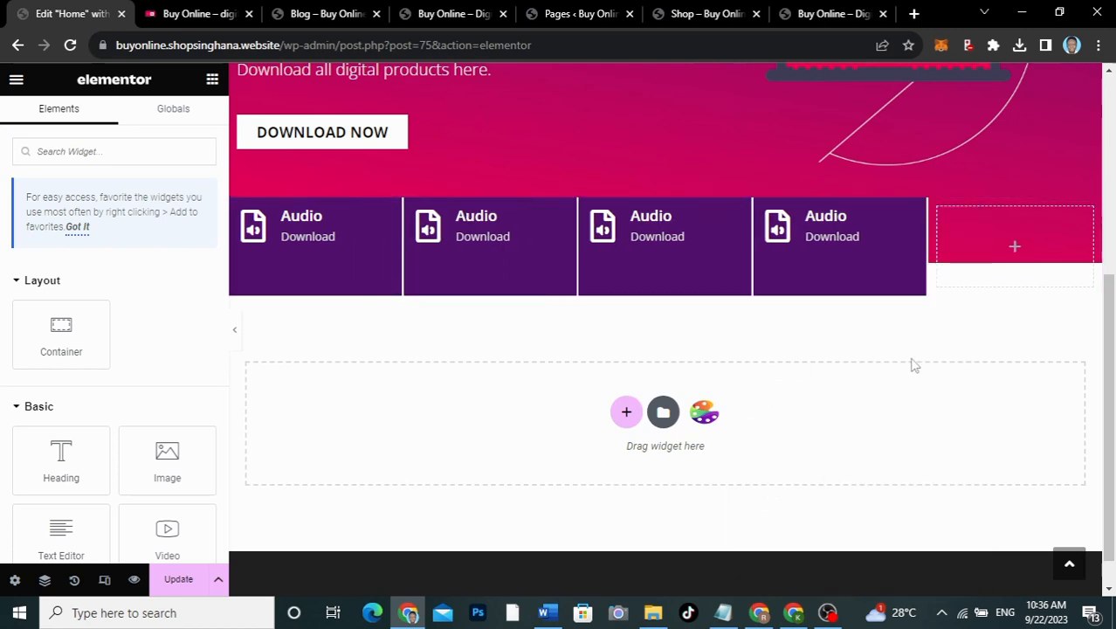
{"action": "right_click", "coordinate": [940, 217]}
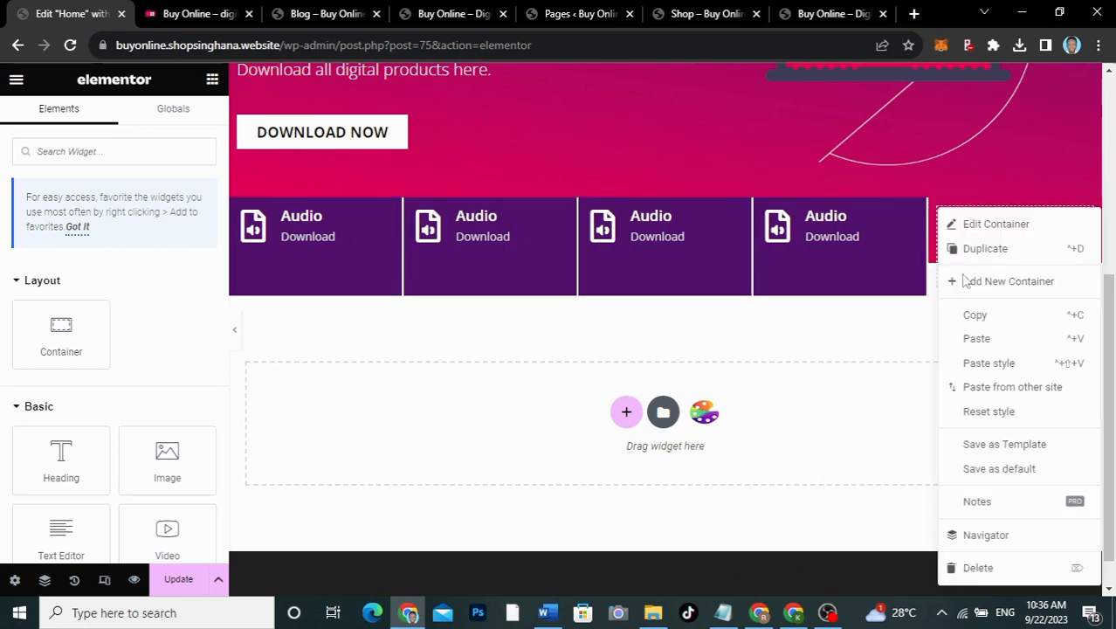
{"action": "left_click", "coordinate": [978, 569]}
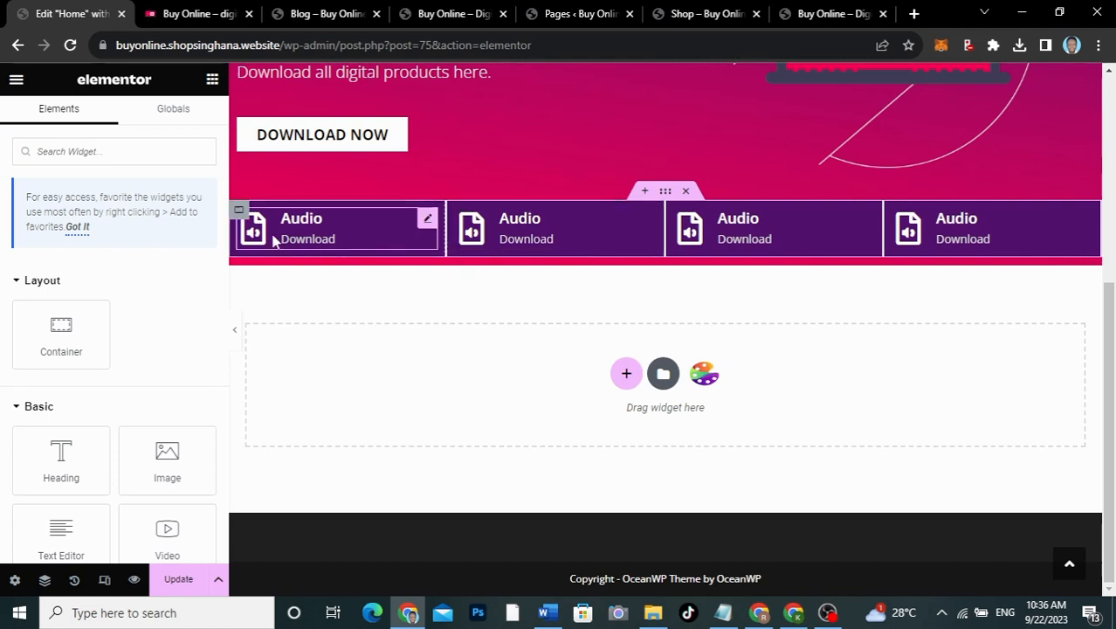
Step: Set the Audio row's Justify Content and Align Items to Center, then preview the row
{"action": "left_click", "coordinate": [666, 192]}
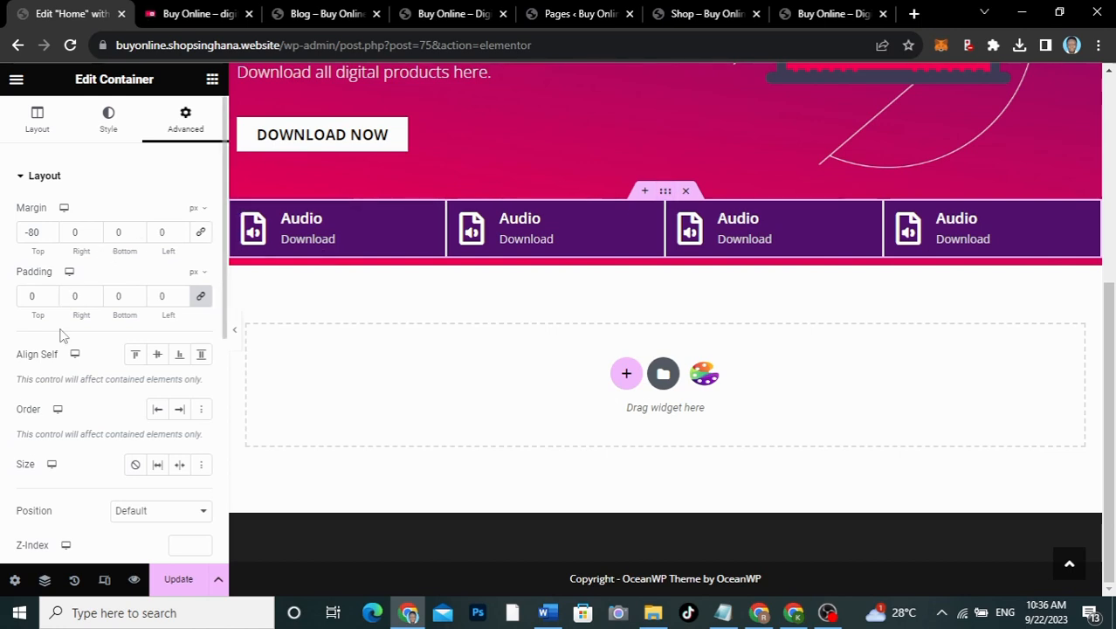
{"action": "left_click", "coordinate": [36, 120]}
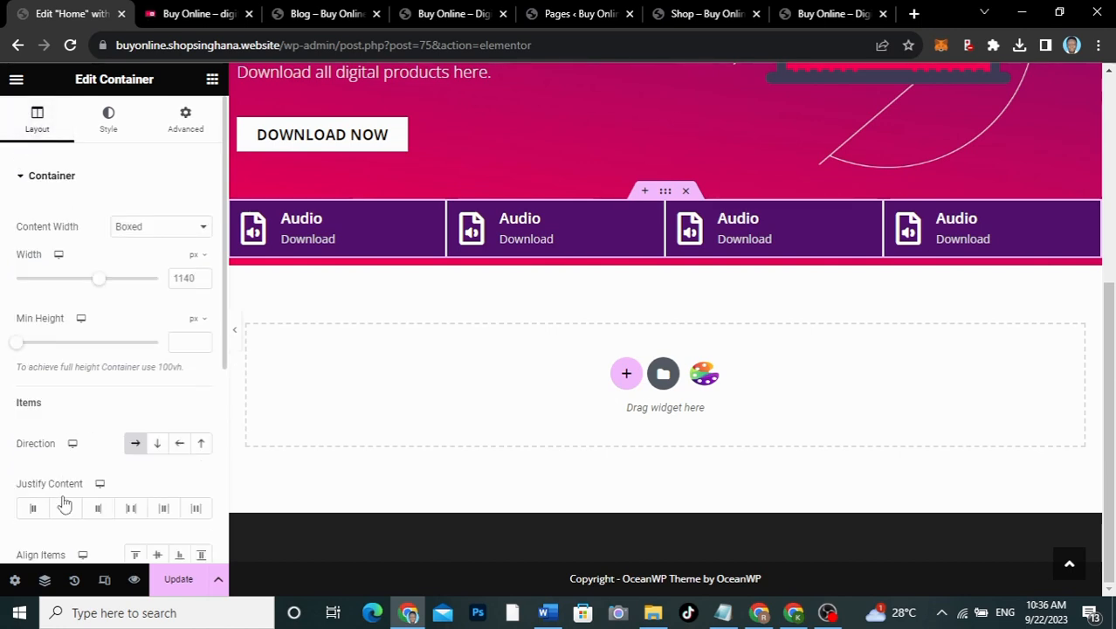
{"action": "scroll", "coordinate": [63, 504], "scroll_direction": "down", "scroll_amount": 2}
{"action": "left_click", "coordinate": [65, 392]}
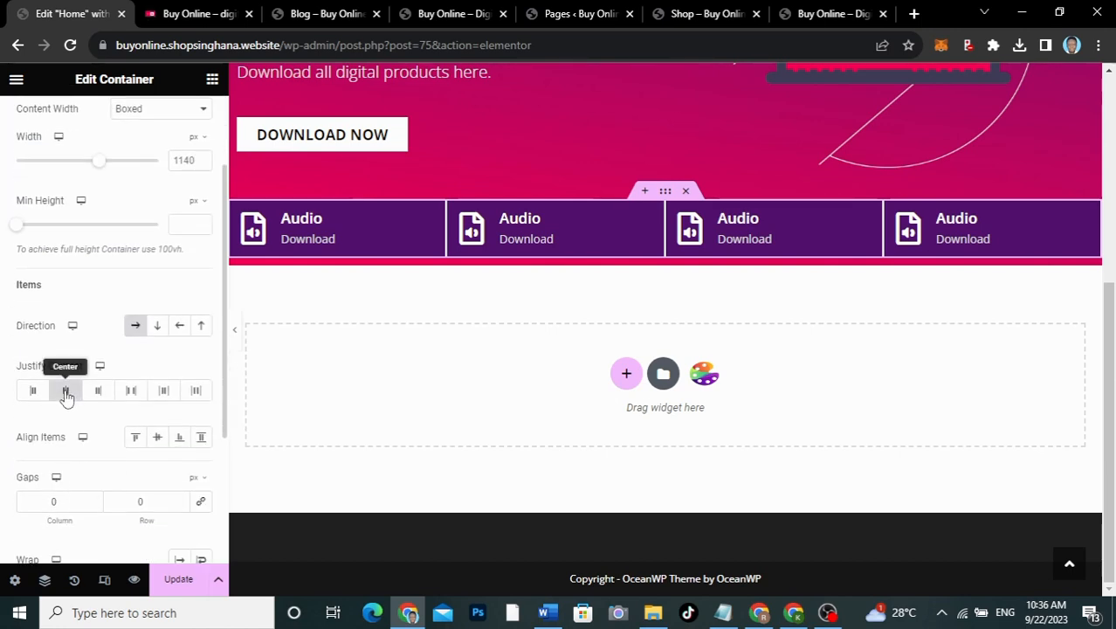
{"action": "left_click", "coordinate": [158, 440]}
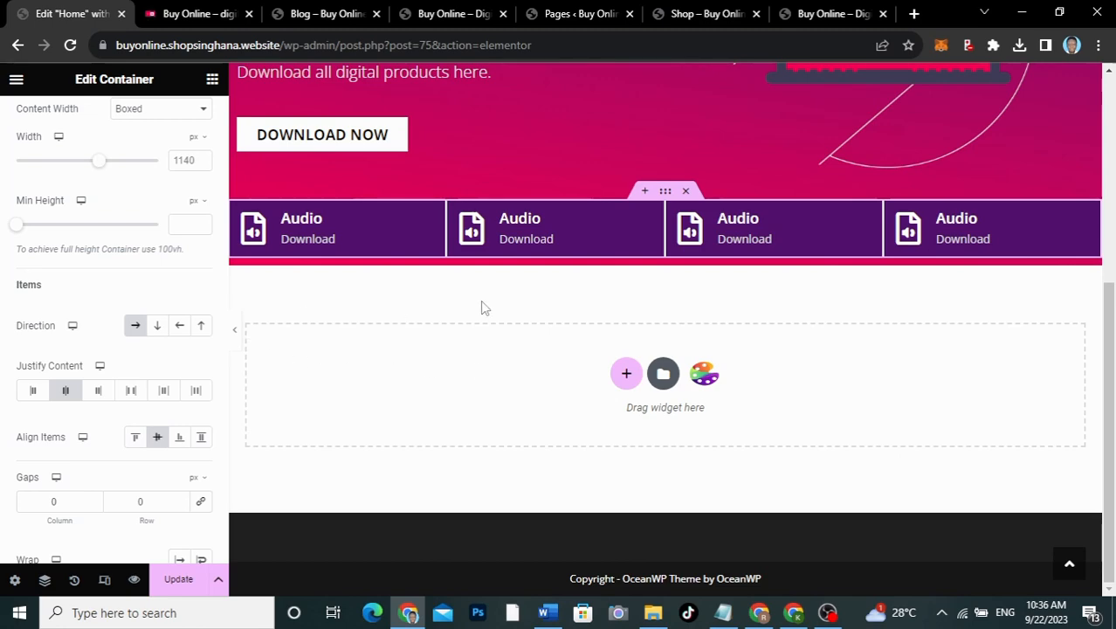
{"action": "left_click", "coordinate": [234, 330]}
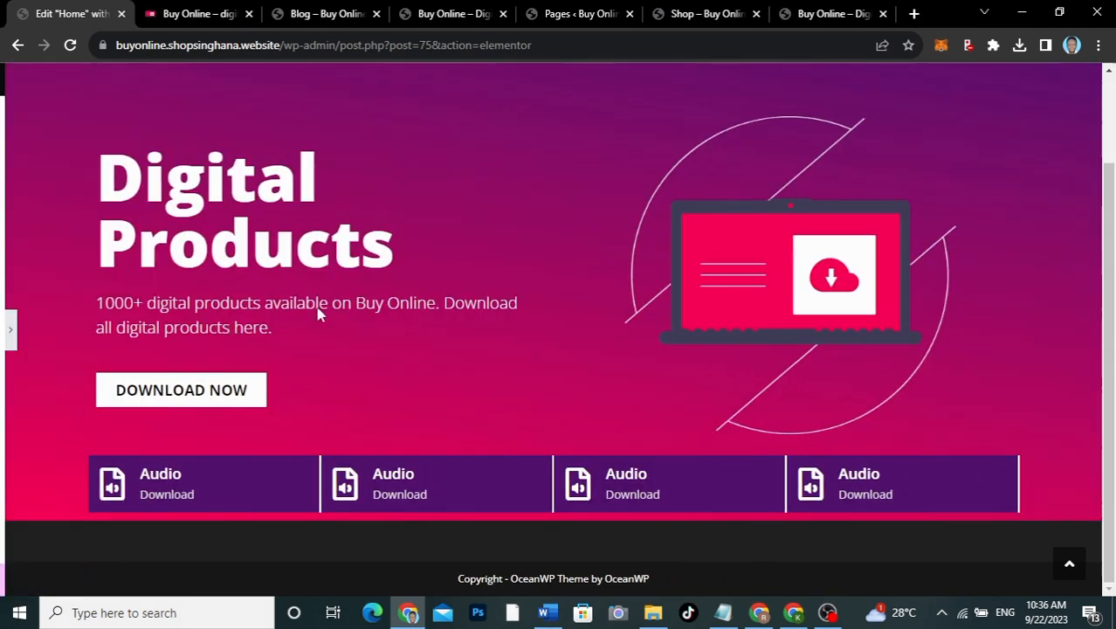
{"action": "left_click", "coordinate": [4, 330]}
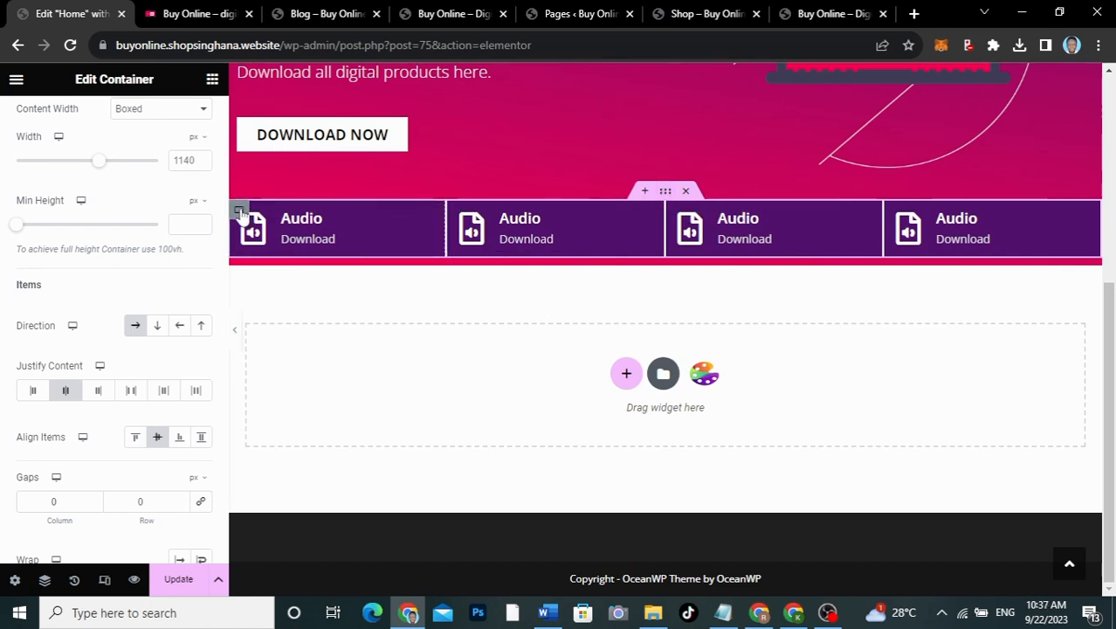
Step: Set the first Audio box's padding to 40 px on every side and copy it
{"action": "left_click", "coordinate": [239, 212]}
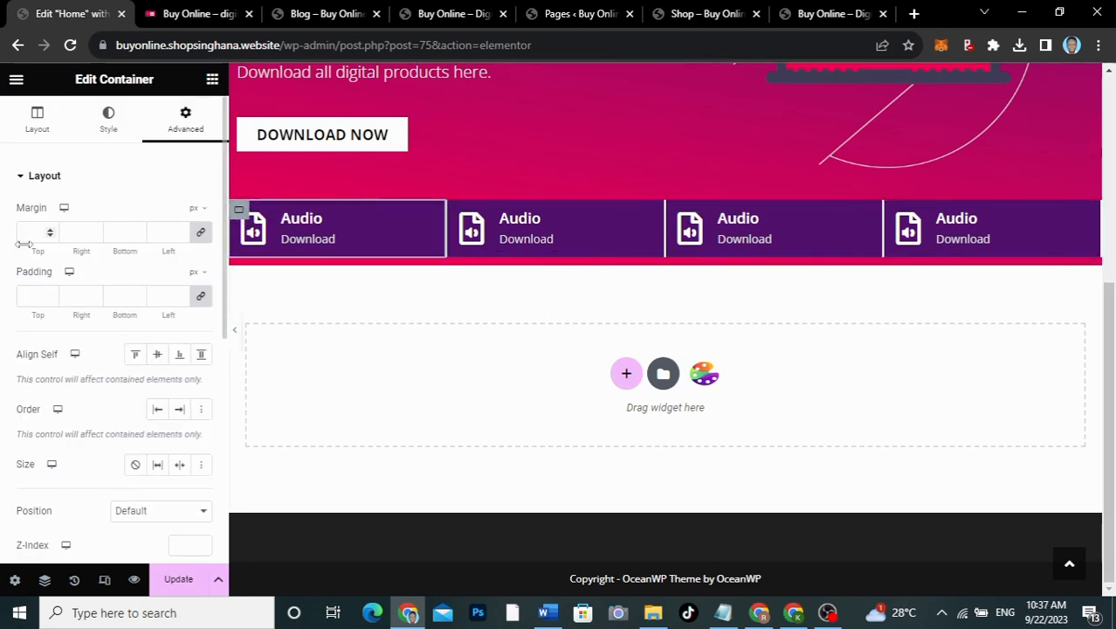
{"action": "left_click", "coordinate": [27, 295]}
{"action": "type", "text": "20"}
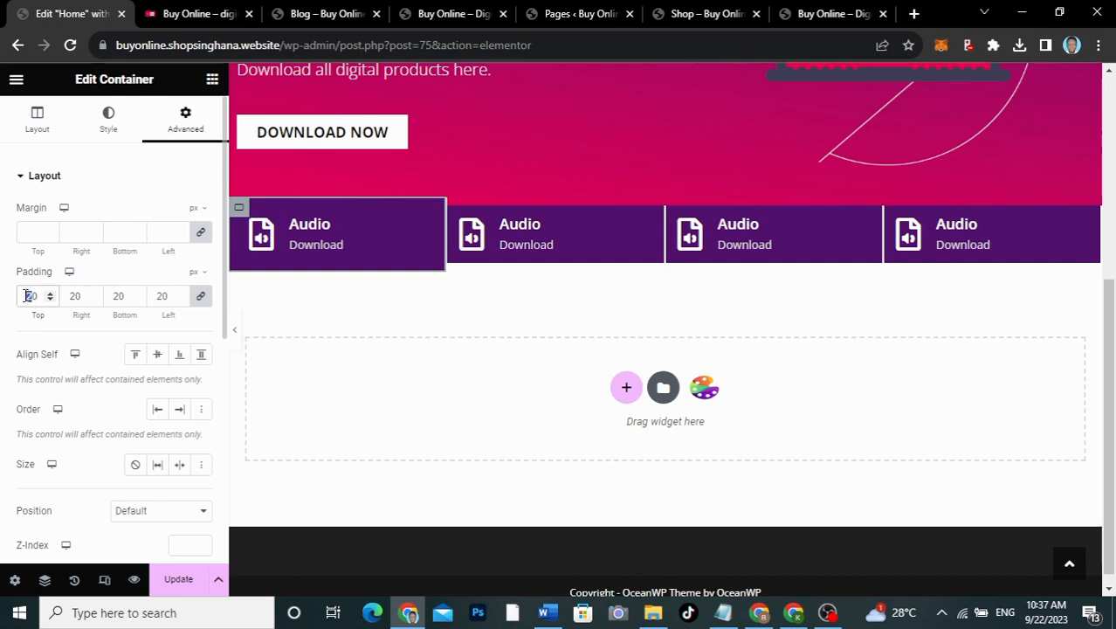
{"action": "type", "text": "40"}
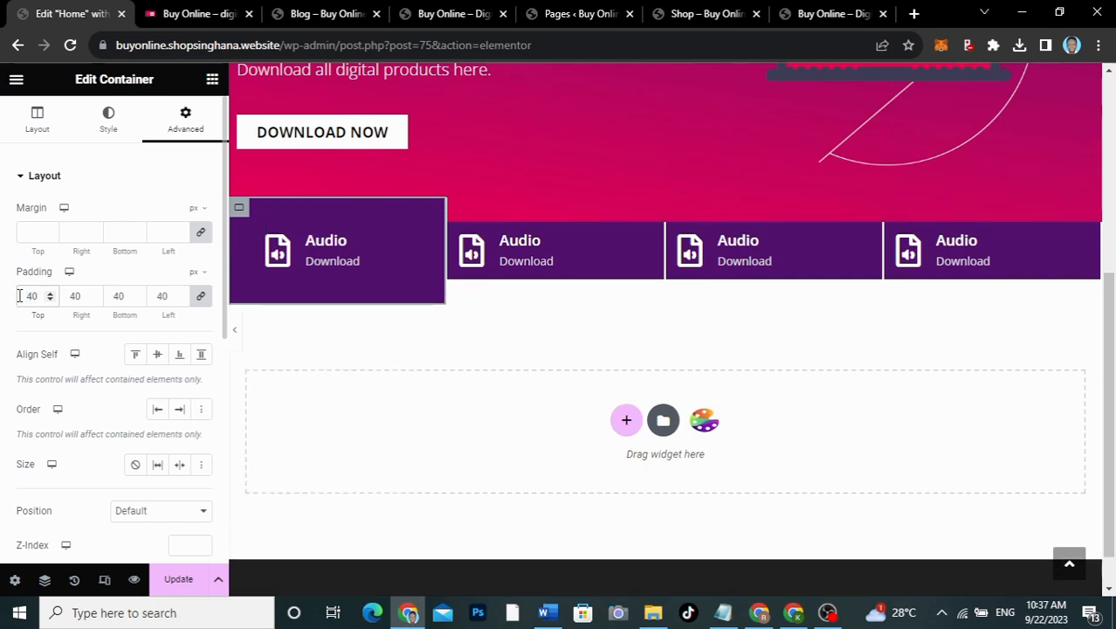
{"action": "right_click", "coordinate": [238, 214]}
{"action": "left_click", "coordinate": [273, 316]}
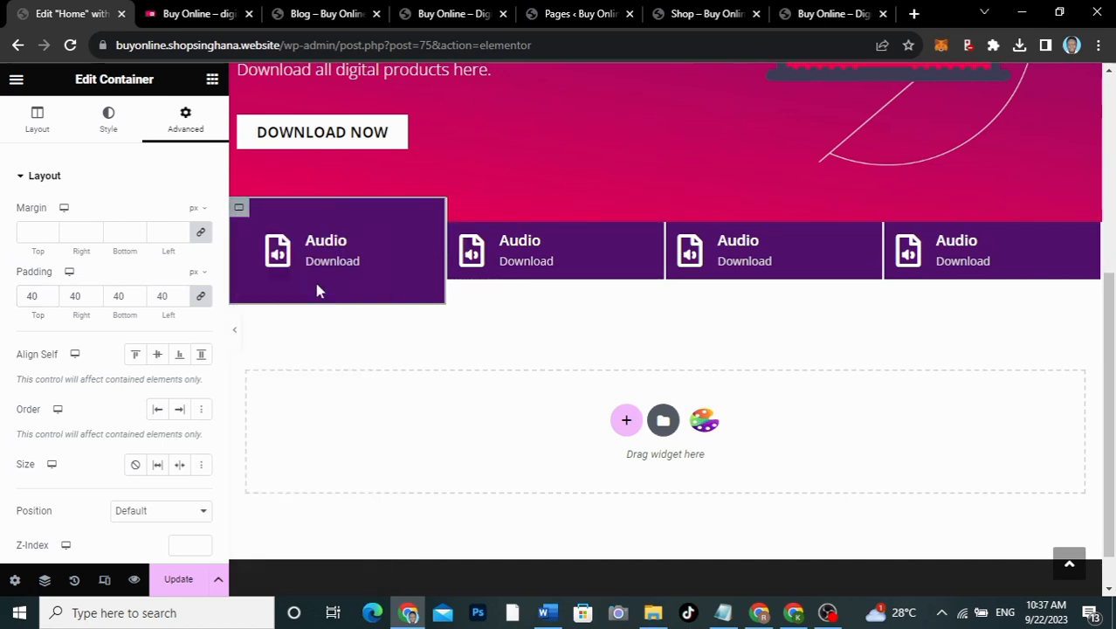
Step: Paste the copied style onto the second, third and fourth Audio boxes, then preview
{"action": "right_click", "coordinate": [456, 234]}
{"action": "left_click", "coordinate": [493, 373]}
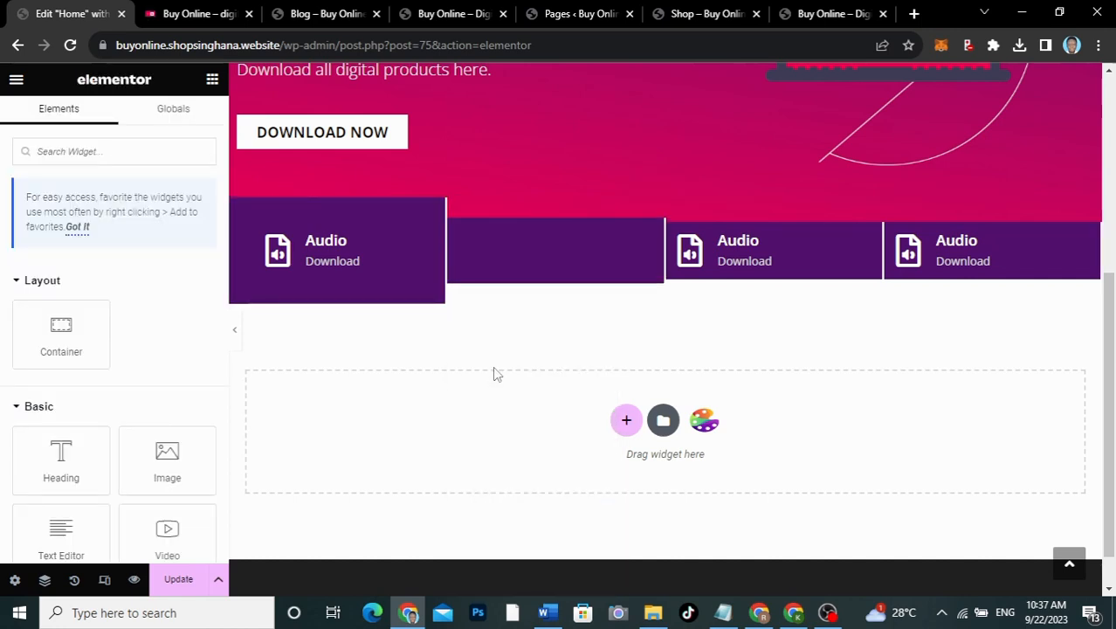
{"action": "right_click", "coordinate": [675, 234]}
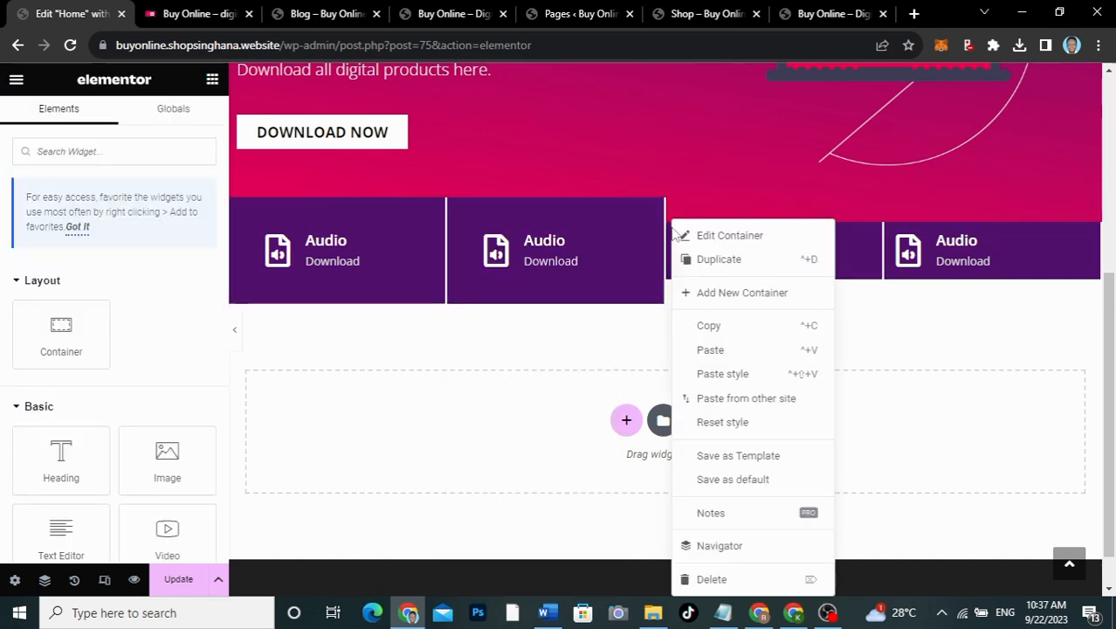
{"action": "left_click", "coordinate": [706, 374]}
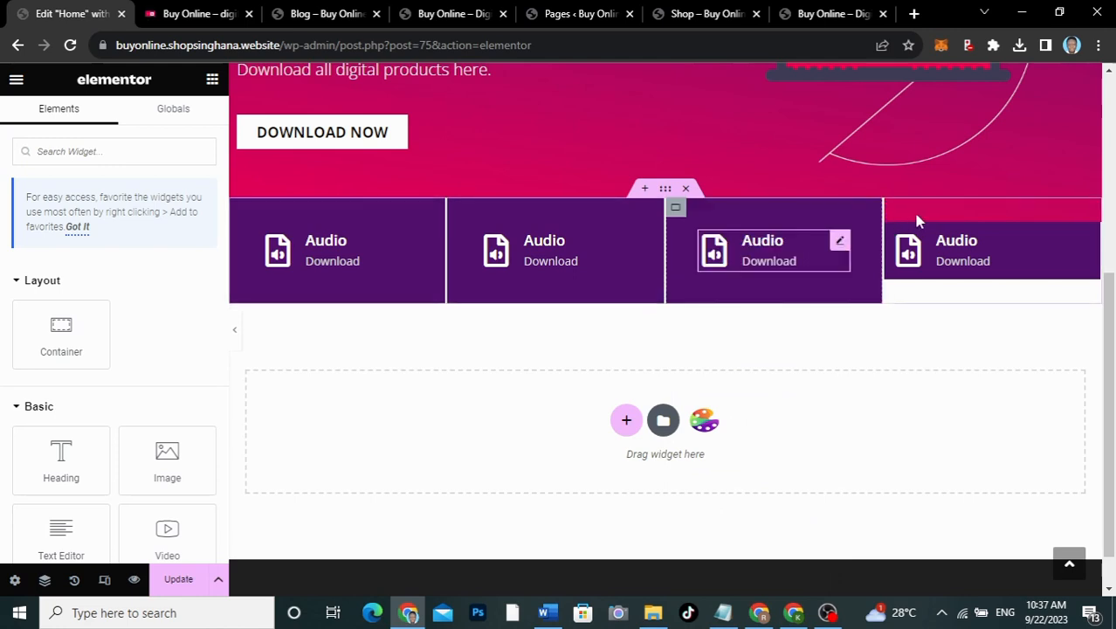
{"action": "right_click", "coordinate": [888, 237]}
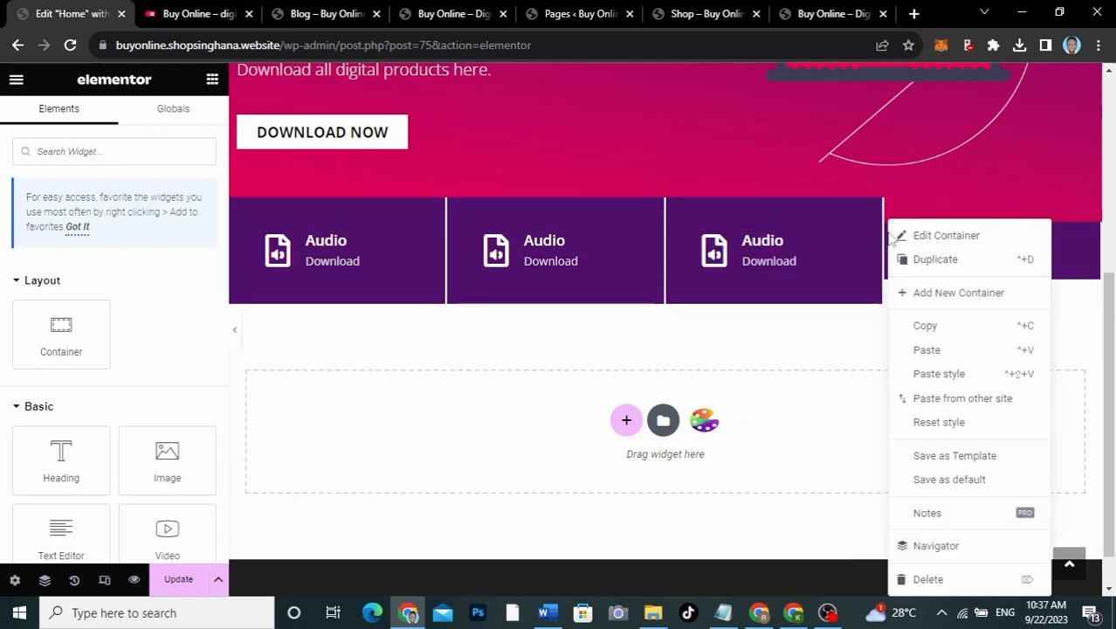
{"action": "left_click", "coordinate": [936, 373]}
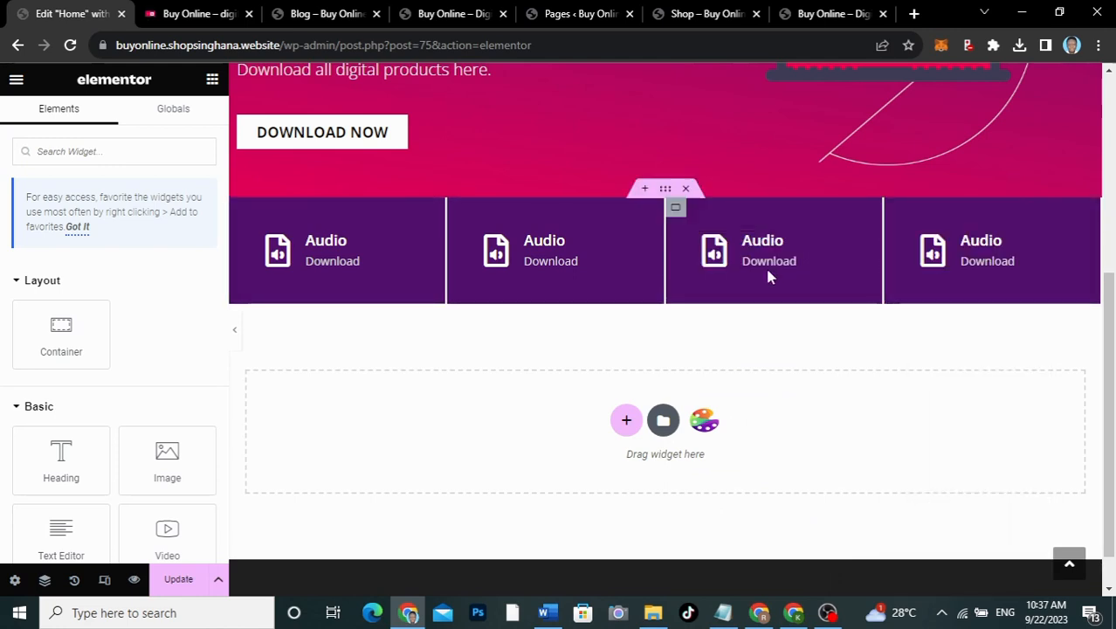
{"action": "left_click", "coordinate": [234, 332]}
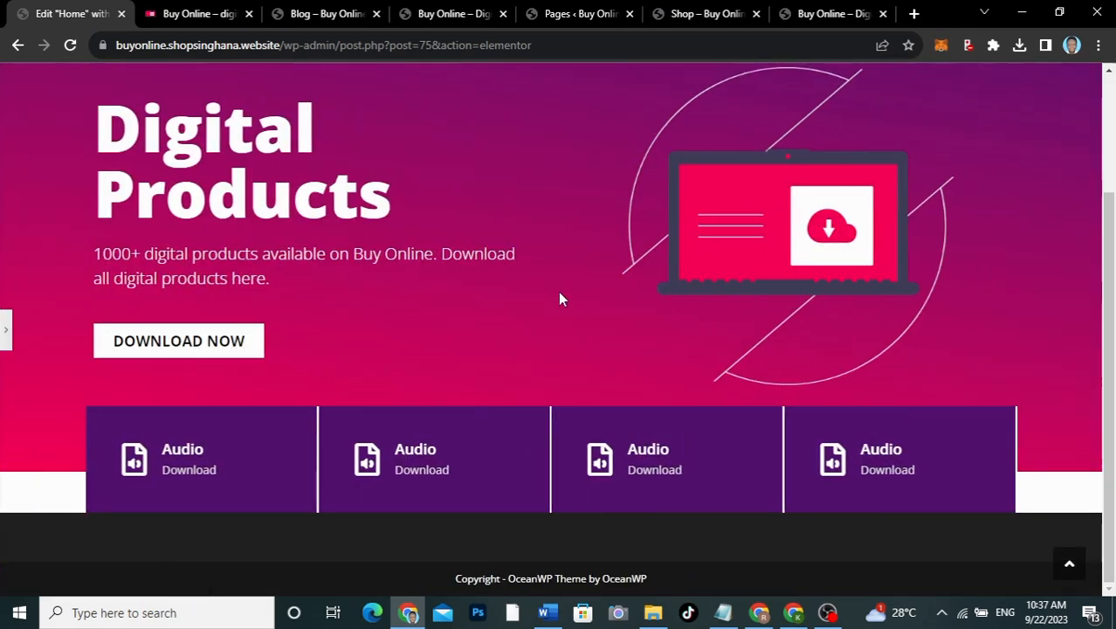
{"action": "left_click", "coordinate": [4, 339]}
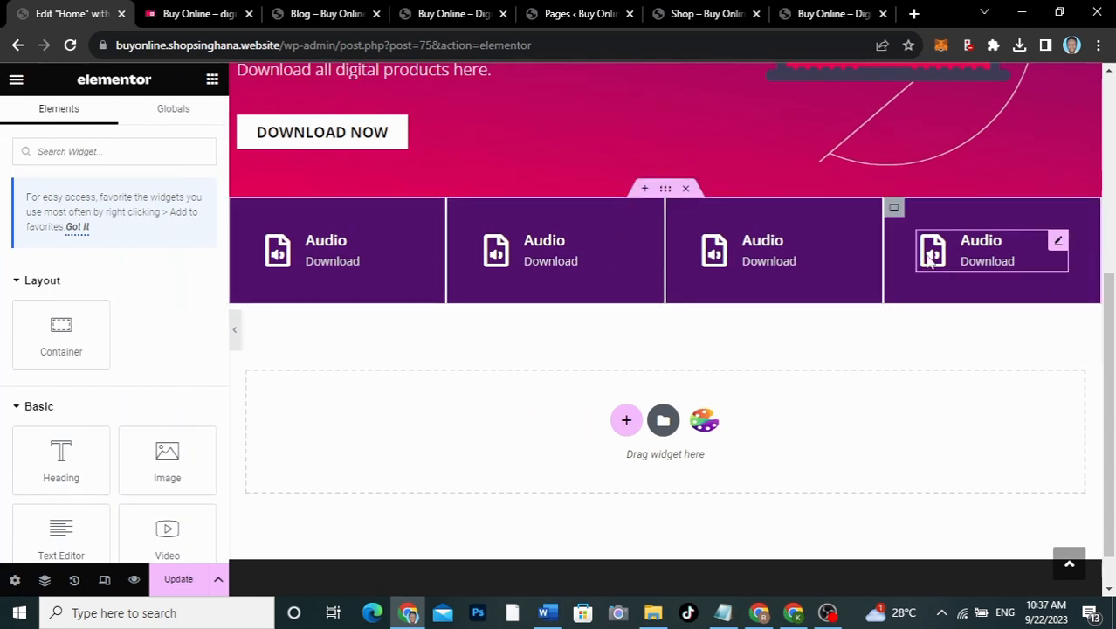
Step: Set the fourth Audio box's right border width to 0
{"action": "left_click", "coordinate": [895, 208]}
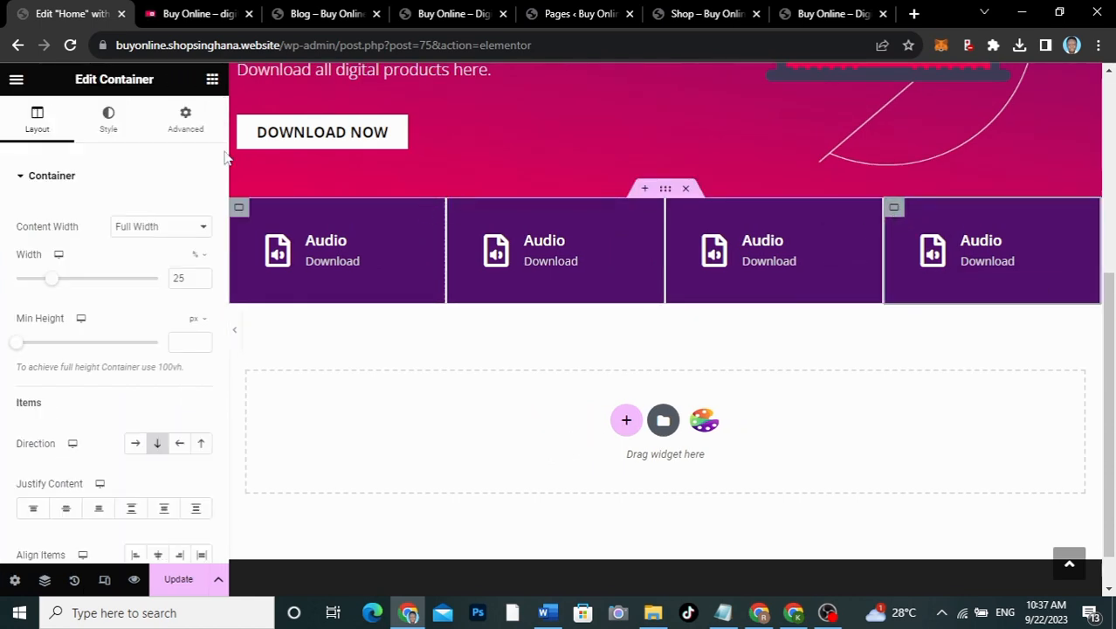
{"action": "left_click", "coordinate": [116, 121]}
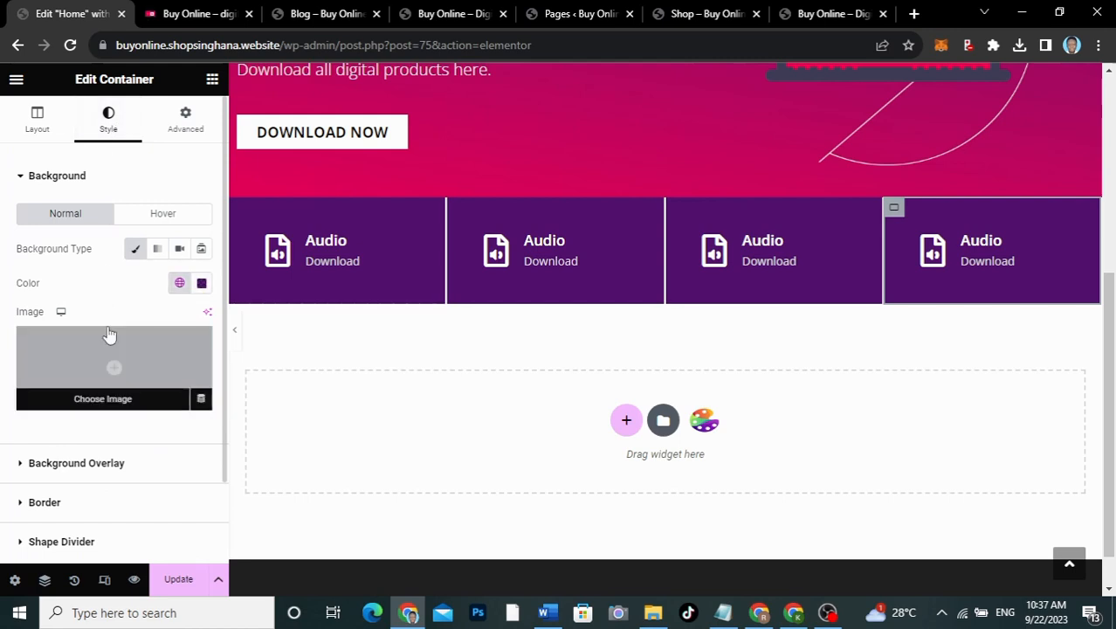
{"action": "scroll", "coordinate": [108, 329], "scroll_direction": "down", "scroll_amount": 2}
{"action": "left_click", "coordinate": [85, 404]}
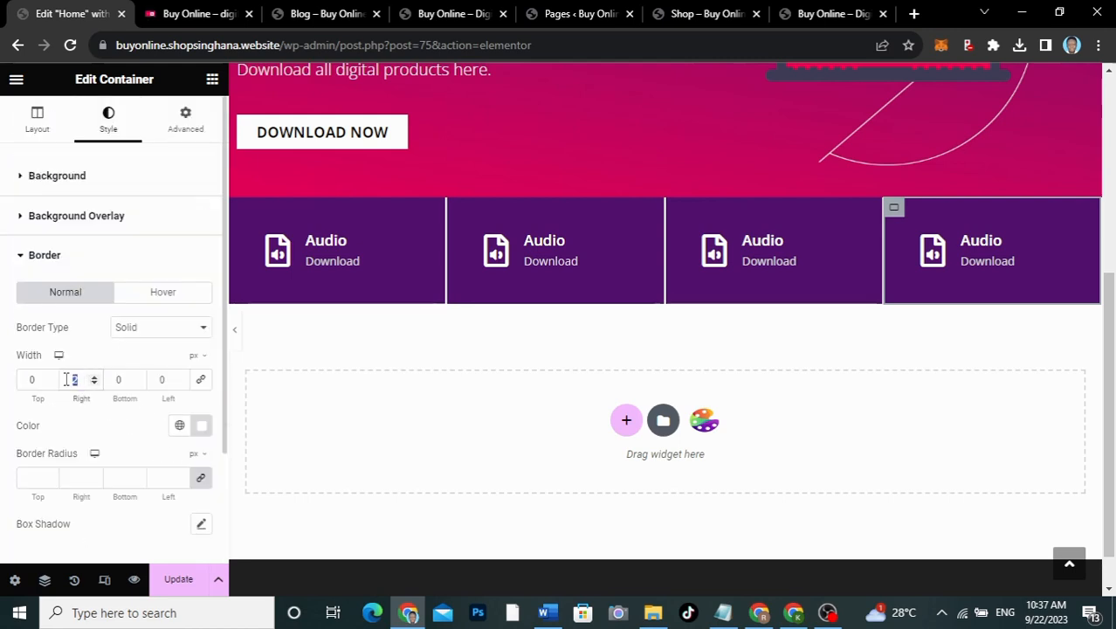
{"action": "type", "text": "0"}
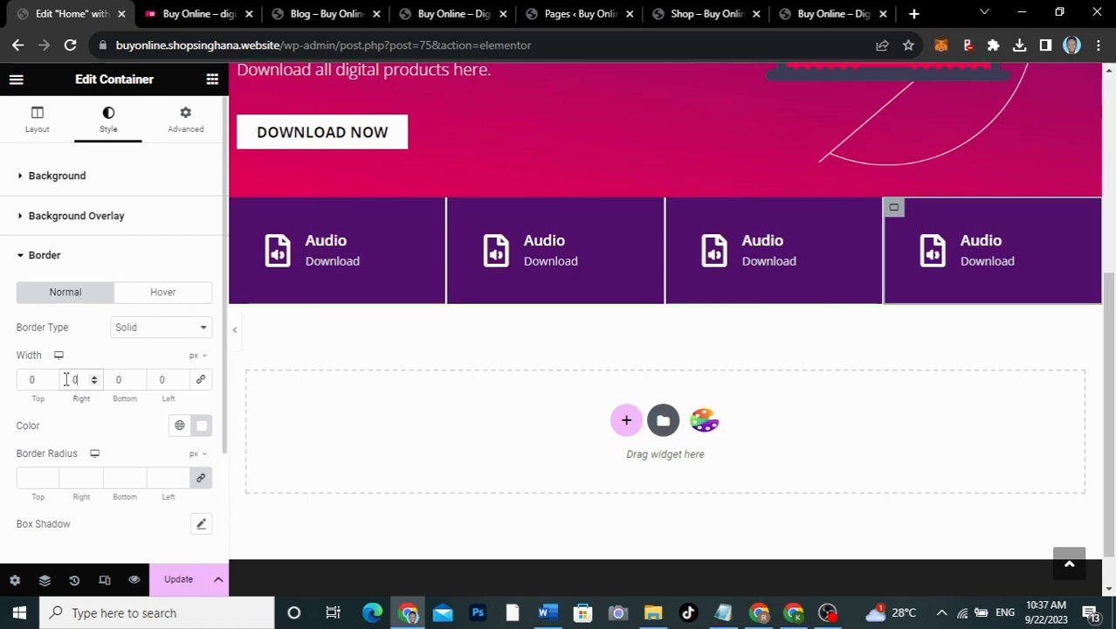
Step: Preview the row without the last divider, then select the second Audio box
{"action": "left_click", "coordinate": [235, 332]}
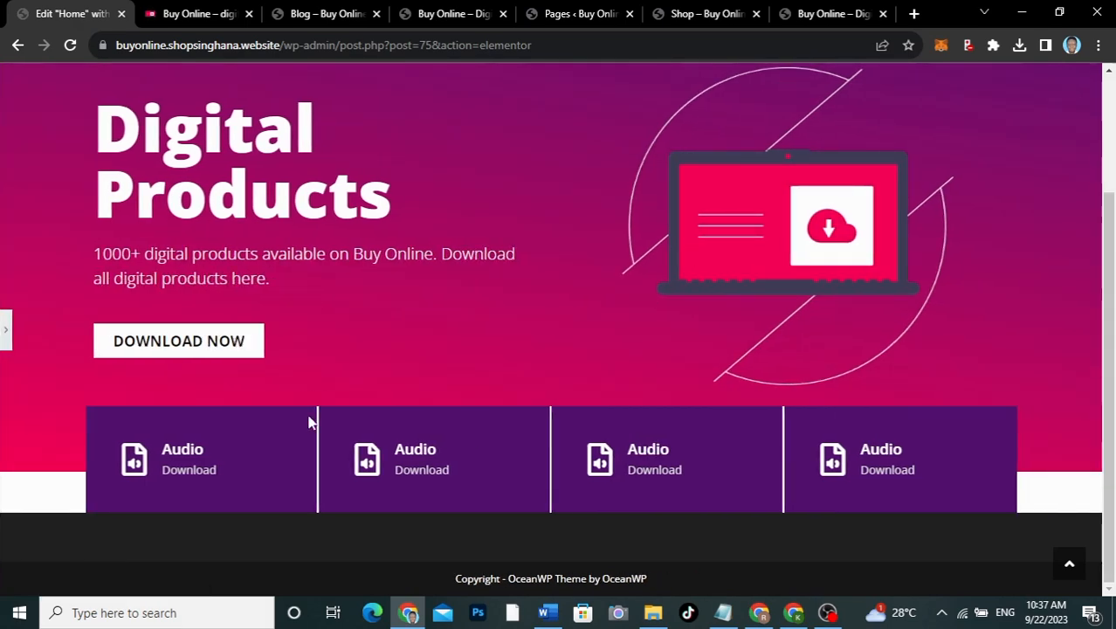
{"action": "scroll", "coordinate": [480, 330], "scroll_direction": "up", "scroll_amount": 2}
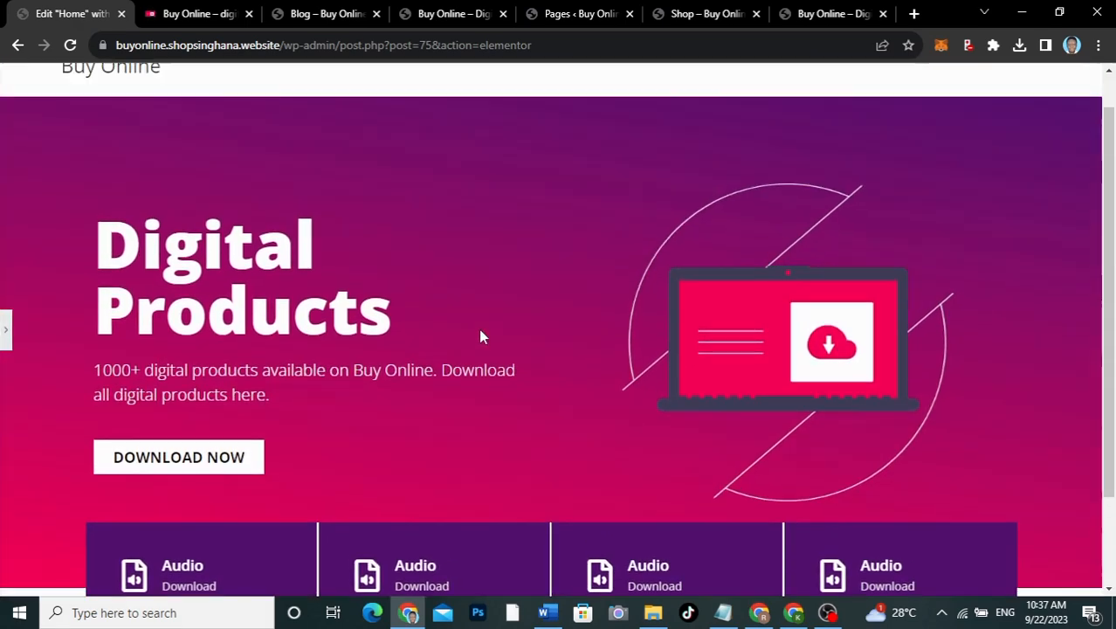
{"action": "scroll", "coordinate": [479, 330], "scroll_direction": "down", "scroll_amount": 2}
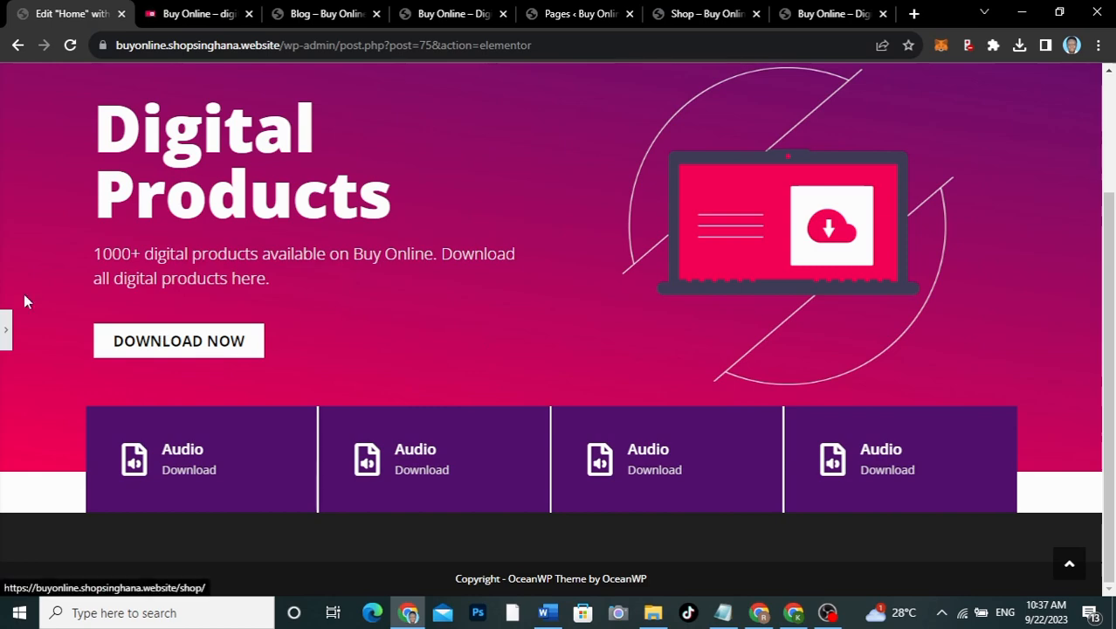
{"action": "left_click", "coordinate": [8, 332]}
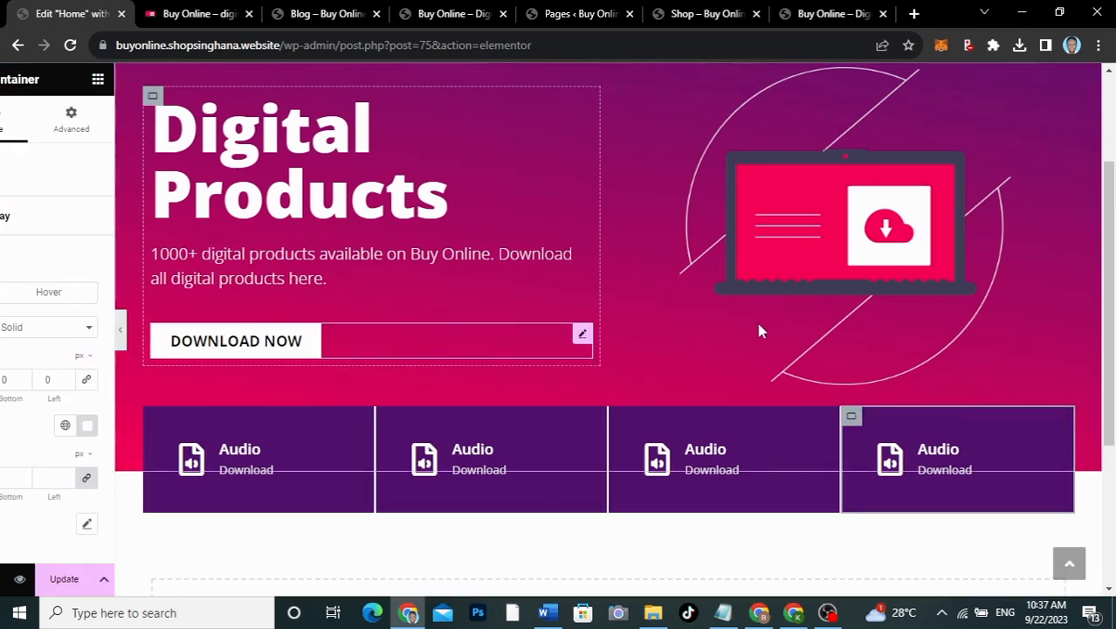
{"action": "scroll", "coordinate": [755, 318], "scroll_direction": "down", "scroll_amount": 3}
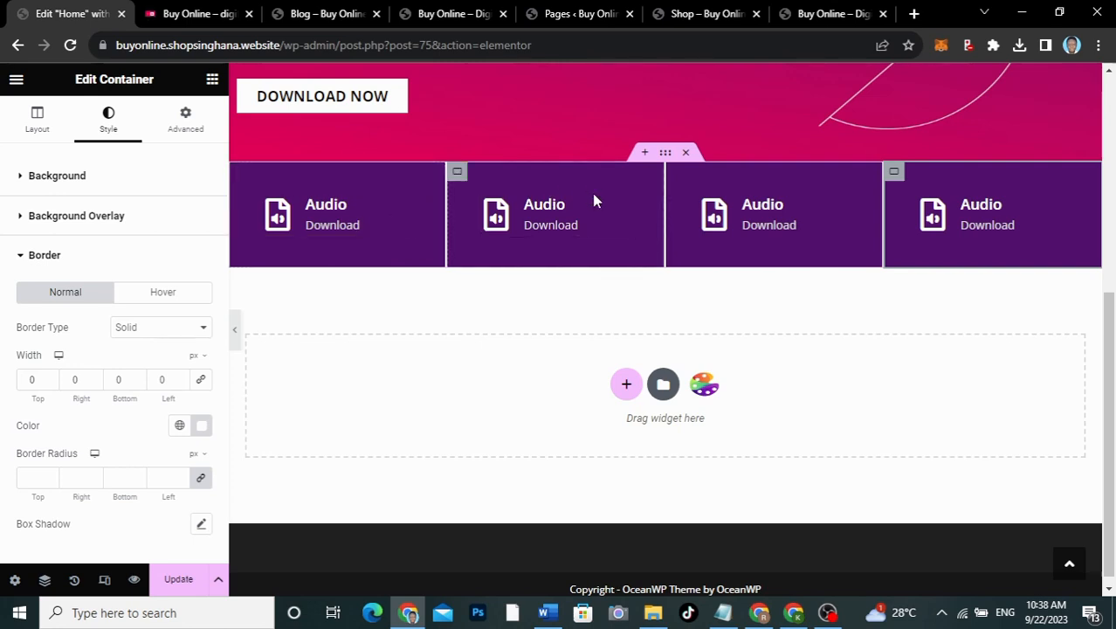
{"action": "left_click", "coordinate": [622, 207]}
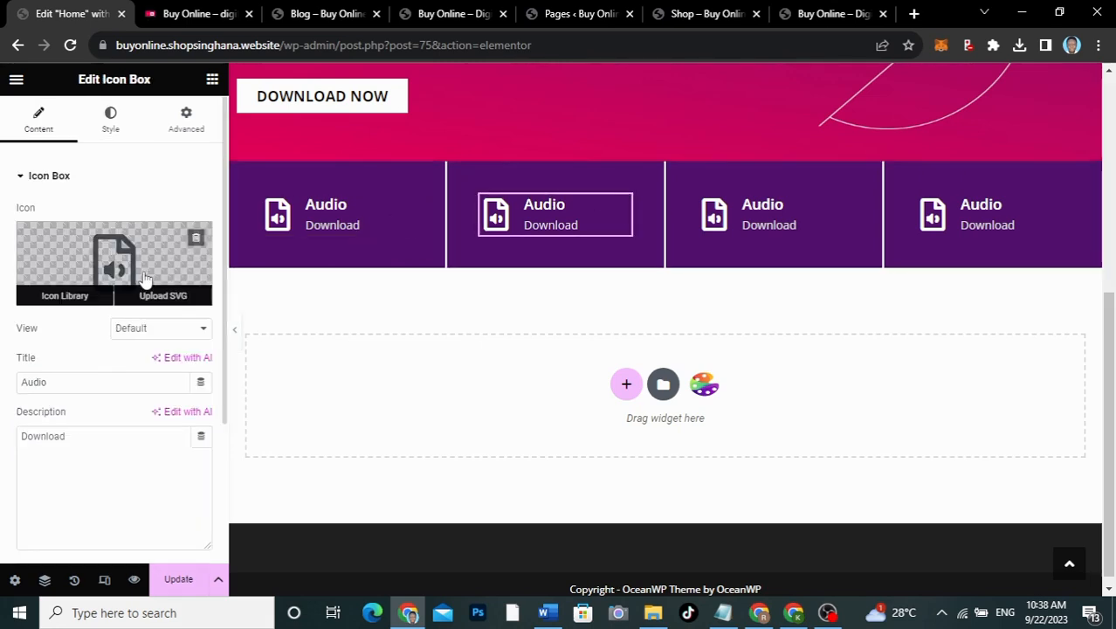
Step: Give the second box the Globe icon and retitle it 'Web Templates'
{"action": "left_click", "coordinate": [179, 12]}
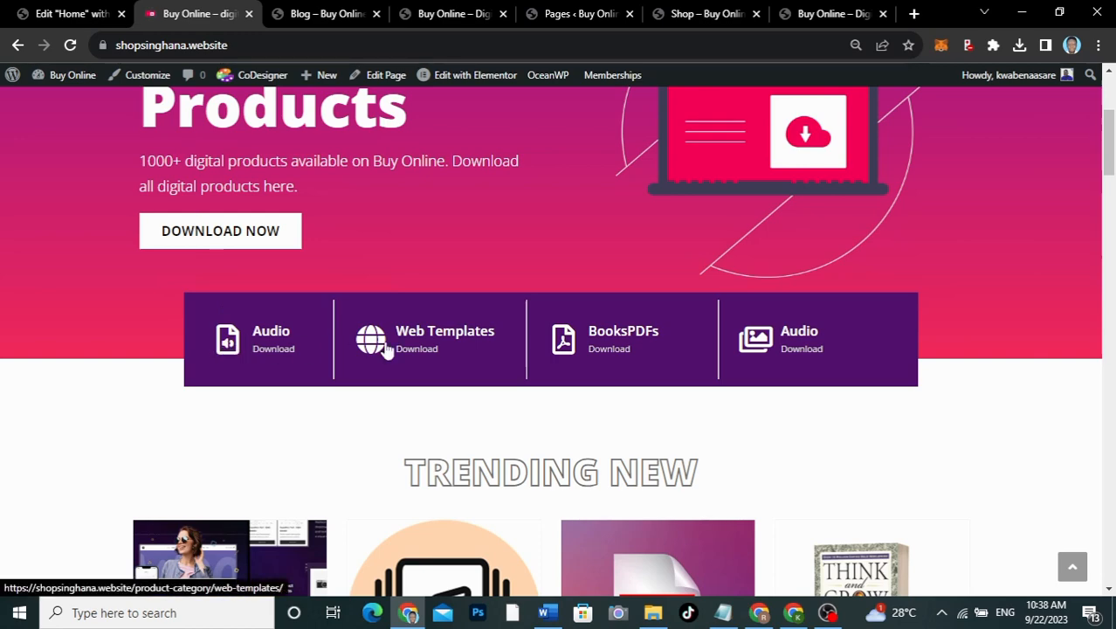
{"action": "left_click", "coordinate": [79, 12]}
{"action": "left_click", "coordinate": [131, 262]}
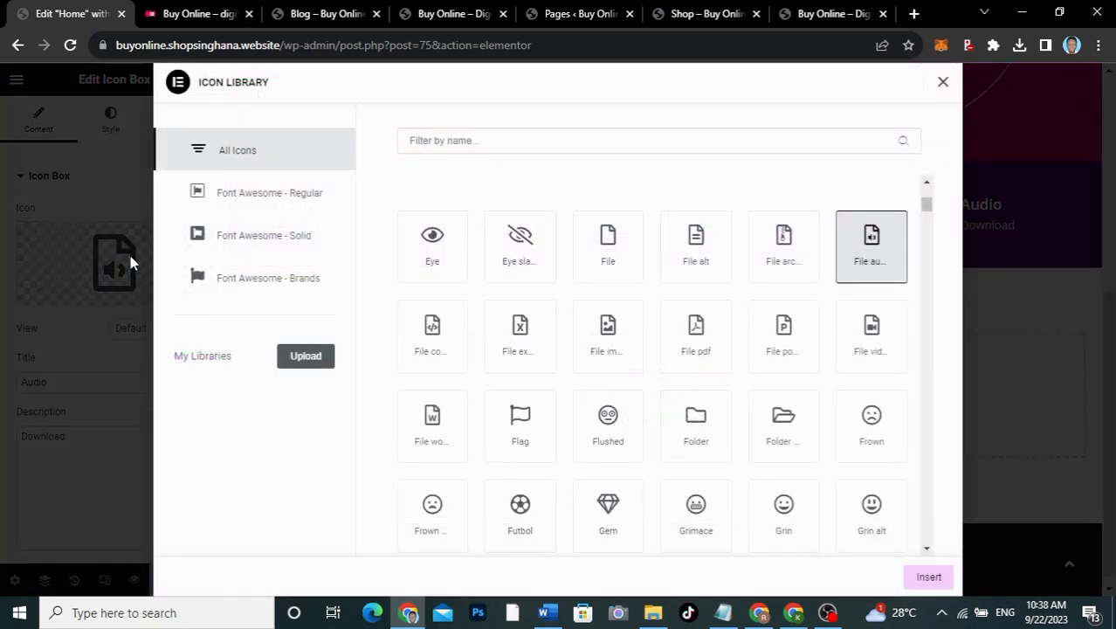
{"action": "left_click", "coordinate": [453, 147]}
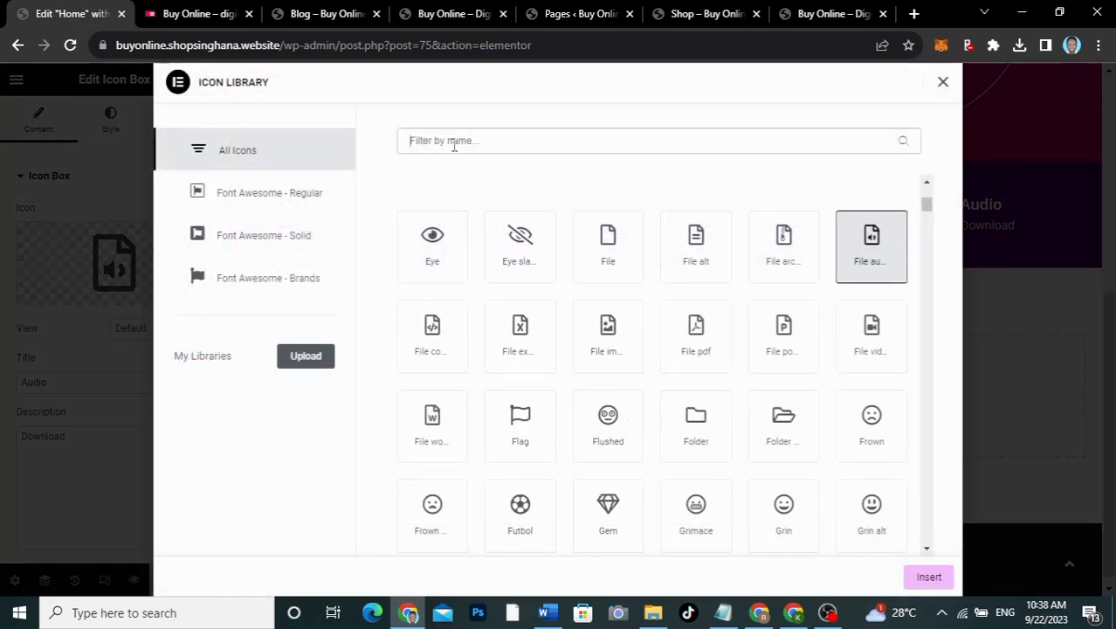
{"action": "type", "text": "glo"}
{"action": "left_click", "coordinate": [431, 246]}
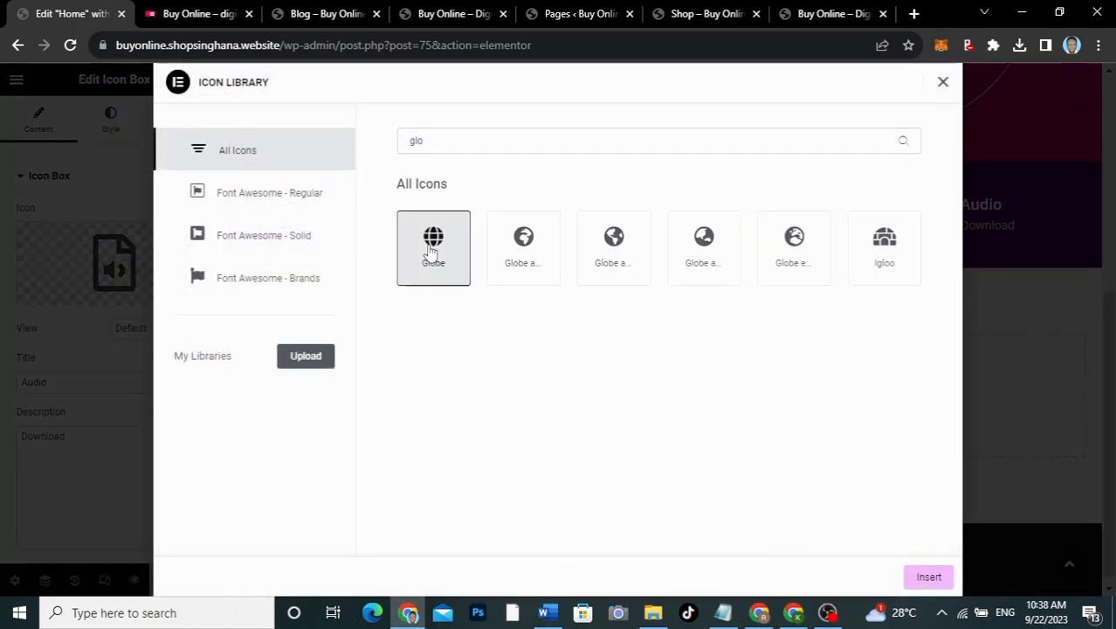
{"action": "left_click", "coordinate": [928, 577]}
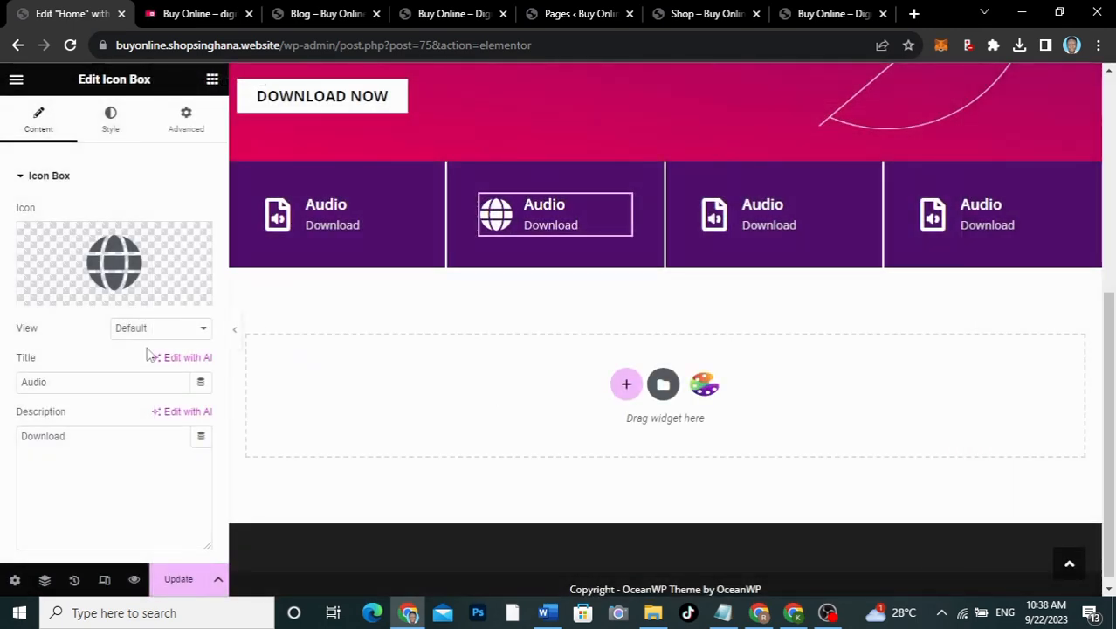
{"action": "left_click_drag", "start_coordinate": [95, 382], "coordinate": [4, 377]}
{"action": "type", "text": "We"}
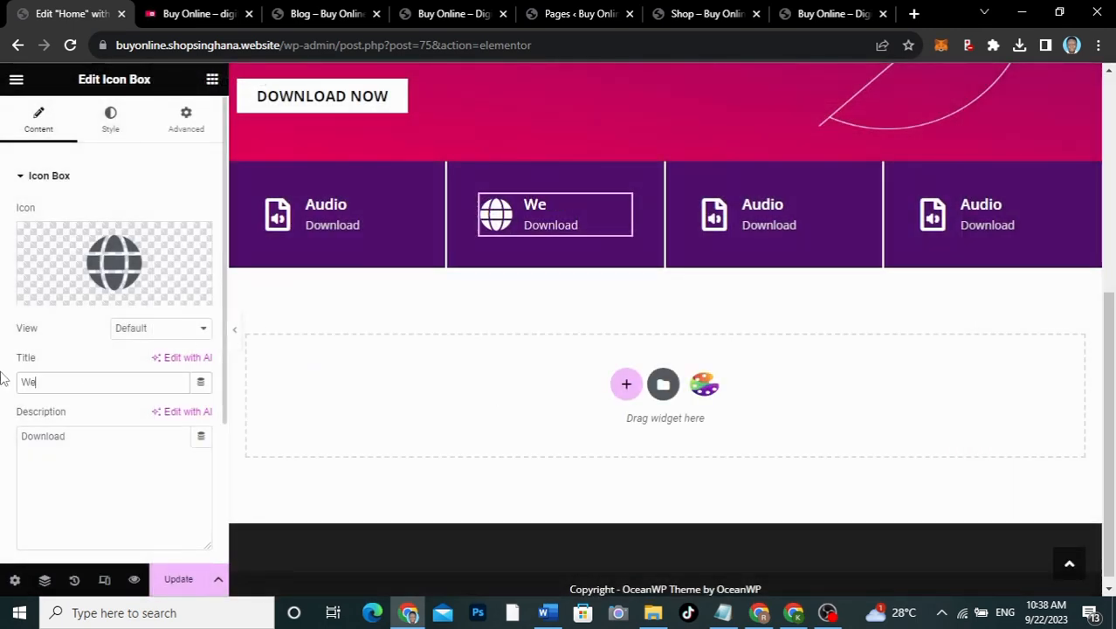
{"action": "type", "text": "b Templat"}
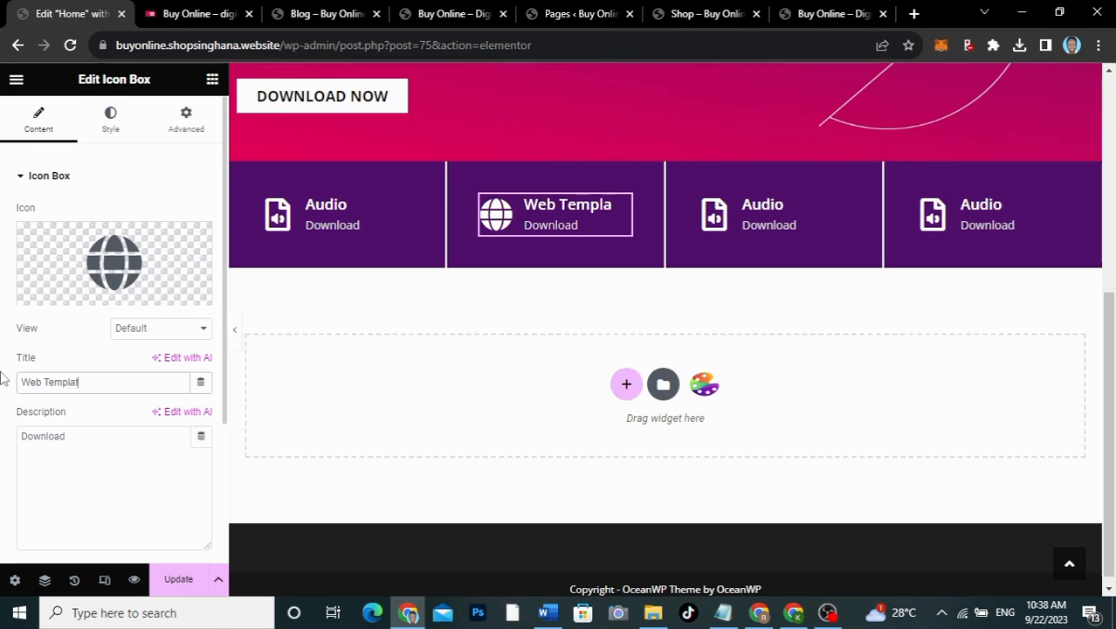
{"action": "type", "text": "es"}
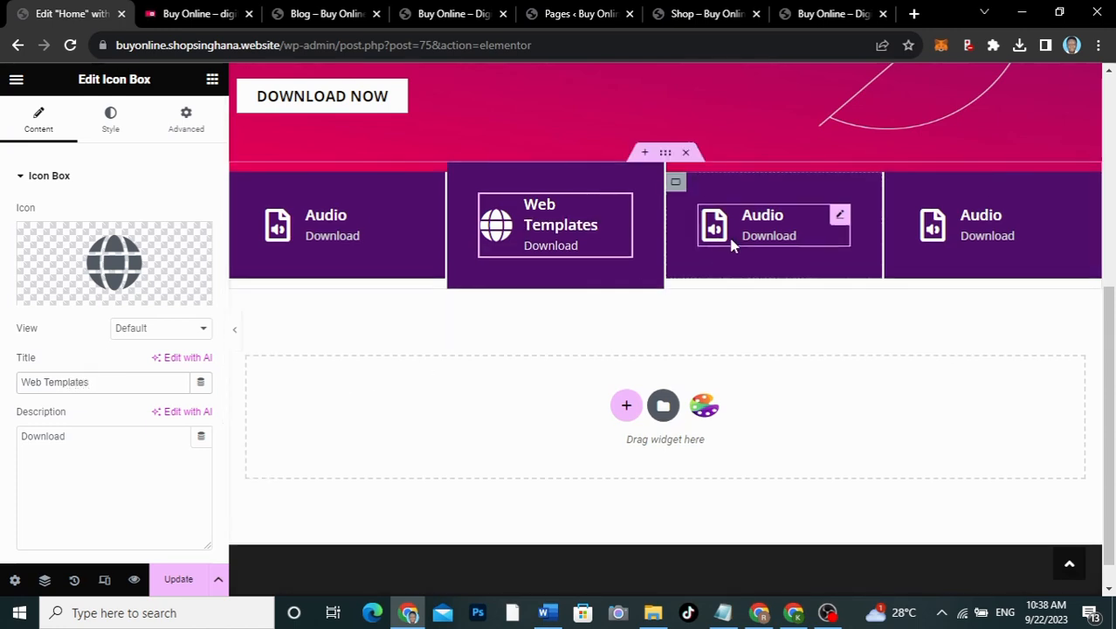
Step: Retitle the third download box 'Books/PDFs'
{"action": "left_click", "coordinate": [843, 220]}
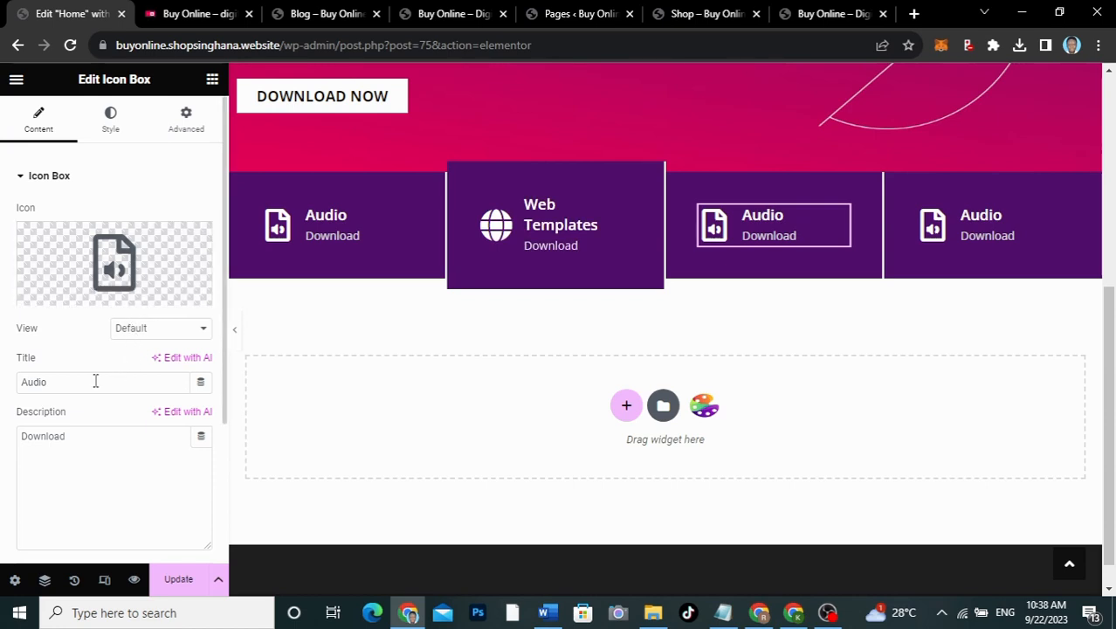
{"action": "left_click_drag", "start_coordinate": [96, 382], "coordinate": [3, 381]}
{"action": "type", "text": "Books/PDFs"}
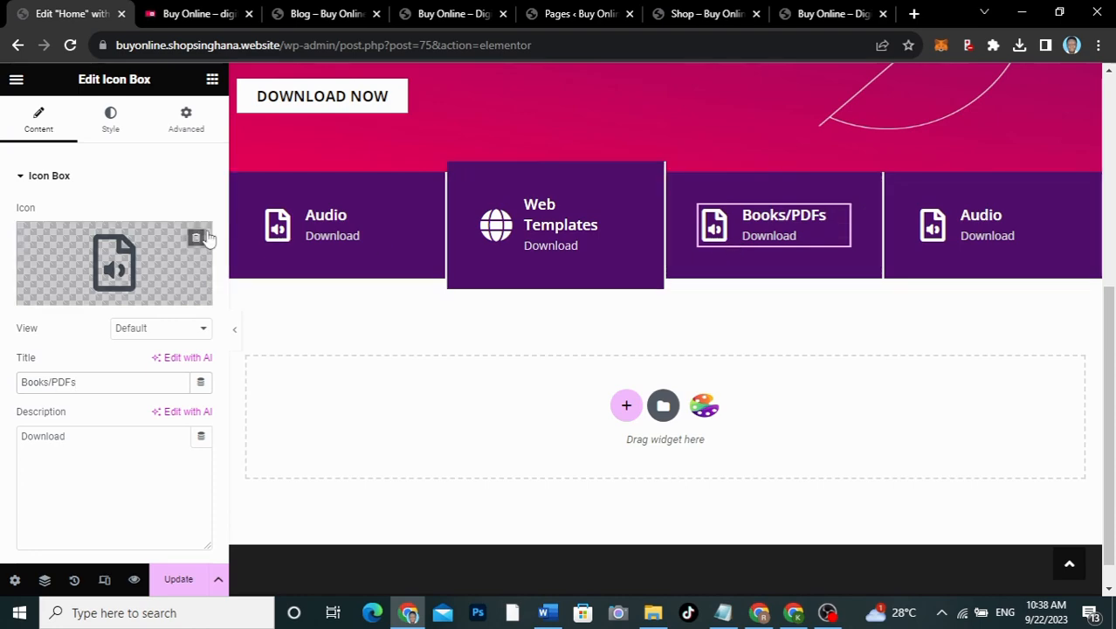
Step: Give the Books/PDFs box the File pdf icon from a 'pdf' icon search
{"action": "left_click", "coordinate": [153, 255]}
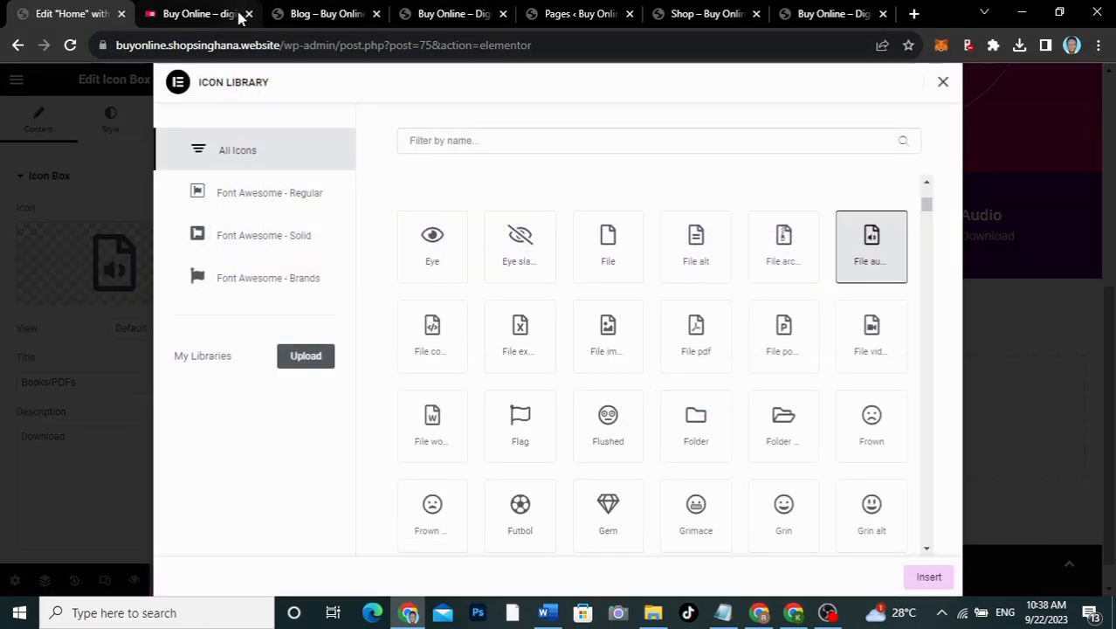
{"action": "left_click", "coordinate": [192, 13]}
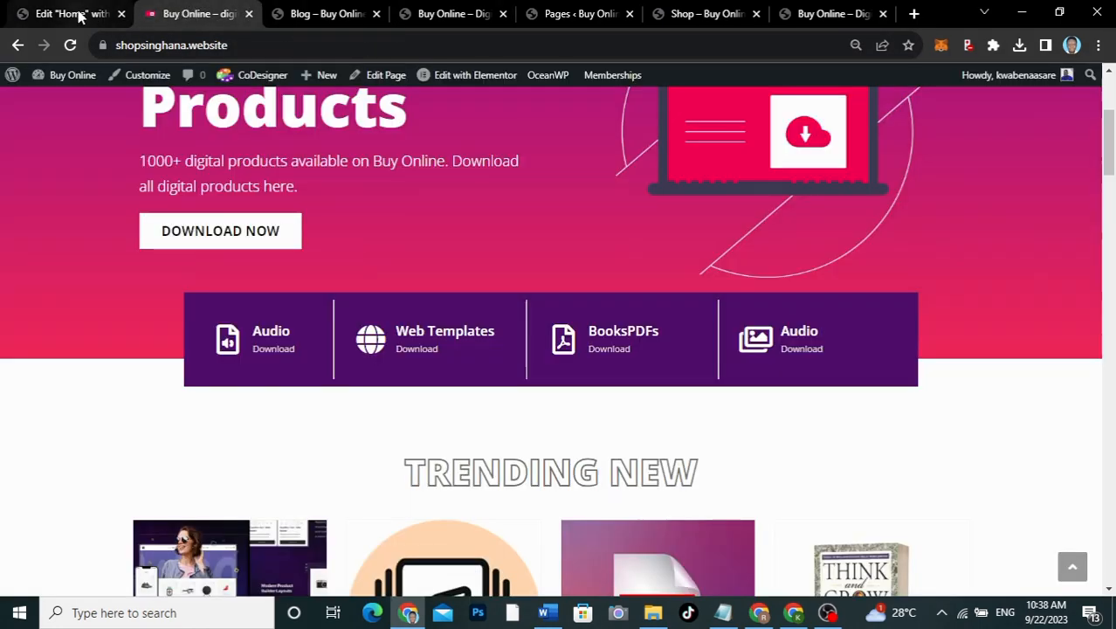
{"action": "left_click", "coordinate": [77, 13]}
{"action": "left_click", "coordinate": [467, 140]}
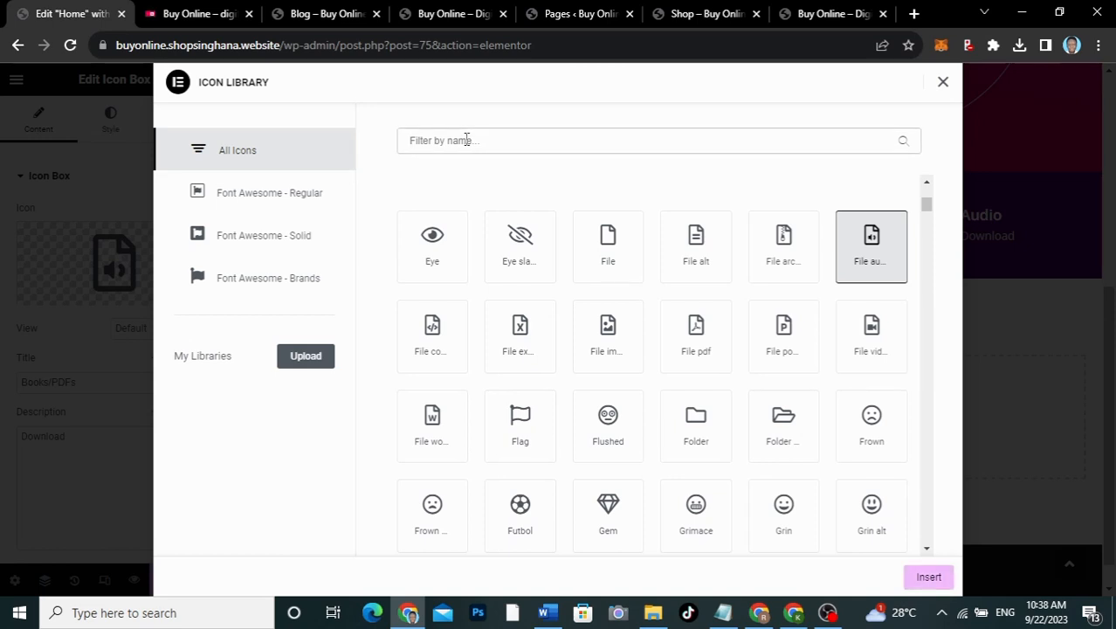
{"action": "type", "text": "pdf"}
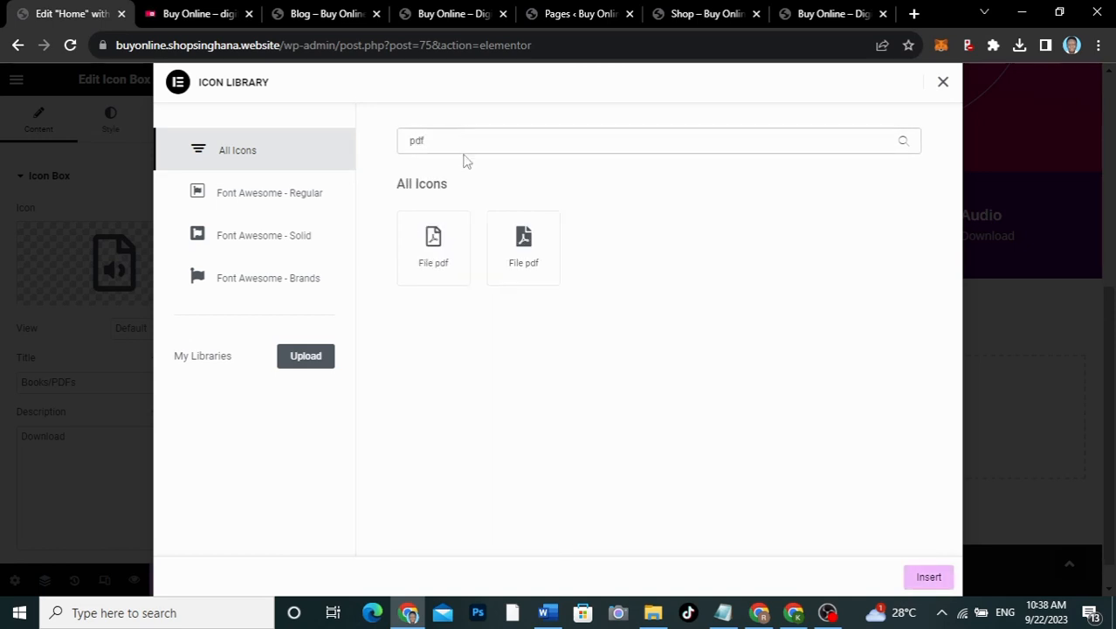
{"action": "left_click", "coordinate": [439, 248]}
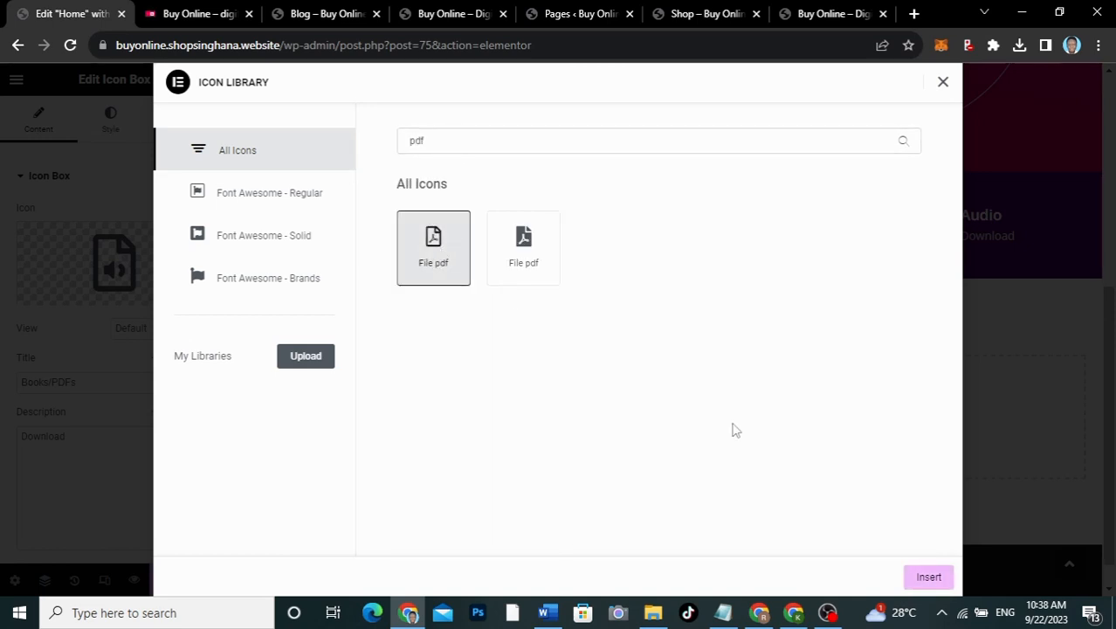
{"action": "left_click", "coordinate": [929, 577]}
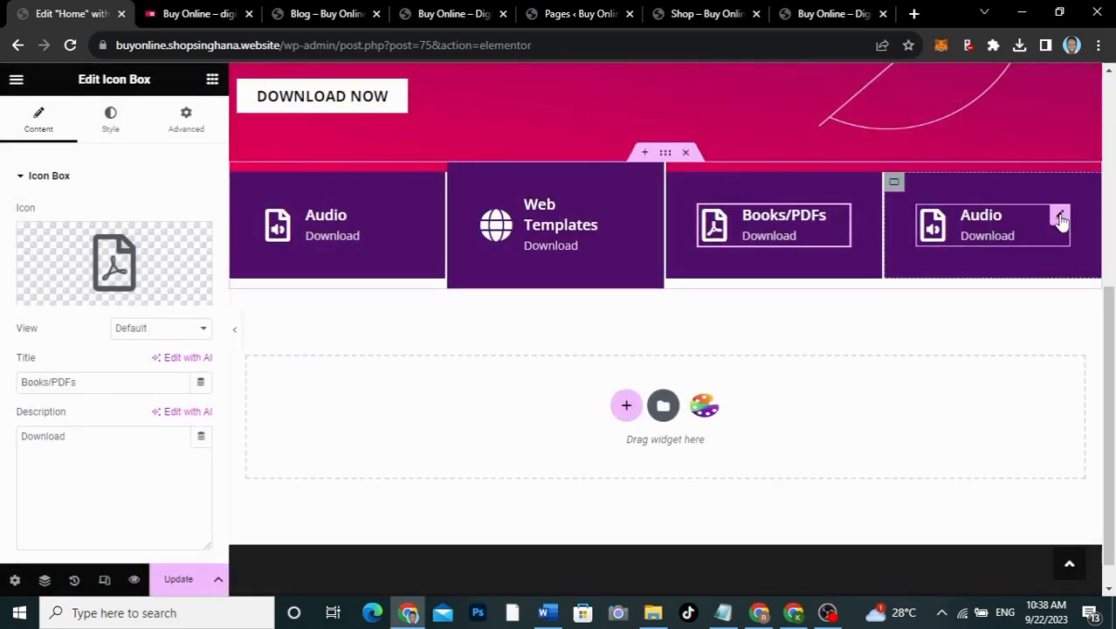
Step: Retitle the fourth download box 'Images'
{"action": "left_click", "coordinate": [1057, 217]}
{"action": "double_click", "coordinate": [85, 384]}
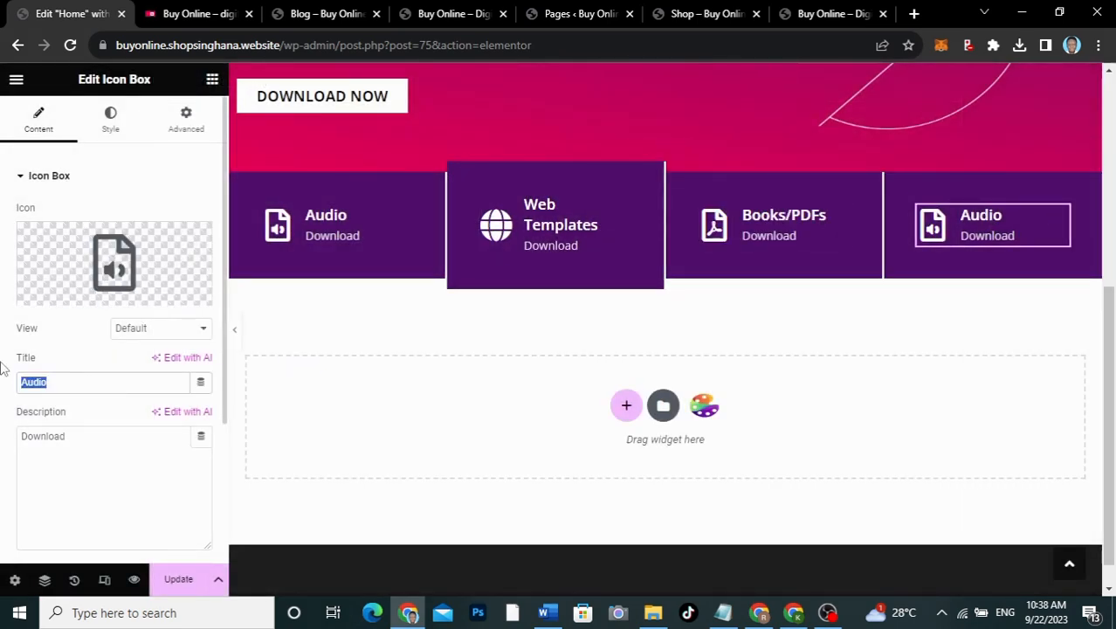
{"action": "key", "text": "BackSpace"}
{"action": "type", "text": "Images"}
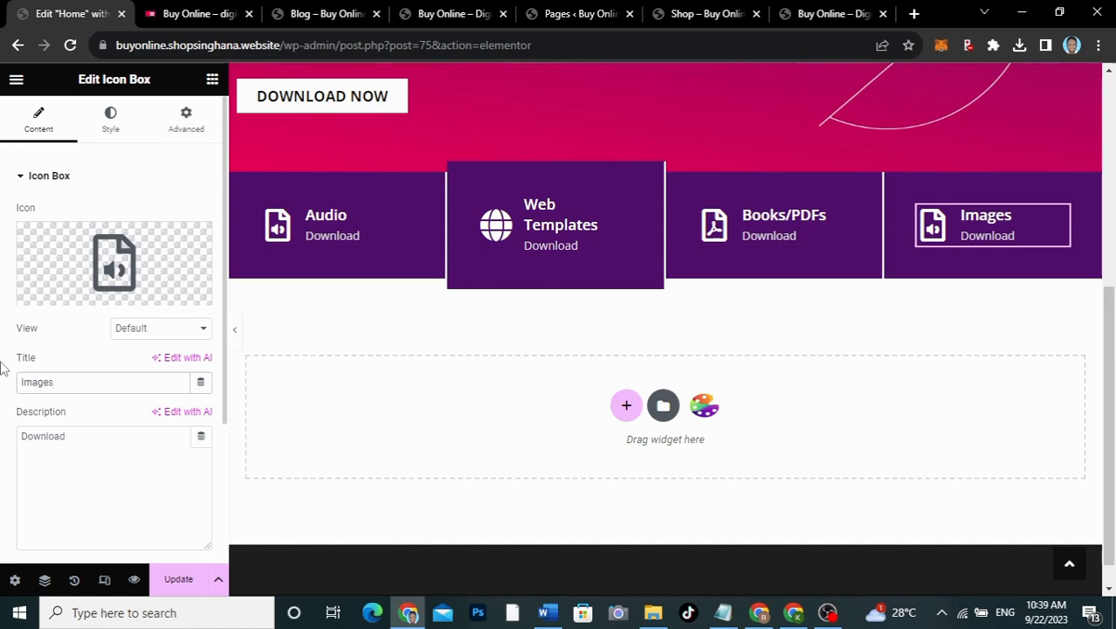
Step: Give the Images box an image icon from an 'image' search, swapping to a different Images icon
{"action": "left_click", "coordinate": [77, 292]}
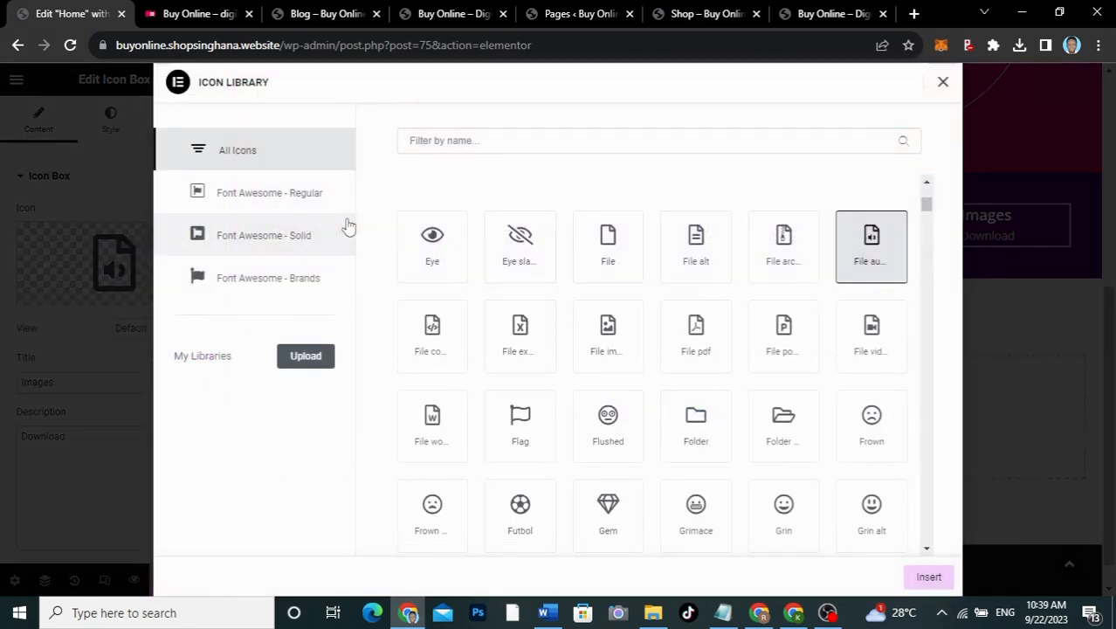
{"action": "left_click", "coordinate": [468, 142]}
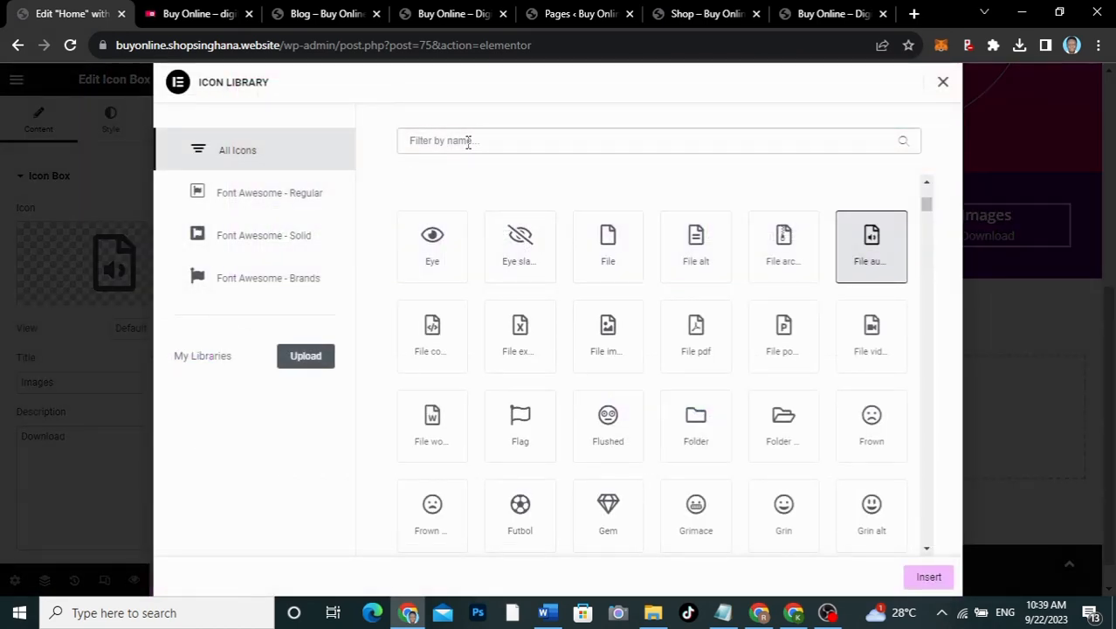
{"action": "type", "text": "image"}
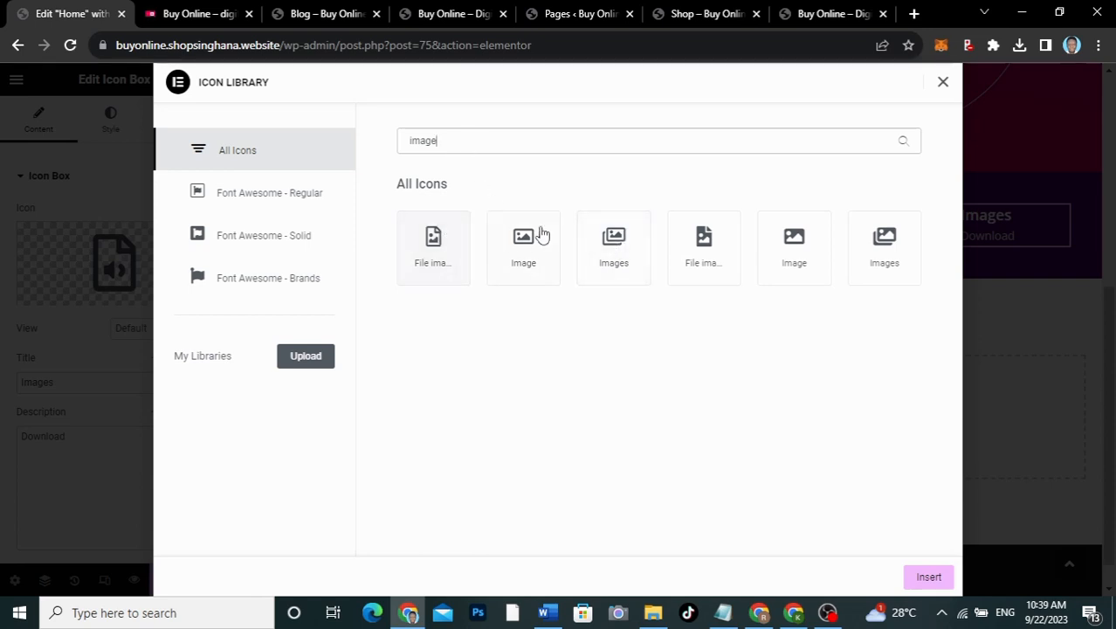
{"action": "left_click", "coordinate": [886, 250]}
{"action": "left_click", "coordinate": [928, 577]}
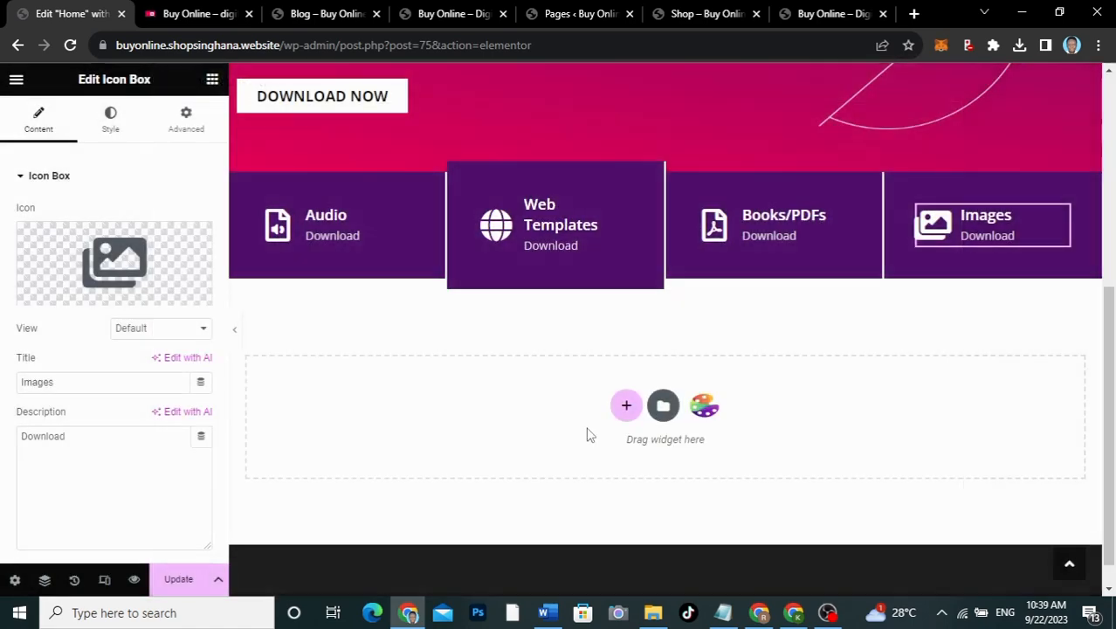
{"action": "left_click", "coordinate": [61, 292]}
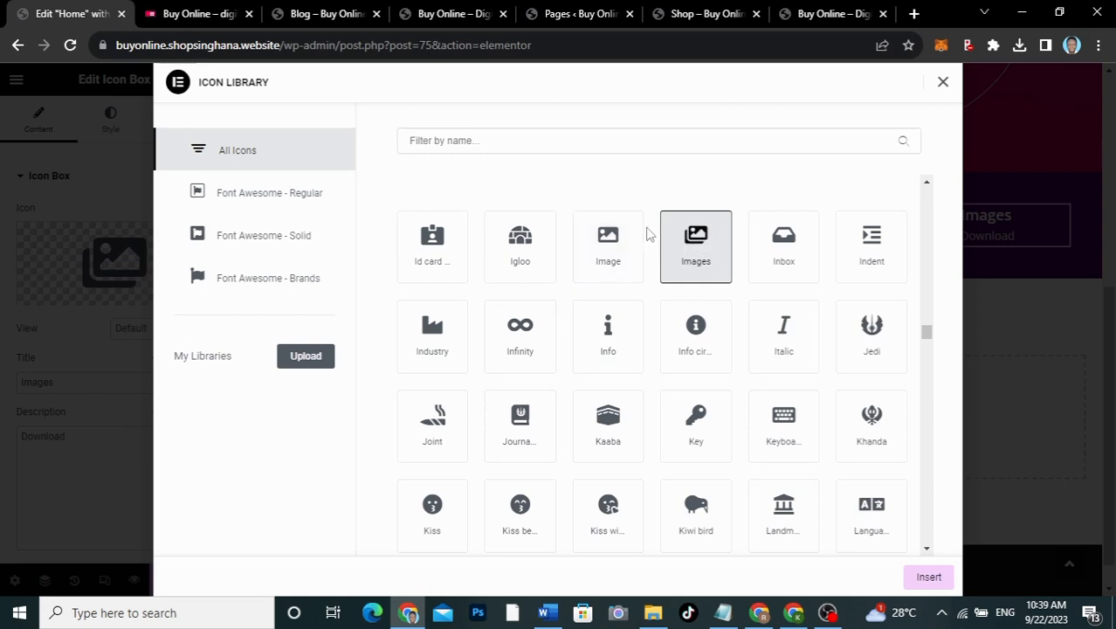
{"action": "left_click", "coordinate": [445, 139]}
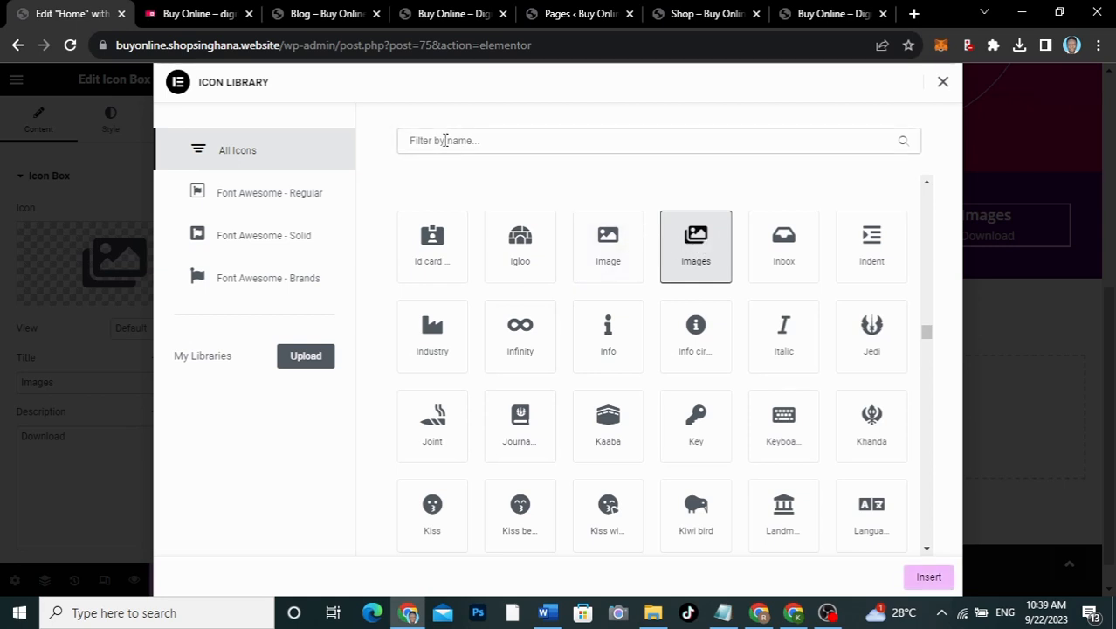
{"action": "type", "text": "image"}
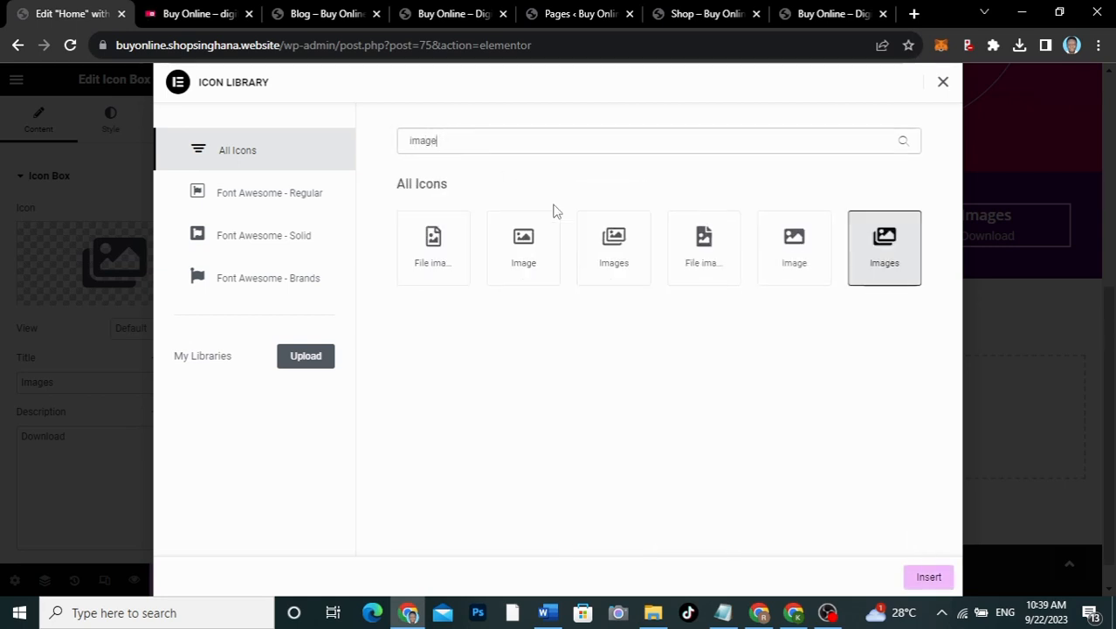
{"action": "left_click", "coordinate": [614, 244]}
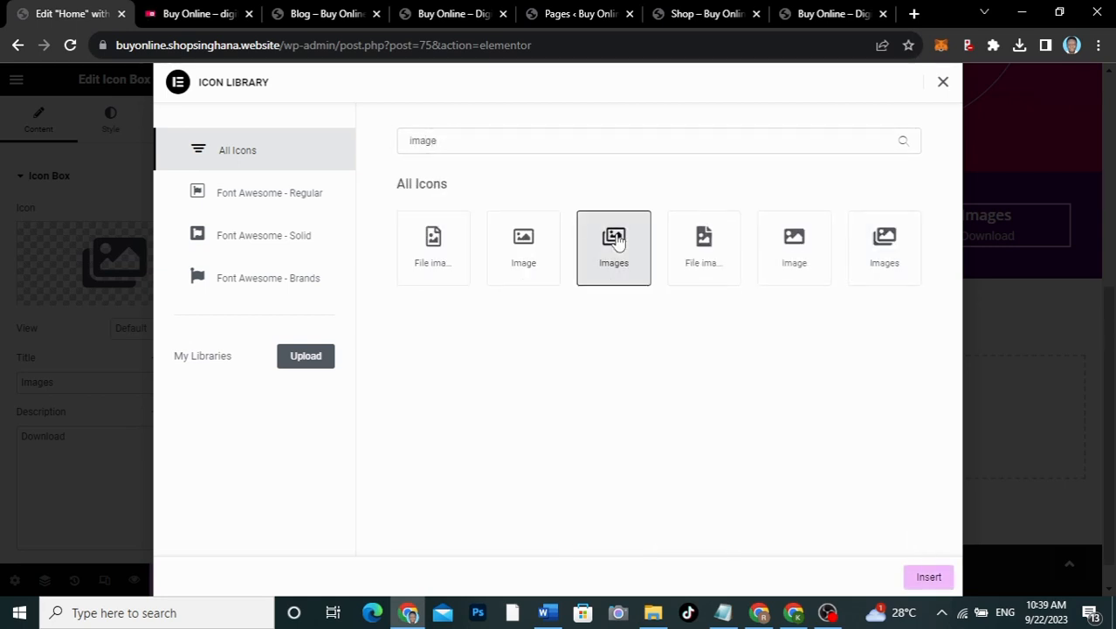
{"action": "left_click", "coordinate": [928, 577]}
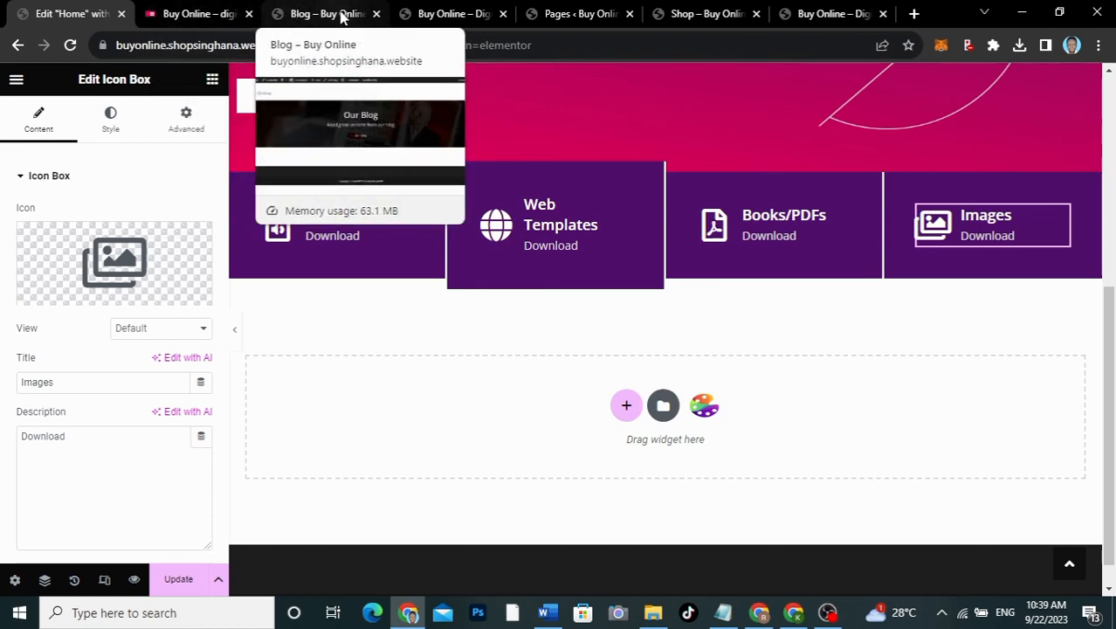
Step: Copy the Audios product category's page link from Products > Categories
{"action": "left_click", "coordinate": [567, 14]}
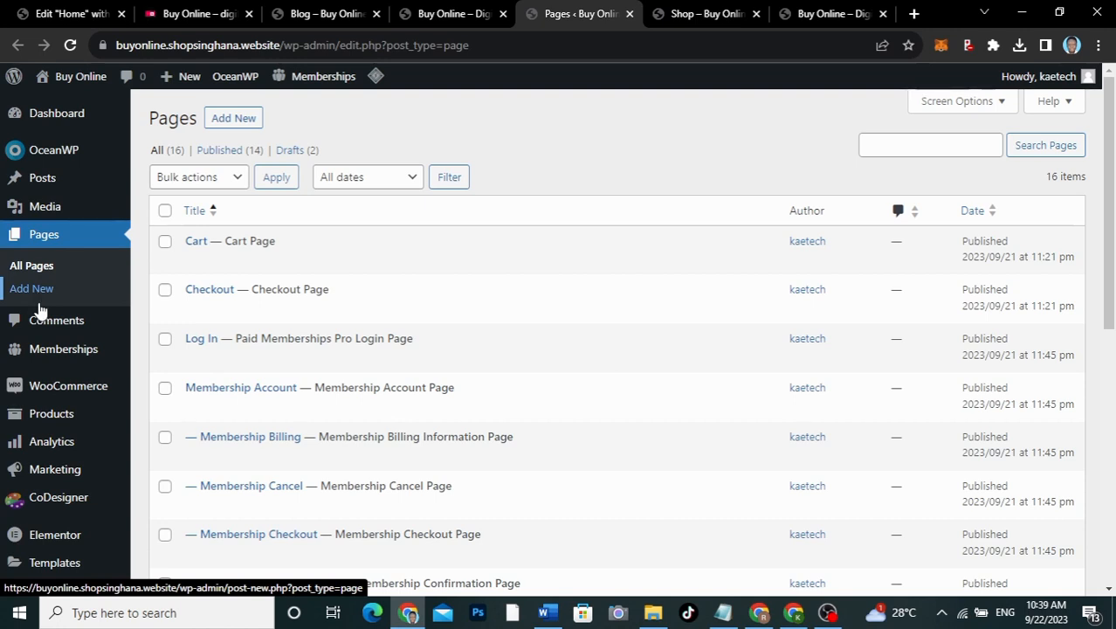
{"action": "mouse_move", "coordinate": [42, 424]}
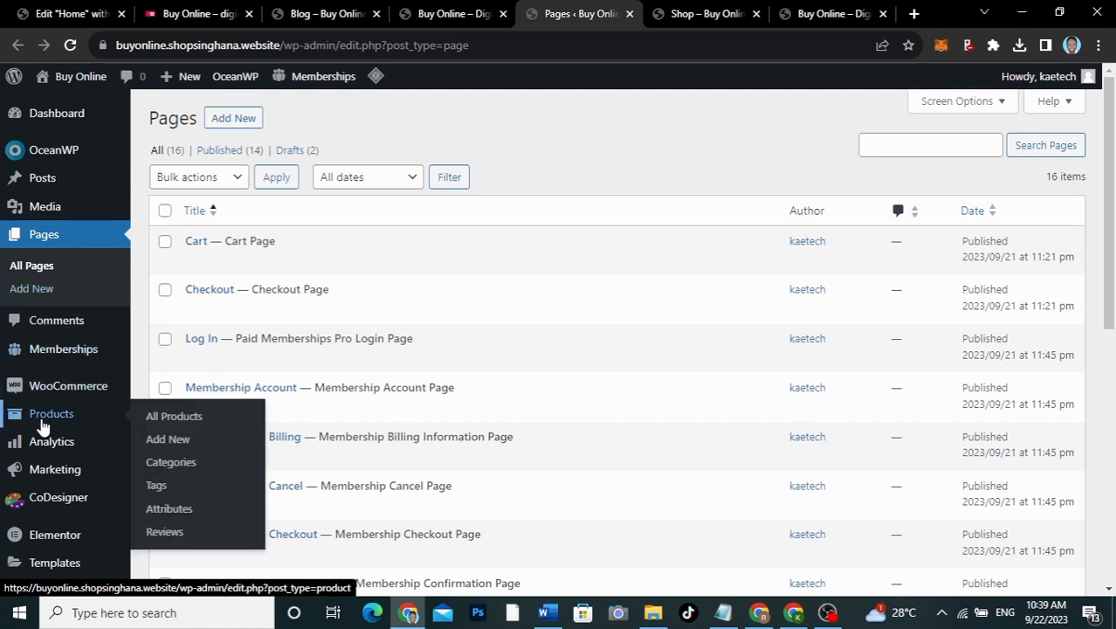
{"action": "left_click", "coordinate": [170, 467]}
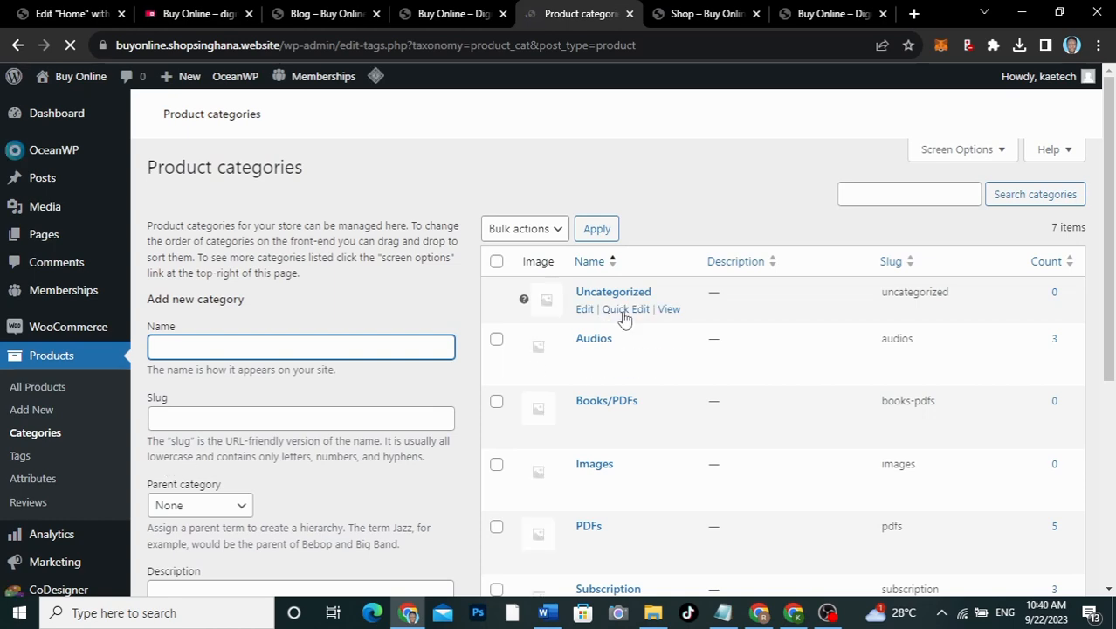
{"action": "scroll", "coordinate": [596, 499], "scroll_direction": "down", "scroll_amount": 2}
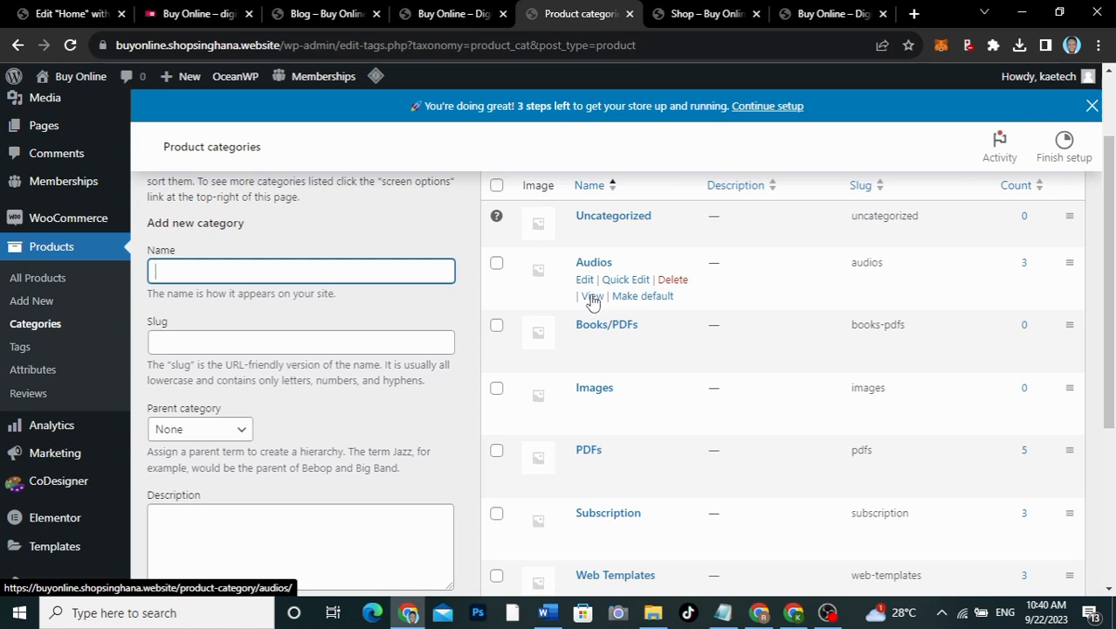
{"action": "right_click", "coordinate": [592, 300]}
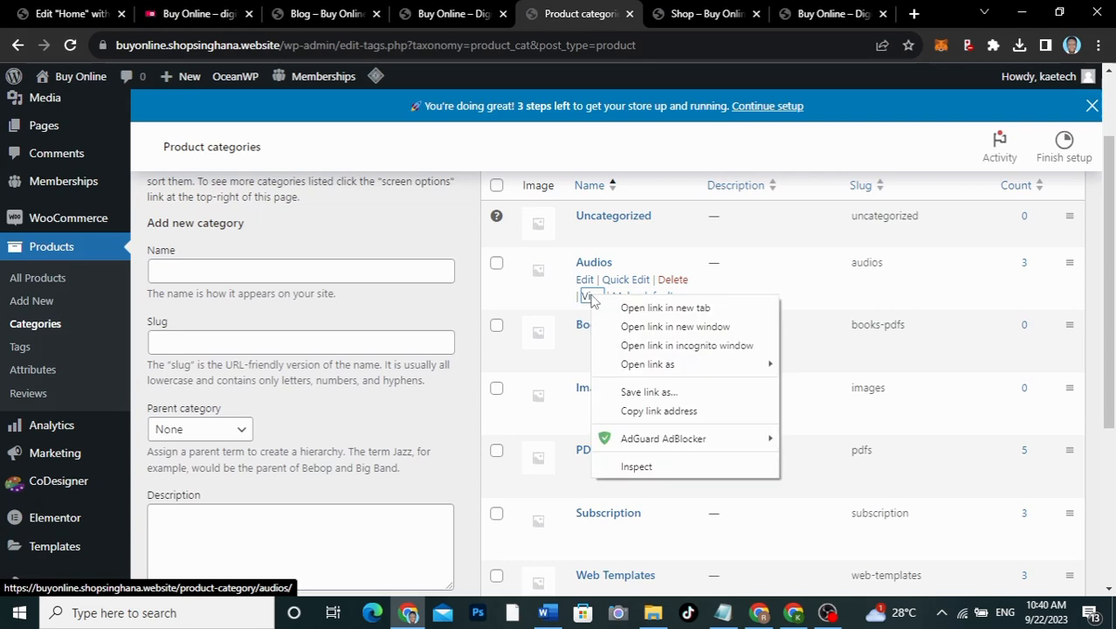
{"action": "left_click", "coordinate": [635, 413]}
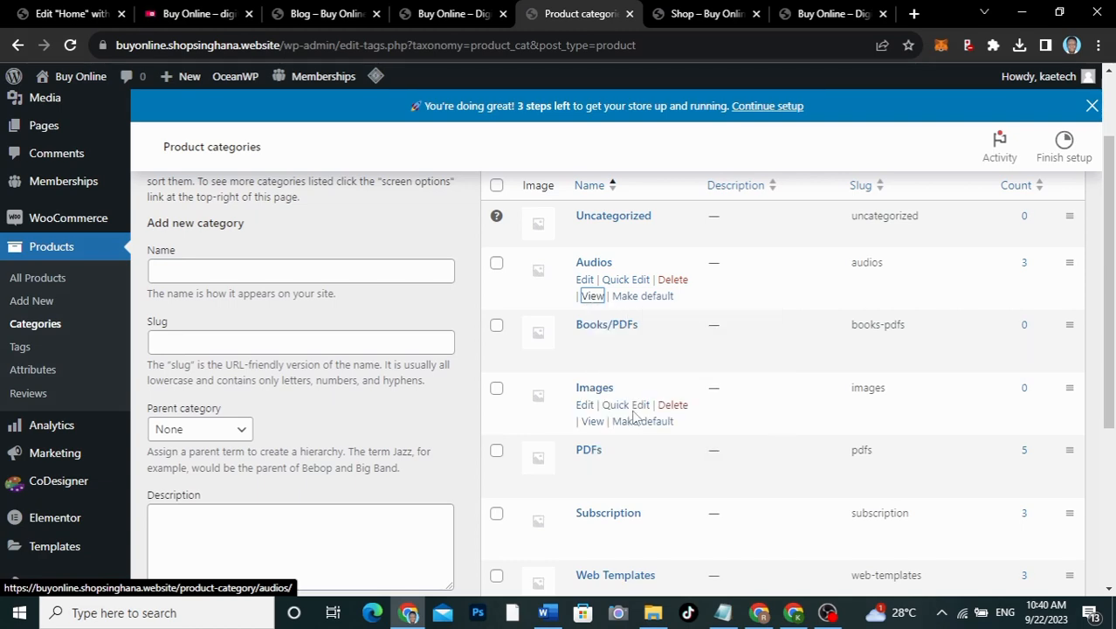
{"action": "left_click", "coordinate": [63, 15]}
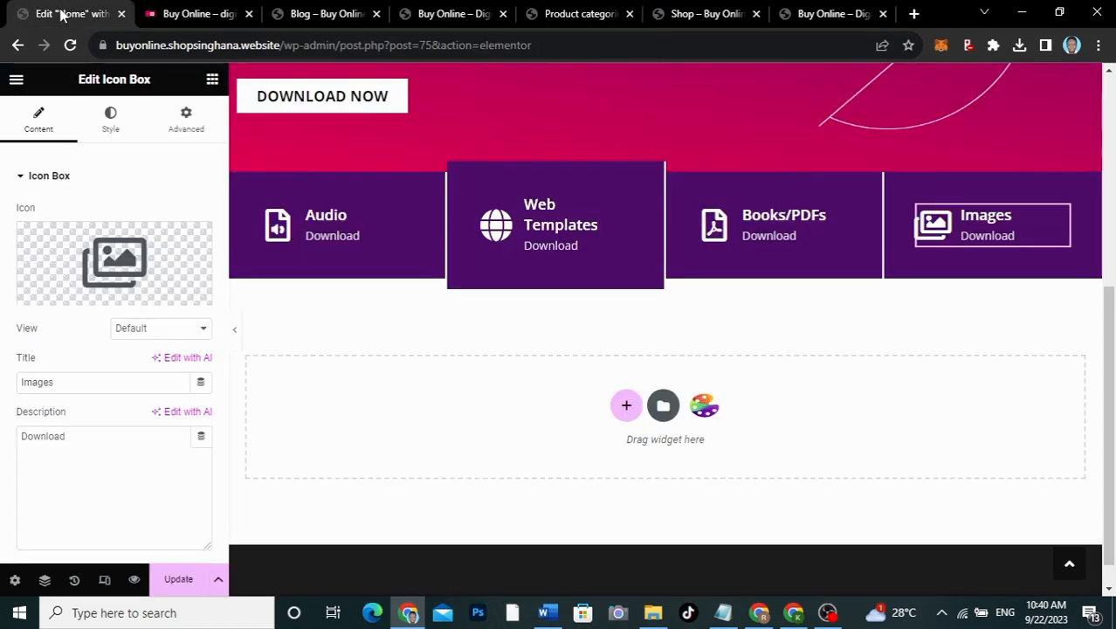
Step: Paste the Audios category URL into the Audio box's Link field
{"action": "left_click", "coordinate": [404, 218]}
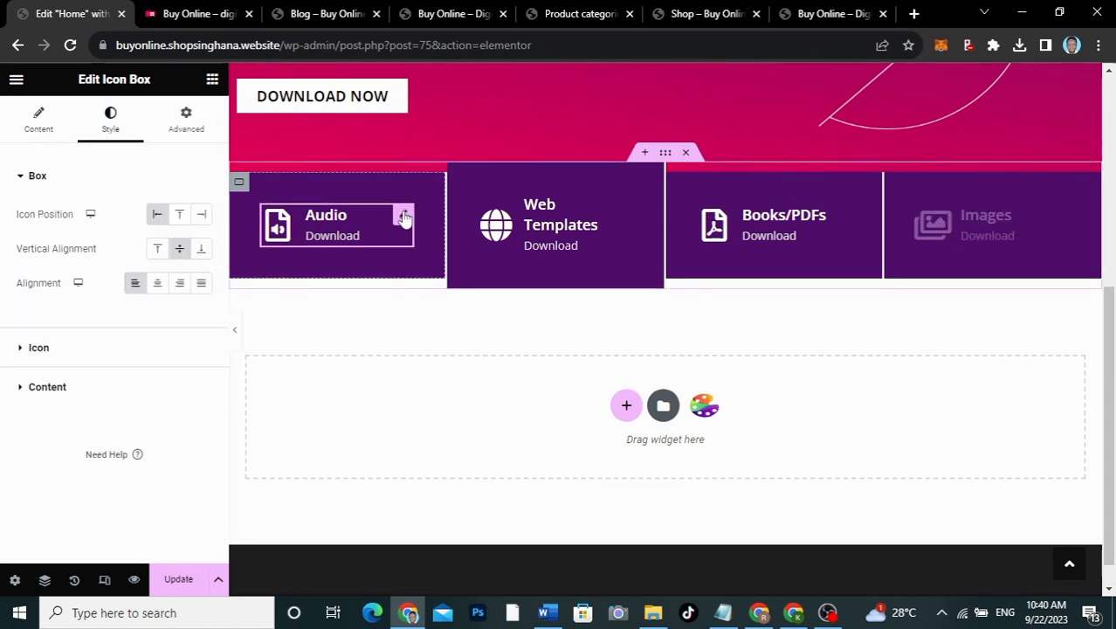
{"action": "left_click", "coordinate": [35, 122]}
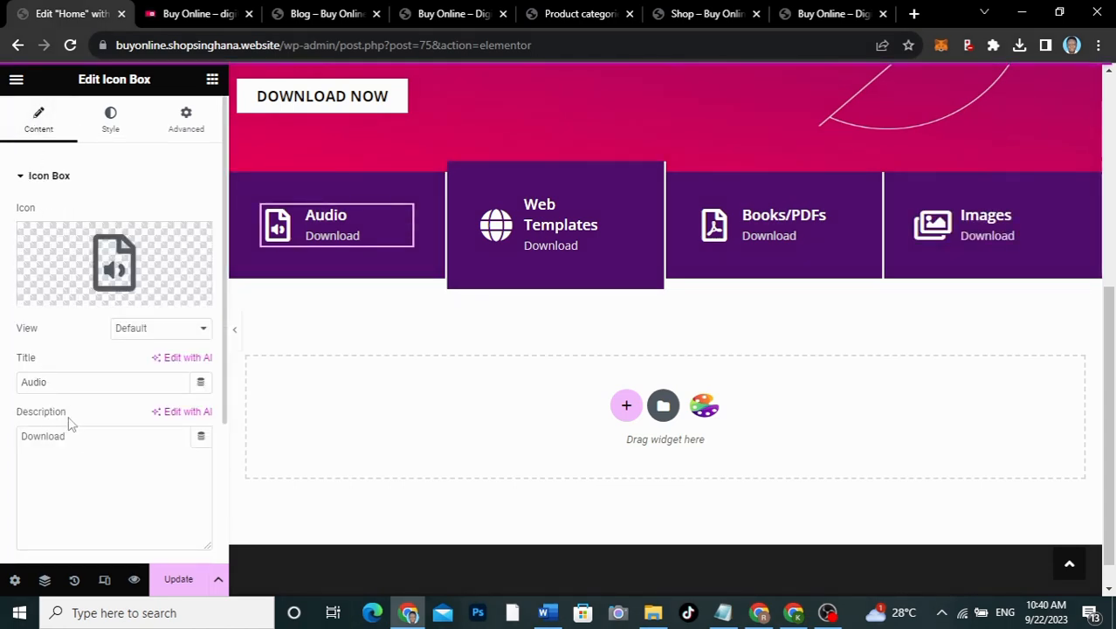
{"action": "scroll", "coordinate": [70, 423], "scroll_direction": "down", "scroll_amount": 3}
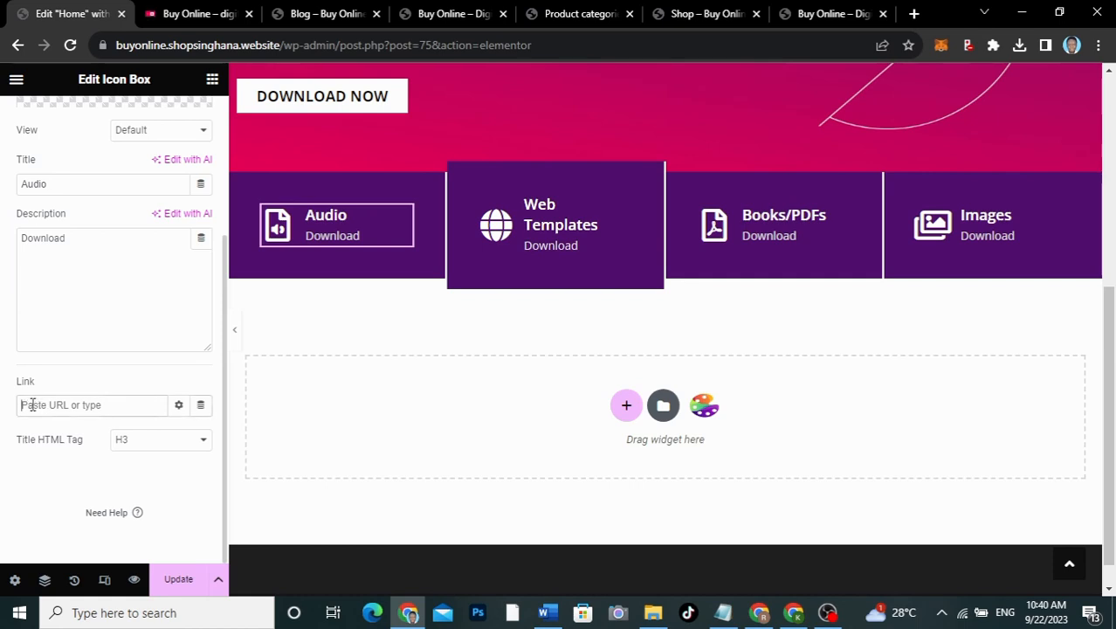
{"action": "key", "text": "ctrl+v"}
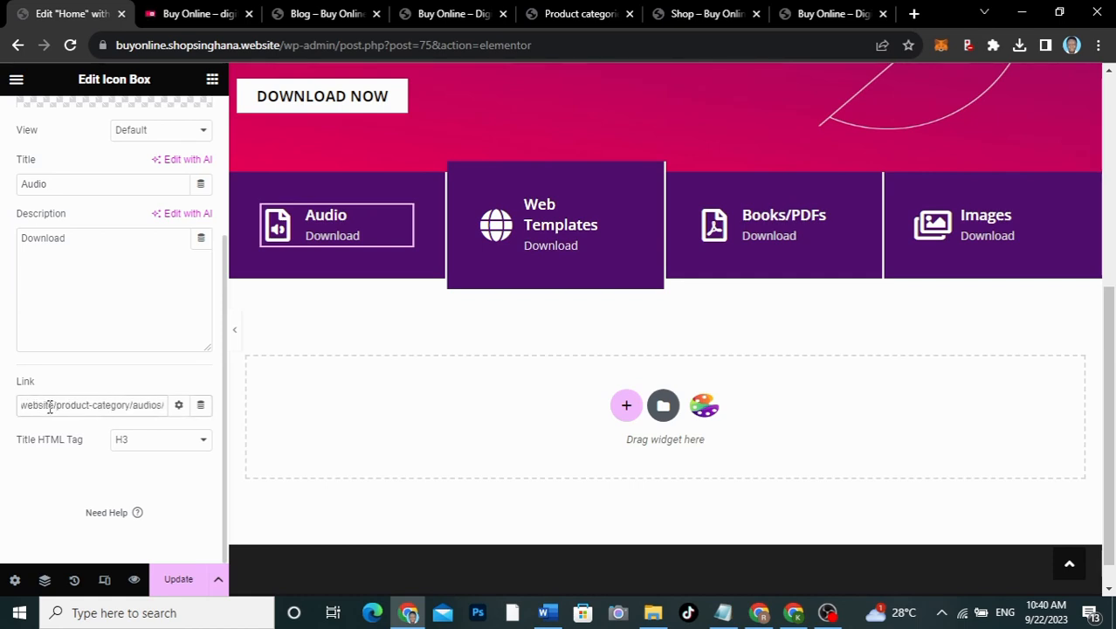
Step: Copy the Web Templates category link and paste it into the Web Templates box's Link field
{"action": "left_click", "coordinate": [622, 209]}
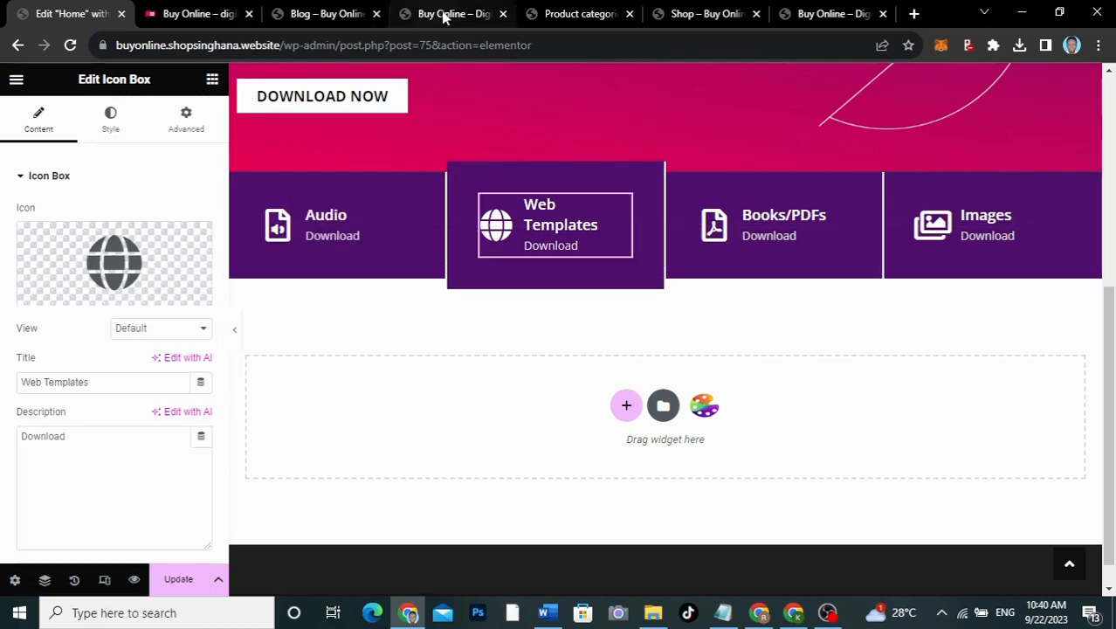
{"action": "left_click", "coordinate": [559, 14]}
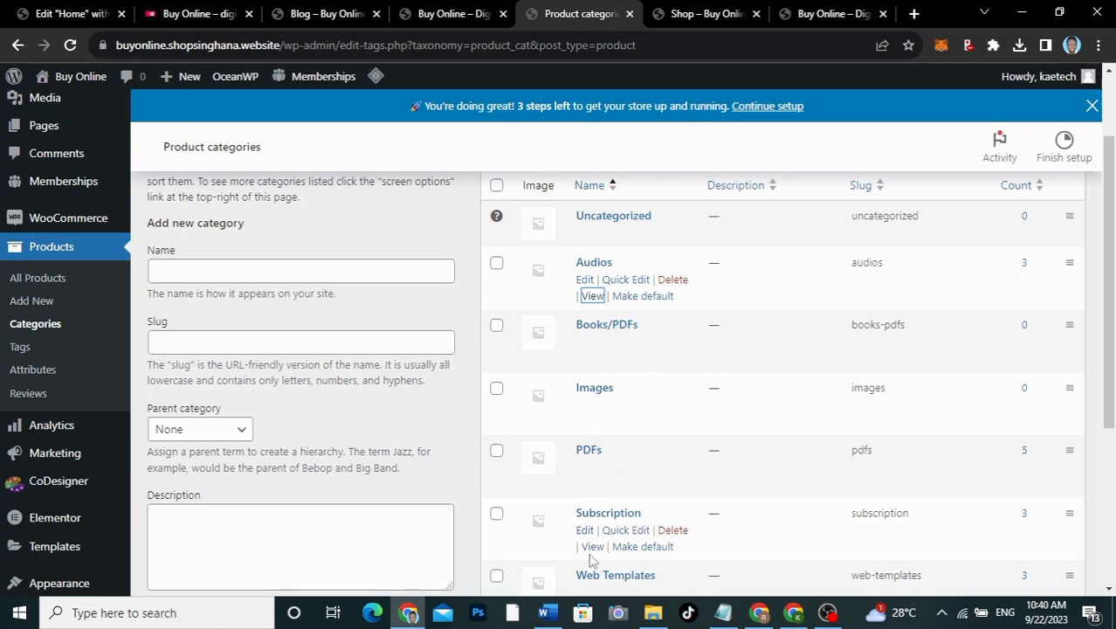
{"action": "scroll", "coordinate": [591, 524], "scroll_direction": "down", "scroll_amount": 2}
{"action": "right_click", "coordinate": [592, 502]}
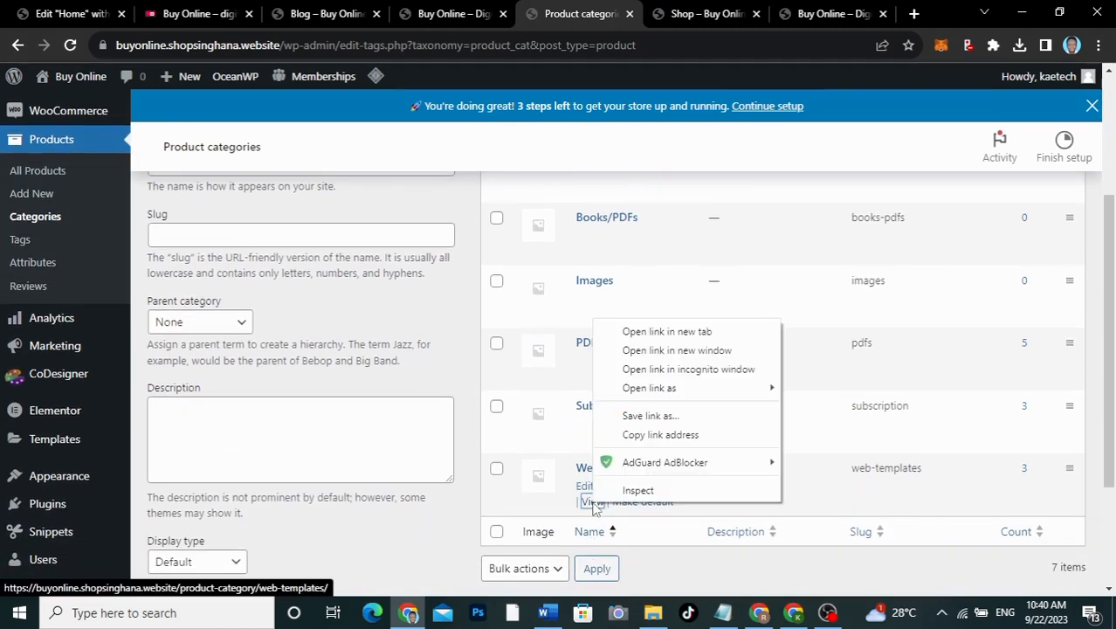
{"action": "left_click", "coordinate": [648, 435]}
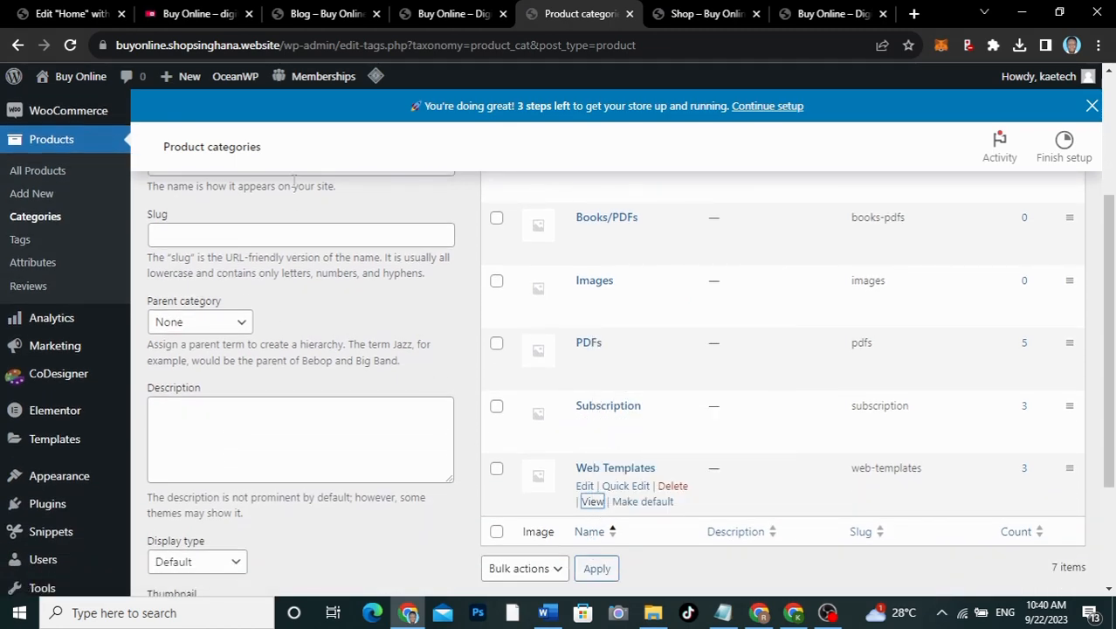
{"action": "left_click", "coordinate": [35, 11]}
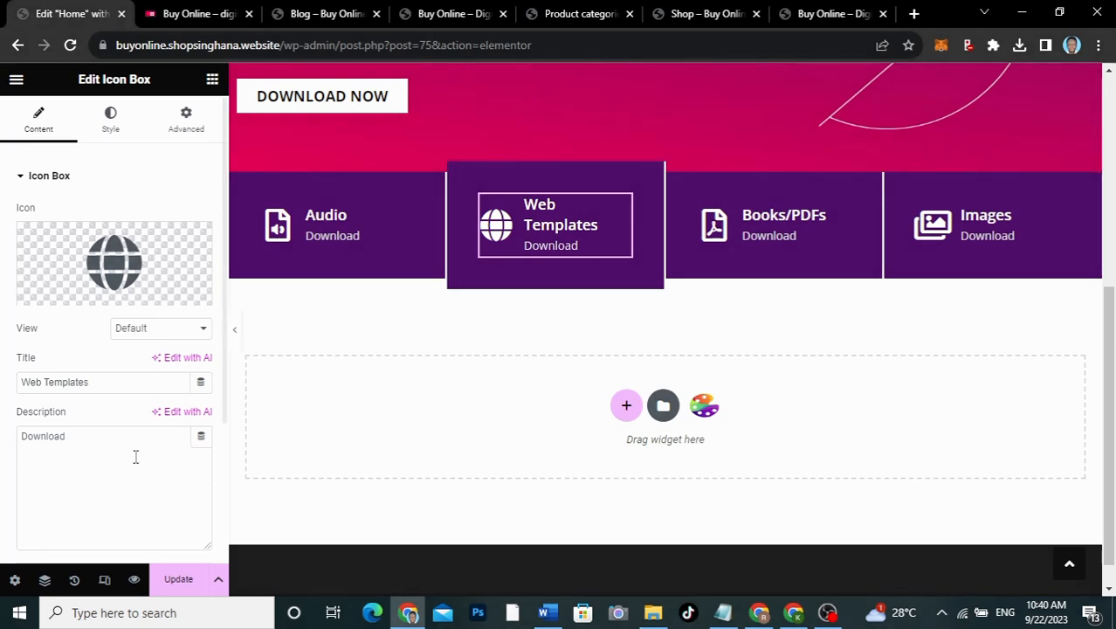
{"action": "scroll", "coordinate": [100, 500], "scroll_direction": "down", "scroll_amount": 2}
{"action": "scroll", "coordinate": [102, 500], "scroll_direction": "down", "scroll_amount": 1}
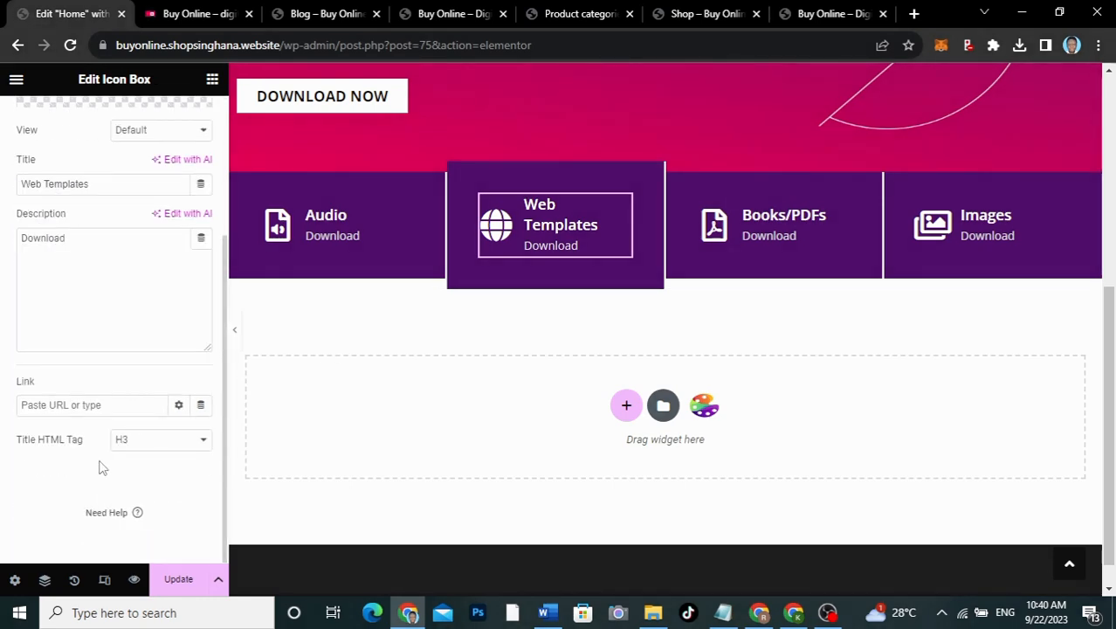
{"action": "left_click", "coordinate": [98, 403]}
{"action": "key", "text": "ctrl+v"}
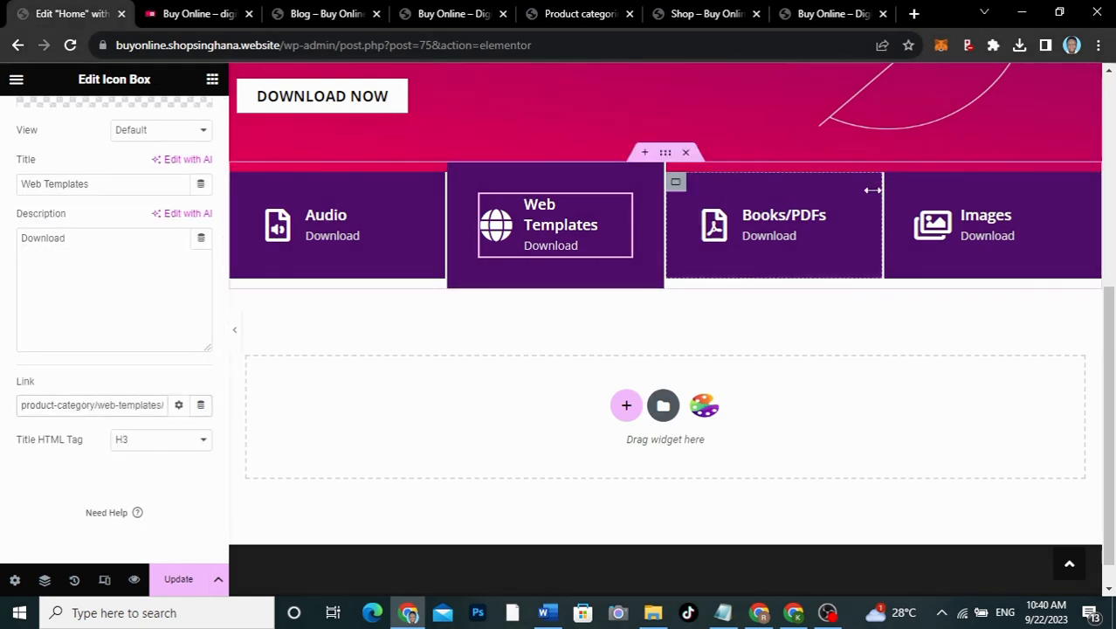
Step: Select the Books/PDFs box and save the homepage with Update
{"action": "left_click", "coordinate": [839, 218]}
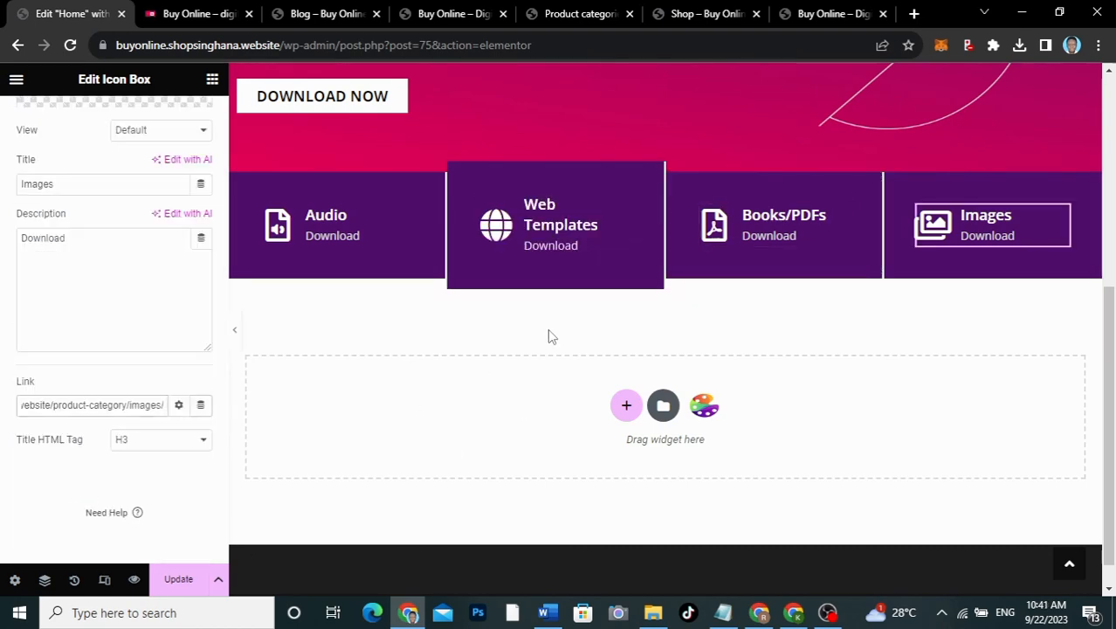
{"action": "scroll", "coordinate": [548, 330], "scroll_direction": "up", "scroll_amount": 4}
{"action": "scroll", "coordinate": [549, 330], "scroll_direction": "down", "scroll_amount": 4}
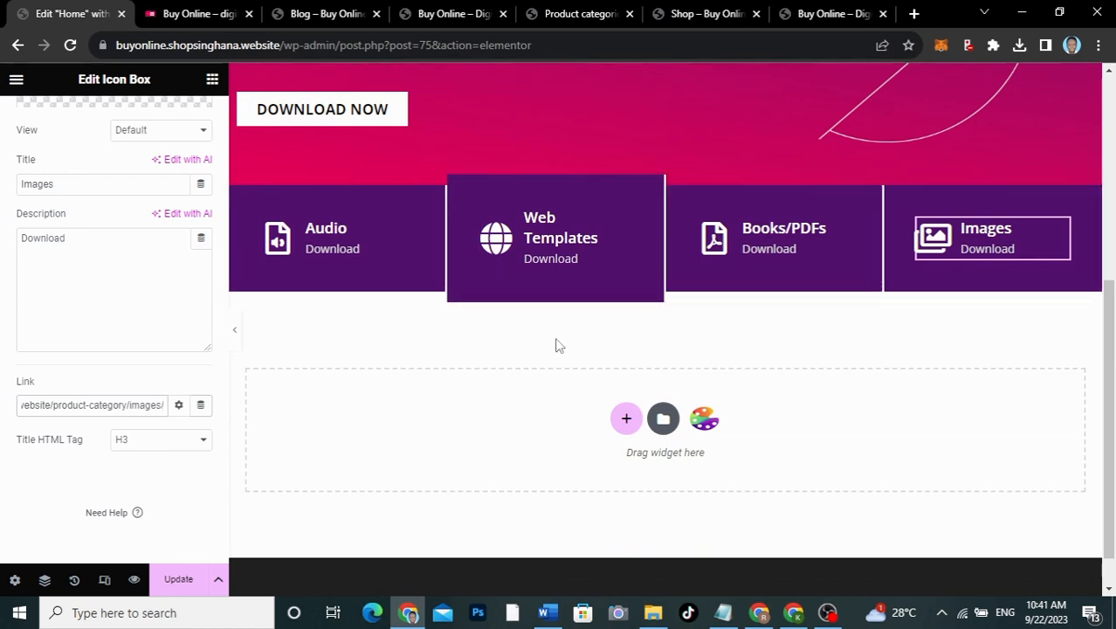
{"action": "left_click", "coordinate": [175, 583]}
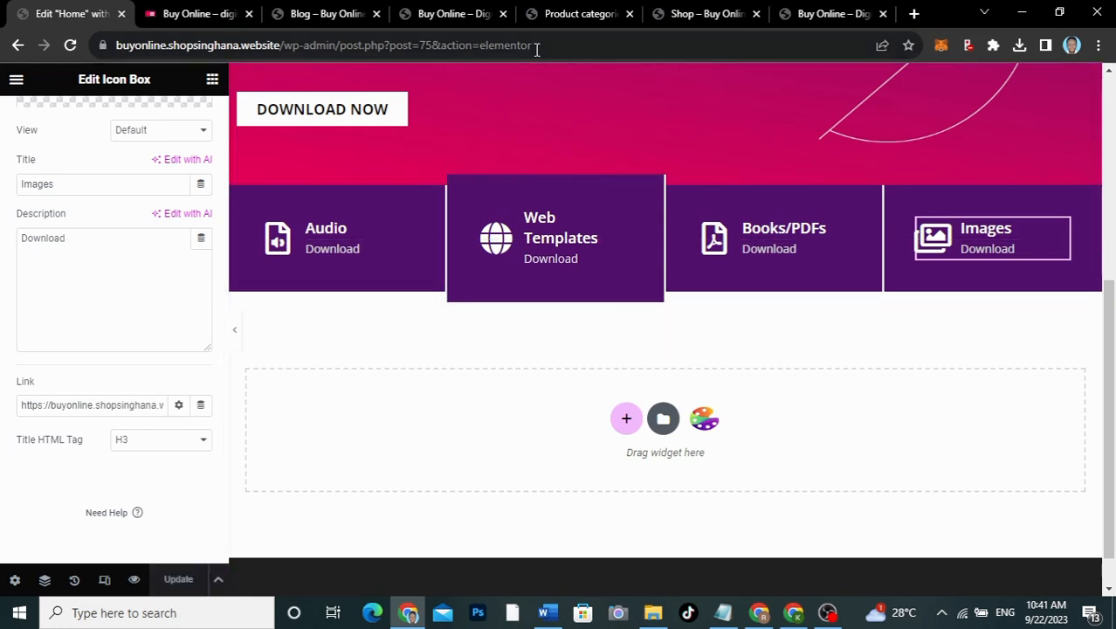
{"action": "left_click", "coordinate": [428, 26]}
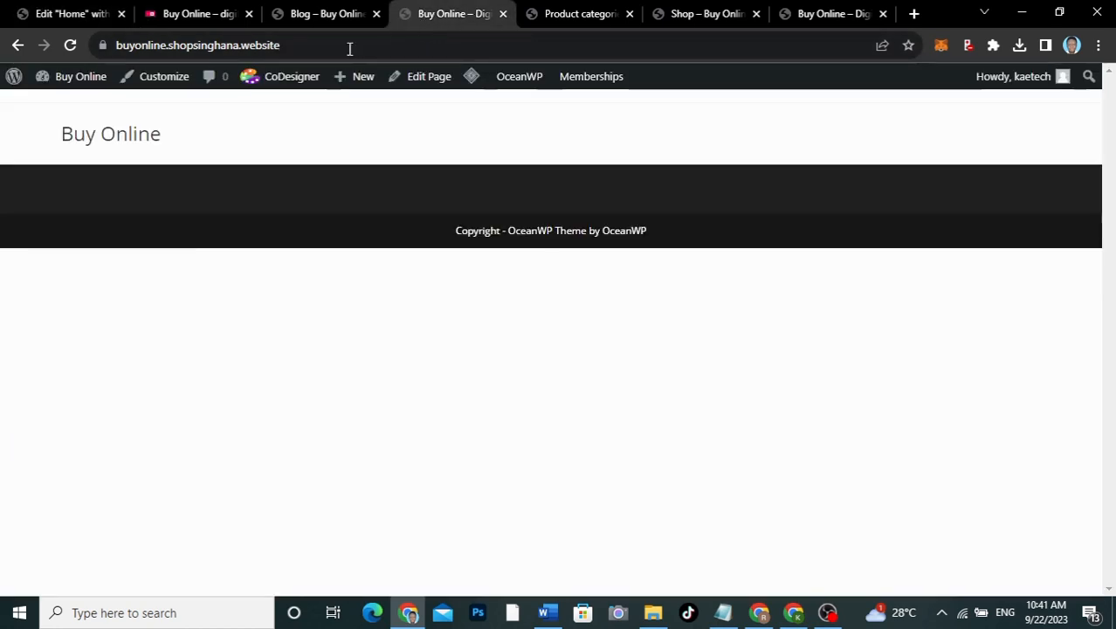
{"action": "left_click", "coordinate": [72, 45]}
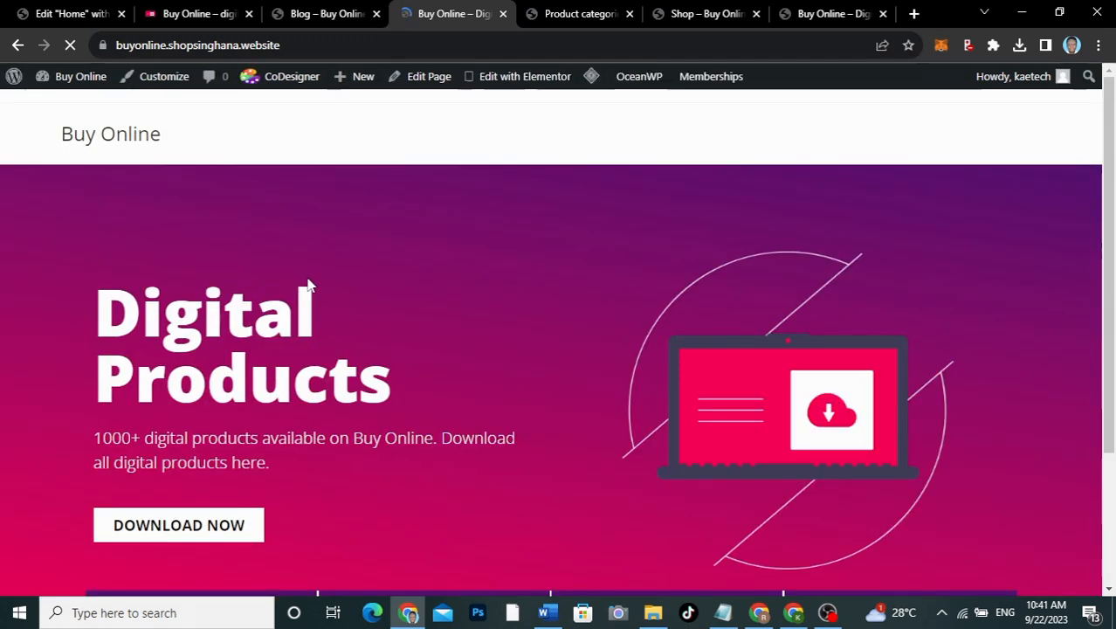
{"action": "scroll", "coordinate": [741, 325], "scroll_direction": "down", "scroll_amount": 3}
{"action": "scroll", "coordinate": [742, 328], "scroll_direction": "up", "scroll_amount": 3}
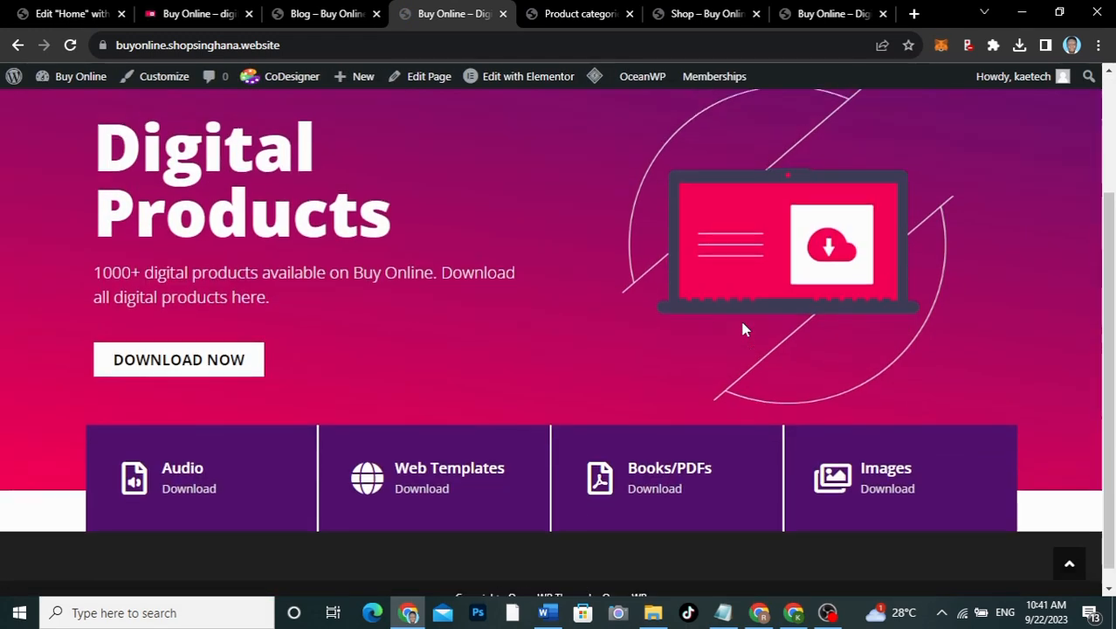
{"action": "scroll", "coordinate": [742, 328], "scroll_direction": "down", "scroll_amount": 3}
{"action": "scroll", "coordinate": [742, 329], "scroll_direction": "up", "scroll_amount": 3}
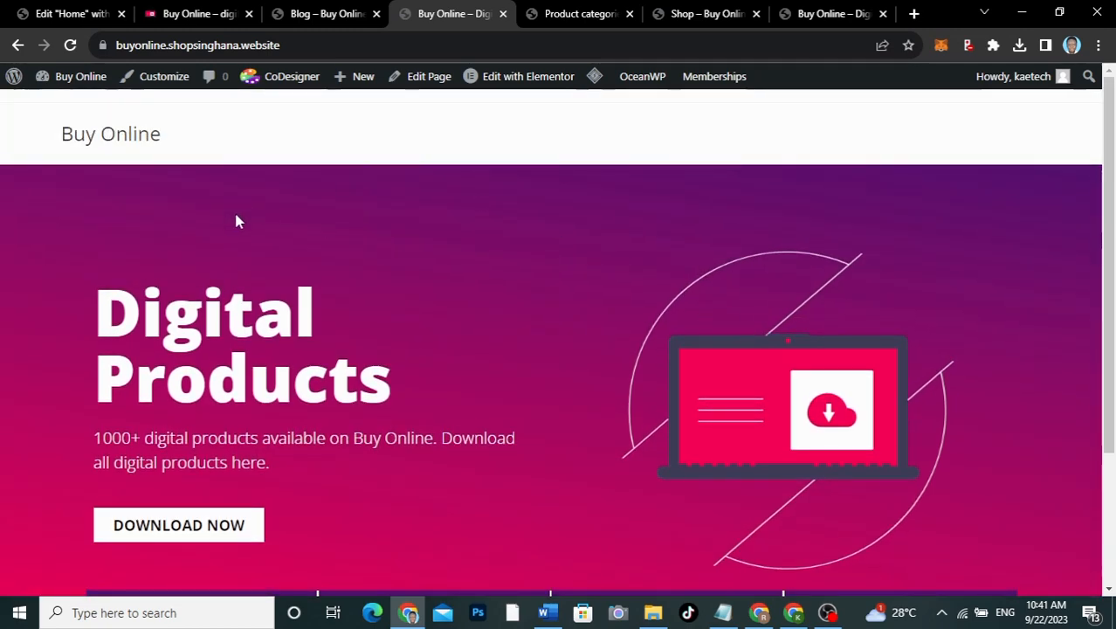
{"action": "left_click", "coordinate": [63, 12]}
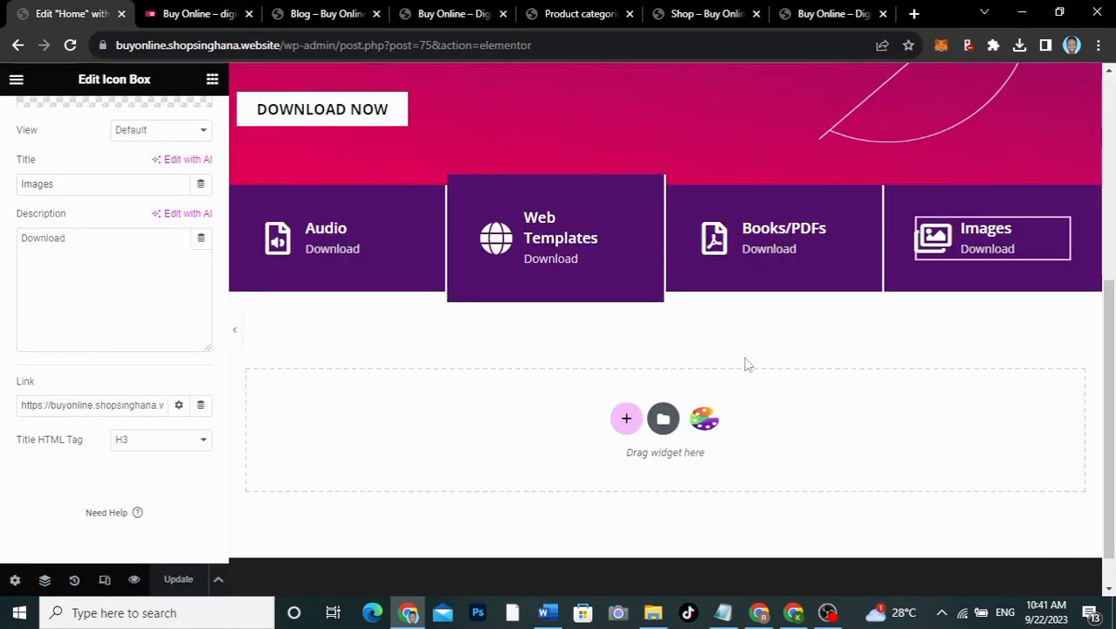
{"action": "scroll", "coordinate": [743, 363], "scroll_direction": "down", "scroll_amount": 1}
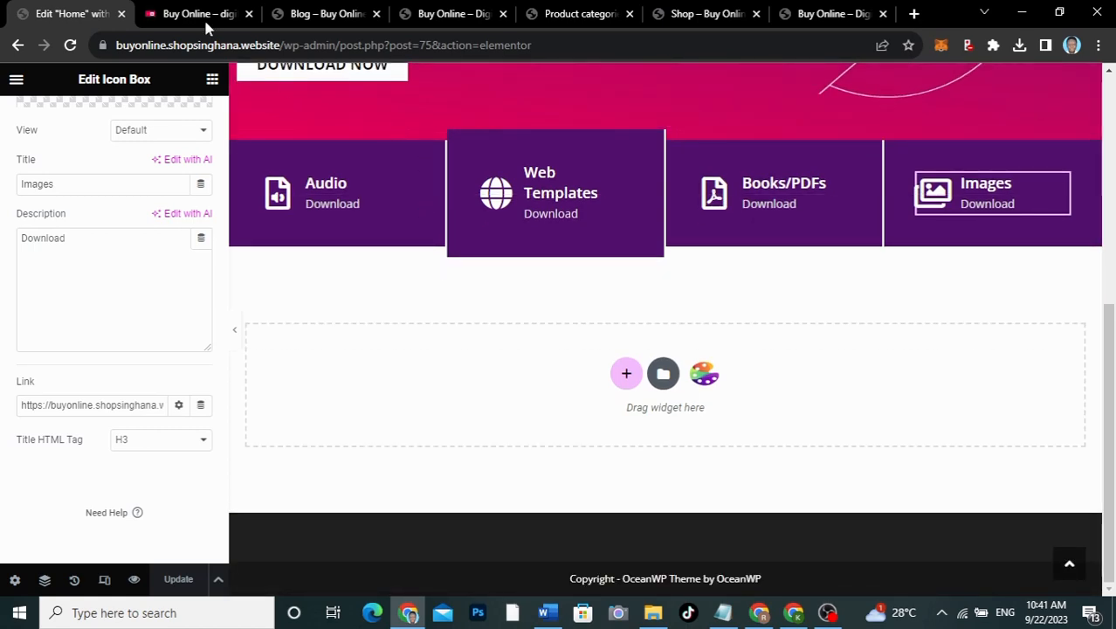
Step: Check the reference site's TRENDING NEW heading, then start a new section below the category boxes
{"action": "left_click", "coordinate": [199, 16]}
{"action": "scroll", "coordinate": [661, 489], "scroll_direction": "down", "scroll_amount": 3}
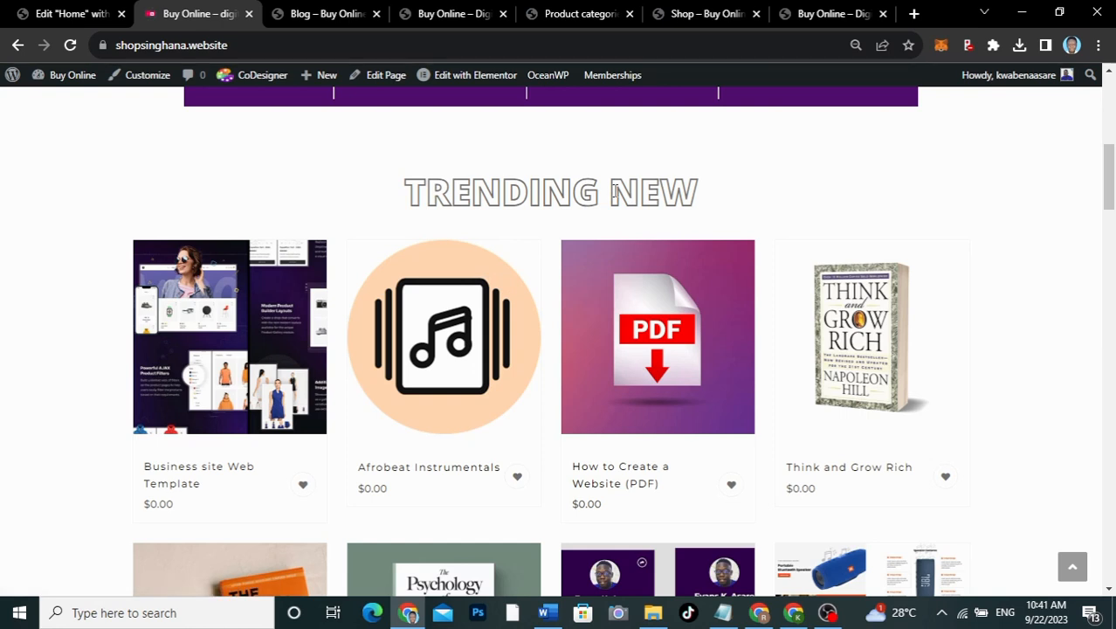
{"action": "left_click_drag", "start_coordinate": [710, 192], "coordinate": [401, 196]}
{"action": "left_click", "coordinate": [371, 192]}
{"action": "left_click", "coordinate": [70, 15]}
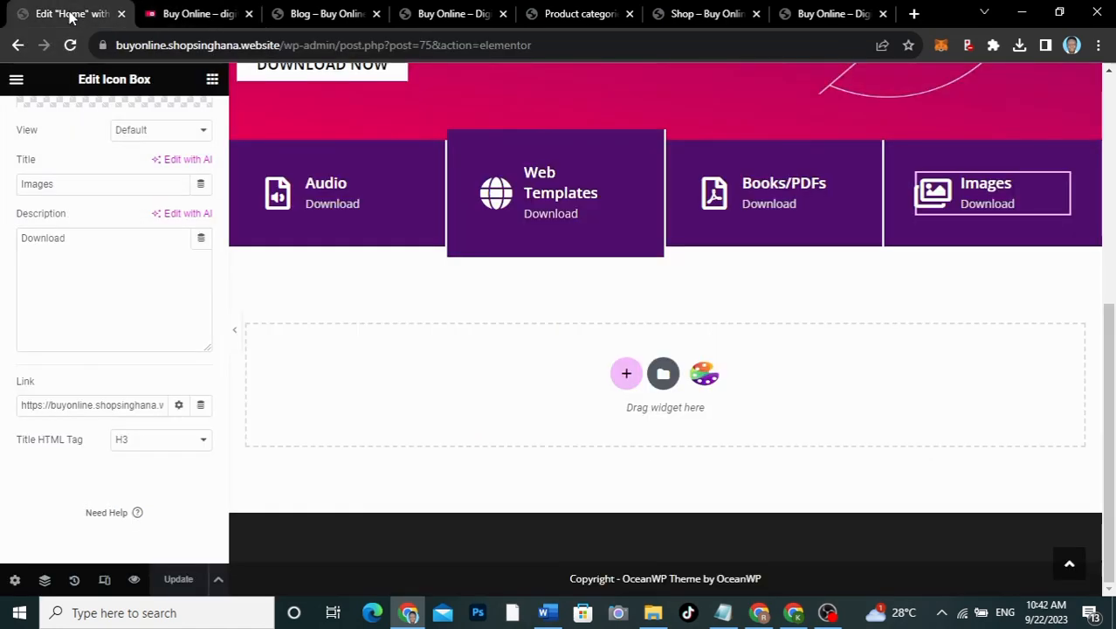
{"action": "left_click", "coordinate": [626, 372]}
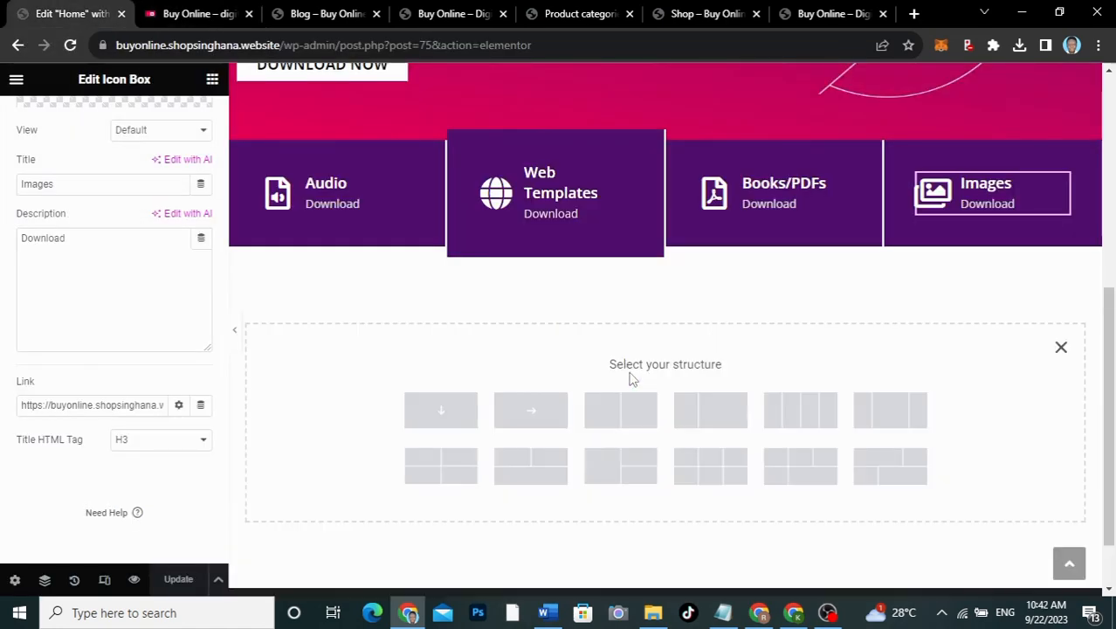
Step: Add a single-column section below the category boxes with an 80 px top margin
{"action": "left_click", "coordinate": [445, 411]}
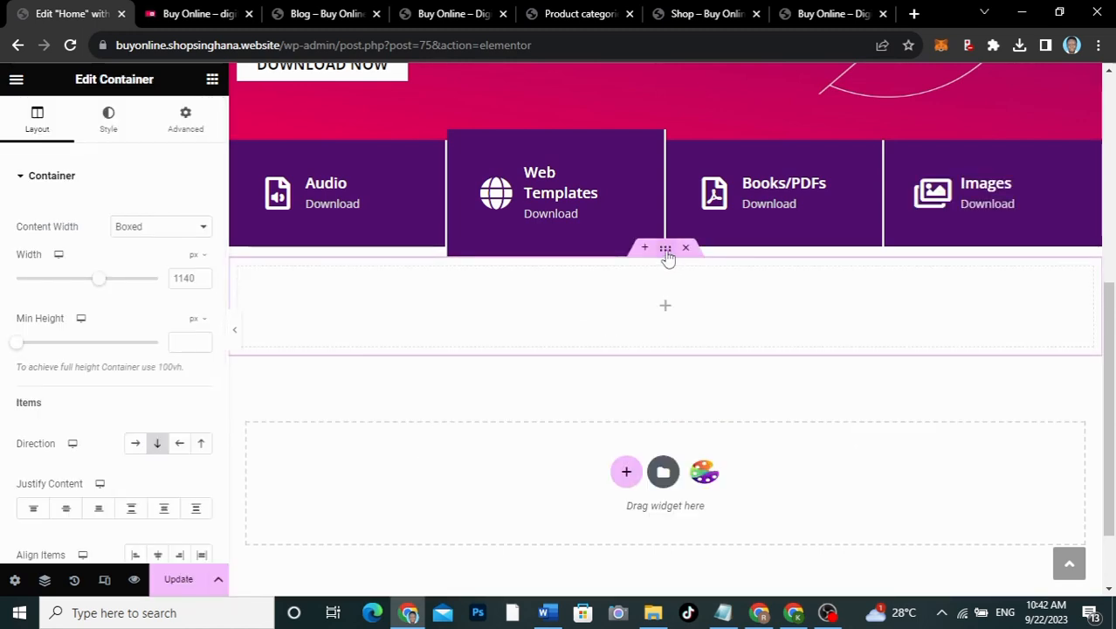
{"action": "left_click", "coordinate": [191, 127]}
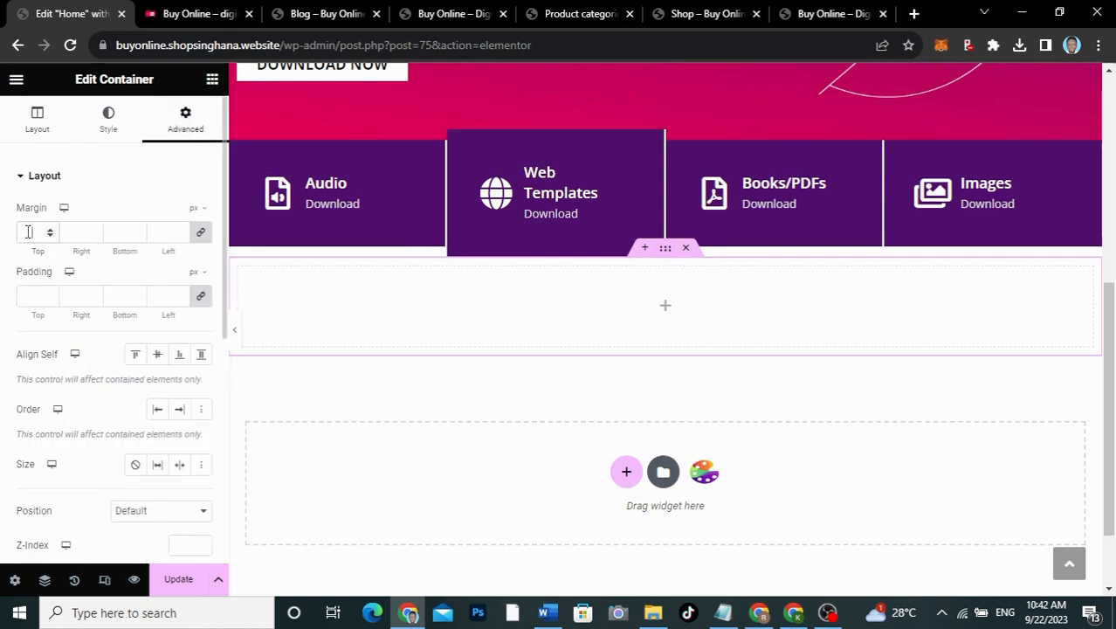
{"action": "left_click", "coordinate": [201, 231]}
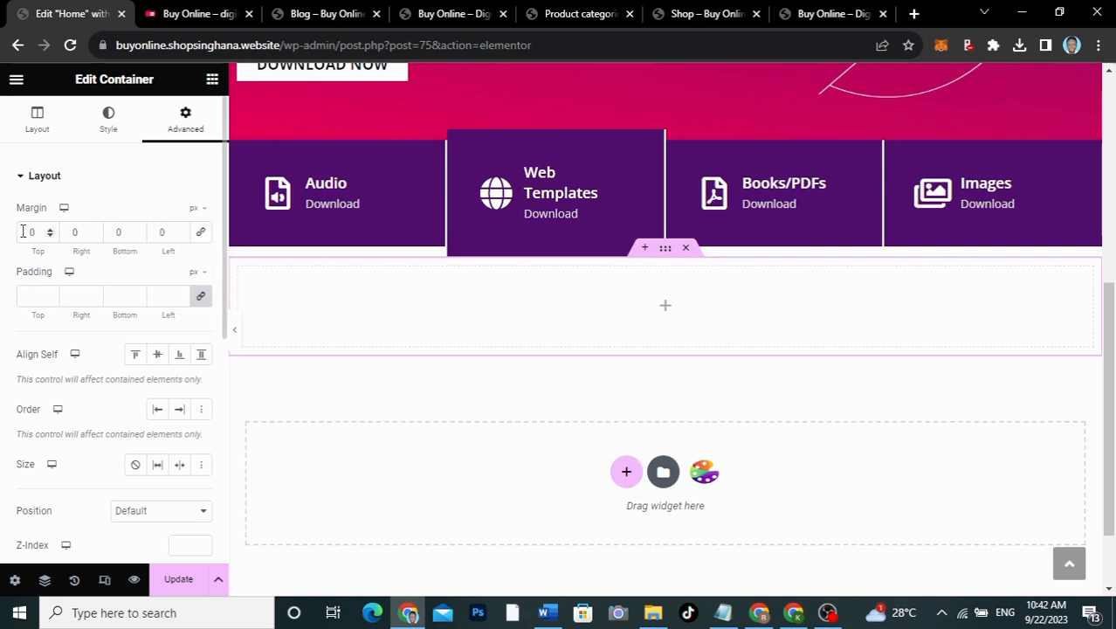
{"action": "type", "text": "8"}
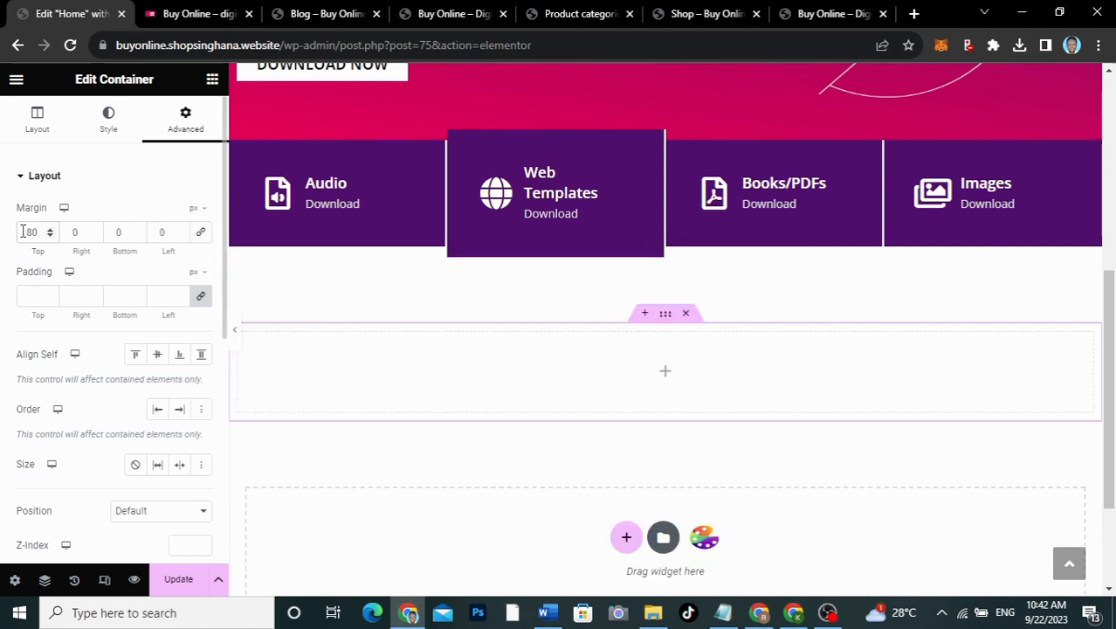
Step: Place a Container inside the new section and duplicate it, giving two stacked containers
{"action": "left_click", "coordinate": [666, 374]}
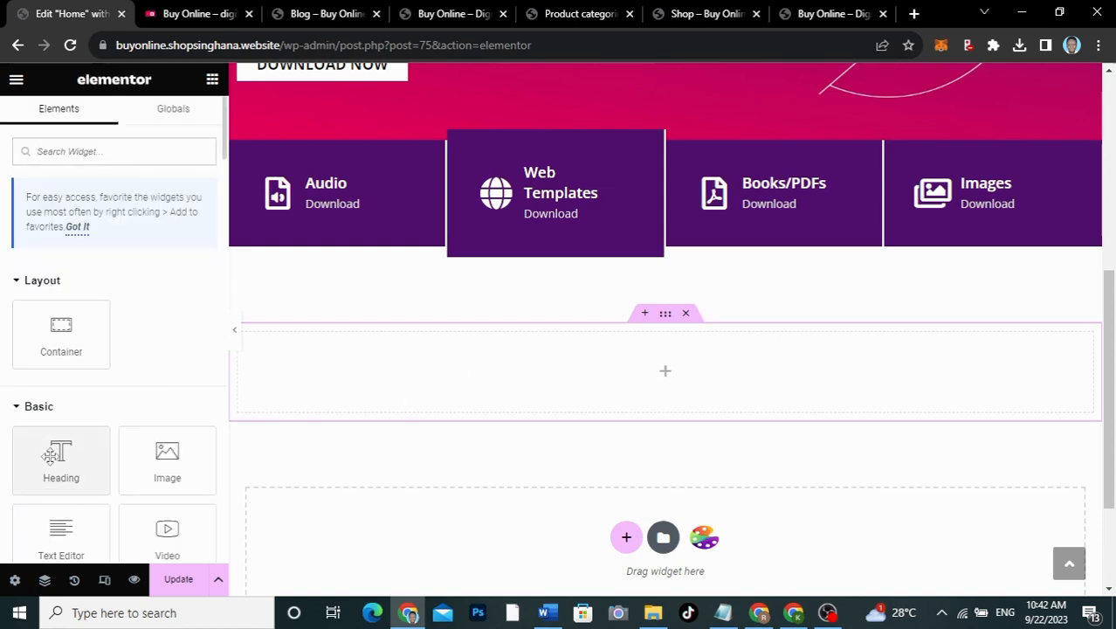
{"action": "left_click_drag", "start_coordinate": [61, 330], "coordinate": [634, 370]}
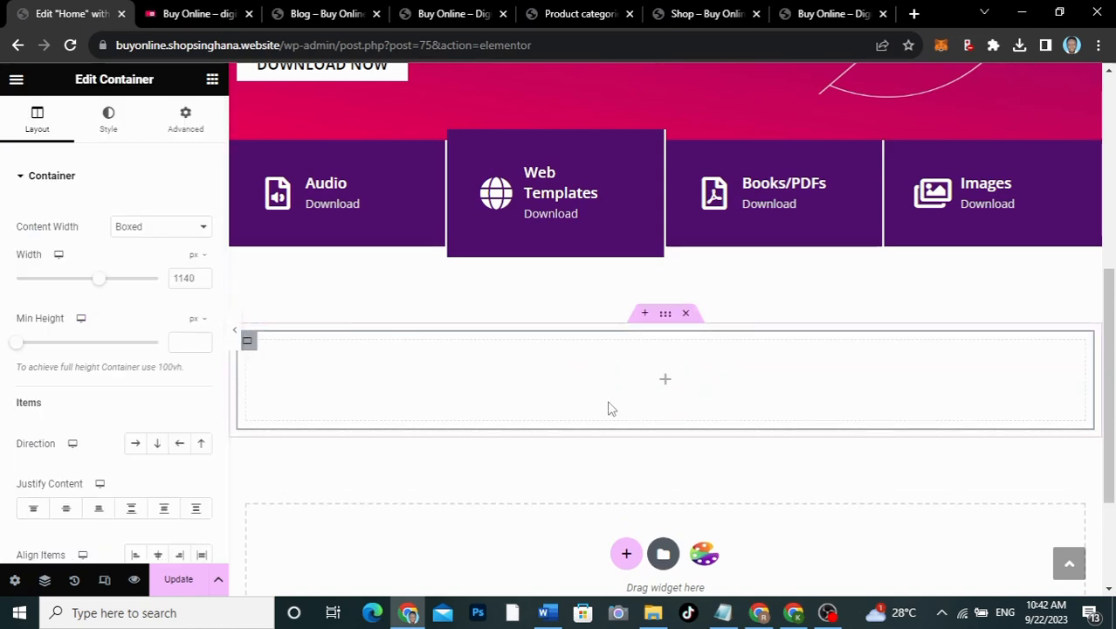
{"action": "right_click", "coordinate": [248, 344]}
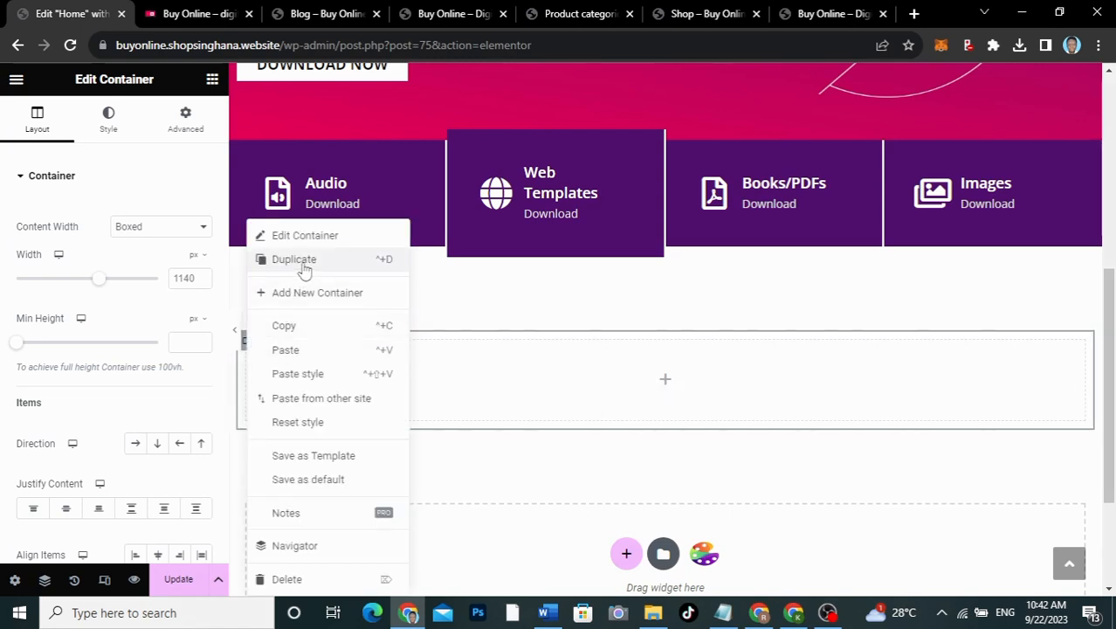
{"action": "left_click", "coordinate": [377, 358]}
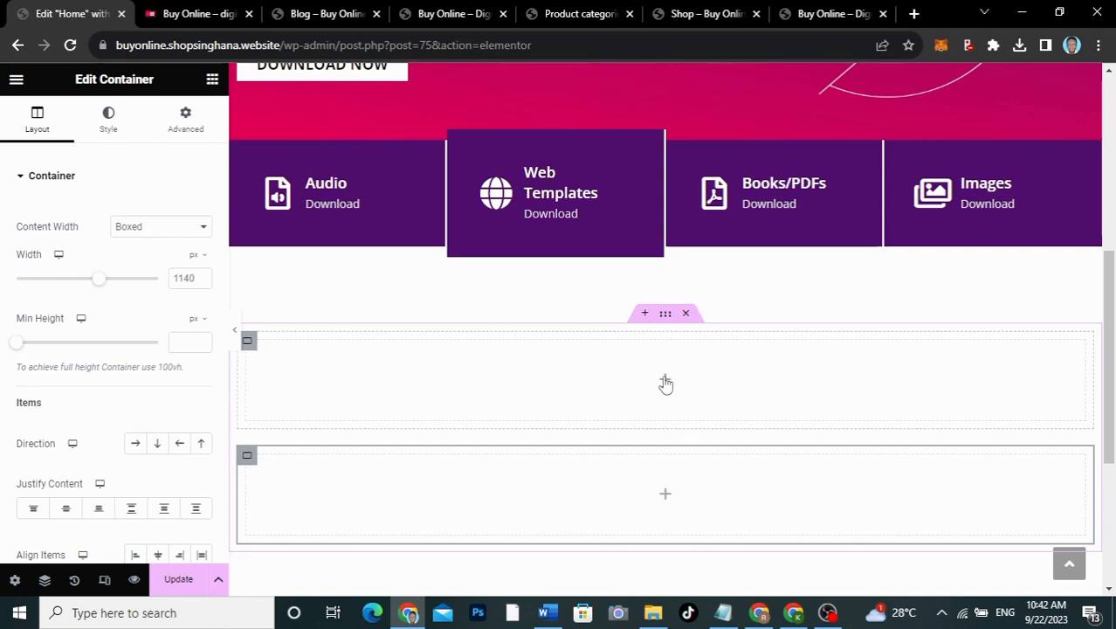
{"action": "left_click", "coordinate": [665, 384]}
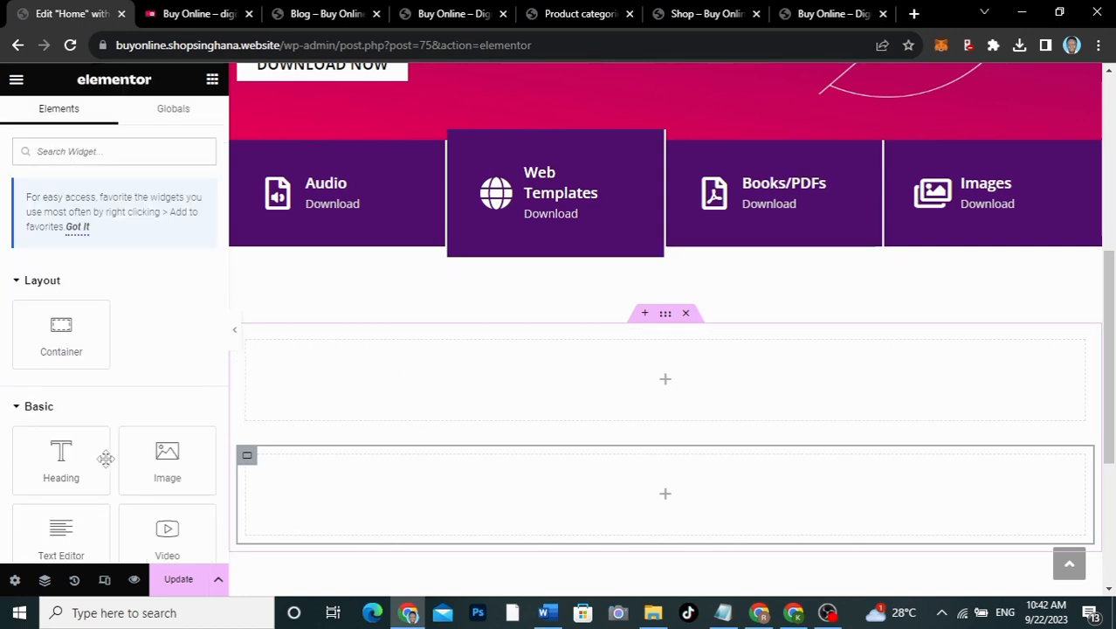
Step: Add a centred heading reading 'TRENDING' to the first inner container
{"action": "left_click_drag", "start_coordinate": [106, 459], "coordinate": [619, 388]}
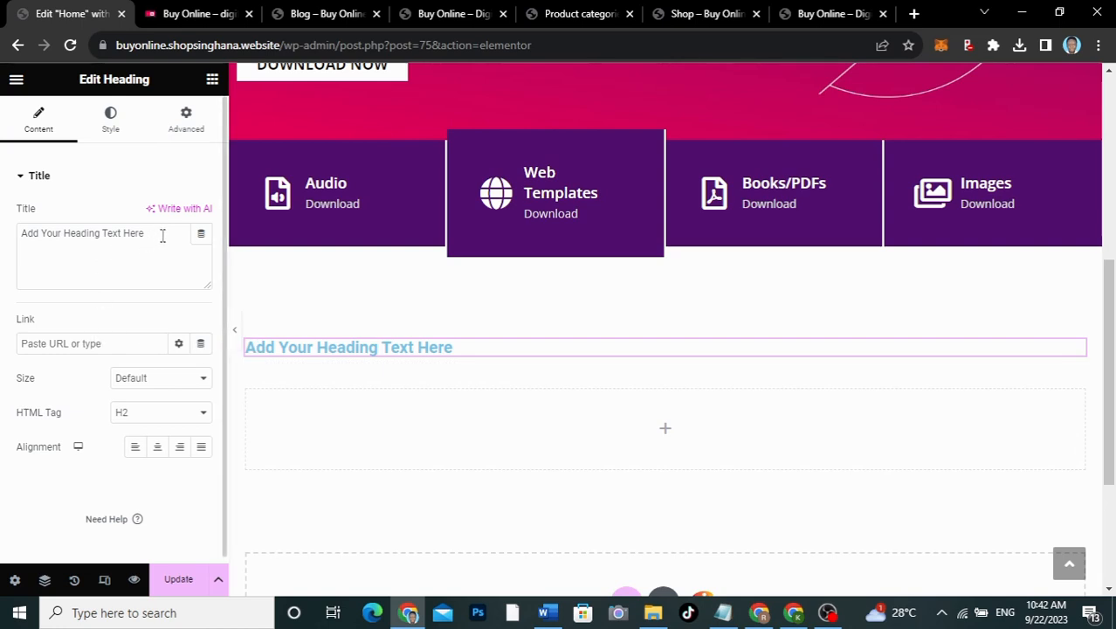
{"action": "left_click_drag", "start_coordinate": [163, 236], "coordinate": [15, 228]}
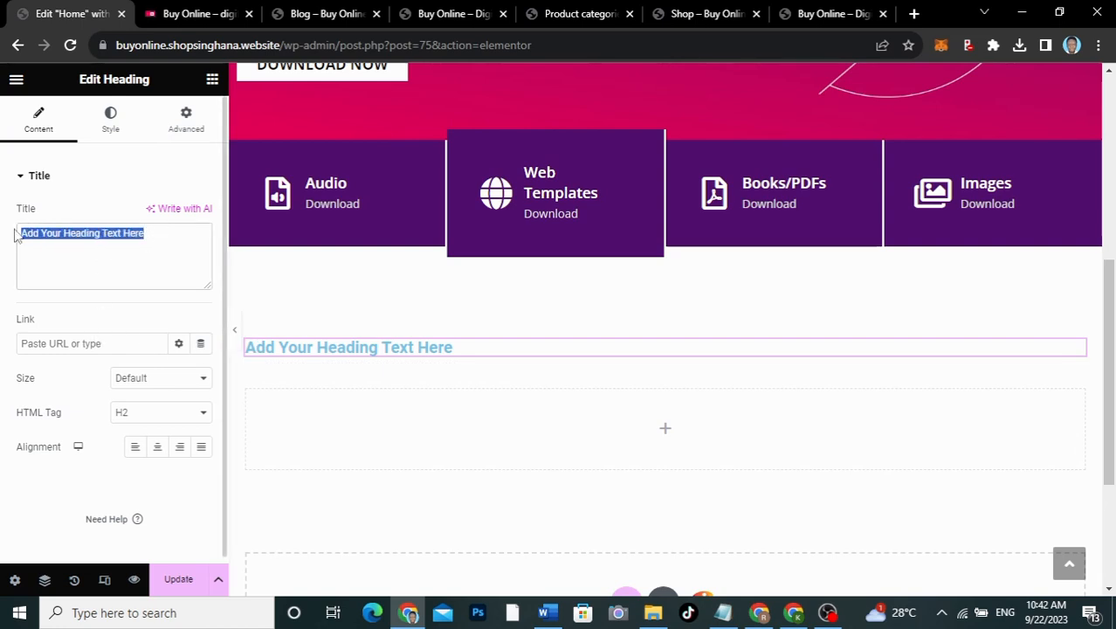
{"action": "type", "text": "TRE"}
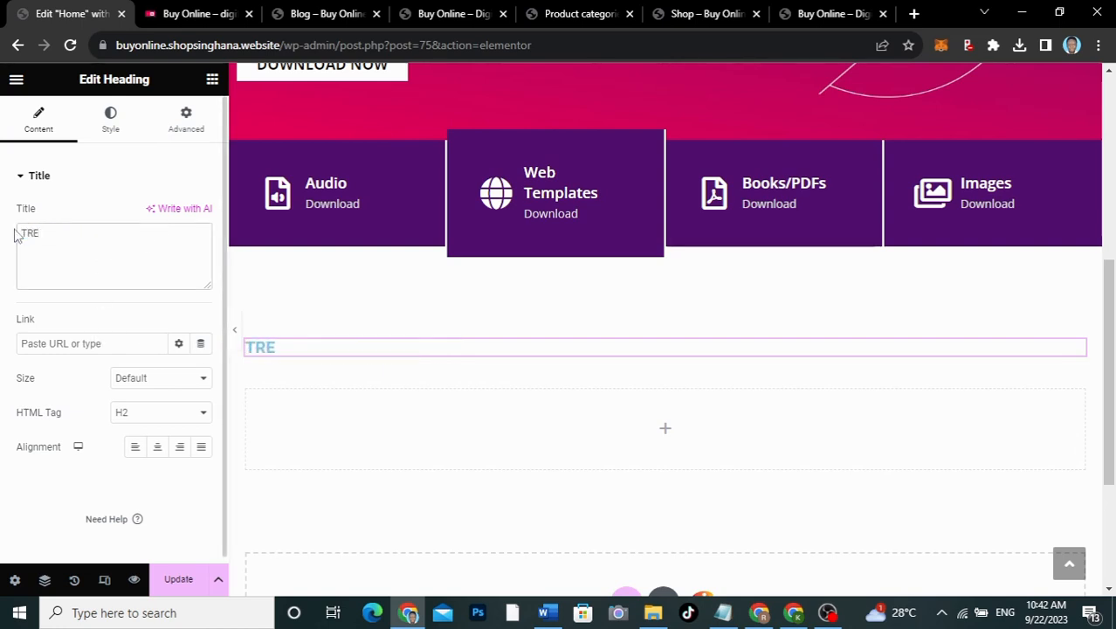
{"action": "type", "text": "NDING NEW"}
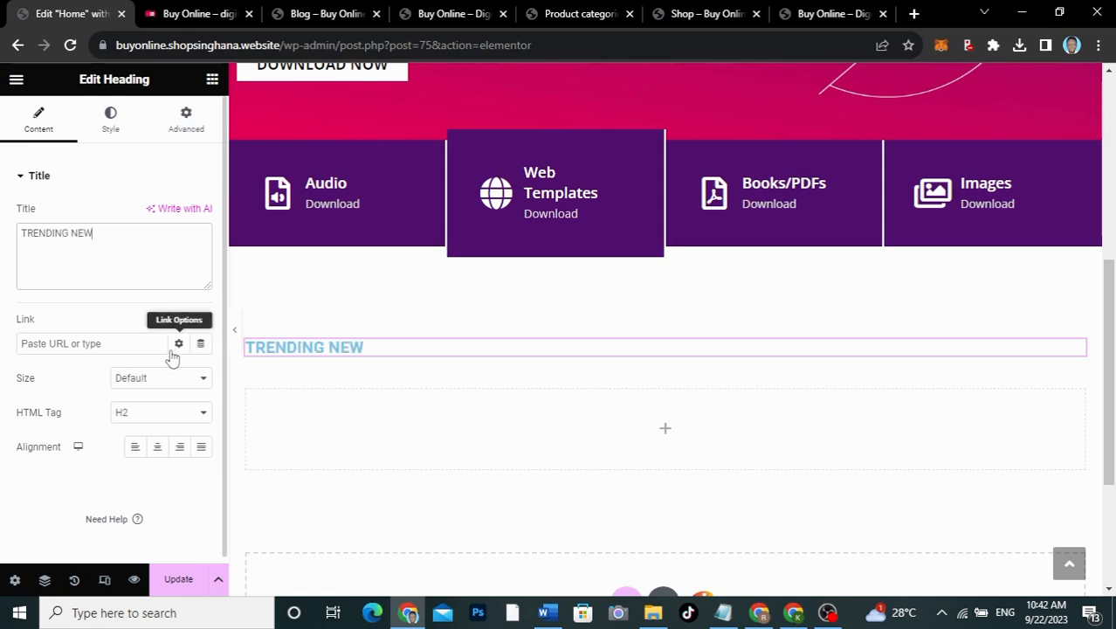
{"action": "left_click", "coordinate": [157, 447]}
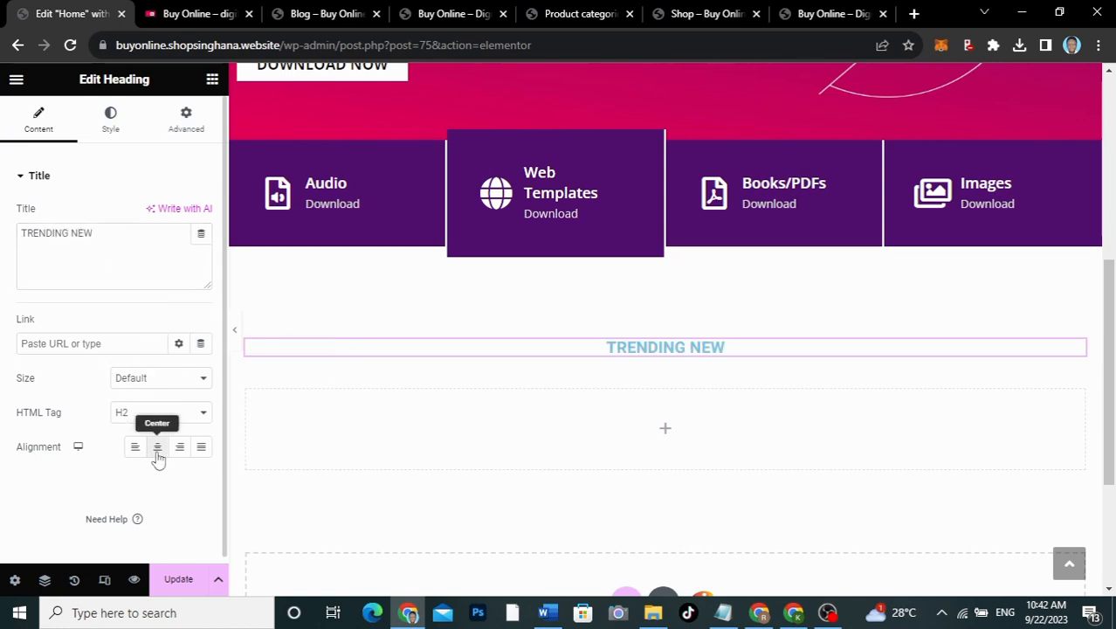
Step: Set the heading's text colour to black
{"action": "left_click", "coordinate": [111, 124]}
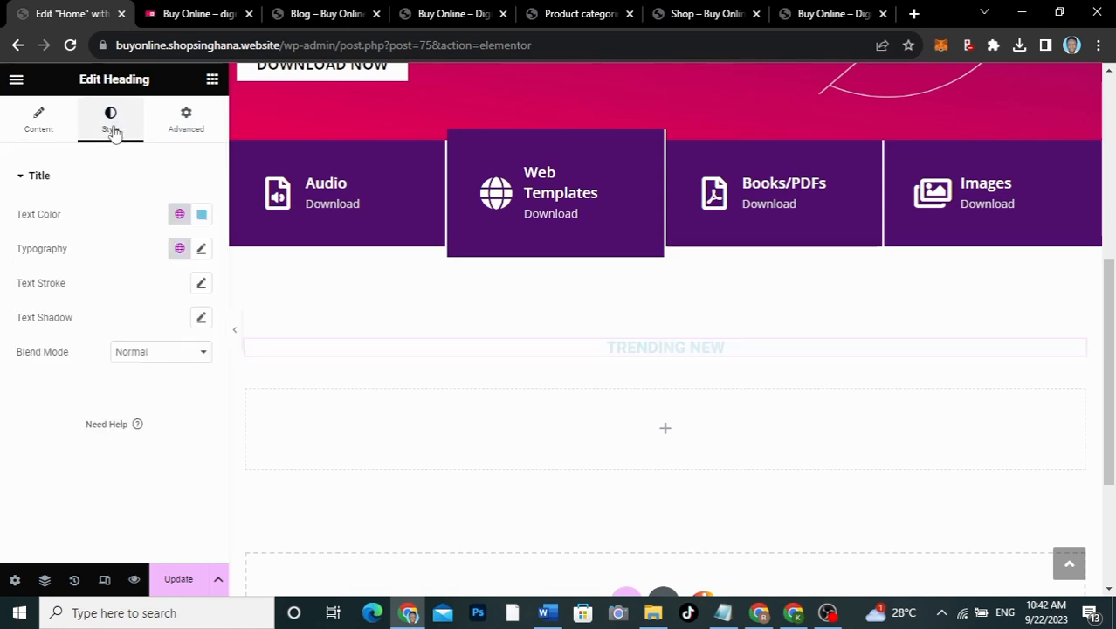
{"action": "left_click", "coordinate": [201, 218]}
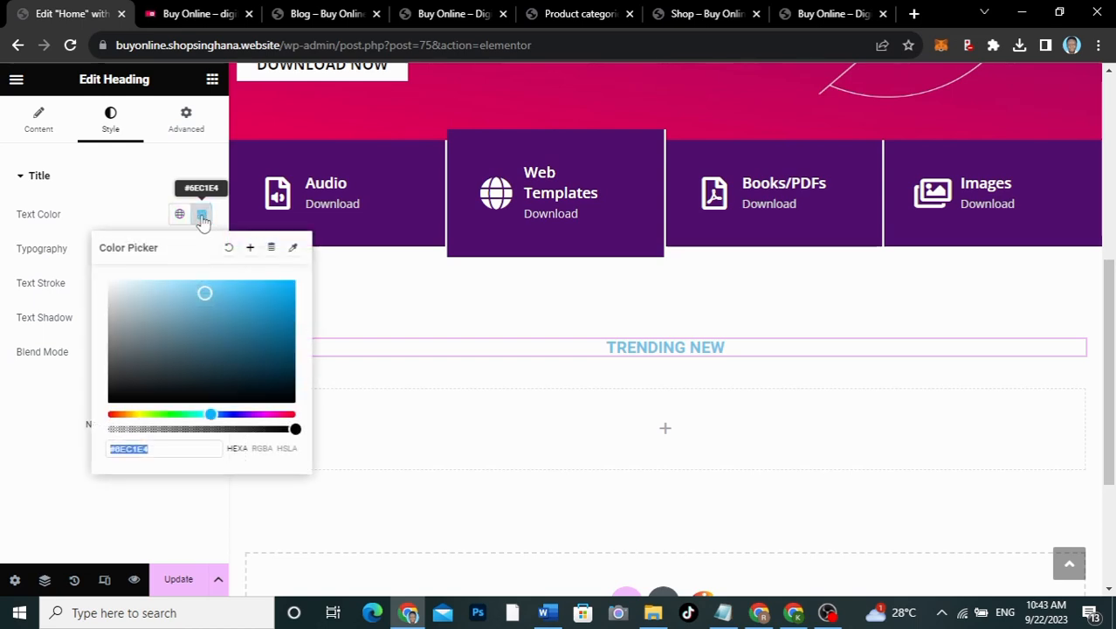
{"action": "mouse_move", "coordinate": [203, 297]}
{"action": "left_mouse_down"}
{"action": "mouse_move", "coordinate": [122, 363]}
{"action": "mouse_move", "coordinate": [108, 398]}
{"action": "left_mouse_up"}
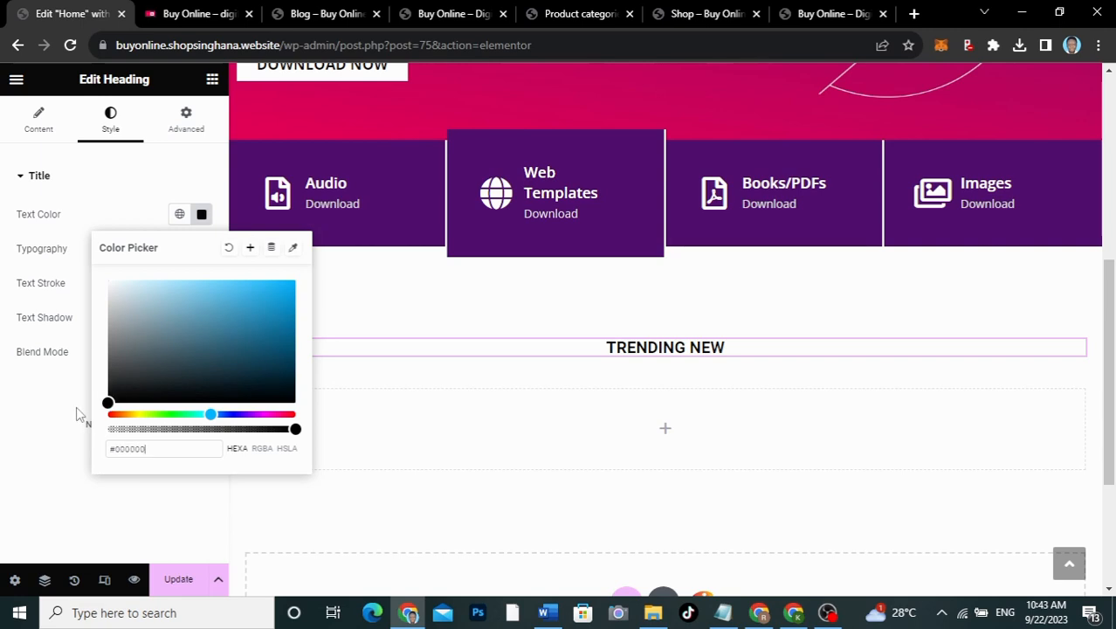
{"action": "left_click", "coordinate": [44, 404]}
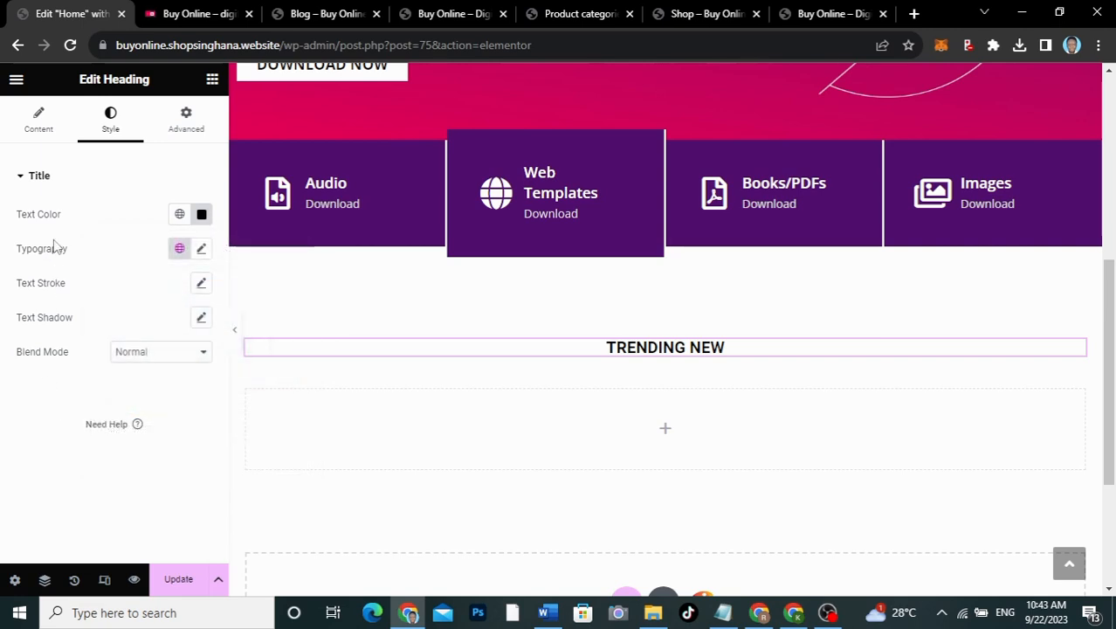
Step: Change the heading's typography font family to Open Sans
{"action": "left_click", "coordinate": [201, 249]}
{"action": "left_click", "coordinate": [162, 329]}
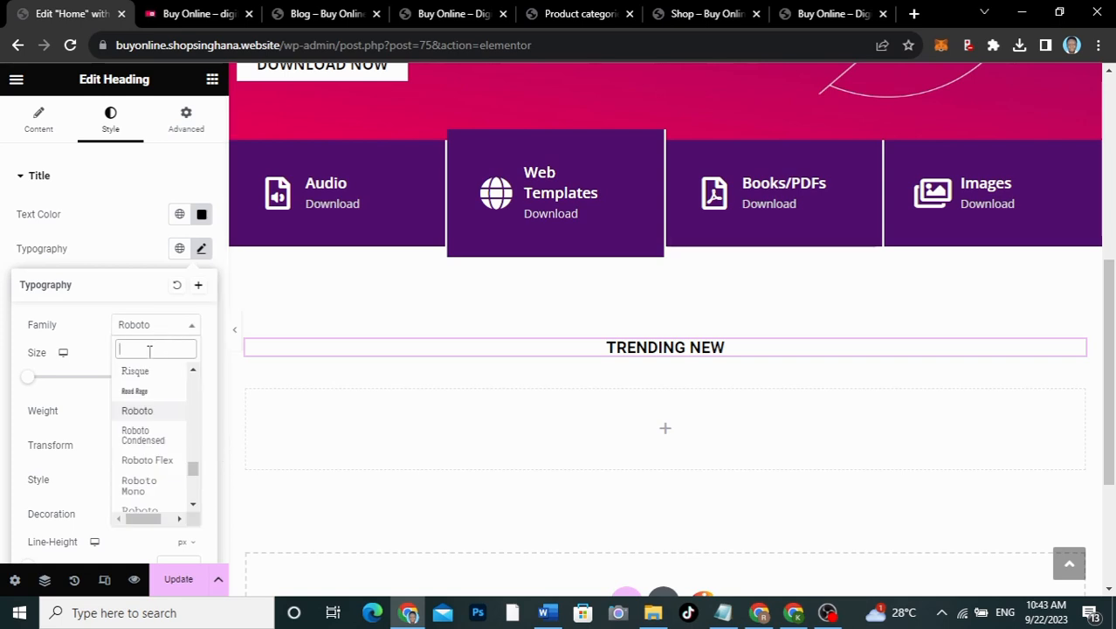
{"action": "type", "text": "OPENS"}
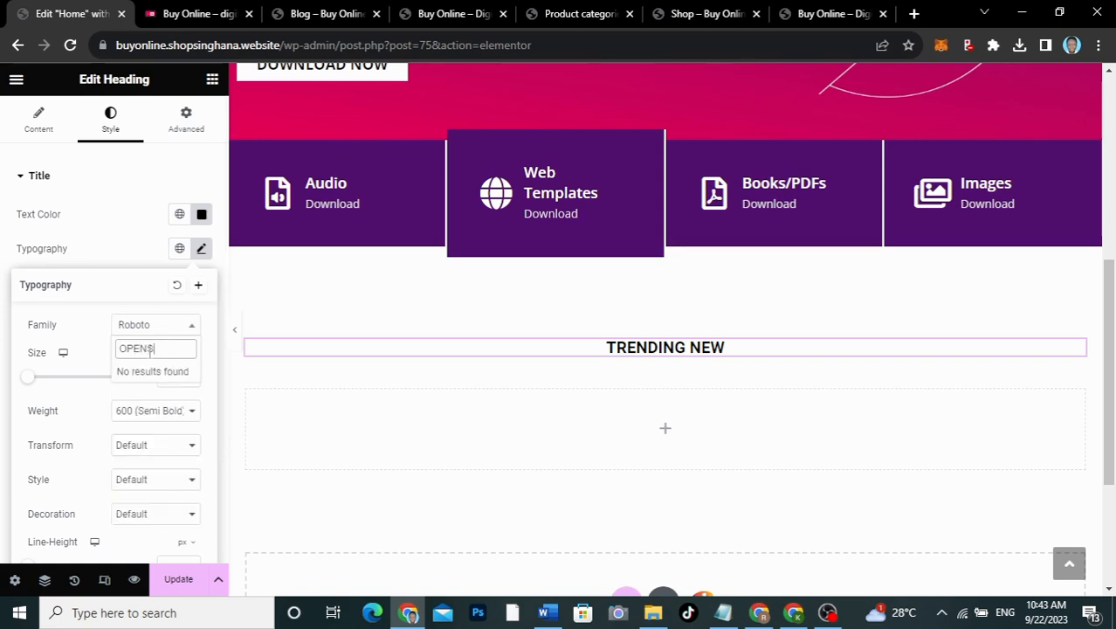
{"action": "key", "text": "BackSpace"}
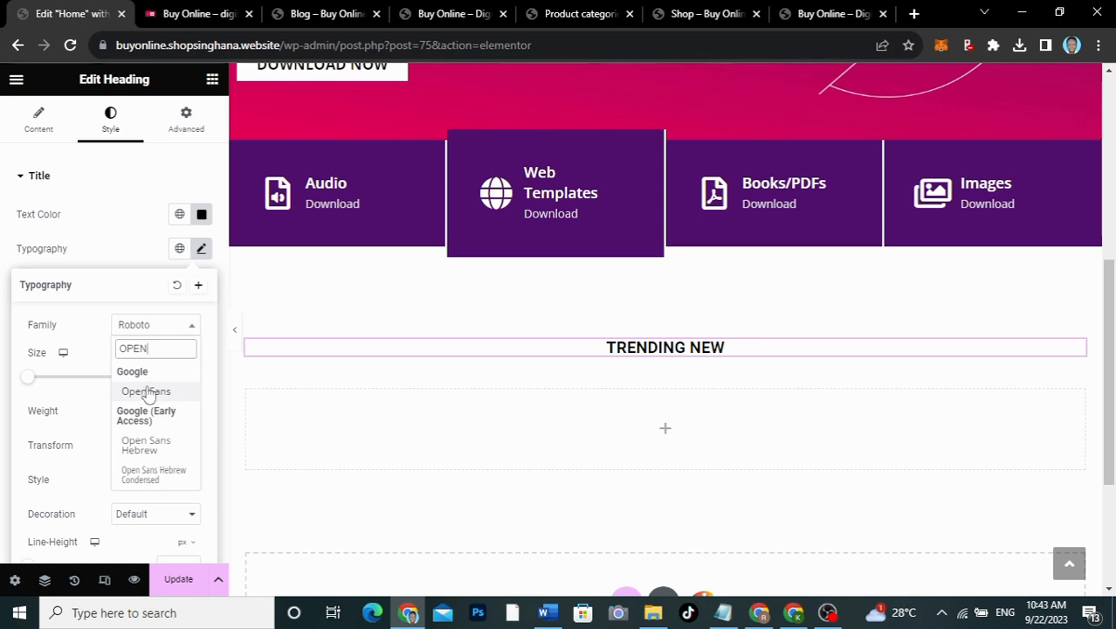
{"action": "left_click", "coordinate": [147, 392]}
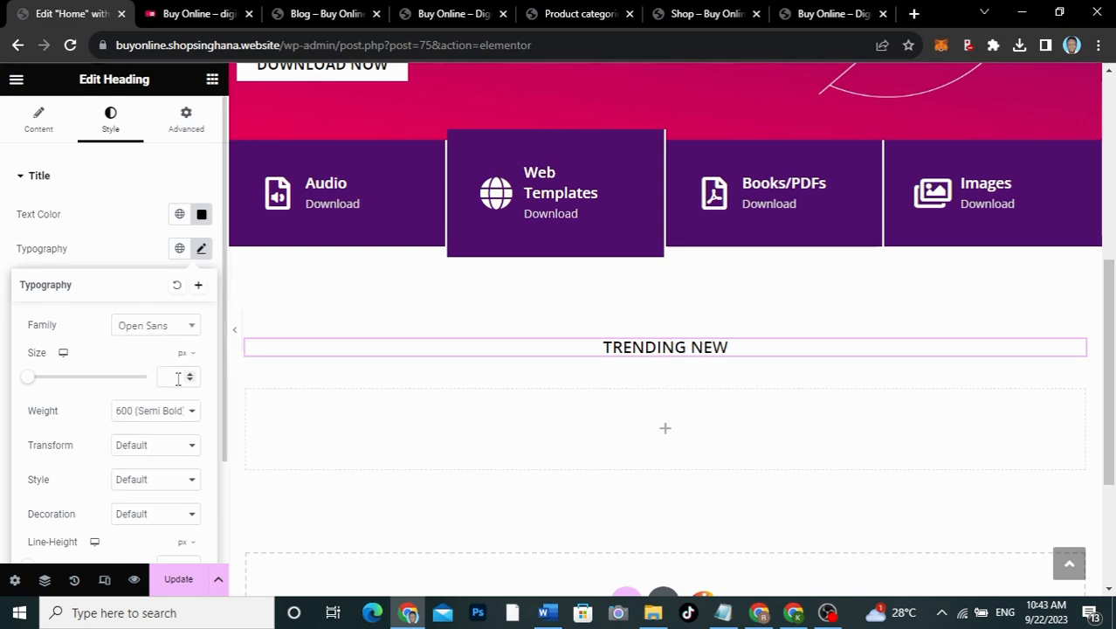
{"action": "left_click", "coordinate": [140, 11]}
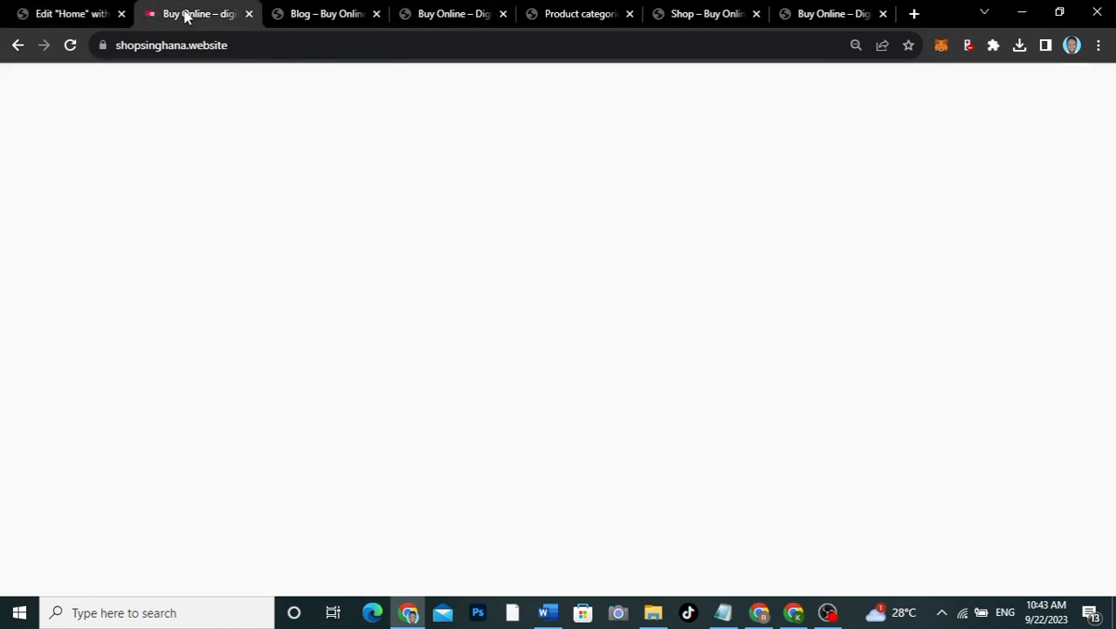
{"action": "mouse_move", "coordinate": [1026, 70]}
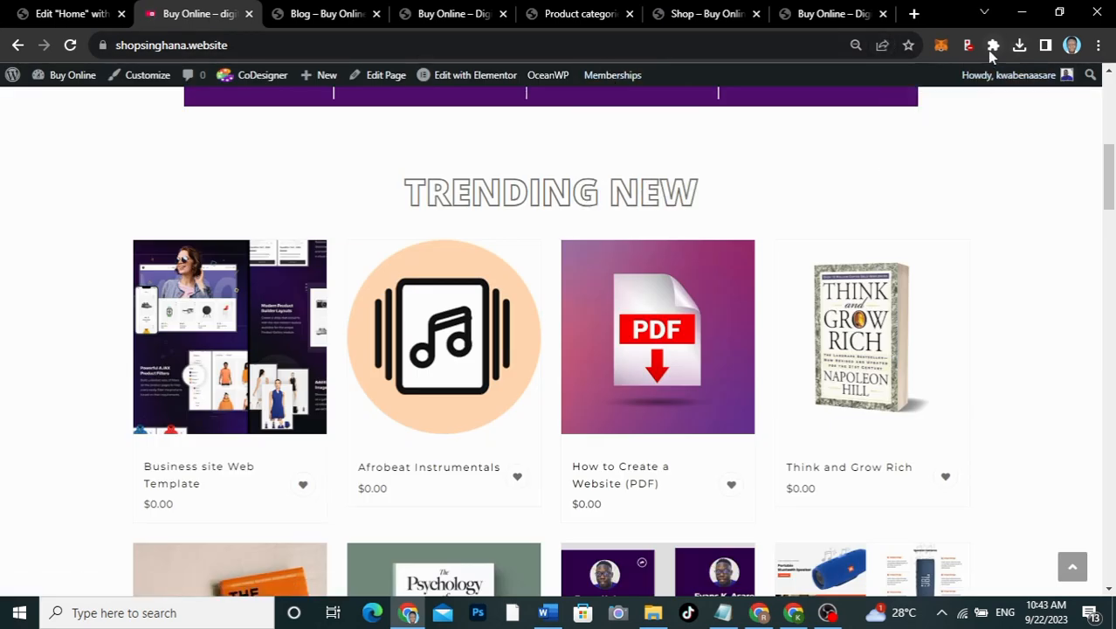
{"action": "left_click", "coordinate": [991, 46]}
{"action": "left_click", "coordinate": [837, 425]}
{"action": "left_click", "coordinate": [621, 196]}
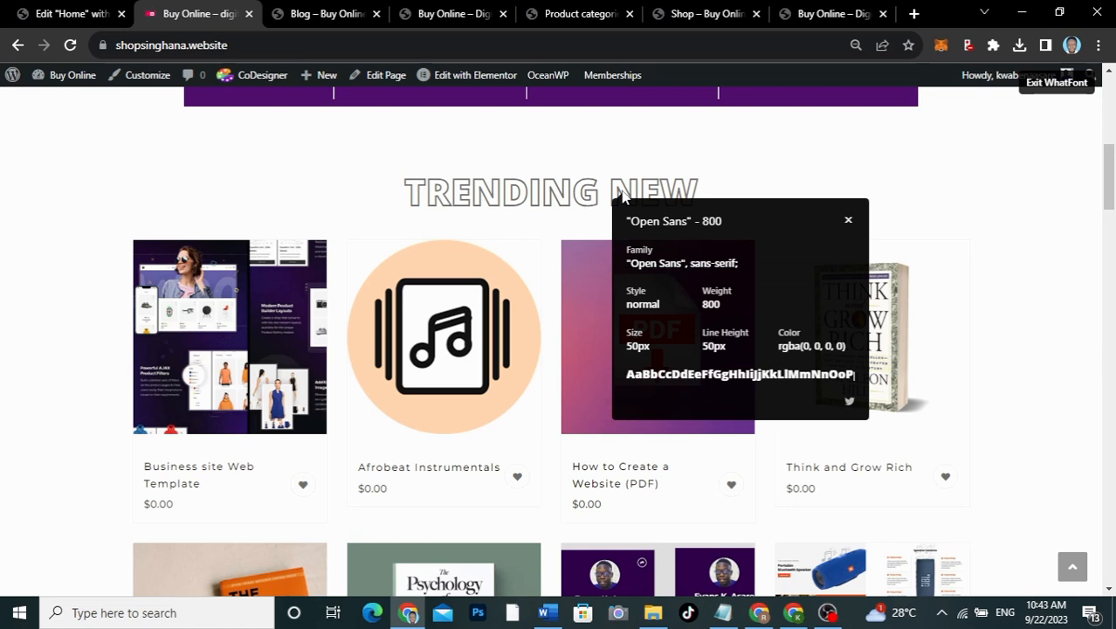
{"action": "left_click", "coordinate": [847, 221]}
{"action": "left_click", "coordinate": [52, 13]}
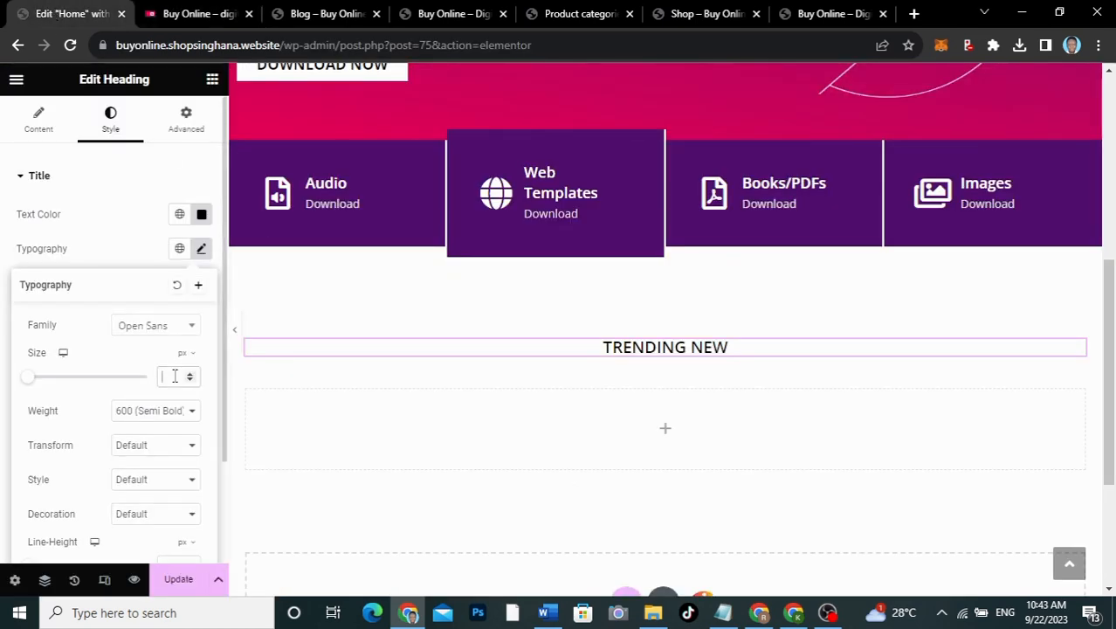
Step: Set the heading's font size to 50 and weight to 800 Extra Bold
{"action": "type", "text": "50"}
{"action": "left_click", "coordinate": [154, 422]}
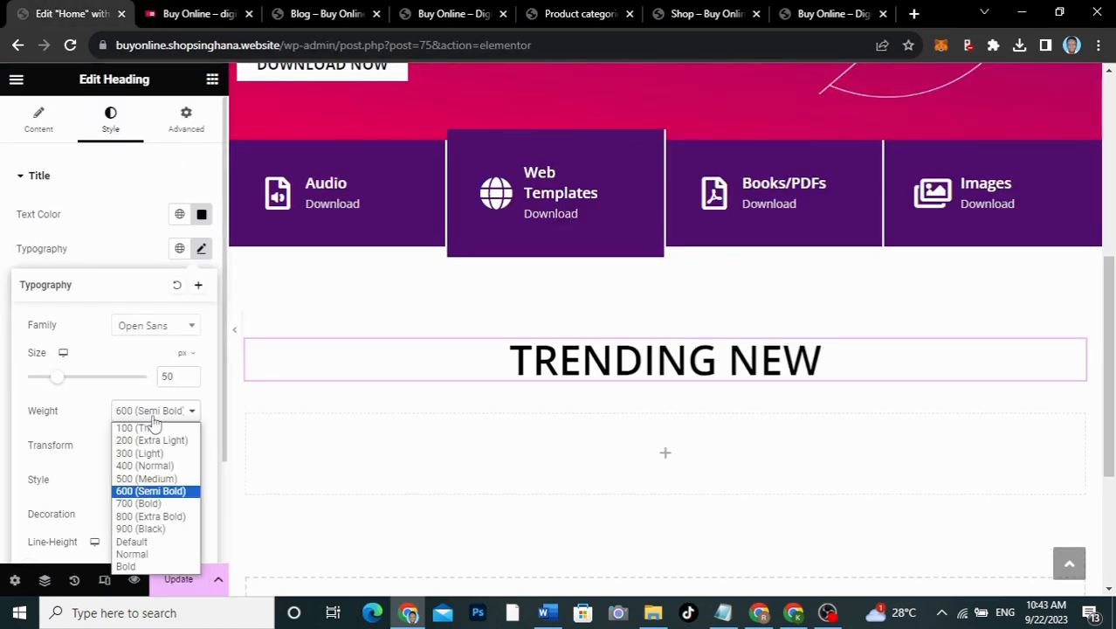
{"action": "left_click", "coordinate": [140, 518]}
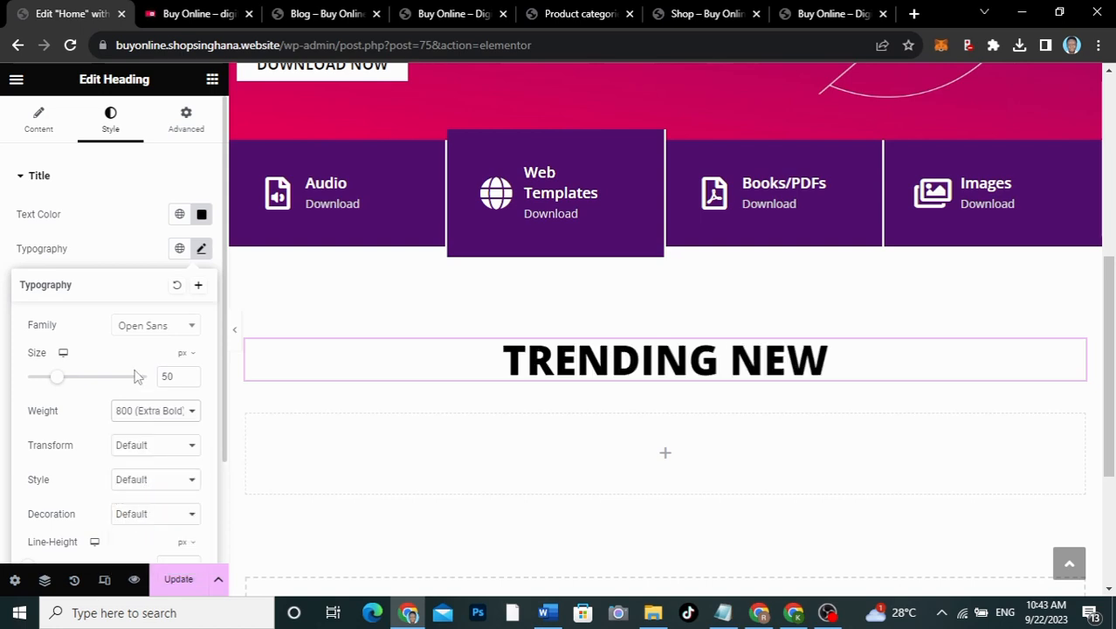
{"action": "left_click", "coordinate": [128, 255]}
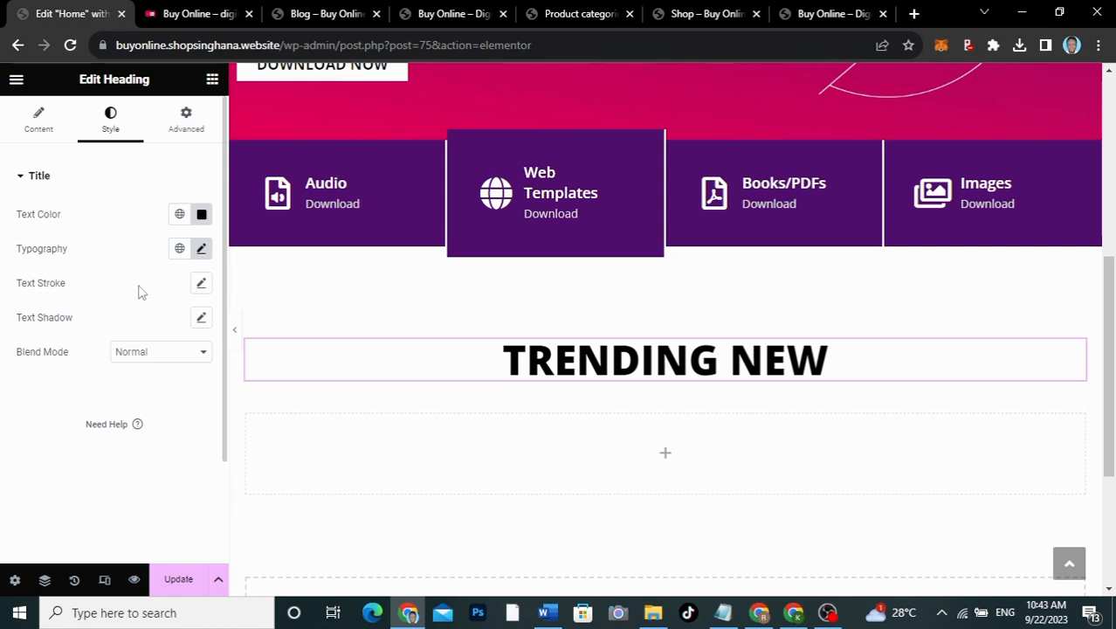
Step: Give the heading a 2px text stroke and adjust the stroke colour's transparency
{"action": "left_click", "coordinate": [202, 285]}
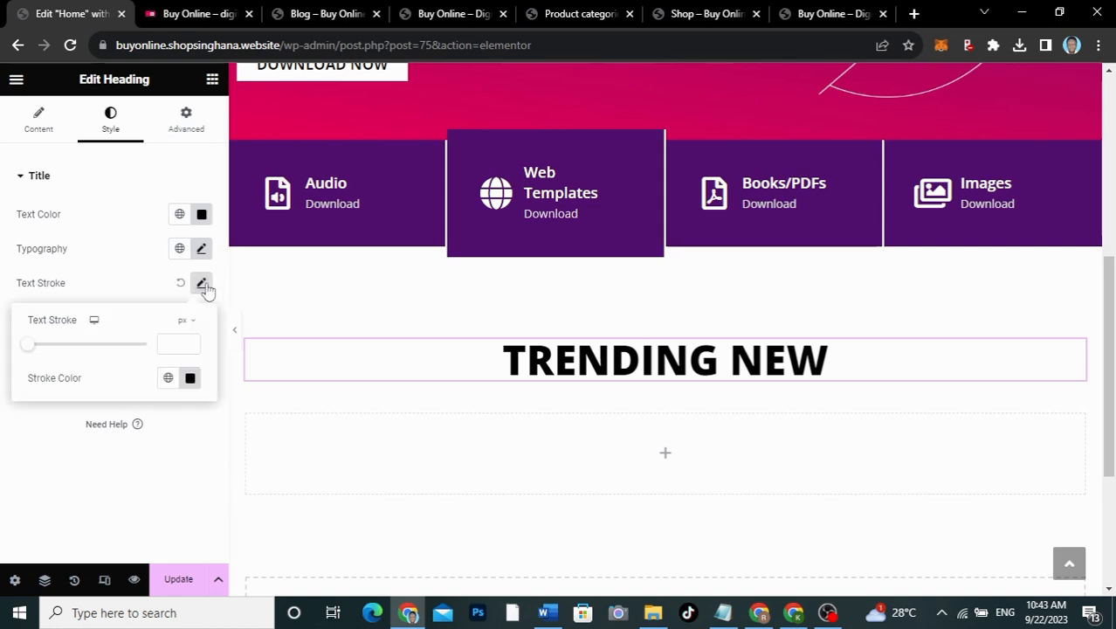
{"action": "left_click", "coordinate": [170, 345]}
{"action": "type", "text": "2"}
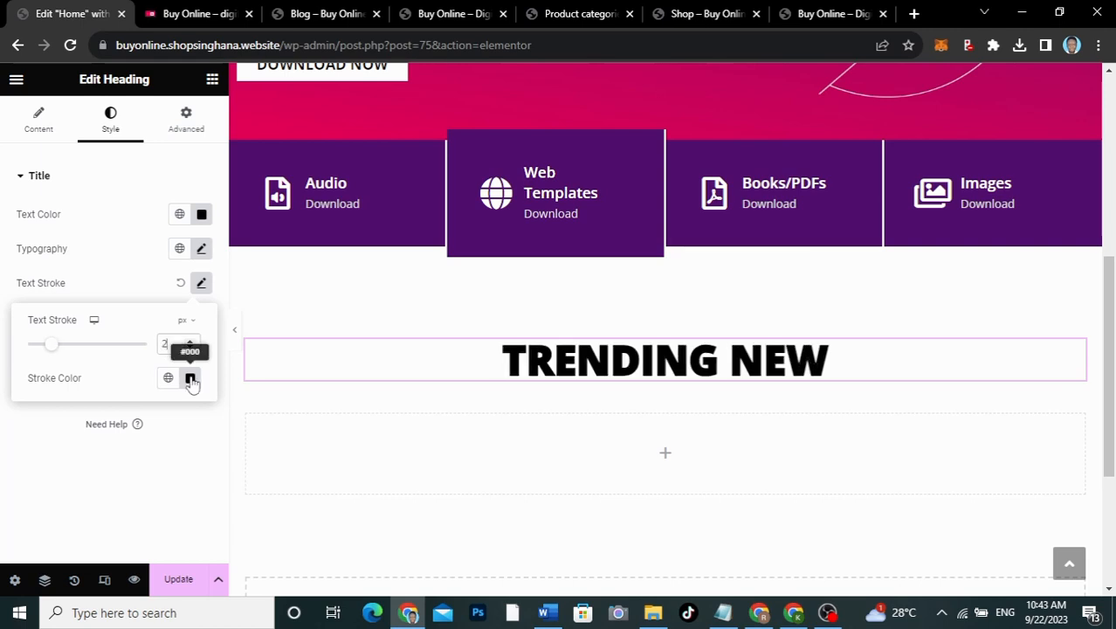
{"action": "left_click", "coordinate": [190, 378]}
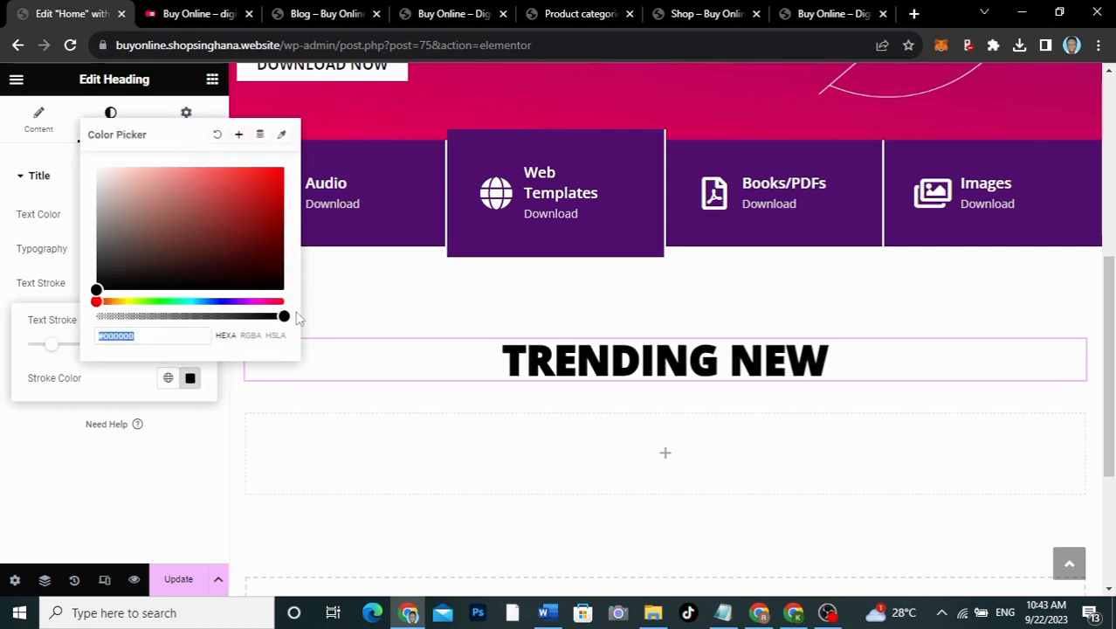
{"action": "left_click_drag", "start_coordinate": [284, 314], "coordinate": [81, 329]}
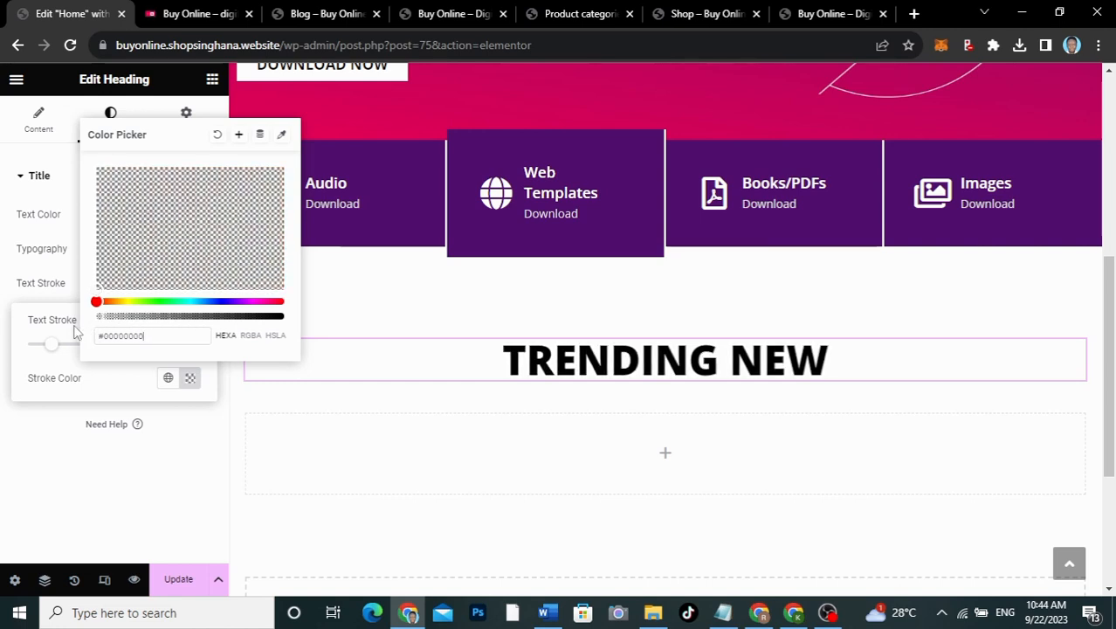
{"action": "left_click", "coordinate": [75, 332]}
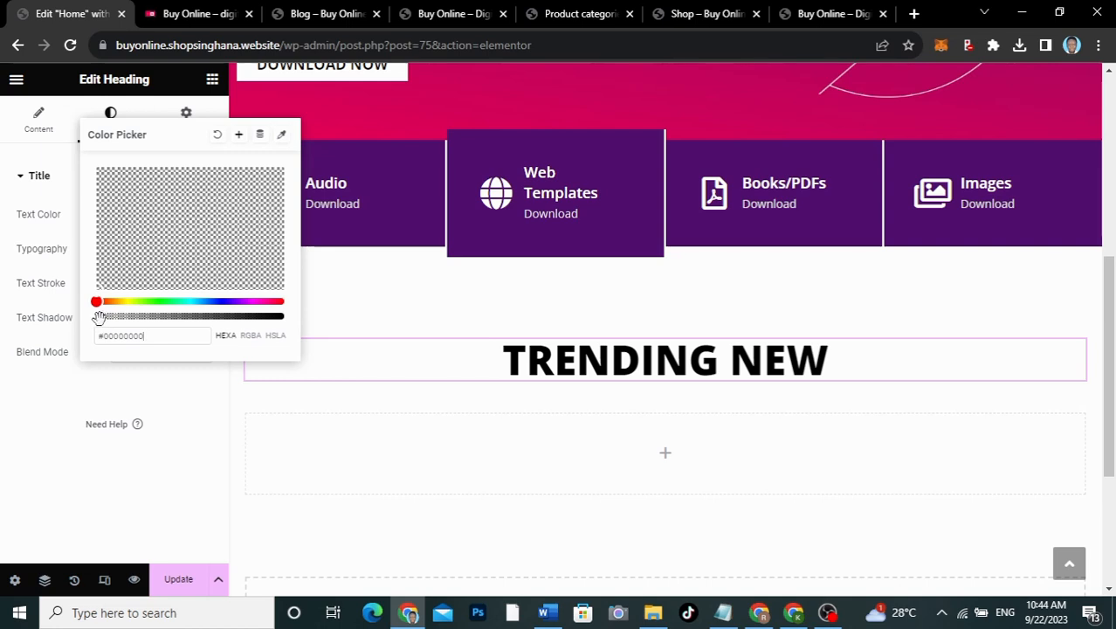
{"action": "left_click_drag", "start_coordinate": [99, 317], "coordinate": [333, 326]}
{"action": "left_click", "coordinate": [109, 383]}
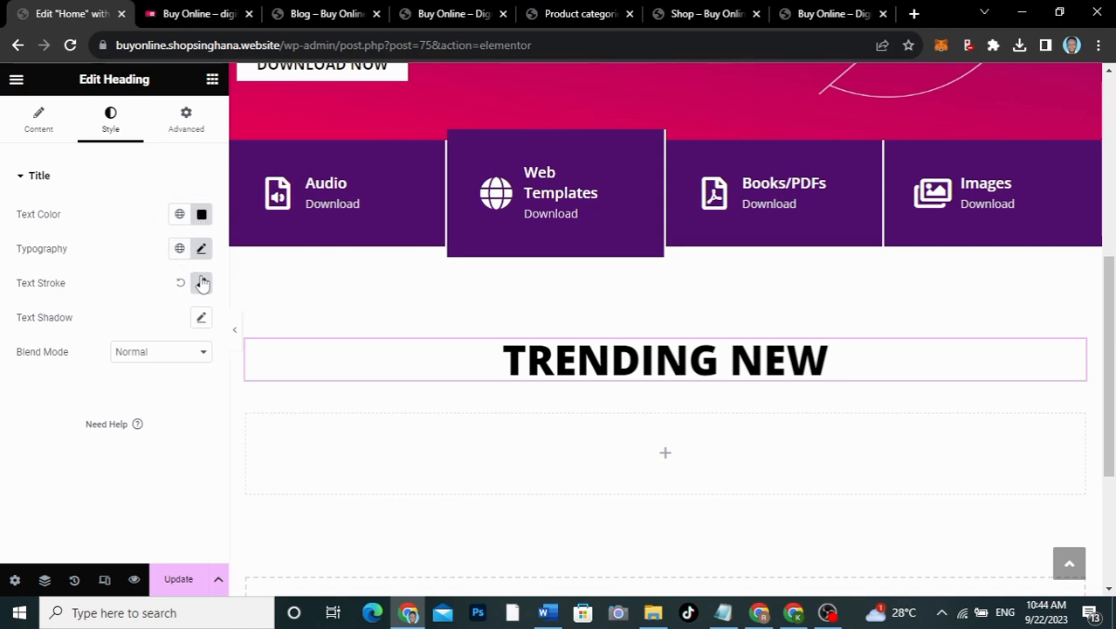
Step: Make the heading's text colour white
{"action": "left_click", "coordinate": [203, 215]}
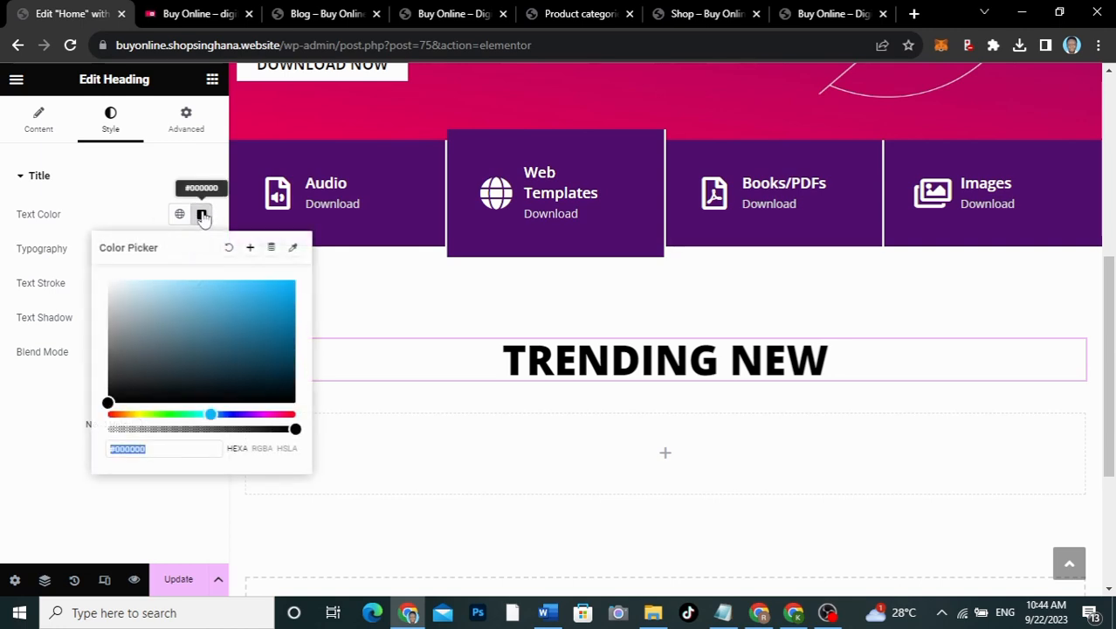
{"action": "left_click", "coordinate": [108, 280]}
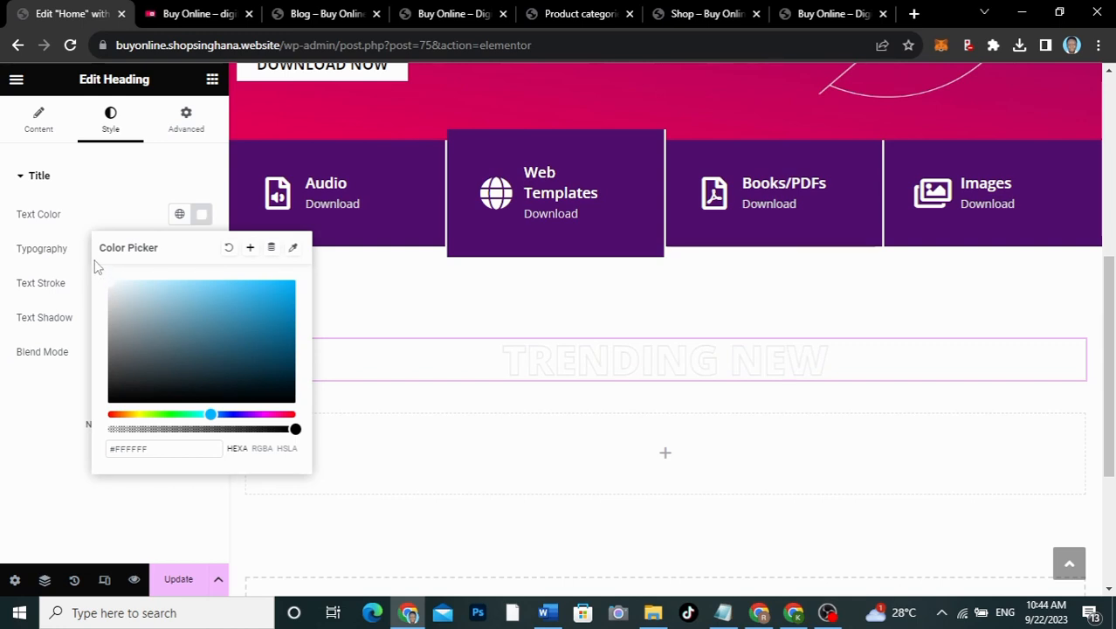
{"action": "left_click", "coordinate": [111, 218]}
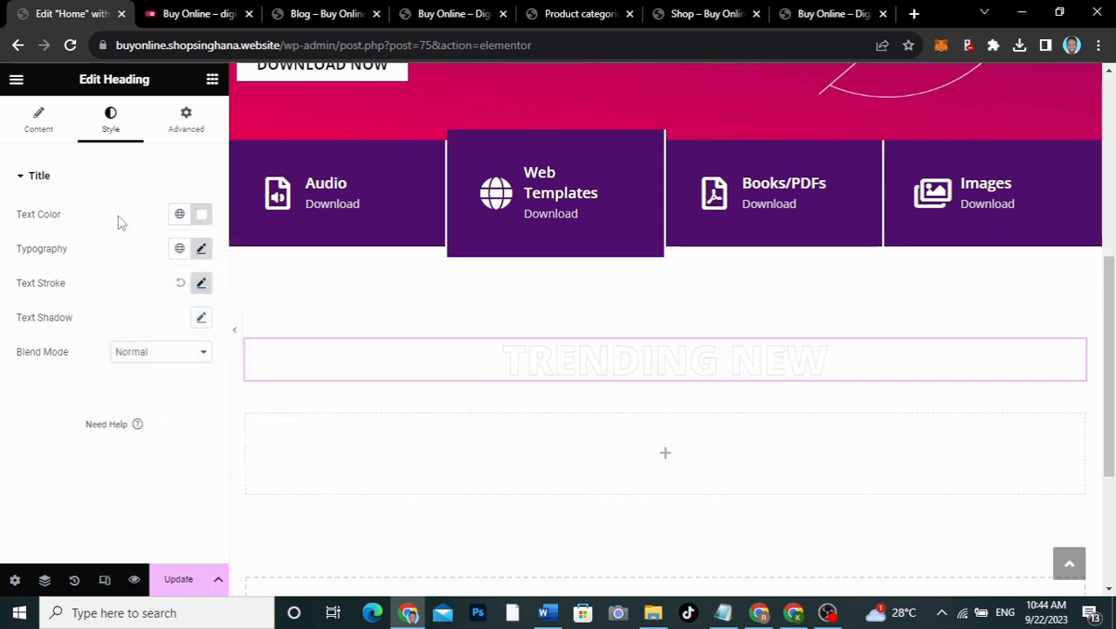
Step: Set the stroke colour to opaque dark gray #1F1F1F and compare with the live site's heading
{"action": "left_click", "coordinate": [201, 248]}
{"action": "left_click", "coordinate": [202, 249]}
{"action": "left_click", "coordinate": [201, 284]}
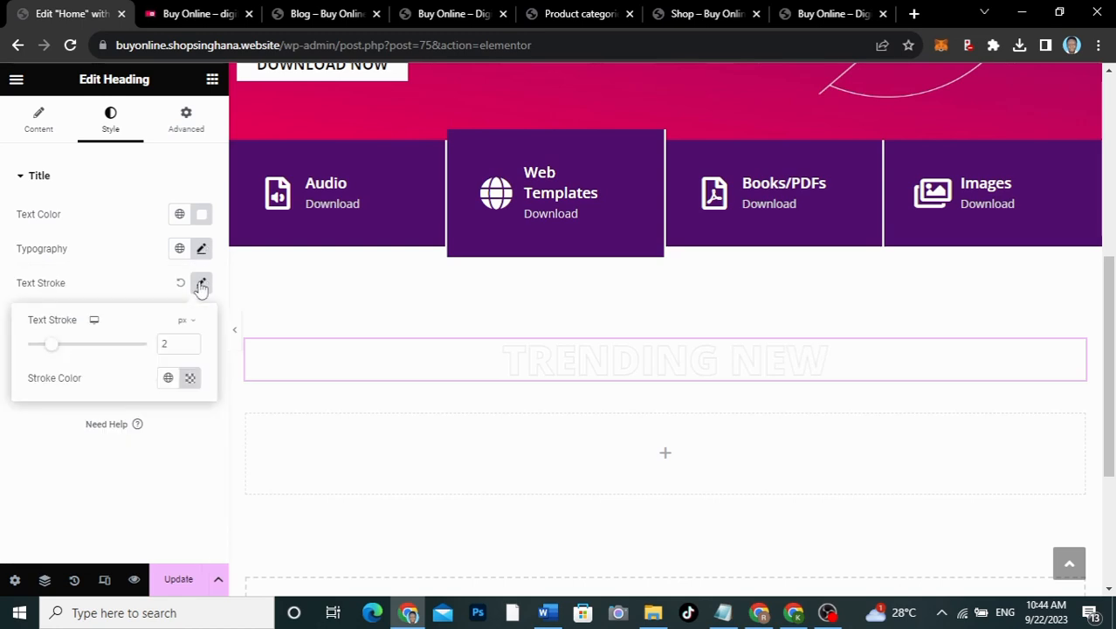
{"action": "left_click", "coordinate": [189, 377]}
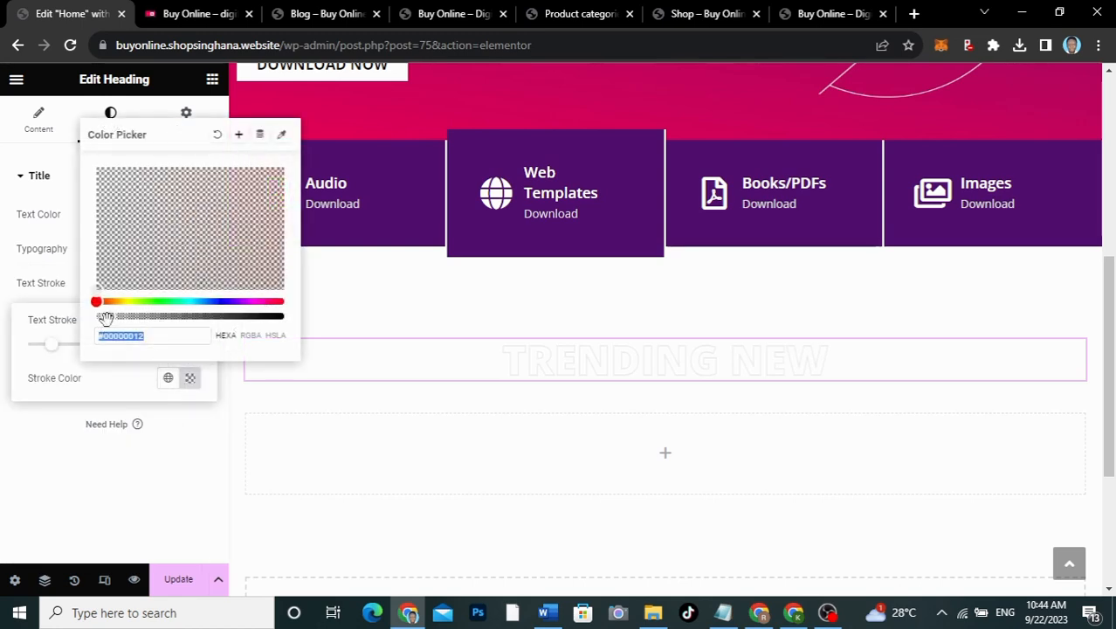
{"action": "left_click_drag", "start_coordinate": [105, 316], "coordinate": [287, 318]}
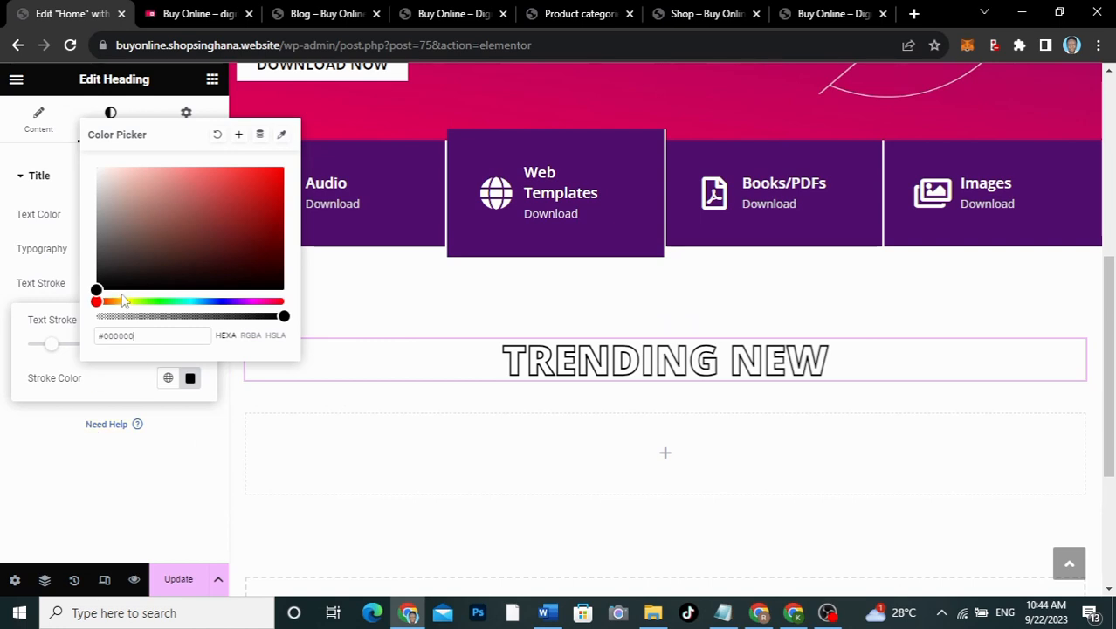
{"action": "left_click", "coordinate": [95, 276]}
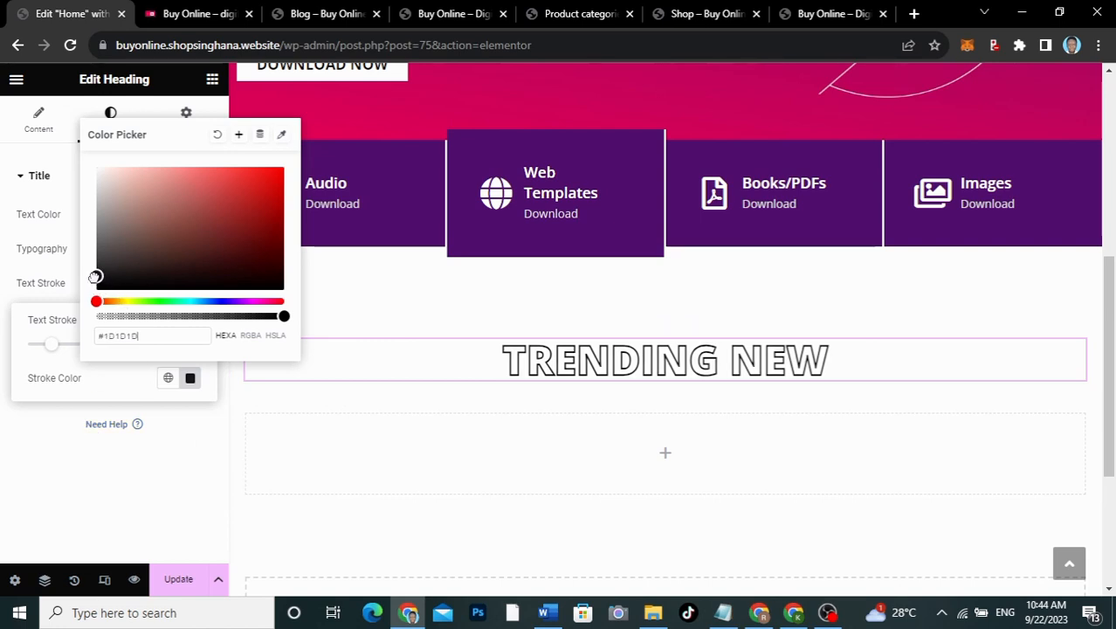
{"action": "left_click_drag", "start_coordinate": [95, 277], "coordinate": [95, 275]}
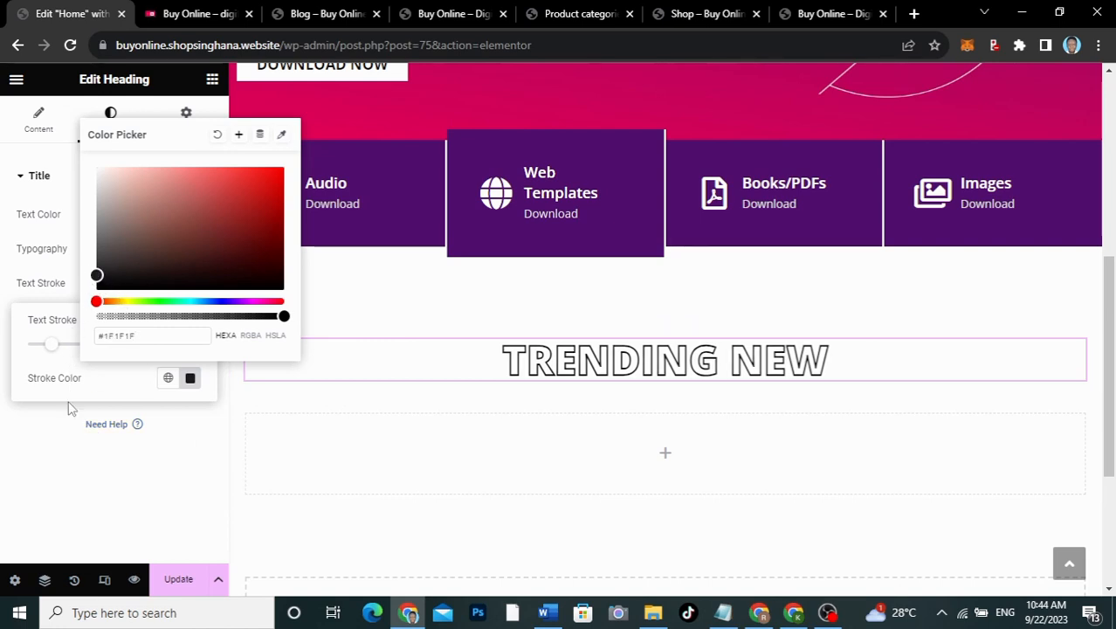
{"action": "left_click", "coordinate": [50, 430]}
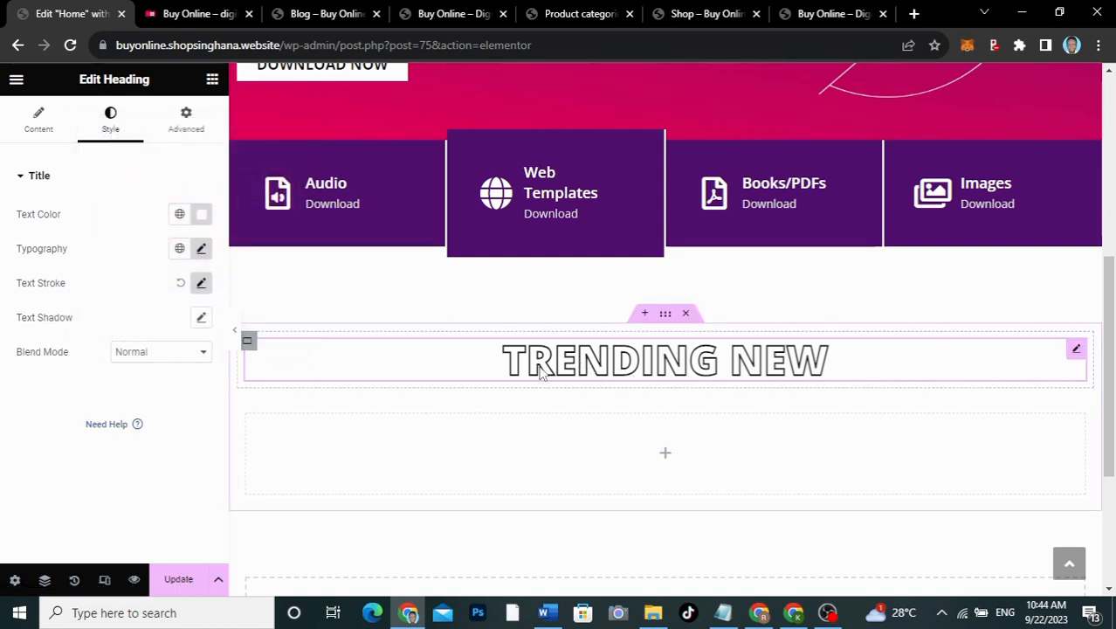
{"action": "scroll", "coordinate": [614, 366], "scroll_direction": "down", "scroll_amount": 2}
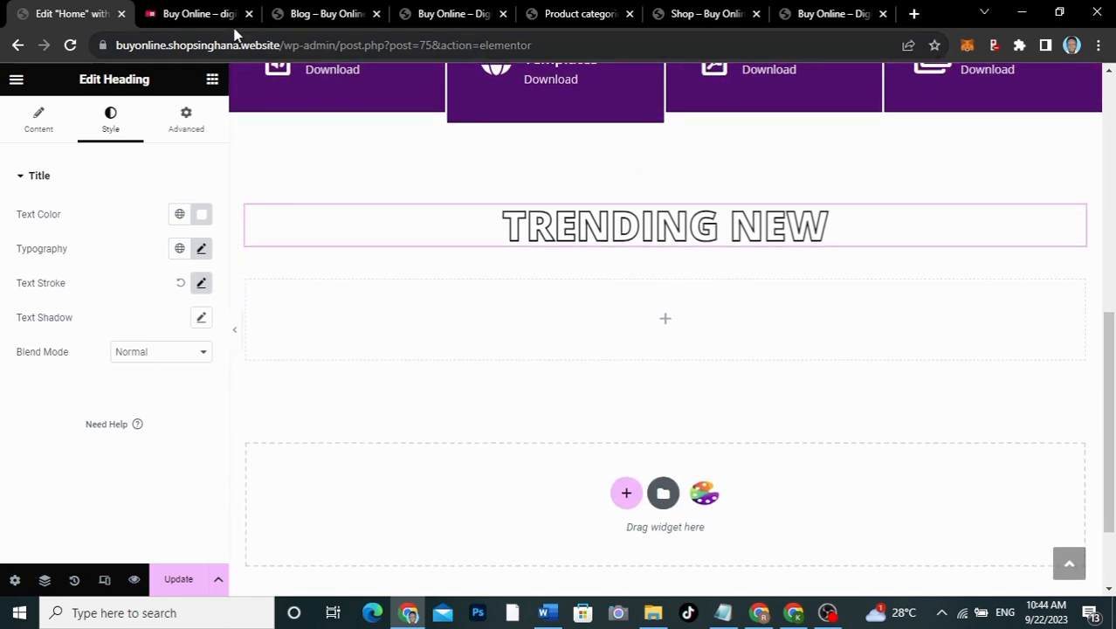
{"action": "left_click", "coordinate": [183, 15]}
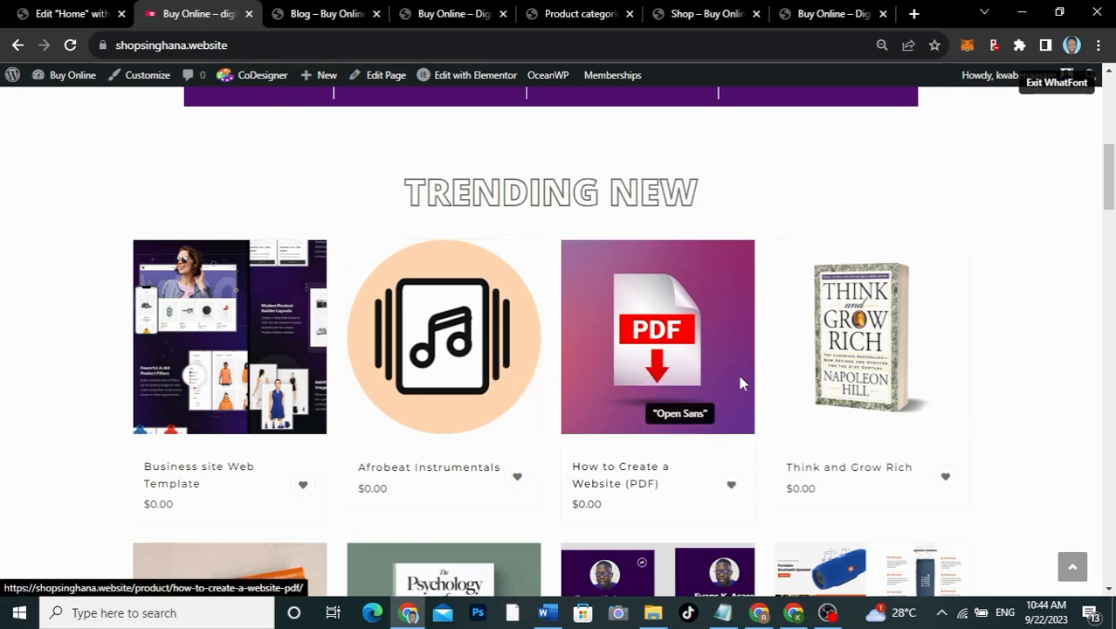
{"action": "left_click", "coordinate": [54, 12]}
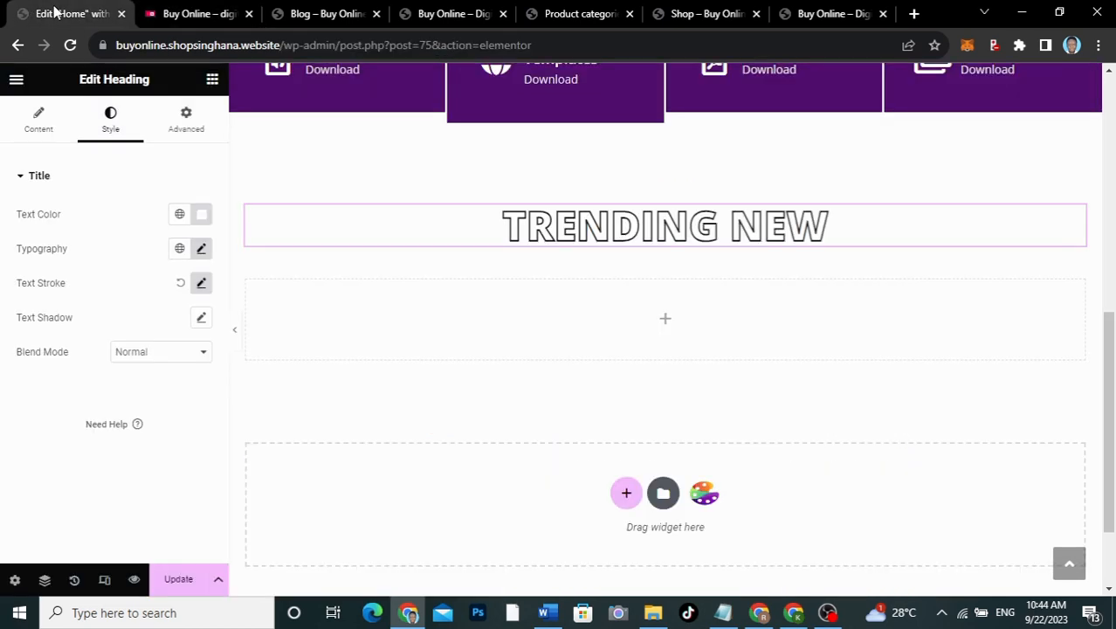
Step: Browse the widget list for a widget to fill the empty inner container
{"action": "left_click", "coordinate": [665, 323]}
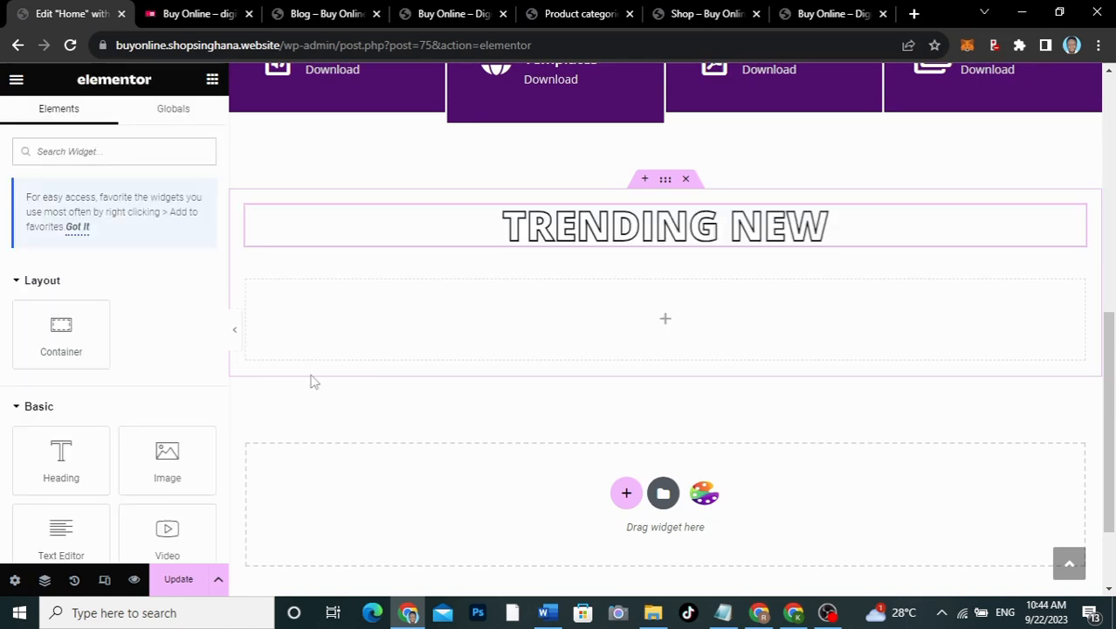
{"action": "scroll", "coordinate": [126, 299], "scroll_direction": "down", "scroll_amount": 15}
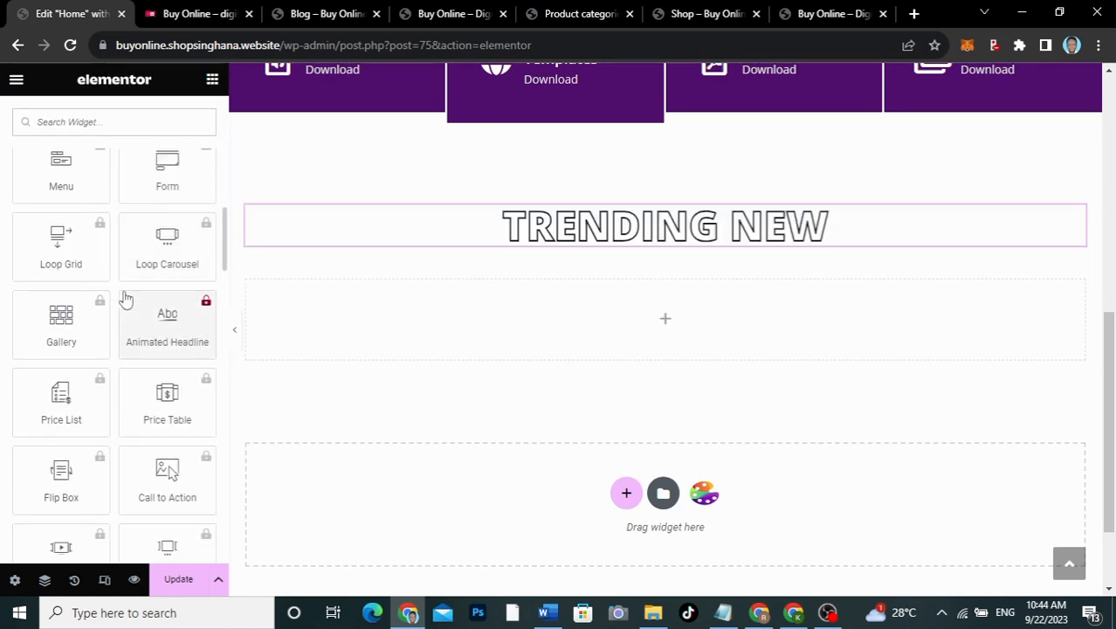
{"action": "scroll", "coordinate": [126, 300], "scroll_direction": "down", "scroll_amount": 10}
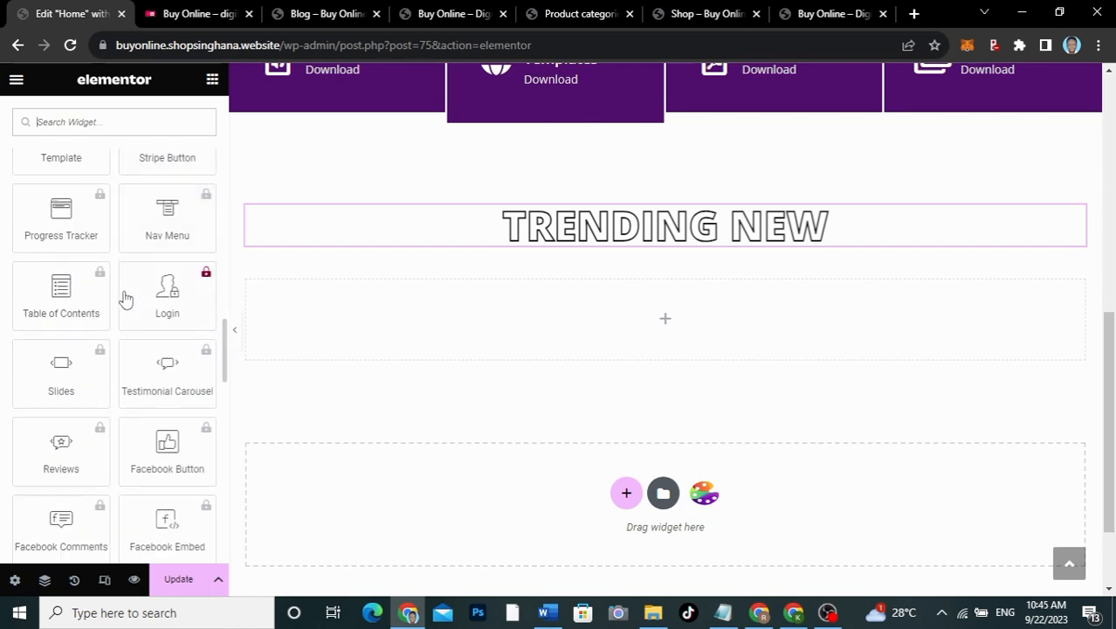
{"action": "scroll", "coordinate": [125, 295], "scroll_direction": "down", "scroll_amount": 10}
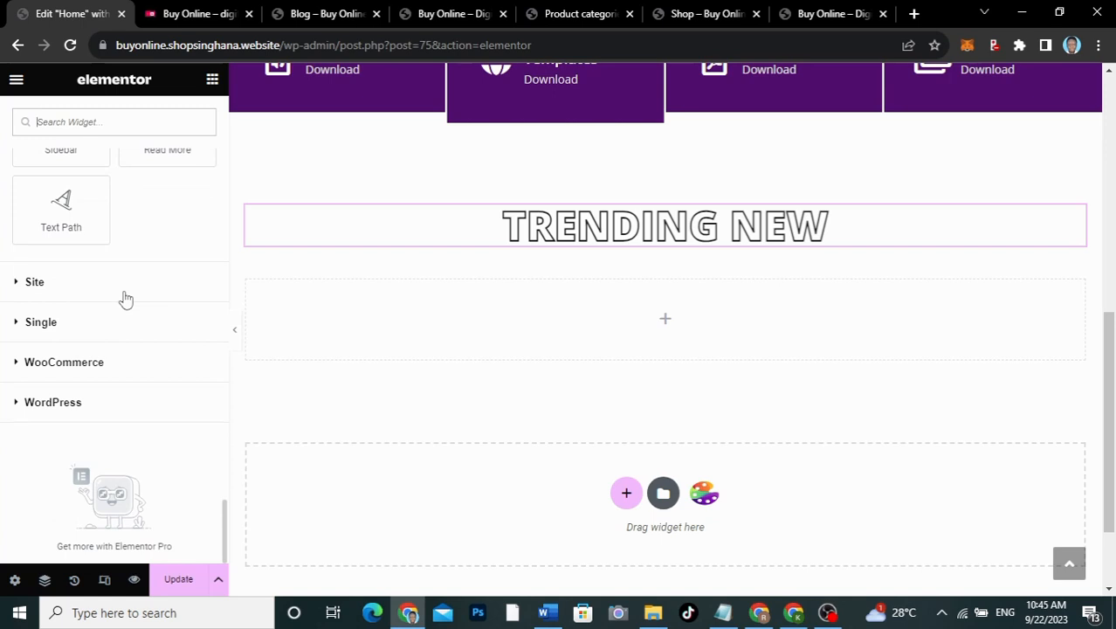
{"action": "scroll", "coordinate": [122, 297], "scroll_direction": "up", "scroll_amount": 7}
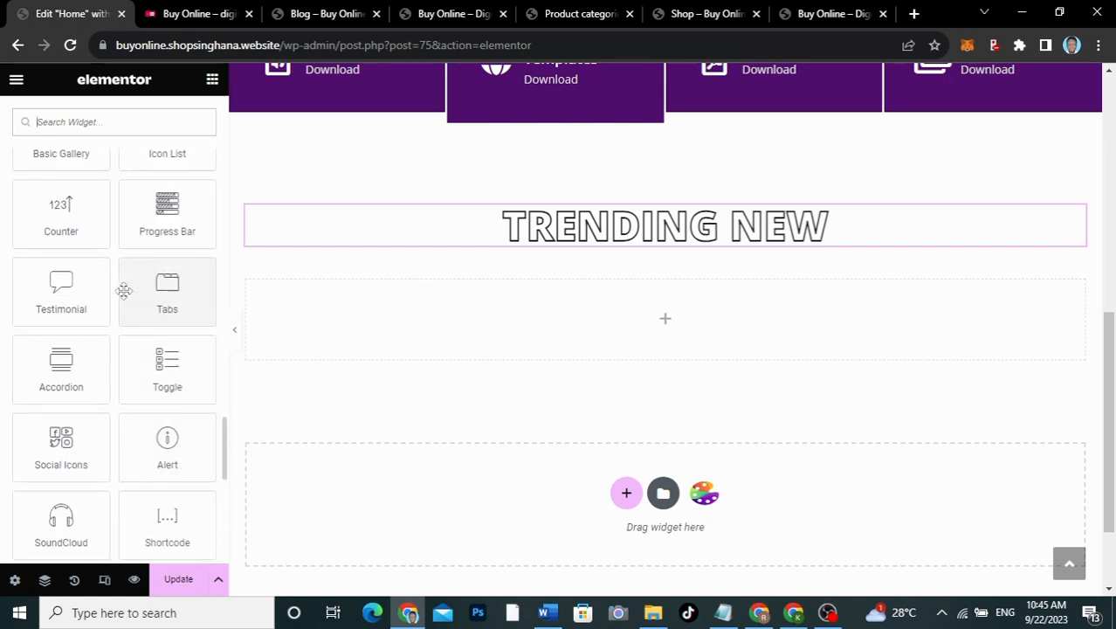
{"action": "scroll", "coordinate": [124, 293], "scroll_direction": "up", "scroll_amount": 12}
{"action": "left_click", "coordinate": [123, 295]}
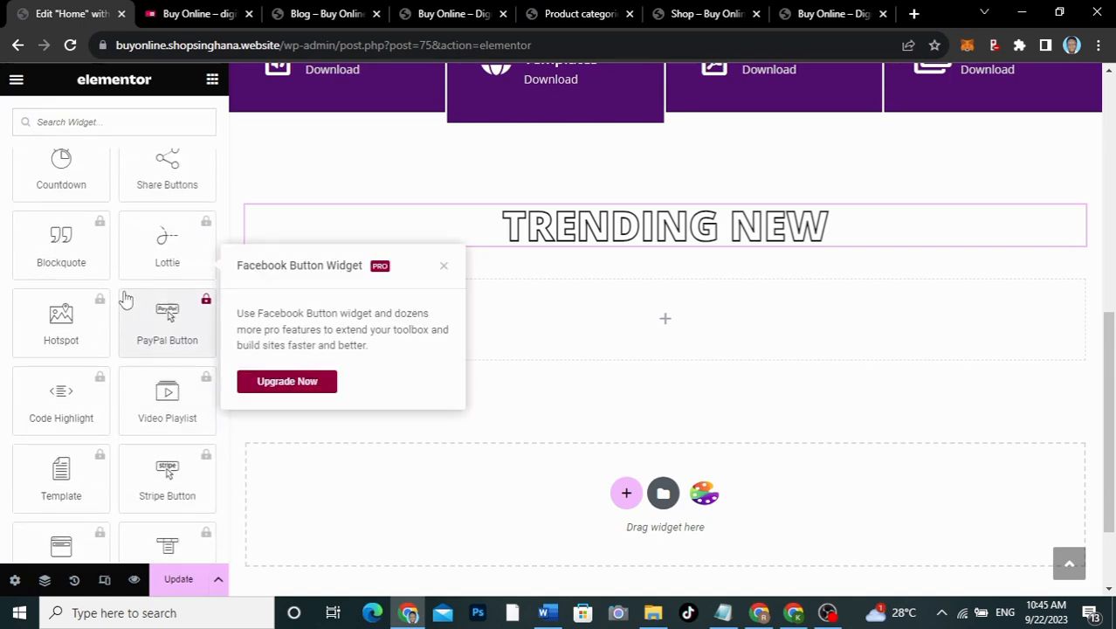
{"action": "scroll", "coordinate": [125, 300], "scroll_direction": "up", "scroll_amount": 6}
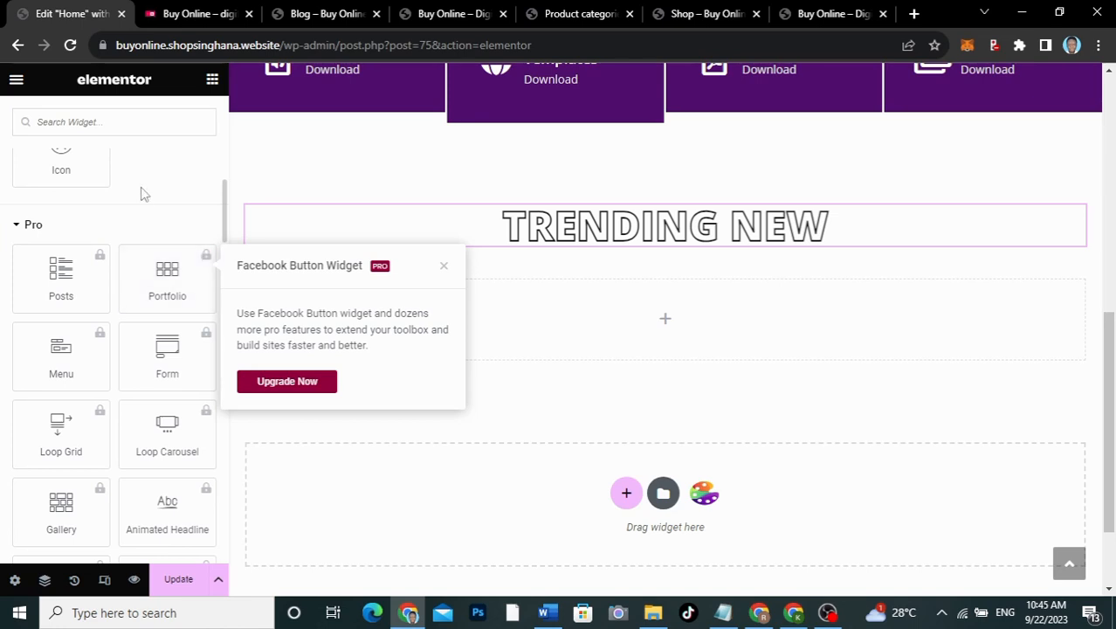
{"action": "scroll", "coordinate": [141, 190], "scroll_direction": "up", "scroll_amount": 1}
Step: Dismiss the favourites option and PRO upgrade prompt, then save the Home page with Update
{"action": "right_click", "coordinate": [142, 194]}
{"action": "left_click", "coordinate": [141, 288]}
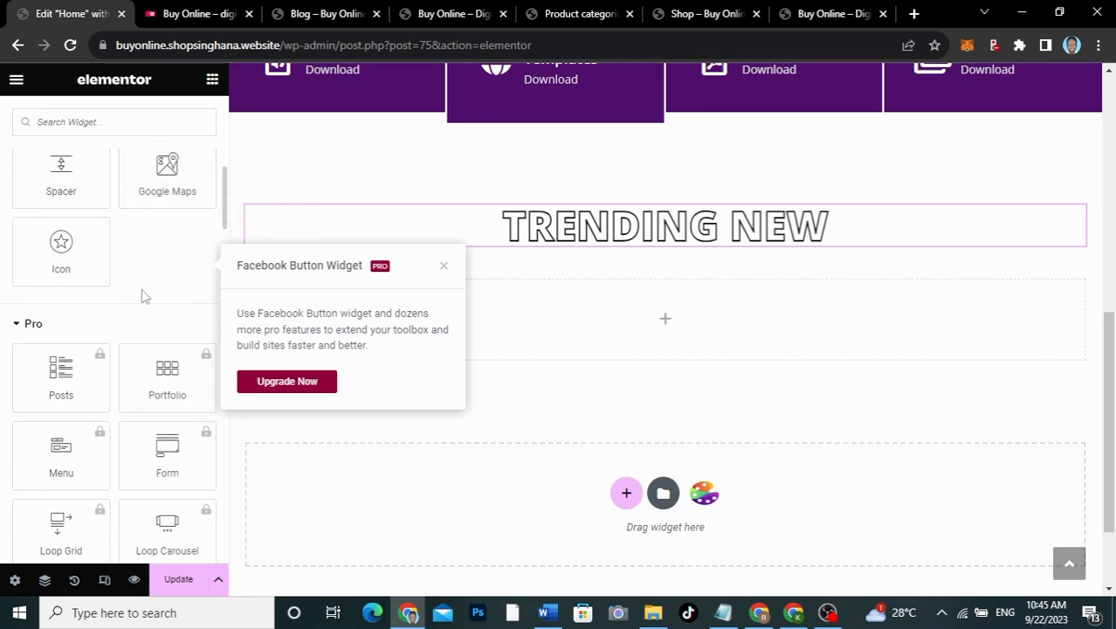
{"action": "left_click", "coordinate": [443, 268]}
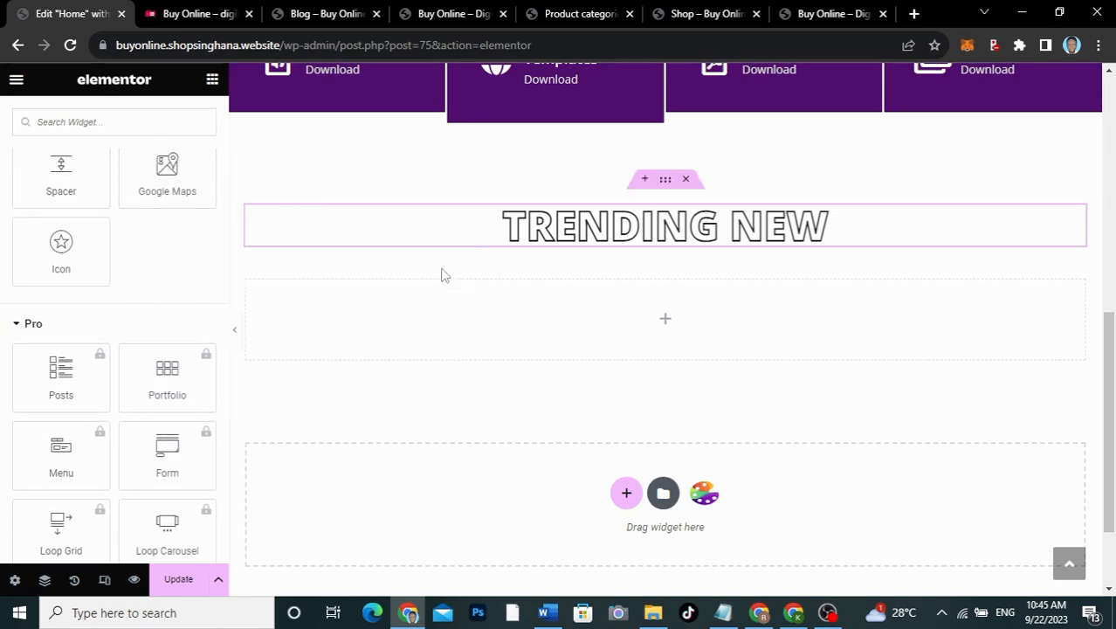
{"action": "left_click", "coordinate": [193, 583]}
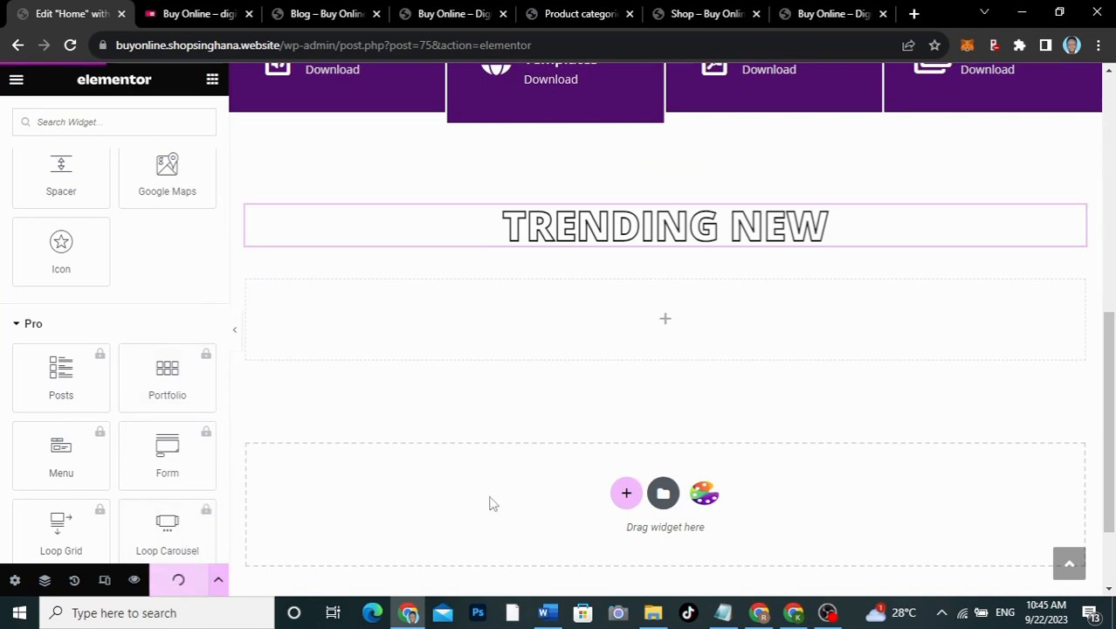
Step: Open the CoDesigner plugin settings from the admin and show its Widgets list
{"action": "left_click", "coordinate": [563, 14]}
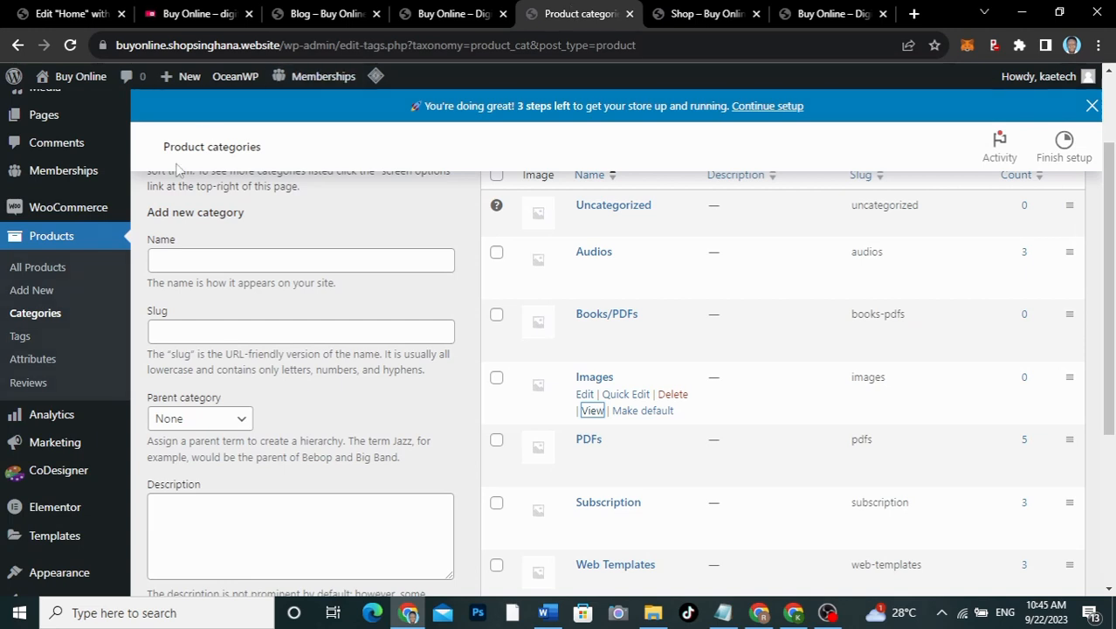
{"action": "left_click", "coordinate": [58, 476]}
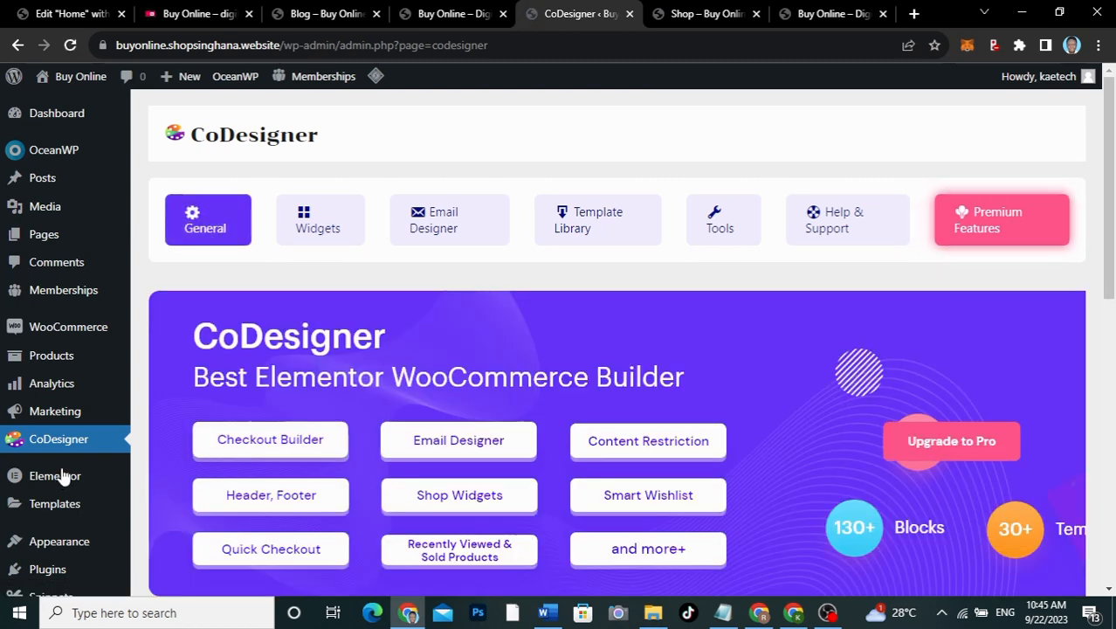
{"action": "scroll", "coordinate": [654, 396], "scroll_direction": "down", "scroll_amount": 8}
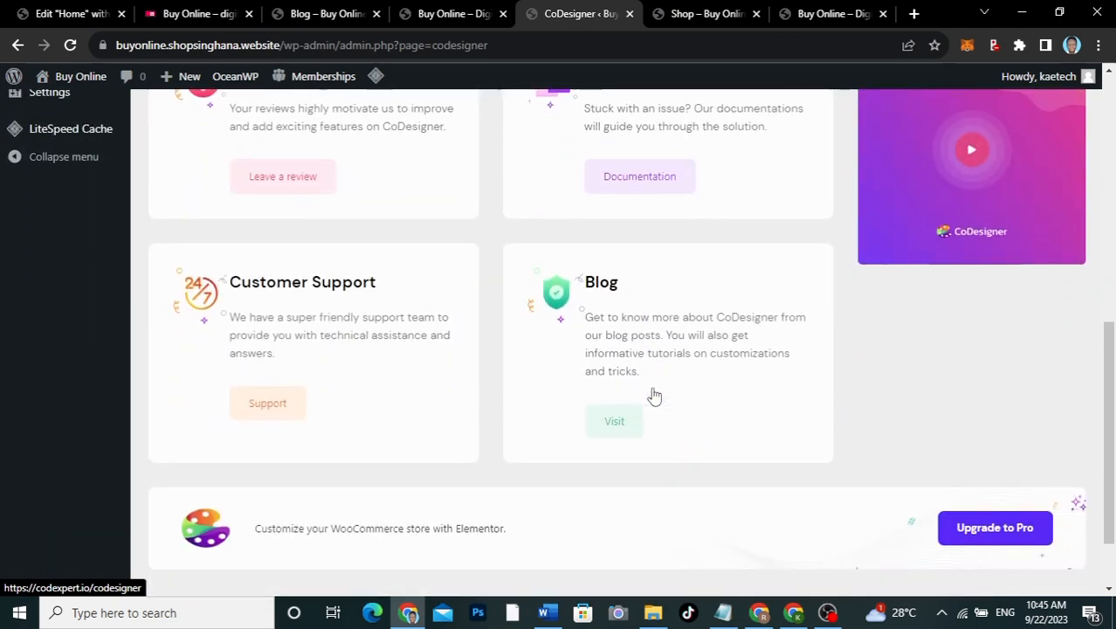
{"action": "scroll", "coordinate": [654, 395], "scroll_direction": "up", "scroll_amount": 8}
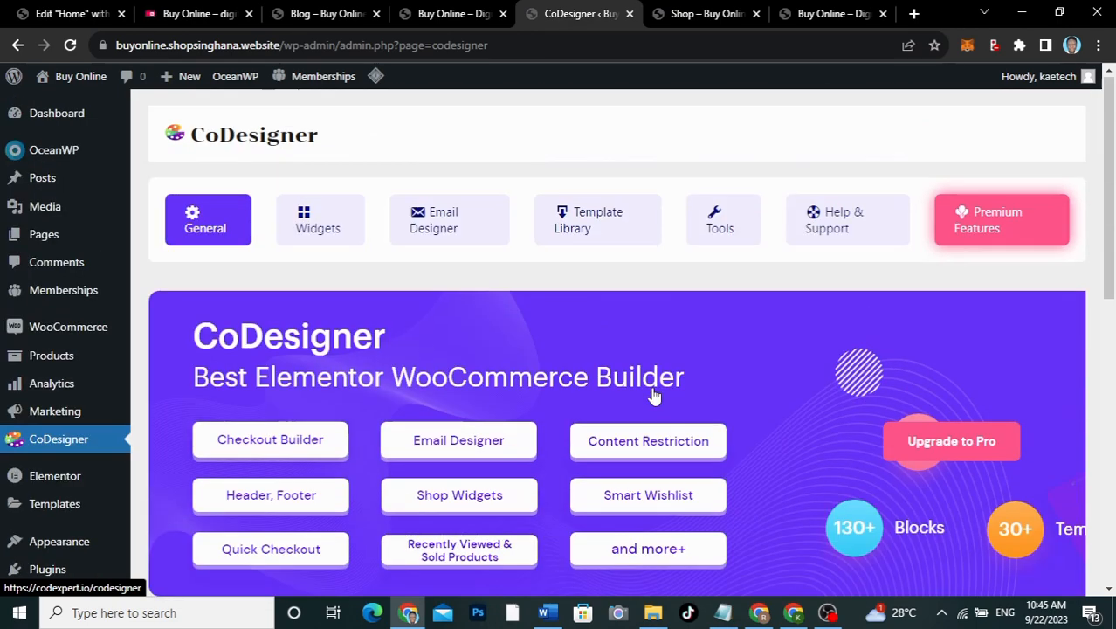
{"action": "left_click", "coordinate": [324, 225]}
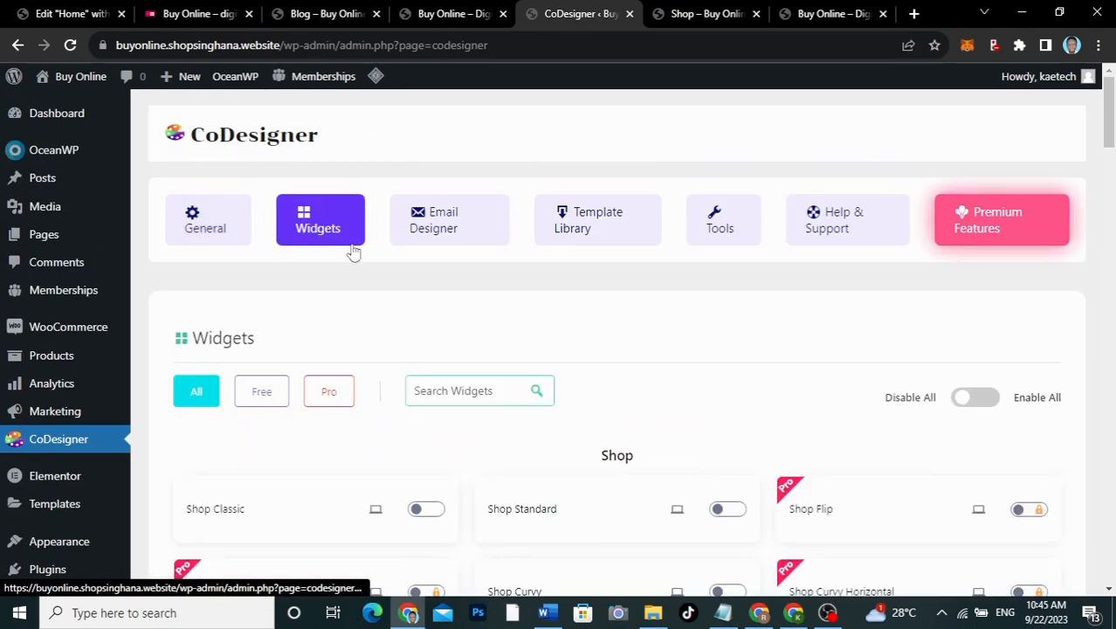
{"action": "scroll", "coordinate": [571, 349], "scroll_direction": "down", "scroll_amount": 1}
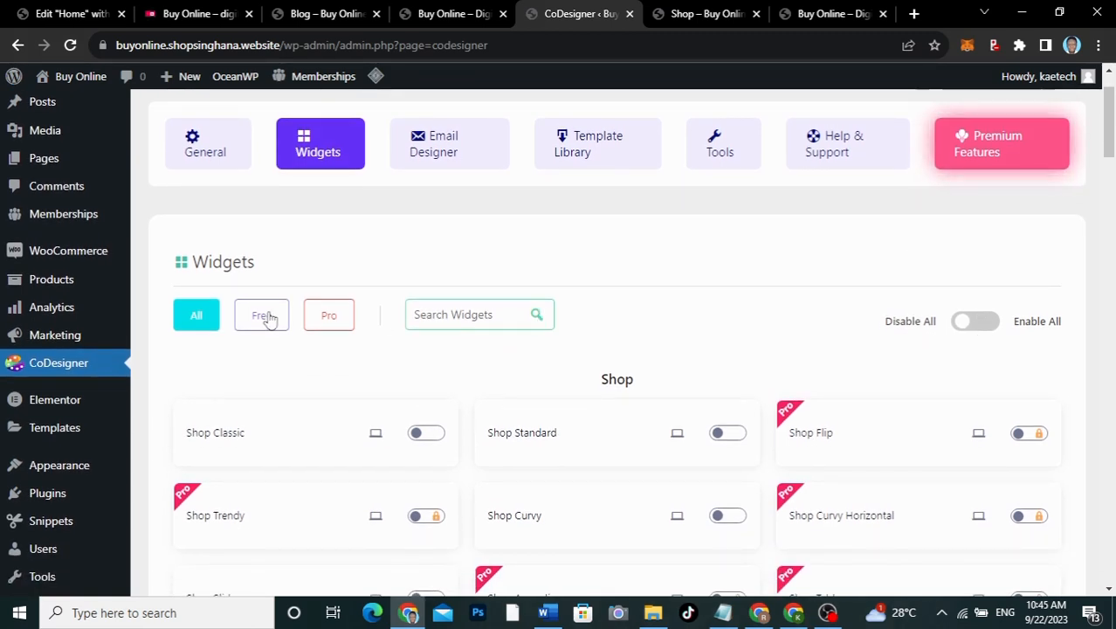
Step: Turn on Enable All for free widgets, save settings, and go back to the Home page editor
{"action": "left_click", "coordinate": [980, 324]}
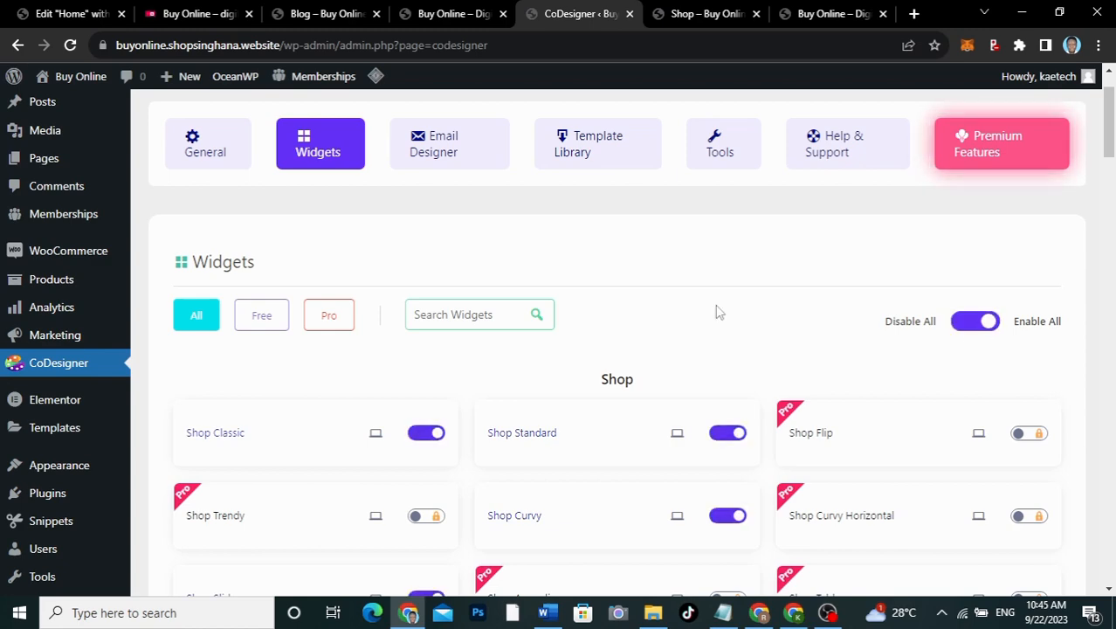
{"action": "scroll", "coordinate": [716, 312], "scroll_direction": "down", "scroll_amount": 3}
{"action": "scroll", "coordinate": [716, 312], "scroll_direction": "down", "scroll_amount": 15}
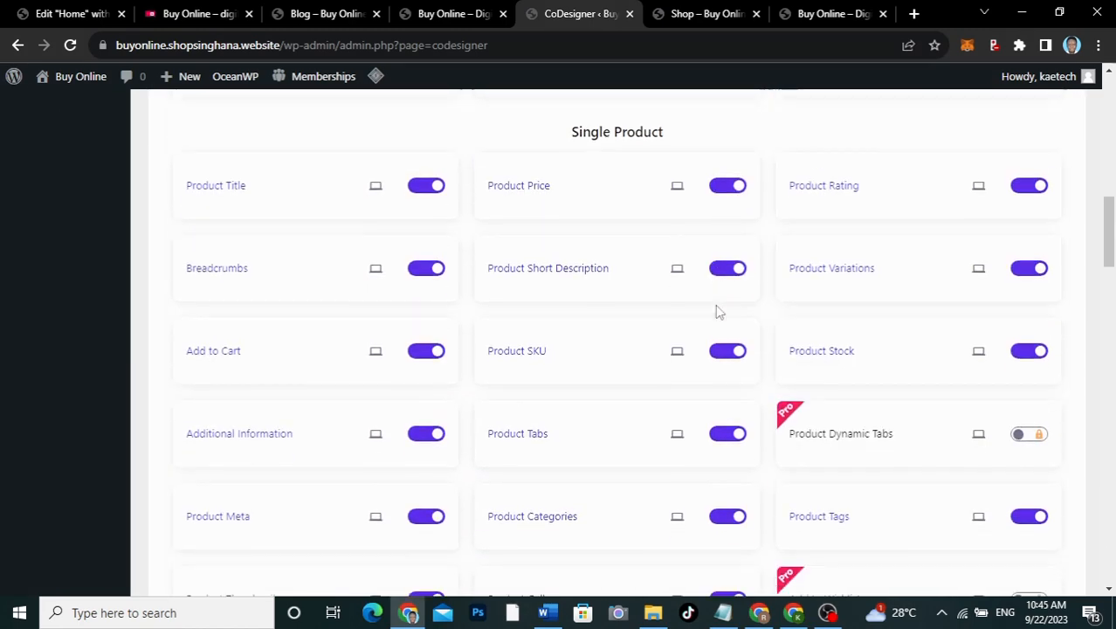
{"action": "scroll", "coordinate": [716, 312], "scroll_direction": "down", "scroll_amount": 20}
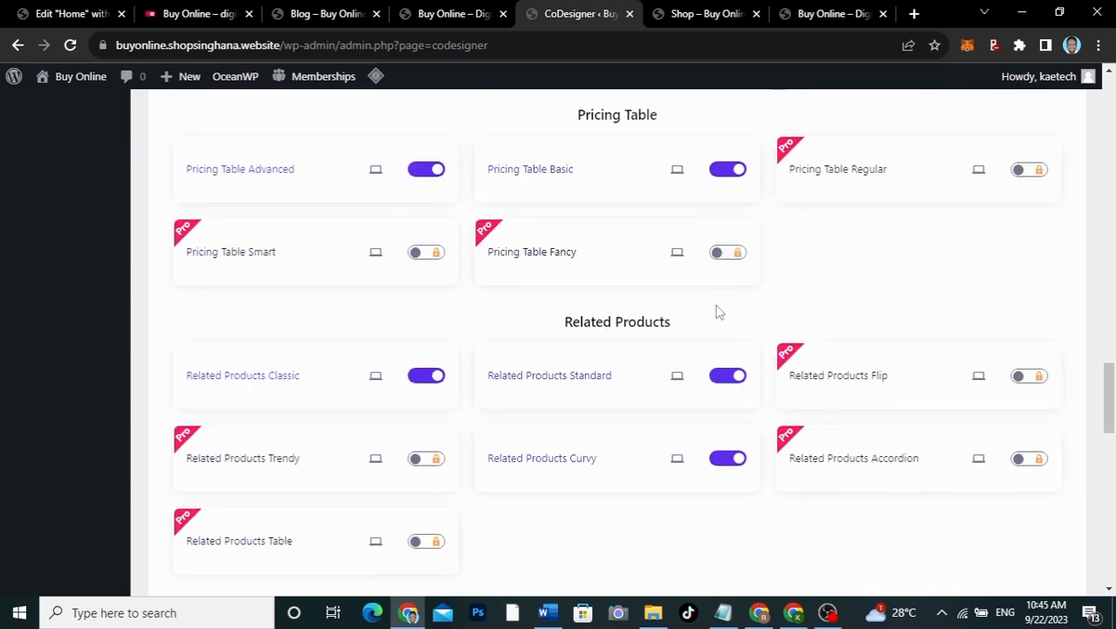
{"action": "scroll", "coordinate": [716, 312], "scroll_direction": "down", "scroll_amount": 5}
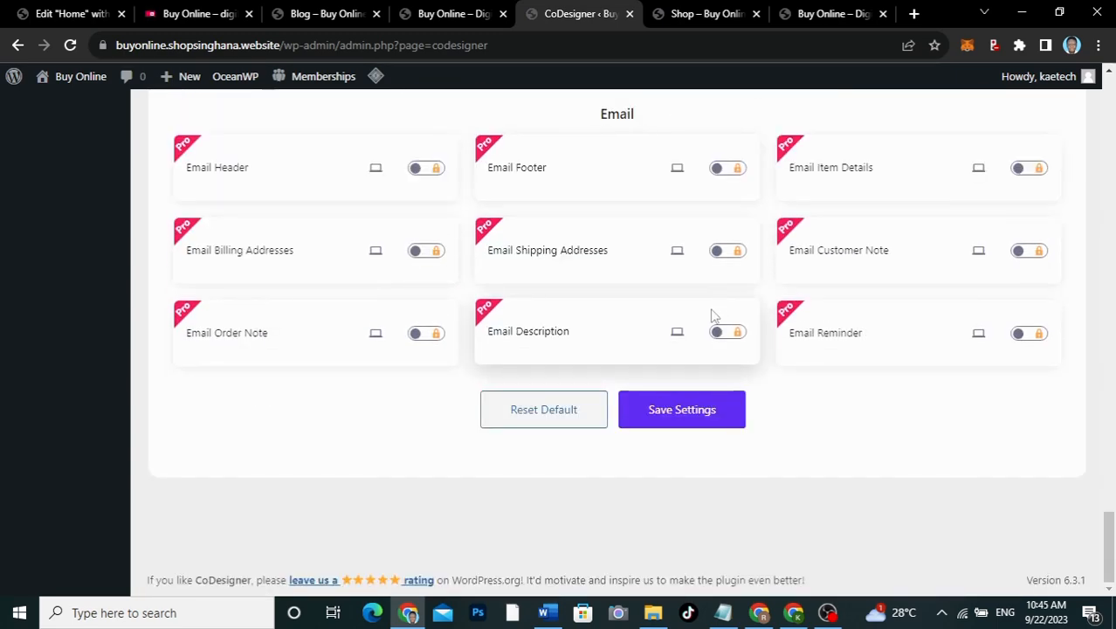
{"action": "left_click", "coordinate": [714, 416]}
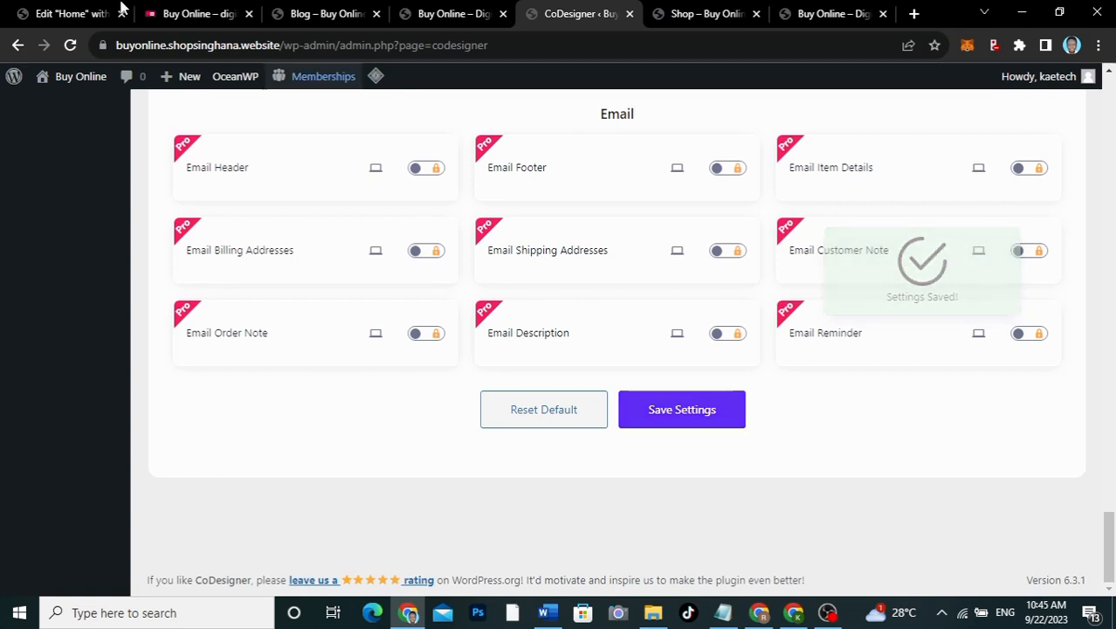
{"action": "left_click", "coordinate": [76, 12]}
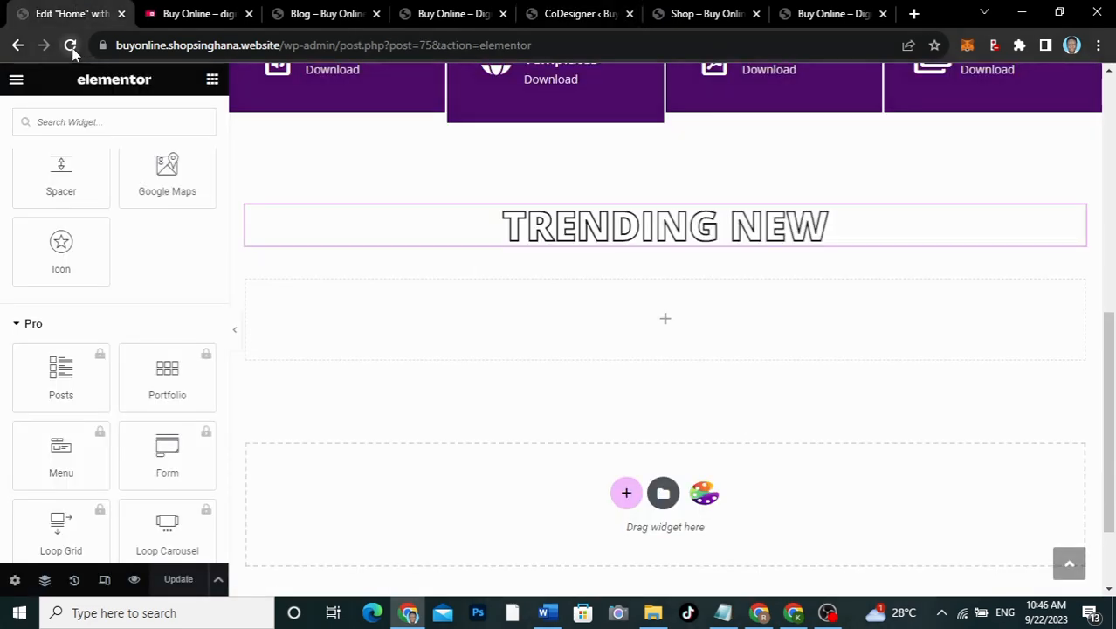
Step: Reload the Elementor editor and scroll the widget panel down to the CoDesigner - Shop category
{"action": "left_click", "coordinate": [71, 46]}
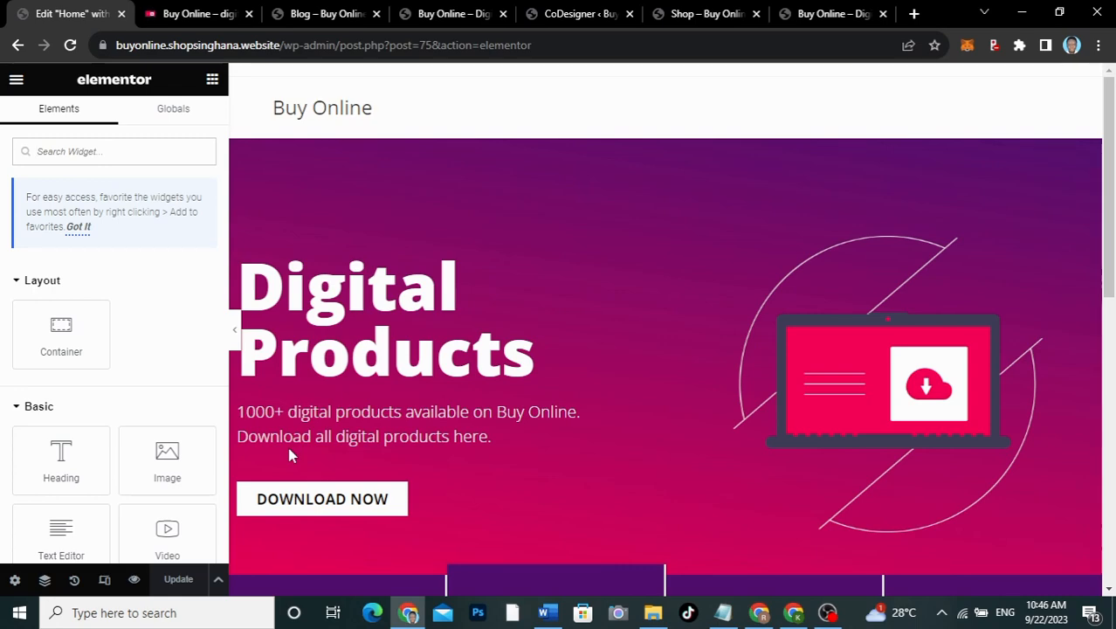
{"action": "scroll", "coordinate": [675, 429], "scroll_direction": "down", "scroll_amount": 8}
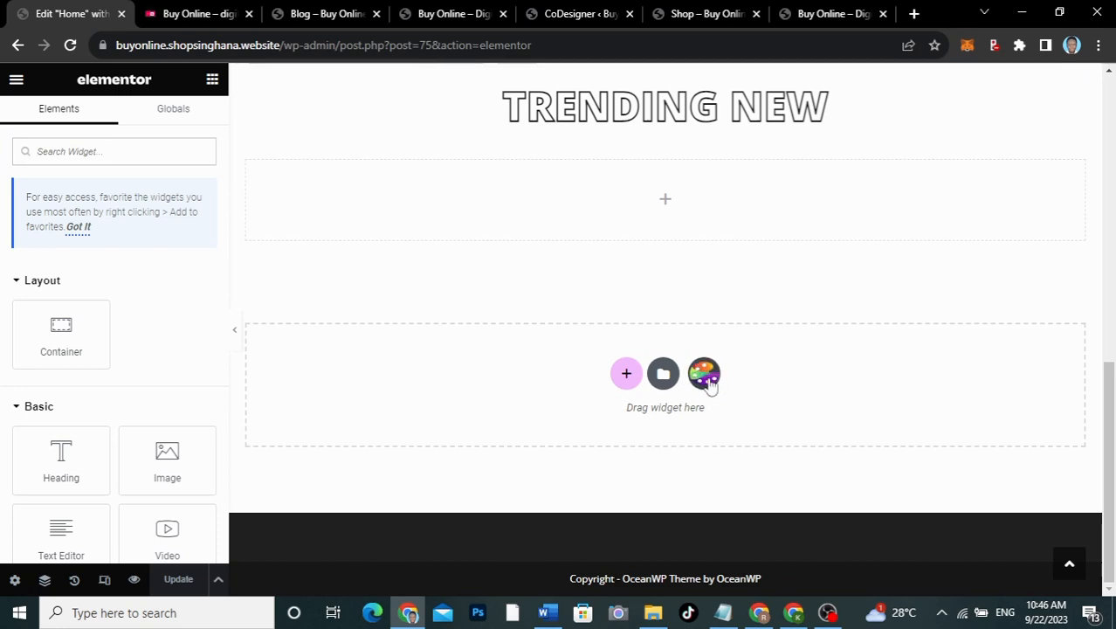
{"action": "scroll", "coordinate": [89, 402], "scroll_direction": "down", "scroll_amount": 15}
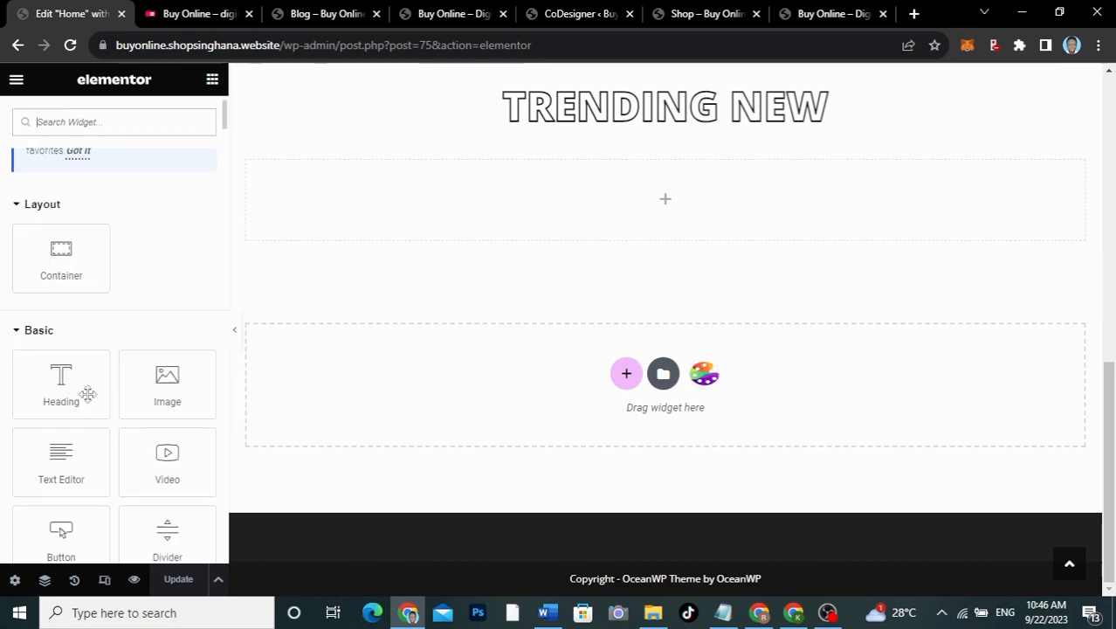
{"action": "scroll", "coordinate": [89, 400], "scroll_direction": "down", "scroll_amount": 10}
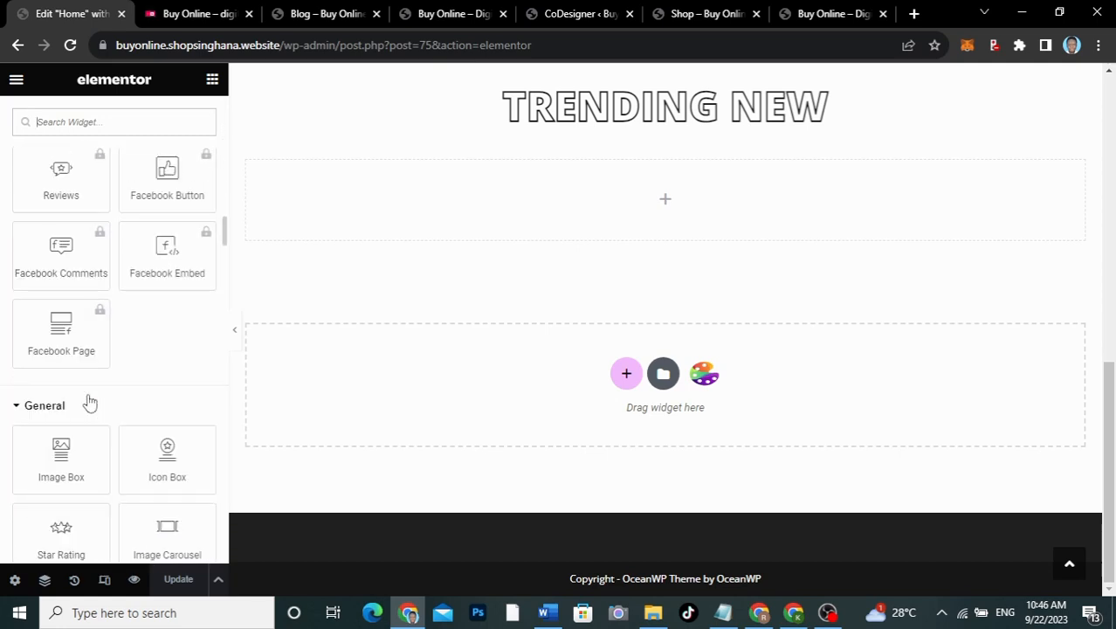
{"action": "scroll", "coordinate": [88, 398], "scroll_direction": "down", "scroll_amount": 8}
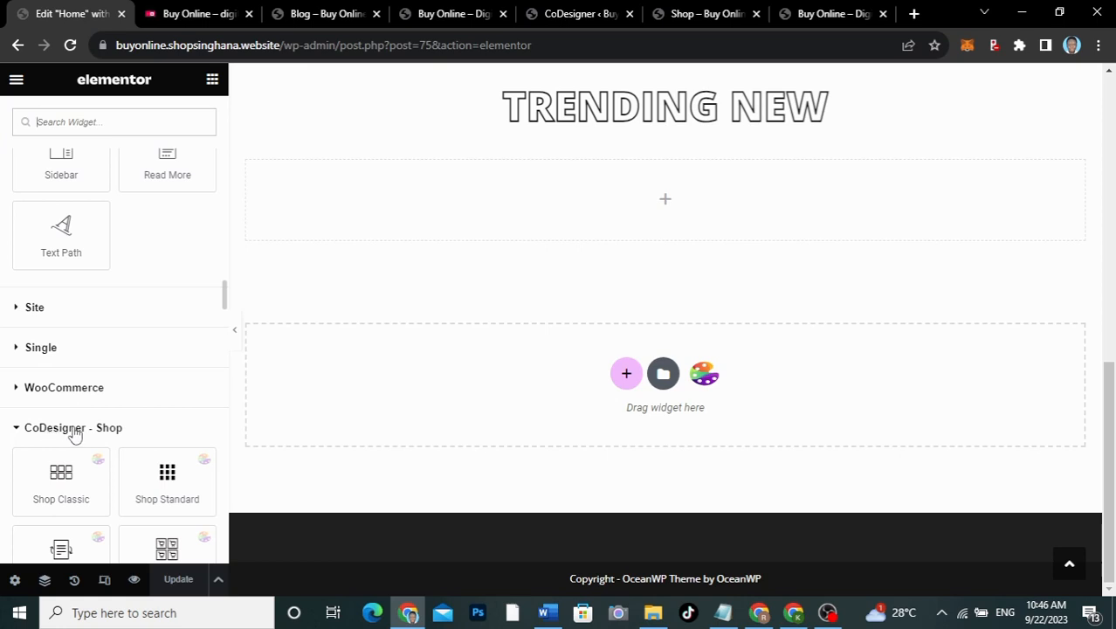
{"action": "scroll", "coordinate": [118, 417], "scroll_direction": "down", "scroll_amount": 3}
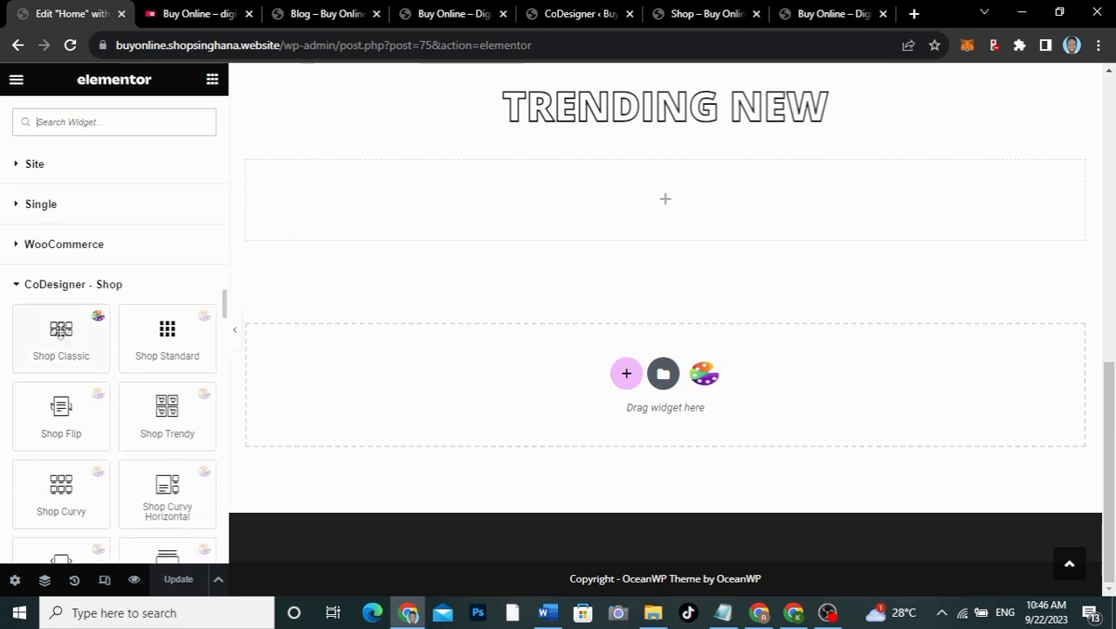
{"action": "scroll", "coordinate": [117, 303], "scroll_direction": "down", "scroll_amount": 2}
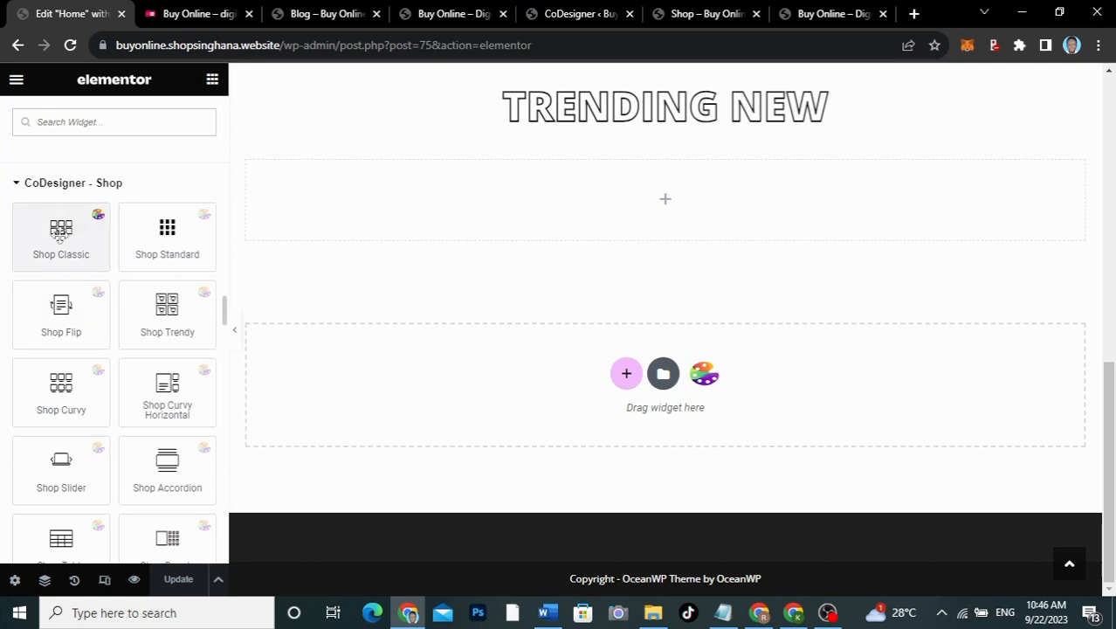
Step: Place a Shop Classic product grid under the TRENDING NEW heading, checking the live shop's section
{"action": "left_click_drag", "start_coordinate": [56, 236], "coordinate": [658, 201]}
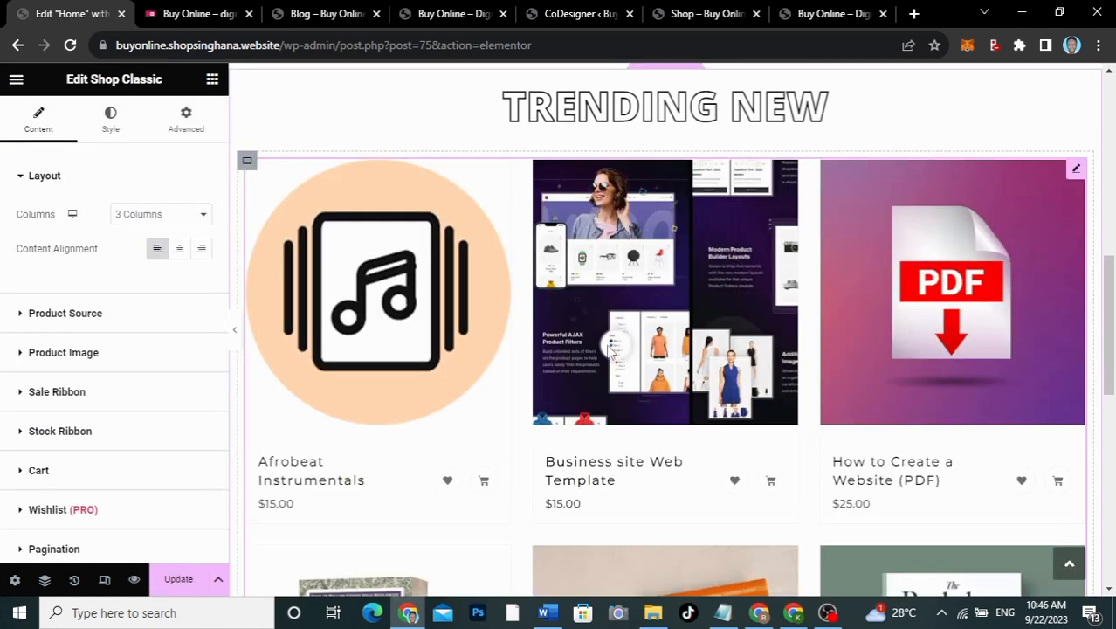
{"action": "scroll", "coordinate": [699, 373], "scroll_direction": "down", "scroll_amount": 3}
{"action": "scroll", "coordinate": [697, 374], "scroll_direction": "down", "scroll_amount": 3}
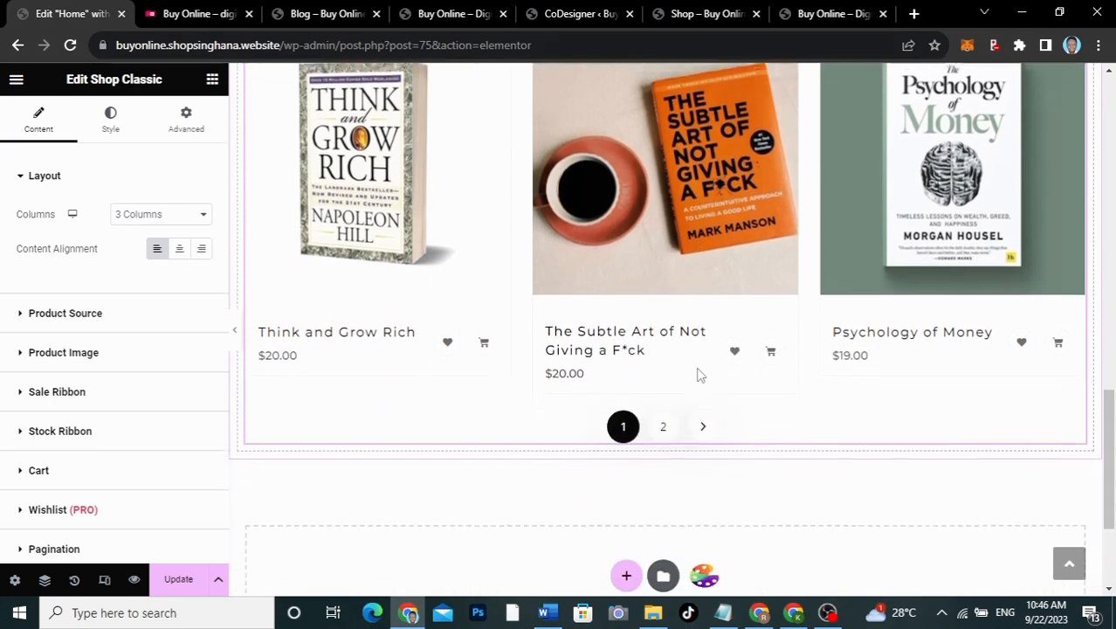
{"action": "scroll", "coordinate": [697, 374], "scroll_direction": "up", "scroll_amount": 5}
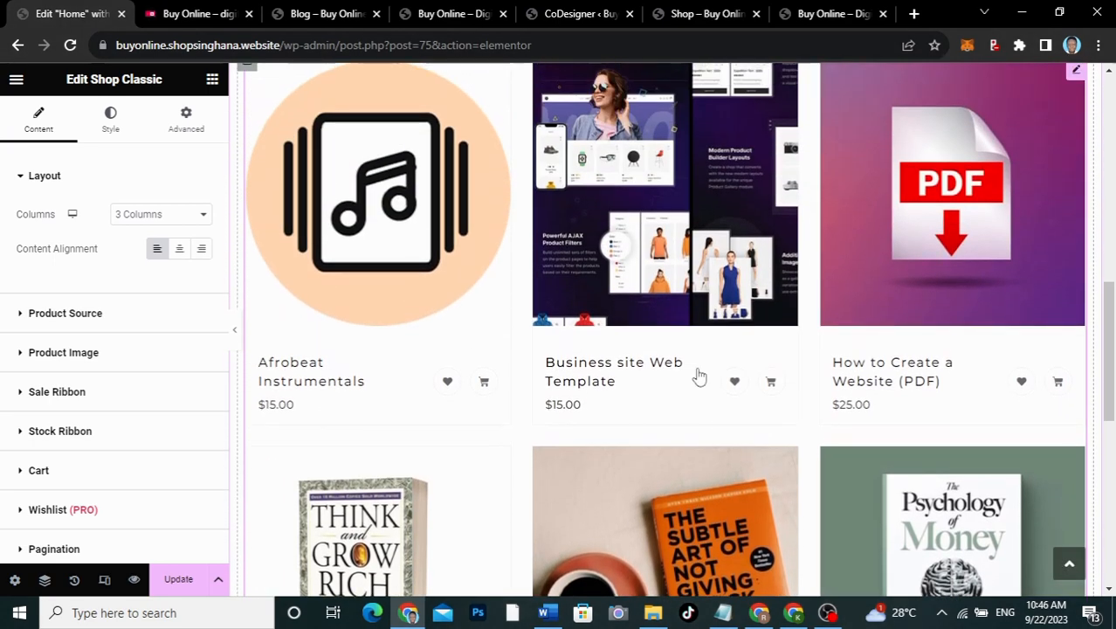
{"action": "left_click", "coordinate": [197, 13]}
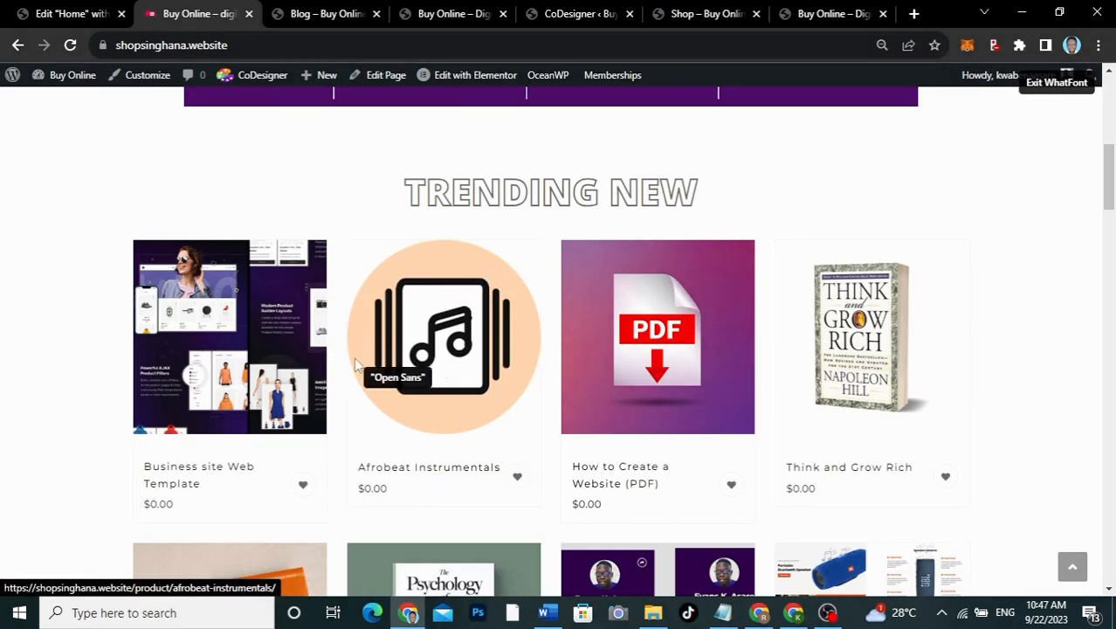
{"action": "left_click", "coordinate": [63, 10]}
Step: Lay the product grid out in 4 columns, comparing against the live shop page
{"action": "left_click", "coordinate": [183, 215]}
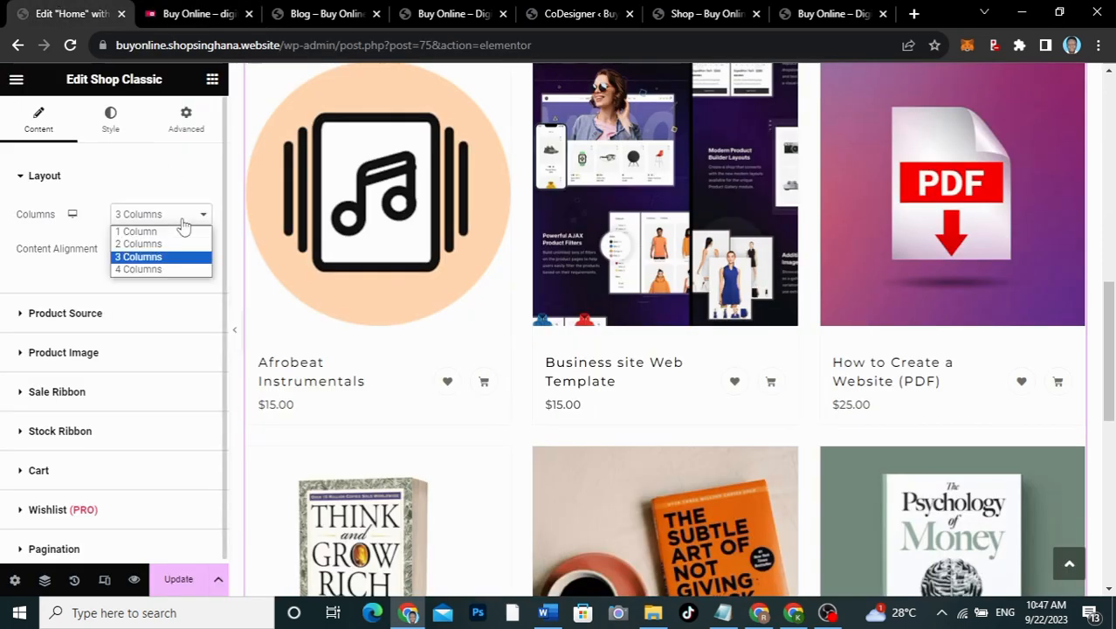
{"action": "left_click", "coordinate": [157, 269]}
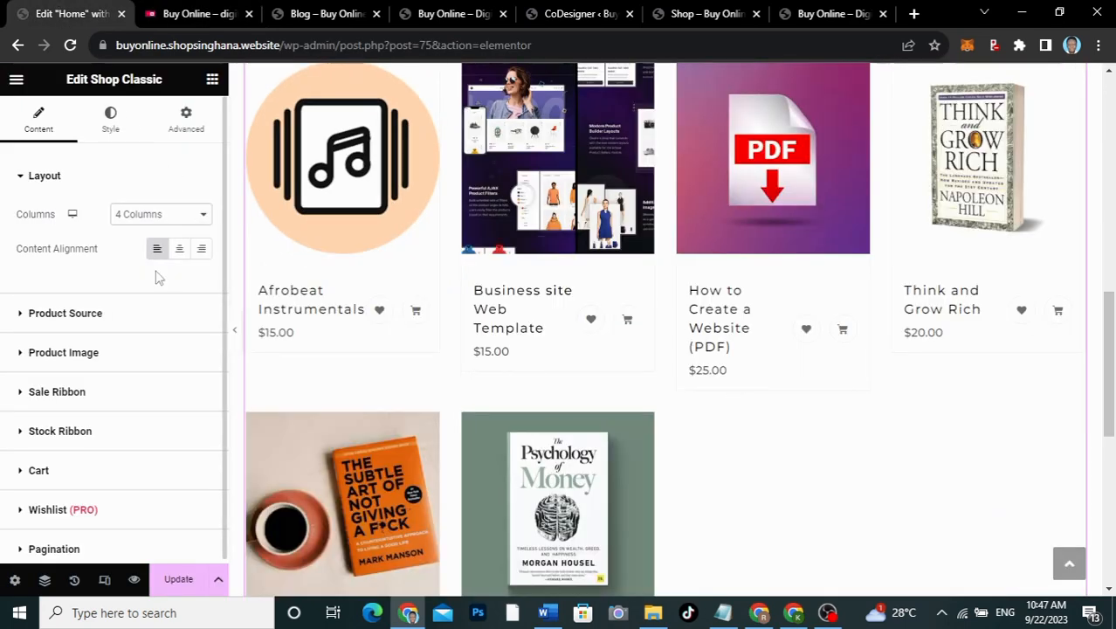
{"action": "left_click", "coordinate": [131, 321]}
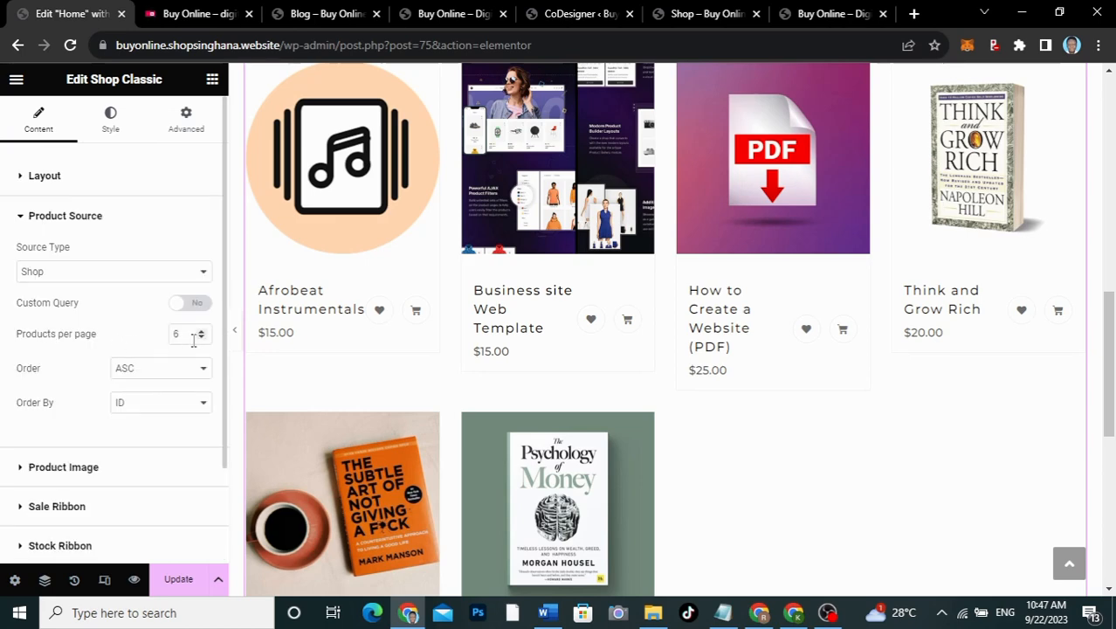
{"action": "left_click", "coordinate": [183, 17]}
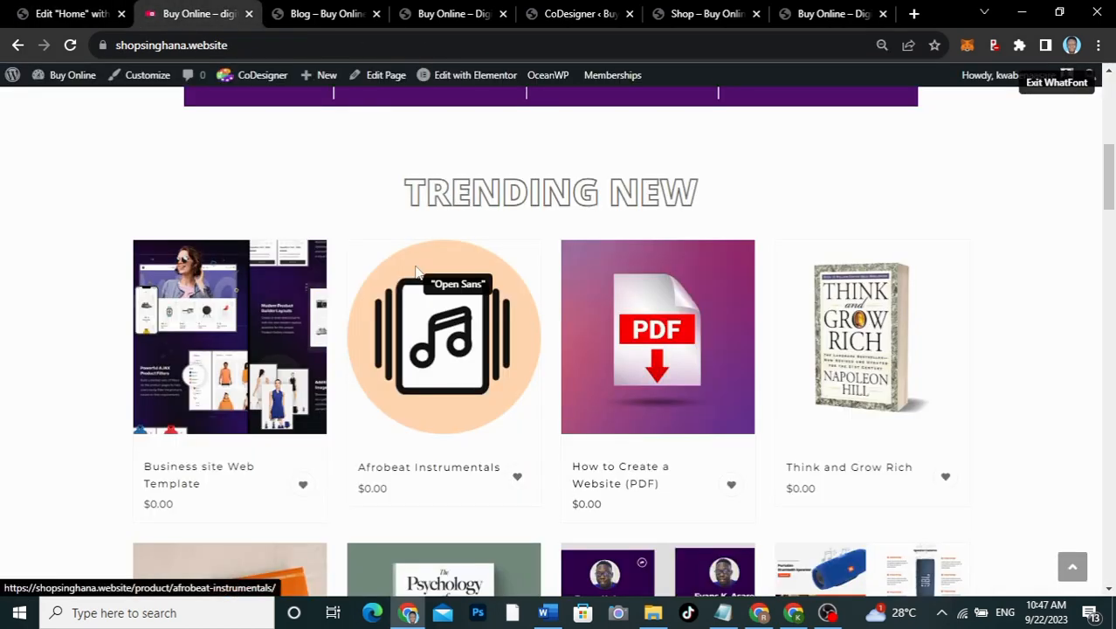
{"action": "scroll", "coordinate": [415, 271], "scroll_direction": "down", "scroll_amount": 5}
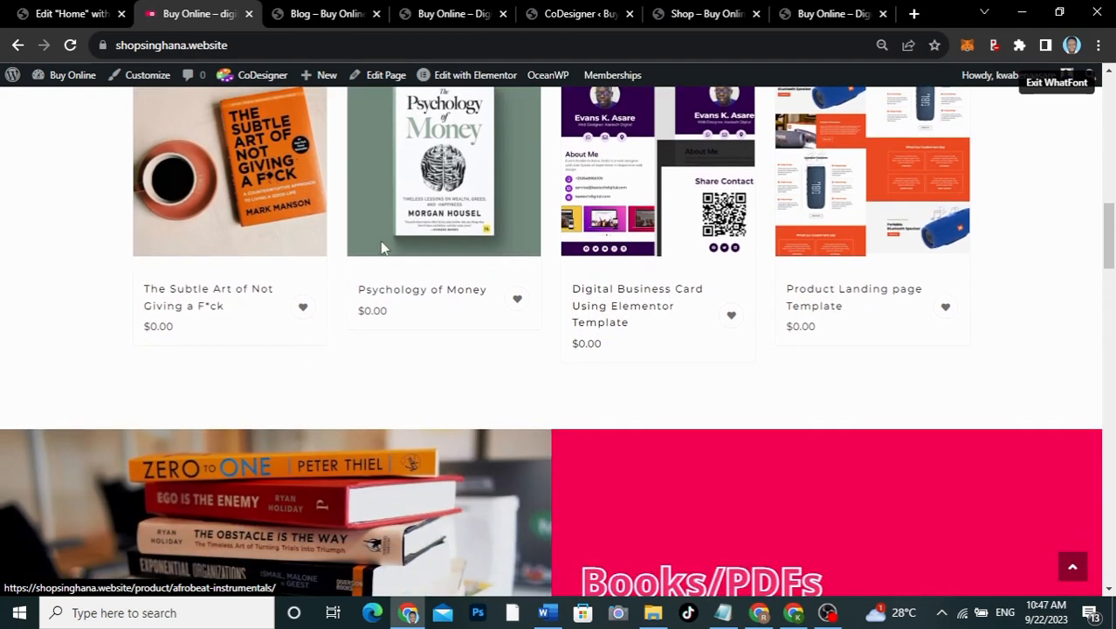
{"action": "left_click", "coordinate": [73, 17]}
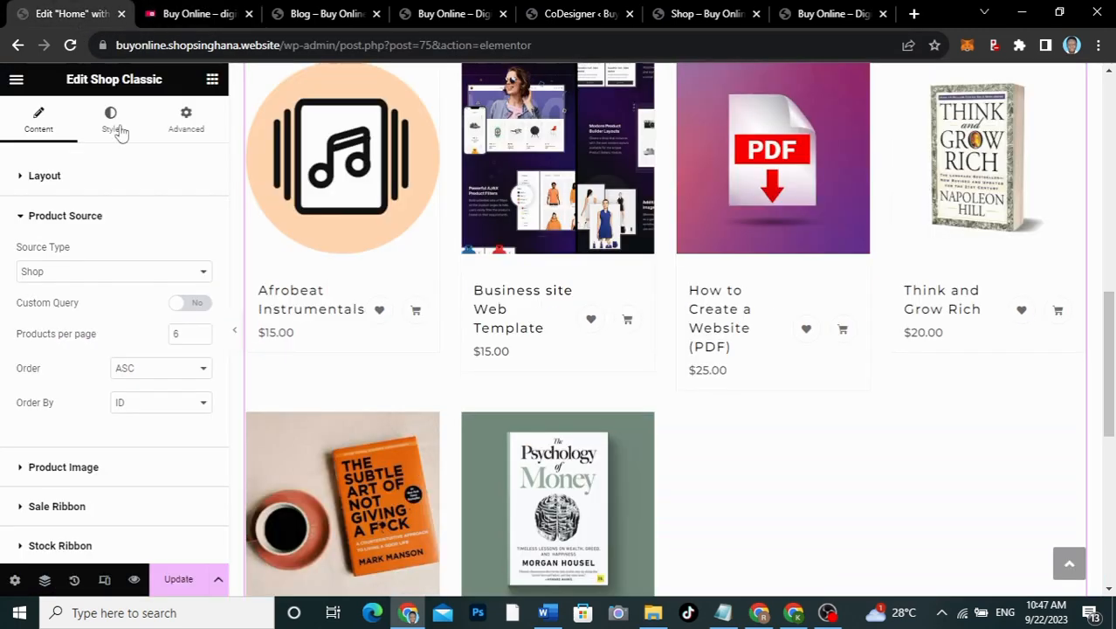
Step: Show 8 products per page and hide the pagination beneath the grid
{"action": "double_click", "coordinate": [186, 331]}
{"action": "type", "text": "8"}
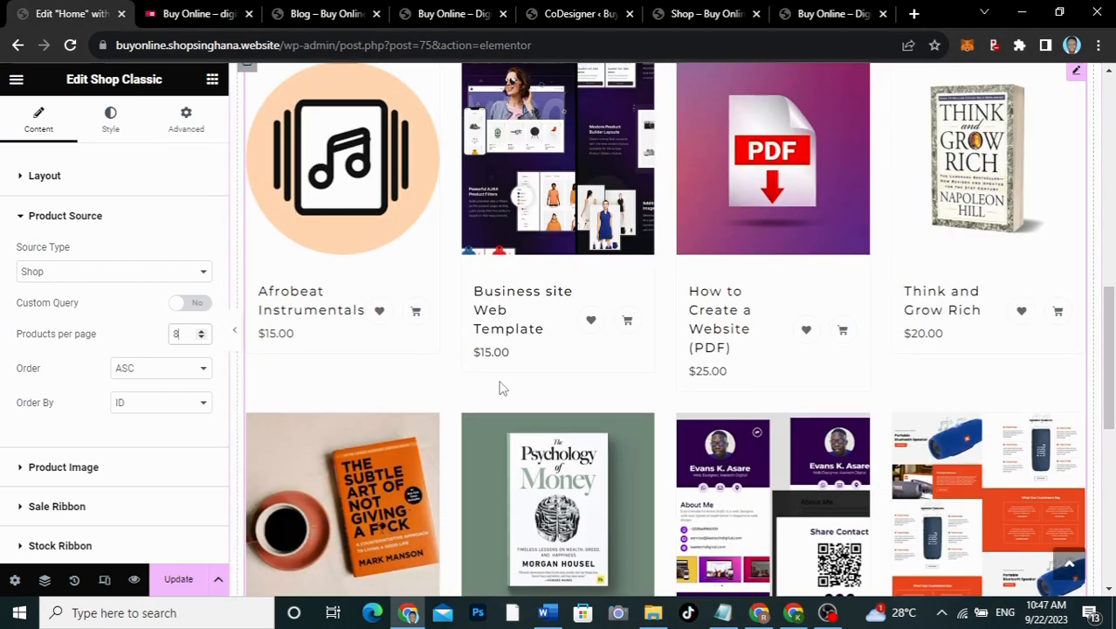
{"action": "scroll", "coordinate": [501, 388], "scroll_direction": "up", "scroll_amount": 3}
{"action": "scroll", "coordinate": [502, 389], "scroll_direction": "down", "scroll_amount": 3}
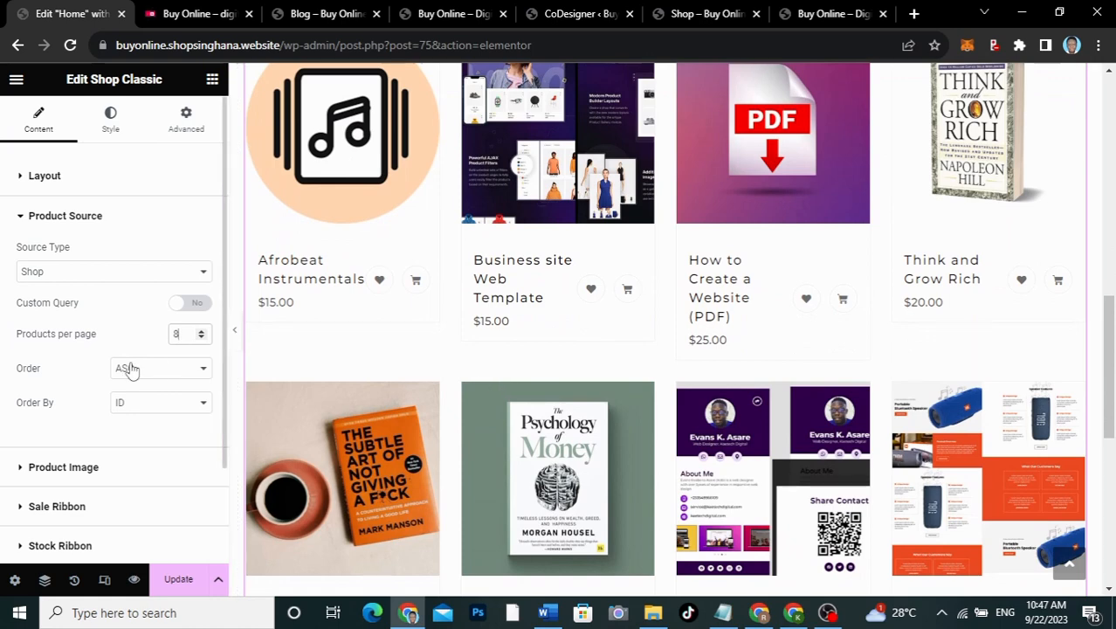
{"action": "scroll", "coordinate": [77, 426], "scroll_direction": "down", "scroll_amount": 2}
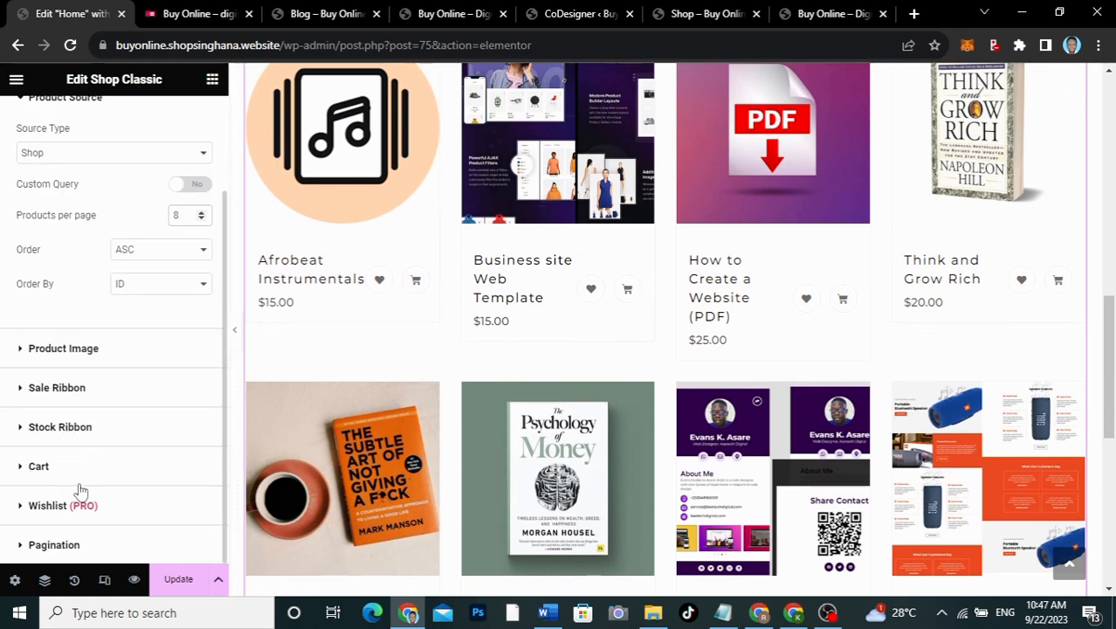
{"action": "left_click", "coordinate": [112, 506]}
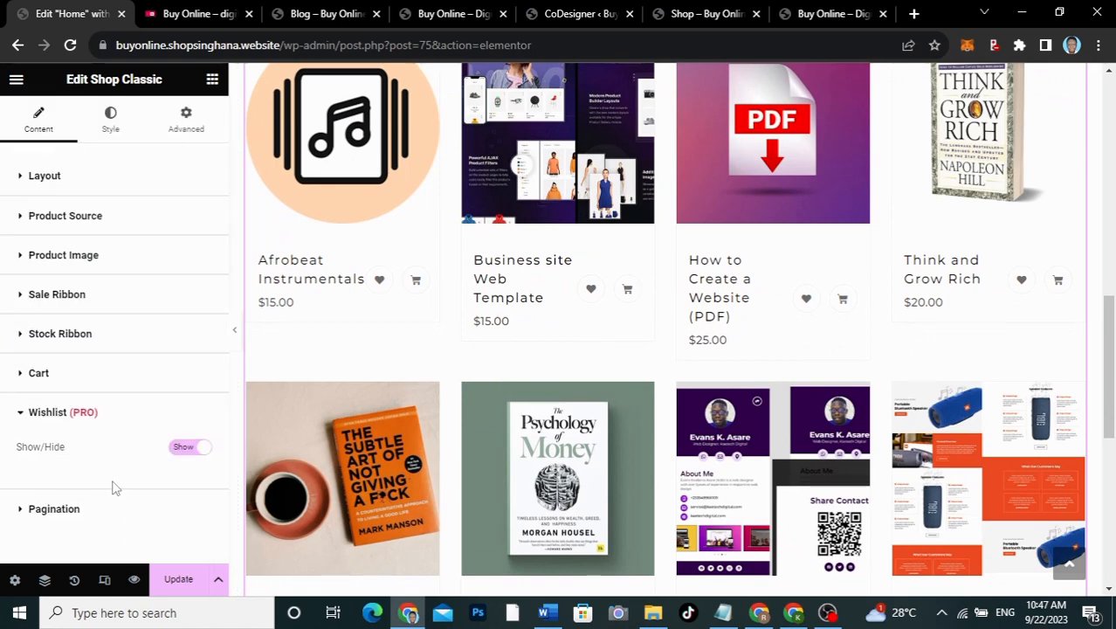
{"action": "left_click", "coordinate": [96, 517]}
{"action": "left_click", "coordinate": [185, 487]}
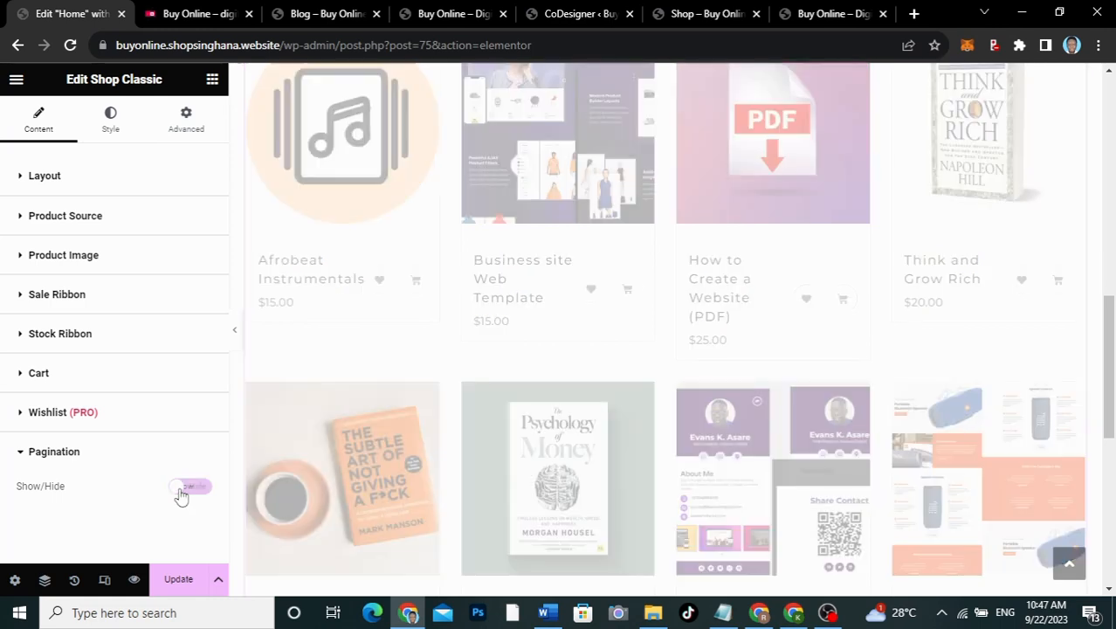
{"action": "scroll", "coordinate": [571, 406], "scroll_direction": "down", "scroll_amount": 3}
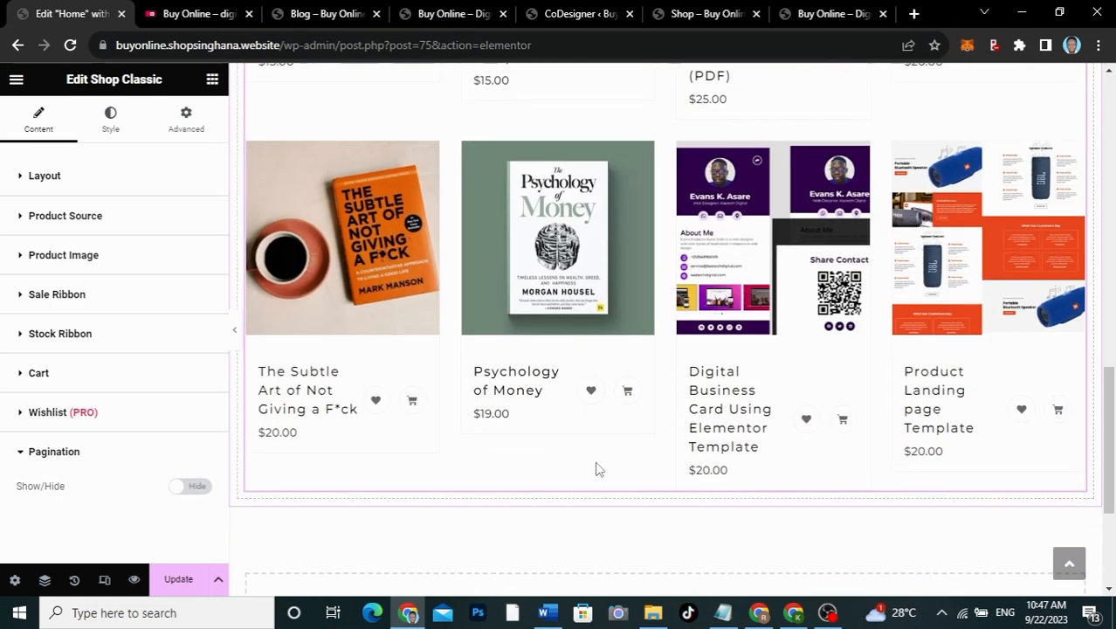
{"action": "scroll", "coordinate": [517, 247], "scroll_direction": "up", "scroll_amount": 7}
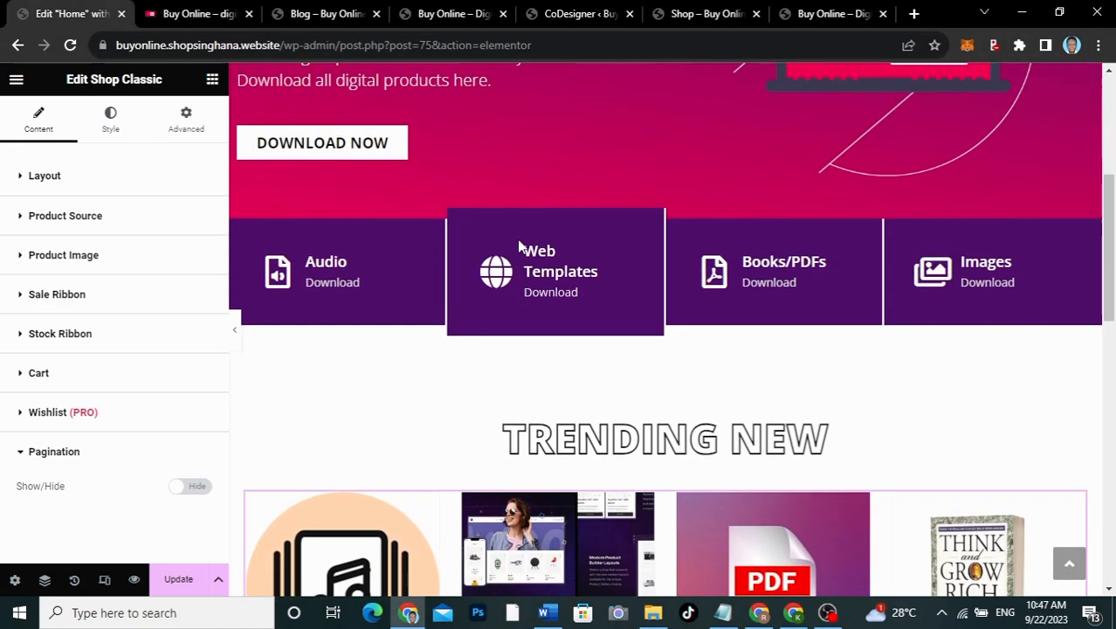
{"action": "scroll", "coordinate": [518, 248], "scroll_direction": "down", "scroll_amount": 10}
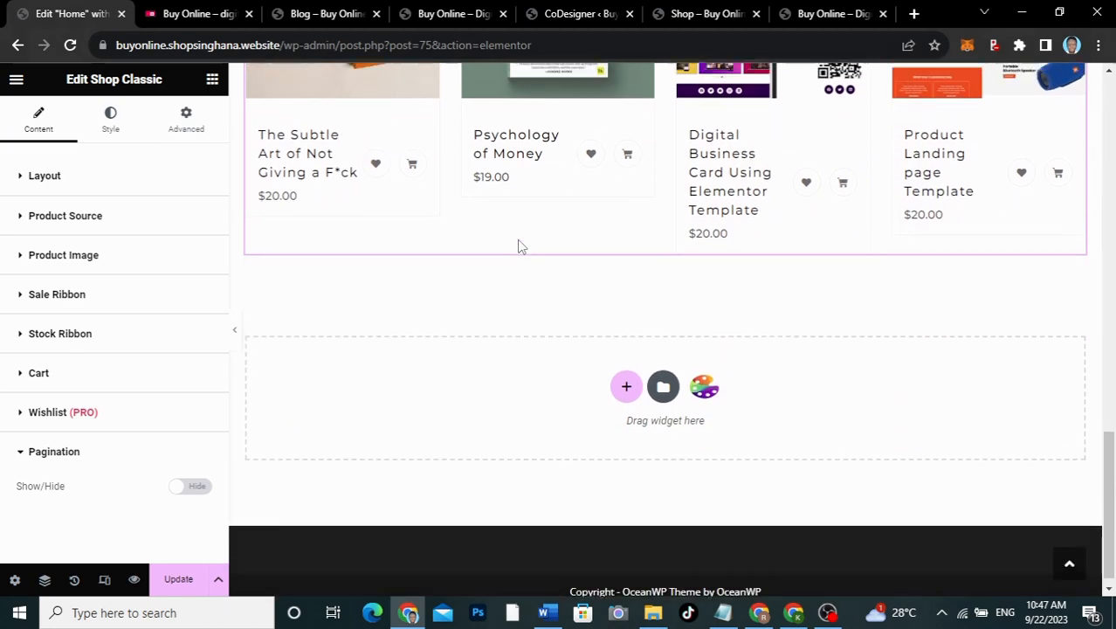
{"action": "scroll", "coordinate": [521, 247], "scroll_direction": "up", "scroll_amount": 2}
{"action": "left_click", "coordinate": [185, 14]}
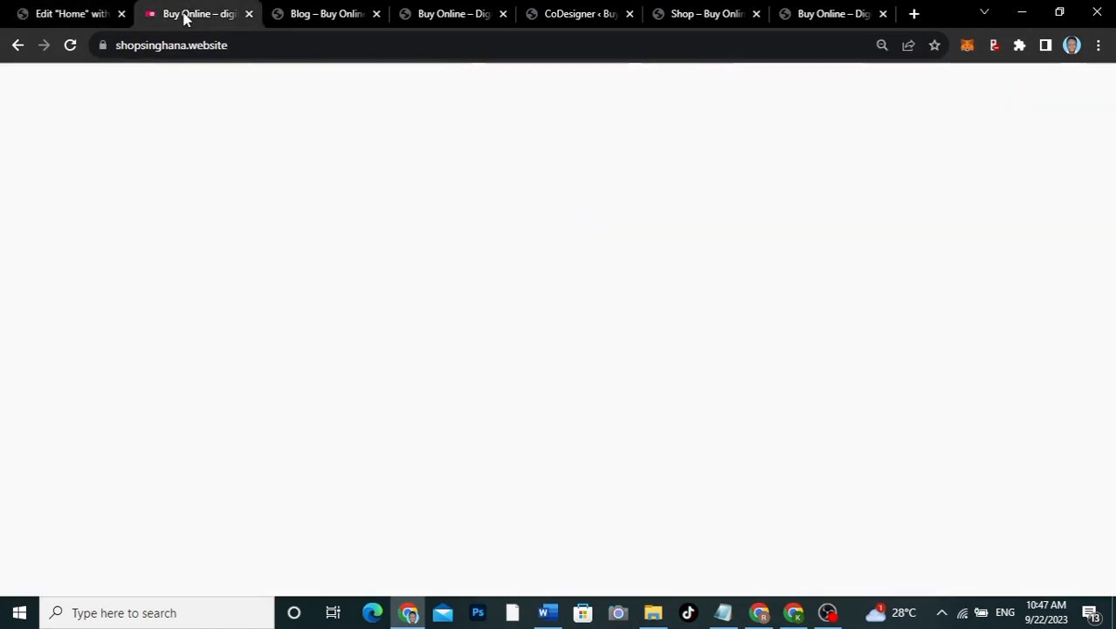
{"action": "scroll", "coordinate": [714, 365], "scroll_direction": "up", "scroll_amount": 4}
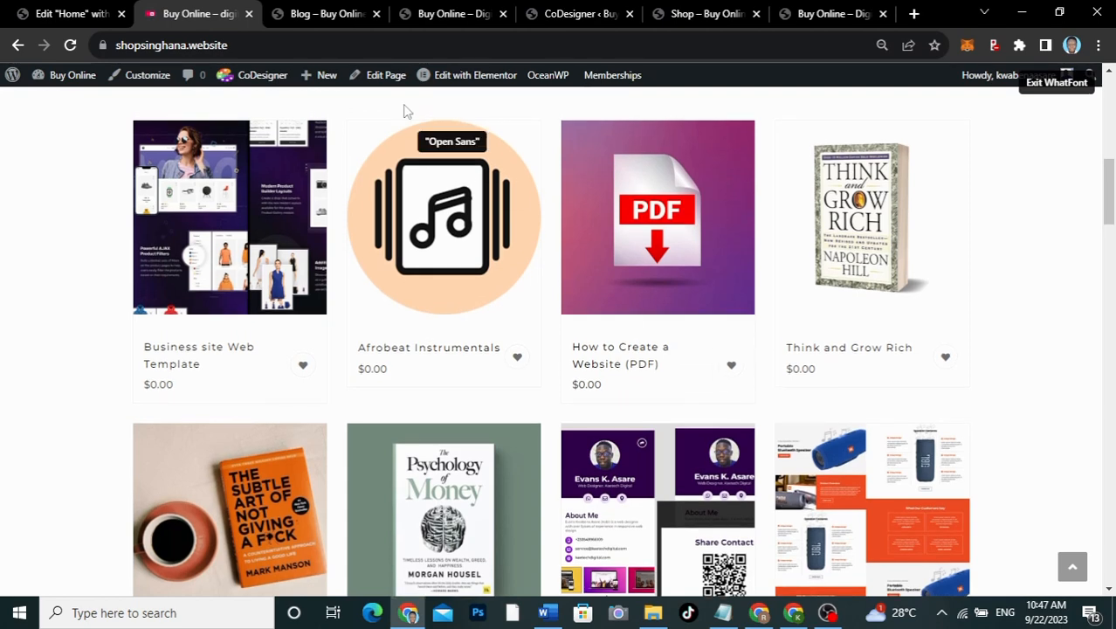
{"action": "left_click", "coordinate": [73, 13]}
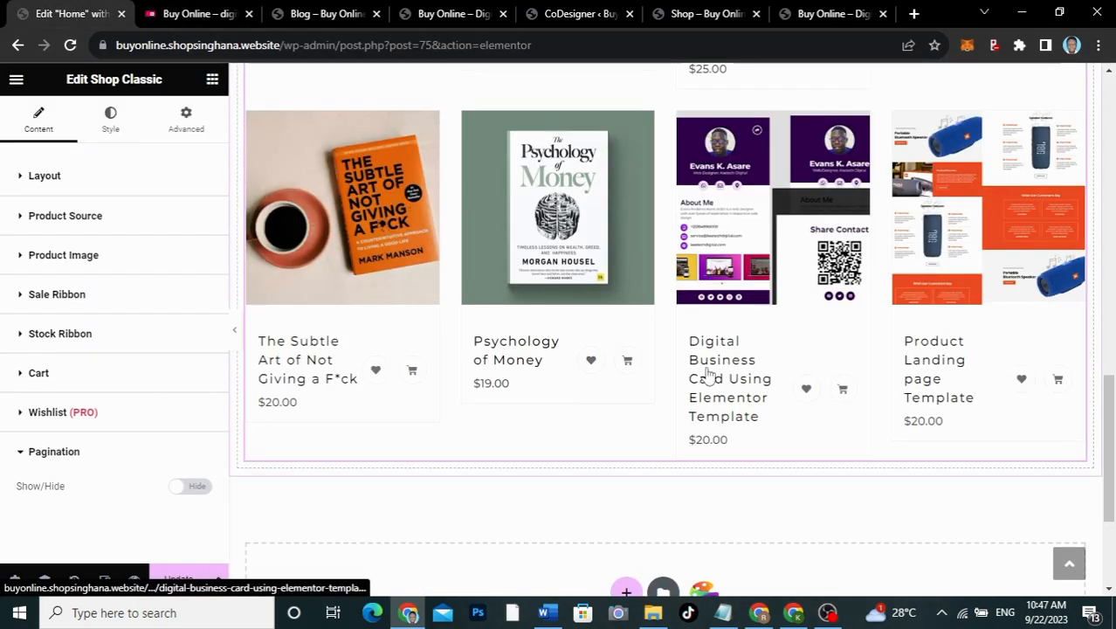
{"action": "scroll", "coordinate": [707, 375], "scroll_direction": "down", "scroll_amount": 3}
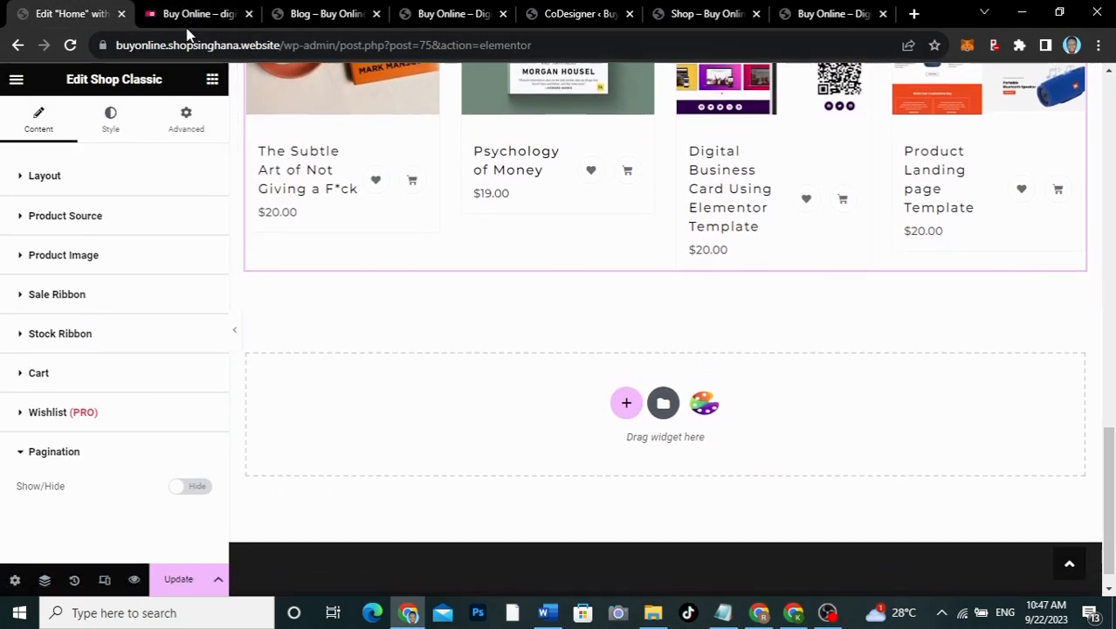
{"action": "left_click", "coordinate": [187, 16]}
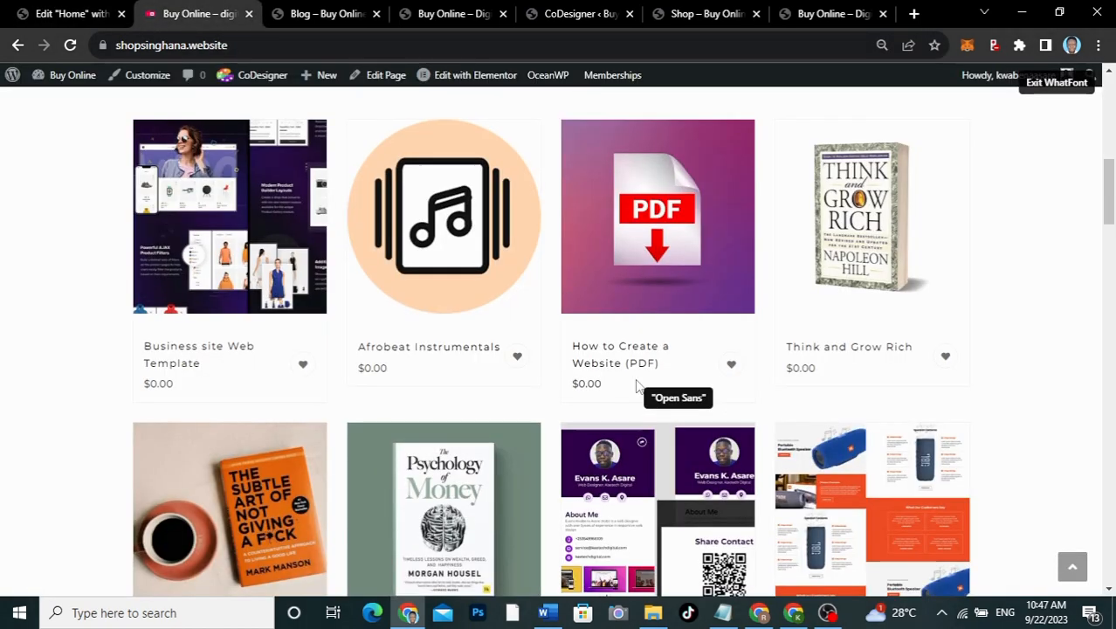
{"action": "scroll", "coordinate": [636, 384], "scroll_direction": "down", "scroll_amount": 8}
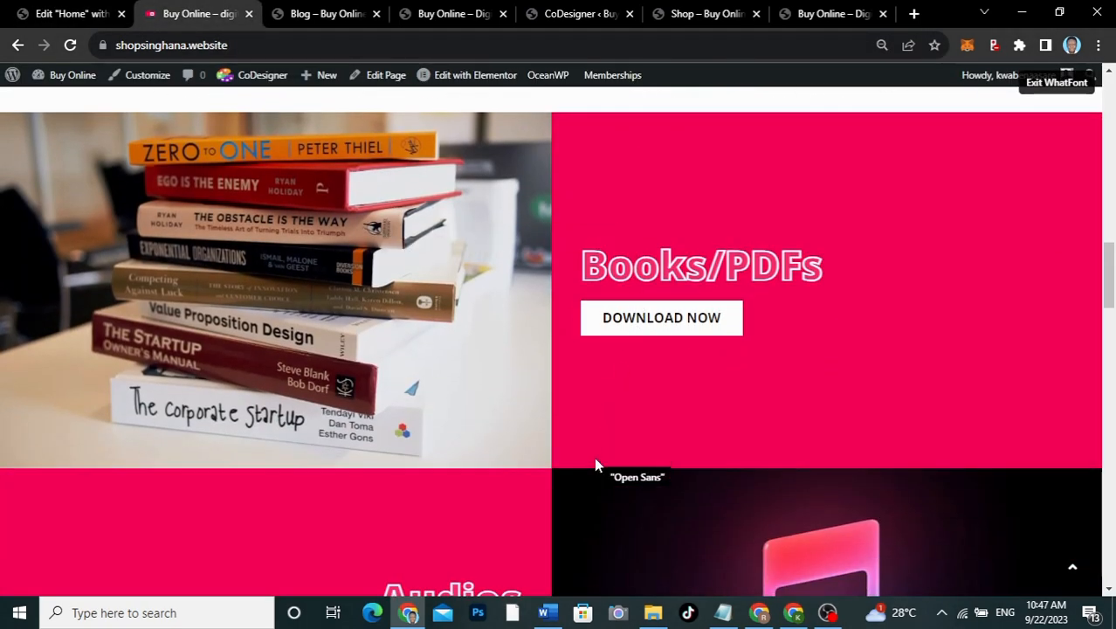
{"action": "scroll", "coordinate": [594, 464], "scroll_direction": "down", "scroll_amount": 10}
{"action": "scroll", "coordinate": [594, 464], "scroll_direction": "down", "scroll_amount": 3}
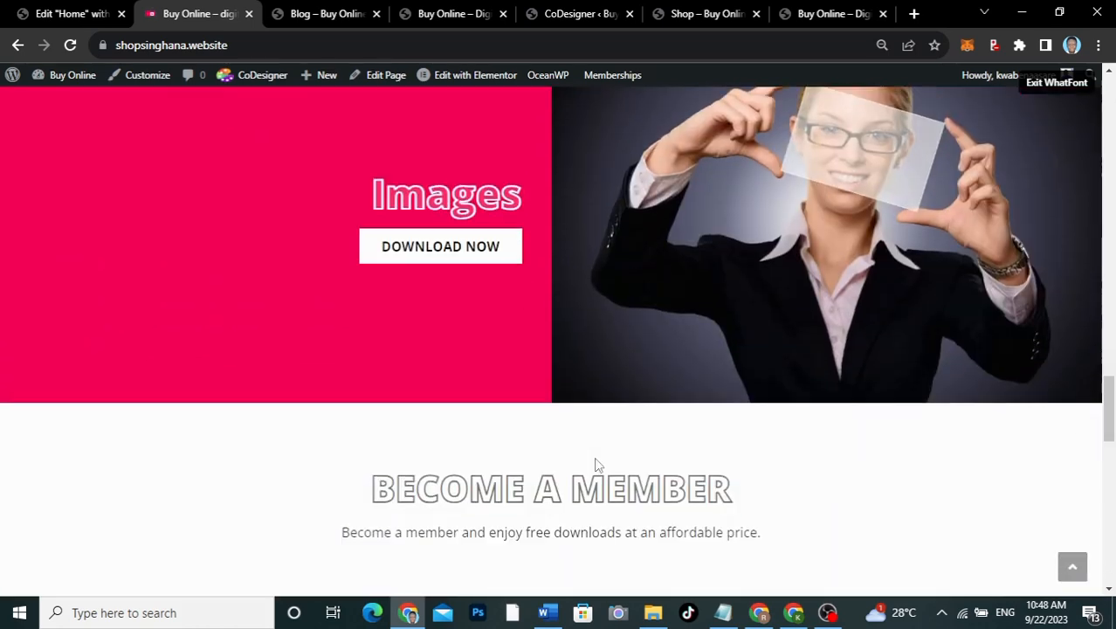
{"action": "scroll", "coordinate": [595, 465], "scroll_direction": "up", "scroll_amount": 12}
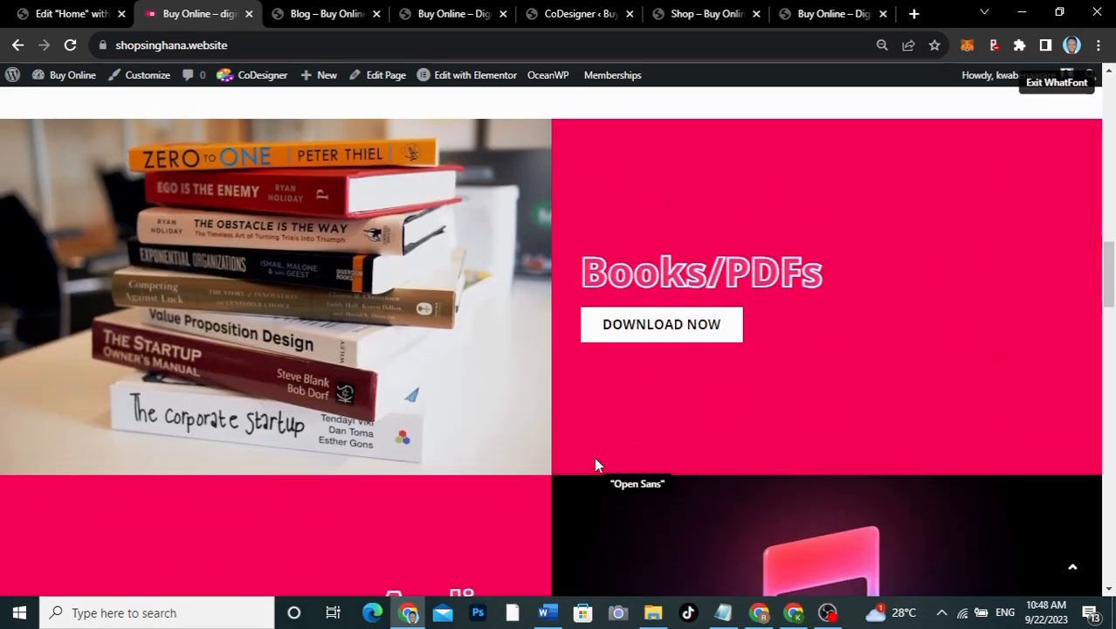
{"action": "left_click", "coordinate": [1067, 82]}
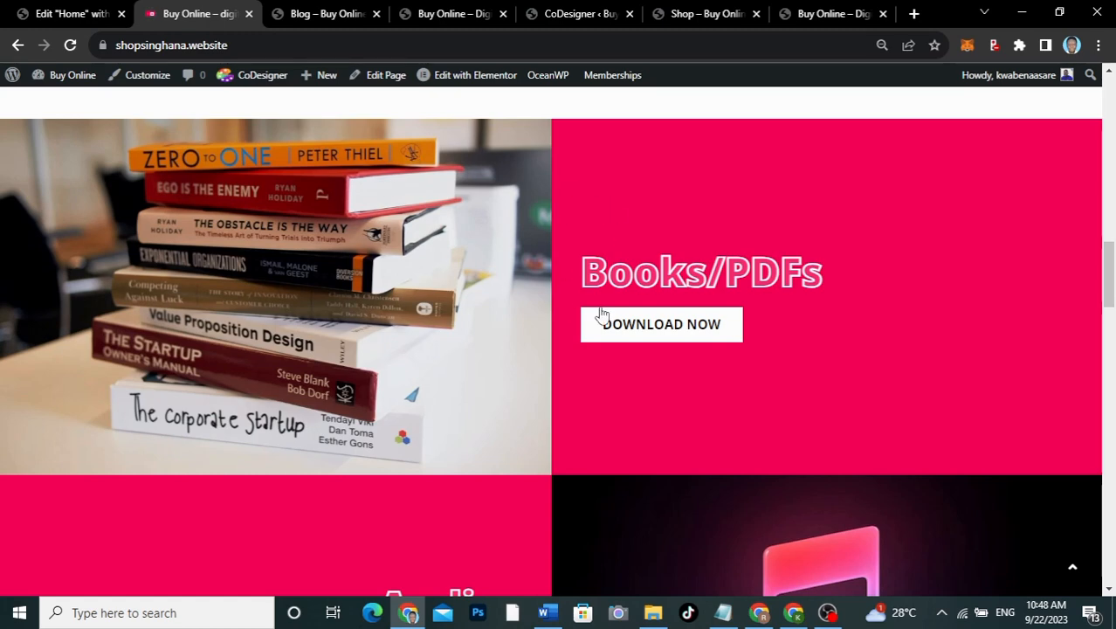
{"action": "left_click", "coordinate": [51, 11]}
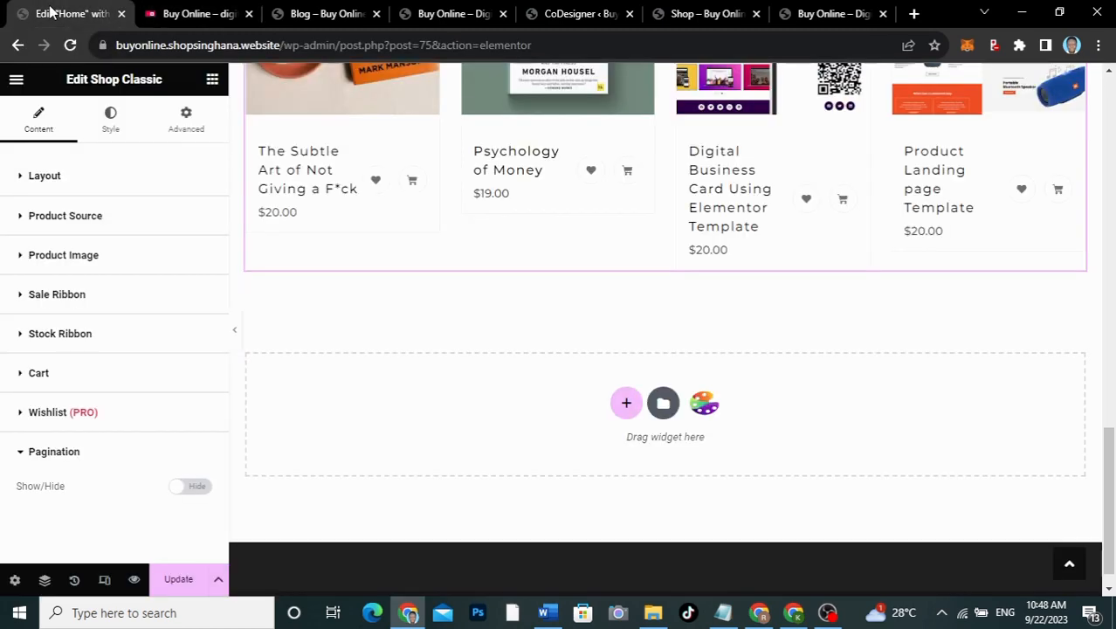
{"action": "scroll", "coordinate": [748, 382], "scroll_direction": "down", "scroll_amount": 1}
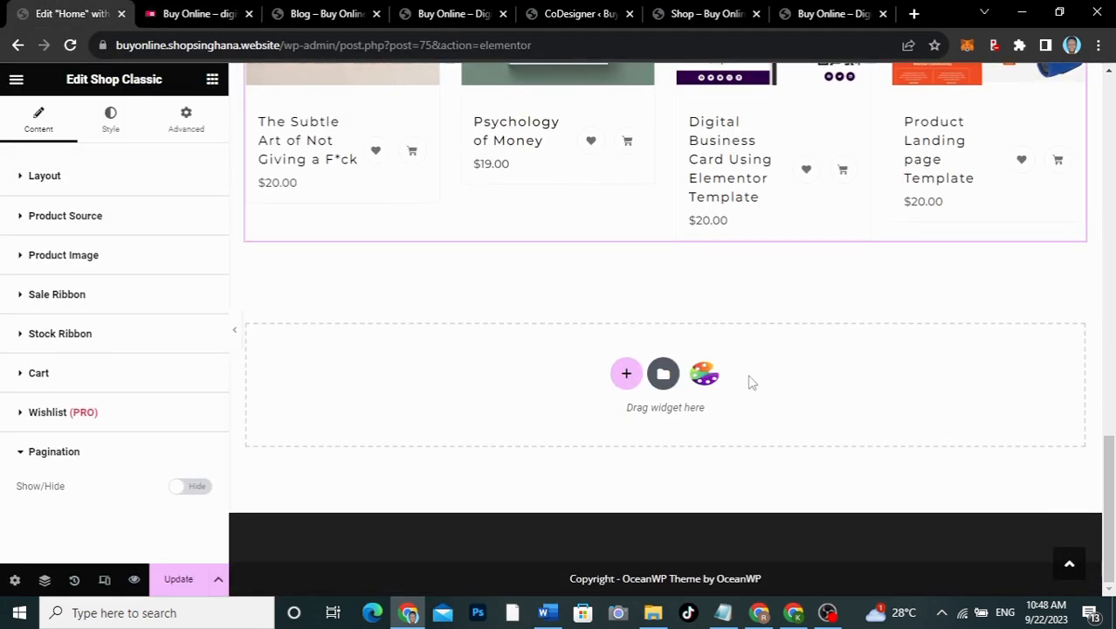
{"action": "left_click", "coordinate": [625, 374]}
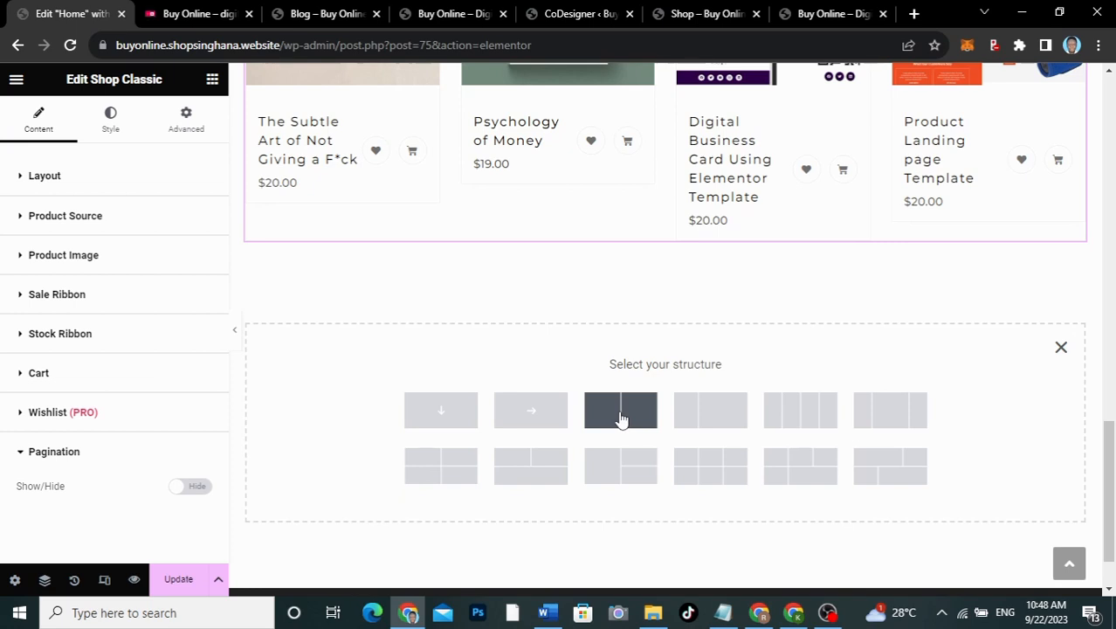
{"action": "left_click", "coordinate": [620, 410]}
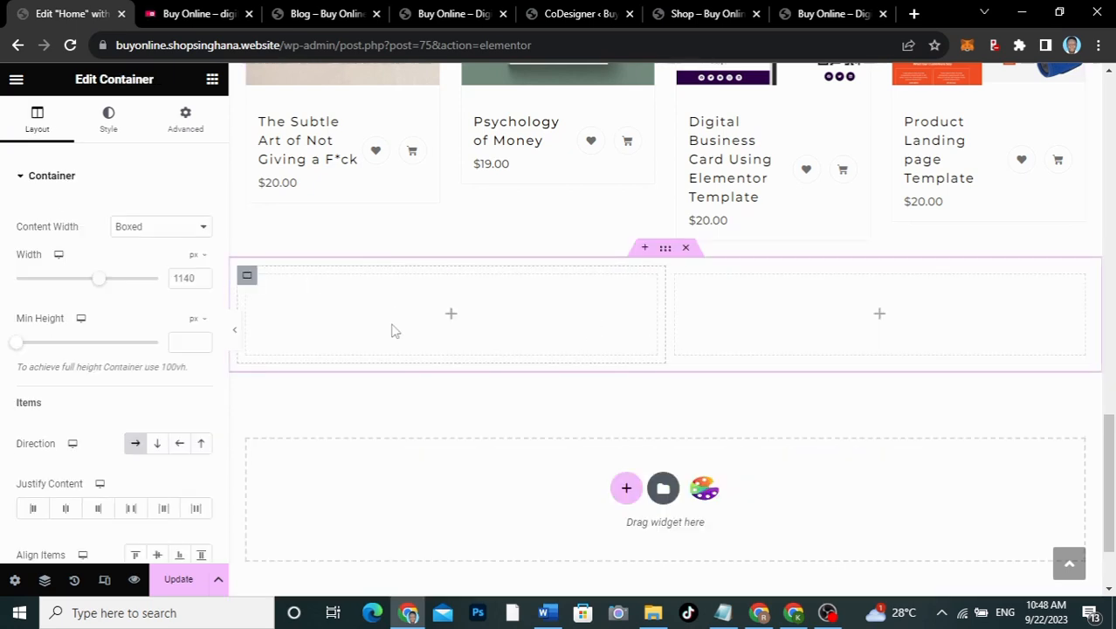
{"action": "left_click", "coordinate": [188, 17]}
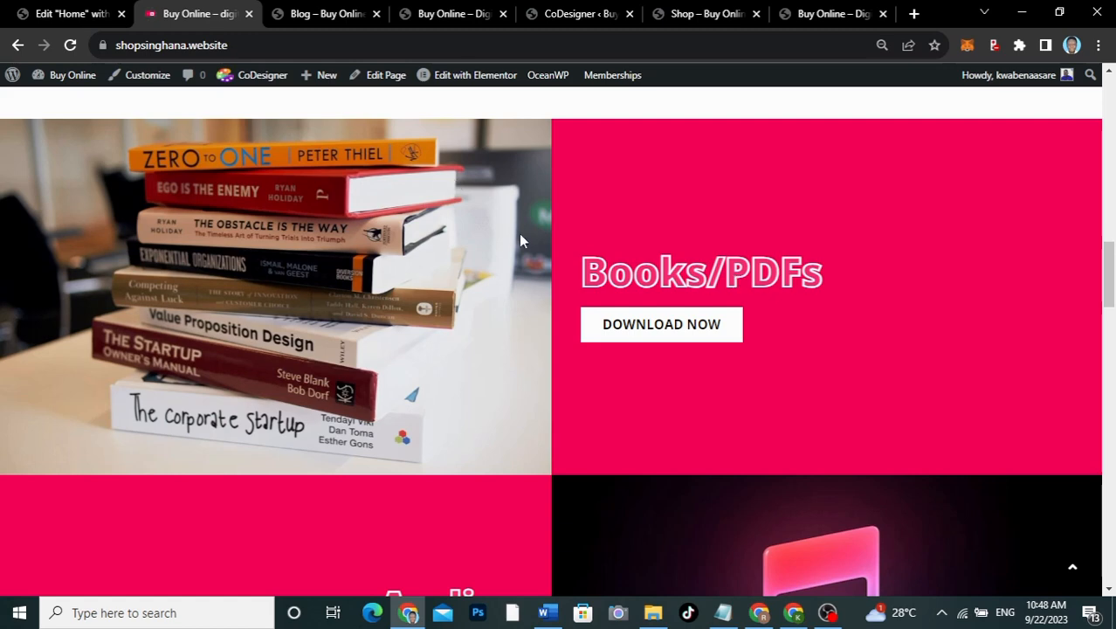
{"action": "left_click", "coordinate": [69, 12]}
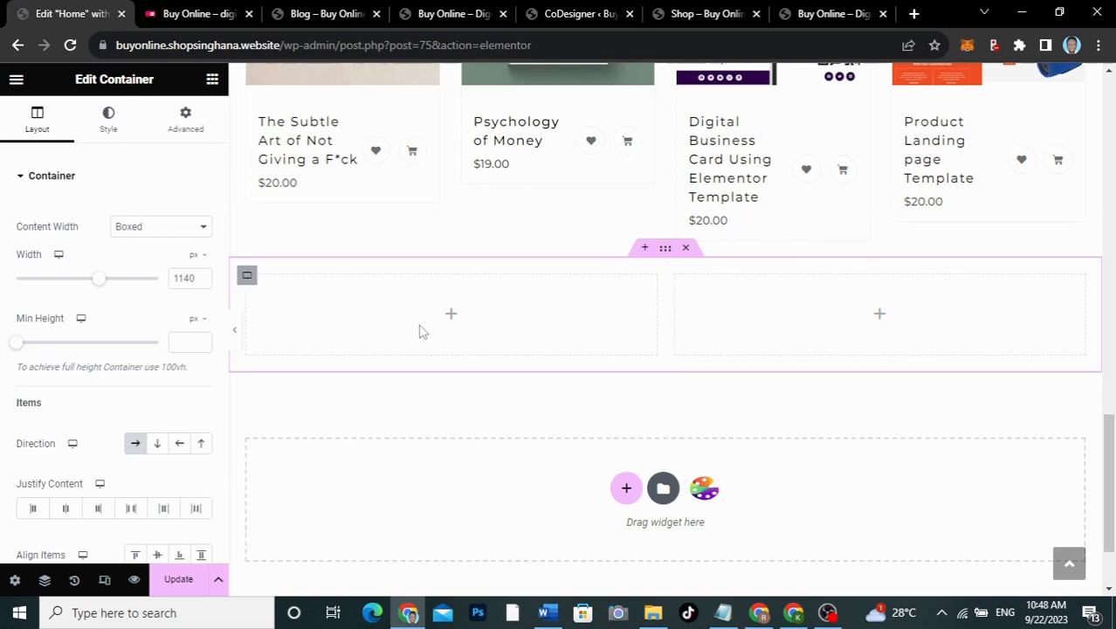
Step: Add an Image widget to the left column and set its container's padding to 0
{"action": "left_click", "coordinate": [452, 316]}
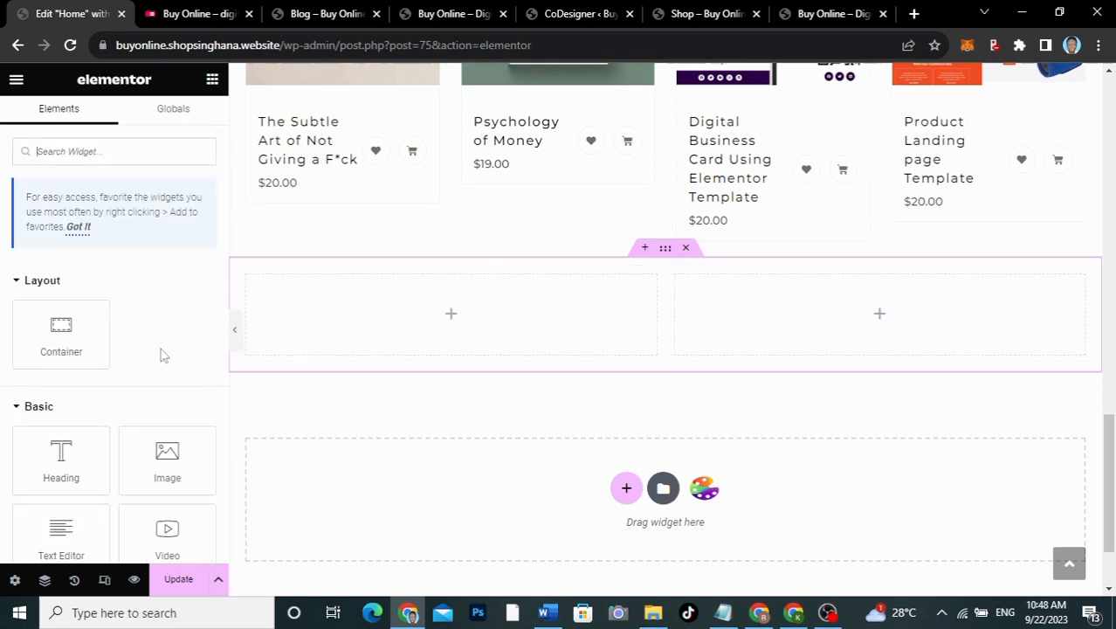
{"action": "left_click_drag", "start_coordinate": [167, 456], "coordinate": [446, 295]}
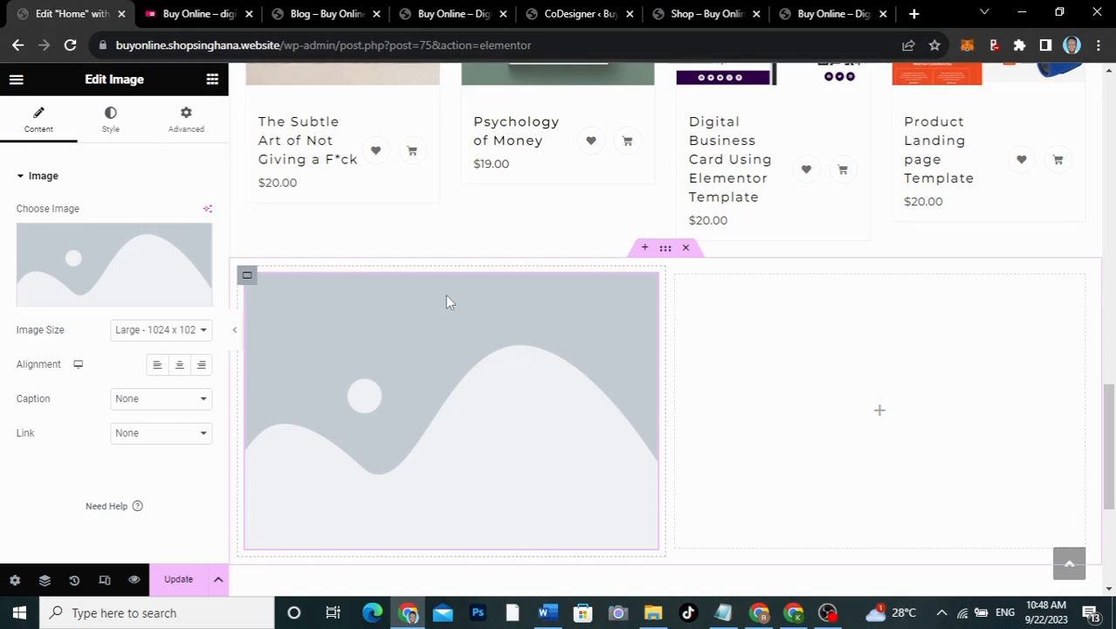
{"action": "left_click", "coordinate": [665, 250]}
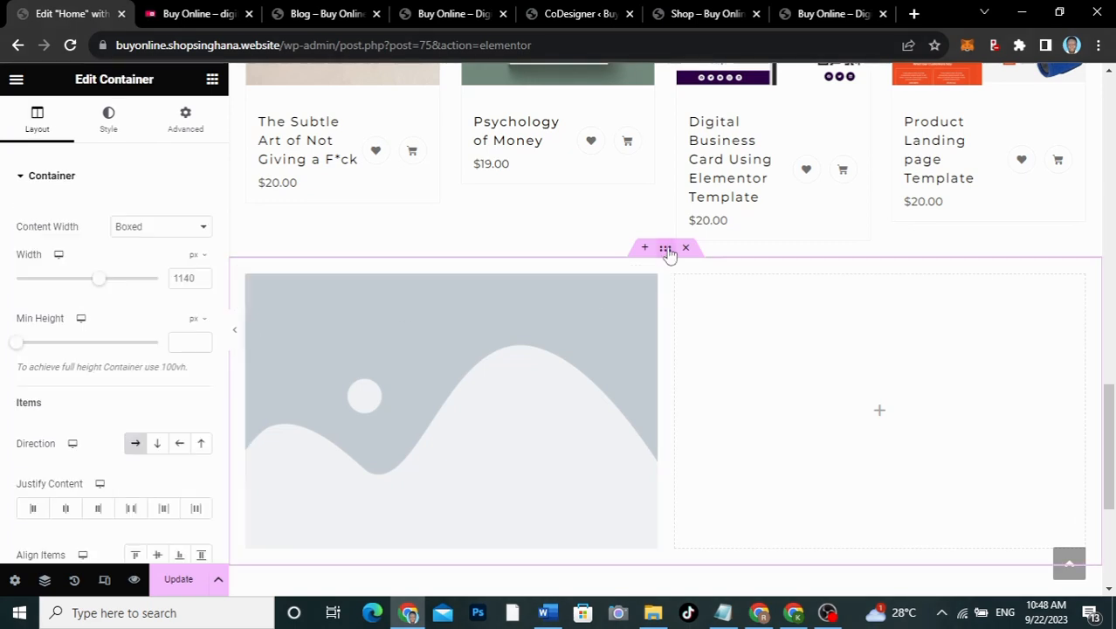
{"action": "left_click", "coordinate": [177, 131]}
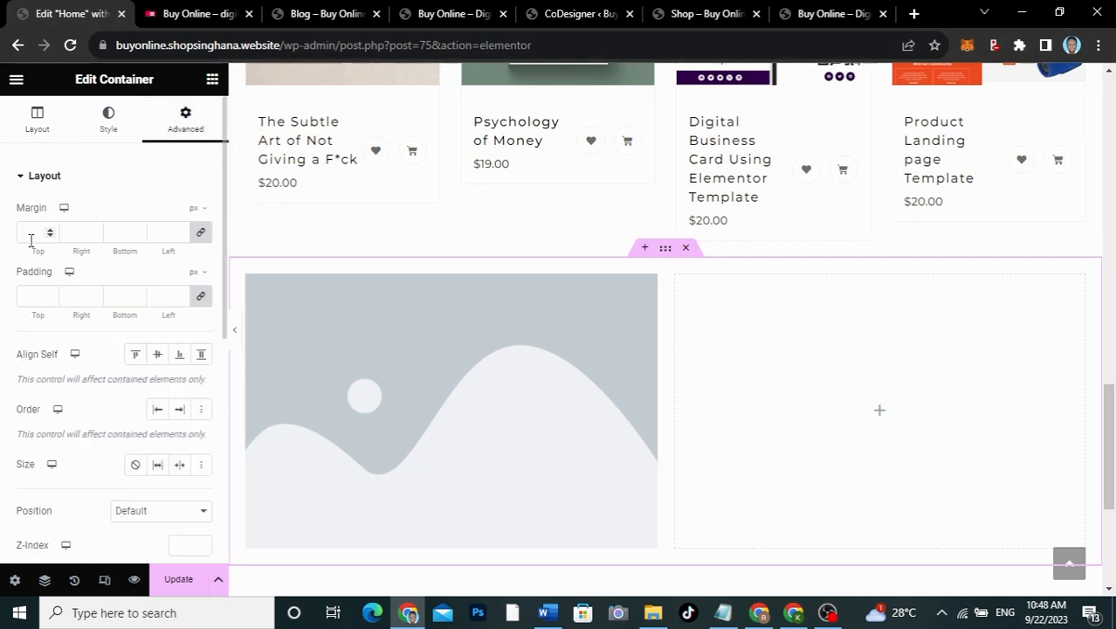
{"action": "left_click", "coordinate": [27, 298]}
{"action": "type", "text": "0"}
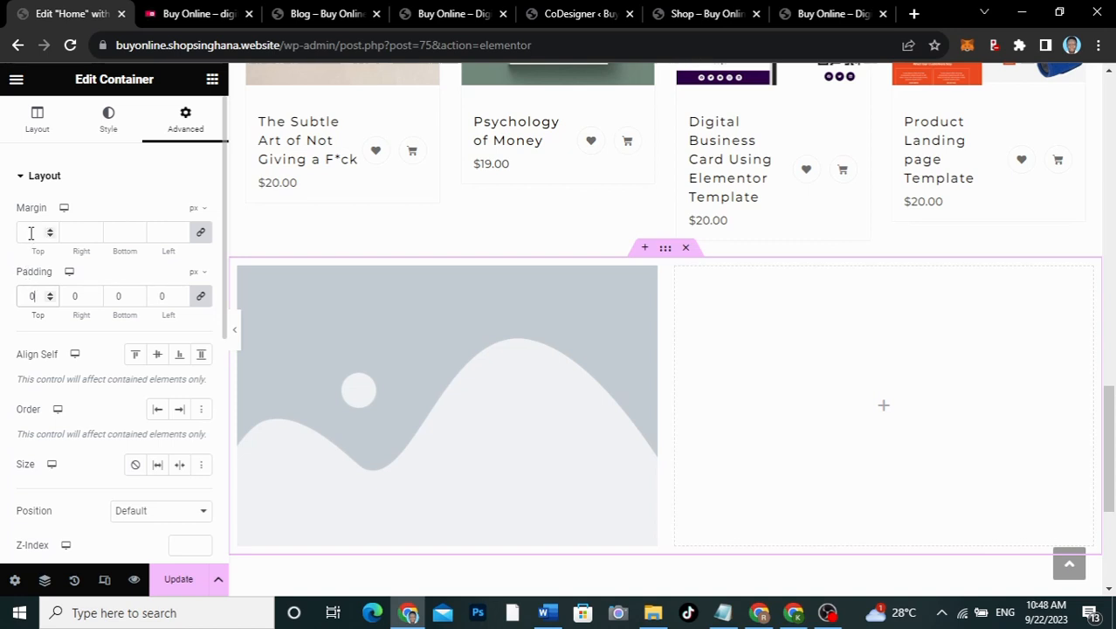
Step: Preview the layout, then view the live site's Books/PDFs section for reference
{"action": "left_click", "coordinate": [235, 339]}
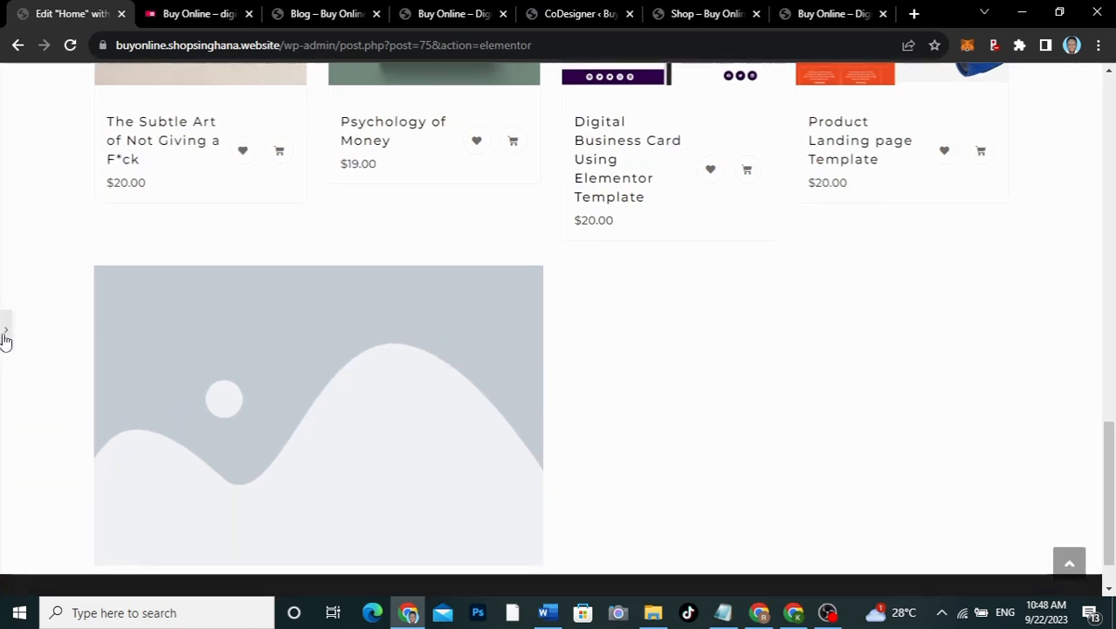
{"action": "left_click", "coordinate": [6, 335]}
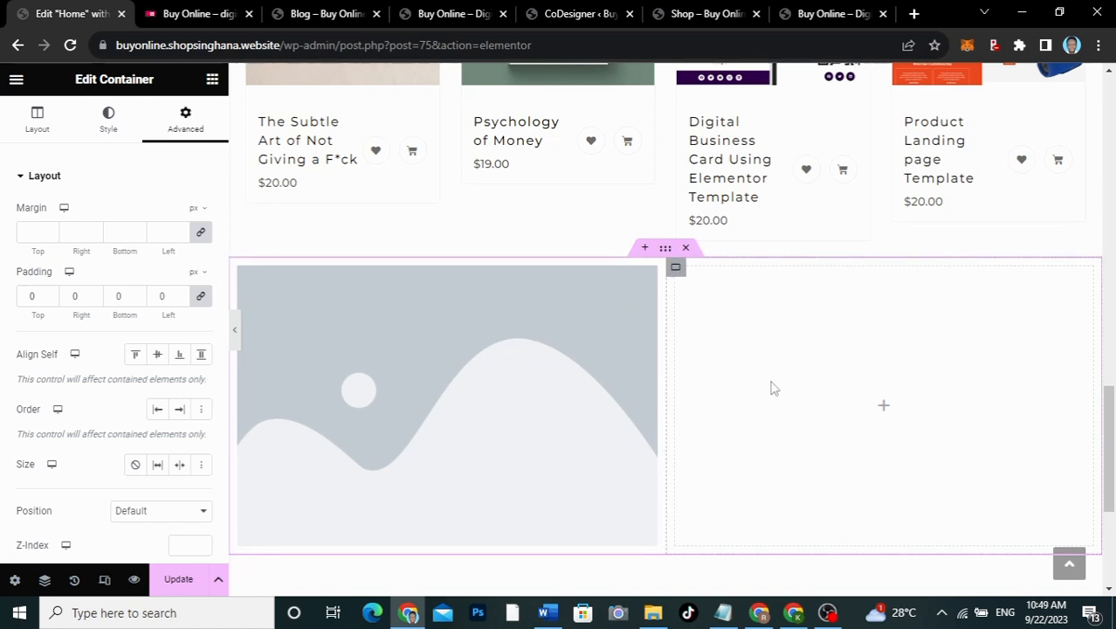
{"action": "left_click", "coordinate": [884, 409]}
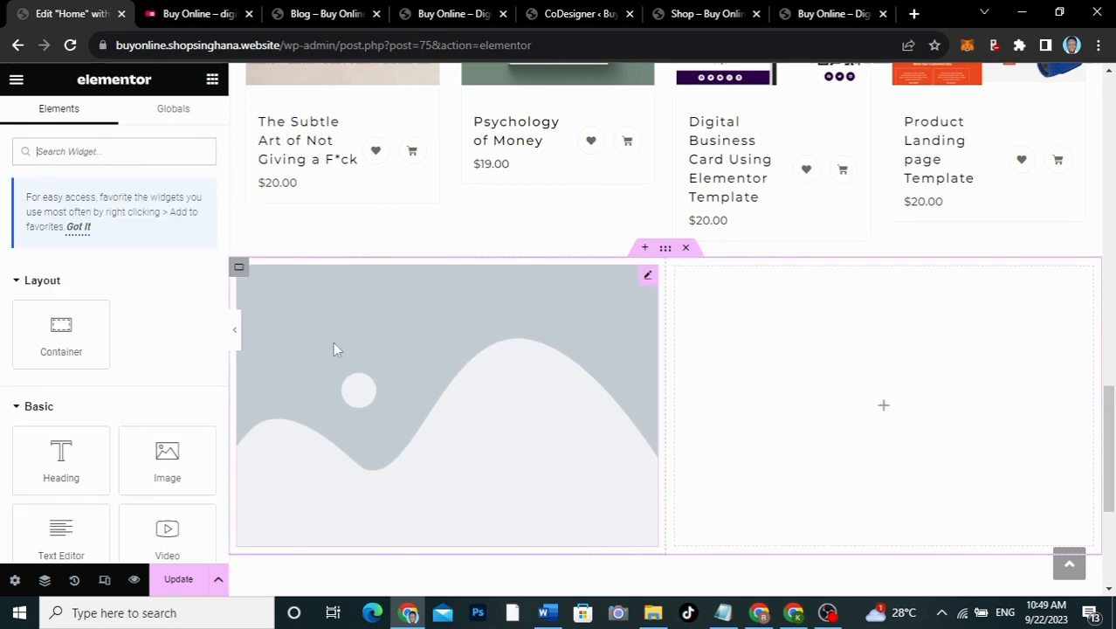
{"action": "left_click", "coordinate": [648, 278]}
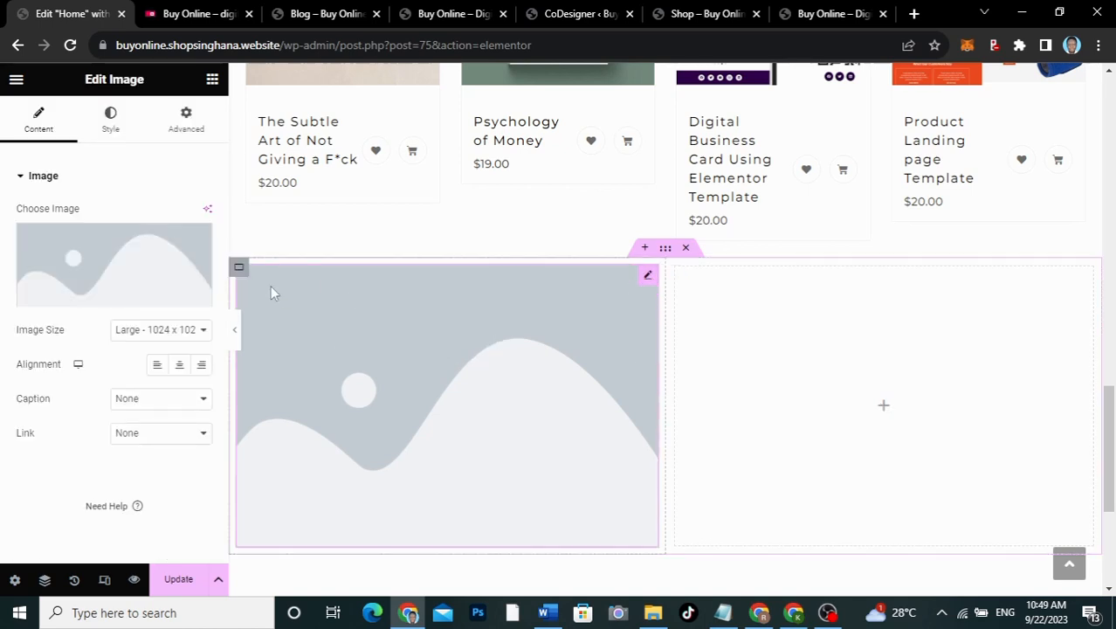
{"action": "left_click", "coordinate": [178, 17]}
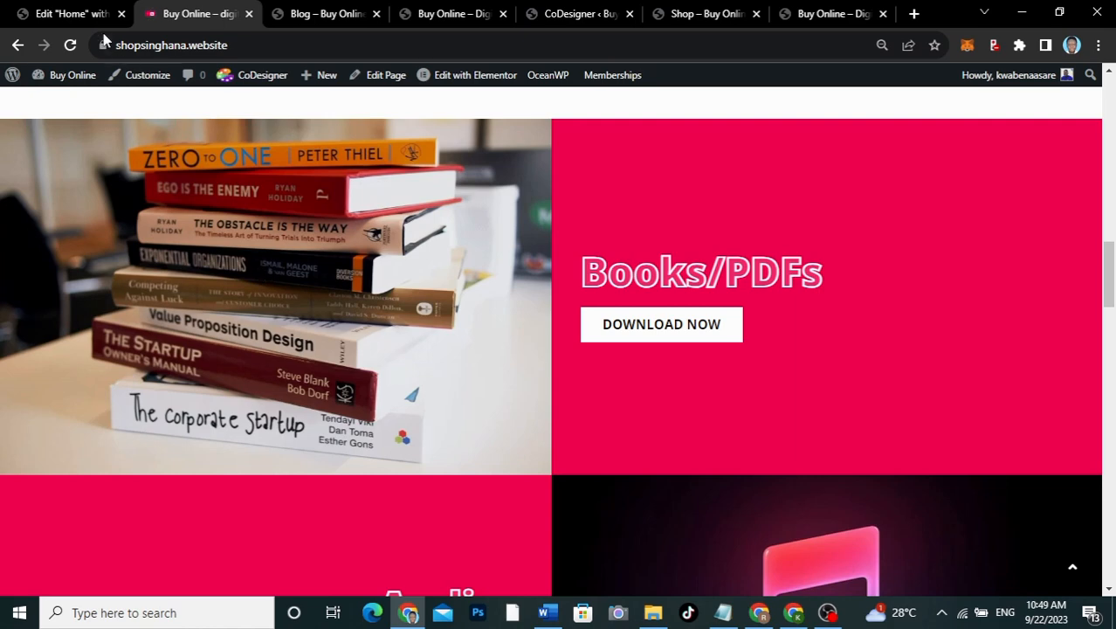
{"action": "left_click", "coordinate": [71, 14]}
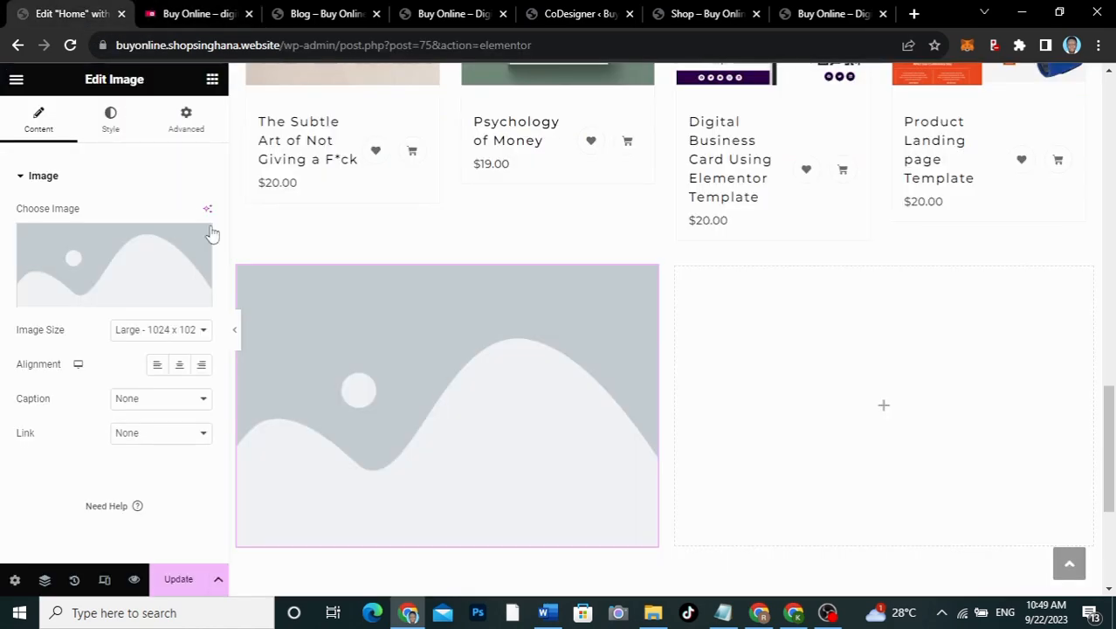
Step: Insert the smaller 640x413 stacked-books photo from the Media Library into the left Image widget
{"action": "left_click", "coordinate": [144, 282]}
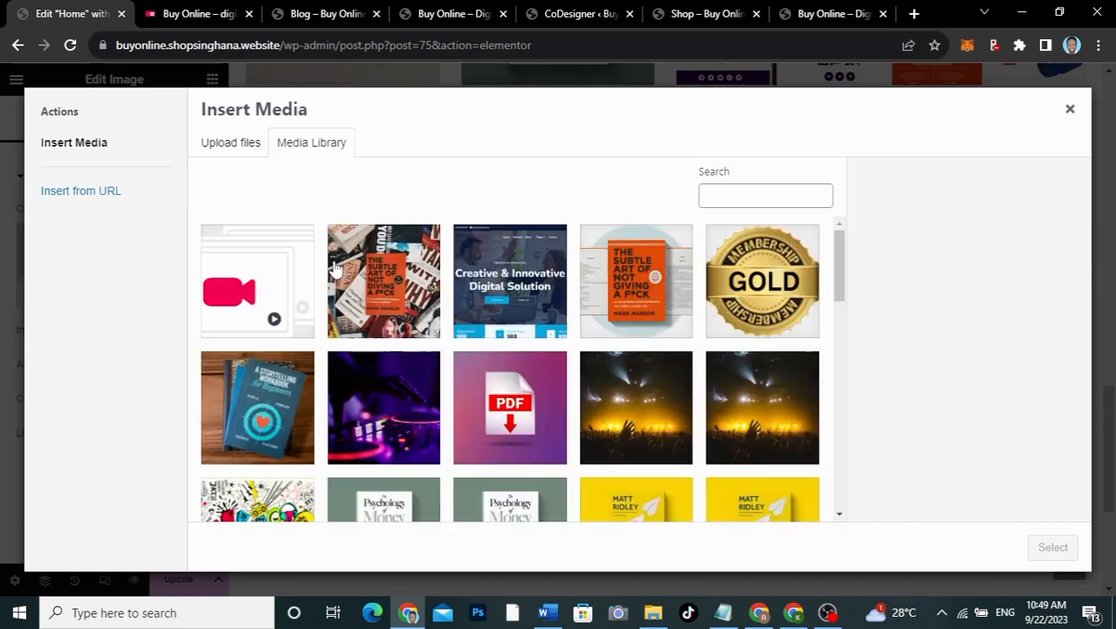
{"action": "scroll", "coordinate": [469, 346], "scroll_direction": "down", "scroll_amount": 4}
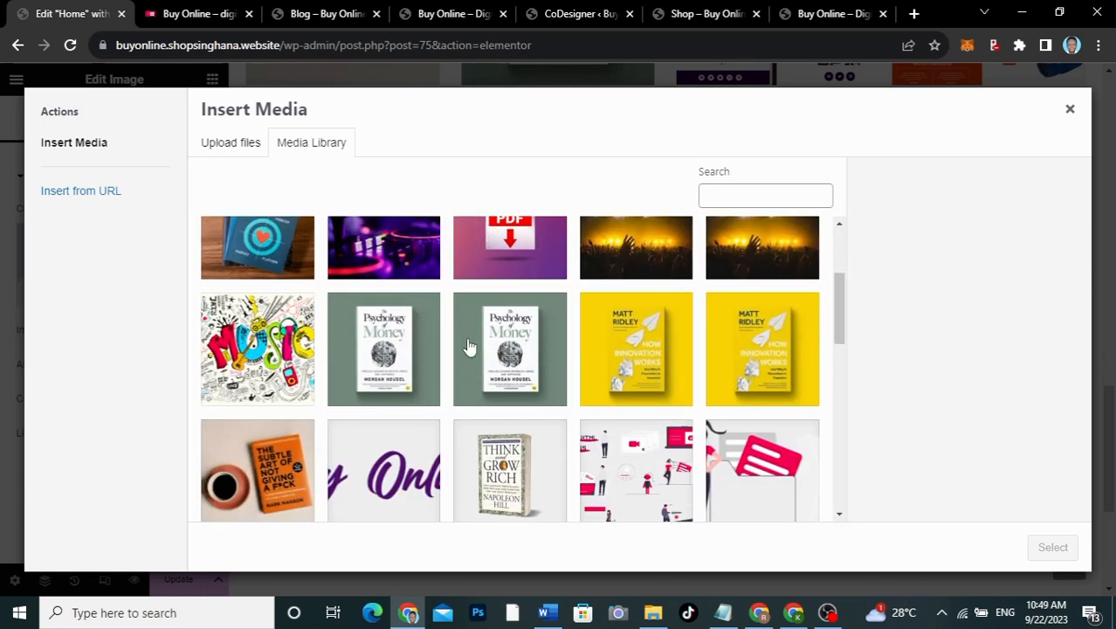
{"action": "scroll", "coordinate": [468, 347], "scroll_direction": "down", "scroll_amount": 1}
{"action": "left_click", "coordinate": [535, 396]}
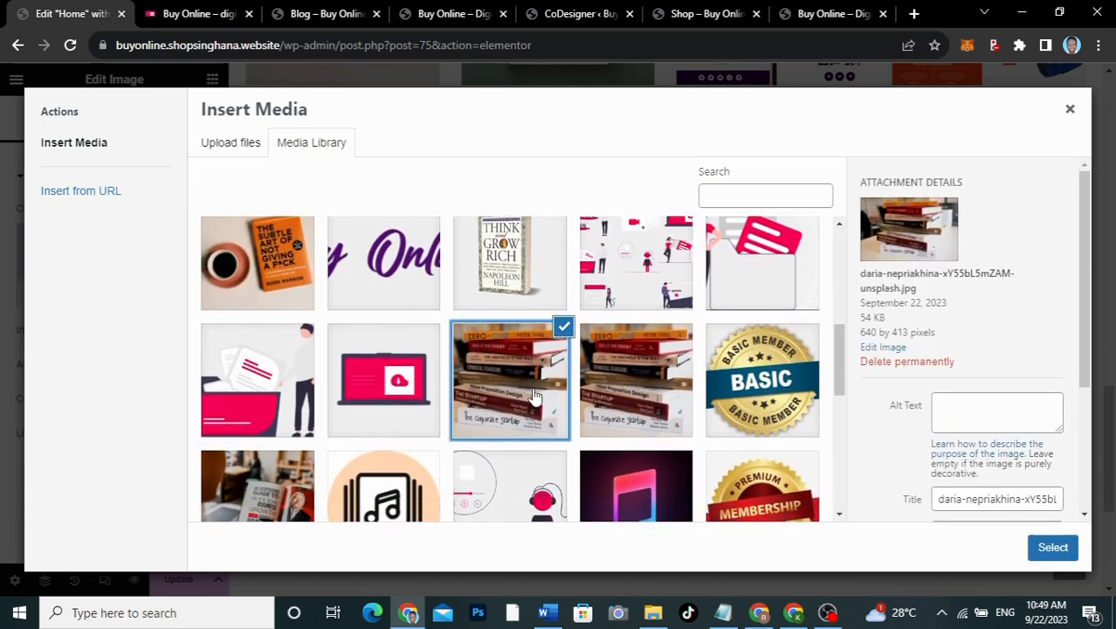
{"action": "left_click", "coordinate": [642, 377]}
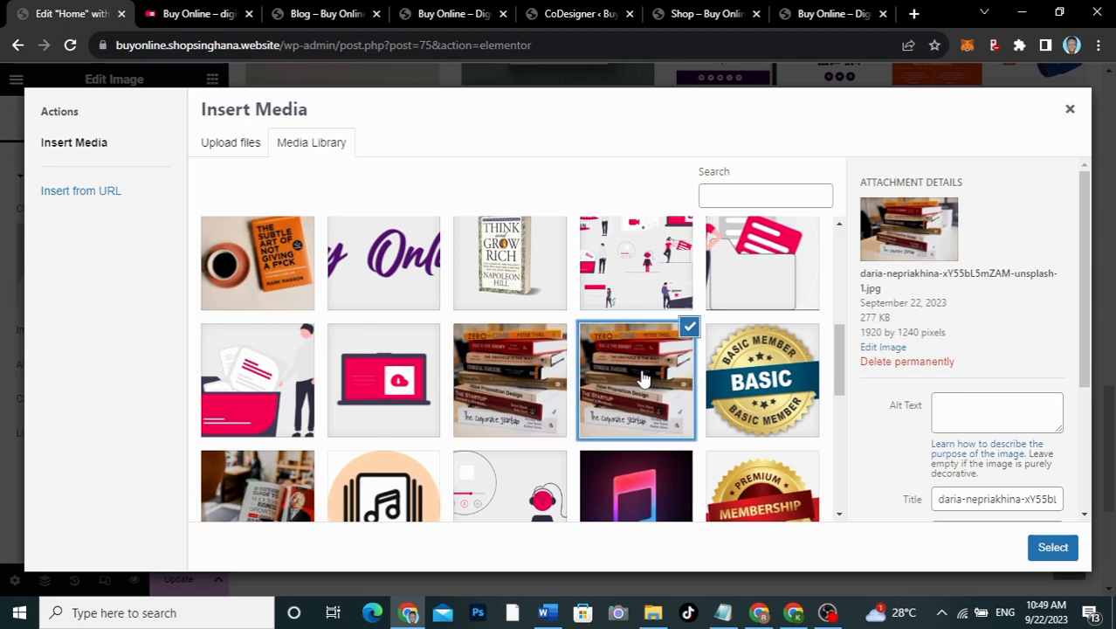
{"action": "left_click", "coordinate": [497, 367]}
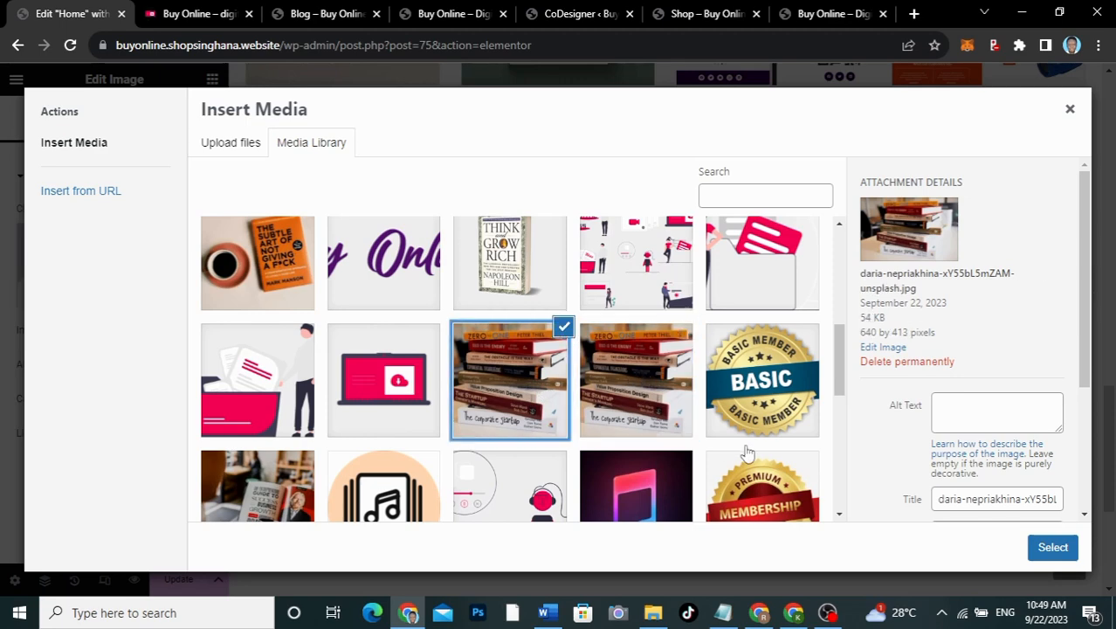
{"action": "left_click", "coordinate": [1050, 548]}
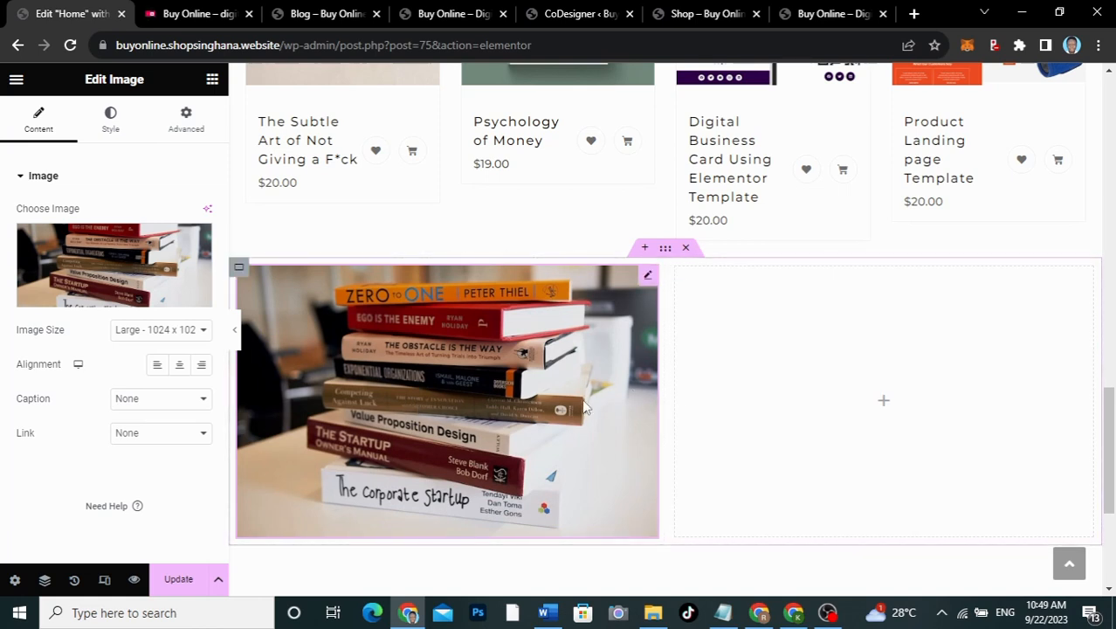
Step: Set the left column container's padding to 0
{"action": "left_click", "coordinate": [239, 271]}
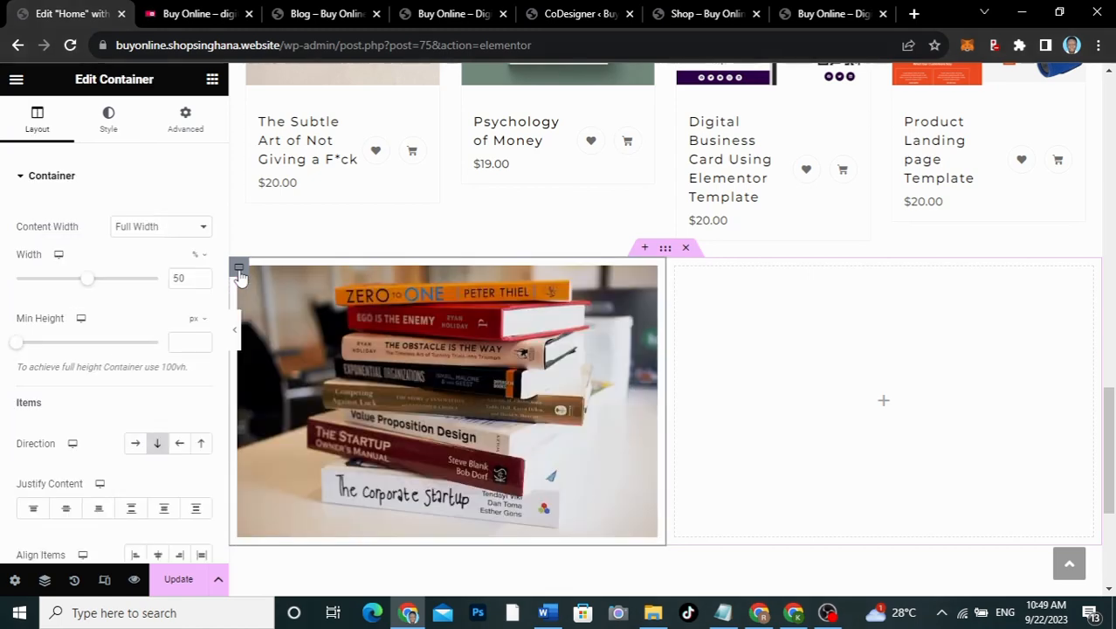
{"action": "left_click", "coordinate": [188, 119]}
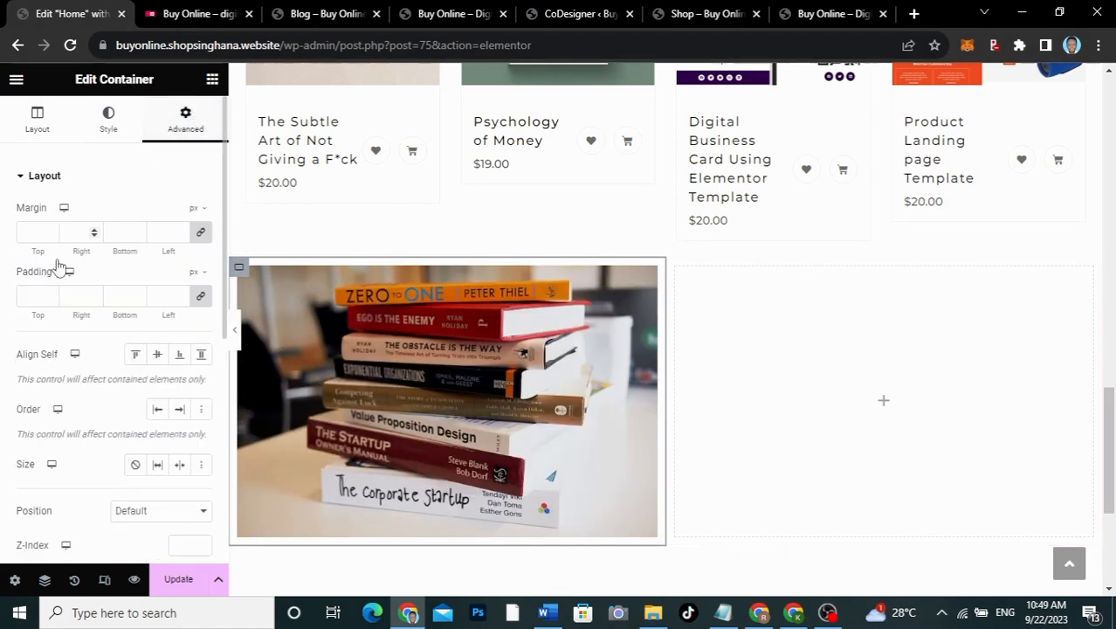
{"action": "left_click", "coordinate": [37, 297]}
{"action": "type", "text": "0"}
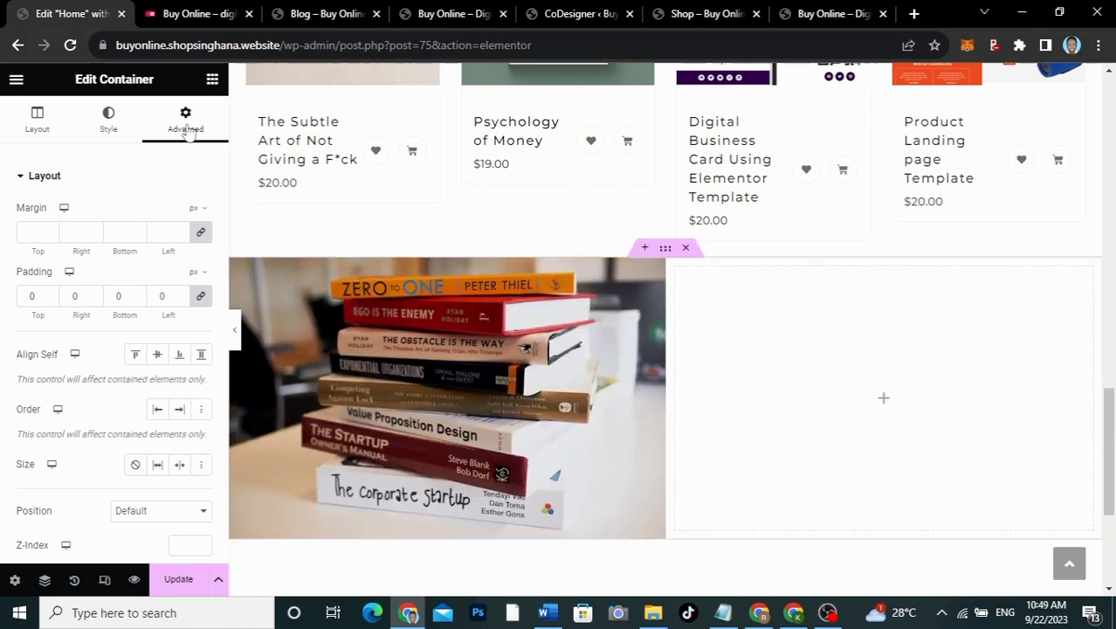
Step: Give the right column a Classic background using global pink-red Color 2
{"action": "left_click", "coordinate": [105, 113]}
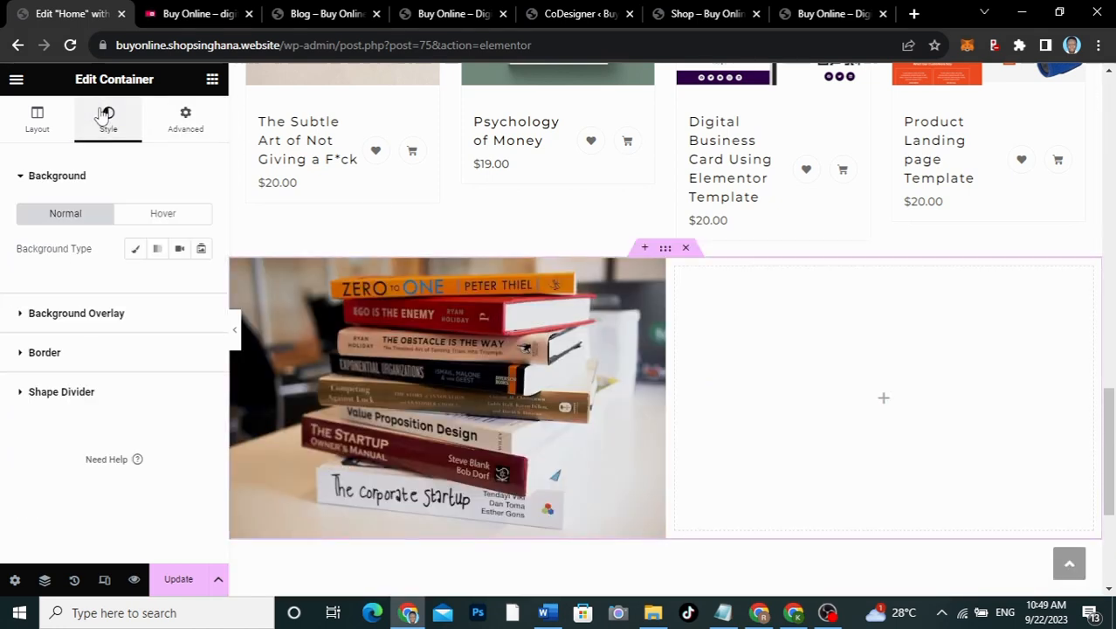
{"action": "left_click", "coordinate": [136, 249]}
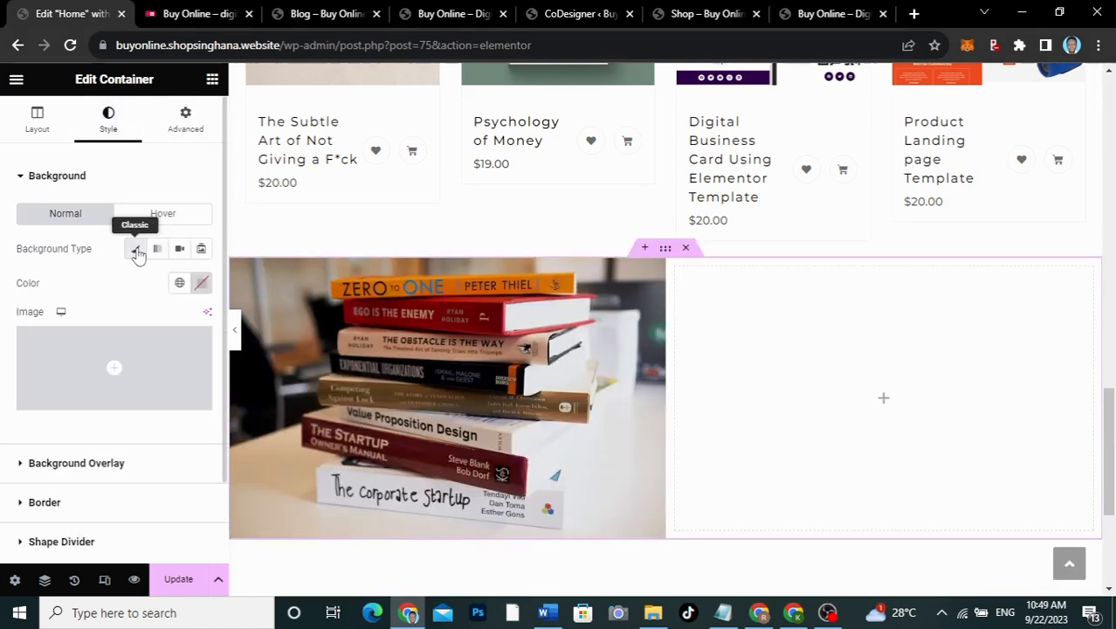
{"action": "left_click", "coordinate": [179, 282]}
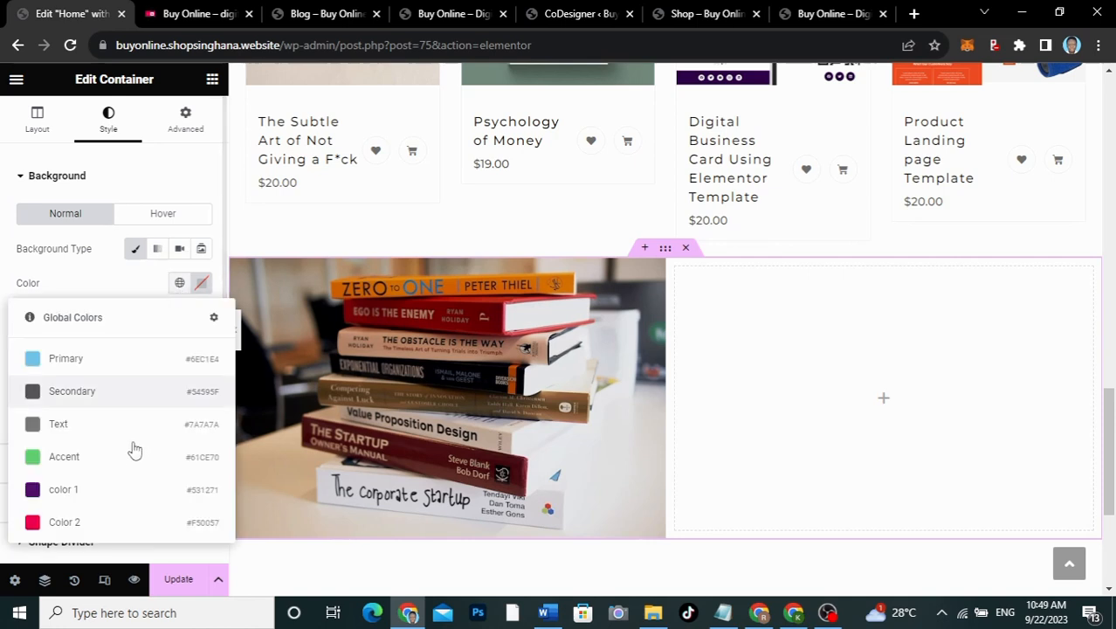
{"action": "left_click", "coordinate": [91, 521]}
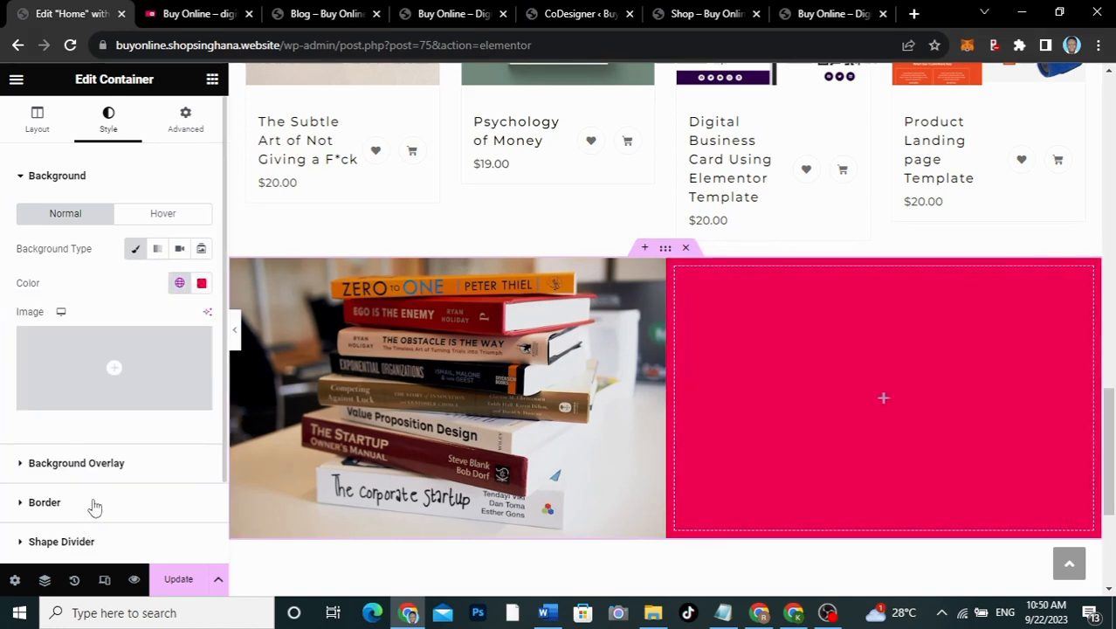
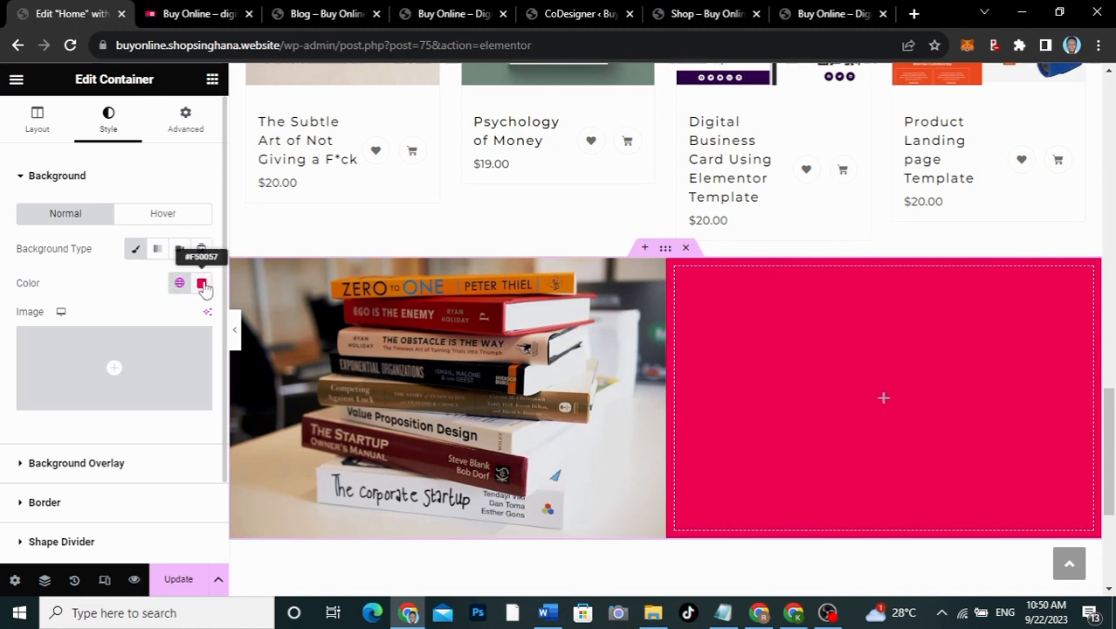
Step: Add a Heading widget to the pink column and change its text to 'Books/PDFs'
{"action": "left_click", "coordinate": [884, 400]}
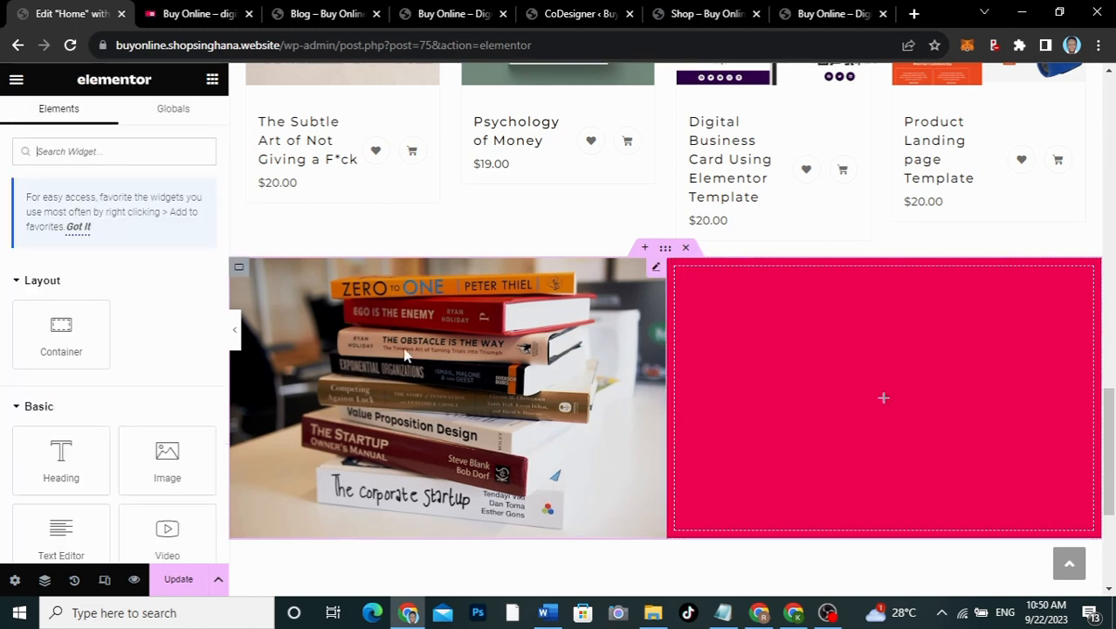
{"action": "left_click_drag", "start_coordinate": [61, 456], "coordinate": [929, 406]}
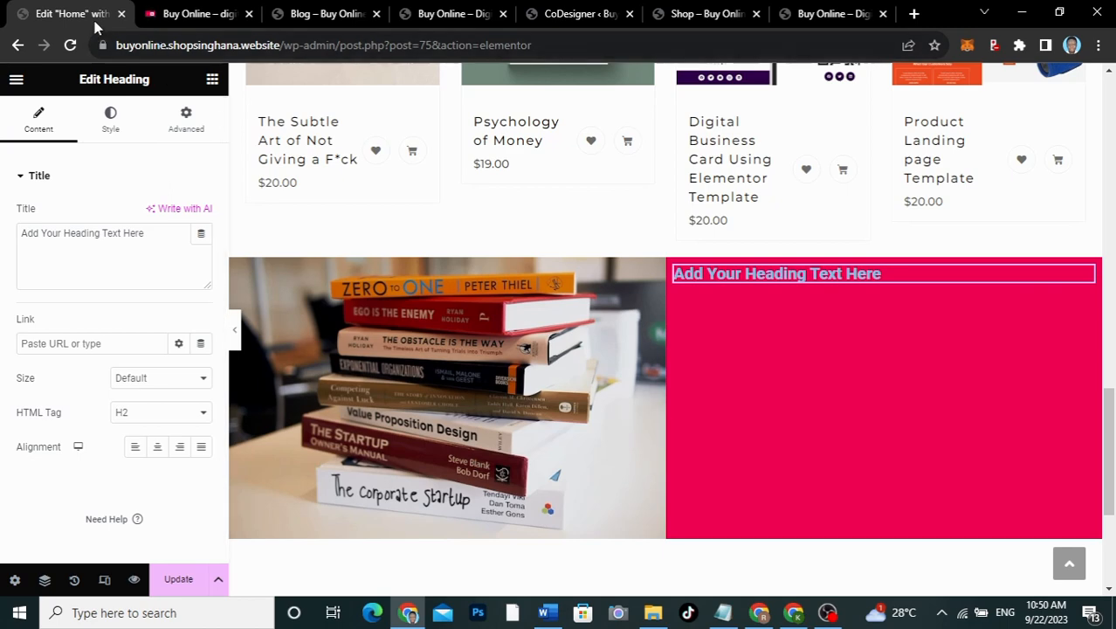
{"action": "left_click", "coordinate": [159, 20]}
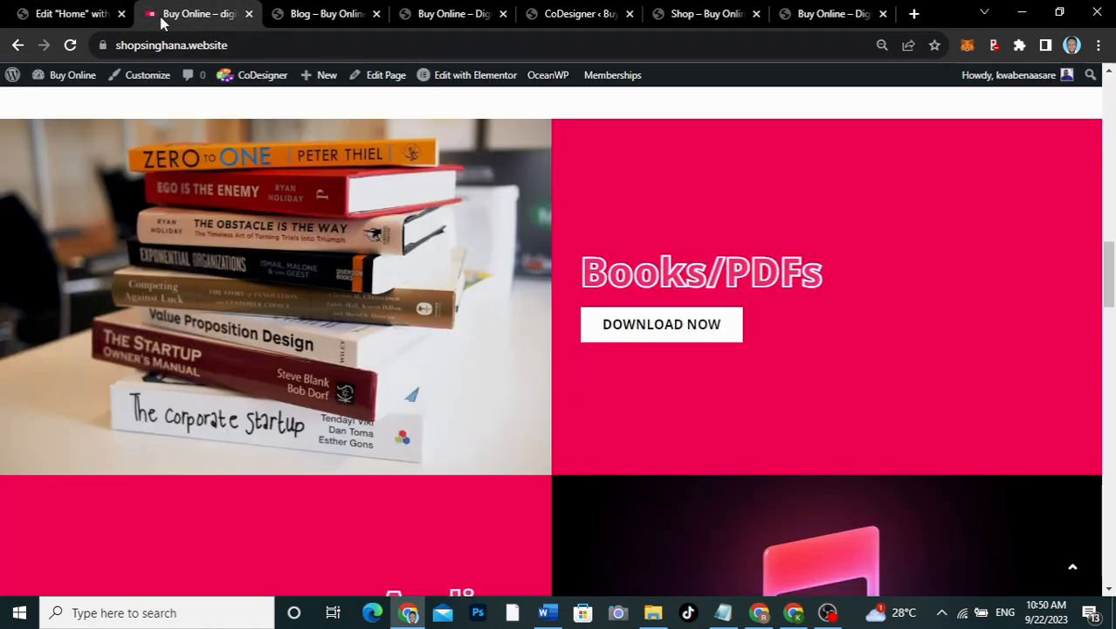
{"action": "left_click", "coordinate": [87, 14]}
{"action": "left_click_drag", "start_coordinate": [163, 232], "coordinate": [1, 220]}
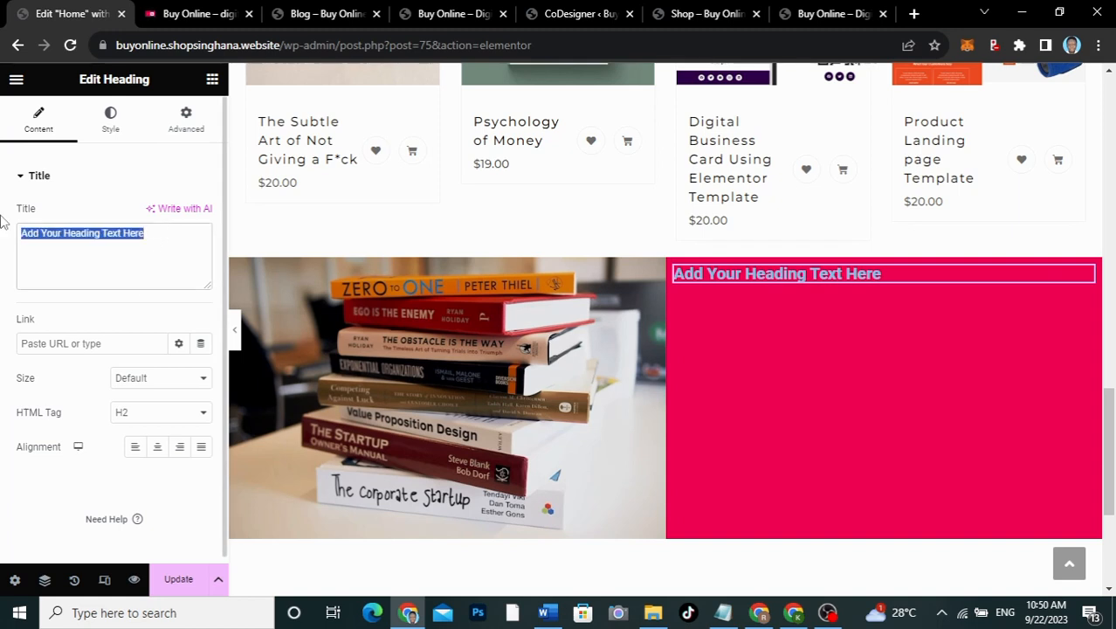
{"action": "type", "text": "Books/PDFs"}
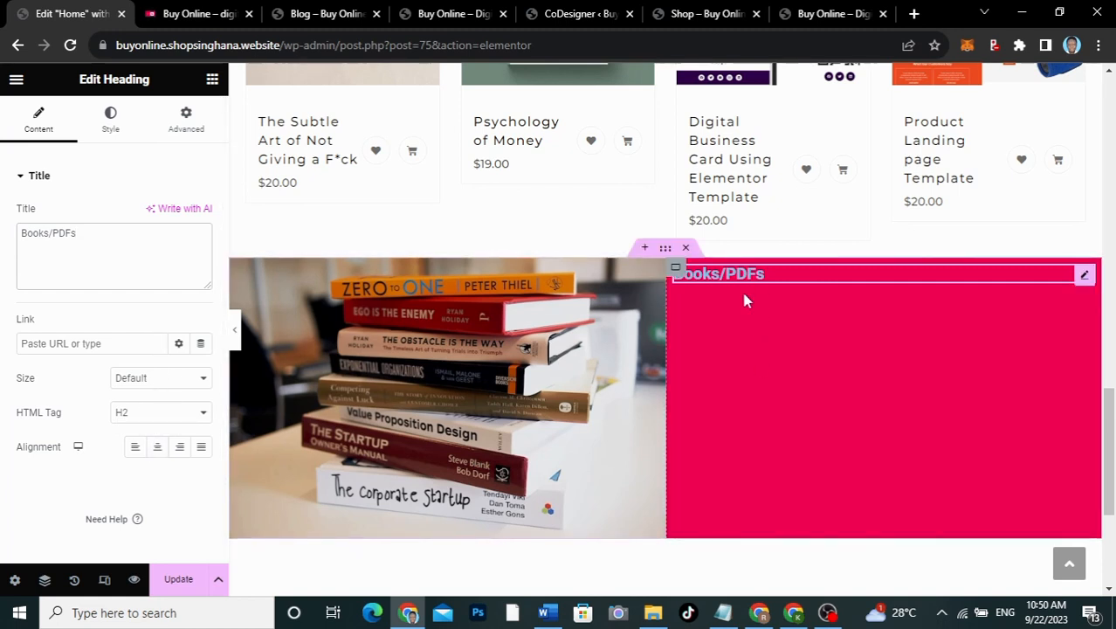
Step: Set the heading text colour to #FFFFFF with alpha 0, making the fill transparent
{"action": "left_click", "coordinate": [110, 122]}
{"action": "left_click", "coordinate": [201, 215]}
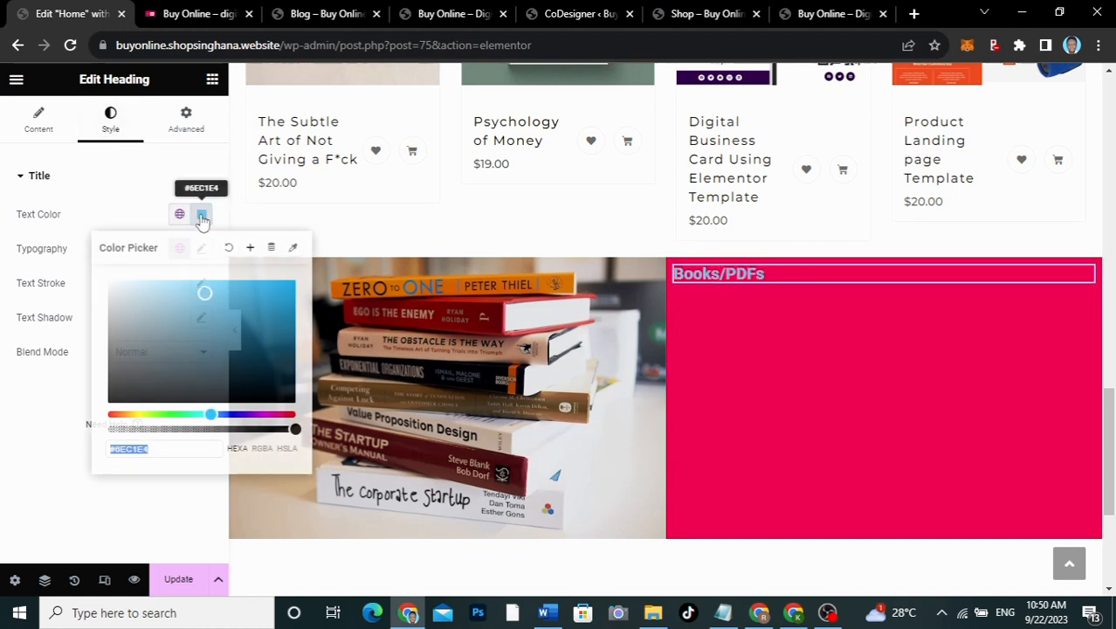
{"action": "type", "text": "#FFFFFF"}
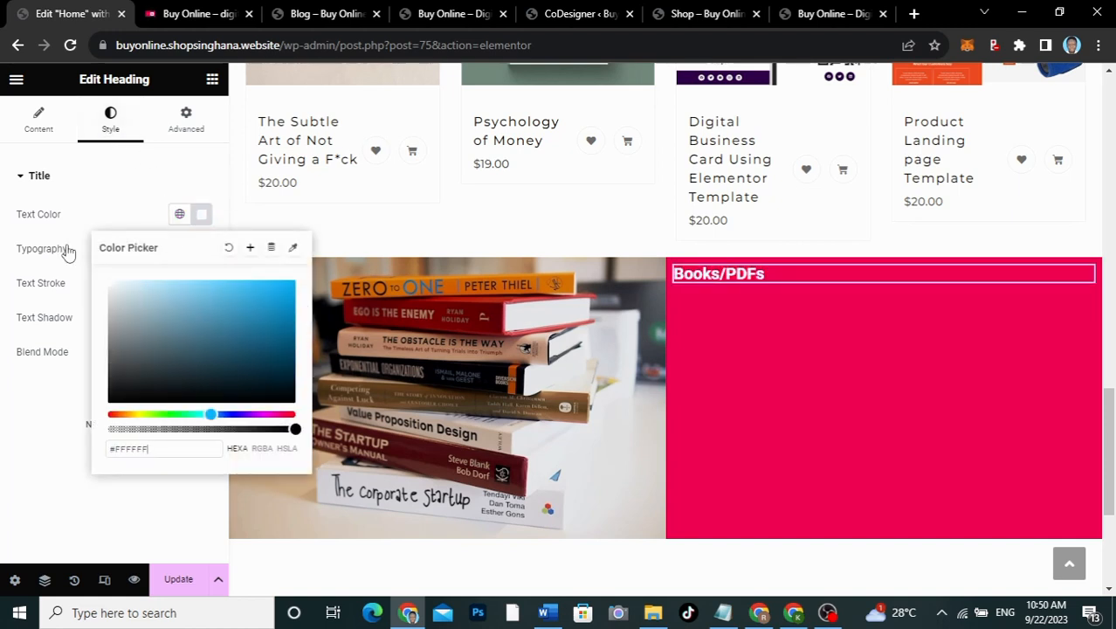
{"action": "left_click", "coordinate": [88, 221]}
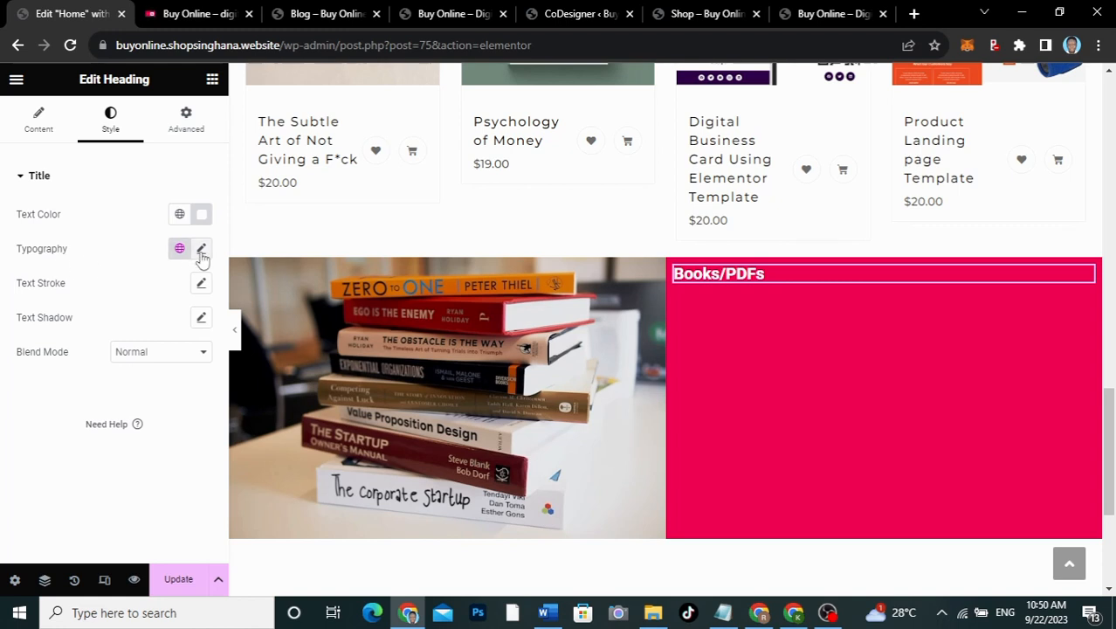
{"action": "left_click", "coordinate": [201, 222]}
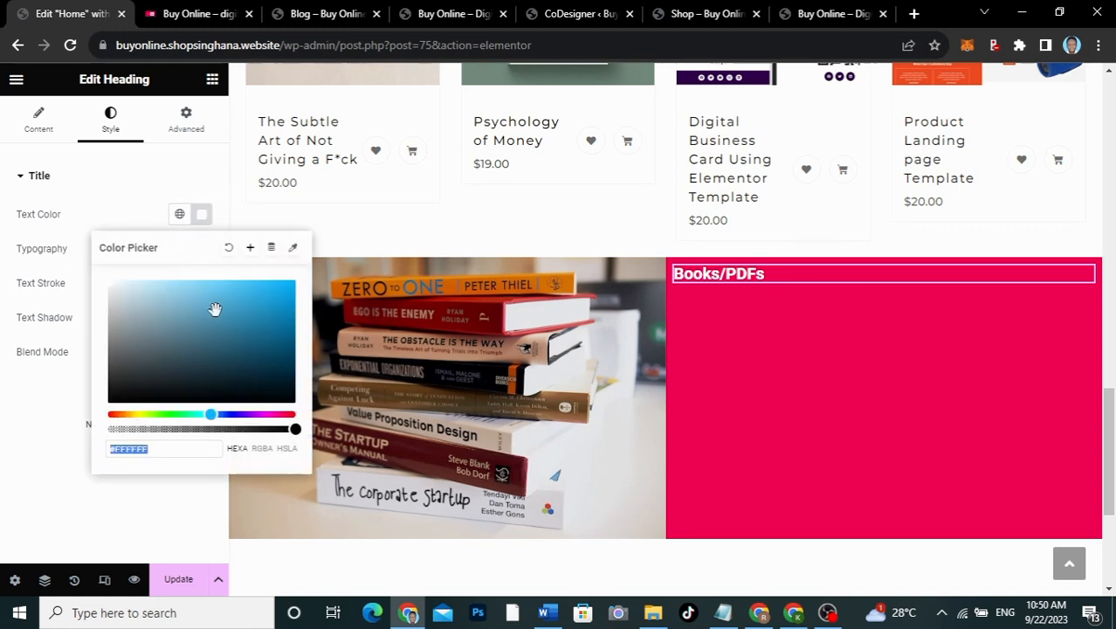
{"action": "left_click_drag", "start_coordinate": [294, 429], "coordinate": [94, 432]}
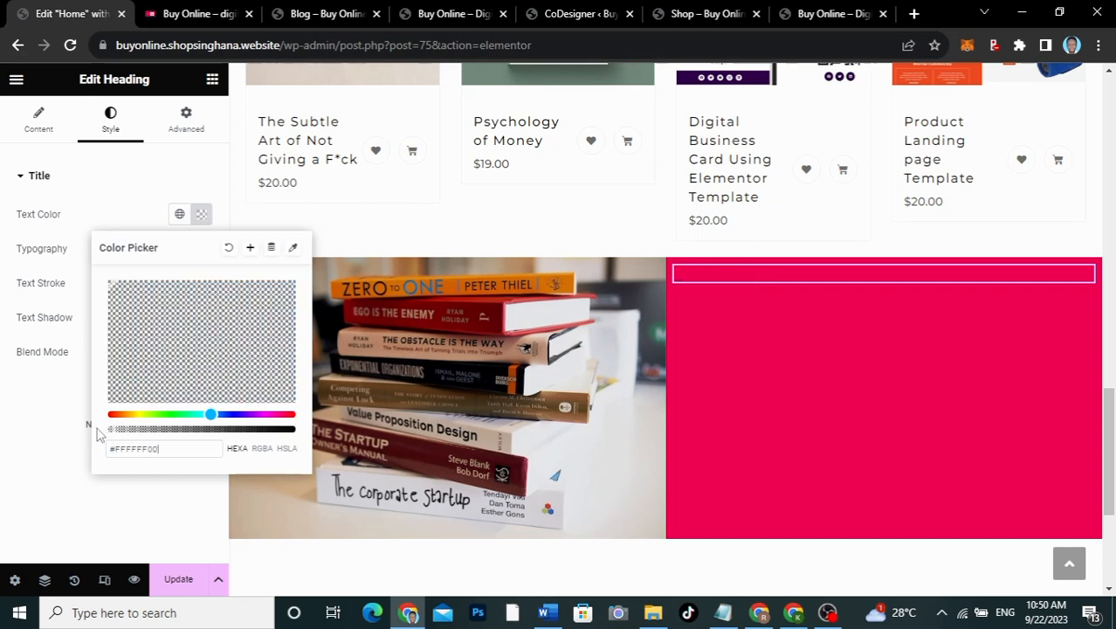
{"action": "left_click", "coordinate": [39, 416]}
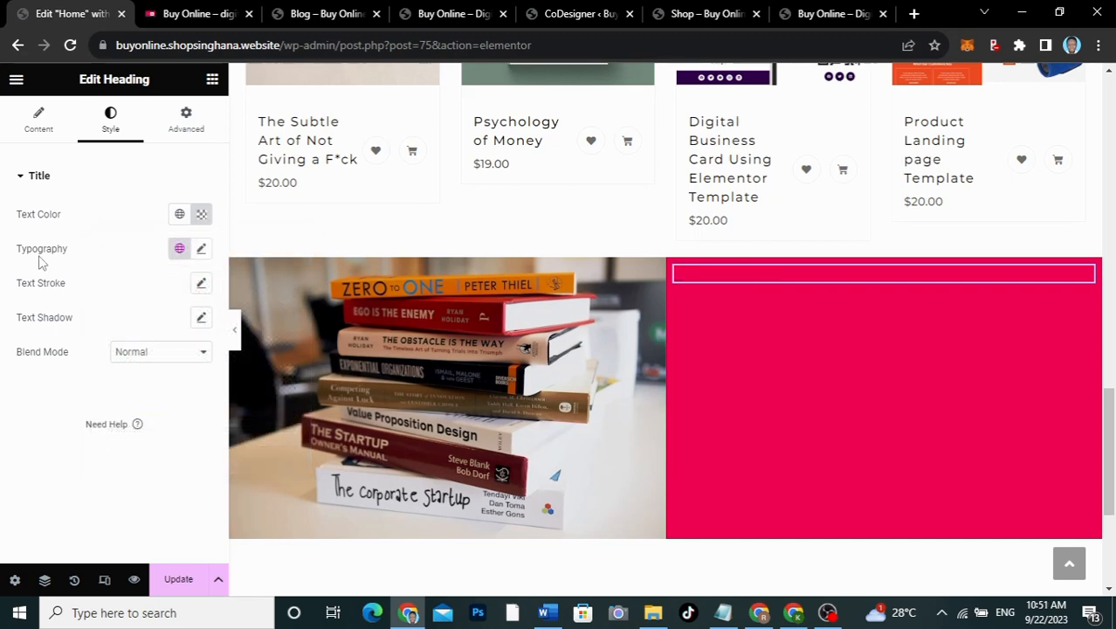
Step: Set the heading typography to Open Sans at 35 px
{"action": "left_click", "coordinate": [201, 250]}
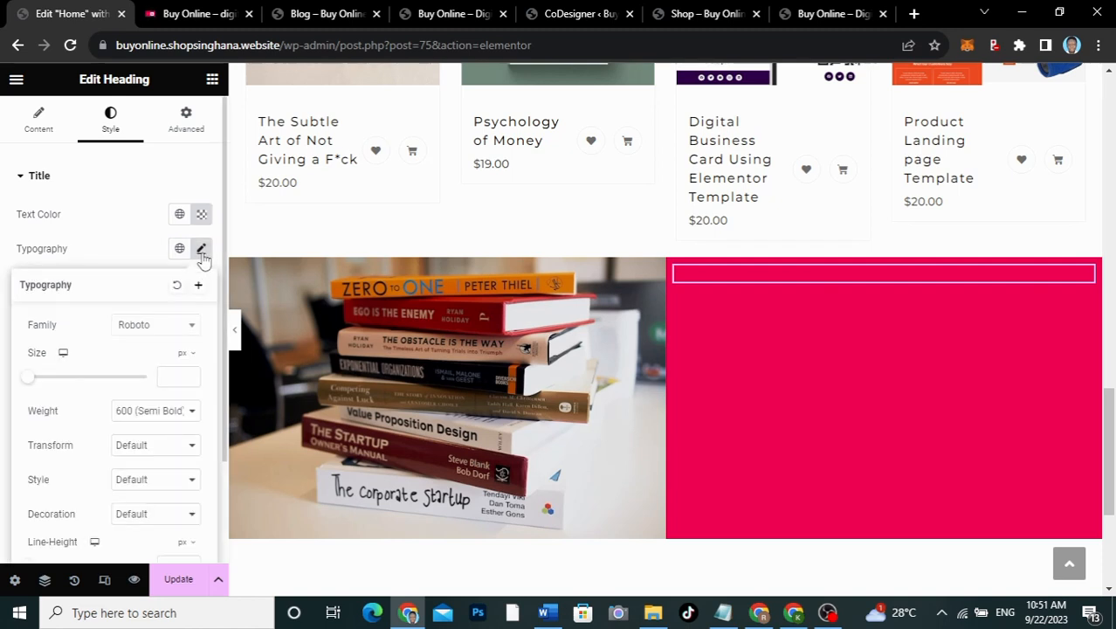
{"action": "left_click", "coordinate": [144, 326]}
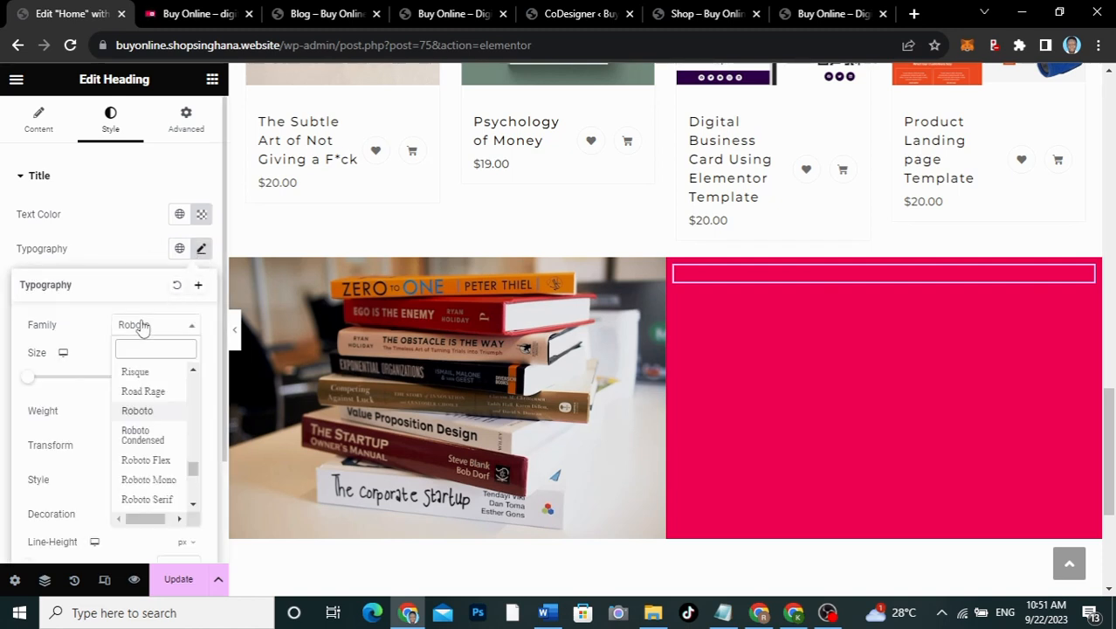
{"action": "type", "text": "open"}
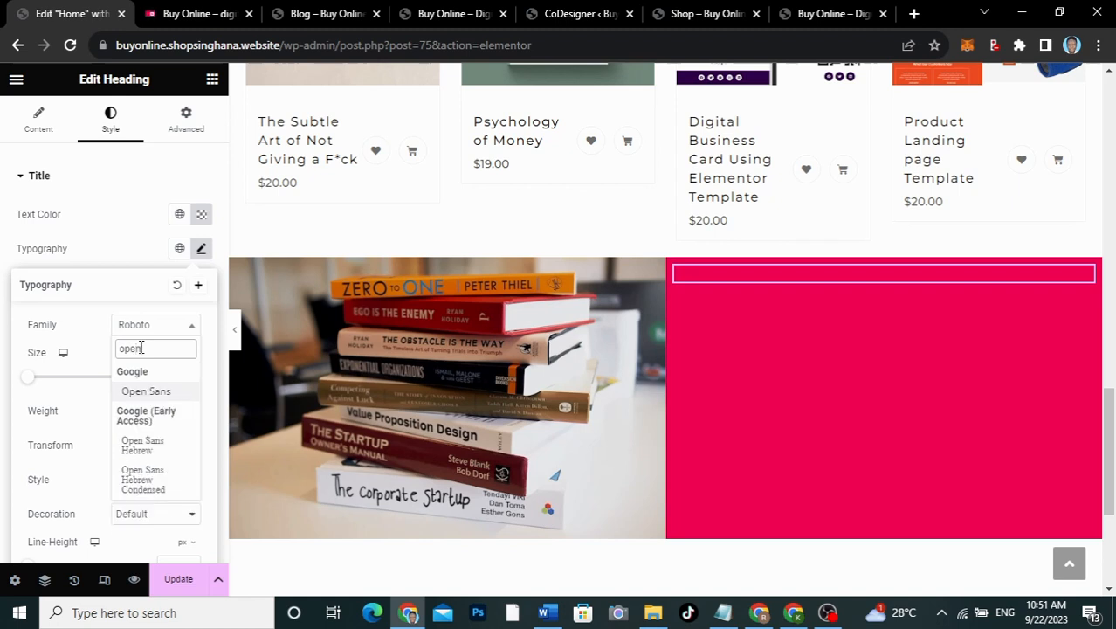
{"action": "left_click", "coordinate": [145, 393]}
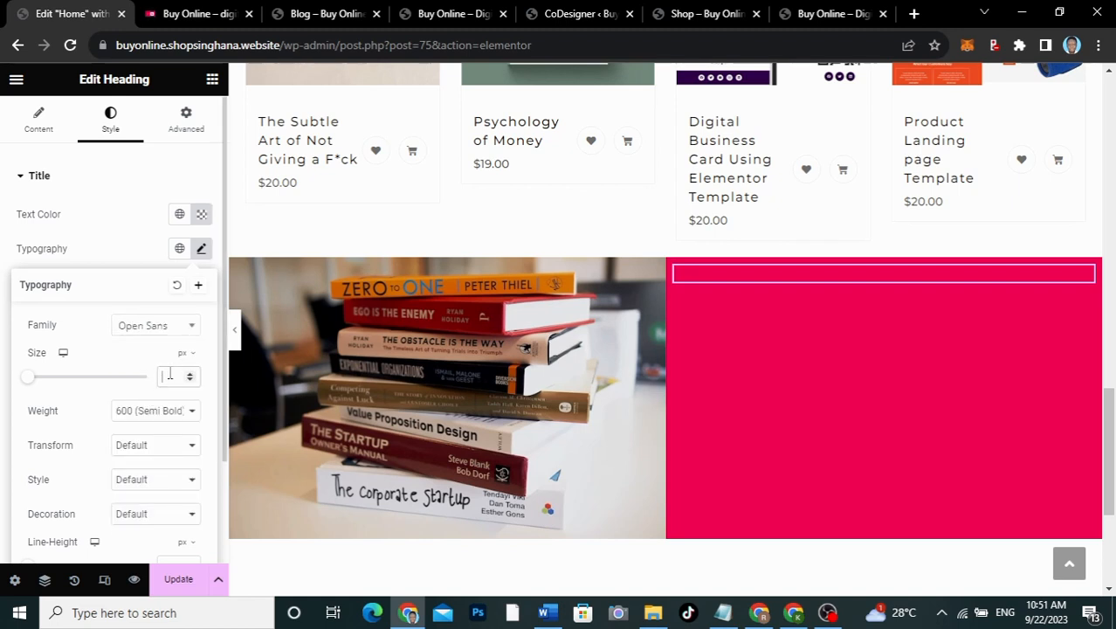
{"action": "type", "text": "28"}
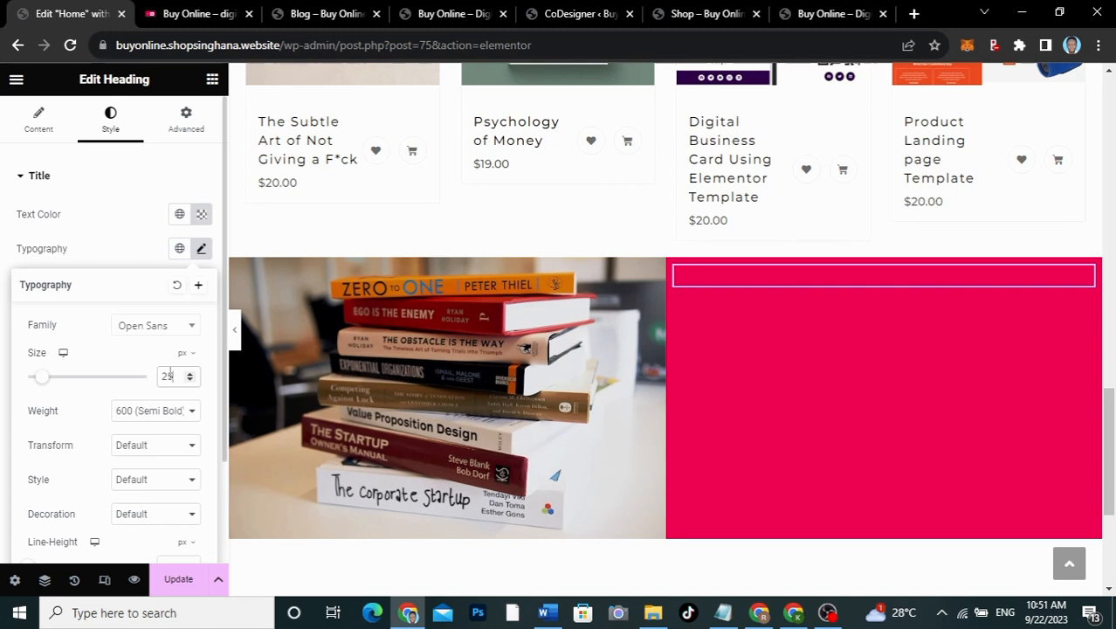
{"action": "left_click_drag", "start_coordinate": [169, 376], "coordinate": [140, 374]}
{"action": "type", "text": "35"}
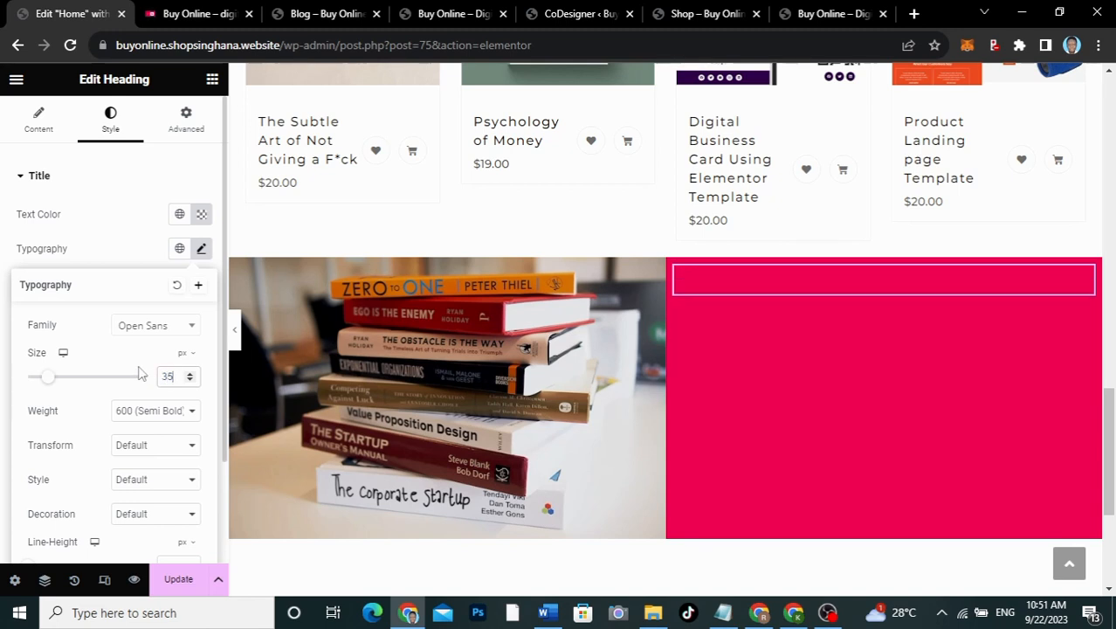
{"action": "left_click", "coordinate": [111, 259]}
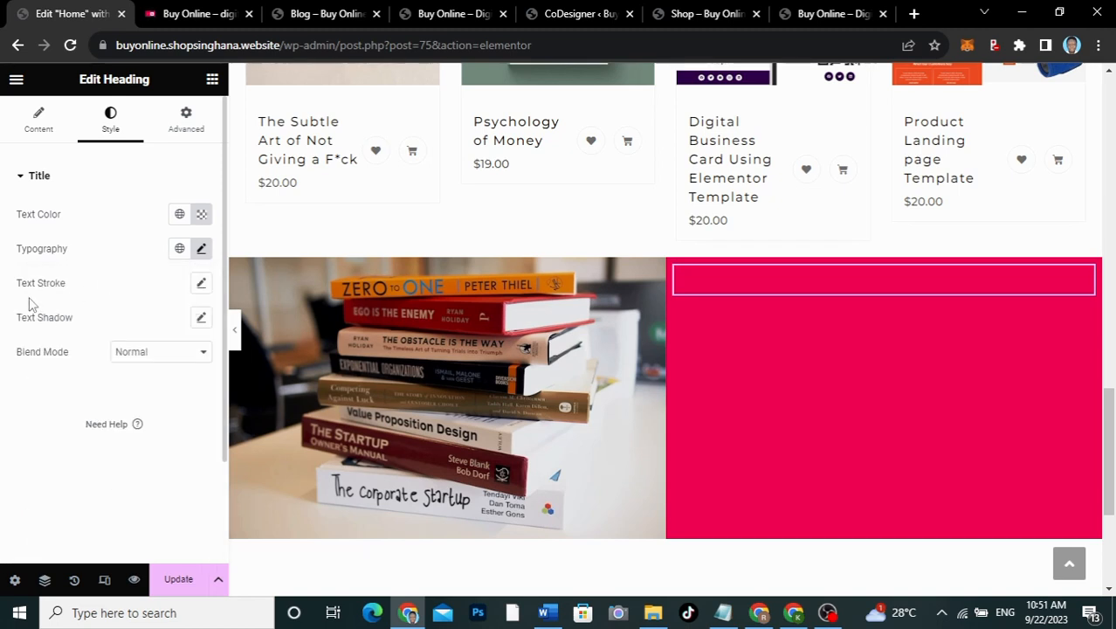
Step: Give the Books/PDFs heading a 2 px white text outline stroke
{"action": "left_click", "coordinate": [202, 284]}
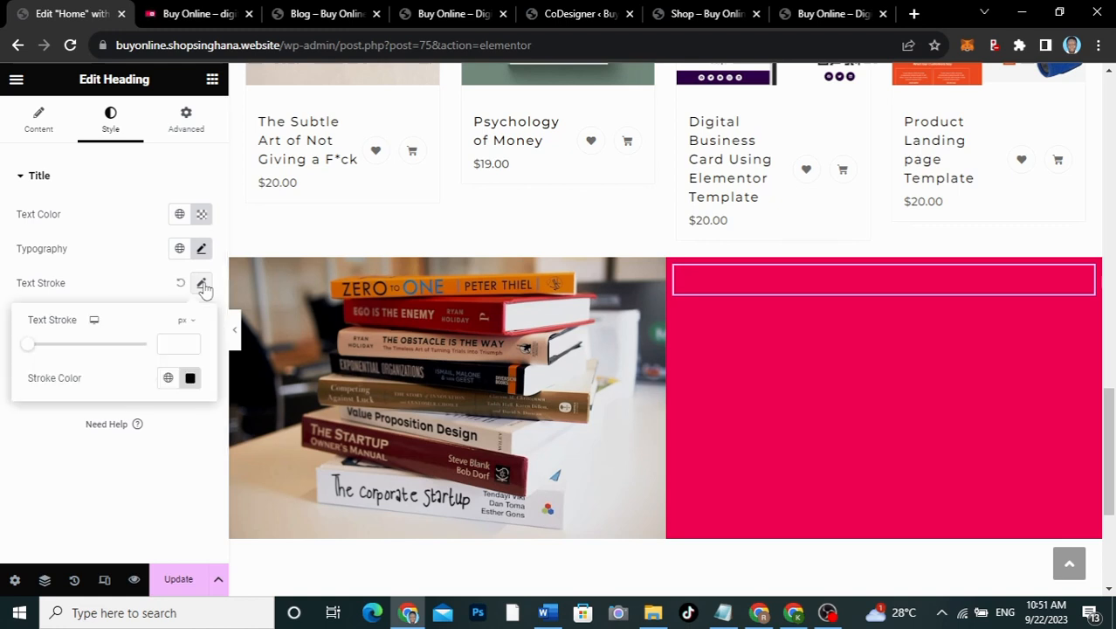
{"action": "left_click", "coordinate": [164, 341]}
{"action": "type", "text": "2"}
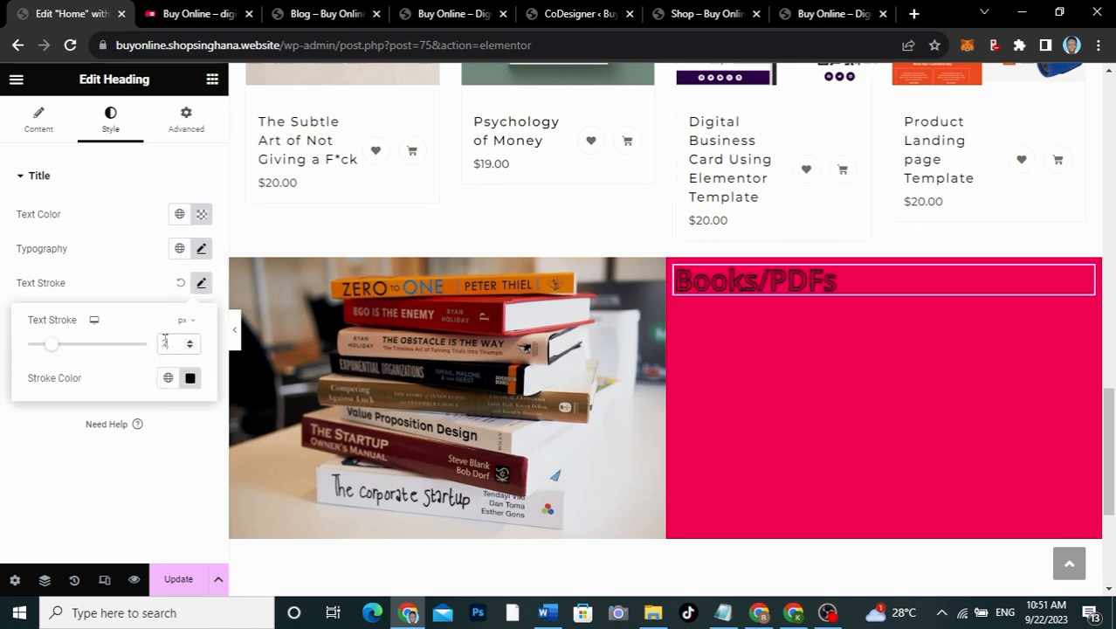
{"action": "left_click", "coordinate": [189, 378]}
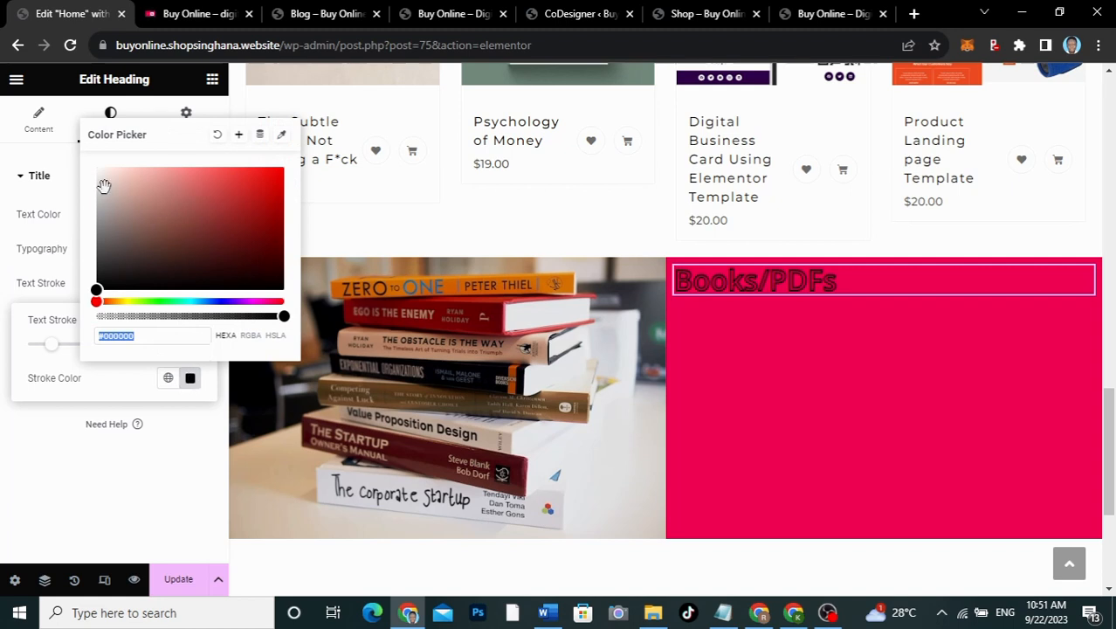
{"action": "type", "text": "#D5CCCC"}
{"action": "left_click_drag", "start_coordinate": [76, 143], "coordinate": [76, 141]}
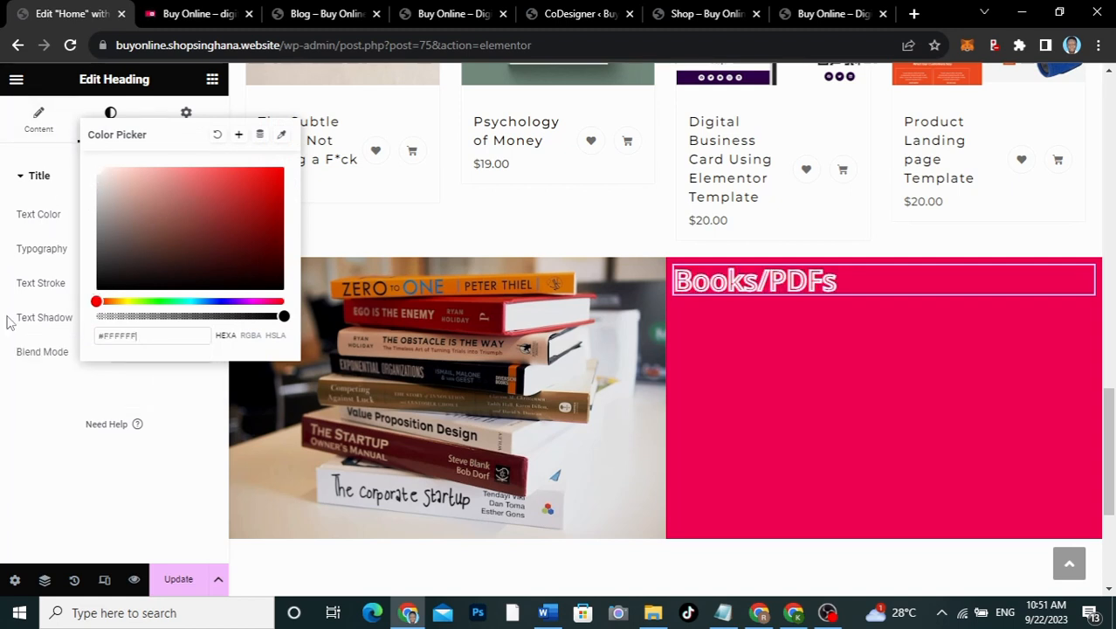
{"action": "left_click", "coordinate": [52, 427]}
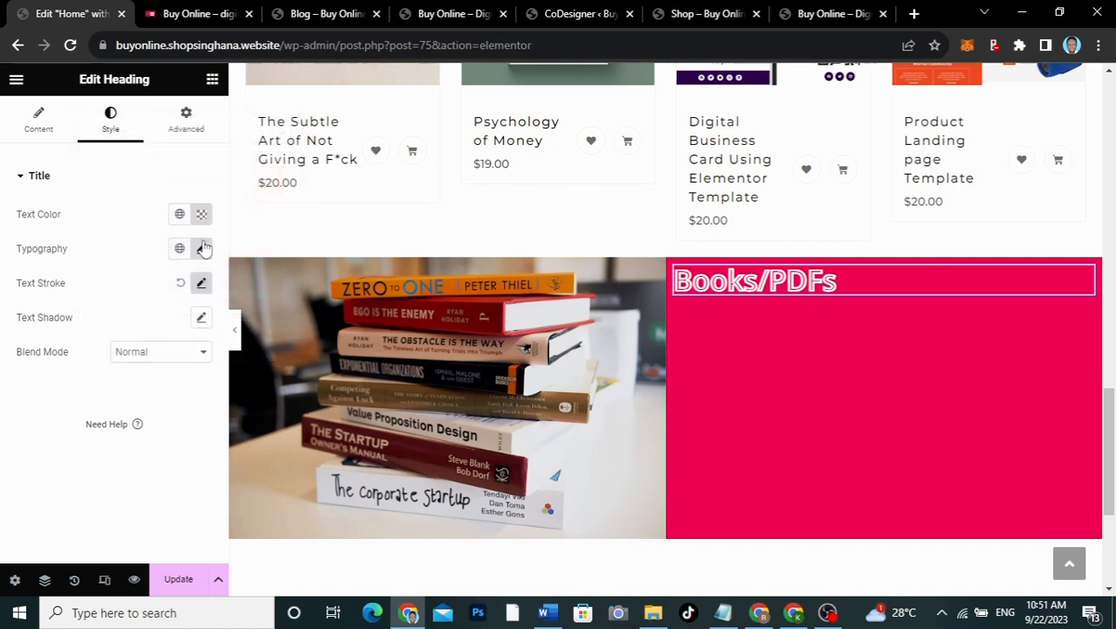
Step: Enlarge the heading text to 45 px and compare with the live site
{"action": "left_click", "coordinate": [201, 248]}
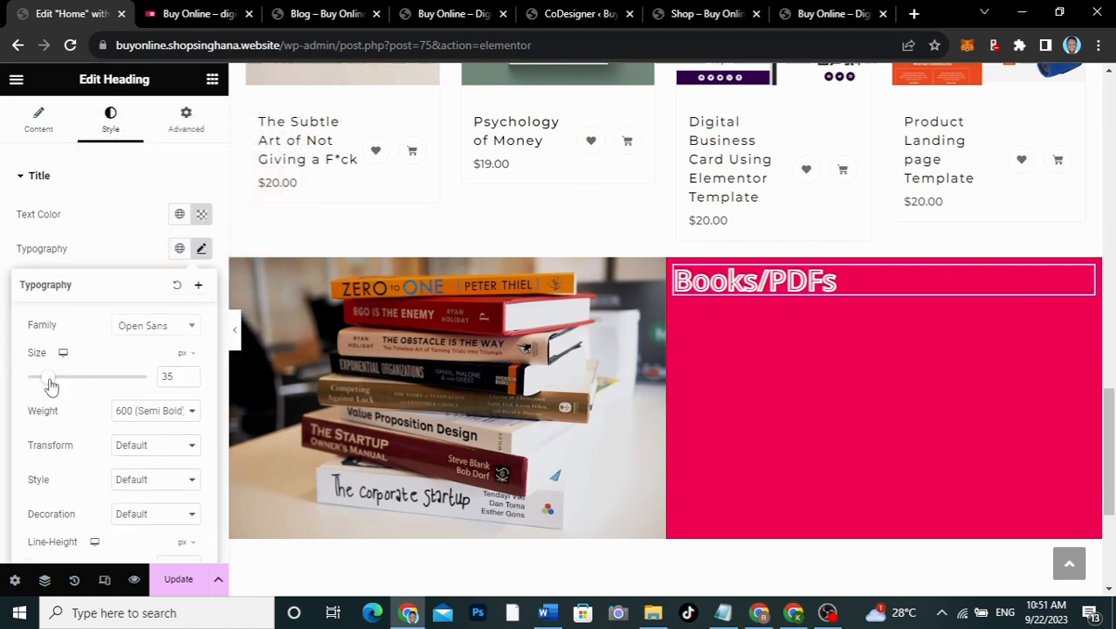
{"action": "left_click_drag", "start_coordinate": [50, 384], "coordinate": [57, 385]}
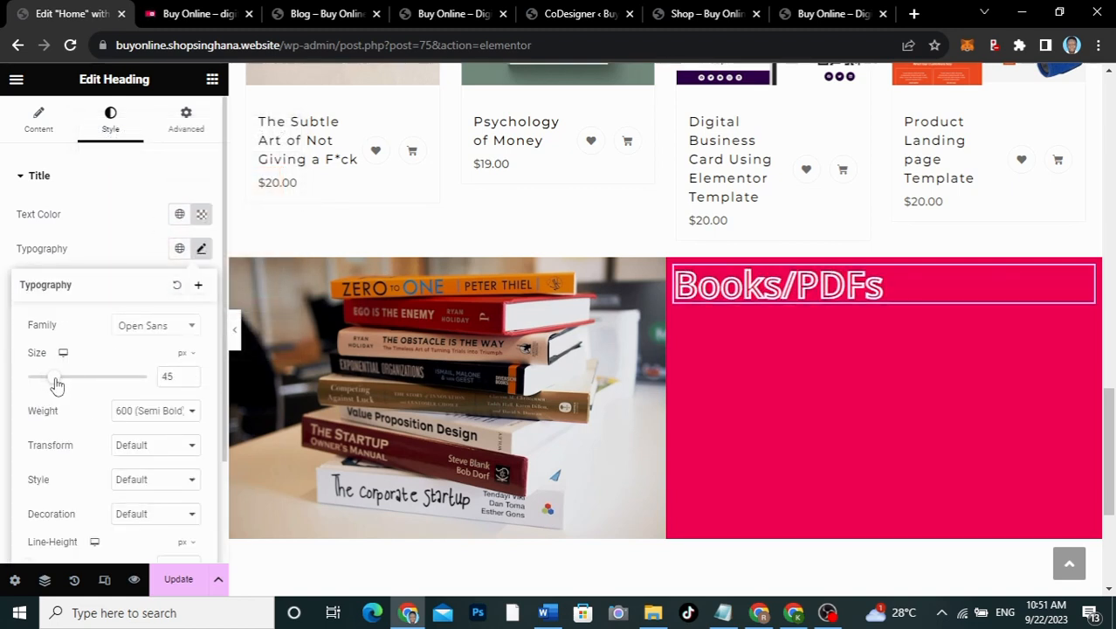
{"action": "left_click", "coordinate": [140, 214]}
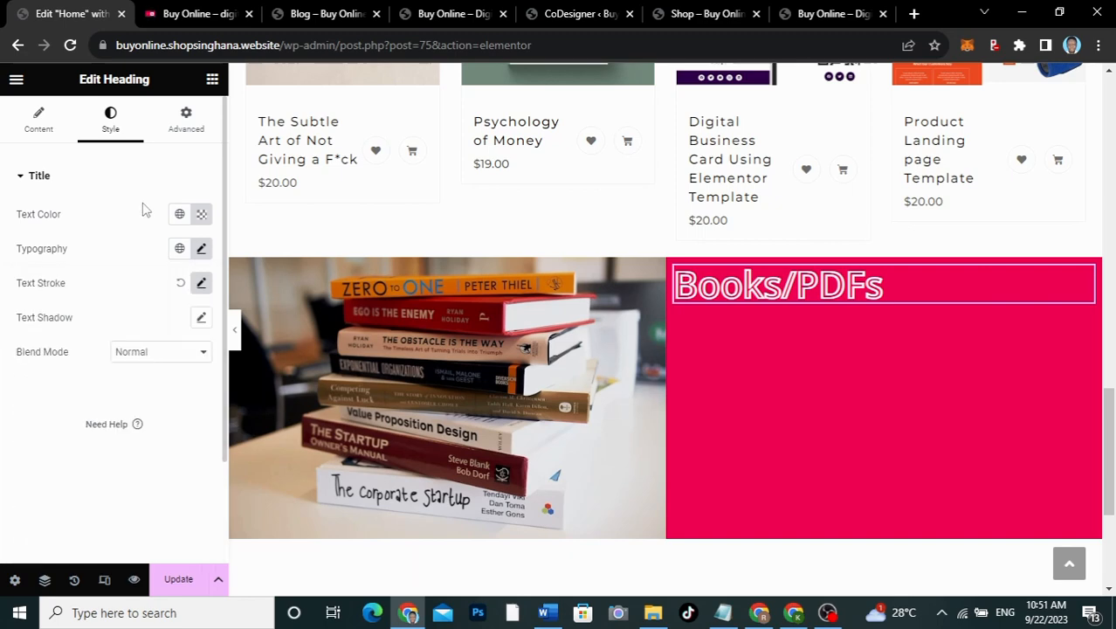
{"action": "left_click", "coordinate": [182, 17]}
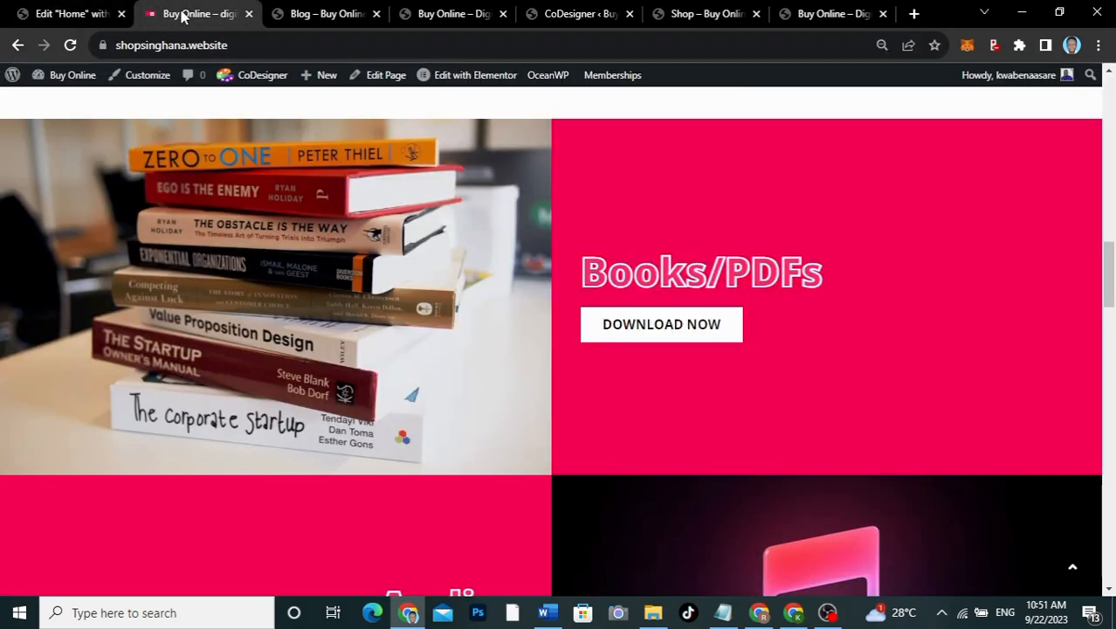
{"action": "left_click", "coordinate": [79, 14]}
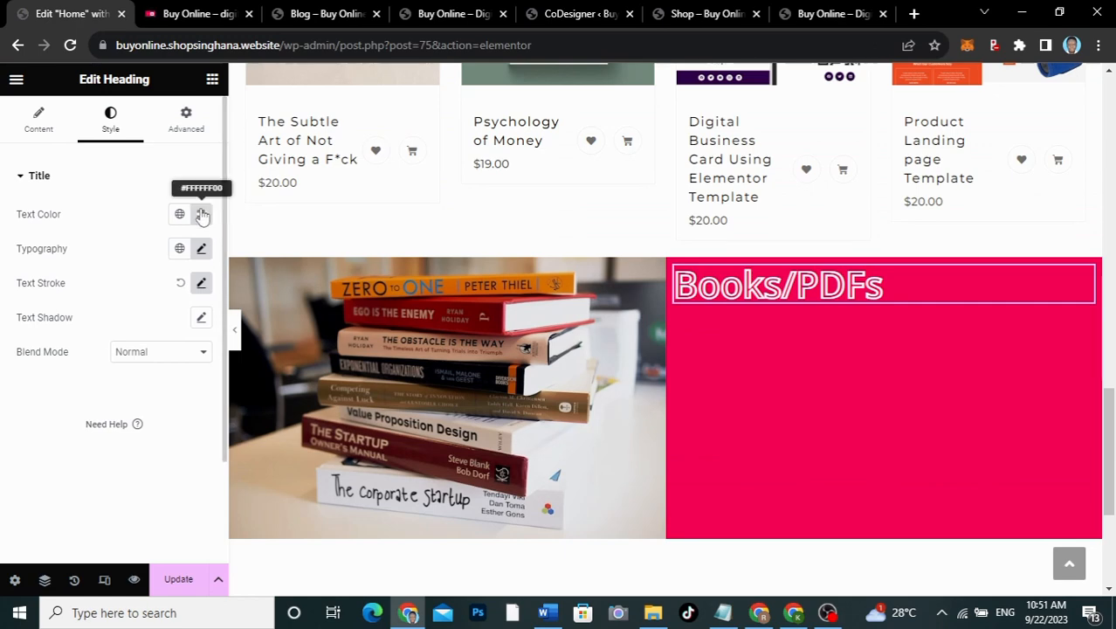
Step: Give the heading fill a faint white tint by raising its colour alpha
{"action": "left_click", "coordinate": [202, 215]}
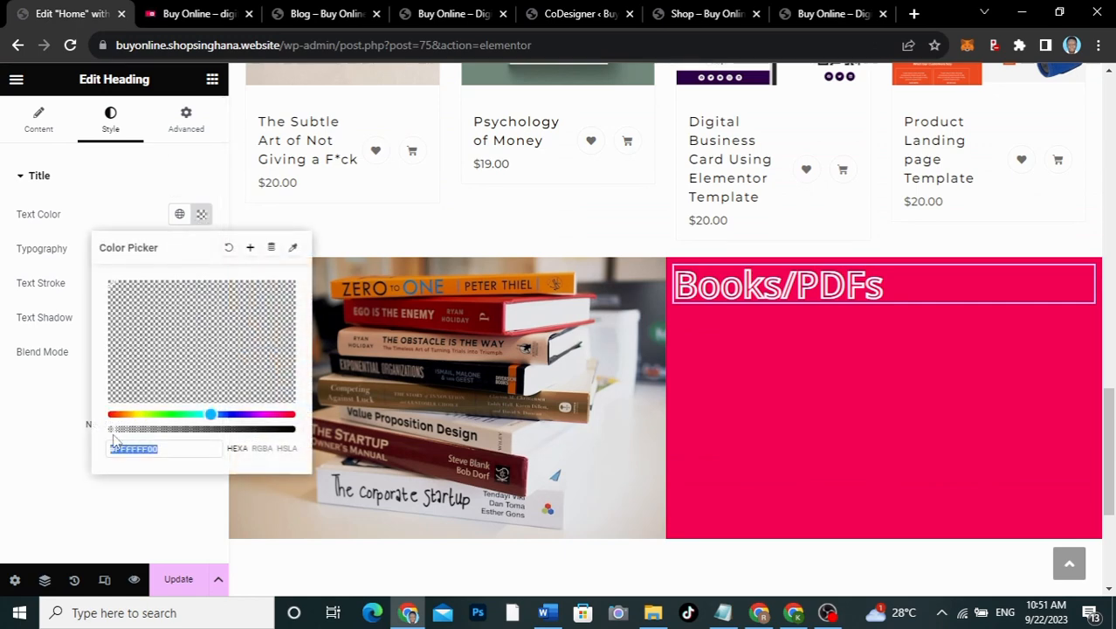
{"action": "left_click_drag", "start_coordinate": [110, 429], "coordinate": [177, 430]}
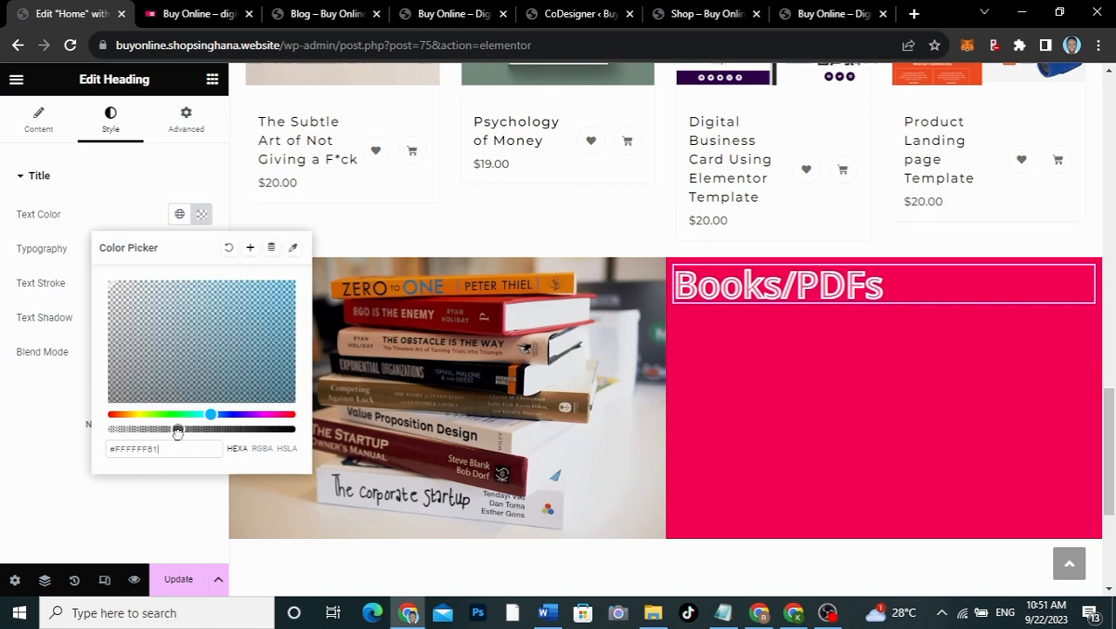
{"action": "left_click", "coordinate": [102, 202]}
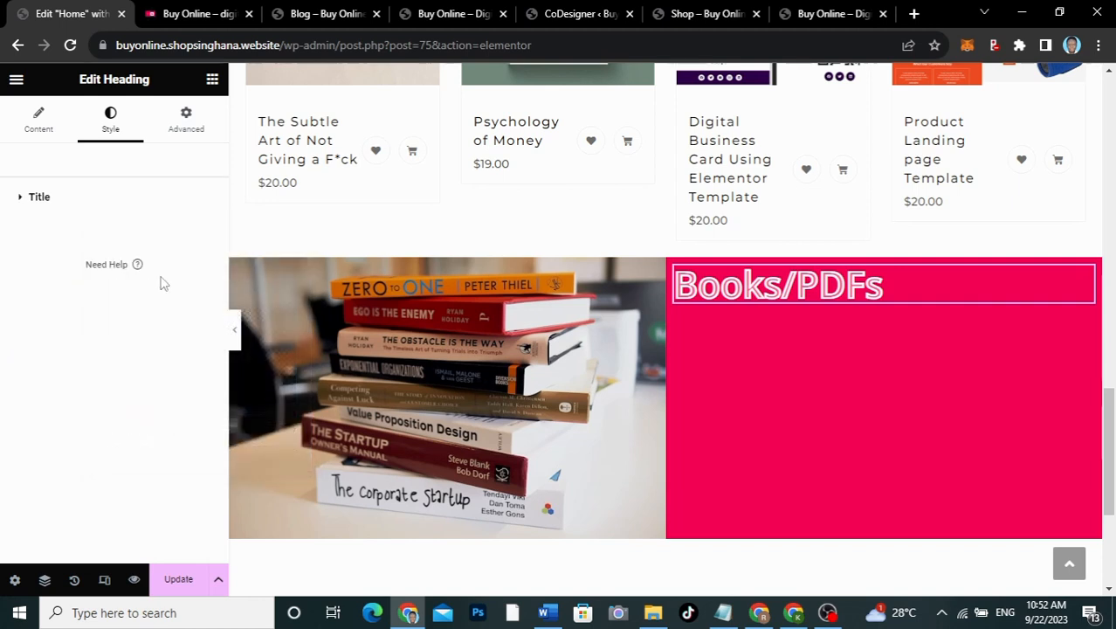
{"action": "left_click", "coordinate": [126, 202]}
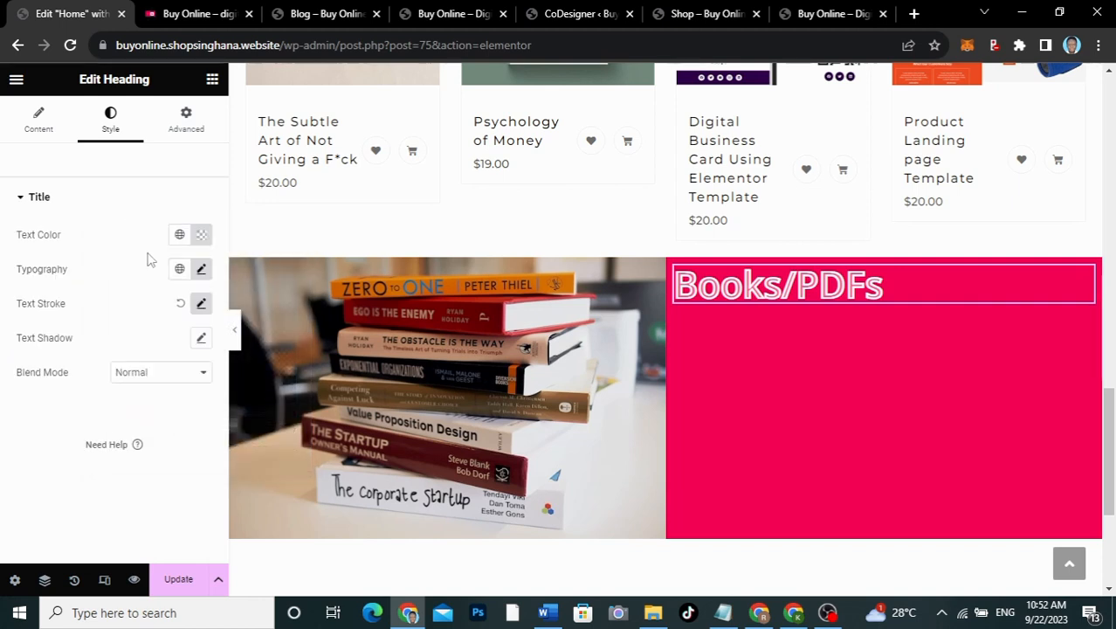
Step: Increase the heading font size to 55 px and recheck the live site's banner
{"action": "left_click", "coordinate": [201, 270]}
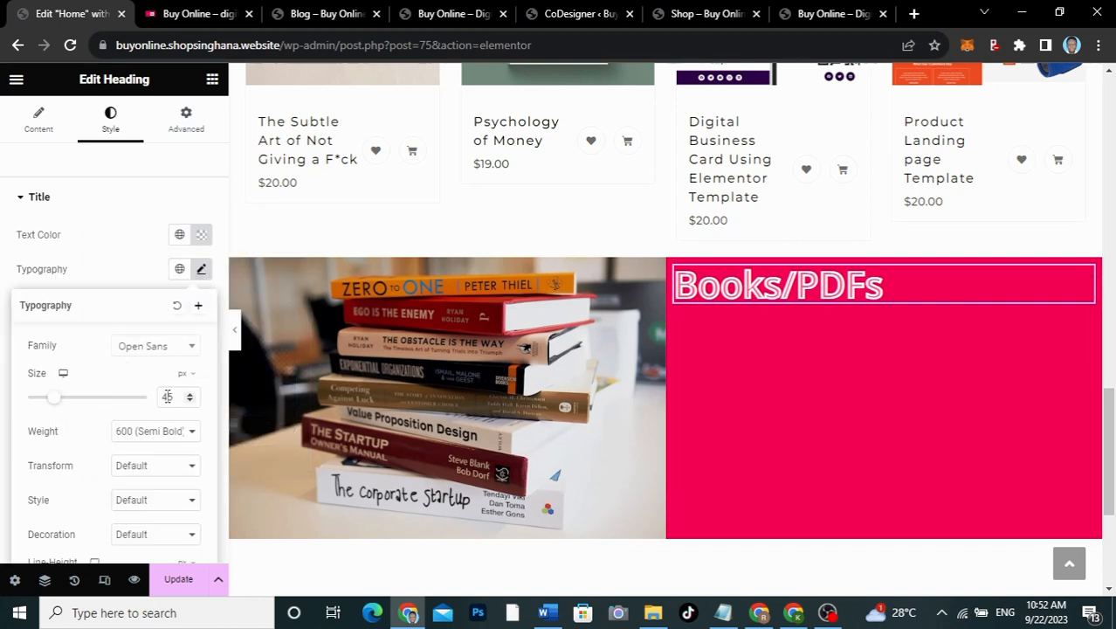
{"action": "left_click_drag", "start_coordinate": [168, 397], "coordinate": [150, 397]}
{"action": "type", "text": "5"}
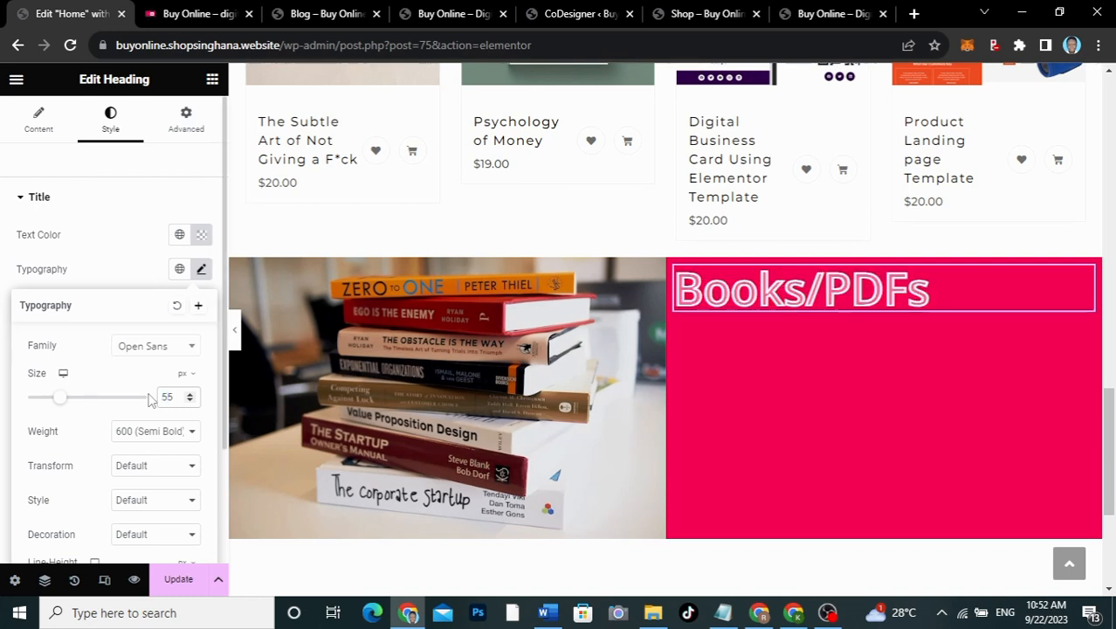
{"action": "left_click", "coordinate": [127, 212]}
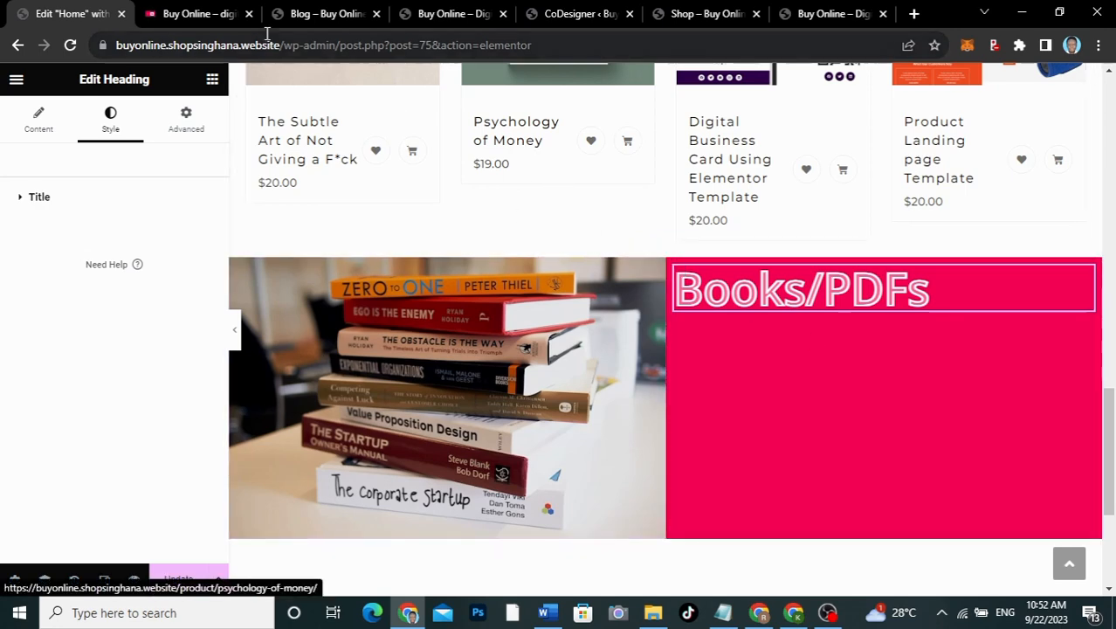
{"action": "left_click", "coordinate": [199, 14]}
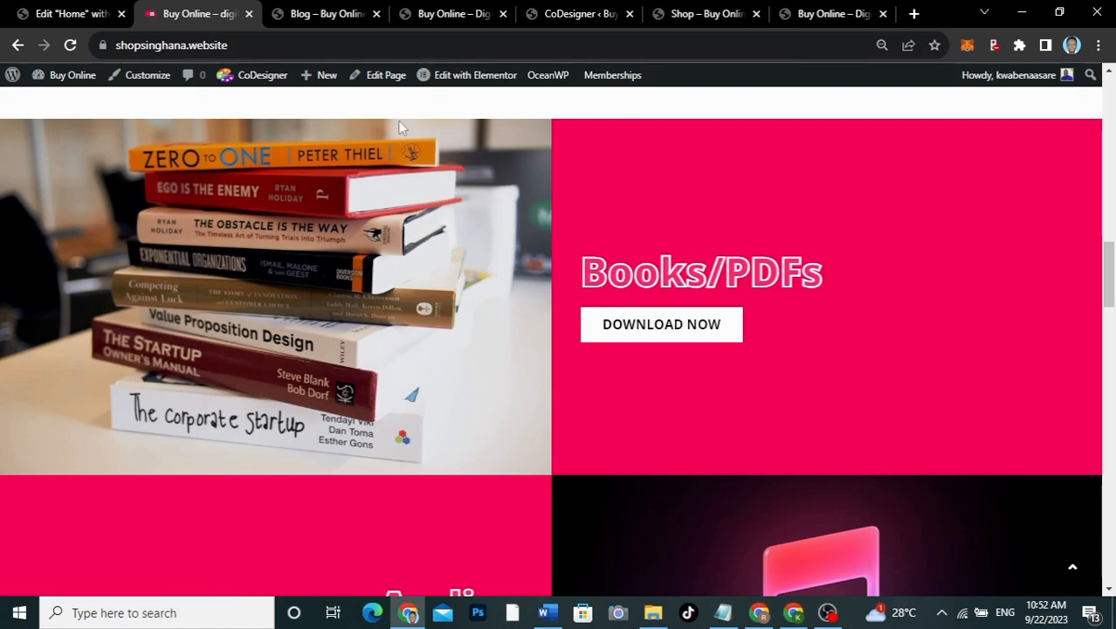
{"action": "left_click", "coordinate": [80, 7]}
{"action": "scroll", "coordinate": [505, 287], "scroll_direction": "up", "scroll_amount": 8}
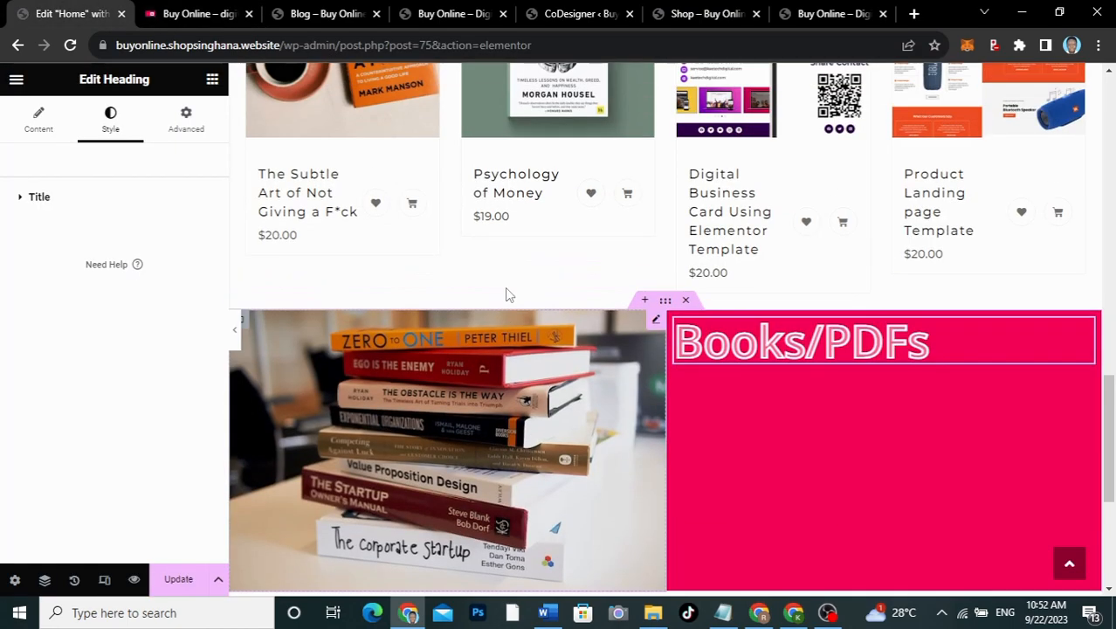
Step: Copy the hero's DOWNLOAD NOW button below the Books/PDFs heading and clear its link URL
{"action": "scroll", "coordinate": [507, 293], "scroll_direction": "up", "scroll_amount": 5}
{"action": "scroll", "coordinate": [506, 292], "scroll_direction": "down", "scroll_amount": 2}
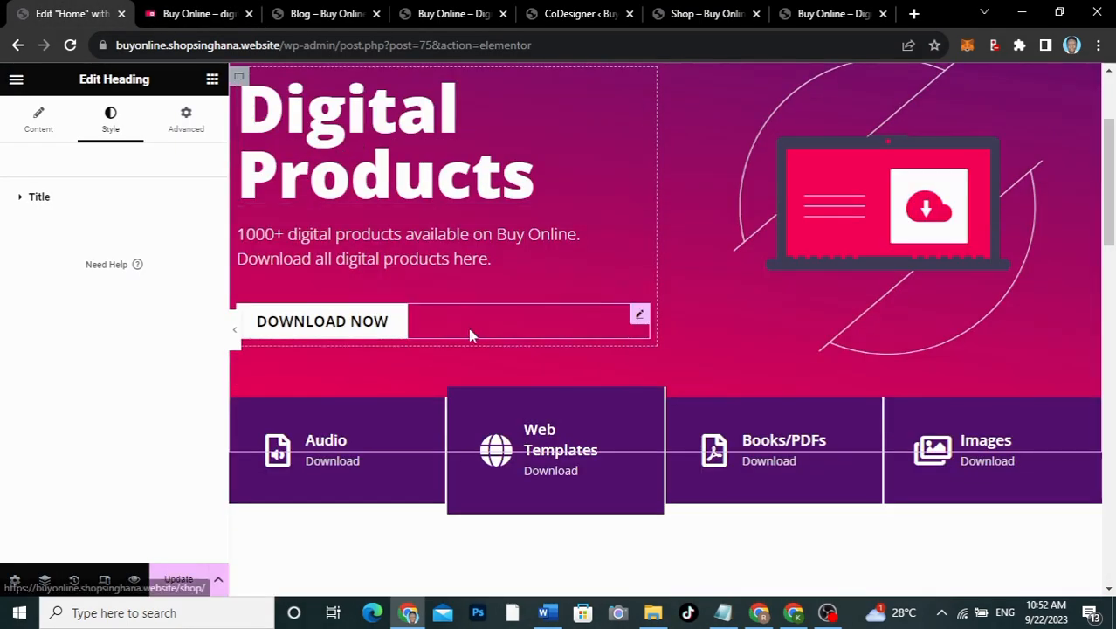
{"action": "right_click", "coordinate": [636, 323]}
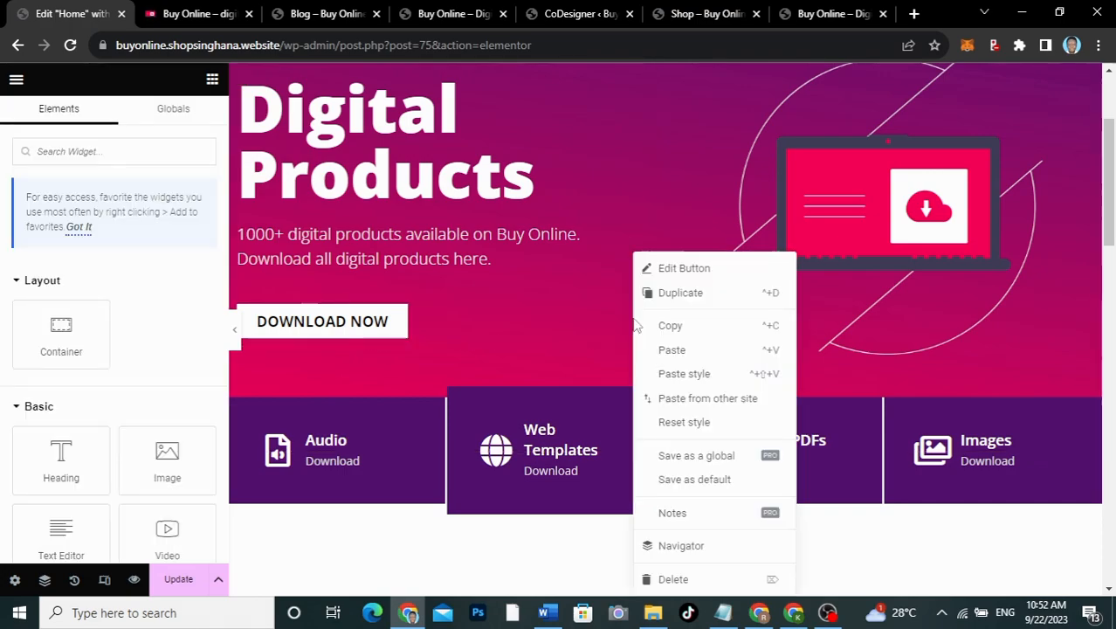
{"action": "left_click", "coordinate": [673, 325]}
{"action": "scroll", "coordinate": [675, 326], "scroll_direction": "down", "scroll_amount": 15}
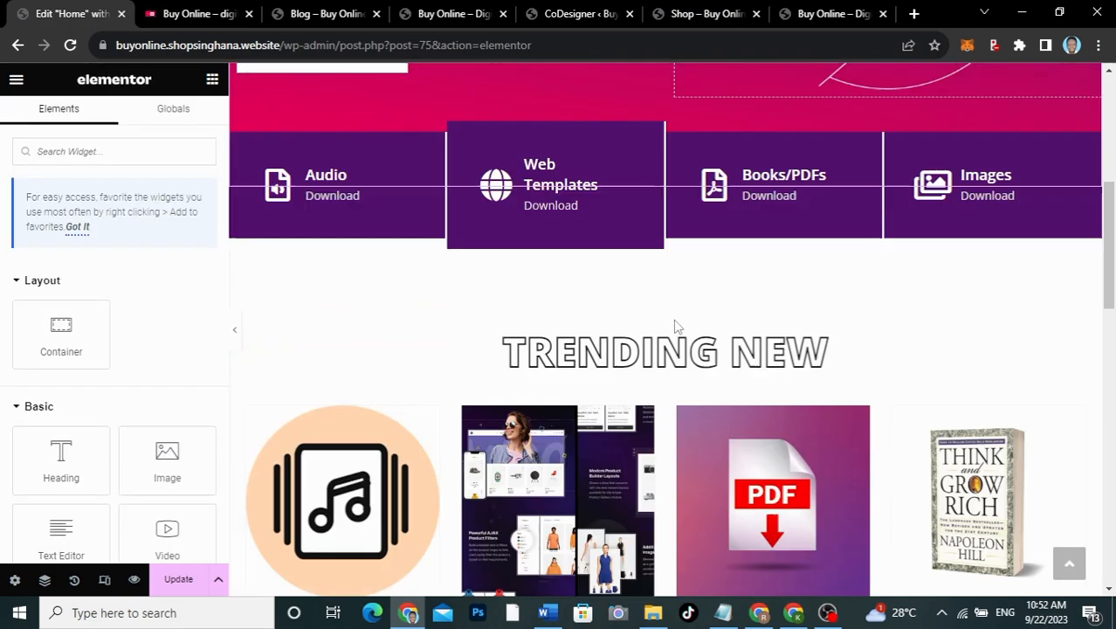
{"action": "scroll", "coordinate": [674, 326], "scroll_direction": "up", "scroll_amount": 2}
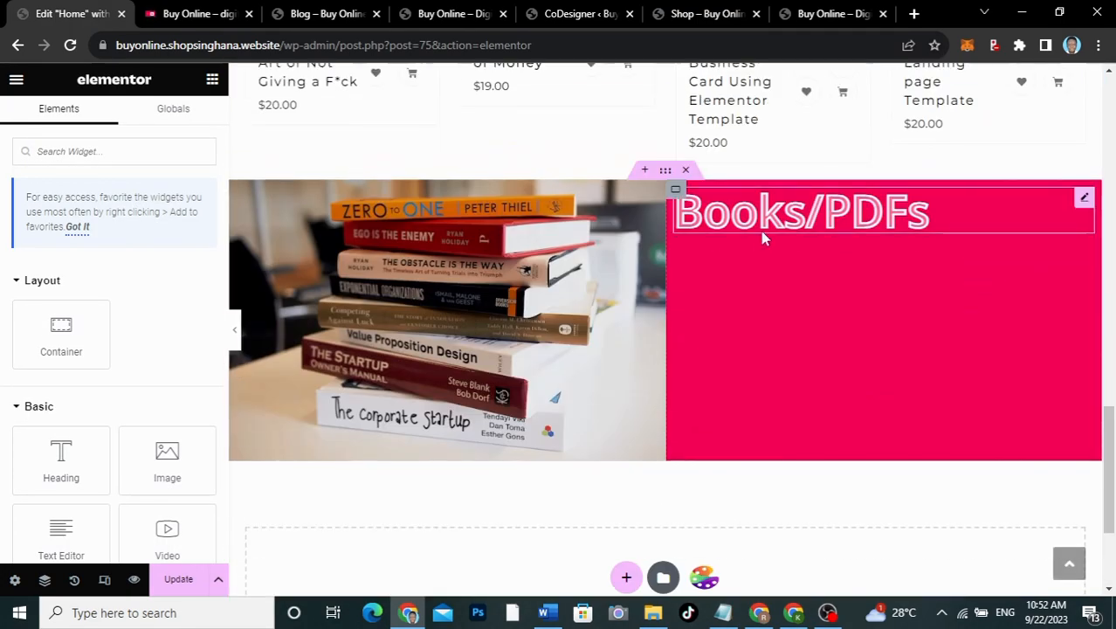
{"action": "right_click", "coordinate": [766, 221]}
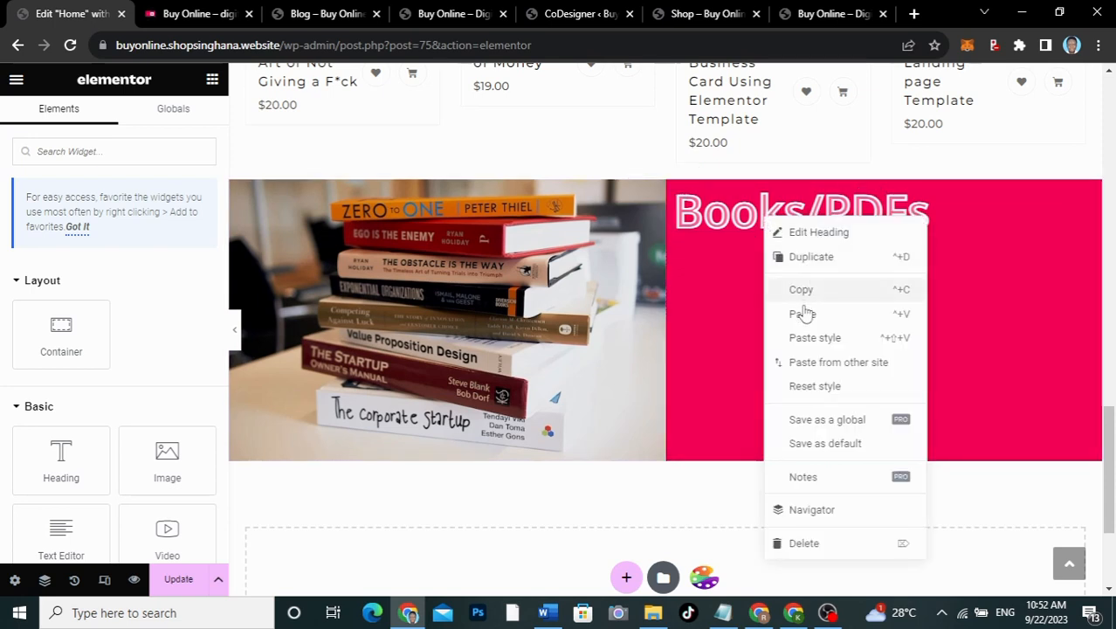
{"action": "left_click", "coordinate": [802, 314]}
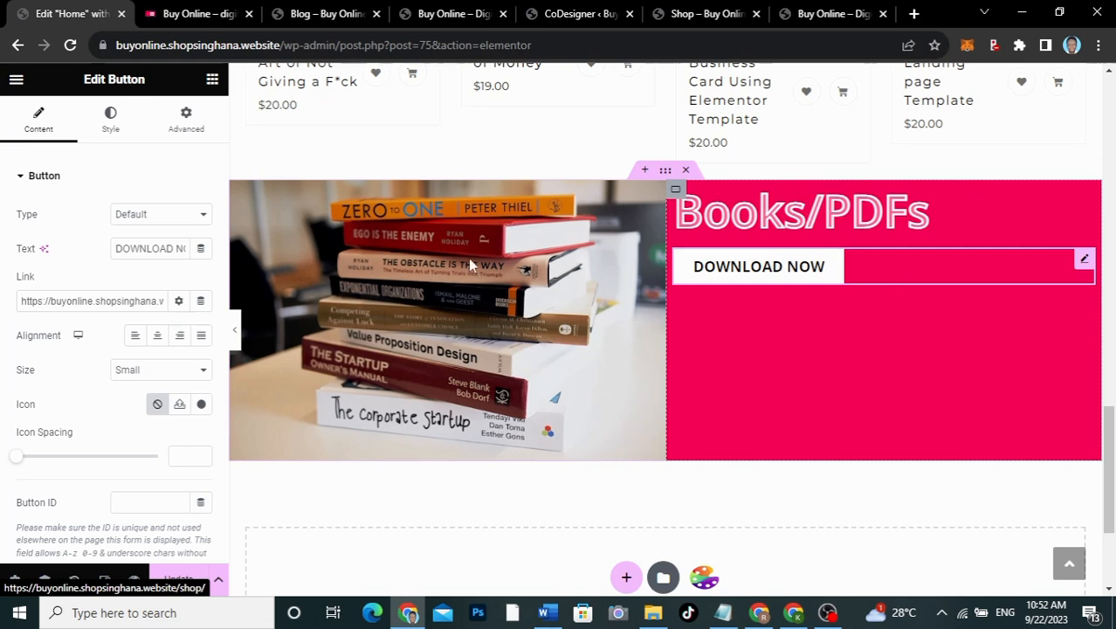
{"action": "left_click", "coordinate": [93, 301]}
{"action": "key", "text": "ctrl+a"}
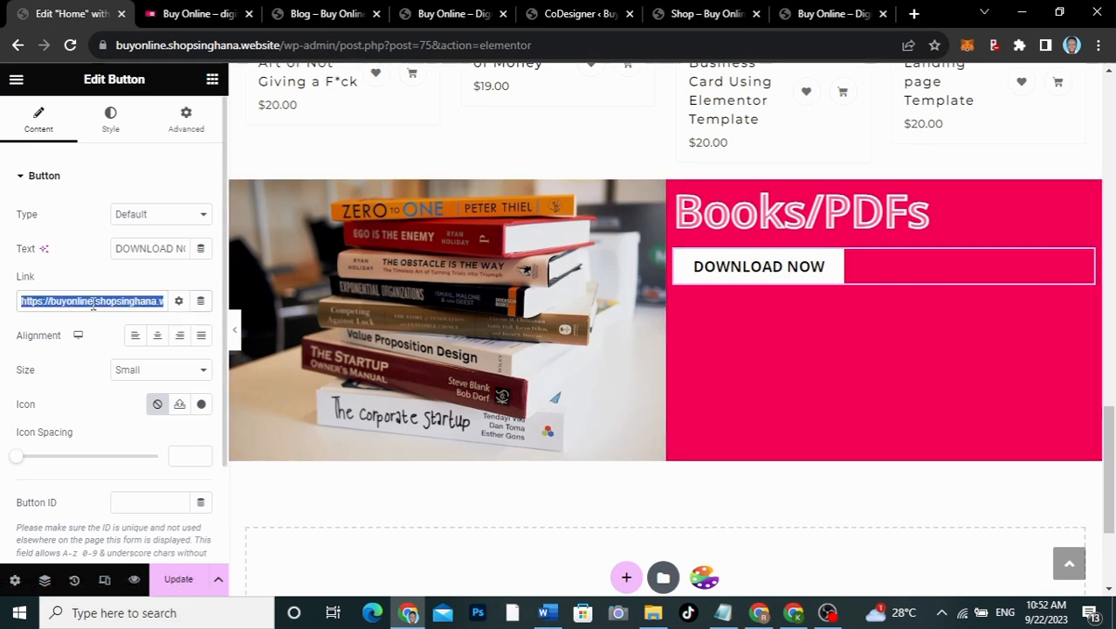
{"action": "key", "text": "BackSpace"}
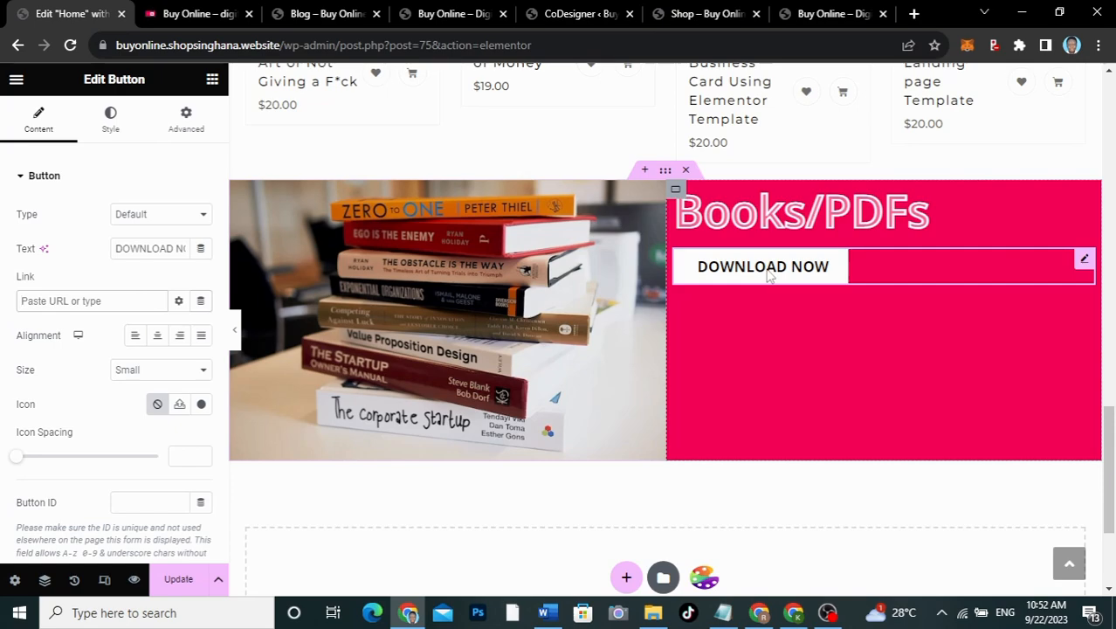
Step: Copy the Books/PDFs icon box's pdfs category link into the new button's Link field
{"action": "scroll", "coordinate": [467, 153], "scroll_direction": "up", "scroll_amount": 15}
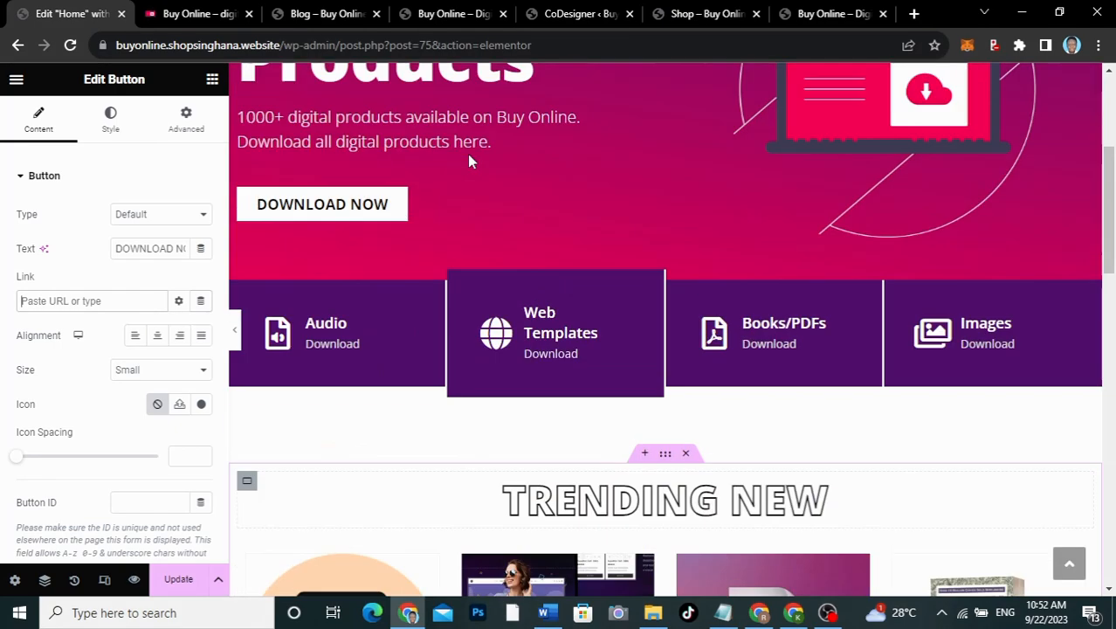
{"action": "scroll", "coordinate": [468, 153], "scroll_direction": "down", "scroll_amount": 1}
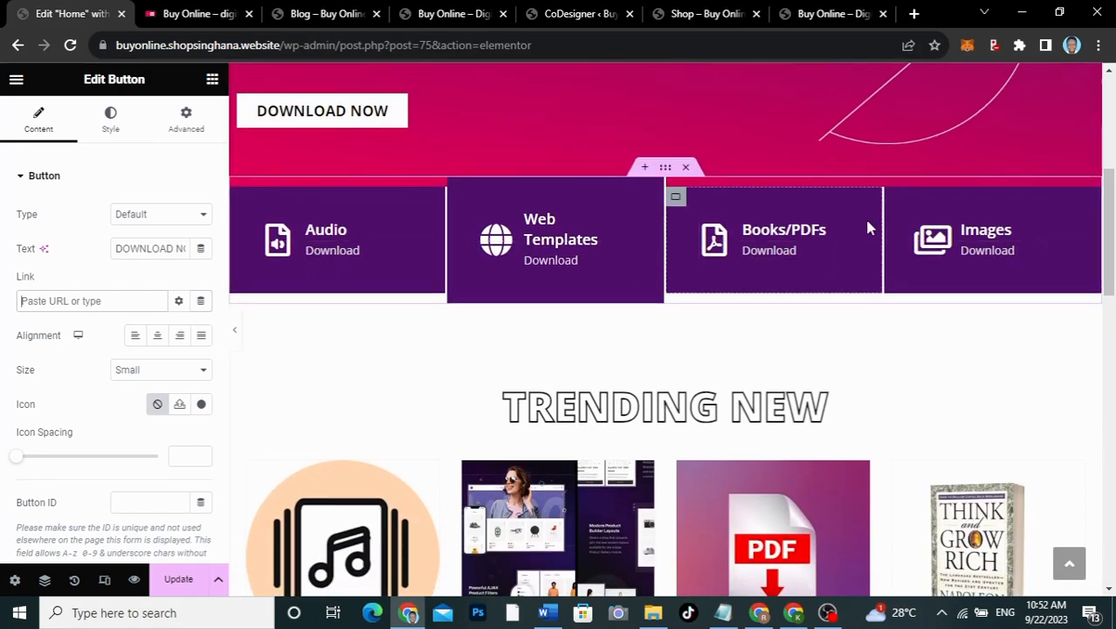
{"action": "left_click", "coordinate": [839, 230]}
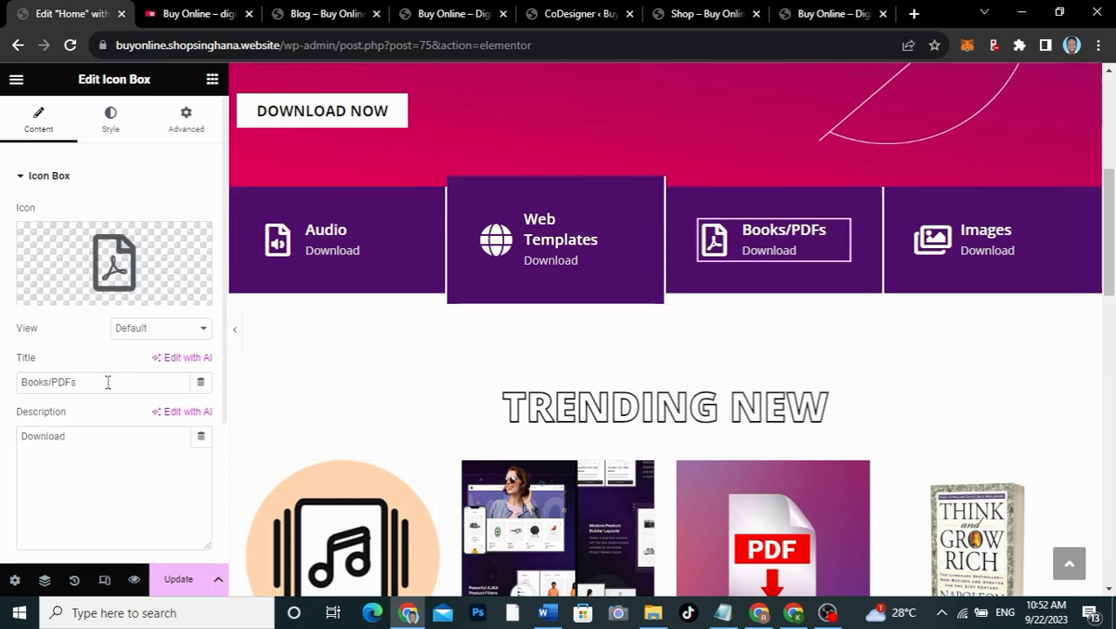
{"action": "scroll", "coordinate": [105, 393], "scroll_direction": "down", "scroll_amount": 3}
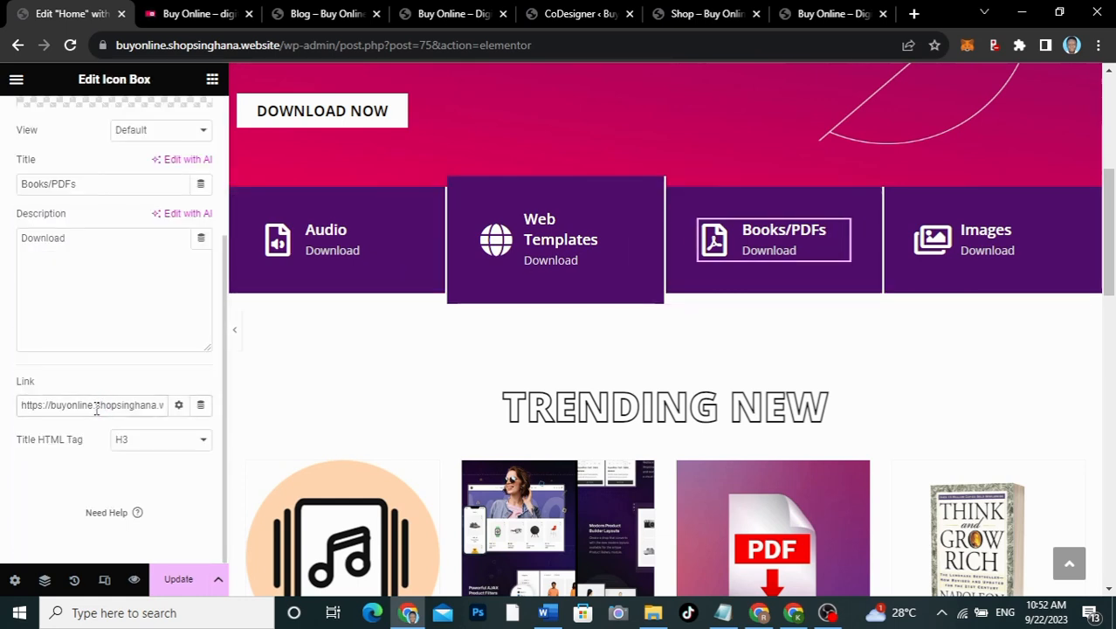
{"action": "triple_click", "coordinate": [96, 407]}
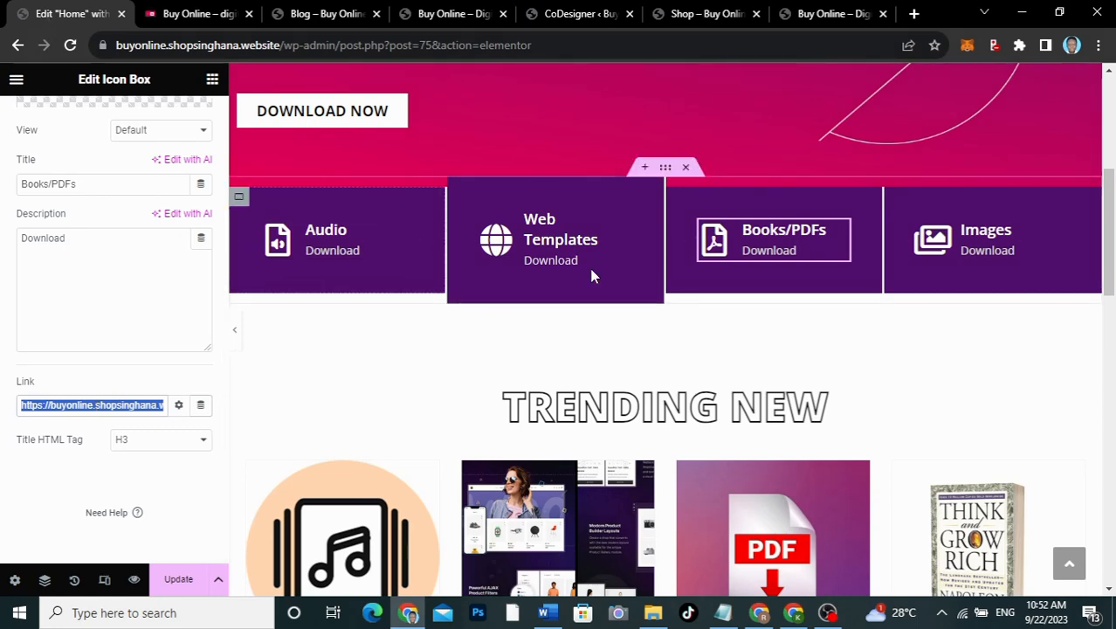
{"action": "scroll", "coordinate": [638, 310], "scroll_direction": "down", "scroll_amount": 10}
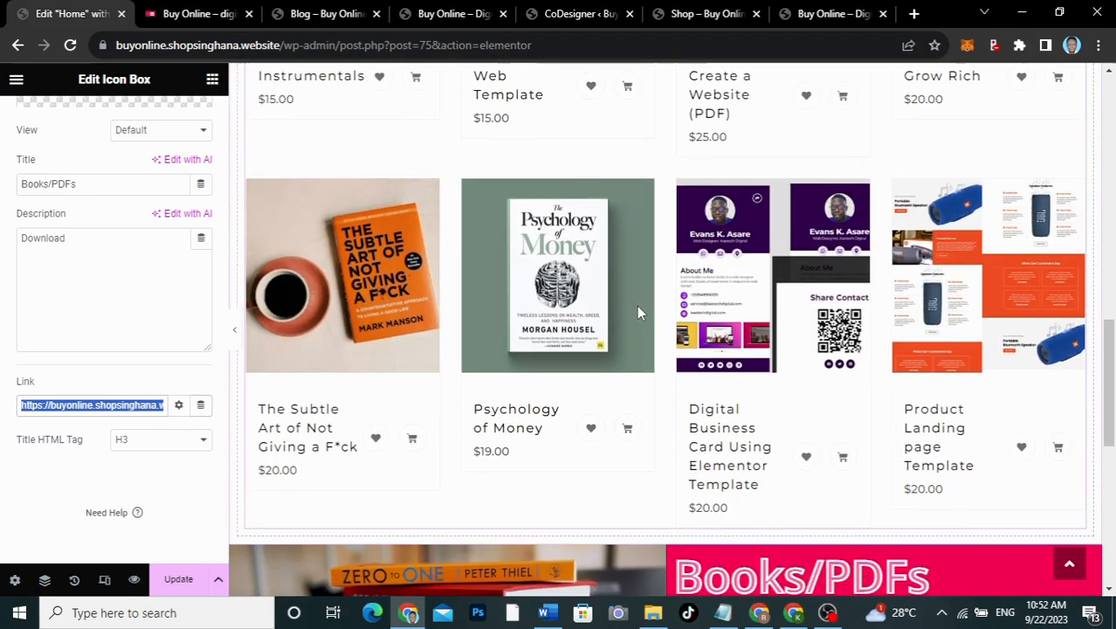
{"action": "scroll", "coordinate": [639, 311], "scroll_direction": "down", "scroll_amount": 1}
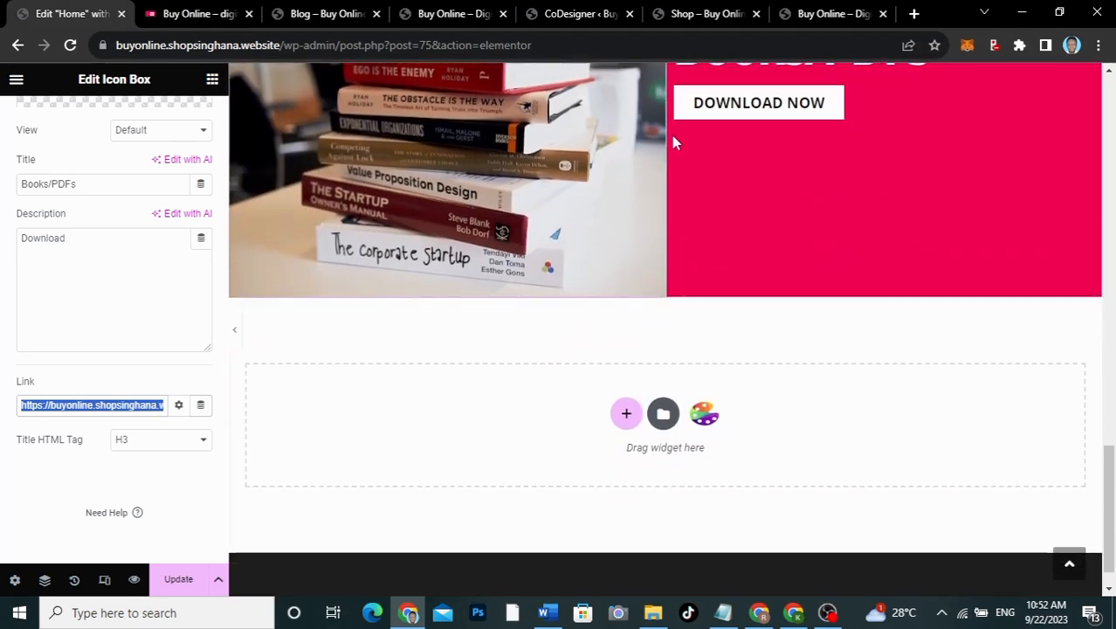
{"action": "left_click", "coordinate": [725, 117]}
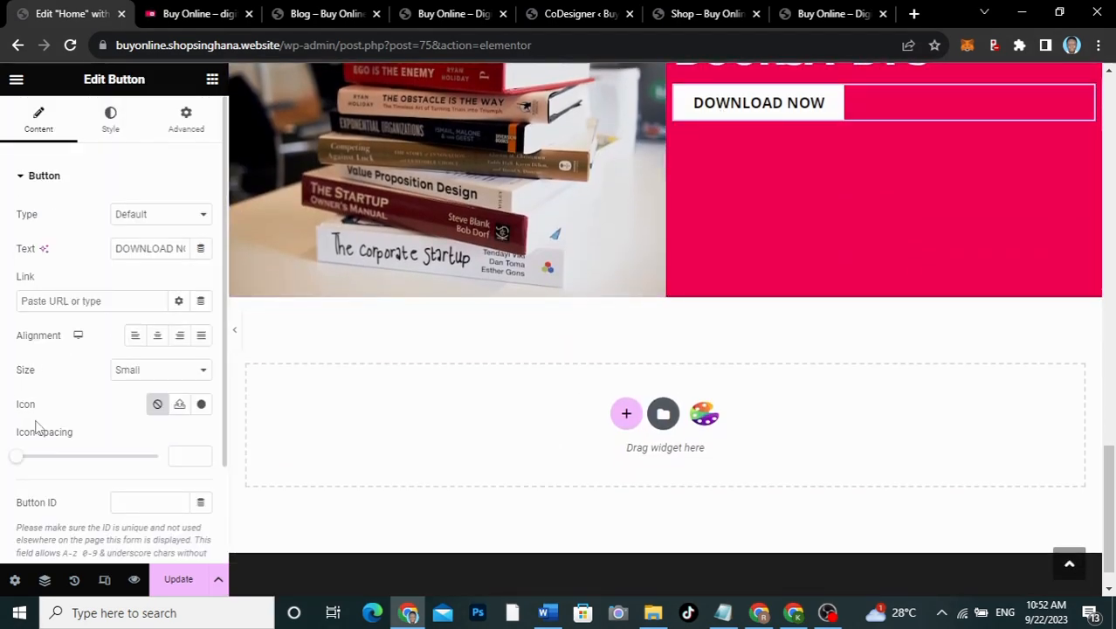
{"action": "left_click", "coordinate": [112, 298]}
{"action": "key", "text": "ctrl+v"}
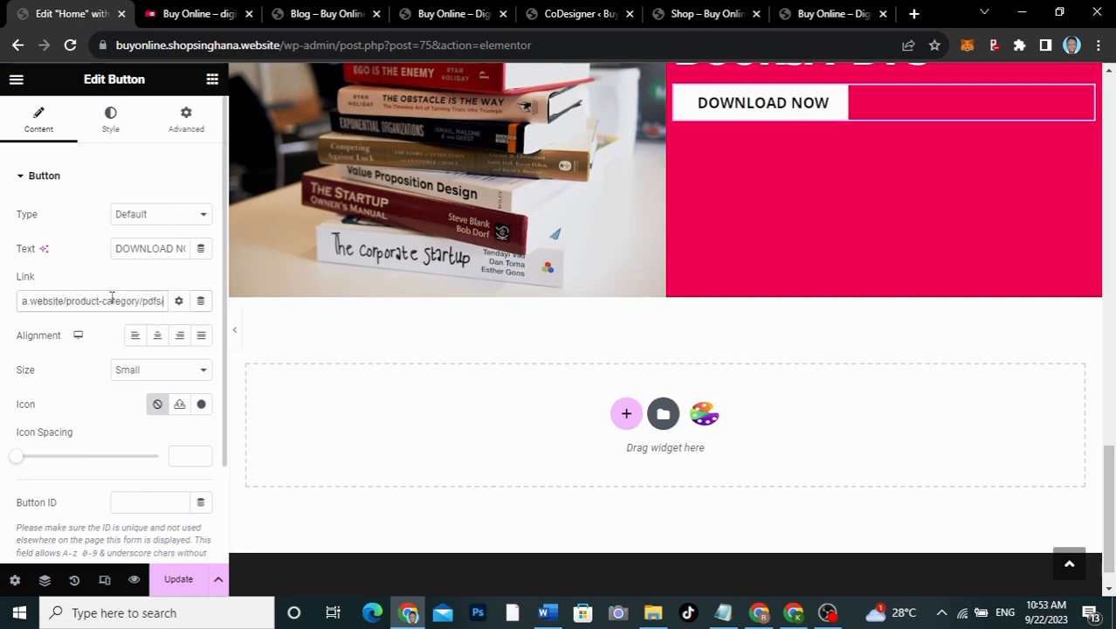
{"action": "scroll", "coordinate": [792, 172], "scroll_direction": "up", "scroll_amount": 3}
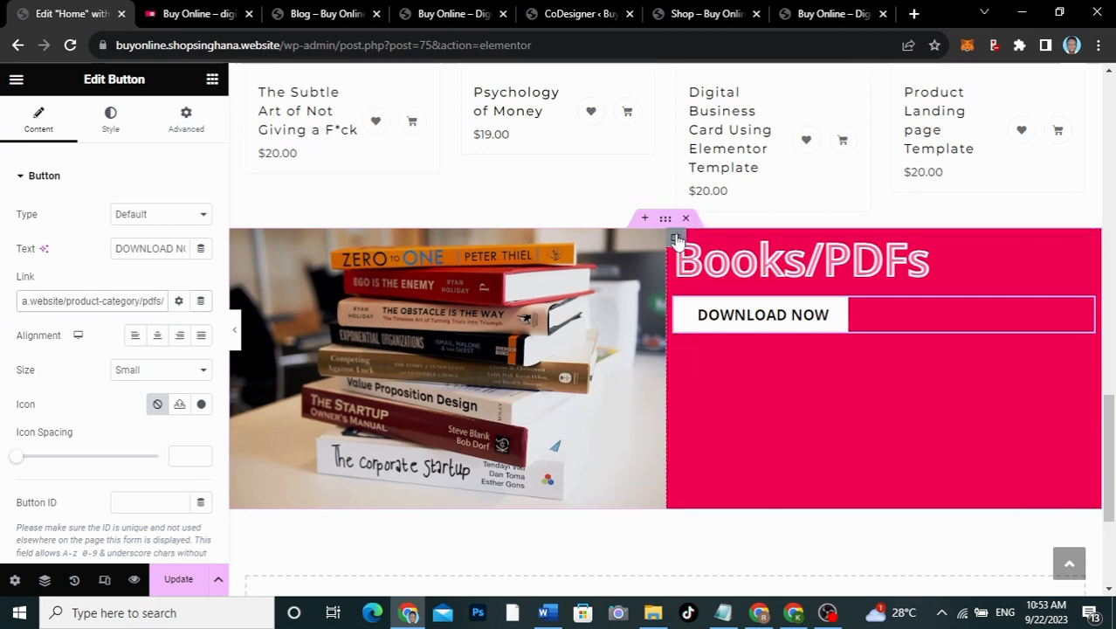
Step: Adjust the padding of the pink column's container
{"action": "left_click", "coordinate": [677, 239]}
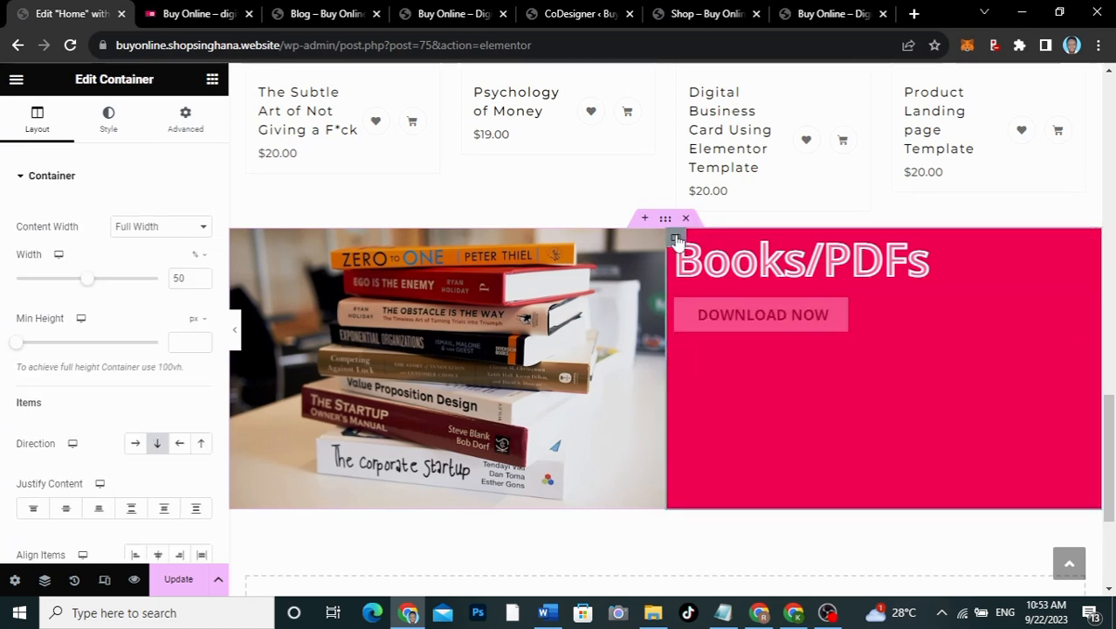
{"action": "left_click", "coordinate": [191, 119]}
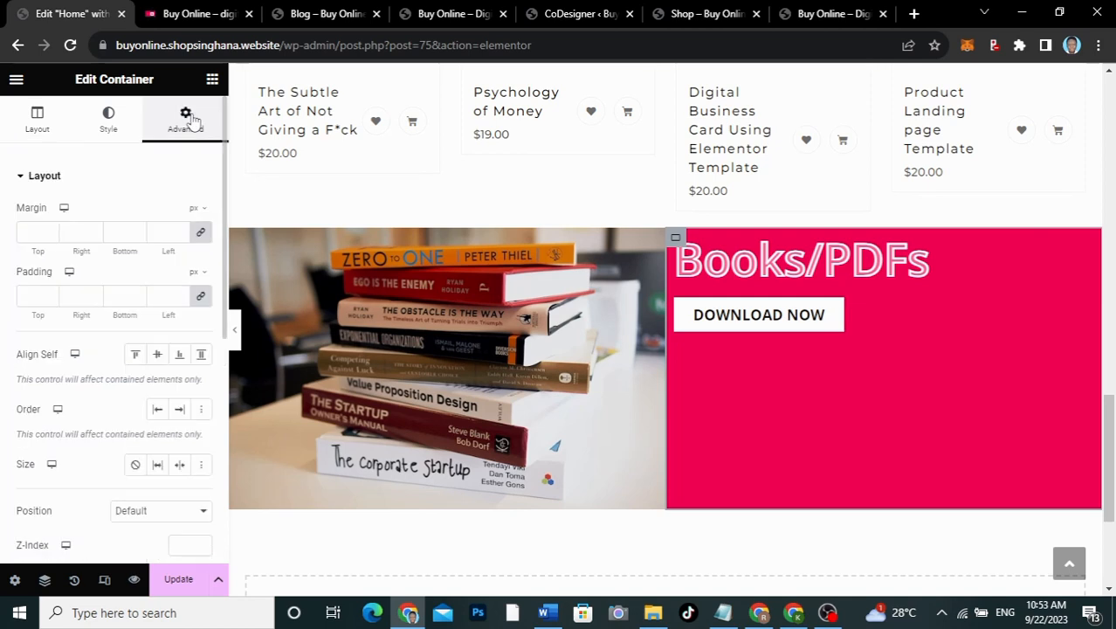
{"action": "left_click", "coordinate": [200, 299]}
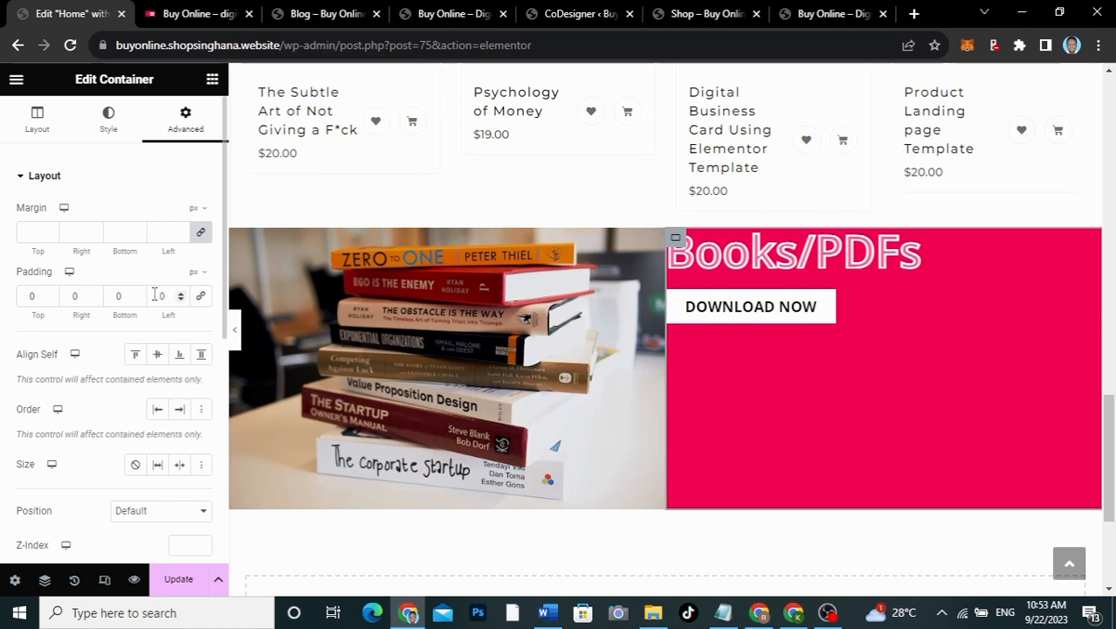
{"action": "type", "text": "5"}
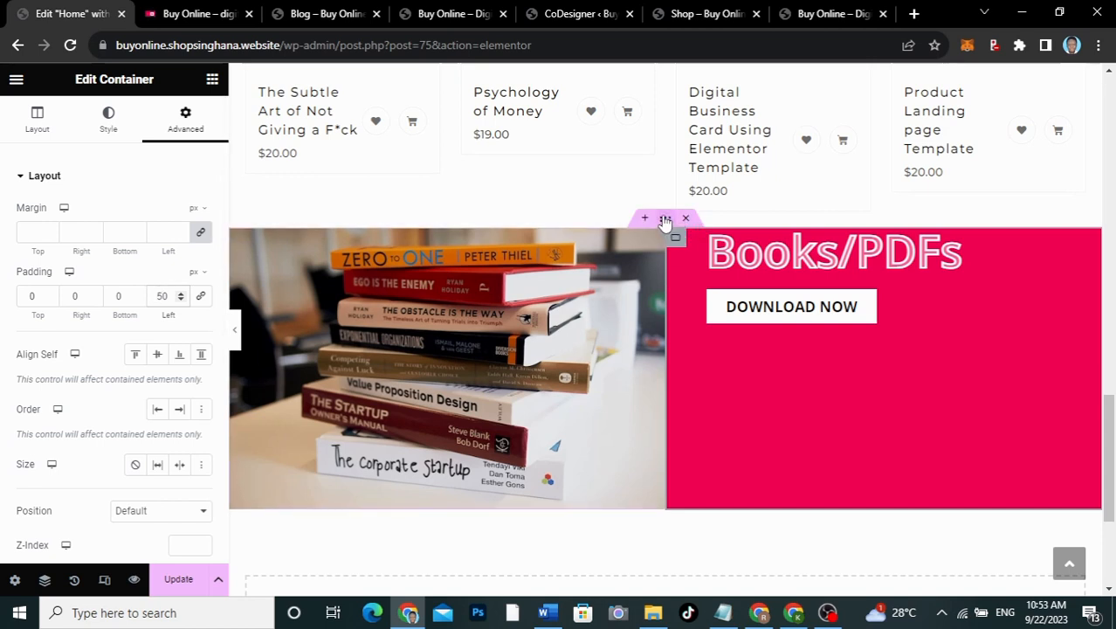
Step: Centre the heading and button horizontally and set Align Items to Center vertically
{"action": "left_click", "coordinate": [109, 119]}
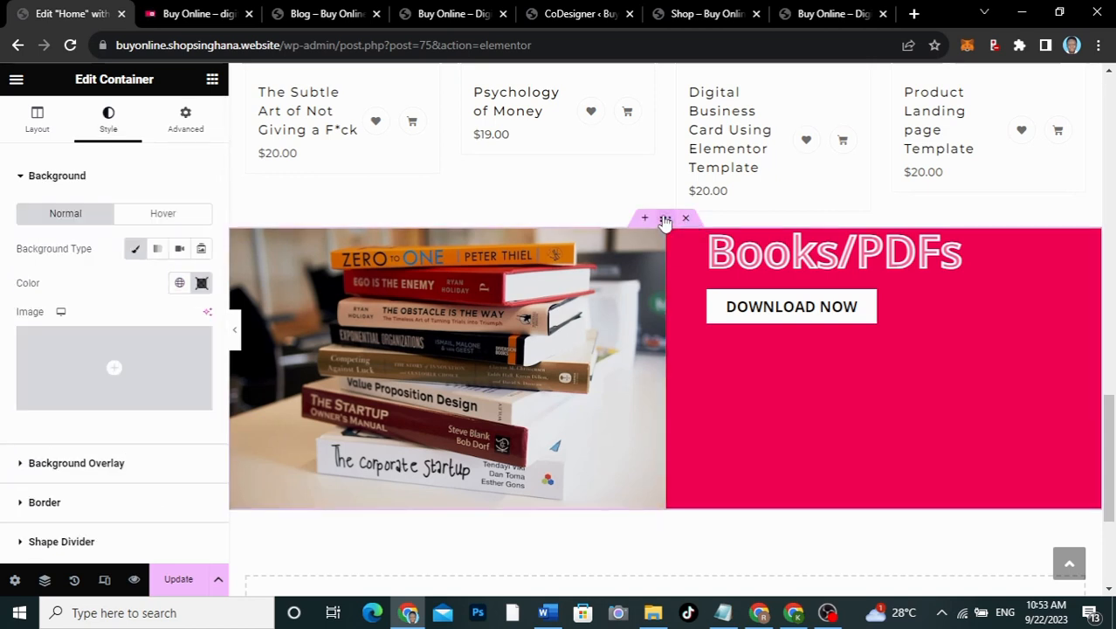
{"action": "left_click", "coordinate": [44, 122]}
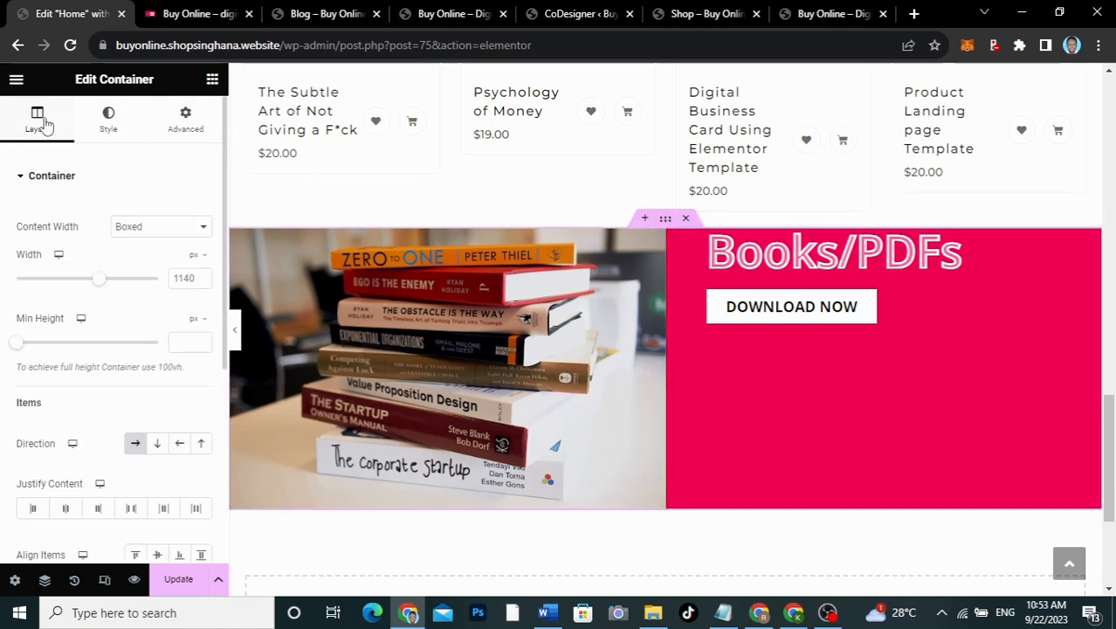
{"action": "left_click", "coordinate": [64, 509]}
{"action": "scroll", "coordinate": [61, 517], "scroll_direction": "down", "scroll_amount": 2}
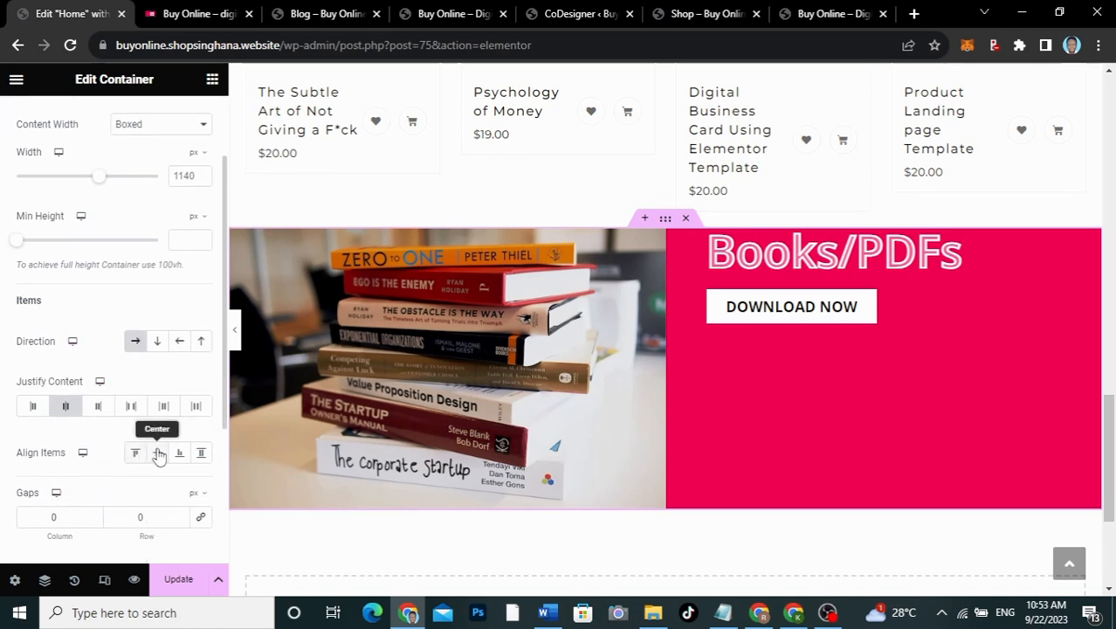
{"action": "left_click", "coordinate": [158, 453]}
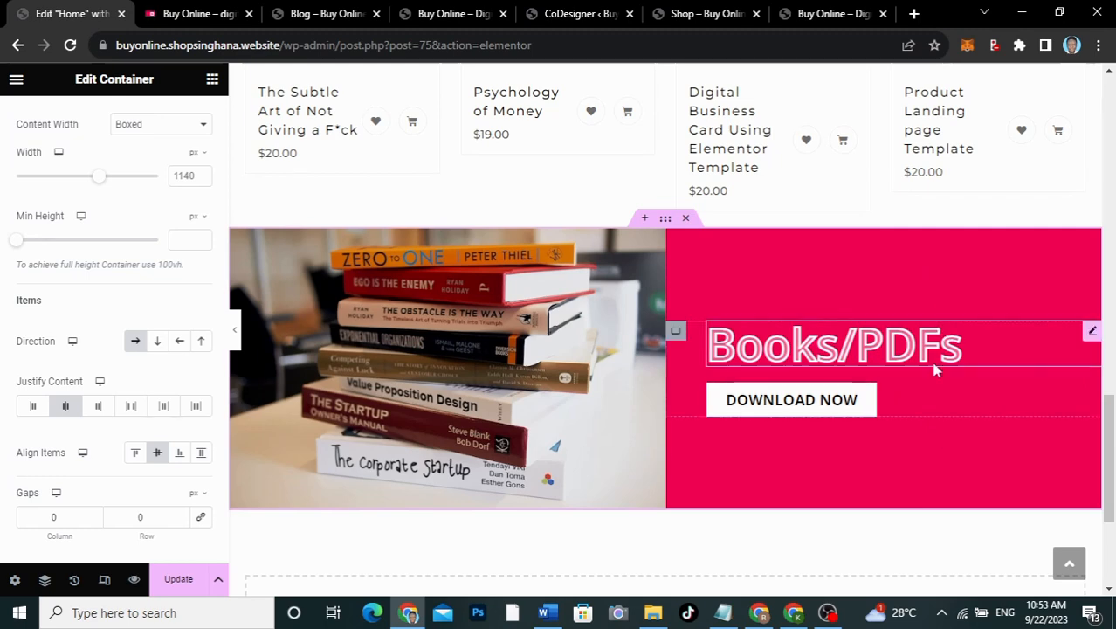
{"action": "scroll", "coordinate": [940, 346], "scroll_direction": "down", "scroll_amount": 2}
{"action": "scroll", "coordinate": [939, 345], "scroll_direction": "up", "scroll_amount": 3}
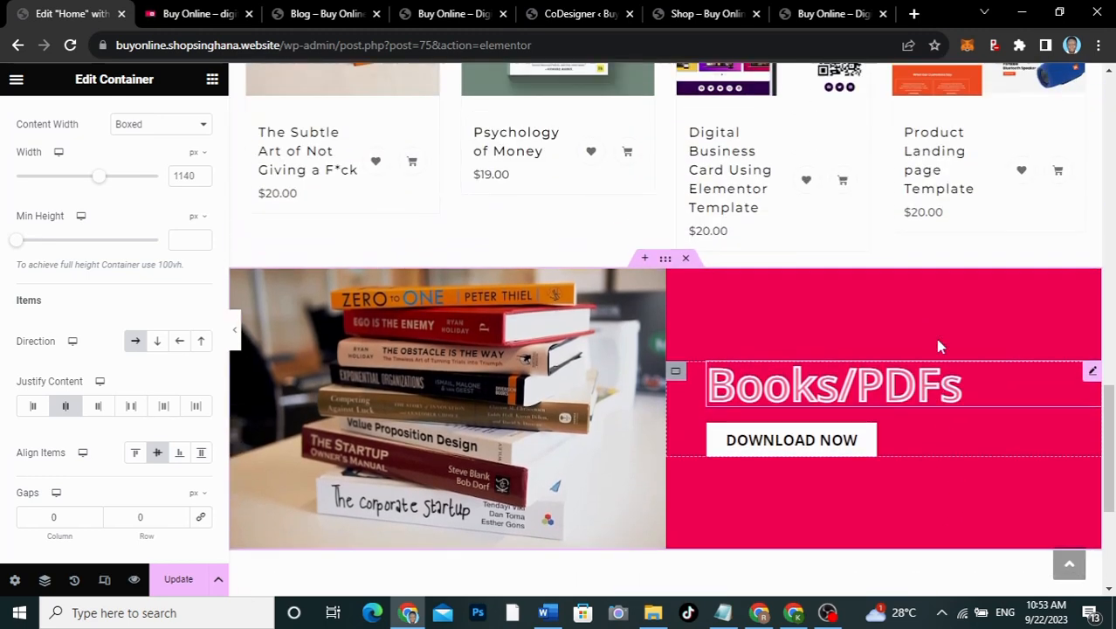
{"action": "scroll", "coordinate": [940, 346], "scroll_direction": "down", "scroll_amount": 1}
{"action": "scroll", "coordinate": [939, 346], "scroll_direction": "down", "scroll_amount": 1}
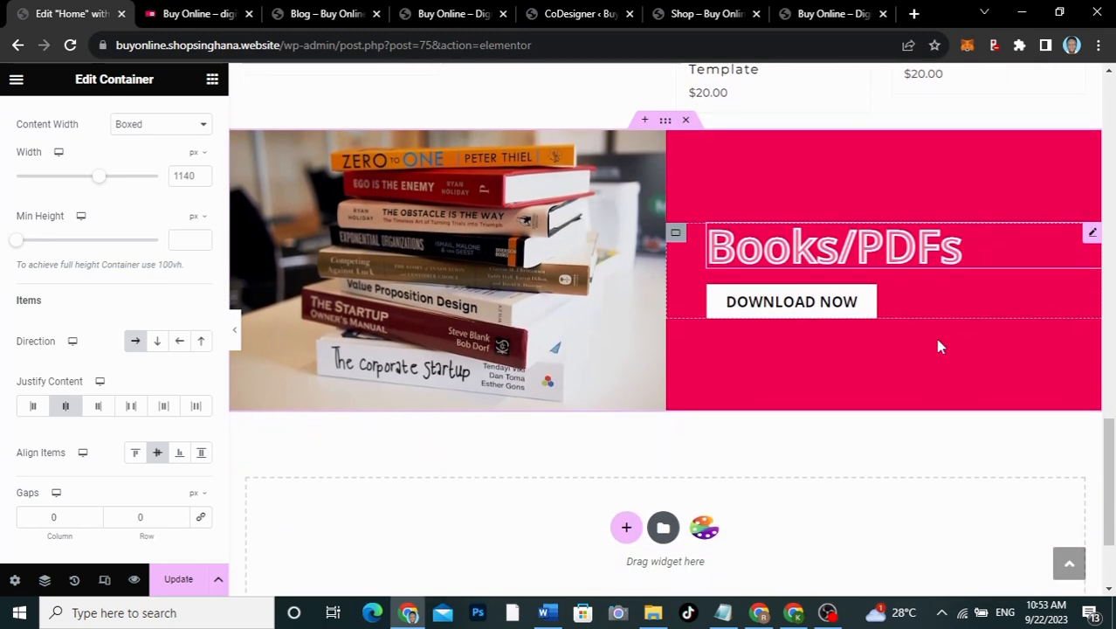
Step: Duplicate the Books/PDFs banner twice, giving three stacked copies
{"action": "right_click", "coordinate": [664, 125]}
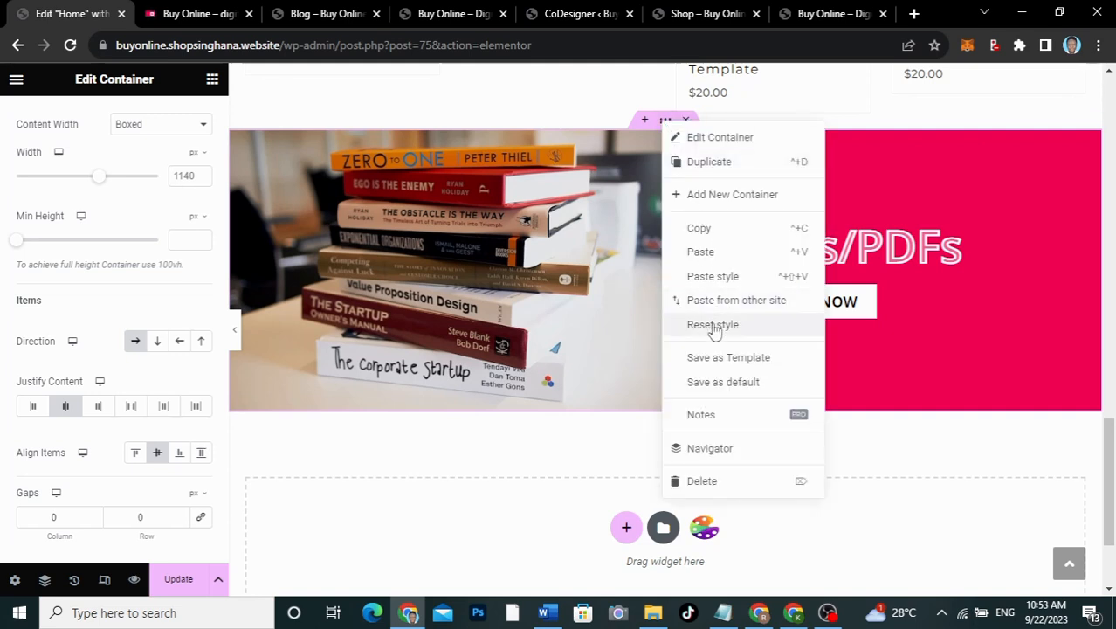
{"action": "left_click", "coordinate": [709, 162]}
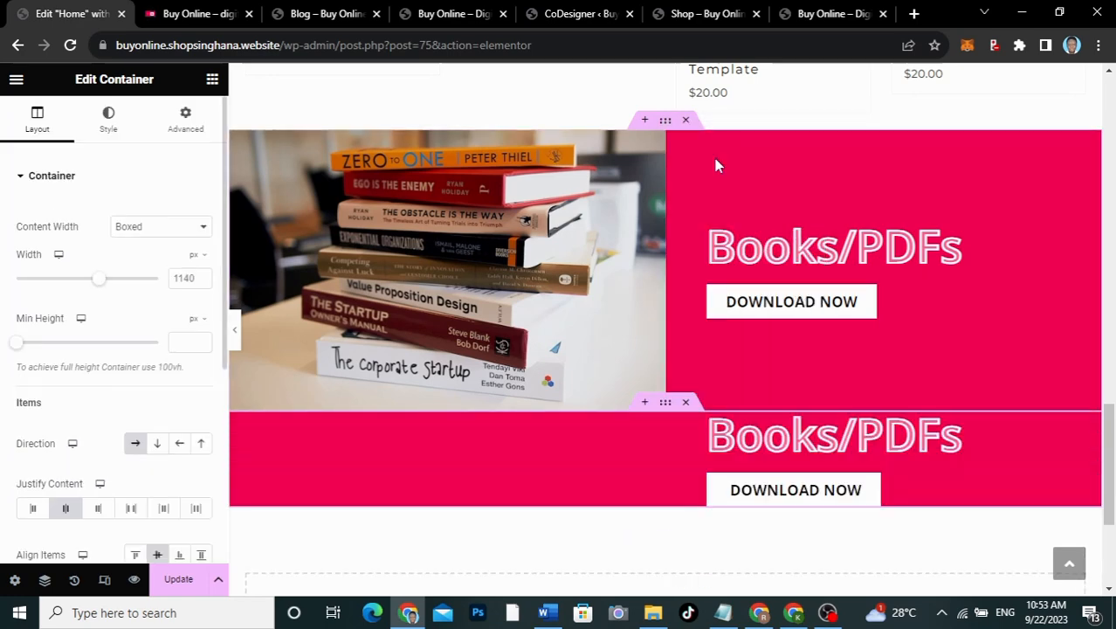
{"action": "scroll", "coordinate": [714, 158], "scroll_direction": "down", "scroll_amount": 4}
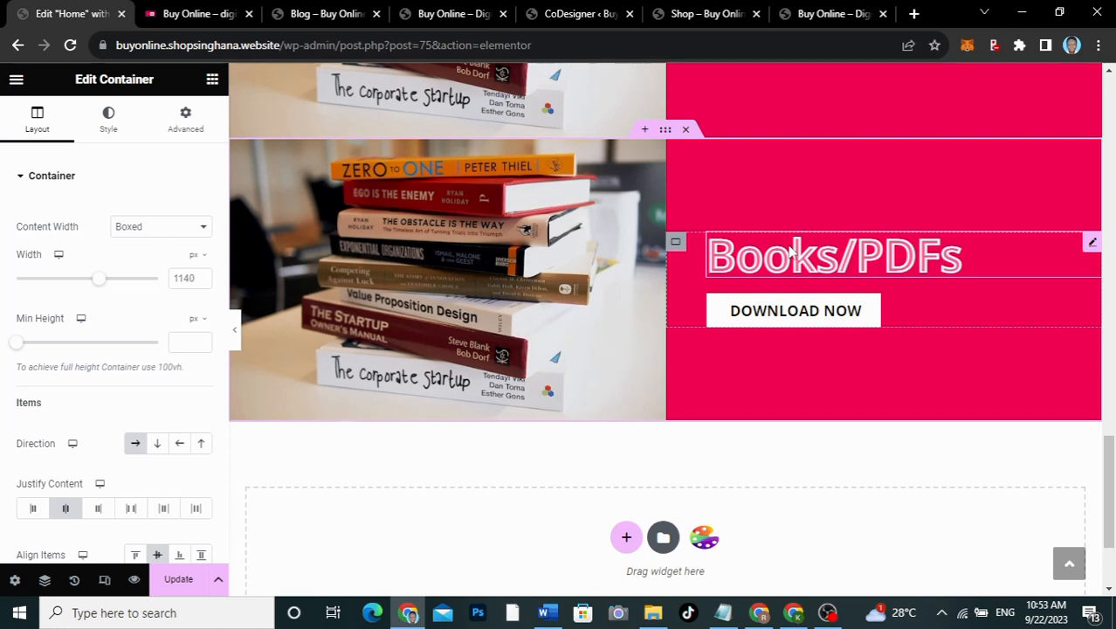
{"action": "right_click", "coordinate": [665, 133]}
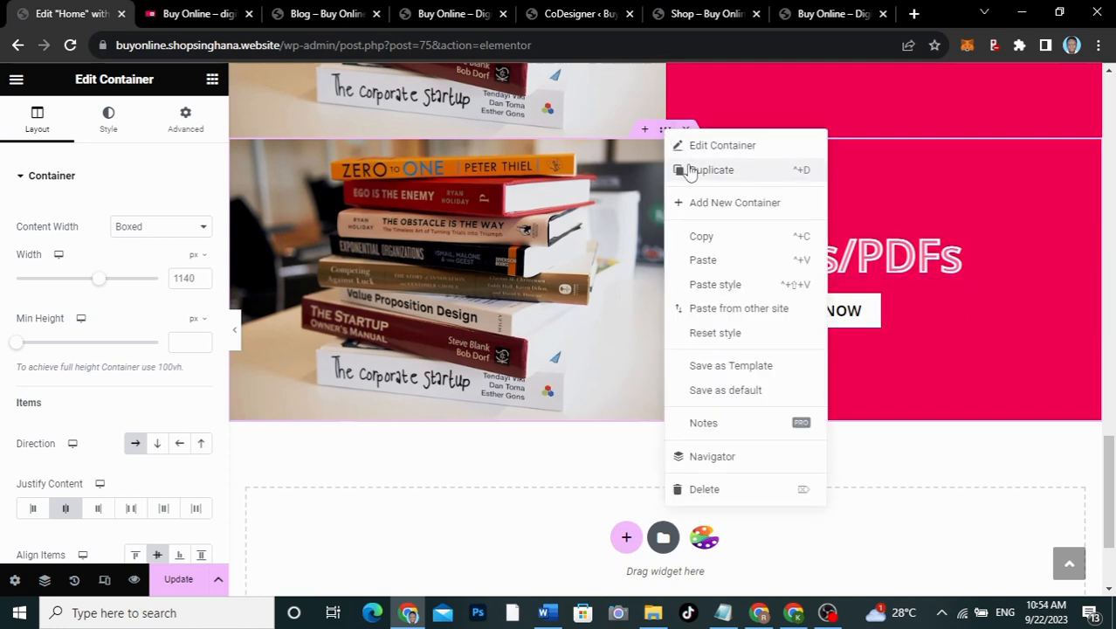
{"action": "left_click", "coordinate": [690, 171]}
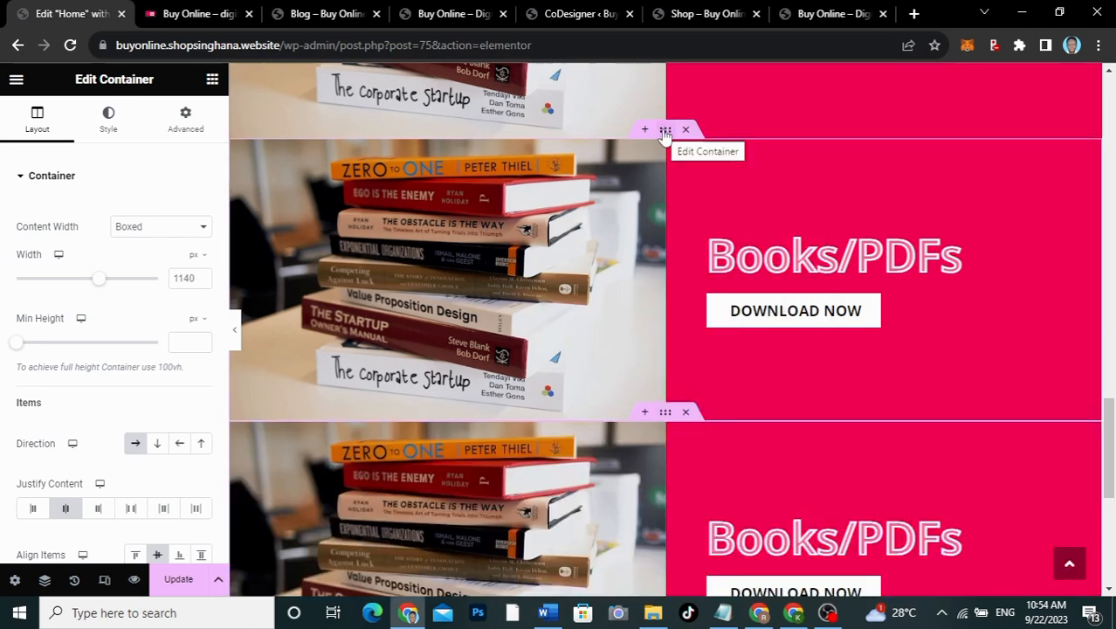
{"action": "right_click", "coordinate": [665, 133]}
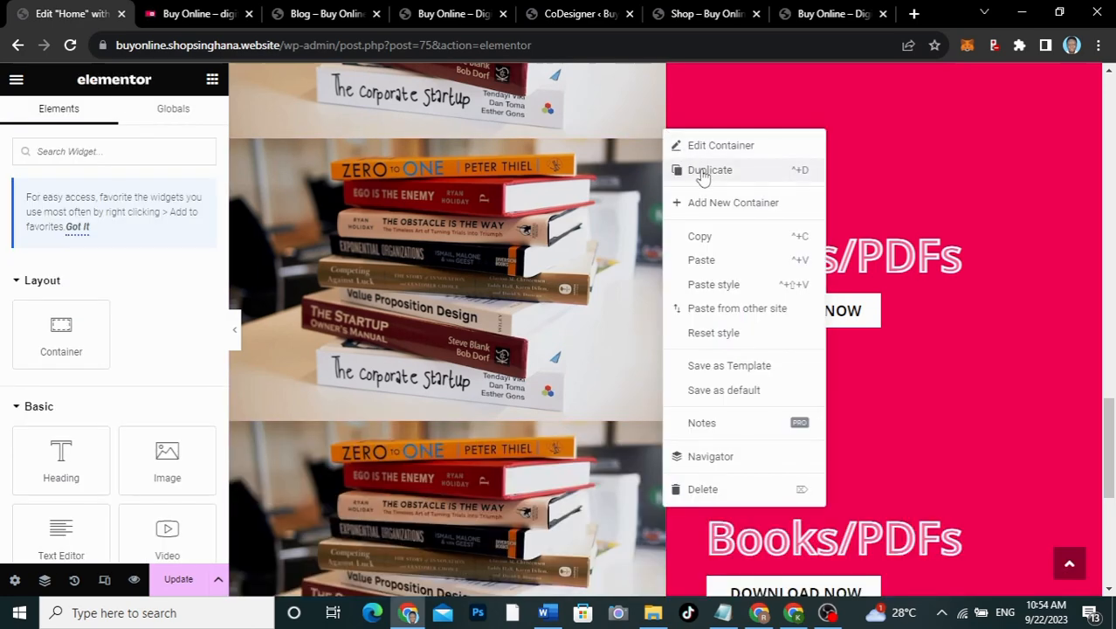
{"action": "left_click", "coordinate": [889, 291]}
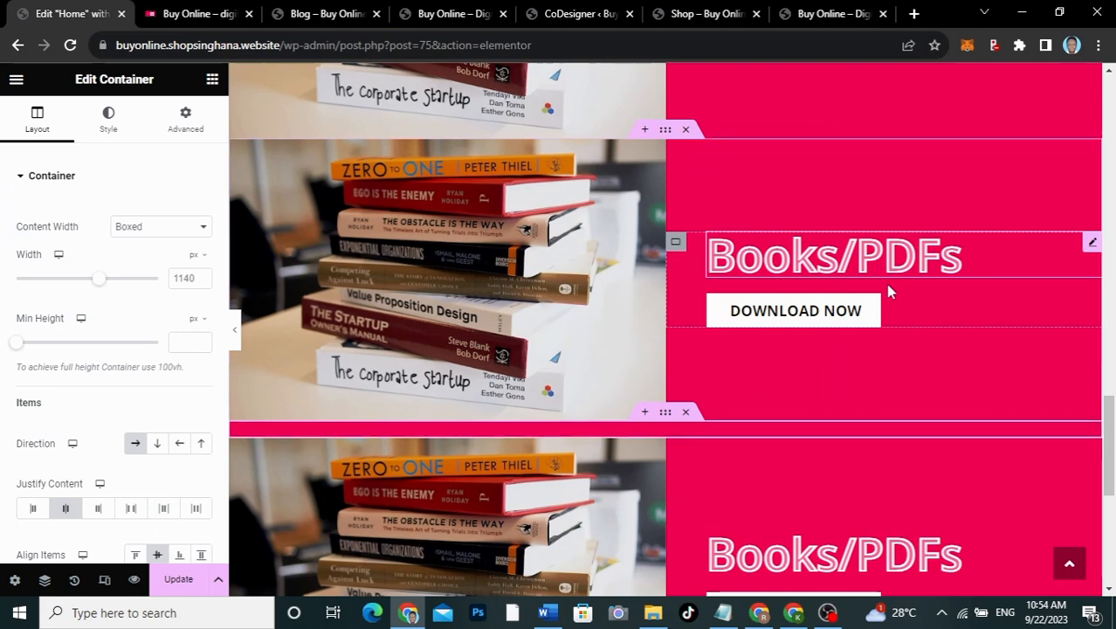
{"action": "scroll", "coordinate": [889, 291], "scroll_direction": "up", "scroll_amount": 4}
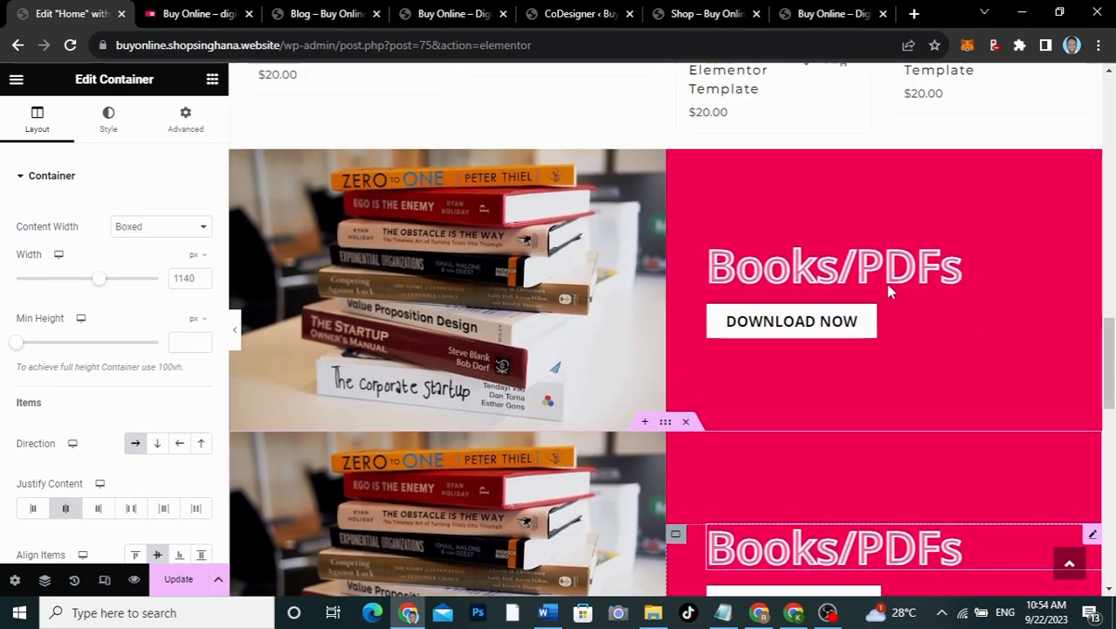
Step: Delete the second banner's books image, move heading and button left, and add an Image widget right
{"action": "scroll", "coordinate": [889, 291], "scroll_direction": "down", "scroll_amount": 3}
{"action": "scroll", "coordinate": [889, 291], "scroll_direction": "down", "scroll_amount": 1}
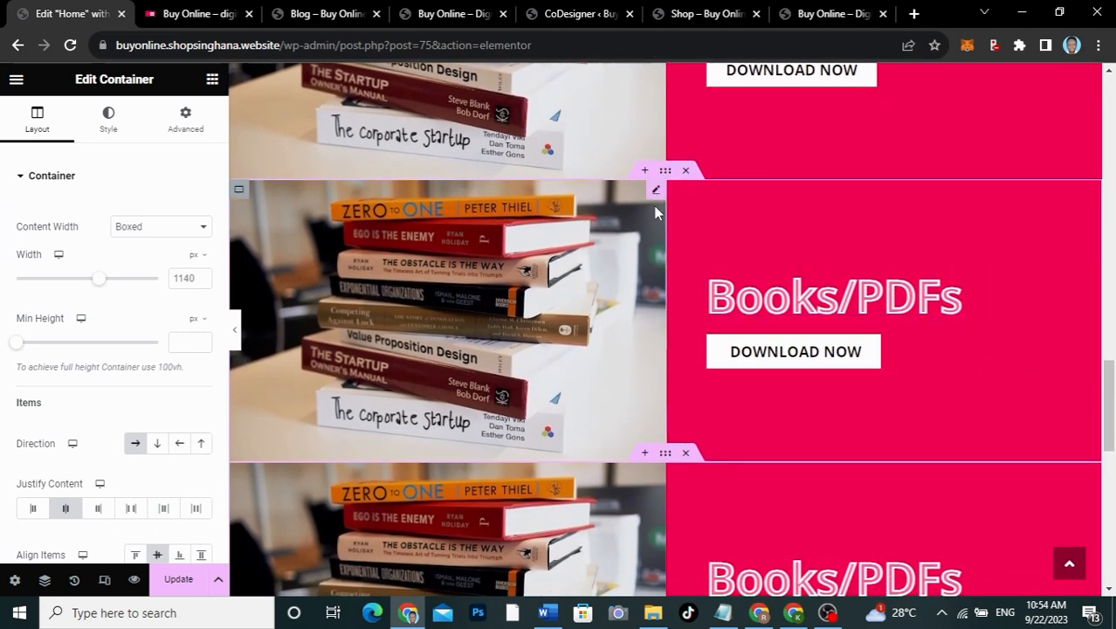
{"action": "right_click", "coordinate": [657, 192]}
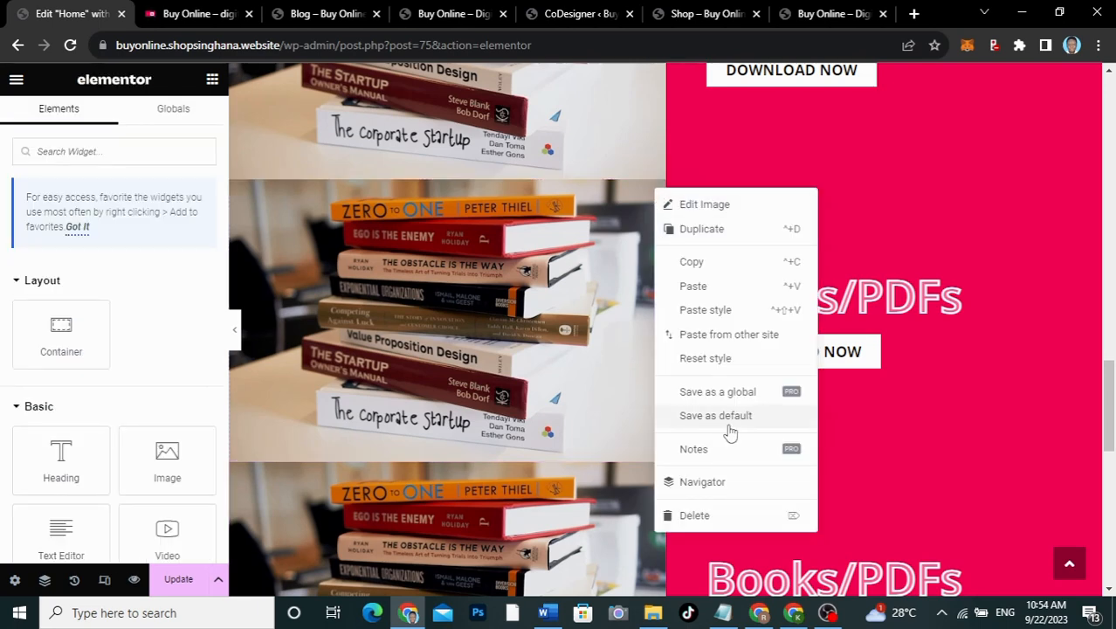
{"action": "left_click", "coordinate": [695, 515]}
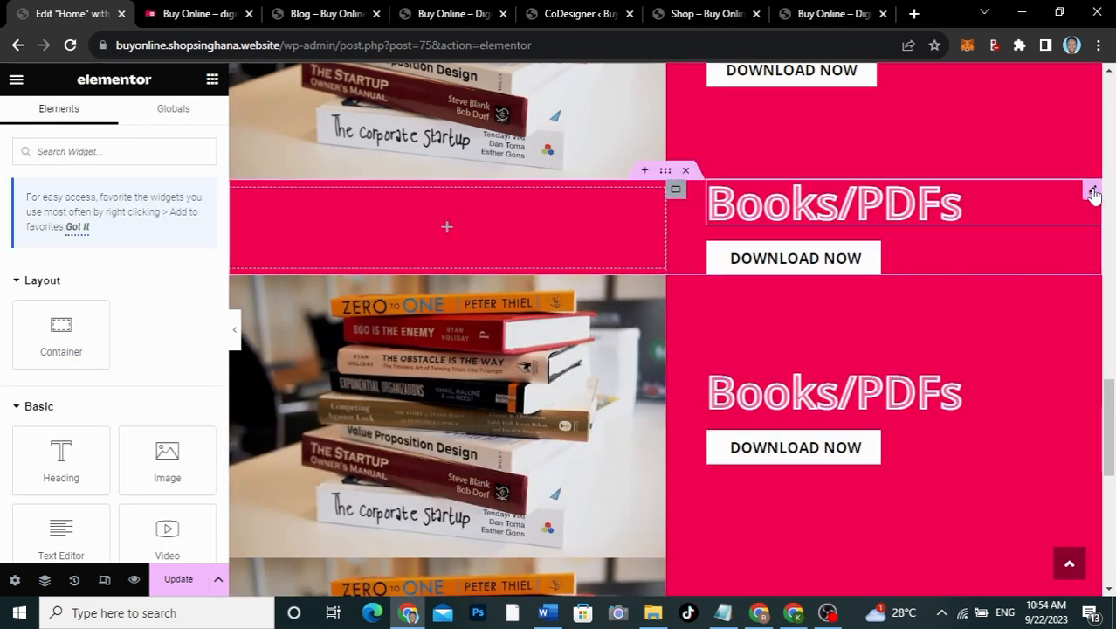
{"action": "left_click_drag", "start_coordinate": [1093, 194], "coordinate": [474, 220]}
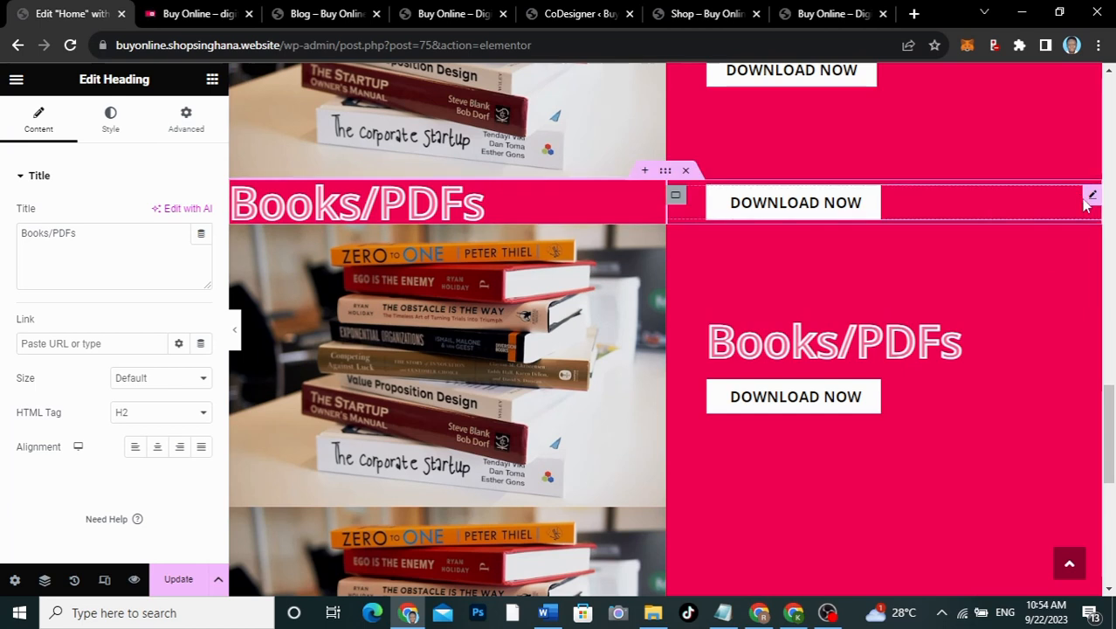
{"action": "left_click_drag", "start_coordinate": [1089, 197], "coordinate": [428, 206]}
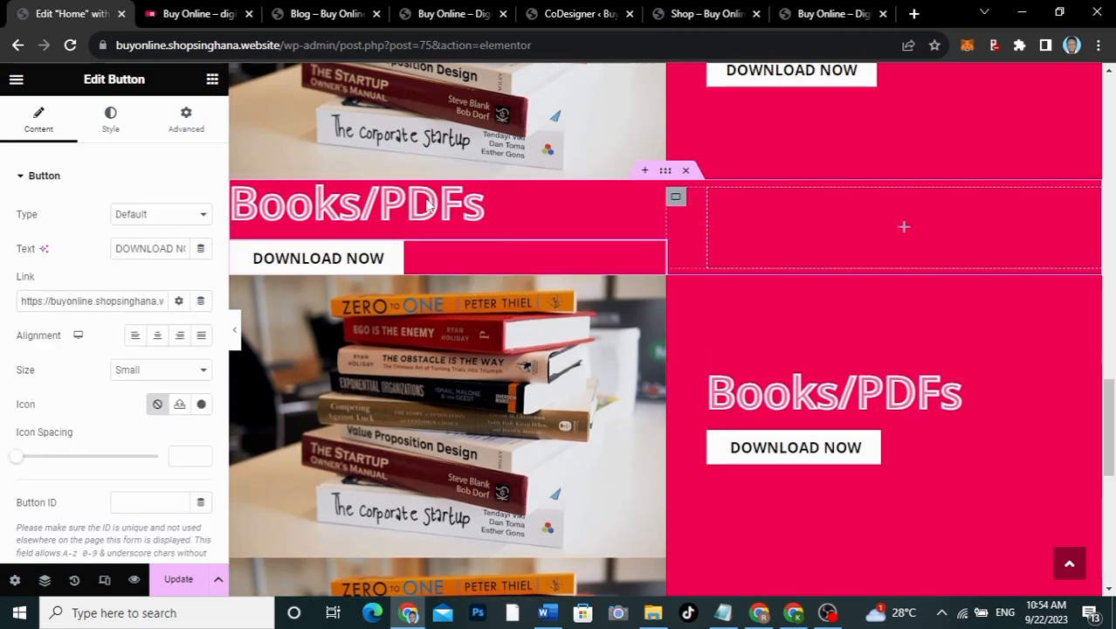
{"action": "left_click", "coordinate": [906, 230]}
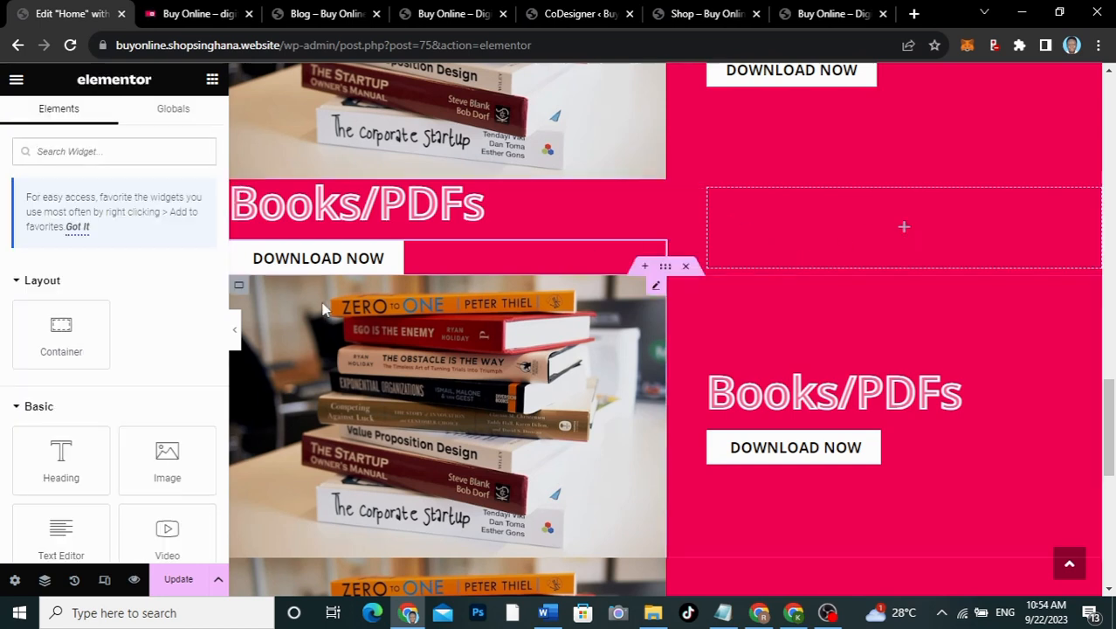
{"action": "left_click_drag", "start_coordinate": [167, 458], "coordinate": [891, 227]}
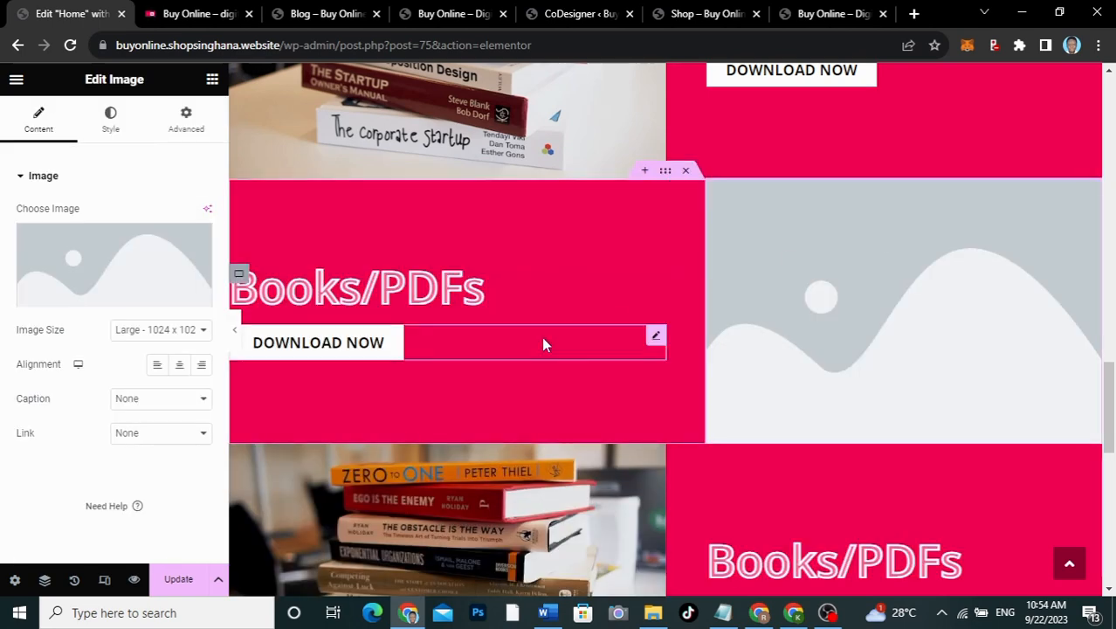
{"action": "left_click", "coordinate": [240, 275]}
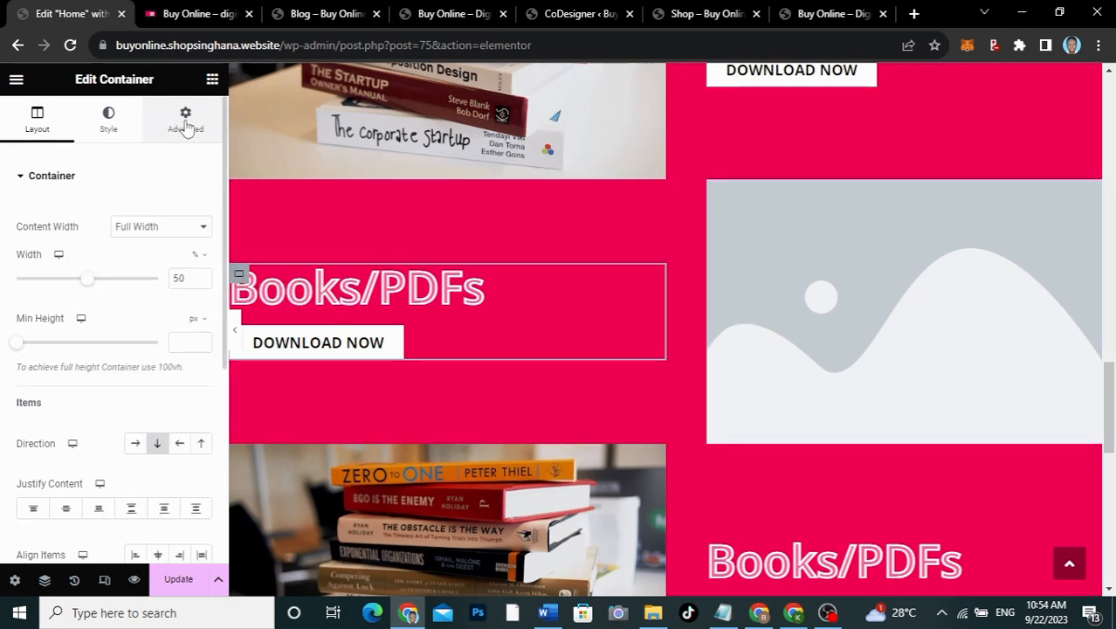
Step: Set the left container's Align Items to End, right-aligning the heading and button
{"action": "scroll", "coordinate": [120, 466], "scroll_direction": "down", "scroll_amount": 3}
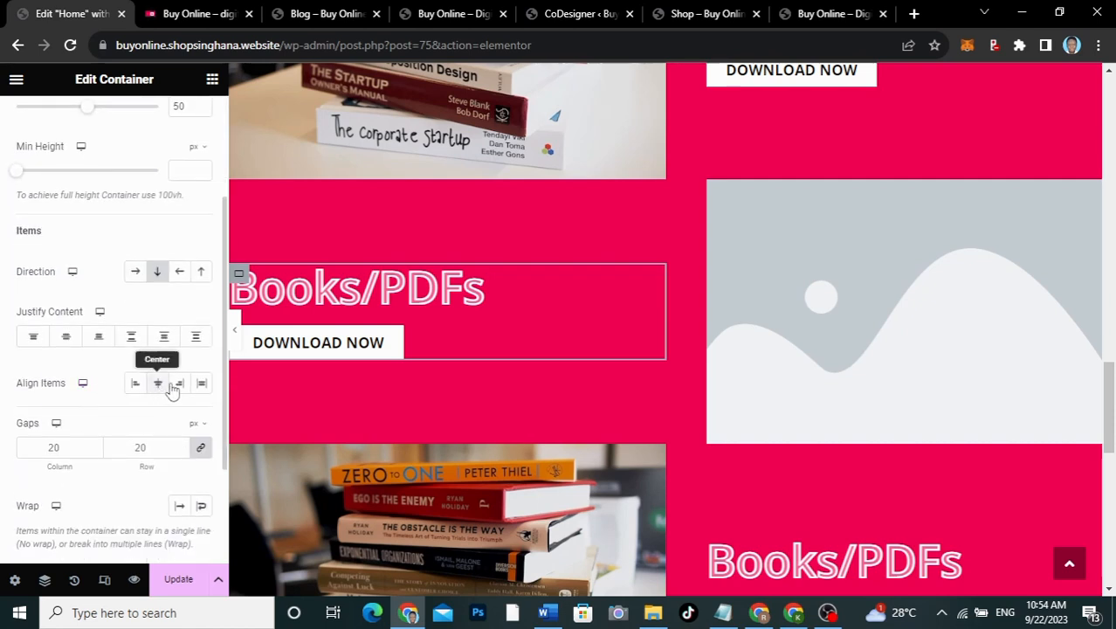
{"action": "left_click", "coordinate": [180, 384]}
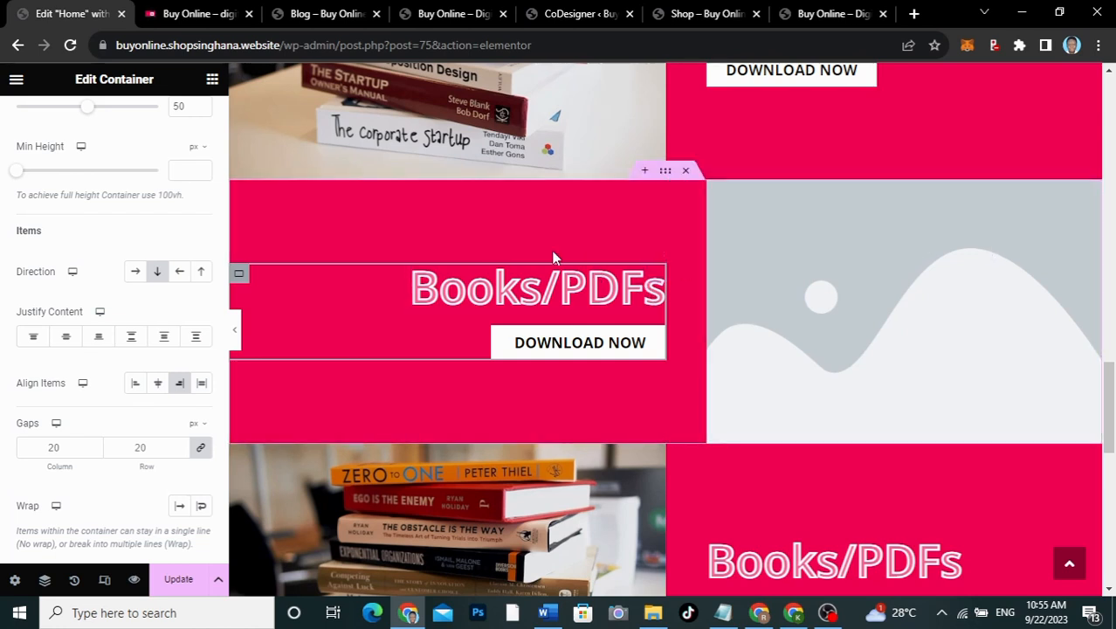
{"action": "left_click", "coordinate": [157, 384]}
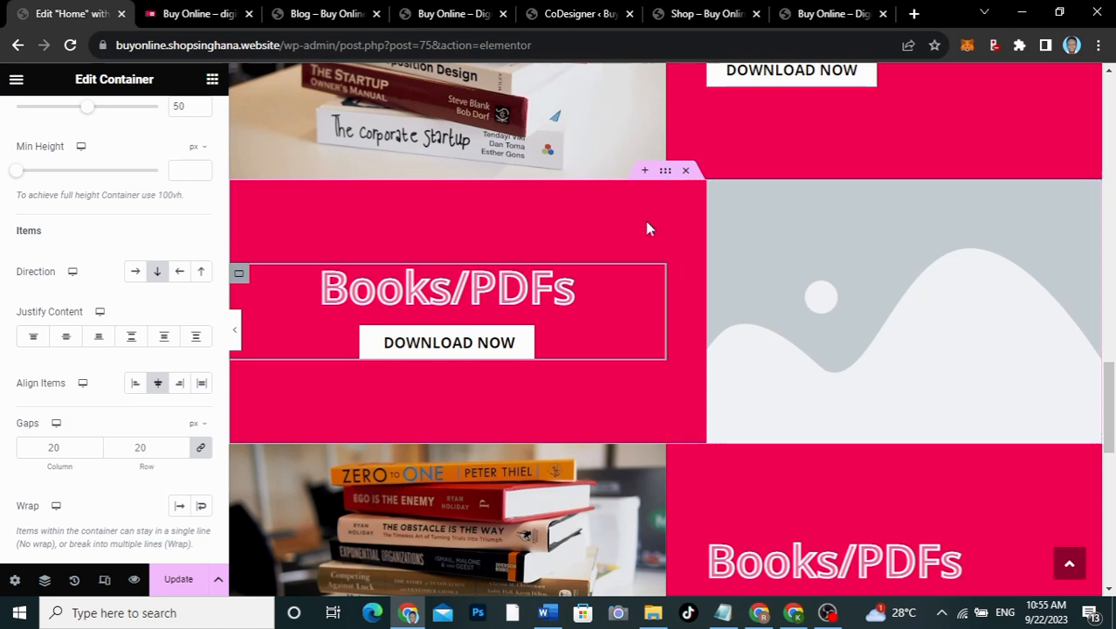
{"action": "left_click", "coordinate": [179, 383]}
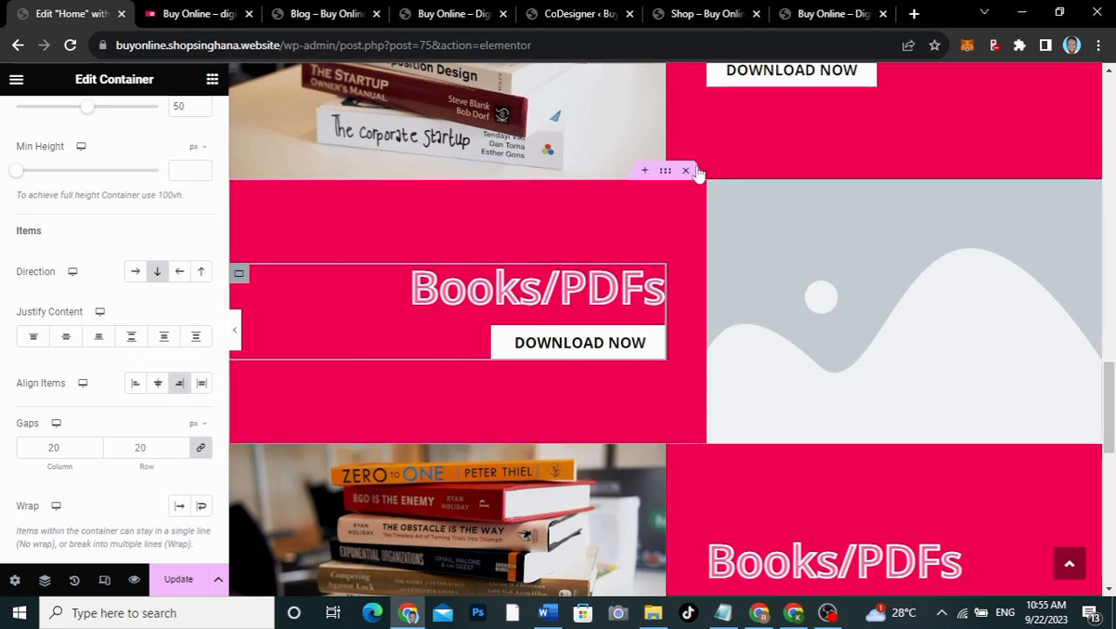
Step: Give the left half's container 50 px right padding and delete the duplicated books-image row
{"action": "left_click", "coordinate": [674, 188]}
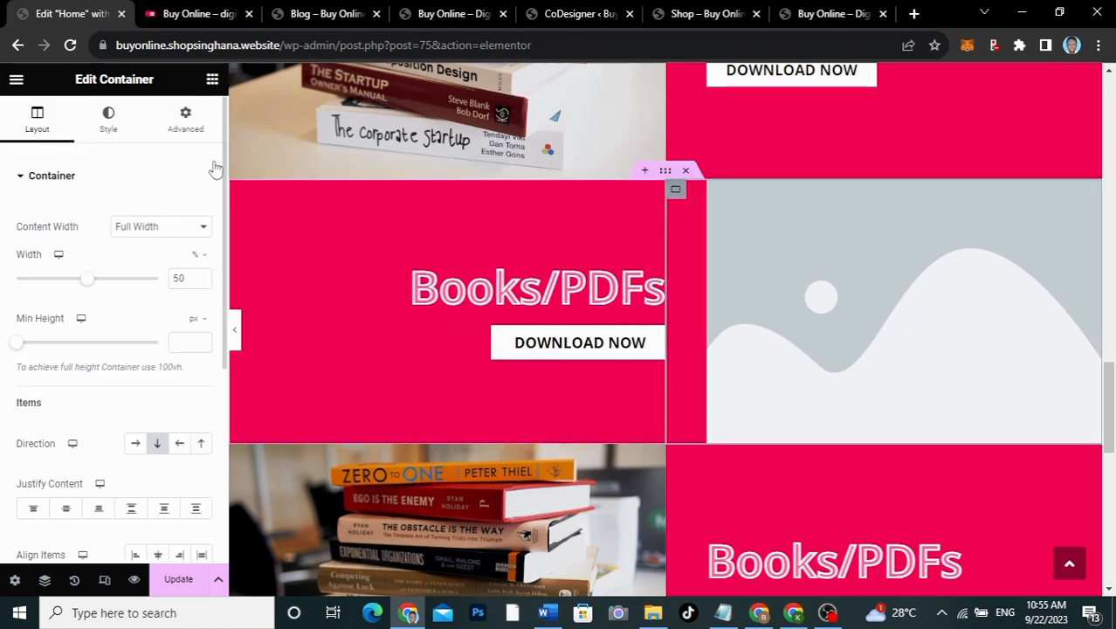
{"action": "left_click", "coordinate": [185, 129]}
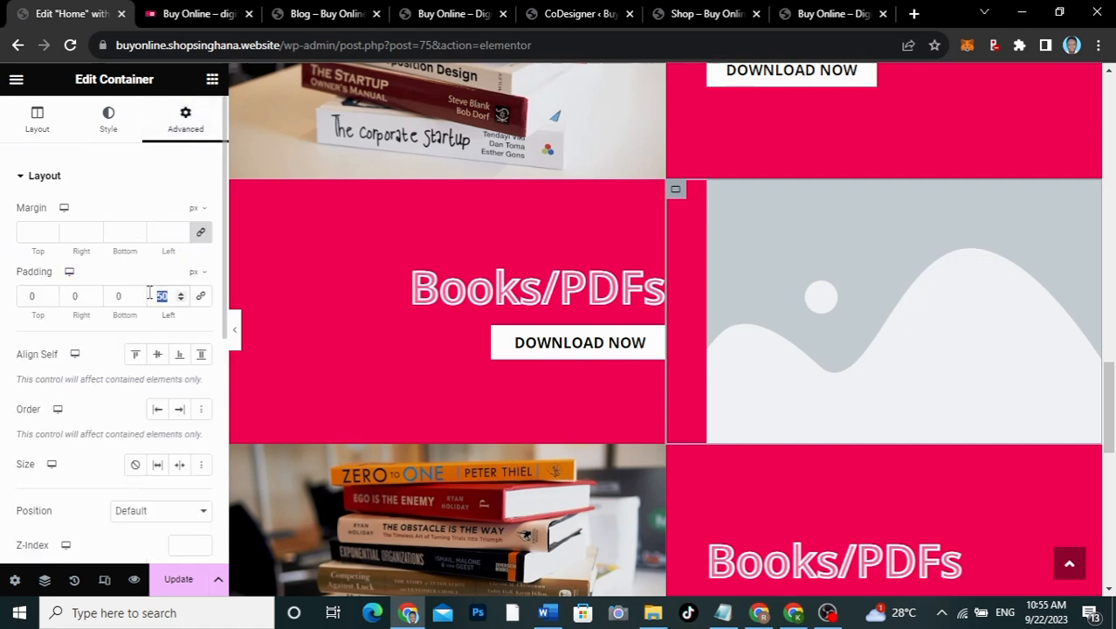
{"action": "type", "text": "0"}
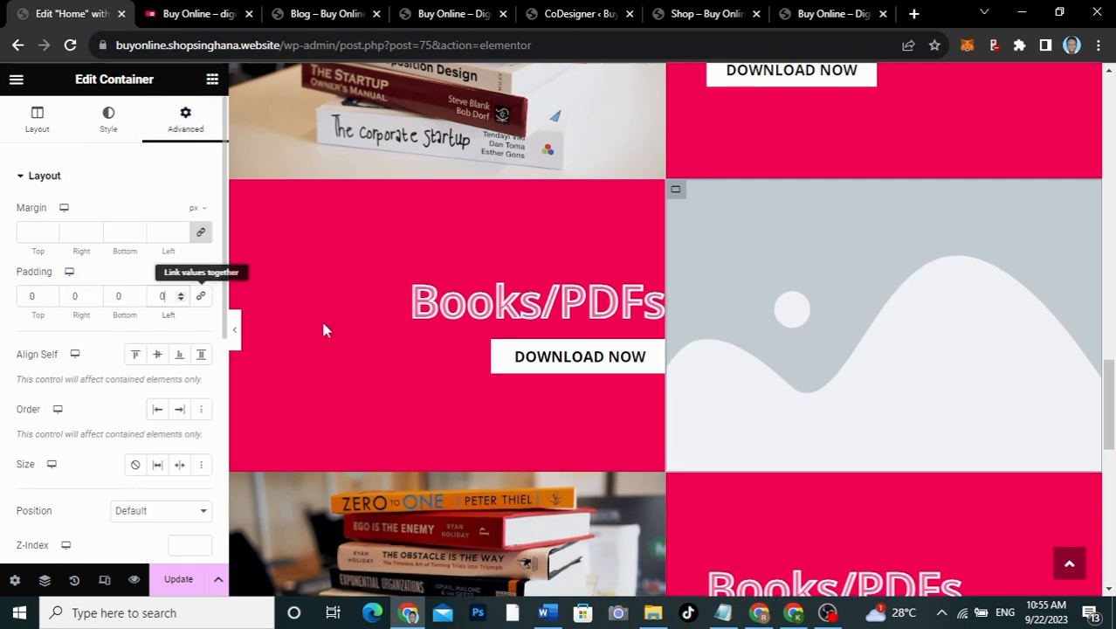
{"action": "left_click", "coordinate": [235, 294]}
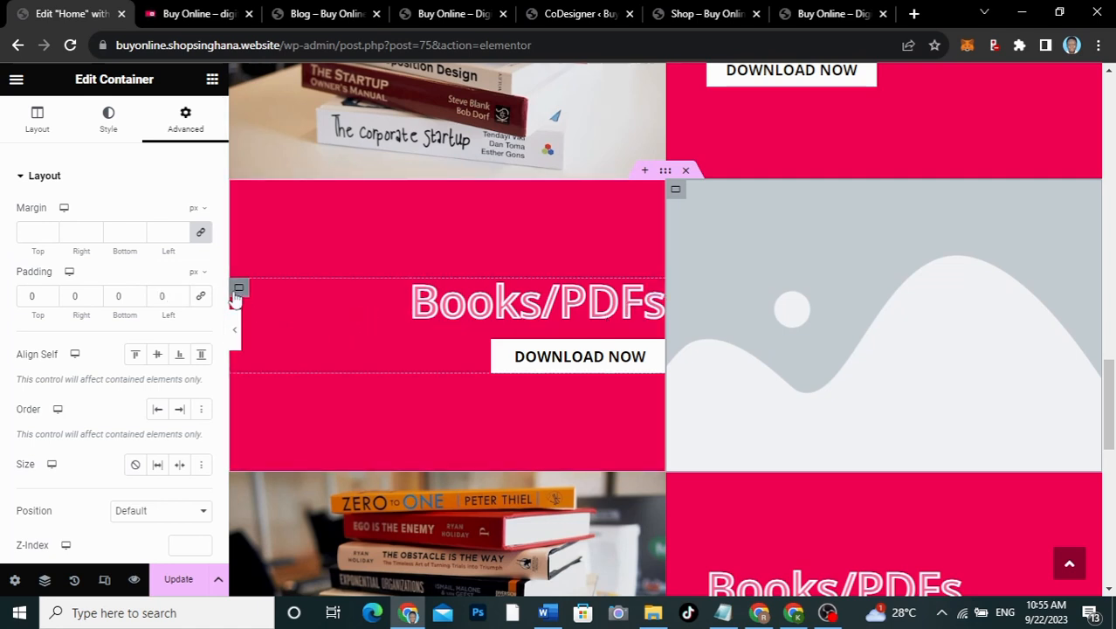
{"action": "left_click", "coordinate": [185, 121]}
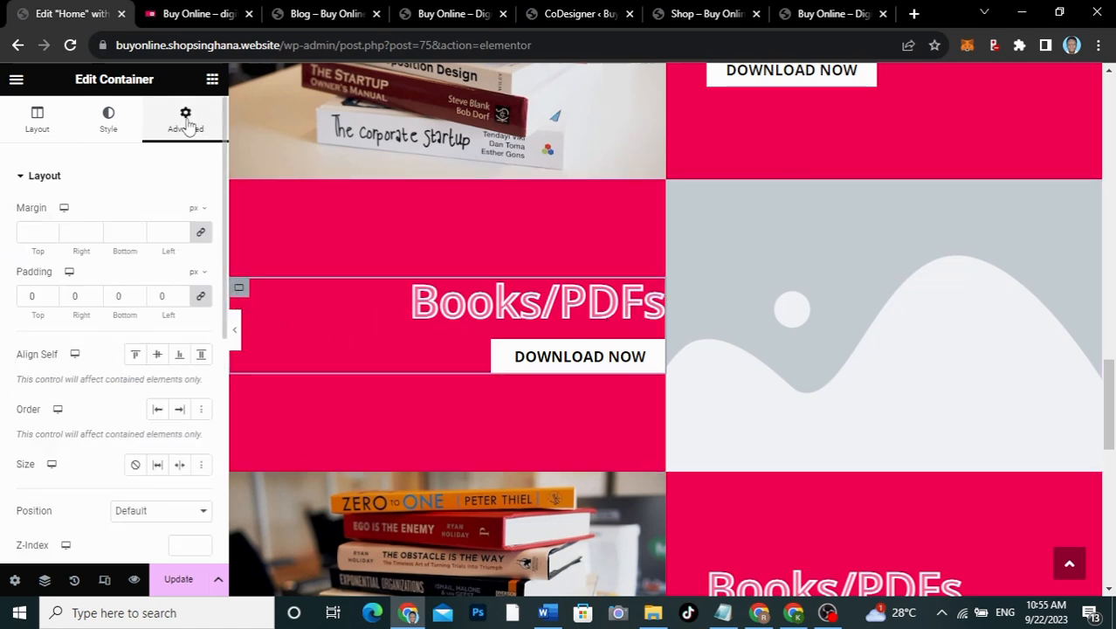
{"action": "left_click", "coordinate": [198, 300]}
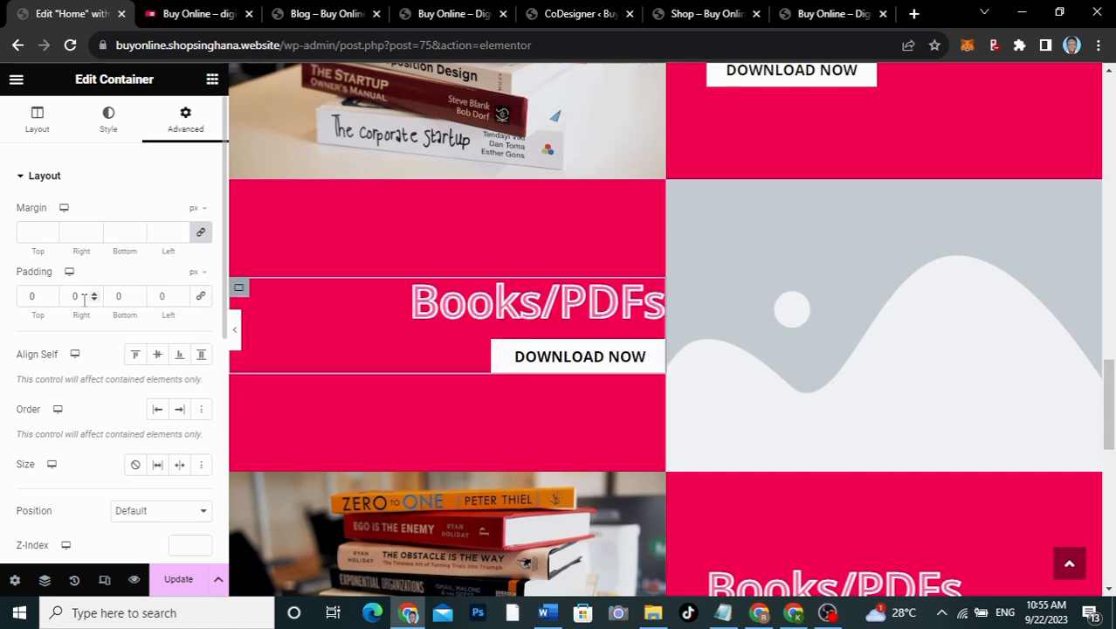
{"action": "type", "text": "5"}
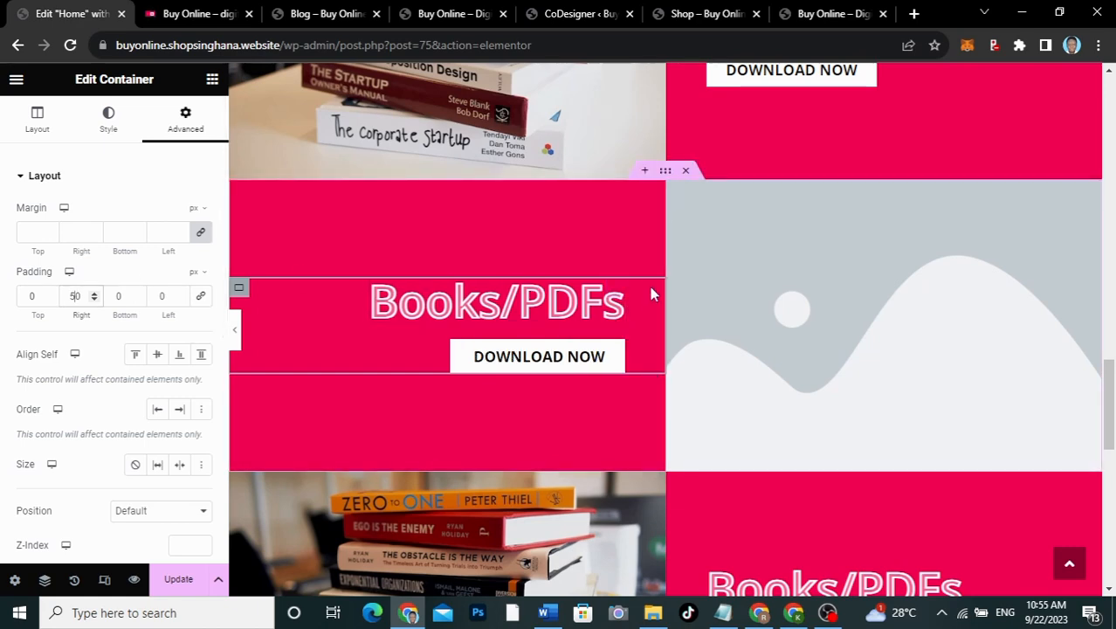
{"action": "scroll", "coordinate": [699, 286], "scroll_direction": "down", "scroll_amount": 10}
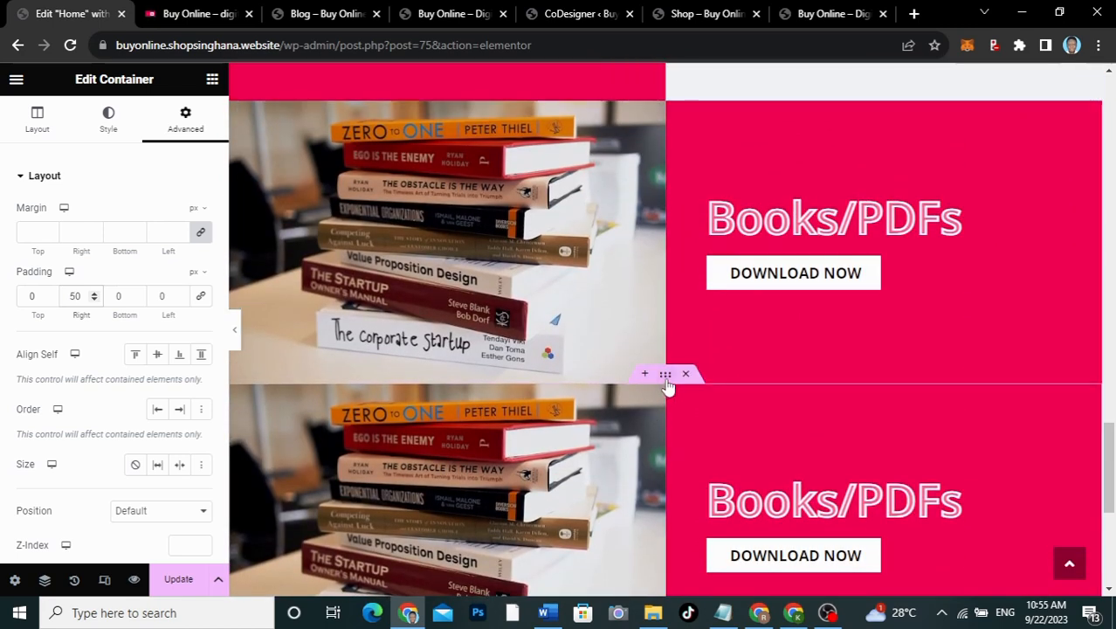
{"action": "left_click", "coordinate": [686, 374]}
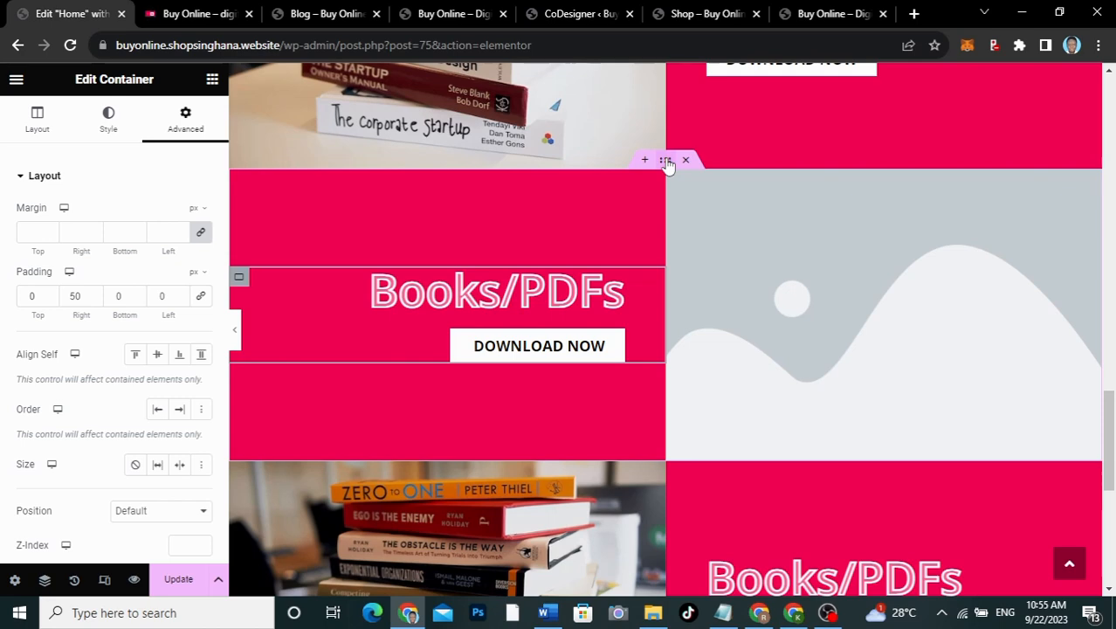
{"action": "right_click", "coordinate": [666, 164]}
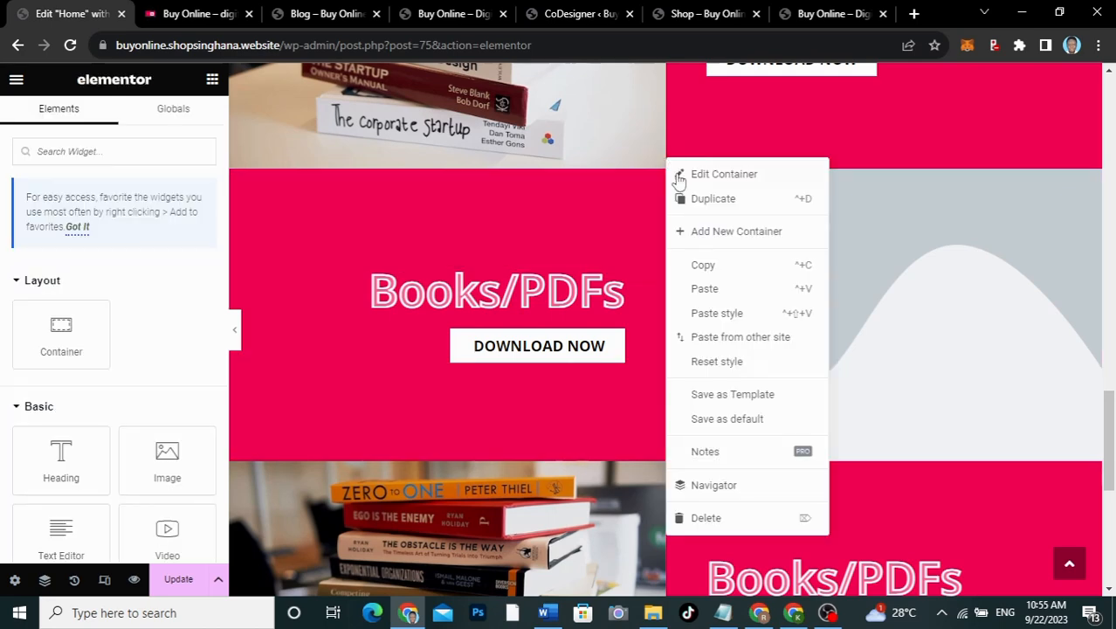
{"action": "left_click", "coordinate": [694, 262]}
{"action": "scroll", "coordinate": [692, 257], "scroll_direction": "down", "scroll_amount": 3}
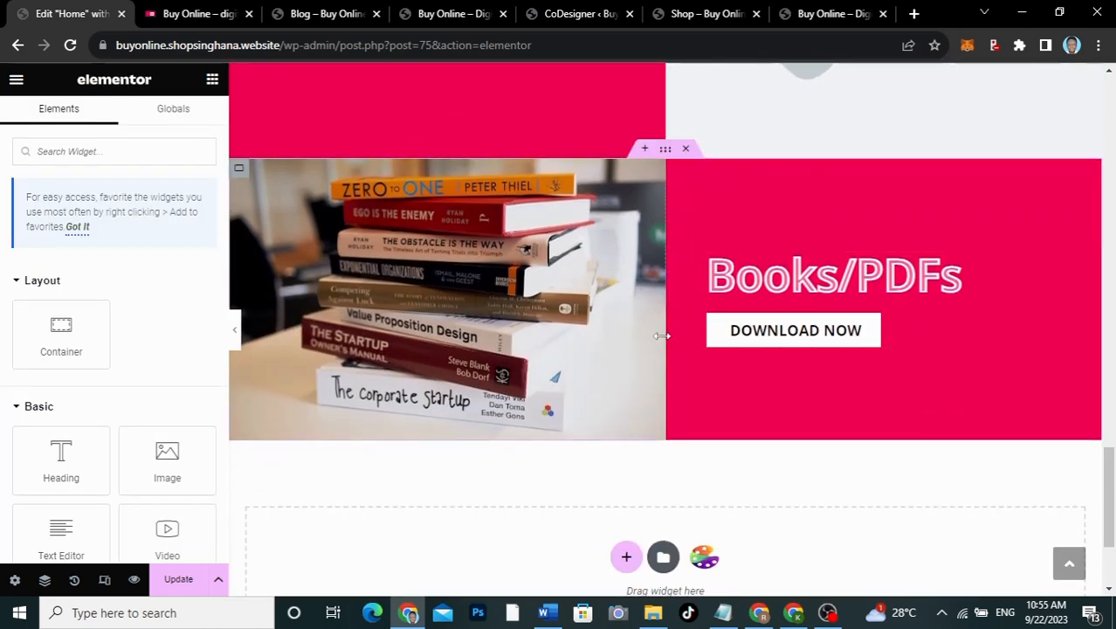
{"action": "right_click", "coordinate": [664, 153]}
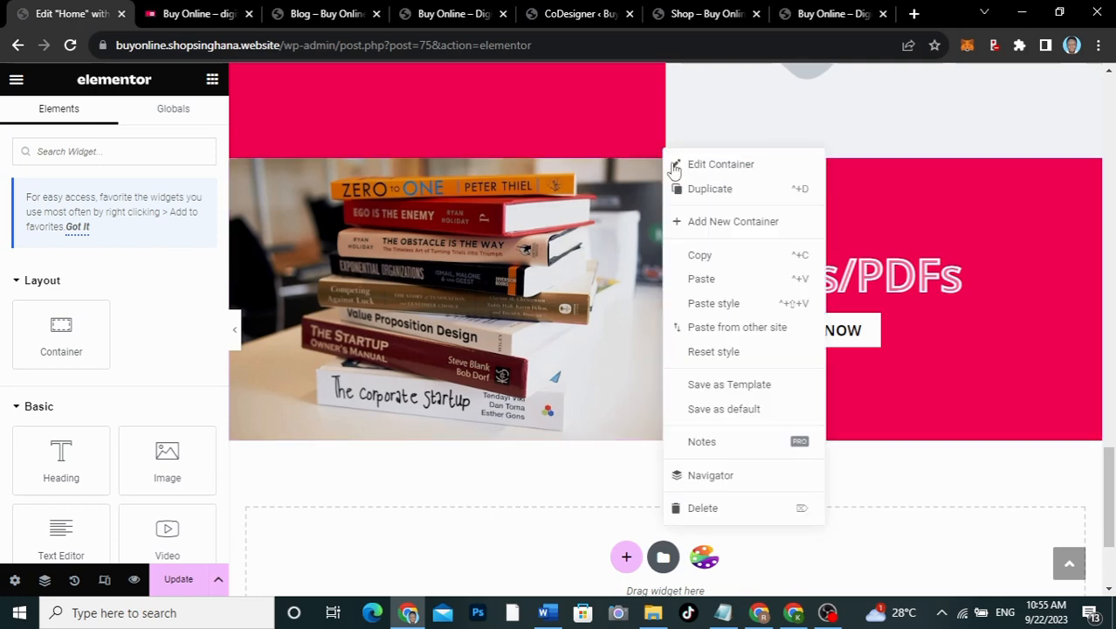
{"action": "left_click", "coordinate": [701, 280]}
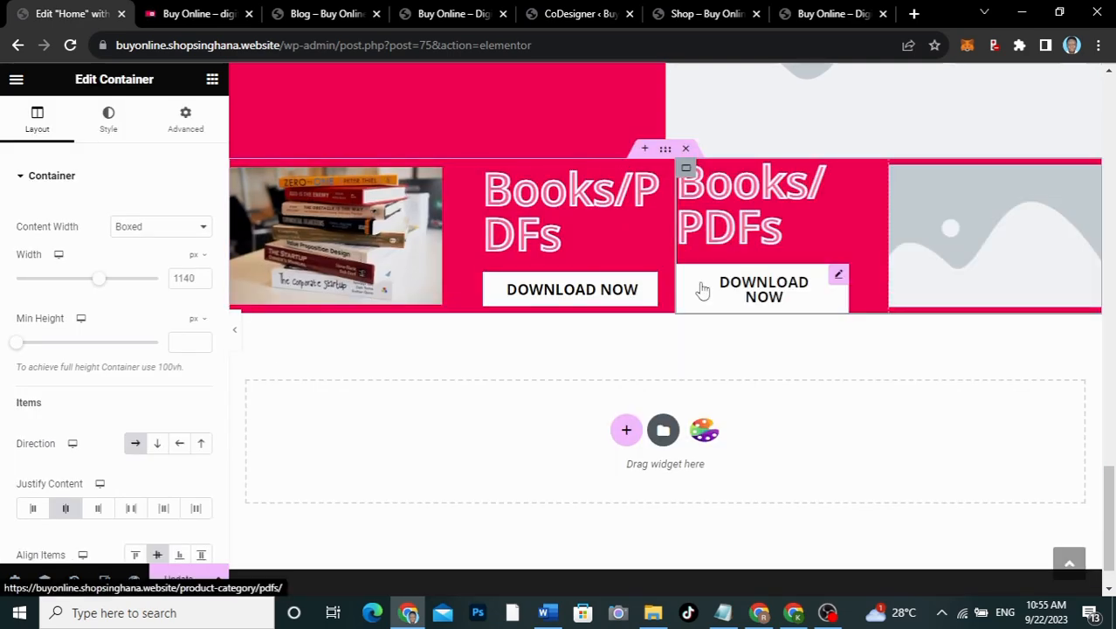
{"action": "key", "text": "ctrl+z"}
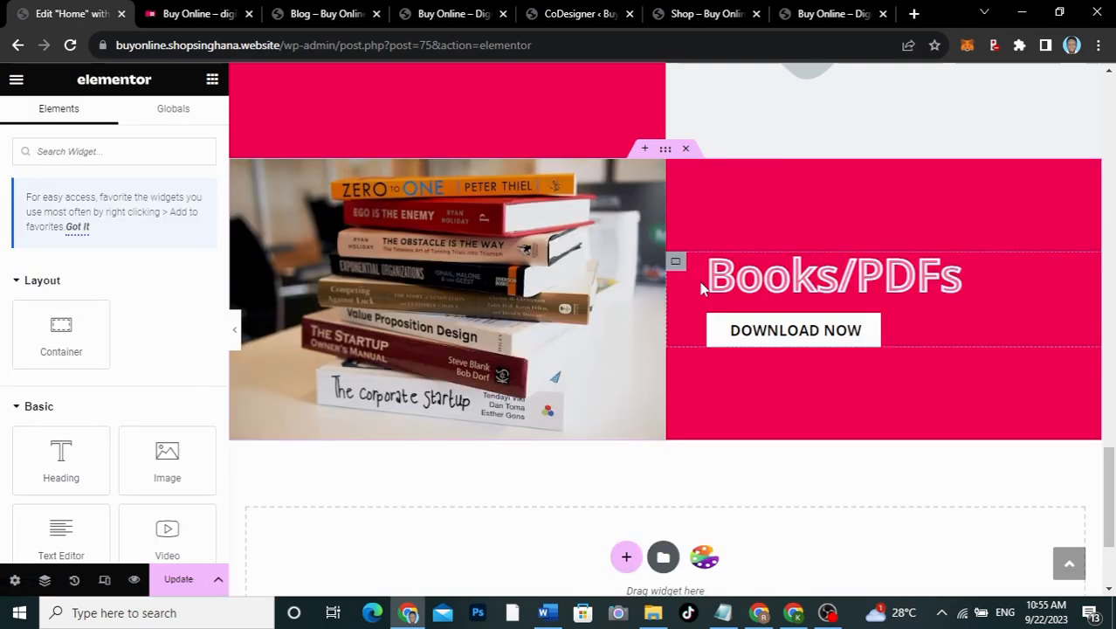
{"action": "scroll", "coordinate": [701, 288], "scroll_direction": "up", "scroll_amount": 3}
{"action": "scroll", "coordinate": [672, 228], "scroll_direction": "down", "scroll_amount": 2}
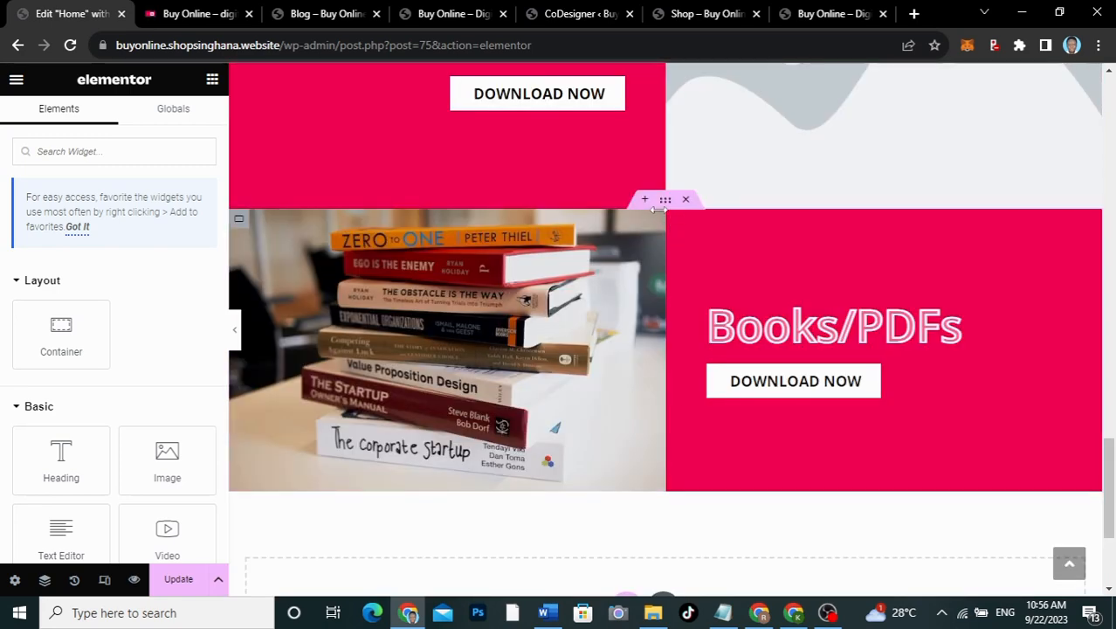
{"action": "right_click", "coordinate": [664, 201]}
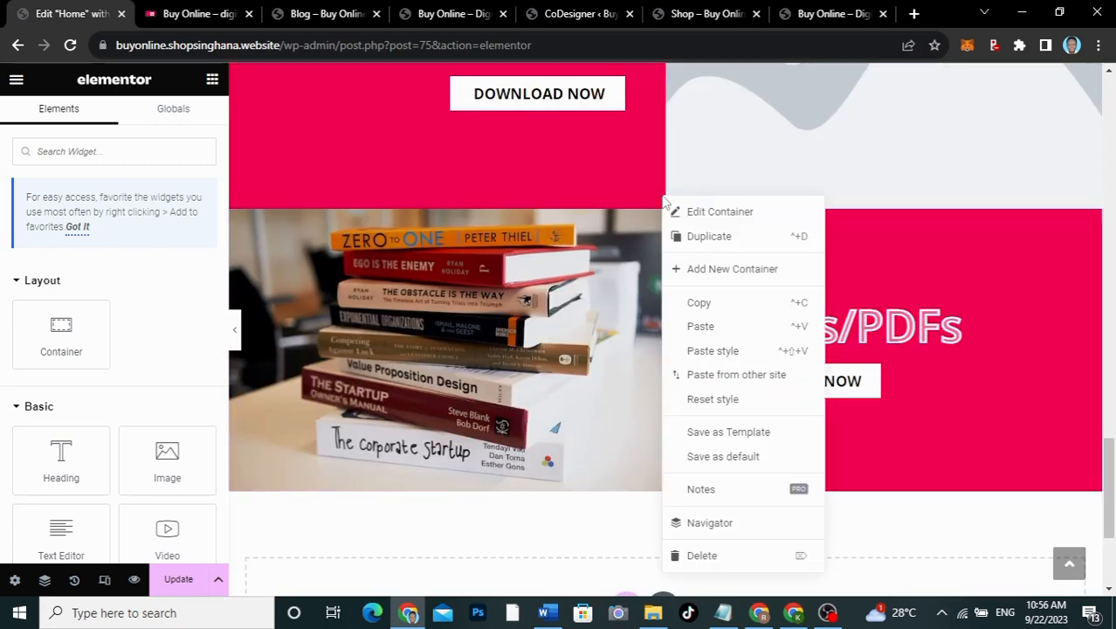
{"action": "left_click", "coordinate": [699, 238]}
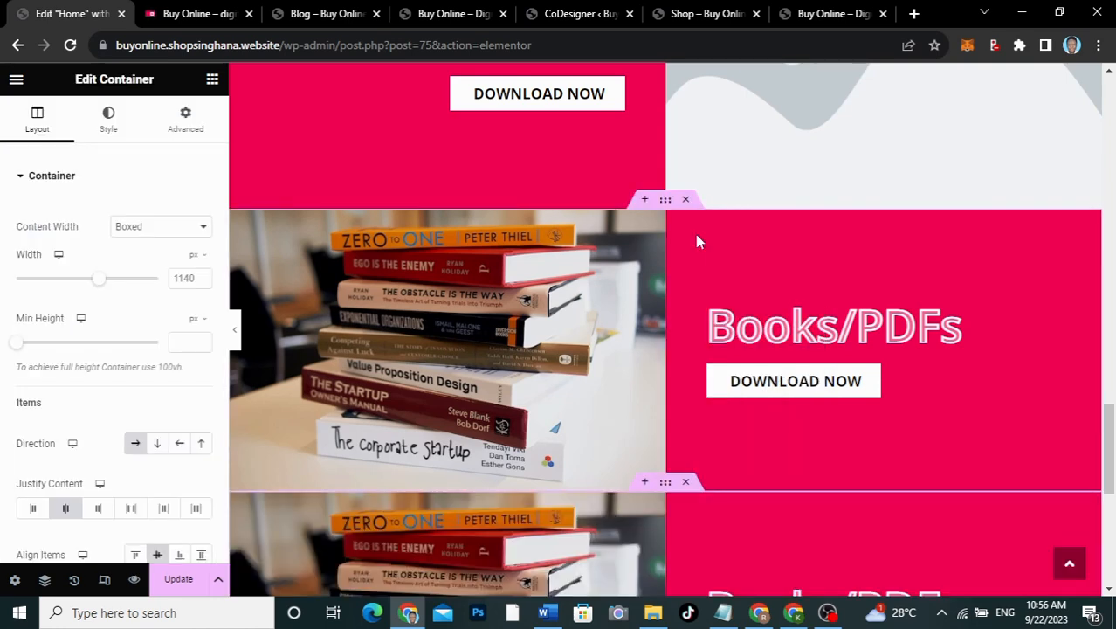
{"action": "left_click", "coordinate": [686, 484]}
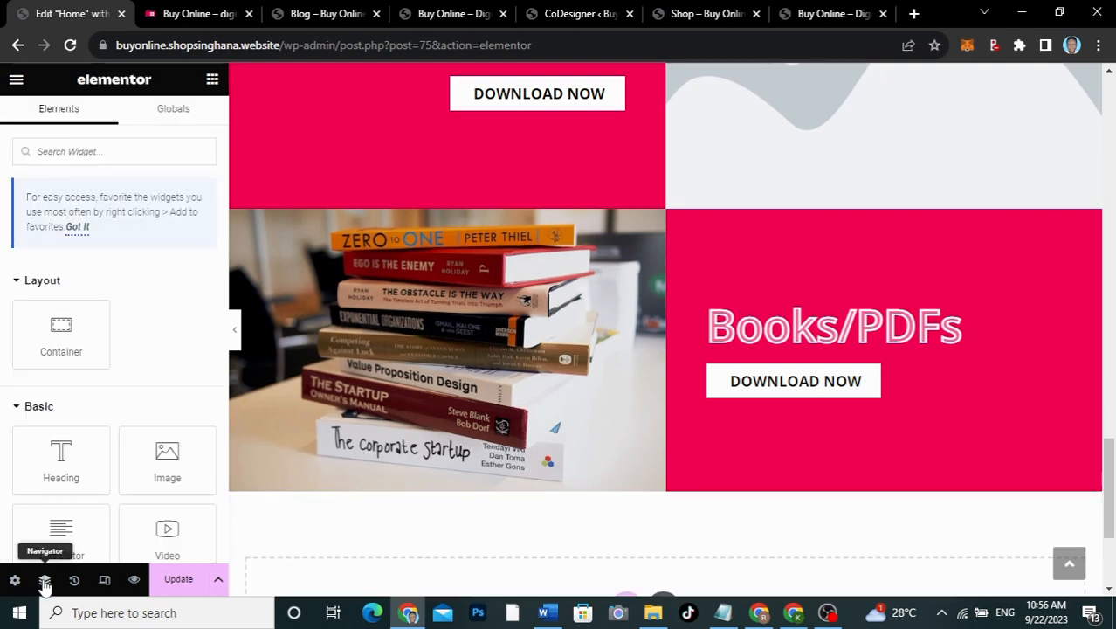
Step: Open the Navigator and paste the copied Books/PDFs container into the last container
{"action": "left_click", "coordinate": [43, 580]}
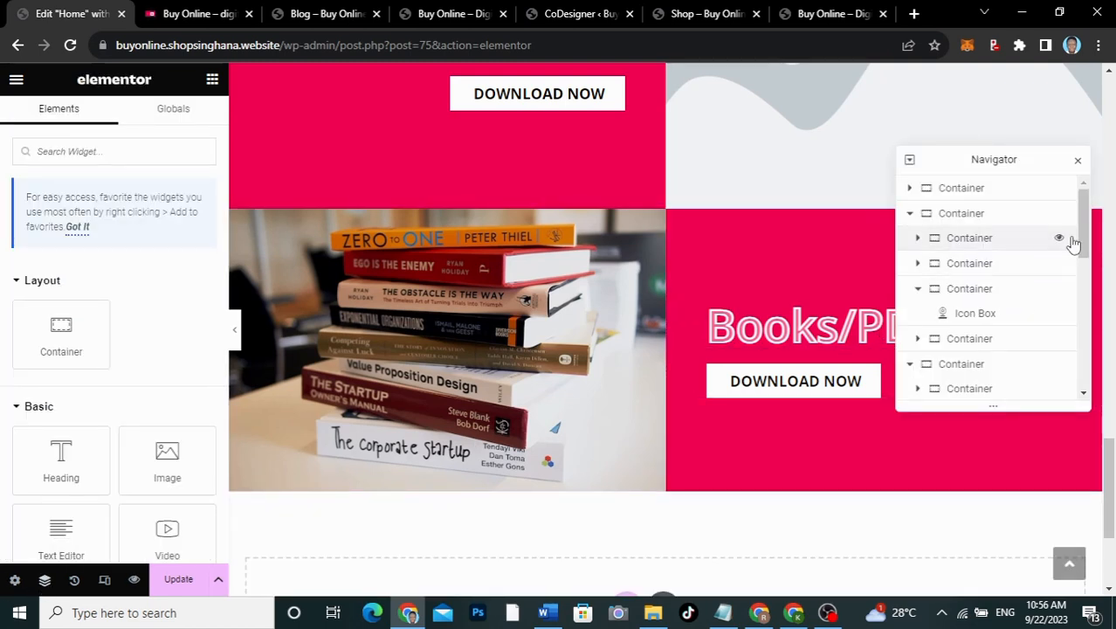
{"action": "mouse_move", "coordinate": [1085, 233]}
{"action": "left_mouse_down"}
{"action": "mouse_move", "coordinate": [1082, 260]}
{"action": "mouse_move", "coordinate": [1083, 229]}
{"action": "left_mouse_up"}
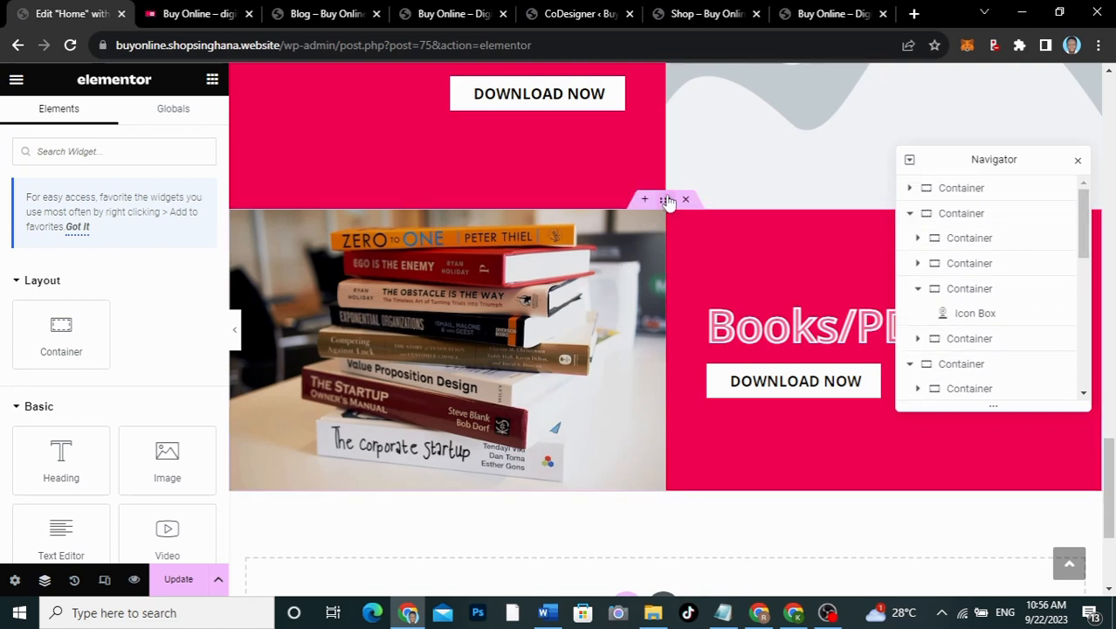
{"action": "left_click", "coordinate": [666, 200]}
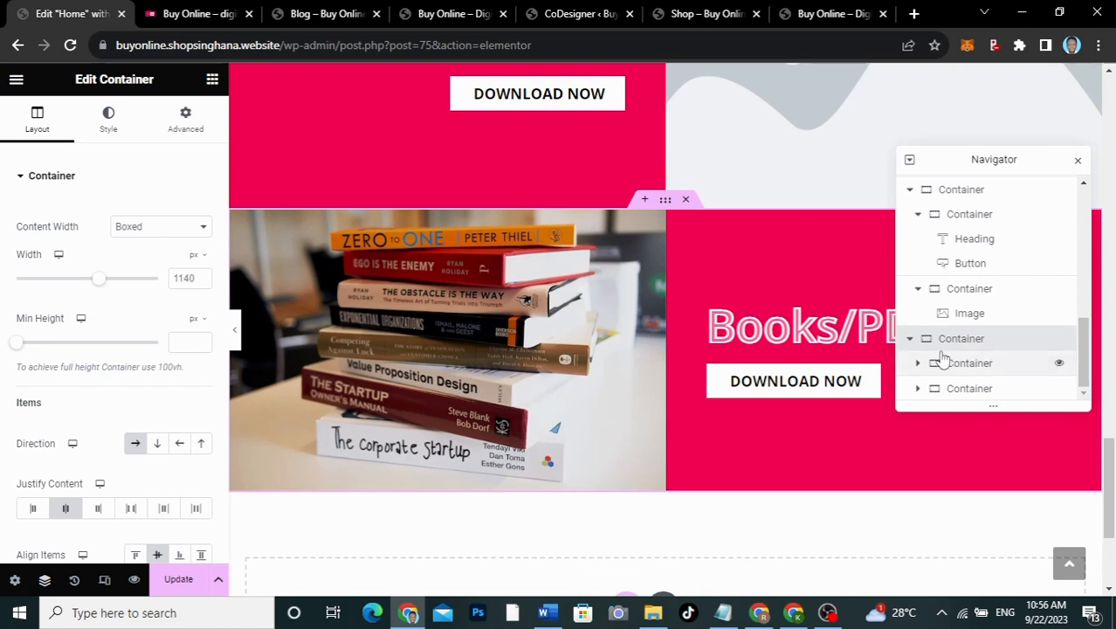
{"action": "left_click", "coordinate": [909, 339]}
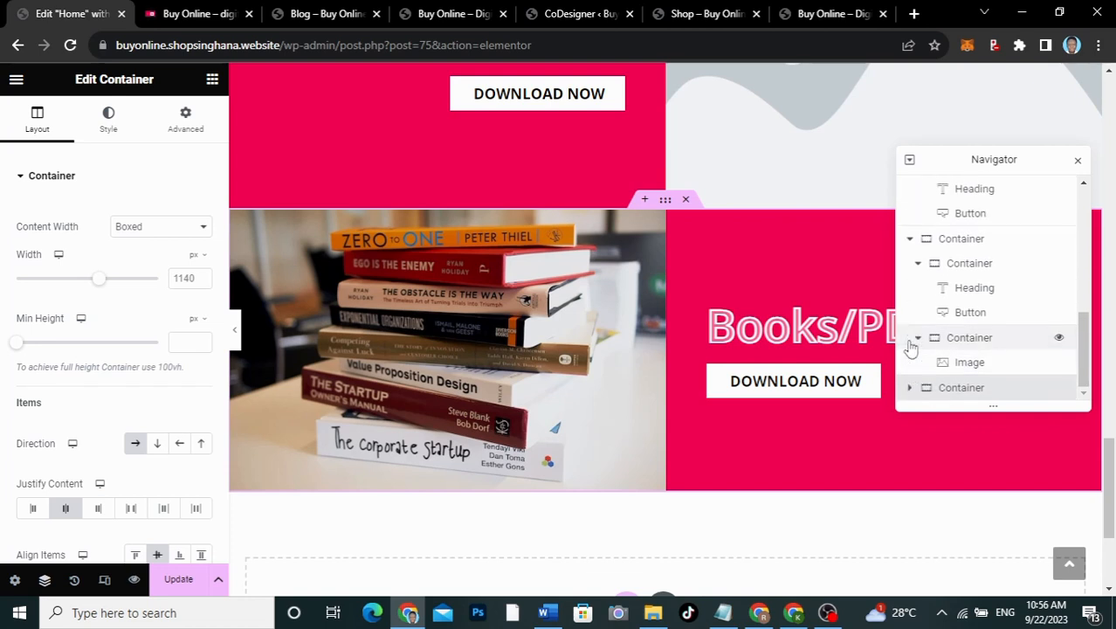
{"action": "right_click", "coordinate": [961, 389]}
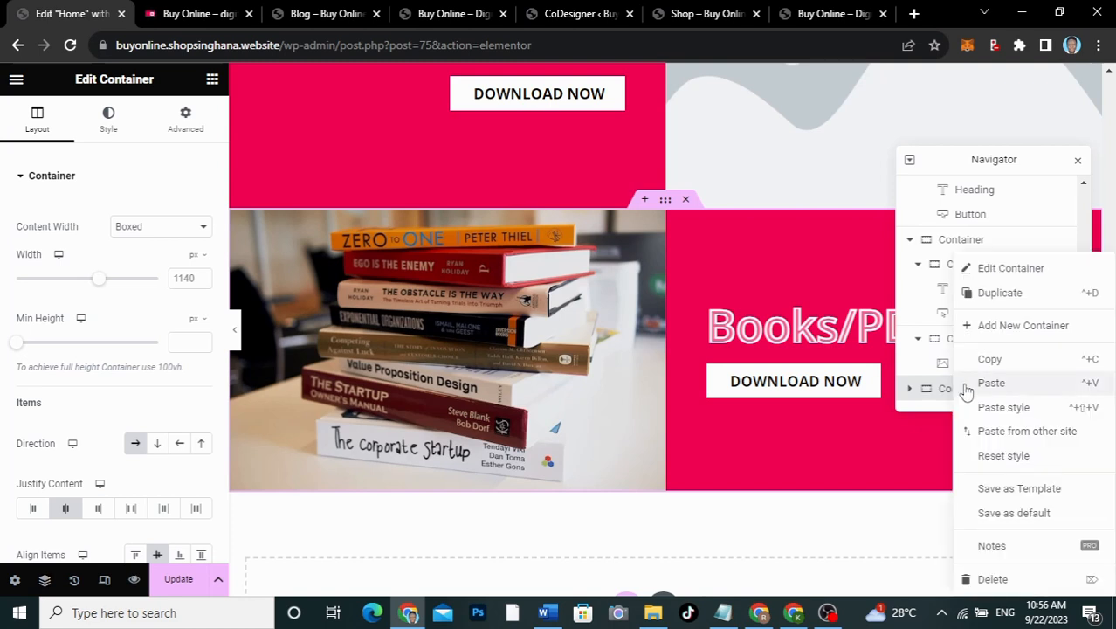
{"action": "left_click", "coordinate": [990, 383]}
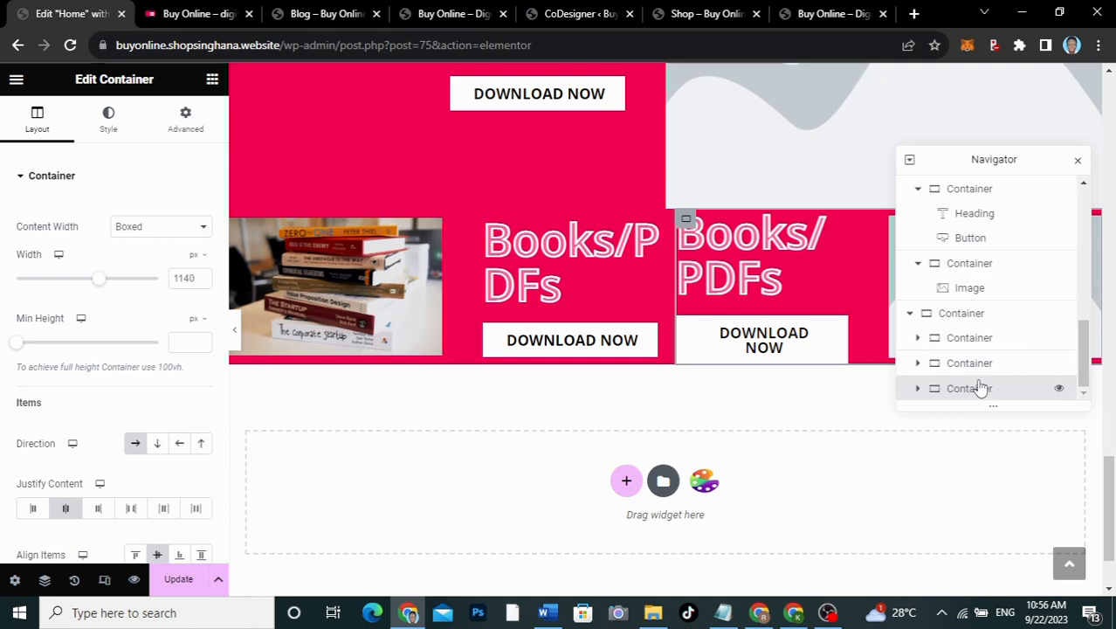
Step: Collapse the Navigator tree's containers and drag one container higher in the page structure
{"action": "left_click_drag", "start_coordinate": [1082, 356], "coordinate": [1081, 393]}
{"action": "left_click_drag", "start_coordinate": [1083, 342], "coordinate": [1083, 313]}
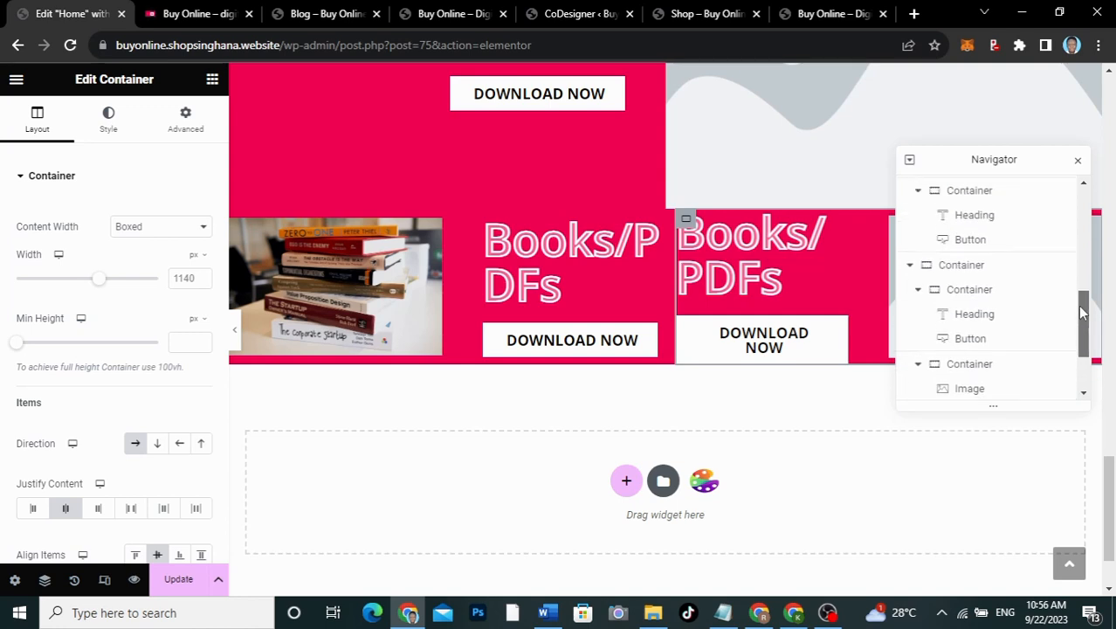
{"action": "left_click", "coordinate": [910, 265]}
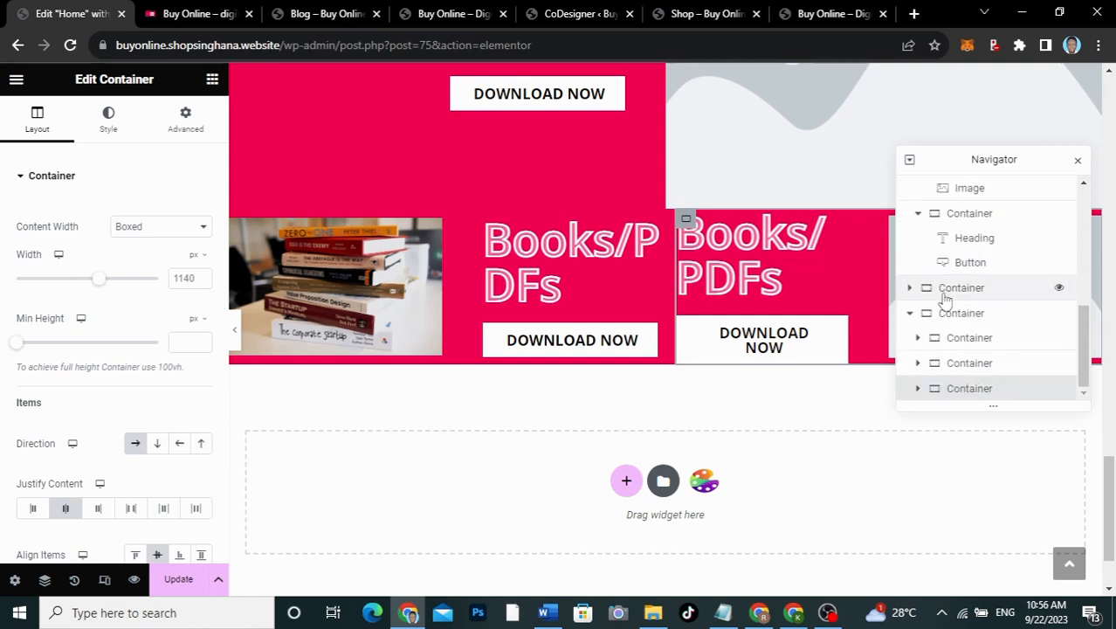
{"action": "scroll", "coordinate": [945, 238], "scroll_direction": "up", "scroll_amount": 3}
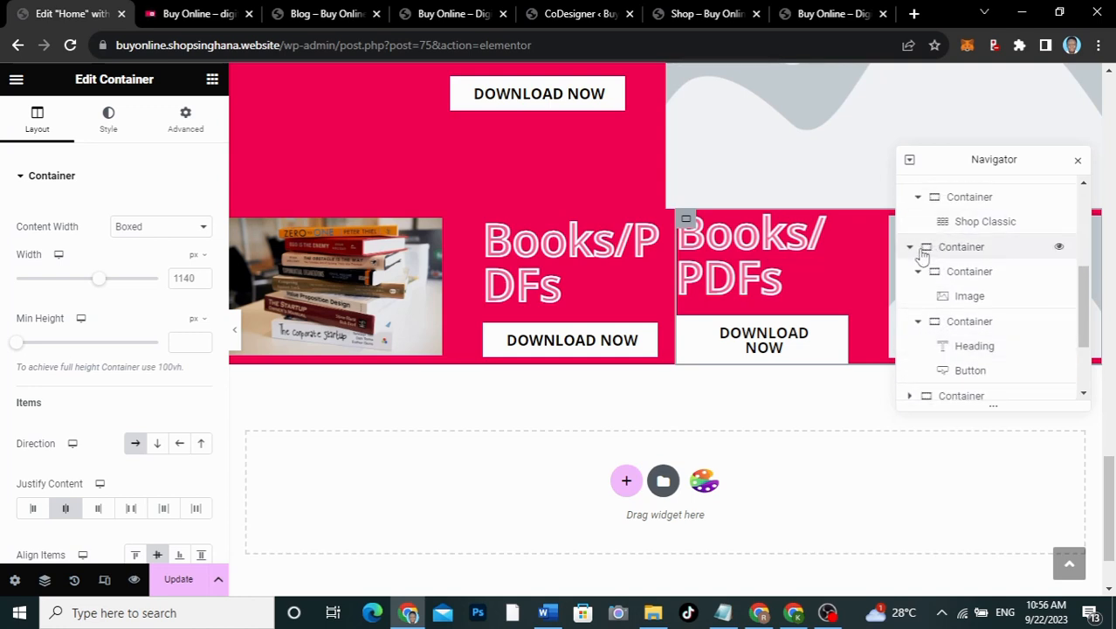
{"action": "left_click", "coordinate": [919, 321]}
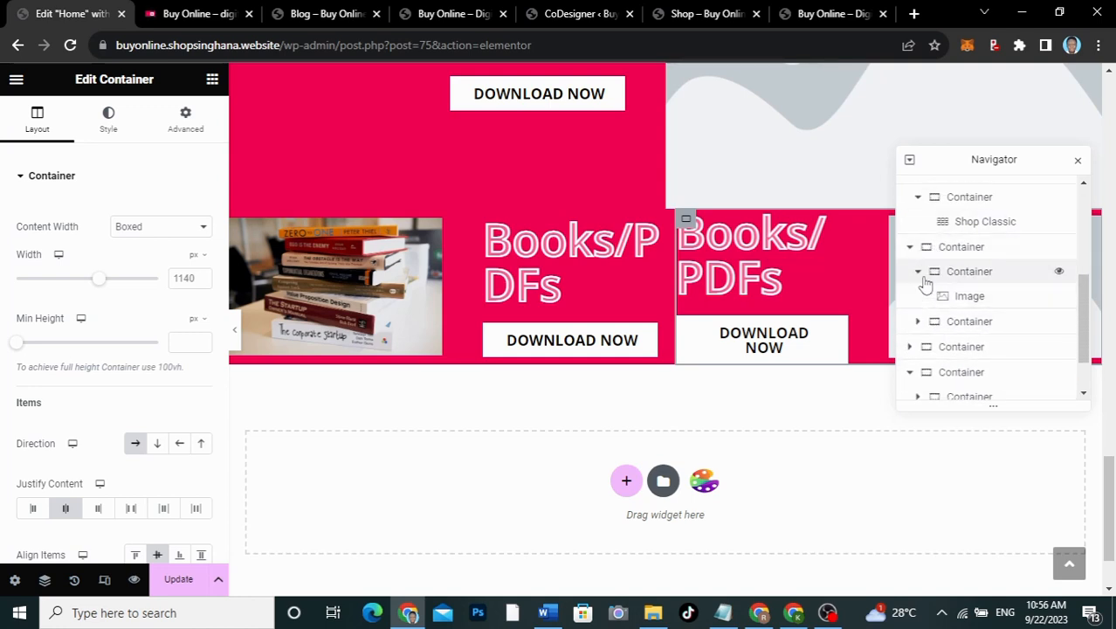
{"action": "left_click", "coordinate": [918, 272]}
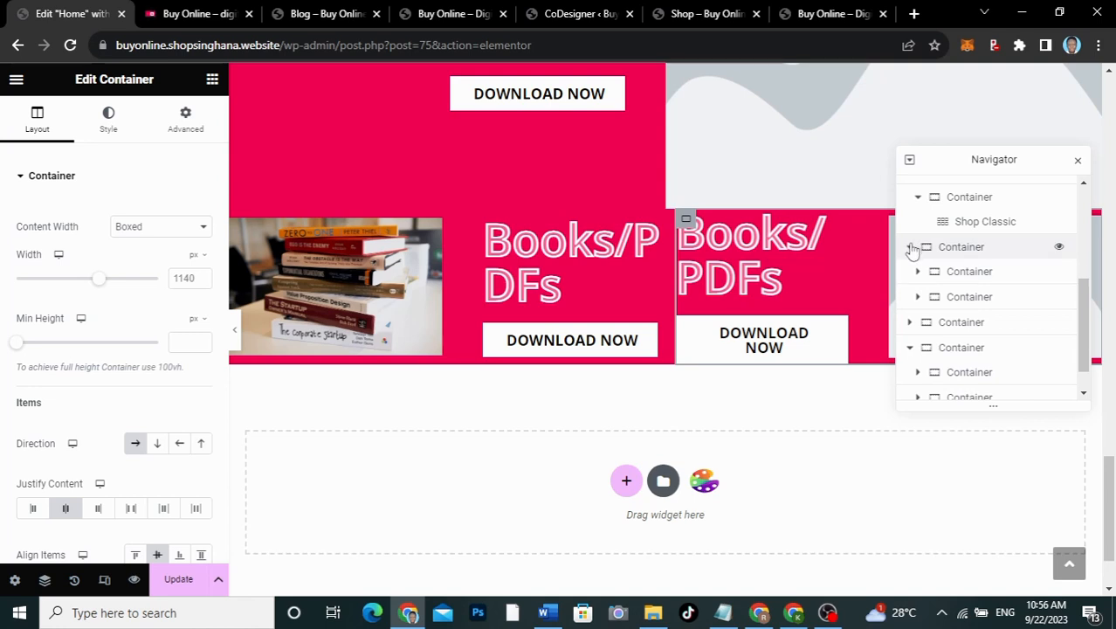
{"action": "left_click", "coordinate": [909, 246]}
{"action": "left_click_drag", "start_coordinate": [976, 338], "coordinate": [965, 276]}
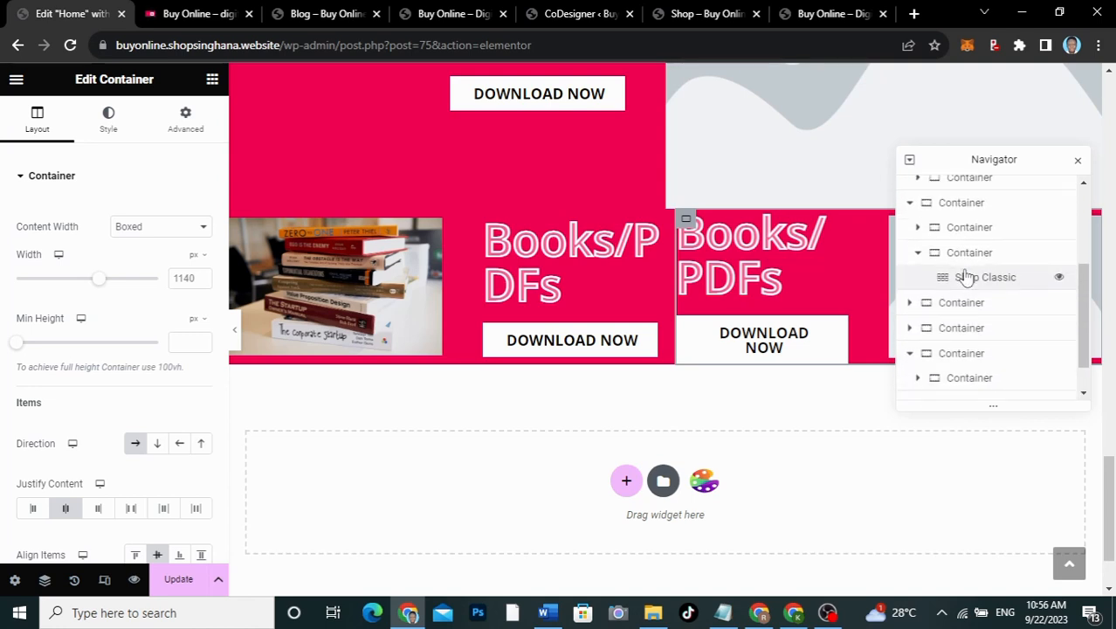
{"action": "scroll", "coordinate": [965, 276], "scroll_direction": "down", "scroll_amount": 1}
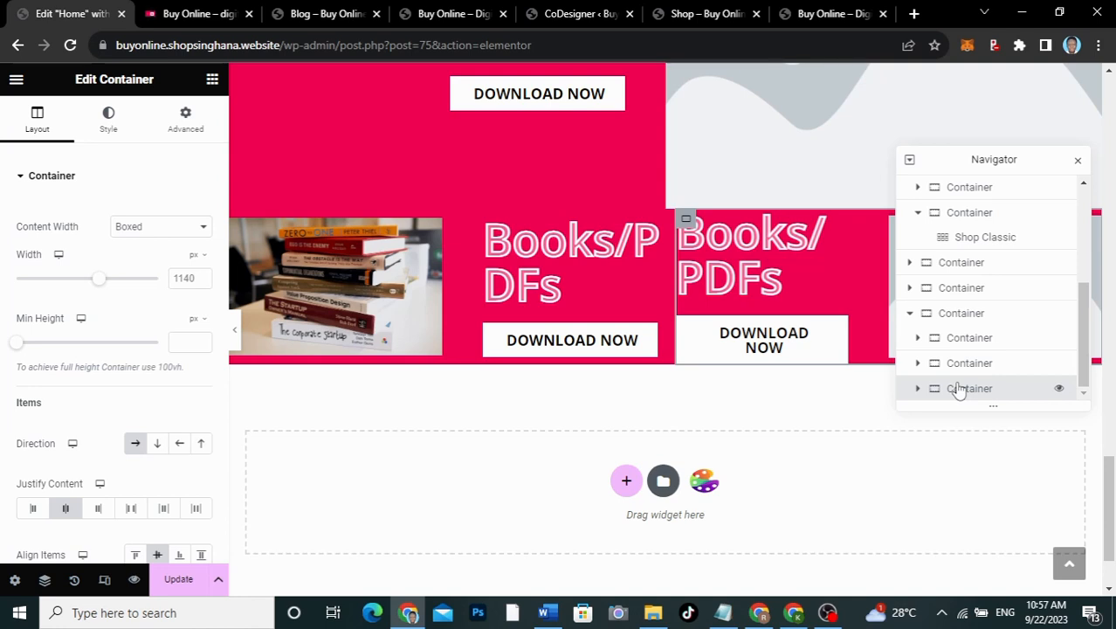
Step: Drag nested containers up and down the structure, then undo the last move
{"action": "left_click_drag", "start_coordinate": [961, 373], "coordinate": [957, 312]}
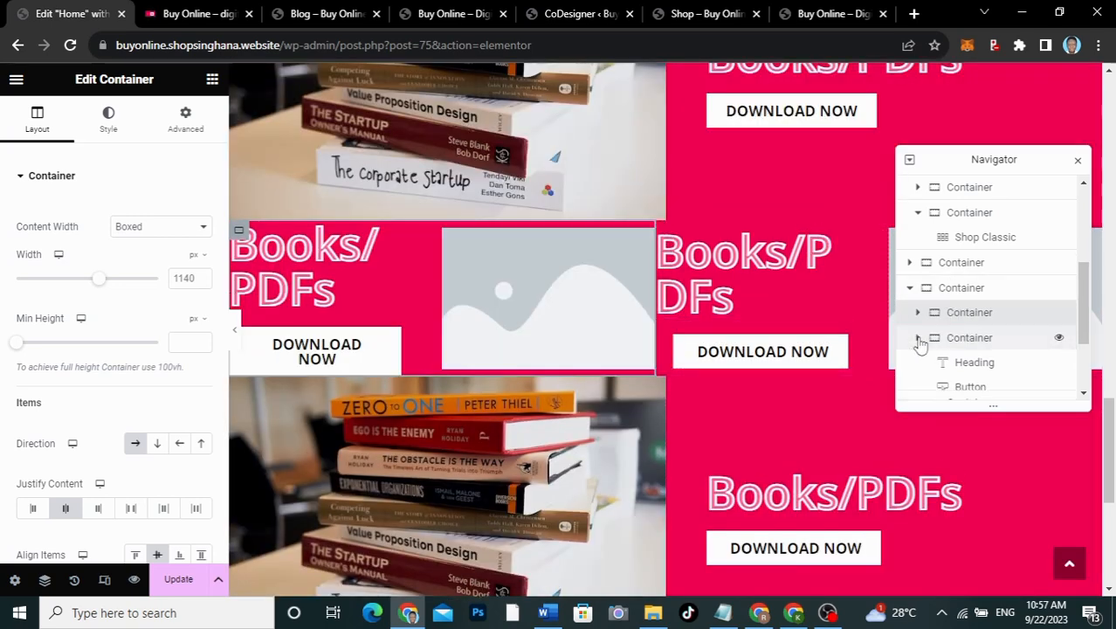
{"action": "left_click", "coordinate": [917, 337]}
{"action": "left_click", "coordinate": [917, 364]}
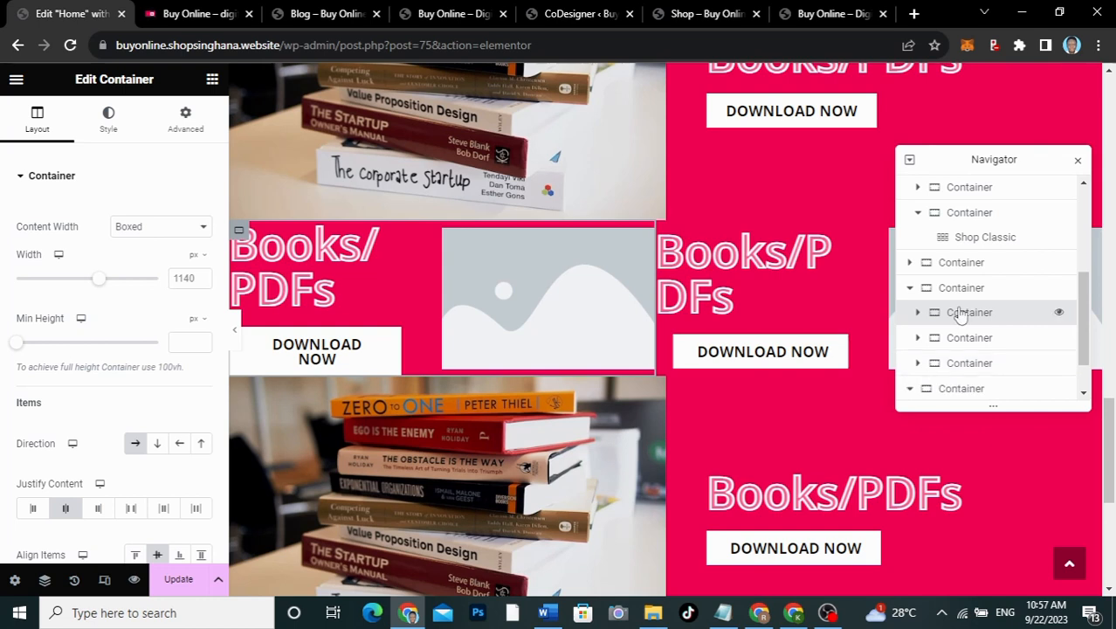
{"action": "left_click", "coordinate": [910, 389]}
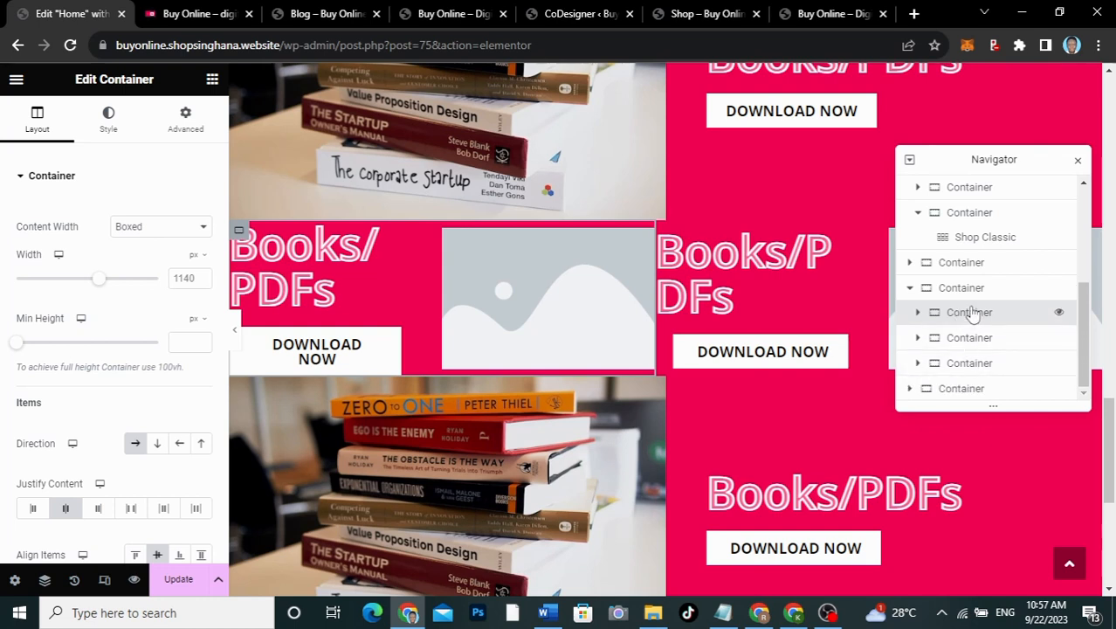
{"action": "left_click_drag", "start_coordinate": [969, 315], "coordinate": [967, 393]}
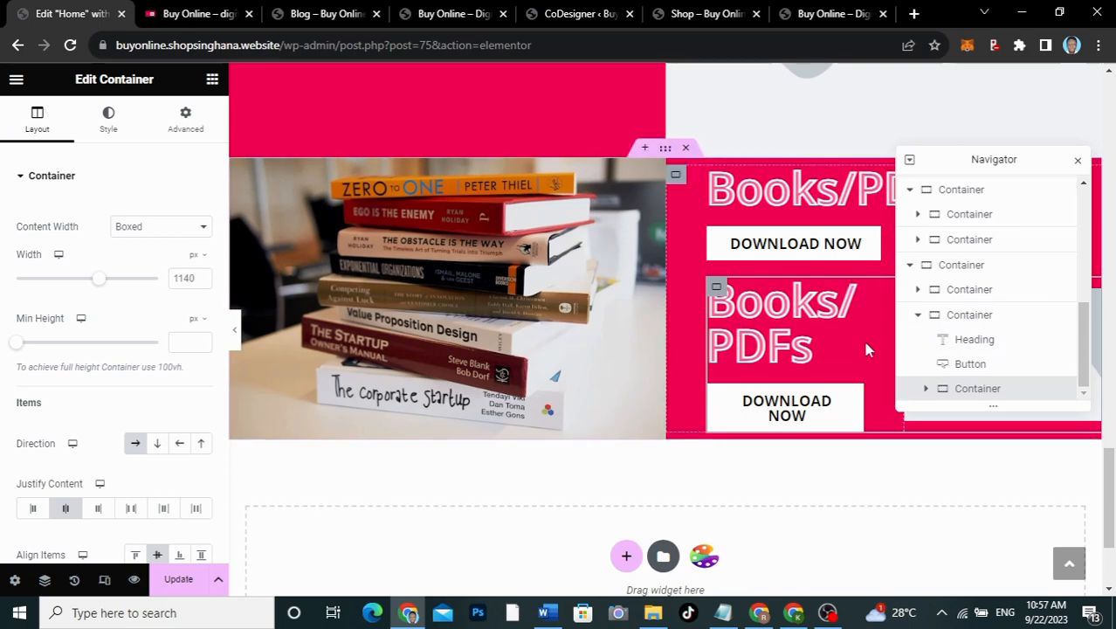
{"action": "key", "text": "ctrl+z"}
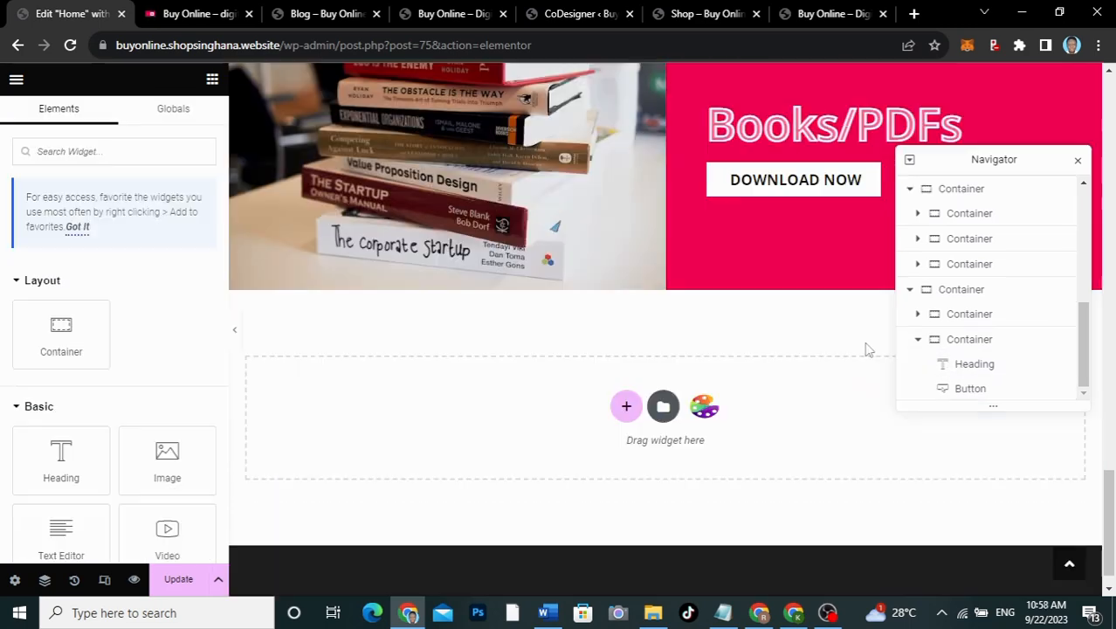
Step: Undo the nested container move and the extra container added to the last row
{"action": "scroll", "coordinate": [682, 303], "scroll_direction": "up", "scroll_amount": 4}
{"action": "scroll", "coordinate": [681, 303], "scroll_direction": "up", "scroll_amount": 2}
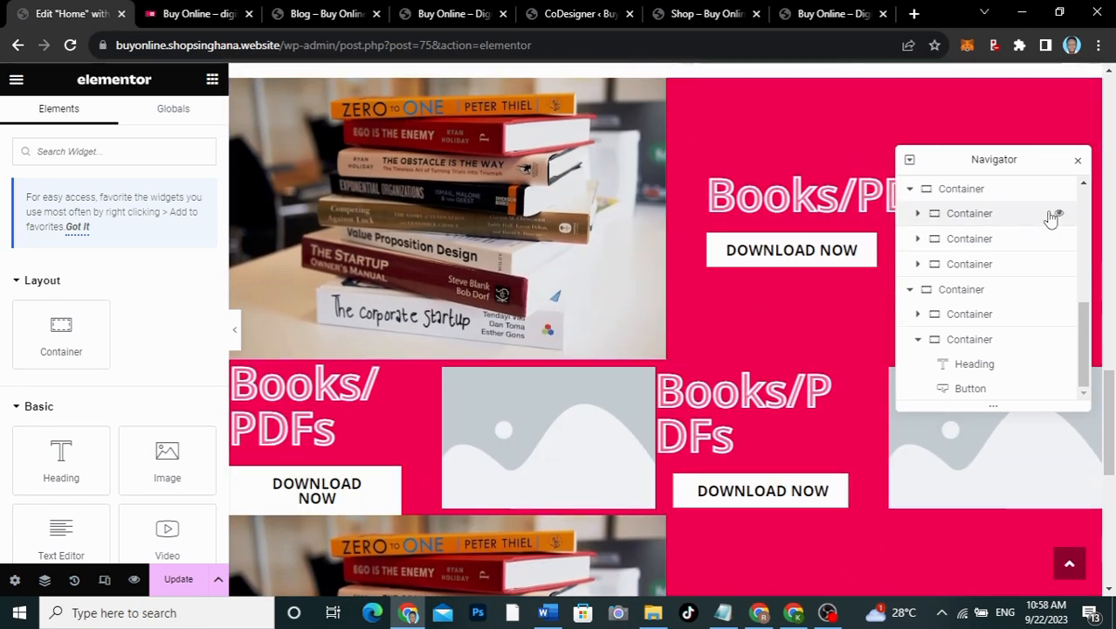
{"action": "key", "text": "ctrl+z"}
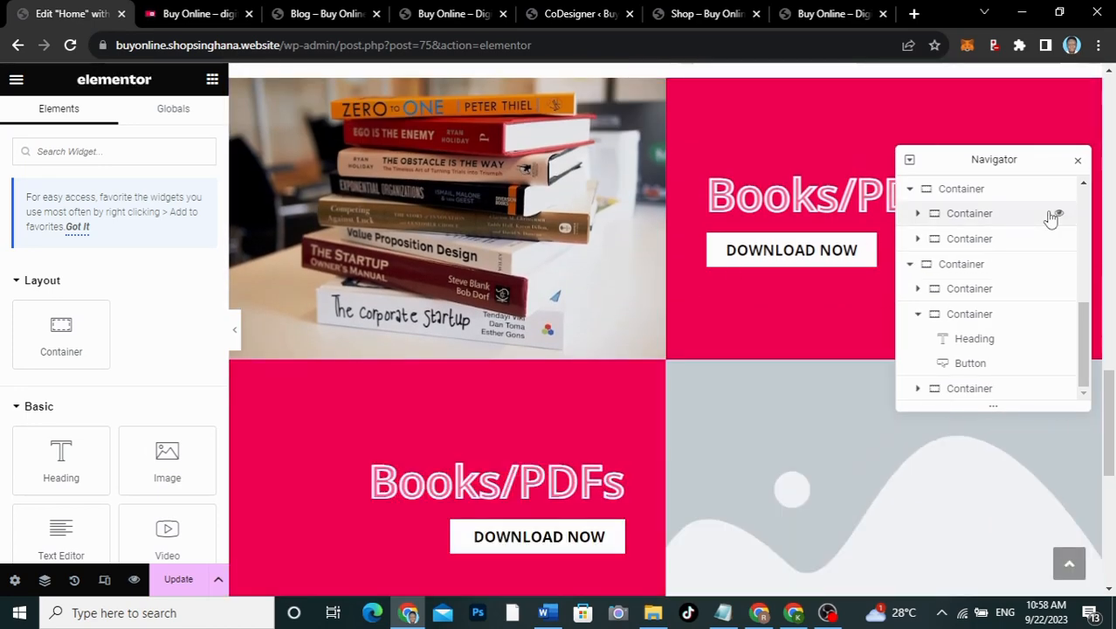
{"action": "scroll", "coordinate": [817, 349], "scroll_direction": "down", "scroll_amount": 4}
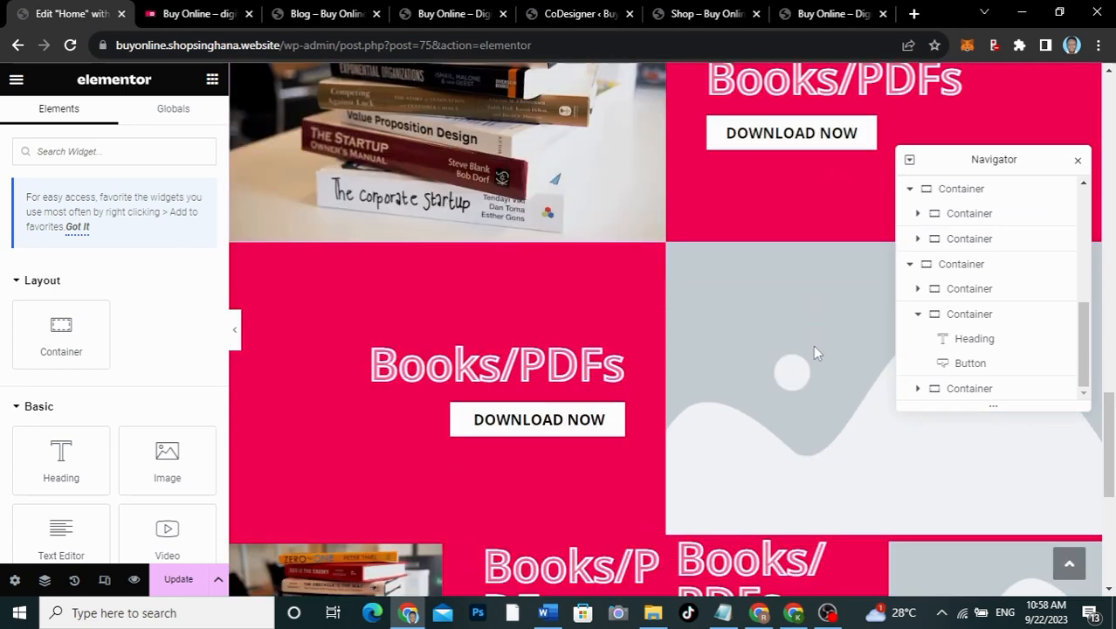
{"action": "scroll", "coordinate": [814, 351], "scroll_direction": "up", "scroll_amount": 1}
{"action": "key", "text": "ctrl+z"}
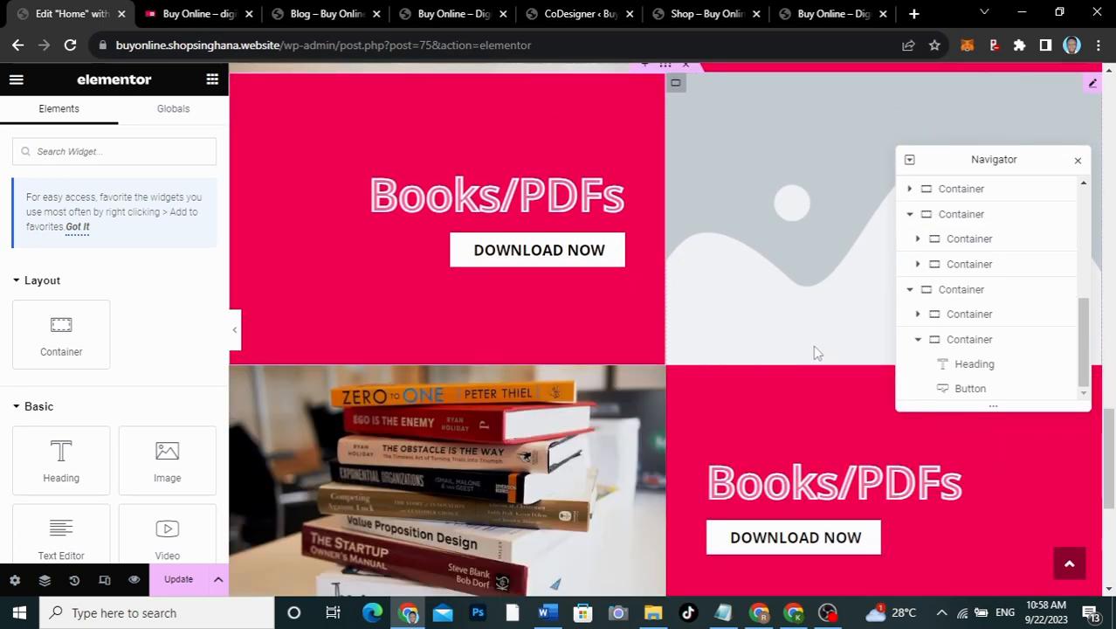
{"action": "scroll", "coordinate": [814, 351], "scroll_direction": "down", "scroll_amount": 4}
{"action": "scroll", "coordinate": [813, 352], "scroll_direction": "up", "scroll_amount": 7}
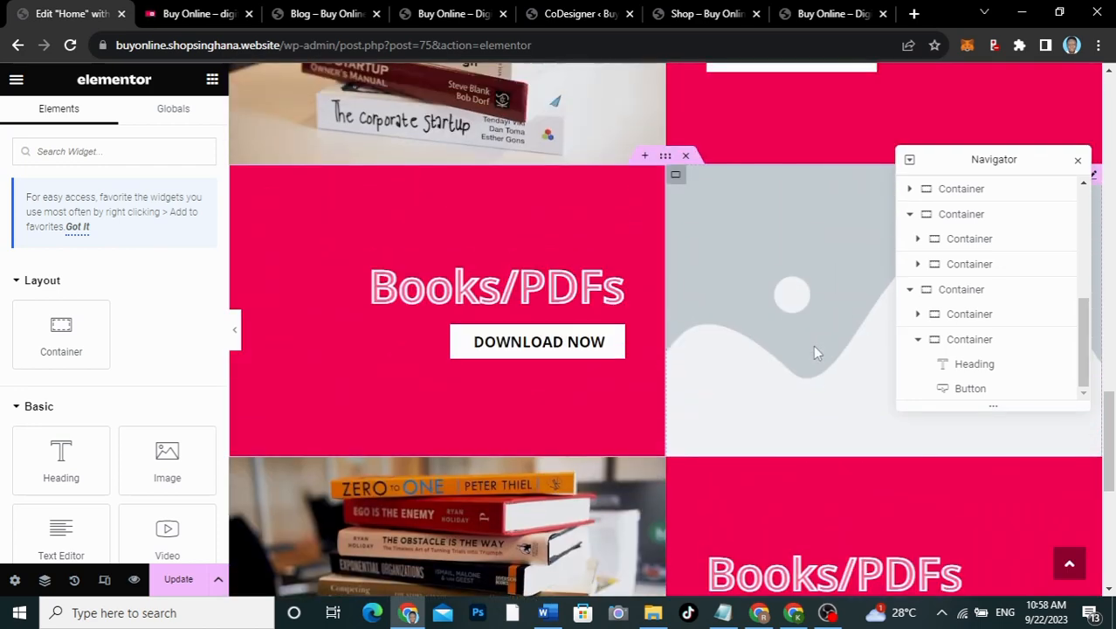
{"action": "scroll", "coordinate": [814, 352], "scroll_direction": "down", "scroll_amount": 4}
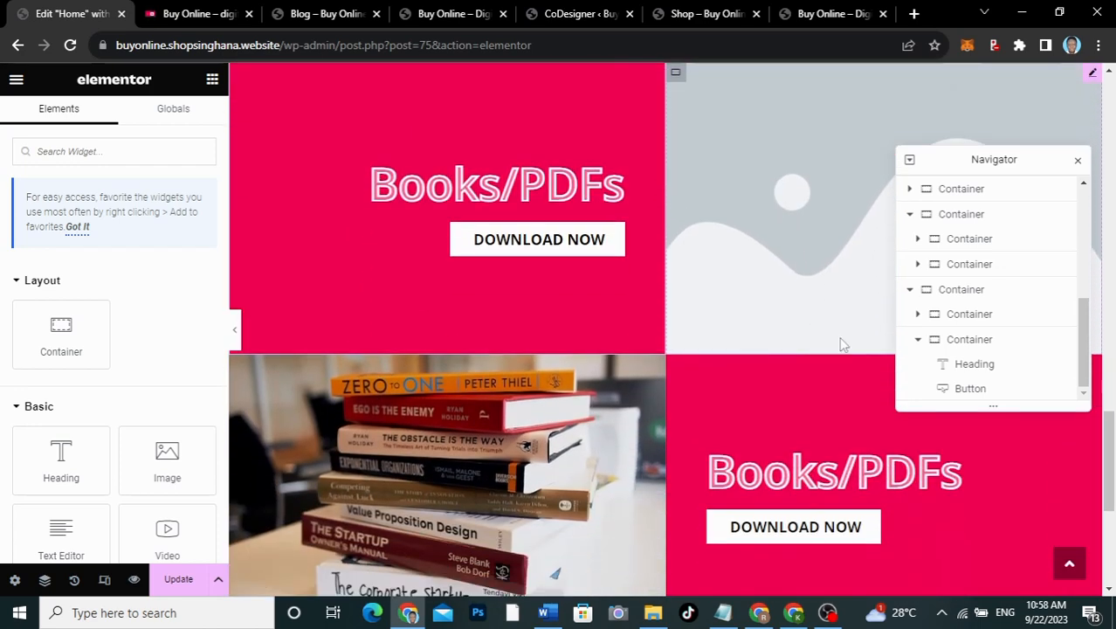
Step: Collapse the Navigator outline to its six top-level containers and bring up the Books/PDFs row's actions
{"action": "left_click", "coordinate": [918, 339]}
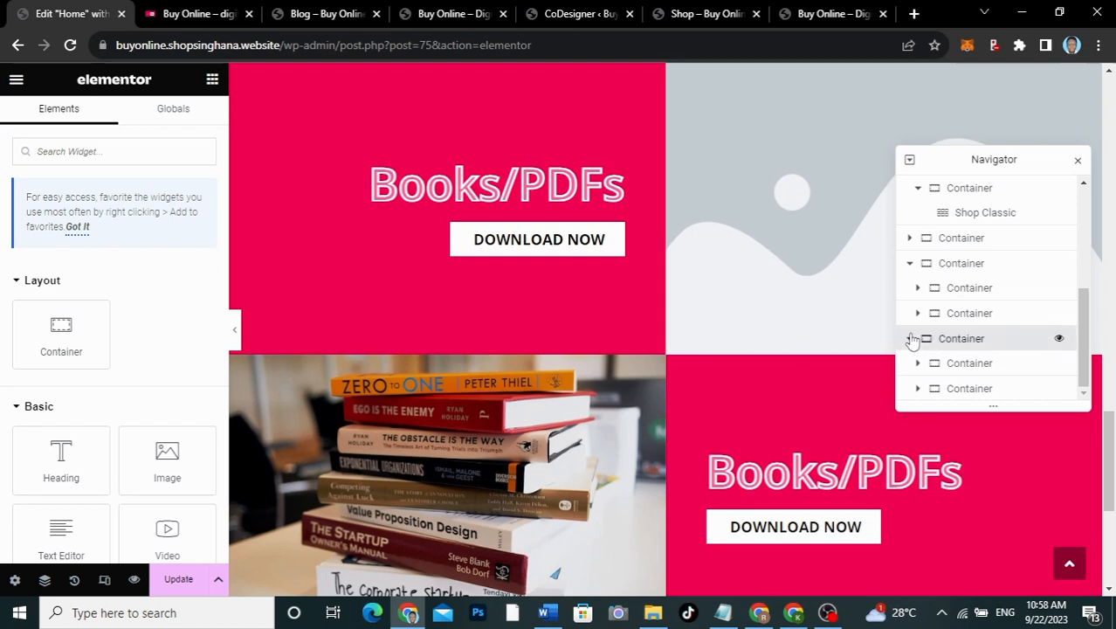
{"action": "left_click", "coordinate": [910, 338]}
{"action": "left_click", "coordinate": [910, 315]}
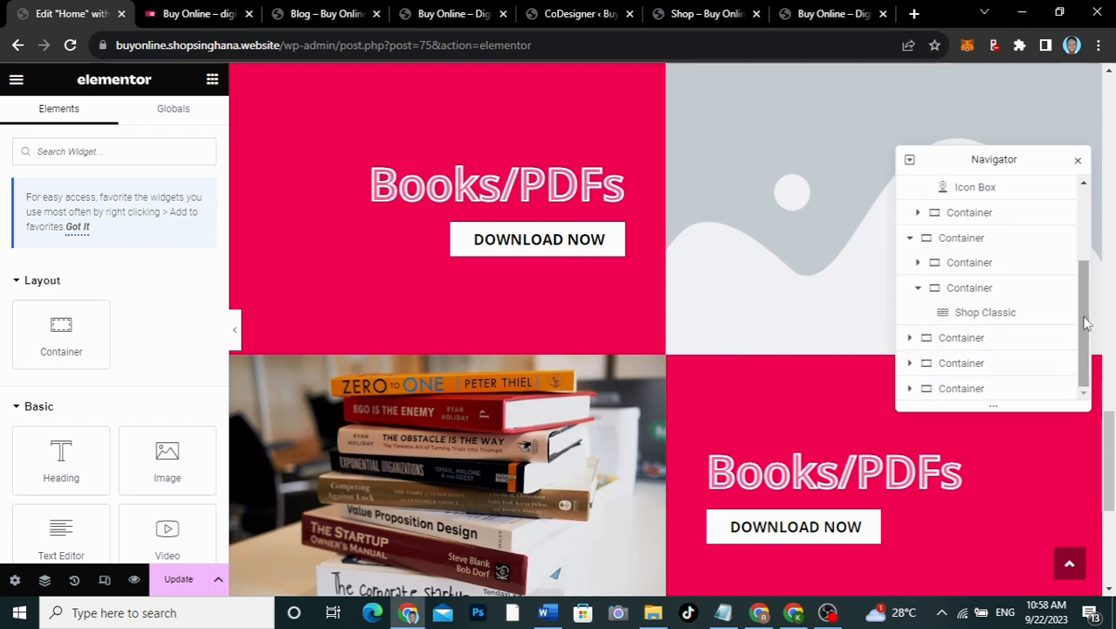
{"action": "left_click_drag", "start_coordinate": [1083, 317], "coordinate": [1084, 311]}
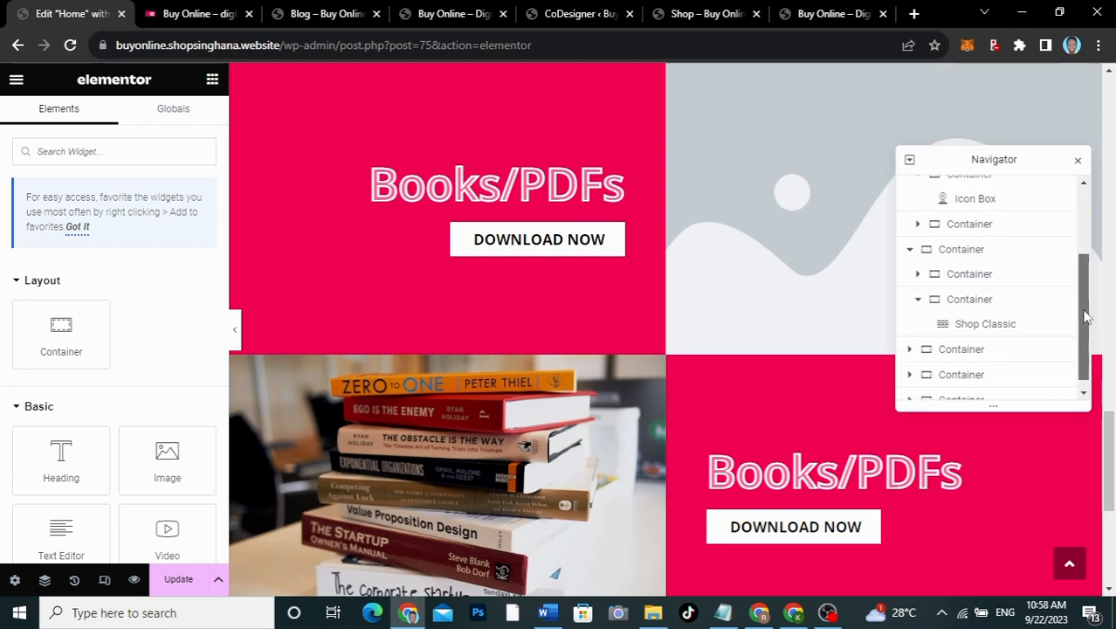
{"action": "left_click", "coordinate": [911, 252]}
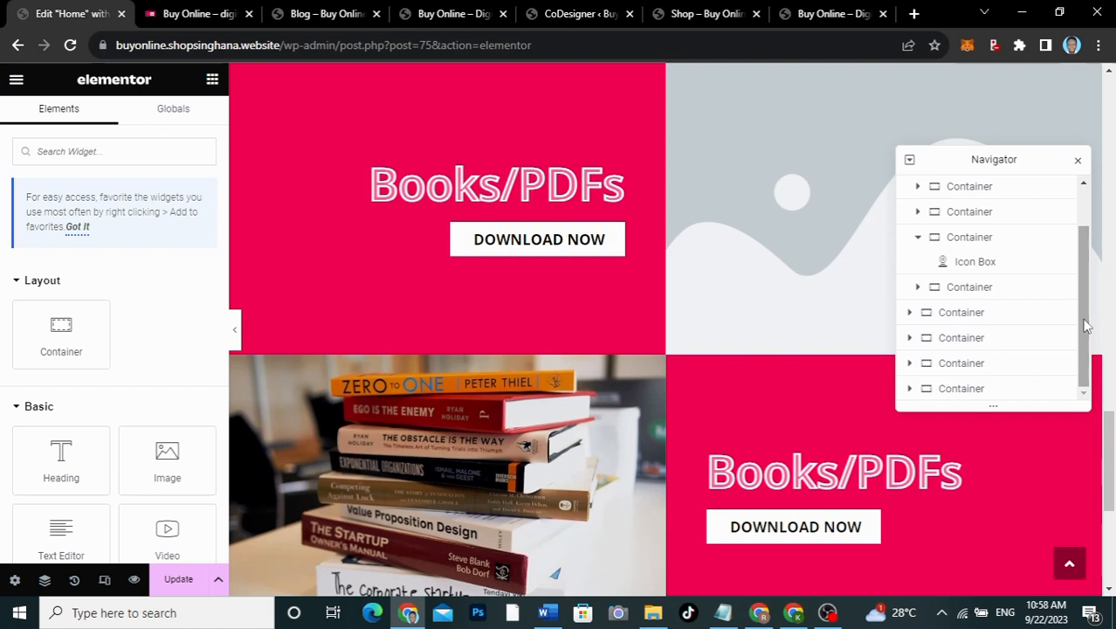
{"action": "left_click_drag", "start_coordinate": [1085, 325], "coordinate": [1081, 277]}
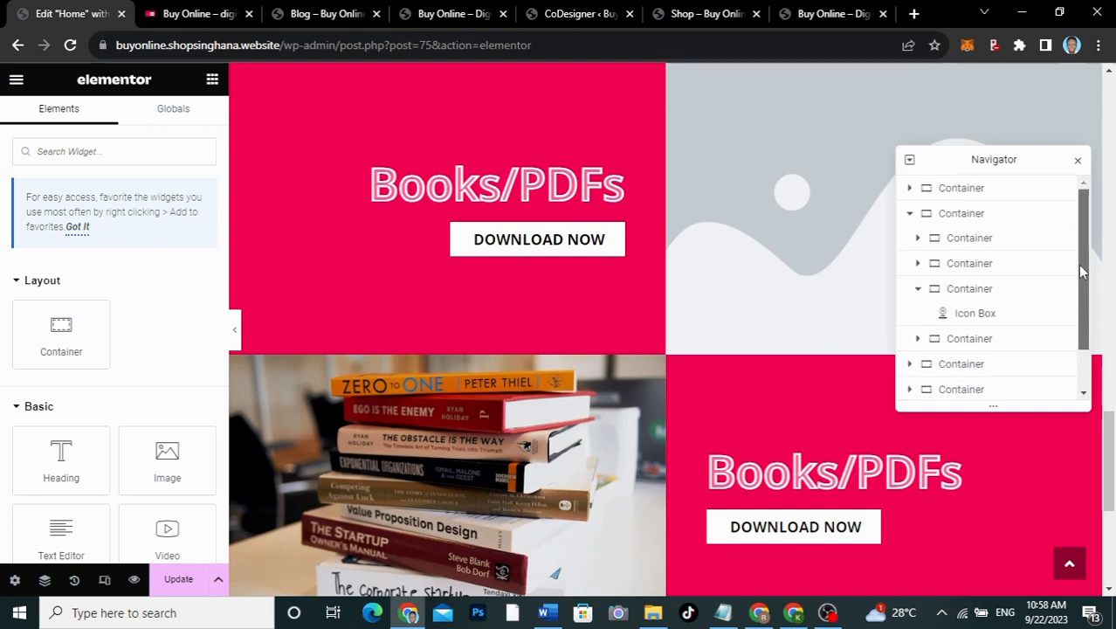
{"action": "left_click", "coordinate": [910, 215]}
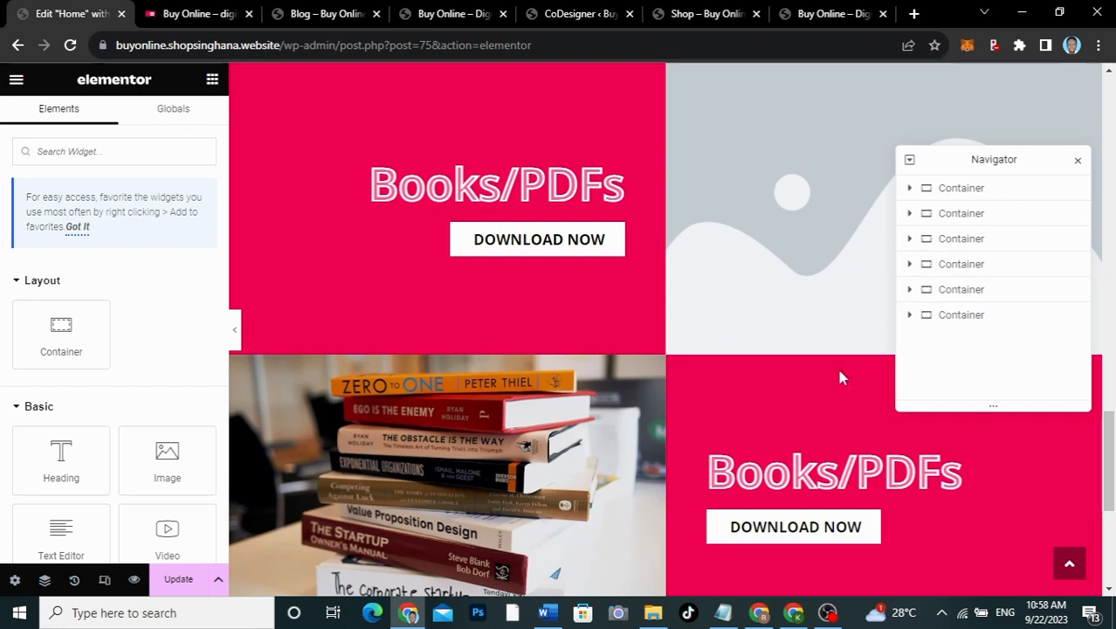
{"action": "scroll", "coordinate": [722, 325], "scroll_direction": "up", "scroll_amount": 2}
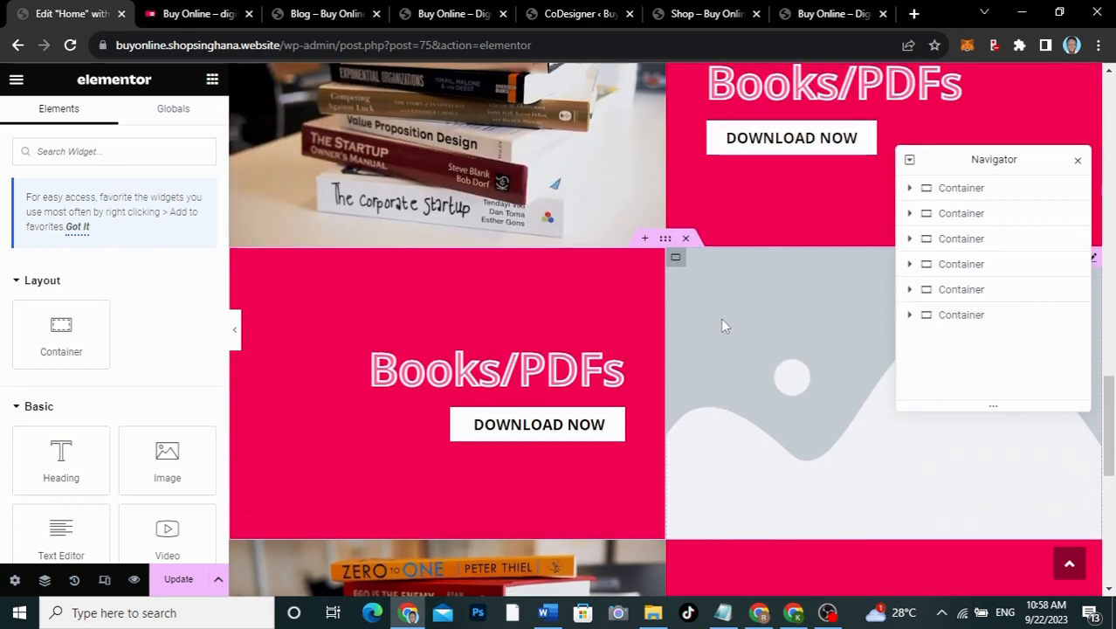
{"action": "scroll", "coordinate": [722, 325], "scroll_direction": "down", "scroll_amount": 6}
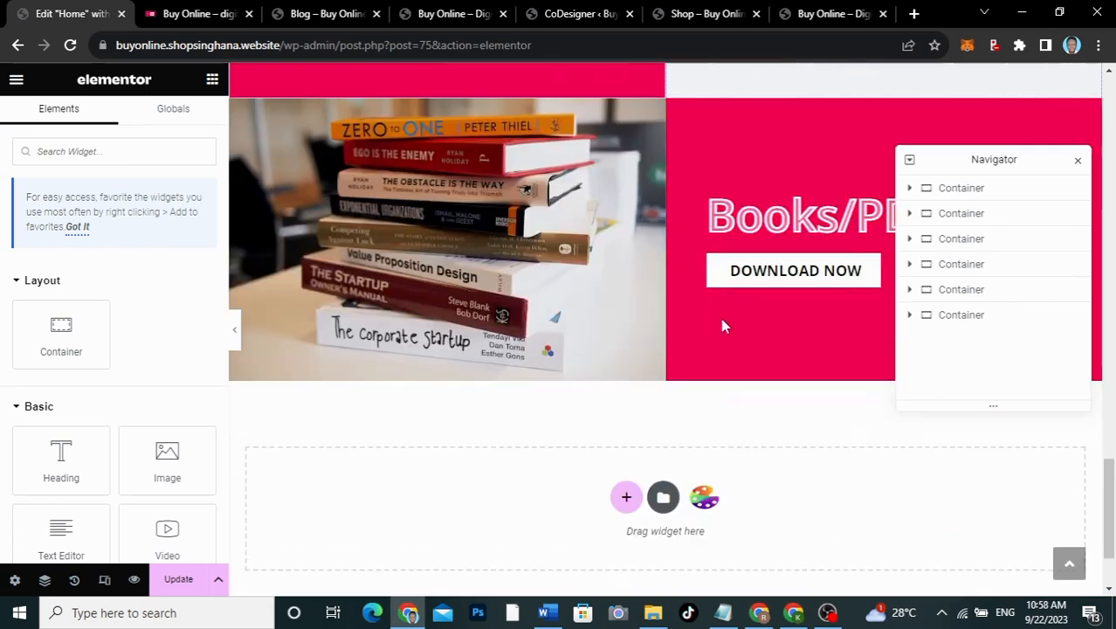
{"action": "scroll", "coordinate": [722, 325], "scroll_direction": "up", "scroll_amount": 3}
{"action": "scroll", "coordinate": [722, 324], "scroll_direction": "up", "scroll_amount": 2}
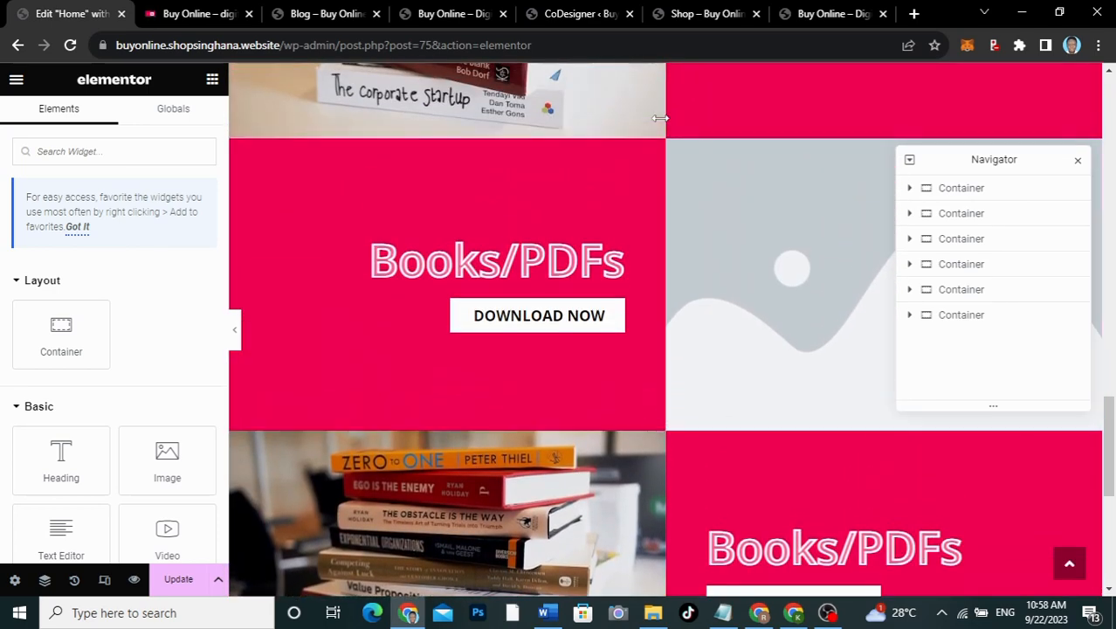
{"action": "right_click", "coordinate": [666, 132]}
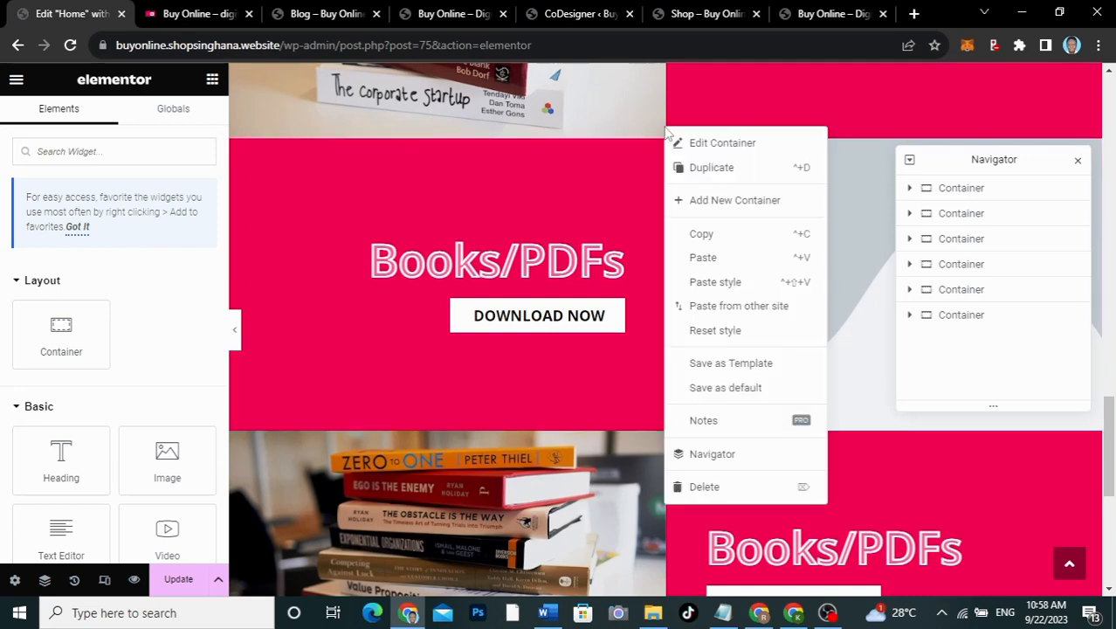
Step: Copy the Books/PDFs row and paste it into the empty 'Drag widget here' section at the bottom
{"action": "left_click", "coordinate": [698, 236]}
{"action": "scroll", "coordinate": [696, 231], "scroll_direction": "down", "scroll_amount": 5}
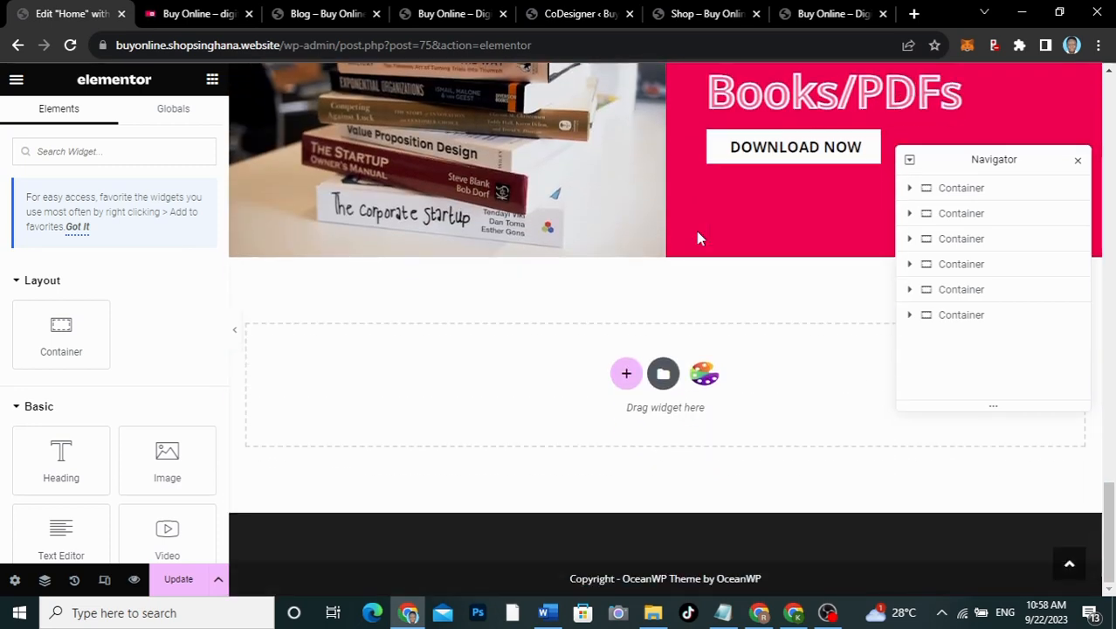
{"action": "right_click", "coordinate": [528, 379]}
{"action": "right_click", "coordinate": [528, 378]}
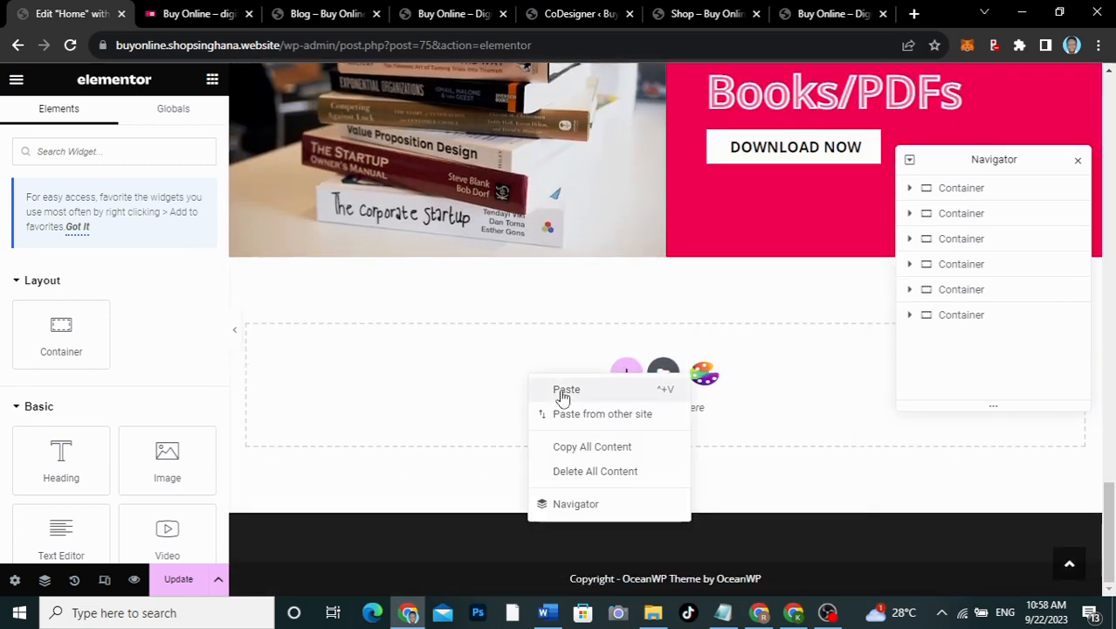
{"action": "left_click", "coordinate": [566, 391]}
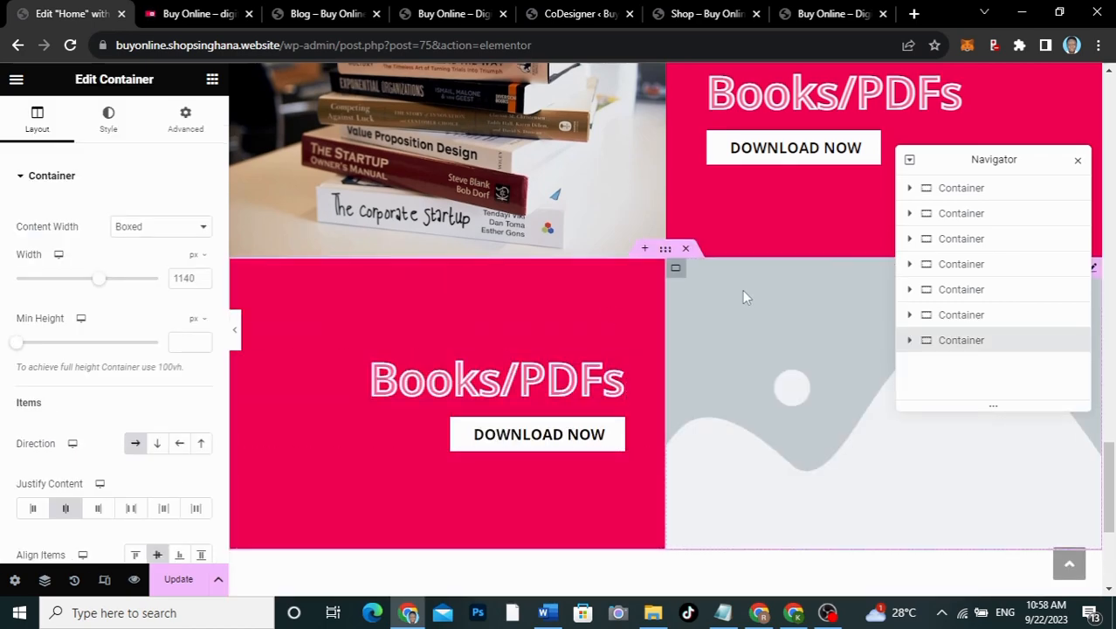
{"action": "scroll", "coordinate": [743, 290], "scroll_direction": "down", "scroll_amount": 3}
{"action": "scroll", "coordinate": [743, 298], "scroll_direction": "down", "scroll_amount": 2}
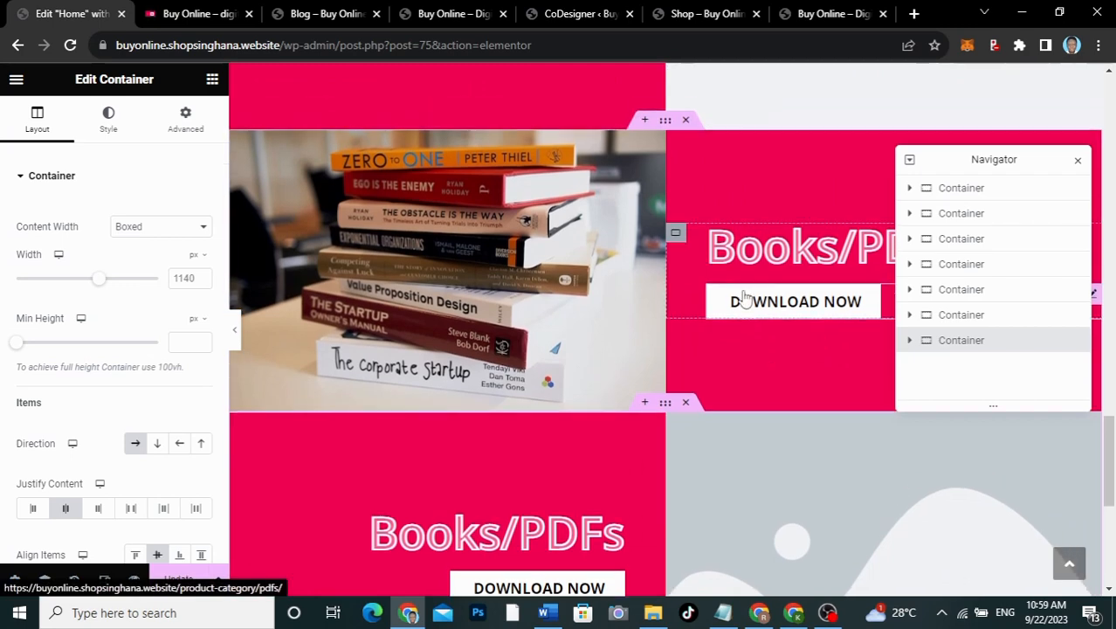
{"action": "scroll", "coordinate": [743, 298], "scroll_direction": "down", "scroll_amount": 4}
{"action": "scroll", "coordinate": [743, 298], "scroll_direction": "up", "scroll_amount": 8}
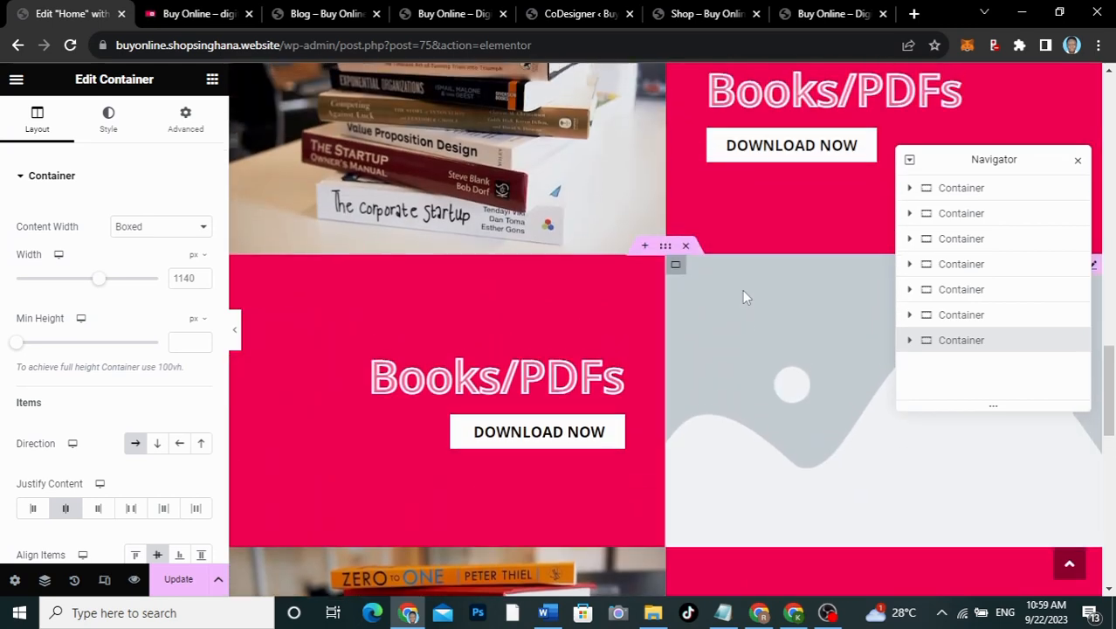
{"action": "scroll", "coordinate": [742, 297], "scroll_direction": "up", "scroll_amount": 4}
{"action": "scroll", "coordinate": [743, 297], "scroll_direction": "down", "scroll_amount": 10}
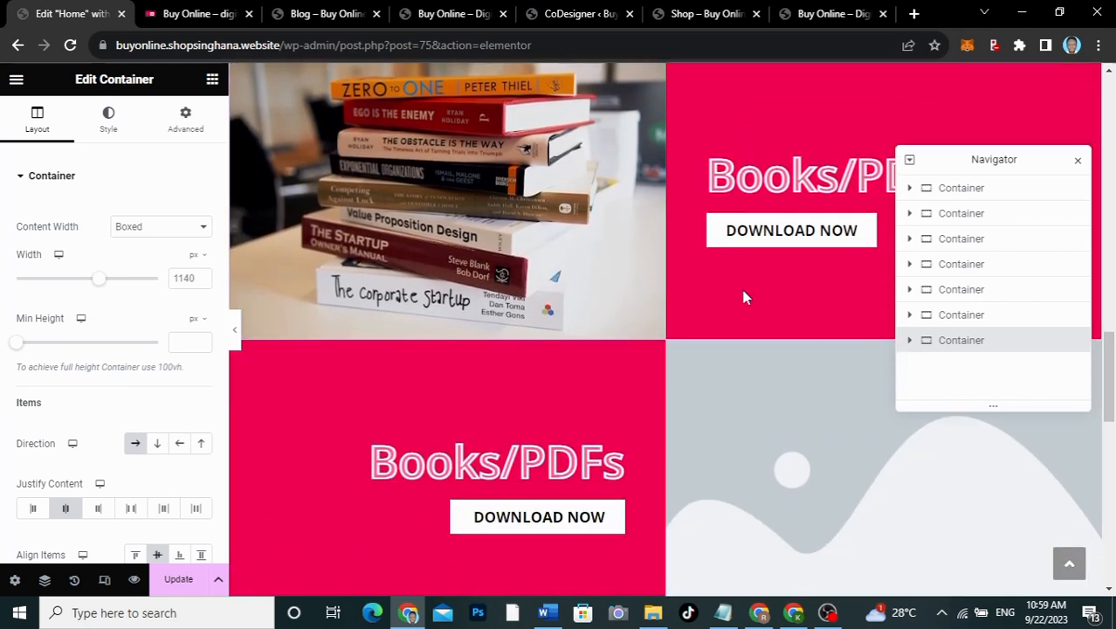
{"action": "scroll", "coordinate": [743, 298], "scroll_direction": "up", "scroll_amount": 2}
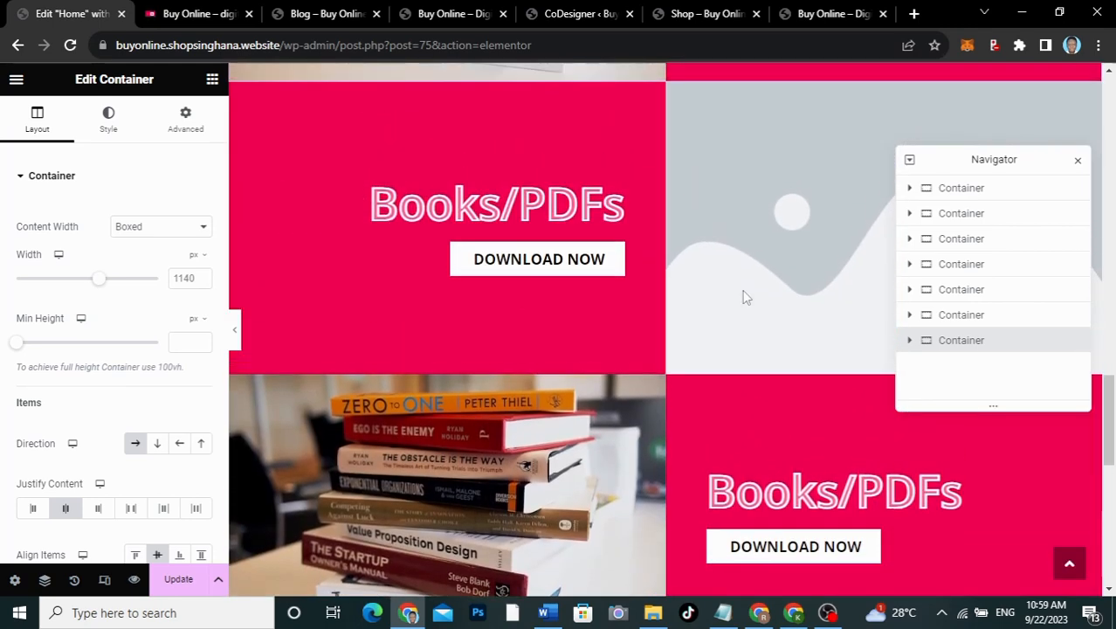
{"action": "left_click", "coordinate": [615, 194]}
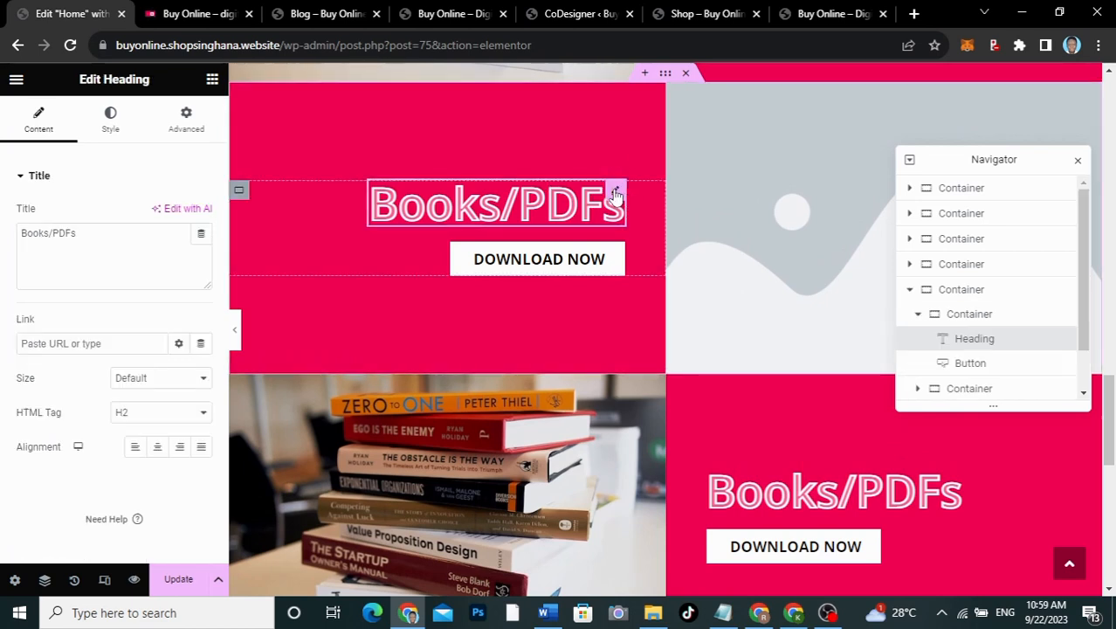
Step: Compare with the live site and change the pasted row's Books/PDFs heading to 'Audios'
{"action": "left_click", "coordinate": [199, 13]}
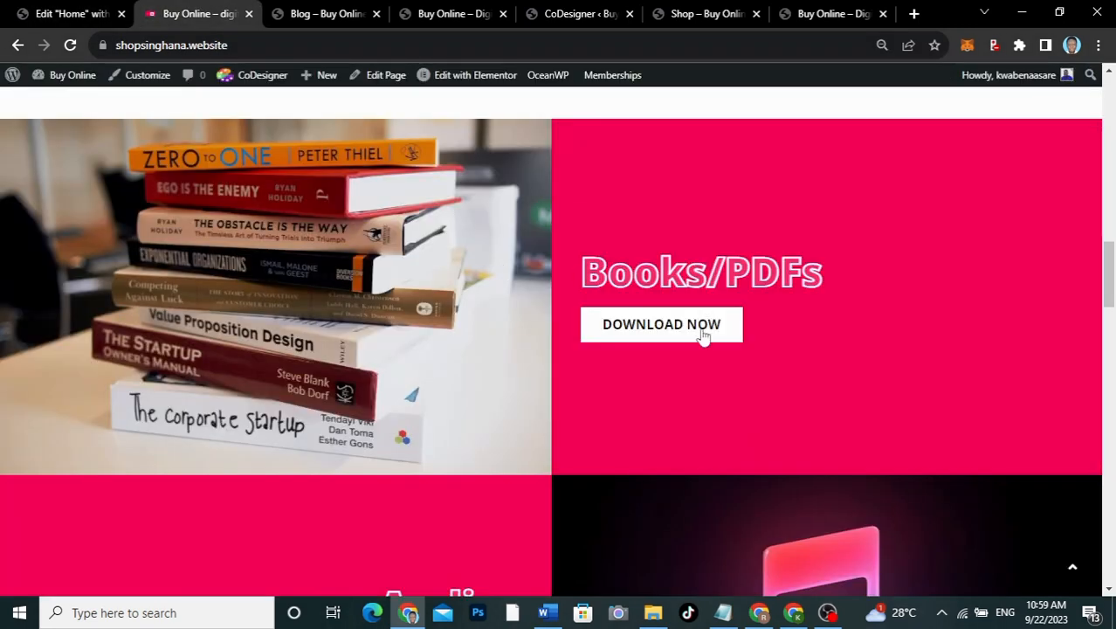
{"action": "scroll", "coordinate": [703, 337], "scroll_direction": "down", "scroll_amount": 3}
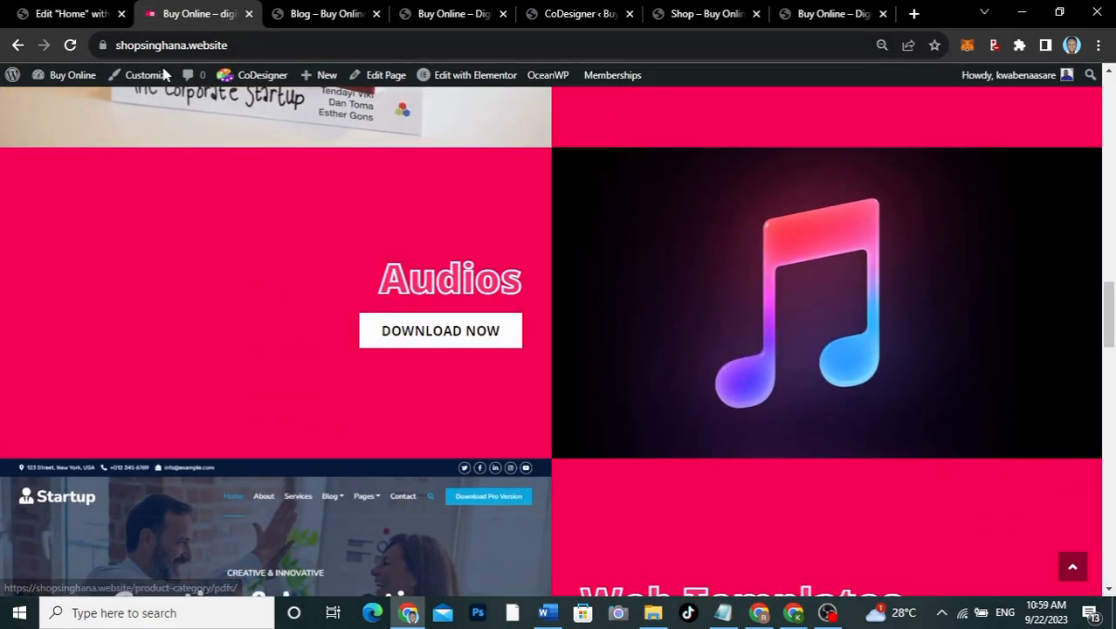
{"action": "left_click", "coordinate": [87, 18]}
{"action": "left_click_drag", "start_coordinate": [87, 241], "coordinate": [4, 214]}
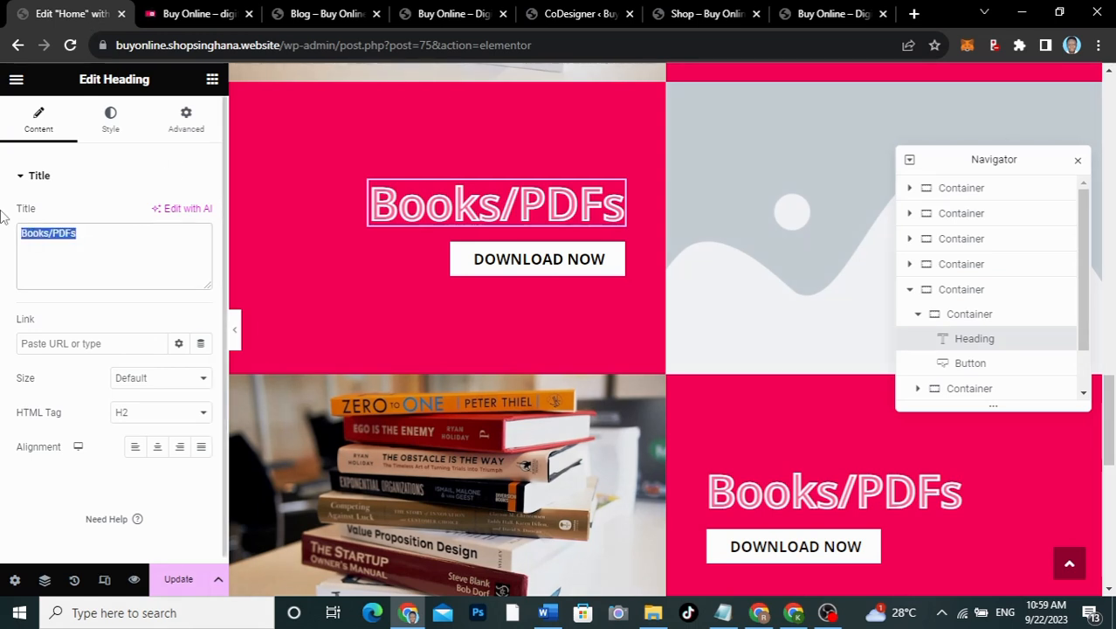
{"action": "type", "text": "Audios"}
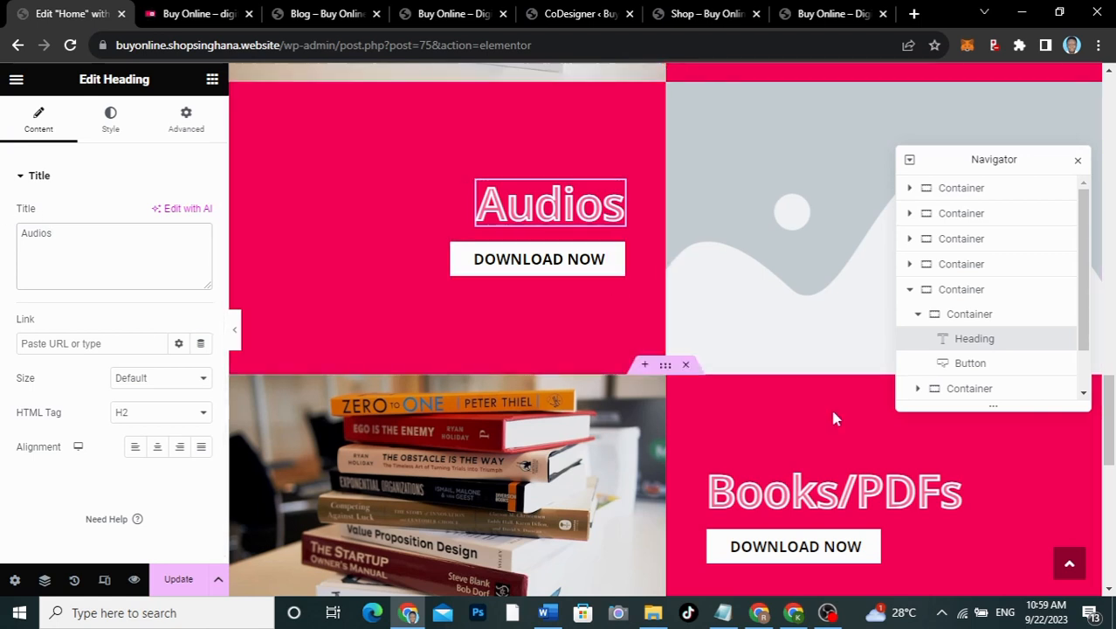
{"action": "scroll", "coordinate": [830, 406], "scroll_direction": "down", "scroll_amount": 2}
{"action": "left_click", "coordinate": [810, 350]}
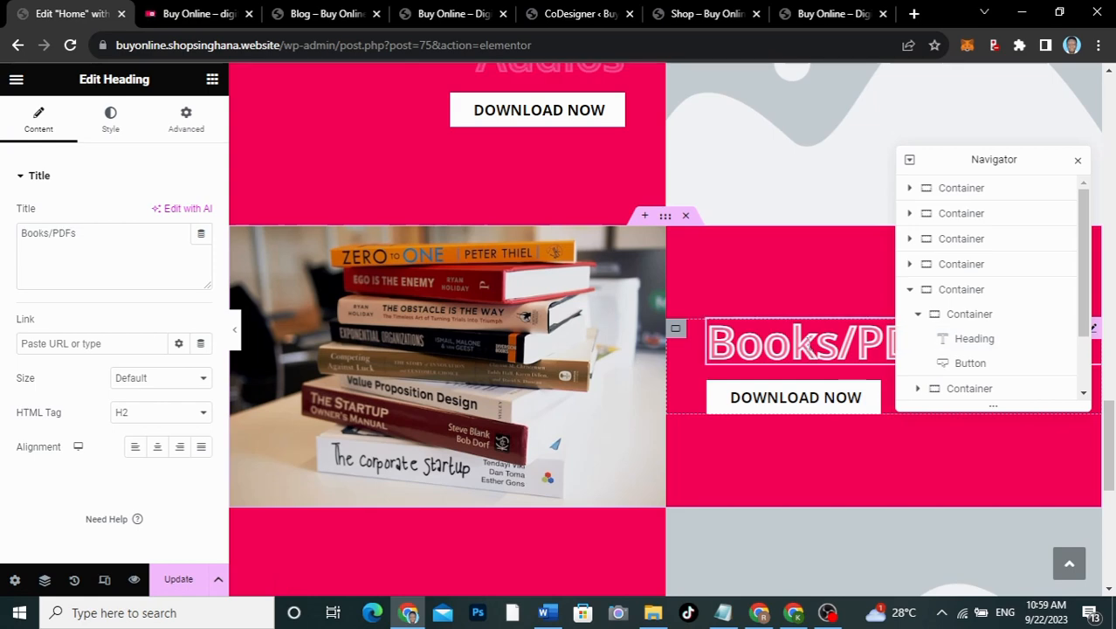
{"action": "scroll", "coordinate": [732, 210], "scroll_direction": "up", "scroll_amount": 3}
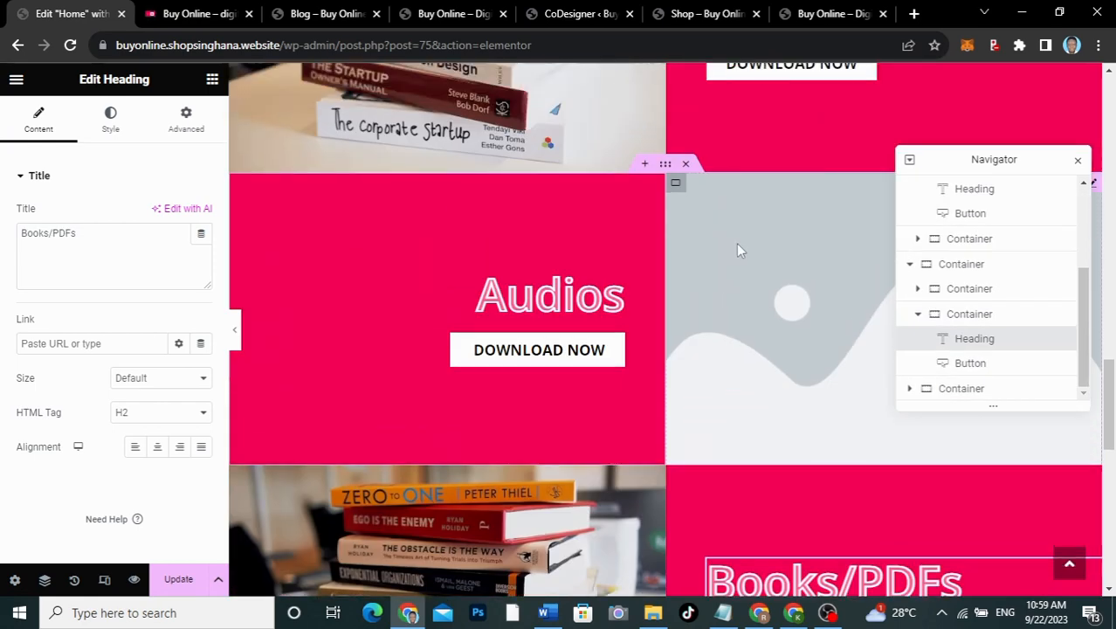
Step: Replace the Audios row's placeholder image with the apple-music-note picture from the Media Library
{"action": "left_click", "coordinate": [736, 242]}
{"action": "left_click", "coordinate": [86, 253]}
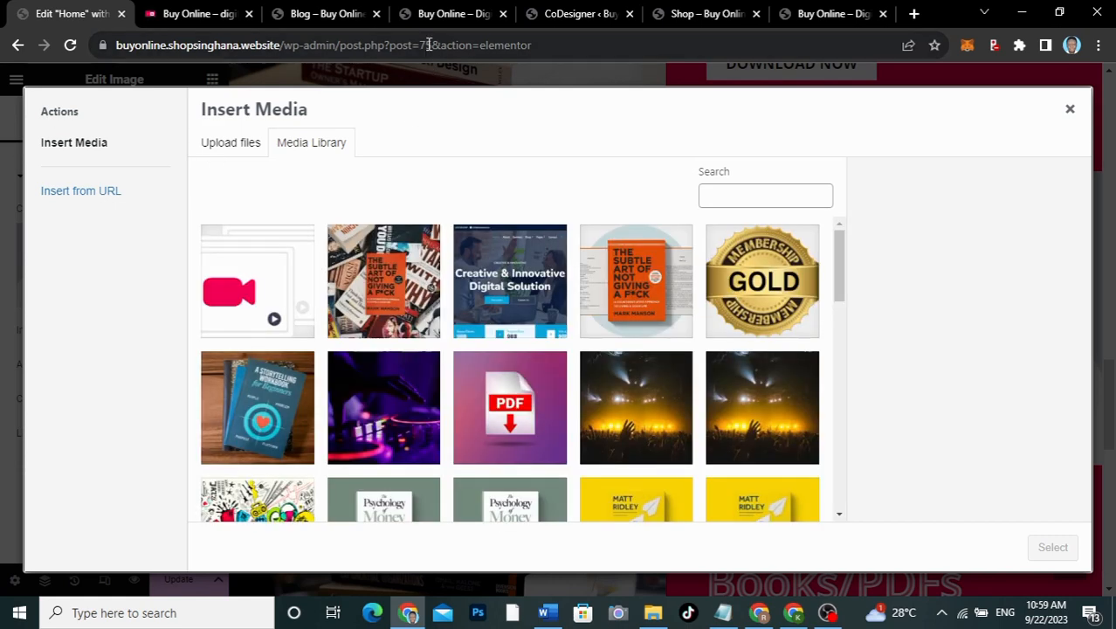
{"action": "left_click", "coordinate": [199, 13]}
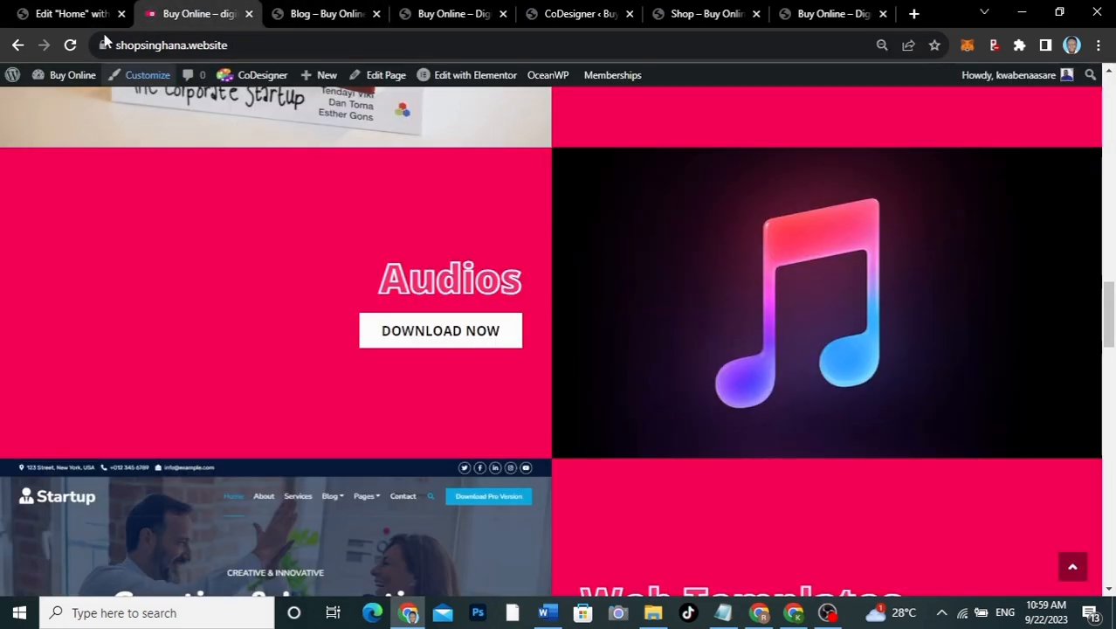
{"action": "left_click", "coordinate": [77, 13]}
{"action": "scroll", "coordinate": [391, 400], "scroll_direction": "down", "scroll_amount": 5}
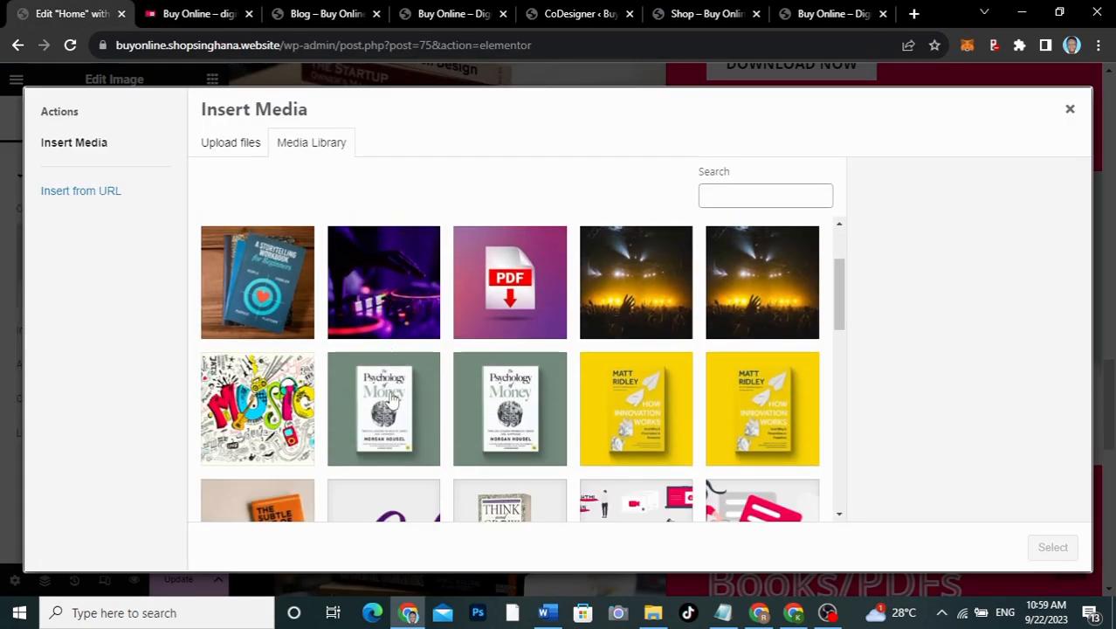
{"action": "scroll", "coordinate": [392, 400], "scroll_direction": "down", "scroll_amount": 1}
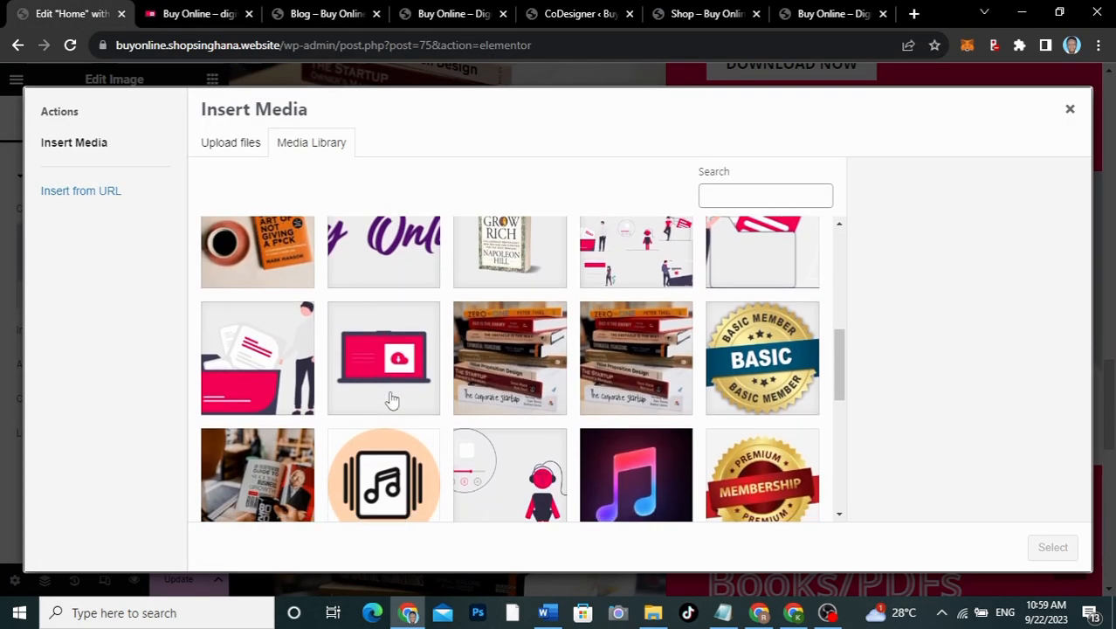
{"action": "left_click", "coordinate": [633, 487]}
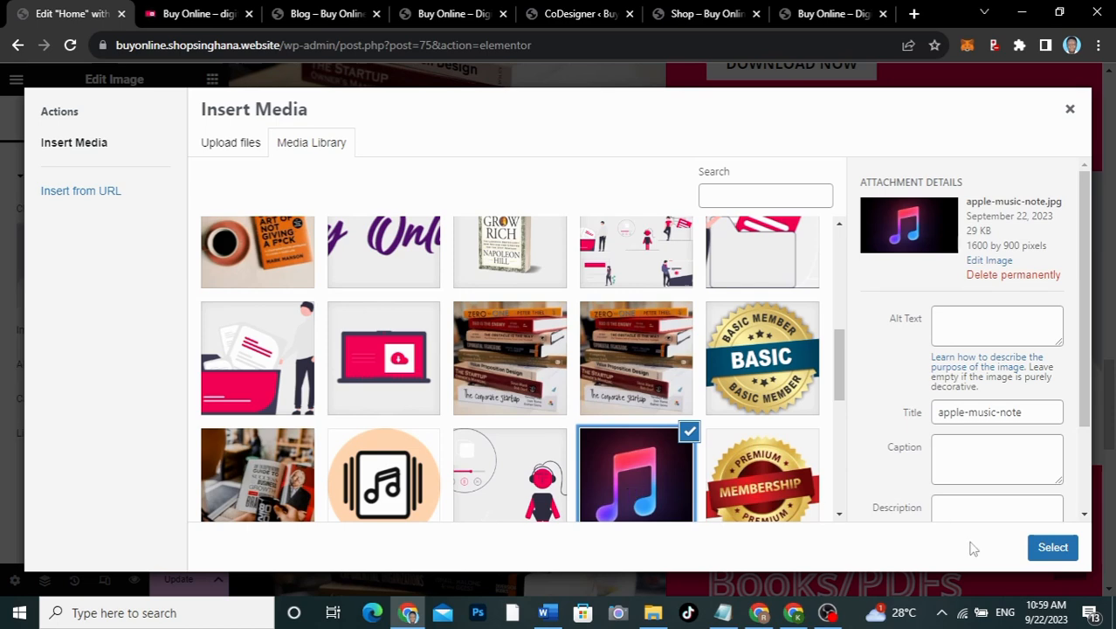
{"action": "left_click", "coordinate": [1053, 546]}
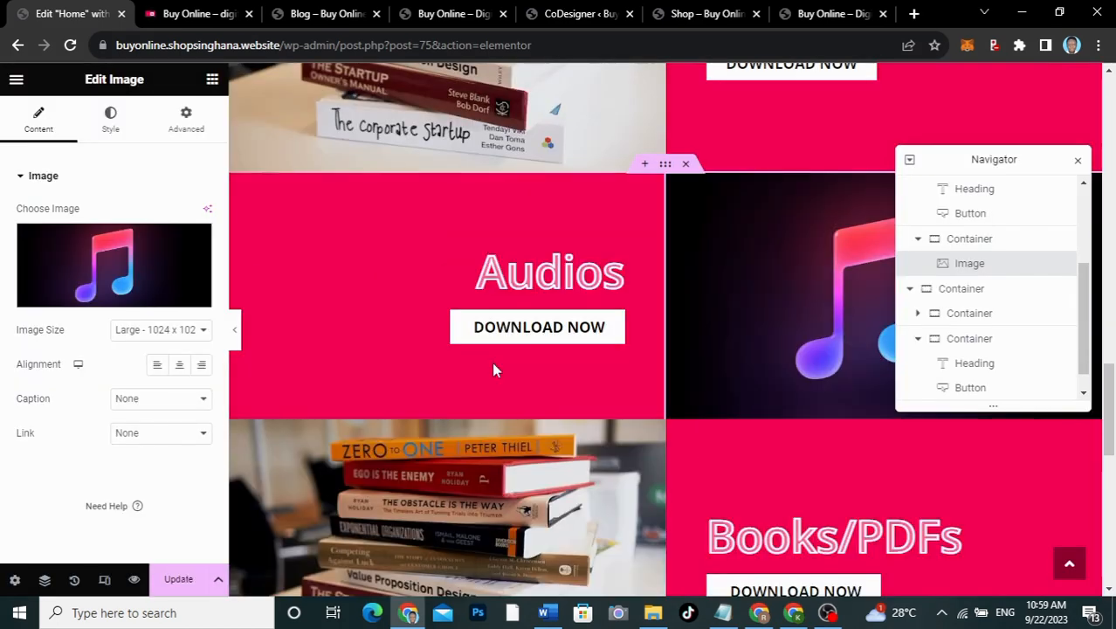
{"action": "scroll", "coordinate": [492, 362], "scroll_direction": "down", "scroll_amount": 3}
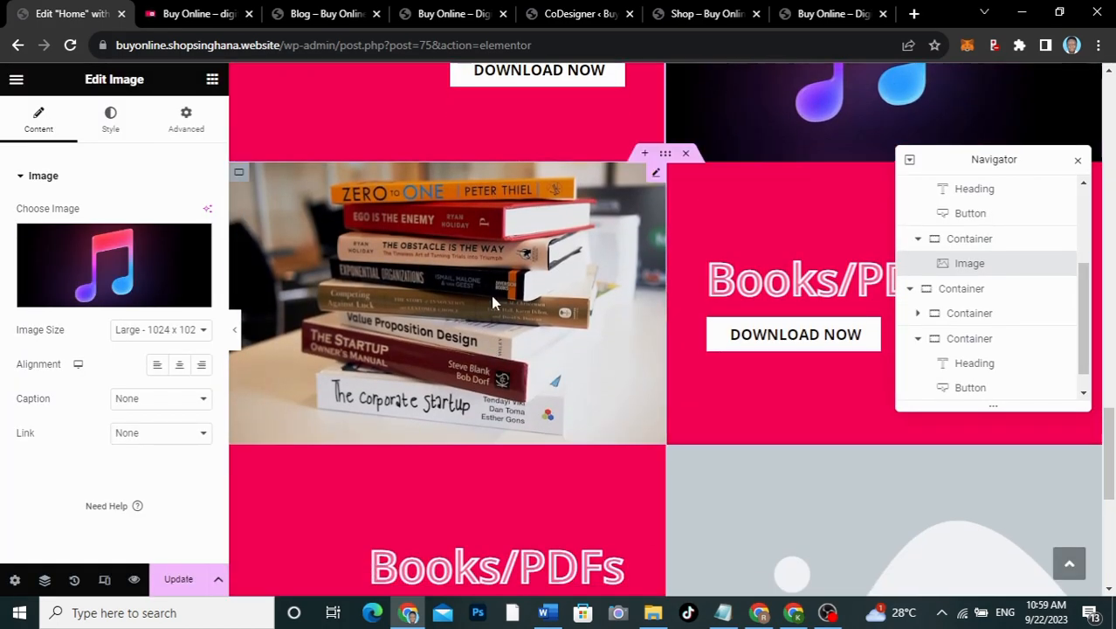
Step: Swap the Web Templates row's books photo for the TEMPLATES.png Creative & Innovative screenshot
{"action": "left_click", "coordinate": [721, 276]}
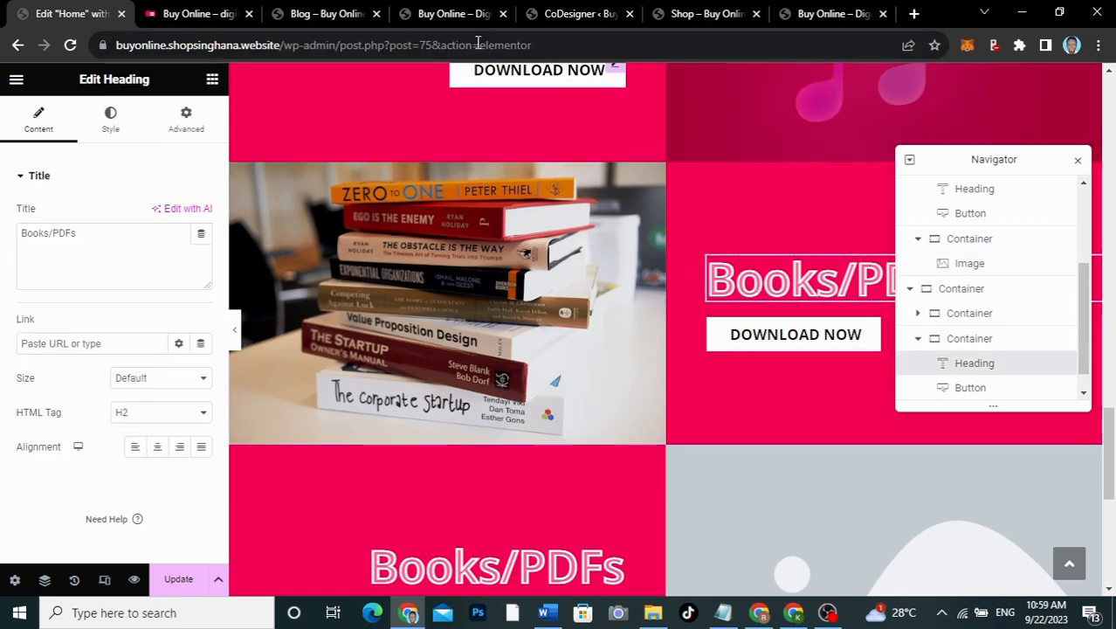
{"action": "left_click", "coordinate": [183, 12]}
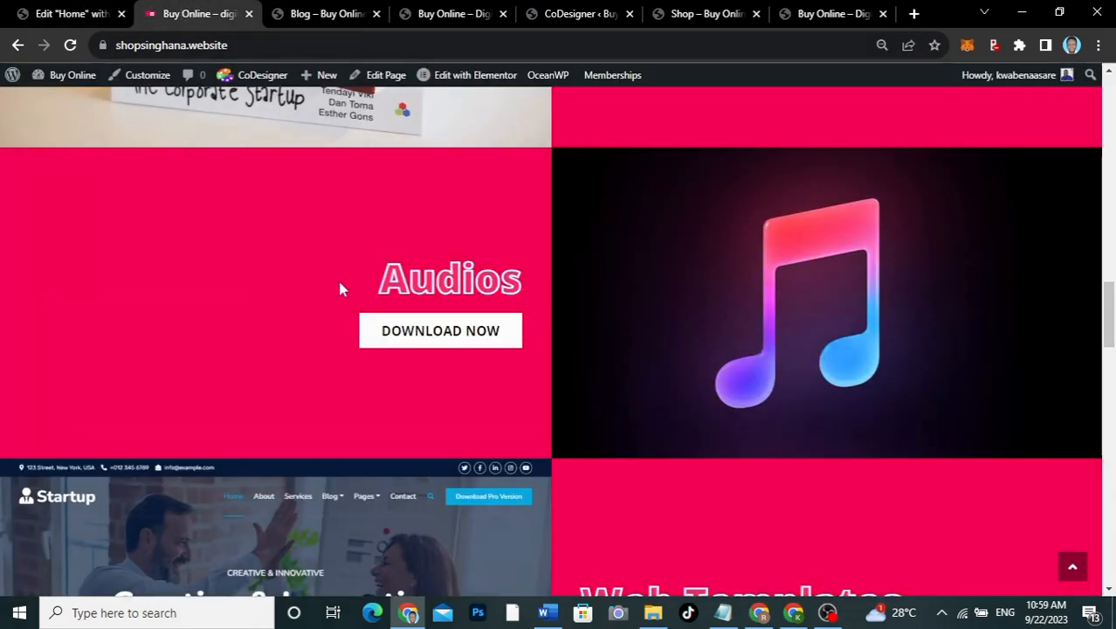
{"action": "scroll", "coordinate": [360, 349], "scroll_direction": "down", "scroll_amount": 3}
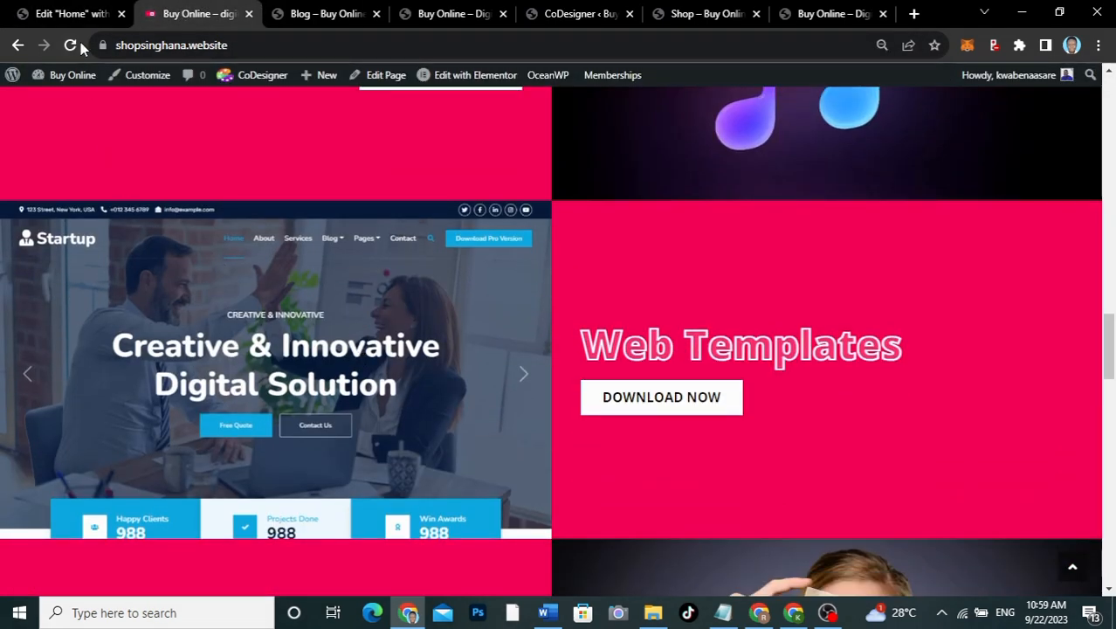
{"action": "left_click", "coordinate": [72, 14]}
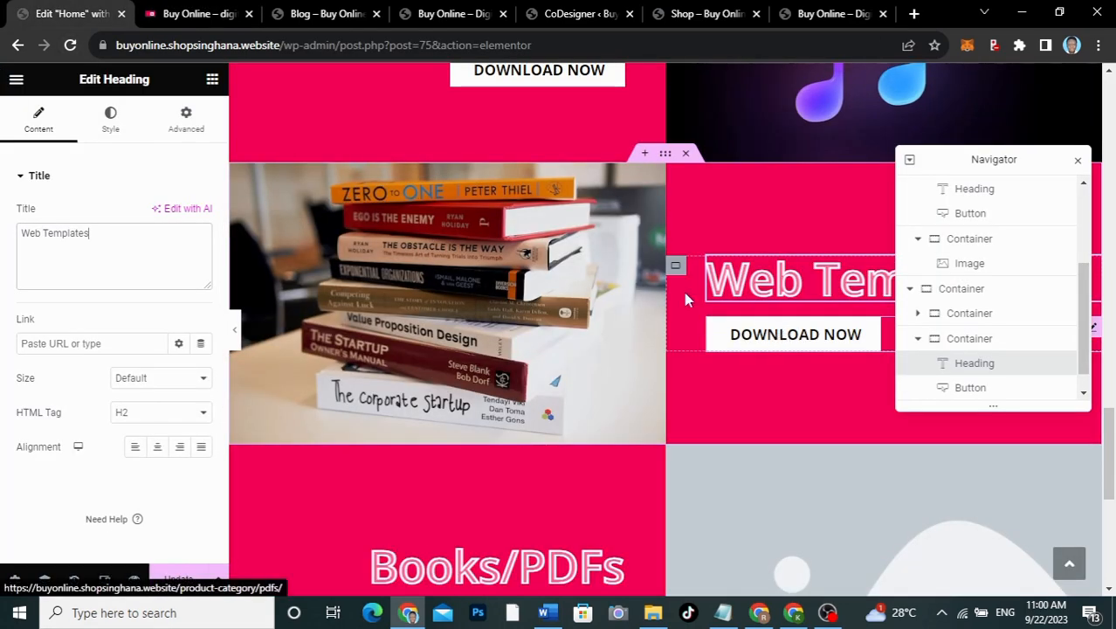
{"action": "left_click", "coordinate": [312, 206]}
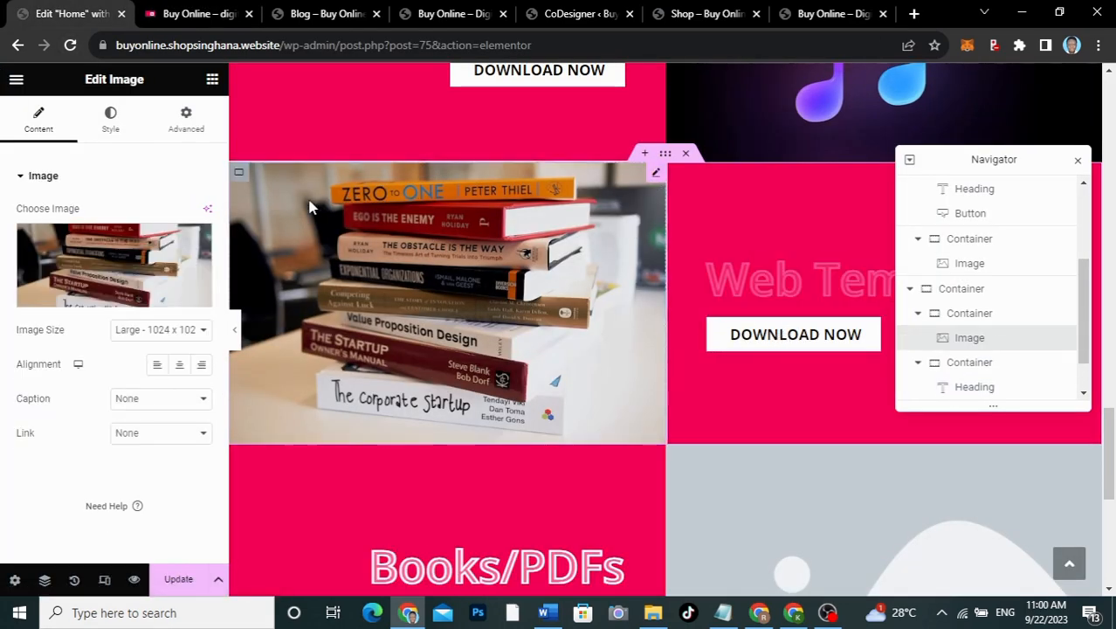
{"action": "left_click", "coordinate": [114, 242]}
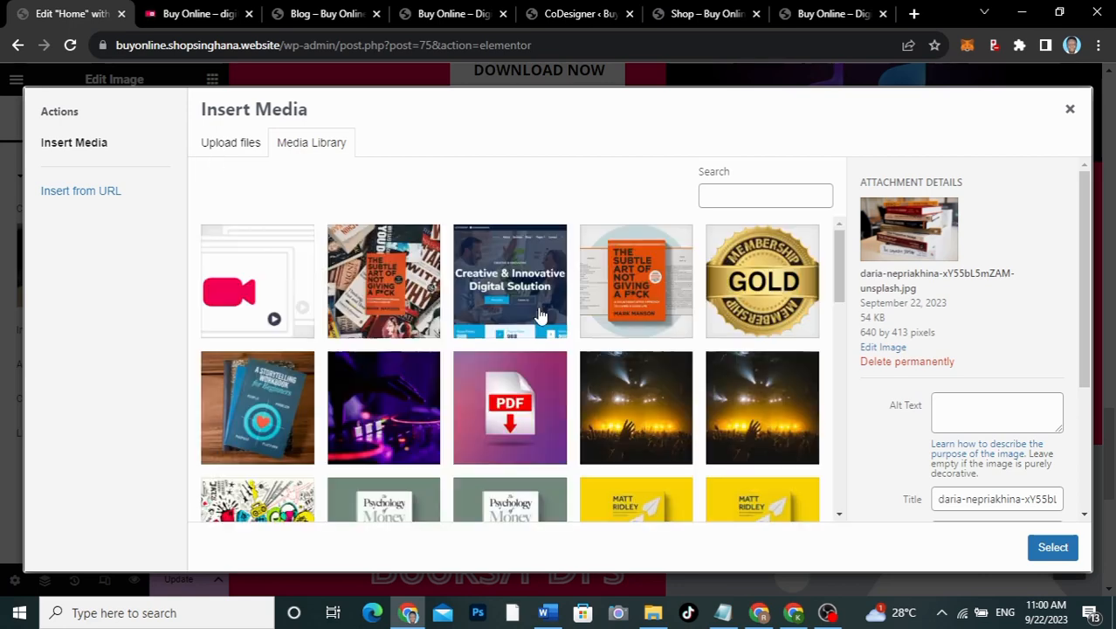
{"action": "scroll", "coordinate": [541, 316], "scroll_direction": "down", "scroll_amount": 2}
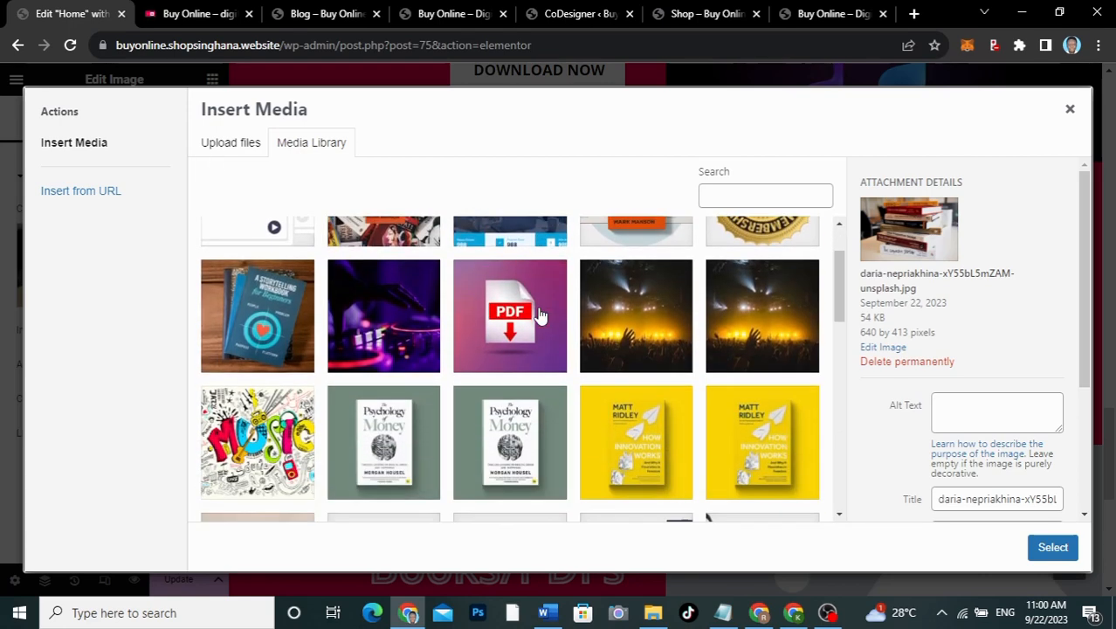
{"action": "scroll", "coordinate": [542, 312], "scroll_direction": "up", "scroll_amount": 2}
{"action": "left_click", "coordinate": [527, 274]}
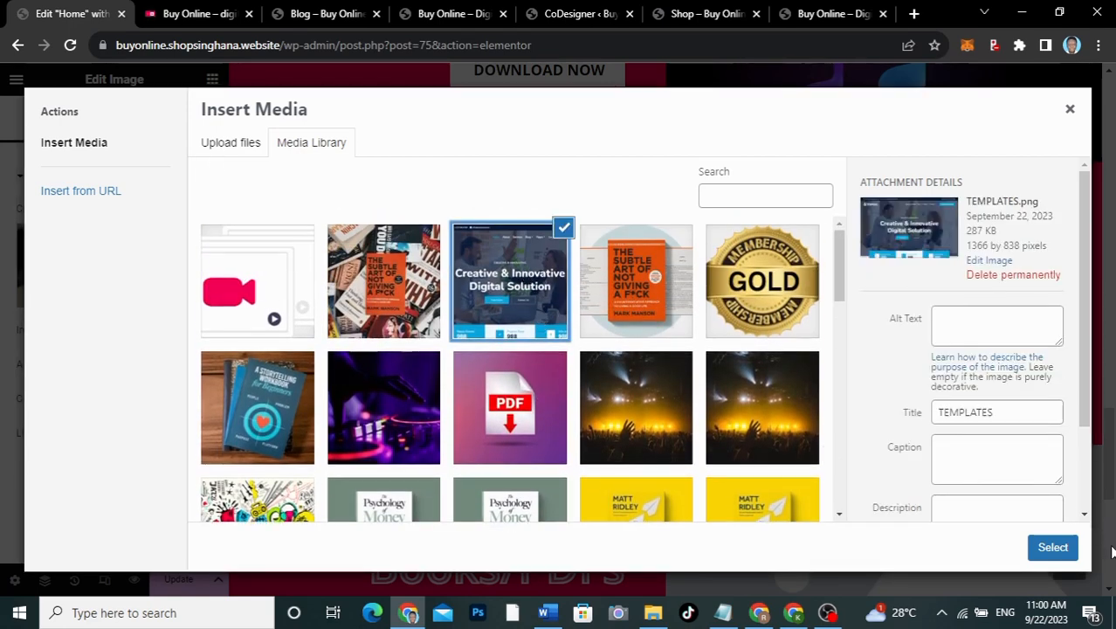
{"action": "left_click", "coordinate": [1055, 546]}
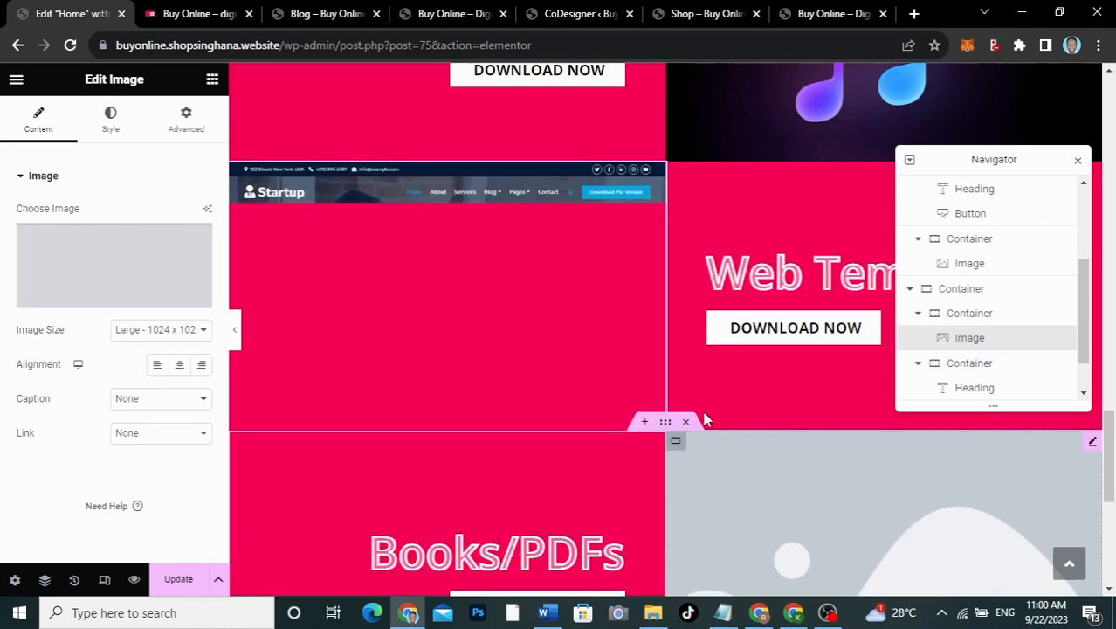
{"action": "scroll", "coordinate": [703, 415], "scroll_direction": "down", "scroll_amount": 3}
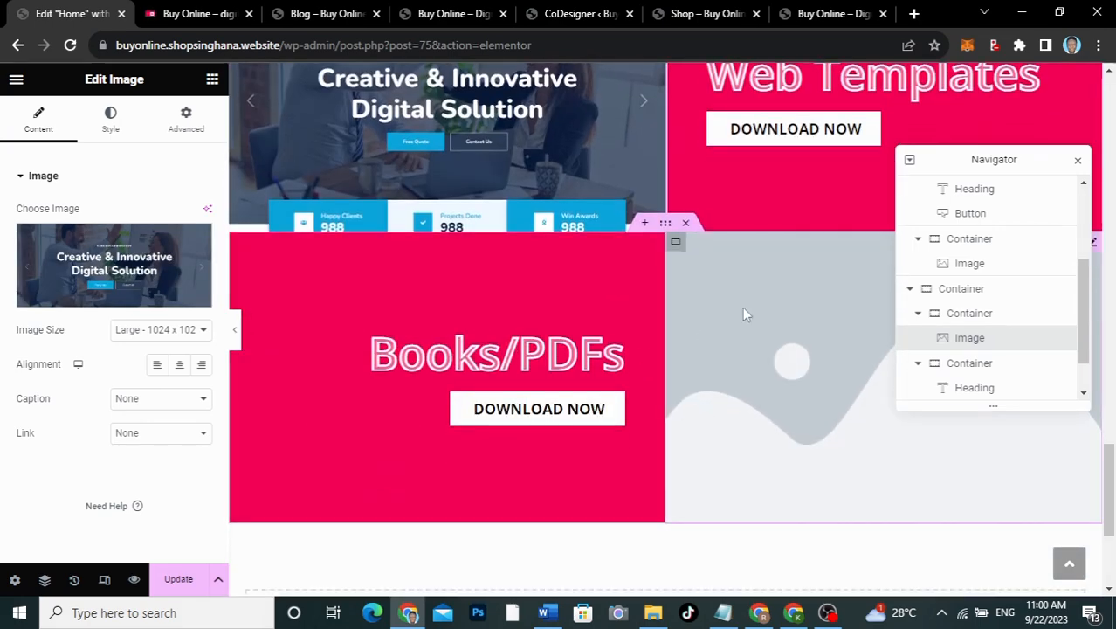
Step: Replace the next row's placeholder image with a concert crowd photo from the Media Library
{"action": "left_click", "coordinate": [742, 307]}
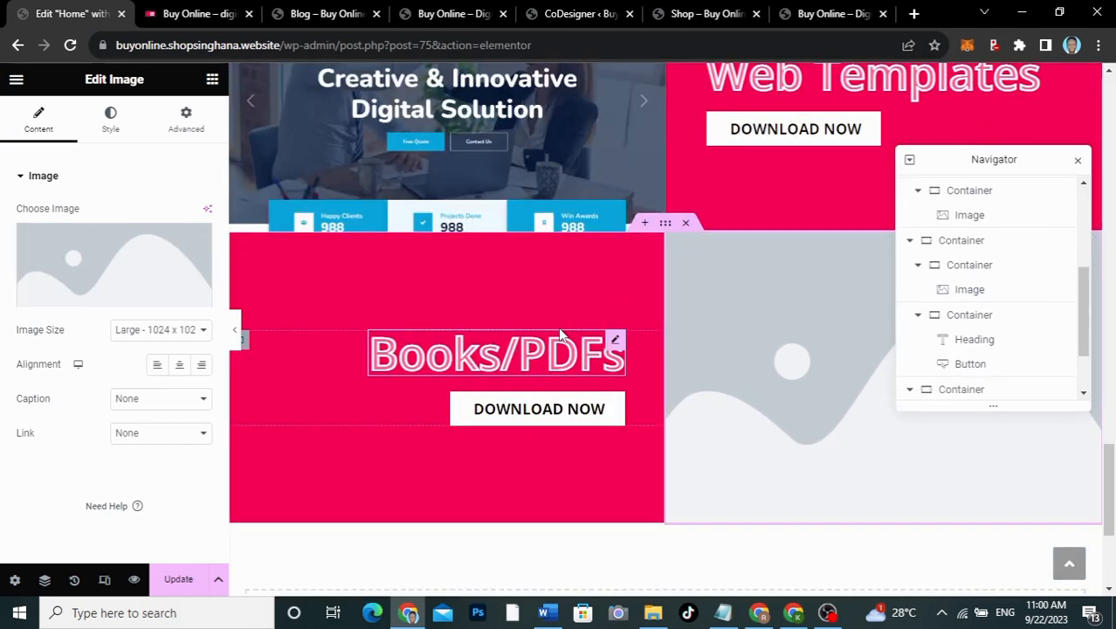
{"action": "left_click", "coordinate": [194, 13]}
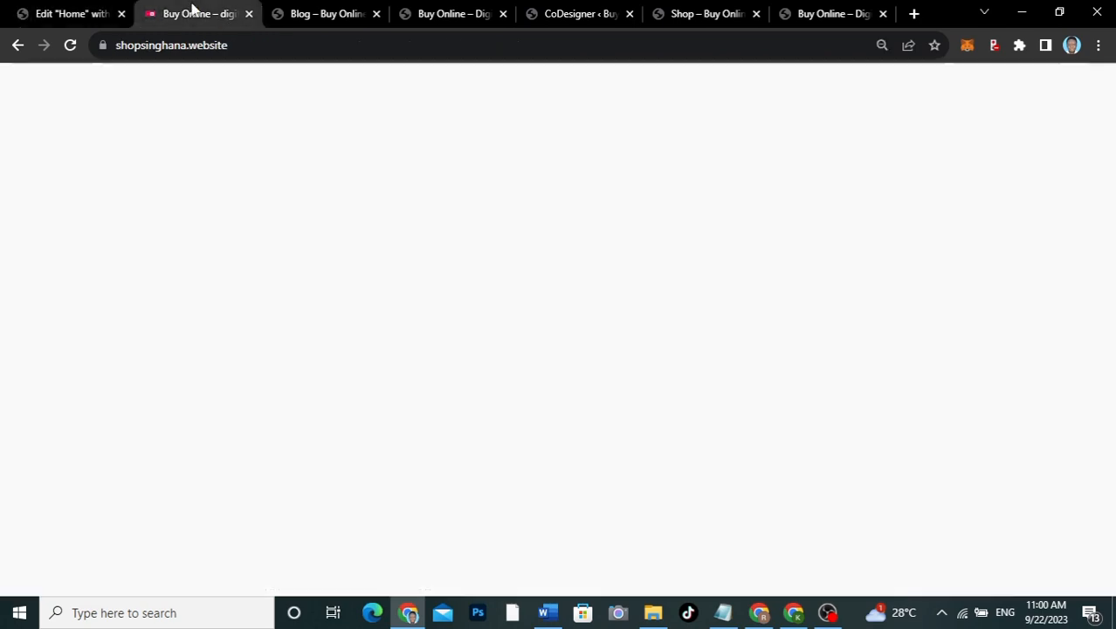
{"action": "scroll", "coordinate": [241, 332], "scroll_direction": "down", "scroll_amount": 3}
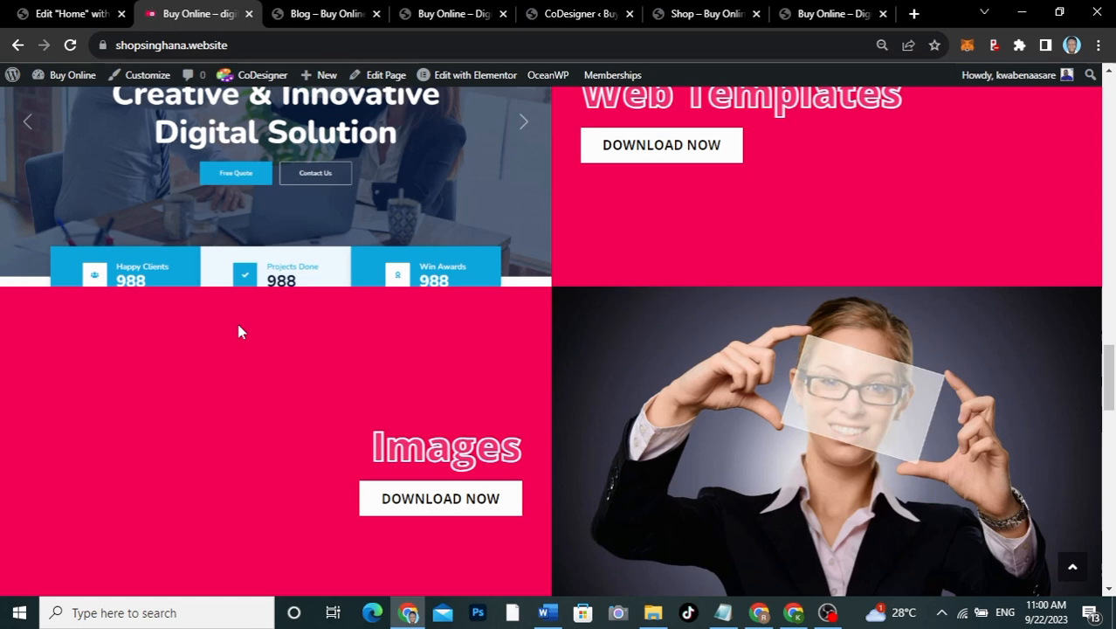
{"action": "left_click", "coordinate": [85, 15]}
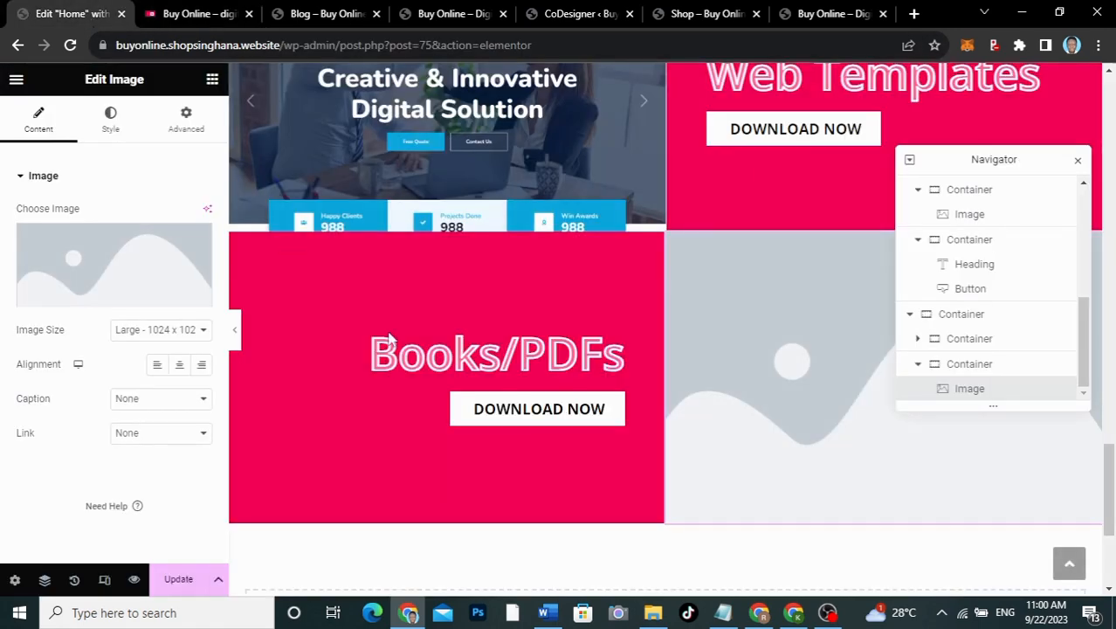
{"action": "left_click", "coordinate": [157, 274]}
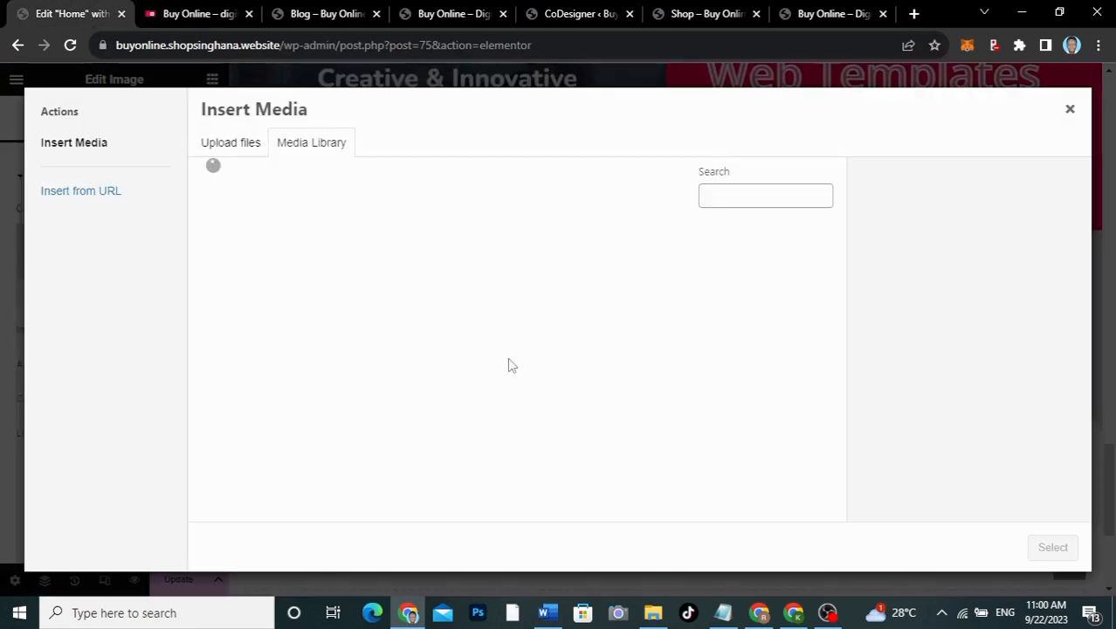
{"action": "scroll", "coordinate": [510, 366], "scroll_direction": "down", "scroll_amount": 6}
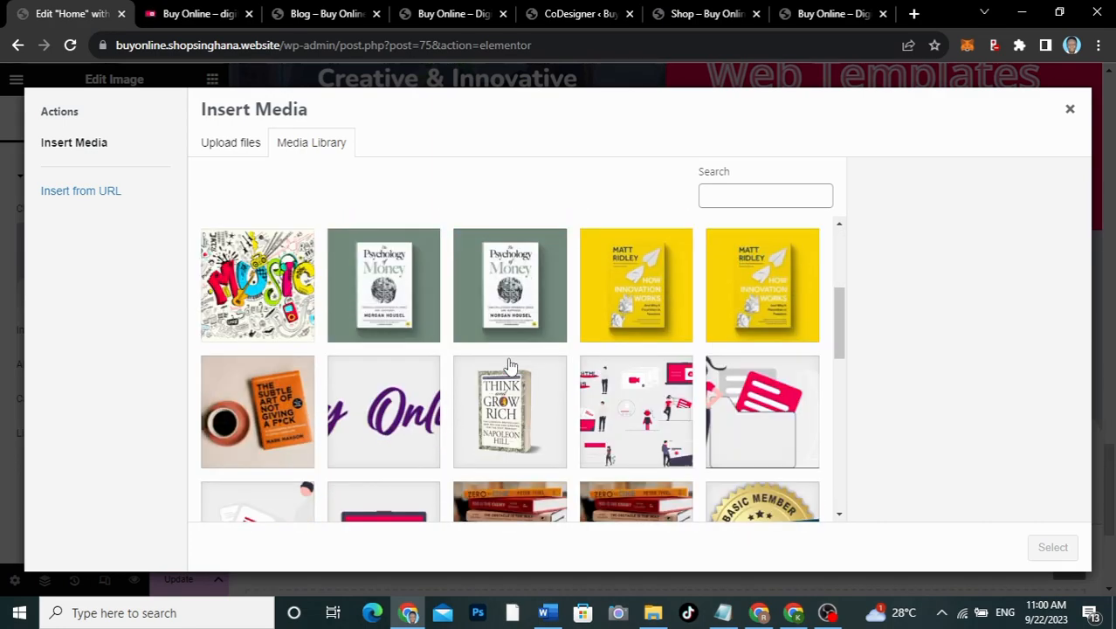
{"action": "scroll", "coordinate": [510, 366], "scroll_direction": "down", "scroll_amount": 5}
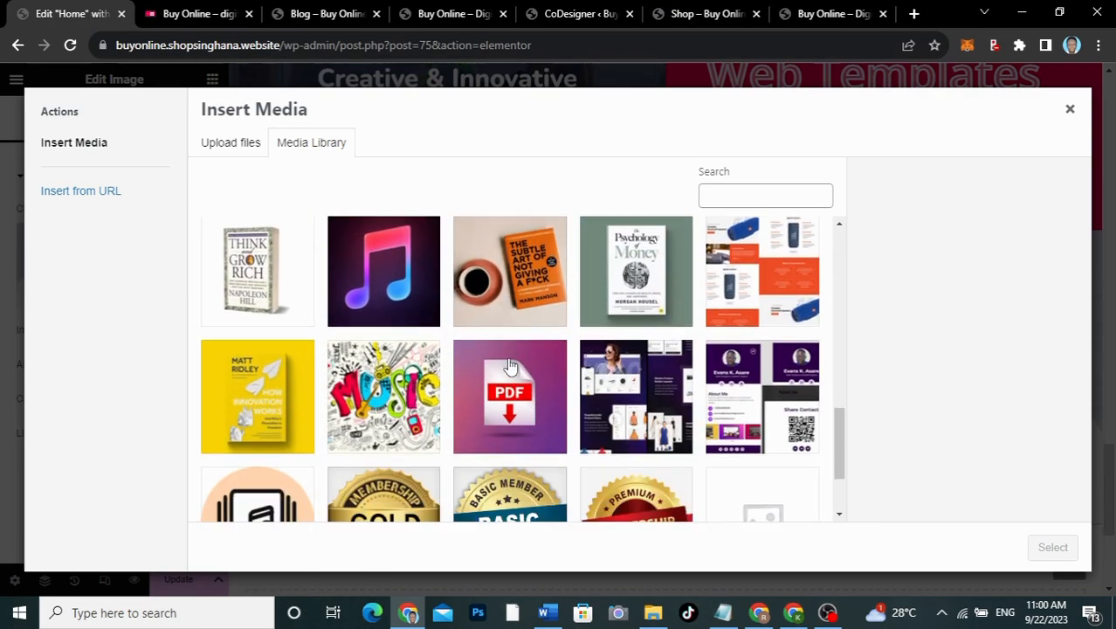
{"action": "scroll", "coordinate": [510, 366], "scroll_direction": "up", "scroll_amount": 8}
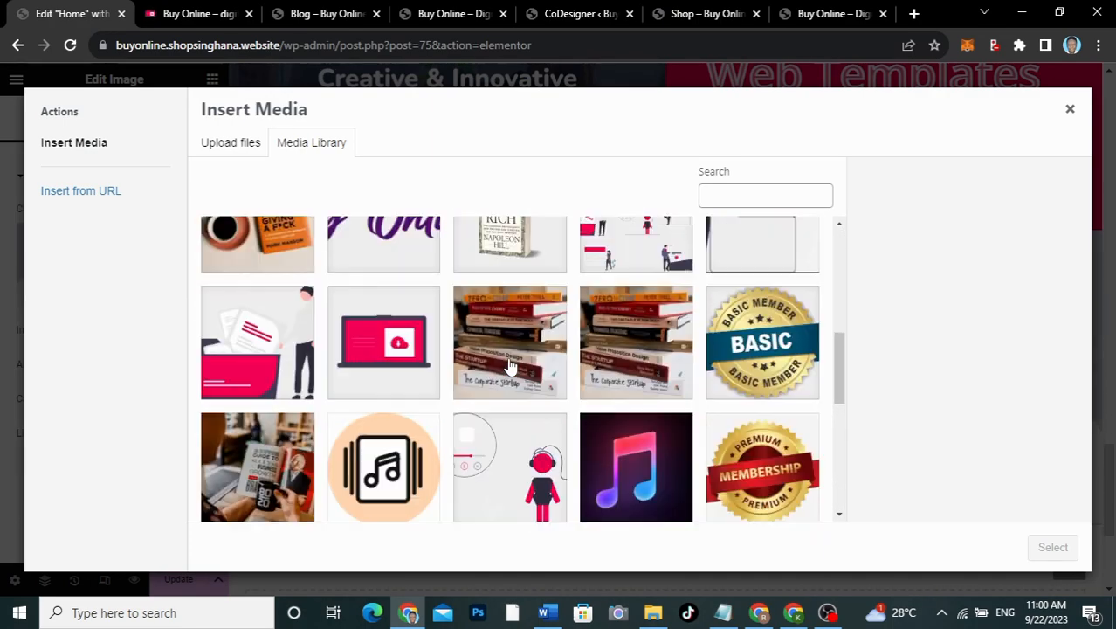
{"action": "scroll", "coordinate": [510, 366], "scroll_direction": "up", "scroll_amount": 3}
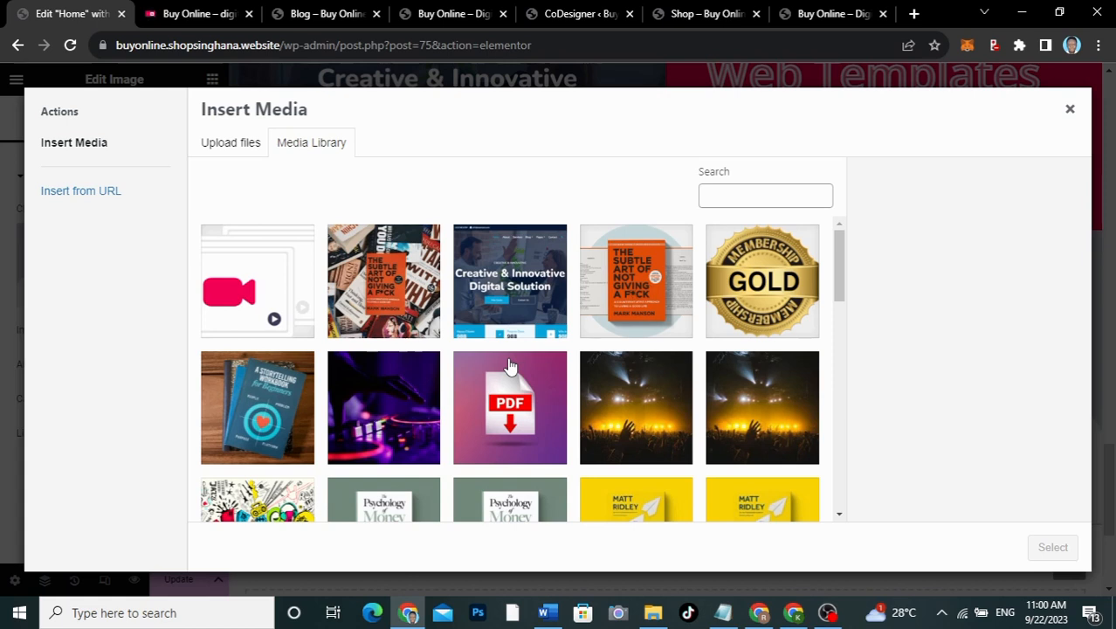
{"action": "left_click", "coordinate": [734, 407]}
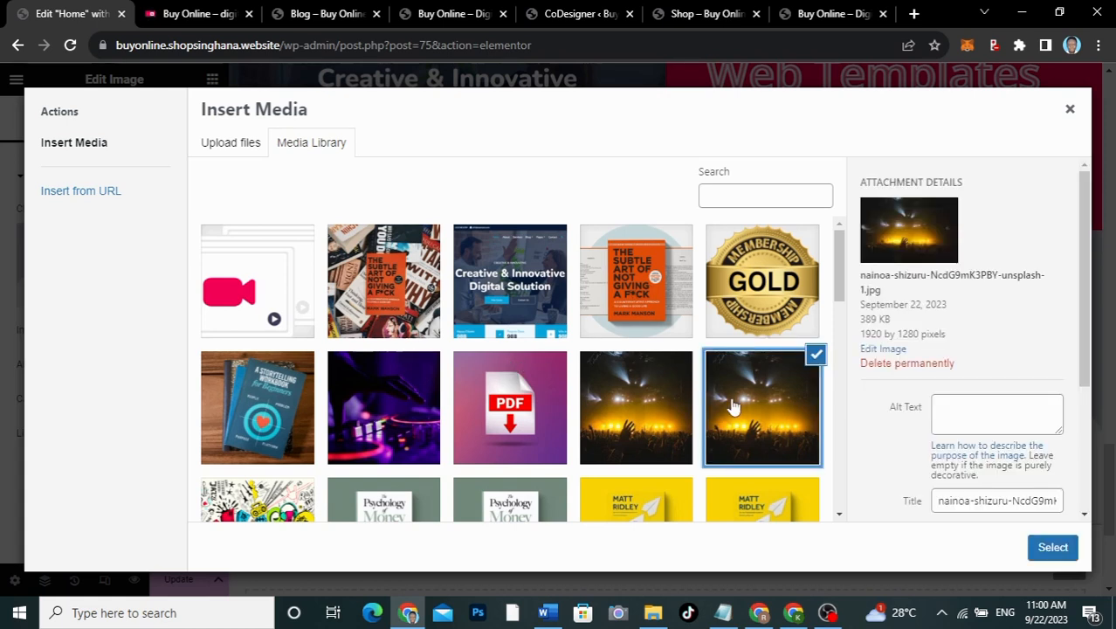
{"action": "left_click", "coordinate": [640, 424]}
{"action": "left_click", "coordinate": [1067, 545]}
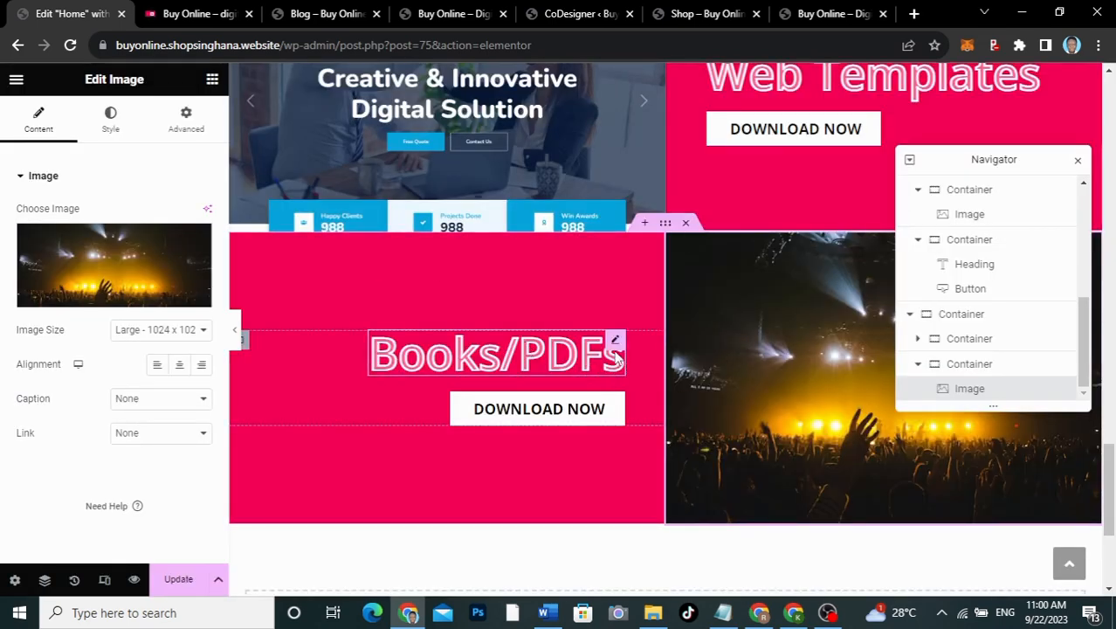
Step: Change that row's heading from Books/PDFs to 'Images' and select its container
{"action": "left_click", "coordinate": [614, 341]}
{"action": "left_click_drag", "start_coordinate": [85, 232], "coordinate": [3, 229]}
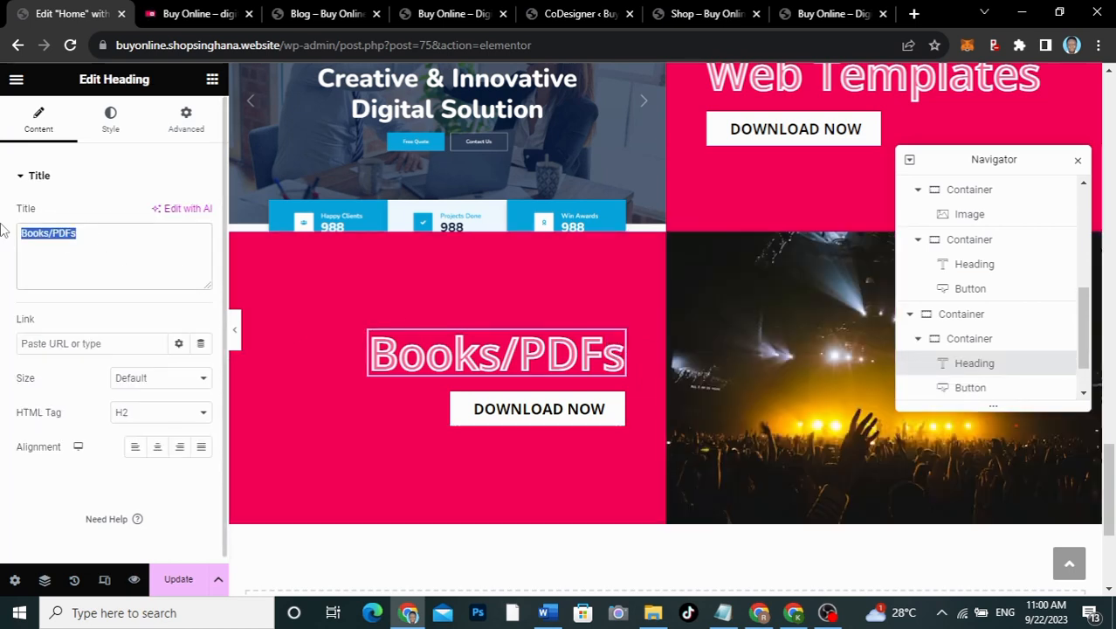
{"action": "type", "text": "Images"}
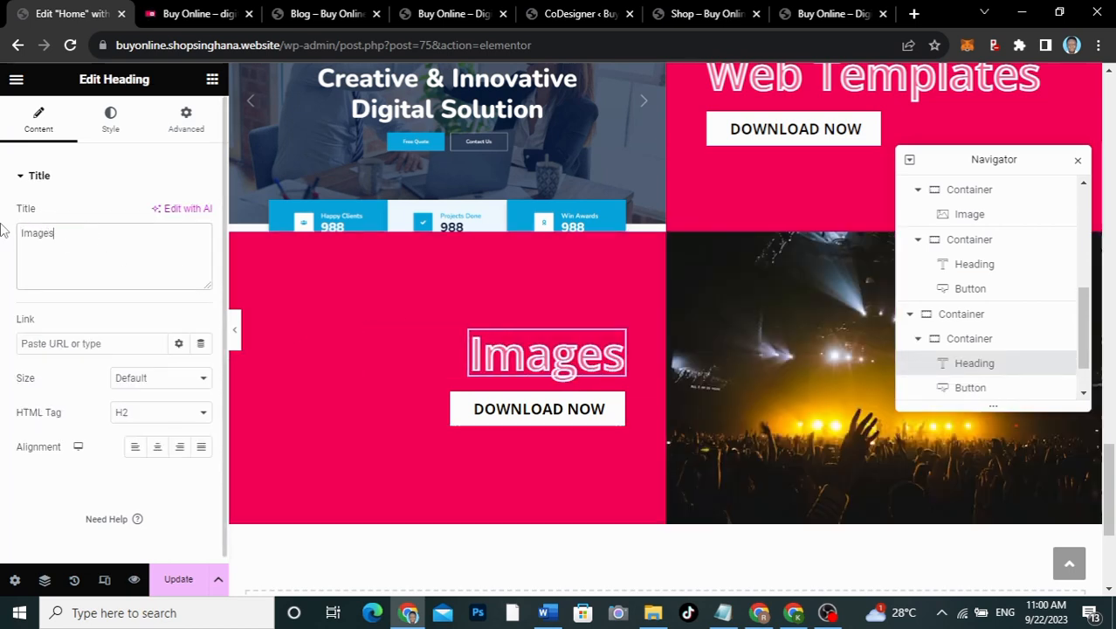
{"action": "scroll", "coordinate": [676, 246], "scroll_direction": "up", "scroll_amount": 8}
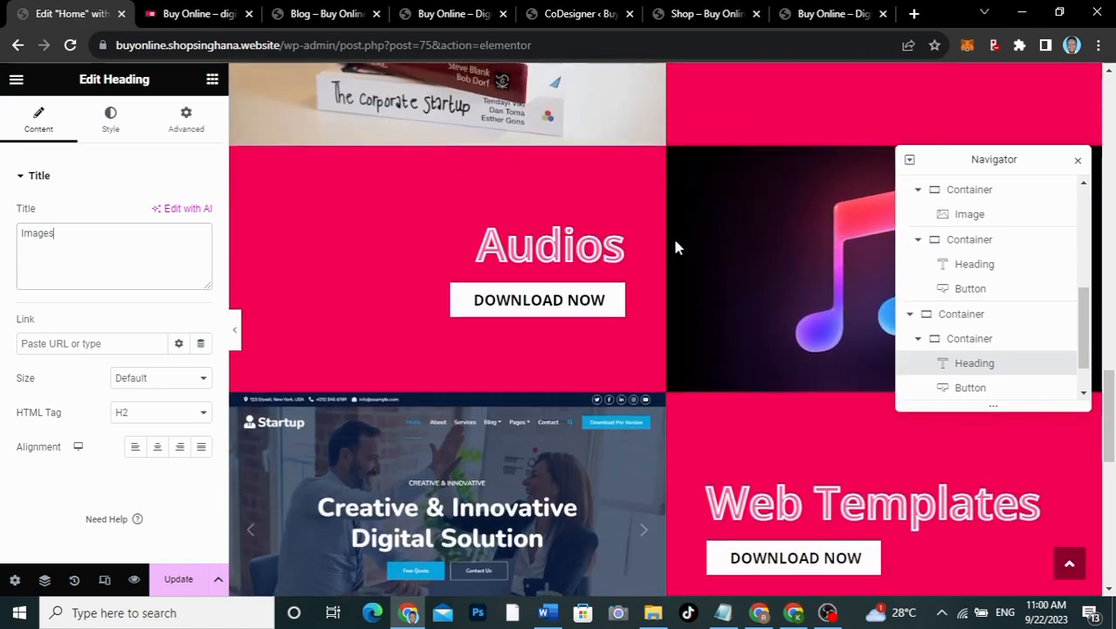
{"action": "scroll", "coordinate": [676, 247], "scroll_direction": "down", "scroll_amount": 5}
{"action": "scroll", "coordinate": [675, 247], "scroll_direction": "up", "scroll_amount": 5}
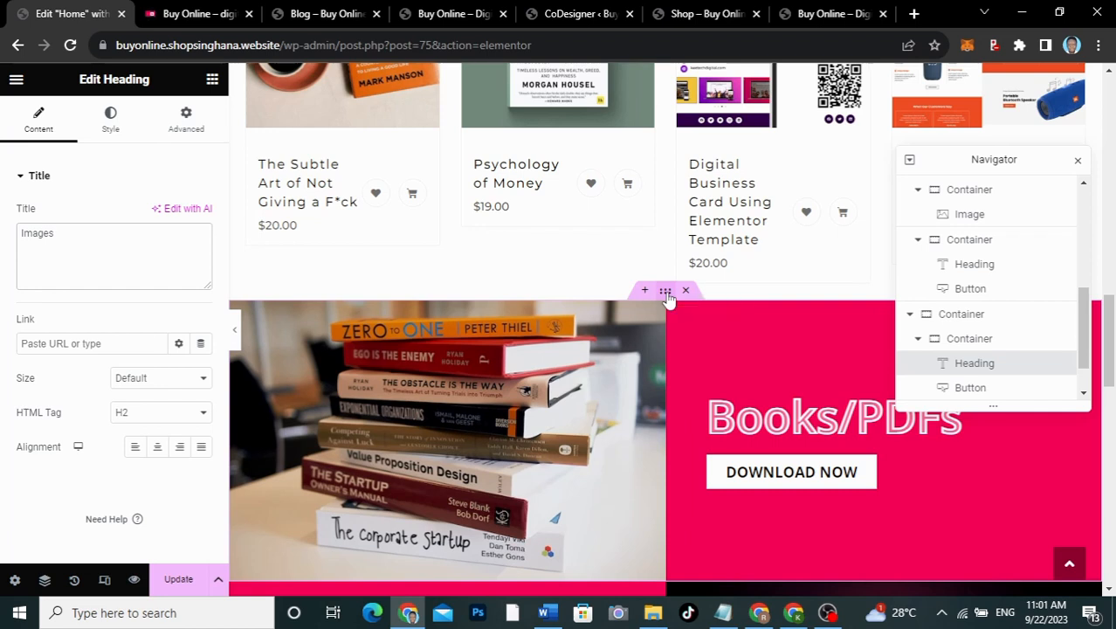
{"action": "left_click", "coordinate": [666, 294]}
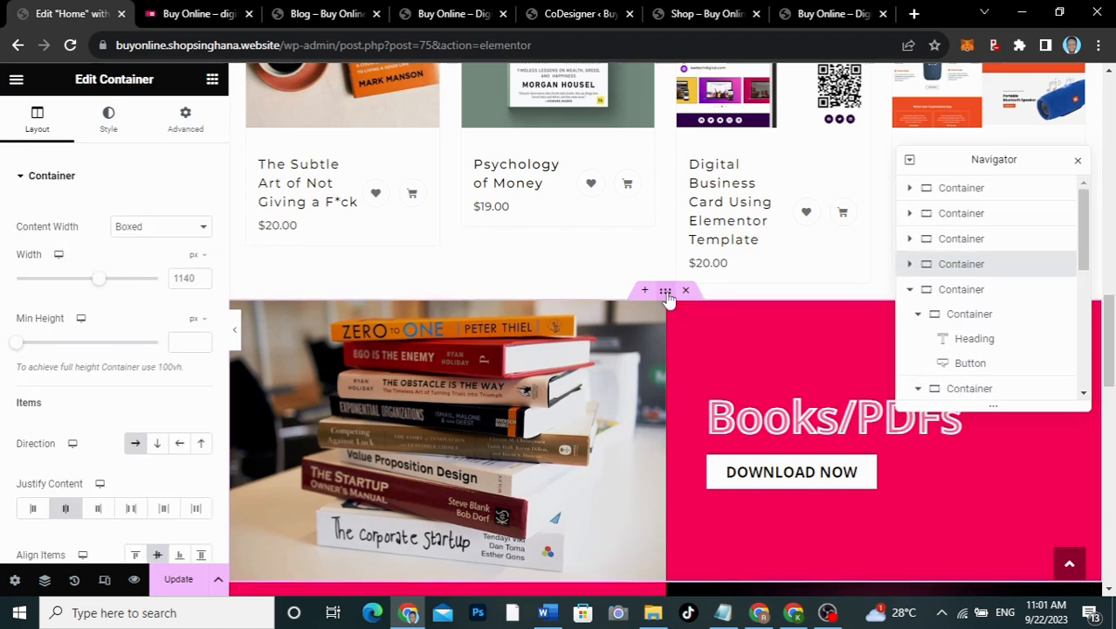
Step: Unlink the Books/PDFs container's margins and set its top margin to 80 px
{"action": "left_click", "coordinate": [181, 118]}
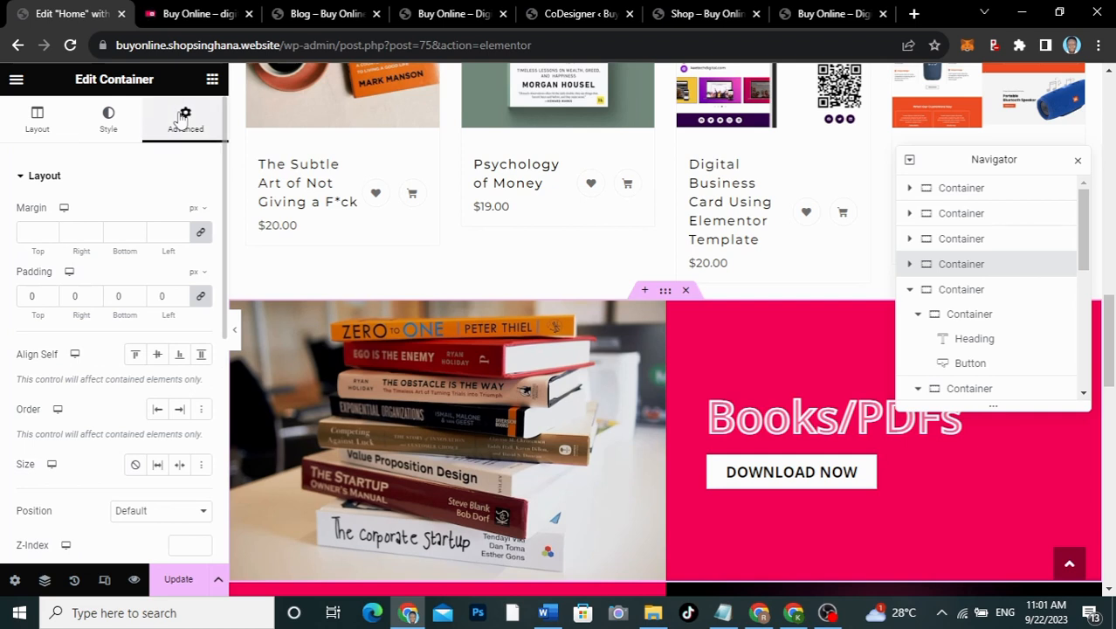
{"action": "left_click", "coordinate": [200, 231]}
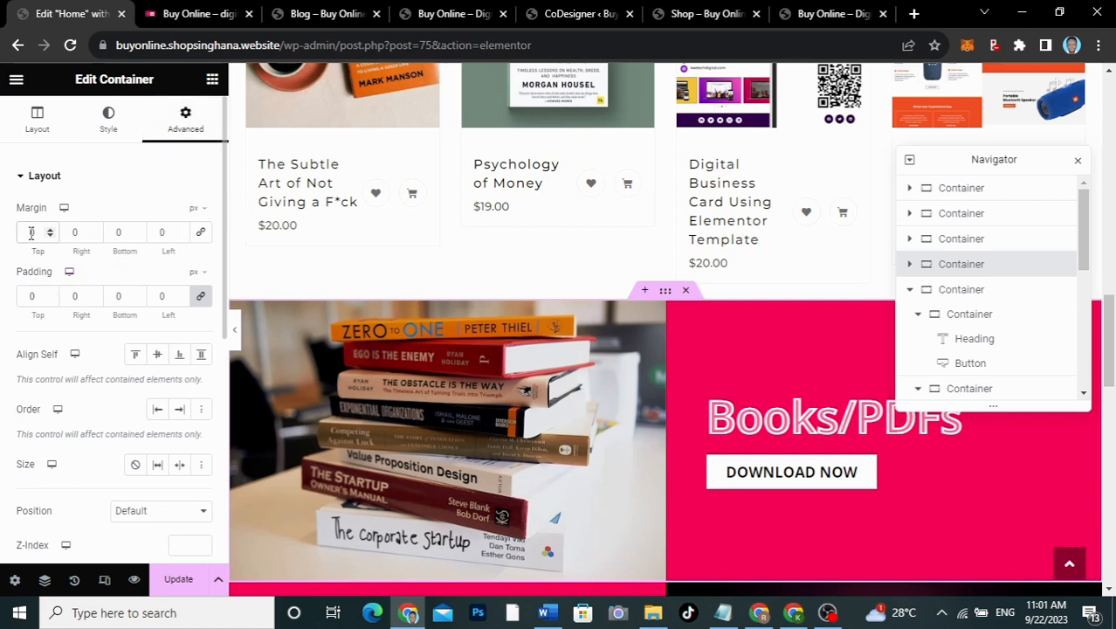
{"action": "left_click", "coordinate": [31, 232]}
{"action": "type", "text": "80"}
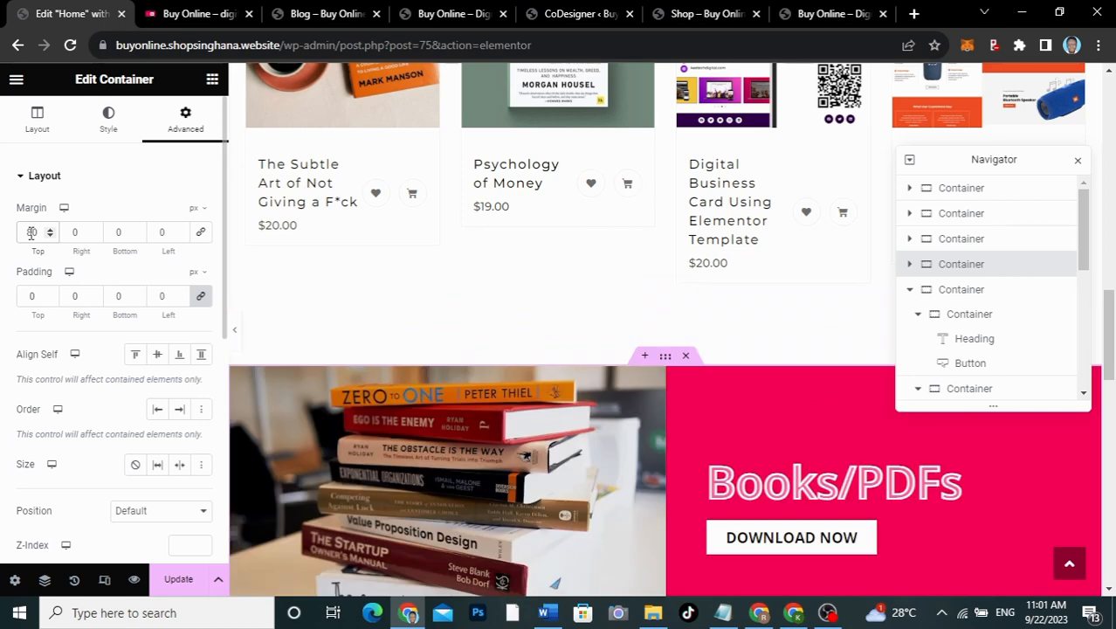
{"action": "scroll", "coordinate": [428, 278], "scroll_direction": "down", "scroll_amount": 12}
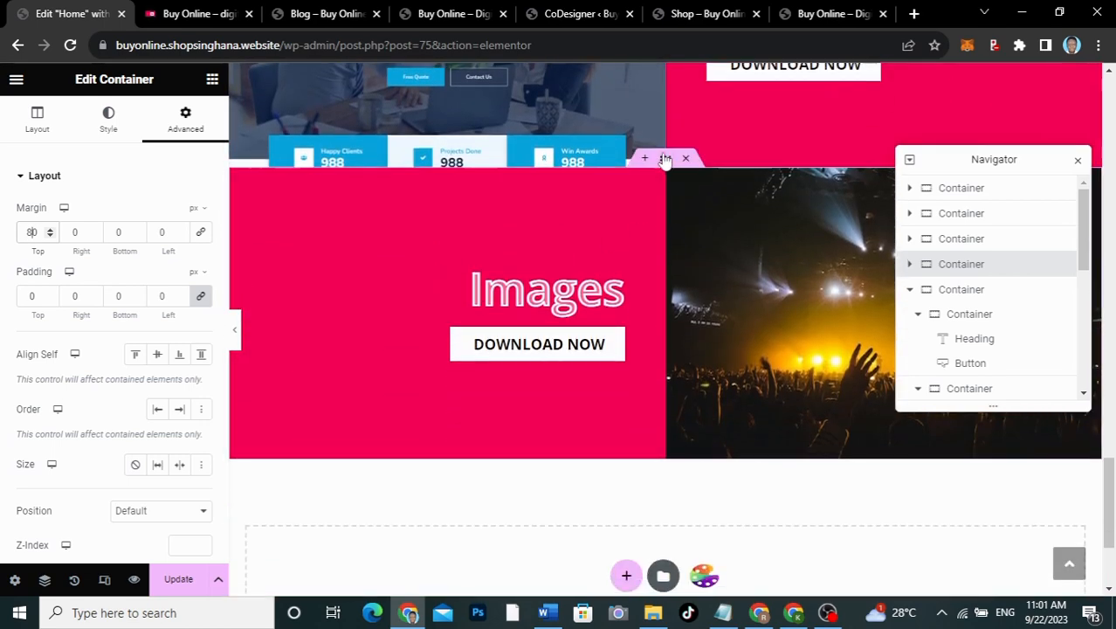
Step: Unlink the Images container's margins and give it a bottom margin
{"action": "left_click", "coordinate": [665, 159]}
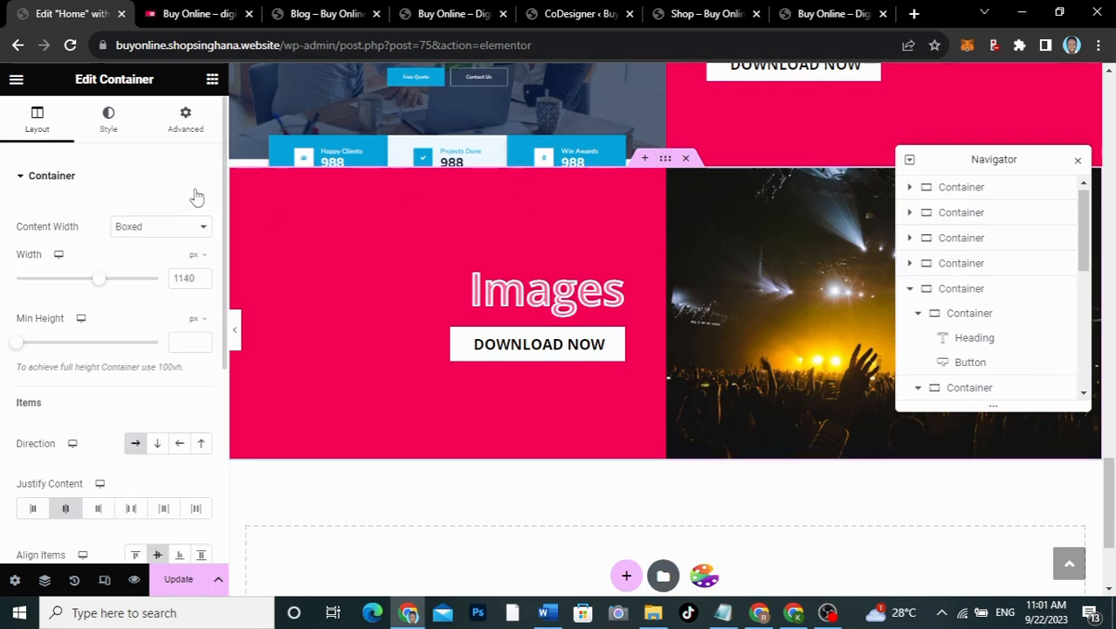
{"action": "left_click", "coordinate": [184, 131]}
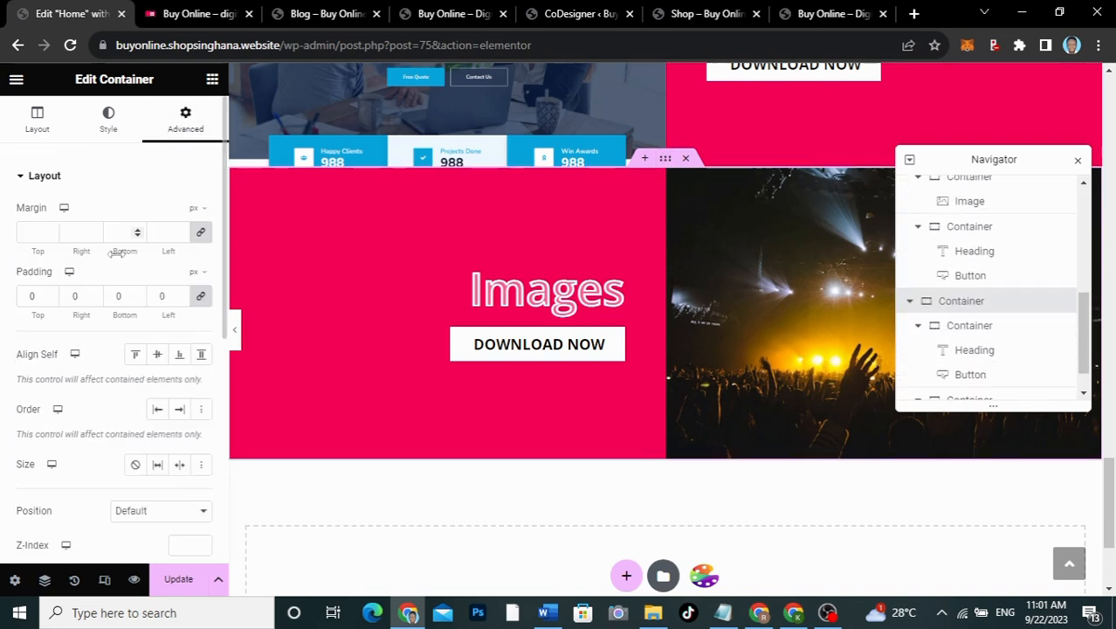
{"action": "left_click", "coordinate": [200, 231]}
{"action": "left_click", "coordinate": [116, 231]}
{"action": "type", "text": "10"}
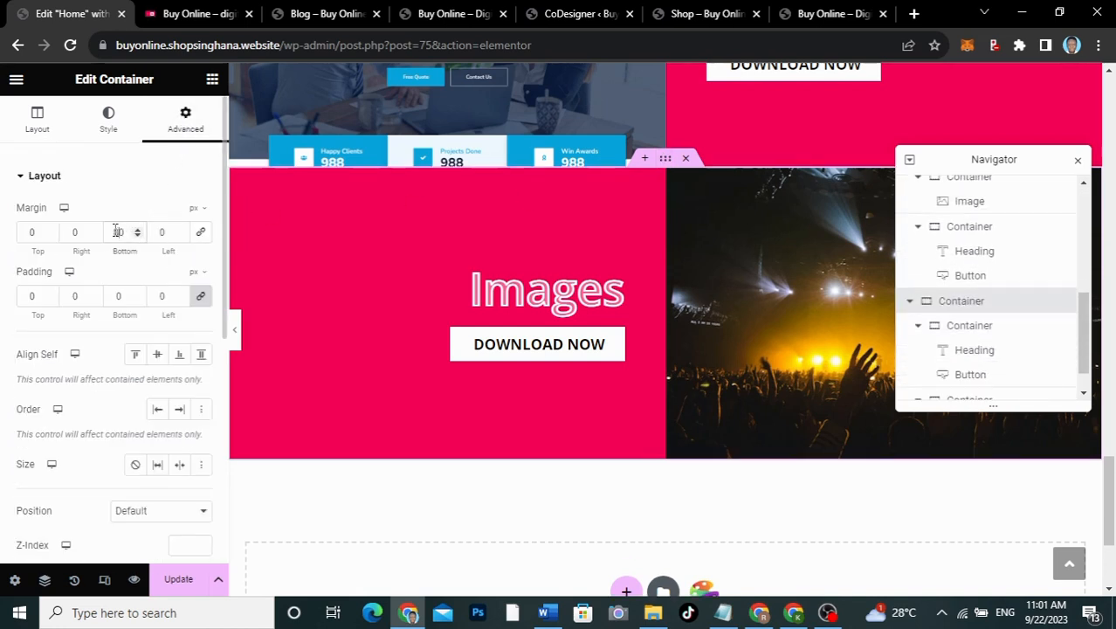
{"action": "scroll", "coordinate": [617, 307], "scroll_direction": "up", "scroll_amount": 9}
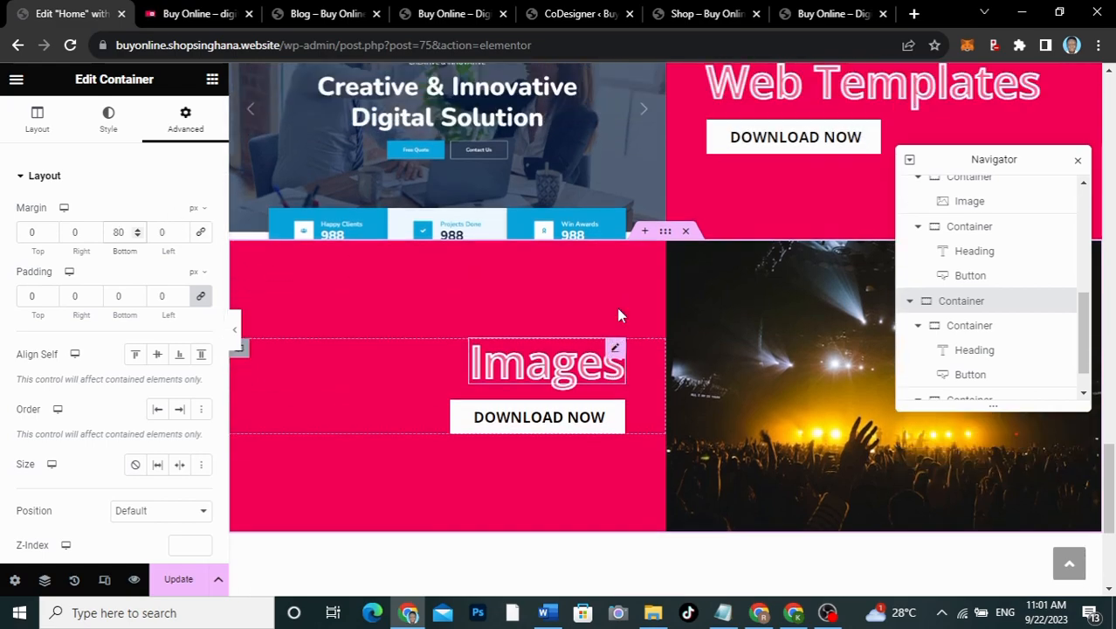
{"action": "scroll", "coordinate": [617, 314], "scroll_direction": "up", "scroll_amount": 10}
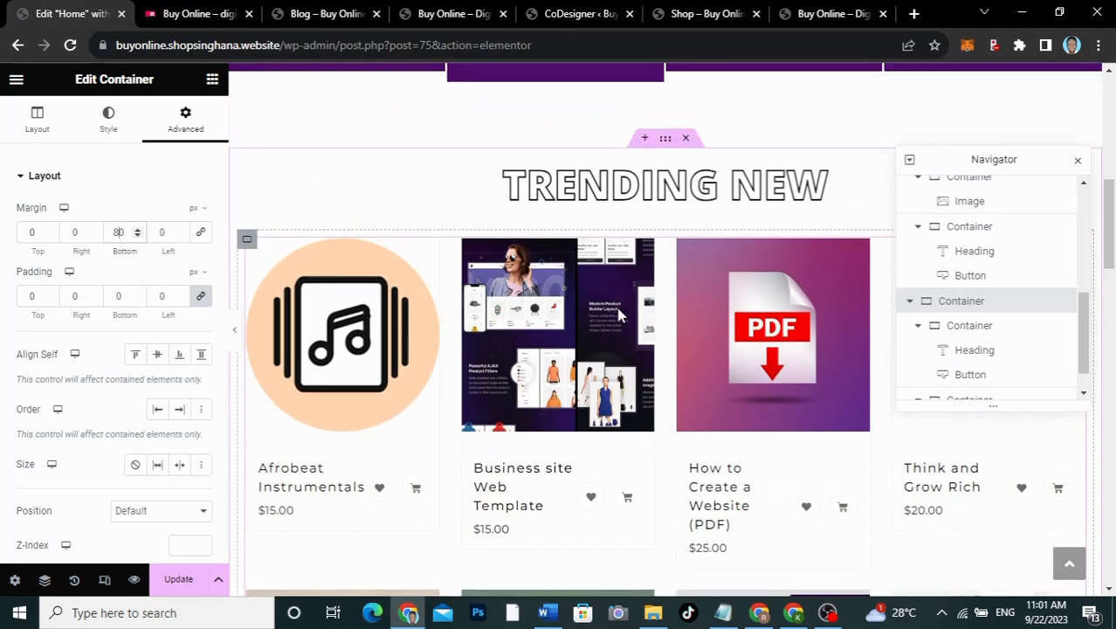
{"action": "left_click", "coordinate": [175, 13]}
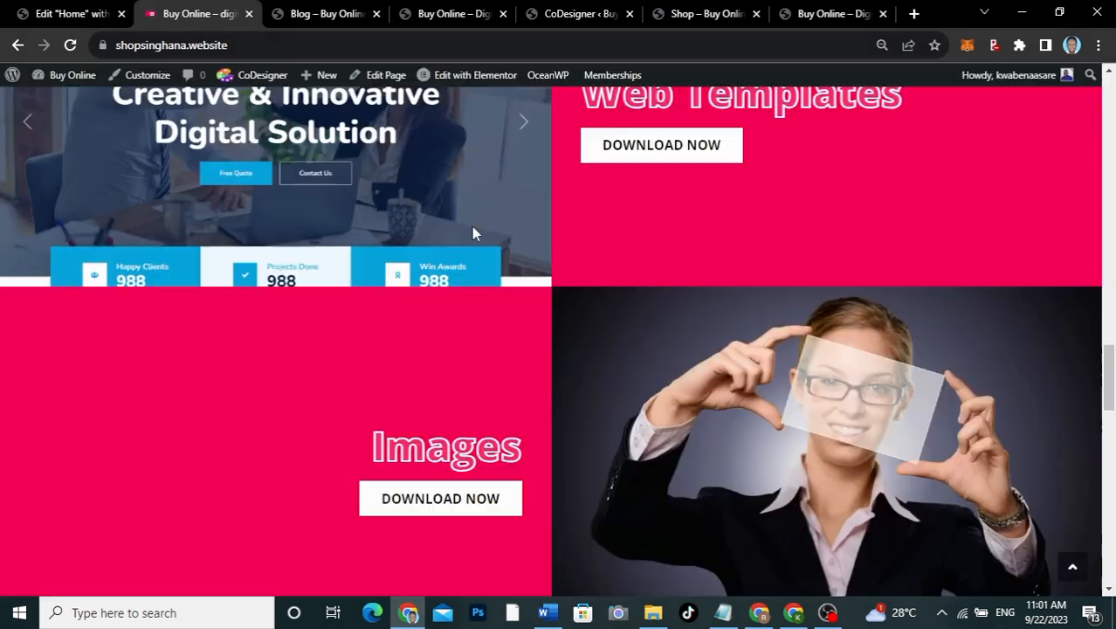
{"action": "scroll", "coordinate": [584, 363], "scroll_direction": "down", "scroll_amount": 7}
{"action": "scroll", "coordinate": [580, 364], "scroll_direction": "up", "scroll_amount": 2}
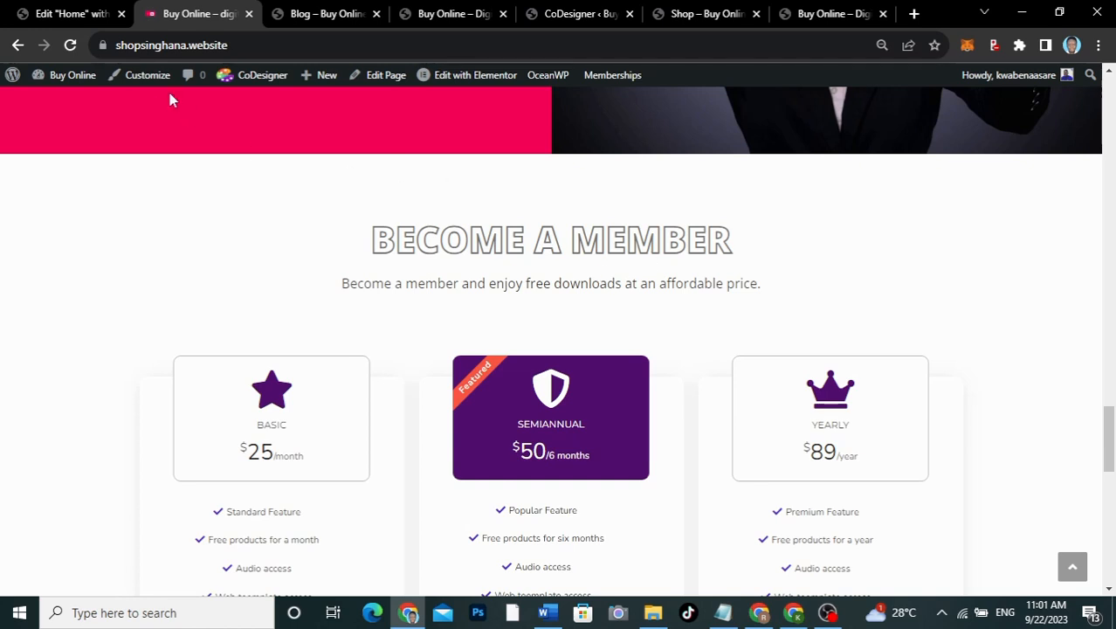
{"action": "left_click", "coordinate": [63, 14]}
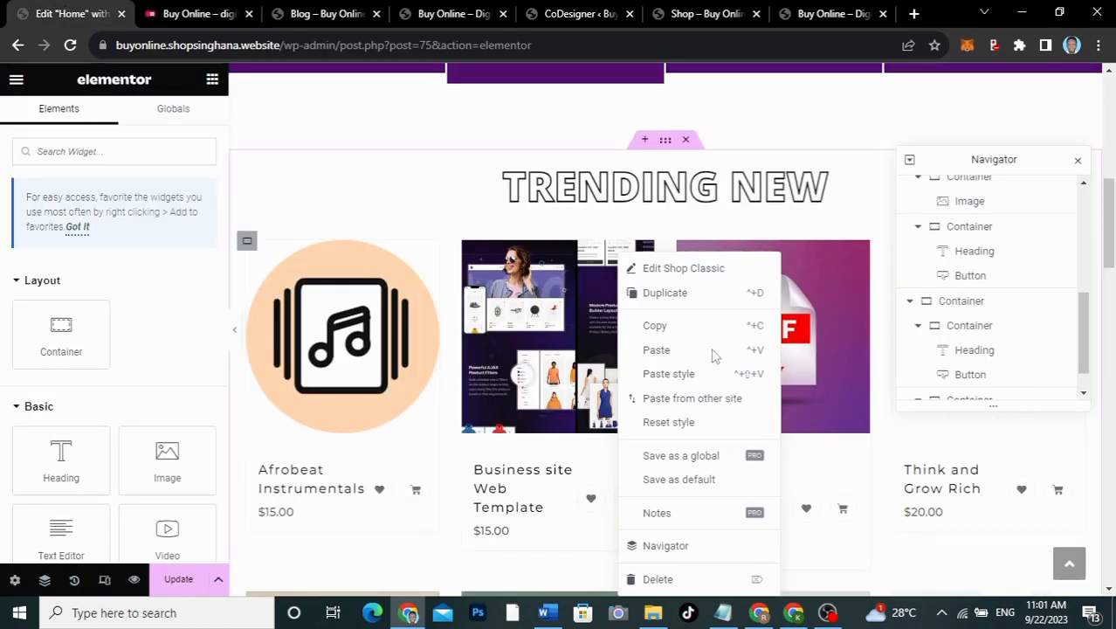
Step: Copy the TRENDING NEW section and paste it into the empty container below the Images row
{"action": "left_click", "coordinate": [703, 193]}
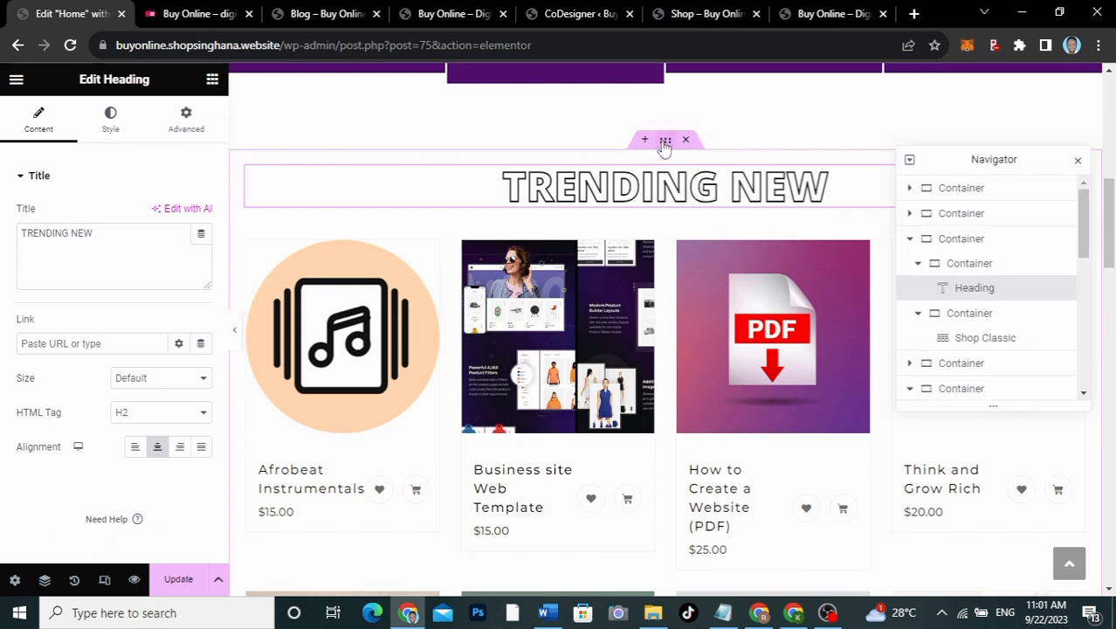
{"action": "right_click", "coordinate": [664, 147]}
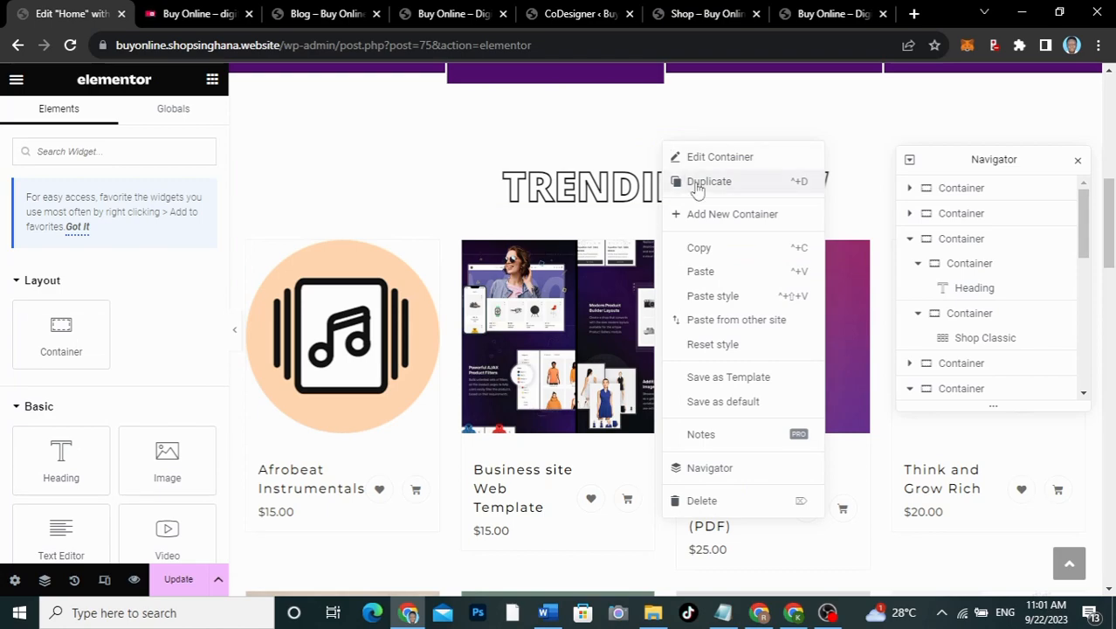
{"action": "left_click", "coordinate": [699, 248]}
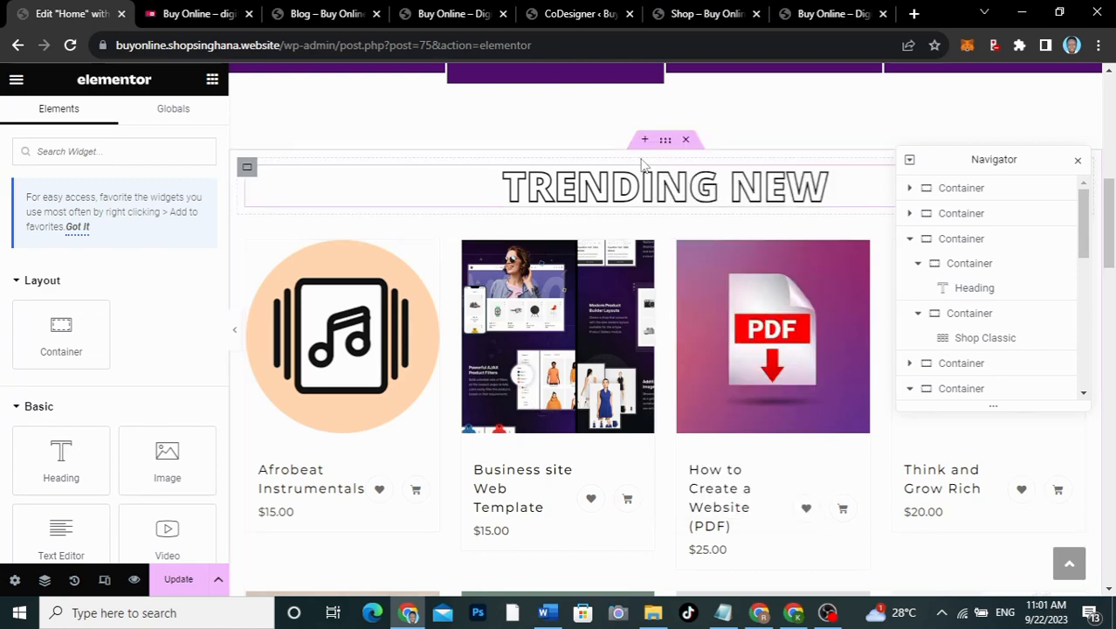
{"action": "scroll", "coordinate": [646, 256], "scroll_direction": "down", "scroll_amount": 3}
{"action": "scroll", "coordinate": [648, 256], "scroll_direction": "down", "scroll_amount": 15}
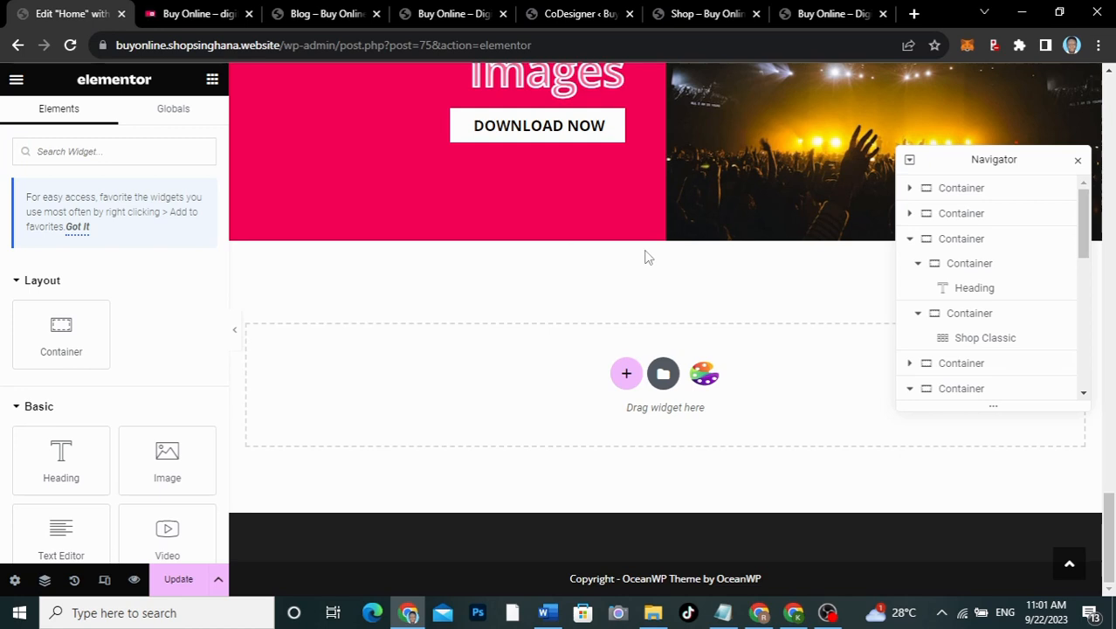
{"action": "right_click", "coordinate": [494, 404]}
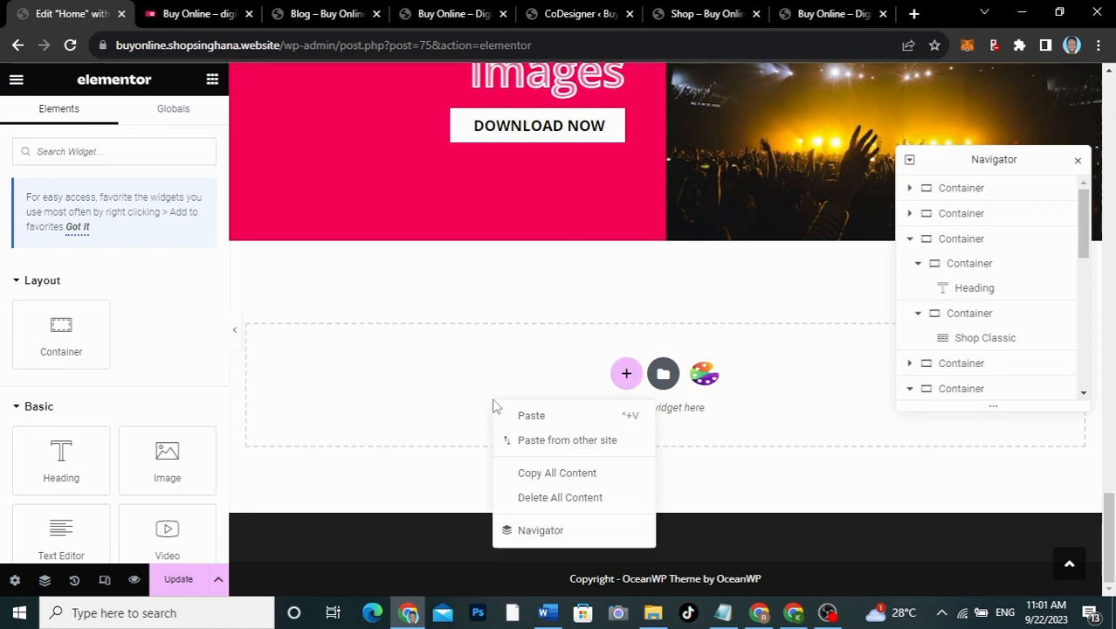
{"action": "left_click", "coordinate": [529, 416]}
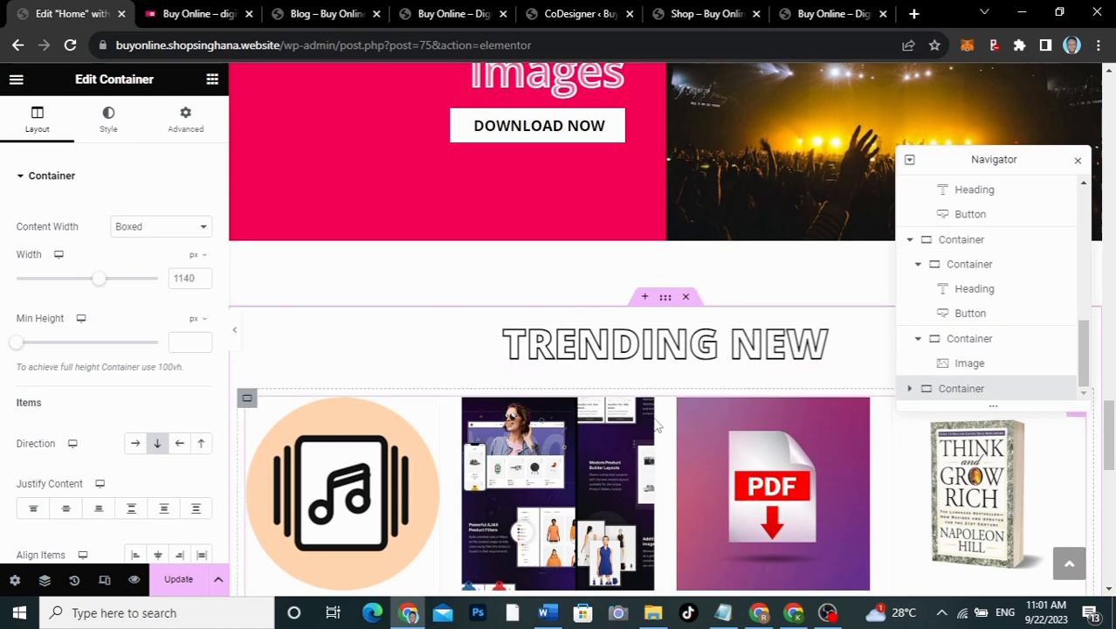
Step: Close the Navigator and delete the product grid from the pasted copy, keeping its heading
{"action": "left_click", "coordinate": [1078, 160]}
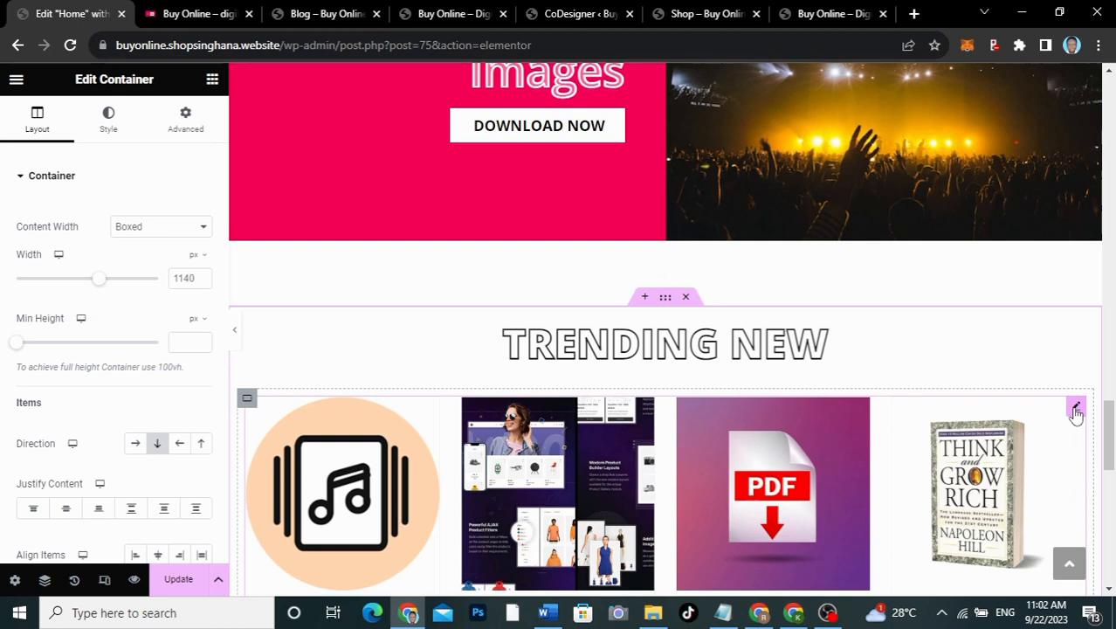
{"action": "right_click", "coordinate": [1076, 416]}
{"action": "left_click", "coordinate": [1000, 579]}
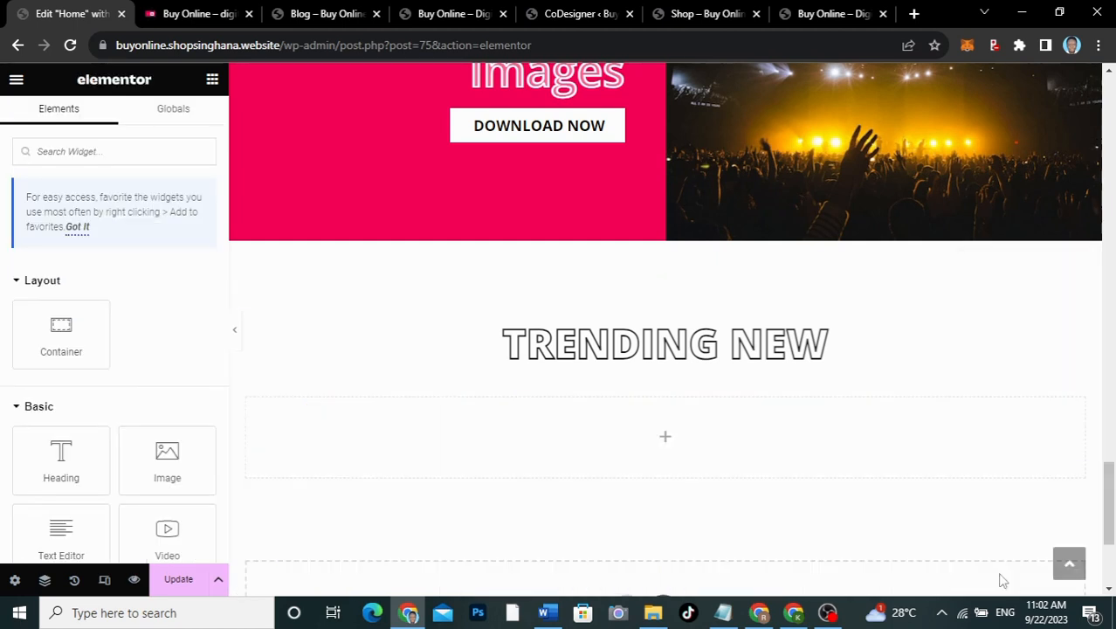
{"action": "left_click", "coordinate": [690, 341]}
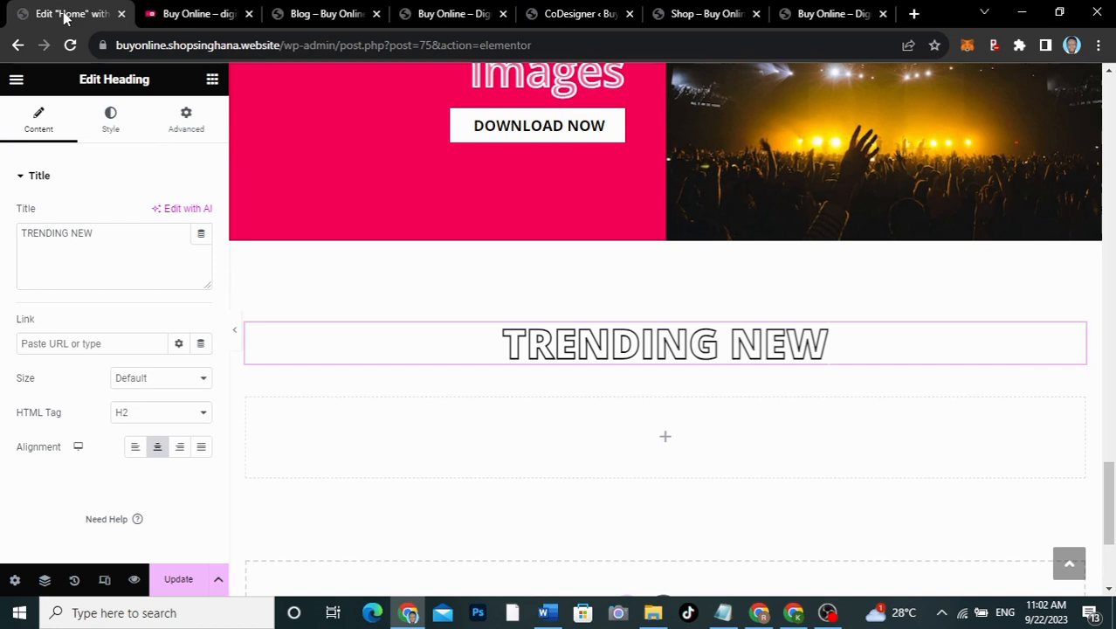
Step: Paste the live site's Become a Member subtitle into Notepad as plain text, then cut it back out
{"action": "left_click", "coordinate": [199, 14]}
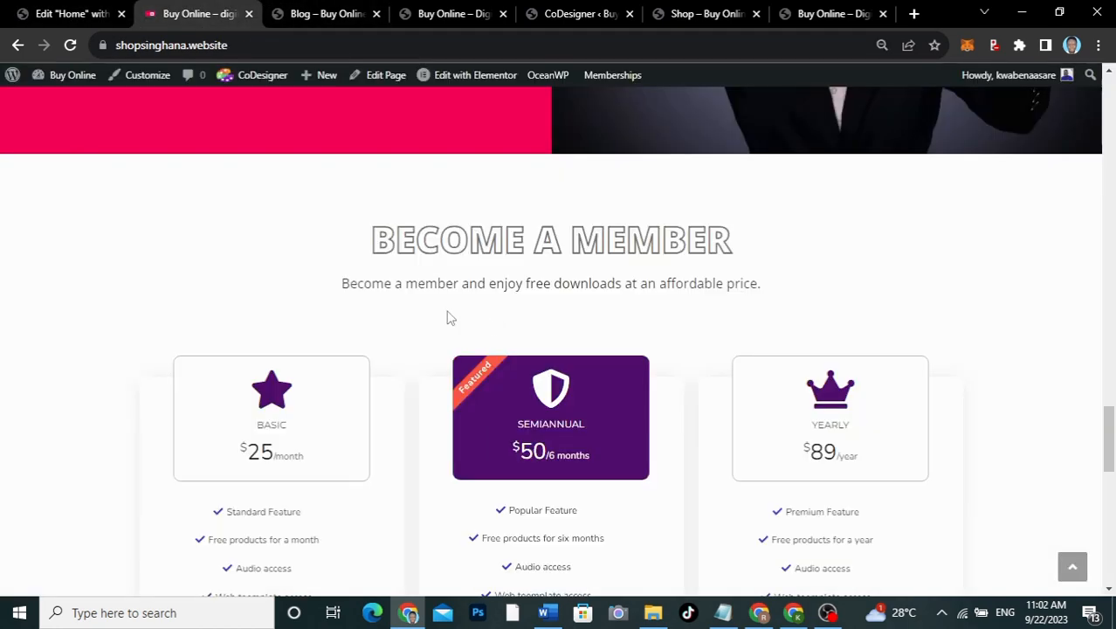
{"action": "left_click_drag", "start_coordinate": [342, 289], "coordinate": [765, 302]}
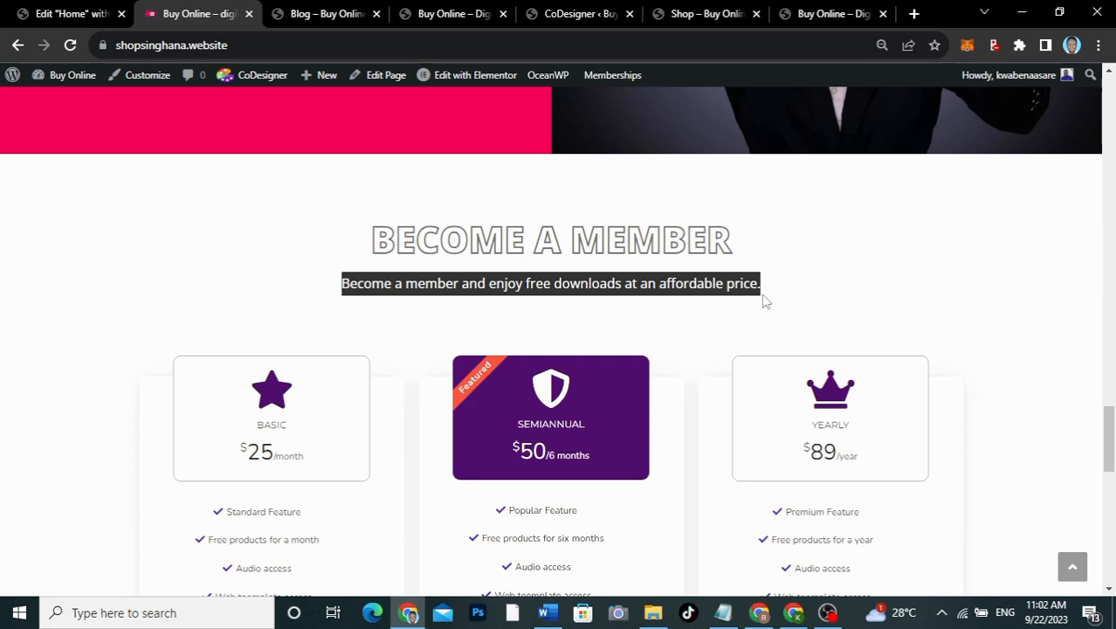
{"action": "left_click", "coordinate": [723, 612]}
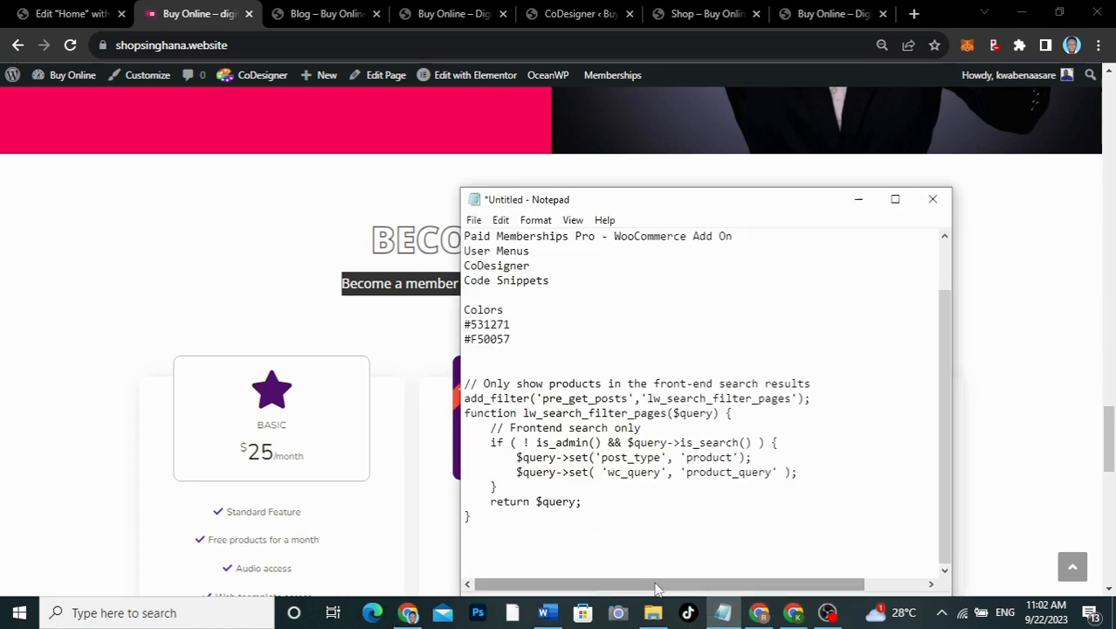
{"action": "key", "text": "ctrl+v"}
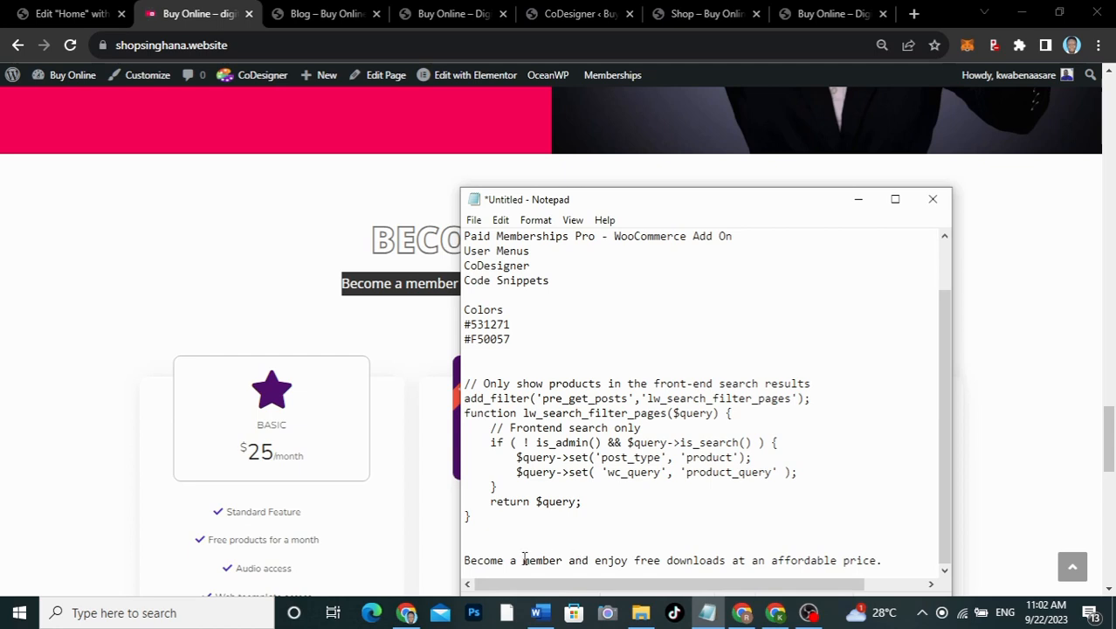
{"action": "left_click", "coordinate": [465, 559], "text": "shift"}
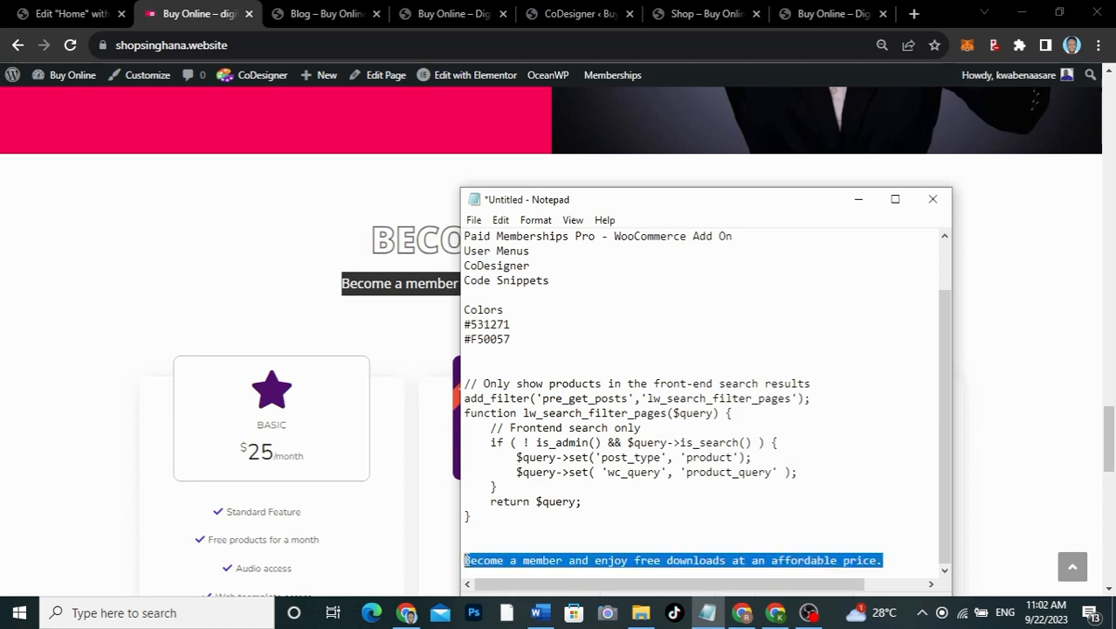
{"action": "key", "text": "ctrl+x"}
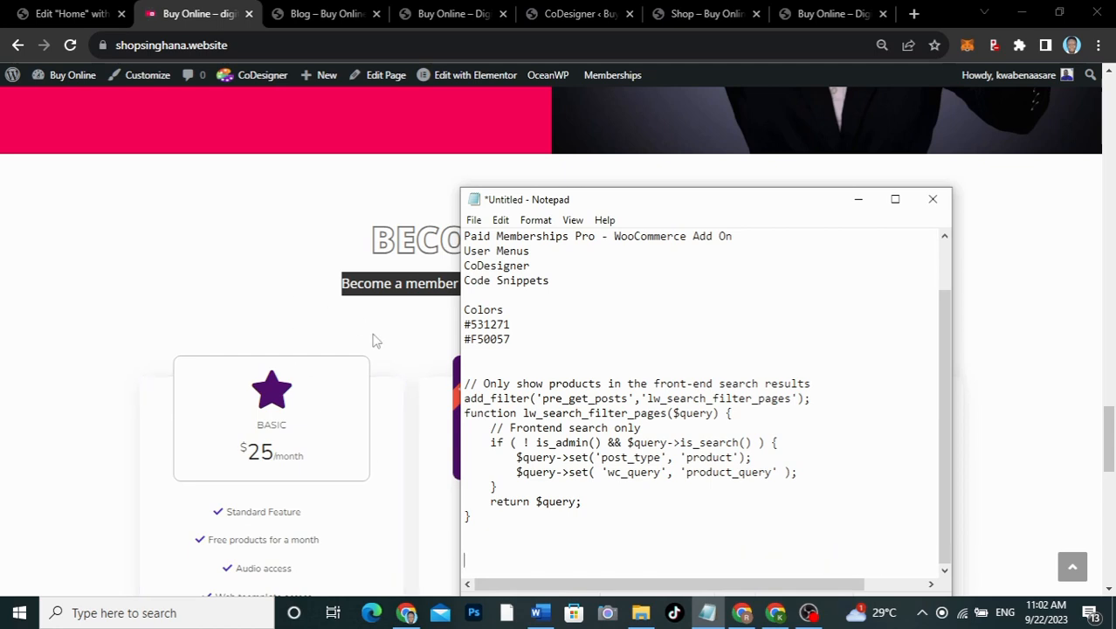
{"action": "left_click", "coordinate": [221, 249]}
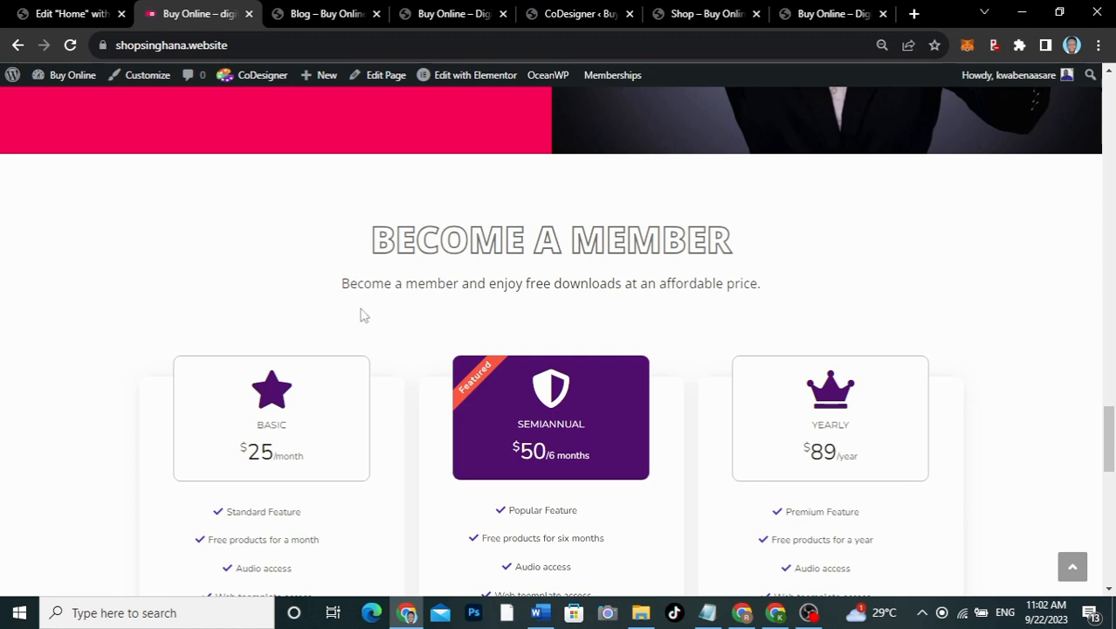
{"action": "left_click", "coordinate": [714, 616]}
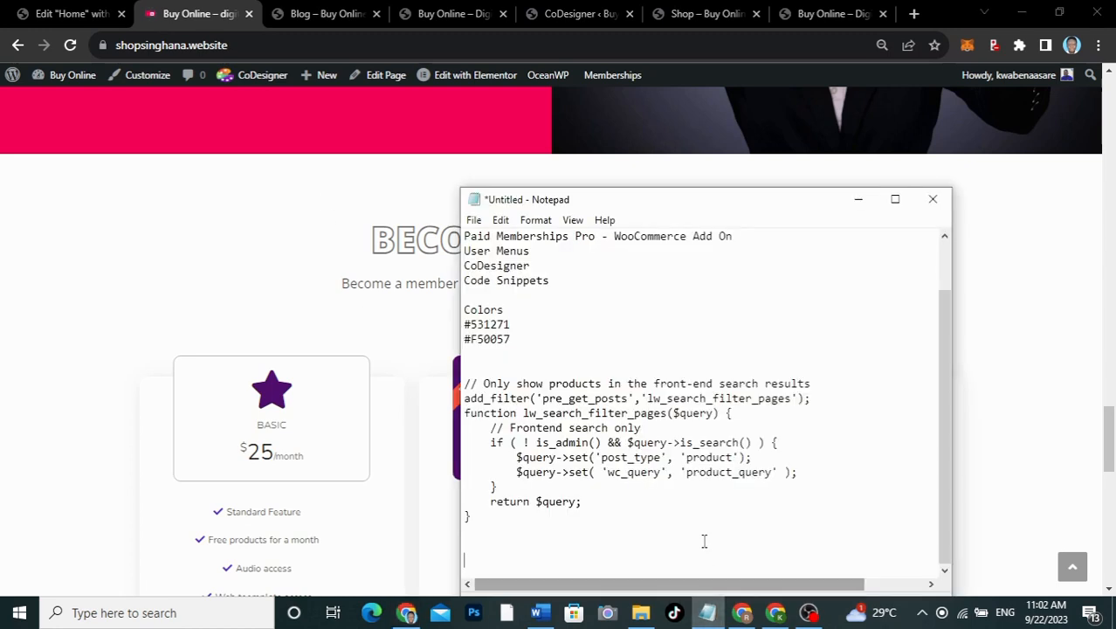
{"action": "left_click", "coordinate": [305, 227]}
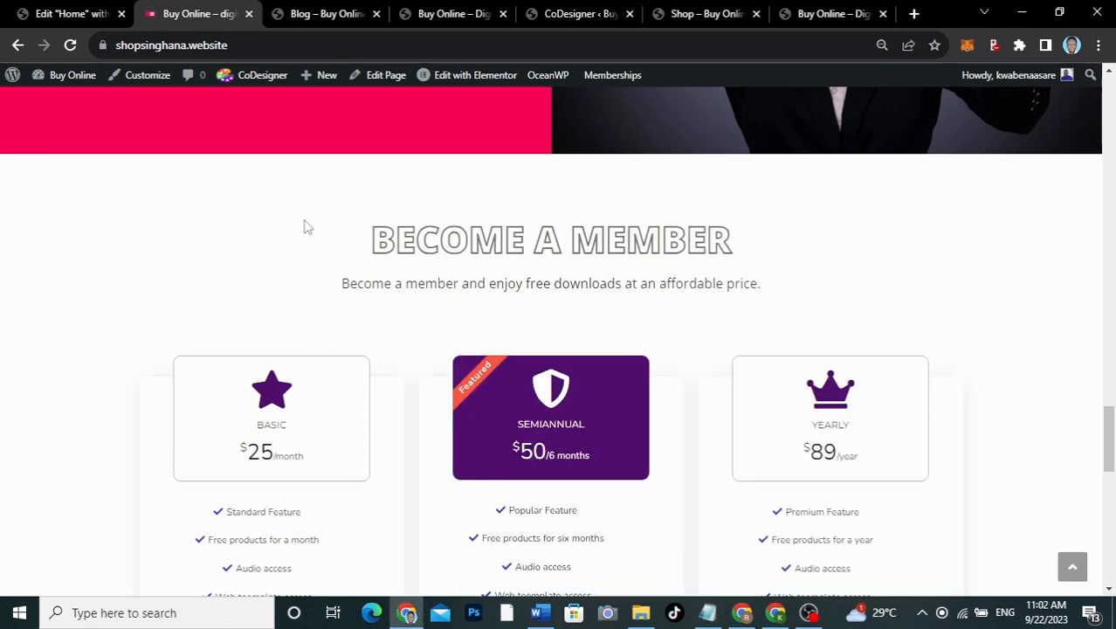
Step: Retitle the copied TRENDING NEW heading to 'BECOME A MEMBER', checking the wording against the live site
{"action": "left_click", "coordinate": [78, 16]}
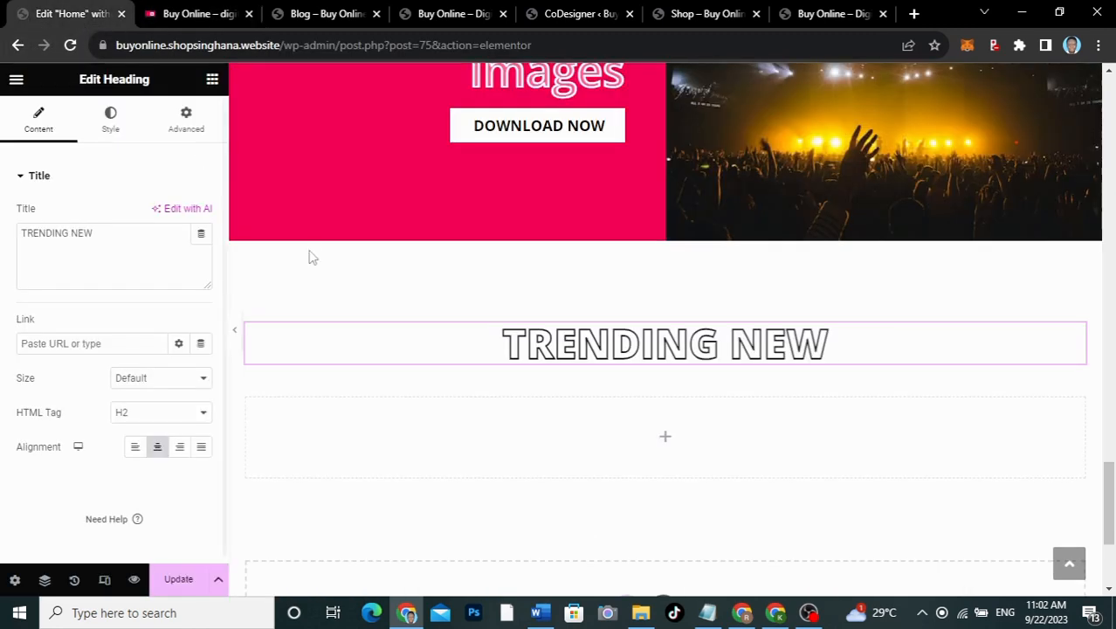
{"action": "left_click_drag", "start_coordinate": [98, 234], "coordinate": [2, 229]}
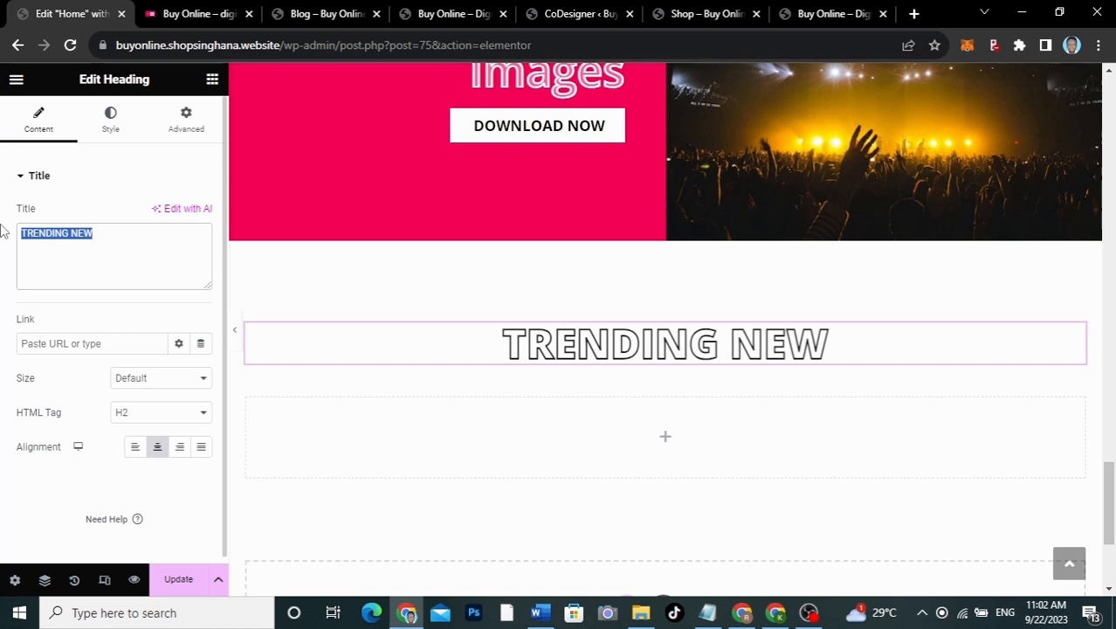
{"action": "type", "text": "Become"}
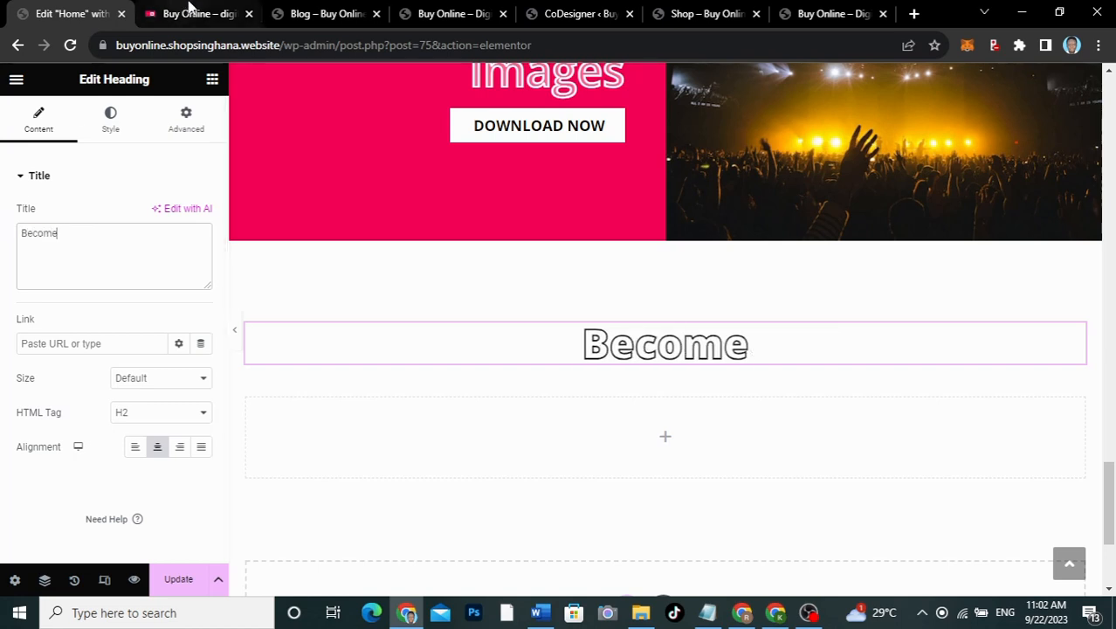
{"action": "left_click", "coordinate": [189, 11]}
{"action": "left_click", "coordinate": [77, 9]}
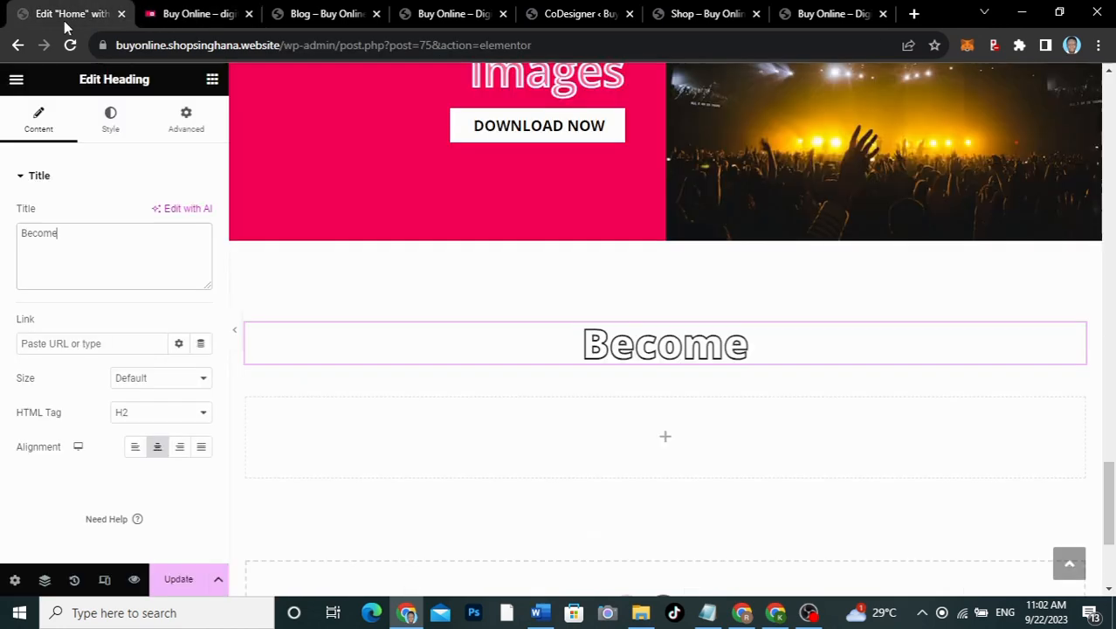
{"action": "left_click_drag", "start_coordinate": [80, 242], "coordinate": [31, 236]}
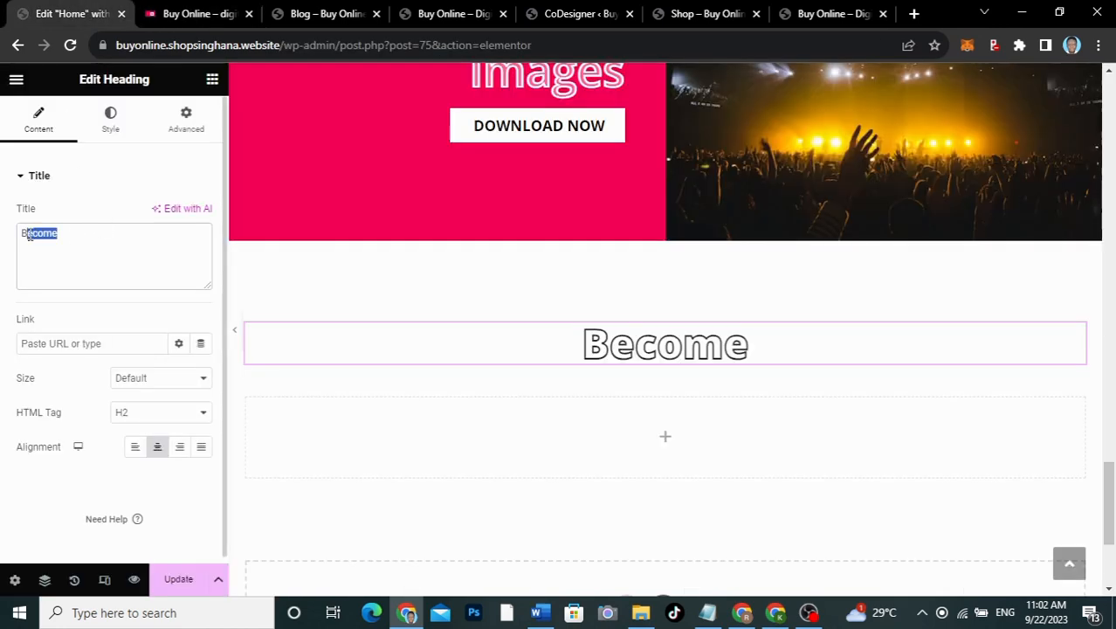
{"action": "type", "text": "ECOM"}
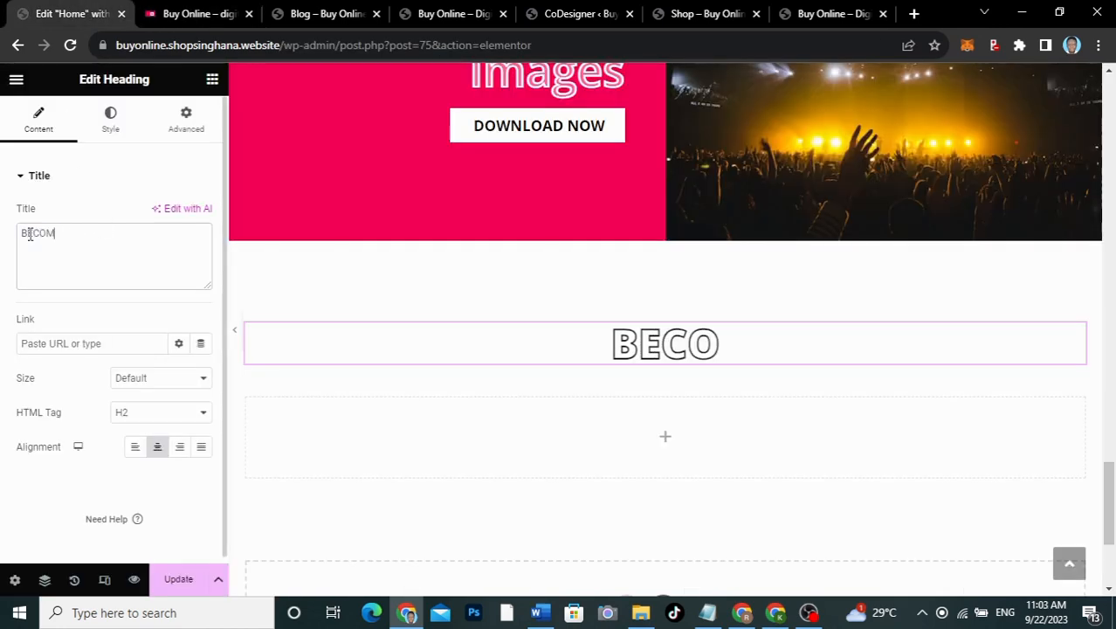
{"action": "type", "text": "E A MEMBERS"}
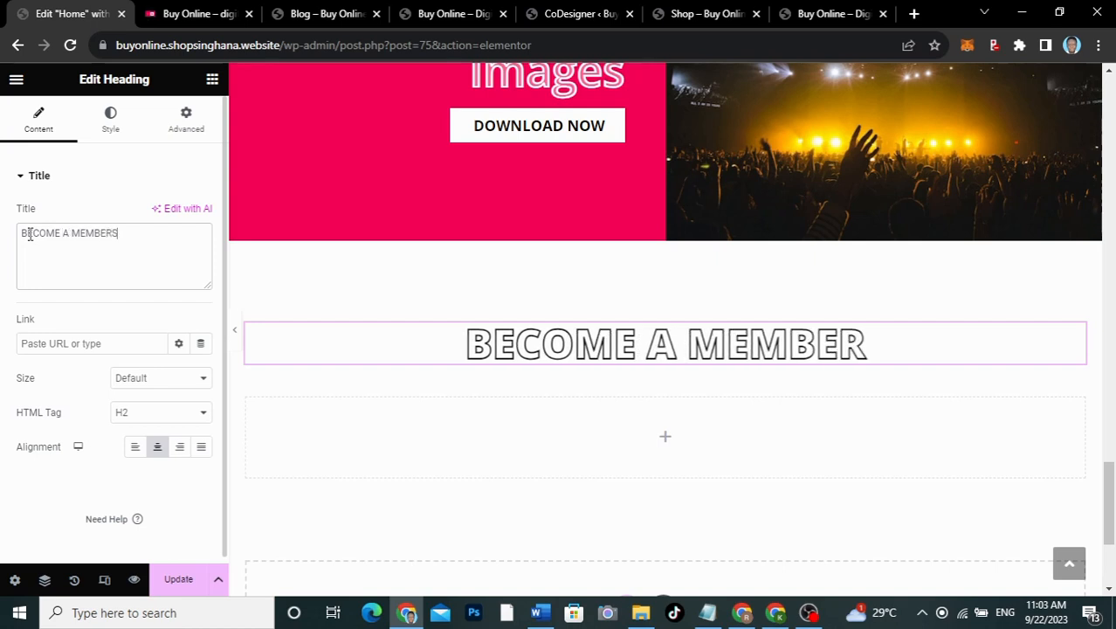
{"action": "key", "text": "BackSpace"}
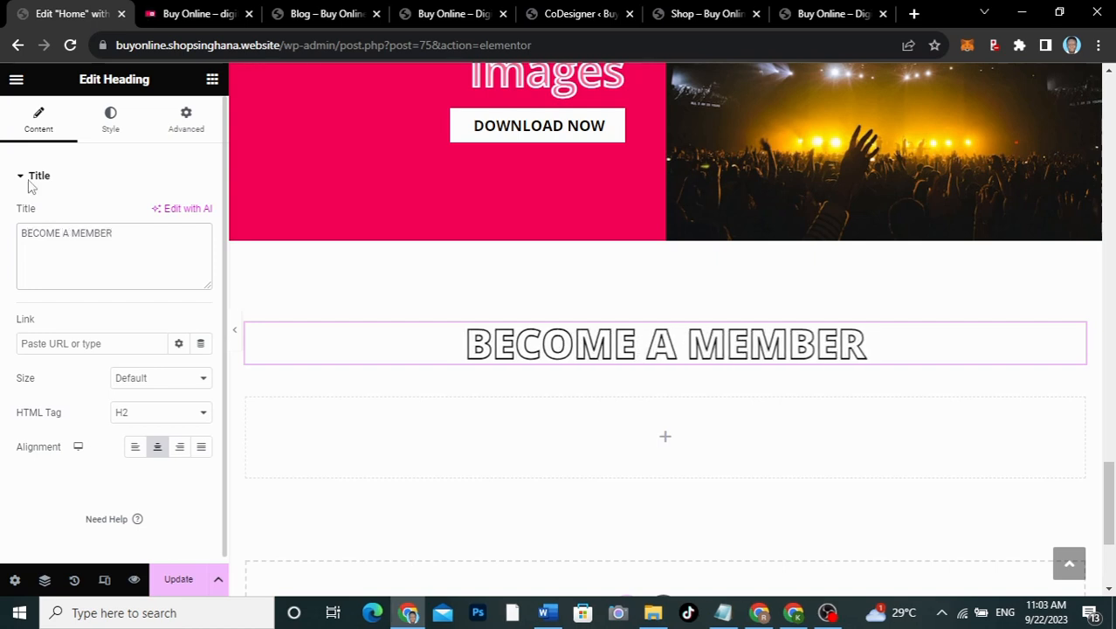
{"action": "left_click", "coordinate": [170, 13]}
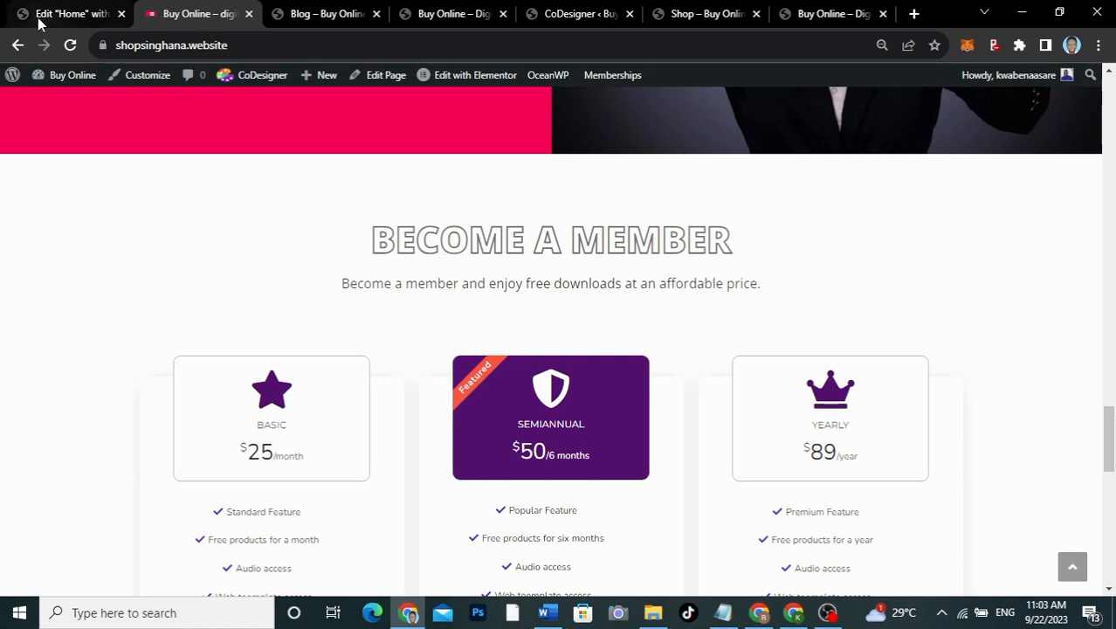
{"action": "left_click", "coordinate": [39, 21]}
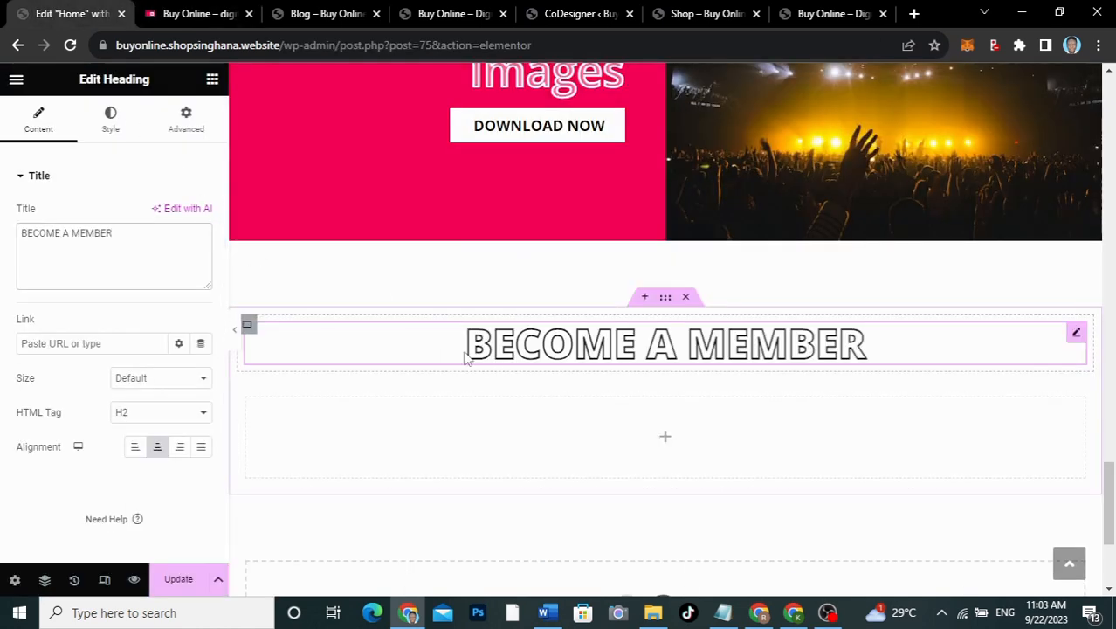
{"action": "left_click", "coordinate": [212, 81]}
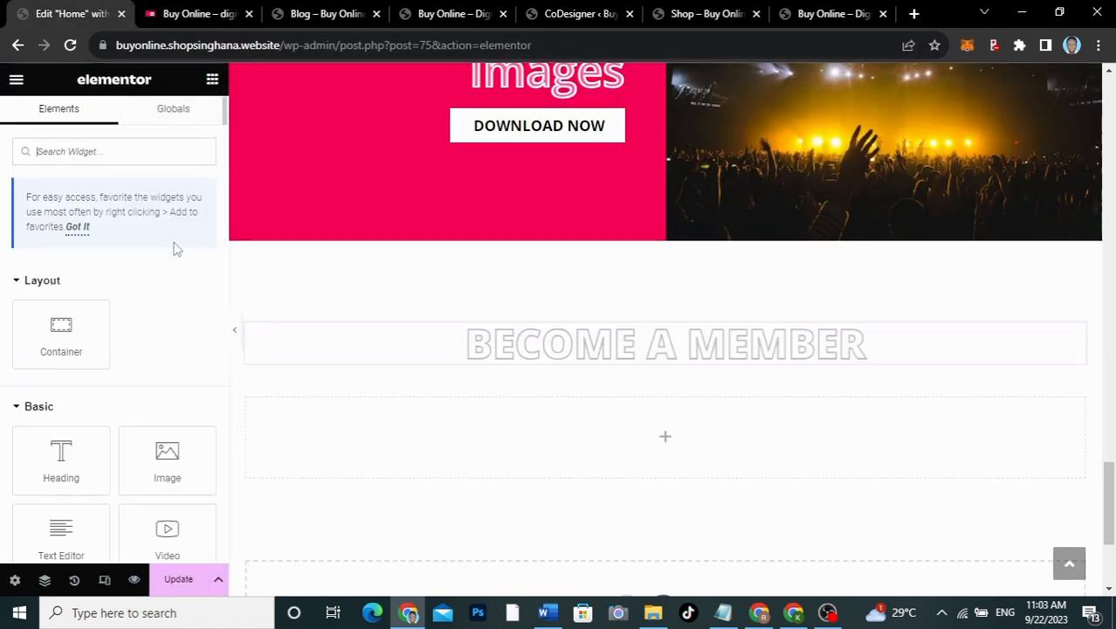
Step: Add a Text Editor widget under the heading with the pasted membership subtitle sentence
{"action": "left_click_drag", "start_coordinate": [61, 533], "coordinate": [578, 353]}
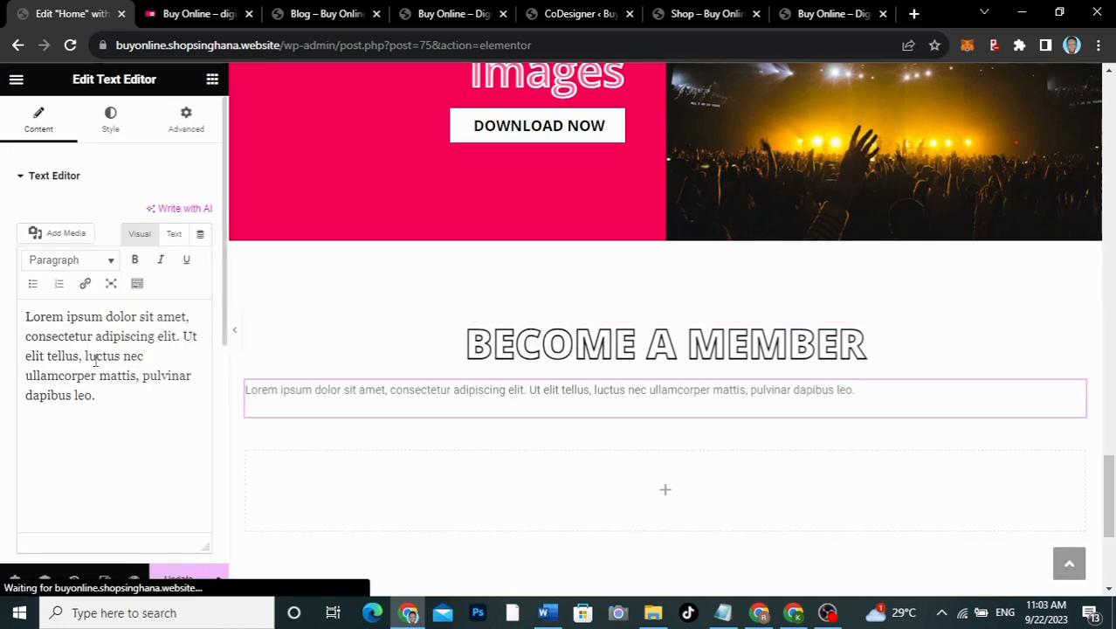
{"action": "left_click", "coordinate": [96, 358]}
{"action": "key", "text": "ctrl+a"}
{"action": "type", "text": "Become a member and enjoy free downloads at an affordable price."}
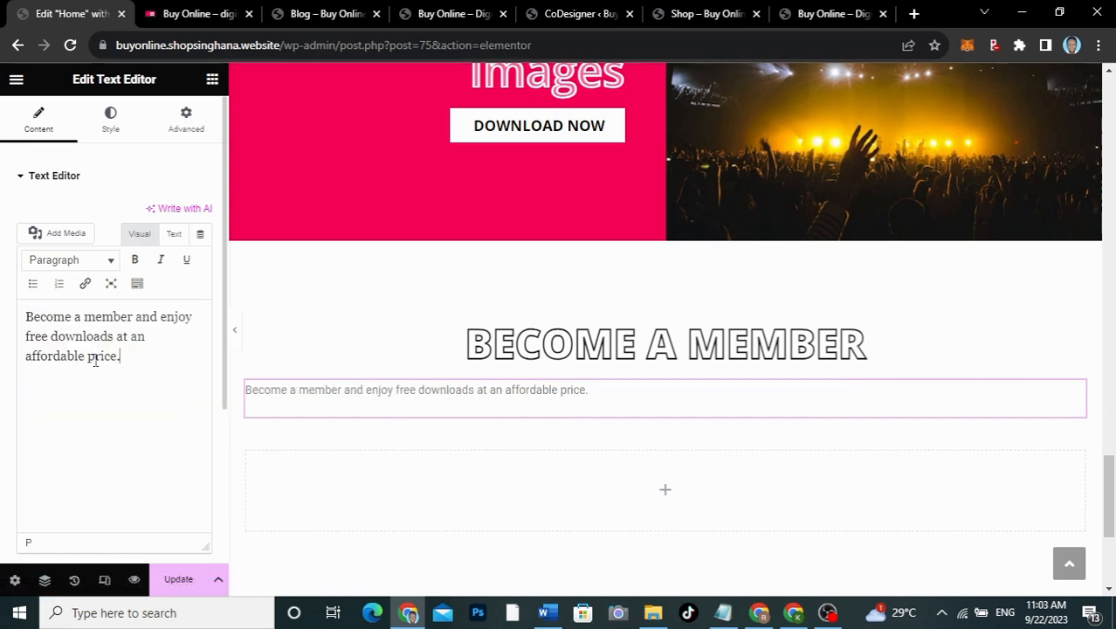
Step: Centre the subtitle text and make its colour black
{"action": "left_click", "coordinate": [110, 133]}
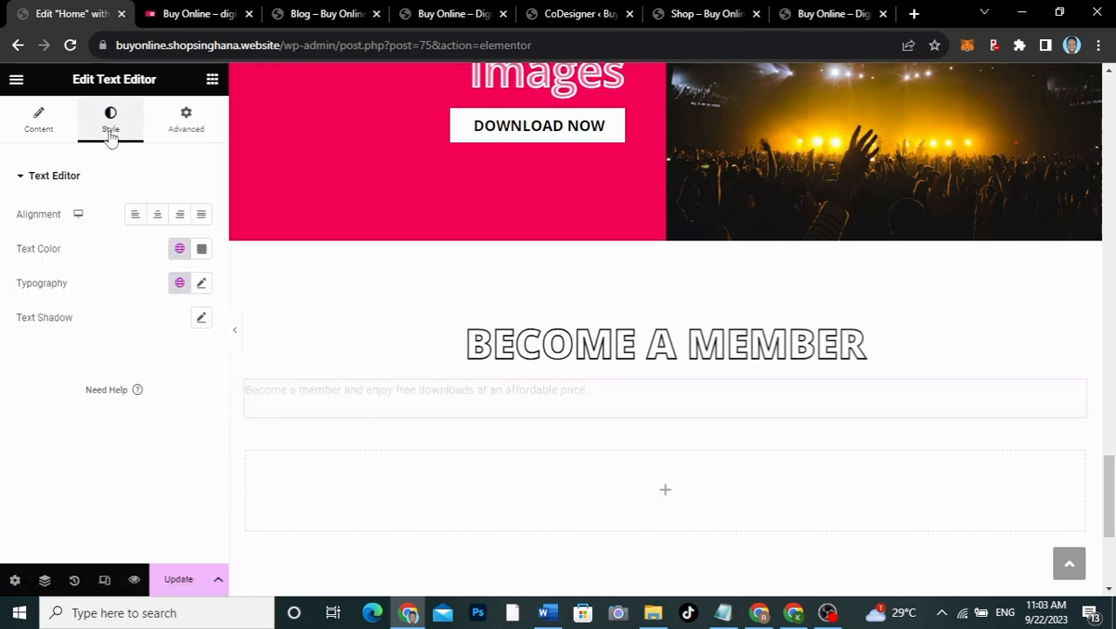
{"action": "left_click", "coordinate": [157, 215]}
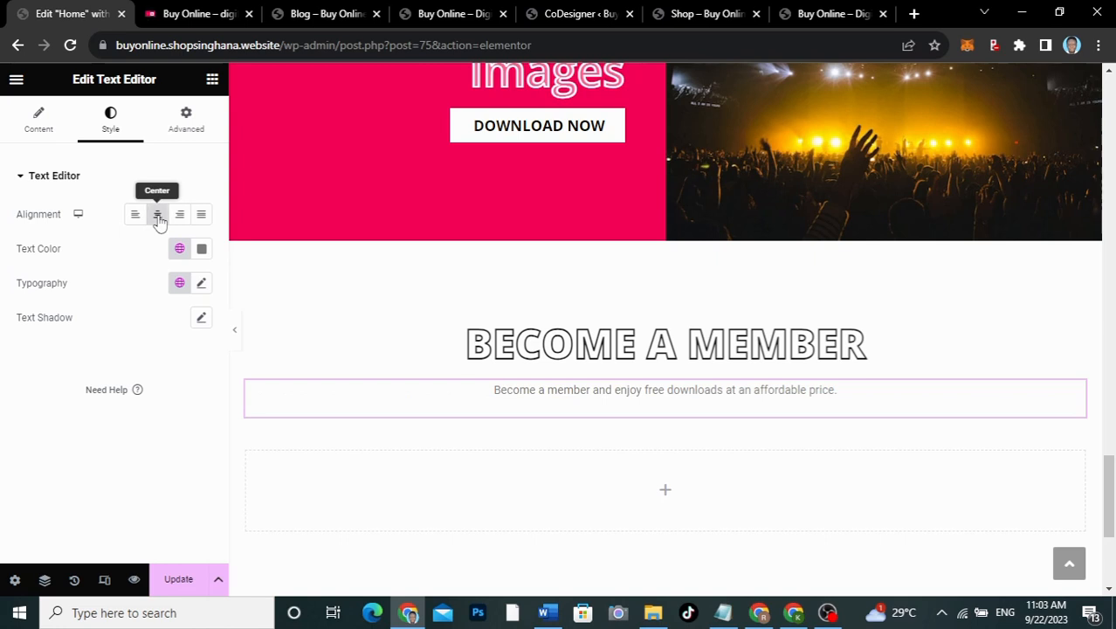
{"action": "left_click", "coordinate": [201, 249]}
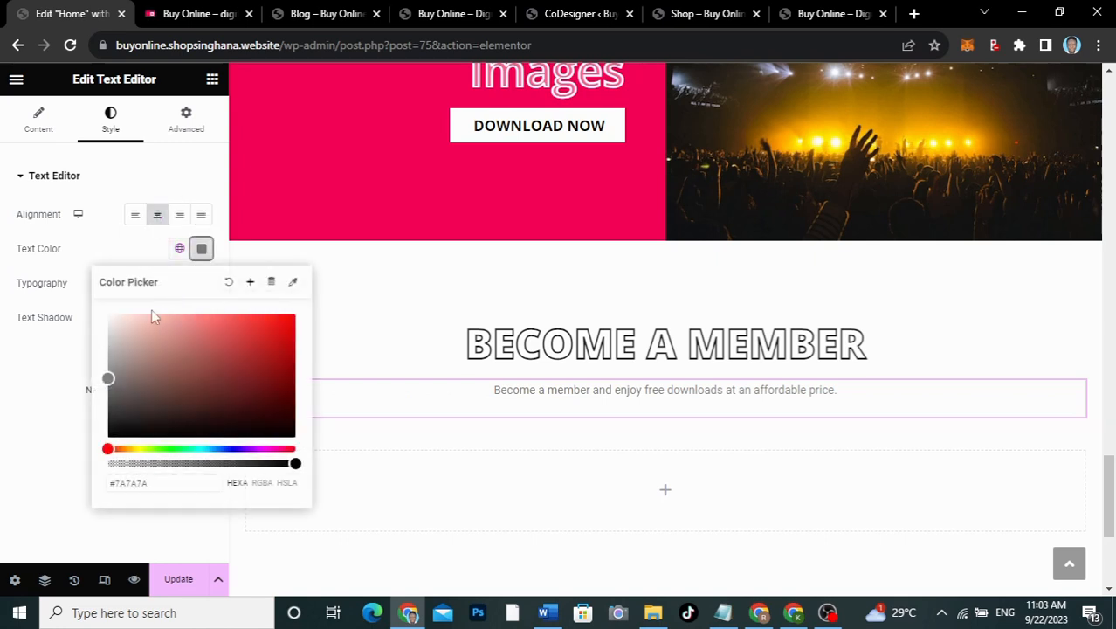
{"action": "left_click_drag", "start_coordinate": [105, 381], "coordinate": [94, 447]}
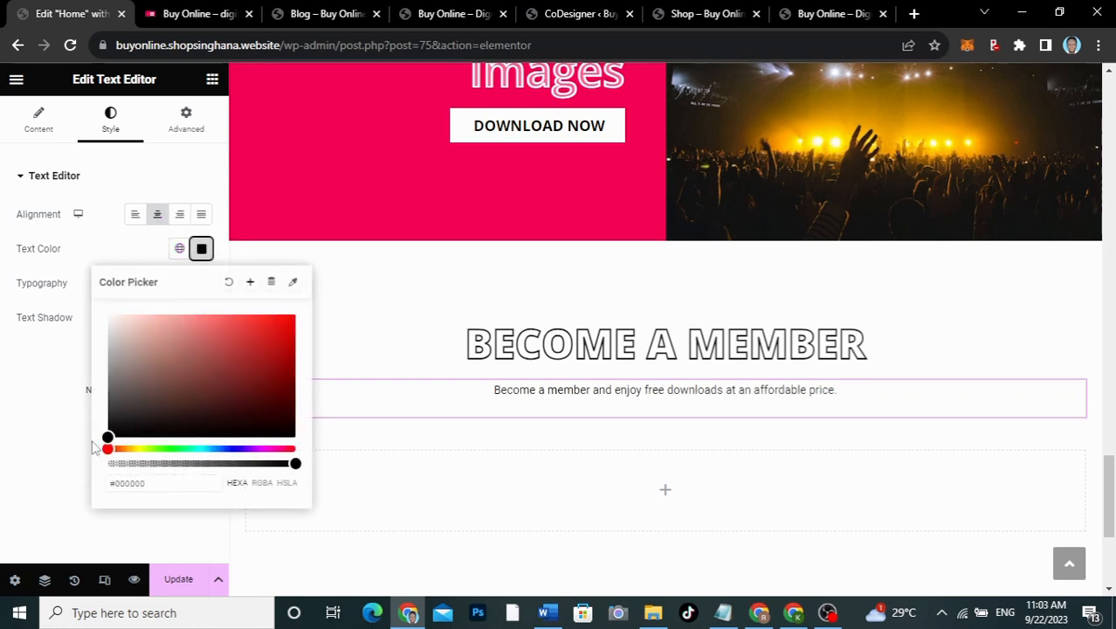
{"action": "left_click", "coordinate": [26, 370]}
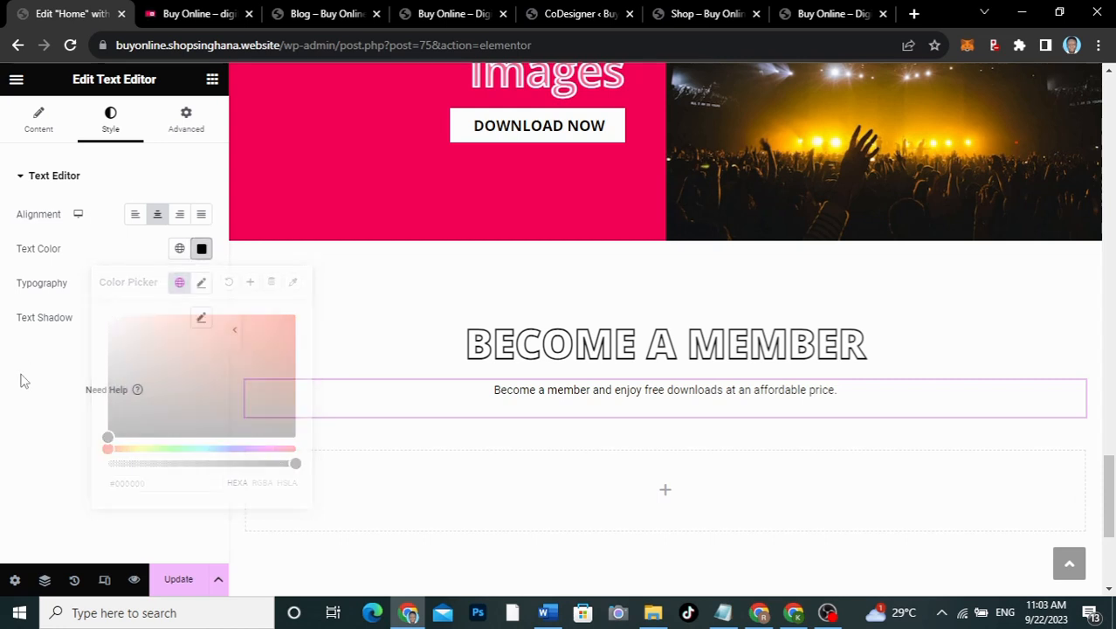
Step: Set the subtitle typography to Open Sans at size 18
{"action": "left_click", "coordinate": [201, 283]}
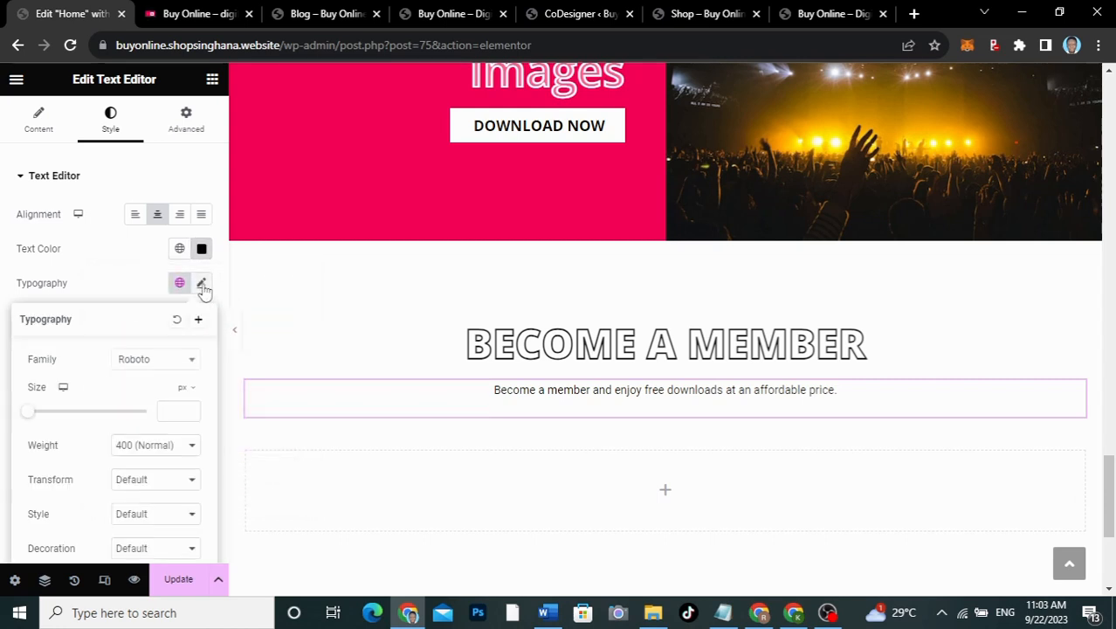
{"action": "left_click", "coordinate": [151, 365]}
{"action": "type", "text": "OPEN"}
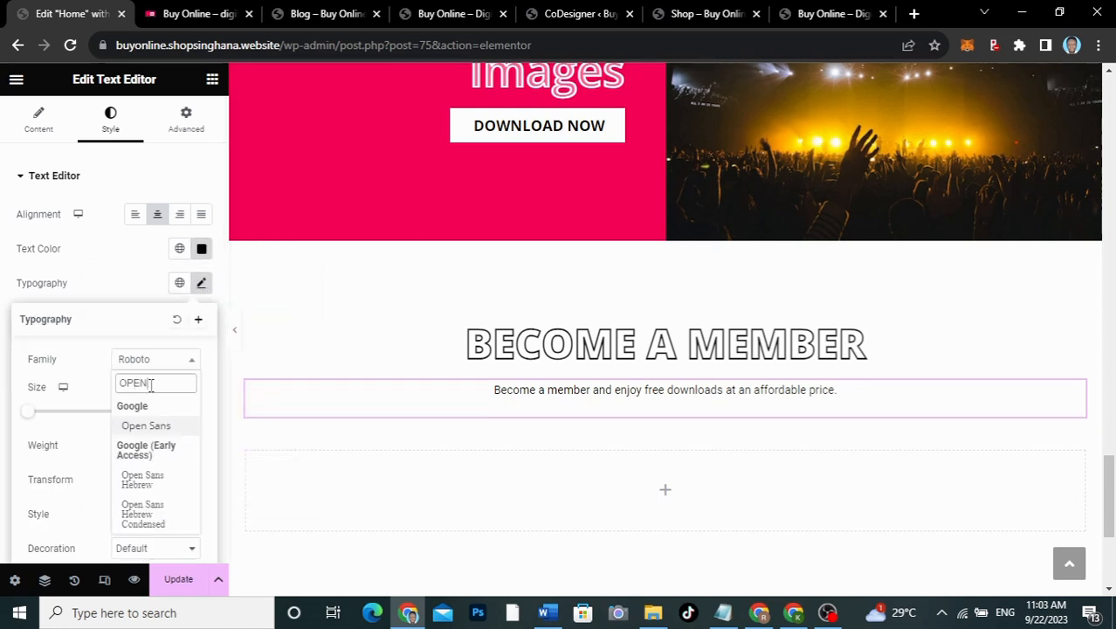
{"action": "left_click", "coordinate": [142, 427]}
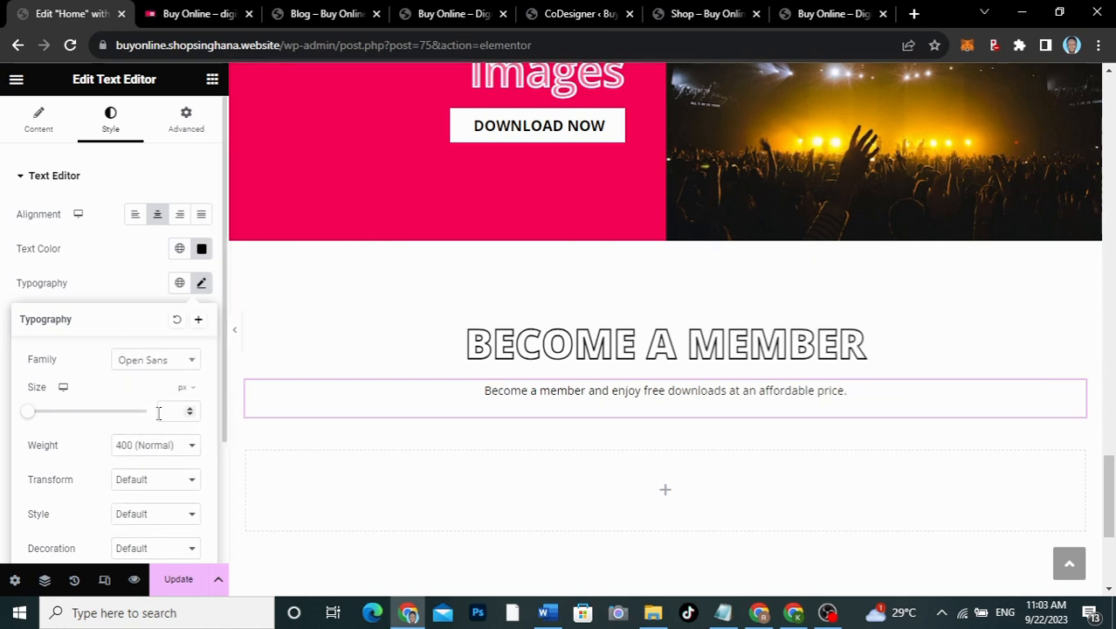
{"action": "left_click_drag", "start_coordinate": [32, 415], "coordinate": [37, 413]}
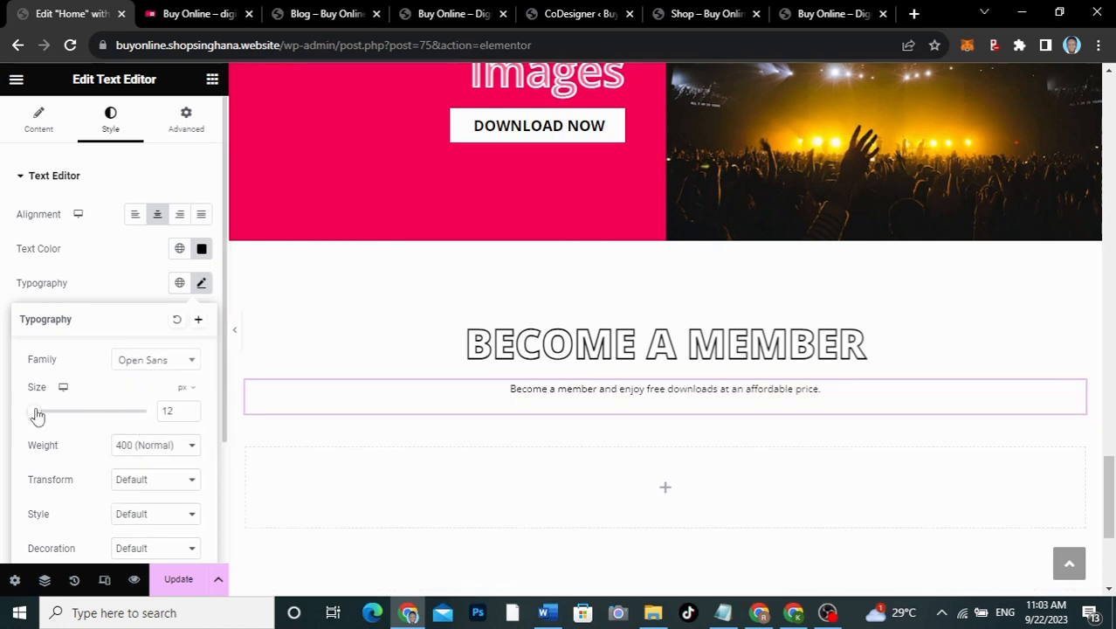
{"action": "double_click", "coordinate": [168, 410]}
{"action": "type", "text": "18"}
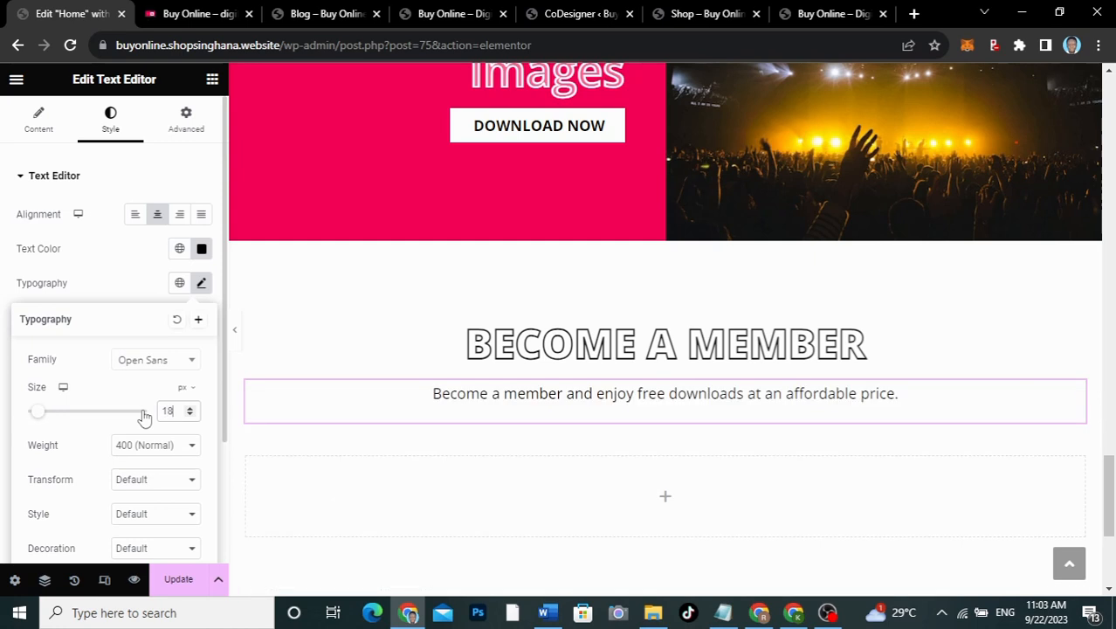
{"action": "scroll", "coordinate": [552, 445], "scroll_direction": "down", "scroll_amount": 2}
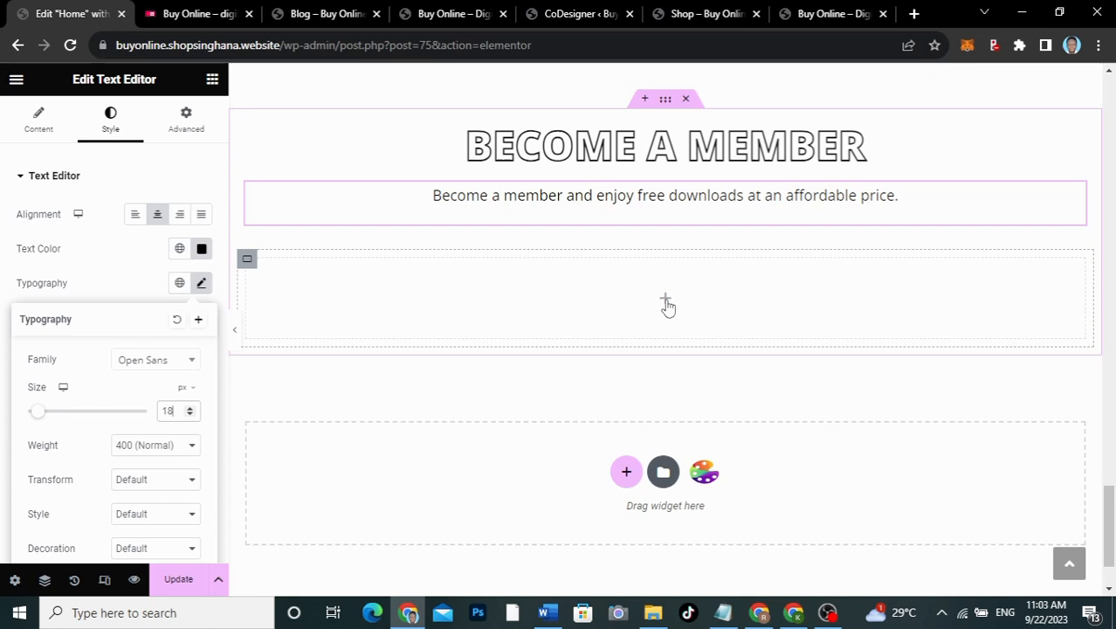
Step: Place a container in the empty section and duplicate it twice for three boxes
{"action": "left_click", "coordinate": [665, 302]}
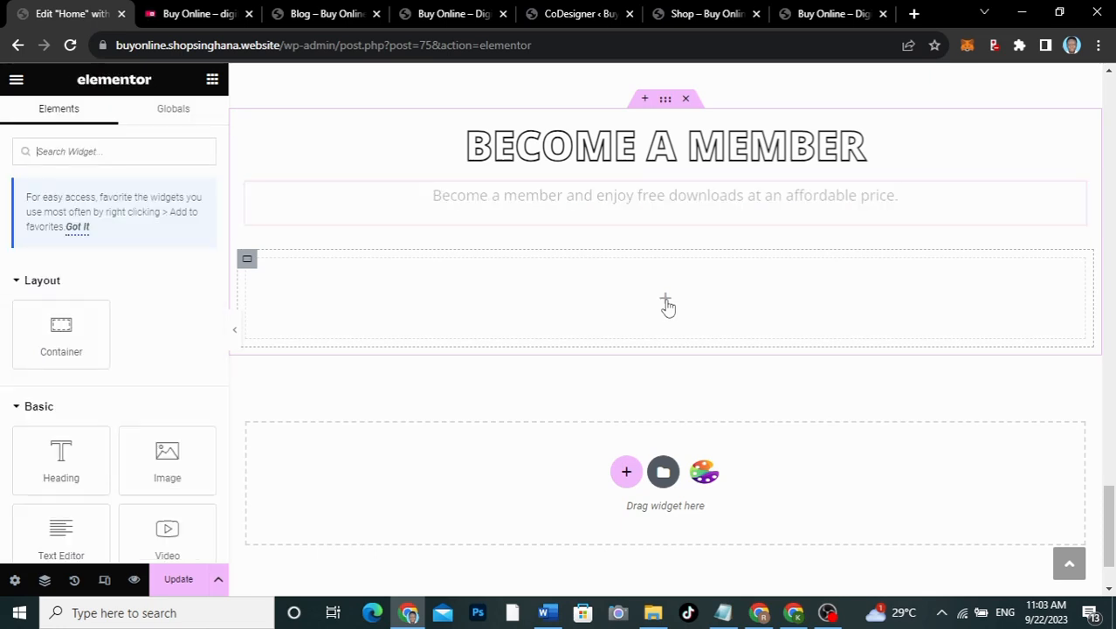
{"action": "left_click_drag", "start_coordinate": [55, 328], "coordinate": [485, 295]}
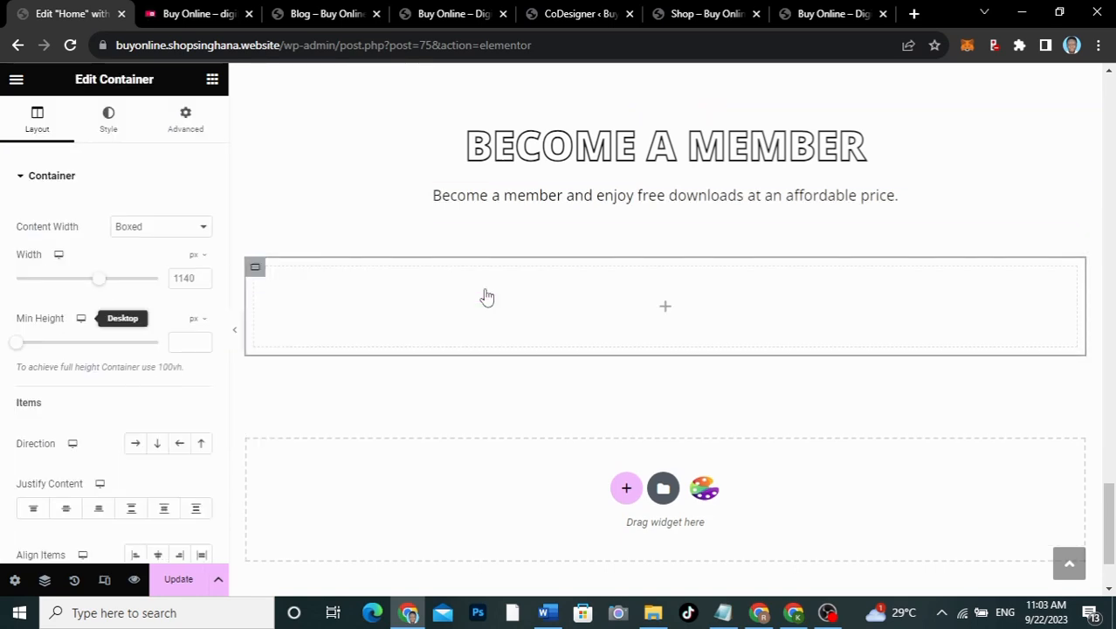
{"action": "right_click", "coordinate": [257, 273]}
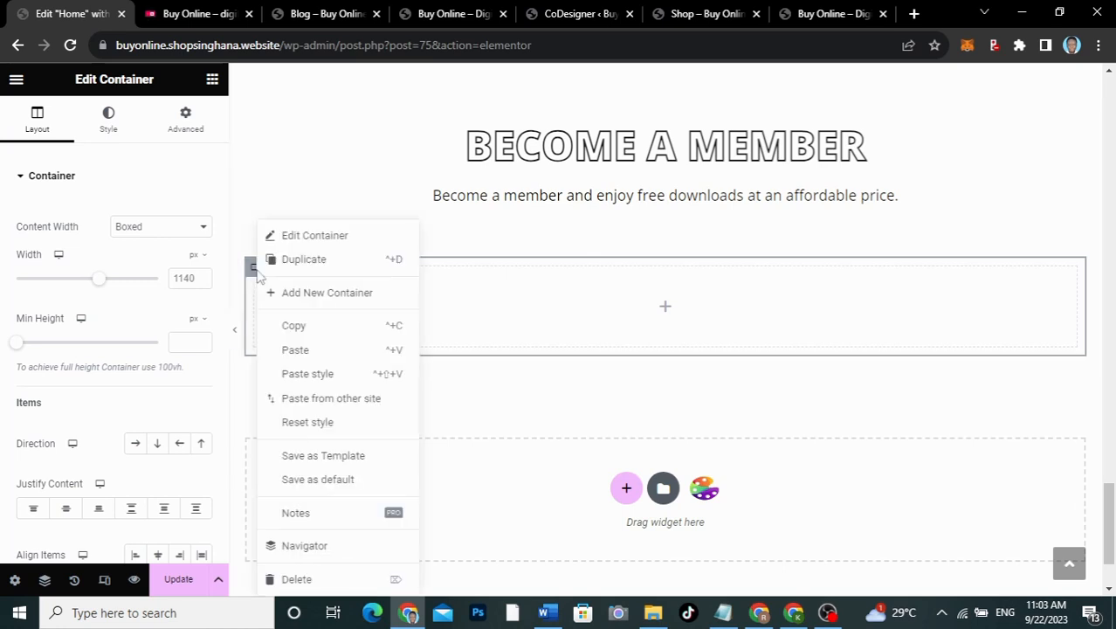
{"action": "left_click", "coordinate": [297, 273]}
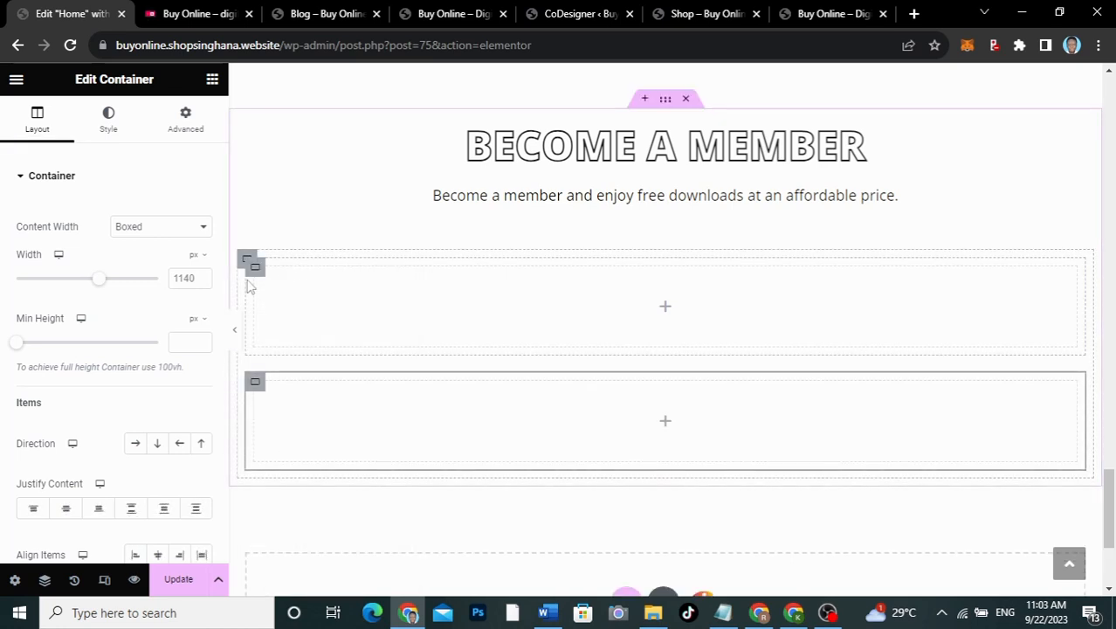
{"action": "right_click", "coordinate": [257, 273]}
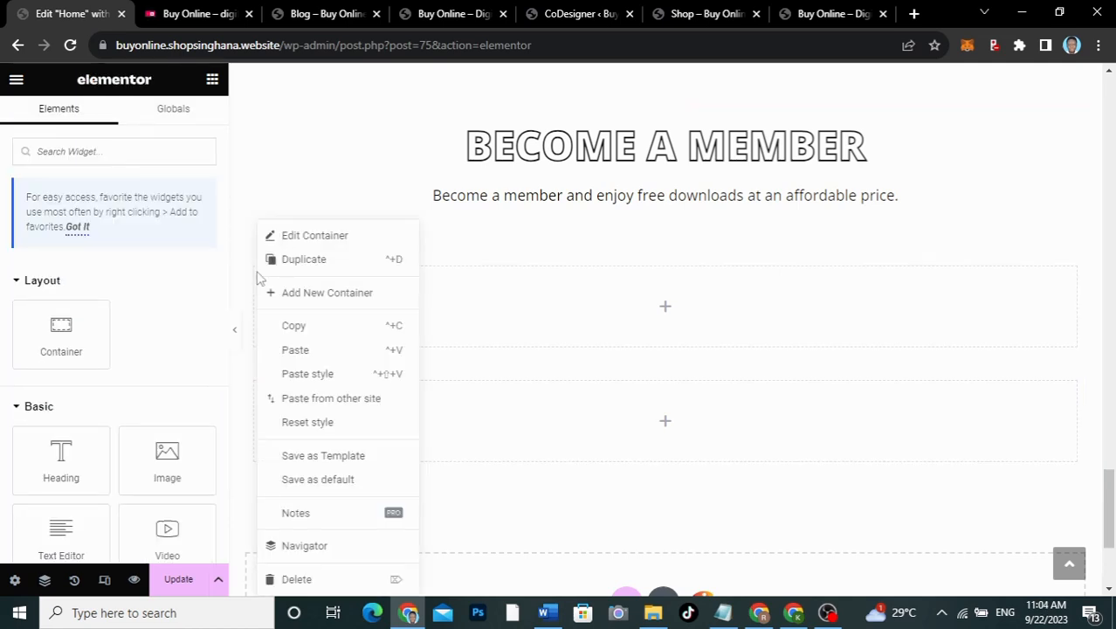
{"action": "left_click", "coordinate": [294, 262]}
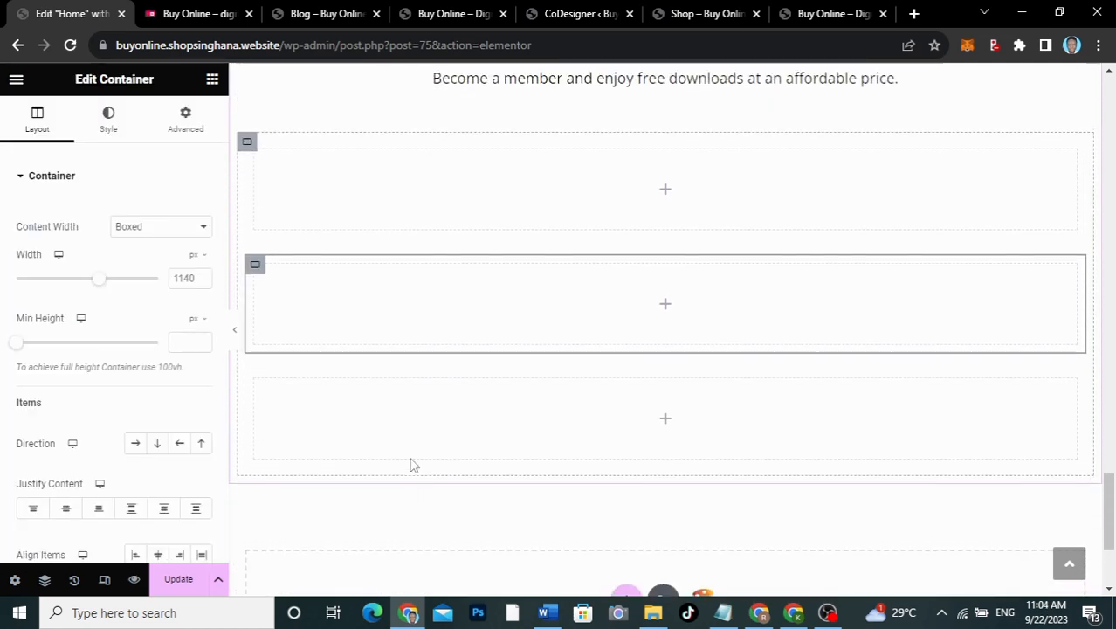
Step: Set the parent container's direction to Row so the three boxes sit side by side
{"action": "scroll", "coordinate": [407, 288], "scroll_direction": "up", "scroll_amount": 2}
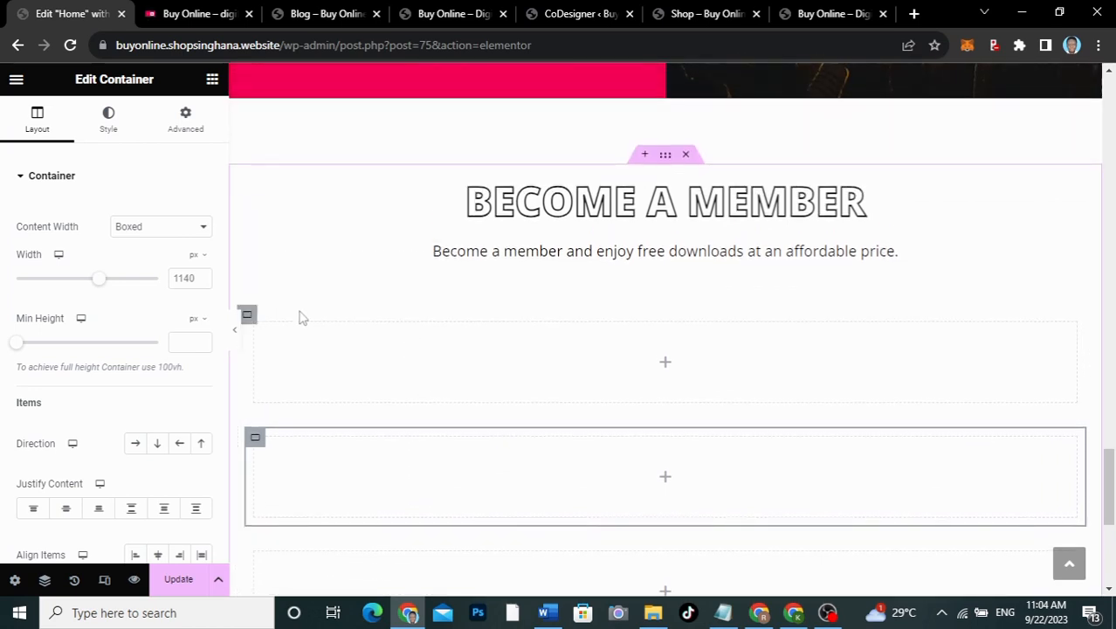
{"action": "left_click", "coordinate": [248, 314]}
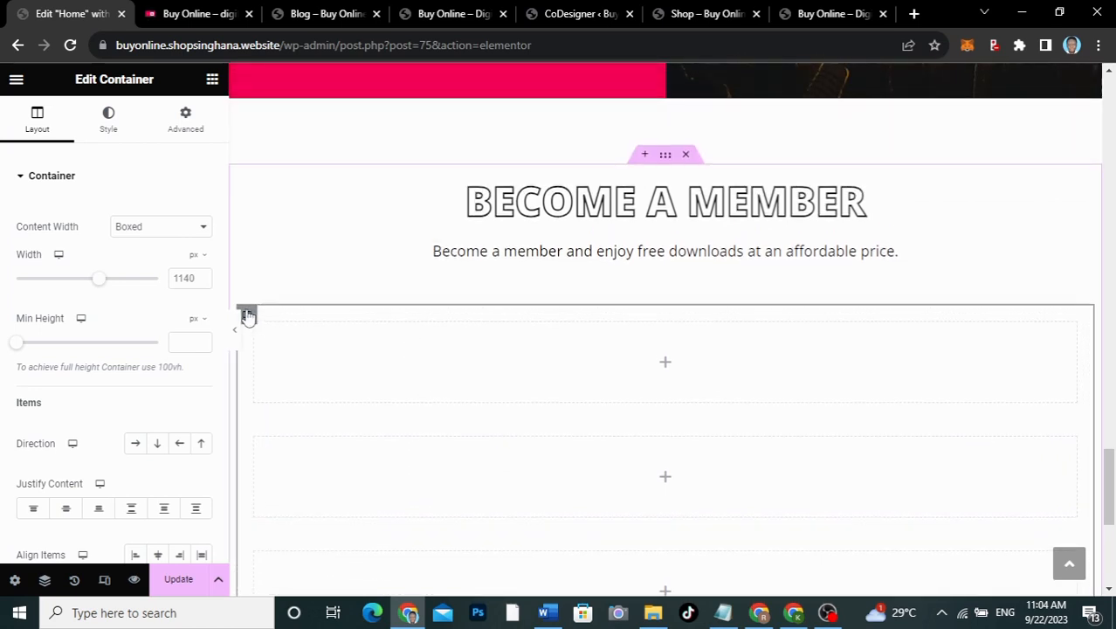
{"action": "left_click", "coordinate": [136, 445]}
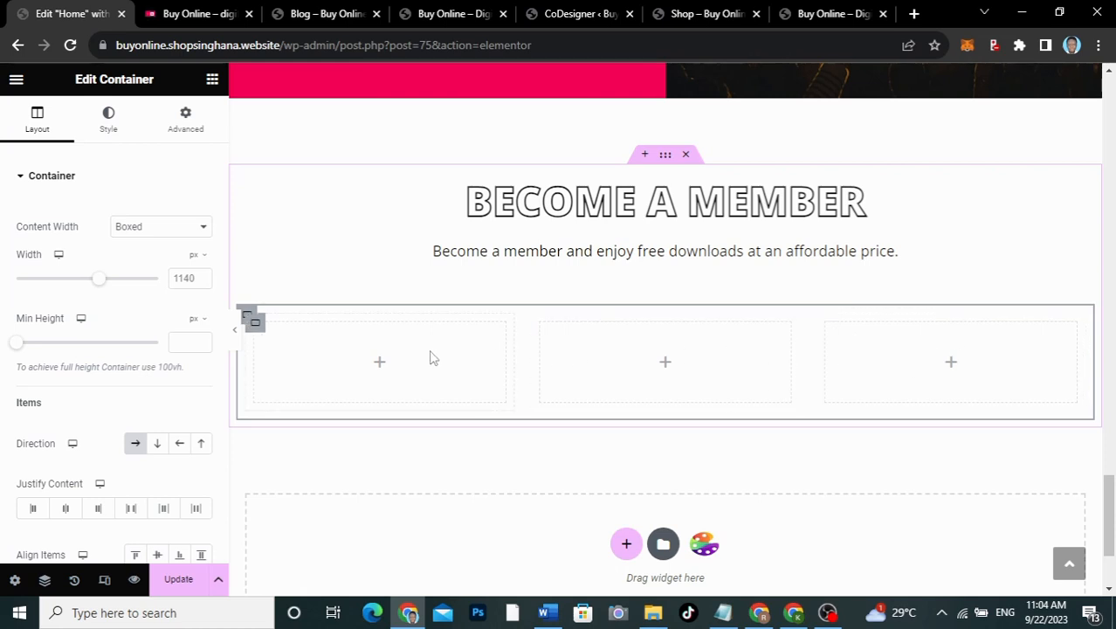
Step: Search 'PRIC' and drop a Pricing Table Advanced widget into the first column
{"action": "left_click", "coordinate": [381, 365]}
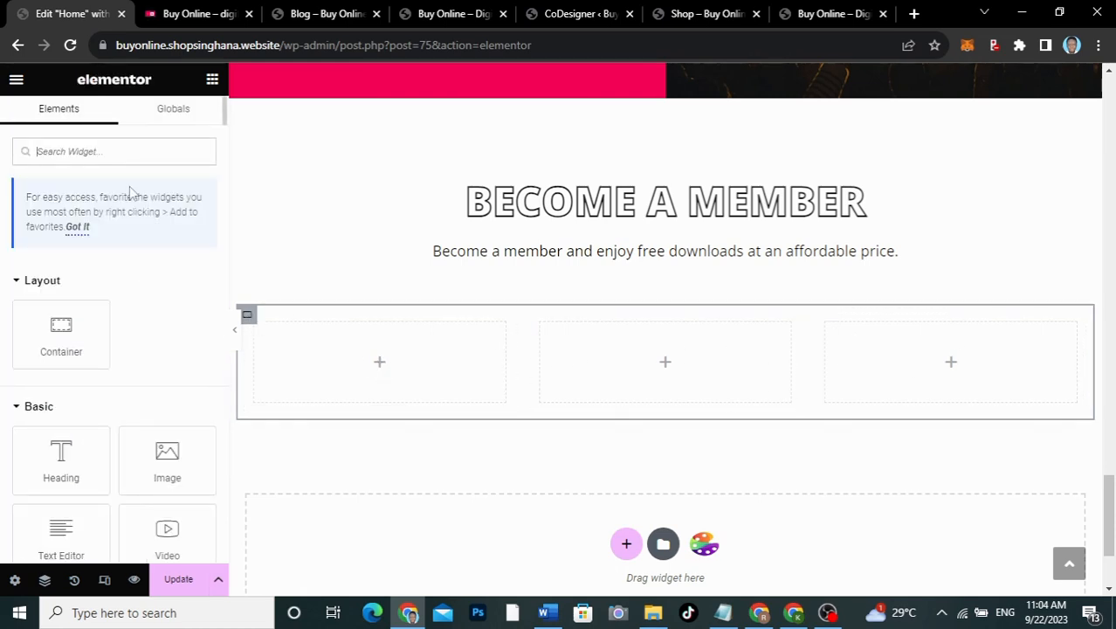
{"action": "type", "text": "PRIC"}
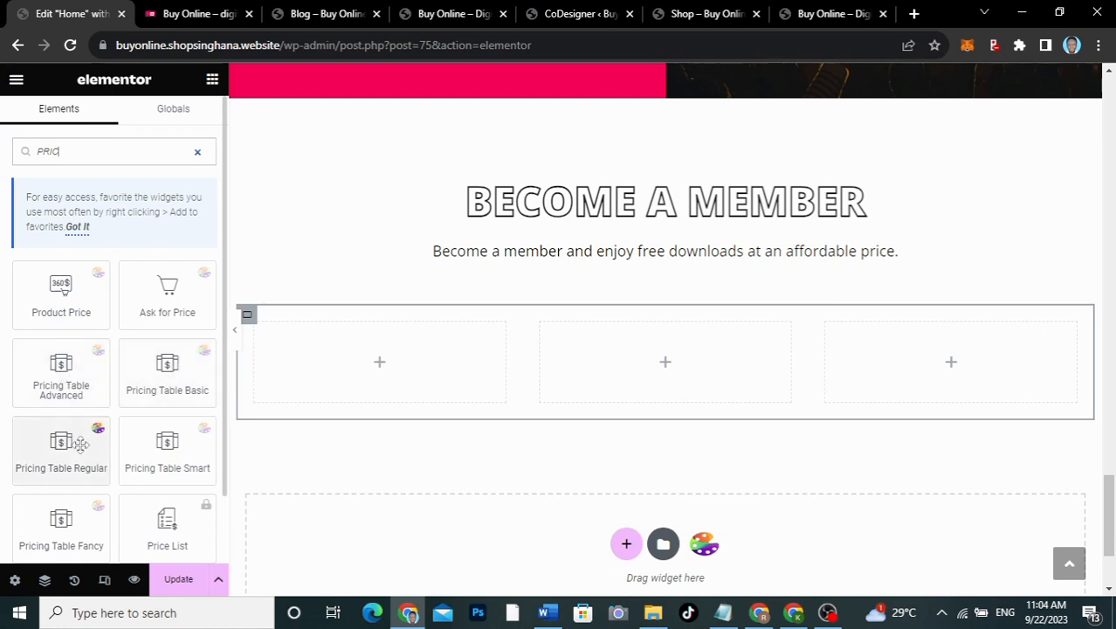
{"action": "scroll", "coordinate": [63, 519], "scroll_direction": "down", "scroll_amount": 1}
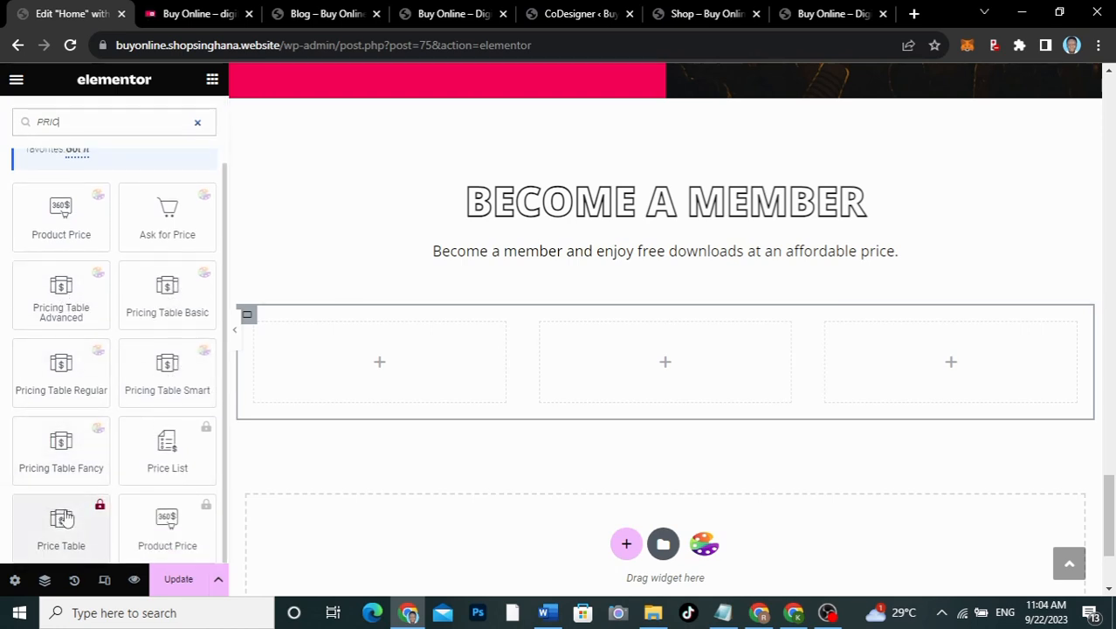
{"action": "scroll", "coordinate": [67, 519], "scroll_direction": "up", "scroll_amount": 1}
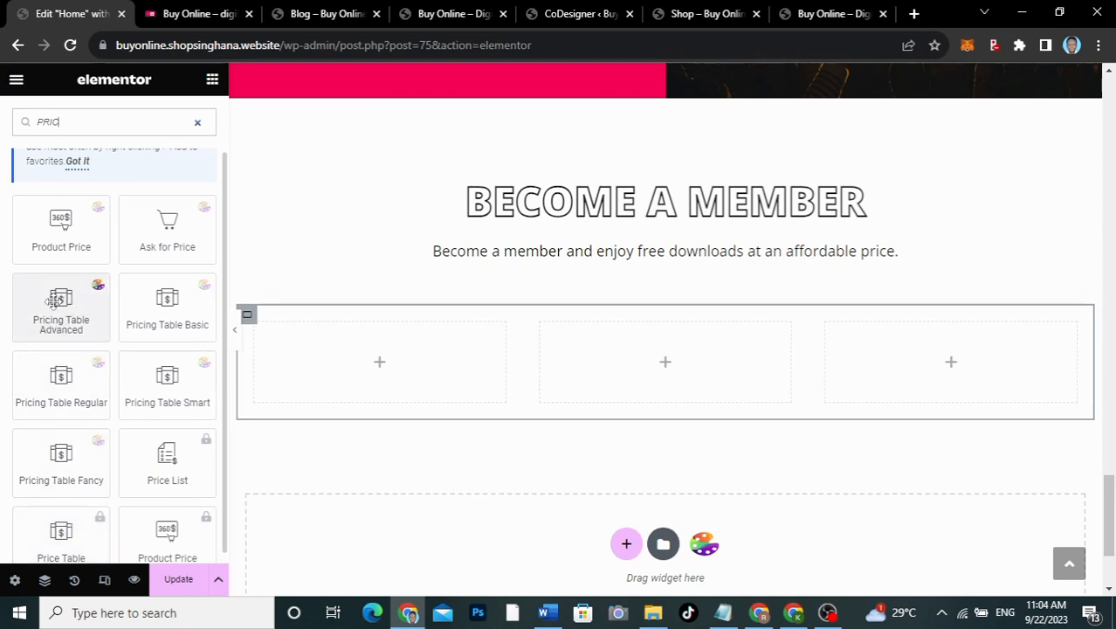
{"action": "left_click_drag", "start_coordinate": [63, 299], "coordinate": [414, 364]}
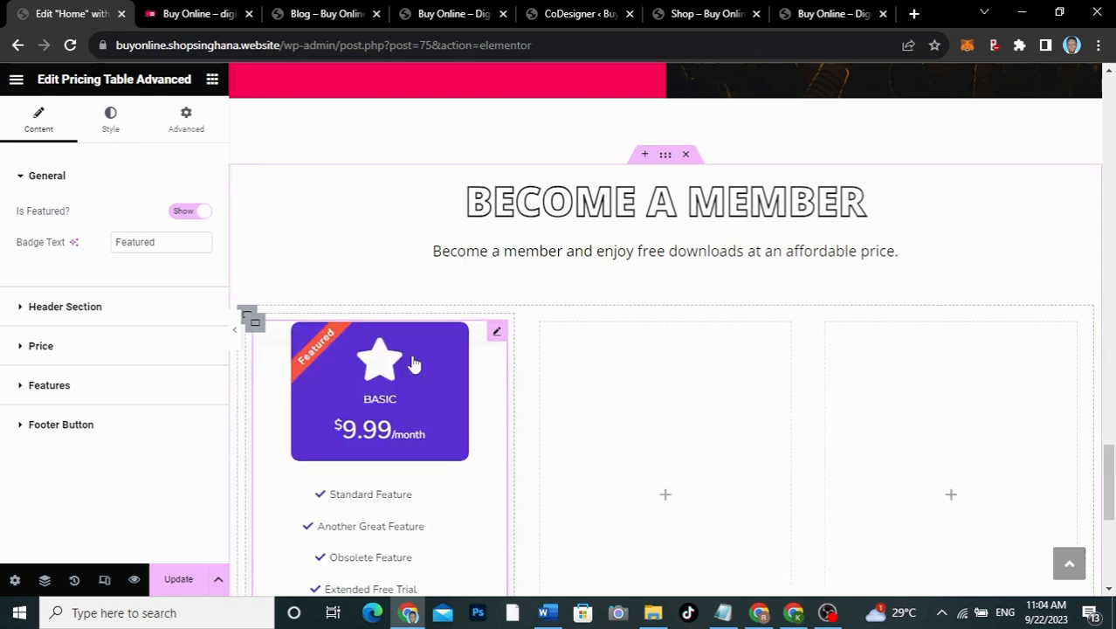
{"action": "scroll", "coordinate": [414, 364], "scroll_direction": "down", "scroll_amount": 1}
{"action": "scroll", "coordinate": [413, 365], "scroll_direction": "up", "scroll_amount": 1}
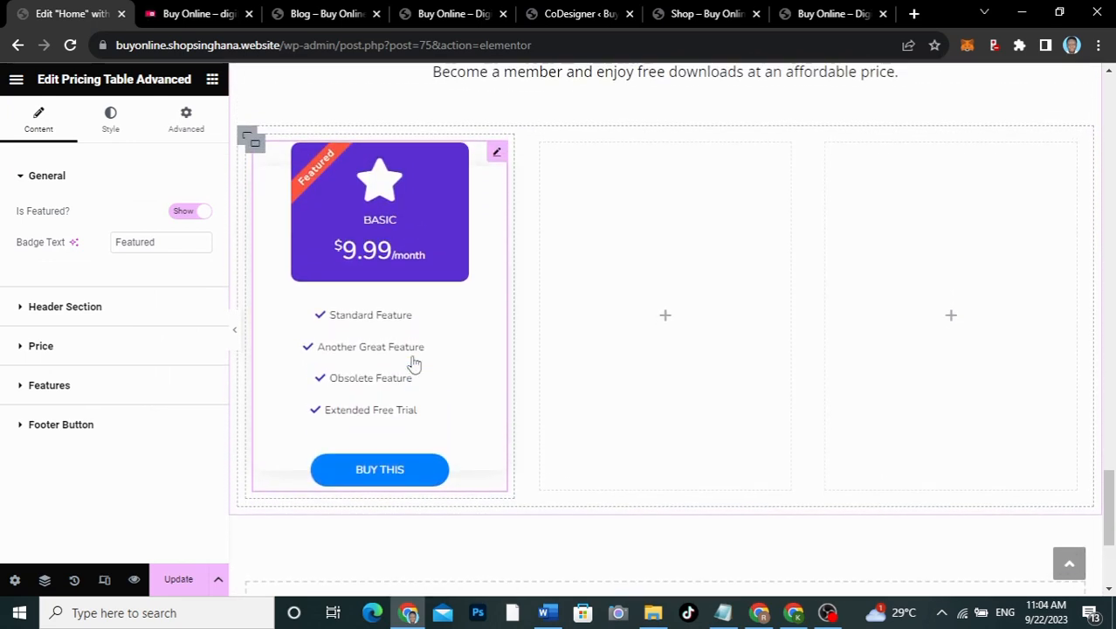
Step: Copy the pricing table, paste it into the middle and right columns, then view the live site
{"action": "right_click", "coordinate": [496, 158]}
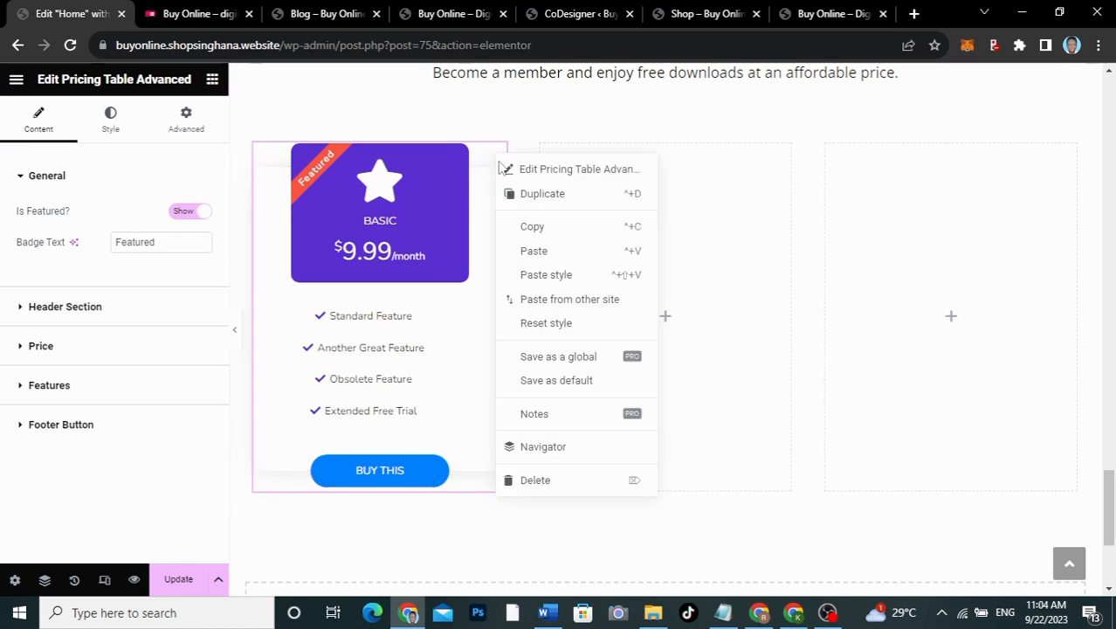
{"action": "left_click", "coordinate": [534, 229]}
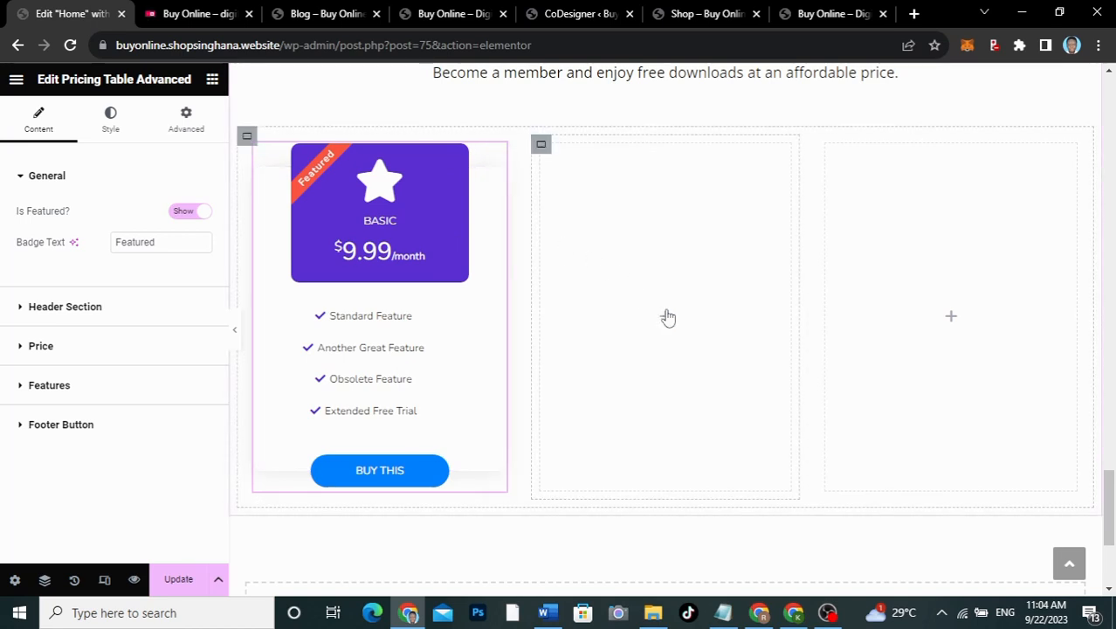
{"action": "right_click", "coordinate": [668, 319]}
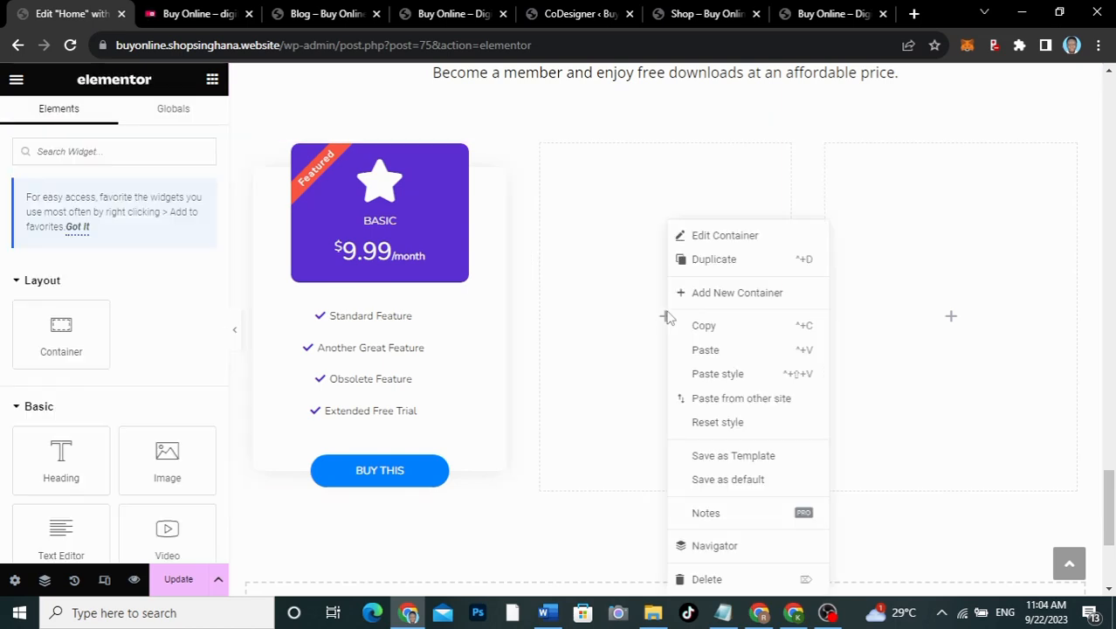
{"action": "left_click", "coordinate": [714, 376]}
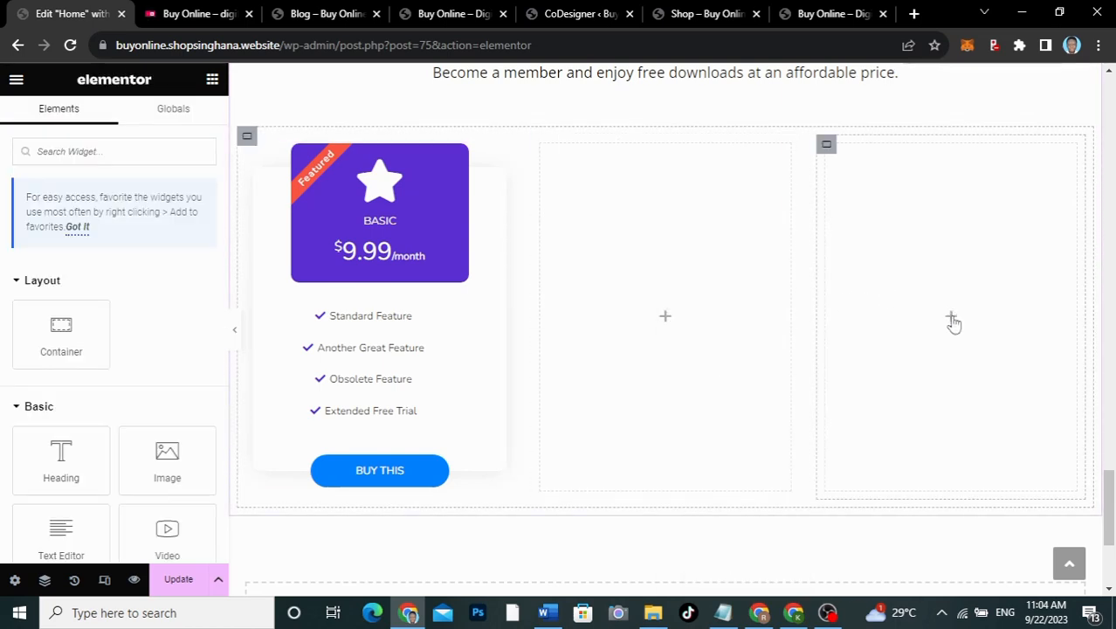
{"action": "right_click", "coordinate": [665, 321]}
{"action": "left_click", "coordinate": [704, 352]}
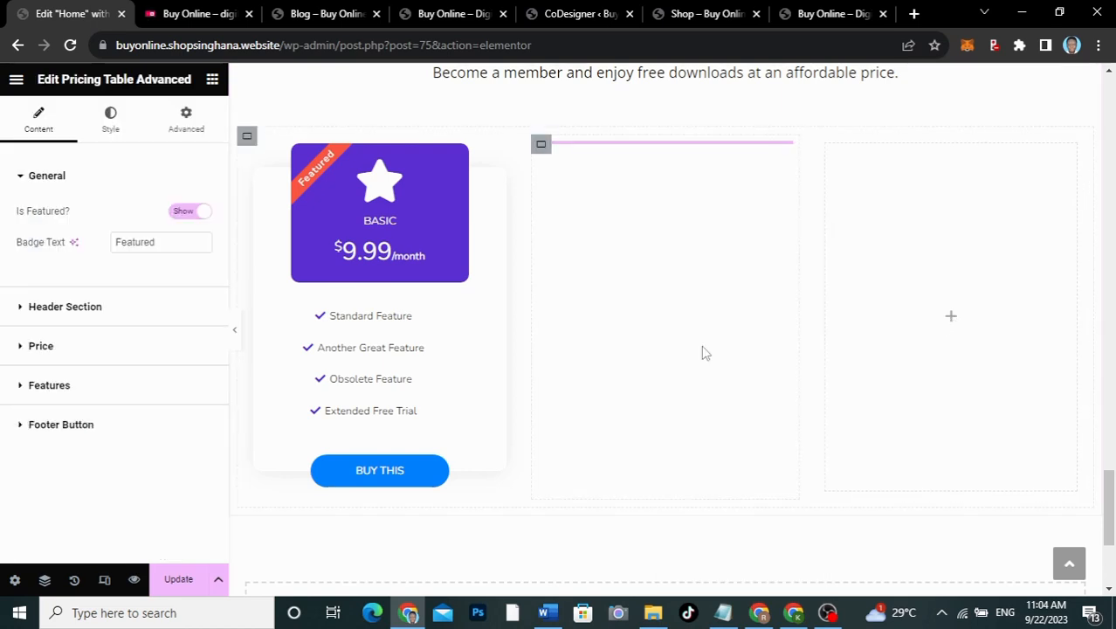
{"action": "right_click", "coordinate": [953, 324]}
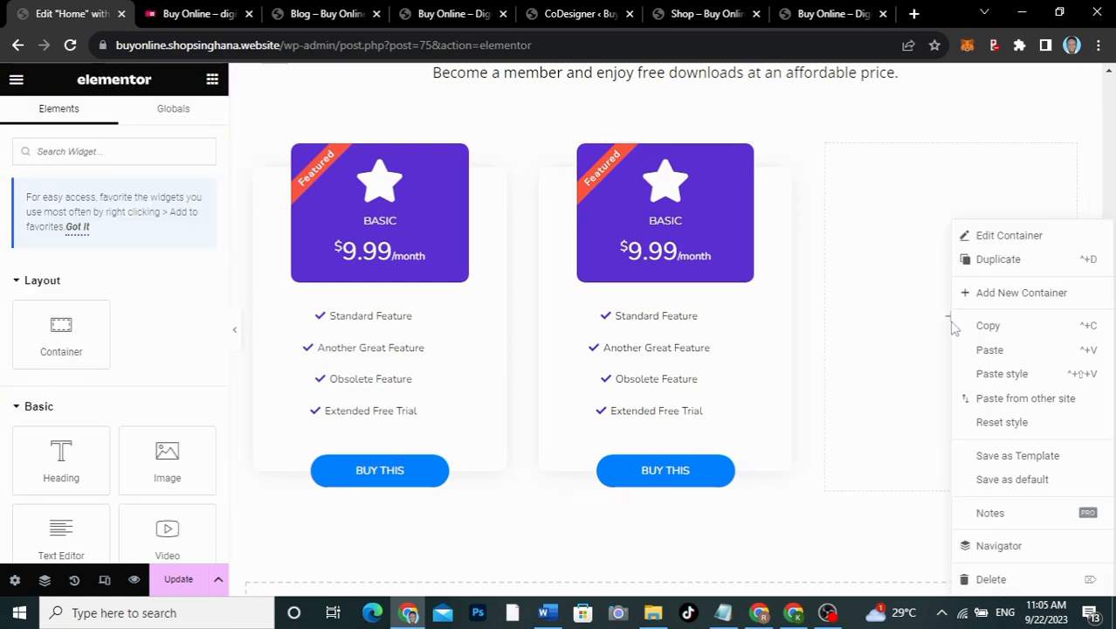
{"action": "left_click", "coordinate": [988, 349]}
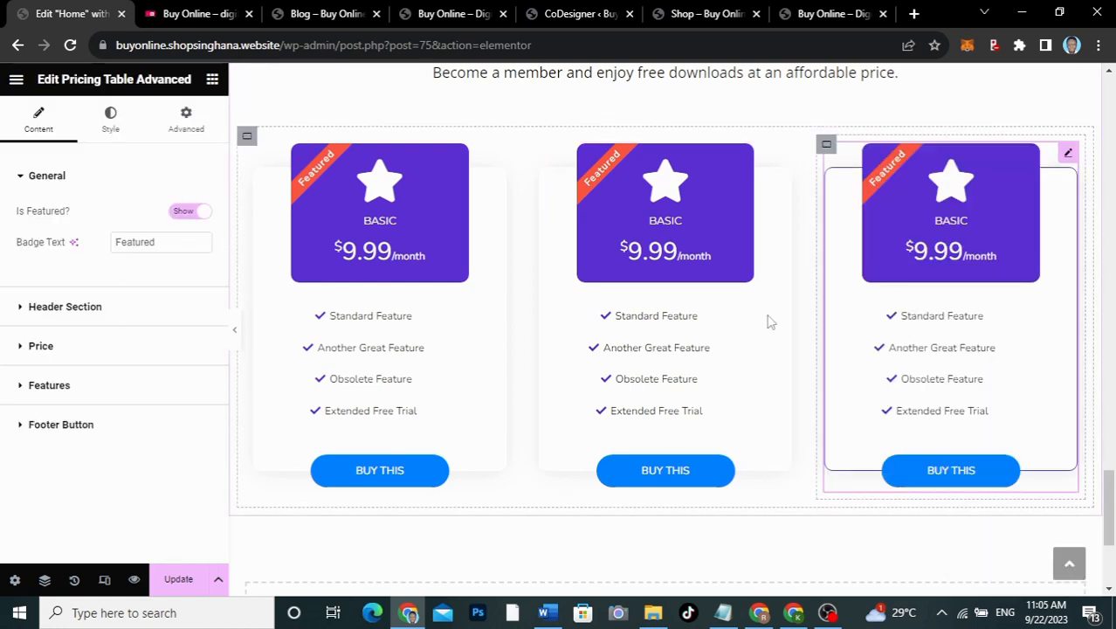
{"action": "left_click", "coordinate": [184, 12]}
{"action": "scroll", "coordinate": [759, 324], "scroll_direction": "down", "scroll_amount": 3}
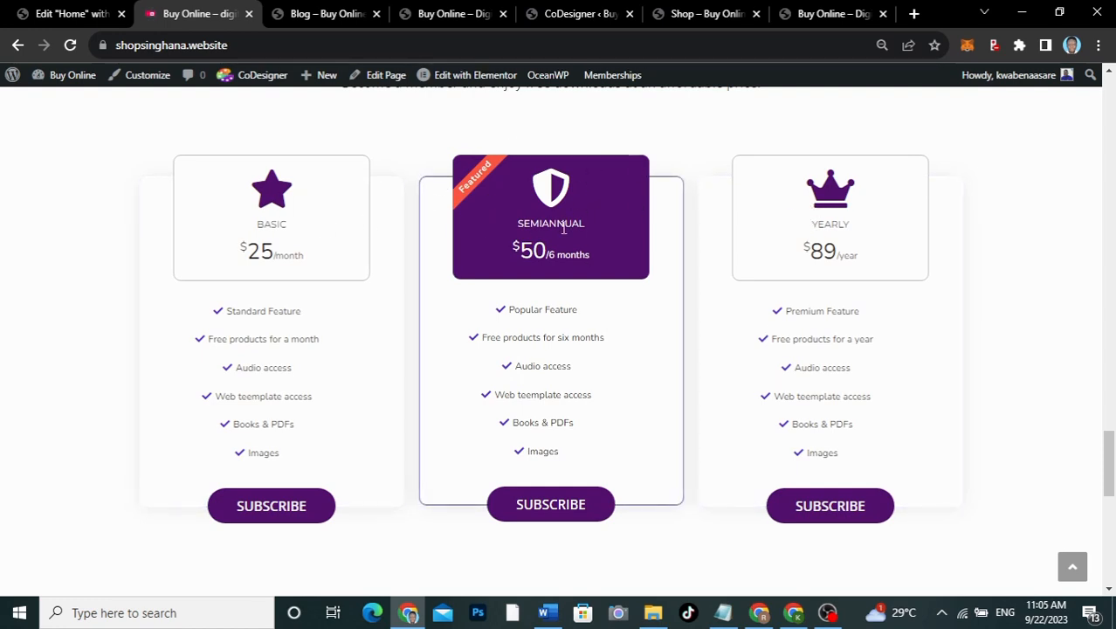
{"action": "left_click", "coordinate": [65, 10]}
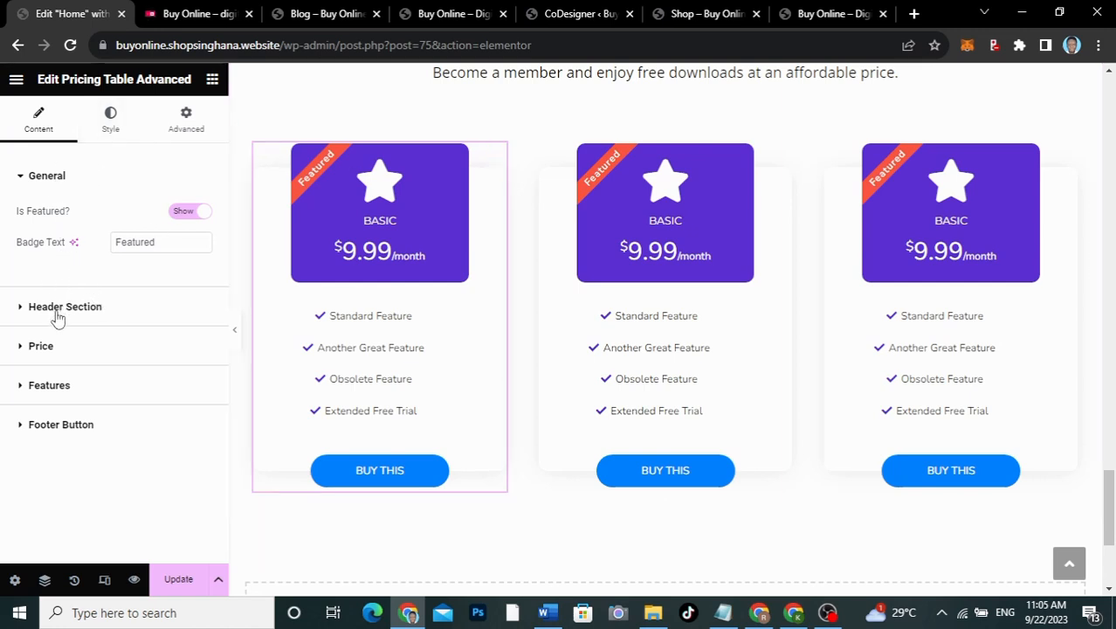
{"action": "left_click", "coordinate": [62, 375]}
{"action": "left_click", "coordinate": [63, 383]}
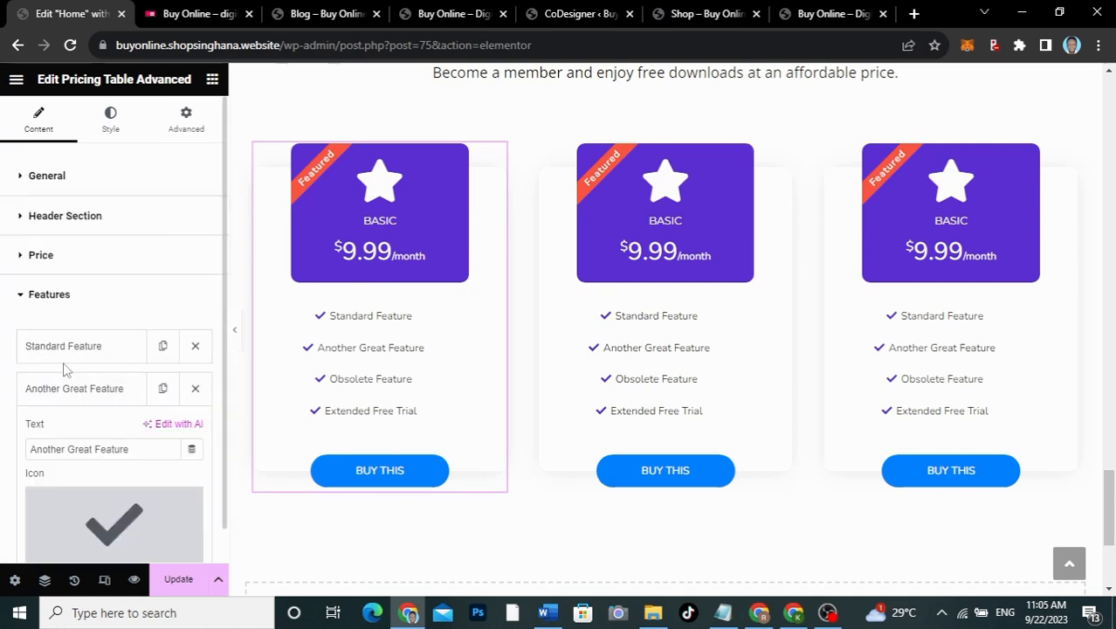
{"action": "left_click", "coordinate": [64, 382]}
{"action": "left_click", "coordinate": [68, 295]}
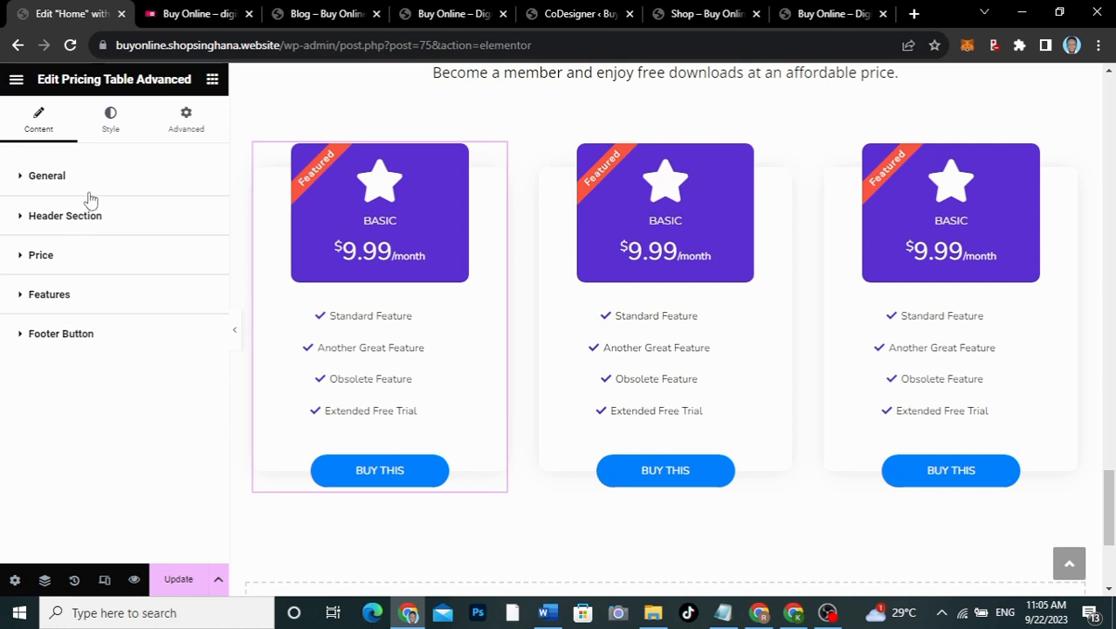
{"action": "left_click", "coordinate": [89, 224]}
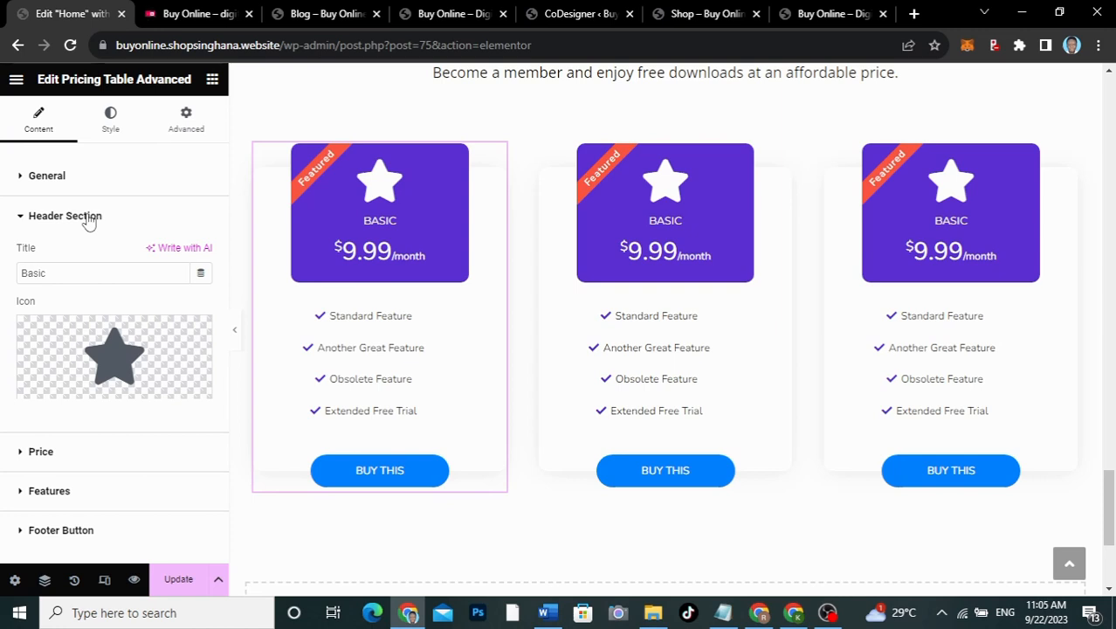
{"action": "key", "text": "ctrl+Tab"}
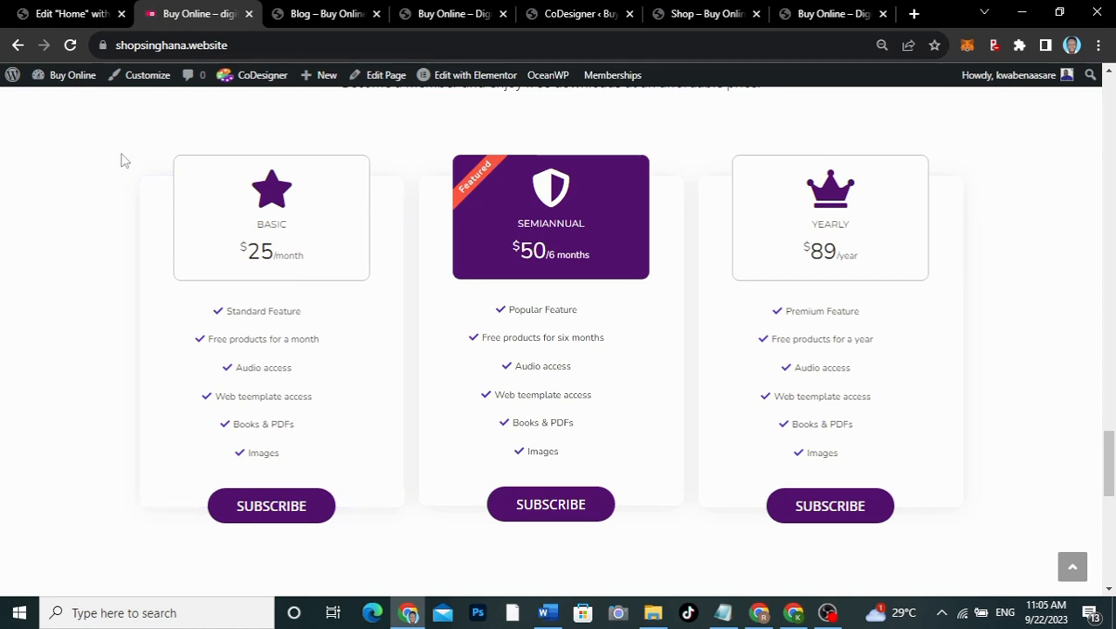
Step: Change the first pricing table's Price amount from 9.99 to 25
{"action": "left_click", "coordinate": [65, 13]}
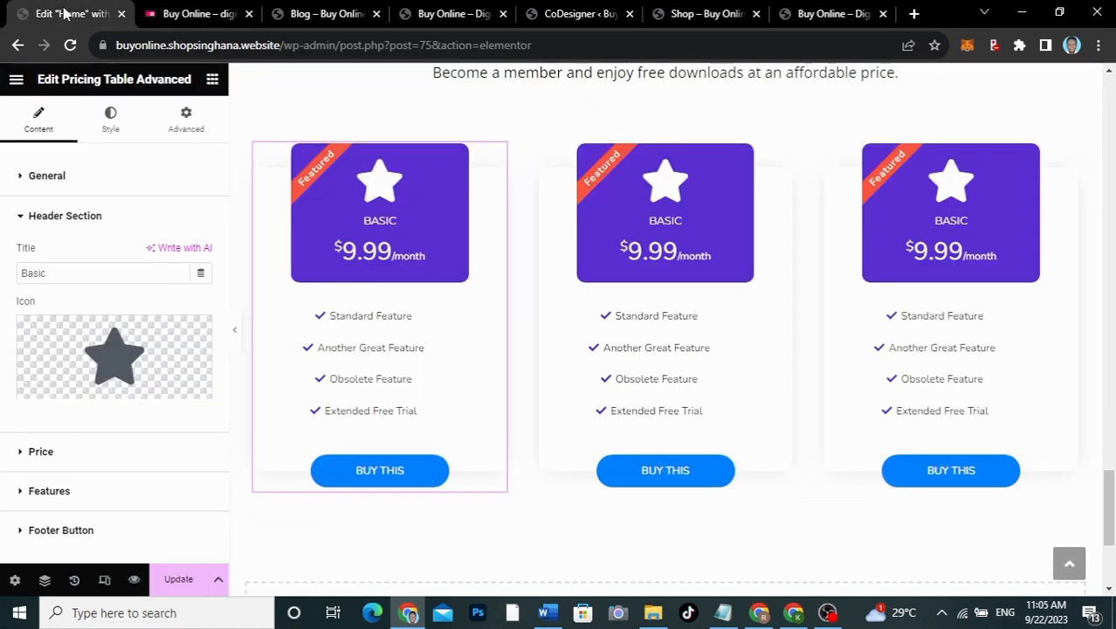
{"action": "left_click", "coordinate": [106, 221]}
{"action": "left_click", "coordinate": [96, 261]}
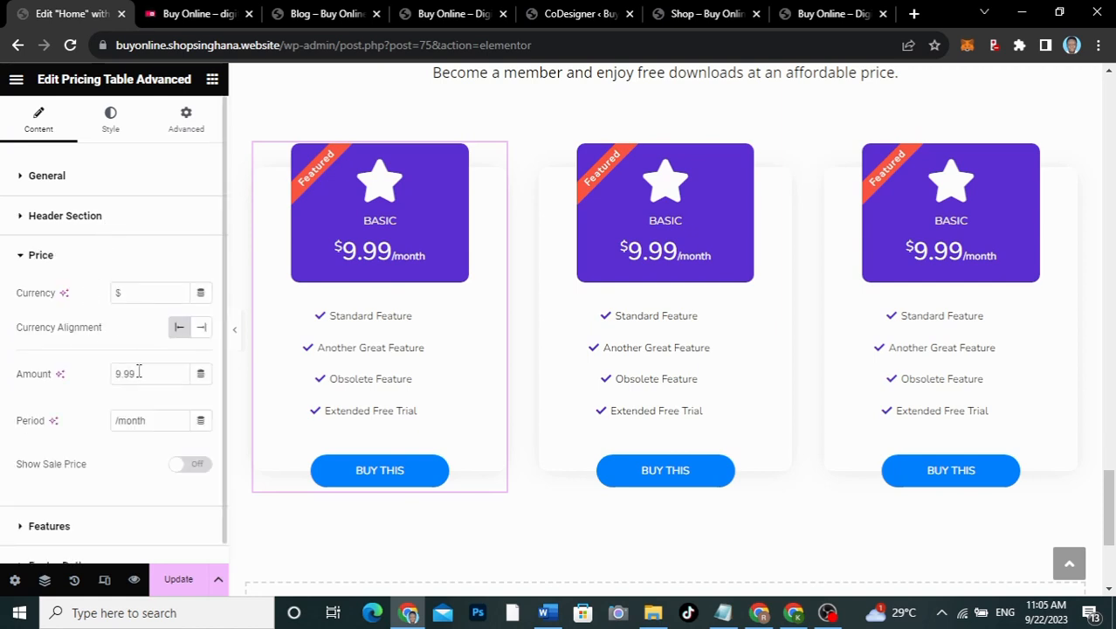
{"action": "left_click_drag", "start_coordinate": [141, 374], "coordinate": [98, 378]}
{"action": "type", "text": "25"}
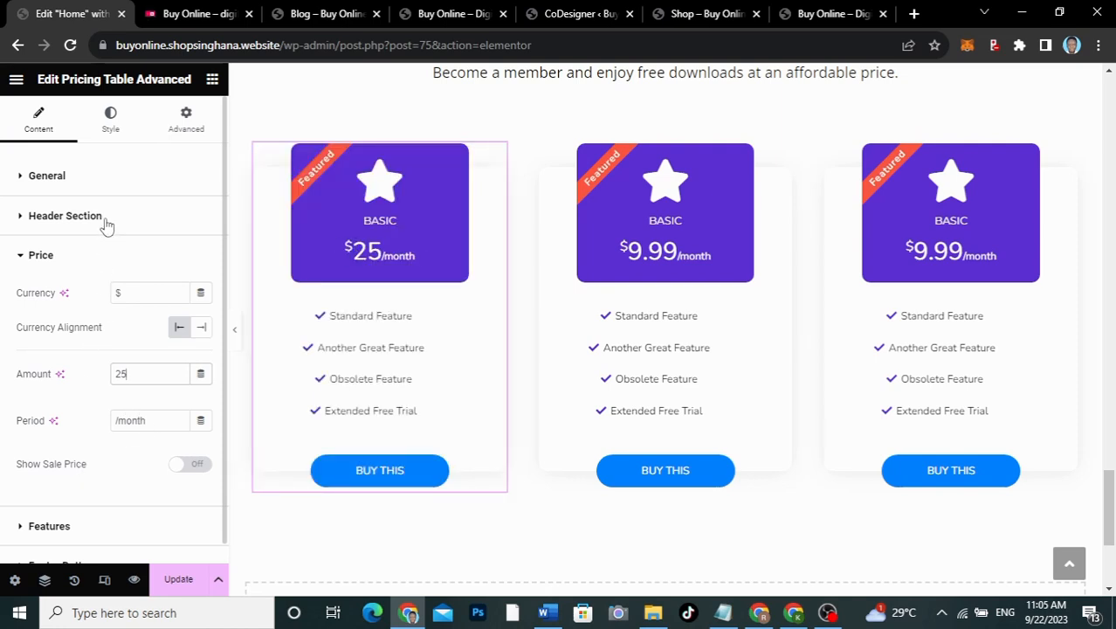
{"action": "left_click", "coordinate": [94, 266]}
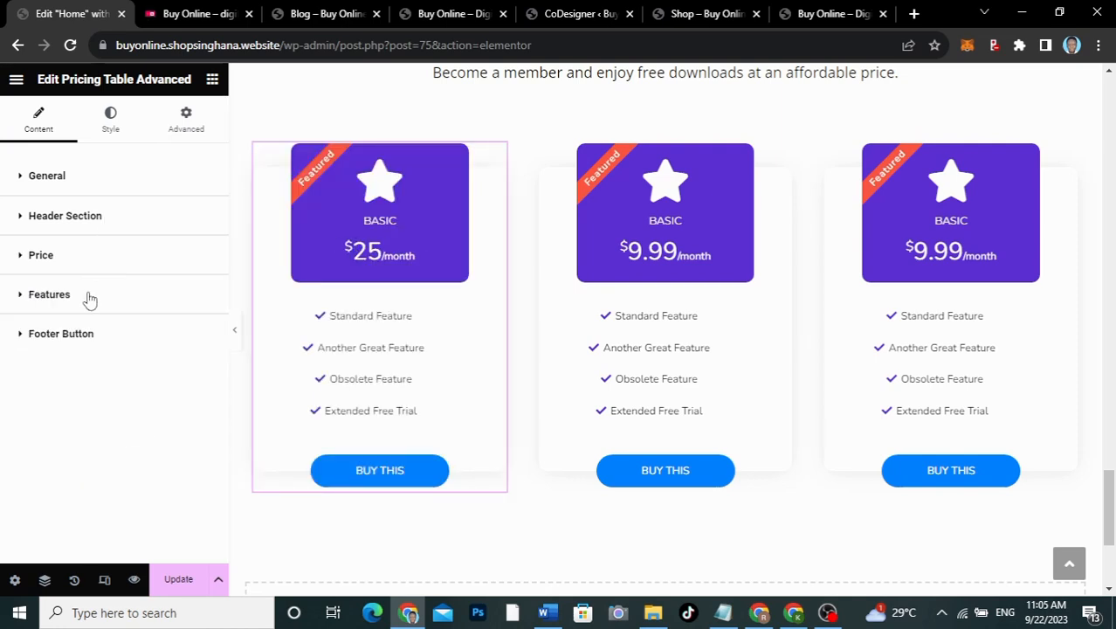
{"action": "left_click", "coordinate": [88, 298]}
{"action": "left_click", "coordinate": [88, 299]}
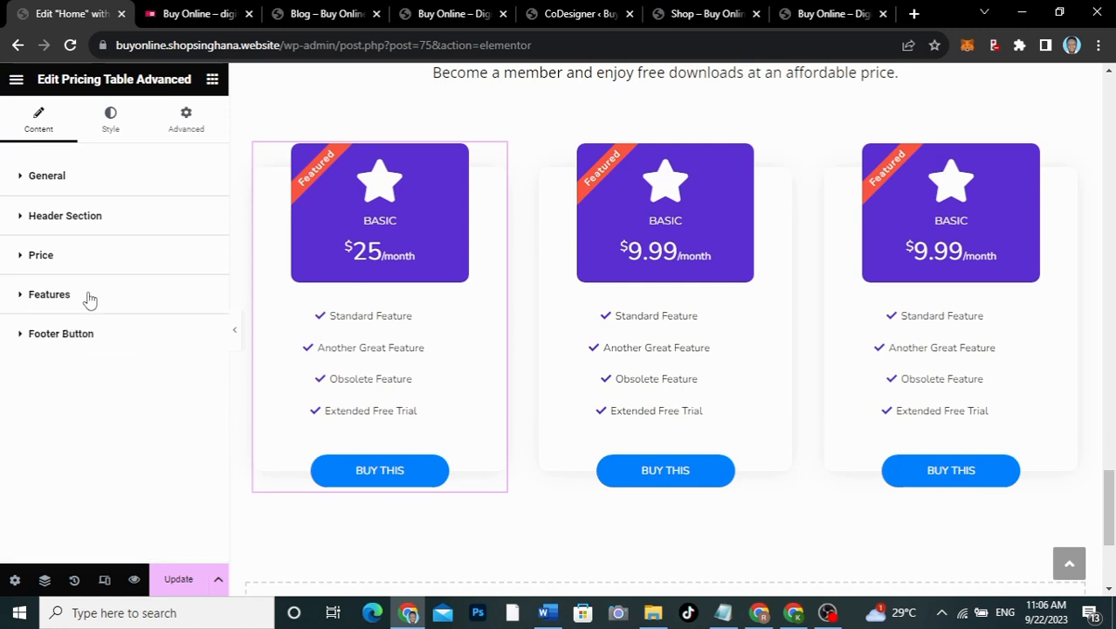
{"action": "left_click", "coordinate": [90, 339]}
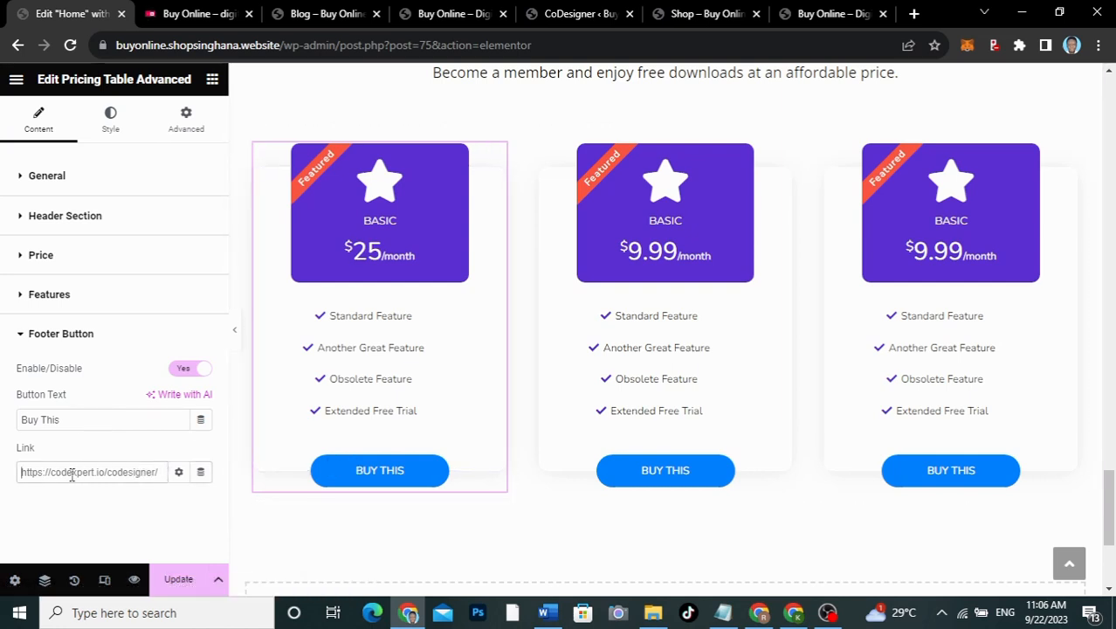
Step: After checking the live site's Subscribe button, begin replacing 'Buy This' with SUB in the button text
{"action": "left_click", "coordinate": [200, 15]}
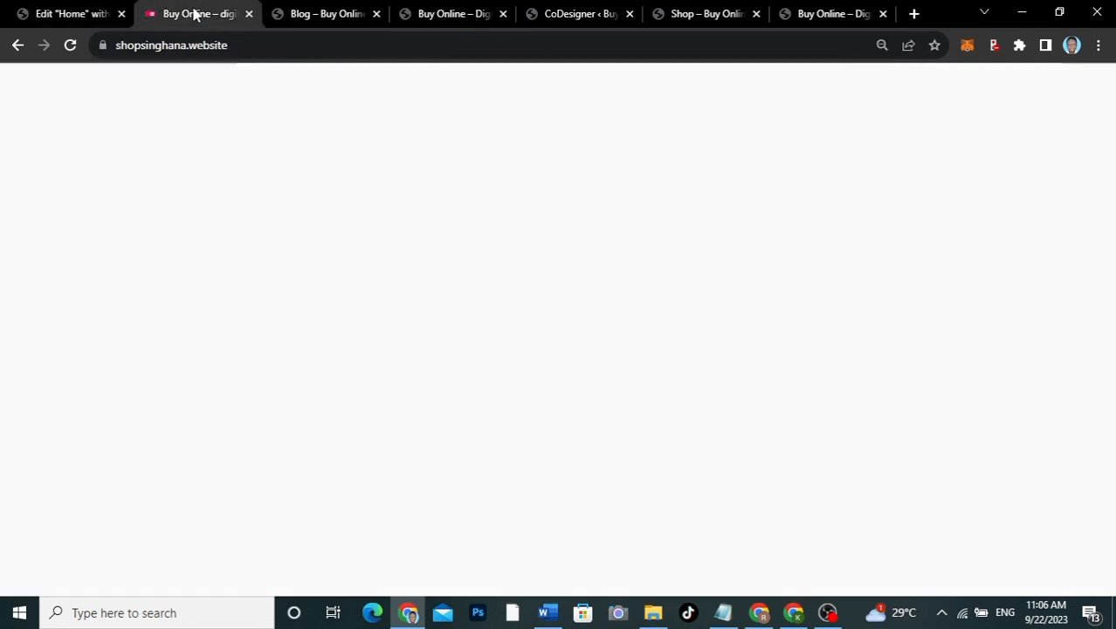
{"action": "scroll", "coordinate": [452, 394], "scroll_direction": "down", "scroll_amount": 1}
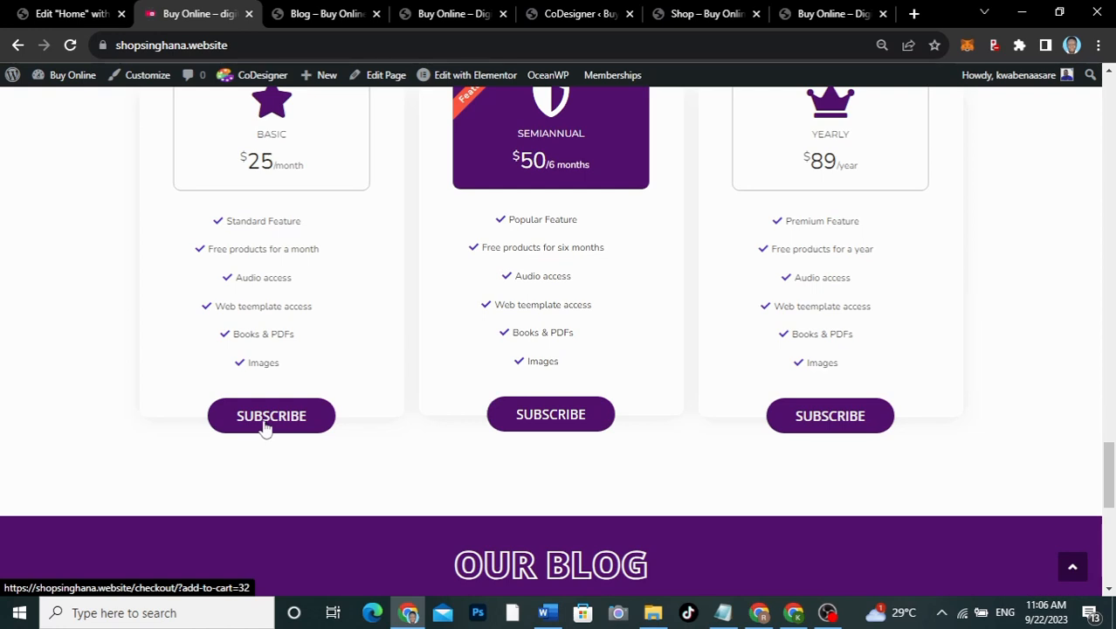
{"action": "left_click", "coordinate": [70, 12]}
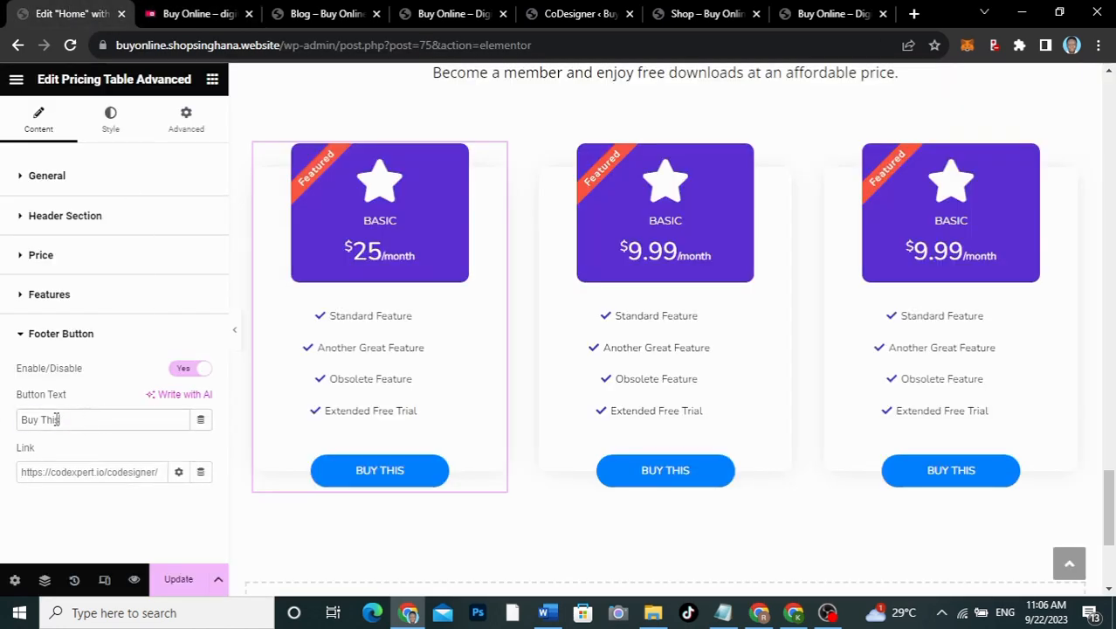
{"action": "left_click_drag", "start_coordinate": [59, 419], "coordinate": [2, 409]}
{"action": "type", "text": "SUBSCRIBE"}
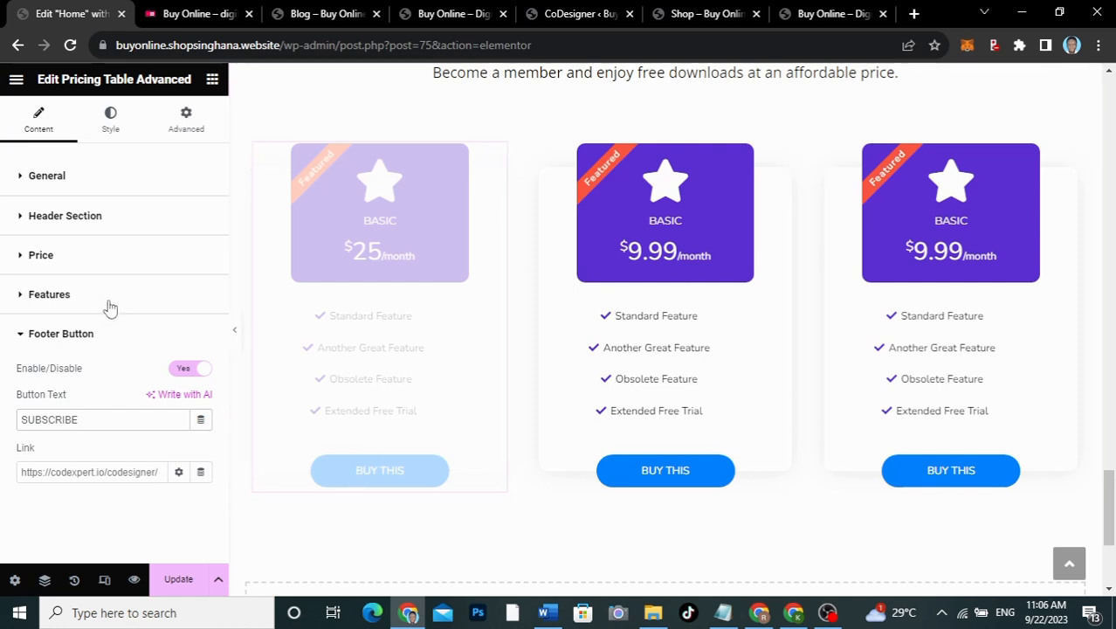
Step: Save the pricing table edits with Update and compare them against the live site
{"action": "left_click", "coordinate": [123, 130]}
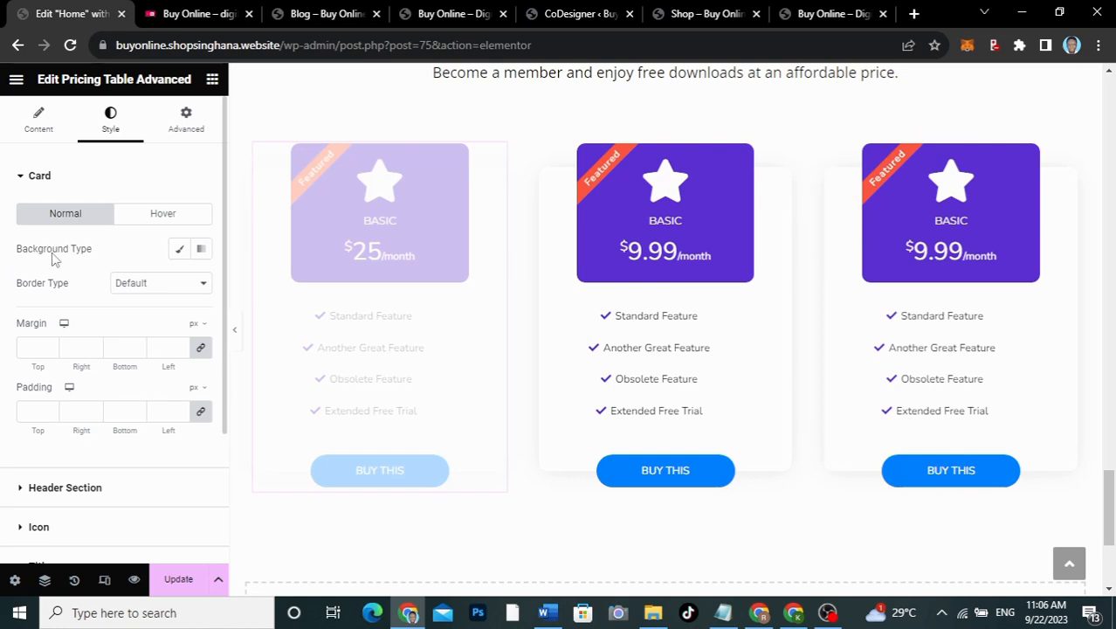
{"action": "scroll", "coordinate": [63, 322], "scroll_direction": "down", "scroll_amount": 2}
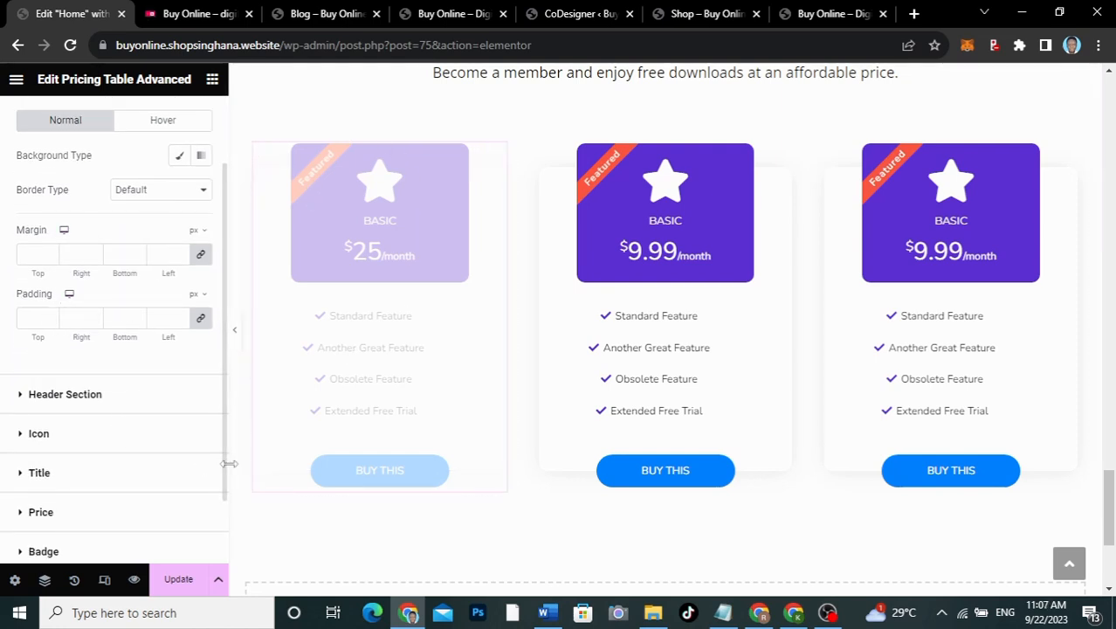
{"action": "left_click", "coordinate": [168, 579]}
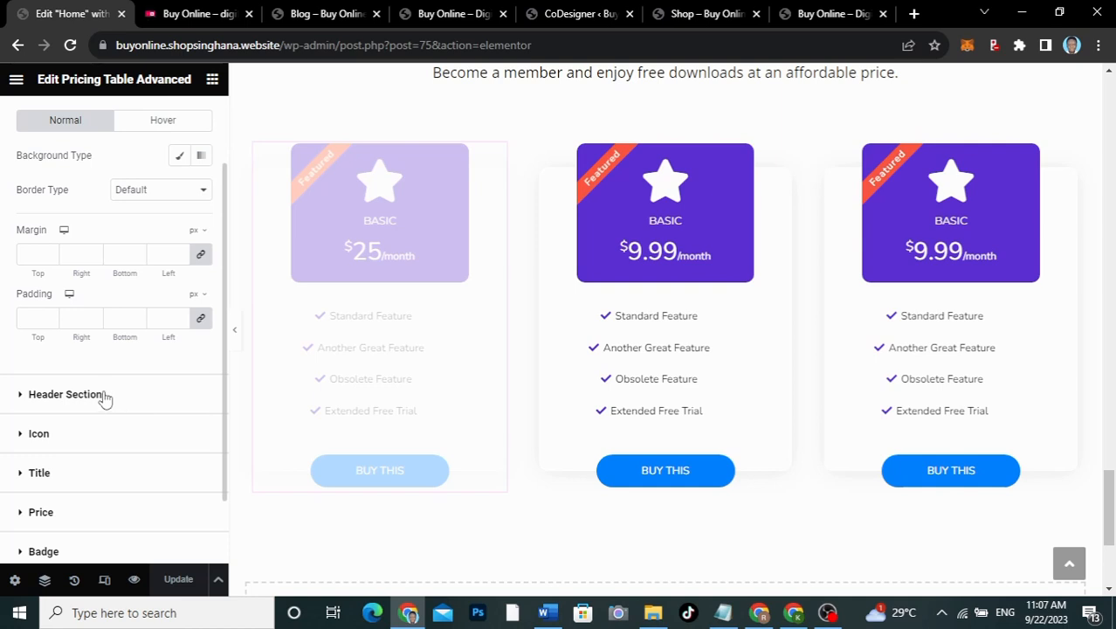
{"action": "left_click", "coordinate": [84, 444]}
{"action": "left_click", "coordinate": [191, 14]}
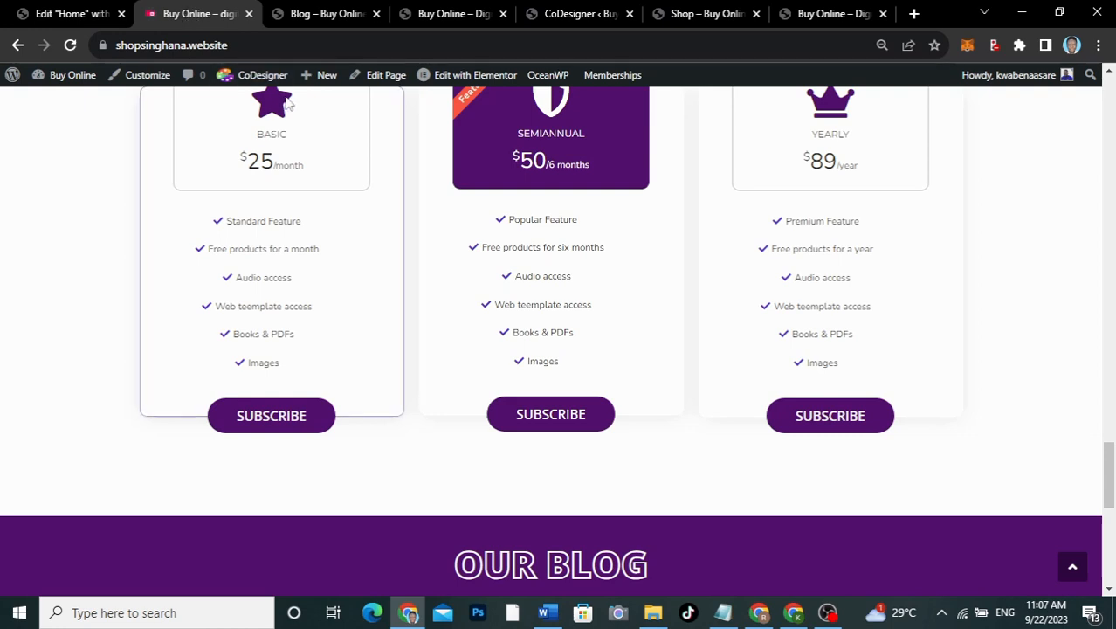
{"action": "left_click", "coordinate": [76, 15]}
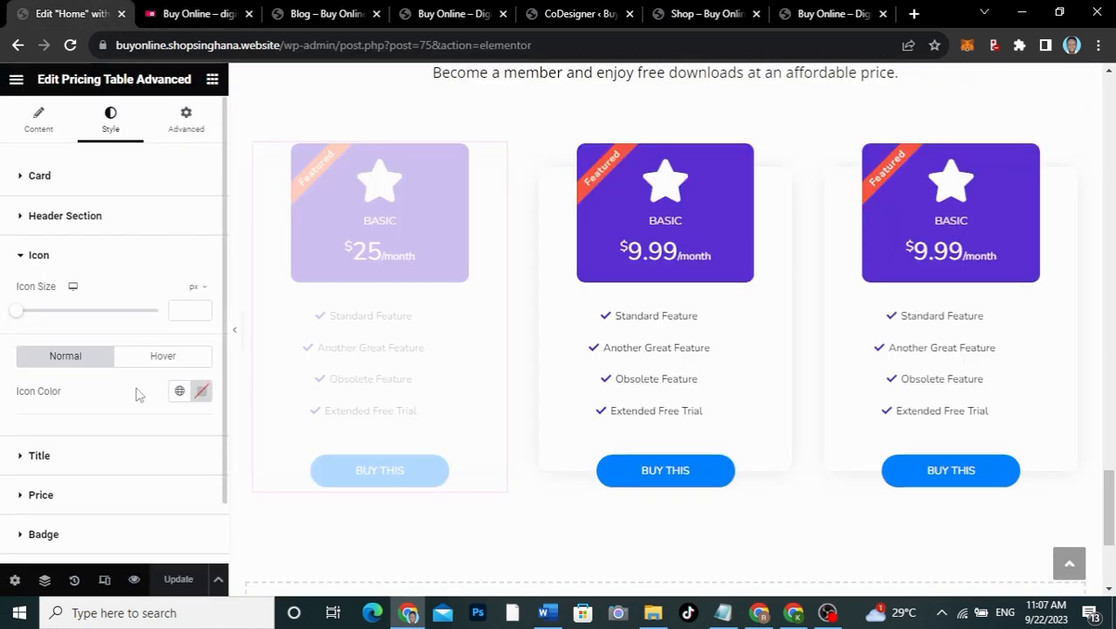
Step: Review the first table's badge style settings, then return to its Content settings
{"action": "scroll", "coordinate": [105, 469], "scroll_direction": "down", "scroll_amount": 1}
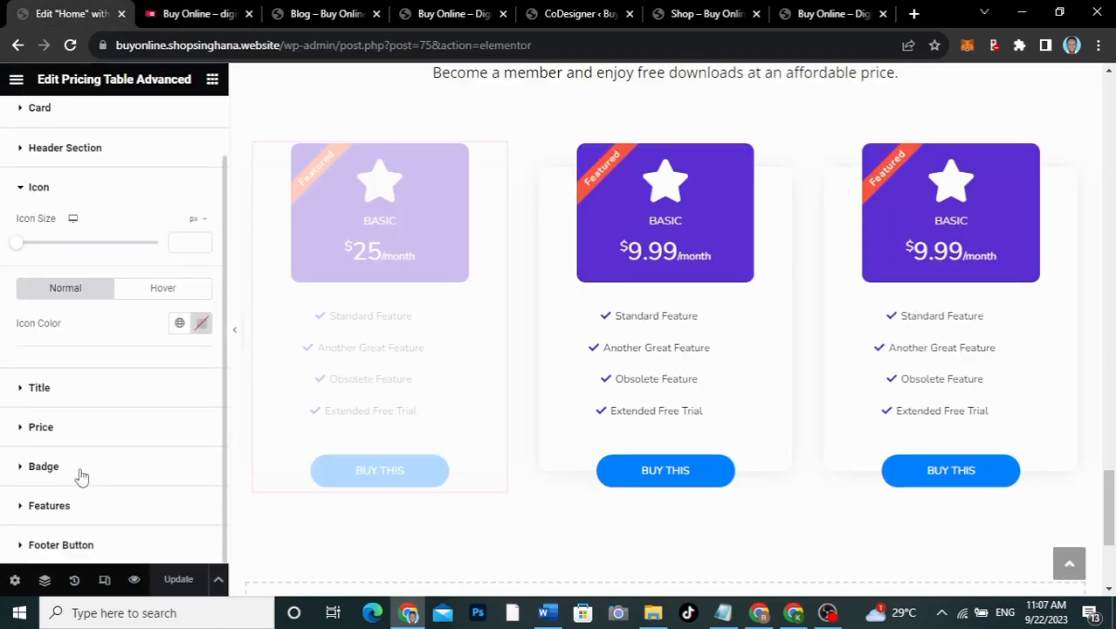
{"action": "left_click", "coordinate": [81, 476]}
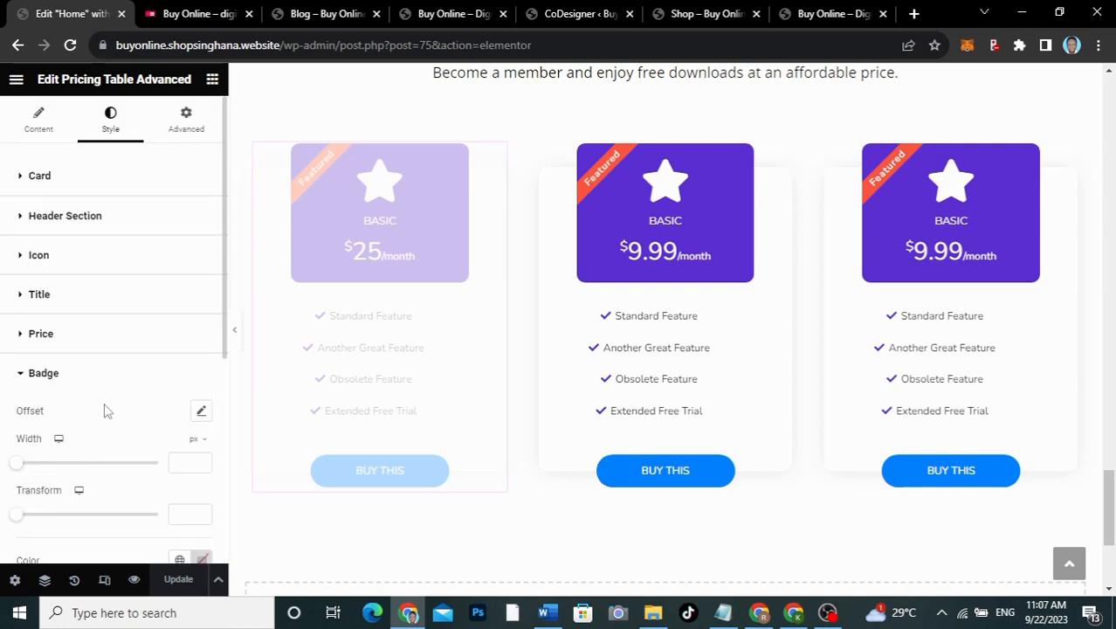
{"action": "scroll", "coordinate": [105, 410], "scroll_direction": "down", "scroll_amount": 3}
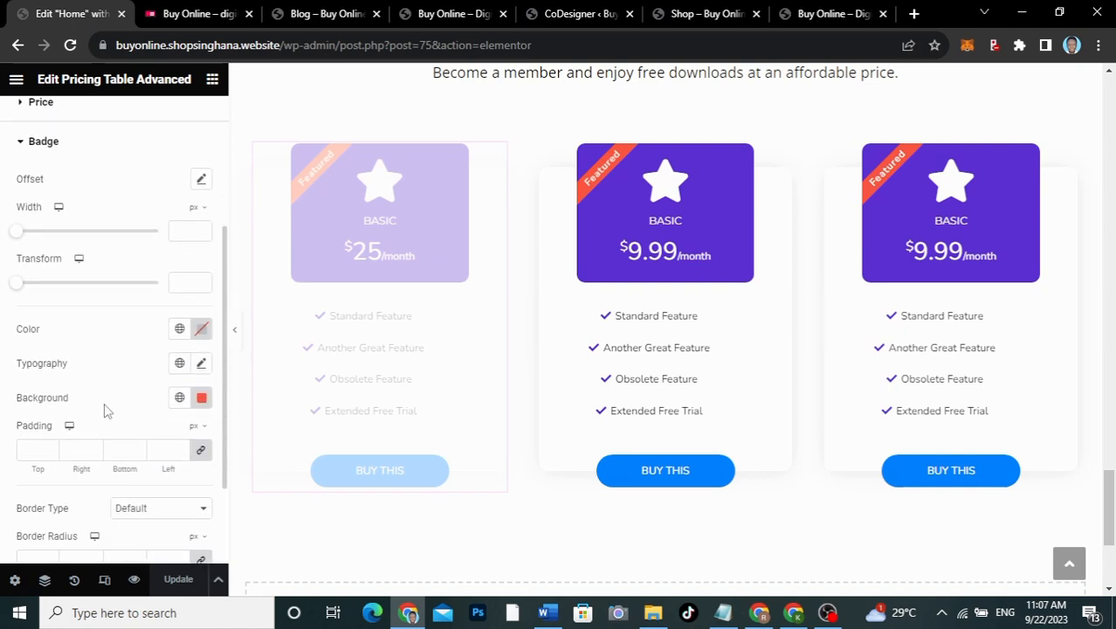
{"action": "scroll", "coordinate": [105, 409], "scroll_direction": "down", "scroll_amount": 1}
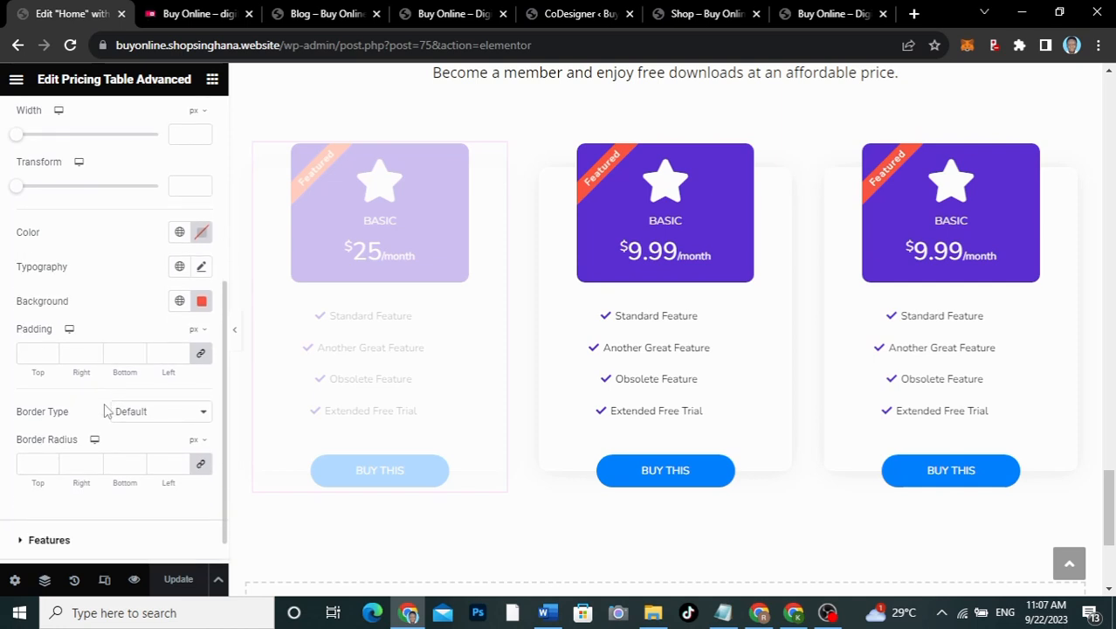
{"action": "scroll", "coordinate": [105, 408], "scroll_direction": "up", "scroll_amount": 2}
{"action": "scroll", "coordinate": [78, 203], "scroll_direction": "up", "scroll_amount": 3}
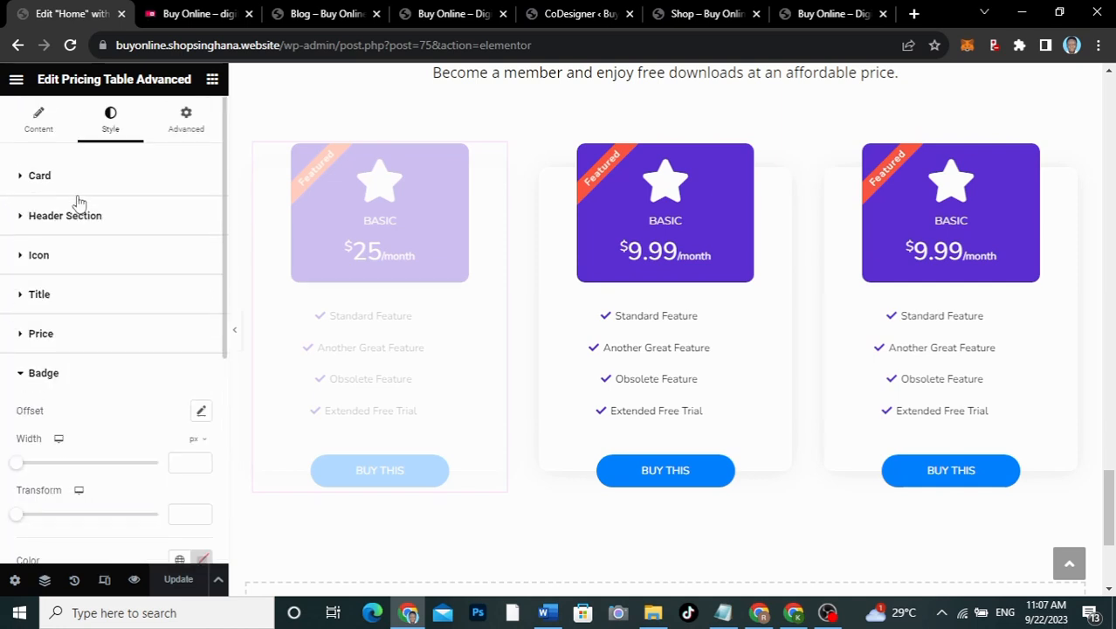
{"action": "left_click", "coordinate": [42, 122]}
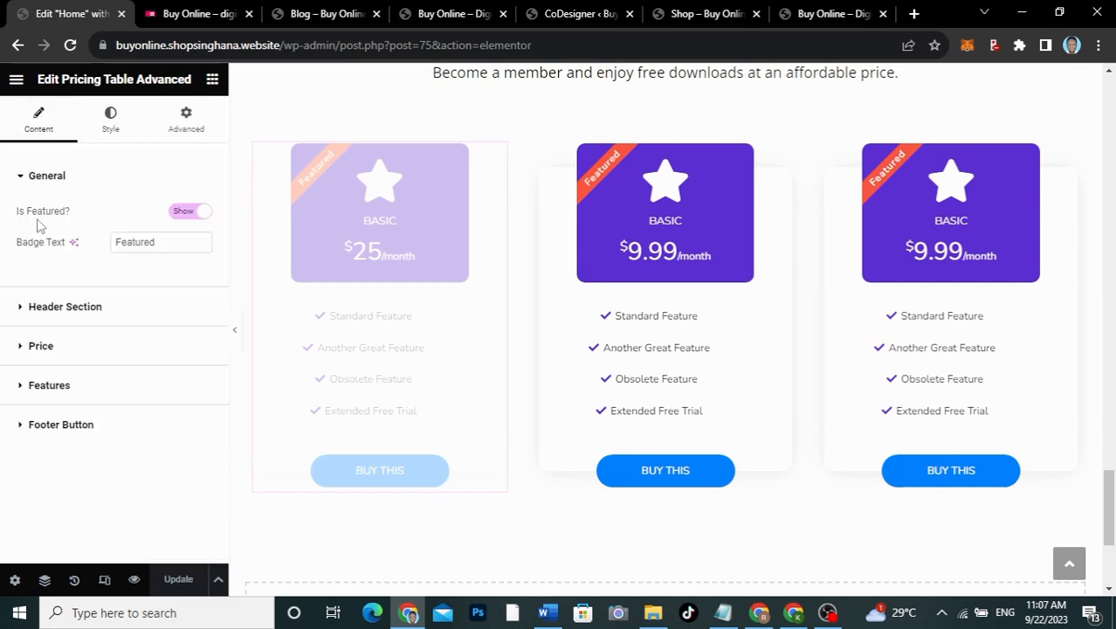
Step: Set Is Featured? to Hide on the first and third pricing tables
{"action": "left_click", "coordinate": [182, 211]}
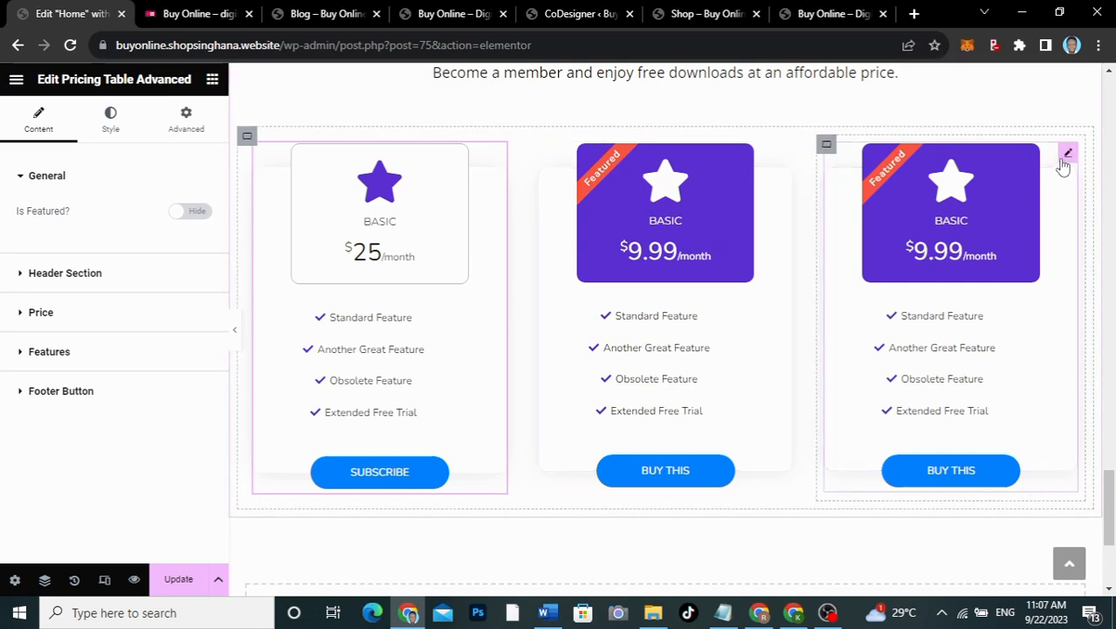
{"action": "left_click", "coordinate": [1066, 155]}
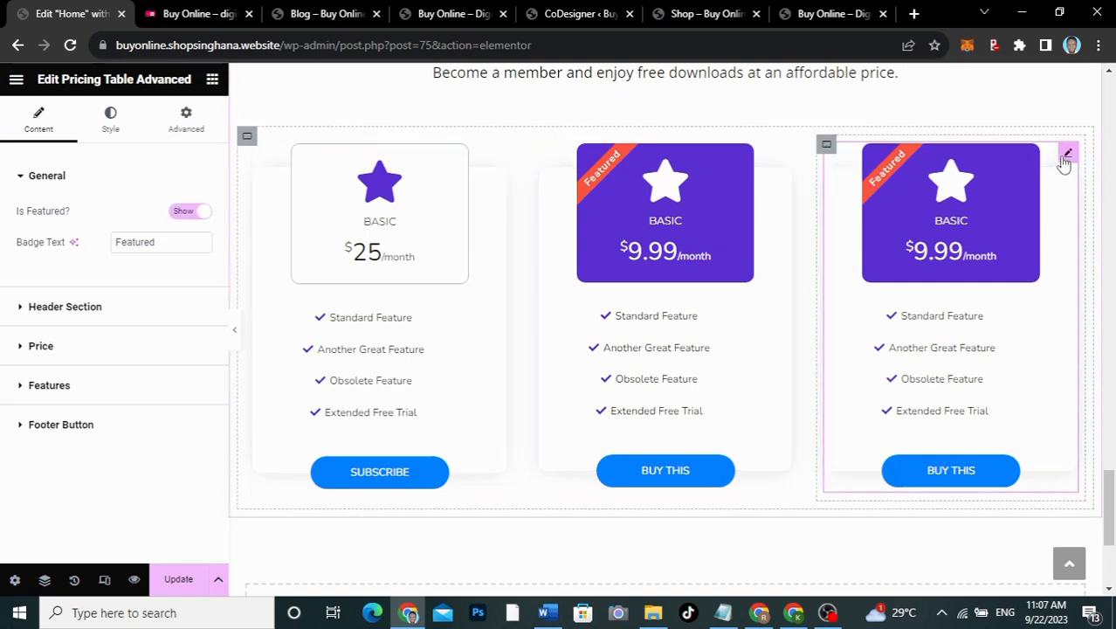
{"action": "left_click", "coordinate": [186, 217]}
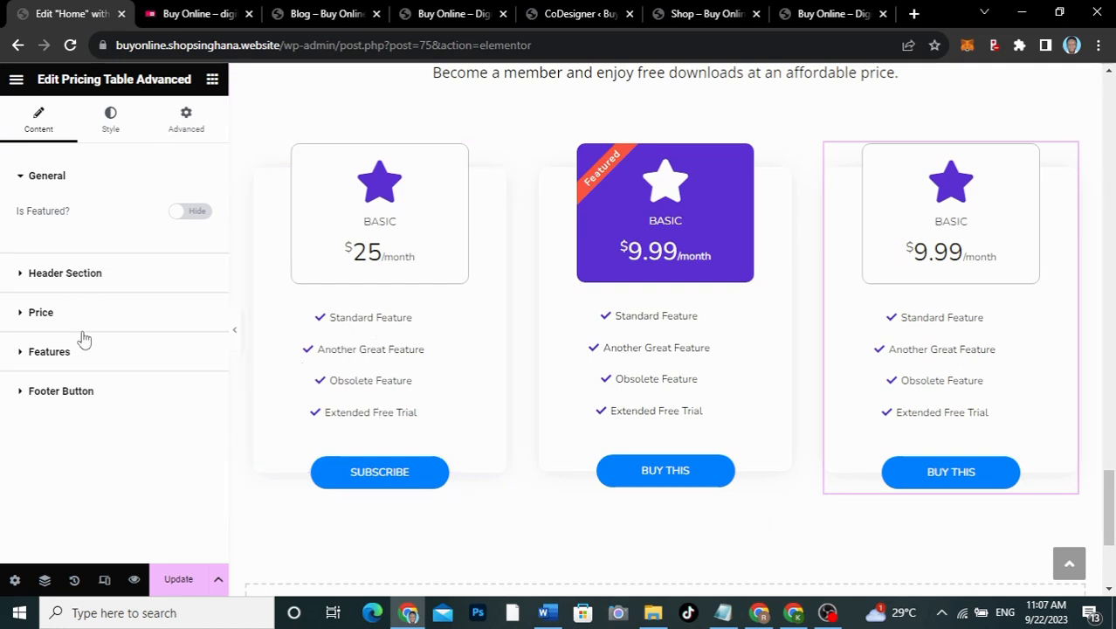
Step: Review the Features list items, including Standard Feature and Another Great Feature
{"action": "left_click", "coordinate": [81, 365]}
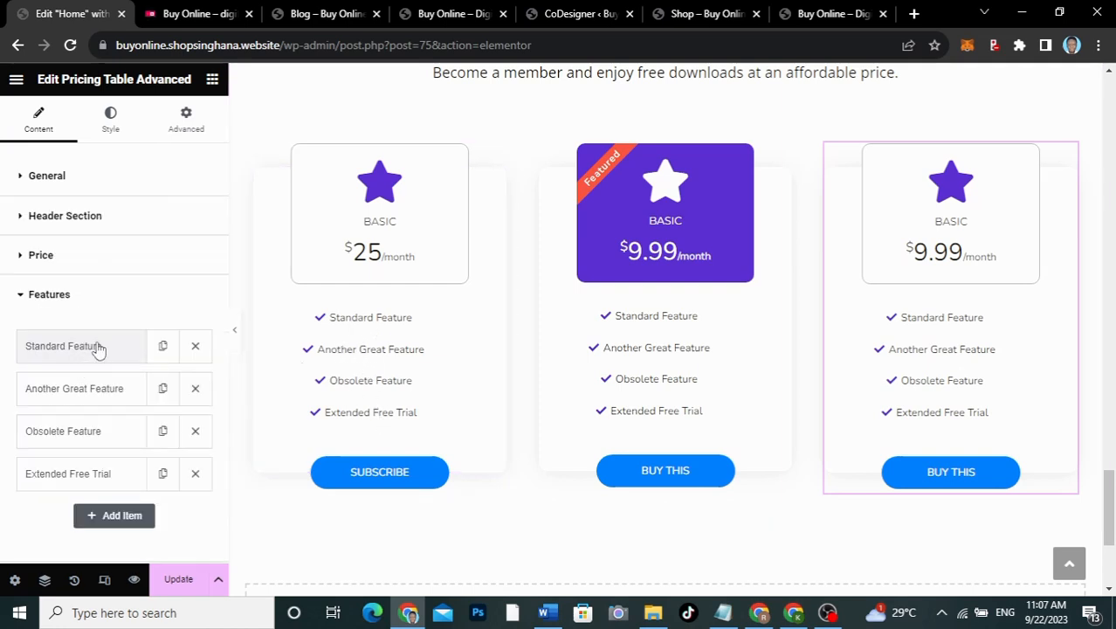
{"action": "left_click", "coordinate": [98, 347]}
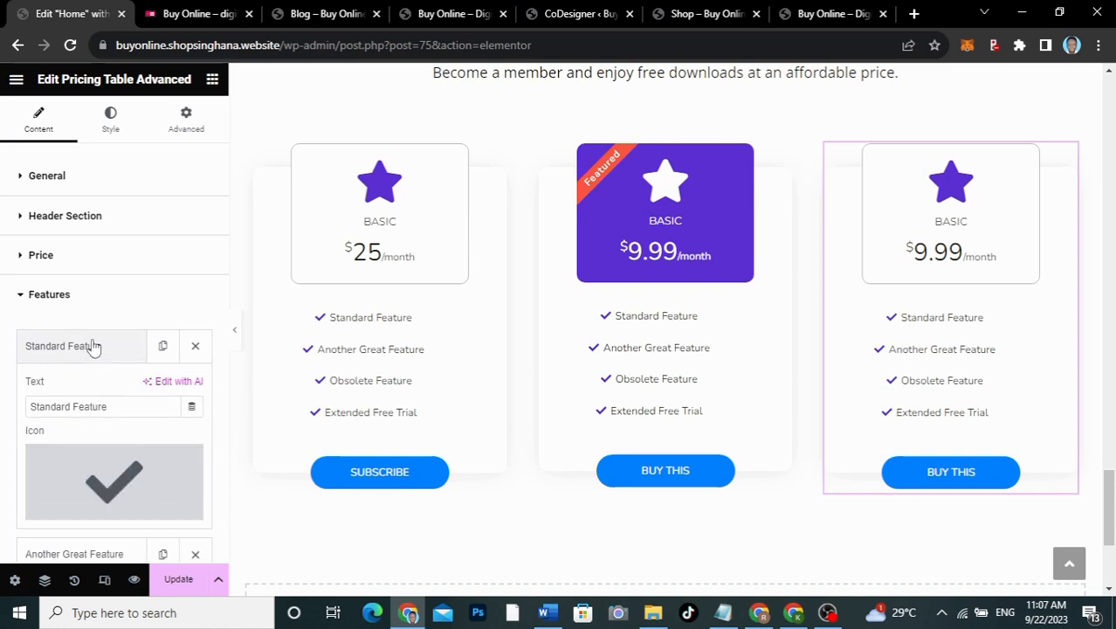
{"action": "left_click", "coordinate": [93, 346]}
{"action": "left_click", "coordinate": [93, 388]}
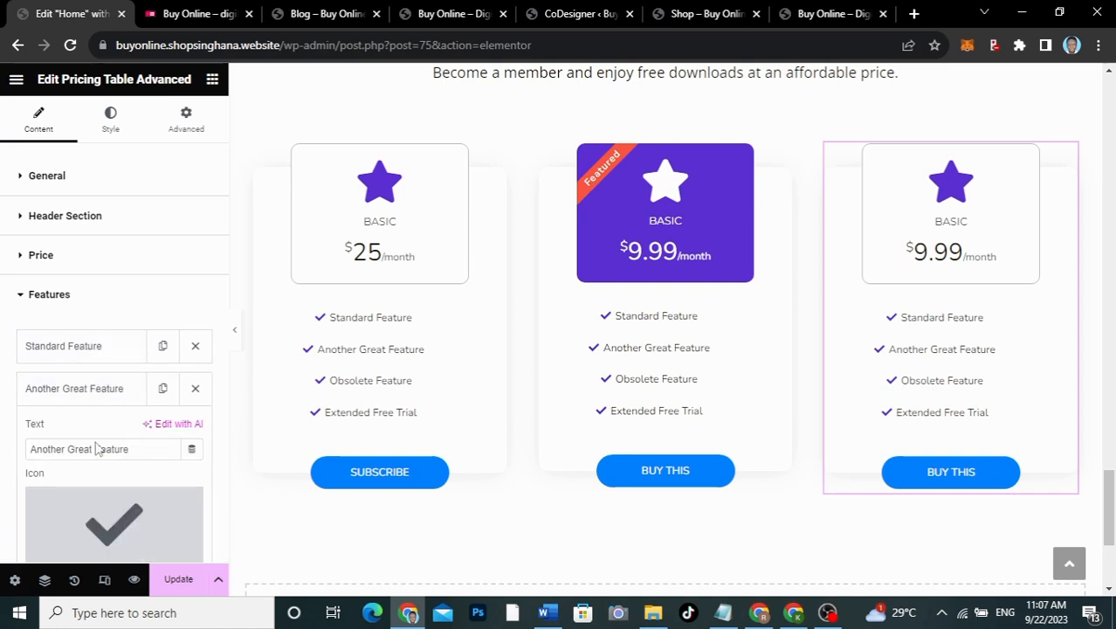
{"action": "left_click", "coordinate": [137, 448]}
{"action": "left_click_drag", "start_coordinate": [137, 448], "coordinate": [2, 451]}
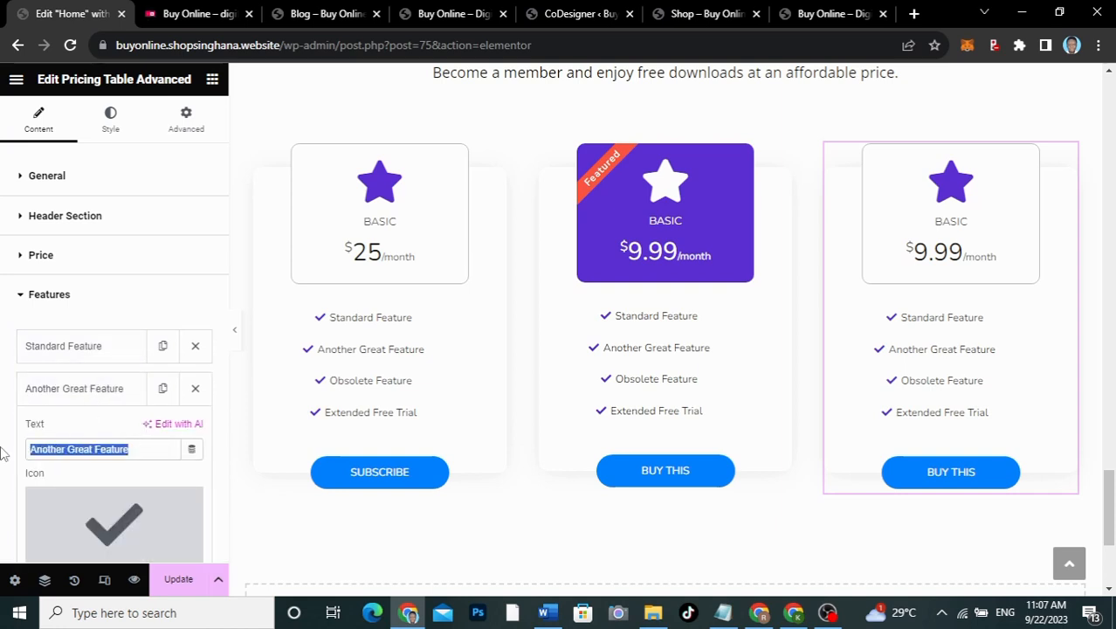
{"action": "left_click", "coordinate": [111, 390]}
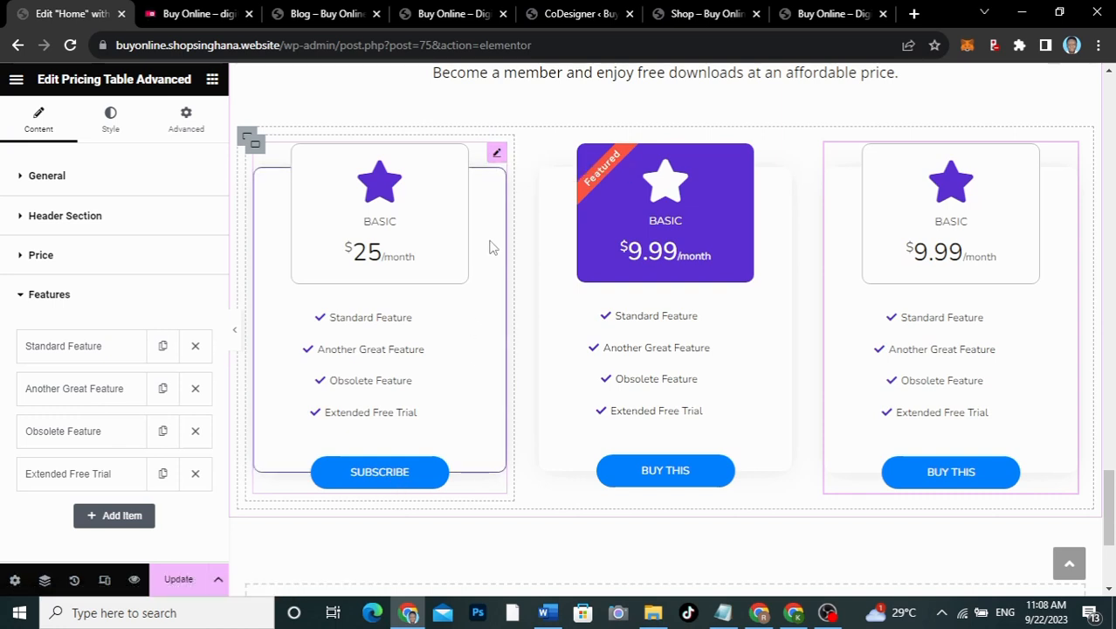
Step: Set the third pricing table's star Icon Color to global color 1
{"action": "left_click", "coordinate": [112, 123]}
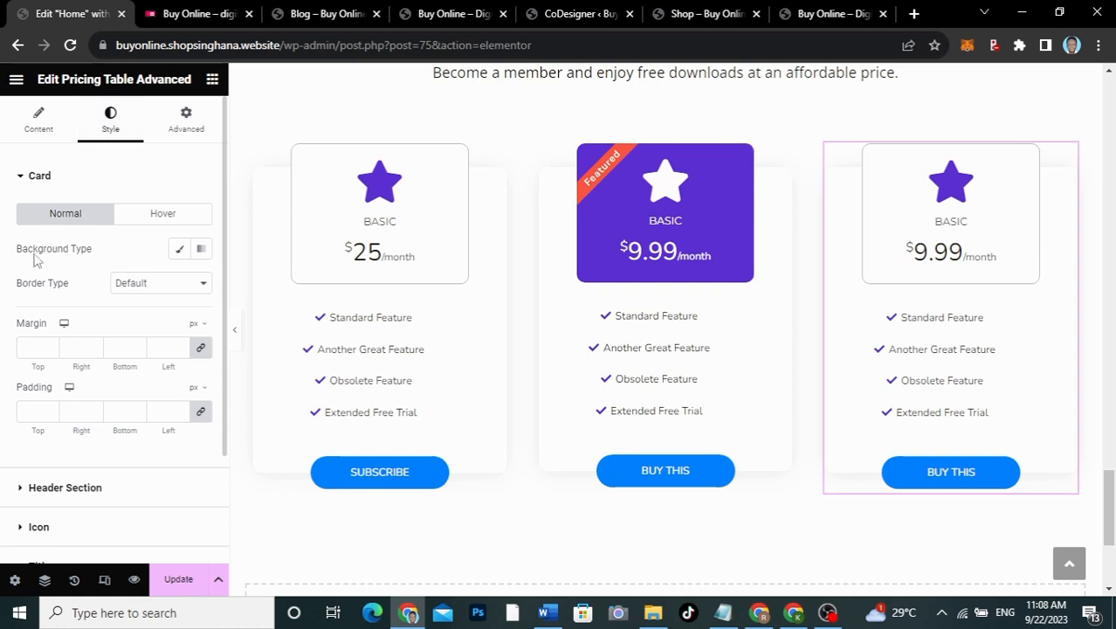
{"action": "scroll", "coordinate": [70, 365], "scroll_direction": "down", "scroll_amount": 3}
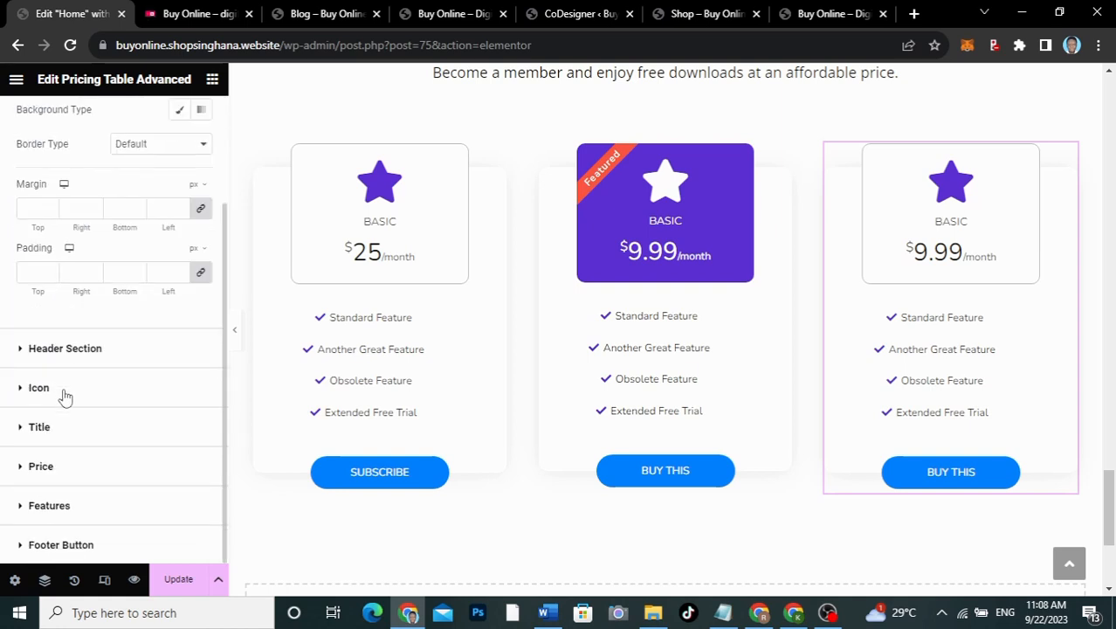
{"action": "left_click", "coordinate": [64, 392]}
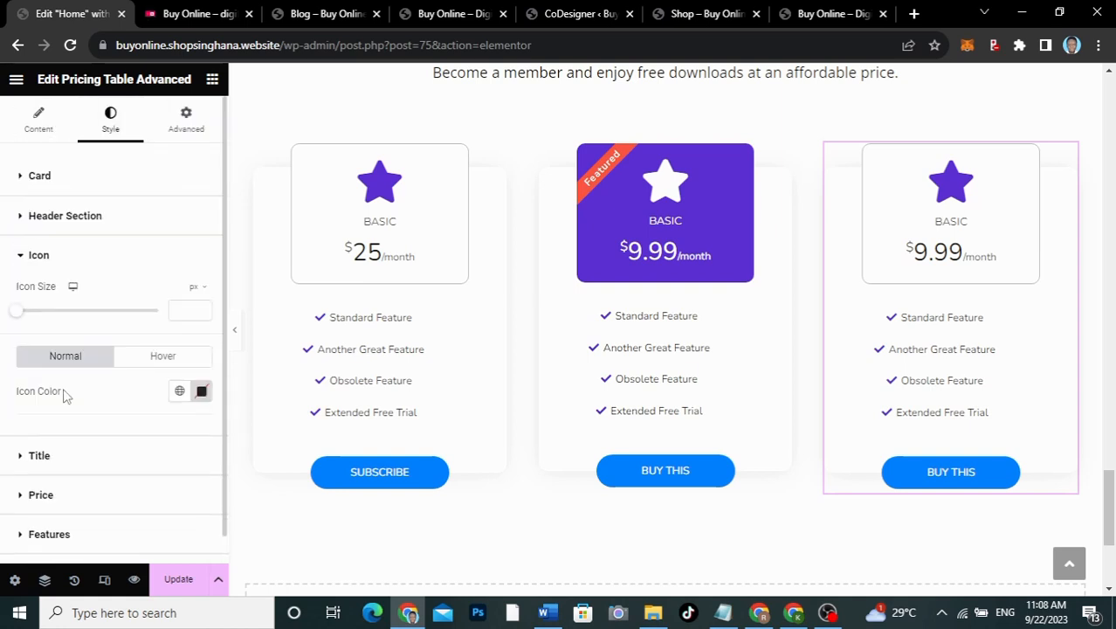
{"action": "left_click", "coordinate": [180, 391]}
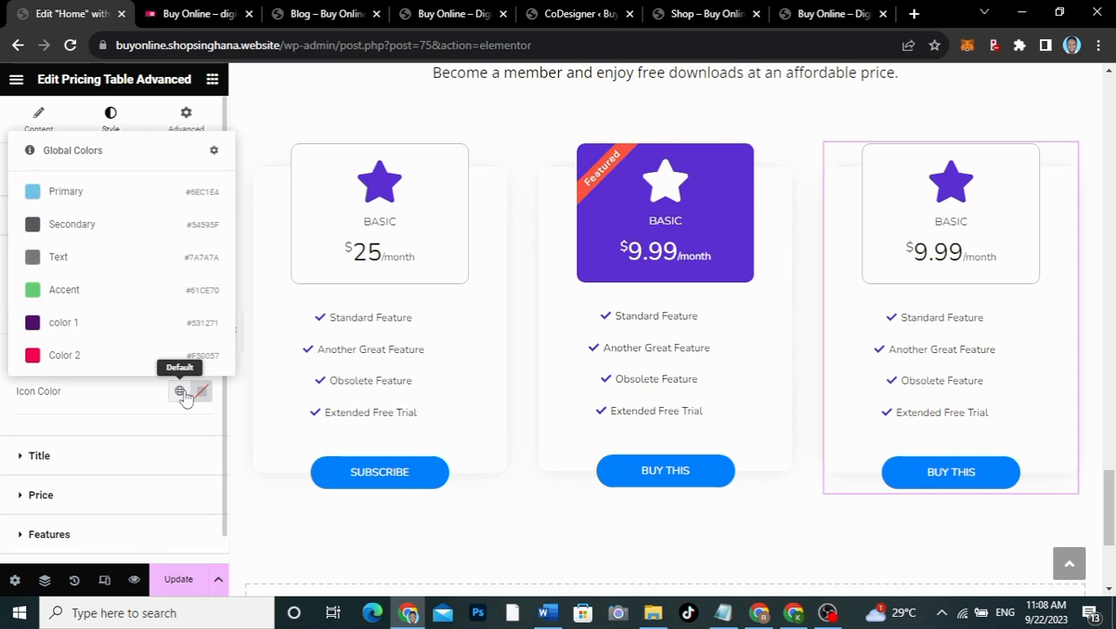
{"action": "left_click", "coordinate": [109, 323]}
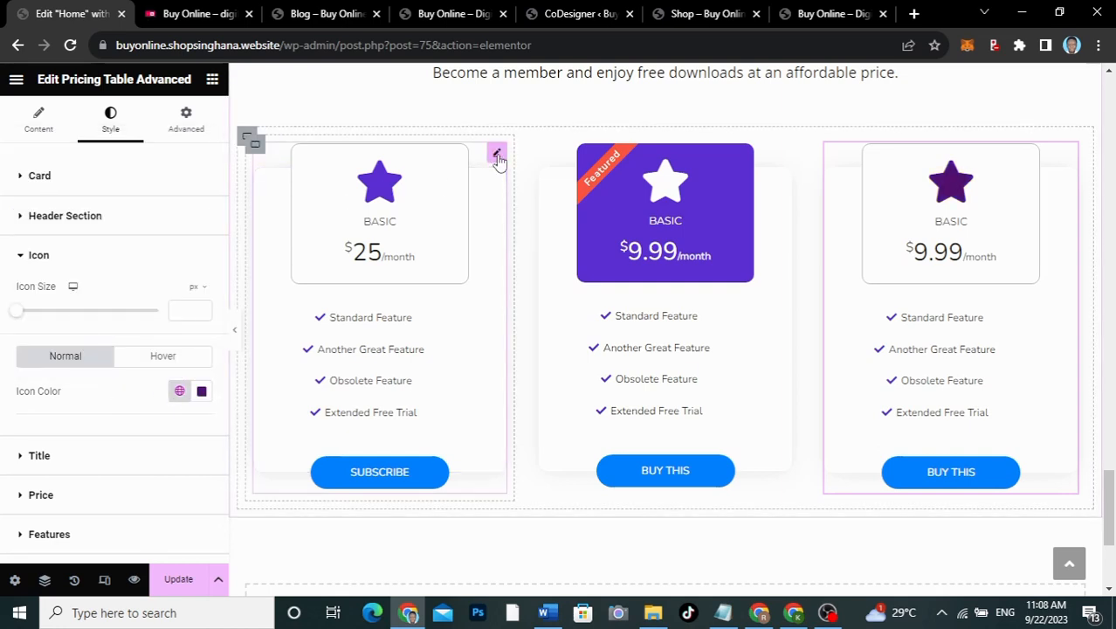
Step: Give the first table's star global color 1 too, then view the live pricing section
{"action": "left_click", "coordinate": [496, 156]}
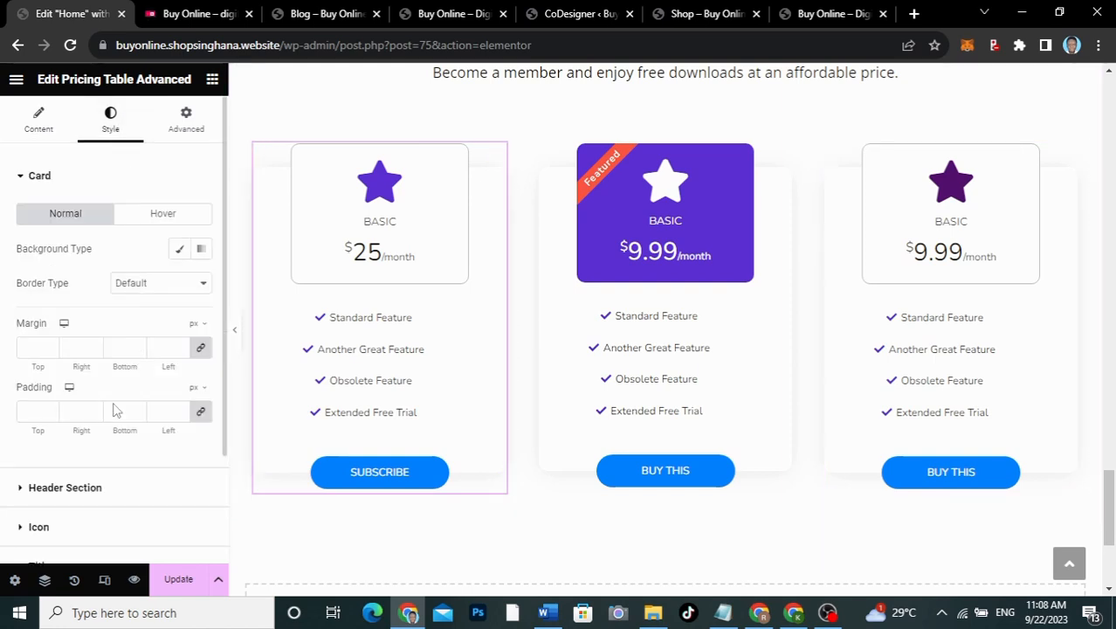
{"action": "scroll", "coordinate": [88, 487], "scroll_direction": "down", "scroll_amount": 2}
{"action": "left_click", "coordinate": [96, 415]}
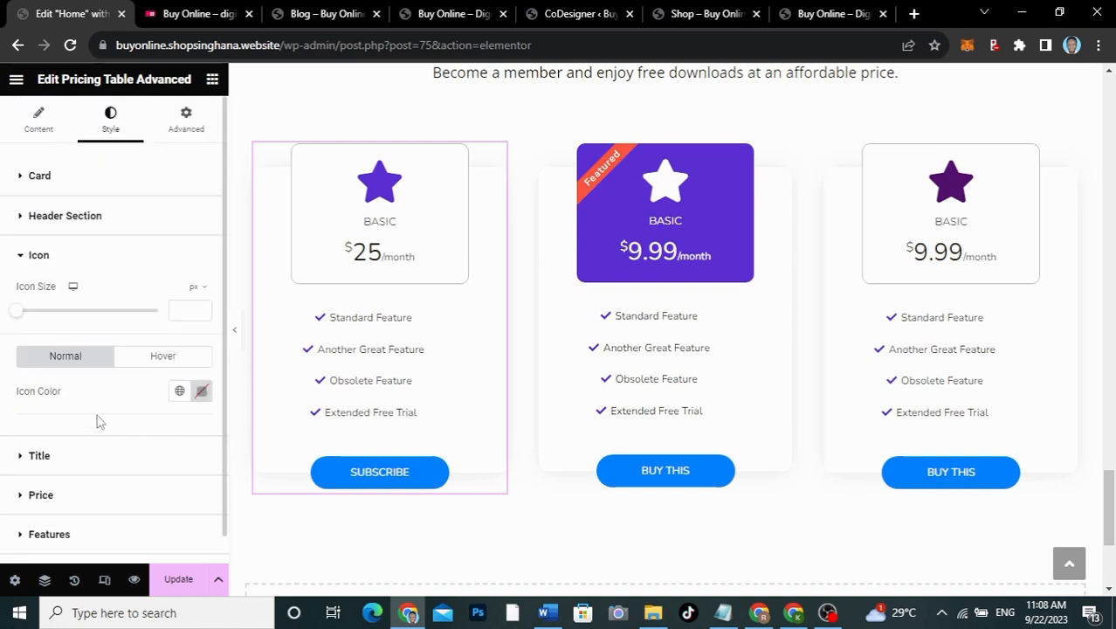
{"action": "left_click", "coordinate": [179, 390]}
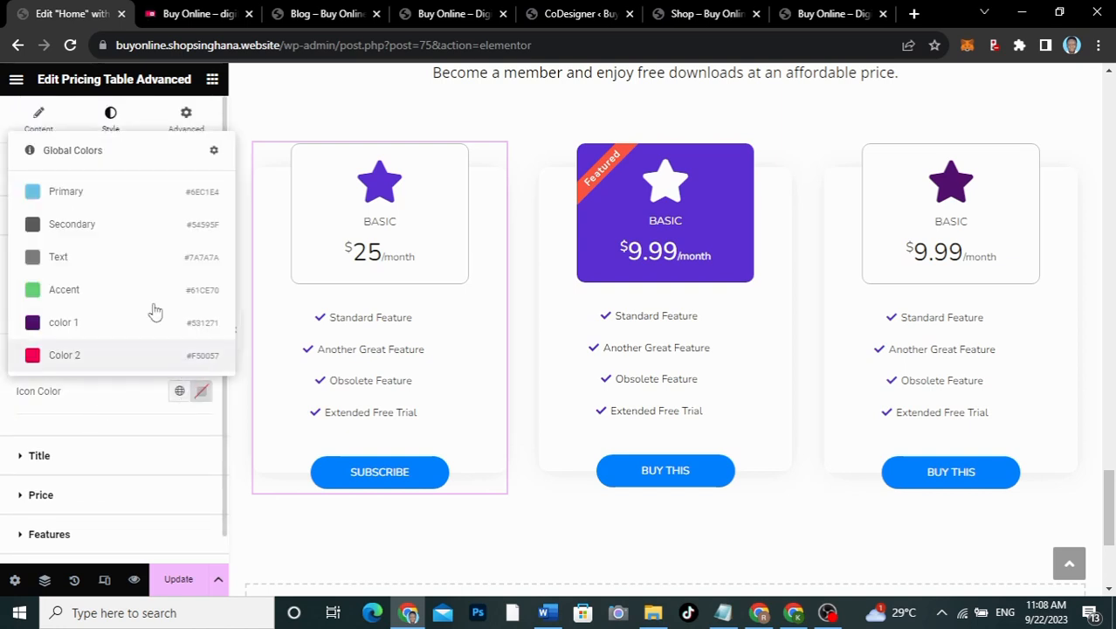
{"action": "left_click", "coordinate": [111, 323]}
{"action": "scroll", "coordinate": [135, 420], "scroll_direction": "down", "scroll_amount": 1}
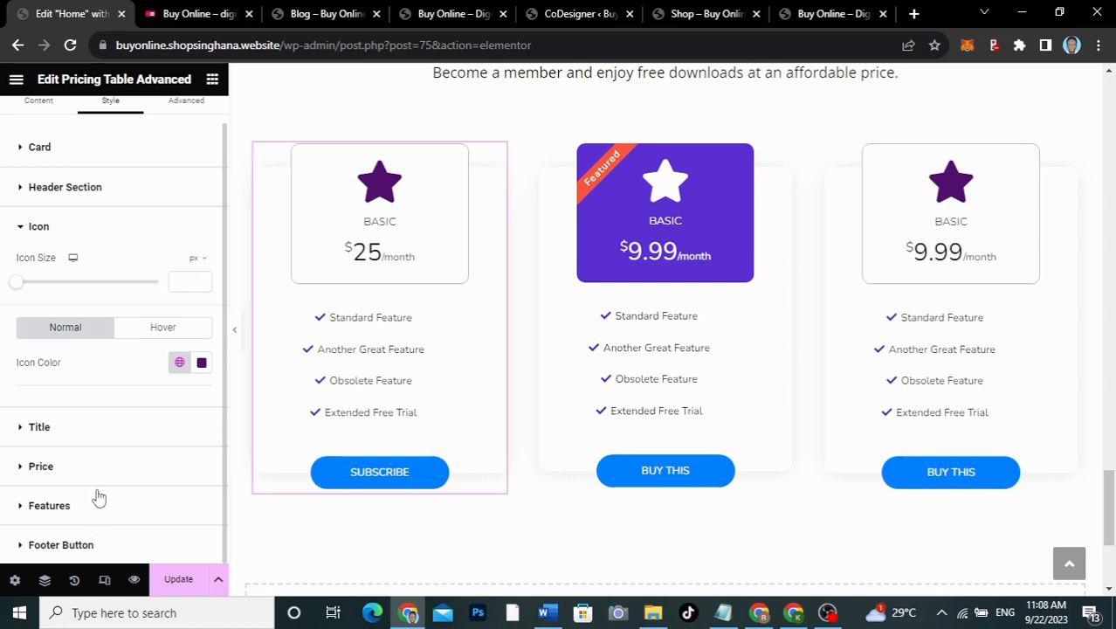
{"action": "left_click", "coordinate": [192, 16]}
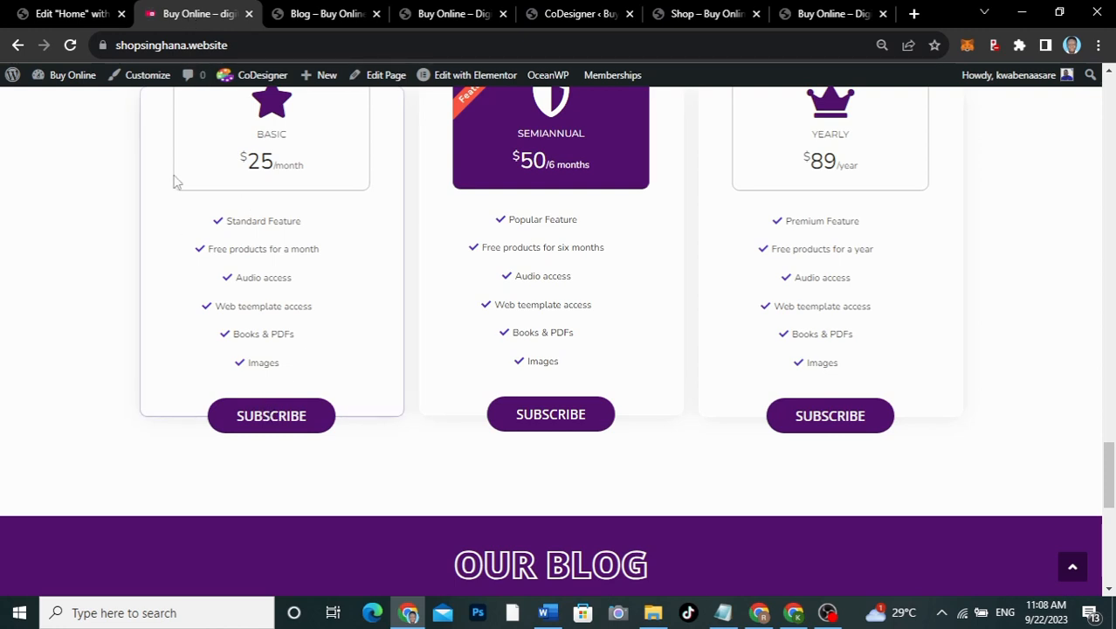
Step: Set the left card's Footer Button Background Color to global color 1
{"action": "left_click", "coordinate": [66, 11]}
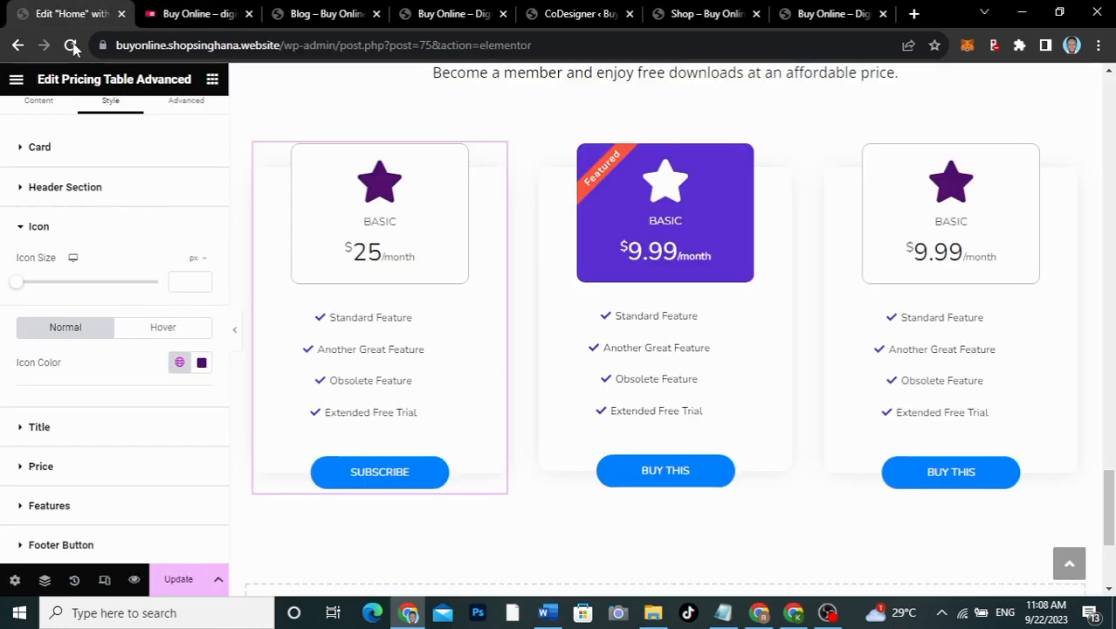
{"action": "right_click", "coordinate": [106, 522]}
{"action": "left_click", "coordinate": [95, 549]}
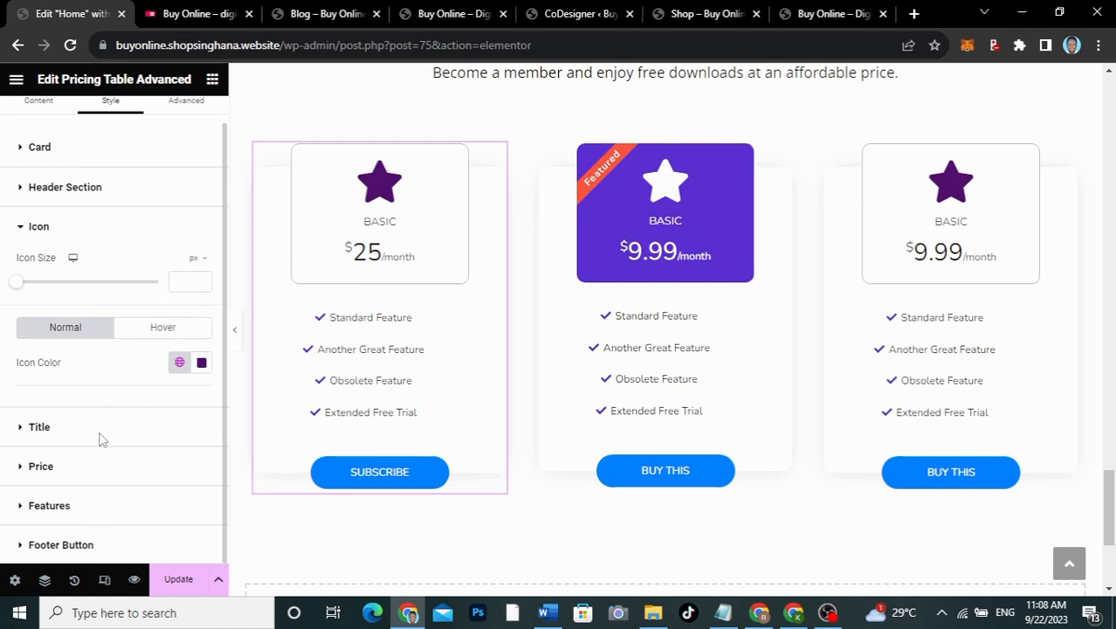
{"action": "scroll", "coordinate": [104, 432], "scroll_direction": "down", "scroll_amount": 4}
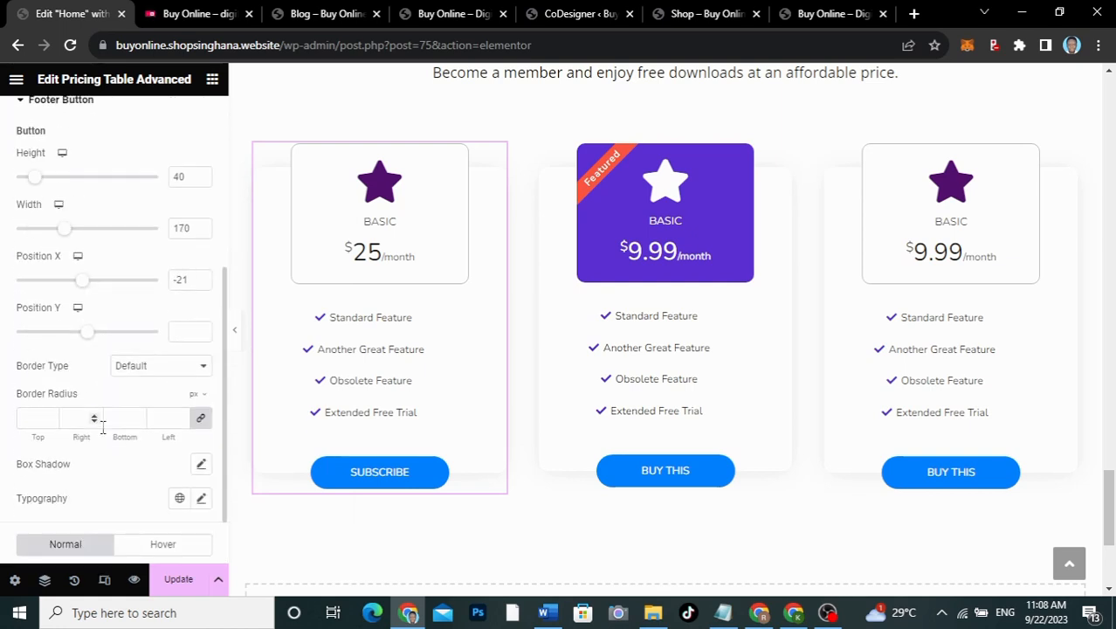
{"action": "scroll", "coordinate": [104, 432], "scroll_direction": "down", "scroll_amount": 1}
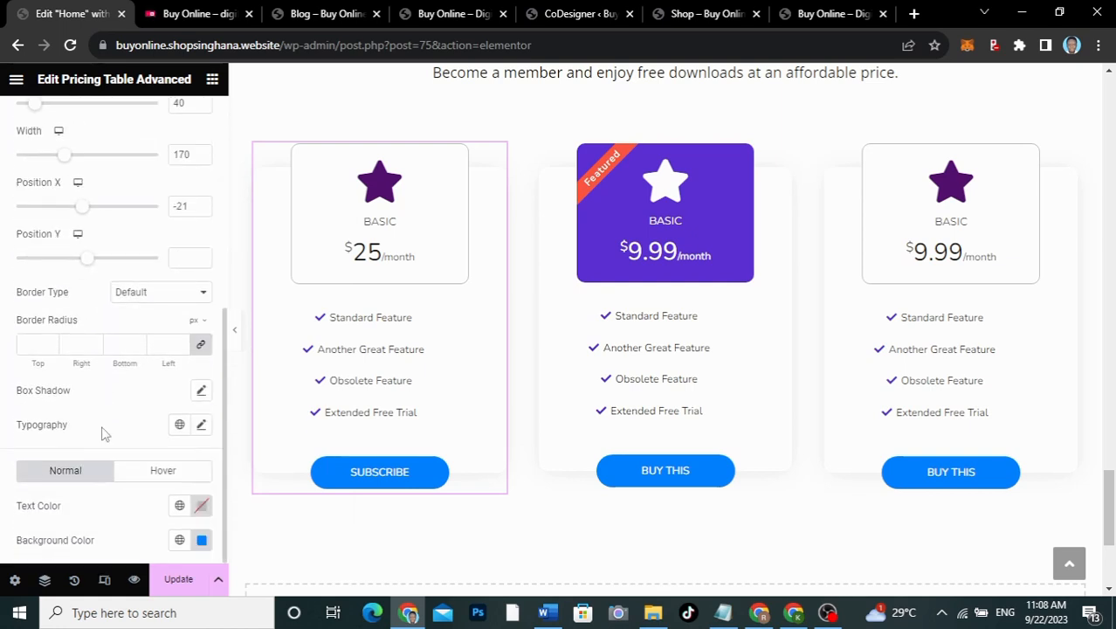
{"action": "left_click", "coordinate": [179, 540]}
{"action": "left_click", "coordinate": [87, 476]}
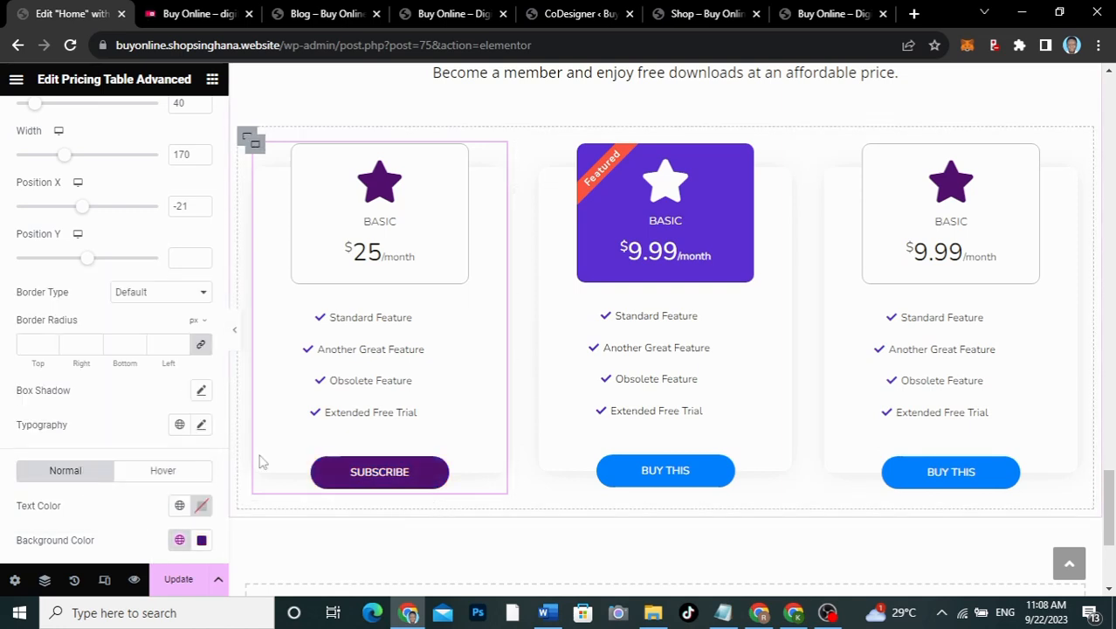
Step: Set the button typography to Open Sans at size 20
{"action": "left_click", "coordinate": [200, 425]}
{"action": "scroll", "coordinate": [131, 489], "scroll_direction": "down", "scroll_amount": 2}
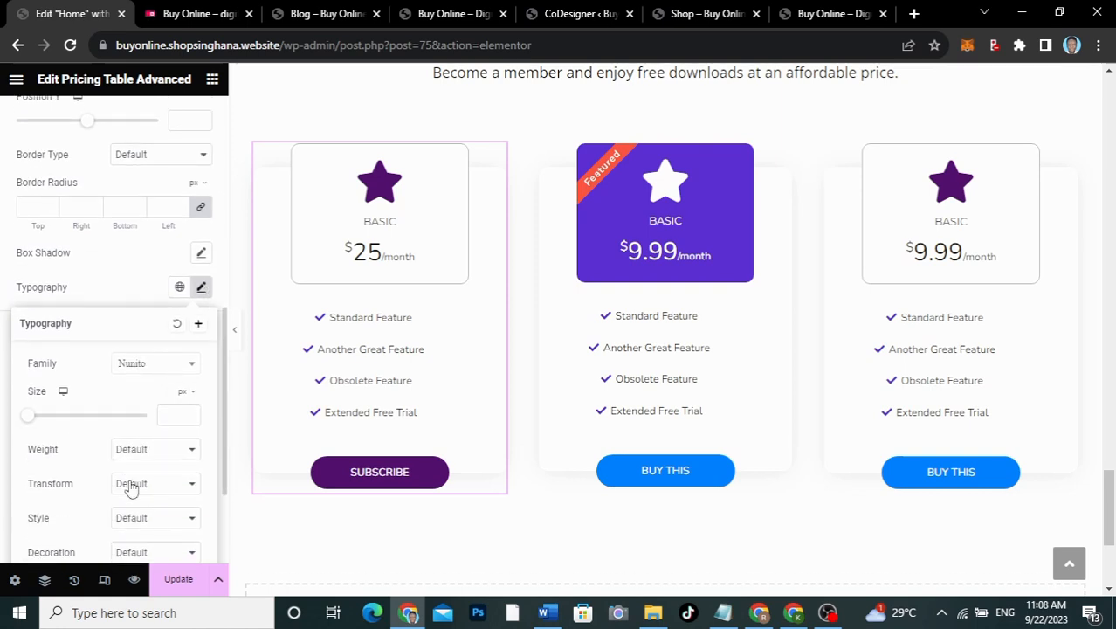
{"action": "left_click", "coordinate": [157, 365]}
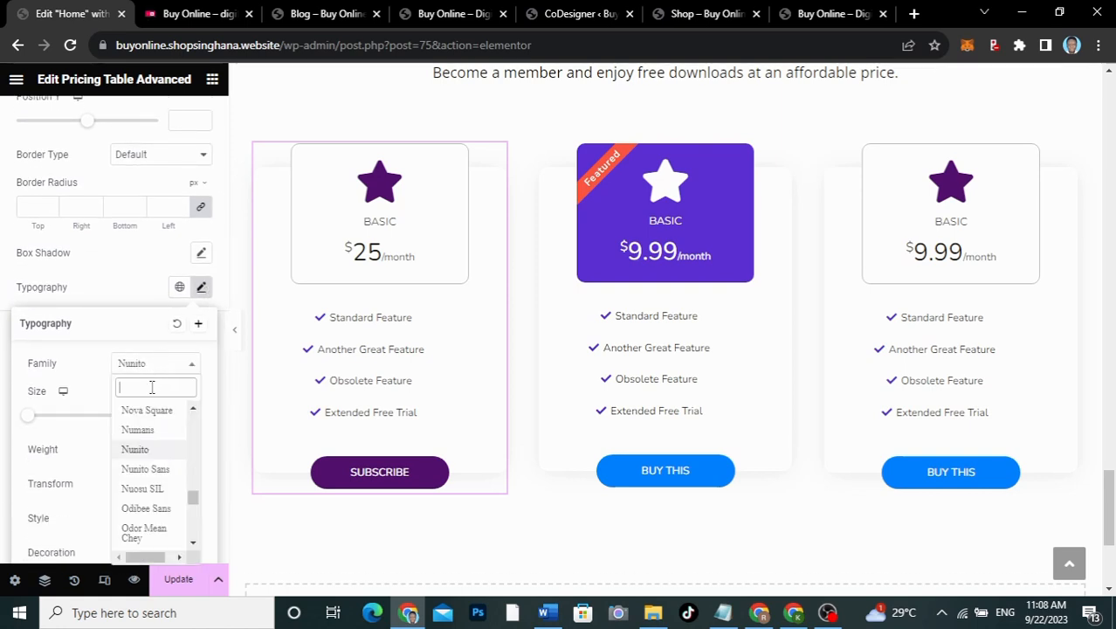
{"action": "type", "text": "OPEN"}
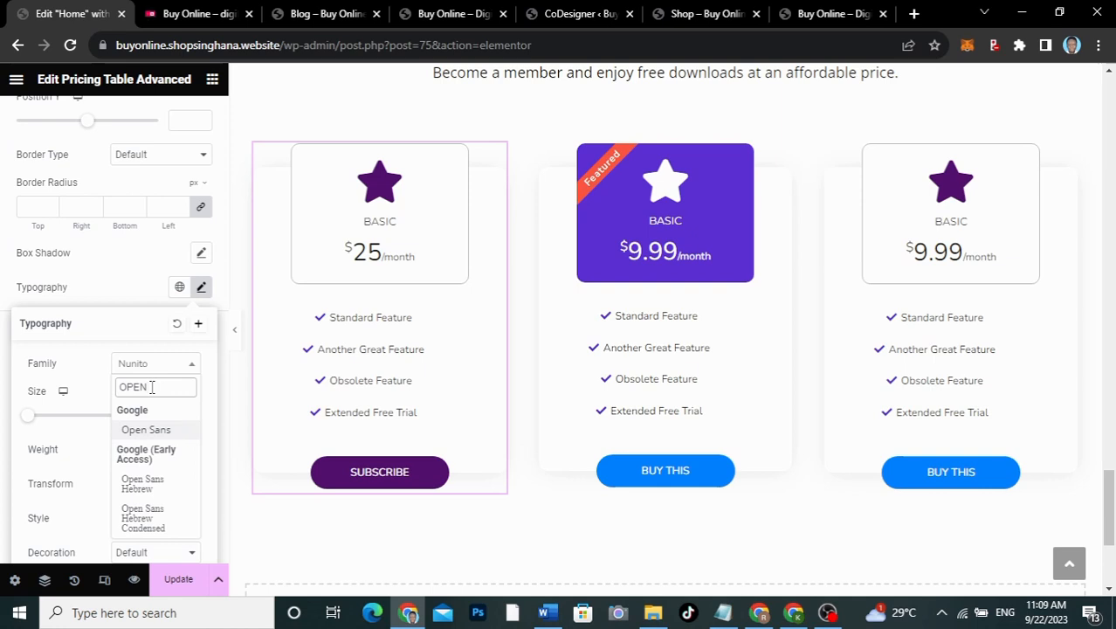
{"action": "left_click", "coordinate": [150, 430]}
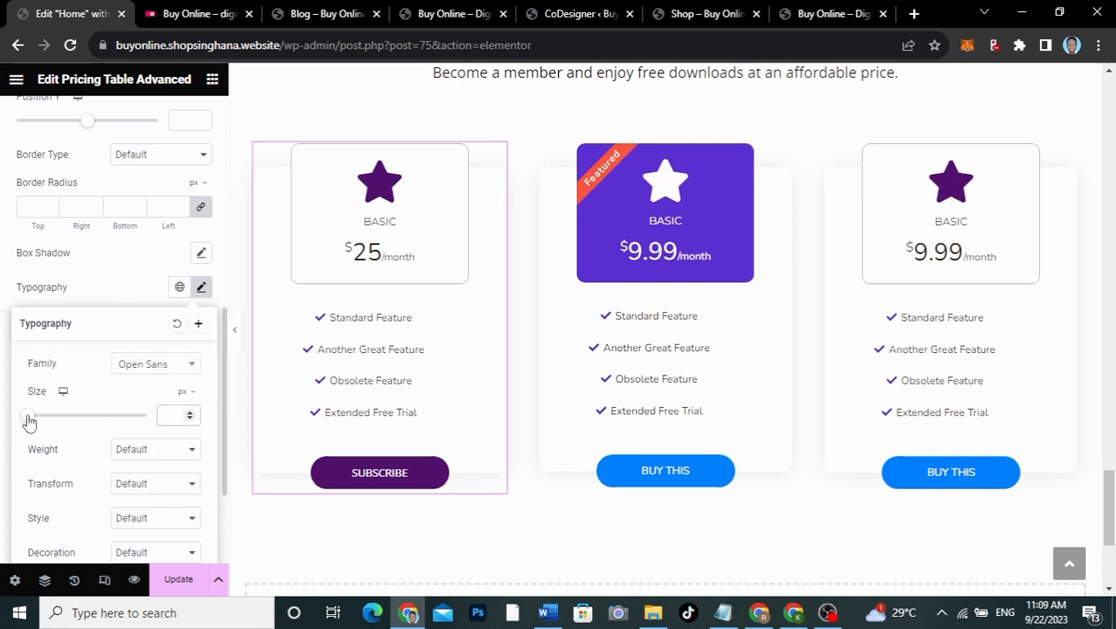
{"action": "left_click_drag", "start_coordinate": [29, 422], "coordinate": [40, 422]}
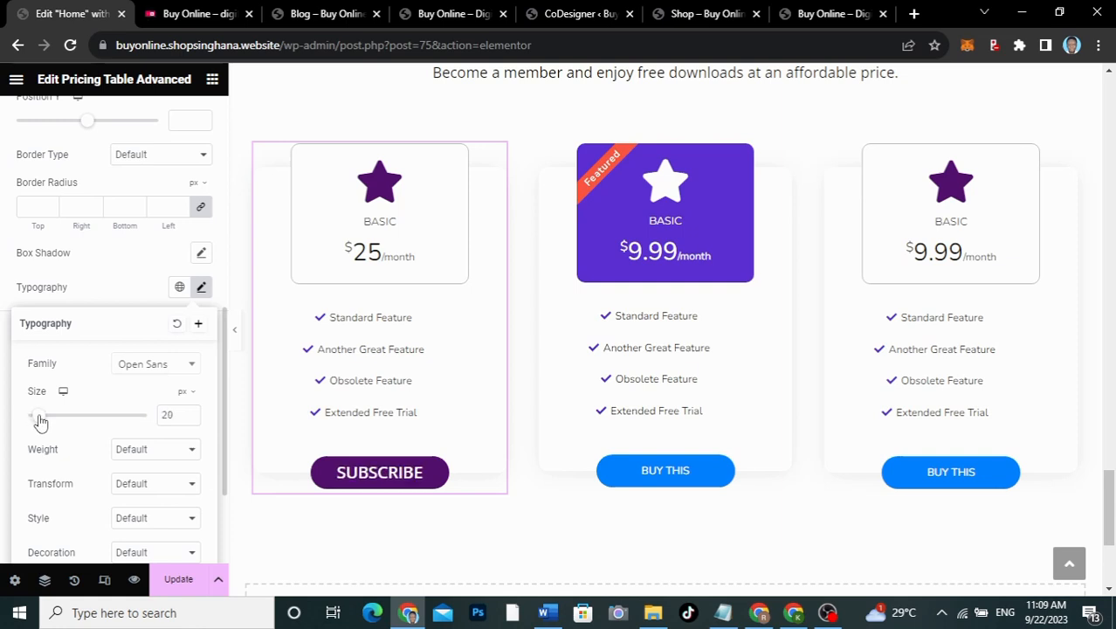
{"action": "left_click", "coordinate": [131, 288]}
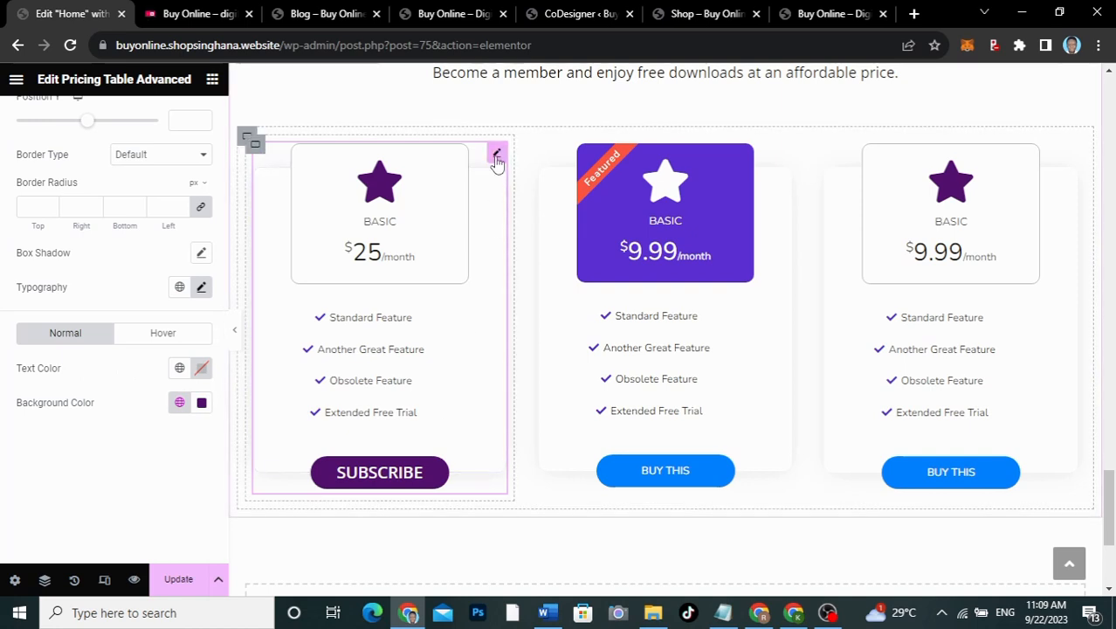
Step: Copy the left pricing card and paste its style onto the right card
{"action": "right_click", "coordinate": [496, 158]}
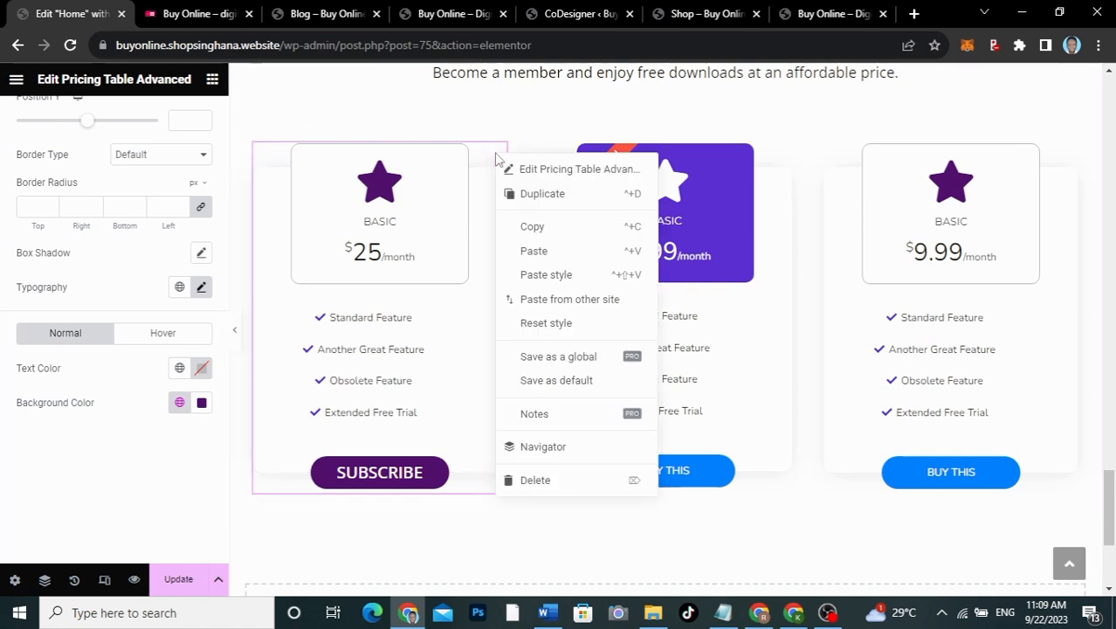
{"action": "left_click", "coordinate": [531, 227]}
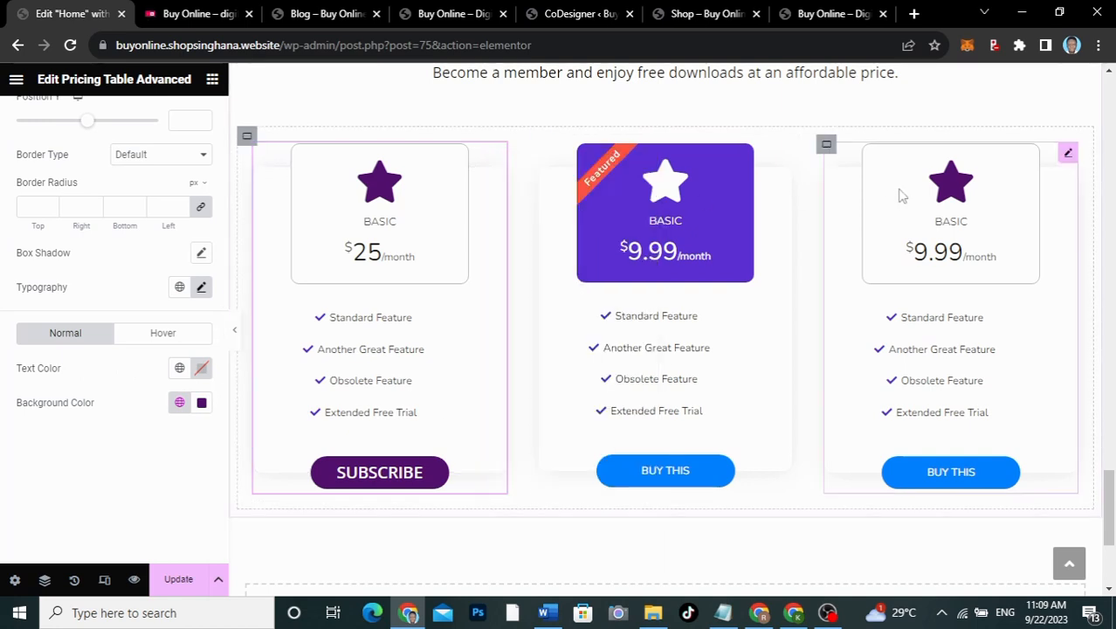
{"action": "right_click", "coordinate": [1067, 159]}
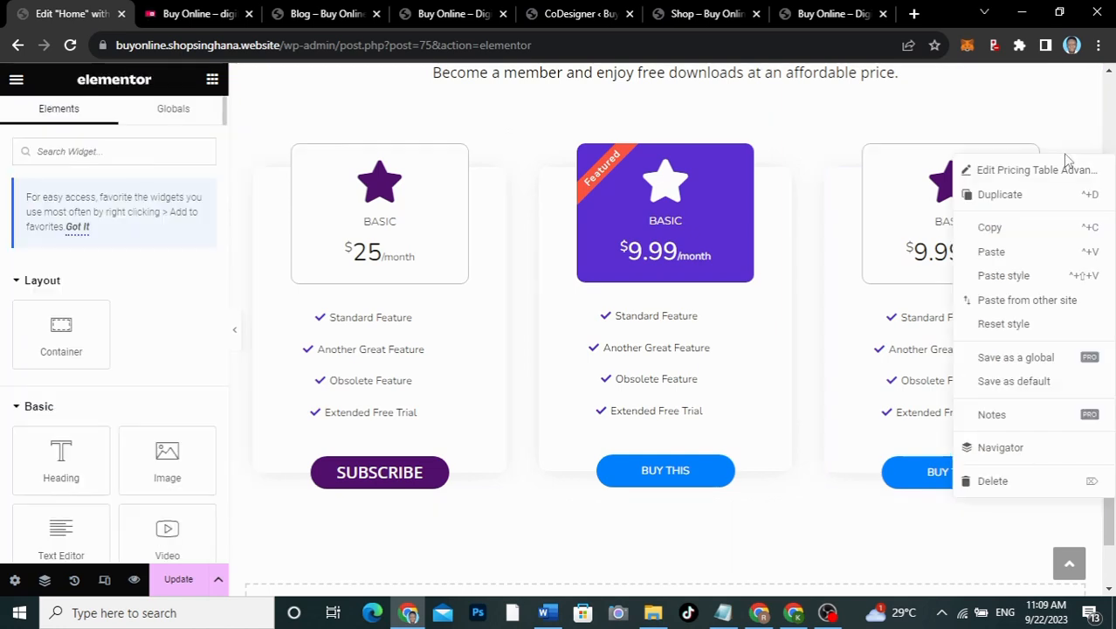
{"action": "left_click", "coordinate": [1006, 277]}
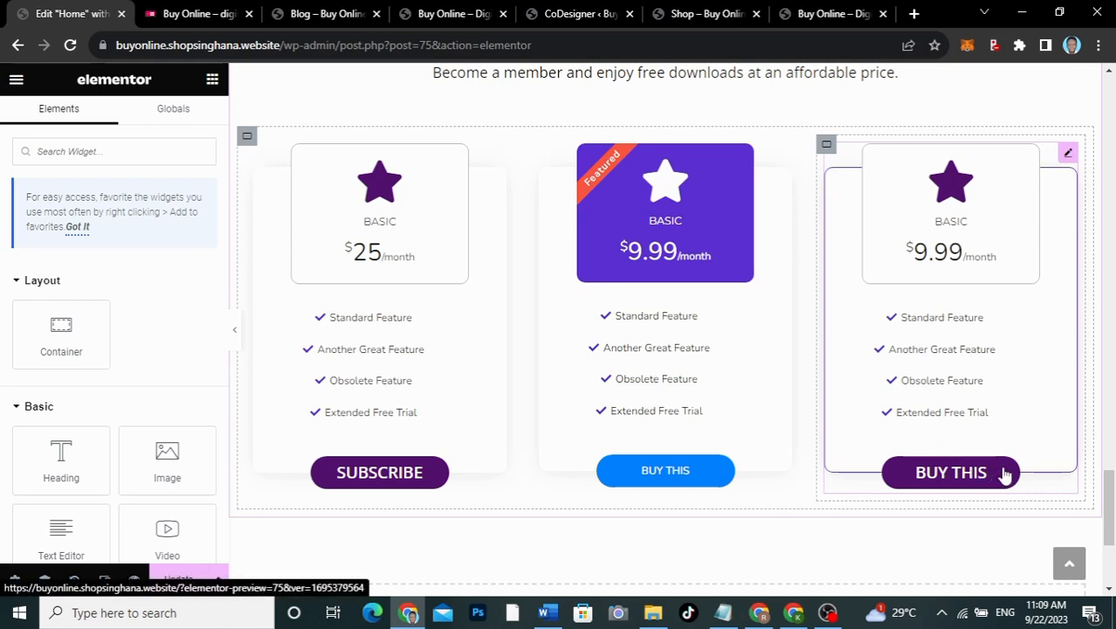
{"action": "left_click", "coordinate": [1069, 155]}
{"action": "scroll", "coordinate": [149, 338], "scroll_direction": "down", "scroll_amount": 2}
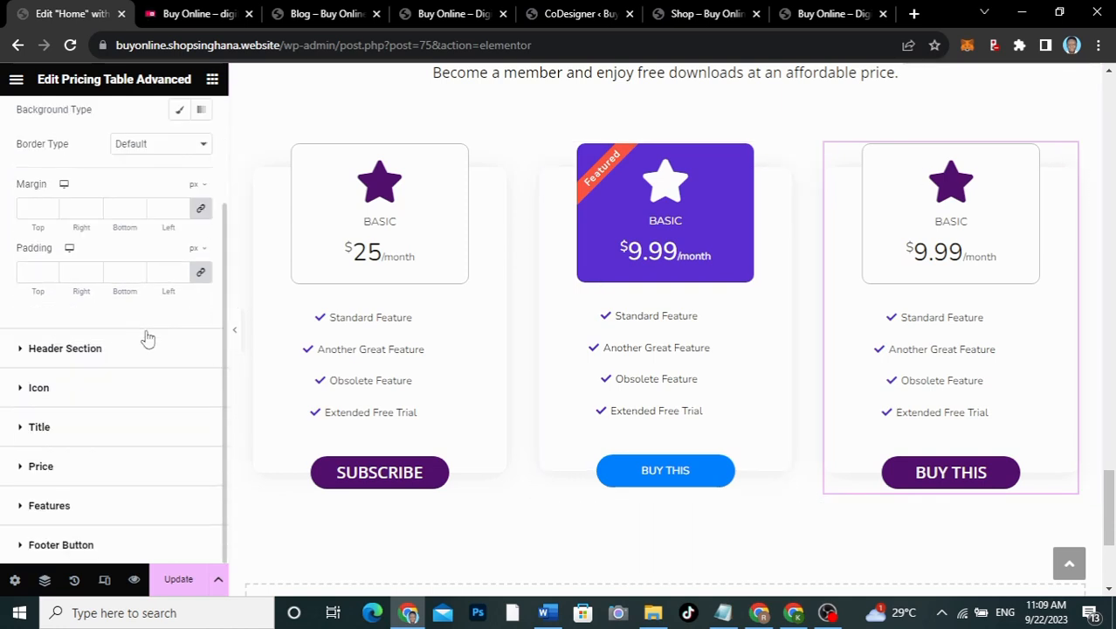
{"action": "scroll", "coordinate": [72, 480], "scroll_direction": "up", "scroll_amount": 2}
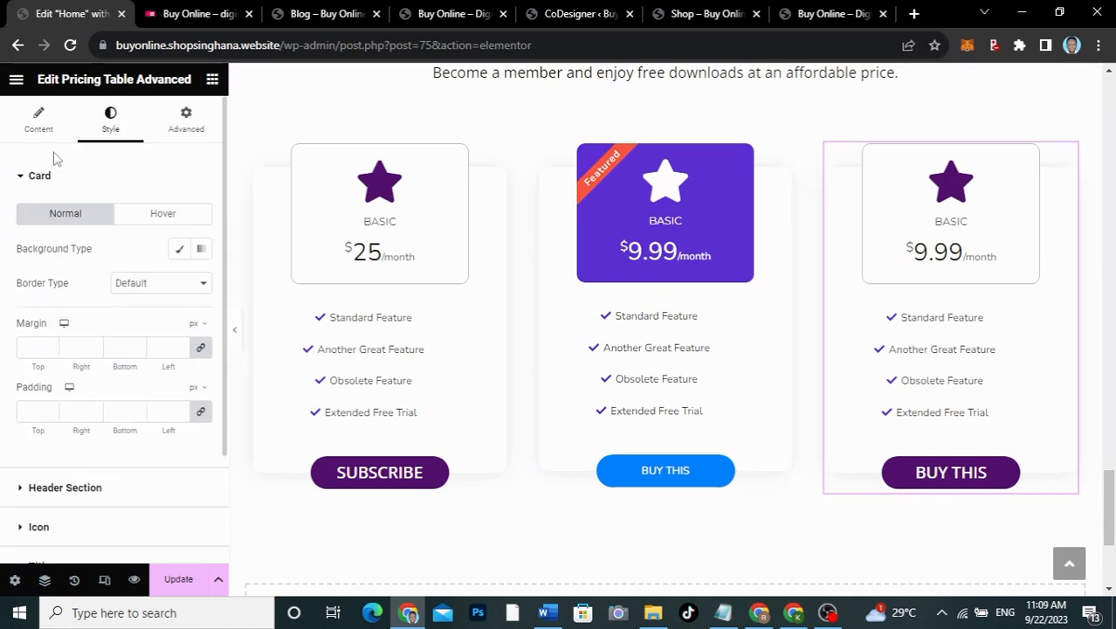
{"action": "left_click", "coordinate": [39, 119]}
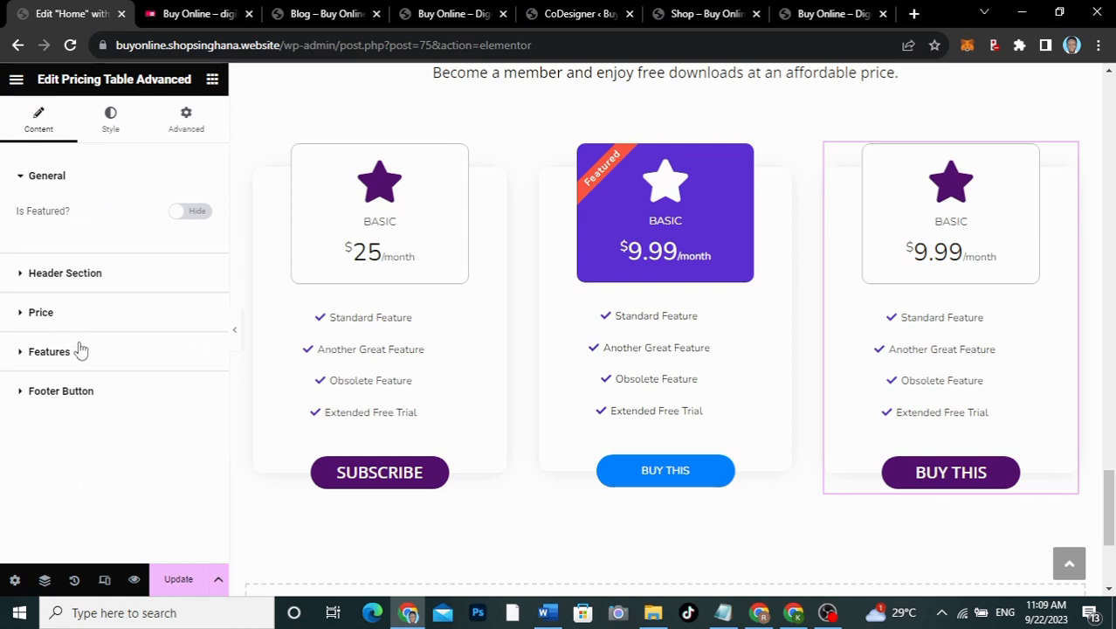
Step: Replace the third card's button text Buy This with SUBSCRIBE
{"action": "left_click", "coordinate": [61, 390]}
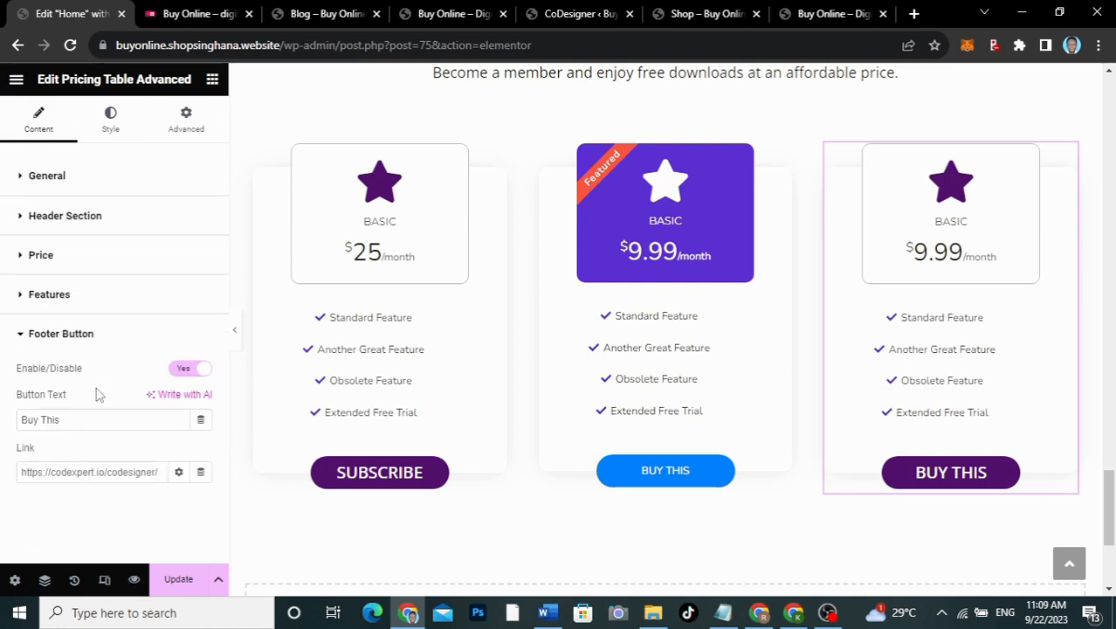
{"action": "left_click_drag", "start_coordinate": [84, 428], "coordinate": [2, 419]}
{"action": "type", "text": "SUBSCRI"}
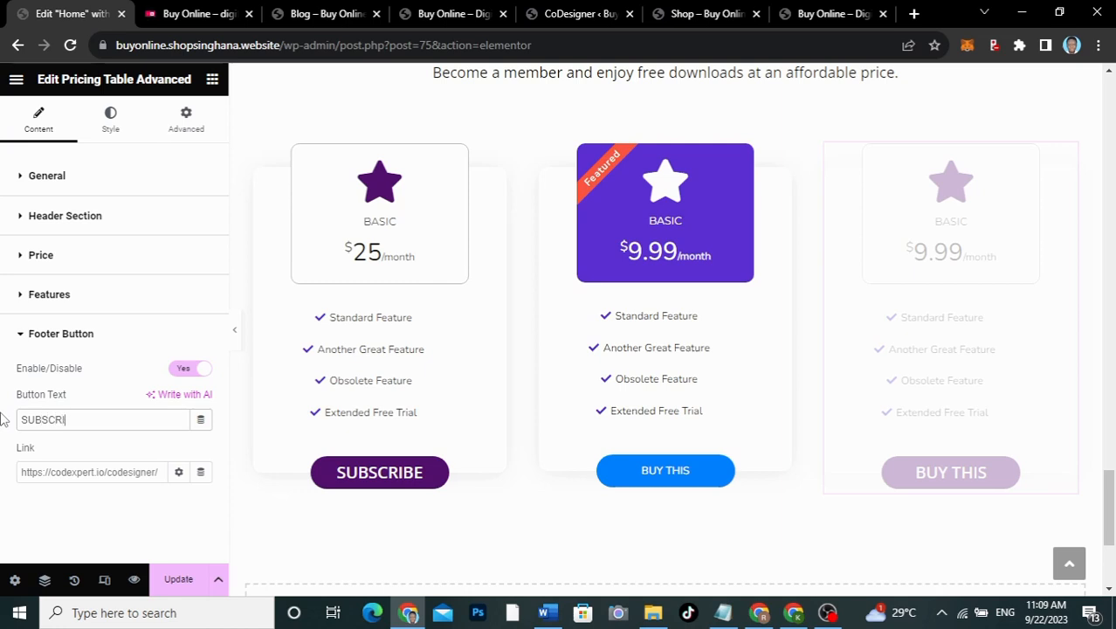
{"action": "type", "text": "BE"}
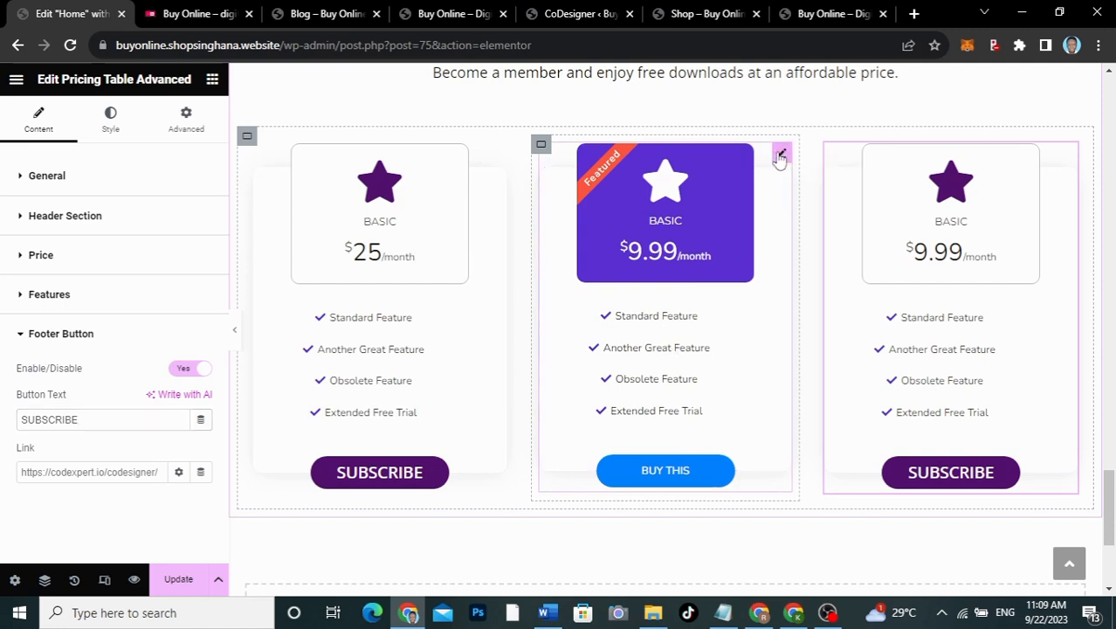
Step: Set the middle card's footer button background to global color 1
{"action": "left_click", "coordinate": [780, 156]}
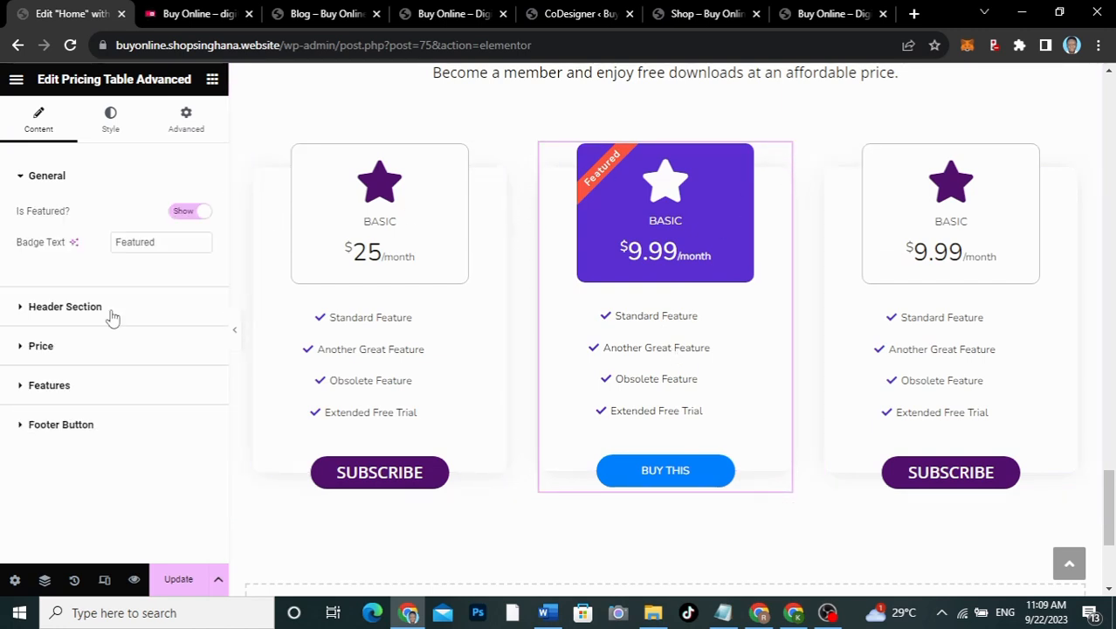
{"action": "left_click", "coordinate": [111, 122]}
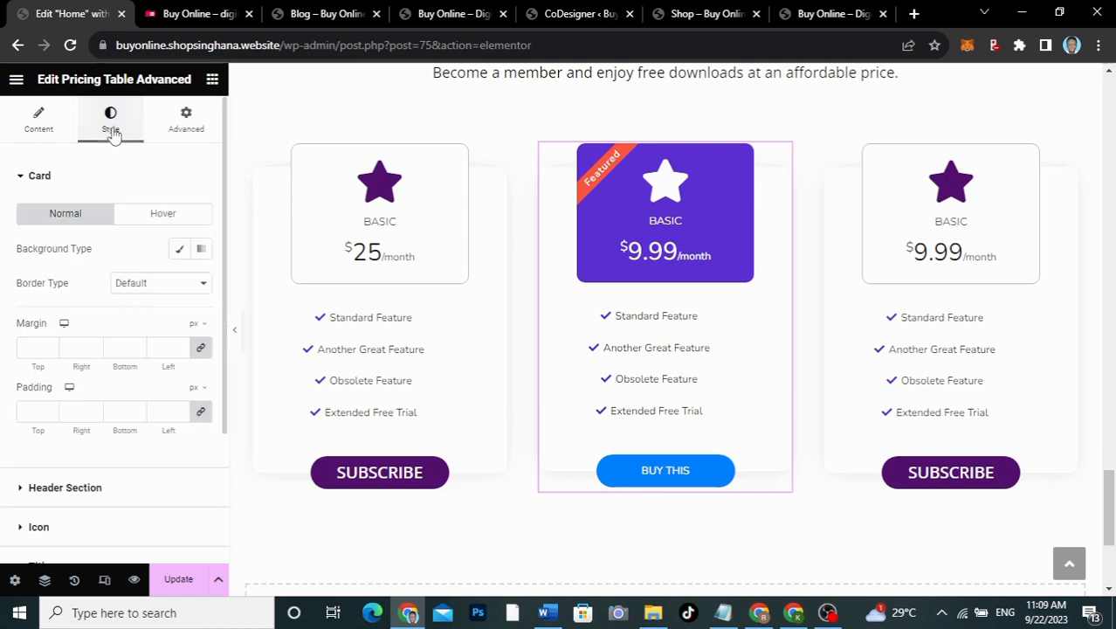
{"action": "scroll", "coordinate": [94, 349], "scroll_direction": "down", "scroll_amount": 2}
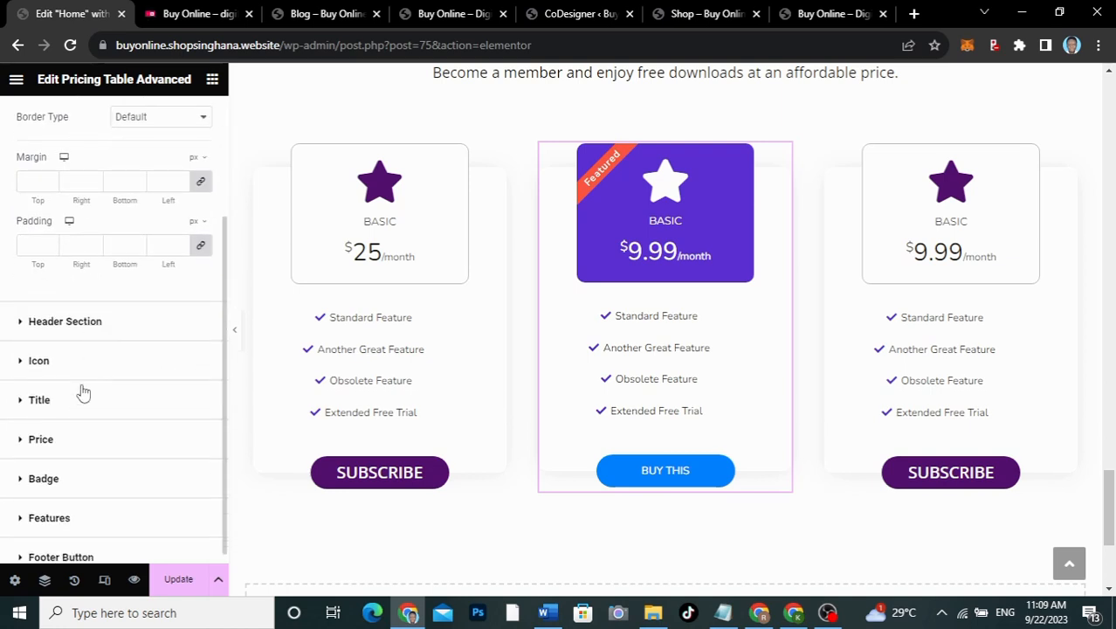
{"action": "scroll", "coordinate": [70, 520], "scroll_direction": "down", "scroll_amount": 1}
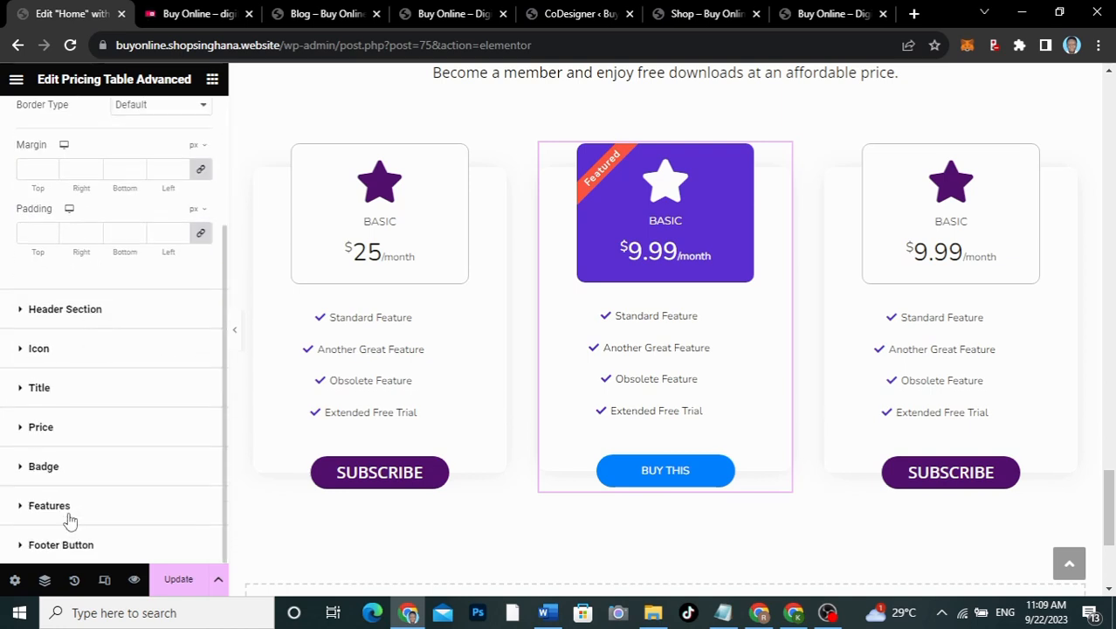
{"action": "left_click", "coordinate": [67, 545]}
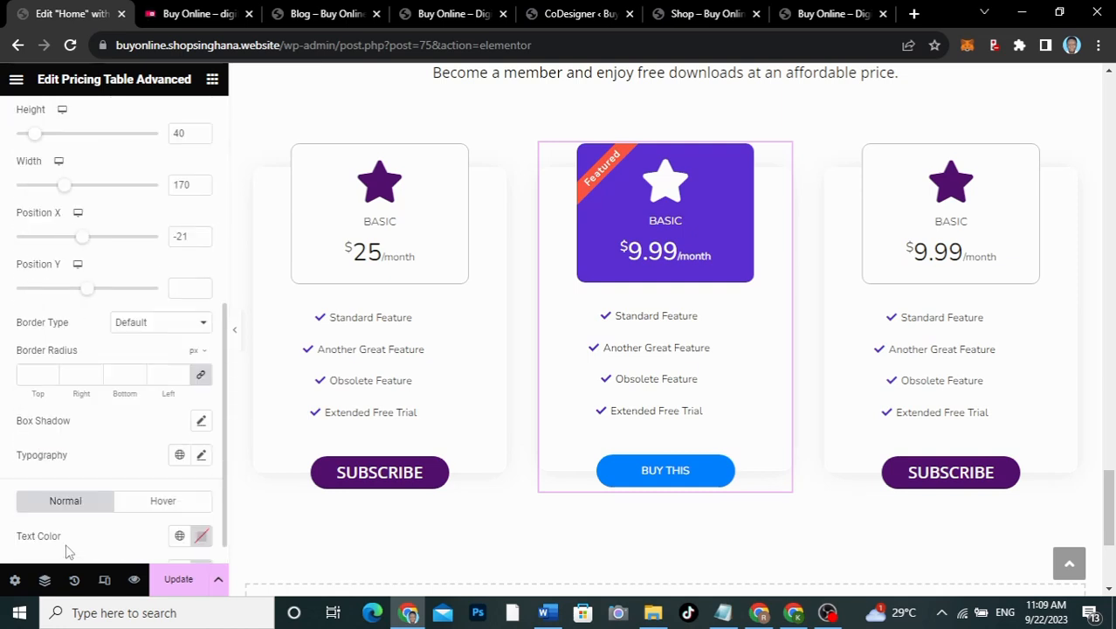
{"action": "scroll", "coordinate": [131, 506], "scroll_direction": "down", "scroll_amount": 1}
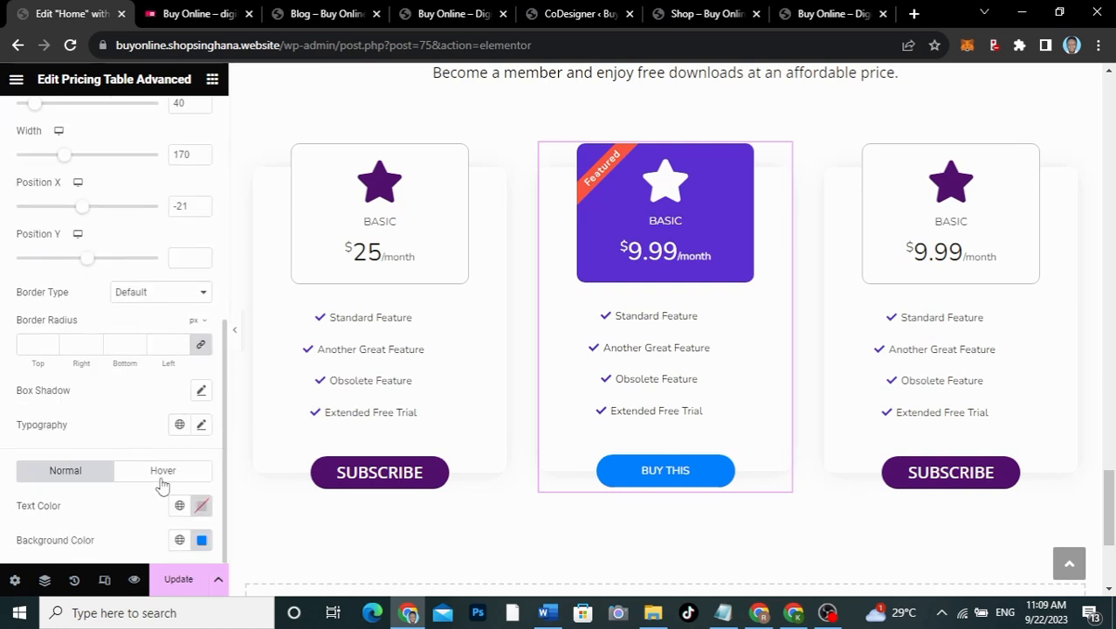
{"action": "left_click", "coordinate": [179, 540]}
{"action": "key", "text": "ctrl+shift+i"}
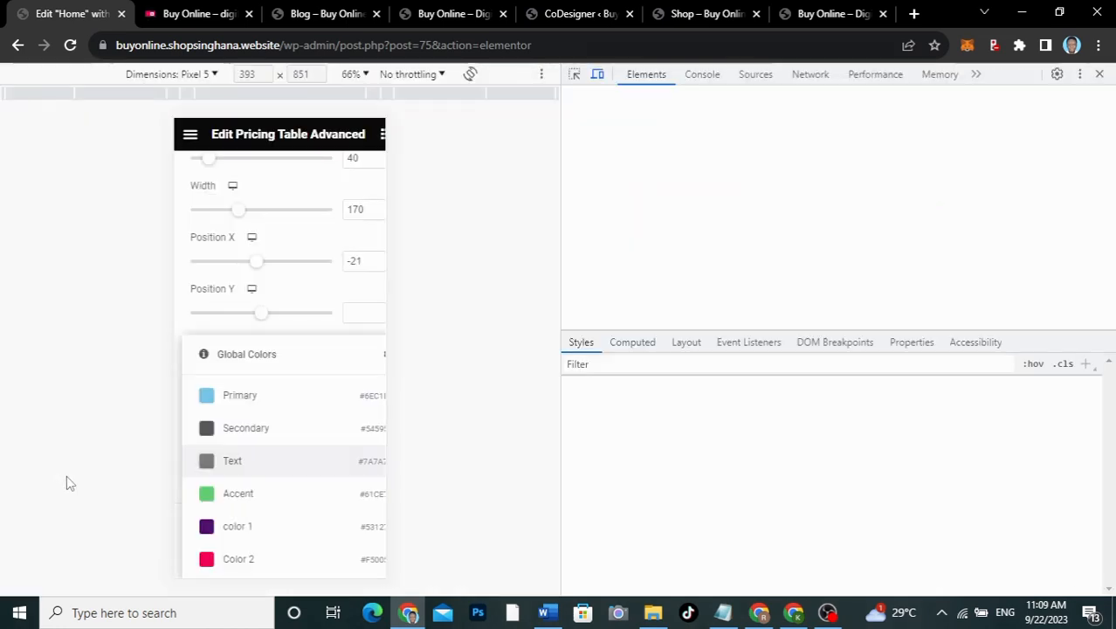
{"action": "left_click", "coordinate": [1100, 74]}
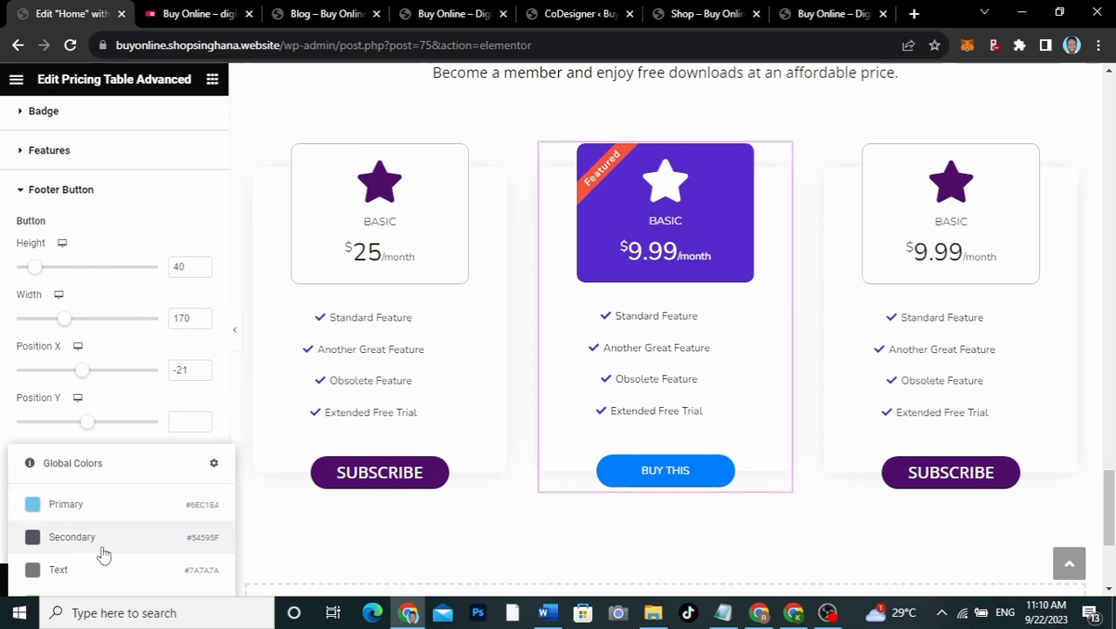
{"action": "scroll", "coordinate": [155, 384], "scroll_direction": "down", "scroll_amount": 2}
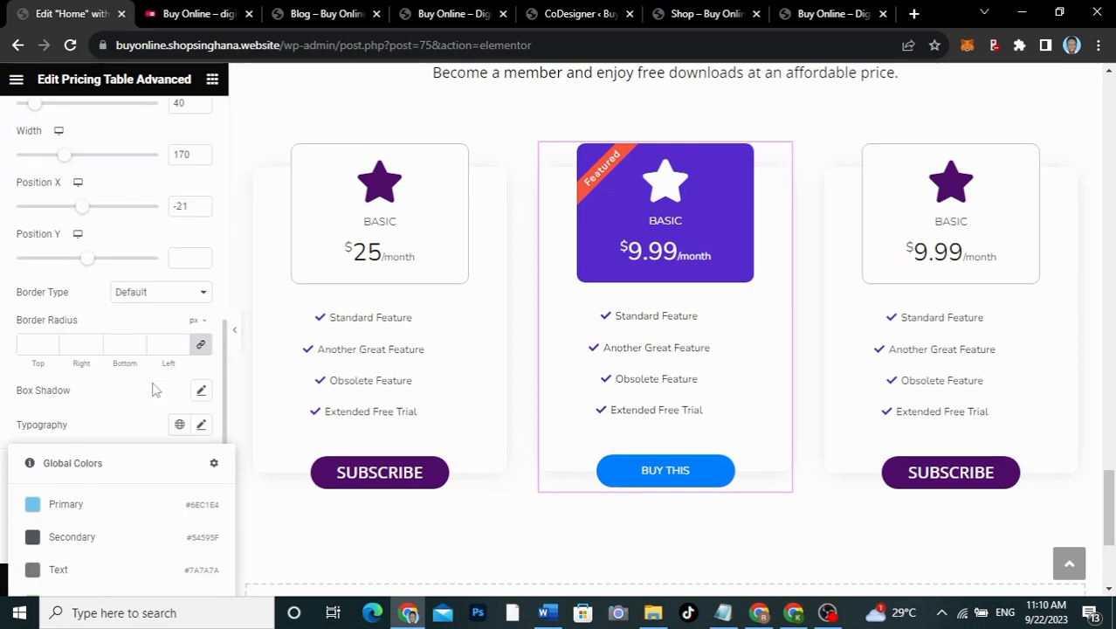
{"action": "left_click", "coordinate": [102, 540]}
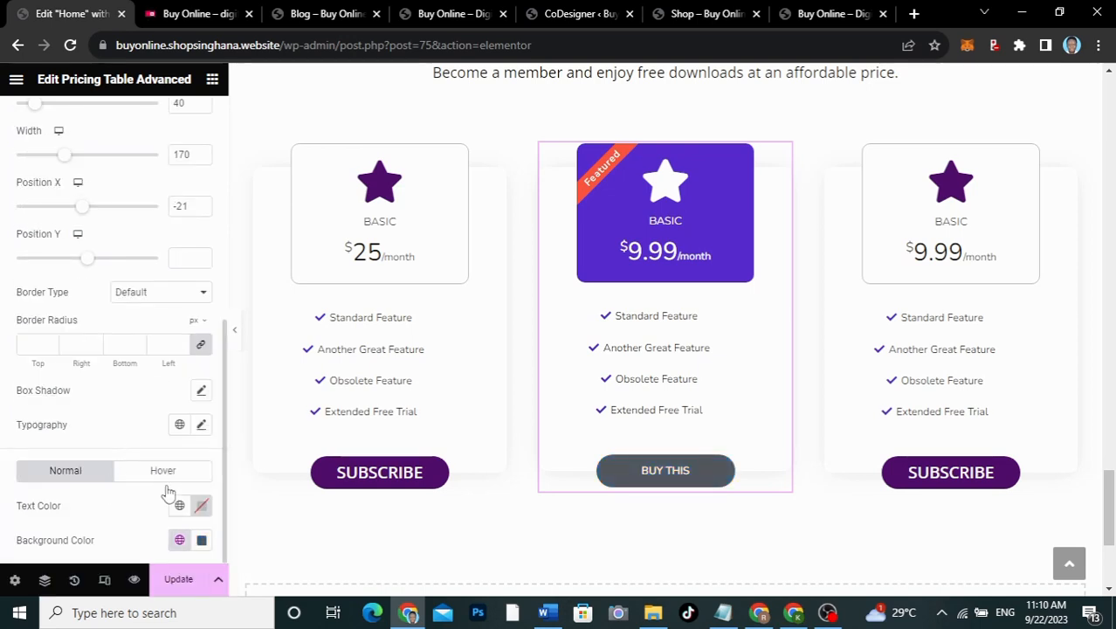
{"action": "left_click", "coordinate": [181, 542]}
{"action": "left_click", "coordinate": [70, 474]}
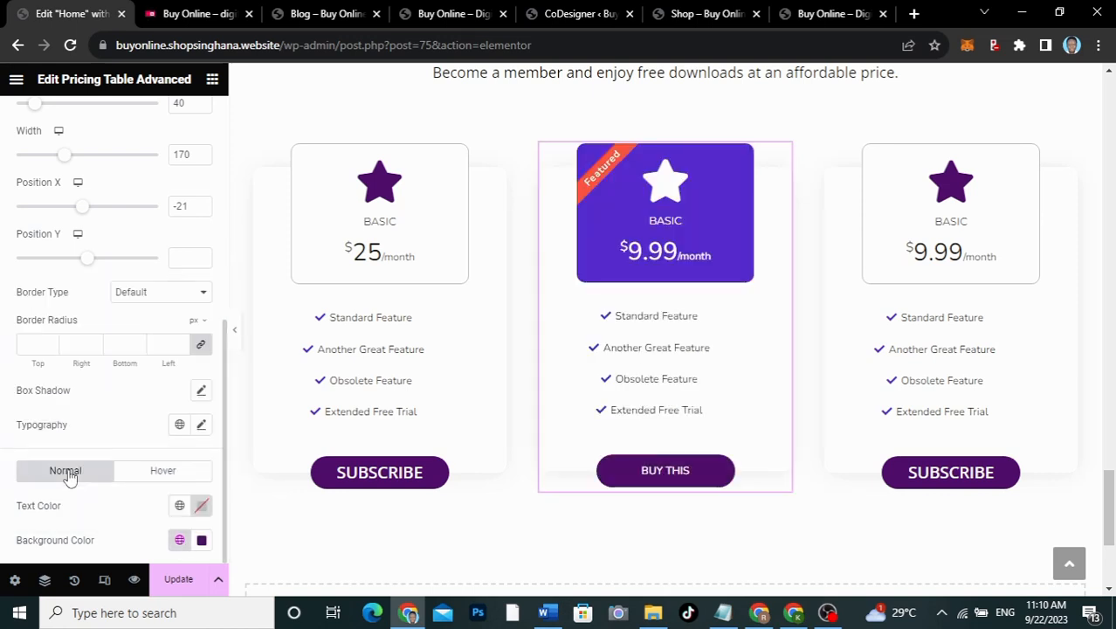
Step: Replace the middle card's button text Buy This with SUBSCRIBE
{"action": "scroll", "coordinate": [141, 366], "scroll_direction": "up", "scroll_amount": 5}
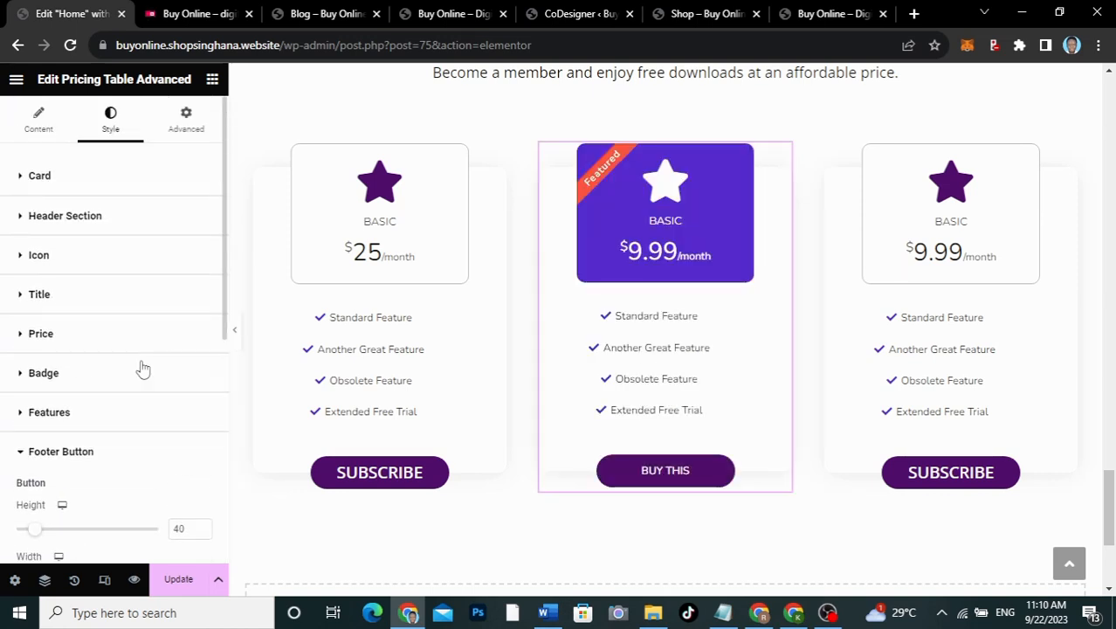
{"action": "left_click", "coordinate": [54, 149]}
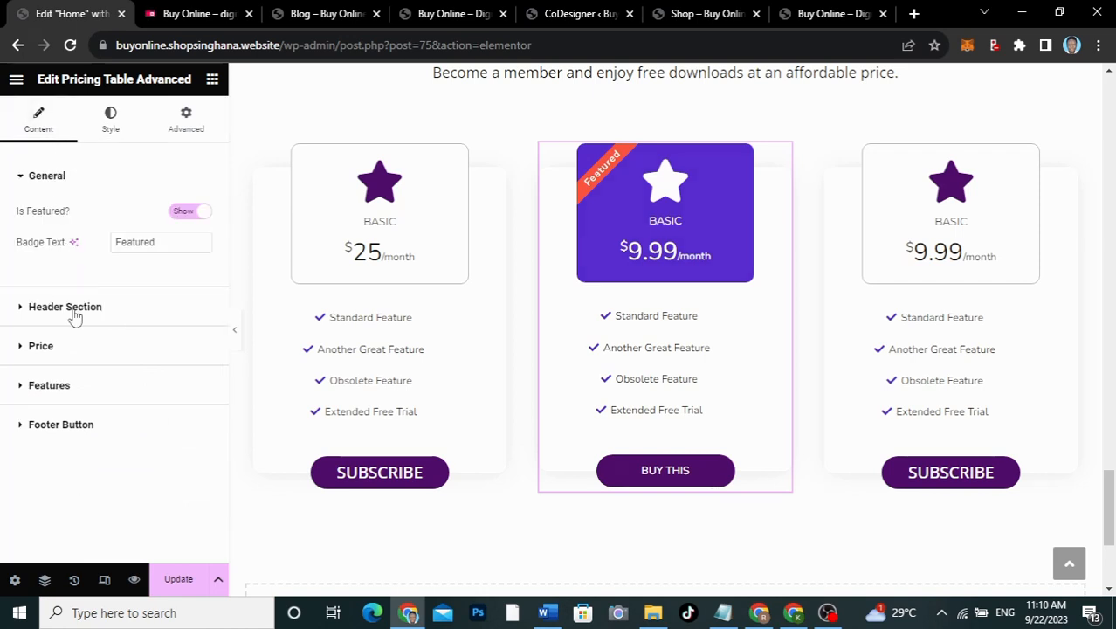
{"action": "left_click", "coordinate": [74, 424]}
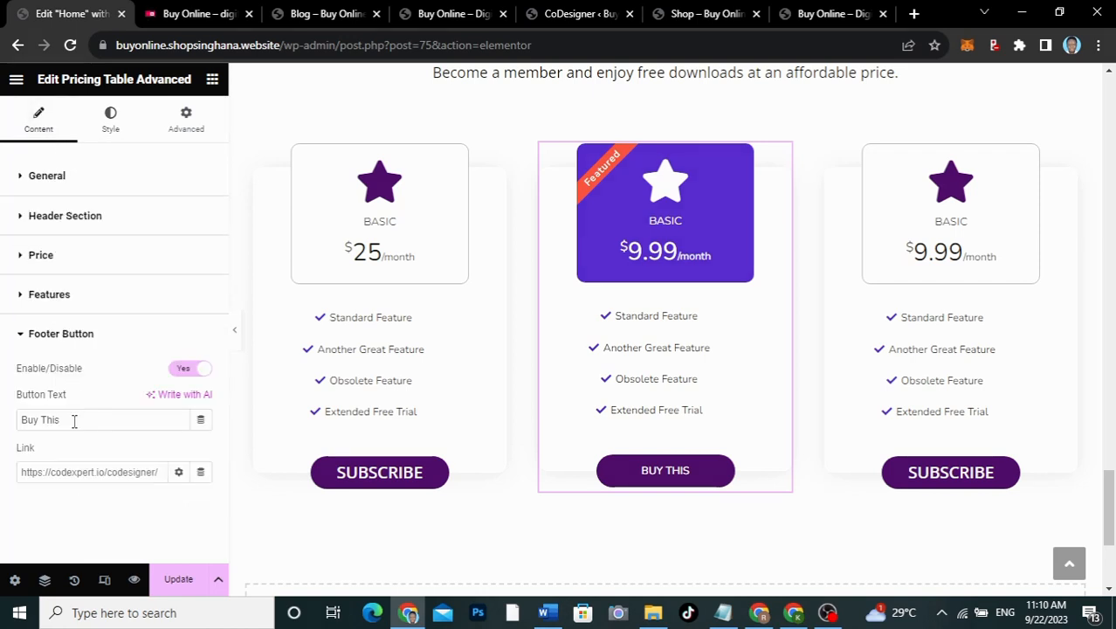
{"action": "left_click_drag", "start_coordinate": [81, 422], "coordinate": [1, 413]}
{"action": "type", "text": "SUB"}
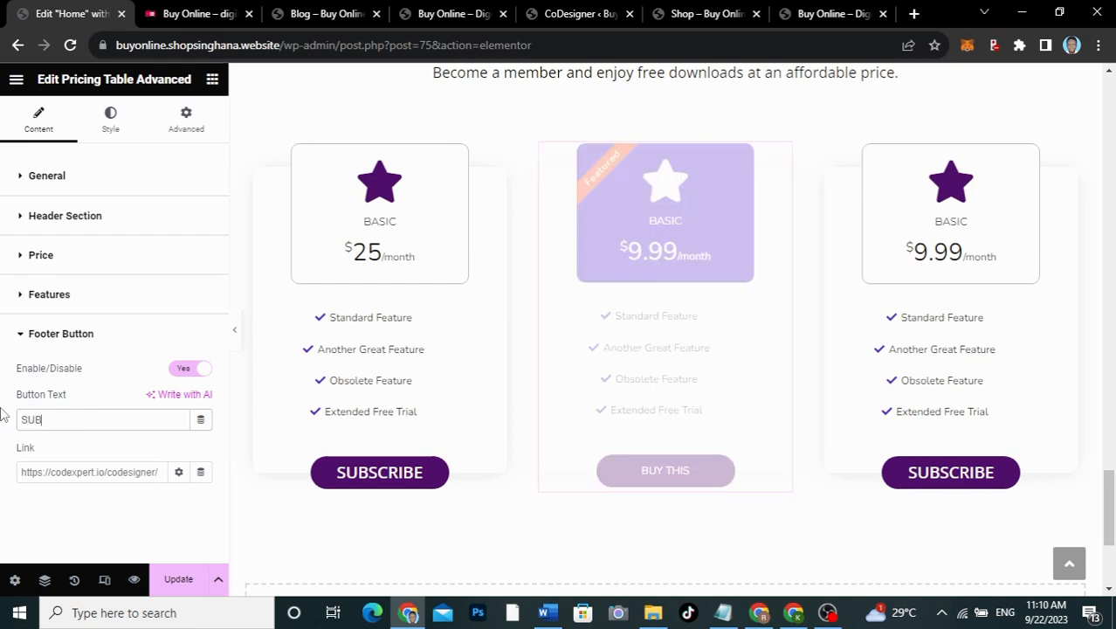
{"action": "type", "text": "SCRIBE"}
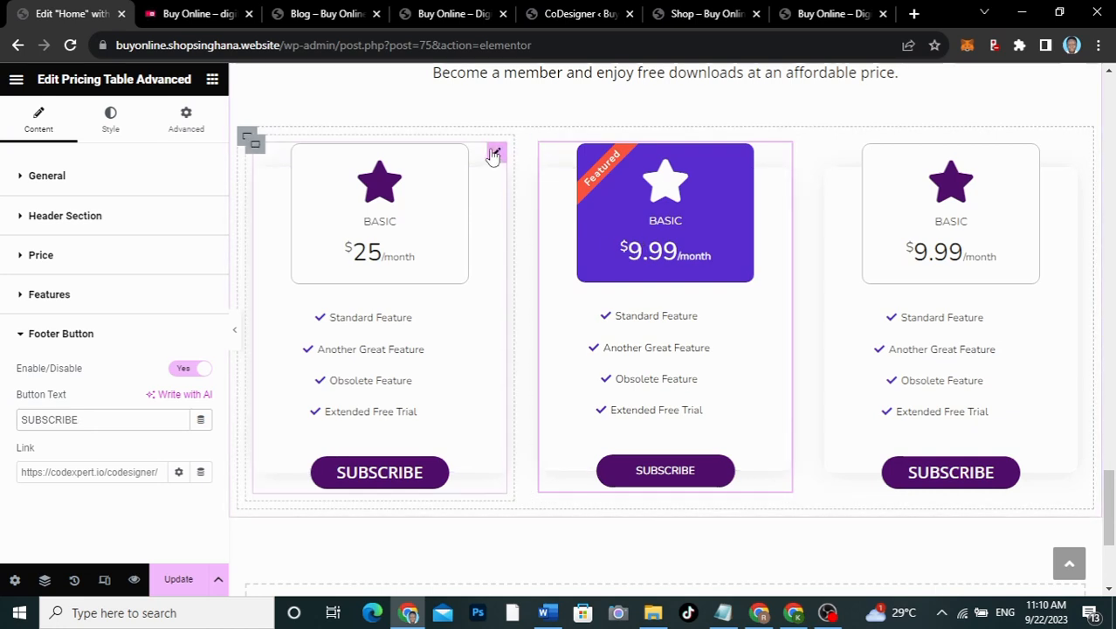
Step: Copy the first pricing card and paste its style onto the featured middle card
{"action": "right_click", "coordinate": [495, 155]}
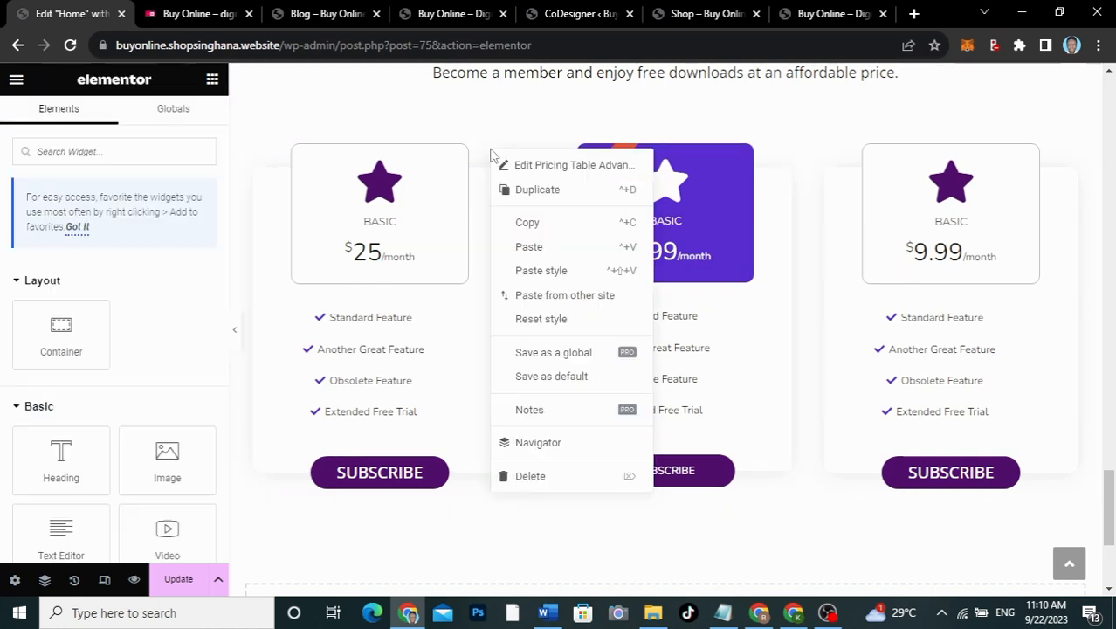
{"action": "left_click", "coordinate": [528, 229]}
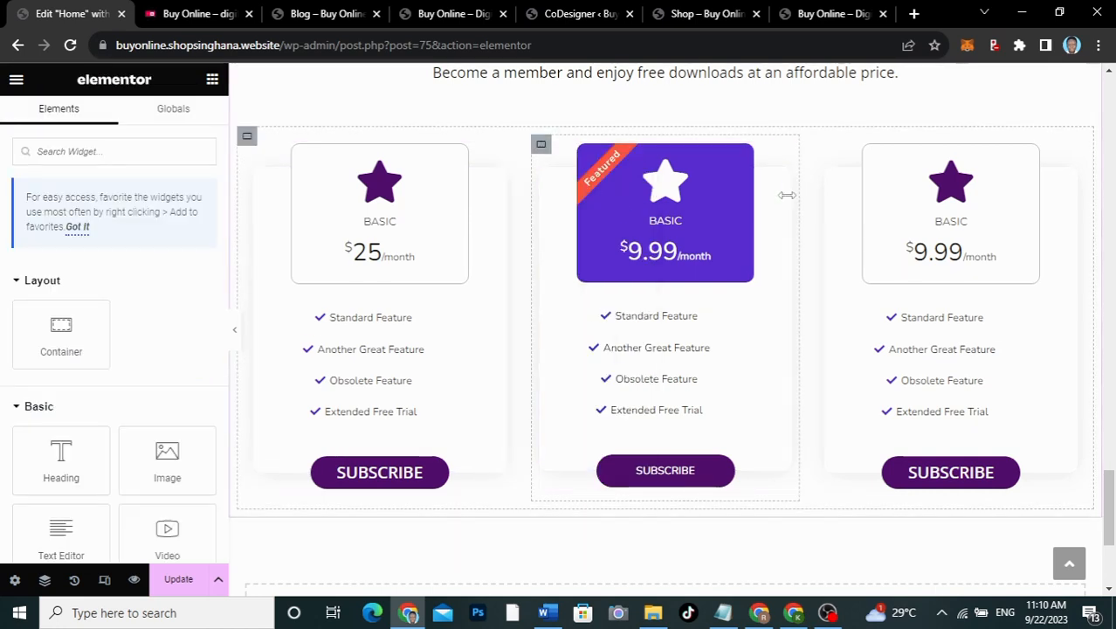
{"action": "right_click", "coordinate": [781, 153]}
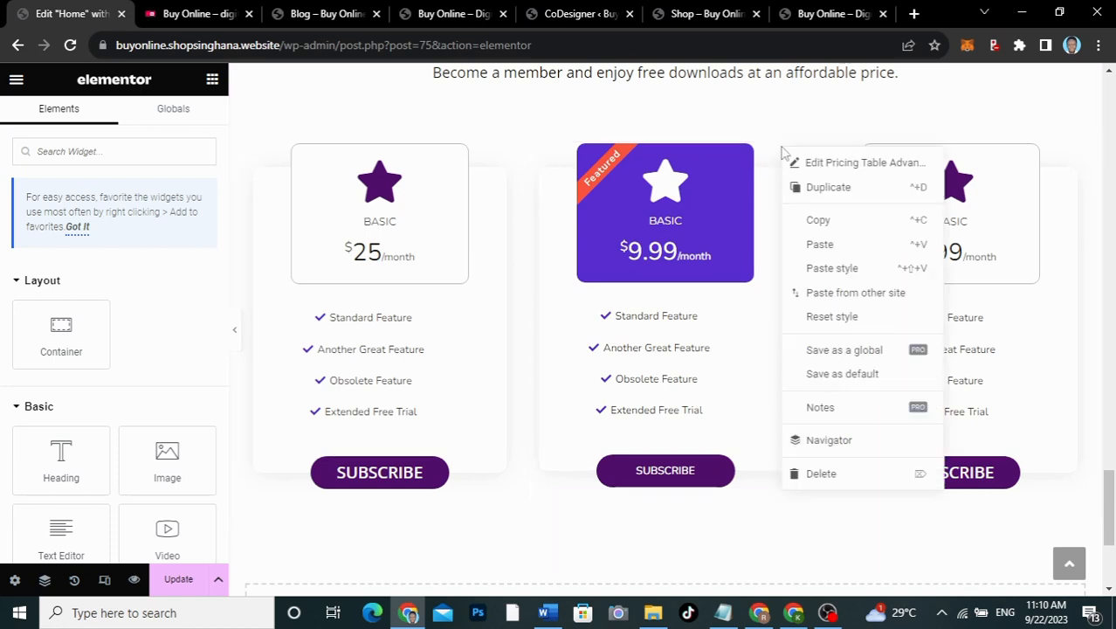
{"action": "left_click", "coordinate": [823, 270]}
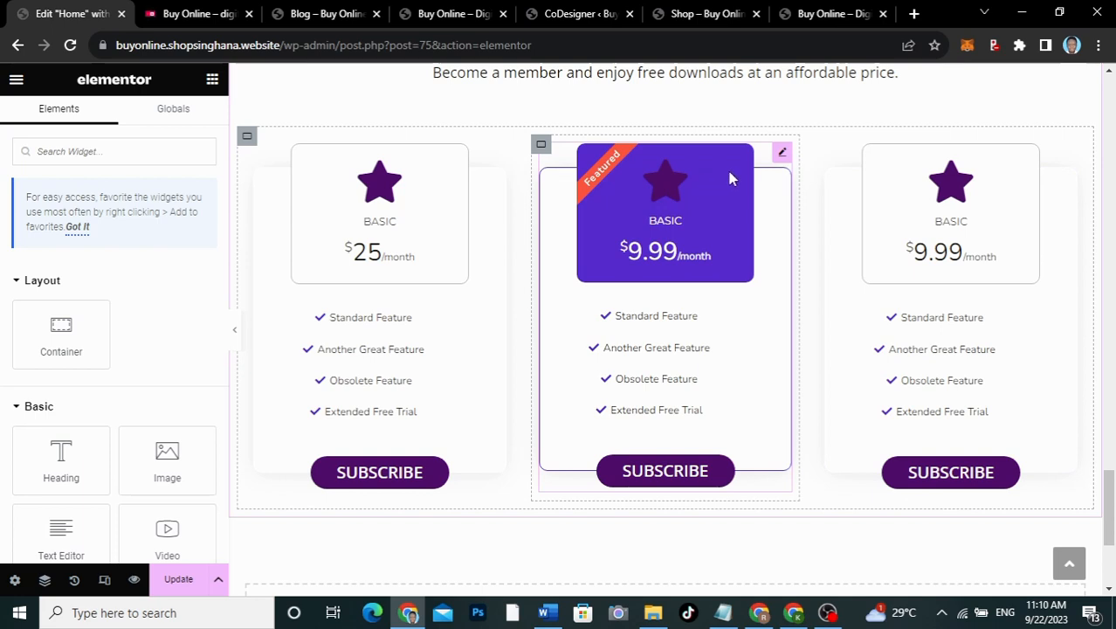
Step: Review the featured card's Header Section and Badge style settings
{"action": "left_click", "coordinate": [782, 154]}
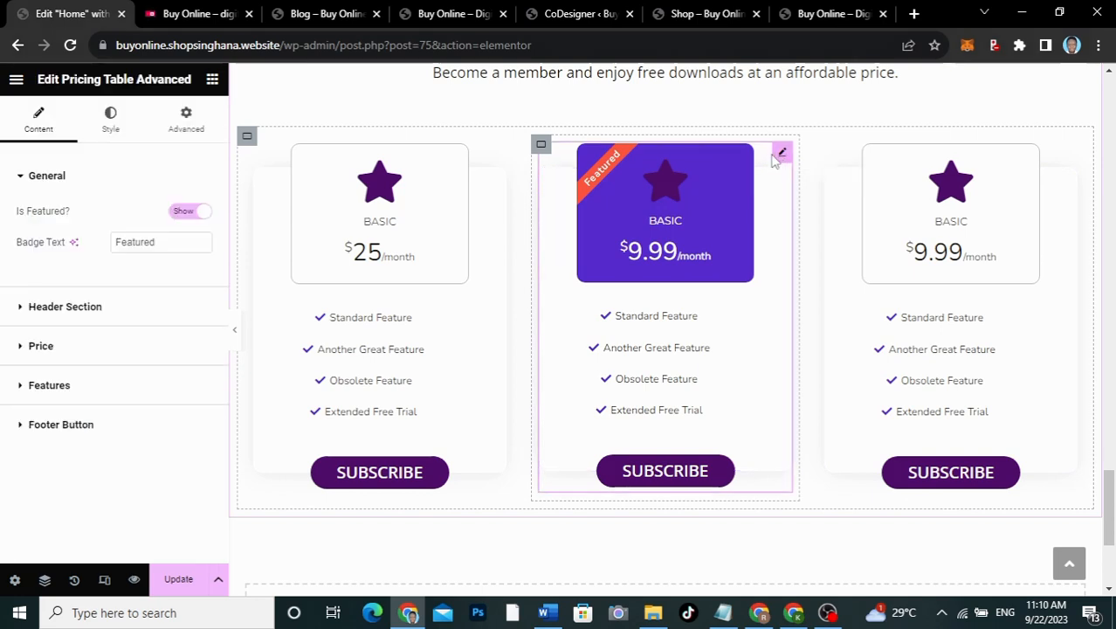
{"action": "left_click", "coordinate": [112, 120]}
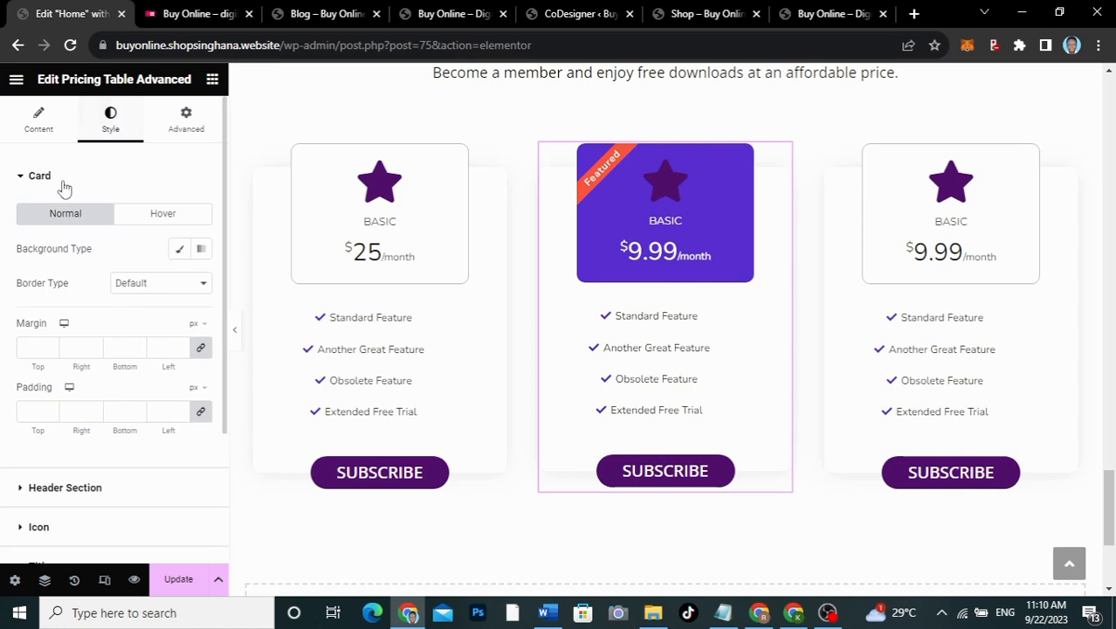
{"action": "scroll", "coordinate": [52, 323], "scroll_direction": "down", "scroll_amount": 3}
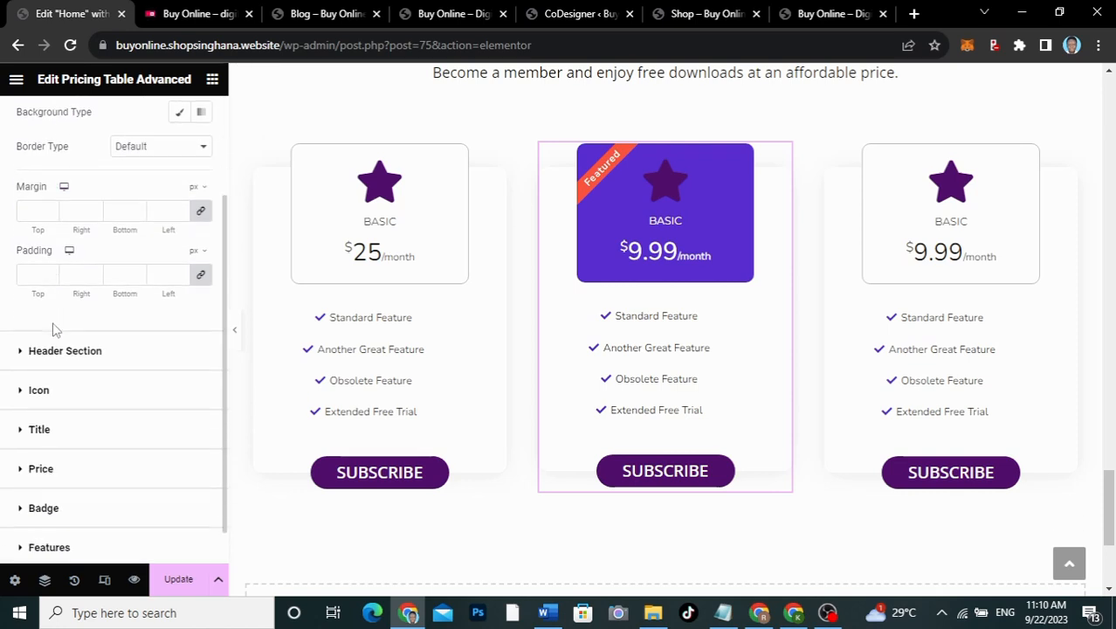
{"action": "left_click", "coordinate": [54, 350]}
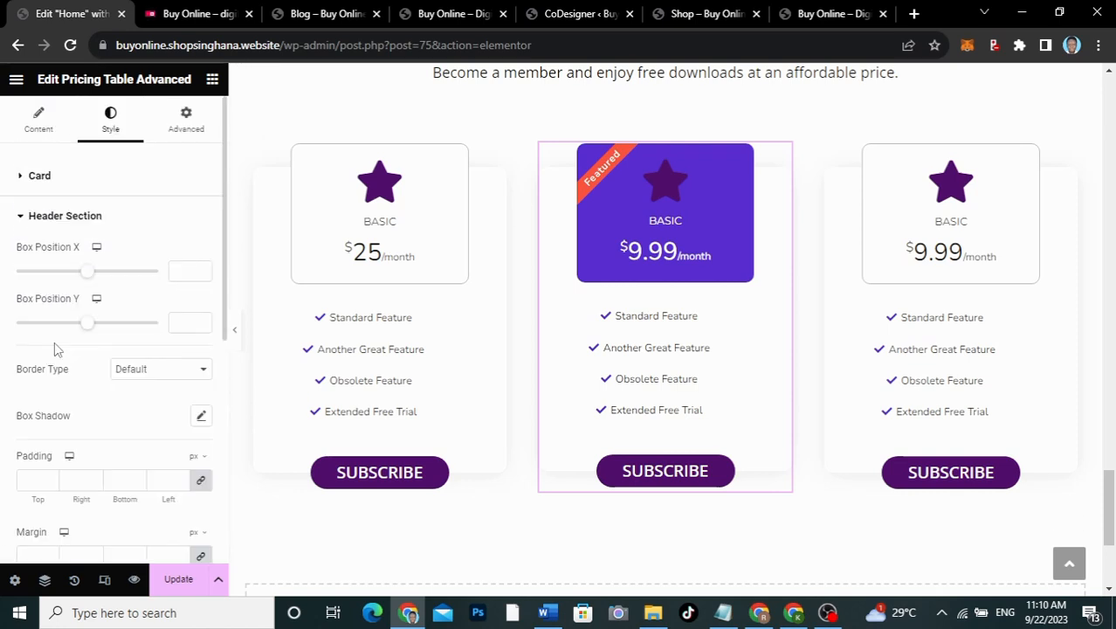
{"action": "scroll", "coordinate": [54, 349], "scroll_direction": "down", "scroll_amount": 6}
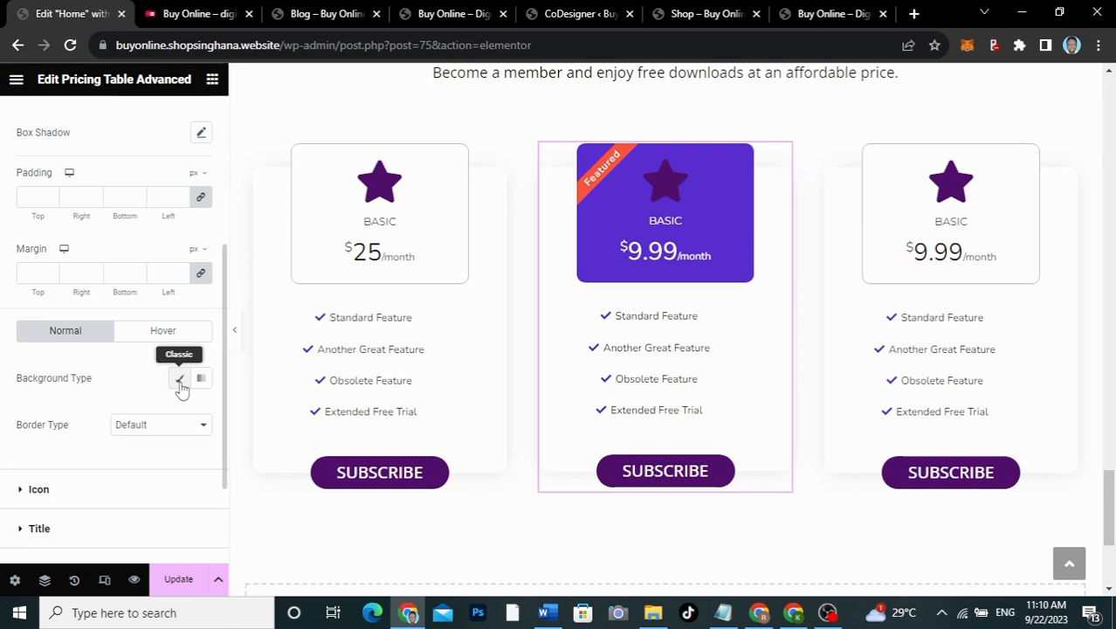
{"action": "scroll", "coordinate": [70, 391], "scroll_direction": "down", "scroll_amount": 2}
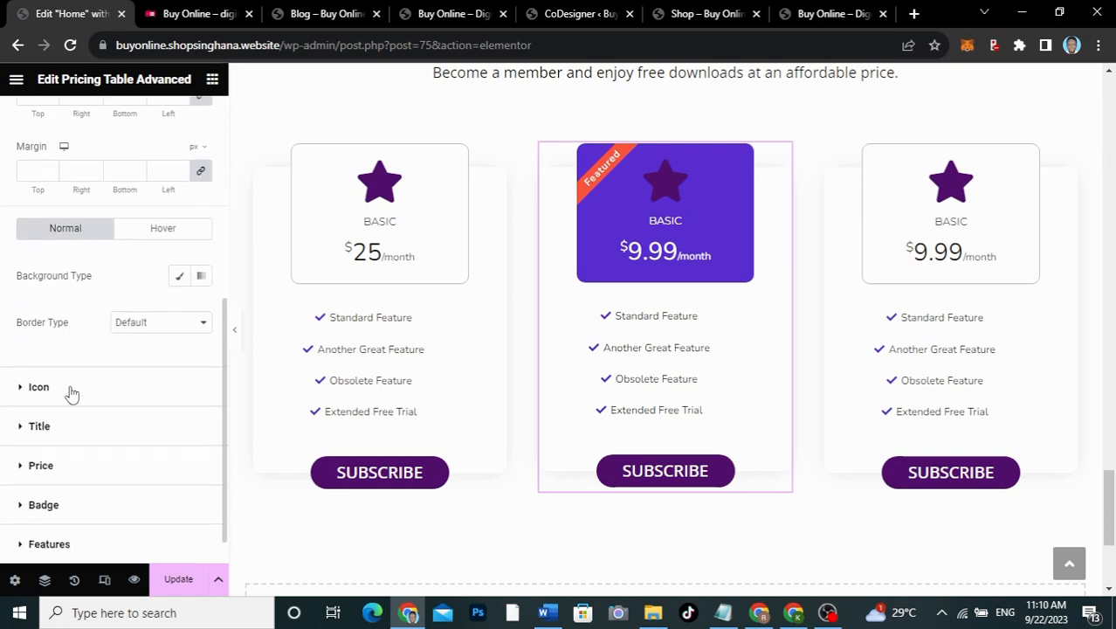
{"action": "scroll", "coordinate": [70, 391], "scroll_direction": "down", "scroll_amount": 1}
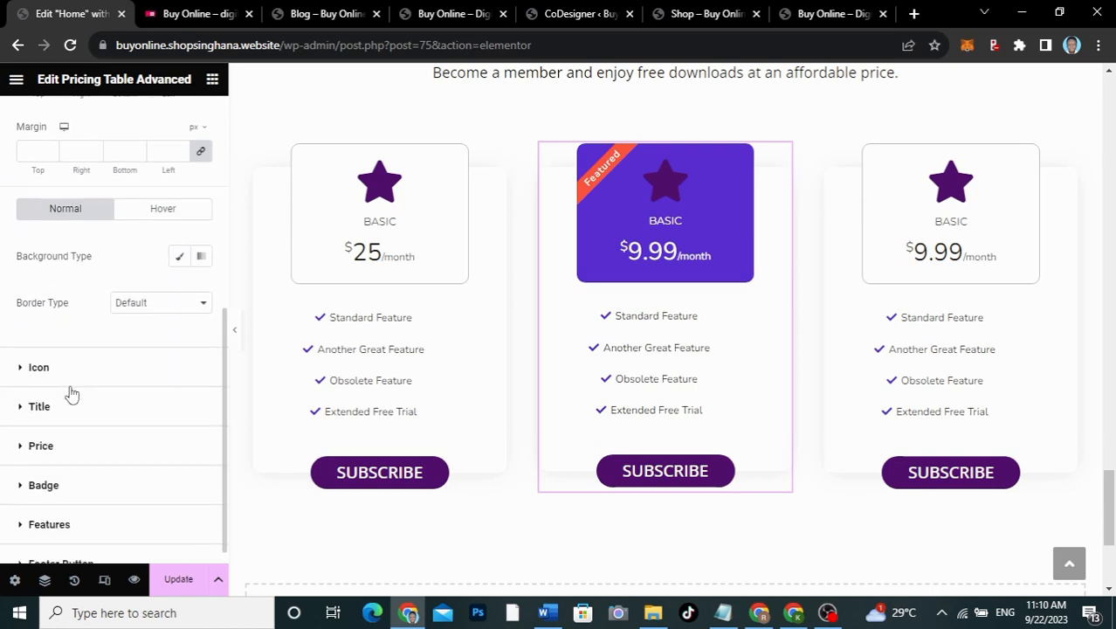
{"action": "left_click", "coordinate": [86, 485]}
{"action": "scroll", "coordinate": [96, 445], "scroll_direction": "down", "scroll_amount": 2}
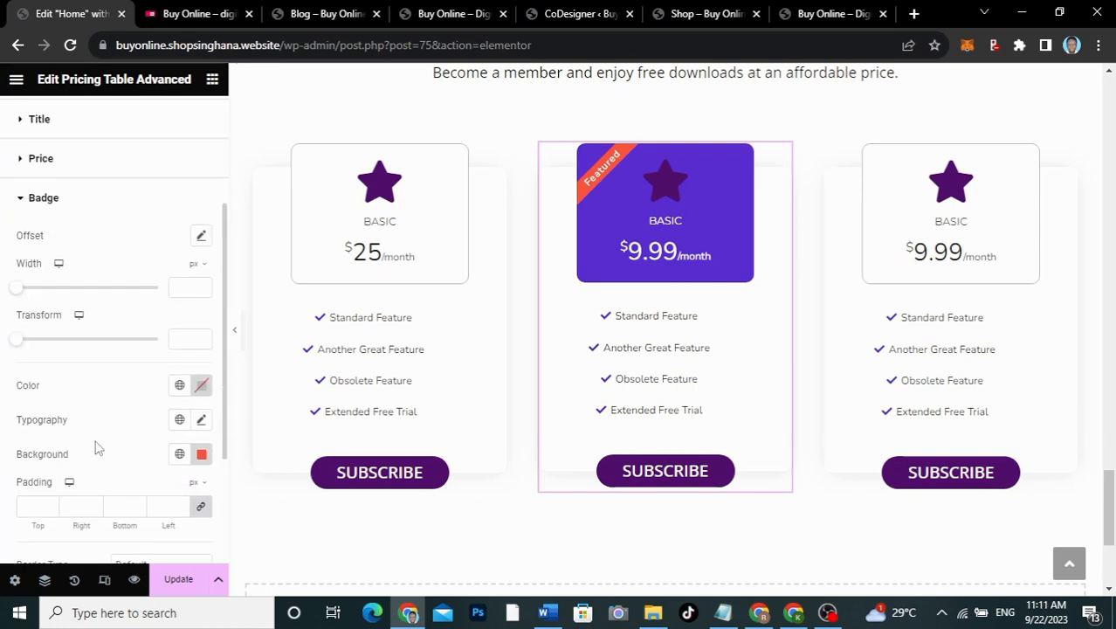
{"action": "scroll", "coordinate": [98, 448], "scroll_direction": "down", "scroll_amount": 2}
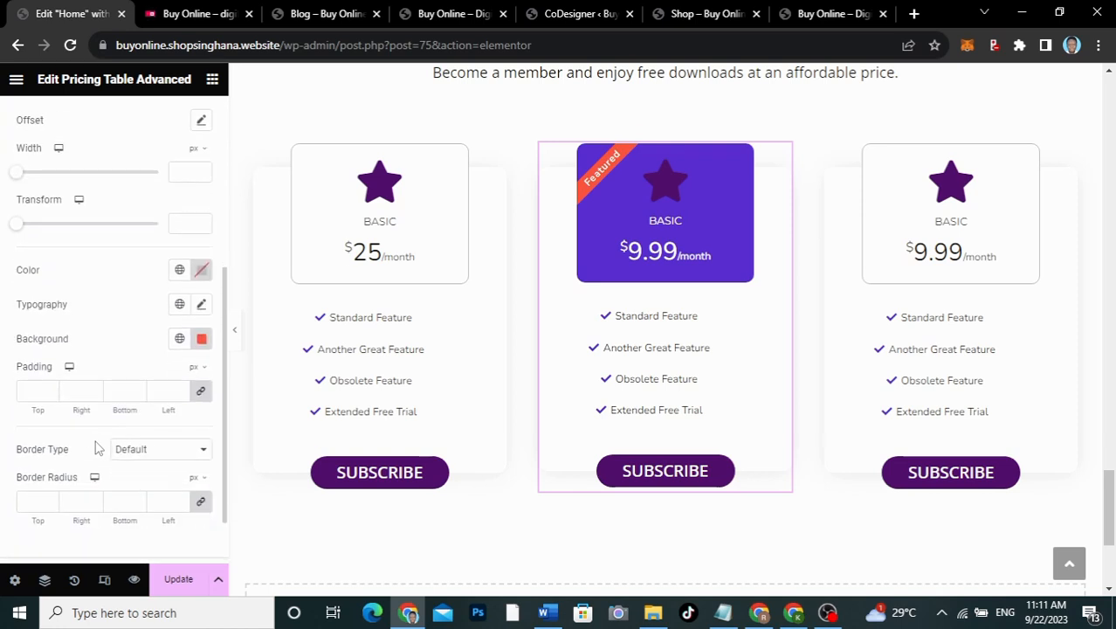
{"action": "scroll", "coordinate": [98, 448], "scroll_direction": "down", "scroll_amount": 2}
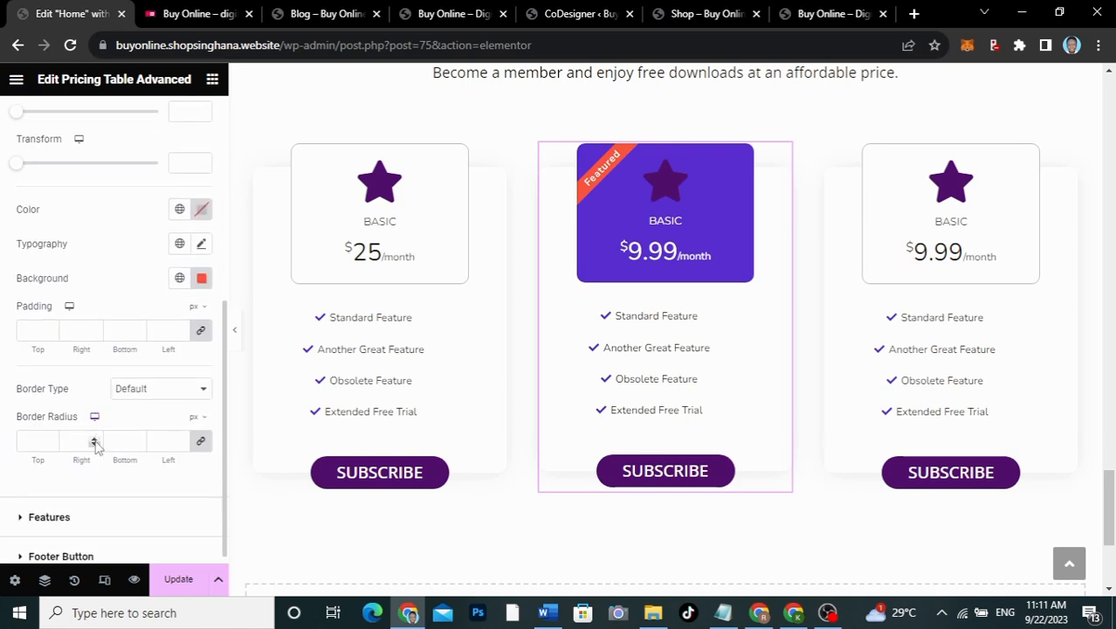
{"action": "scroll", "coordinate": [94, 441], "scroll_direction": "up", "scroll_amount": 6}
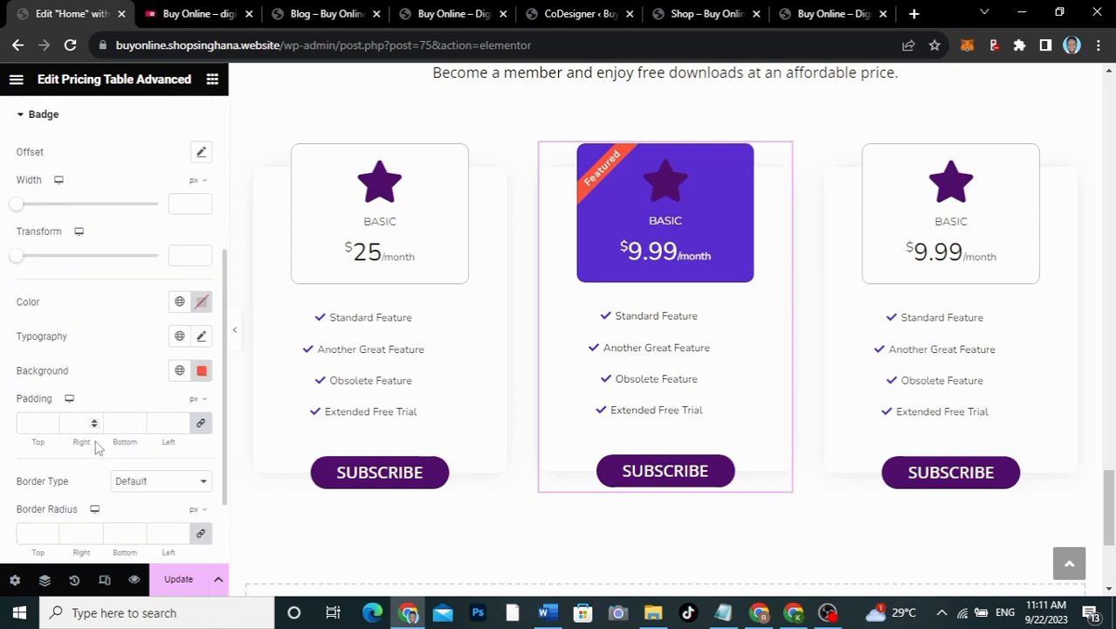
{"action": "scroll", "coordinate": [98, 447], "scroll_direction": "up", "scroll_amount": 1}
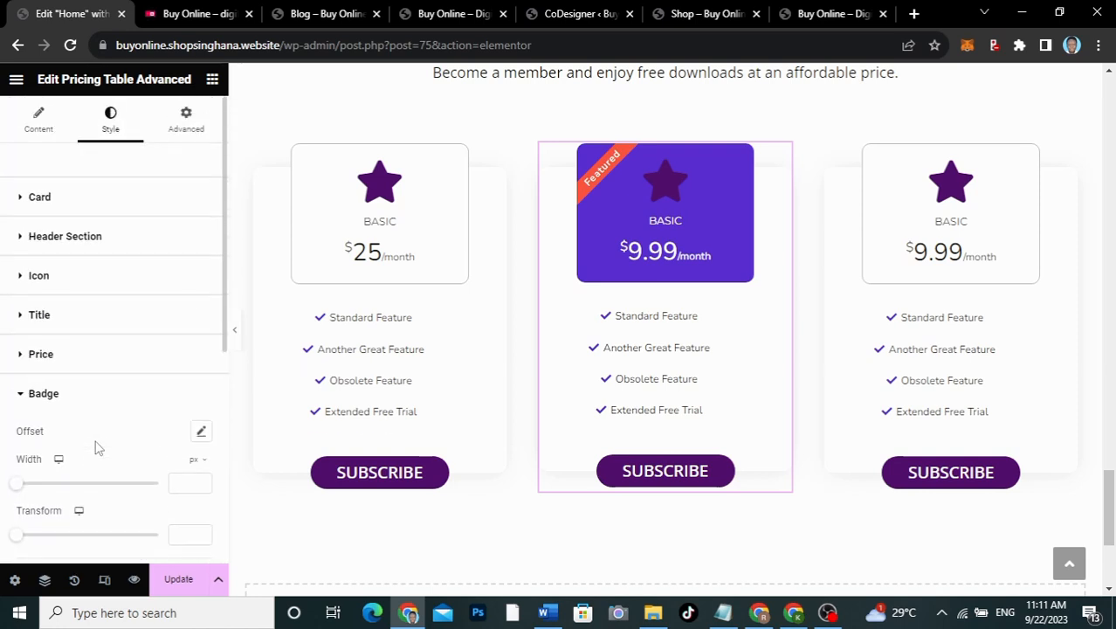
Step: Set the featured card's star Icon Color to white
{"action": "left_click", "coordinate": [92, 282]}
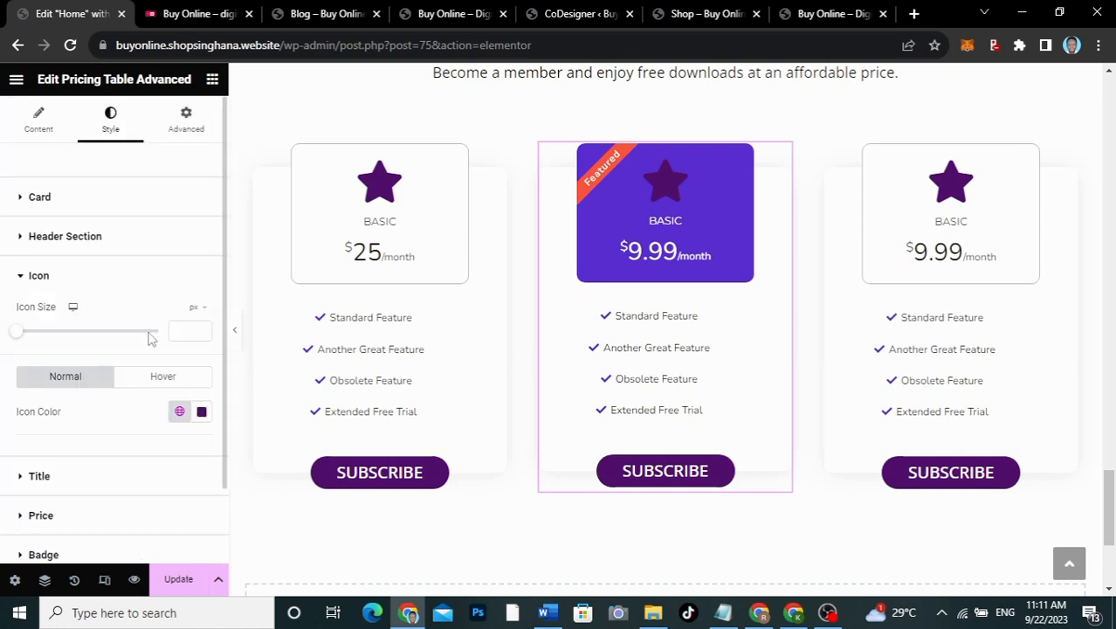
{"action": "left_click", "coordinate": [201, 412]}
{"action": "left_click_drag", "start_coordinate": [132, 214], "coordinate": [102, 197]}
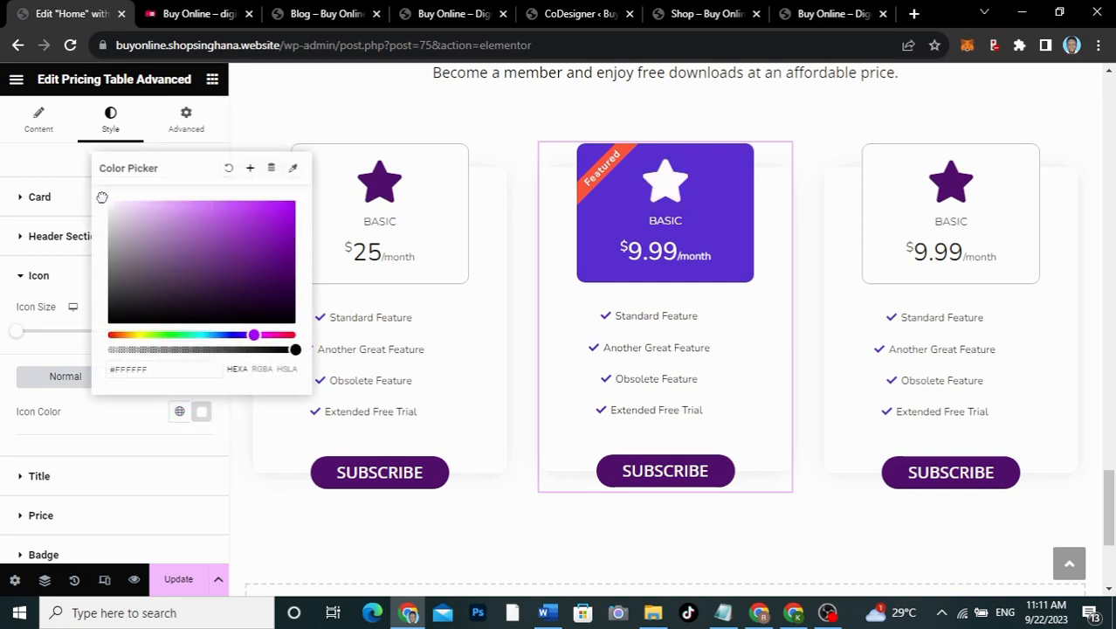
{"action": "left_click", "coordinate": [116, 419]}
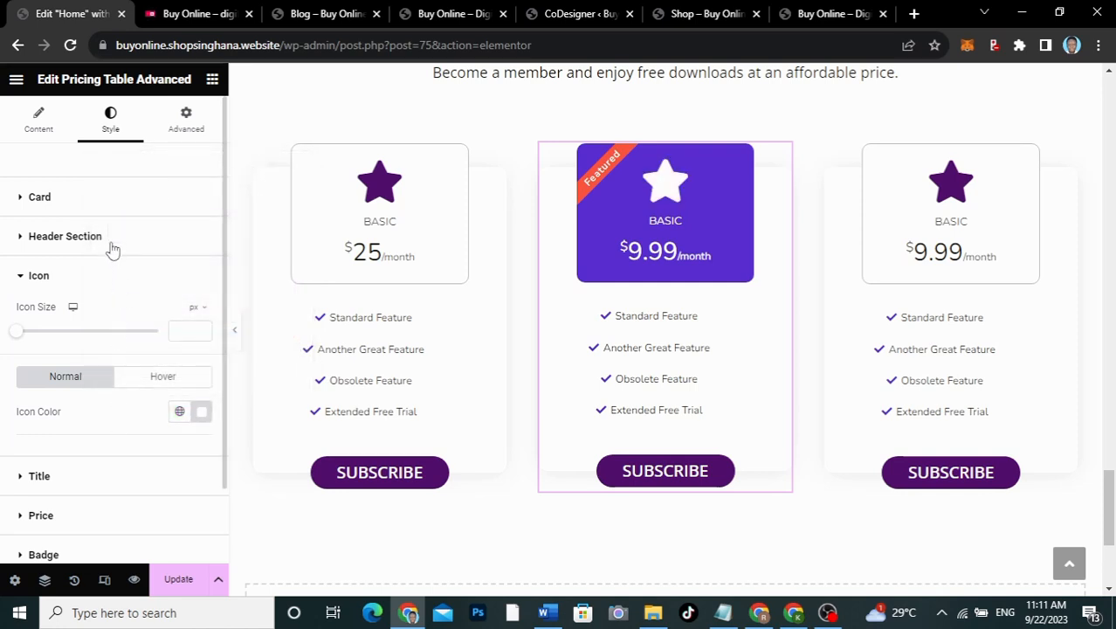
Step: Give the featured card's header a Classic background in global color 1
{"action": "left_click", "coordinate": [112, 250]}
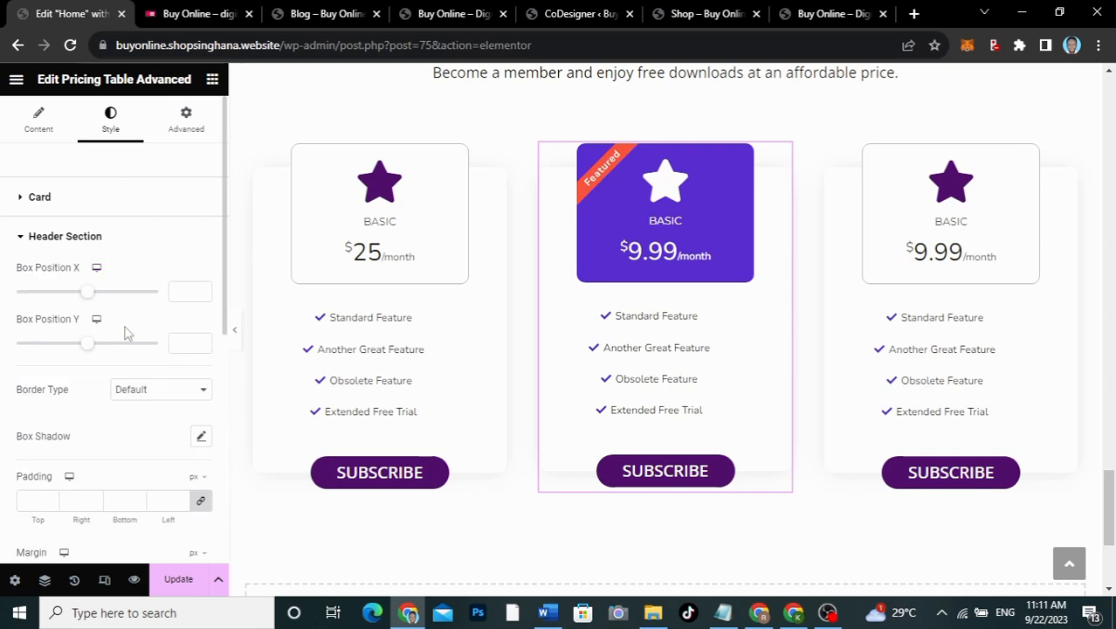
{"action": "scroll", "coordinate": [111, 445], "scroll_direction": "down", "scroll_amount": 2}
{"action": "scroll", "coordinate": [112, 448], "scroll_direction": "down", "scroll_amount": 2}
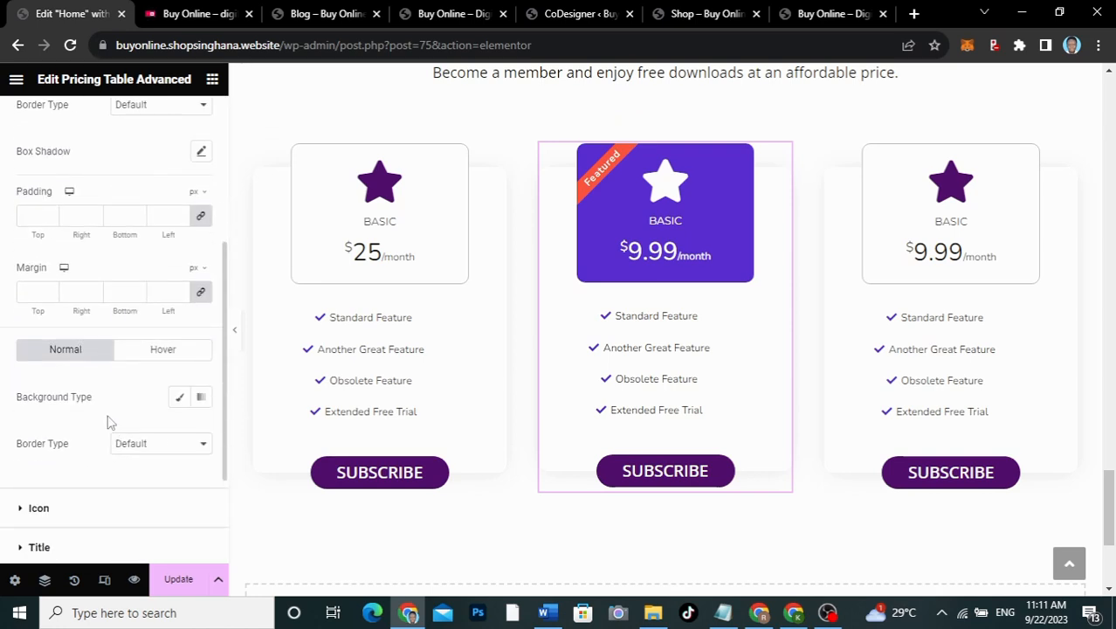
{"action": "left_click", "coordinate": [181, 400]}
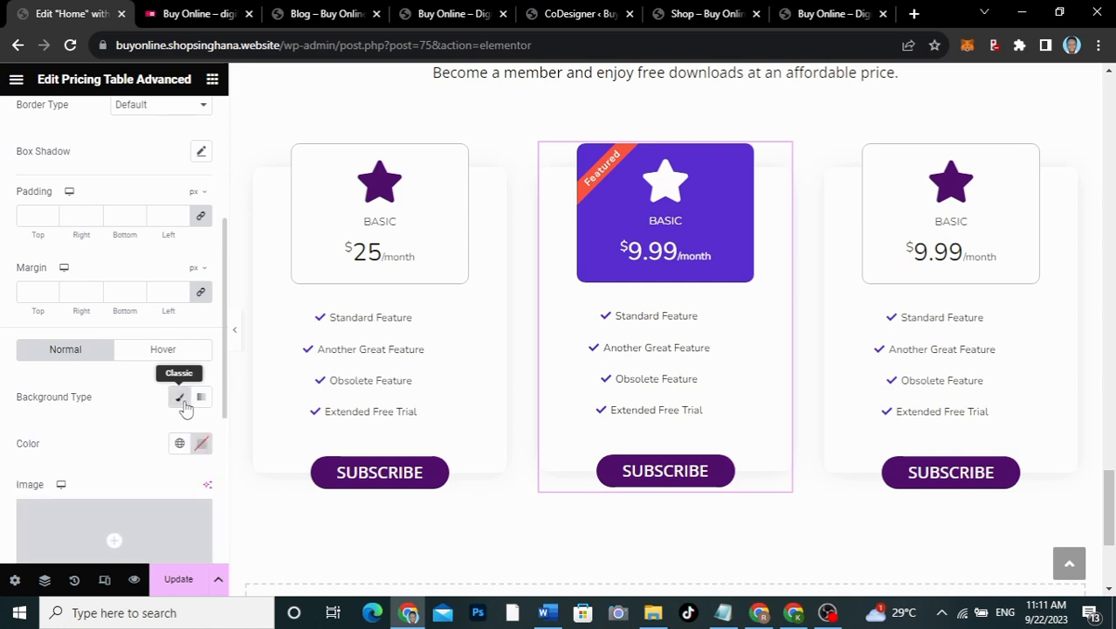
{"action": "scroll", "coordinate": [160, 468], "scroll_direction": "down", "scroll_amount": 2}
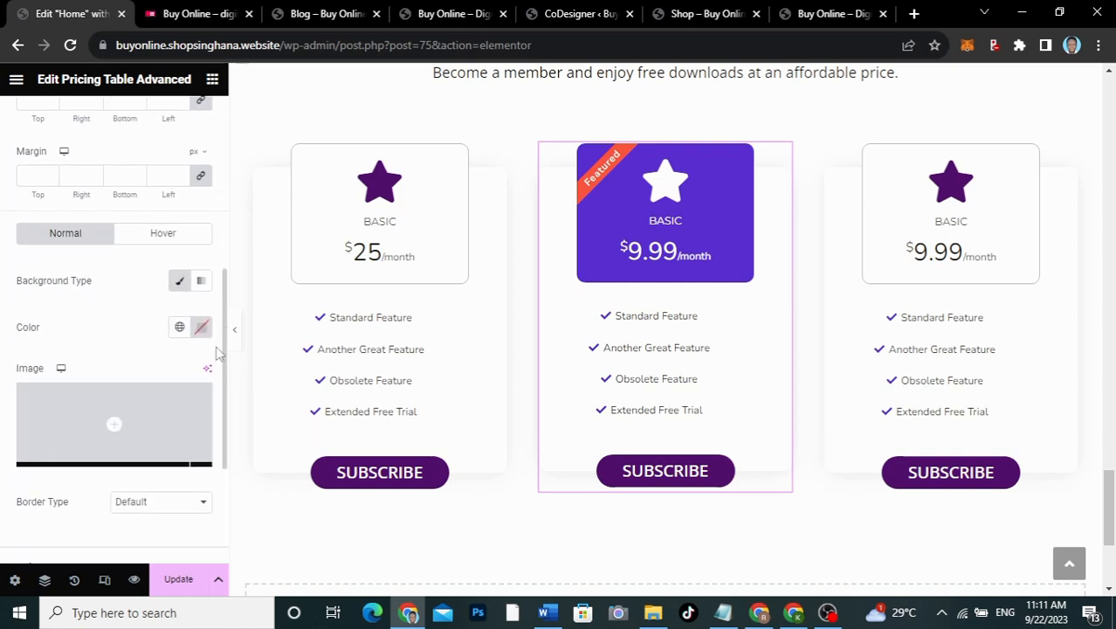
{"action": "left_click", "coordinate": [180, 329]}
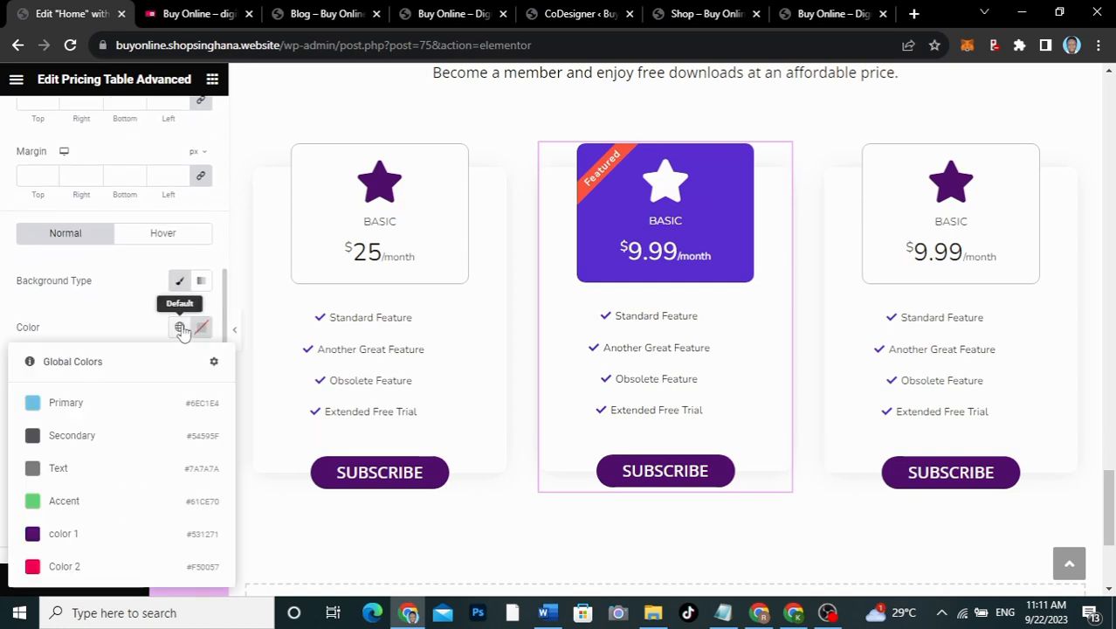
{"action": "left_click", "coordinate": [79, 541]}
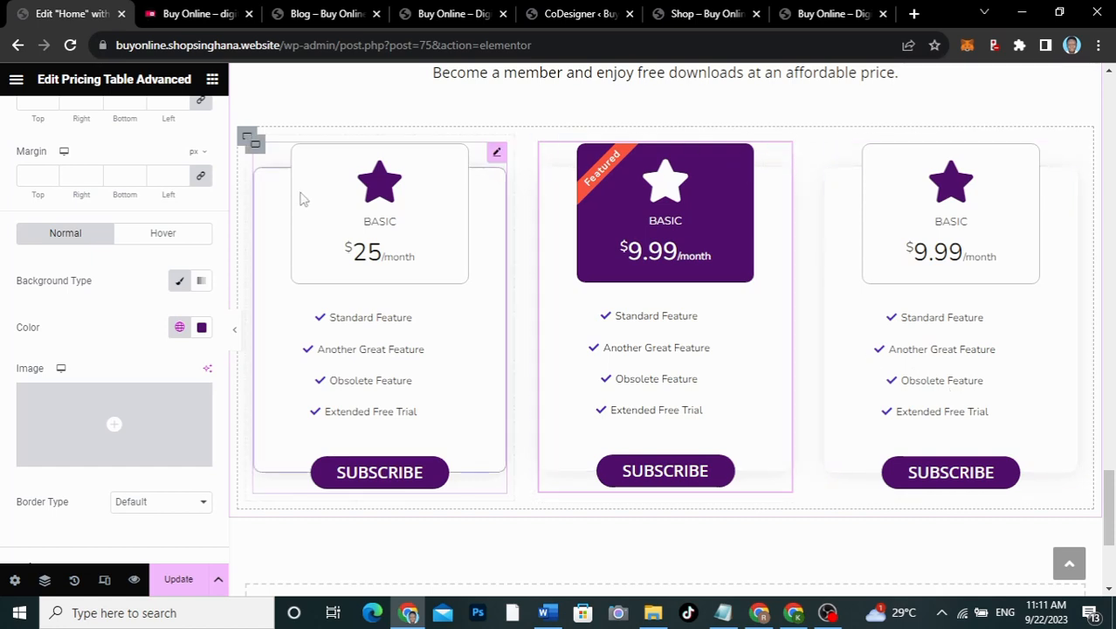
{"action": "scroll", "coordinate": [57, 241], "scroll_direction": "up", "scroll_amount": 5}
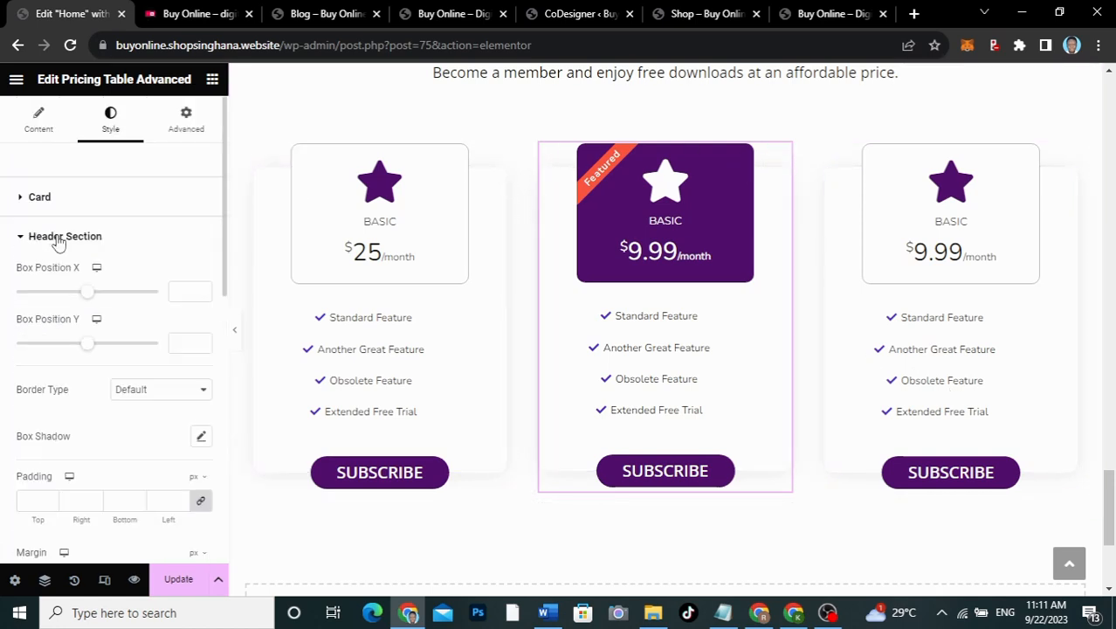
{"action": "left_click", "coordinate": [40, 122]}
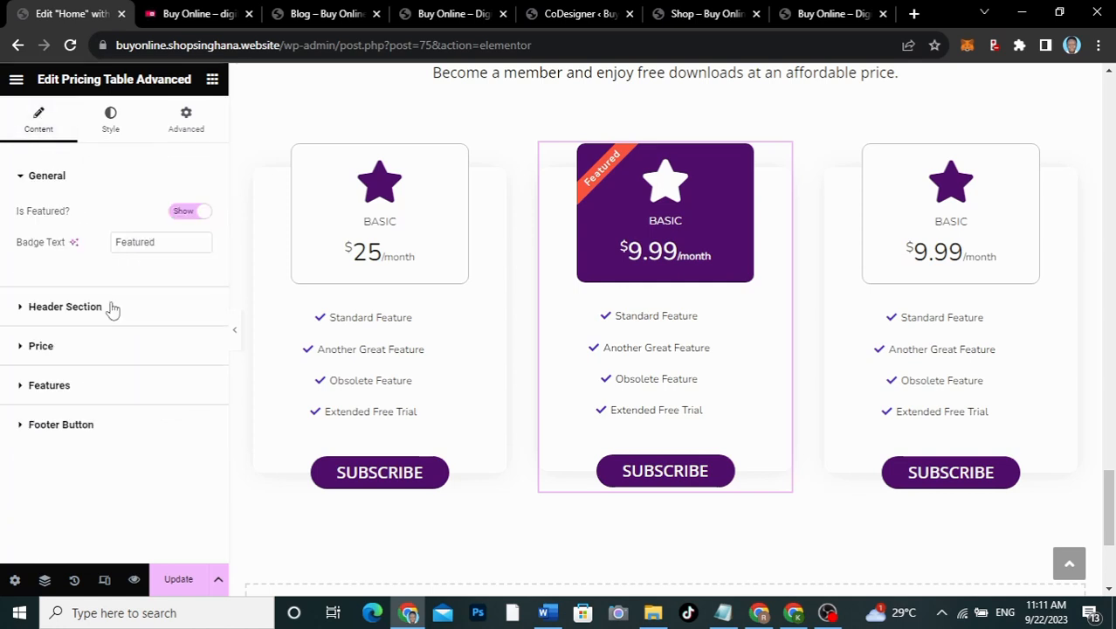
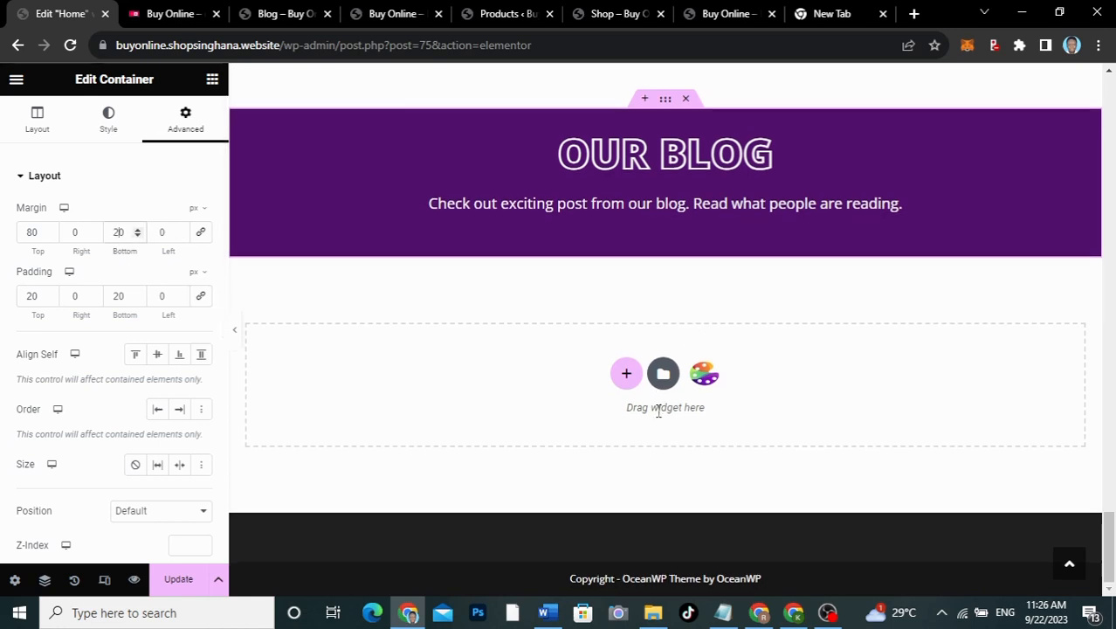
Step: Insert a two-column container below the OUR BLOG banner and duplicate its right column to make three
{"action": "left_click", "coordinate": [626, 373]}
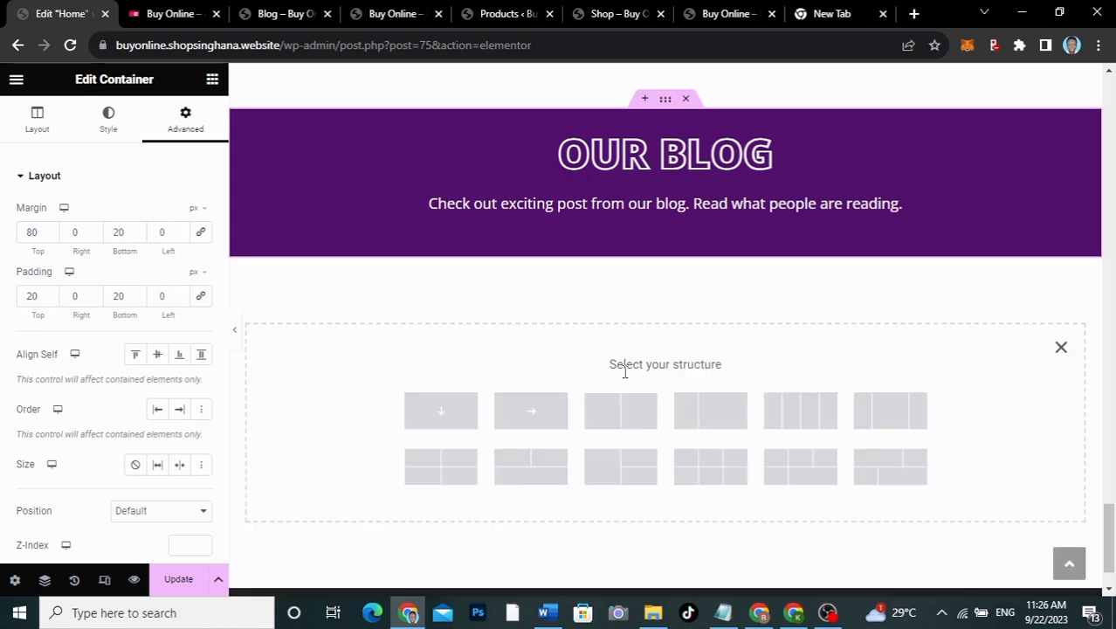
{"action": "left_click", "coordinate": [614, 421]}
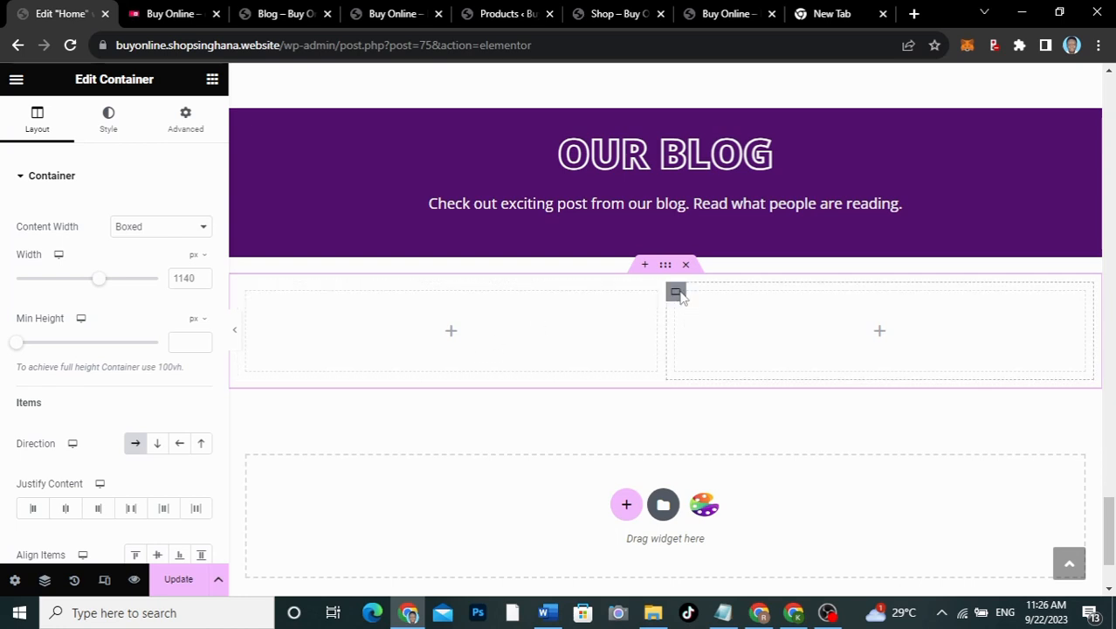
{"action": "right_click", "coordinate": [679, 294]}
{"action": "left_click", "coordinate": [734, 262]}
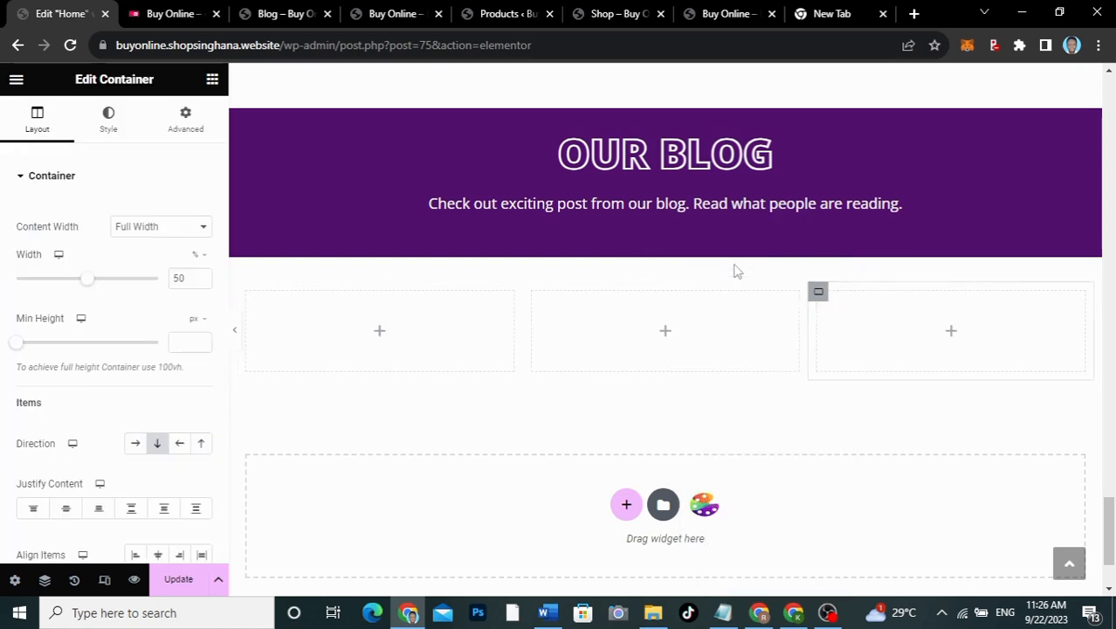
{"action": "left_click", "coordinate": [380, 334]}
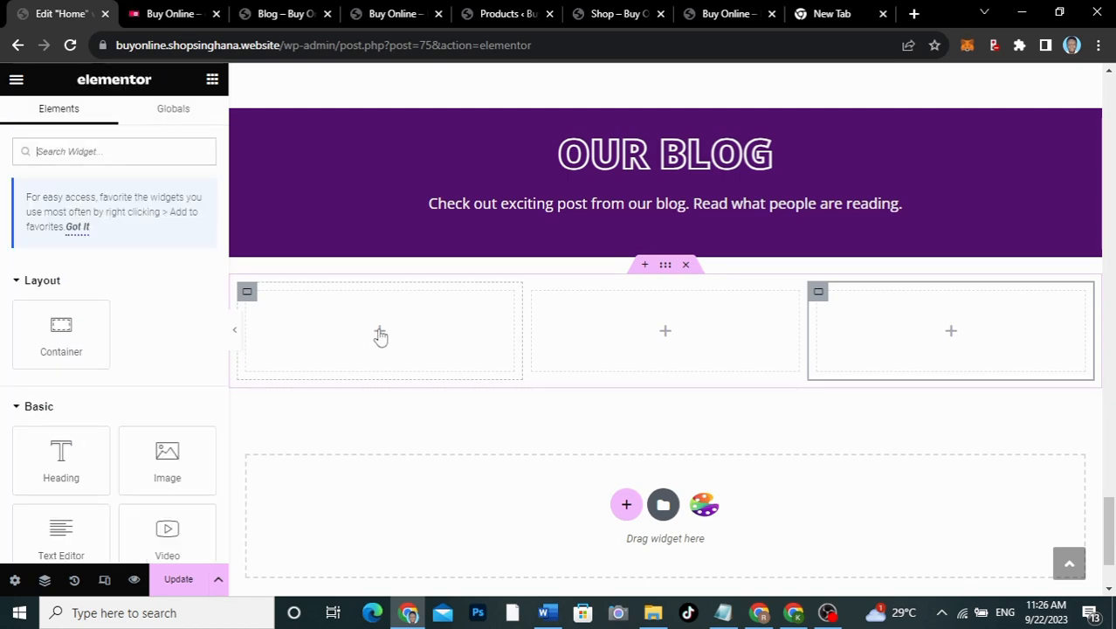
Step: Drag an Image Box widget into the left column, checking the live site's blog cards for reference
{"action": "left_click", "coordinate": [117, 150]}
{"action": "type", "text": "box"}
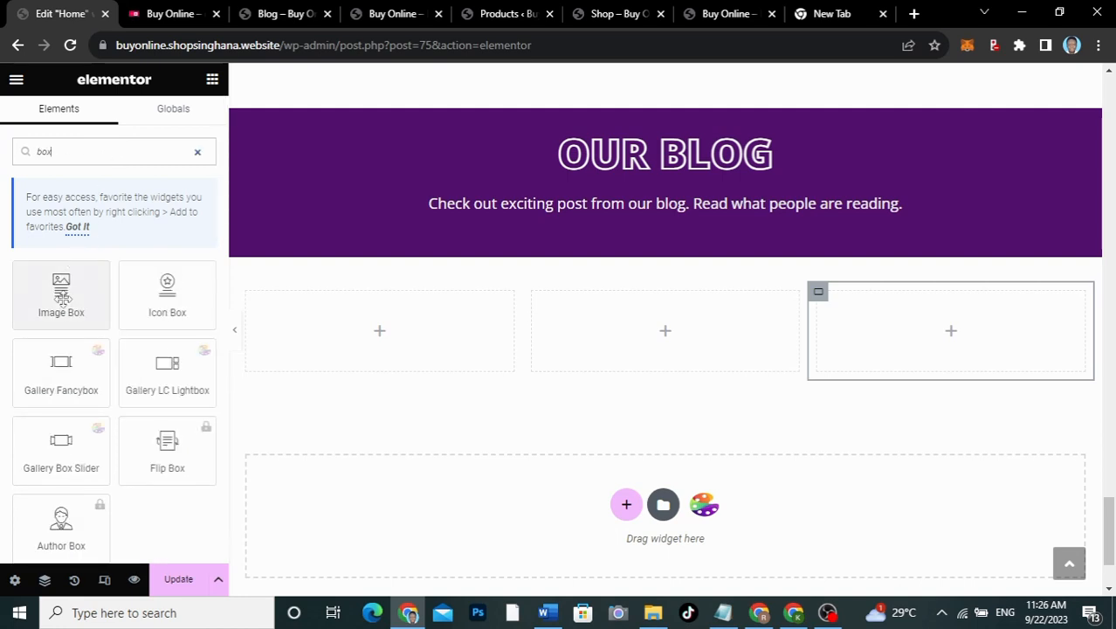
{"action": "left_click_drag", "start_coordinate": [61, 288], "coordinate": [387, 337]}
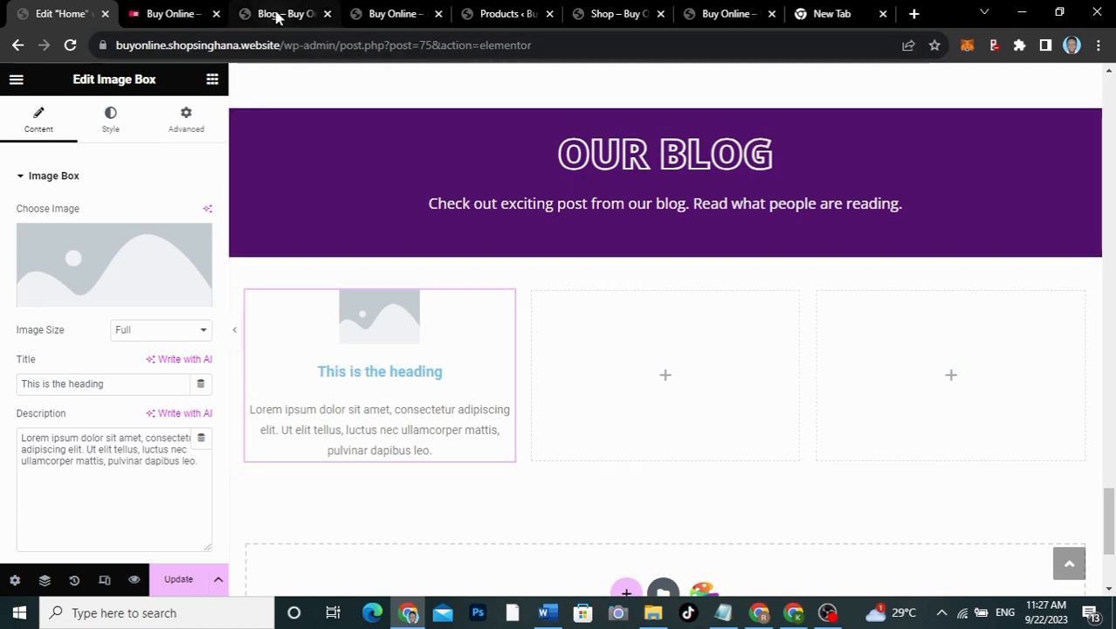
{"action": "left_click", "coordinate": [174, 13]}
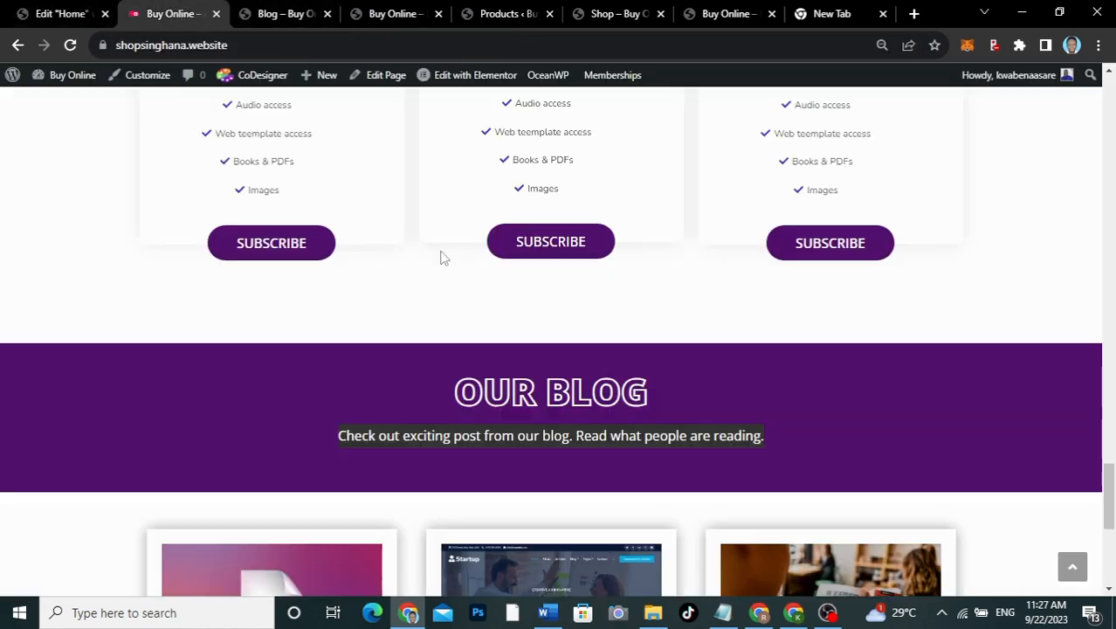
{"action": "scroll", "coordinate": [443, 256], "scroll_direction": "down", "scroll_amount": 5}
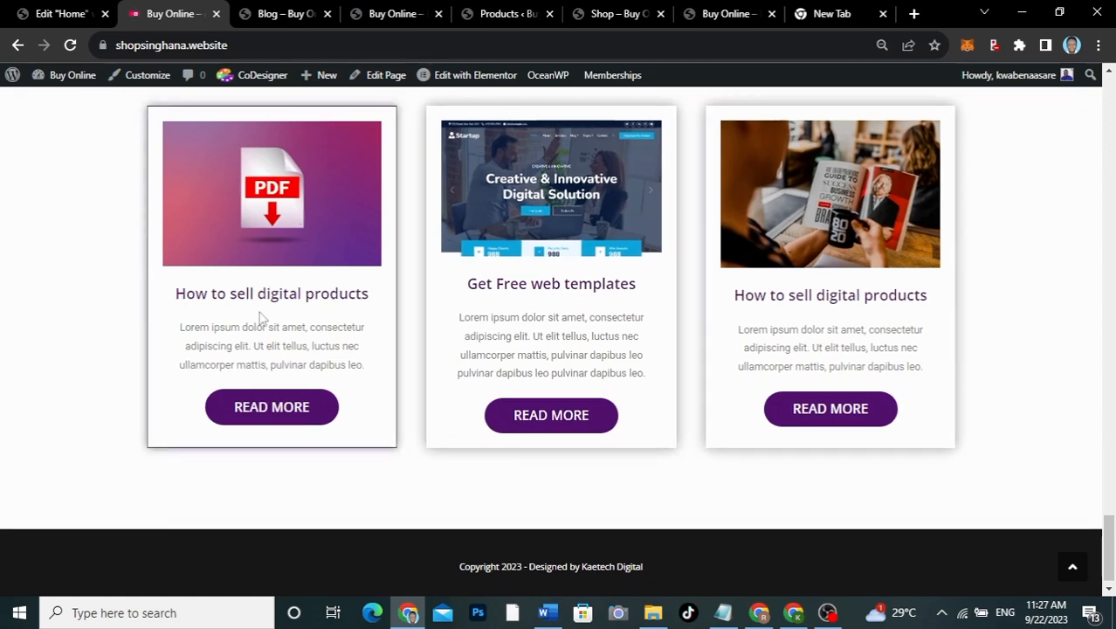
{"action": "left_click", "coordinate": [70, 14]}
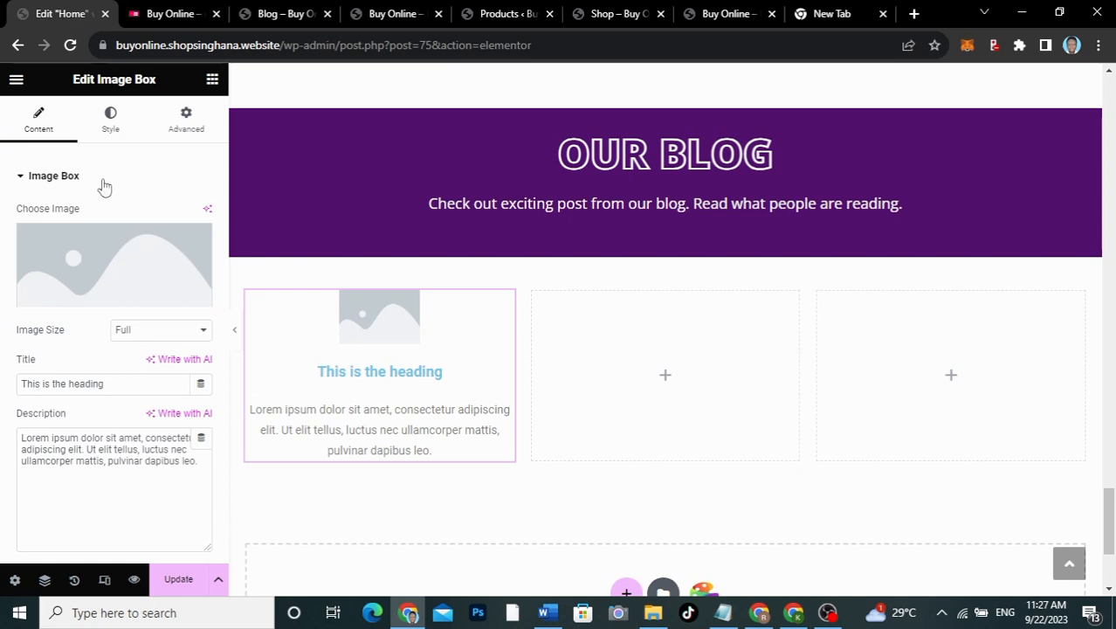
Step: Retitle the image box 'How to sell products', matching the live card's lowercase wording
{"action": "left_click_drag", "start_coordinate": [112, 383], "coordinate": [3, 366]}
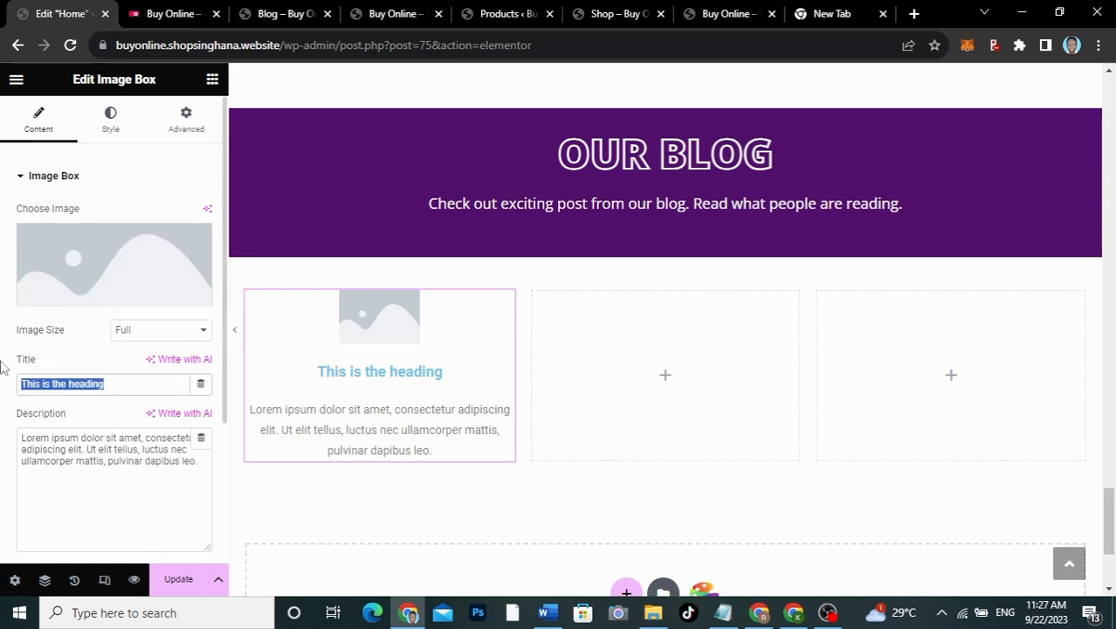
{"action": "type", "text": "How "}
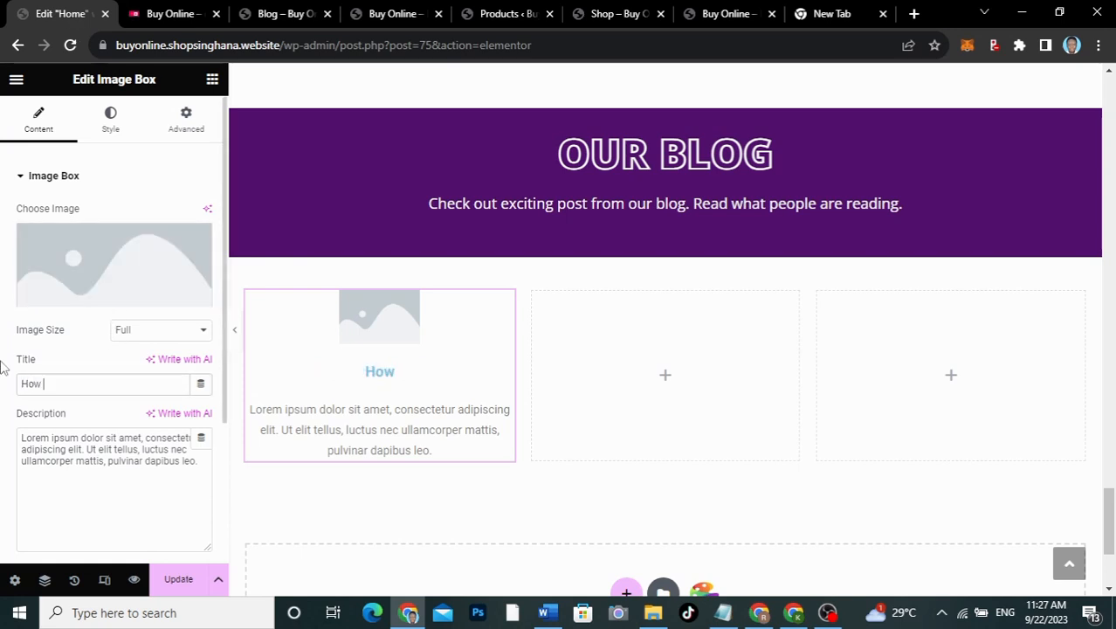
{"action": "type", "text": "to sell"}
{"action": "key", "text": "BackSpace"}
{"action": "key", "text": "BackSpace"}
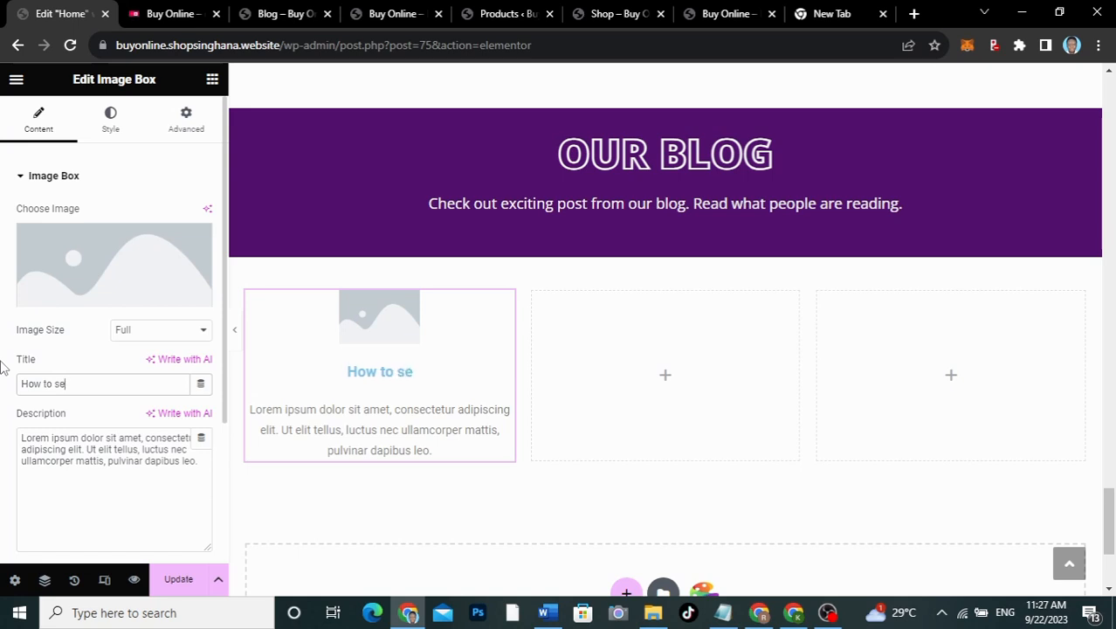
{"action": "type", "text": "ll Product"}
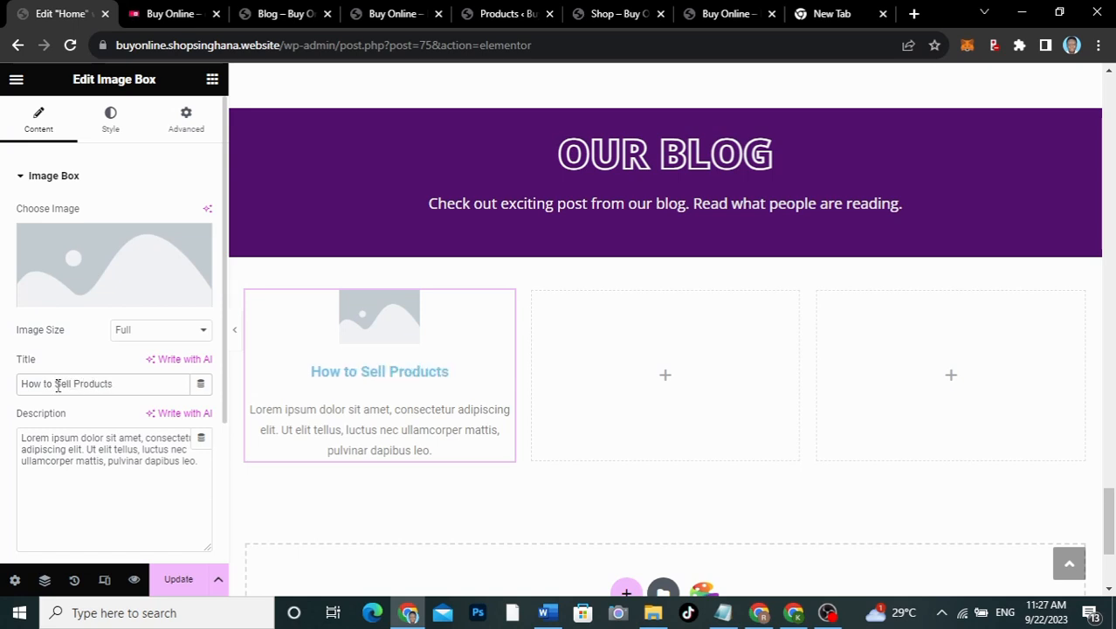
{"action": "left_click", "coordinate": [162, 12]}
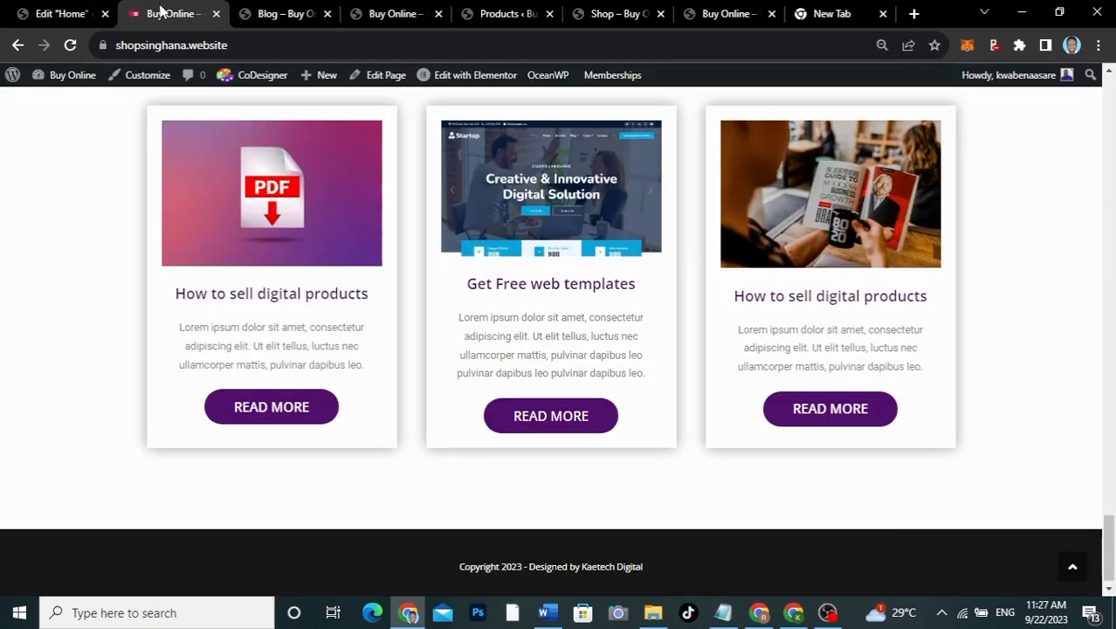
{"action": "left_click", "coordinate": [65, 14]}
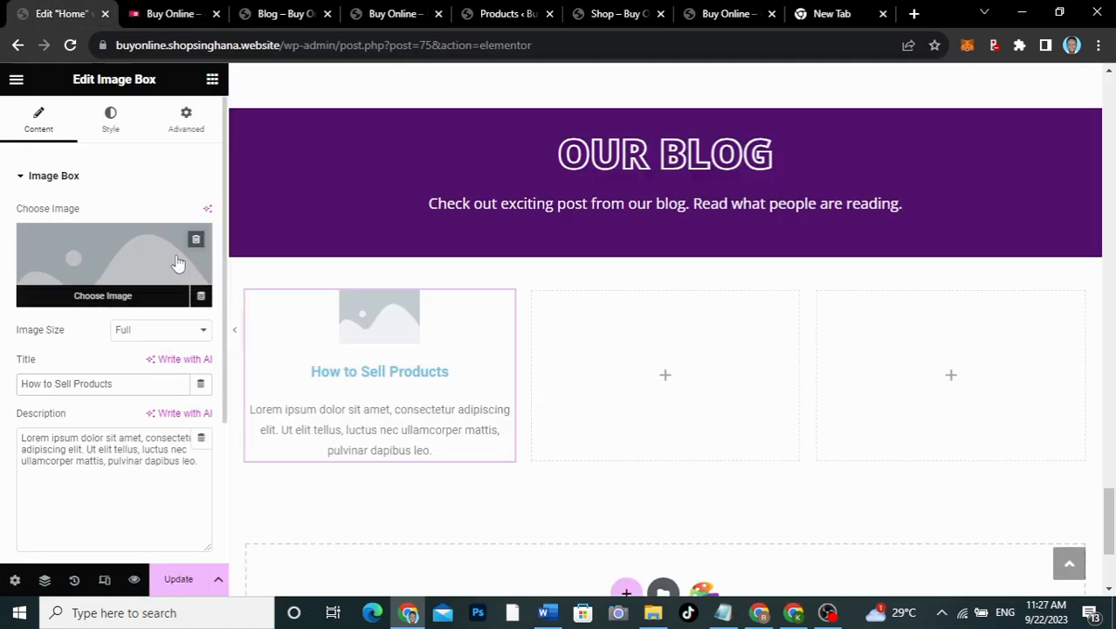
{"action": "left_click", "coordinate": [78, 384]}
{"action": "key", "text": "BackSpace"}
{"action": "type", "text": "p"}
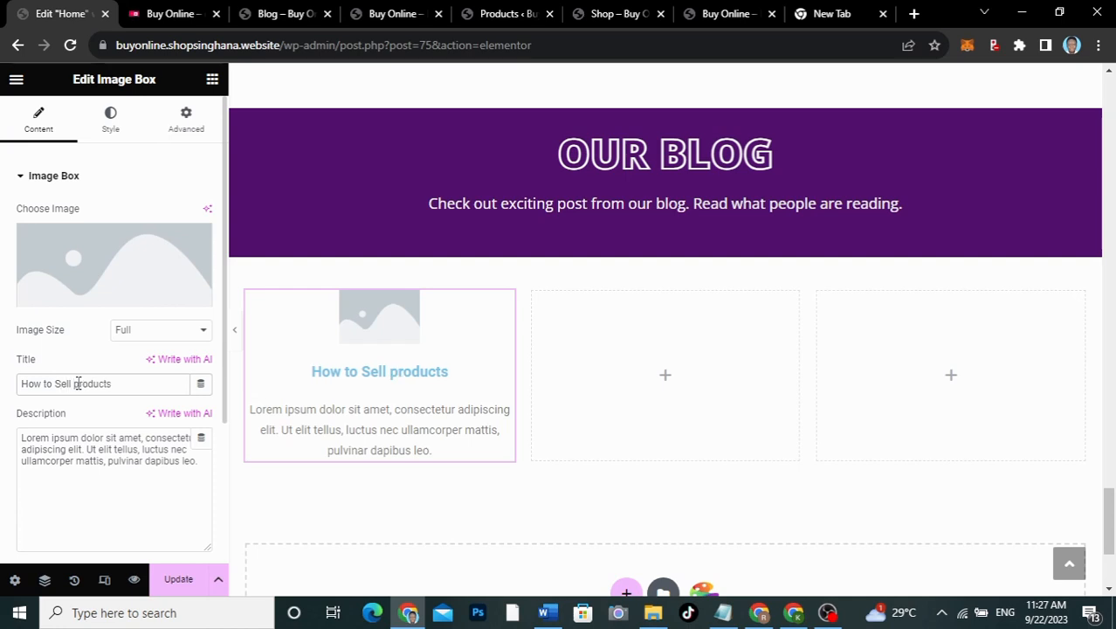
{"action": "key", "text": "Left"}
{"action": "key", "text": "Left"}
{"action": "key", "text": "Left"}
{"action": "key", "text": "Left"}
{"action": "key", "text": "Left"}
{"action": "key", "text": "BackSpace"}
{"action": "type", "text": "s"}
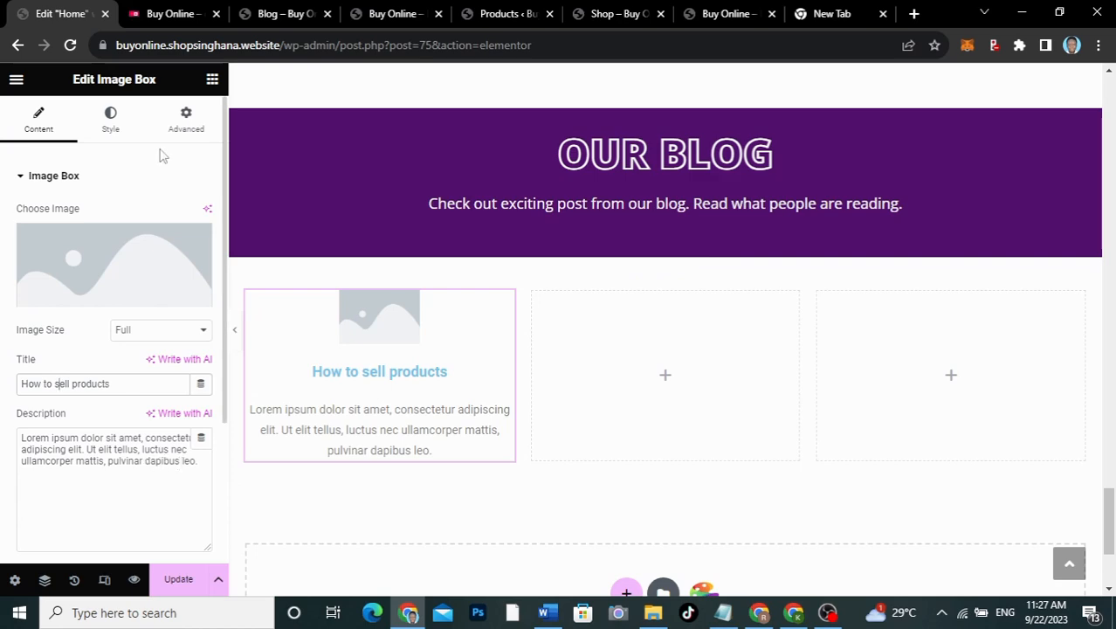
{"action": "left_click", "coordinate": [173, 18]}
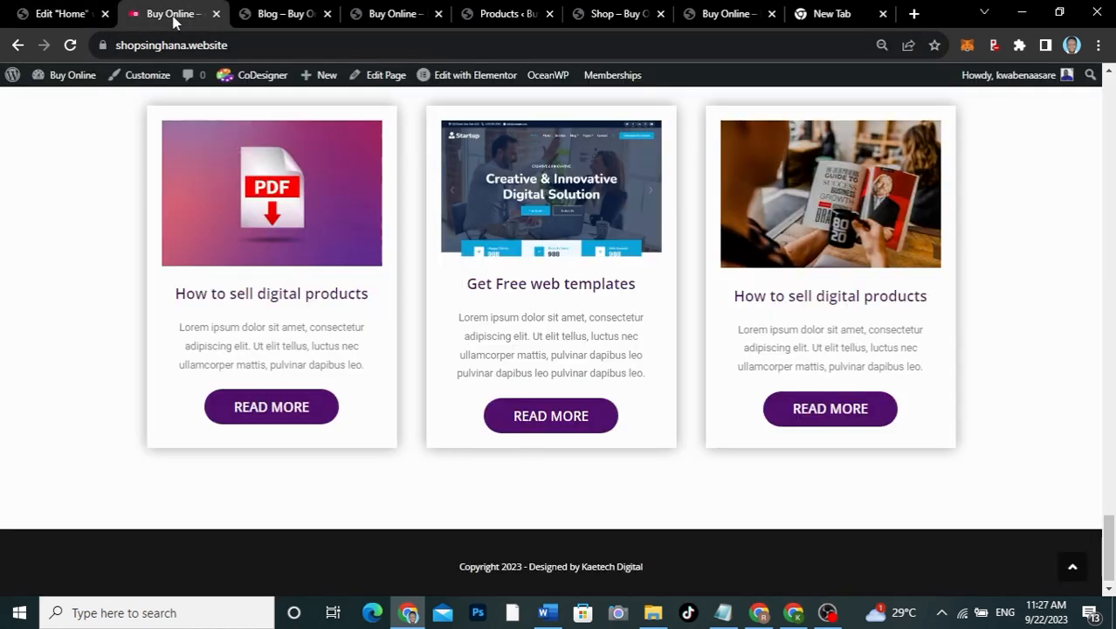
{"action": "left_click", "coordinate": [35, 10]}
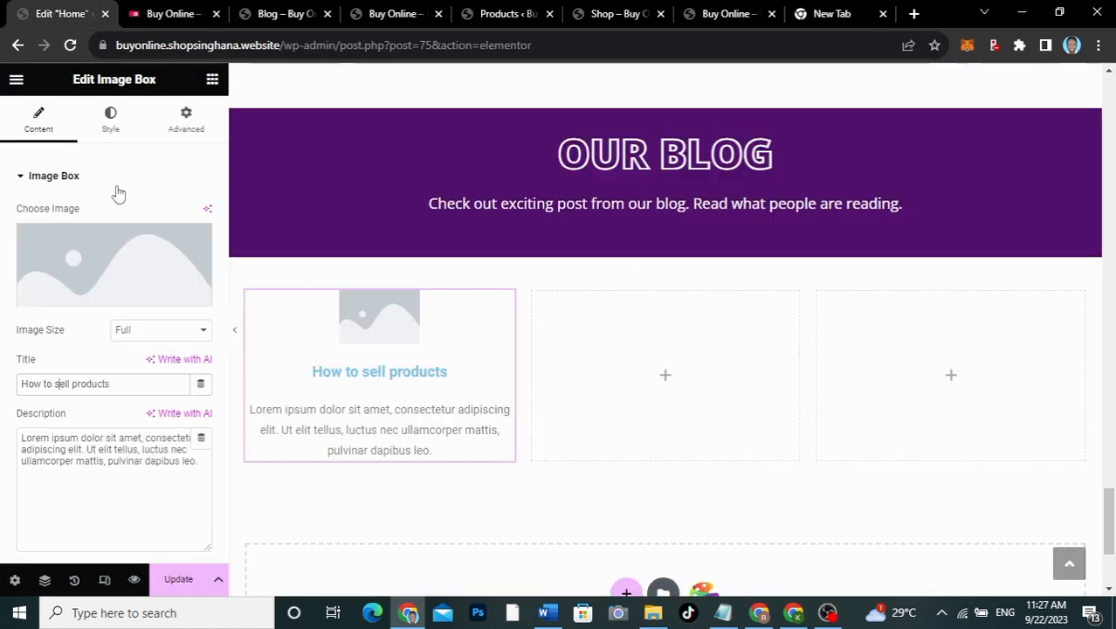
Step: Set the card's image to pdf.jpg from the Media Library
{"action": "left_click", "coordinate": [131, 259]}
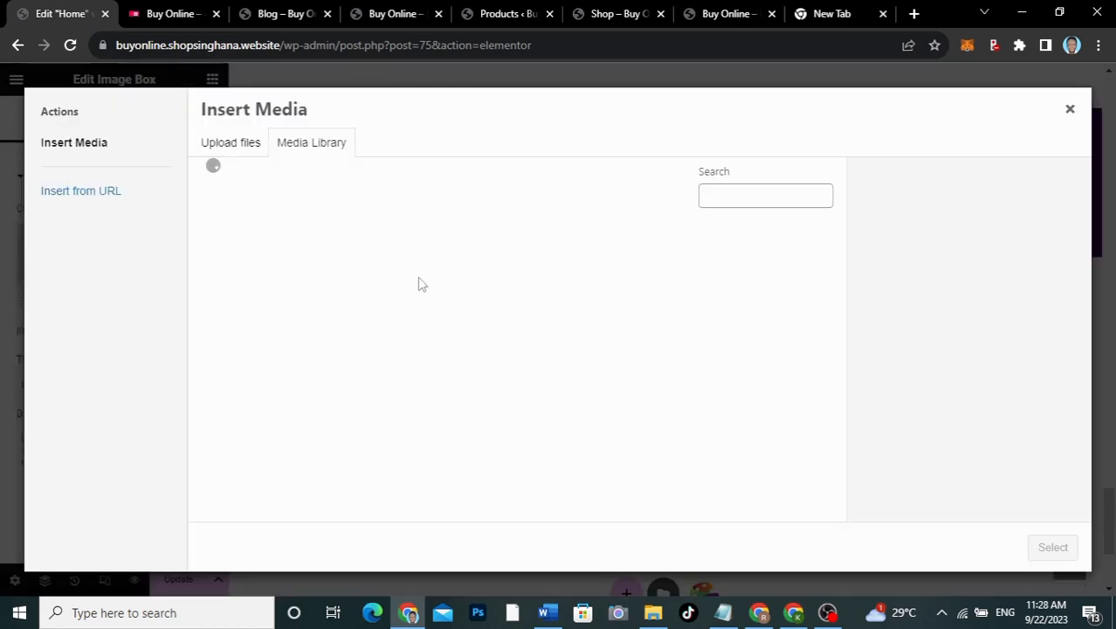
{"action": "left_click", "coordinate": [172, 27]}
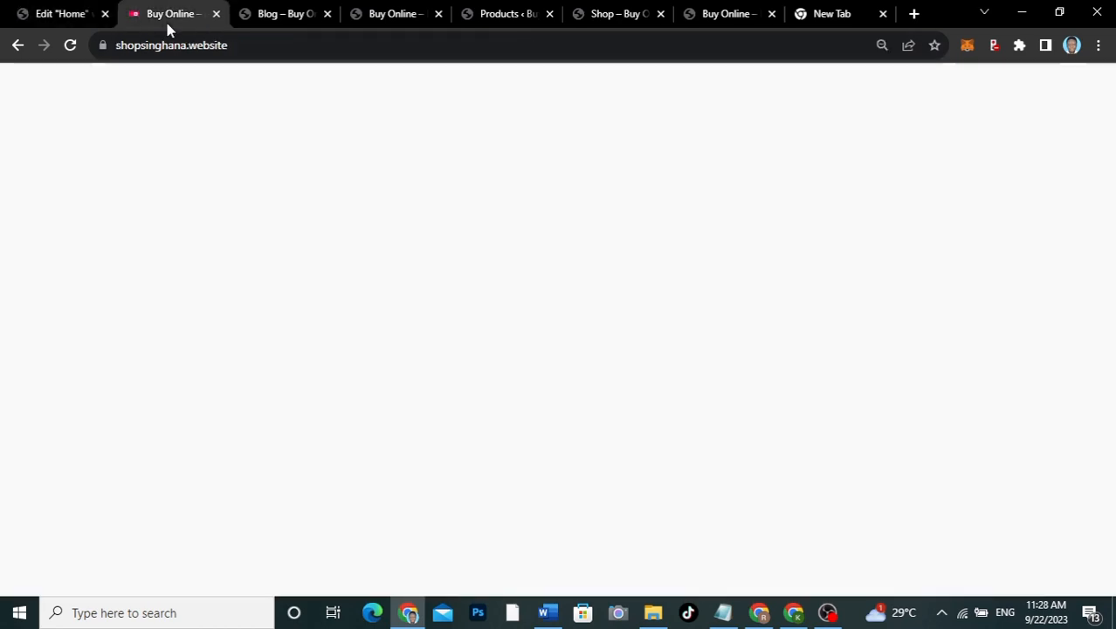
{"action": "left_click", "coordinate": [48, 12]}
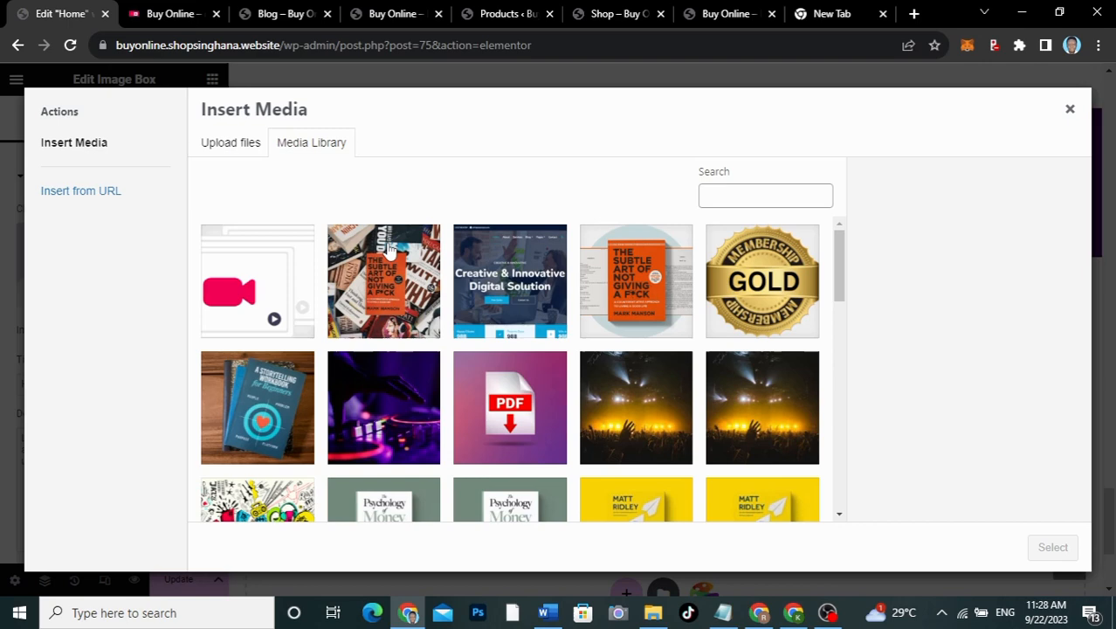
{"action": "left_click", "coordinate": [525, 432]}
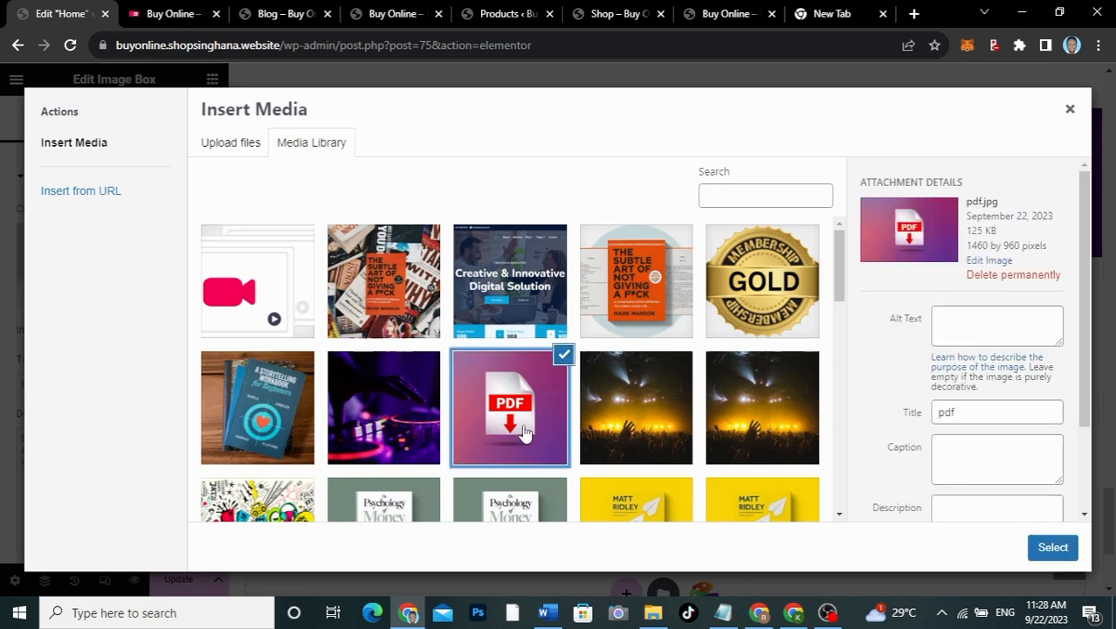
{"action": "left_click", "coordinate": [1052, 546]}
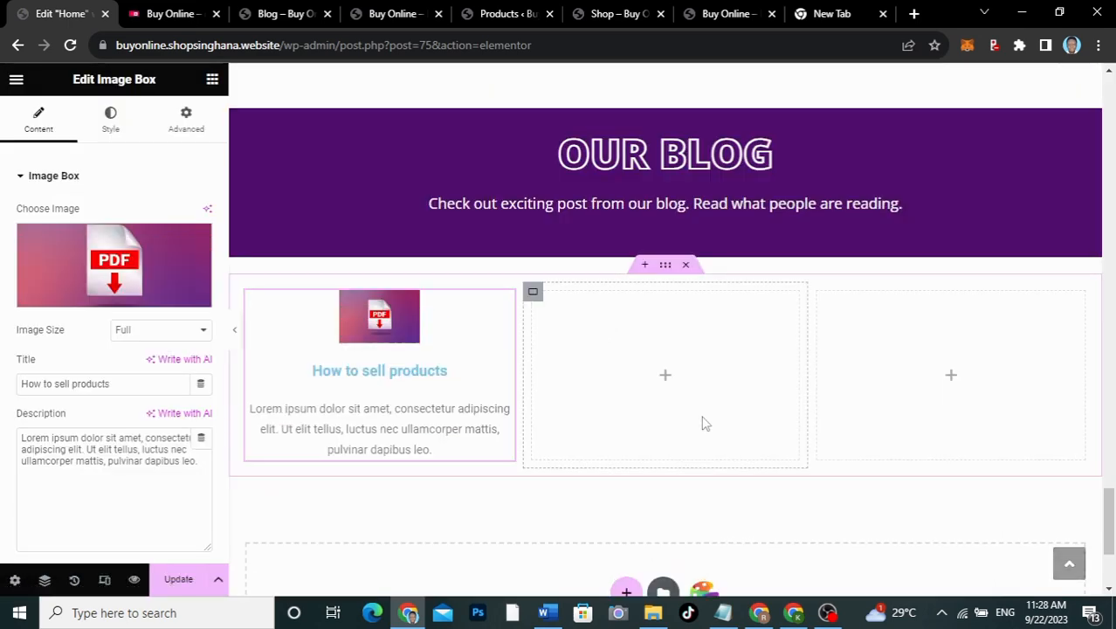
Step: Set the image width to 100% in the Style > Image settings
{"action": "left_click", "coordinate": [110, 120]}
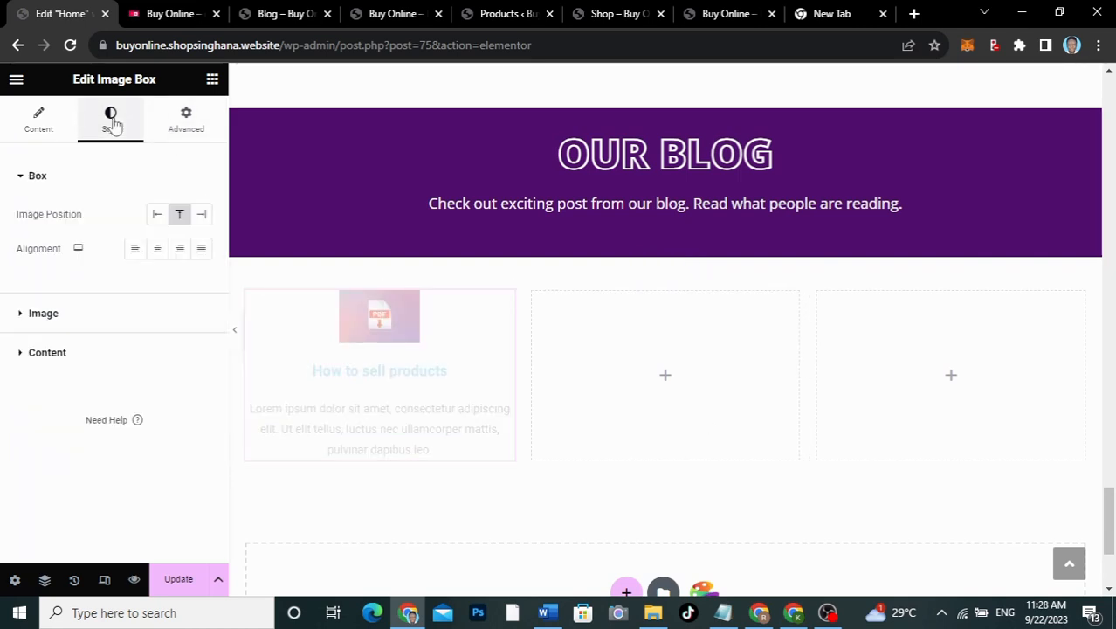
{"action": "left_click", "coordinate": [54, 329]}
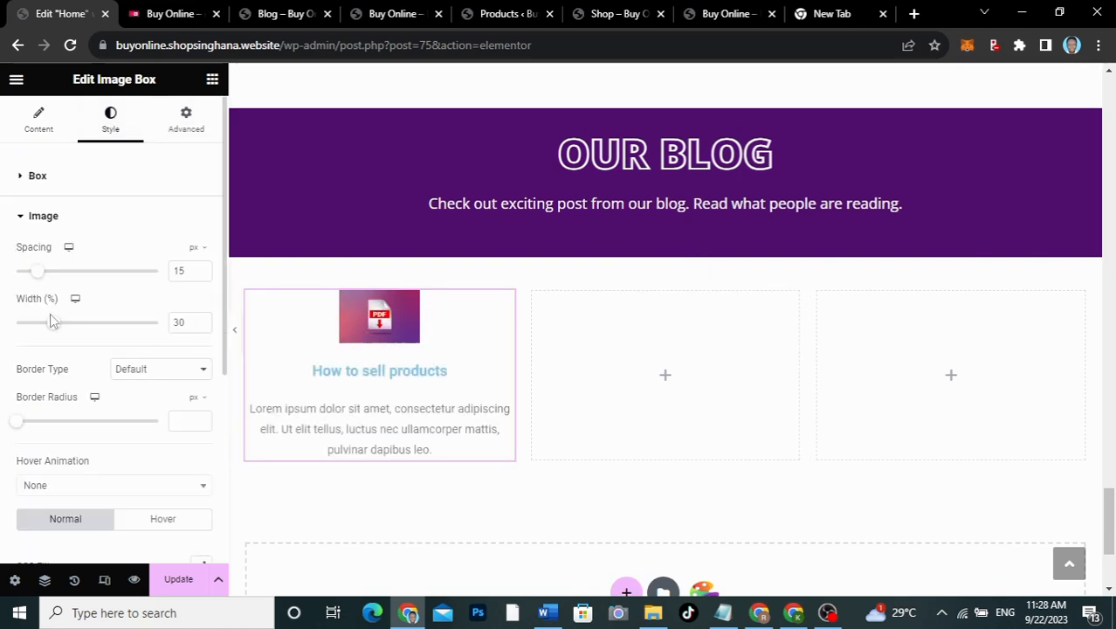
{"action": "left_click_drag", "start_coordinate": [53, 326], "coordinate": [164, 342]}
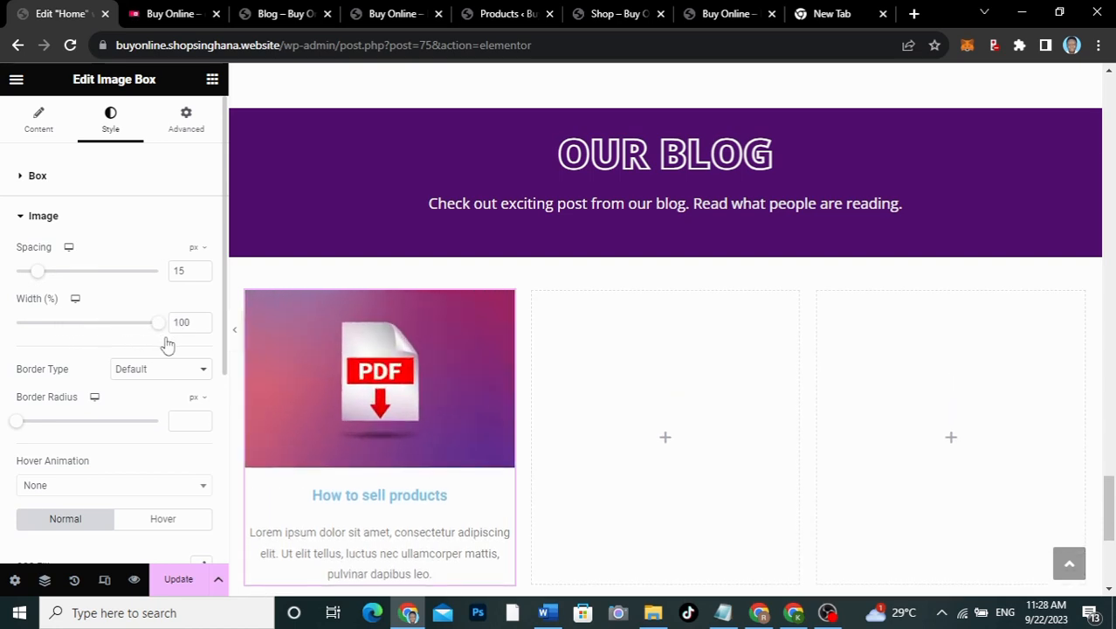
{"action": "scroll", "coordinate": [372, 370], "scroll_direction": "down", "scroll_amount": 3}
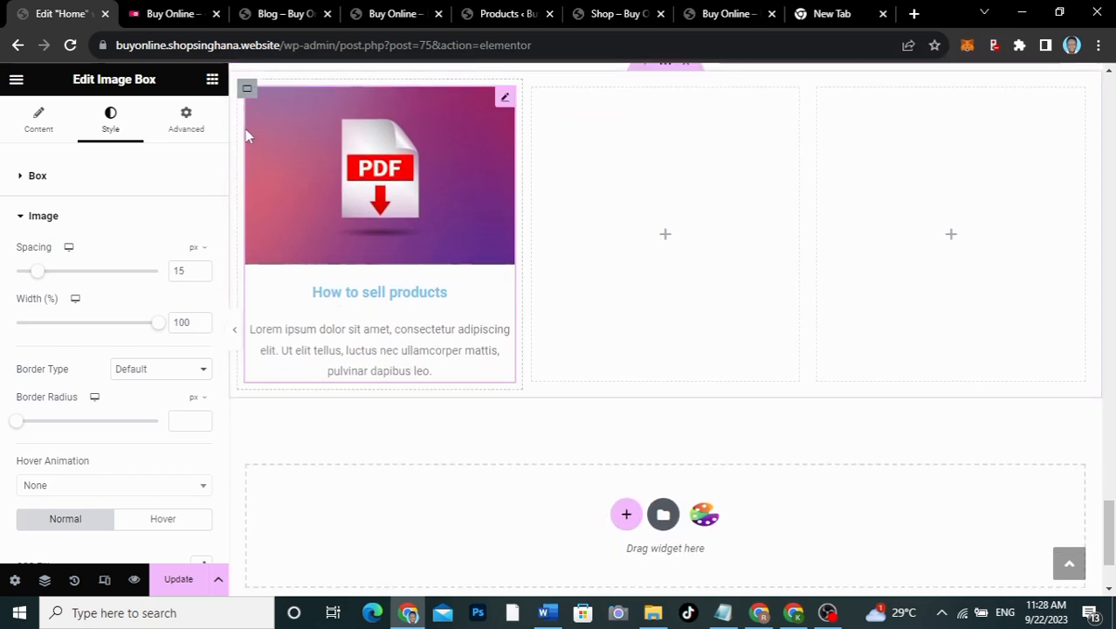
{"action": "scroll", "coordinate": [392, 269], "scroll_direction": "up", "scroll_amount": 5}
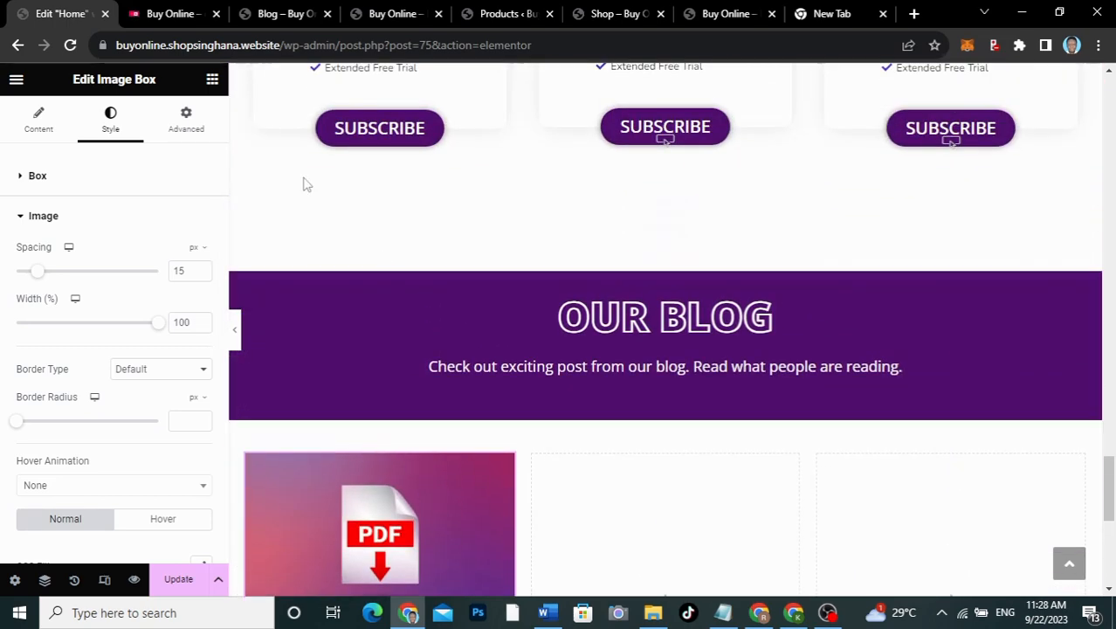
{"action": "left_click", "coordinate": [150, 17]}
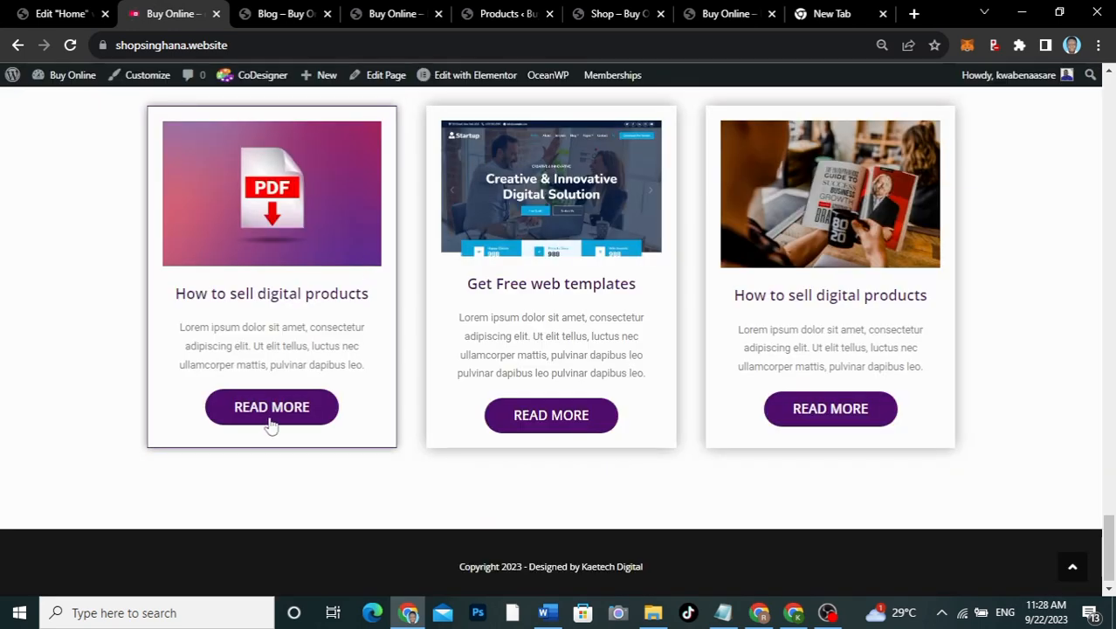
{"action": "left_click", "coordinate": [60, 16]}
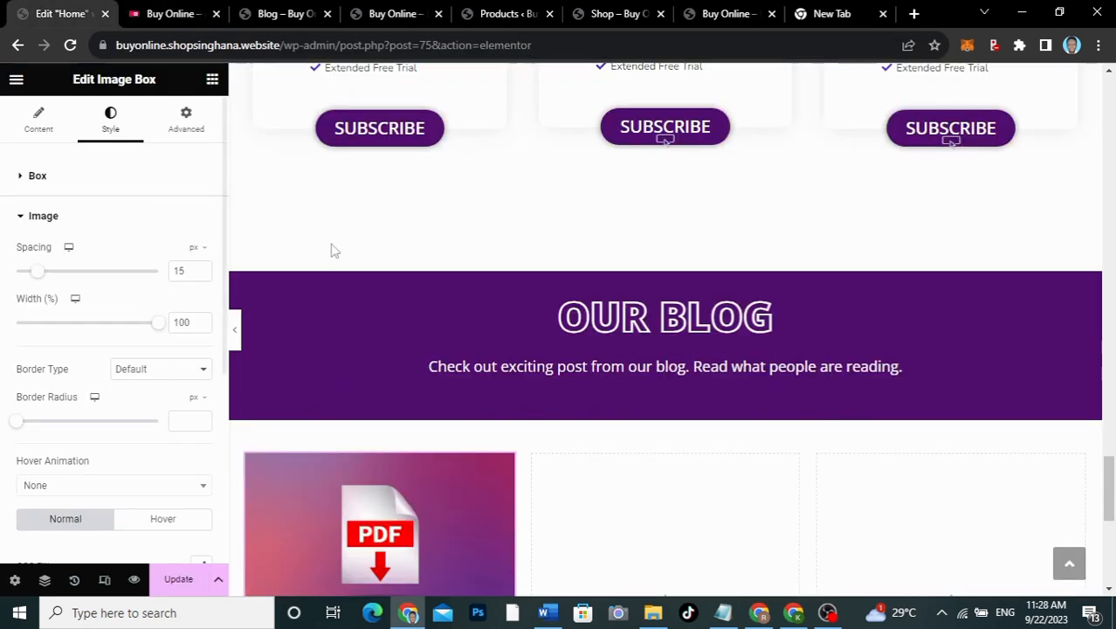
{"action": "scroll", "coordinate": [482, 231], "scroll_direction": "up", "scroll_amount": 2}
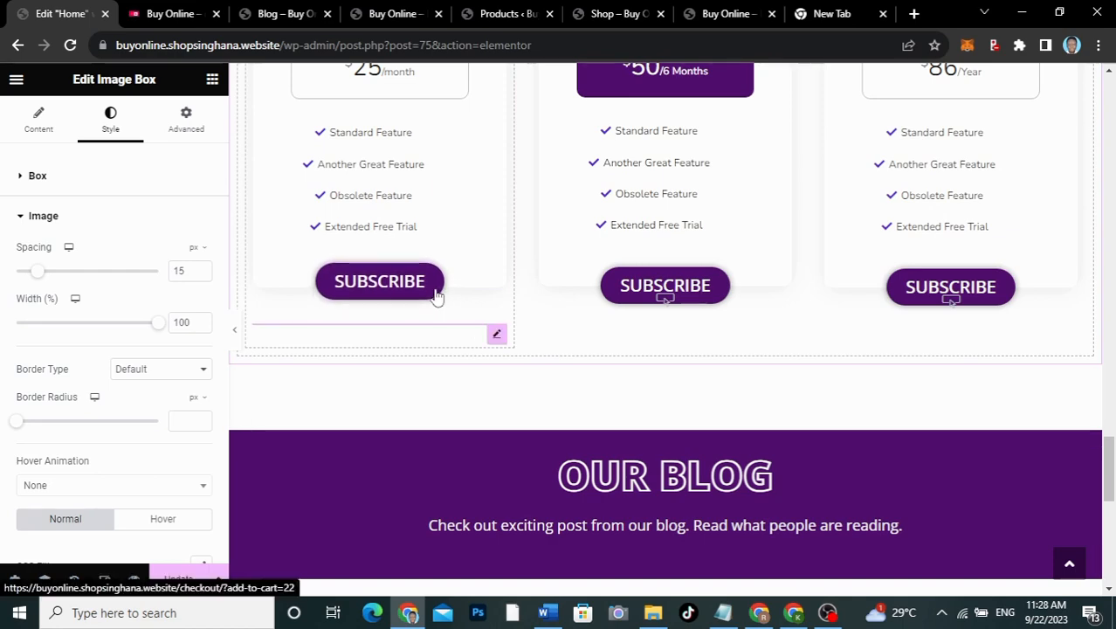
Step: Copy the pricing SUBSCRIBE button and paste it under the How to sell products card
{"action": "right_click", "coordinate": [437, 295]}
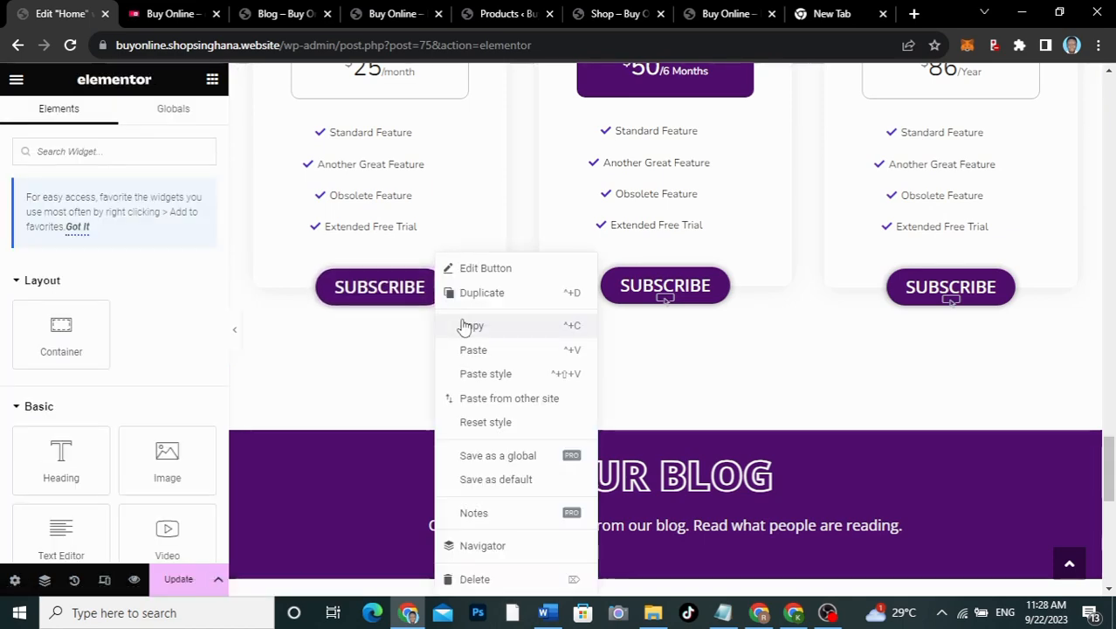
{"action": "left_click", "coordinate": [463, 324]}
{"action": "scroll", "coordinate": [463, 325], "scroll_direction": "down", "scroll_amount": 6}
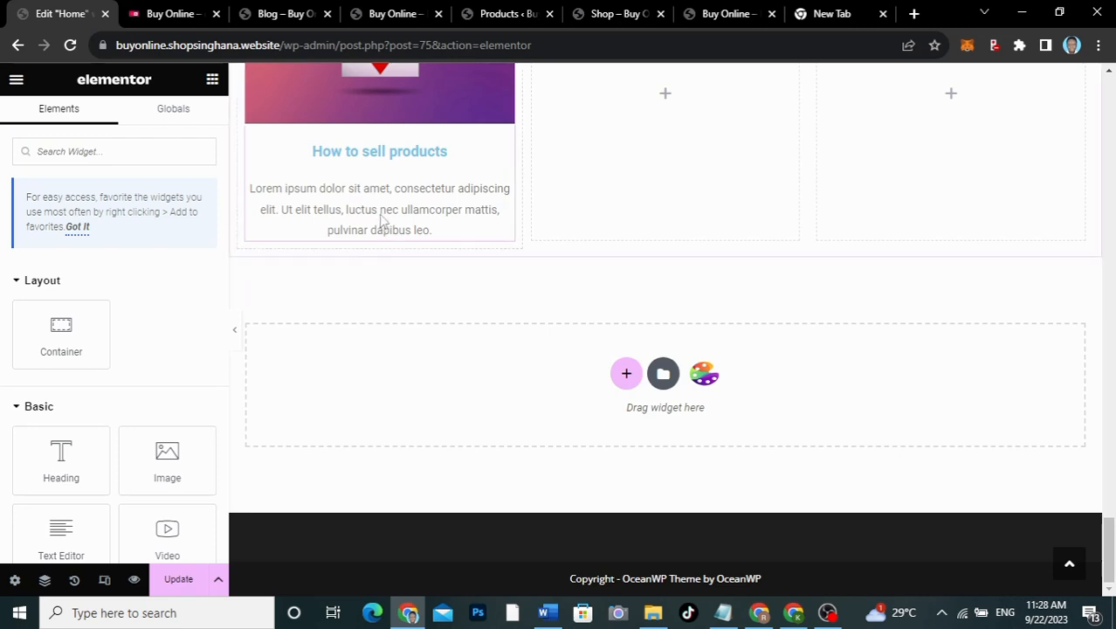
{"action": "right_click", "coordinate": [381, 220]}
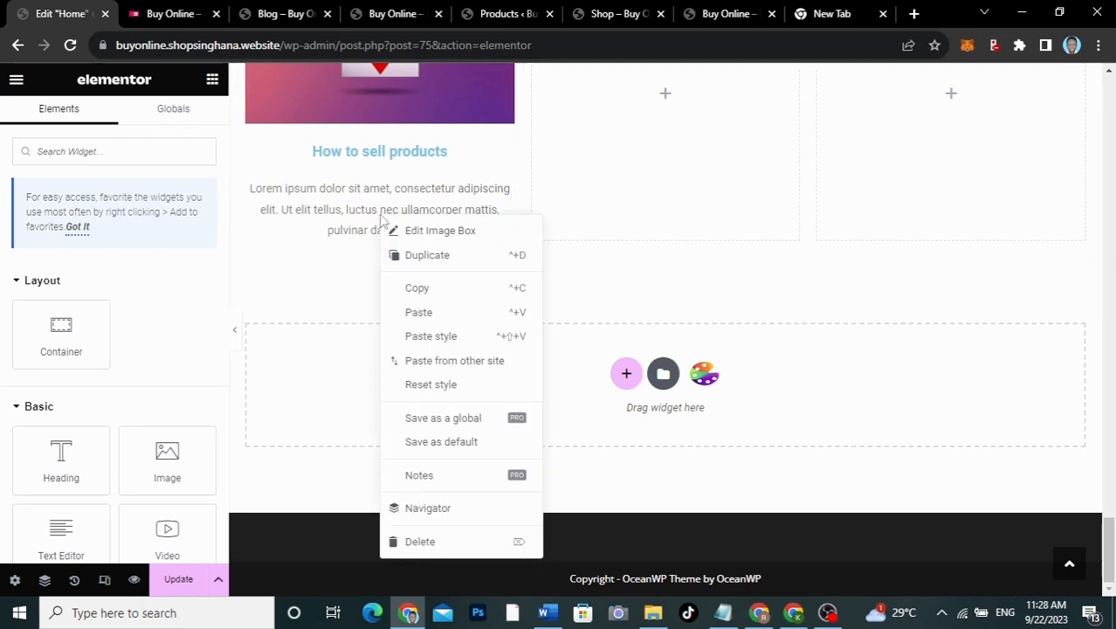
{"action": "left_click", "coordinate": [421, 316]}
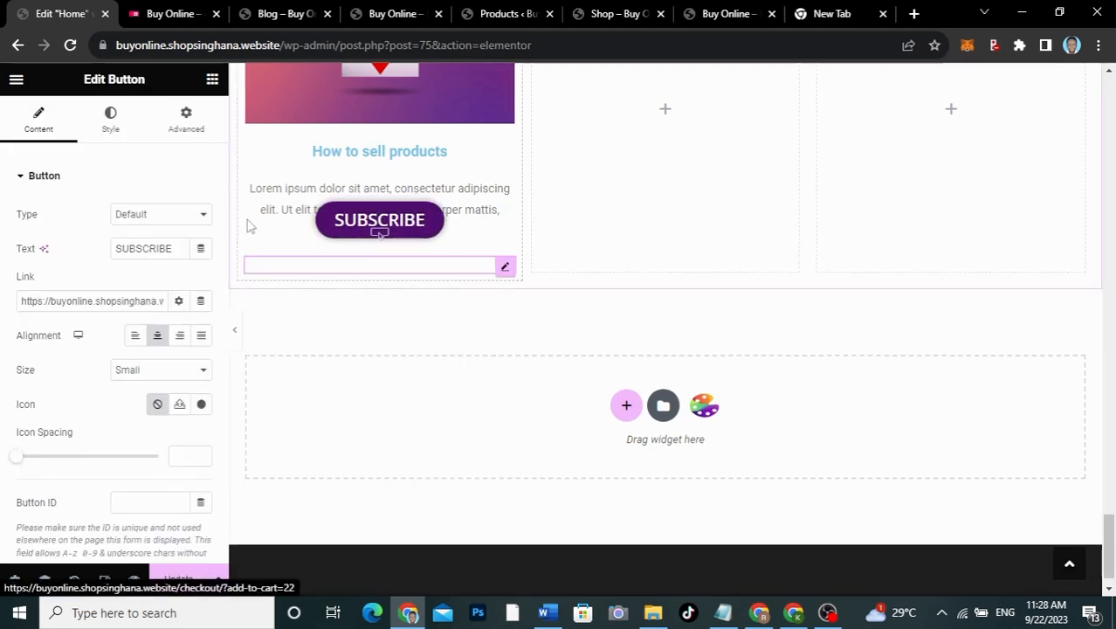
Step: Change the pasted button's top margin from -68 to 0 with all margin values linked
{"action": "left_click", "coordinate": [188, 125]}
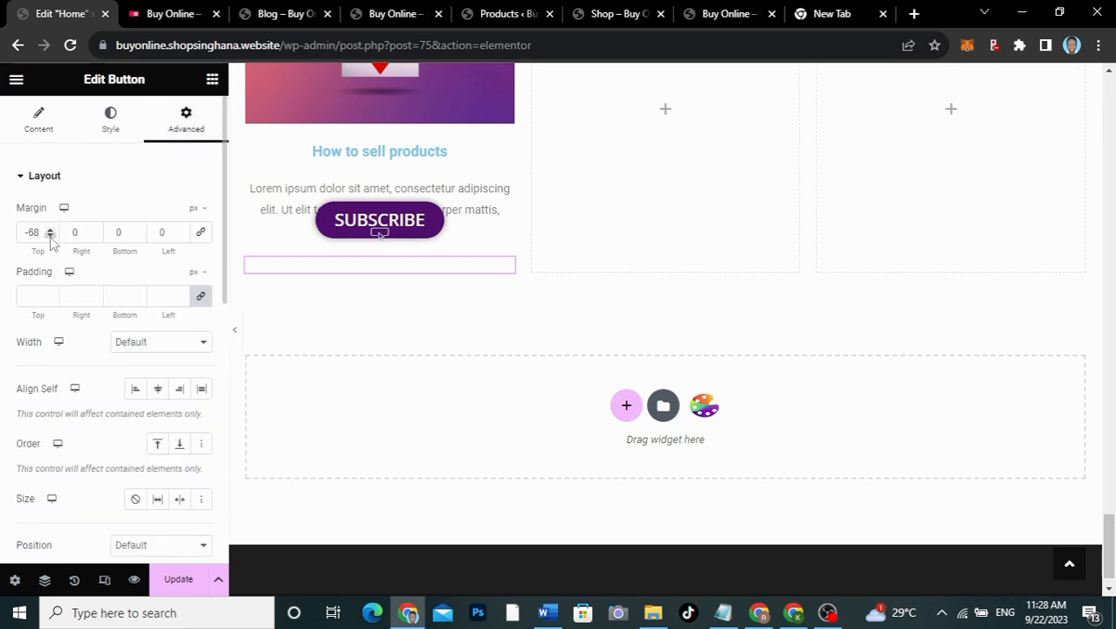
{"action": "left_click_drag", "start_coordinate": [39, 234], "coordinate": [7, 232]}
{"action": "type", "text": "0"}
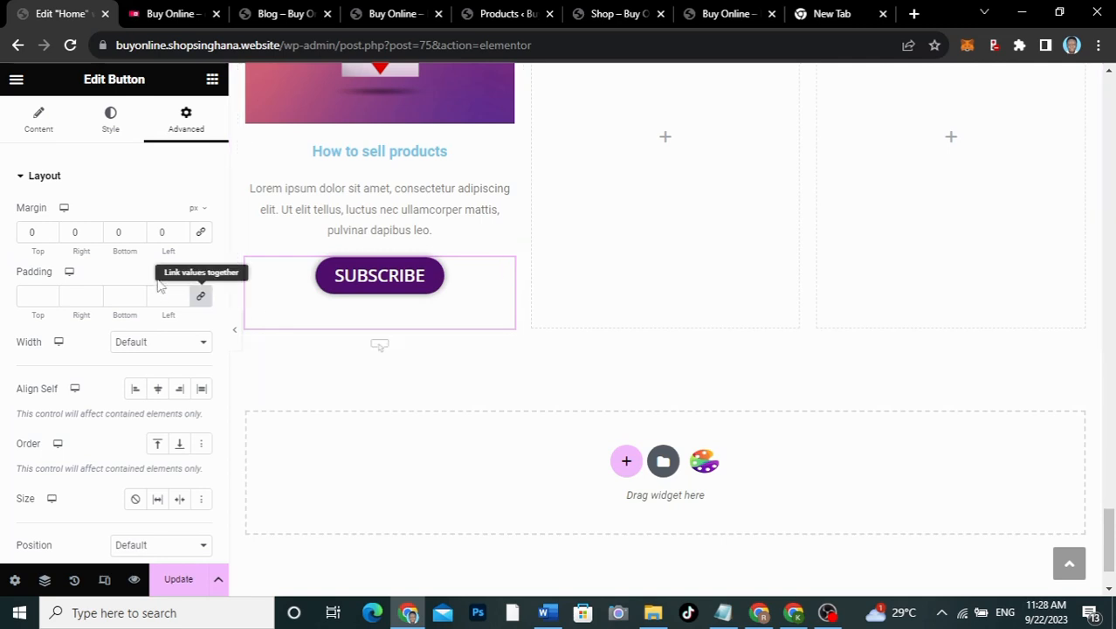
{"action": "left_click", "coordinate": [202, 234]}
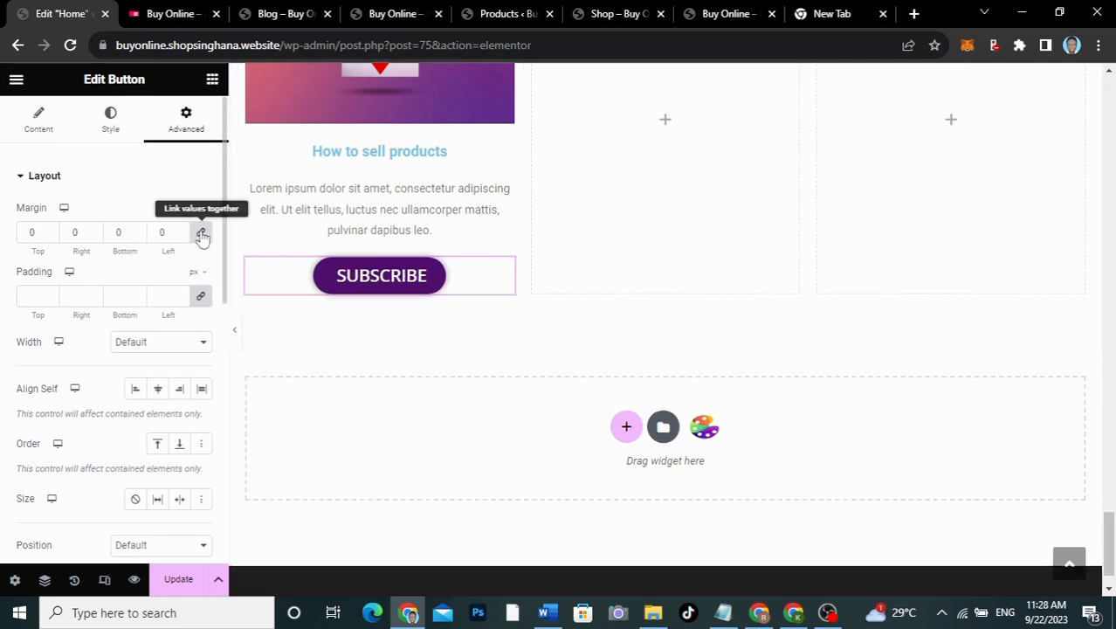
{"action": "scroll", "coordinate": [560, 269], "scroll_direction": "up", "scroll_amount": 3}
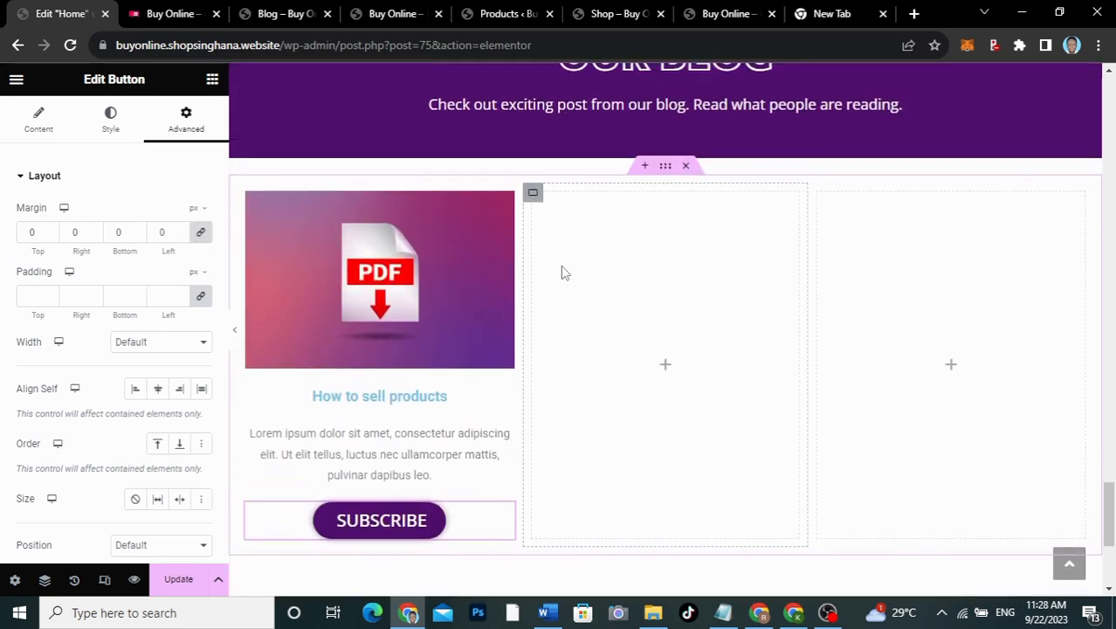
{"action": "scroll", "coordinate": [563, 271], "scroll_direction": "down", "scroll_amount": 2}
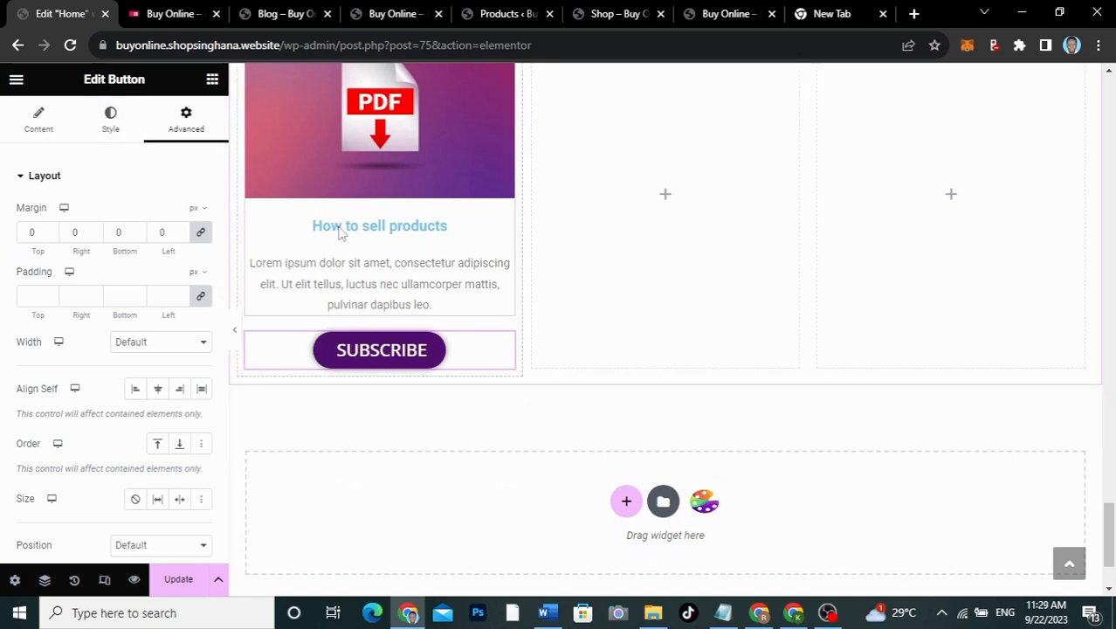
Step: Review the How to sell products card's image and content style settings
{"action": "left_click", "coordinate": [341, 229]}
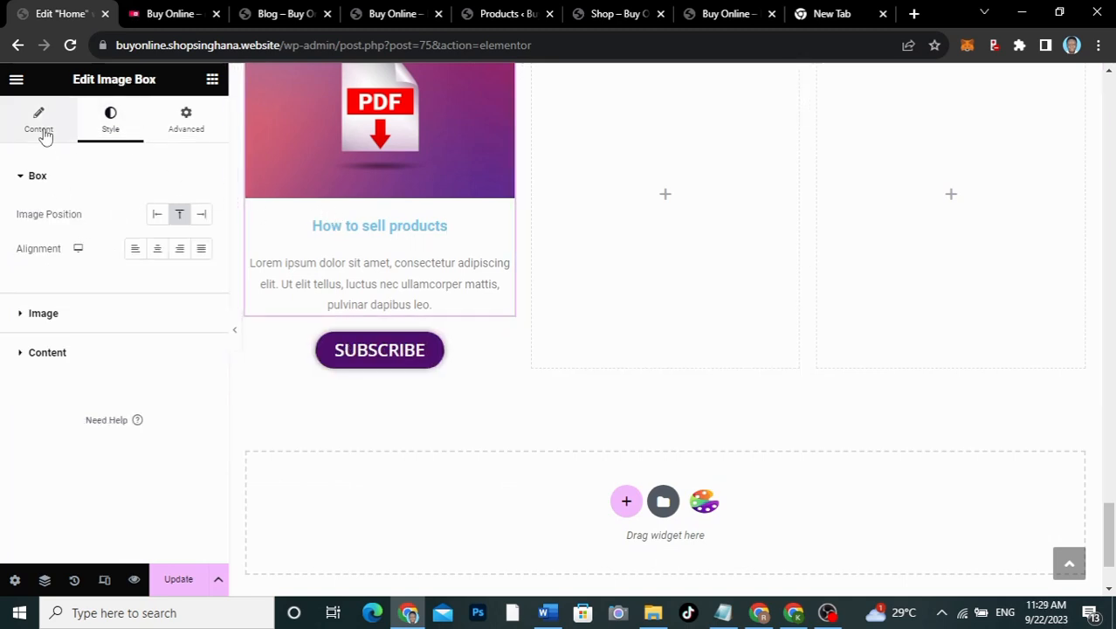
{"action": "left_click", "coordinate": [108, 323]}
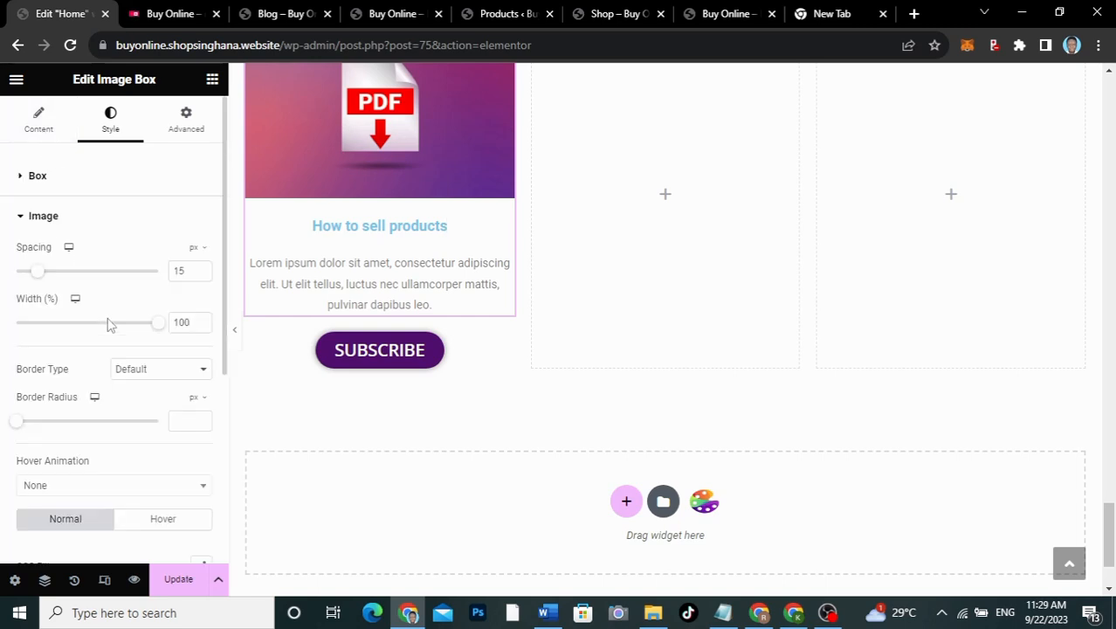
{"action": "left_click", "coordinate": [85, 216]}
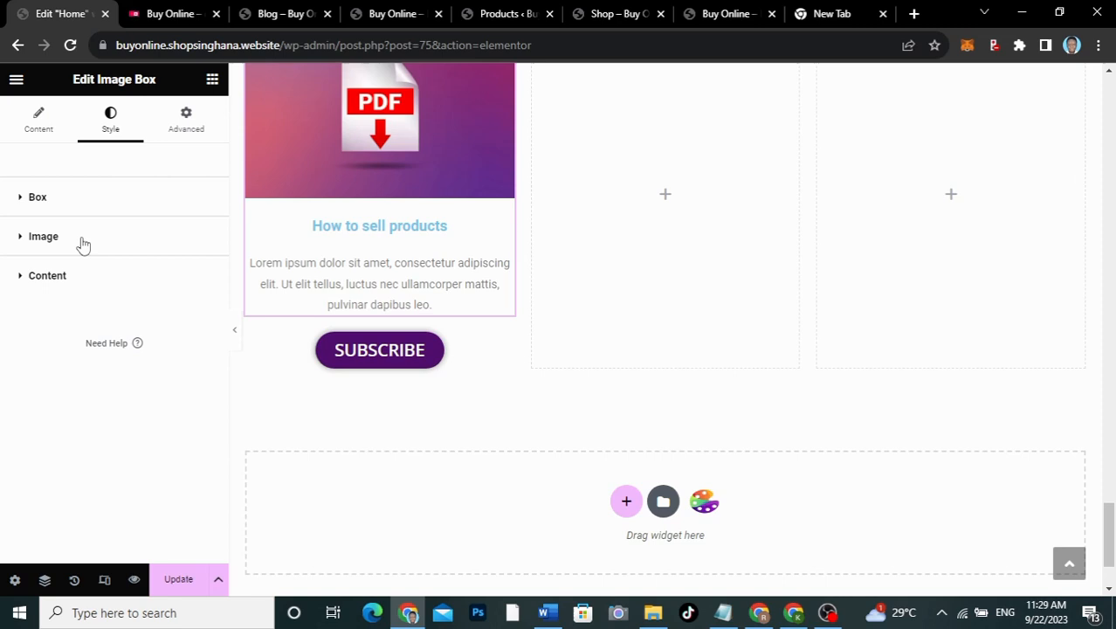
{"action": "left_click", "coordinate": [82, 285]}
{"action": "scroll", "coordinate": [83, 285], "scroll_direction": "down", "scroll_amount": 3}
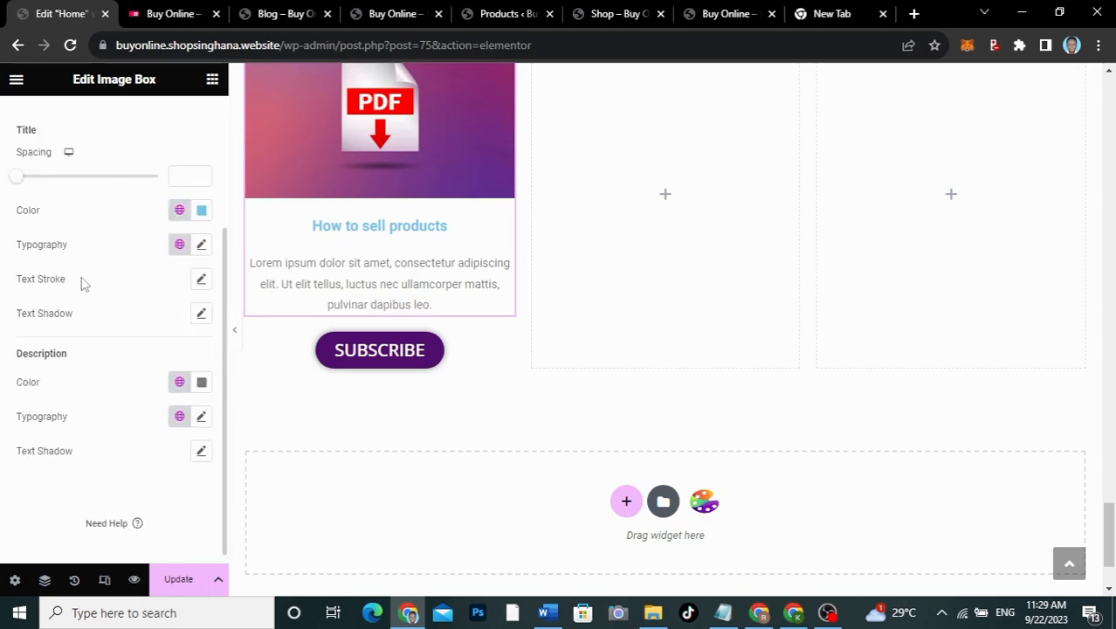
{"action": "left_click", "coordinate": [173, 15]}
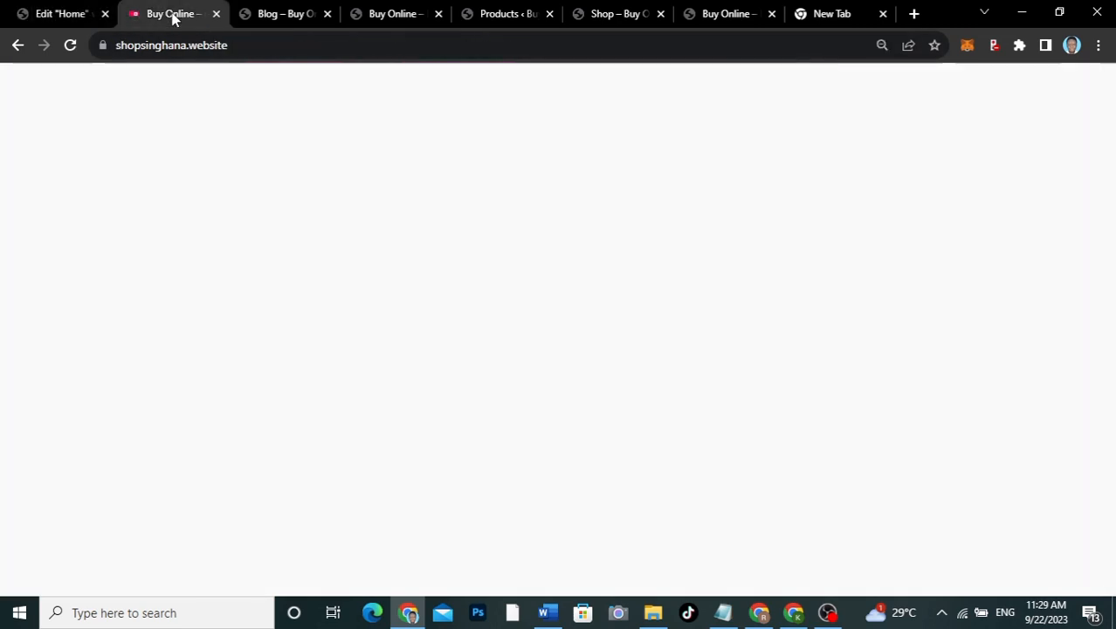
{"action": "left_click", "coordinate": [77, 12]}
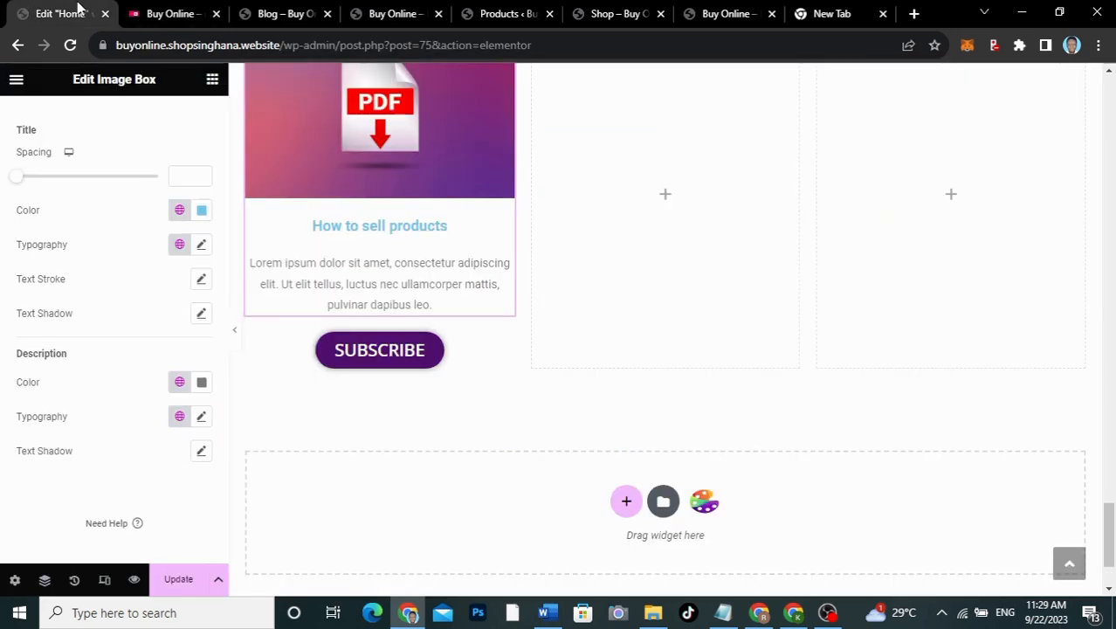
Step: Set the card title colour to dark purple global Color 1
{"action": "left_click", "coordinate": [202, 213]}
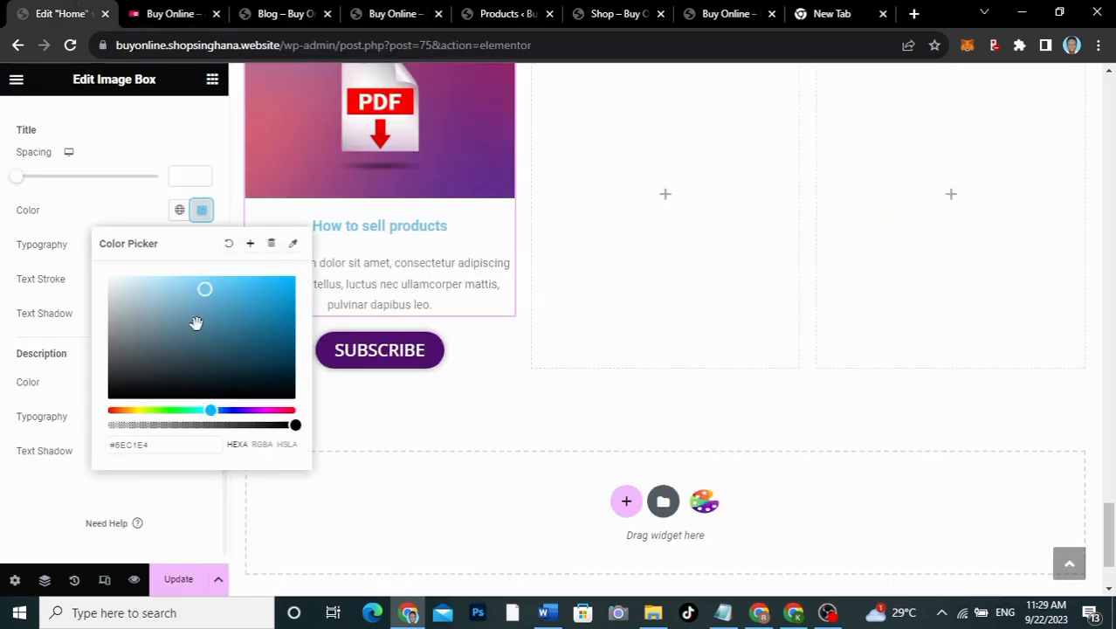
{"action": "left_click", "coordinate": [179, 211]}
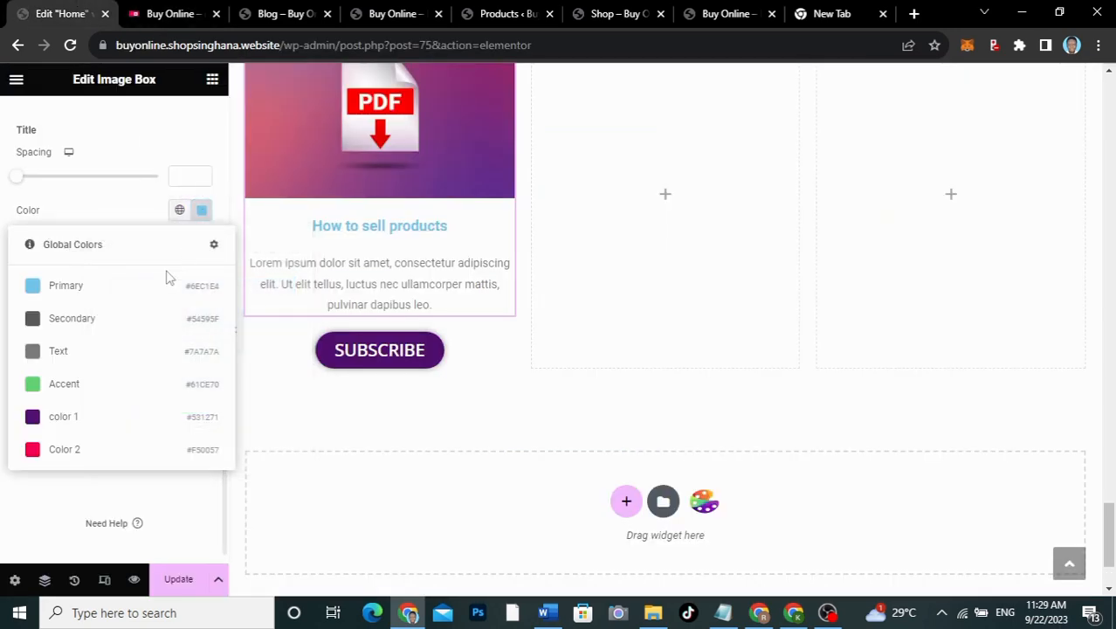
{"action": "left_click", "coordinate": [84, 417]}
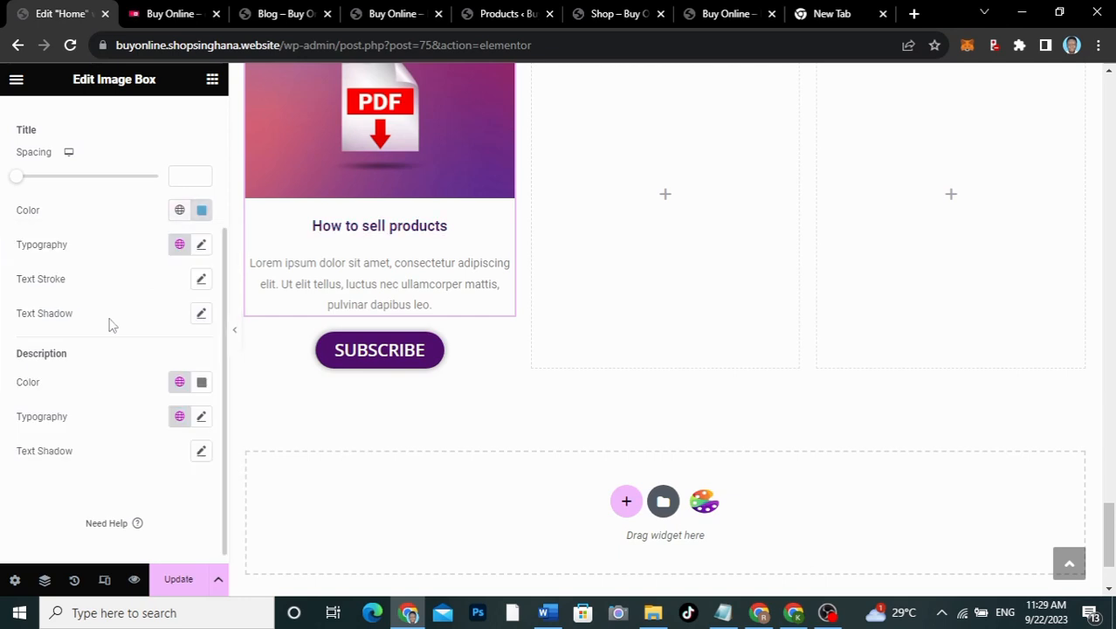
Step: Set the title typography to Open Sans at size 22
{"action": "left_click", "coordinate": [201, 248]}
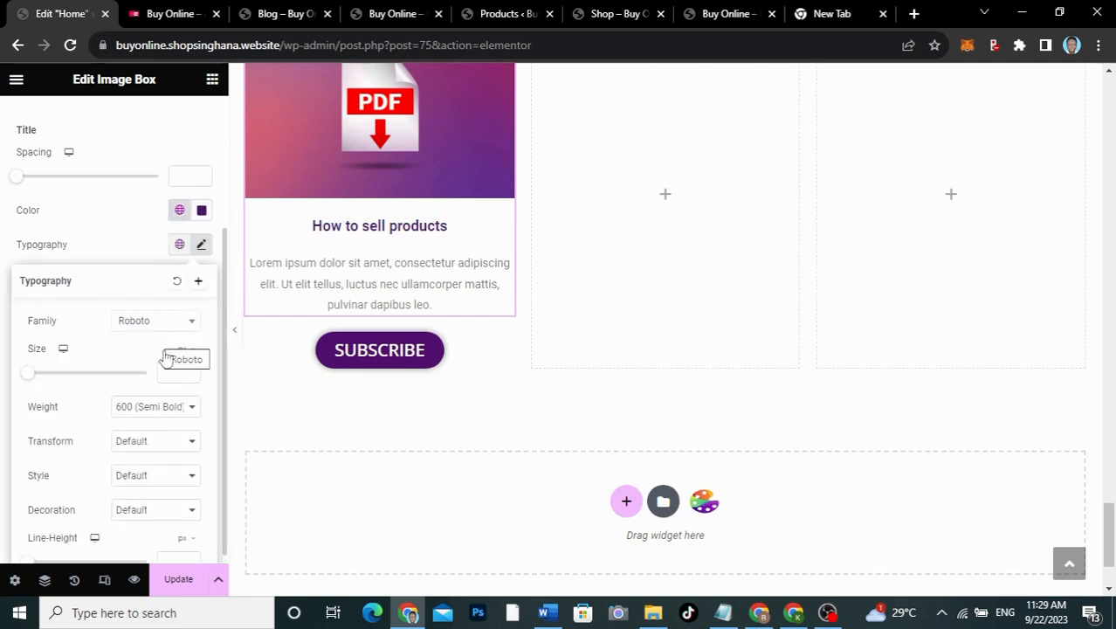
{"action": "left_click", "coordinate": [159, 321]}
{"action": "left_click", "coordinate": [160, 323]}
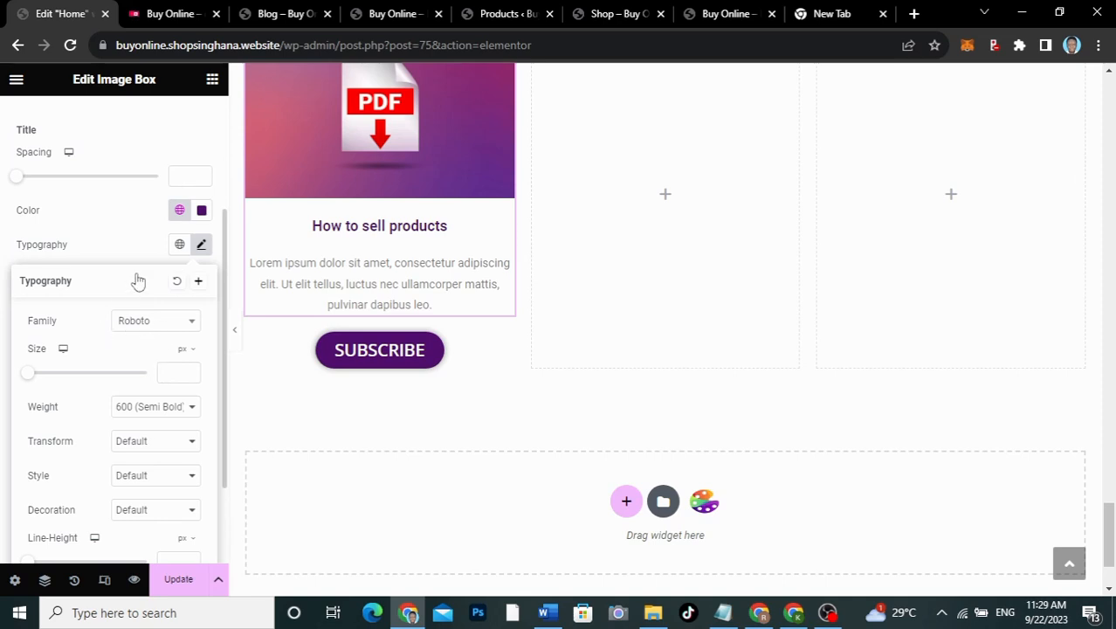
{"action": "left_click", "coordinate": [135, 321]}
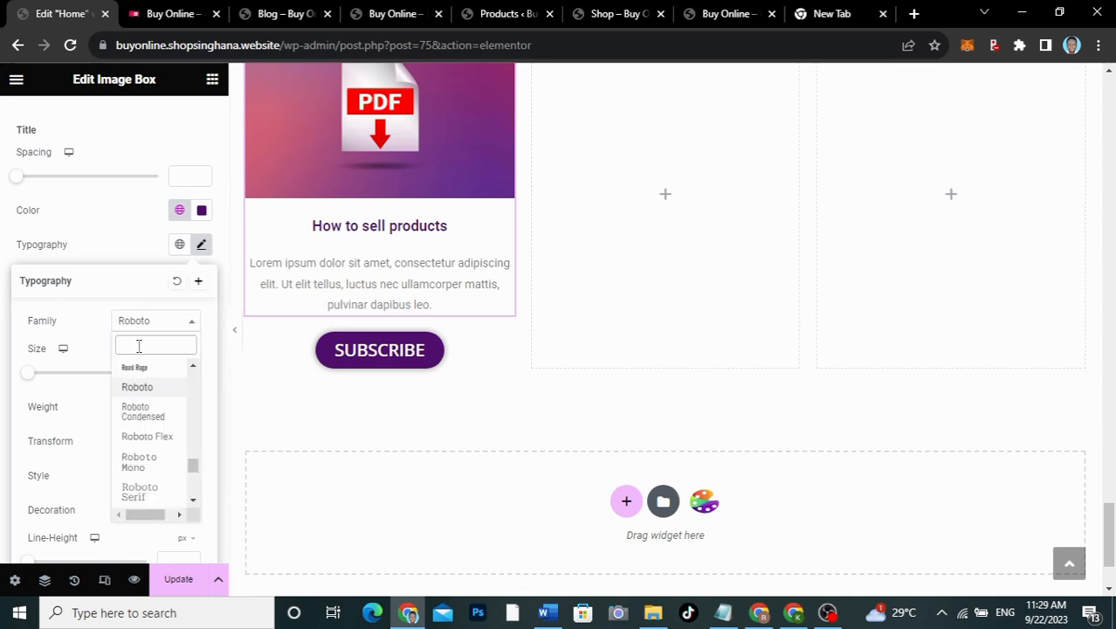
{"action": "type", "text": "open"}
{"action": "left_click", "coordinate": [142, 387]}
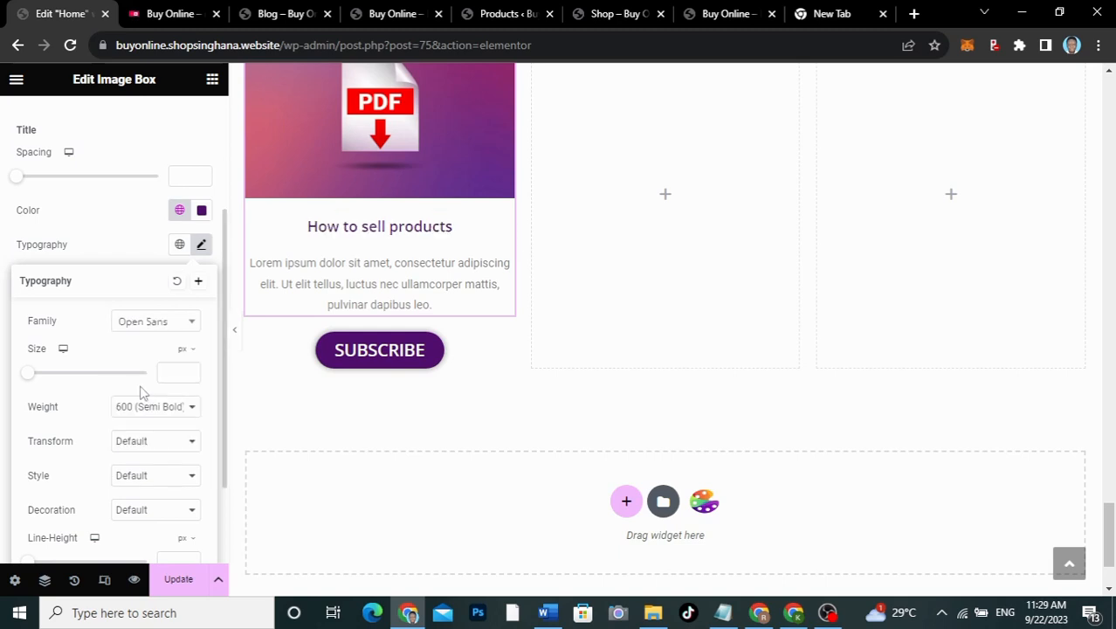
{"action": "left_click_drag", "start_coordinate": [29, 375], "coordinate": [43, 375]}
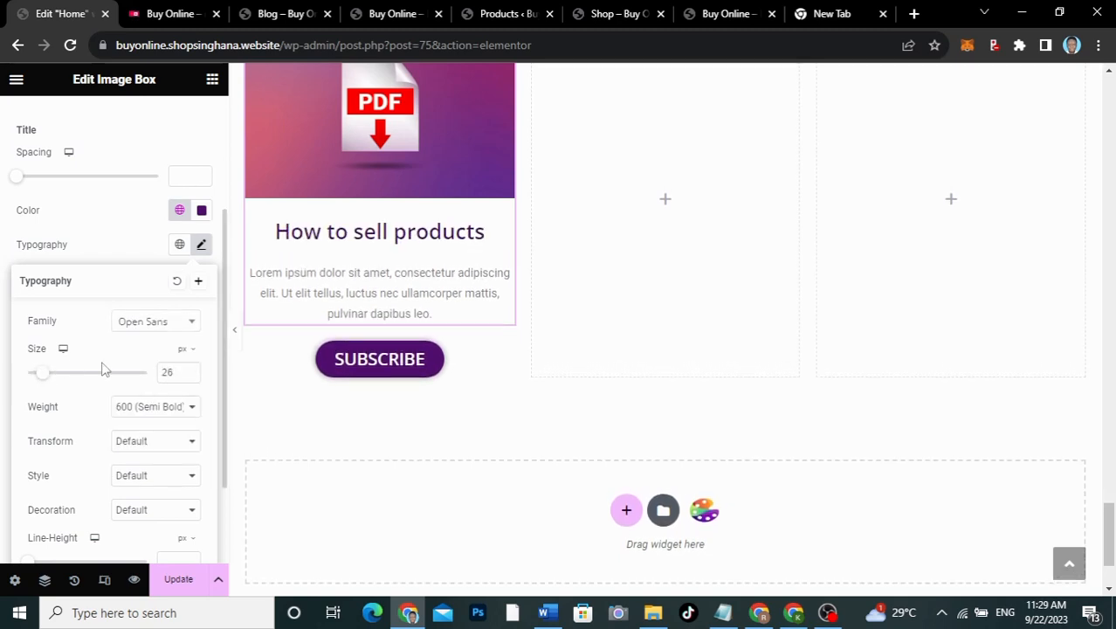
{"action": "left_click_drag", "start_coordinate": [176, 373], "coordinate": [145, 374]}
{"action": "type", "text": "22"}
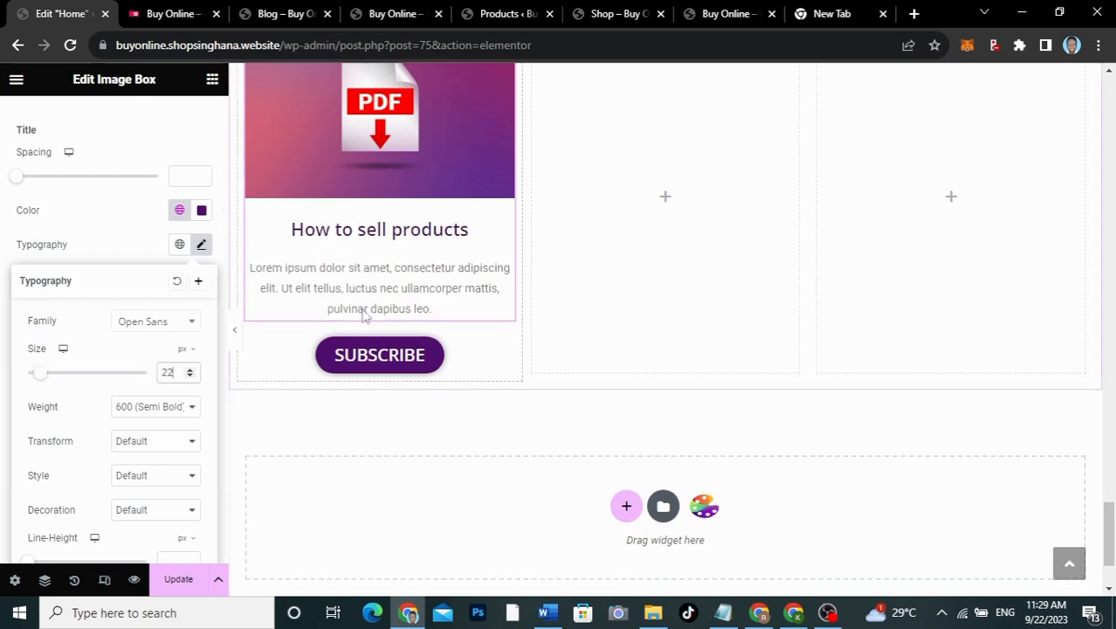
{"action": "scroll", "coordinate": [388, 276], "scroll_direction": "up", "scroll_amount": 3}
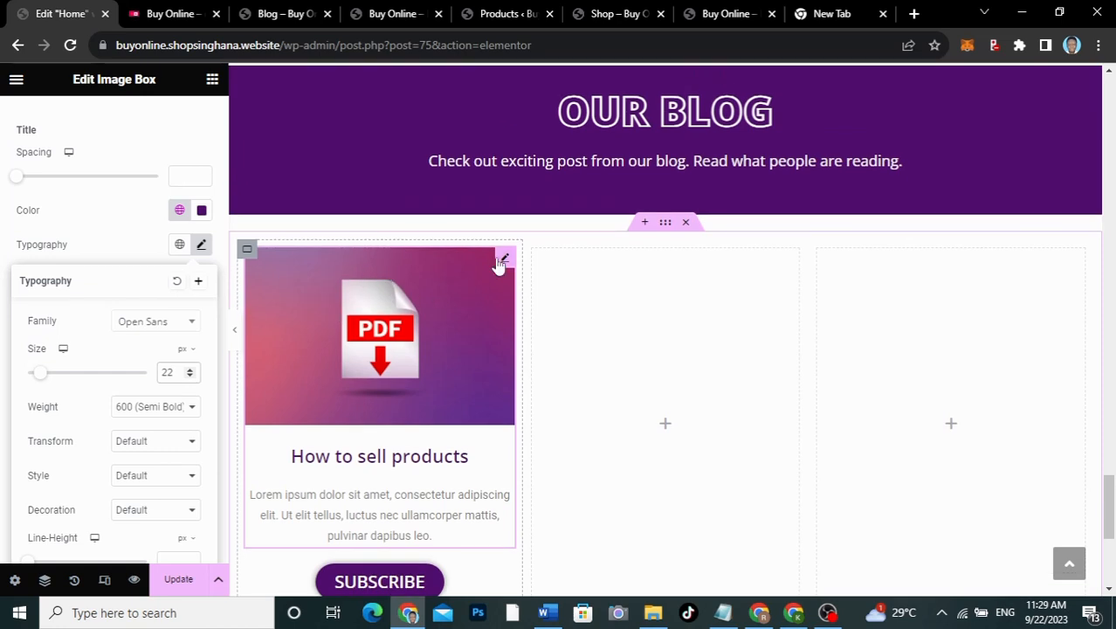
Step: Give the left card's container a linked padding of 25 px on all sides
{"action": "left_click", "coordinate": [247, 251]}
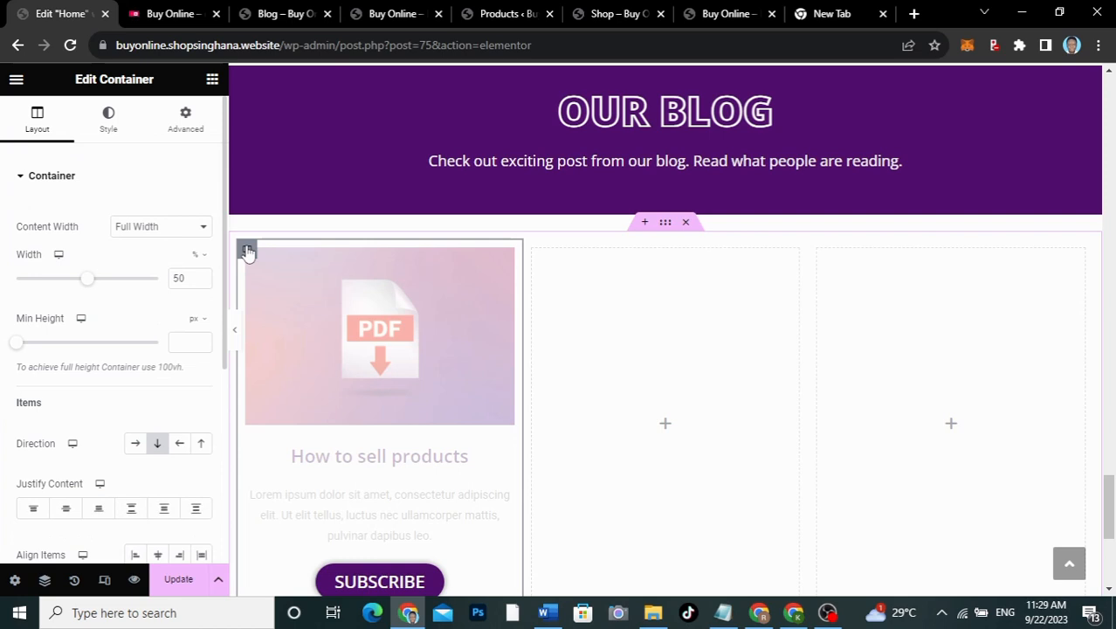
{"action": "left_click", "coordinate": [187, 118]}
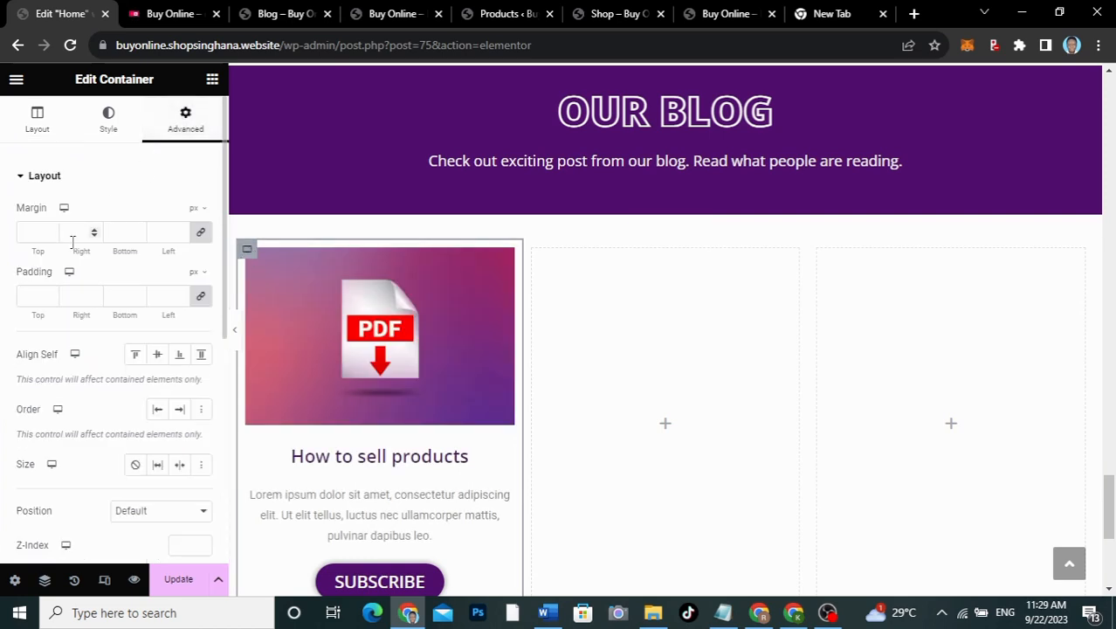
{"action": "left_click", "coordinate": [31, 295]}
{"action": "type", "text": "25"}
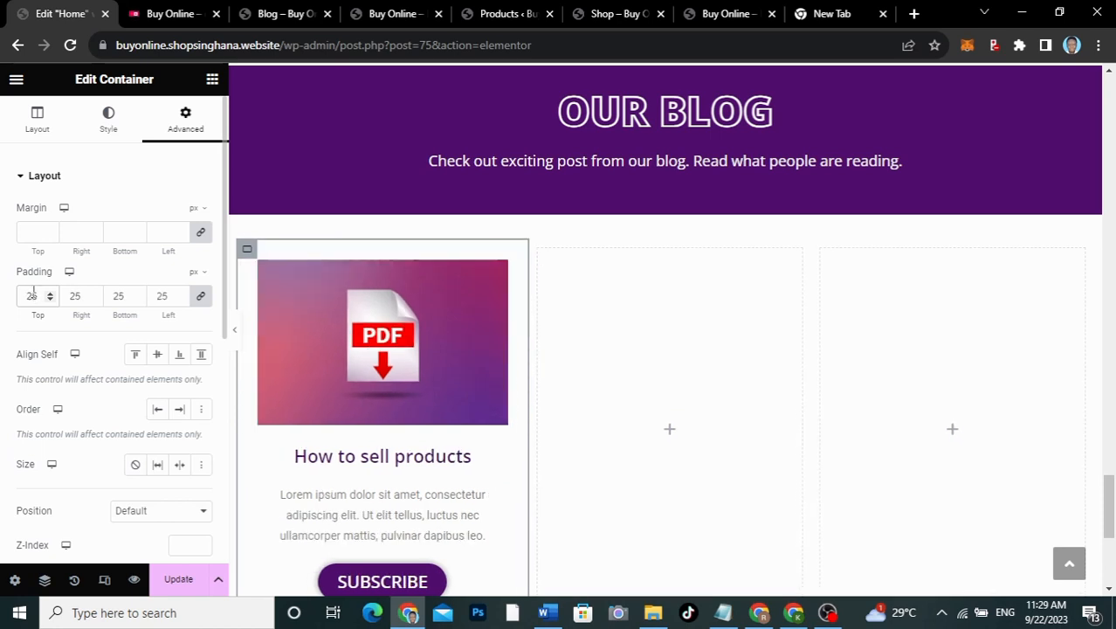
{"action": "scroll", "coordinate": [379, 369], "scroll_direction": "down", "scroll_amount": 3}
{"action": "scroll", "coordinate": [381, 370], "scroll_direction": "up", "scroll_amount": 1}
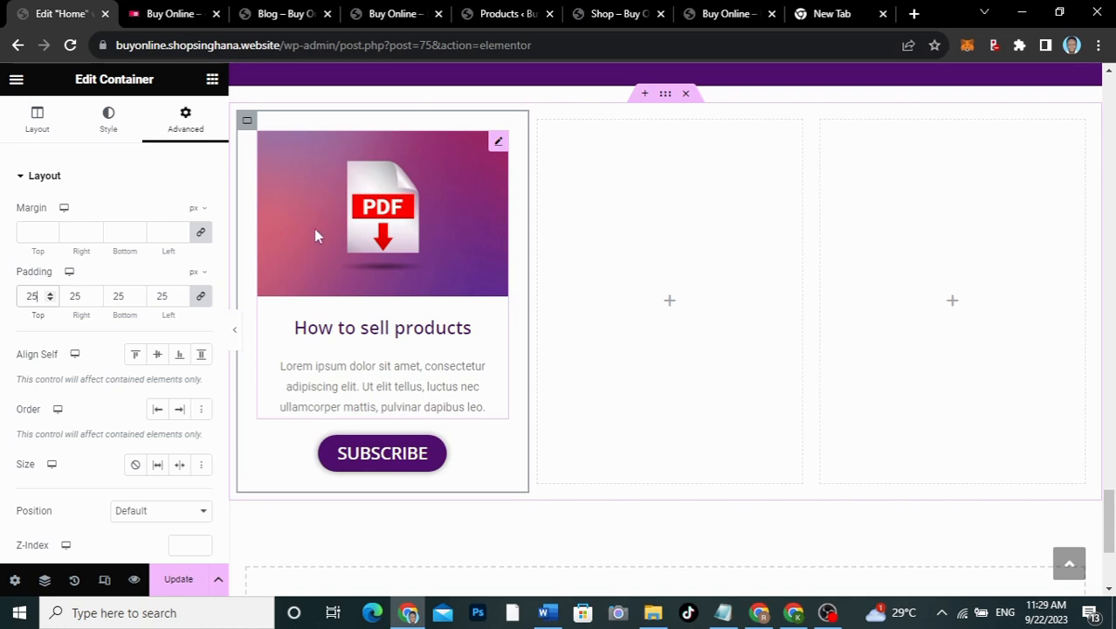
Step: Compare the container's Style settings against the blog cards on the live site
{"action": "left_click", "coordinate": [117, 121]}
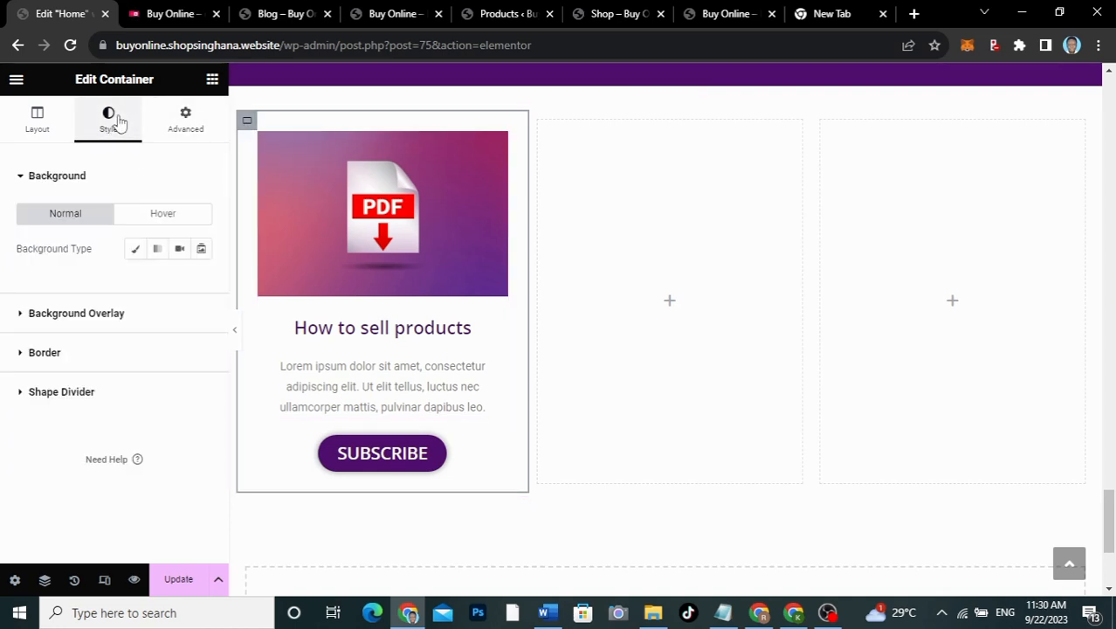
{"action": "left_click", "coordinate": [159, 12]}
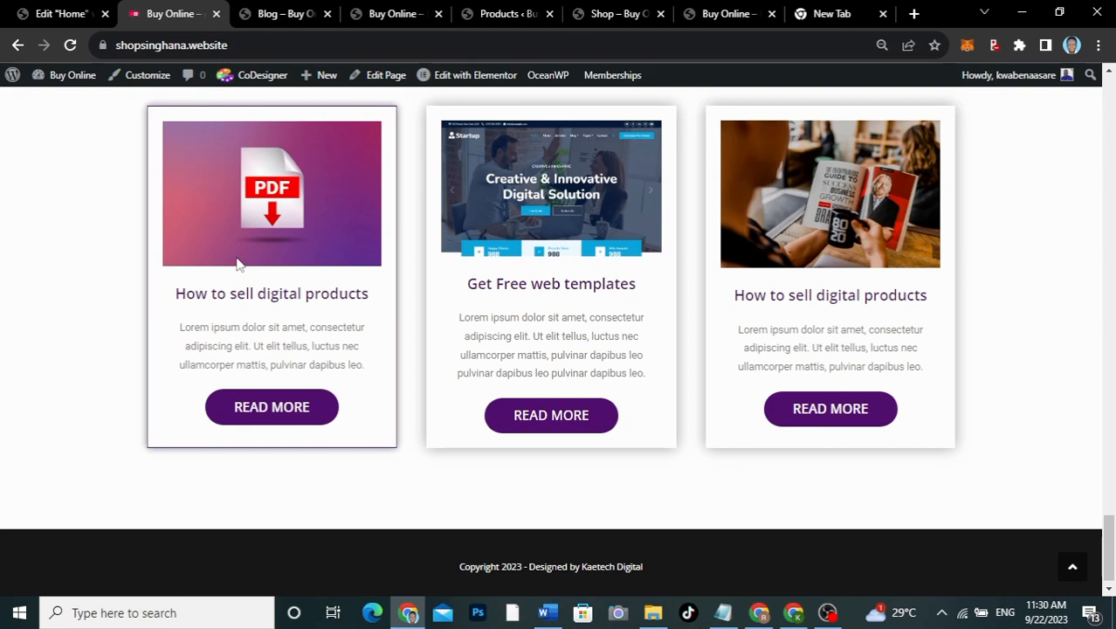
{"action": "left_click", "coordinate": [70, 17]}
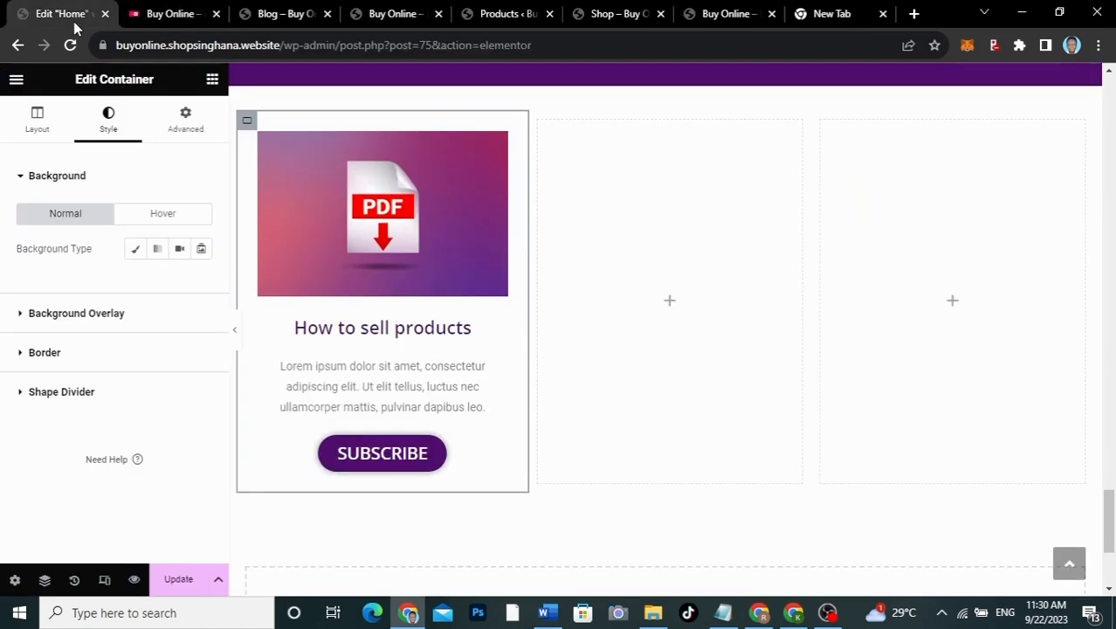
Step: Give the card container a solid 1 px hover border in global color 1, then preview it
{"action": "left_click", "coordinate": [101, 358]}
{"action": "scroll", "coordinate": [102, 358], "scroll_direction": "down", "scroll_amount": 1}
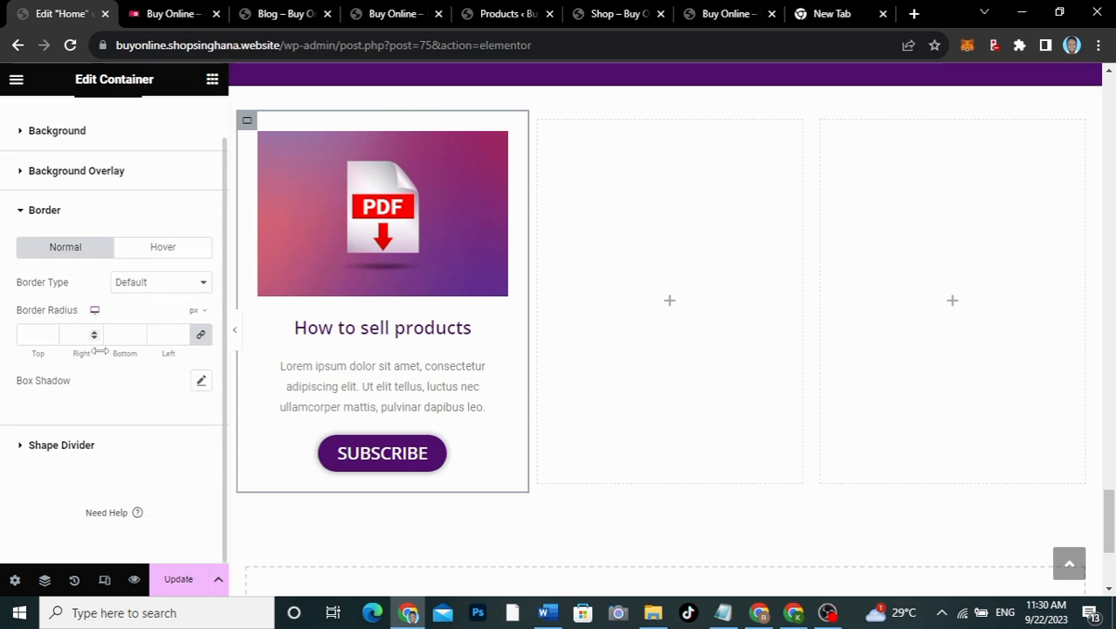
{"action": "left_click", "coordinate": [201, 383]}
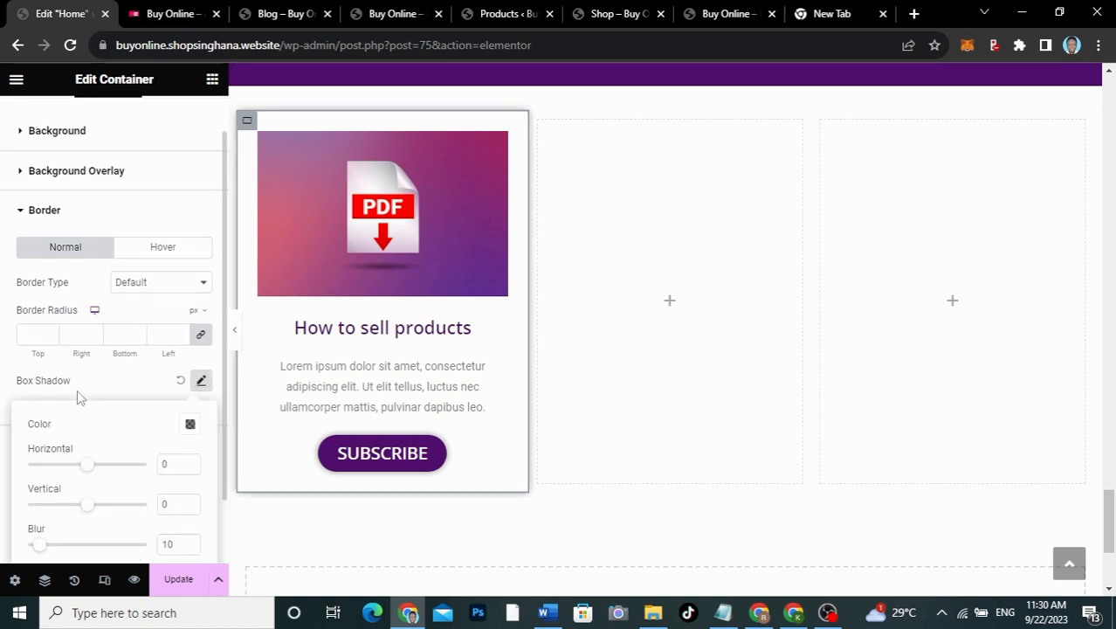
{"action": "left_click", "coordinate": [100, 382]}
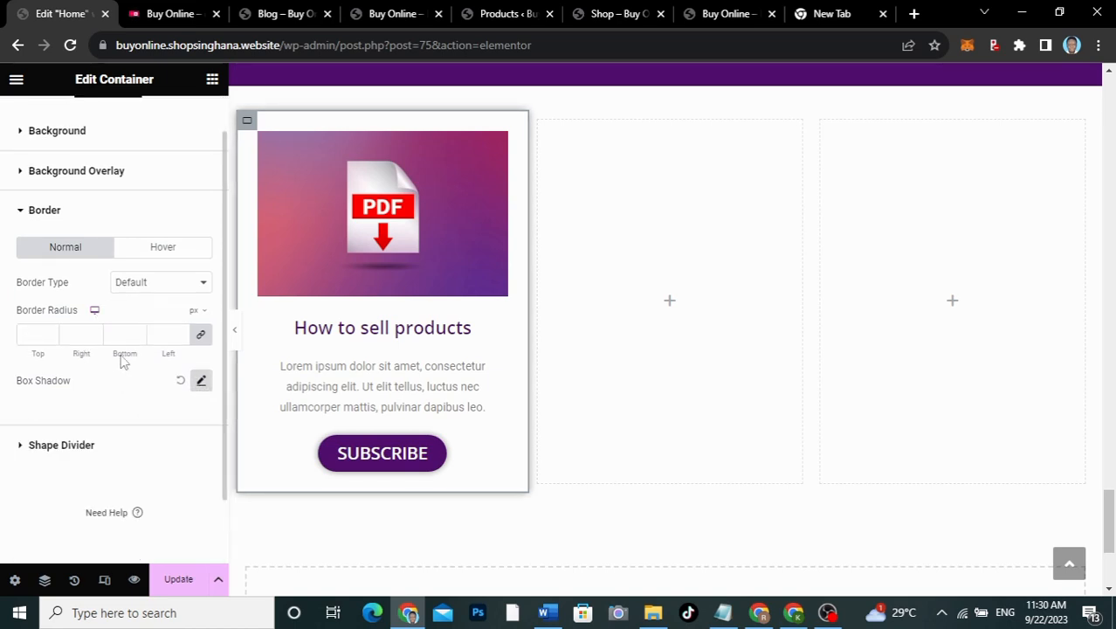
{"action": "left_click", "coordinate": [149, 255]}
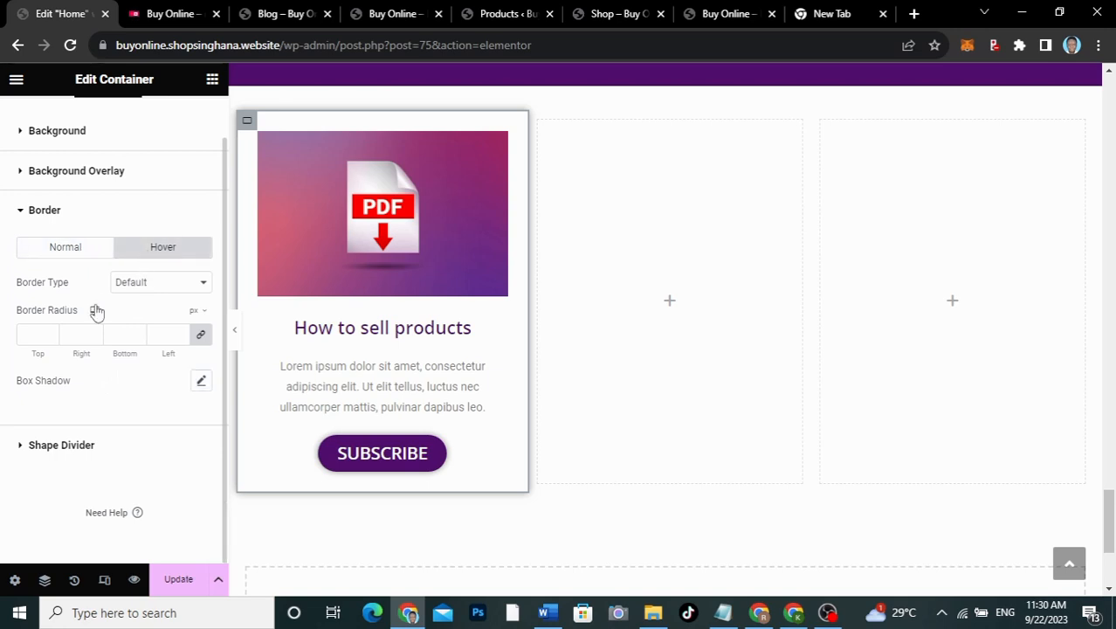
{"action": "left_click", "coordinate": [159, 288]}
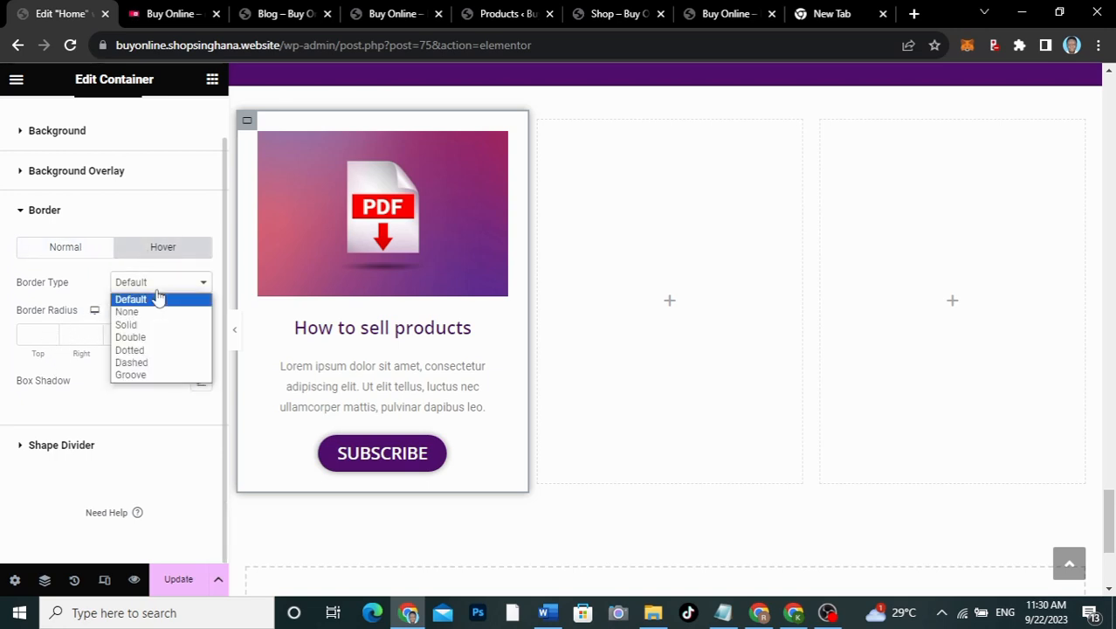
{"action": "left_click", "coordinate": [127, 325]}
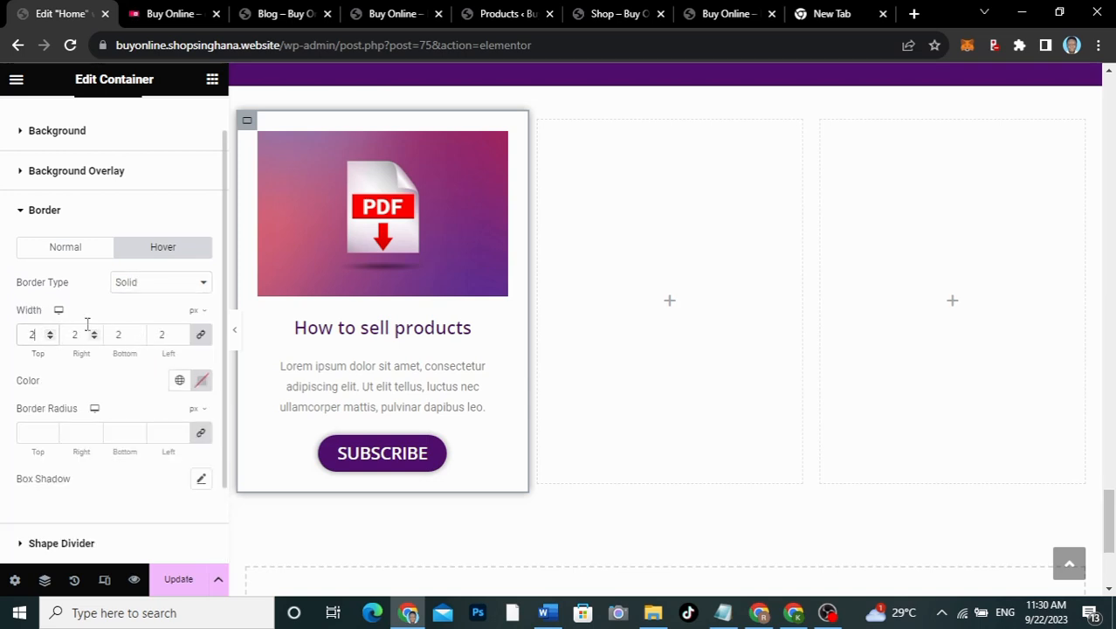
{"action": "left_click", "coordinate": [179, 380]}
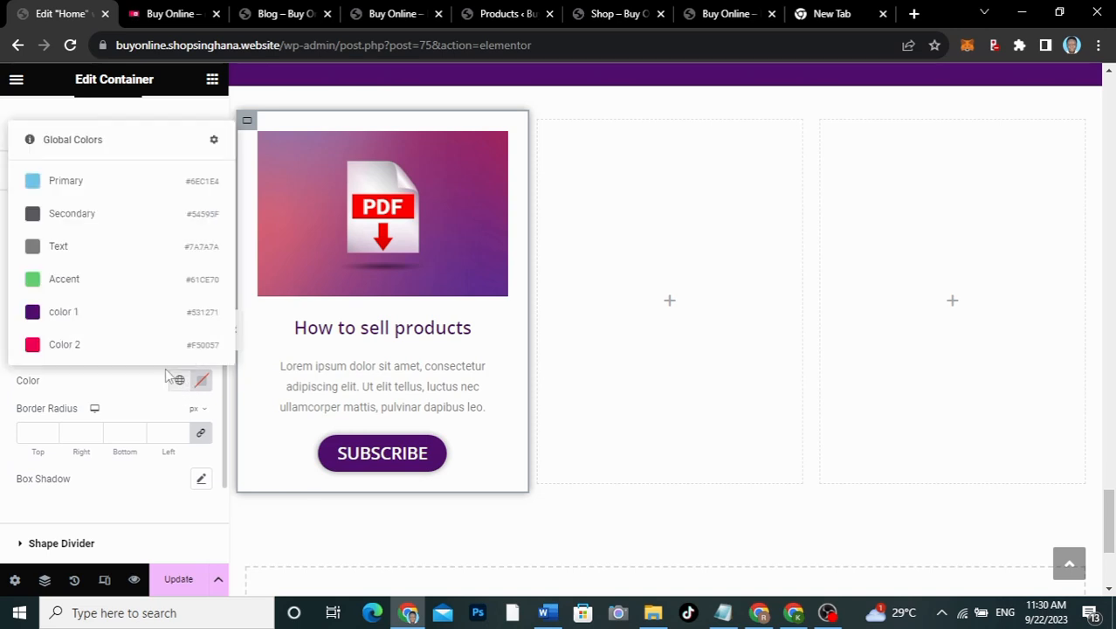
{"action": "left_click", "coordinate": [92, 313]}
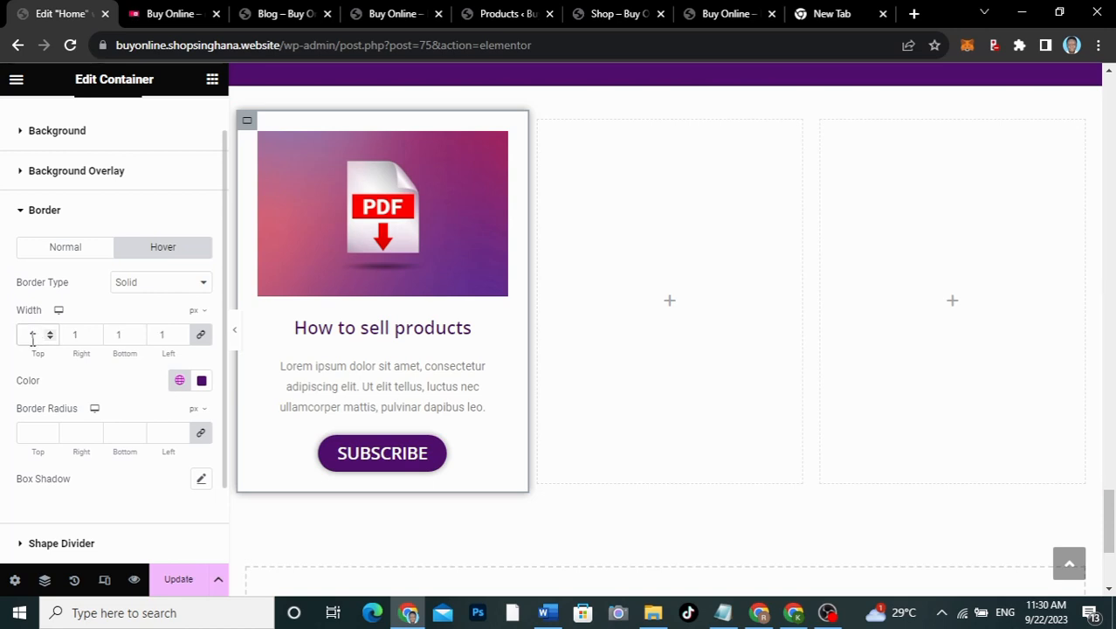
{"action": "left_click", "coordinate": [236, 332]}
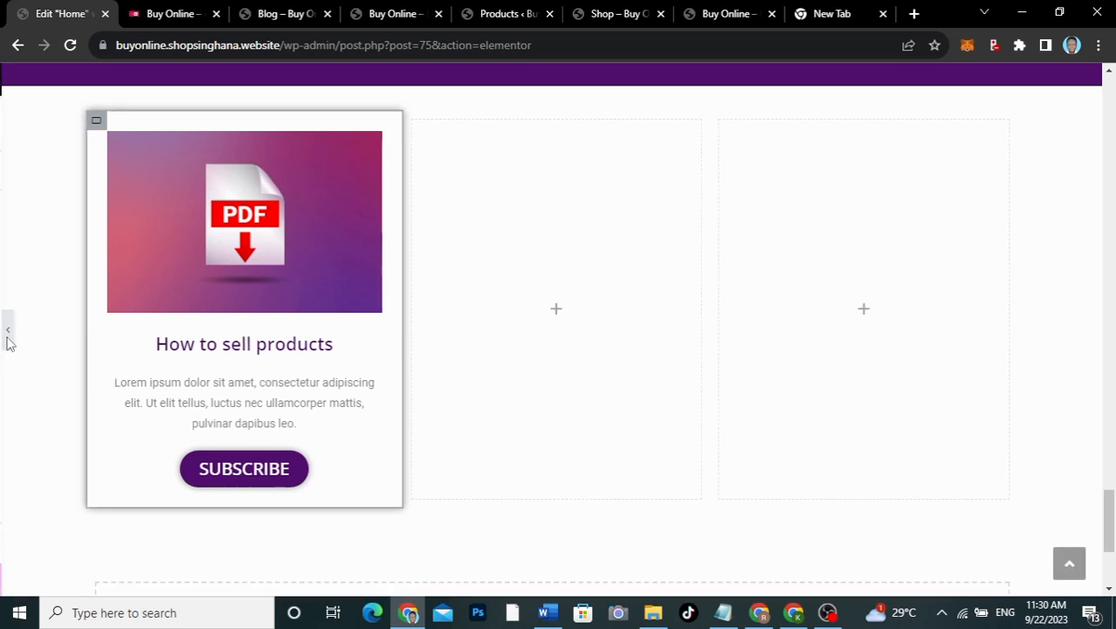
{"action": "left_click", "coordinate": [6, 340]}
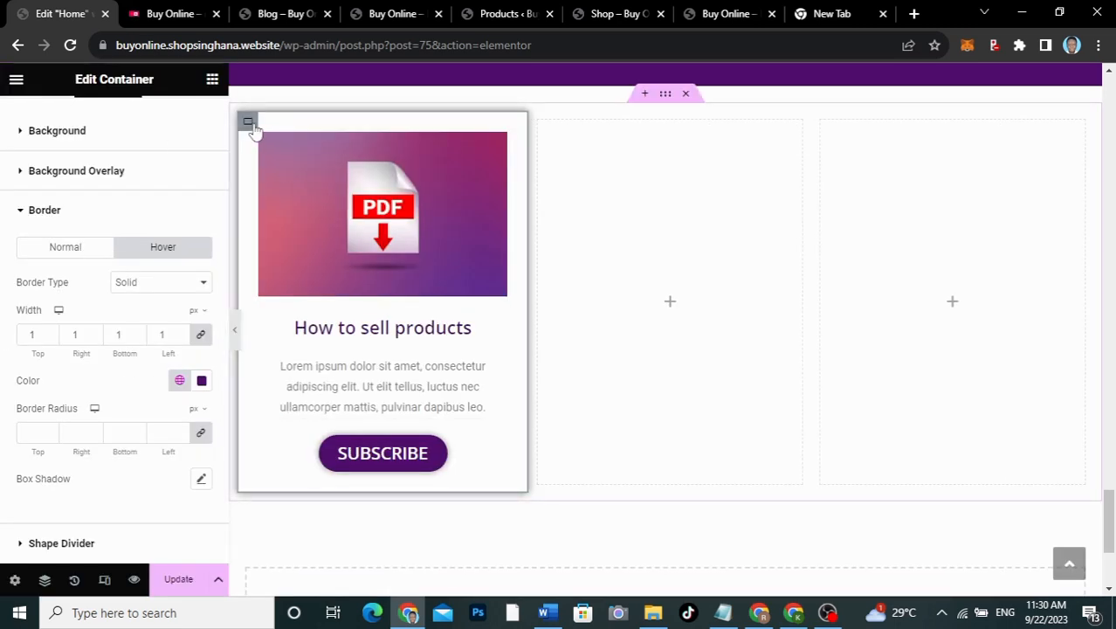
{"action": "scroll", "coordinate": [83, 156], "scroll_direction": "up", "scroll_amount": 1}
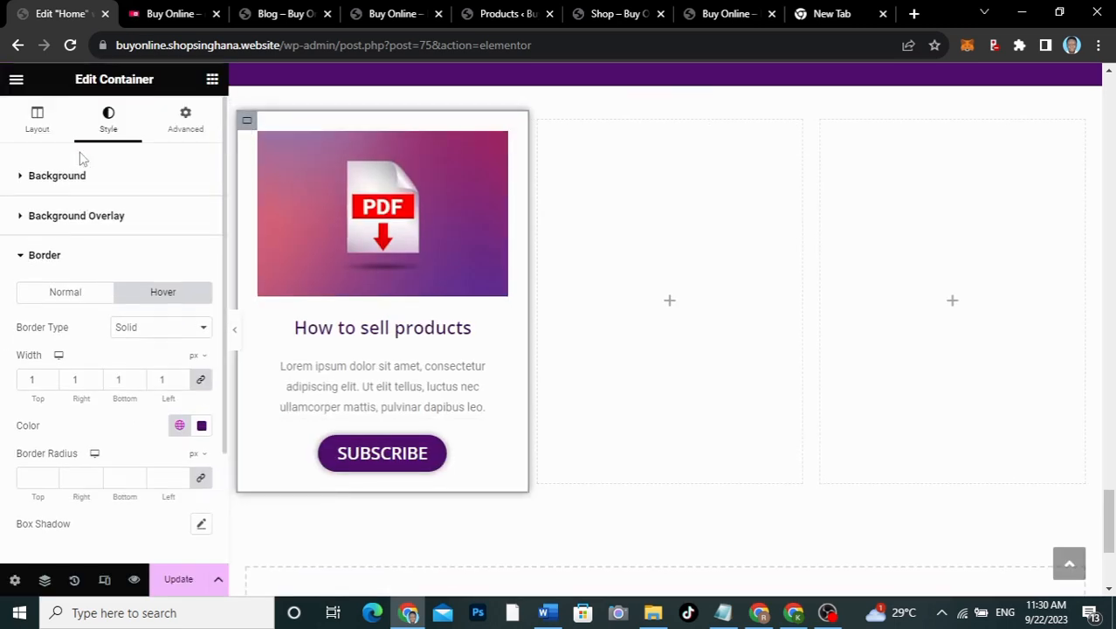
Step: Set the card container's margin to 20
{"action": "left_click", "coordinate": [180, 115]}
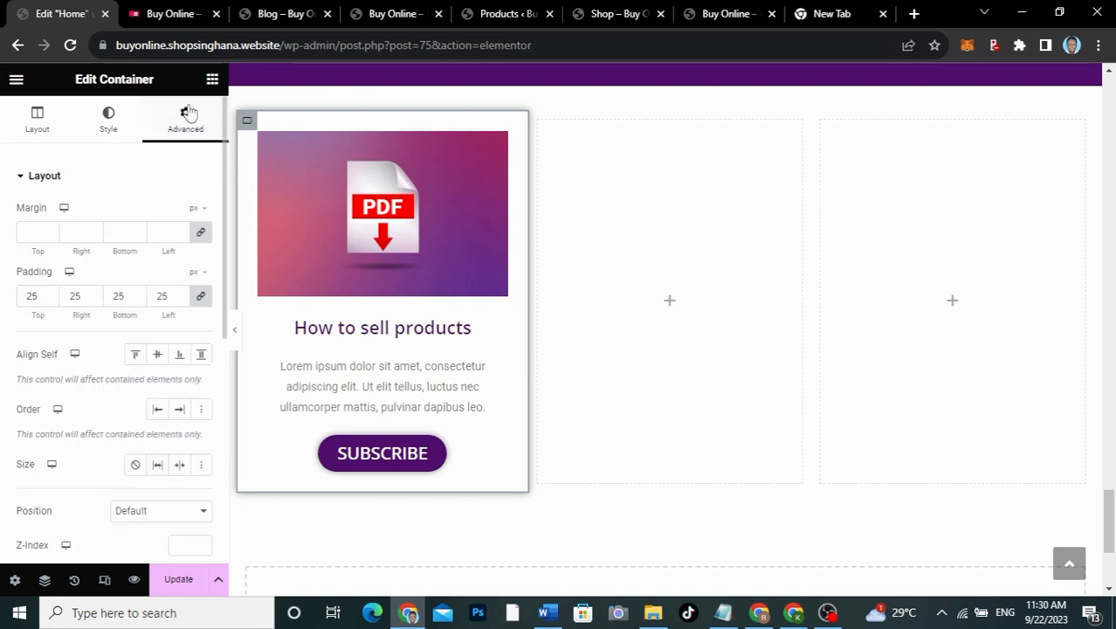
{"action": "left_click", "coordinate": [33, 225]}
{"action": "type", "text": "20"}
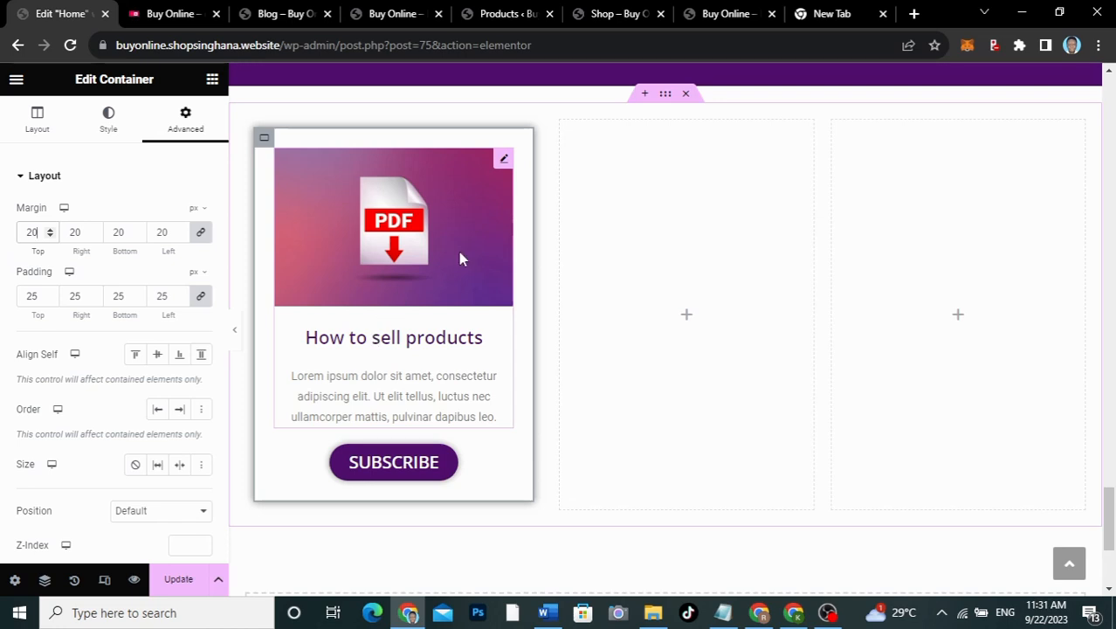
Step: Duplicate the card twice and delete the two leftover empty columns
{"action": "right_click", "coordinate": [264, 142]}
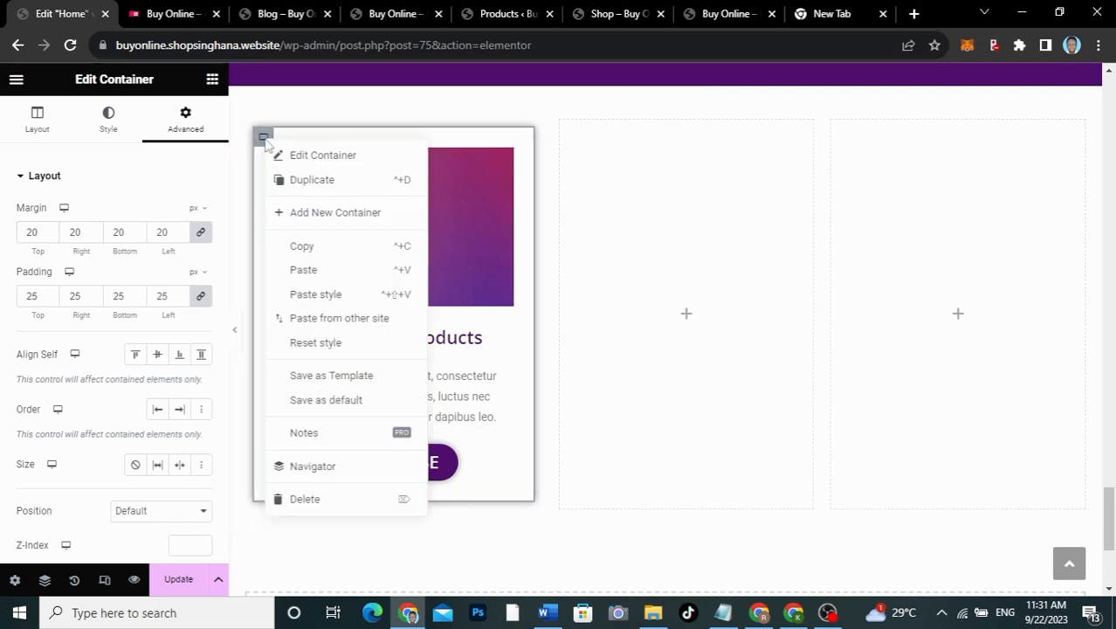
{"action": "left_click", "coordinate": [297, 181]}
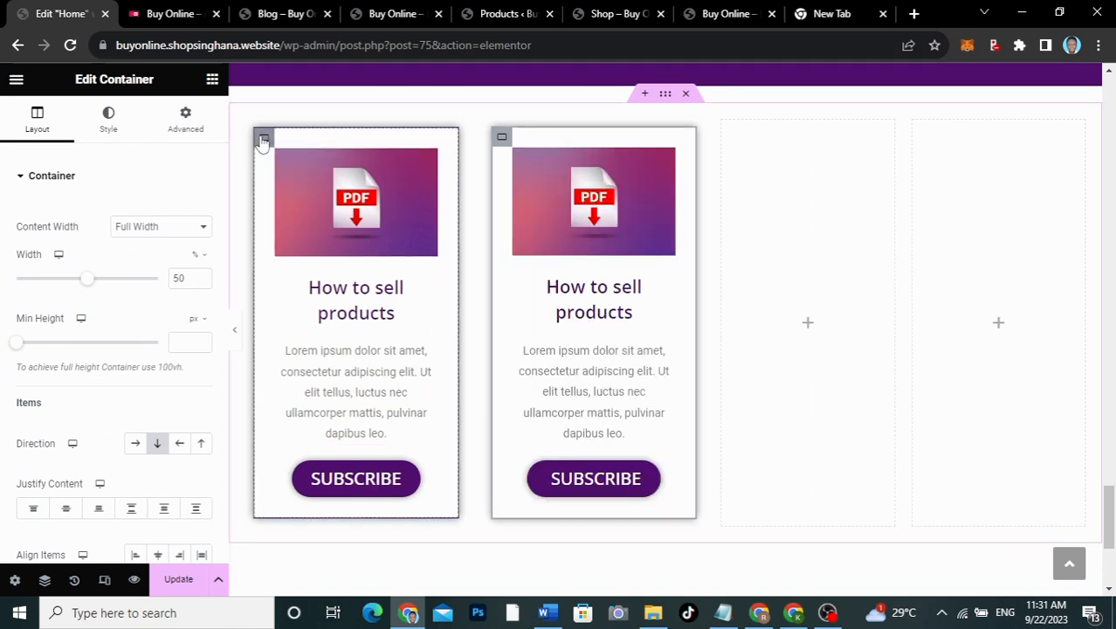
{"action": "right_click", "coordinate": [297, 181]}
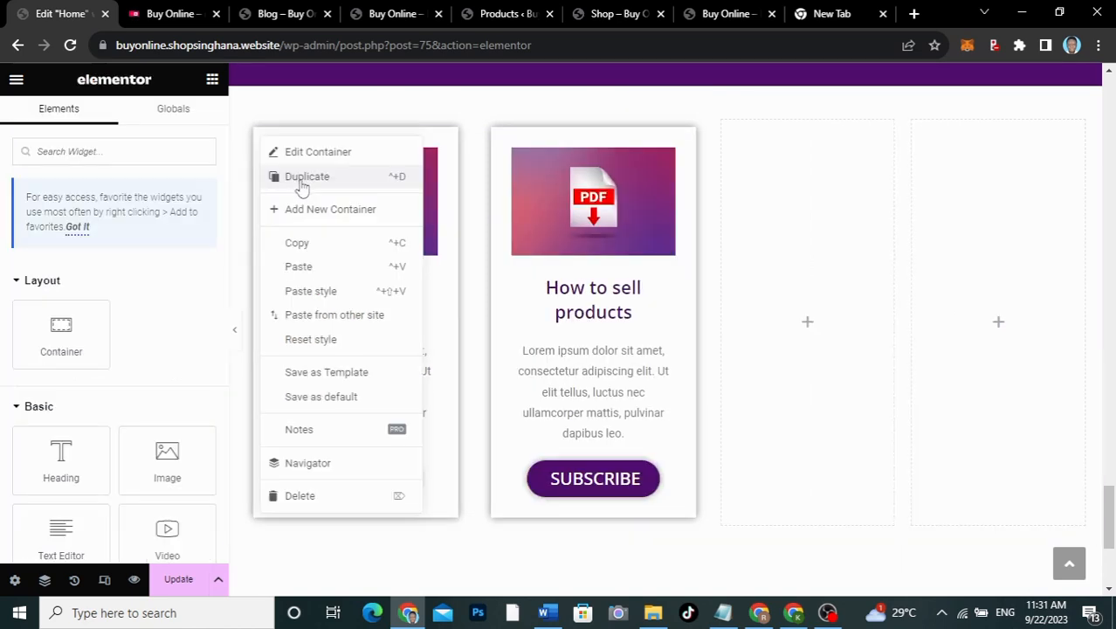
{"action": "left_click", "coordinate": [305, 188]}
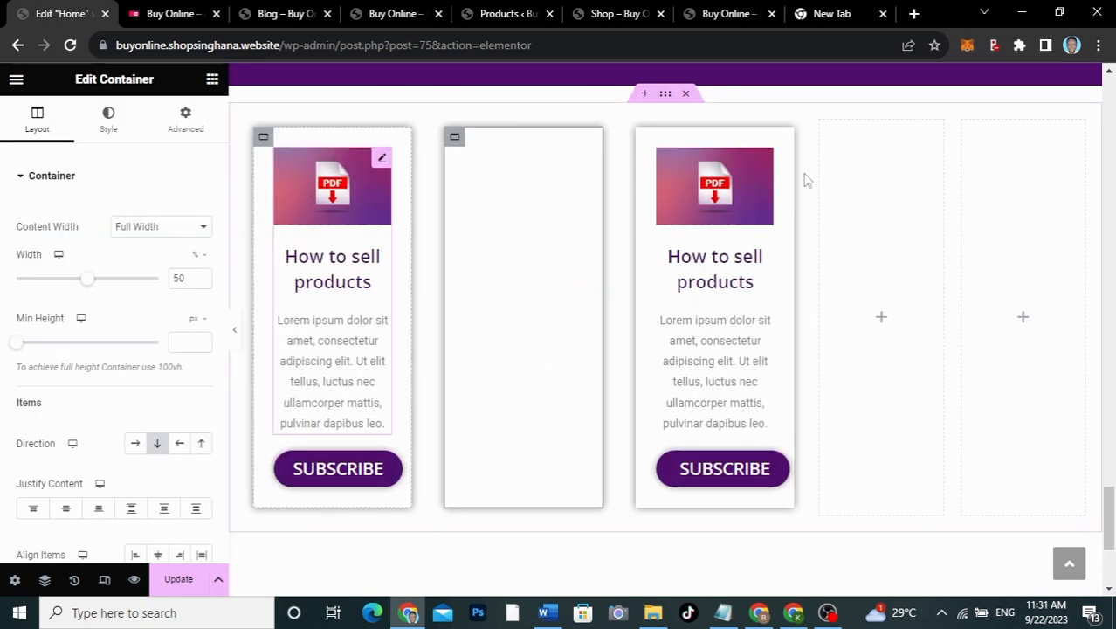
{"action": "right_click", "coordinate": [860, 207]}
{"action": "left_click", "coordinate": [860, 484]}
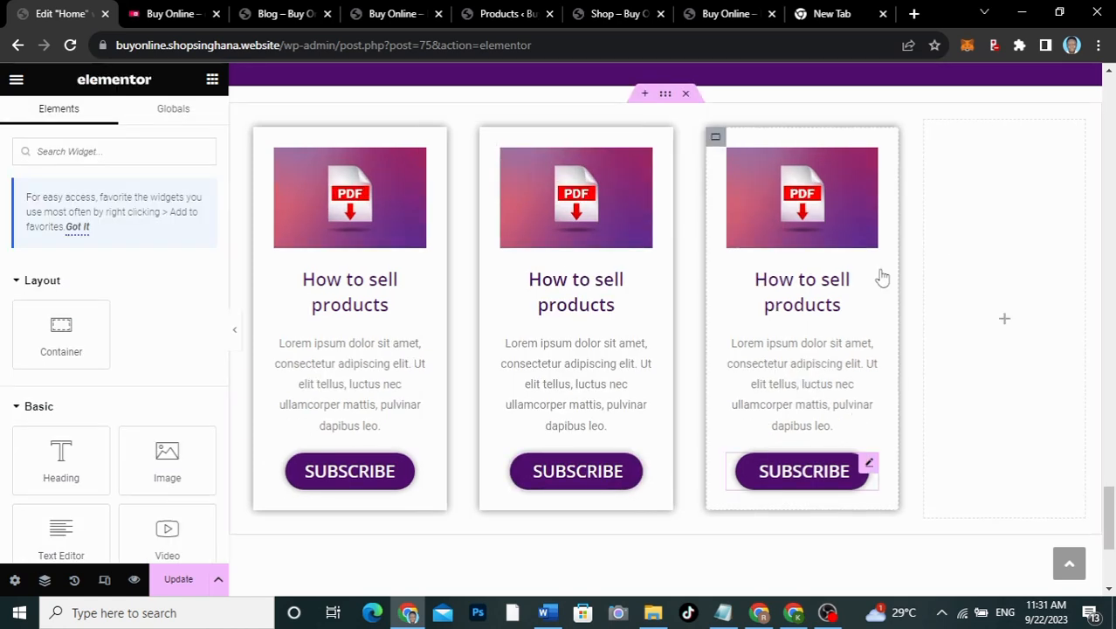
{"action": "right_click", "coordinate": [928, 126]}
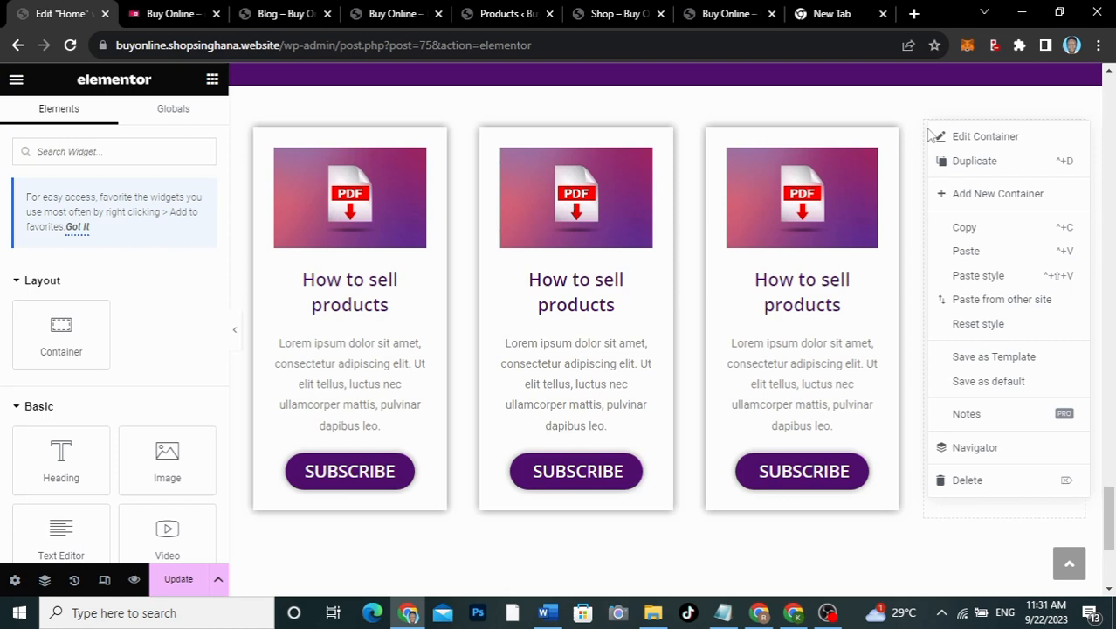
{"action": "left_click", "coordinate": [1011, 482]}
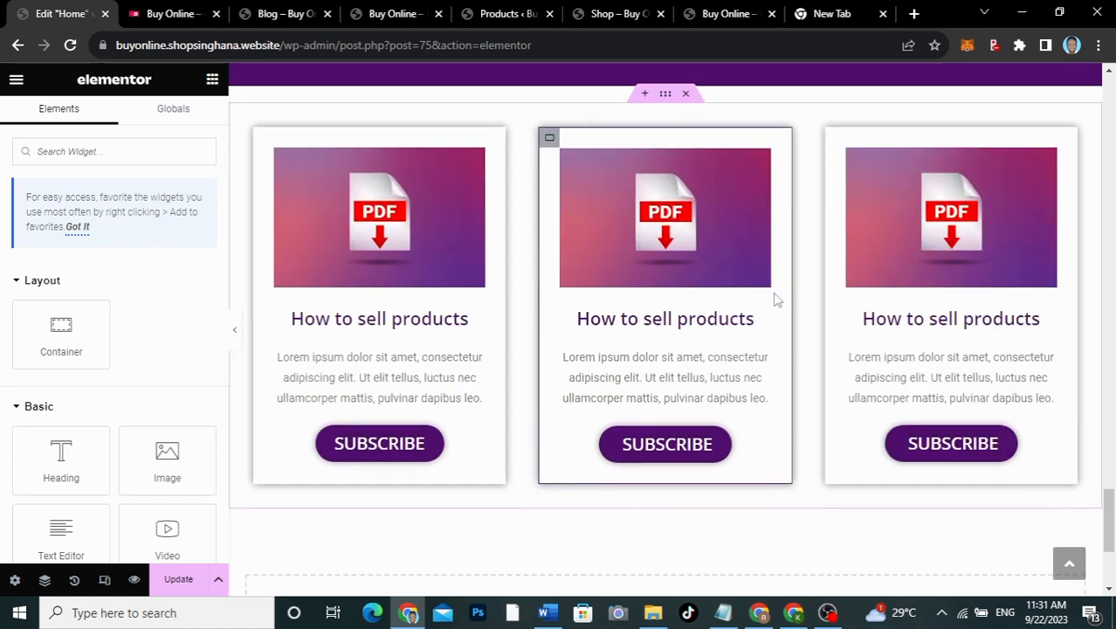
Step: Swap the middle card's image to TEMPLATES.png and retype its title as 'Get free web templates'
{"action": "left_click", "coordinate": [762, 162]}
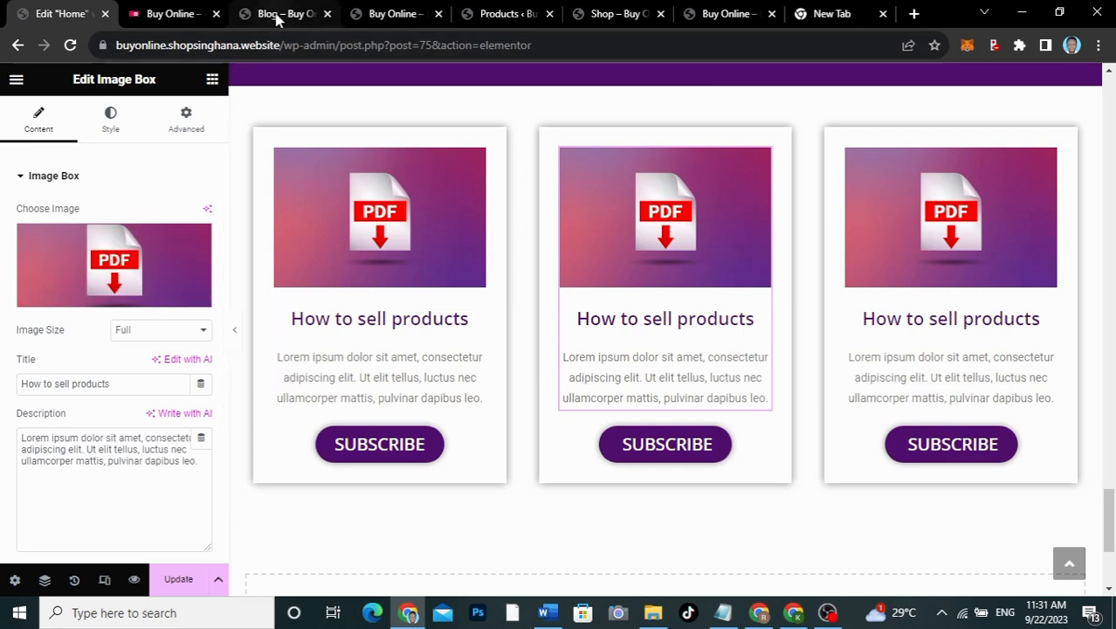
{"action": "left_click", "coordinate": [175, 15]}
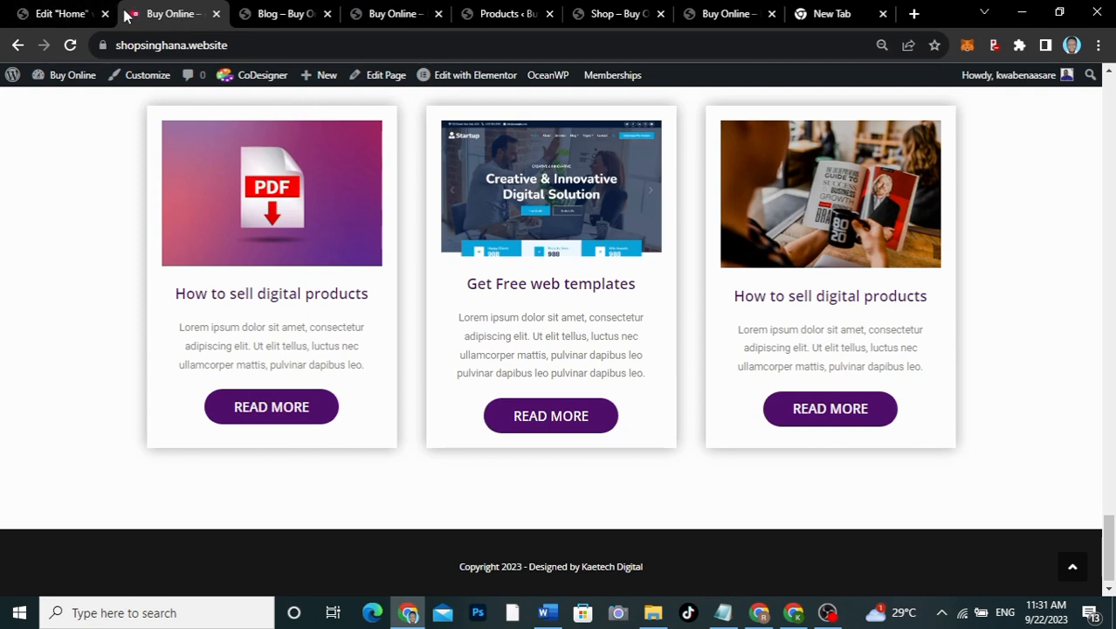
{"action": "left_click", "coordinate": [55, 14]}
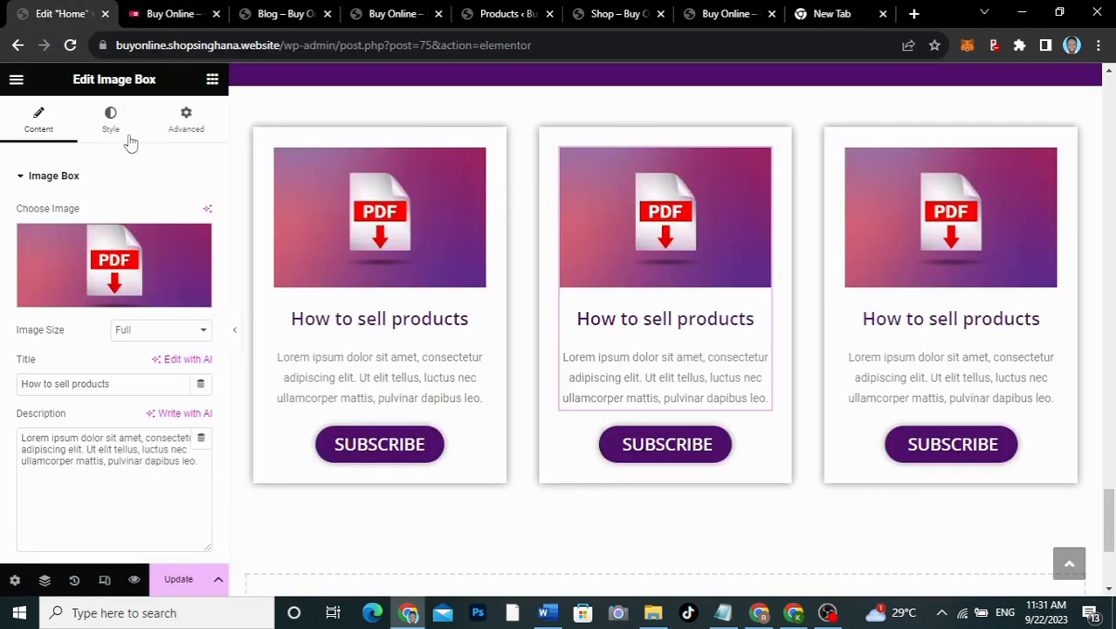
{"action": "left_click", "coordinate": [118, 278]}
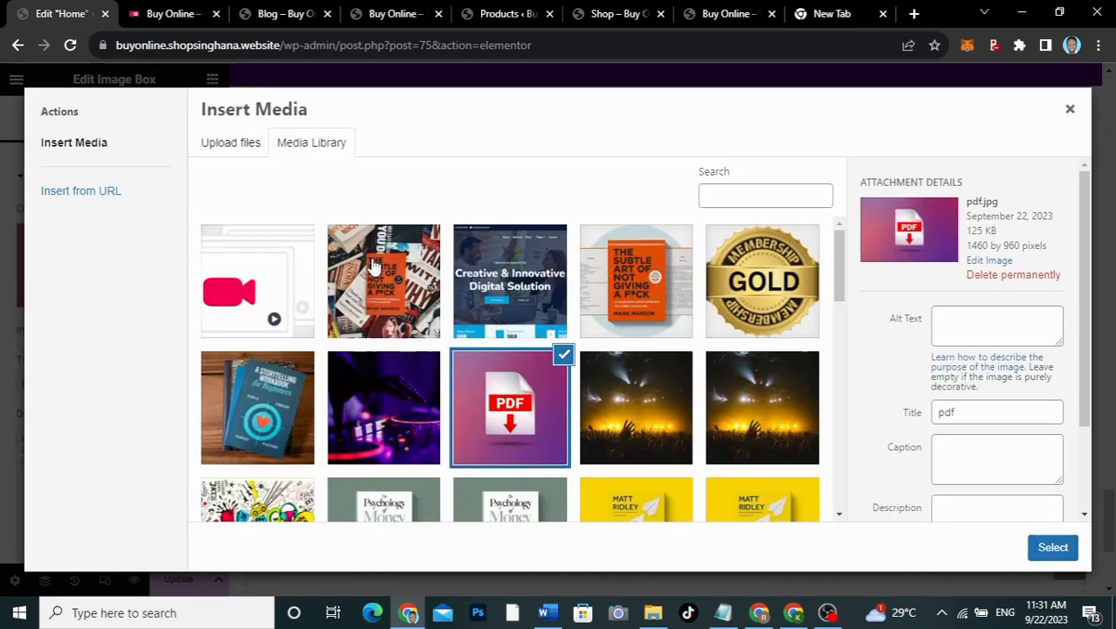
{"action": "left_click", "coordinate": [486, 273]}
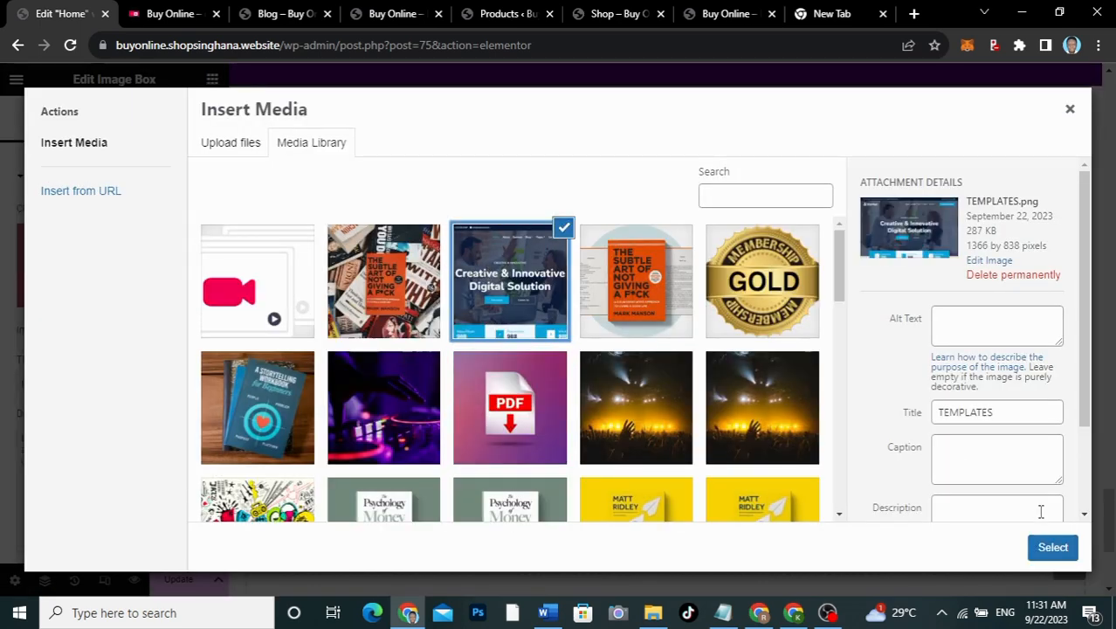
{"action": "left_click", "coordinate": [1044, 546]}
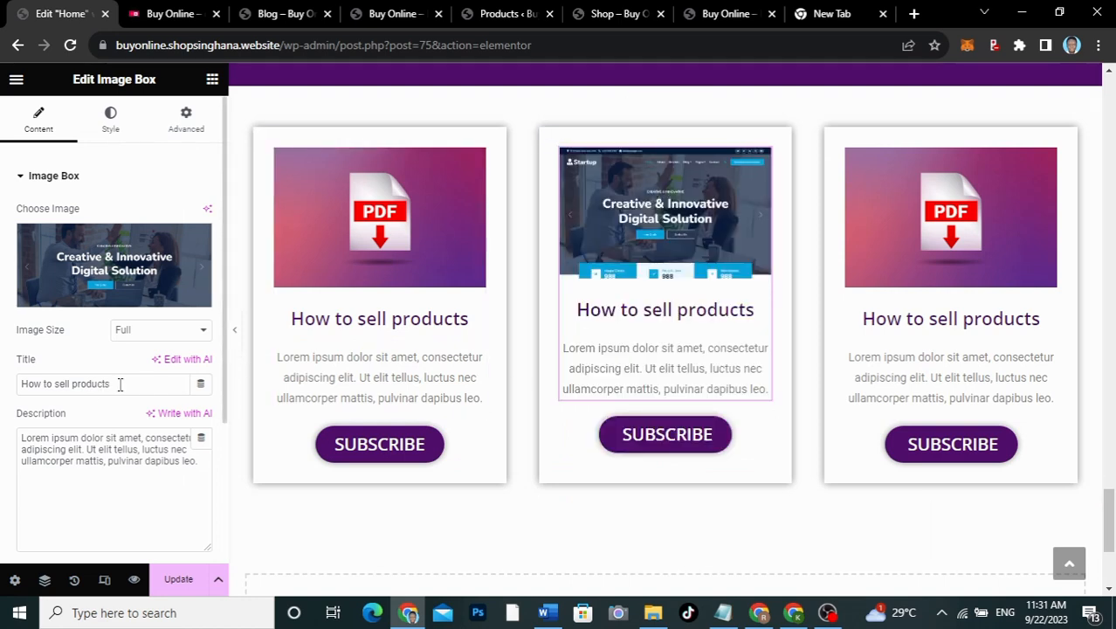
{"action": "left_click_drag", "start_coordinate": [120, 384], "coordinate": [2, 352]}
{"action": "type", "text": "G"}
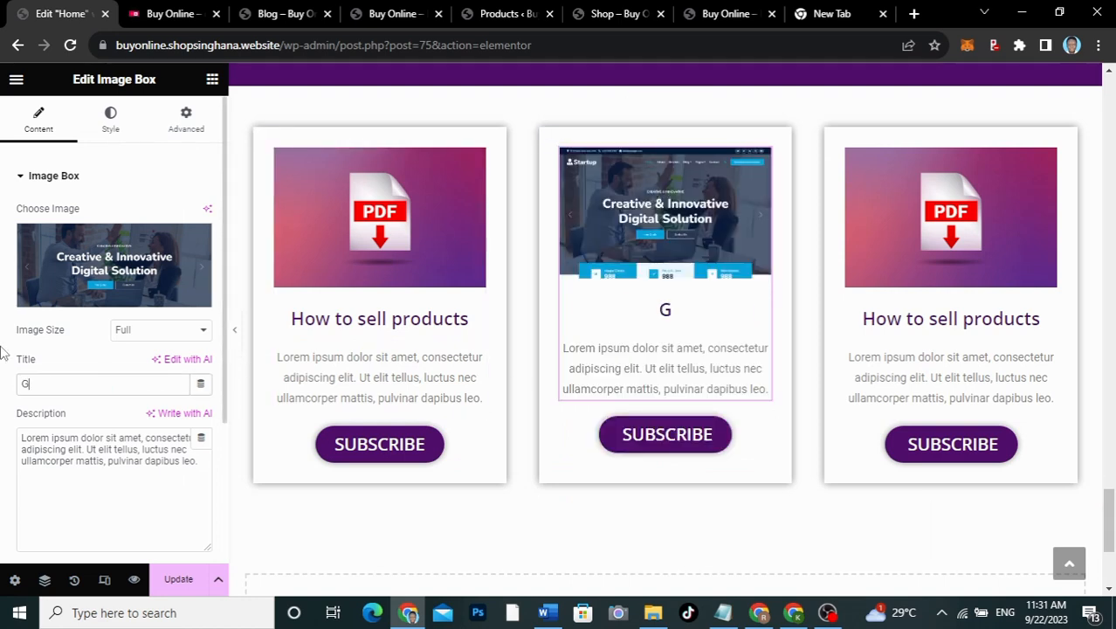
{"action": "type", "text": "et free web"}
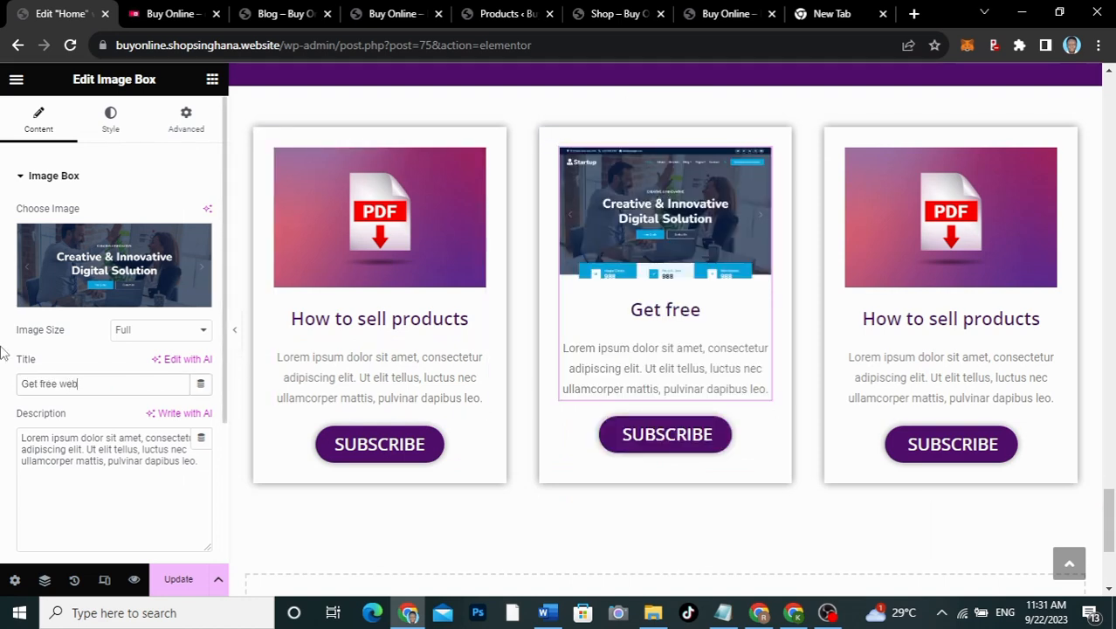
{"action": "type", "text": " templates"}
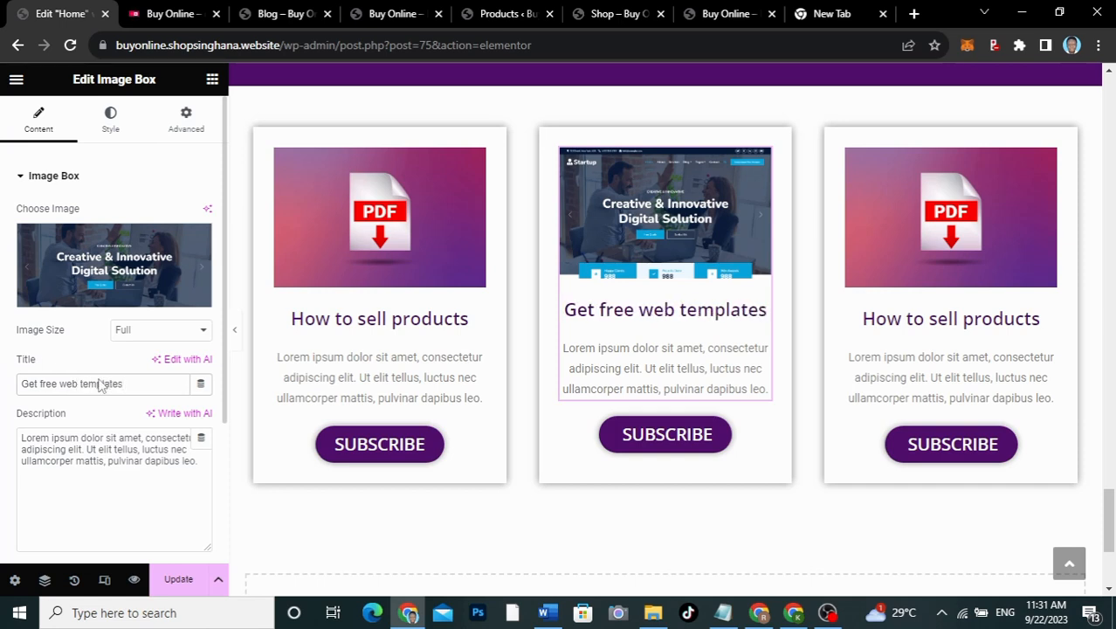
Step: Replace the third blog card's image with the person-reading photo from the Media Library
{"action": "left_click", "coordinate": [871, 346]}
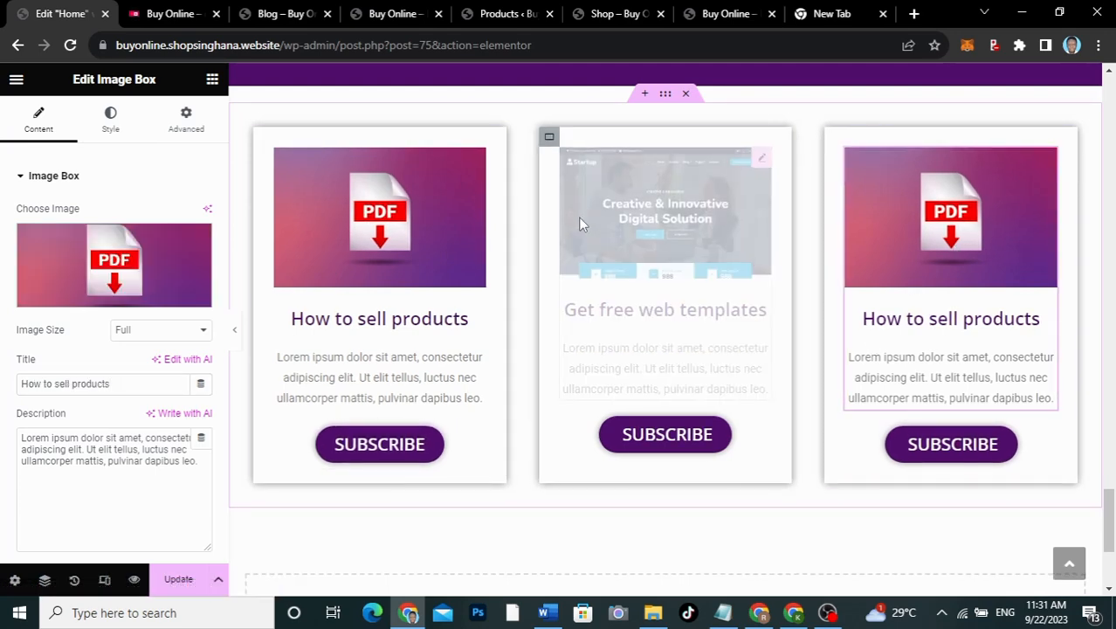
{"action": "left_click", "coordinate": [107, 254]}
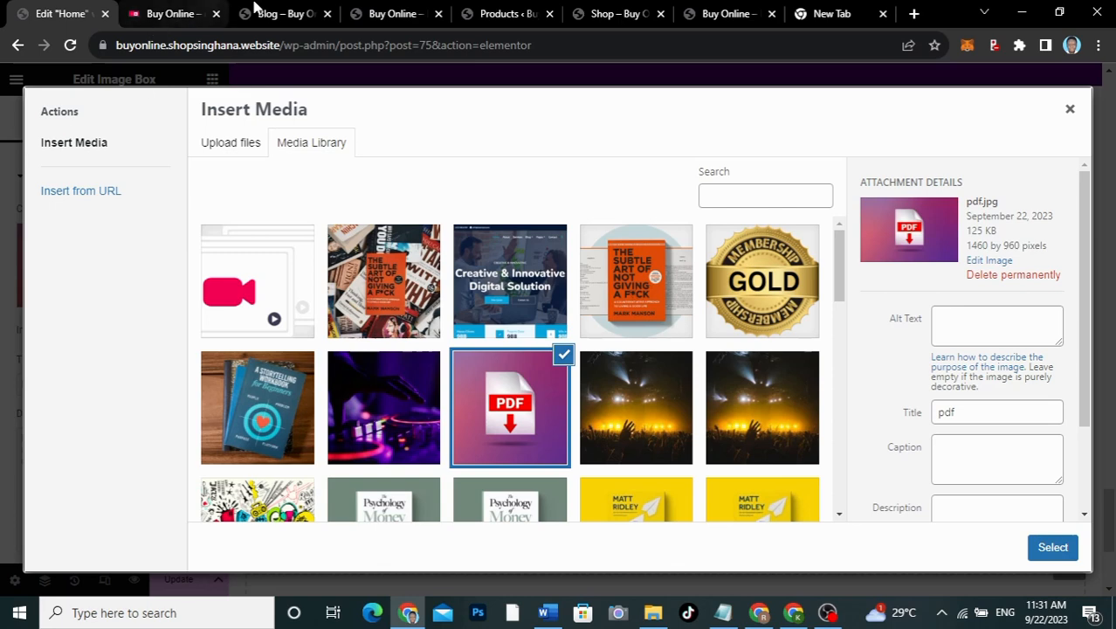
{"action": "left_click", "coordinate": [172, 13]}
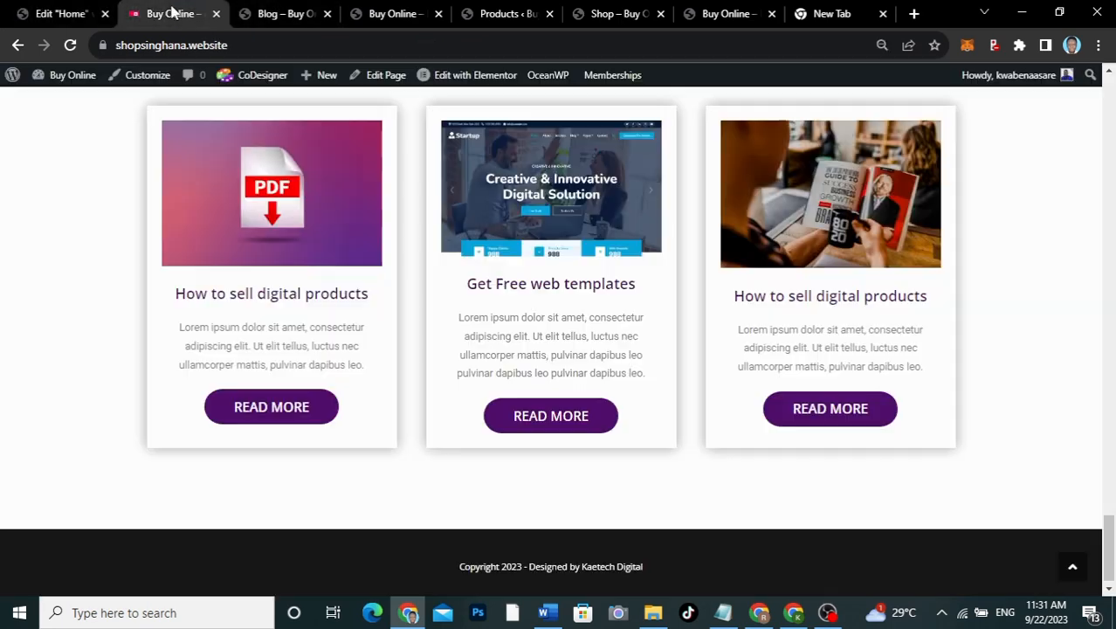
{"action": "left_click", "coordinate": [39, 14]}
{"action": "scroll", "coordinate": [504, 381], "scroll_direction": "down", "scroll_amount": 5}
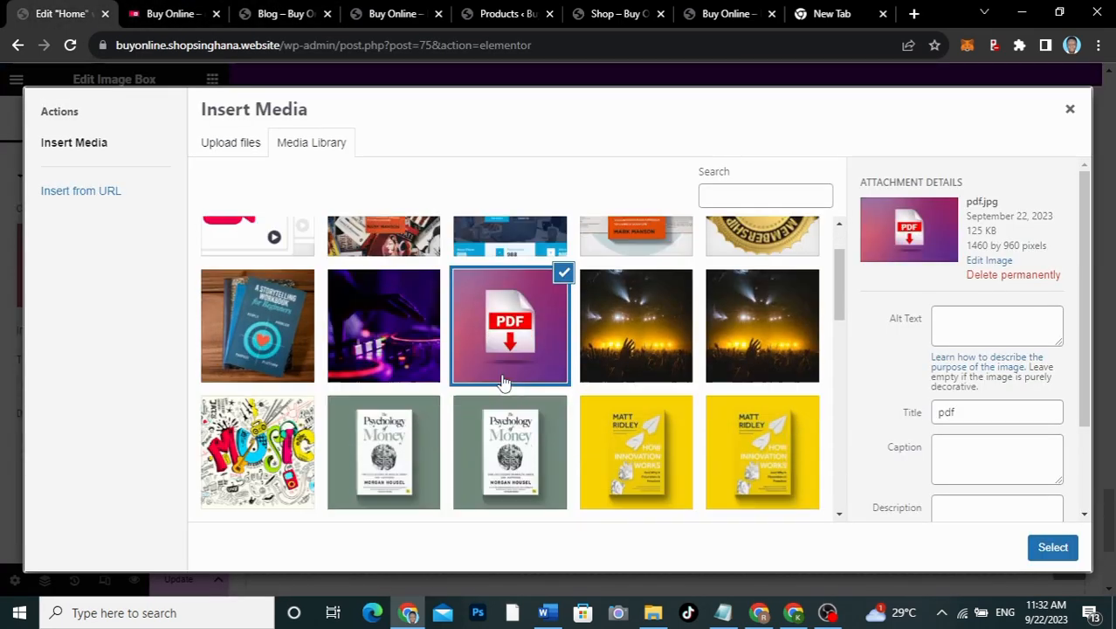
{"action": "scroll", "coordinate": [504, 382], "scroll_direction": "down", "scroll_amount": 2}
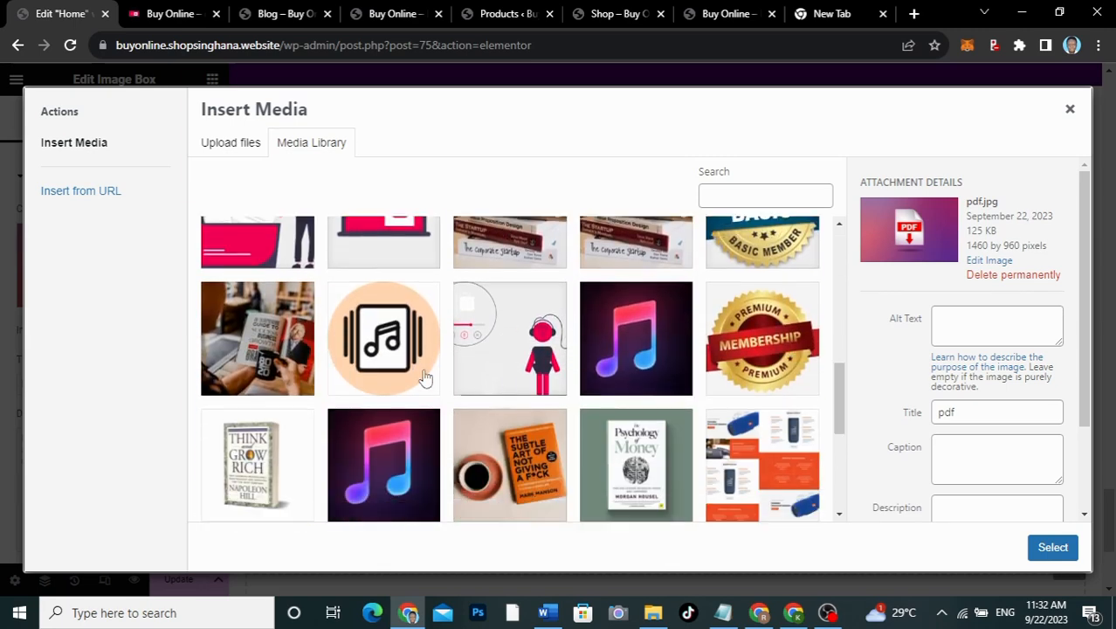
{"action": "left_click", "coordinate": [256, 354]}
{"action": "left_click", "coordinate": [1051, 548]}
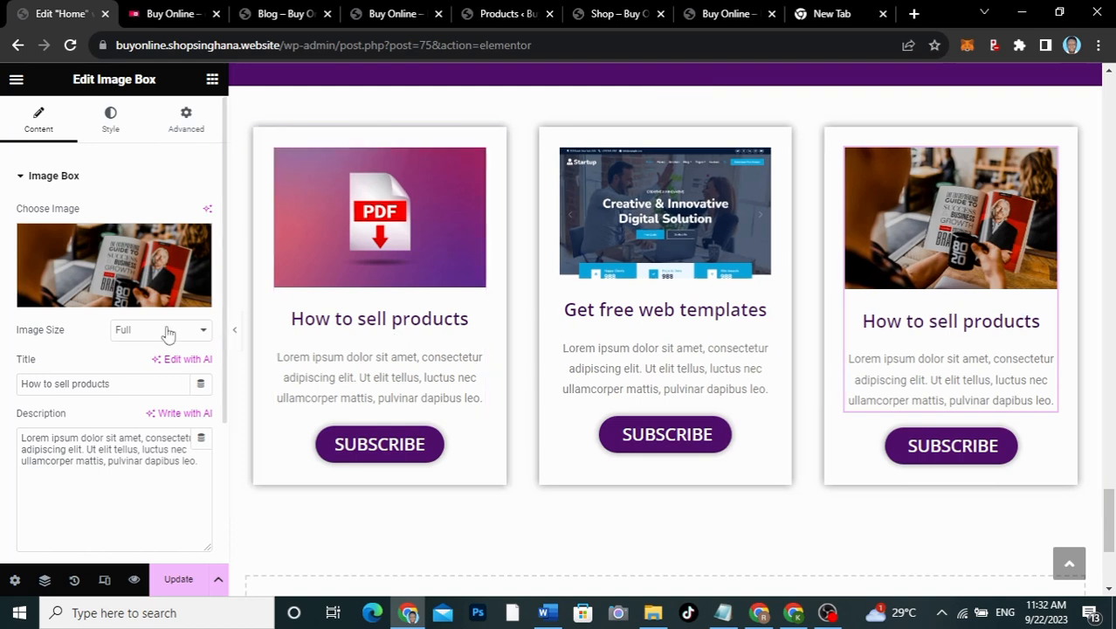
Step: Retitle the third card 'How to create digital products'
{"action": "left_click_drag", "start_coordinate": [137, 382], "coordinate": [3, 371]}
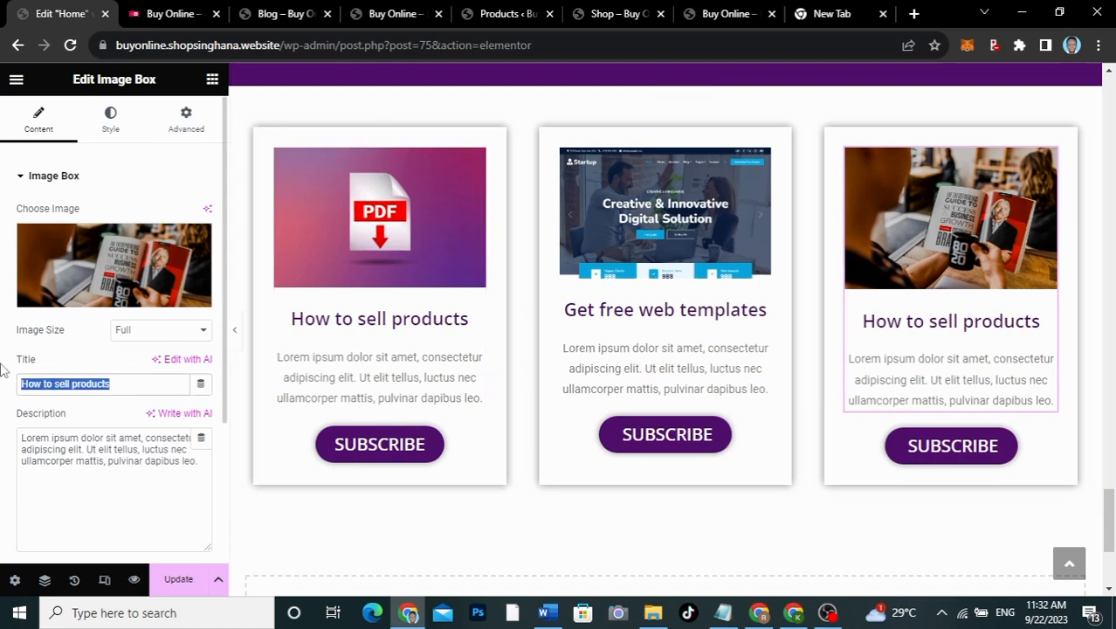
{"action": "left_click", "coordinate": [117, 383]}
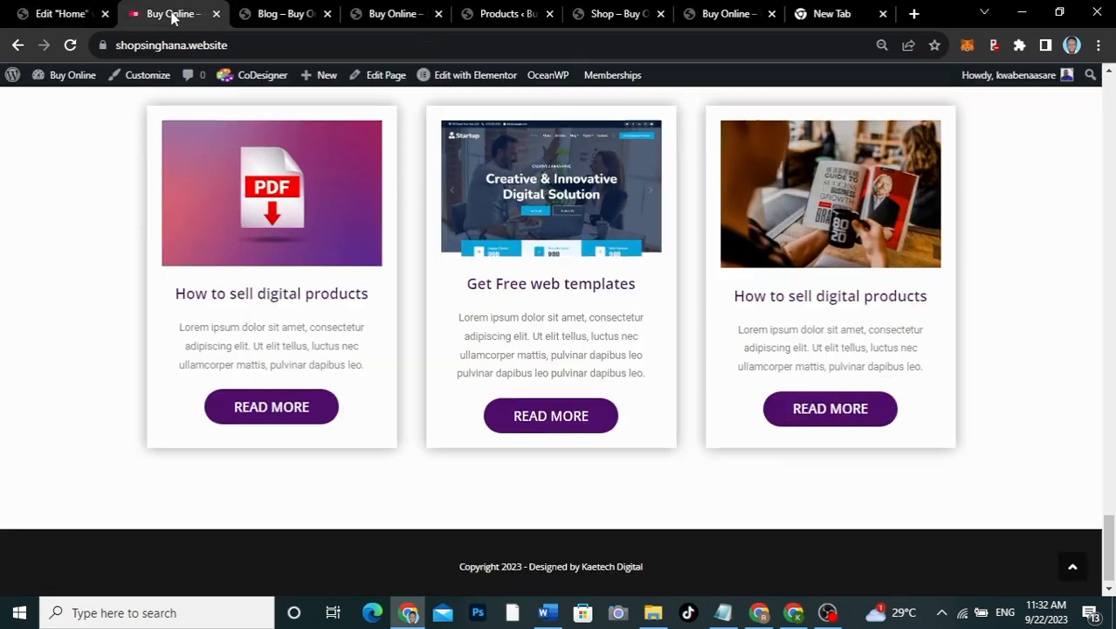
{"action": "left_click", "coordinate": [174, 14]}
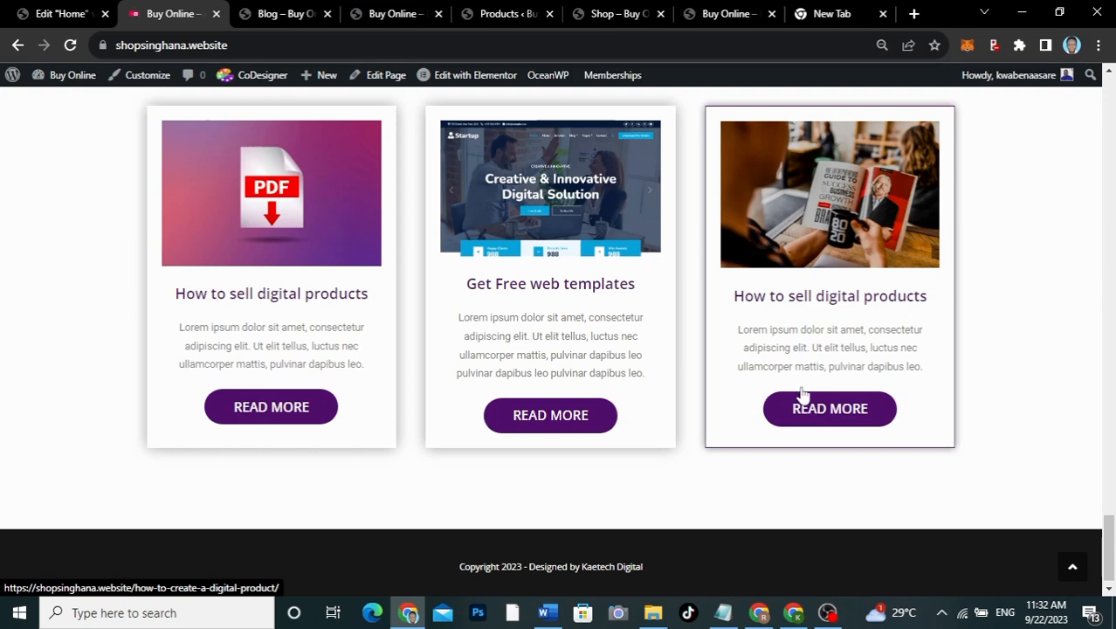
{"action": "left_click", "coordinate": [61, 13]}
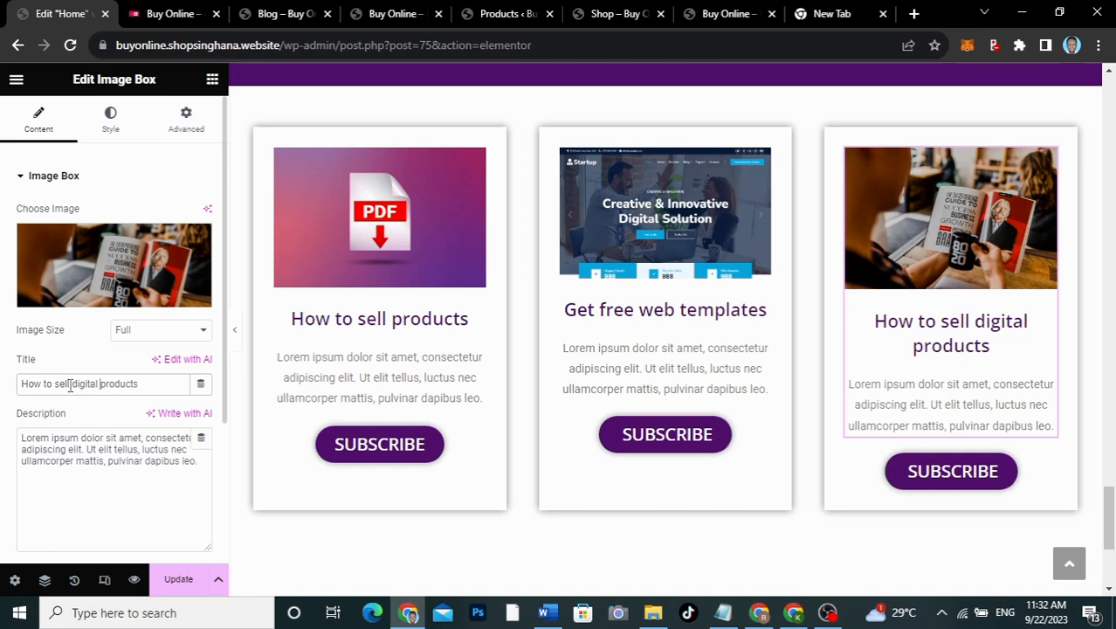
{"action": "type", "text": "create"}
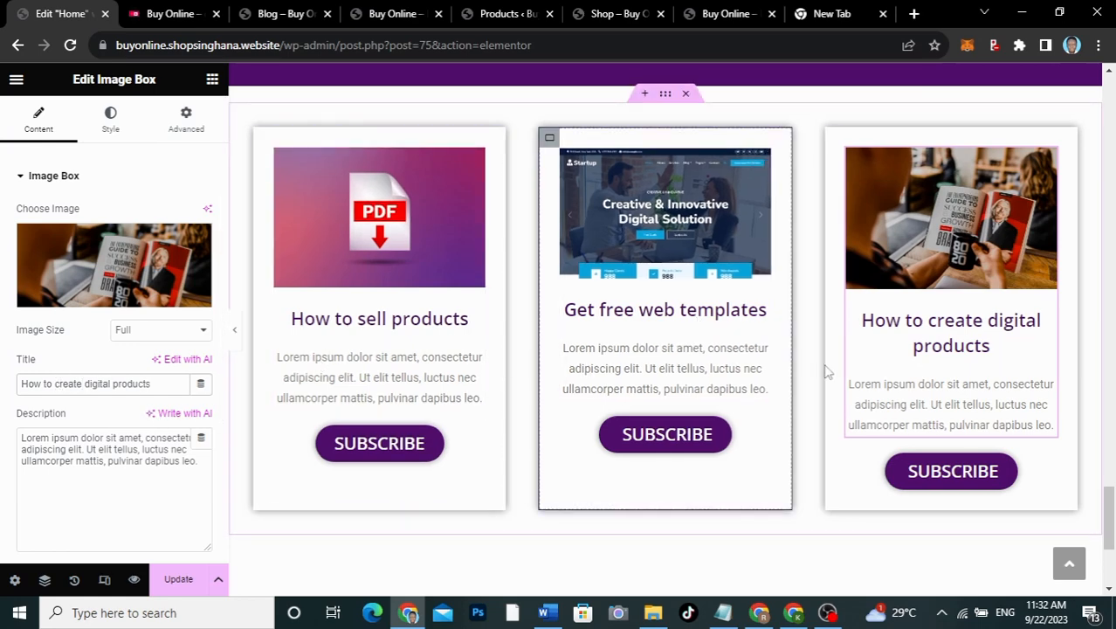
Step: Save the home page with the retitled third card
{"action": "scroll", "coordinate": [386, 339], "scroll_direction": "up", "scroll_amount": 3}
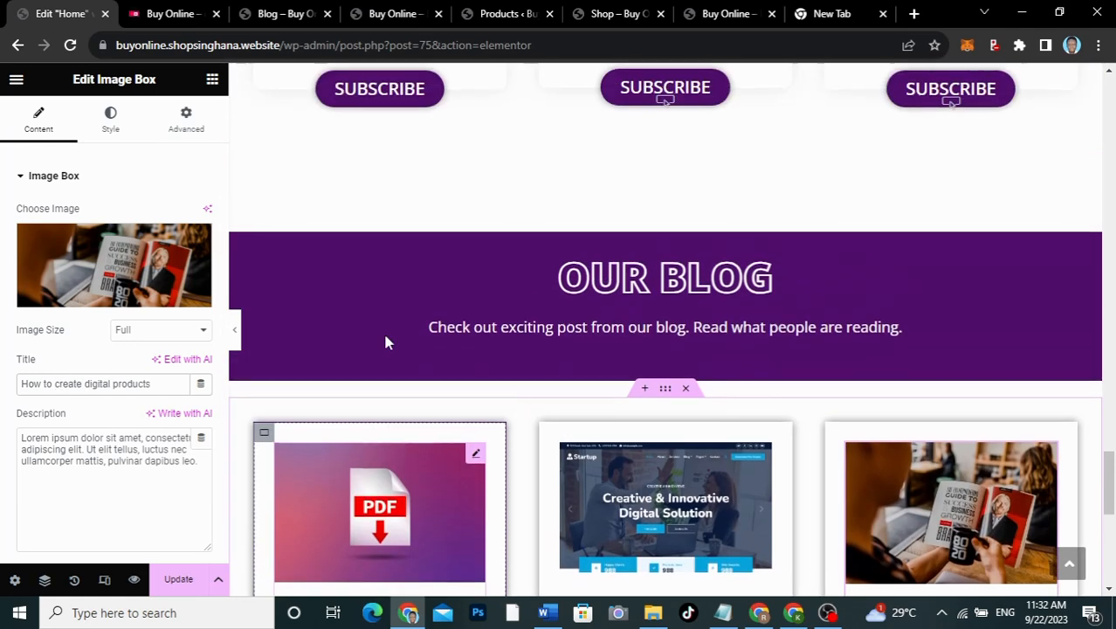
{"action": "scroll", "coordinate": [386, 342], "scroll_direction": "down", "scroll_amount": 3}
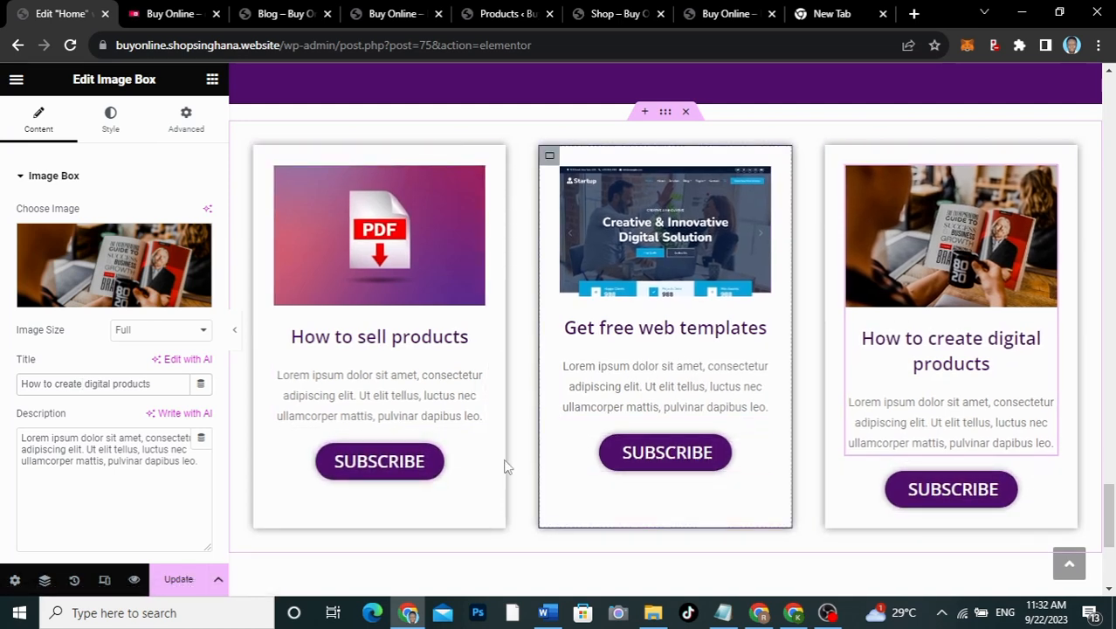
{"action": "left_click", "coordinate": [178, 581]}
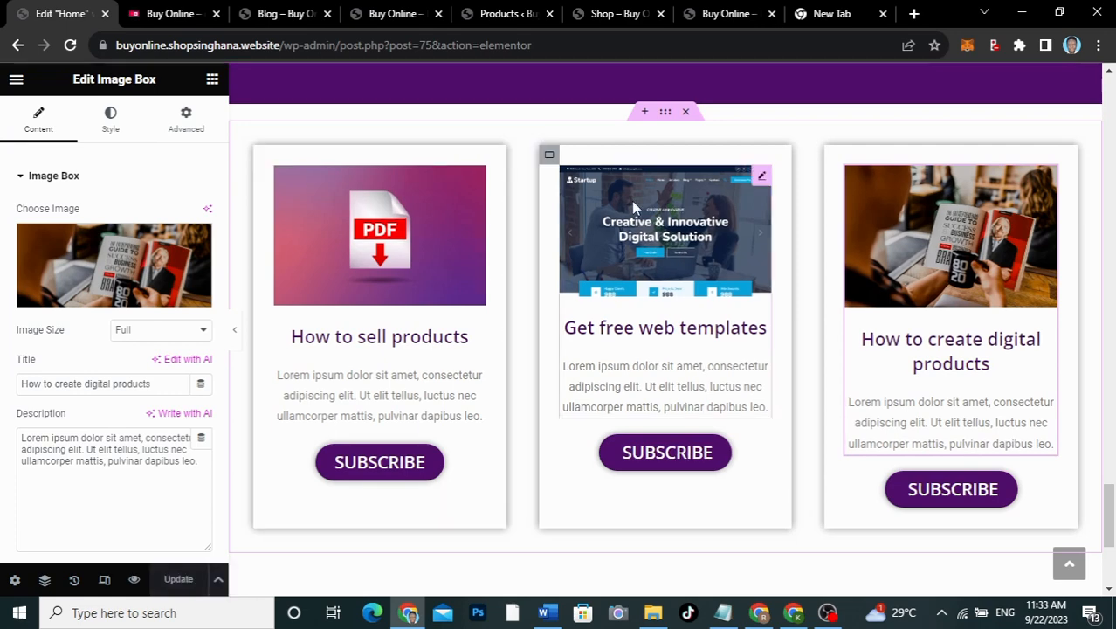
Step: Unlink the blog cards container's margins, give it an 80 px bottom margin, and save
{"action": "left_click", "coordinate": [664, 113]}
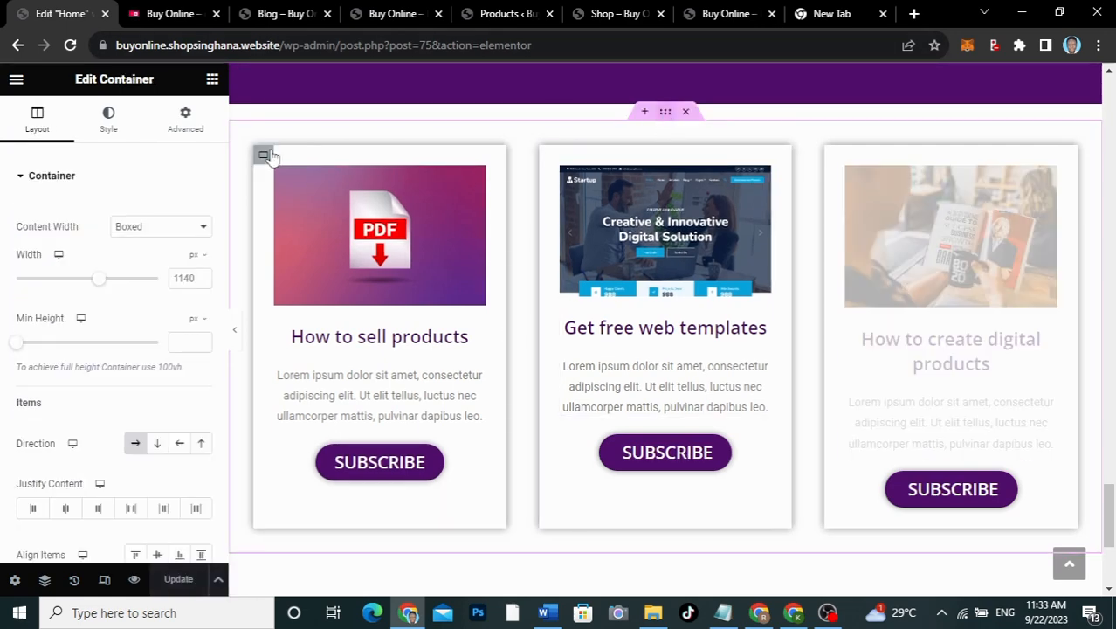
{"action": "left_click", "coordinate": [187, 133]}
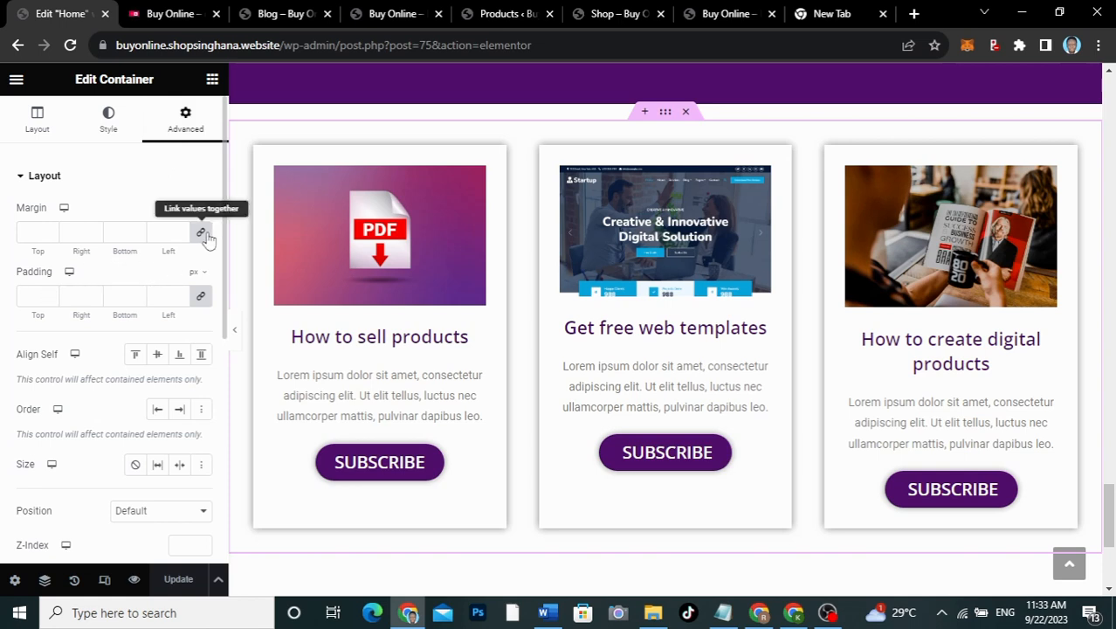
{"action": "left_click", "coordinate": [202, 234]}
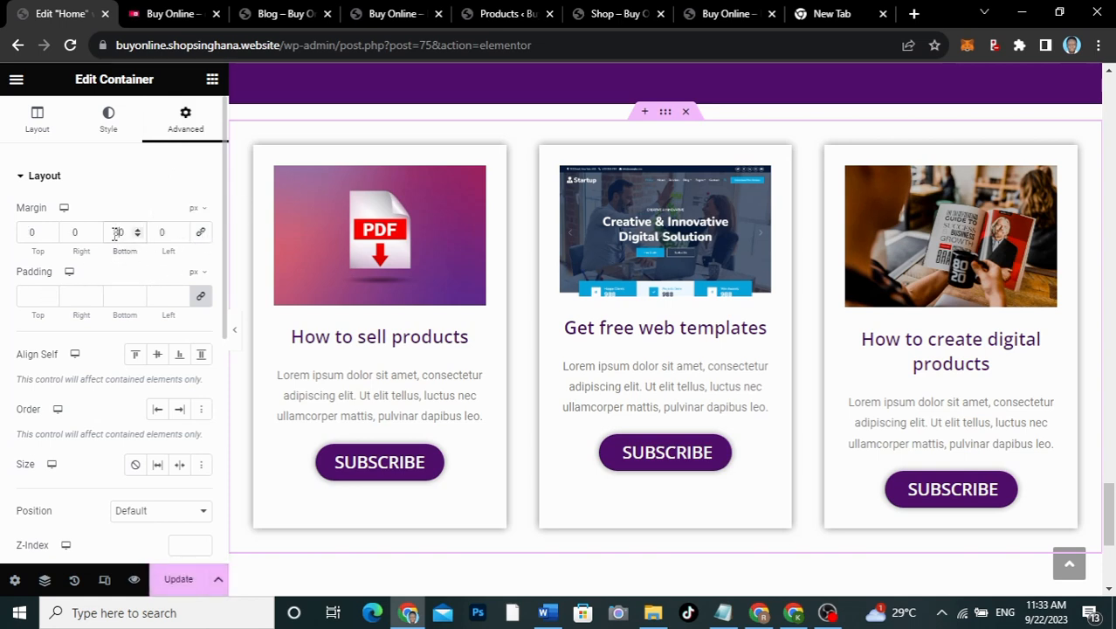
{"action": "left_click", "coordinate": [177, 581]}
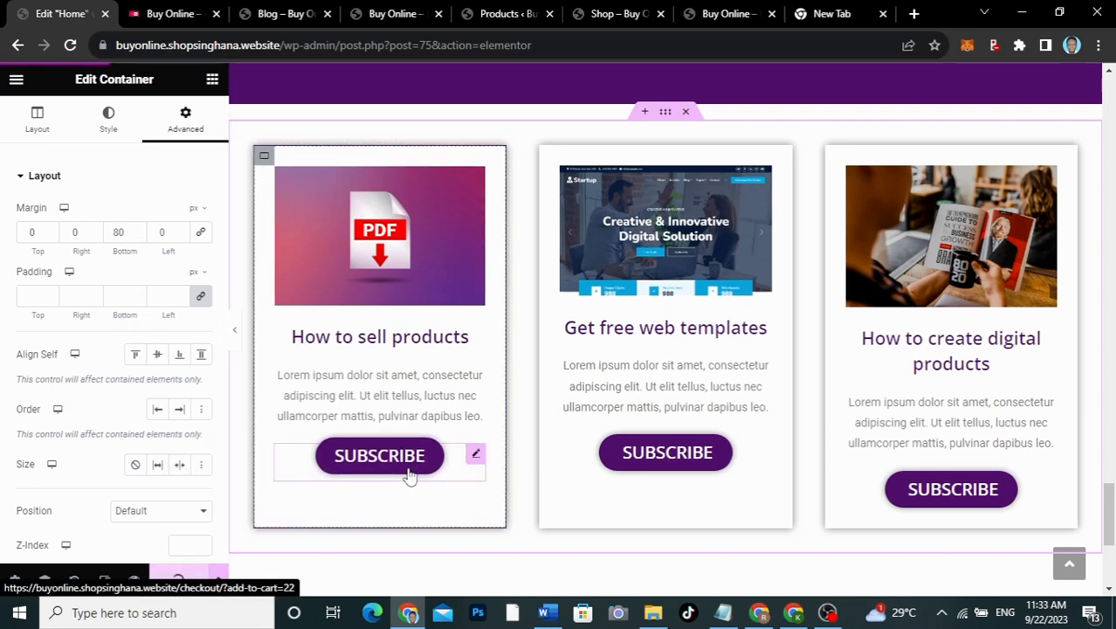
Step: Reload the live site and scroll down the home page to the three blog cards
{"action": "left_click", "coordinate": [162, 14]}
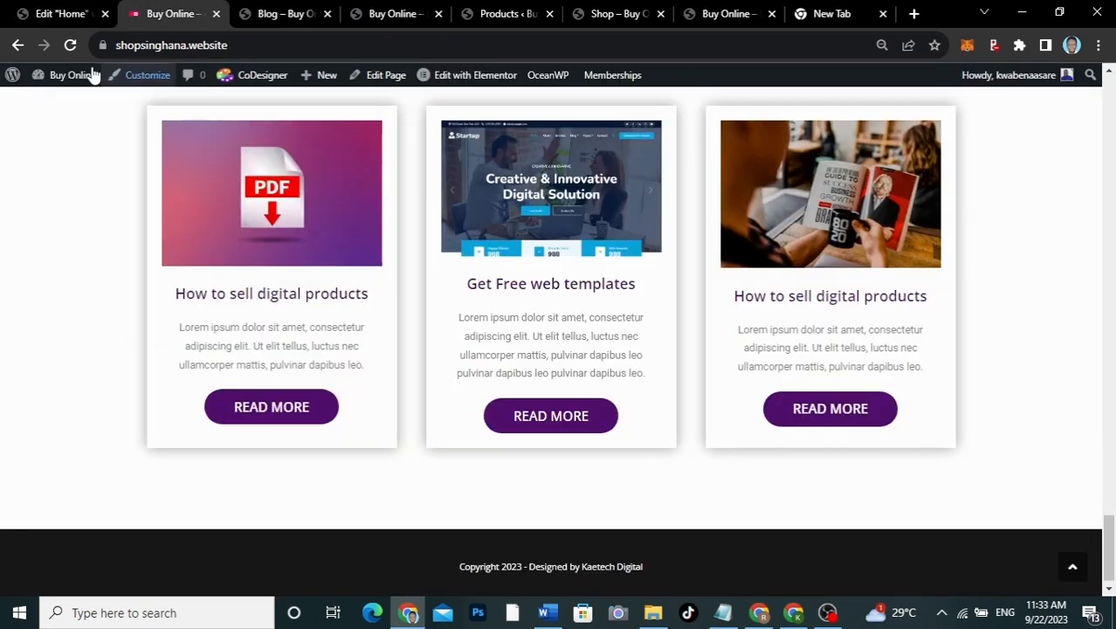
{"action": "left_click", "coordinate": [70, 45]}
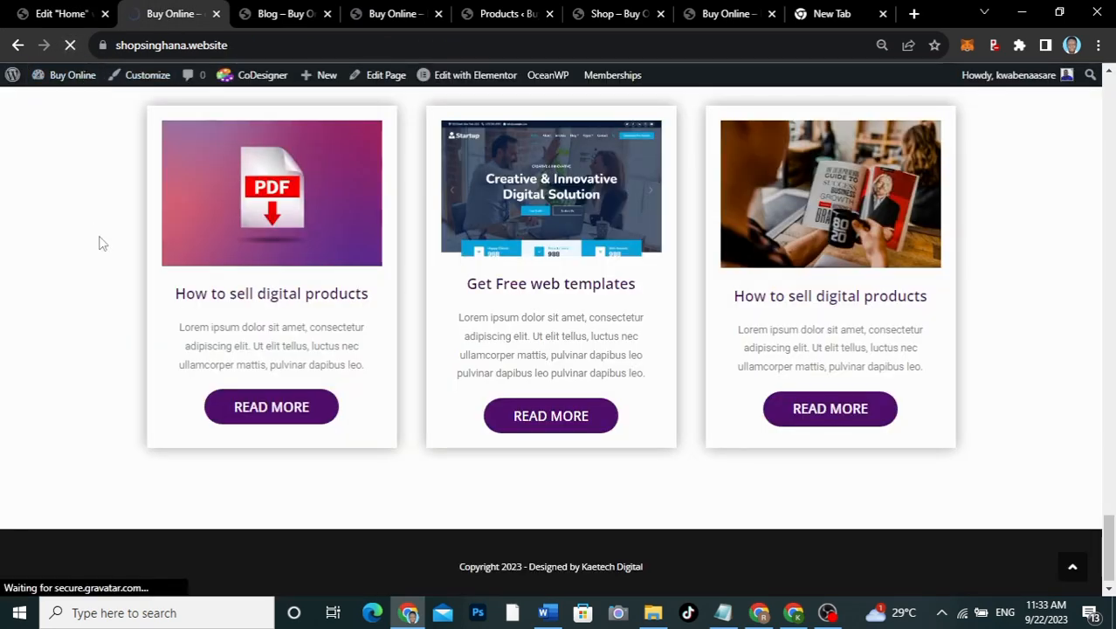
{"action": "left_click", "coordinate": [273, 14]}
{"action": "left_click", "coordinate": [393, 17]}
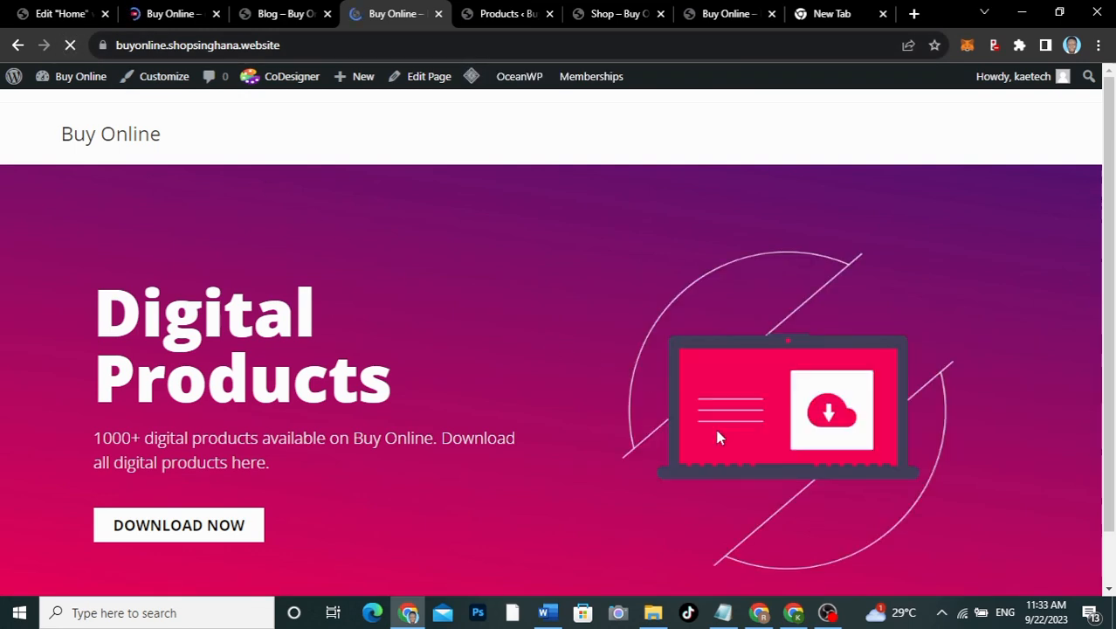
{"action": "scroll", "coordinate": [718, 437], "scroll_direction": "down", "scroll_amount": 5}
{"action": "scroll", "coordinate": [718, 437], "scroll_direction": "down", "scroll_amount": 15}
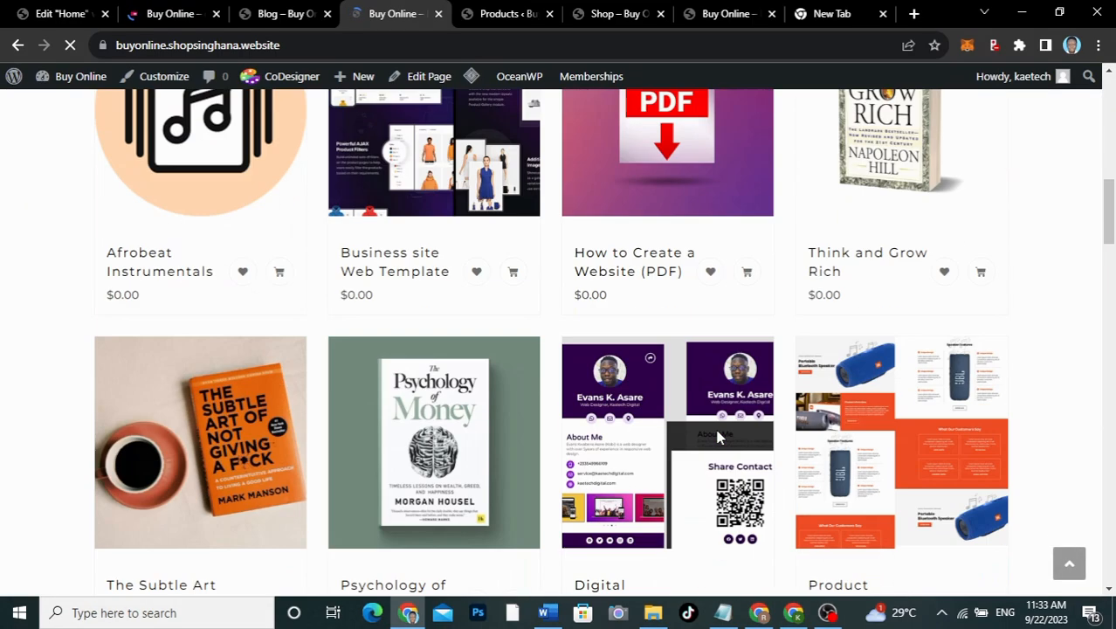
{"action": "scroll", "coordinate": [718, 437], "scroll_direction": "down", "scroll_amount": 8}
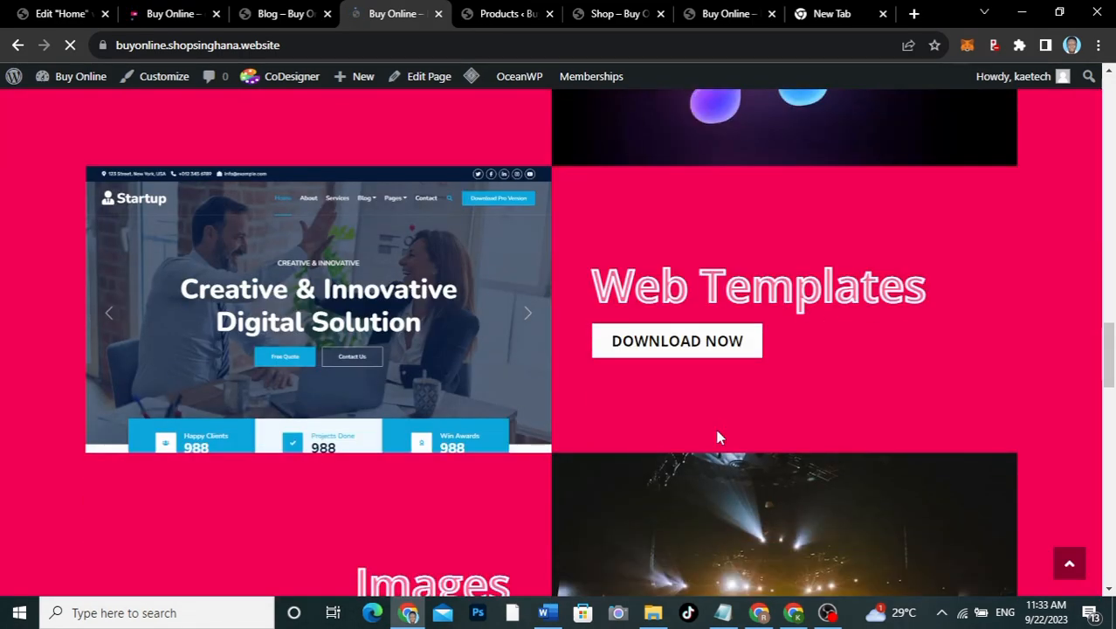
{"action": "scroll", "coordinate": [718, 437], "scroll_direction": "down", "scroll_amount": 5}
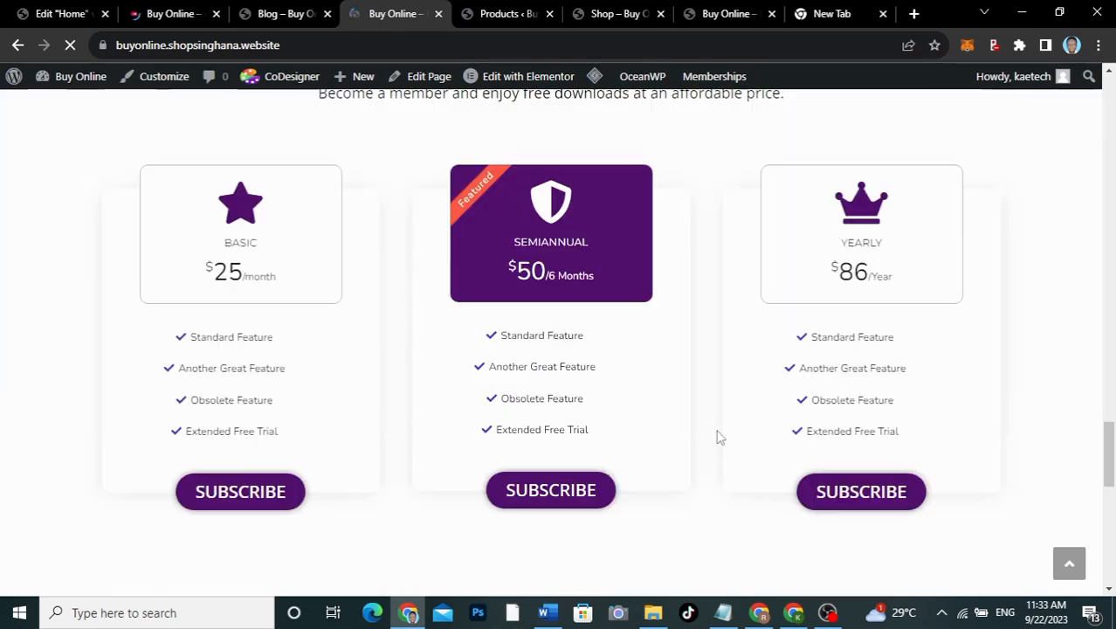
{"action": "scroll", "coordinate": [717, 437], "scroll_direction": "up", "scroll_amount": 7}
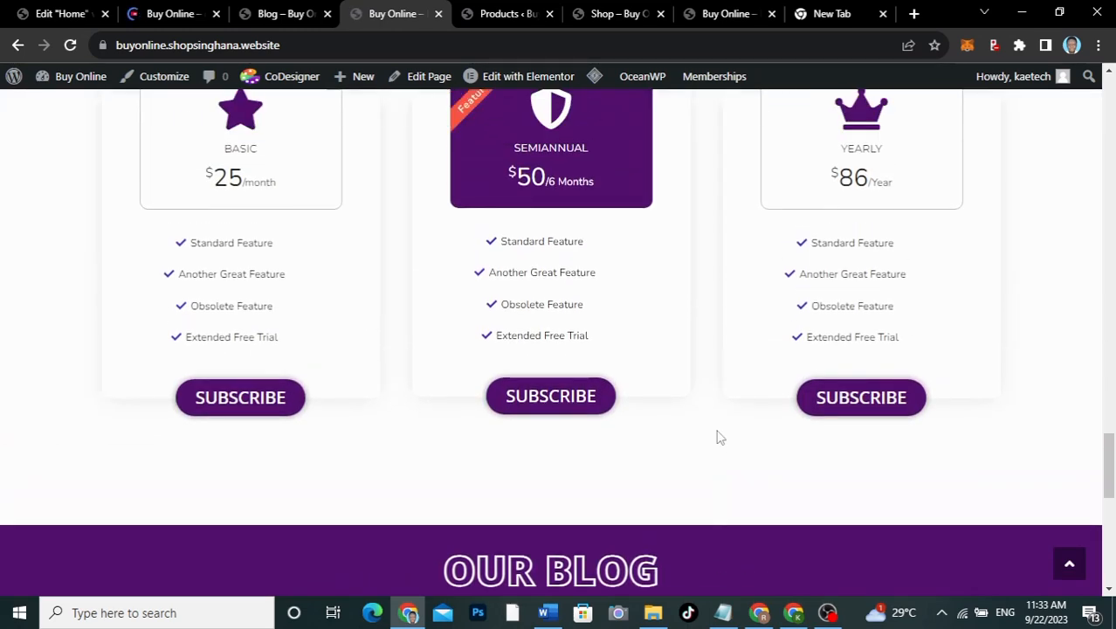
{"action": "scroll", "coordinate": [718, 437], "scroll_direction": "down", "scroll_amount": 10}
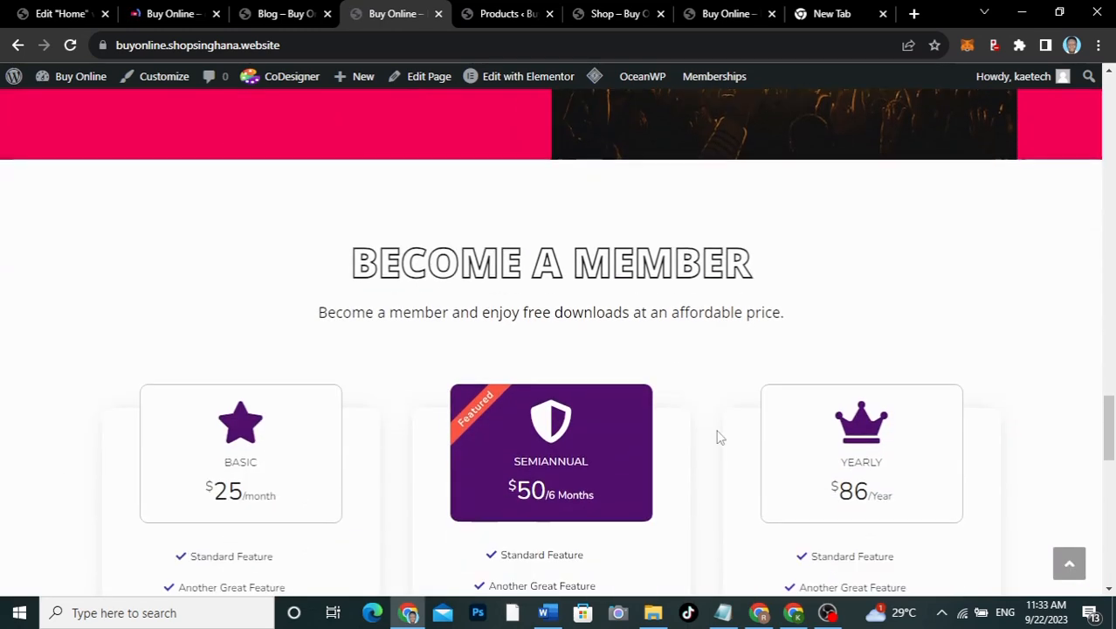
{"action": "scroll", "coordinate": [718, 437], "scroll_direction": "up", "scroll_amount": 5}
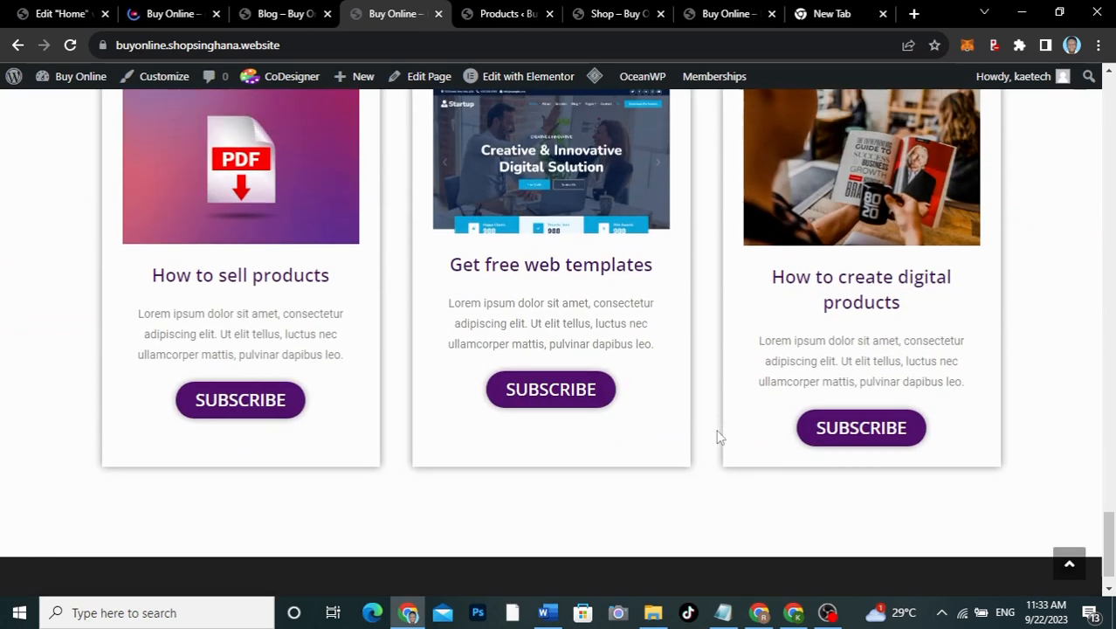
Step: Go back to the Elementor editor for the Home page
{"action": "left_click", "coordinate": [169, 15]}
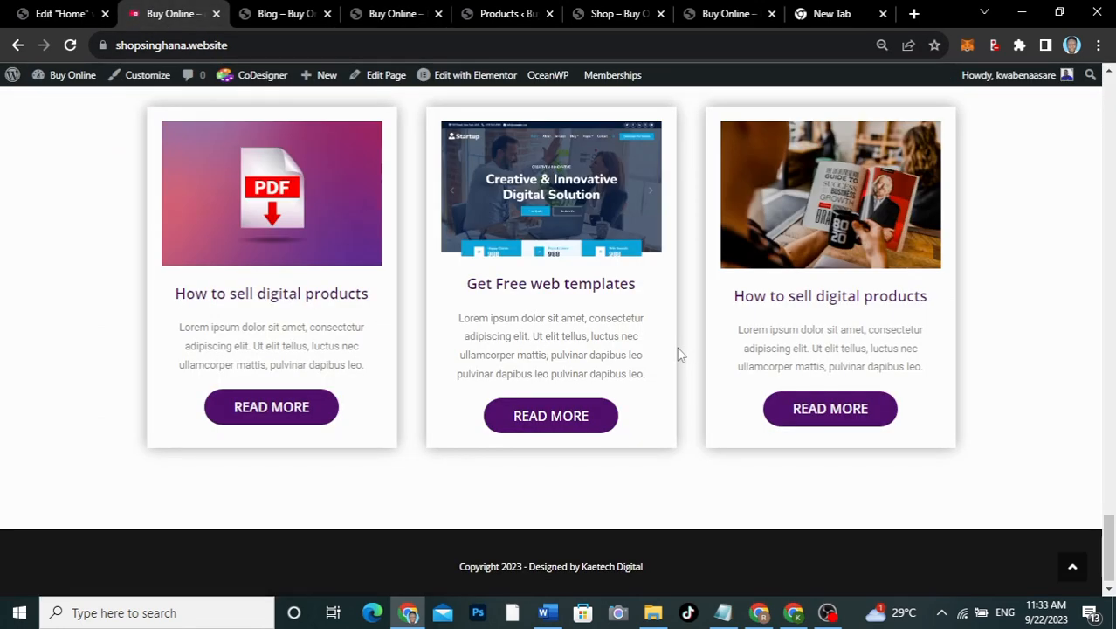
{"action": "scroll", "coordinate": [680, 353], "scroll_direction": "up", "scroll_amount": 15}
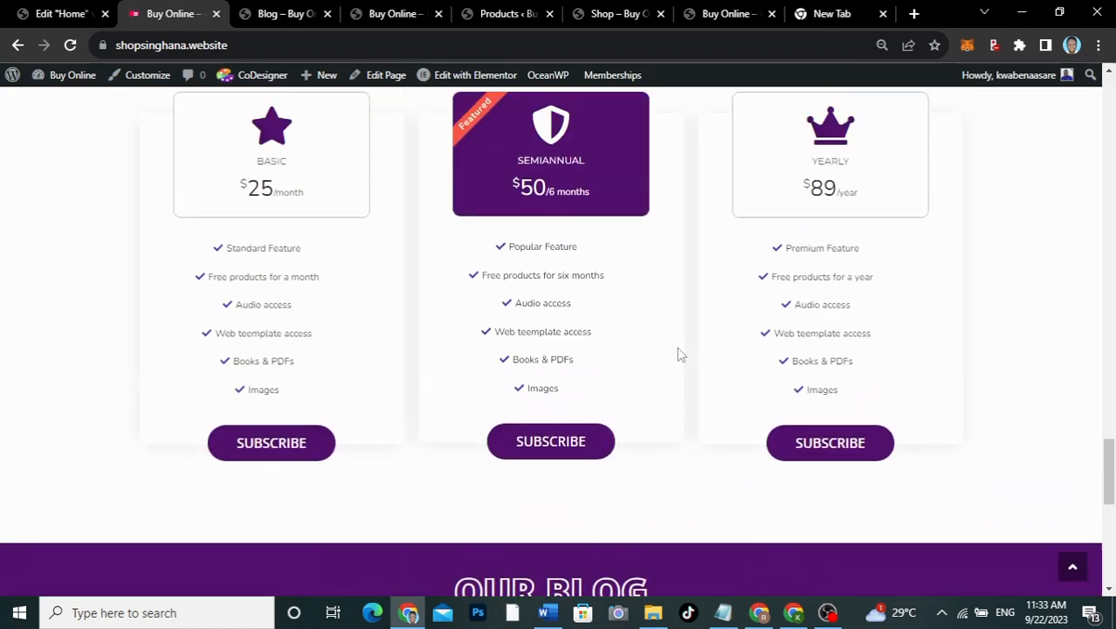
{"action": "scroll", "coordinate": [677, 346], "scroll_direction": "up", "scroll_amount": 15}
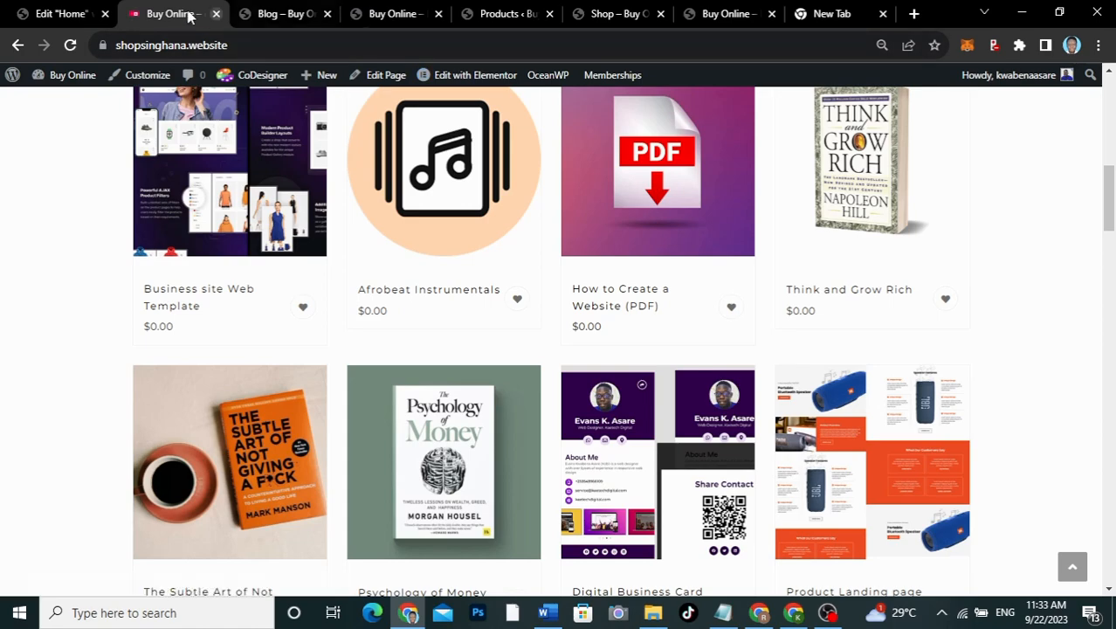
{"action": "left_click", "coordinate": [61, 15]}
Step: Set the Books/PDFs container's content width to Full Width
{"action": "scroll", "coordinate": [443, 253], "scroll_direction": "down", "scroll_amount": 8}
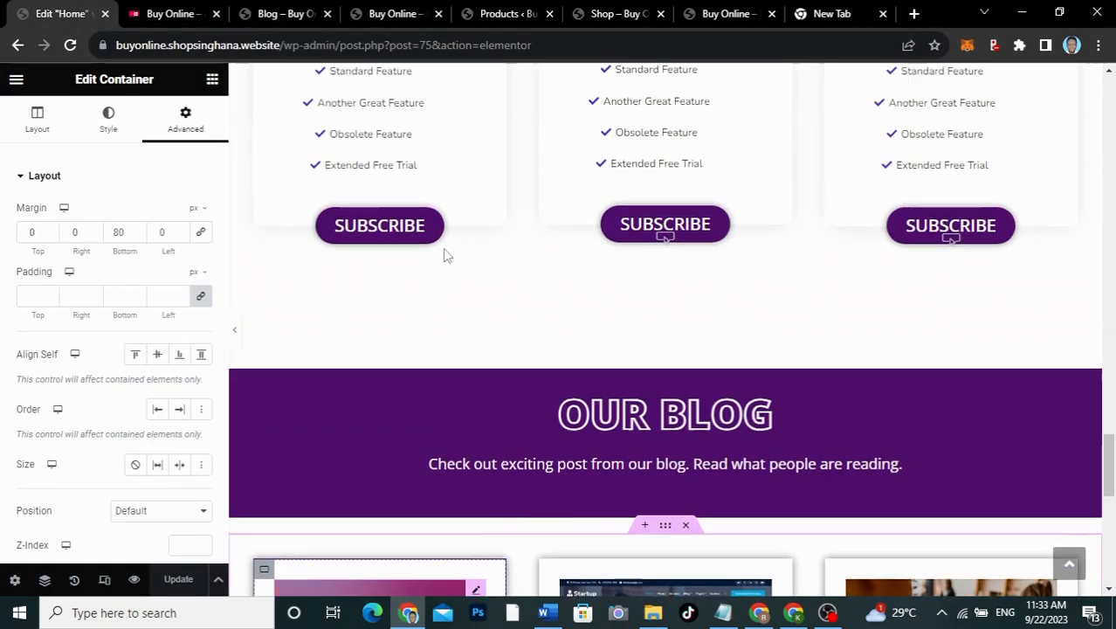
{"action": "scroll", "coordinate": [443, 253], "scroll_direction": "up", "scroll_amount": 3}
{"action": "scroll", "coordinate": [442, 248], "scroll_direction": "up", "scroll_amount": 10}
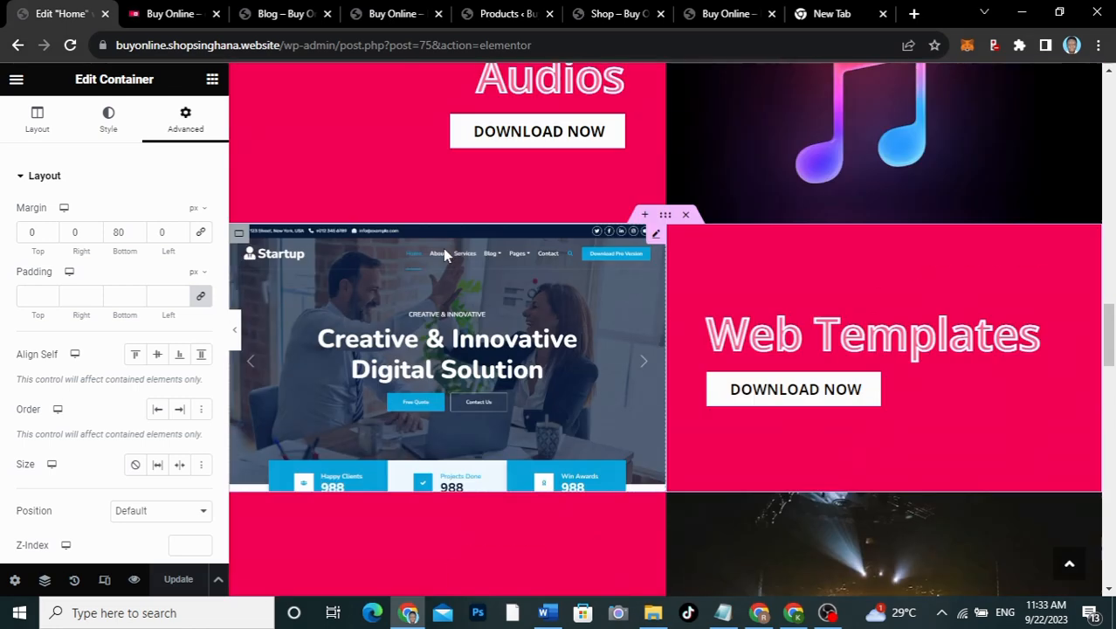
{"action": "scroll", "coordinate": [443, 248], "scroll_direction": "up", "scroll_amount": 5}
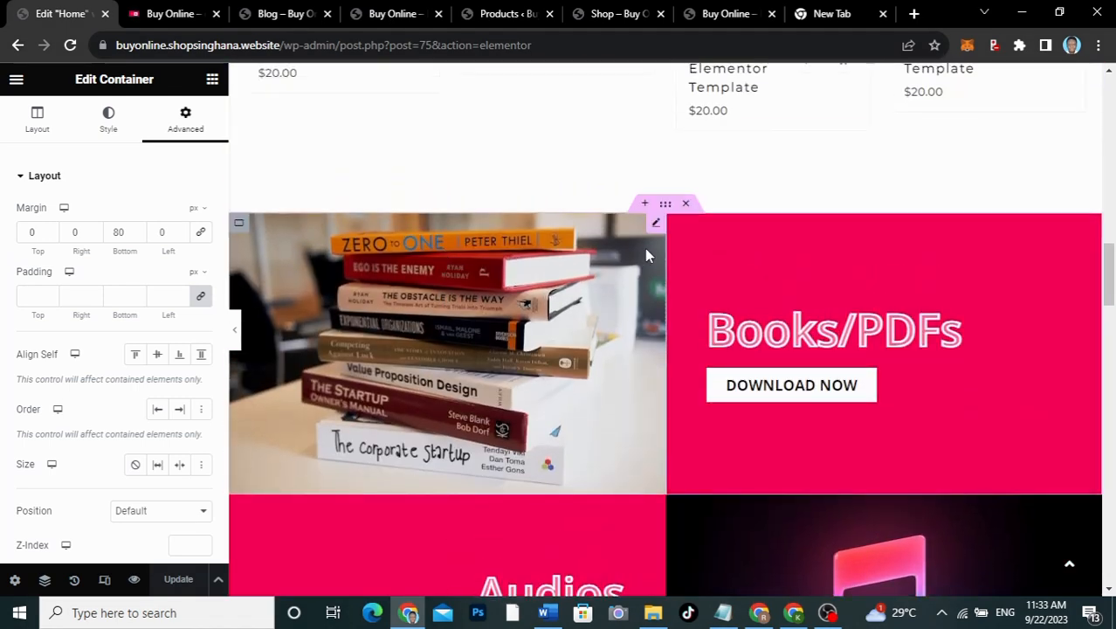
{"action": "left_click", "coordinate": [239, 336]}
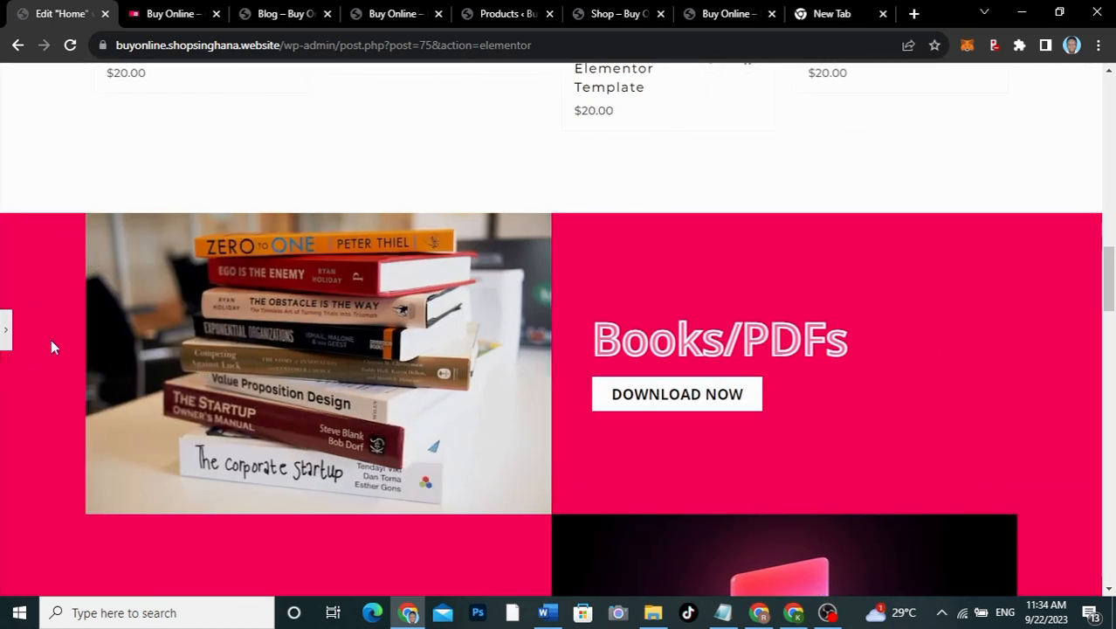
{"action": "left_click", "coordinate": [7, 339]}
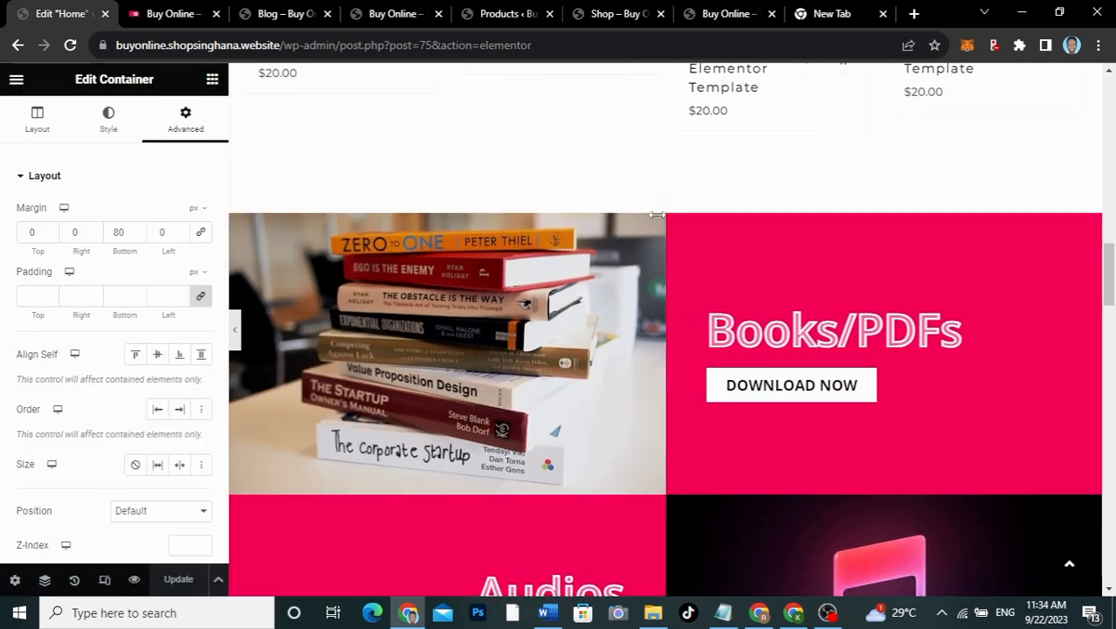
{"action": "left_click", "coordinate": [666, 205]}
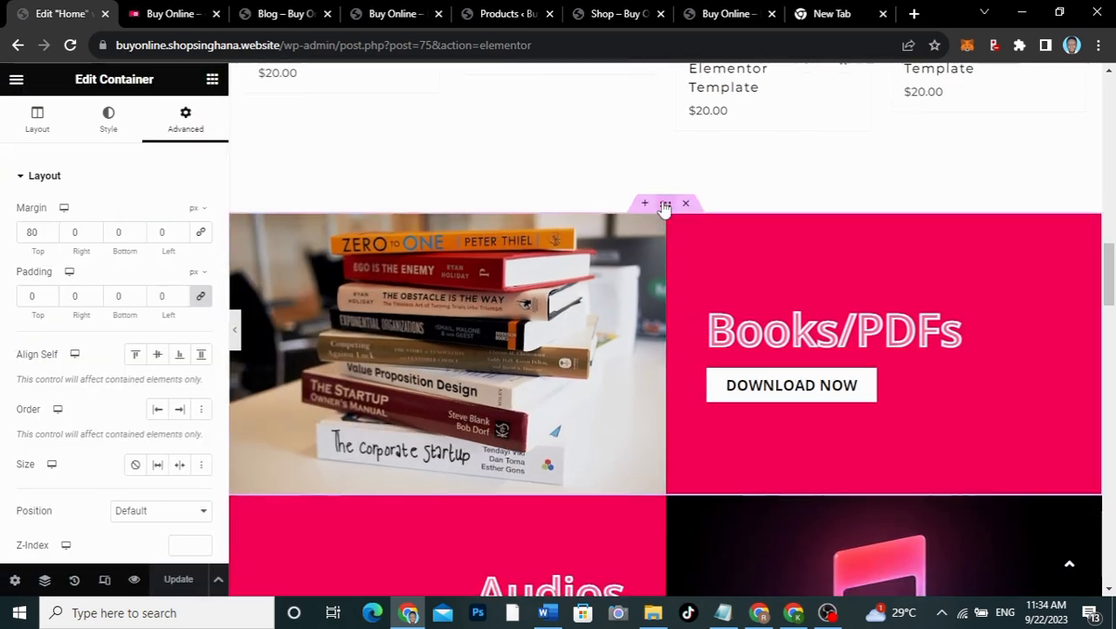
{"action": "left_click", "coordinate": [37, 131]}
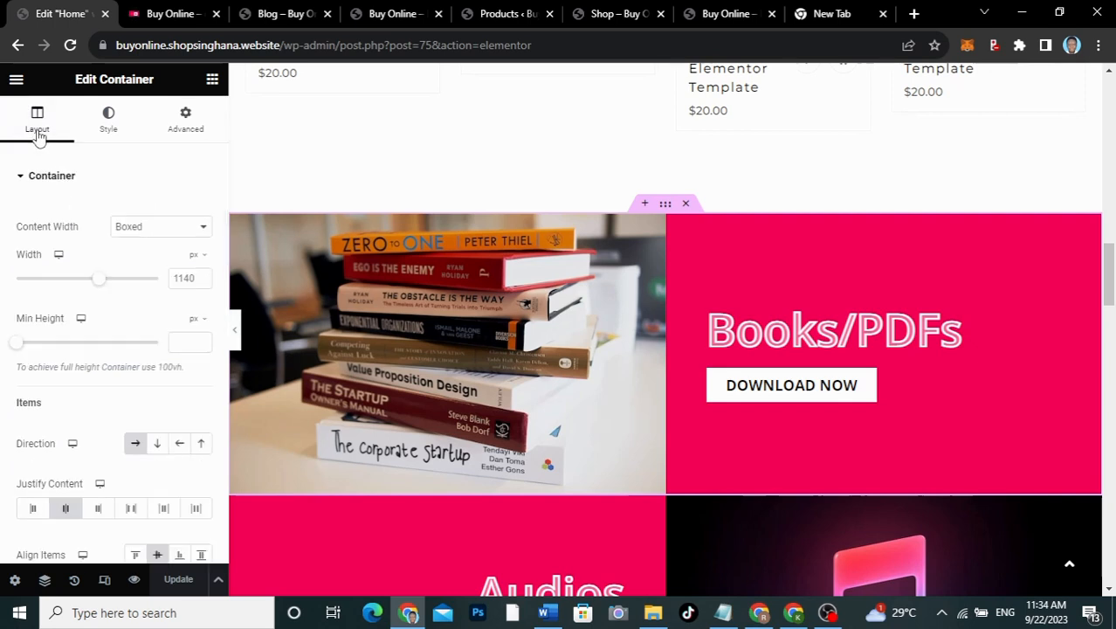
{"action": "left_click", "coordinate": [150, 229]}
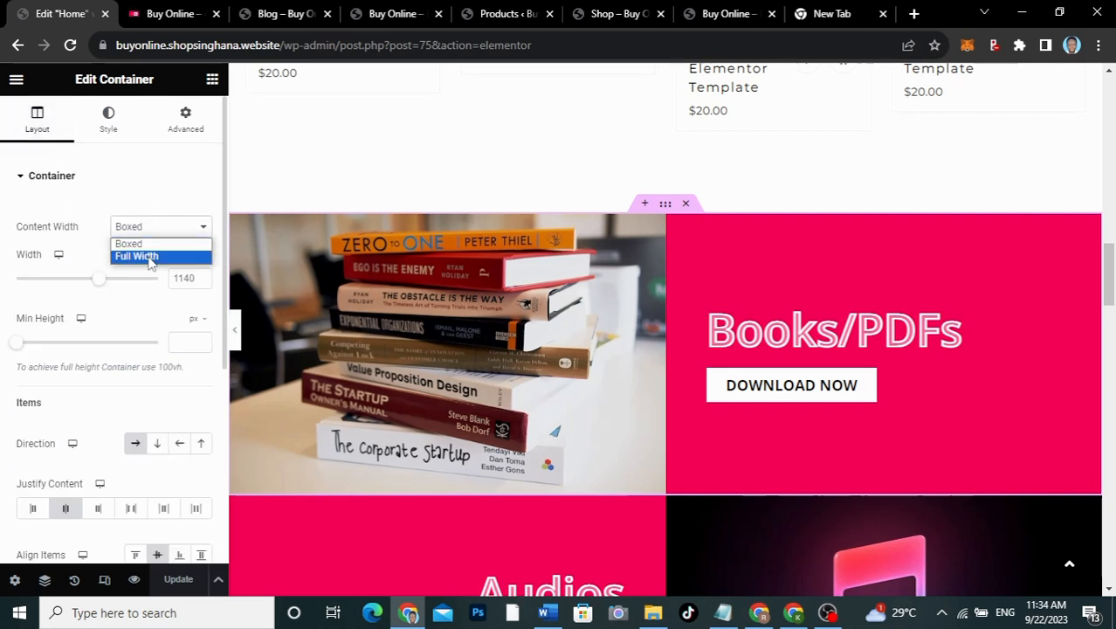
{"action": "left_click", "coordinate": [148, 256]}
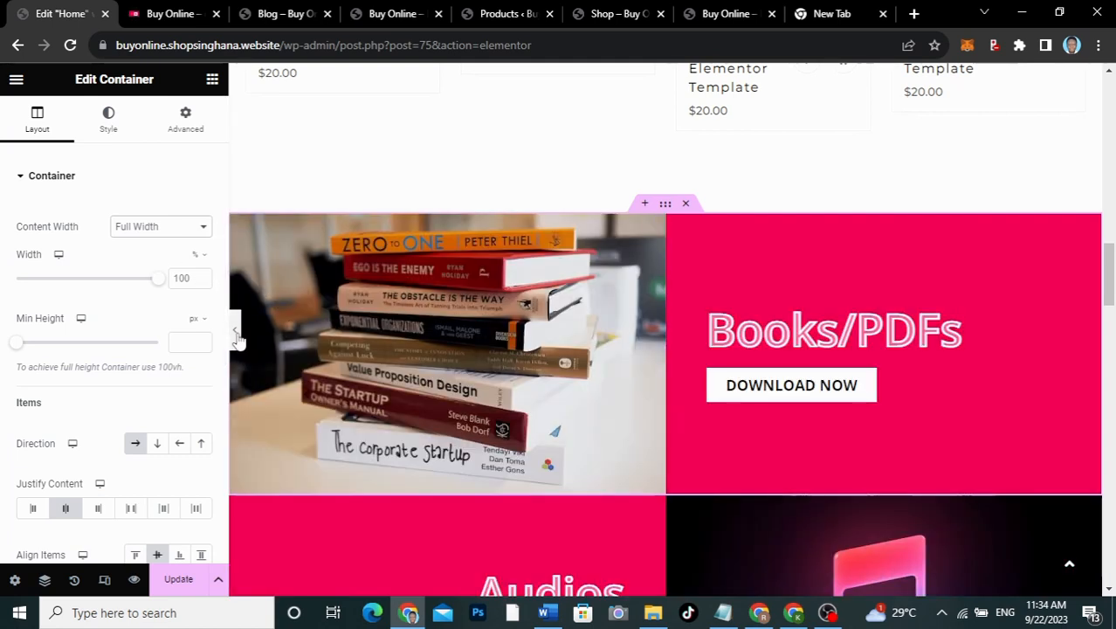
{"action": "left_click", "coordinate": [236, 335]}
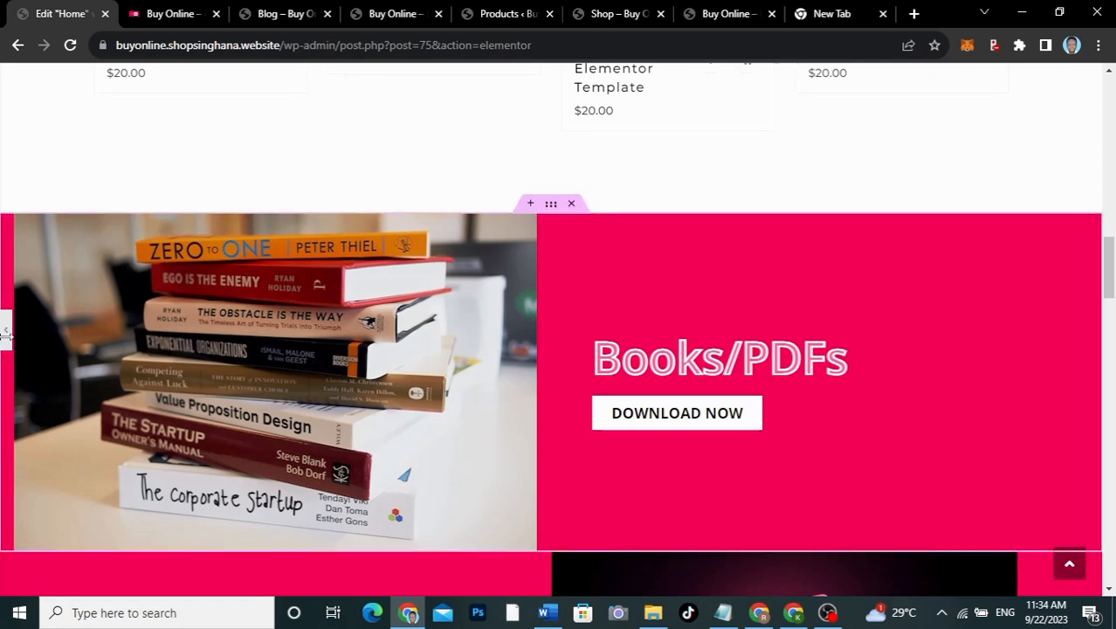
{"action": "left_click", "coordinate": [6, 341]}
Step: Set the Audios and Web Templates containers' content width to Full Width
{"action": "scroll", "coordinate": [449, 386], "scroll_direction": "down", "scroll_amount": 3}
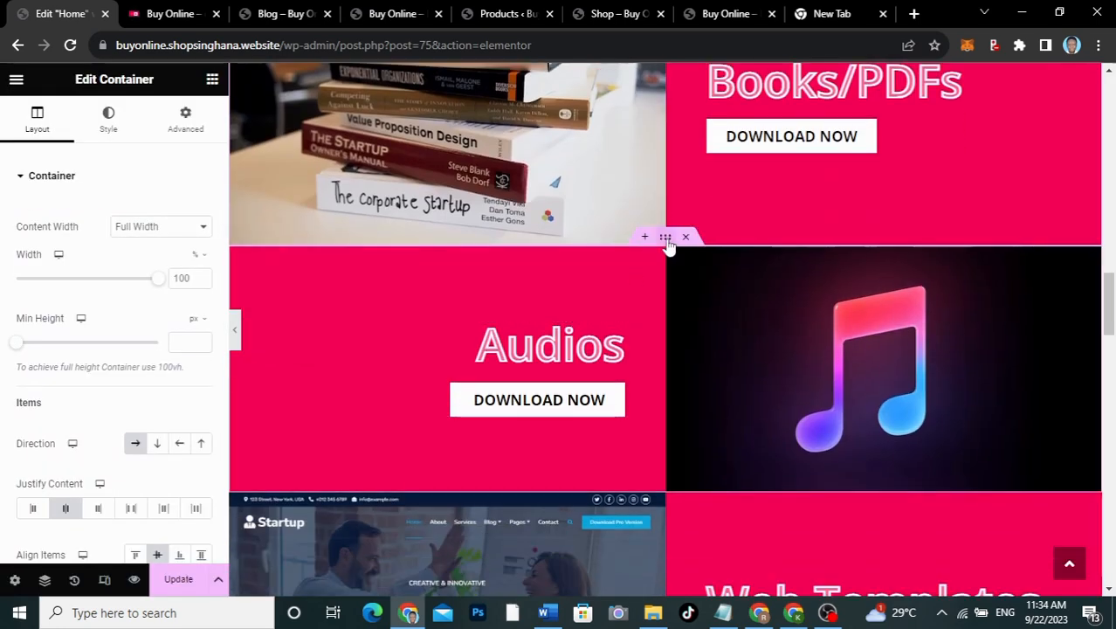
{"action": "left_click", "coordinate": [157, 226]}
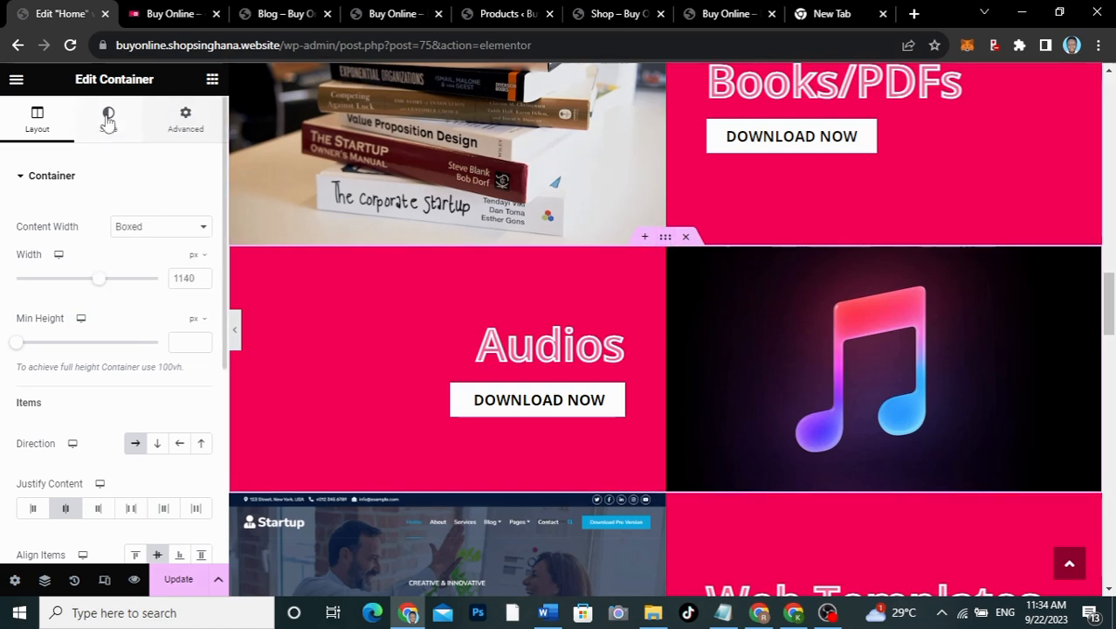
{"action": "left_click", "coordinate": [123, 236]}
{"action": "left_click", "coordinate": [123, 232]}
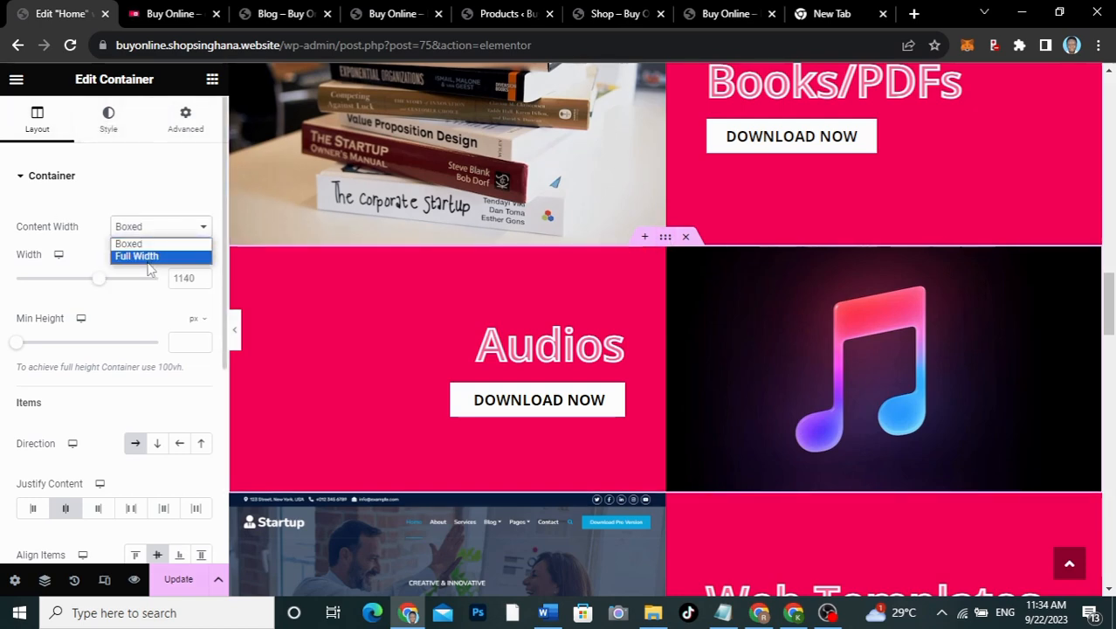
{"action": "left_click", "coordinate": [149, 262]}
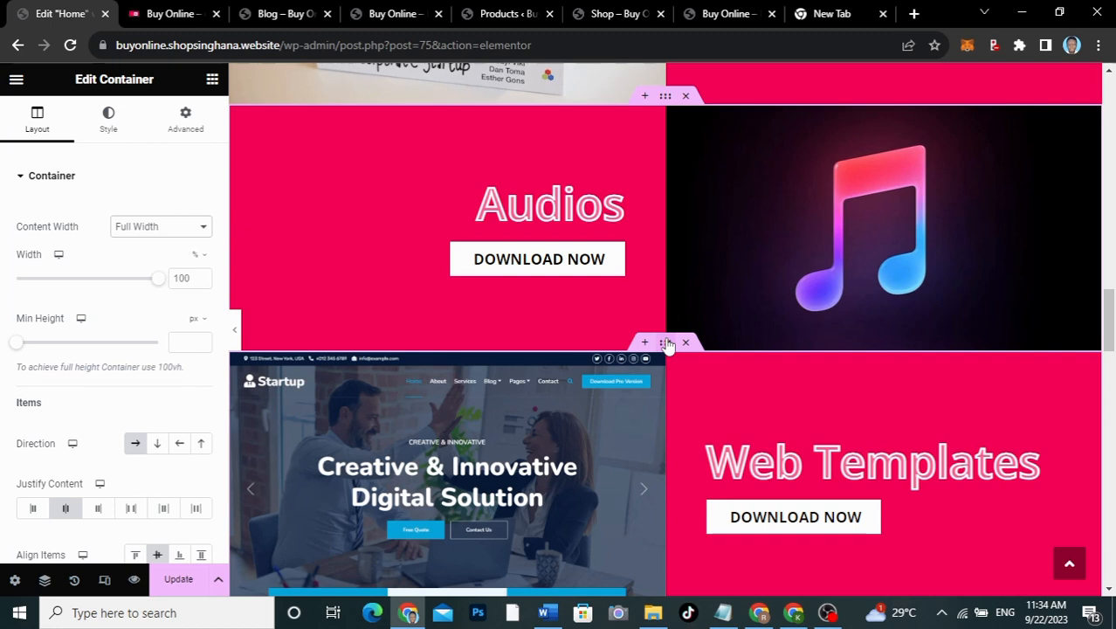
{"action": "key", "text": "ctrl+z"}
{"action": "left_click", "coordinate": [158, 226]}
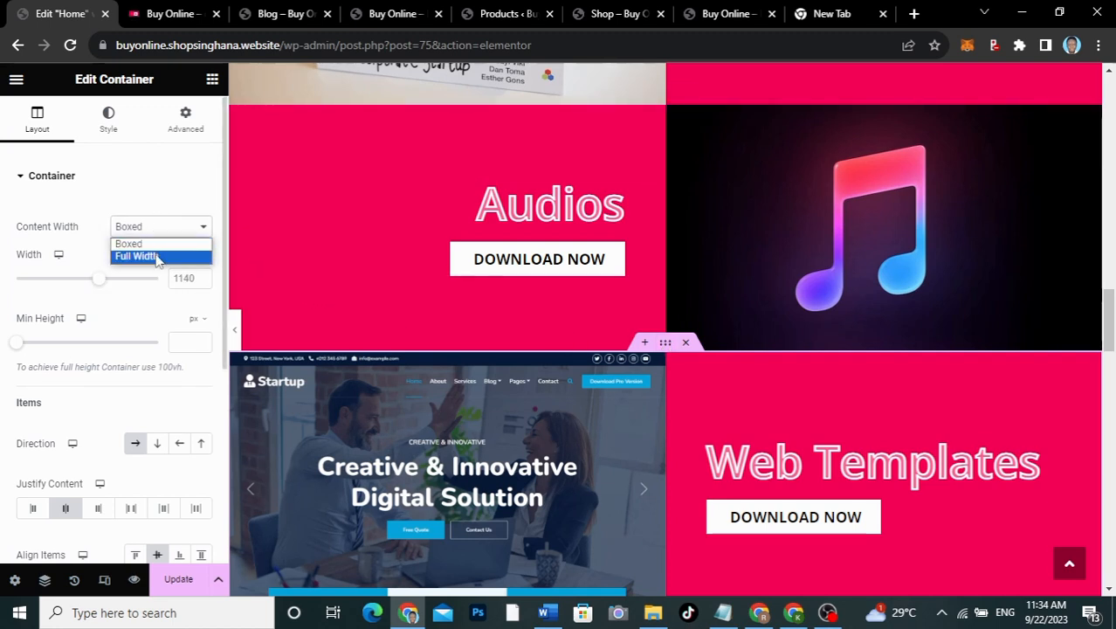
{"action": "left_click", "coordinate": [156, 257]}
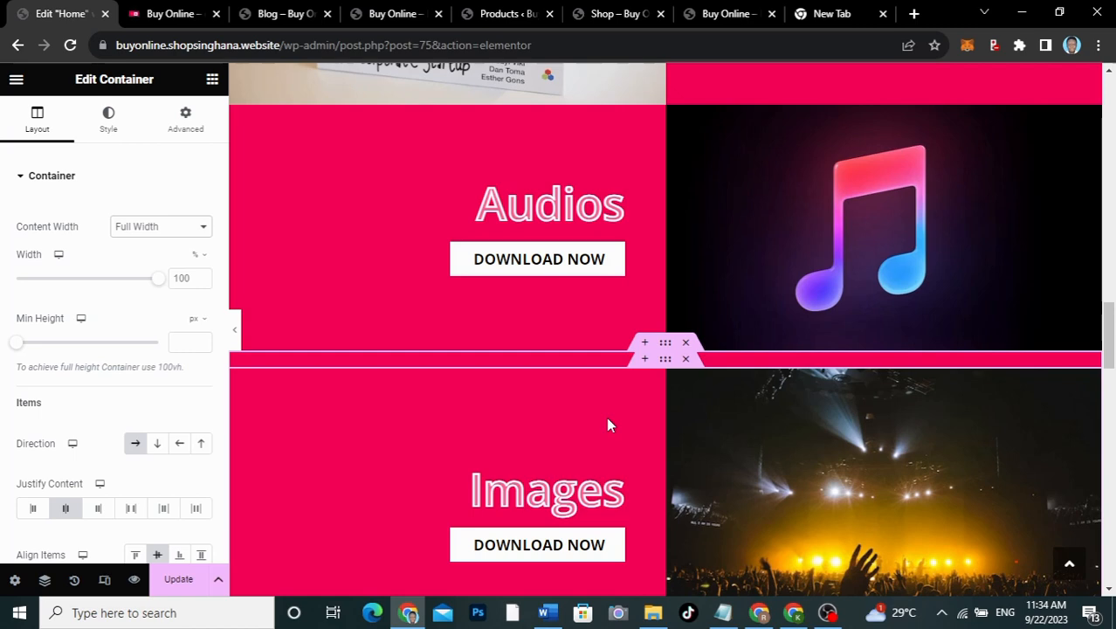
Step: Make the Images container Full Width and save the home page
{"action": "scroll", "coordinate": [608, 425], "scroll_direction": "down", "scroll_amount": 3}
{"action": "mouse_move", "coordinate": [661, 363]}
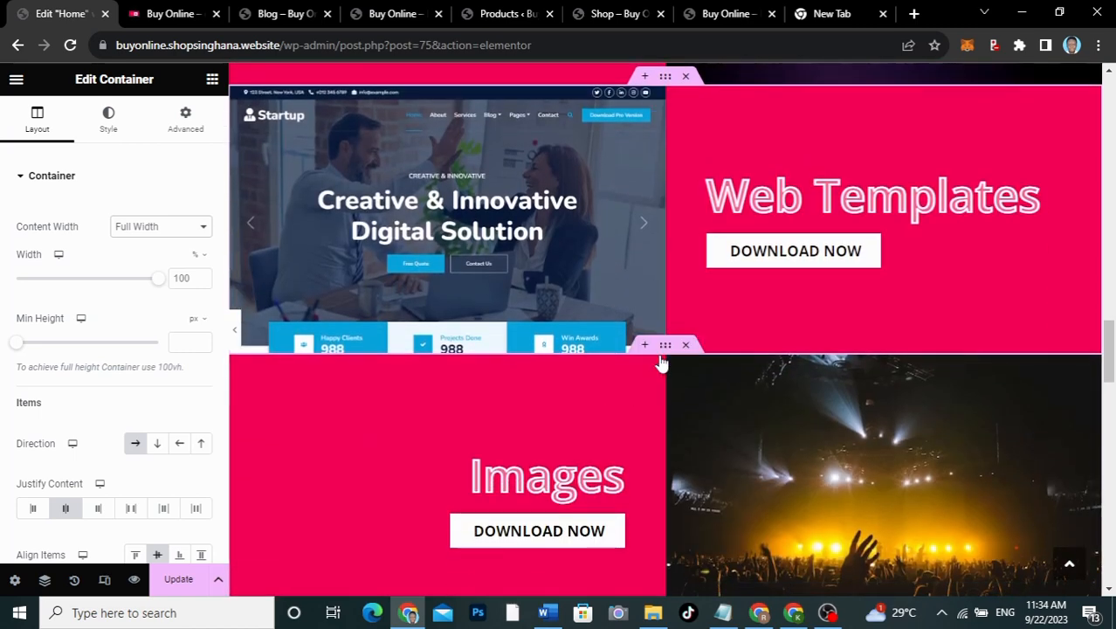
{"action": "left_click", "coordinate": [185, 119]}
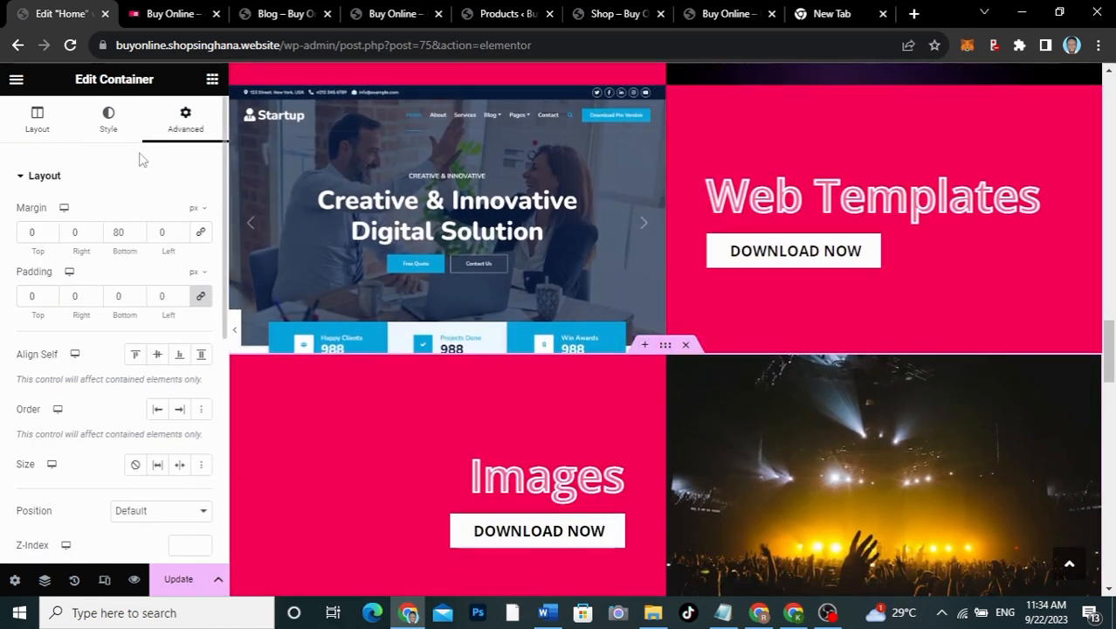
{"action": "left_click", "coordinate": [38, 120]}
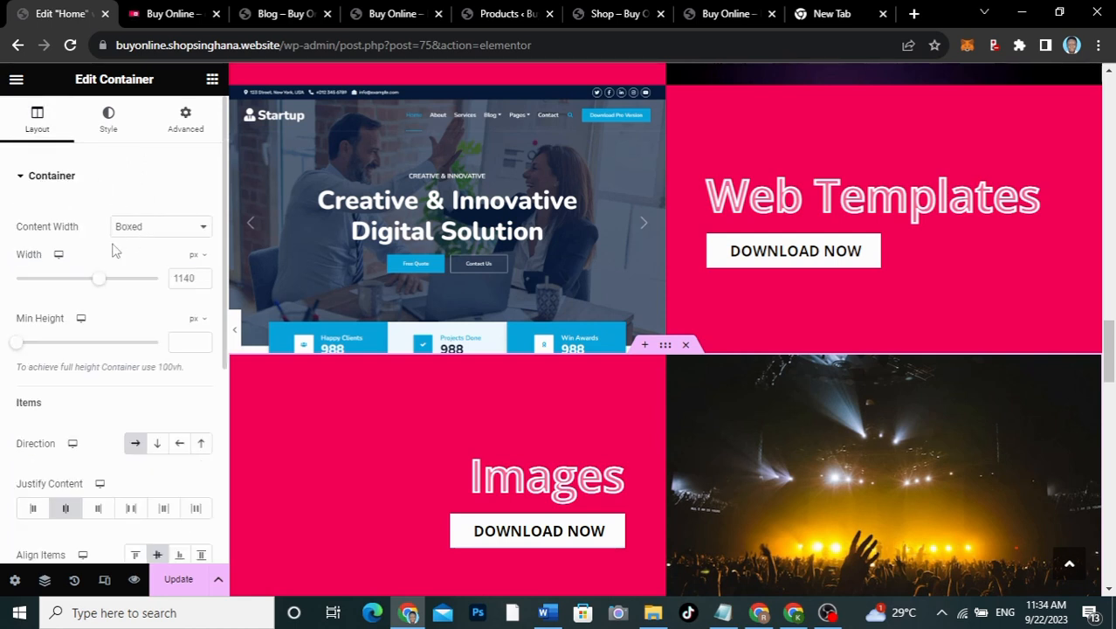
{"action": "left_click", "coordinate": [164, 226]}
{"action": "left_click", "coordinate": [160, 265]}
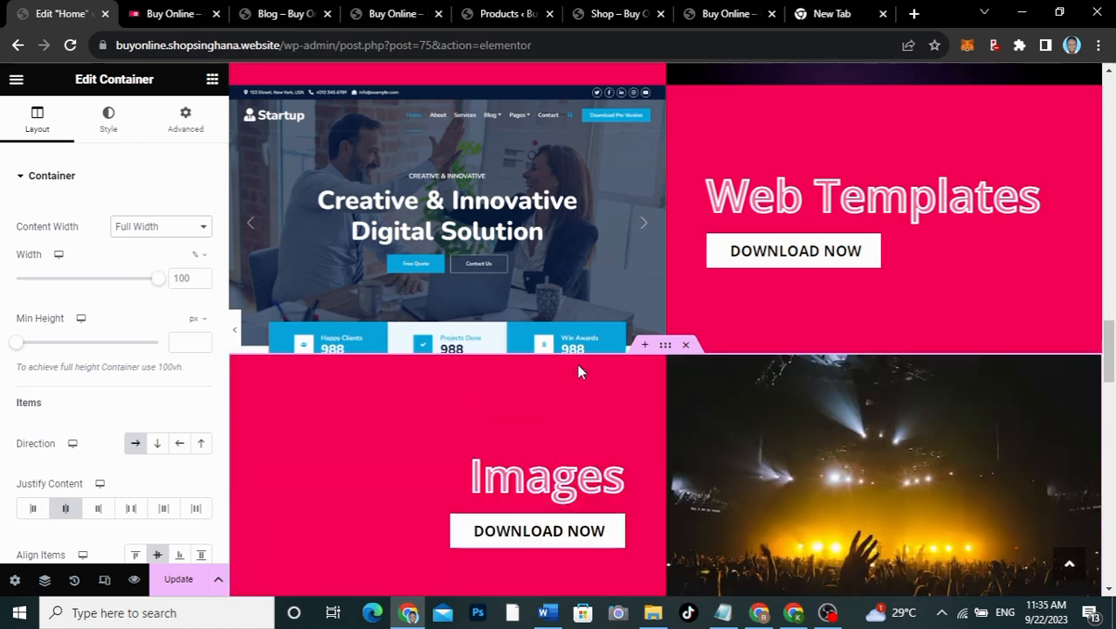
{"action": "left_click", "coordinate": [178, 579]}
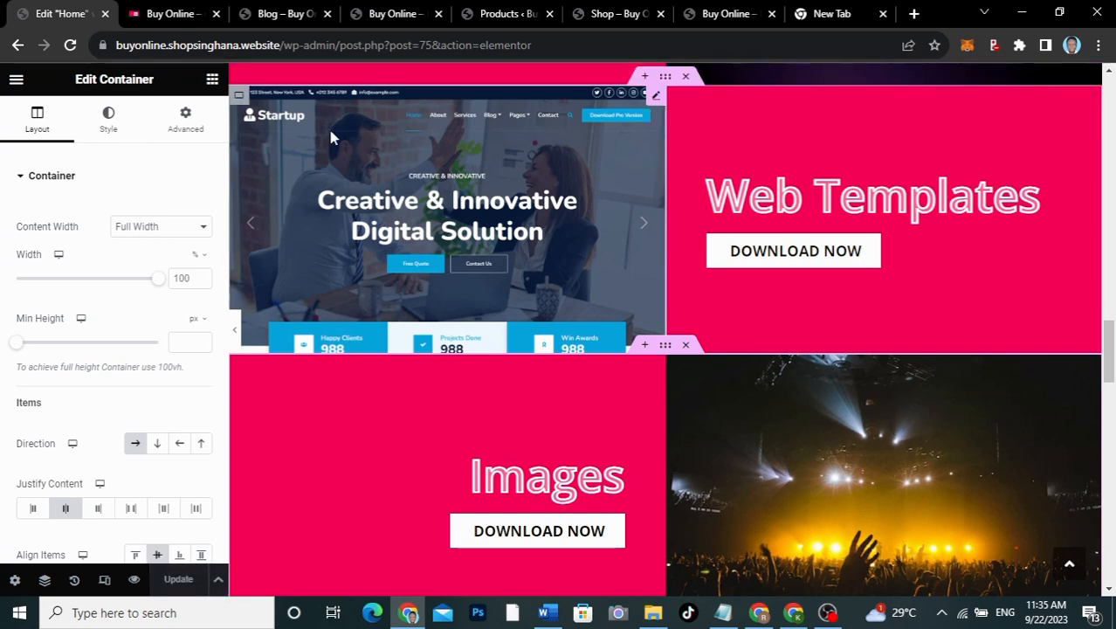
{"action": "left_click", "coordinate": [196, 14]}
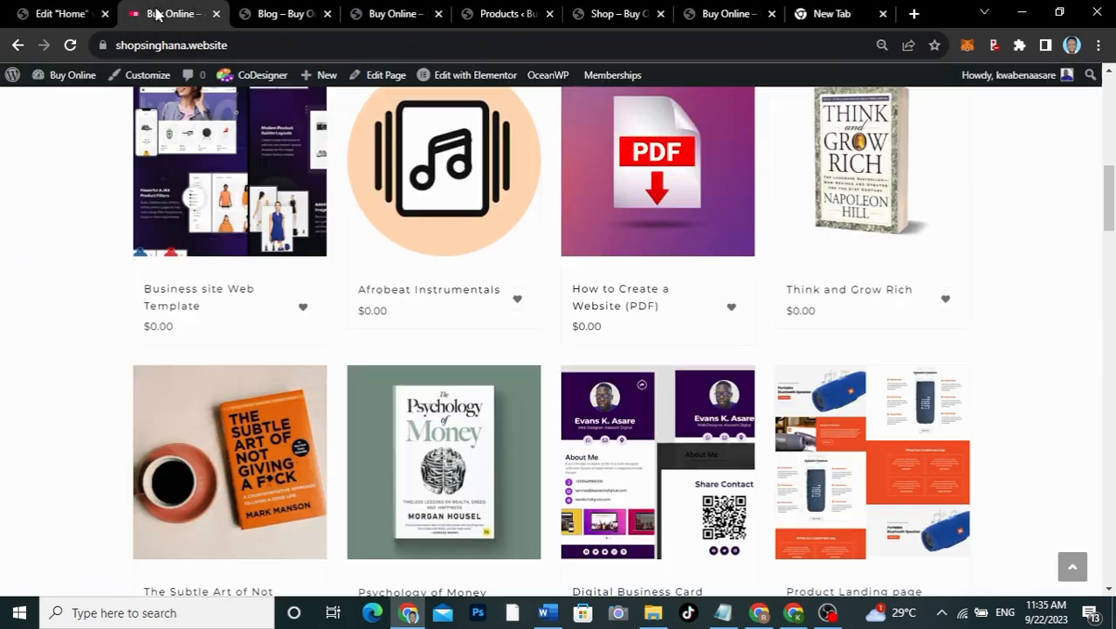
Step: Reload the live home page, check the full-width category banners, then go to Products
{"action": "left_click", "coordinate": [407, 16]}
{"action": "left_click", "coordinate": [77, 44]}
{"action": "scroll", "coordinate": [494, 267], "scroll_direction": "down", "scroll_amount": 5}
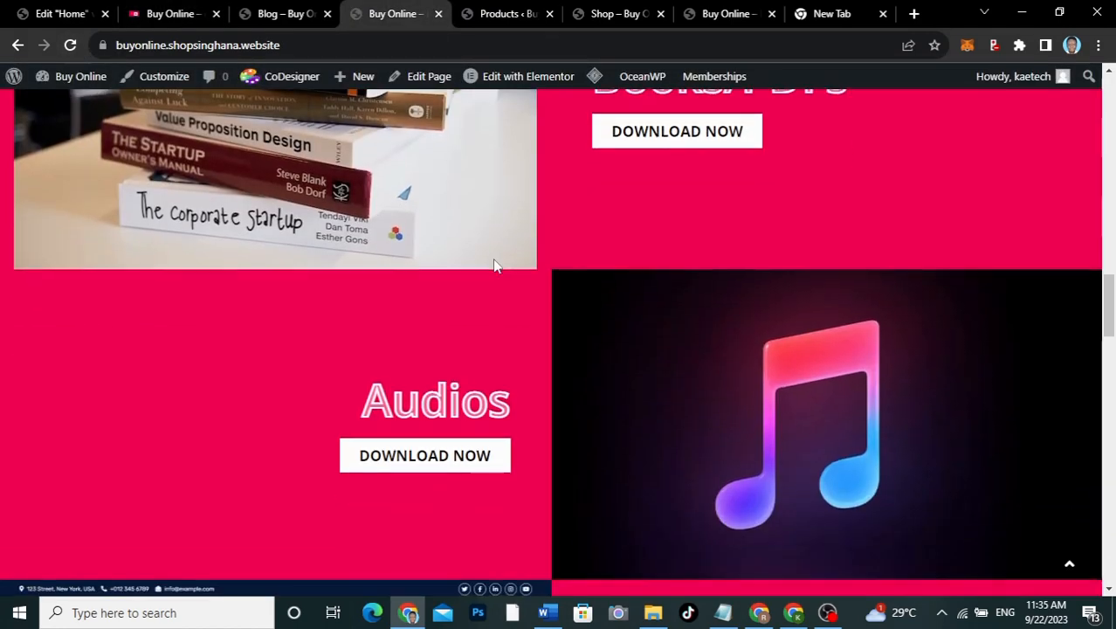
{"action": "scroll", "coordinate": [494, 266], "scroll_direction": "down", "scroll_amount": 5}
{"action": "scroll", "coordinate": [493, 266], "scroll_direction": "up", "scroll_amount": 6}
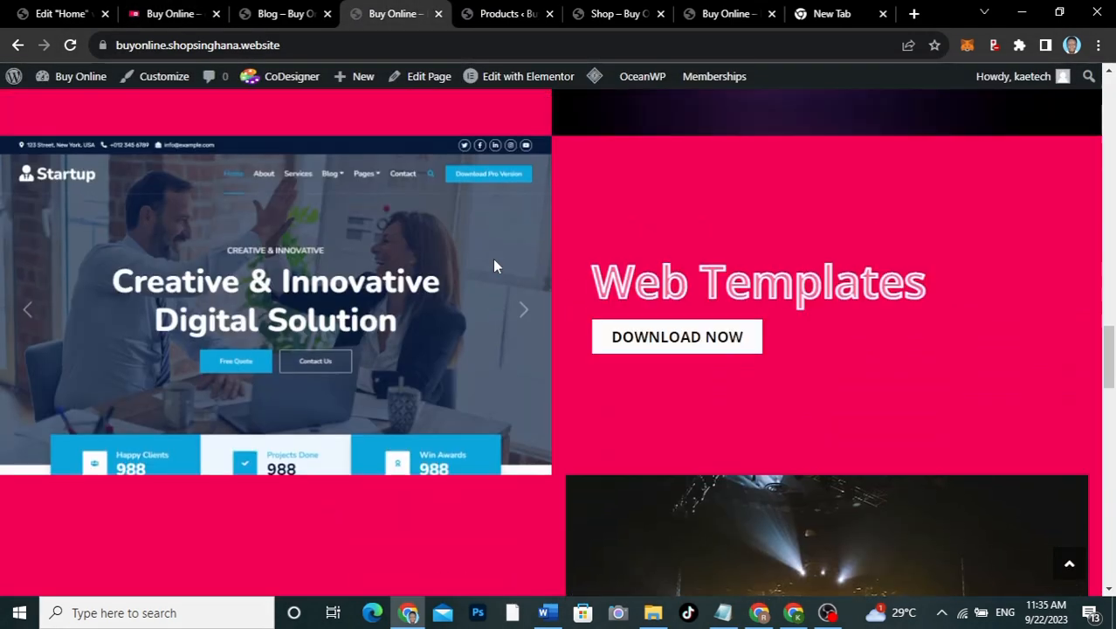
{"action": "scroll", "coordinate": [494, 266], "scroll_direction": "up", "scroll_amount": 6}
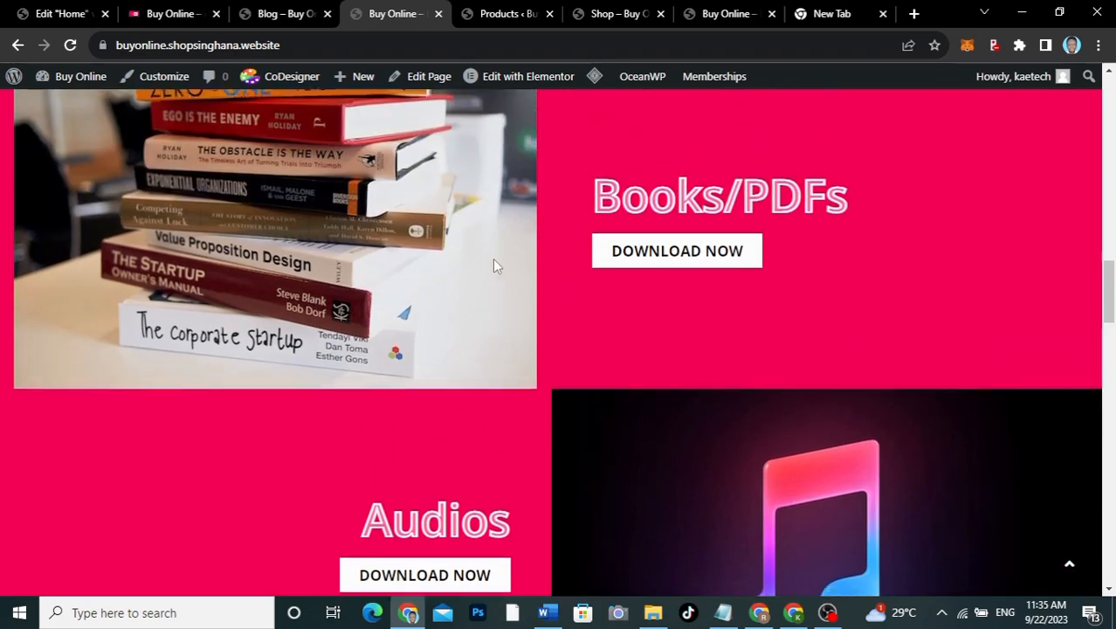
{"action": "scroll", "coordinate": [494, 266], "scroll_direction": "up", "scroll_amount": 1}
{"action": "scroll", "coordinate": [493, 266], "scroll_direction": "down", "scroll_amount": 6}
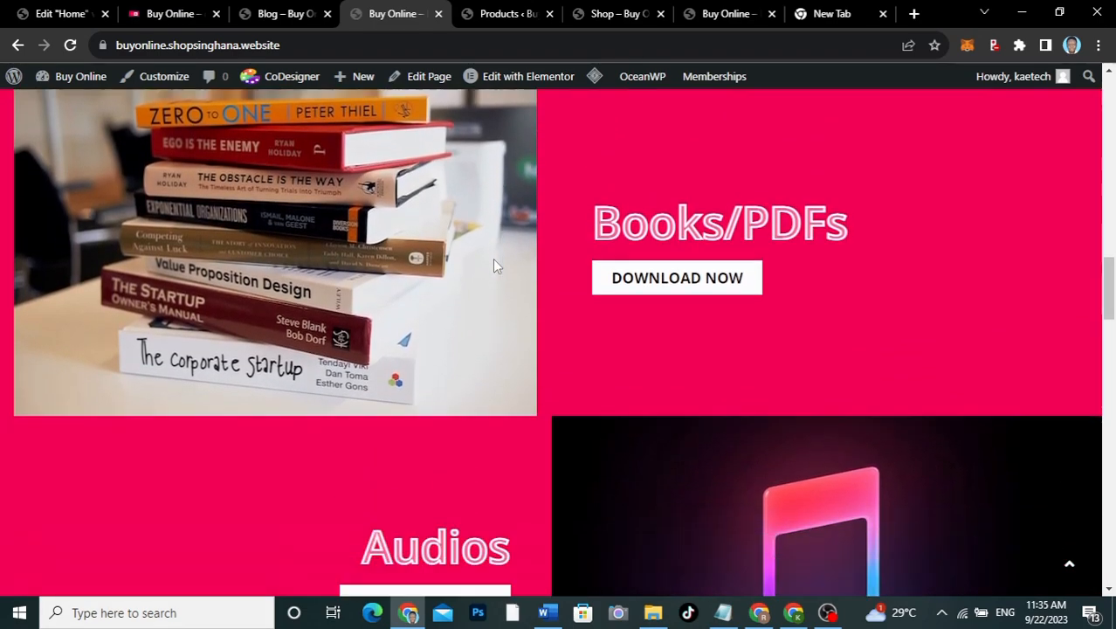
{"action": "scroll", "coordinate": [493, 266], "scroll_direction": "down", "scroll_amount": 10}
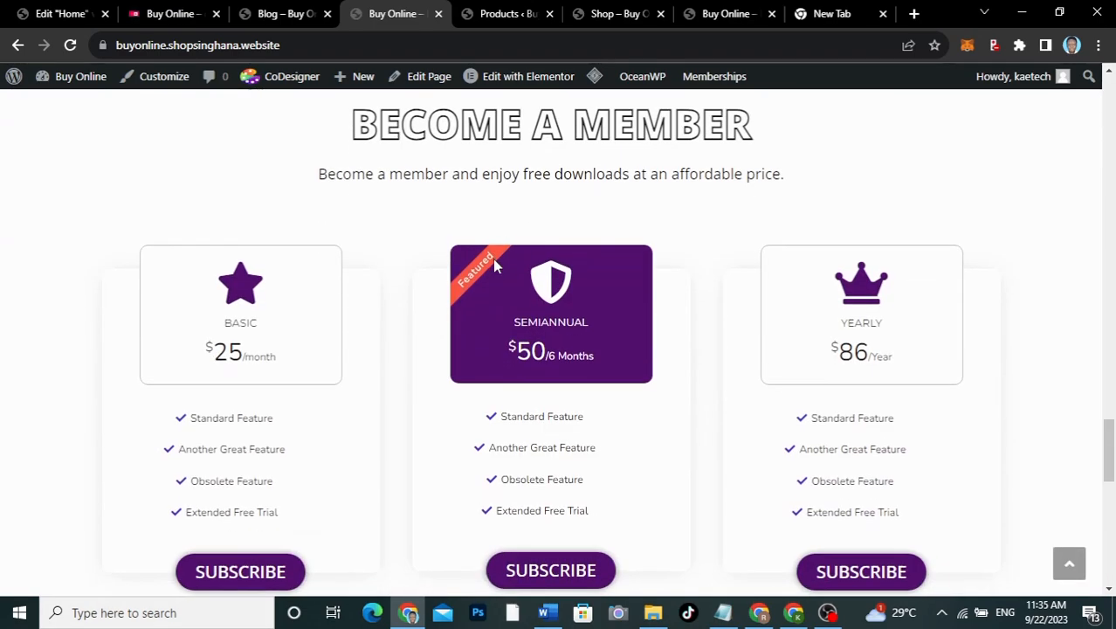
{"action": "scroll", "coordinate": [493, 266], "scroll_direction": "up", "scroll_amount": 8}
{"action": "scroll", "coordinate": [494, 266], "scroll_direction": "up", "scroll_amount": 6}
{"action": "scroll", "coordinate": [493, 267], "scroll_direction": "down", "scroll_amount": 15}
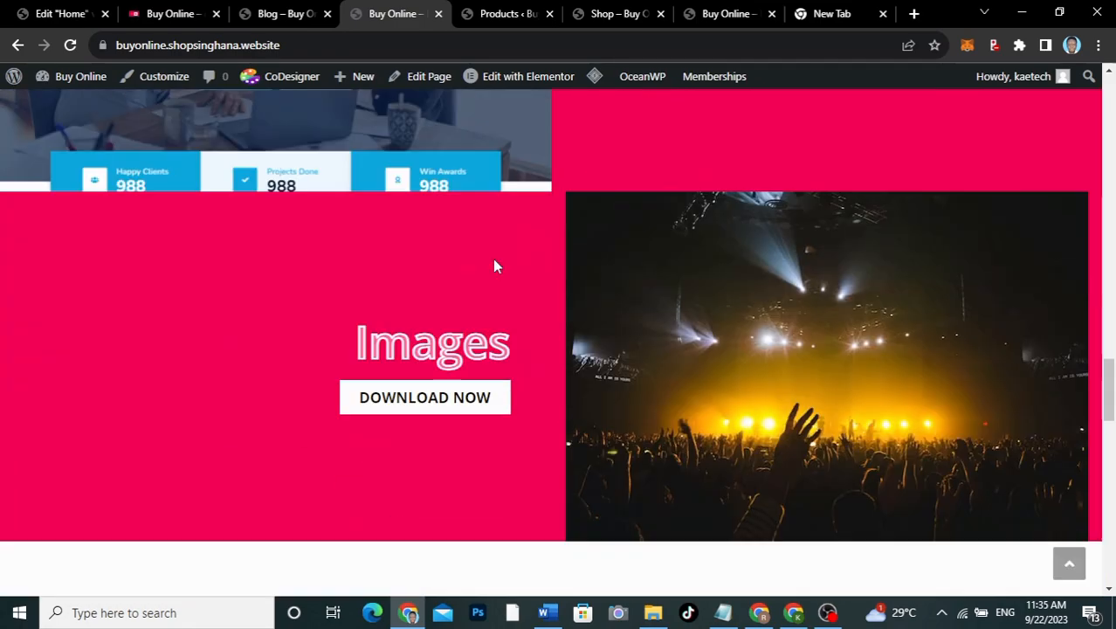
{"action": "scroll", "coordinate": [494, 267], "scroll_direction": "down", "scroll_amount": 9}
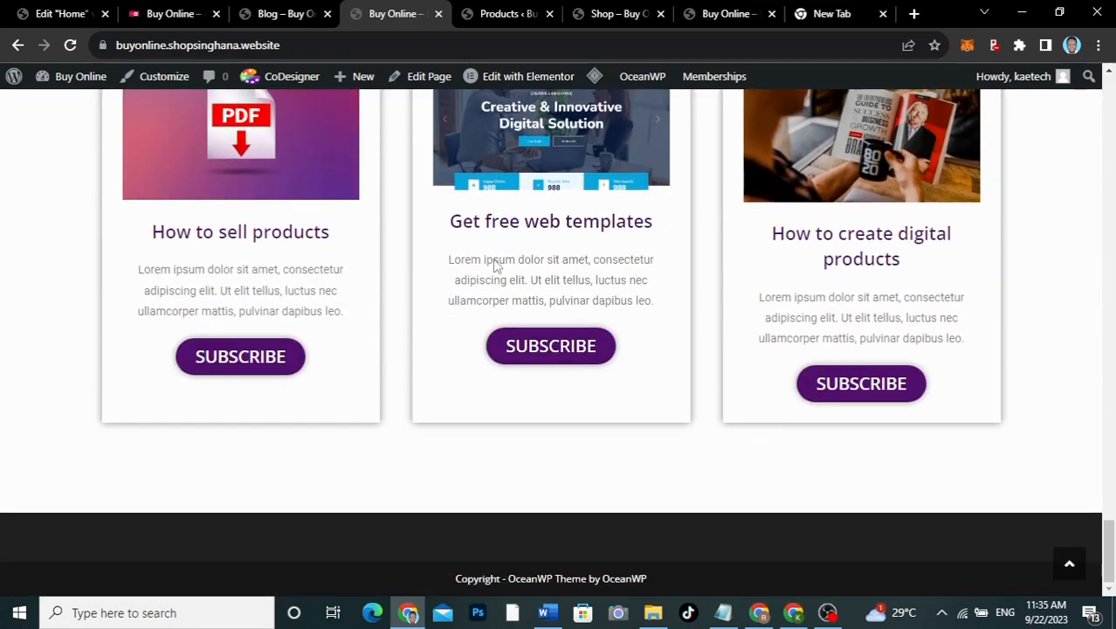
{"action": "scroll", "coordinate": [495, 266], "scroll_direction": "up", "scroll_amount": 2}
{"action": "scroll", "coordinate": [494, 264], "scroll_direction": "up", "scroll_amount": 5}
{"action": "scroll", "coordinate": [494, 264], "scroll_direction": "down", "scroll_amount": 7}
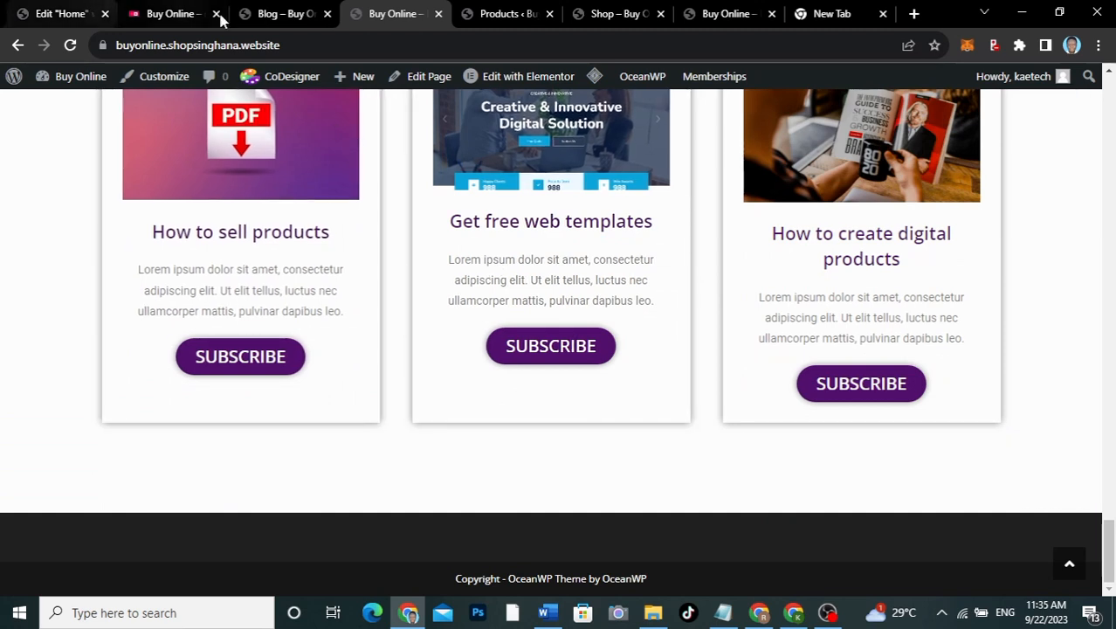
{"action": "left_click", "coordinate": [505, 18]}
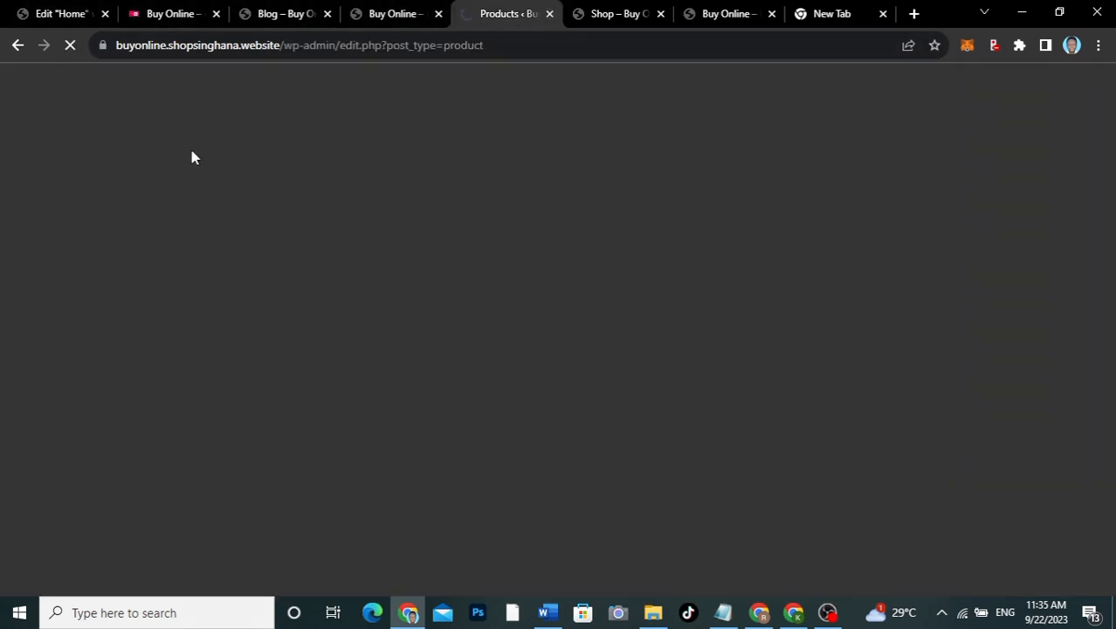
Step: Copy the 'How to sell products' heading from the home page's first blog card
{"action": "left_click", "coordinate": [289, 16]}
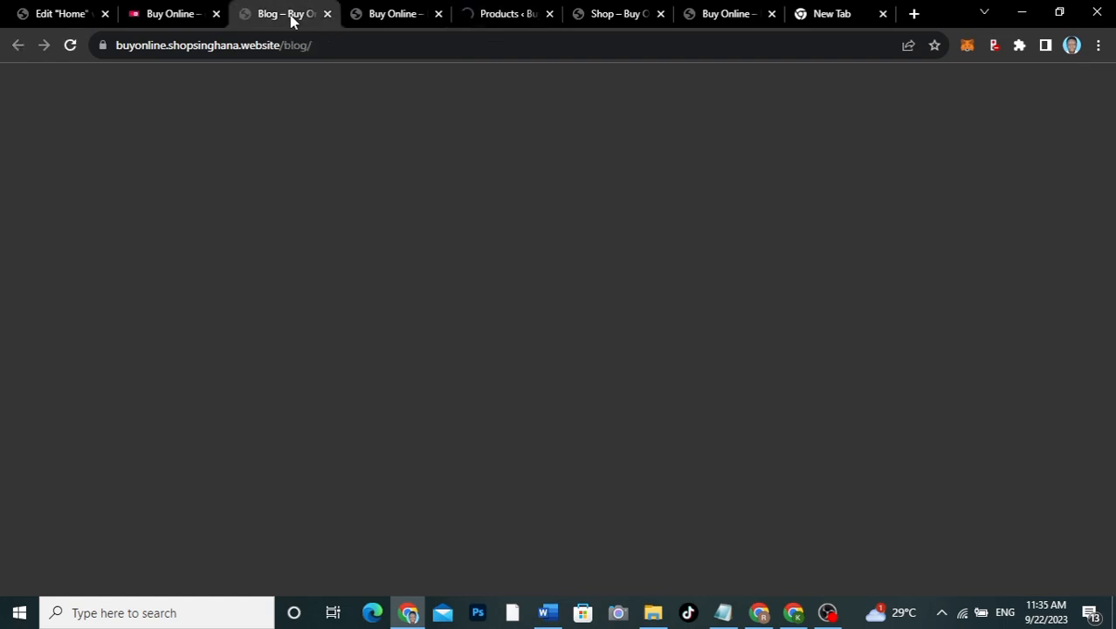
{"action": "left_click", "coordinate": [388, 13]}
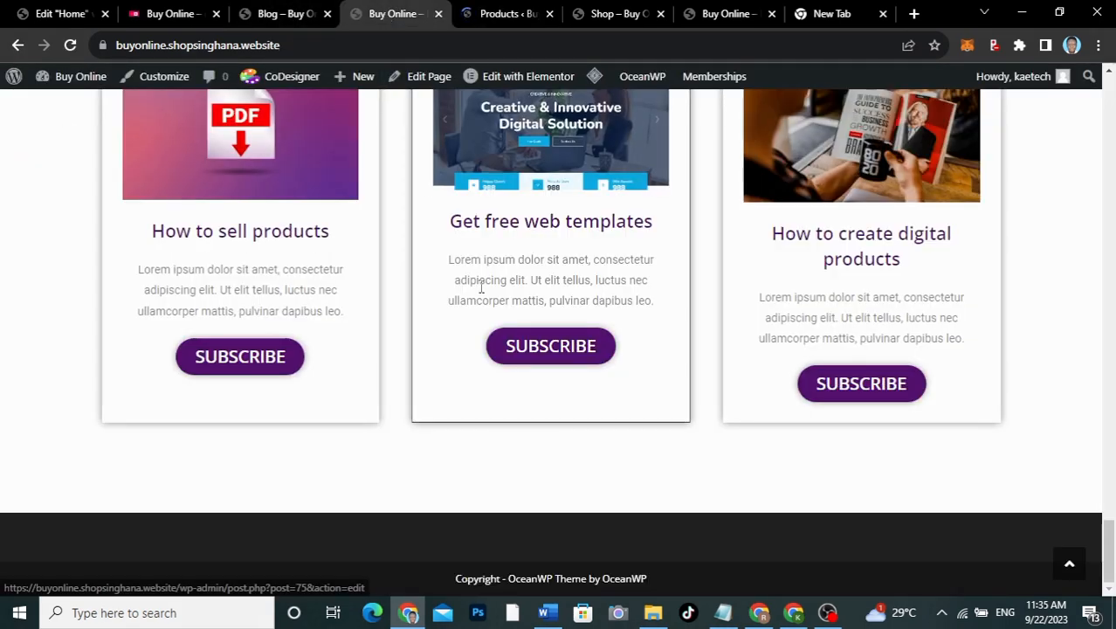
{"action": "left_click_drag", "start_coordinate": [340, 239], "coordinate": [154, 234]}
{"action": "key", "text": "ctrl+c"}
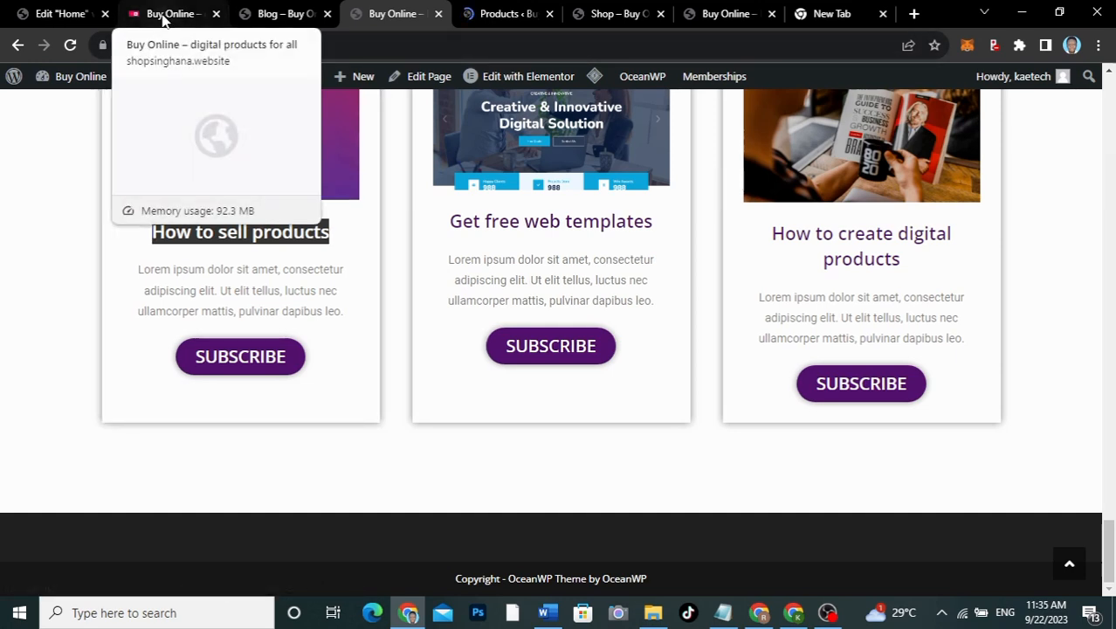
Step: Create a new post via Posts > Add New titled 'How to sell products'
{"action": "left_click", "coordinate": [499, 15]}
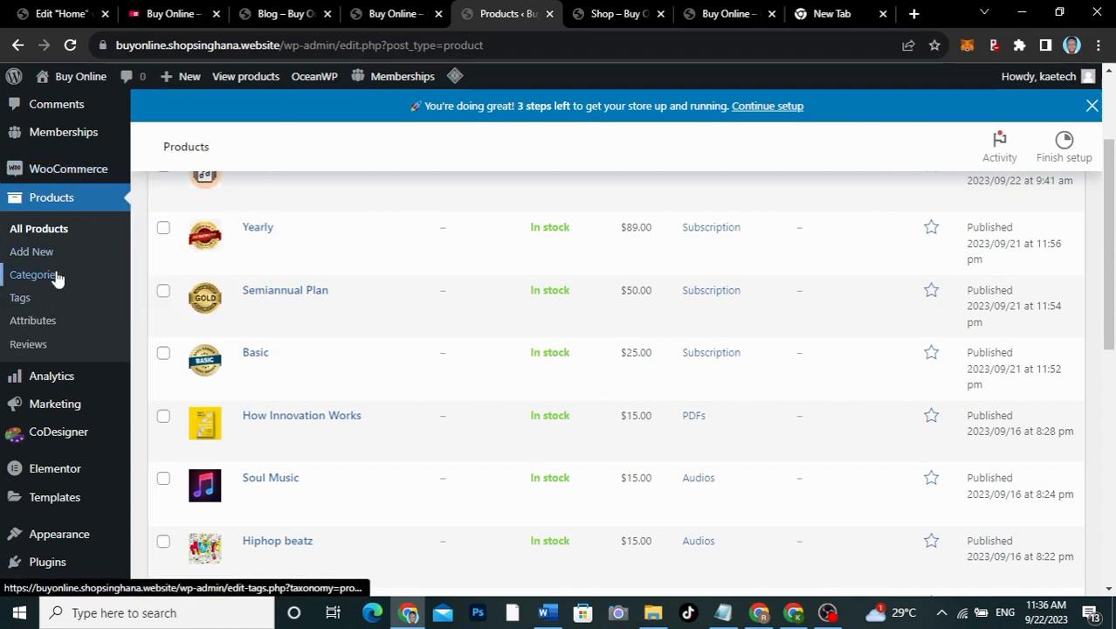
{"action": "scroll", "coordinate": [53, 277], "scroll_direction": "up", "scroll_amount": 2}
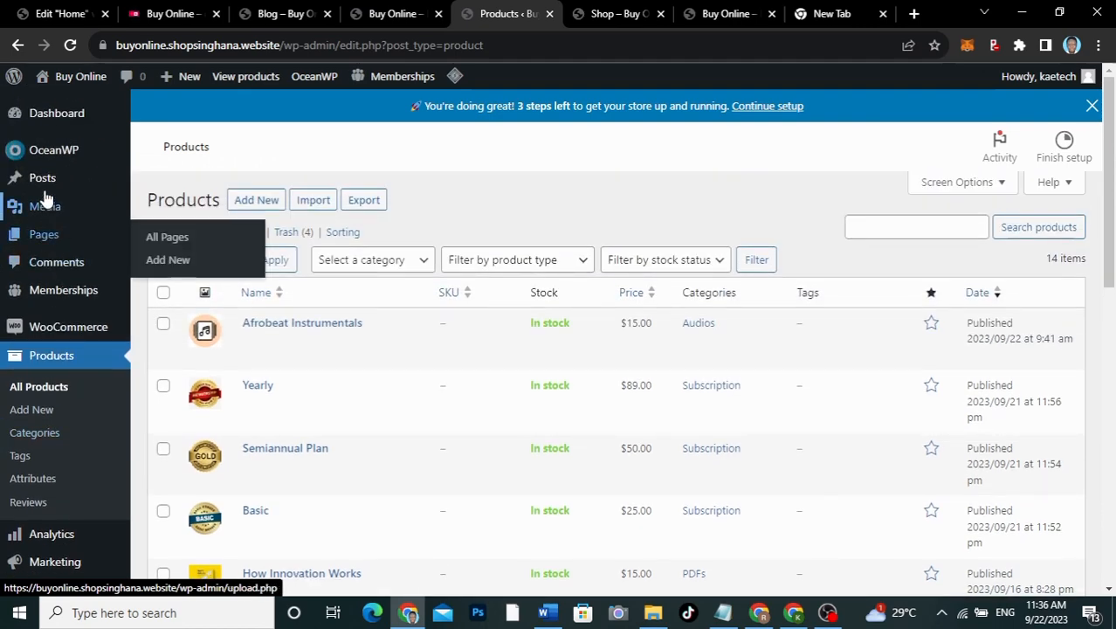
{"action": "mouse_move", "coordinate": [46, 189]}
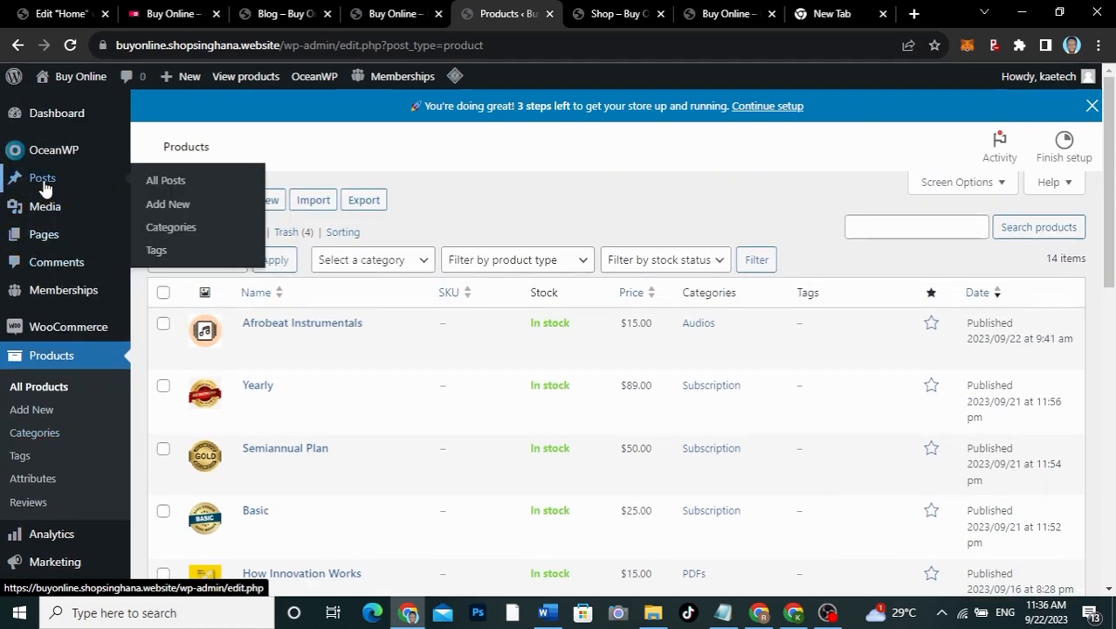
{"action": "left_click", "coordinate": [167, 206]}
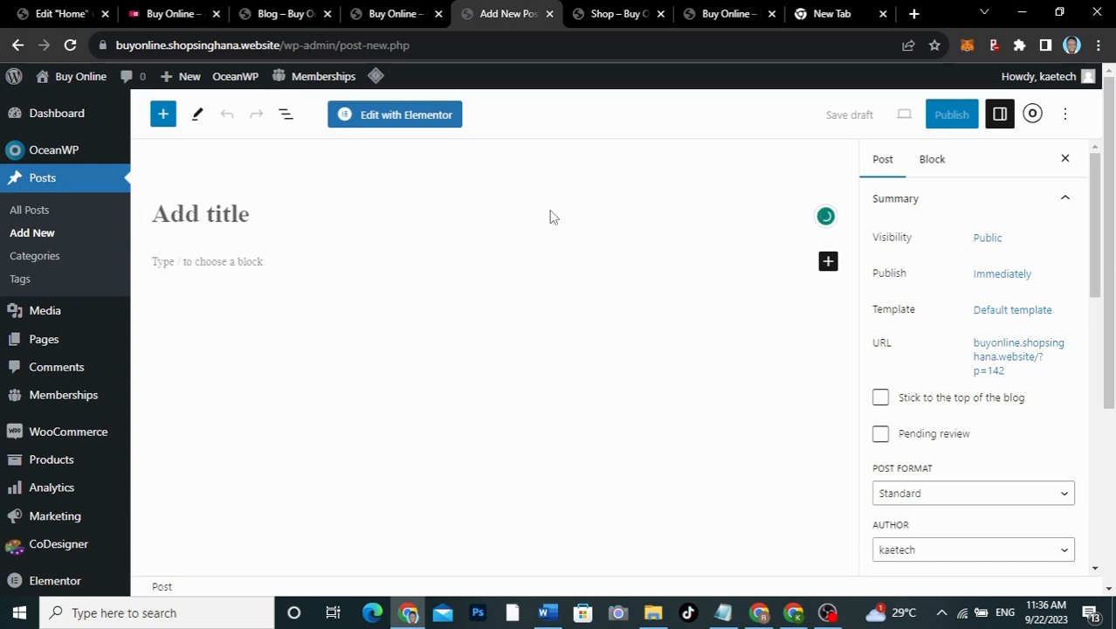
{"action": "key", "text": "ctrl+v"}
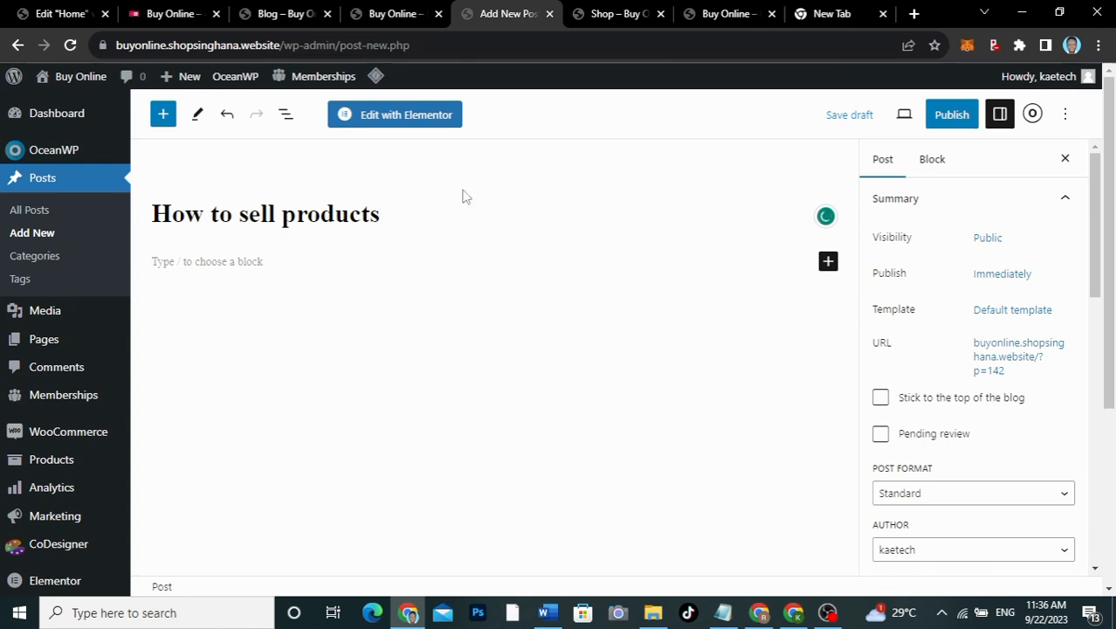
{"action": "left_click", "coordinate": [845, 14]}
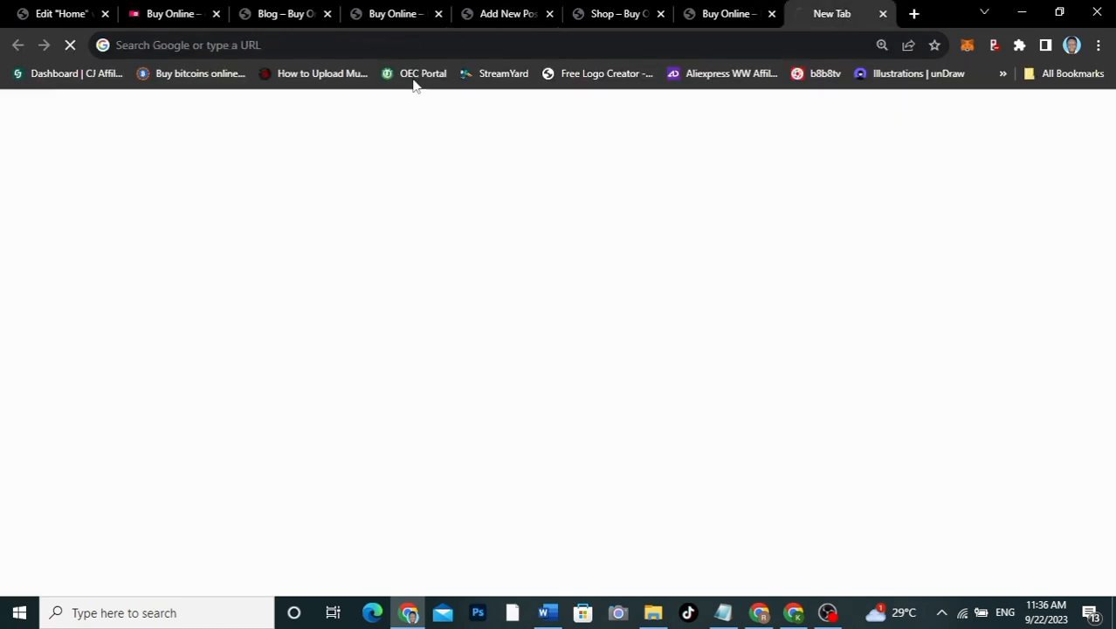
Step: Search 'lorem' to reach lipsum.com and copy the 'Why do we use it?' paragraph
{"action": "left_click", "coordinate": [298, 44]}
{"action": "type", "text": "lorem"}
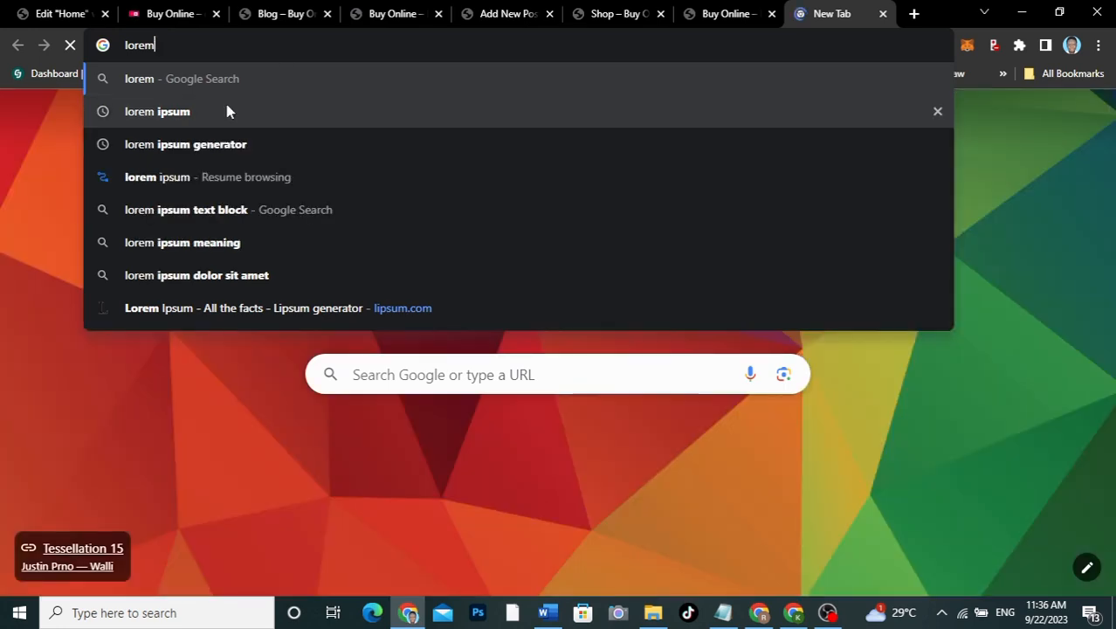
{"action": "left_click", "coordinate": [234, 143]}
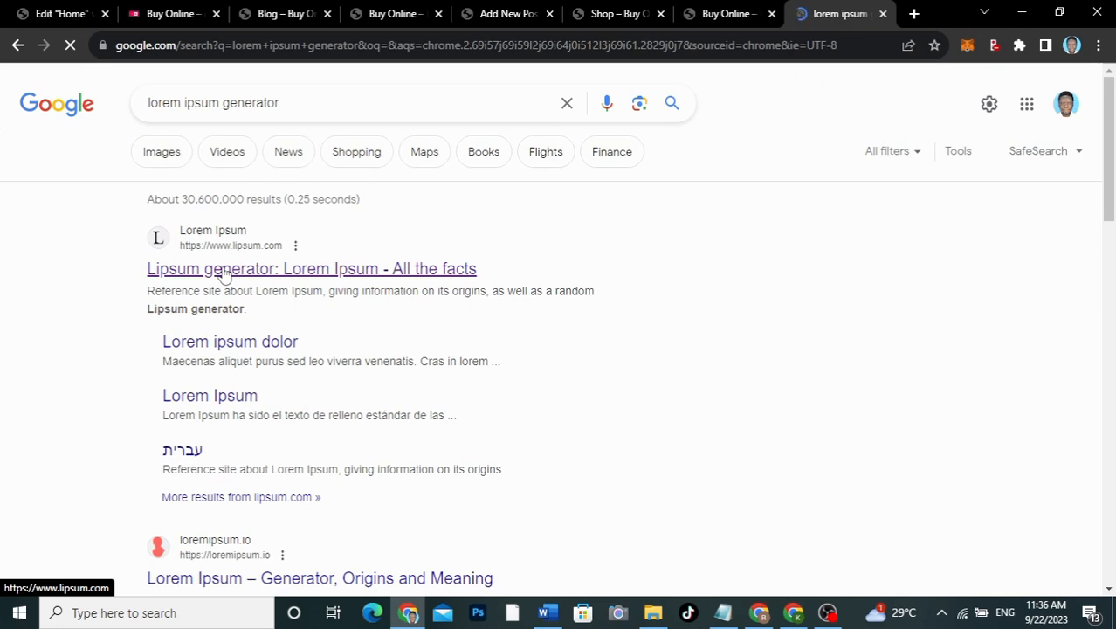
{"action": "left_click", "coordinate": [225, 271]}
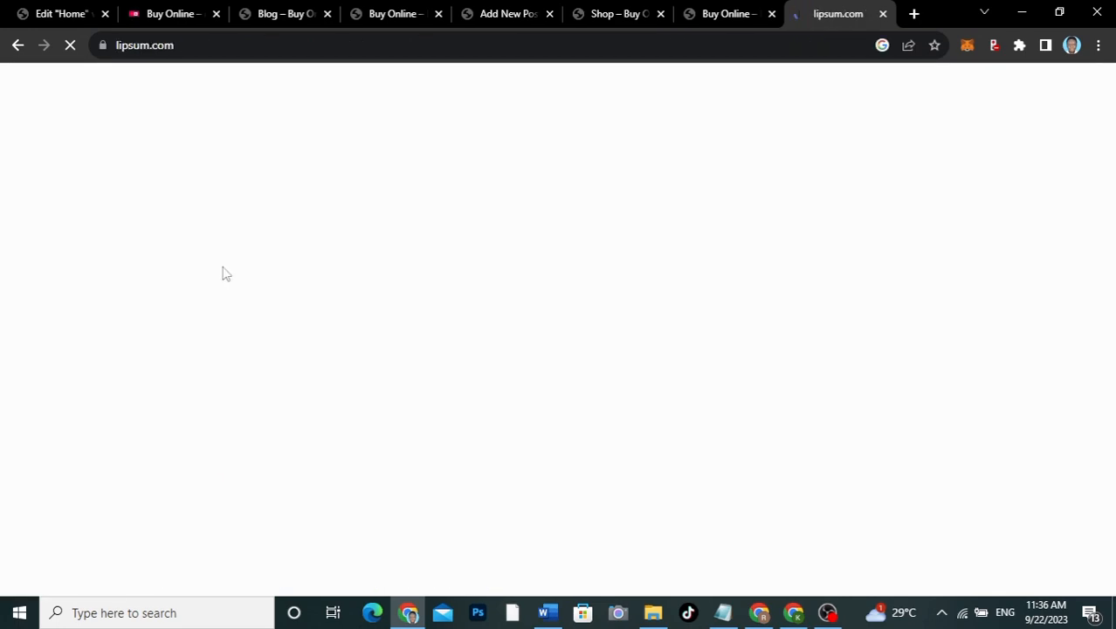
{"action": "scroll", "coordinate": [224, 274], "scroll_direction": "down", "scroll_amount": 3}
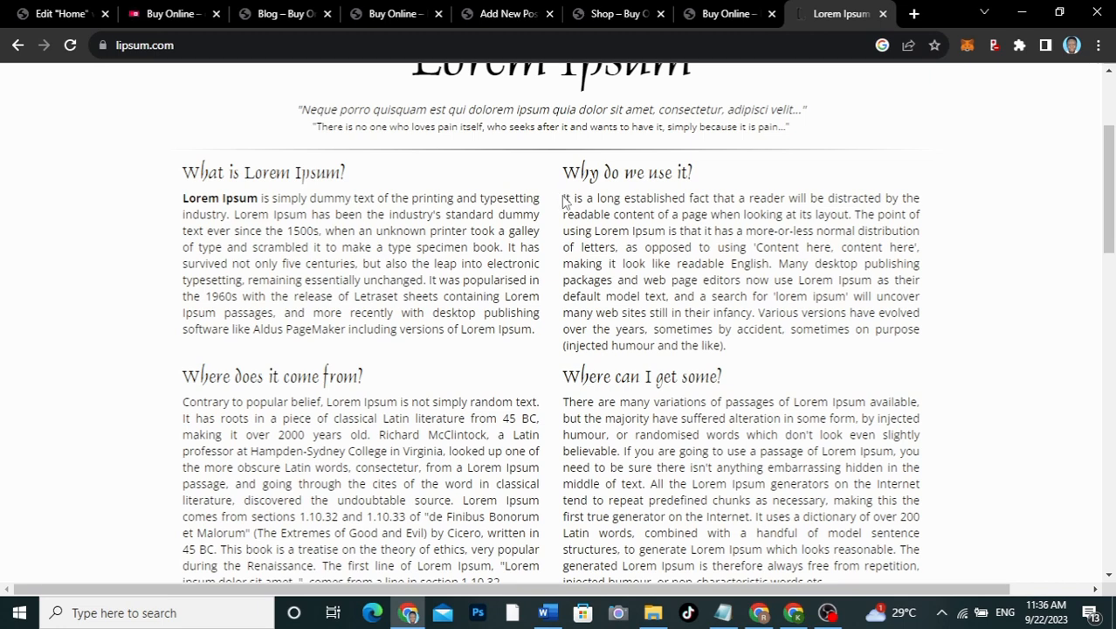
{"action": "left_click_drag", "start_coordinate": [563, 200], "coordinate": [705, 294]}
{"action": "key", "text": "ctrl+c"}
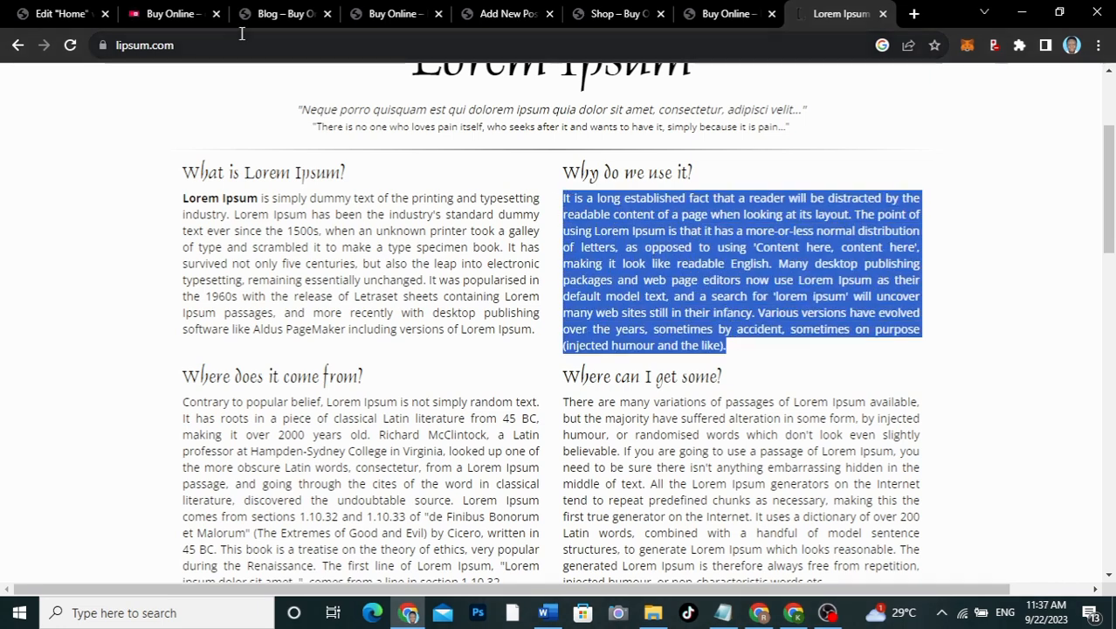
{"action": "left_click", "coordinate": [54, 14]}
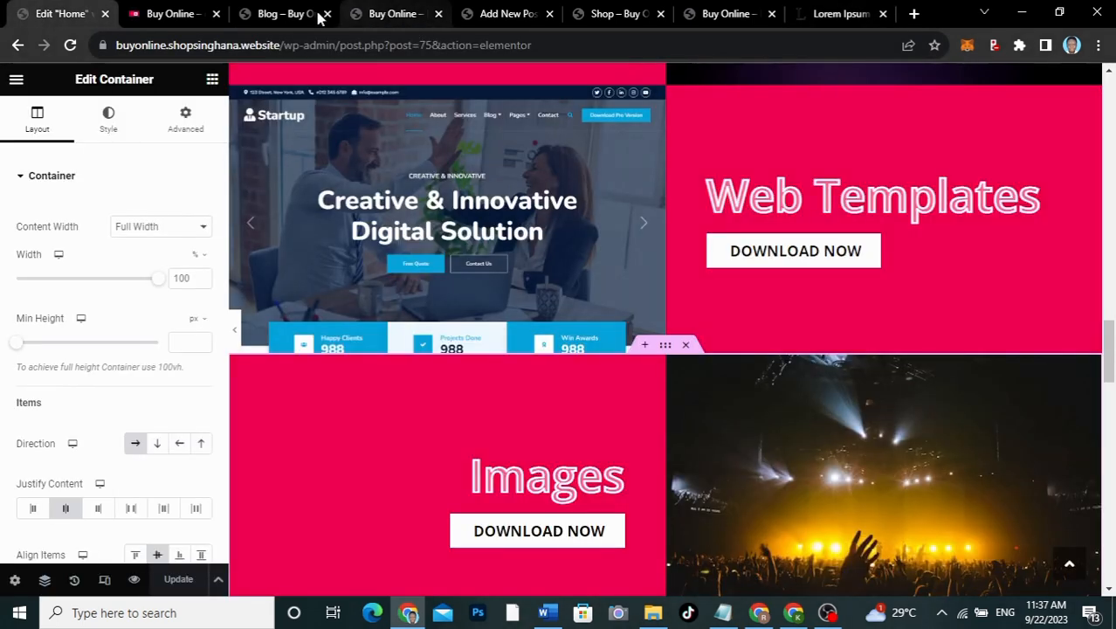
Step: Paste the 'It is a long established fact' paragraph three times into the post body
{"action": "left_click", "coordinate": [506, 14]}
{"action": "left_click_drag", "start_coordinate": [502, 14], "coordinate": [153, 16]}
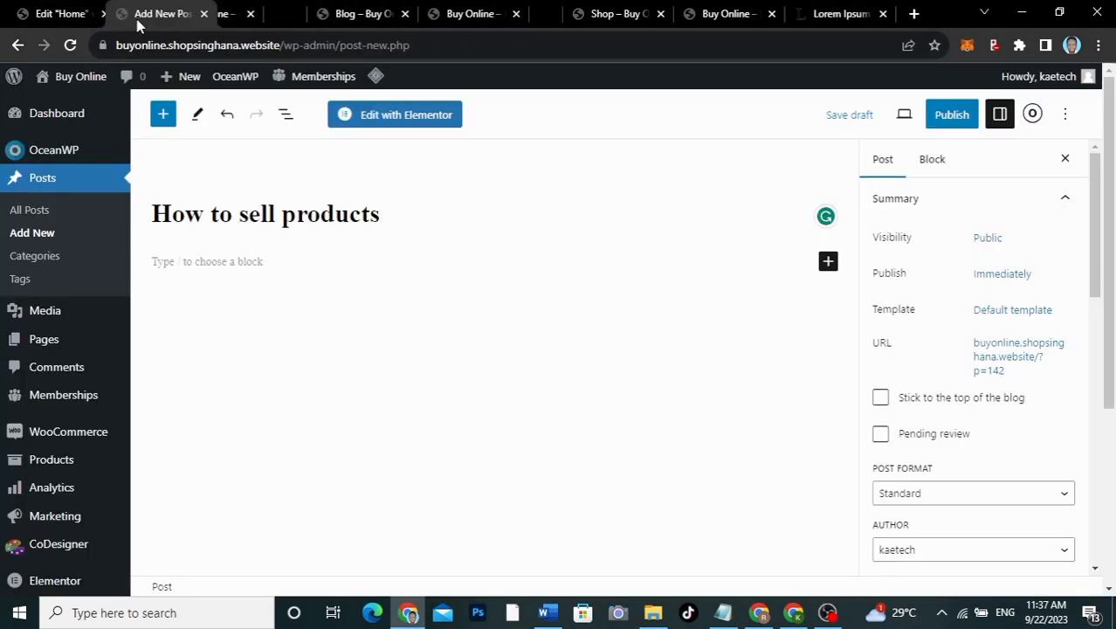
{"action": "left_click", "coordinate": [231, 262]}
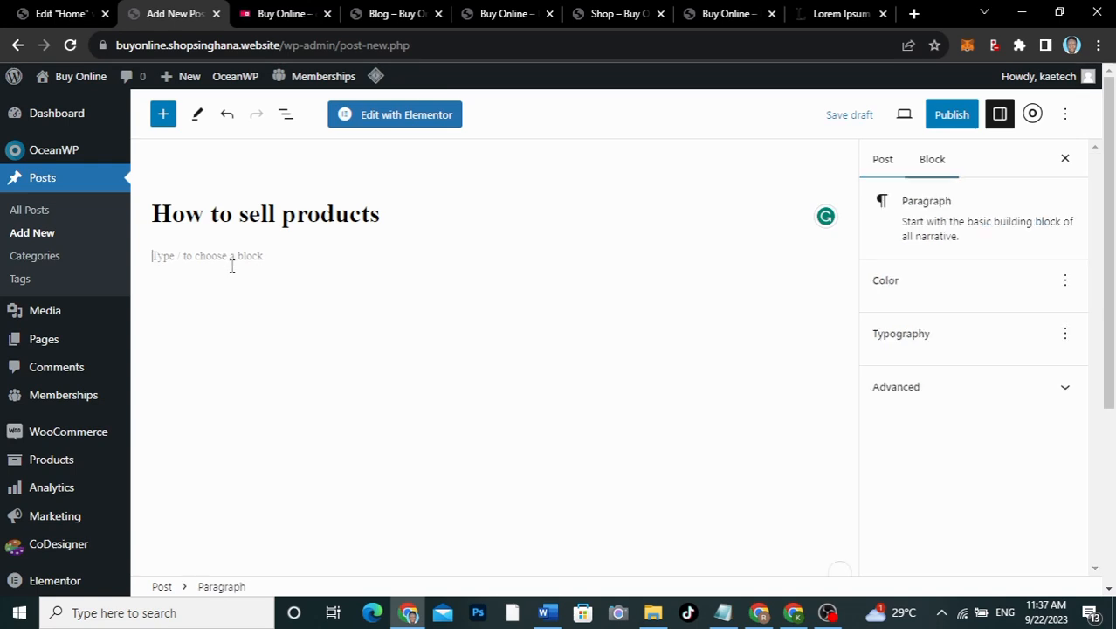
{"action": "key", "text": "ctrl+v"}
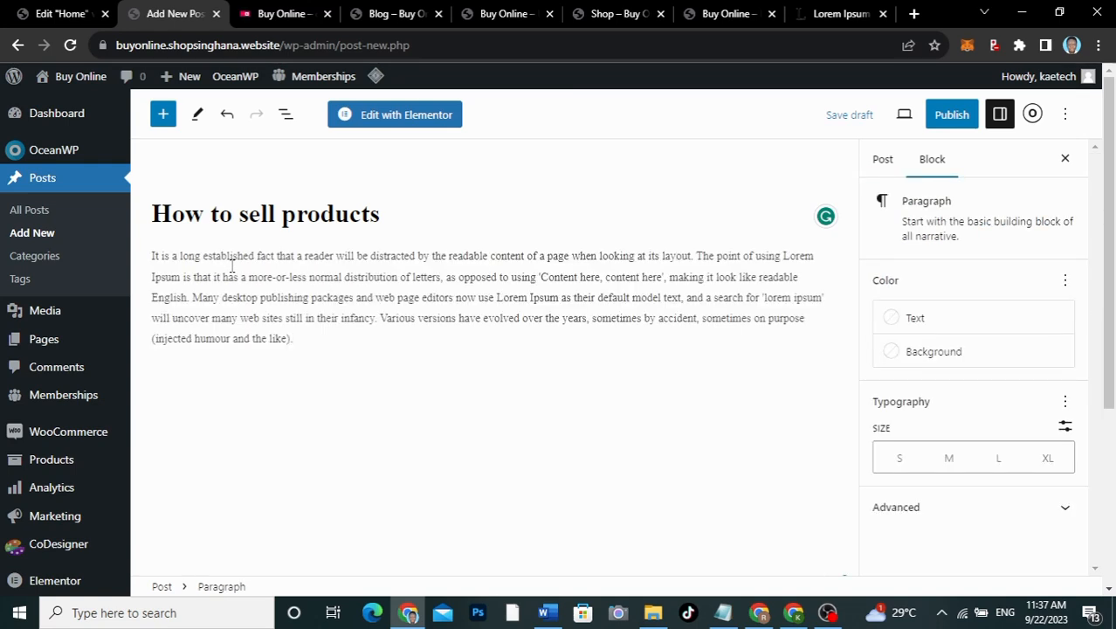
{"action": "key", "text": "Return"}
{"action": "key", "text": "ctrl+v"}
{"action": "key", "text": "Return"}
{"action": "type", "text": "v"}
{"action": "key", "text": "Return"}
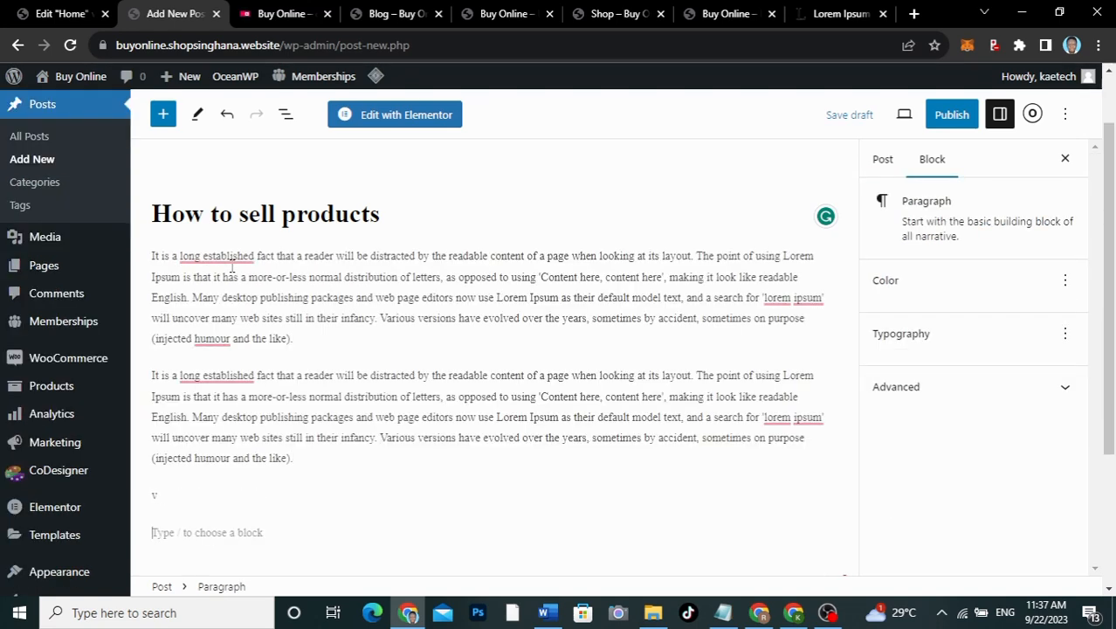
{"action": "key", "text": "ctrl+v"}
{"action": "key", "text": "Return"}
{"action": "type", "text": "v"}
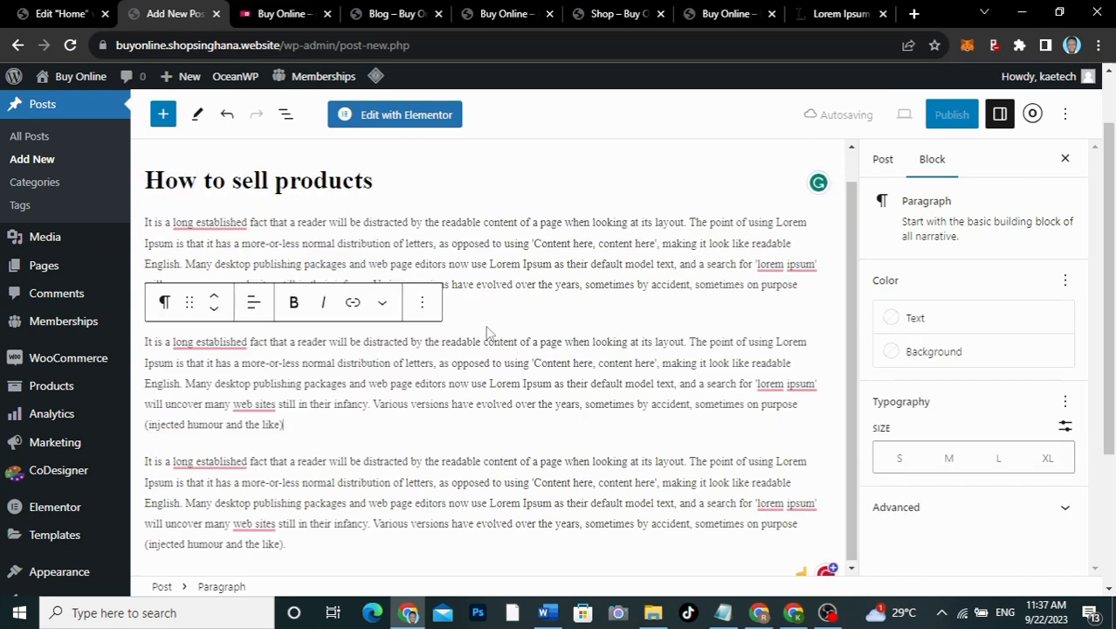
Step: Show the Post settings sidebar and scroll through its options
{"action": "left_click", "coordinate": [881, 162]}
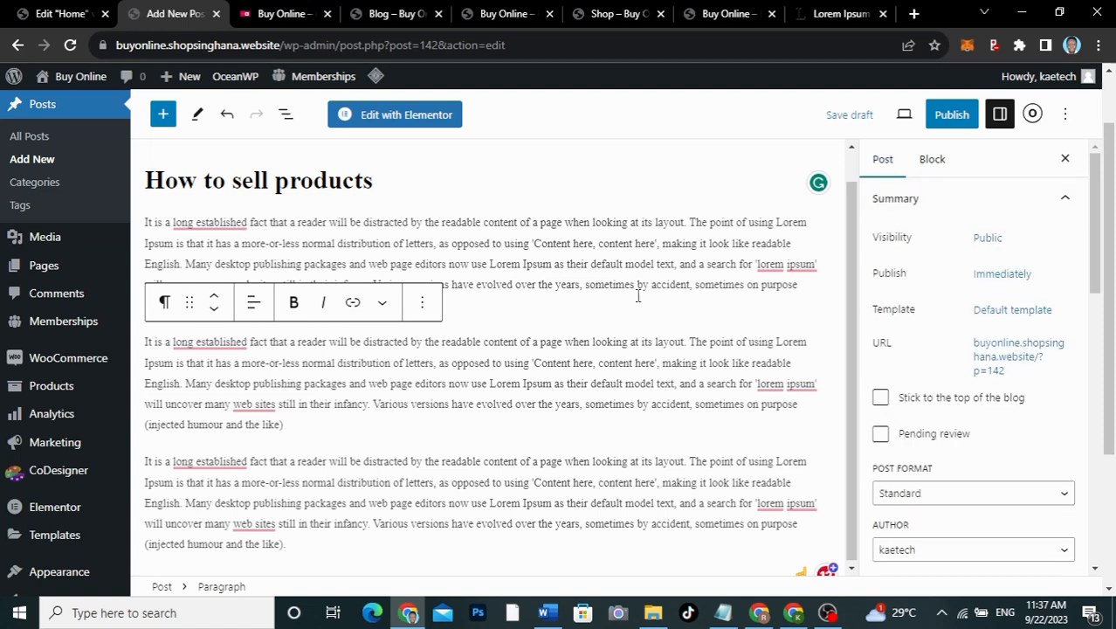
{"action": "scroll", "coordinate": [982, 425], "scroll_direction": "down", "scroll_amount": 3}
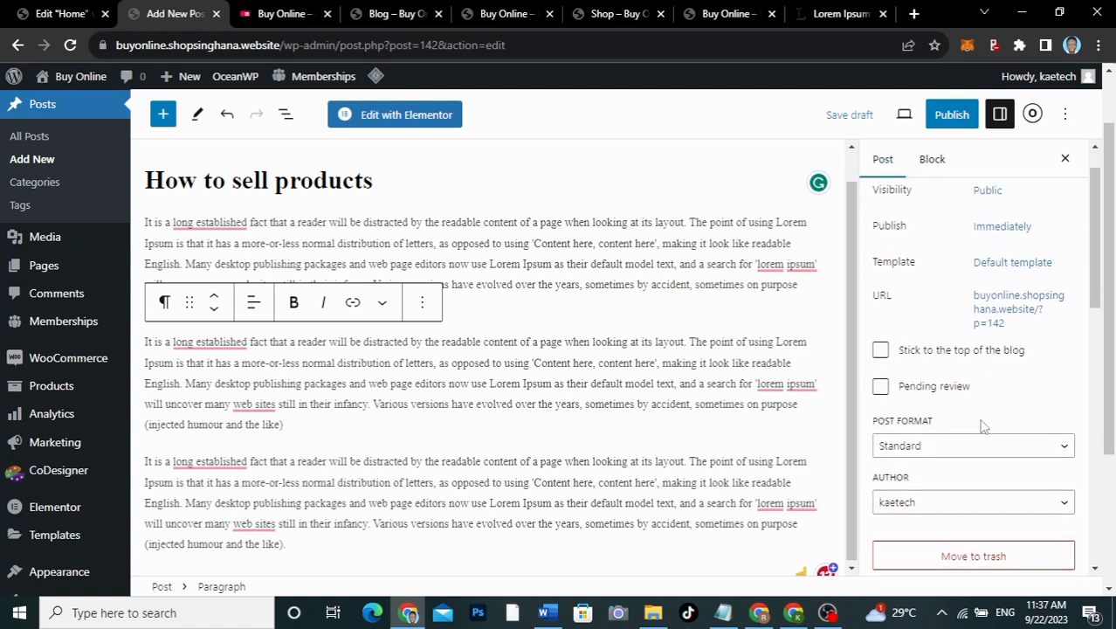
{"action": "scroll", "coordinate": [981, 425], "scroll_direction": "up", "scroll_amount": 3}
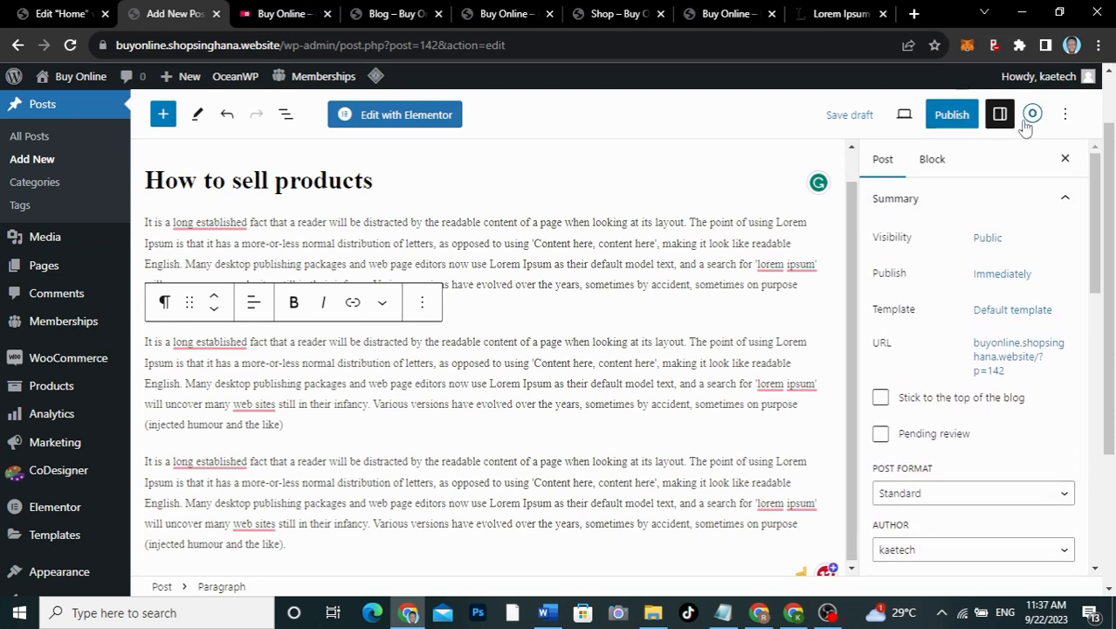
{"action": "scroll", "coordinate": [948, 344], "scroll_direction": "down", "scroll_amount": 3}
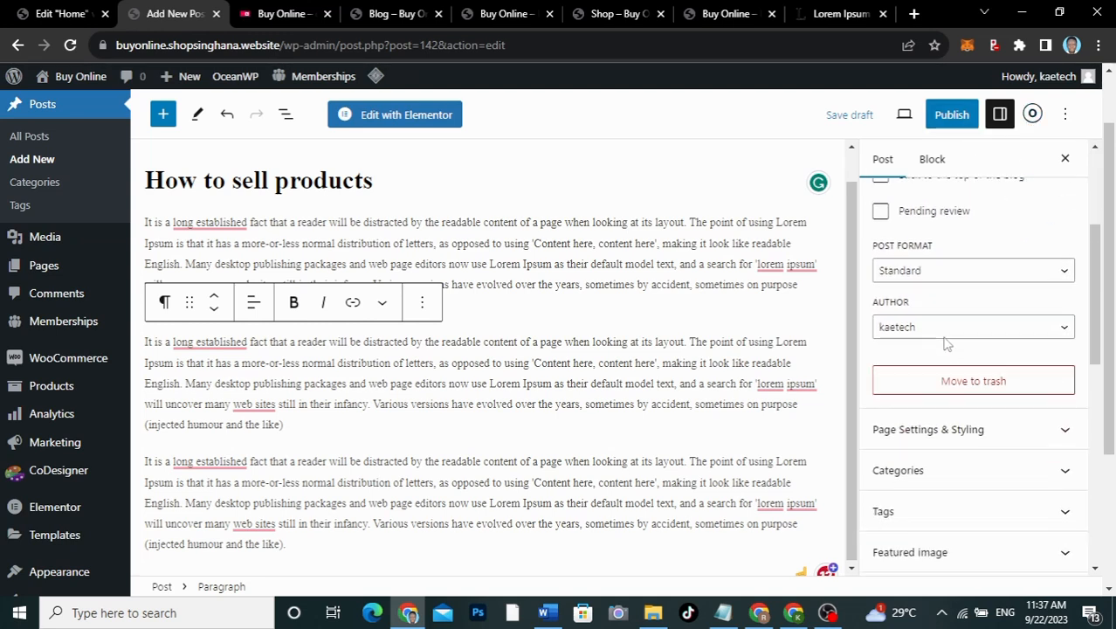
{"action": "scroll", "coordinate": [948, 344], "scroll_direction": "down", "scroll_amount": 1}
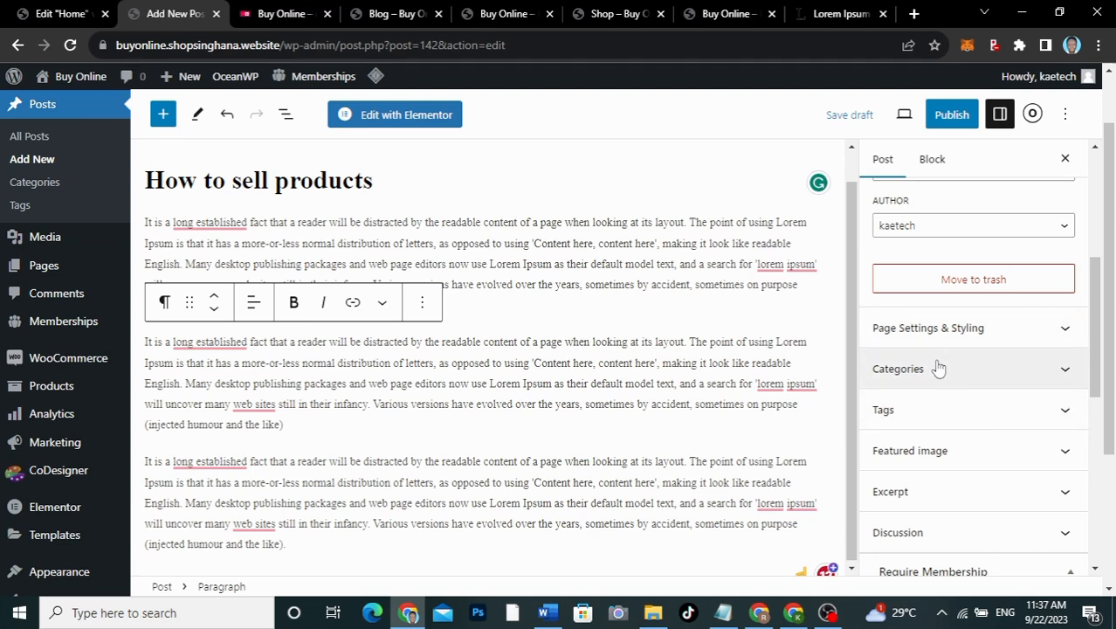
Step: Set the PDF graphic as the post's featured image
{"action": "left_click", "coordinate": [922, 456]}
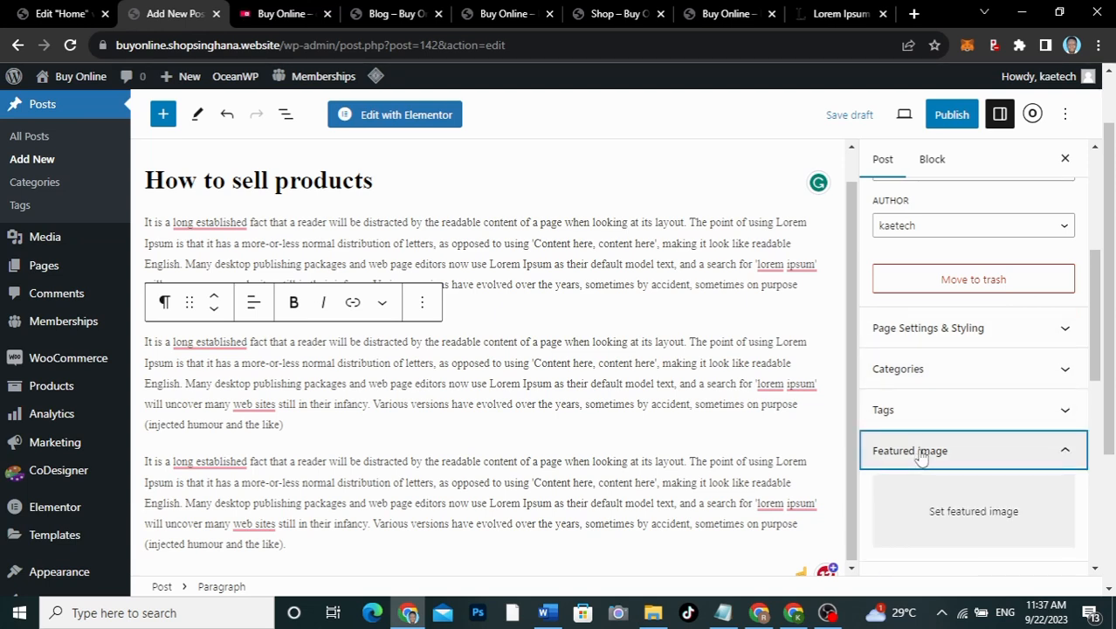
{"action": "scroll", "coordinate": [919, 456], "scroll_direction": "down", "scroll_amount": 2}
{"action": "left_click", "coordinate": [954, 328]}
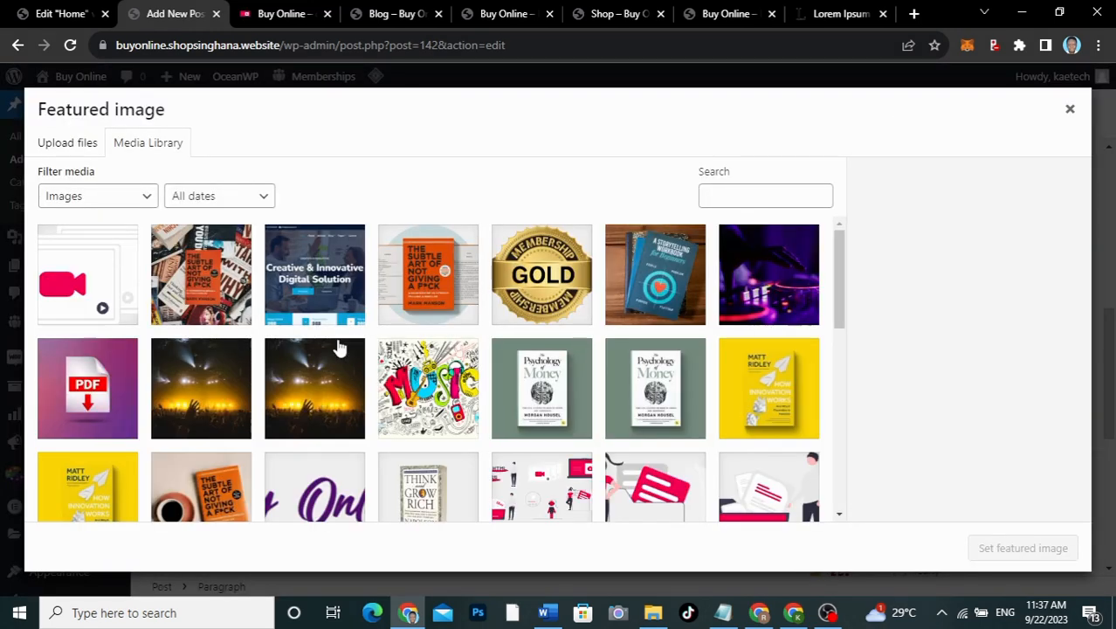
{"action": "left_click", "coordinate": [113, 390]}
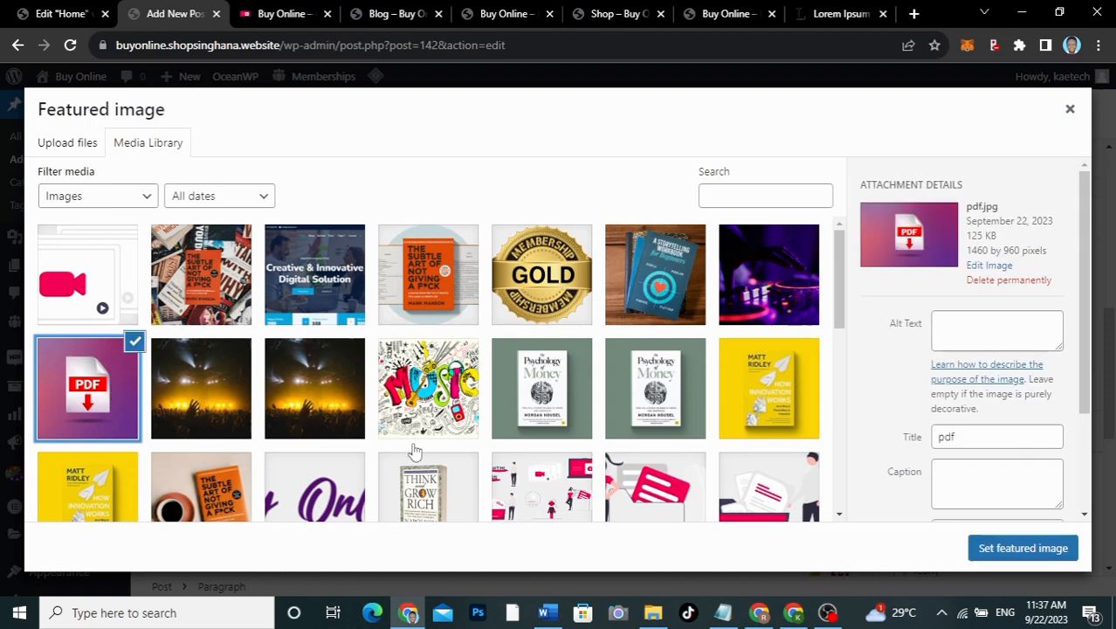
{"action": "left_click", "coordinate": [1023, 548]}
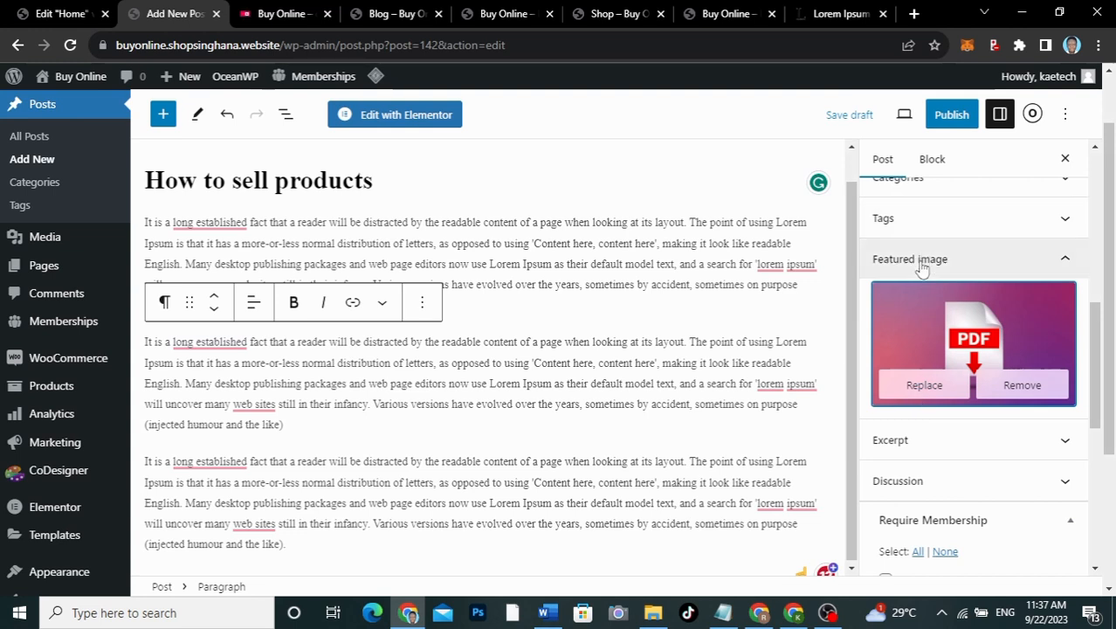
{"action": "scroll", "coordinate": [925, 371], "scroll_direction": "down", "scroll_amount": 2}
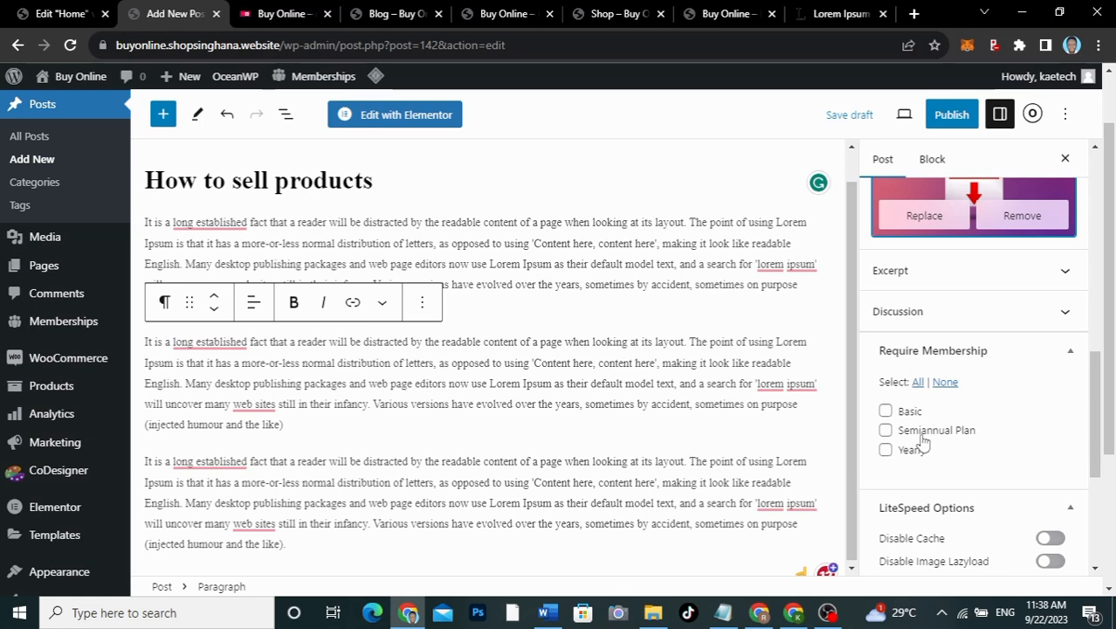
{"action": "scroll", "coordinate": [923, 443], "scroll_direction": "up", "scroll_amount": 5}
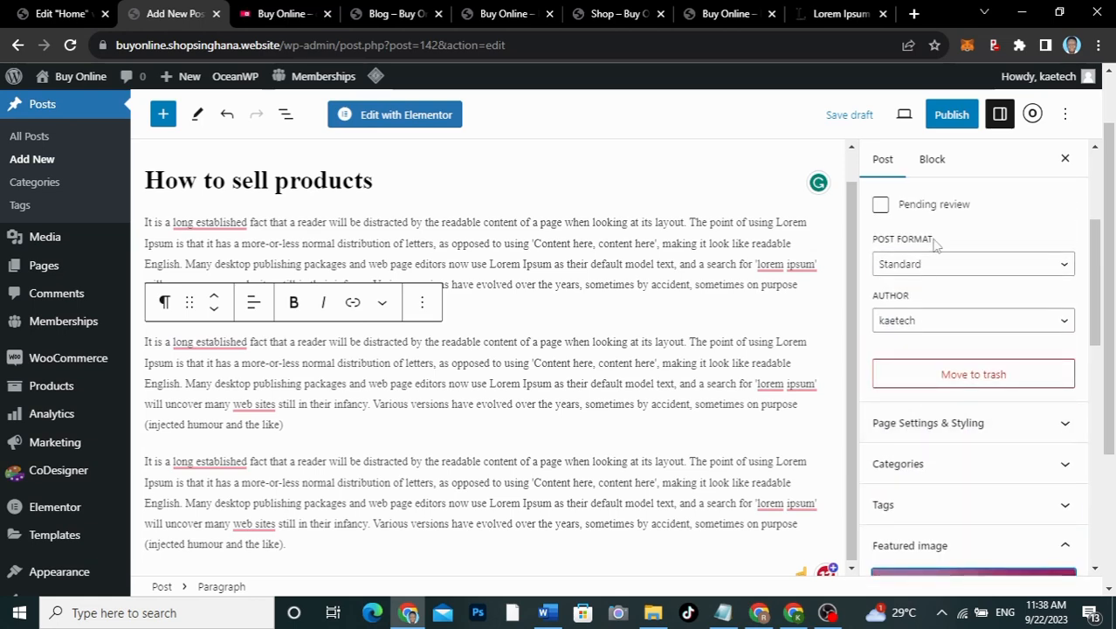
{"action": "scroll", "coordinate": [924, 407], "scroll_direction": "down", "scroll_amount": 4}
{"action": "scroll", "coordinate": [922, 406], "scroll_direction": "up", "scroll_amount": 4}
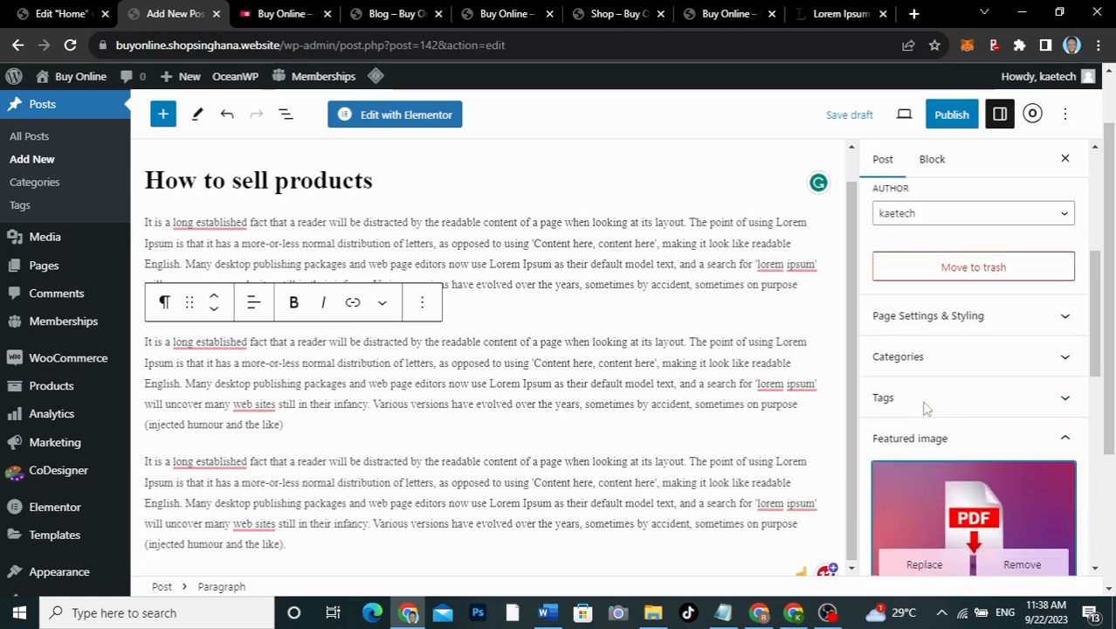
Step: Publish the 'How to sell products' post
{"action": "left_click", "coordinate": [950, 114]}
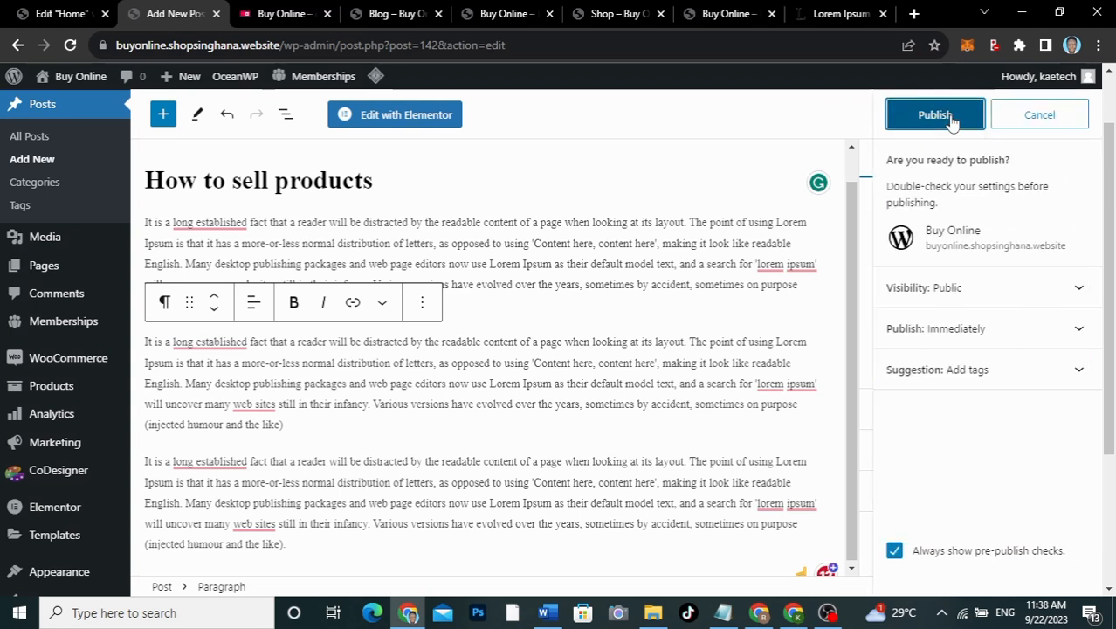
{"action": "left_click", "coordinate": [950, 118]}
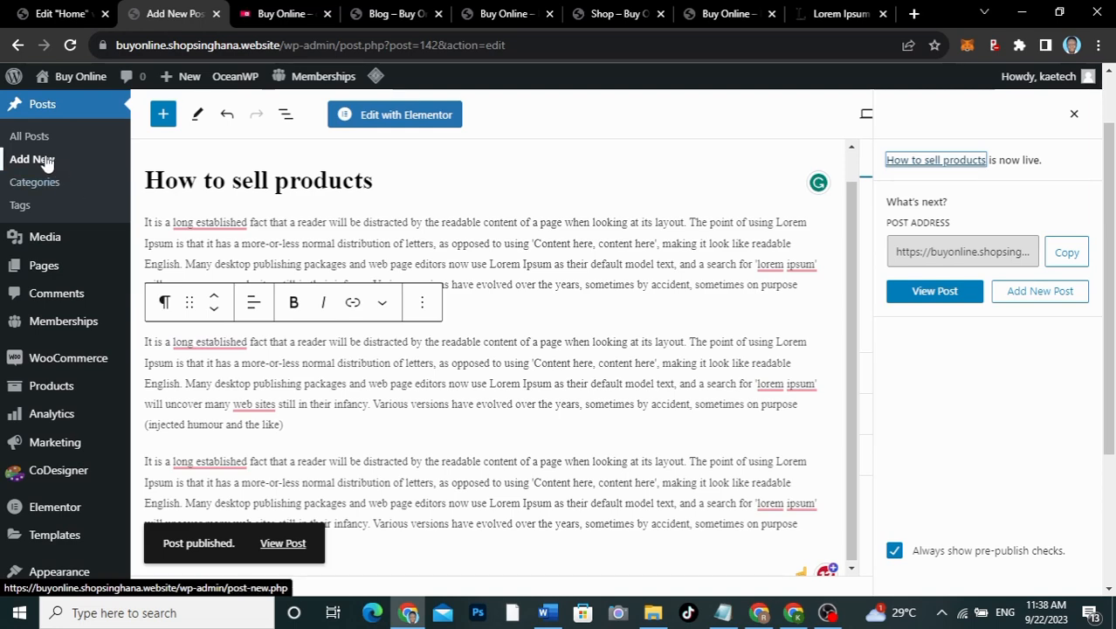
{"action": "left_click", "coordinate": [37, 162]}
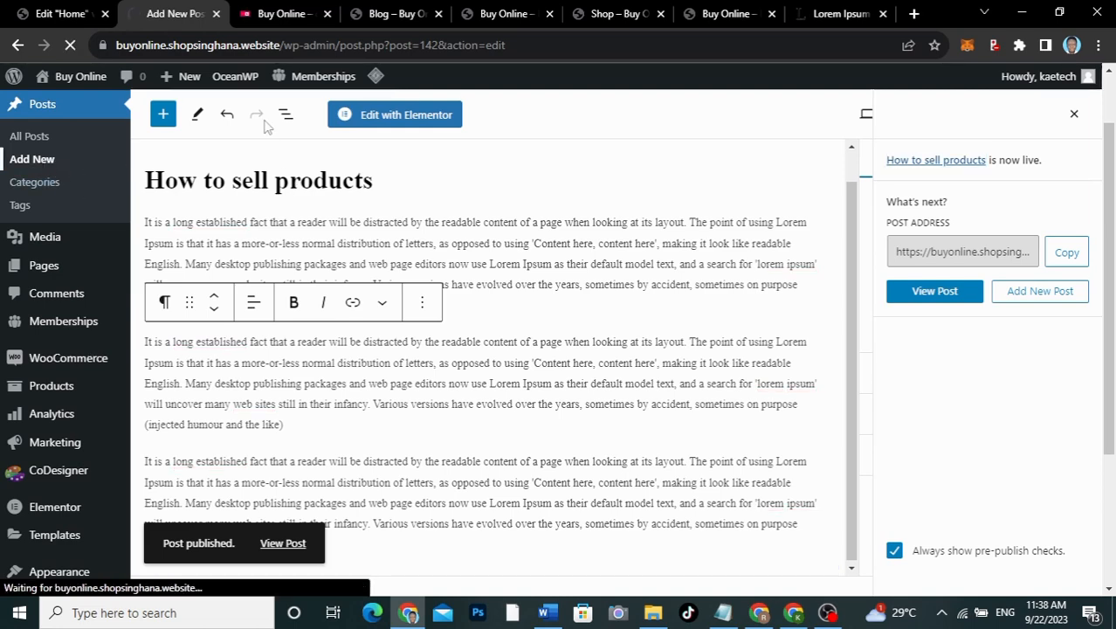
Step: Copy the second blog card's title 'Get Free web templates' from the live site into the new post's title
{"action": "left_click", "coordinate": [271, 15]}
{"action": "scroll", "coordinate": [588, 421], "scroll_direction": "down", "scroll_amount": 10}
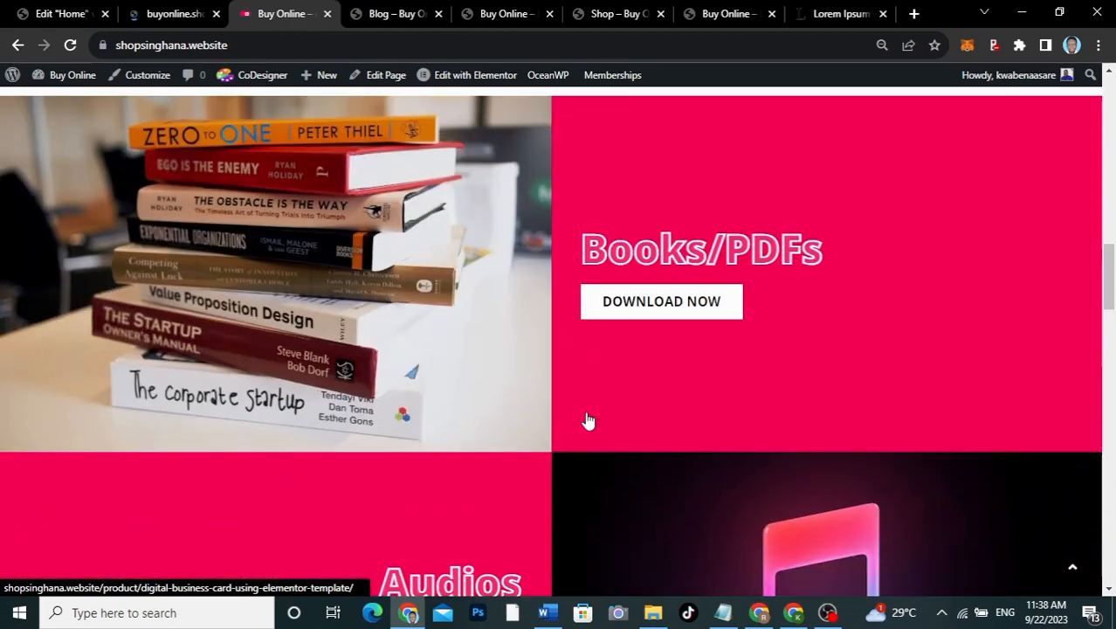
{"action": "scroll", "coordinate": [587, 421], "scroll_direction": "down", "scroll_amount": 15}
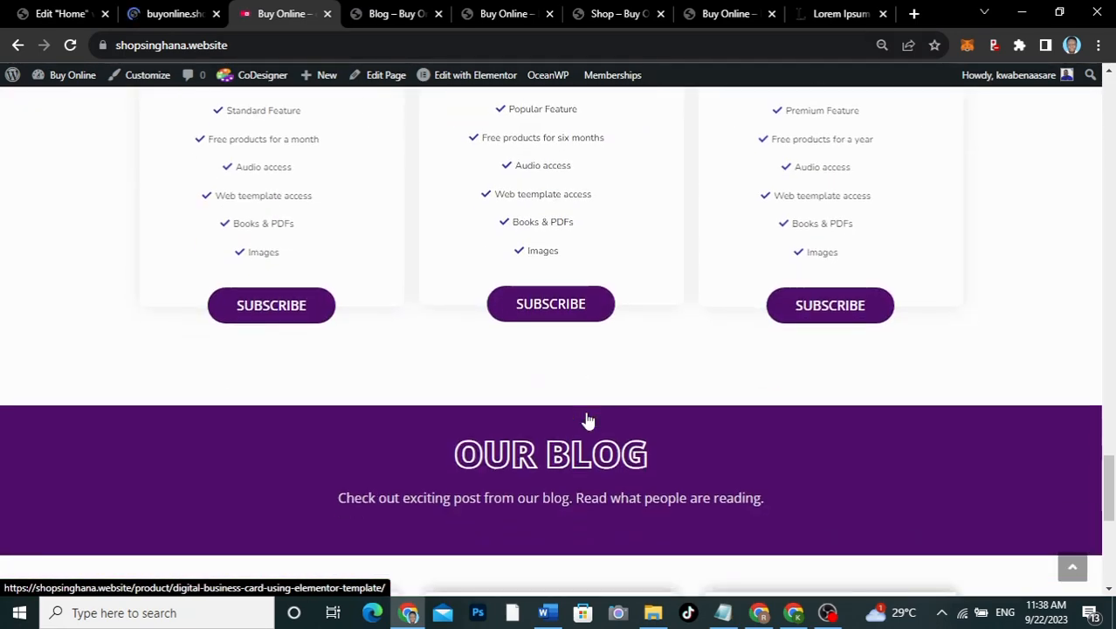
{"action": "scroll", "coordinate": [588, 421], "scroll_direction": "down", "scroll_amount": 1}
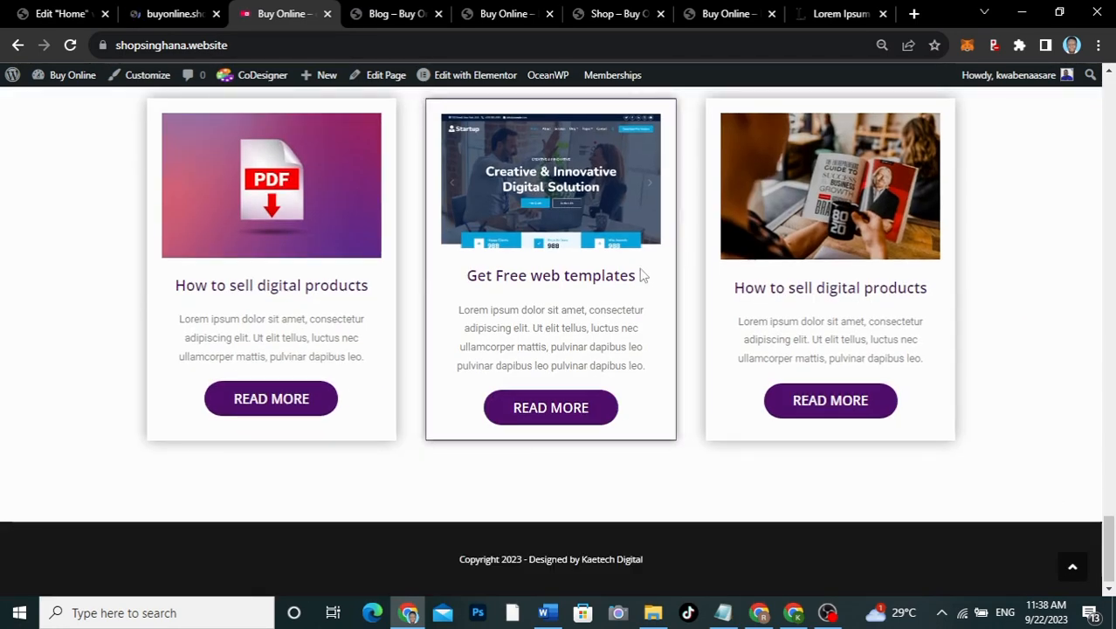
{"action": "left_click_drag", "start_coordinate": [642, 279], "coordinate": [476, 266]}
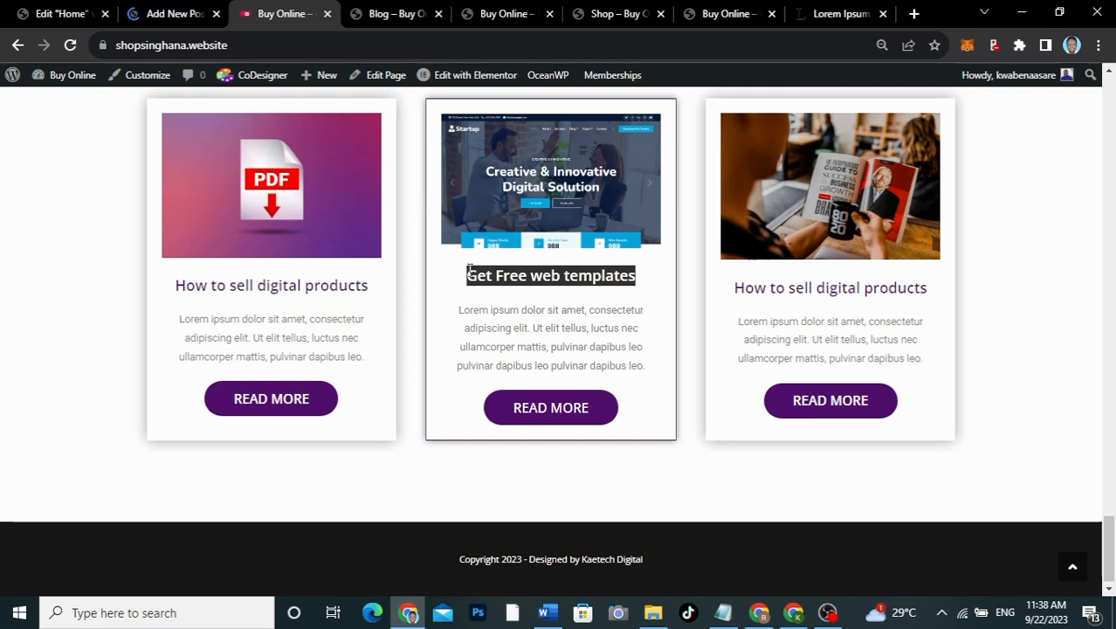
{"action": "key", "text": "ctrl+shift+Tab"}
{"action": "type", "text": "Get Free web templates"}
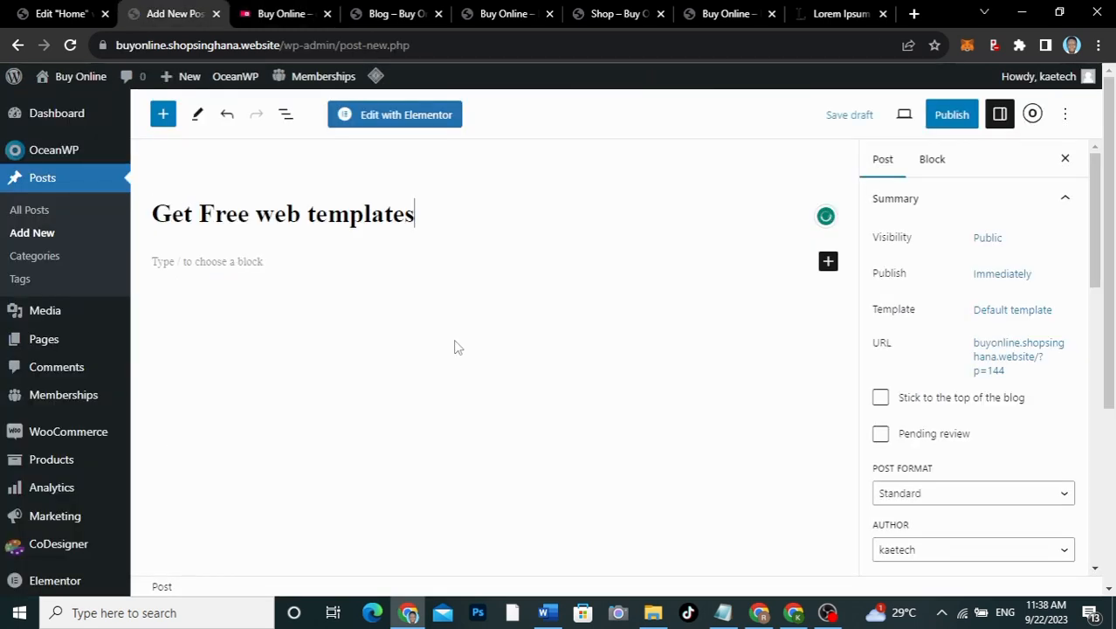
Step: Fill the post body with several pasted Lorem Ipsum paragraphs
{"action": "left_click", "coordinate": [422, 260]}
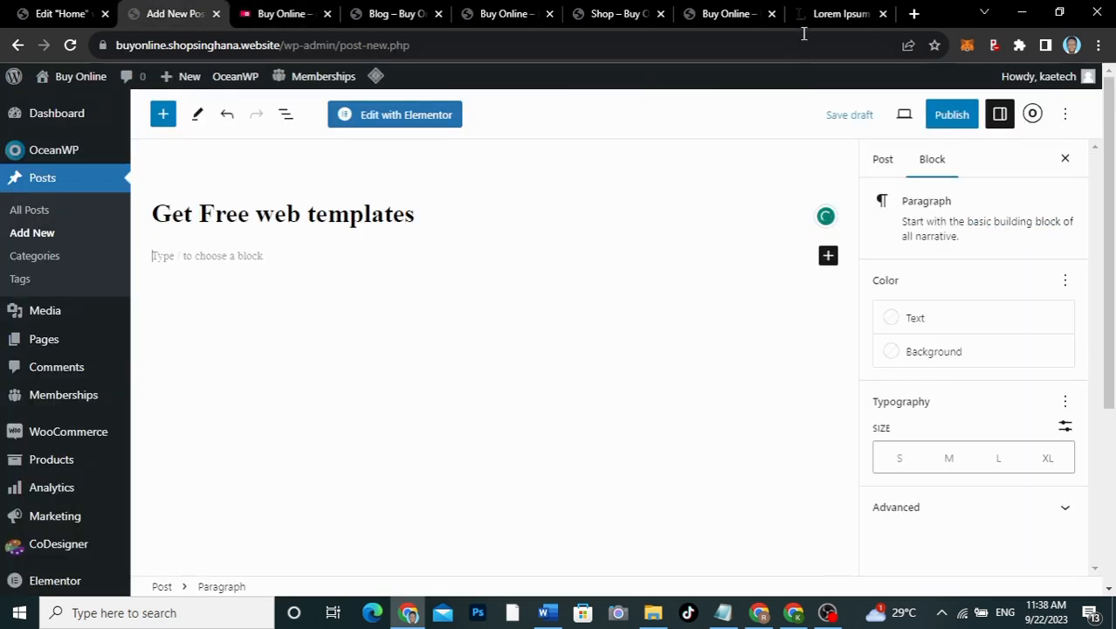
{"action": "left_click", "coordinate": [829, 25]}
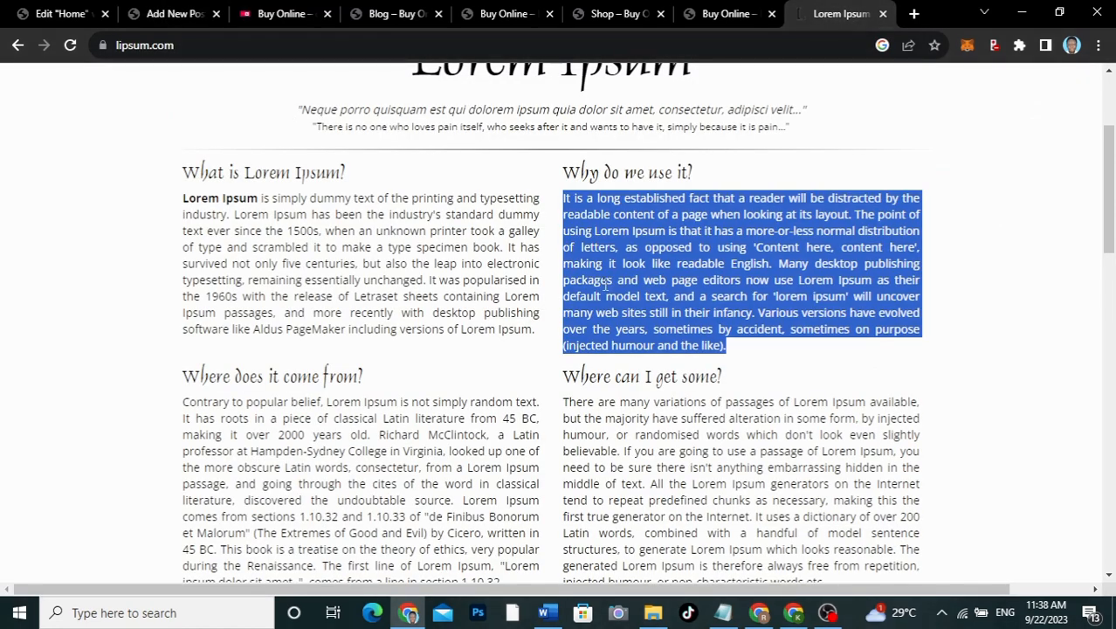
{"action": "left_click", "coordinate": [147, 14]}
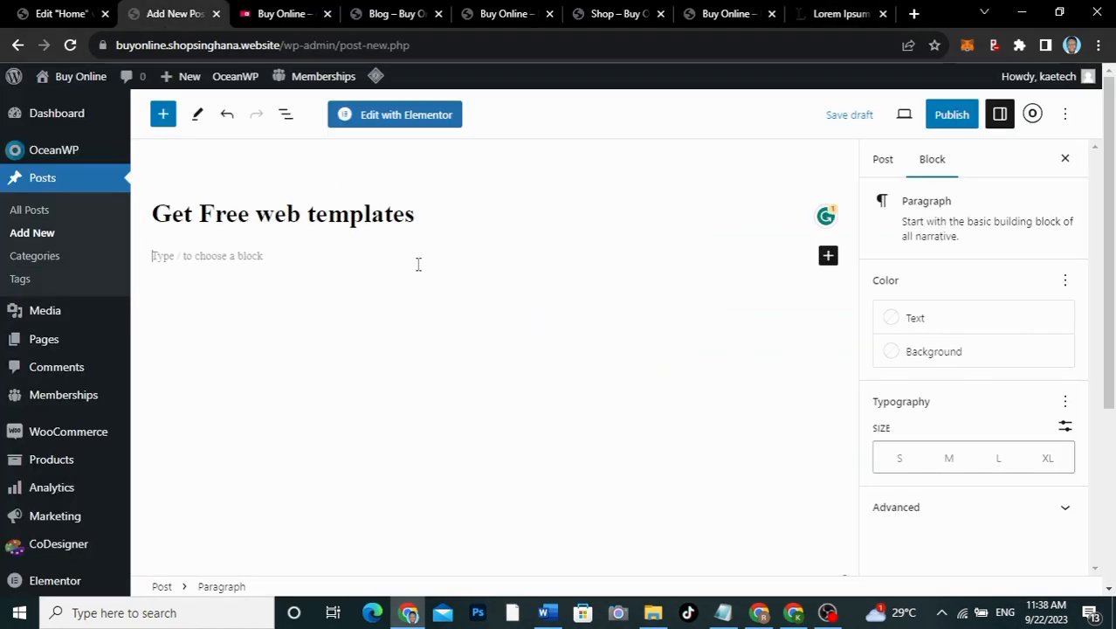
{"action": "type", "text": "It is a long established fact that a reader will be distracted by the readable content of a page when looking at its layout. The point of using Lorem Ipsum is that it has a more-or-less normal distribution of letters, as opposed to using 'Content here, content here', making it look like readable English. Many desktop publishing packages and web page editors now use Lorem Ipsum as their default model text, and a search for 'lorem ipsum' will uncover many web sites still in their infancy. Various versions have evolved over the years, sometimes by accident, sometimes on purpose (injected humour and the like)."}
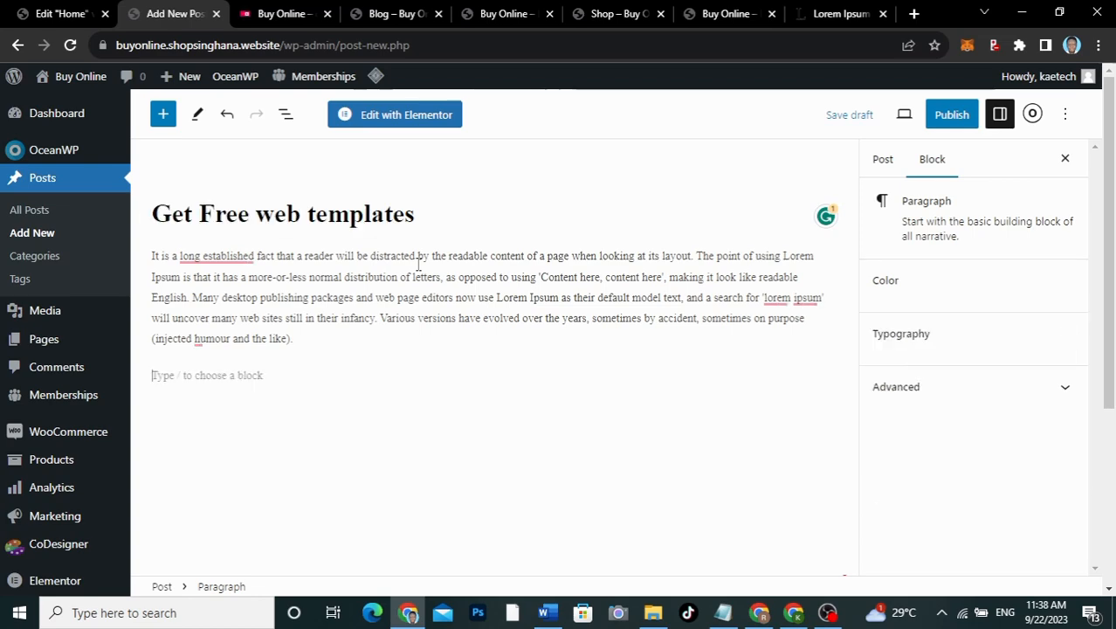
{"action": "type", "text": "It is a long established fact that a reader will be distracted by the readable content of a page when looking at its layout. The point of using Lorem Ipsum is that it has a more-or-less normal distribution of letters, as opposed to using 'Content here, content here', making it look like readable English. Many desktop publishing packages and web page editors now use Lorem Ipsum as their default model text, and a search for 'lorem ipsum' will uncover many web sites still in their infancy. Various versions have evolved over the years, sometimes by accident, sometimes on purpose (injected humour and the like)."}
{"action": "key", "text": "Return"}
{"action": "type", "text": "It is a long established fact that a reader will be distracted by the readable content of a page when looking at its layout. The point of using Lorem Ipsum is that it has a more-or-less normal distribution of letters, as opposed to using 'Content here, content here', making it look like readable English. Many desktop publishing packages and web page editors now use Lorem Ipsum as their default model text, and a search for 'lorem ipsum' will uncover many web sites still in their infancy. Various versions have evolved over the years, sometimes by accident, sometimes on purpose (injected humour and the like)."}
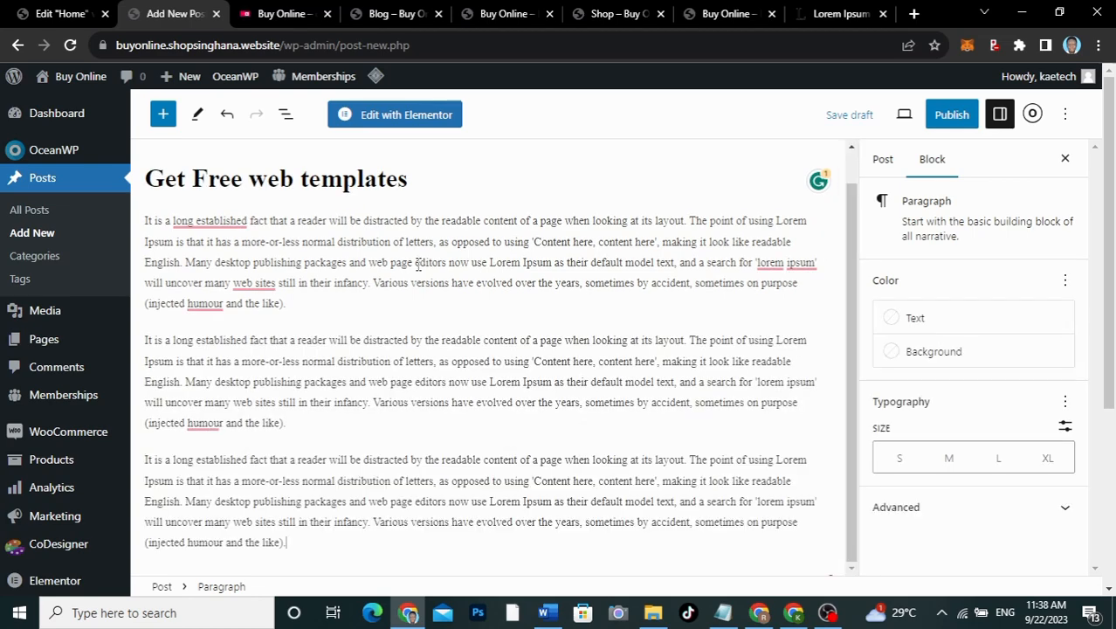
{"action": "key", "text": "Return"}
{"action": "type", "text": "It is a long established fact that a reader will be distracted by the readable content of a page when looking at its layout. The point of using Lorem Ipsum is that it has a more-or-less normal distribution of letters, as opposed to using 'Content here, content here', making it look like readable English. Many desktop publishing packages and web page editors now use Lorem Ipsum as their default model text, and a search for 'lorem ipsum' will uncover many web sites still in their infancy. Various versions have evolved over the years, sometimes by accident, sometimes on purpose (injected humour and the like)."}
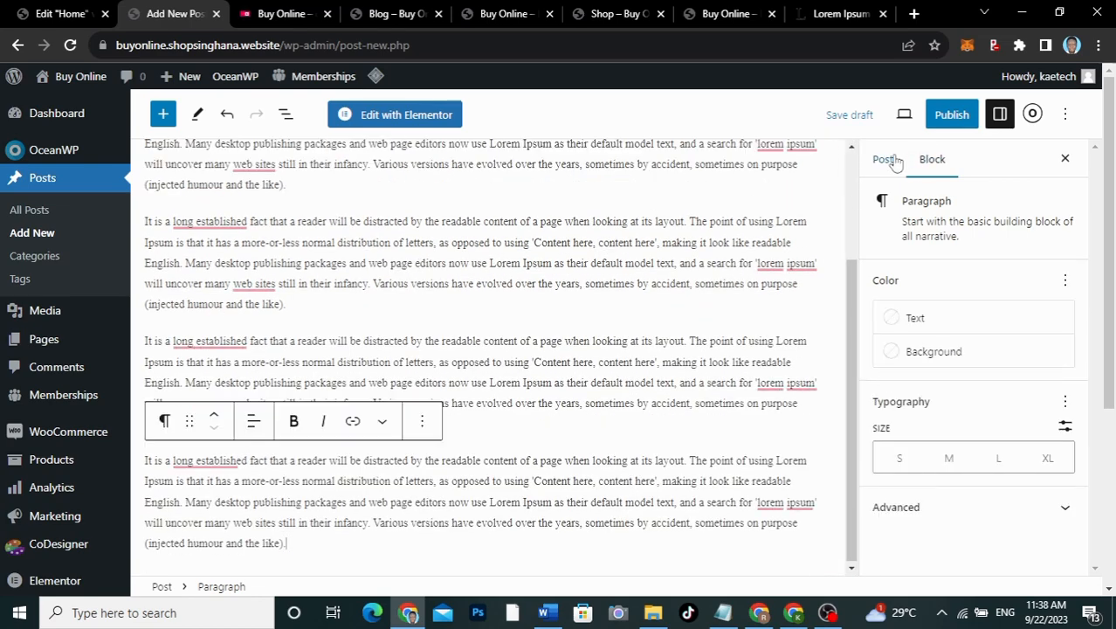
Step: Set the Creative & Innovative web template image as the post's featured image
{"action": "left_click", "coordinate": [883, 161]}
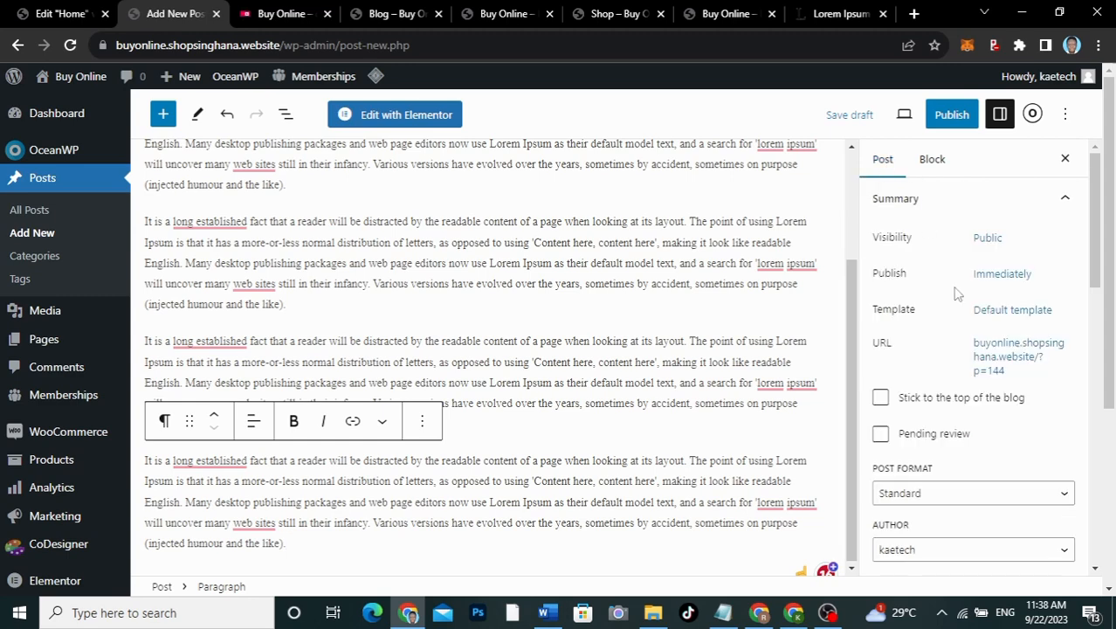
{"action": "scroll", "coordinate": [956, 294], "scroll_direction": "down", "scroll_amount": 6}
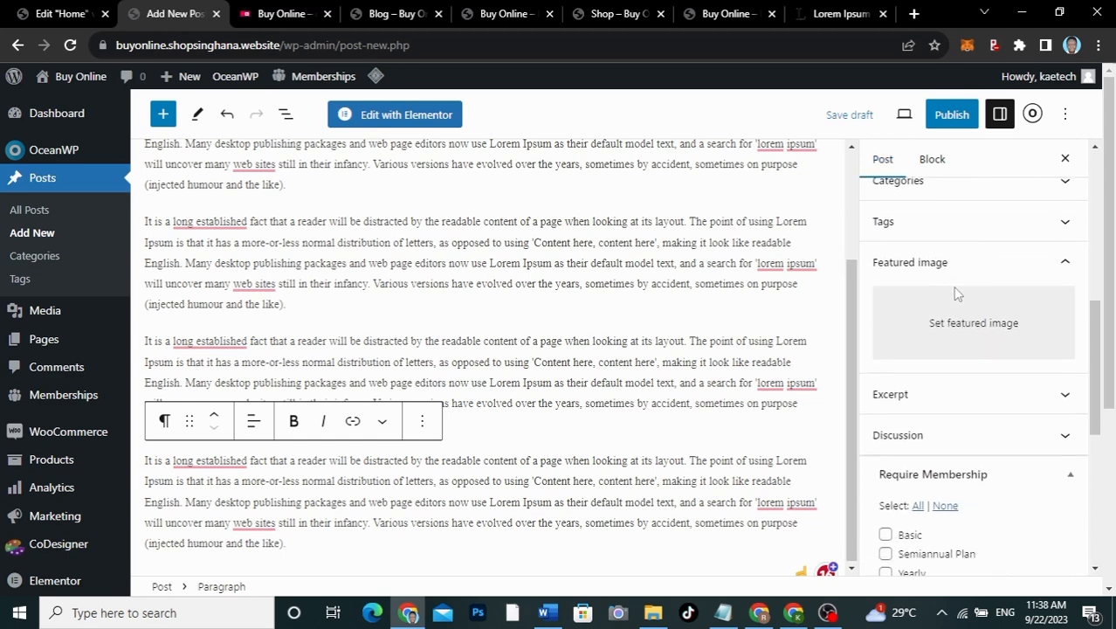
{"action": "left_click", "coordinate": [952, 316]}
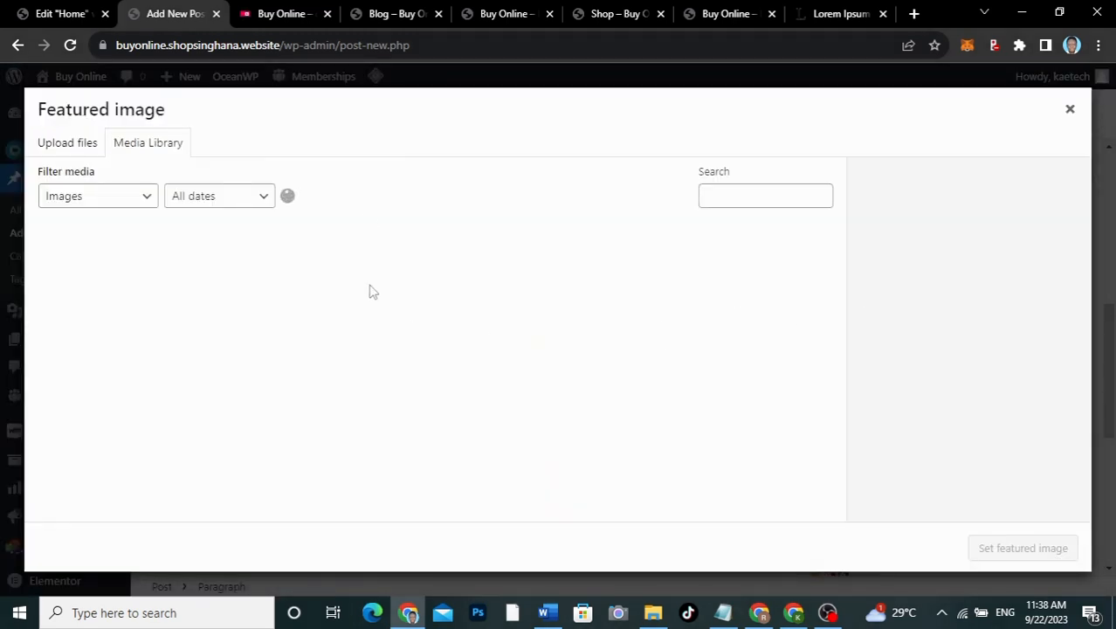
{"action": "left_click", "coordinate": [279, 14]}
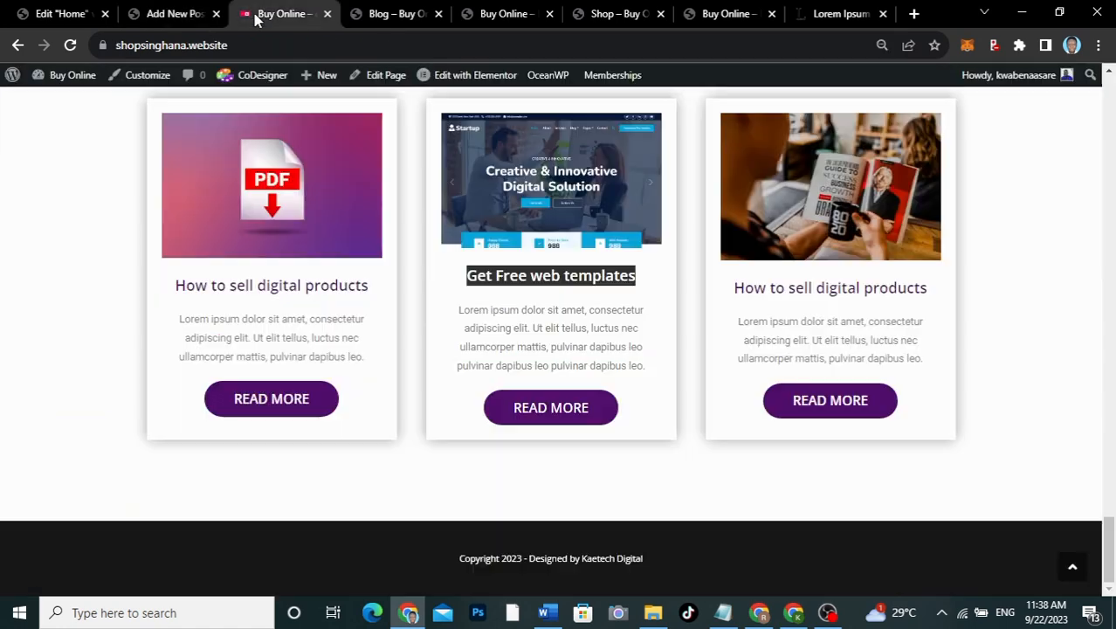
{"action": "left_click", "coordinate": [166, 13]}
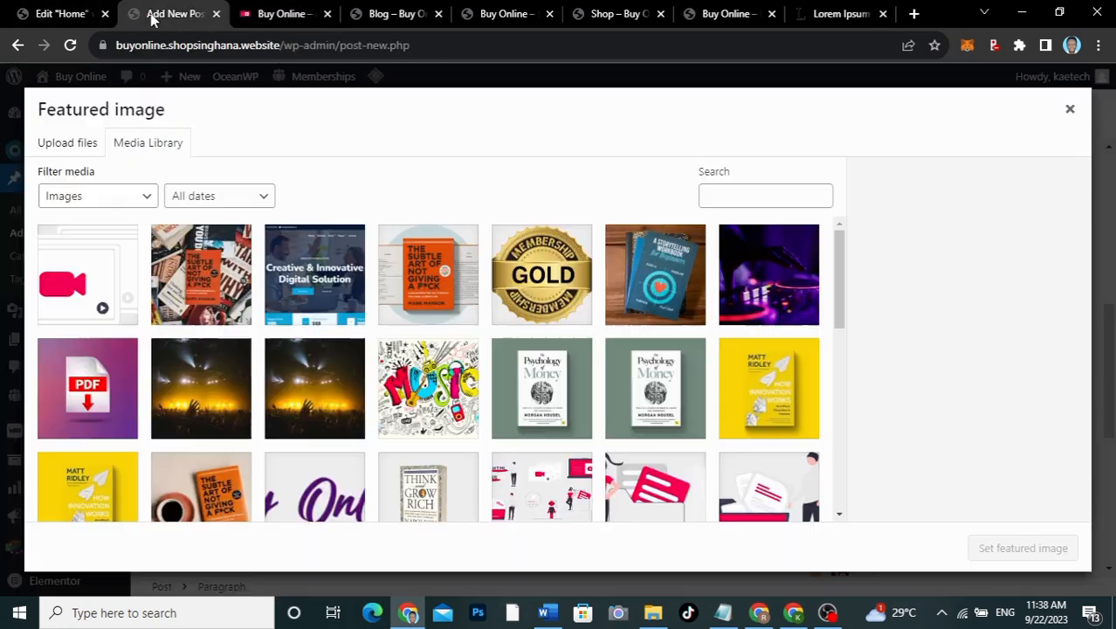
{"action": "left_click", "coordinate": [310, 288]}
{"action": "left_click", "coordinate": [986, 552]}
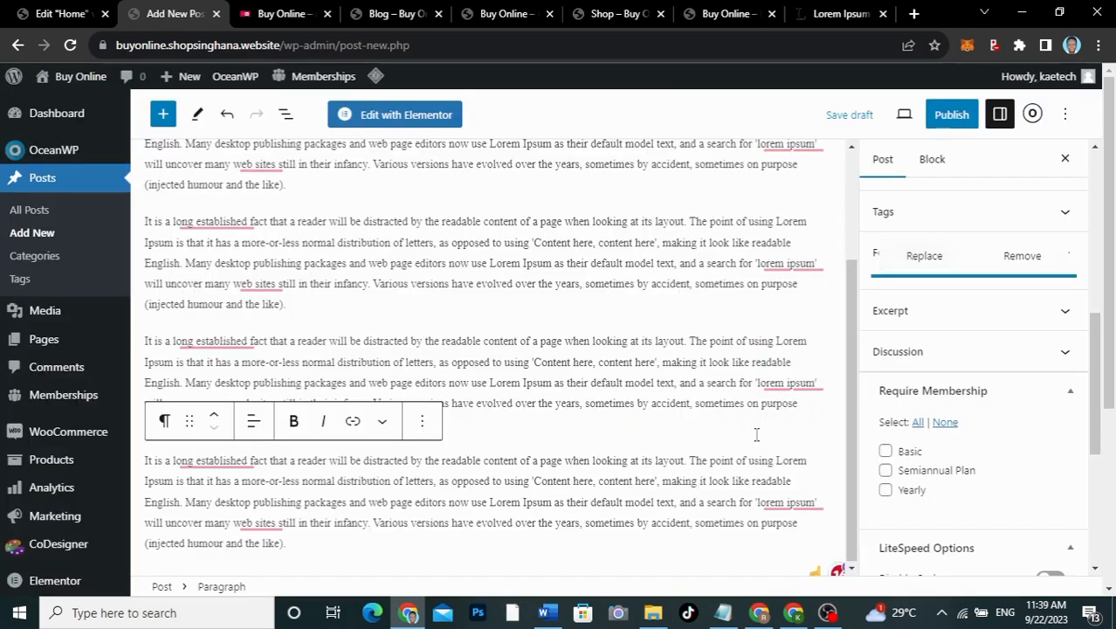
Step: Publish the Get Free web templates post and start a new blank post
{"action": "left_click", "coordinate": [955, 120]}
{"action": "left_click", "coordinate": [954, 120]}
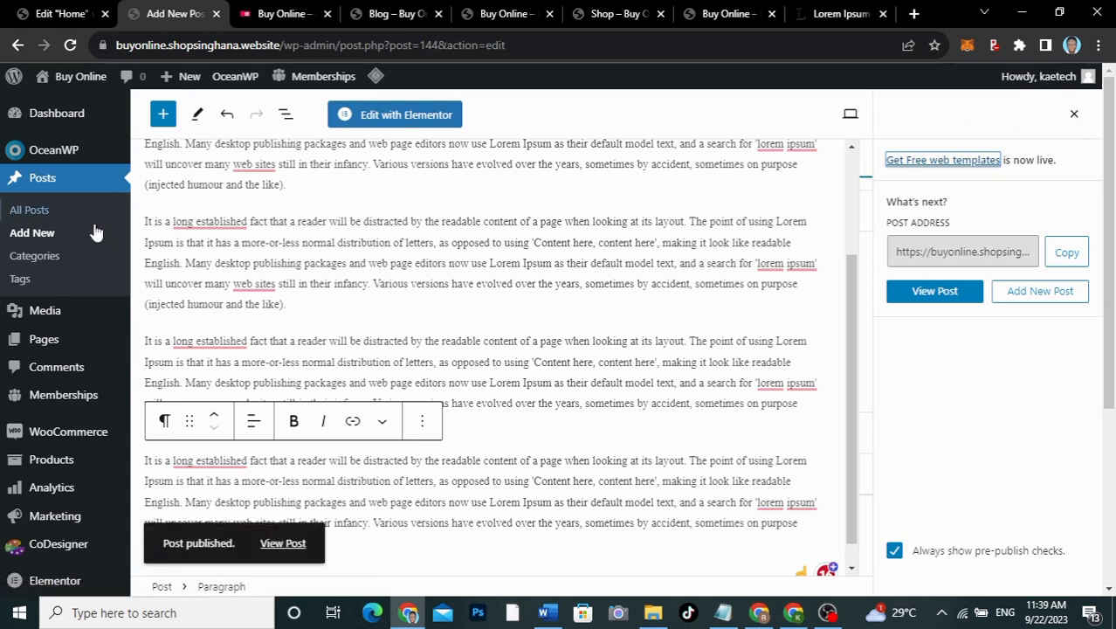
{"action": "left_click", "coordinate": [37, 232]}
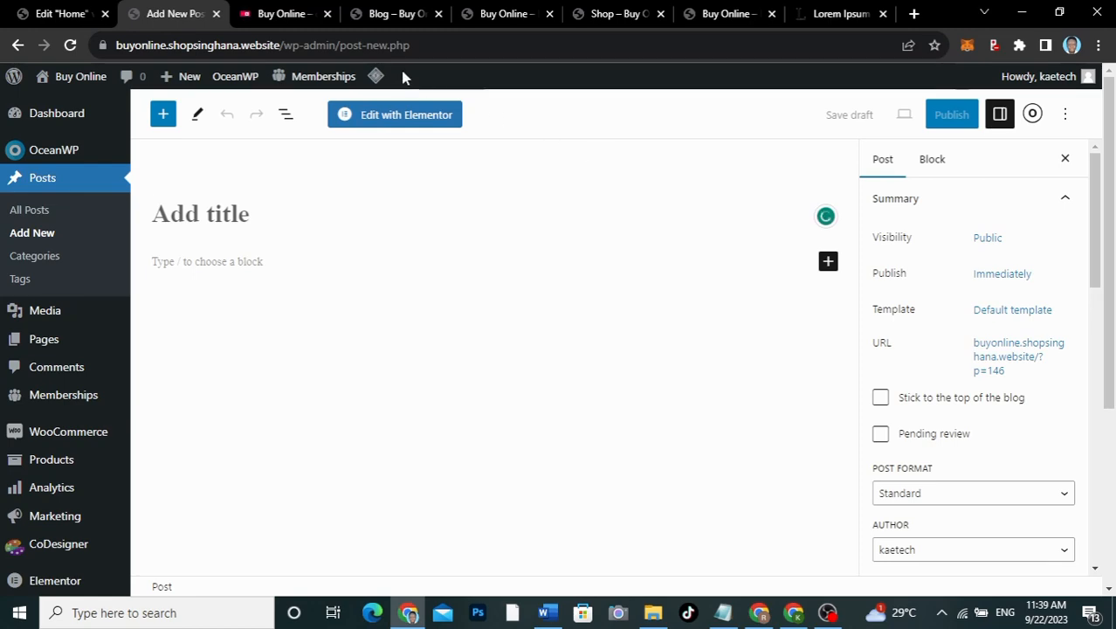
Step: Copy the third card's heading 'How to create digital products' into the new post's title
{"action": "left_click", "coordinate": [282, 10]}
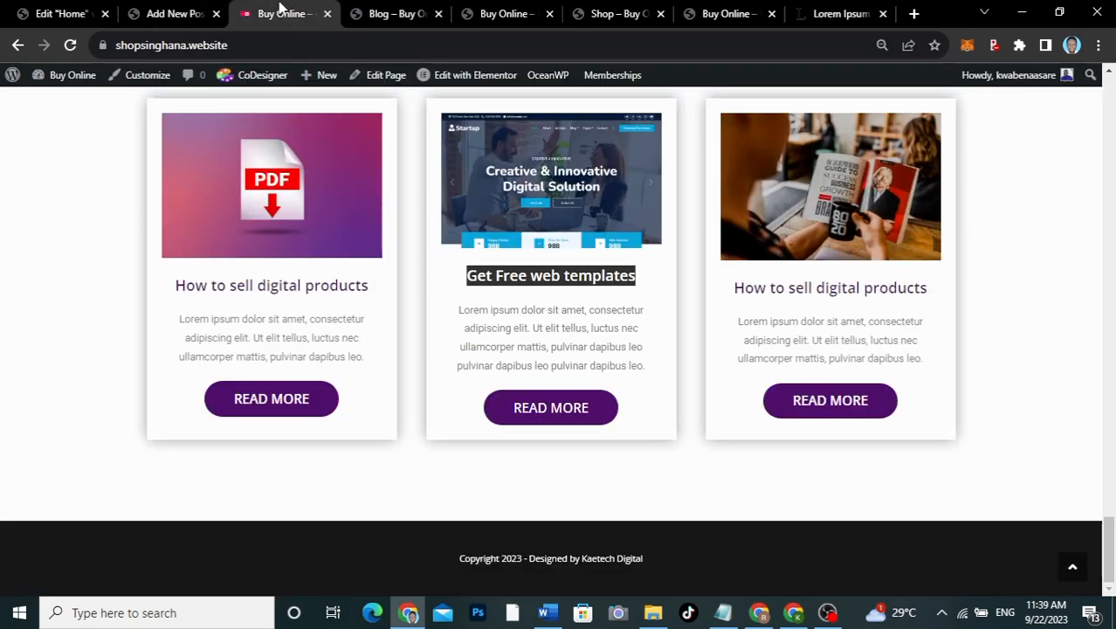
{"action": "left_click", "coordinate": [496, 18]}
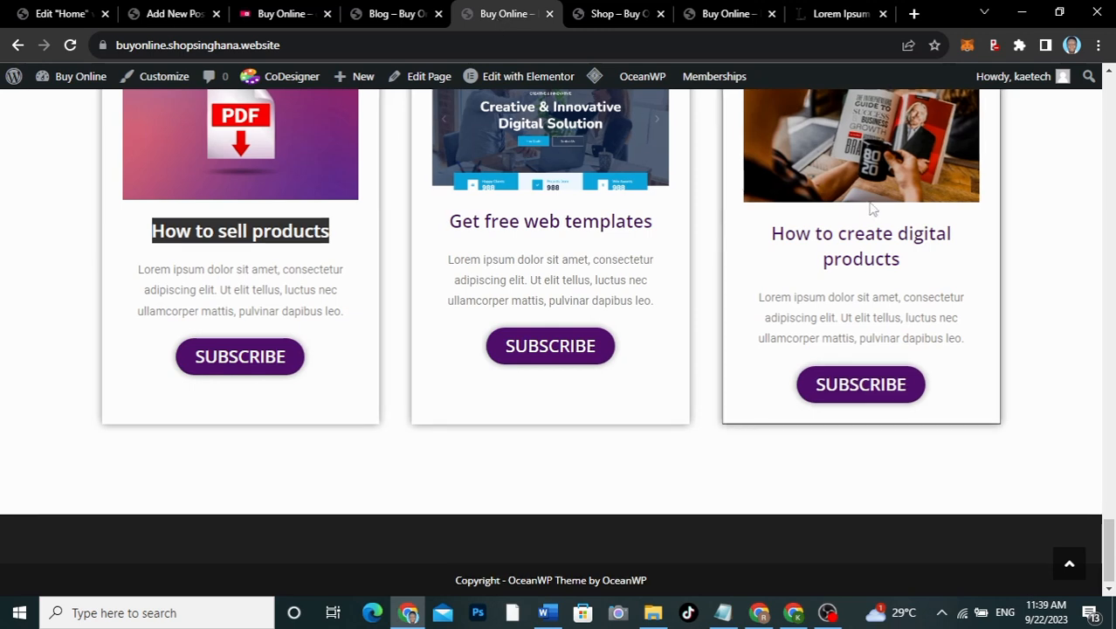
{"action": "left_click_drag", "start_coordinate": [908, 264], "coordinate": [779, 237]}
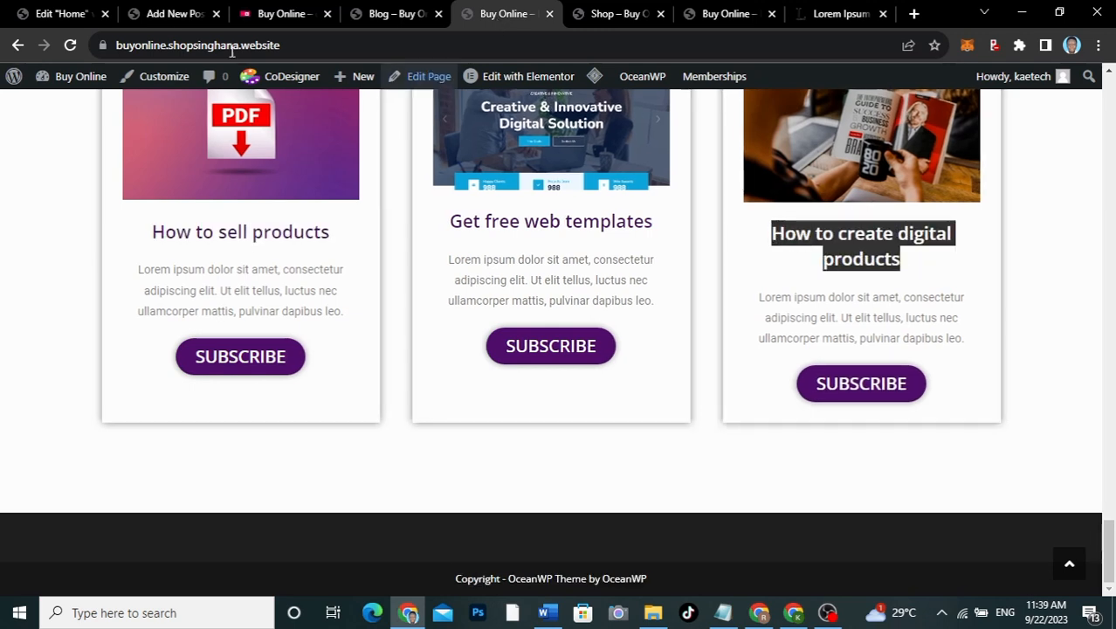
{"action": "left_click", "coordinate": [161, 14]}
{"action": "type", "text": "How to create digital products"}
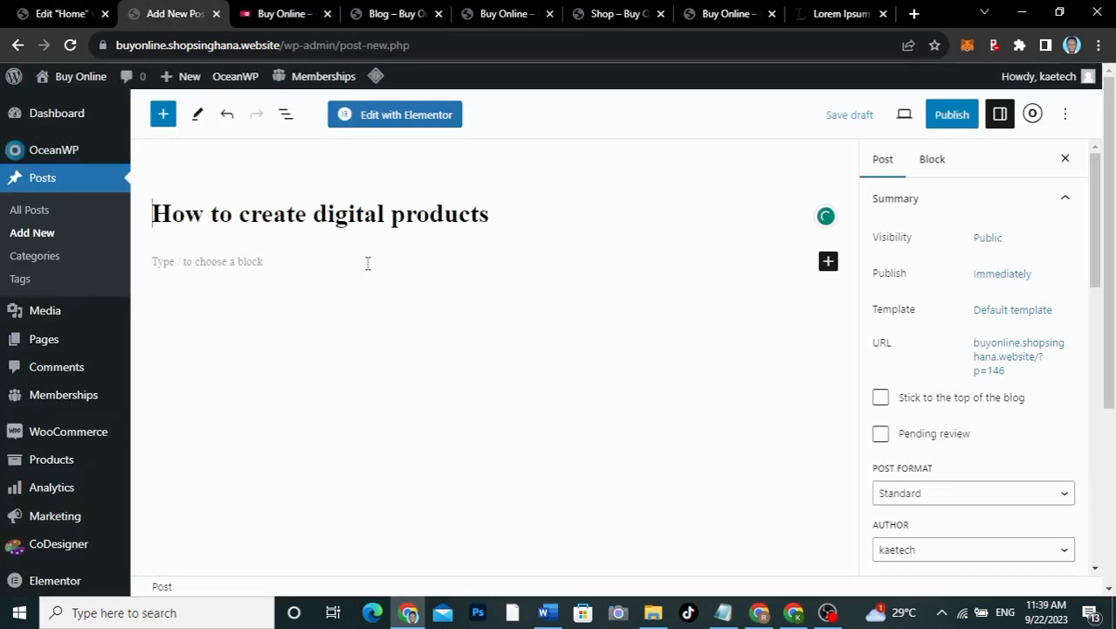
Step: Fill the post body with three pasted Lorem Ipsum paragraphs
{"action": "left_click", "coordinate": [370, 264]}
{"action": "left_click", "coordinate": [843, 14]}
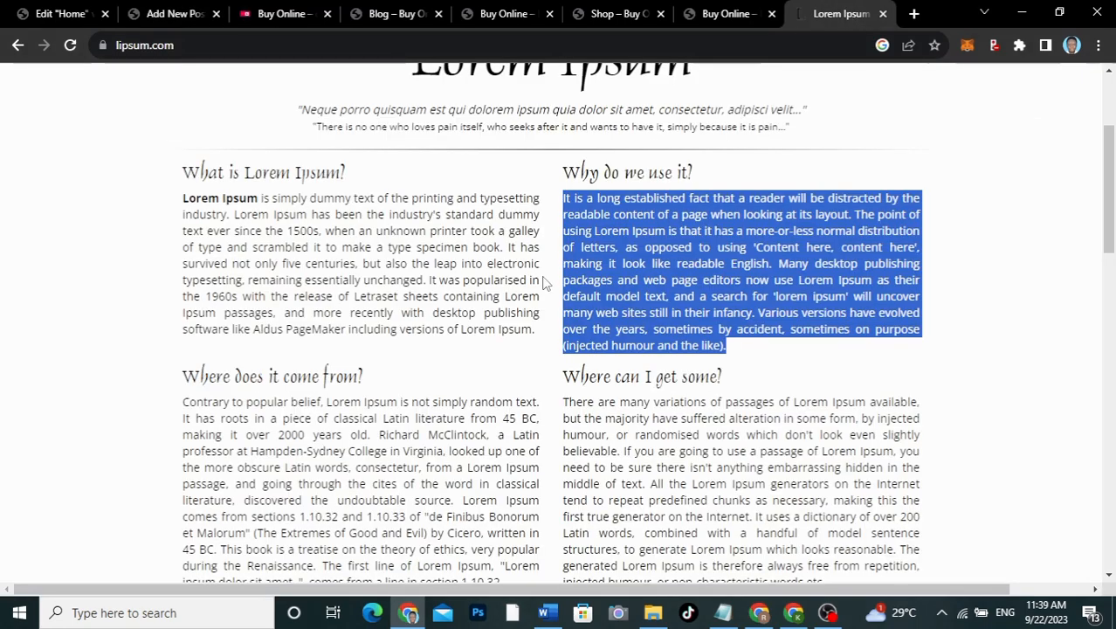
{"action": "left_click", "coordinate": [166, 14]}
{"action": "type", "text": "It is a long established fact that a reader will be distracted by the readable content of a page when looking at its layout. The point of using Lorem Ipsum is that it has a more-or-less normal distribution of letters, as opposed to using 'Content here, content here', making it look like readable English. Many desktop publishing packages and web page editors now use Lorem Ipsum as their default model text, and a search for 'lorem ipsum' will uncover many web sites still in their infancy. Various versions have evolved over the years, sometimes by accident, sometimes on purpose (injected humour and the like)."}
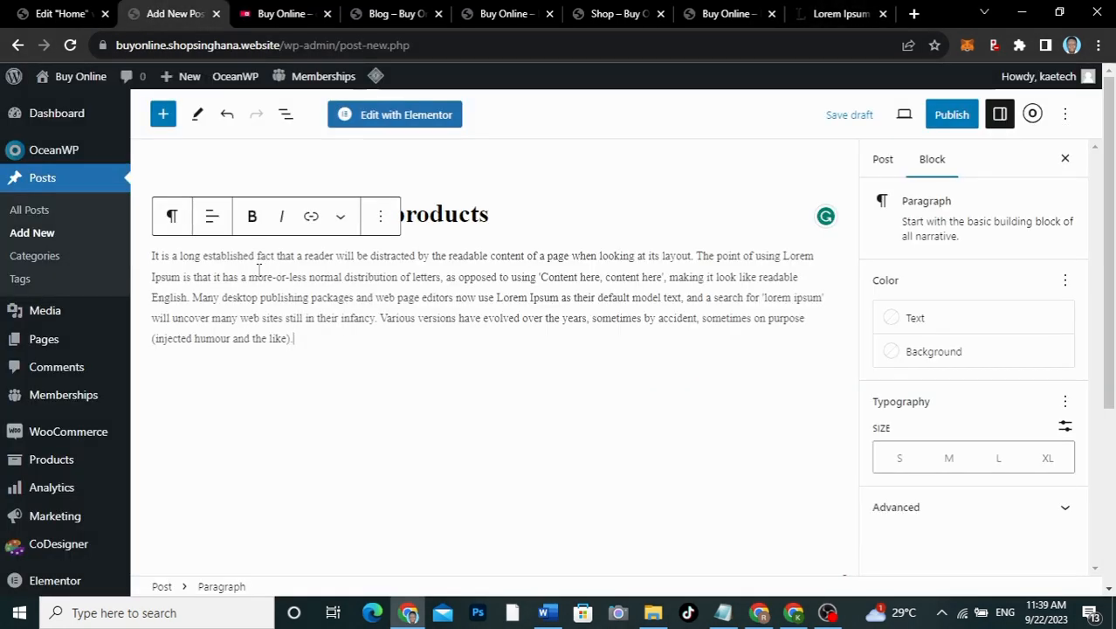
{"action": "key", "text": "Return"}
{"action": "type", "text": "It is a long established fact that a reader will be distracted by the readable content of a page when looking at its layout. The point of using Lorem Ipsum is that it has a more-or-less normal distribution of letters, as opposed to using 'Content here, content here', making it look like readable English. Many desktop publishing packages and web page editors now use Lorem Ipsum as their default model text, and a search for 'lorem ipsum' will uncover many web sites still in their infancy. Various versions have evolved over the years, sometimes by accident, sometimes on purpose (injected humour and the like)."}
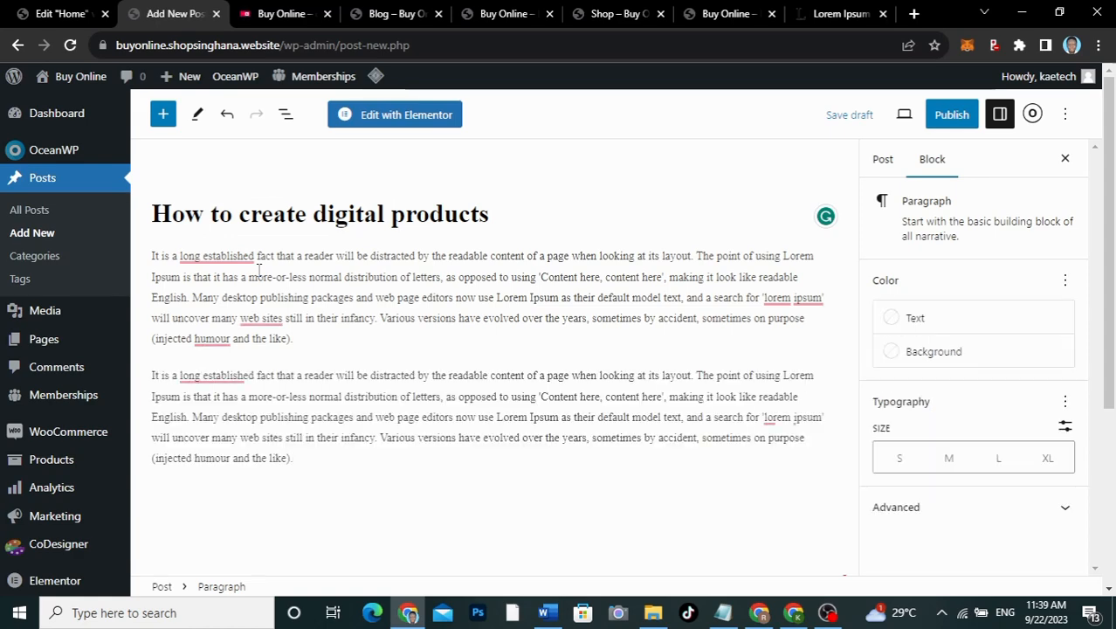
{"action": "key", "text": "Return"}
{"action": "type", "text": "It is a long established fact that a reader will be distracted by the readable content of a page when looking at its layout. The point of using Lorem Ipsum is that it has a more-or-less normal distribution of letters, as opposed to using 'Content here, content here', making it look like readable English. Many desktop publishing packages and web page editors now use Lorem Ipsum as their default model text, and a search for 'lorem ipsum' will uncover many web sites still in their infancy. Various versions have evolved over the years, sometimes by accident, sometimes on purpose (injected humour and the like)."}
{"action": "key", "text": "Return"}
{"action": "key", "text": "BackSpace"}
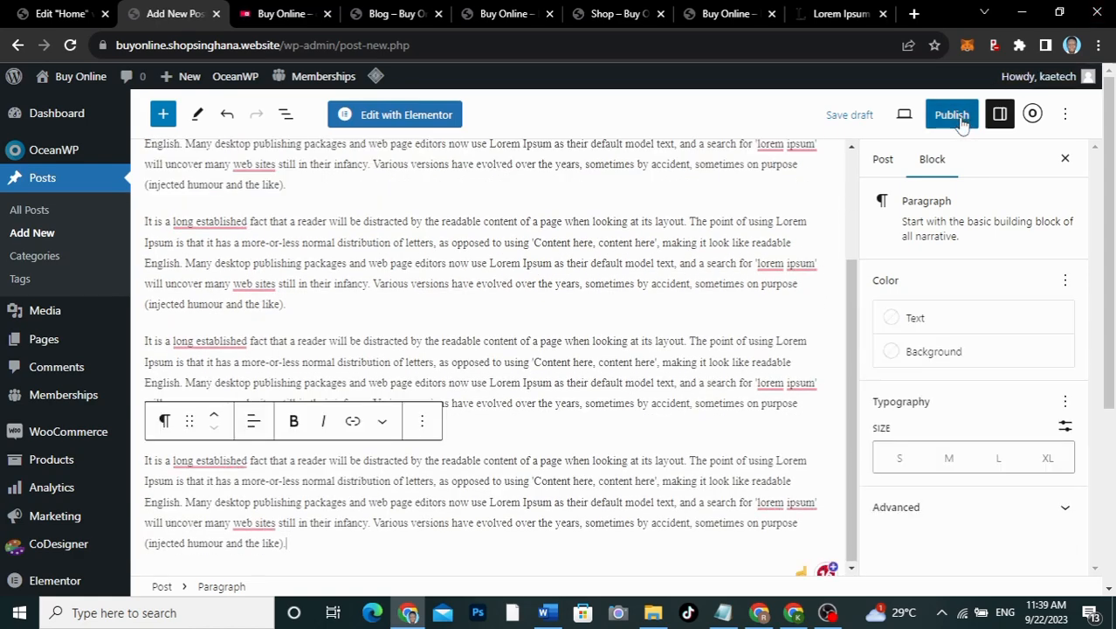
Step: Set the book photo as featured image and publish the post
{"action": "left_click", "coordinate": [884, 159]}
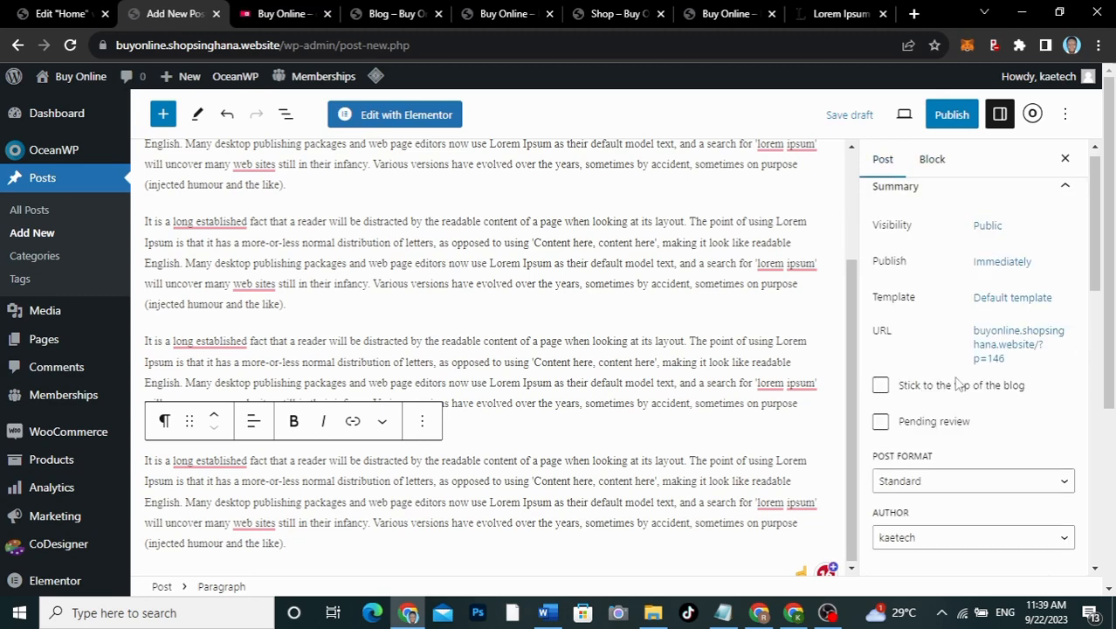
{"action": "scroll", "coordinate": [958, 384], "scroll_direction": "down", "scroll_amount": 5}
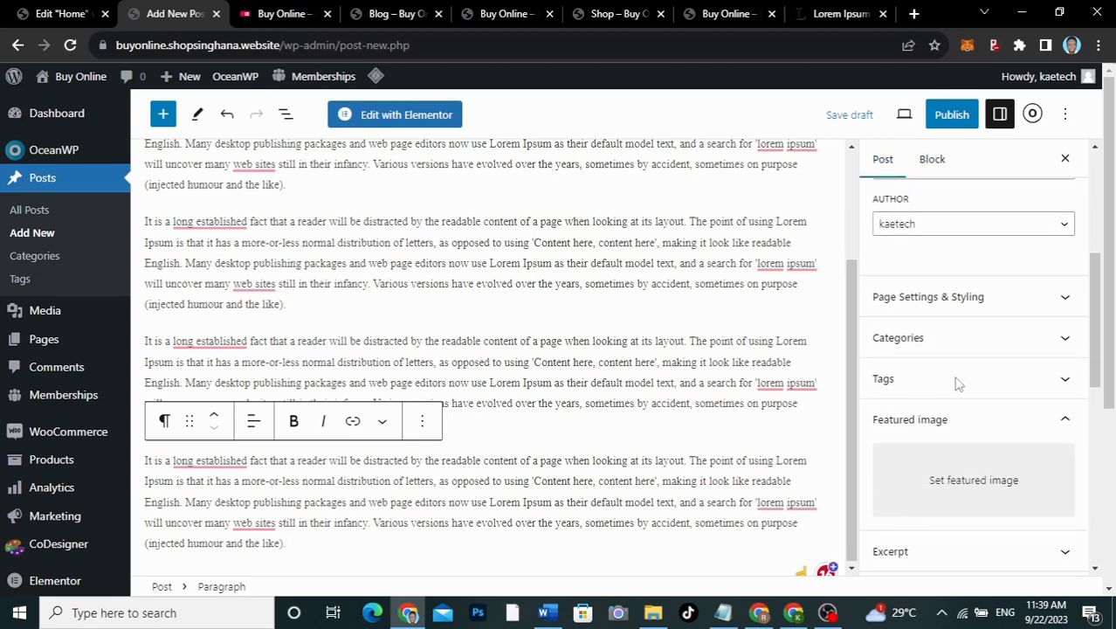
{"action": "left_click", "coordinate": [957, 480]}
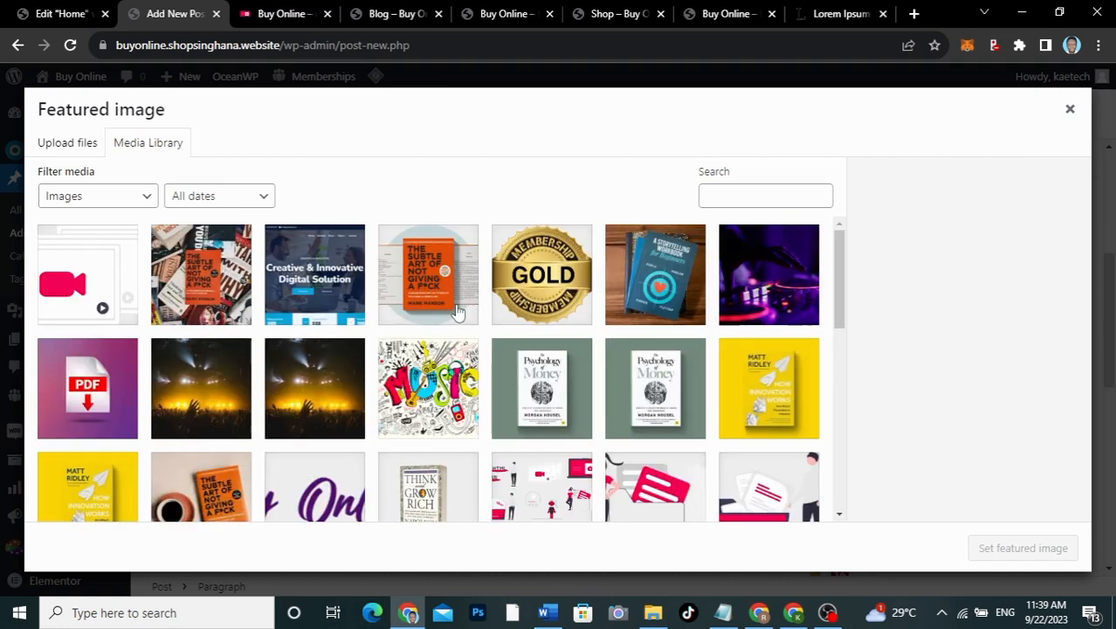
{"action": "left_click", "coordinate": [277, 12]}
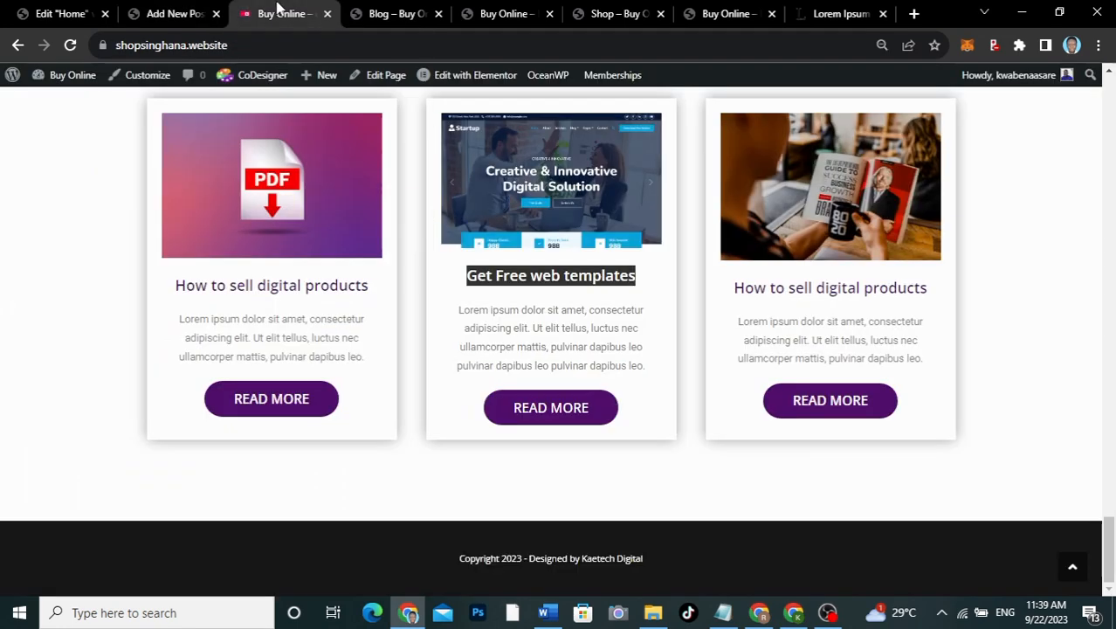
{"action": "left_click", "coordinate": [166, 14]}
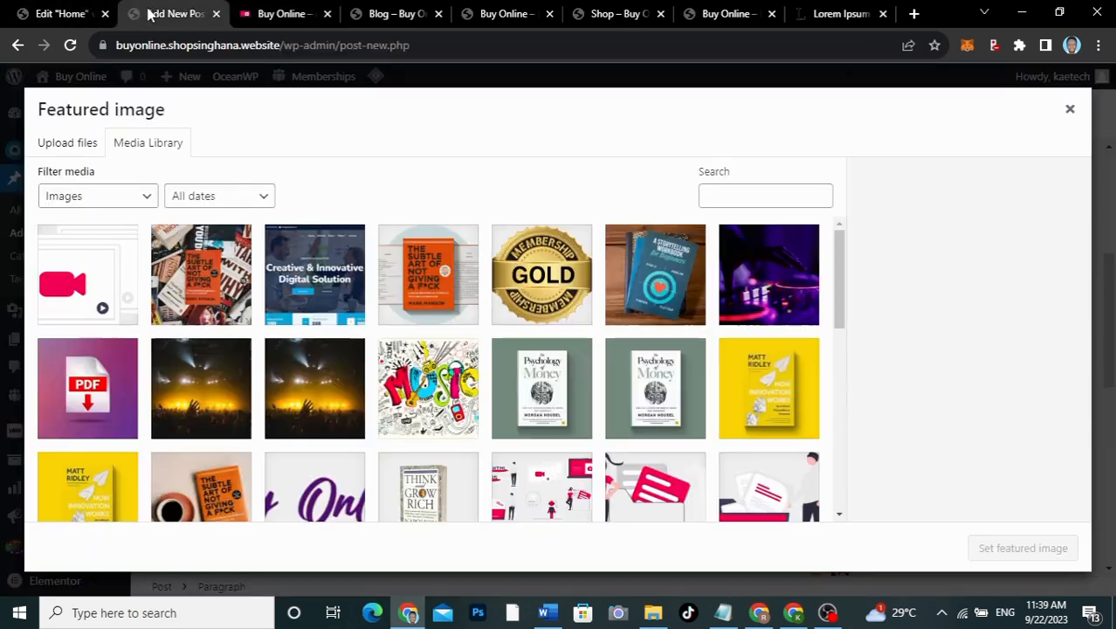
{"action": "scroll", "coordinate": [324, 361], "scroll_direction": "down", "scroll_amount": 4}
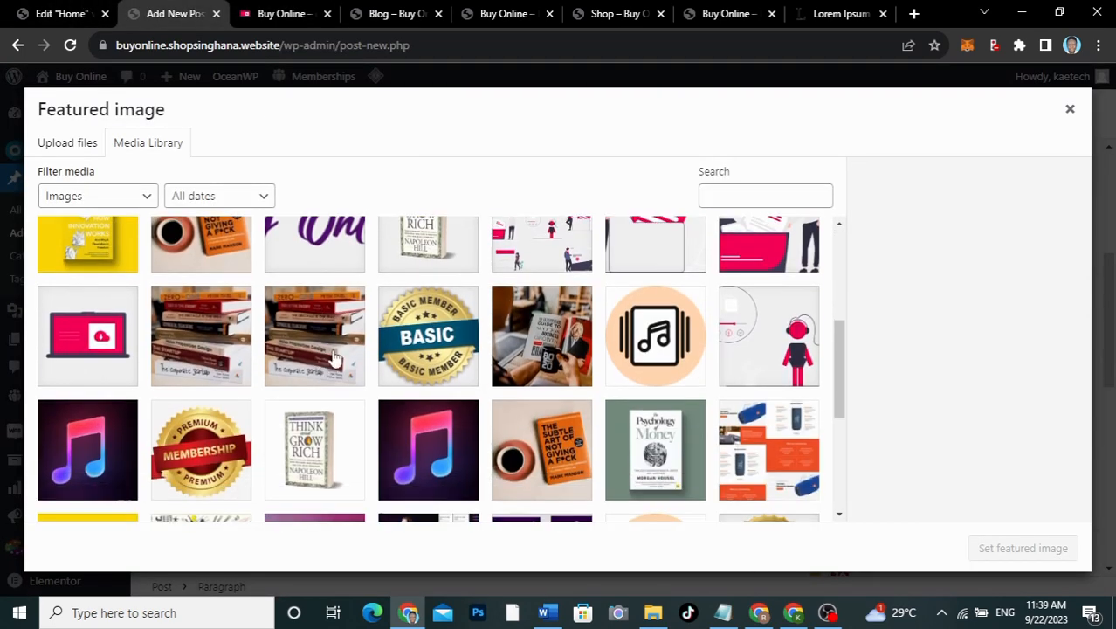
{"action": "left_click", "coordinate": [577, 360]}
{"action": "left_click", "coordinate": [1039, 548]}
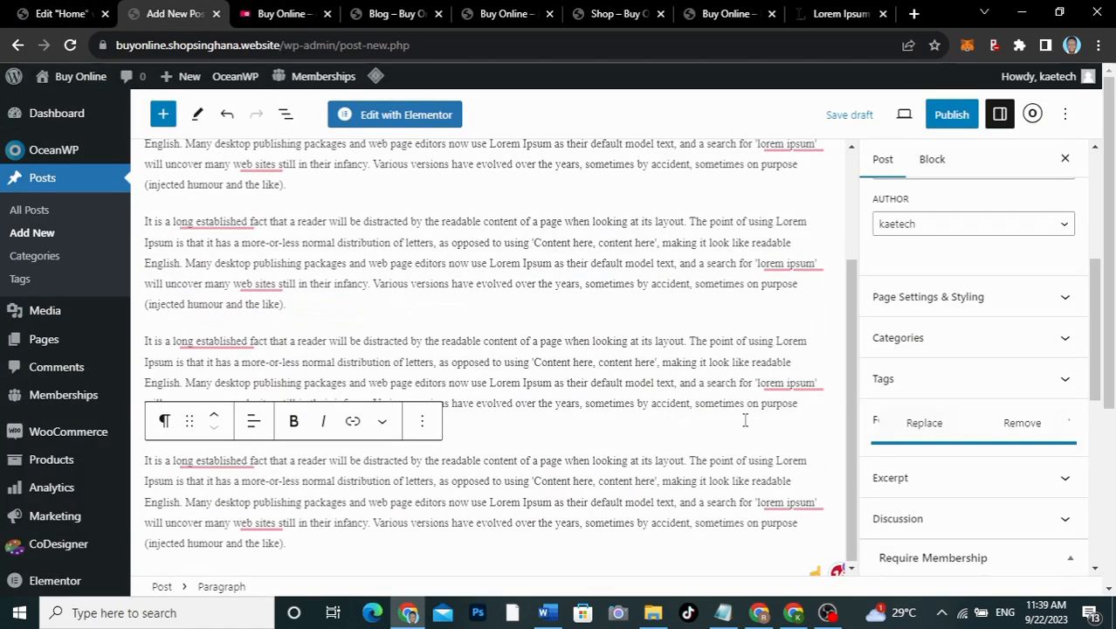
{"action": "left_click", "coordinate": [951, 115]}
{"action": "left_click", "coordinate": [950, 118]}
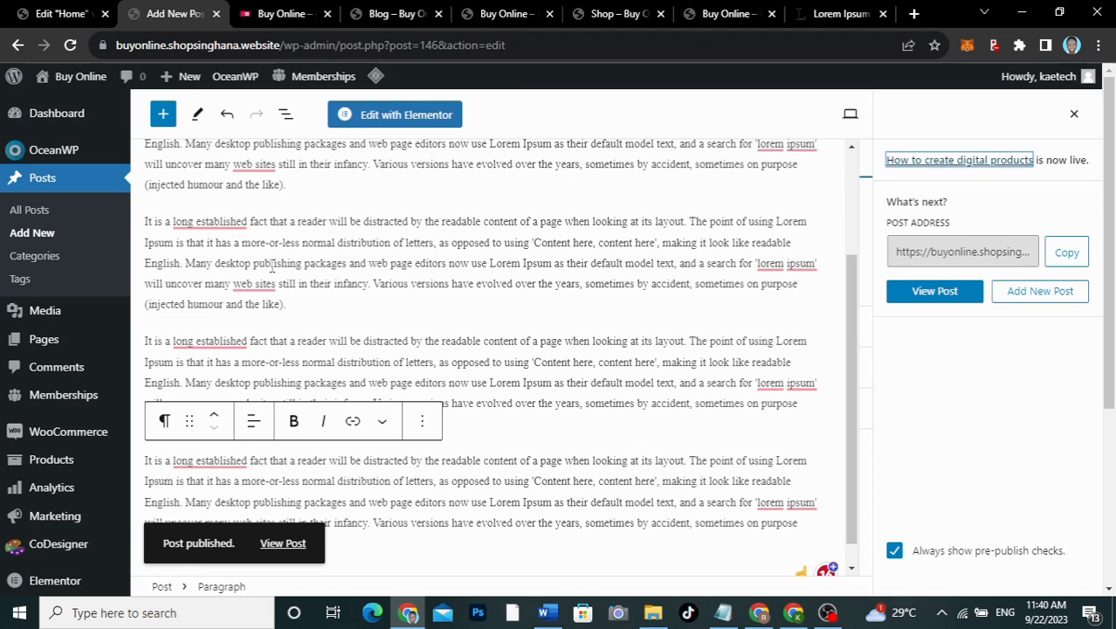
Step: Replace the third card's button link with the How to create digital products post address
{"action": "right_click", "coordinate": [278, 546]}
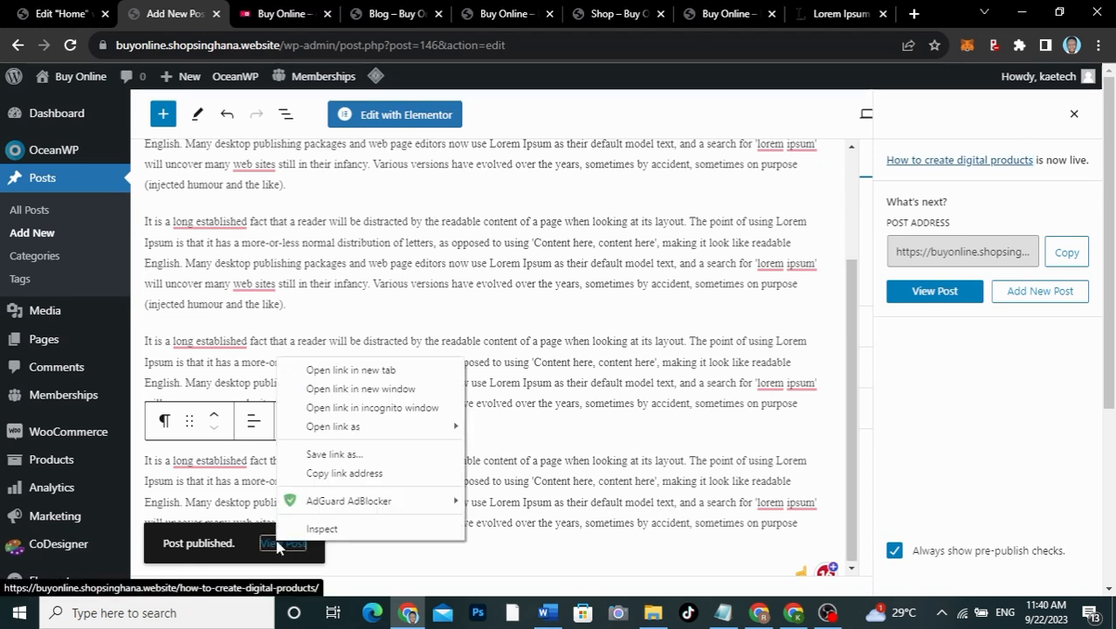
{"action": "left_click", "coordinate": [327, 474]}
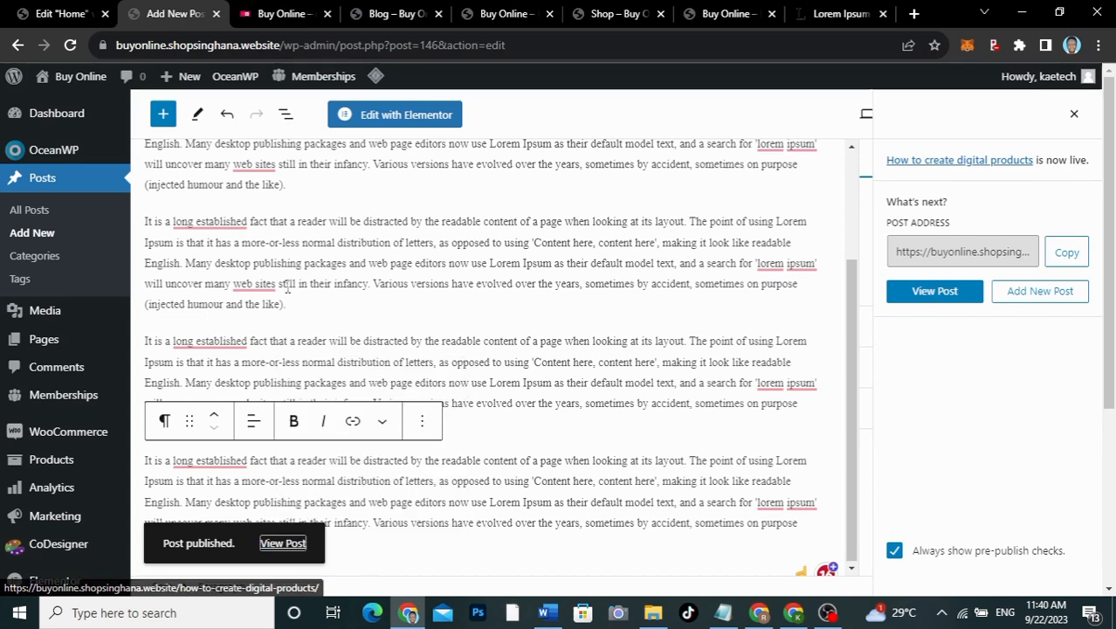
{"action": "left_click", "coordinate": [61, 13]}
{"action": "scroll", "coordinate": [638, 360], "scroll_direction": "down", "scroll_amount": 15}
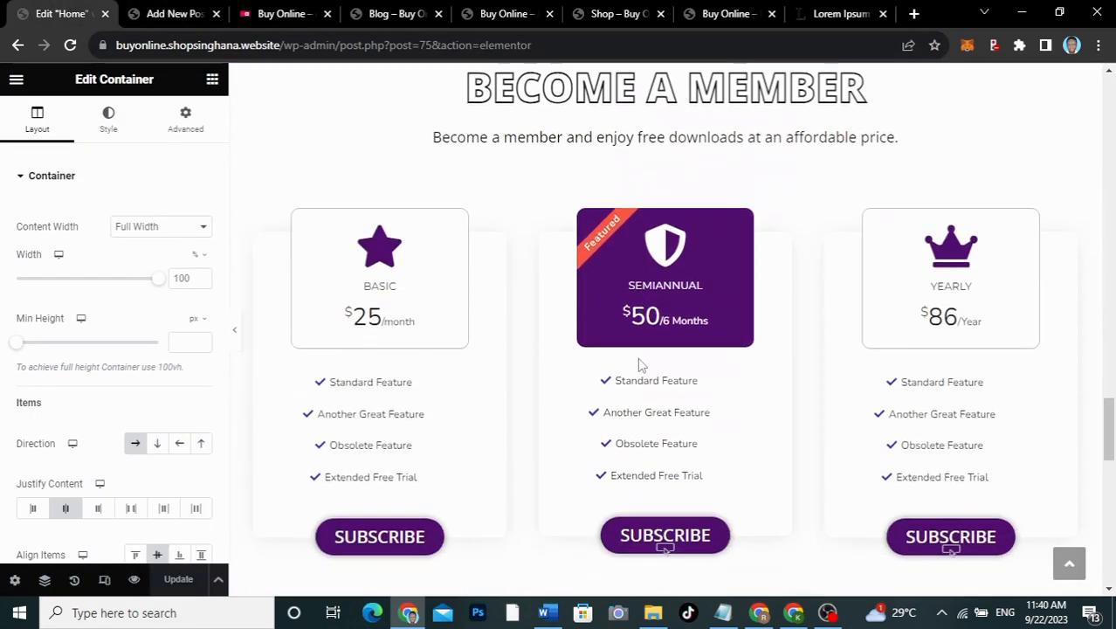
{"action": "scroll", "coordinate": [639, 359], "scroll_direction": "down", "scroll_amount": 2}
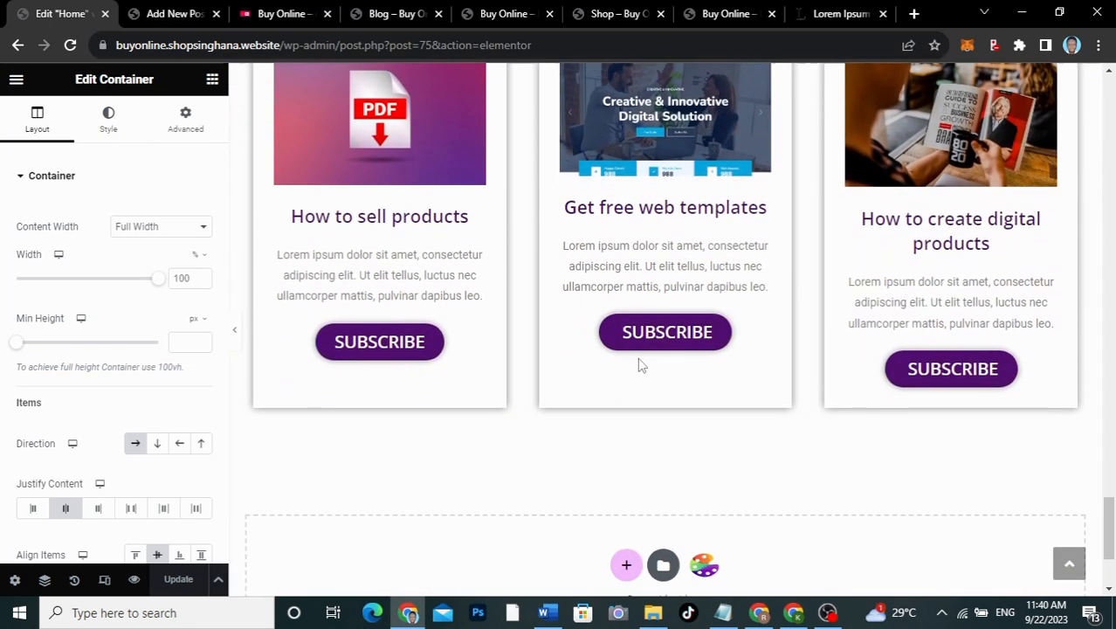
{"action": "left_click", "coordinate": [968, 371]}
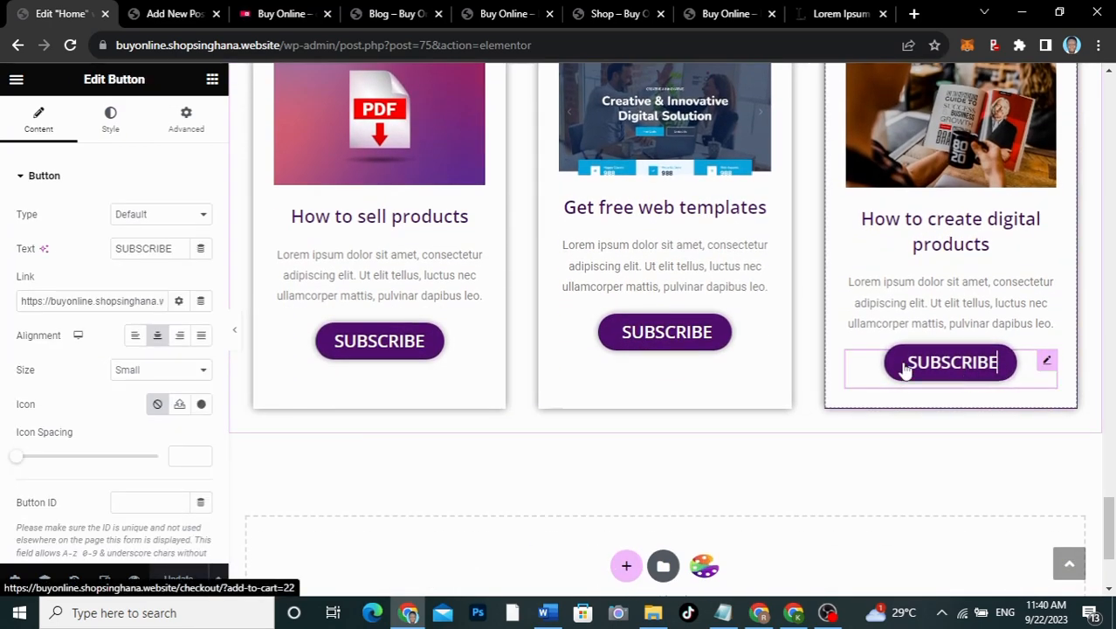
{"action": "triple_click", "coordinate": [107, 299]}
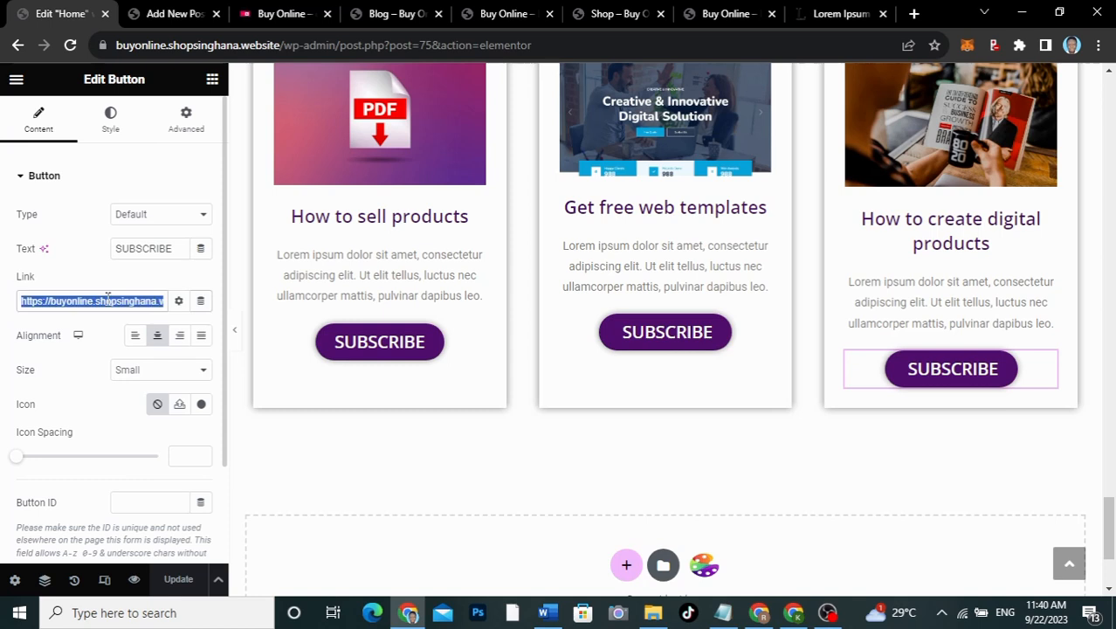
{"action": "key", "text": "BackSpace"}
{"action": "key", "text": "ctrl+v"}
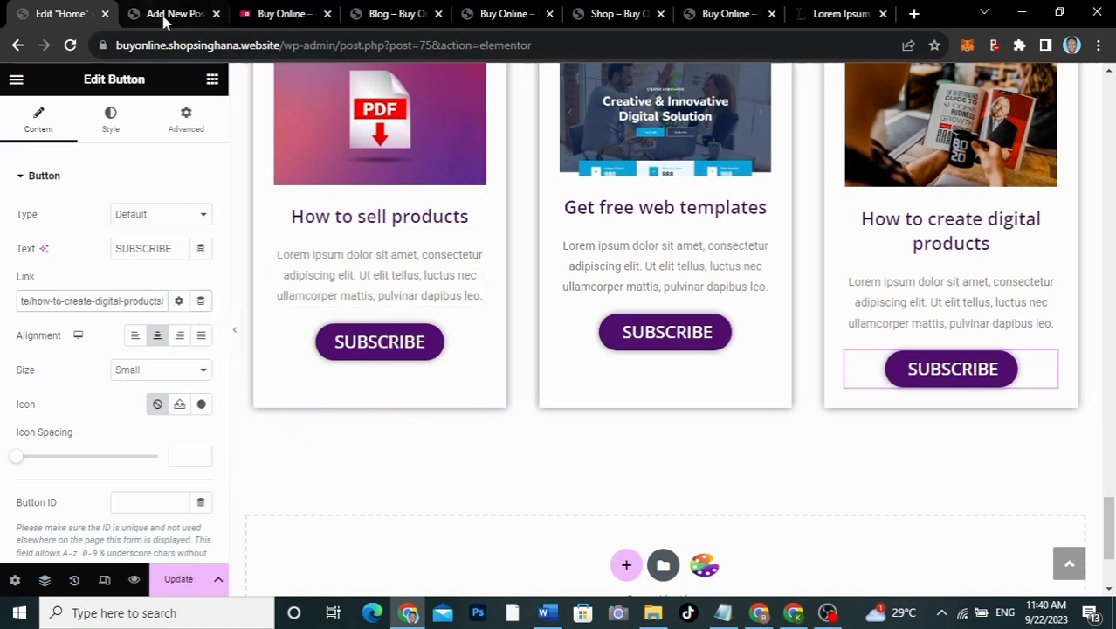
Step: Replace the middle card's button link with the Get Free web templates post address
{"action": "left_click", "coordinate": [200, 17]}
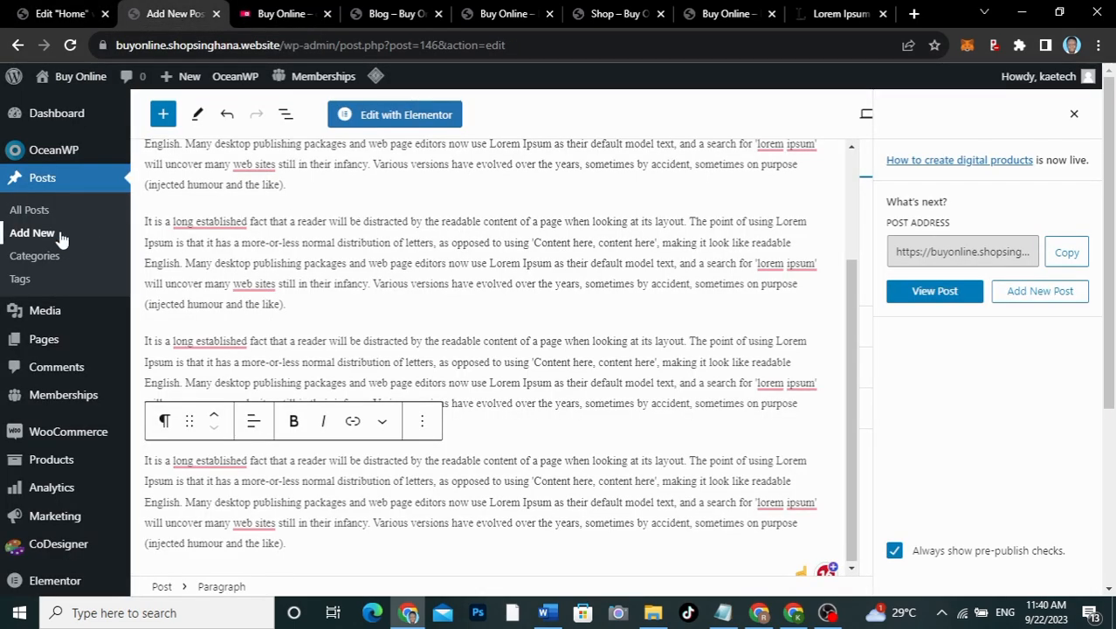
{"action": "left_click", "coordinate": [31, 210]}
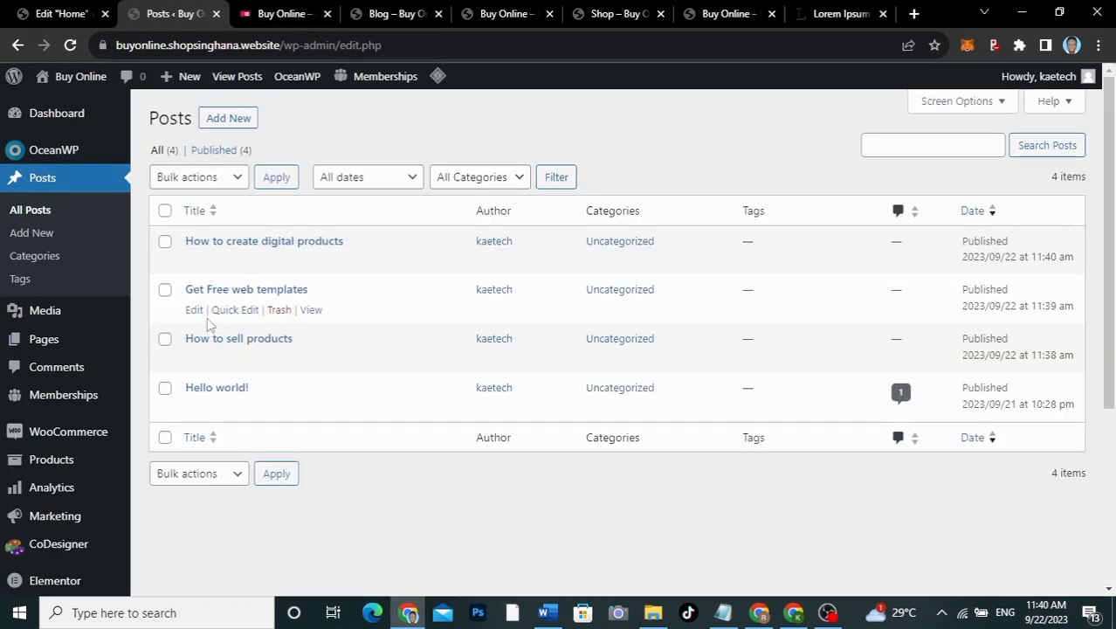
{"action": "right_click", "coordinate": [308, 312]}
{"action": "left_click", "coordinate": [351, 429]}
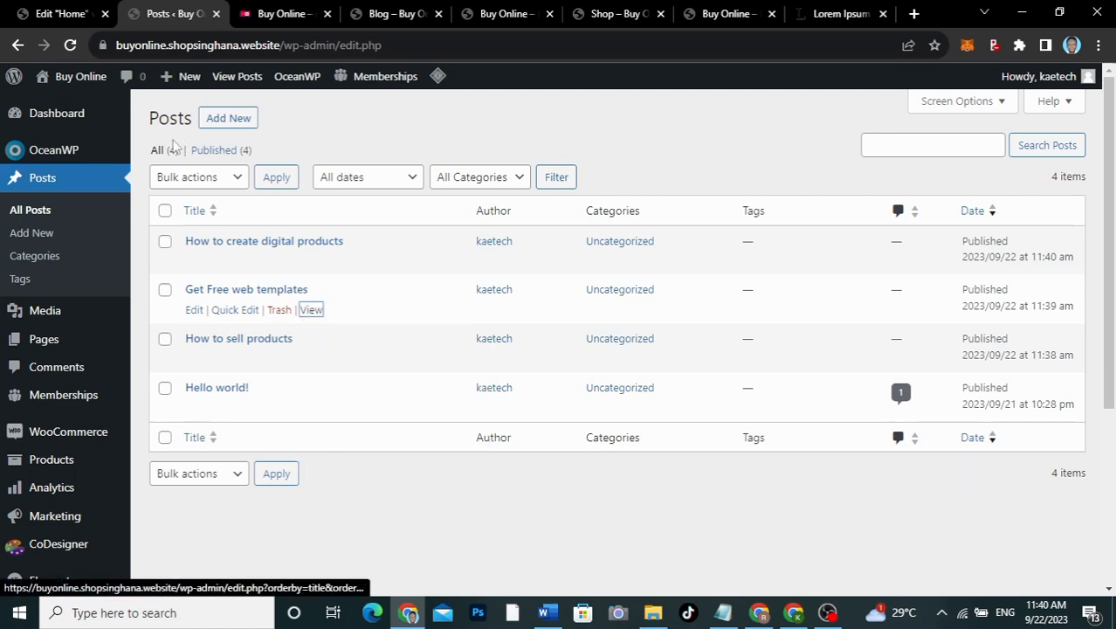
{"action": "left_click", "coordinate": [61, 15]}
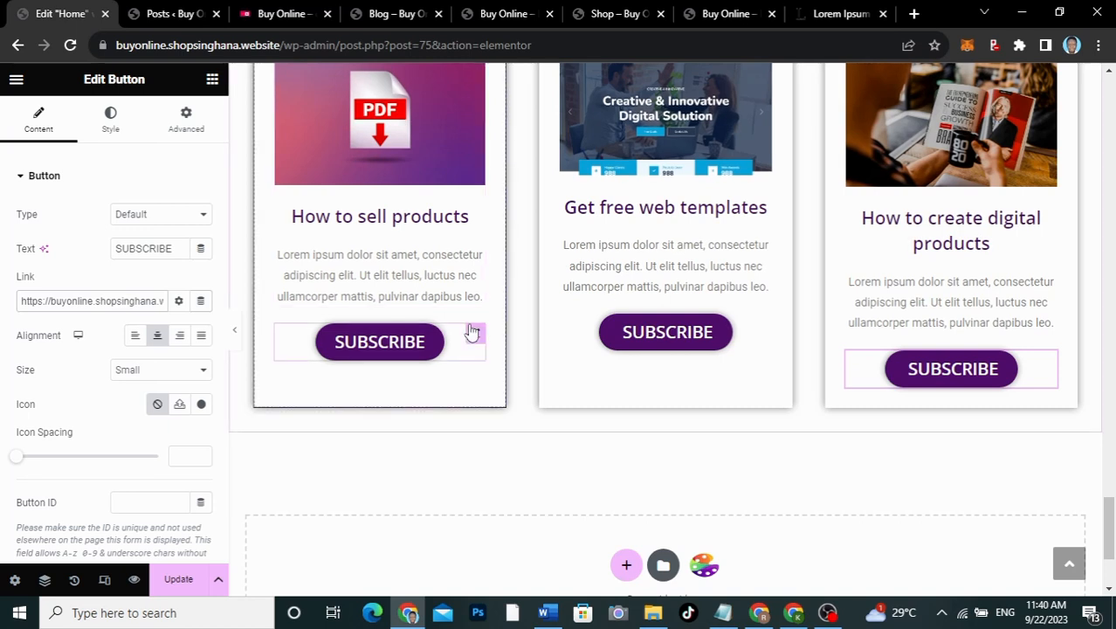
{"action": "left_click", "coordinate": [699, 273]}
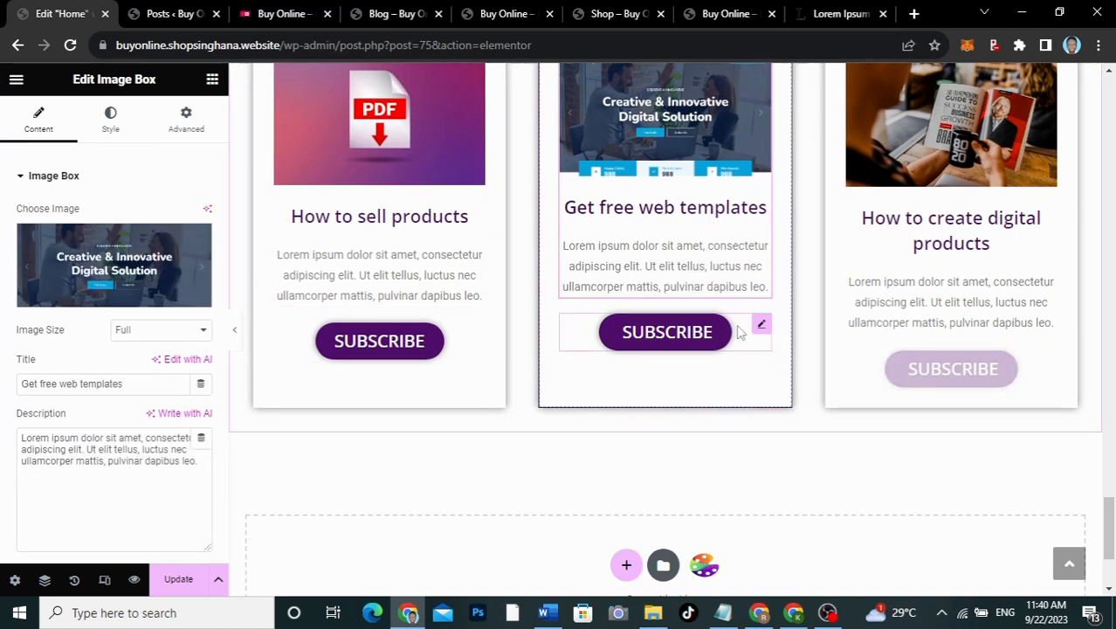
{"action": "left_click", "coordinate": [589, 314]}
{"action": "left_click", "coordinate": [92, 301]}
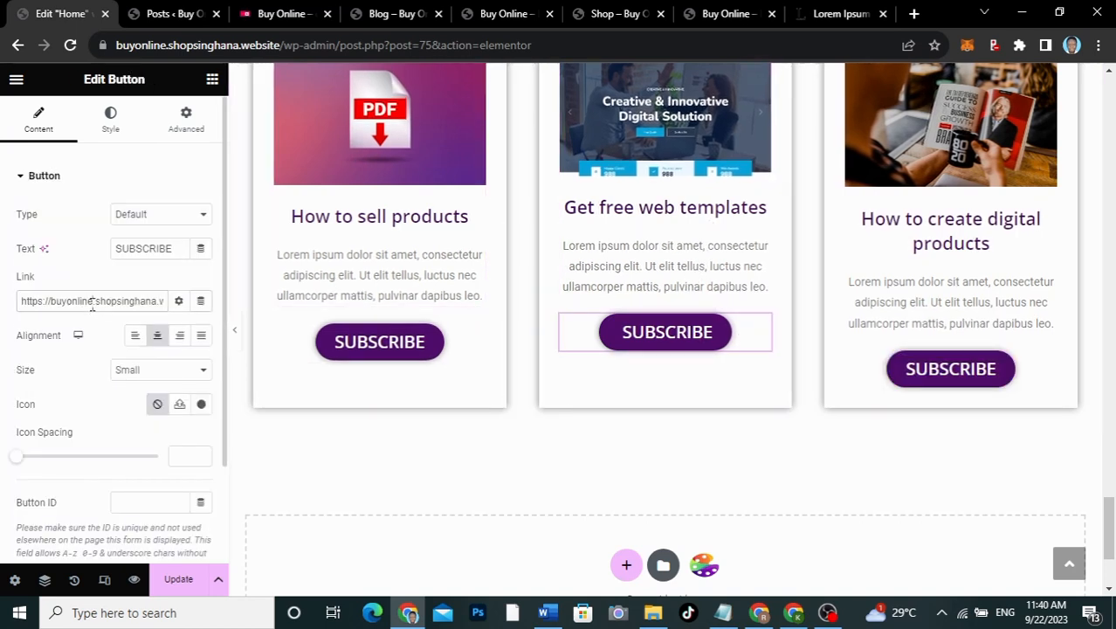
{"action": "key", "text": "ctrl+a"}
{"action": "key", "text": "BackSpace"}
{"action": "key", "text": "ctrl+v"}
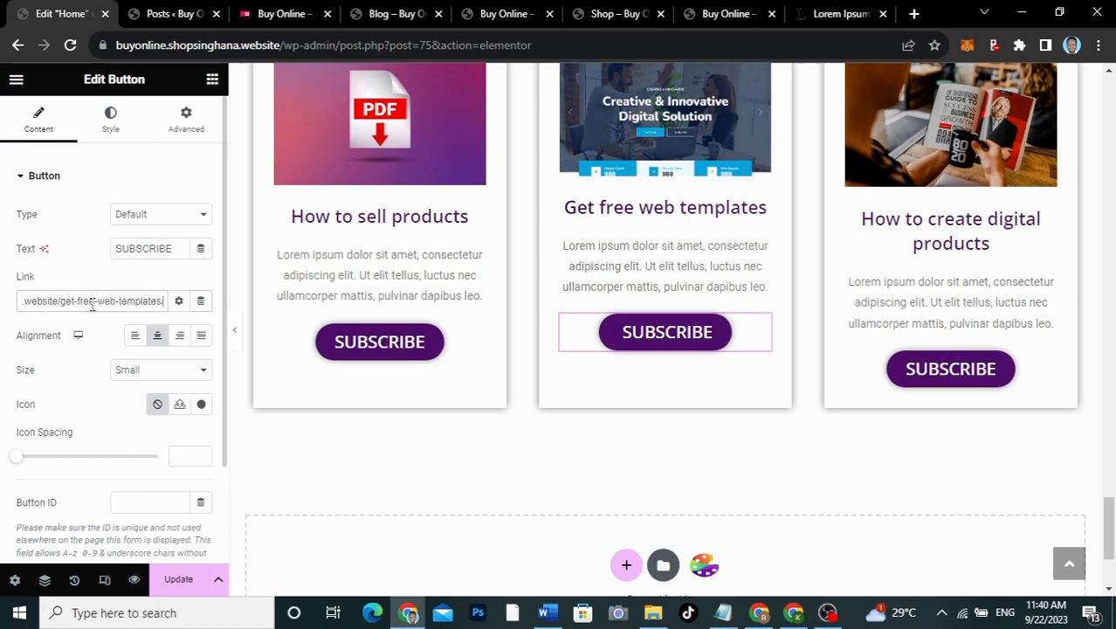
Step: Copy the How to create digital products post address from the Posts list
{"action": "left_click", "coordinate": [162, 15]}
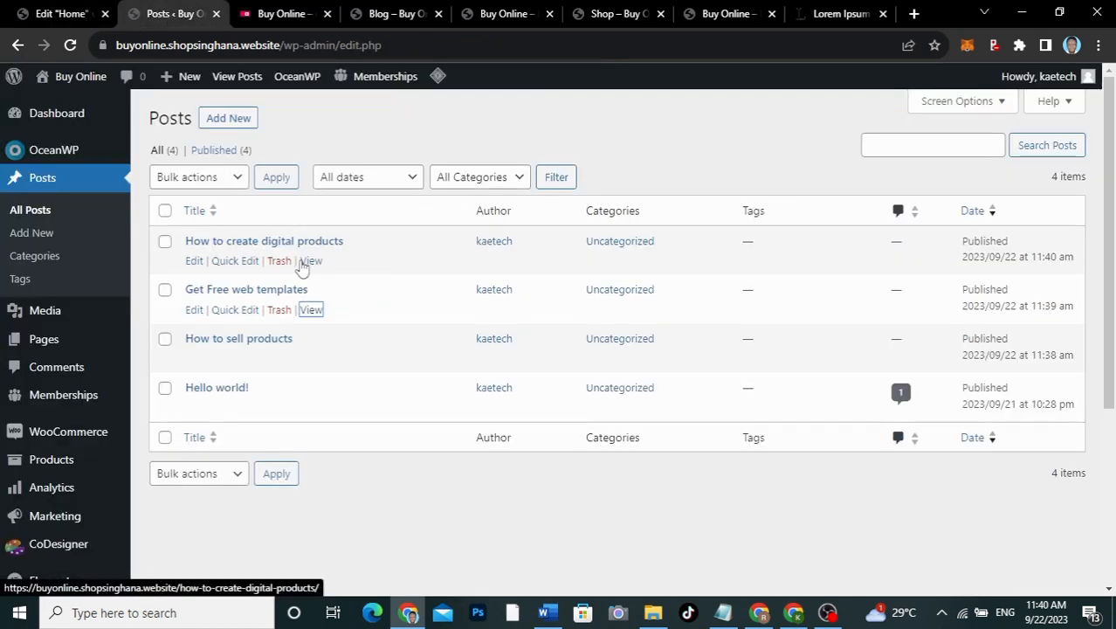
{"action": "right_click", "coordinate": [306, 262]}
{"action": "left_click", "coordinate": [367, 304]}
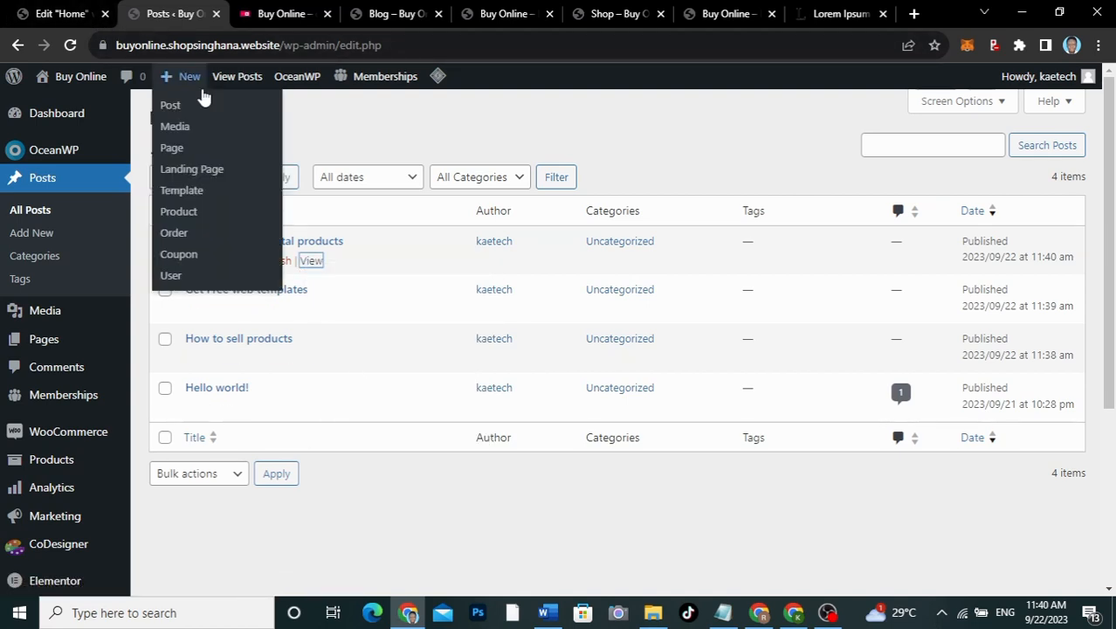
{"action": "left_click", "coordinate": [68, 14]}
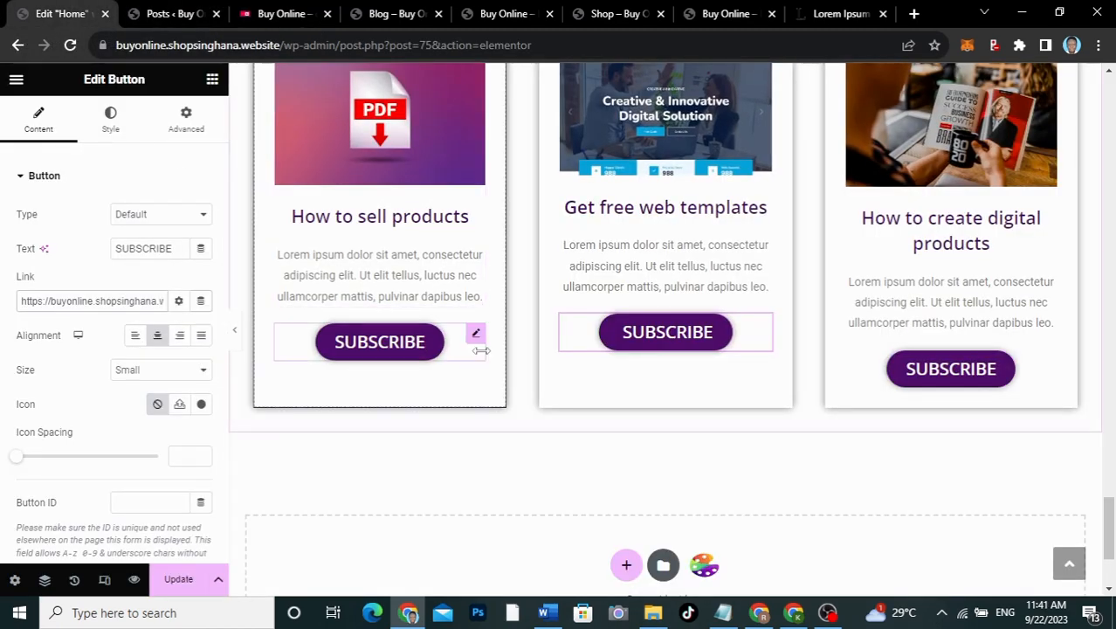
Step: Replace the first card's button link with the copied How to create digital products address
{"action": "left_click", "coordinate": [467, 350]}
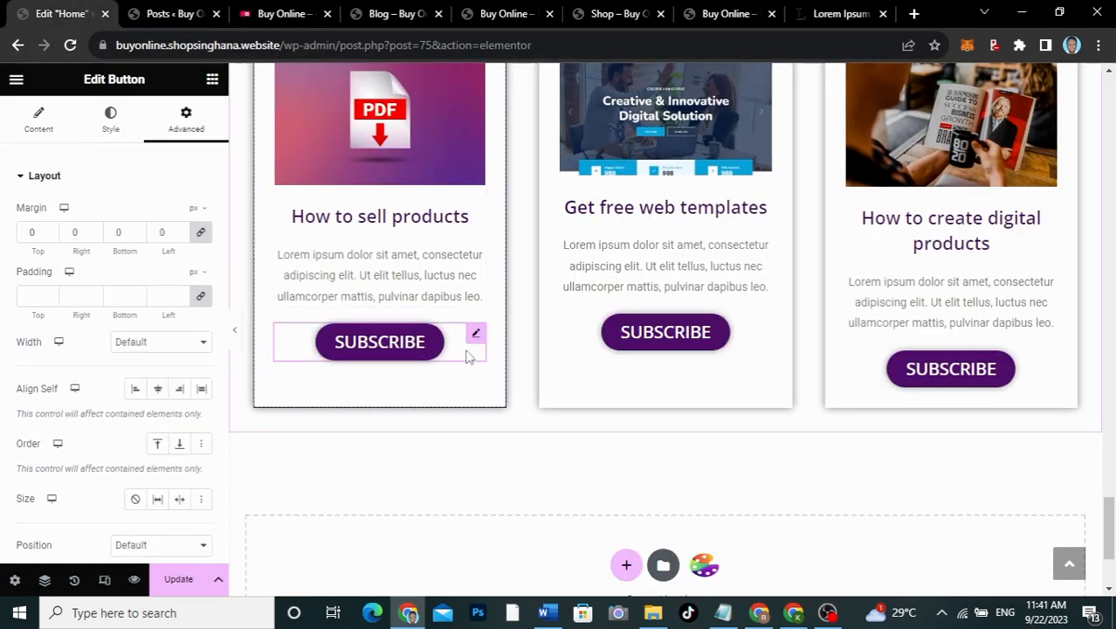
{"action": "left_click", "coordinate": [66, 125]}
{"action": "triple_click", "coordinate": [76, 300]}
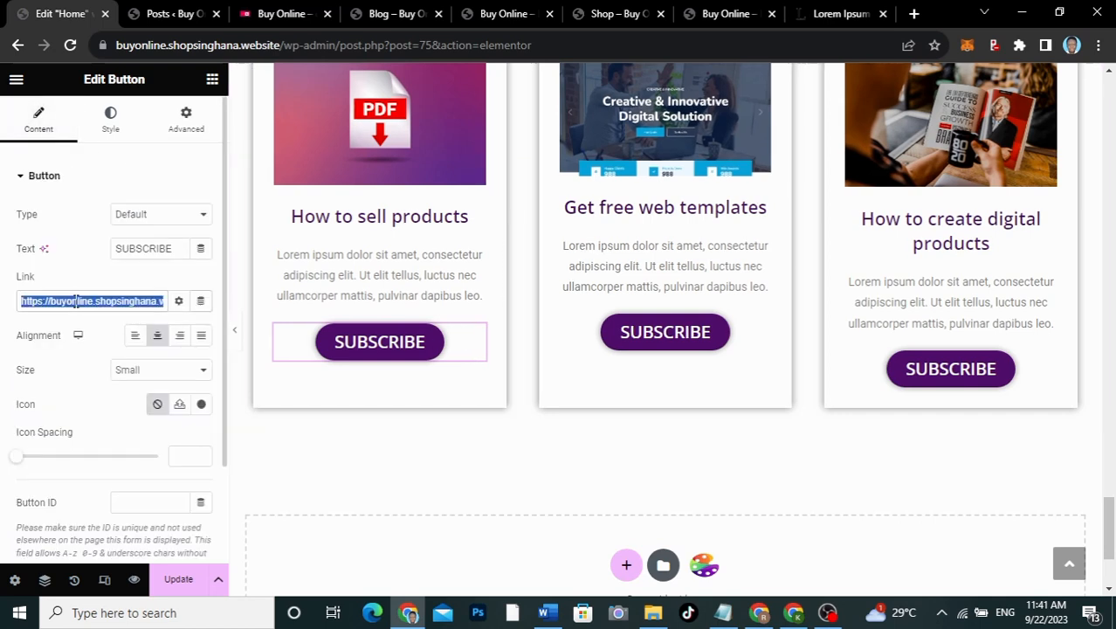
{"action": "key", "text": "BackSpace"}
{"action": "key", "text": "ctrl+v"}
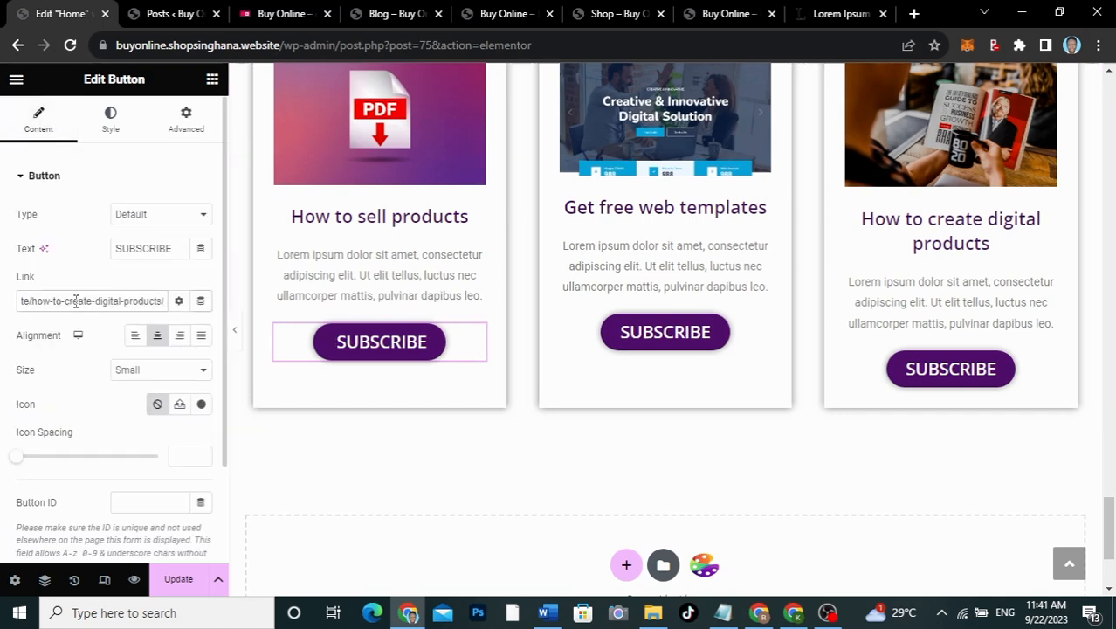
Step: Retitle the first card 'How to sell digital products' and save the page
{"action": "left_click", "coordinate": [390, 215]}
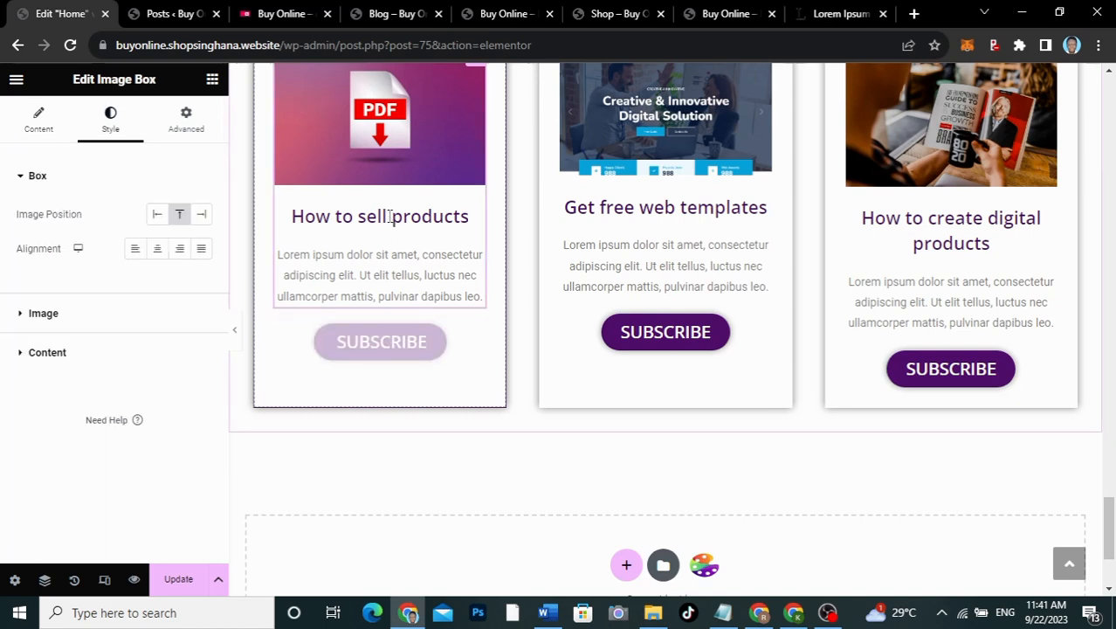
{"action": "left_click", "coordinate": [35, 131]}
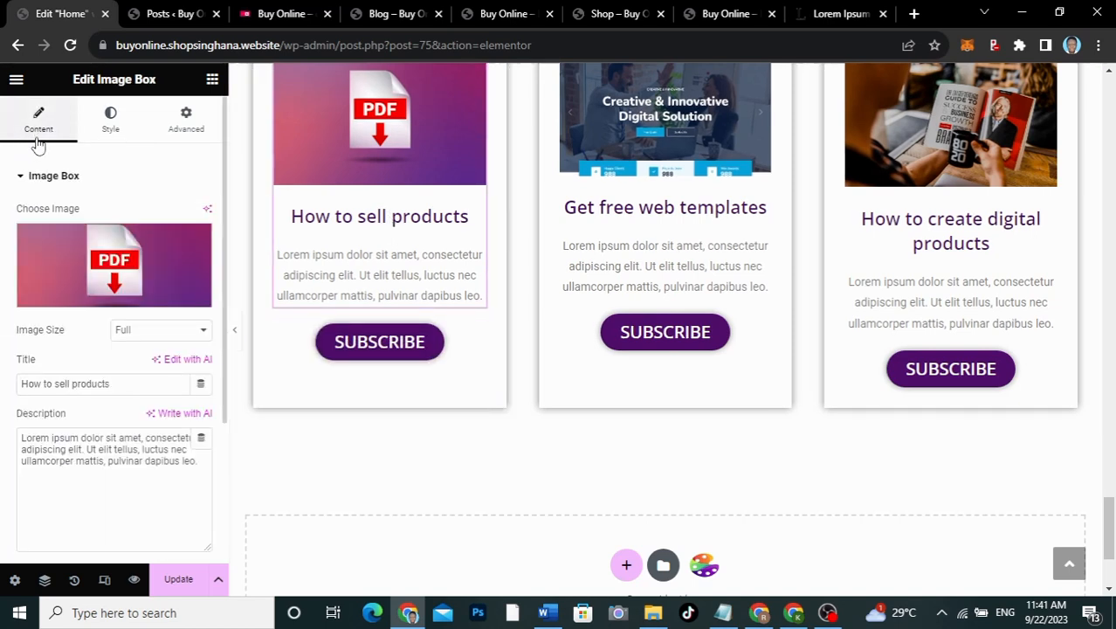
{"action": "left_click", "coordinate": [71, 384]}
{"action": "type", "text": "digital"}
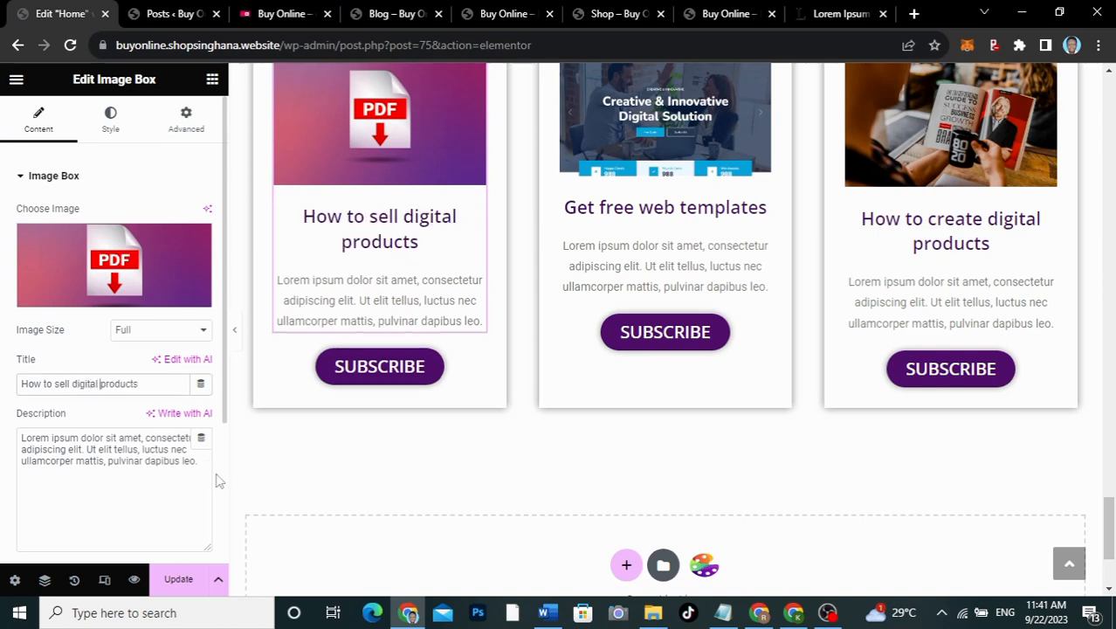
{"action": "left_click", "coordinate": [180, 582]}
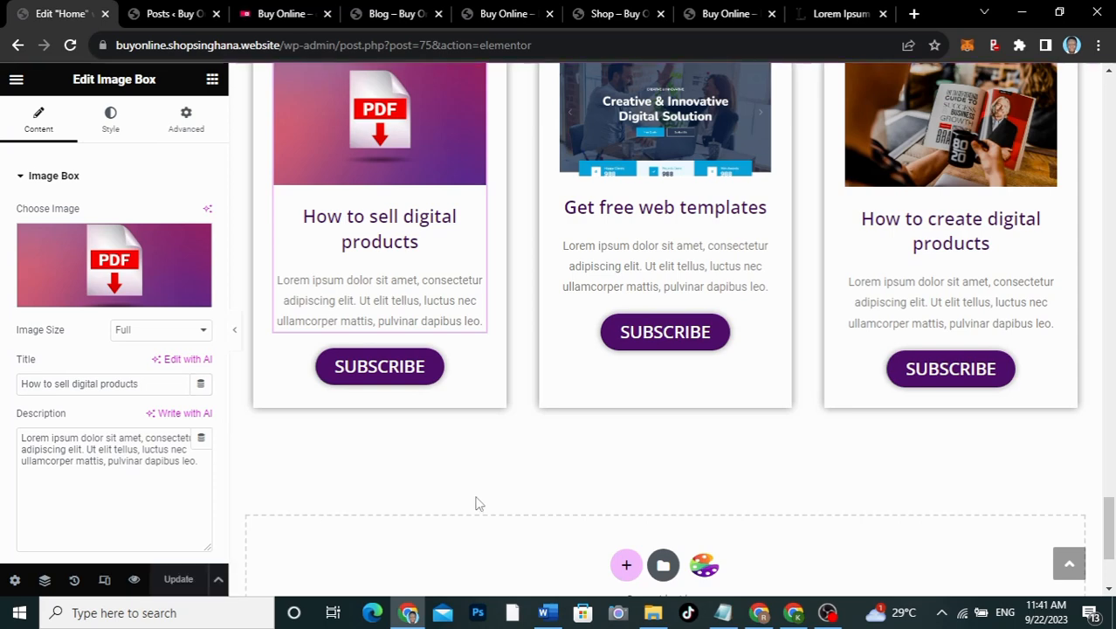
Step: Reload the live home page to check the three blog cards, then go to the admin Posts list
{"action": "left_click", "coordinate": [392, 16]}
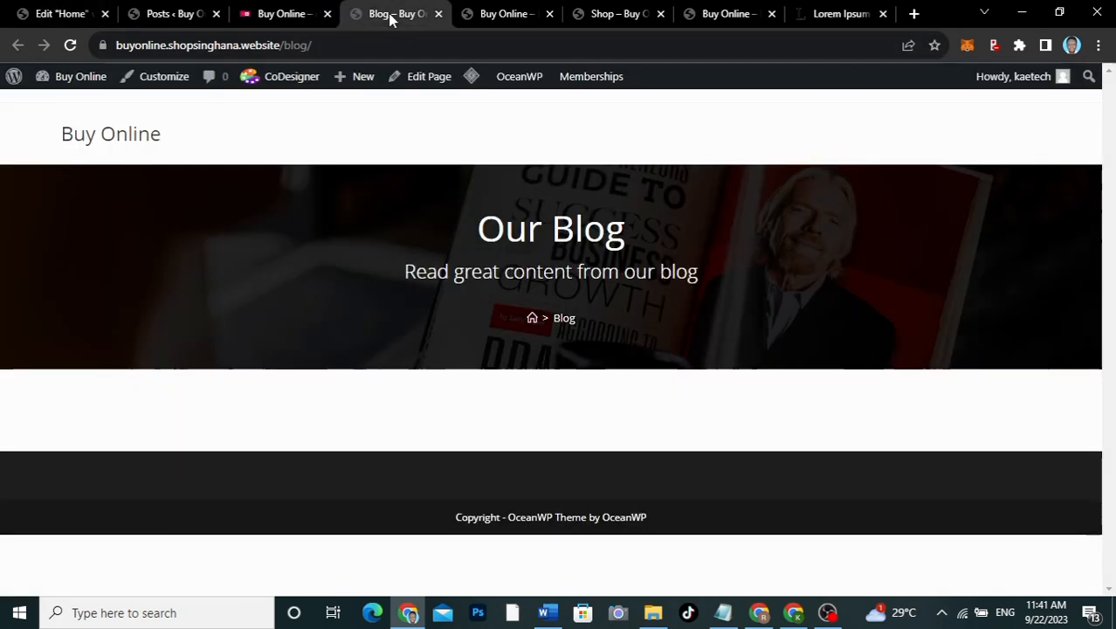
{"action": "left_click", "coordinate": [507, 11]}
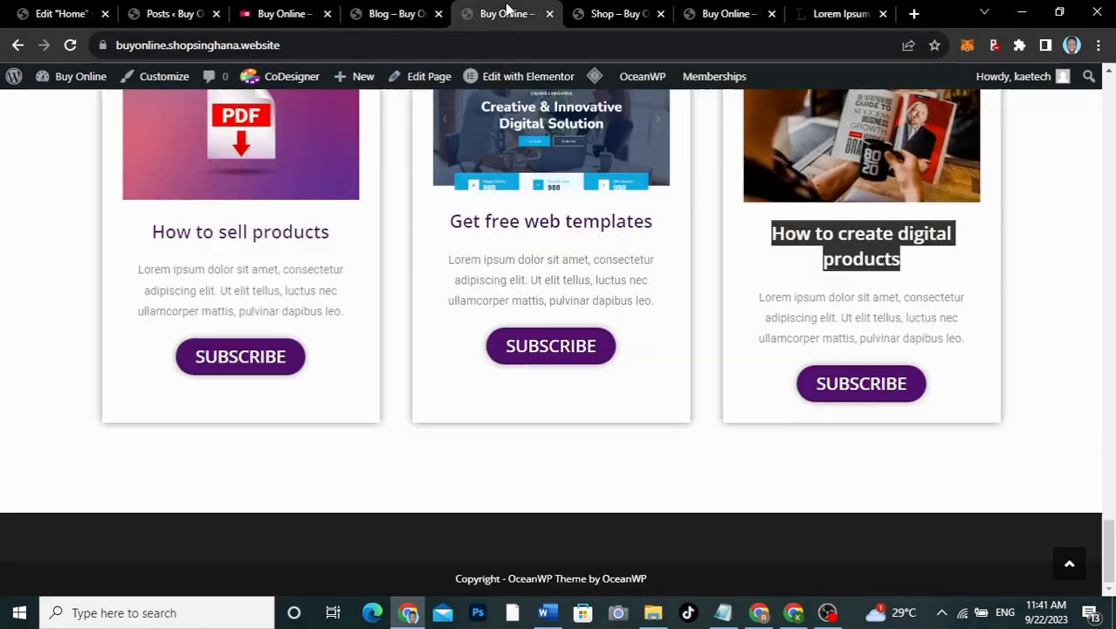
{"action": "left_click", "coordinate": [70, 44]}
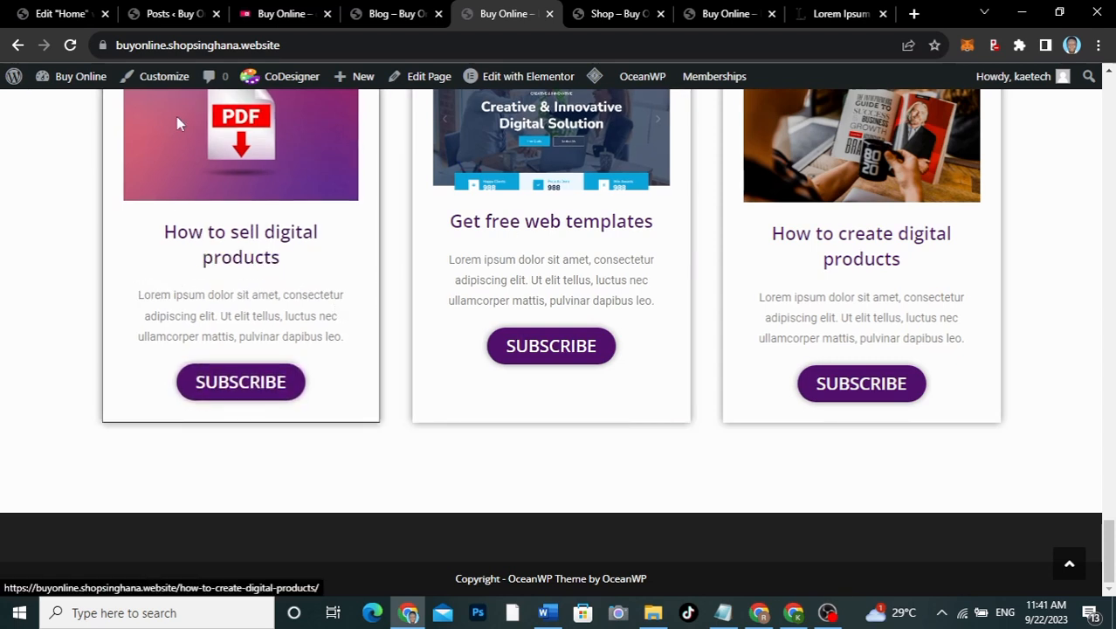
{"action": "left_click", "coordinate": [59, 18]}
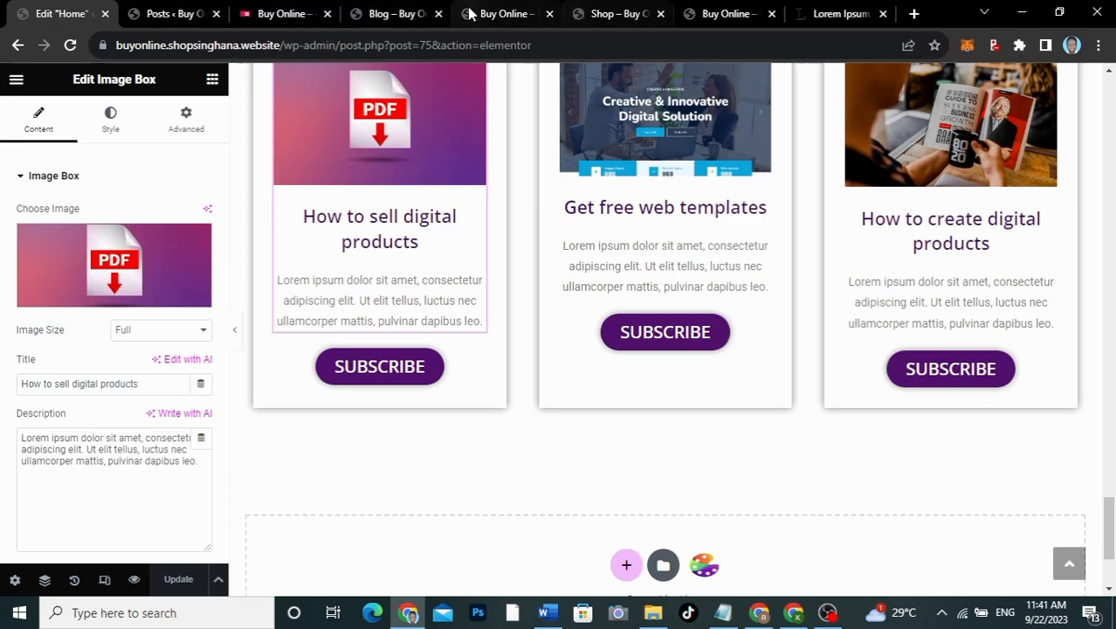
{"action": "left_click", "coordinate": [155, 18]}
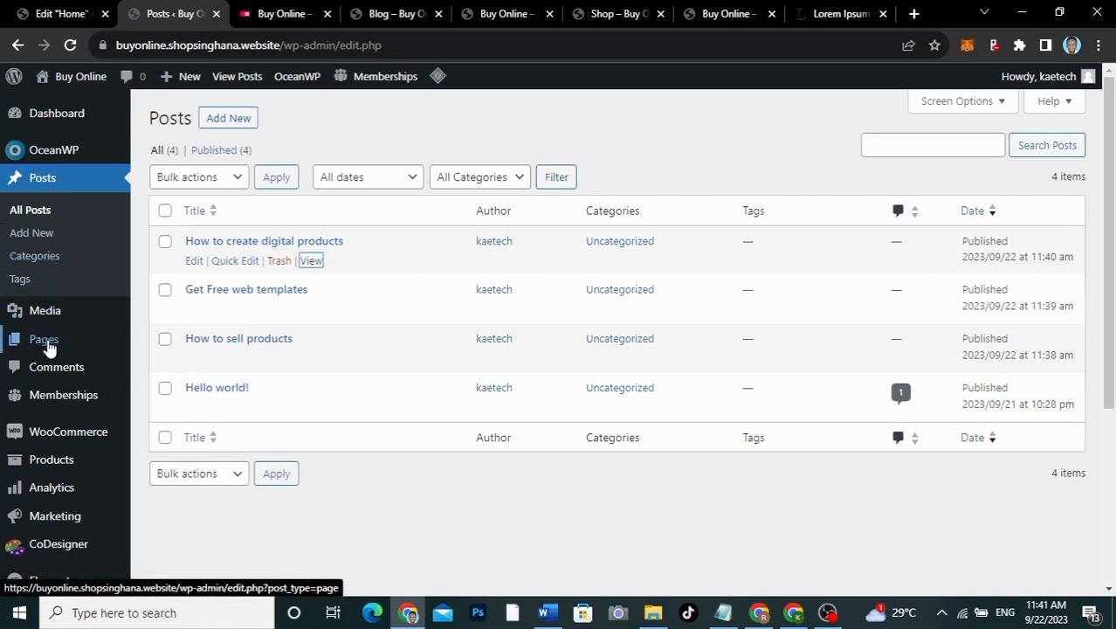
Step: Choose Blog as the posts page in Reading Settings and save the changes
{"action": "scroll", "coordinate": [35, 375], "scroll_direction": "down", "scroll_amount": 4}
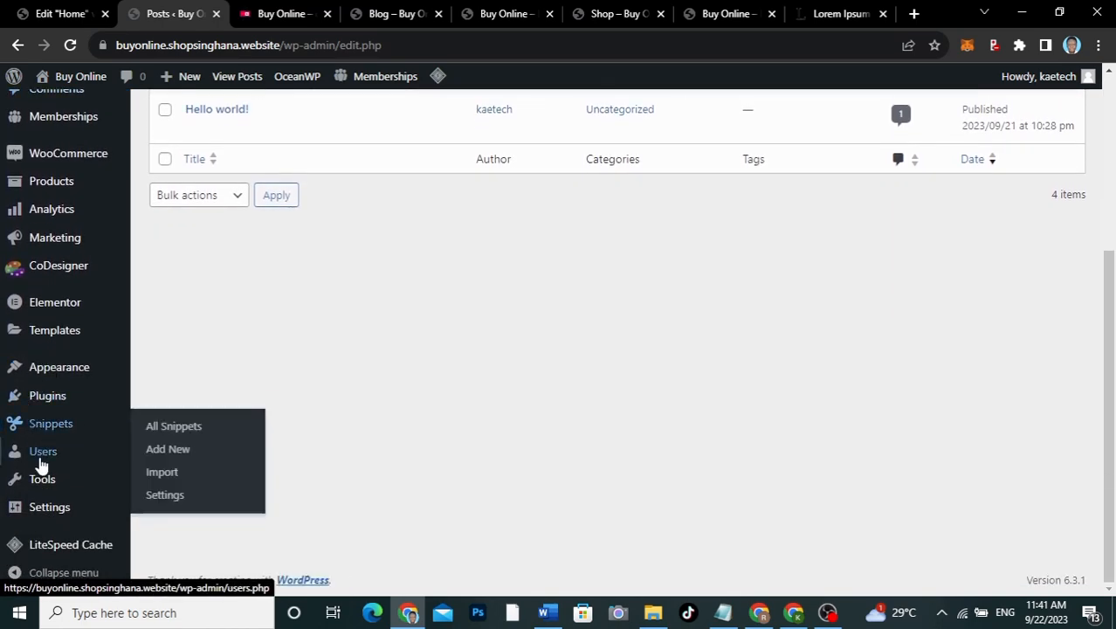
{"action": "mouse_move", "coordinate": [48, 513]}
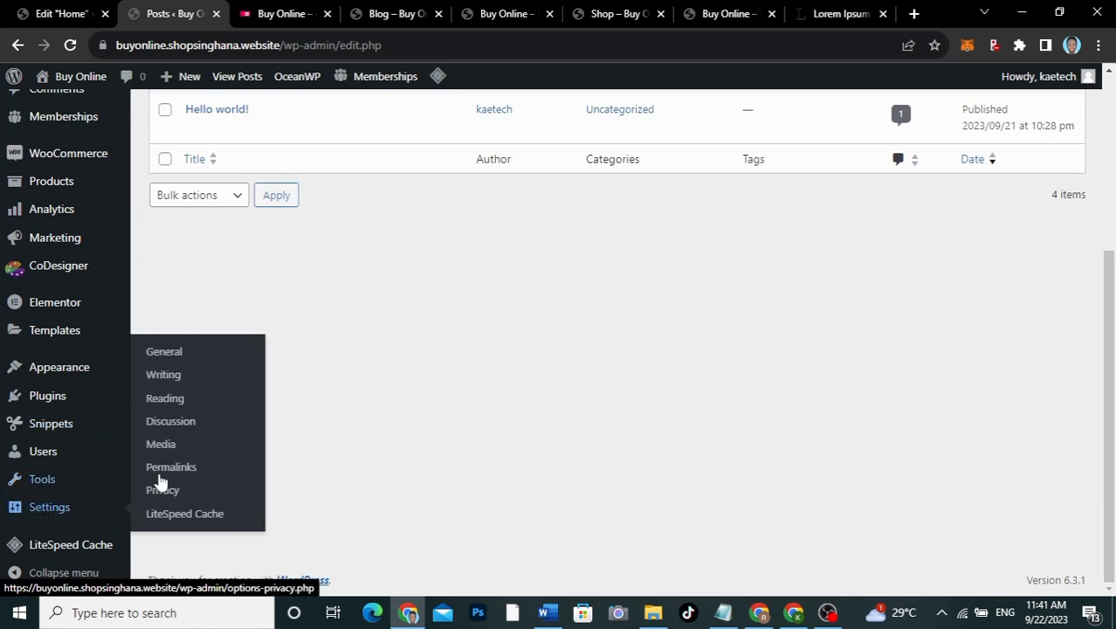
{"action": "left_click", "coordinate": [164, 399]}
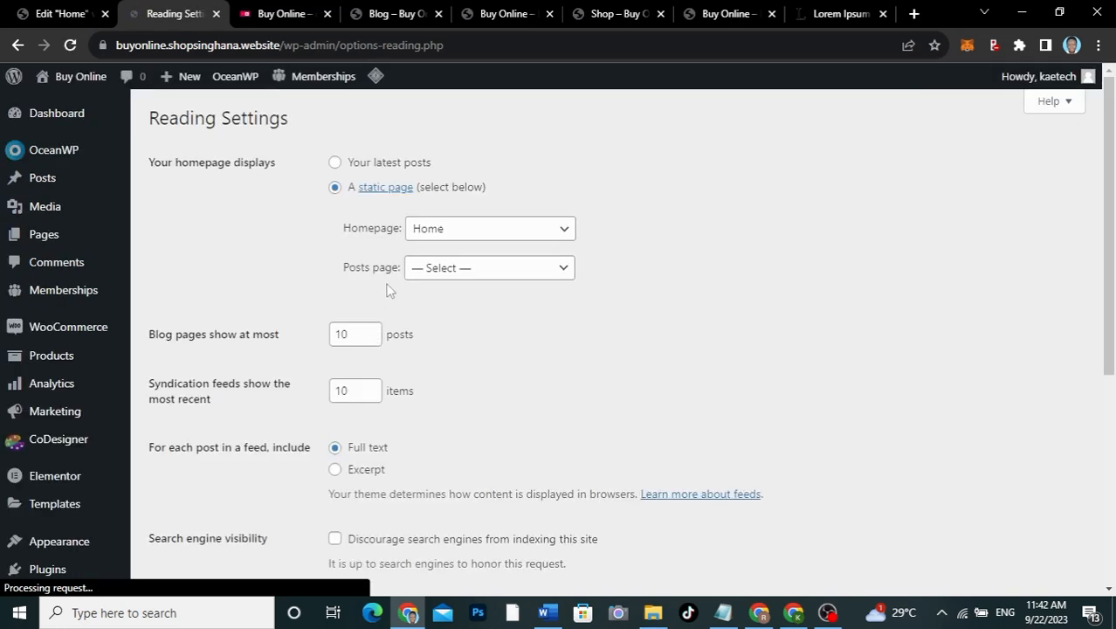
{"action": "left_click", "coordinate": [493, 272]}
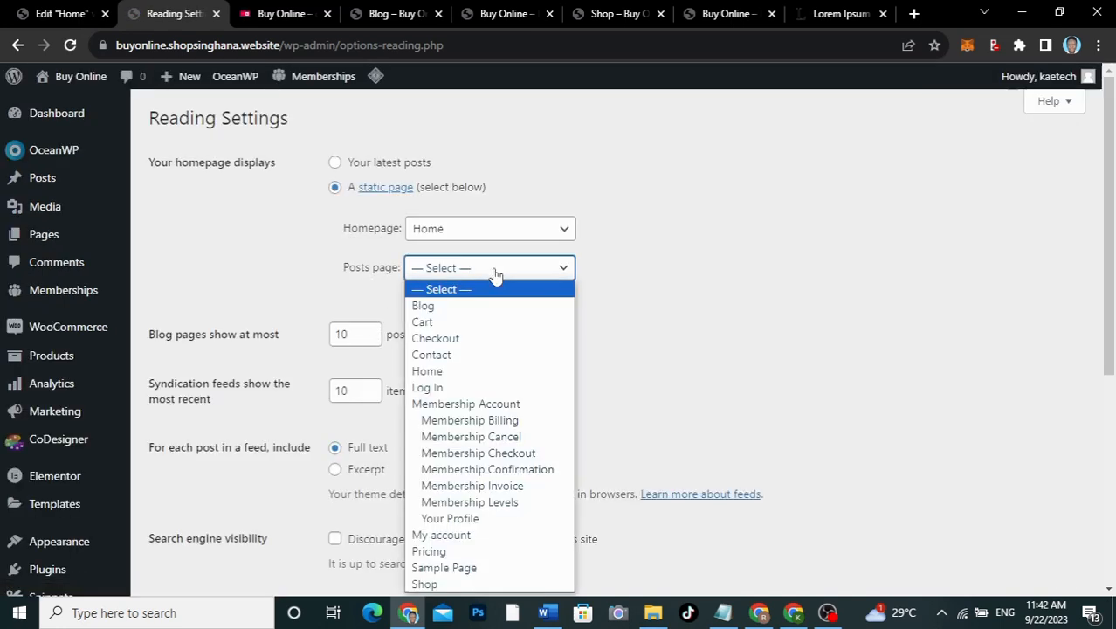
{"action": "left_click", "coordinate": [453, 306]}
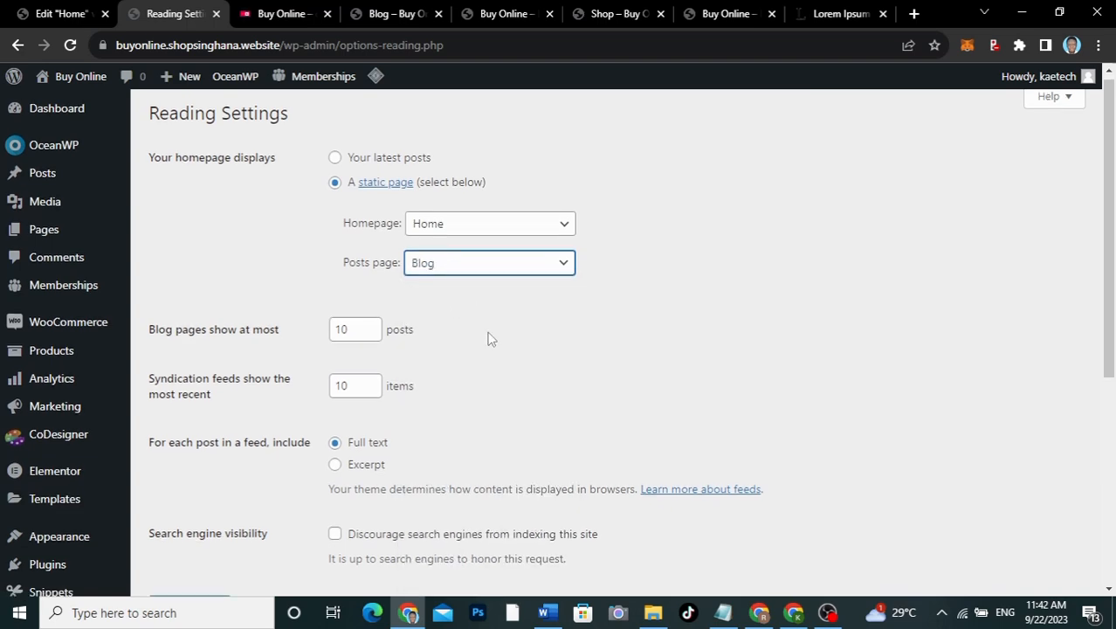
{"action": "scroll", "coordinate": [488, 332], "scroll_direction": "down", "scroll_amount": 5}
{"action": "left_click", "coordinate": [179, 241]}
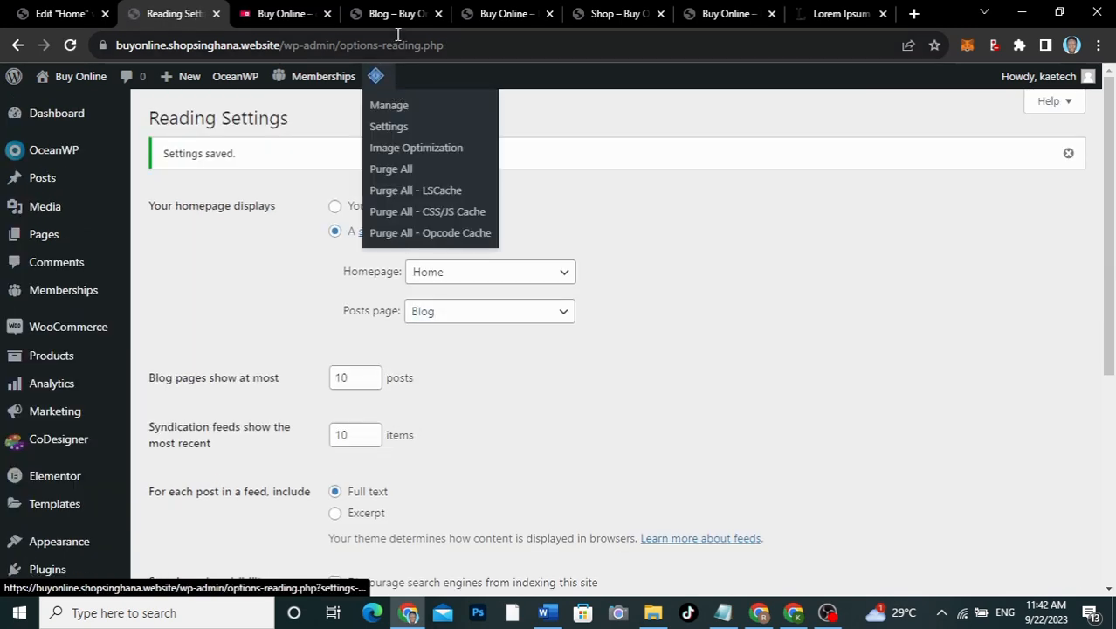
{"action": "left_click", "coordinate": [401, 21]}
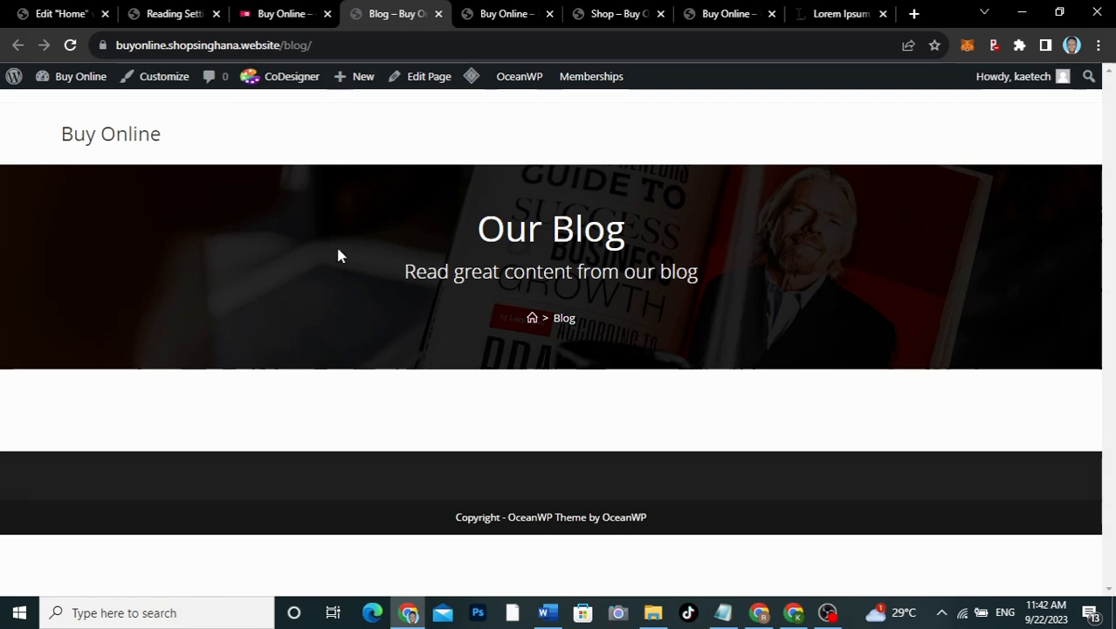
Step: Reload the live Blog page and scroll through the listed posts
{"action": "left_click", "coordinate": [70, 44]}
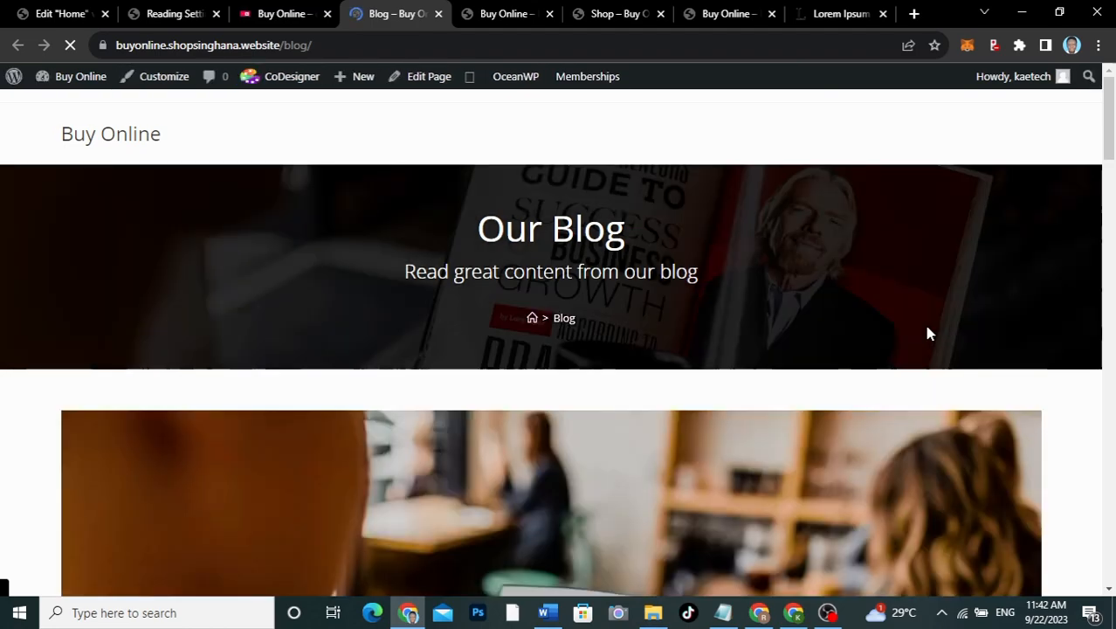
{"action": "scroll", "coordinate": [927, 333], "scroll_direction": "down", "scroll_amount": 20}
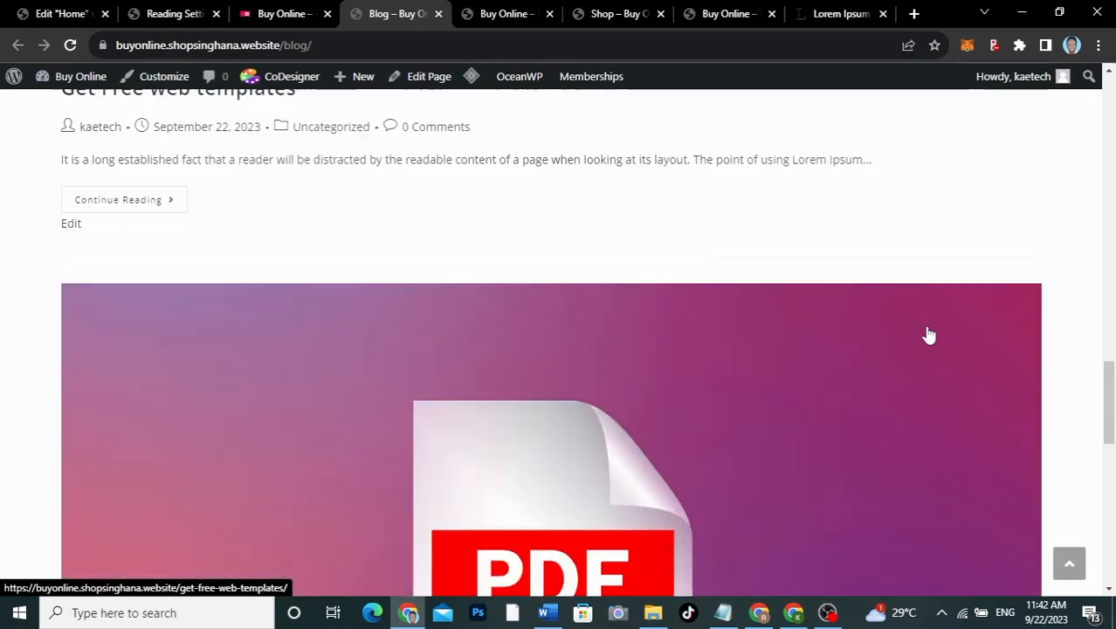
{"action": "scroll", "coordinate": [928, 334], "scroll_direction": "down", "scroll_amount": 5}
{"action": "scroll", "coordinate": [928, 334], "scroll_direction": "up", "scroll_amount": 15}
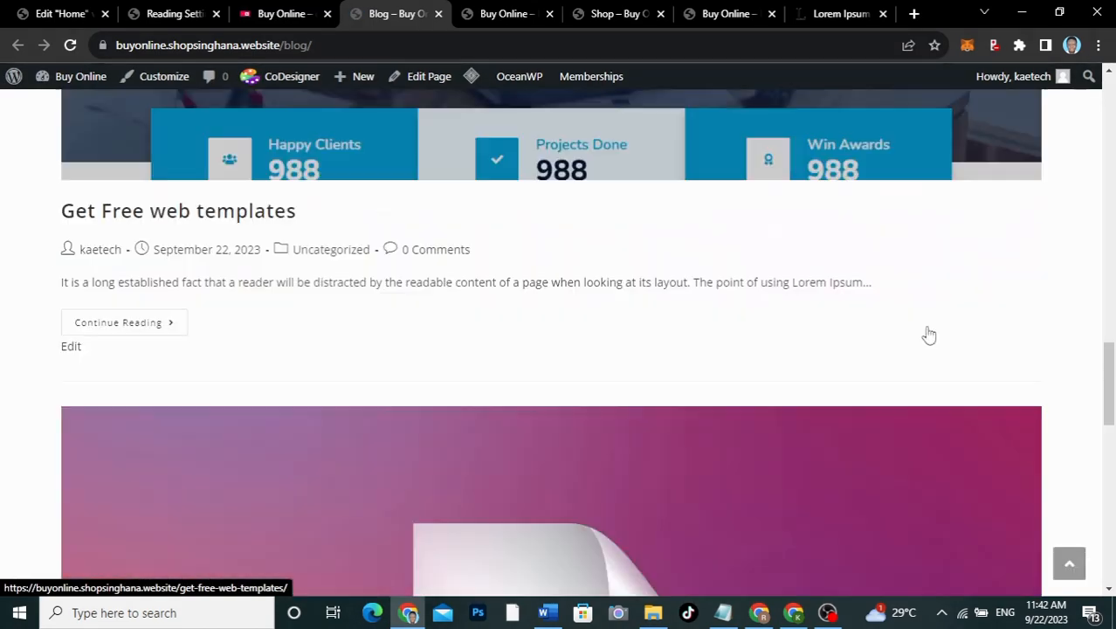
{"action": "scroll", "coordinate": [928, 335], "scroll_direction": "up", "scroll_amount": 15}
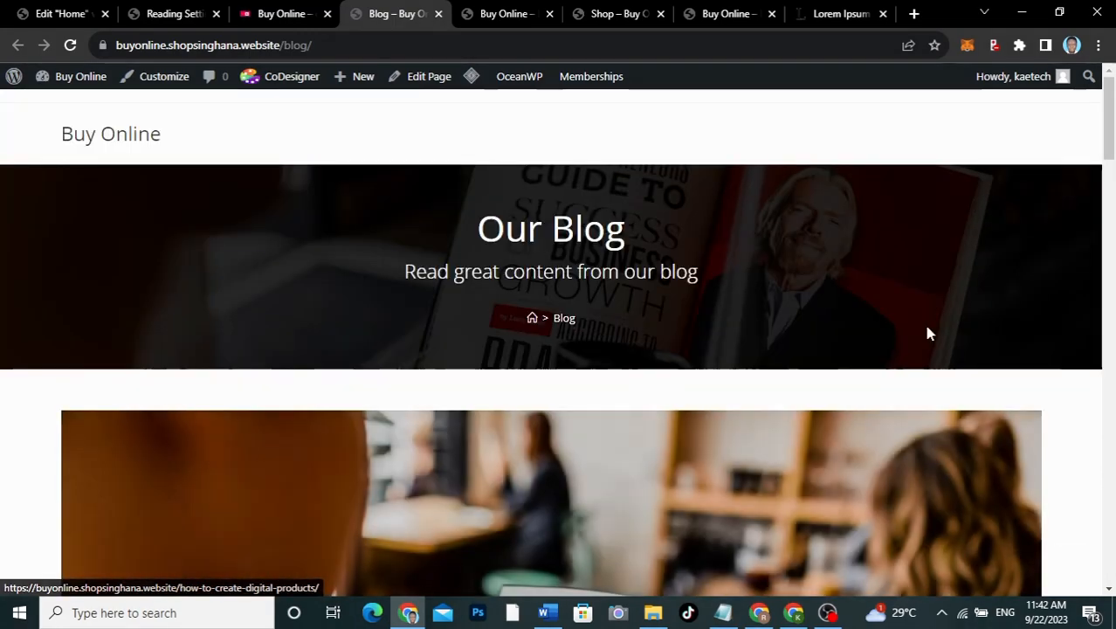
{"action": "scroll", "coordinate": [928, 334], "scroll_direction": "down", "scroll_amount": 8}
{"action": "scroll", "coordinate": [928, 335], "scroll_direction": "up", "scroll_amount": 10}
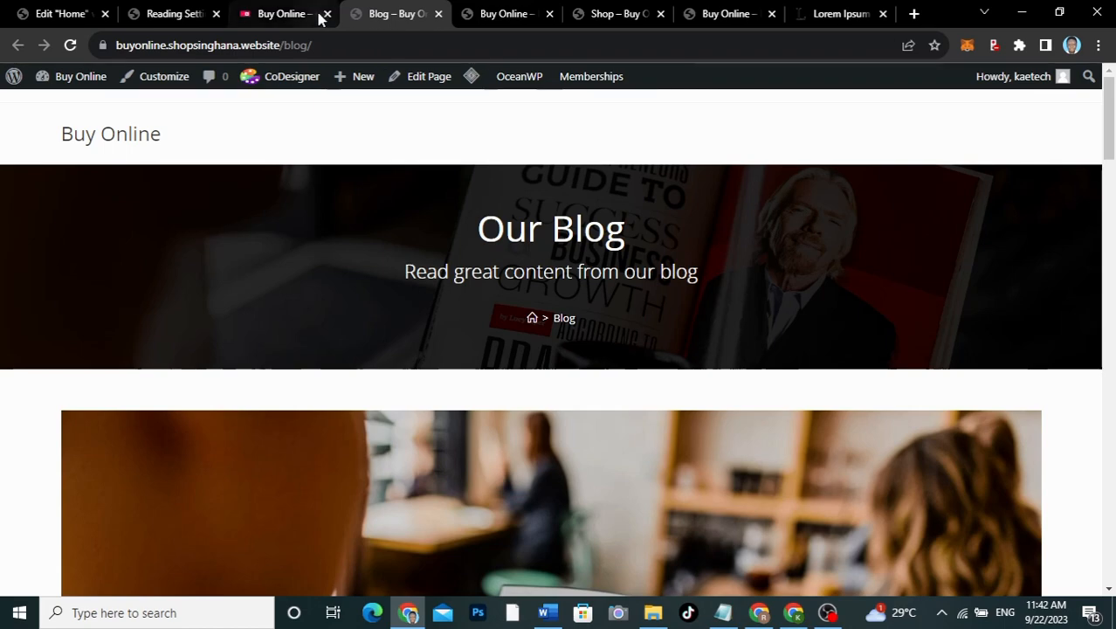
Step: Open the other Buy Online site's Blog page and scroll through it for comparison
{"action": "left_click", "coordinate": [288, 14]}
{"action": "scroll", "coordinate": [552, 166], "scroll_direction": "up", "scroll_amount": 15}
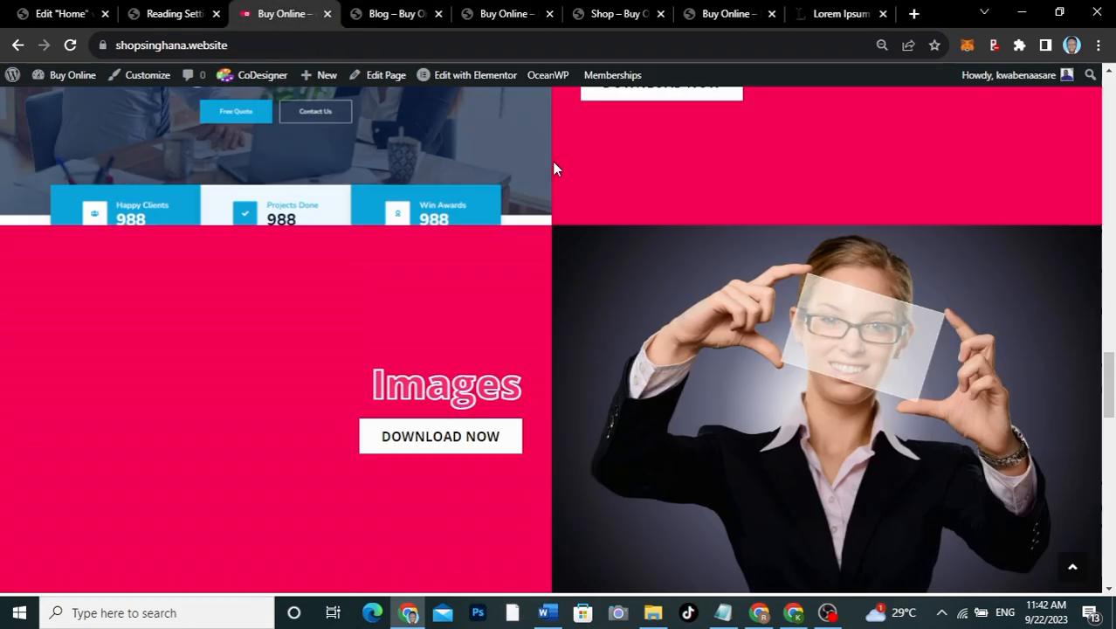
{"action": "scroll", "coordinate": [553, 165], "scroll_direction": "up", "scroll_amount": 10}
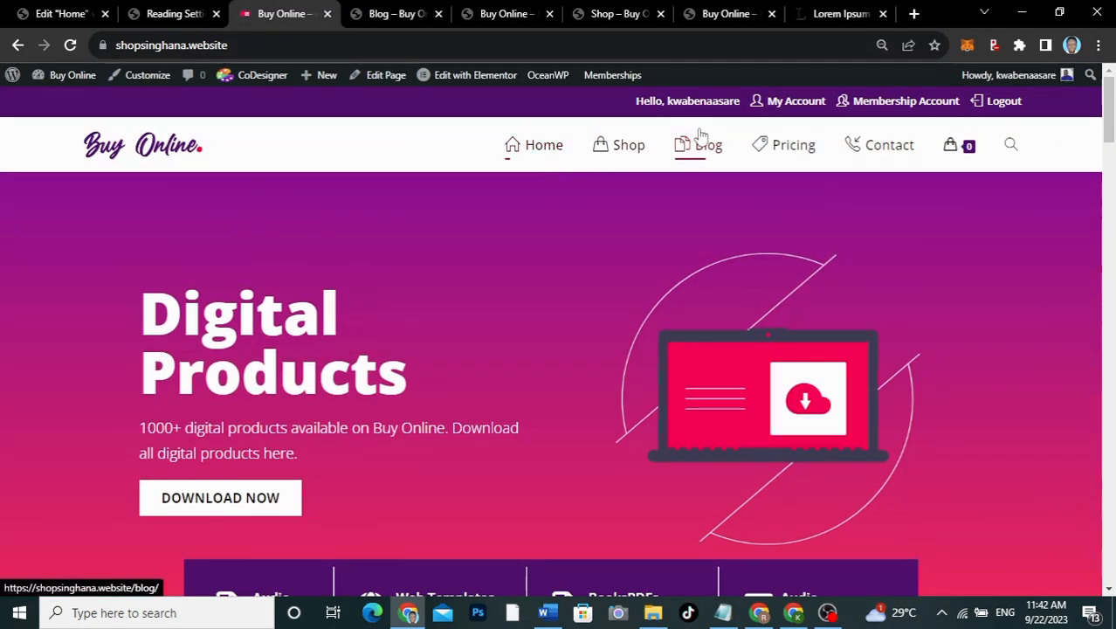
{"action": "left_click", "coordinate": [709, 148]}
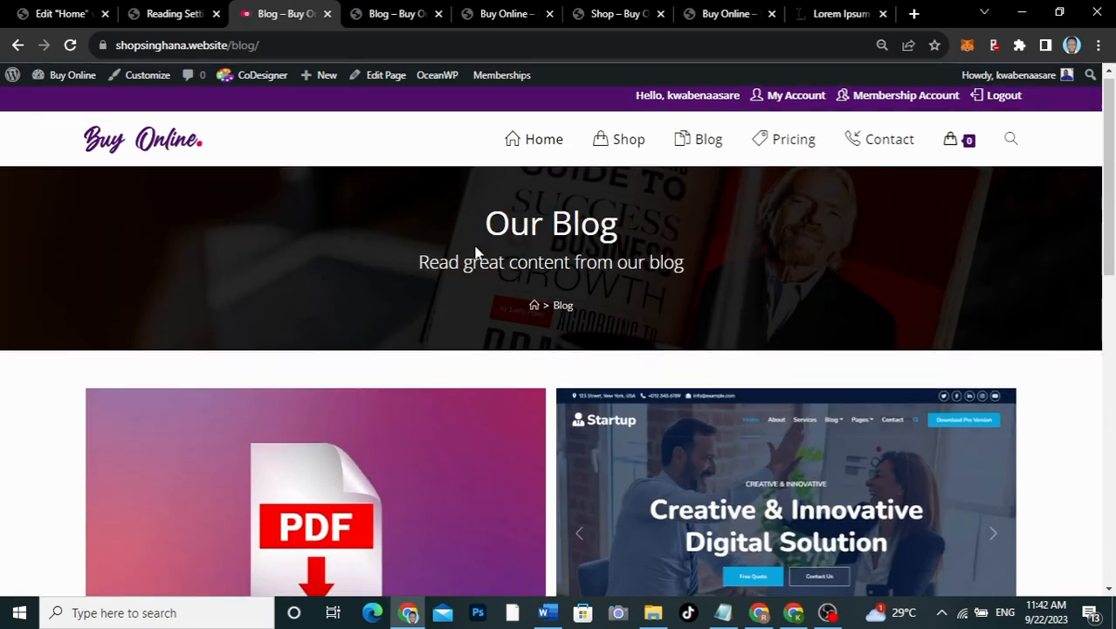
{"action": "scroll", "coordinate": [476, 252], "scroll_direction": "down", "scroll_amount": 7}
{"action": "scroll", "coordinate": [475, 252], "scroll_direction": "up", "scroll_amount": 2}
{"action": "scroll", "coordinate": [475, 252], "scroll_direction": "up", "scroll_amount": 3}
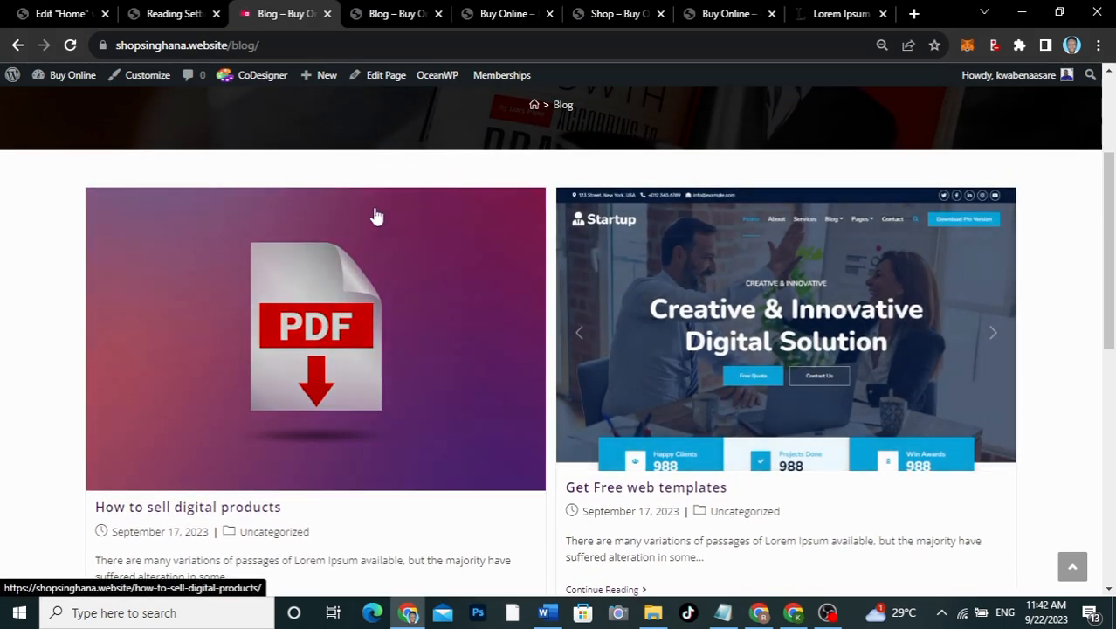
{"action": "scroll", "coordinate": [374, 214], "scroll_direction": "up", "scroll_amount": 3}
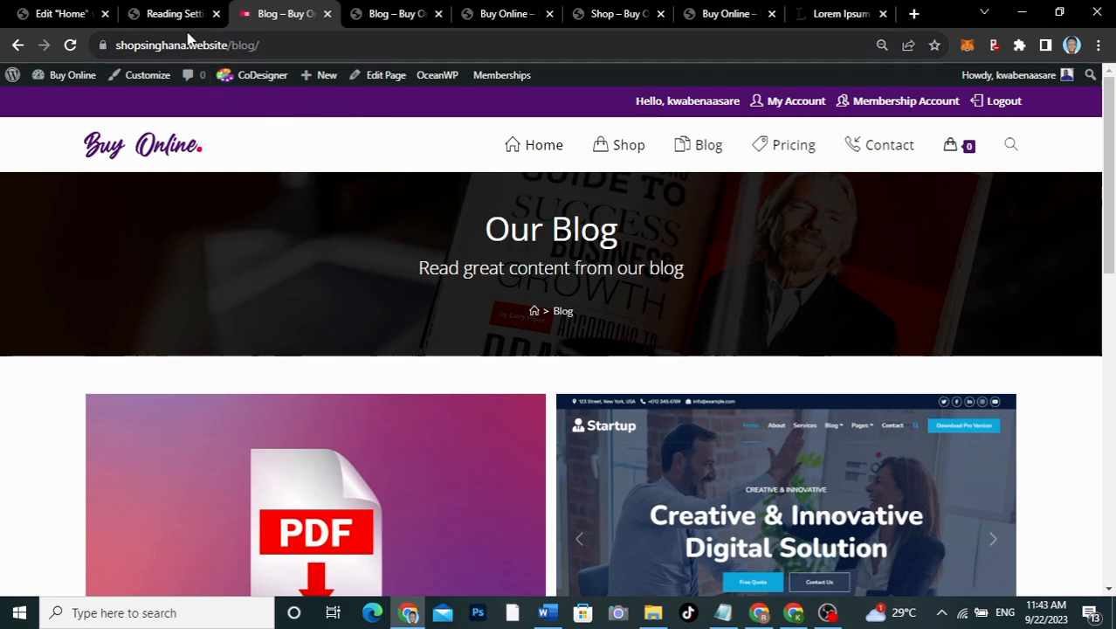
Step: Go from Reading Settings to Appearance > Customize to preview the Buy Online home page
{"action": "left_click", "coordinate": [156, 14]}
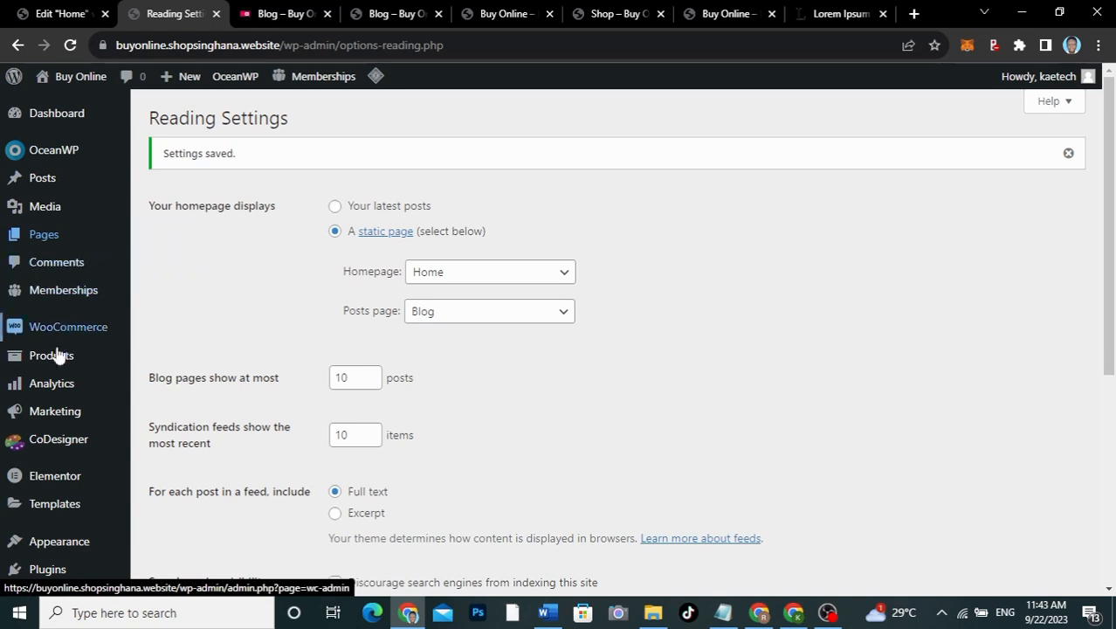
{"action": "mouse_move", "coordinate": [55, 373]}
{"action": "scroll", "coordinate": [55, 374], "scroll_direction": "down", "scroll_amount": 3}
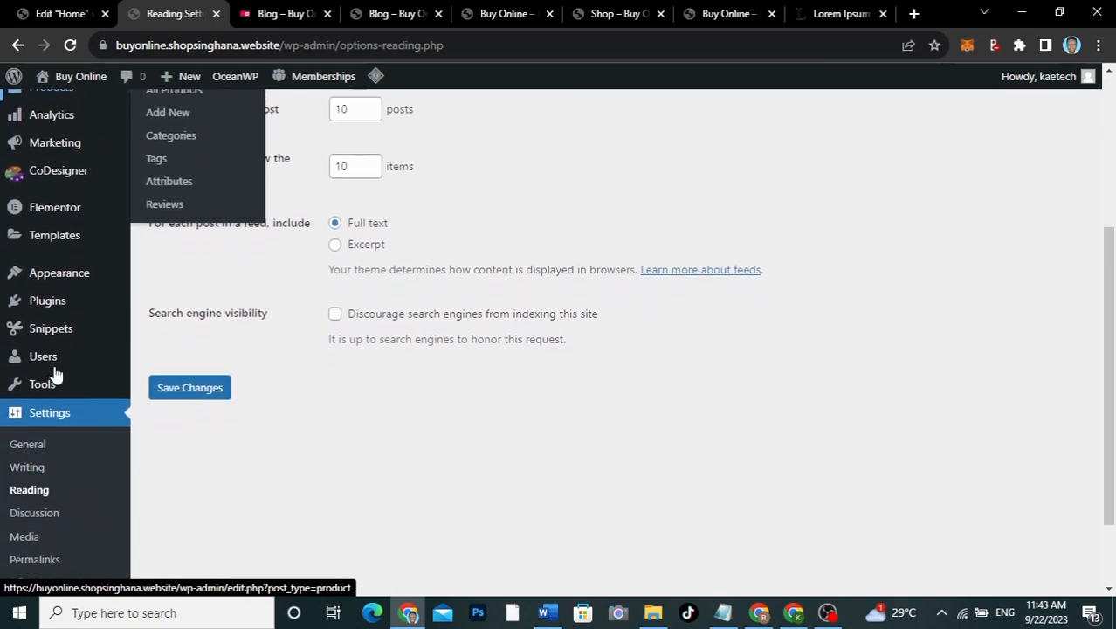
{"action": "mouse_move", "coordinate": [53, 271]}
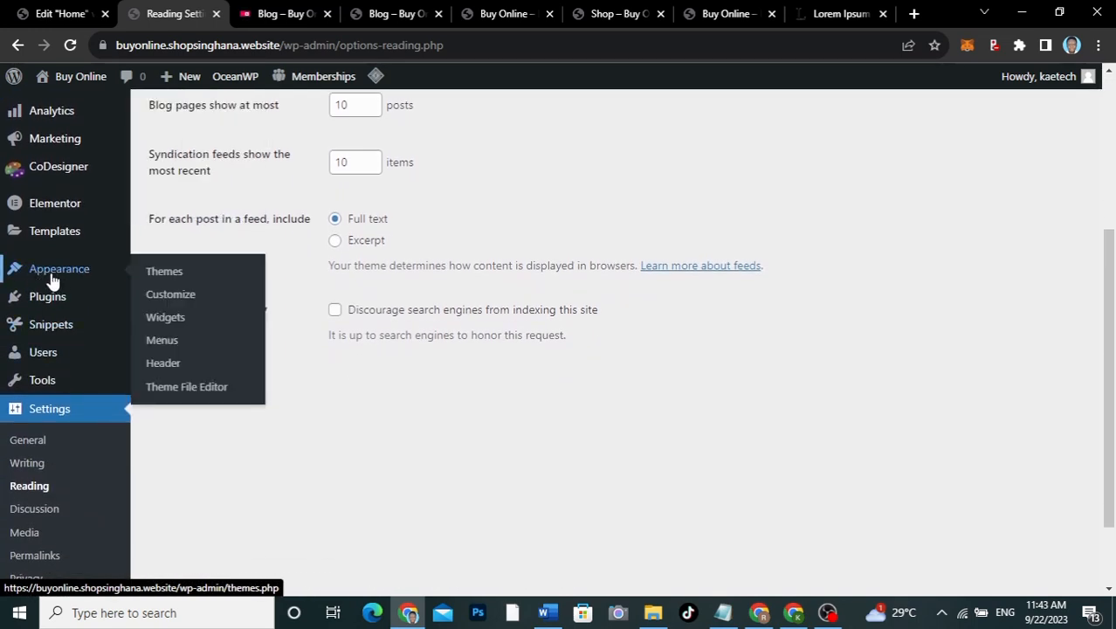
{"action": "left_click", "coordinate": [169, 299]}
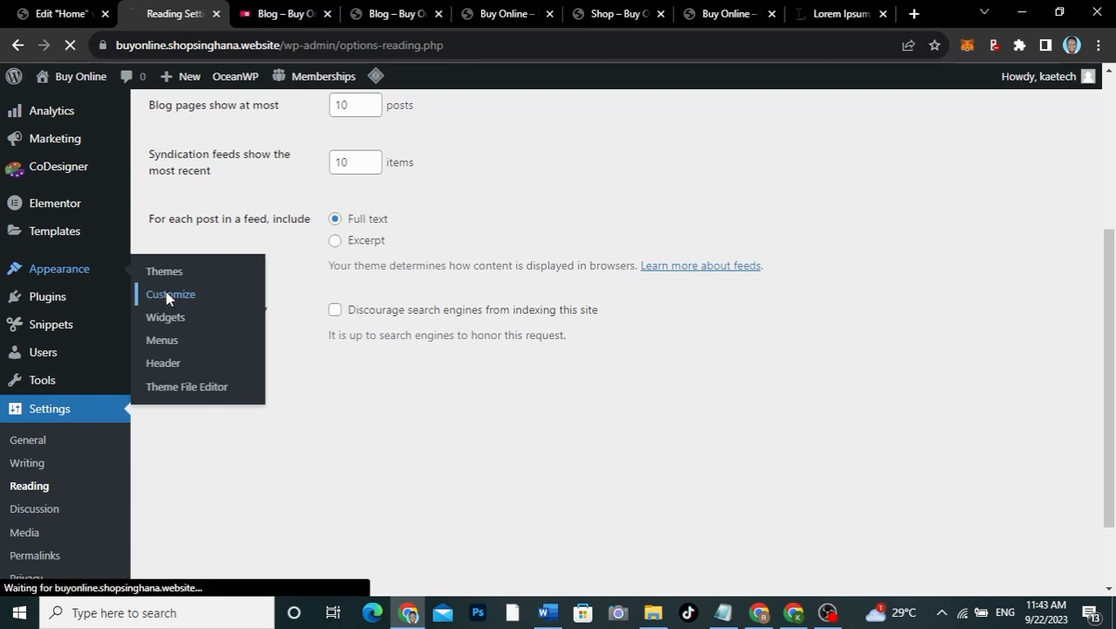
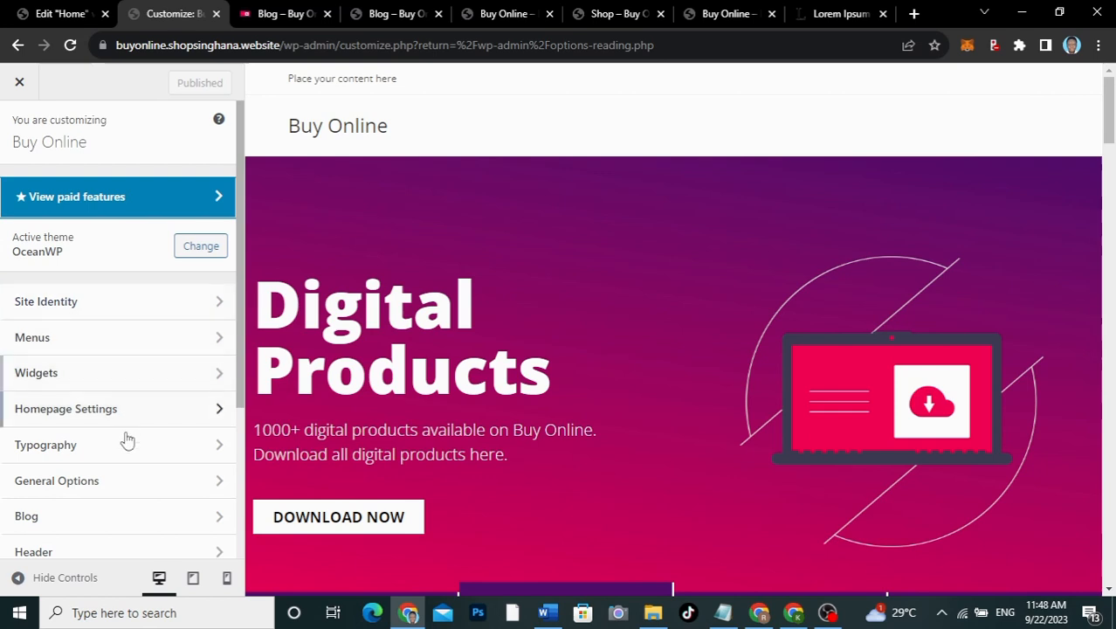
Step: Set the cropped pink laptop image download.png as the site icon under Site Identity
{"action": "scroll", "coordinate": [125, 457], "scroll_direction": "down", "scroll_amount": 2}
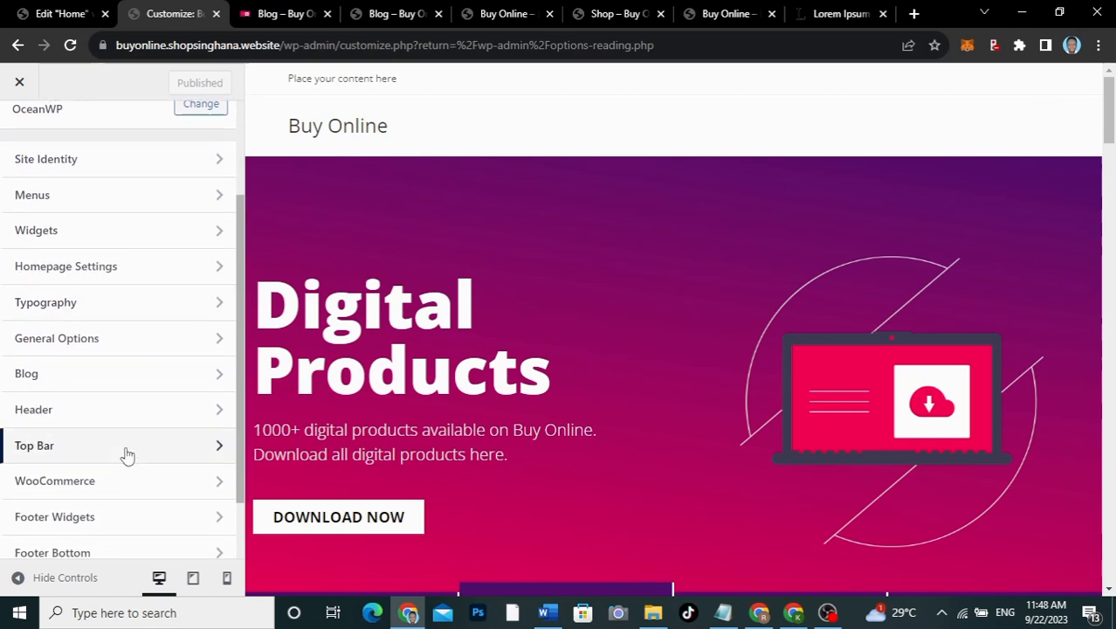
{"action": "scroll", "coordinate": [126, 454], "scroll_direction": "up", "scroll_amount": 2}
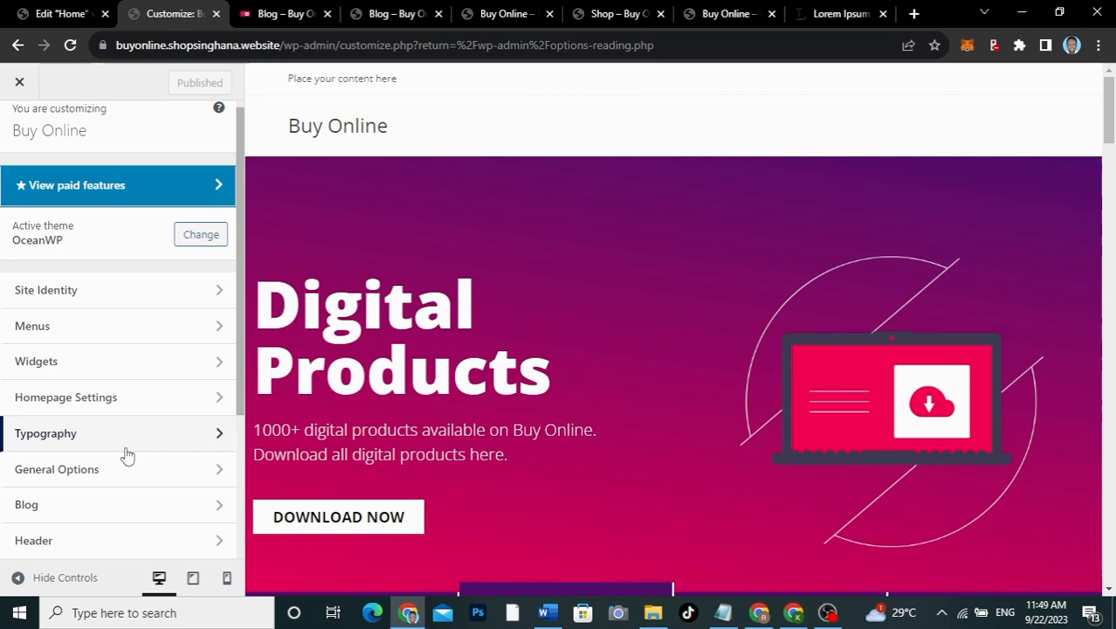
{"action": "left_click", "coordinate": [99, 303]}
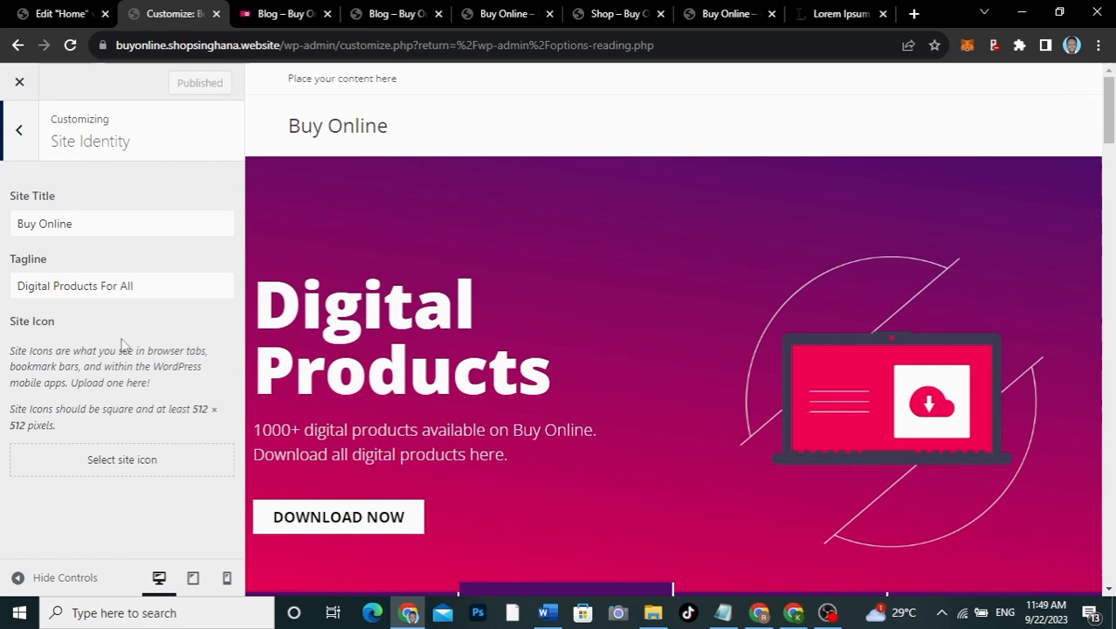
{"action": "left_click", "coordinate": [131, 471]}
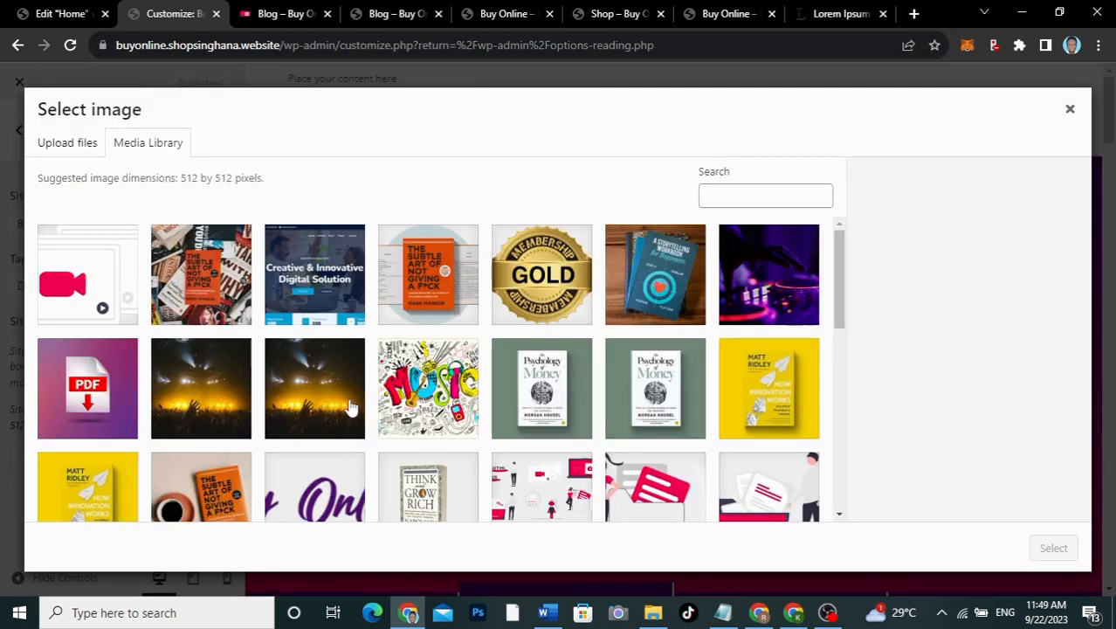
{"action": "scroll", "coordinate": [349, 407], "scroll_direction": "down", "scroll_amount": 5}
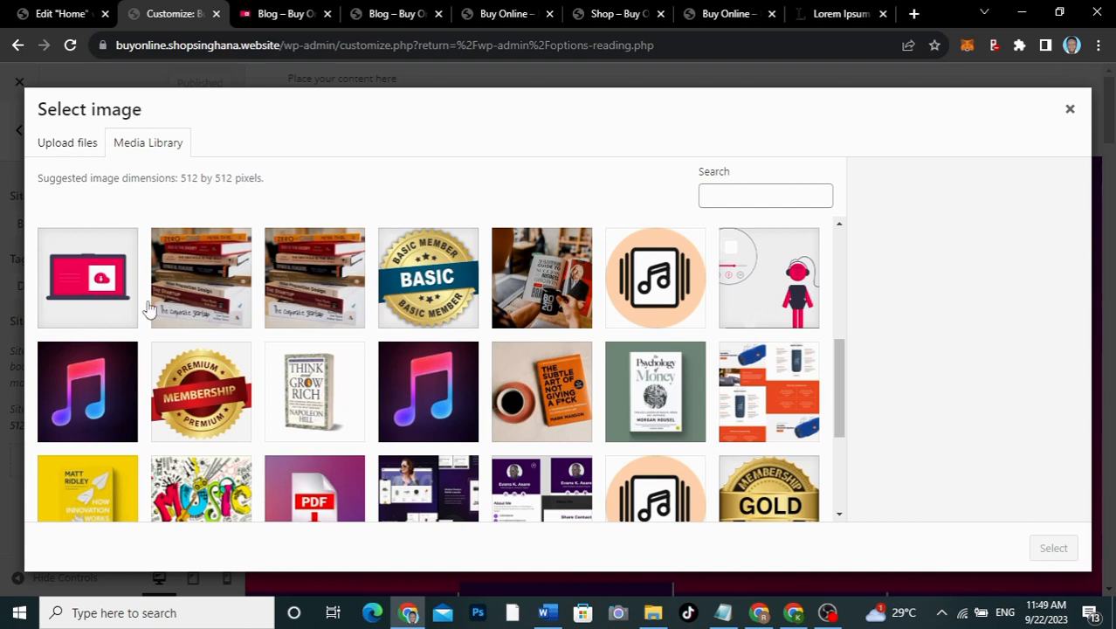
{"action": "left_click", "coordinate": [91, 284]}
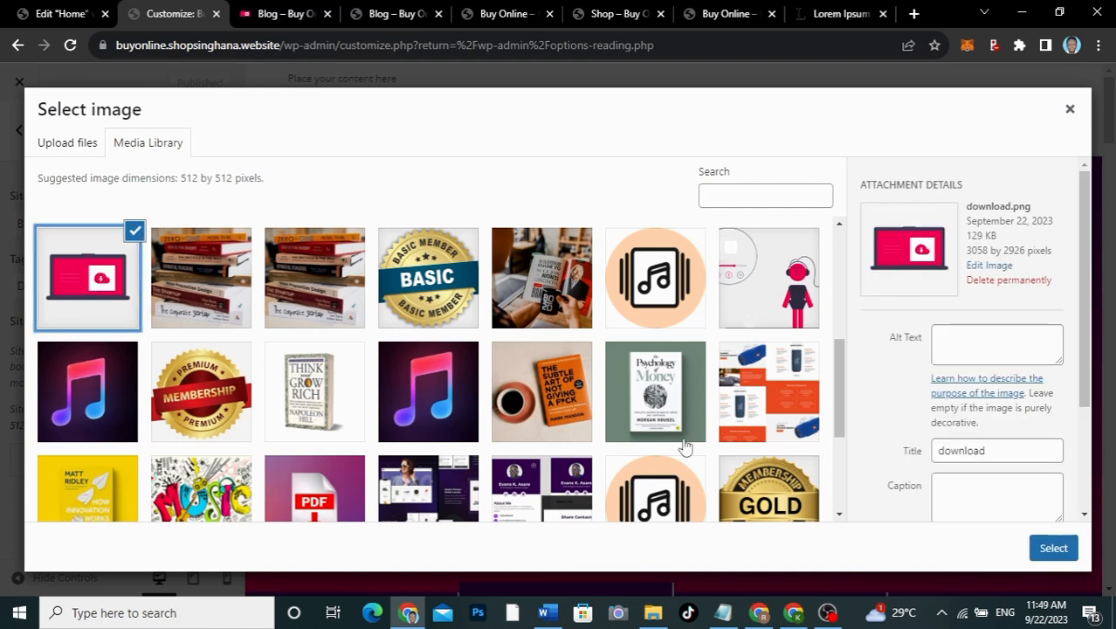
{"action": "left_click", "coordinate": [1052, 548]}
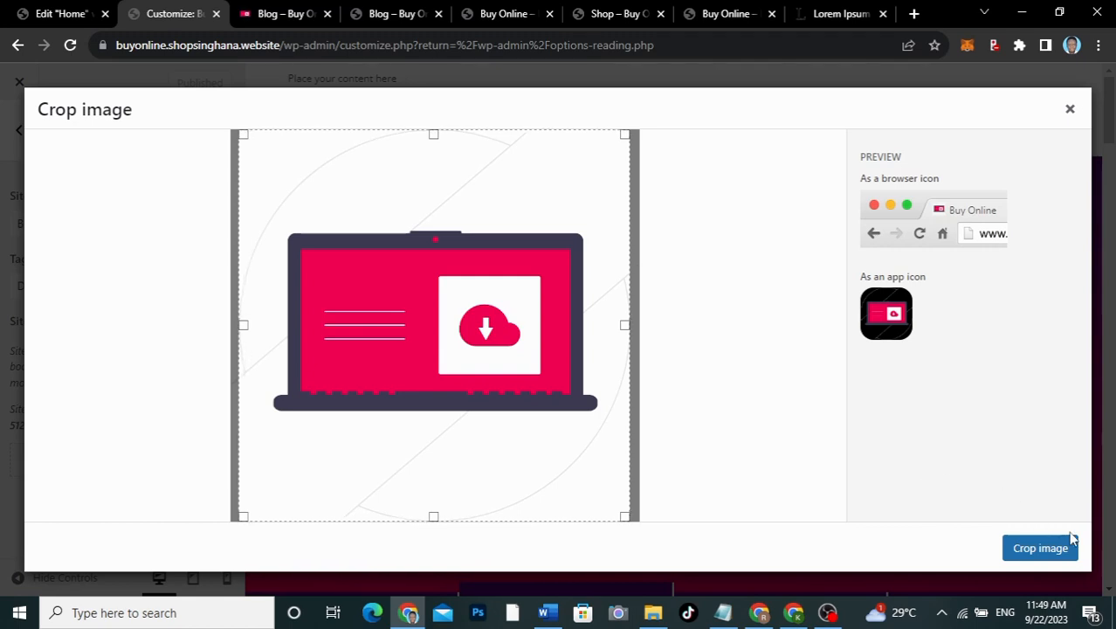
{"action": "left_click", "coordinate": [1047, 550]}
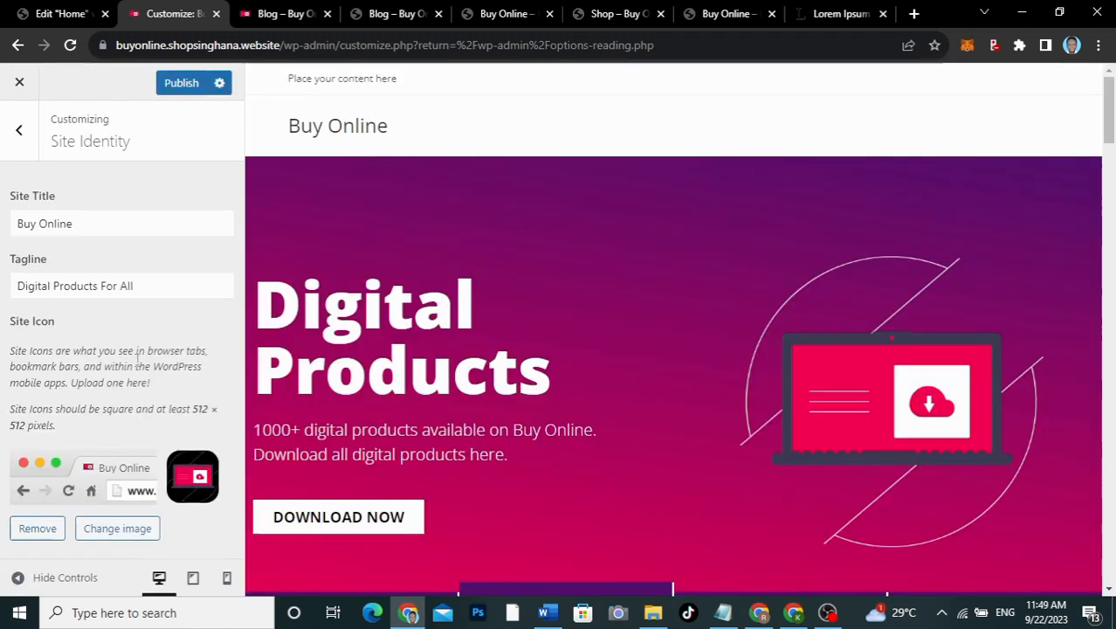
{"action": "left_click", "coordinate": [19, 131]}
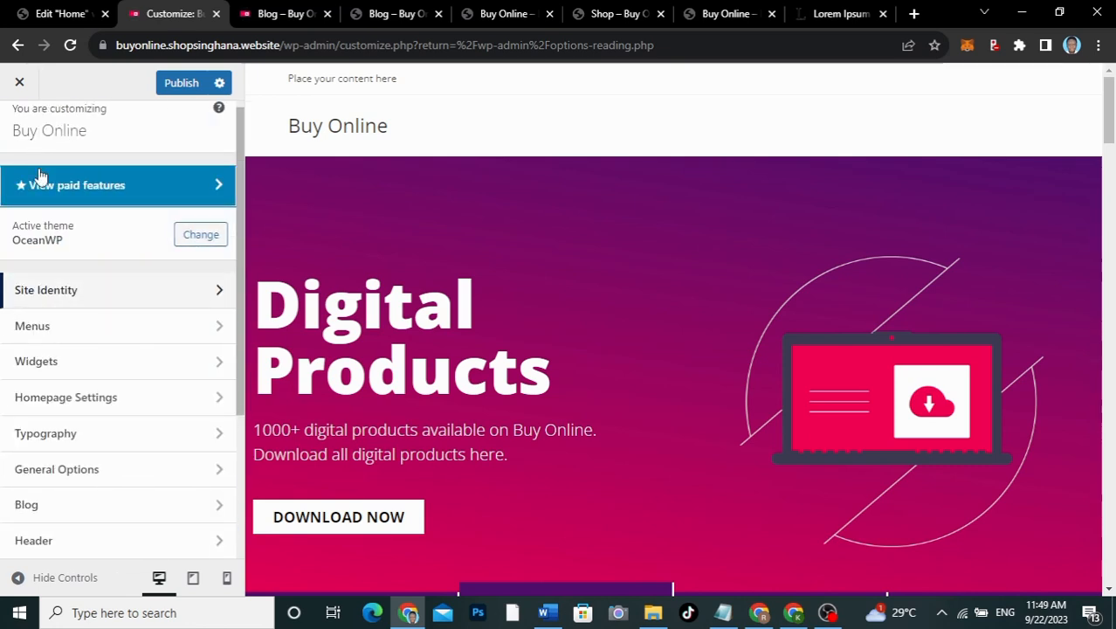
Step: Set the Body typography font family to Open Sans
{"action": "left_click", "coordinate": [68, 431]}
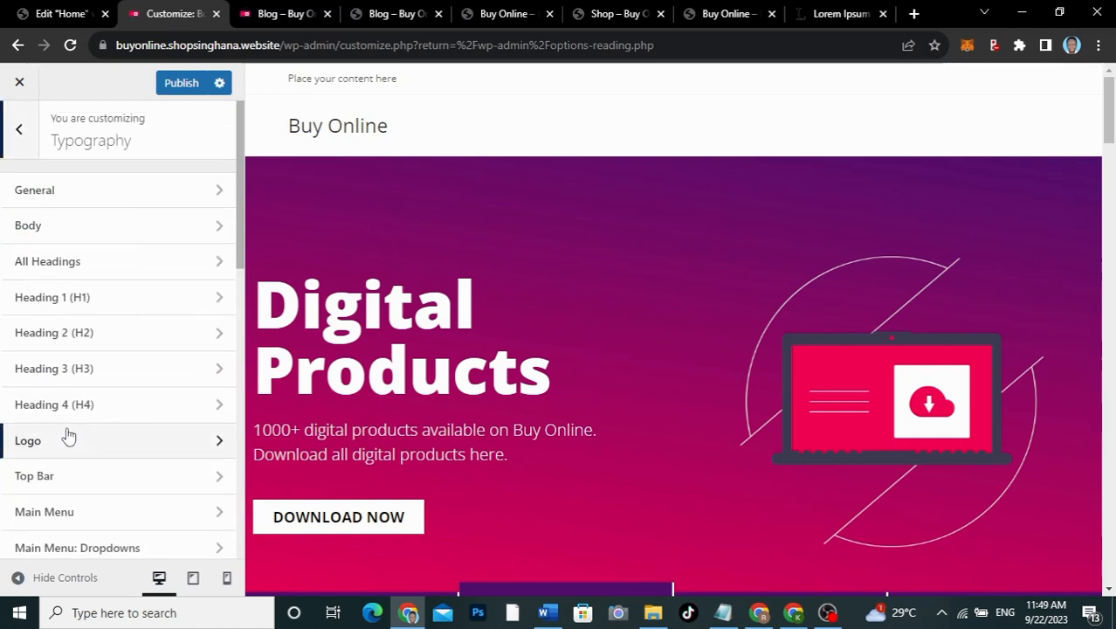
{"action": "left_click", "coordinate": [118, 189]}
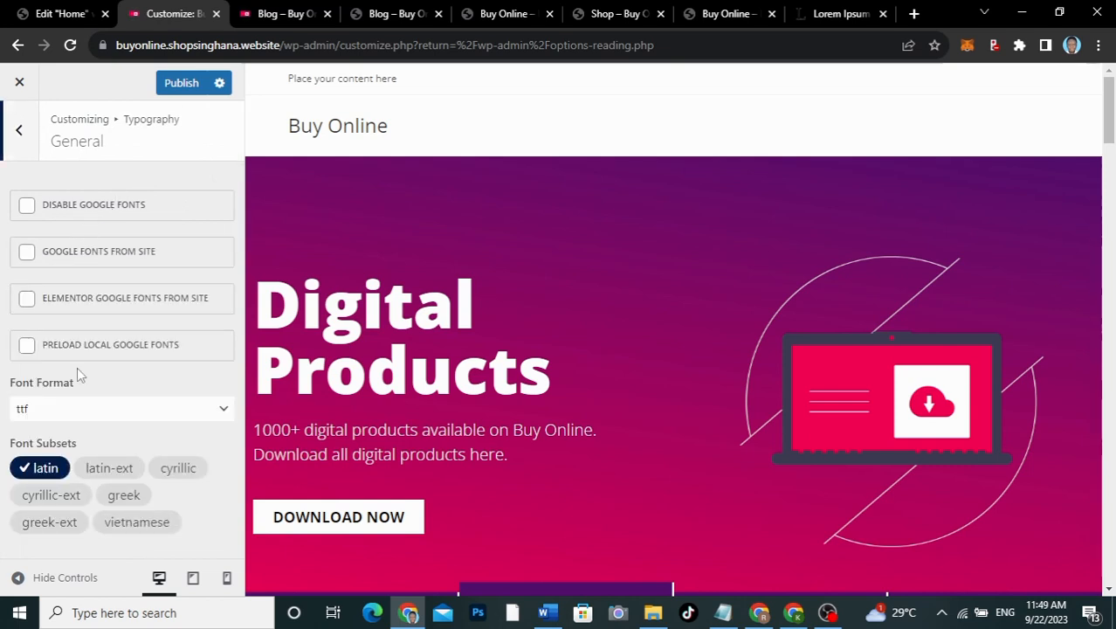
{"action": "left_click", "coordinate": [19, 129]}
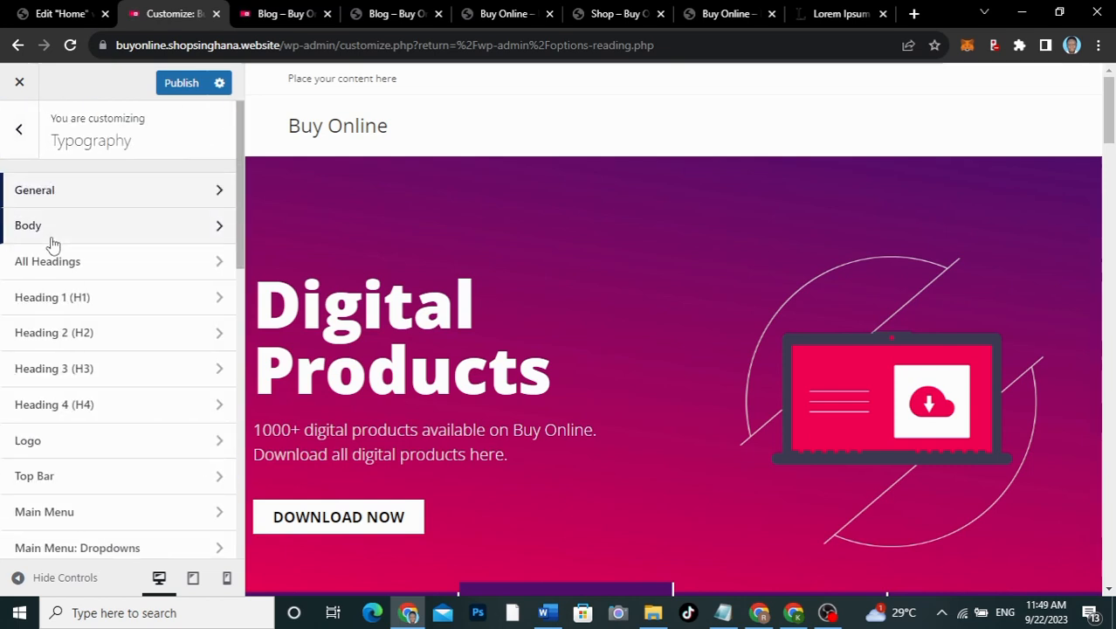
{"action": "left_click", "coordinate": [51, 237]}
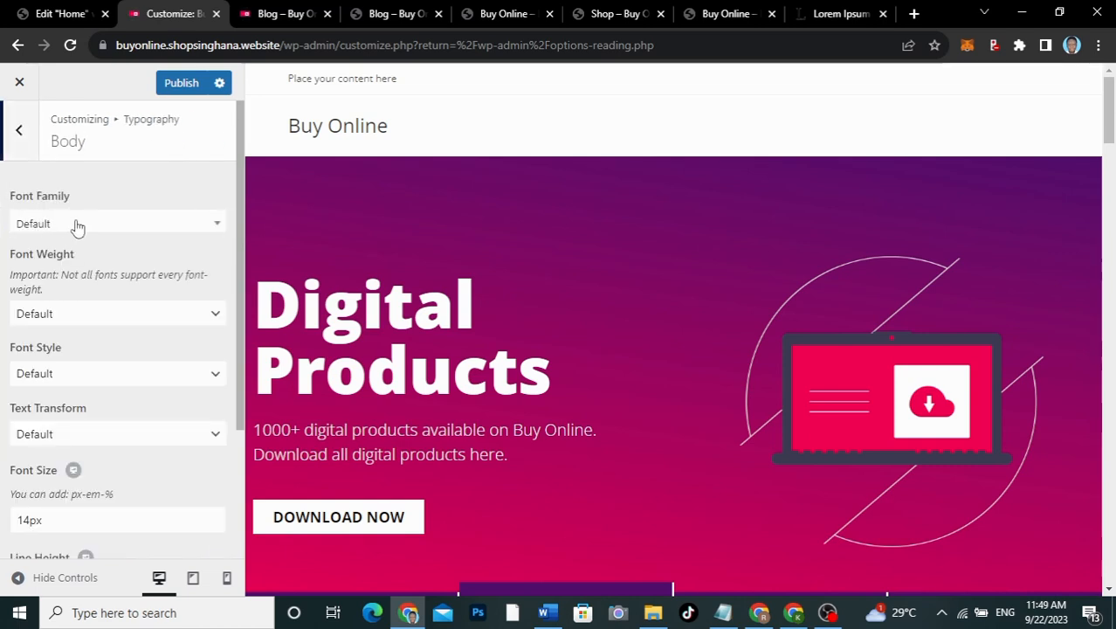
{"action": "left_click", "coordinate": [77, 225]}
{"action": "type", "text": "open"}
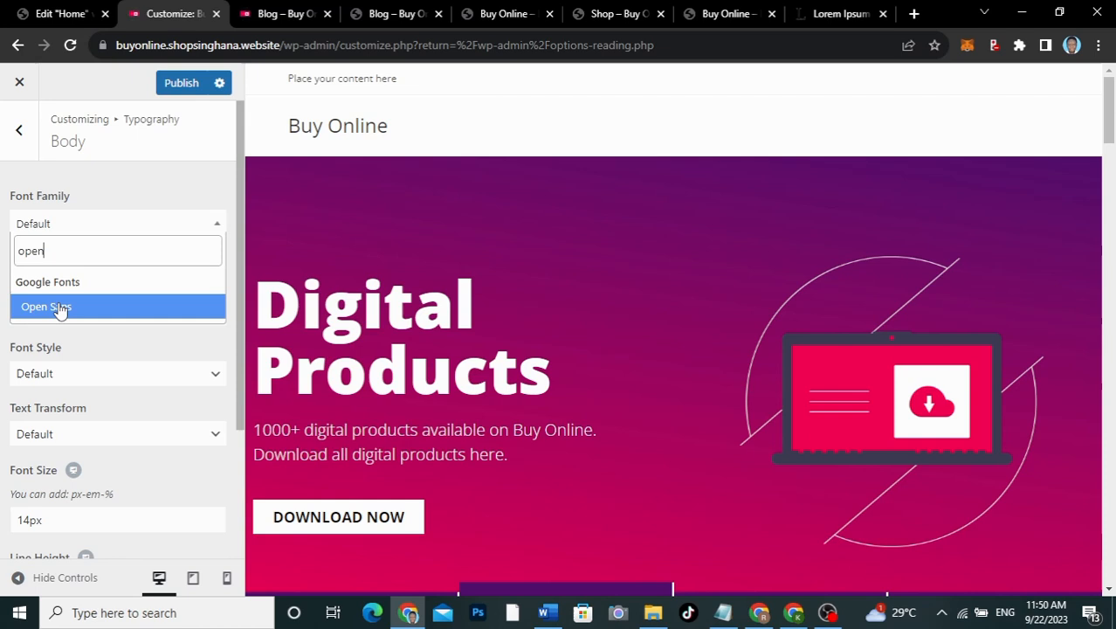
{"action": "left_click", "coordinate": [59, 307]}
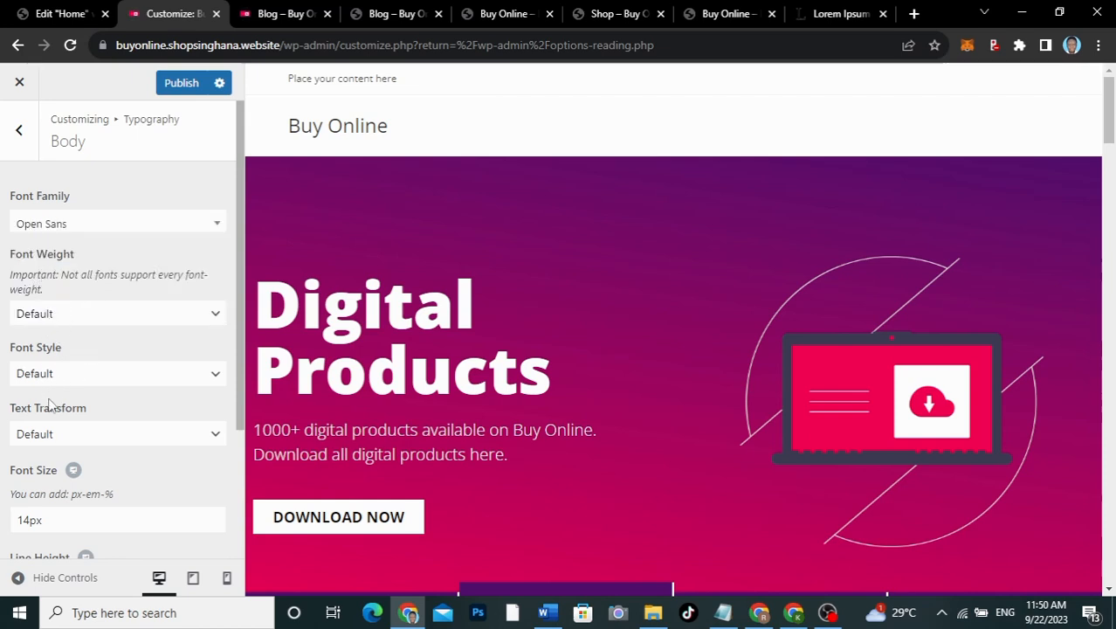
{"action": "scroll", "coordinate": [90, 389], "scroll_direction": "down", "scroll_amount": 2}
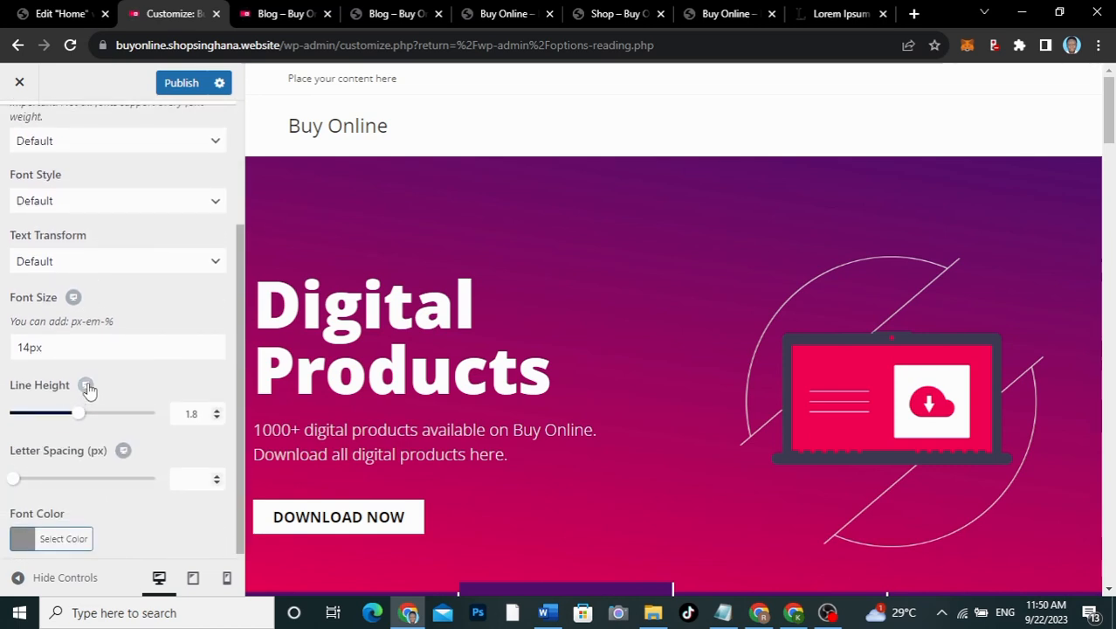
{"action": "scroll", "coordinate": [90, 389], "scroll_direction": "up", "scroll_amount": 2}
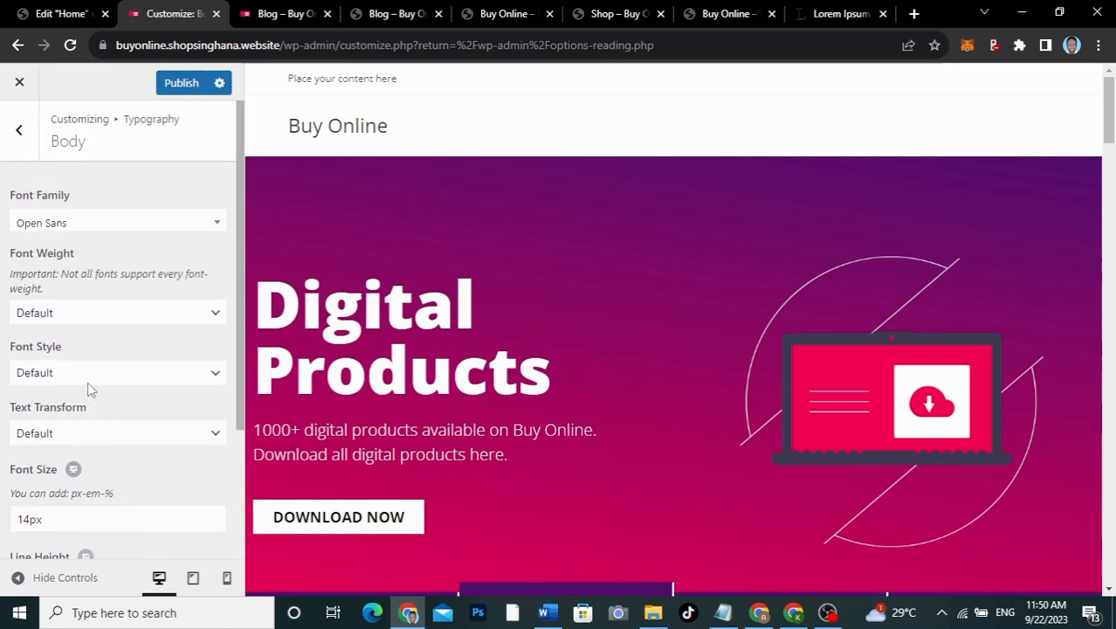
Step: Set the All Headings font family to Open Sans
{"action": "left_click", "coordinate": [19, 129]}
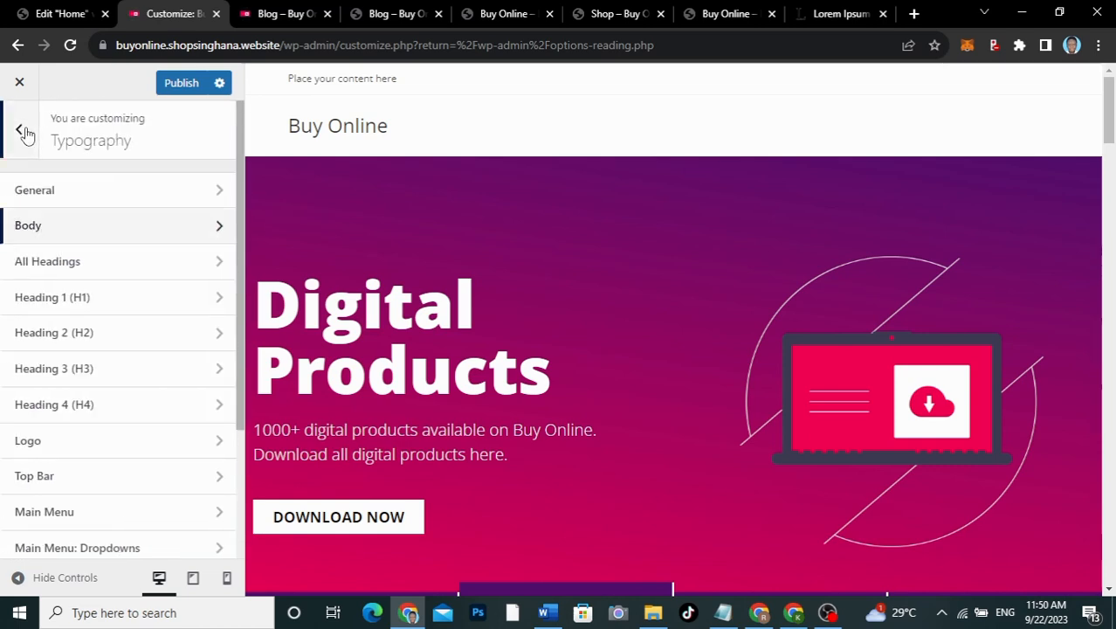
{"action": "left_click", "coordinate": [50, 264]}
{"action": "left_click", "coordinate": [79, 225]}
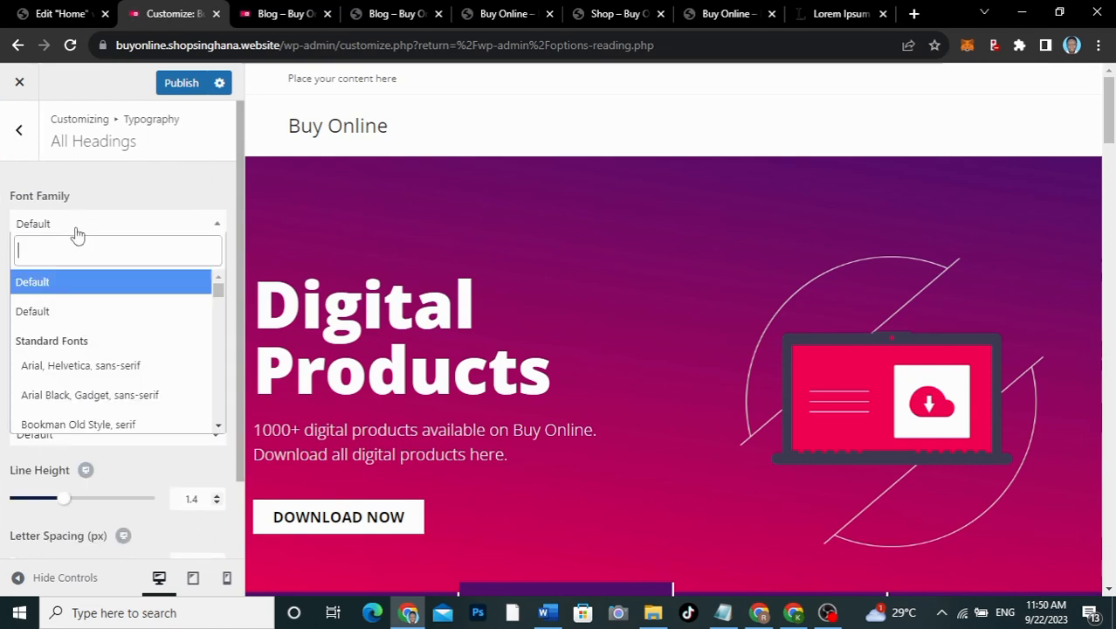
{"action": "type", "text": "open"}
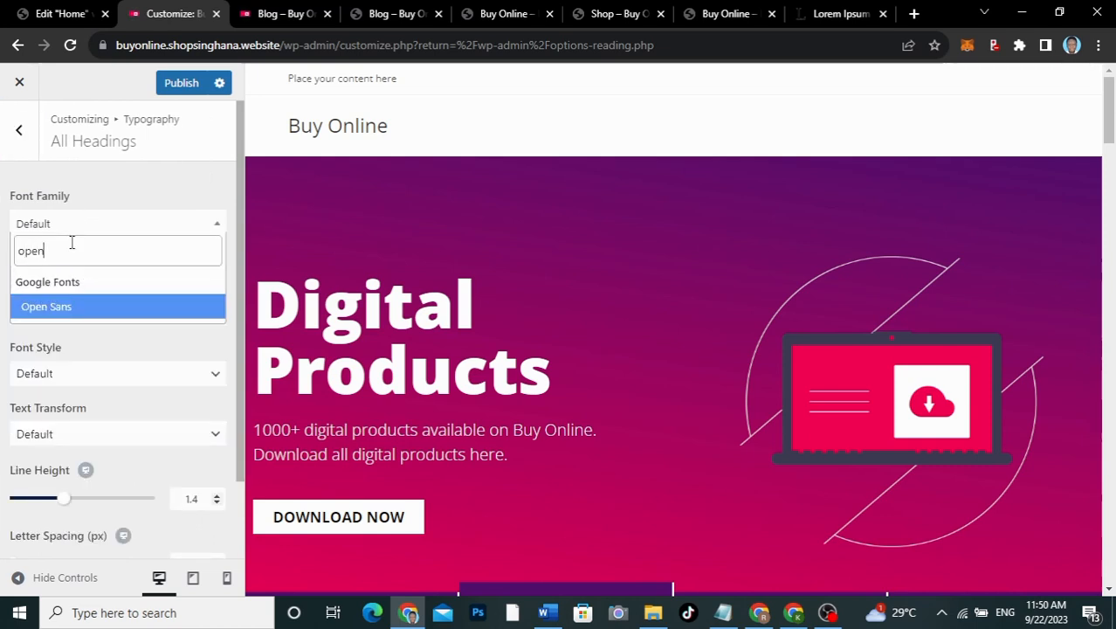
{"action": "left_click", "coordinate": [57, 307]}
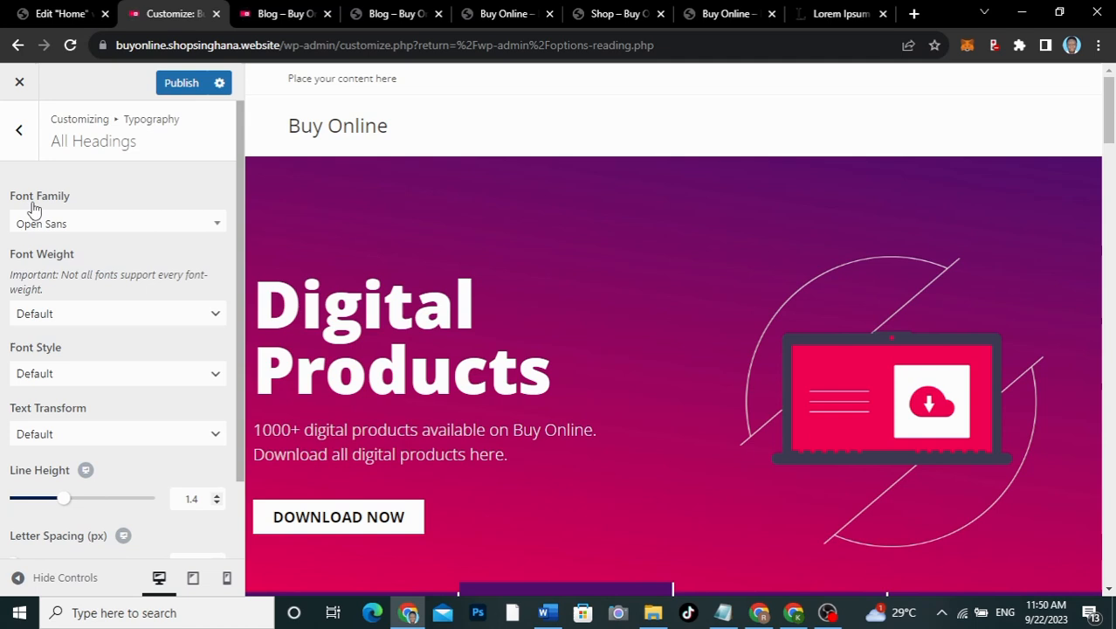
Step: Set the Top Bar font family to Open Sans
{"action": "left_click", "coordinate": [21, 133]}
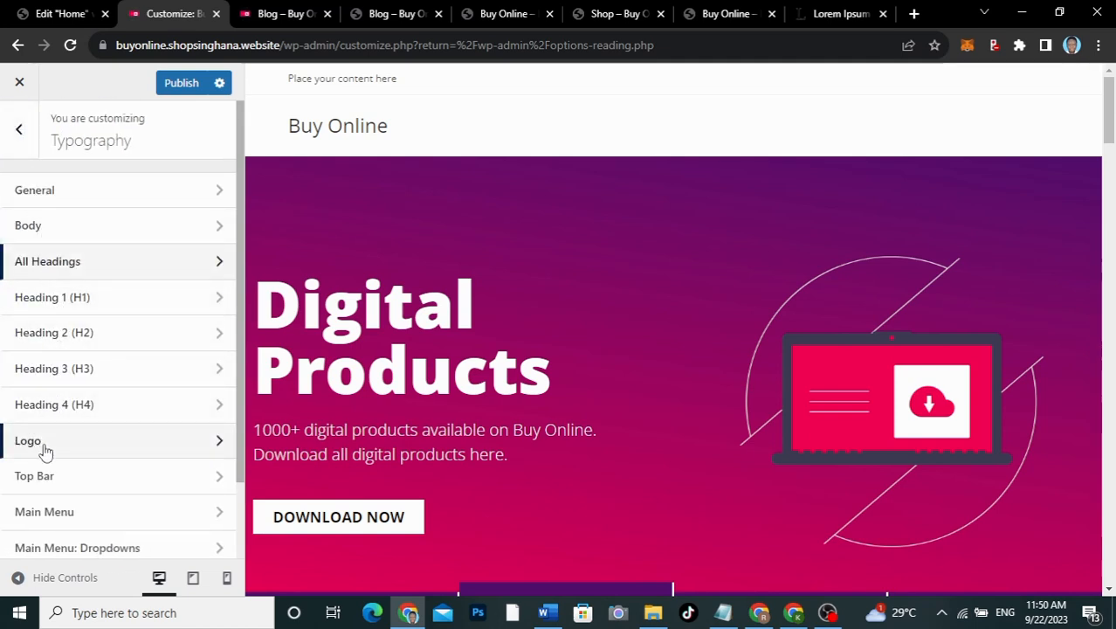
{"action": "scroll", "coordinate": [45, 450], "scroll_direction": "down", "scroll_amount": 1}
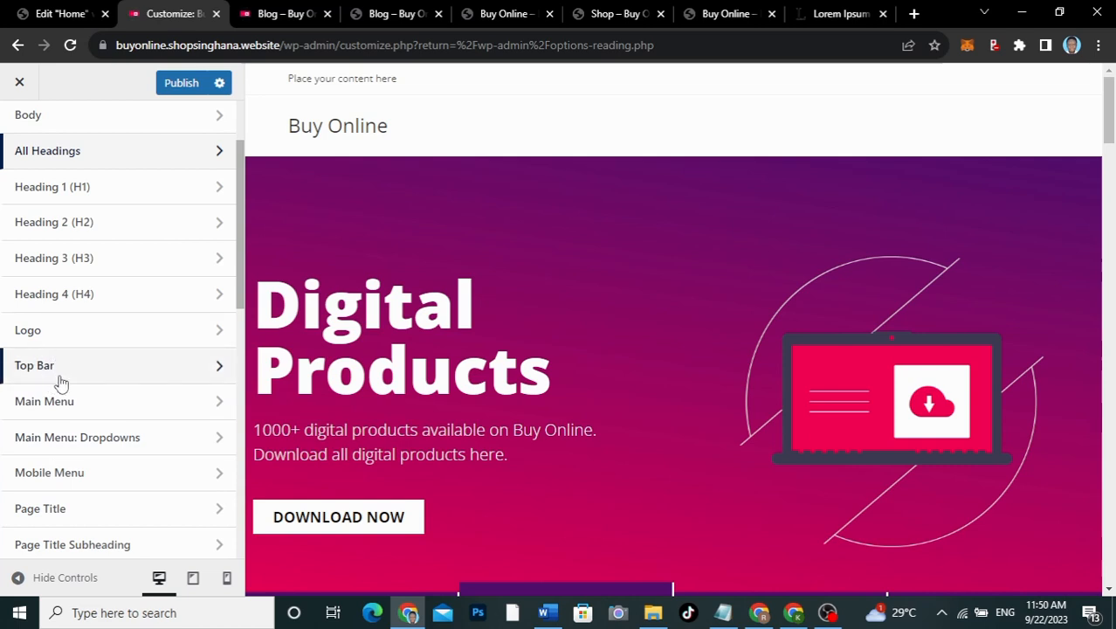
{"action": "left_click", "coordinate": [76, 365]}
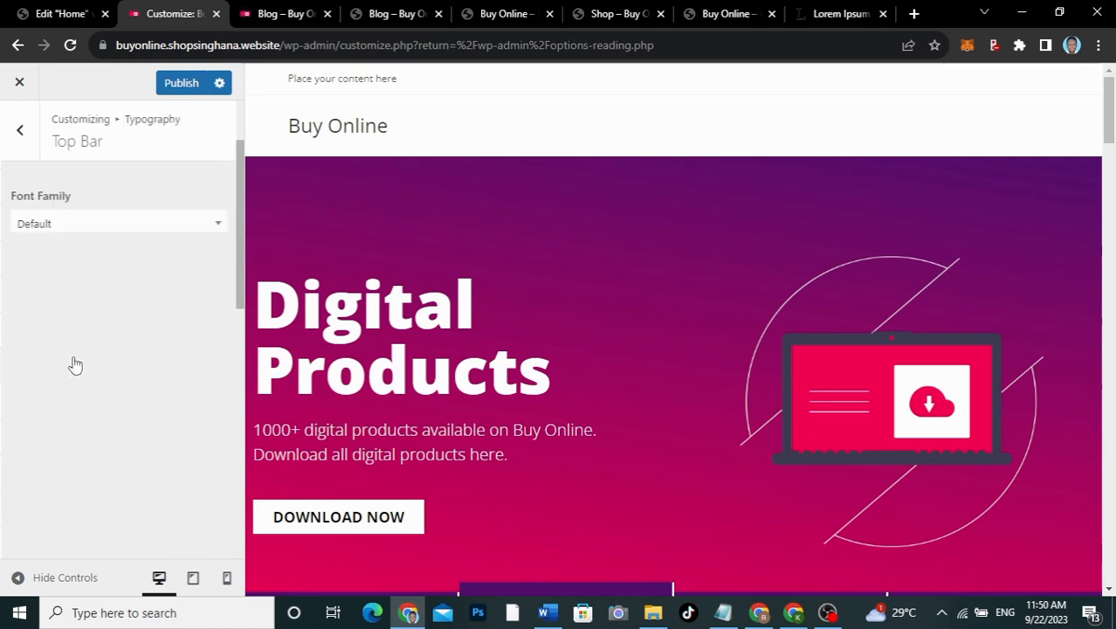
{"action": "left_click", "coordinate": [76, 229]}
{"action": "type", "text": "opens"}
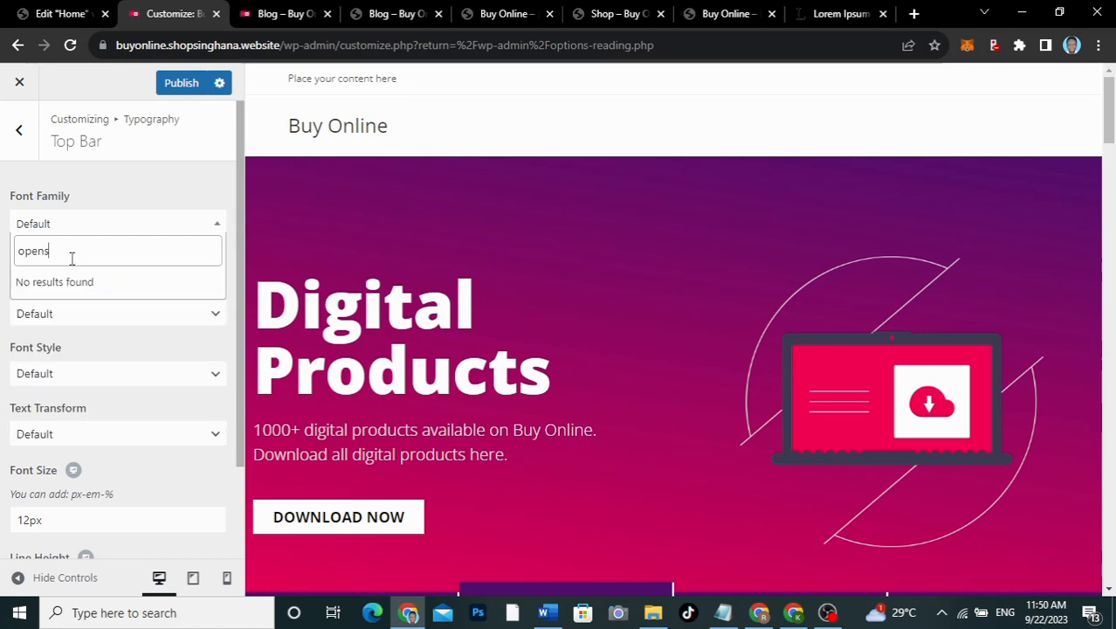
{"action": "key", "text": "BackSpace"}
{"action": "left_click", "coordinate": [73, 310]}
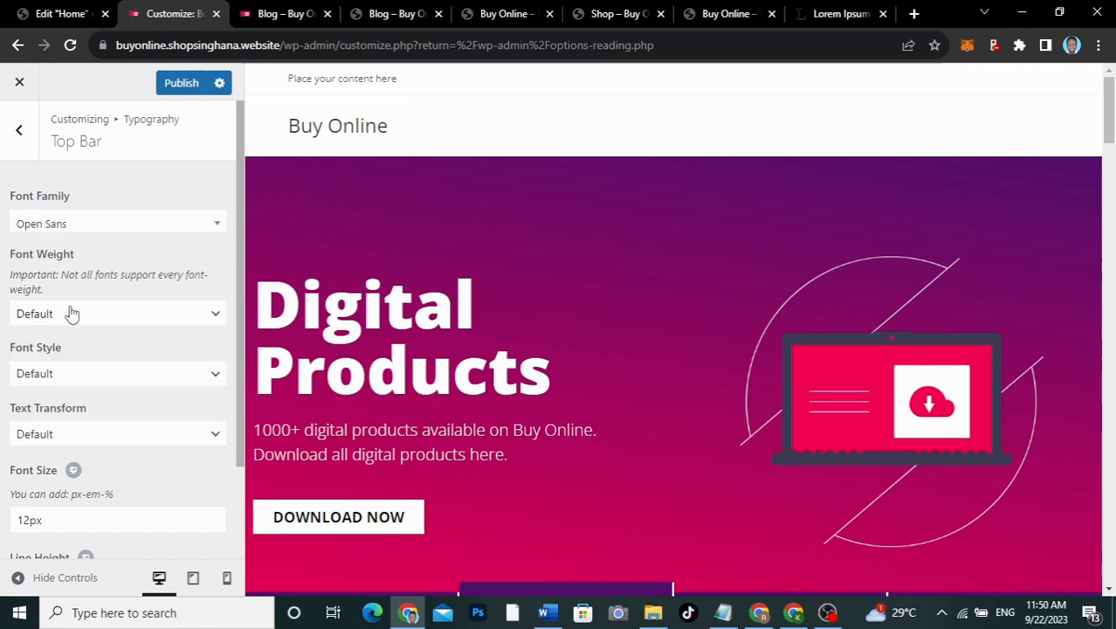
Step: Set the Main Menu font family to Open Sans
{"action": "left_click", "coordinate": [19, 130]}
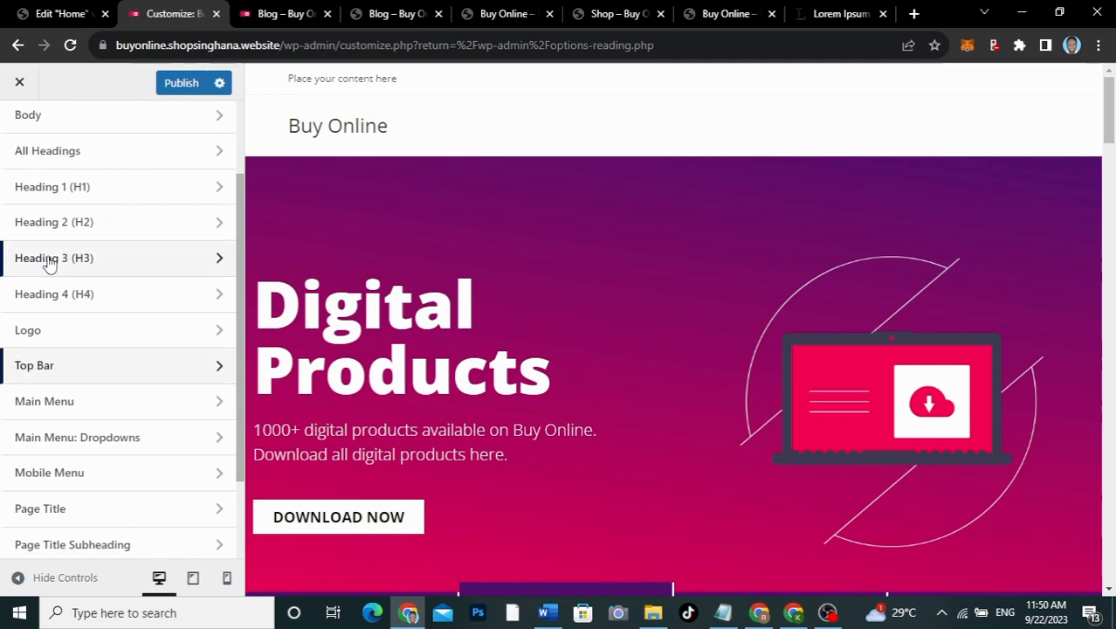
{"action": "left_click", "coordinate": [20, 403]}
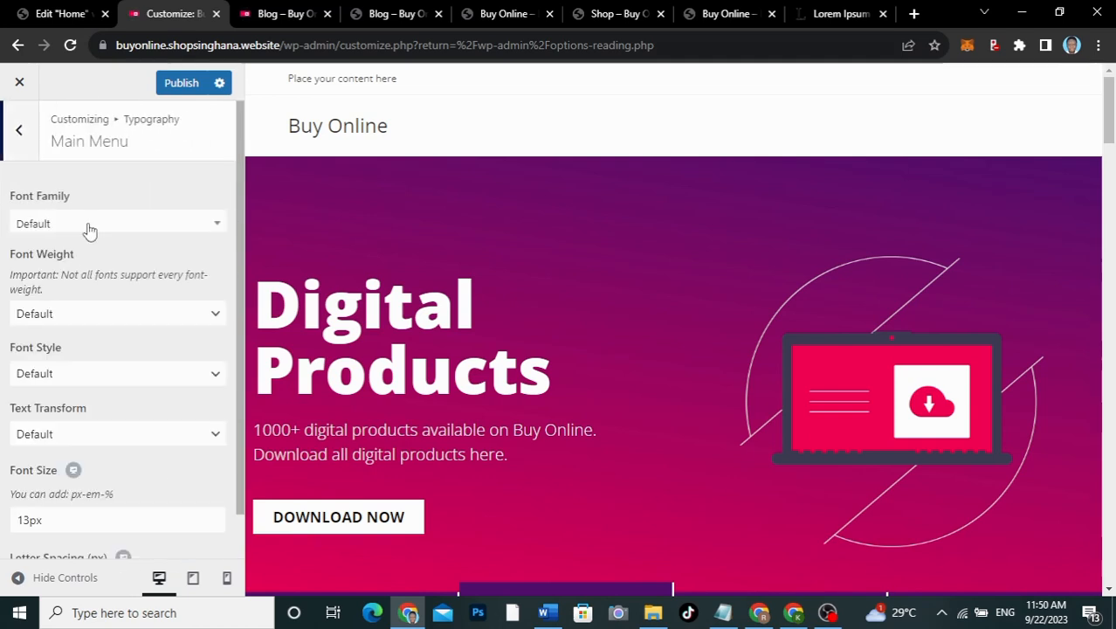
{"action": "left_click", "coordinate": [85, 224]}
{"action": "type", "text": "open"}
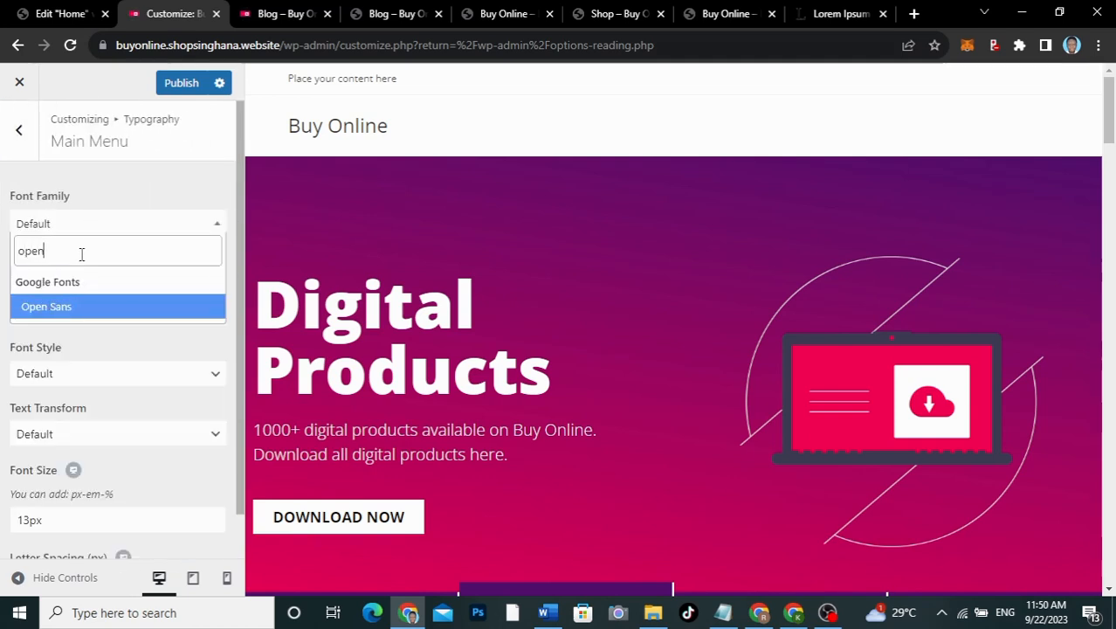
{"action": "left_click", "coordinate": [71, 312]}
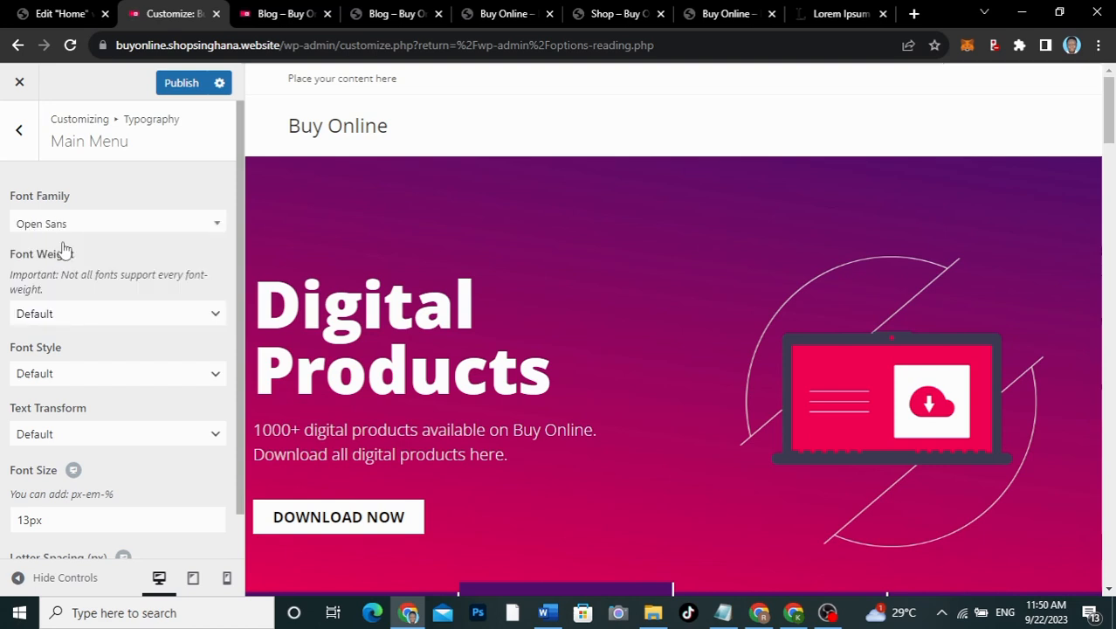
Step: Set the Page Title font family to Open Sans
{"action": "left_click", "coordinate": [18, 133]}
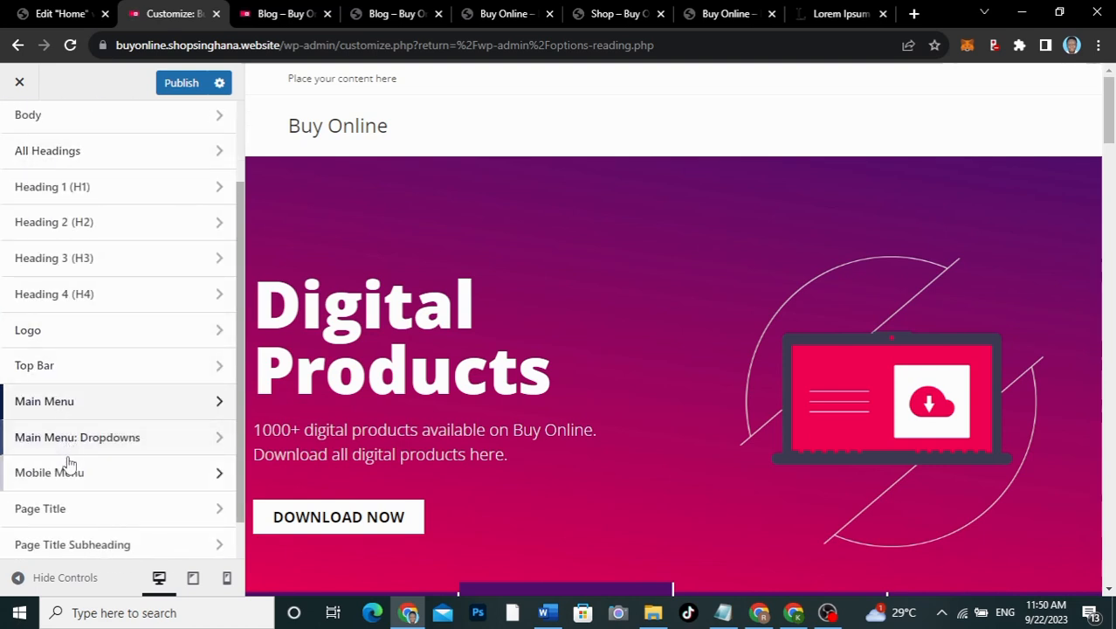
{"action": "scroll", "coordinate": [69, 487], "scroll_direction": "down", "scroll_amount": 2}
{"action": "scroll", "coordinate": [69, 488], "scroll_direction": "down", "scroll_amount": 1}
{"action": "scroll", "coordinate": [50, 479], "scroll_direction": "up", "scroll_amount": 1}
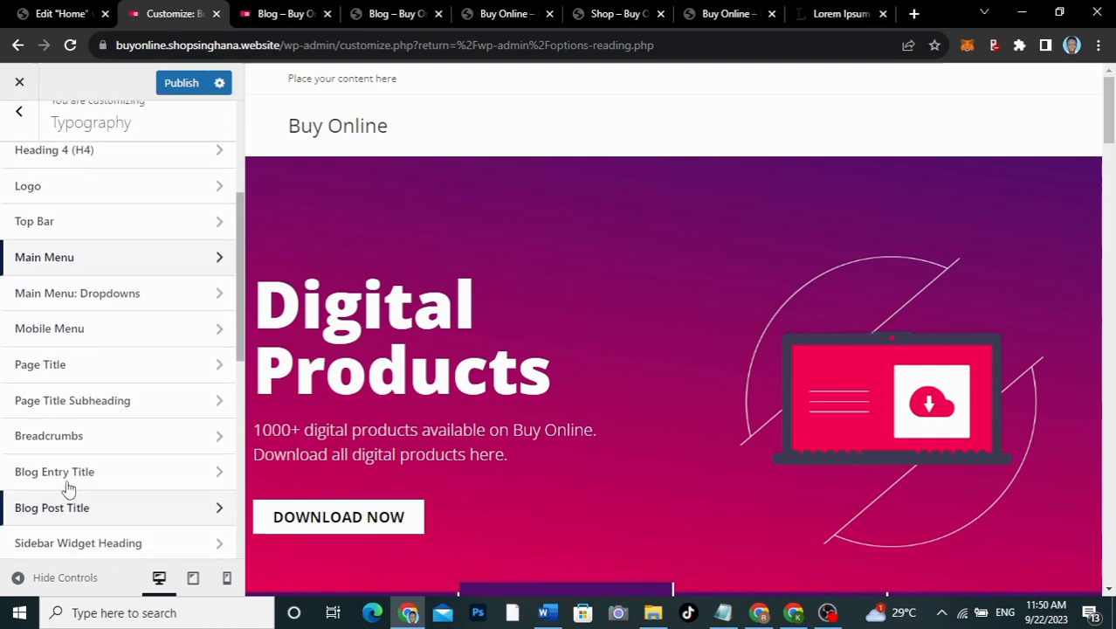
{"action": "scroll", "coordinate": [70, 486], "scroll_direction": "down", "scroll_amount": 1}
{"action": "left_click", "coordinate": [79, 321]}
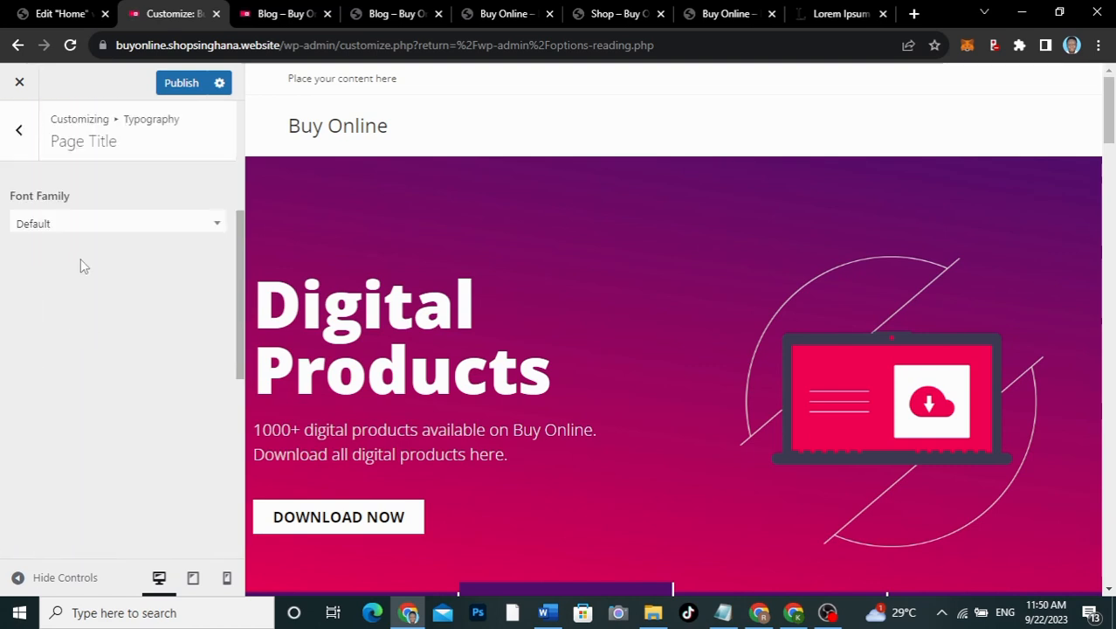
{"action": "left_click", "coordinate": [85, 228]}
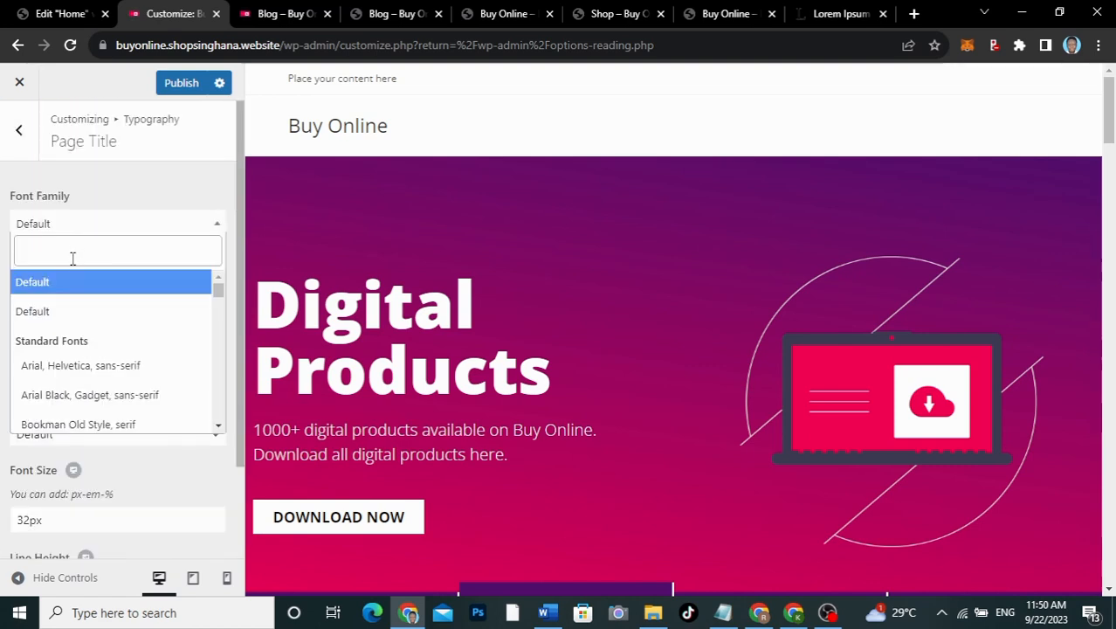
{"action": "type", "text": "open"}
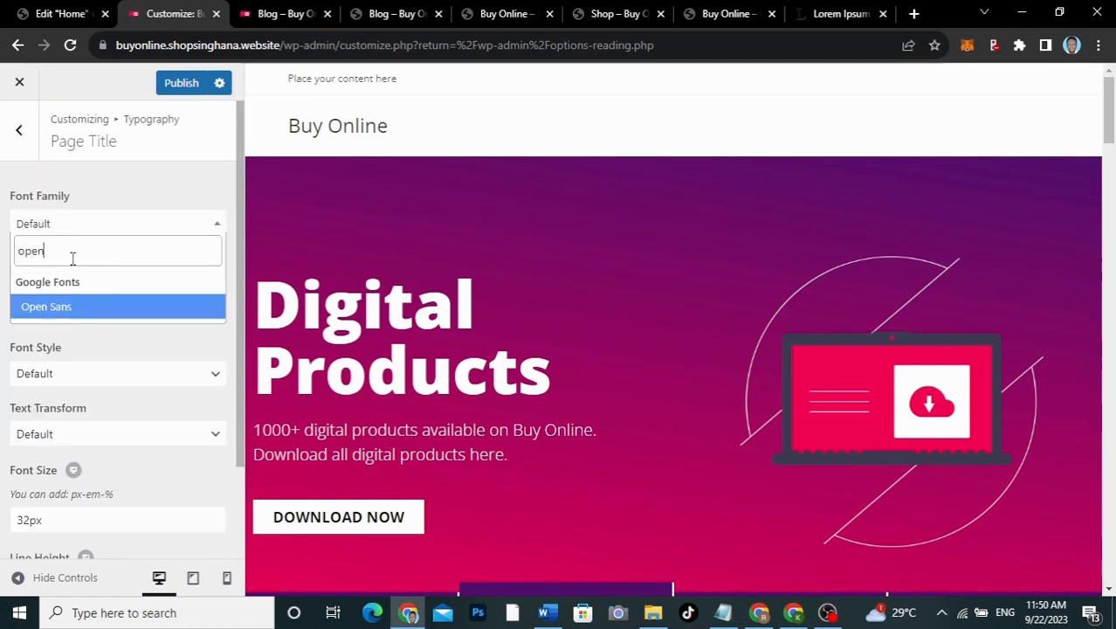
{"action": "left_click", "coordinate": [64, 307]}
Step: Publish the typography changes
{"action": "left_click", "coordinate": [19, 131]}
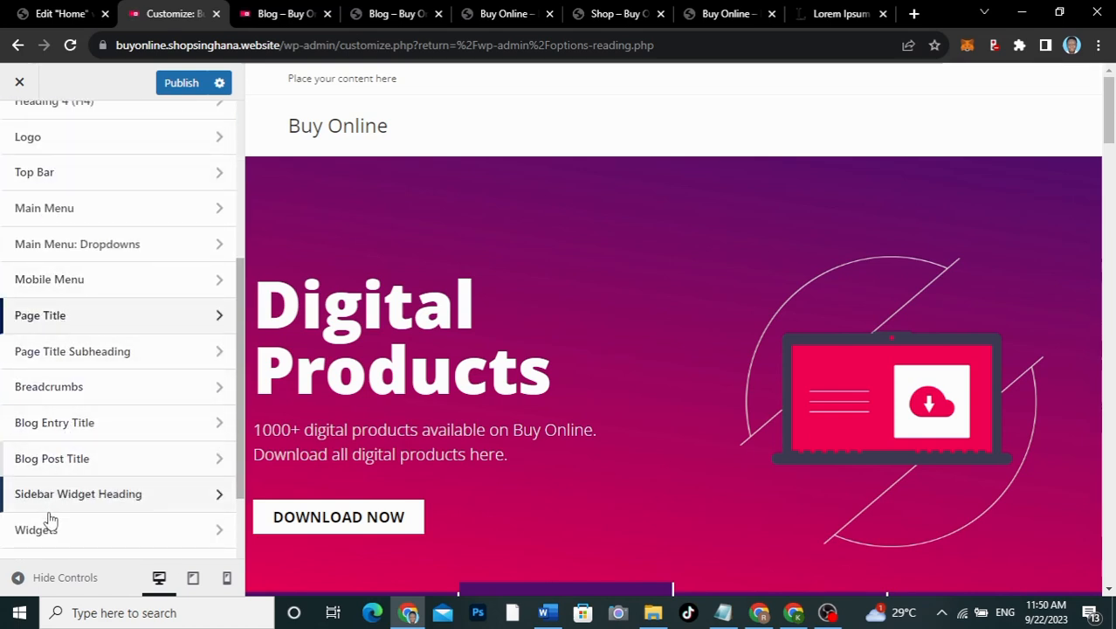
{"action": "scroll", "coordinate": [51, 520], "scroll_direction": "down", "scroll_amount": 4}
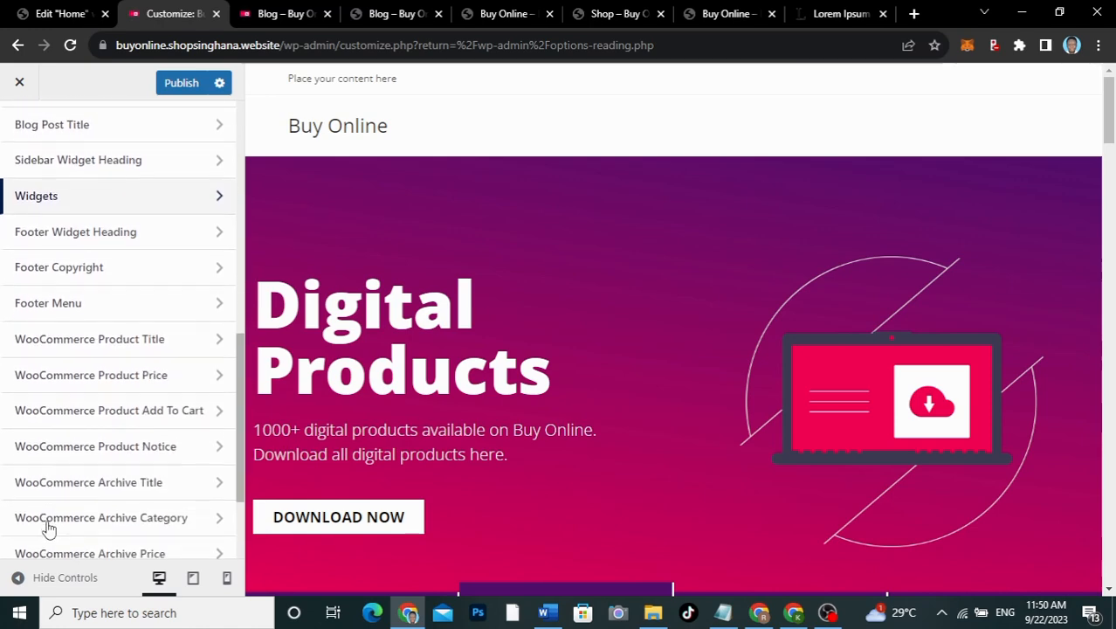
{"action": "scroll", "coordinate": [48, 528], "scroll_direction": "up", "scroll_amount": 10}
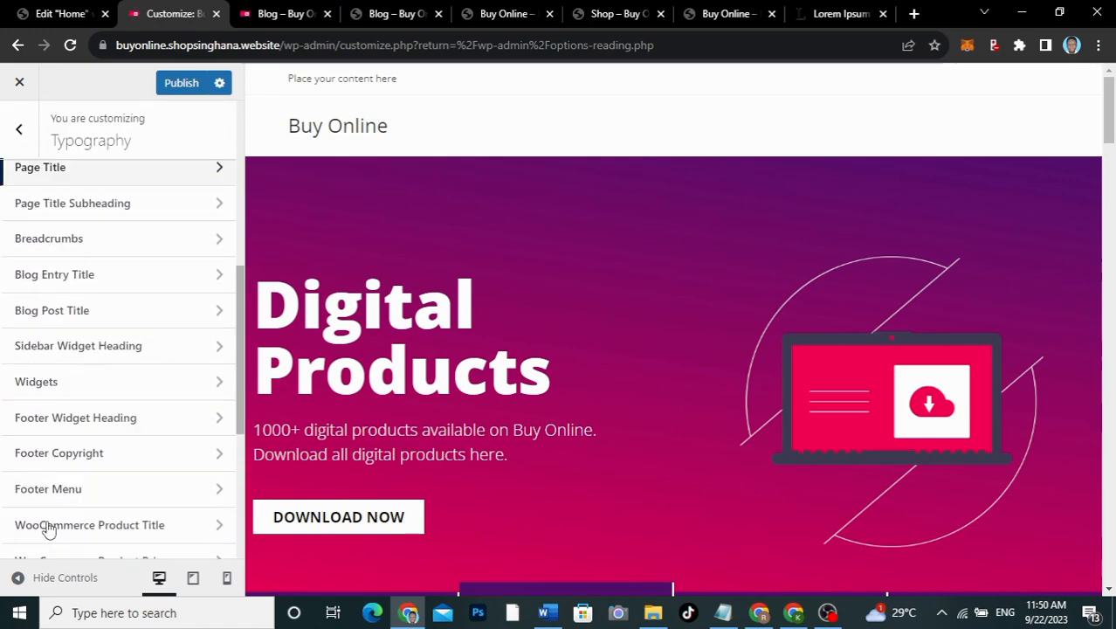
{"action": "left_click", "coordinate": [178, 96]}
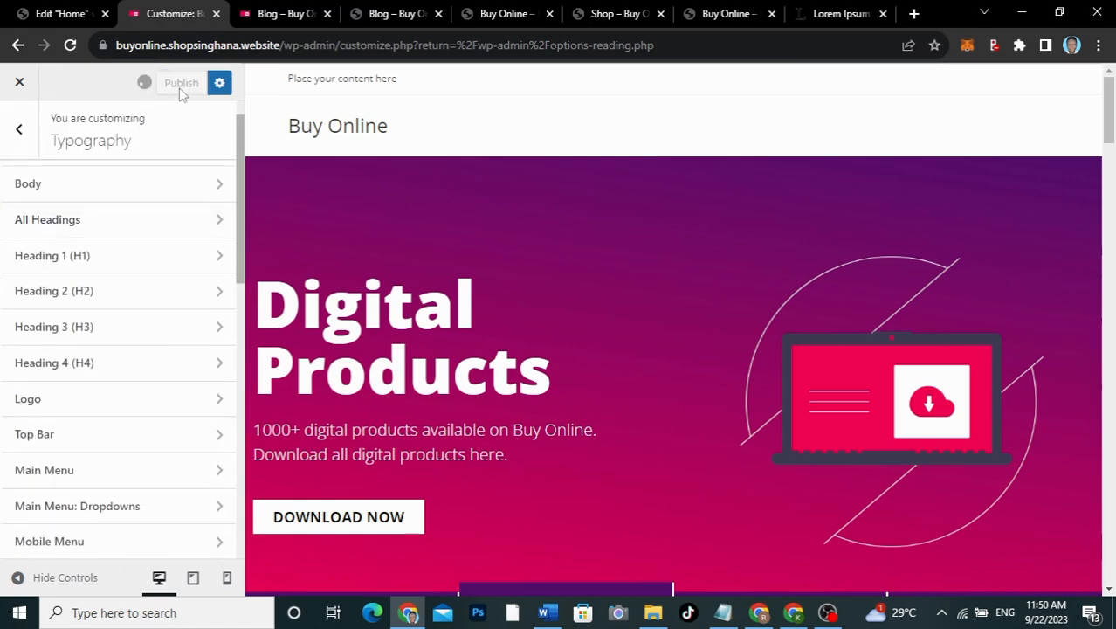
Step: In General Options > General Styling, set Primary Color to #531271 copied from the notes
{"action": "left_click", "coordinate": [26, 140]}
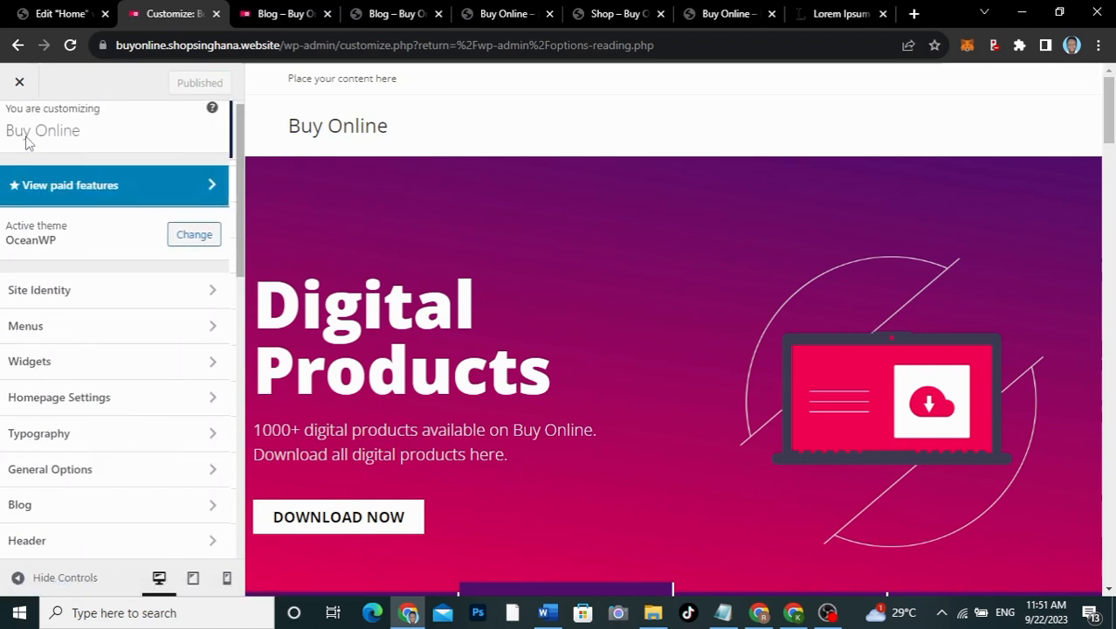
{"action": "left_click", "coordinate": [57, 471]}
{"action": "left_click", "coordinate": [109, 196]}
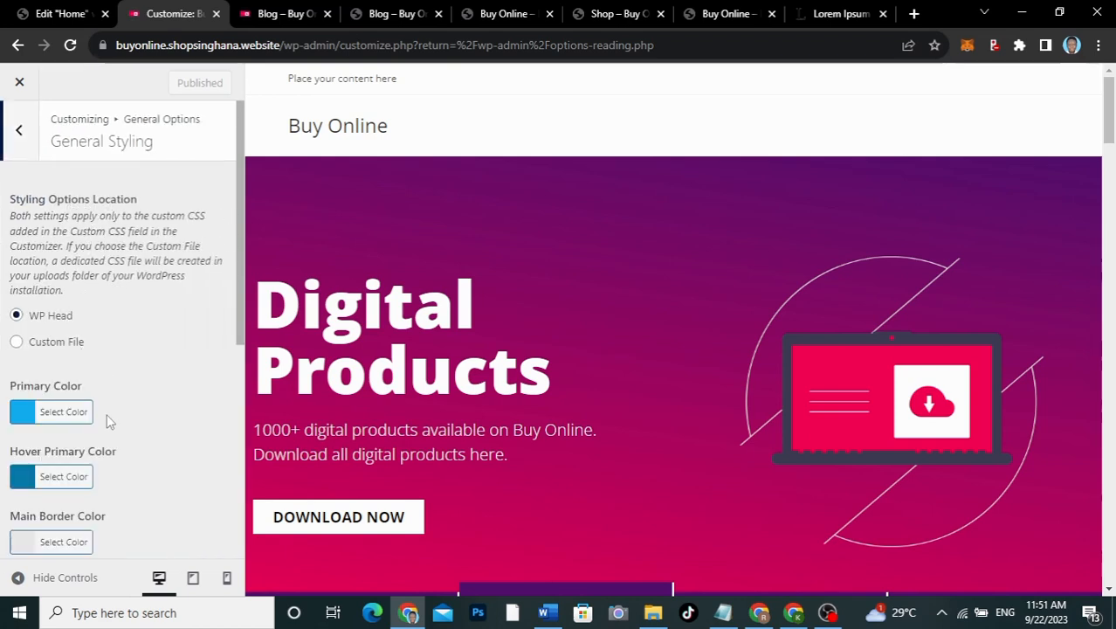
{"action": "scroll", "coordinate": [109, 422], "scroll_direction": "down", "scroll_amount": 2}
{"action": "left_click", "coordinate": [21, 255]}
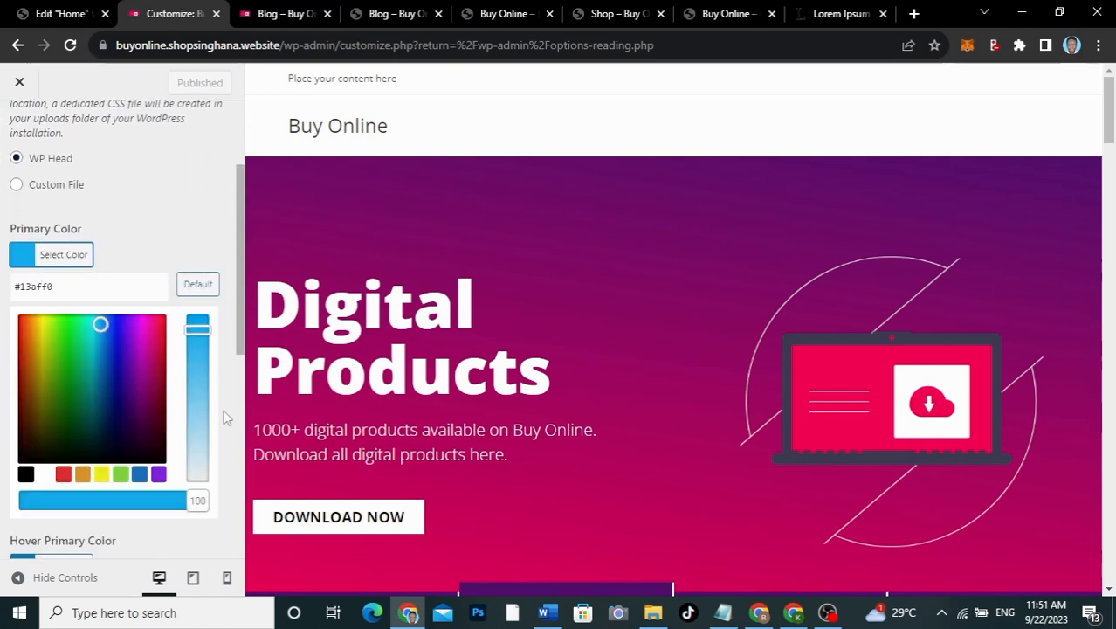
{"action": "left_click", "coordinate": [723, 612]}
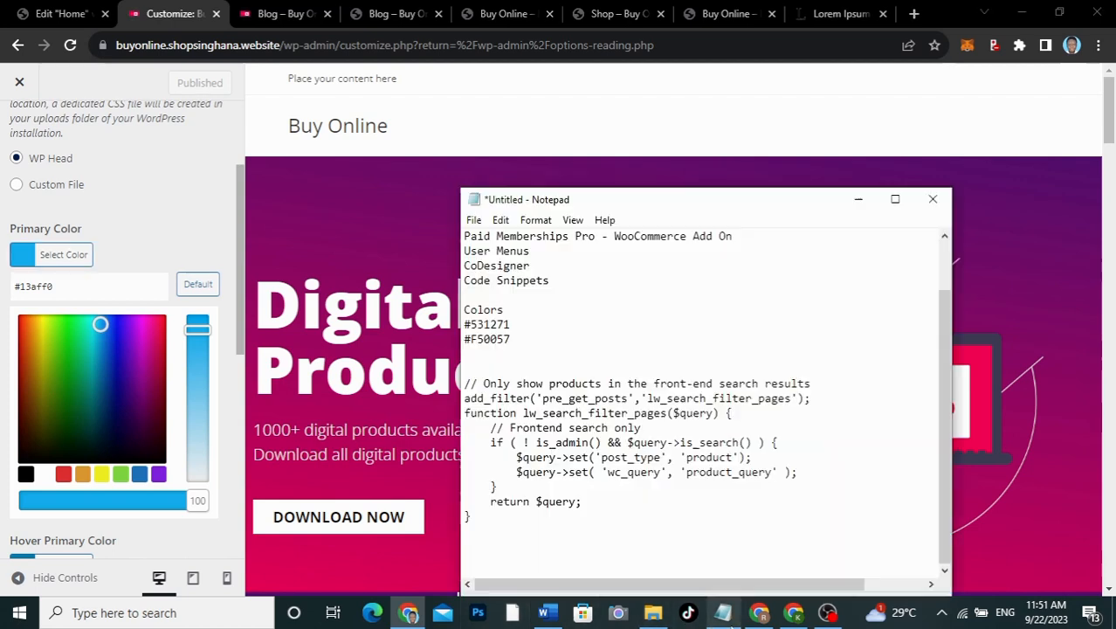
{"action": "left_click_drag", "start_coordinate": [511, 324], "coordinate": [469, 318]}
{"action": "key", "text": "ctrl+c"}
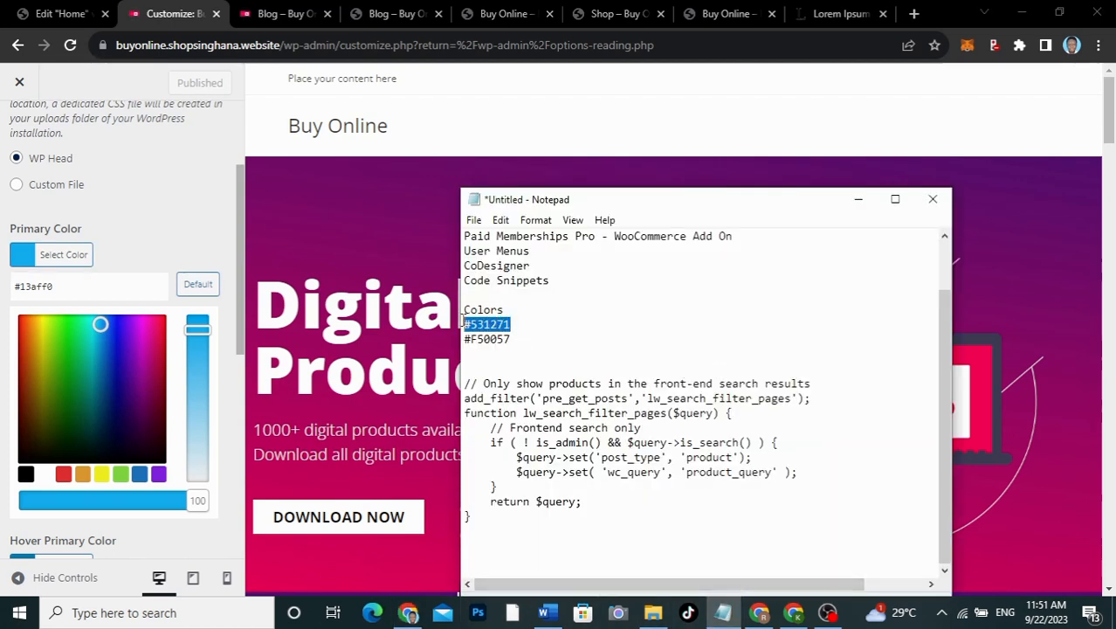
{"action": "left_click", "coordinate": [78, 286]}
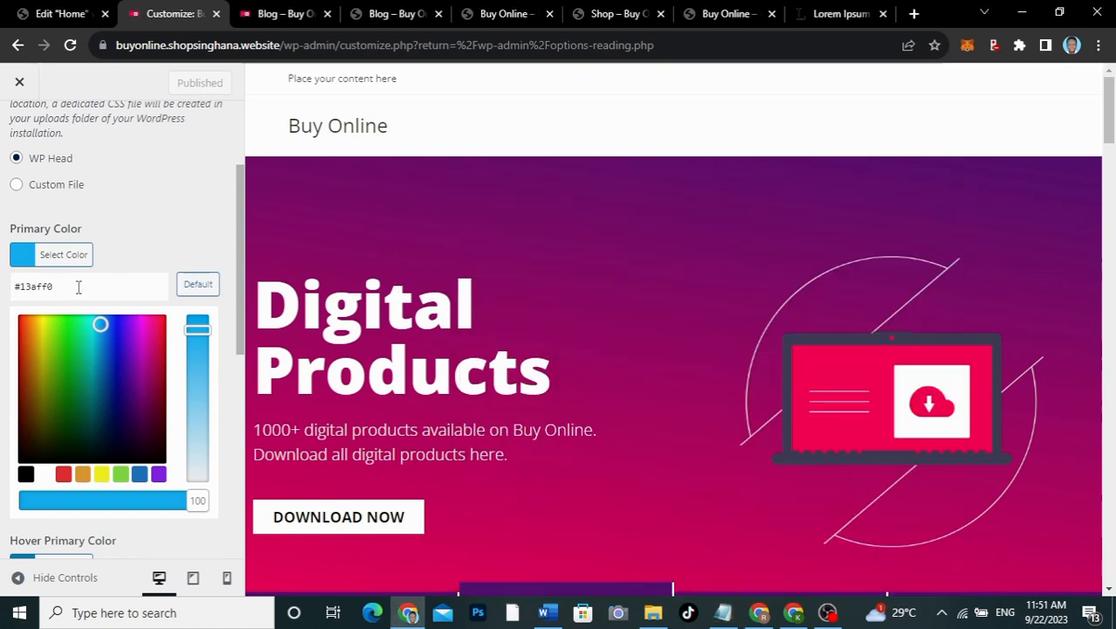
{"action": "left_click_drag", "start_coordinate": [79, 286], "coordinate": [16, 291]}
{"action": "key", "text": "ctrl+v"}
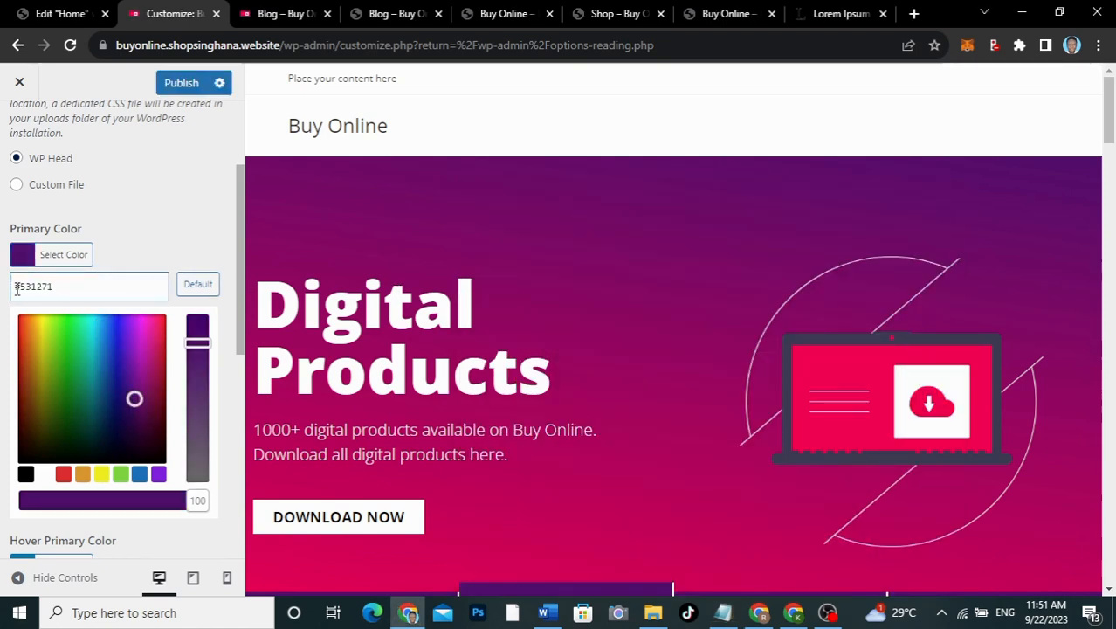
{"action": "left_click", "coordinate": [57, 254]}
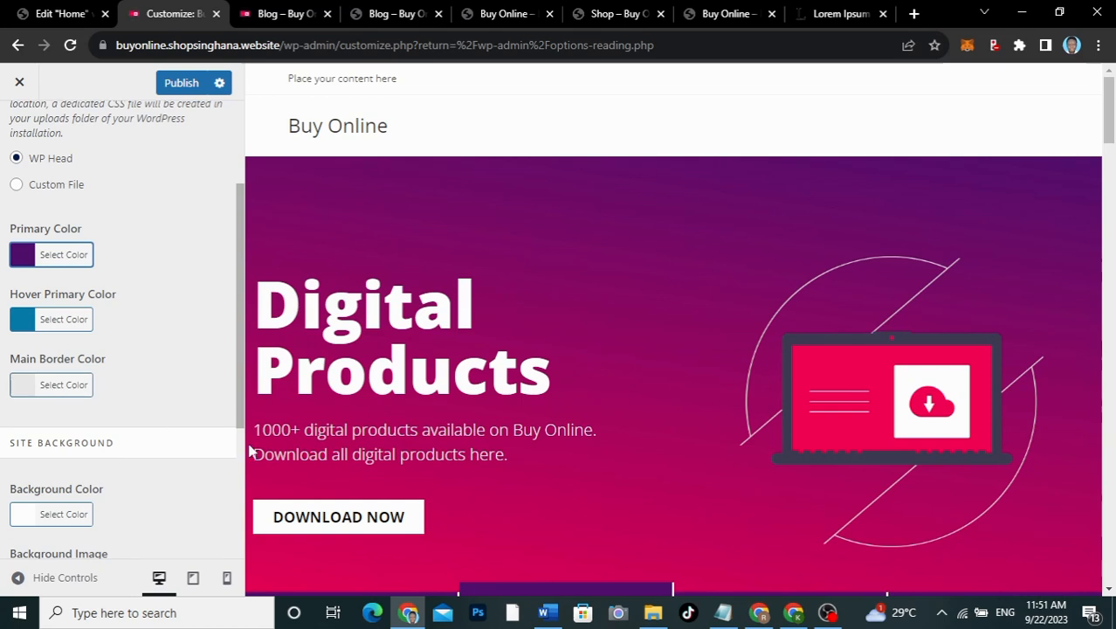
Step: Change Hover Primary Color from #0b7cac to pink #F50057
{"action": "scroll", "coordinate": [143, 369], "scroll_direction": "down", "scroll_amount": 1}
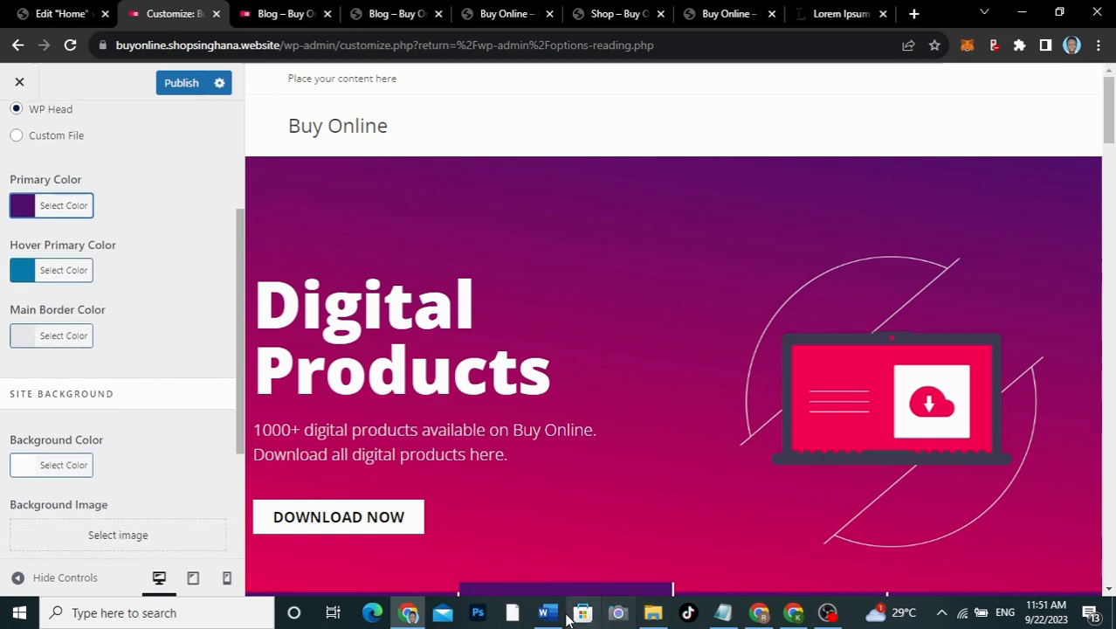
{"action": "left_click", "coordinate": [723, 612]}
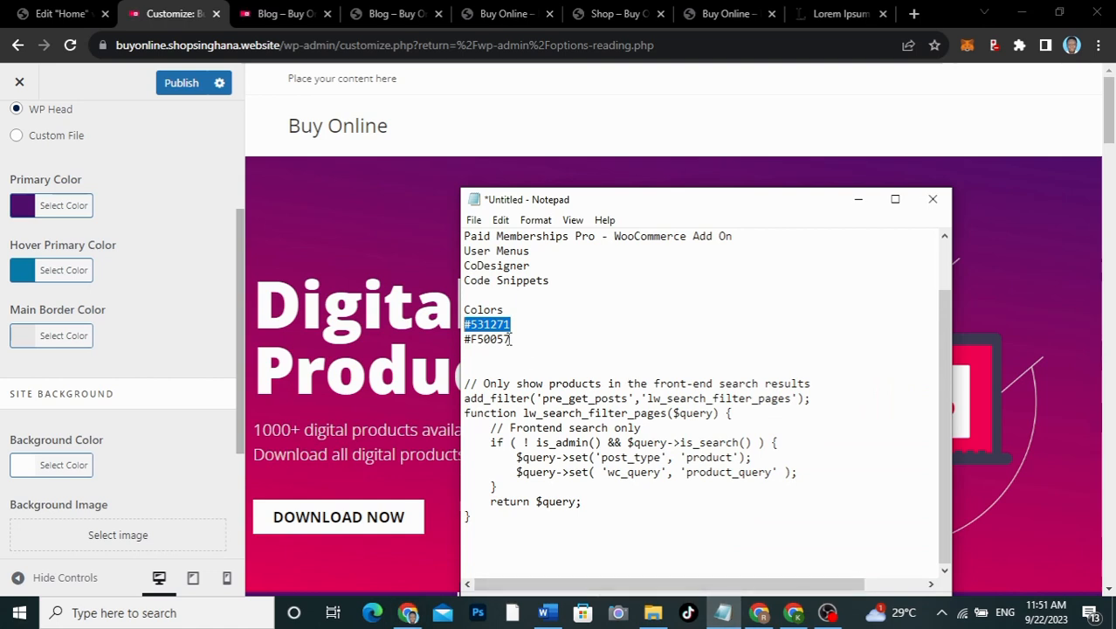
{"action": "left_click_drag", "start_coordinate": [511, 340], "coordinate": [470, 340]}
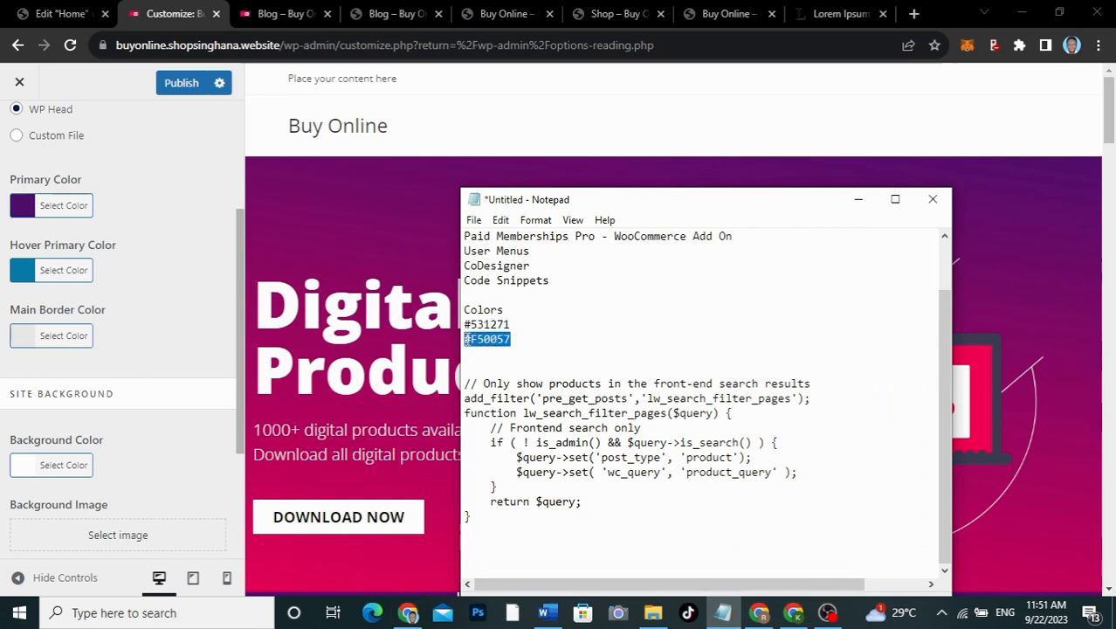
{"action": "left_click", "coordinate": [24, 271]}
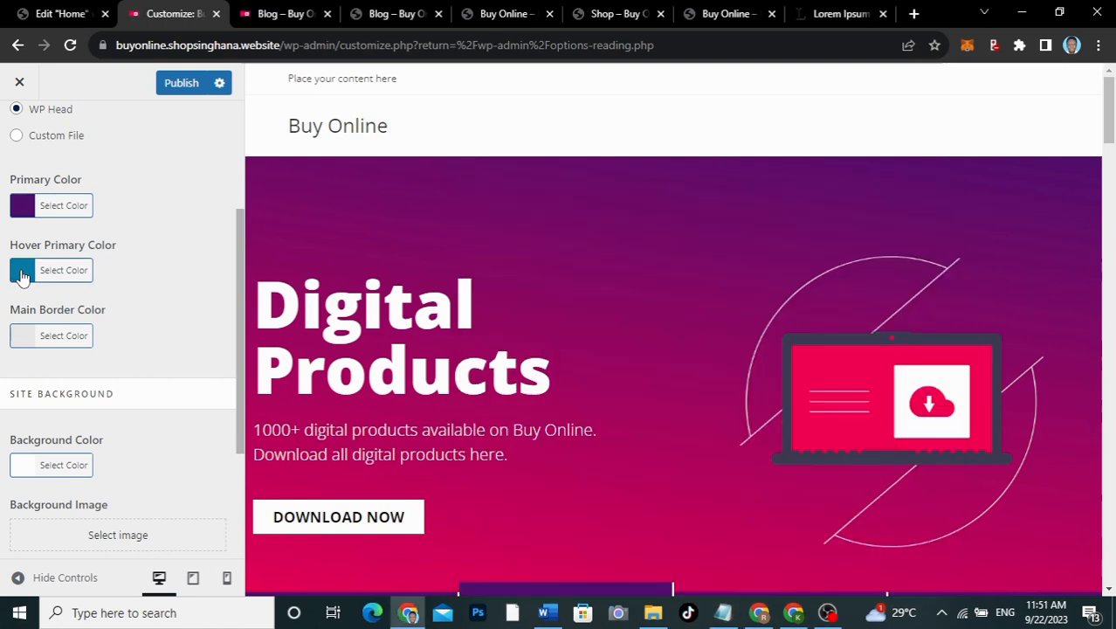
{"action": "left_click_drag", "start_coordinate": [80, 306], "coordinate": [3, 306]}
{"action": "left_click", "coordinate": [24, 274]}
{"action": "triple_click", "coordinate": [54, 304]}
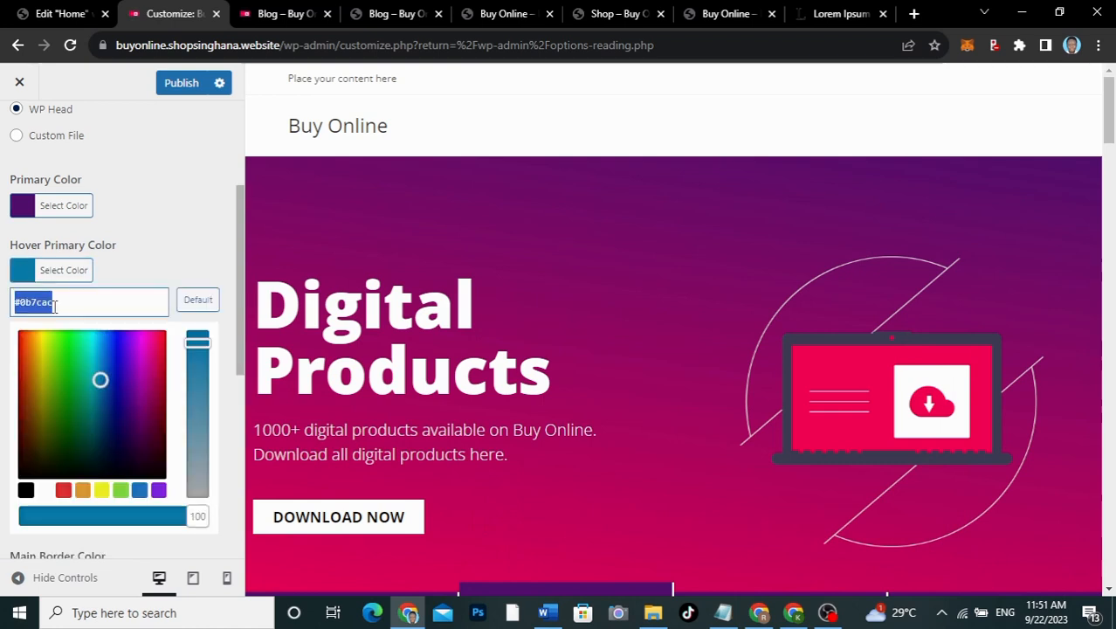
{"action": "key", "text": "ctrl+v"}
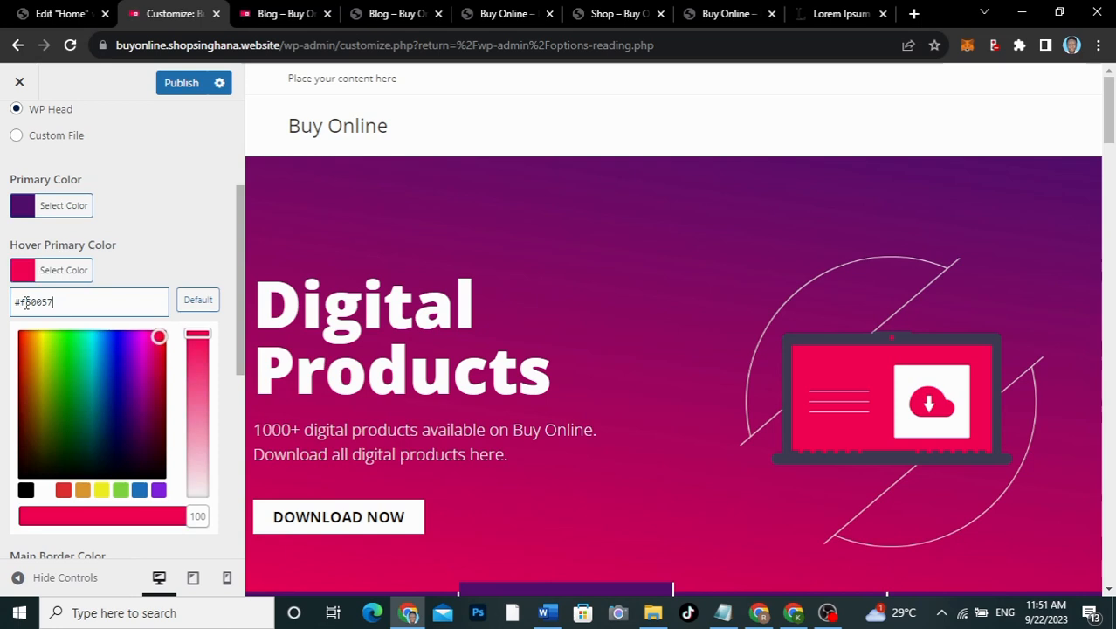
{"action": "left_click", "coordinate": [24, 276]}
{"action": "scroll", "coordinate": [158, 259], "scroll_direction": "down", "scroll_amount": 3}
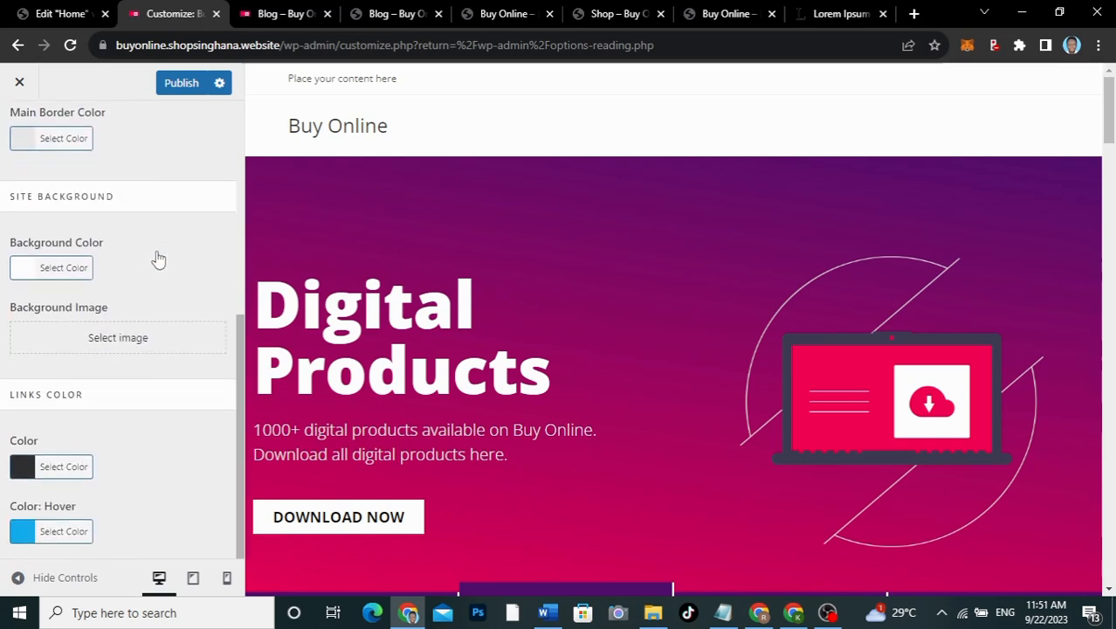
Step: Set the link hover colour to #F50057
{"action": "left_click", "coordinate": [23, 533]}
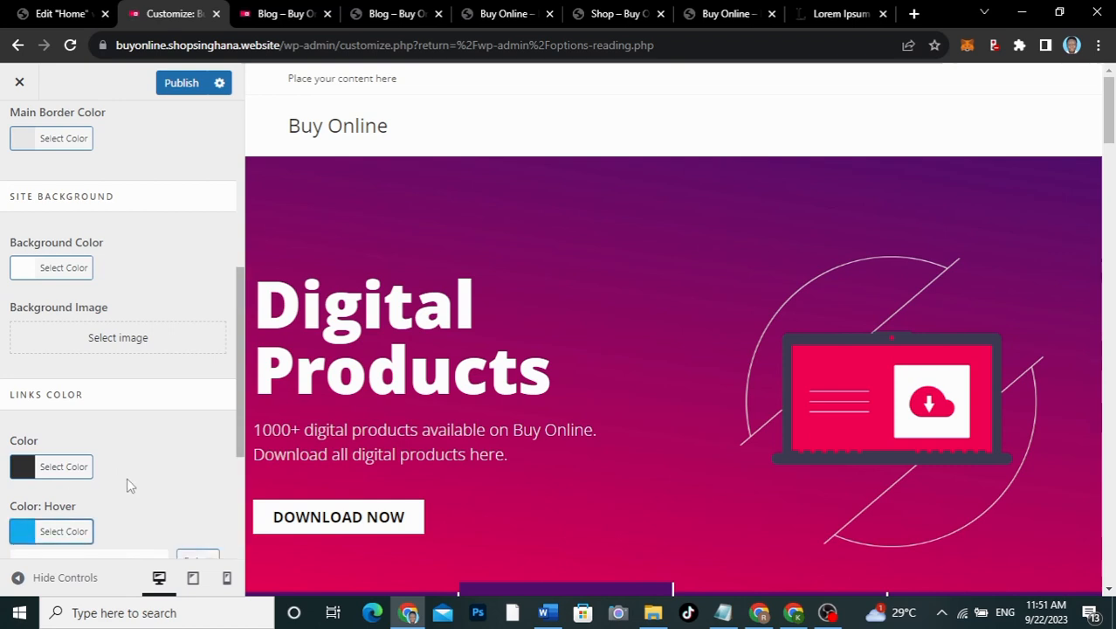
{"action": "scroll", "coordinate": [129, 482], "scroll_direction": "down", "scroll_amount": 3}
{"action": "left_click_drag", "start_coordinate": [61, 331], "coordinate": [15, 331]}
{"action": "type", "text": "#F50057"}
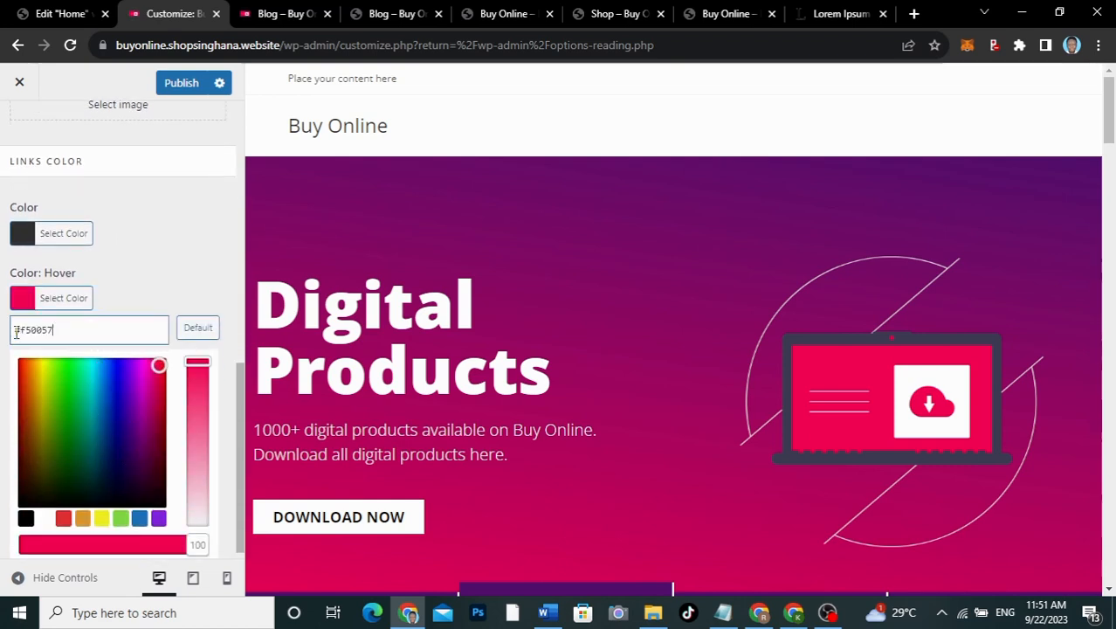
{"action": "left_click", "coordinate": [23, 296]}
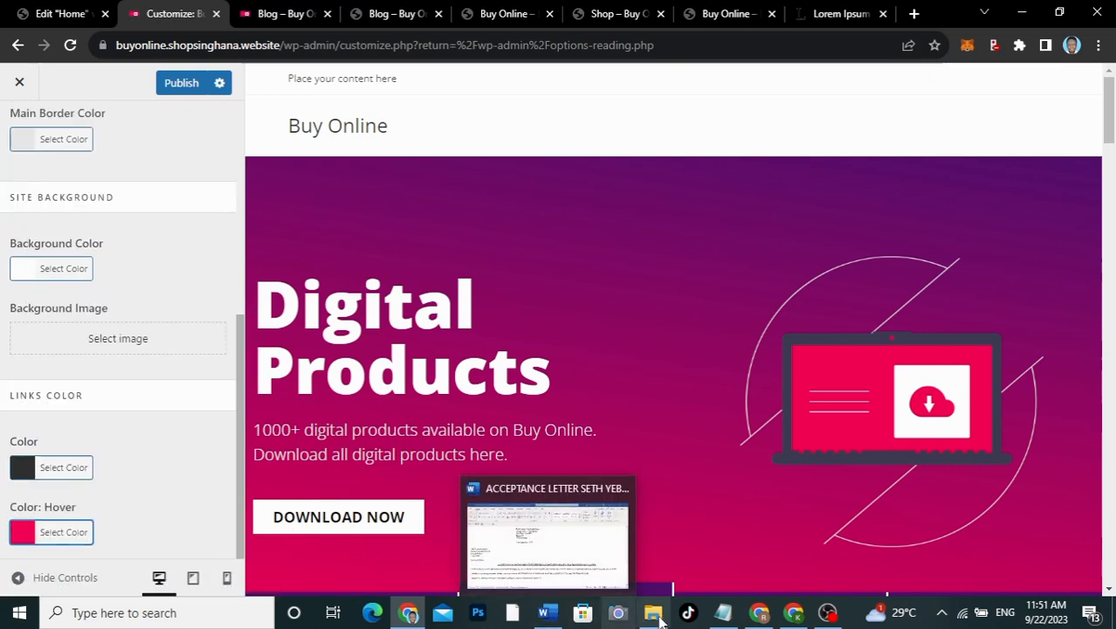
Step: Change Links Color from #333333 to #531271 and publish the styling changes
{"action": "left_click", "coordinate": [712, 563]}
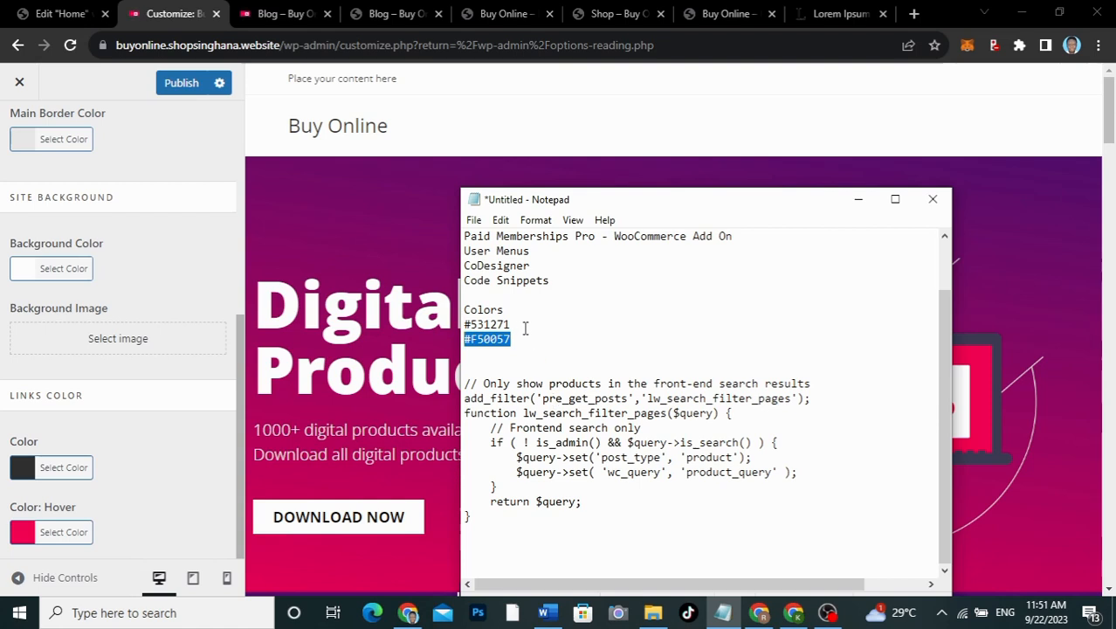
{"action": "left_click_drag", "start_coordinate": [513, 324], "coordinate": [455, 323]}
{"action": "key", "text": "ctrl+c"}
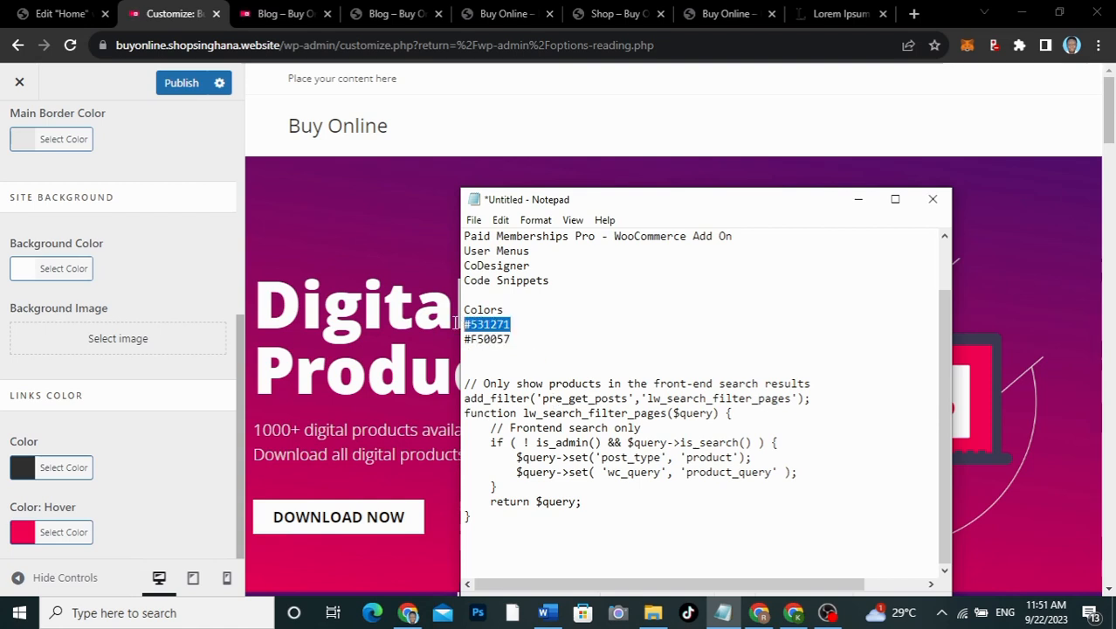
{"action": "left_click", "coordinate": [29, 460]}
{"action": "scroll", "coordinate": [112, 483], "scroll_direction": "down", "scroll_amount": 1}
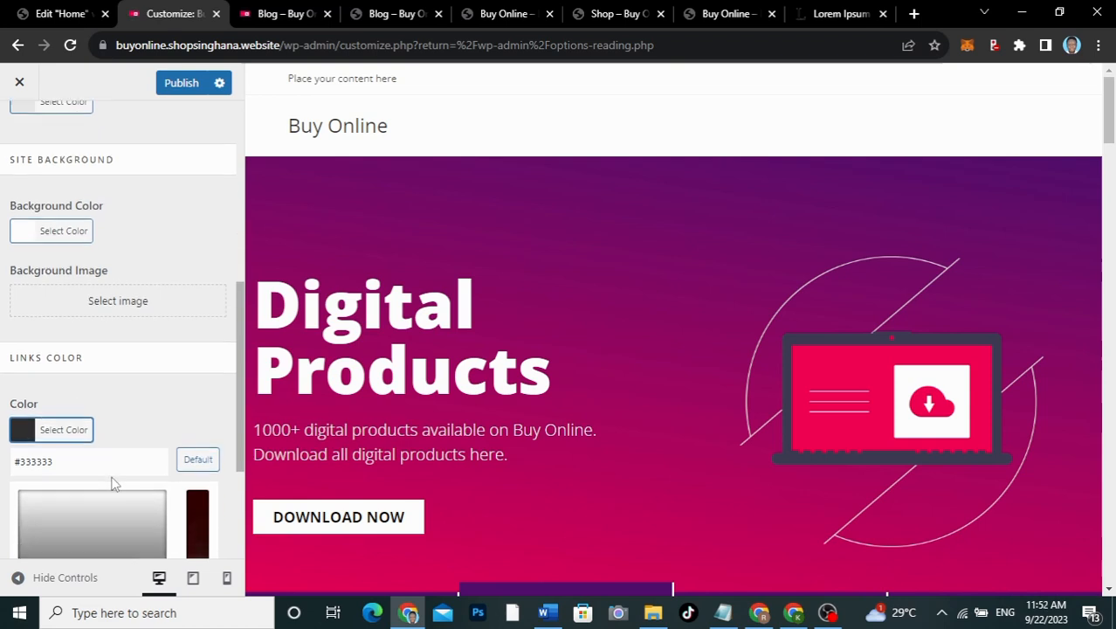
{"action": "scroll", "coordinate": [112, 478], "scroll_direction": "down", "scroll_amount": 1}
{"action": "left_click_drag", "start_coordinate": [59, 382], "coordinate": [7, 380]}
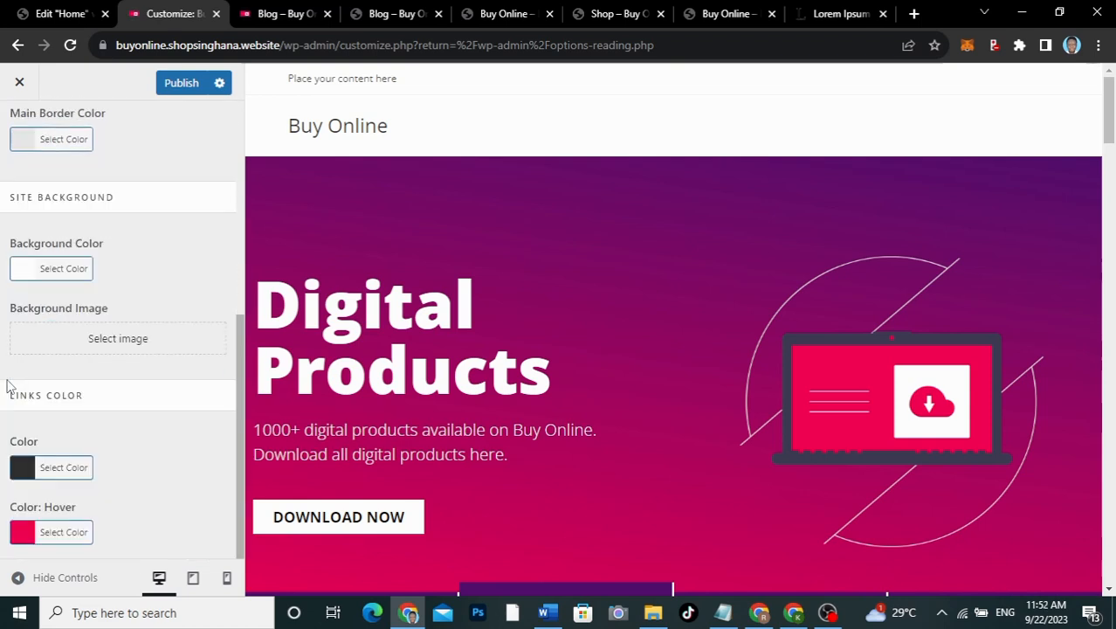
{"action": "left_click", "coordinate": [31, 471]}
{"action": "left_click", "coordinate": [64, 497]}
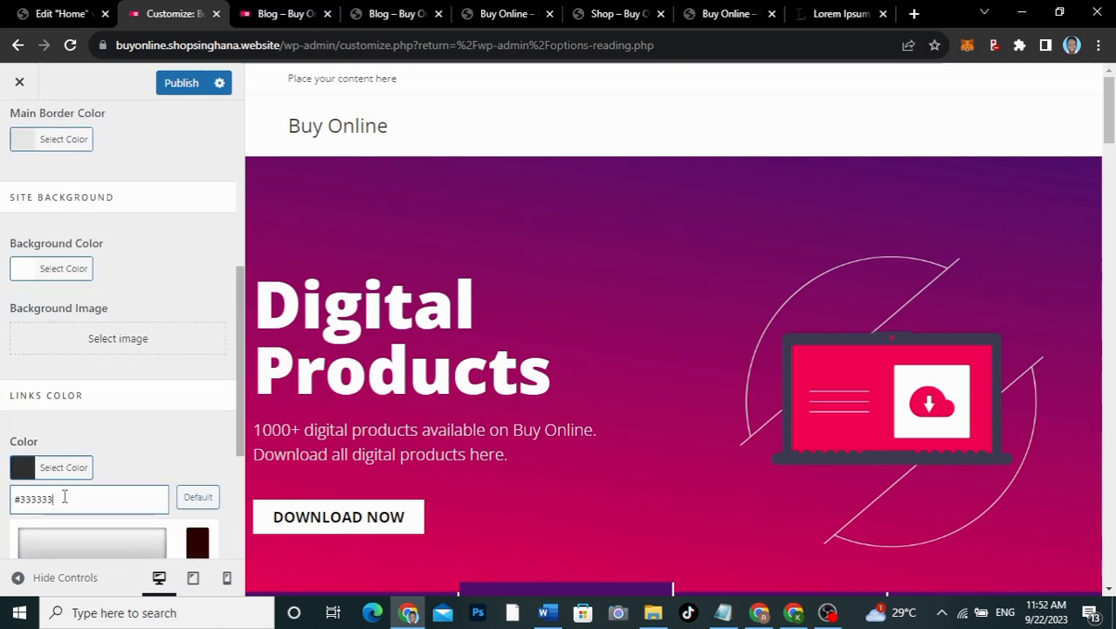
{"action": "key", "text": "ctrl+a"}
{"action": "key", "text": "ctrl+v"}
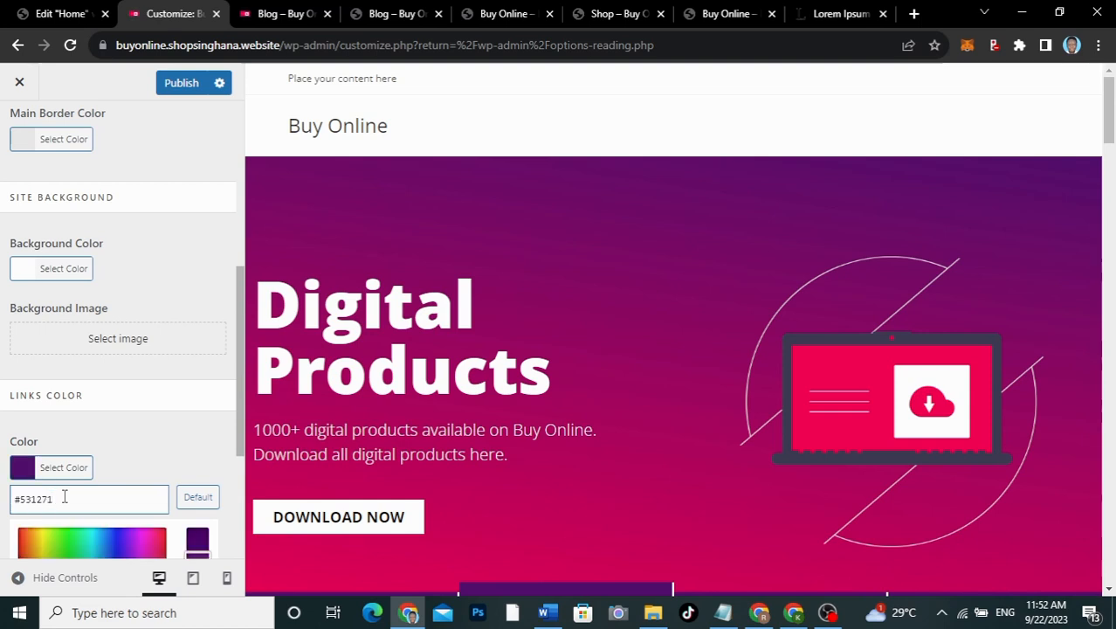
{"action": "left_click", "coordinate": [57, 468]}
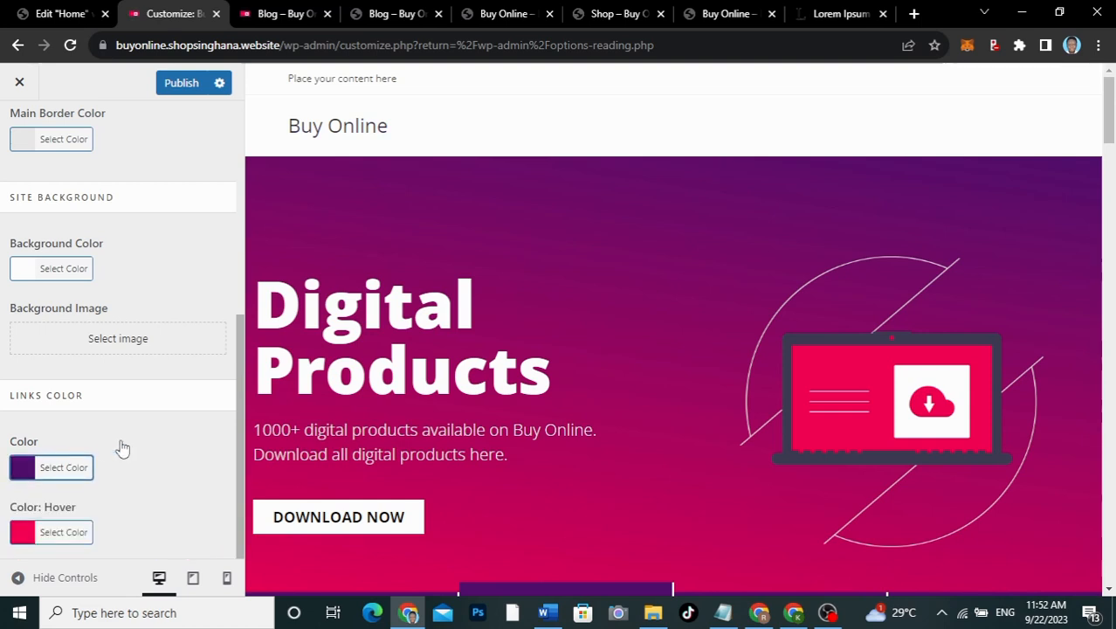
{"action": "scroll", "coordinate": [122, 448], "scroll_direction": "up", "scroll_amount": 5}
{"action": "left_click", "coordinate": [177, 82]}
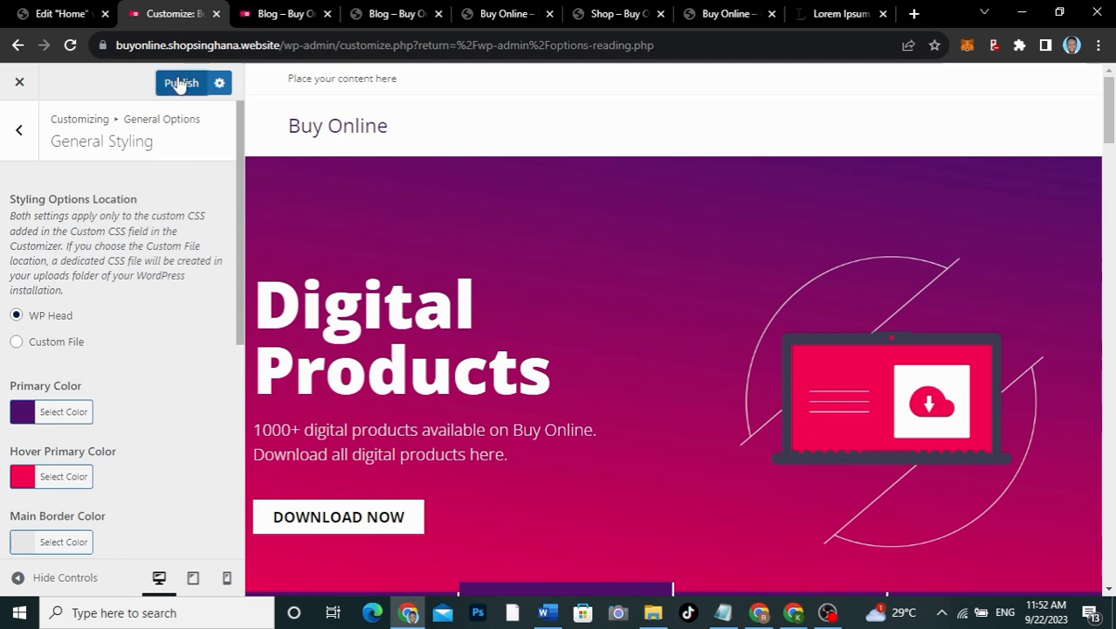
Step: Review the Header > General settings, then switch to the live 'Blog – Buy Online' page
{"action": "left_click", "coordinate": [22, 136]}
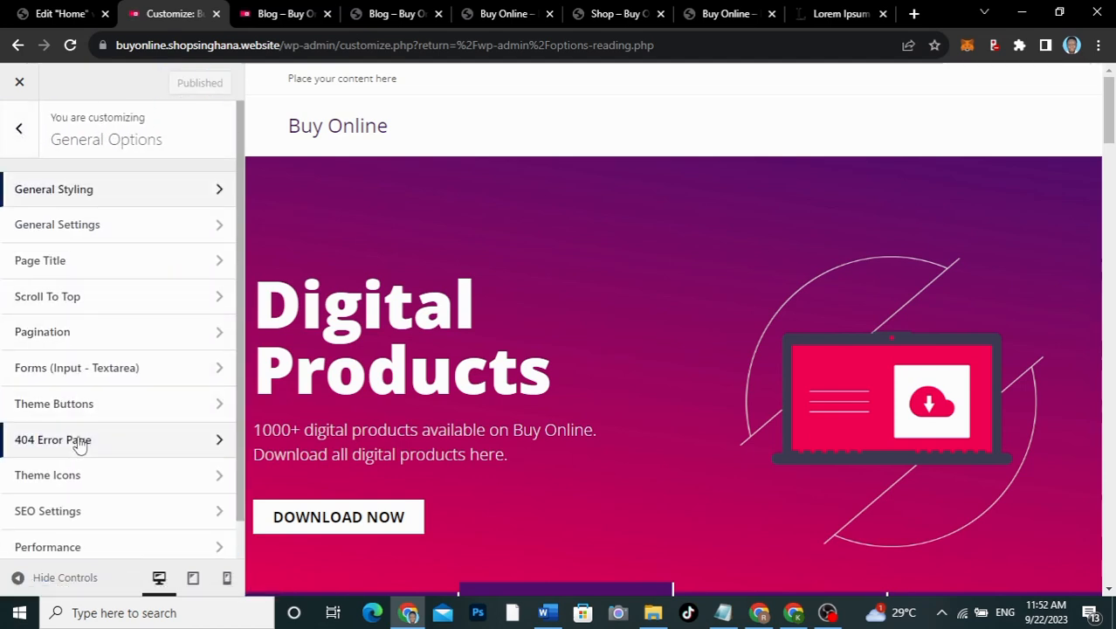
{"action": "scroll", "coordinate": [78, 443], "scroll_direction": "down", "scroll_amount": 1}
{"action": "scroll", "coordinate": [79, 444], "scroll_direction": "up", "scroll_amount": 1}
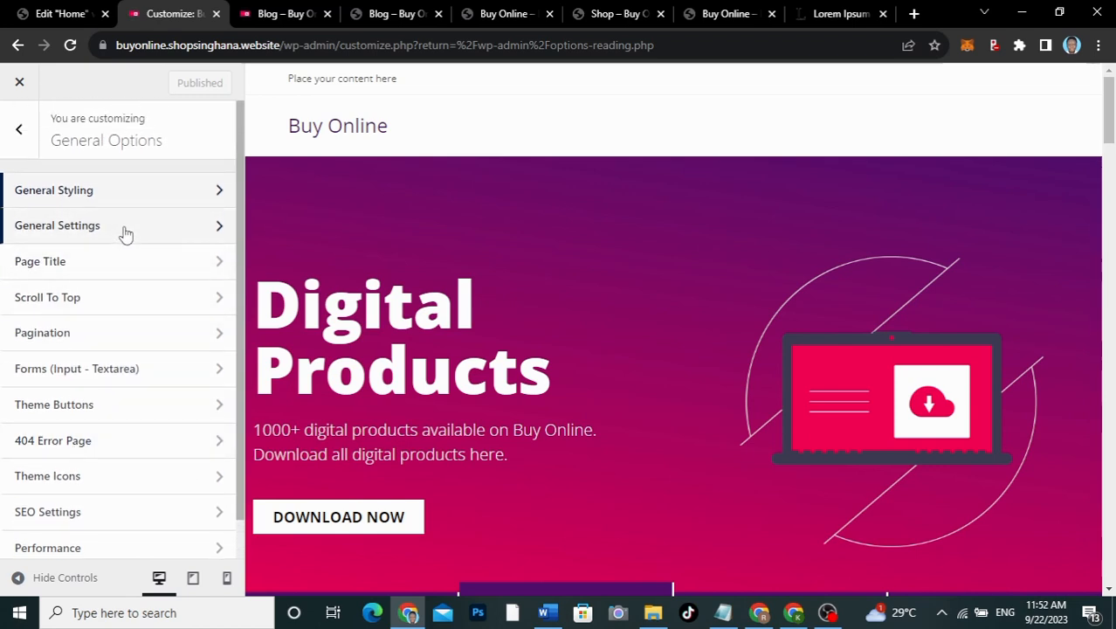
{"action": "left_click", "coordinate": [21, 137]}
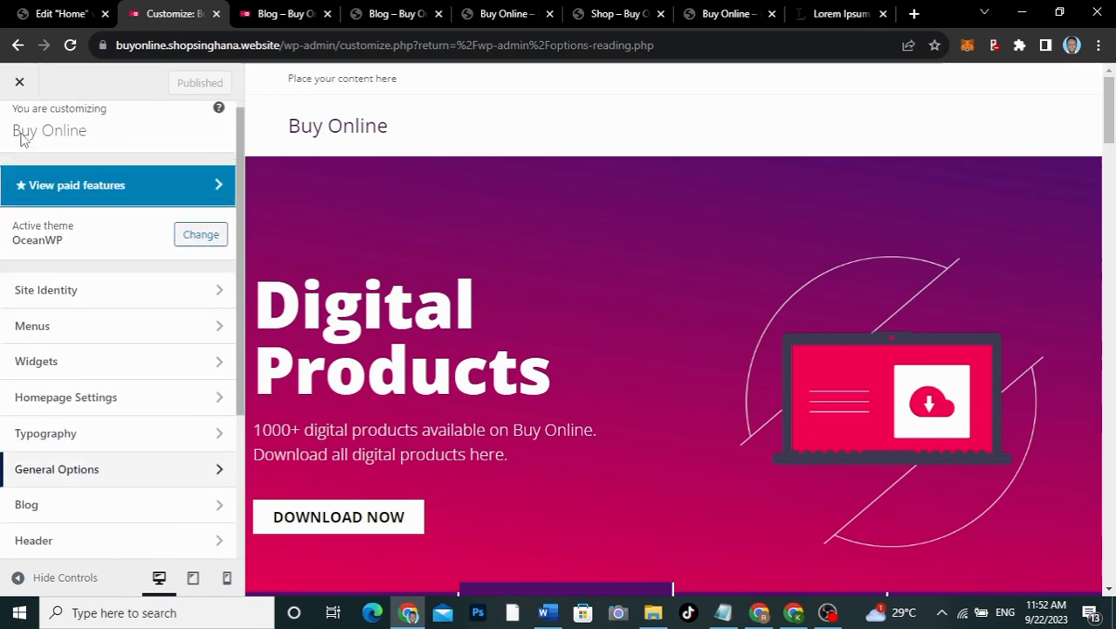
{"action": "scroll", "coordinate": [87, 428], "scroll_direction": "down", "scroll_amount": 3}
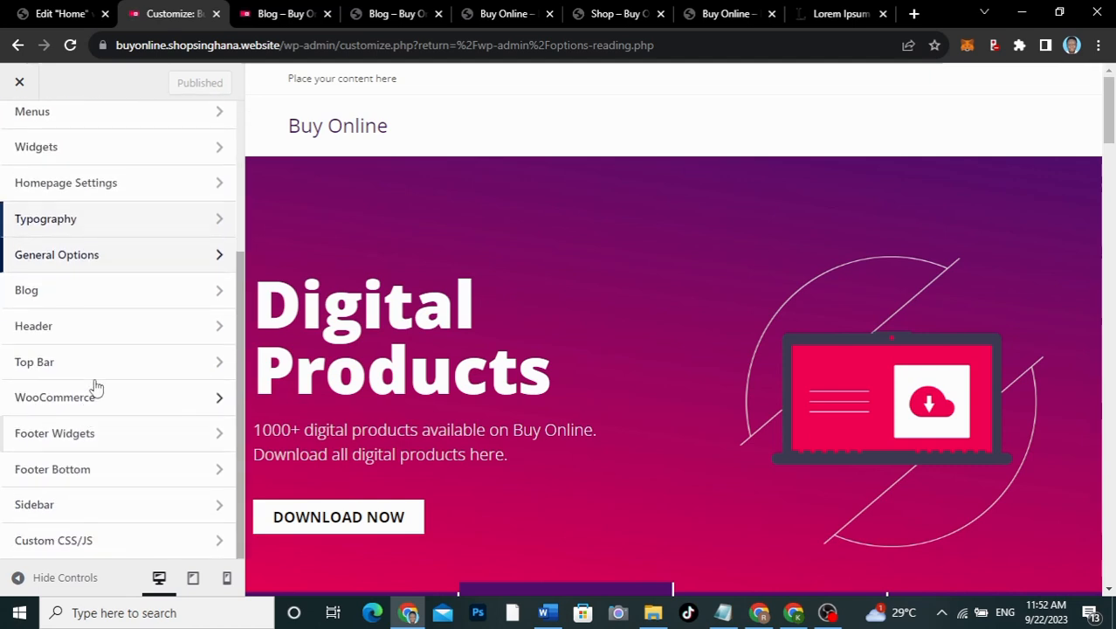
{"action": "left_click", "coordinate": [112, 333]}
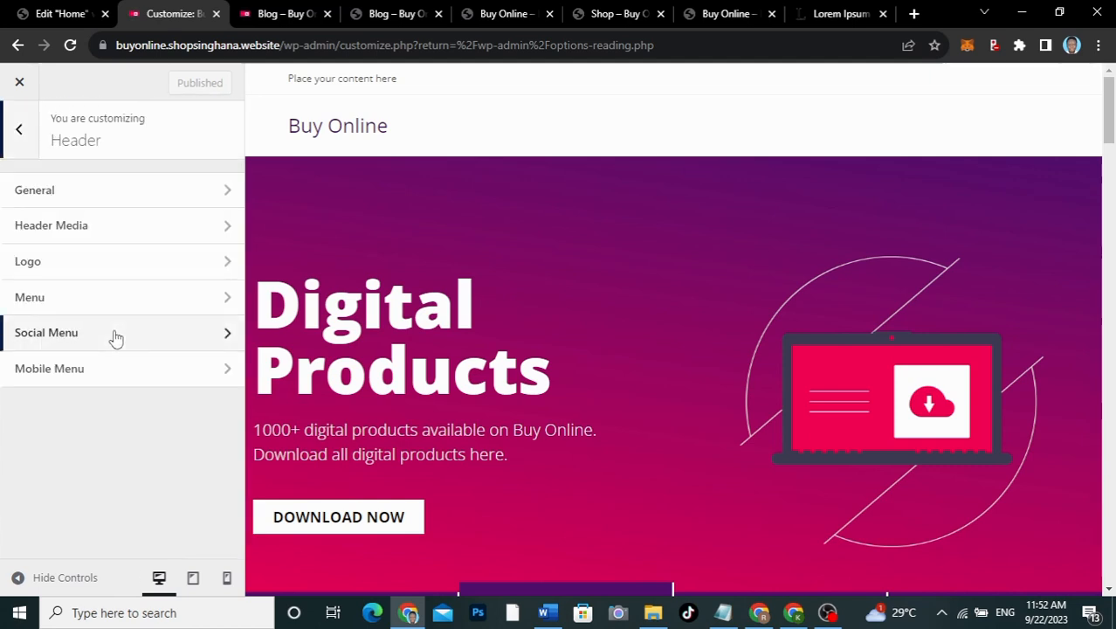
{"action": "left_click", "coordinate": [140, 202]}
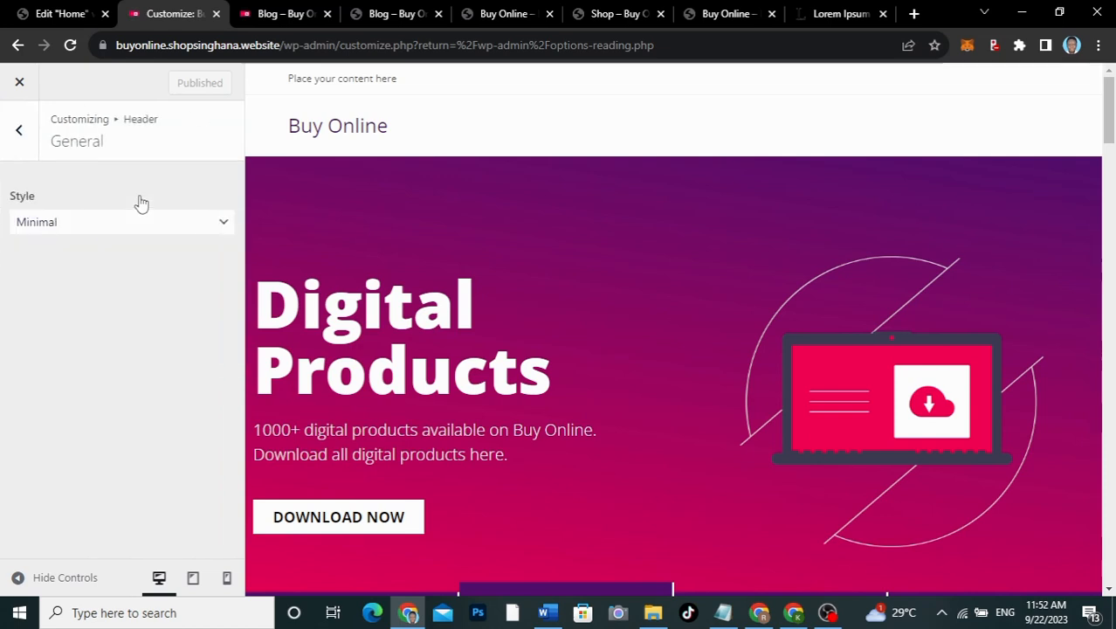
{"action": "scroll", "coordinate": [125, 356], "scroll_direction": "down", "scroll_amount": 3}
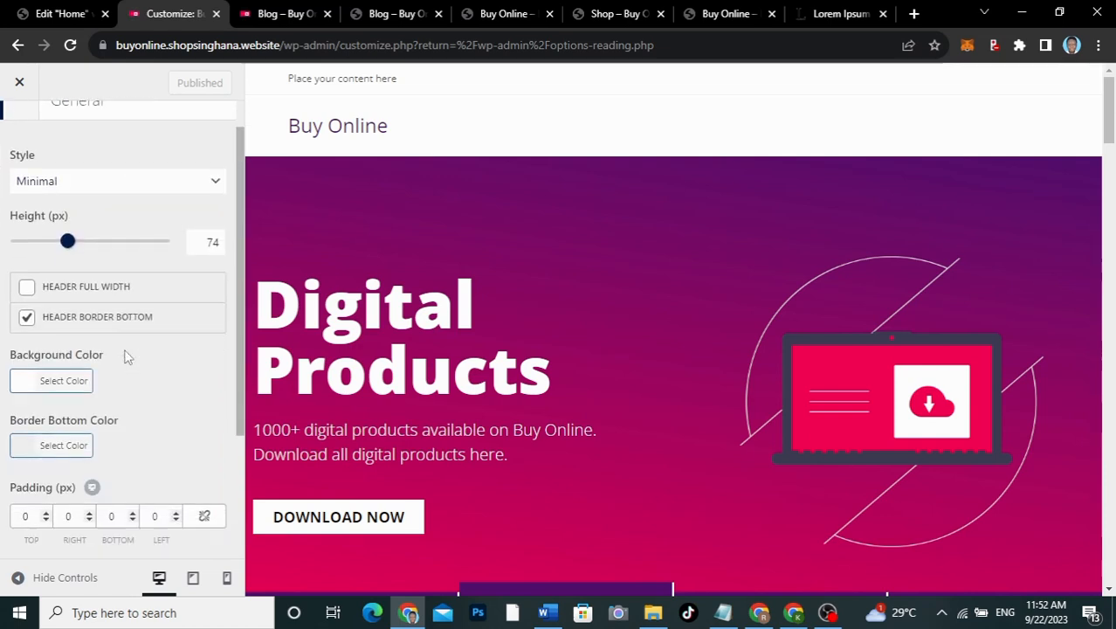
{"action": "scroll", "coordinate": [125, 357], "scroll_direction": "up", "scroll_amount": 2}
{"action": "scroll", "coordinate": [125, 354], "scroll_direction": "up", "scroll_amount": 2}
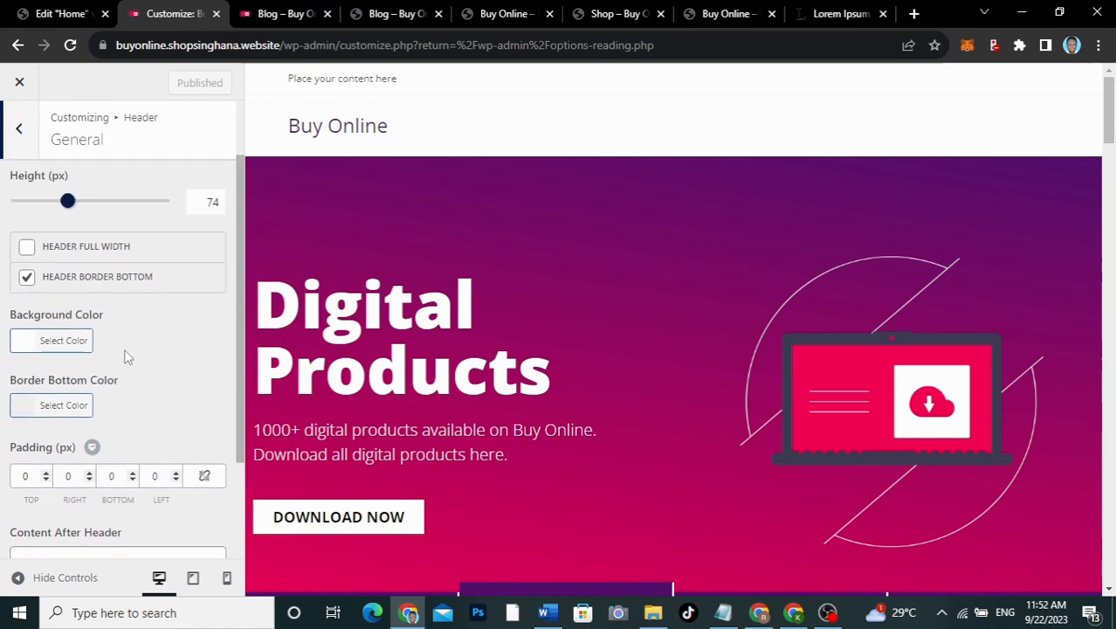
{"action": "left_click", "coordinate": [278, 14]}
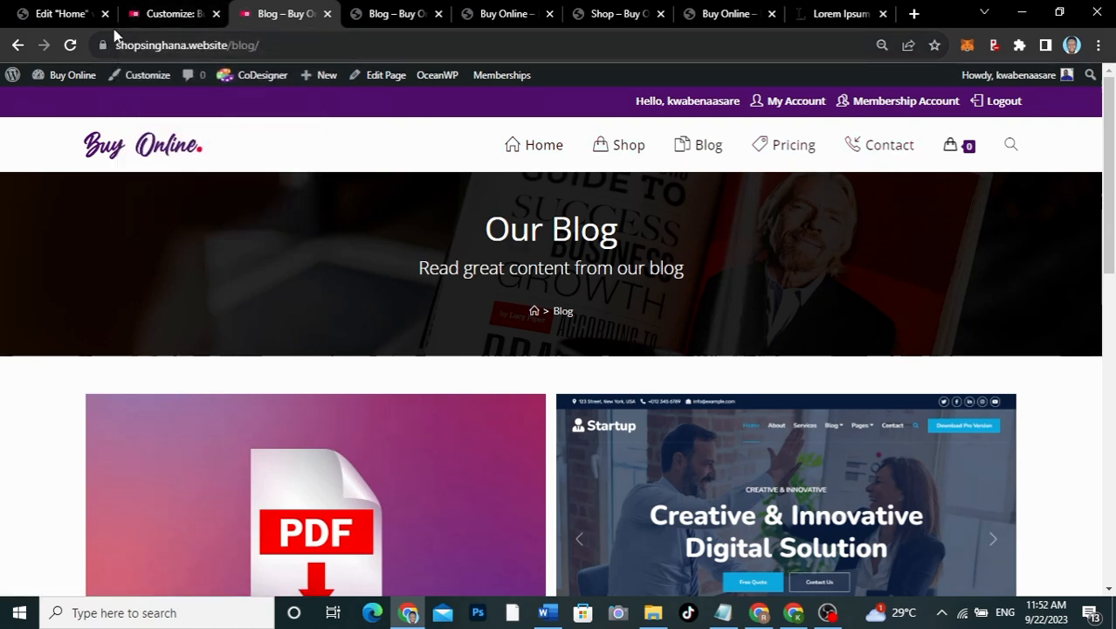
Step: Cycle through the Home editor, Blog, Buy Online, Shop and Customizer tabs, ending on the second Blog tab
{"action": "left_click", "coordinate": [52, 23]}
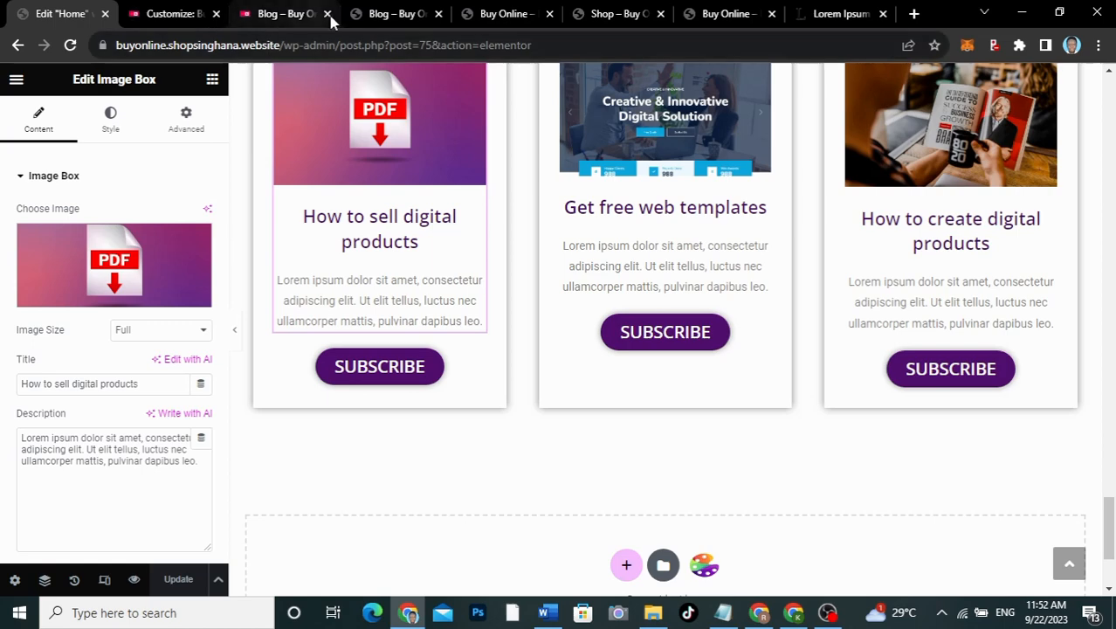
{"action": "left_click", "coordinate": [392, 18]}
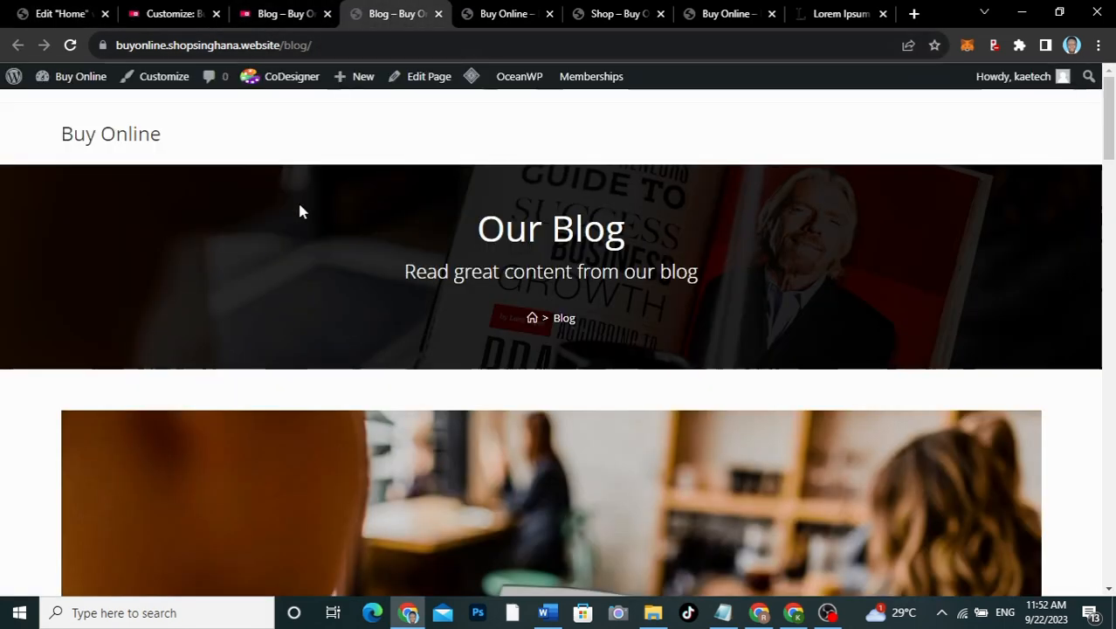
{"action": "left_click", "coordinate": [496, 18]}
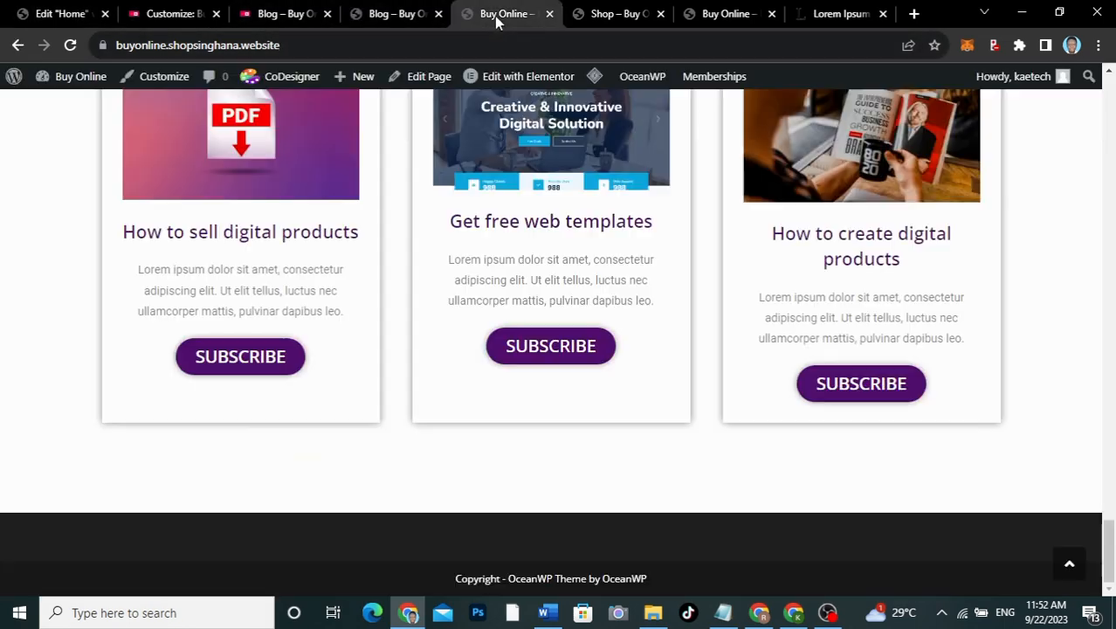
{"action": "left_click", "coordinate": [596, 16]}
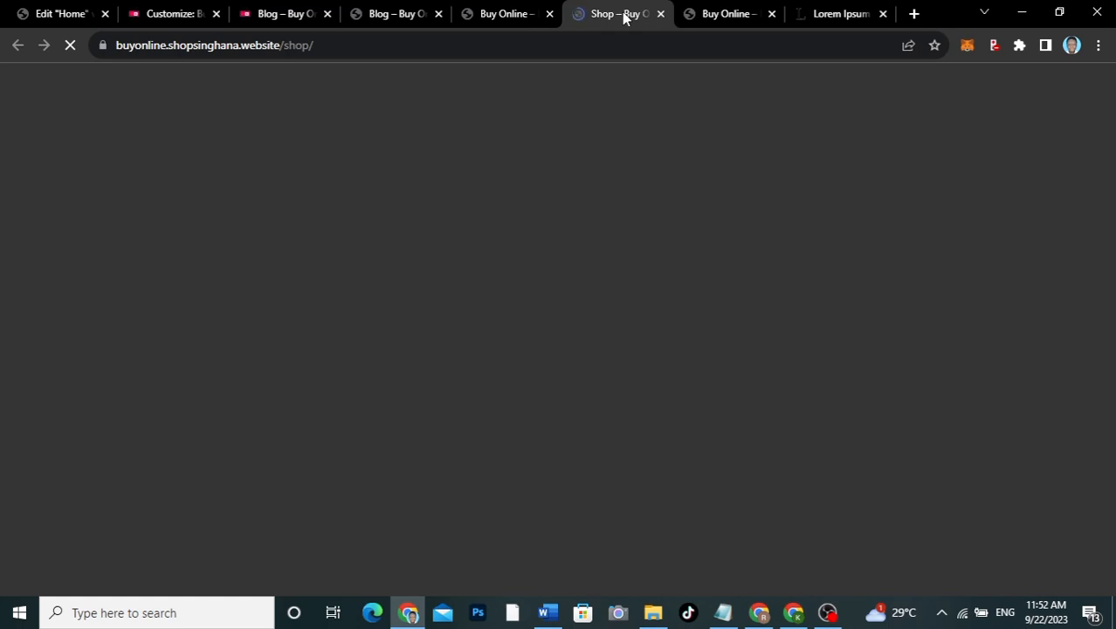
{"action": "left_click", "coordinate": [169, 13]}
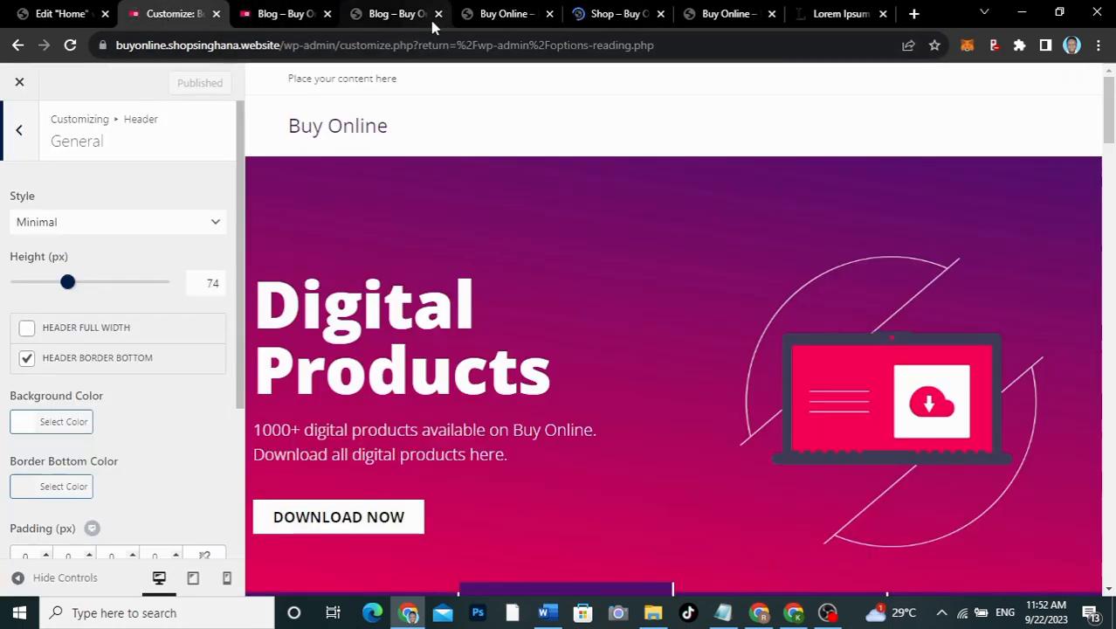
{"action": "left_click", "coordinate": [369, 15]}
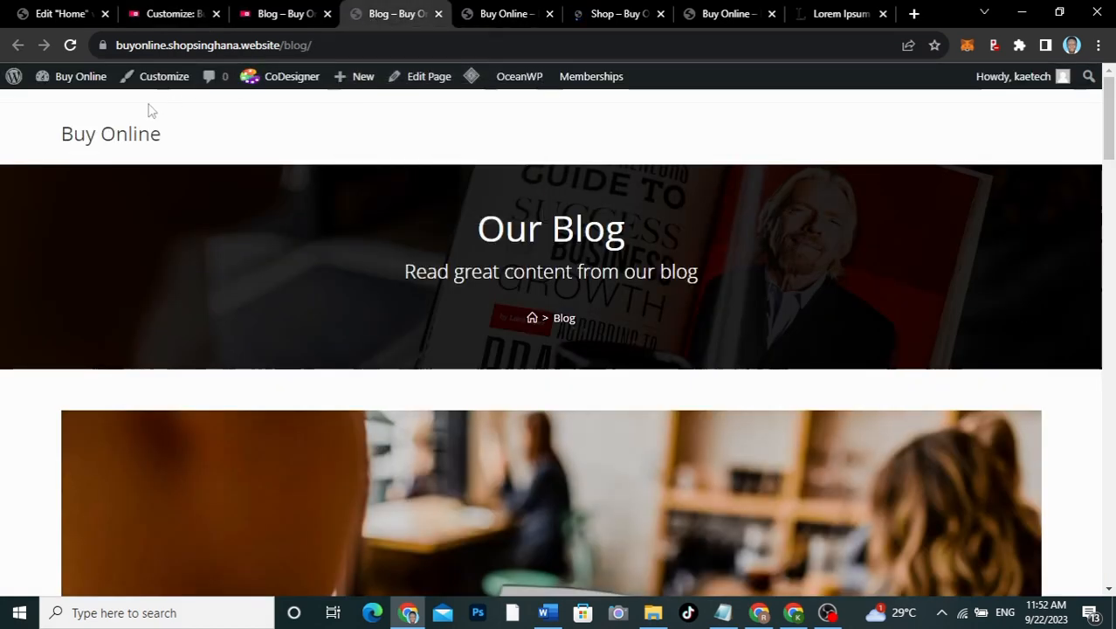
Step: On the Menus admin page, create 'Main Menu' with the Main display location ticked
{"action": "mouse_move", "coordinate": [70, 76]}
{"action": "left_click", "coordinate": [63, 170]}
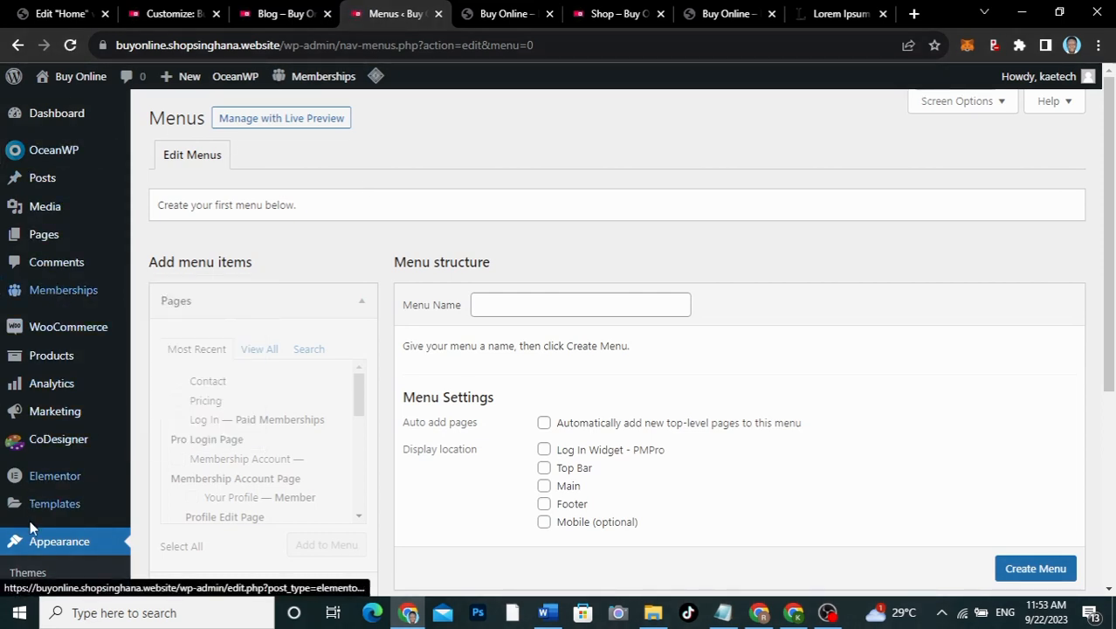
{"action": "scroll", "coordinate": [26, 537], "scroll_direction": "down", "scroll_amount": 2}
{"action": "scroll", "coordinate": [26, 537], "scroll_direction": "down", "scroll_amount": 1}
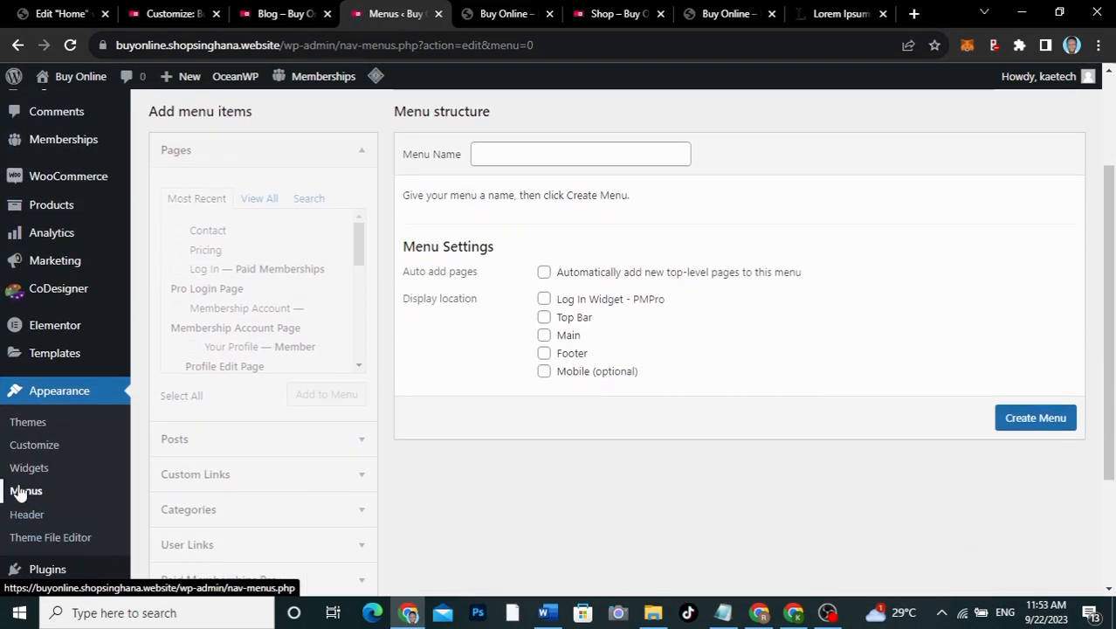
{"action": "scroll", "coordinate": [527, 313], "scroll_direction": "up", "scroll_amount": 3}
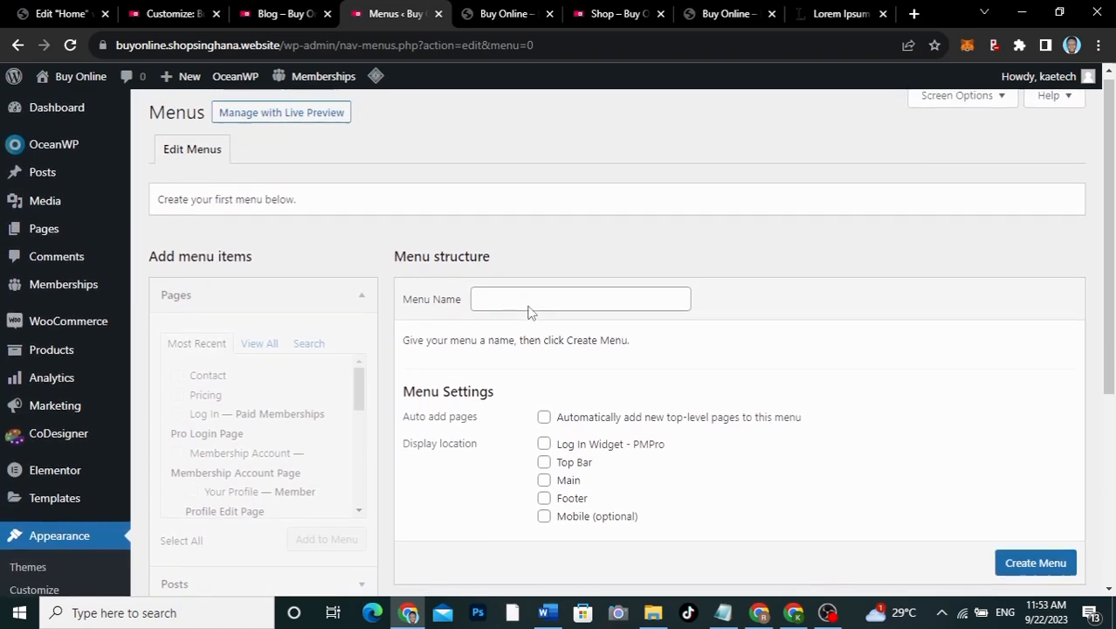
{"action": "left_click", "coordinate": [535, 287]}
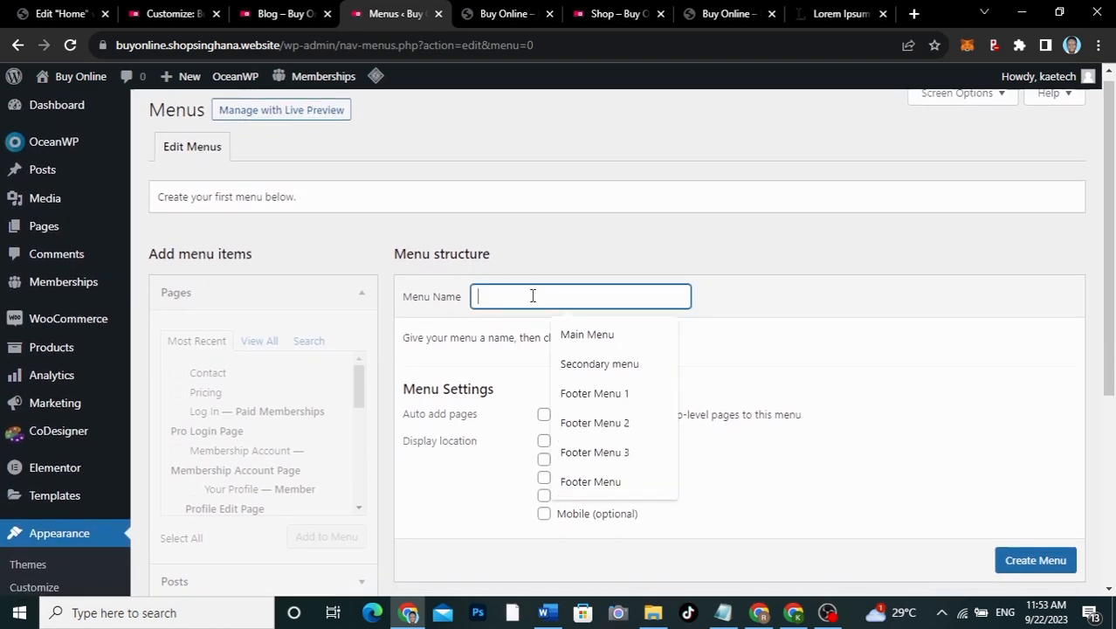
{"action": "left_click", "coordinate": [562, 332]}
{"action": "scroll", "coordinate": [479, 381], "scroll_direction": "down", "scroll_amount": 3}
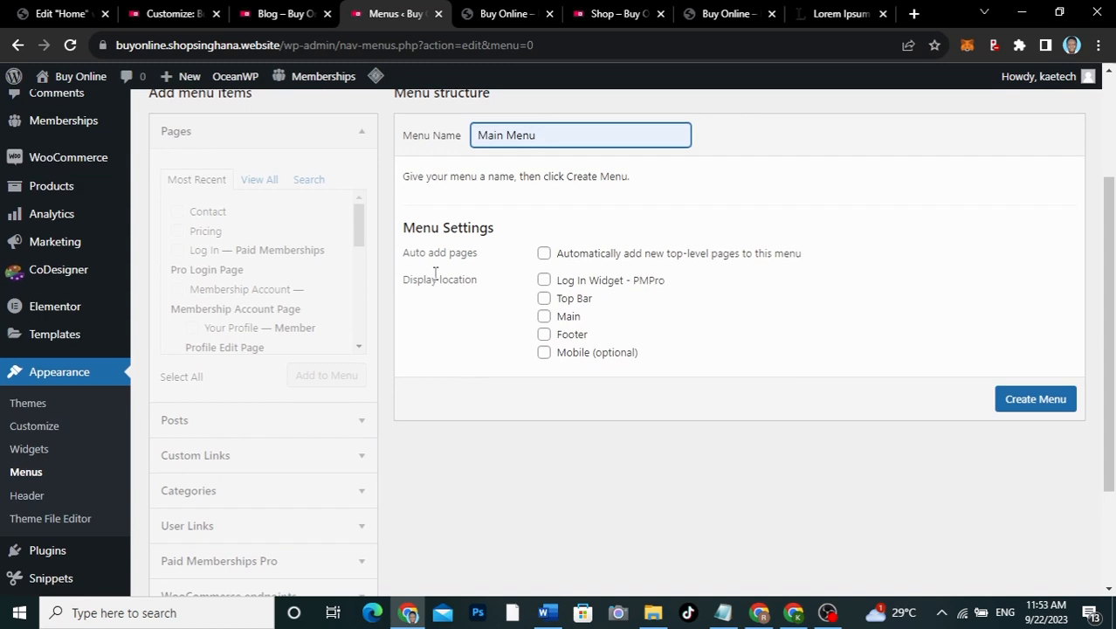
{"action": "left_click", "coordinate": [543, 317]}
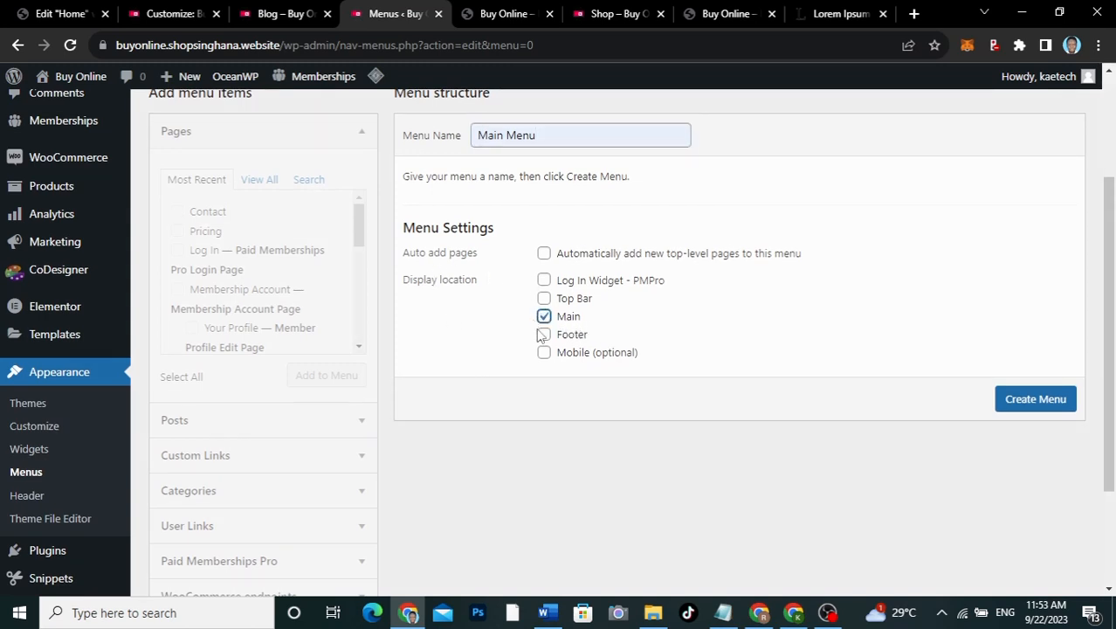
{"action": "left_click", "coordinate": [1020, 403]}
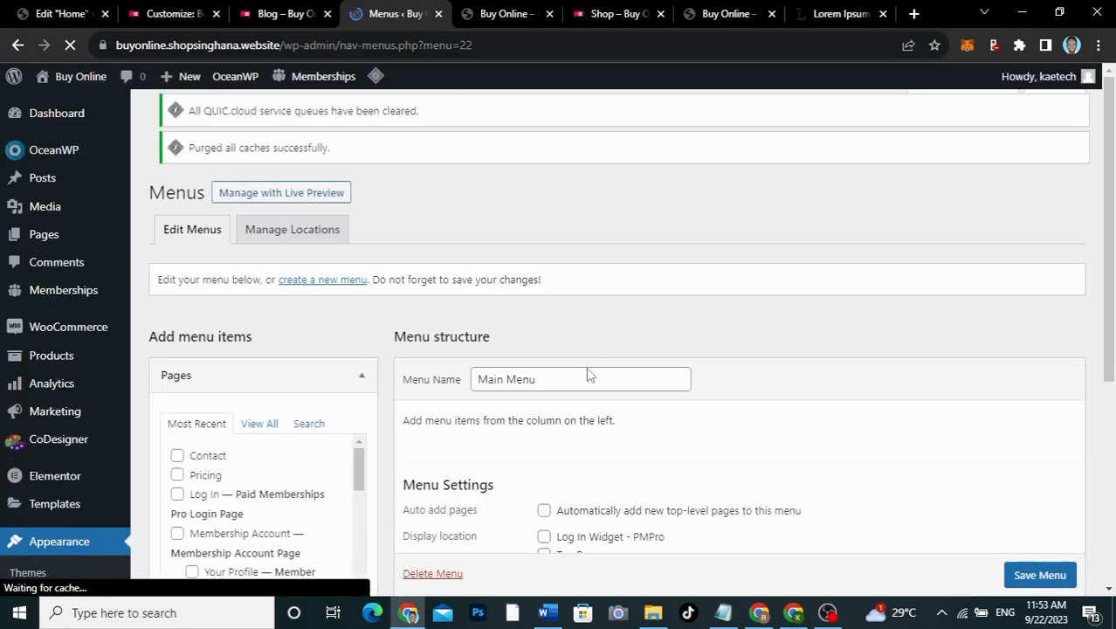
{"action": "scroll", "coordinate": [375, 367], "scroll_direction": "down", "scroll_amount": 3}
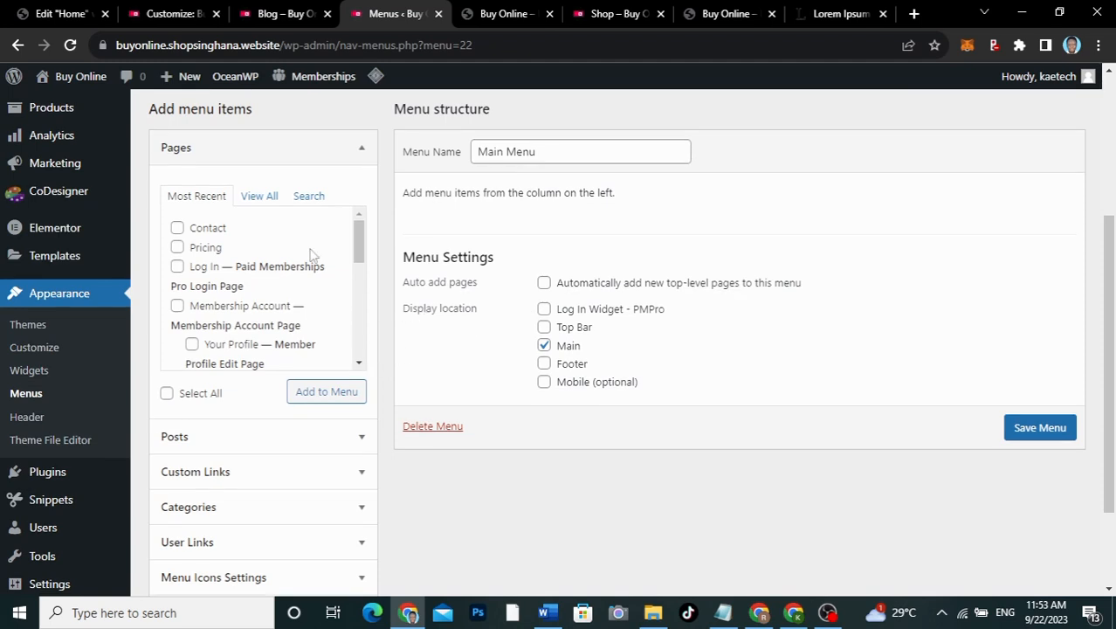
Step: Add the Contact, Pricing and Shop pages, then Home, to the Main Menu
{"action": "left_click", "coordinate": [281, 14]}
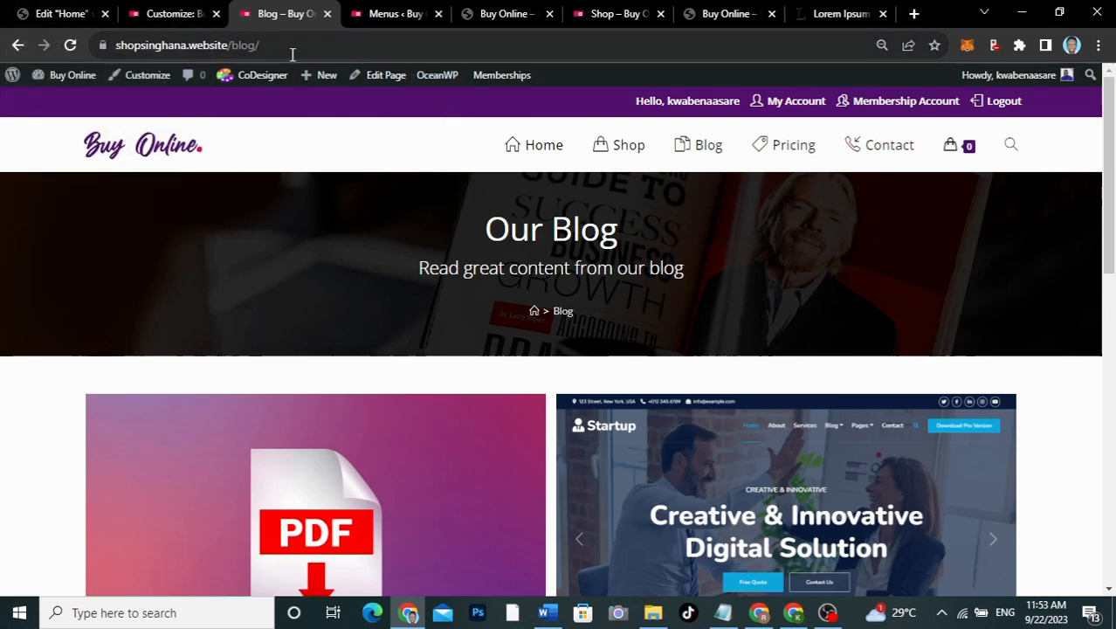
{"action": "left_click", "coordinate": [398, 16]}
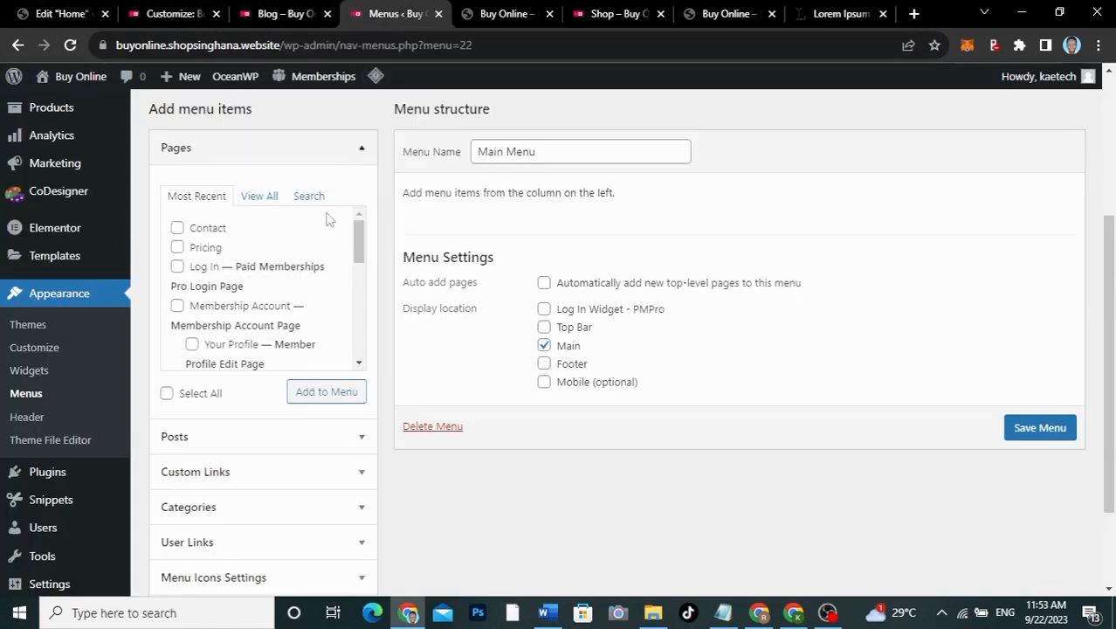
{"action": "left_click", "coordinate": [177, 228]}
{"action": "left_click", "coordinate": [177, 247]}
{"action": "scroll", "coordinate": [209, 299], "scroll_direction": "down", "scroll_amount": 6}
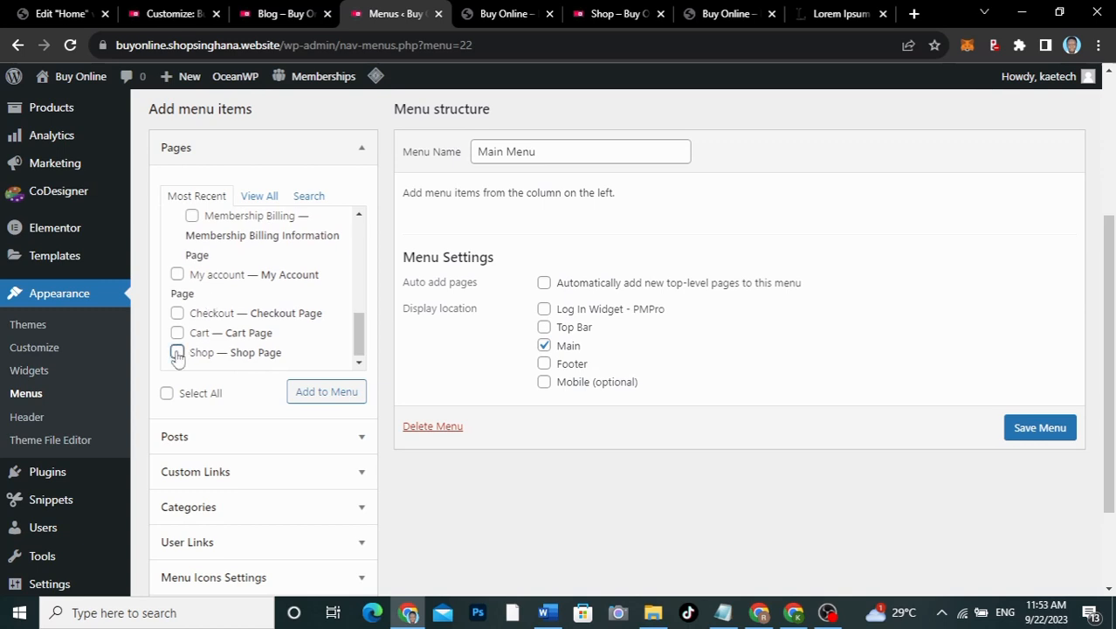
{"action": "left_click", "coordinate": [177, 351]}
{"action": "left_click", "coordinate": [325, 392]}
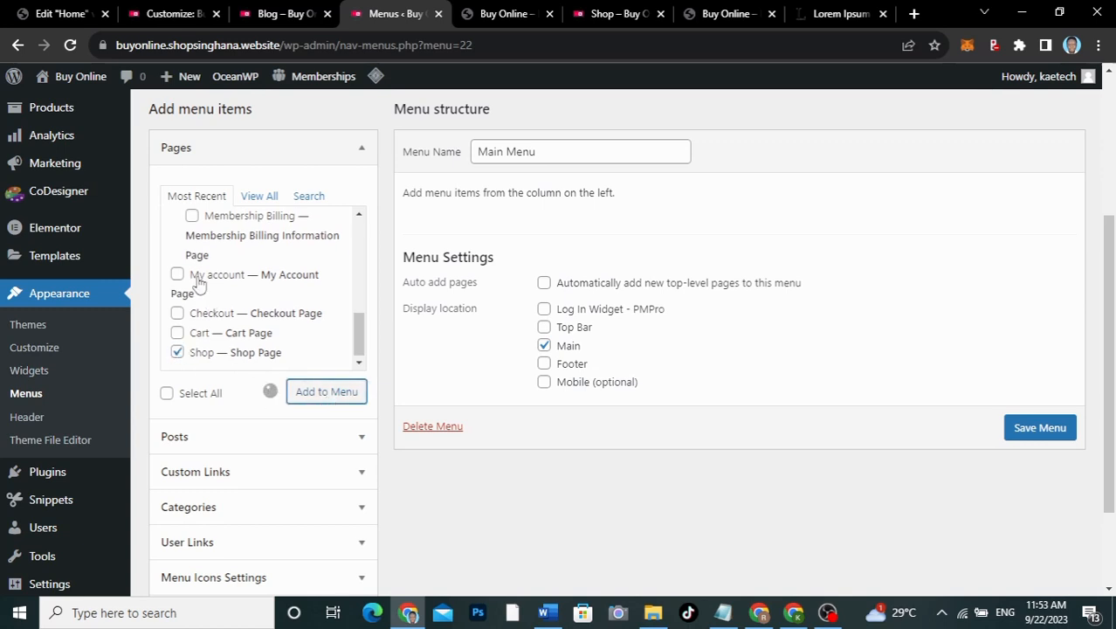
{"action": "scroll", "coordinate": [199, 279], "scroll_direction": "up", "scroll_amount": 6}
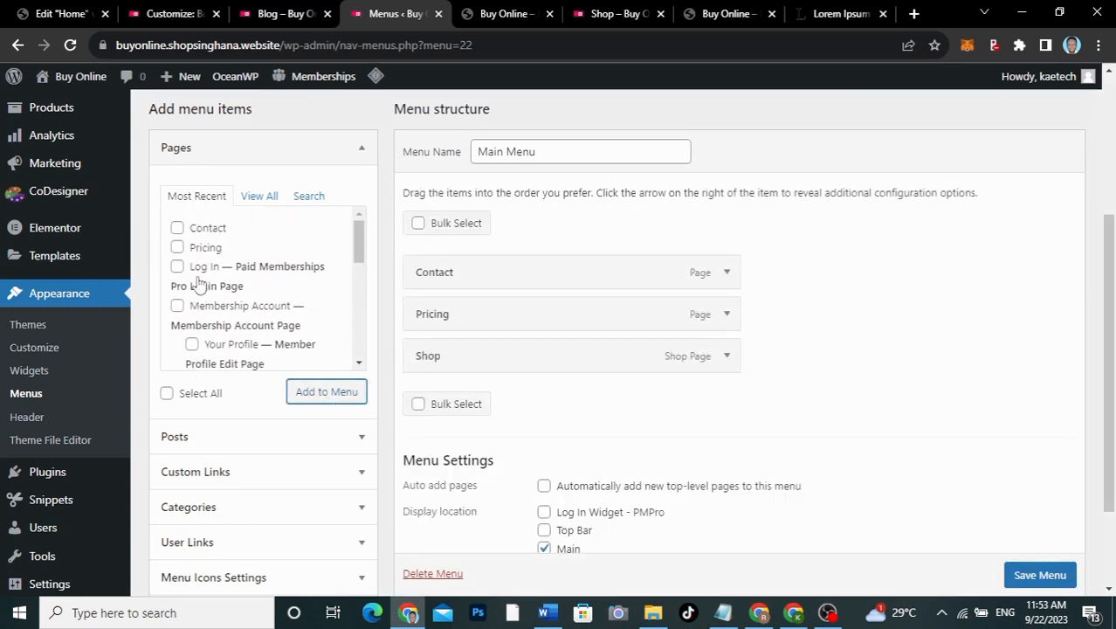
{"action": "left_click", "coordinate": [260, 197]}
{"action": "left_click", "coordinate": [177, 228]}
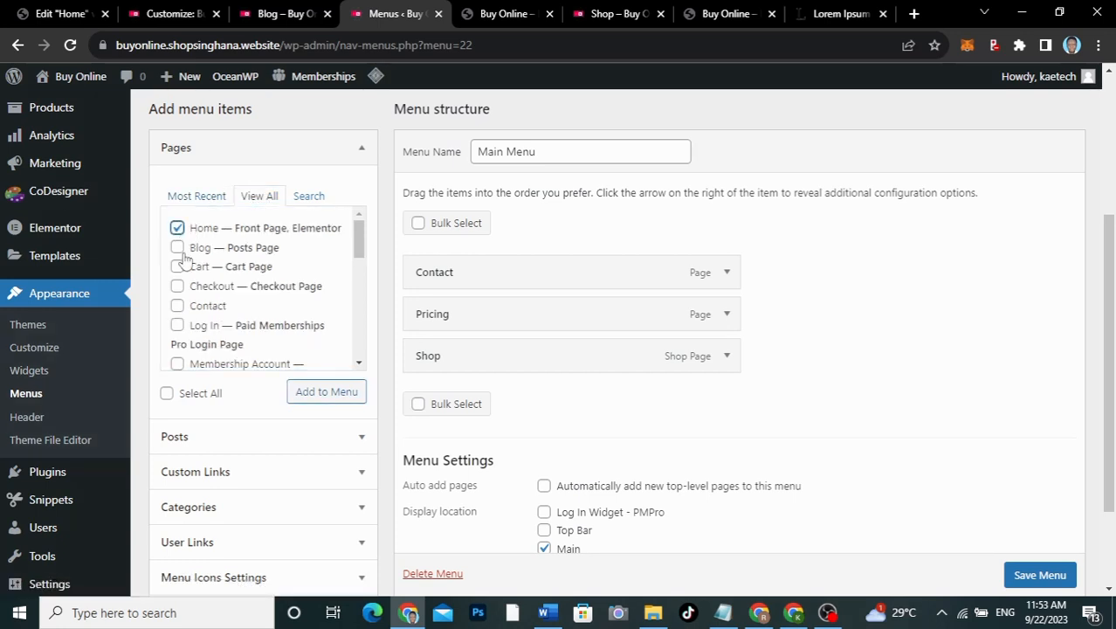
{"action": "left_click", "coordinate": [301, 392]}
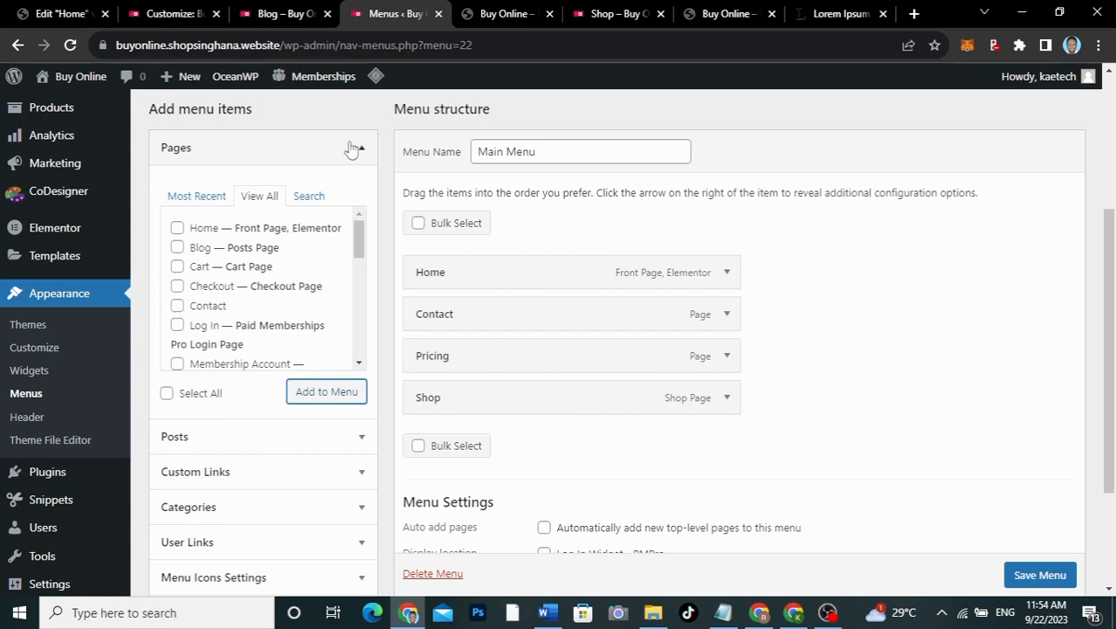
Step: Add the Blog posts page to the Main Menu
{"action": "left_click", "coordinate": [275, 14]}
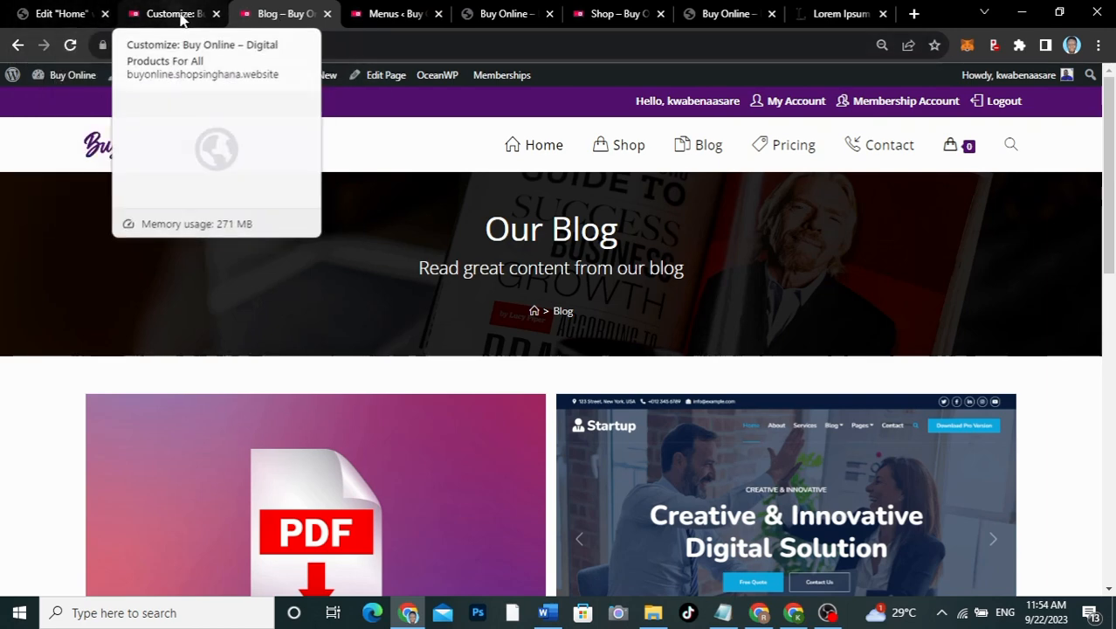
{"action": "left_click", "coordinate": [367, 14]}
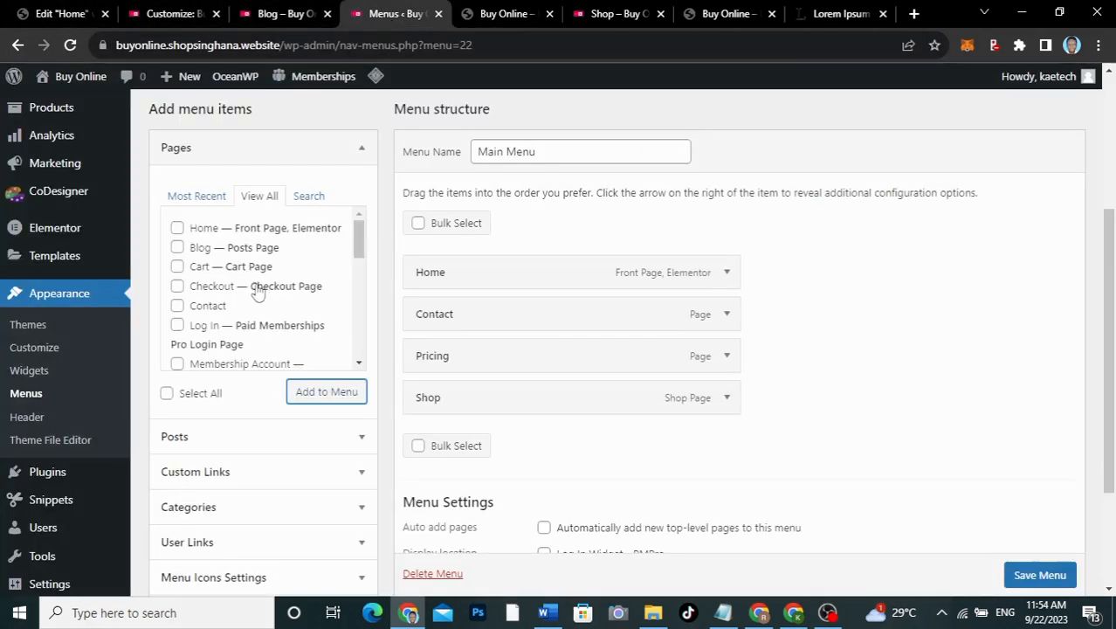
{"action": "left_click", "coordinate": [177, 248]}
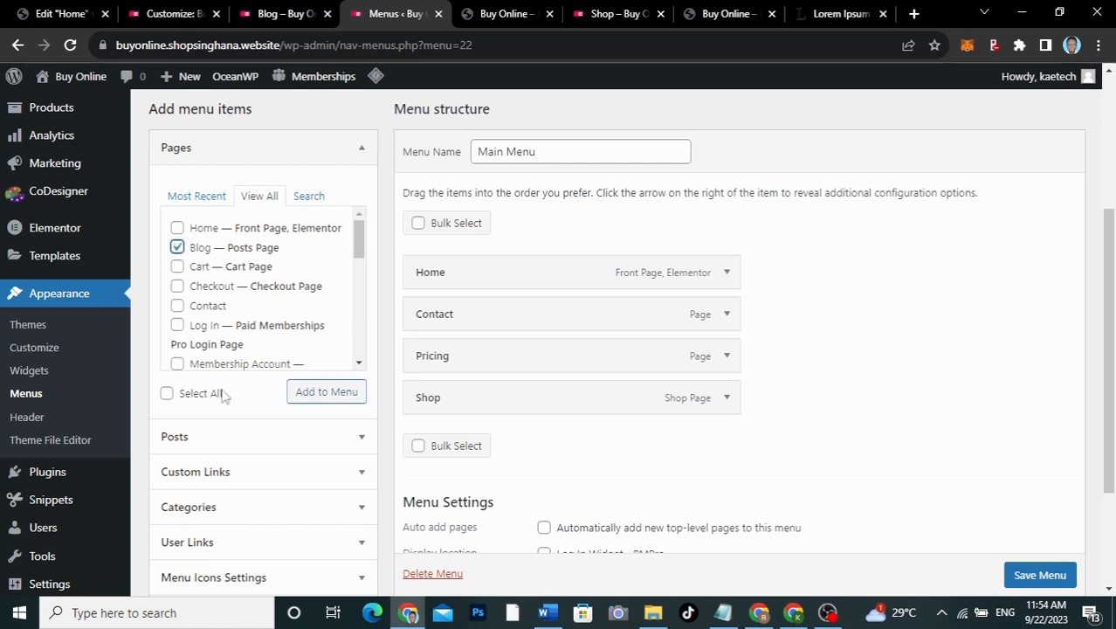
{"action": "left_click", "coordinate": [325, 393]}
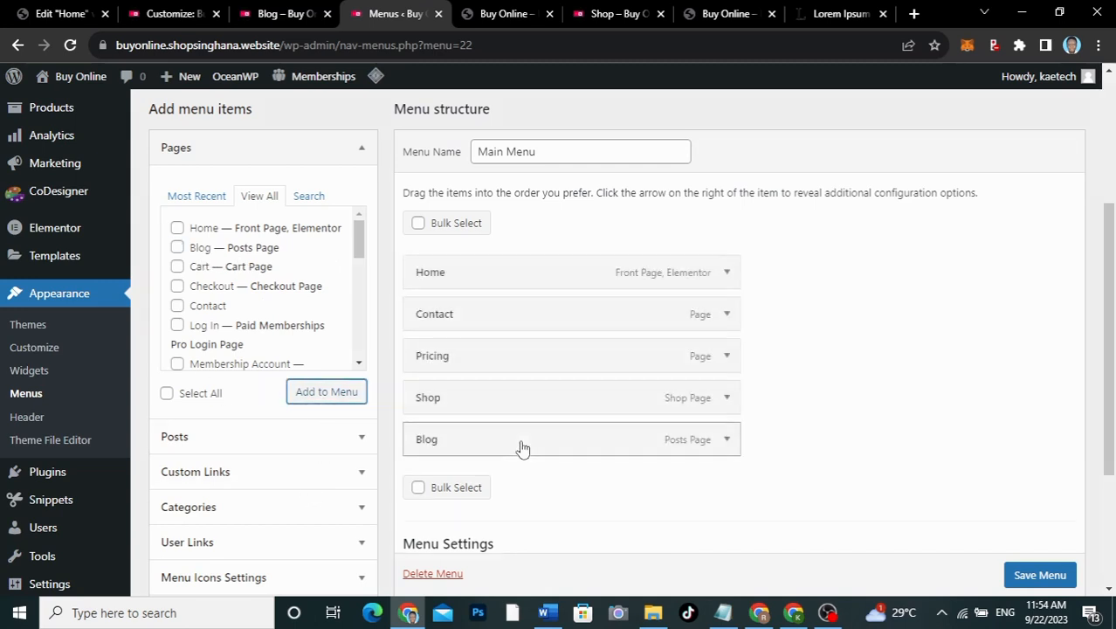
Step: Drag Blog, Shop and Contact so the Main Menu reads Home, Shop, Blog, Pricing, Contact
{"action": "left_click_drag", "start_coordinate": [510, 447], "coordinate": [514, 324]}
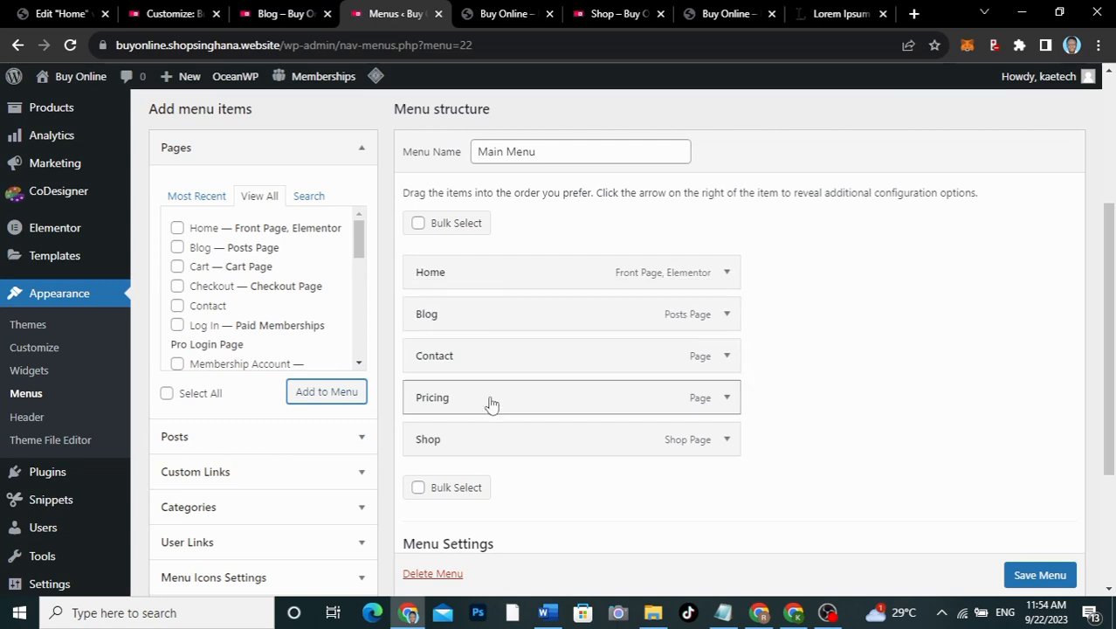
{"action": "left_click_drag", "start_coordinate": [488, 448], "coordinate": [489, 319]}
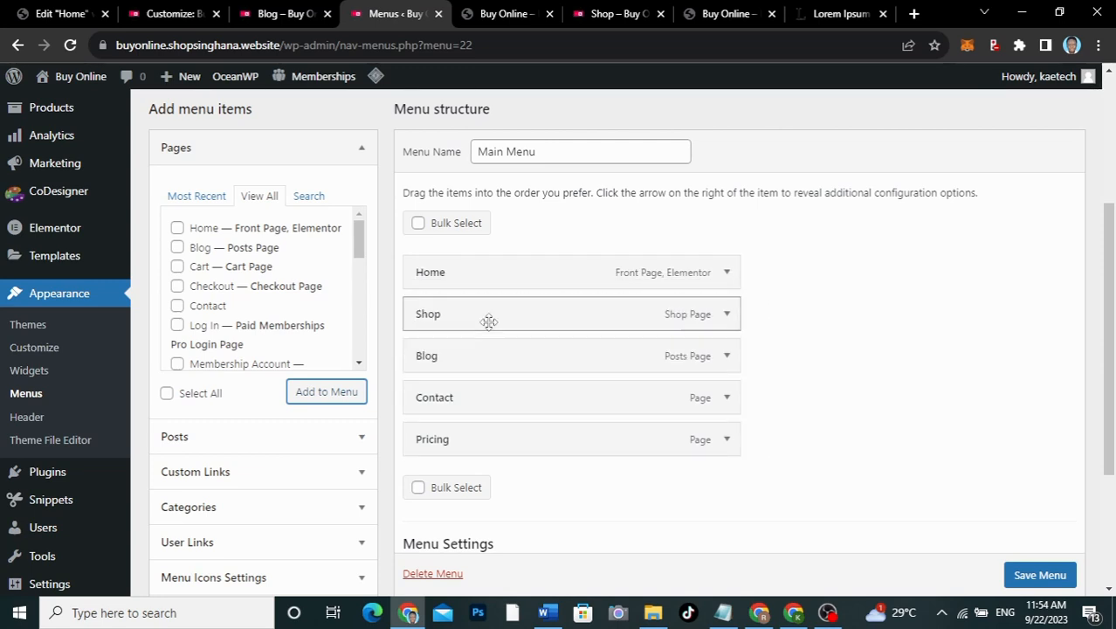
{"action": "left_click_drag", "start_coordinate": [492, 402], "coordinate": [524, 428]}
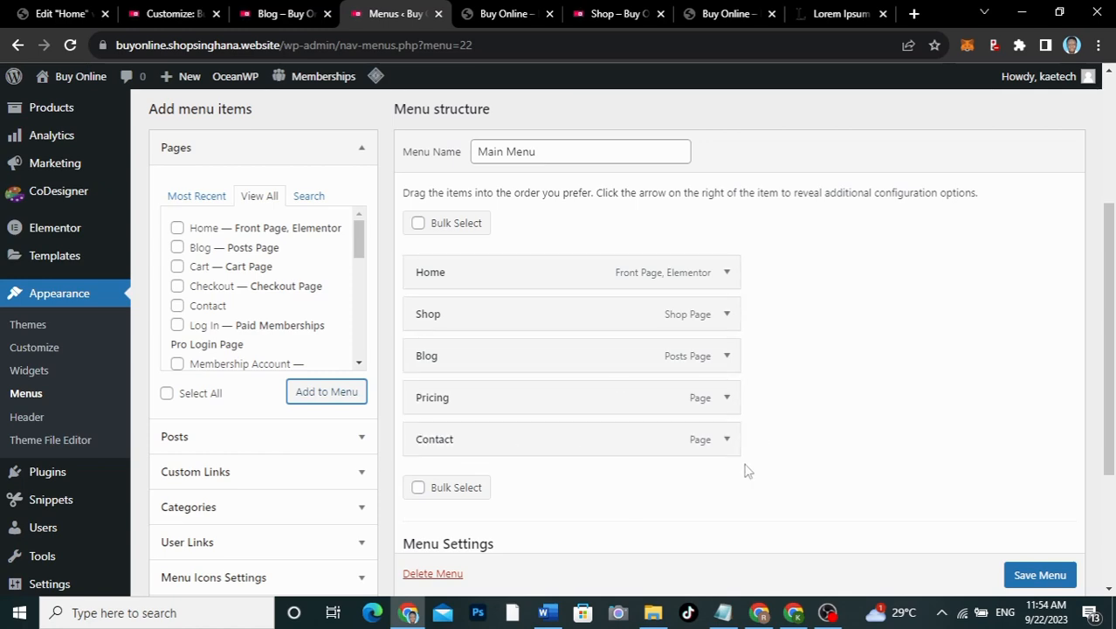
{"action": "scroll", "coordinate": [831, 477], "scroll_direction": "down", "scroll_amount": 3}
{"action": "scroll", "coordinate": [834, 479], "scroll_direction": "up", "scroll_amount": 3}
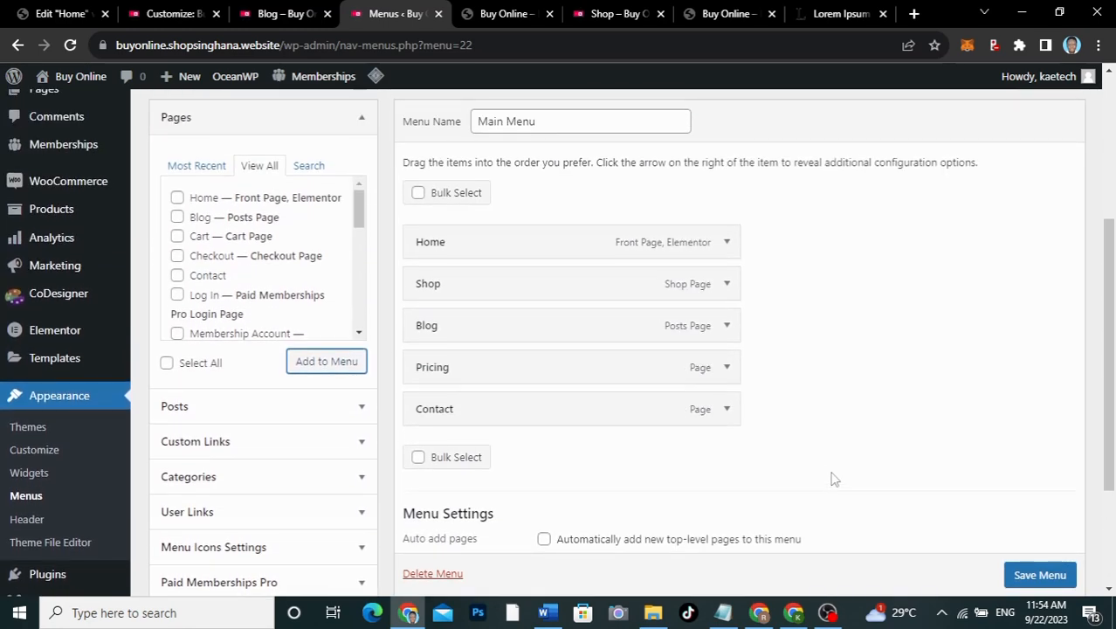
{"action": "scroll", "coordinate": [832, 478], "scroll_direction": "down", "scroll_amount": 2}
Step: Save the reordered Main Menu and check it on the live blog page
{"action": "left_click", "coordinate": [1051, 511]}
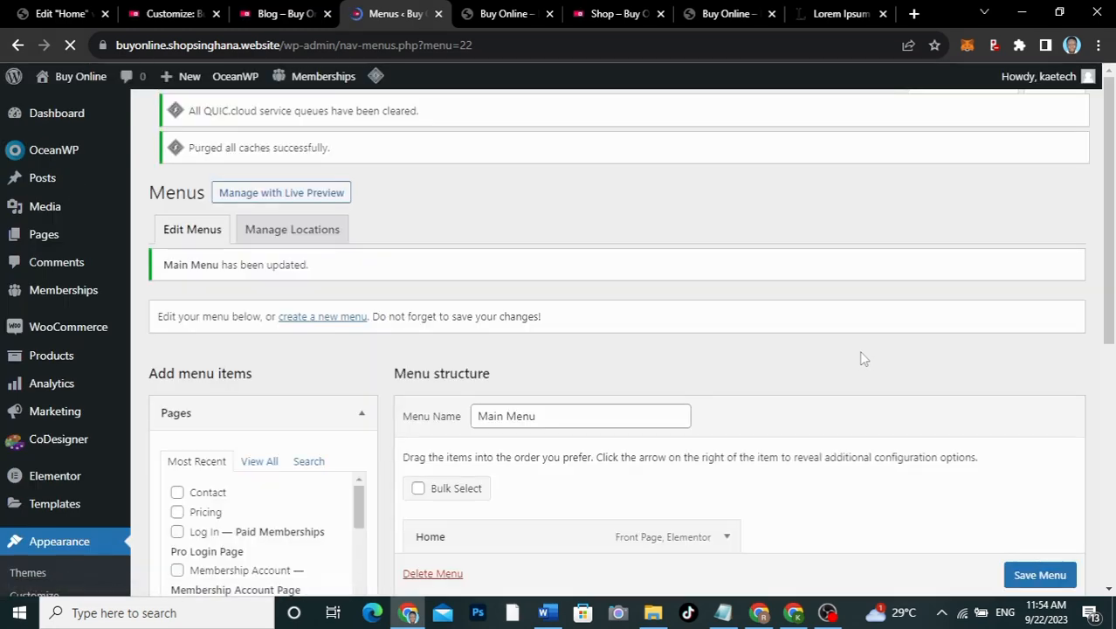
{"action": "scroll", "coordinate": [542, 304], "scroll_direction": "down", "scroll_amount": 4}
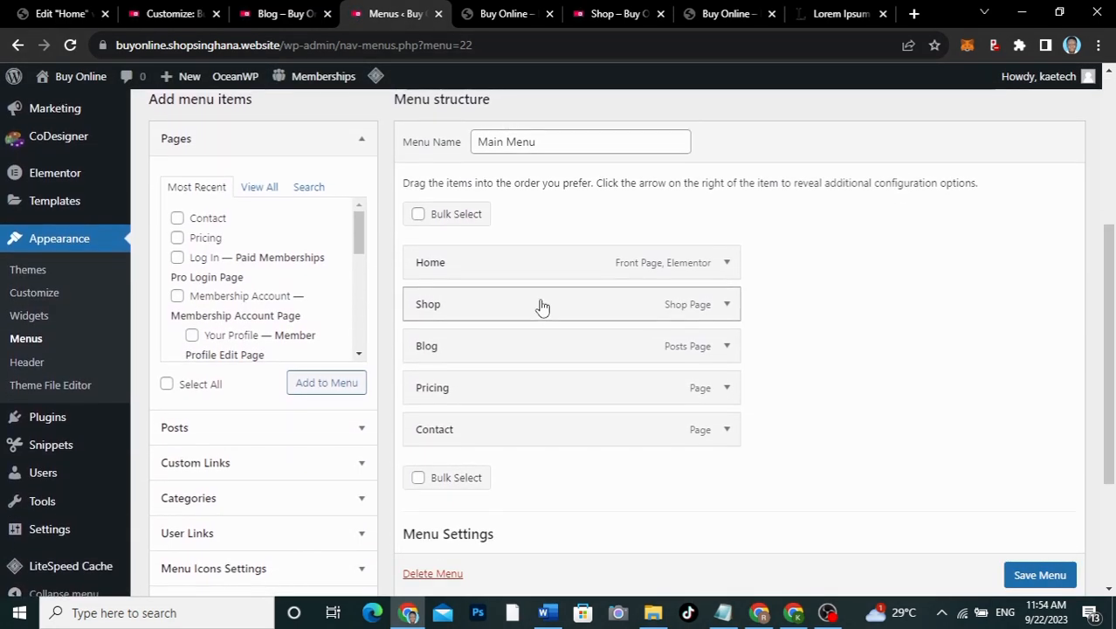
{"action": "scroll", "coordinate": [541, 304], "scroll_direction": "up", "scroll_amount": 2}
{"action": "scroll", "coordinate": [541, 304], "scroll_direction": "up", "scroll_amount": 2}
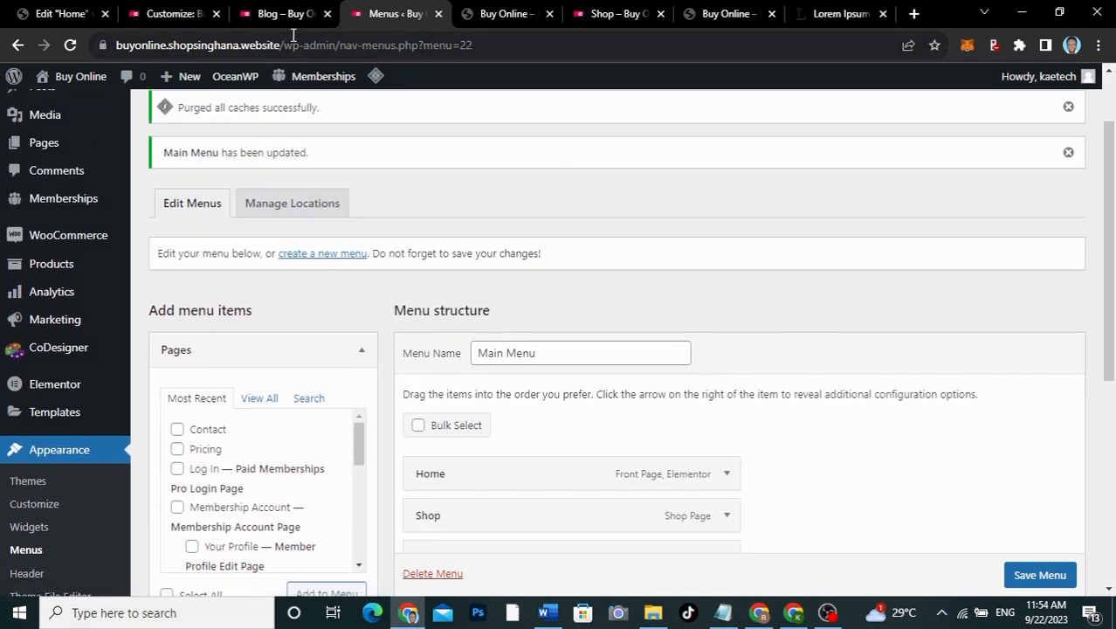
{"action": "left_click", "coordinate": [269, 13]}
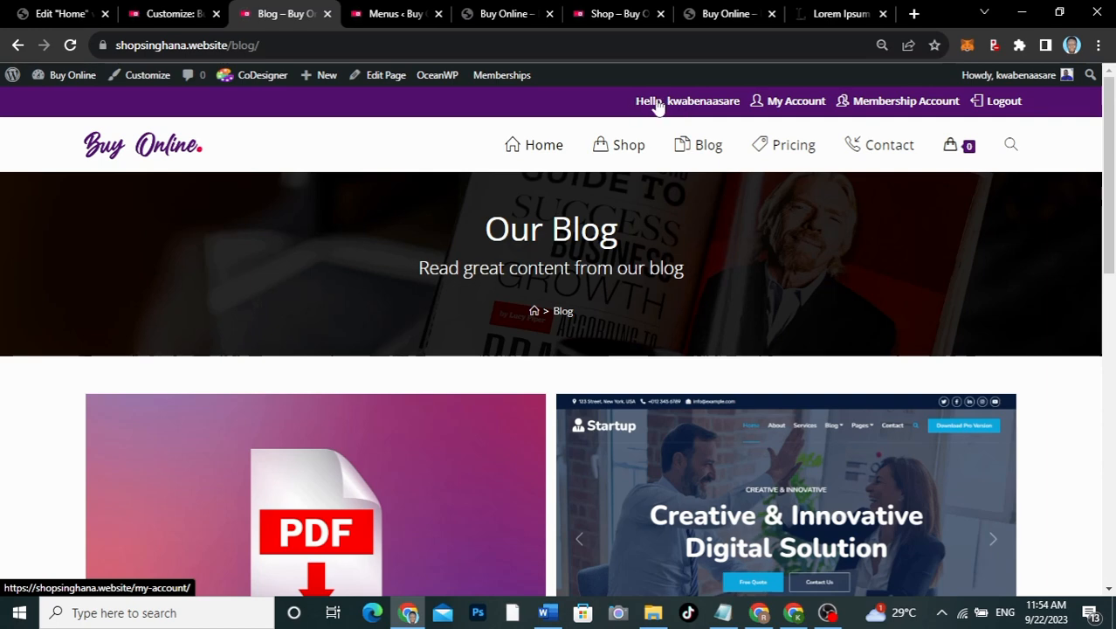
{"action": "left_click", "coordinate": [376, 20]}
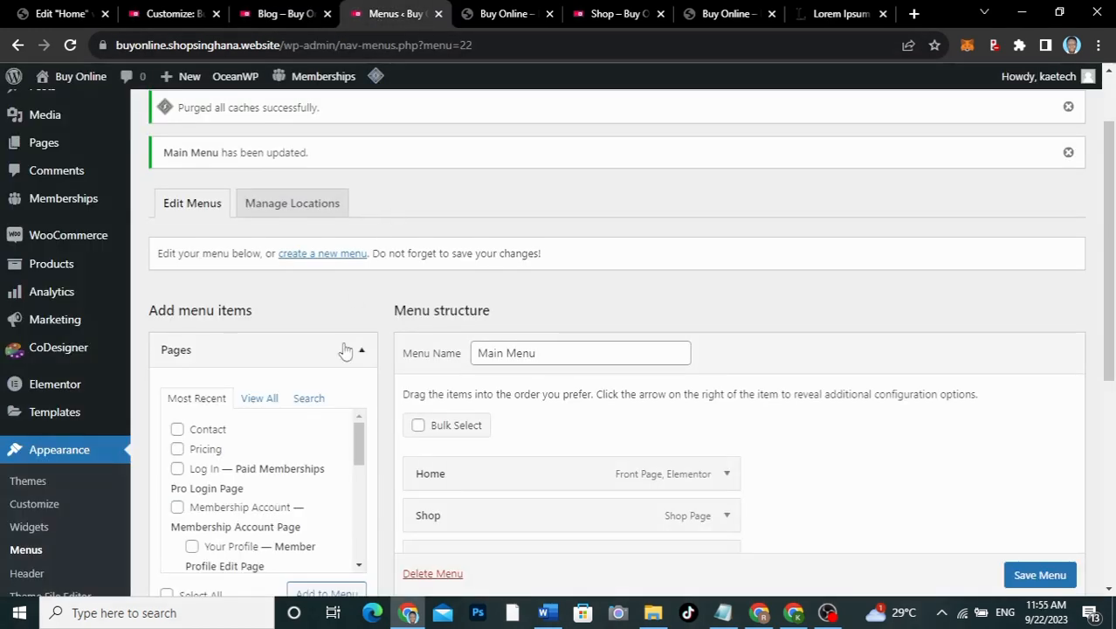
{"action": "scroll", "coordinate": [348, 351], "scroll_direction": "down", "scroll_amount": 2}
{"action": "scroll", "coordinate": [380, 234], "scroll_direction": "up", "scroll_amount": 2}
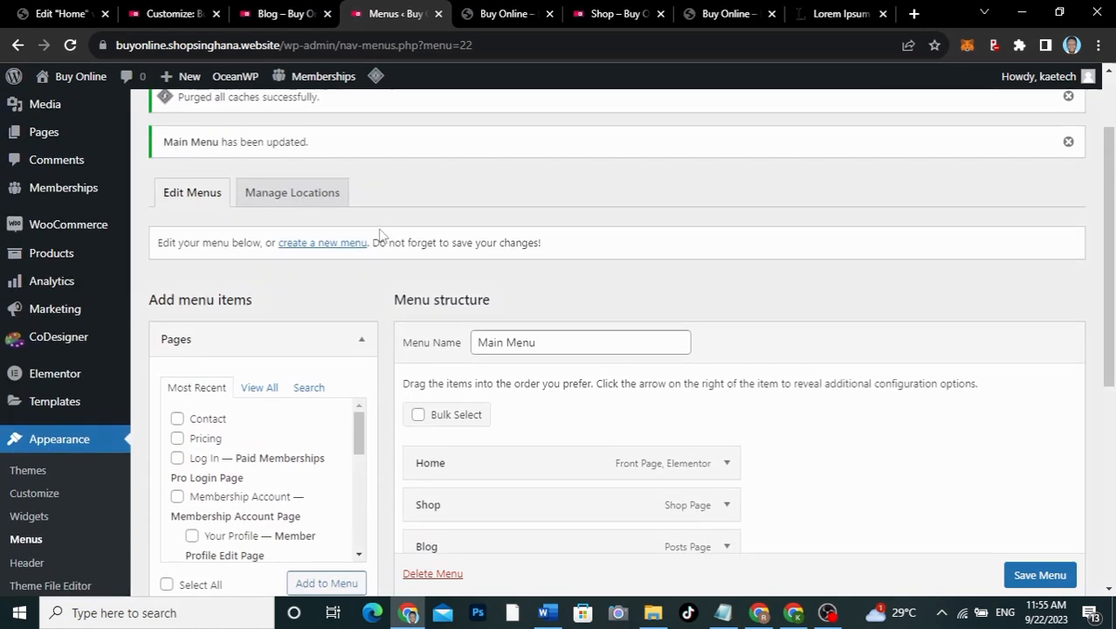
Step: Create a new menu named Top Menu, assigned to the Top Bar display location
{"action": "left_click", "coordinate": [345, 246]}
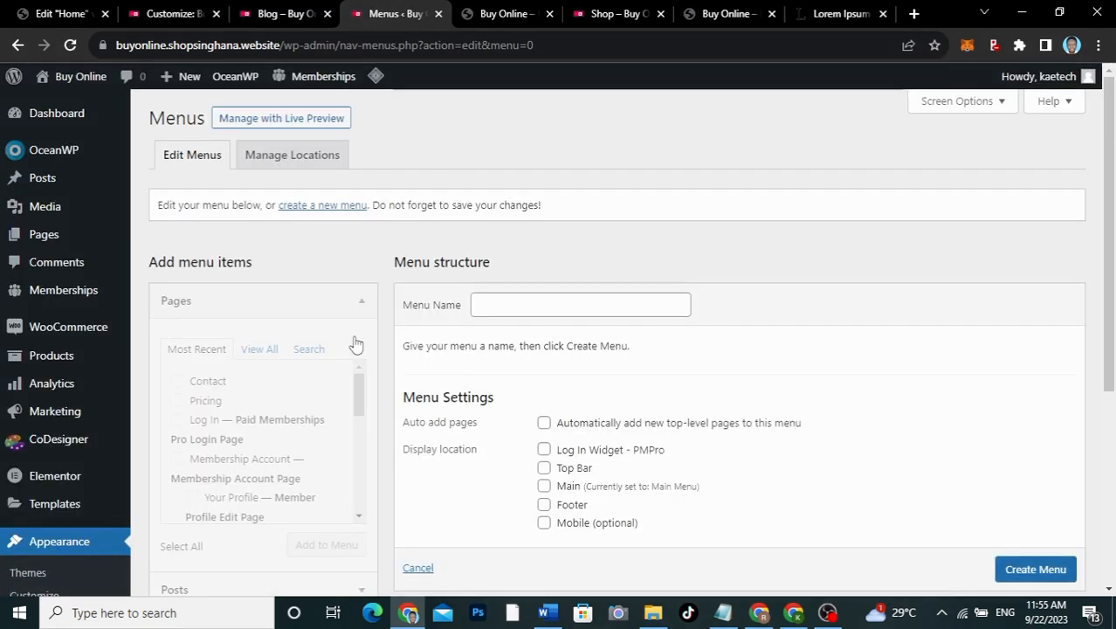
{"action": "left_click", "coordinate": [547, 304]}
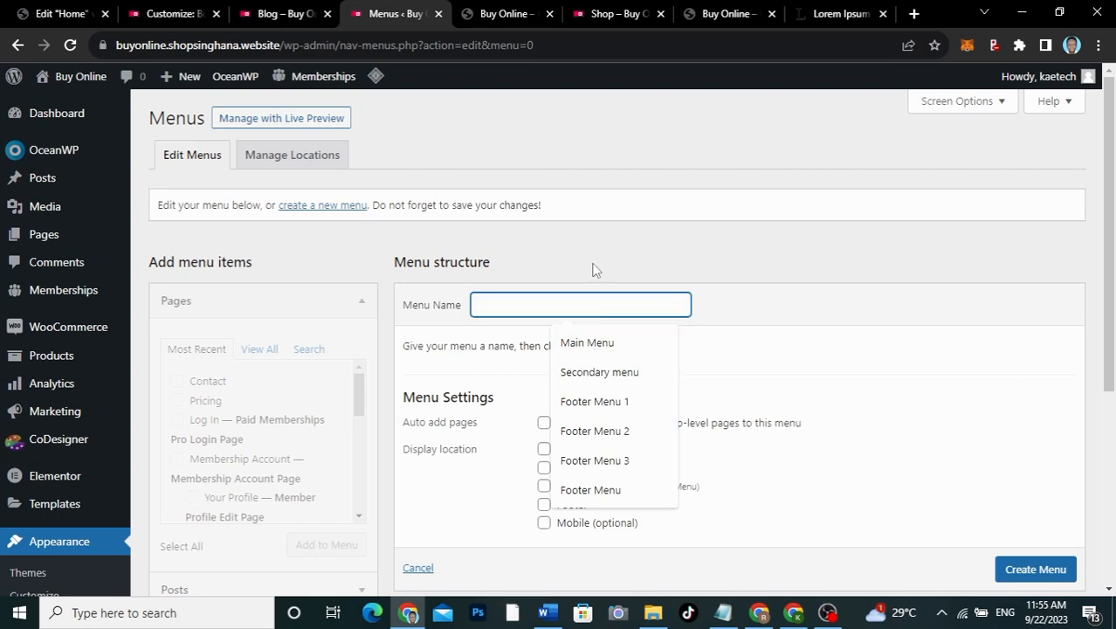
{"action": "type", "text": "top"}
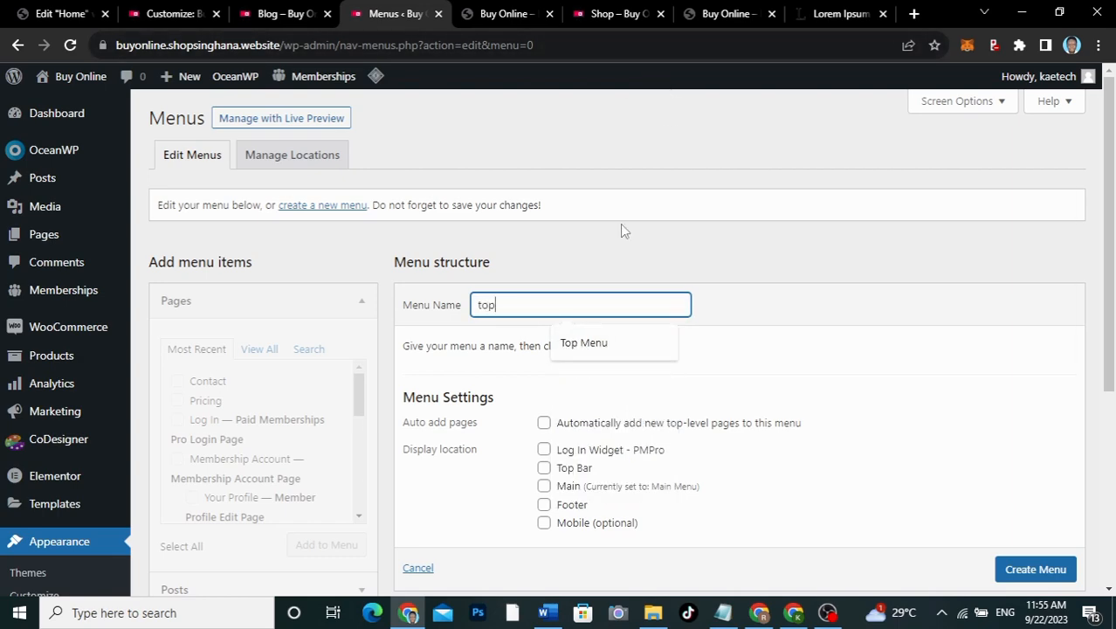
{"action": "left_click", "coordinate": [603, 346]}
{"action": "scroll", "coordinate": [689, 393], "scroll_direction": "down", "scroll_amount": 3}
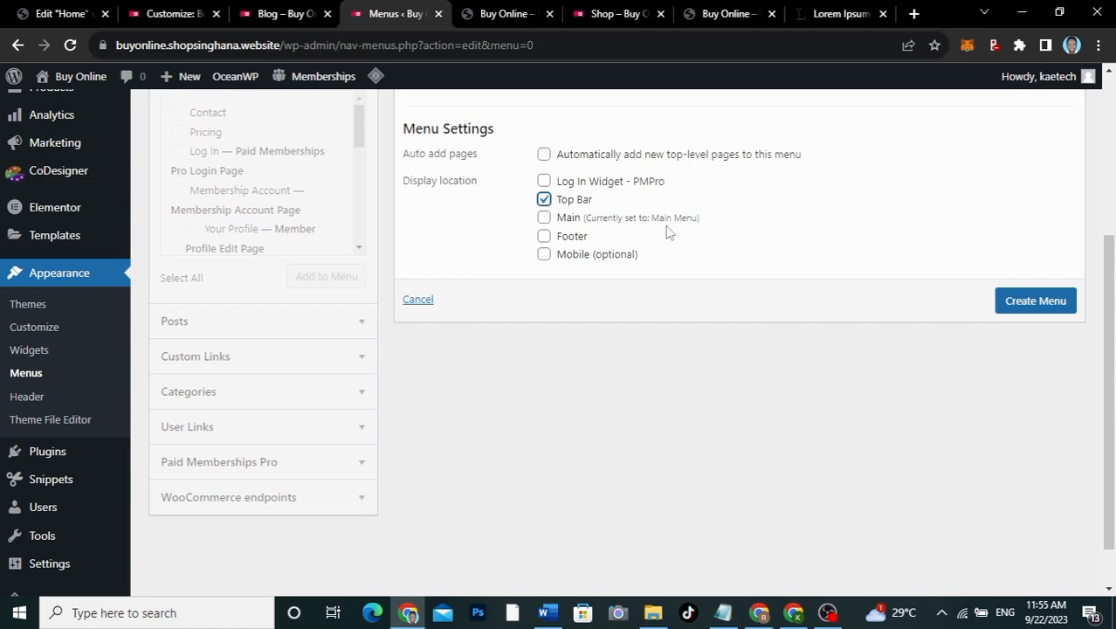
{"action": "left_click", "coordinate": [1031, 300]}
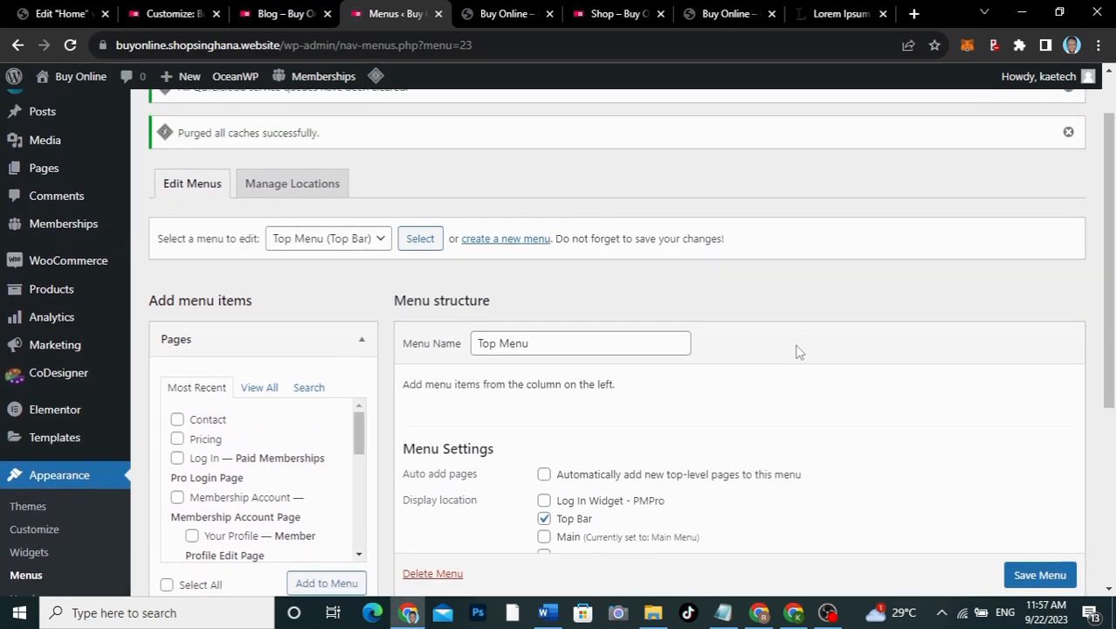
{"action": "scroll", "coordinate": [796, 352], "scroll_direction": "down", "scroll_amount": 1}
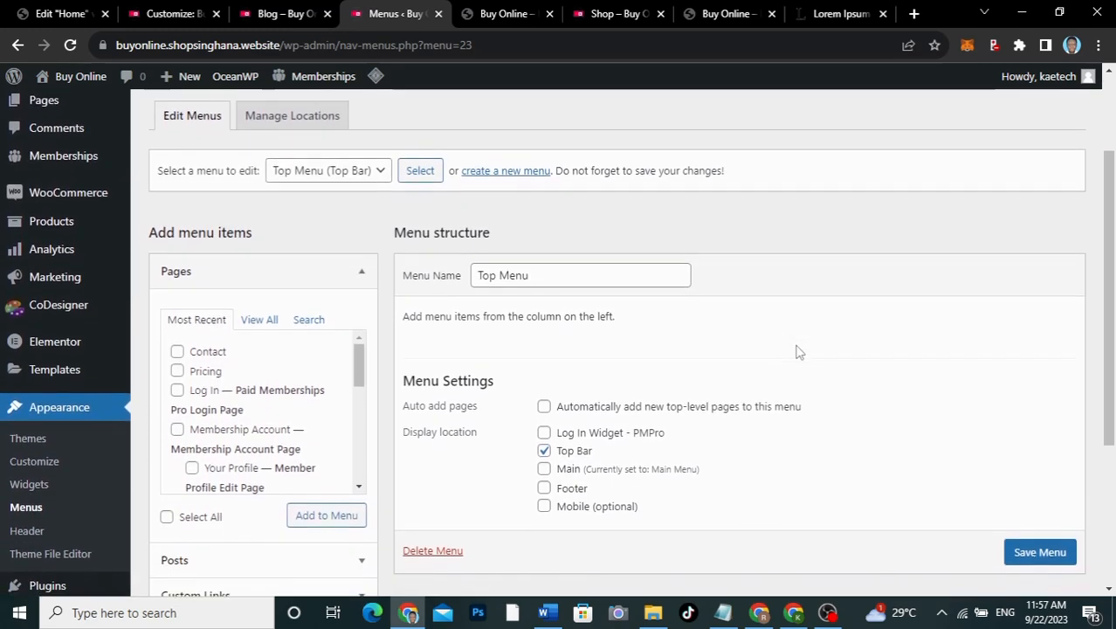
{"action": "scroll", "coordinate": [796, 352], "scroll_direction": "down", "scroll_amount": 1}
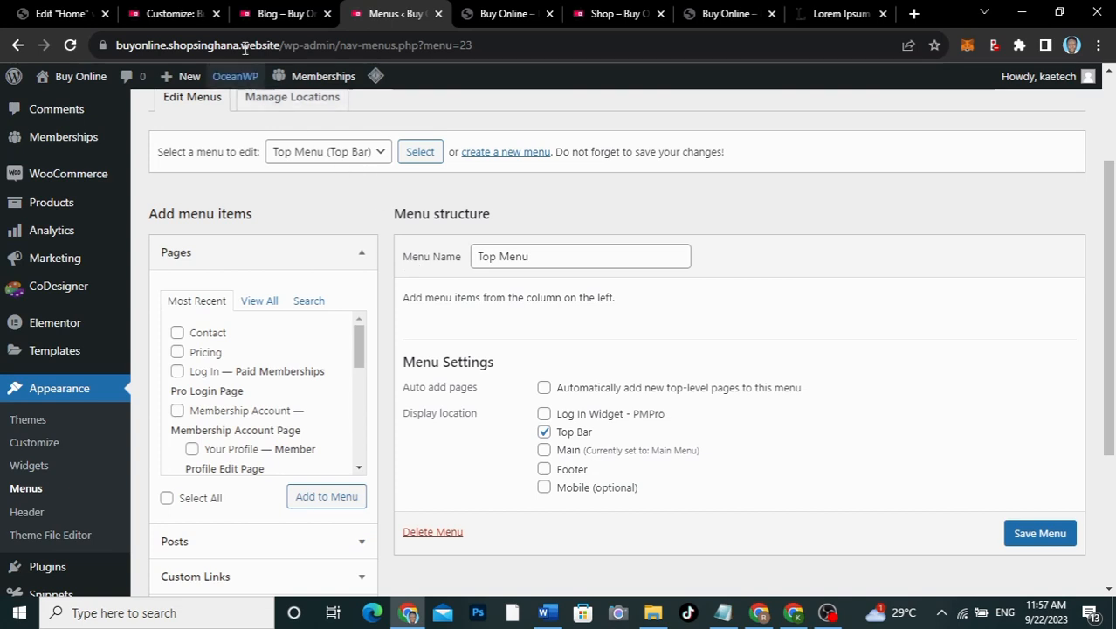
{"action": "left_click", "coordinate": [288, 13]}
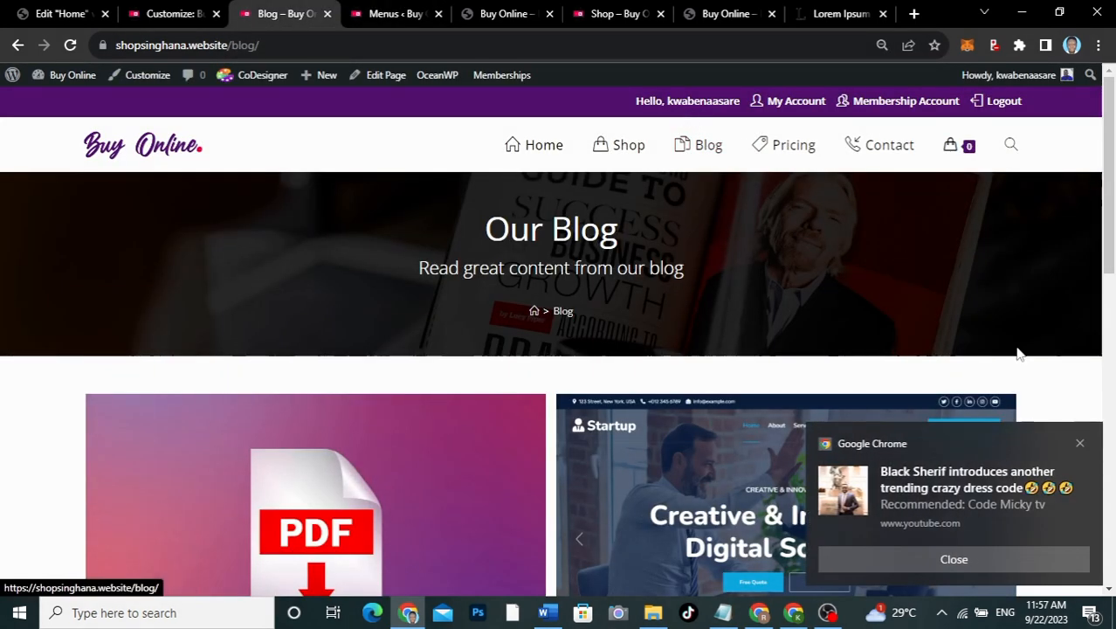
{"action": "left_click", "coordinate": [1079, 442]}
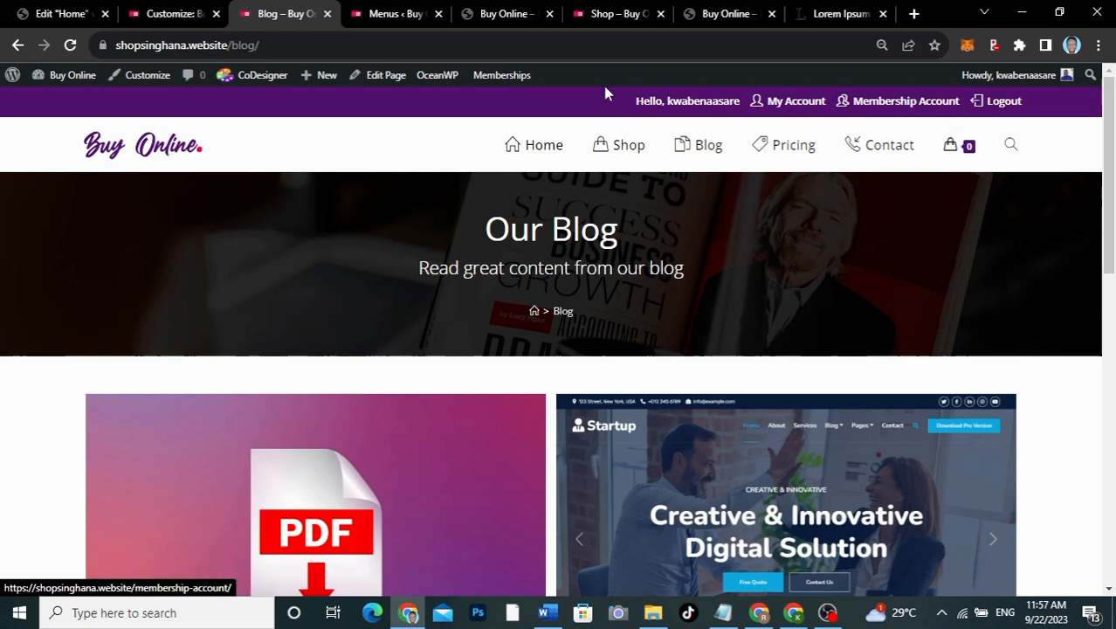
{"action": "left_click", "coordinate": [398, 15]}
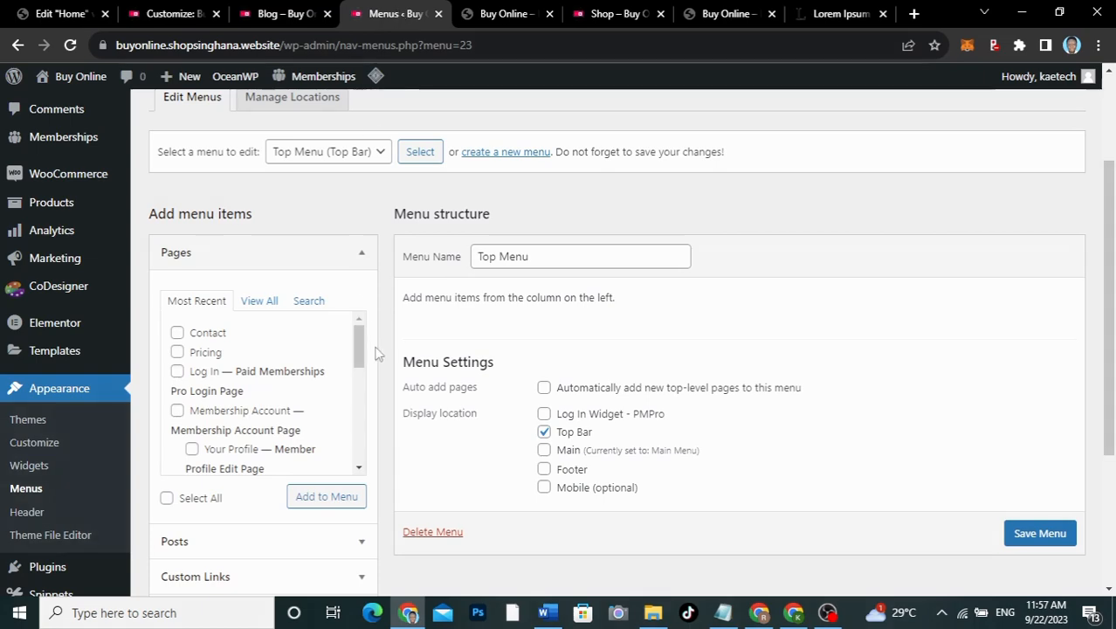
{"action": "scroll", "coordinate": [409, 439], "scroll_direction": "down", "scroll_amount": 3}
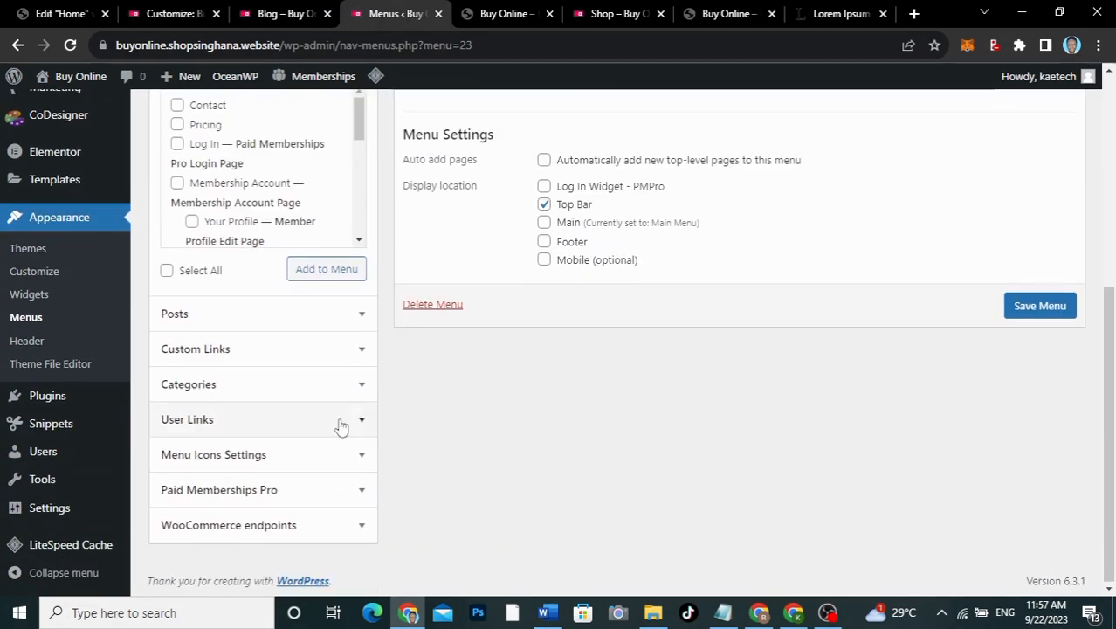
{"action": "left_click", "coordinate": [289, 418]}
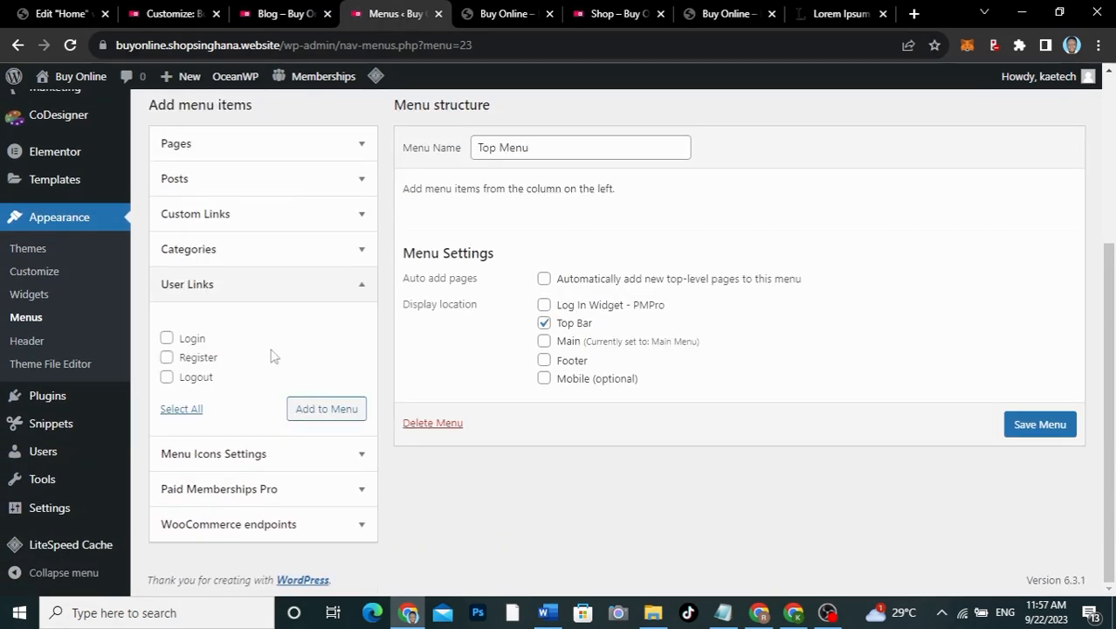
{"action": "left_click", "coordinate": [166, 338]}
{"action": "left_click", "coordinate": [166, 377]}
{"action": "left_click", "coordinate": [316, 410]}
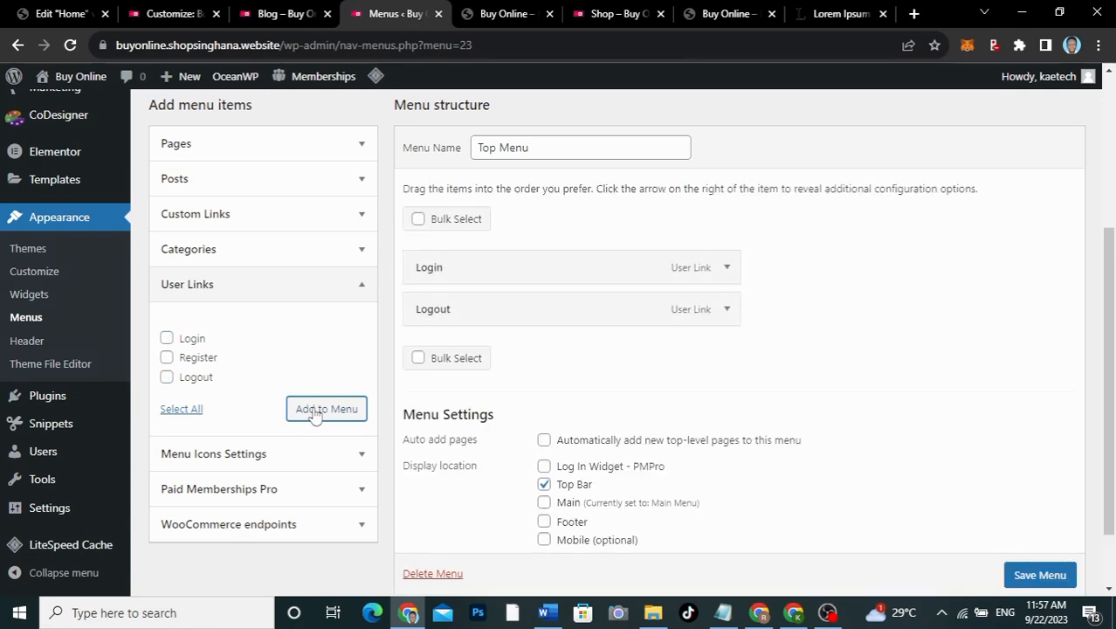
{"action": "scroll", "coordinate": [305, 337], "scroll_direction": "up", "scroll_amount": 3}
{"action": "scroll", "coordinate": [306, 337], "scroll_direction": "up", "scroll_amount": 2}
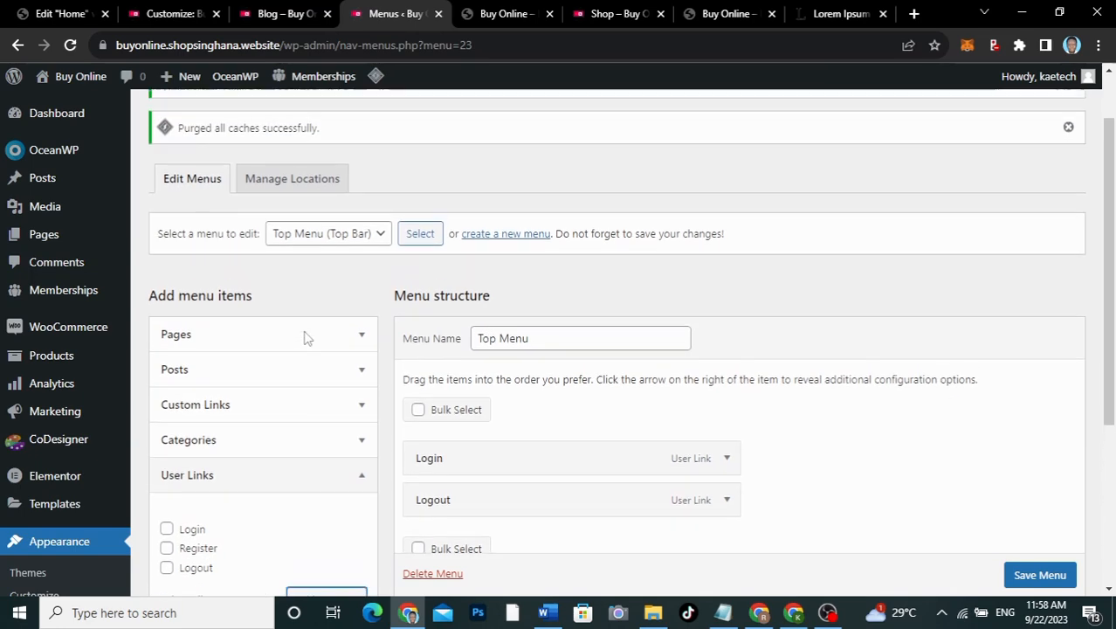
{"action": "scroll", "coordinate": [288, 279], "scroll_direction": "down", "scroll_amount": 3}
{"action": "left_click", "coordinate": [280, 234]}
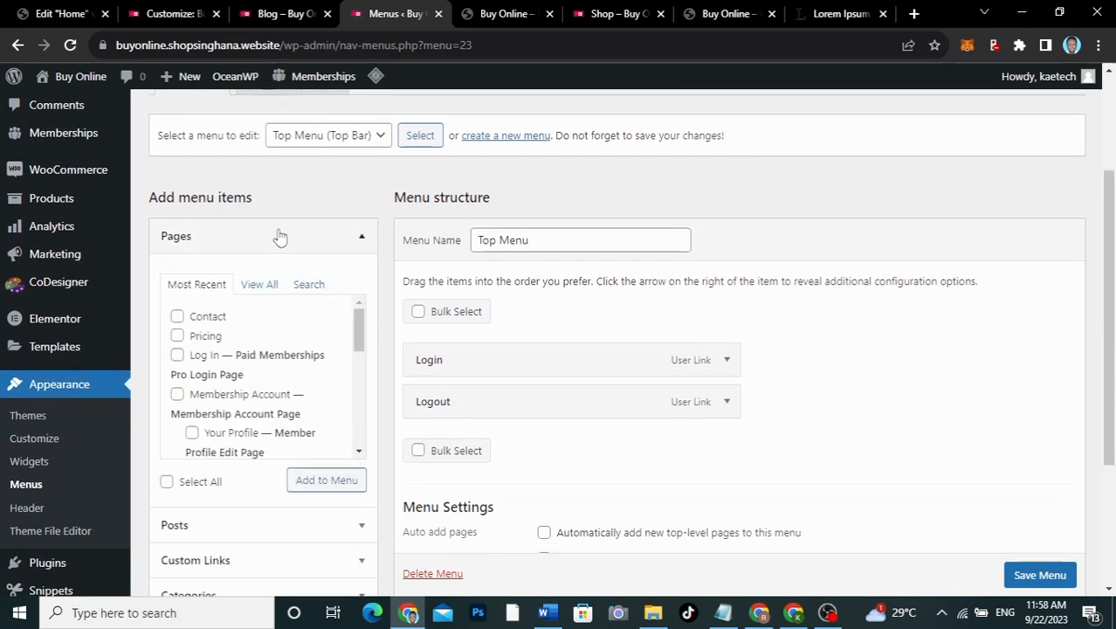
{"action": "scroll", "coordinate": [278, 347], "scroll_direction": "down", "scroll_amount": 2}
{"action": "scroll", "coordinate": [279, 354], "scroll_direction": "up", "scroll_amount": 2}
{"action": "left_click", "coordinate": [178, 394]}
{"action": "scroll", "coordinate": [289, 384], "scroll_direction": "down", "scroll_amount": 6}
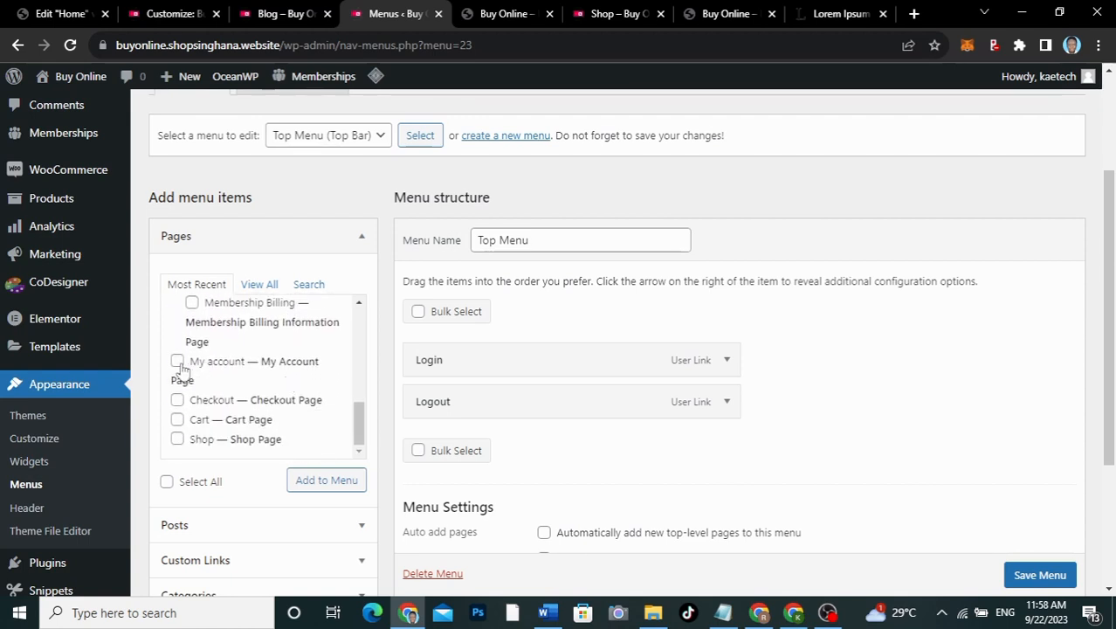
{"action": "left_click", "coordinate": [177, 361]}
{"action": "left_click", "coordinate": [310, 480]}
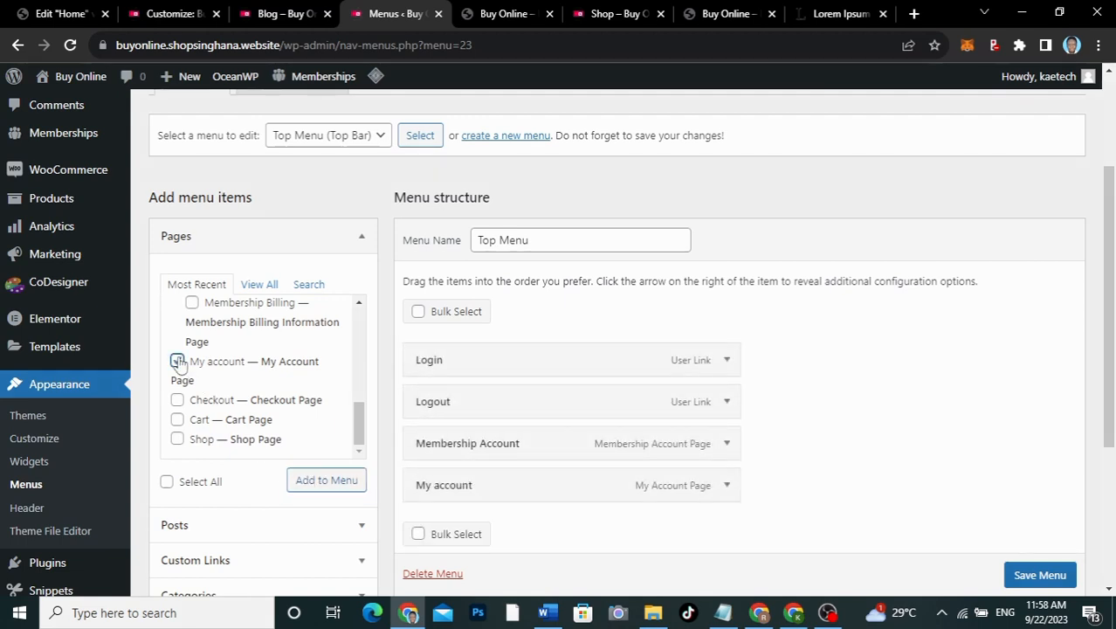
{"action": "left_click", "coordinate": [177, 362]}
{"action": "left_click", "coordinate": [323, 483]}
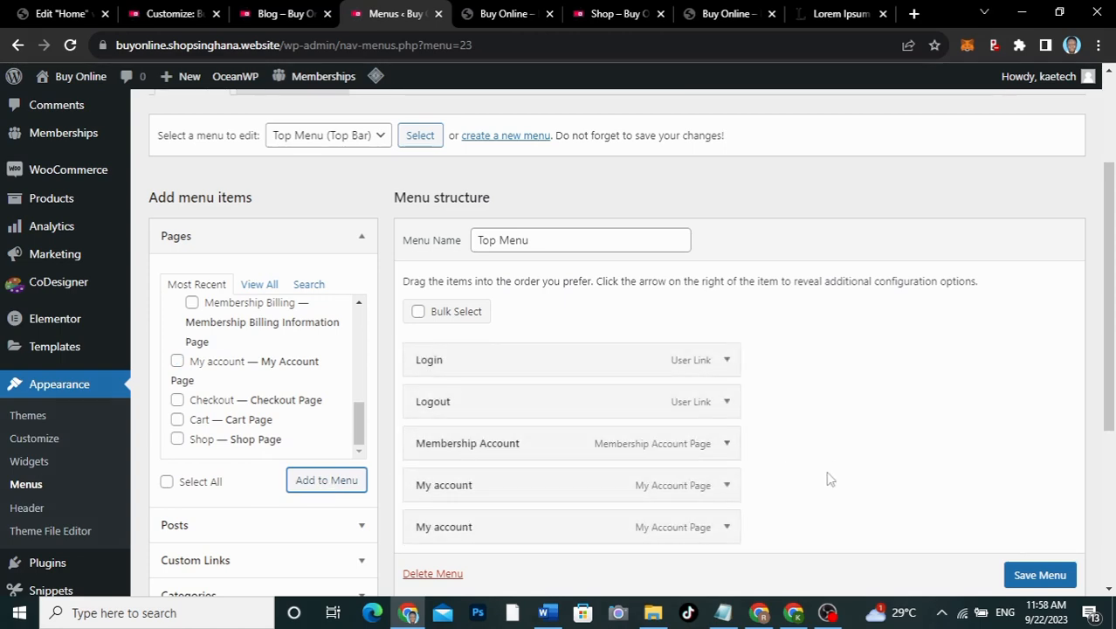
{"action": "scroll", "coordinate": [830, 479], "scroll_direction": "down", "scroll_amount": 2}
{"action": "scroll", "coordinate": [830, 479], "scroll_direction": "up", "scroll_amount": 1}
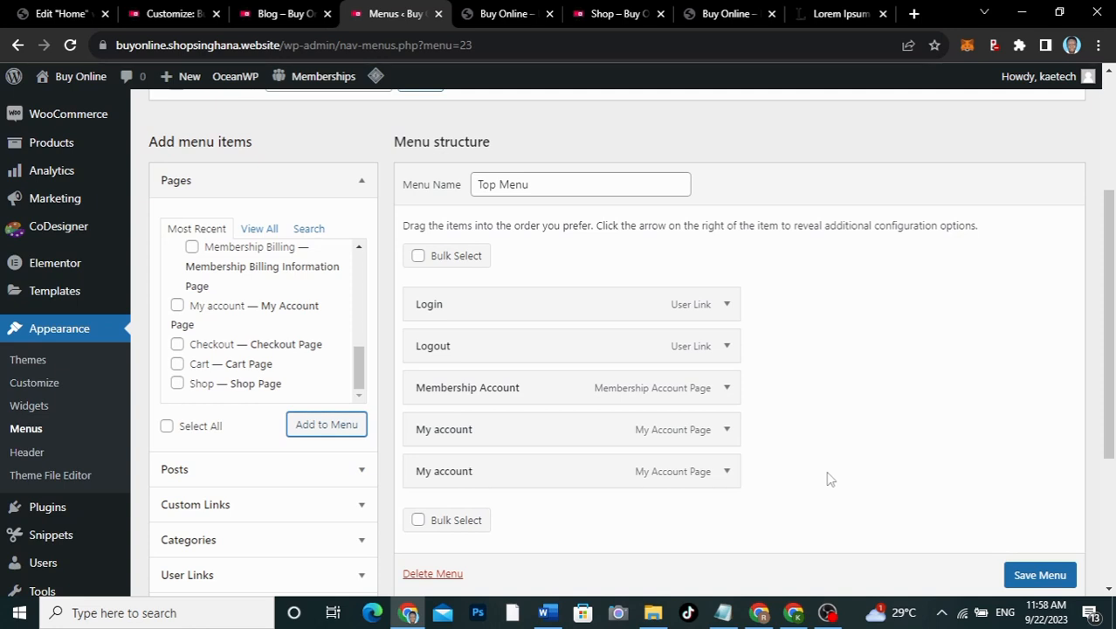
{"action": "left_click", "coordinate": [285, 16]}
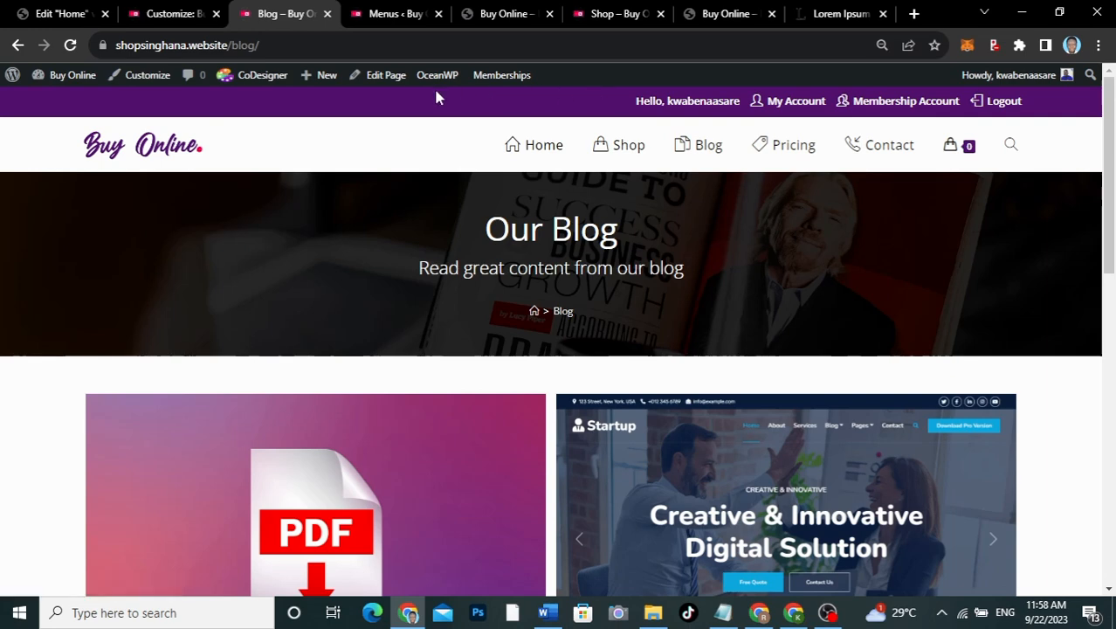
{"action": "left_click", "coordinate": [375, 15]}
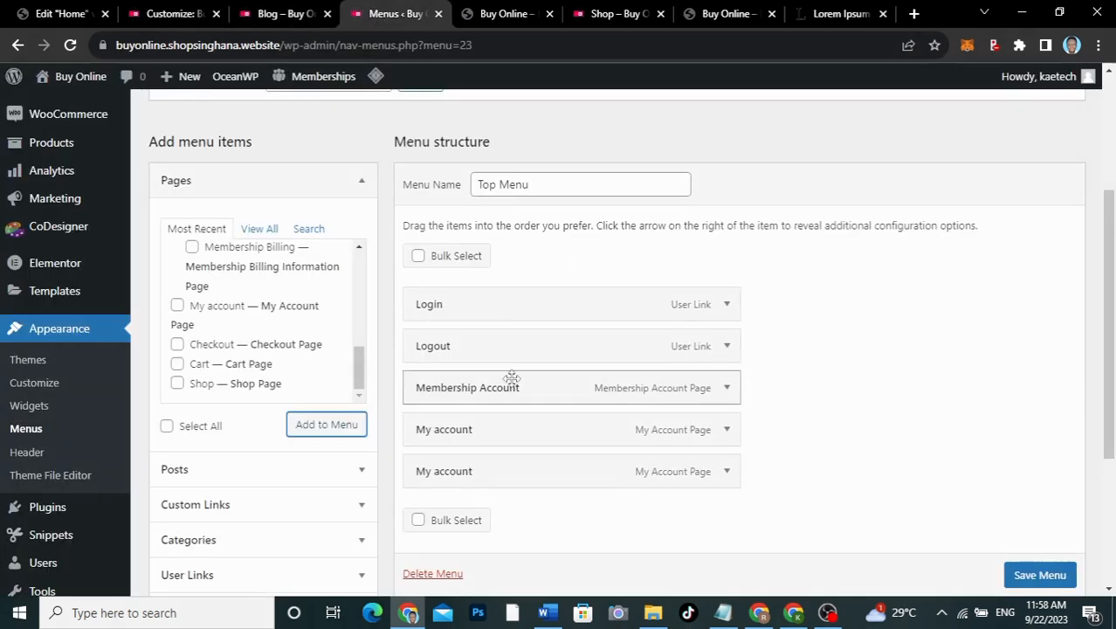
Step: Move the last My account item to the top and capitalize its label to My Account
{"action": "left_click_drag", "start_coordinate": [513, 479], "coordinate": [505, 313]}
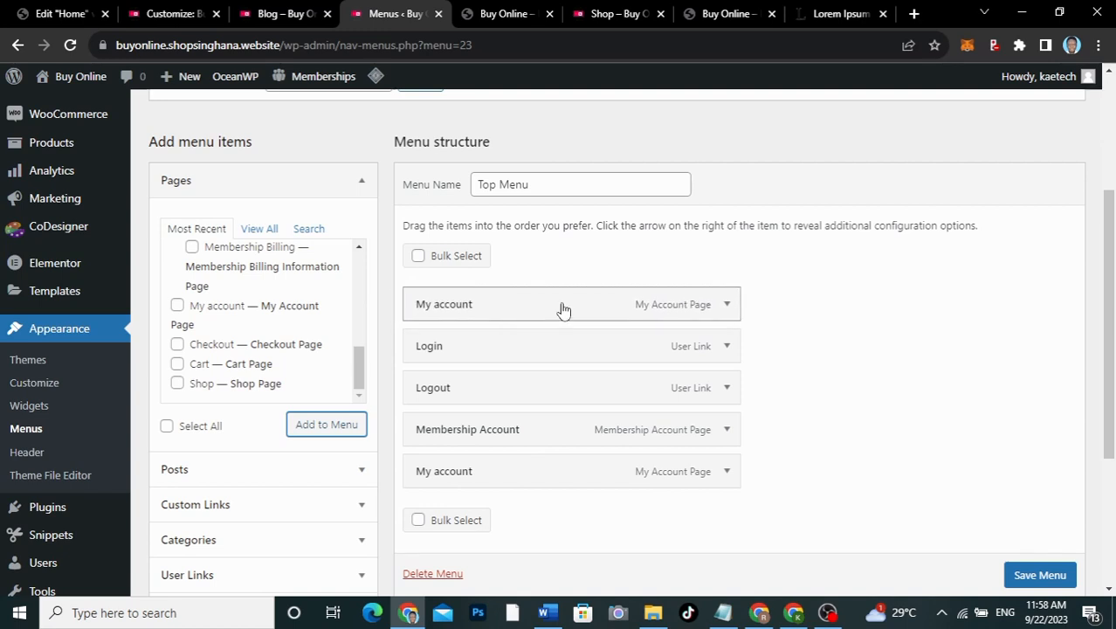
{"action": "left_click", "coordinate": [727, 306]}
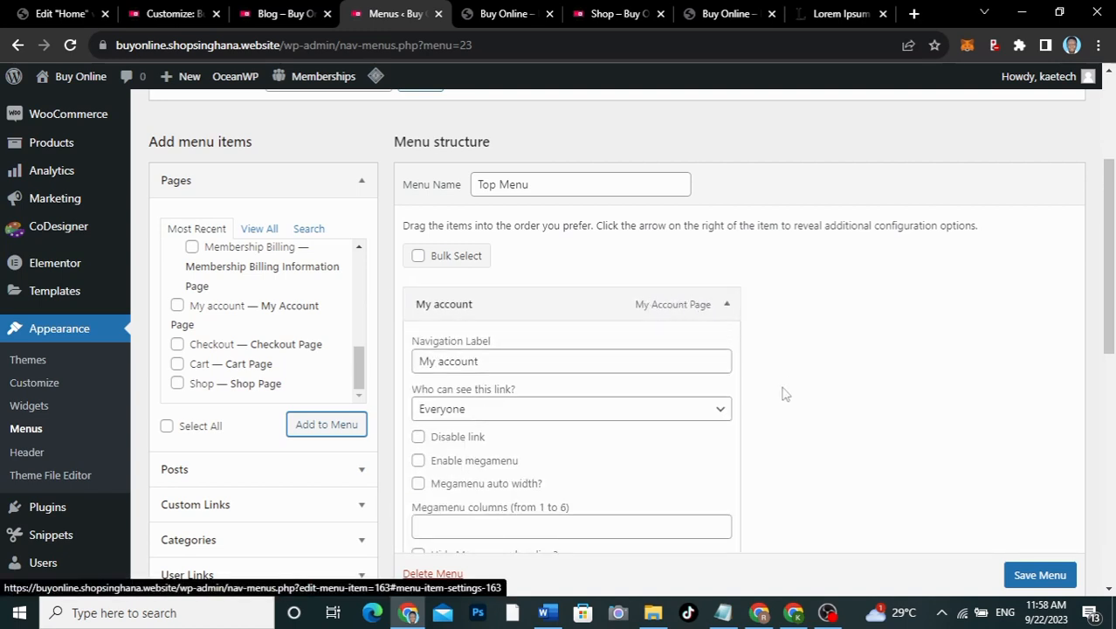
{"action": "scroll", "coordinate": [773, 415], "scroll_direction": "down", "scroll_amount": 2}
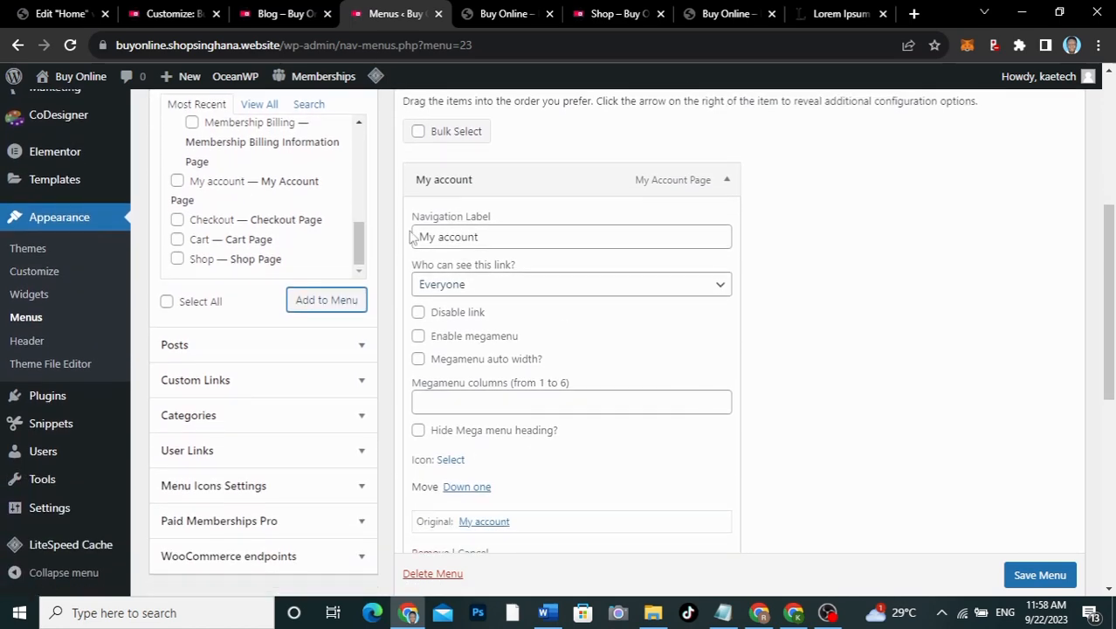
{"action": "left_click", "coordinate": [445, 240]}
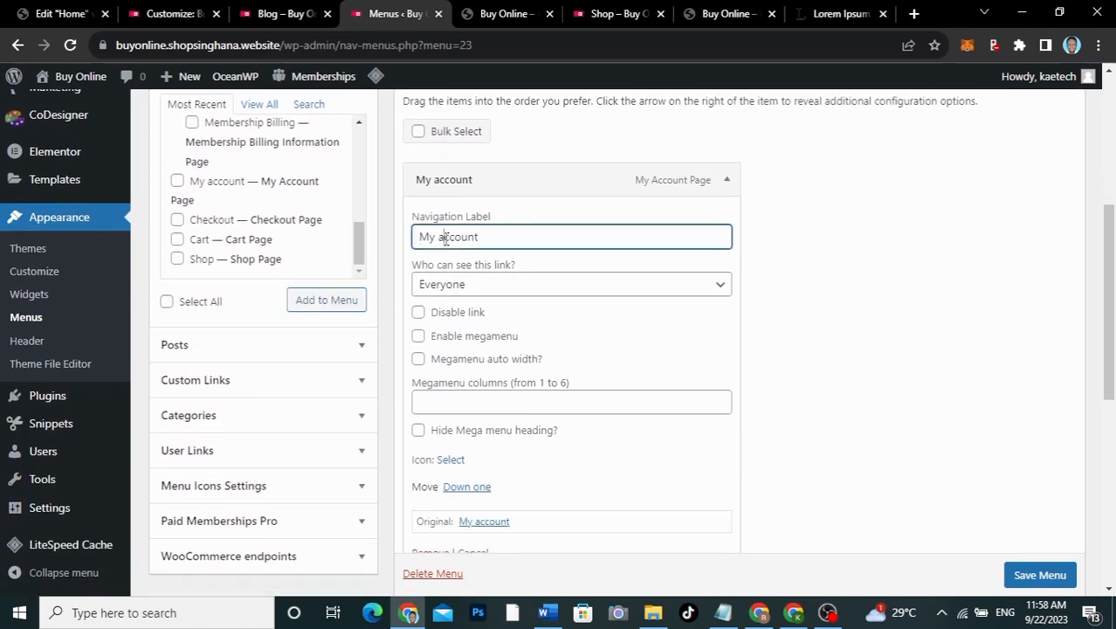
{"action": "key", "text": "BackSpace"}
{"action": "type", "text": "A"}
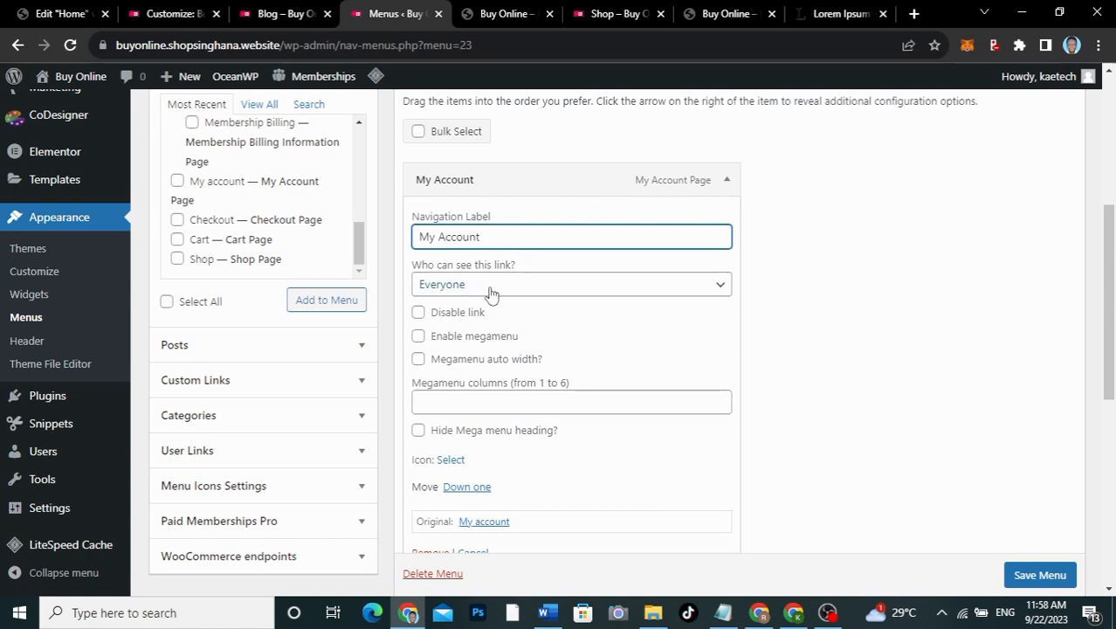
Step: Restrict that item to logged-in users and relabel it 'Hello, {username}' using the username code
{"action": "left_click", "coordinate": [721, 290]}
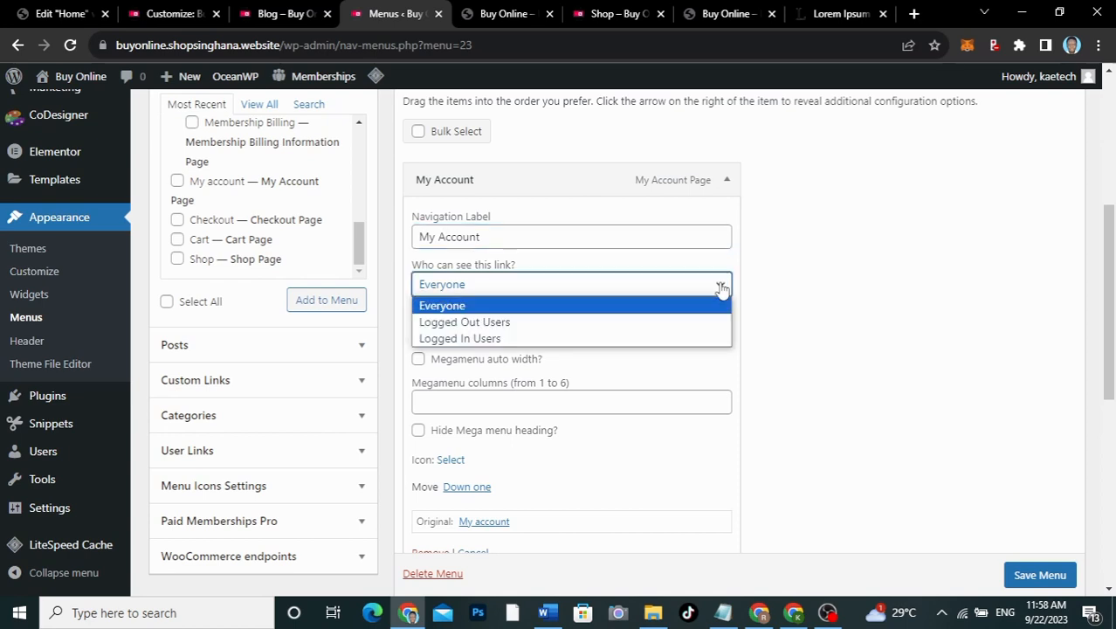
{"action": "left_click", "coordinate": [643, 339]}
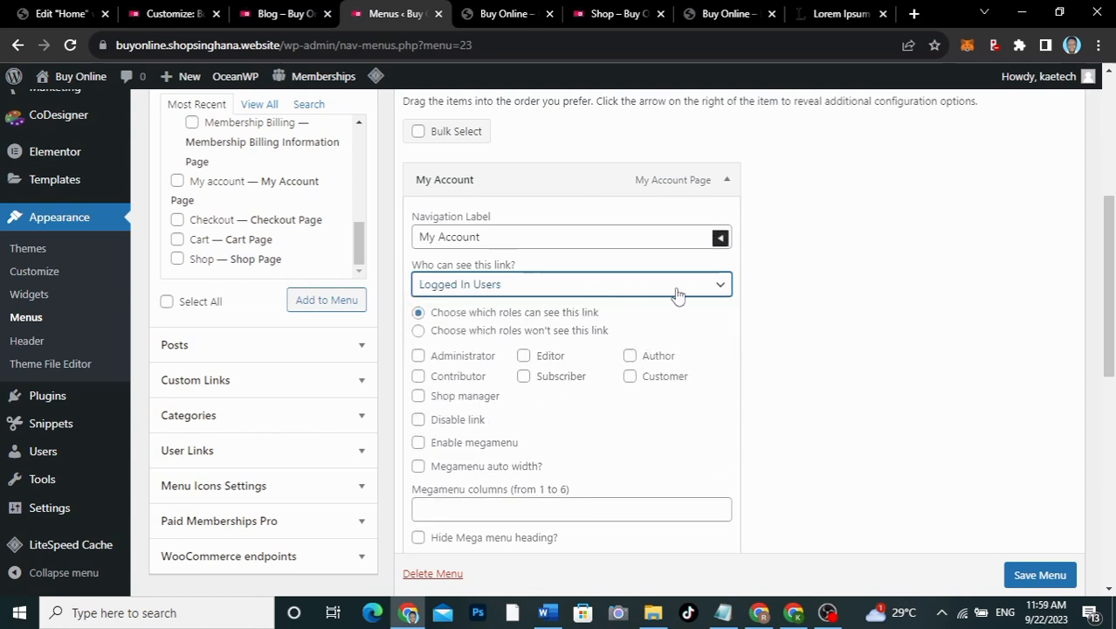
{"action": "left_click", "coordinate": [720, 241]}
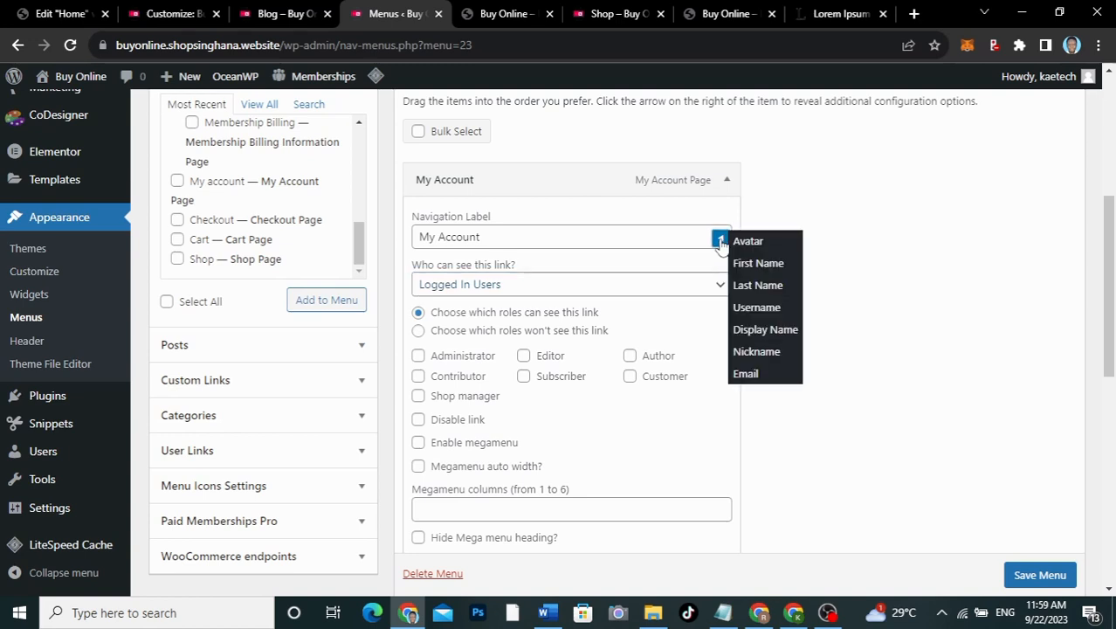
{"action": "left_click", "coordinate": [756, 311]}
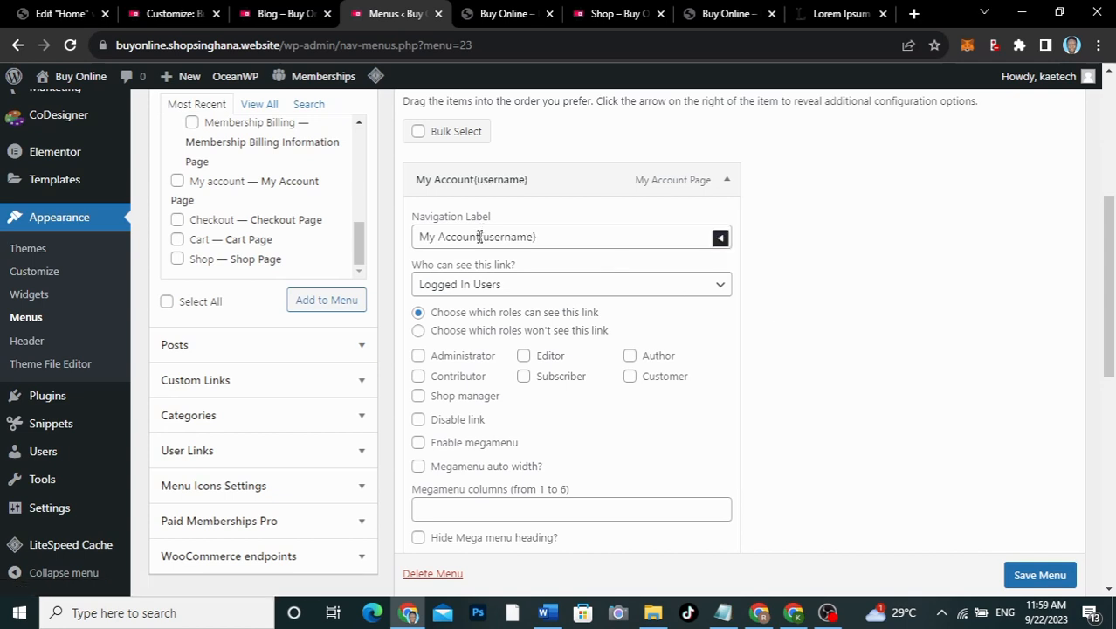
{"action": "left_click_drag", "start_coordinate": [481, 232], "coordinate": [389, 242]}
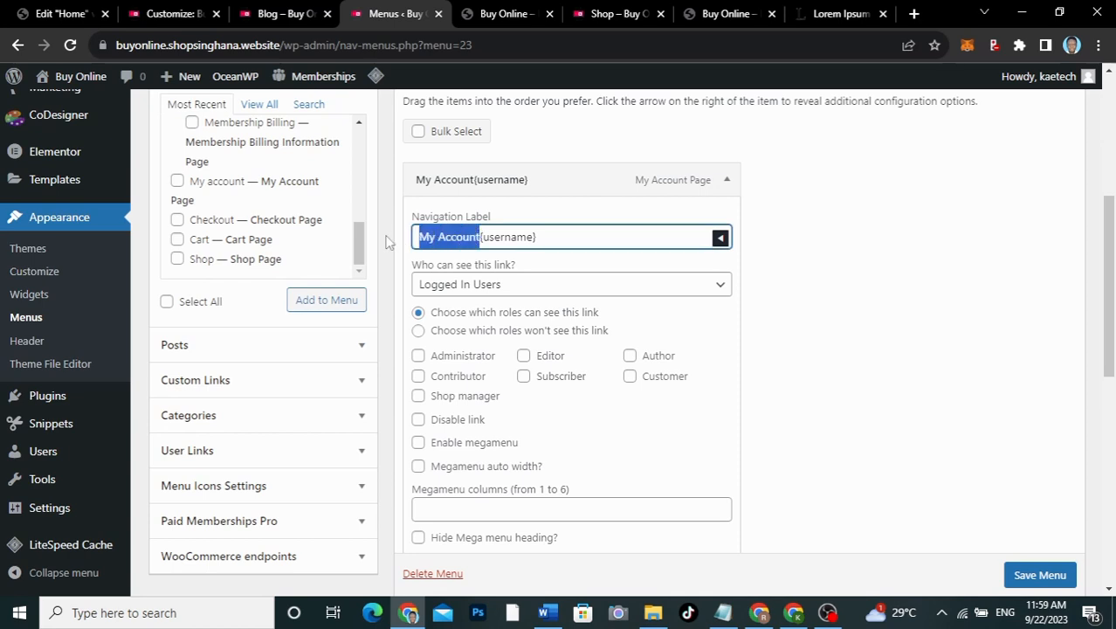
{"action": "type", "text": "Hello"}
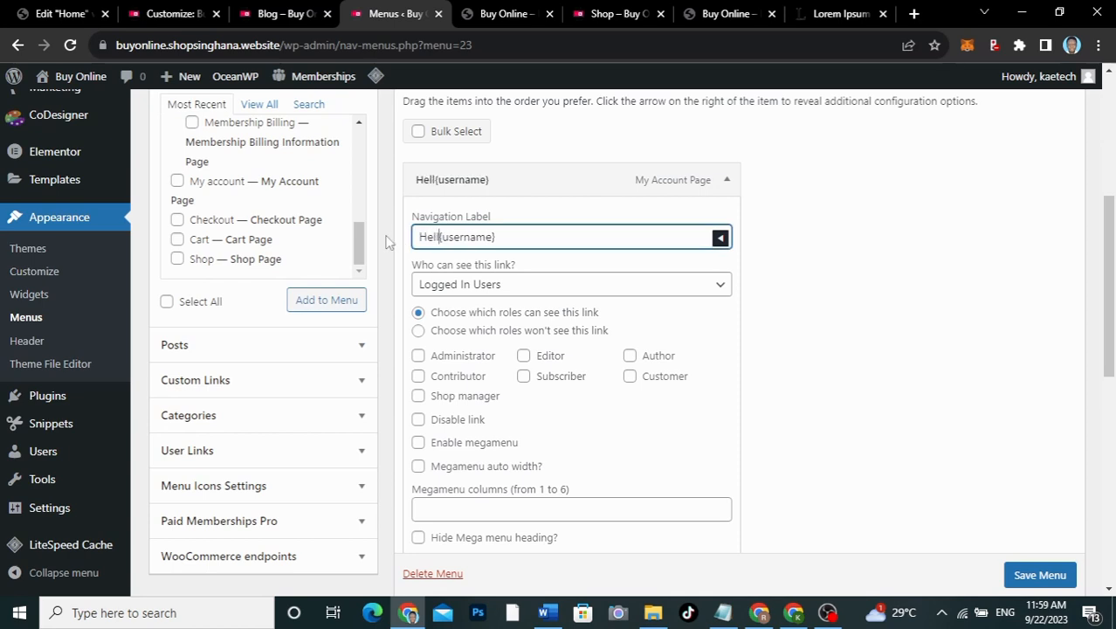
{"action": "type", "text": ","}
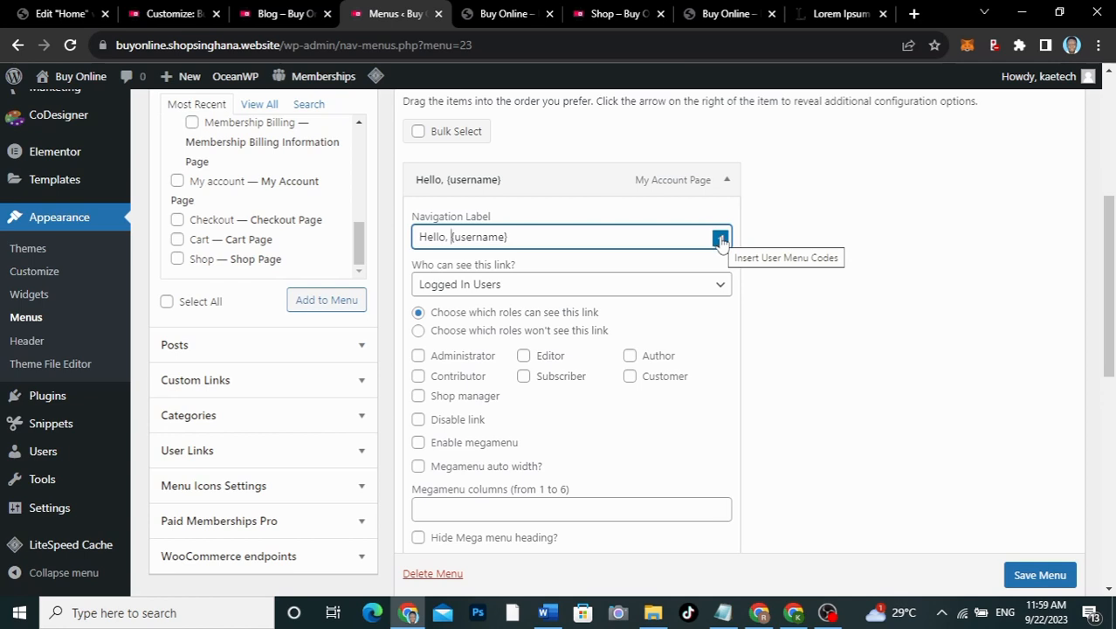
{"action": "left_click", "coordinate": [727, 182]}
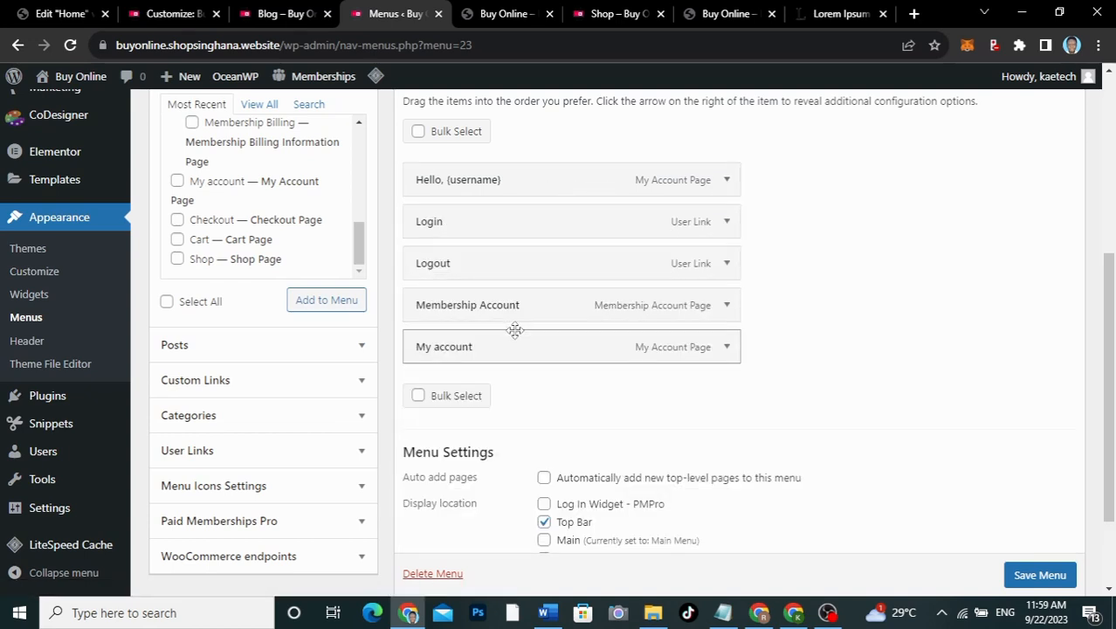
Step: Place the other My account item under the greeting as My Account, visible to logged-in users only
{"action": "left_click_drag", "start_coordinate": [504, 356], "coordinate": [511, 224]}
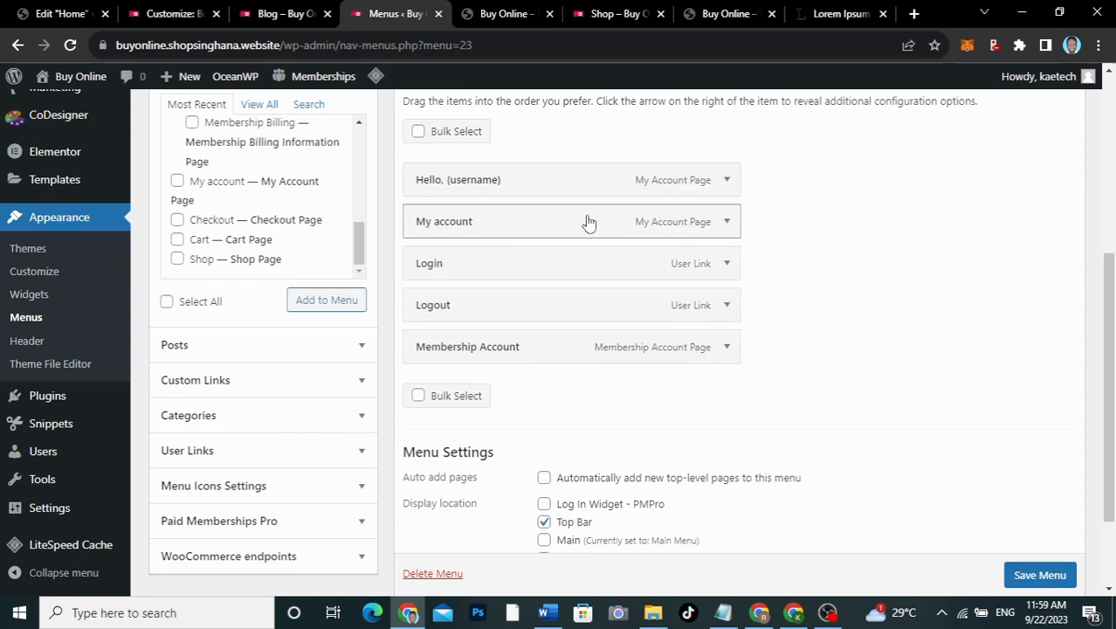
{"action": "left_click", "coordinate": [726, 222]}
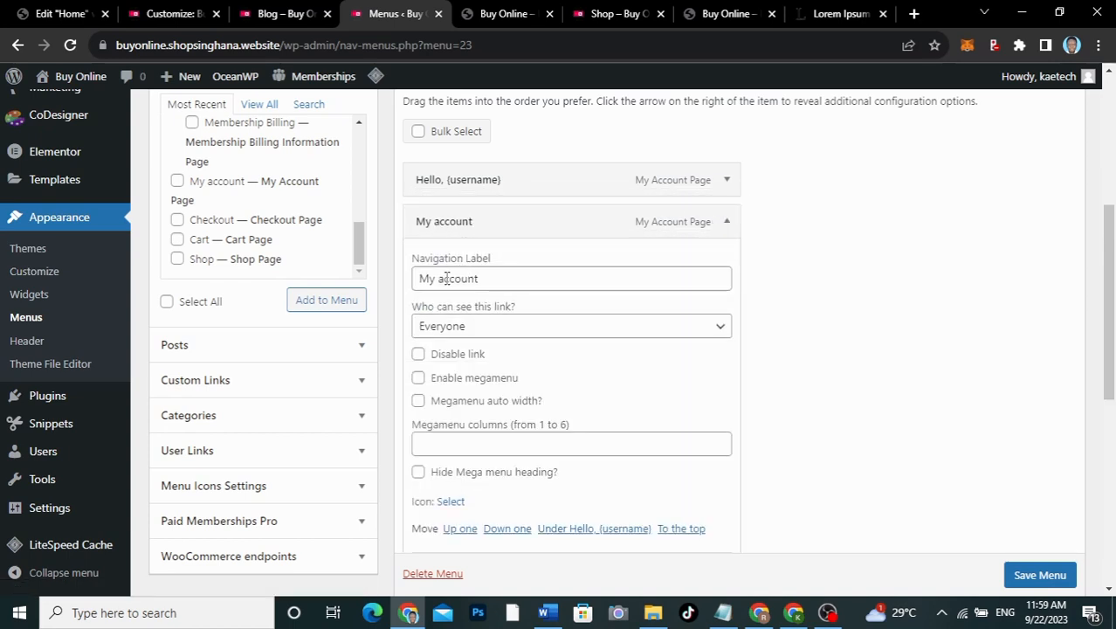
{"action": "left_click", "coordinate": [445, 278]}
{"action": "key", "text": "BackSpace"}
{"action": "type", "text": "A"}
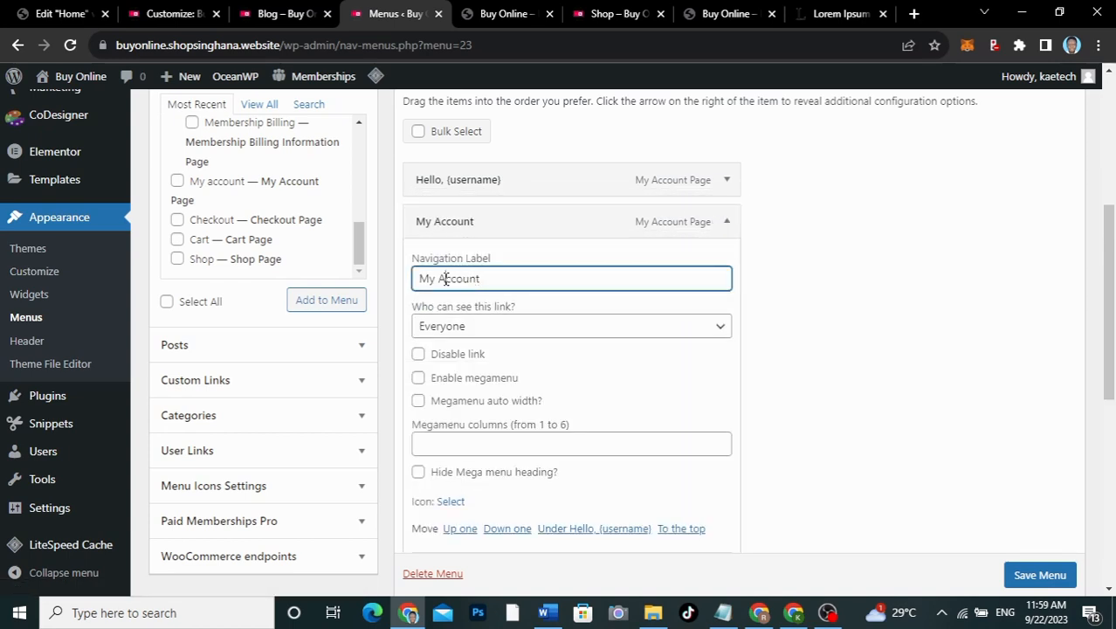
{"action": "left_click", "coordinate": [716, 326]}
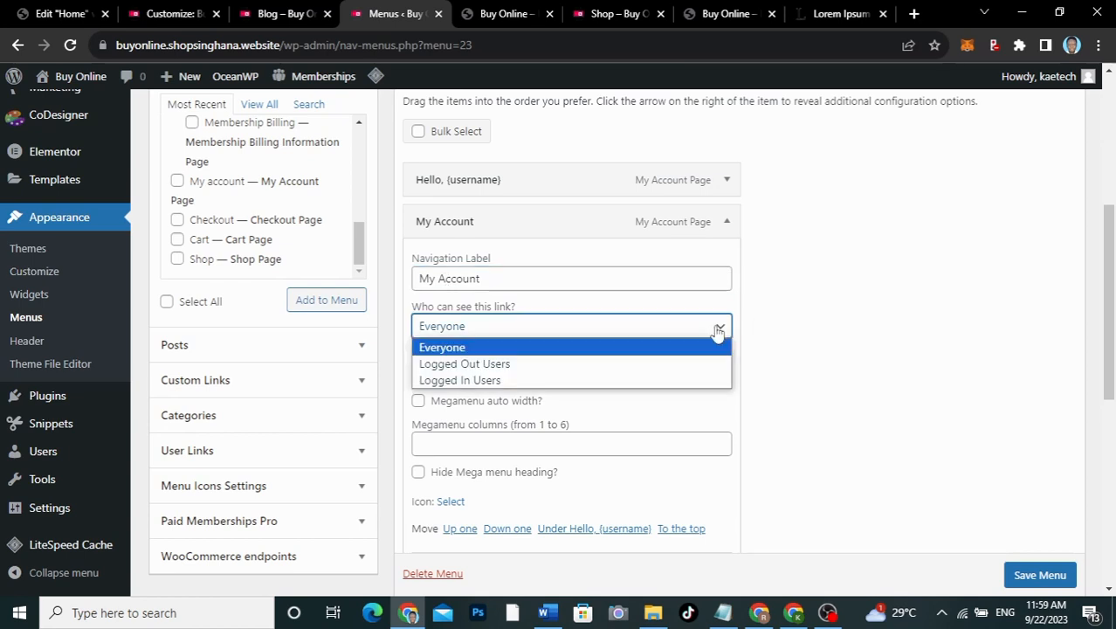
{"action": "left_click", "coordinate": [635, 381]}
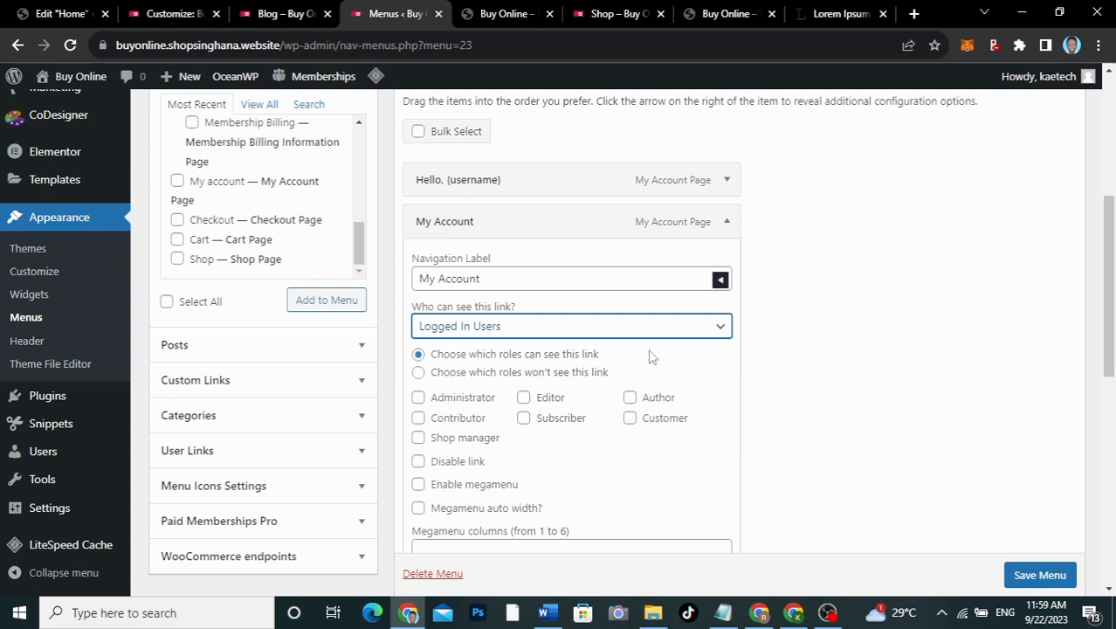
{"action": "left_click", "coordinate": [728, 224]}
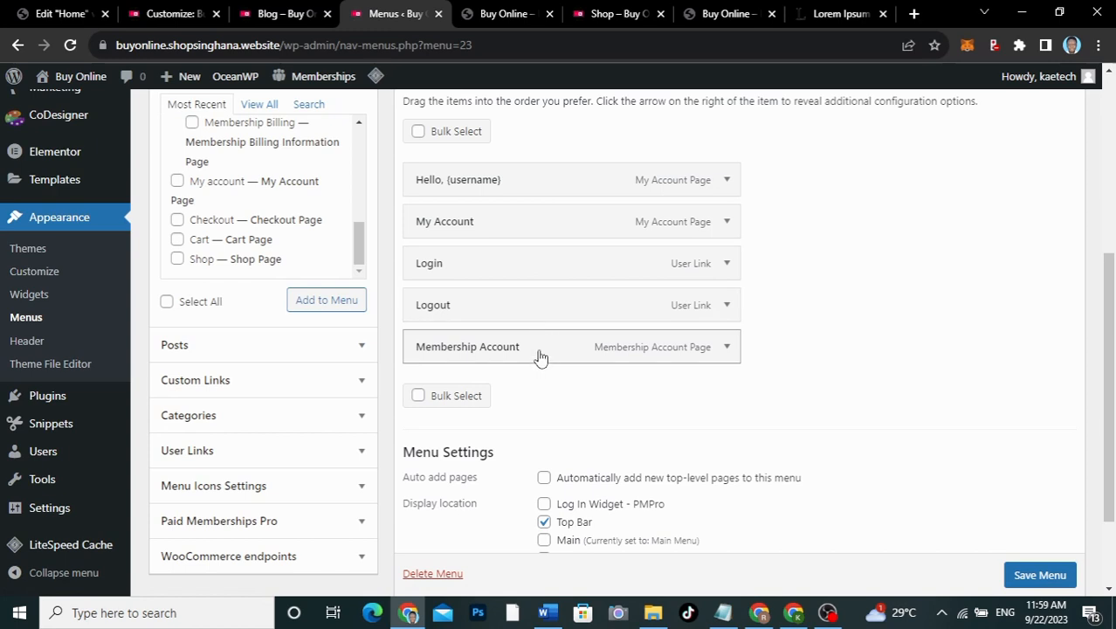
Step: Move Membership Account to third place and show it only to logged-in users
{"action": "left_click_drag", "start_coordinate": [539, 356], "coordinate": [552, 262]}
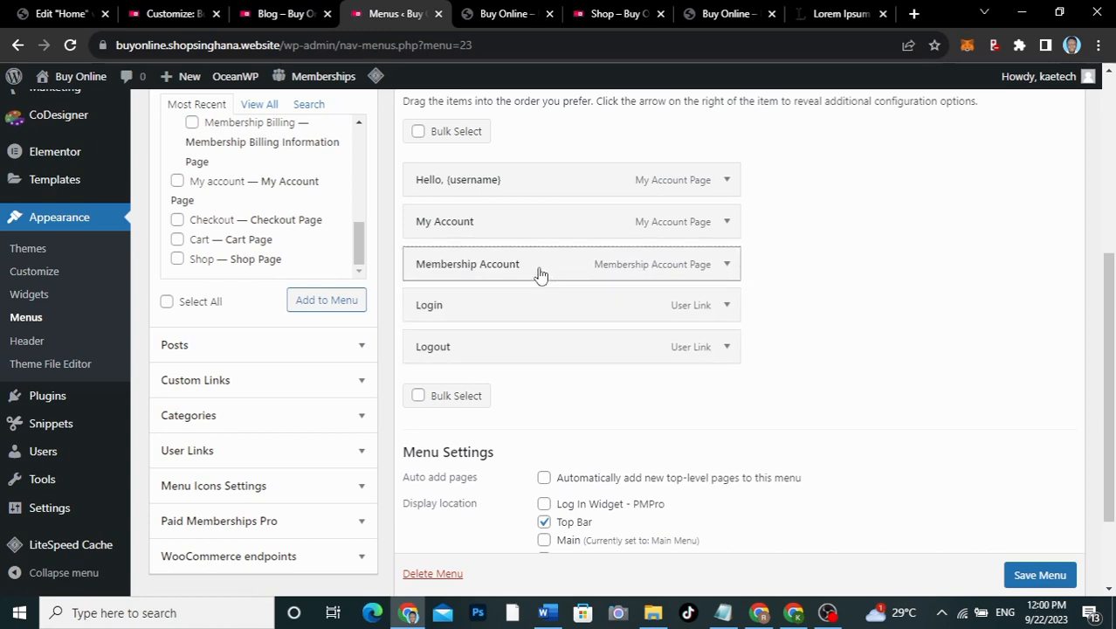
{"action": "left_click", "coordinate": [727, 264]}
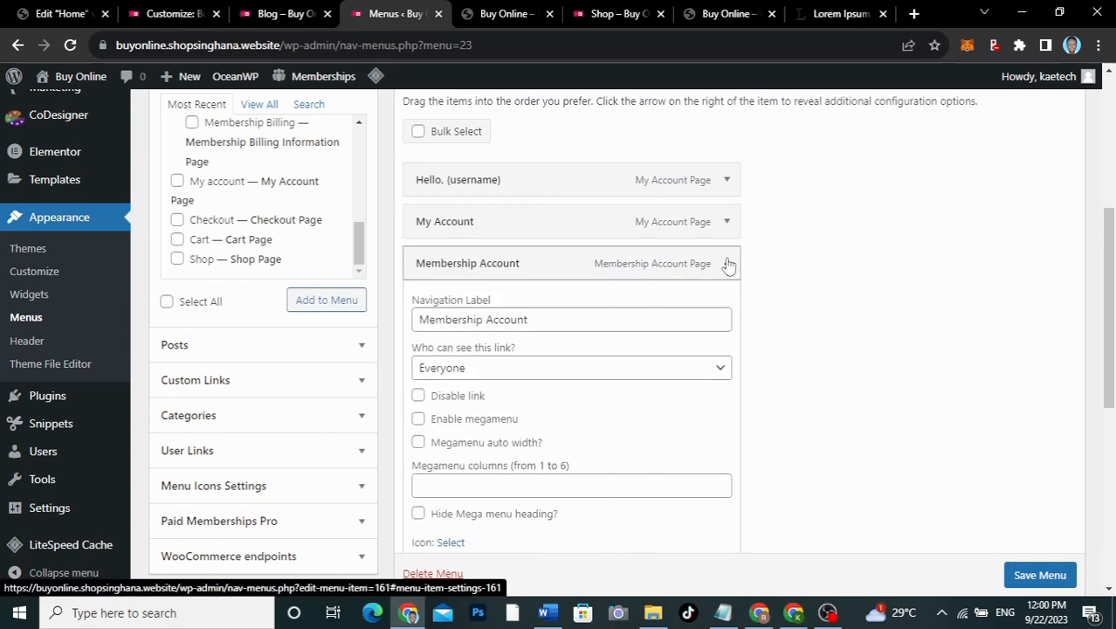
{"action": "left_click", "coordinate": [717, 367]}
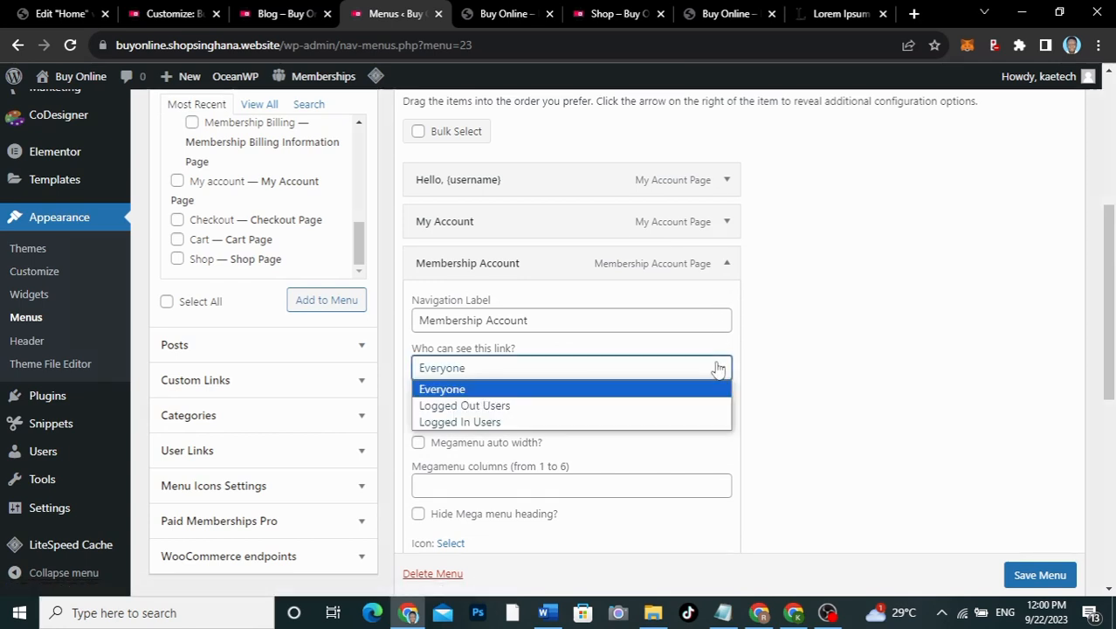
{"action": "left_click", "coordinate": [672, 422]}
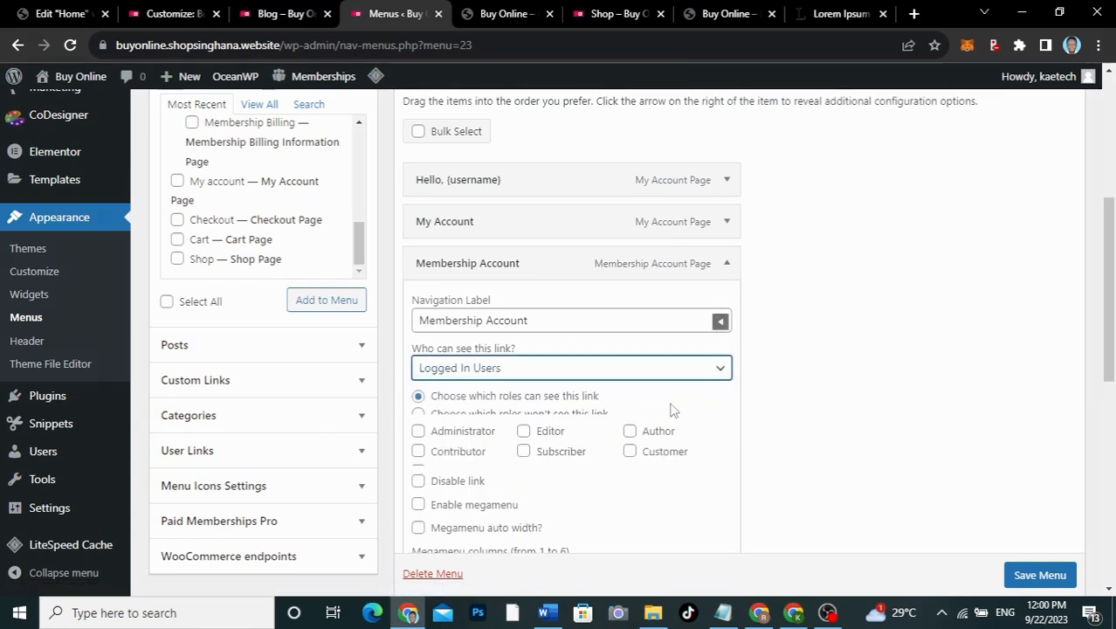
{"action": "left_click", "coordinate": [728, 263]}
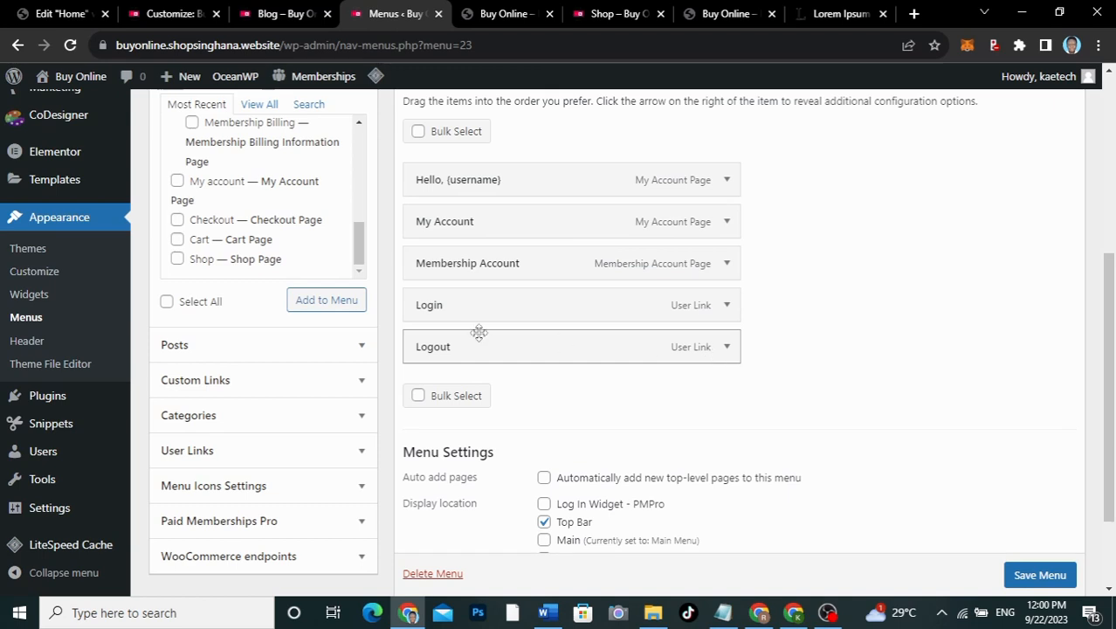
Step: Review the Login and Logout items' settings
{"action": "left_click", "coordinate": [730, 308]}
{"action": "left_click", "coordinate": [728, 305]}
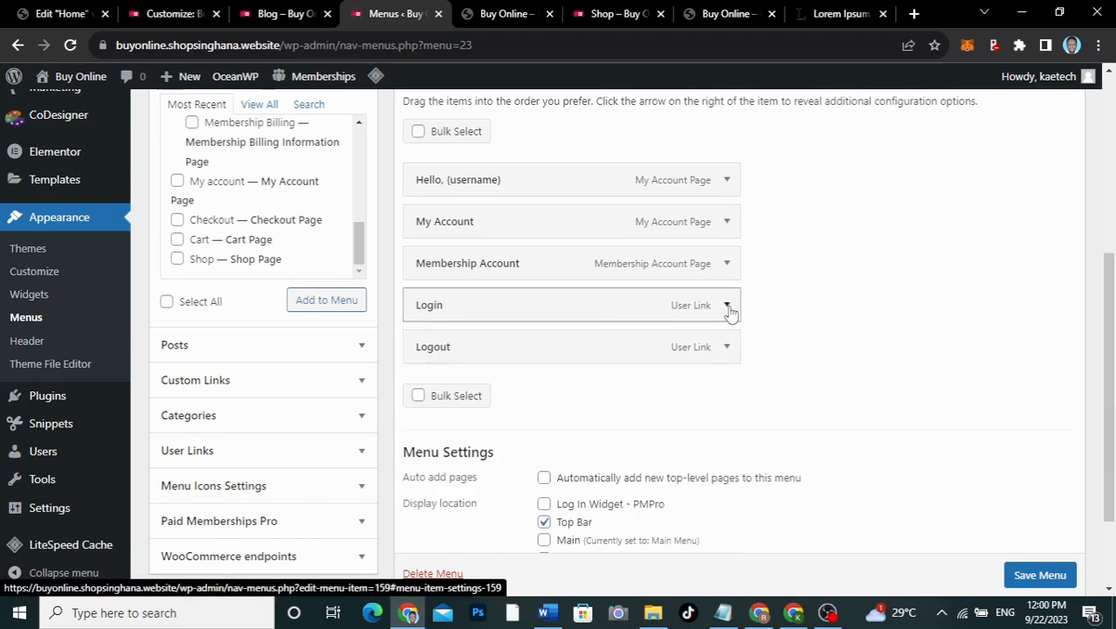
{"action": "left_click", "coordinate": [729, 346]}
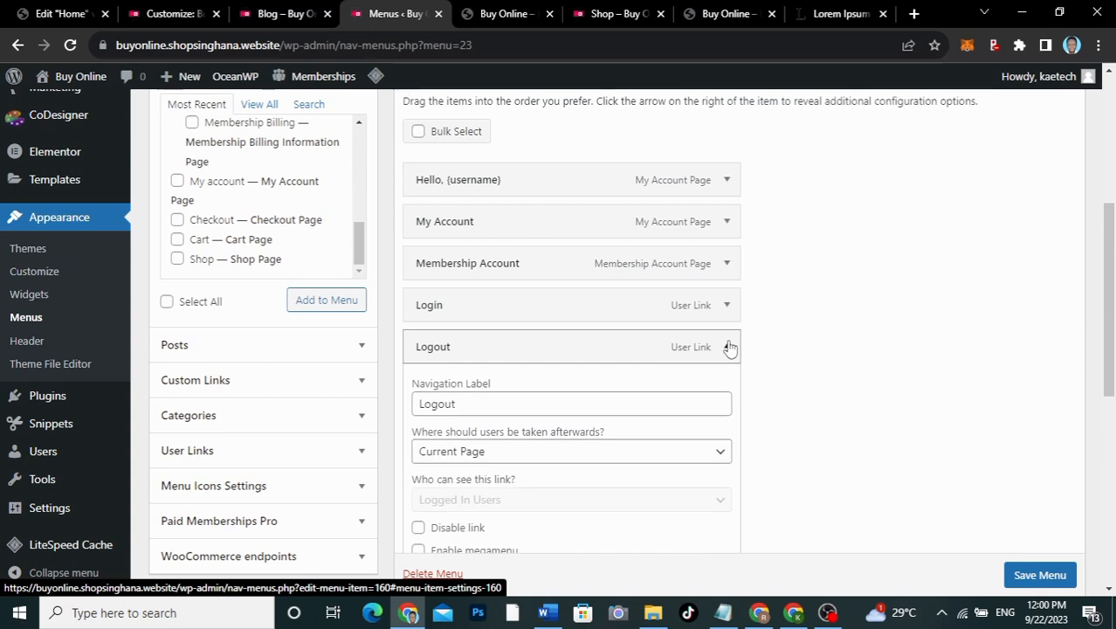
{"action": "left_click", "coordinate": [729, 347]}
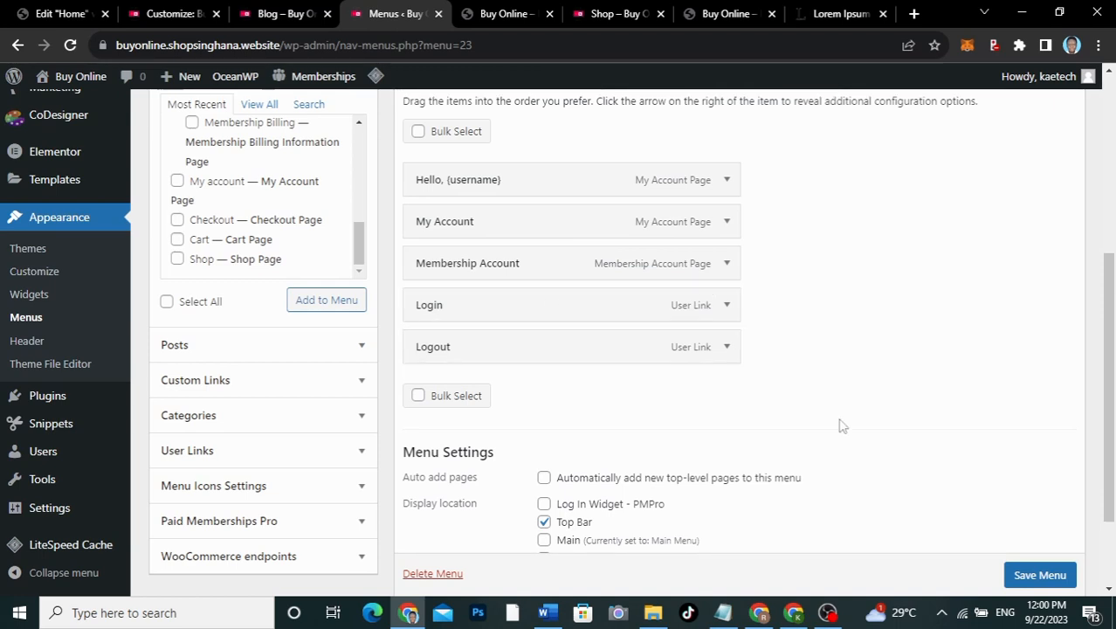
{"action": "scroll", "coordinate": [1046, 578], "scroll_direction": "down", "scroll_amount": 1}
Step: Save the Top Menu and reload the live Buy Online home page
{"action": "left_click", "coordinate": [1046, 576]}
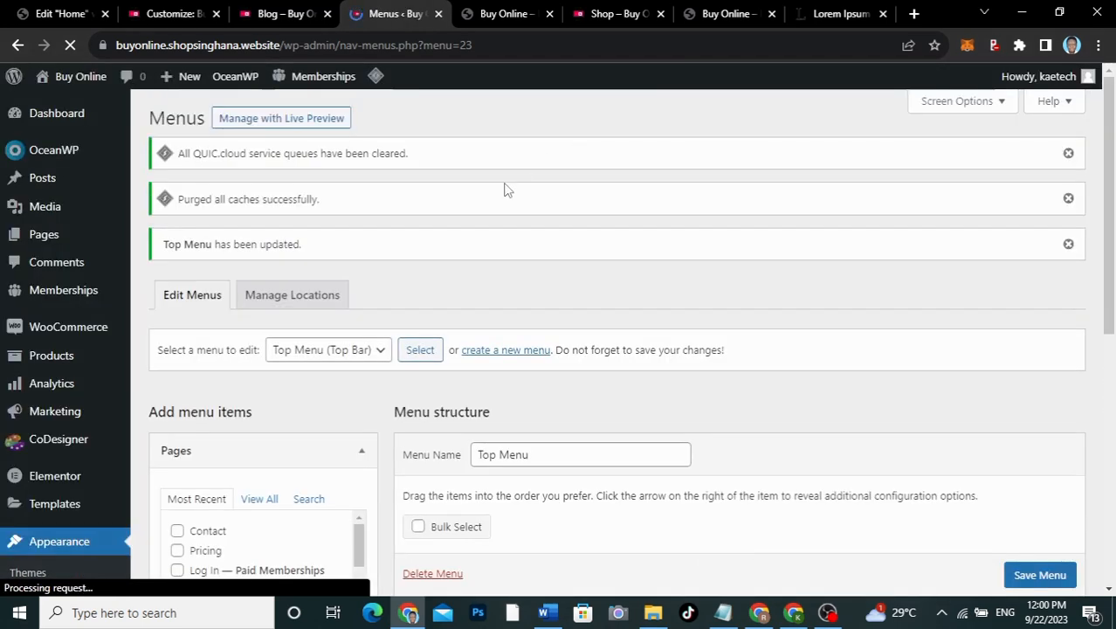
{"action": "left_click", "coordinate": [484, 21]}
{"action": "scroll", "coordinate": [402, 200], "scroll_direction": "up", "scroll_amount": 10}
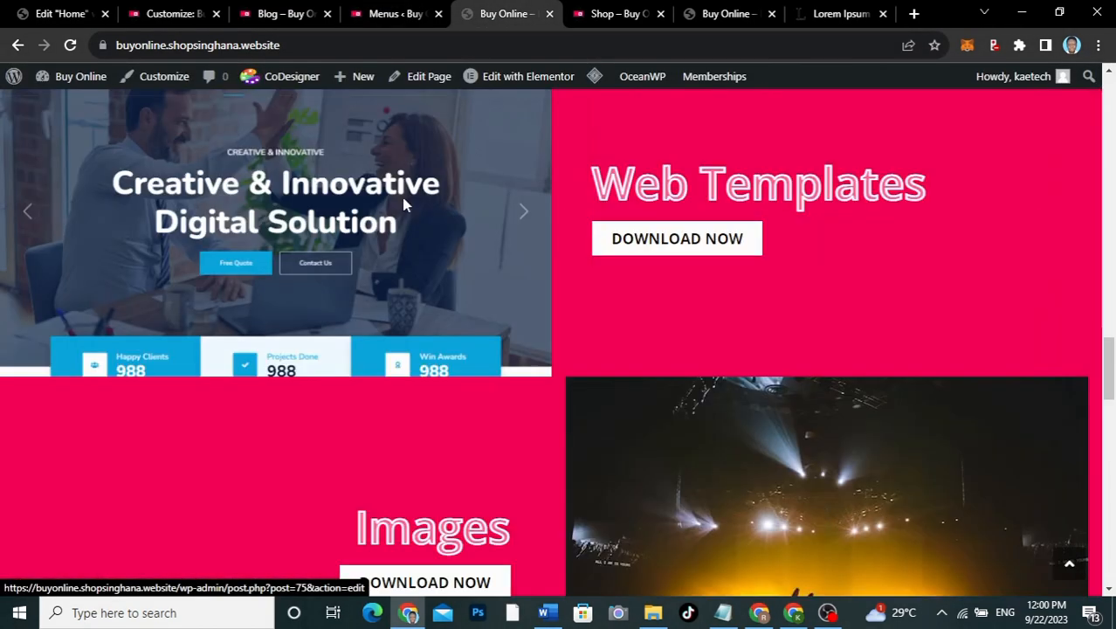
{"action": "scroll", "coordinate": [403, 199], "scroll_direction": "up", "scroll_amount": 10}
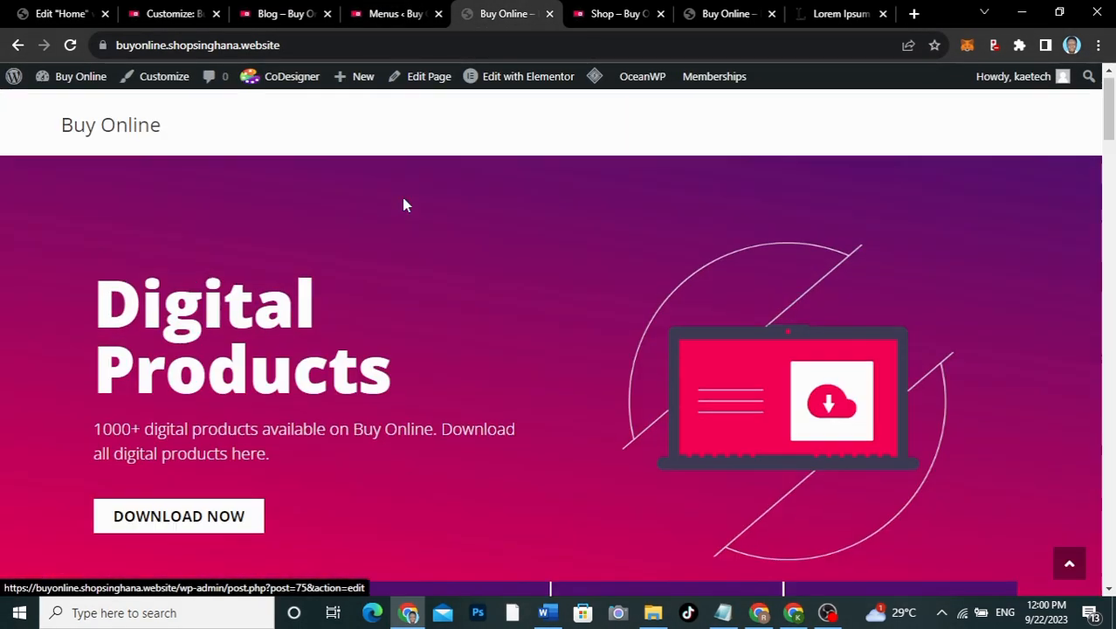
{"action": "left_click", "coordinate": [129, 77]}
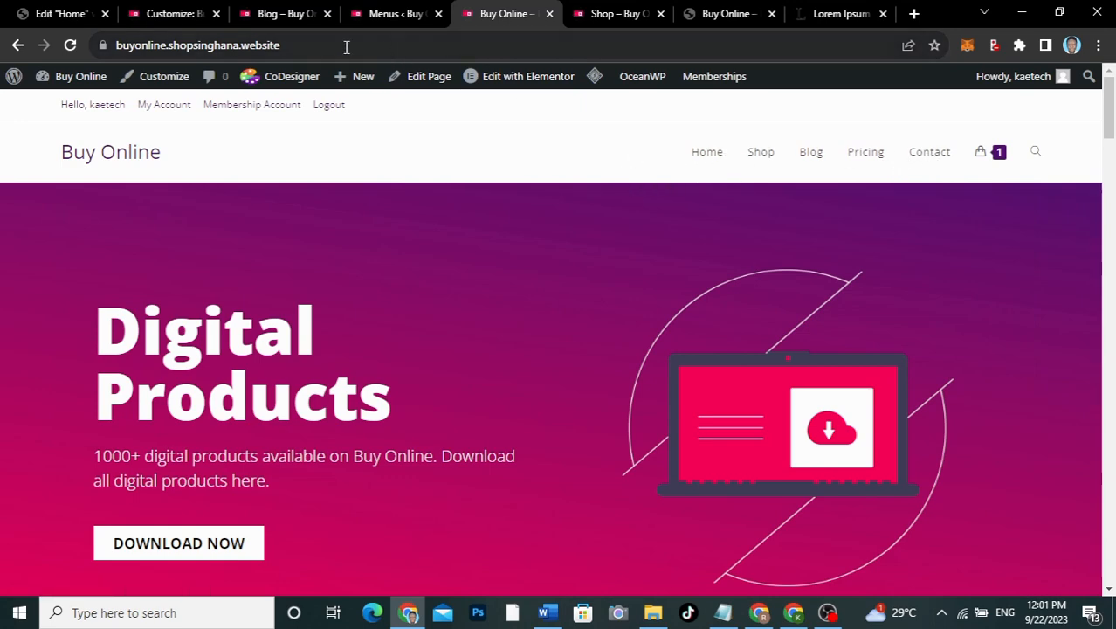
Step: Compare the live blog and home pages, then return to the menu editor
{"action": "left_click", "coordinate": [268, 15]}
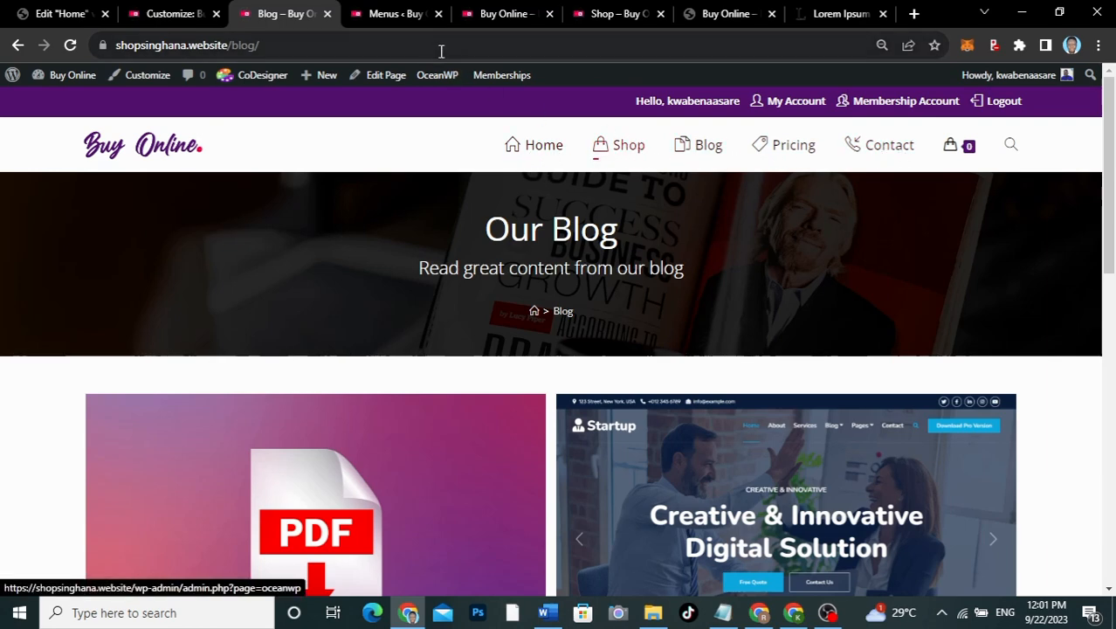
{"action": "left_click", "coordinate": [507, 12]}
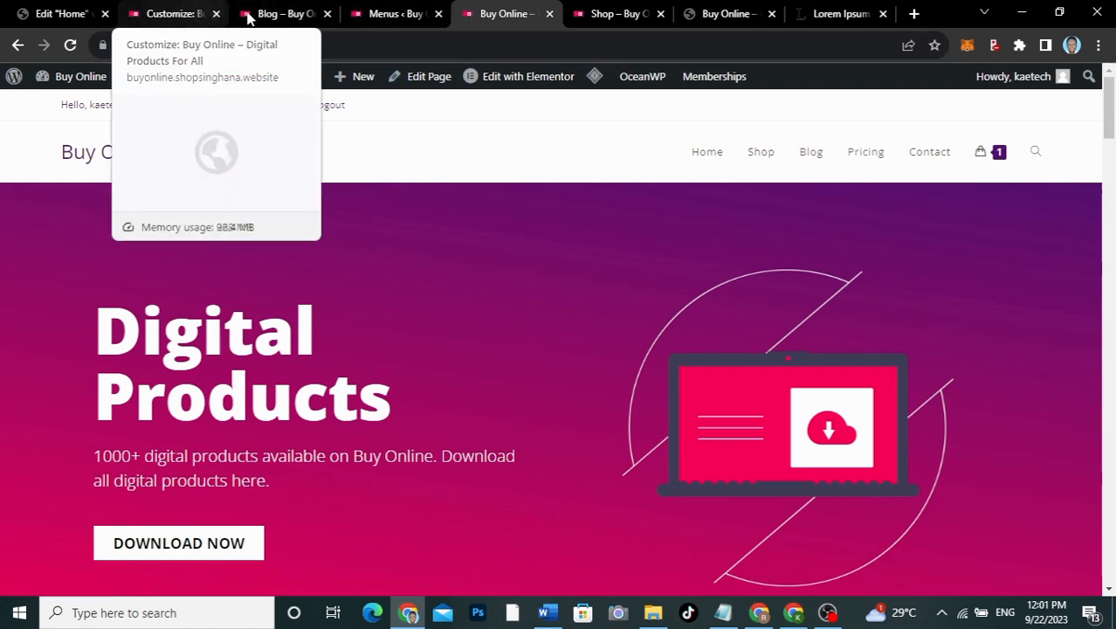
{"action": "left_click", "coordinate": [288, 13]}
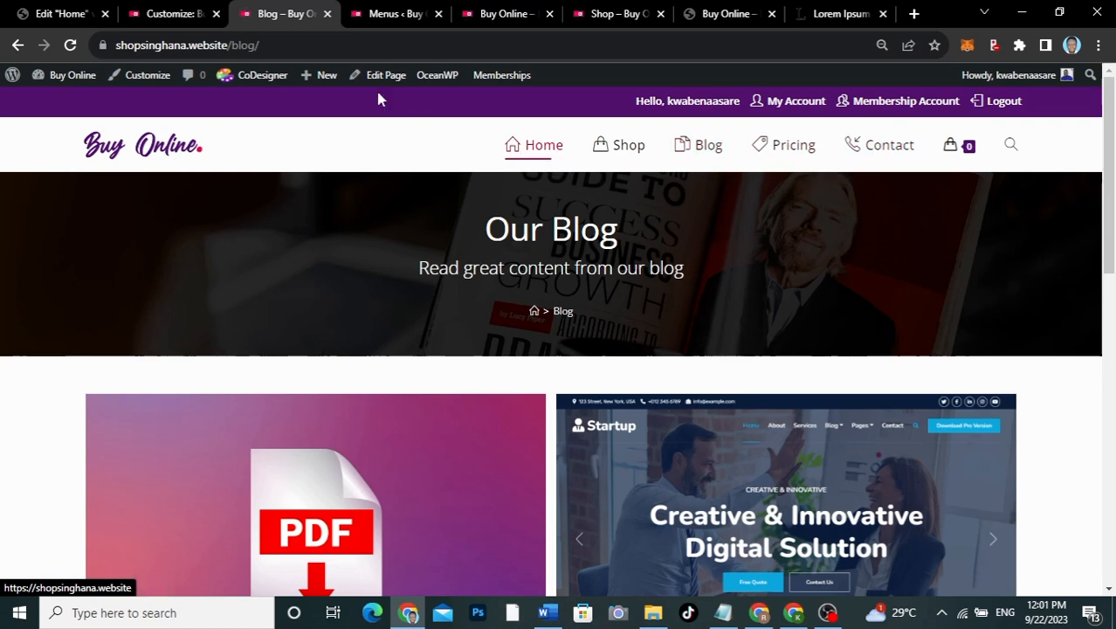
{"action": "left_click", "coordinate": [391, 21]}
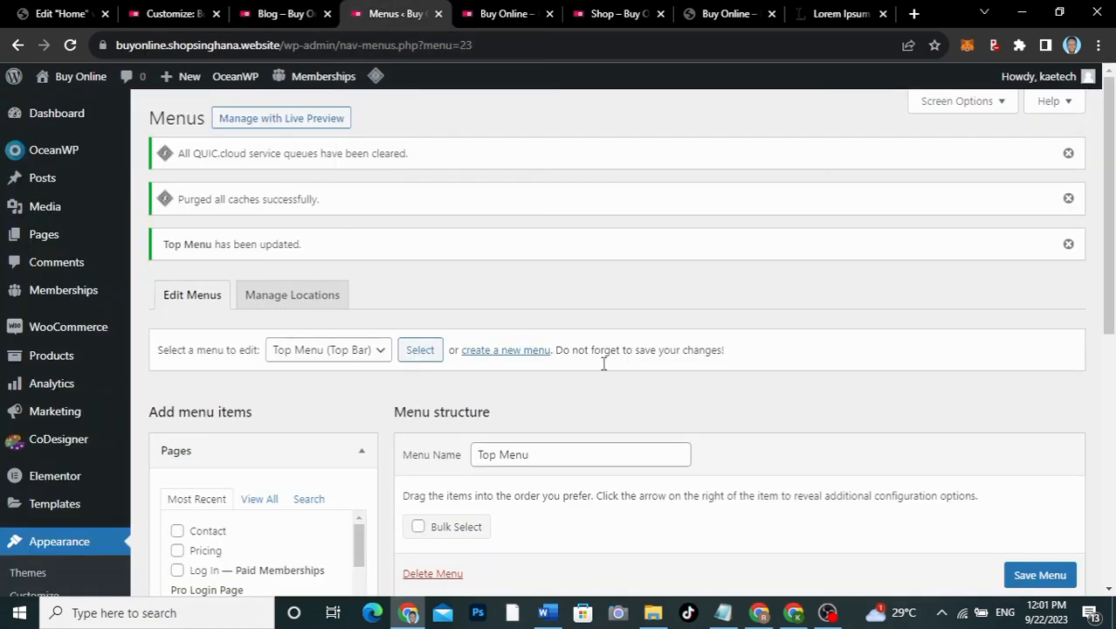
Step: Choose Main Menu (Main) in 'Select a menu to edit' and load it
{"action": "scroll", "coordinate": [615, 382], "scroll_direction": "down", "scroll_amount": 3}
{"action": "scroll", "coordinate": [615, 379], "scroll_direction": "up", "scroll_amount": 1}
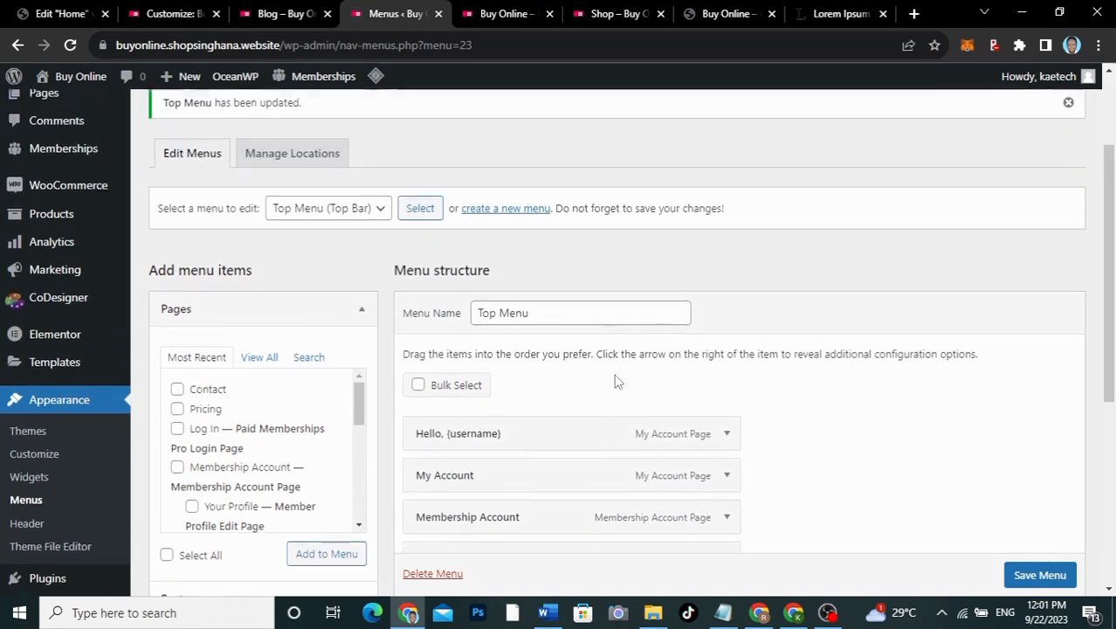
{"action": "left_click", "coordinate": [324, 219]}
{"action": "left_click", "coordinate": [319, 237]}
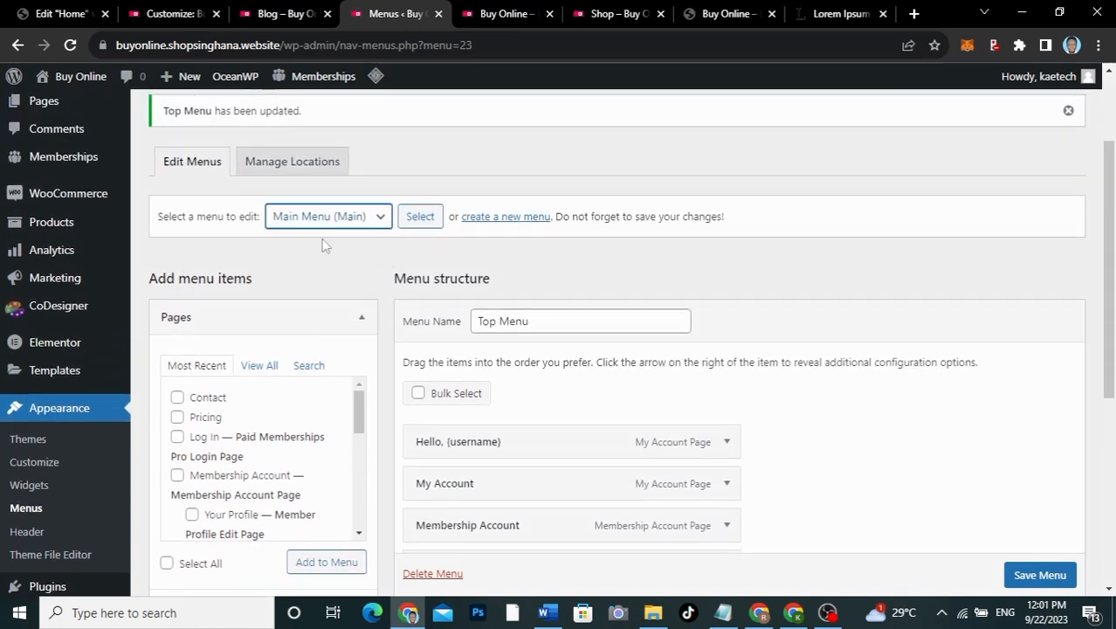
{"action": "left_click", "coordinate": [416, 219]}
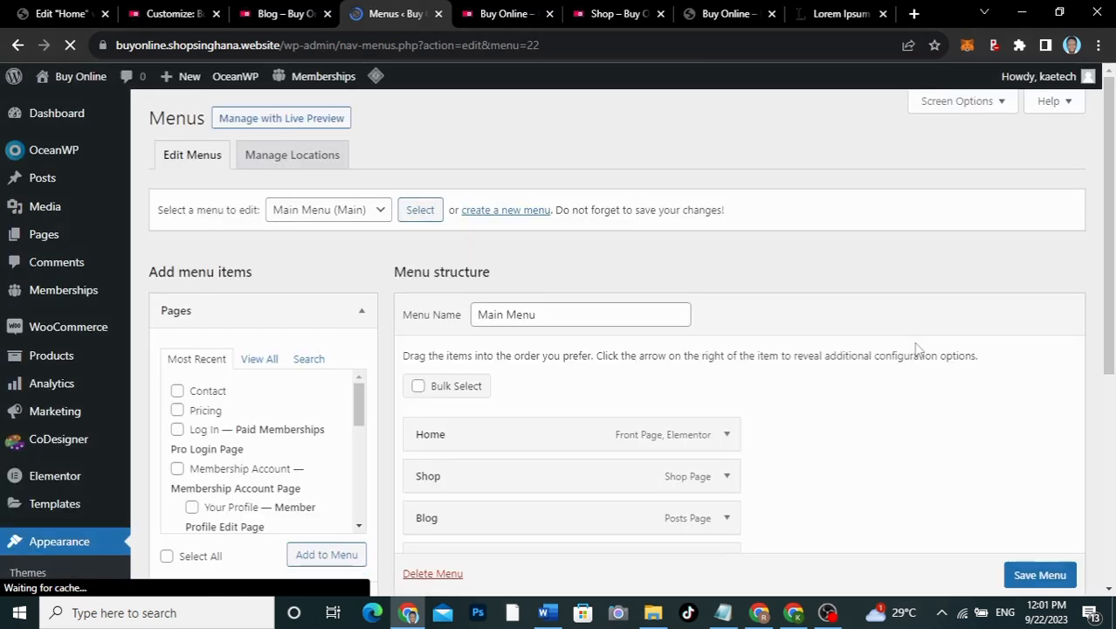
Step: Give the Home item the house icon found by searching 'home' in Simple Line Icons
{"action": "scroll", "coordinate": [976, 334], "scroll_direction": "down", "scroll_amount": 3}
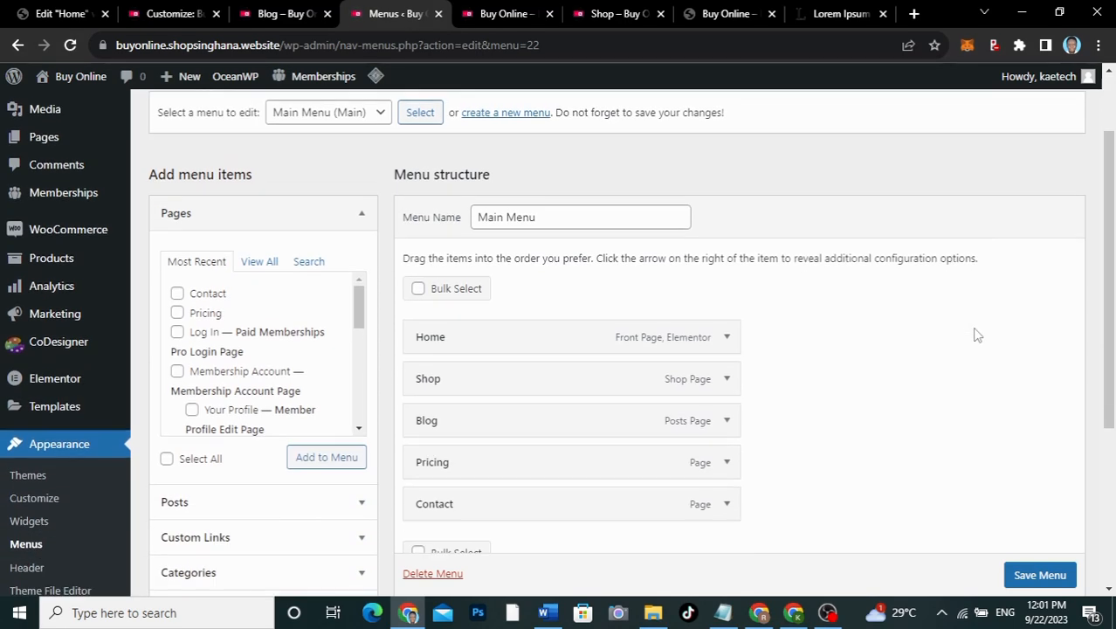
{"action": "left_click", "coordinate": [728, 181]}
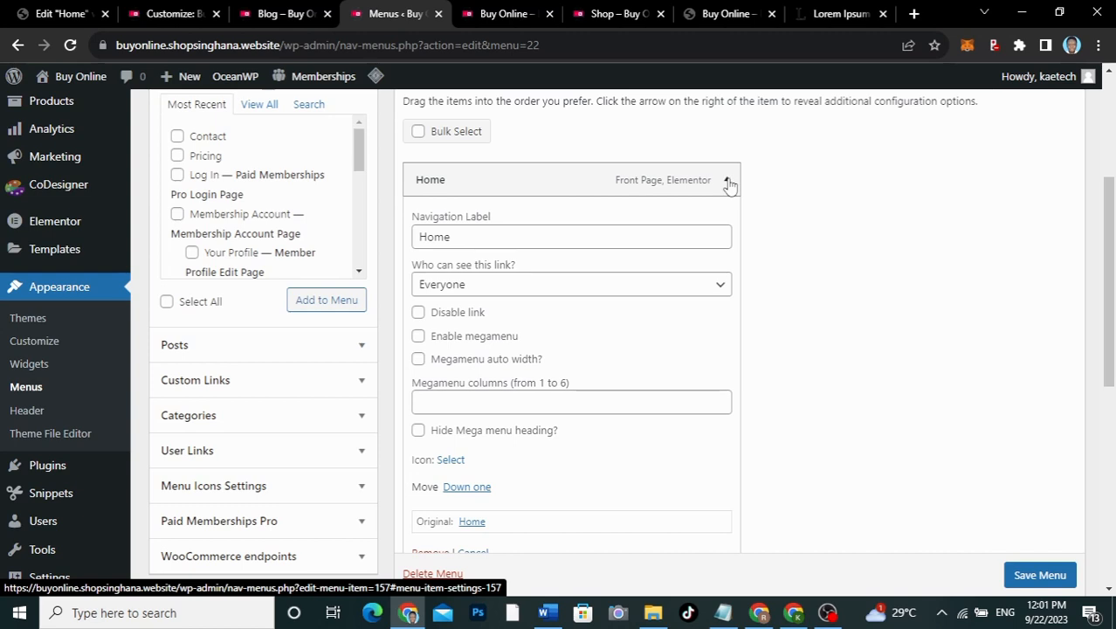
{"action": "left_click", "coordinate": [453, 460]}
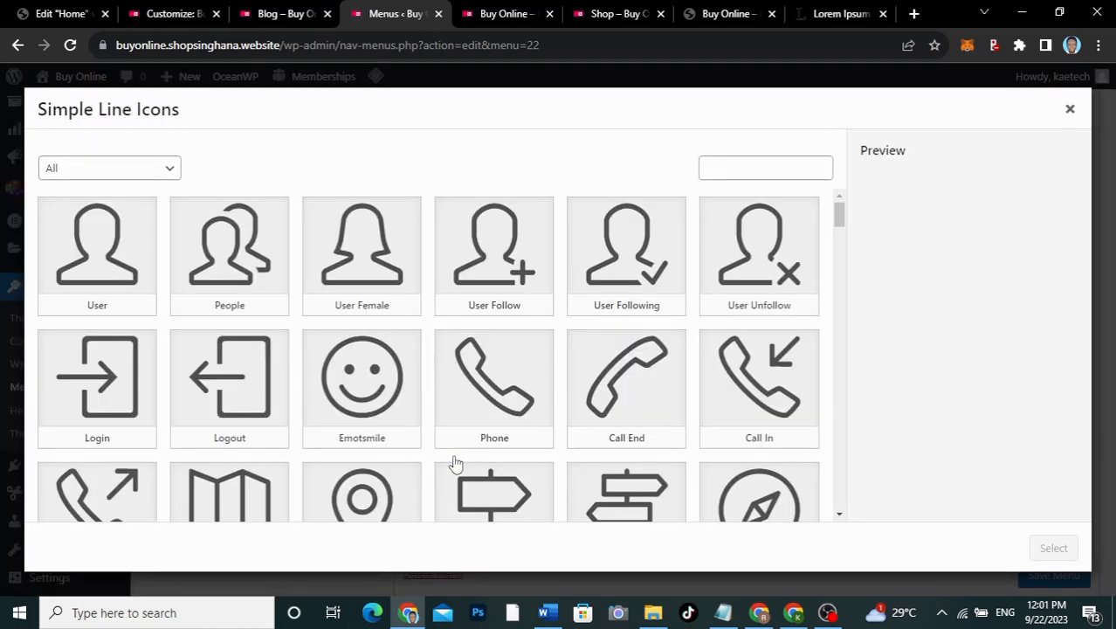
{"action": "left_click", "coordinate": [766, 164]}
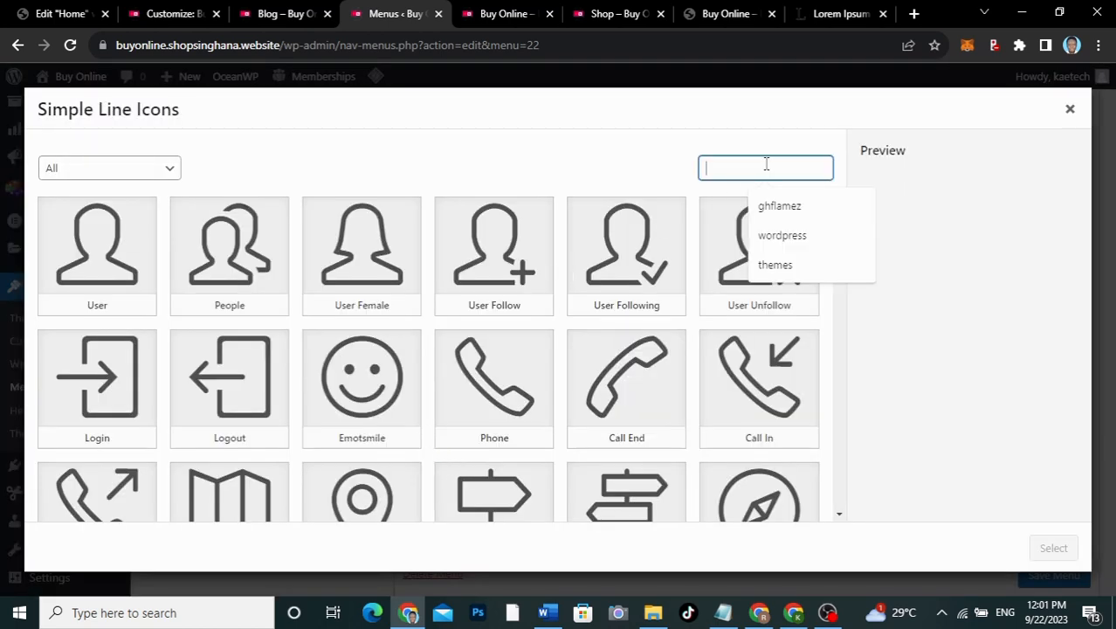
{"action": "type", "text": "home"}
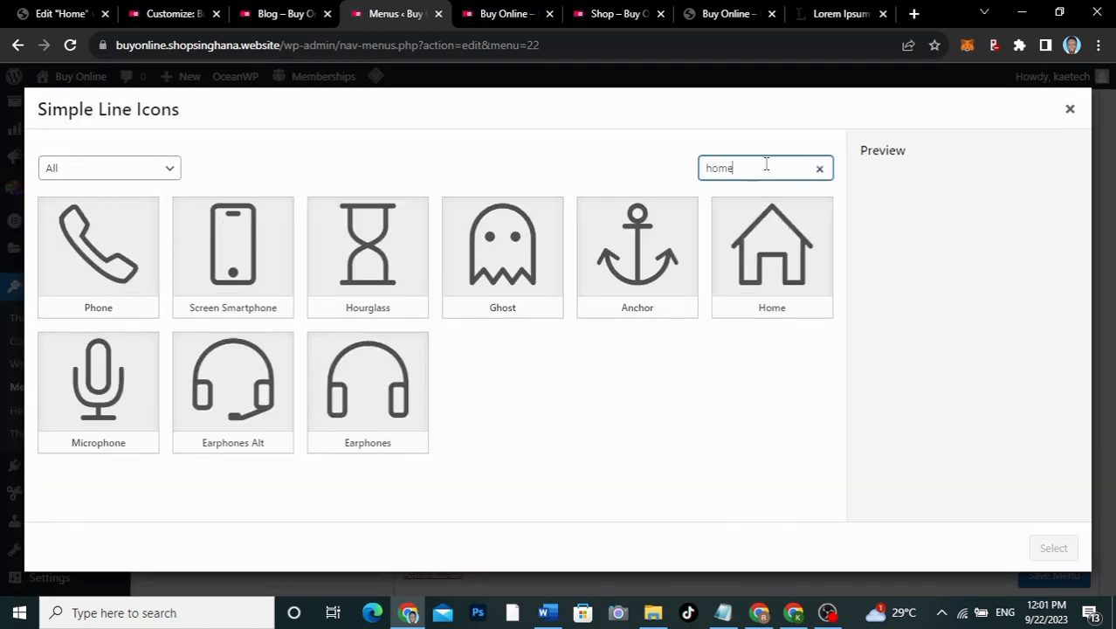
{"action": "left_click", "coordinate": [96, 248]}
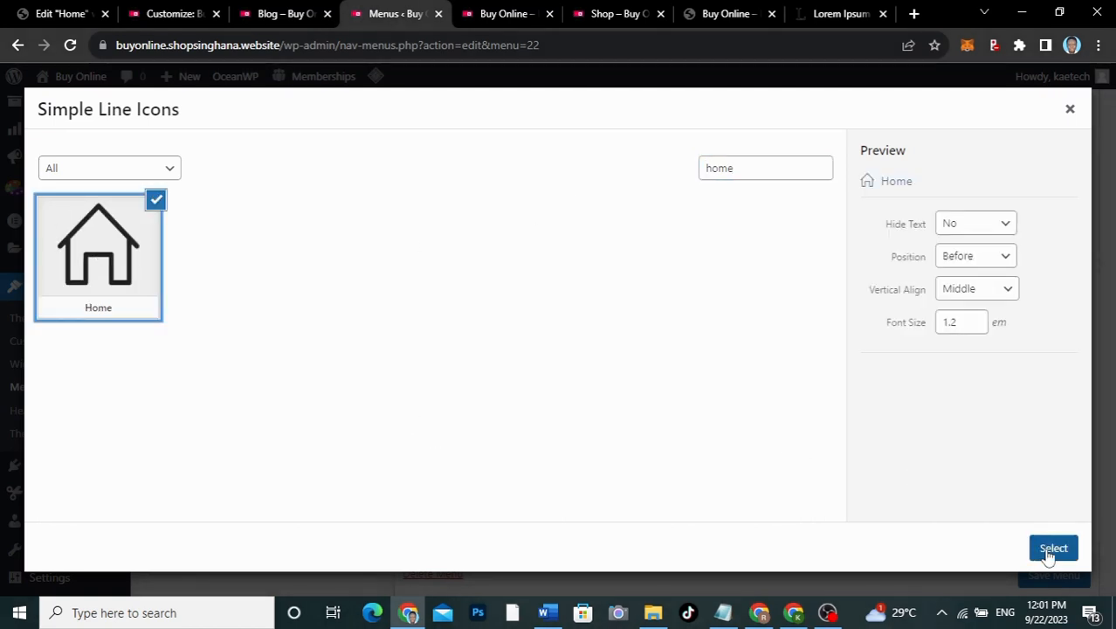
{"action": "left_click", "coordinate": [1052, 548]}
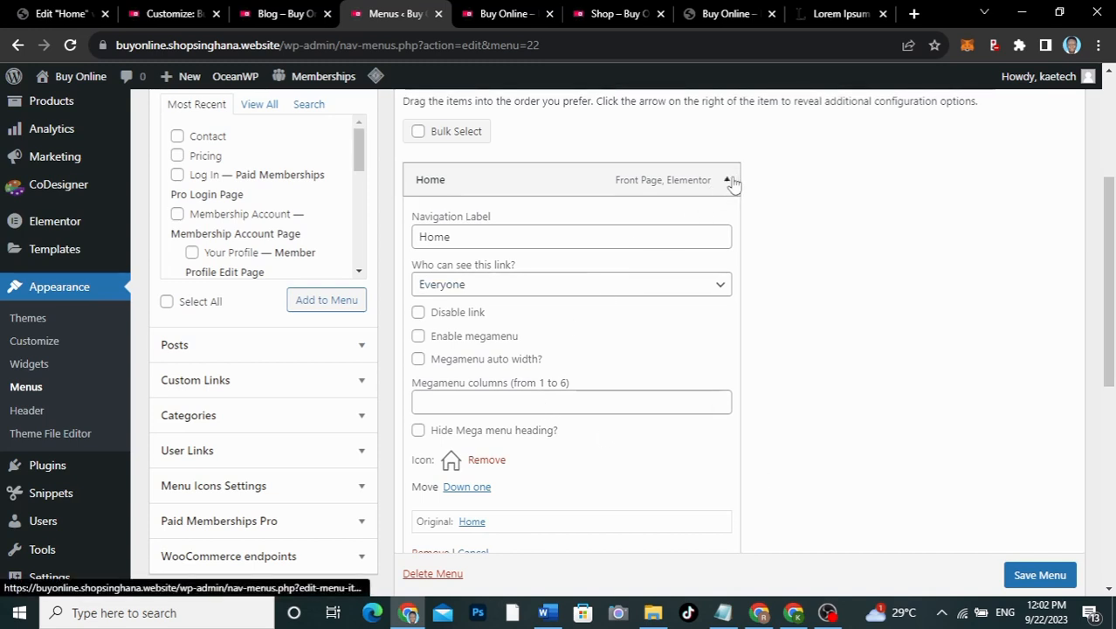
Step: Assign the Simple Line Handbag icon to the Shop item, clearing the old icon search first
{"action": "left_click", "coordinate": [728, 182]}
{"action": "left_click", "coordinate": [727, 224]}
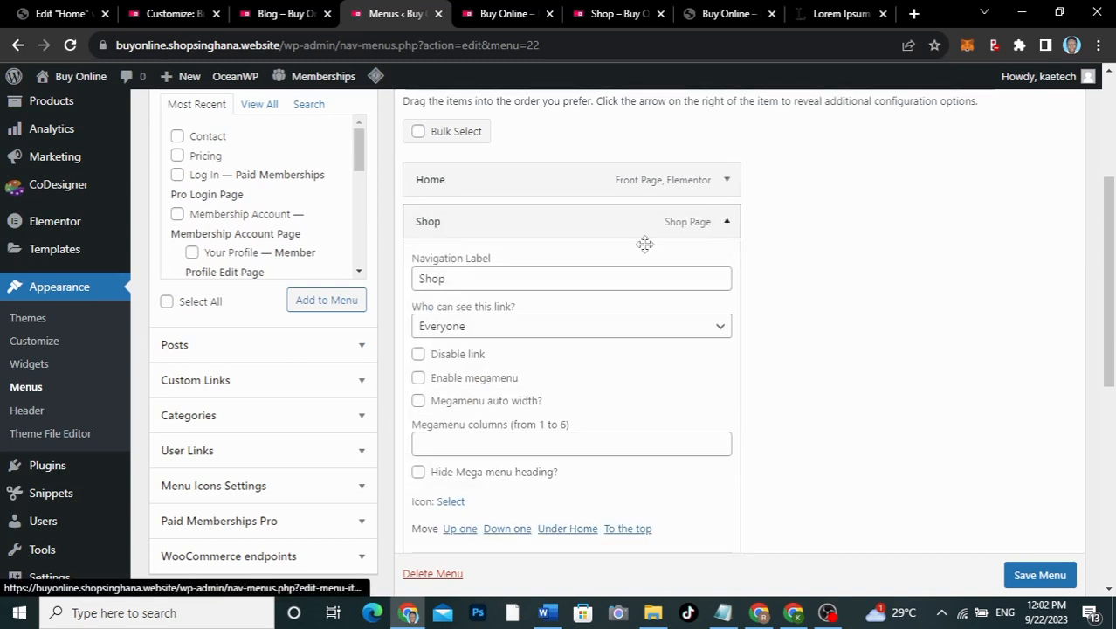
{"action": "left_click", "coordinate": [450, 501]}
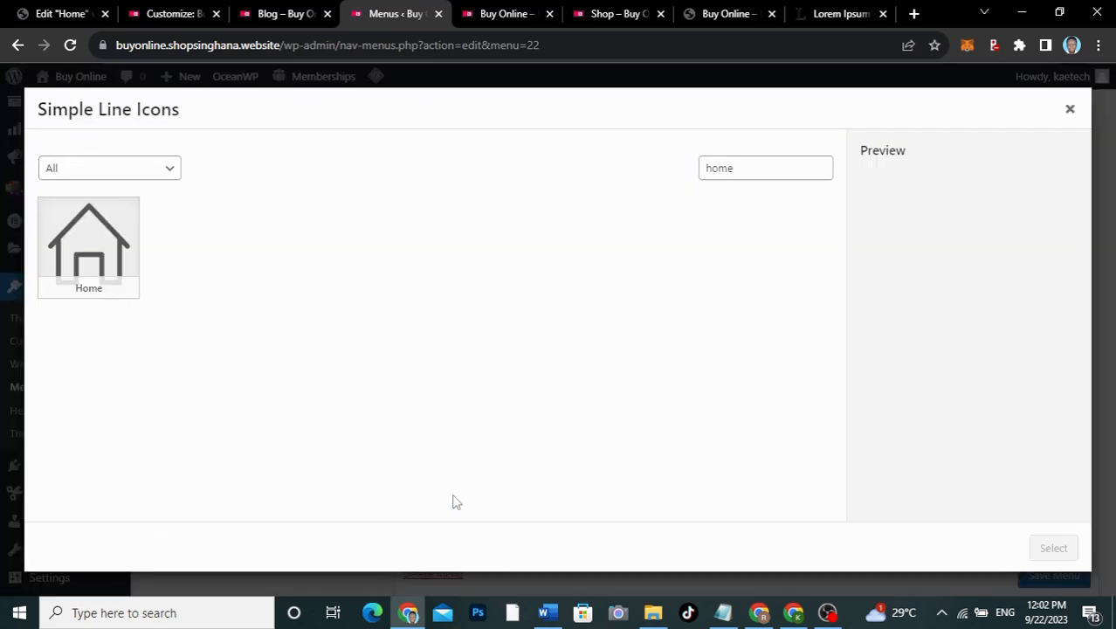
{"action": "double_click", "coordinate": [757, 175]}
{"action": "type", "text": "s"}
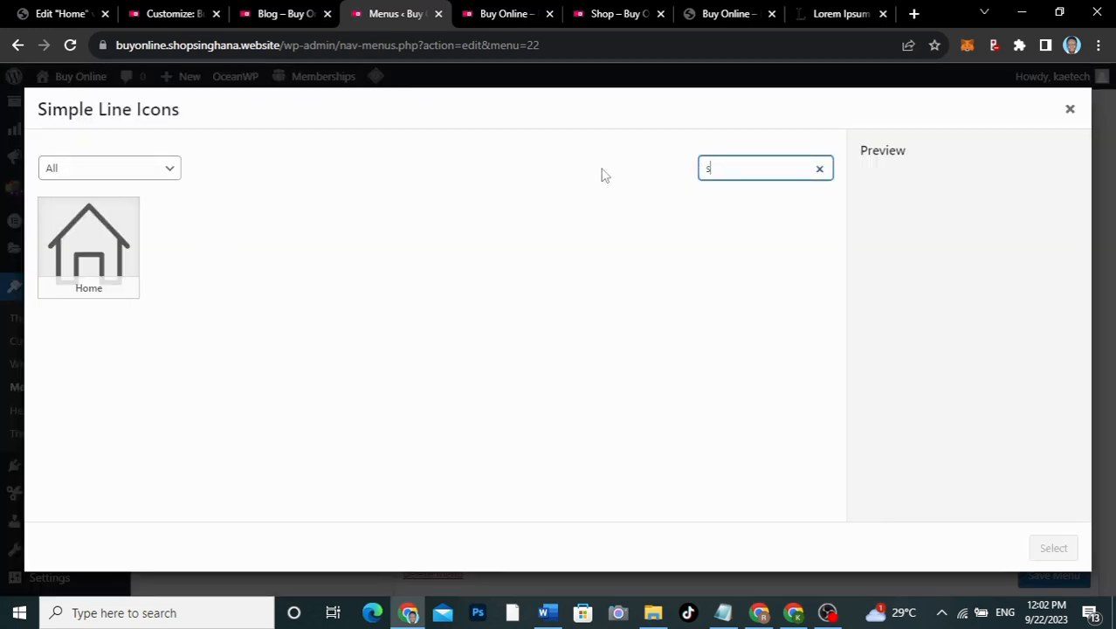
{"action": "type", "text": "hop"}
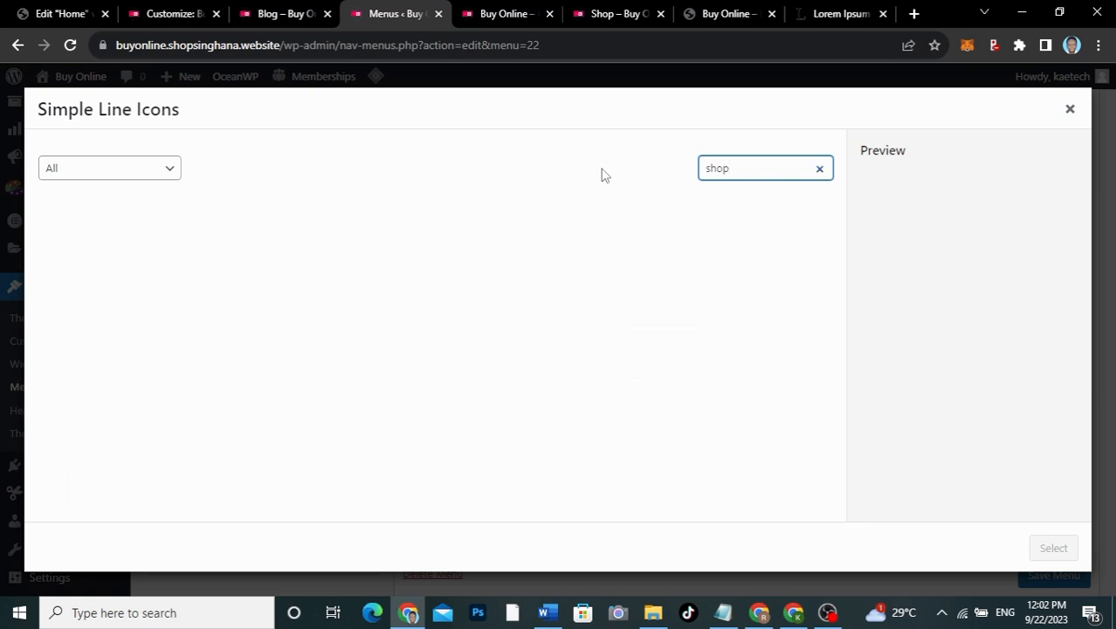
{"action": "double_click", "coordinate": [747, 172]}
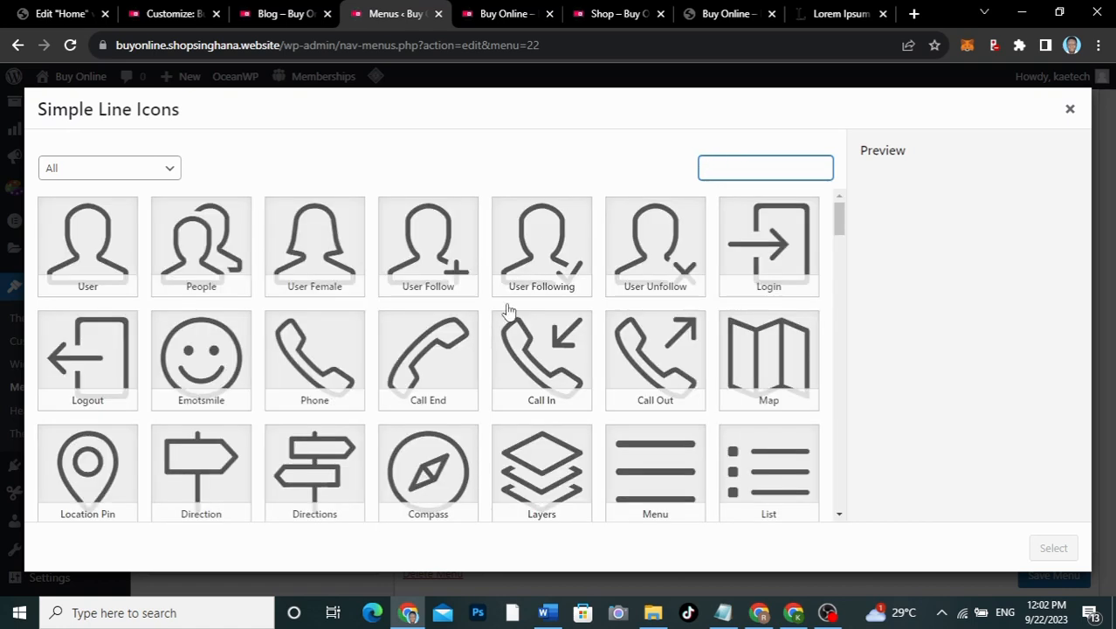
{"action": "scroll", "coordinate": [507, 323], "scroll_direction": "down", "scroll_amount": 4}
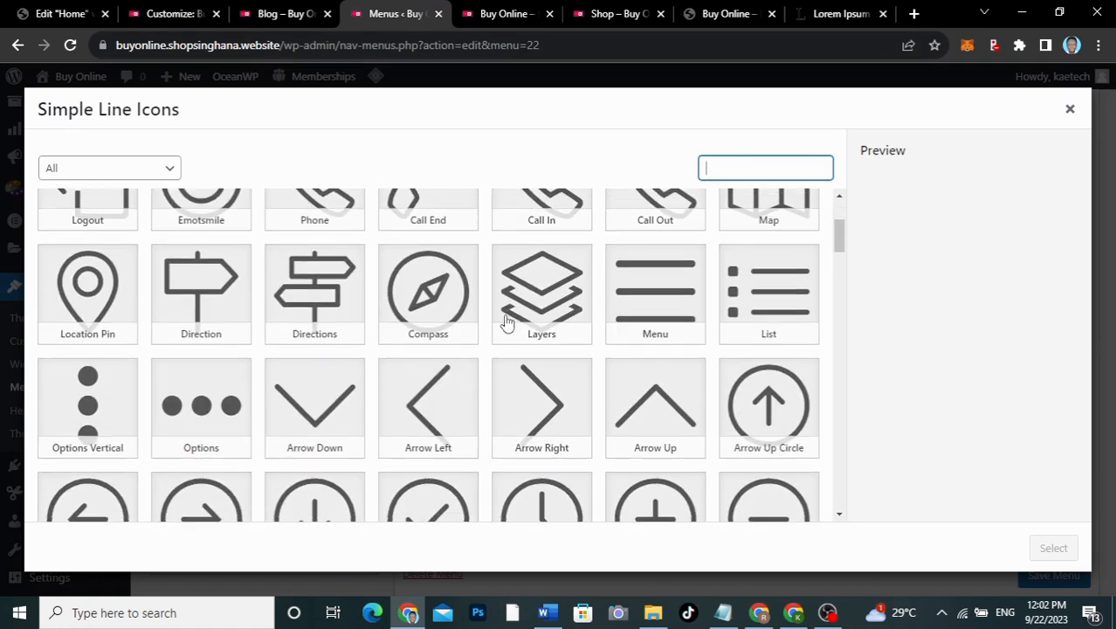
{"action": "scroll", "coordinate": [507, 323], "scroll_direction": "down", "scroll_amount": 5}
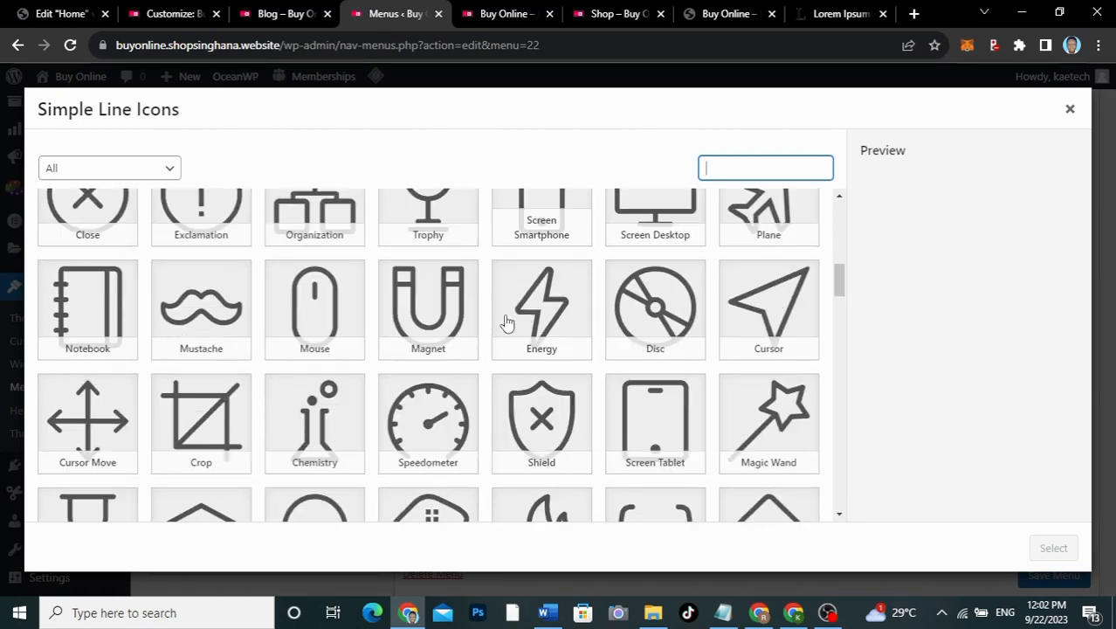
{"action": "scroll", "coordinate": [507, 323], "scroll_direction": "down", "scroll_amount": 4}
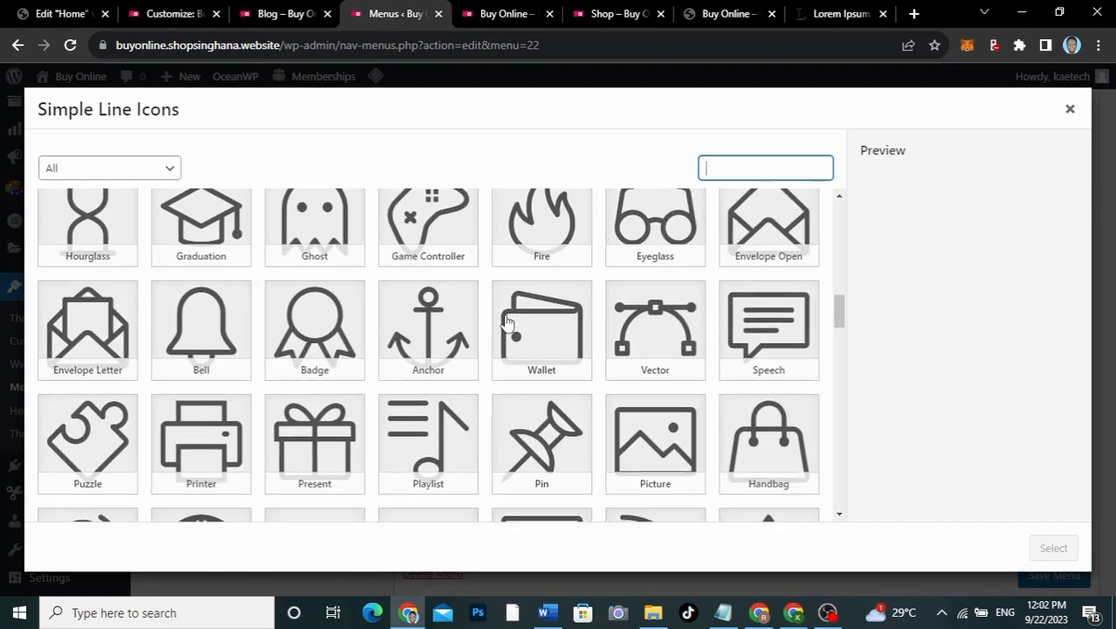
{"action": "scroll", "coordinate": [506, 323], "scroll_direction": "down", "scroll_amount": 2}
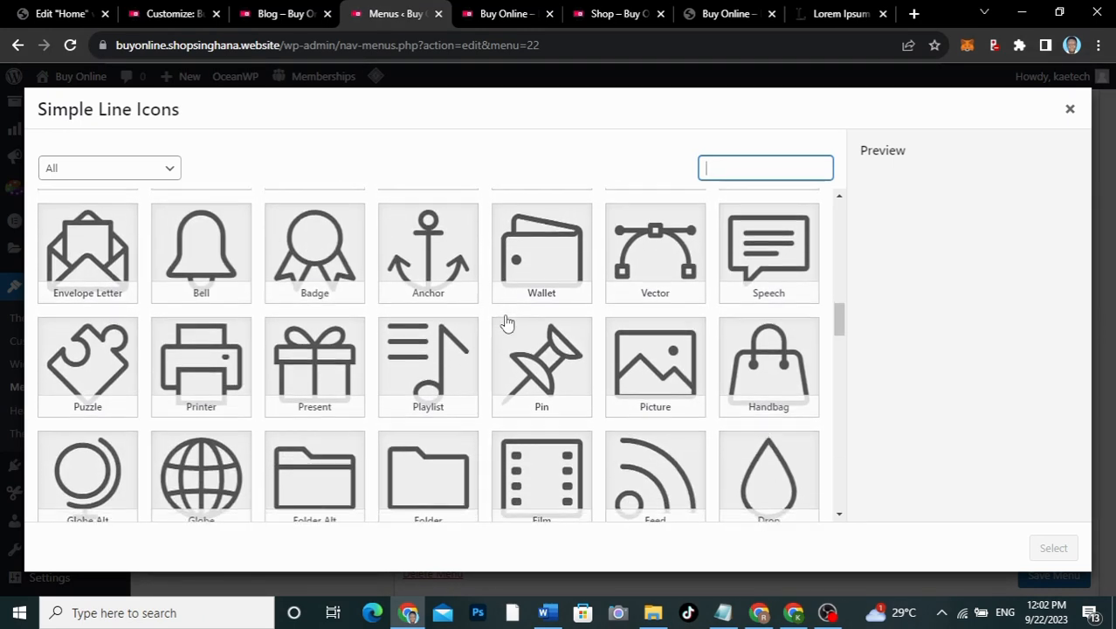
{"action": "left_click", "coordinate": [761, 340]}
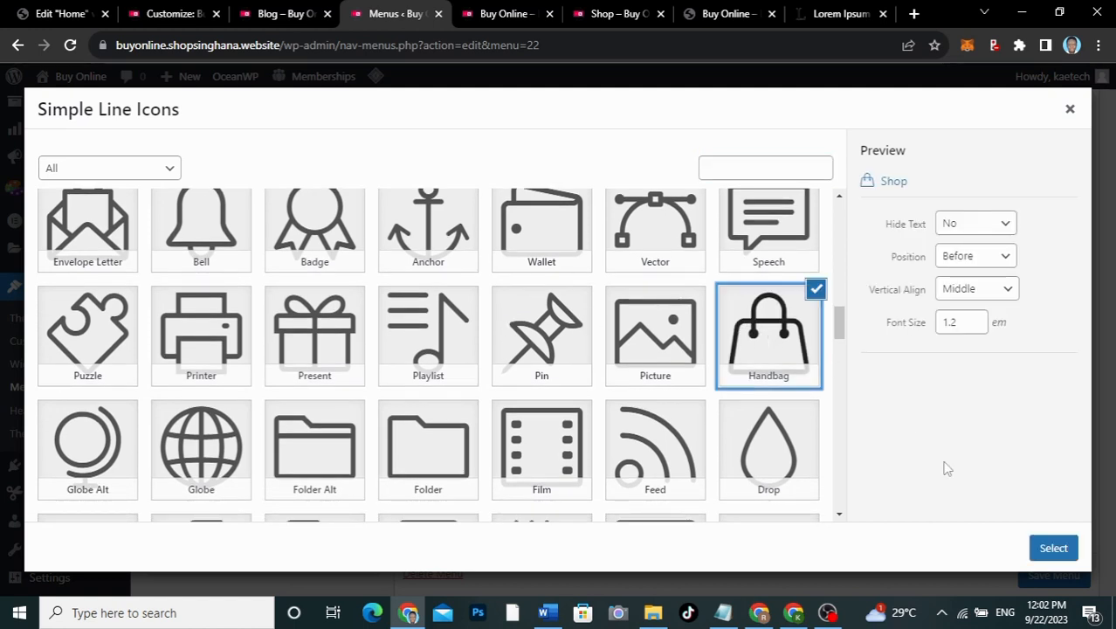
{"action": "left_click", "coordinate": [1053, 547]}
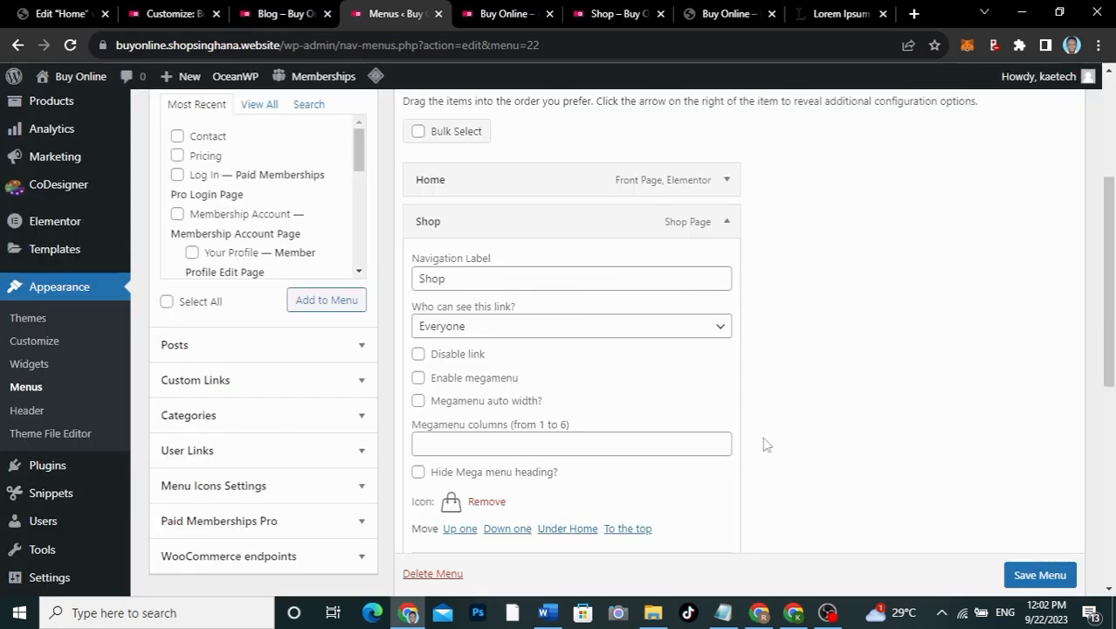
{"action": "left_click", "coordinate": [727, 220]}
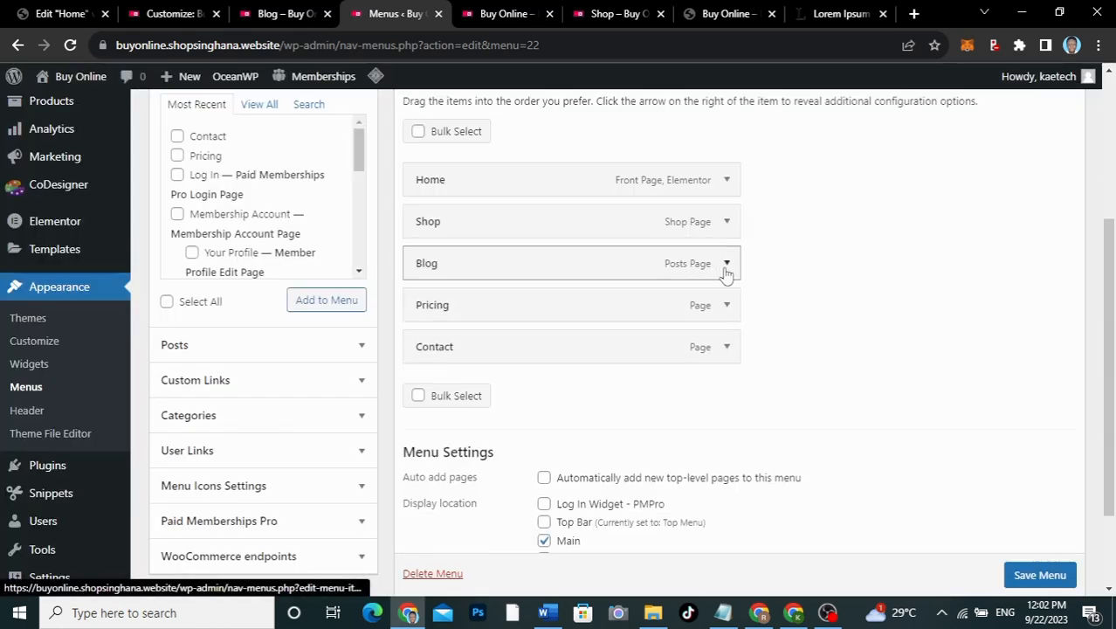
Step: Check the live blog page's menu, then expand the Blog item in the editor
{"action": "left_click", "coordinate": [279, 14]}
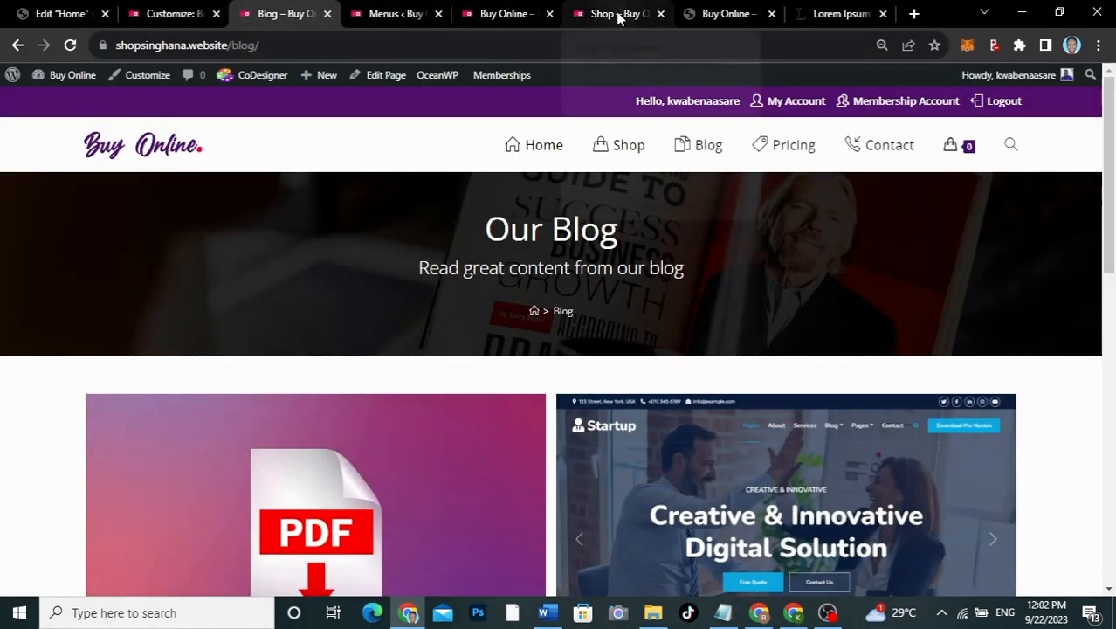
{"action": "left_click", "coordinate": [424, 12]}
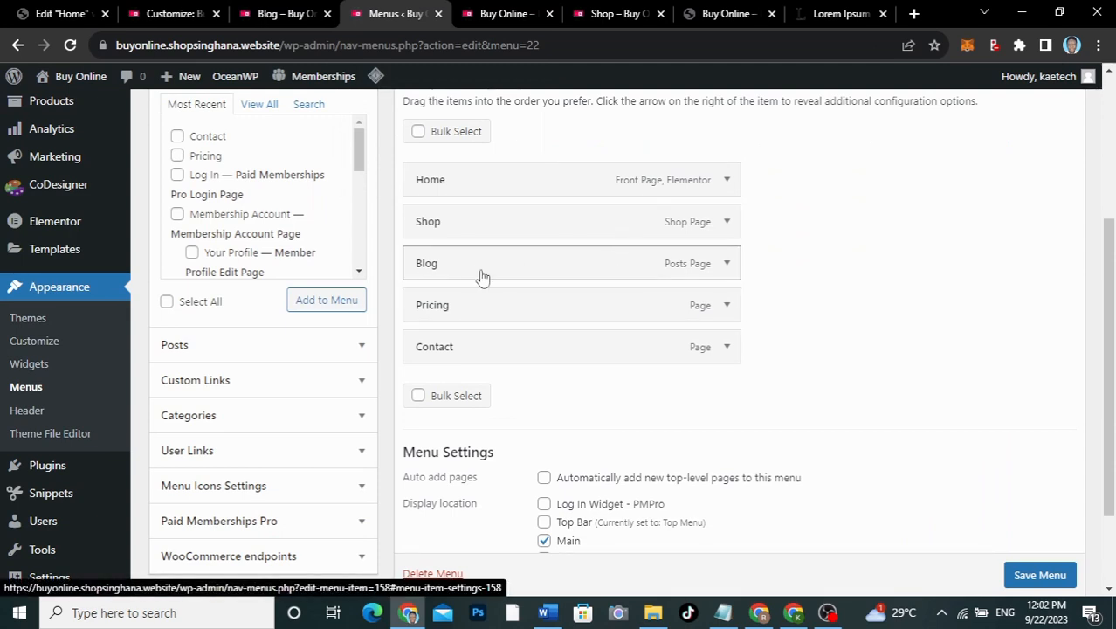
{"action": "left_click", "coordinate": [726, 263]}
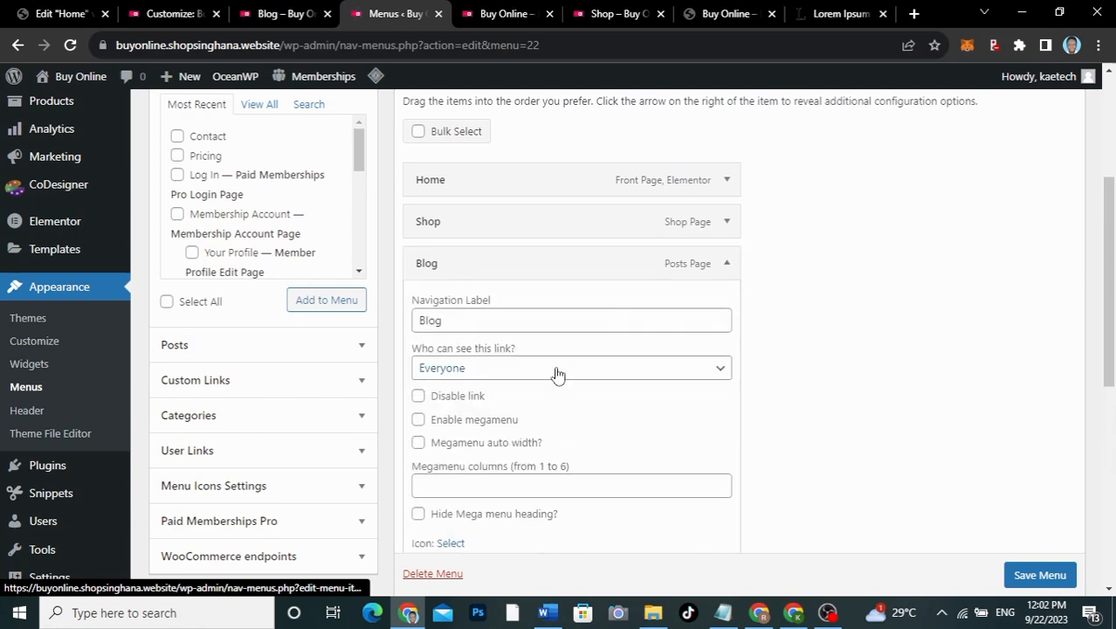
{"action": "scroll", "coordinate": [531, 406], "scroll_direction": "down", "scroll_amount": 2}
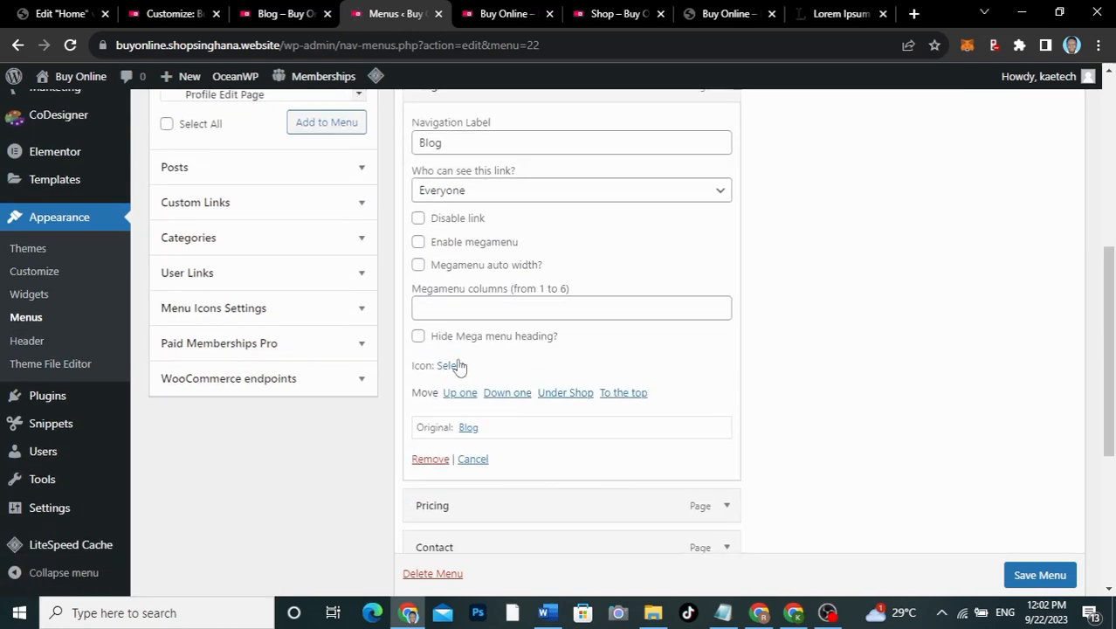
Step: Apply the Docs line icon to the Blog item and collapse its settings
{"action": "left_click", "coordinate": [454, 365]}
{"action": "scroll", "coordinate": [644, 382], "scroll_direction": "down", "scroll_amount": 2}
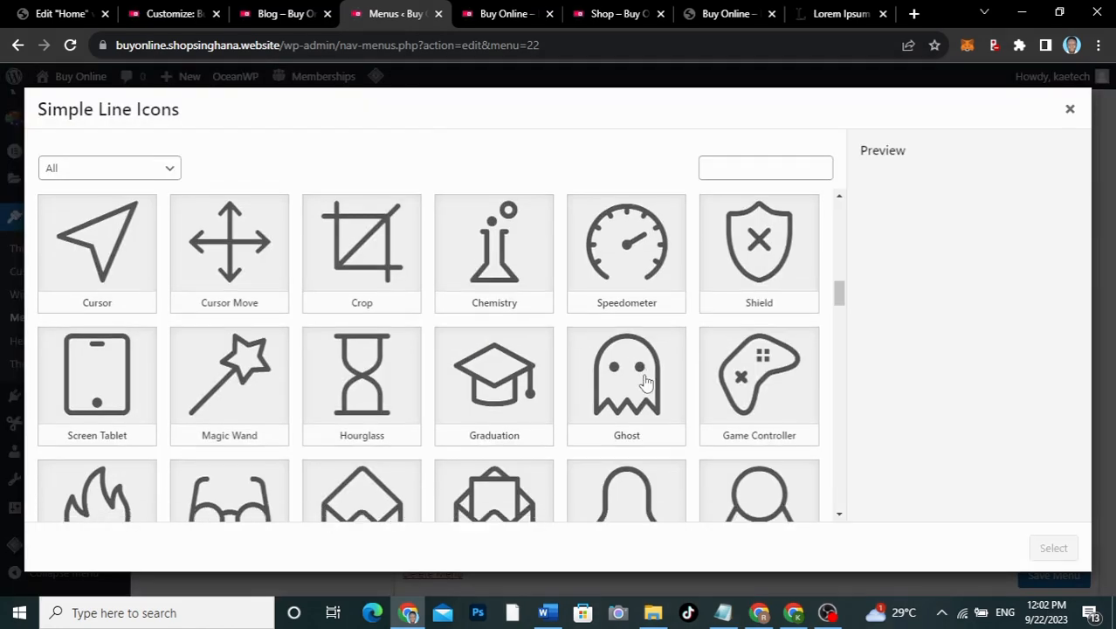
{"action": "scroll", "coordinate": [644, 382], "scroll_direction": "down", "scroll_amount": 2}
{"action": "scroll", "coordinate": [645, 382], "scroll_direction": "up", "scroll_amount": 10}
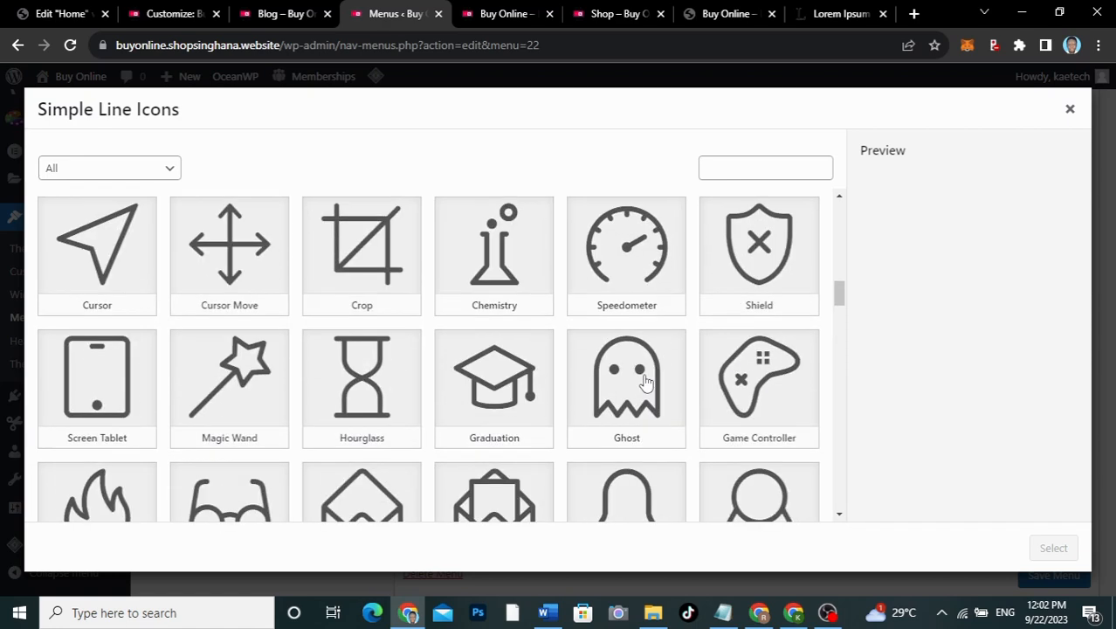
{"action": "scroll", "coordinate": [645, 382], "scroll_direction": "up", "scroll_amount": 8}
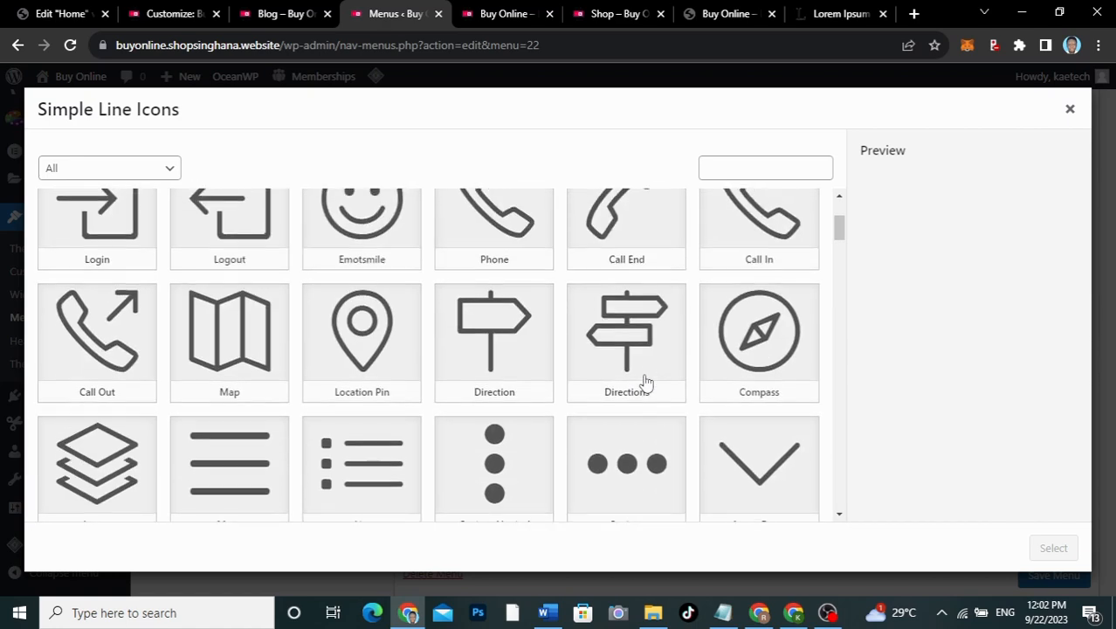
{"action": "scroll", "coordinate": [645, 381], "scroll_direction": "down", "scroll_amount": 12}
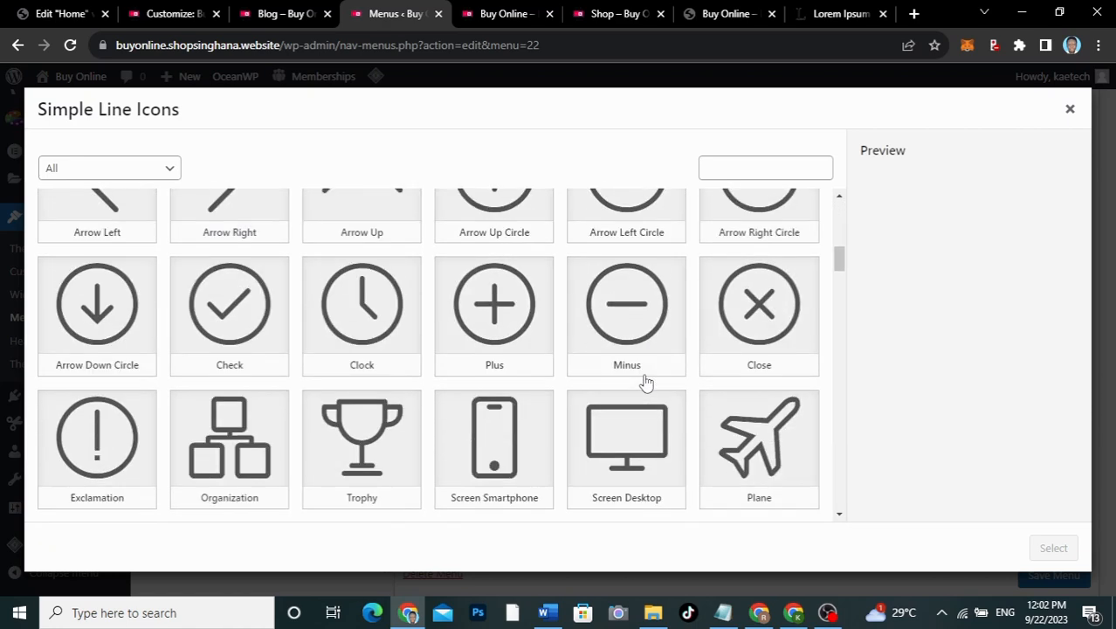
{"action": "scroll", "coordinate": [645, 382], "scroll_direction": "down", "scroll_amount": 10}
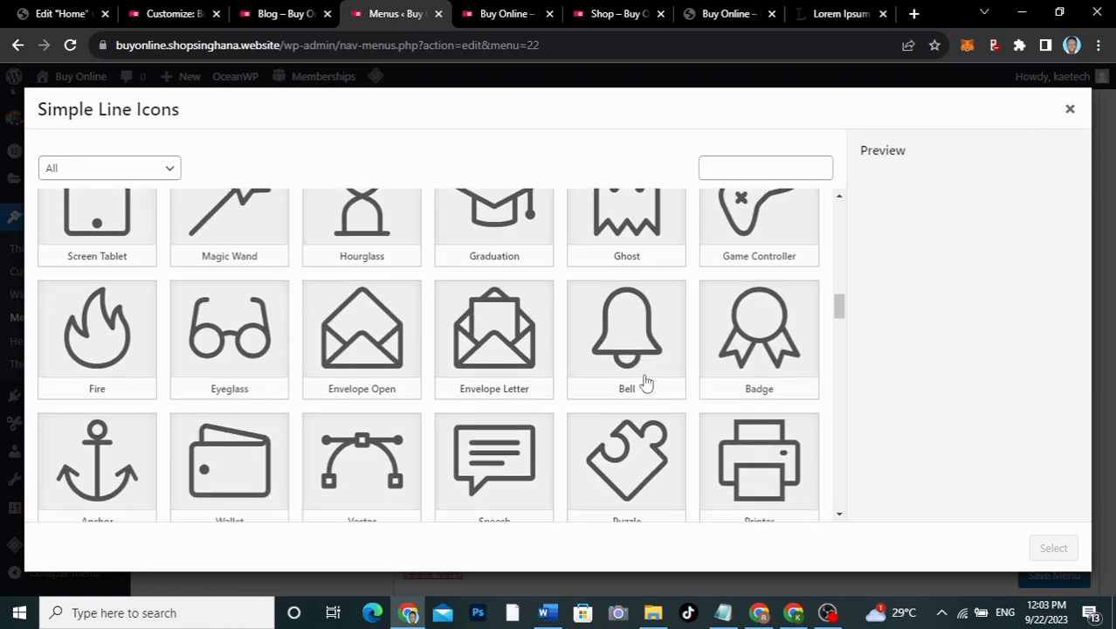
{"action": "scroll", "coordinate": [644, 382], "scroll_direction": "down", "scroll_amount": 4}
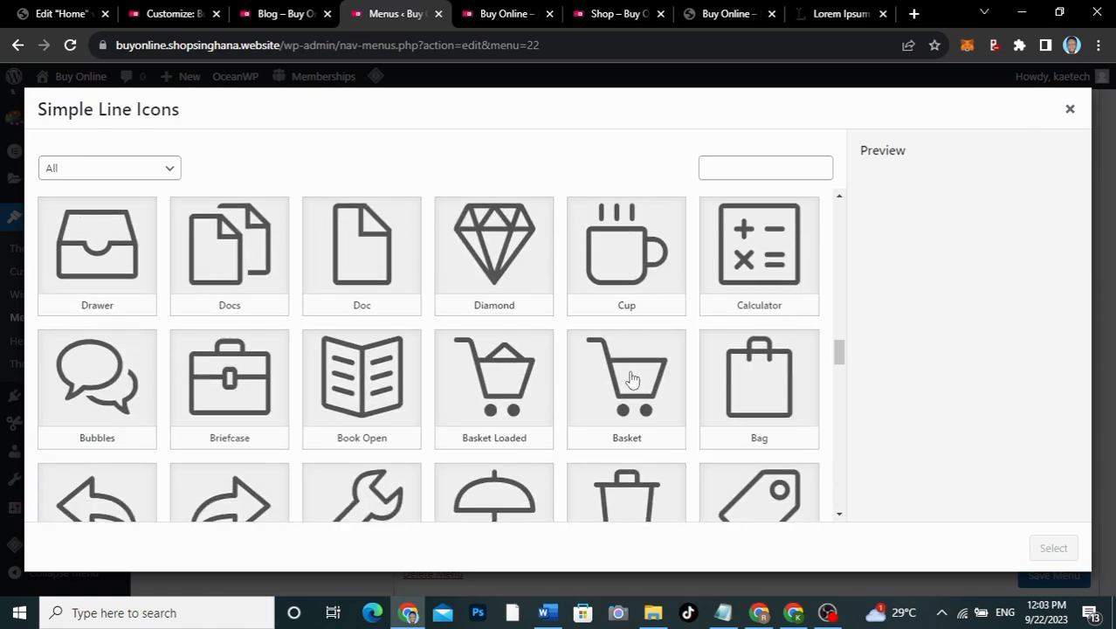
{"action": "left_click", "coordinate": [243, 250]}
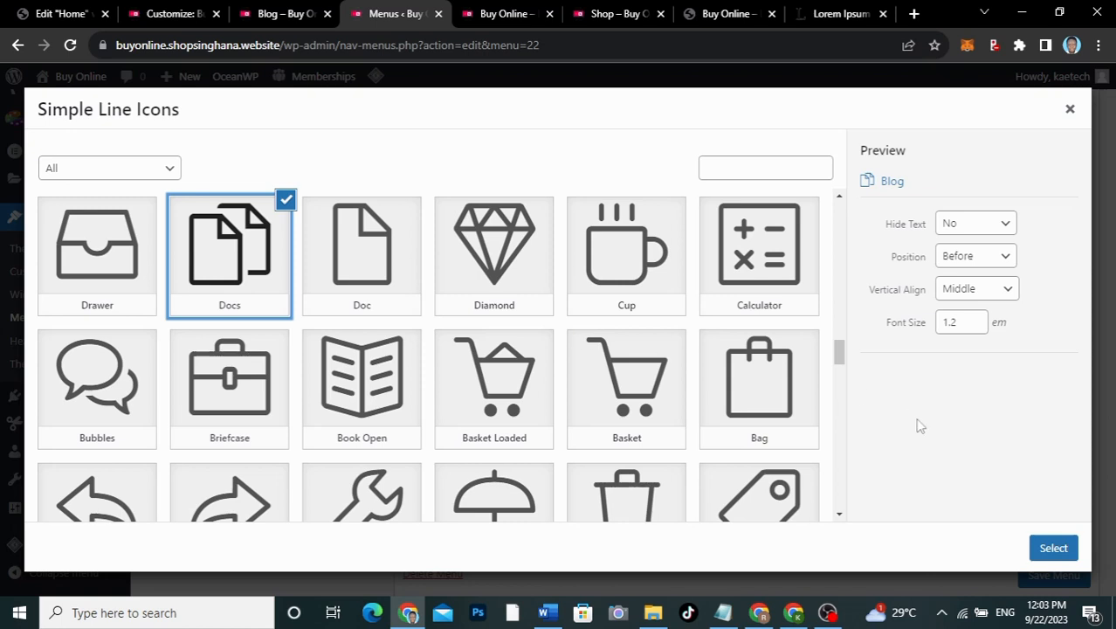
{"action": "left_click", "coordinate": [1055, 547]}
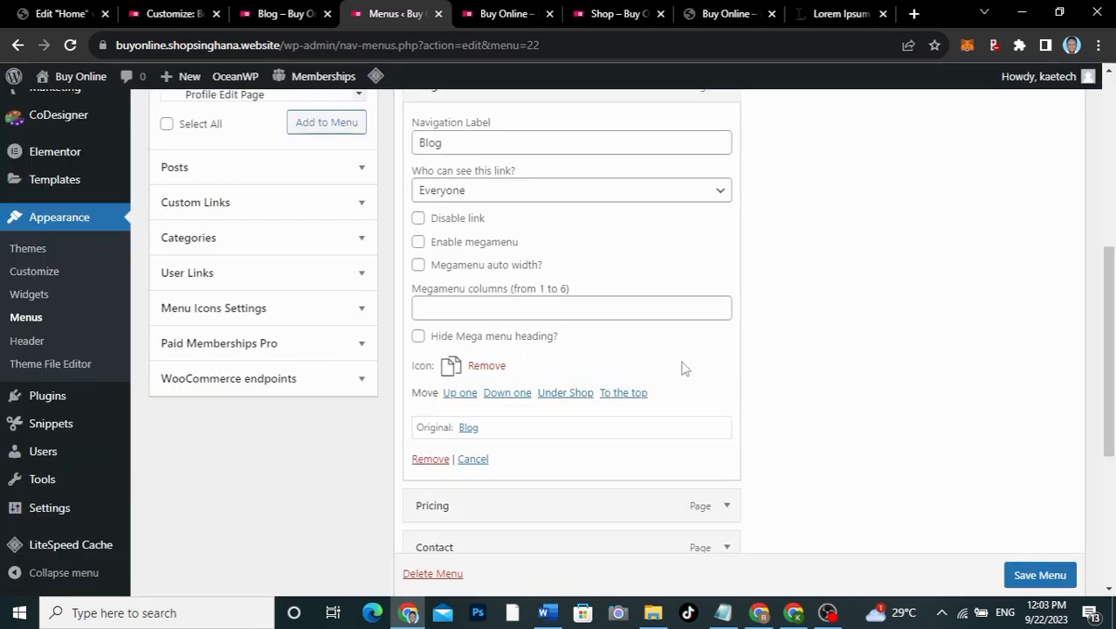
{"action": "scroll", "coordinate": [683, 368], "scroll_direction": "up", "scroll_amount": 1}
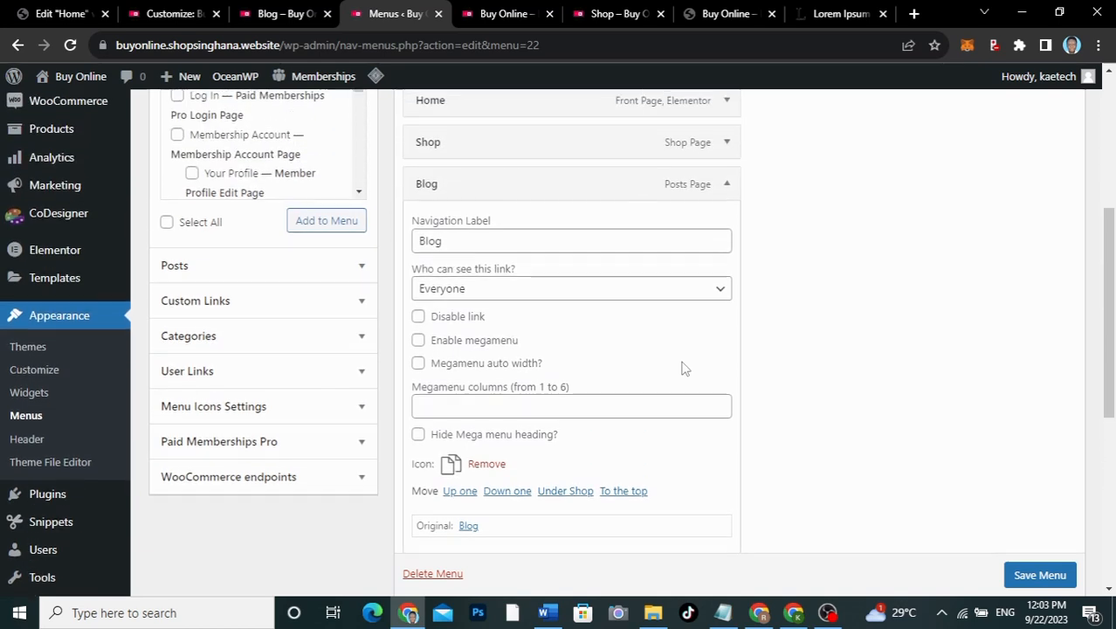
{"action": "left_click", "coordinate": [727, 182]}
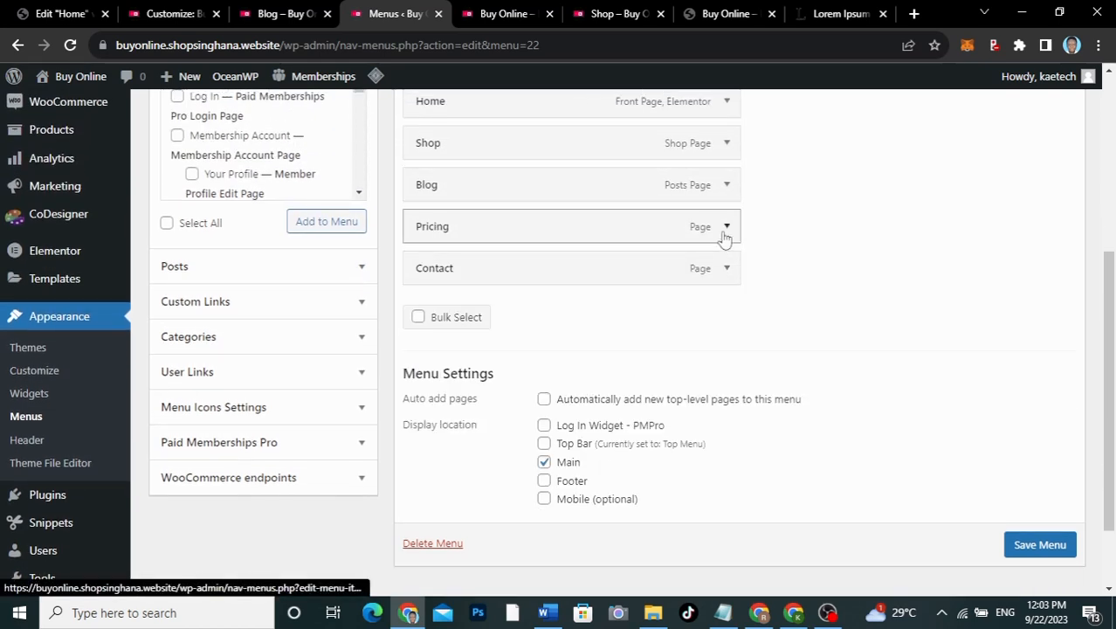
Step: After checking the front-end Blog menu, give the Pricing item the Tag line icon
{"action": "left_click", "coordinate": [267, 15]}
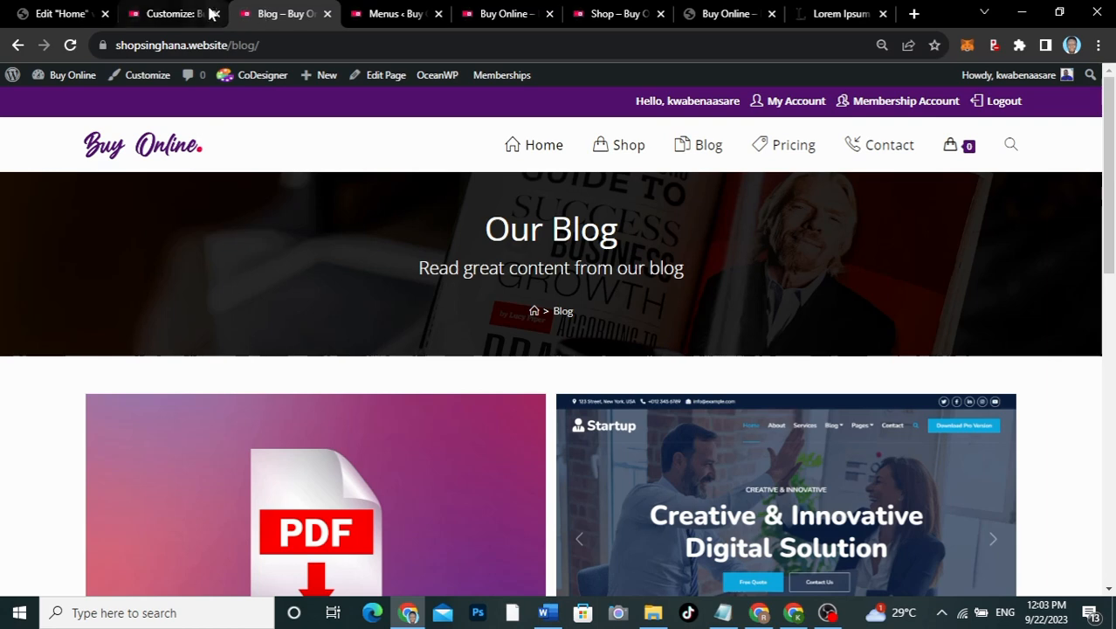
{"action": "left_click", "coordinate": [418, 16]}
{"action": "left_click", "coordinate": [726, 227]}
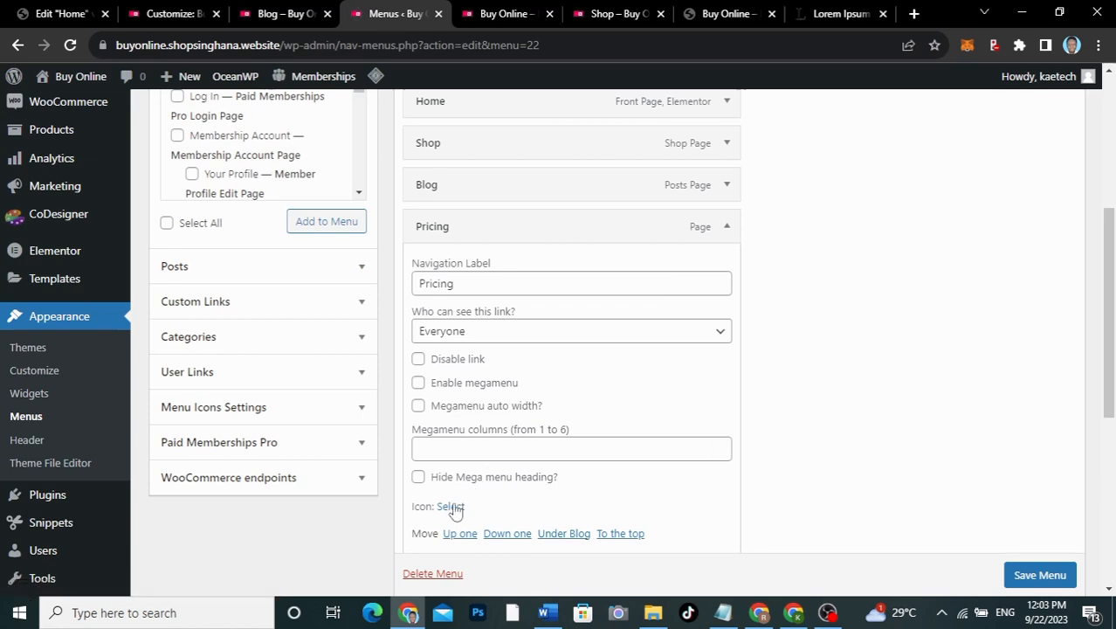
{"action": "left_click", "coordinate": [451, 506]}
{"action": "scroll", "coordinate": [479, 386], "scroll_direction": "down", "scroll_amount": 1}
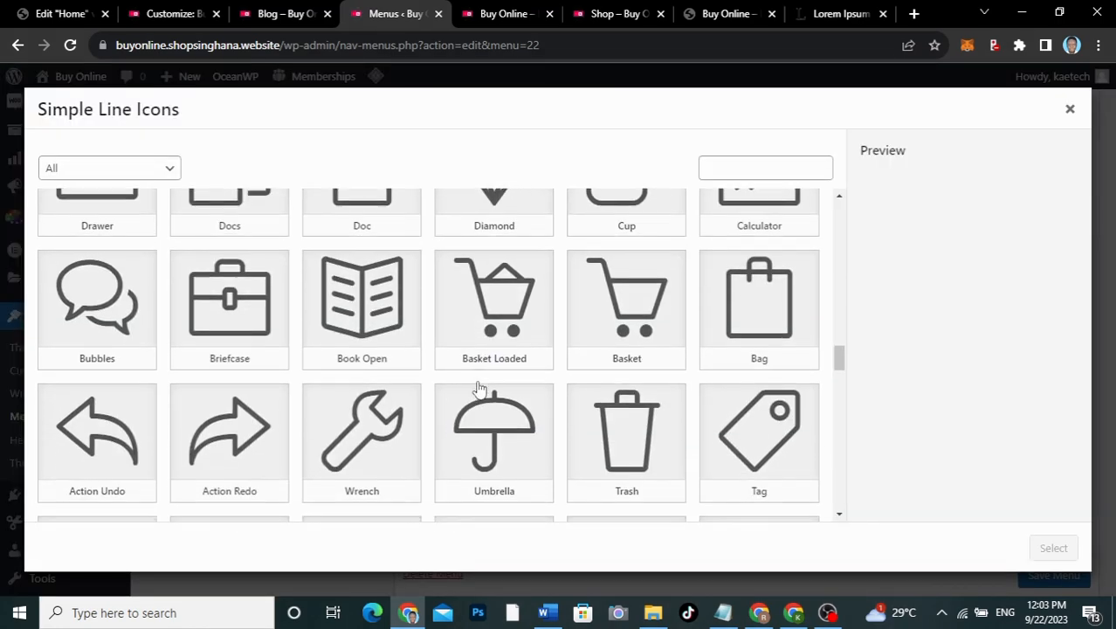
{"action": "scroll", "coordinate": [478, 387], "scroll_direction": "up", "scroll_amount": 1}
{"action": "scroll", "coordinate": [478, 387], "scroll_direction": "down", "scroll_amount": 1}
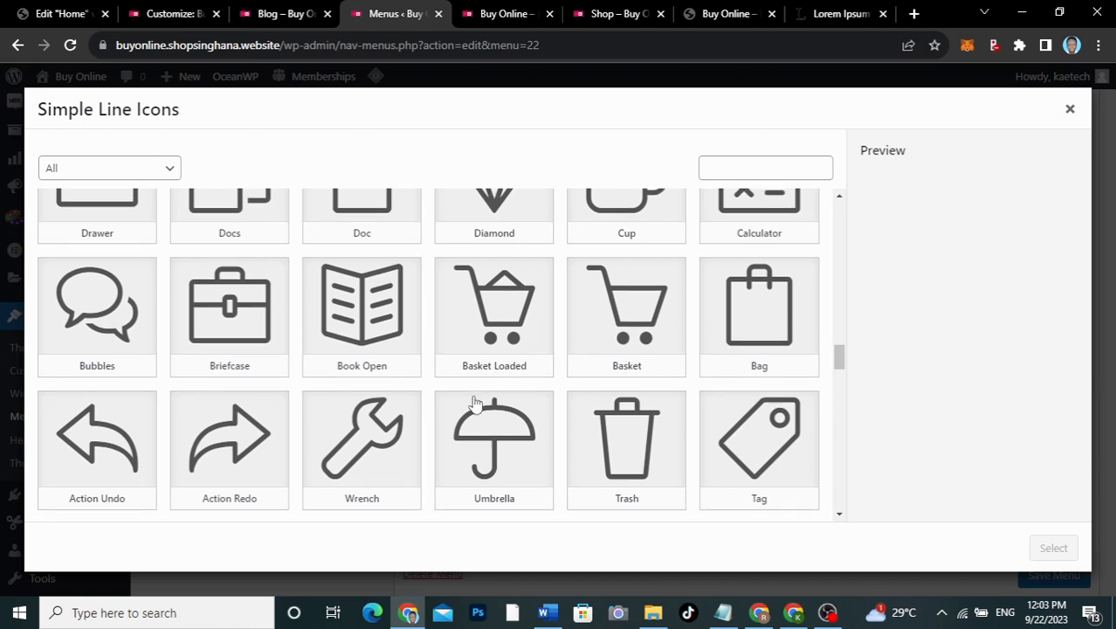
{"action": "scroll", "coordinate": [474, 401], "scroll_direction": "down", "scroll_amount": 2}
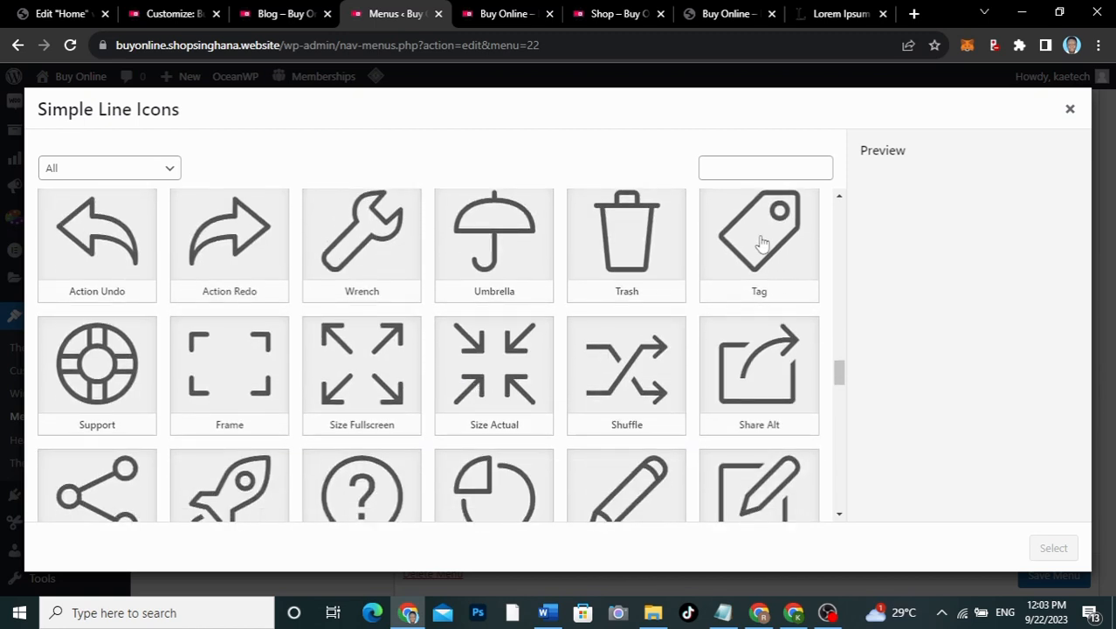
{"action": "left_click", "coordinate": [763, 243]}
{"action": "left_click", "coordinate": [1058, 546]}
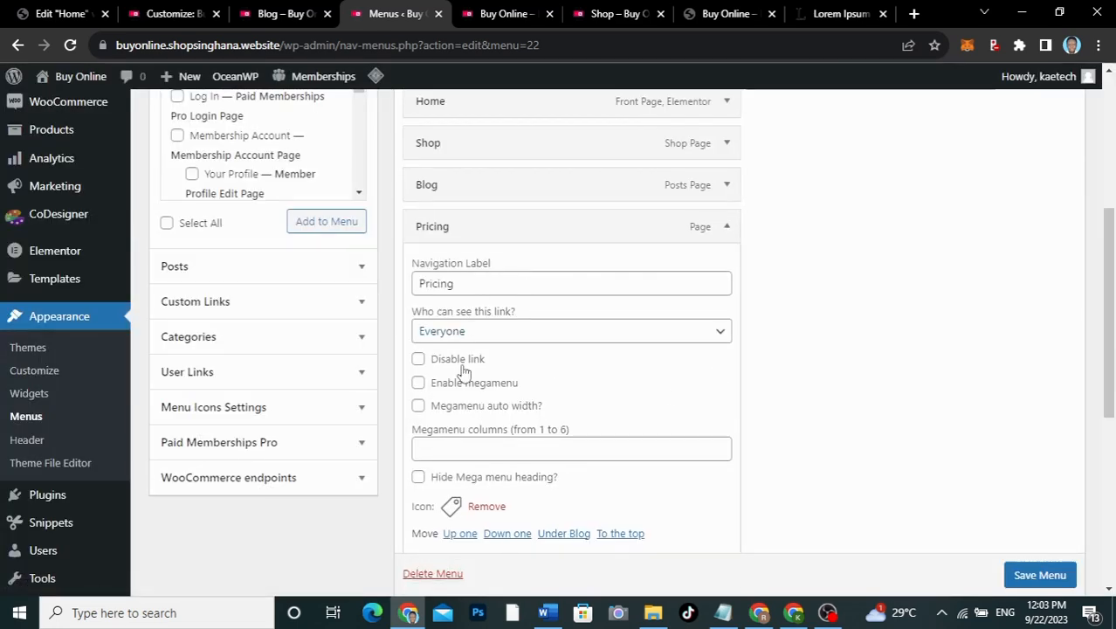
Step: Assign the Call In line icon to the Contact menu item
{"action": "left_click", "coordinate": [727, 228]}
{"action": "left_click", "coordinate": [725, 269]}
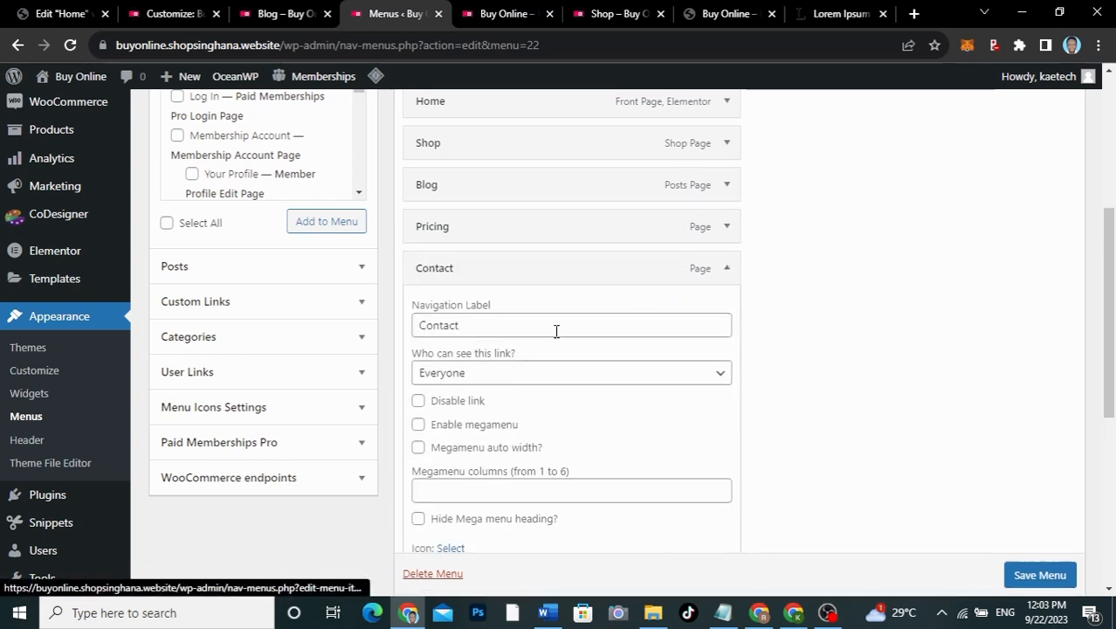
{"action": "left_click", "coordinate": [451, 548]}
{"action": "scroll", "coordinate": [589, 358], "scroll_direction": "down", "scroll_amount": 5}
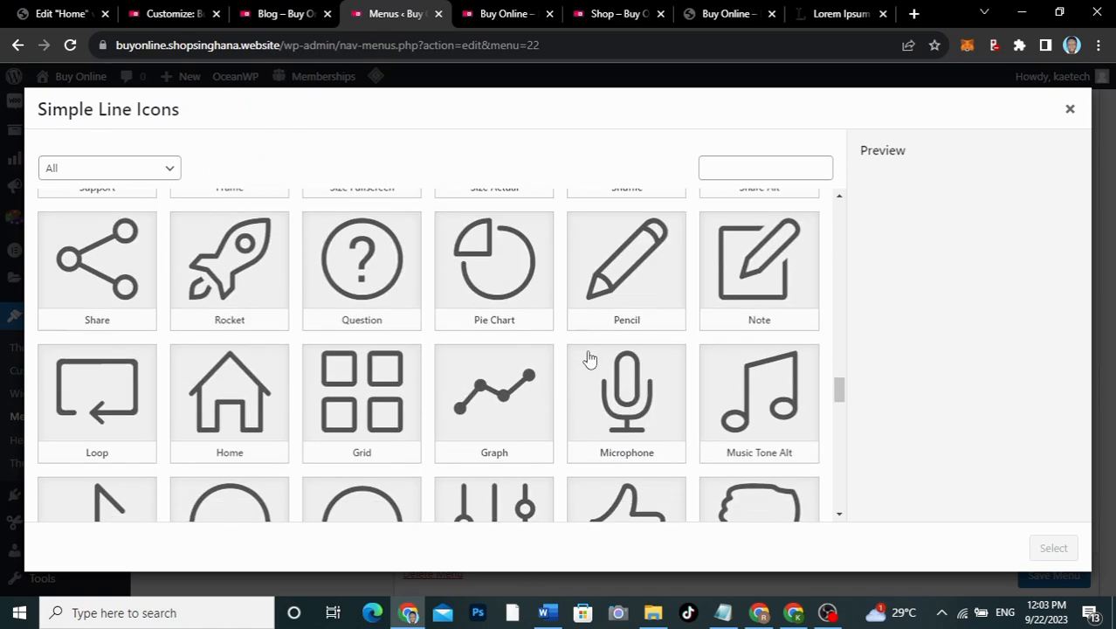
{"action": "scroll", "coordinate": [589, 358], "scroll_direction": "up", "scroll_amount": 3}
{"action": "scroll", "coordinate": [589, 358], "scroll_direction": "up", "scroll_amount": 10}
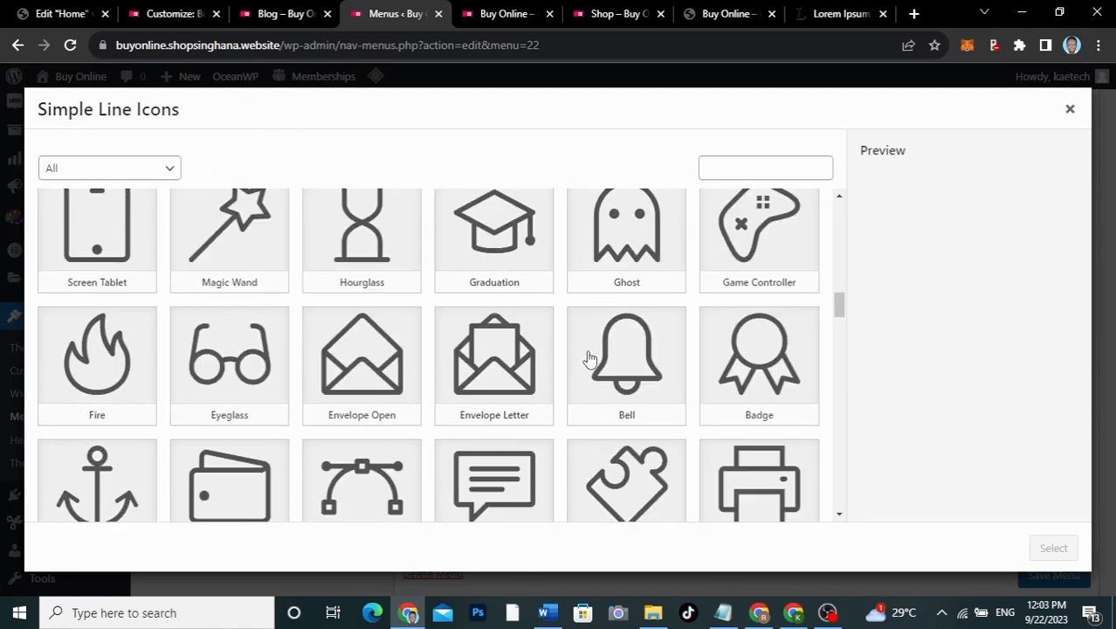
{"action": "scroll", "coordinate": [589, 358], "scroll_direction": "up", "scroll_amount": 4}
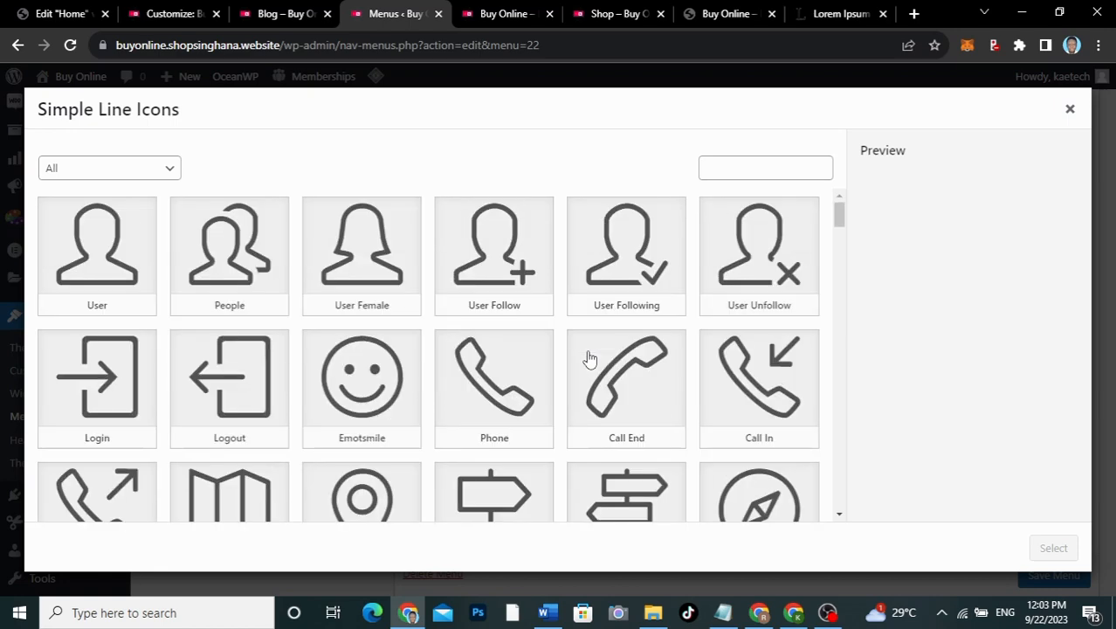
{"action": "left_click", "coordinate": [770, 364]}
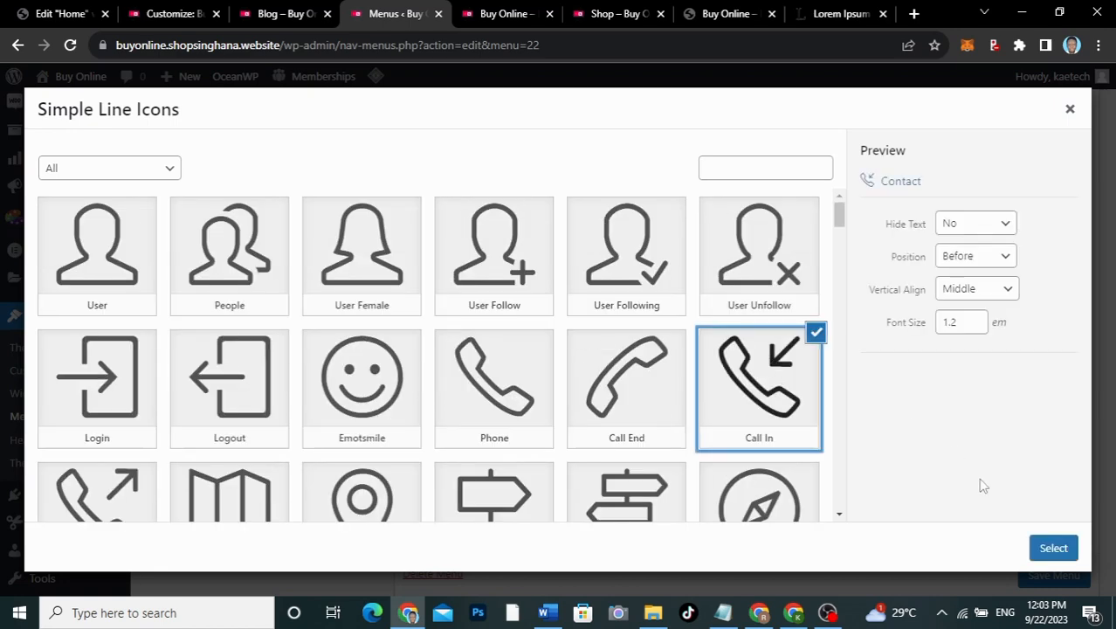
{"action": "left_click", "coordinate": [1051, 547]}
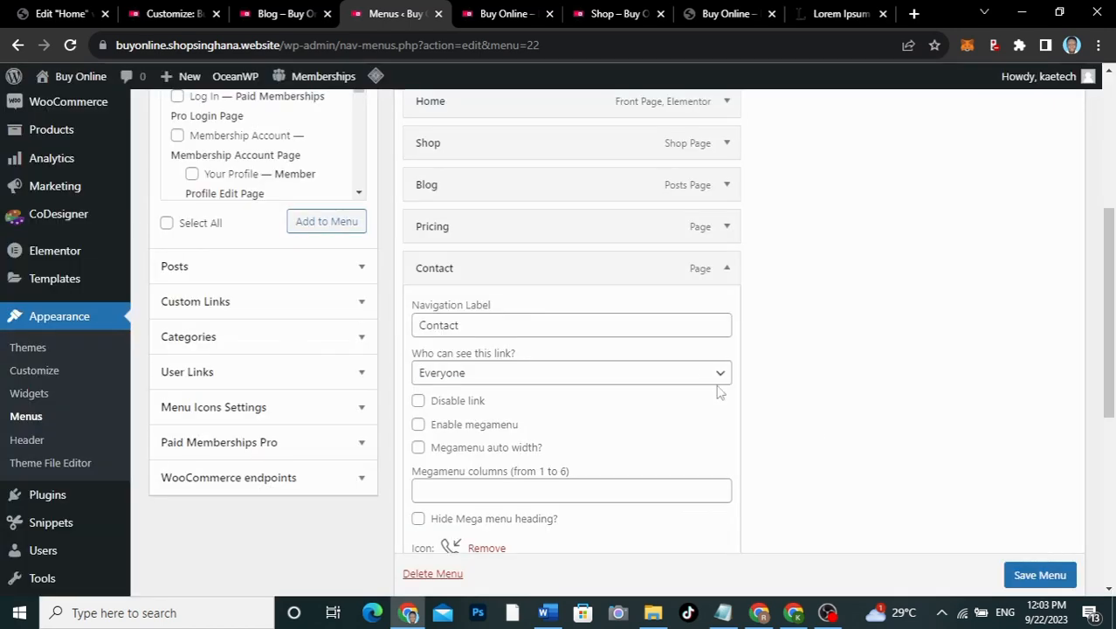
{"action": "left_click", "coordinate": [729, 268]}
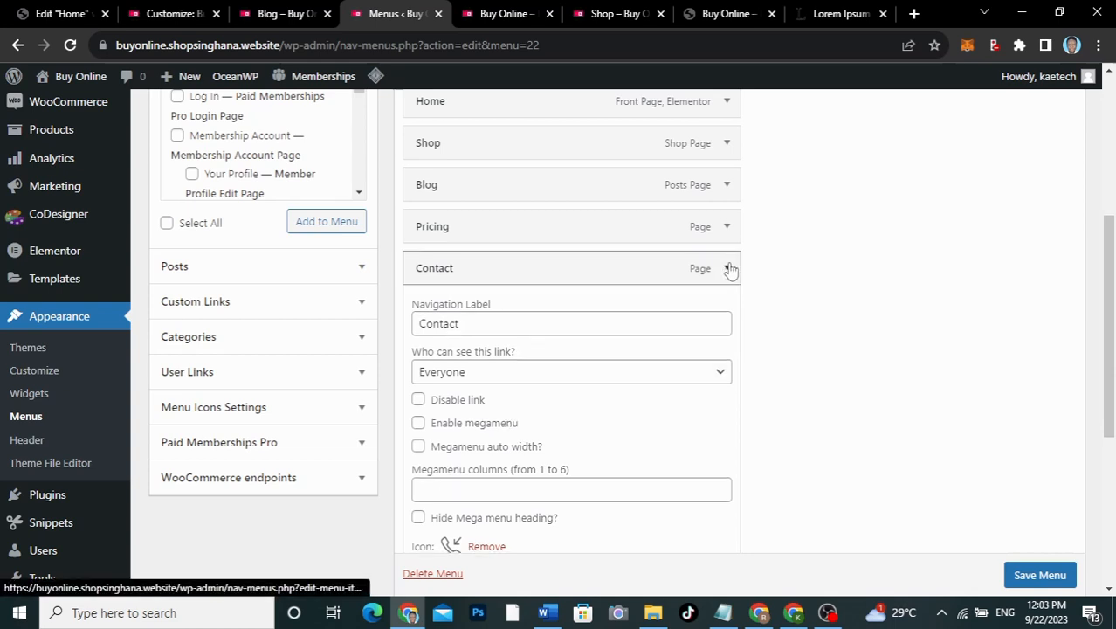
Step: Compare with the Blog page's front-end menu, then save the Main Menu
{"action": "left_click", "coordinate": [271, 14]}
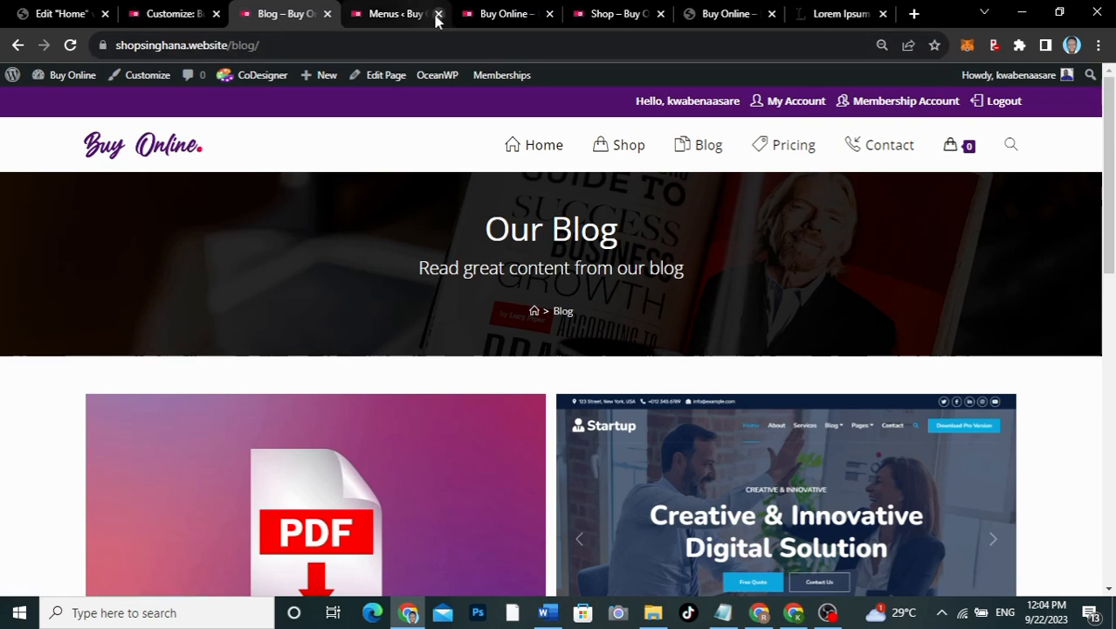
{"action": "left_click", "coordinate": [406, 14]}
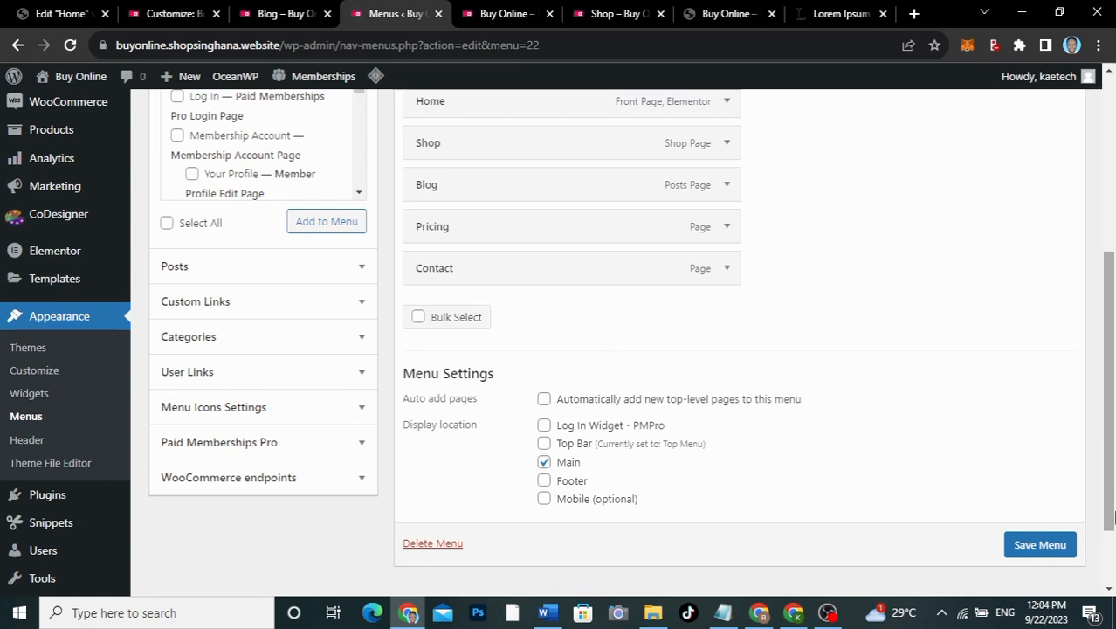
{"action": "left_click", "coordinate": [1039, 544]}
{"action": "scroll", "coordinate": [1039, 544], "scroll_direction": "down", "scroll_amount": 1}
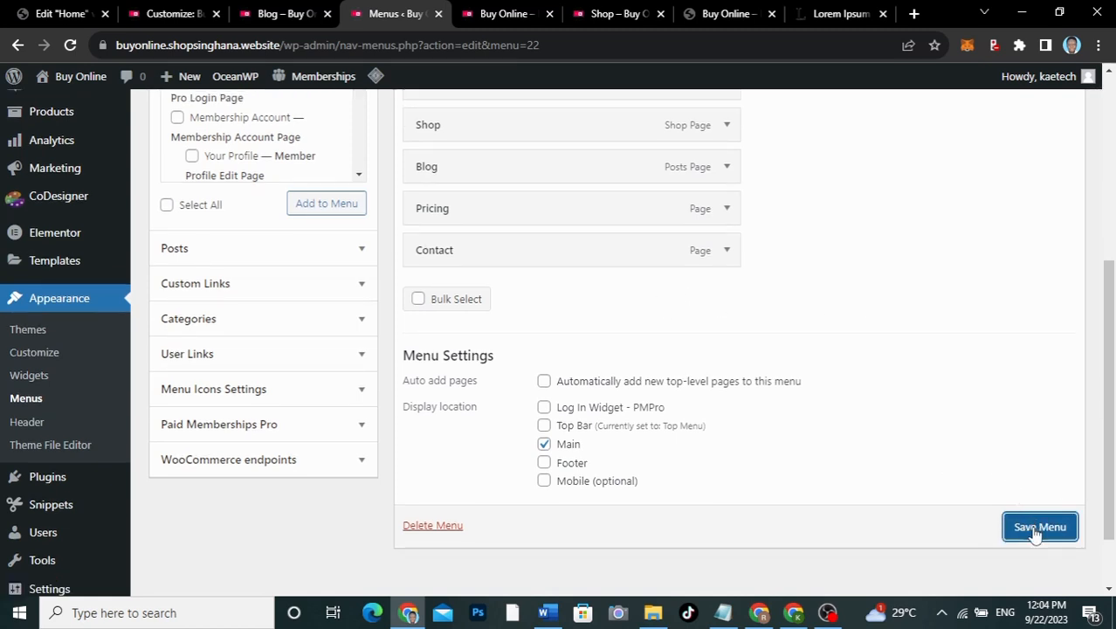
{"action": "left_click", "coordinate": [1035, 534]}
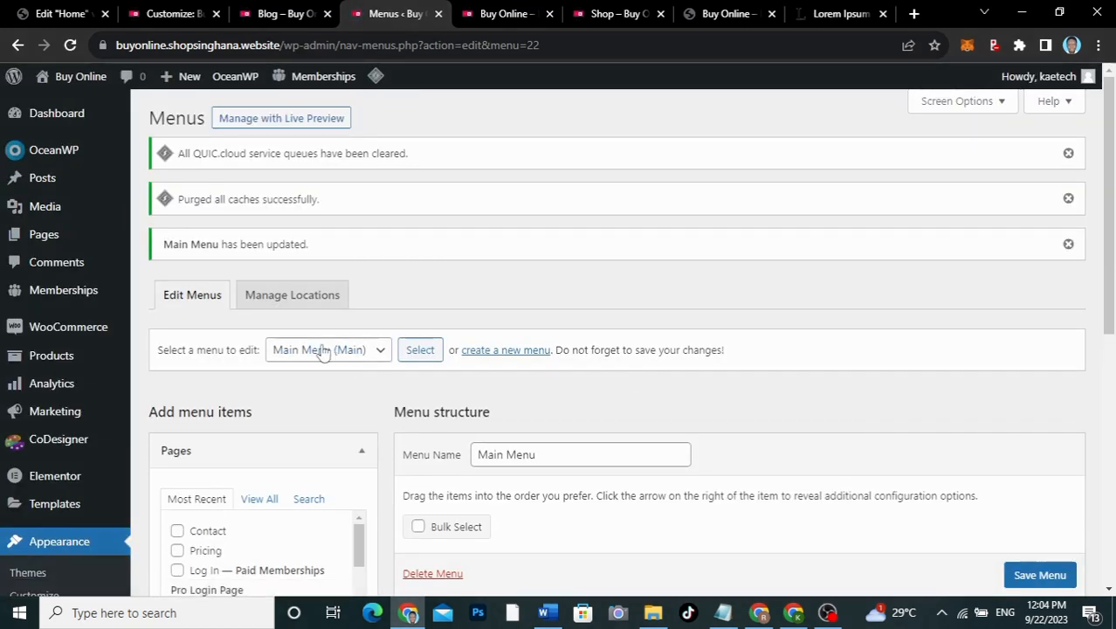
Step: Load the Top Menu (Top Bar) and give My Account the User icon
{"action": "left_click", "coordinate": [324, 349]}
{"action": "left_click", "coordinate": [310, 386]}
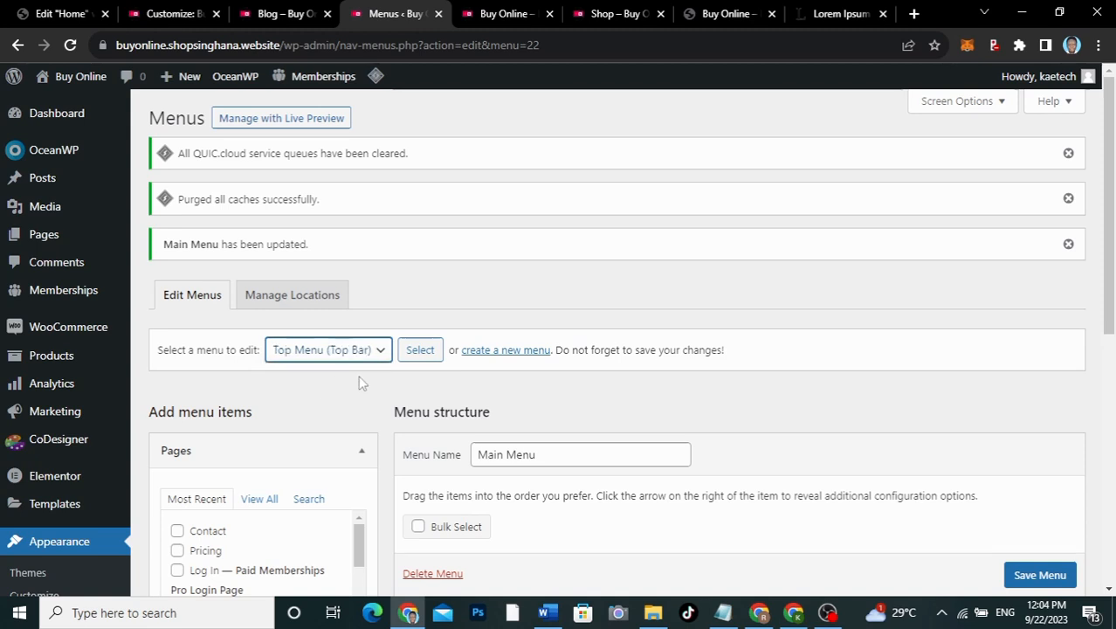
{"action": "left_click", "coordinate": [421, 351]}
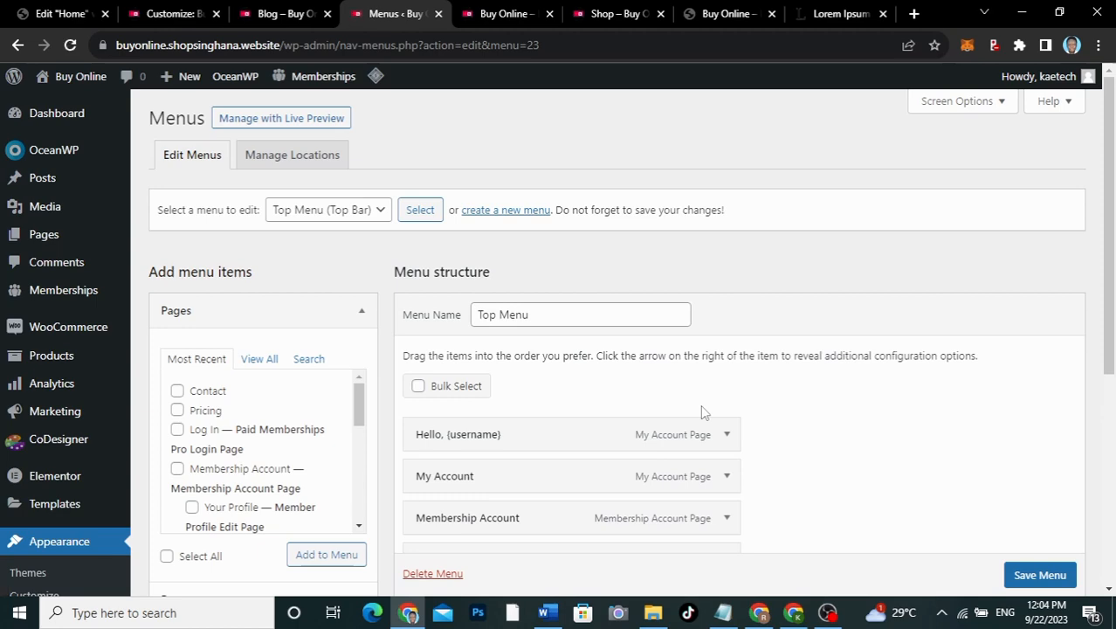
{"action": "scroll", "coordinate": [700, 404], "scroll_direction": "down", "scroll_amount": 3}
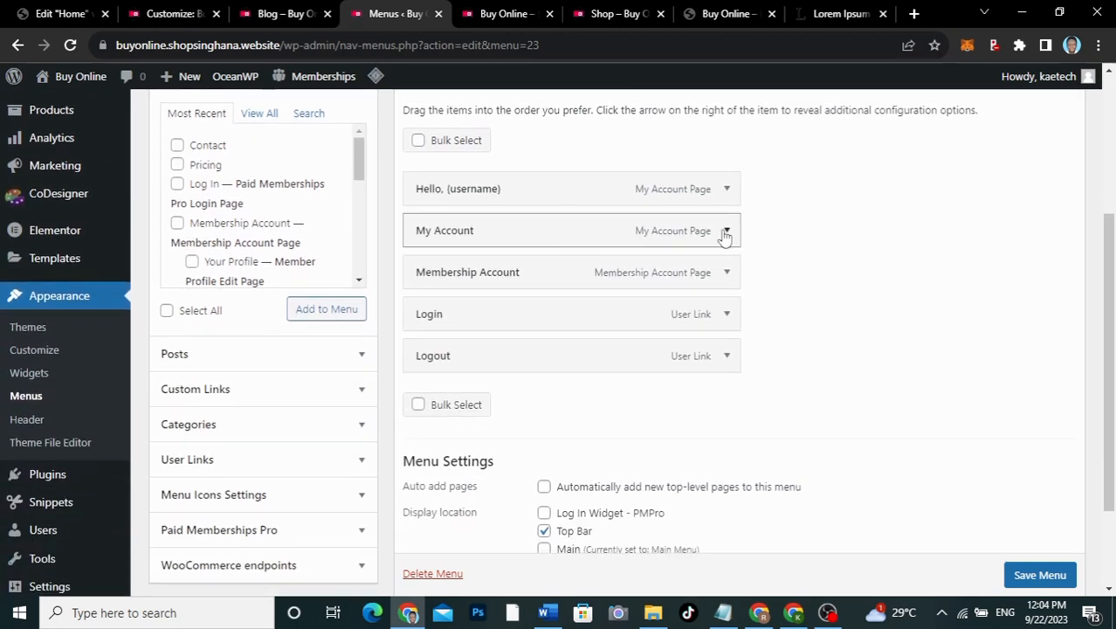
{"action": "left_click", "coordinate": [726, 232]}
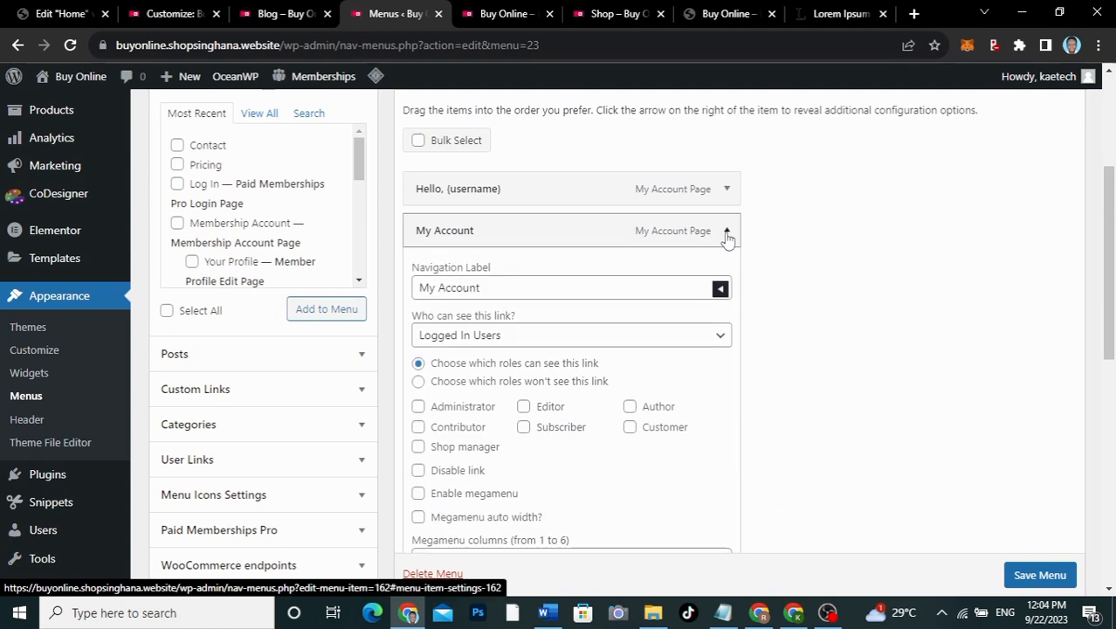
{"action": "scroll", "coordinate": [460, 507], "scroll_direction": "down", "scroll_amount": 3}
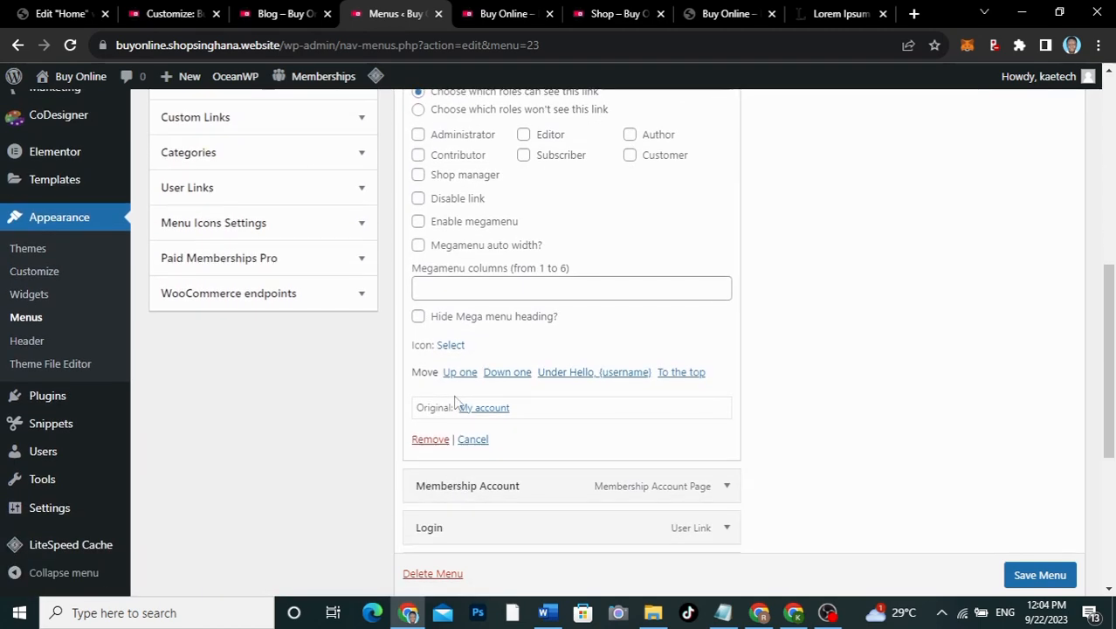
{"action": "left_click", "coordinate": [451, 345]}
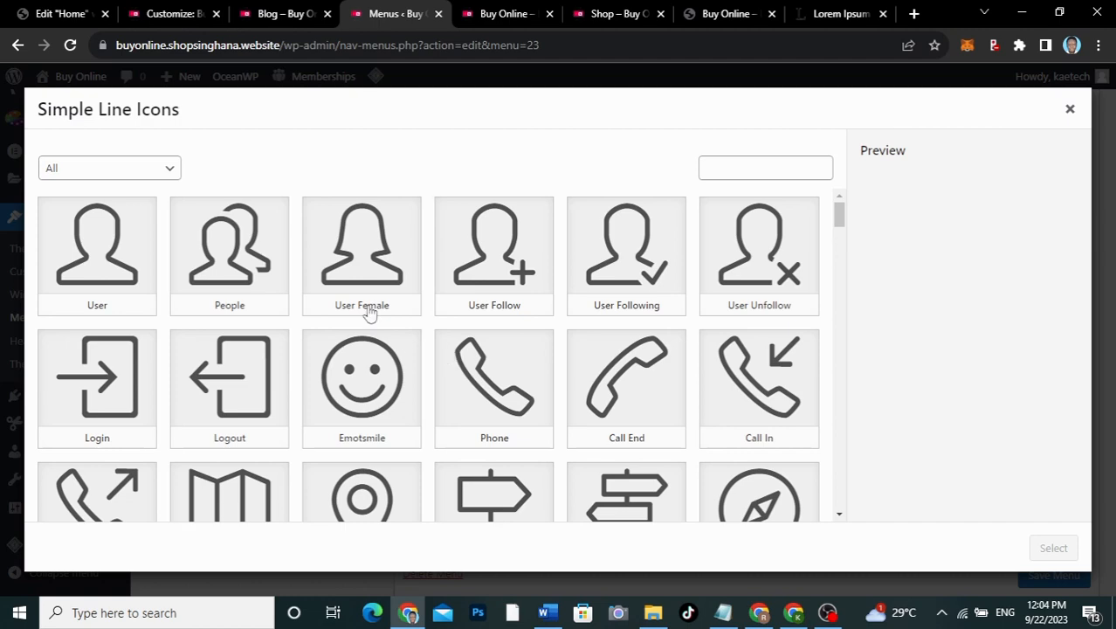
{"action": "left_click", "coordinate": [282, 15]}
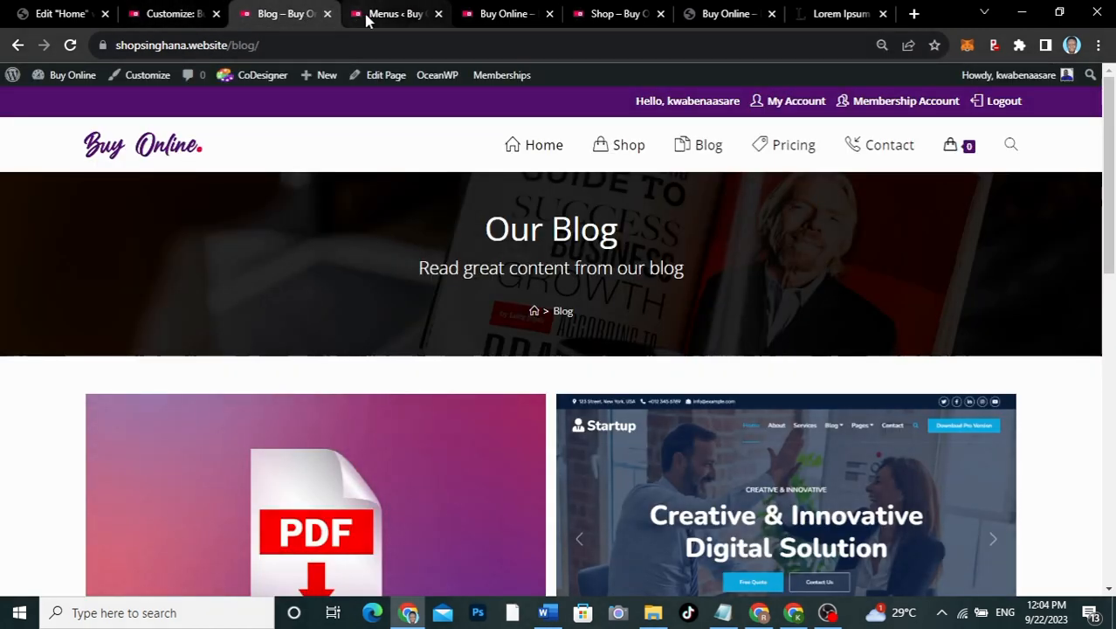
{"action": "left_click", "coordinate": [395, 14]}
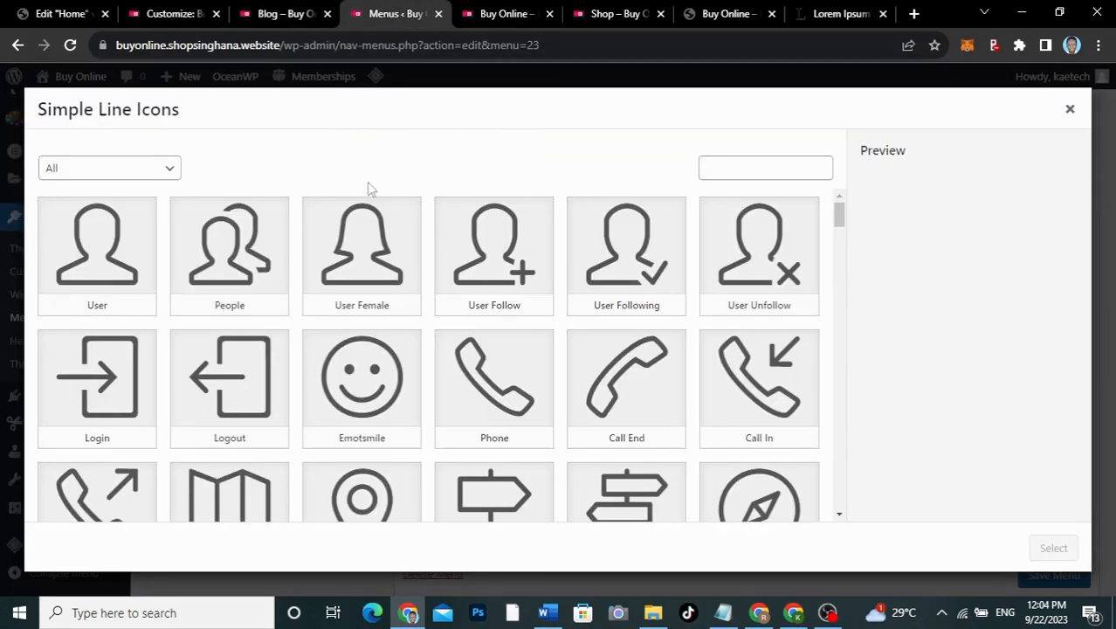
{"action": "left_click", "coordinate": [113, 256]}
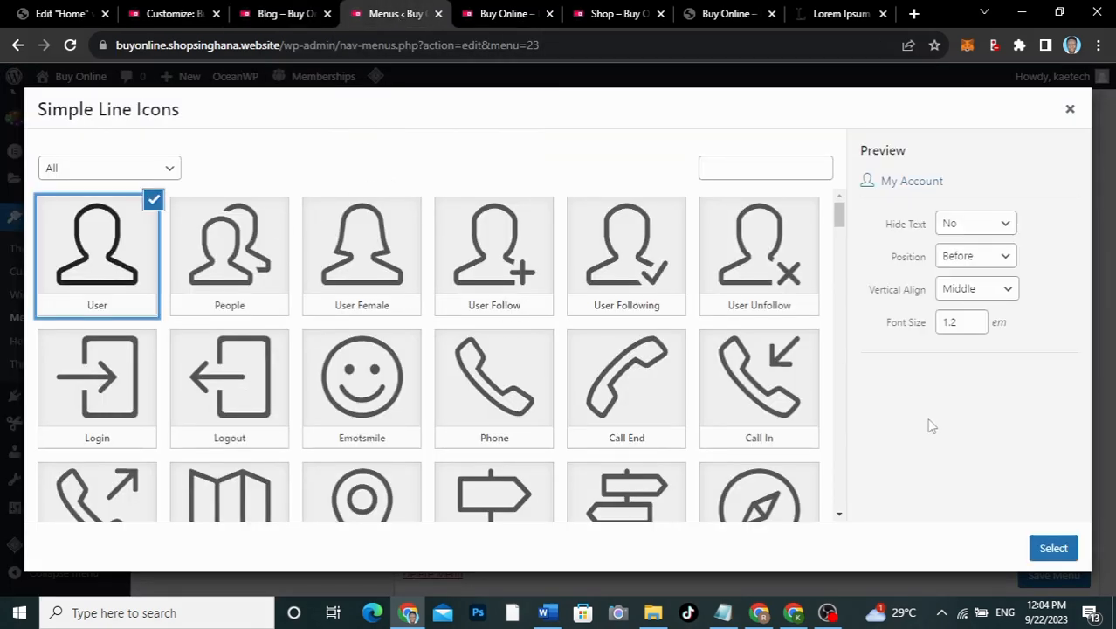
{"action": "left_click", "coordinate": [1053, 547]}
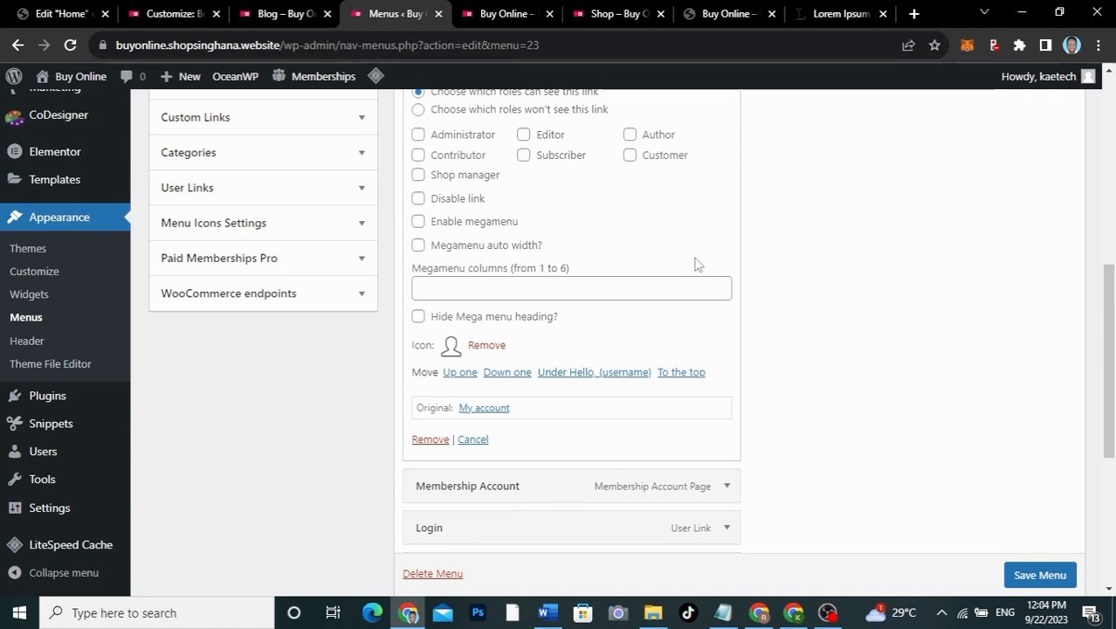
Step: Give the Membership Account item the People icon
{"action": "scroll", "coordinate": [680, 456], "scroll_direction": "down", "scroll_amount": 2}
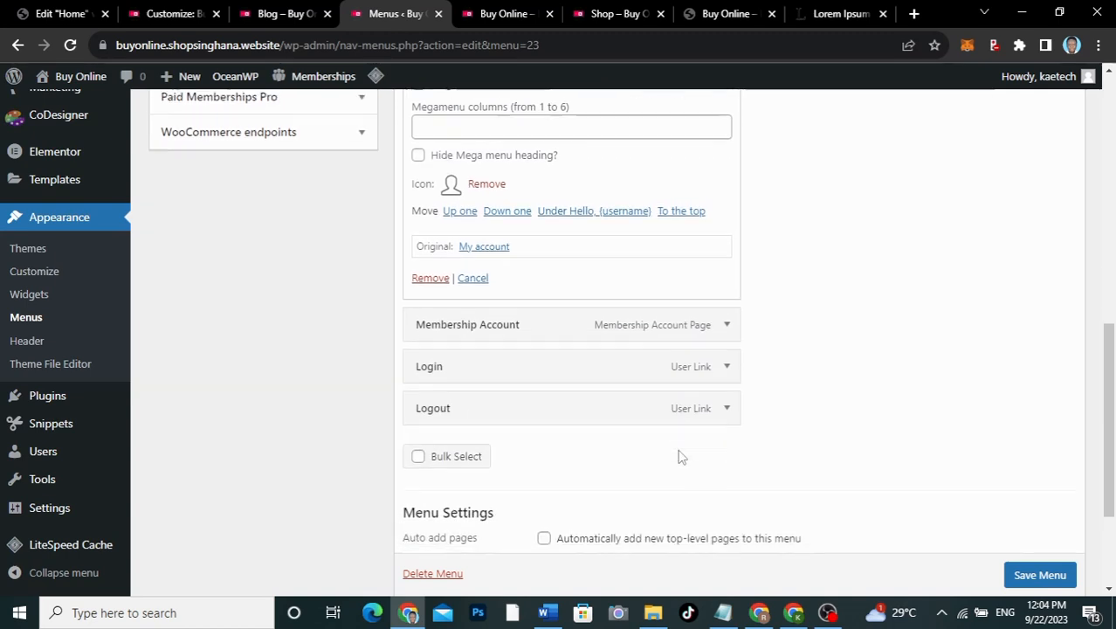
{"action": "left_click", "coordinate": [725, 324]}
{"action": "scroll", "coordinate": [601, 407], "scroll_direction": "down", "scroll_amount": 3}
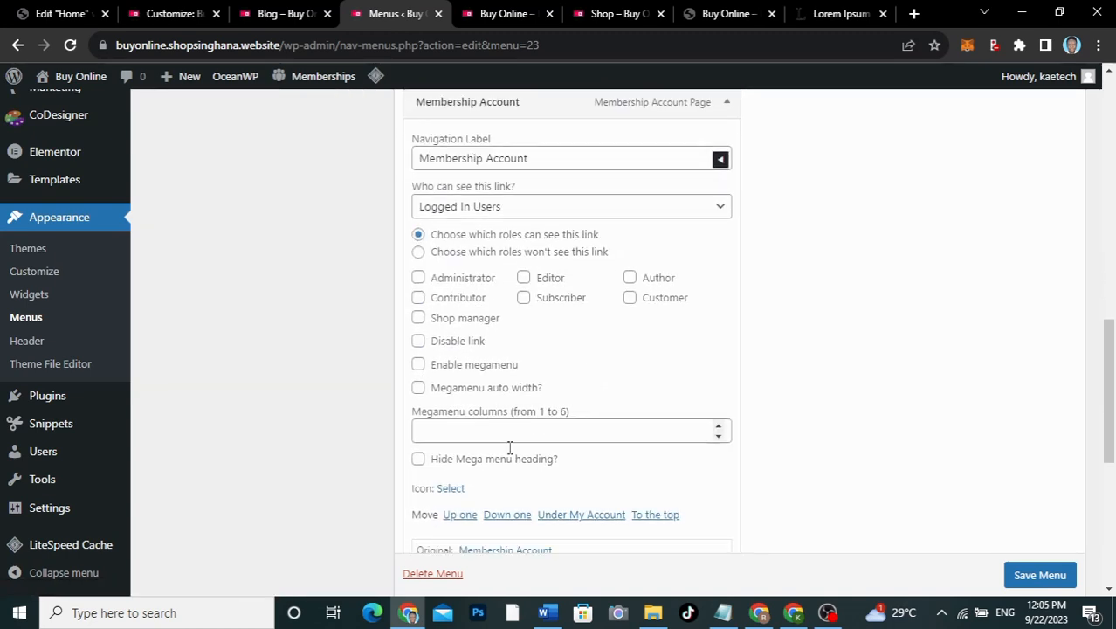
{"action": "left_click", "coordinate": [451, 489]}
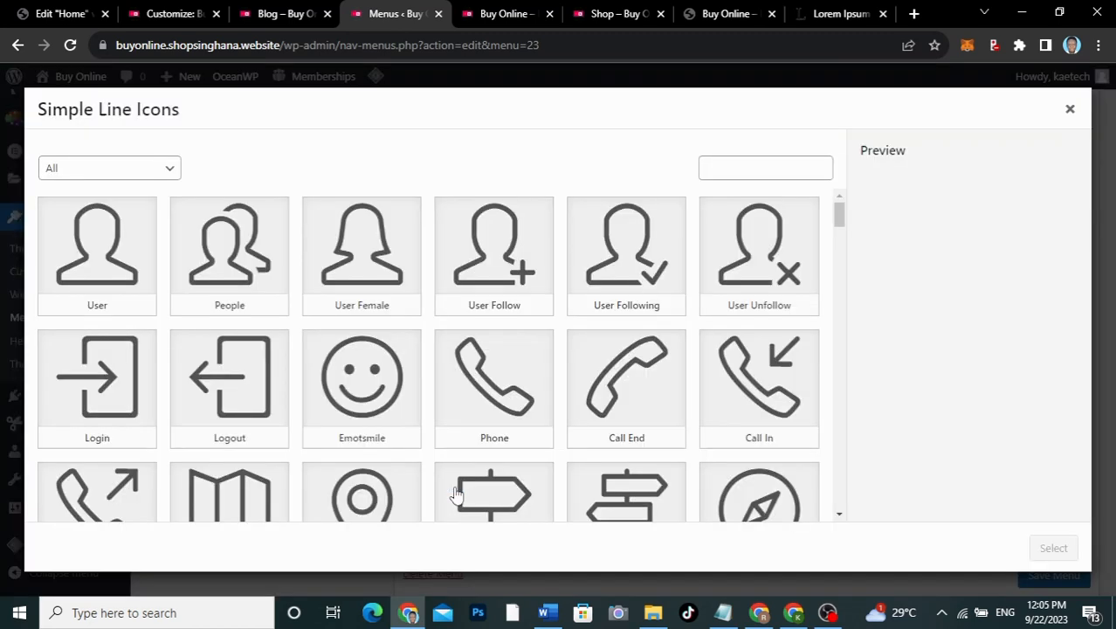
{"action": "left_click", "coordinate": [249, 300]}
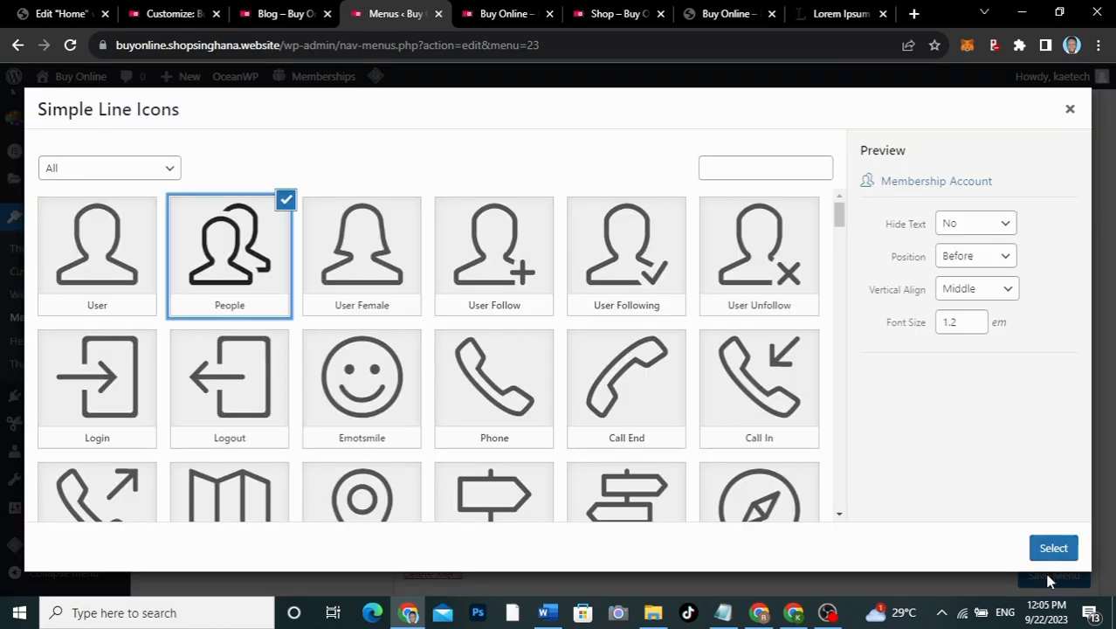
{"action": "left_click", "coordinate": [1053, 549]}
Step: Give the Login item the Login icon
{"action": "scroll", "coordinate": [777, 462], "scroll_direction": "down", "scroll_amount": 4}
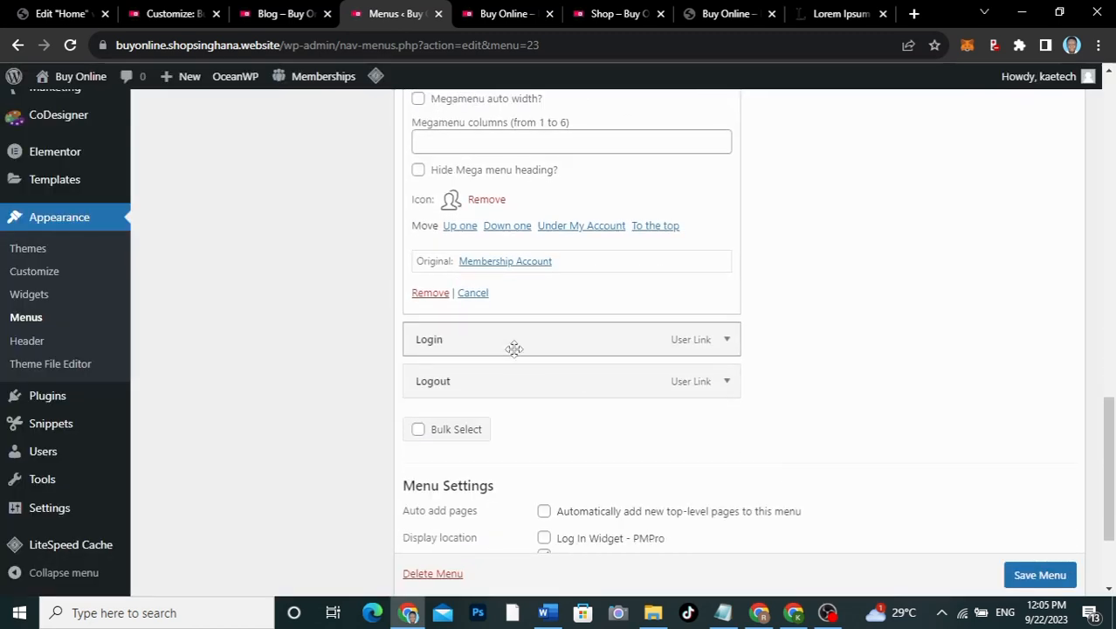
{"action": "left_click", "coordinate": [728, 341]}
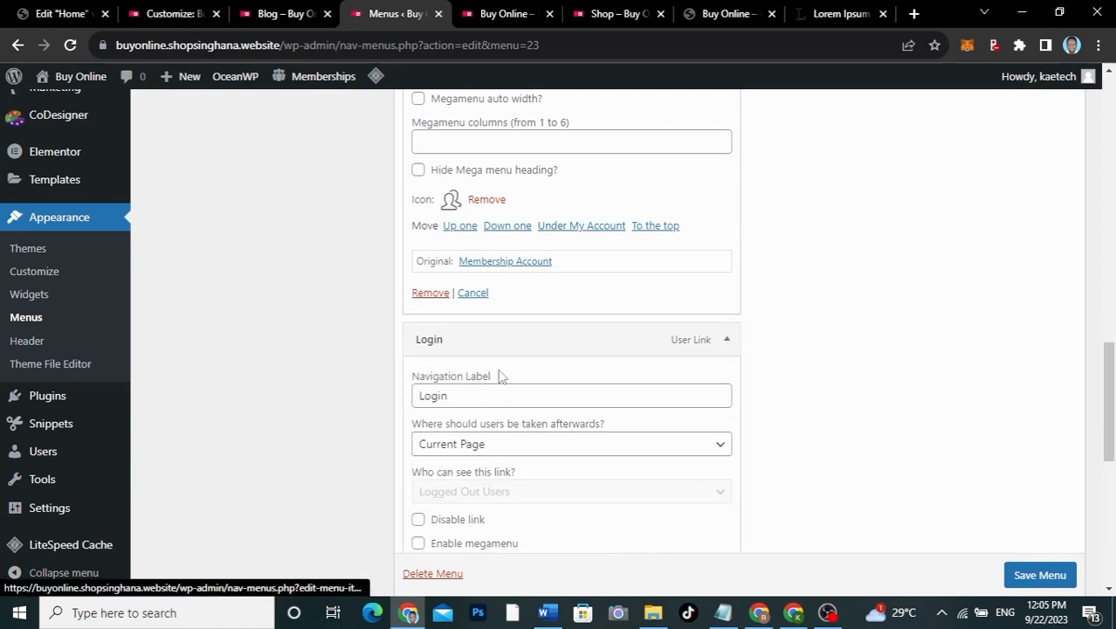
{"action": "scroll", "coordinate": [471, 511], "scroll_direction": "down", "scroll_amount": 2}
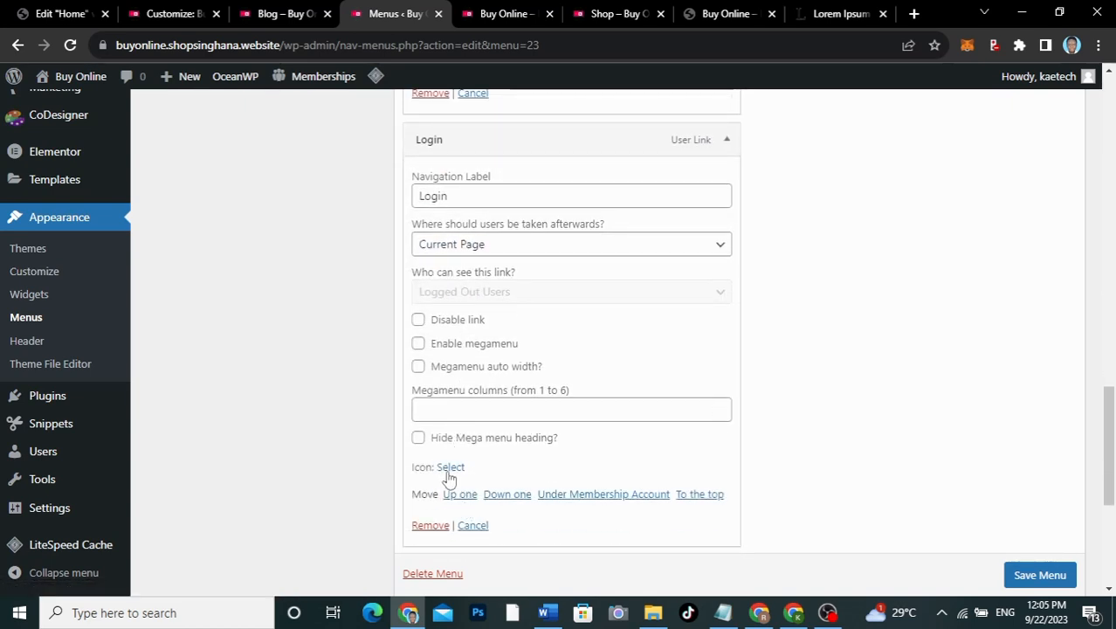
{"action": "left_click", "coordinate": [451, 469]}
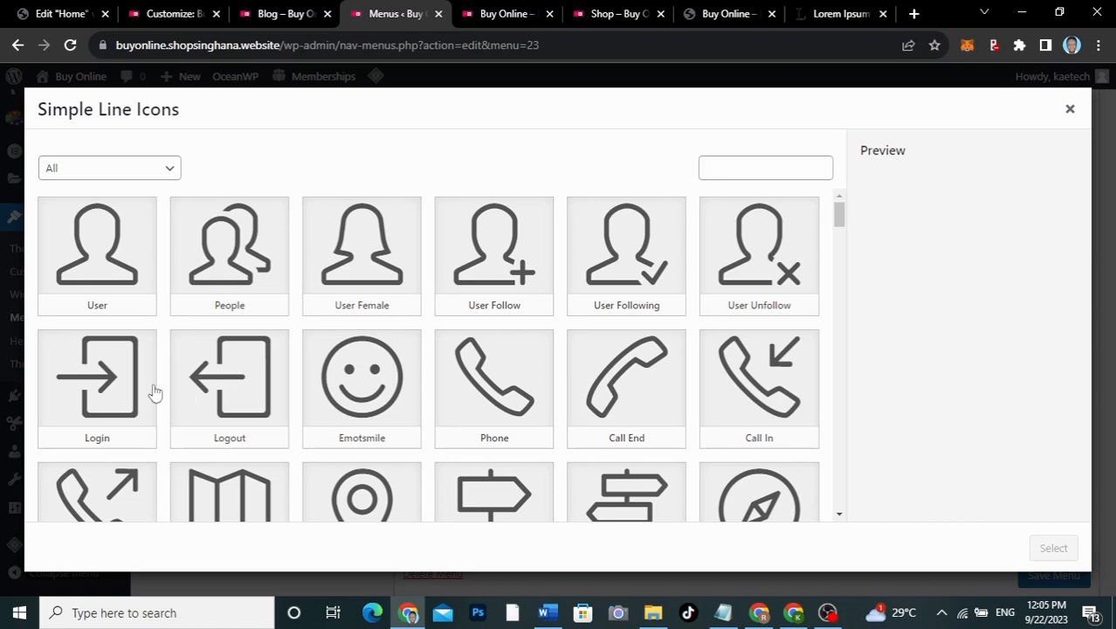
{"action": "left_click", "coordinate": [105, 376]}
{"action": "left_click", "coordinate": [1053, 547]}
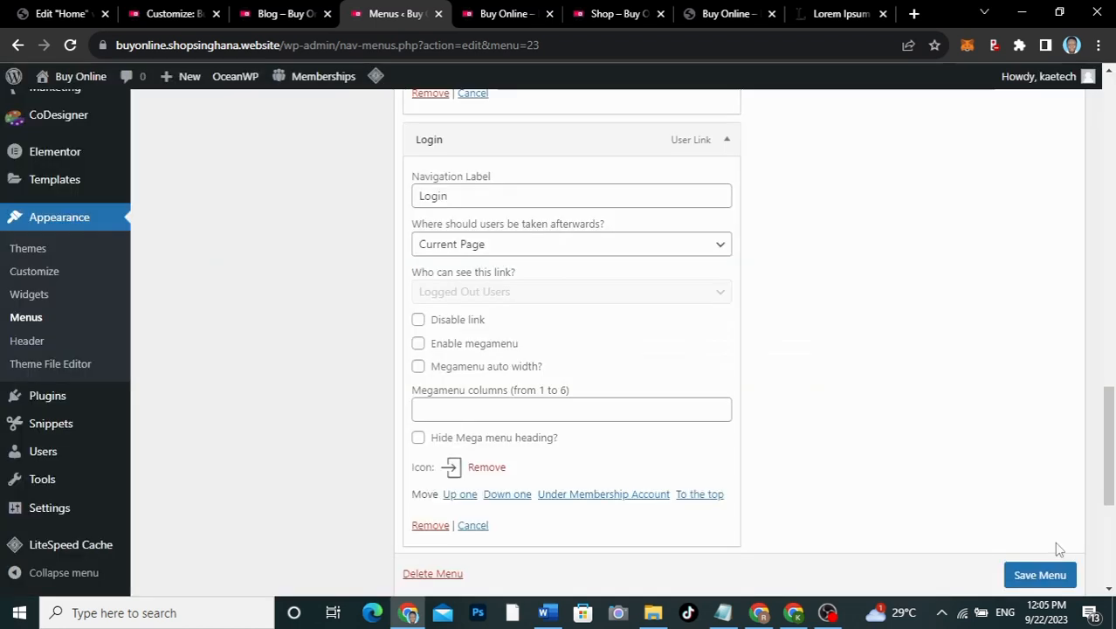
Step: Give the Logout item the Logout icon and save the Top Menu
{"action": "scroll", "coordinate": [710, 456], "scroll_direction": "down", "scroll_amount": 1}
{"action": "scroll", "coordinate": [712, 459], "scroll_direction": "down", "scroll_amount": 1}
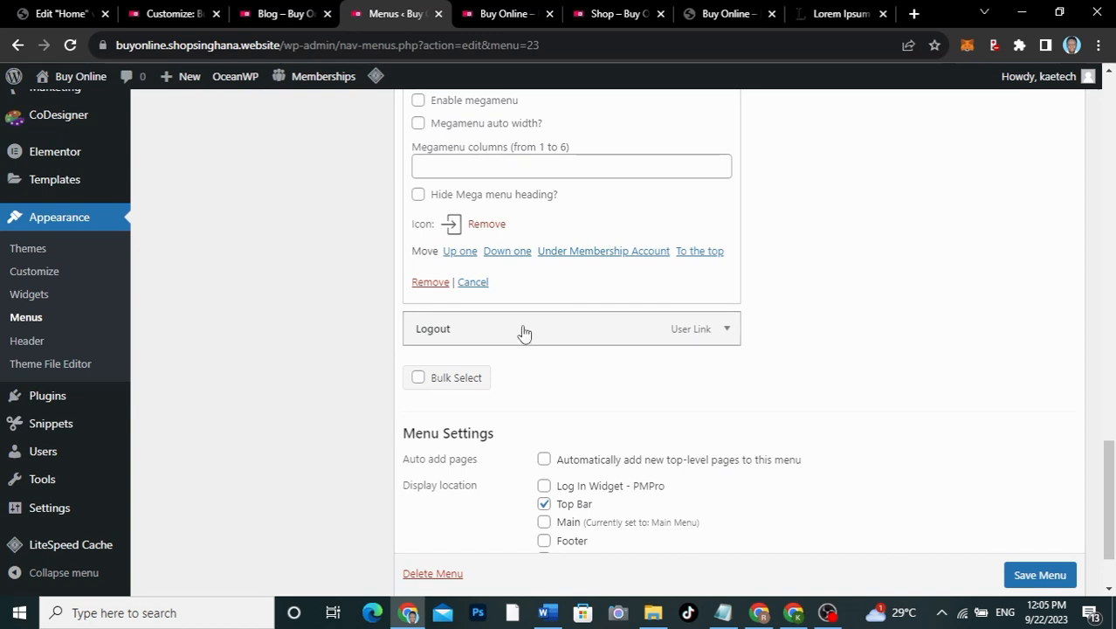
{"action": "left_click", "coordinate": [727, 330]}
{"action": "scroll", "coordinate": [449, 505], "scroll_direction": "down", "scroll_amount": 2}
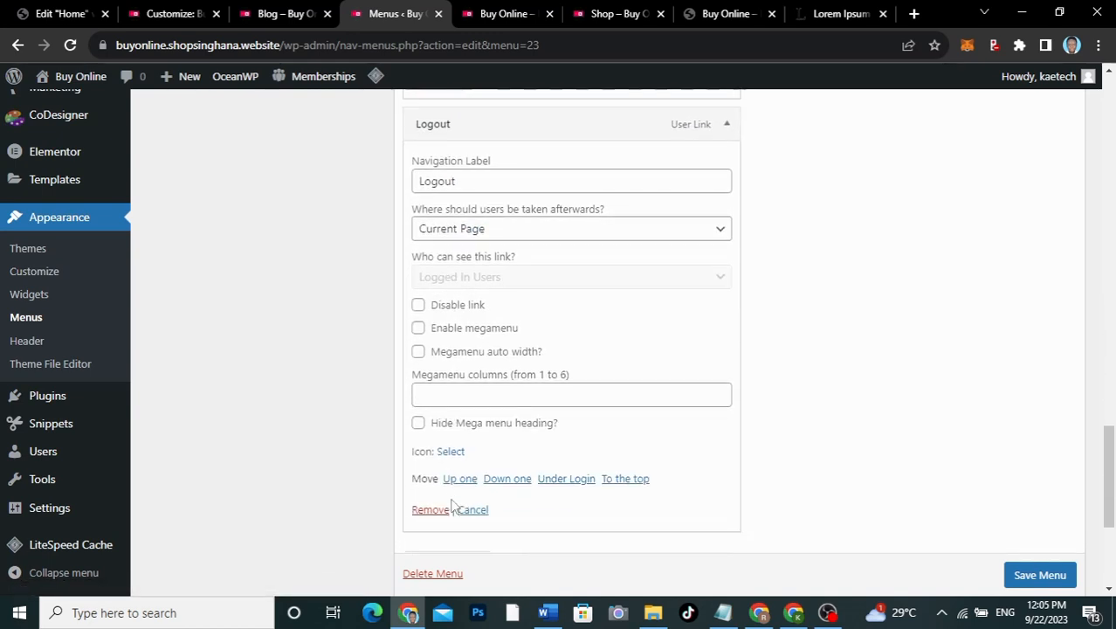
{"action": "left_click", "coordinate": [451, 453]}
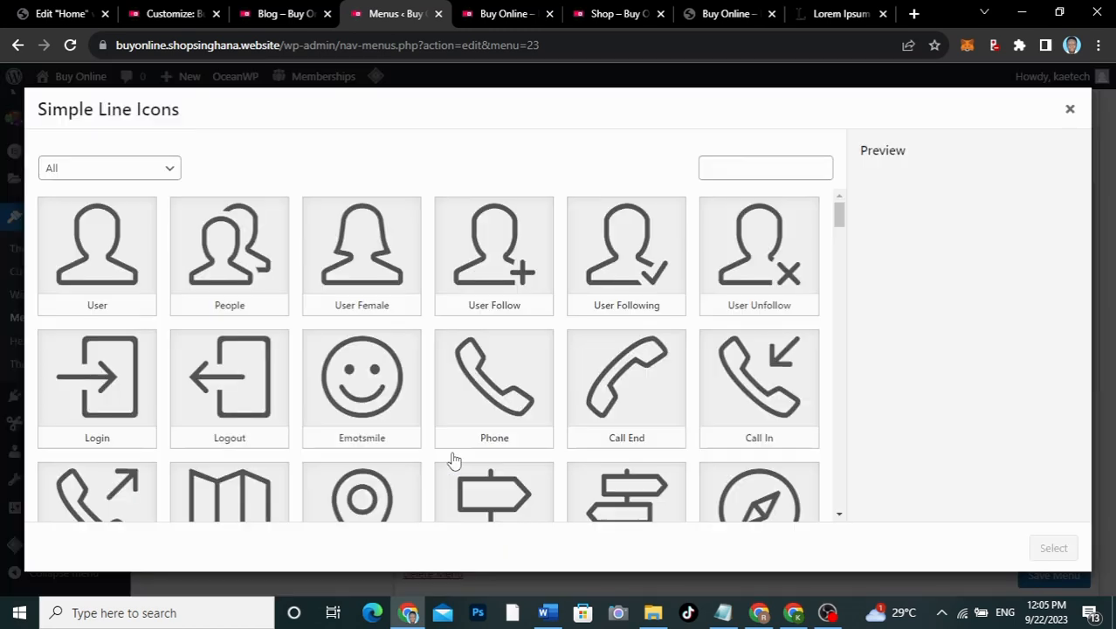
{"action": "left_click", "coordinate": [254, 375]}
{"action": "left_click", "coordinate": [1053, 547]}
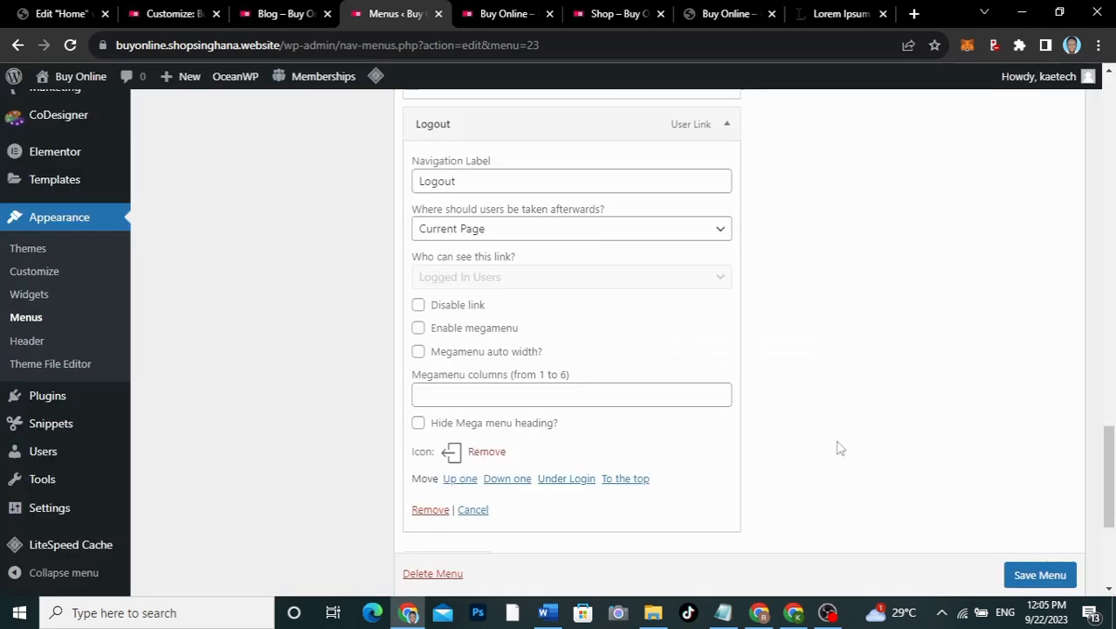
{"action": "left_click", "coordinate": [1037, 576]}
{"action": "scroll", "coordinate": [960, 523], "scroll_direction": "down", "scroll_amount": 1}
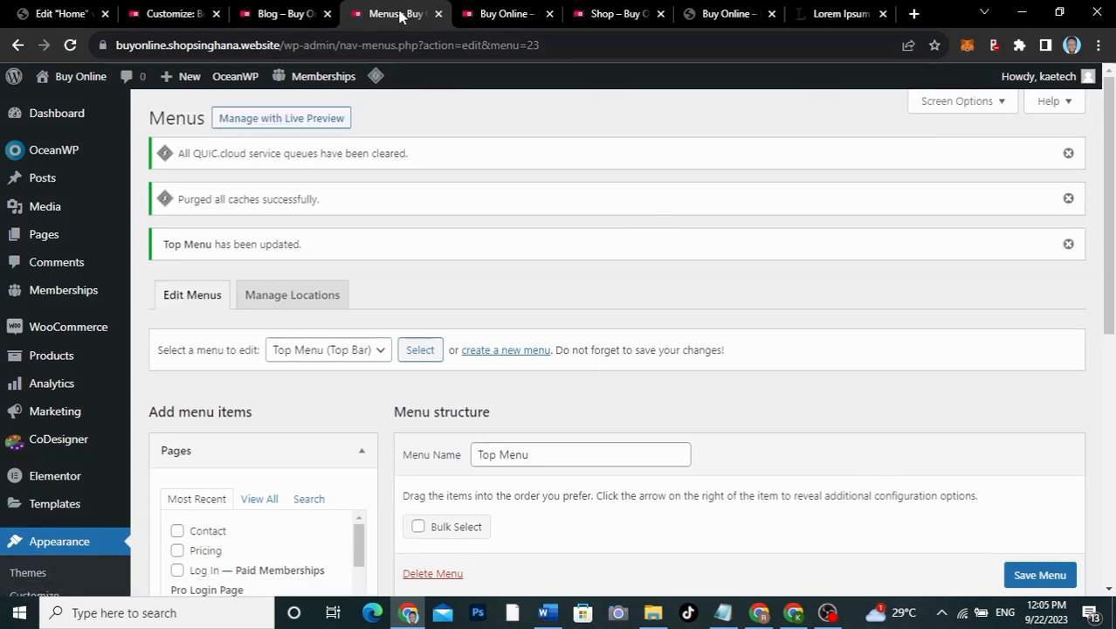
Step: Reload the Buy Online front end to see the menu icons and remove the Basic item from the cart
{"action": "left_click", "coordinate": [502, 13]}
{"action": "left_click", "coordinate": [72, 45]}
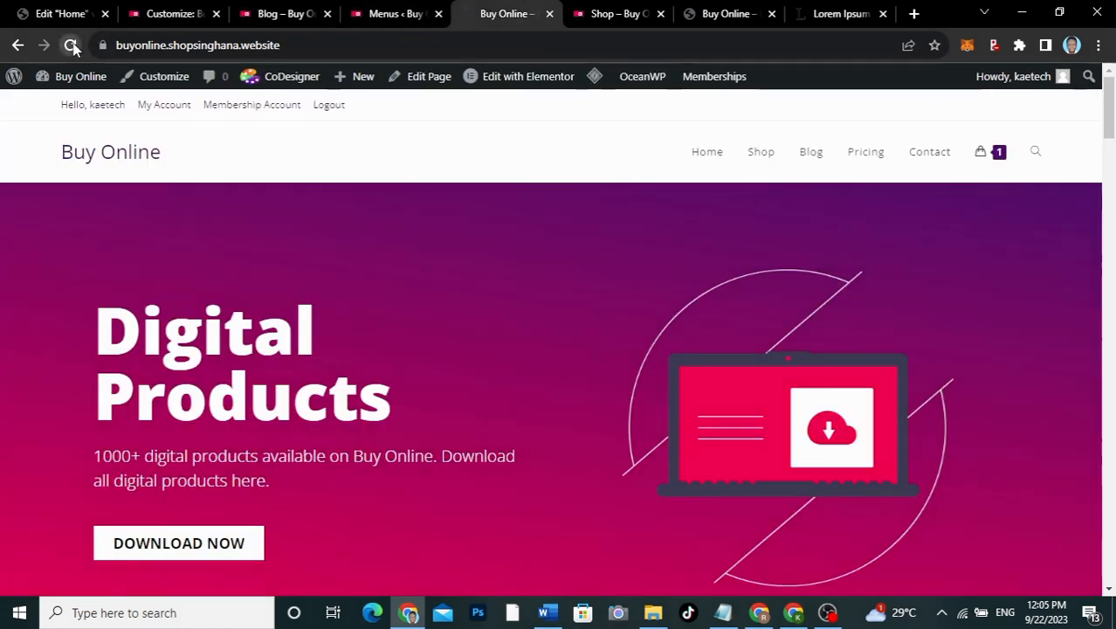
{"action": "left_click", "coordinate": [72, 45]}
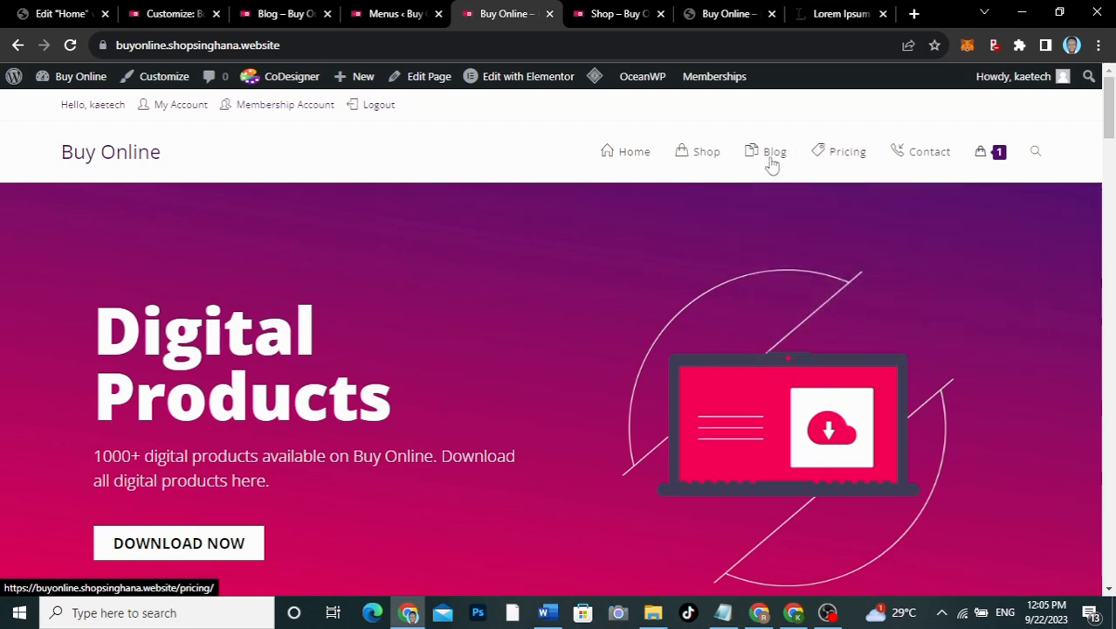
{"action": "mouse_move", "coordinate": [1006, 164]}
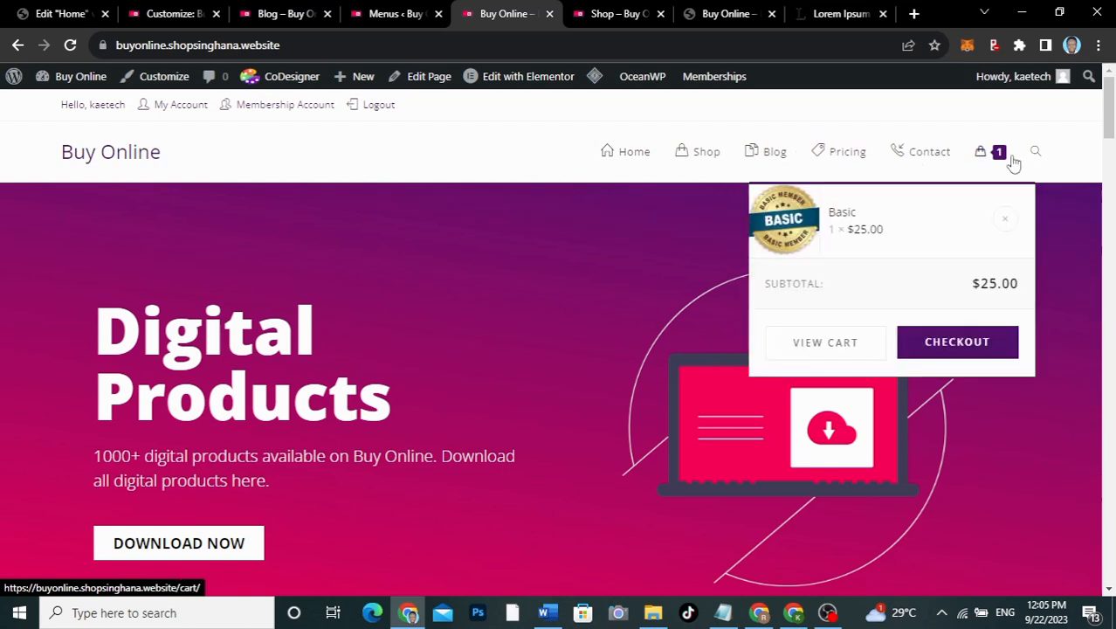
{"action": "left_click", "coordinate": [1005, 218]}
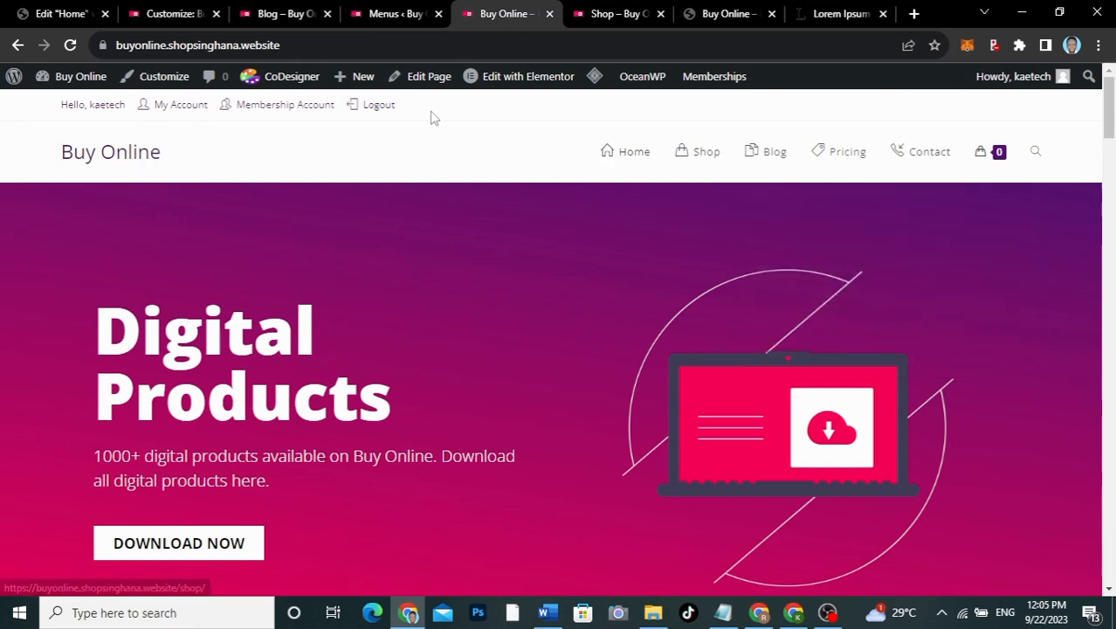
Step: Reload the Customizer so its preview shows the updated menus
{"action": "left_click", "coordinate": [177, 19]}
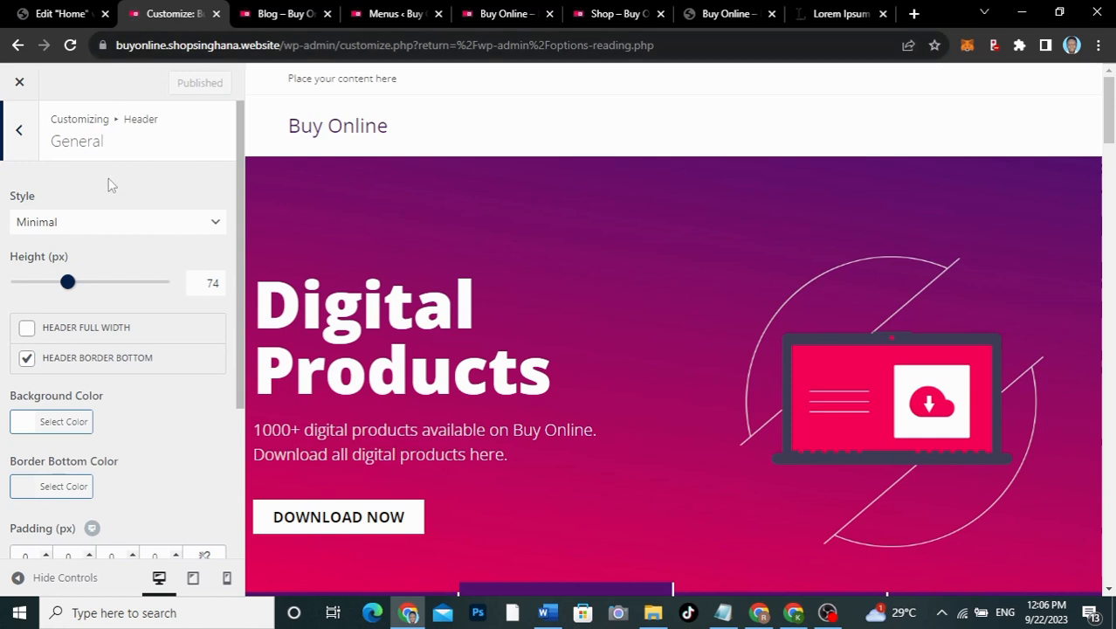
{"action": "scroll", "coordinate": [110, 184], "scroll_direction": "down", "scroll_amount": 1}
{"action": "scroll", "coordinate": [110, 184], "scroll_direction": "up", "scroll_amount": 1}
{"action": "left_click", "coordinate": [70, 47]}
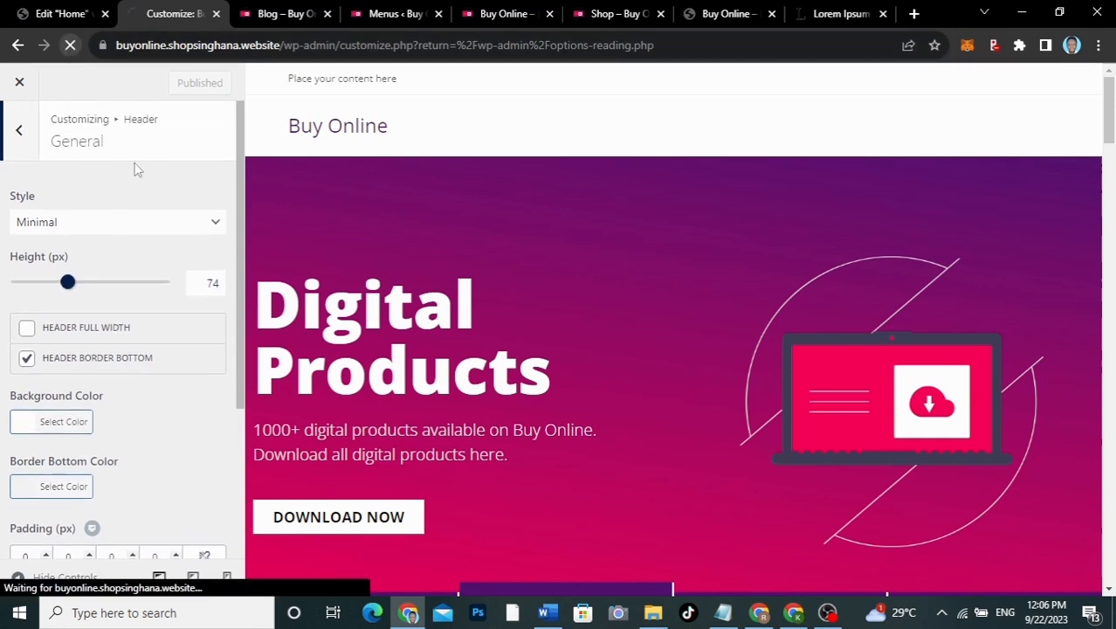
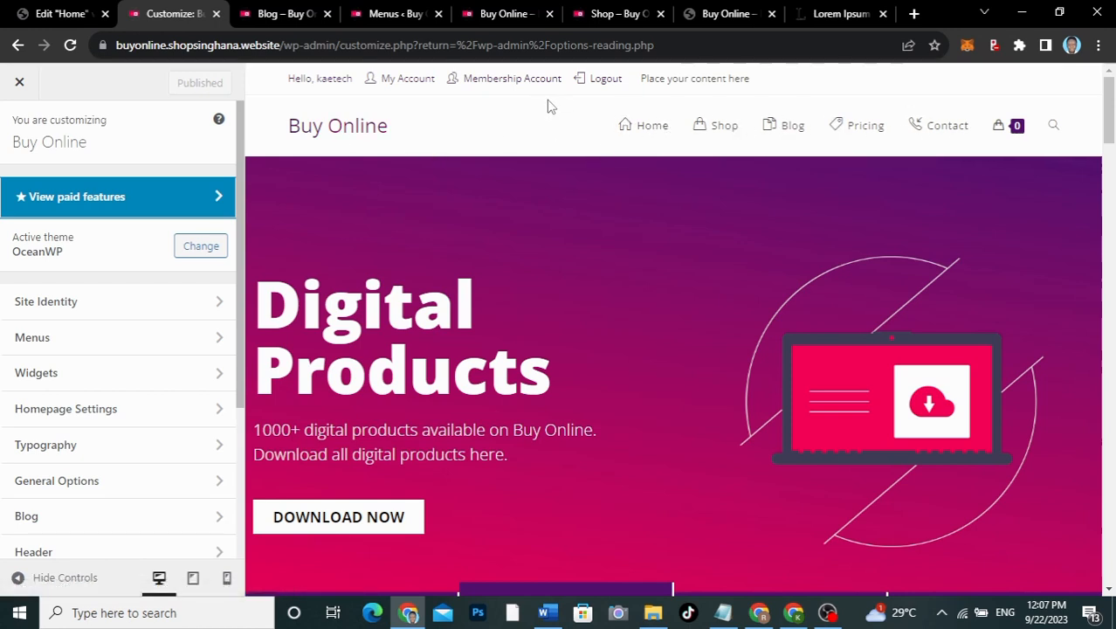
Step: Look at the Menus panel, then open the Header's General settings
{"action": "left_click", "coordinate": [90, 343]}
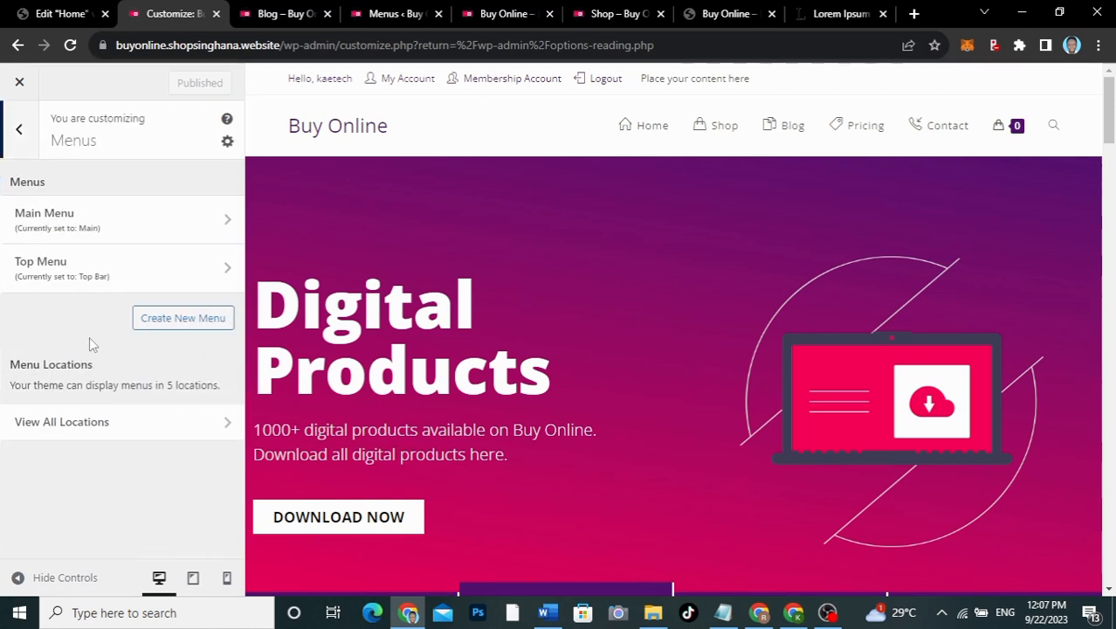
{"action": "left_click", "coordinate": [26, 132]}
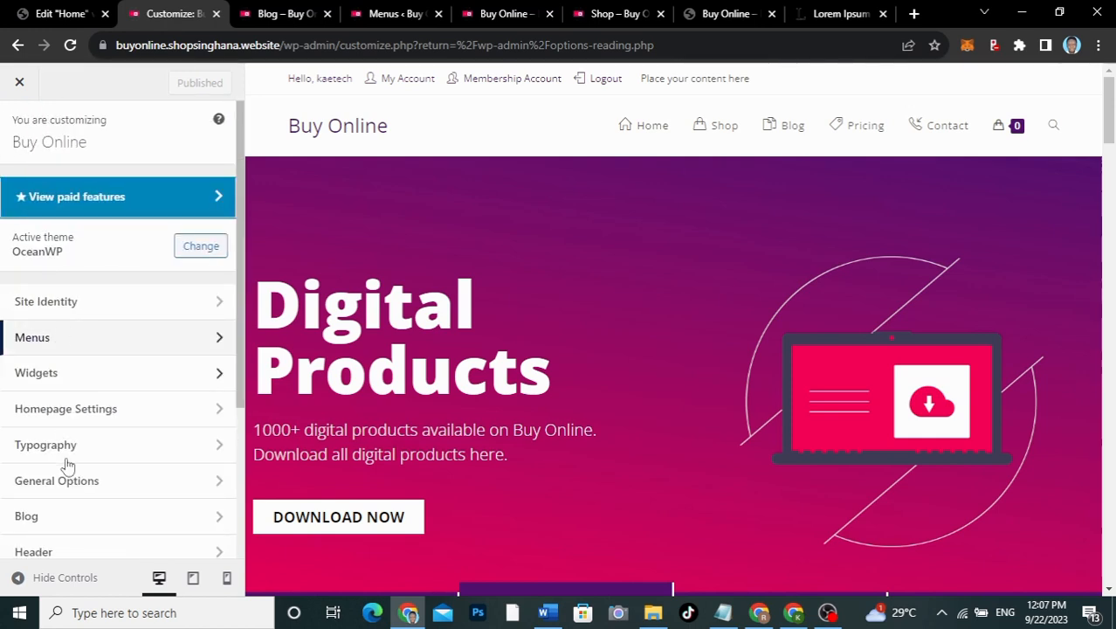
{"action": "scroll", "coordinate": [67, 465], "scroll_direction": "down", "scroll_amount": 2}
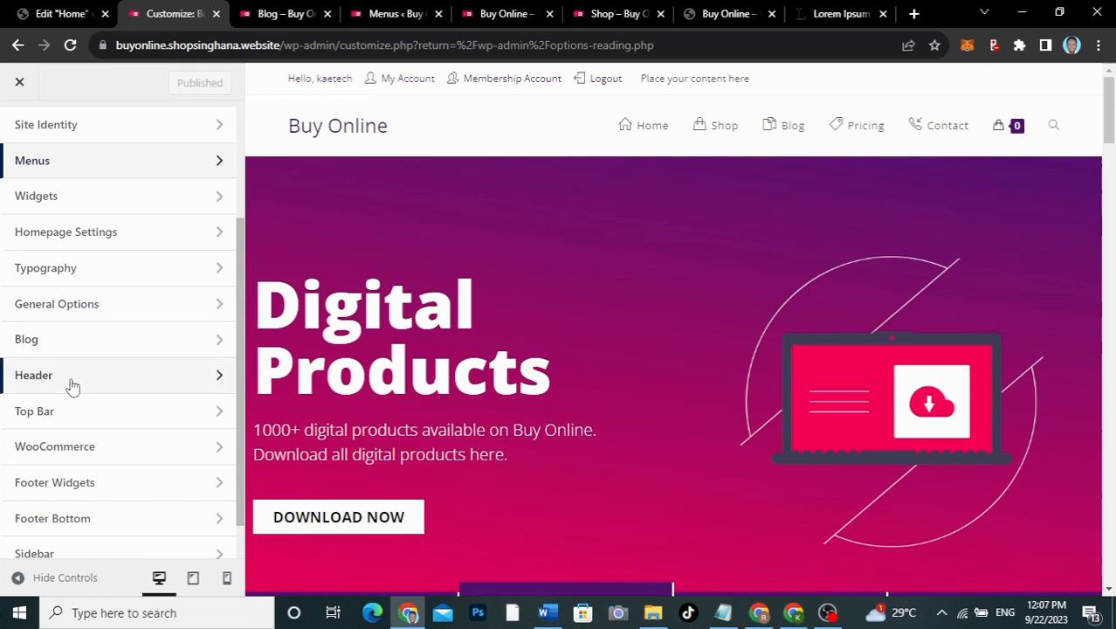
{"action": "left_click", "coordinate": [73, 385]}
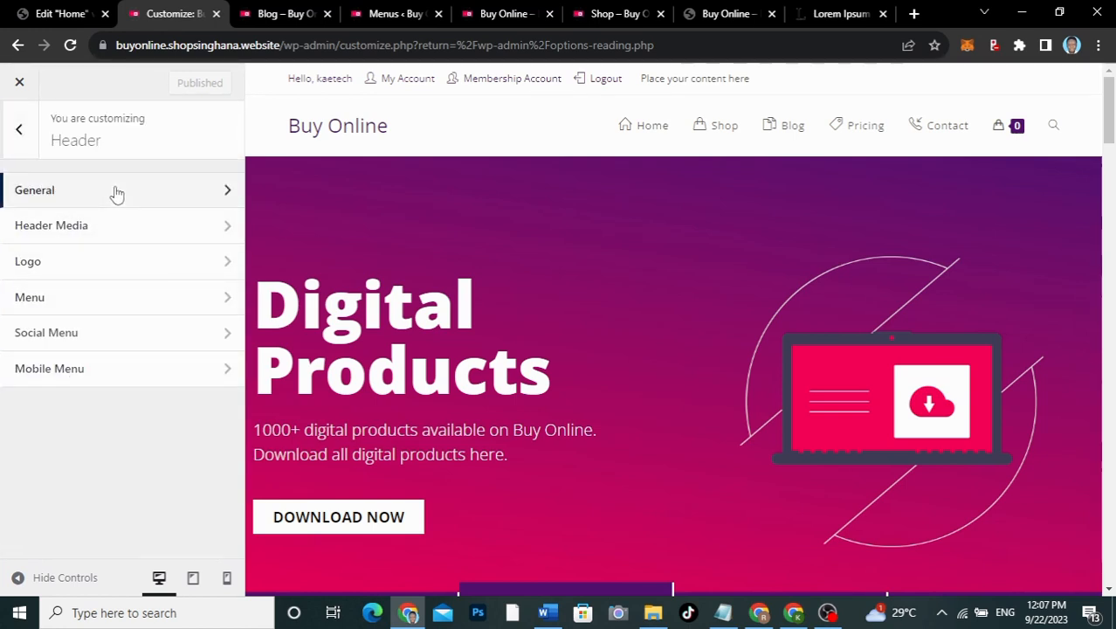
{"action": "left_click", "coordinate": [117, 193]}
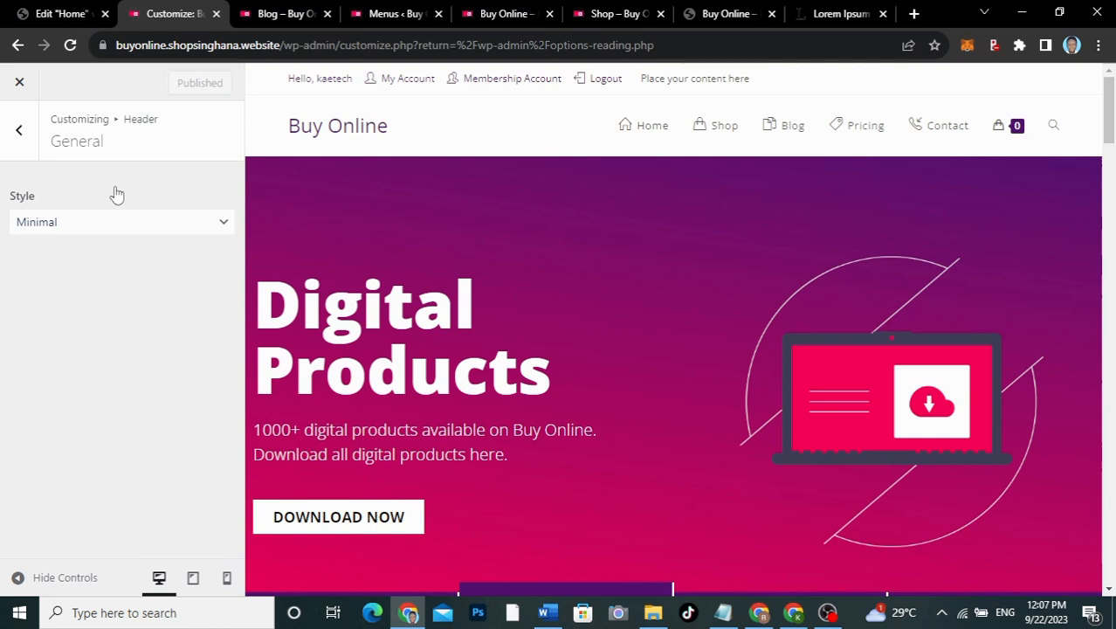
Step: Review the general header options, then open the Header Logo settings
{"action": "scroll", "coordinate": [137, 351], "scroll_direction": "down", "scroll_amount": 1}
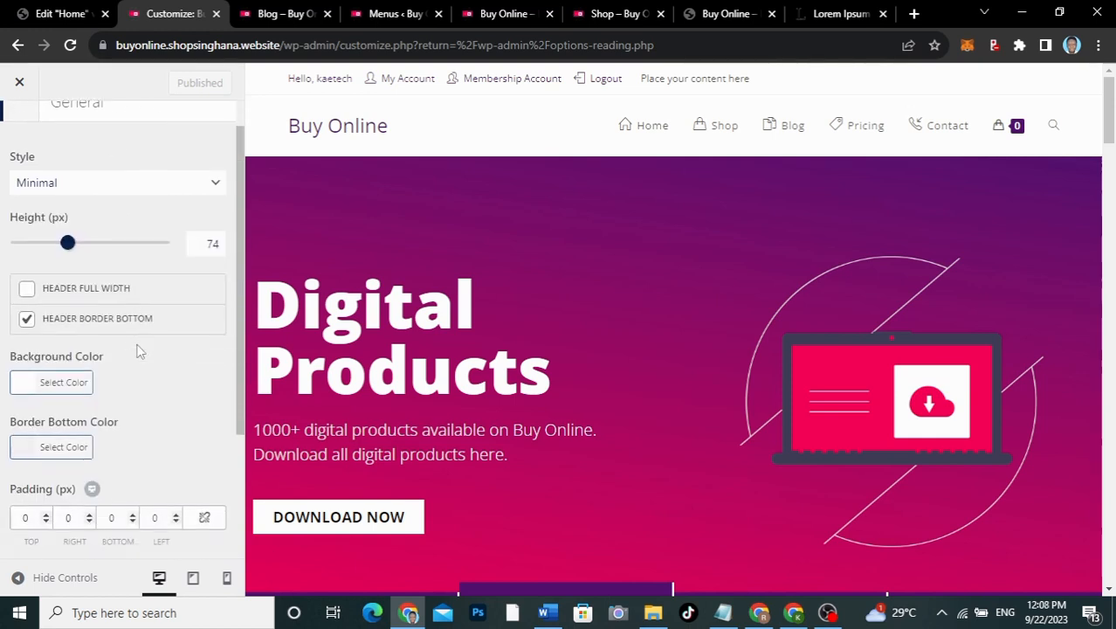
{"action": "scroll", "coordinate": [137, 351], "scroll_direction": "down", "scroll_amount": 2}
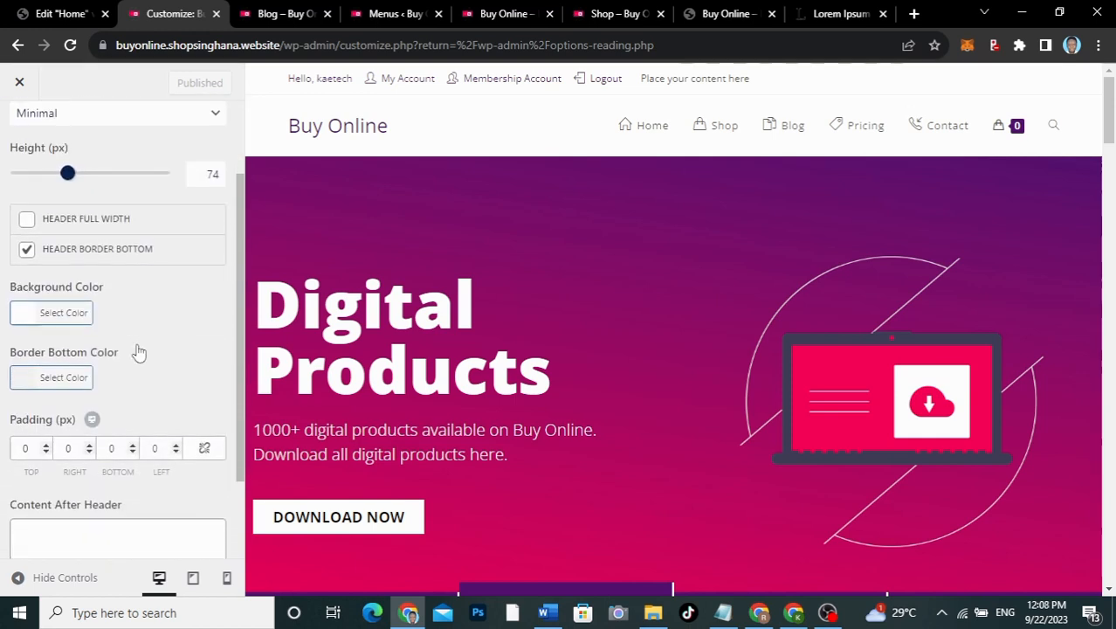
{"action": "scroll", "coordinate": [137, 351], "scroll_direction": "down", "scroll_amount": 2}
{"action": "scroll", "coordinate": [137, 351], "scroll_direction": "up", "scroll_amount": 2}
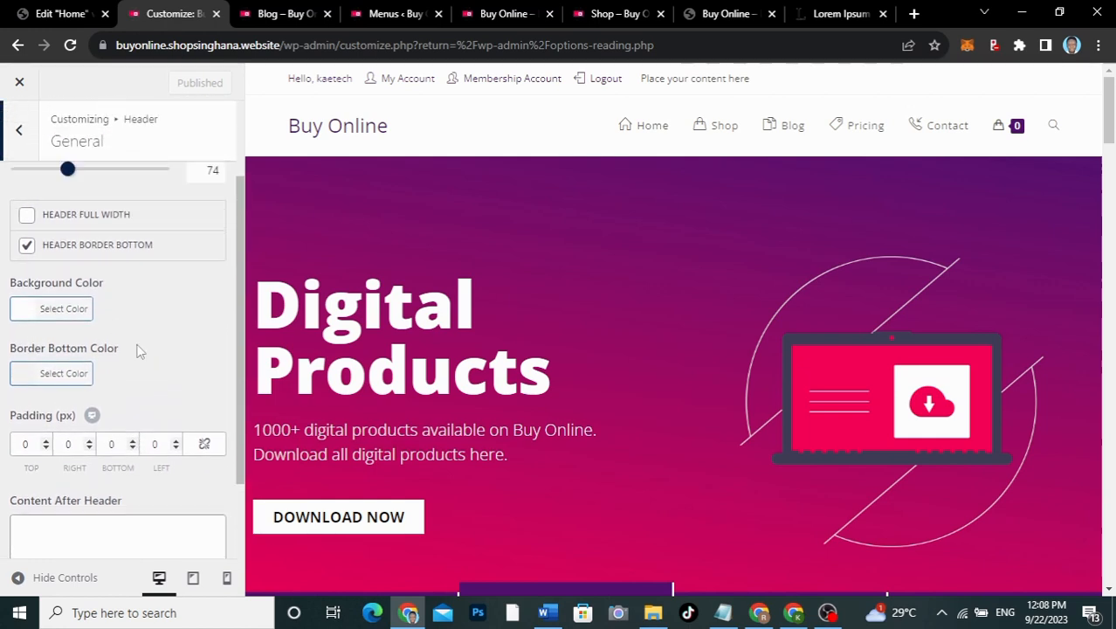
{"action": "scroll", "coordinate": [137, 351], "scroll_direction": "up", "scroll_amount": 3}
{"action": "left_click", "coordinate": [19, 132]}
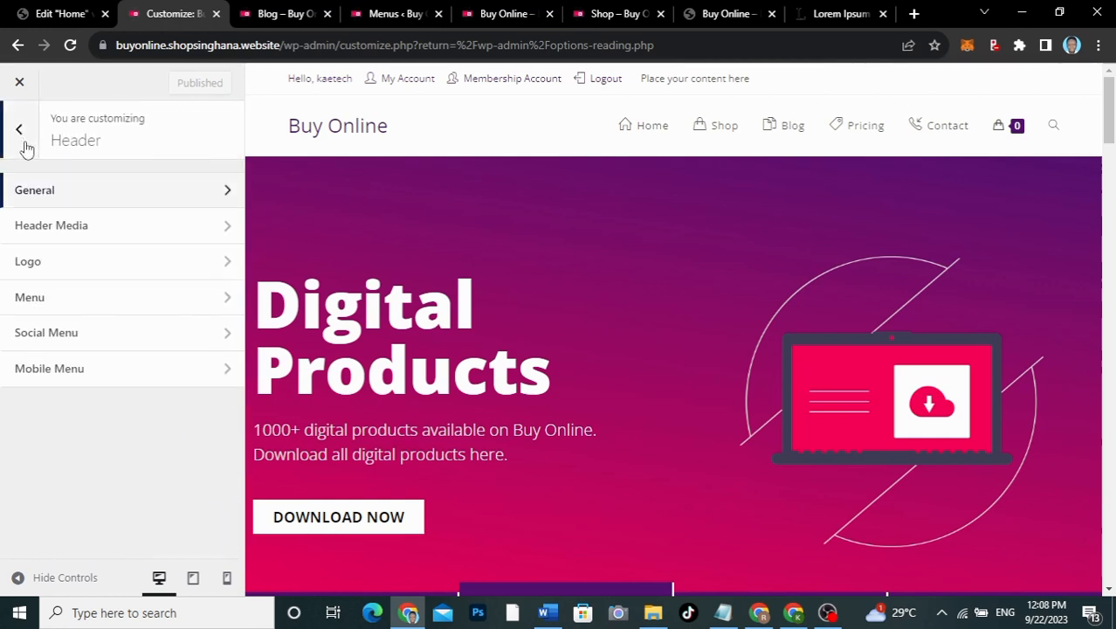
{"action": "left_click", "coordinate": [33, 261]}
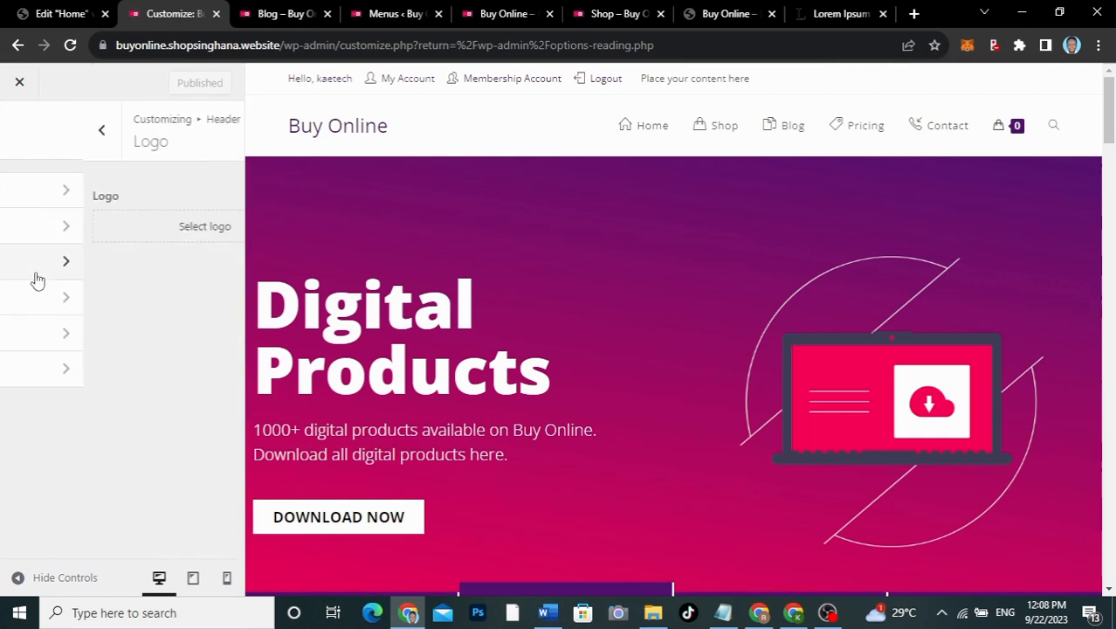
Step: Set logo.png from the Media Library as the header logo, skipping cropping
{"action": "left_click", "coordinate": [122, 226]}
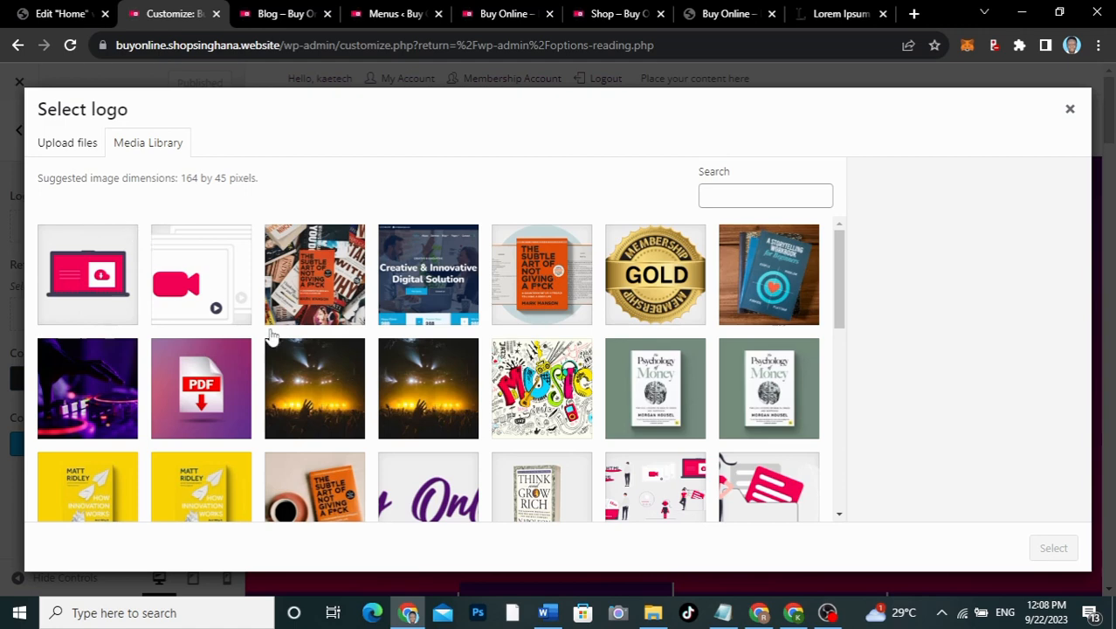
{"action": "scroll", "coordinate": [271, 336], "scroll_direction": "down", "scroll_amount": 3}
{"action": "left_click", "coordinate": [437, 280]}
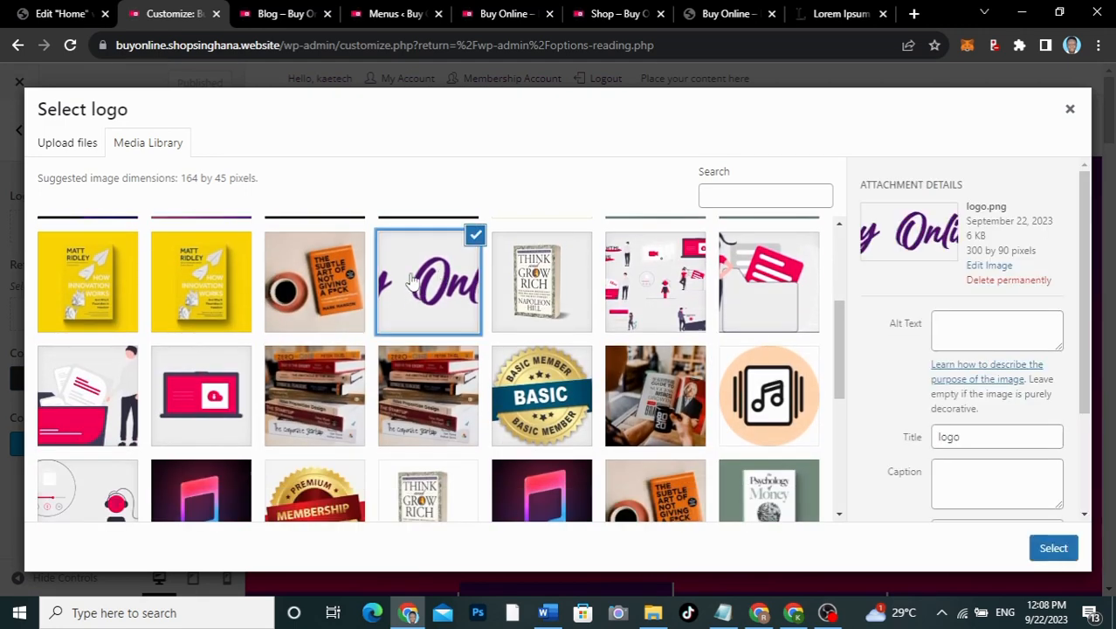
{"action": "left_click", "coordinate": [1048, 546]}
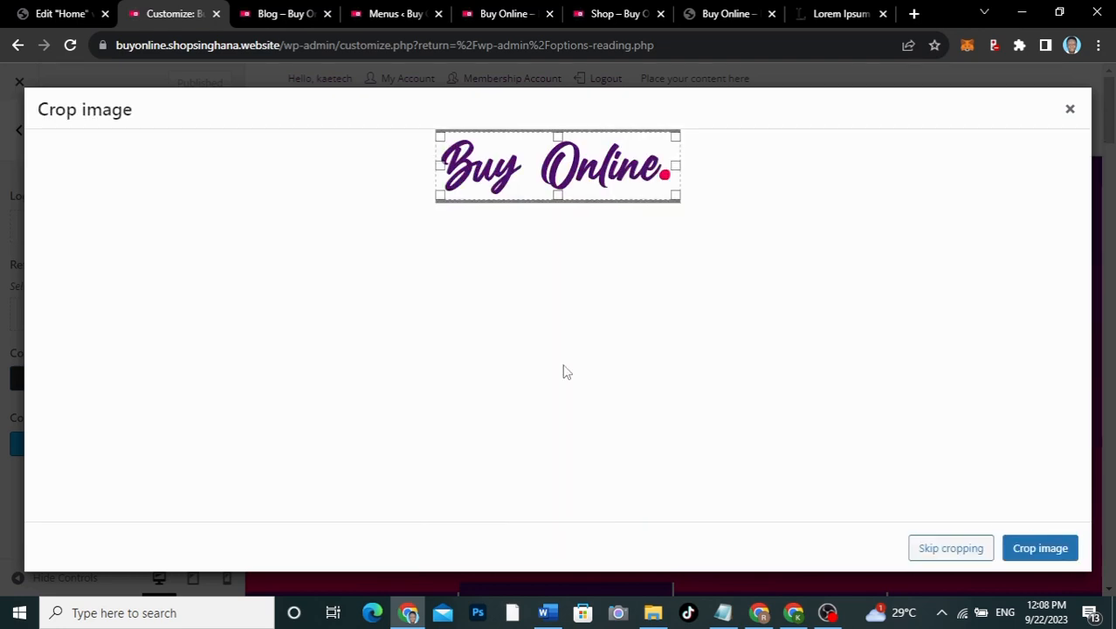
{"action": "left_click", "coordinate": [948, 548]}
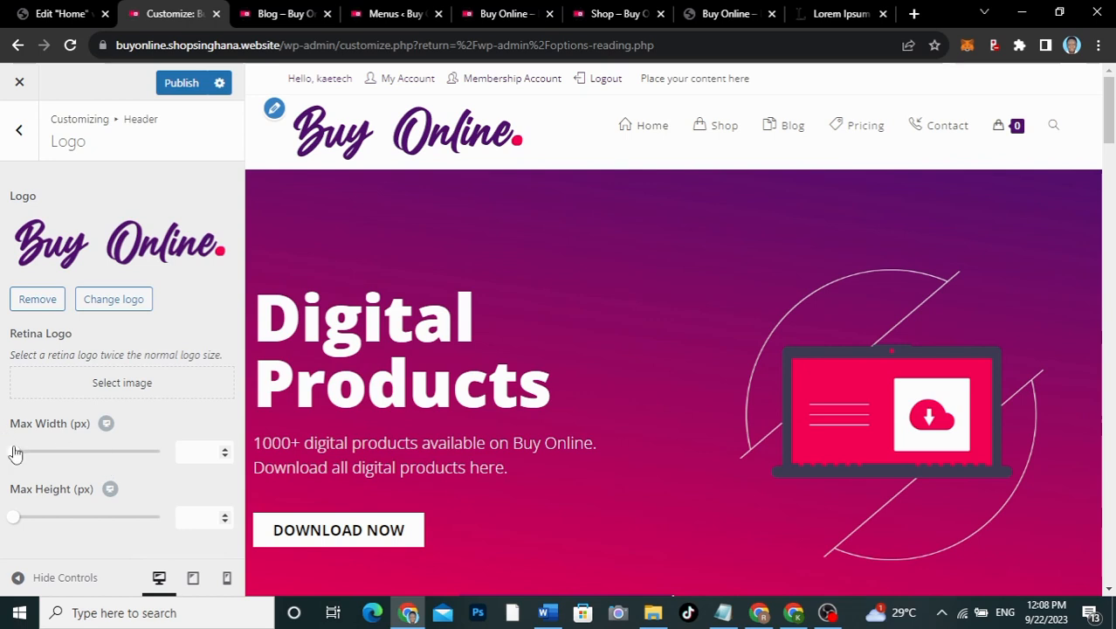
Step: Set the logo's maximum width to 180 px
{"action": "left_click_drag", "start_coordinate": [14, 454], "coordinate": [58, 455]}
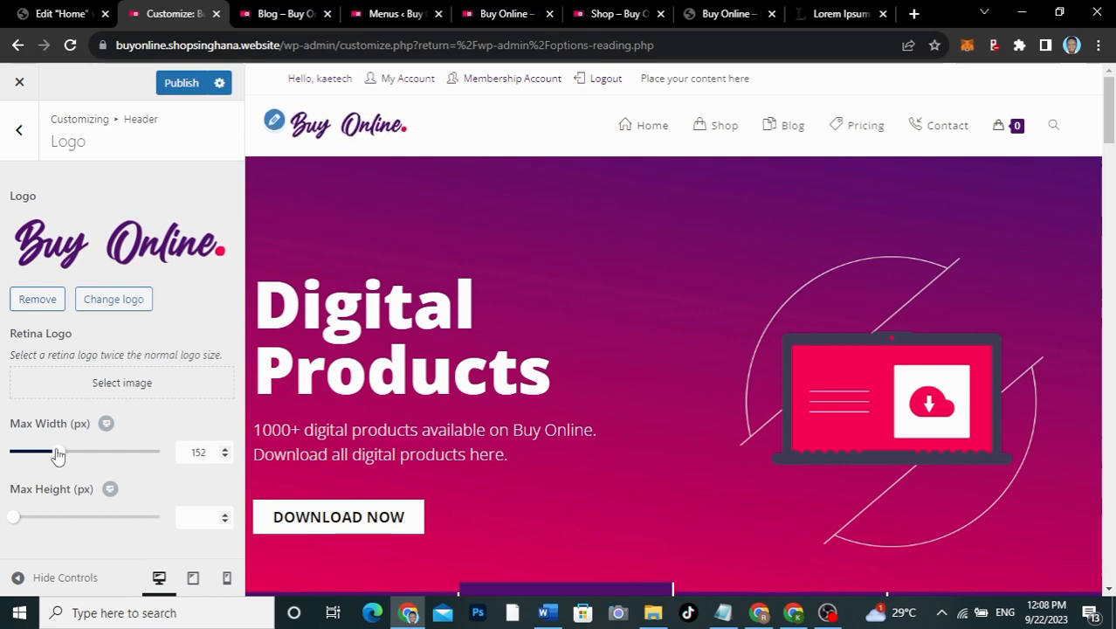
{"action": "left_click_drag", "start_coordinate": [205, 453], "coordinate": [188, 448]}
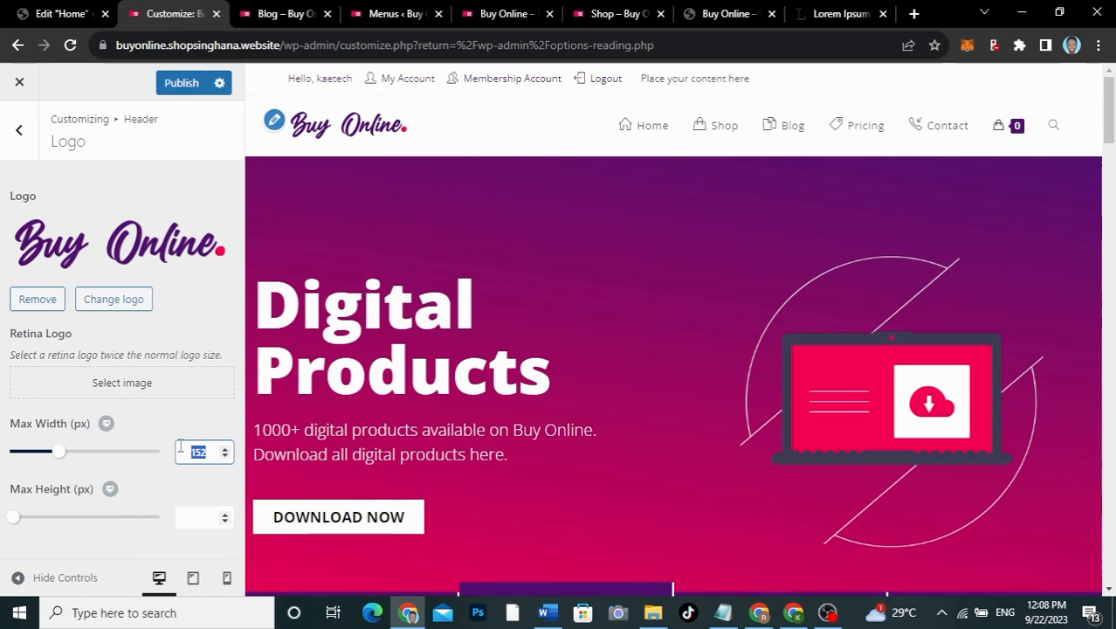
{"action": "type", "text": "180"}
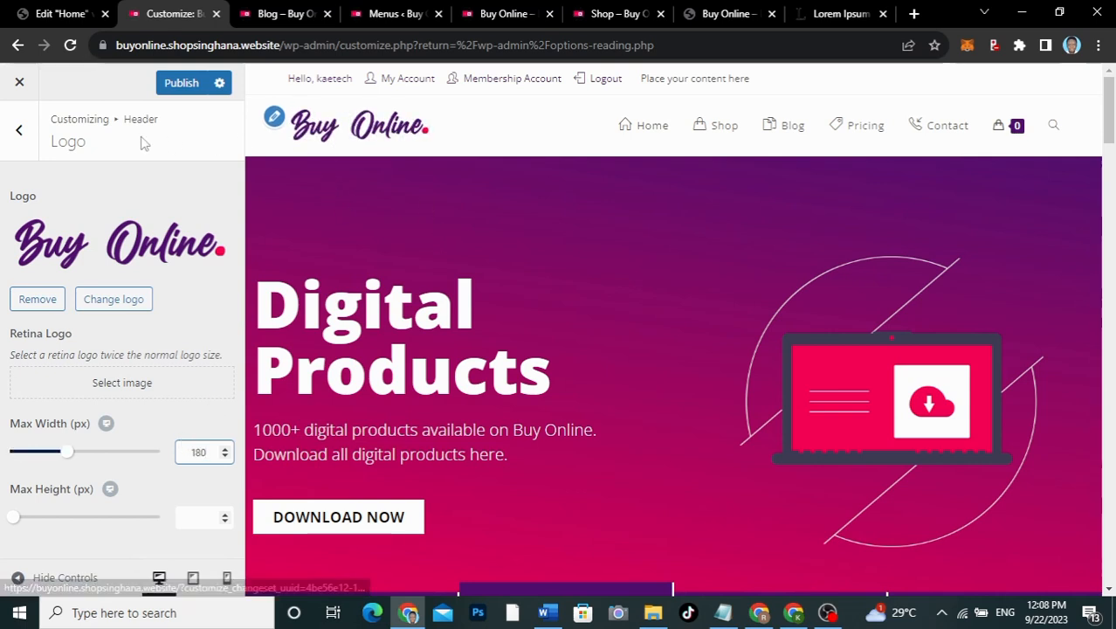
{"action": "left_click", "coordinate": [21, 134]}
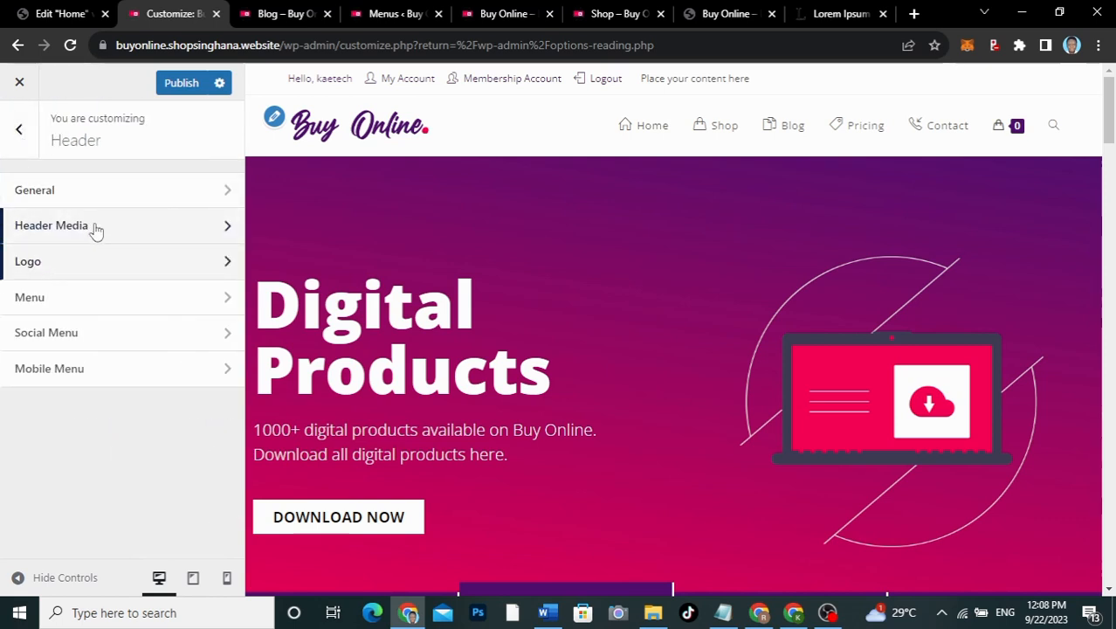
Step: Set the header menu Links Effect to Underline From Left and show its colour options
{"action": "left_click", "coordinate": [83, 300]}
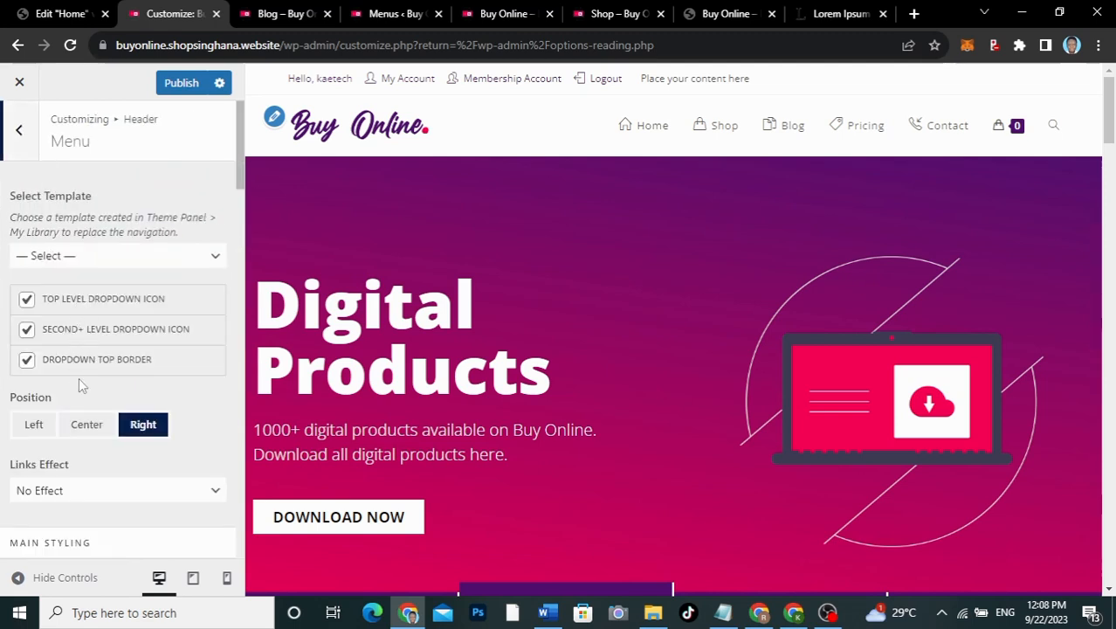
{"action": "scroll", "coordinate": [78, 377], "scroll_direction": "down", "scroll_amount": 2}
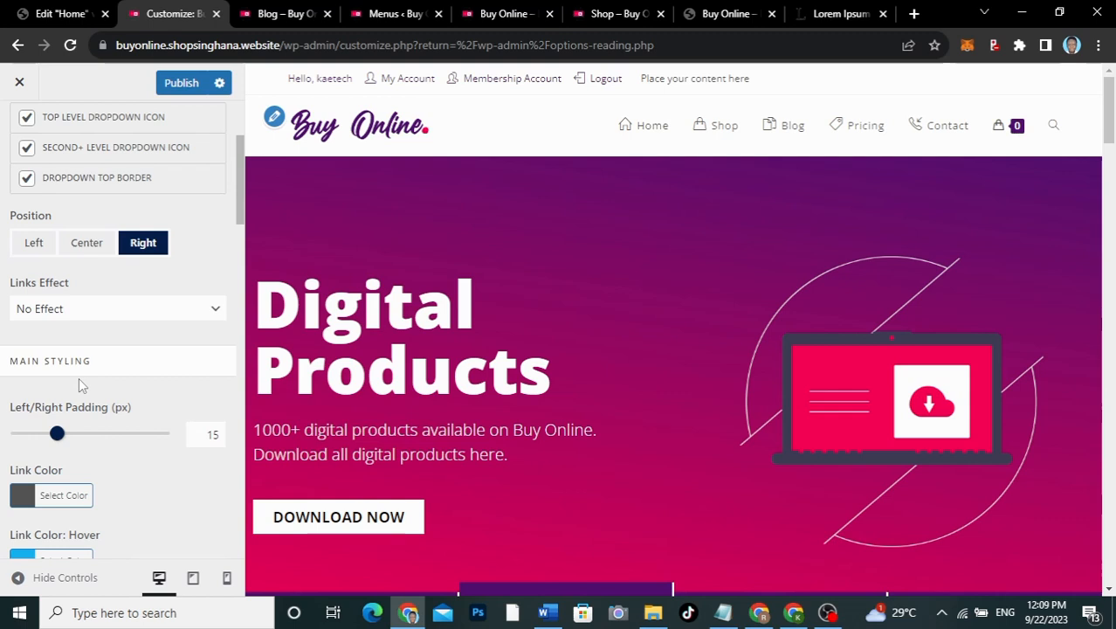
{"action": "scroll", "coordinate": [79, 377], "scroll_direction": "down", "scroll_amount": 1}
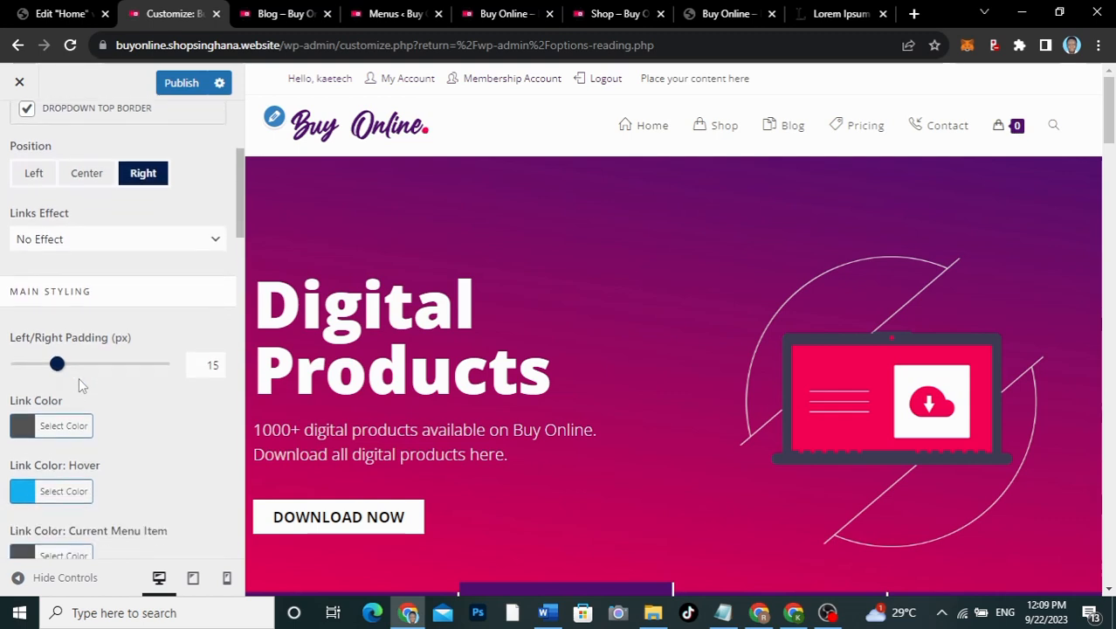
{"action": "scroll", "coordinate": [78, 385], "scroll_direction": "up", "scroll_amount": 1}
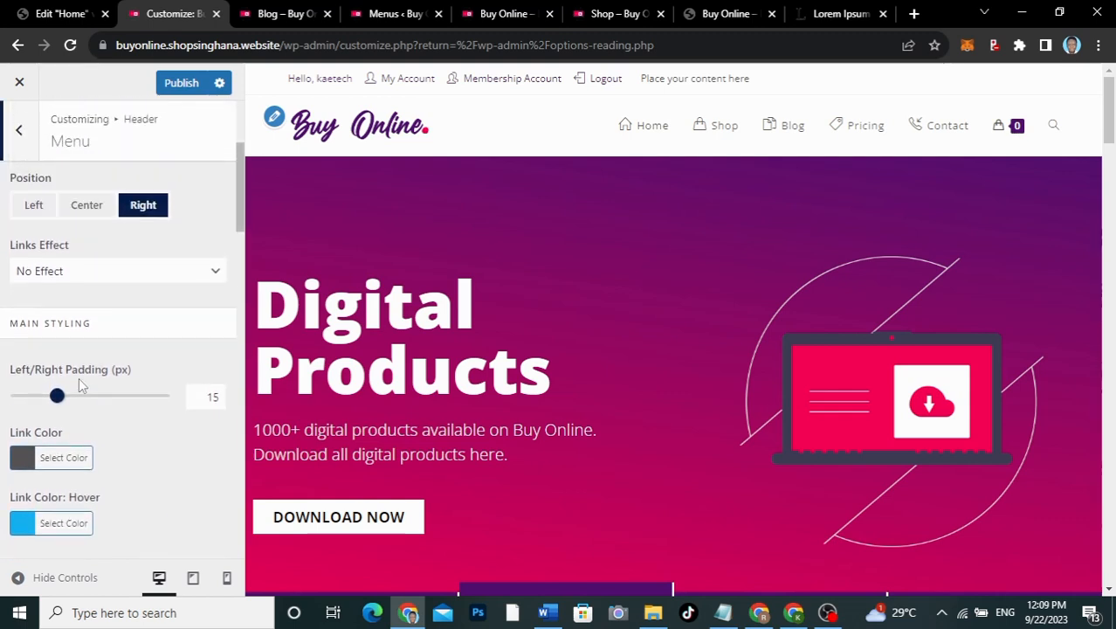
{"action": "left_click", "coordinate": [78, 276]}
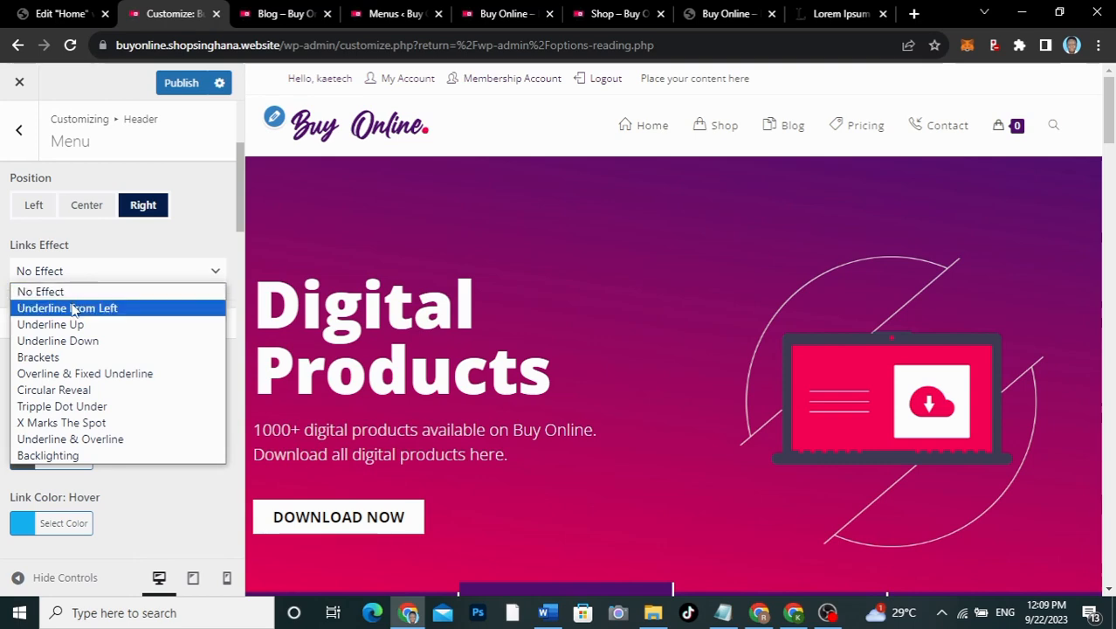
{"action": "left_click", "coordinate": [75, 308]}
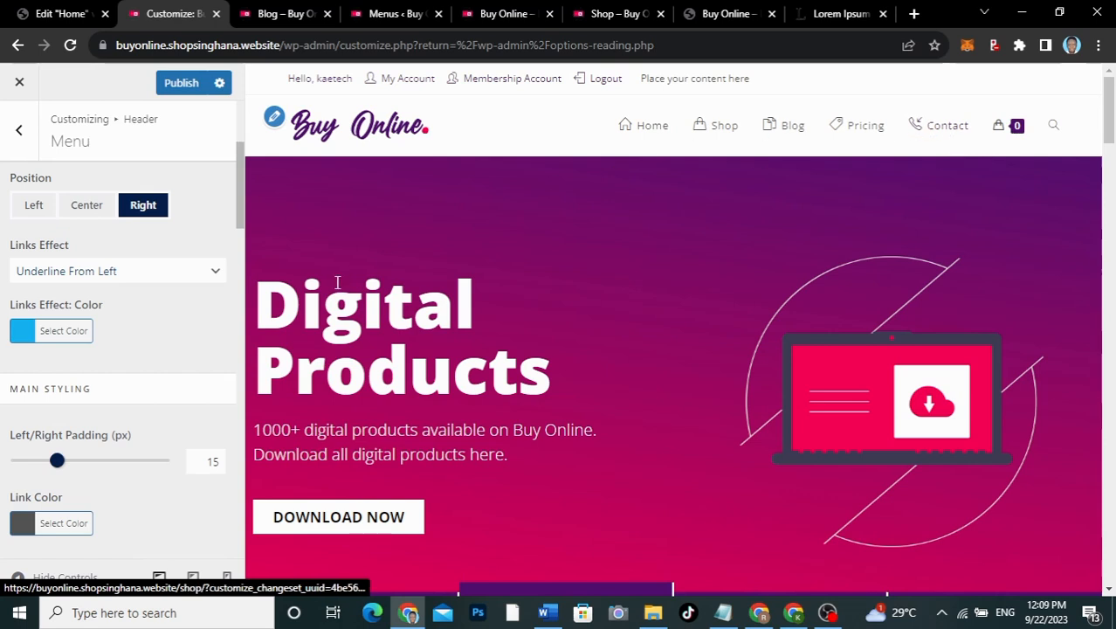
{"action": "left_click", "coordinate": [19, 333]}
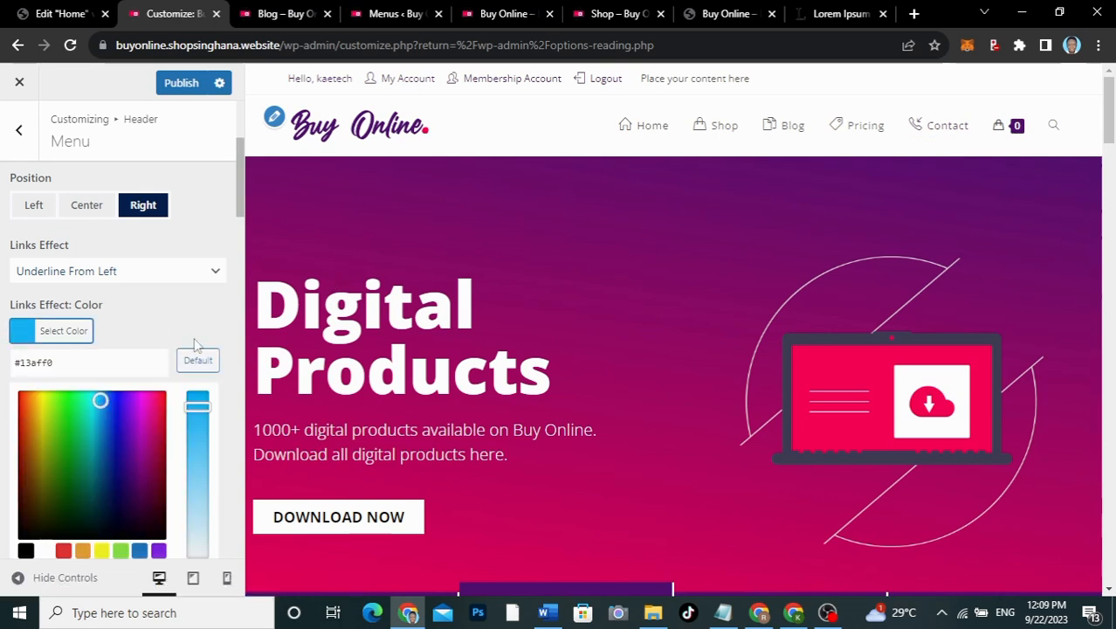
{"action": "scroll", "coordinate": [194, 337], "scroll_direction": "down", "scroll_amount": 2}
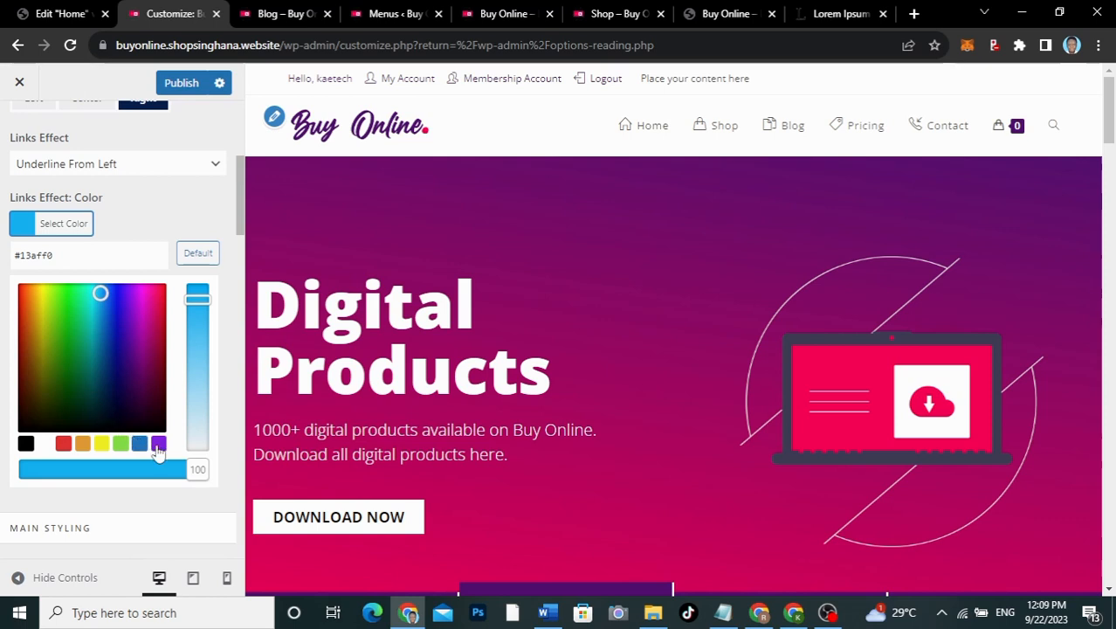
Step: Glance at the live blog header, then copy #F50057 from the Notepad colour notes
{"action": "left_click", "coordinate": [723, 612]}
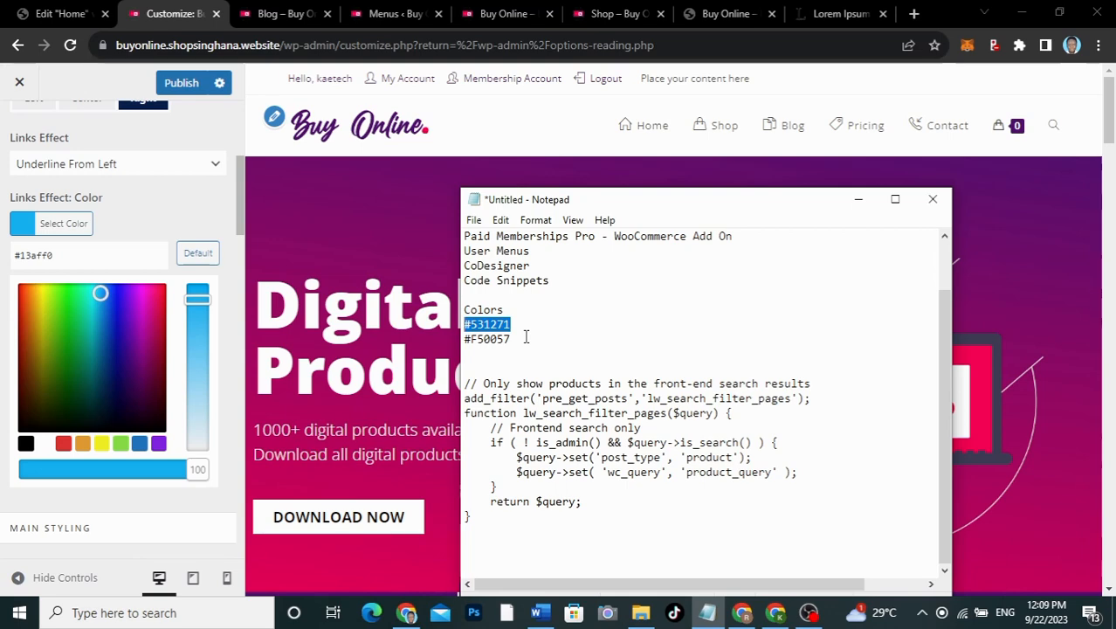
{"action": "left_click", "coordinate": [262, 14]}
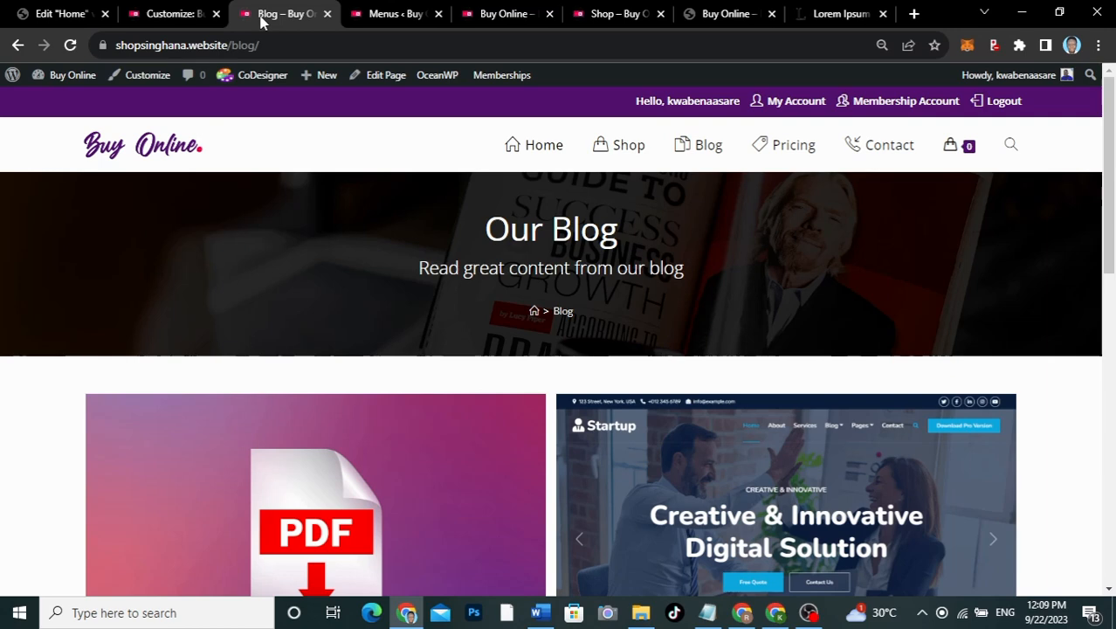
{"action": "left_click", "coordinate": [169, 14]}
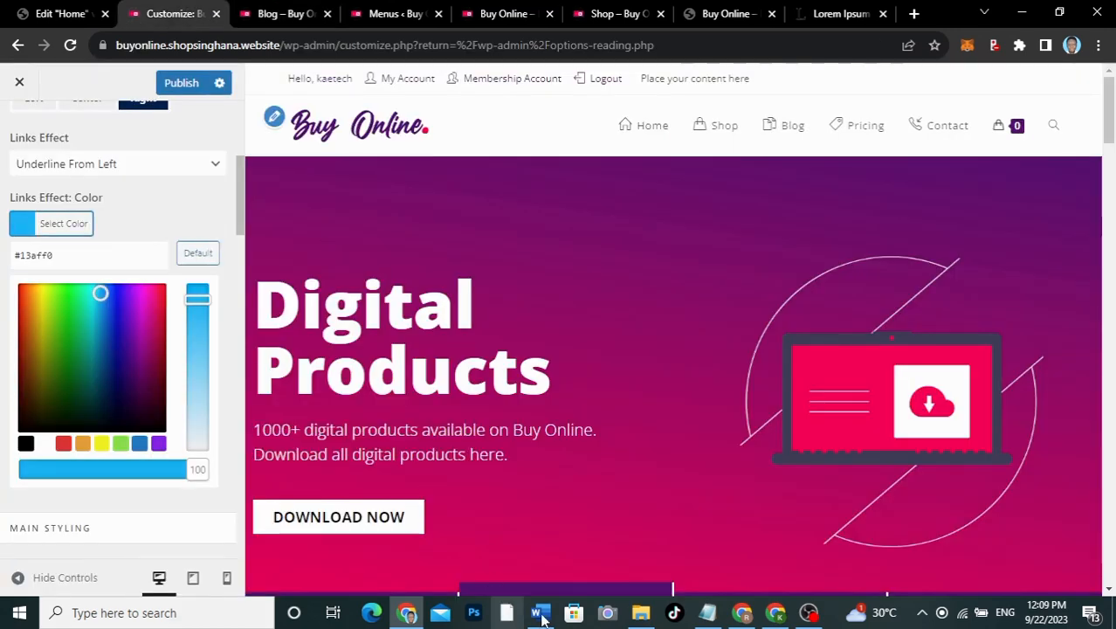
{"action": "left_click", "coordinate": [710, 614]}
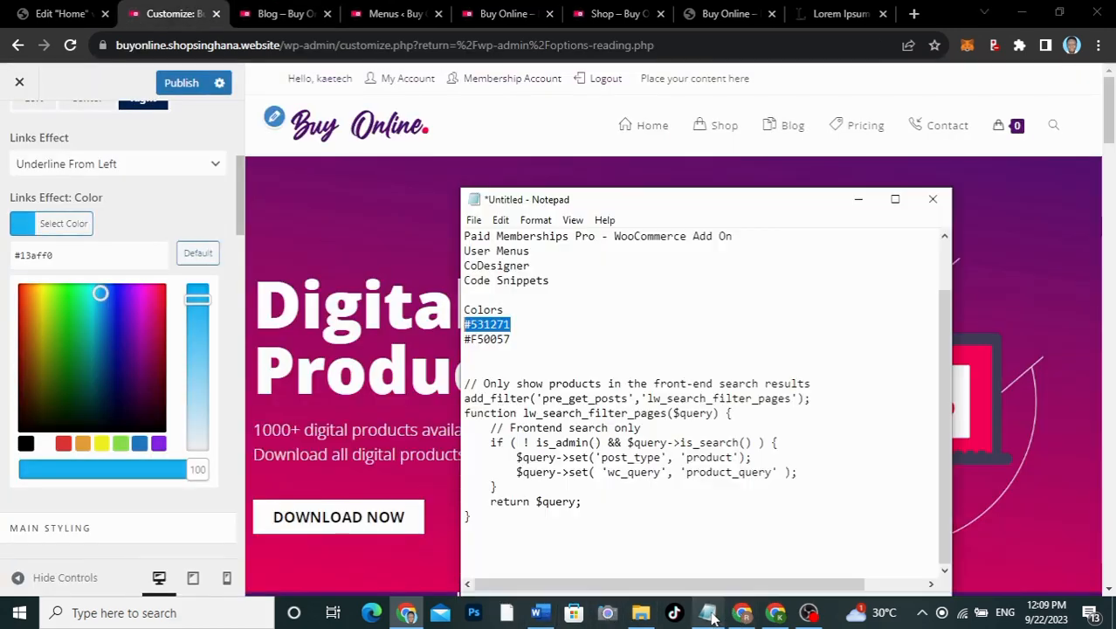
{"action": "left_click_drag", "start_coordinate": [511, 339], "coordinate": [462, 339]}
{"action": "key", "text": "ctrl+c"}
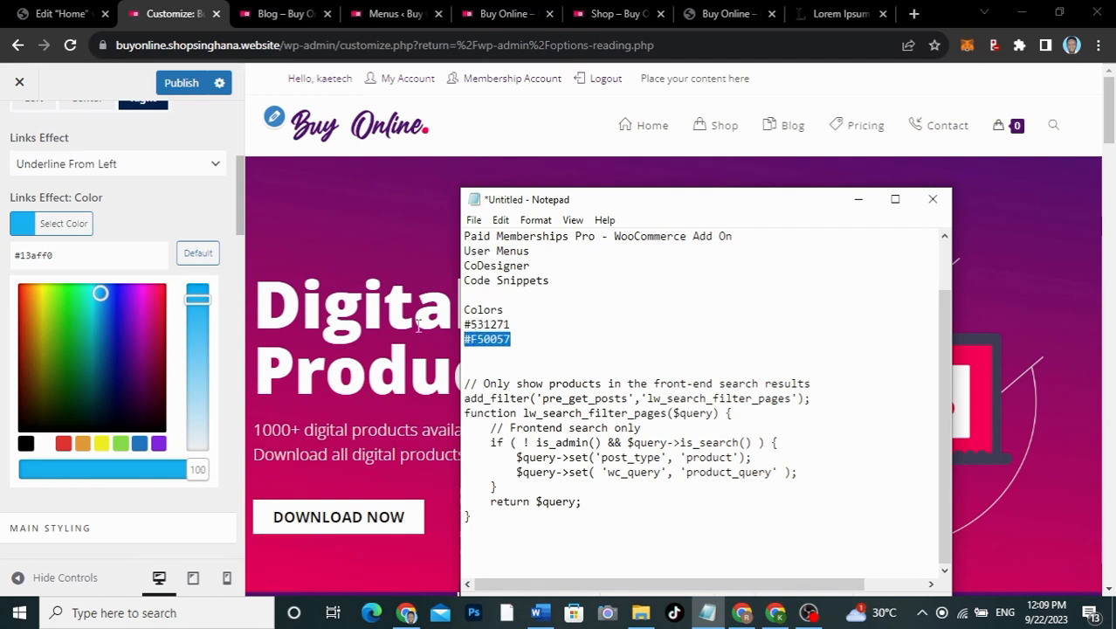
{"action": "left_click", "coordinate": [95, 256]}
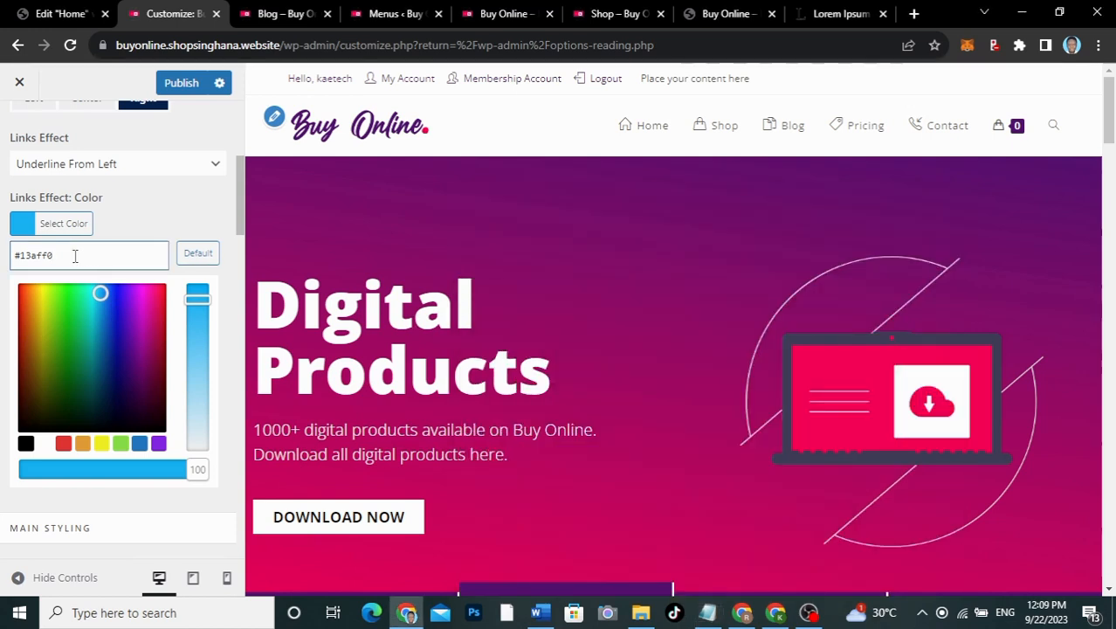
Step: Set the menu Links Effect colour to #f50057
{"action": "left_click_drag", "start_coordinate": [75, 256], "coordinate": [14, 255]}
{"action": "key", "text": "ctrl+v"}
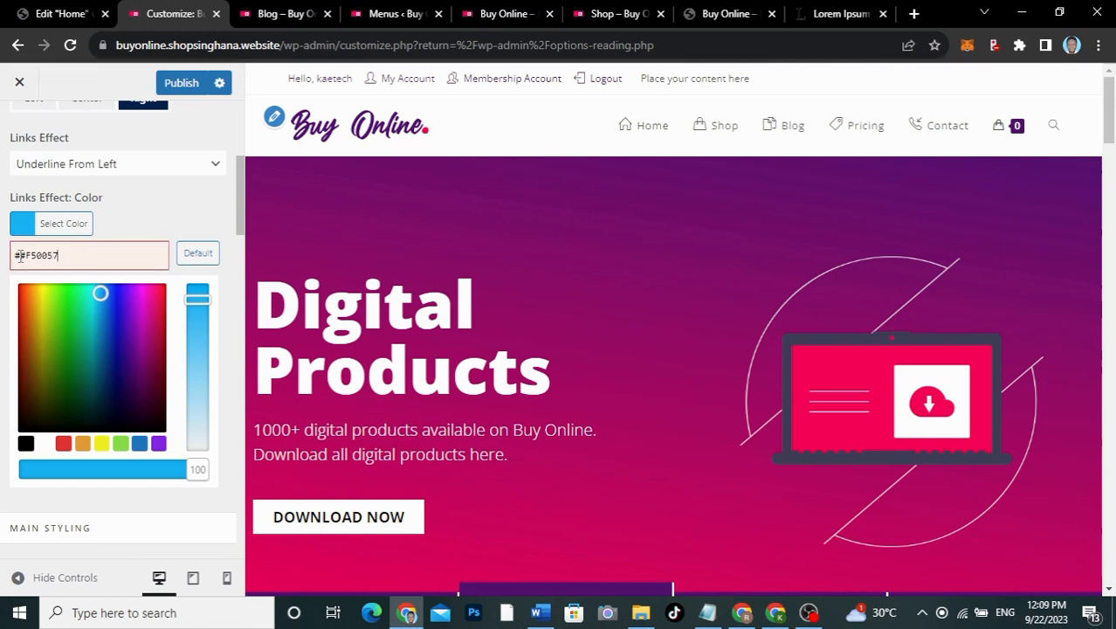
{"action": "left_click_drag", "start_coordinate": [19, 256], "coordinate": [3, 258]}
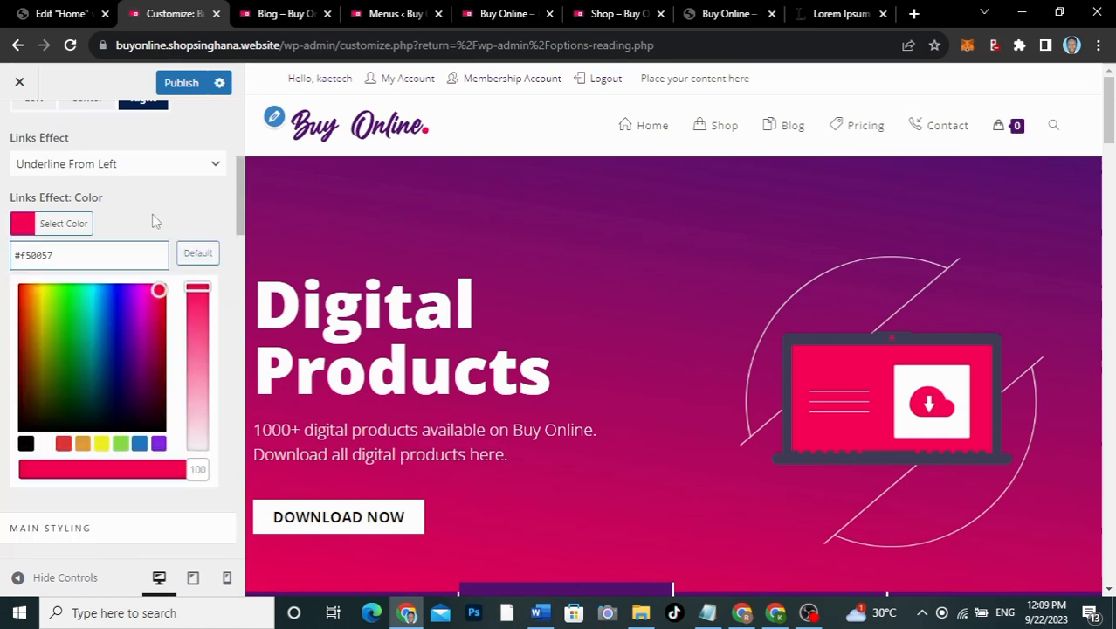
{"action": "left_click", "coordinate": [155, 221]}
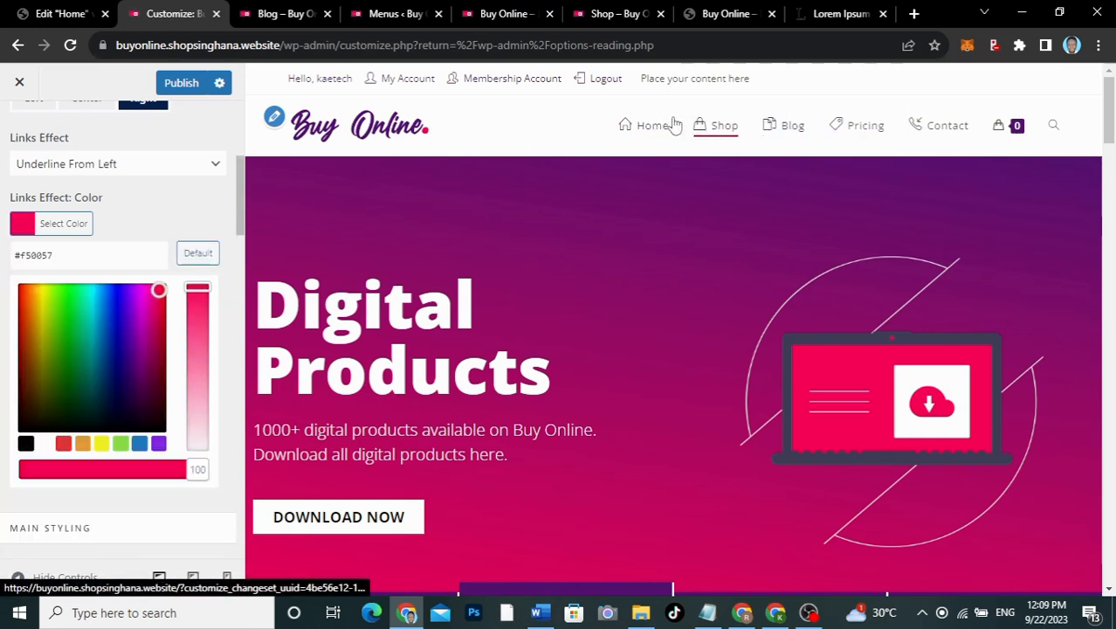
{"action": "left_click", "coordinate": [144, 214]}
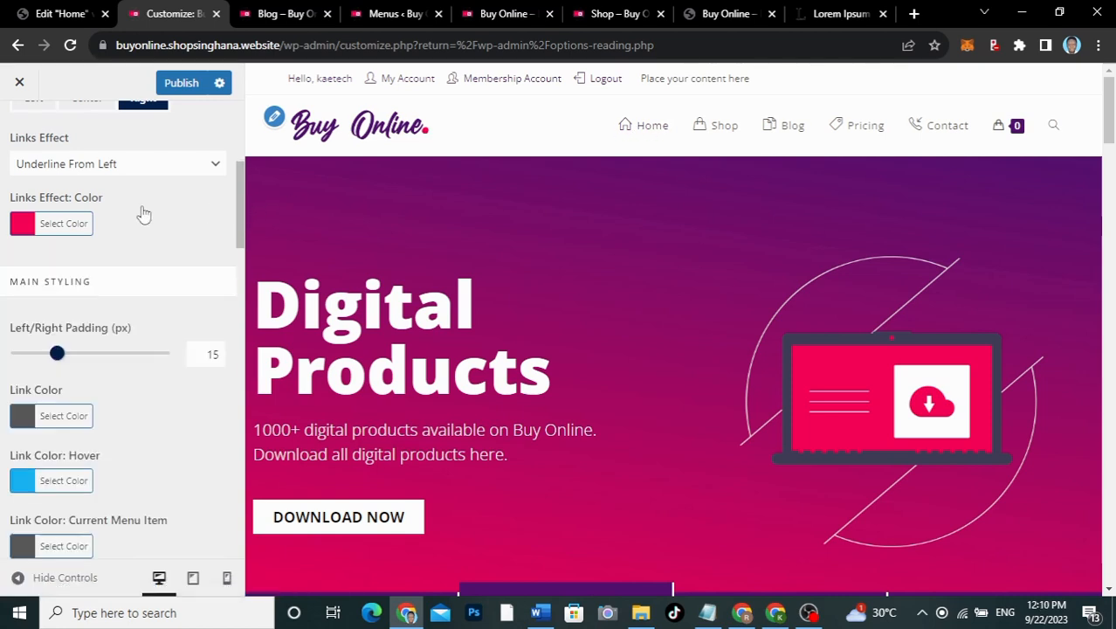
Step: Pick a darker normal menu link colour
{"action": "scroll", "coordinate": [135, 422], "scroll_direction": "down", "scroll_amount": 3}
{"action": "scroll", "coordinate": [136, 422], "scroll_direction": "up", "scroll_amount": 1}
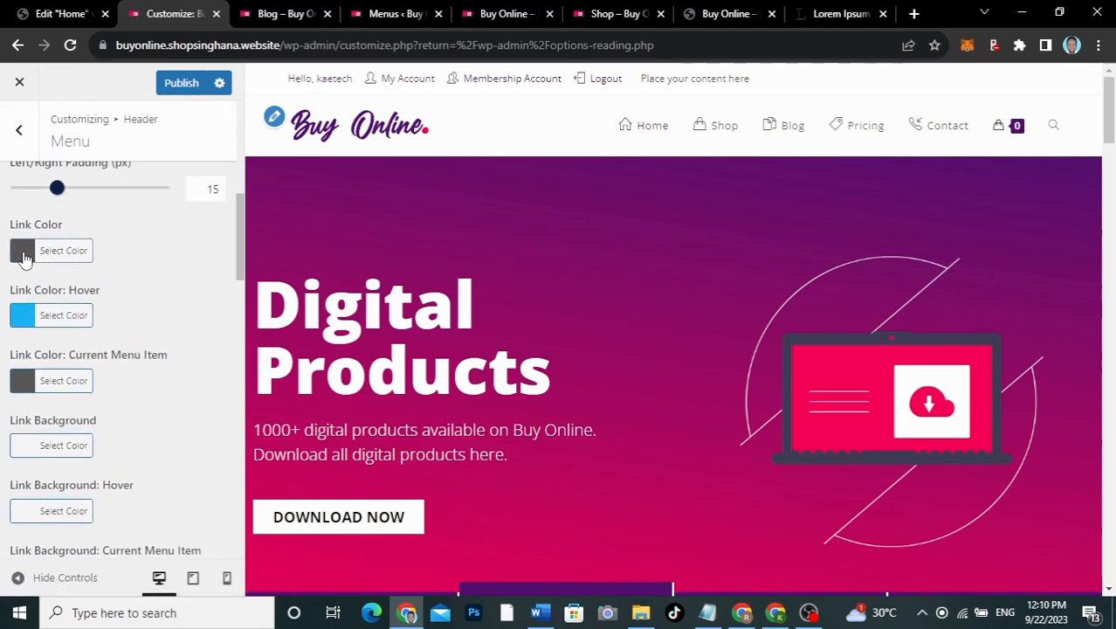
{"action": "left_click", "coordinate": [24, 253]}
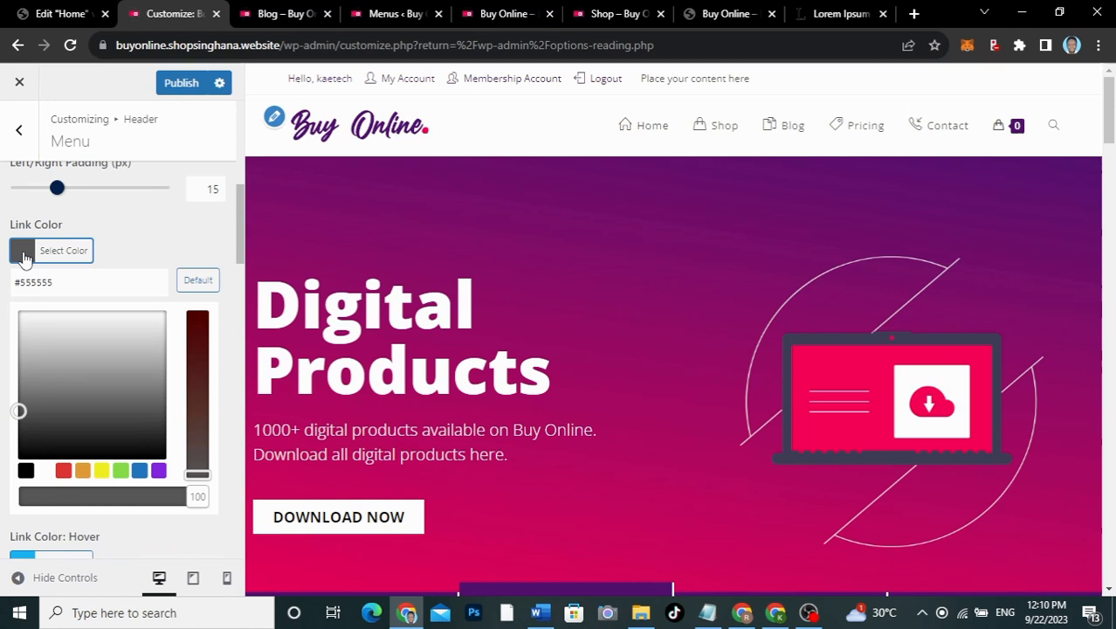
{"action": "left_click", "coordinate": [18, 429]}
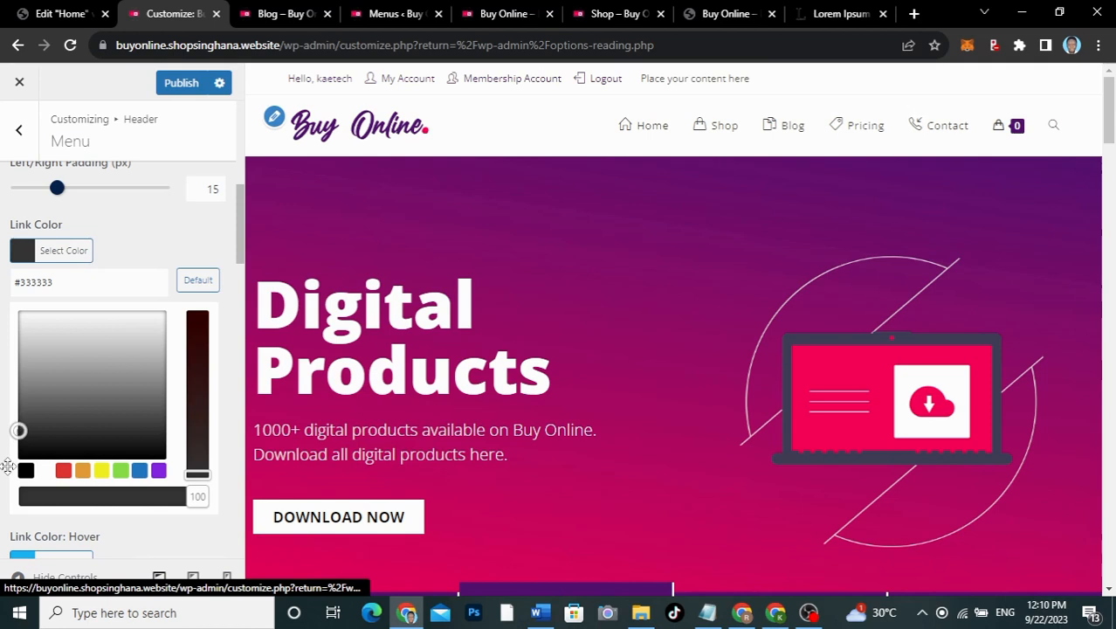
{"action": "left_click", "coordinate": [137, 251]}
Step: Paste #F50057 as the menu link hover and current menu item colours
{"action": "left_click", "coordinate": [18, 321]}
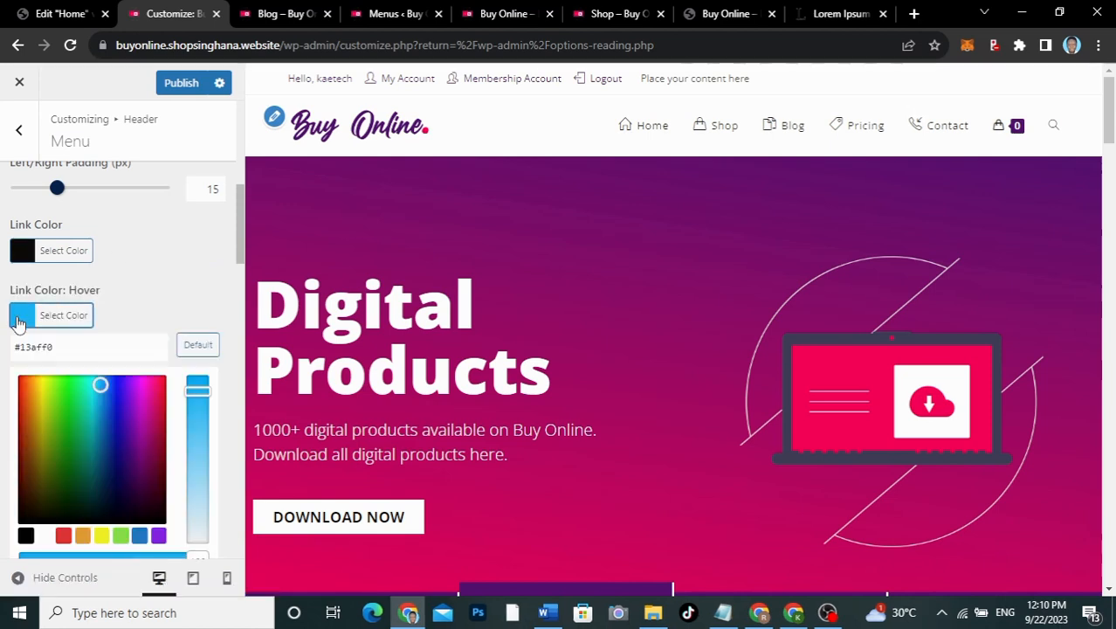
{"action": "left_click_drag", "start_coordinate": [78, 346], "coordinate": [19, 344]}
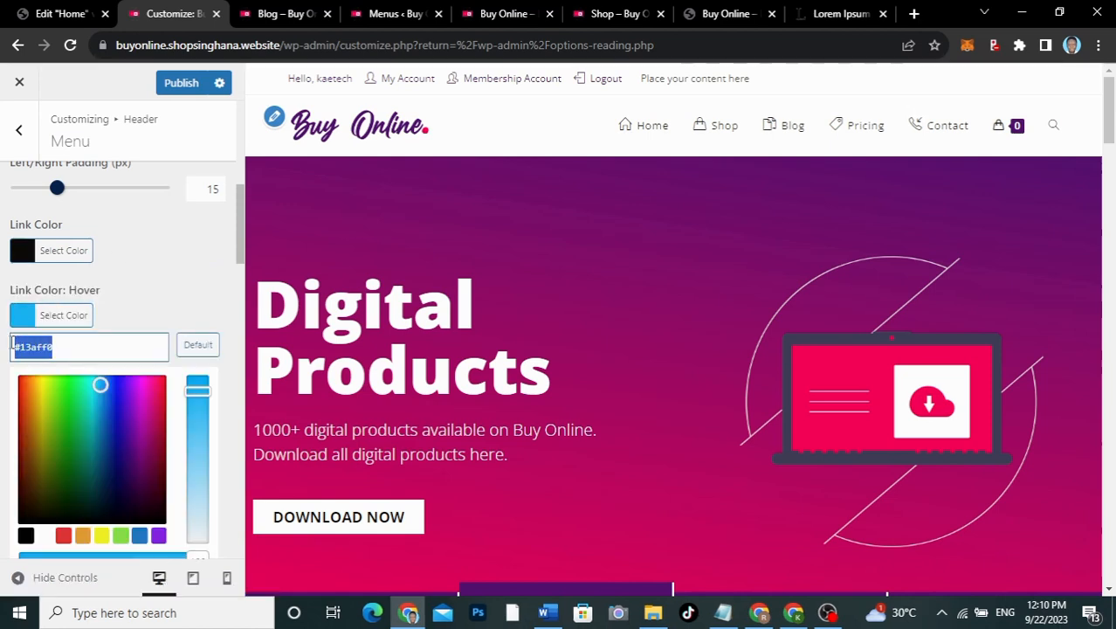
{"action": "key", "text": "ctrl+v"}
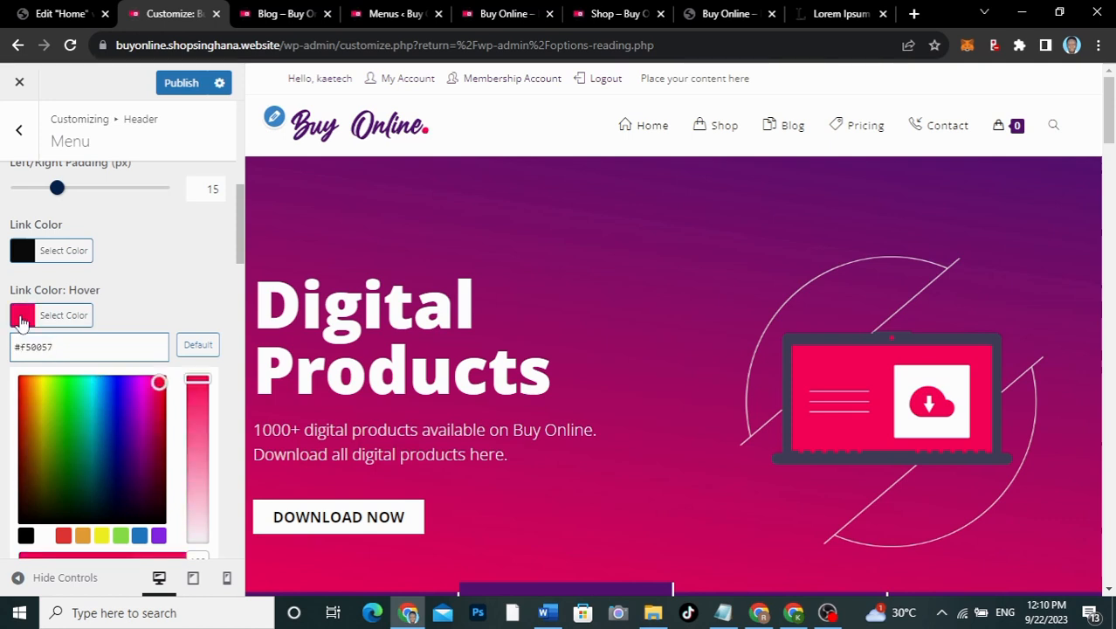
{"action": "left_click", "coordinate": [22, 320]}
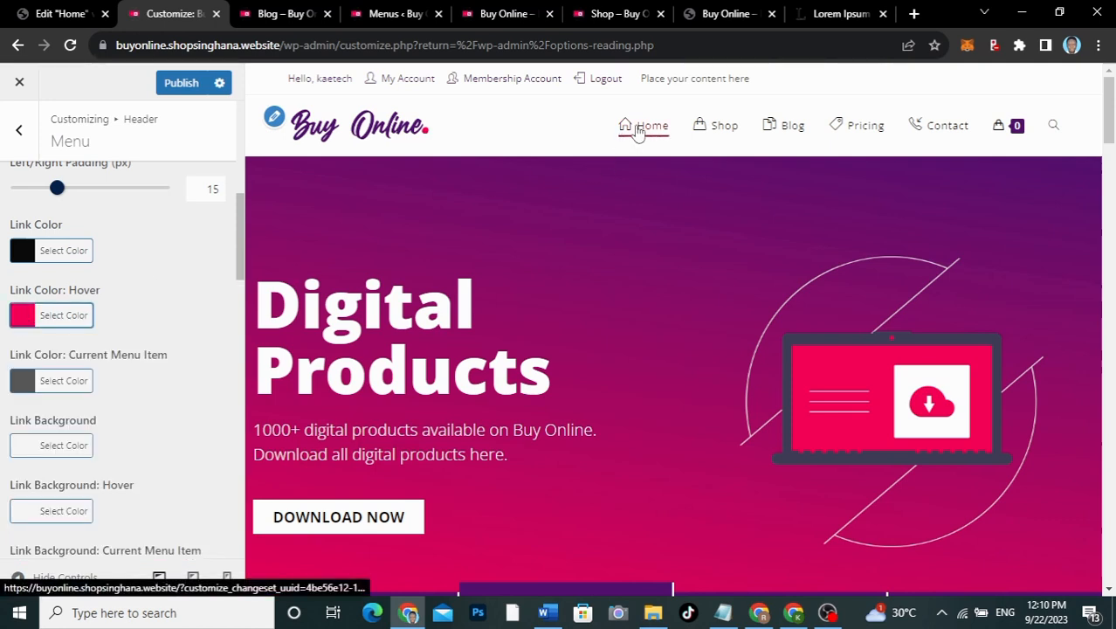
{"action": "left_click", "coordinate": [16, 383]}
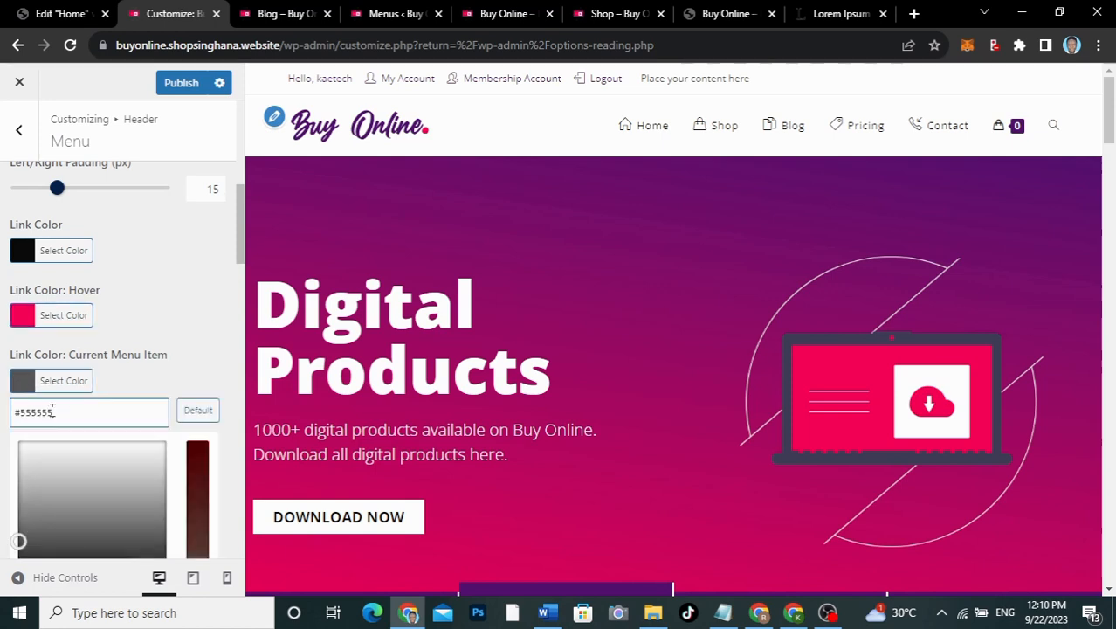
{"action": "left_click_drag", "start_coordinate": [54, 411], "coordinate": [16, 407]}
{"action": "key", "text": "ctrl+v"}
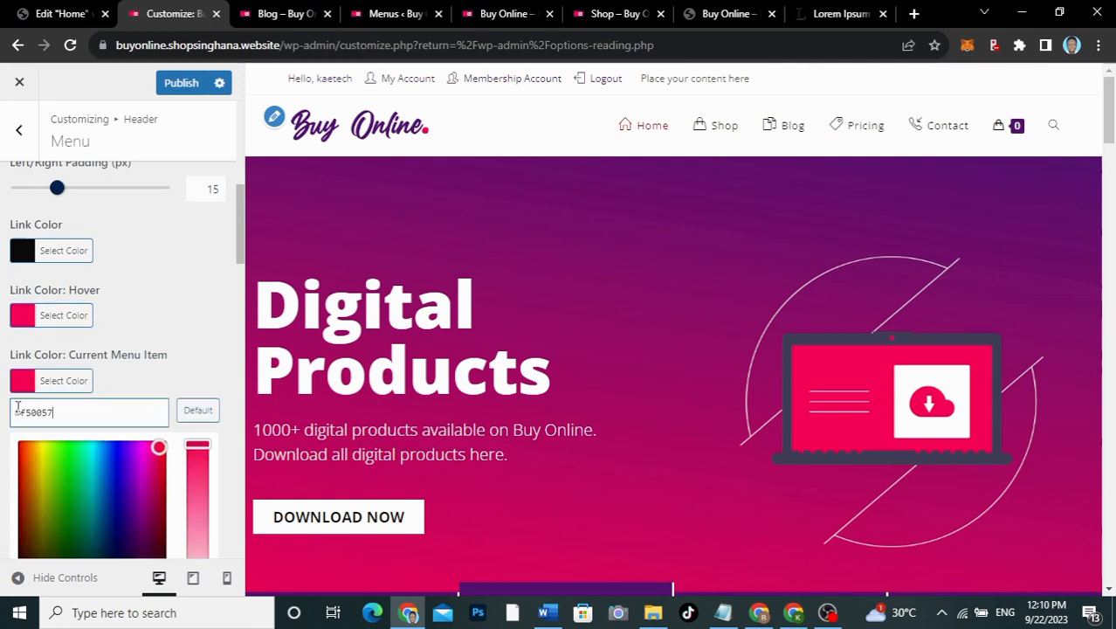
{"action": "left_click", "coordinate": [158, 369]}
Step: Scroll through the remaining Header Menu settings and dismiss the Windows search panel
{"action": "scroll", "coordinate": [158, 369], "scroll_direction": "down", "scroll_amount": 2}
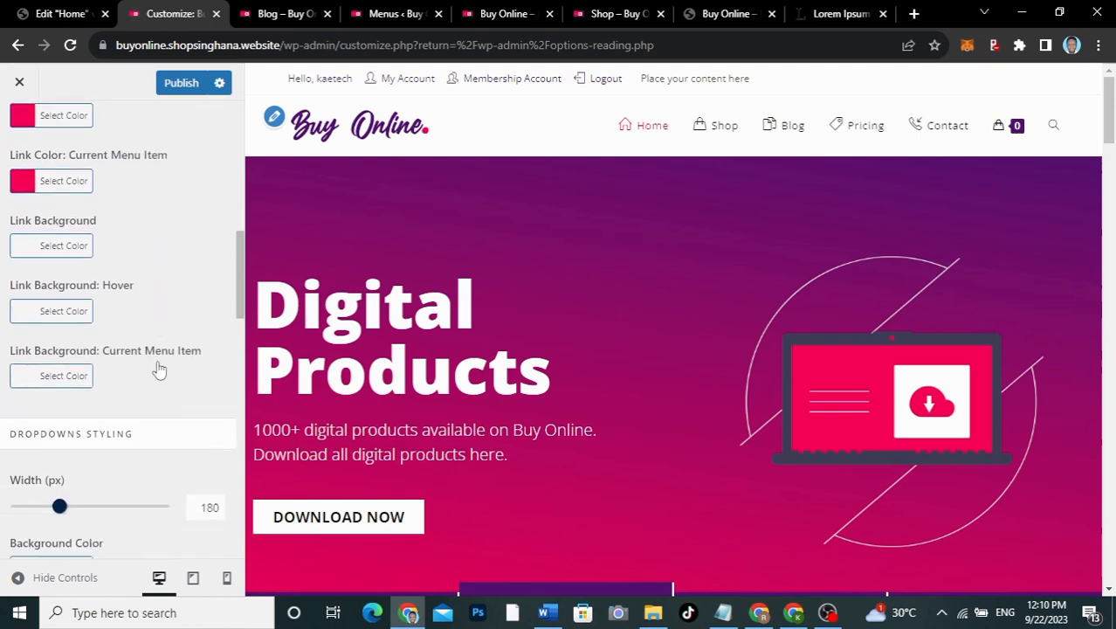
{"action": "scroll", "coordinate": [158, 369], "scroll_direction": "down", "scroll_amount": 3}
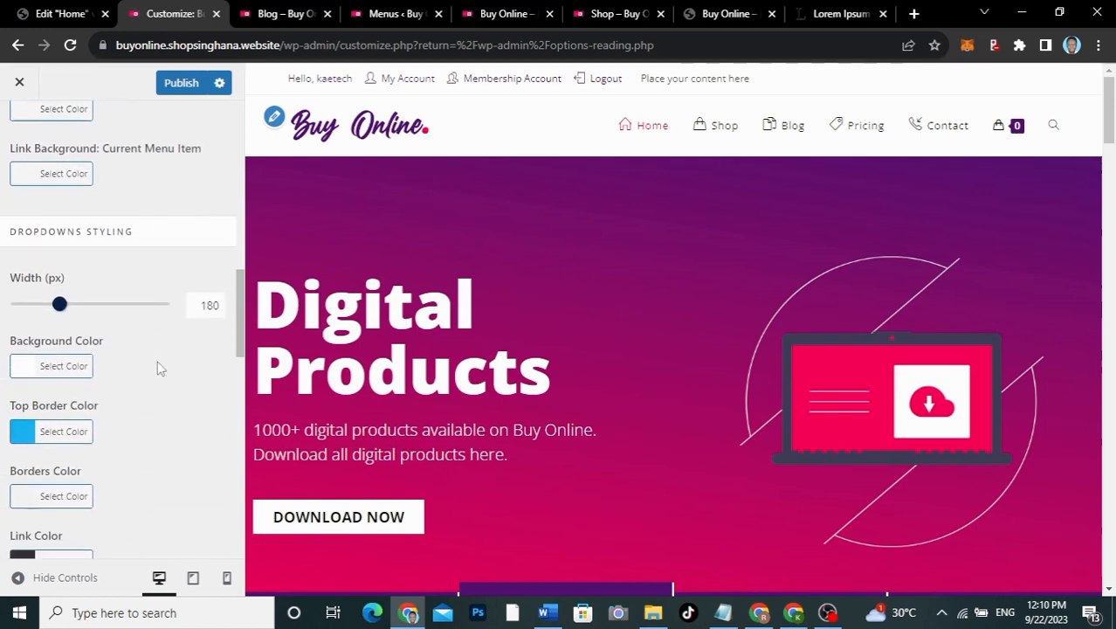
{"action": "scroll", "coordinate": [158, 369], "scroll_direction": "down", "scroll_amount": 8}
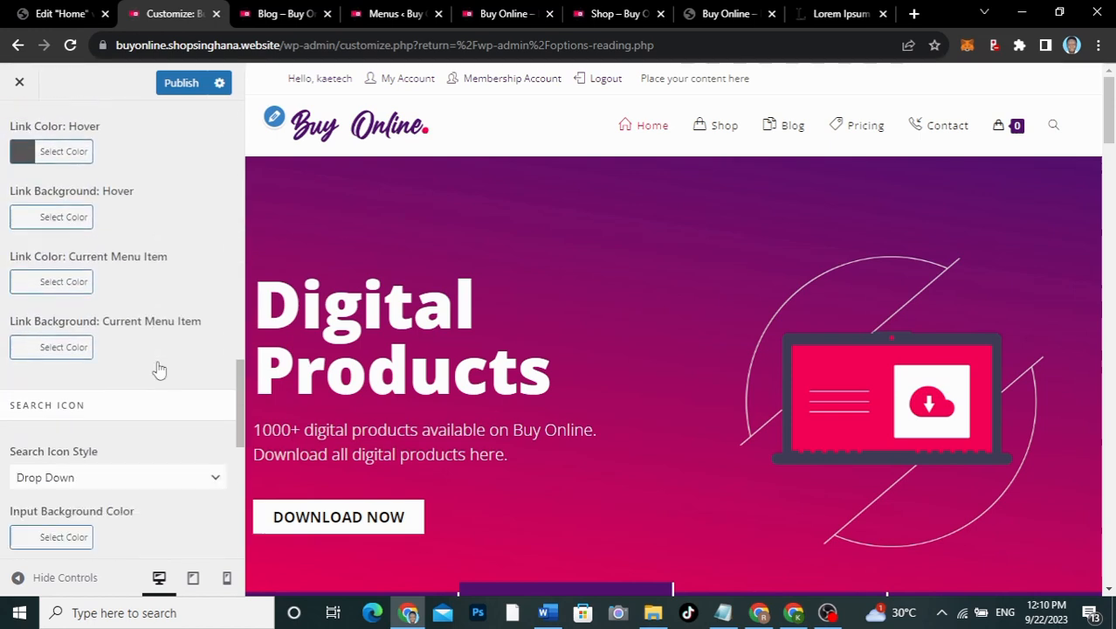
{"action": "left_click", "coordinate": [145, 615]}
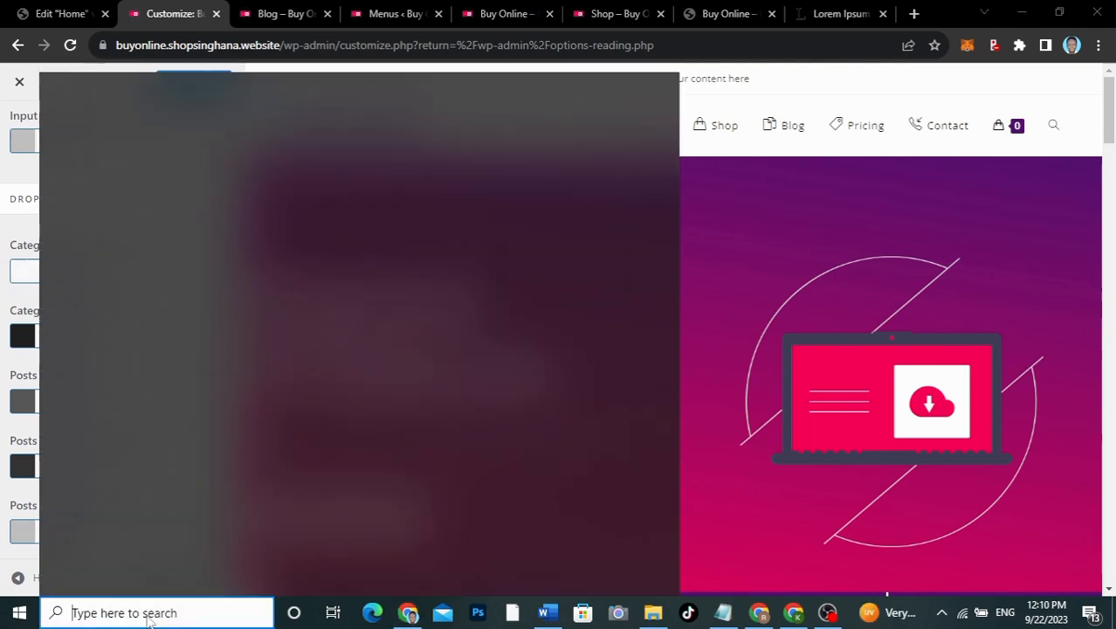
{"action": "left_click", "coordinate": [13, 118]}
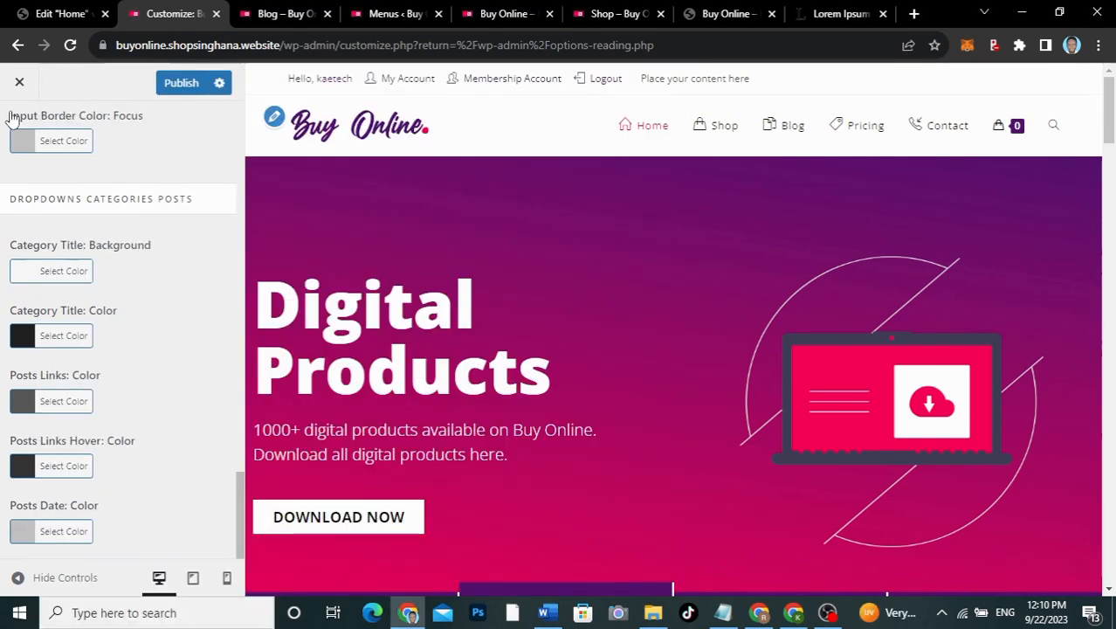
{"action": "scroll", "coordinate": [26, 140], "scroll_direction": "up", "scroll_amount": 10}
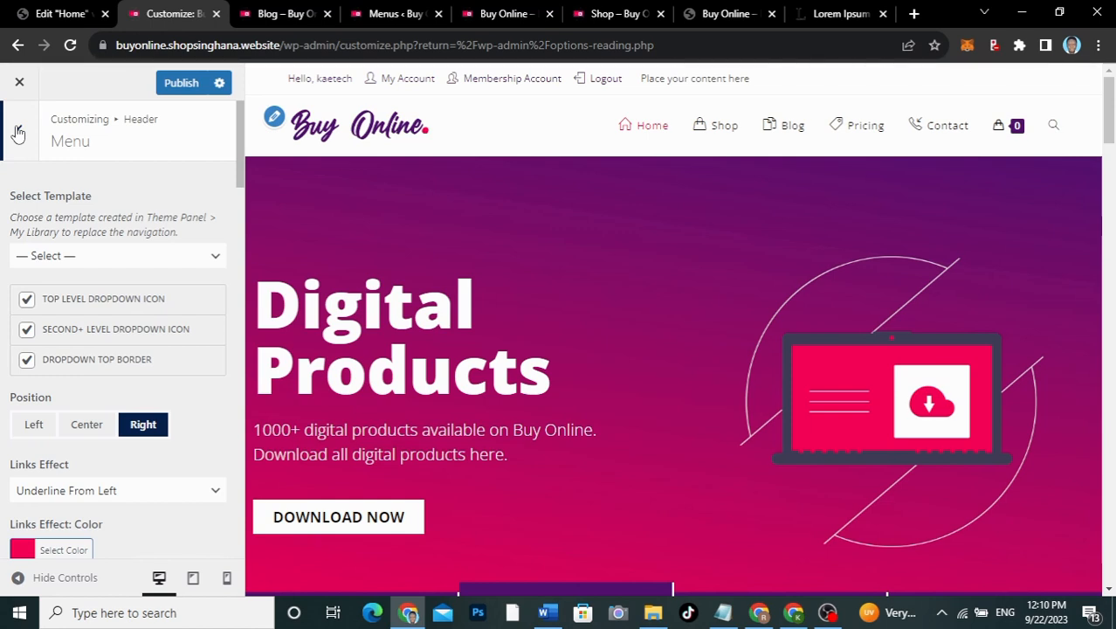
Step: Revisit the Header General settings, then return to the main Customizer list
{"action": "left_click", "coordinate": [17, 132]}
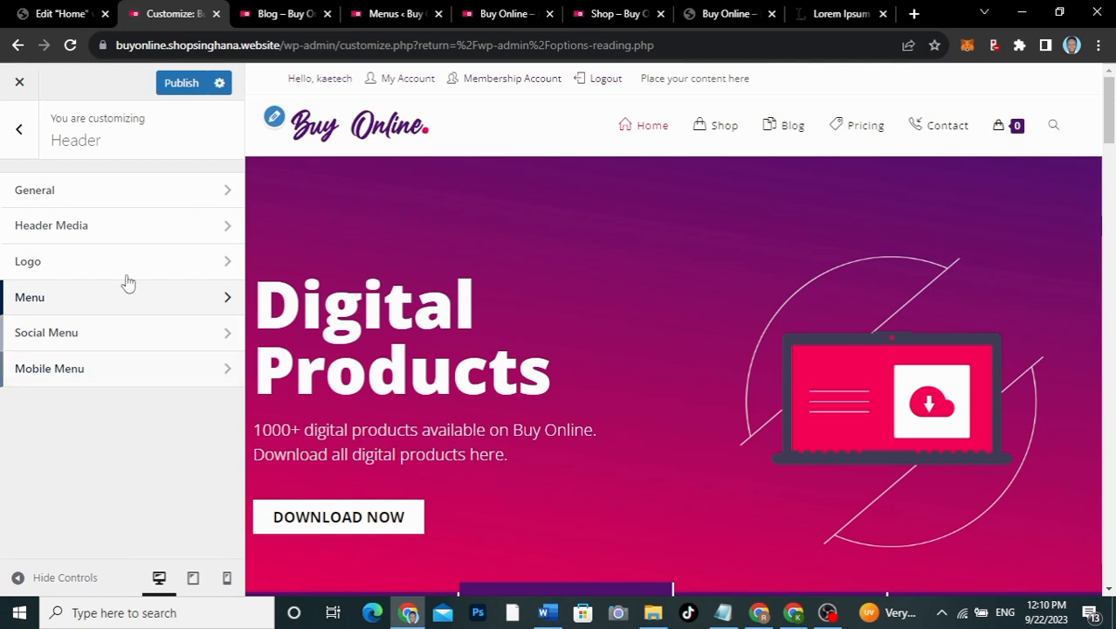
{"action": "left_click", "coordinate": [132, 186]}
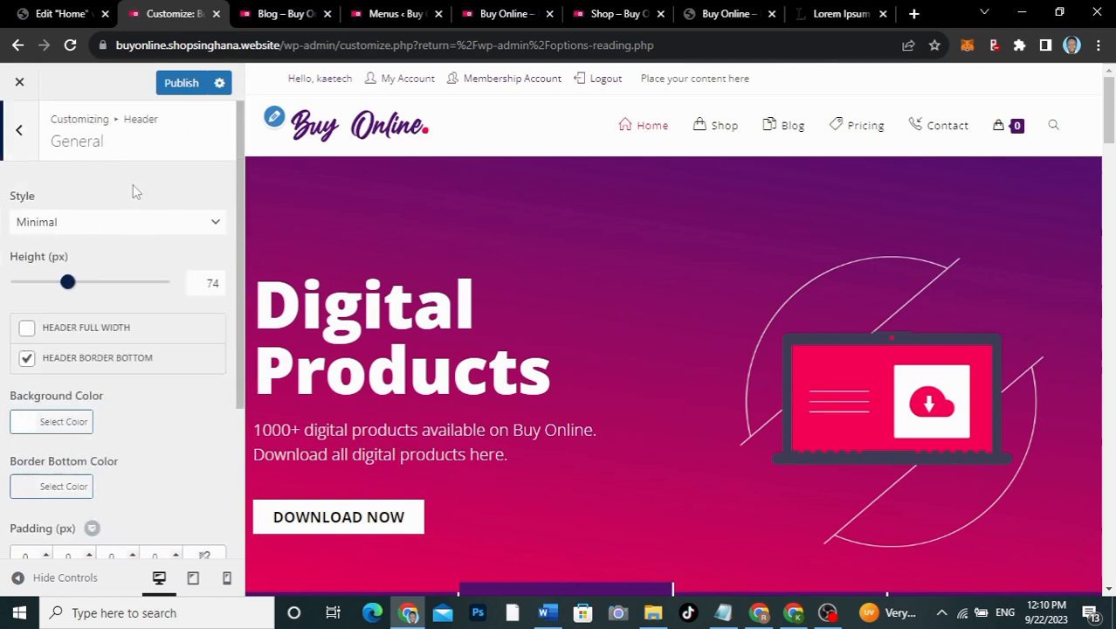
{"action": "scroll", "coordinate": [110, 404], "scroll_direction": "down", "scroll_amount": 3}
{"action": "scroll", "coordinate": [110, 403], "scroll_direction": "up", "scroll_amount": 3}
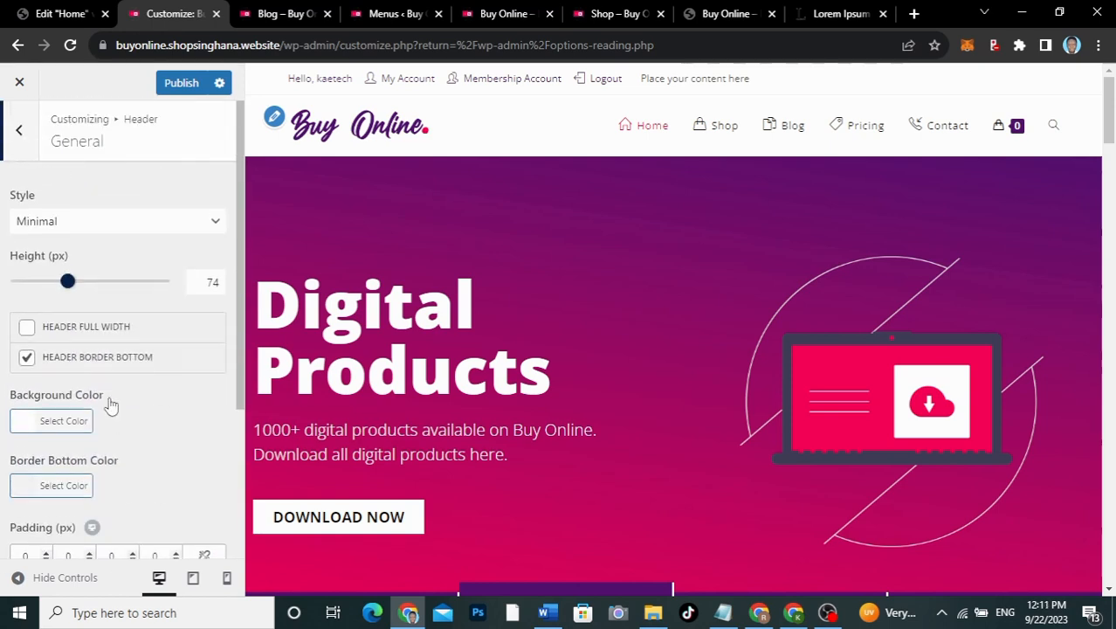
{"action": "left_click", "coordinate": [20, 133]}
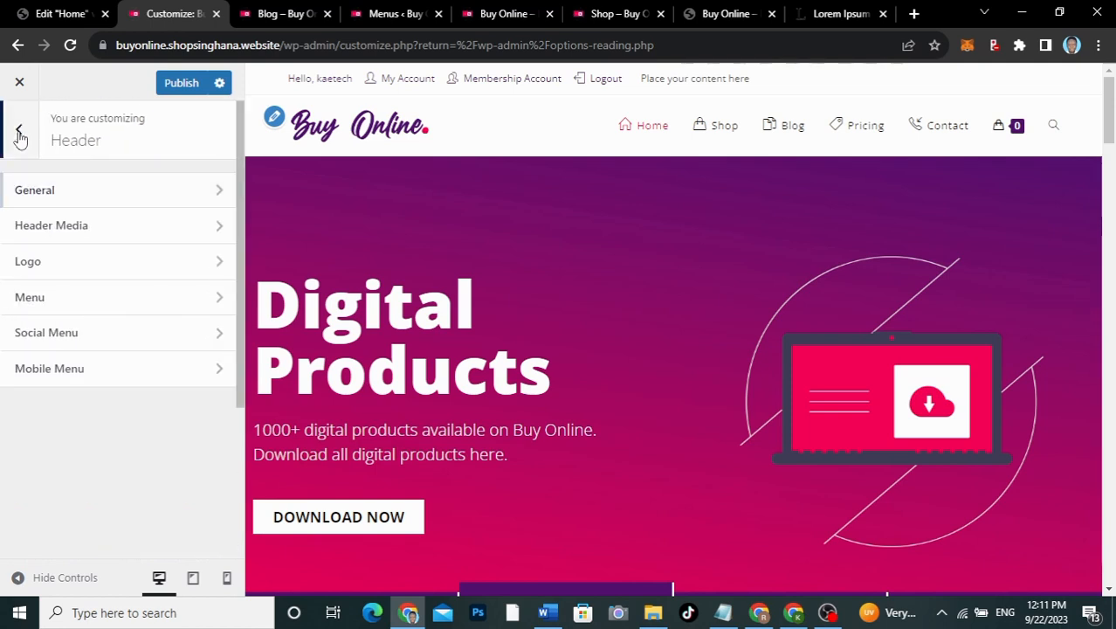
{"action": "left_click", "coordinate": [19, 133]}
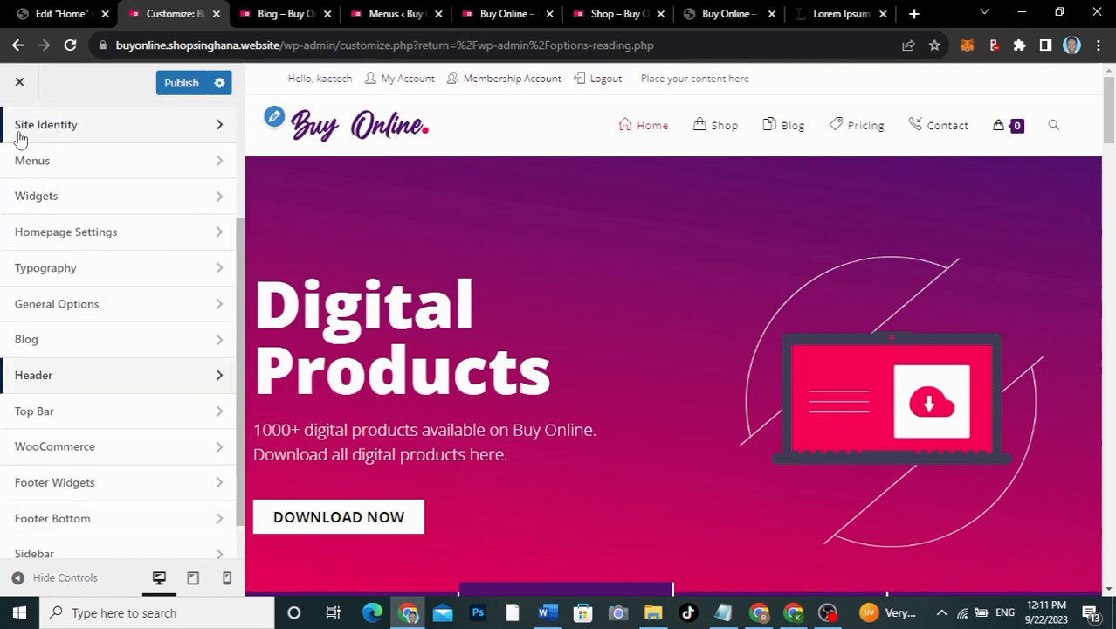
Step: Set the Top Bar style to Left Social & Right Content
{"action": "left_click", "coordinate": [45, 412]}
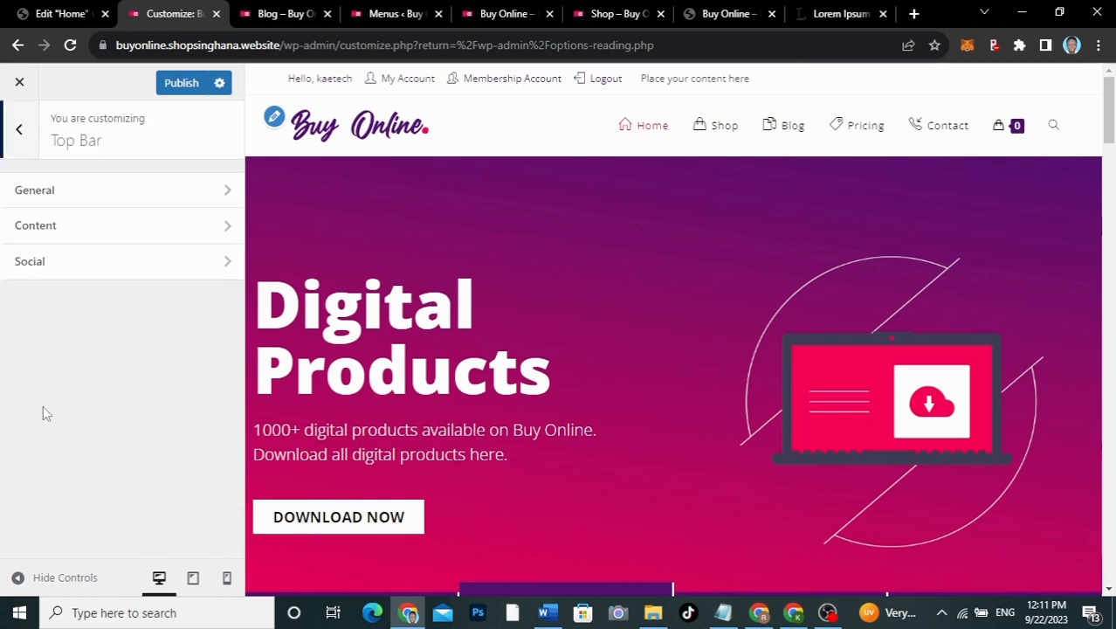
{"action": "left_click", "coordinate": [107, 201]}
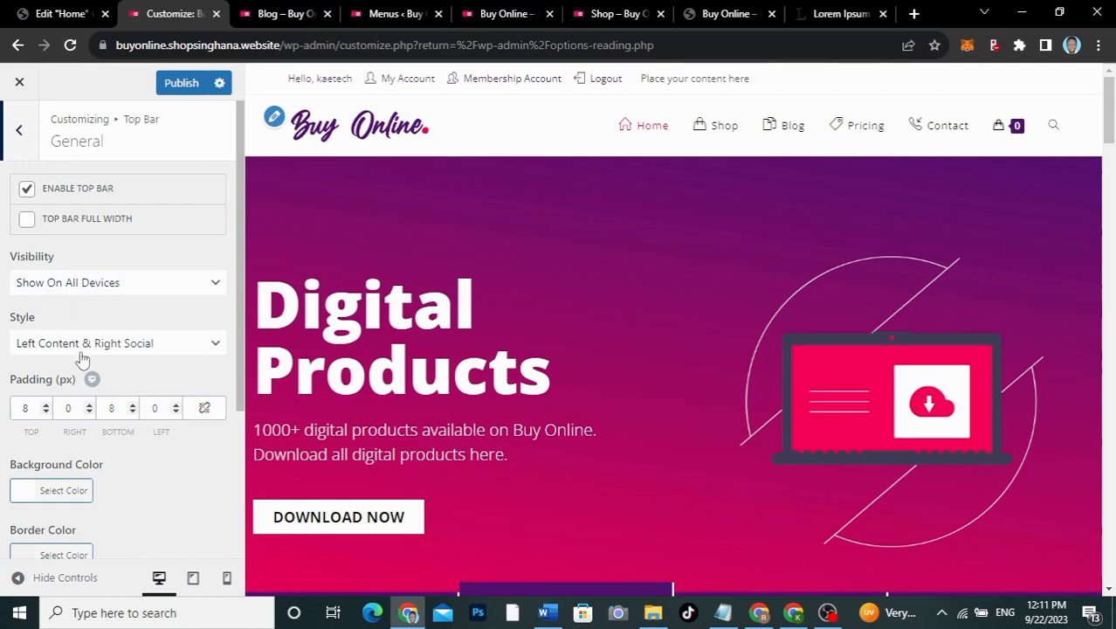
{"action": "scroll", "coordinate": [79, 358], "scroll_direction": "down", "scroll_amount": 1}
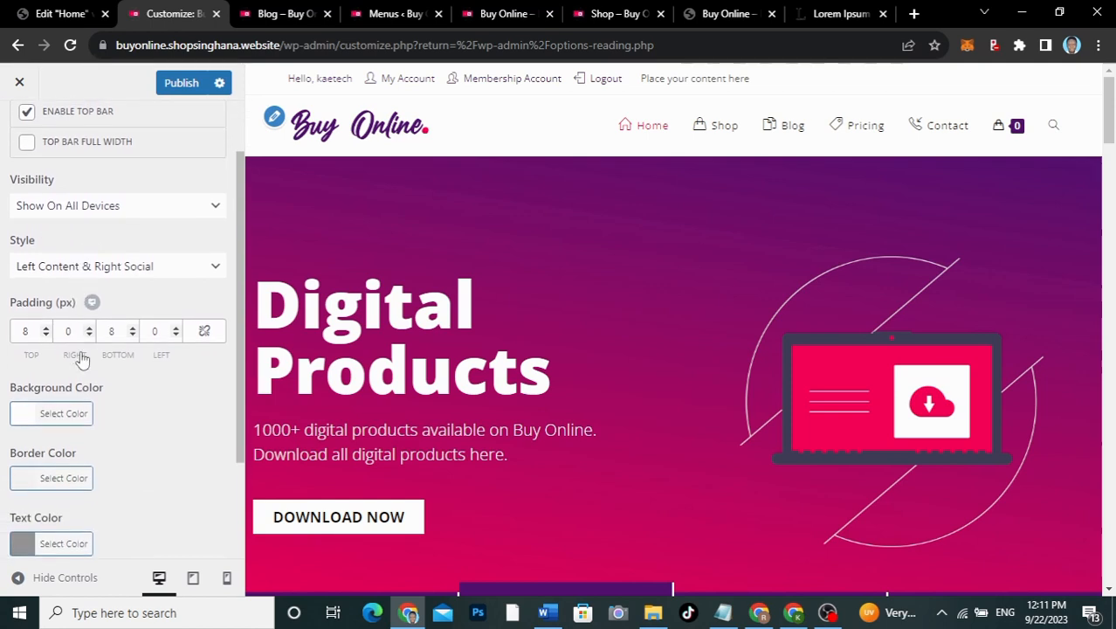
{"action": "left_click", "coordinate": [108, 265]}
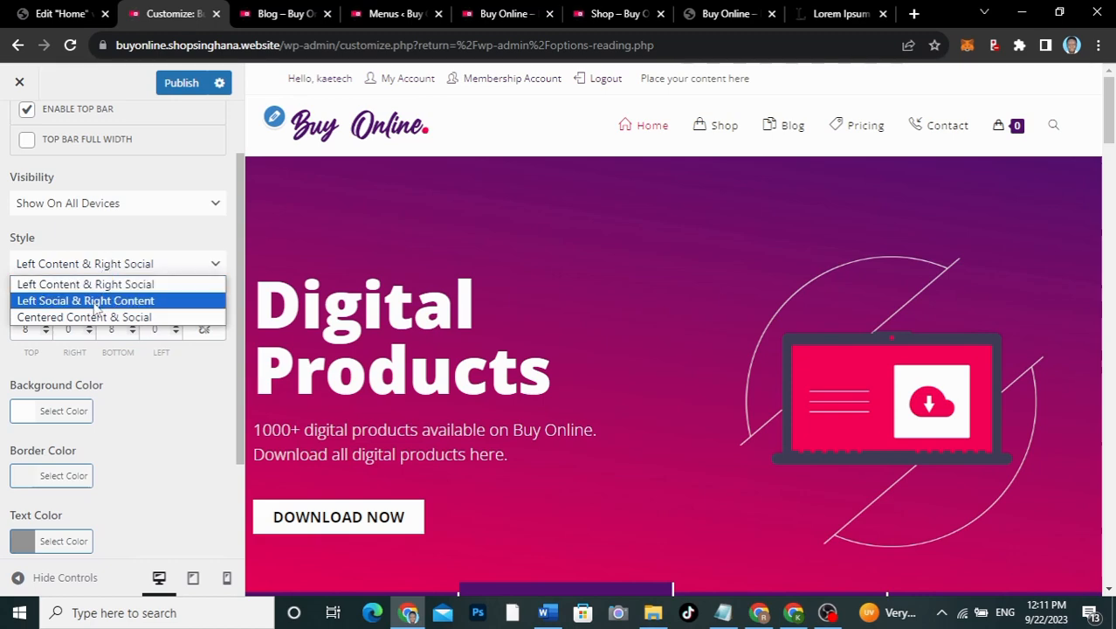
{"action": "left_click", "coordinate": [93, 301]}
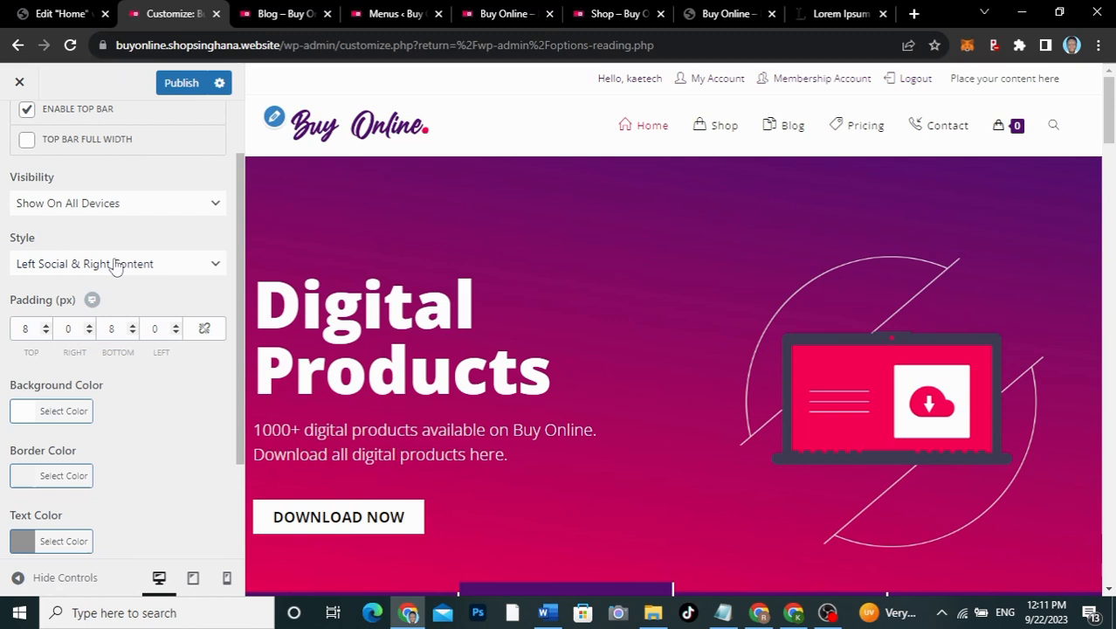
{"action": "scroll", "coordinate": [116, 266], "scroll_direction": "down", "scroll_amount": 3}
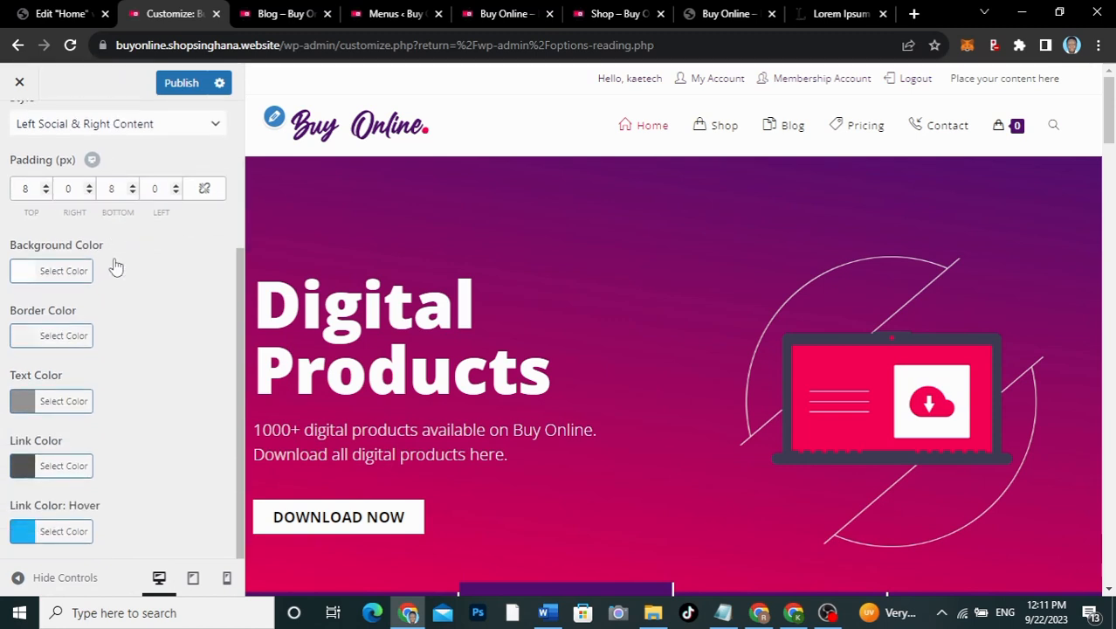
{"action": "scroll", "coordinate": [117, 266], "scroll_direction": "up", "scroll_amount": 5}
{"action": "left_click", "coordinate": [18, 130]}
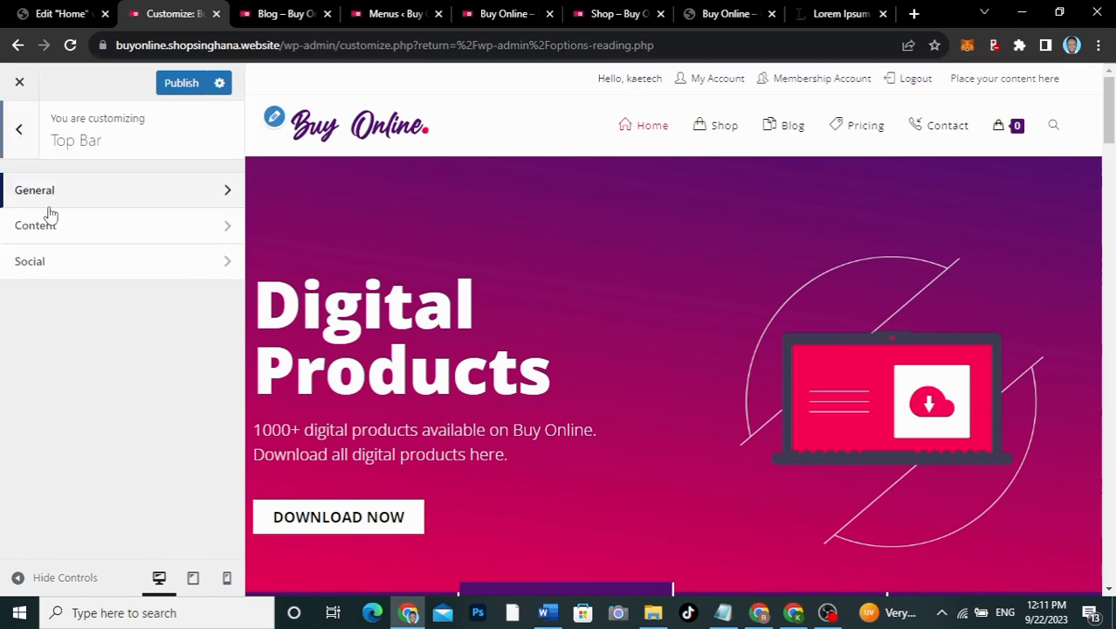
Step: Delete the 'Place your content here' text from the Top Bar content
{"action": "left_click", "coordinate": [62, 240]}
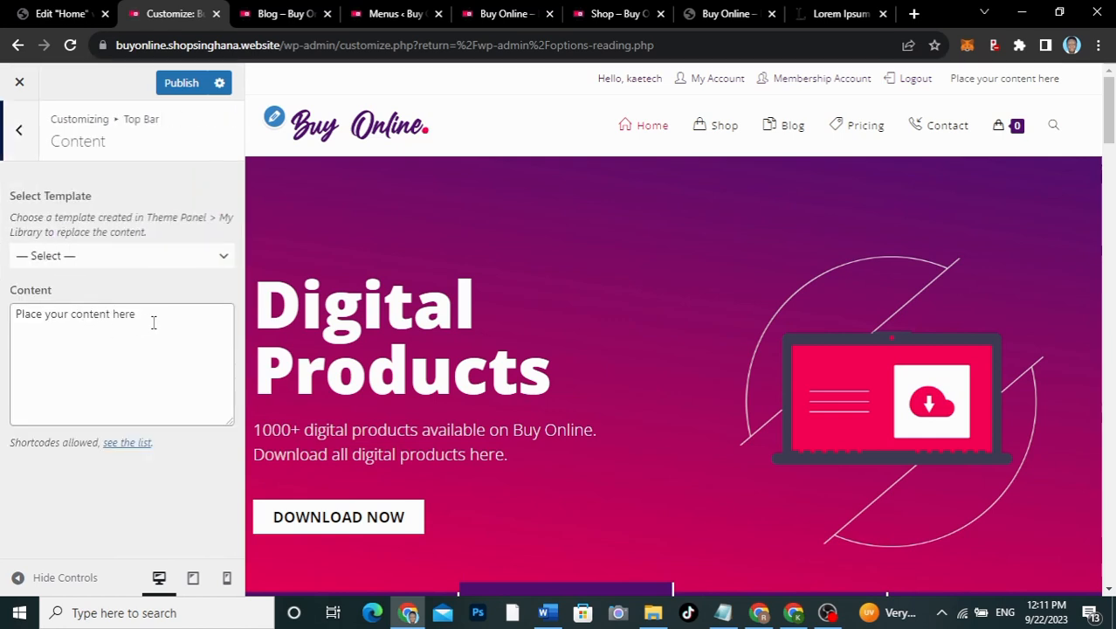
{"action": "left_click", "coordinate": [153, 322]}
{"action": "key", "text": "ctrl+a"}
{"action": "key", "text": "BackSpace"}
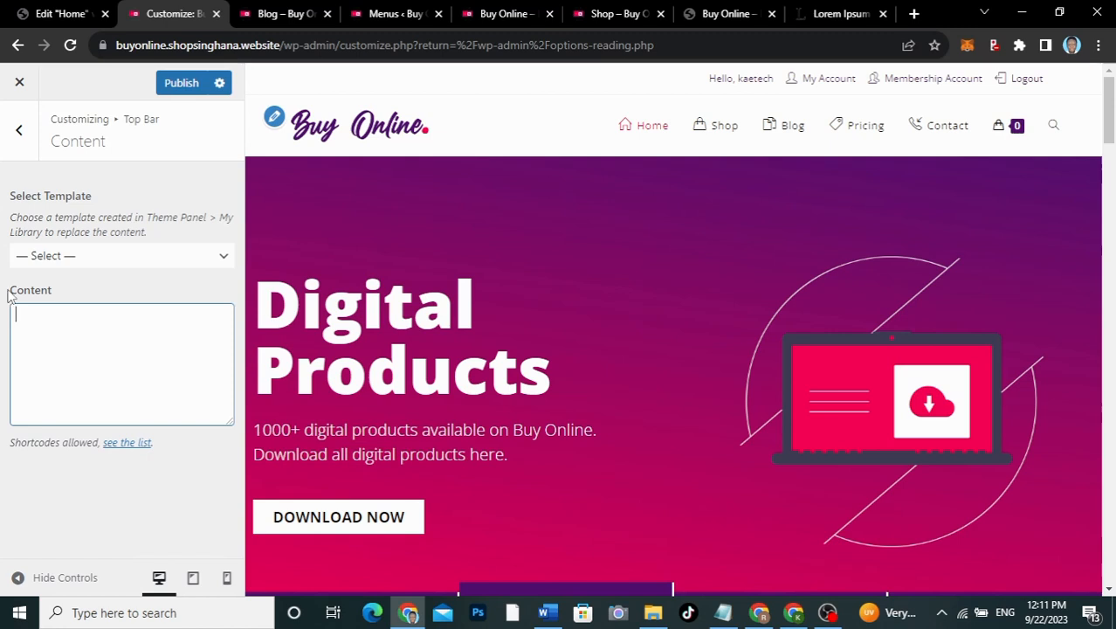
{"action": "left_click", "coordinate": [18, 129]}
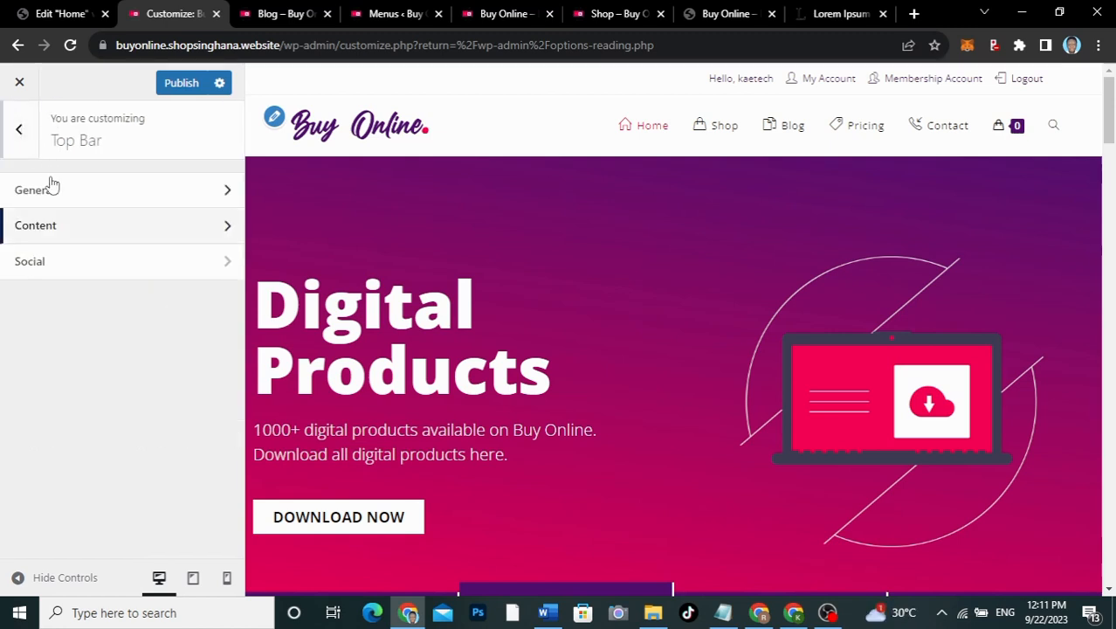
{"action": "left_click", "coordinate": [65, 199]}
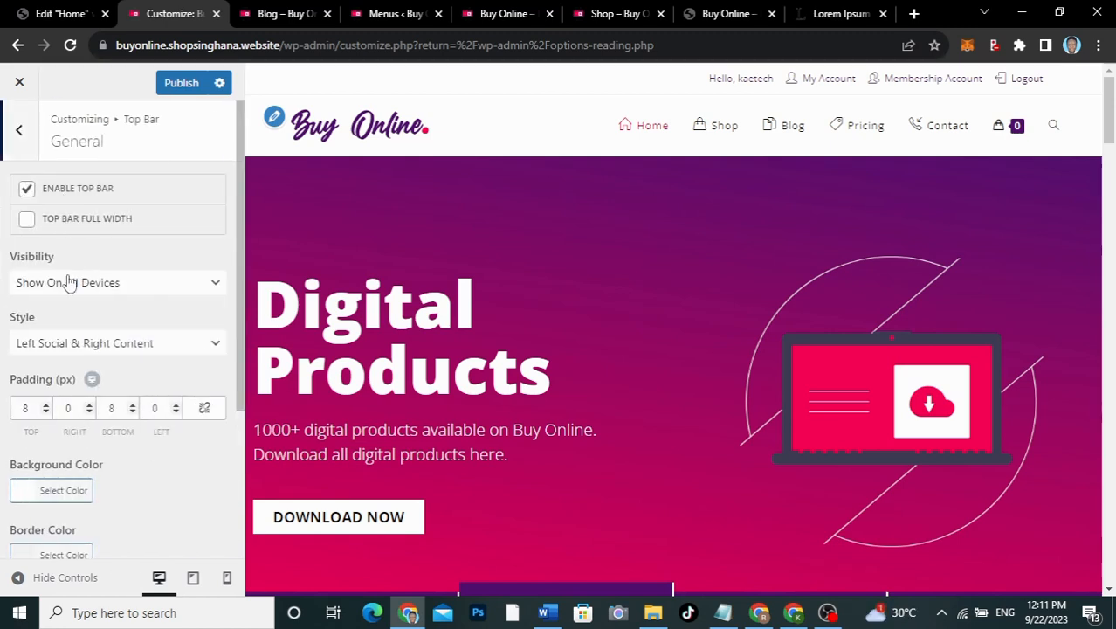
{"action": "scroll", "coordinate": [68, 281], "scroll_direction": "down", "scroll_amount": 3}
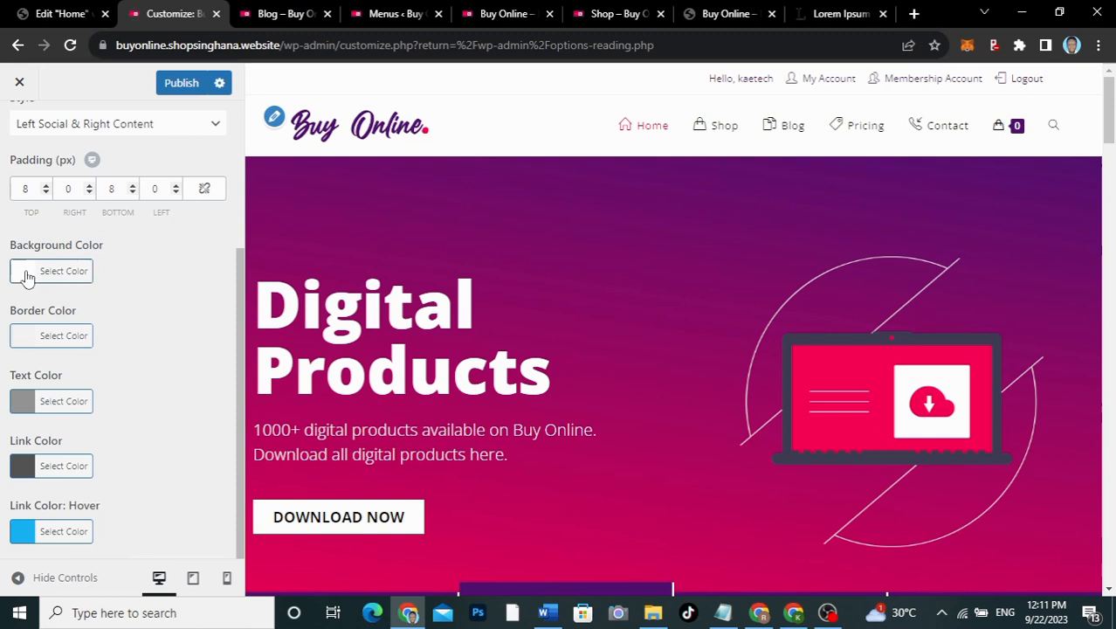
Step: Set the top bar background colour to #531271, copied from Notepad
{"action": "left_click", "coordinate": [722, 612]}
{"action": "left_click_drag", "start_coordinate": [511, 324], "coordinate": [465, 324]}
{"action": "key", "text": "ctrl+c"}
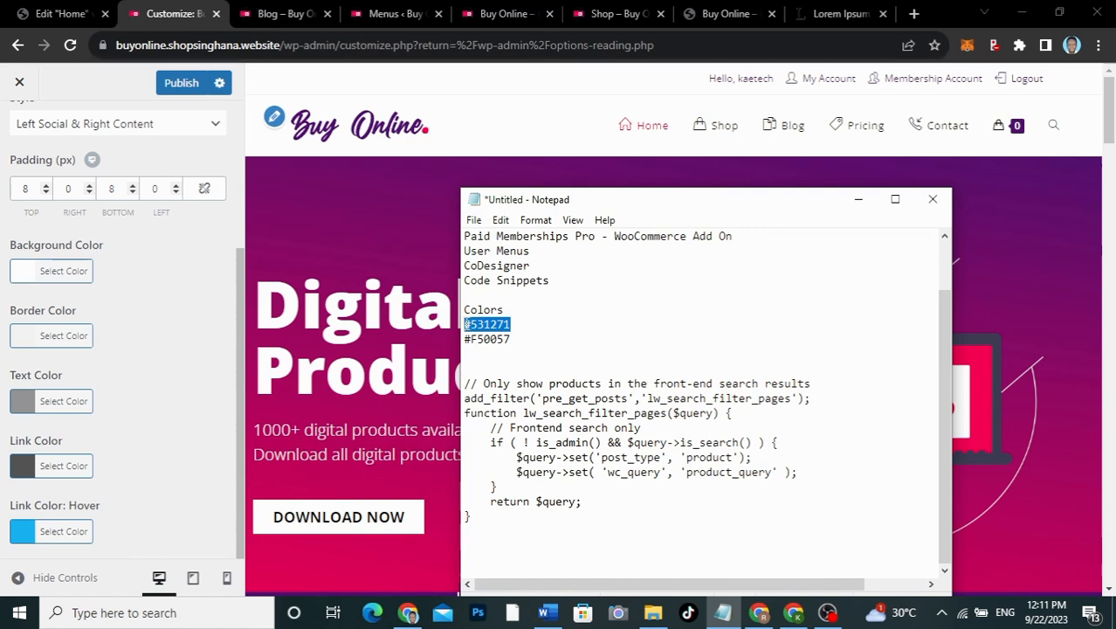
{"action": "left_click", "coordinate": [51, 270]}
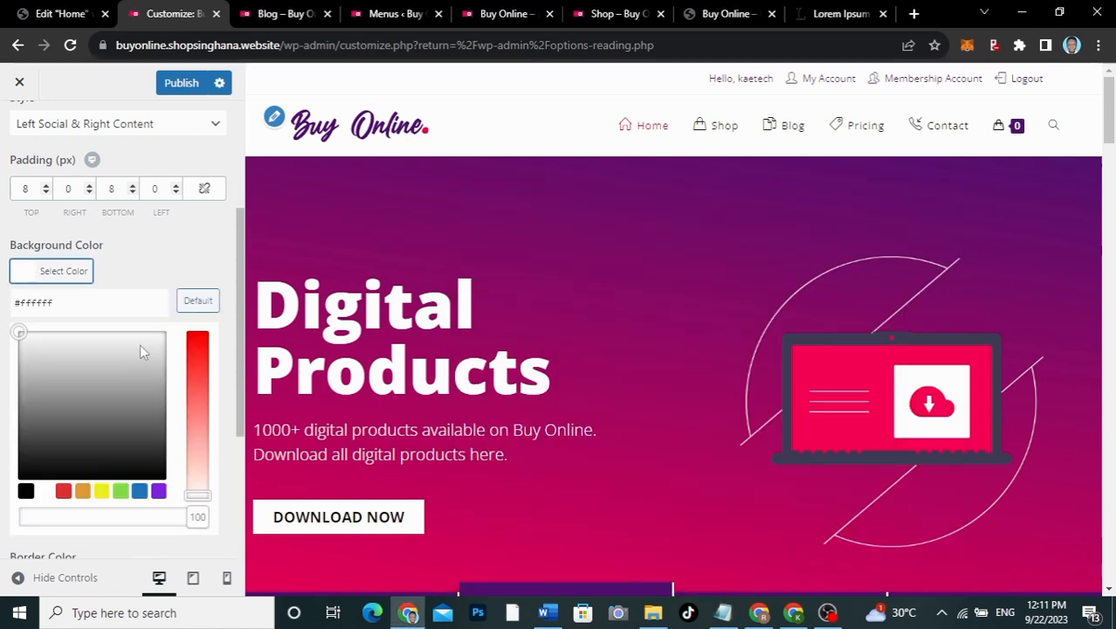
{"action": "left_click_drag", "start_coordinate": [71, 308], "coordinate": [14, 303]}
{"action": "key", "text": "ctrl+v"}
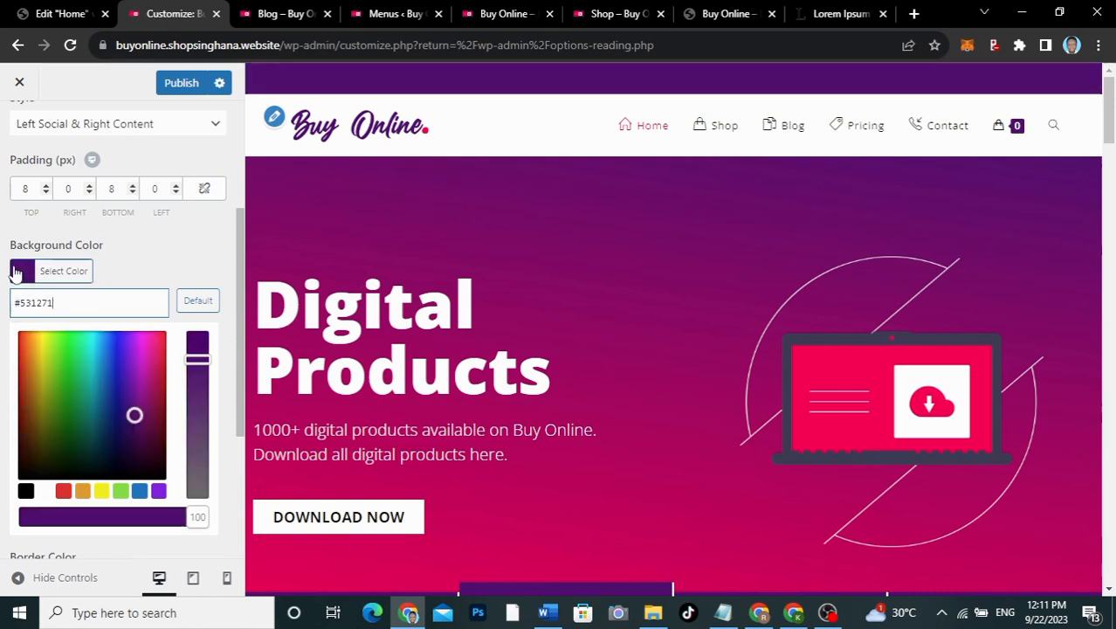
{"action": "left_click", "coordinate": [76, 275]}
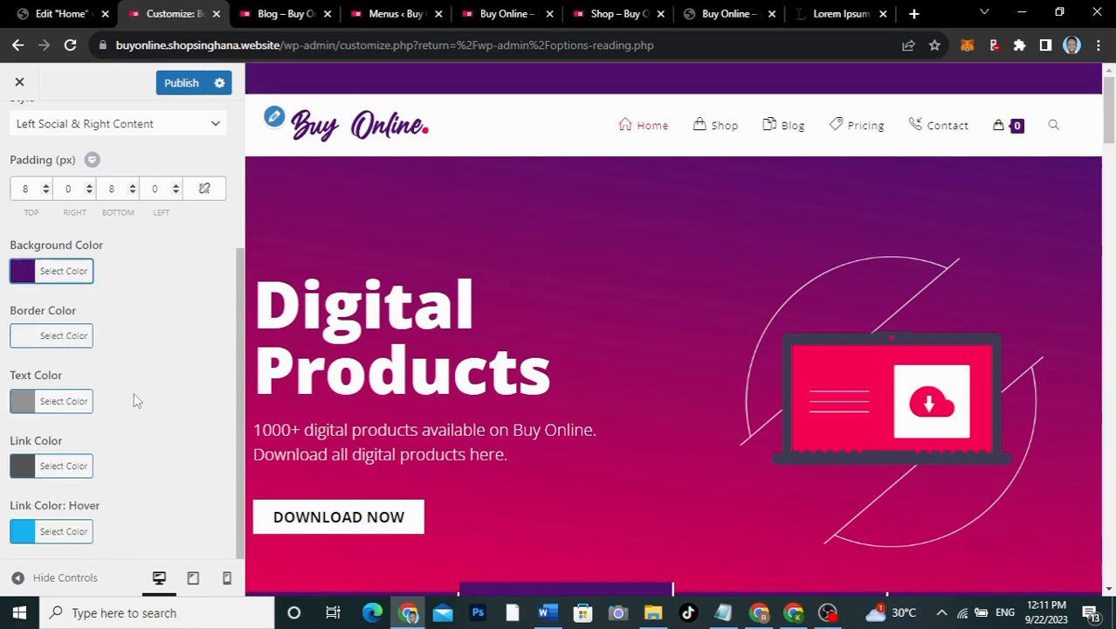
Step: Lighten the top bar text colour and set its link colour to #efefef
{"action": "left_click", "coordinate": [24, 400]}
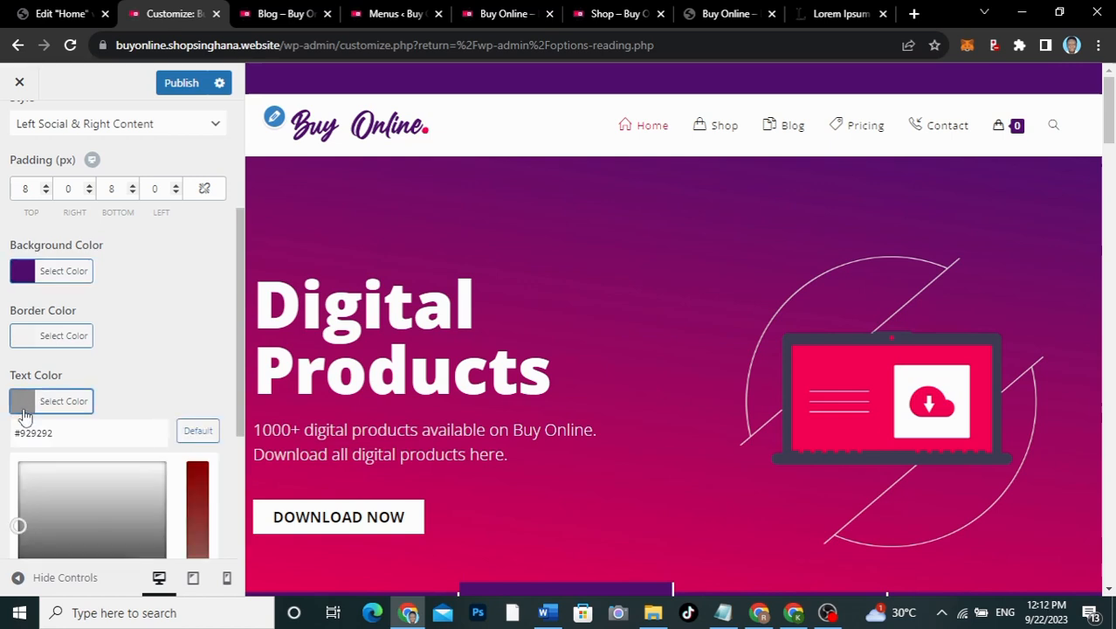
{"action": "left_click", "coordinate": [20, 476]}
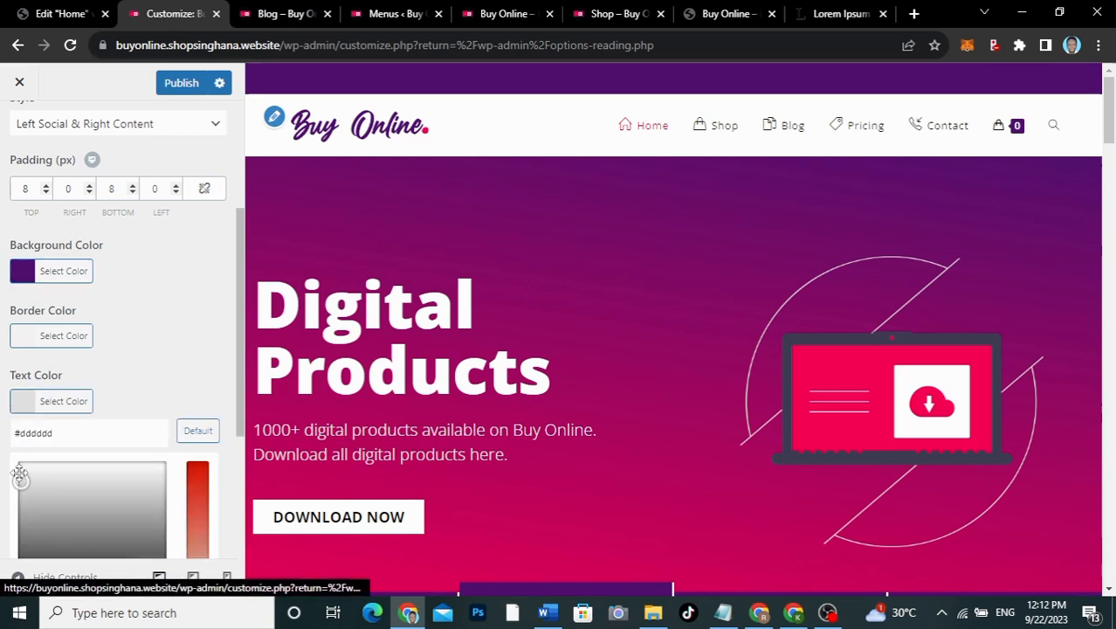
{"action": "left_click", "coordinate": [19, 469]}
{"action": "left_click", "coordinate": [29, 402]}
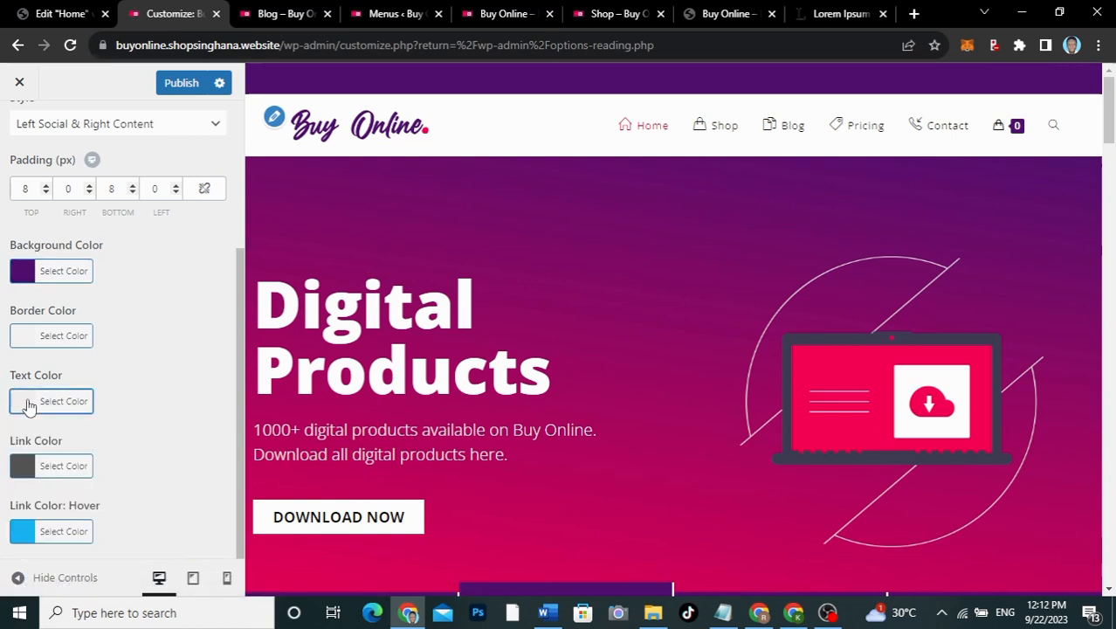
{"action": "left_click", "coordinate": [24, 466]}
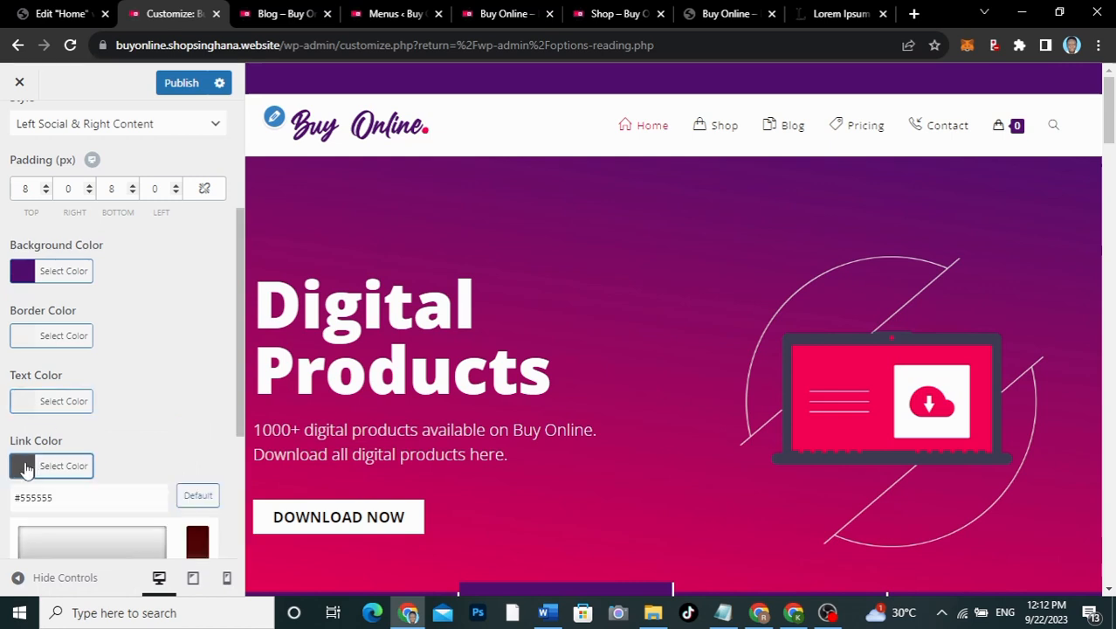
{"action": "scroll", "coordinate": [135, 469], "scroll_direction": "down", "scroll_amount": 2}
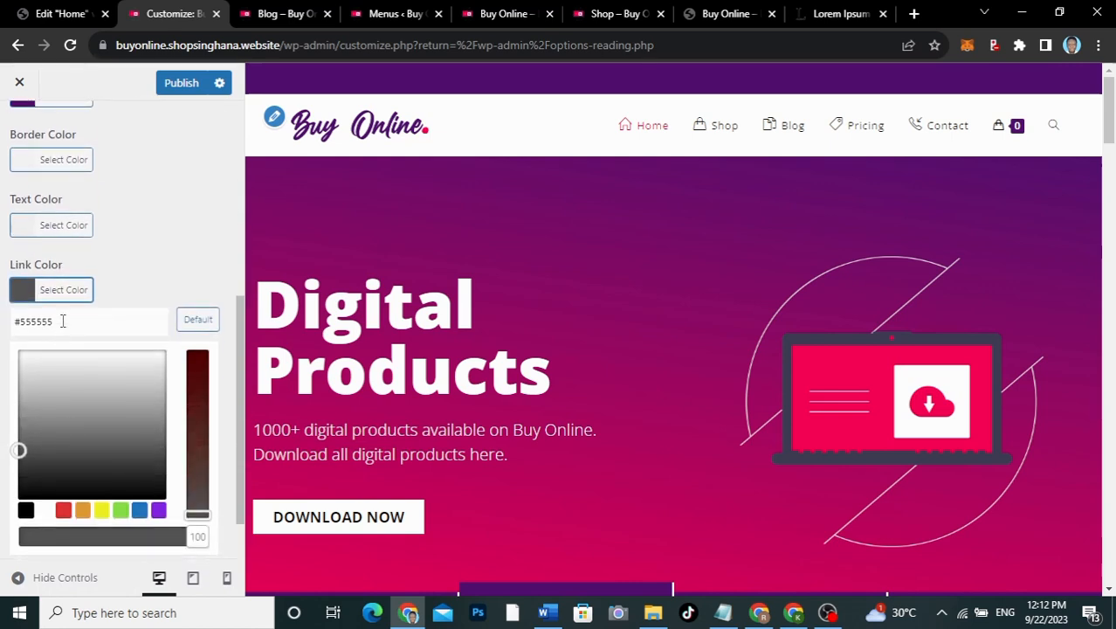
{"action": "left_click_drag", "start_coordinate": [62, 320], "coordinate": [26, 316]}
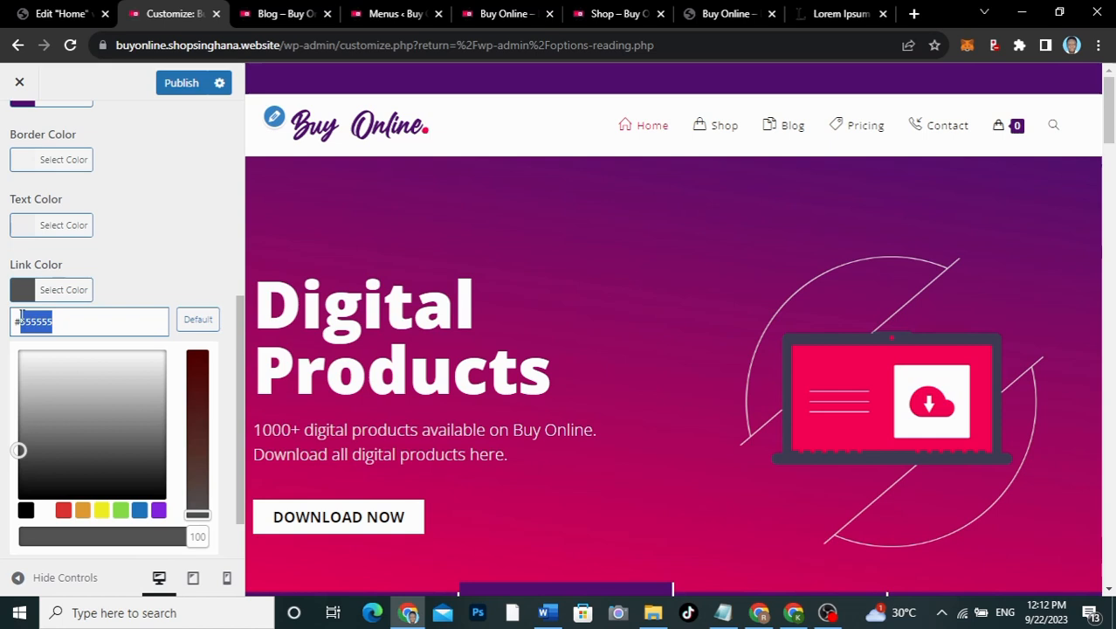
{"action": "type", "text": "efefef"}
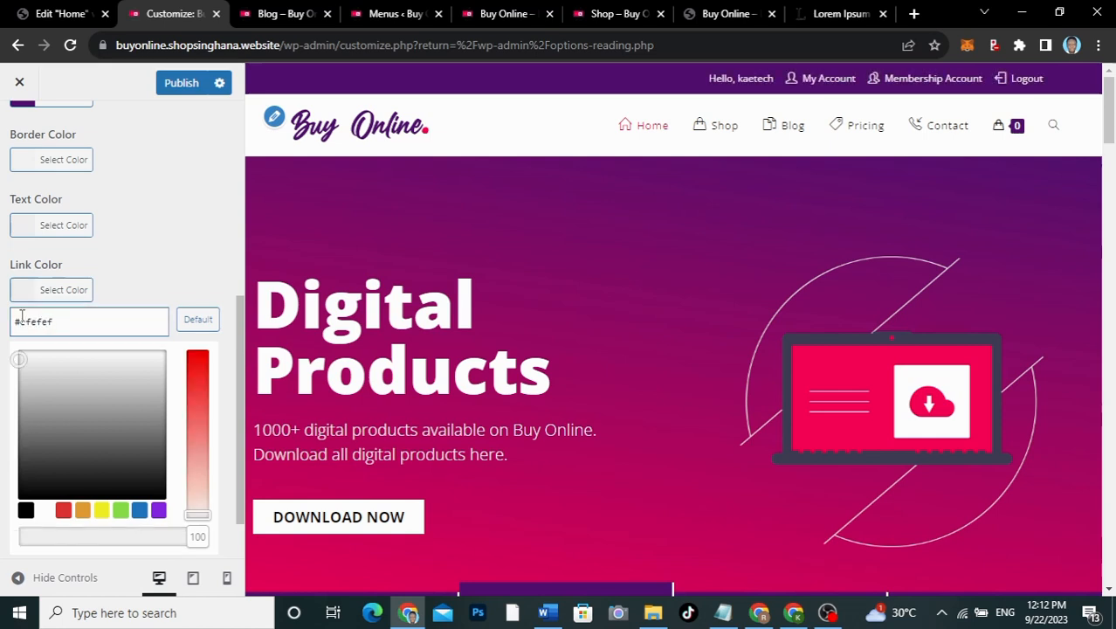
{"action": "left_click", "coordinate": [168, 263]}
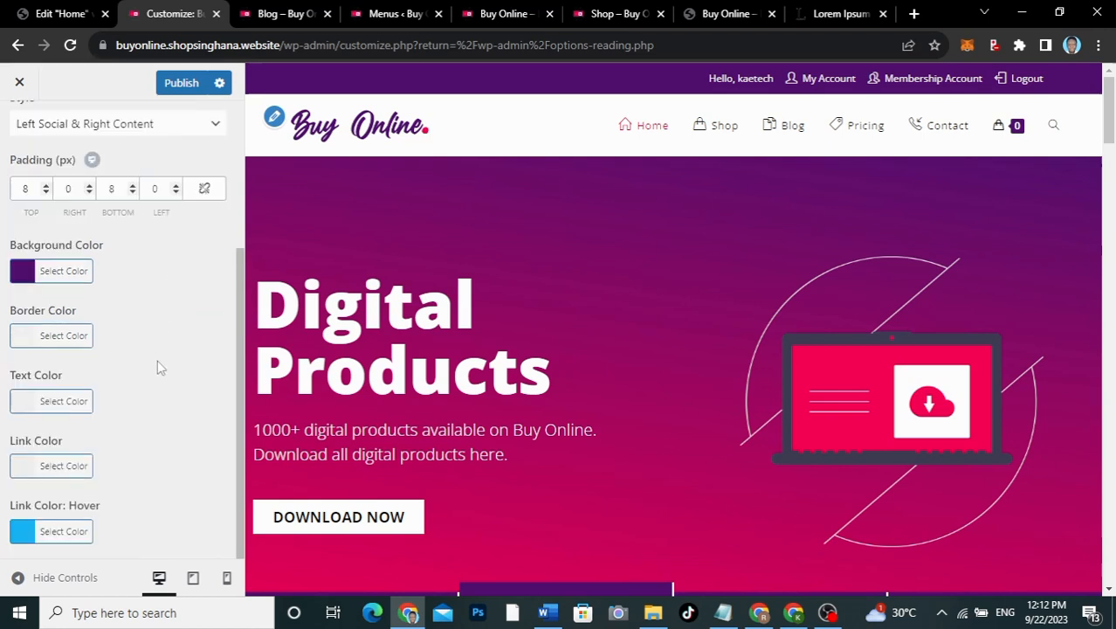
Step: Return to the main Customizer list and open Typography
{"action": "scroll", "coordinate": [158, 367], "scroll_direction": "up", "scroll_amount": 3}
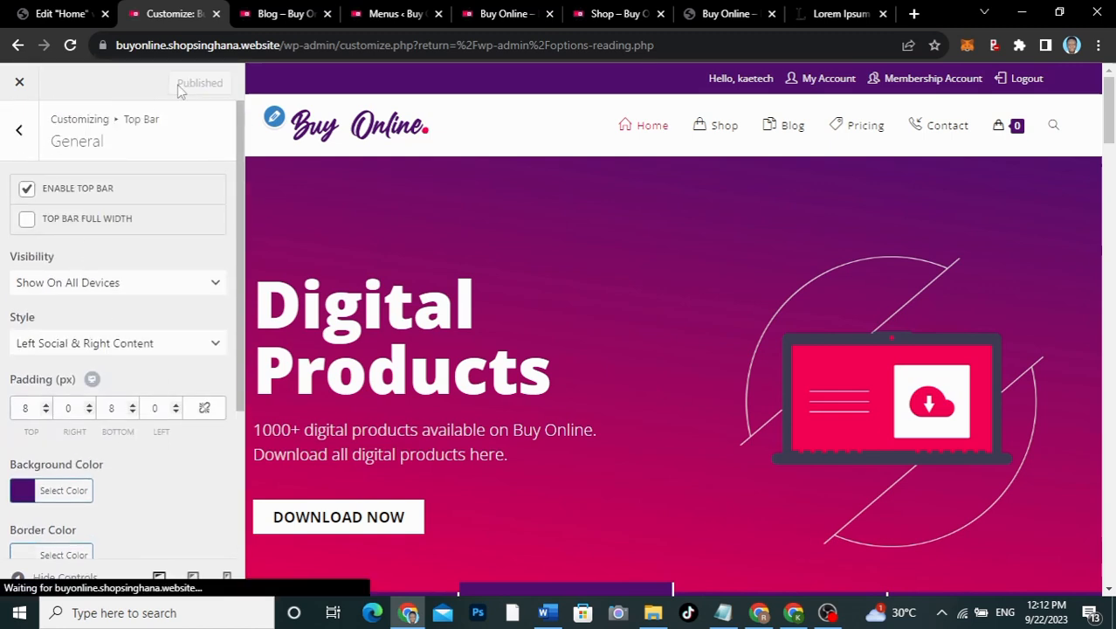
{"action": "left_click", "coordinate": [20, 131]}
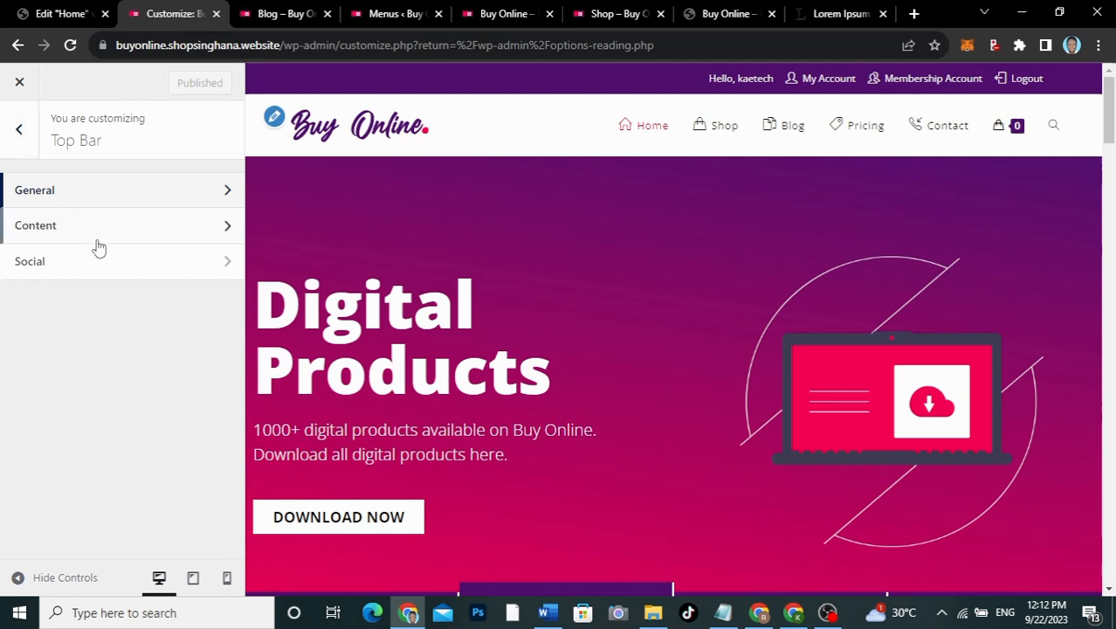
{"action": "left_click", "coordinate": [30, 139]}
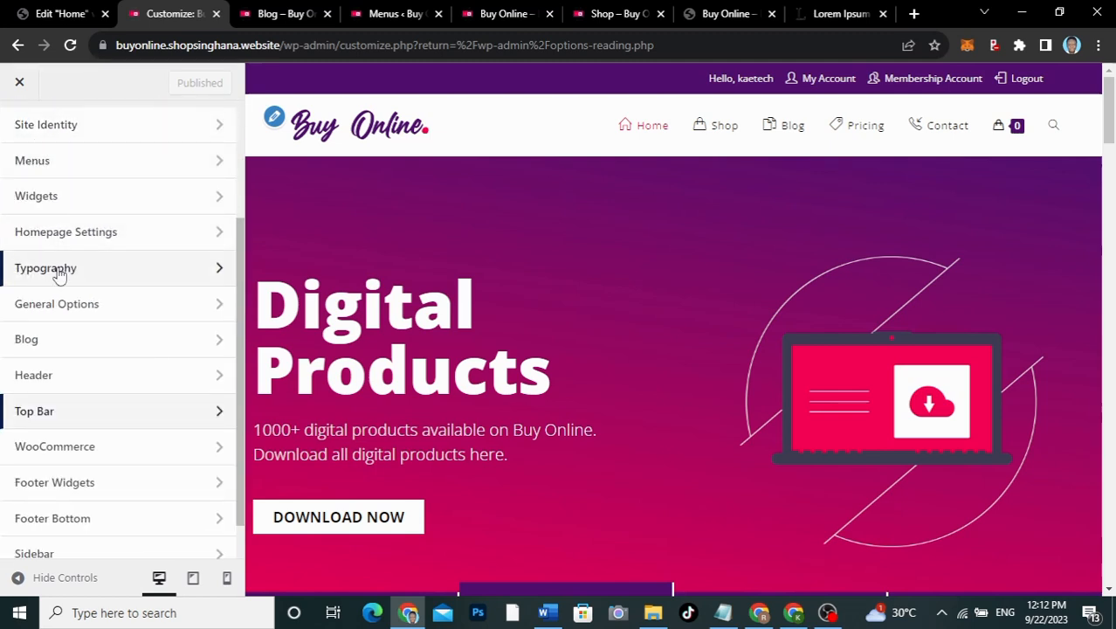
{"action": "left_click", "coordinate": [53, 269]}
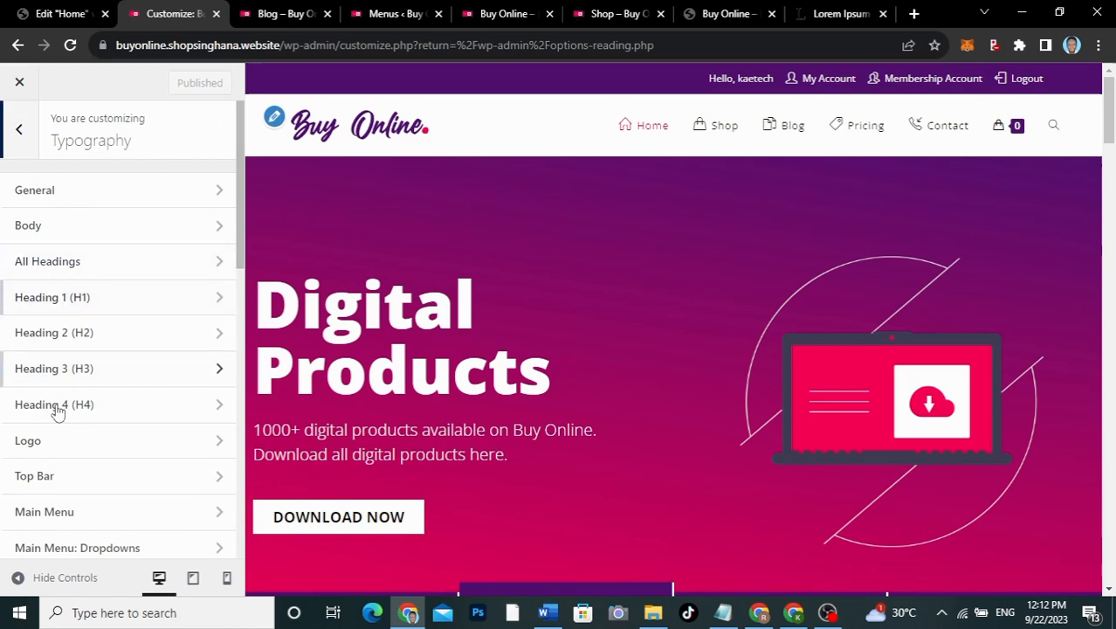
Step: Set the Main Menu font weight to Medium 500 and font size to 16
{"action": "scroll", "coordinate": [90, 451], "scroll_direction": "down", "scroll_amount": 2}
{"action": "left_click", "coordinate": [66, 326]}
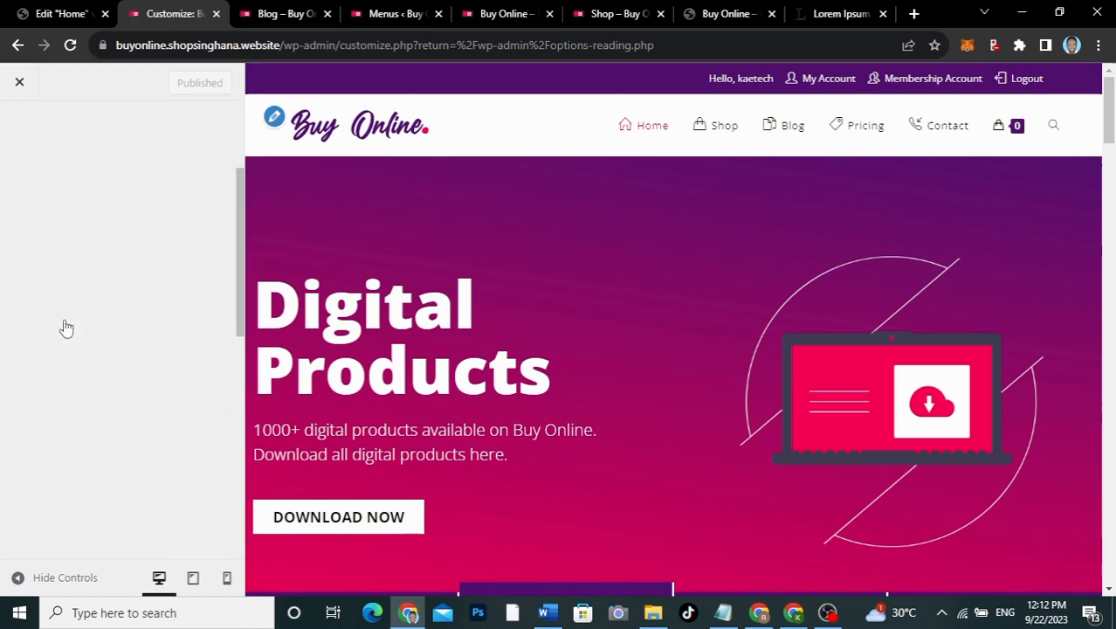
{"action": "scroll", "coordinate": [119, 373], "scroll_direction": "down", "scroll_amount": 1}
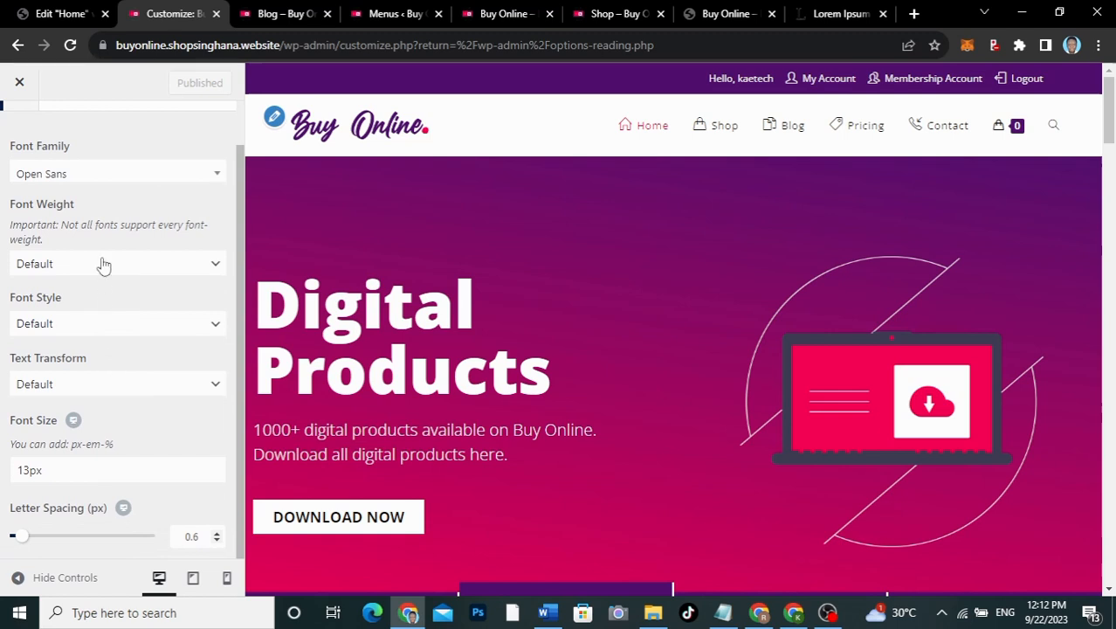
{"action": "left_click", "coordinate": [103, 266]}
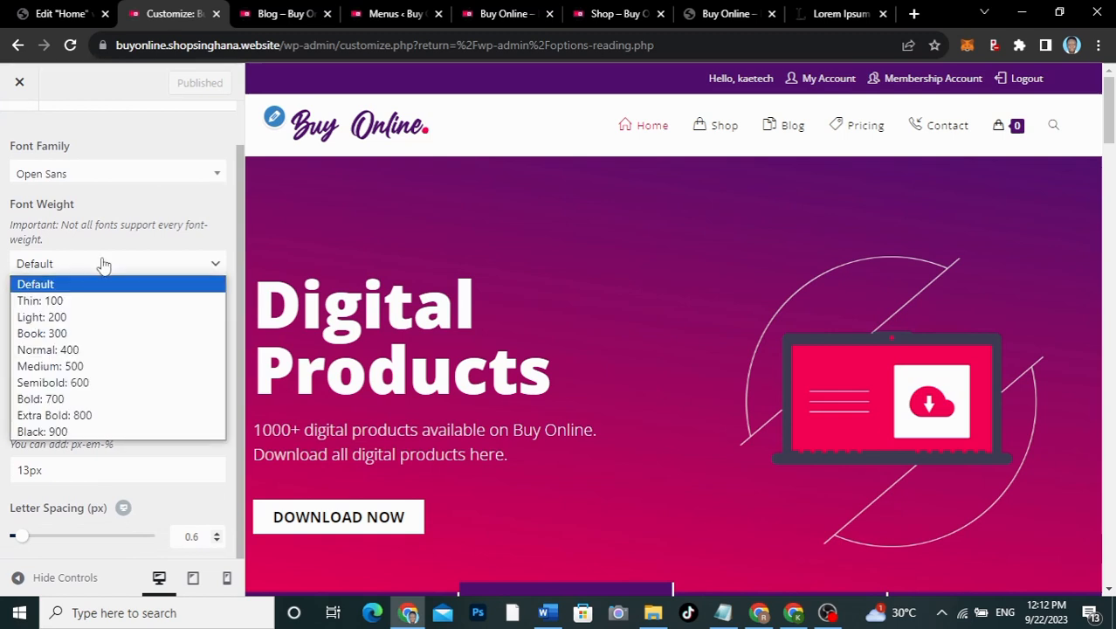
{"action": "left_click", "coordinate": [75, 366]}
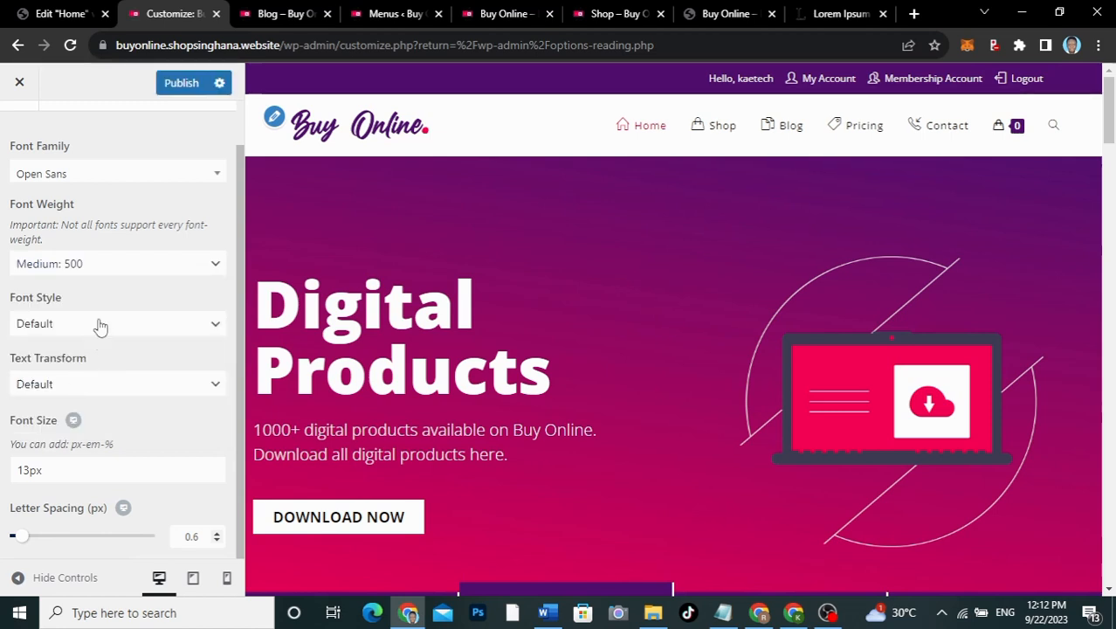
{"action": "left_click_drag", "start_coordinate": [30, 470], "coordinate": [13, 471]}
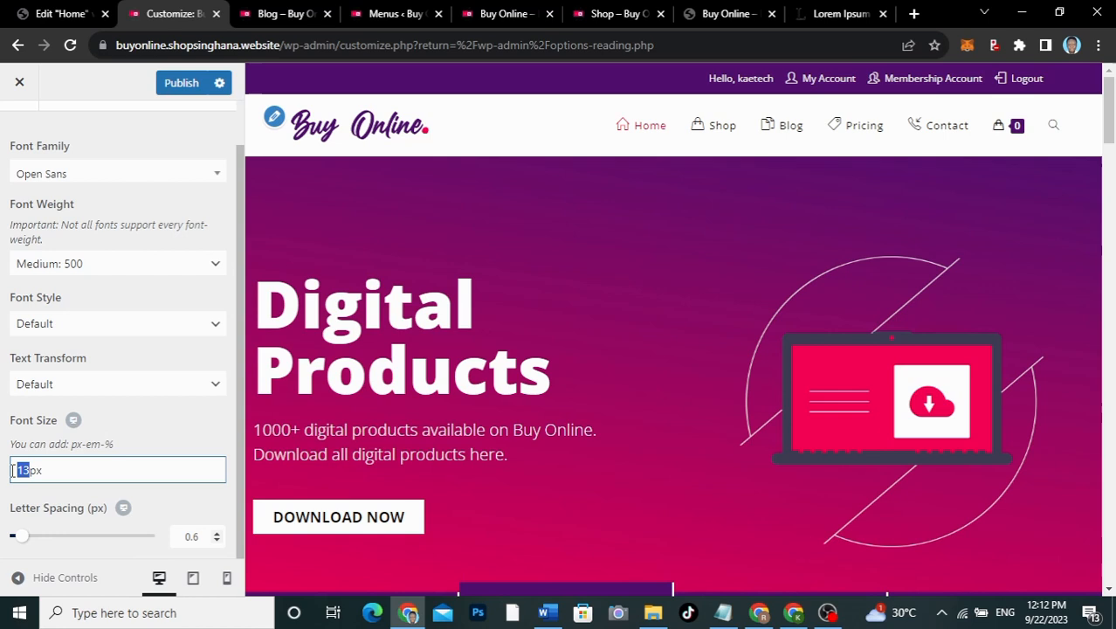
{"action": "type", "text": "18"}
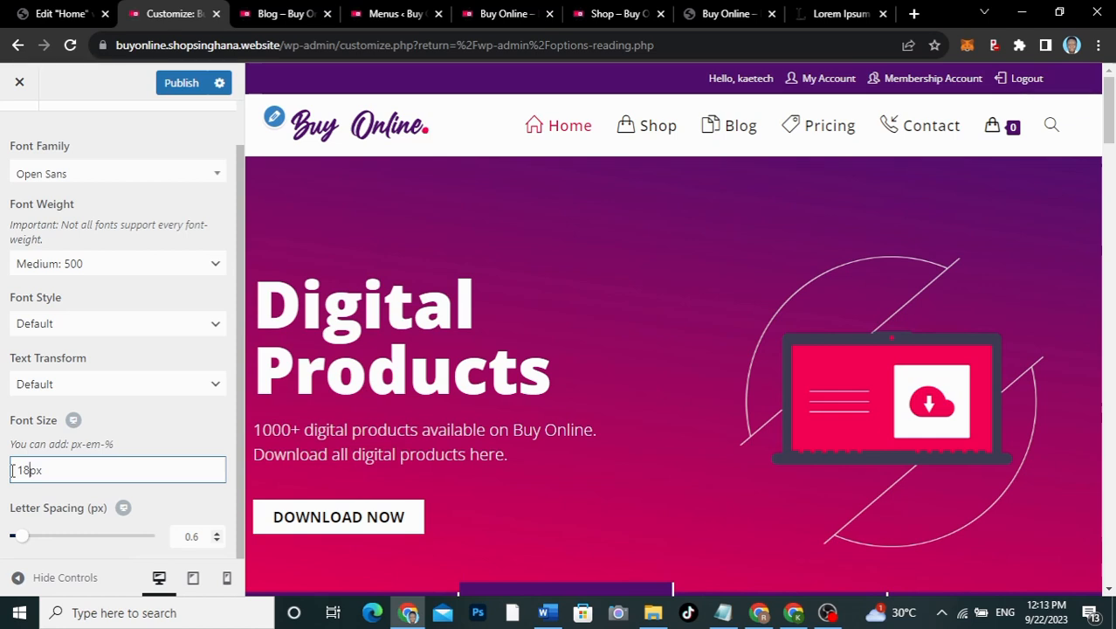
{"action": "left_click_drag", "start_coordinate": [29, 469], "coordinate": [12, 470]}
{"action": "type", "text": "16"}
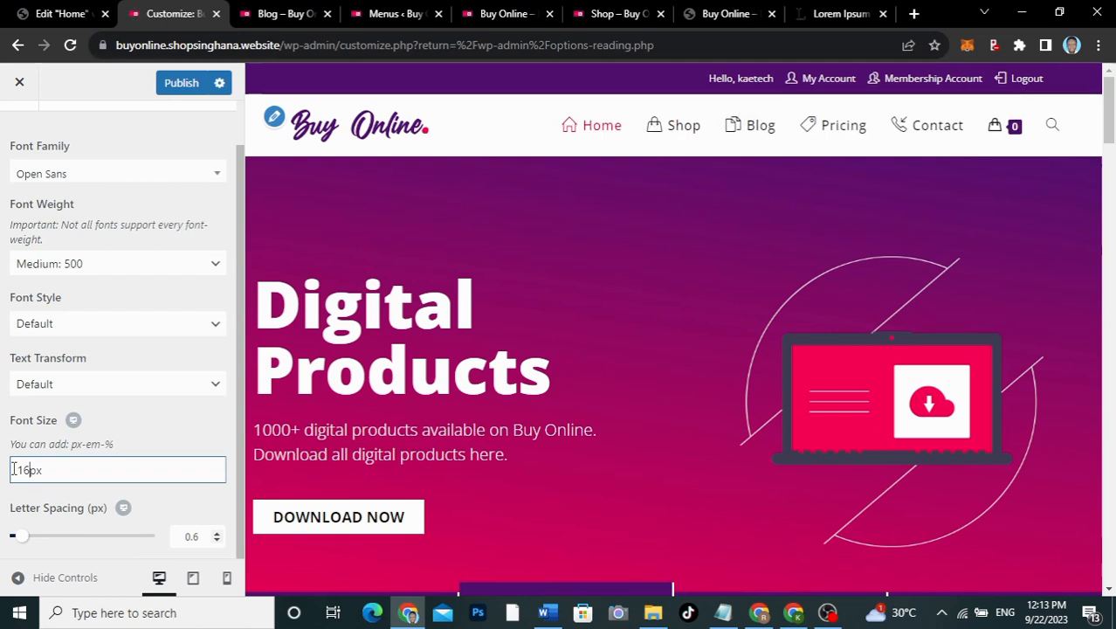
Step: Try Semibold 600 and Bold 700 weights, settle on Medium 500, and publish
{"action": "left_click", "coordinate": [118, 273]}
{"action": "left_click", "coordinate": [79, 385]}
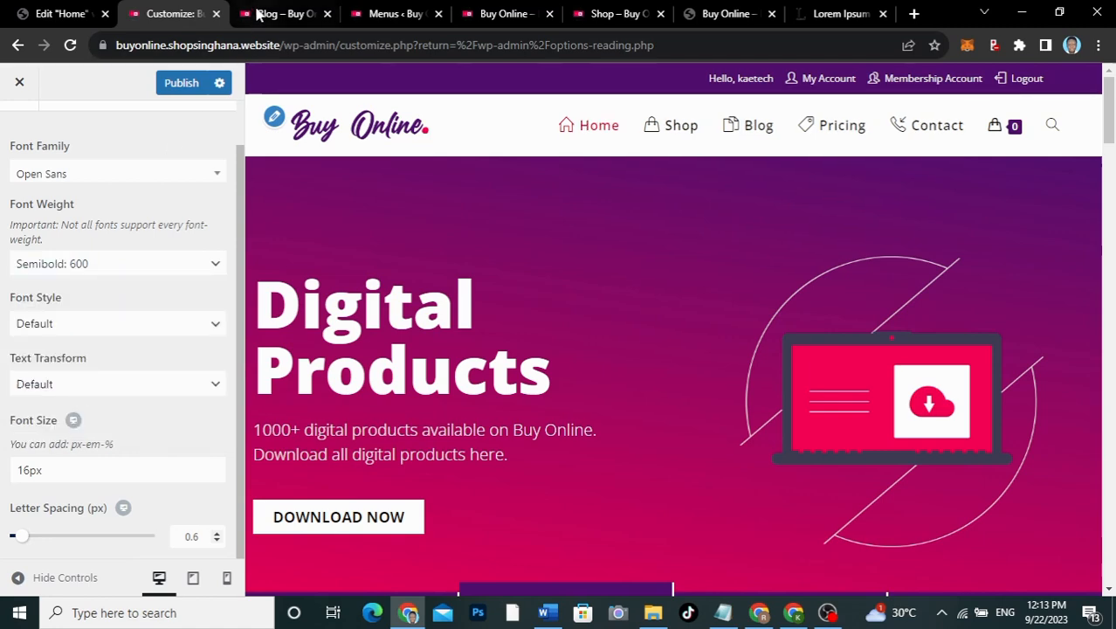
{"action": "left_click", "coordinate": [261, 14]}
{"action": "left_click", "coordinate": [174, 14]}
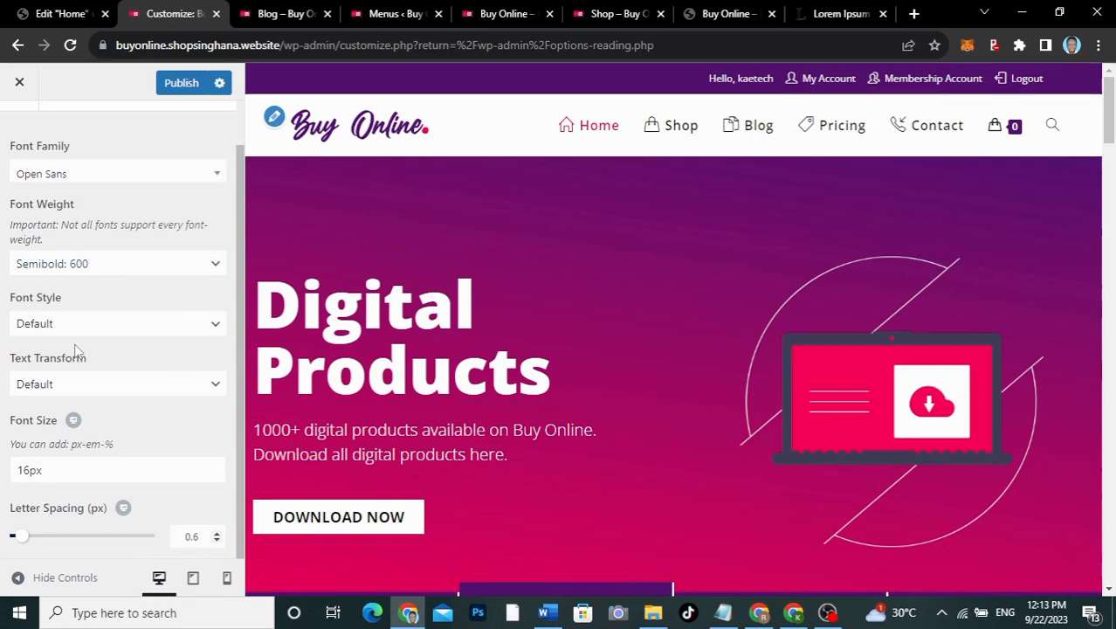
{"action": "left_click", "coordinate": [104, 273]}
{"action": "left_click", "coordinate": [63, 398]}
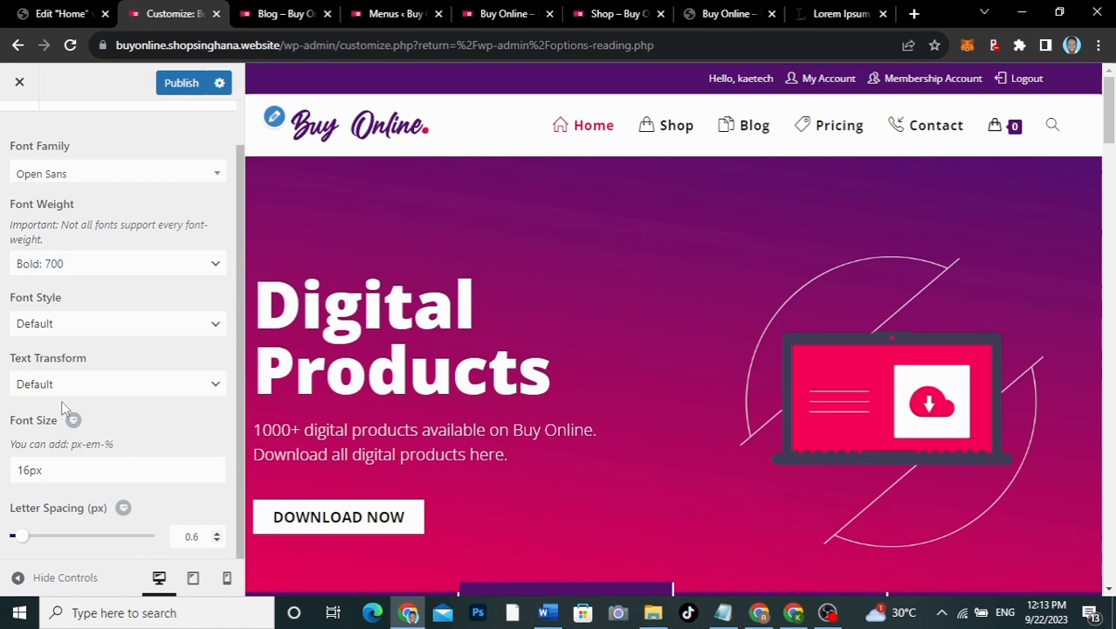
{"action": "left_click", "coordinate": [103, 263]}
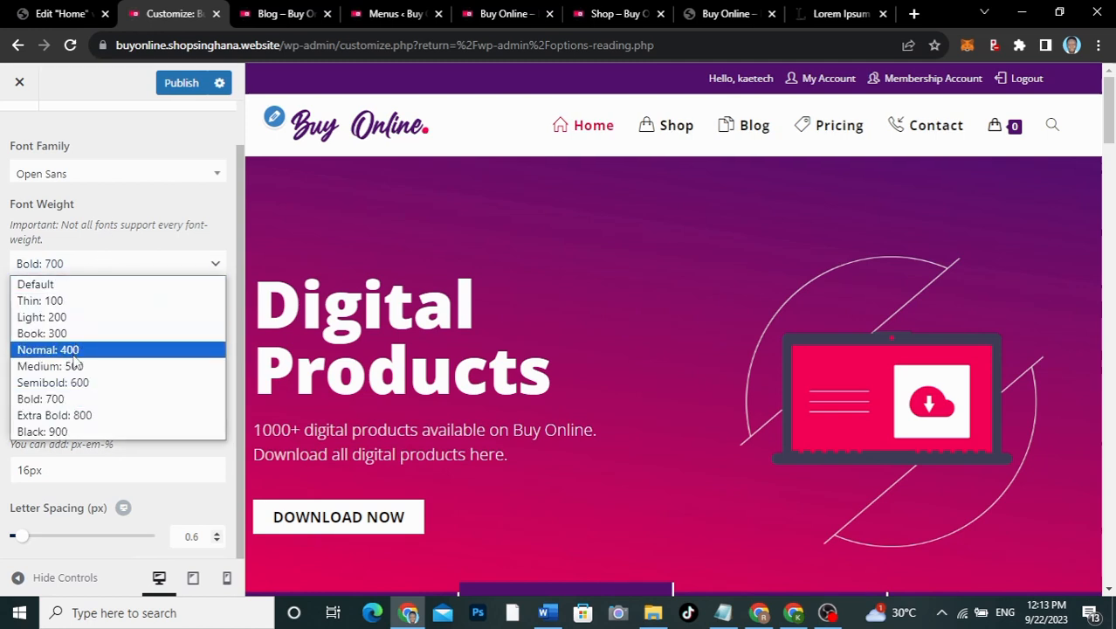
{"action": "left_click", "coordinate": [74, 366]}
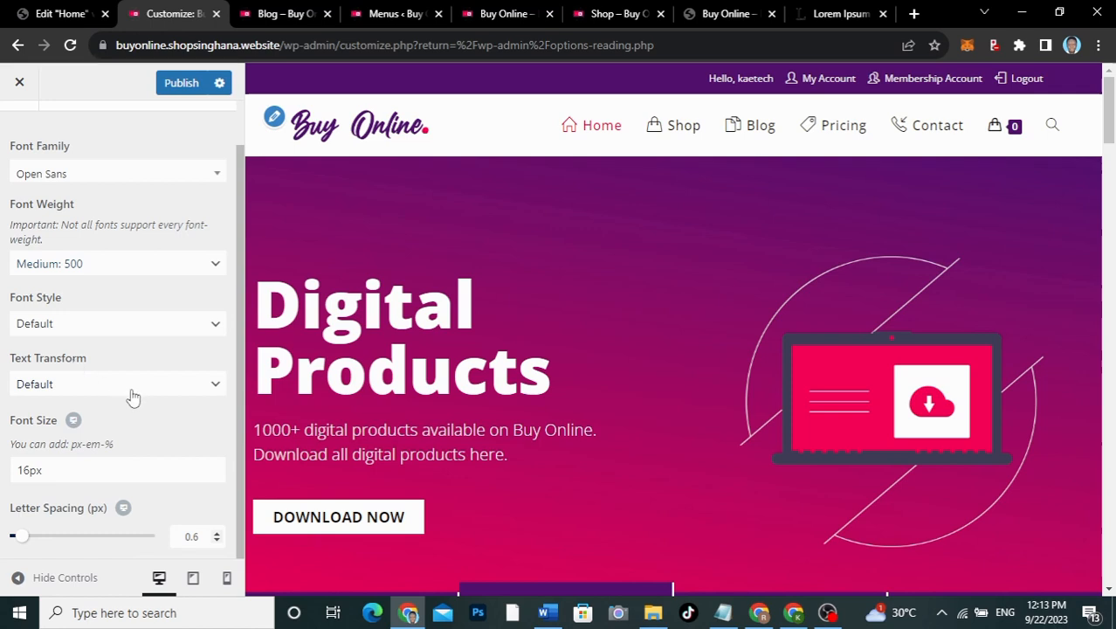
{"action": "left_click", "coordinate": [177, 87]}
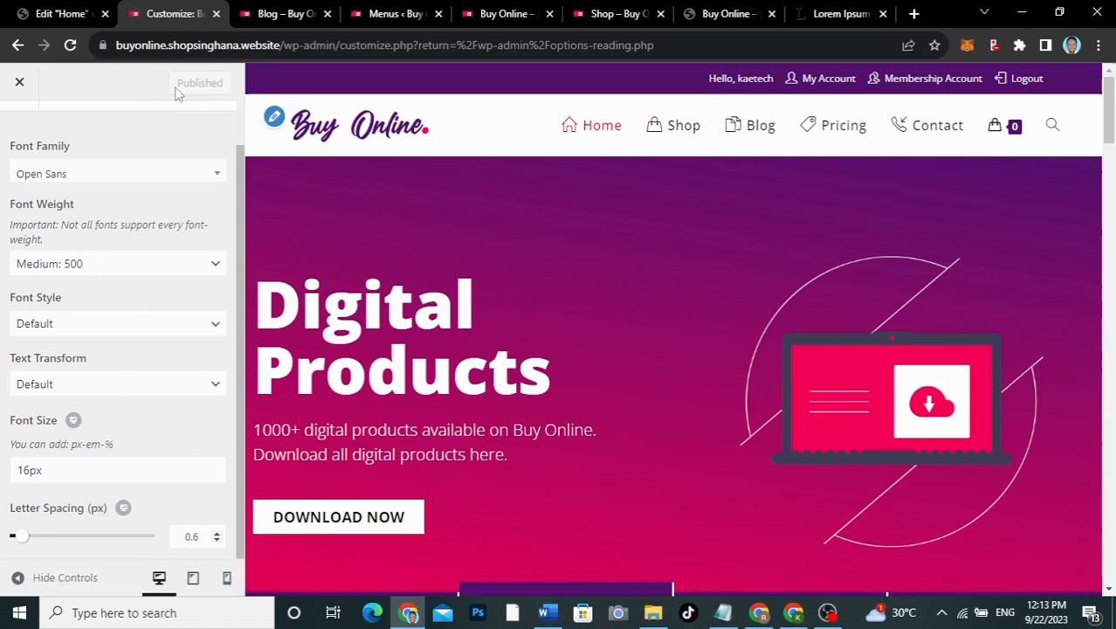
{"action": "left_click", "coordinate": [499, 13]}
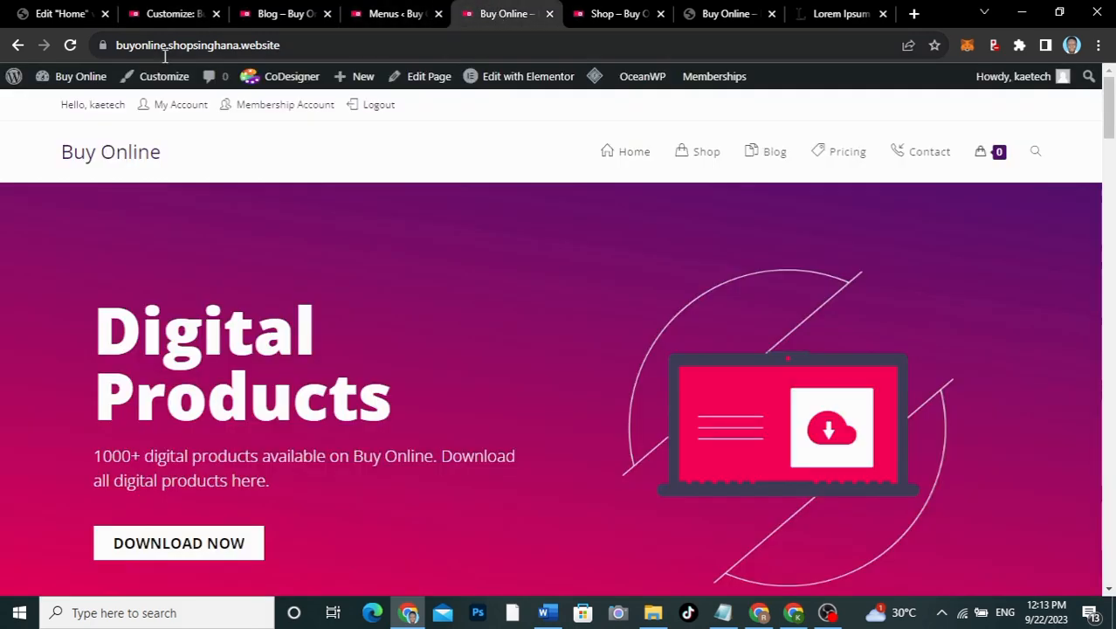
Step: Reload the live home page and compare it with the blog page, scrolling to the footer
{"action": "left_click", "coordinate": [70, 44]}
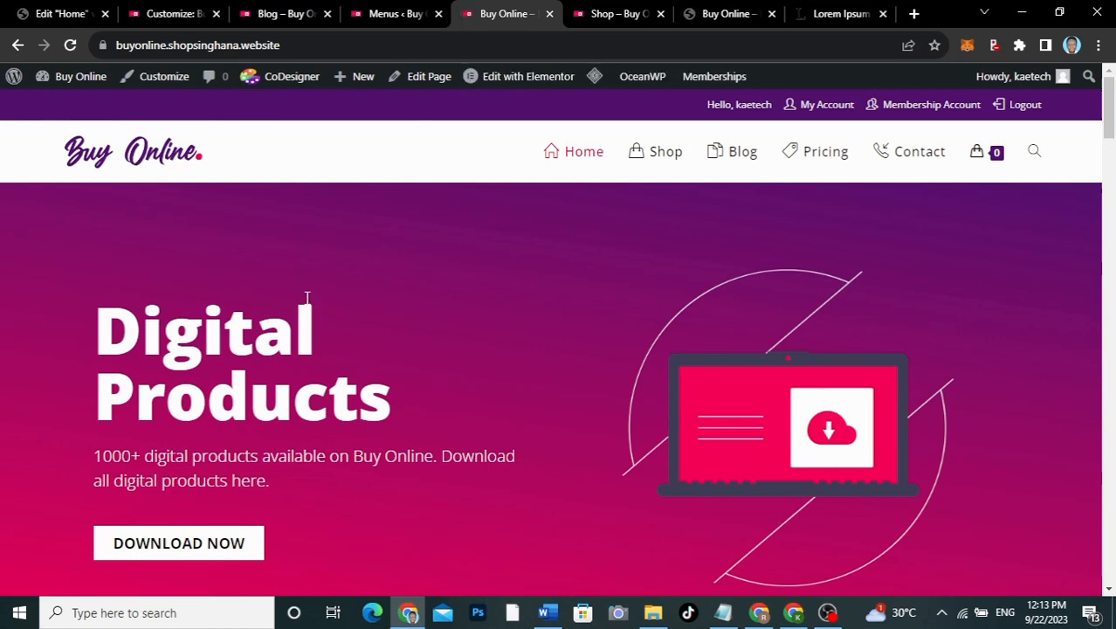
{"action": "left_click", "coordinate": [283, 14]}
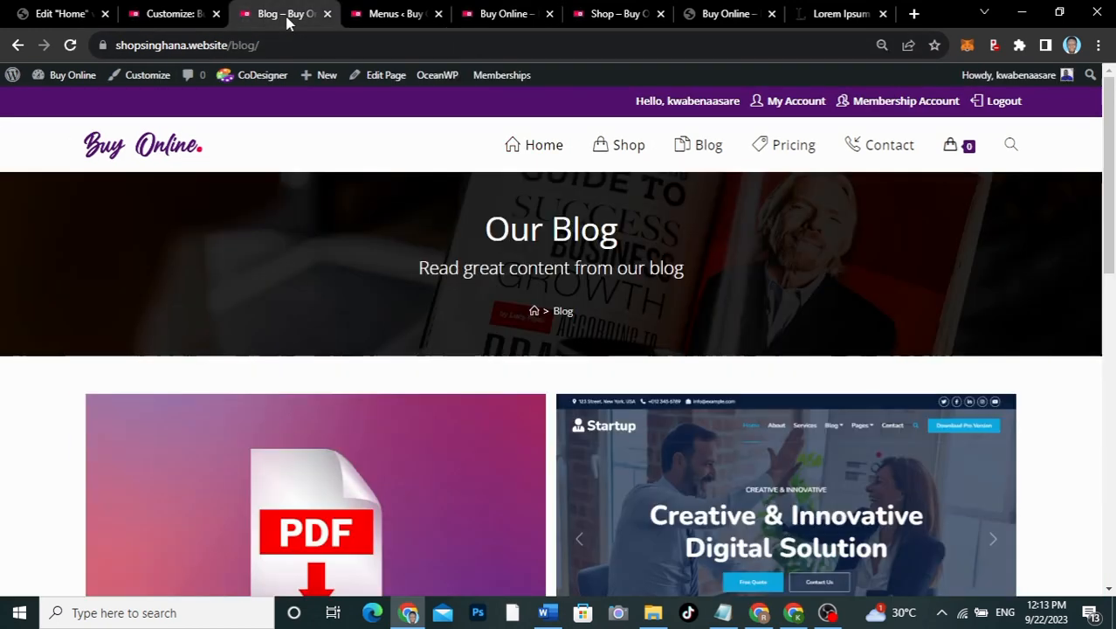
{"action": "left_click", "coordinate": [483, 16]}
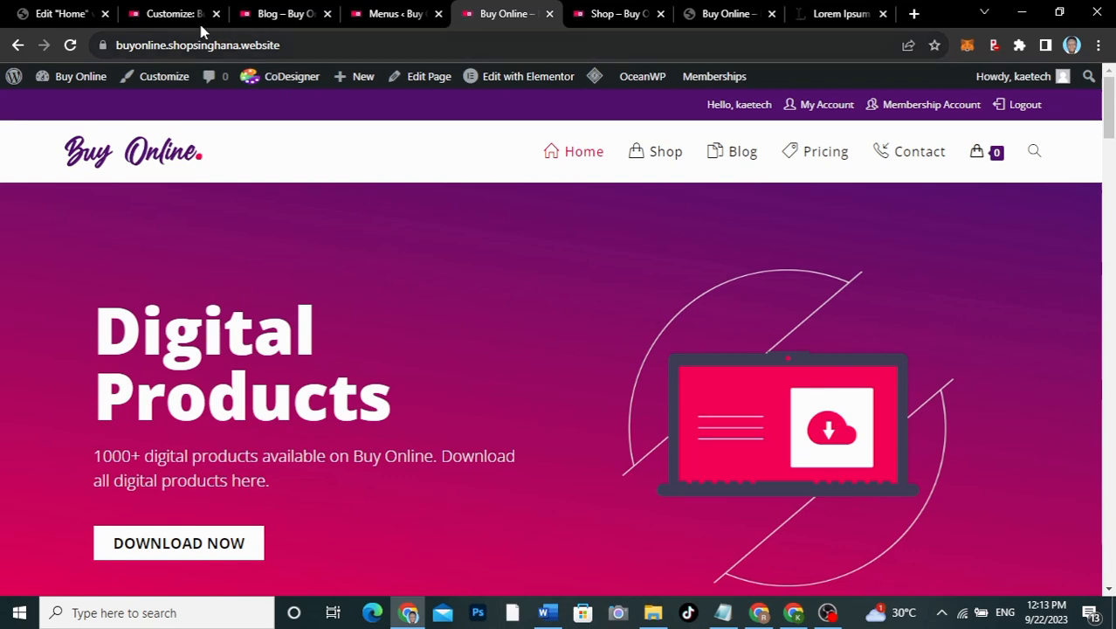
{"action": "left_click", "coordinate": [179, 15]}
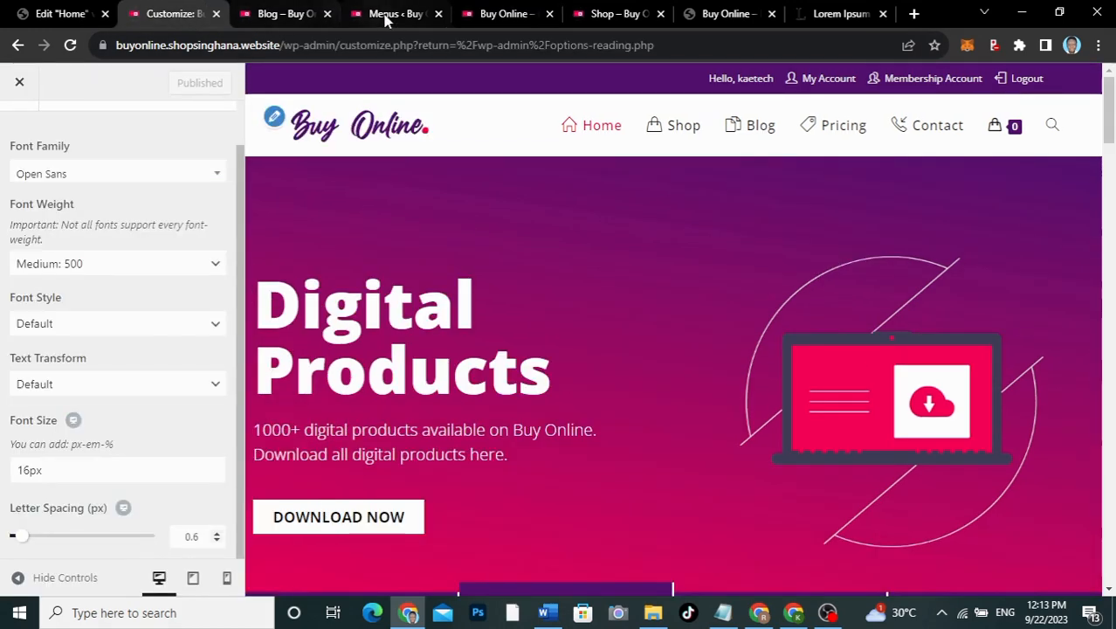
{"action": "left_click", "coordinate": [502, 17]}
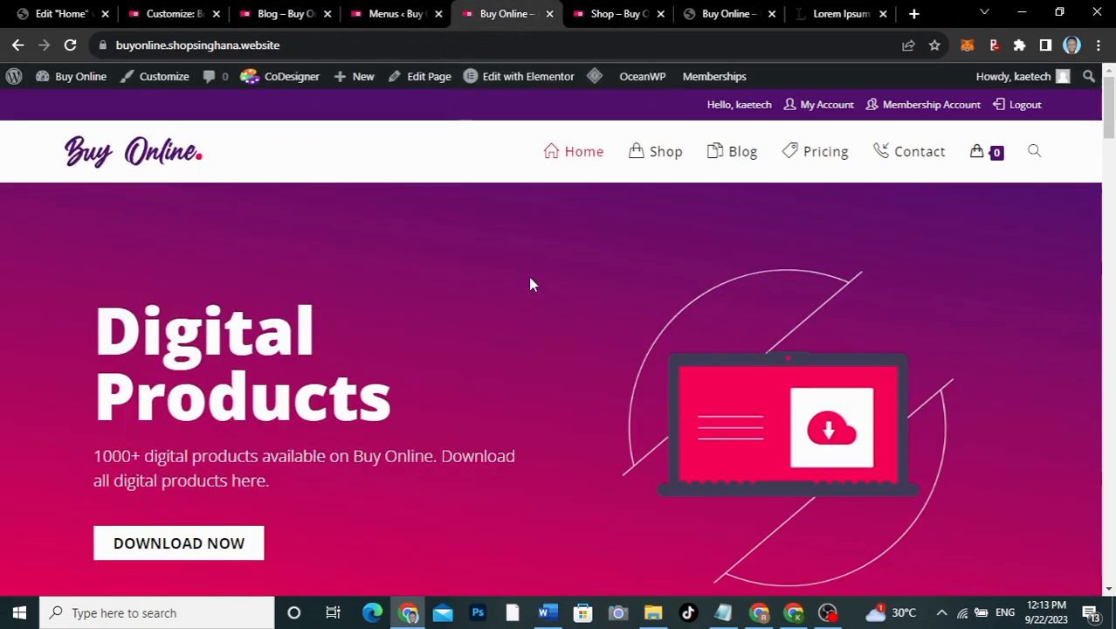
{"action": "scroll", "coordinate": [530, 281], "scroll_direction": "down", "scroll_amount": 6}
{"action": "scroll", "coordinate": [530, 284], "scroll_direction": "up", "scroll_amount": 6}
{"action": "scroll", "coordinate": [530, 283], "scroll_direction": "down", "scroll_amount": 1}
{"action": "scroll", "coordinate": [530, 284], "scroll_direction": "down", "scroll_amount": 15}
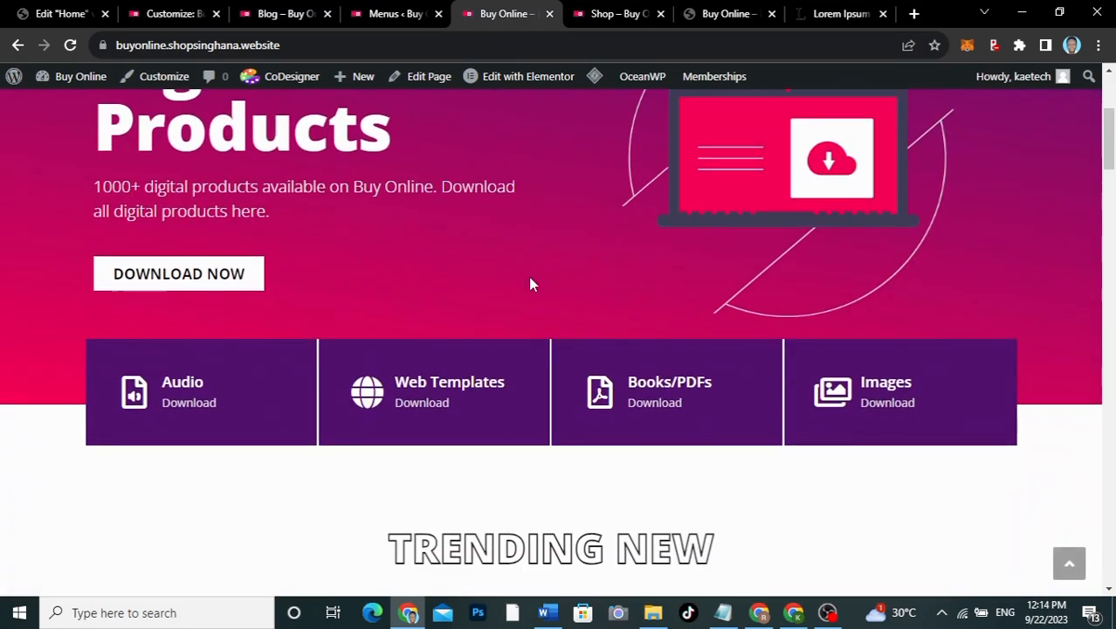
{"action": "scroll", "coordinate": [530, 284], "scroll_direction": "down", "scroll_amount": 10}
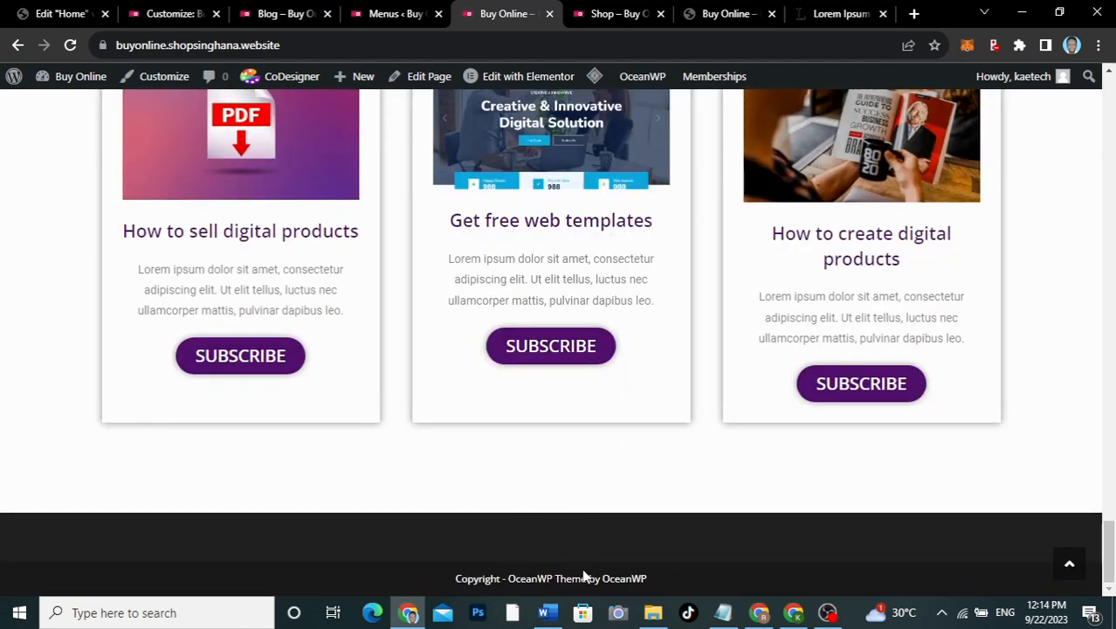
Step: Select the blog footer's copyright credit line, then return to the Customizer
{"action": "left_click", "coordinate": [294, 20]}
{"action": "scroll", "coordinate": [523, 307], "scroll_direction": "down", "scroll_amount": 15}
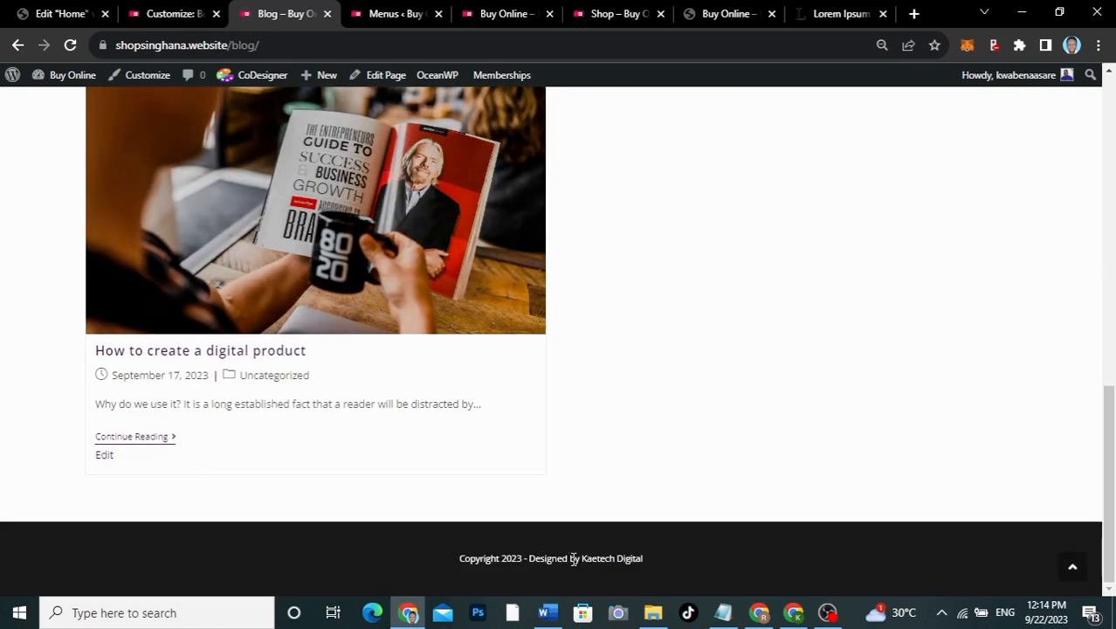
{"action": "left_click_drag", "start_coordinate": [644, 559], "coordinate": [469, 572]}
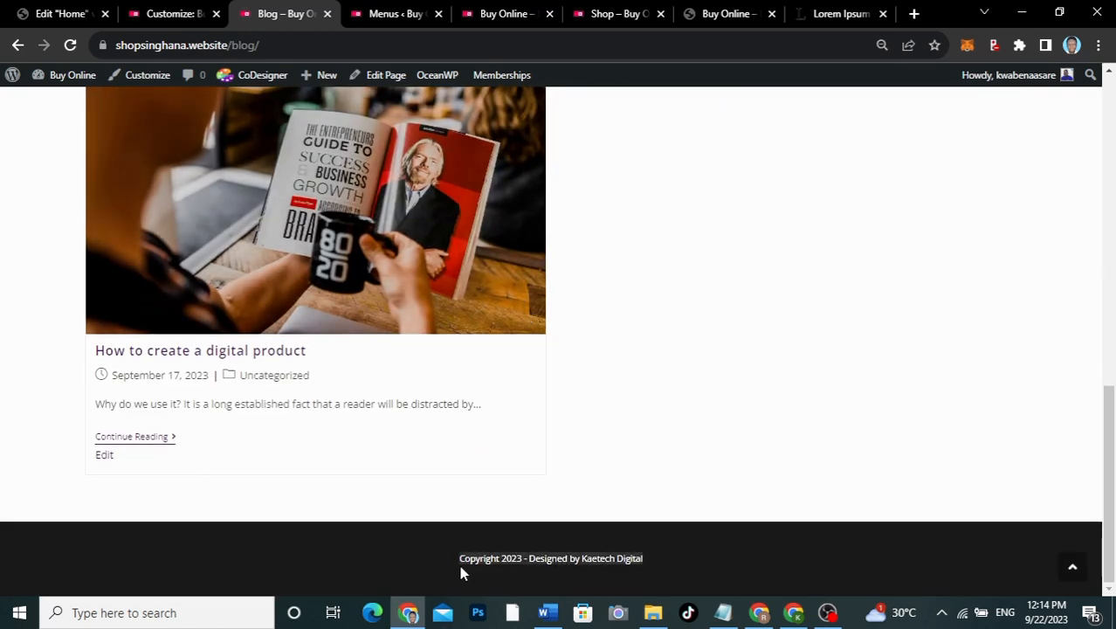
{"action": "left_click_drag", "start_coordinate": [652, 558], "coordinate": [534, 566]}
{"action": "key", "text": "ctrl+c"}
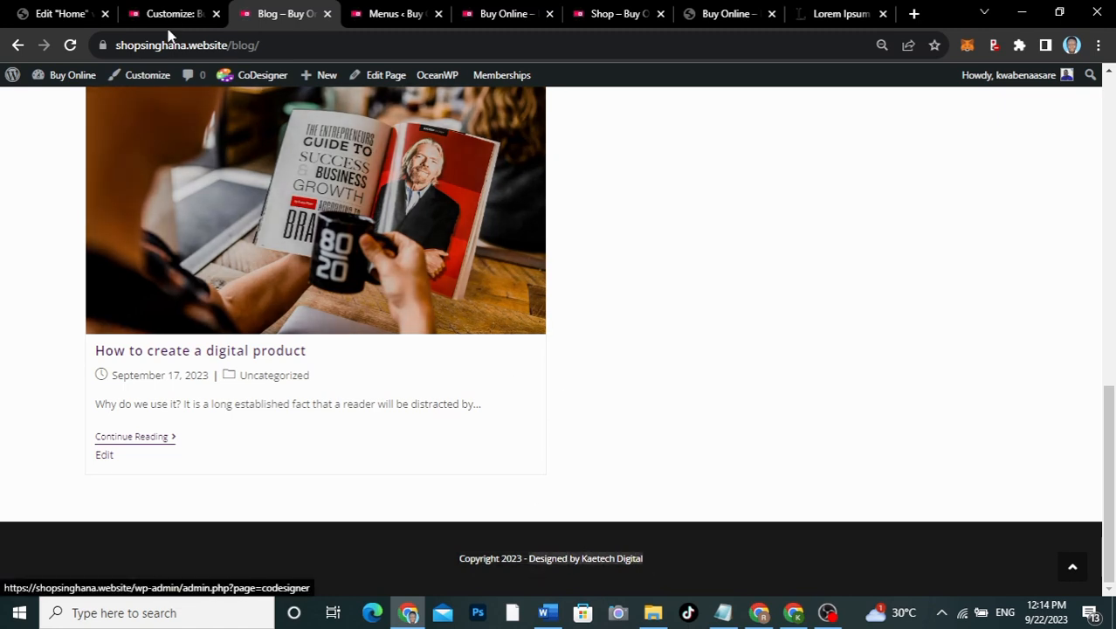
{"action": "left_click", "coordinate": [170, 14]}
Step: Replace the OceanWP credit in the Footer Bottom copyright with 'Designed by Kaetech Digital'
{"action": "scroll", "coordinate": [119, 251], "scroll_direction": "up", "scroll_amount": 3}
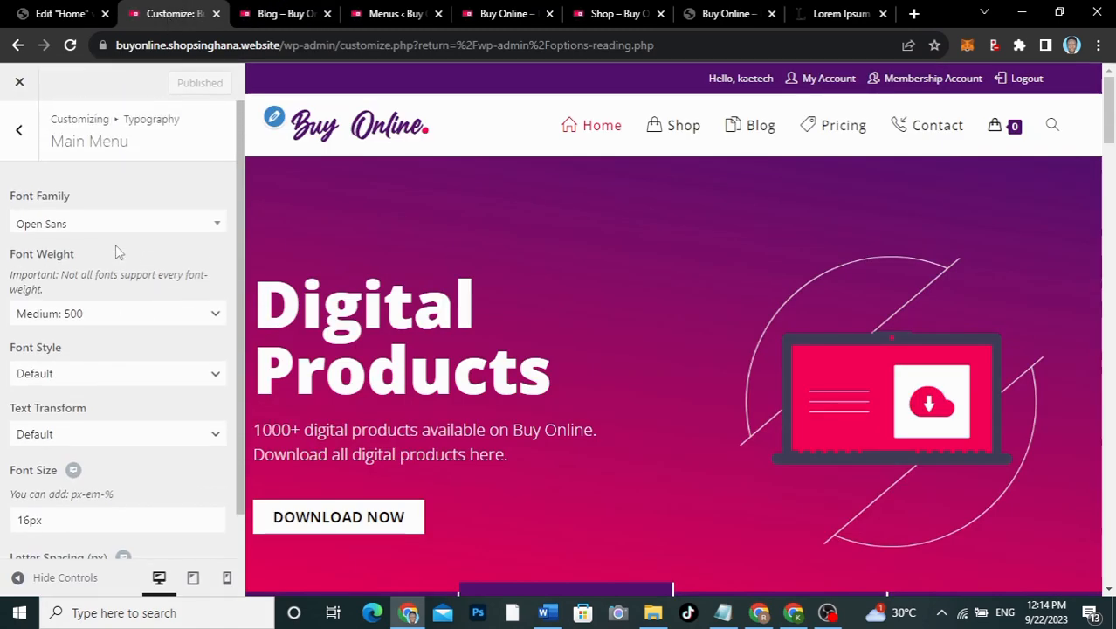
{"action": "left_click", "coordinate": [20, 129]}
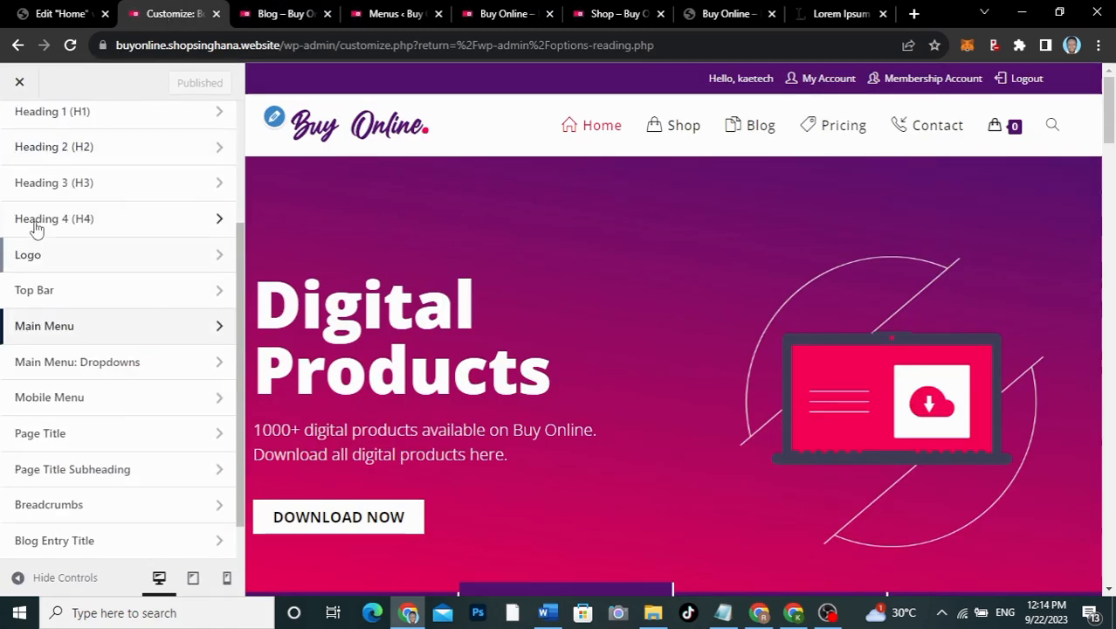
{"action": "scroll", "coordinate": [67, 296], "scroll_direction": "up", "scroll_amount": 3}
{"action": "left_click", "coordinate": [25, 152]}
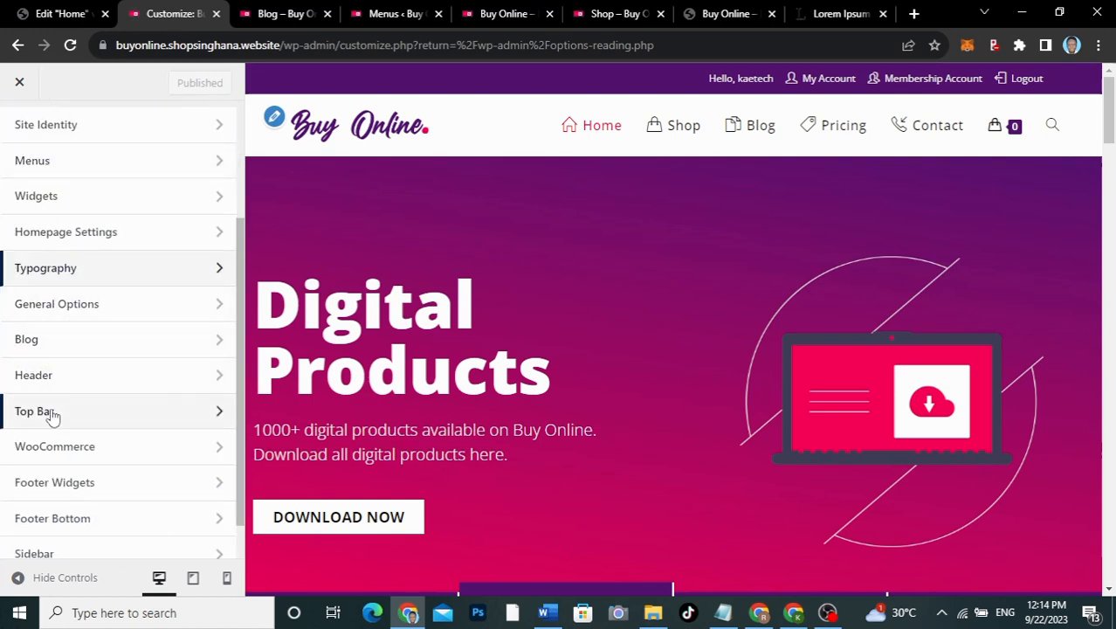
{"action": "left_click", "coordinate": [50, 517]}
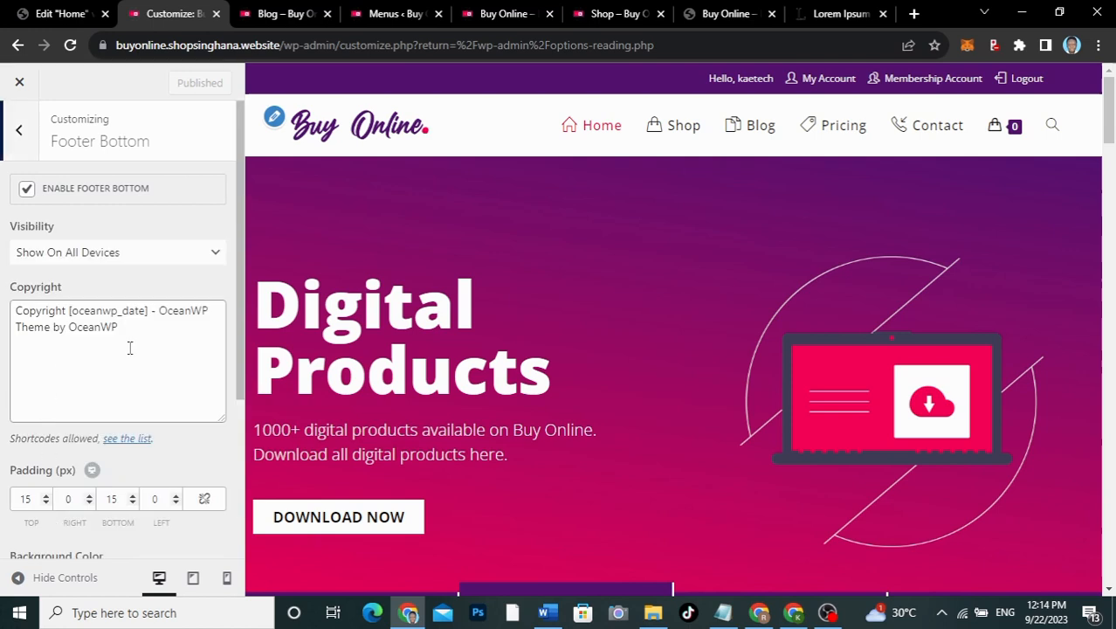
{"action": "left_click_drag", "start_coordinate": [159, 306], "coordinate": [187, 324]}
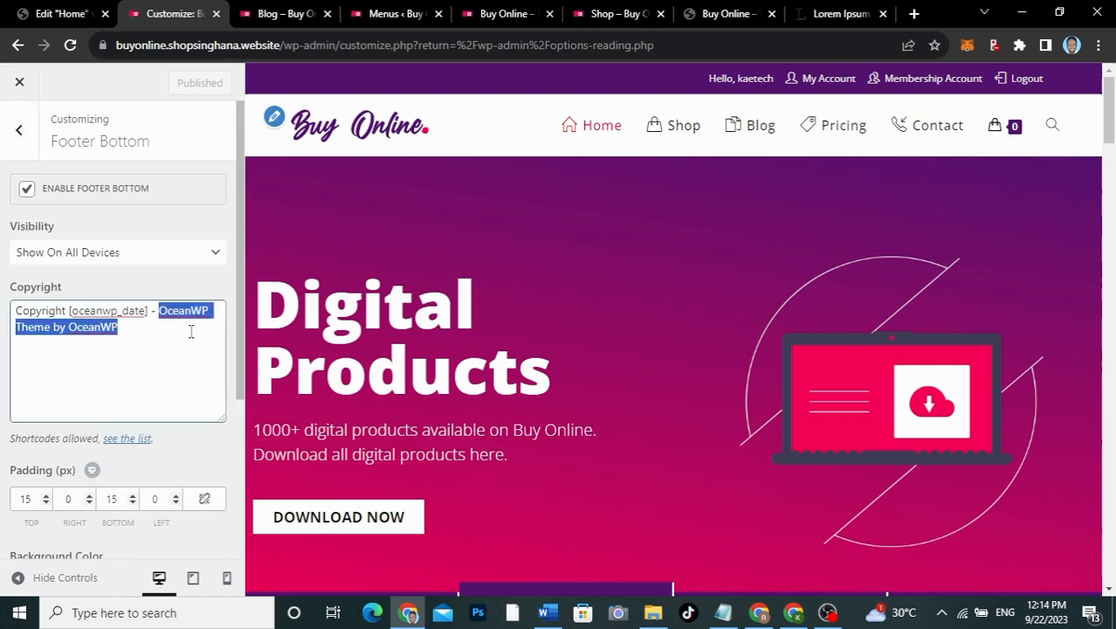
{"action": "key", "text": "ctrl+v"}
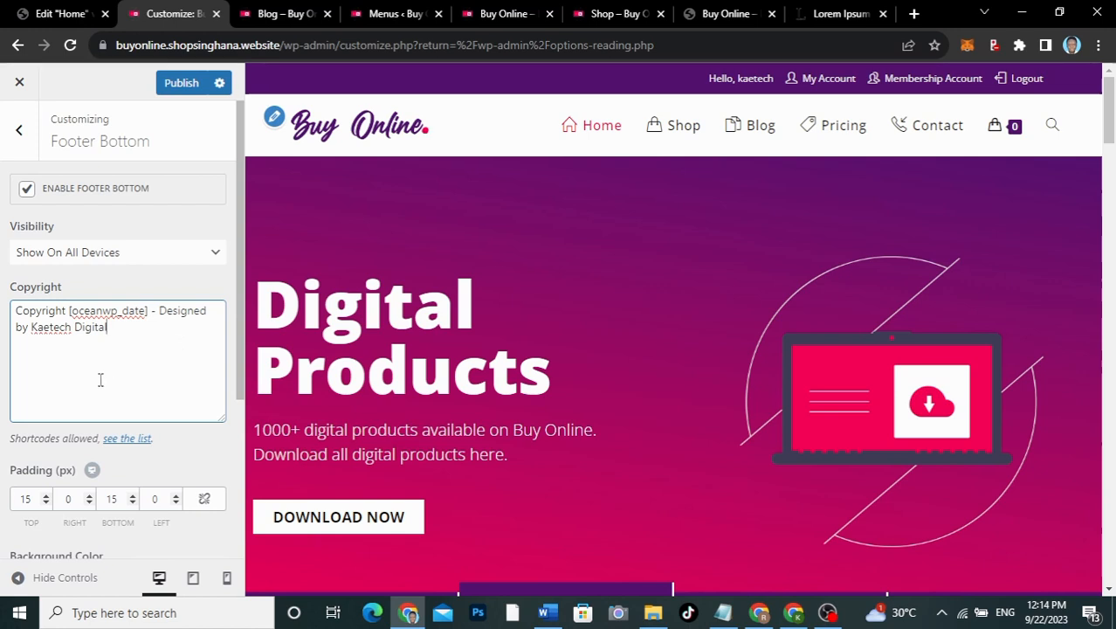
Step: Disable Footer Widgets and publish the footer changes
{"action": "left_click", "coordinate": [19, 130]}
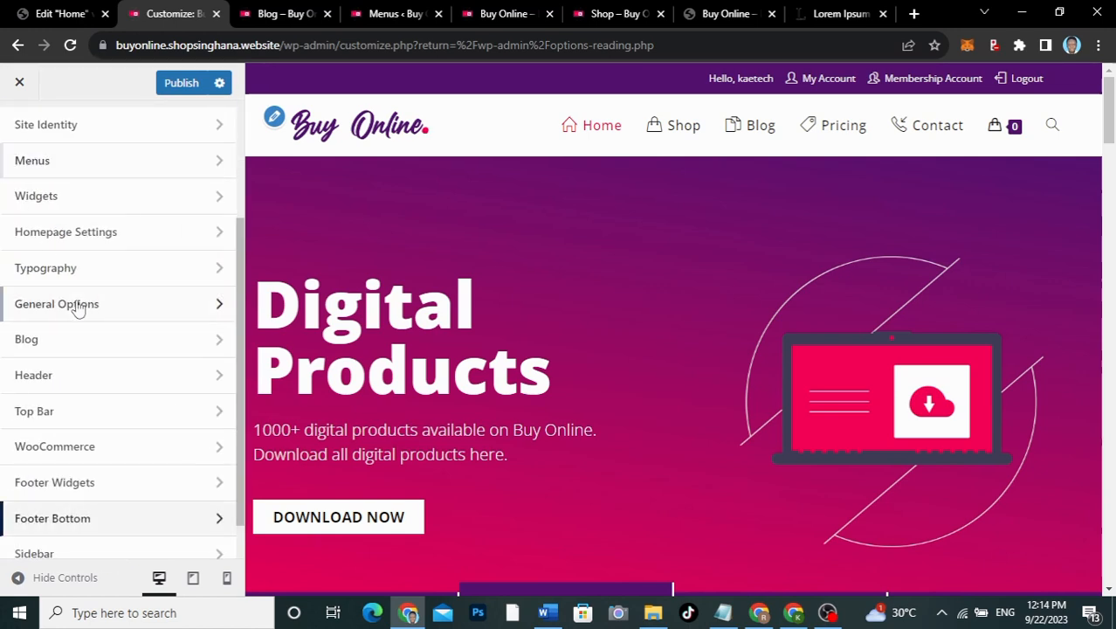
{"action": "left_click", "coordinate": [74, 483]}
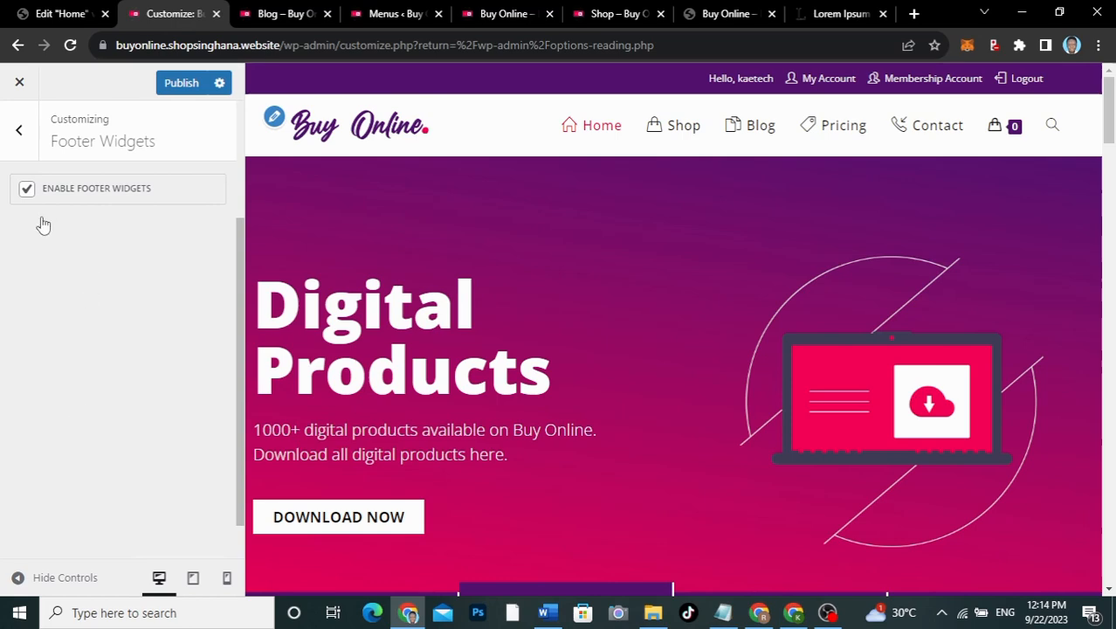
{"action": "left_click", "coordinate": [28, 194]}
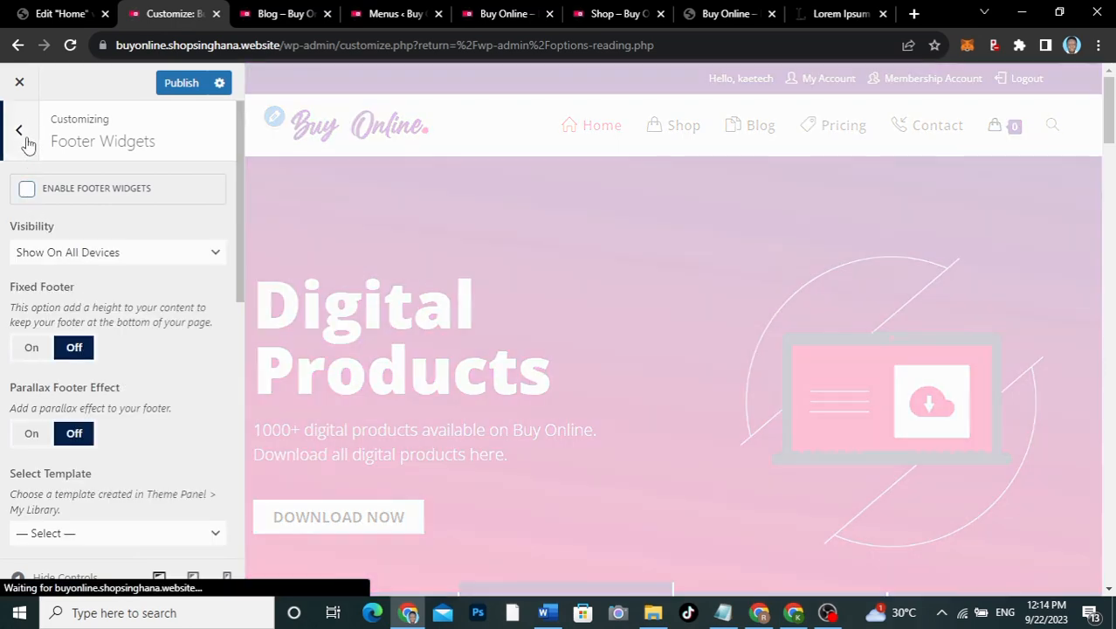
{"action": "left_click", "coordinate": [19, 130]}
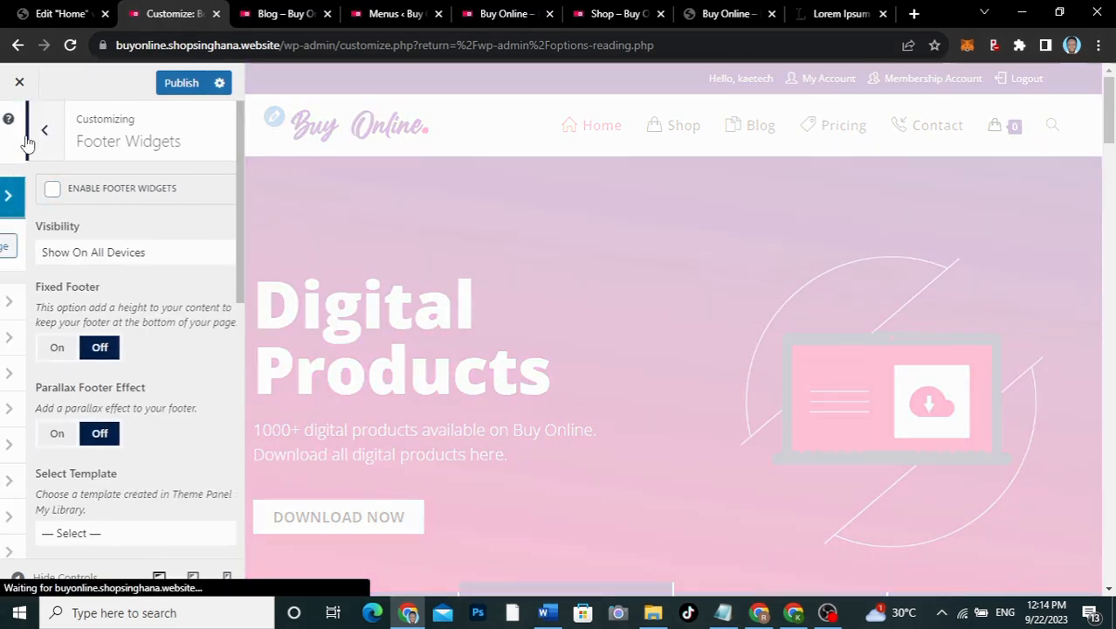
{"action": "left_click", "coordinate": [185, 84]}
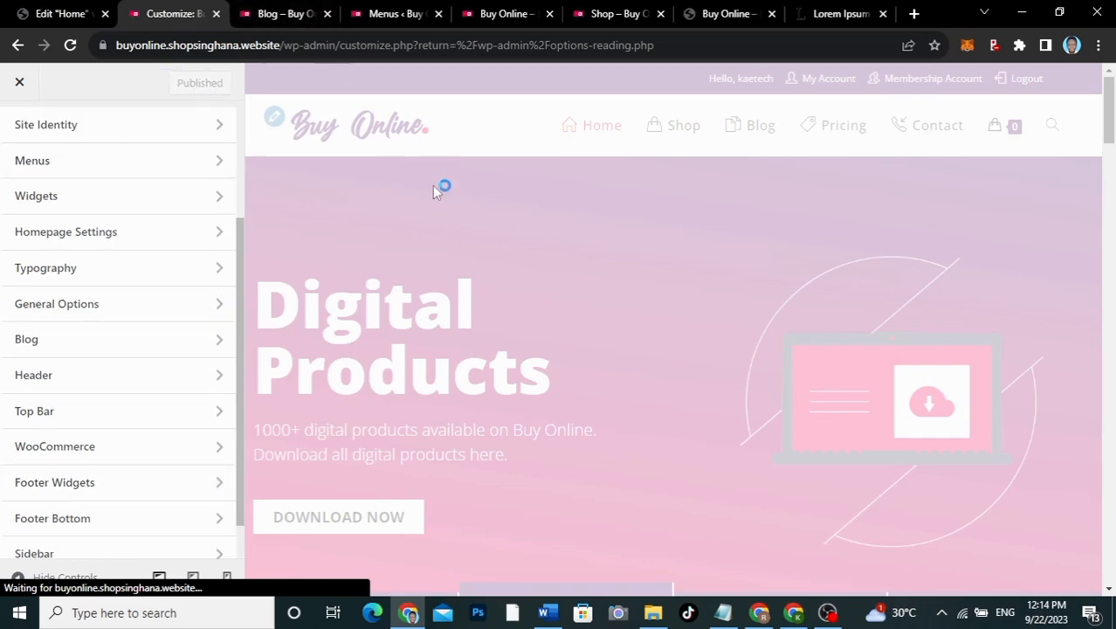
{"action": "scroll", "coordinate": [478, 362], "scroll_direction": "down", "scroll_amount": 15}
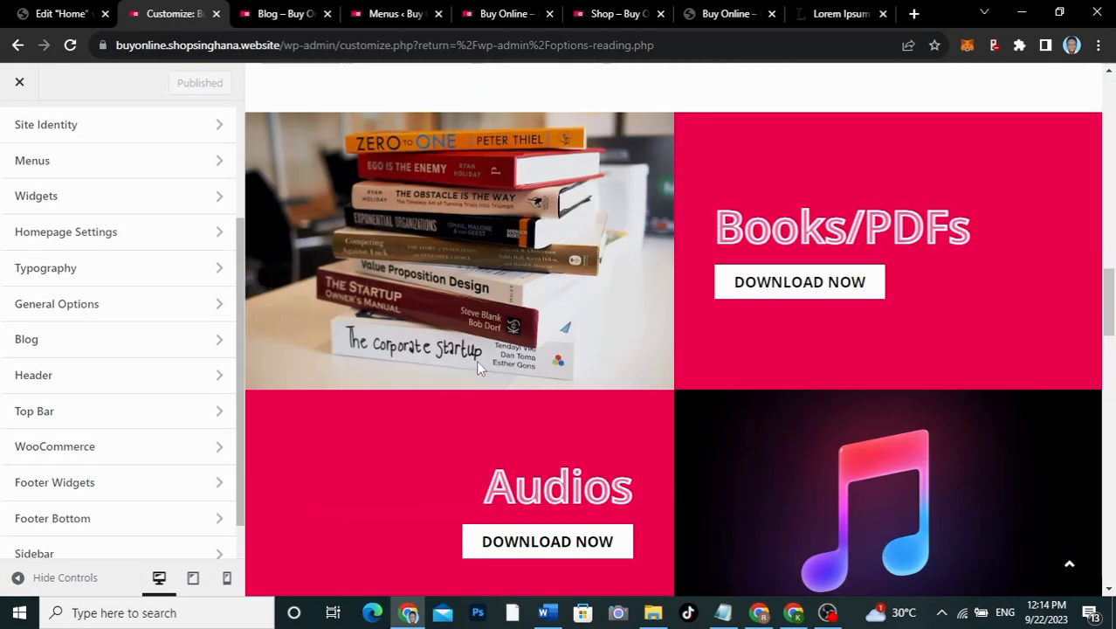
{"action": "scroll", "coordinate": [479, 362], "scroll_direction": "down", "scroll_amount": 1}
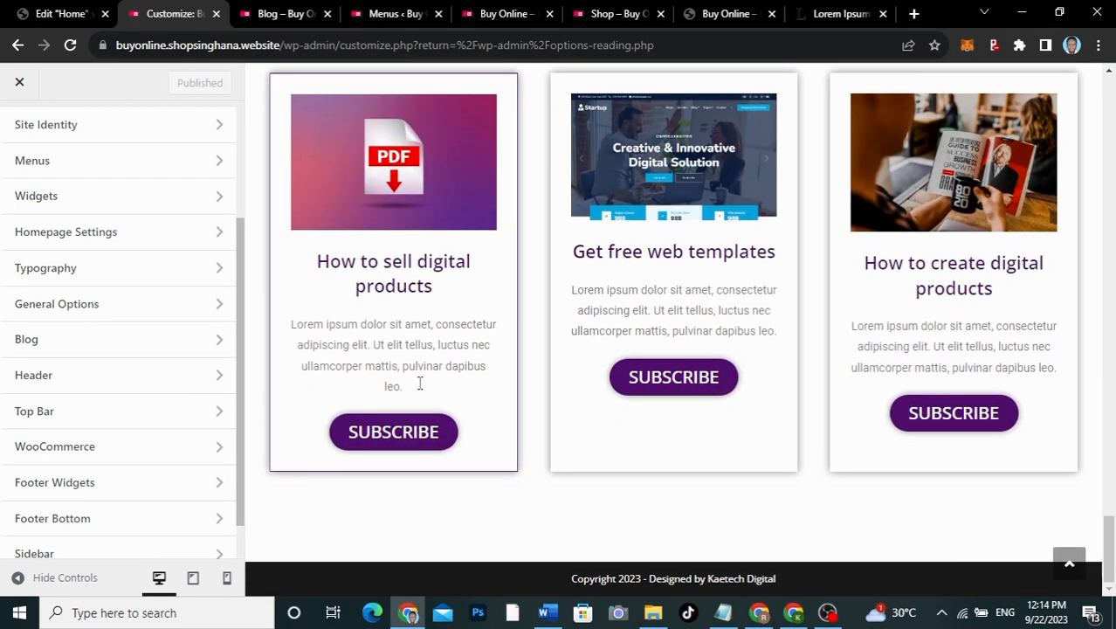
{"action": "left_click", "coordinate": [98, 522]}
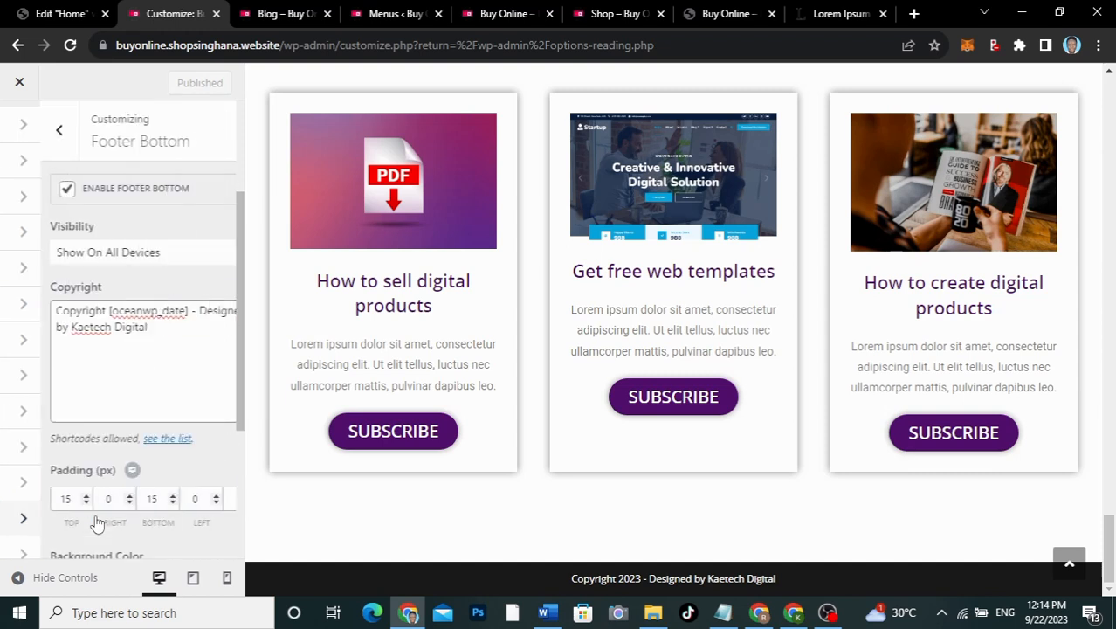
{"action": "scroll", "coordinate": [98, 443], "scroll_direction": "down", "scroll_amount": 3}
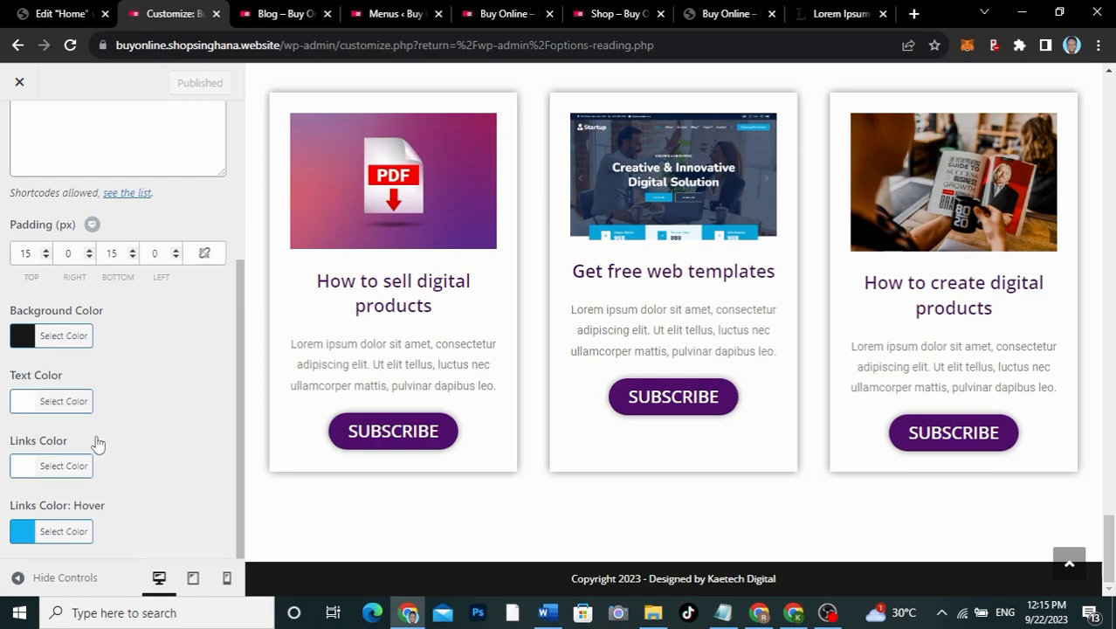
{"action": "scroll", "coordinate": [439, 341], "scroll_direction": "up", "scroll_amount": 10}
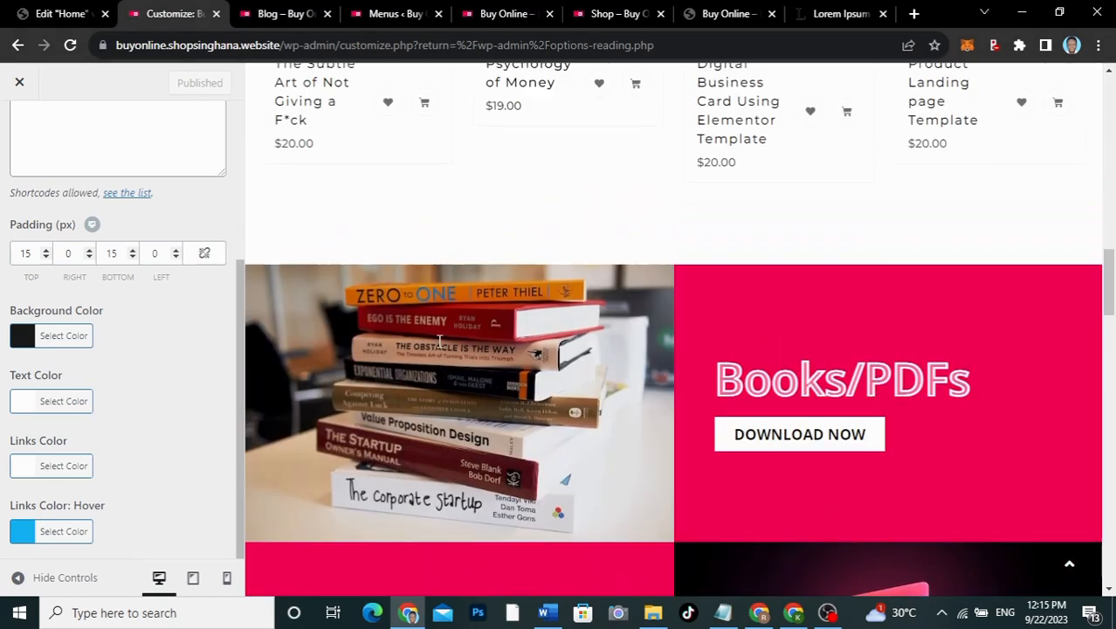
{"action": "scroll", "coordinate": [439, 340], "scroll_direction": "up", "scroll_amount": 10}
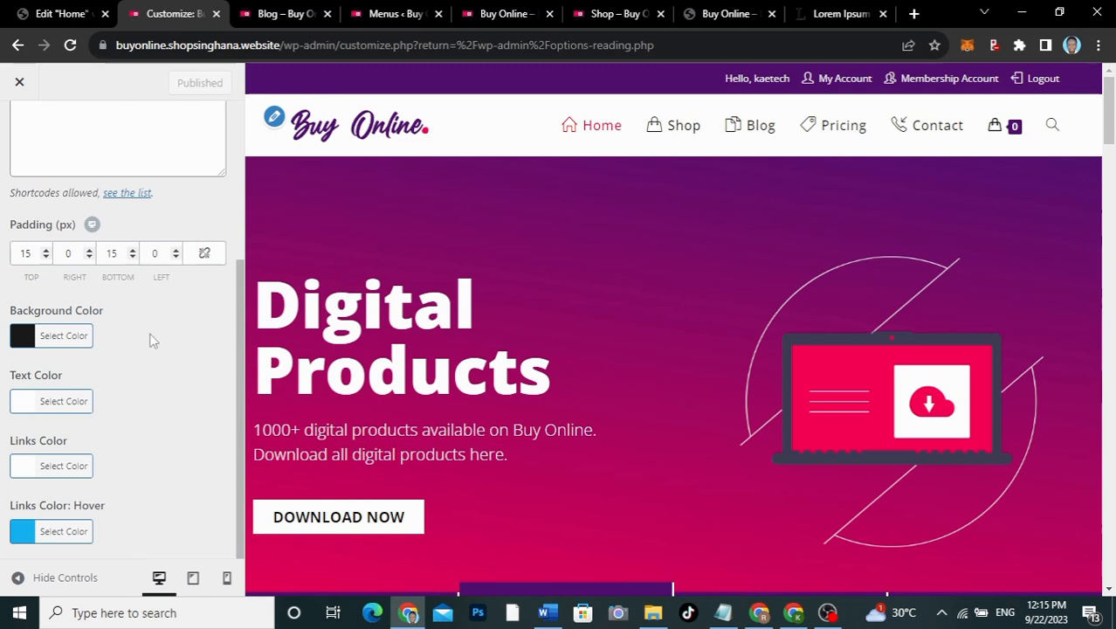
{"action": "scroll", "coordinate": [150, 340], "scroll_direction": "up", "scroll_amount": 3}
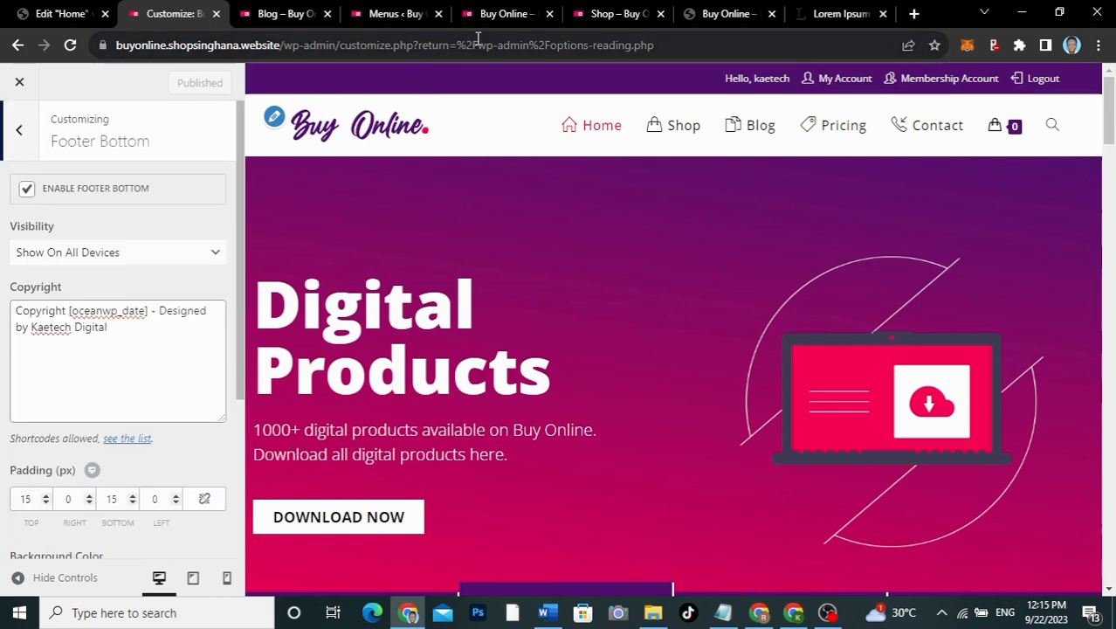
{"action": "left_click", "coordinate": [600, 15]}
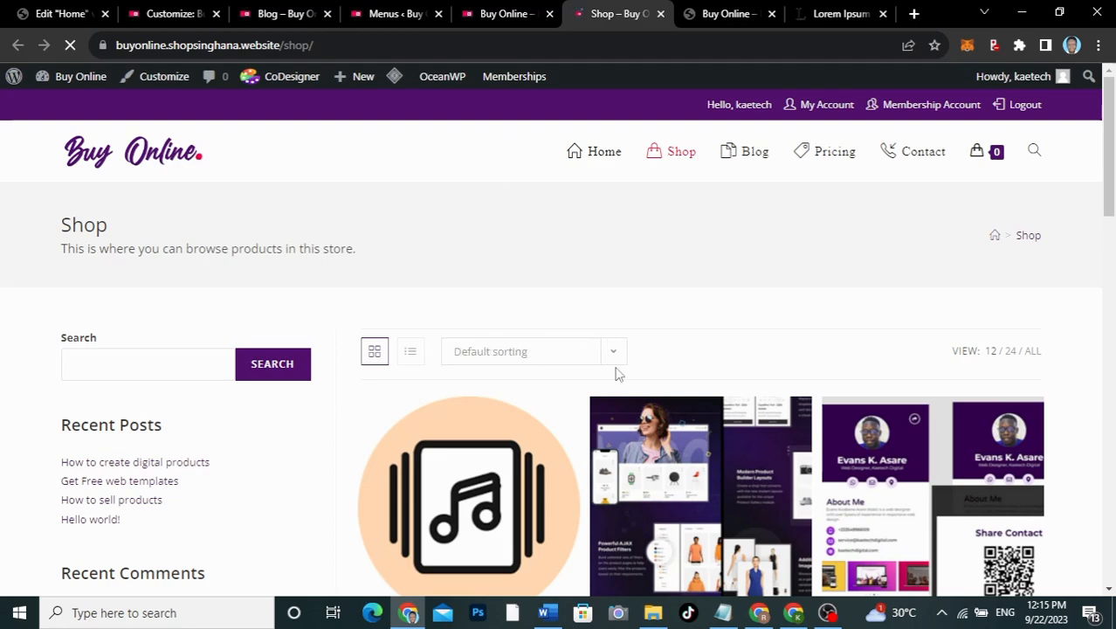
{"action": "scroll", "coordinate": [616, 374], "scroll_direction": "down", "scroll_amount": 15}
{"action": "scroll", "coordinate": [525, 279], "scroll_direction": "up", "scroll_amount": 9}
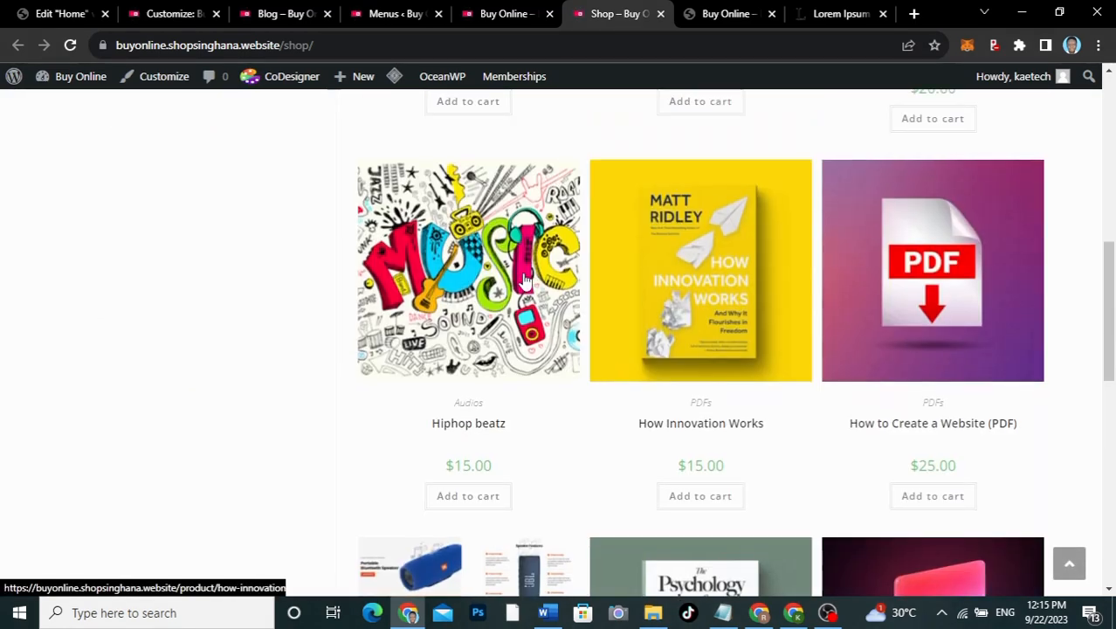
{"action": "left_click", "coordinate": [291, 13]}
{"action": "scroll", "coordinate": [563, 189], "scroll_direction": "up", "scroll_amount": 15}
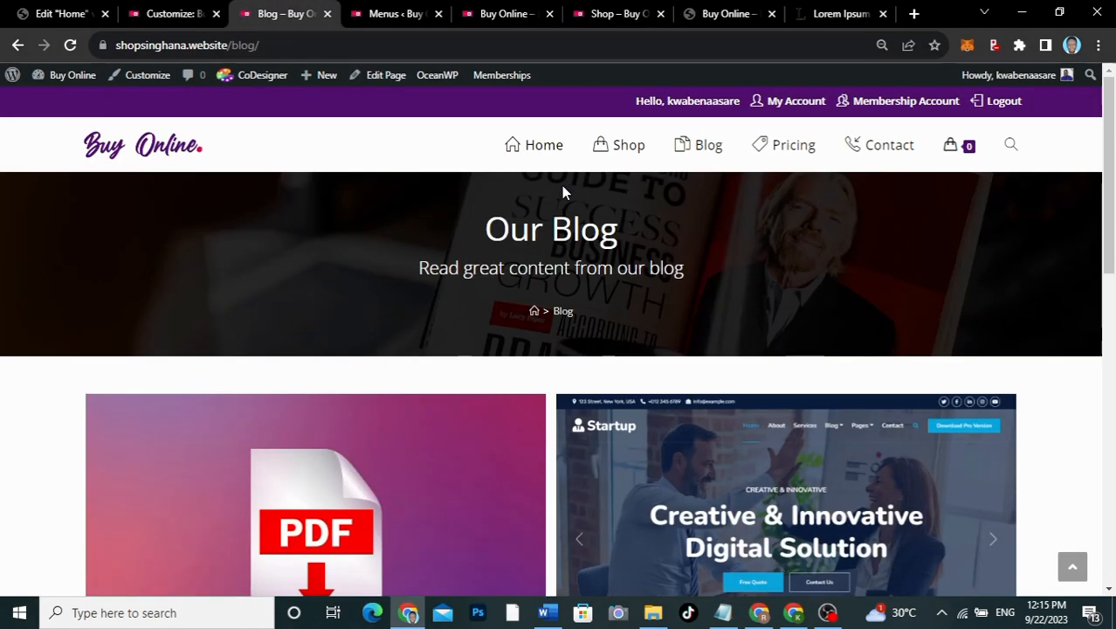
{"action": "left_click", "coordinate": [620, 145]}
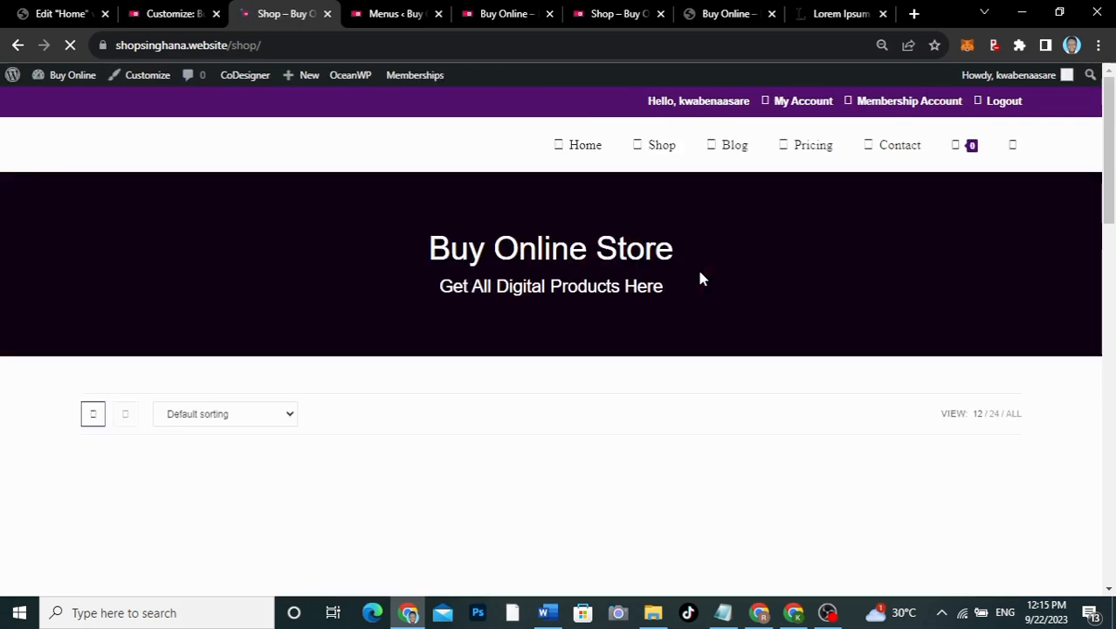
{"action": "scroll", "coordinate": [700, 277], "scroll_direction": "down", "scroll_amount": 12}
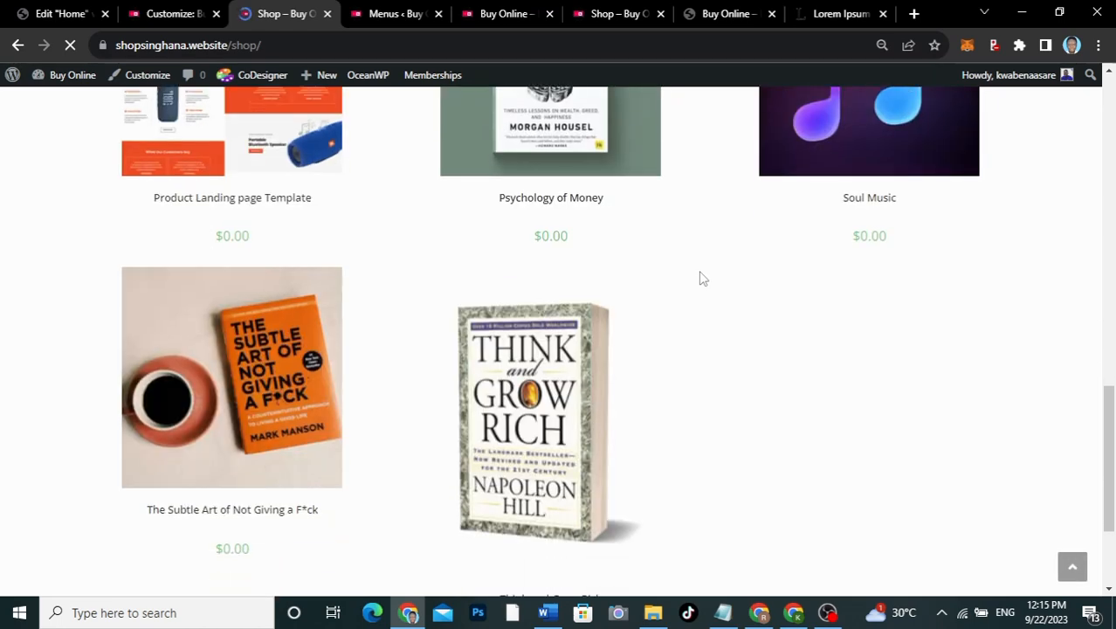
{"action": "scroll", "coordinate": [697, 270], "scroll_direction": "up", "scroll_amount": 15}
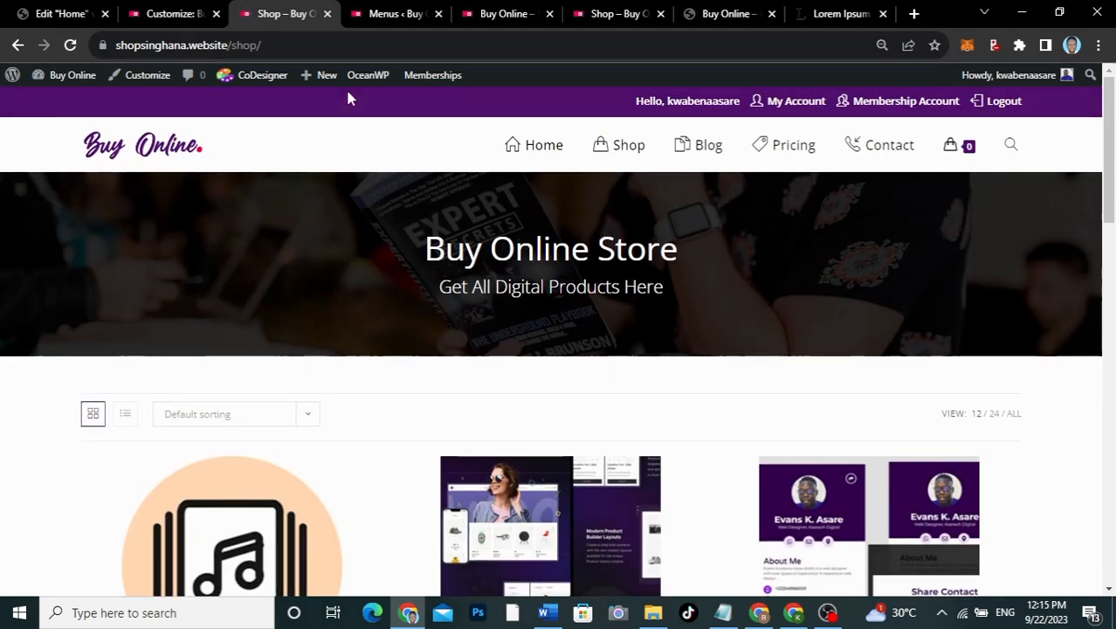
{"action": "left_click", "coordinate": [175, 13]}
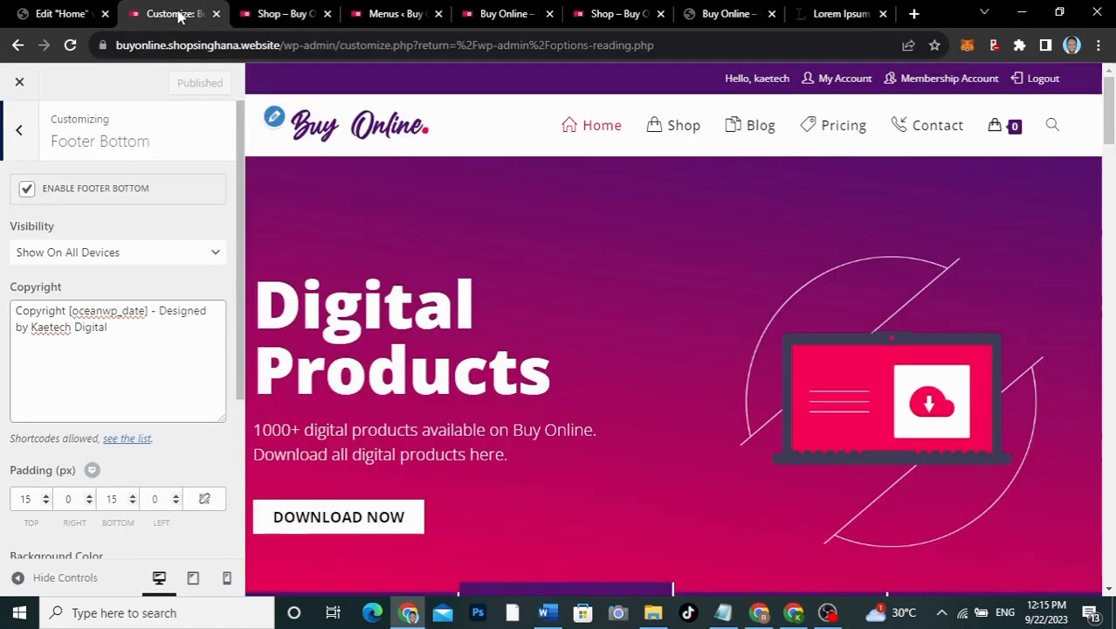
Step: Leave the Footer Bottom settings and browse the Customizer section list
{"action": "left_click", "coordinate": [19, 133]}
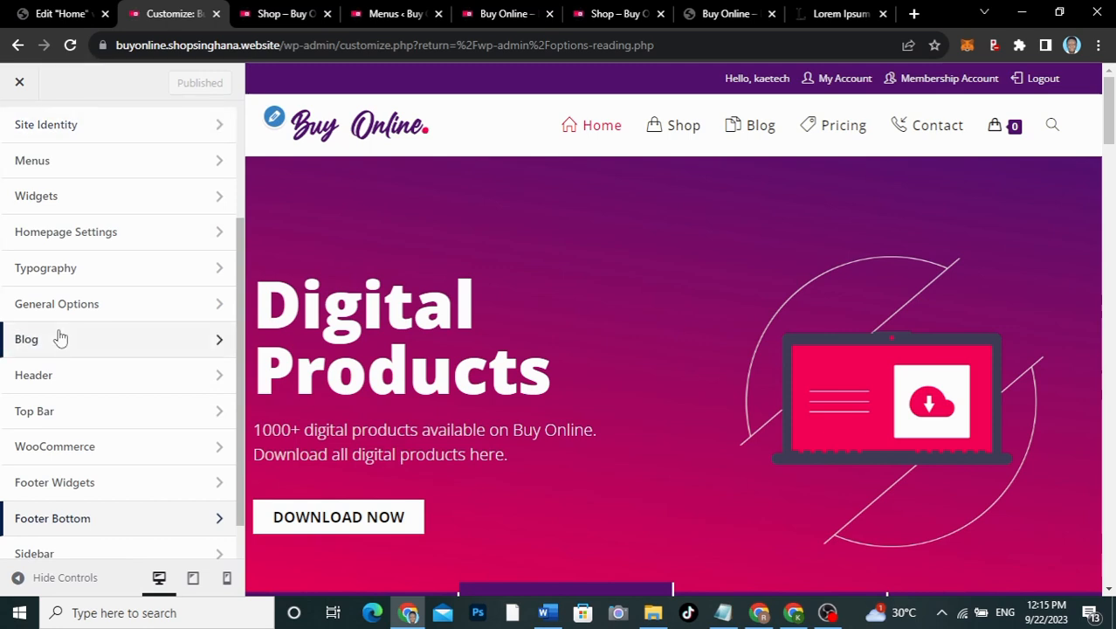
{"action": "scroll", "coordinate": [61, 339], "scroll_direction": "up", "scroll_amount": 3}
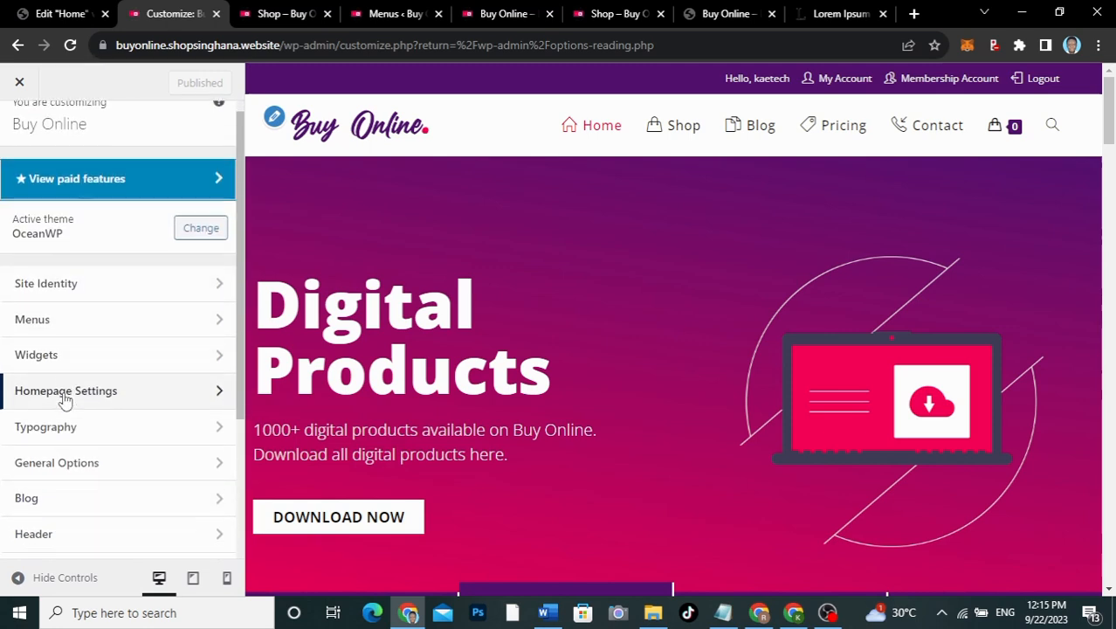
{"action": "scroll", "coordinate": [63, 399], "scroll_direction": "down", "scroll_amount": 3}
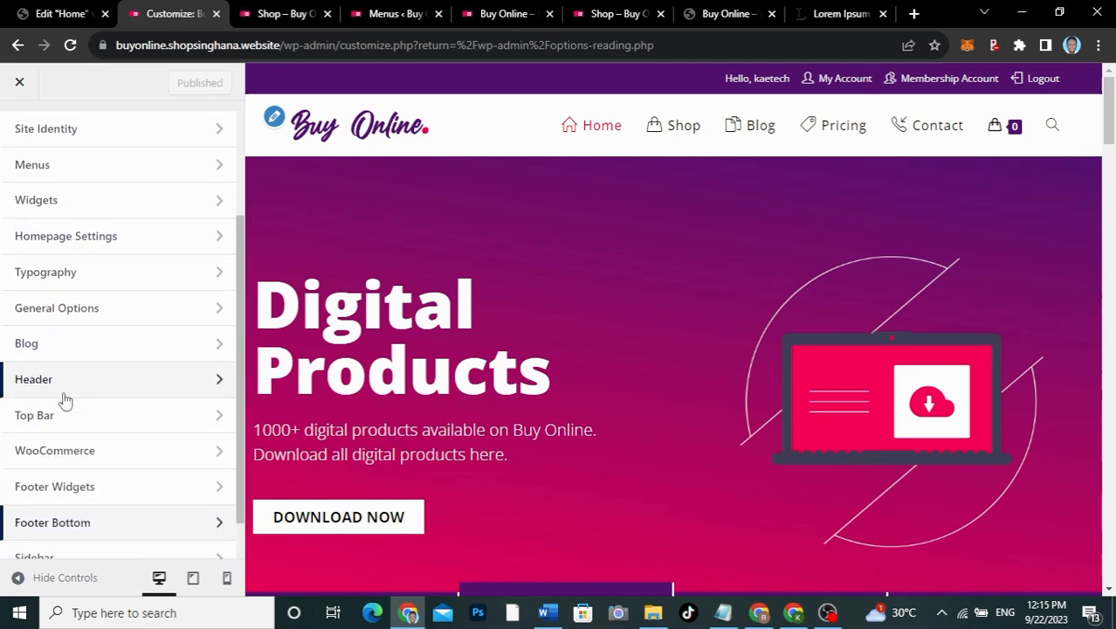
{"action": "scroll", "coordinate": [64, 399], "scroll_direction": "down", "scroll_amount": 1}
{"action": "scroll", "coordinate": [65, 400], "scroll_direction": "up", "scroll_amount": 2}
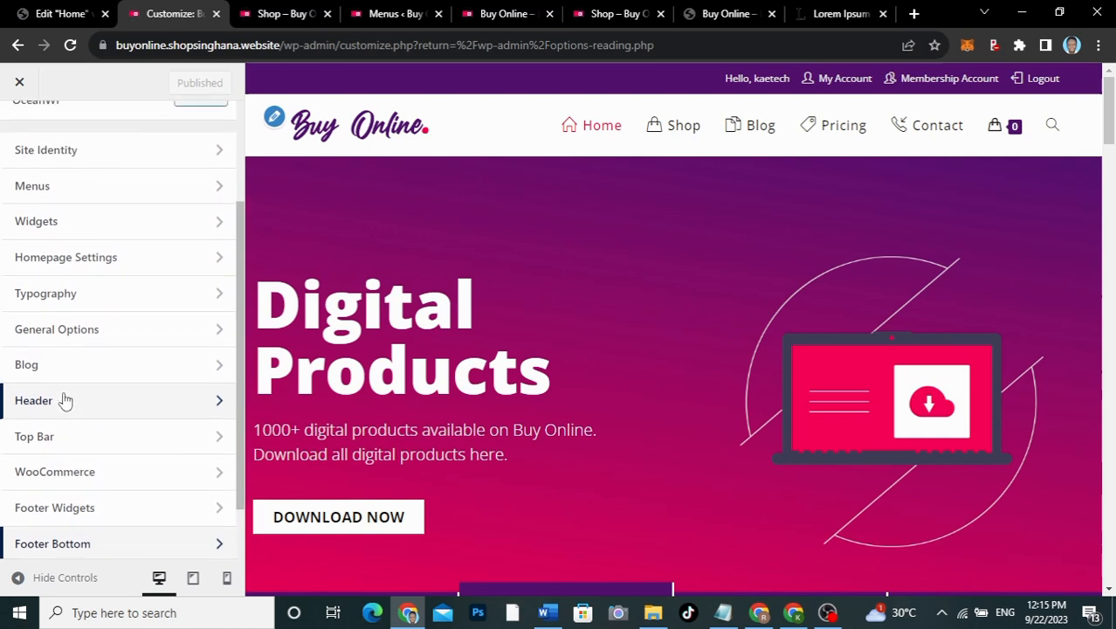
{"action": "scroll", "coordinate": [64, 400], "scroll_direction": "up", "scroll_amount": 1}
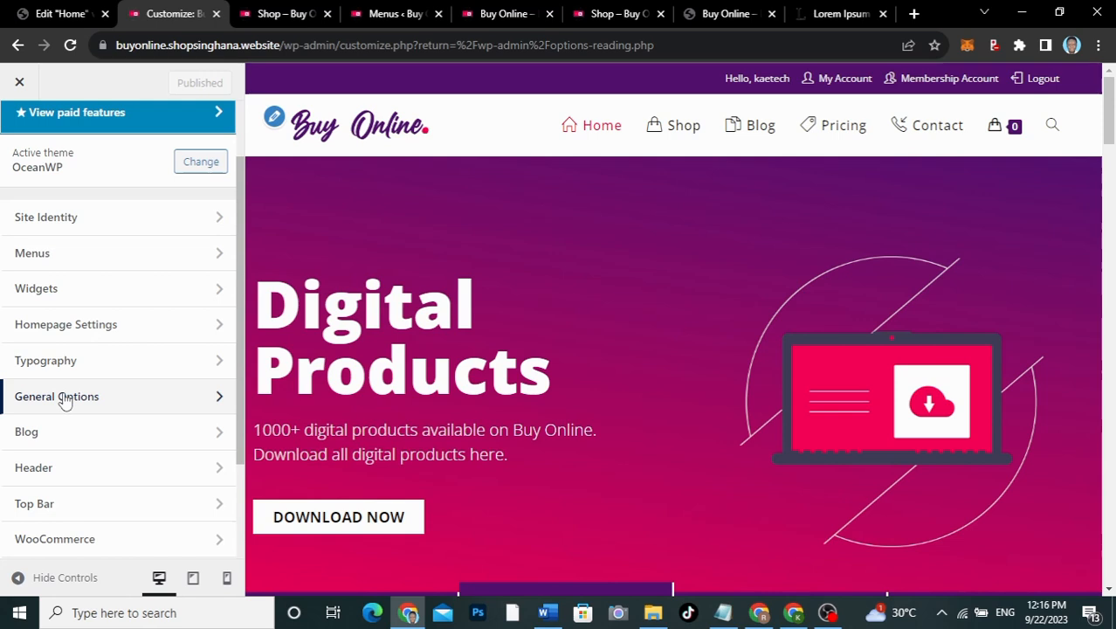
Step: Review the Page Title options under General Options, then return to the main Customizer list
{"action": "left_click", "coordinate": [64, 399]}
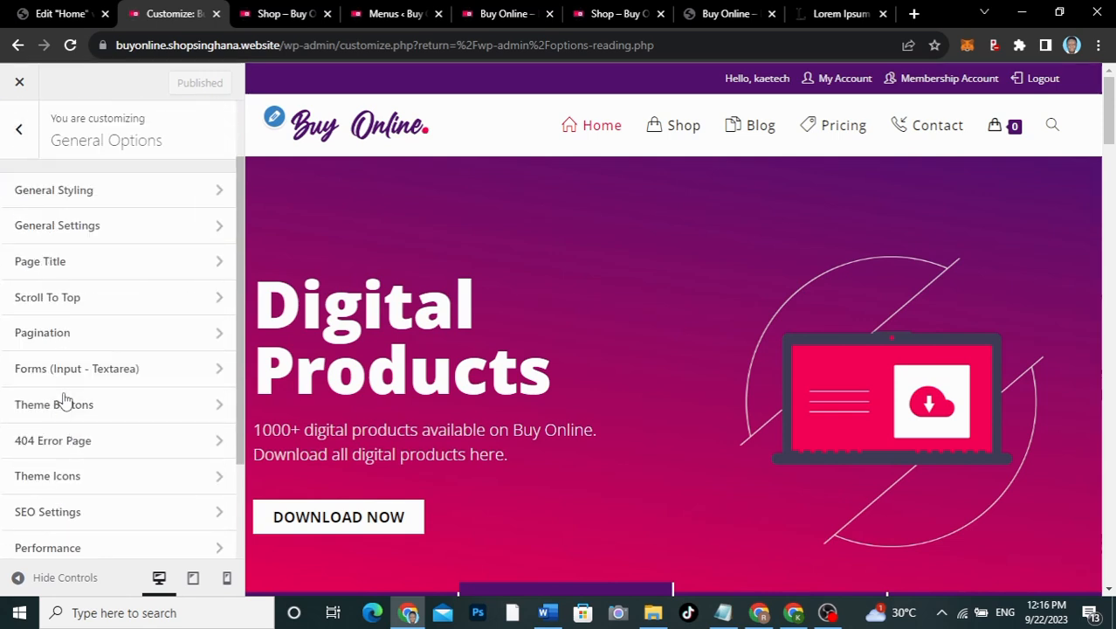
{"action": "left_click", "coordinate": [103, 264]}
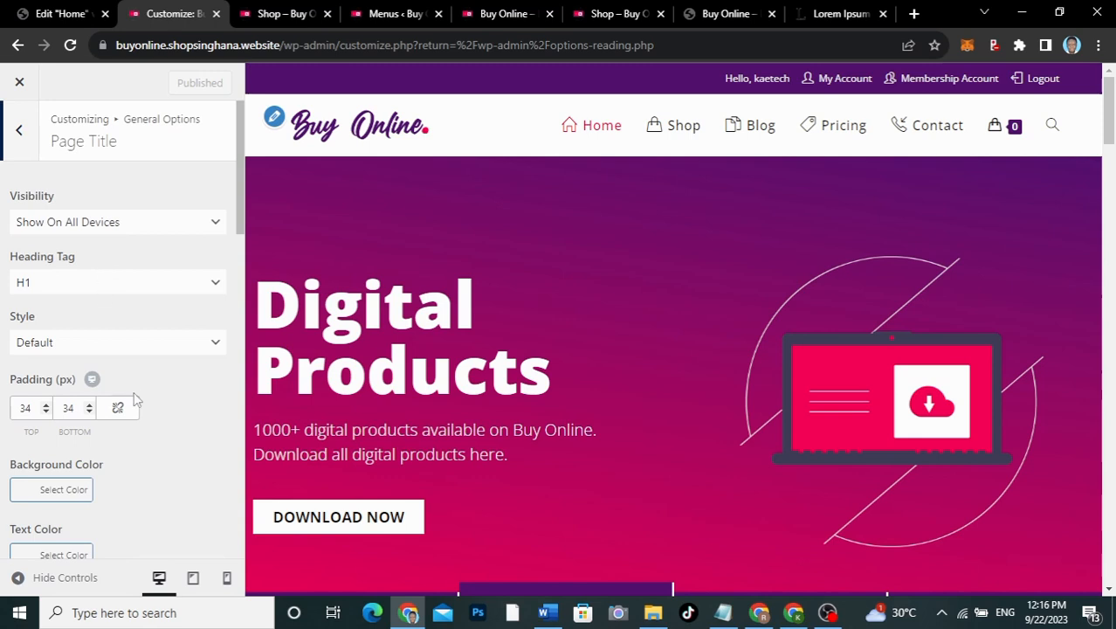
{"action": "scroll", "coordinate": [135, 397], "scroll_direction": "down", "scroll_amount": 5}
{"action": "scroll", "coordinate": [135, 398], "scroll_direction": "down", "scroll_amount": 3}
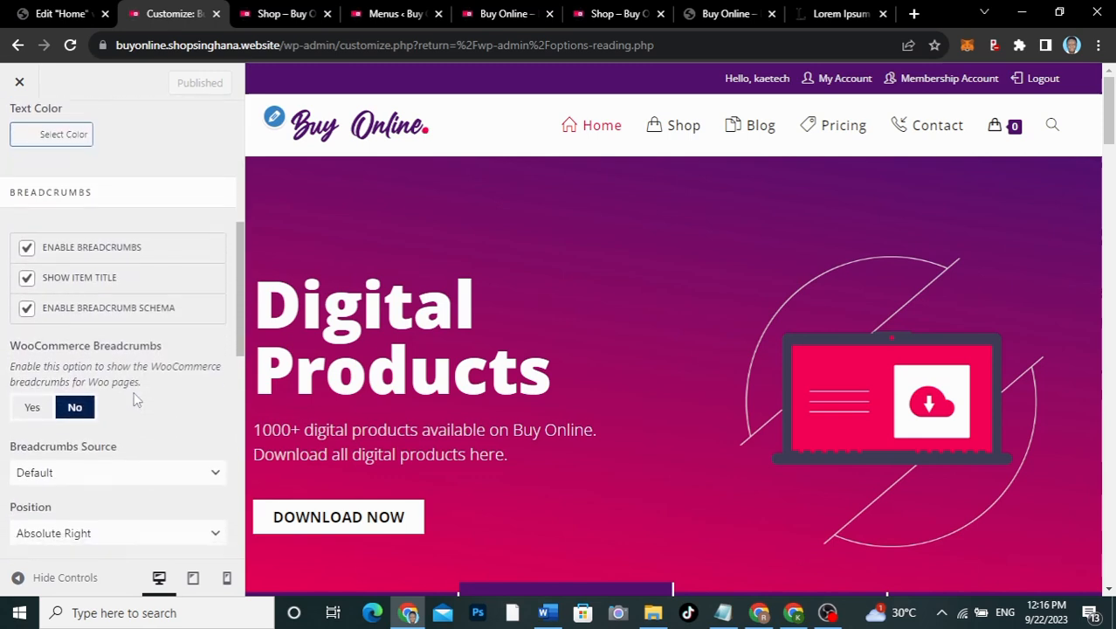
{"action": "scroll", "coordinate": [136, 393], "scroll_direction": "down", "scroll_amount": 2}
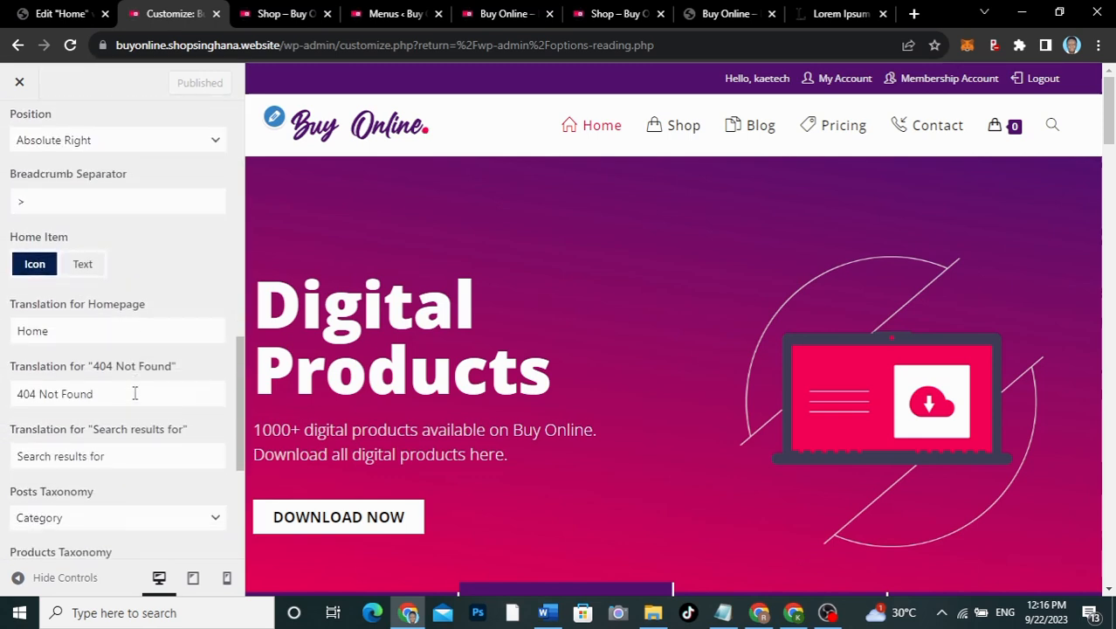
{"action": "scroll", "coordinate": [134, 393], "scroll_direction": "down", "scroll_amount": 4}
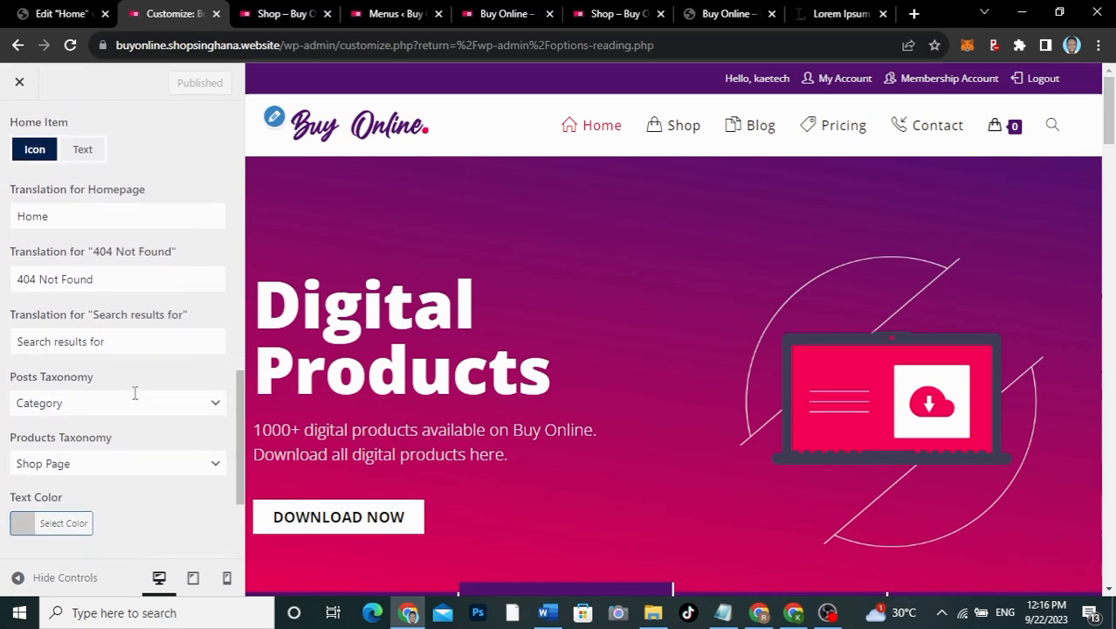
{"action": "scroll", "coordinate": [134, 397], "scroll_direction": "up", "scroll_amount": 10}
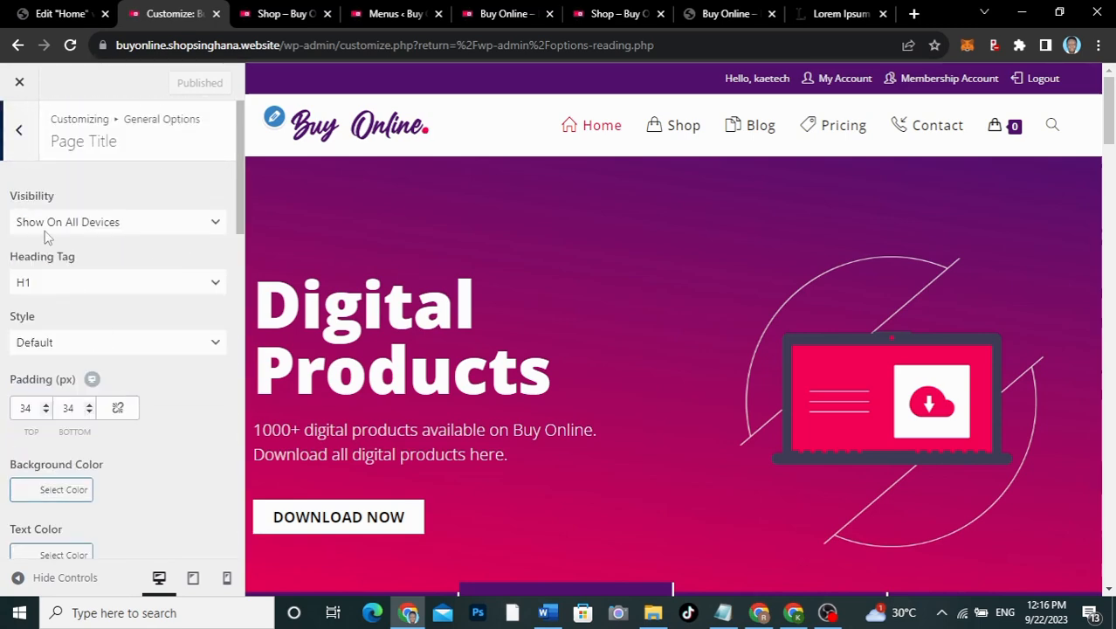
{"action": "left_click", "coordinate": [19, 131]}
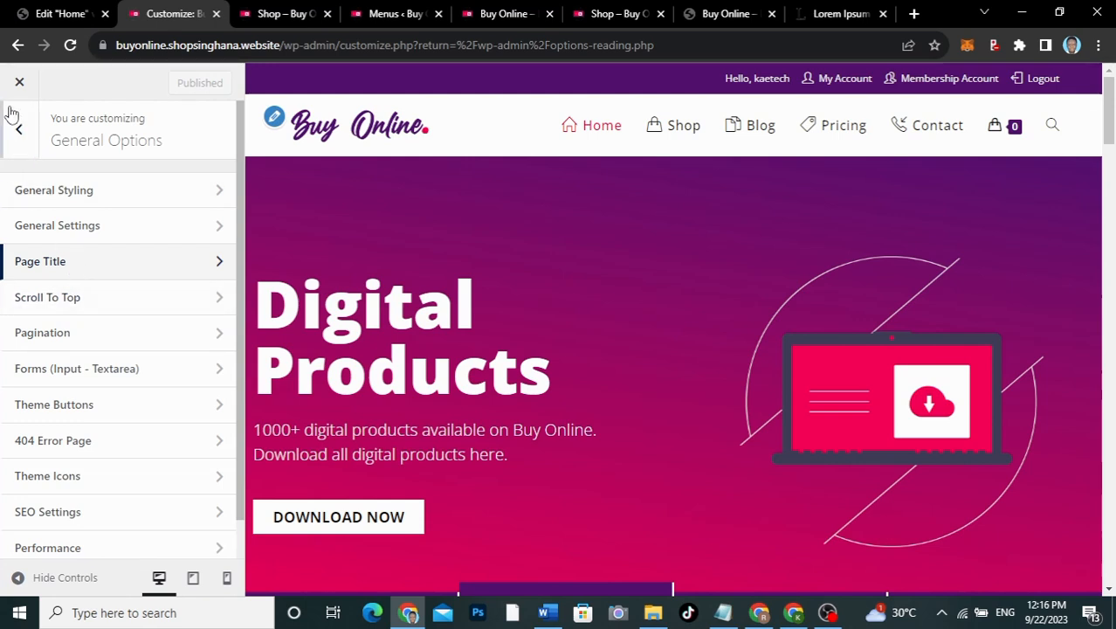
{"action": "left_click", "coordinate": [21, 130]}
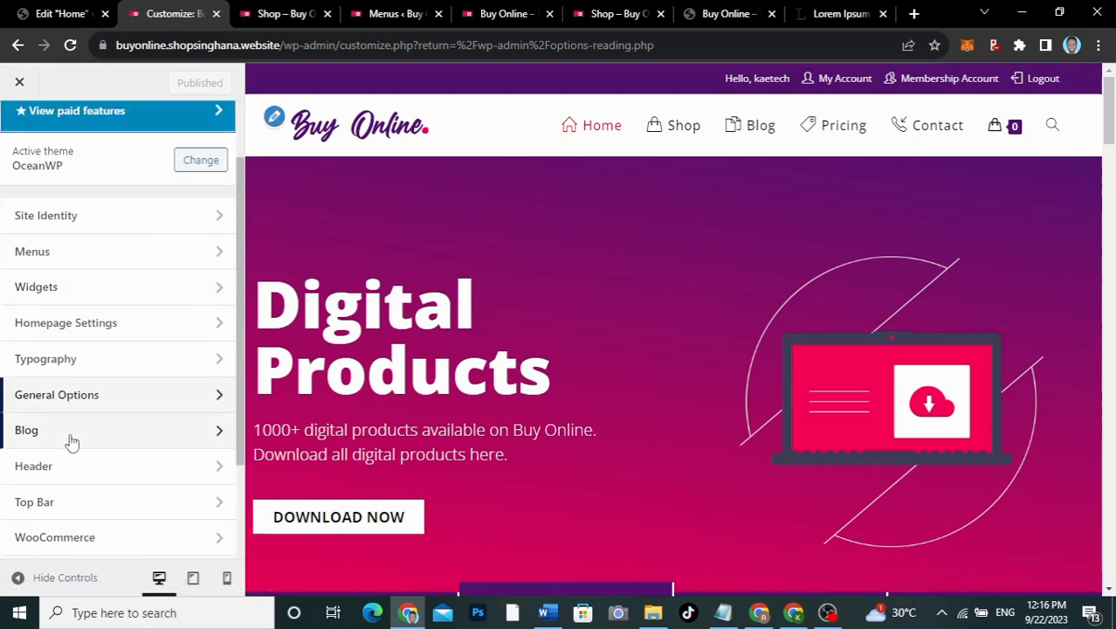
{"action": "scroll", "coordinate": [72, 462], "scroll_direction": "down", "scroll_amount": 2}
{"action": "left_click", "coordinate": [90, 400]}
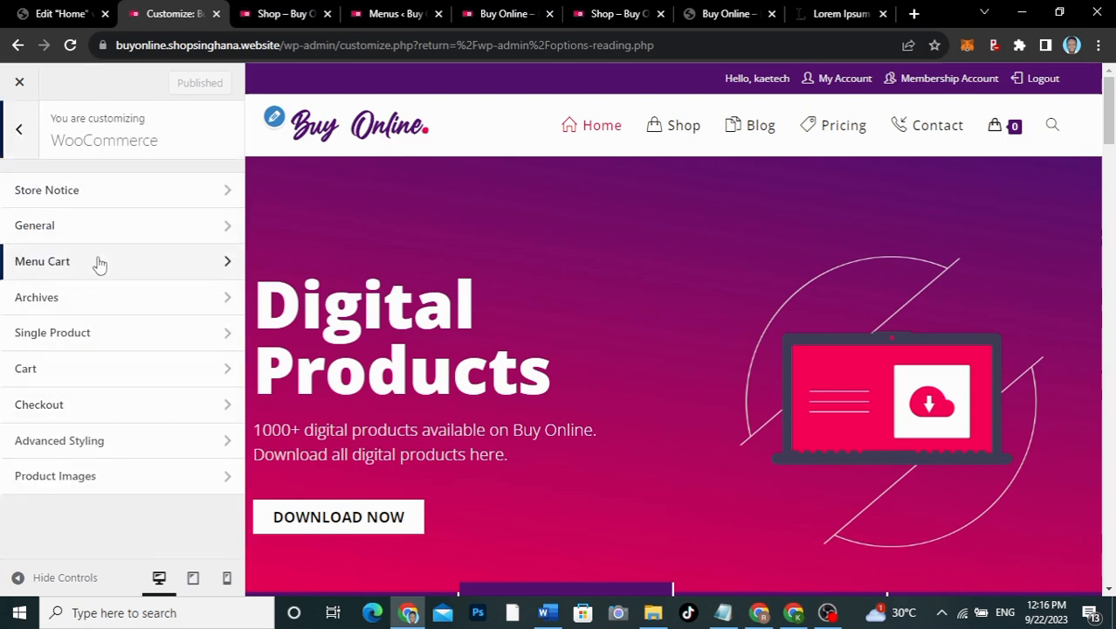
{"action": "left_click", "coordinate": [88, 300]}
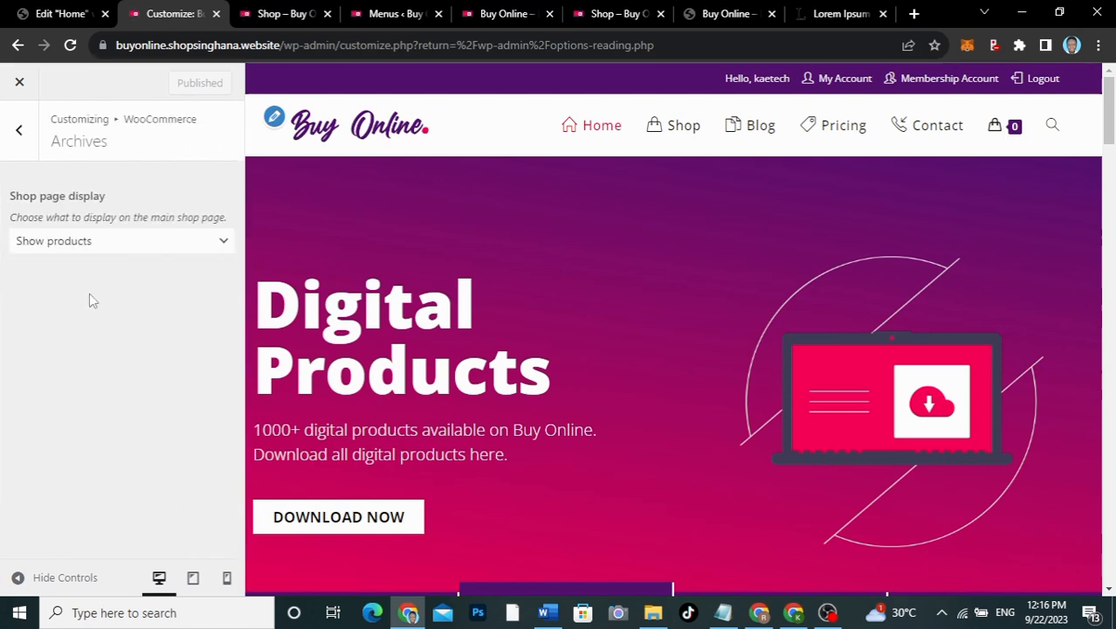
{"action": "scroll", "coordinate": [92, 367], "scroll_direction": "down", "scroll_amount": 4}
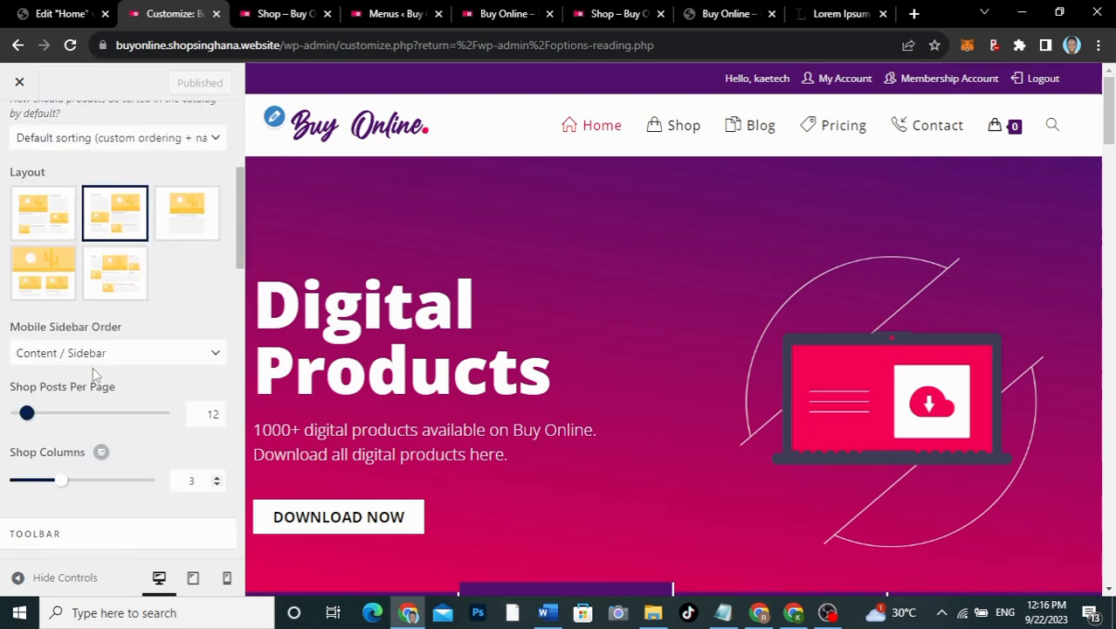
{"action": "left_click", "coordinate": [185, 222]}
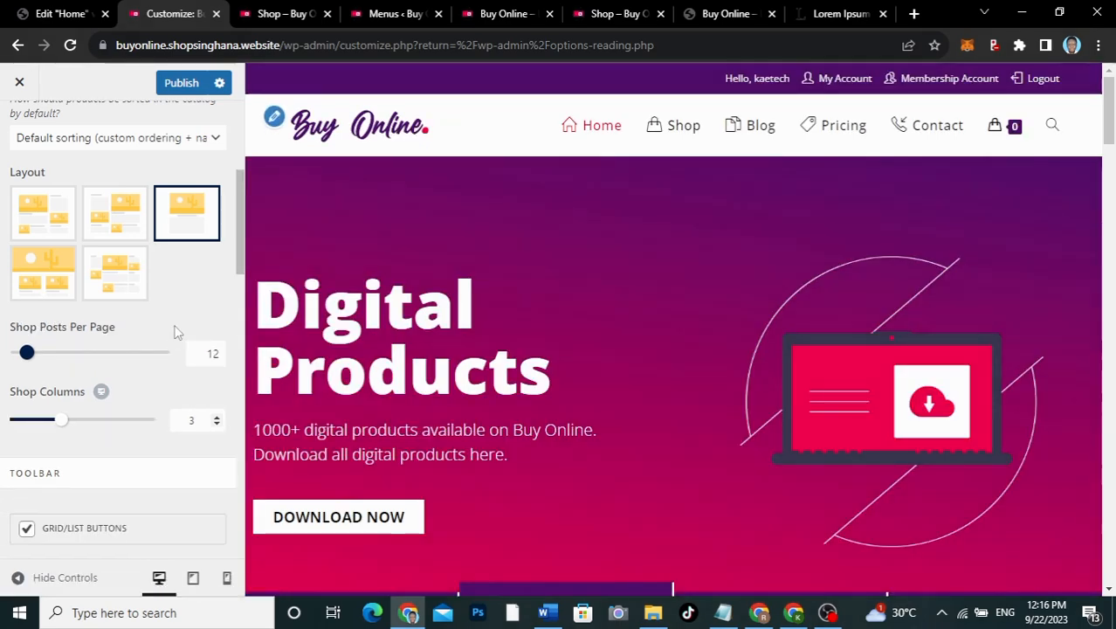
{"action": "scroll", "coordinate": [170, 300], "scroll_direction": "down", "scroll_amount": 3}
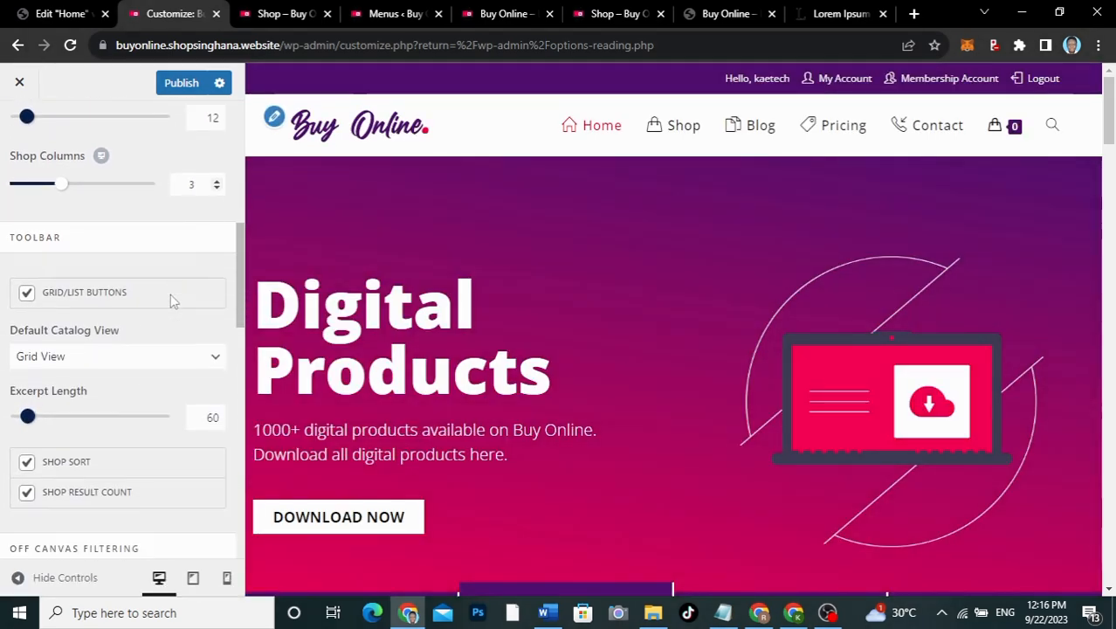
{"action": "scroll", "coordinate": [172, 300], "scroll_direction": "down", "scroll_amount": 5}
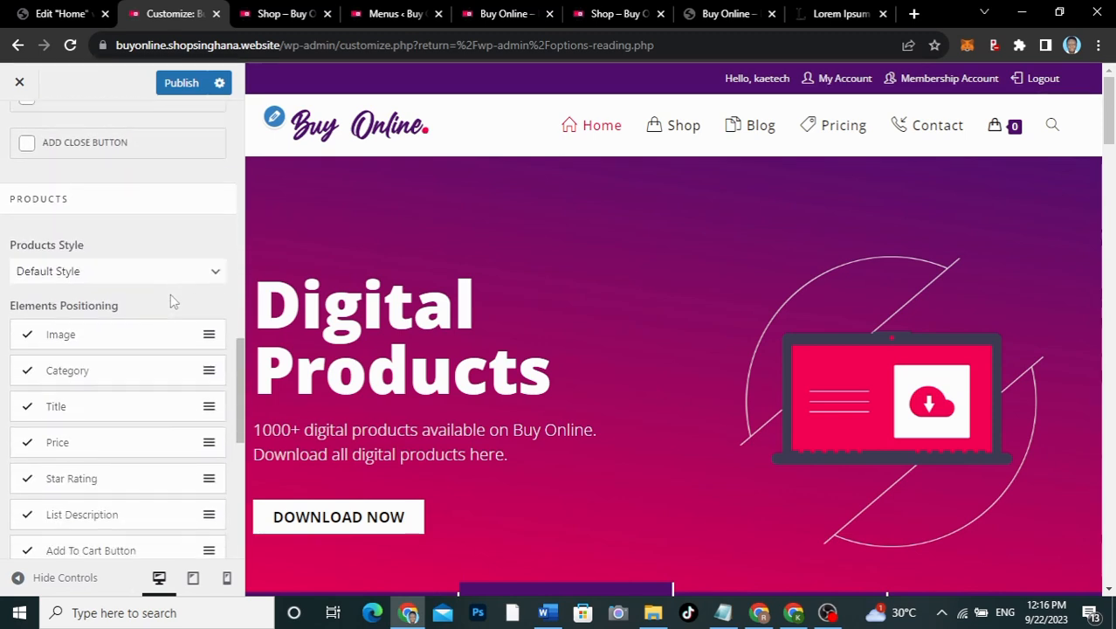
{"action": "scroll", "coordinate": [172, 301], "scroll_direction": "down", "scroll_amount": 1}
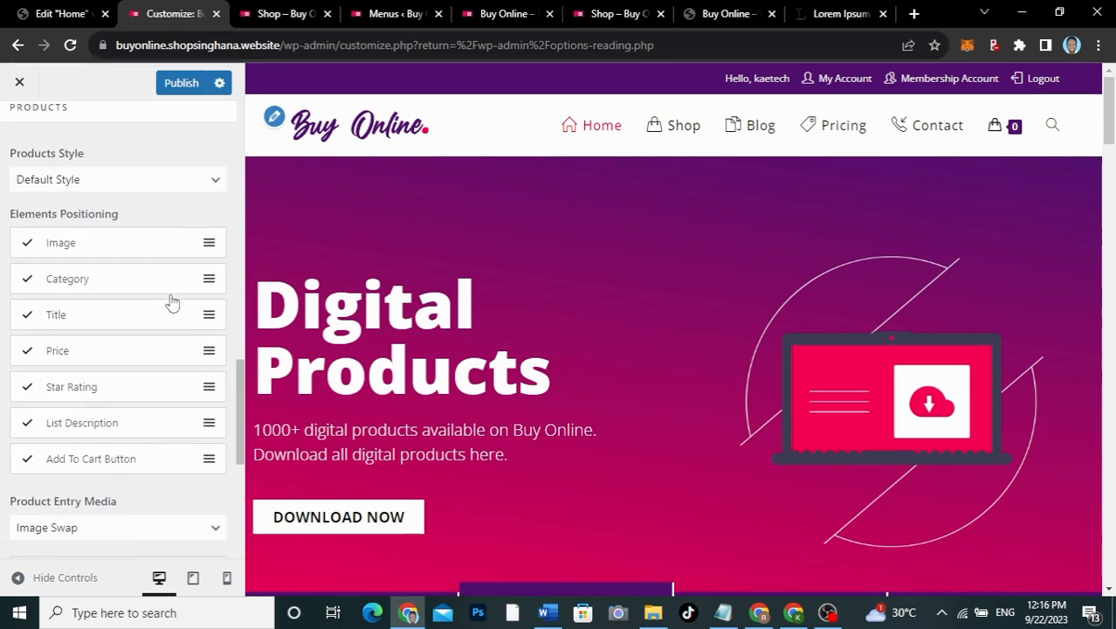
{"action": "scroll", "coordinate": [172, 302], "scroll_direction": "down", "scroll_amount": 1}
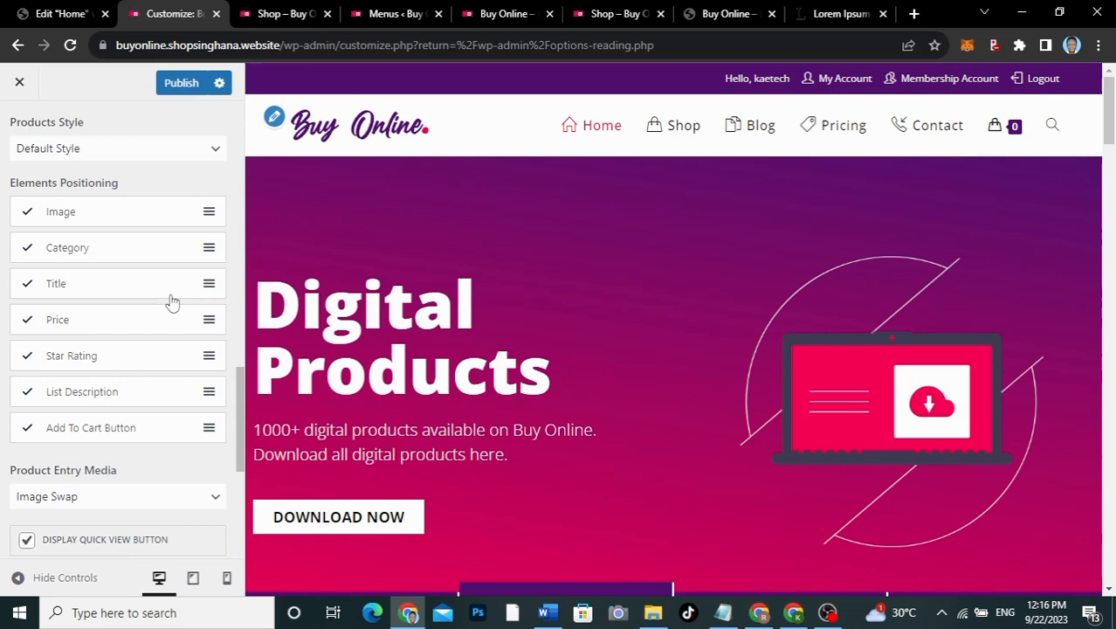
{"action": "scroll", "coordinate": [172, 300], "scroll_direction": "down", "scroll_amount": 3}
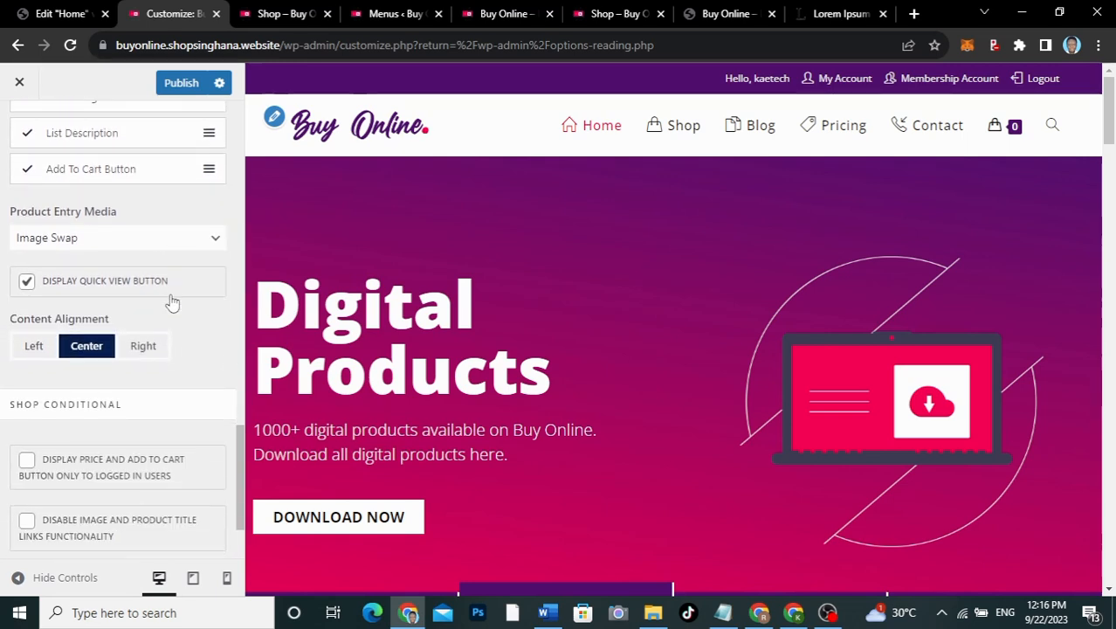
{"action": "scroll", "coordinate": [172, 302], "scroll_direction": "down", "scroll_amount": 1}
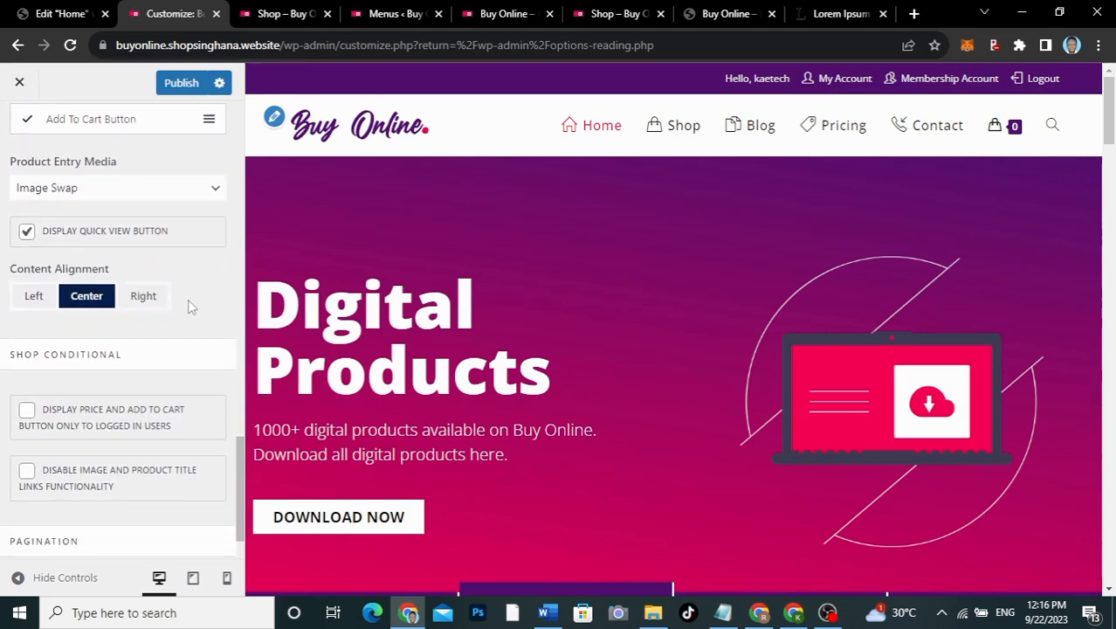
{"action": "scroll", "coordinate": [215, 337], "scroll_direction": "down", "scroll_amount": 1}
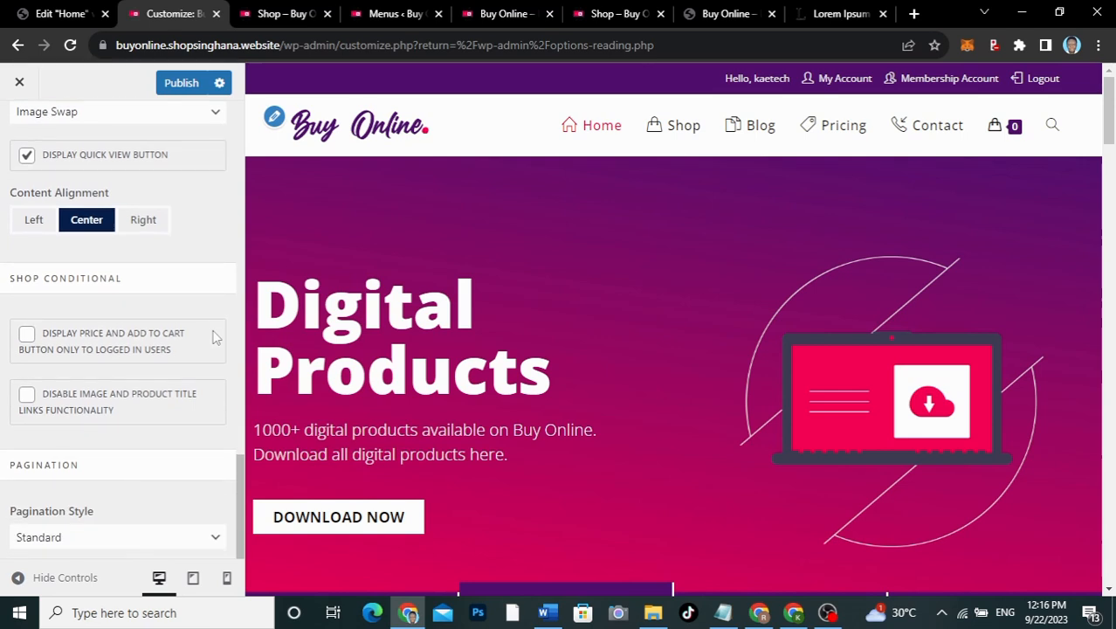
{"action": "scroll", "coordinate": [215, 337], "scroll_direction": "up", "scroll_amount": 7}
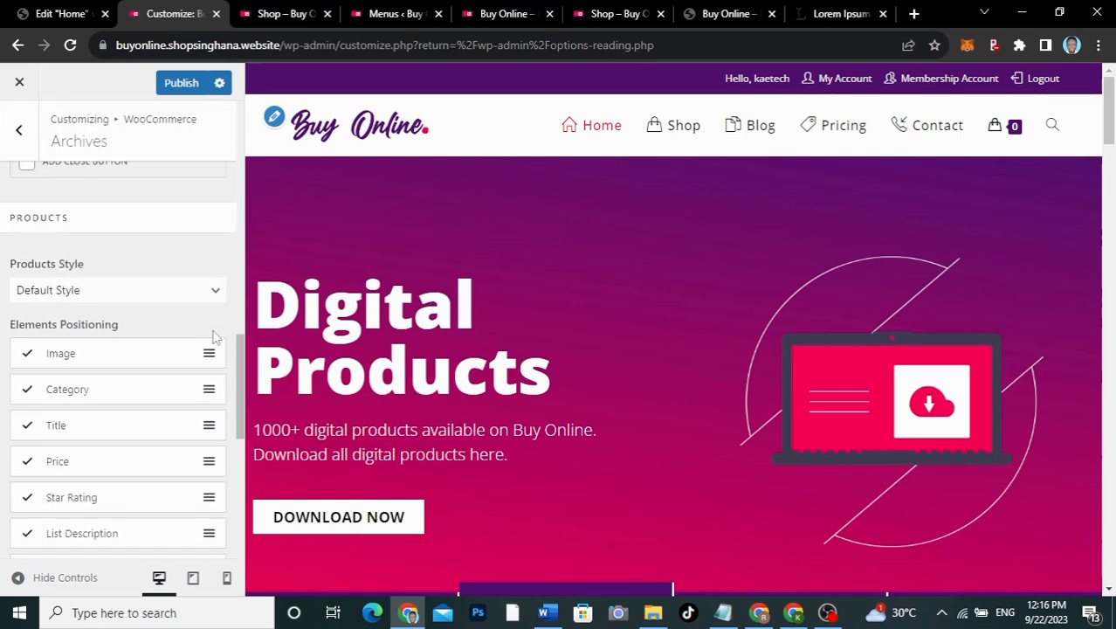
{"action": "scroll", "coordinate": [215, 337], "scroll_direction": "down", "scroll_amount": 2}
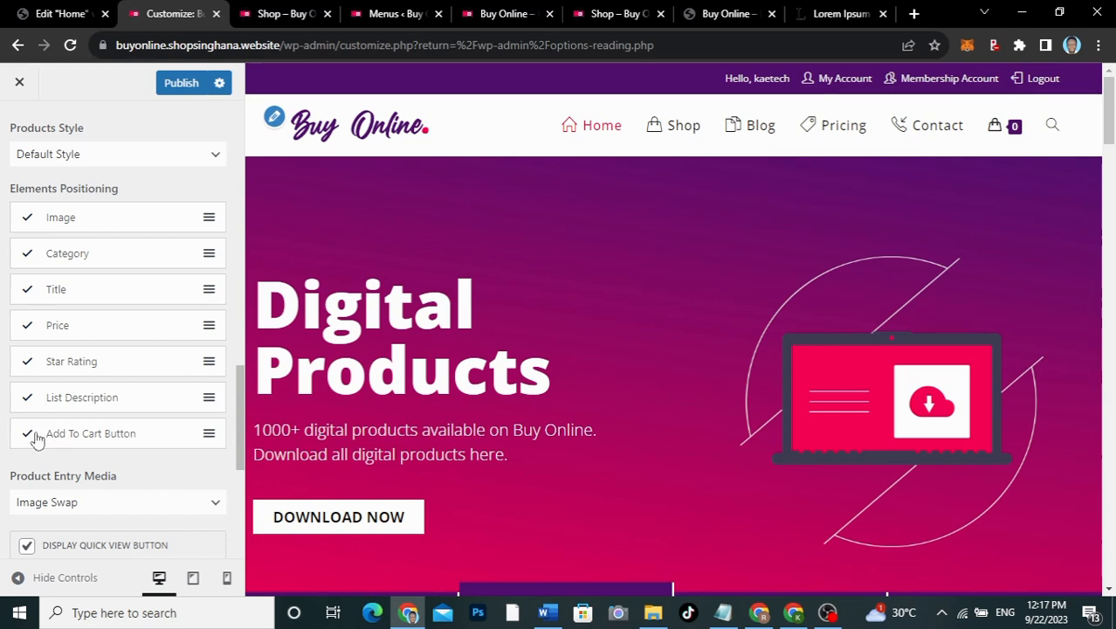
{"action": "scroll", "coordinate": [67, 288], "scroll_direction": "up", "scroll_amount": 8}
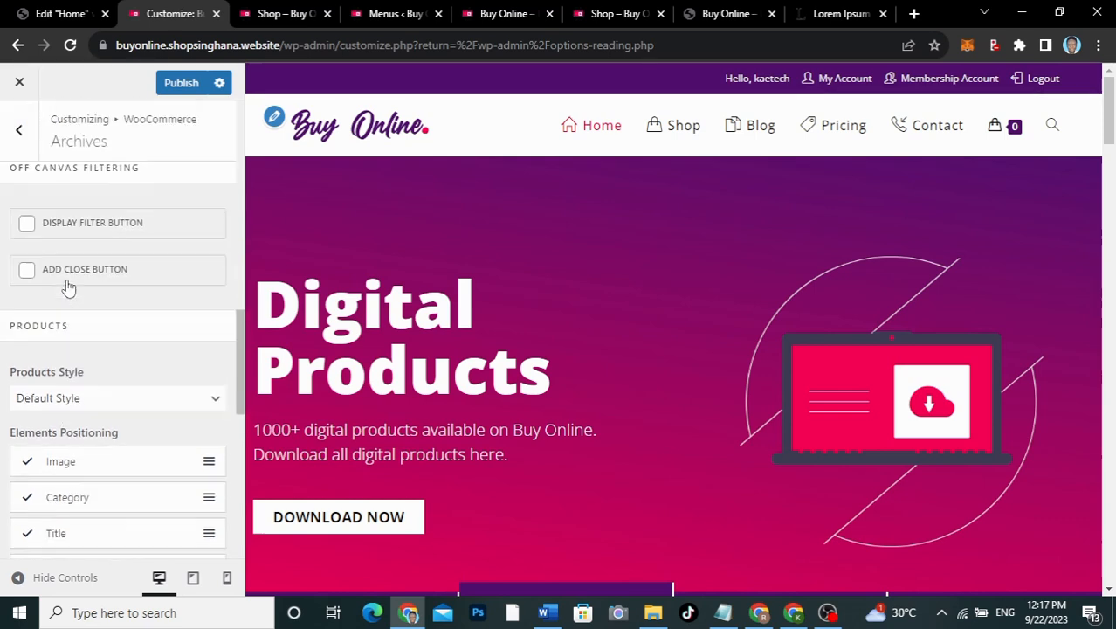
{"action": "scroll", "coordinate": [68, 289], "scroll_direction": "up", "scroll_amount": 8}
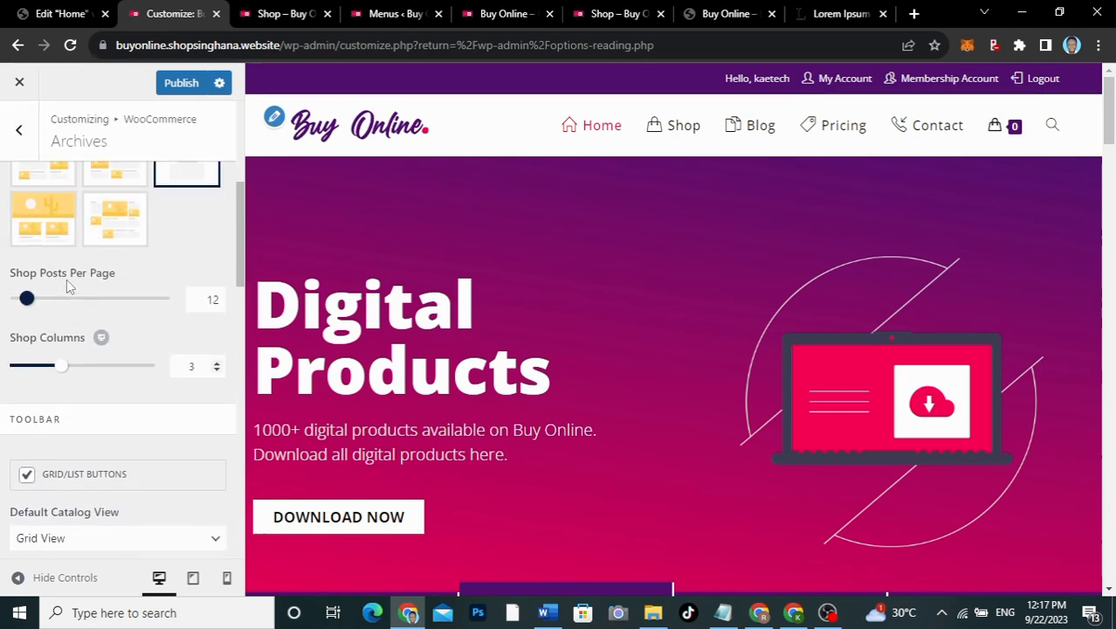
Step: Publish the shop archive settings and reload the live Shop page, comparing it with the other site's shop
{"action": "left_click", "coordinate": [186, 84]}
{"action": "left_click", "coordinate": [602, 16]}
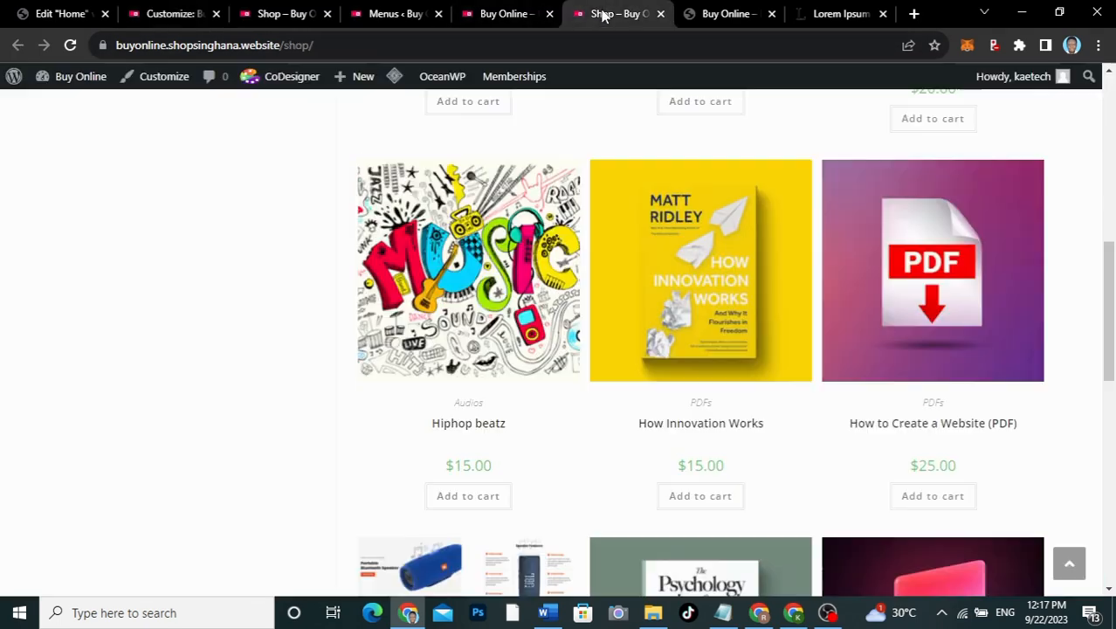
{"action": "scroll", "coordinate": [404, 253], "scroll_direction": "up", "scroll_amount": 3}
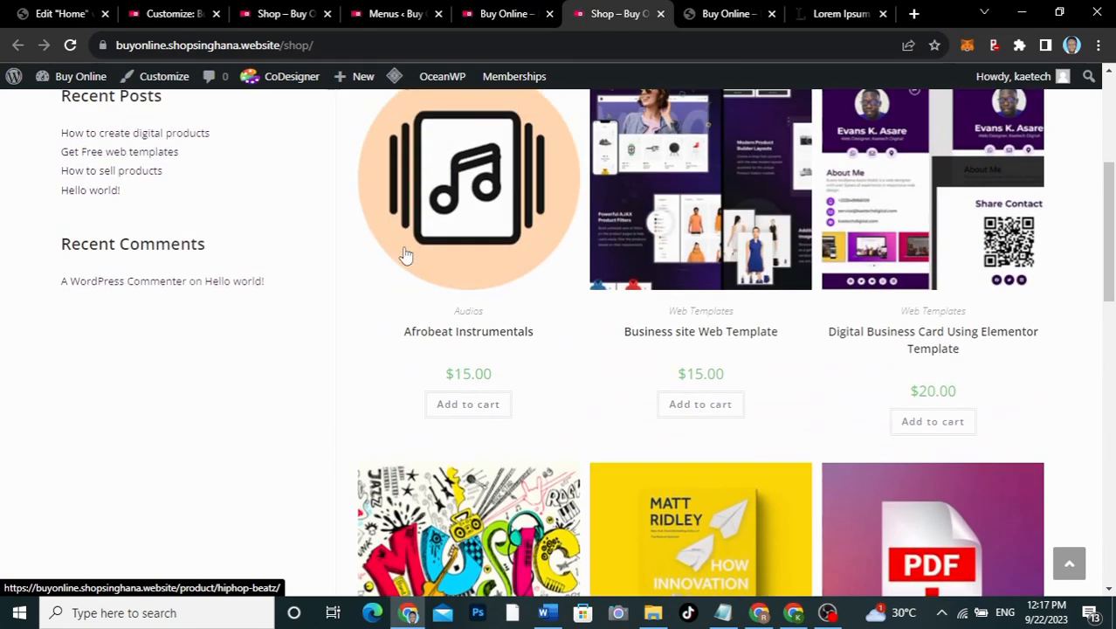
{"action": "left_click", "coordinate": [292, 14]}
{"action": "scroll", "coordinate": [508, 328], "scroll_direction": "down", "scroll_amount": 4}
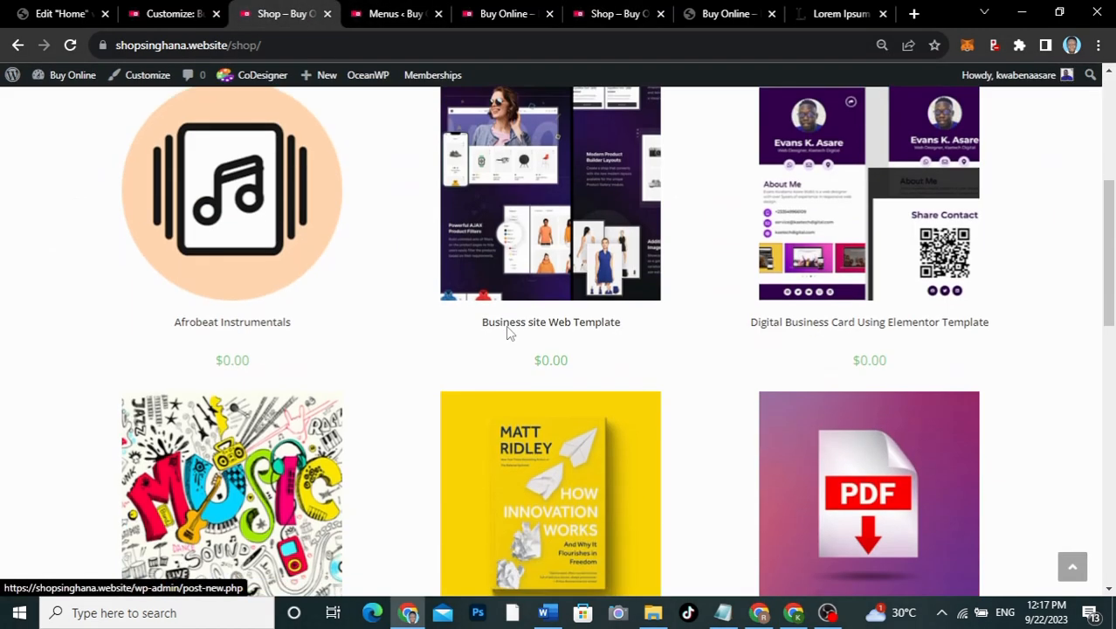
{"action": "scroll", "coordinate": [508, 331], "scroll_direction": "up", "scroll_amount": 1}
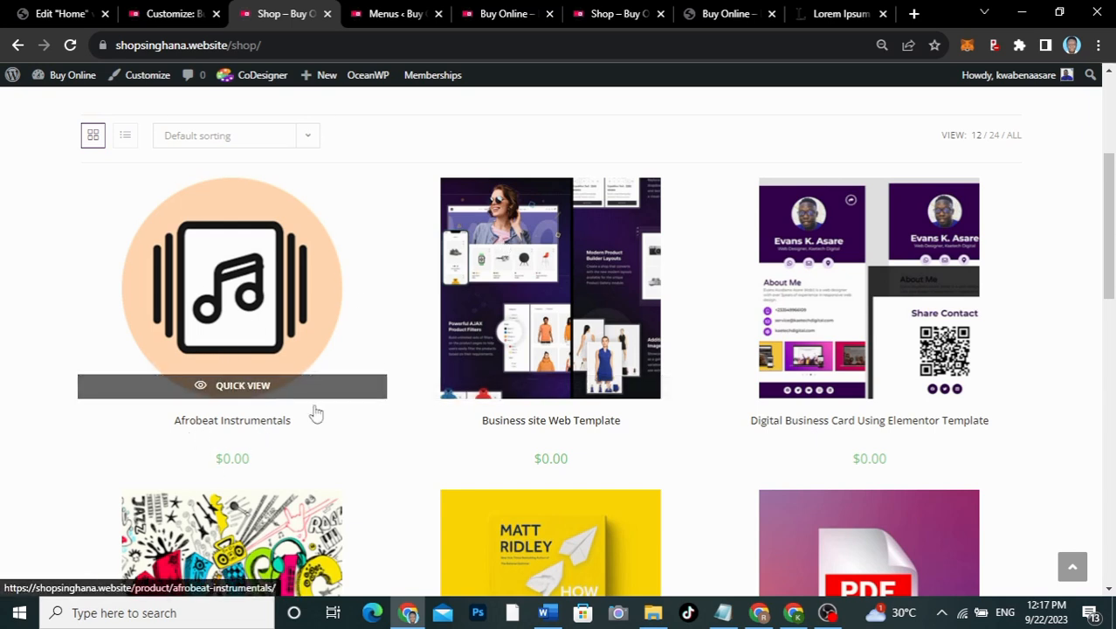
{"action": "left_click", "coordinate": [623, 15]}
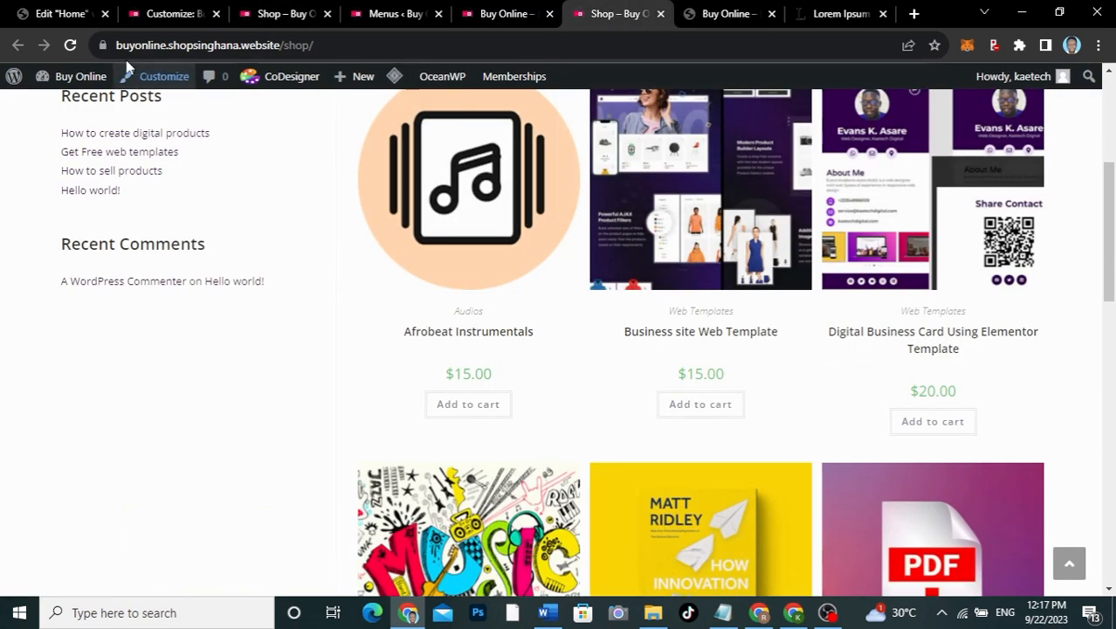
{"action": "left_click", "coordinate": [71, 45]}
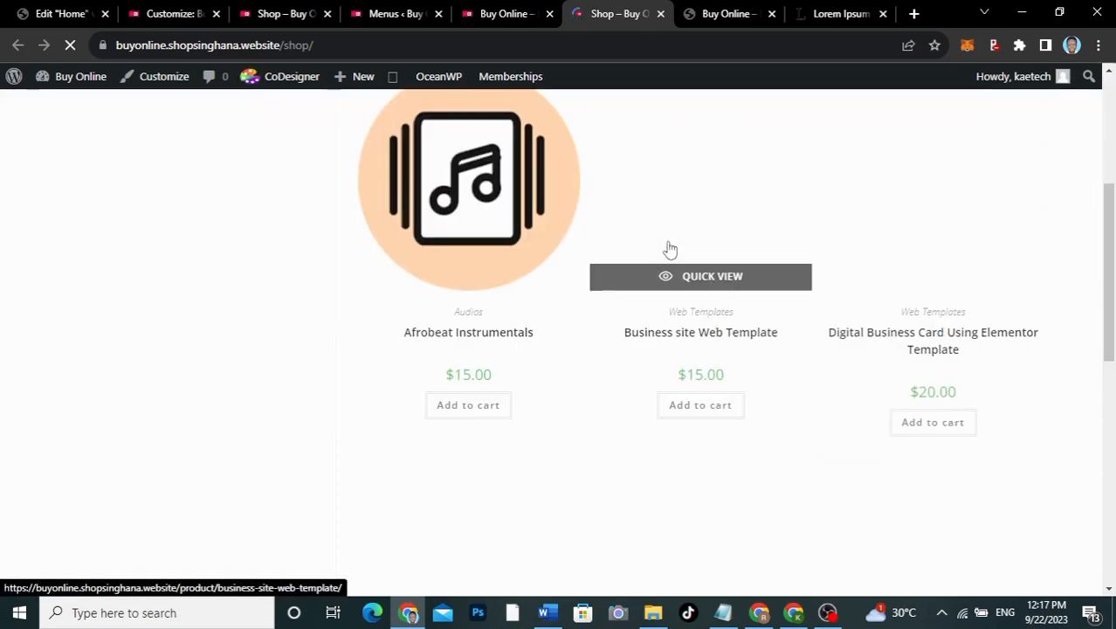
{"action": "scroll", "coordinate": [668, 249], "scroll_direction": "down", "scroll_amount": 10}
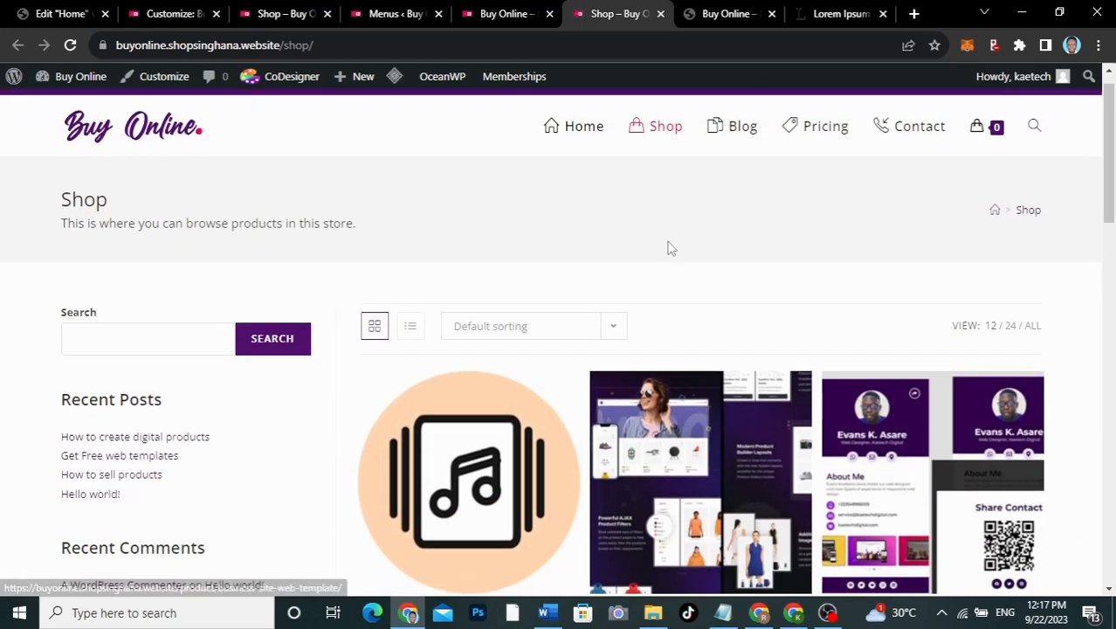
{"action": "scroll", "coordinate": [668, 249], "scroll_direction": "up", "scroll_amount": 2}
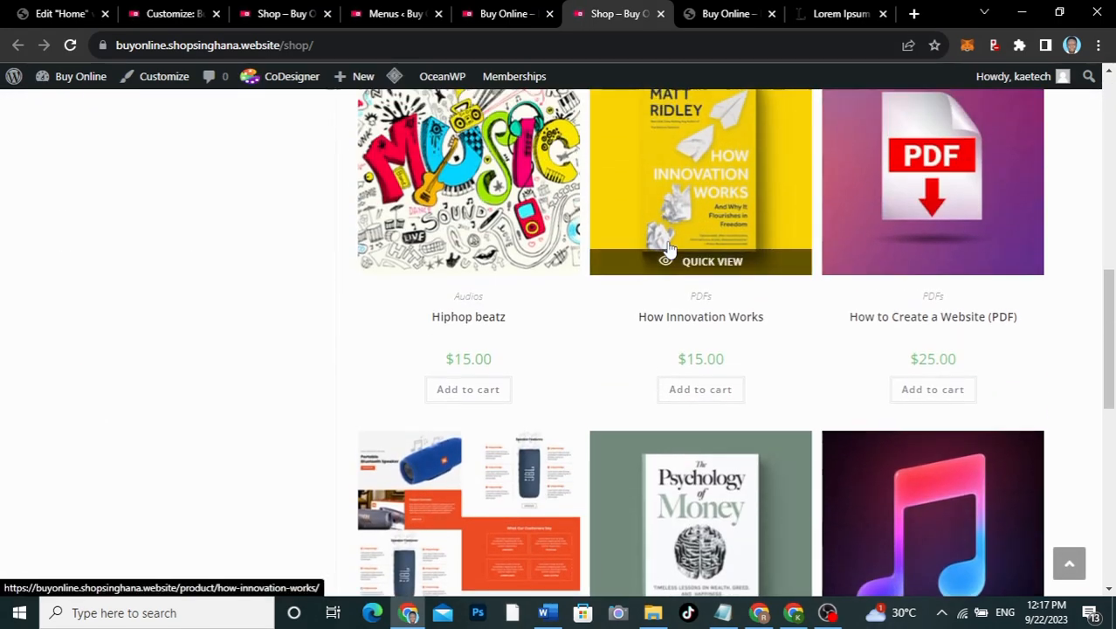
{"action": "scroll", "coordinate": [498, 220], "scroll_direction": "up", "scroll_amount": 3}
{"action": "scroll", "coordinate": [499, 218], "scroll_direction": "up", "scroll_amount": 6}
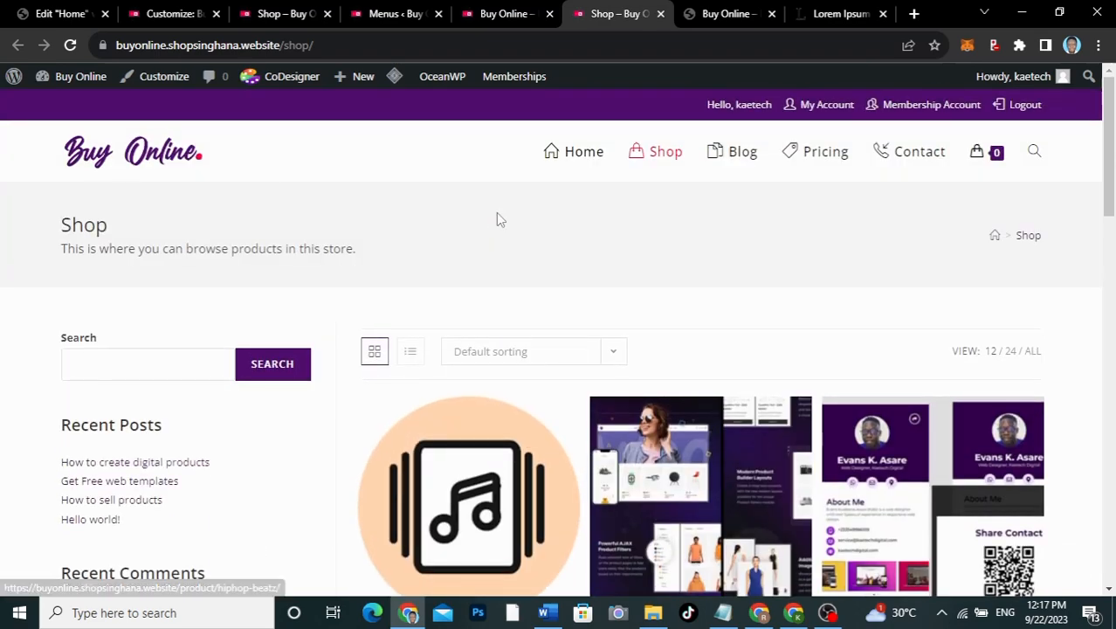
{"action": "scroll", "coordinate": [498, 219], "scroll_direction": "down", "scroll_amount": 3}
{"action": "scroll", "coordinate": [499, 220], "scroll_direction": "down", "scroll_amount": 3}
{"action": "scroll", "coordinate": [495, 216], "scroll_direction": "up", "scroll_amount": 1}
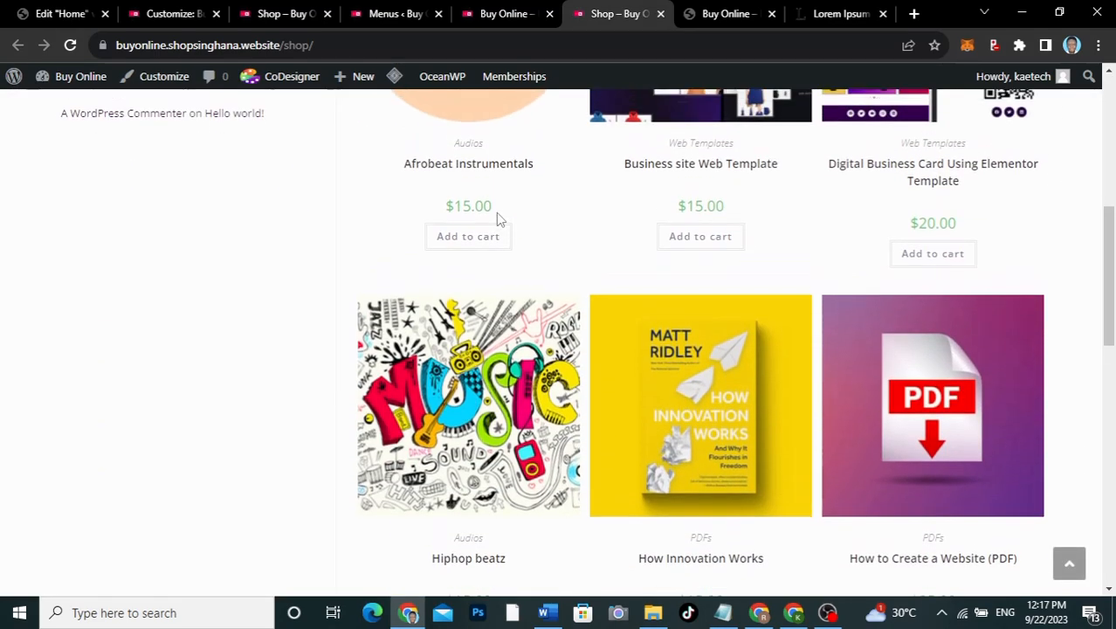
Step: Open the Audios category page to check its three-column grid of $15.00 products
{"action": "left_click", "coordinate": [469, 145]}
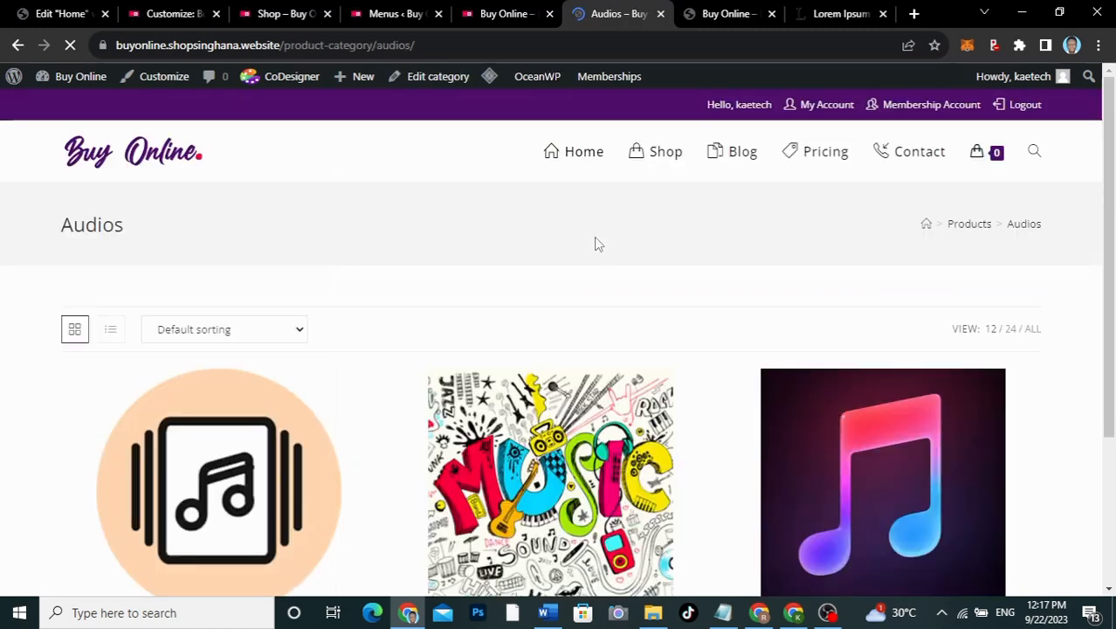
{"action": "scroll", "coordinate": [596, 243], "scroll_direction": "down", "scroll_amount": 4}
{"action": "scroll", "coordinate": [596, 244], "scroll_direction": "up", "scroll_amount": 3}
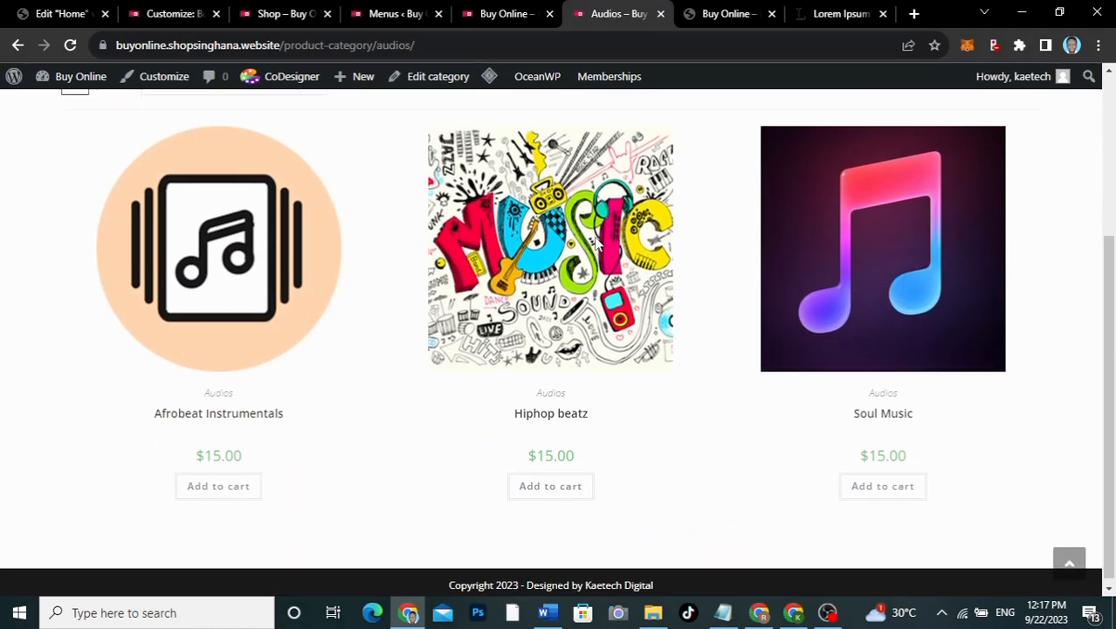
{"action": "scroll", "coordinate": [597, 244], "scroll_direction": "down", "scroll_amount": 2}
{"action": "scroll", "coordinate": [597, 244], "scroll_direction": "up", "scroll_amount": 3}
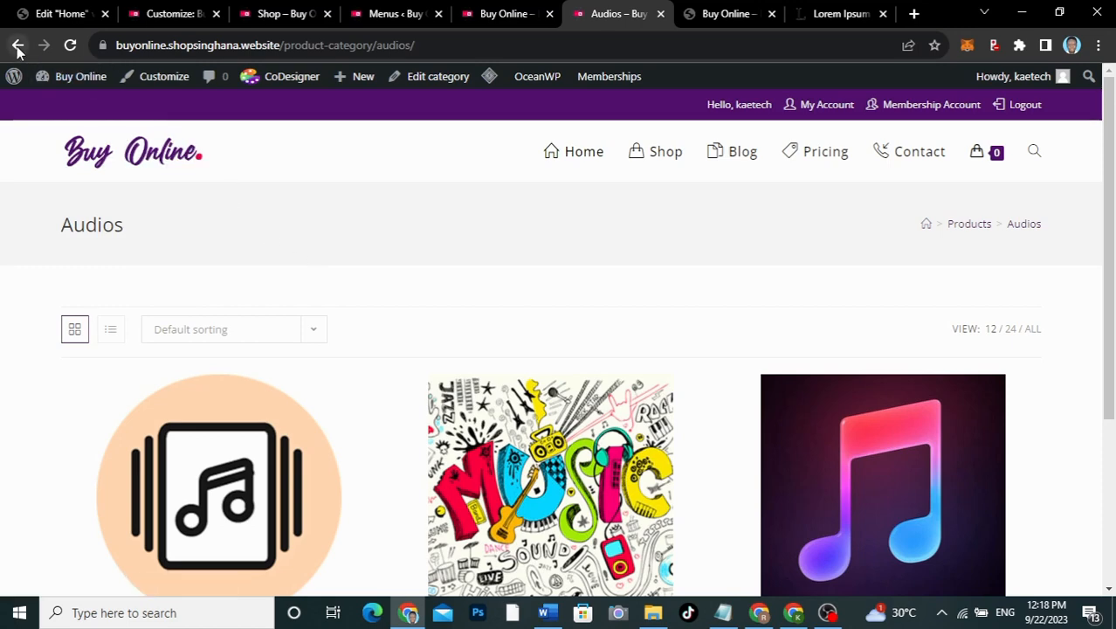
Step: In the shop archive Customizer, uncheck Category in Elements Positioning and review the remaining product elements
{"action": "left_click", "coordinate": [171, 15]}
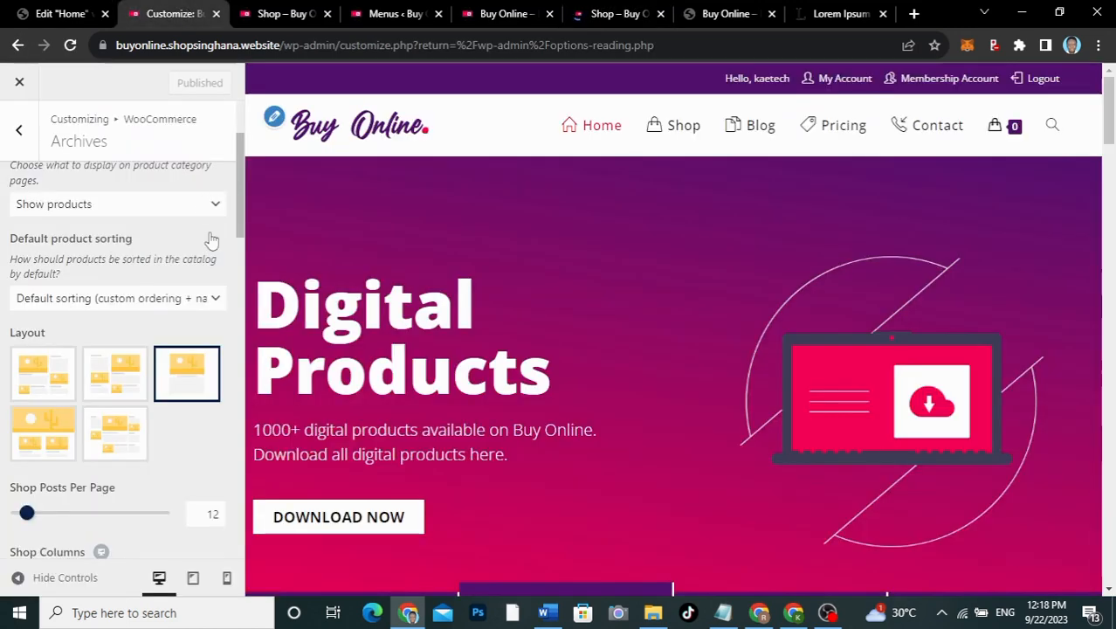
{"action": "scroll", "coordinate": [91, 312], "scroll_direction": "down", "scroll_amount": 6}
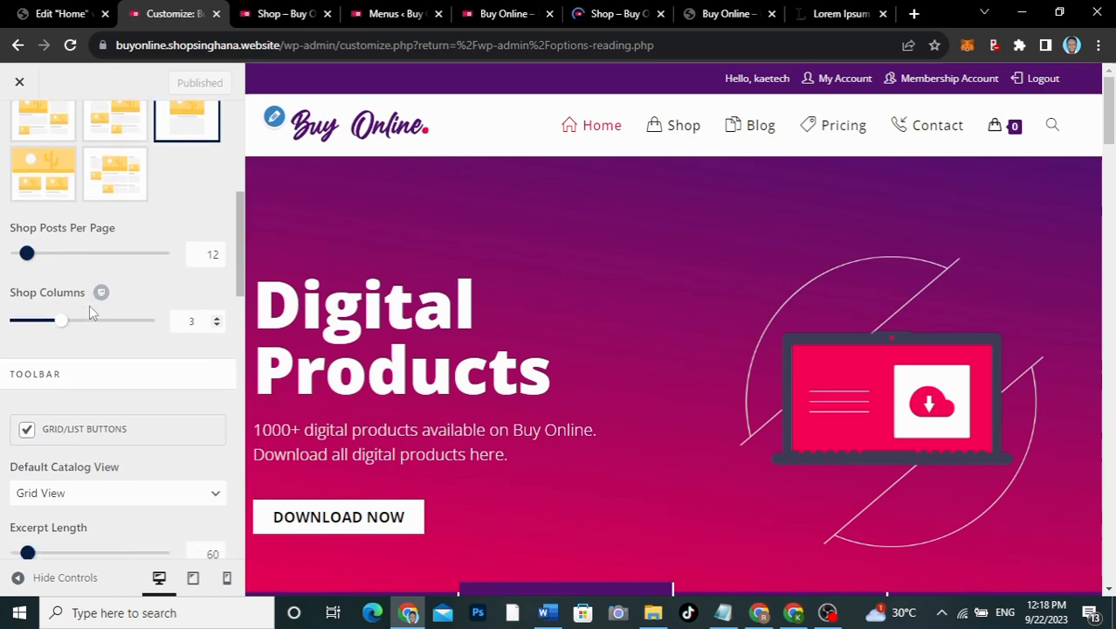
{"action": "scroll", "coordinate": [90, 313], "scroll_direction": "down", "scroll_amount": 6}
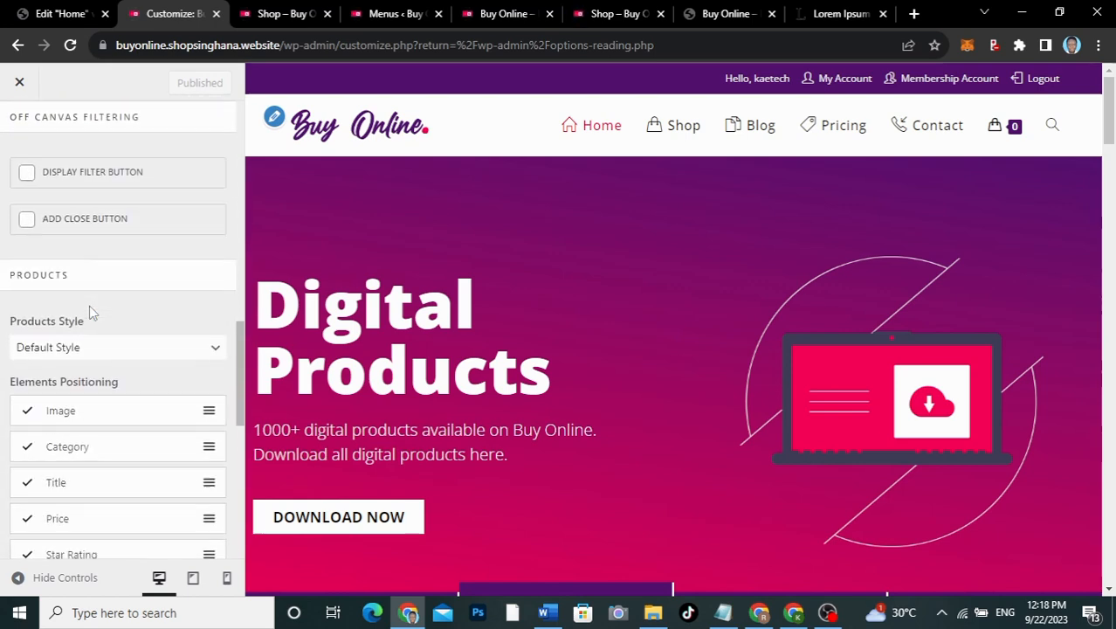
{"action": "scroll", "coordinate": [91, 312], "scroll_direction": "up", "scroll_amount": 1}
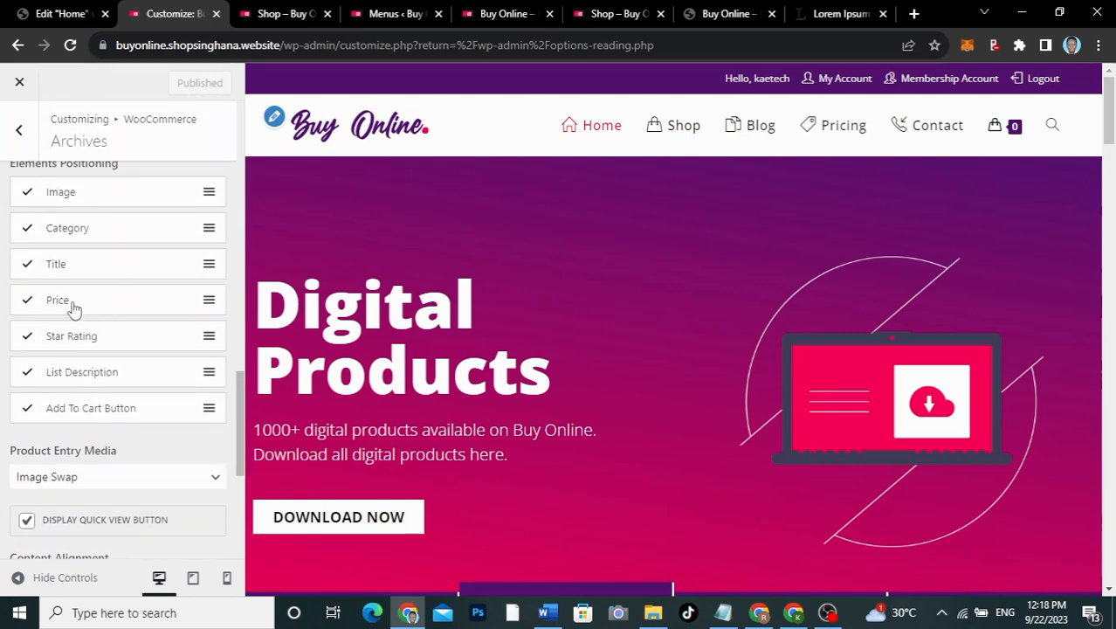
{"action": "left_click", "coordinate": [27, 228]}
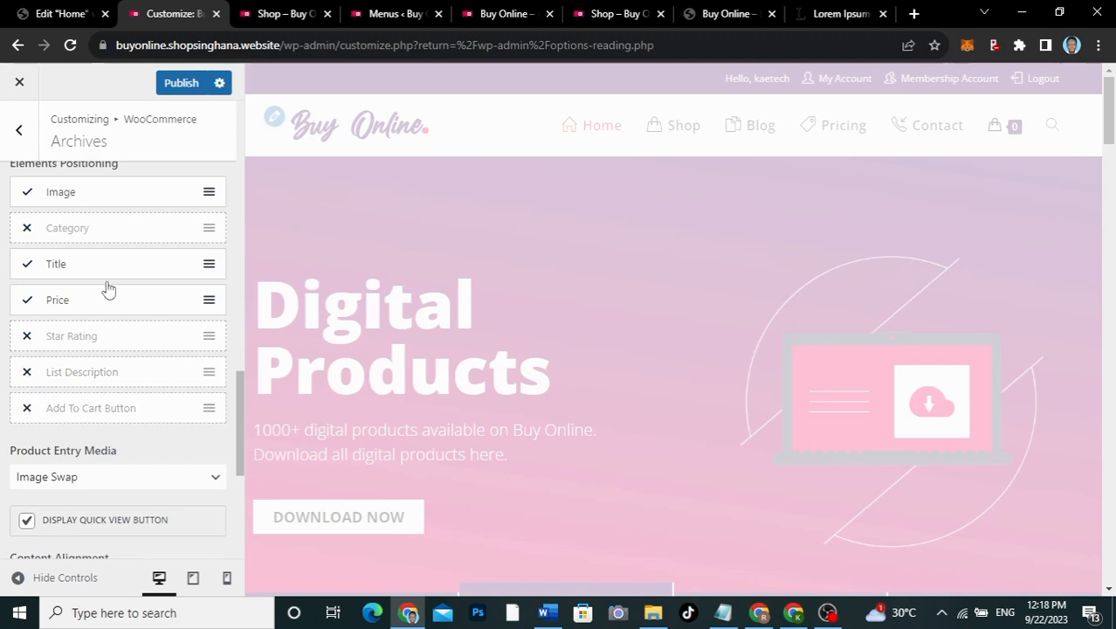
{"action": "scroll", "coordinate": [109, 288], "scroll_direction": "up", "scroll_amount": 1}
{"action": "scroll", "coordinate": [108, 288], "scroll_direction": "down", "scroll_amount": 1}
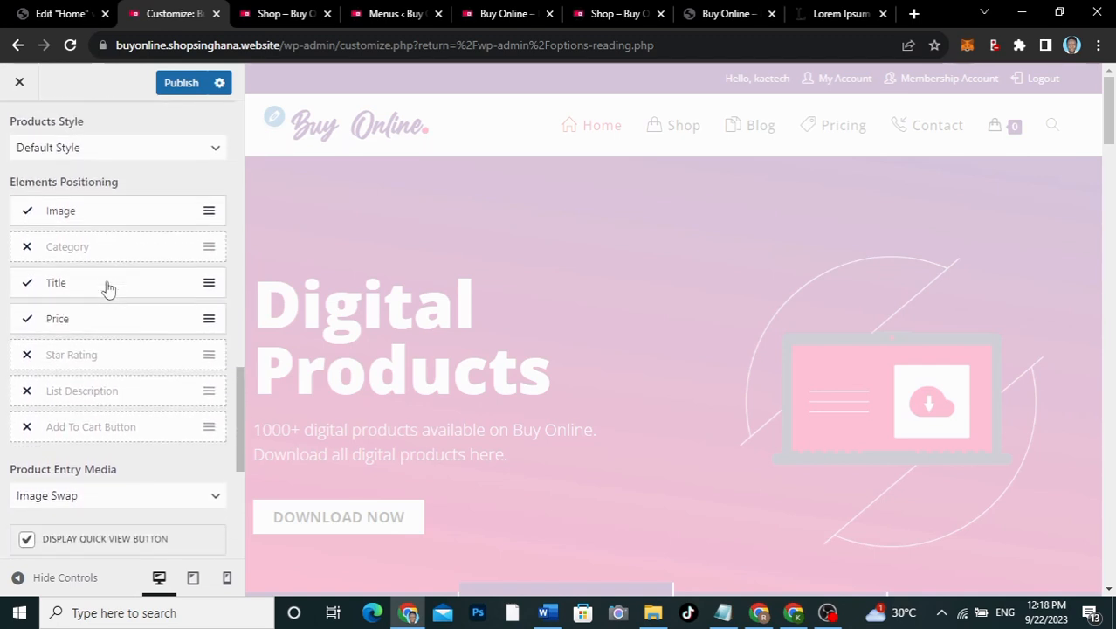
{"action": "scroll", "coordinate": [109, 288], "scroll_direction": "down", "scroll_amount": 3}
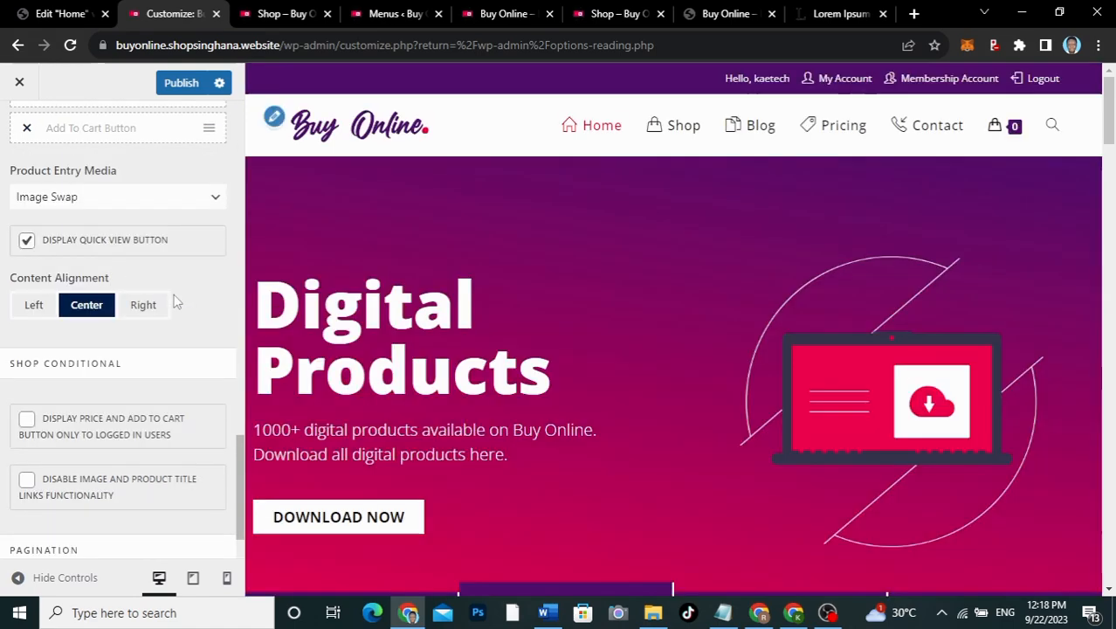
{"action": "scroll", "coordinate": [174, 301], "scroll_direction": "down", "scroll_amount": 1}
{"action": "scroll", "coordinate": [173, 300], "scroll_direction": "up", "scroll_amount": 1}
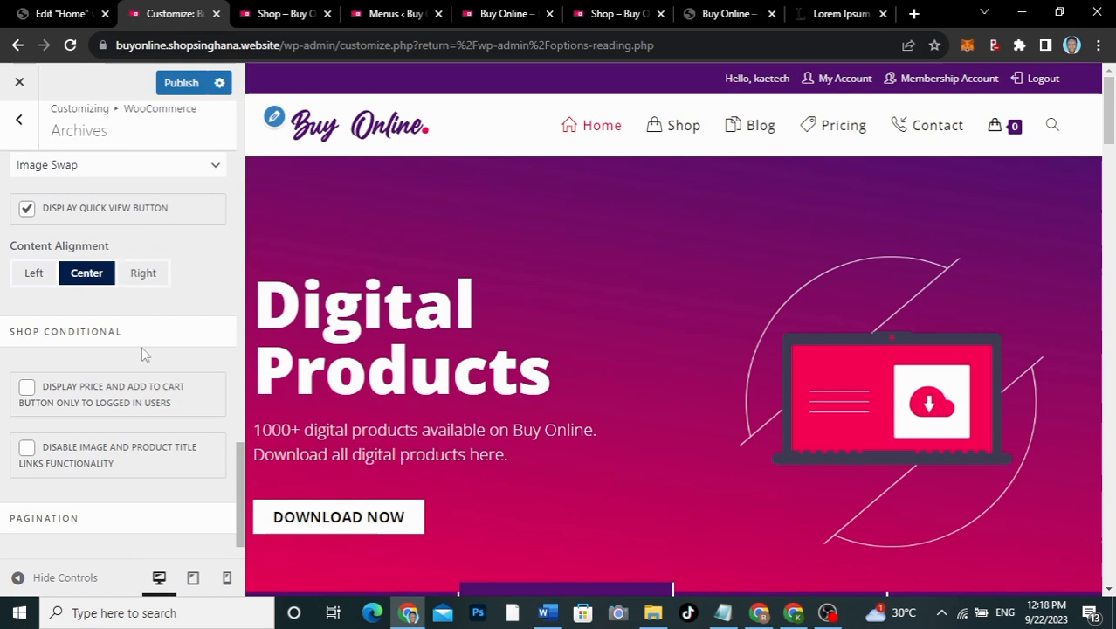
{"action": "scroll", "coordinate": [144, 353], "scroll_direction": "down", "scroll_amount": 1}
{"action": "scroll", "coordinate": [144, 353], "scroll_direction": "up", "scroll_amount": 7}
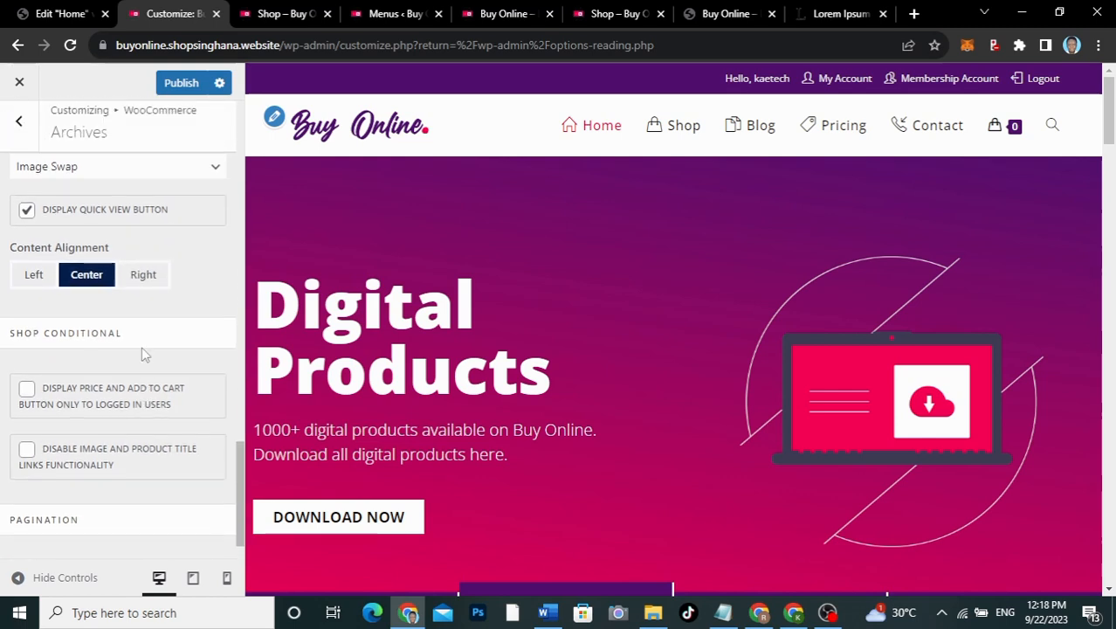
{"action": "scroll", "coordinate": [142, 353], "scroll_direction": "up", "scroll_amount": 4}
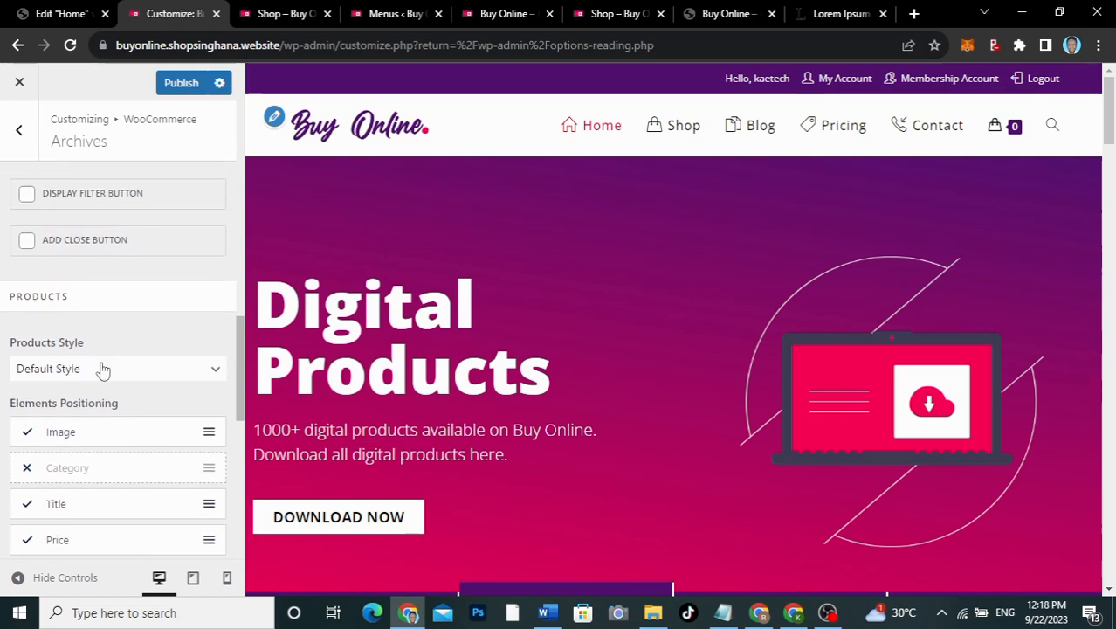
Step: Keep Default Style for products and Grid View as the default catalog view
{"action": "left_click", "coordinate": [105, 371]}
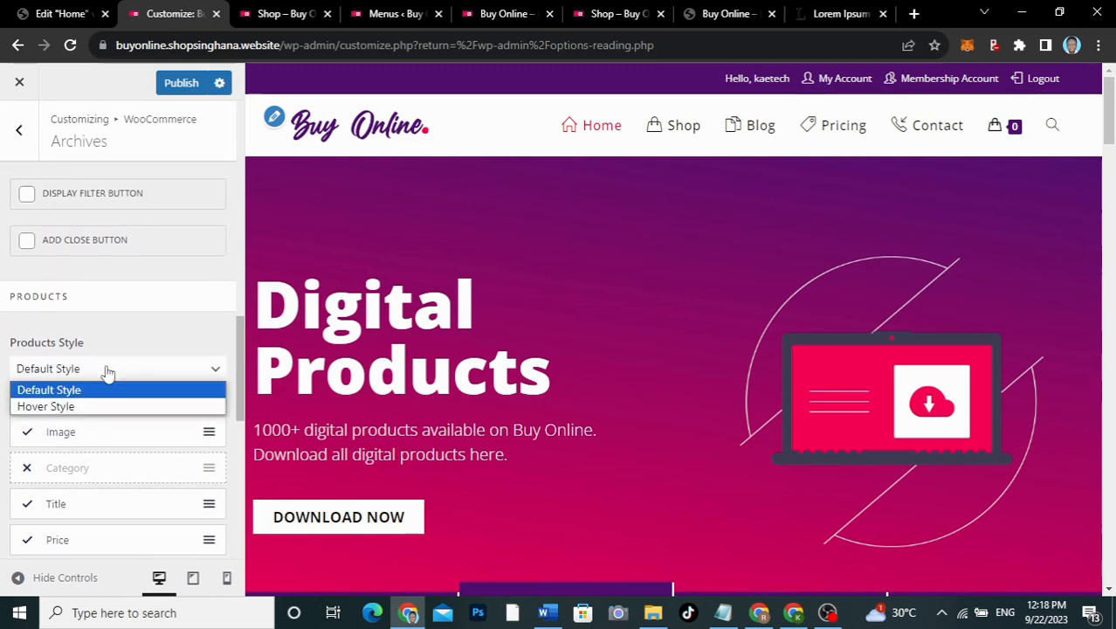
{"action": "left_click", "coordinate": [104, 371]}
{"action": "scroll", "coordinate": [111, 328], "scroll_direction": "up", "scroll_amount": 1}
{"action": "scroll", "coordinate": [112, 329], "scroll_direction": "up", "scroll_amount": 3}
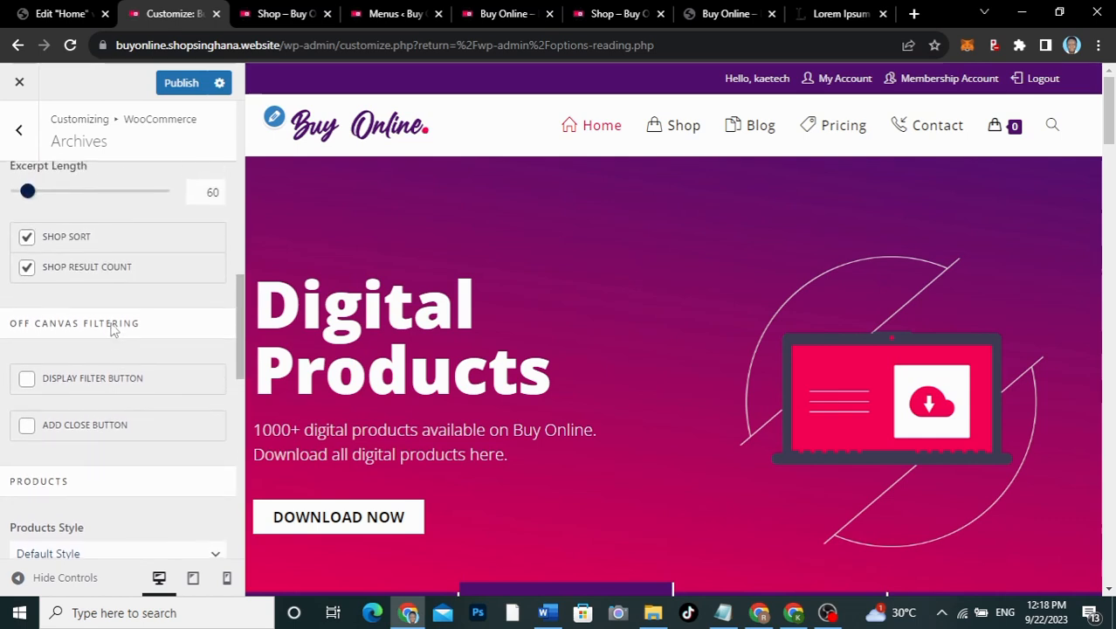
{"action": "scroll", "coordinate": [112, 325], "scroll_direction": "up", "scroll_amount": 3}
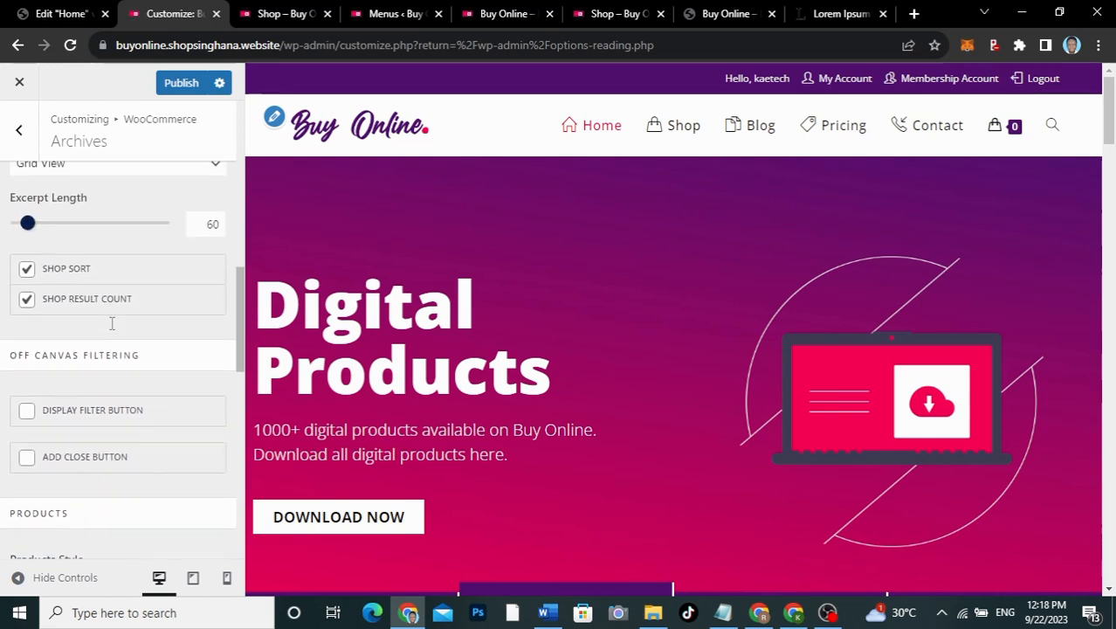
{"action": "scroll", "coordinate": [111, 329], "scroll_direction": "up", "scroll_amount": 2}
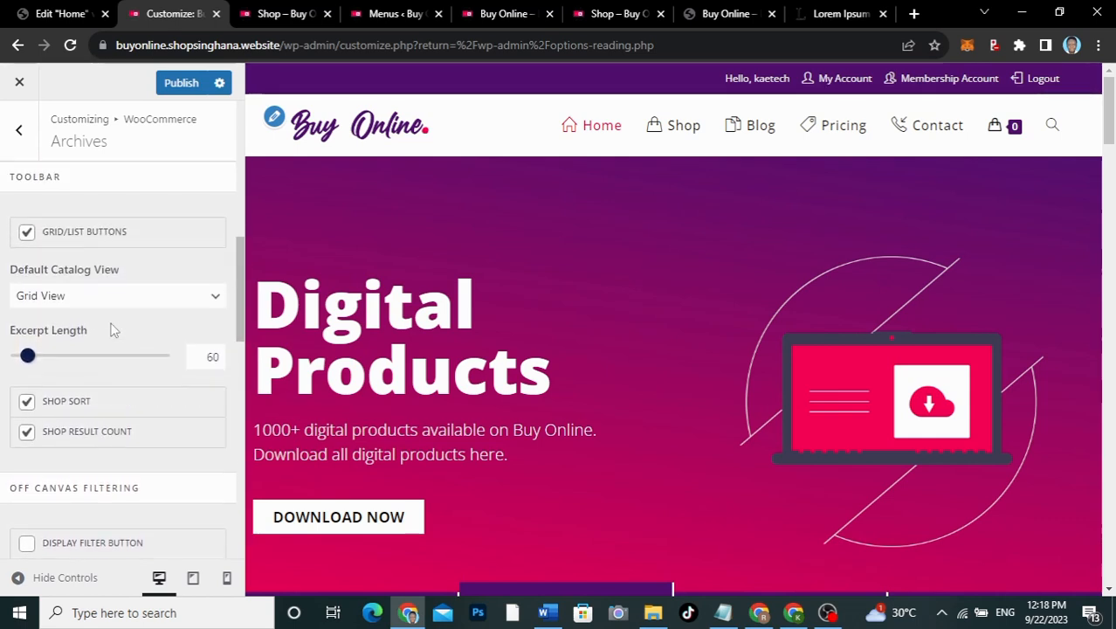
{"action": "left_click", "coordinate": [81, 313]}
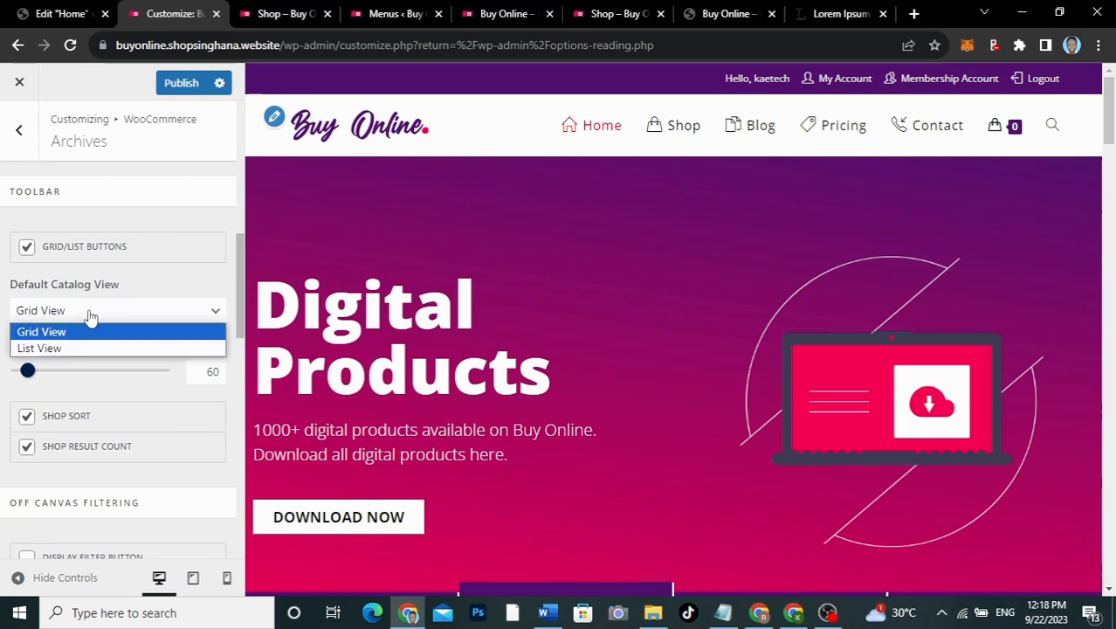
{"action": "left_click", "coordinate": [90, 313]}
{"action": "scroll", "coordinate": [90, 316], "scroll_direction": "up", "scroll_amount": 1}
{"action": "scroll", "coordinate": [90, 314], "scroll_direction": "up", "scroll_amount": 1}
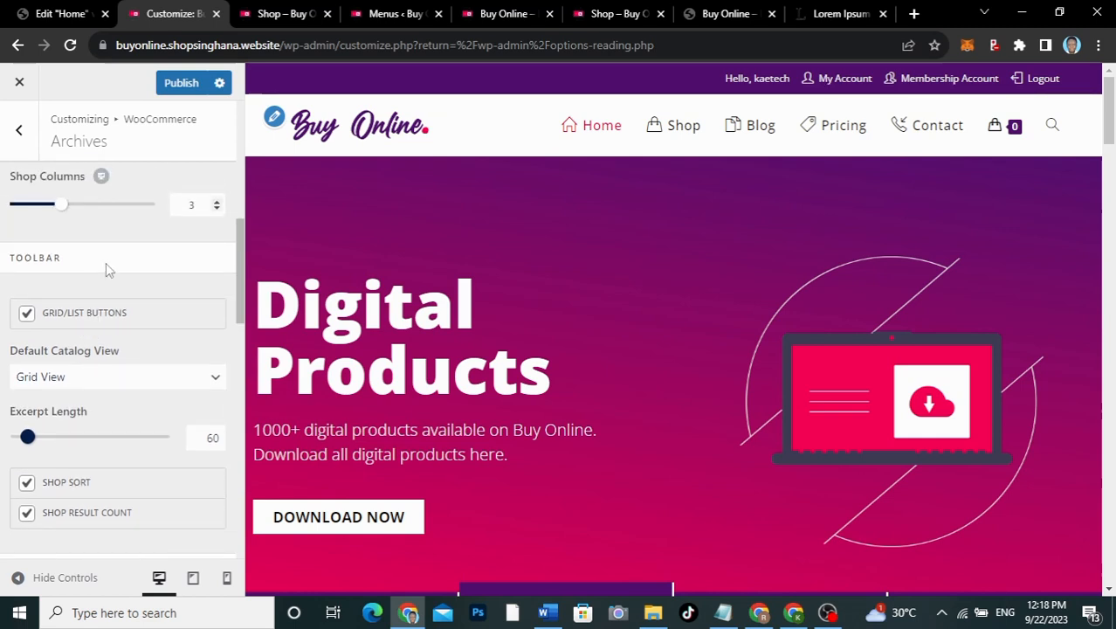
{"action": "scroll", "coordinate": [106, 269], "scroll_direction": "up", "scroll_amount": 2}
{"action": "scroll", "coordinate": [106, 264], "scroll_direction": "up", "scroll_amount": 1}
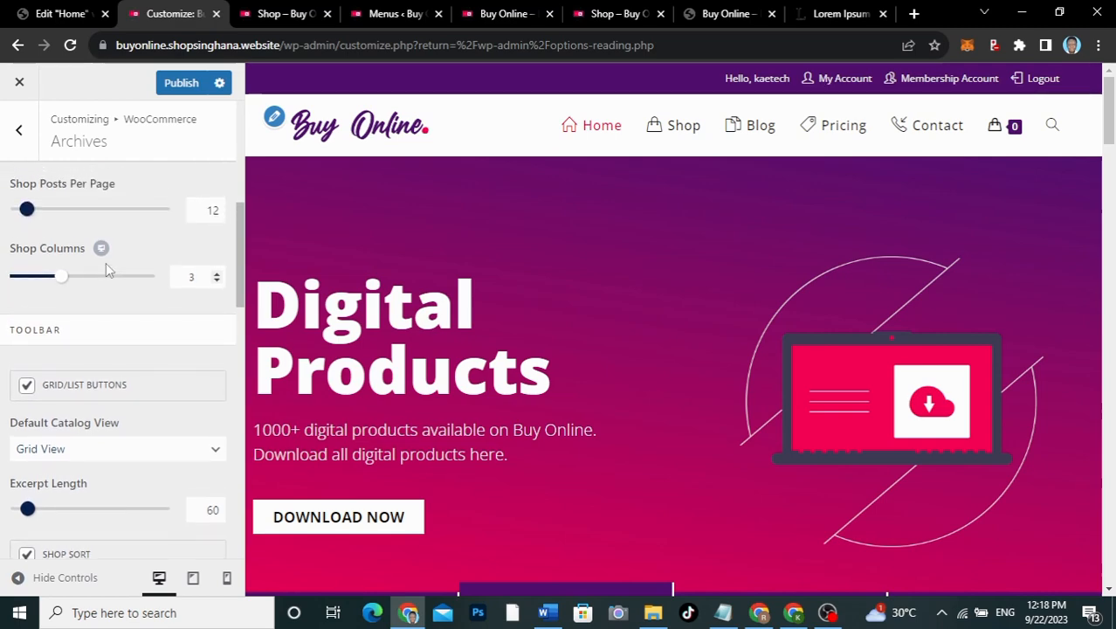
Step: Check the live shop tab, then publish the archive settings and return to WooCommerce sections
{"action": "left_click", "coordinate": [276, 14]}
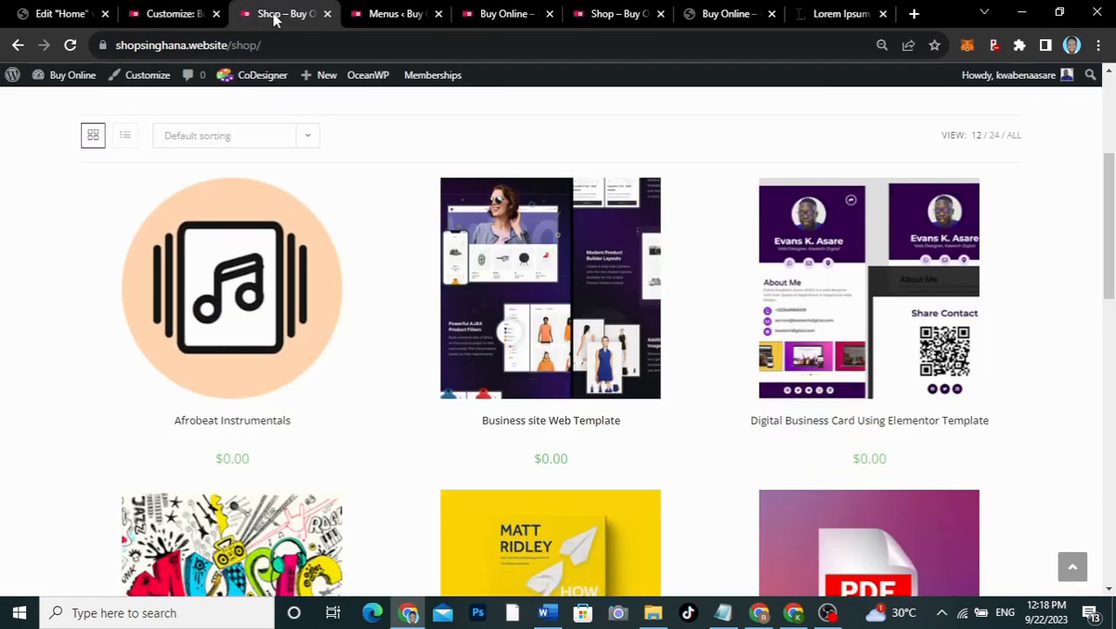
{"action": "left_click", "coordinate": [169, 14]}
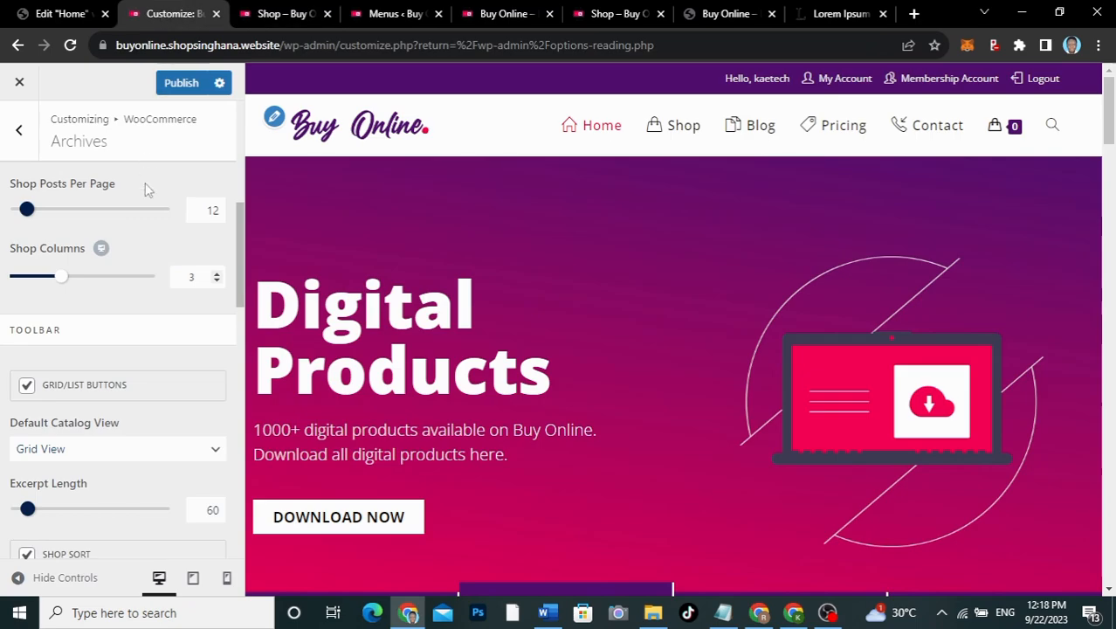
{"action": "scroll", "coordinate": [132, 227], "scroll_direction": "up", "scroll_amount": 5}
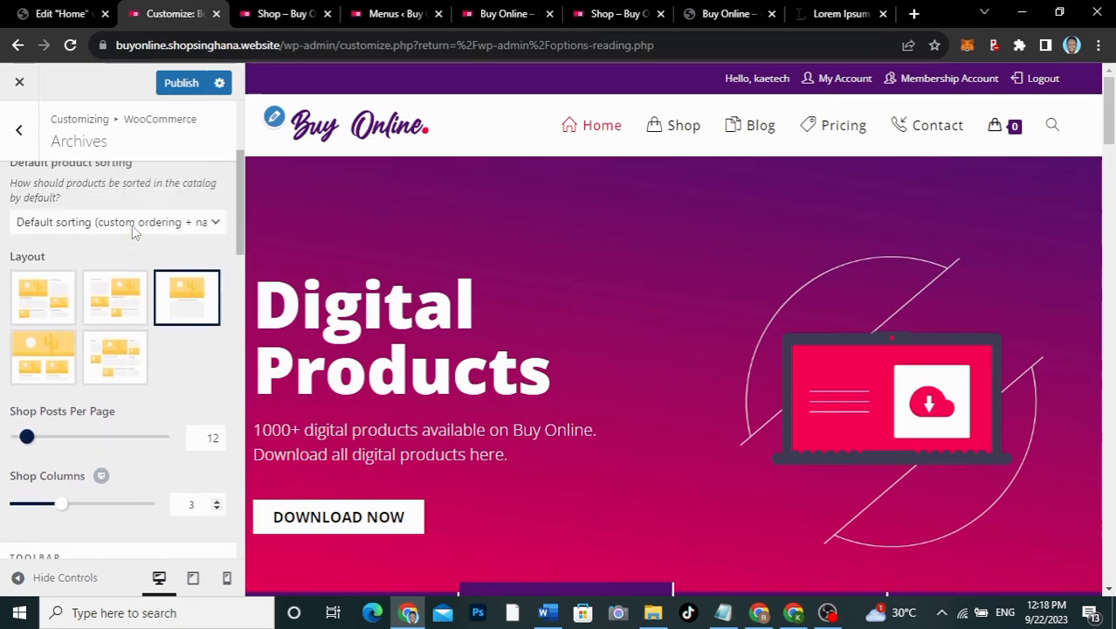
{"action": "scroll", "coordinate": [132, 228], "scroll_direction": "up", "scroll_amount": 2}
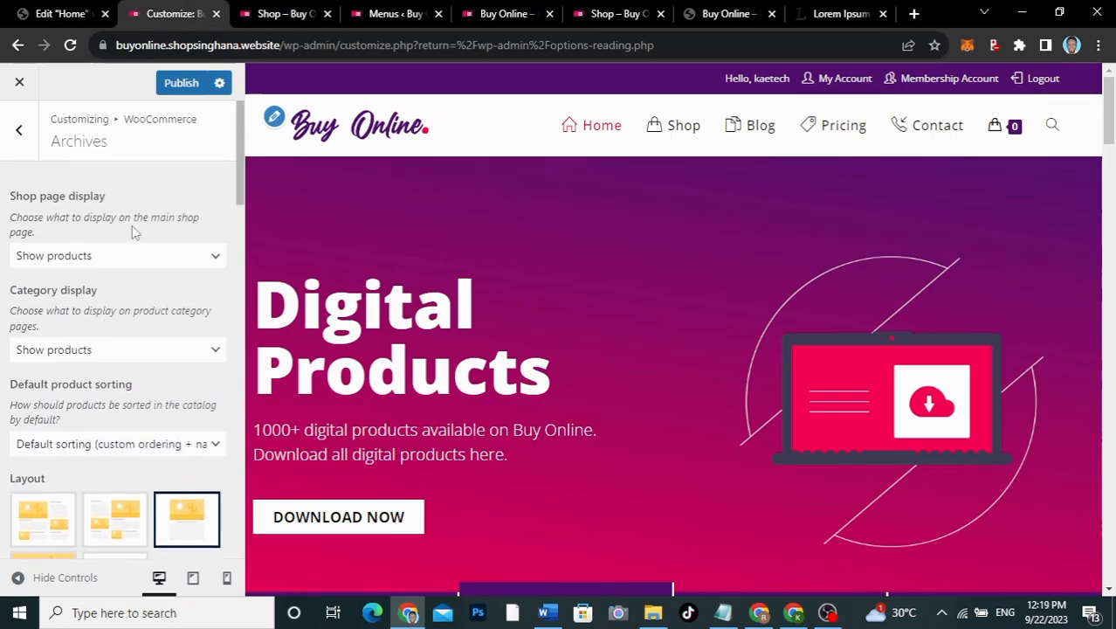
{"action": "left_click", "coordinate": [182, 82]}
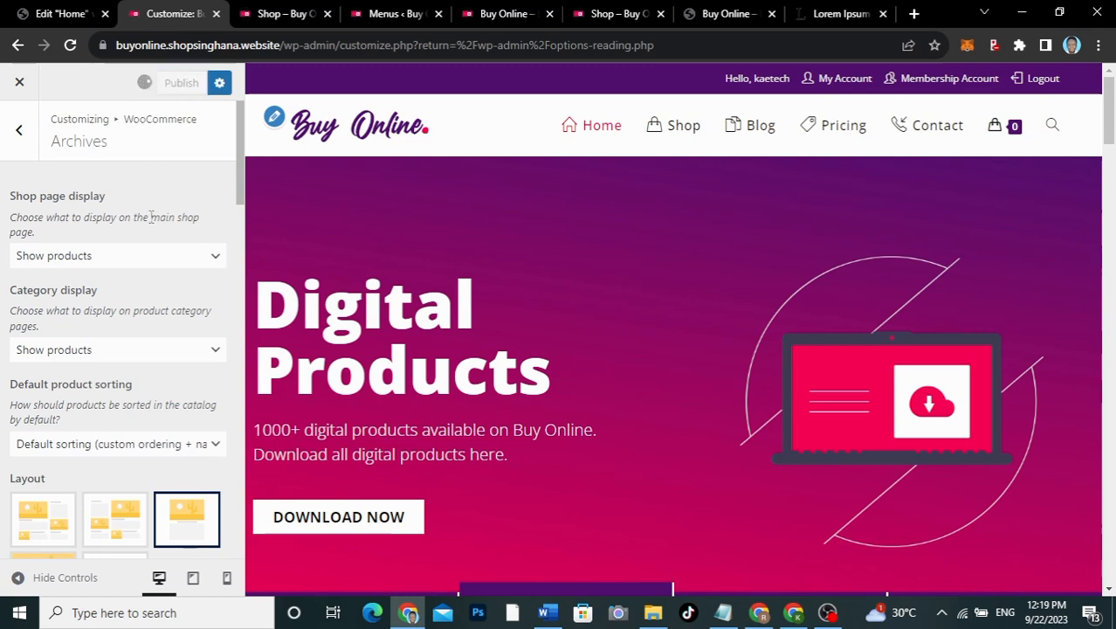
{"action": "left_click", "coordinate": [15, 131]}
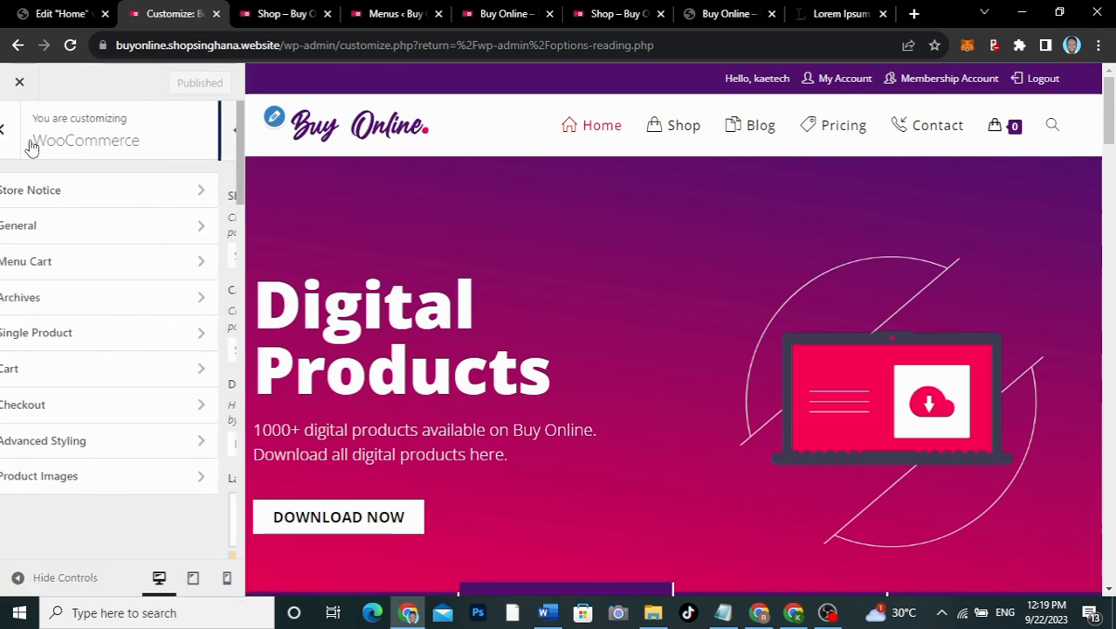
Step: Set single product pages to the Full Width layout and look over the other single product options
{"action": "left_click", "coordinate": [92, 341]}
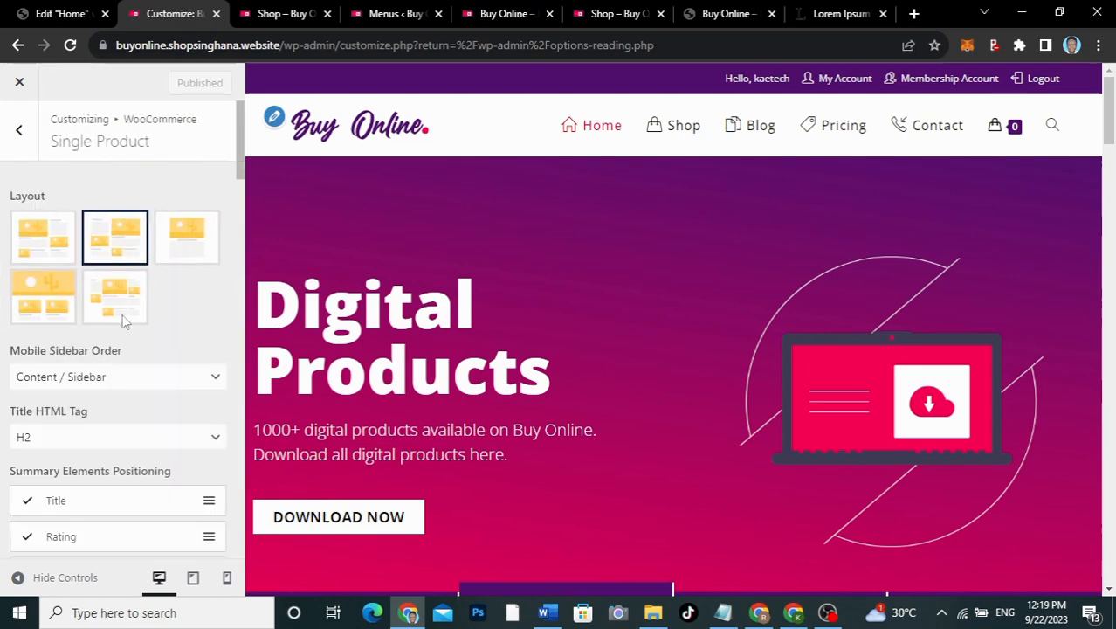
{"action": "scroll", "coordinate": [149, 347], "scroll_direction": "down", "scroll_amount": 1}
{"action": "left_click", "coordinate": [180, 173]}
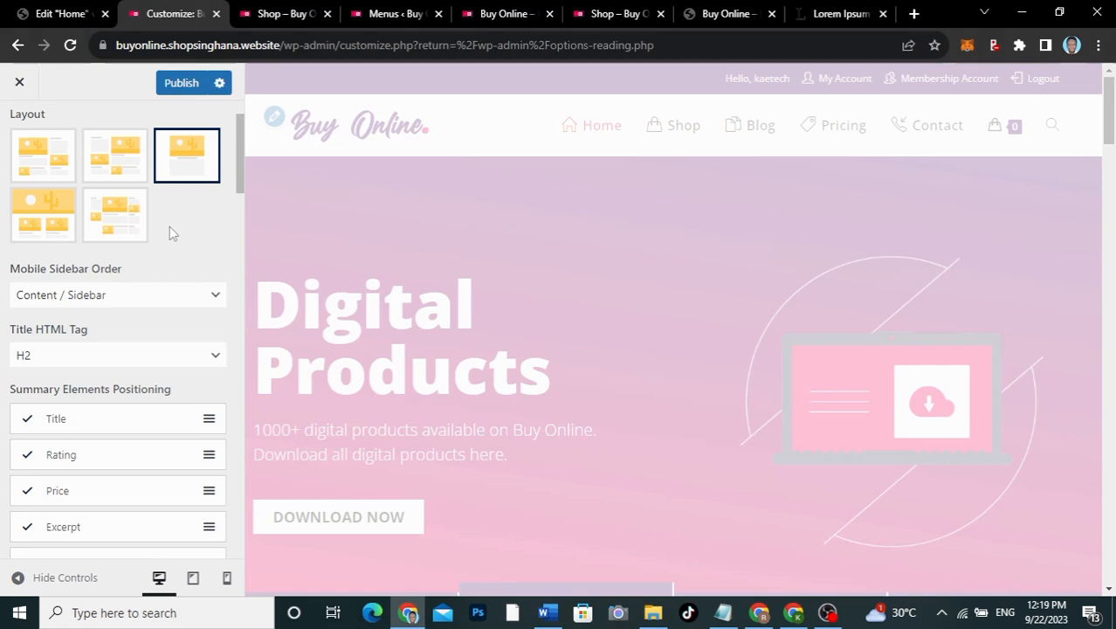
{"action": "scroll", "coordinate": [159, 258], "scroll_direction": "down", "scroll_amount": 1}
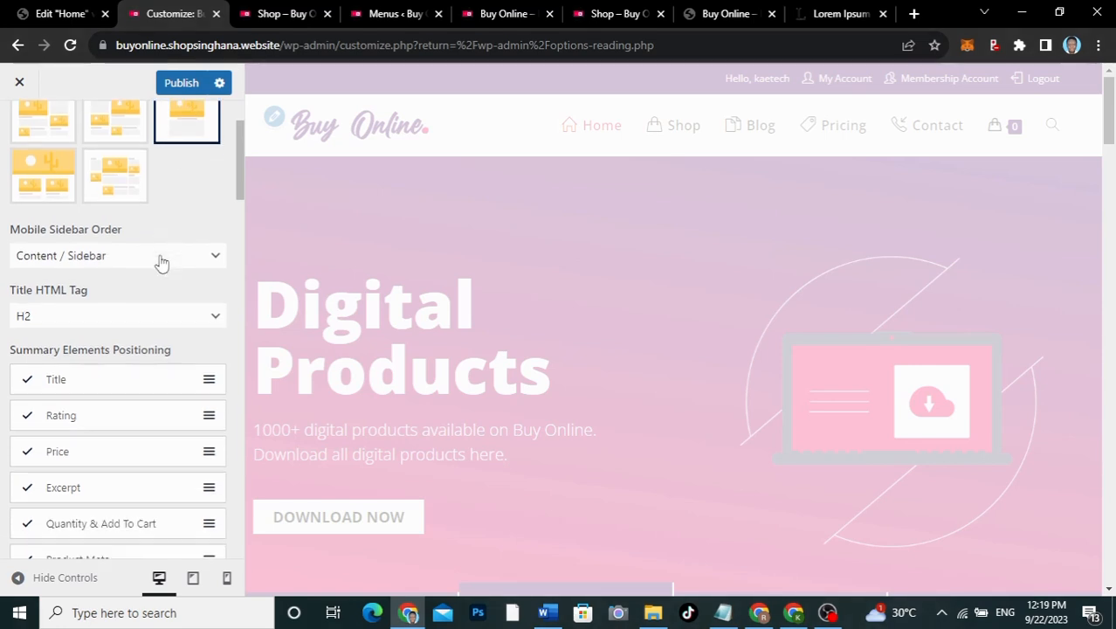
{"action": "scroll", "coordinate": [161, 262], "scroll_direction": "down", "scroll_amount": 3}
{"action": "scroll", "coordinate": [161, 261], "scroll_direction": "up", "scroll_amount": 4}
{"action": "scroll", "coordinate": [162, 262], "scroll_direction": "down", "scroll_amount": 3}
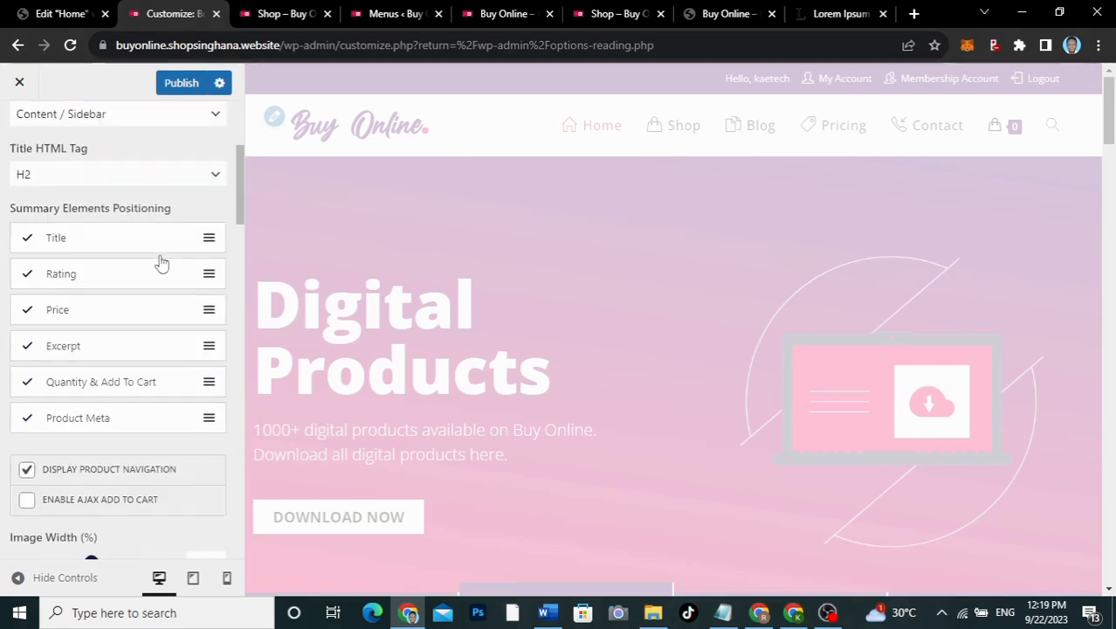
{"action": "scroll", "coordinate": [112, 258], "scroll_direction": "down", "scroll_amount": 2}
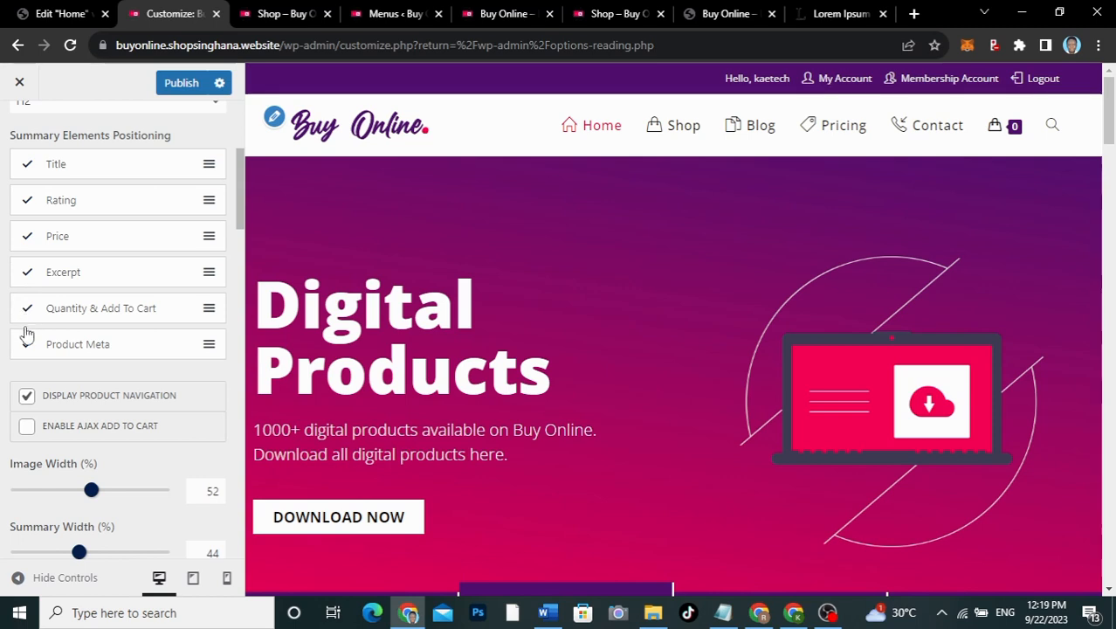
{"action": "scroll", "coordinate": [26, 335], "scroll_direction": "down", "scroll_amount": 1}
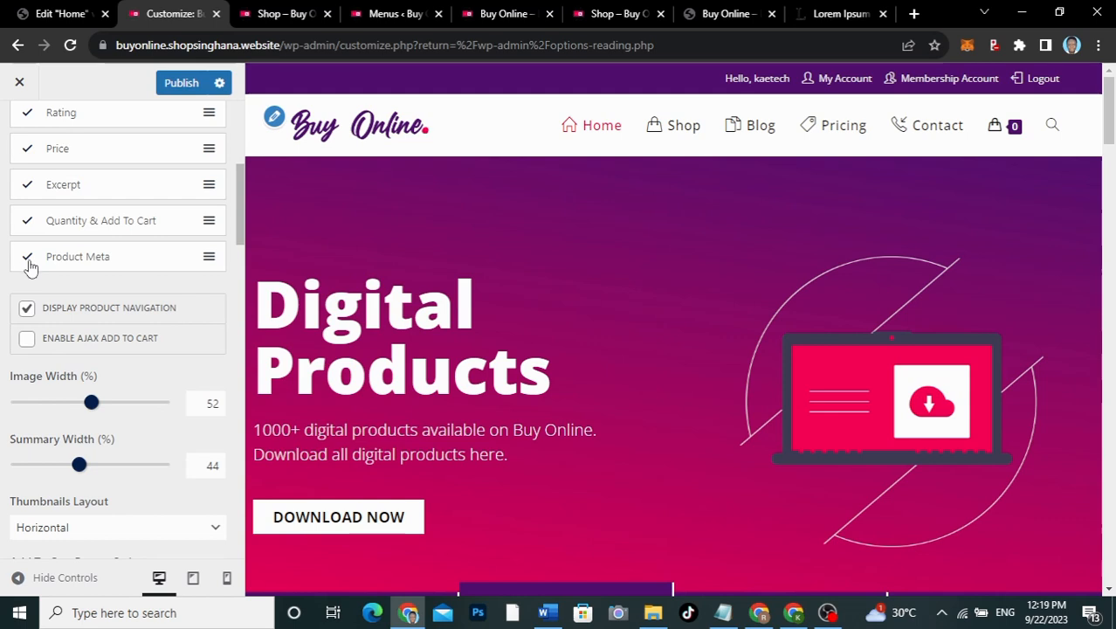
{"action": "scroll", "coordinate": [35, 318], "scroll_direction": "down", "scroll_amount": 1}
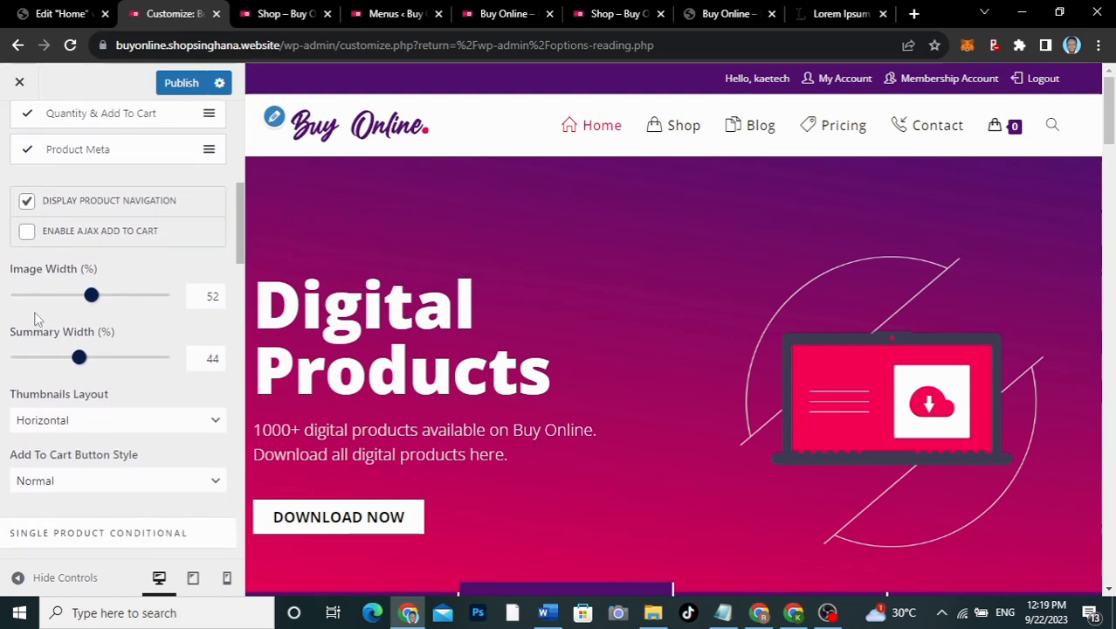
{"action": "scroll", "coordinate": [35, 319], "scroll_direction": "down", "scroll_amount": 1}
{"action": "scroll", "coordinate": [37, 317], "scroll_direction": "up", "scroll_amount": 1}
{"action": "scroll", "coordinate": [35, 315], "scroll_direction": "down", "scroll_amount": 4}
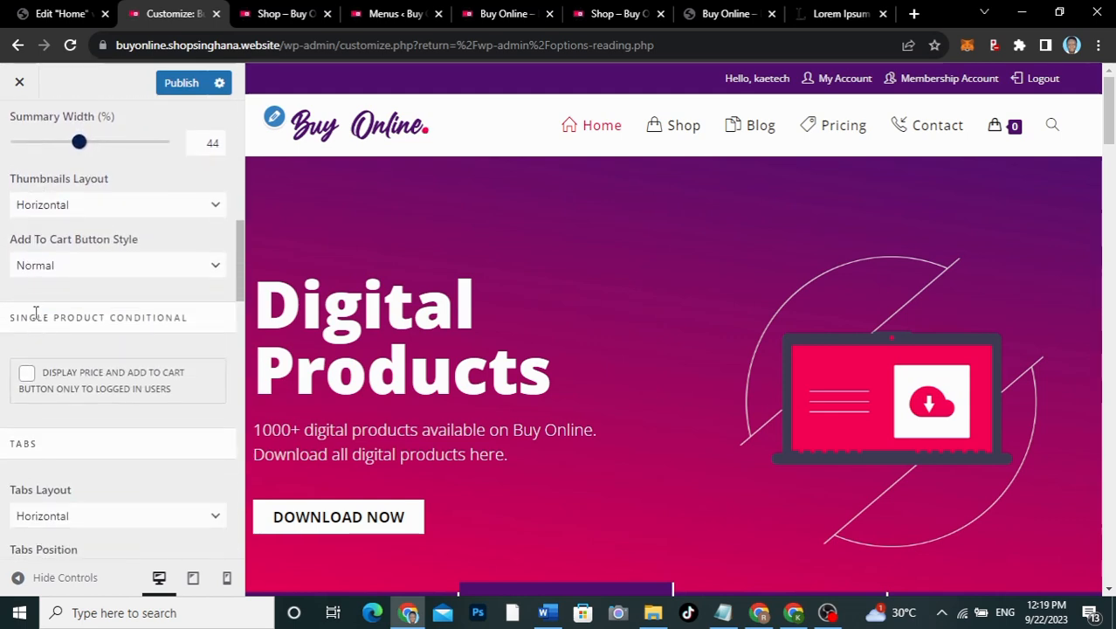
{"action": "scroll", "coordinate": [35, 313], "scroll_direction": "down", "scroll_amount": 5}
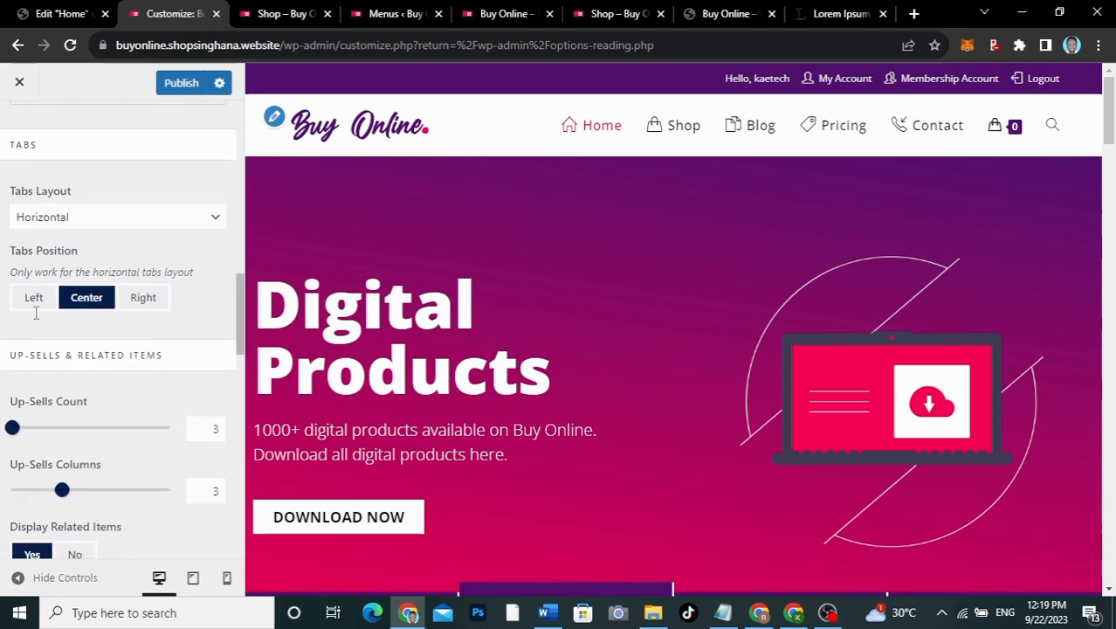
{"action": "scroll", "coordinate": [35, 313], "scroll_direction": "down", "scroll_amount": 1}
{"action": "scroll", "coordinate": [35, 320], "scroll_direction": "up", "scroll_amount": 5}
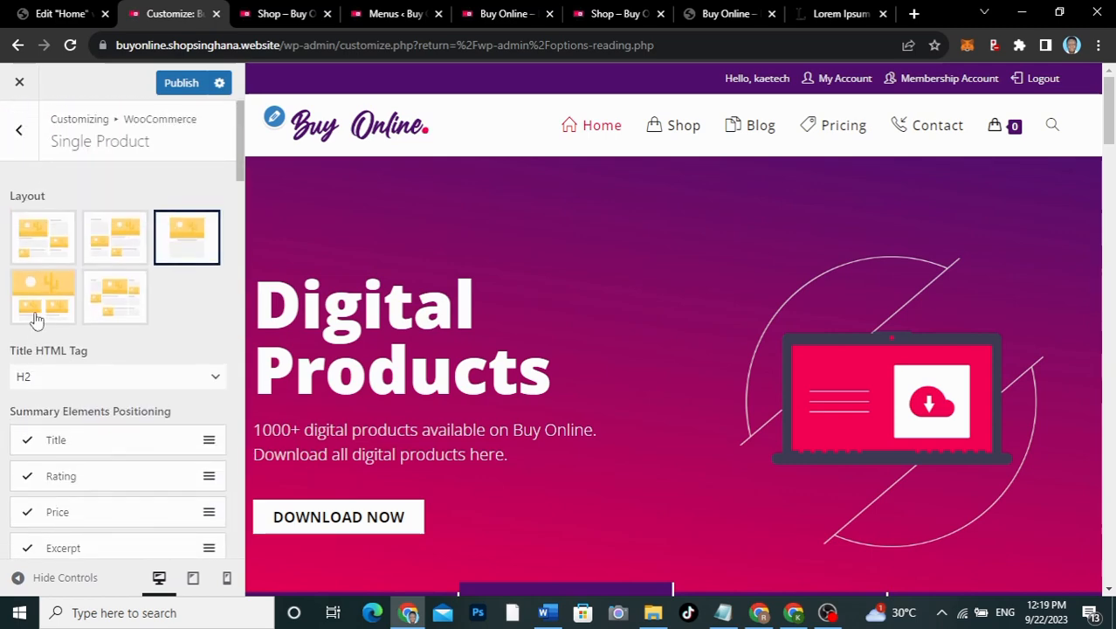
Step: Publish the single product change and bring up the Cart settings
{"action": "left_click", "coordinate": [179, 85]}
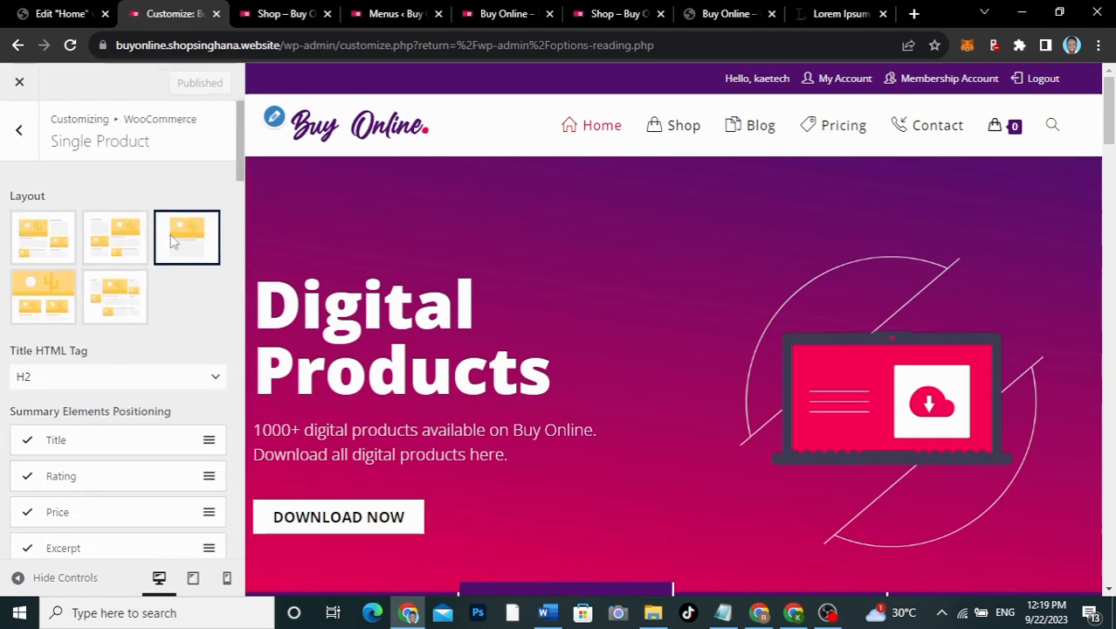
{"action": "left_click", "coordinate": [19, 131]}
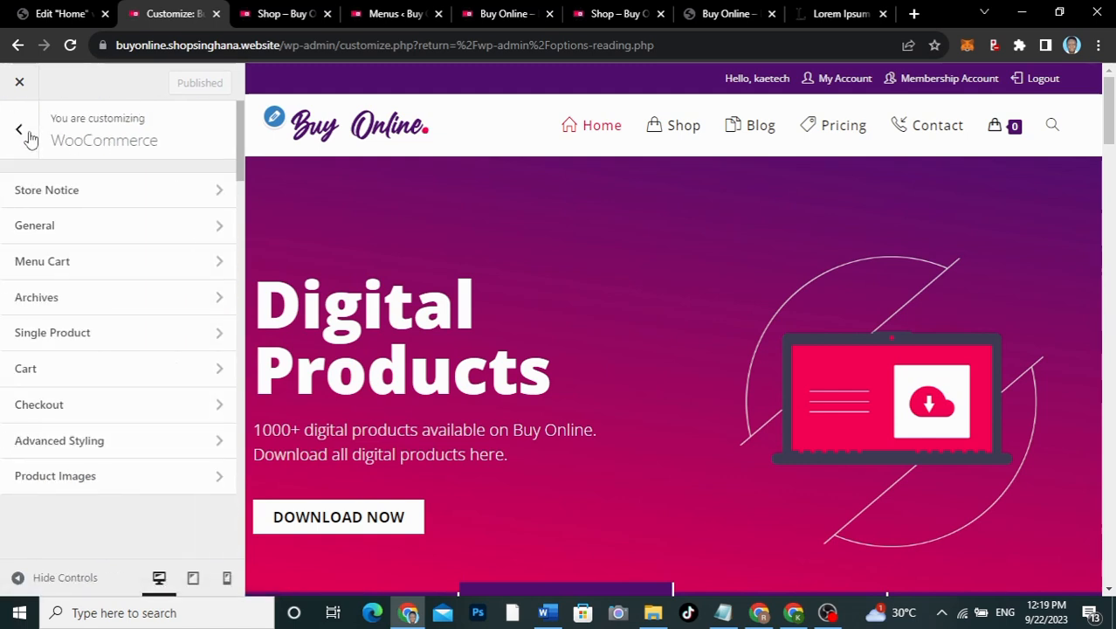
{"action": "left_click", "coordinate": [62, 370]}
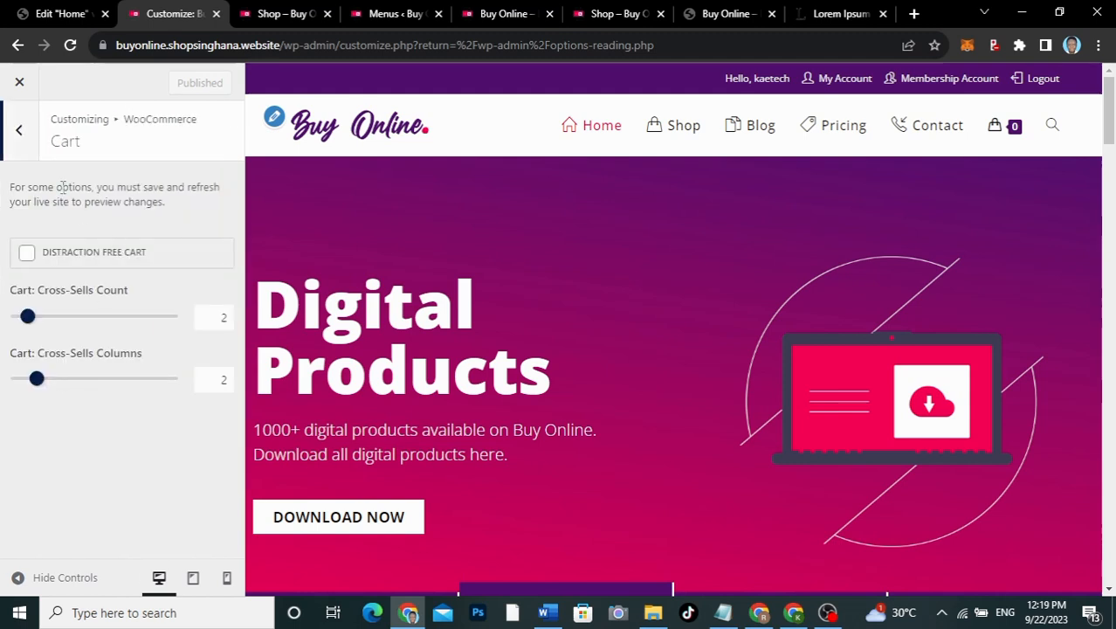
Step: Look over the WooCommerce Checkout settings and return to the sections list
{"action": "left_click", "coordinate": [19, 131]}
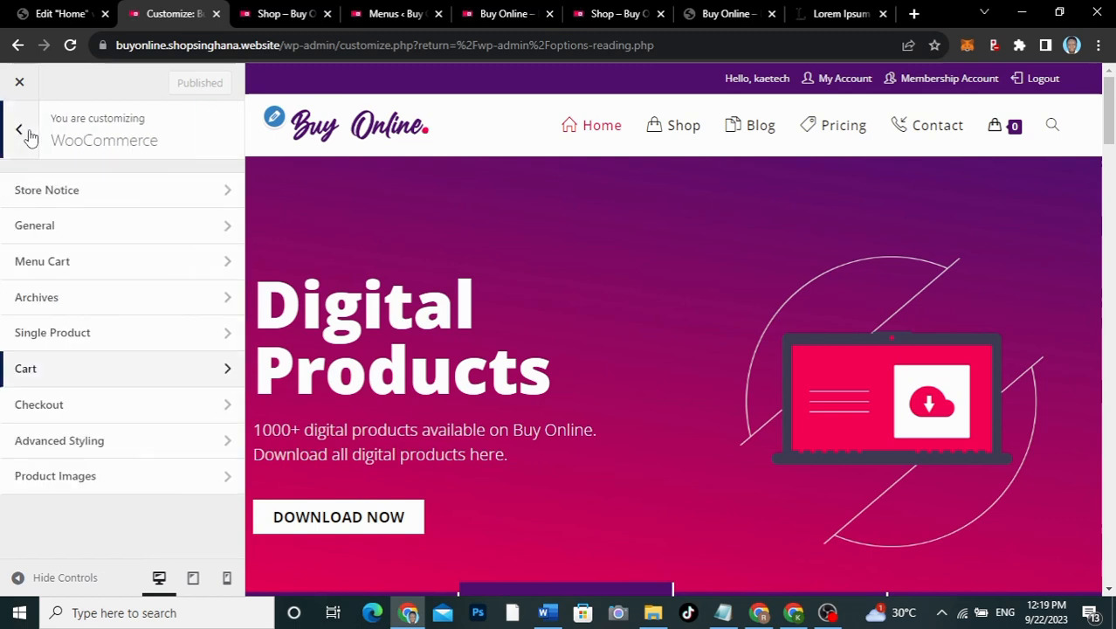
{"action": "left_click", "coordinate": [26, 407]}
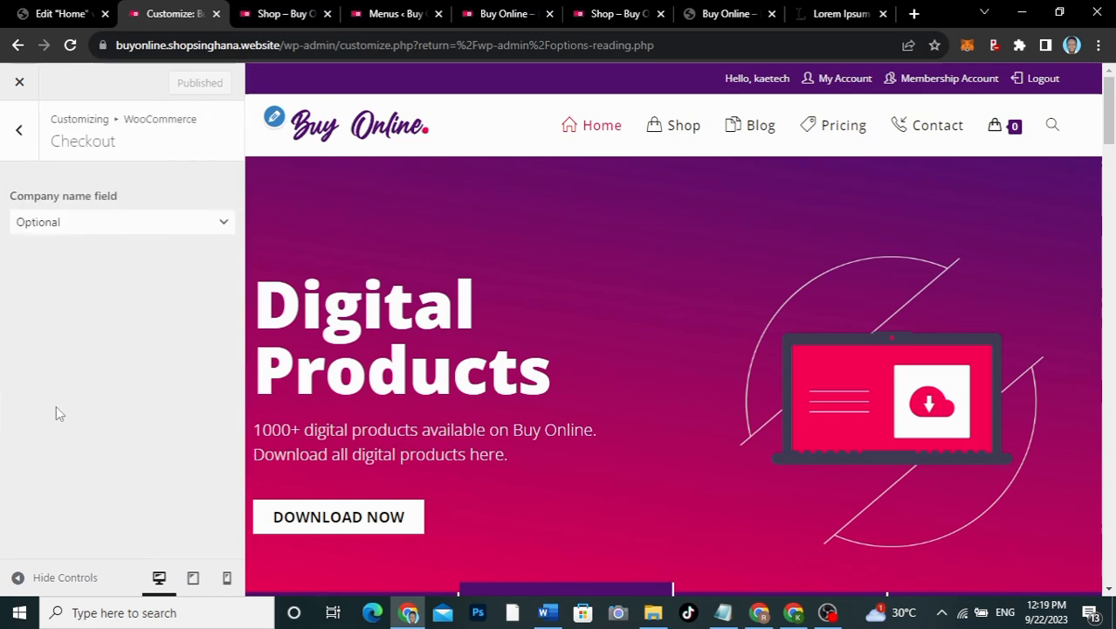
{"action": "scroll", "coordinate": [56, 413], "scroll_direction": "down", "scroll_amount": 3}
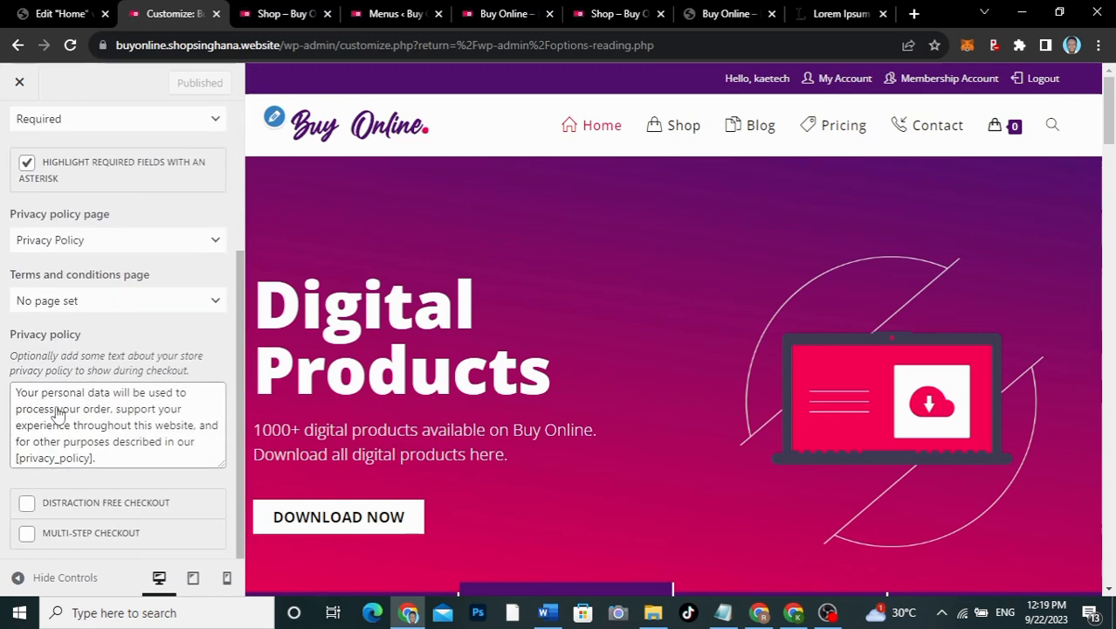
{"action": "scroll", "coordinate": [56, 413], "scroll_direction": "up", "scroll_amount": 3}
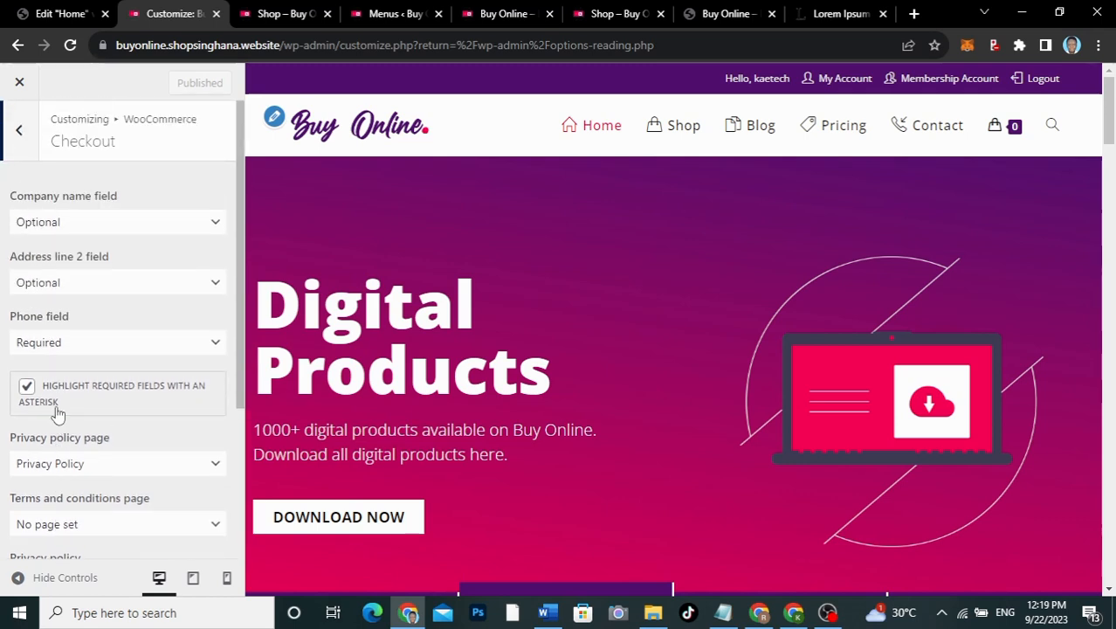
{"action": "left_click", "coordinate": [19, 131]}
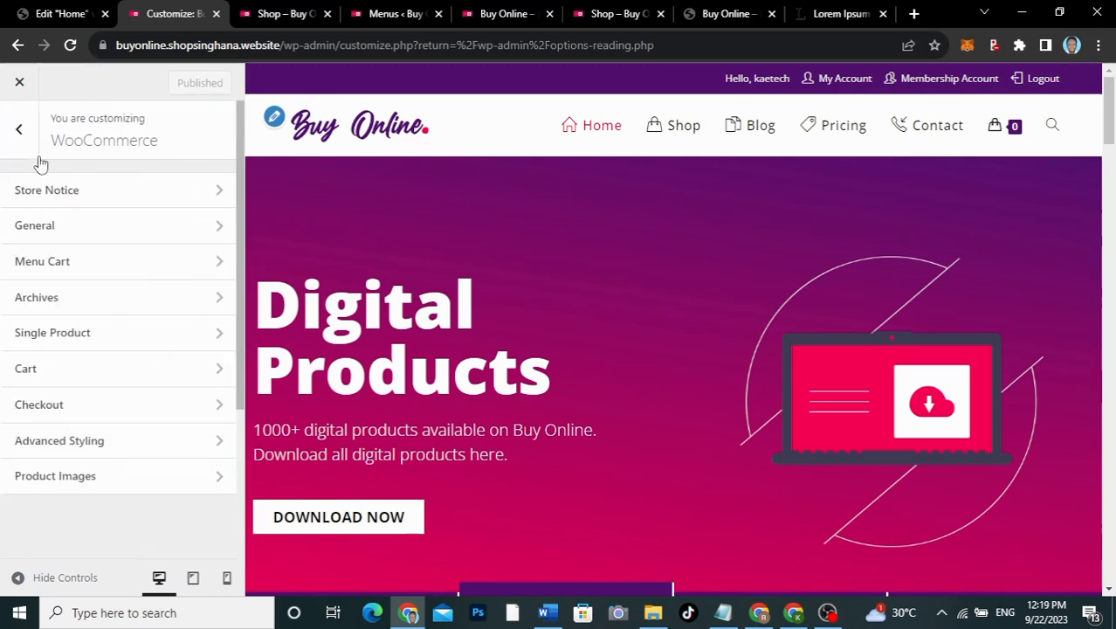
Step: Review the Advanced Styling colours, then open the Product Images size settings
{"action": "left_click", "coordinate": [73, 446]}
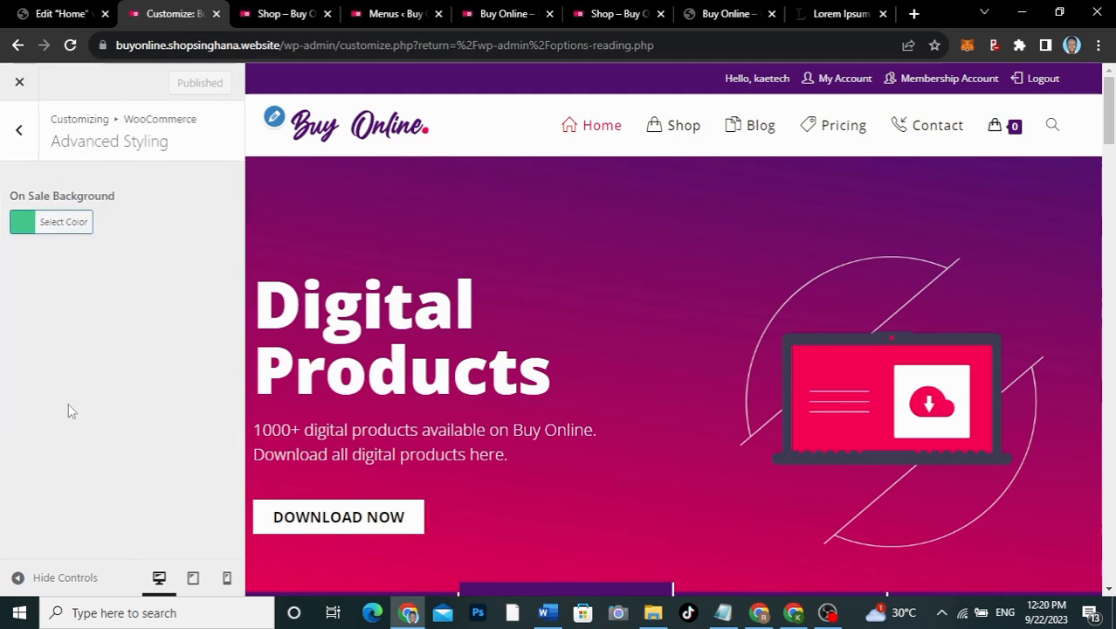
{"action": "left_click", "coordinate": [21, 131]}
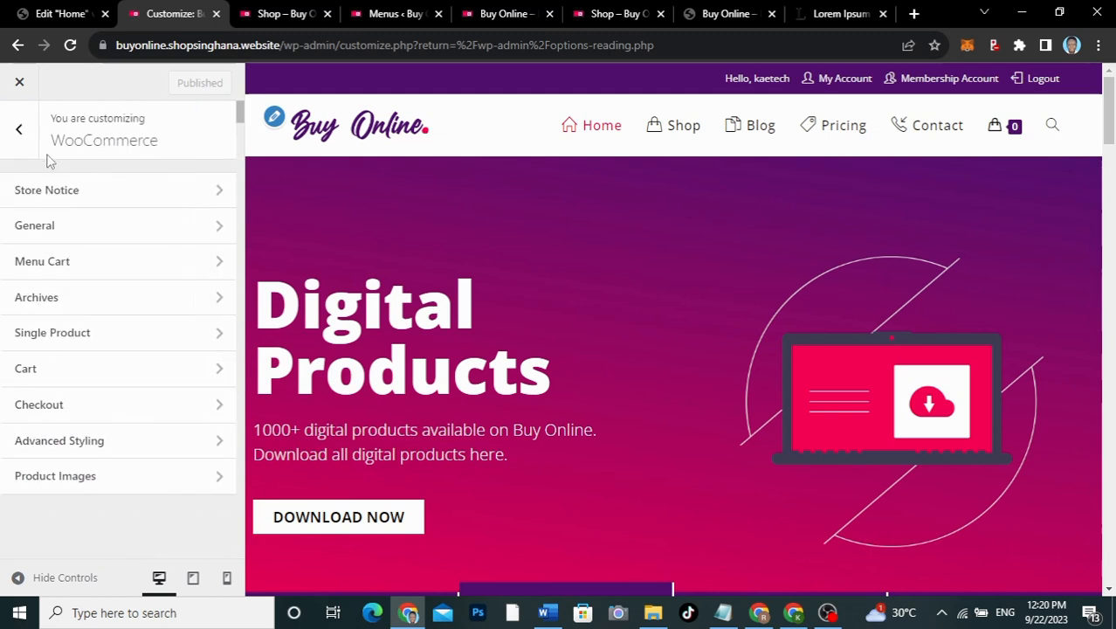
{"action": "left_click", "coordinate": [59, 451]}
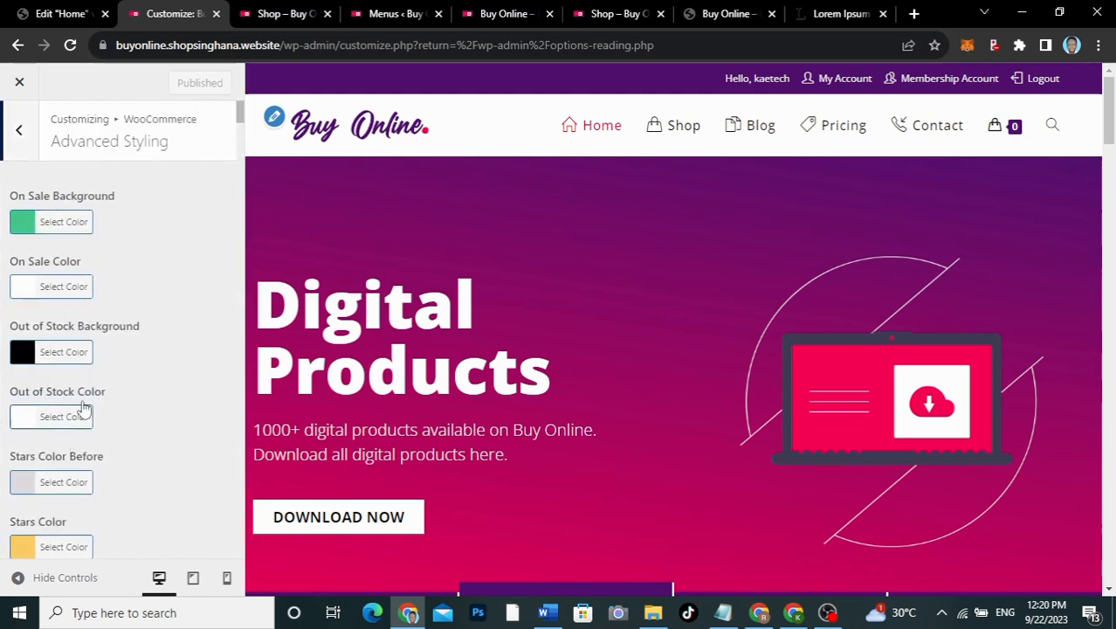
{"action": "scroll", "coordinate": [147, 369], "scroll_direction": "down", "scroll_amount": 9}
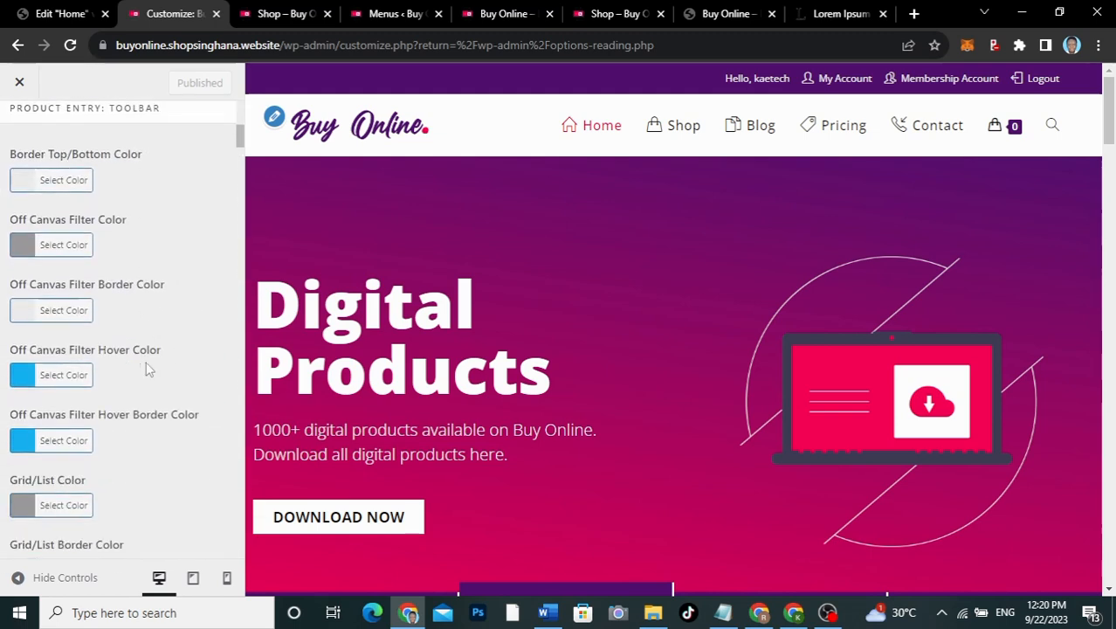
{"action": "scroll", "coordinate": [147, 370], "scroll_direction": "down", "scroll_amount": 8}
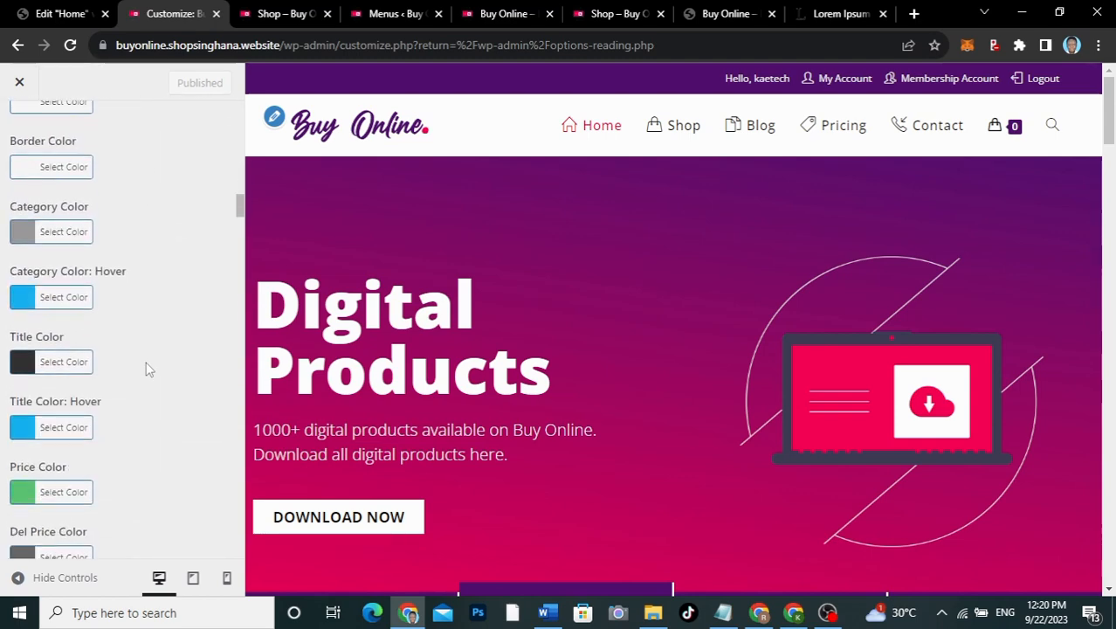
{"action": "scroll", "coordinate": [147, 369], "scroll_direction": "up", "scroll_amount": 9}
{"action": "scroll", "coordinate": [146, 370], "scroll_direction": "up", "scroll_amount": 5}
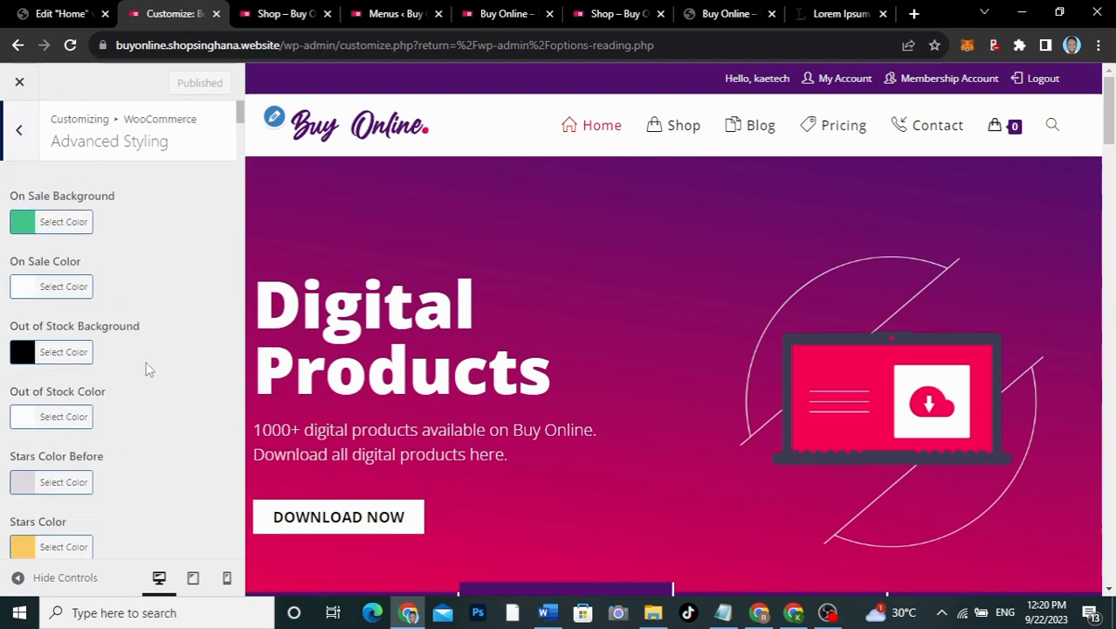
{"action": "left_click", "coordinate": [24, 130]}
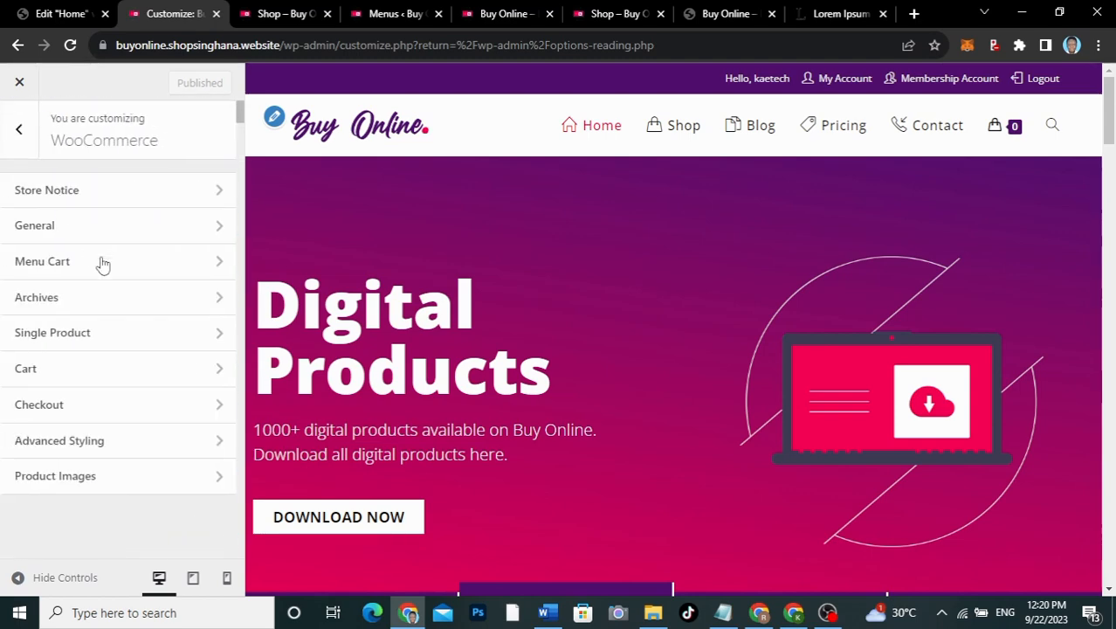
{"action": "left_click", "coordinate": [98, 478]}
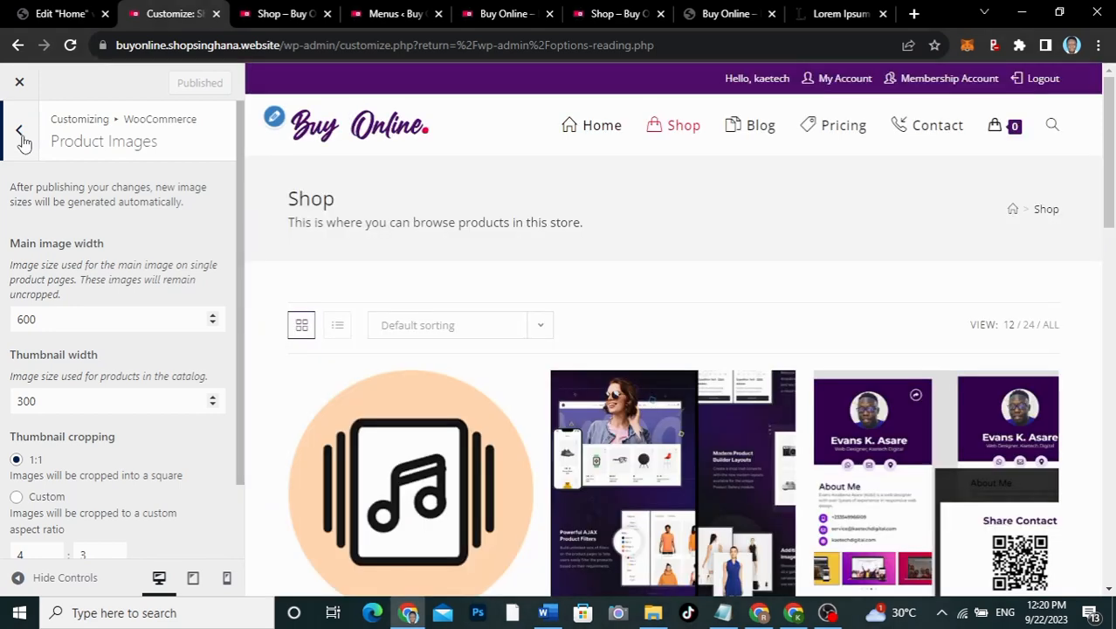
Step: Go back from WooCommerce to the main Customizer list, checking Homepage Settings along the way
{"action": "left_click", "coordinate": [22, 137]}
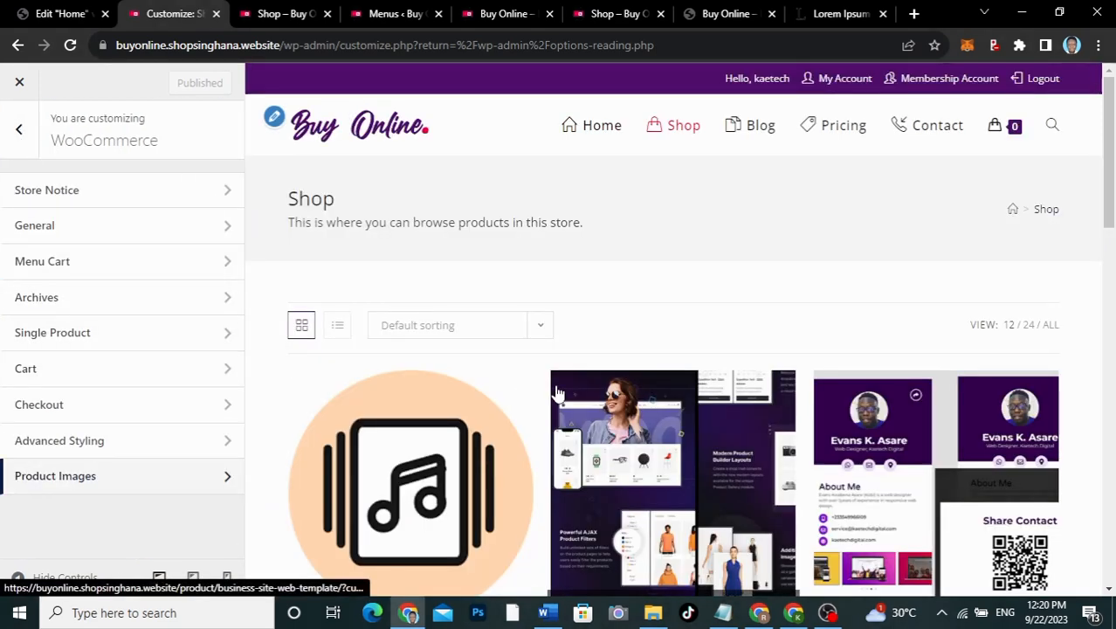
{"action": "scroll", "coordinate": [559, 393], "scroll_direction": "down", "scroll_amount": 4}
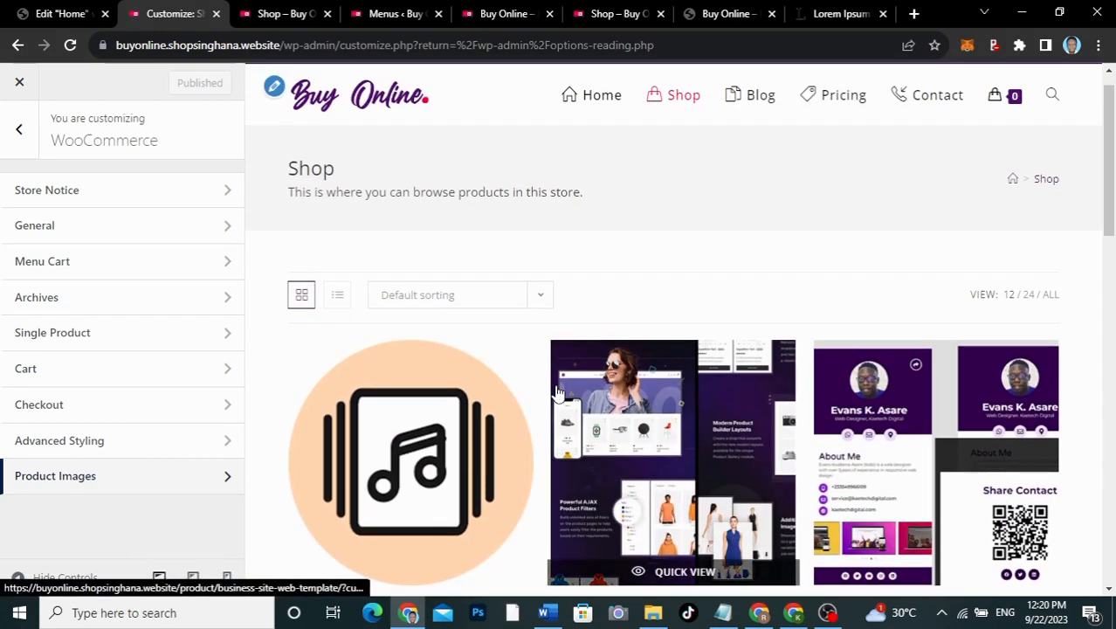
{"action": "scroll", "coordinate": [559, 393], "scroll_direction": "down", "scroll_amount": 3}
{"action": "scroll", "coordinate": [558, 393], "scroll_direction": "up", "scroll_amount": 6}
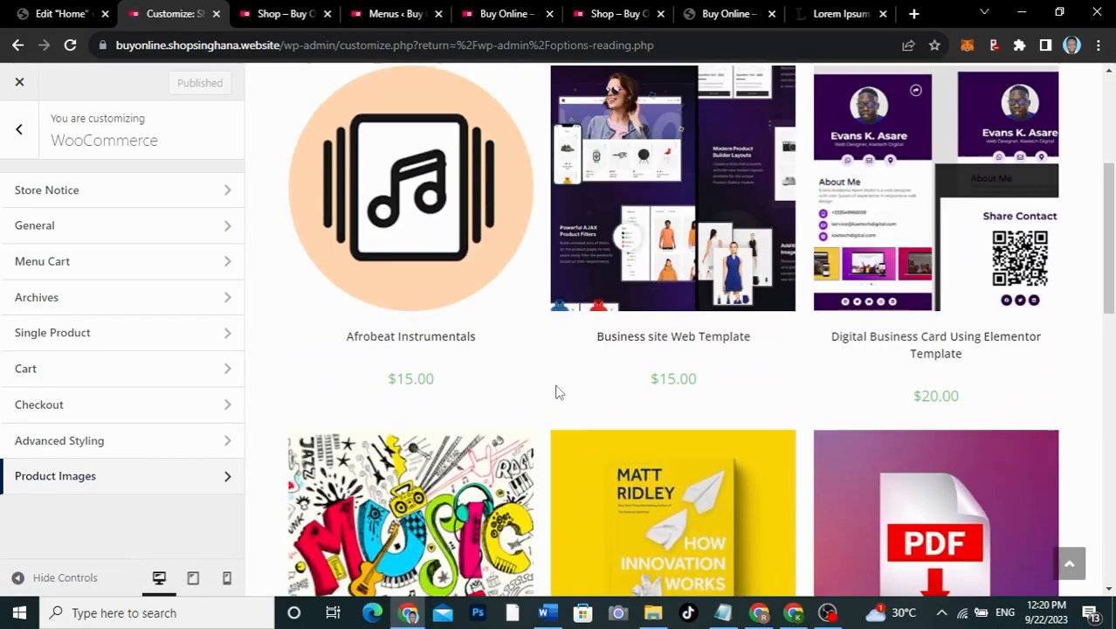
{"action": "scroll", "coordinate": [554, 383], "scroll_direction": "up", "scroll_amount": 2}
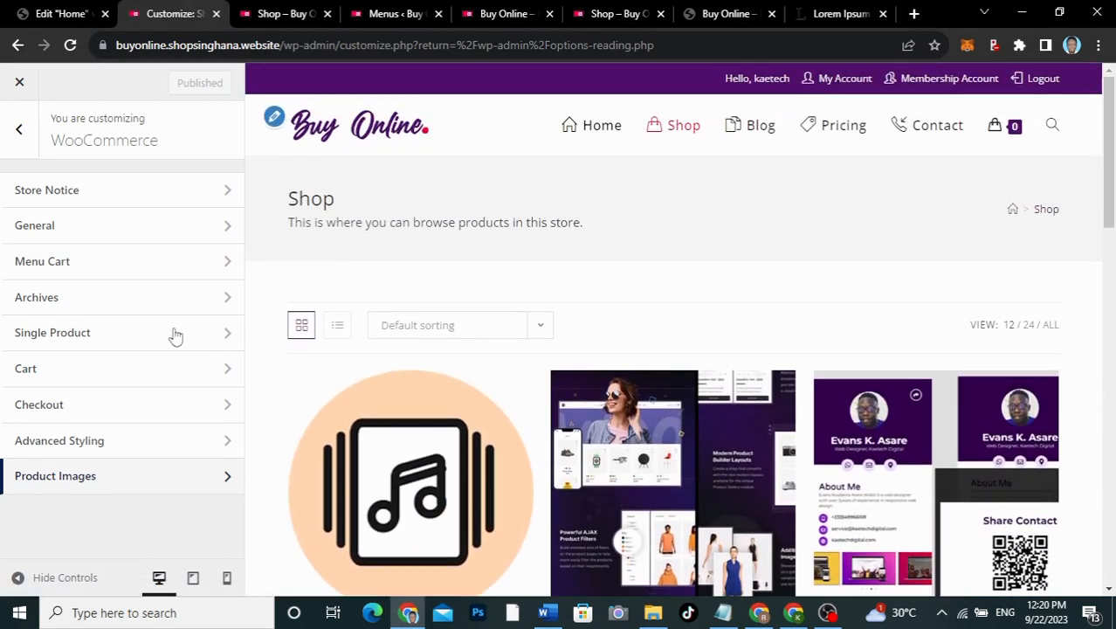
{"action": "left_click", "coordinate": [22, 131]}
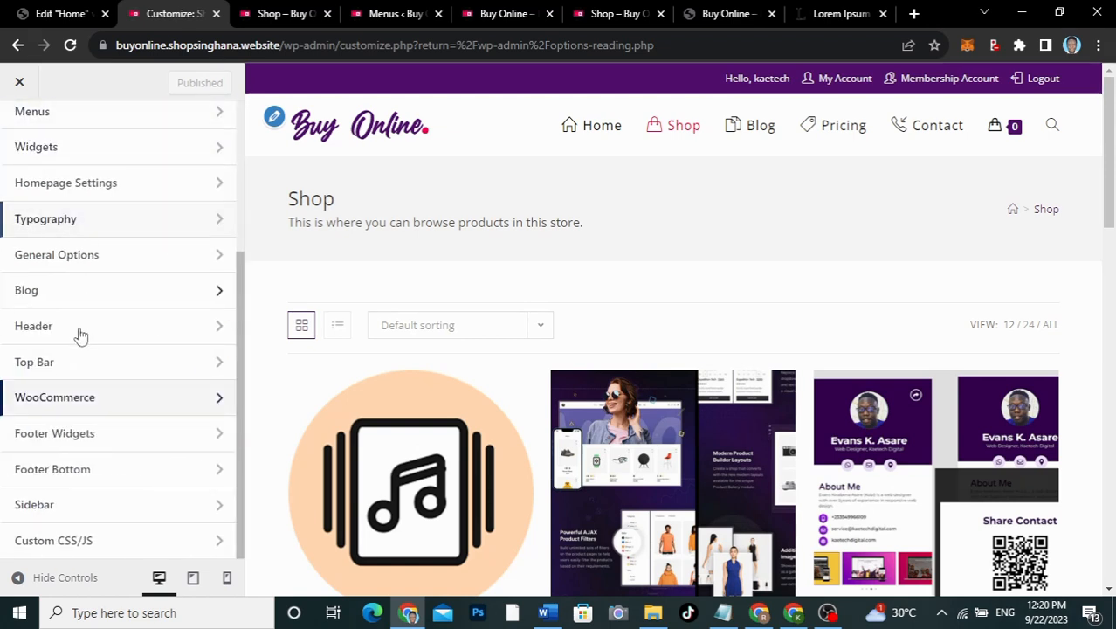
{"action": "scroll", "coordinate": [79, 382], "scroll_direction": "up", "scroll_amount": 3}
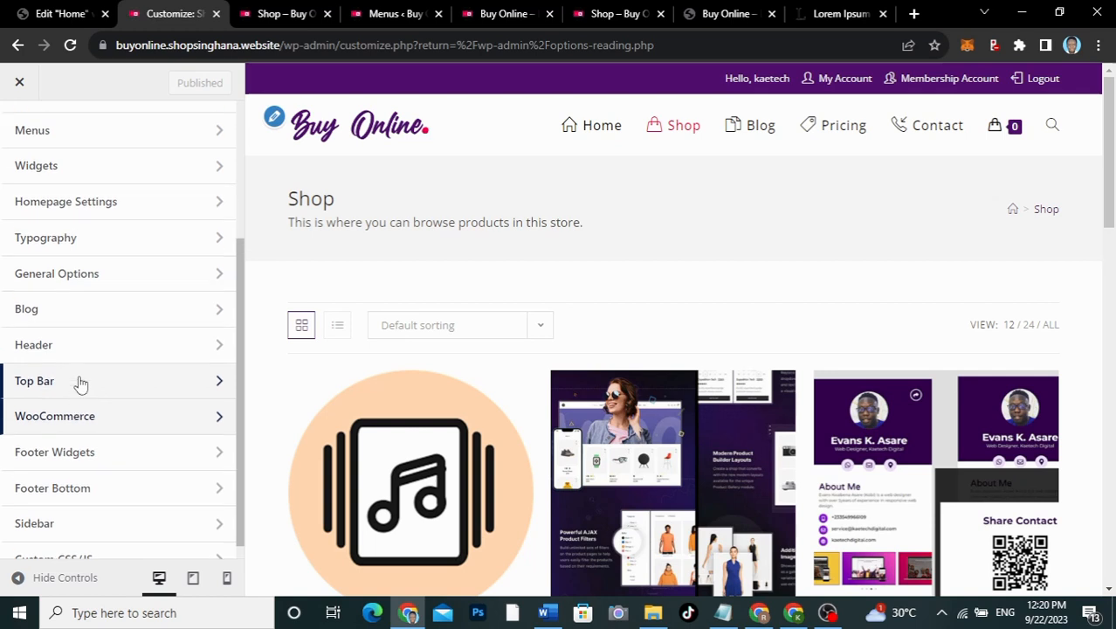
{"action": "scroll", "coordinate": [83, 367], "scroll_direction": "down", "scroll_amount": 2}
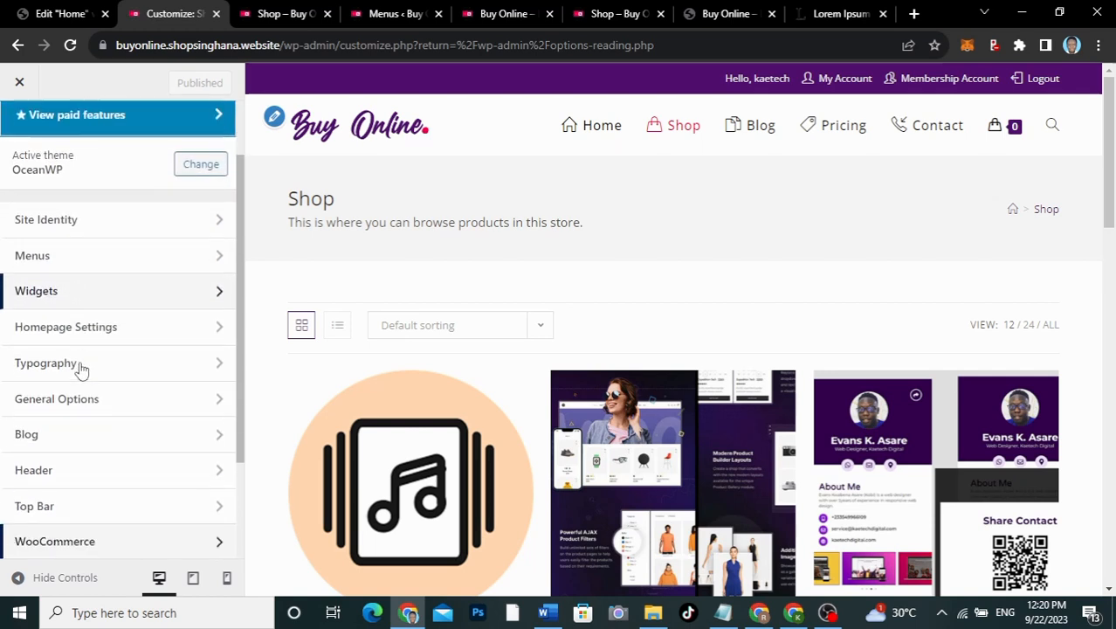
{"action": "left_click", "coordinate": [87, 320]}
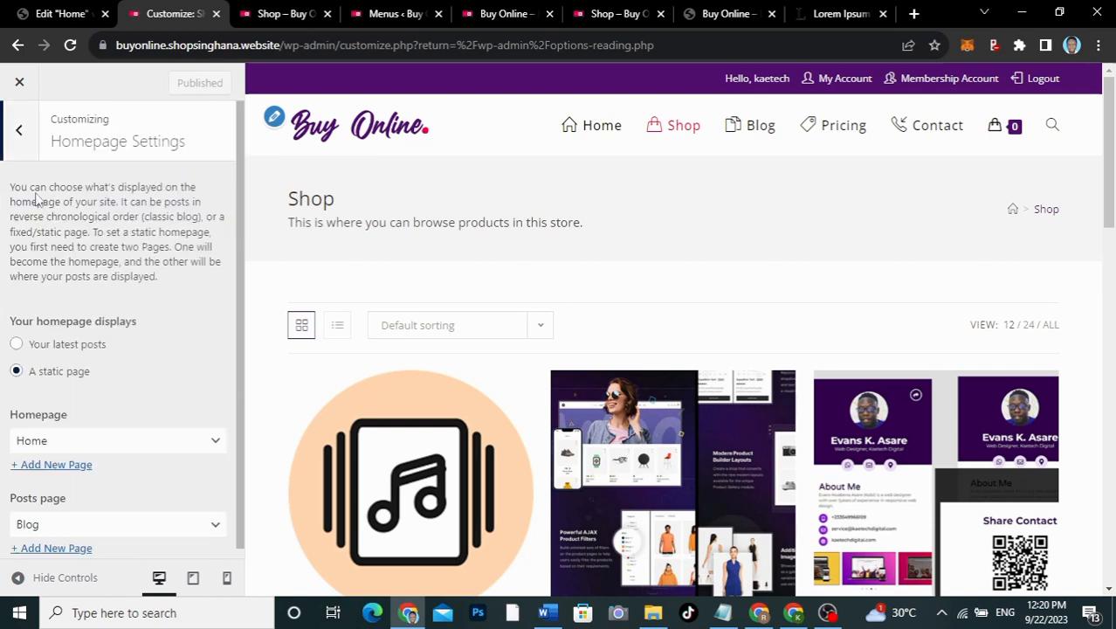
{"action": "left_click", "coordinate": [25, 140]}
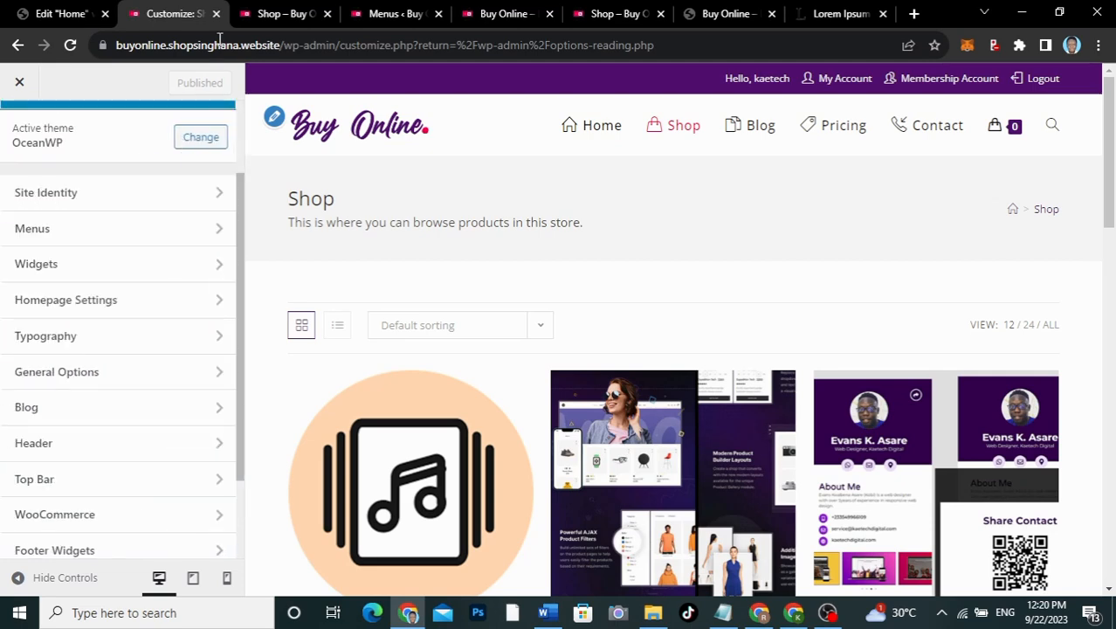
{"action": "left_click", "coordinate": [275, 15]}
Step: Reload the live Buy Online Shop page to confirm its full-width, sidebar-free product grid
{"action": "left_click", "coordinate": [587, 15]}
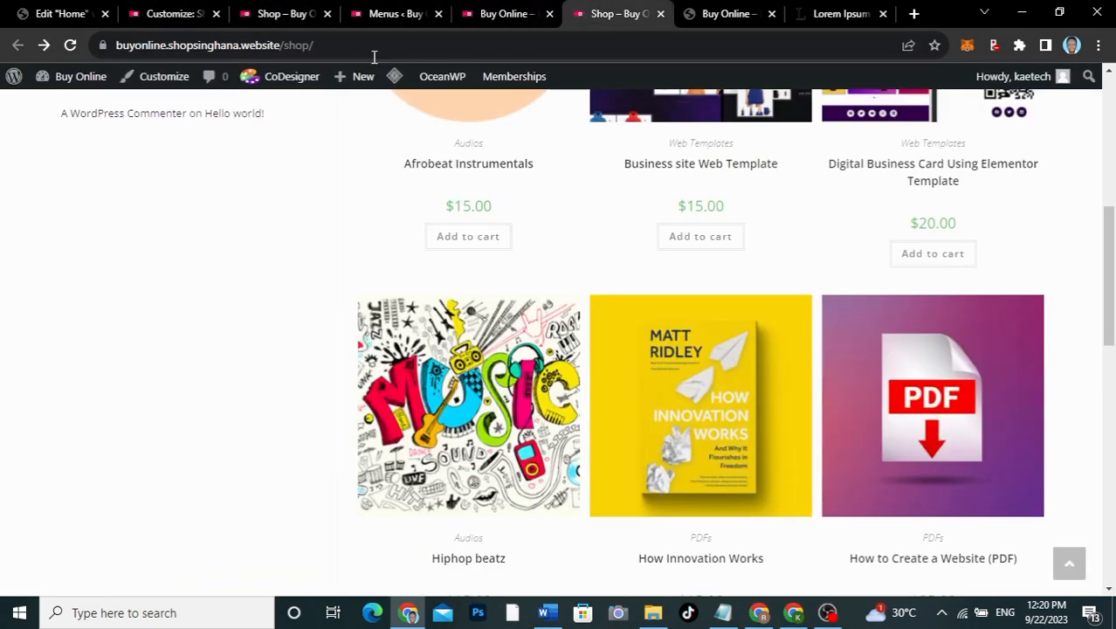
{"action": "left_click", "coordinate": [73, 45]}
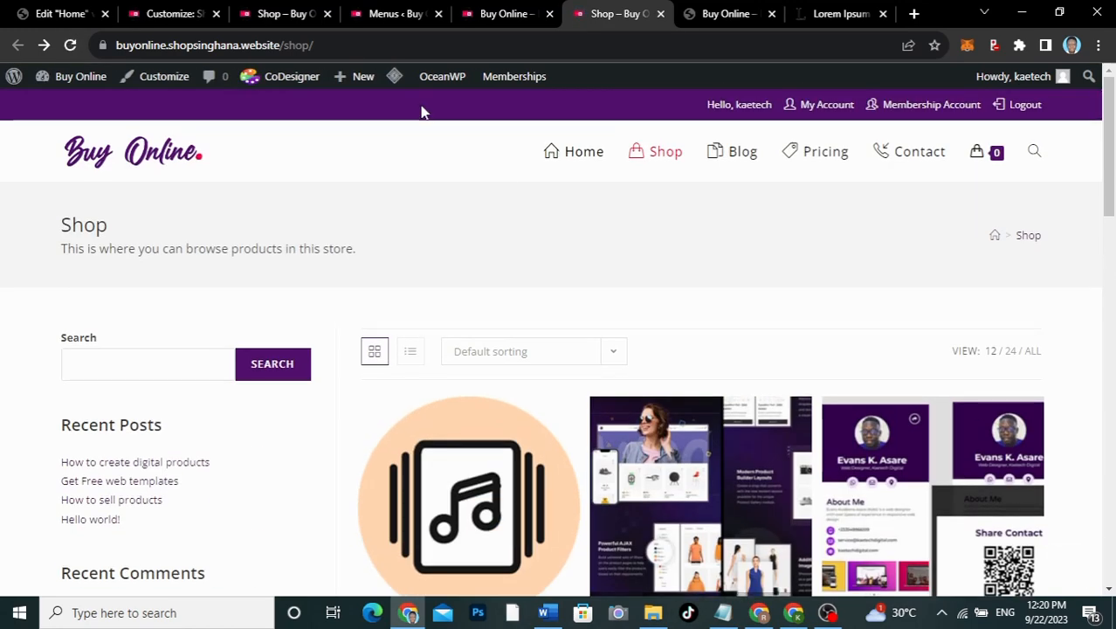
{"action": "mouse_move", "coordinate": [393, 78]}
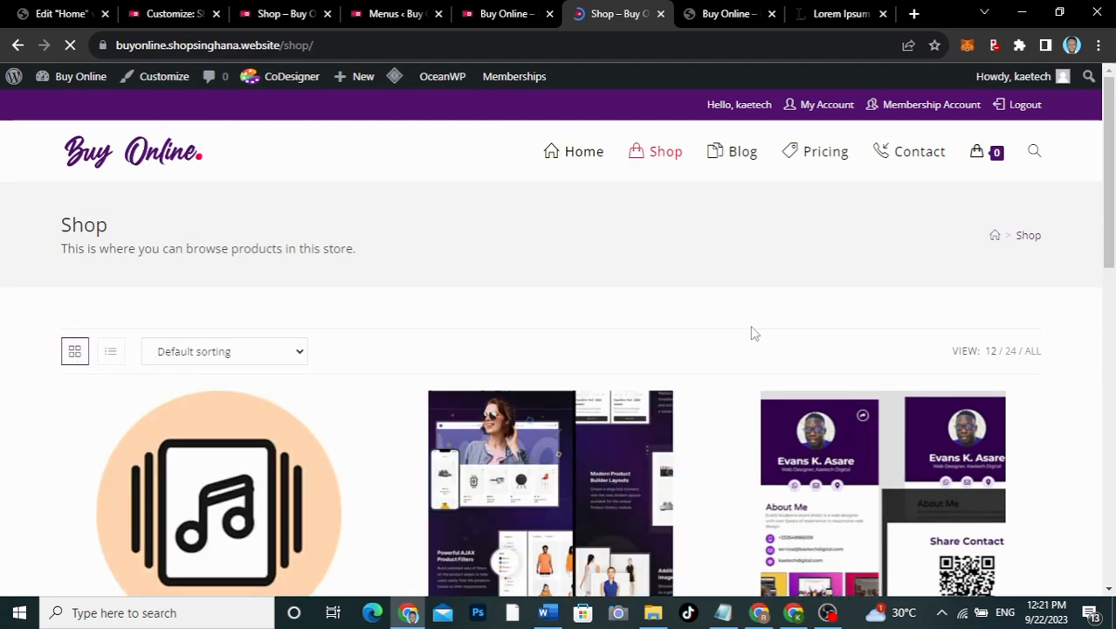
{"action": "scroll", "coordinate": [754, 333], "scroll_direction": "down", "scroll_amount": 10}
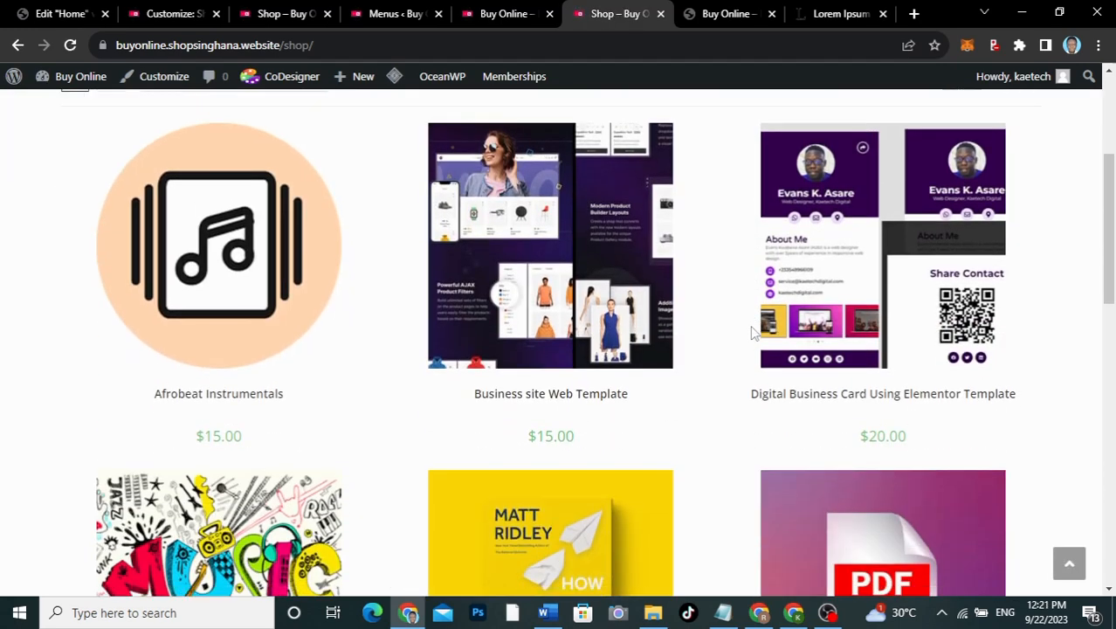
{"action": "scroll", "coordinate": [753, 332], "scroll_direction": "down", "scroll_amount": 3}
{"action": "scroll", "coordinate": [754, 333], "scroll_direction": "up", "scroll_amount": 13}
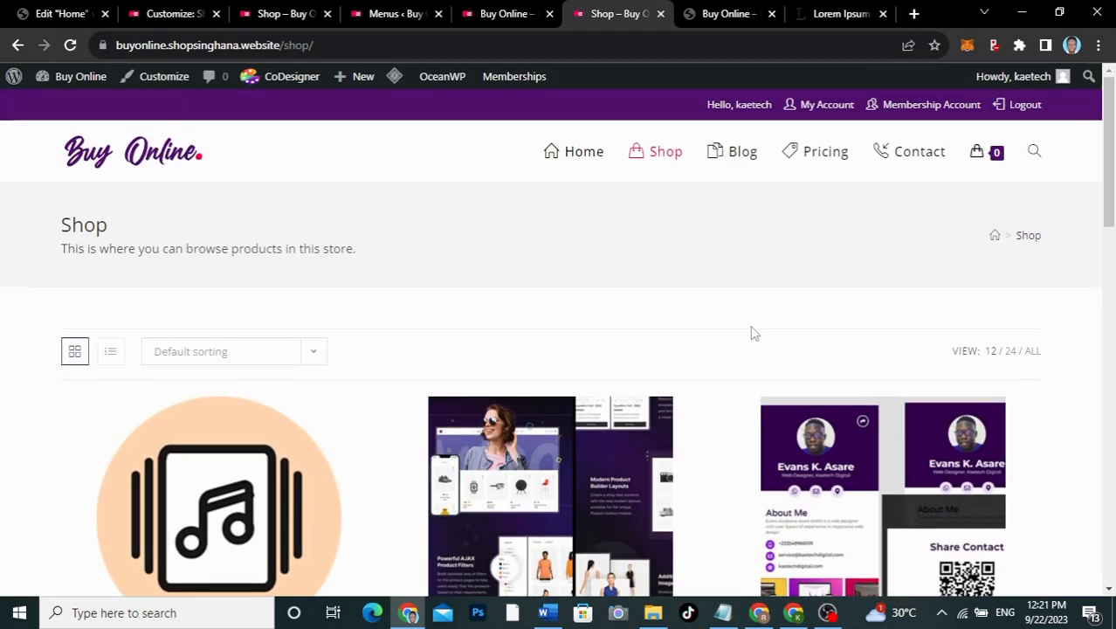
Step: Compare with the other site's shop page, then return to the Buy Online Shop page
{"action": "left_click", "coordinate": [287, 14]}
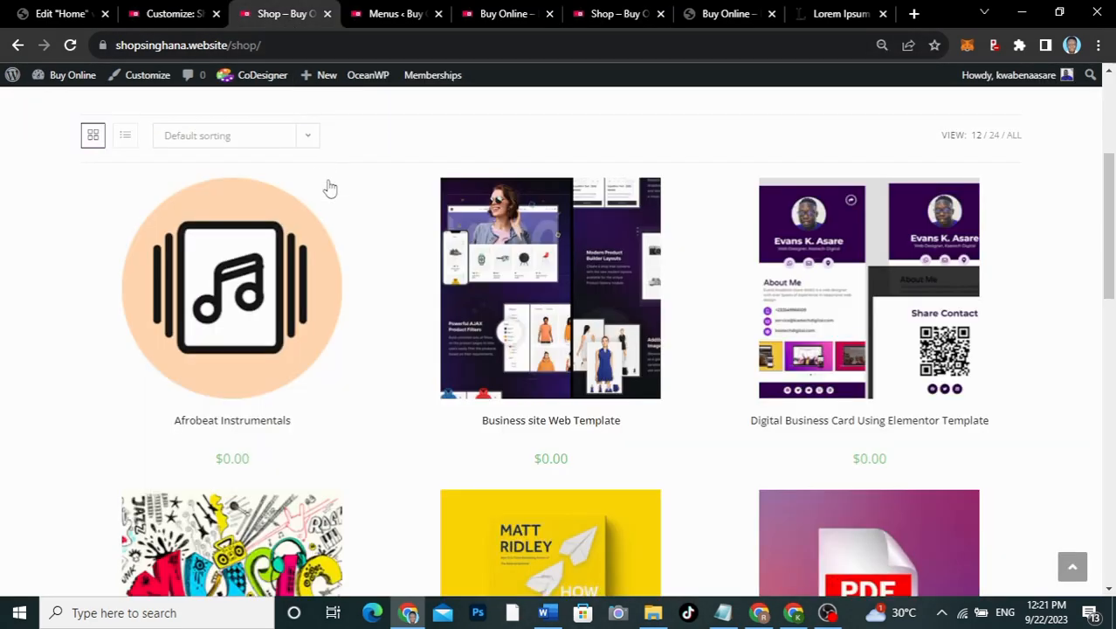
{"action": "scroll", "coordinate": [329, 187], "scroll_direction": "up", "scroll_amount": 2}
{"action": "scroll", "coordinate": [329, 188], "scroll_direction": "up", "scroll_amount": 2}
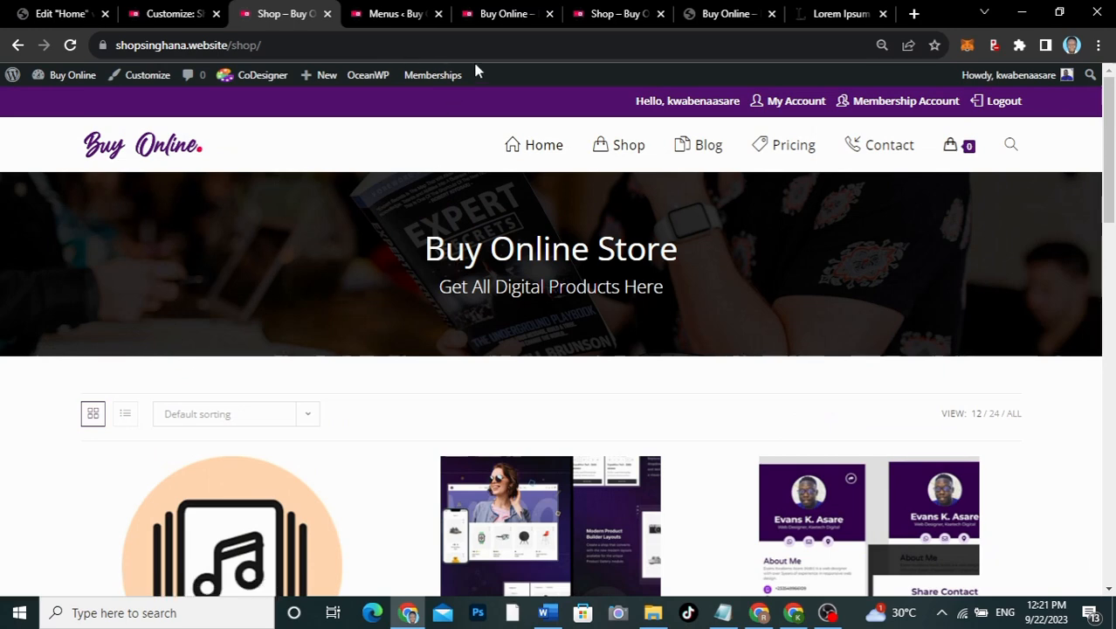
{"action": "left_click", "coordinate": [600, 11]}
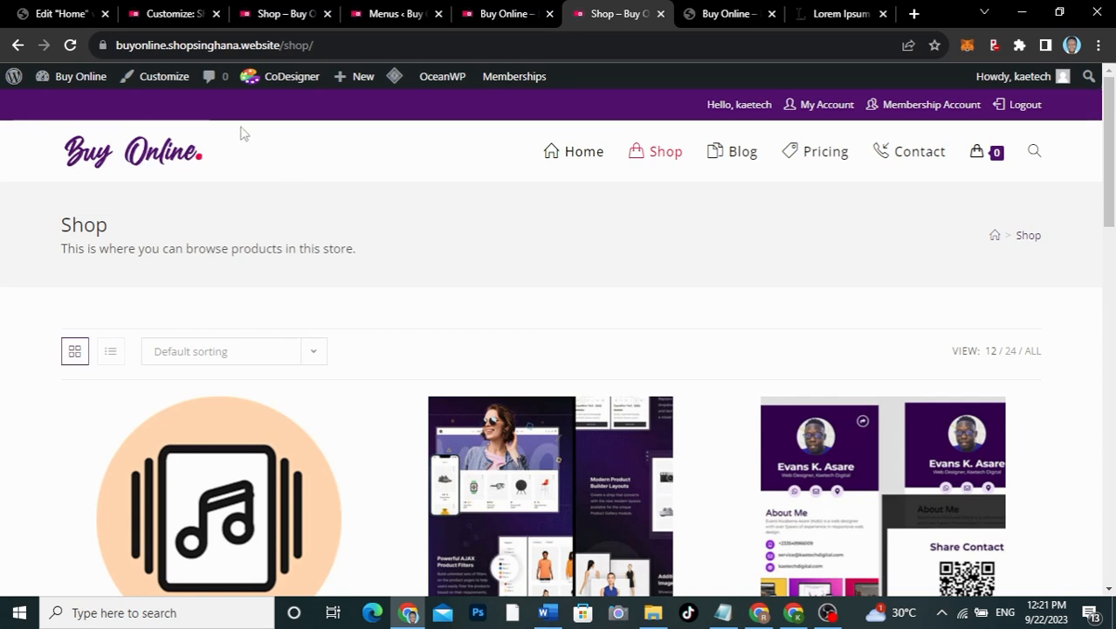
{"action": "mouse_move", "coordinate": [85, 76]}
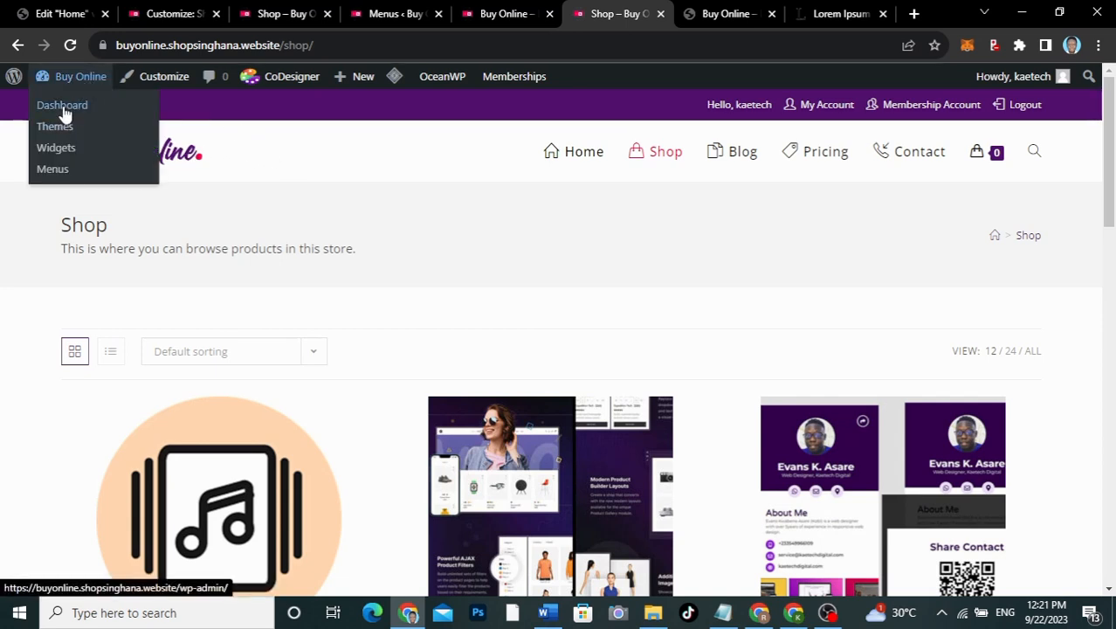
Step: From the admin dashboard, open All Pages (20 pages) and start editing the Shop page
{"action": "left_click", "coordinate": [64, 112]}
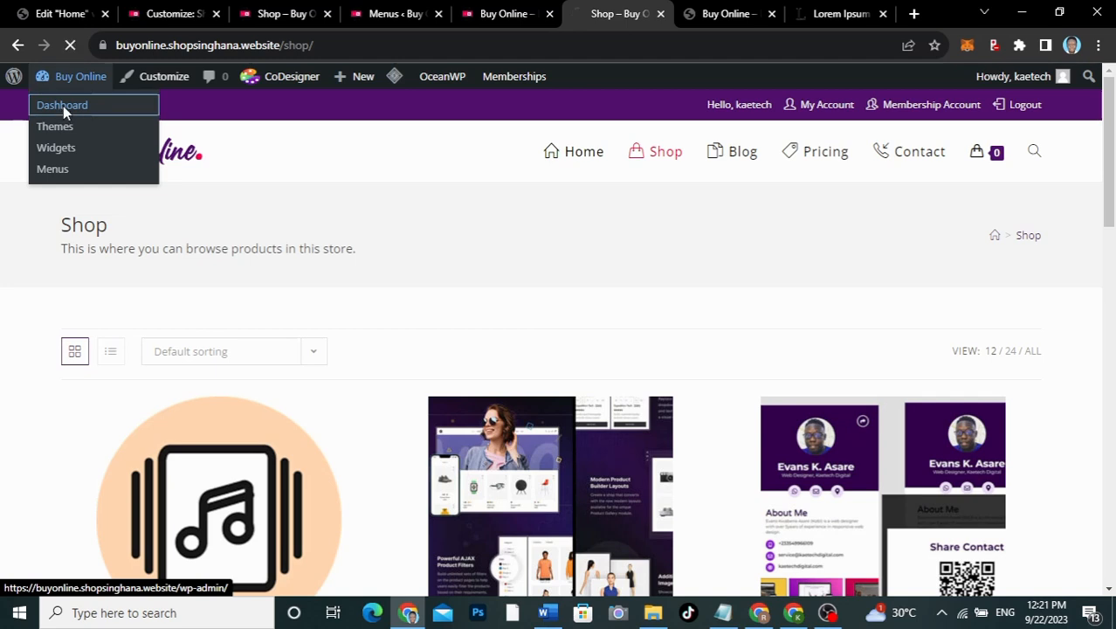
{"action": "mouse_move", "coordinate": [354, 81]}
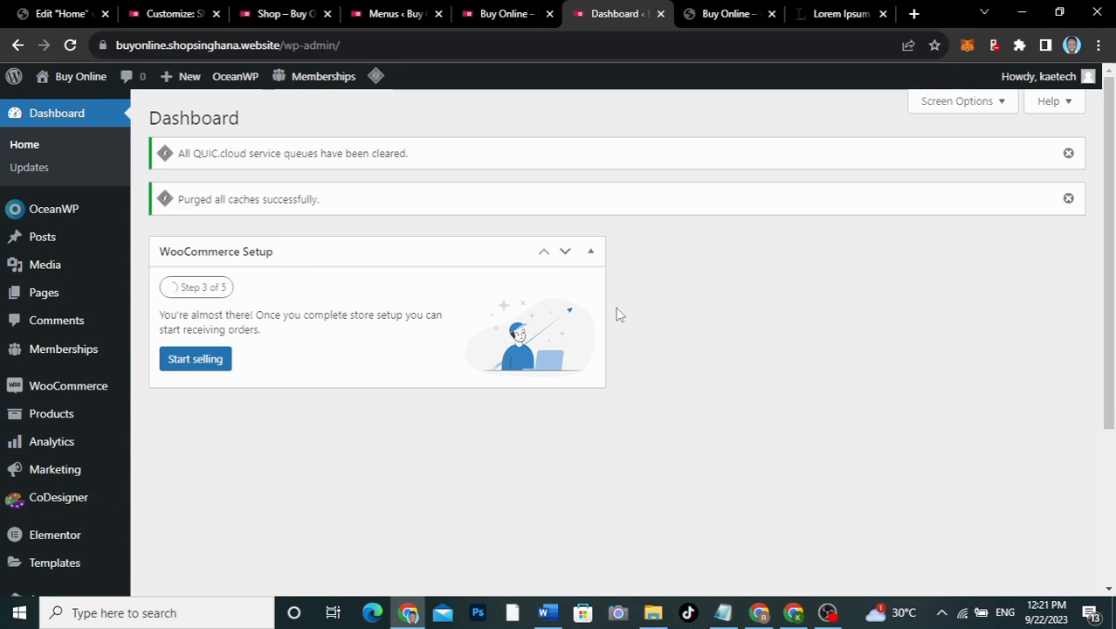
{"action": "mouse_move", "coordinate": [35, 300]}
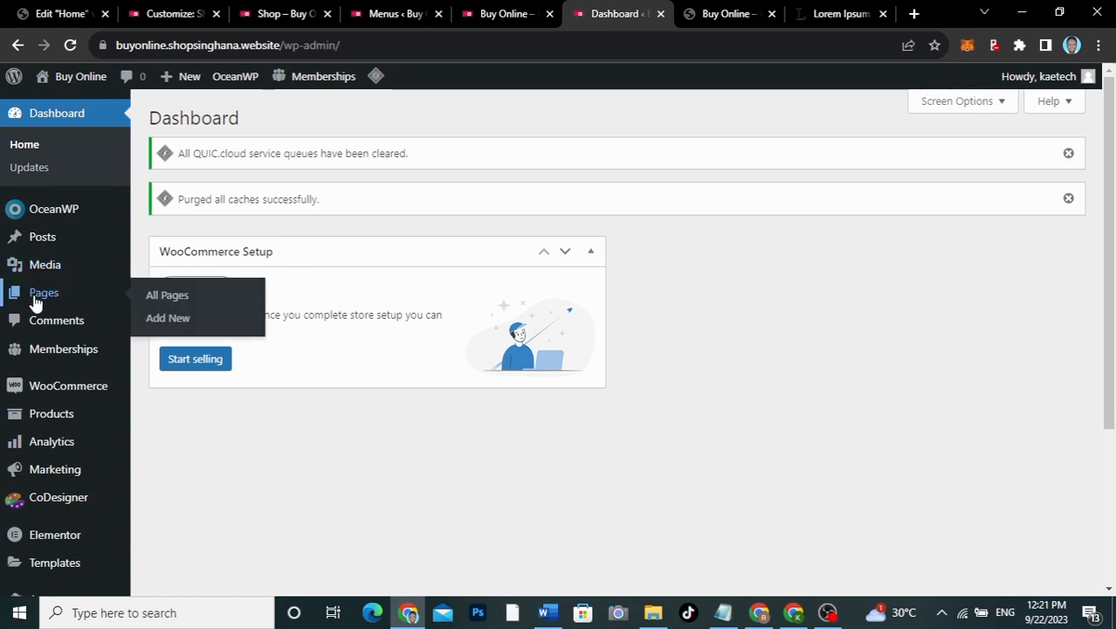
{"action": "left_click", "coordinate": [200, 301]}
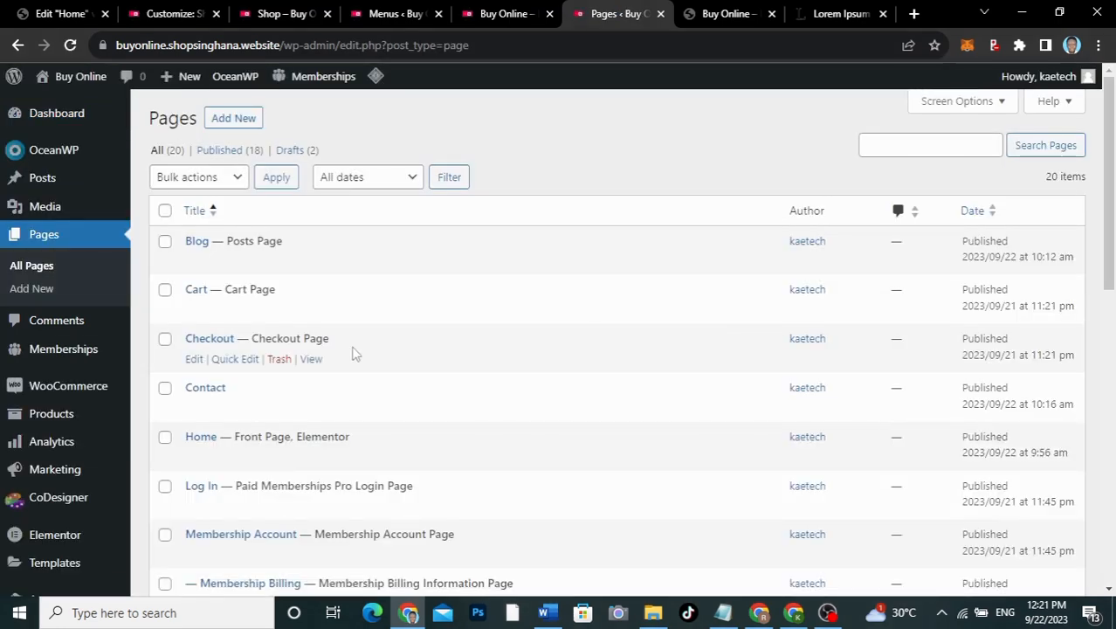
{"action": "scroll", "coordinate": [354, 352], "scroll_direction": "down", "scroll_amount": 5}
{"action": "scroll", "coordinate": [353, 352], "scroll_direction": "down", "scroll_amount": 5}
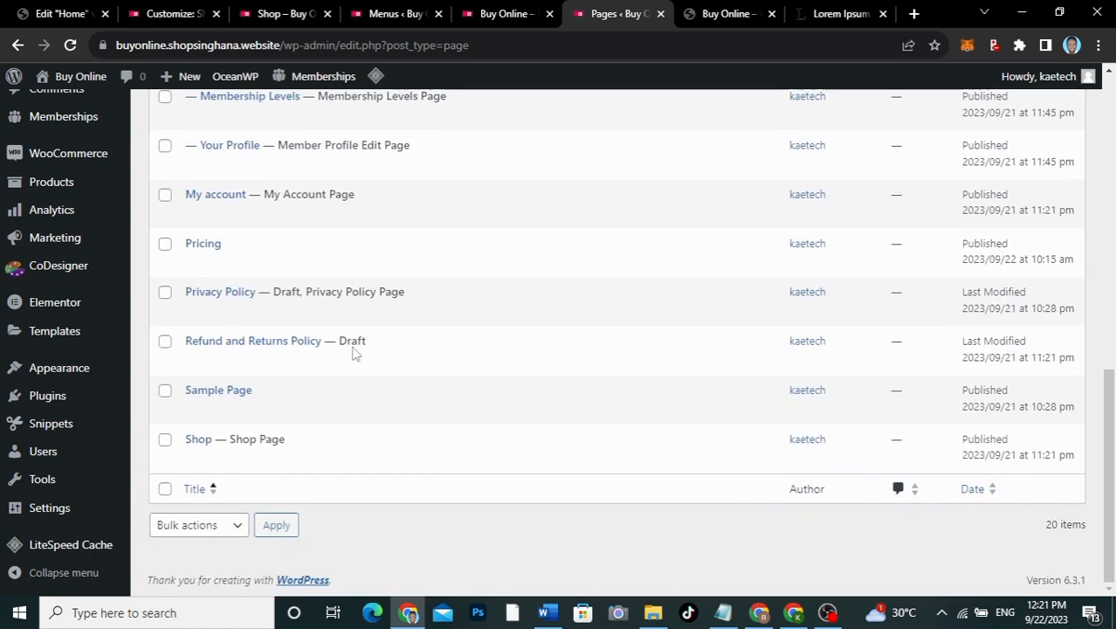
{"action": "left_click", "coordinate": [194, 458]}
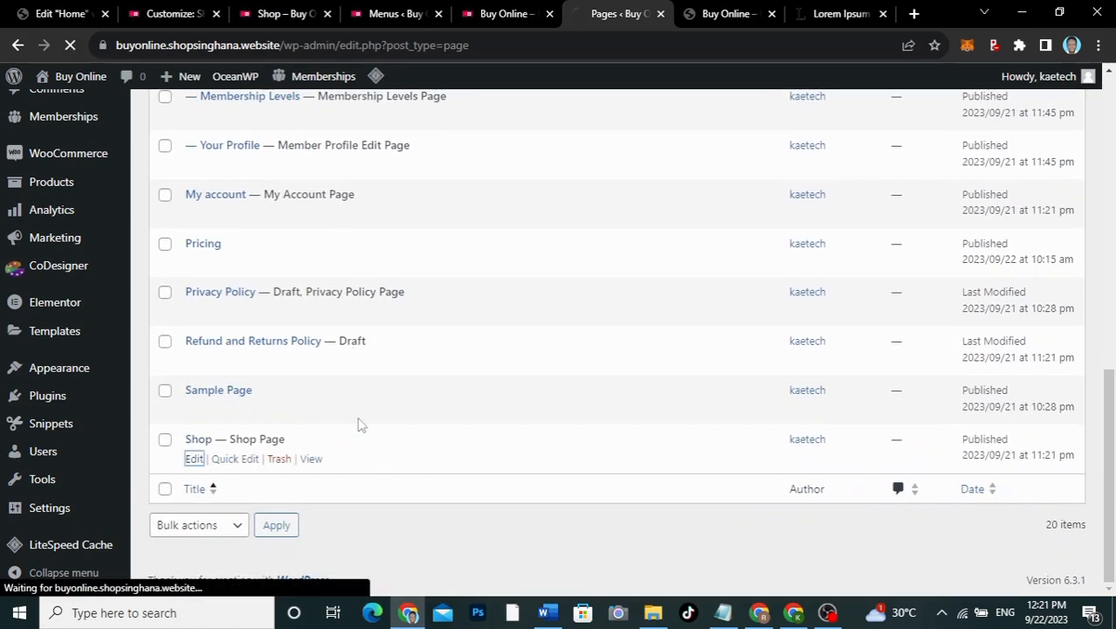
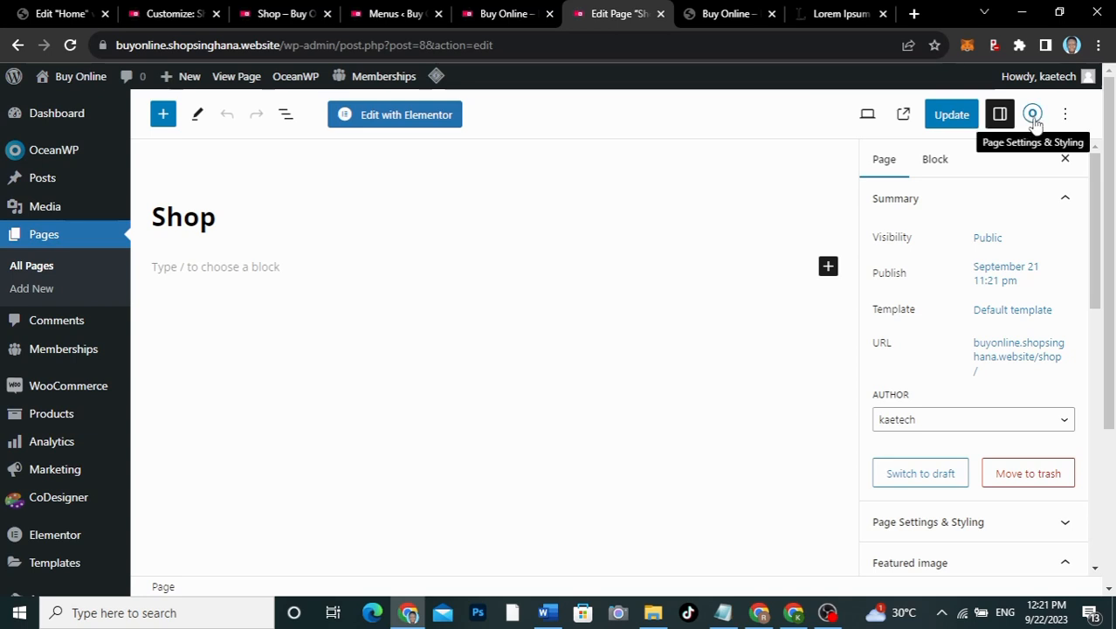
Step: Set the Shop page's OceanWP general content layout to Full Width
{"action": "left_click", "coordinate": [1033, 121]}
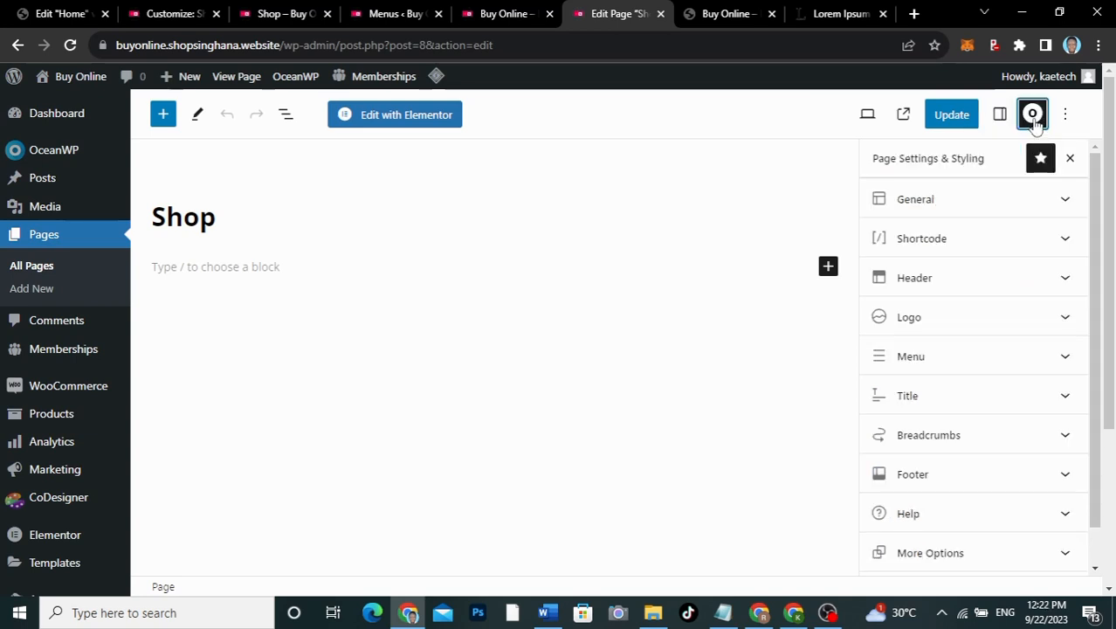
{"action": "left_click", "coordinate": [986, 205]}
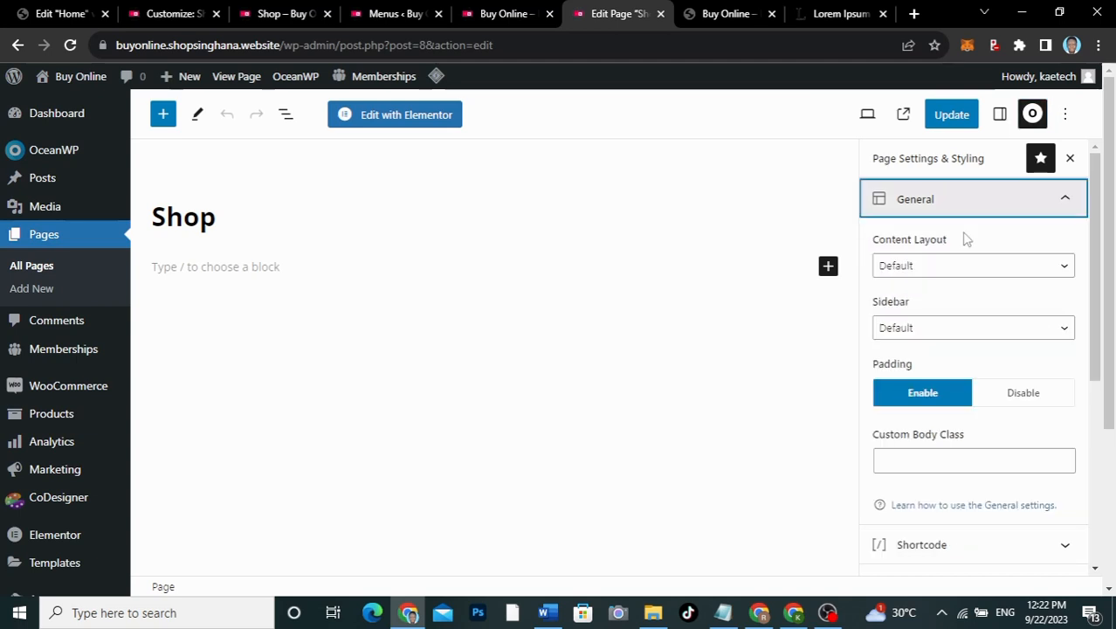
{"action": "left_click", "coordinate": [946, 265]}
{"action": "left_click", "coordinate": [927, 325]}
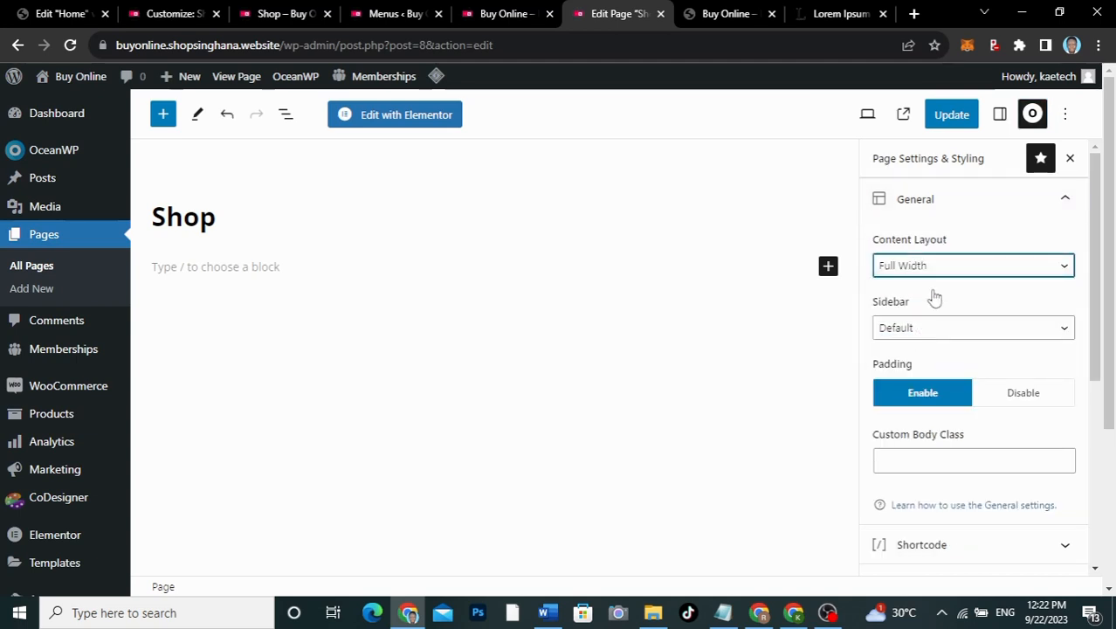
{"action": "left_click", "coordinate": [969, 208]}
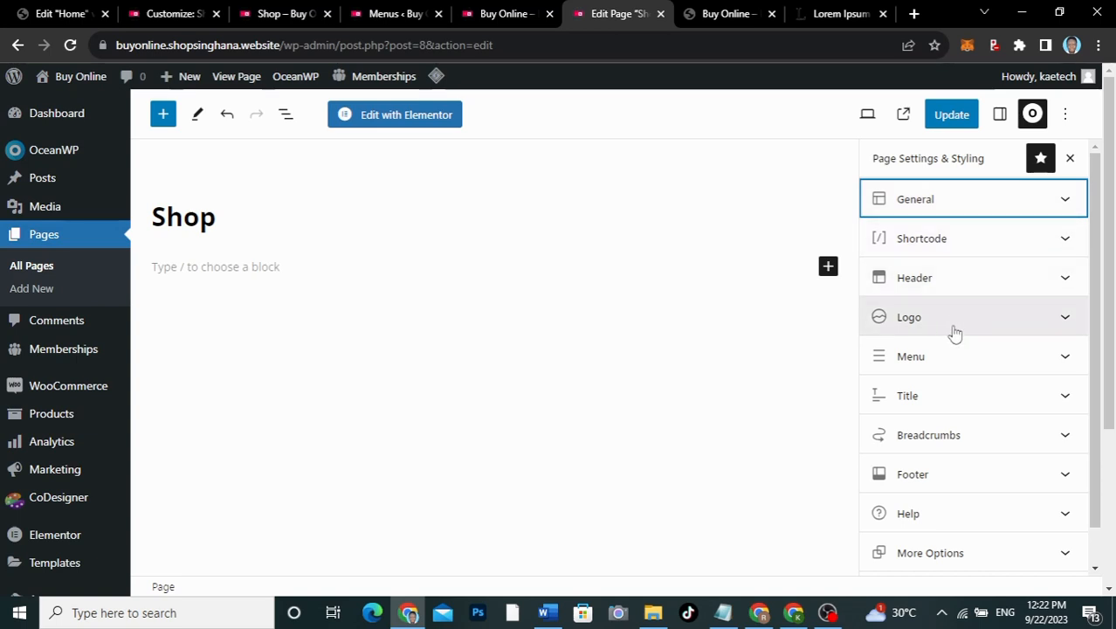
Step: Set the Shop page title style to Background Image and bring up the media library
{"action": "left_click", "coordinate": [944, 407]}
{"action": "scroll", "coordinate": [945, 407], "scroll_direction": "down", "scroll_amount": 3}
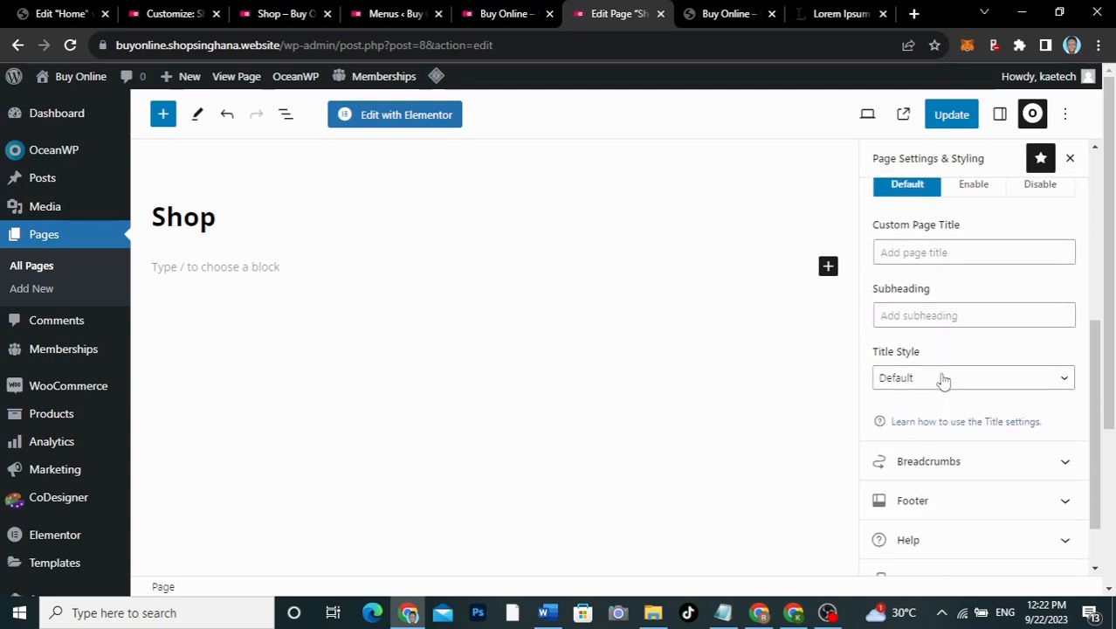
{"action": "left_click", "coordinate": [942, 378]}
{"action": "left_click", "coordinate": [921, 458]}
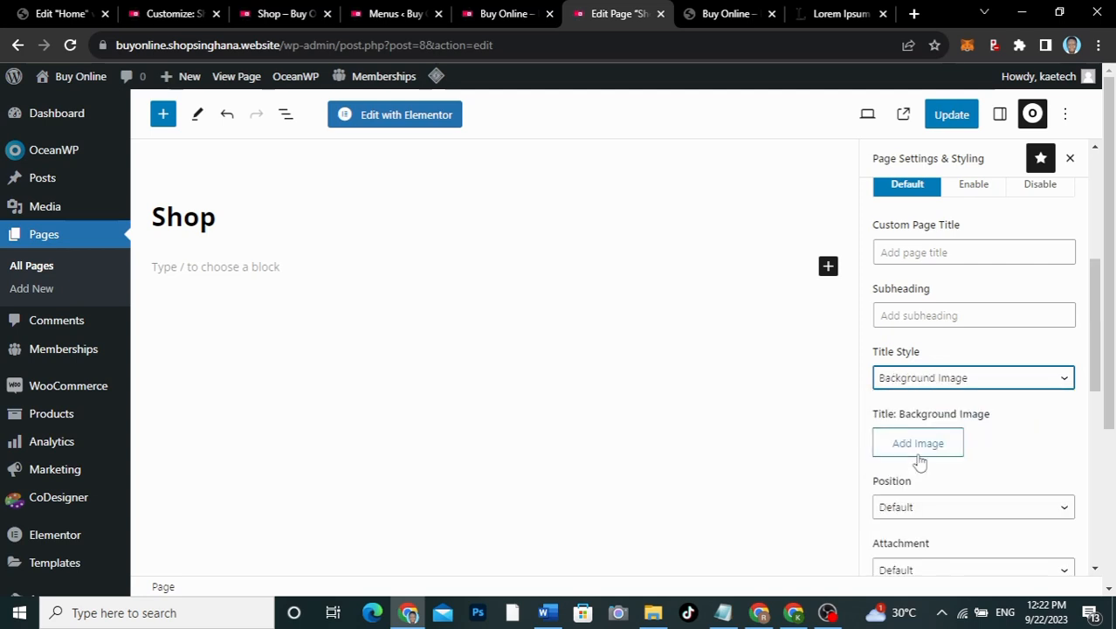
{"action": "scroll", "coordinate": [917, 461], "scroll_direction": "down", "scroll_amount": 2}
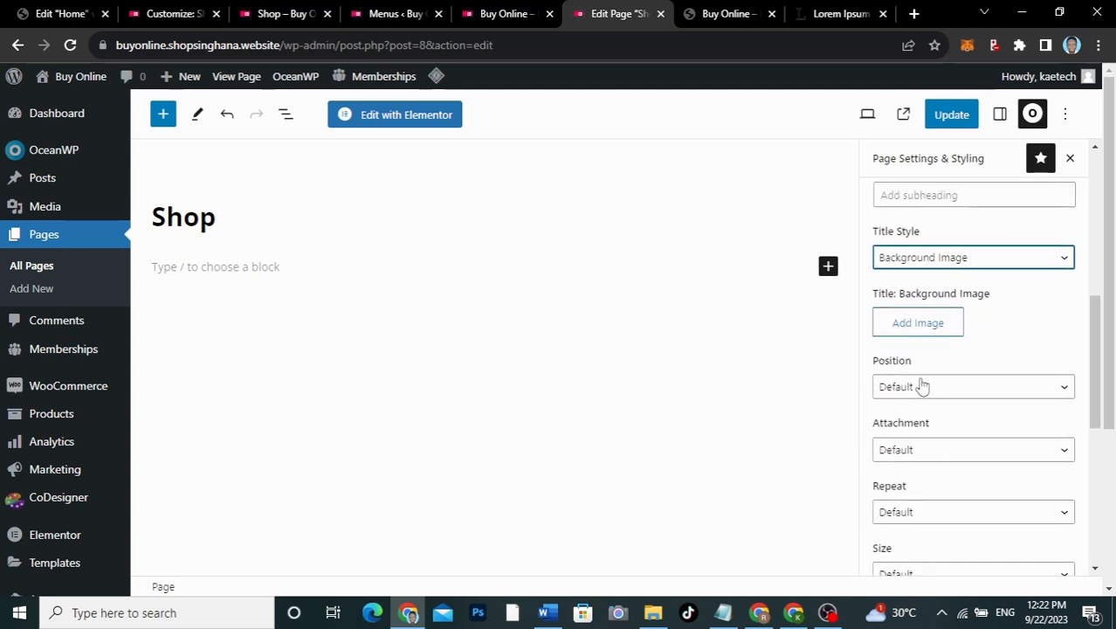
{"action": "left_click", "coordinate": [920, 329]}
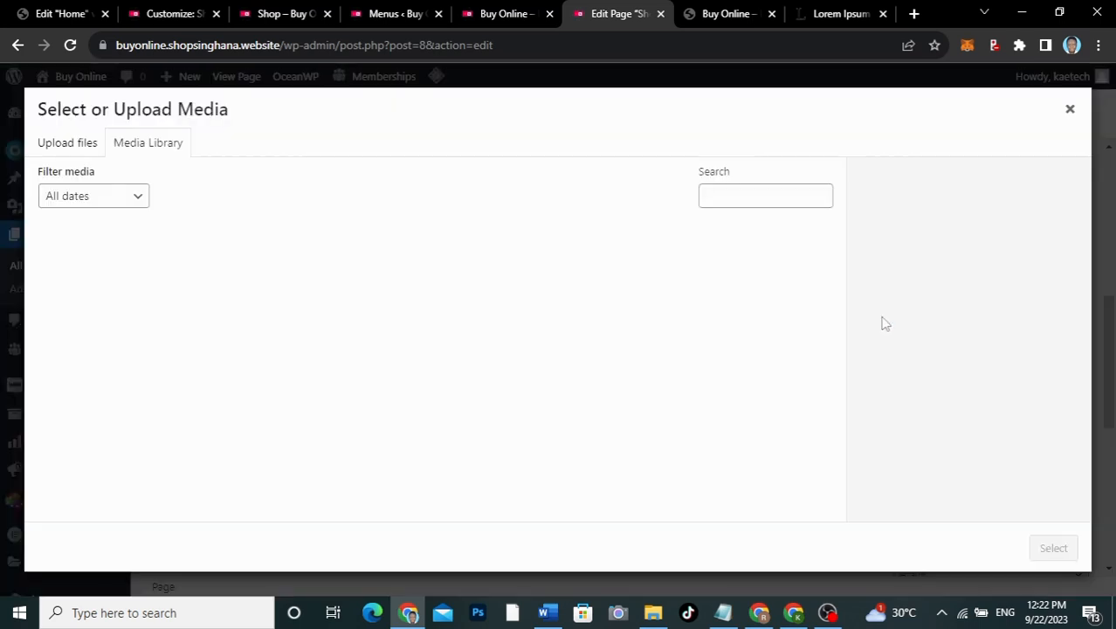
Step: Select the photo of a person reading a business book as the title background
{"action": "left_click", "coordinate": [260, 19]}
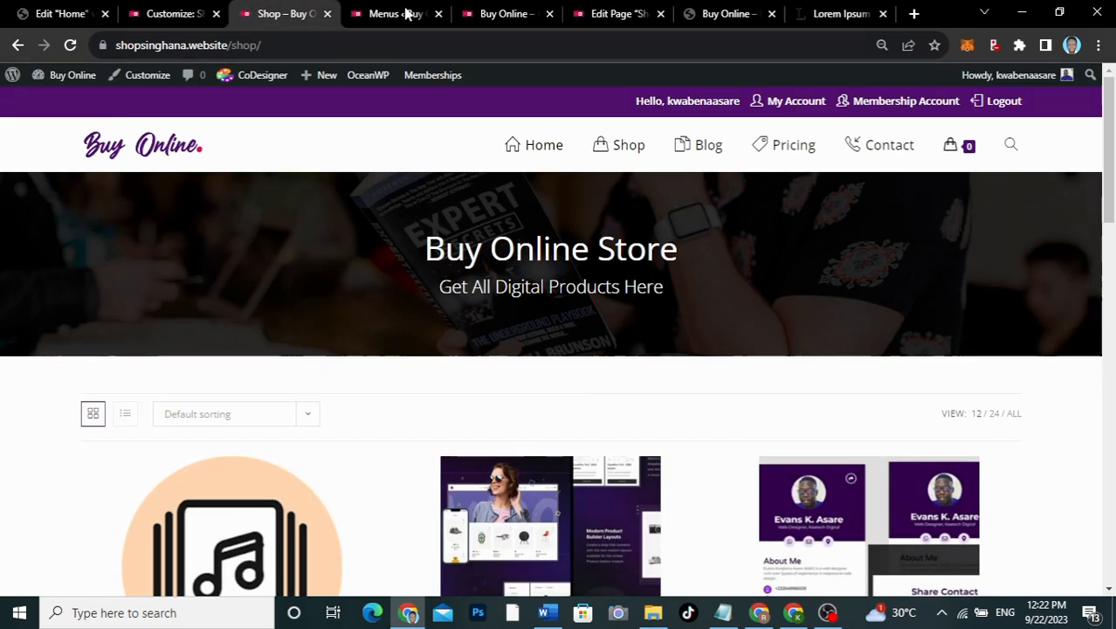
{"action": "left_click", "coordinate": [611, 14]}
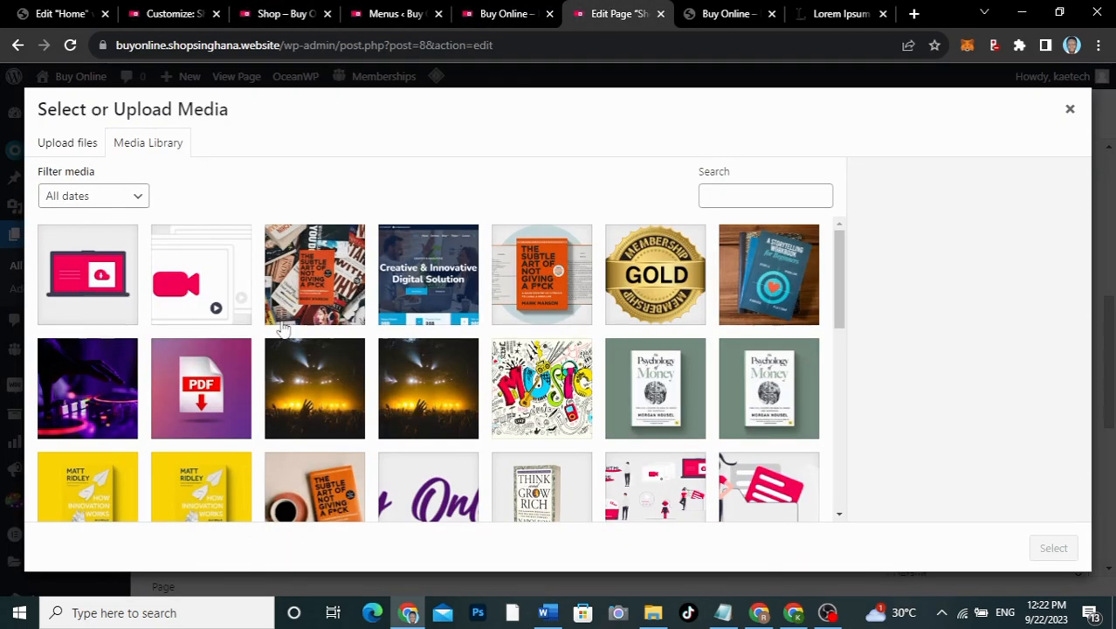
{"action": "scroll", "coordinate": [369, 398], "scroll_direction": "down", "scroll_amount": 5}
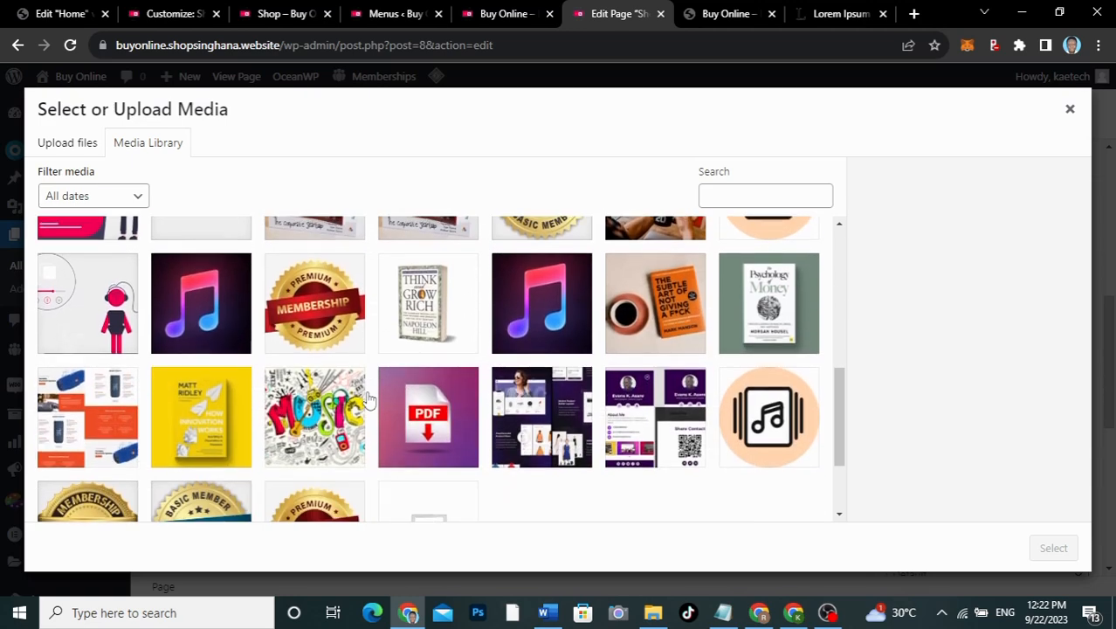
{"action": "scroll", "coordinate": [369, 398], "scroll_direction": "up", "scroll_amount": 2}
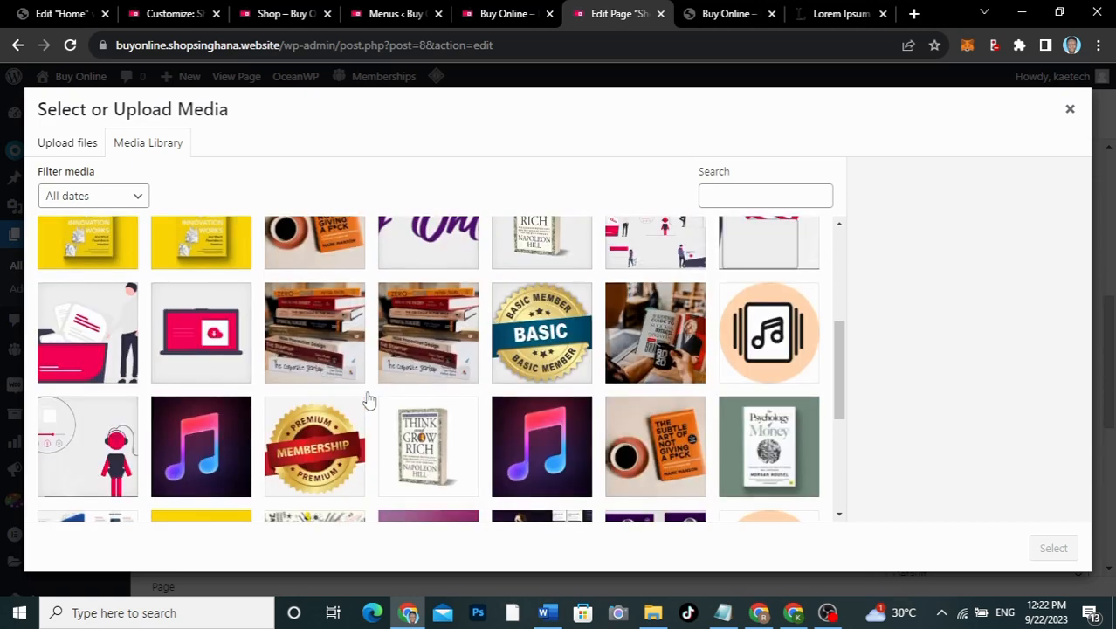
{"action": "scroll", "coordinate": [368, 398], "scroll_direction": "down", "scroll_amount": 3}
{"action": "scroll", "coordinate": [368, 398], "scroll_direction": "up", "scroll_amount": 3}
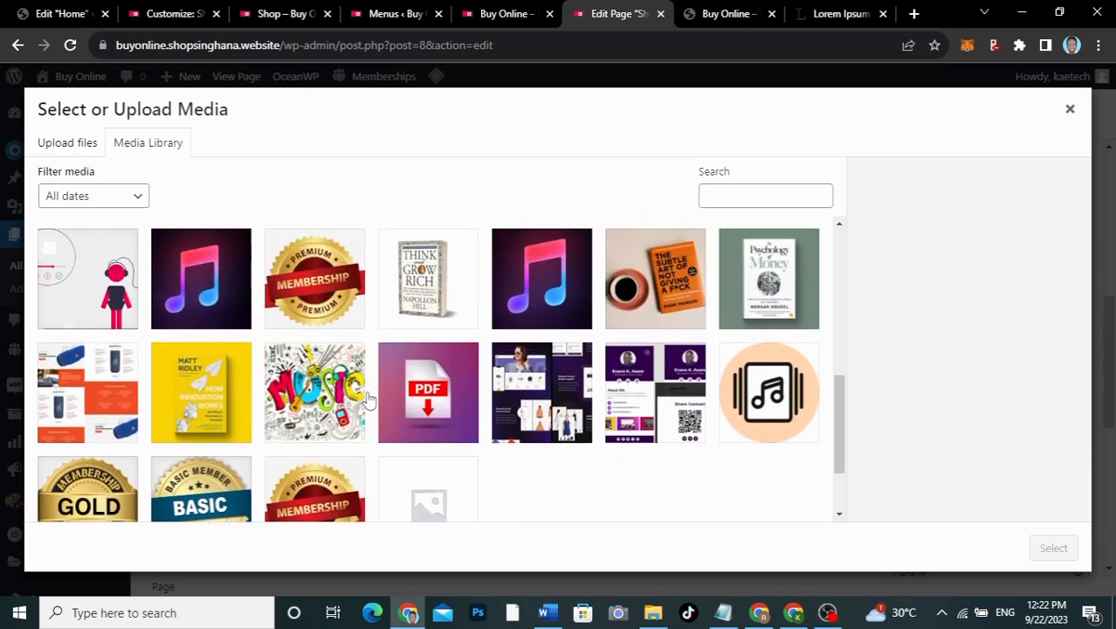
{"action": "scroll", "coordinate": [368, 398], "scroll_direction": "down", "scroll_amount": 1}
{"action": "scroll", "coordinate": [369, 398], "scroll_direction": "up", "scroll_amount": 3}
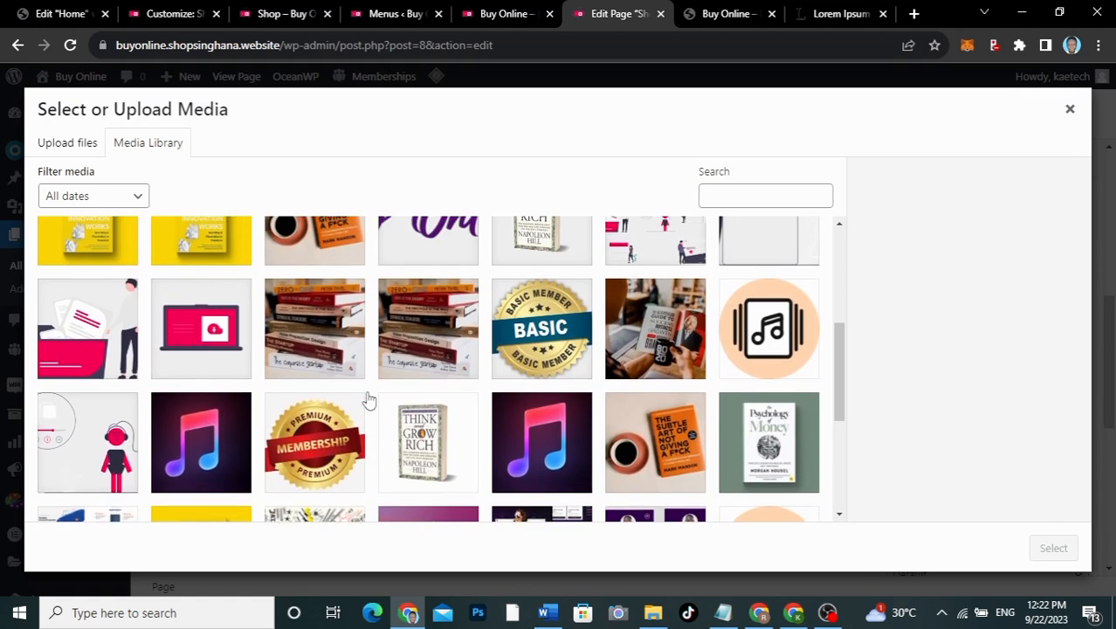
{"action": "scroll", "coordinate": [368, 399], "scroll_direction": "down", "scroll_amount": 1}
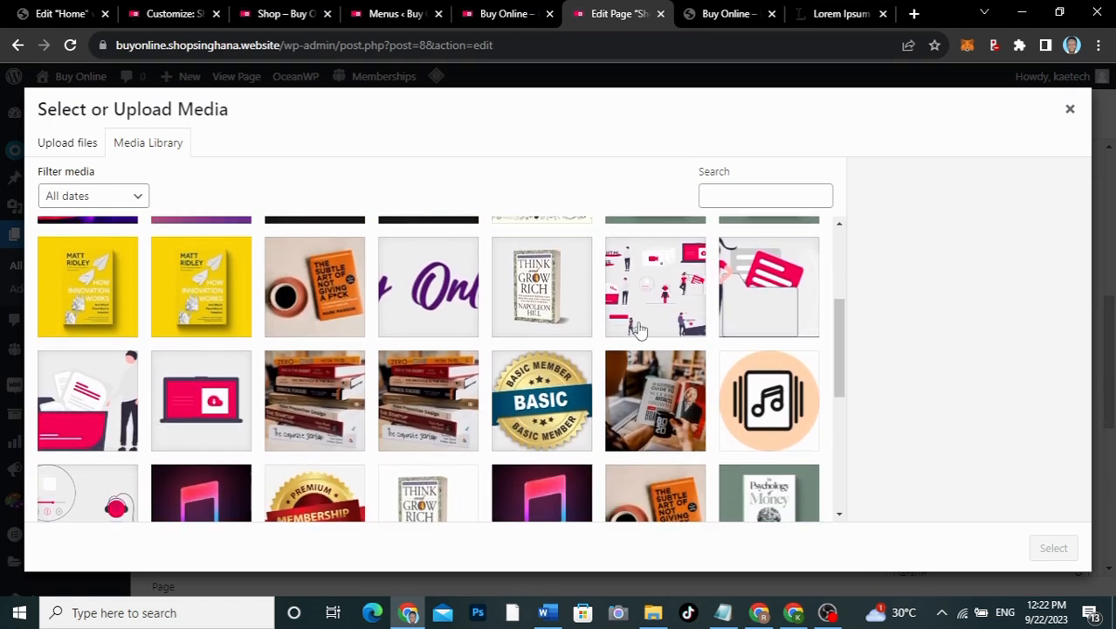
{"action": "left_click", "coordinate": [644, 406]}
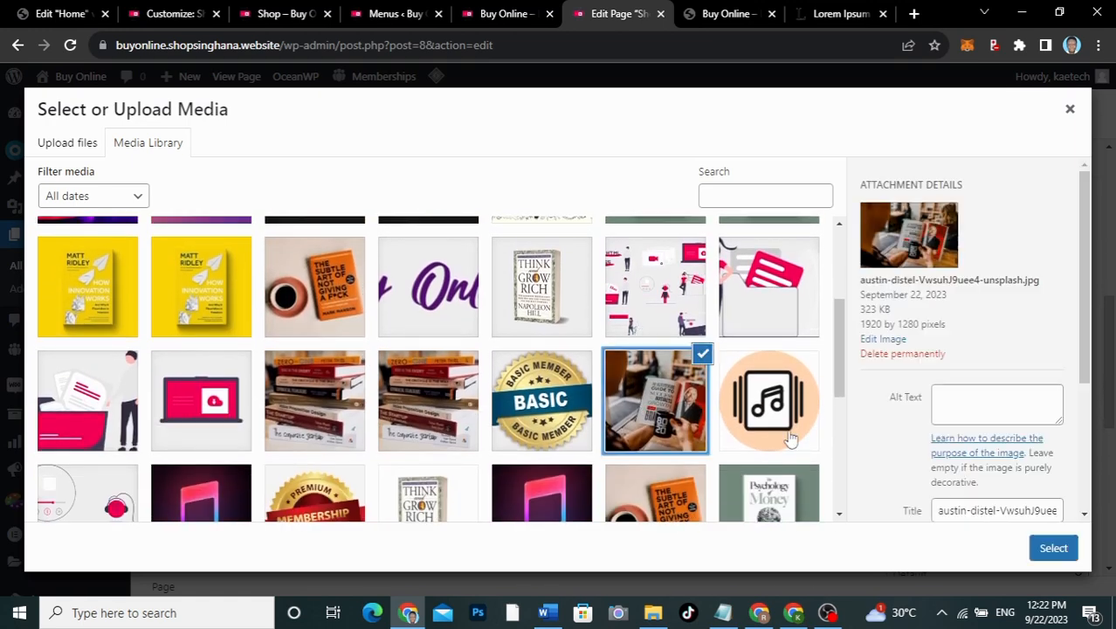
{"action": "left_click", "coordinate": [1053, 546]}
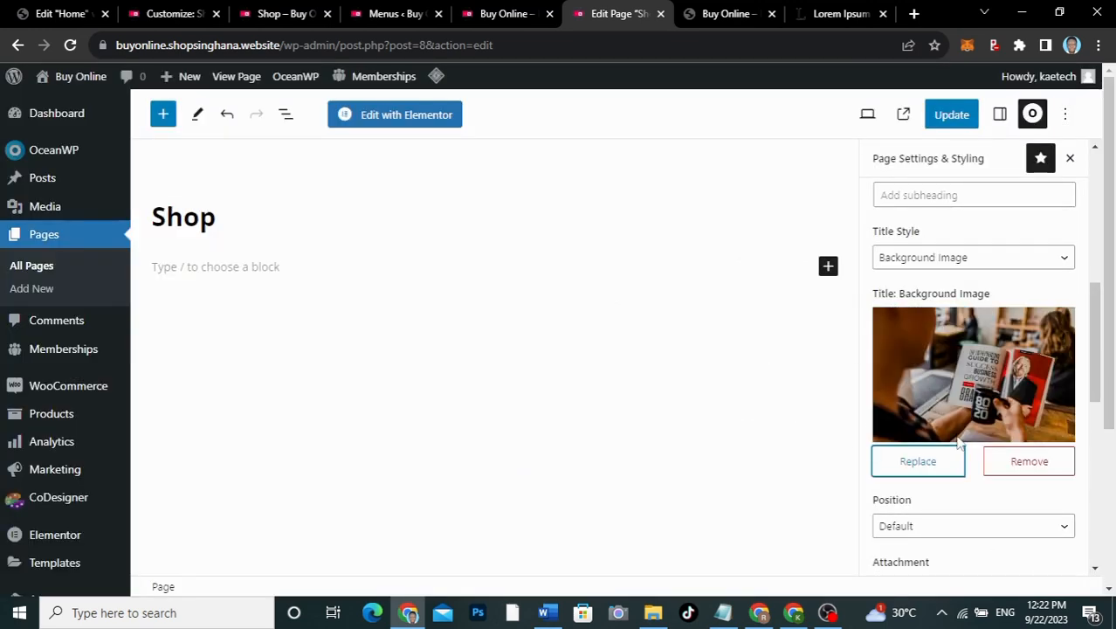
Step: Set the title background to Center Center position, No Repeat and Cover size
{"action": "scroll", "coordinate": [958, 443], "scroll_direction": "down", "scroll_amount": 3}
{"action": "left_click", "coordinate": [948, 312]}
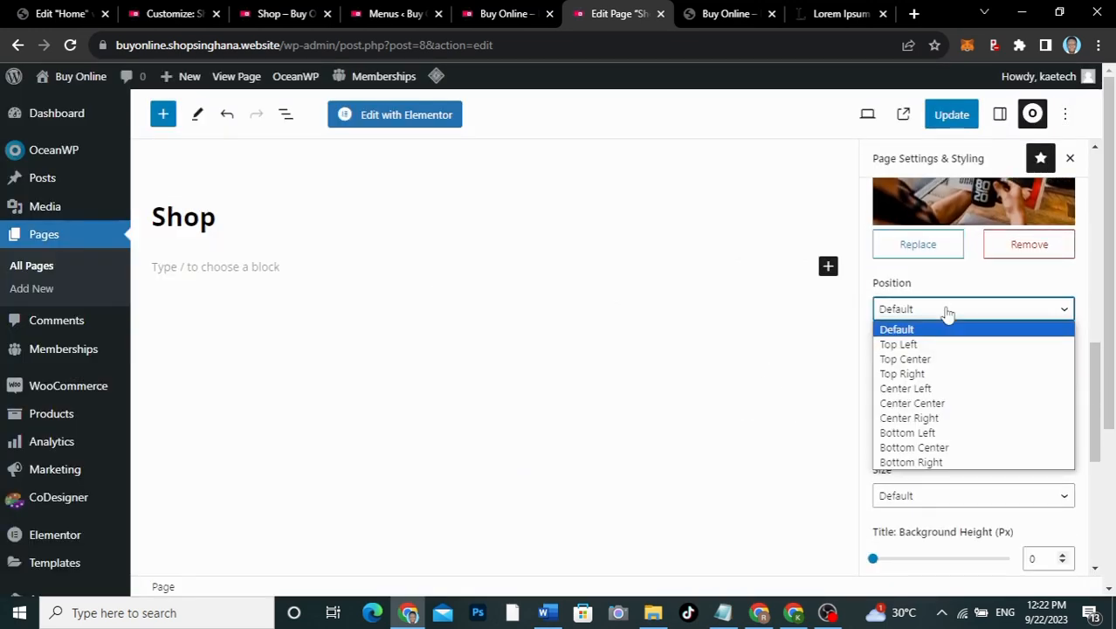
{"action": "left_click", "coordinate": [924, 402]}
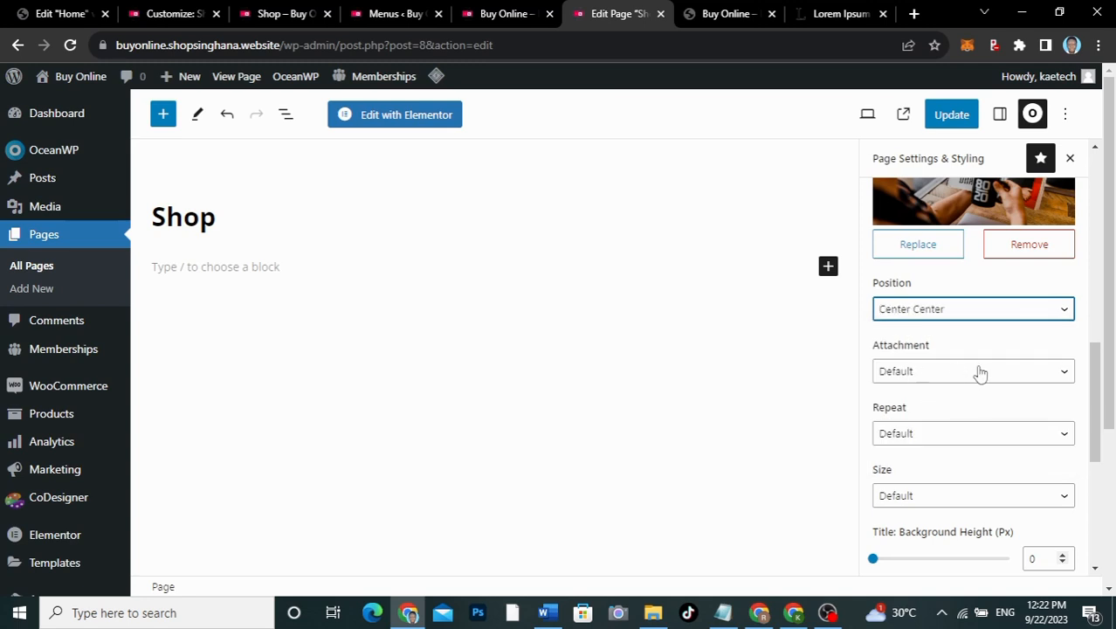
{"action": "left_click", "coordinate": [936, 435]}
{"action": "left_click", "coordinate": [926, 475]}
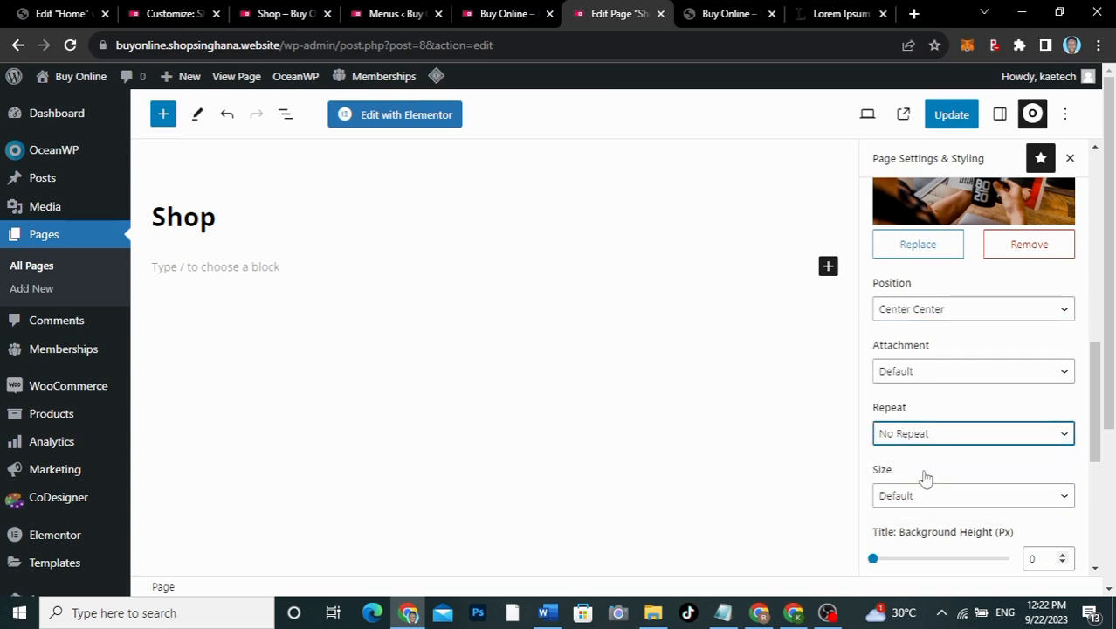
{"action": "scroll", "coordinate": [925, 478], "scroll_direction": "down", "scroll_amount": 2}
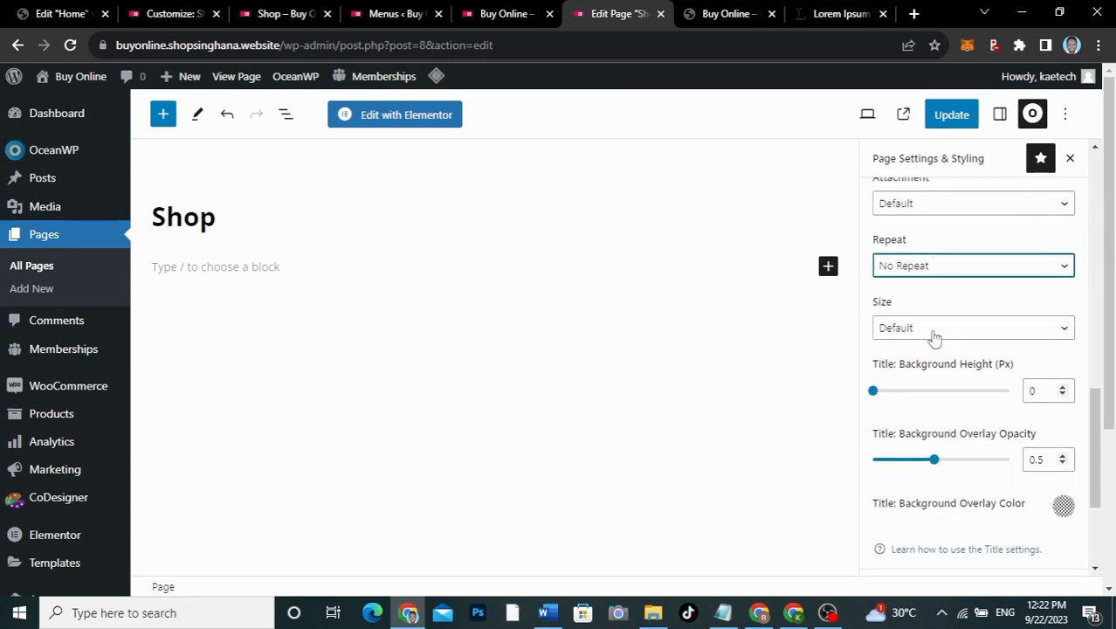
{"action": "left_click", "coordinate": [933, 332]}
{"action": "left_click", "coordinate": [919, 379]}
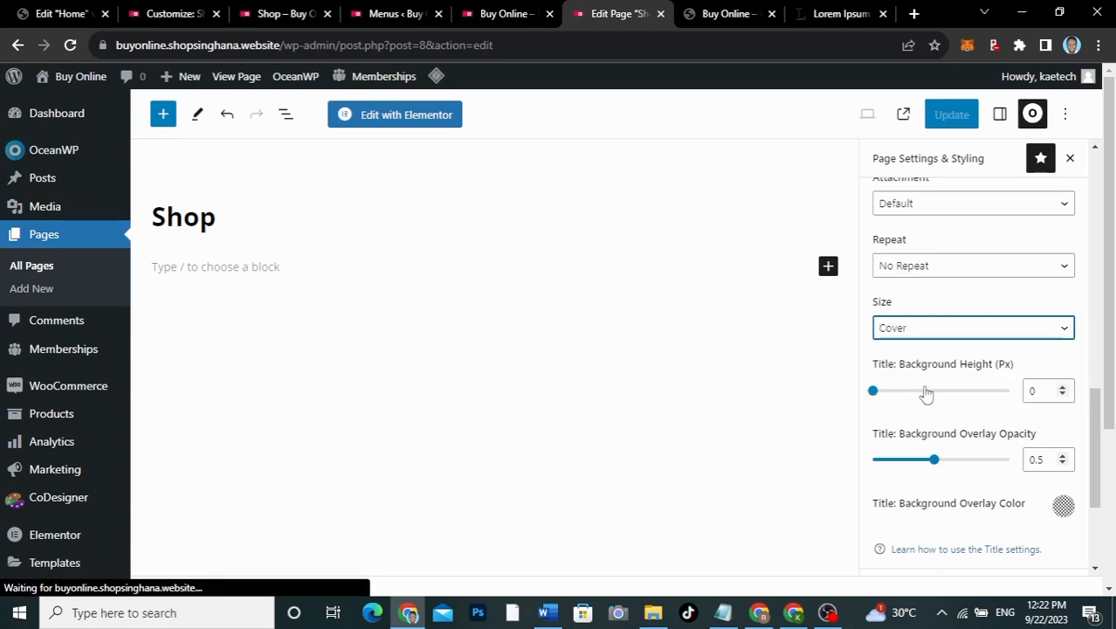
Step: Give the title background a 250 px height and a black overlay at 0.75 opacity
{"action": "left_click_drag", "start_coordinate": [1050, 391], "coordinate": [1007, 394]}
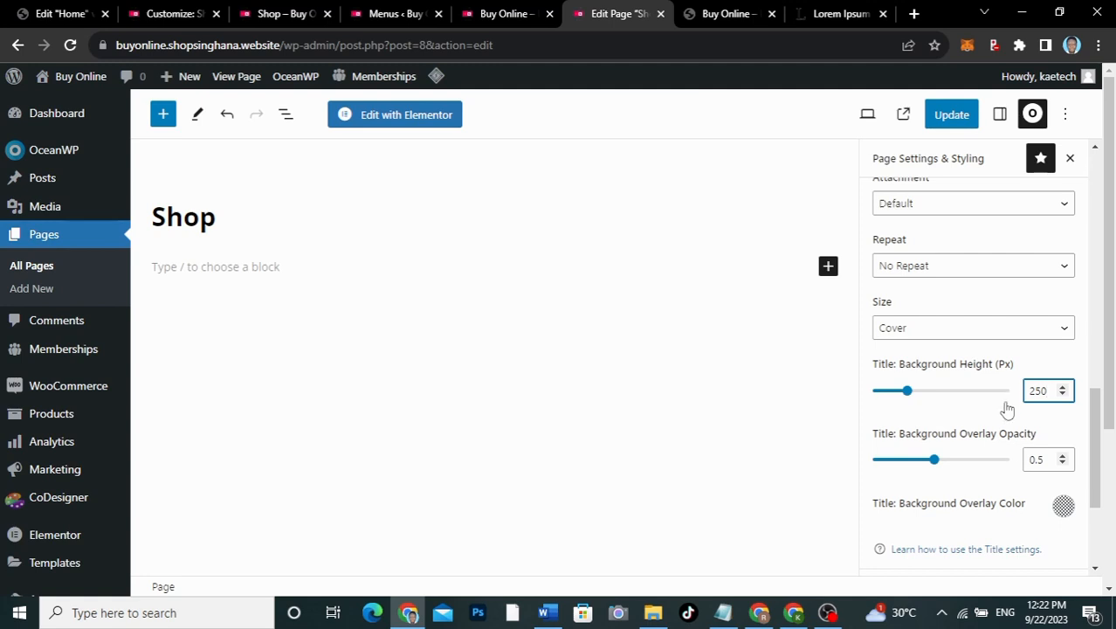
{"action": "left_click", "coordinate": [1041, 462]}
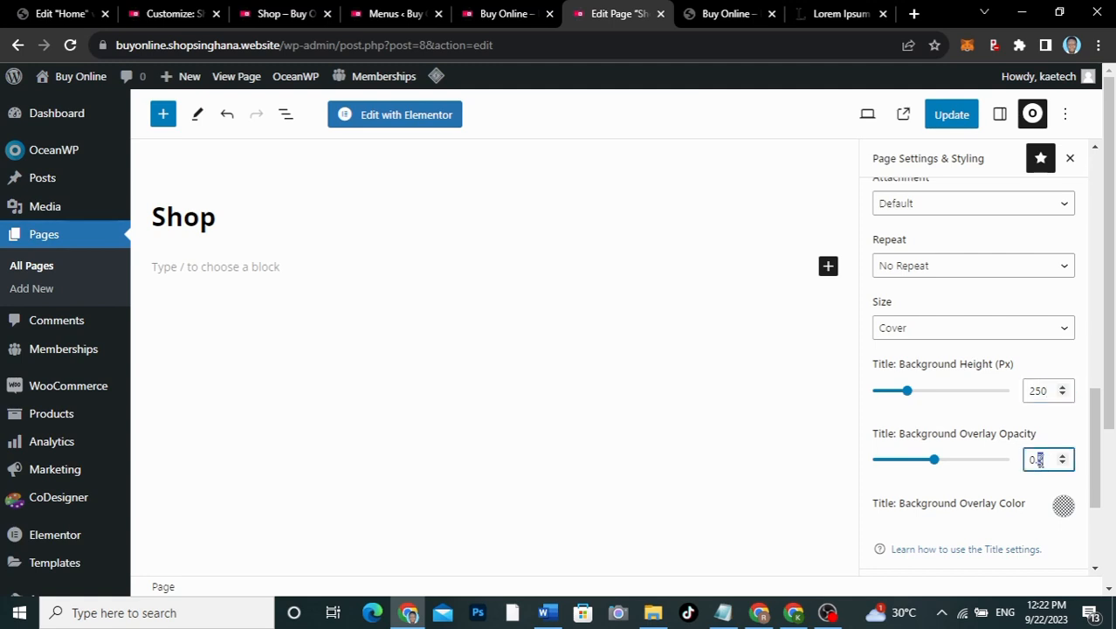
{"action": "left_click", "coordinate": [1062, 505]}
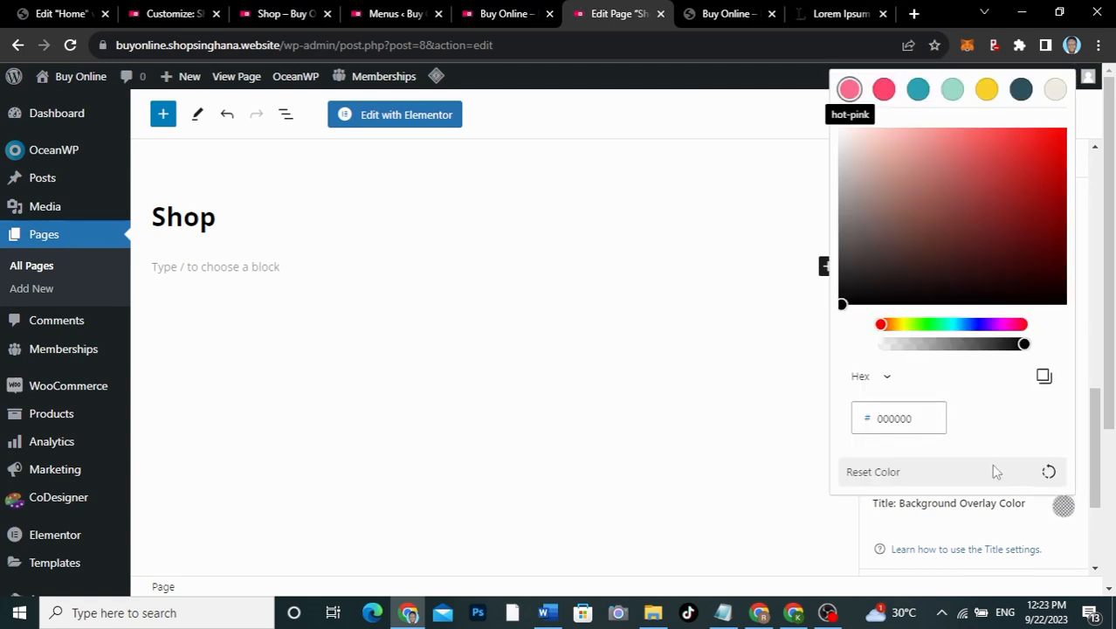
{"action": "left_click", "coordinate": [843, 308]}
{"action": "left_click", "coordinate": [797, 341]}
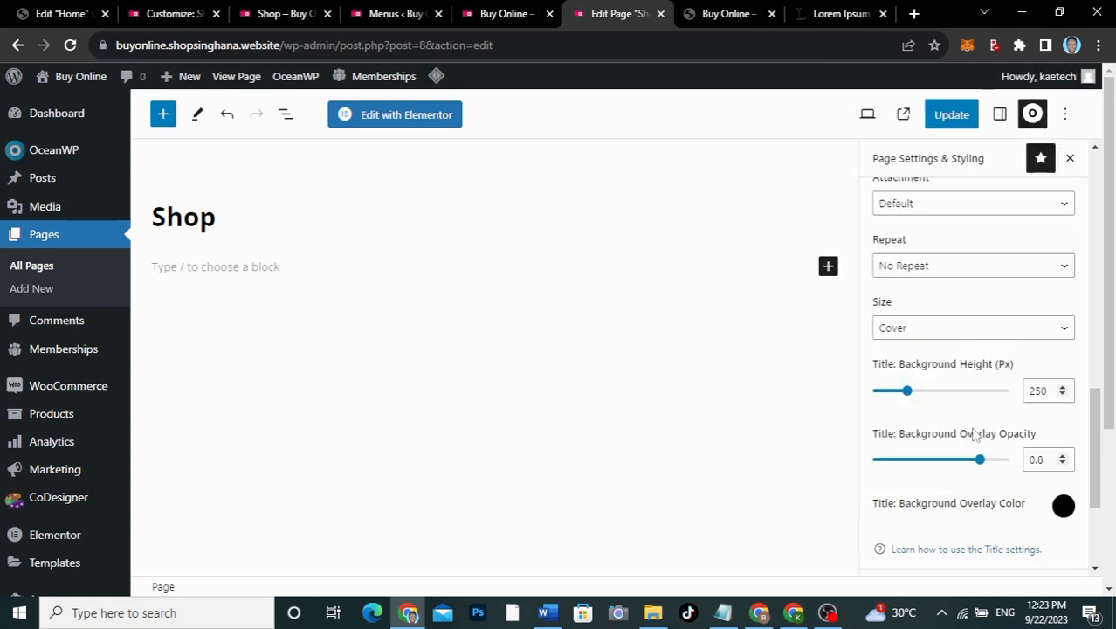
{"action": "left_click_drag", "start_coordinate": [1047, 455], "coordinate": [1039, 459]}
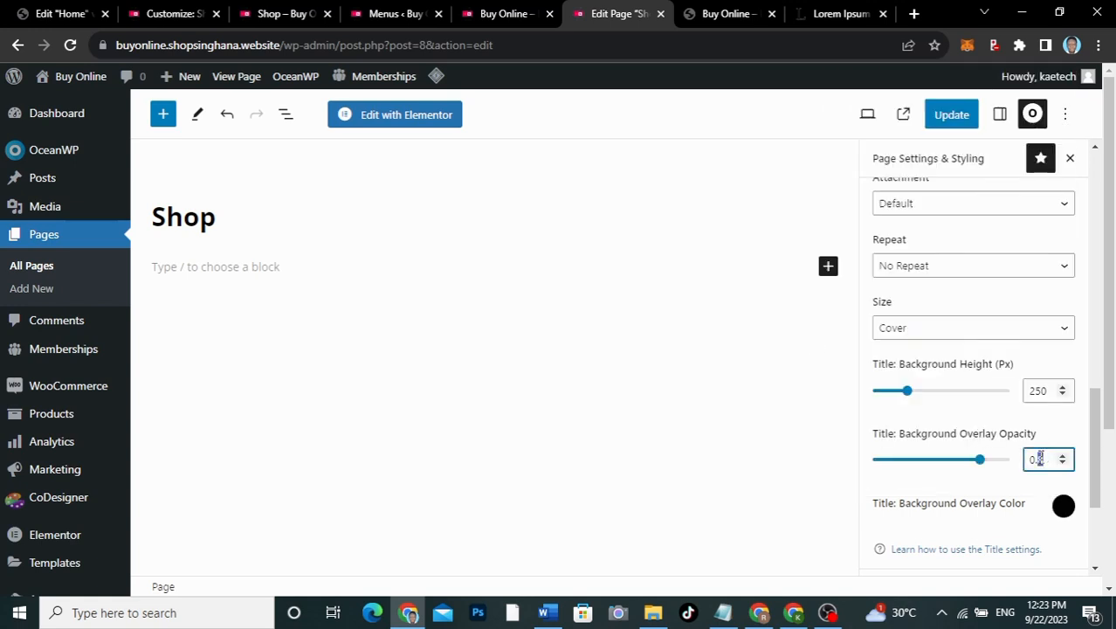
{"action": "type", "text": "75"}
{"action": "scroll", "coordinate": [947, 345], "scroll_direction": "up", "scroll_amount": 6}
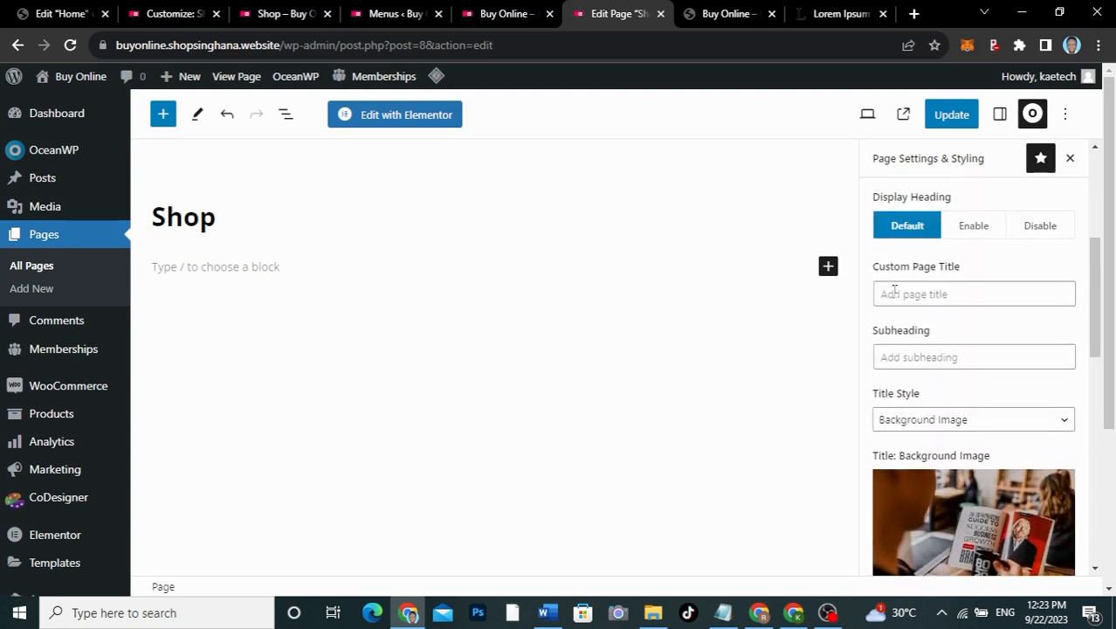
Step: Copy 'Buy Online Store' from the live shop page into the Custom Page Title
{"action": "left_click", "coordinate": [270, 14]}
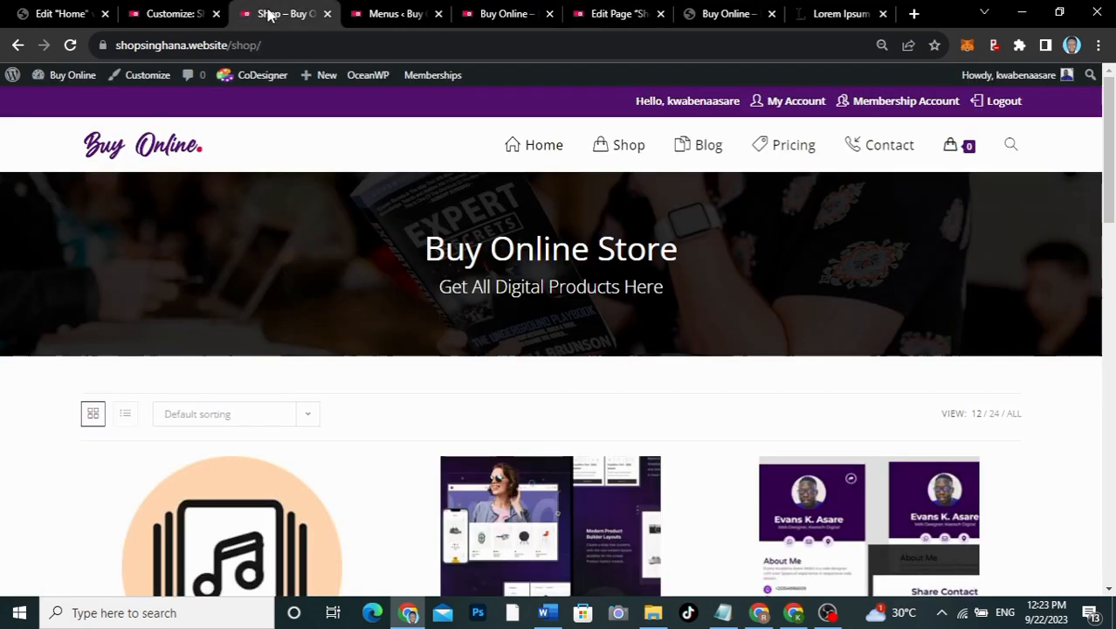
{"action": "left_click_drag", "start_coordinate": [681, 255], "coordinate": [429, 253]}
{"action": "key", "text": "ctrl+c"}
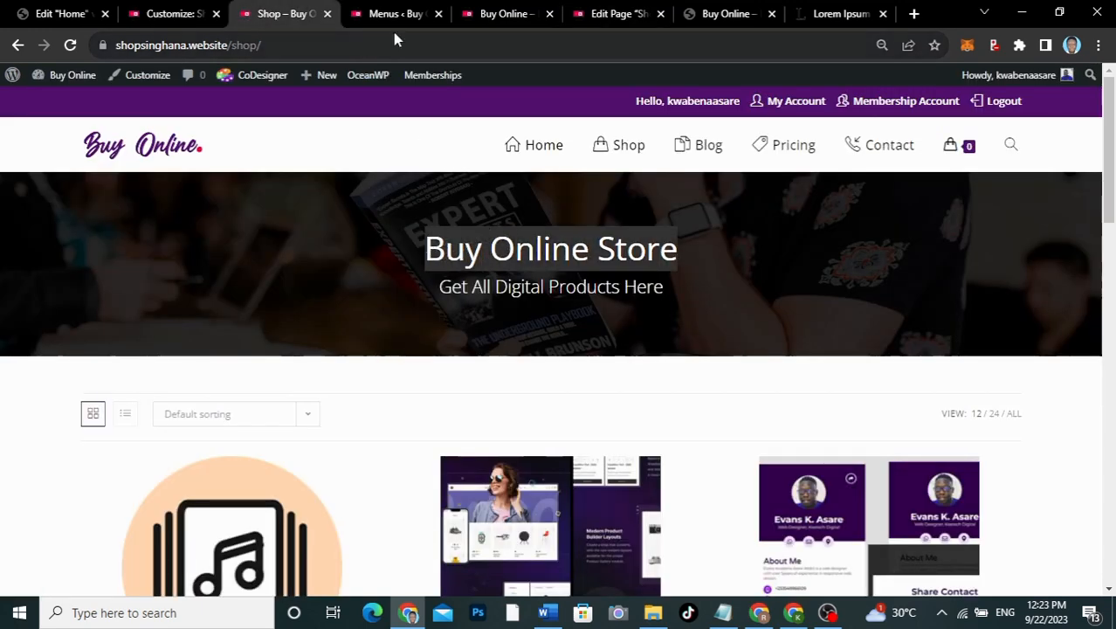
{"action": "left_click", "coordinate": [591, 21]}
{"action": "left_click", "coordinate": [937, 298]}
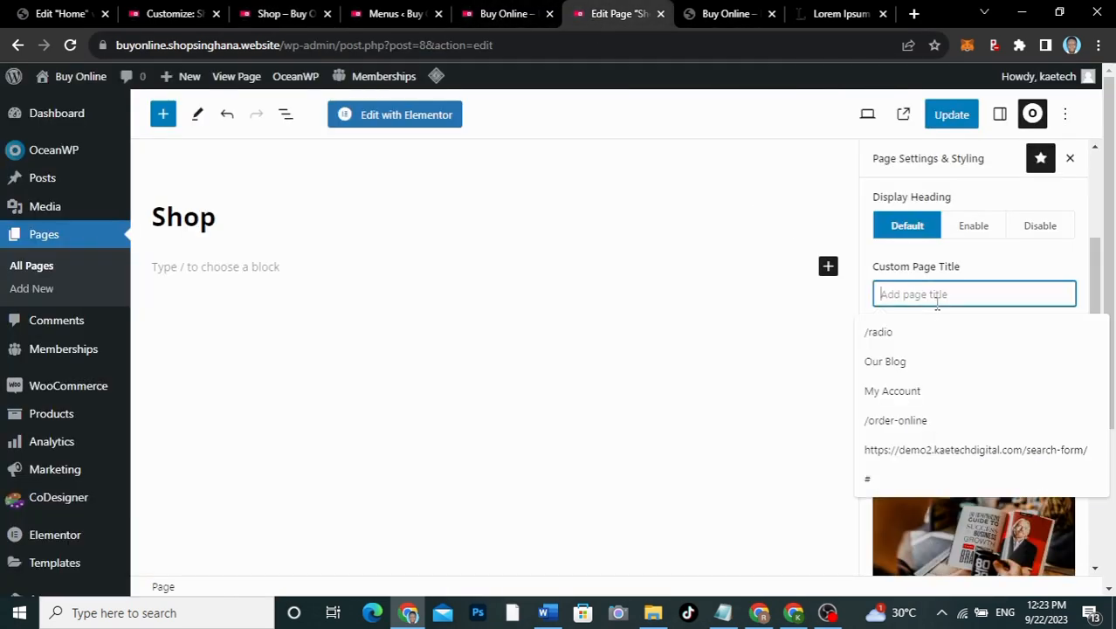
{"action": "key", "text": "ctrl+v"}
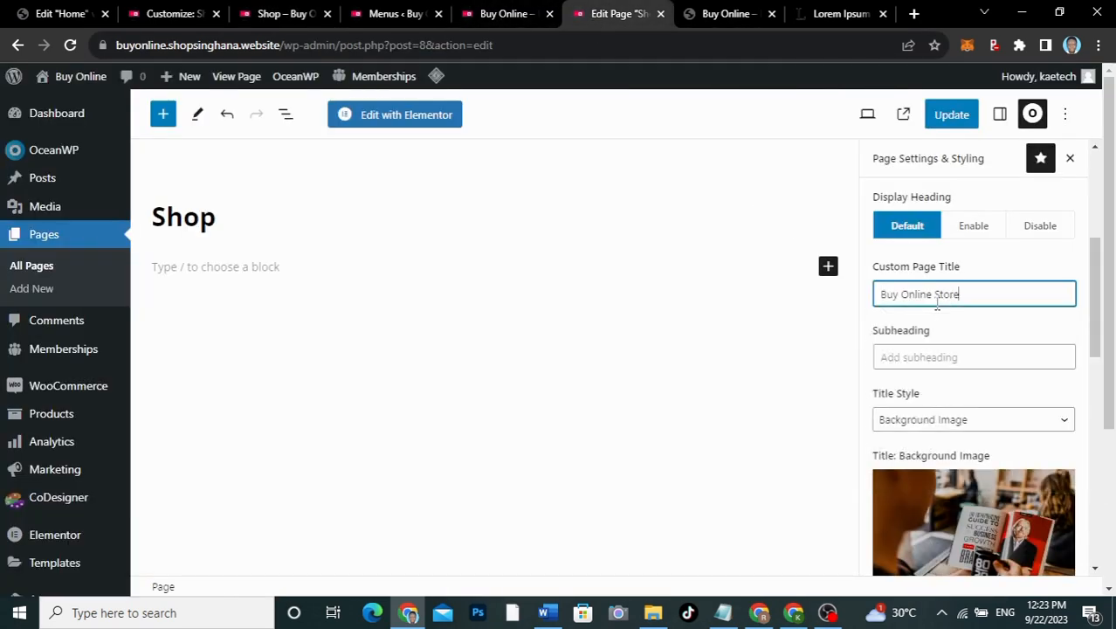
Step: Paste 'Get All Digital Products Here' as the subheading and update the Shop page
{"action": "left_click", "coordinate": [892, 362]}
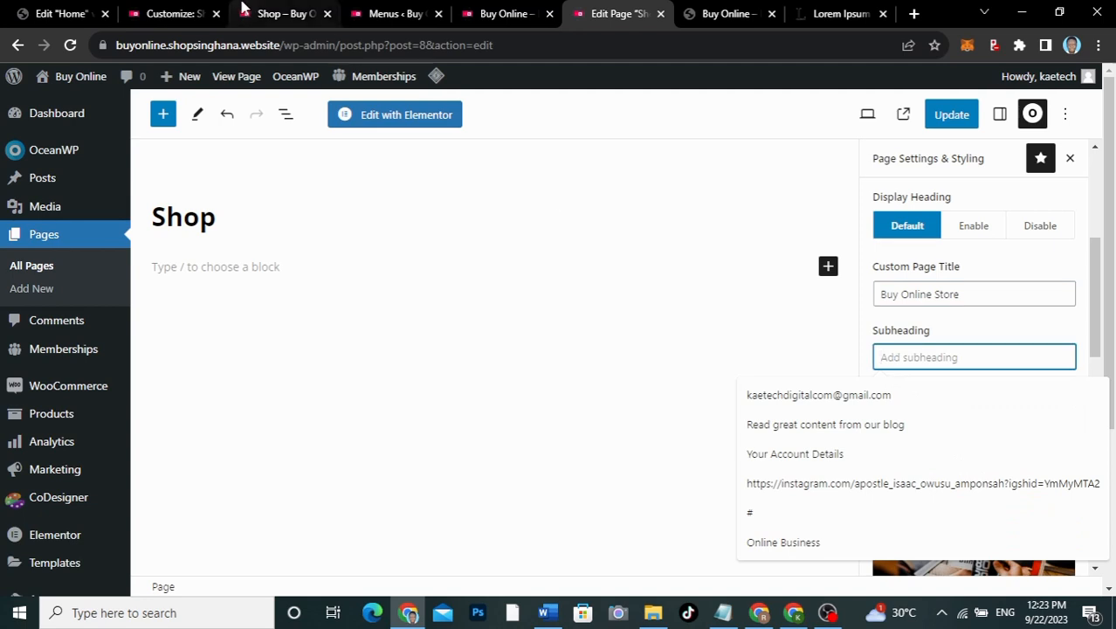
{"action": "left_click", "coordinate": [278, 13]}
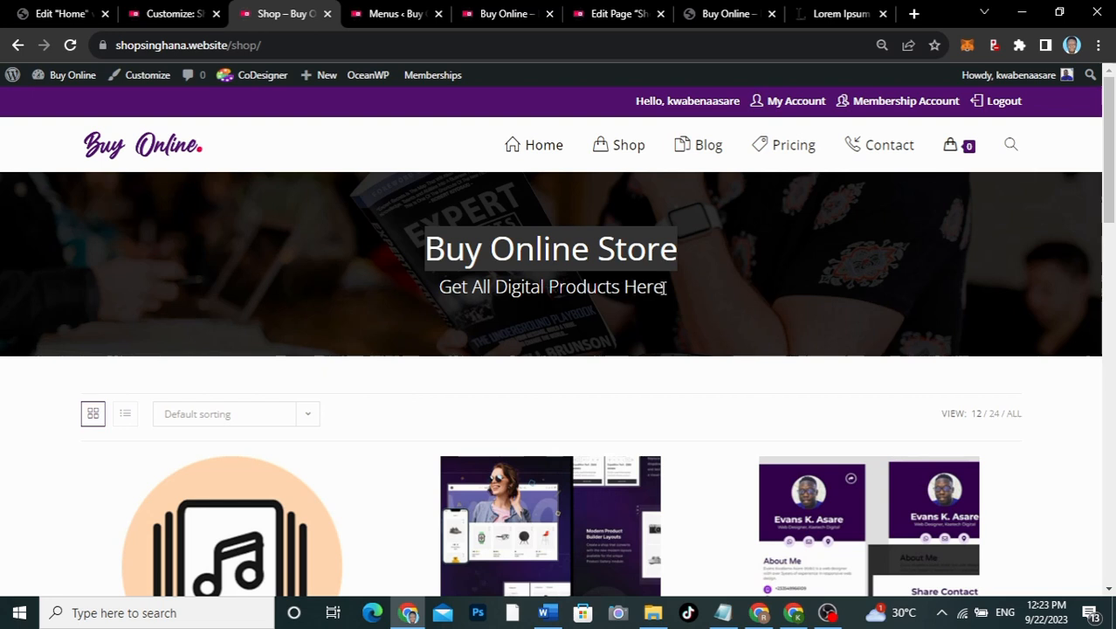
{"action": "left_click_drag", "start_coordinate": [664, 288], "coordinate": [447, 284]}
{"action": "key", "text": "ctrl+c"}
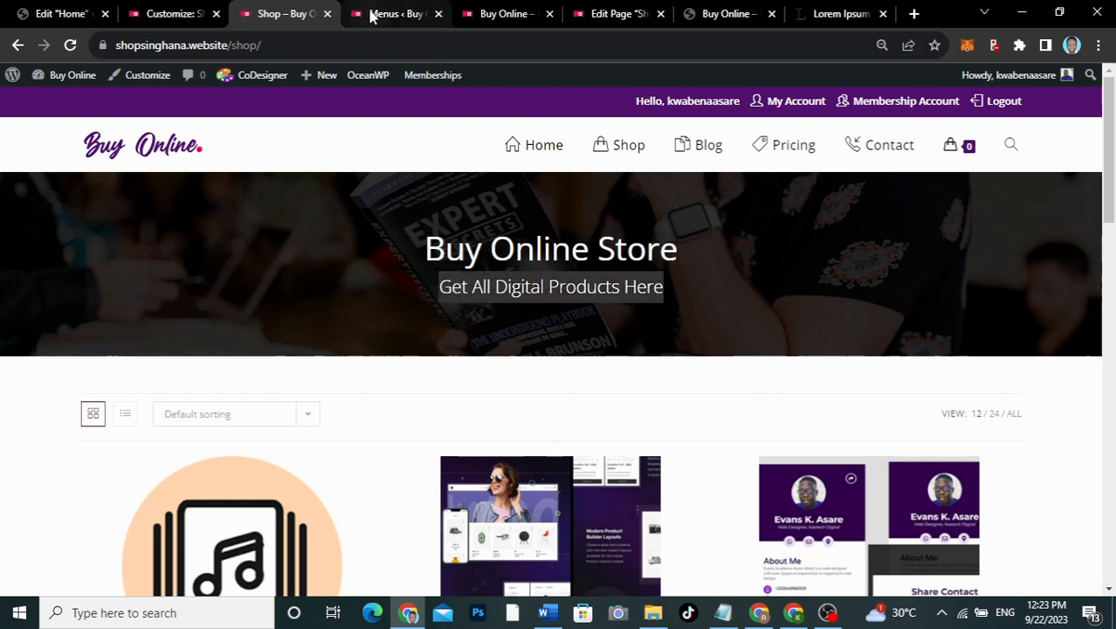
{"action": "left_click", "coordinate": [509, 14]}
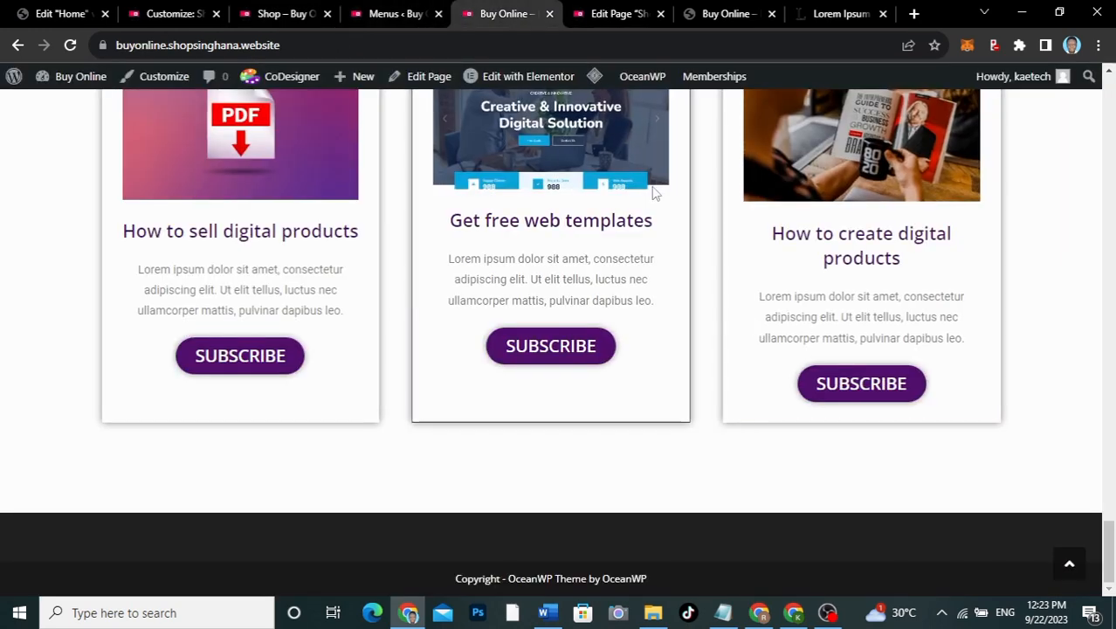
{"action": "left_click", "coordinate": [590, 18]}
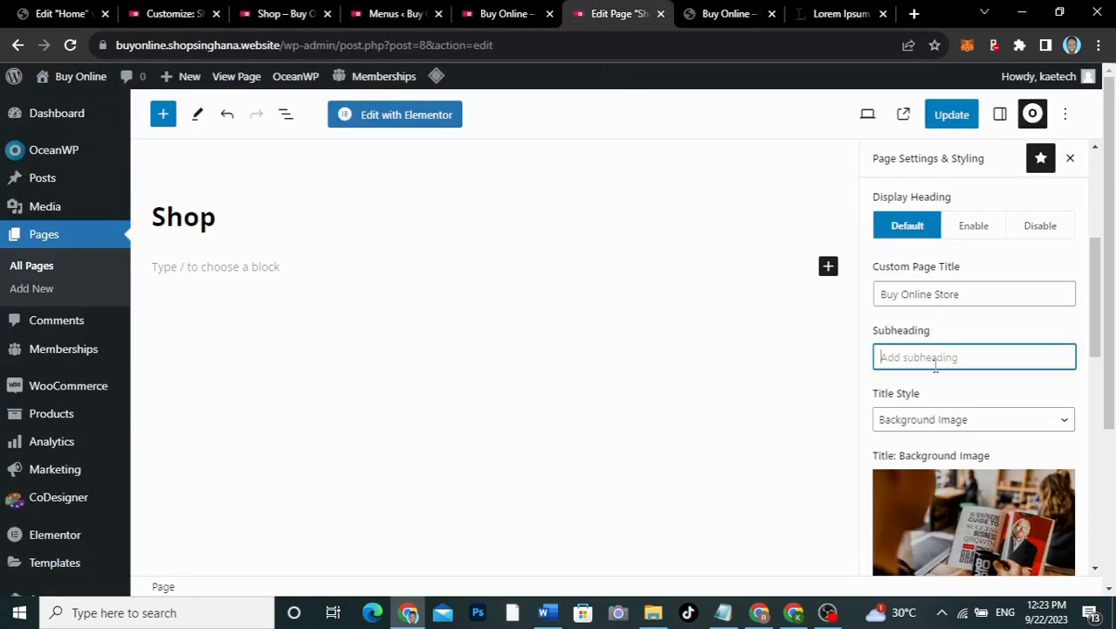
{"action": "key", "text": "ctrl+v"}
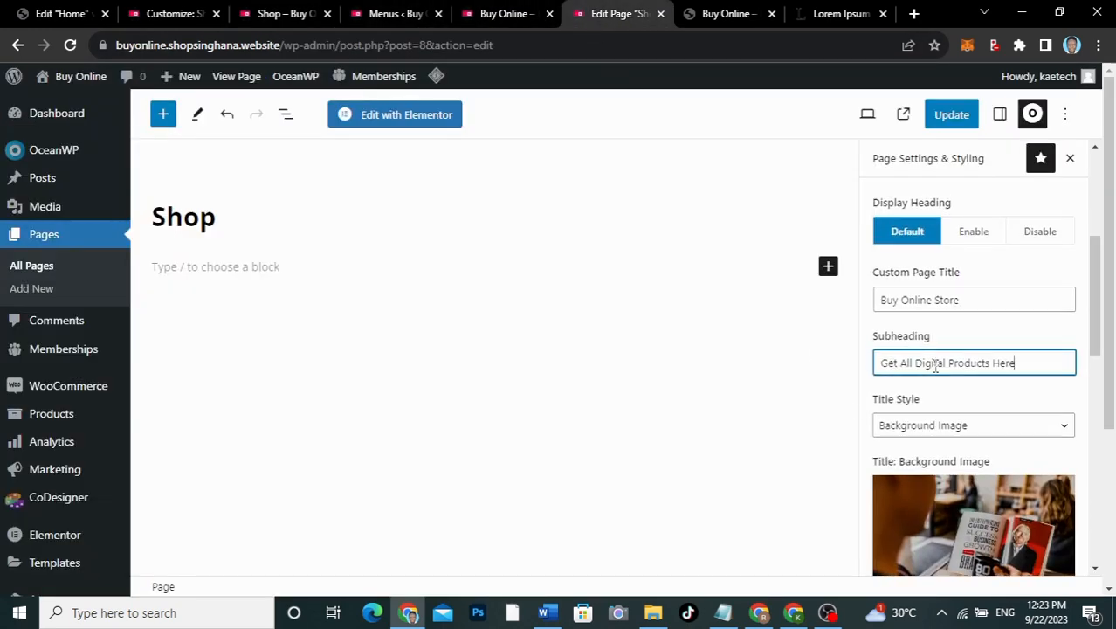
{"action": "scroll", "coordinate": [948, 262], "scroll_direction": "up", "scroll_amount": 5}
{"action": "left_click", "coordinate": [954, 123]}
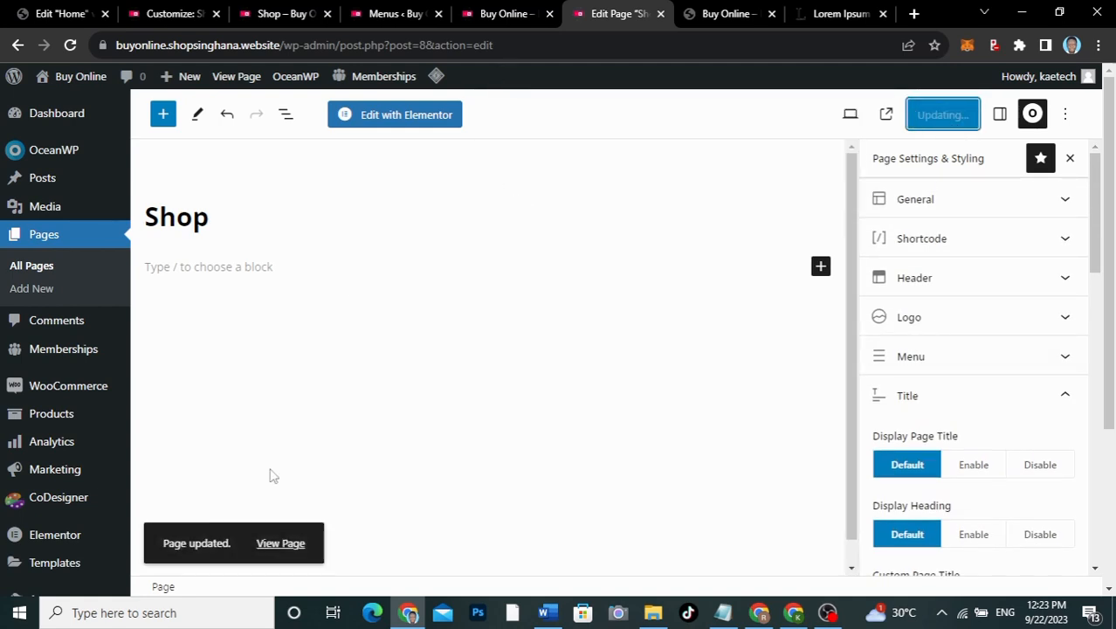
{"action": "left_click", "coordinate": [276, 544]}
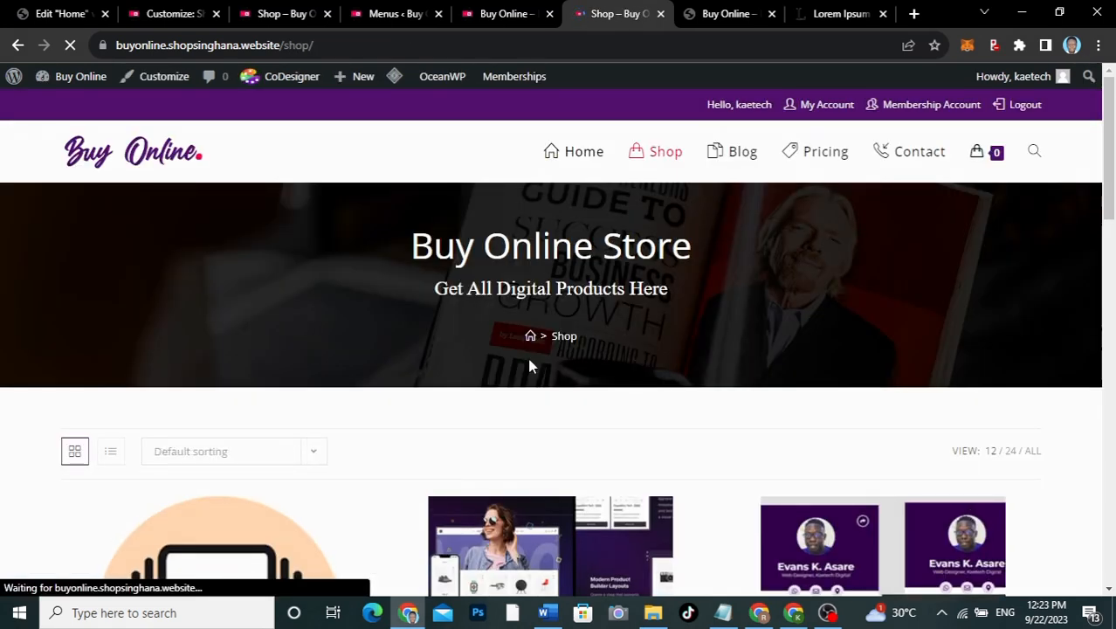
{"action": "scroll", "coordinate": [723, 371], "scroll_direction": "down", "scroll_amount": 5}
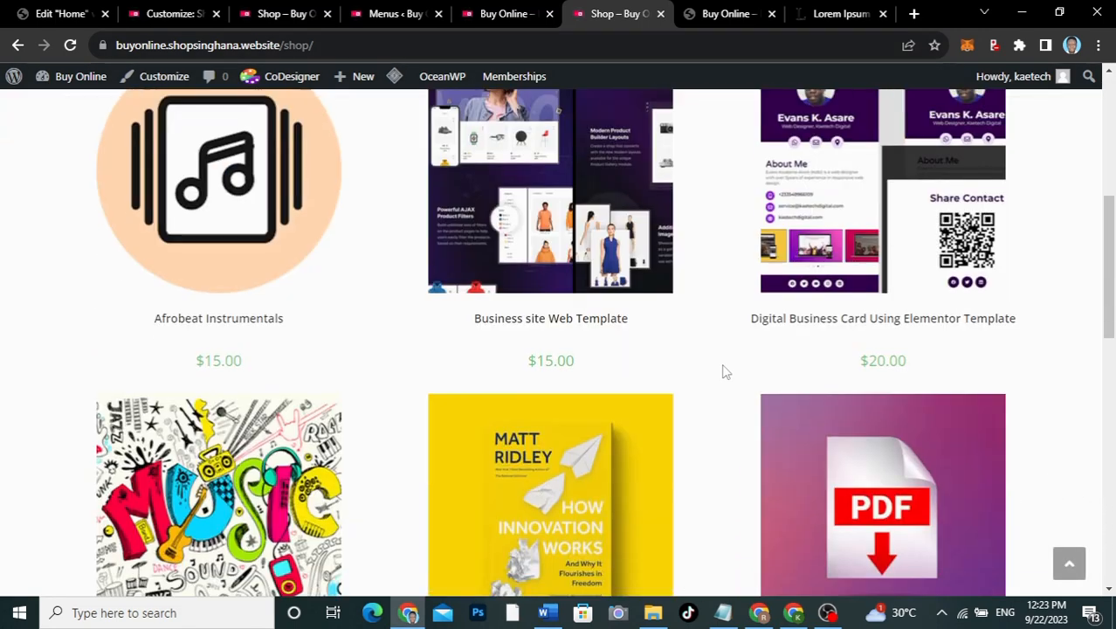
{"action": "scroll", "coordinate": [724, 371], "scroll_direction": "up", "scroll_amount": 5}
{"action": "left_click", "coordinate": [261, 13]}
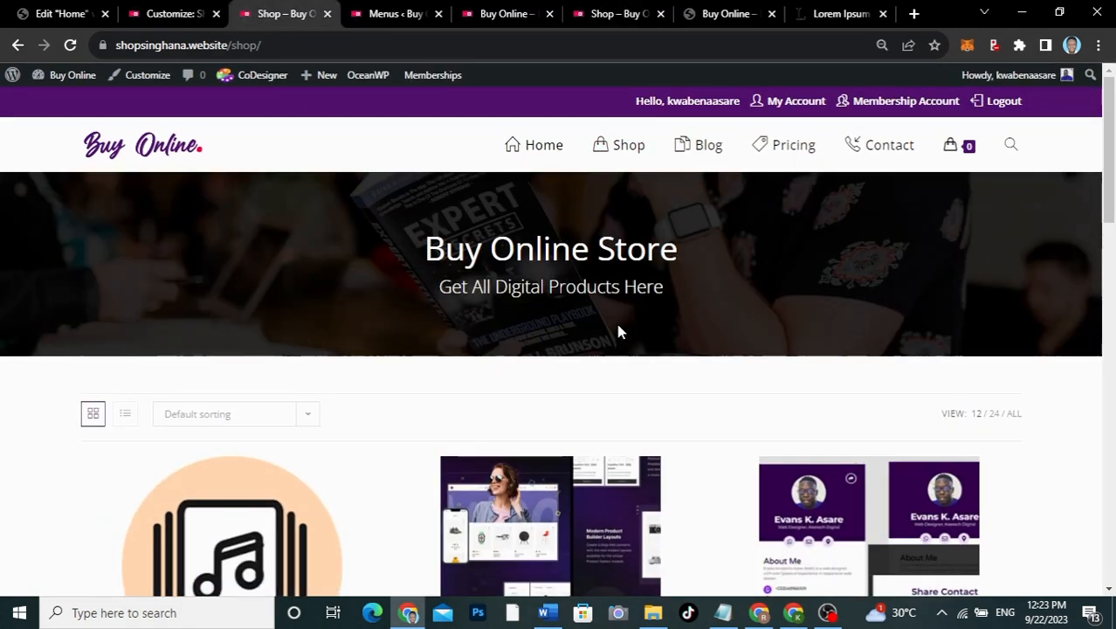
{"action": "left_click", "coordinate": [617, 20]}
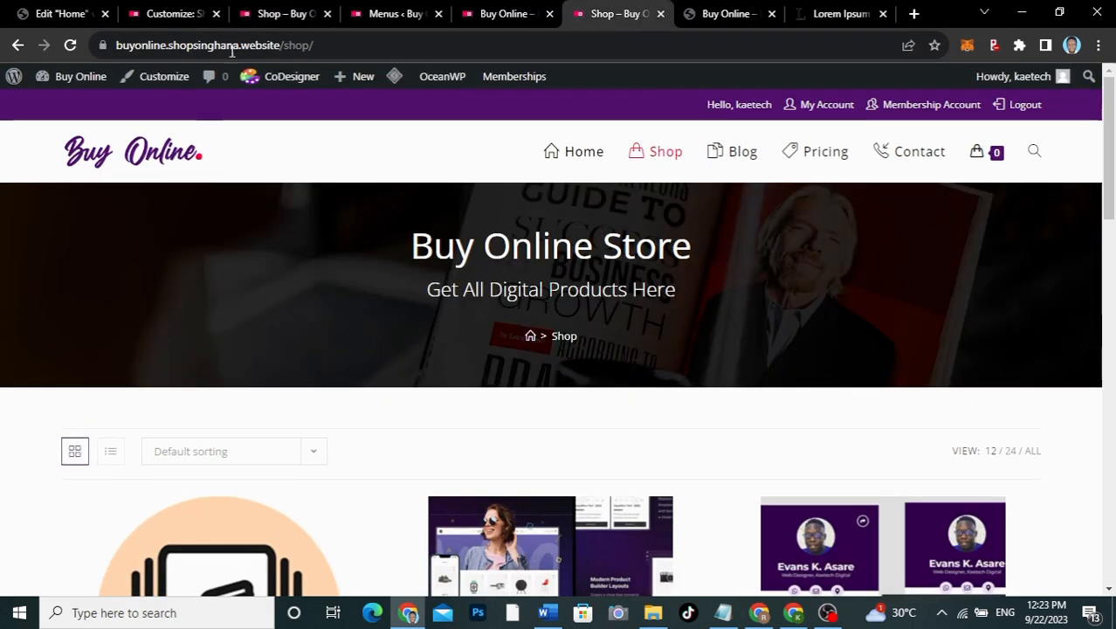
{"action": "left_click", "coordinate": [16, 48]}
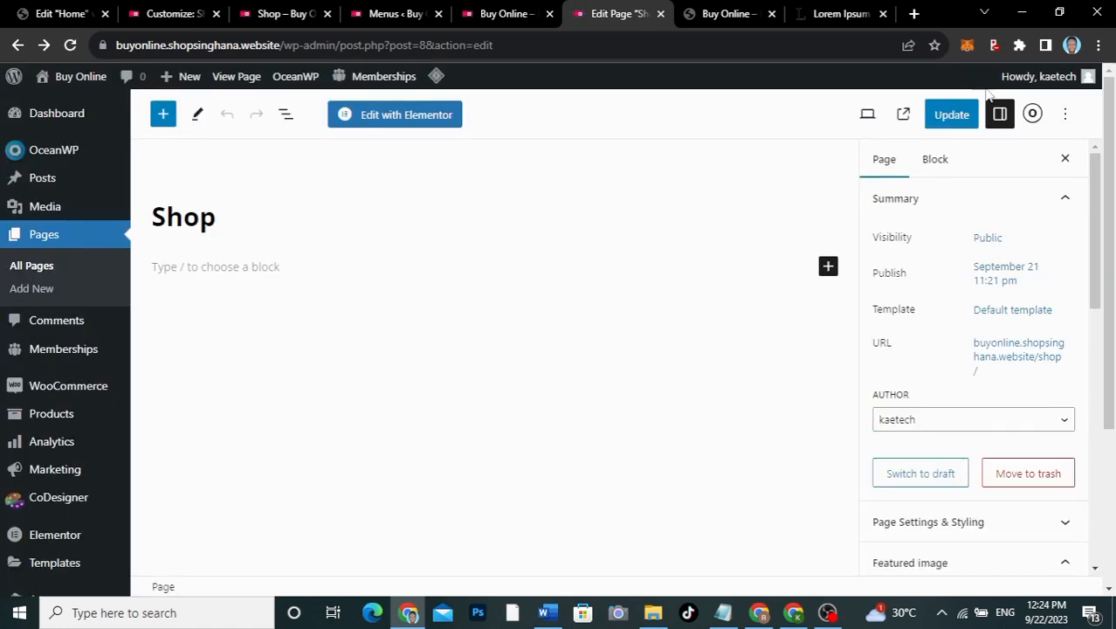
Step: Disable Display Breadcrumbs in the Shop page's OceanWP settings, update, and view the page
{"action": "left_click", "coordinate": [1032, 115]}
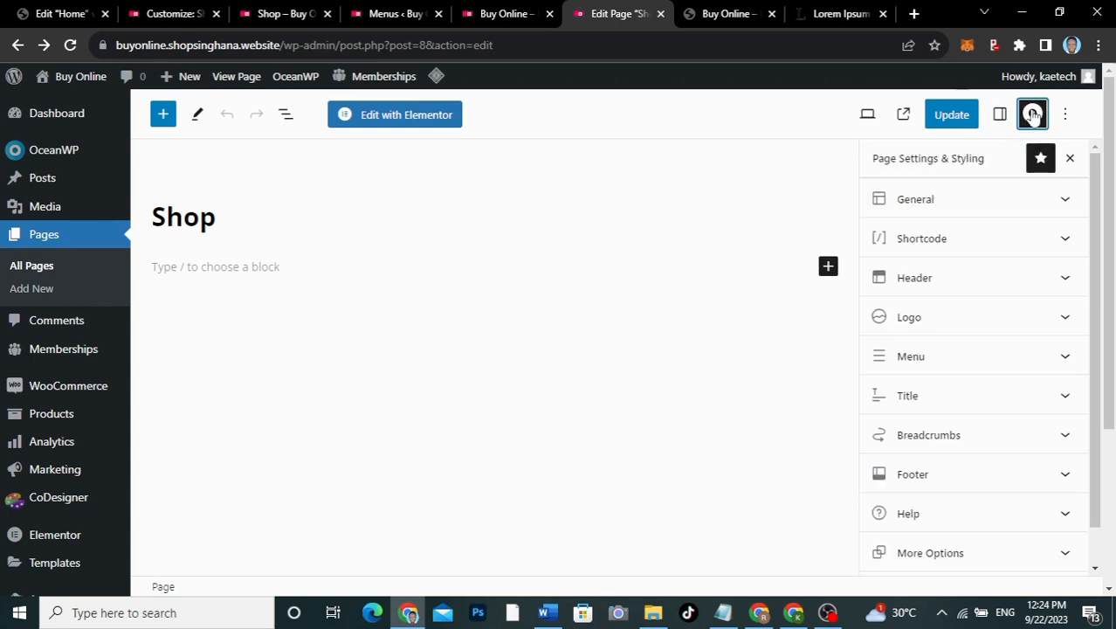
{"action": "left_click", "coordinate": [955, 436]}
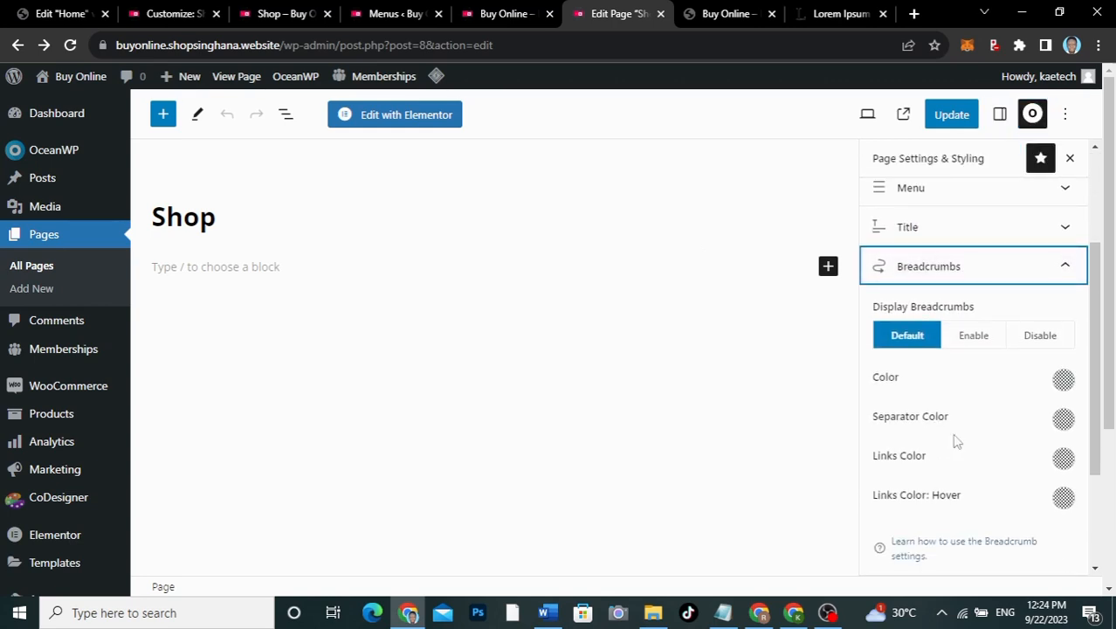
{"action": "left_click", "coordinate": [1042, 346]}
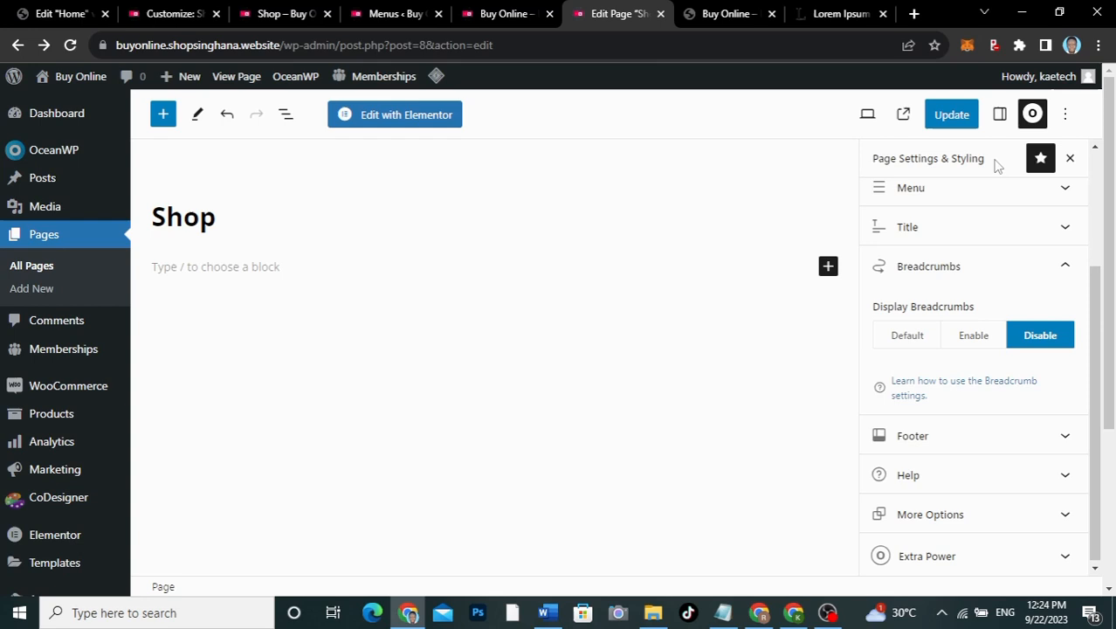
{"action": "left_click", "coordinate": [958, 119]}
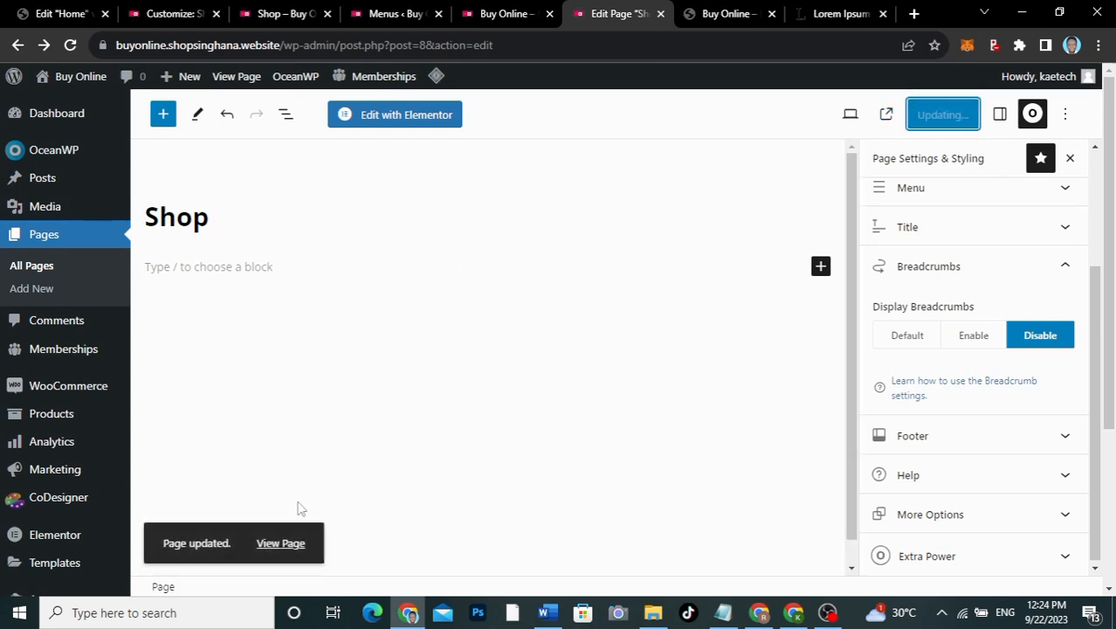
{"action": "left_click", "coordinate": [291, 547]}
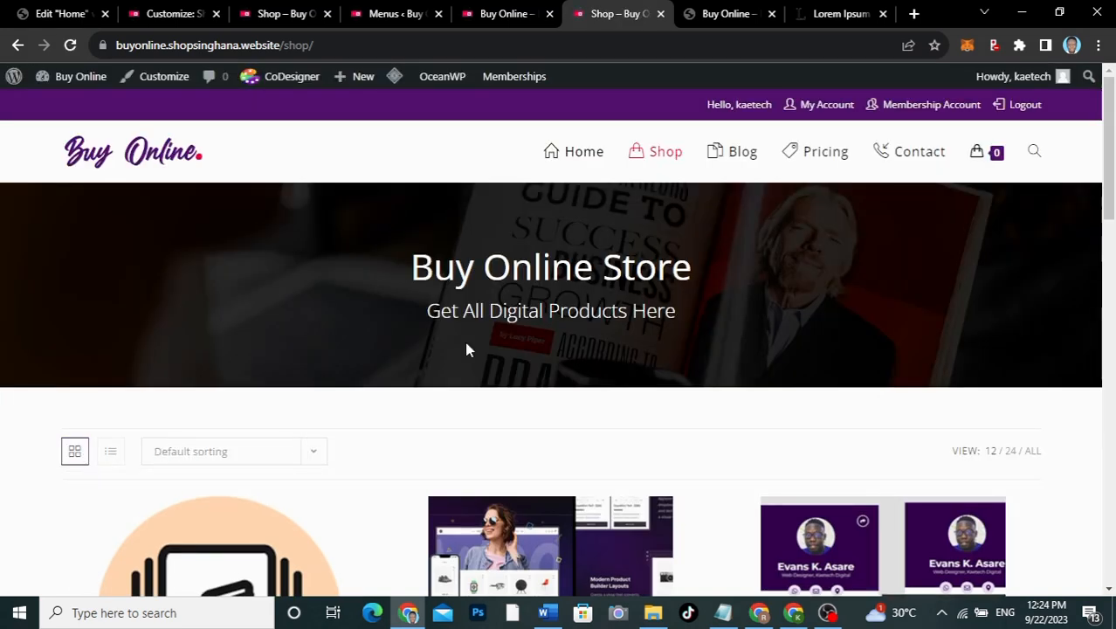
Step: Scroll through the breadcrumb-free shop page, then go to Blog from the main menu
{"action": "scroll", "coordinate": [742, 327], "scroll_direction": "down", "scroll_amount": 7}
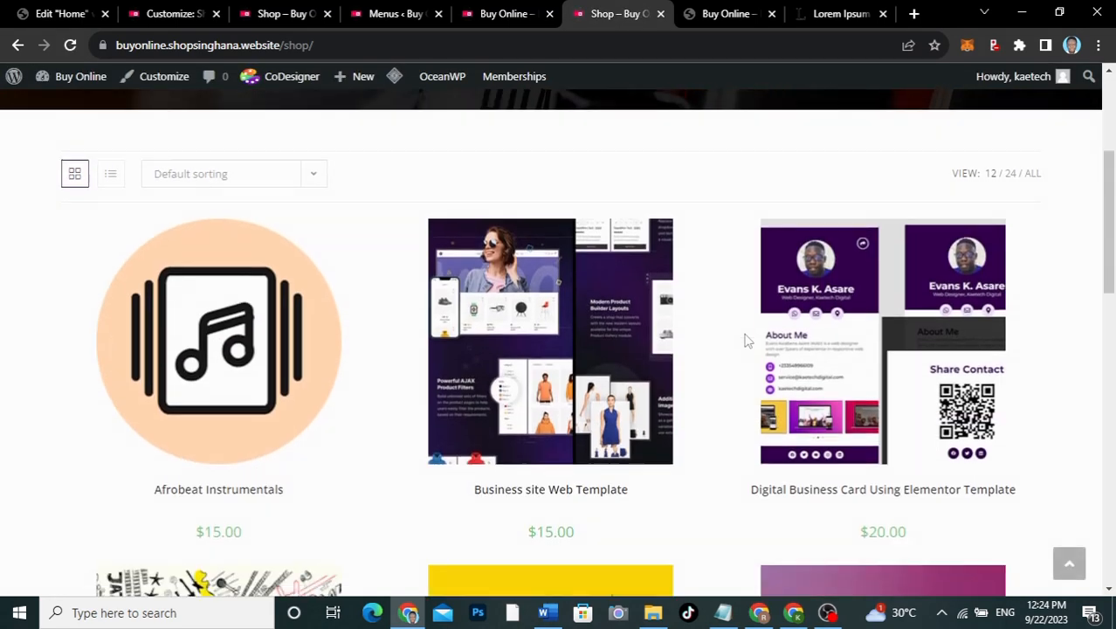
{"action": "scroll", "coordinate": [744, 341], "scroll_direction": "down", "scroll_amount": 8}
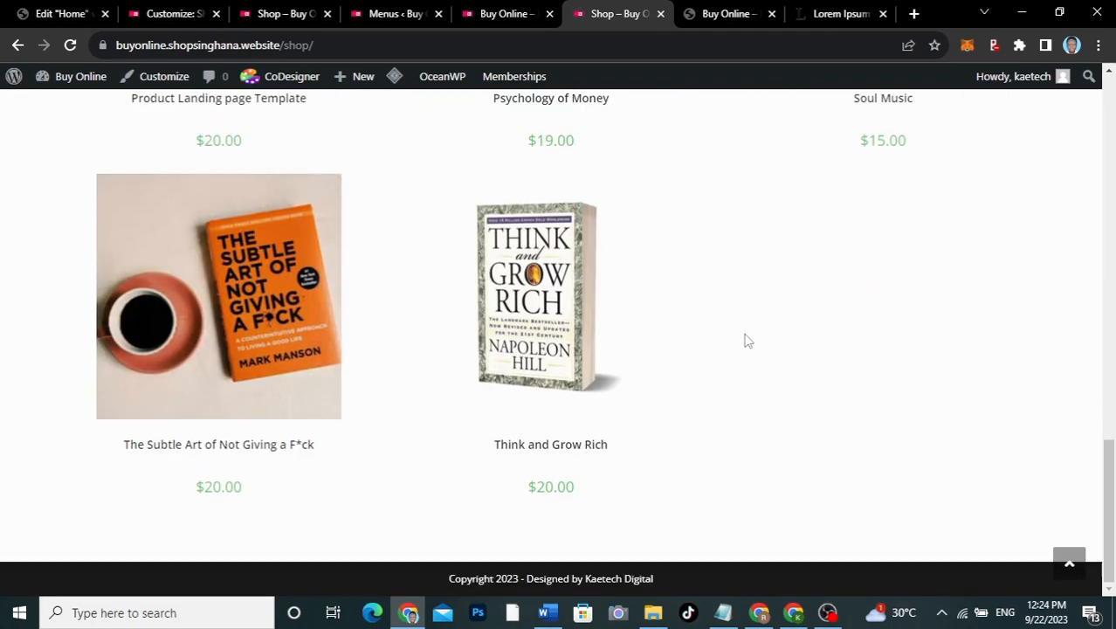
{"action": "scroll", "coordinate": [744, 340], "scroll_direction": "up", "scroll_amount": 12}
{"action": "scroll", "coordinate": [745, 341], "scroll_direction": "up", "scroll_amount": 4}
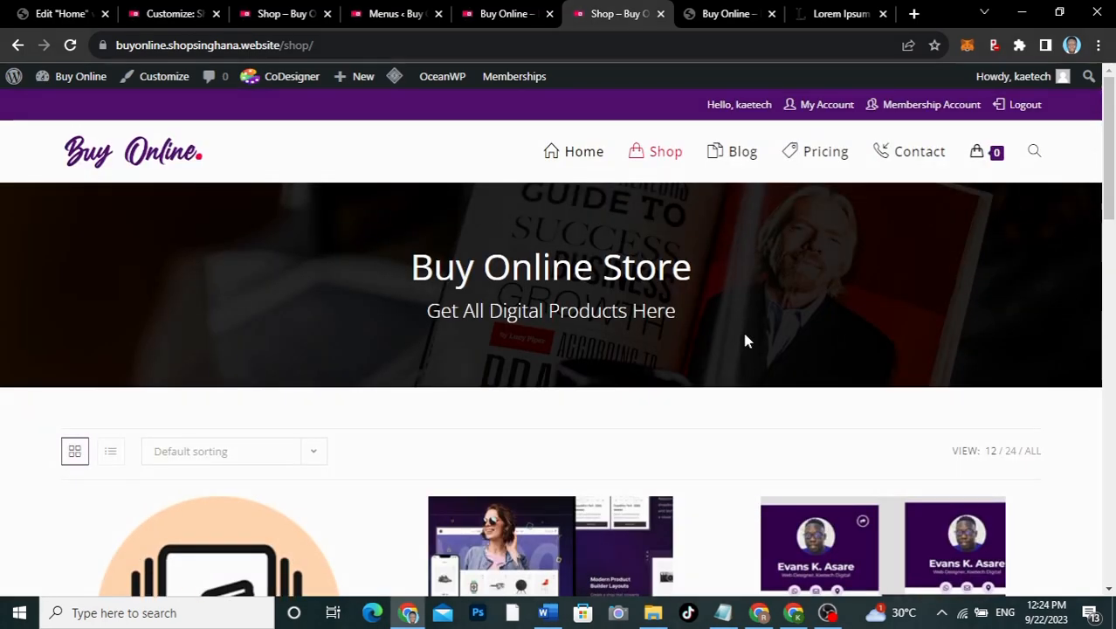
{"action": "scroll", "coordinate": [744, 341], "scroll_direction": "down", "scroll_amount": 10}
{"action": "scroll", "coordinate": [745, 341], "scroll_direction": "up", "scroll_amount": 7}
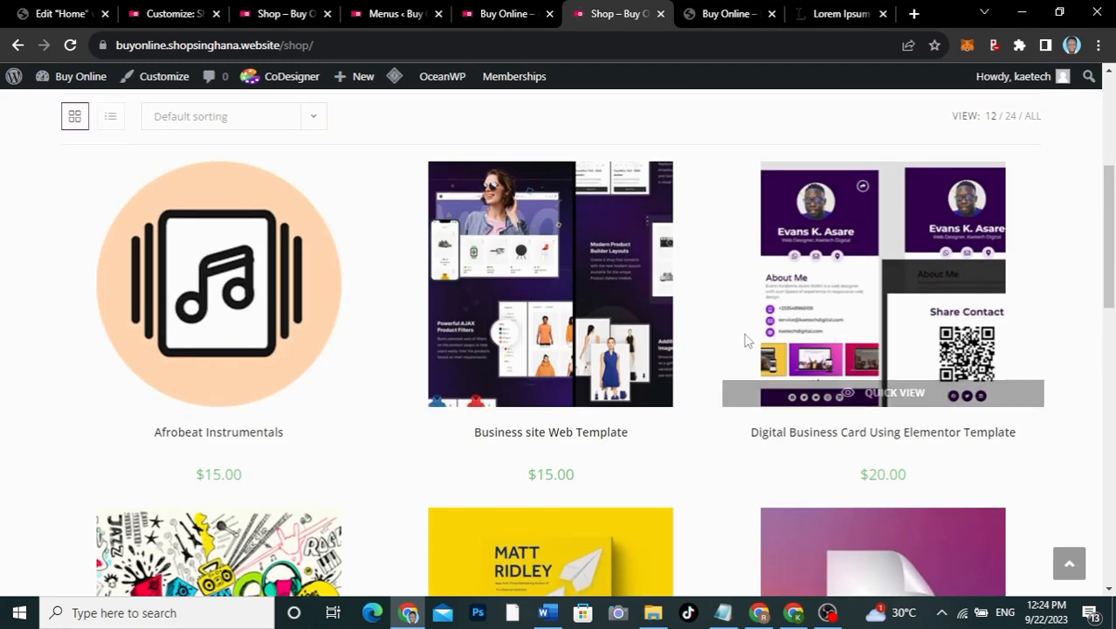
{"action": "scroll", "coordinate": [745, 340], "scroll_direction": "up", "scroll_amount": 4}
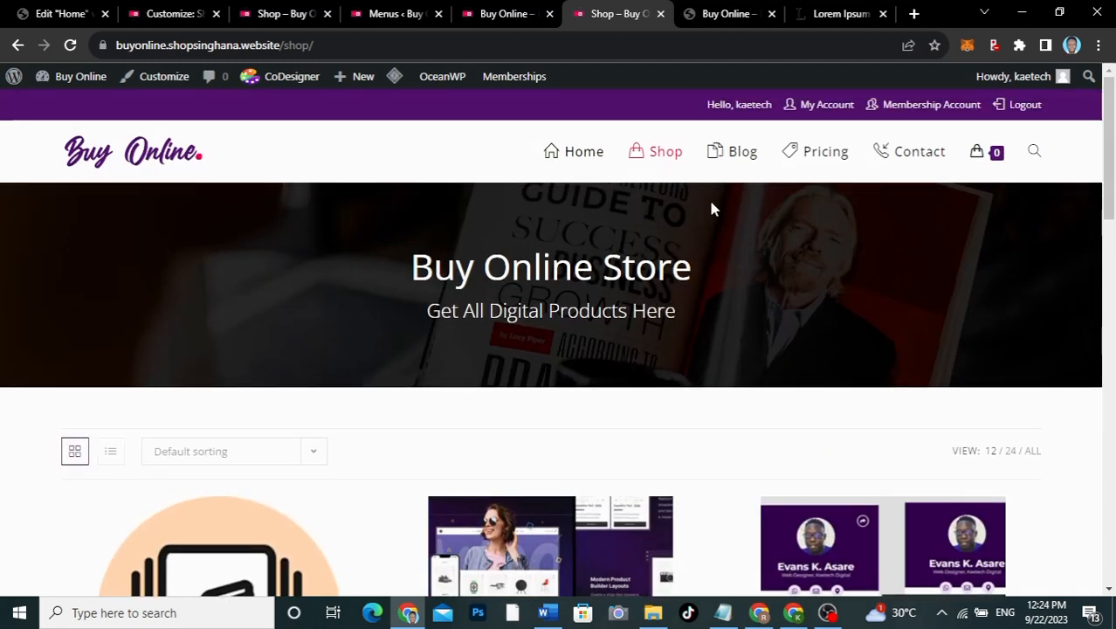
{"action": "left_click", "coordinate": [732, 155]}
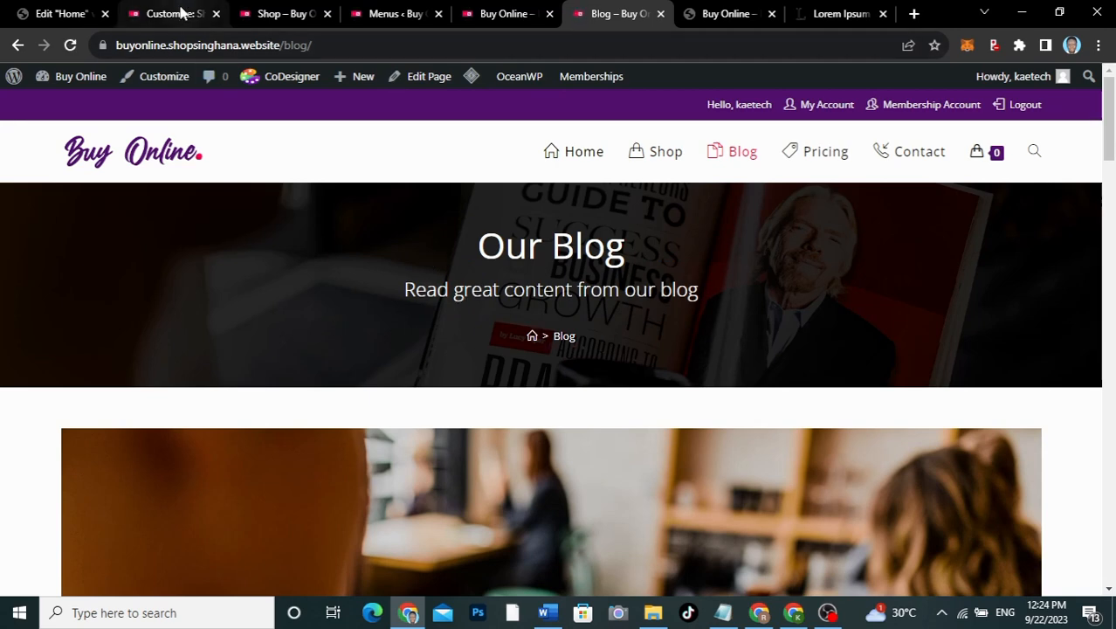
{"action": "left_click", "coordinate": [178, 13]}
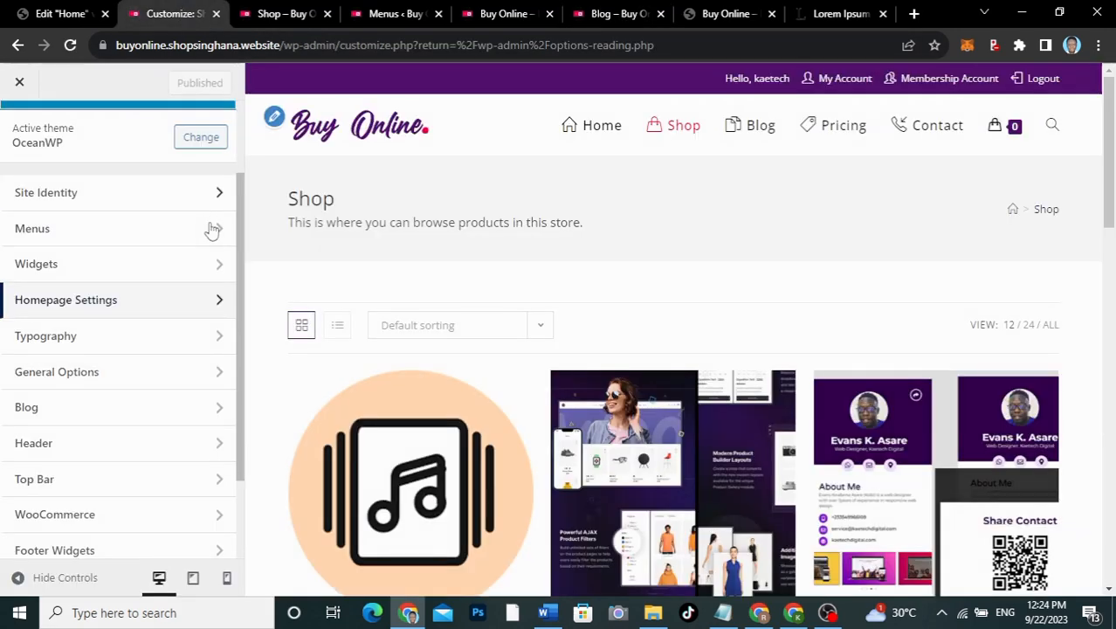
{"action": "left_click", "coordinate": [73, 421]}
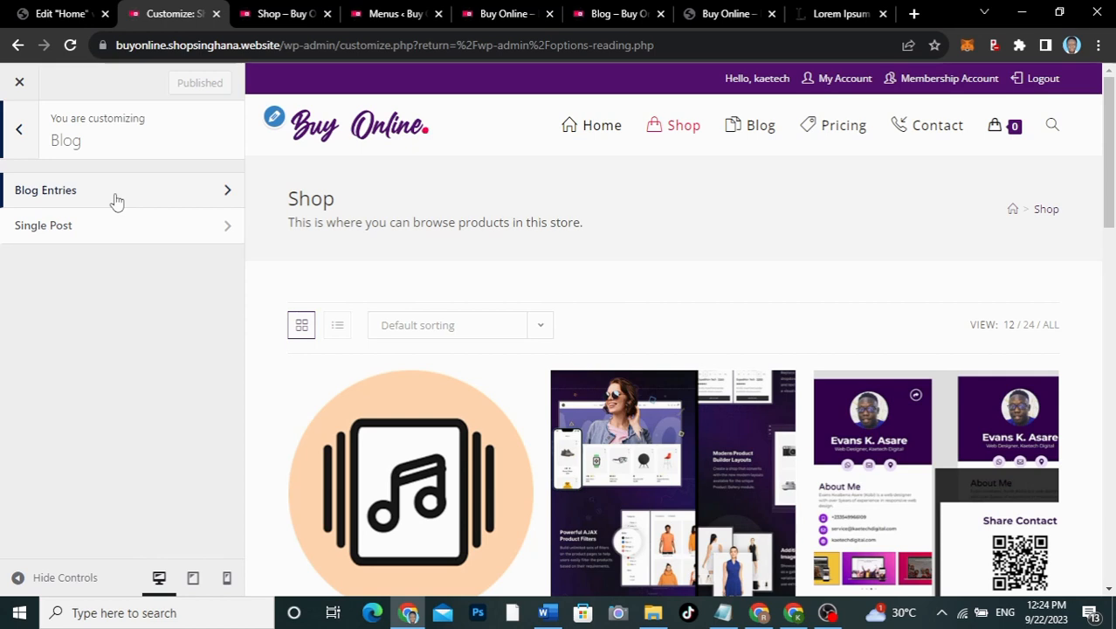
{"action": "left_click", "coordinate": [115, 199]}
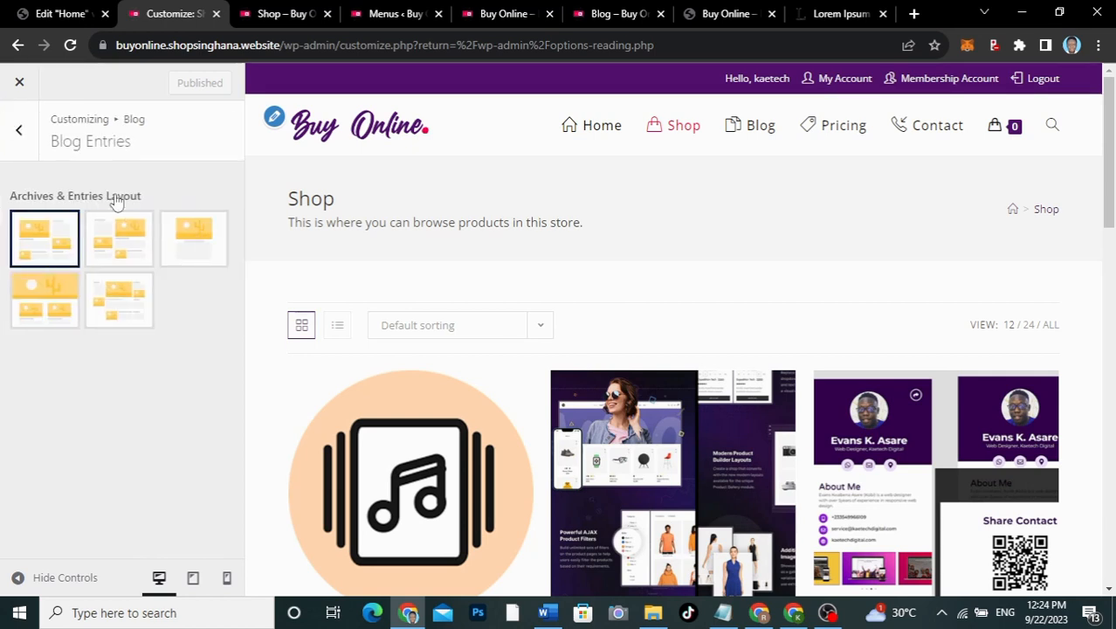
{"action": "left_click", "coordinate": [190, 238]}
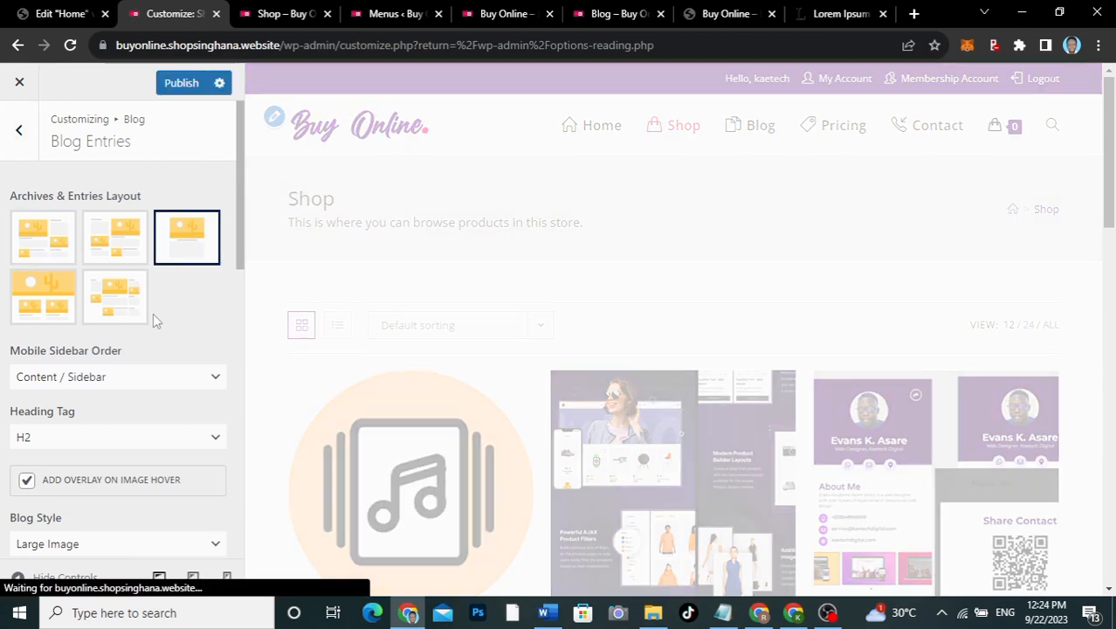
{"action": "scroll", "coordinate": [152, 316], "scroll_direction": "down", "scroll_amount": 2}
{"action": "scroll", "coordinate": [153, 315], "scroll_direction": "down", "scroll_amount": 1}
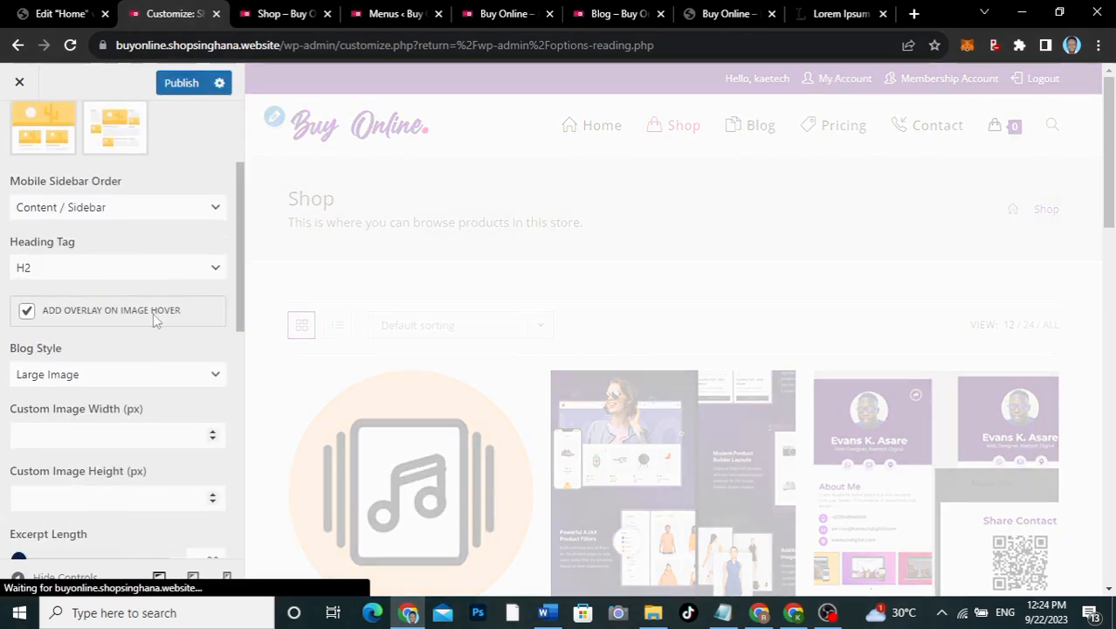
{"action": "scroll", "coordinate": [153, 312], "scroll_direction": "up", "scroll_amount": 3}
{"action": "scroll", "coordinate": [172, 336], "scroll_direction": "down", "scroll_amount": 5}
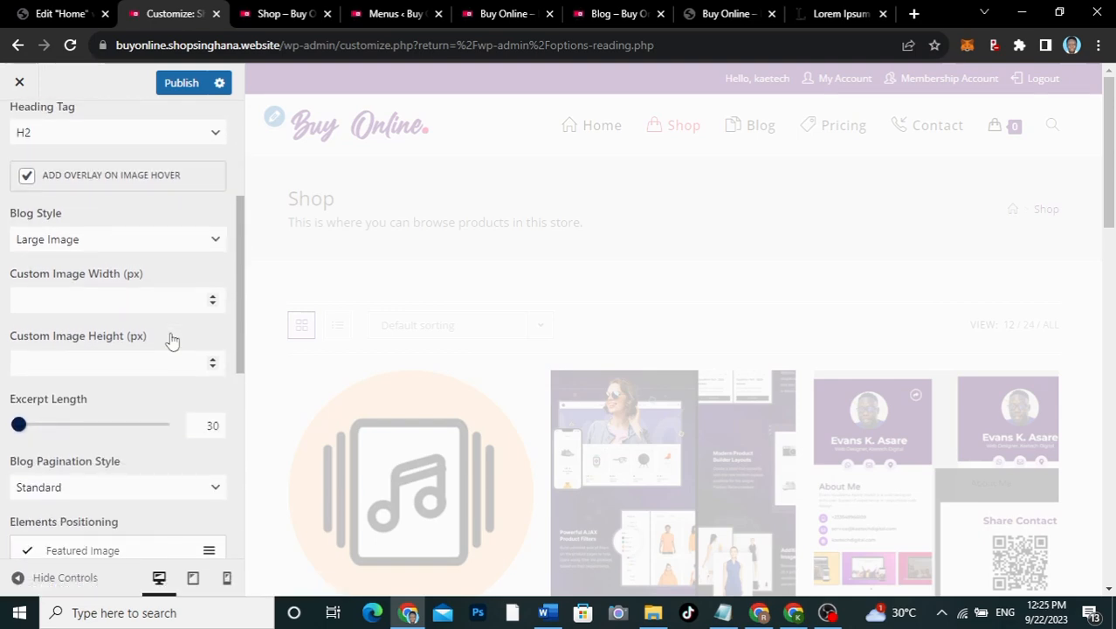
{"action": "scroll", "coordinate": [172, 340], "scroll_direction": "down", "scroll_amount": 2}
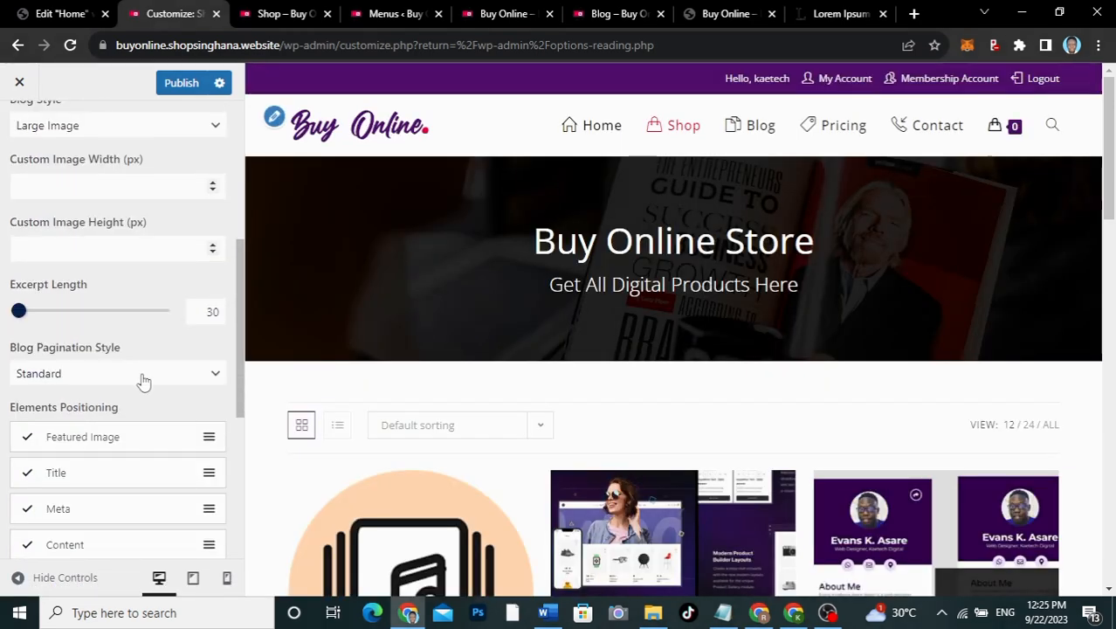
{"action": "scroll", "coordinate": [144, 381], "scroll_direction": "up", "scroll_amount": 4}
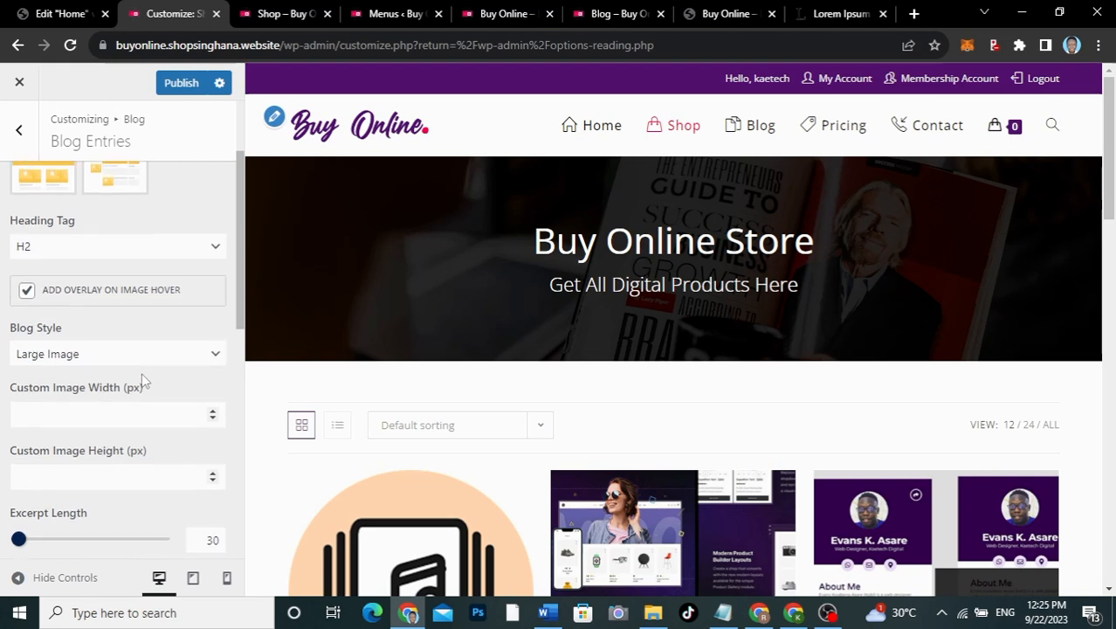
{"action": "scroll", "coordinate": [145, 381], "scroll_direction": "up", "scroll_amount": 2}
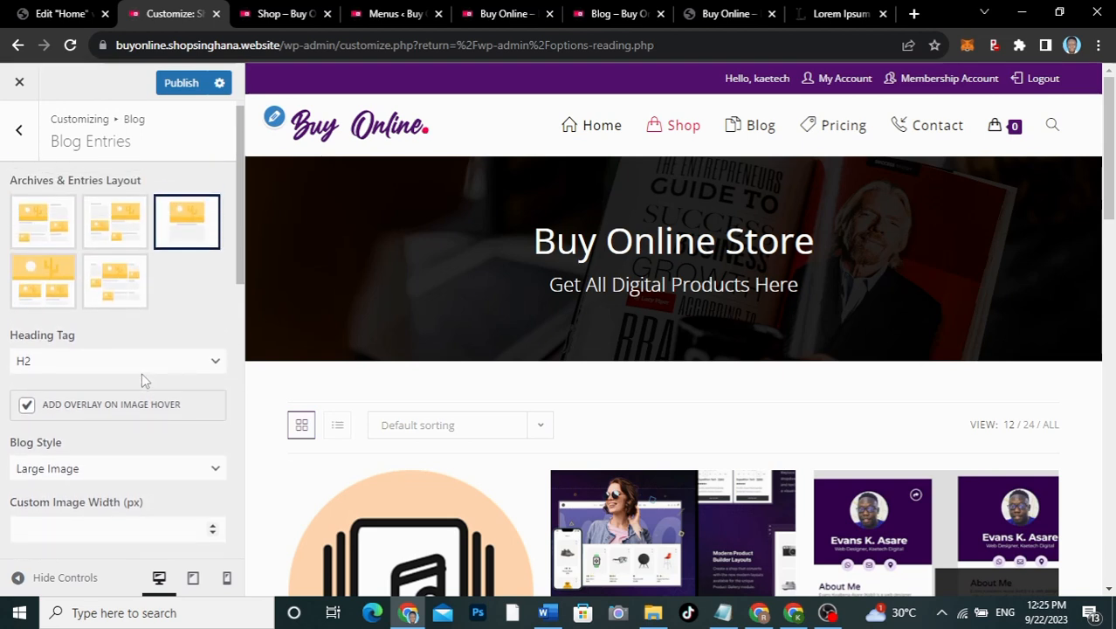
{"action": "scroll", "coordinate": [143, 375], "scroll_direction": "down", "scroll_amount": 4}
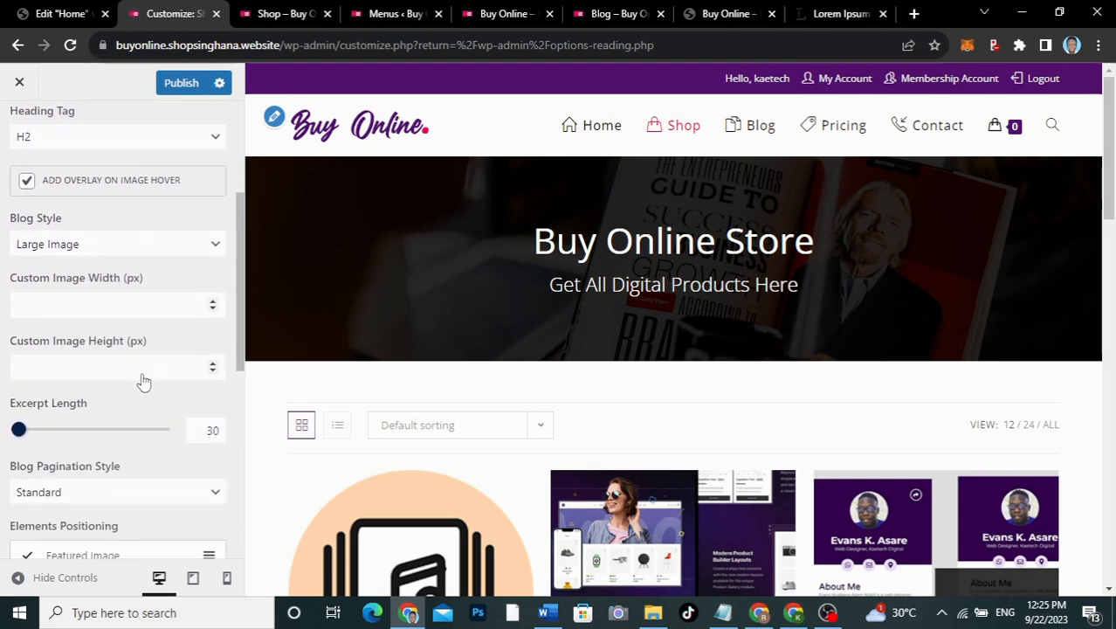
{"action": "scroll", "coordinate": [144, 381], "scroll_direction": "down", "scroll_amount": 1}
Step: Set the Blog Style to Grid with 2 columns and equal heights, then publish
{"action": "left_click", "coordinate": [121, 177]}
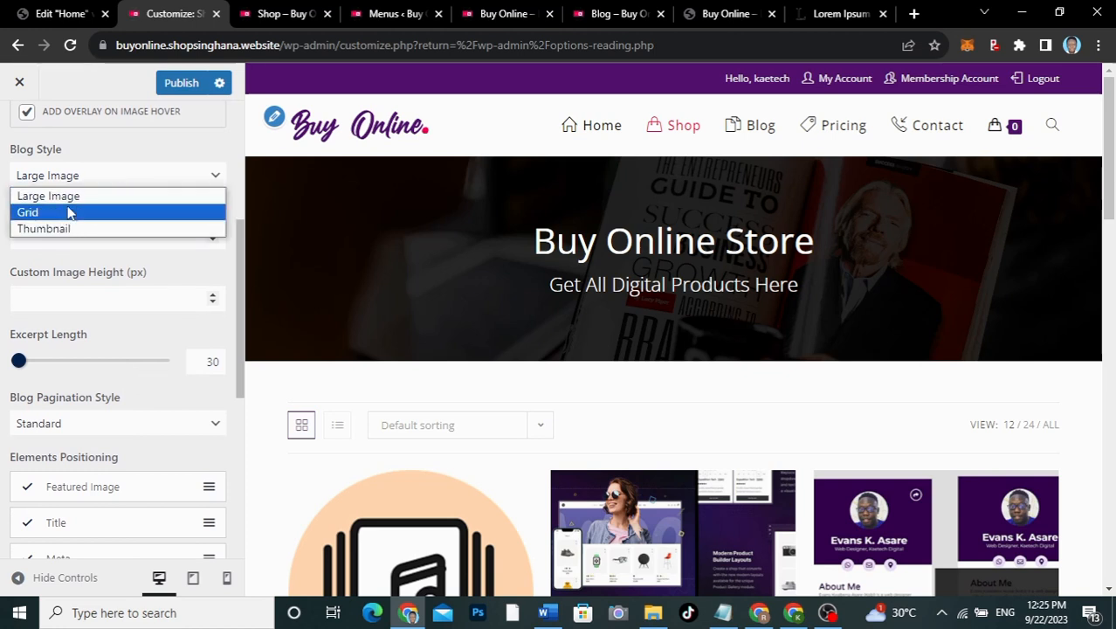
{"action": "left_click", "coordinate": [35, 213]}
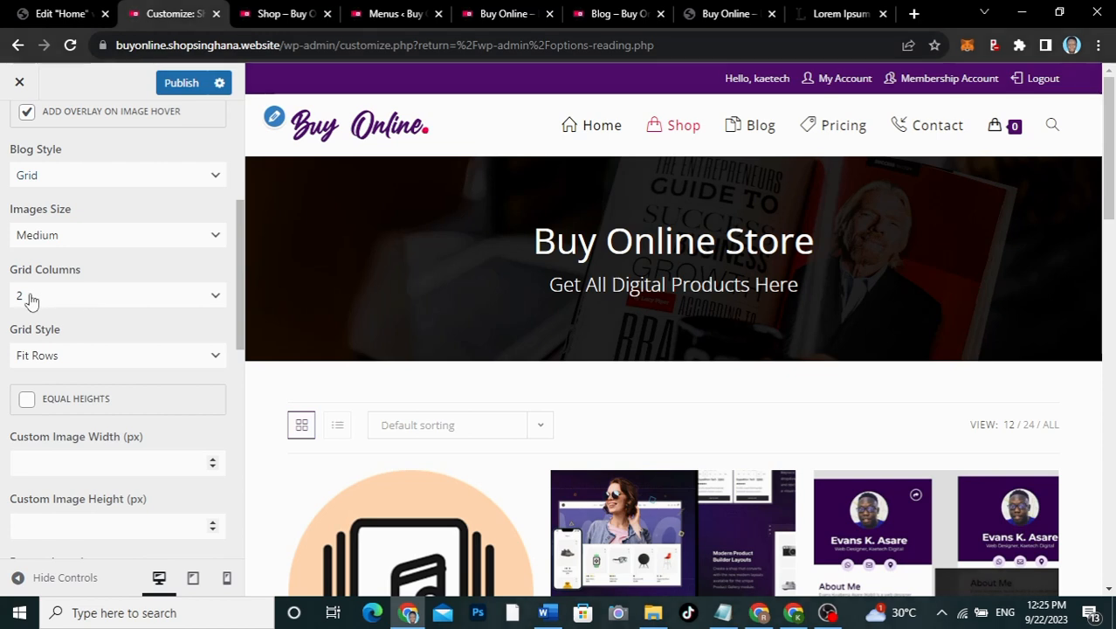
{"action": "left_click", "coordinate": [126, 297]}
{"action": "left_click", "coordinate": [126, 299]}
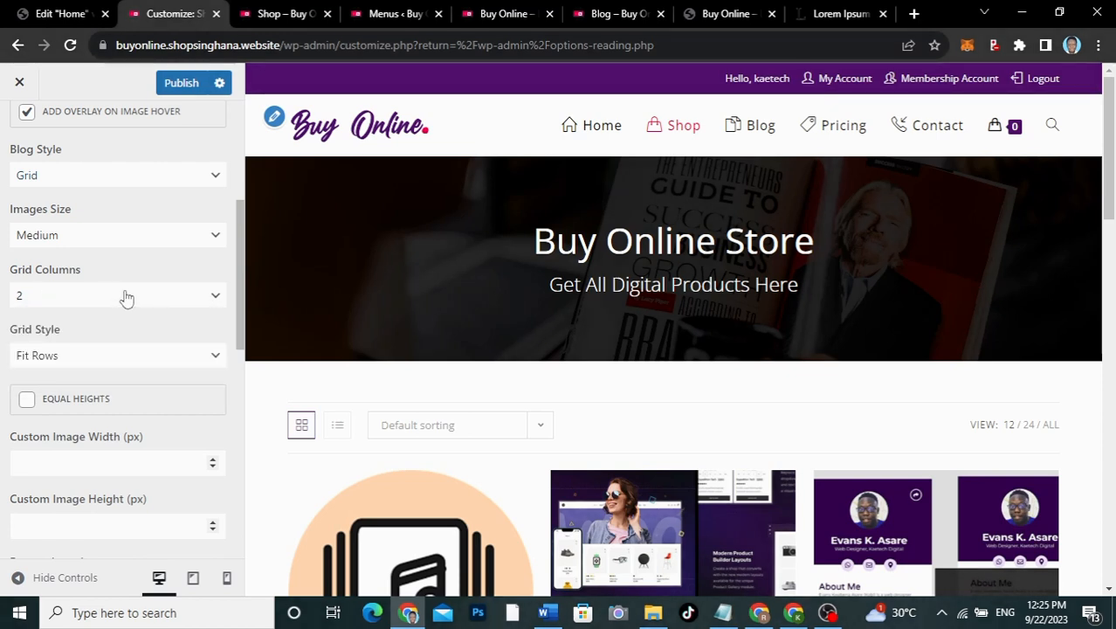
{"action": "scroll", "coordinate": [92, 385], "scroll_direction": "down", "scroll_amount": 1}
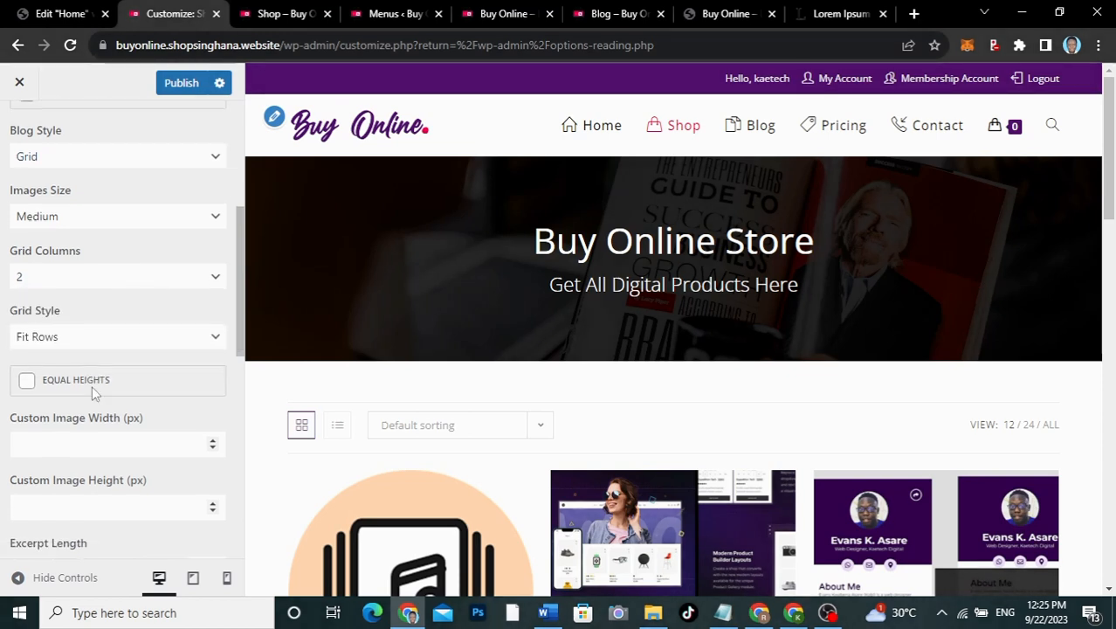
{"action": "scroll", "coordinate": [92, 385], "scroll_direction": "down", "scroll_amount": 2}
{"action": "scroll", "coordinate": [92, 385], "scroll_direction": "down", "scroll_amount": 1}
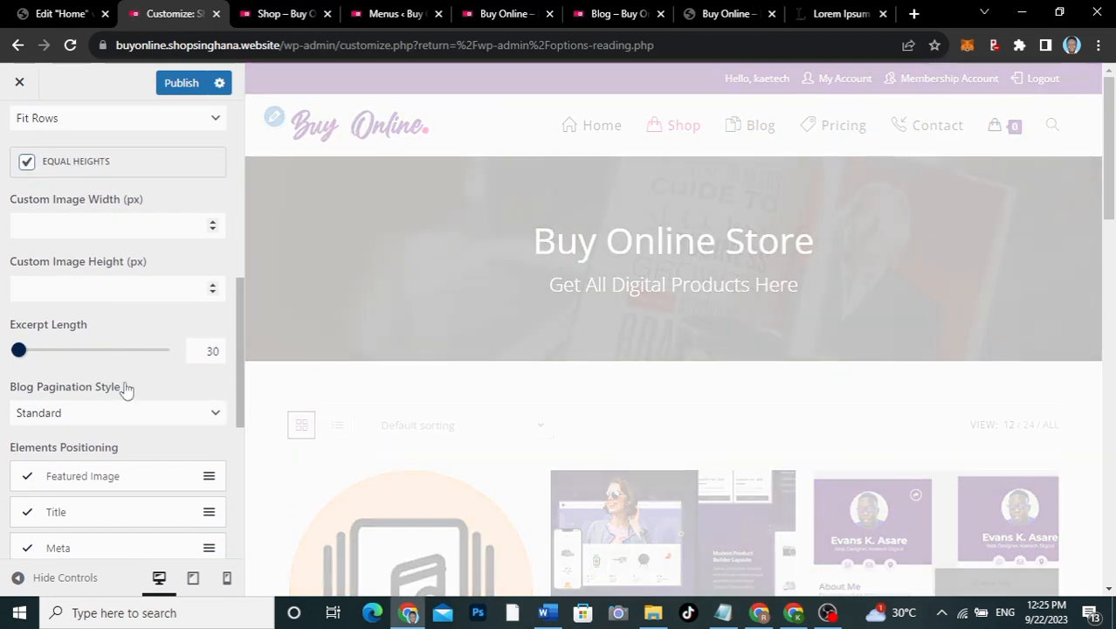
{"action": "scroll", "coordinate": [126, 390], "scroll_direction": "down", "scroll_amount": 2}
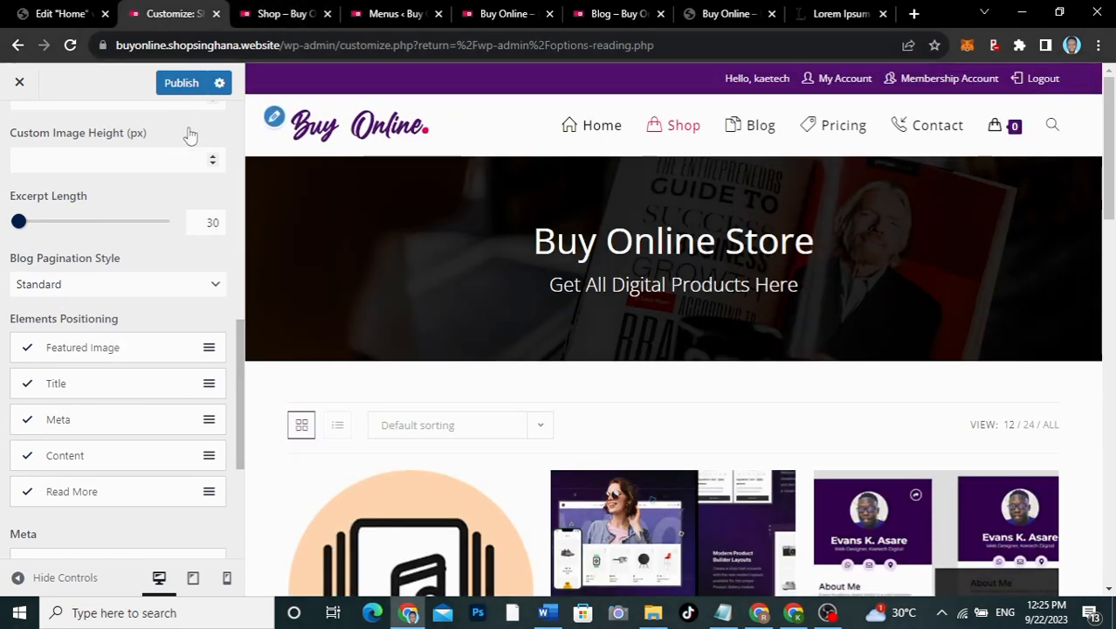
{"action": "left_click", "coordinate": [185, 88]}
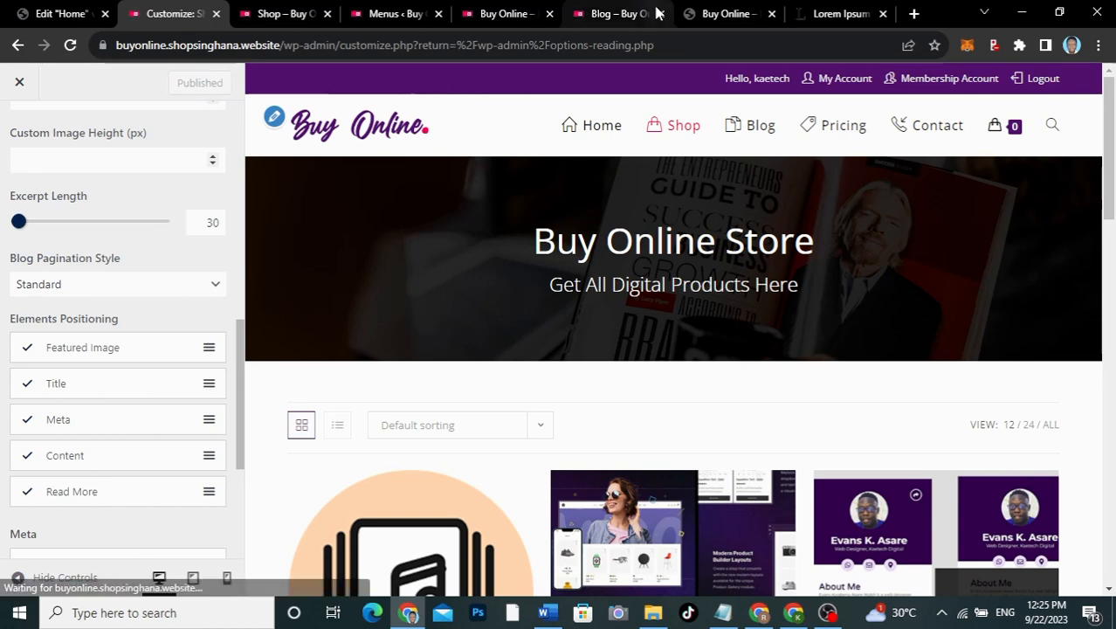
Step: Scroll through the live Blog page to check the two-column equal-height post grid
{"action": "left_click", "coordinate": [615, 13]}
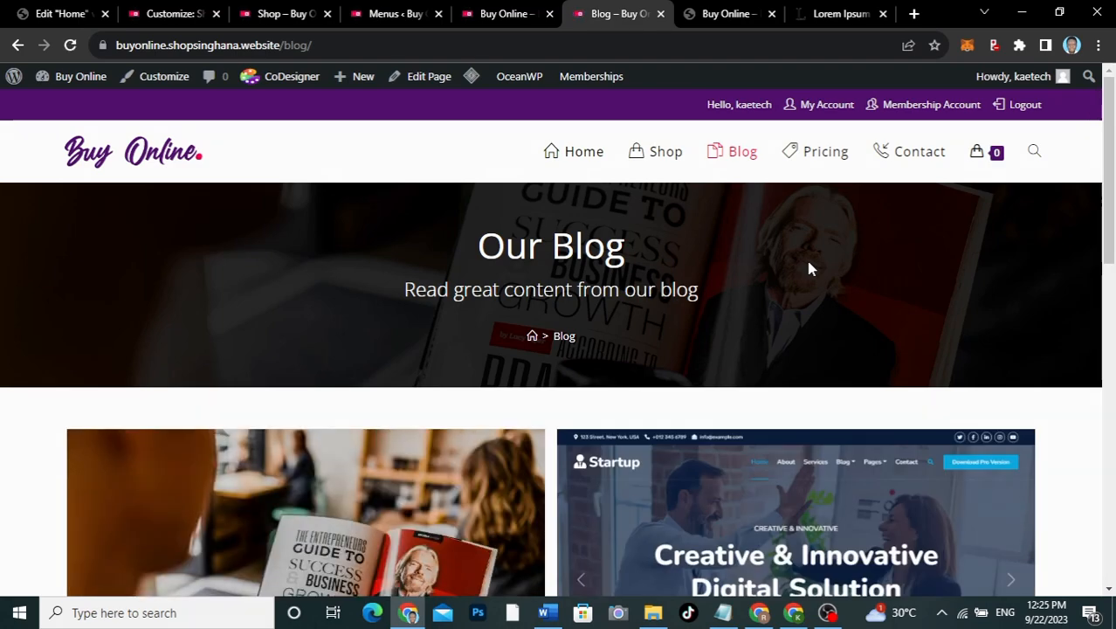
{"action": "scroll", "coordinate": [808, 269], "scroll_direction": "down", "scroll_amount": 4}
{"action": "scroll", "coordinate": [808, 269], "scroll_direction": "down", "scroll_amount": 6}
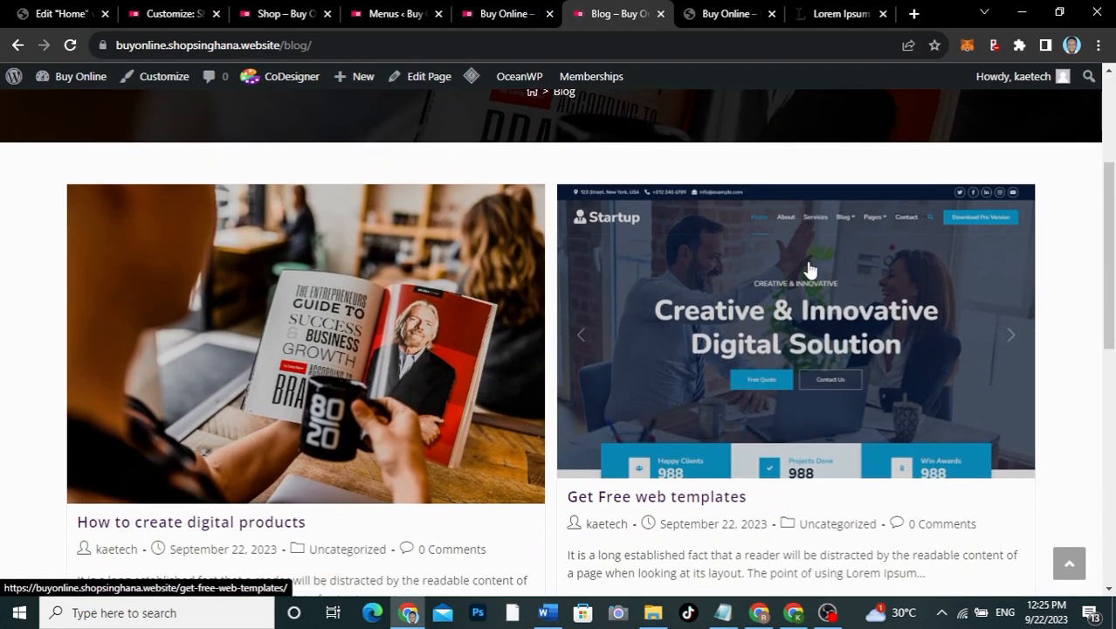
{"action": "scroll", "coordinate": [808, 269], "scroll_direction": "up", "scroll_amount": 3}
{"action": "scroll", "coordinate": [809, 269], "scroll_direction": "up", "scroll_amount": 4}
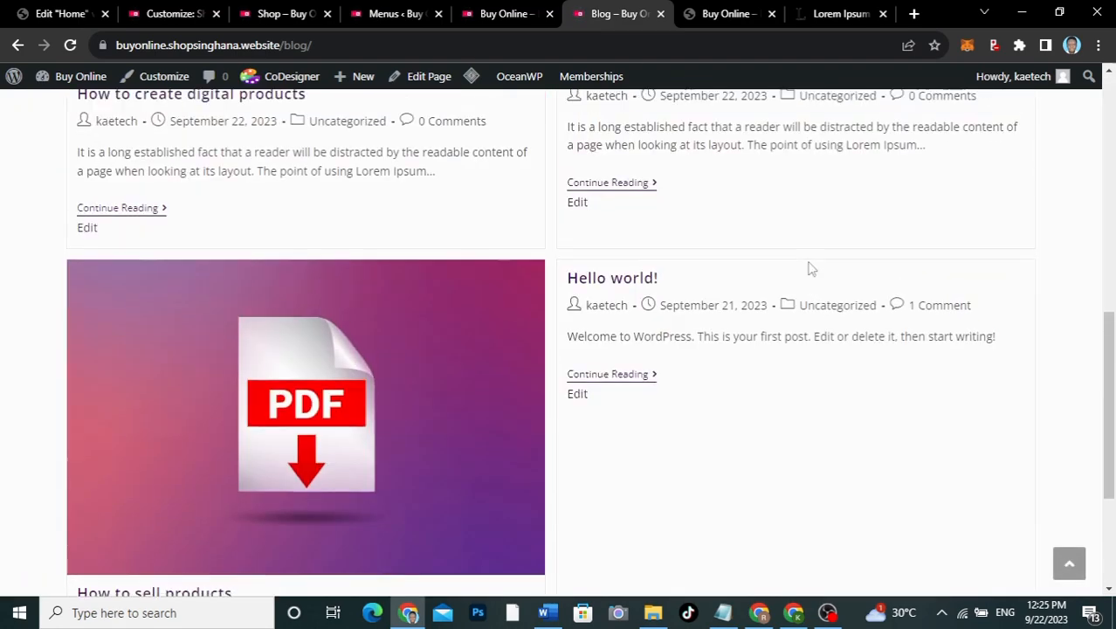
{"action": "scroll", "coordinate": [808, 269], "scroll_direction": "up", "scroll_amount": 3}
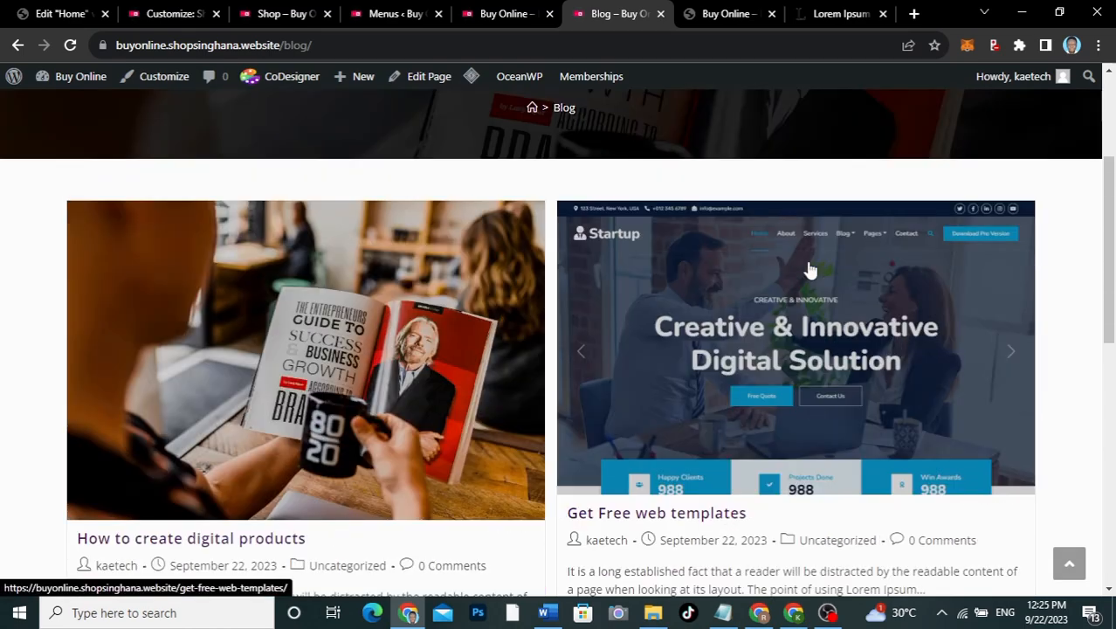
{"action": "scroll", "coordinate": [809, 269], "scroll_direction": "down", "scroll_amount": 5}
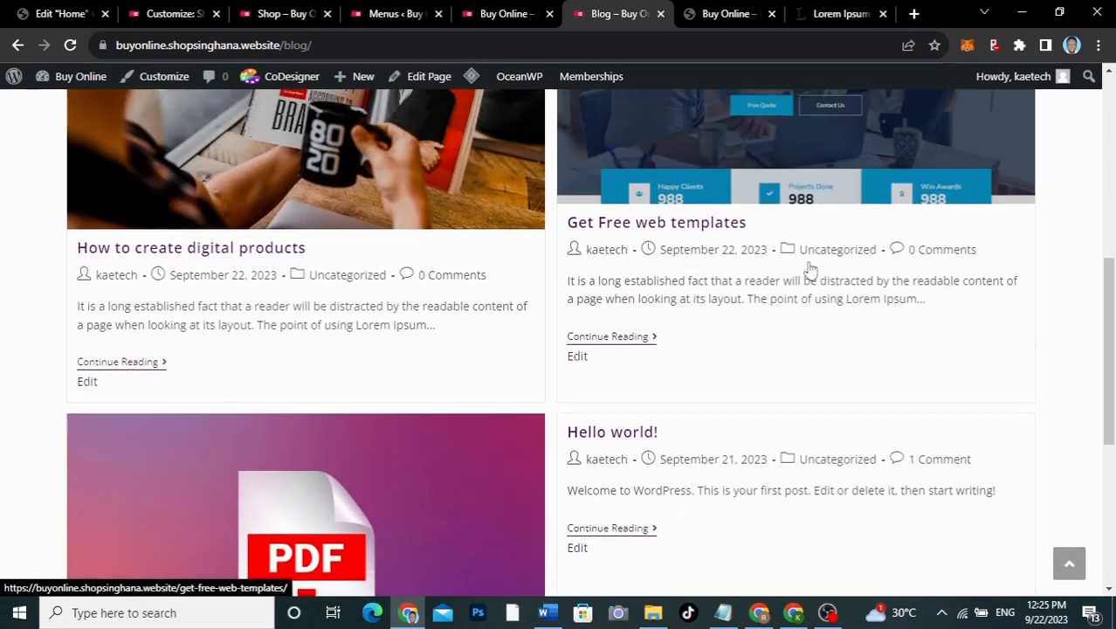
{"action": "scroll", "coordinate": [809, 269], "scroll_direction": "up", "scroll_amount": 3}
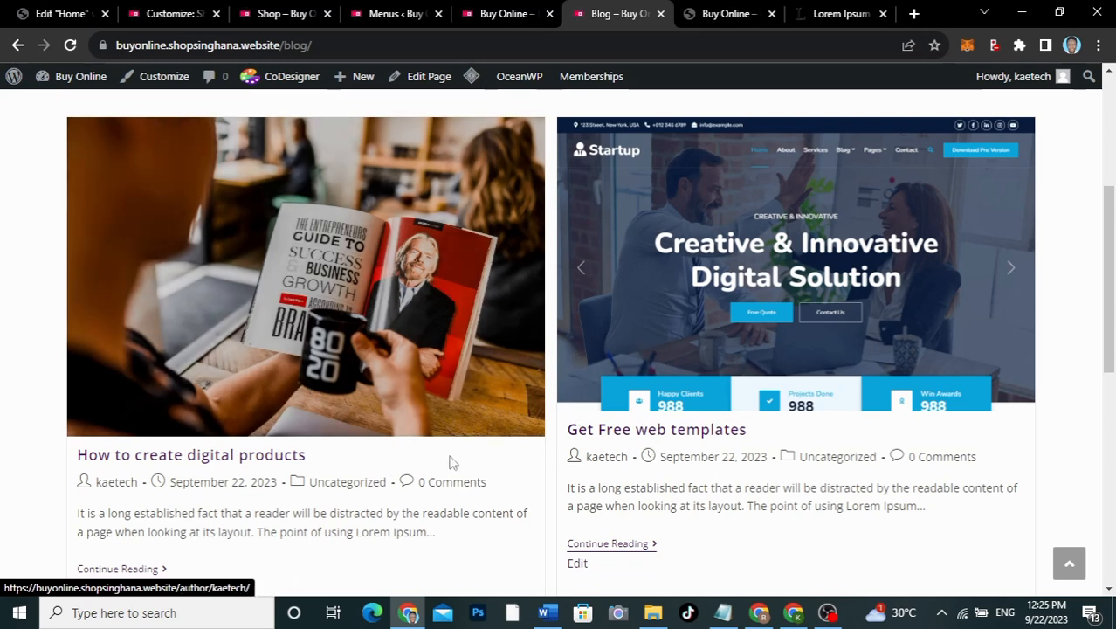
Step: Untick Comments and Author in the Blog Entries meta options
{"action": "left_click", "coordinate": [173, 14]}
{"action": "scroll", "coordinate": [107, 356], "scroll_direction": "down", "scroll_amount": 3}
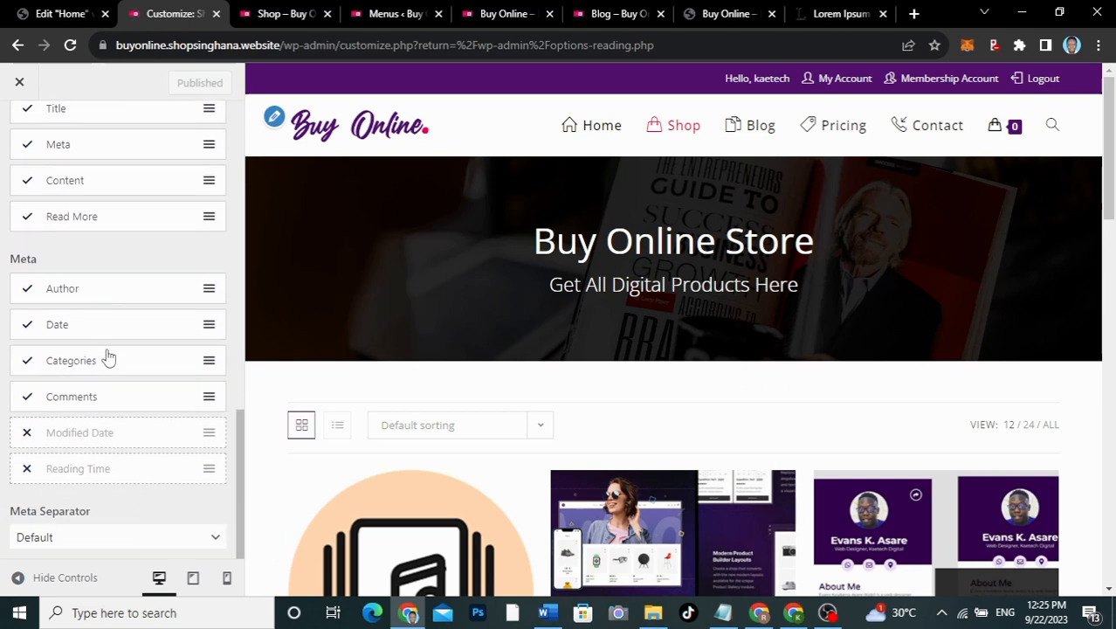
{"action": "scroll", "coordinate": [88, 311], "scroll_direction": "up", "scroll_amount": 2}
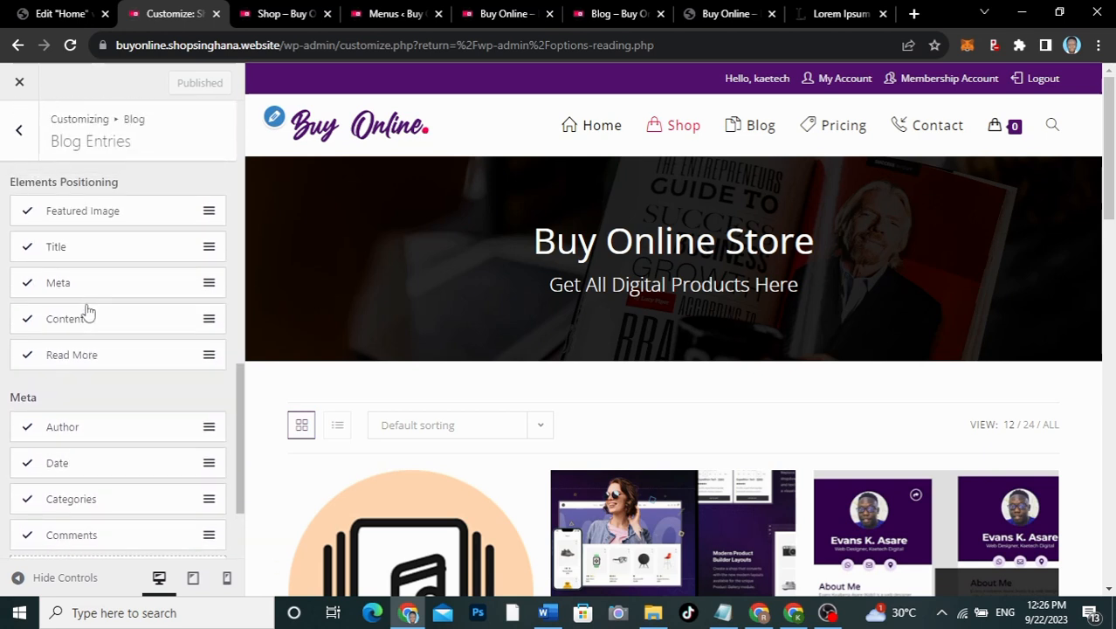
{"action": "scroll", "coordinate": [80, 371], "scroll_direction": "down", "scroll_amount": 2}
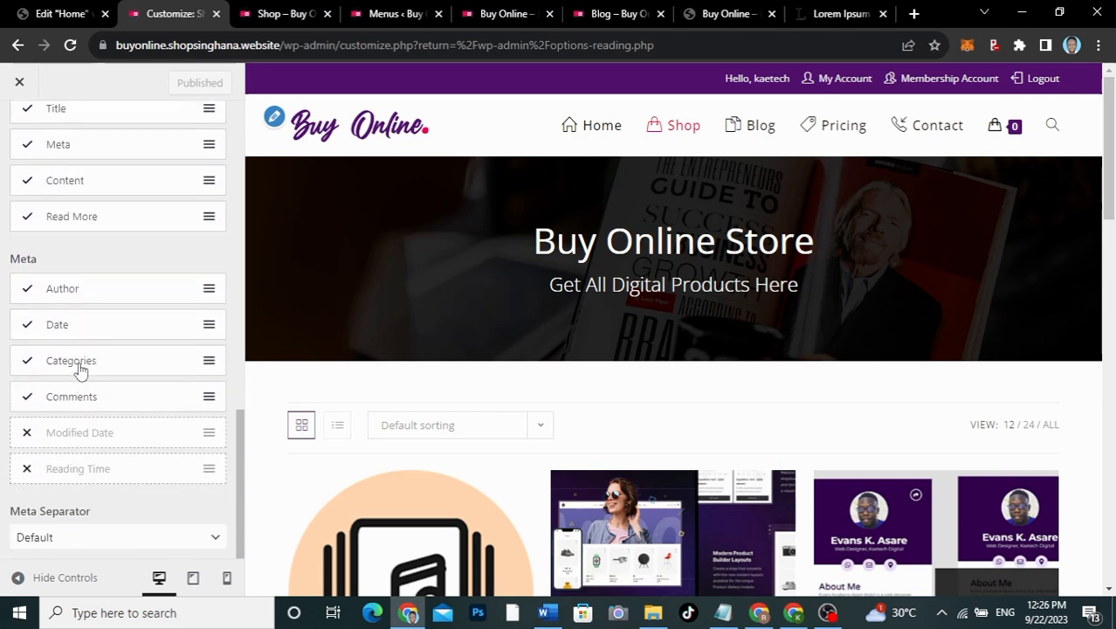
{"action": "left_click", "coordinate": [27, 397]}
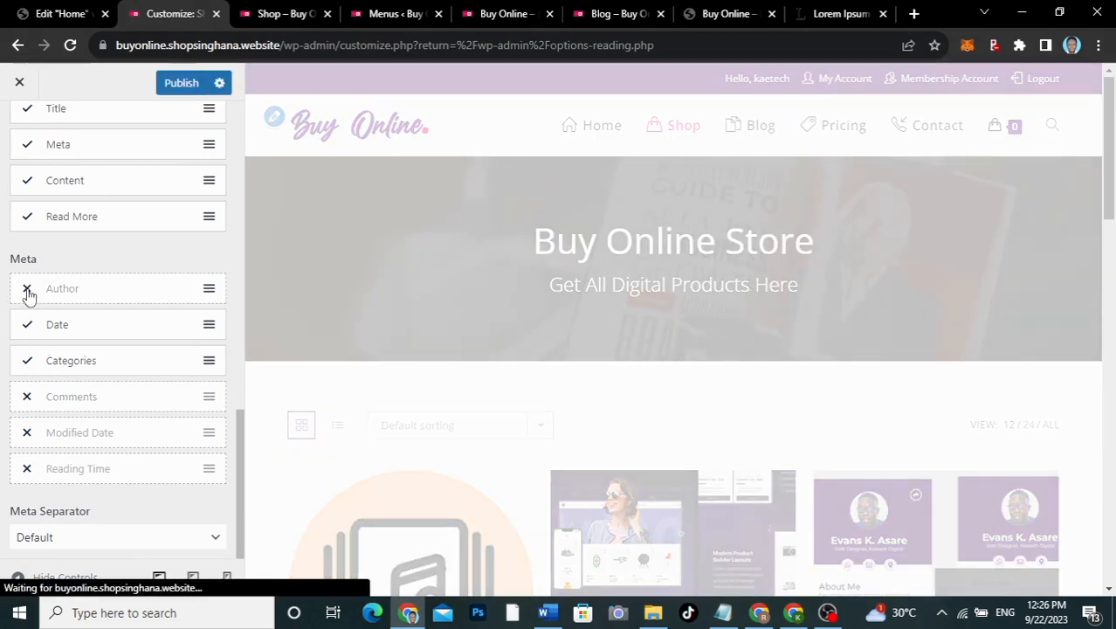
{"action": "left_click", "coordinate": [27, 294]}
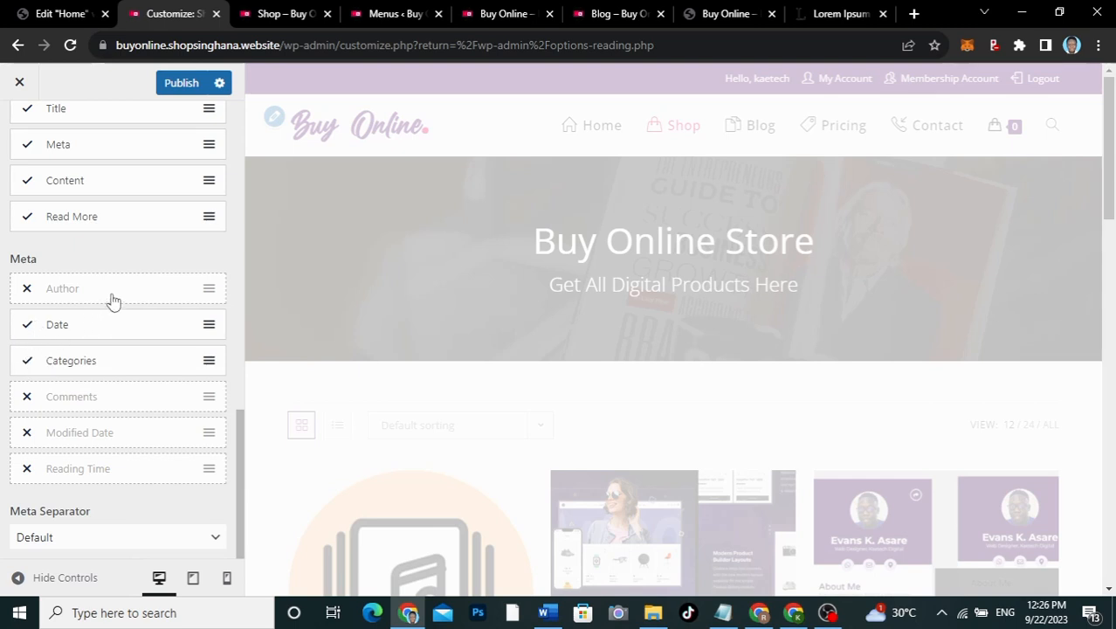
{"action": "scroll", "coordinate": [112, 300], "scroll_direction": "up", "scroll_amount": 2}
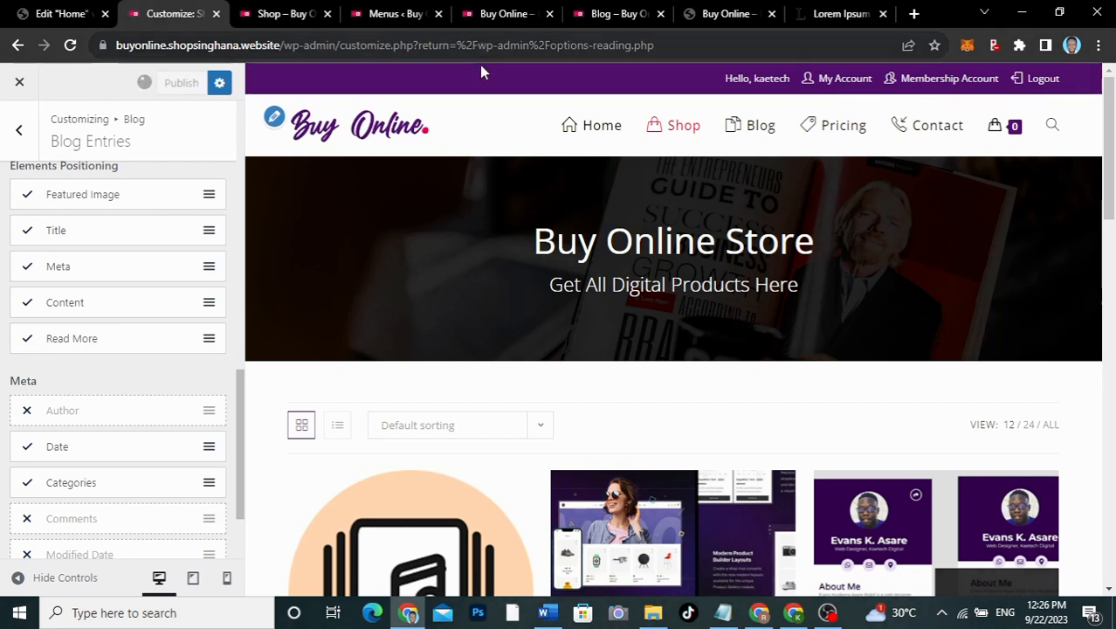
Step: Reload the live Blog page and scroll to confirm posts show only date and category
{"action": "left_click", "coordinate": [624, 15]}
{"action": "left_click", "coordinate": [72, 46]}
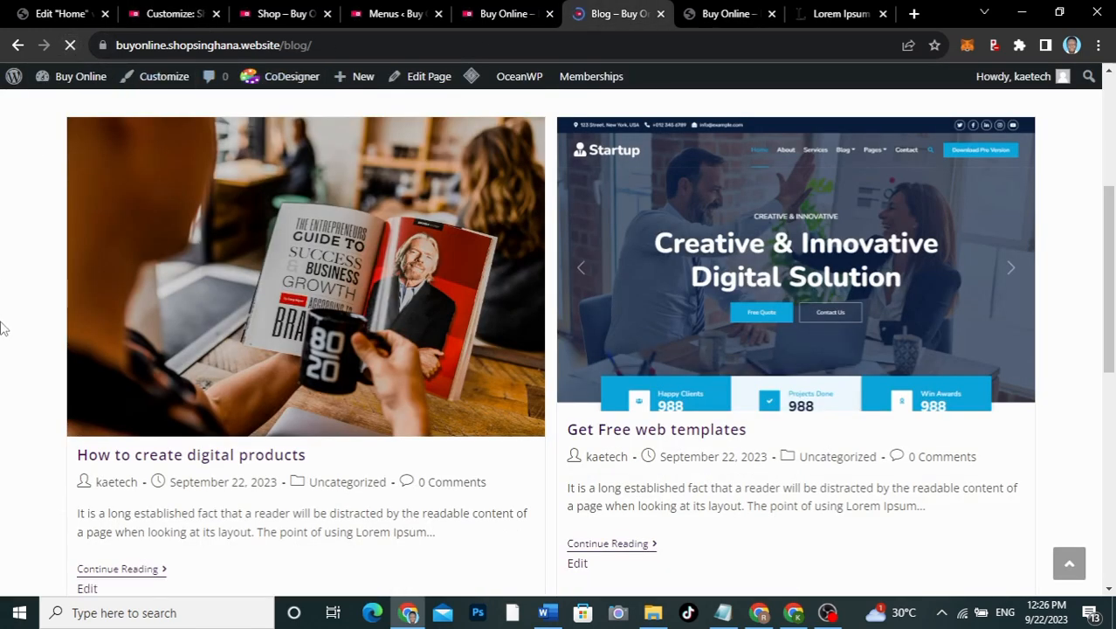
{"action": "scroll", "coordinate": [3, 327], "scroll_direction": "down", "scroll_amount": 2}
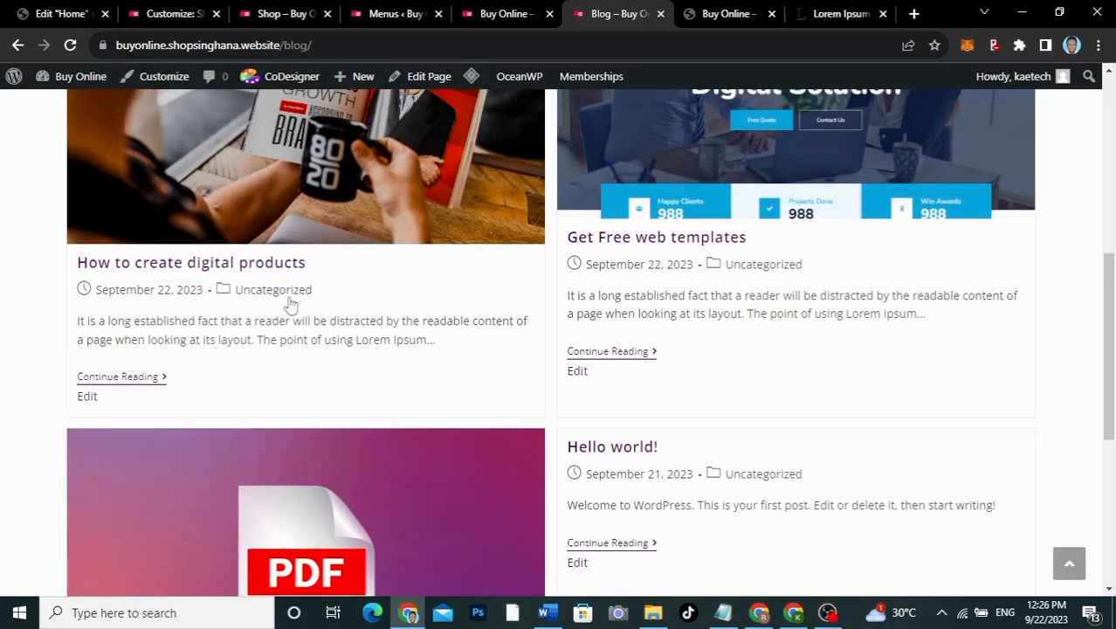
{"action": "scroll", "coordinate": [613, 399], "scroll_direction": "down", "scroll_amount": 3}
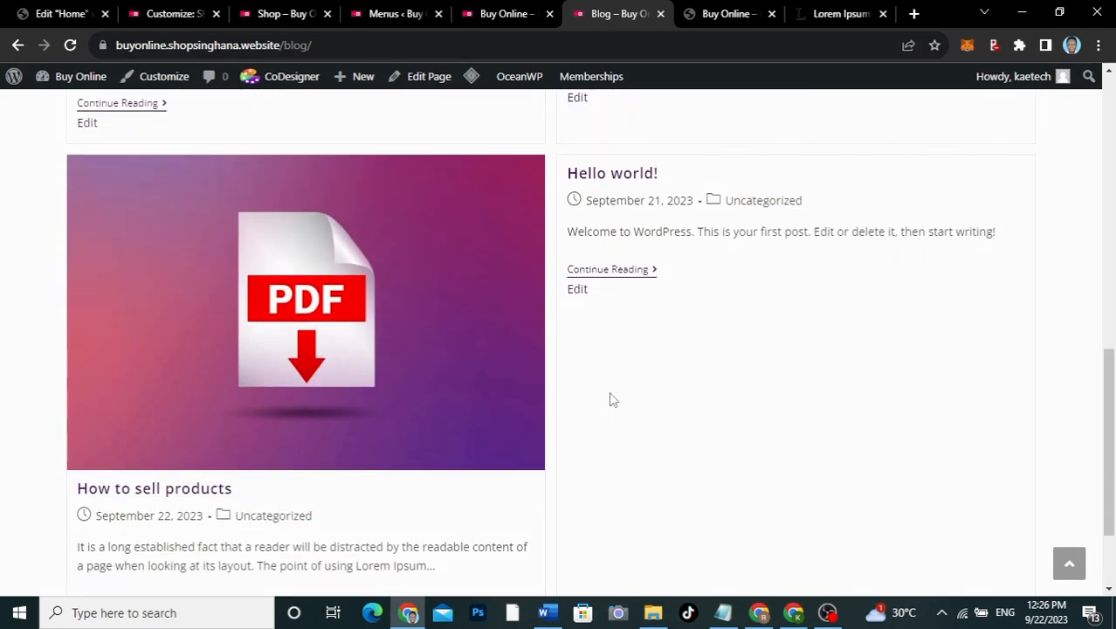
{"action": "scroll", "coordinate": [613, 399], "scroll_direction": "up", "scroll_amount": 4}
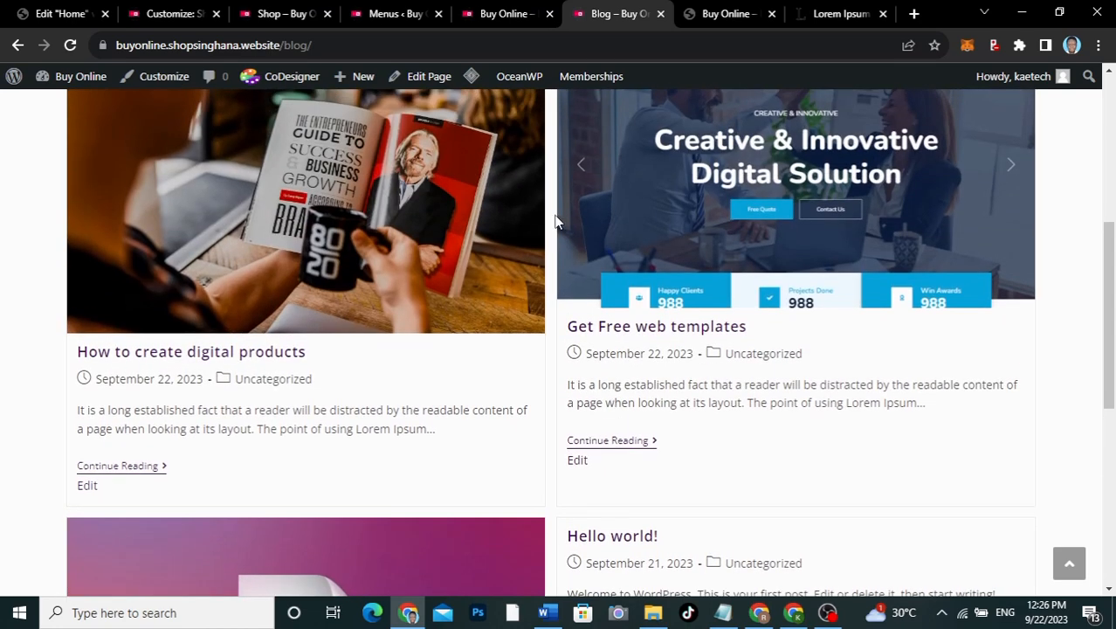
{"action": "scroll", "coordinate": [377, 211], "scroll_direction": "up", "scroll_amount": 4}
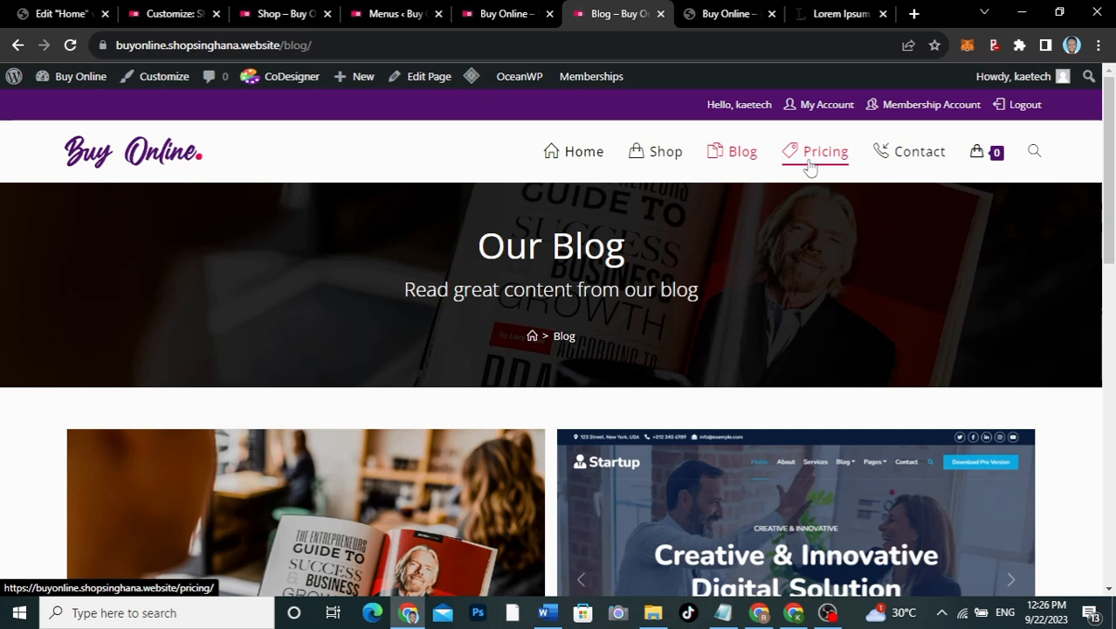
Step: Browse the live Home page, then return to the Home page's Elementor editor tab
{"action": "left_click", "coordinate": [556, 152]}
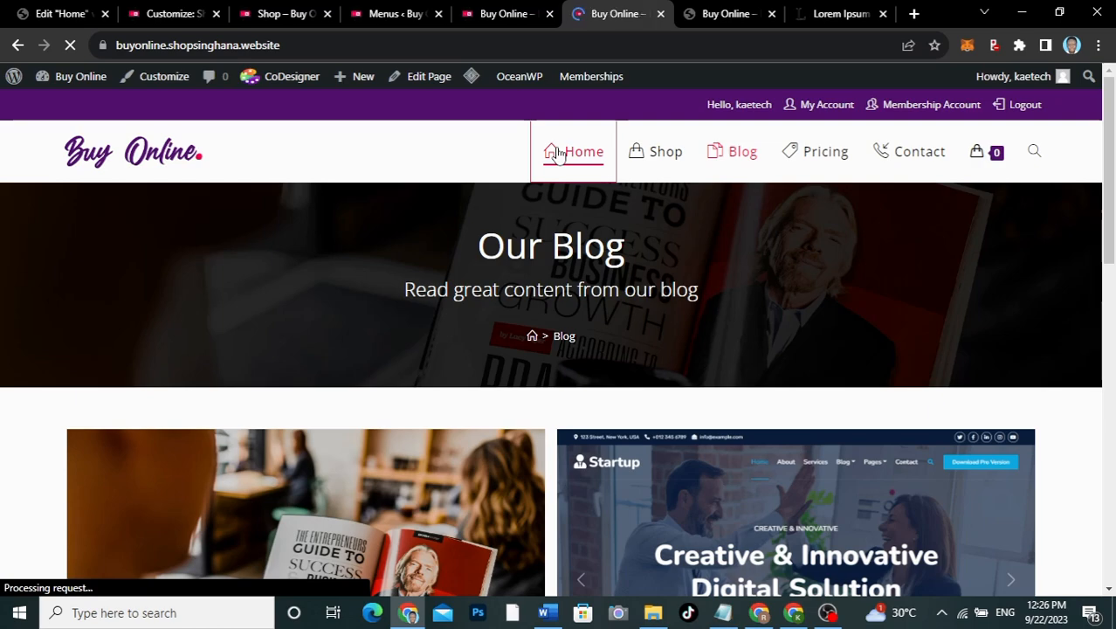
{"action": "scroll", "coordinate": [523, 404], "scroll_direction": "down", "scroll_amount": 5}
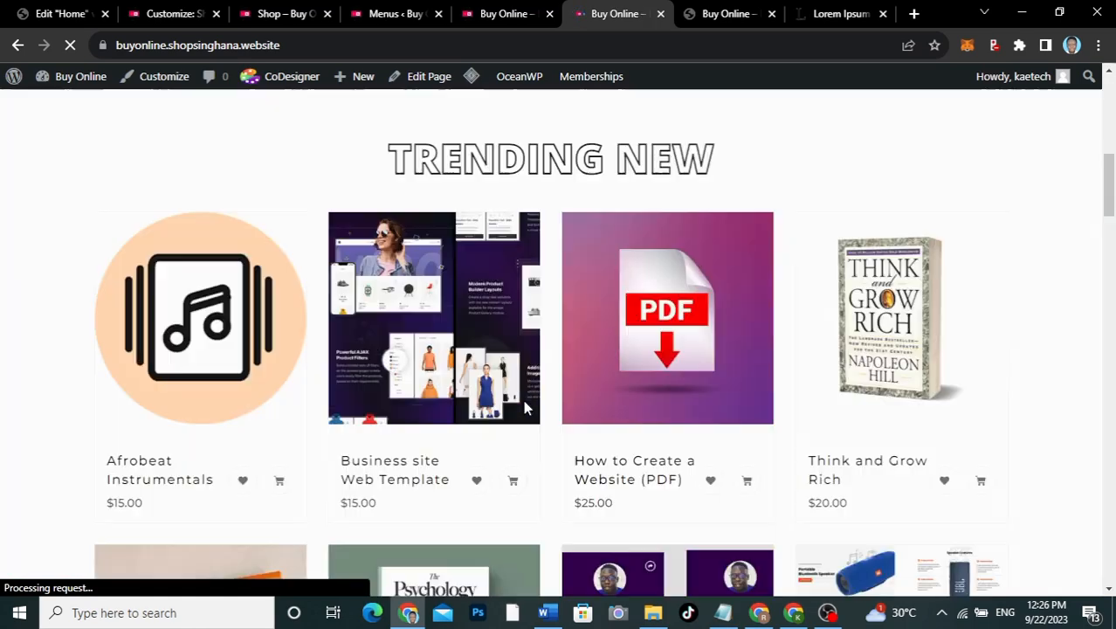
{"action": "scroll", "coordinate": [523, 400], "scroll_direction": "down", "scroll_amount": 15}
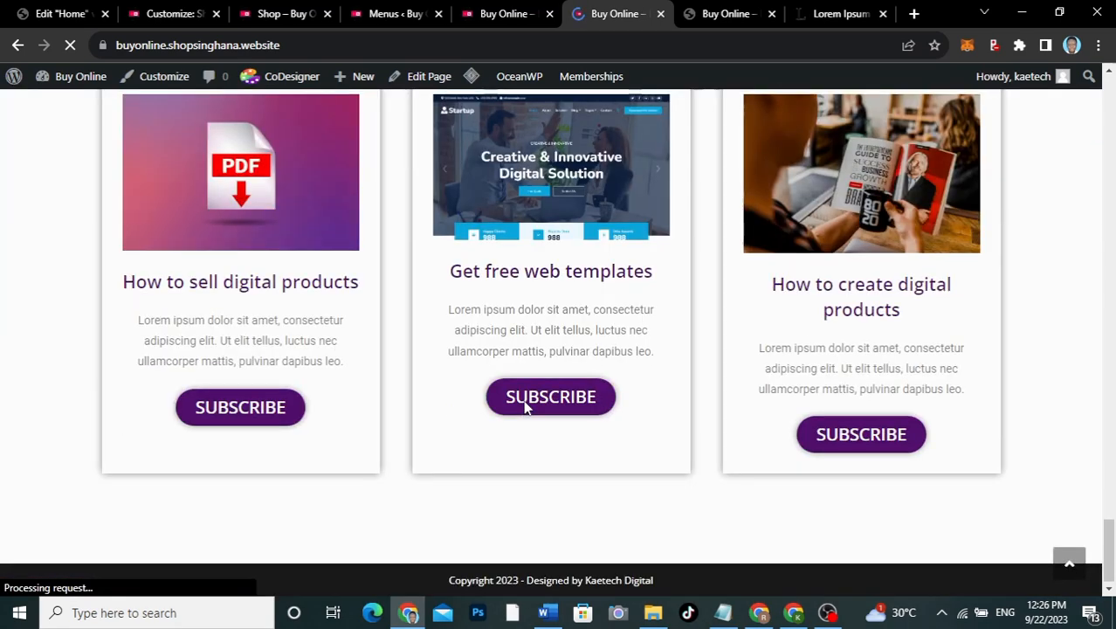
{"action": "scroll", "coordinate": [524, 406], "scroll_direction": "up", "scroll_amount": 5}
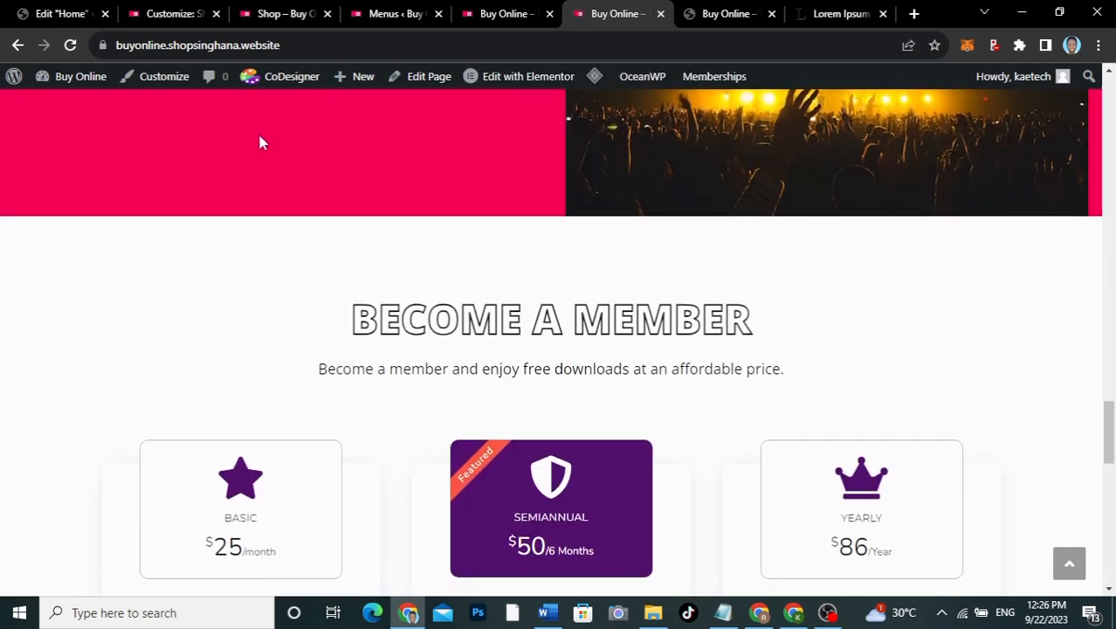
{"action": "left_click", "coordinate": [56, 13]}
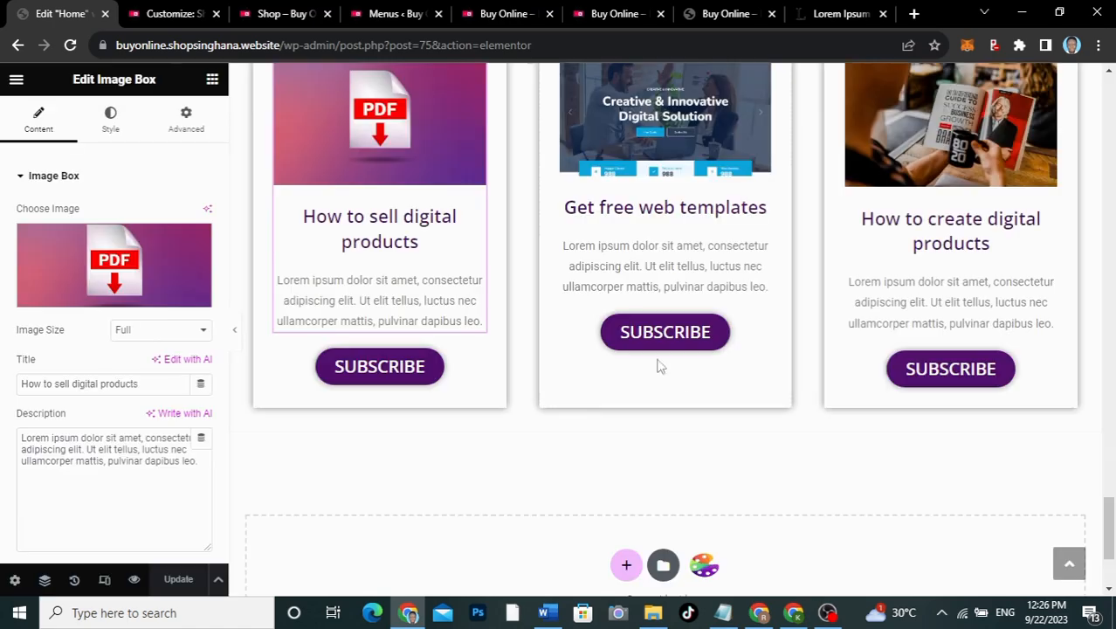
Step: Copy the Become a Member container with its three pricing tables from the Home page
{"action": "scroll", "coordinate": [681, 378], "scroll_direction": "down", "scroll_amount": 3}
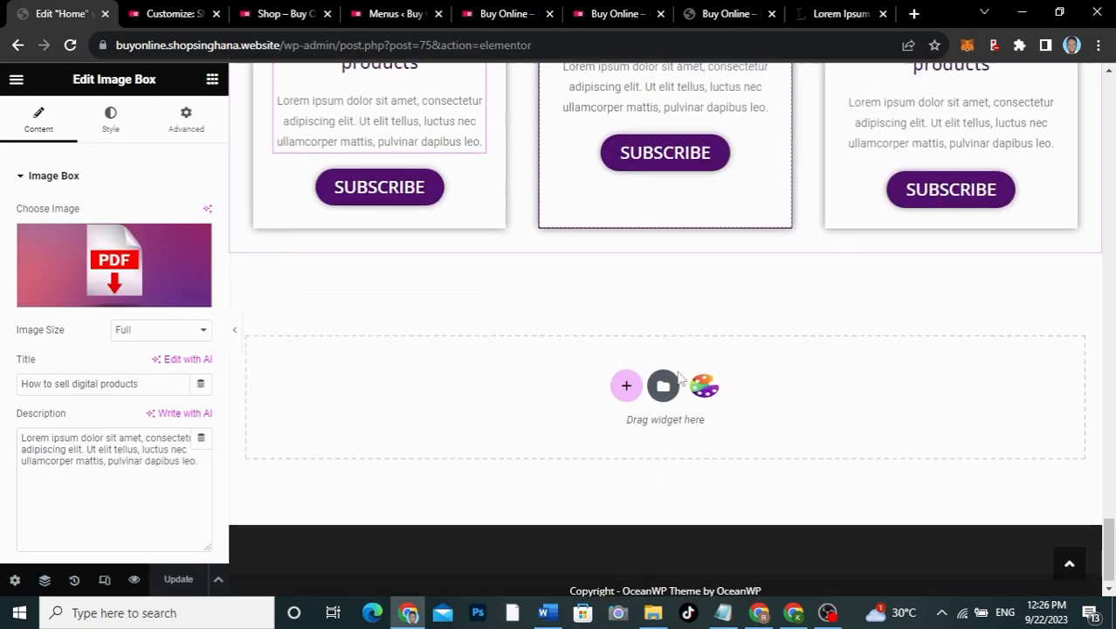
{"action": "scroll", "coordinate": [681, 378], "scroll_direction": "up", "scroll_amount": 8}
{"action": "scroll", "coordinate": [680, 377], "scroll_direction": "up", "scroll_amount": 2}
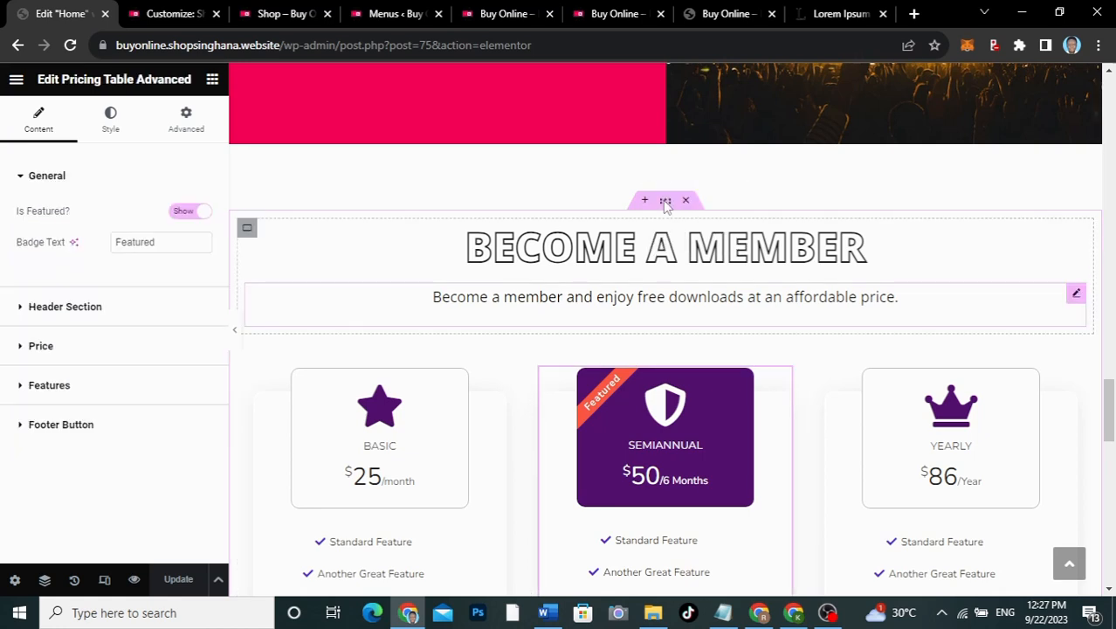
{"action": "right_click", "coordinate": [665, 204]}
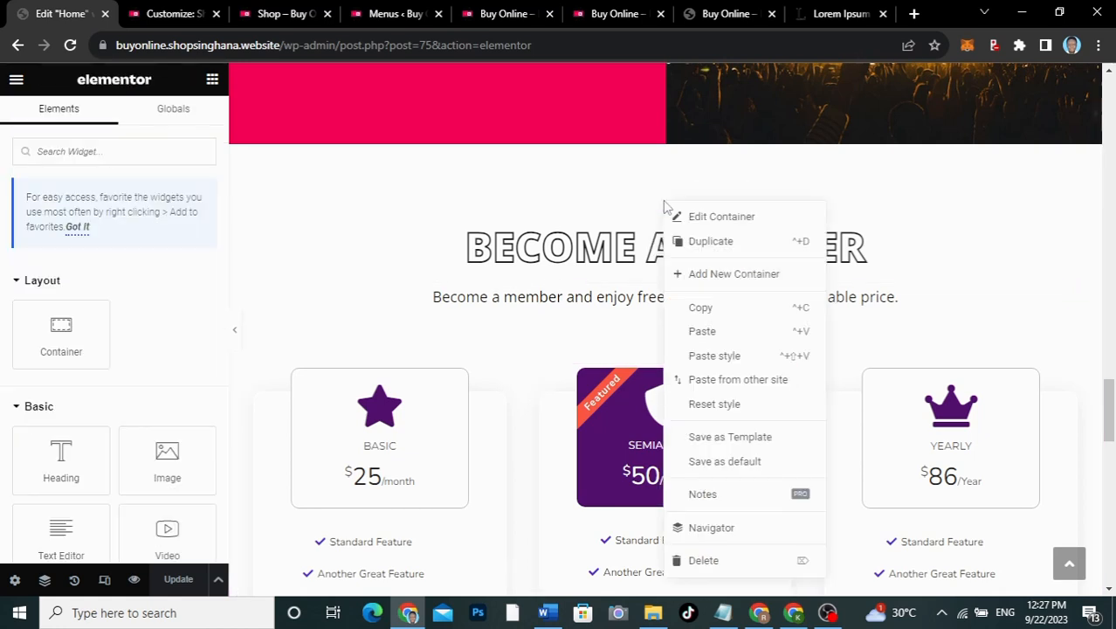
{"action": "left_click", "coordinate": [696, 311]}
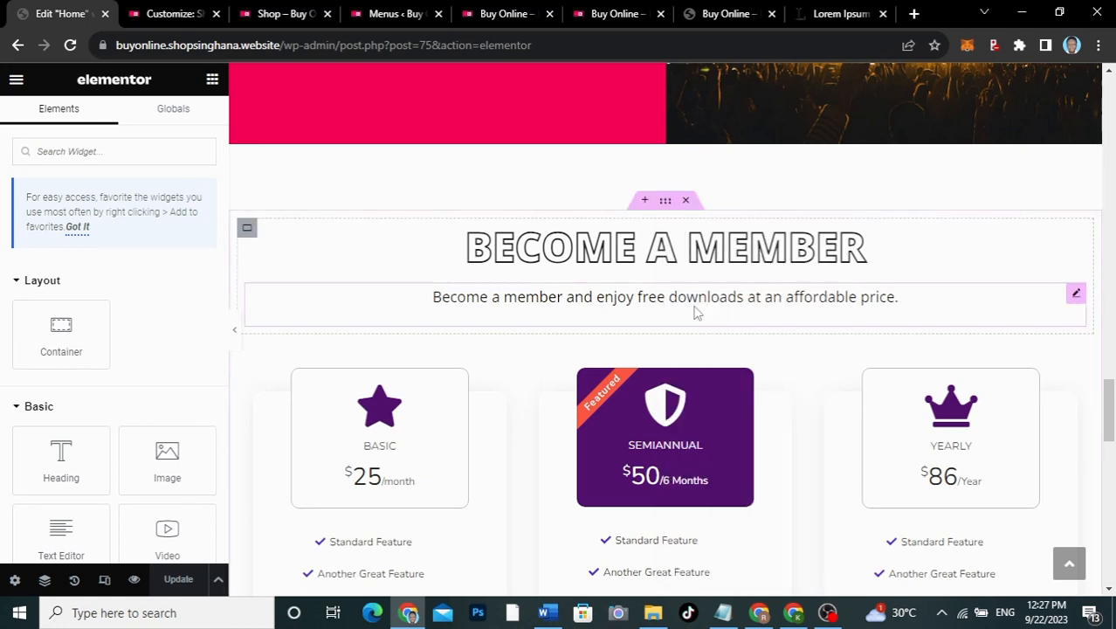
Step: From the live site, go to the Pricing page and edit it with Elementor
{"action": "left_click", "coordinate": [610, 13]}
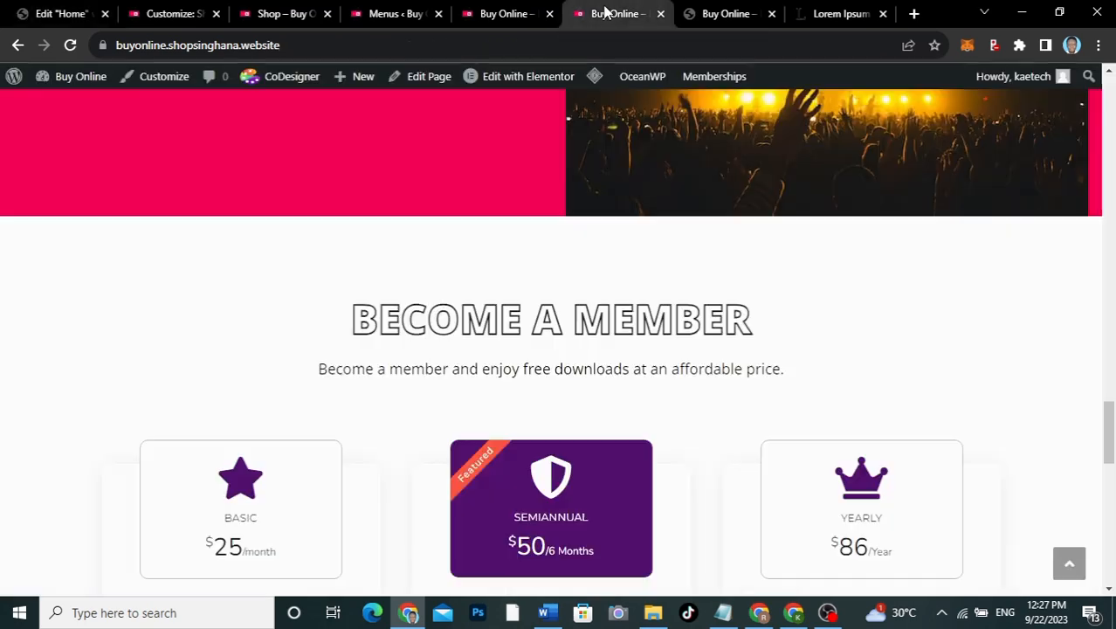
{"action": "scroll", "coordinate": [696, 176], "scroll_direction": "up", "scroll_amount": 15}
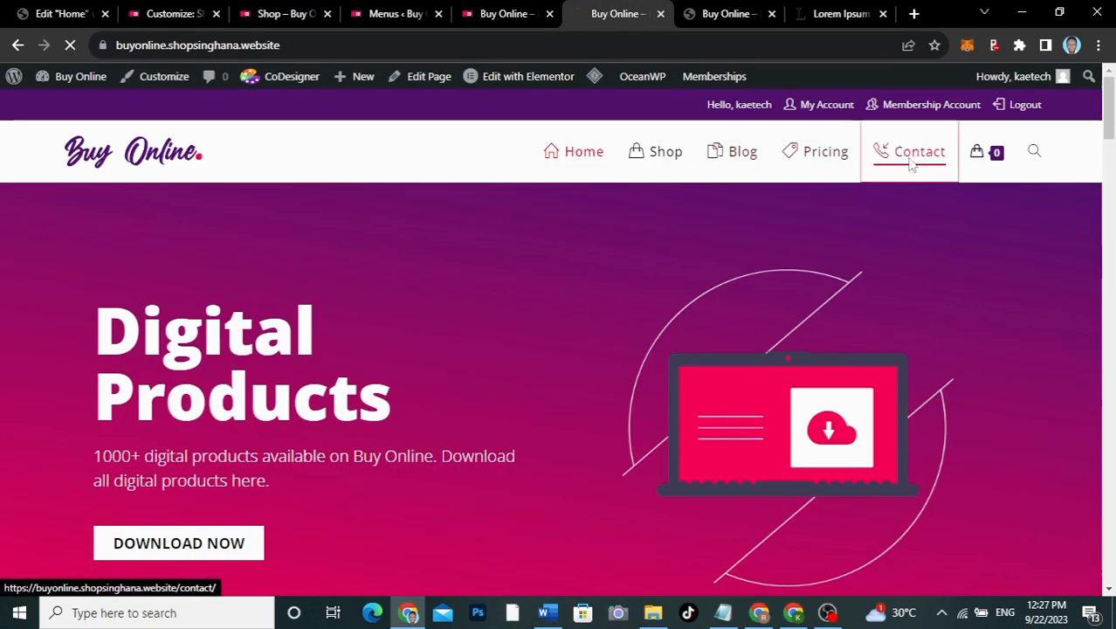
{"action": "left_click", "coordinate": [797, 156]}
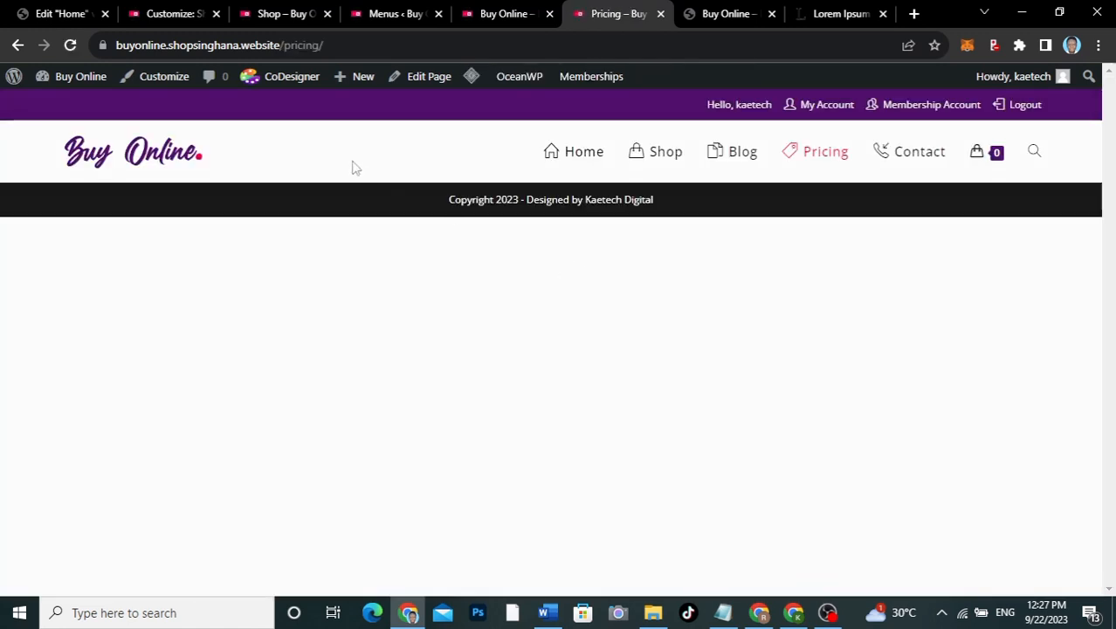
{"action": "left_click", "coordinate": [429, 77]}
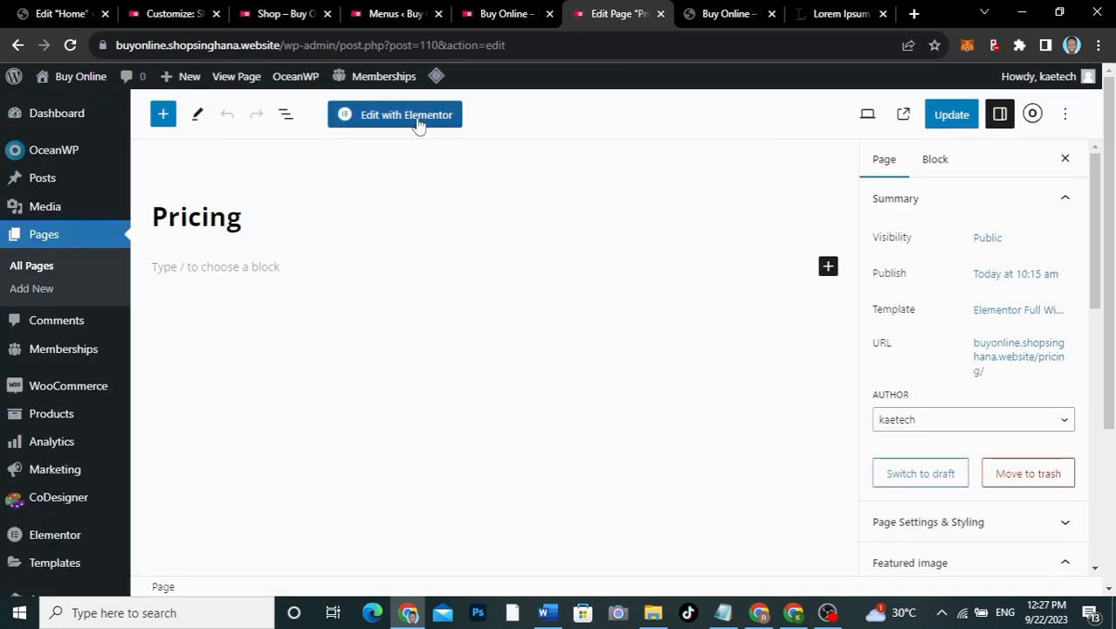
{"action": "left_click", "coordinate": [417, 114]}
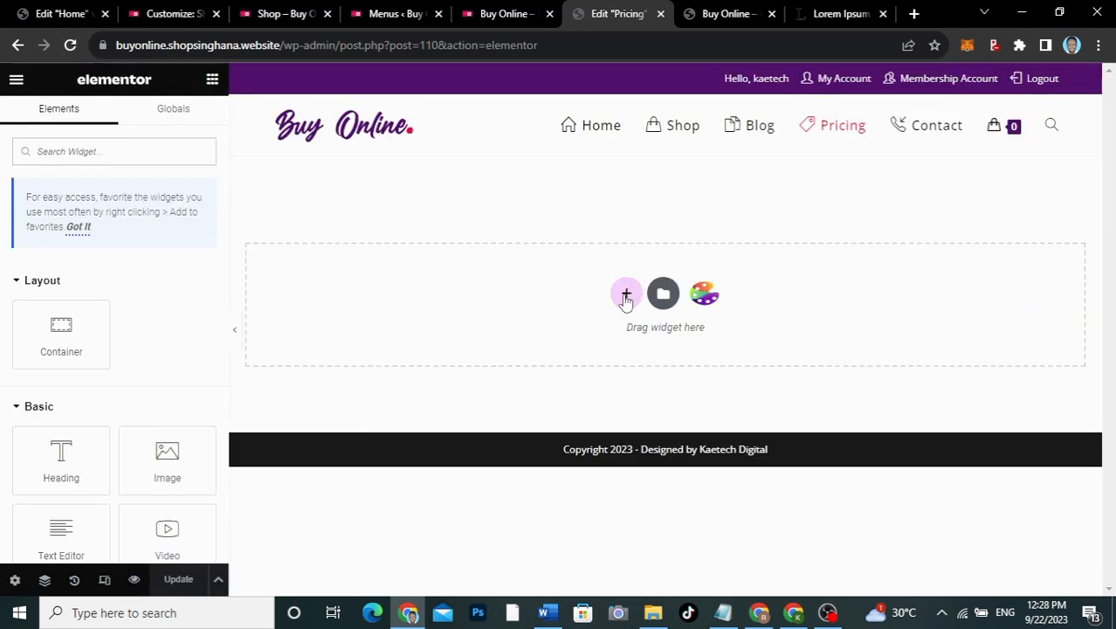
Step: Add a single container with the business-book photo as its classic background image
{"action": "left_click", "coordinate": [625, 295]}
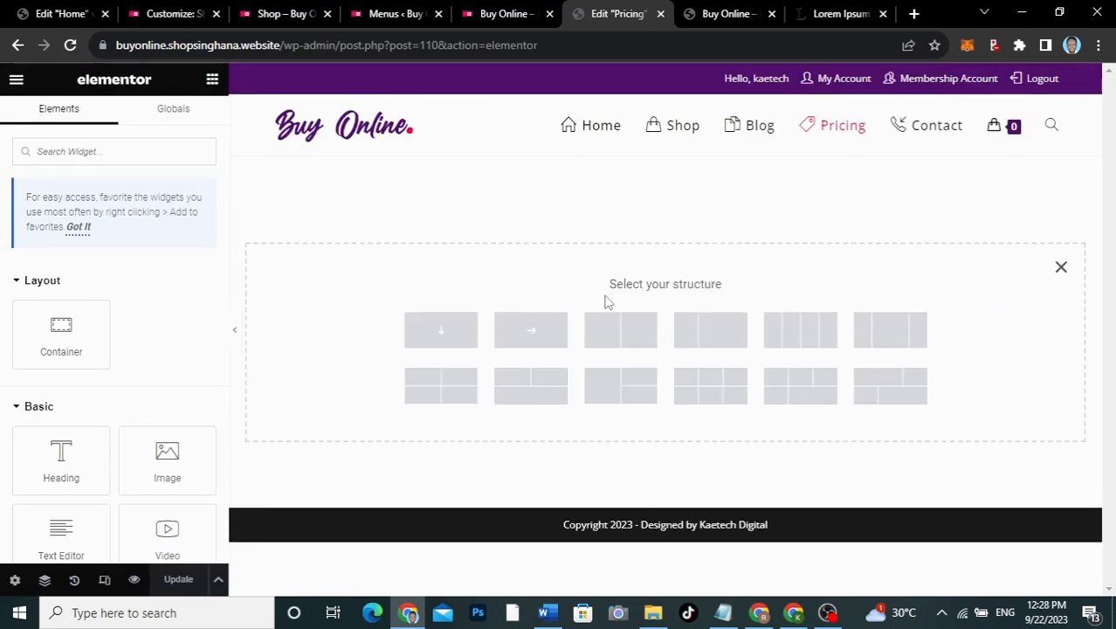
{"action": "left_click", "coordinate": [435, 340]}
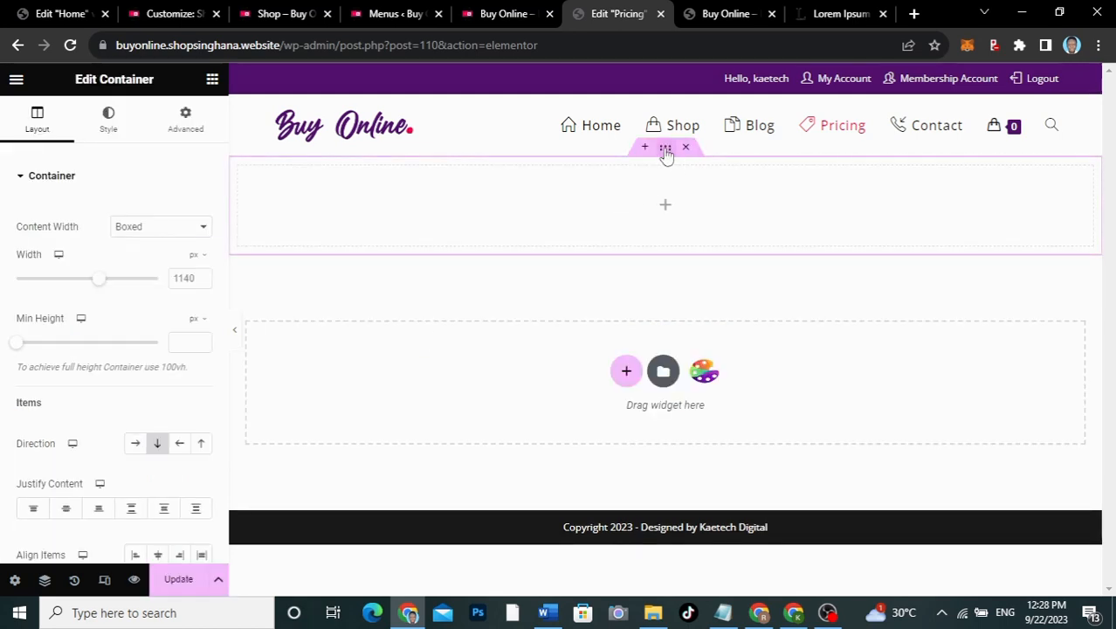
{"action": "left_click", "coordinate": [114, 122]}
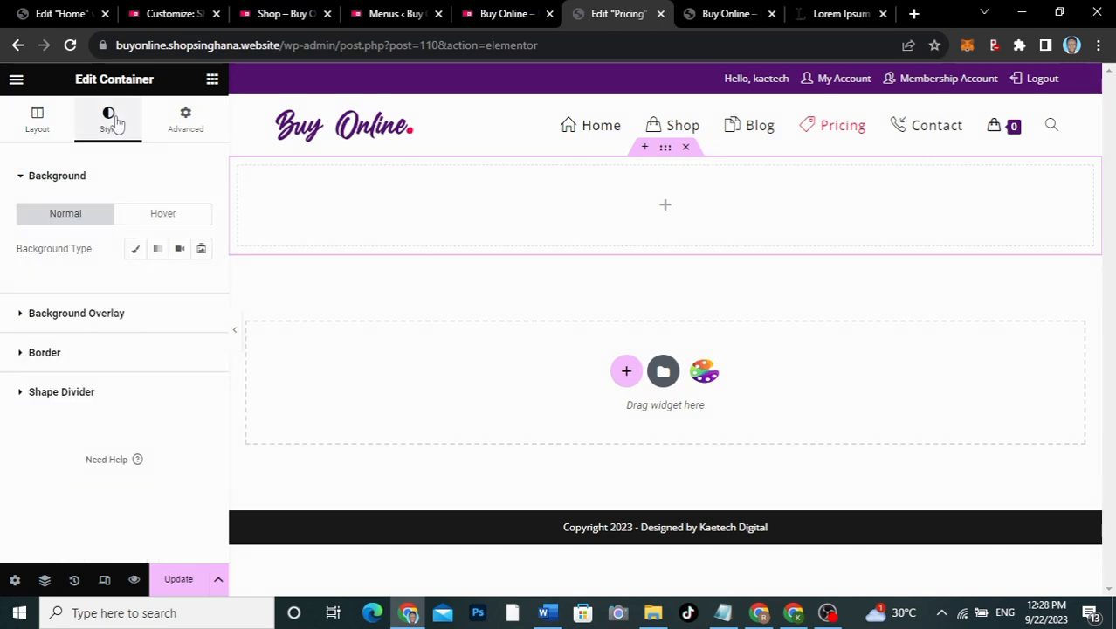
{"action": "left_click", "coordinate": [137, 255]}
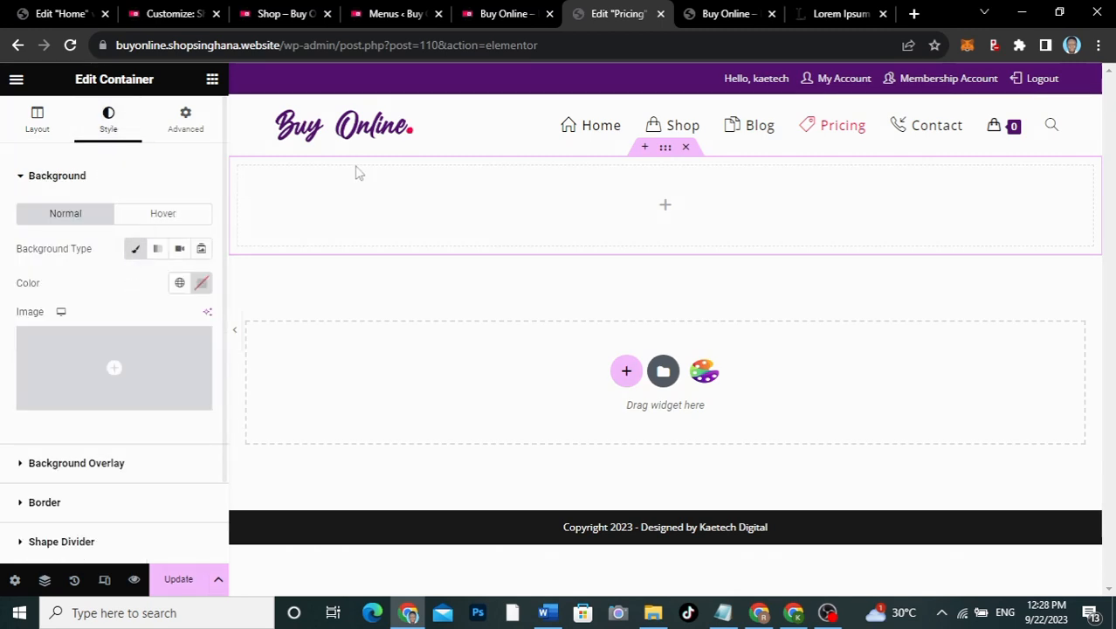
{"action": "left_click", "coordinate": [103, 356]}
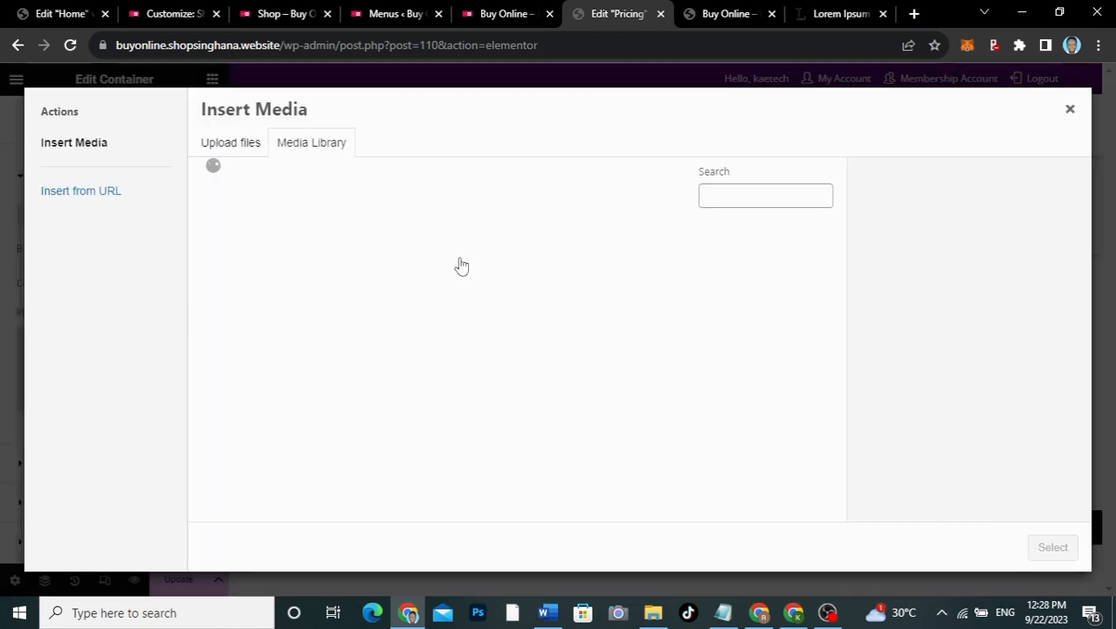
{"action": "scroll", "coordinate": [555, 411], "scroll_direction": "down", "scroll_amount": 5}
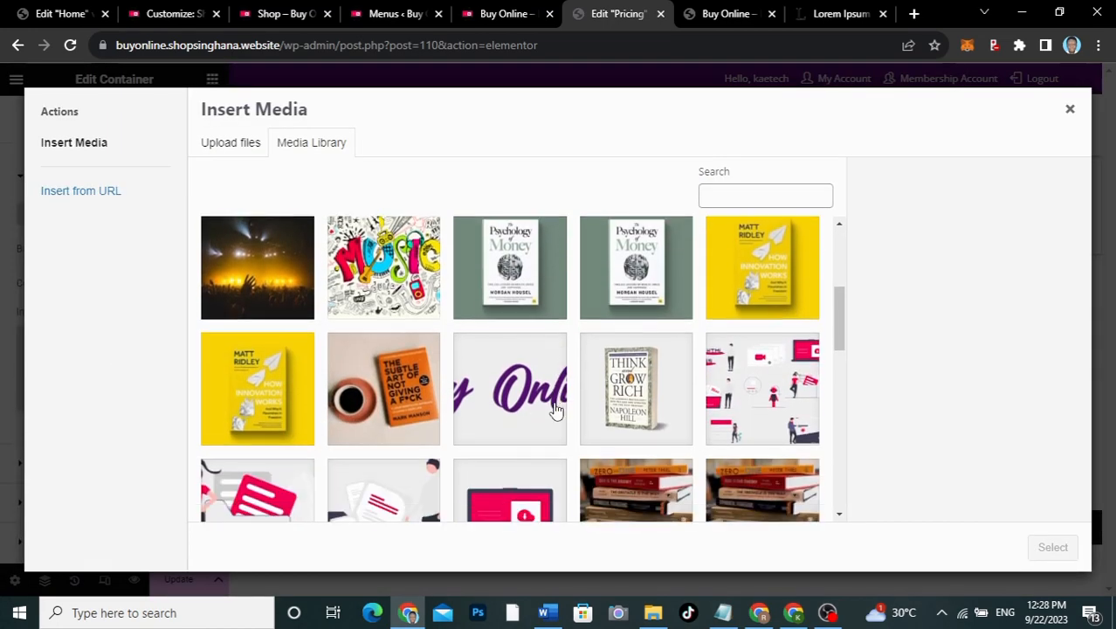
{"action": "scroll", "coordinate": [555, 410], "scroll_direction": "down", "scroll_amount": 3}
{"action": "left_click", "coordinate": [384, 350]}
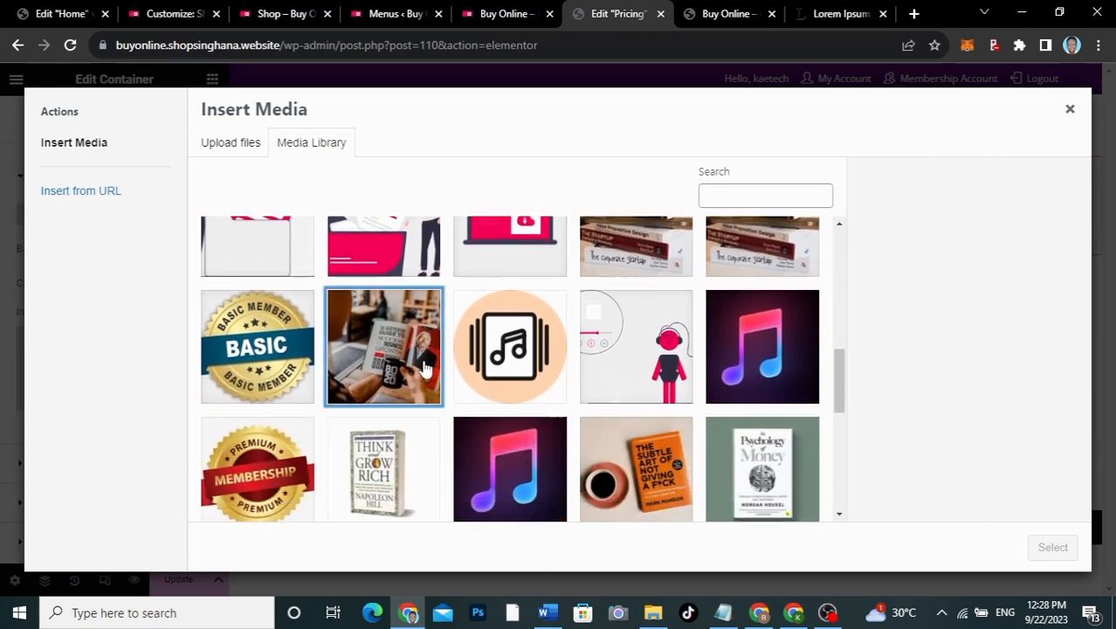
{"action": "left_click", "coordinate": [1041, 548]}
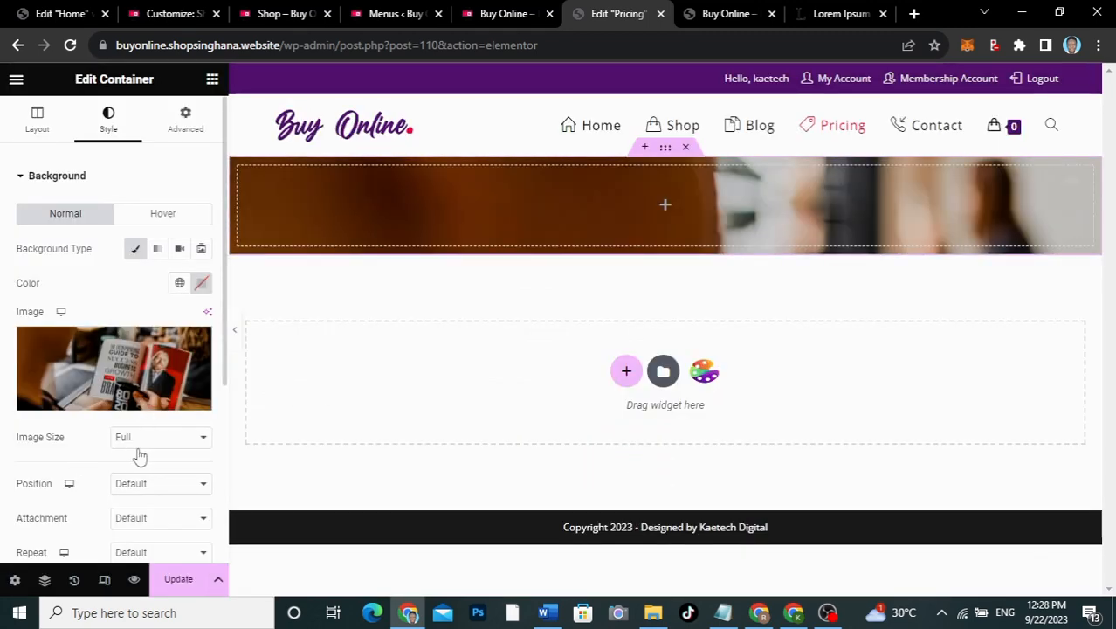
{"action": "scroll", "coordinate": [139, 456], "scroll_direction": "down", "scroll_amount": 3}
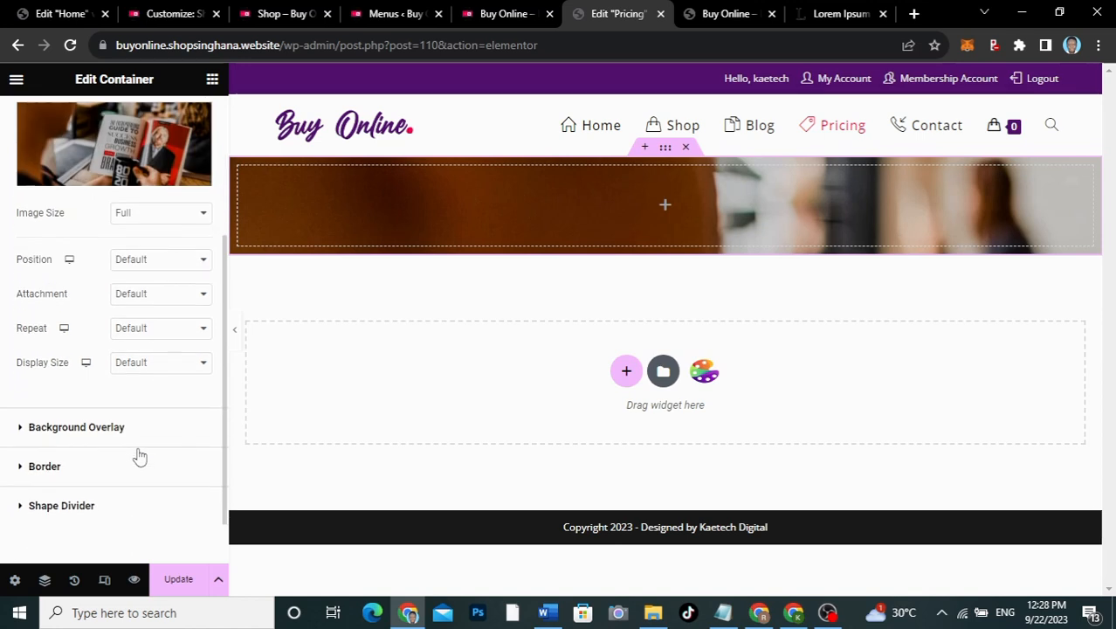
Step: Set the background image to center position, no-repeat and cover size
{"action": "left_click", "coordinate": [143, 264]}
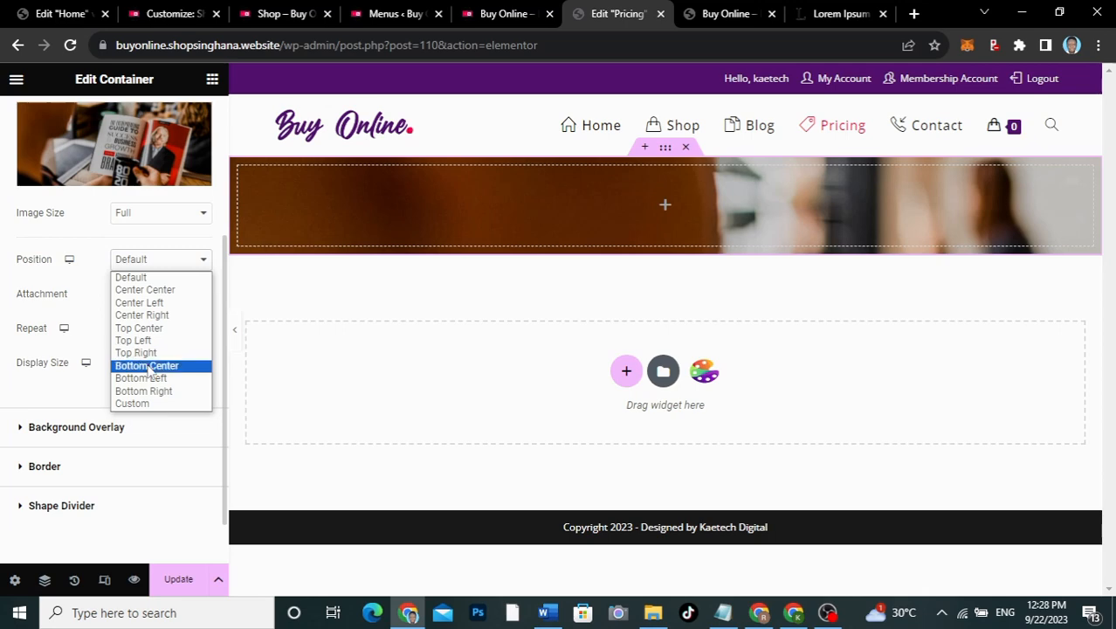
{"action": "left_click", "coordinate": [146, 290]}
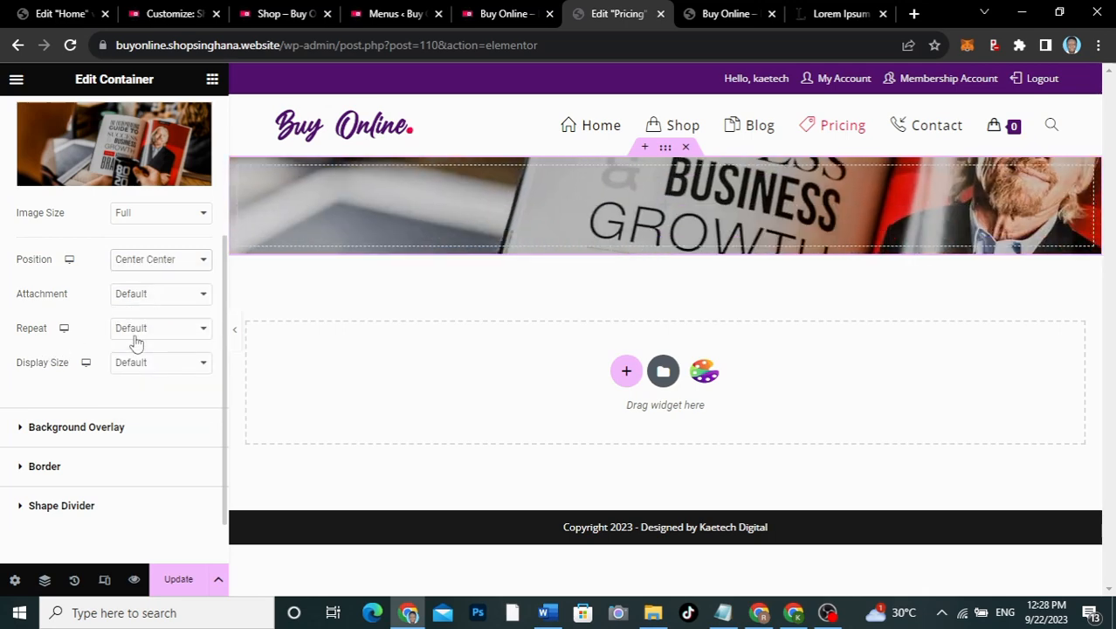
{"action": "left_click", "coordinate": [145, 338]}
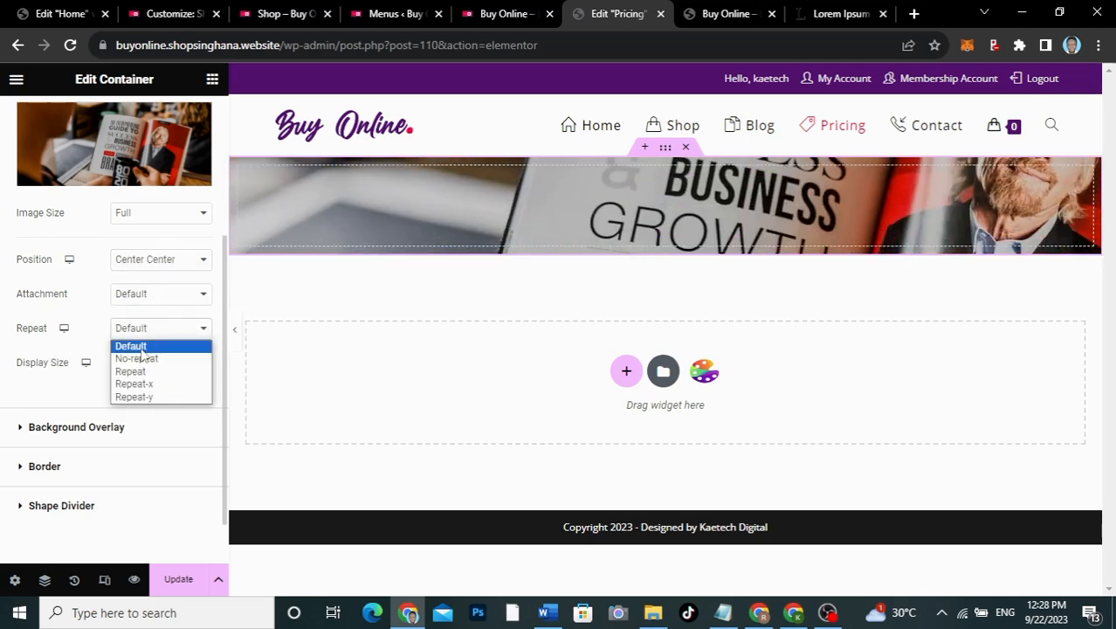
{"action": "left_click", "coordinate": [137, 354]}
{"action": "left_click", "coordinate": [140, 363]}
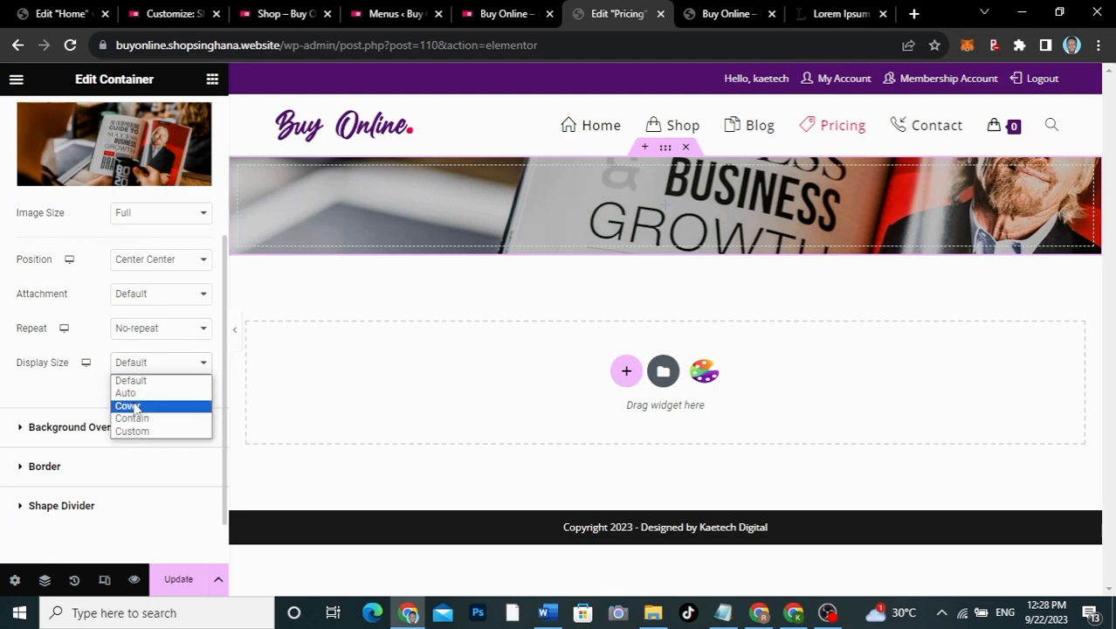
{"action": "left_click", "coordinate": [134, 407]}
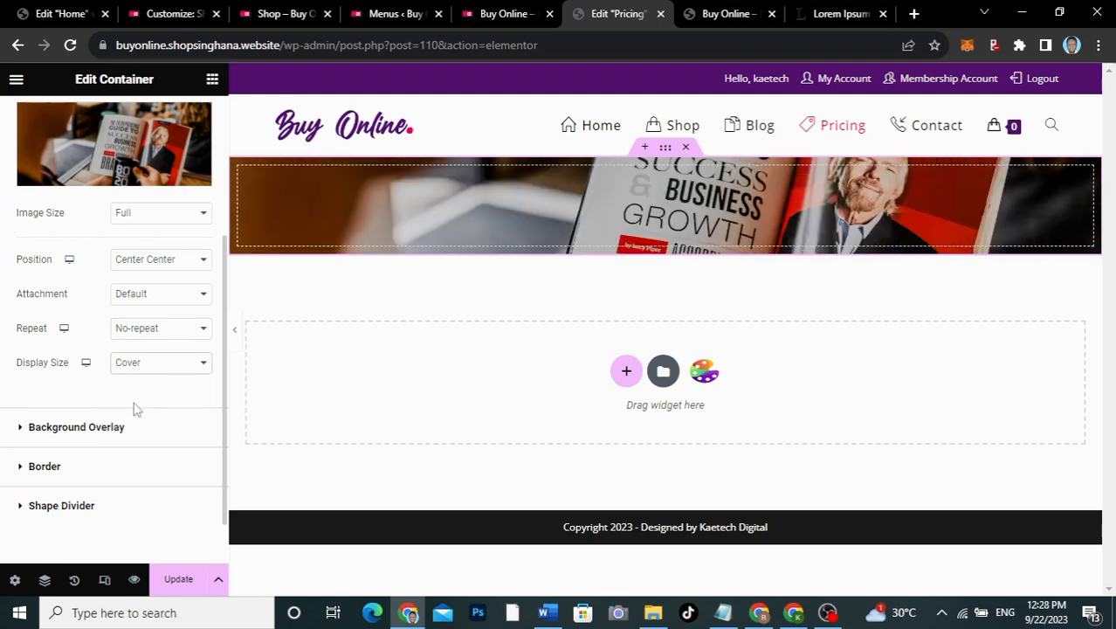
Step: Give the banner container a minimum height of 350
{"action": "scroll", "coordinate": [133, 407], "scroll_direction": "up", "scroll_amount": 3}
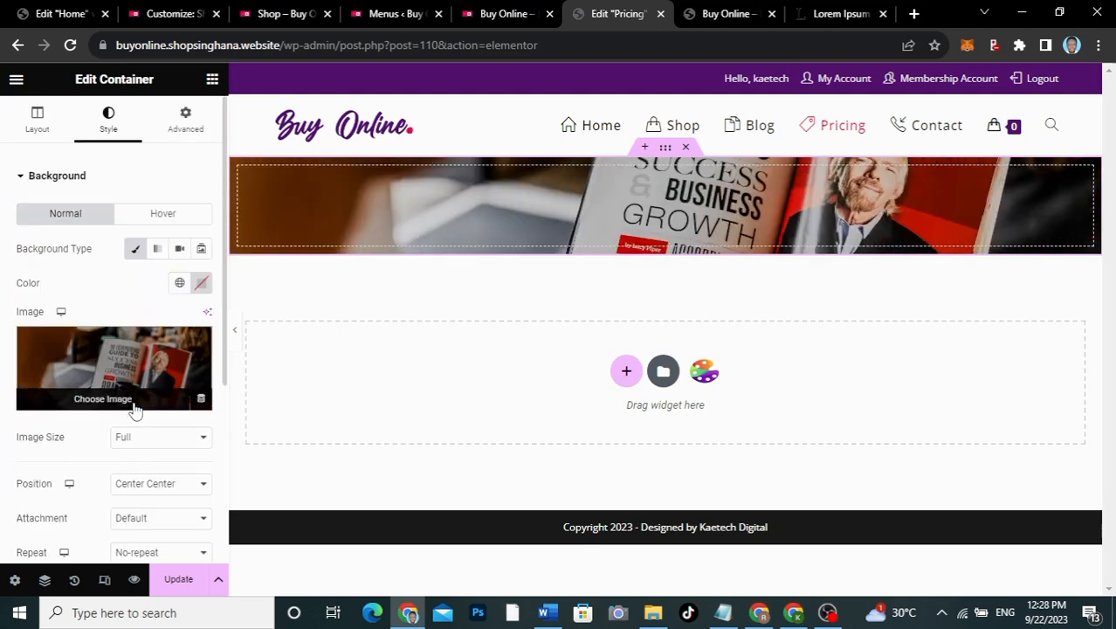
{"action": "left_click", "coordinate": [38, 123]}
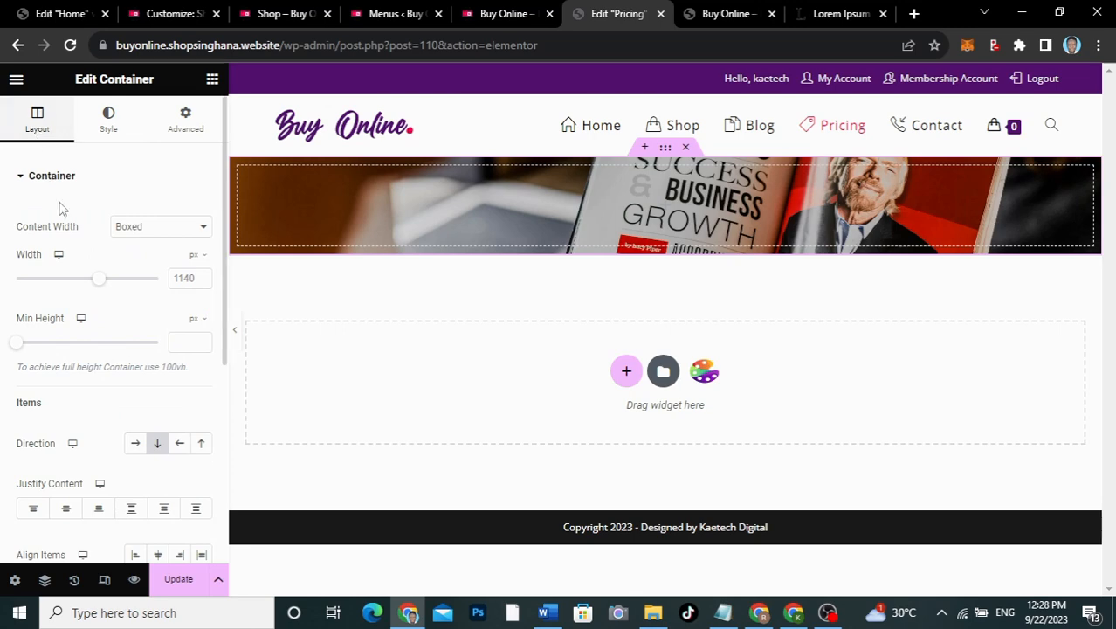
{"action": "left_click", "coordinate": [184, 343]}
{"action": "type", "text": "350"}
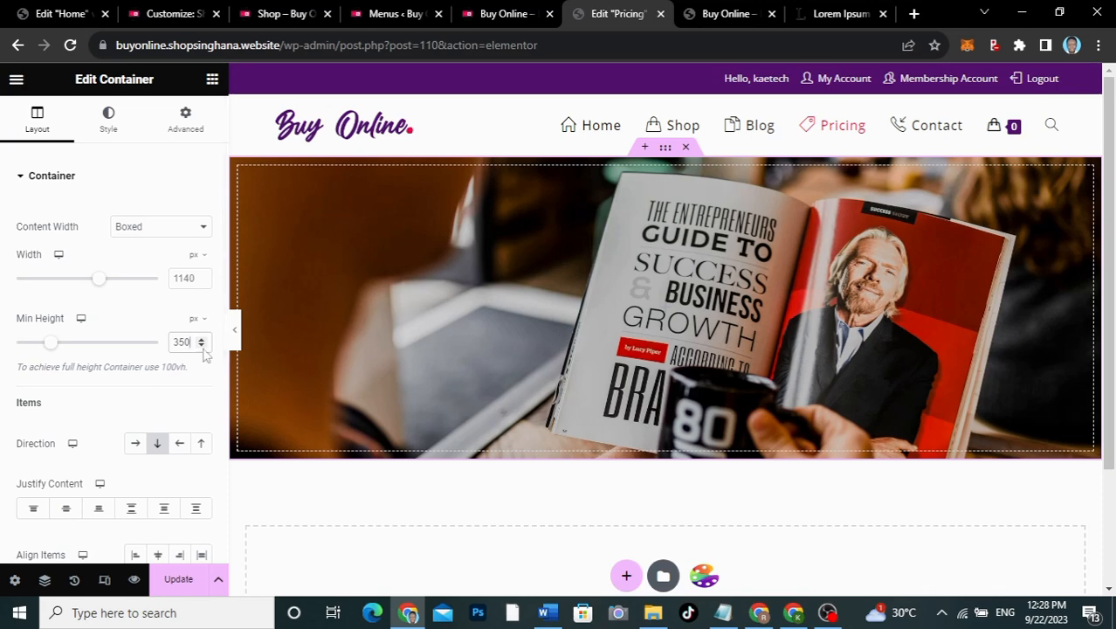
Step: Add a classic black (#000000) background overlay at 0.5 opacity
{"action": "left_click", "coordinate": [110, 122]}
{"action": "scroll", "coordinate": [99, 309], "scroll_direction": "down", "scroll_amount": 3}
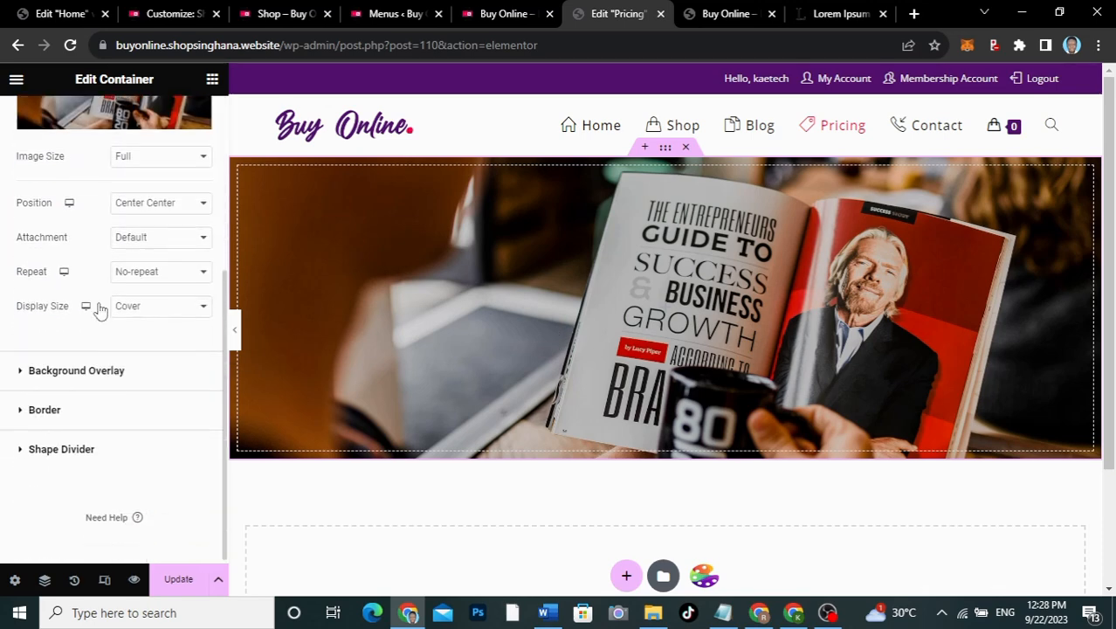
{"action": "left_click", "coordinate": [76, 383]}
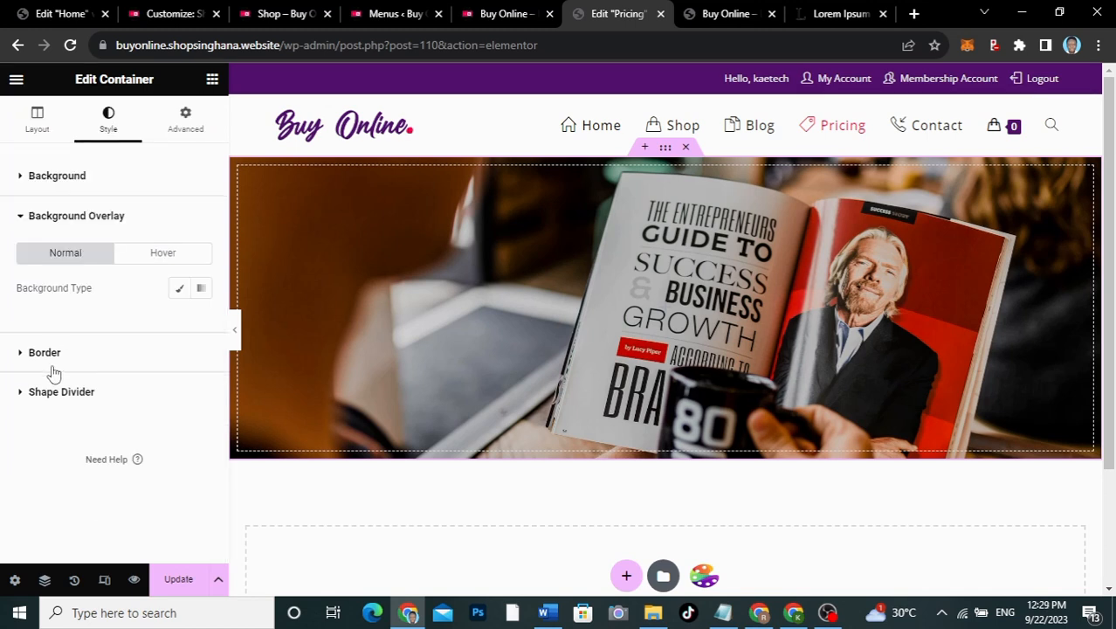
{"action": "left_click", "coordinate": [87, 368]}
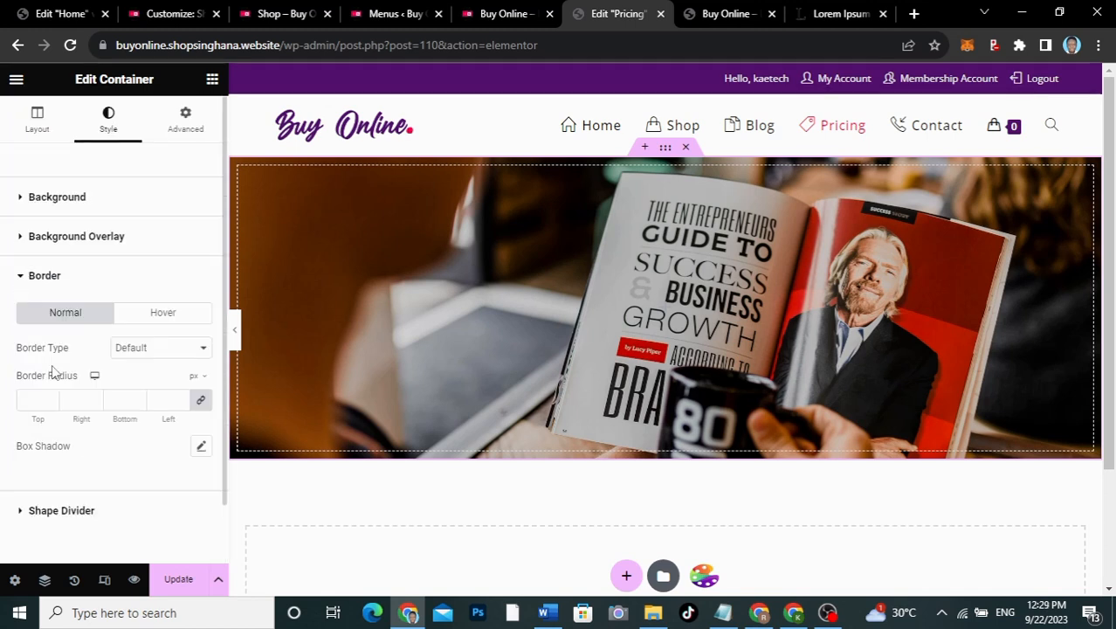
{"action": "left_click", "coordinate": [80, 240]}
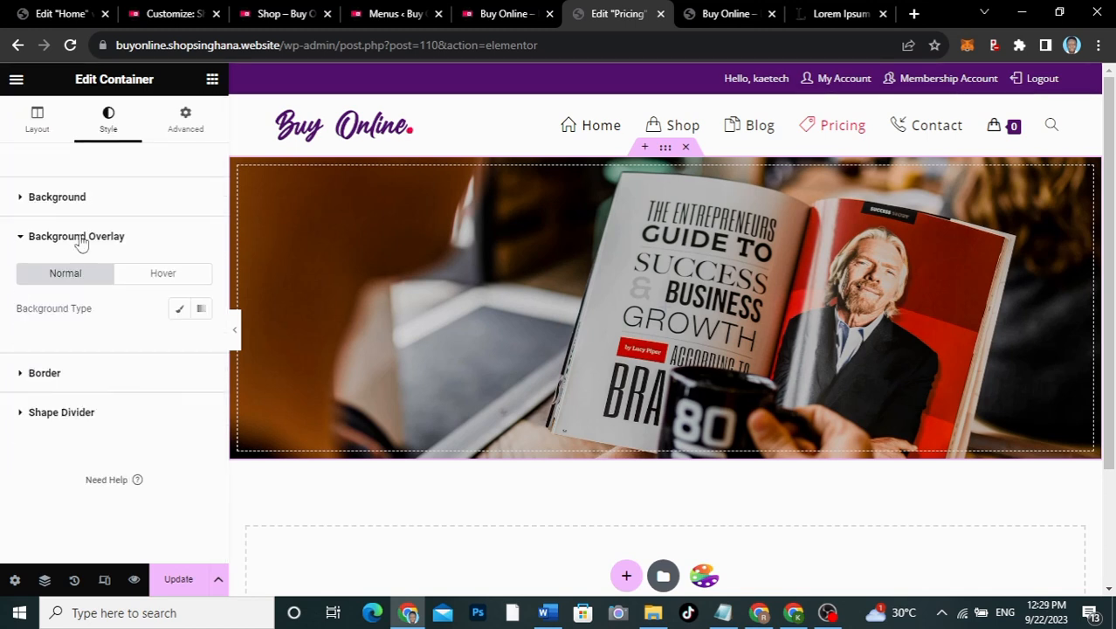
{"action": "left_click", "coordinate": [179, 310]}
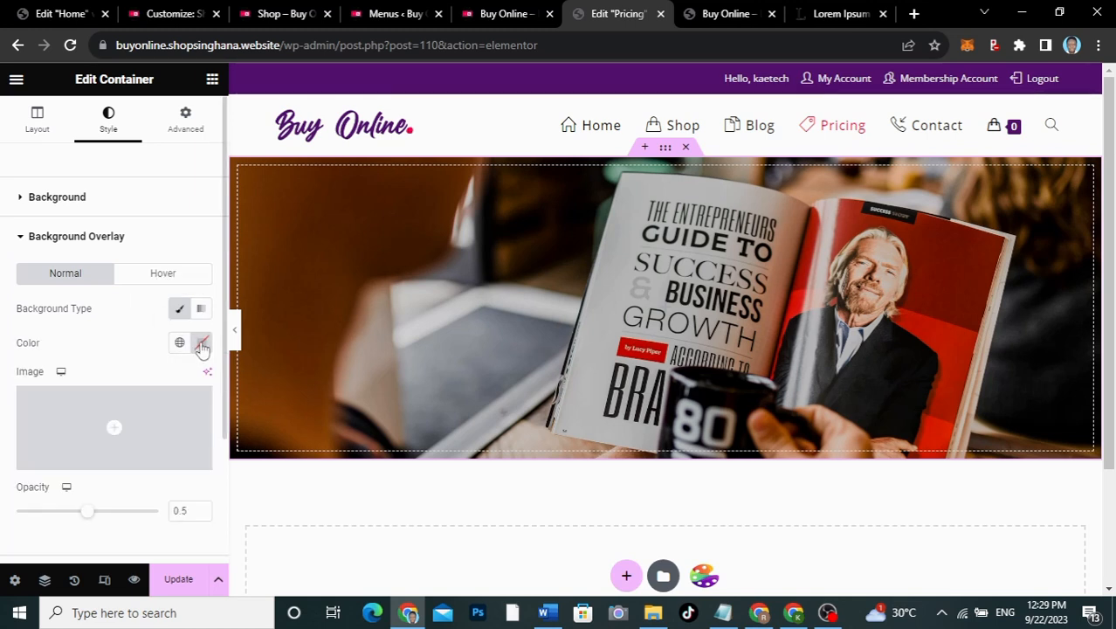
{"action": "left_click", "coordinate": [201, 343]}
{"action": "left_click_drag", "start_coordinate": [134, 242], "coordinate": [98, 278]}
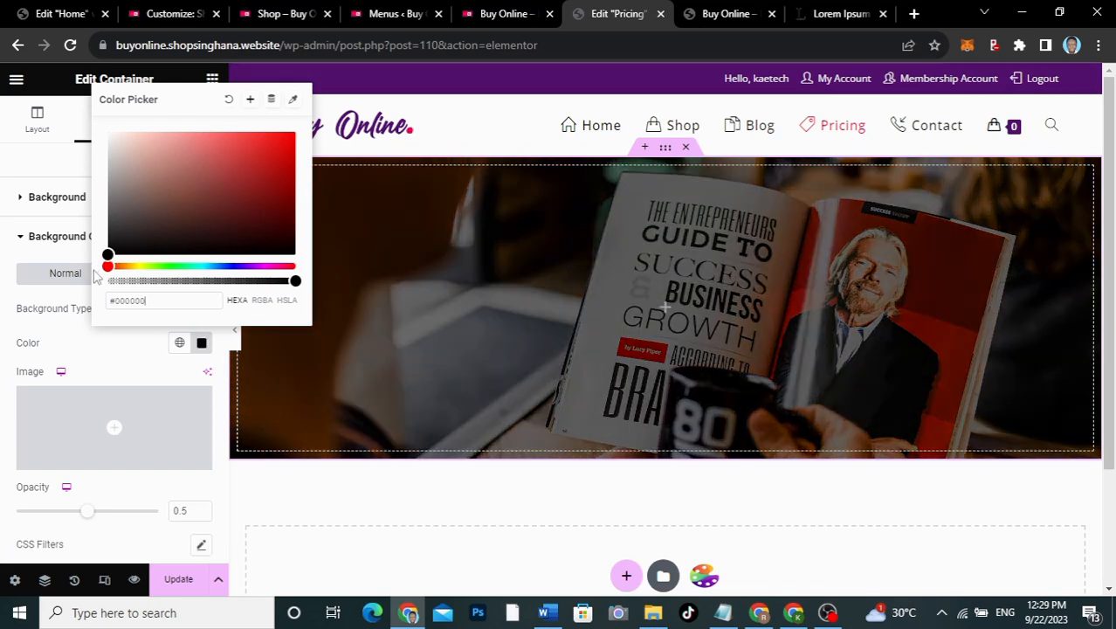
{"action": "left_click", "coordinate": [108, 372]}
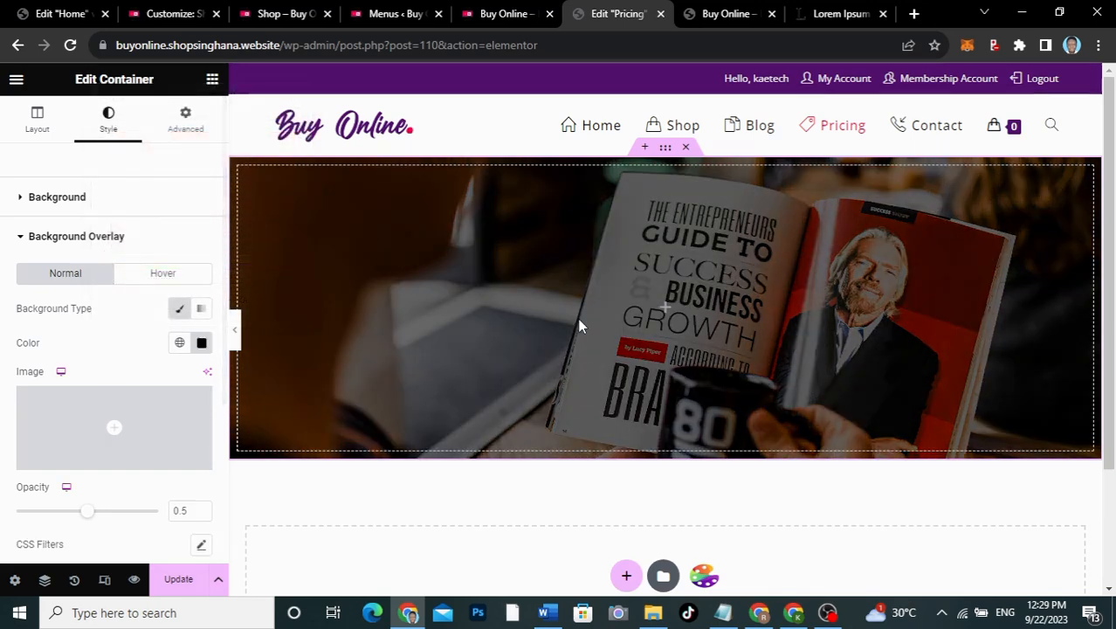
{"action": "left_click", "coordinate": [666, 315]}
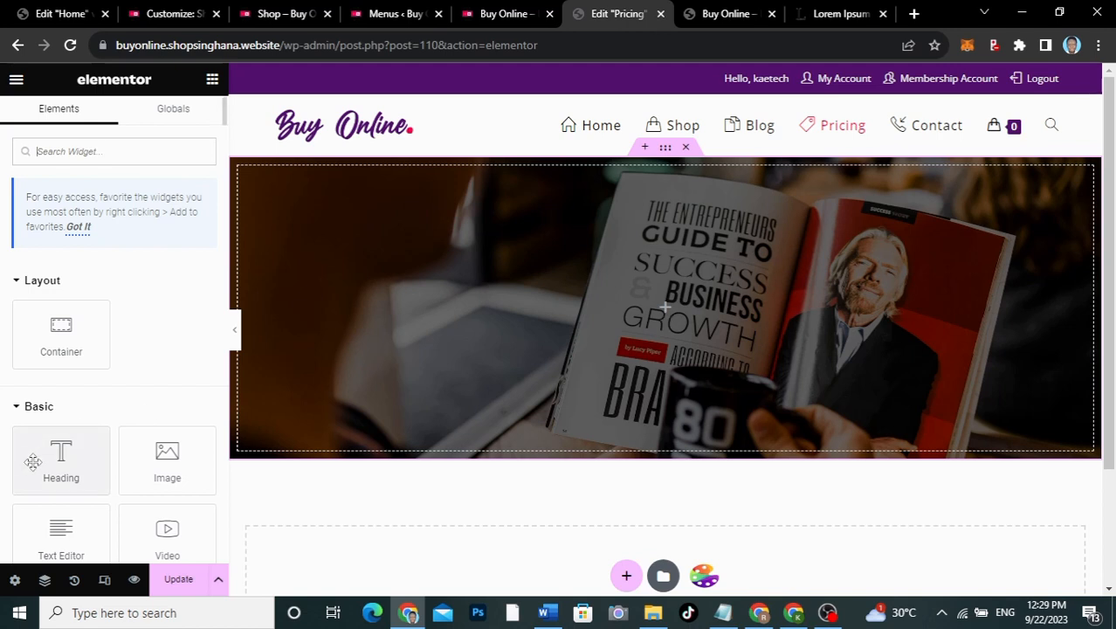
Step: Add a centre-aligned Heading reading 'Our prricing' into the banner
{"action": "left_click_drag", "start_coordinate": [37, 460], "coordinate": [605, 312]}
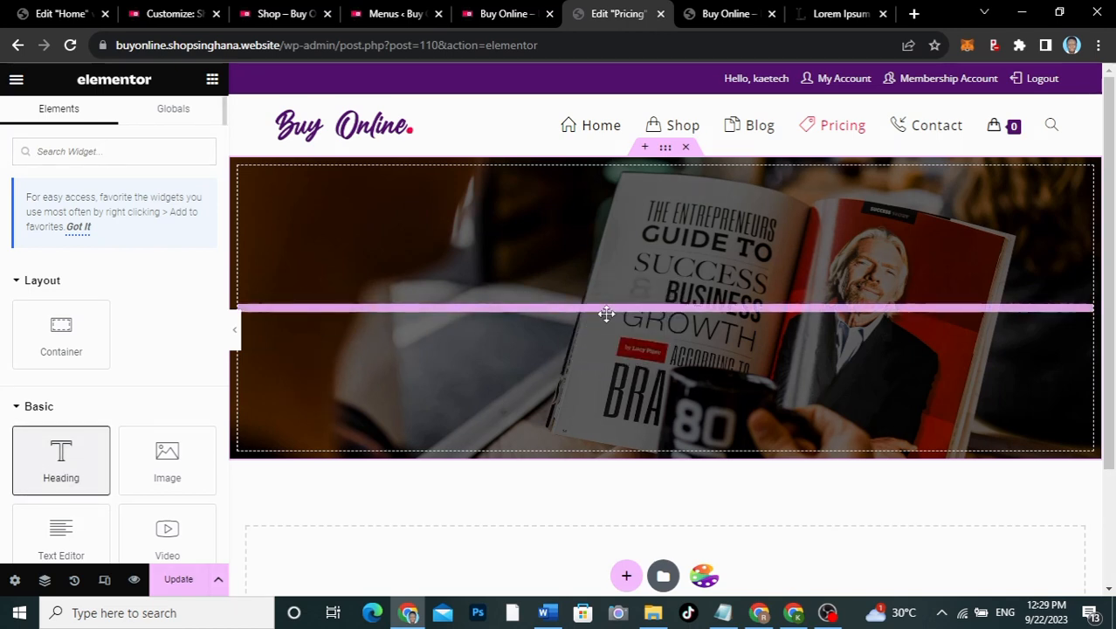
{"action": "left_click_drag", "start_coordinate": [144, 233], "coordinate": [2, 225]}
{"action": "type", "text": "Our"}
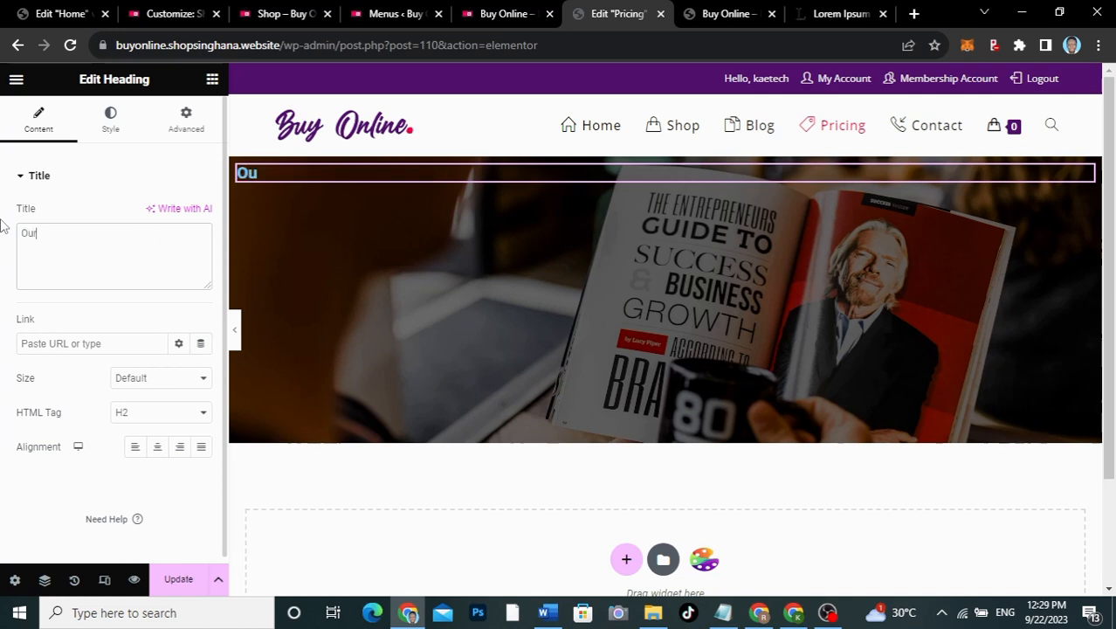
{"action": "type", "text": " prricing"}
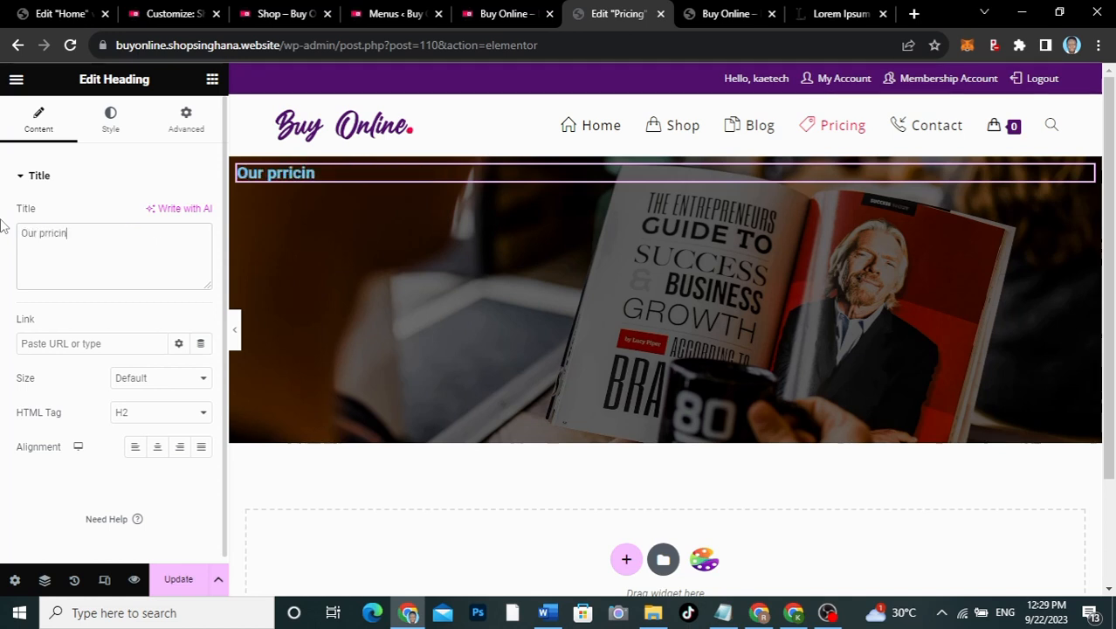
{"action": "left_click", "coordinate": [116, 127]}
{"action": "left_click", "coordinate": [39, 122]}
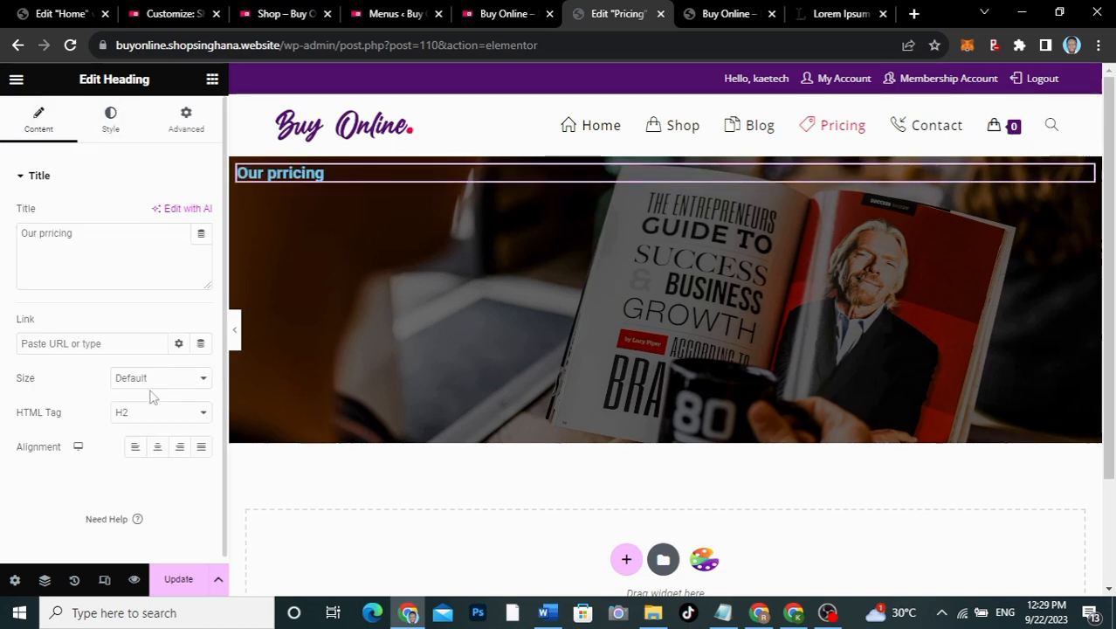
{"action": "left_click", "coordinate": [155, 447]}
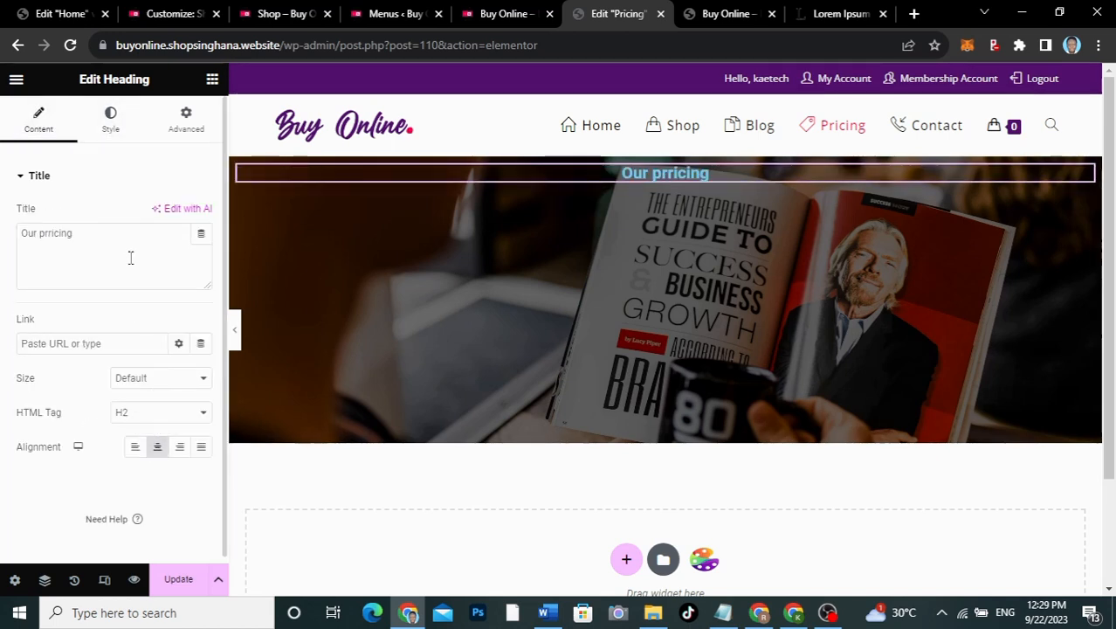
Step: Style the heading white in Open Sans at size 85
{"action": "left_click", "coordinate": [112, 120]}
{"action": "left_click", "coordinate": [205, 216]}
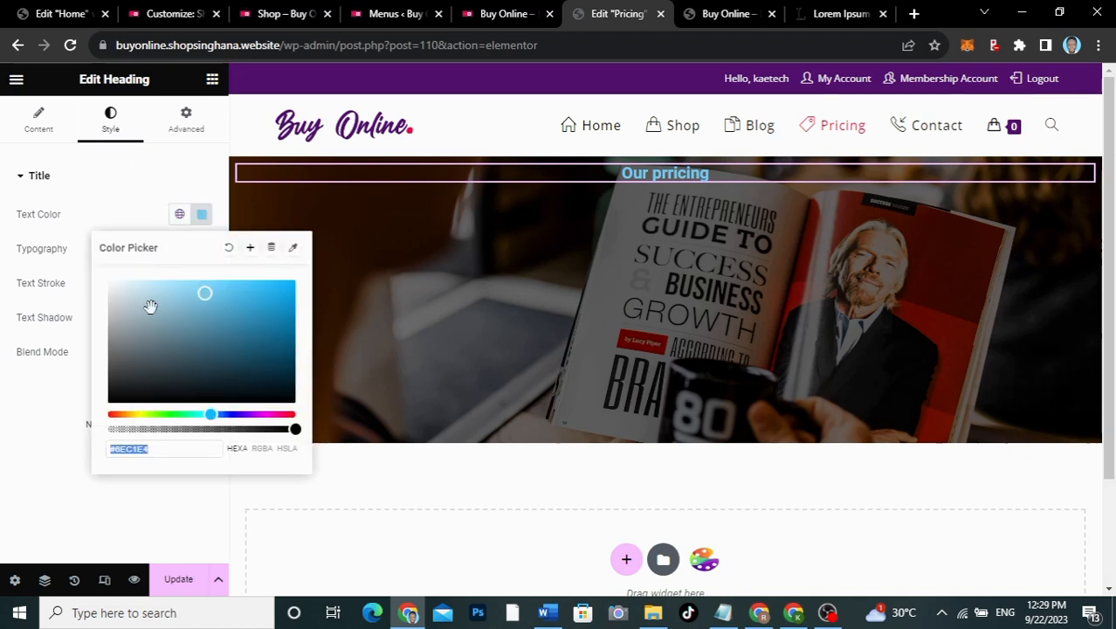
{"action": "left_click_drag", "start_coordinate": [149, 301], "coordinate": [79, 242]}
{"action": "left_click", "coordinate": [202, 249]}
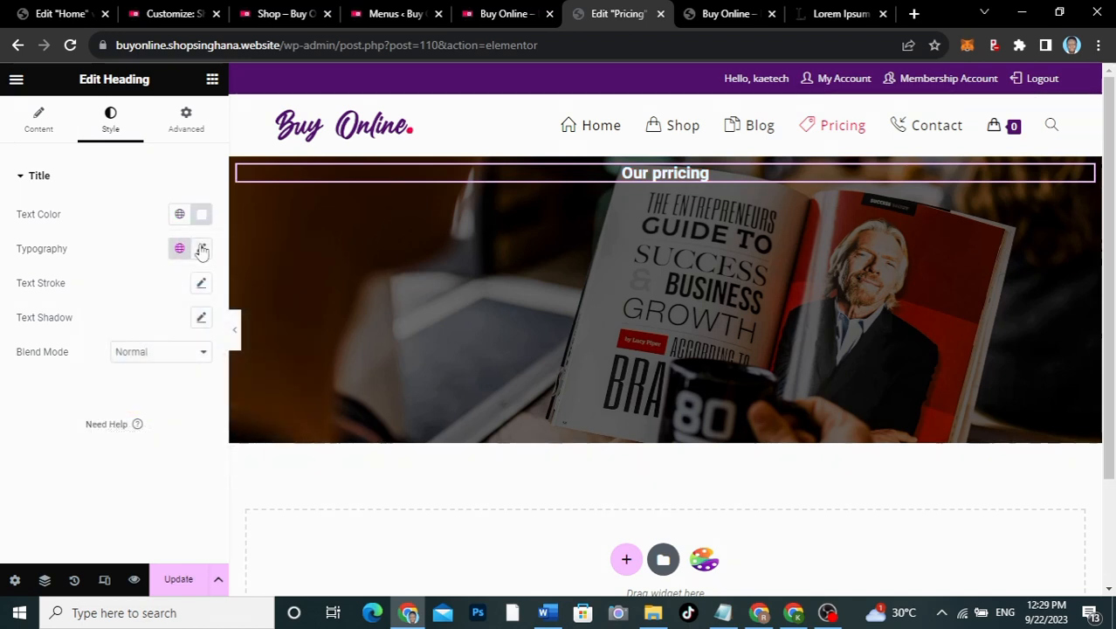
{"action": "left_click", "coordinate": [202, 249]}
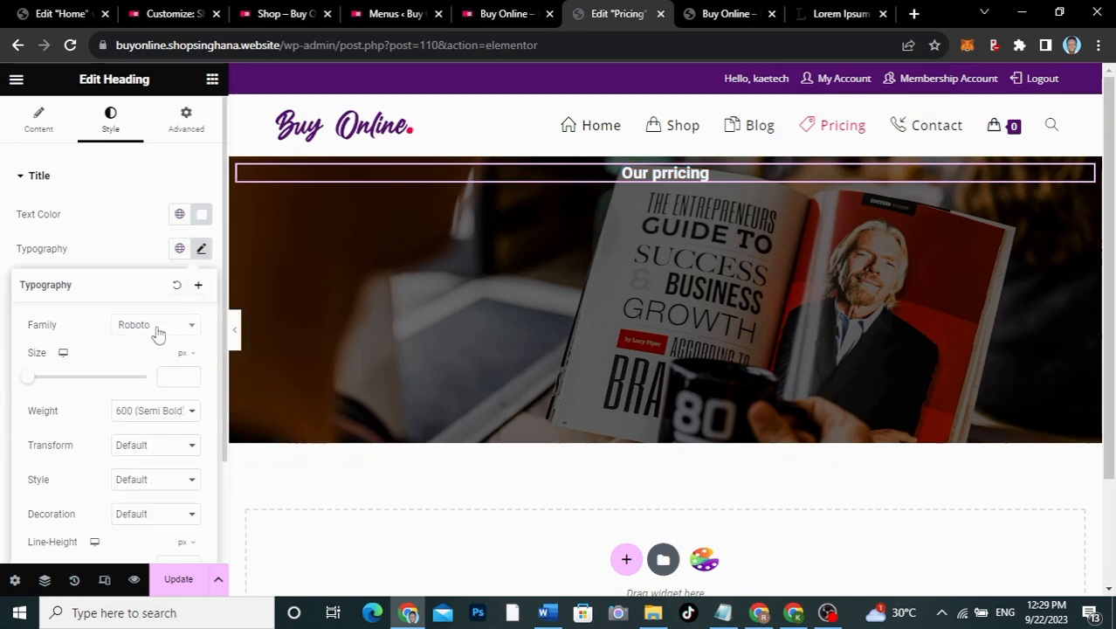
{"action": "left_click", "coordinate": [145, 327]}
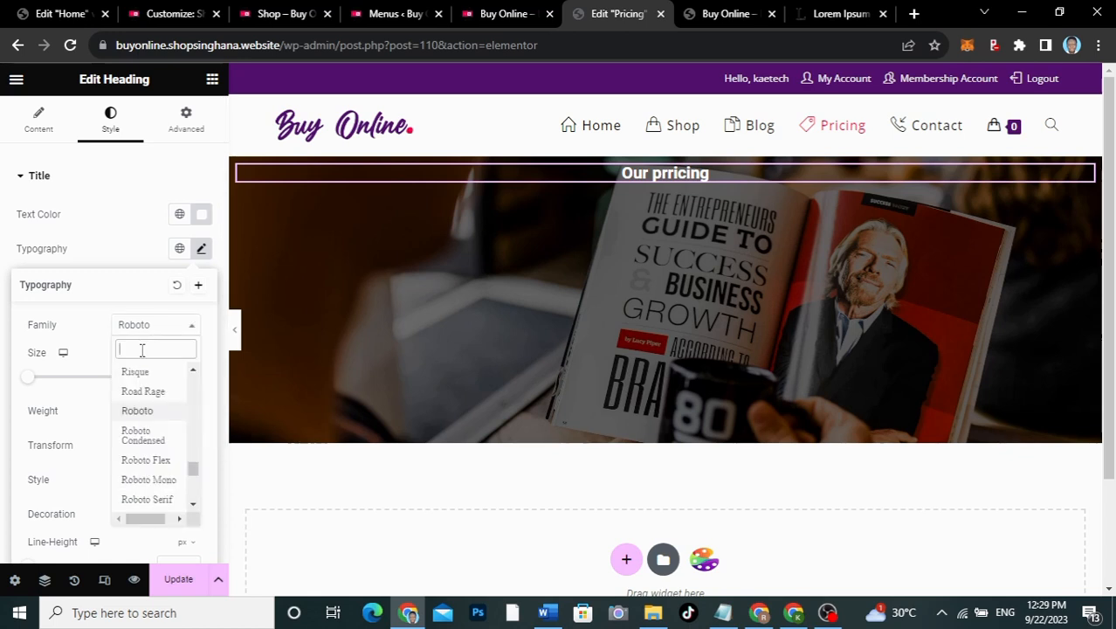
{"action": "type", "text": "open"}
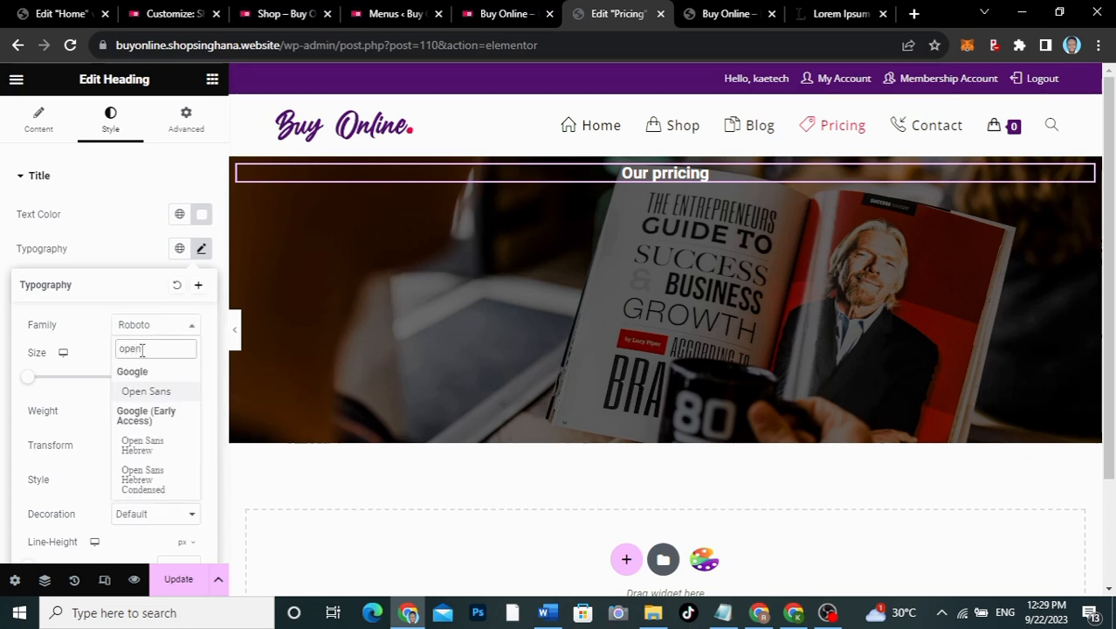
{"action": "left_click", "coordinate": [147, 388]}
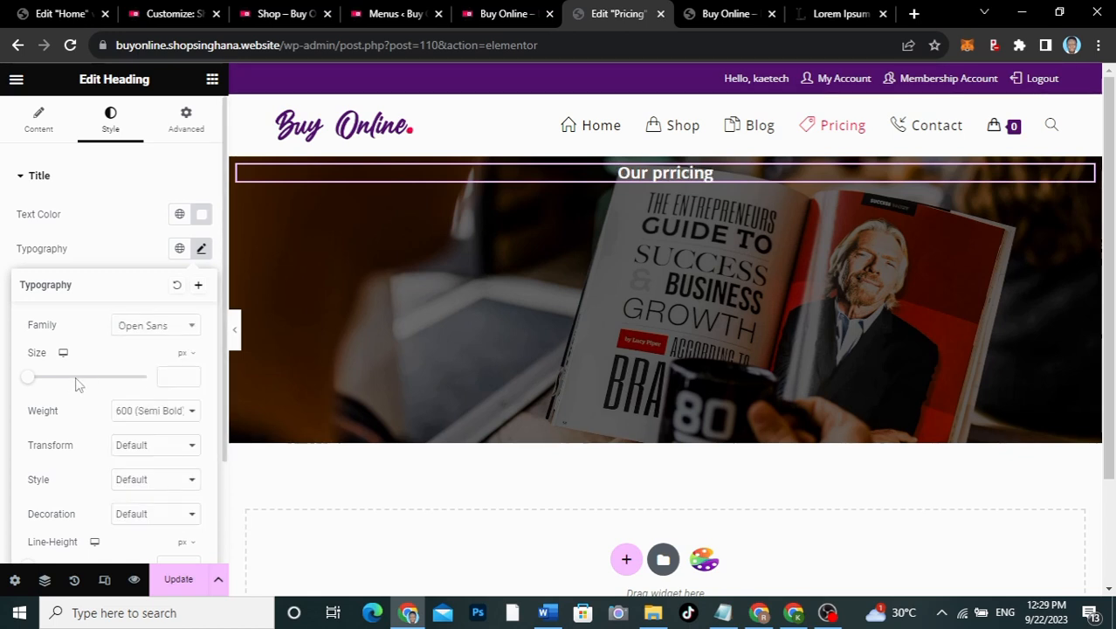
{"action": "left_click", "coordinate": [175, 376]}
{"action": "type", "text": "85"}
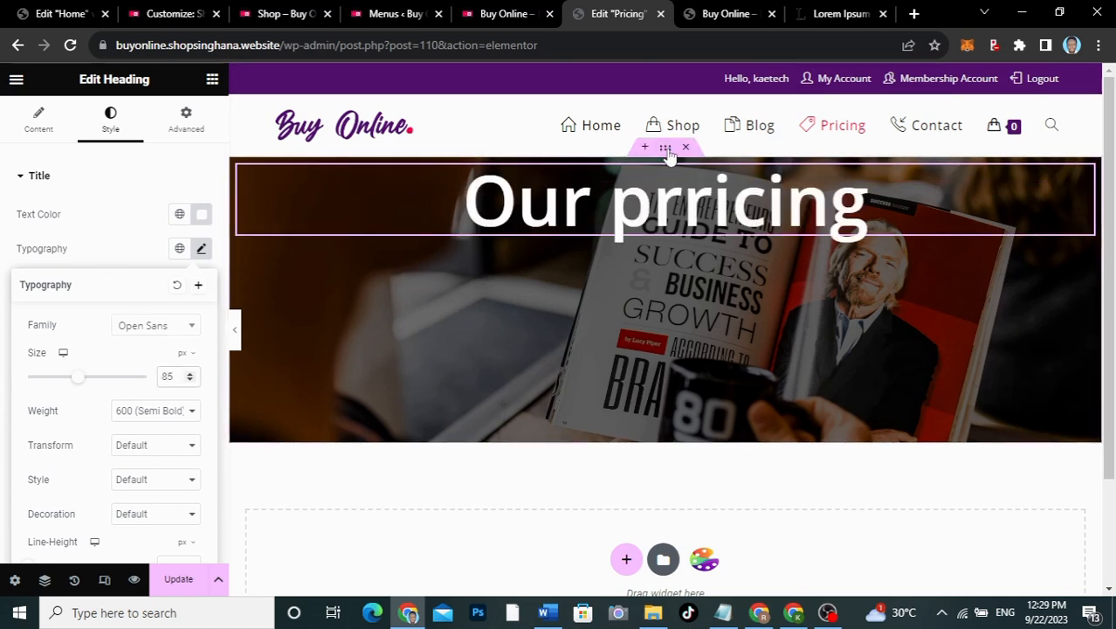
{"action": "left_click", "coordinate": [665, 148]}
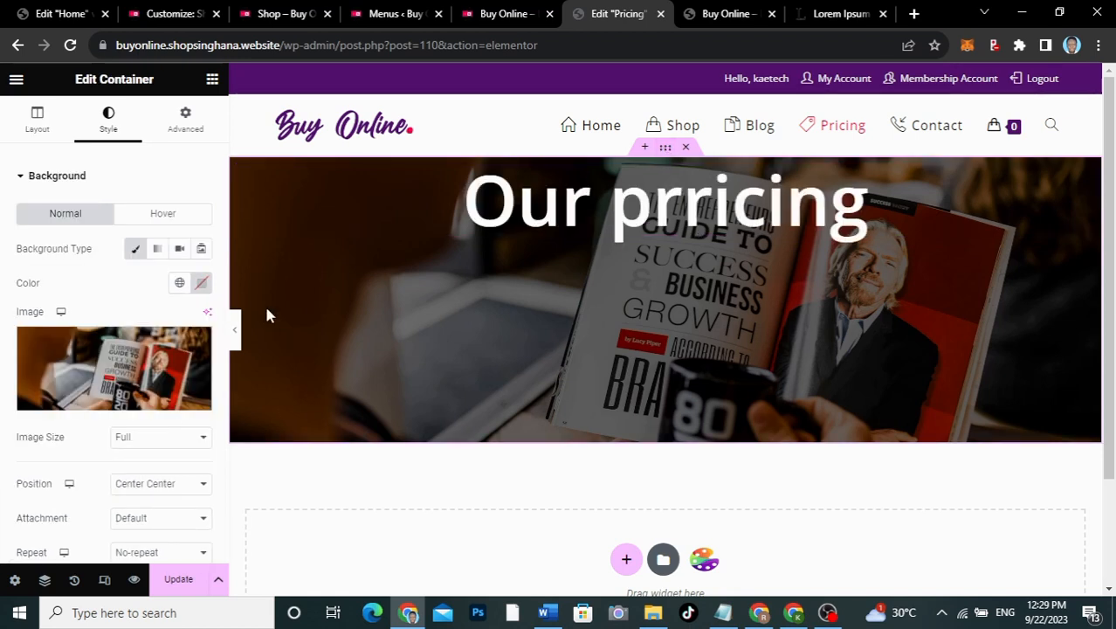
Step: Set the banner container's Align Items and Justify Content both to Center
{"action": "mouse_move", "coordinate": [92, 408]}
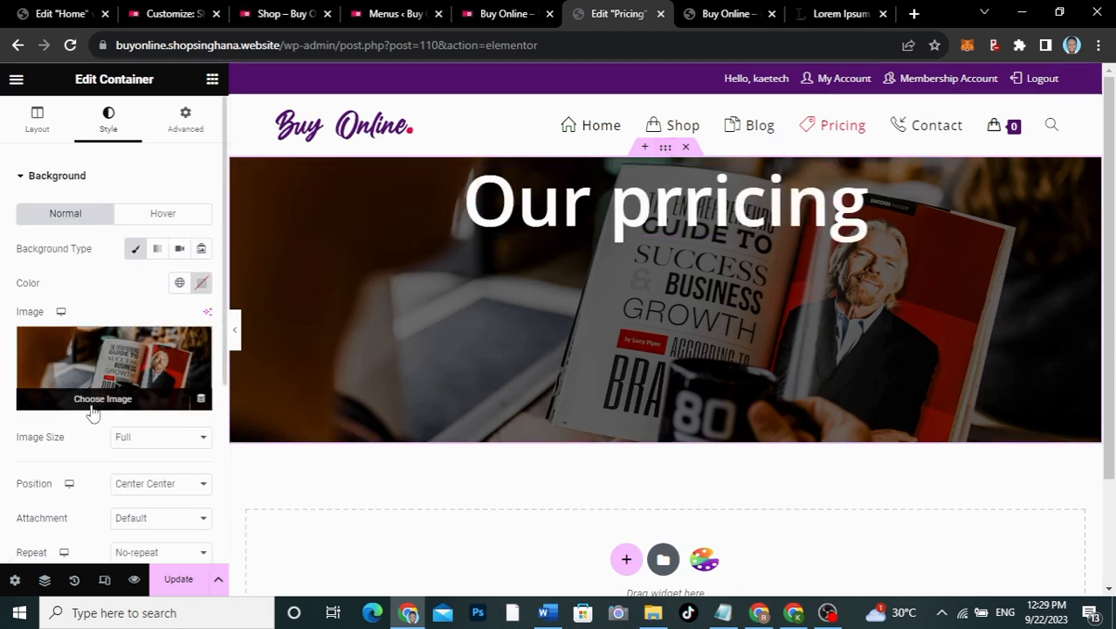
{"action": "left_click", "coordinate": [37, 119]}
{"action": "scroll", "coordinate": [74, 276], "scroll_direction": "down", "scroll_amount": 4}
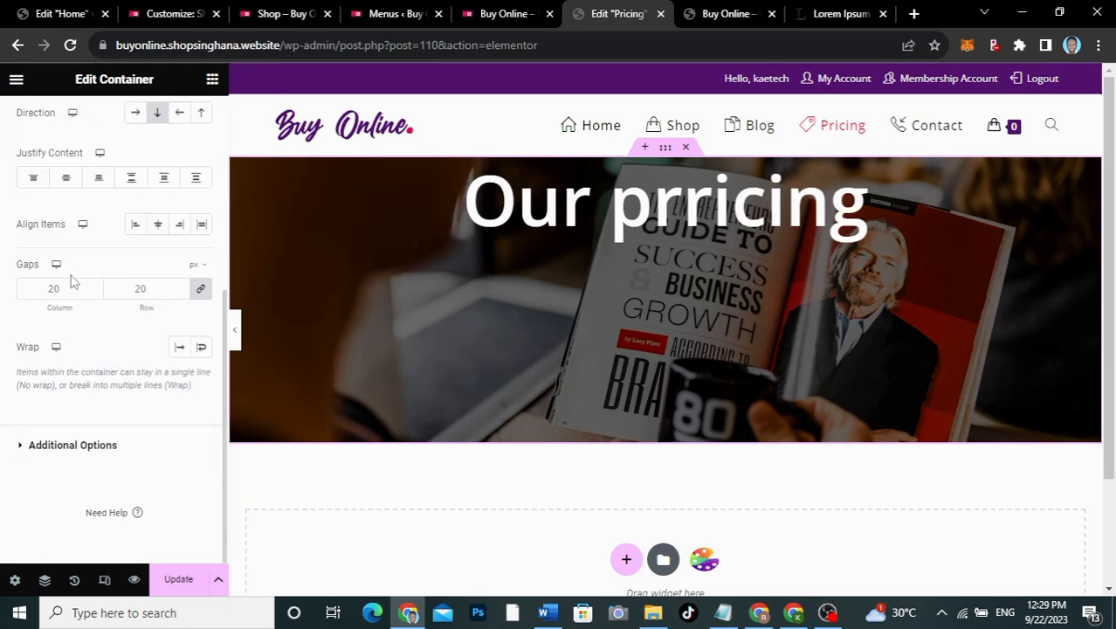
{"action": "left_click", "coordinate": [158, 224]}
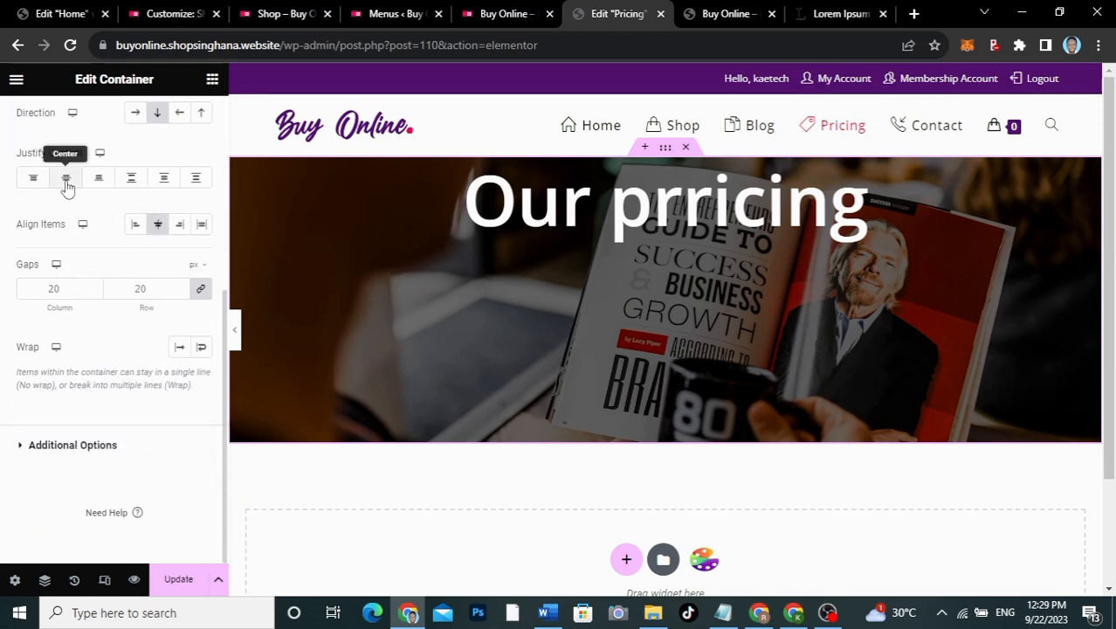
{"action": "left_click", "coordinate": [66, 179]}
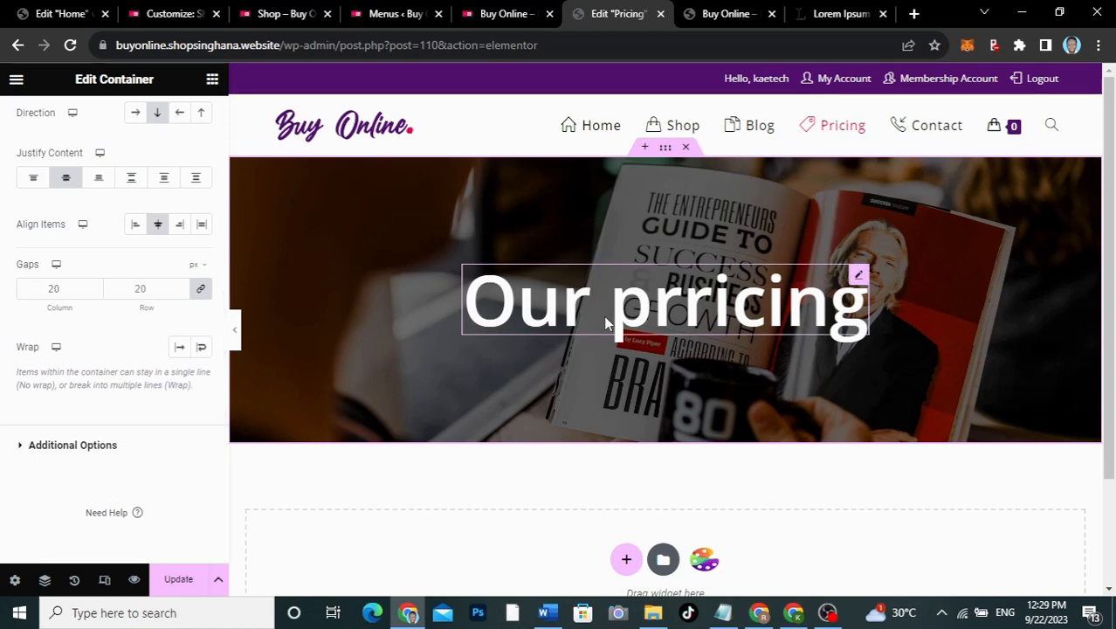
{"action": "scroll", "coordinate": [607, 344], "scroll_direction": "down", "scroll_amount": 1}
{"action": "scroll", "coordinate": [609, 351], "scroll_direction": "up", "scroll_amount": 1}
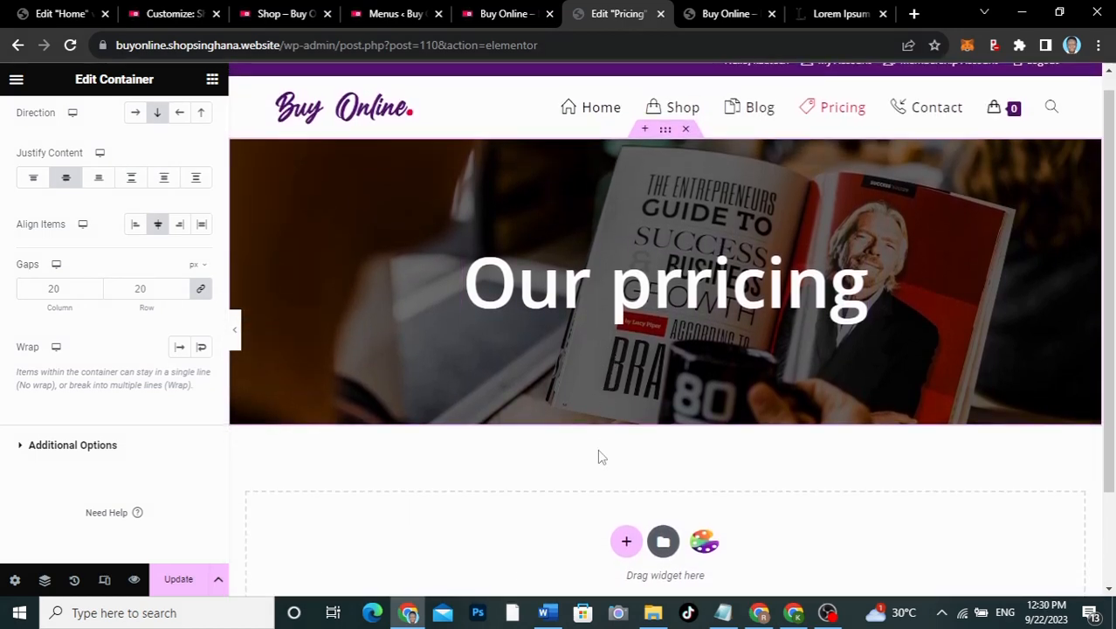
{"action": "scroll", "coordinate": [598, 453], "scroll_direction": "down", "scroll_amount": 2}
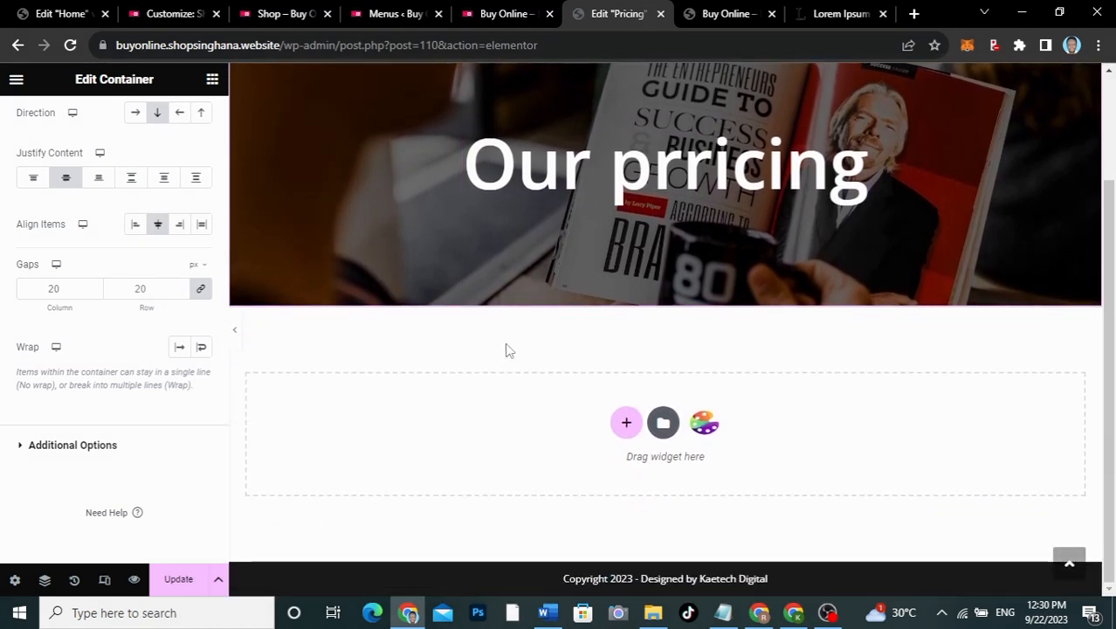
{"action": "right_click", "coordinate": [498, 429]}
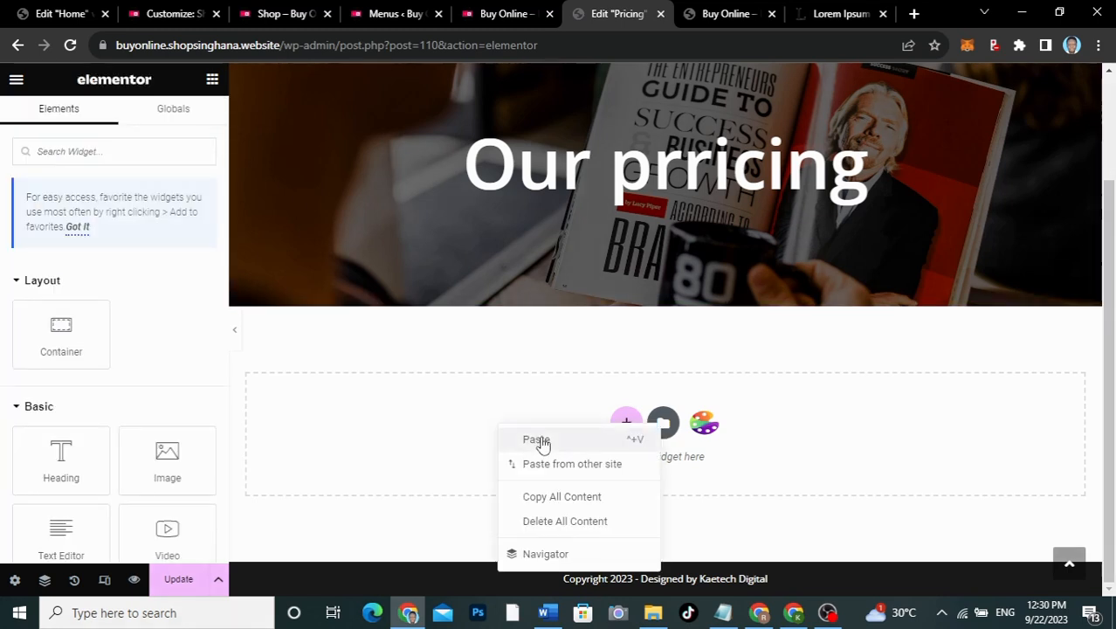
Step: Paste the Become a Member section below the banner and Update the page
{"action": "left_click", "coordinate": [537, 441]}
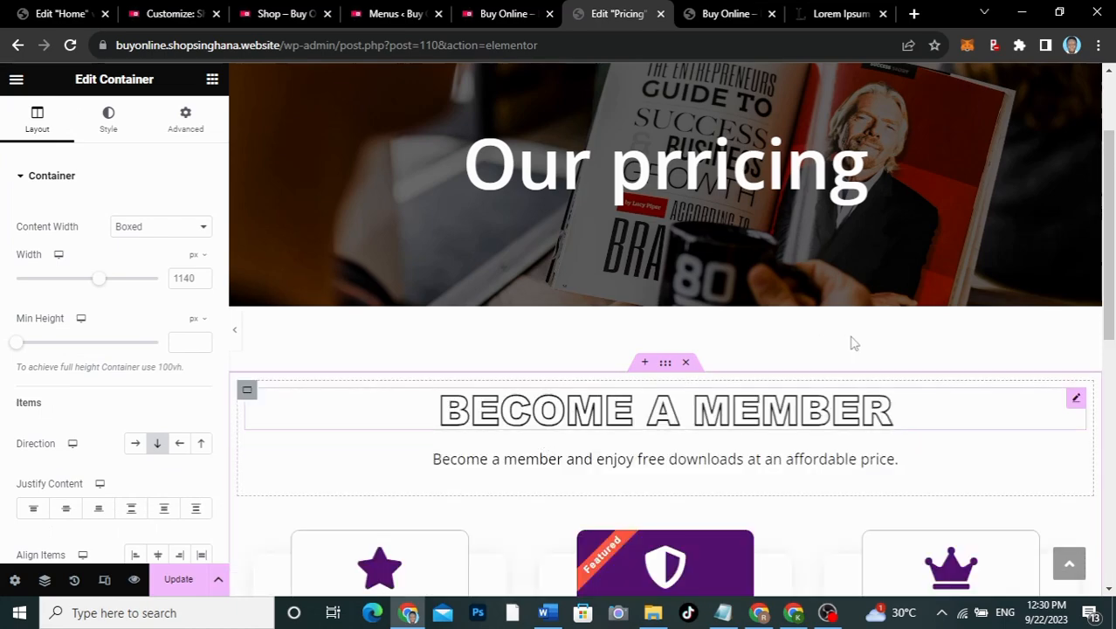
{"action": "scroll", "coordinate": [852, 342], "scroll_direction": "down", "scroll_amount": 5}
{"action": "scroll", "coordinate": [851, 343], "scroll_direction": "up", "scroll_amount": 6}
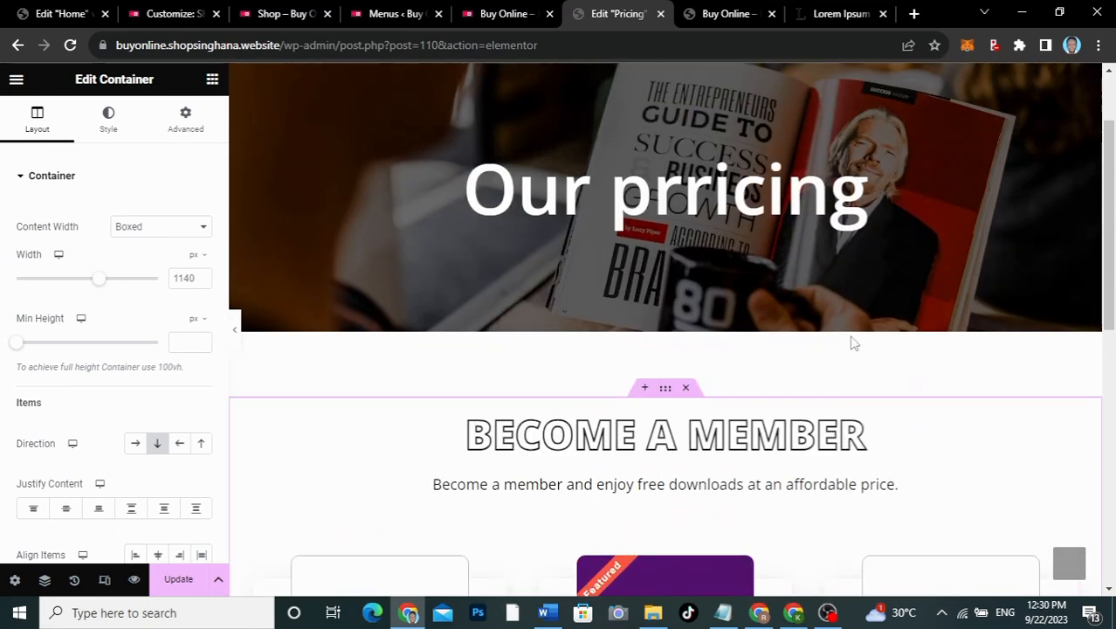
{"action": "scroll", "coordinate": [851, 343], "scroll_direction": "down", "scroll_amount": 4}
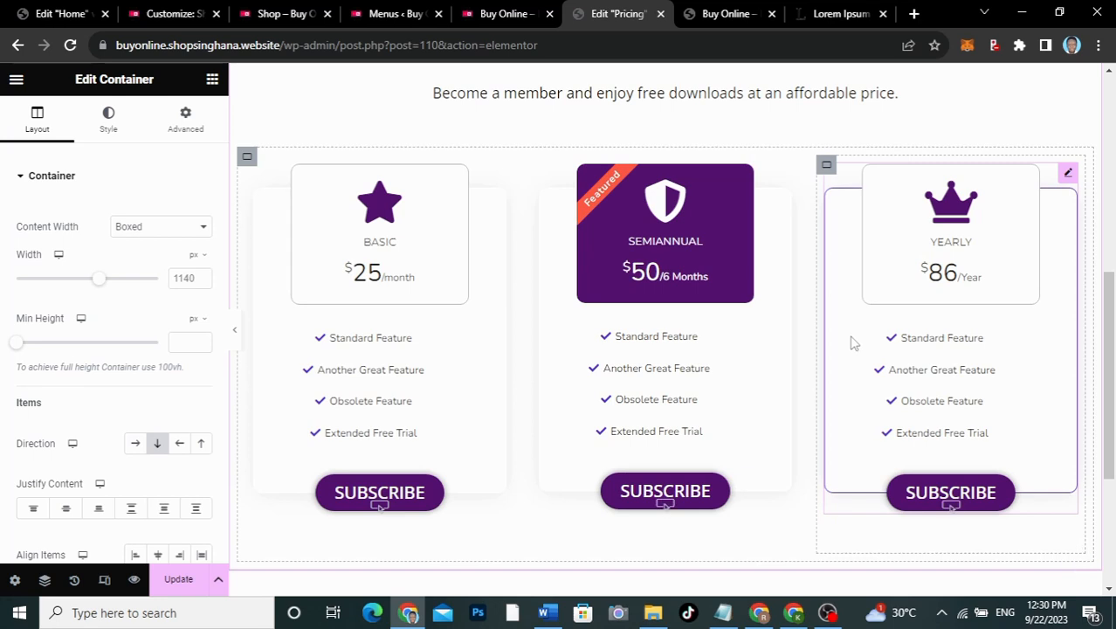
{"action": "left_click", "coordinate": [178, 583]}
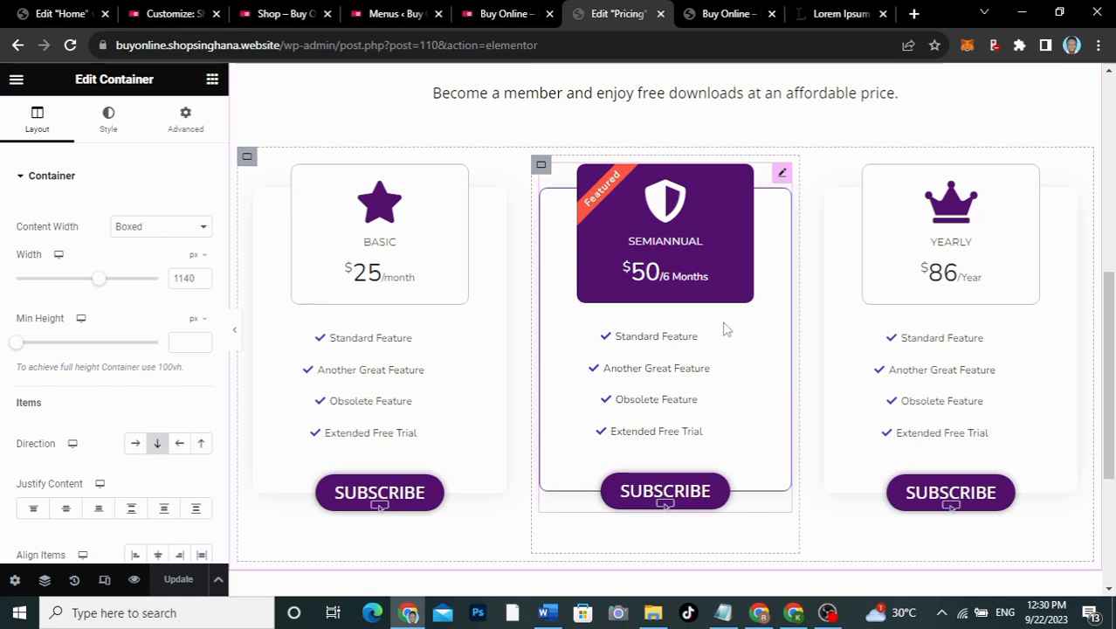
{"action": "scroll", "coordinate": [724, 328], "scroll_direction": "up", "scroll_amount": 6}
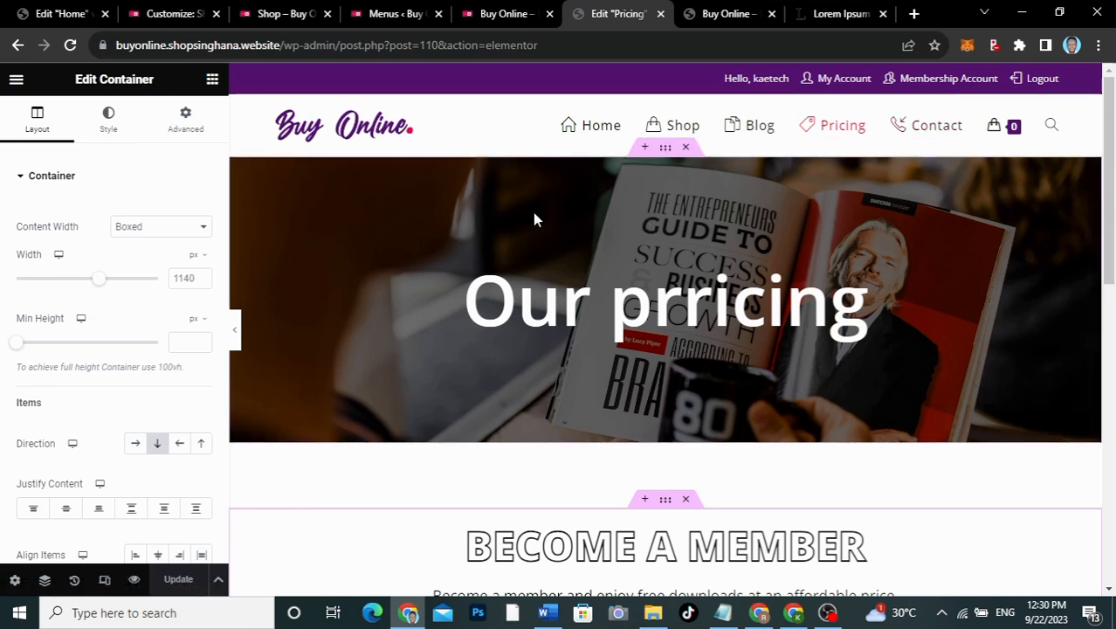
Step: View the published Pricing page and scroll through the banner and membership plans
{"action": "left_click", "coordinate": [15, 79]}
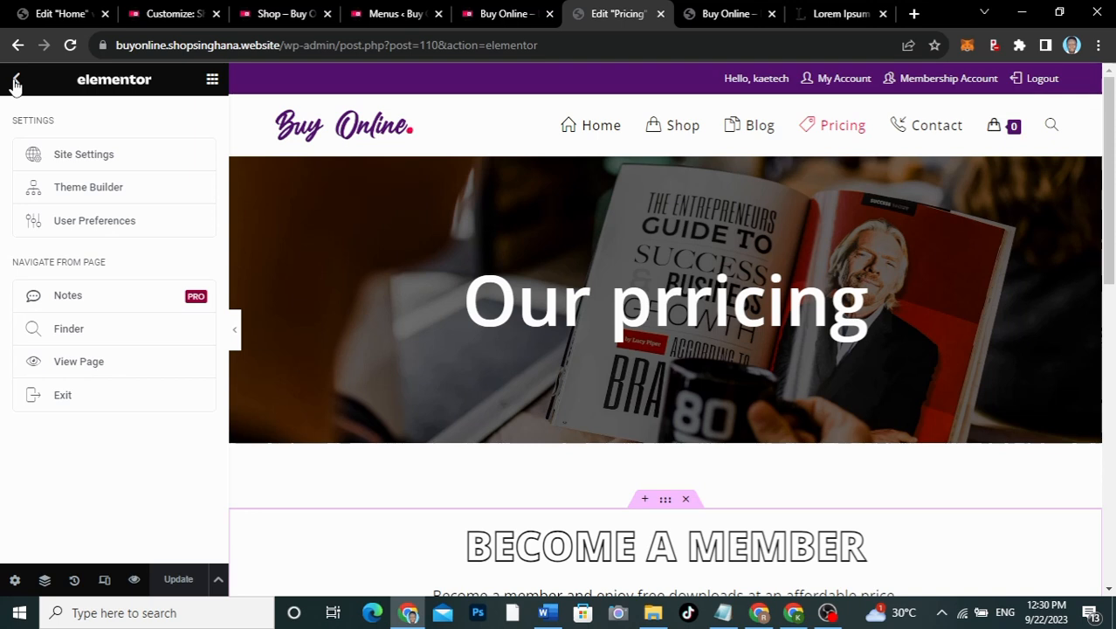
{"action": "left_click", "coordinate": [75, 367]}
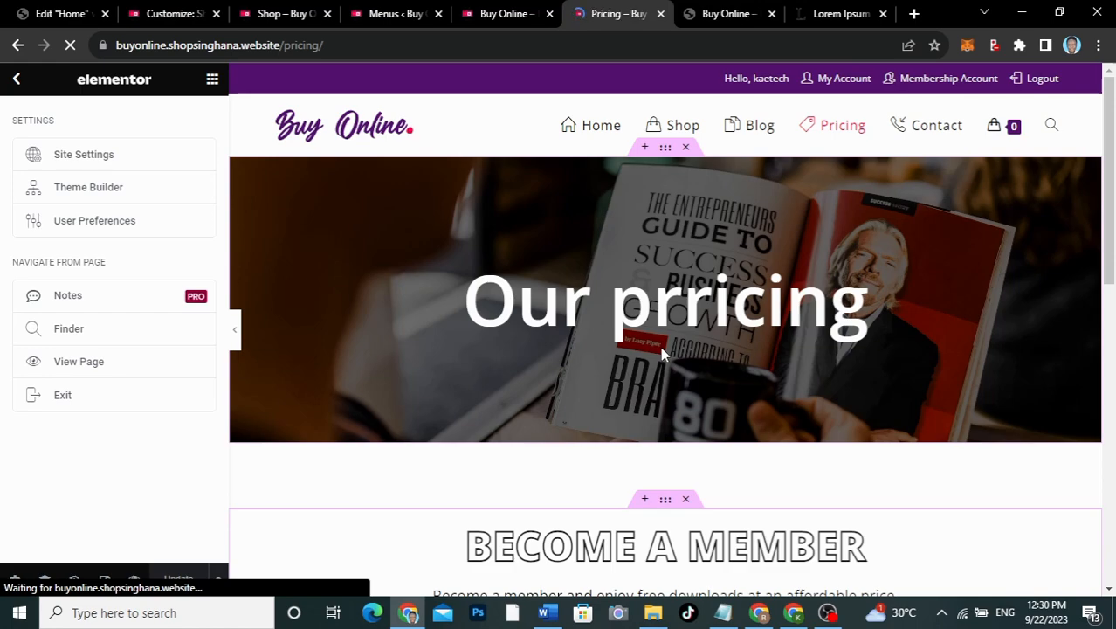
{"action": "scroll", "coordinate": [661, 353], "scroll_direction": "down", "scroll_amount": 5}
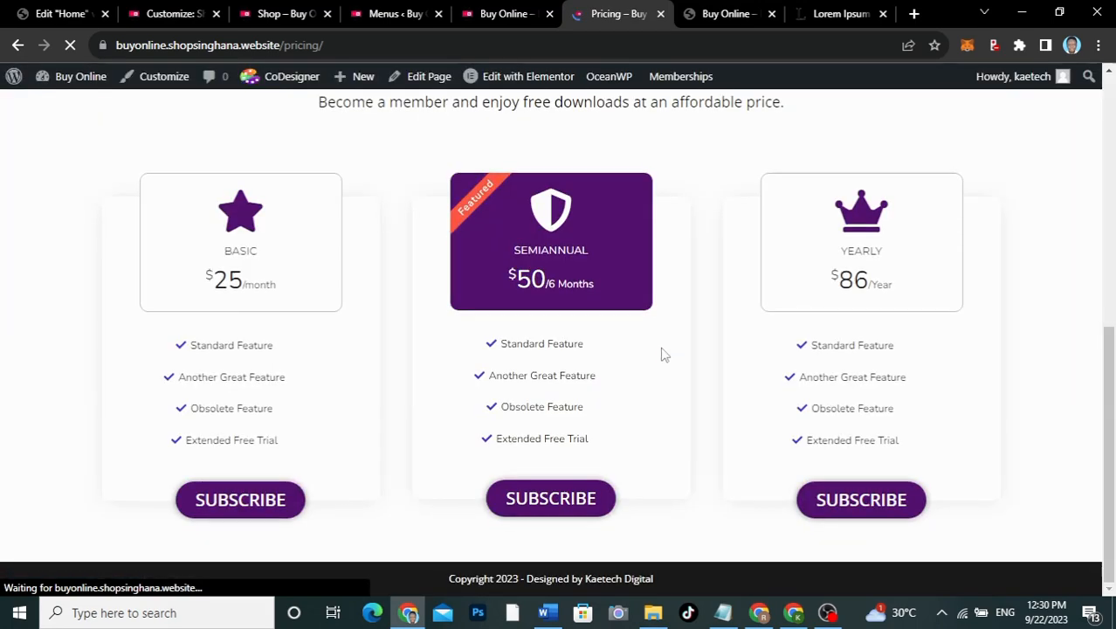
{"action": "scroll", "coordinate": [664, 355], "scroll_direction": "up", "scroll_amount": 6}
{"action": "scroll", "coordinate": [665, 354], "scroll_direction": "down", "scroll_amount": 6}
{"action": "scroll", "coordinate": [664, 355], "scroll_direction": "up", "scroll_amount": 5}
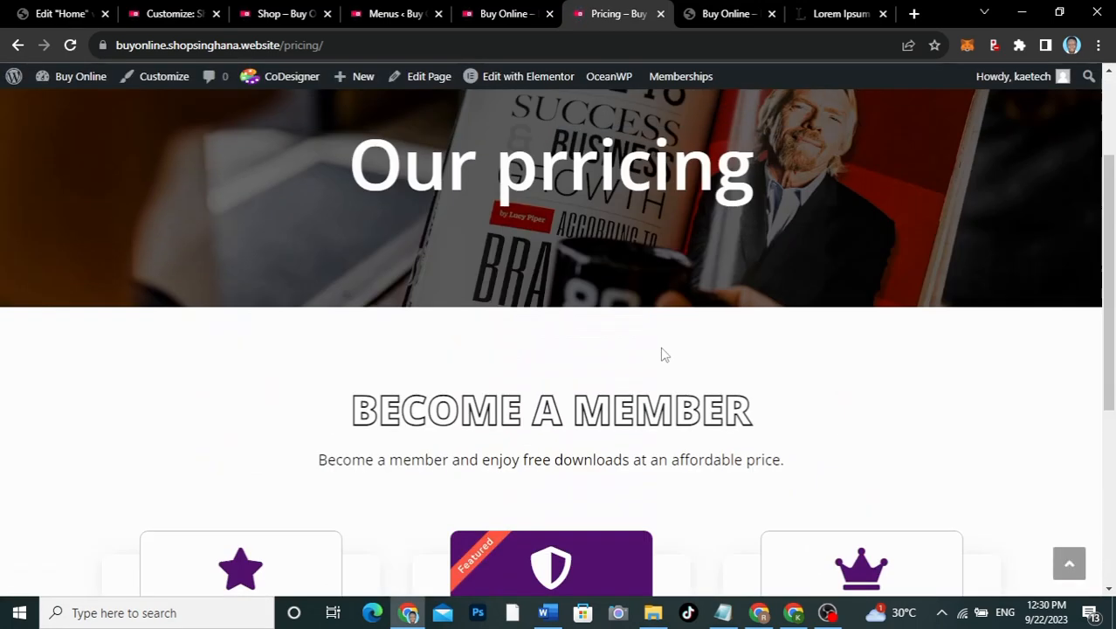
{"action": "scroll", "coordinate": [664, 354], "scroll_direction": "up", "scroll_amount": 2}
{"action": "scroll", "coordinate": [643, 376], "scroll_direction": "down", "scroll_amount": 6}
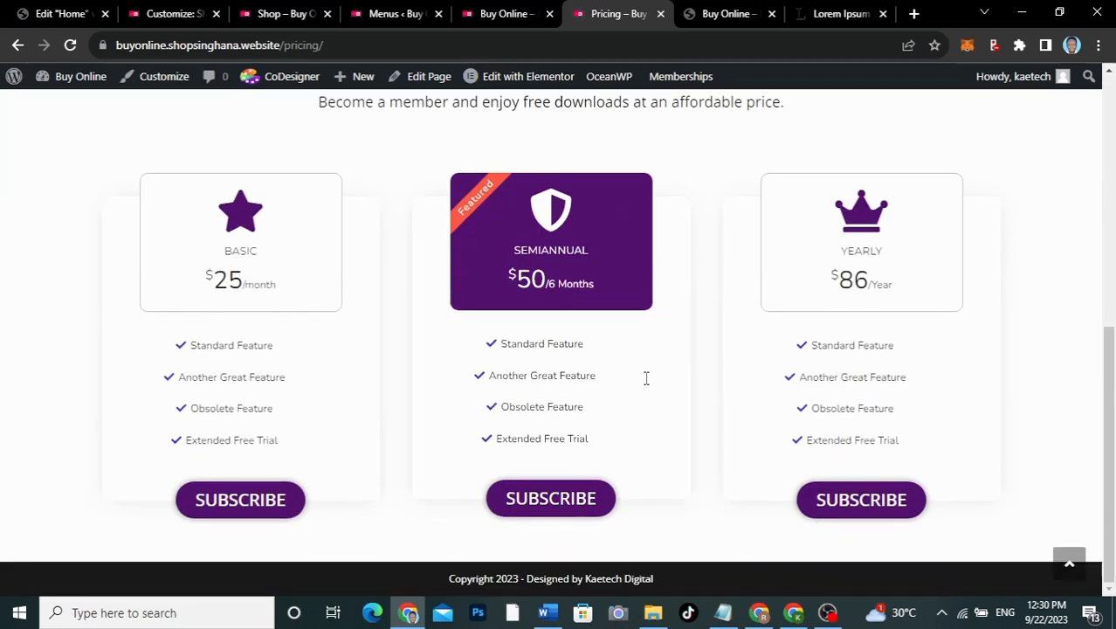
{"action": "scroll", "coordinate": [645, 377], "scroll_direction": "up", "scroll_amount": 6}
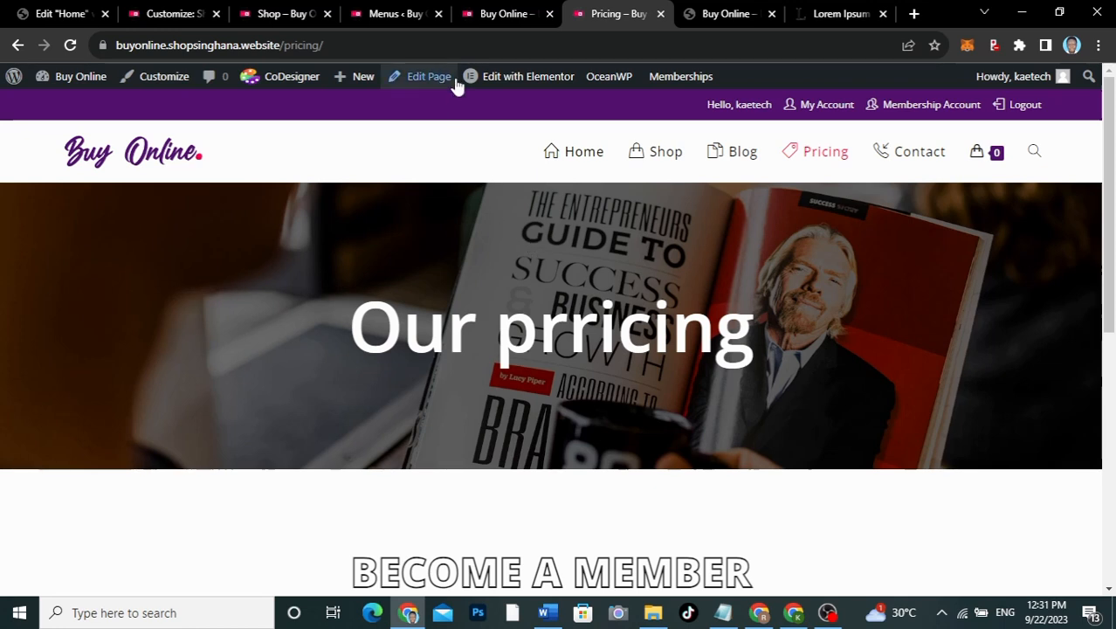
Step: Copy the Home link address and load it in a new tab of the logged-out window
{"action": "right_click", "coordinate": [584, 151]}
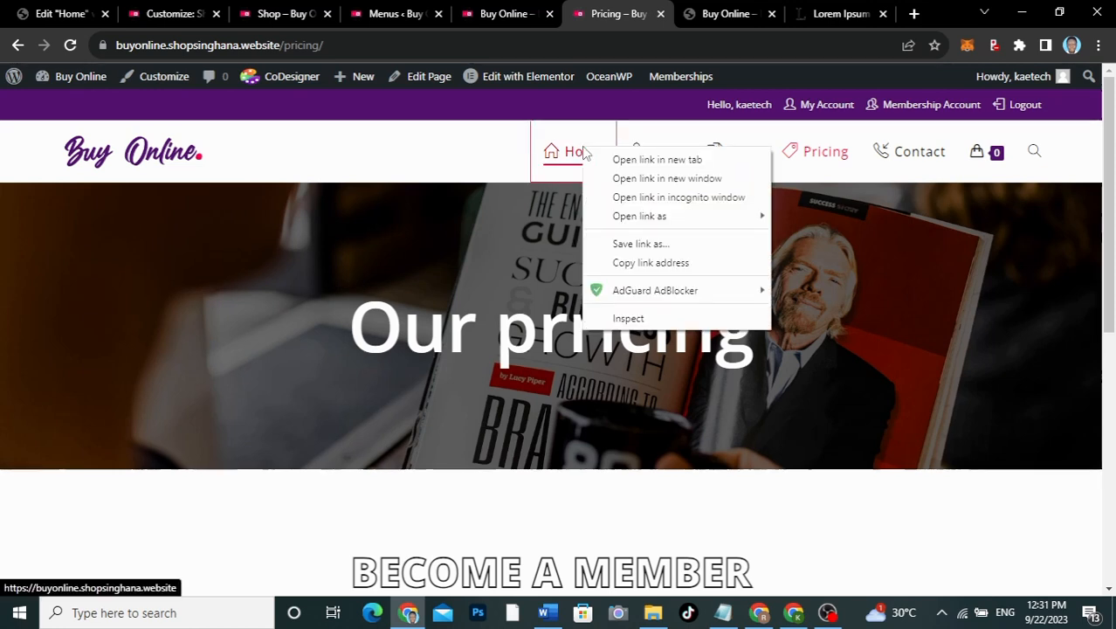
{"action": "left_click", "coordinate": [649, 263]}
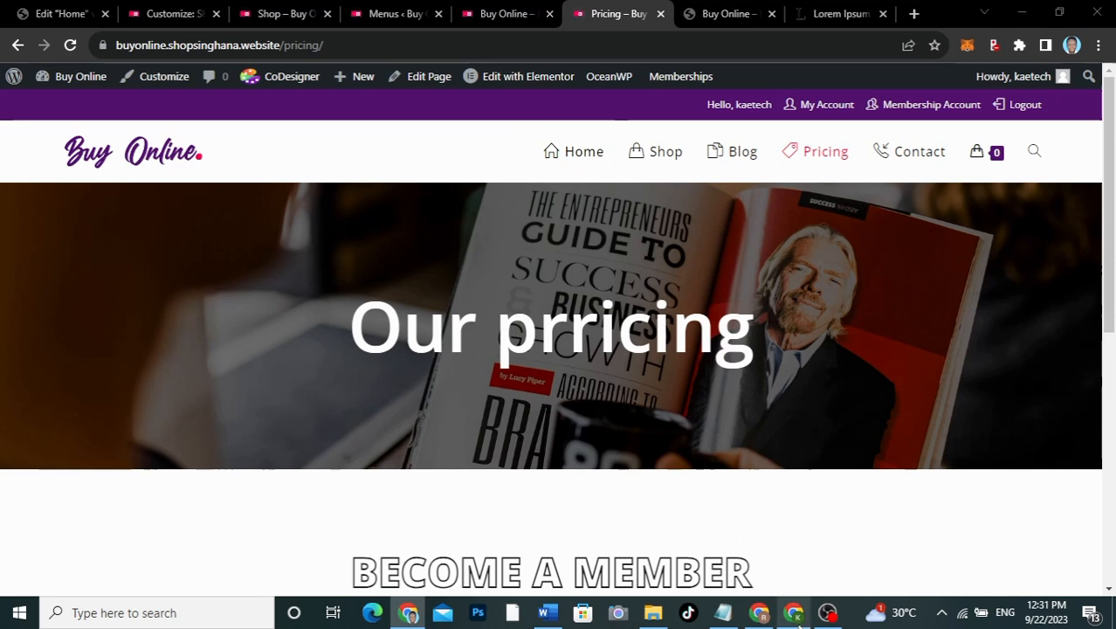
{"action": "left_click", "coordinate": [793, 612]}
{"action": "left_click", "coordinate": [220, 14]}
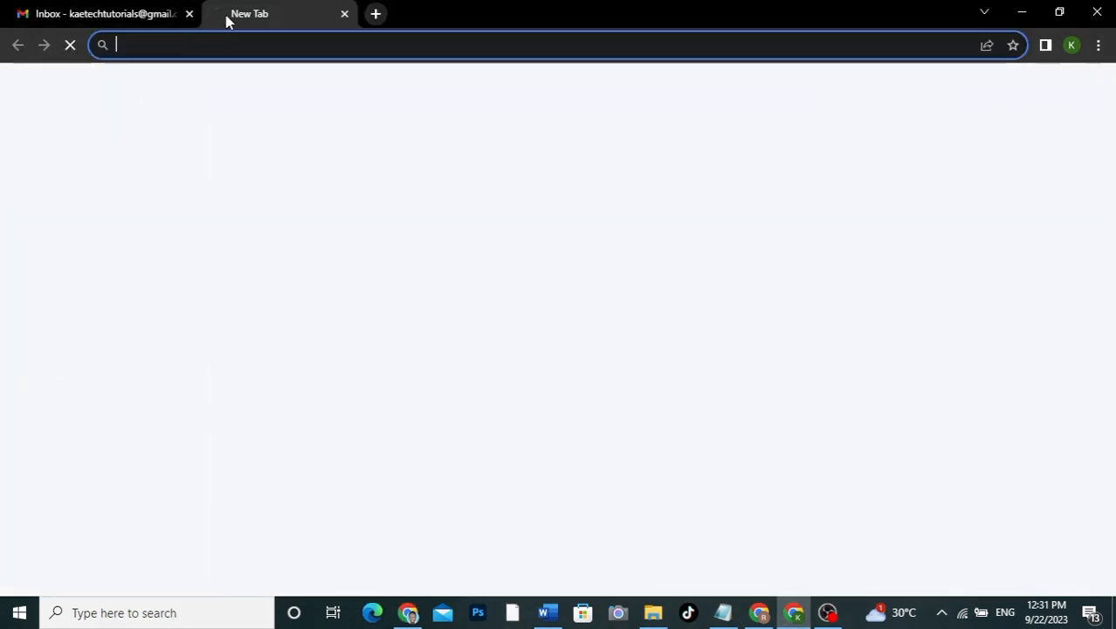
{"action": "key", "text": "ctrl+v"}
{"action": "key", "text": "Return"}
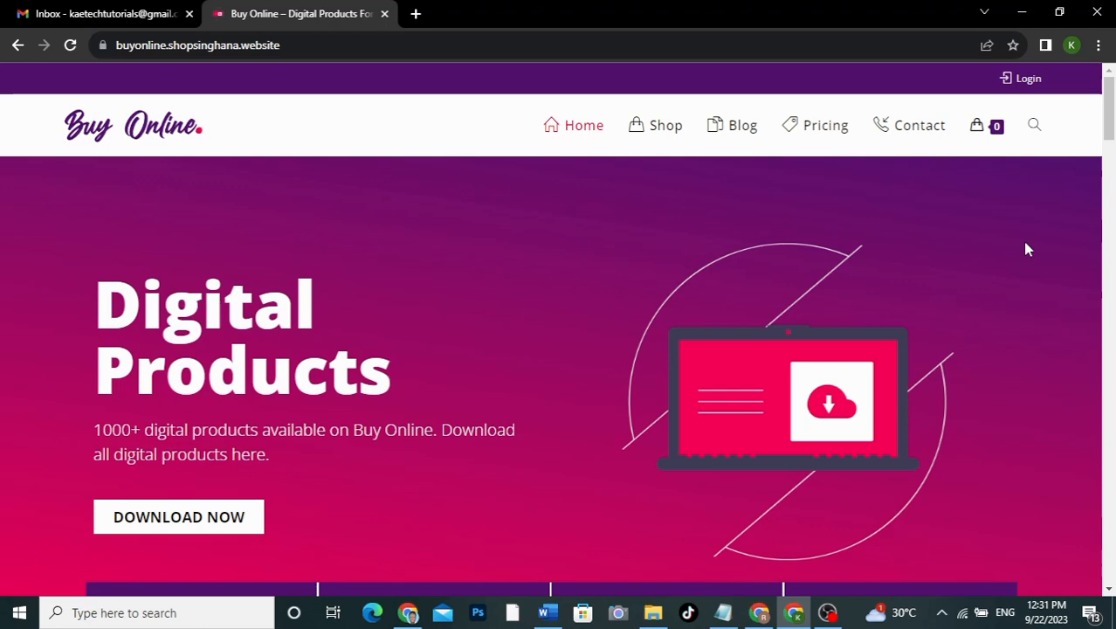
Step: Scroll the home page, then open Pricing to see the Basic, Semiannual and Yearly plans
{"action": "scroll", "coordinate": [1026, 249], "scroll_direction": "down", "scroll_amount": 8}
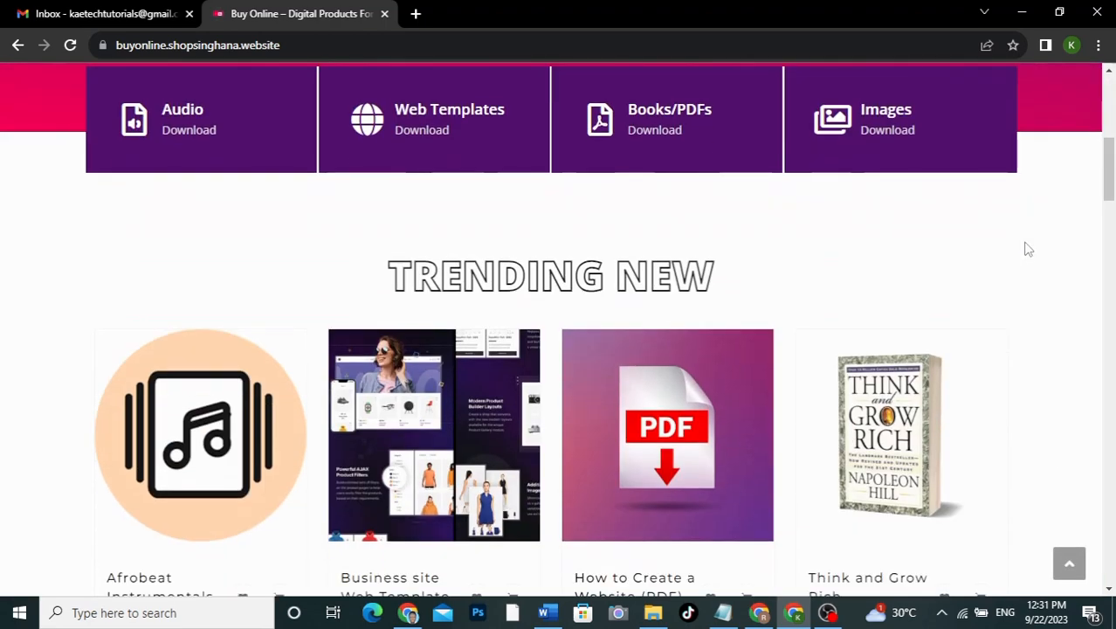
{"action": "scroll", "coordinate": [1026, 250], "scroll_direction": "down", "scroll_amount": 8}
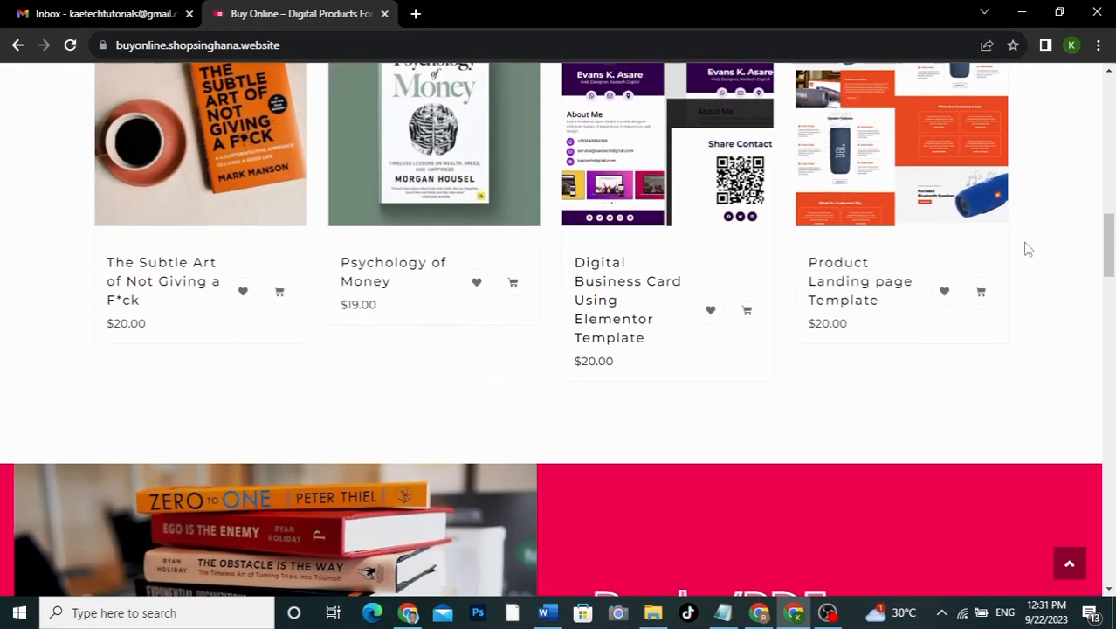
{"action": "scroll", "coordinate": [1028, 250], "scroll_direction": "down", "scroll_amount": 3}
{"action": "scroll", "coordinate": [1027, 250], "scroll_direction": "up", "scroll_amount": 8}
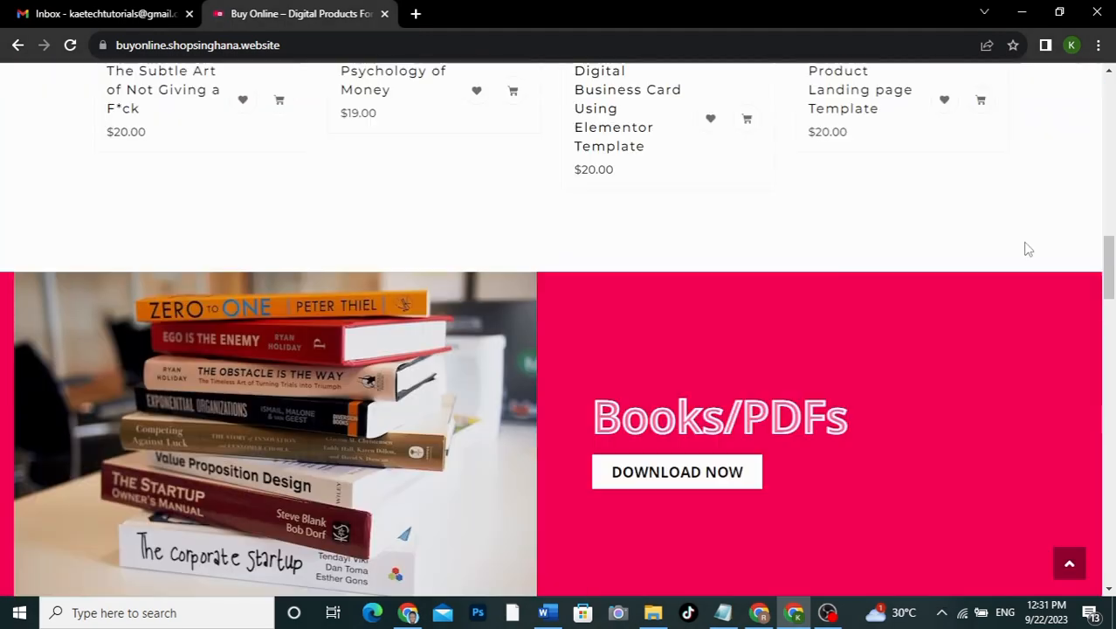
{"action": "scroll", "coordinate": [1027, 249], "scroll_direction": "up", "scroll_amount": 5}
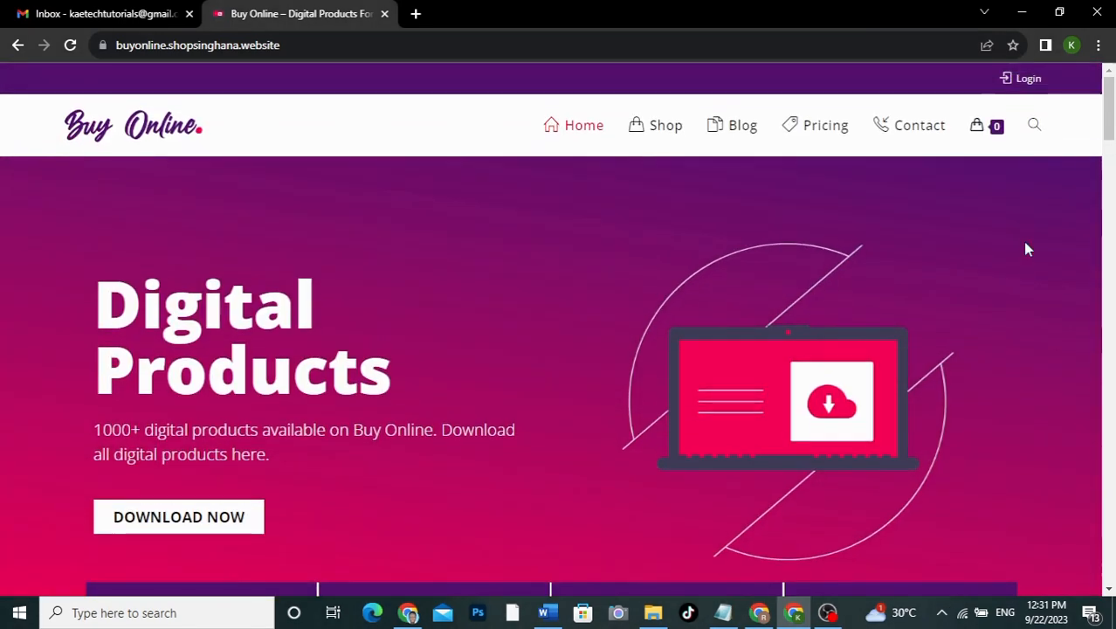
{"action": "scroll", "coordinate": [1027, 250], "scroll_direction": "down", "scroll_amount": 2}
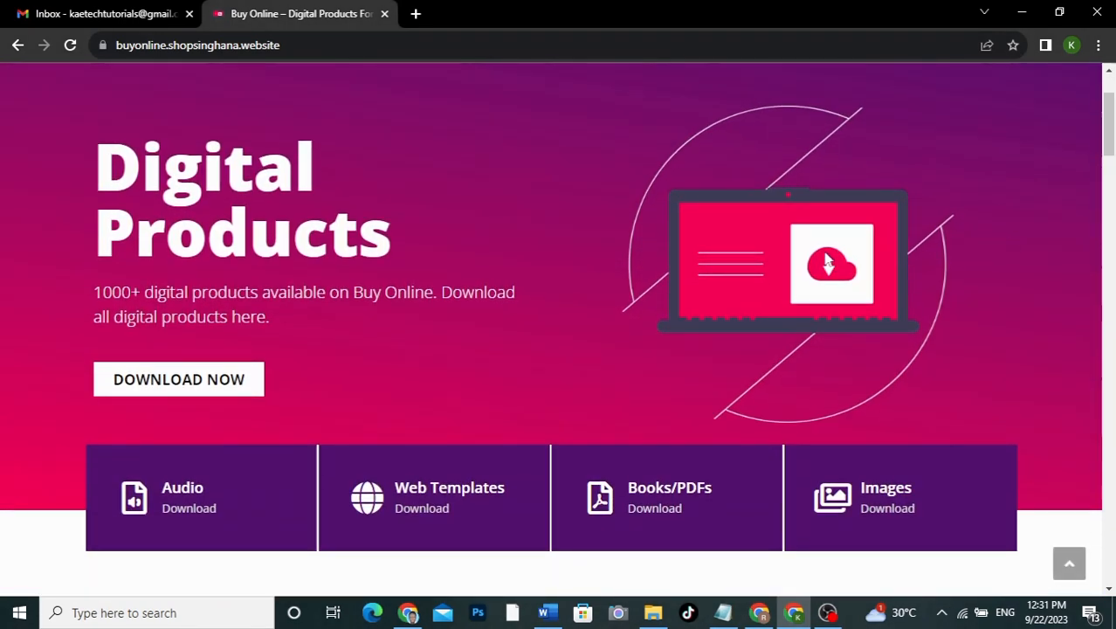
{"action": "scroll", "coordinate": [649, 288], "scroll_direction": "up", "scroll_amount": 2}
{"action": "scroll", "coordinate": [650, 288], "scroll_direction": "down", "scroll_amount": 3}
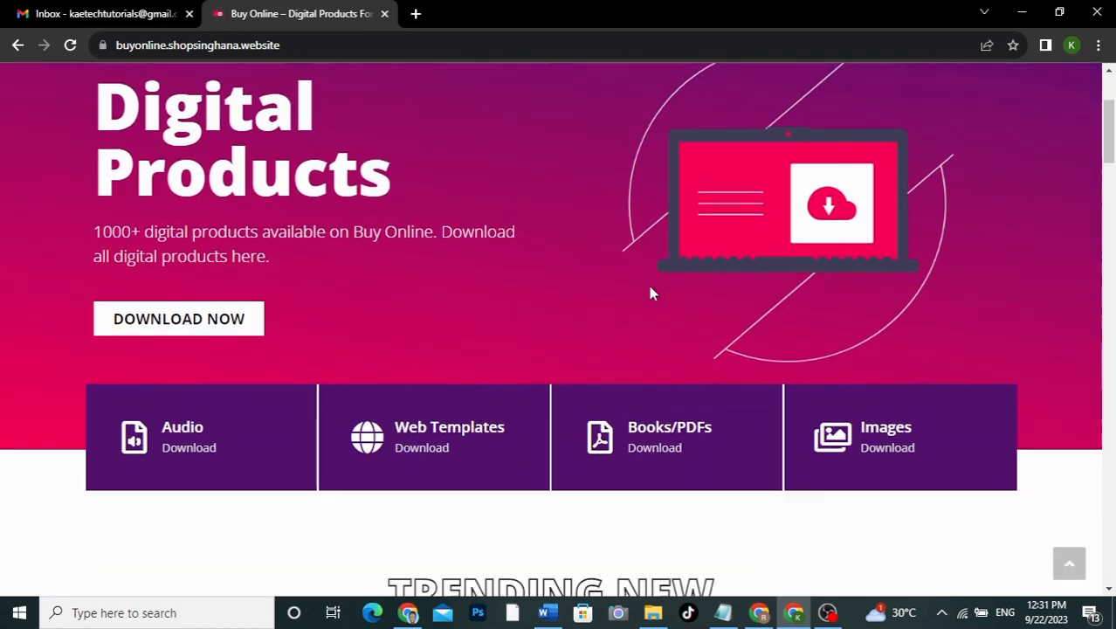
{"action": "scroll", "coordinate": [649, 285], "scroll_direction": "up", "scroll_amount": 2}
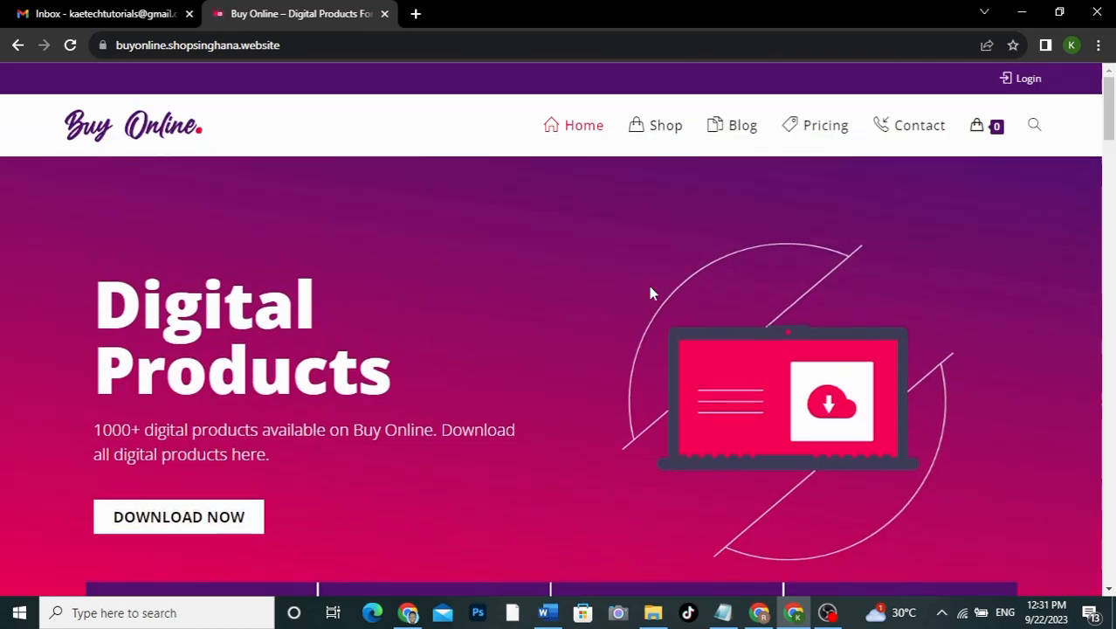
{"action": "left_click", "coordinate": [822, 135]}
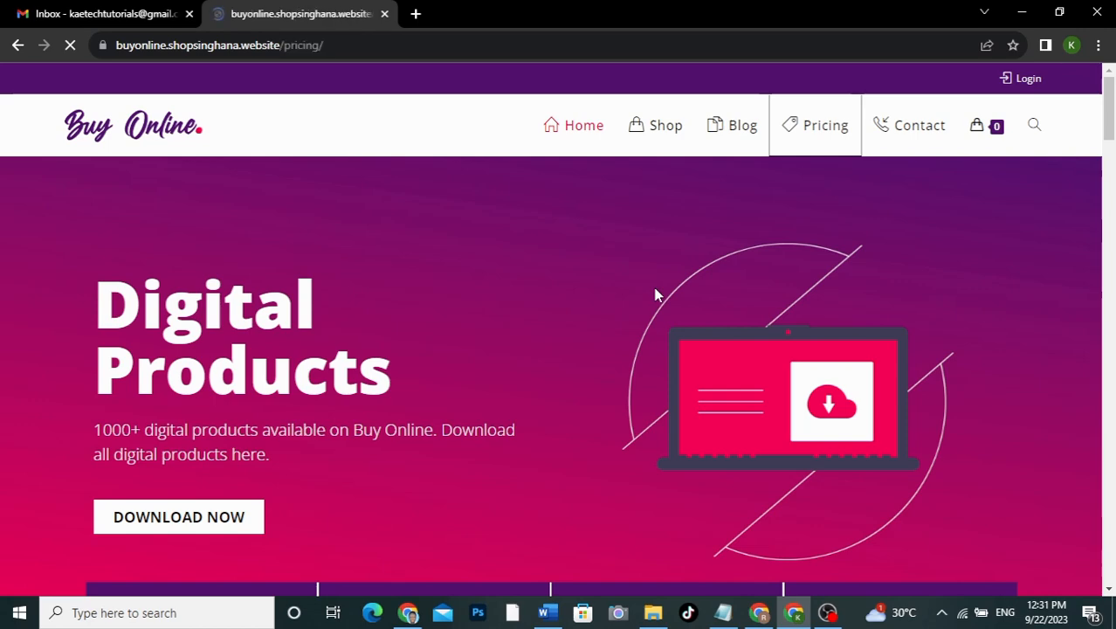
{"action": "scroll", "coordinate": [873, 312], "scroll_direction": "down", "scroll_amount": 5}
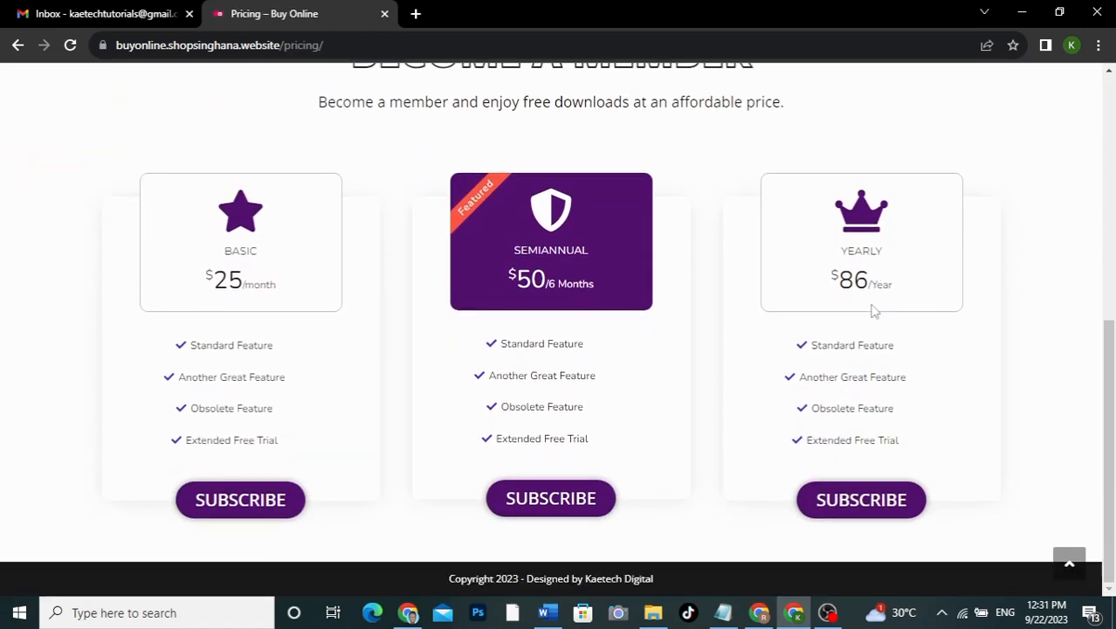
Step: Subscribe to the $50 Semiannual plan and fill in the billing last name
{"action": "left_click", "coordinate": [550, 498]}
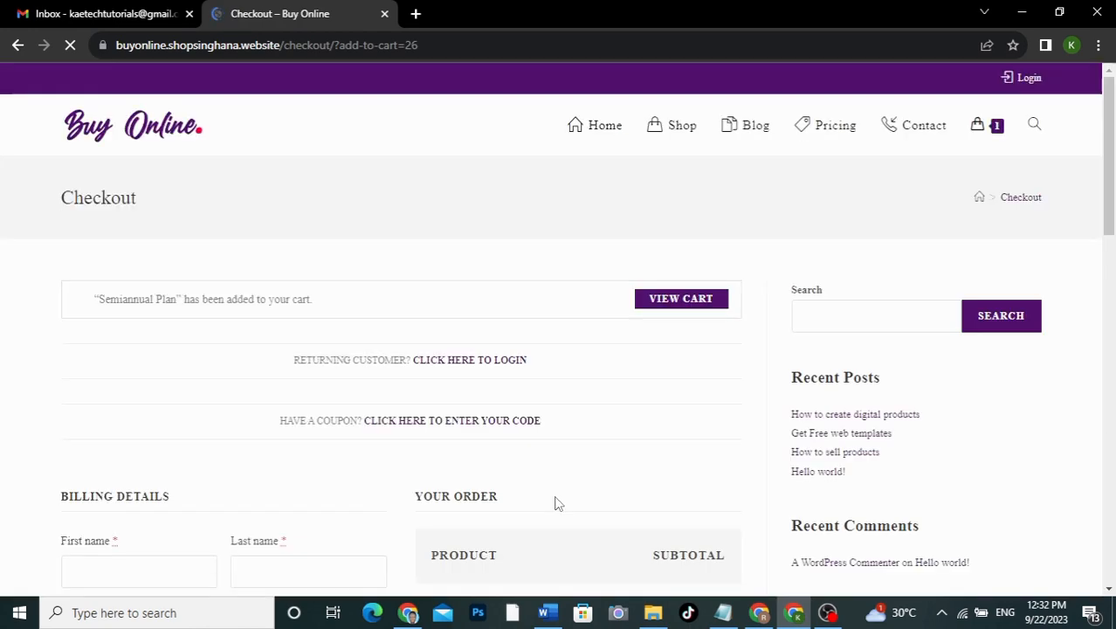
{"action": "scroll", "coordinate": [556, 502], "scroll_direction": "down", "scroll_amount": 4}
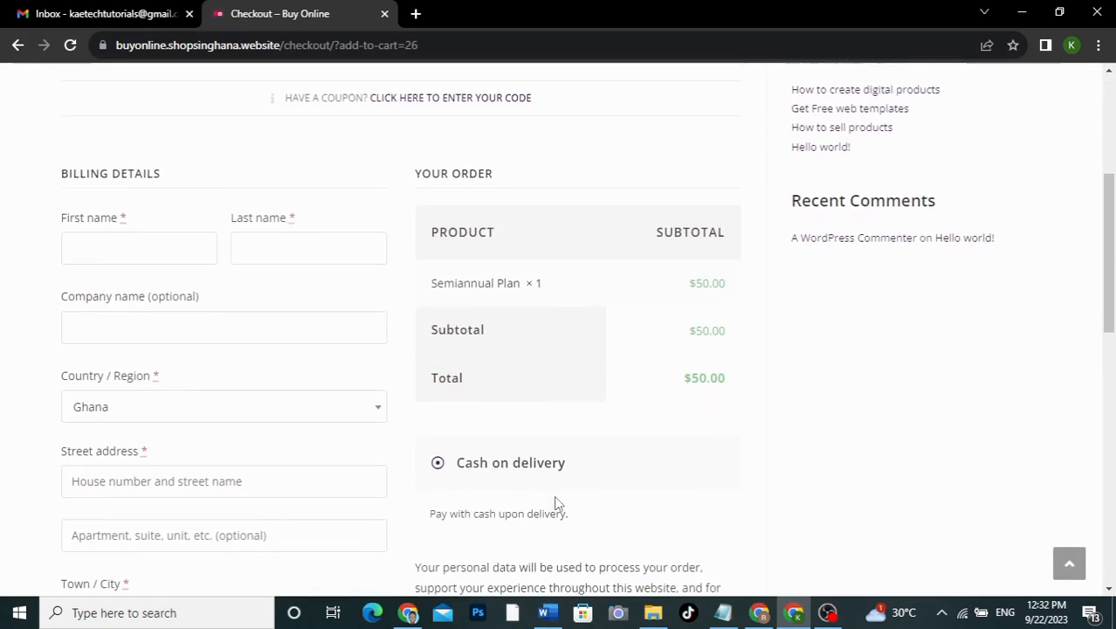
{"action": "scroll", "coordinate": [555, 502], "scroll_direction": "down", "scroll_amount": 2}
{"action": "scroll", "coordinate": [556, 502], "scroll_direction": "up", "scroll_amount": 2}
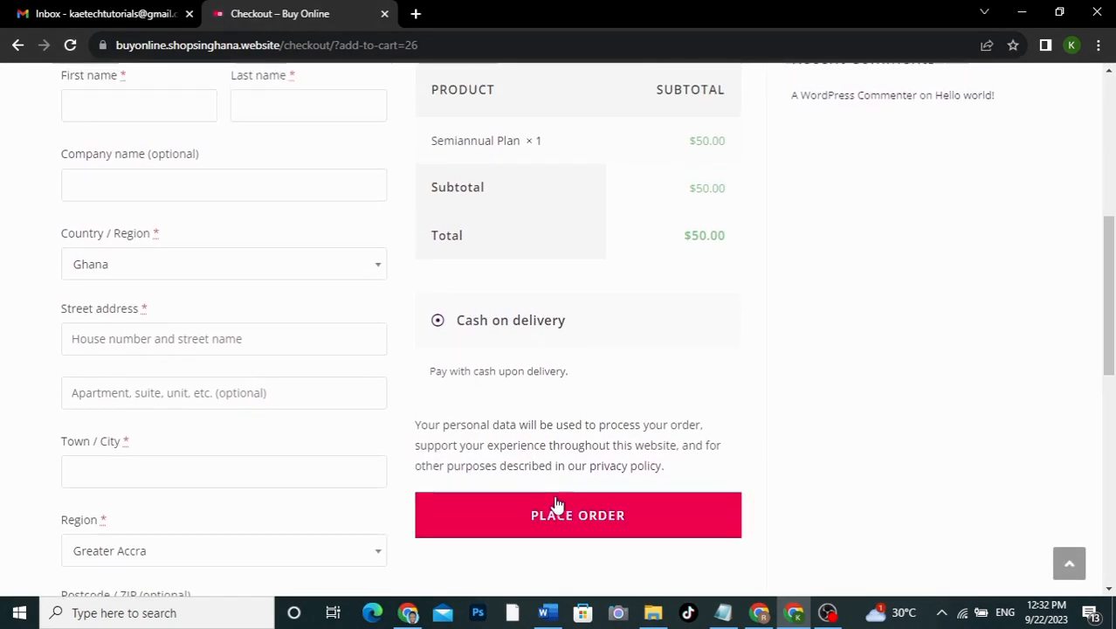
{"action": "scroll", "coordinate": [556, 502], "scroll_direction": "up", "scroll_amount": 3}
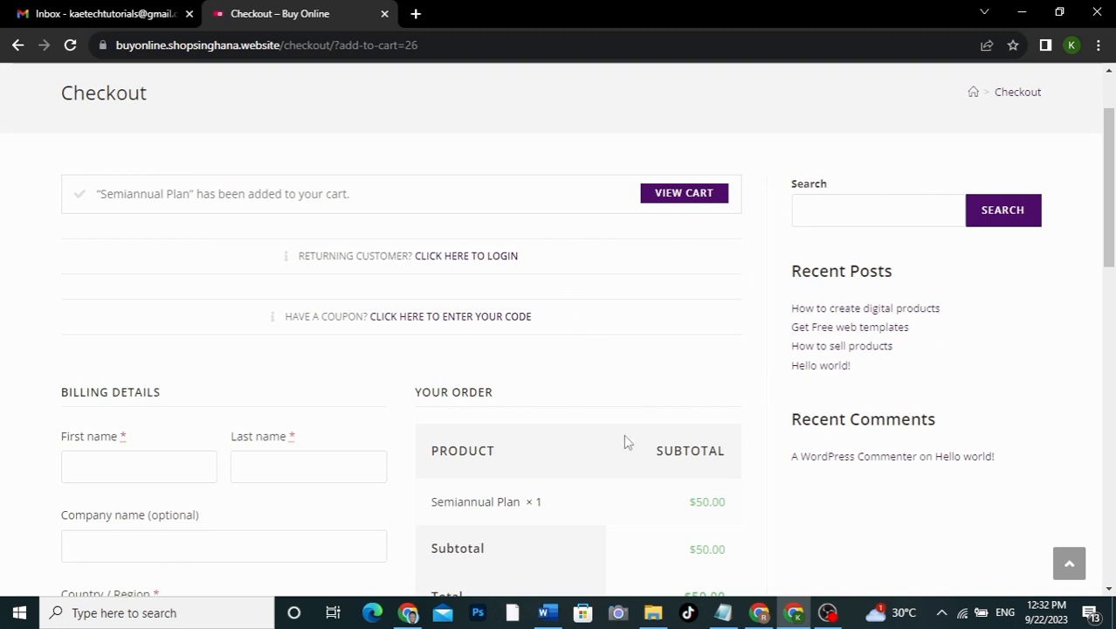
{"action": "scroll", "coordinate": [625, 442], "scroll_direction": "down", "scroll_amount": 3}
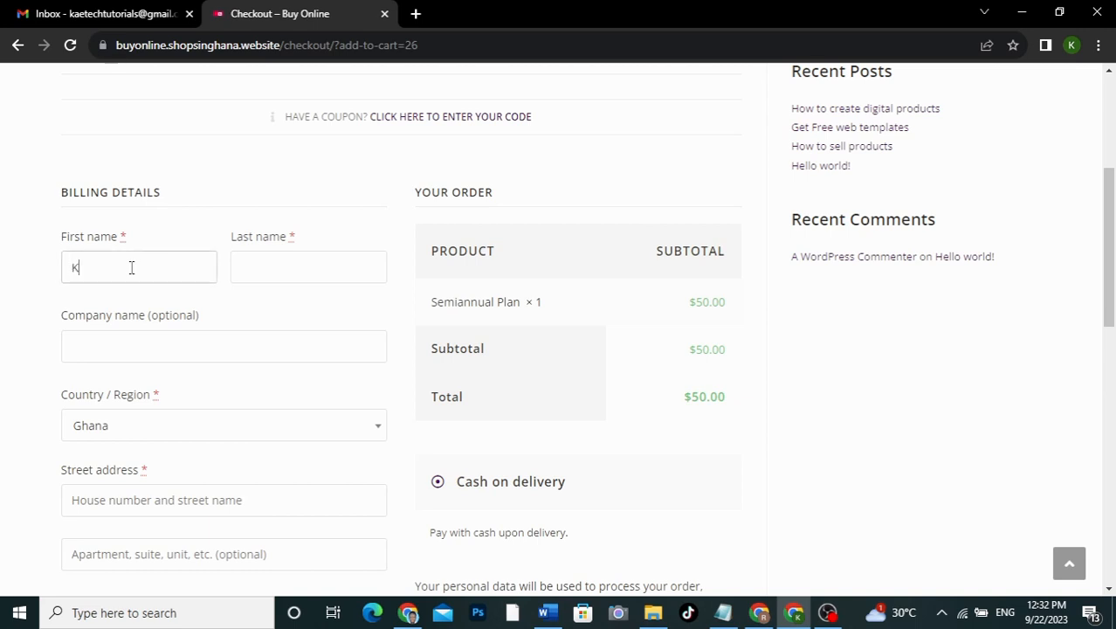
{"action": "left_click", "coordinate": [253, 273]}
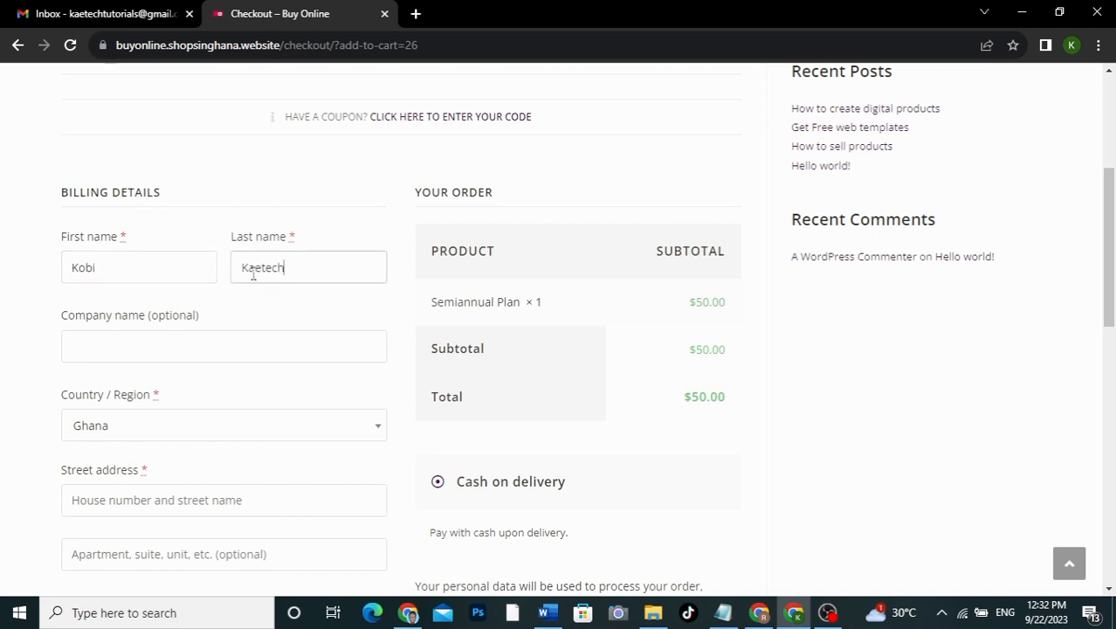
{"action": "scroll", "coordinate": [251, 274], "scroll_direction": "down", "scroll_amount": 2}
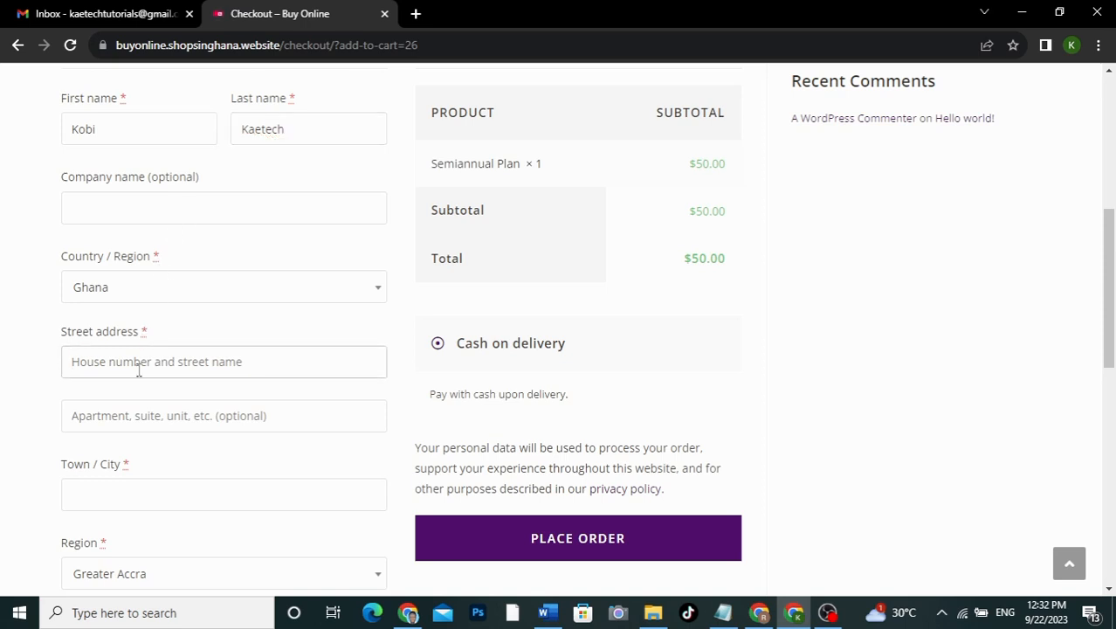
{"action": "type", "text": "sfshgsysys"}
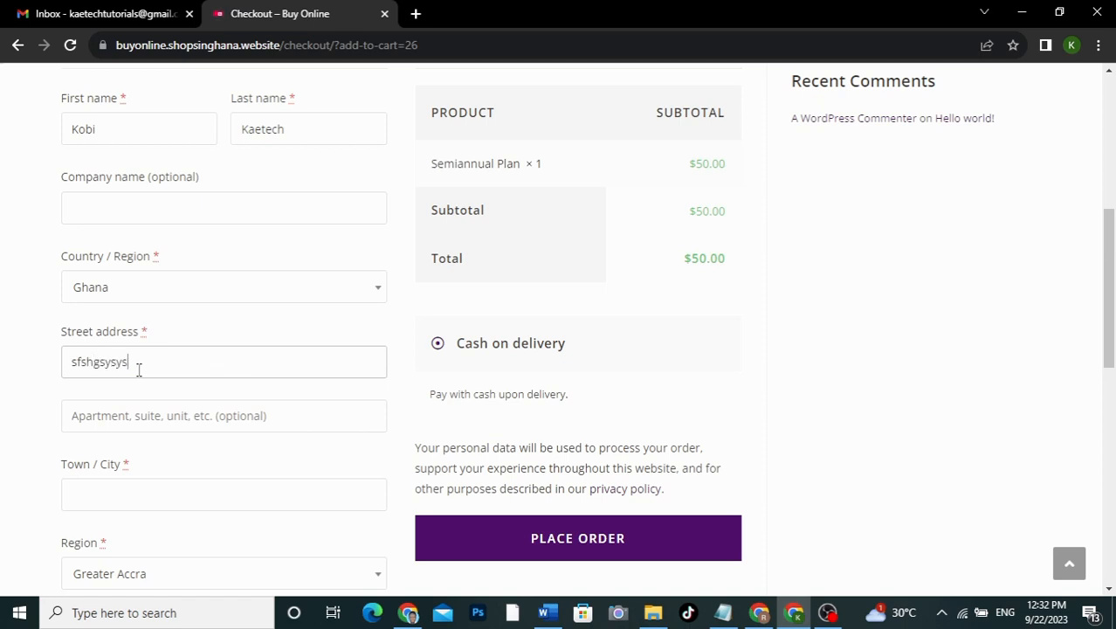
{"action": "scroll", "coordinate": [139, 369], "scroll_direction": "down", "scroll_amount": 3}
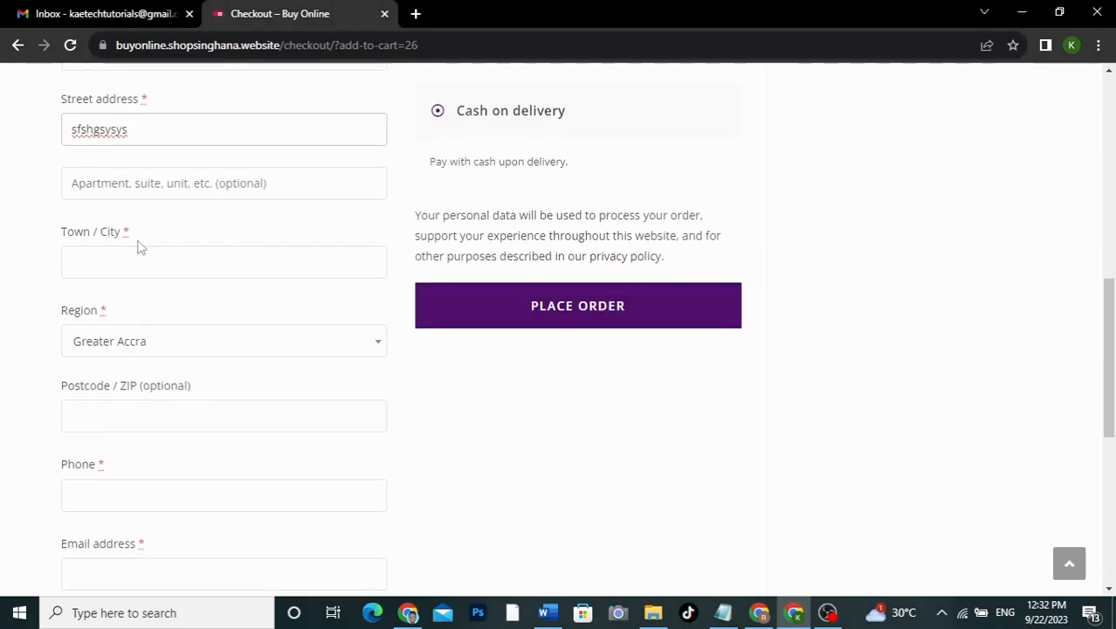
Step: Enter town Accra, the phone number, the billing e-mail and the account username
{"action": "left_click", "coordinate": [116, 265]}
{"action": "type", "text": "Accra"}
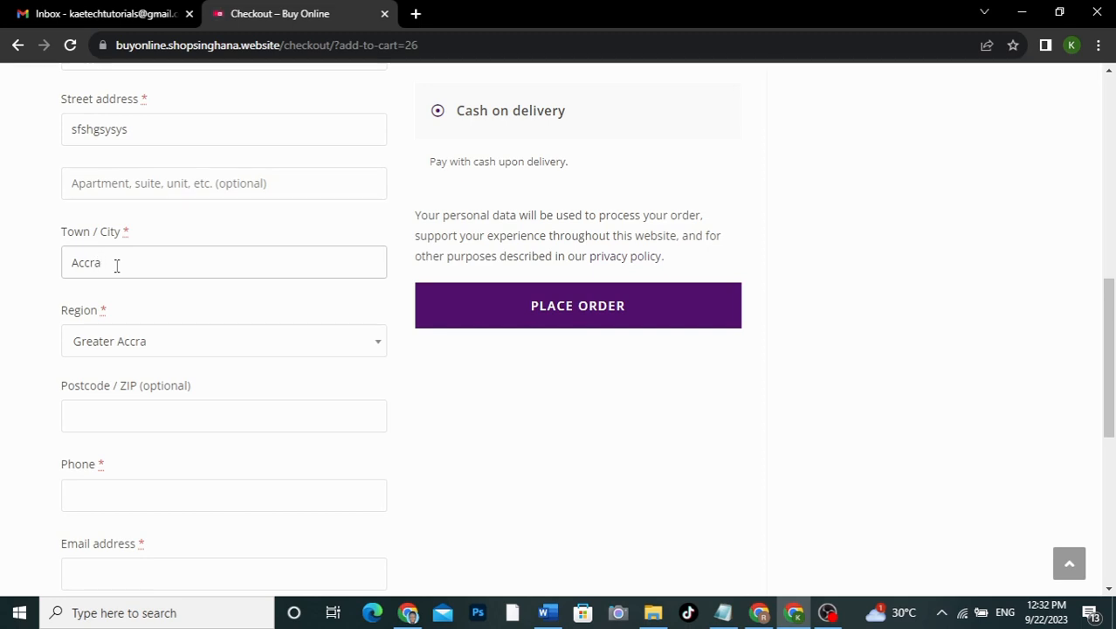
{"action": "scroll", "coordinate": [116, 266], "scroll_direction": "down", "scroll_amount": 2}
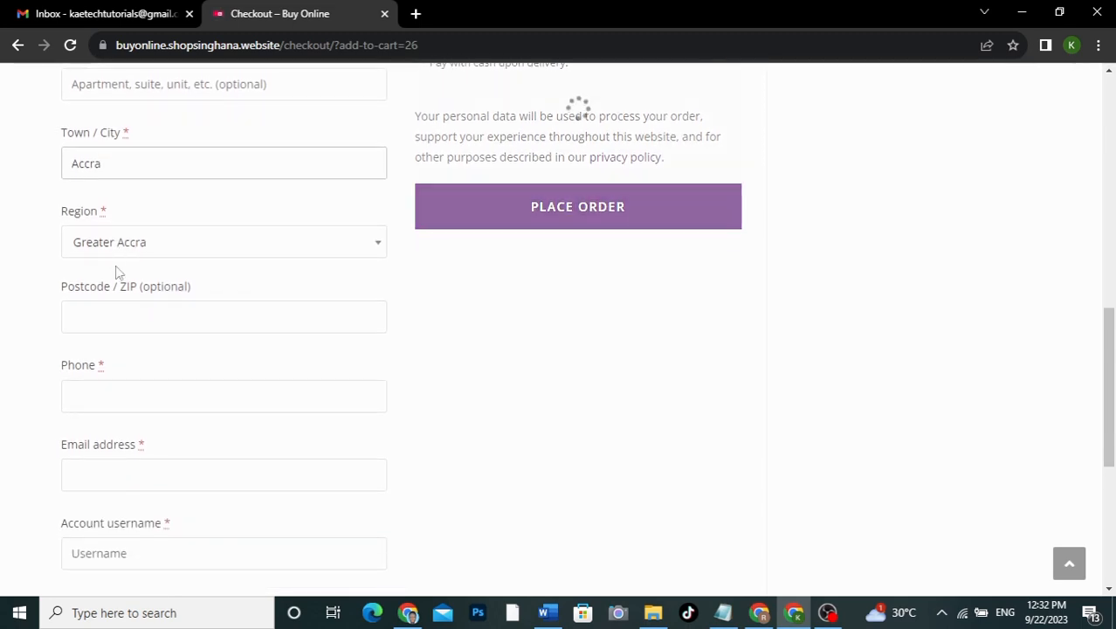
{"action": "scroll", "coordinate": [102, 358], "scroll_direction": "down", "scroll_amount": 1}
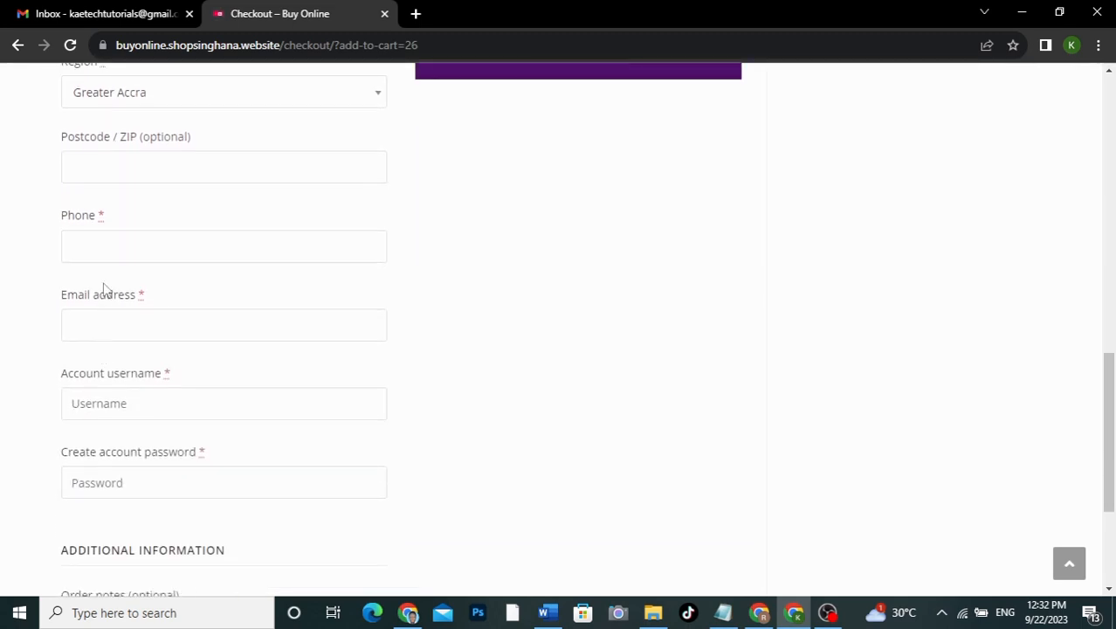
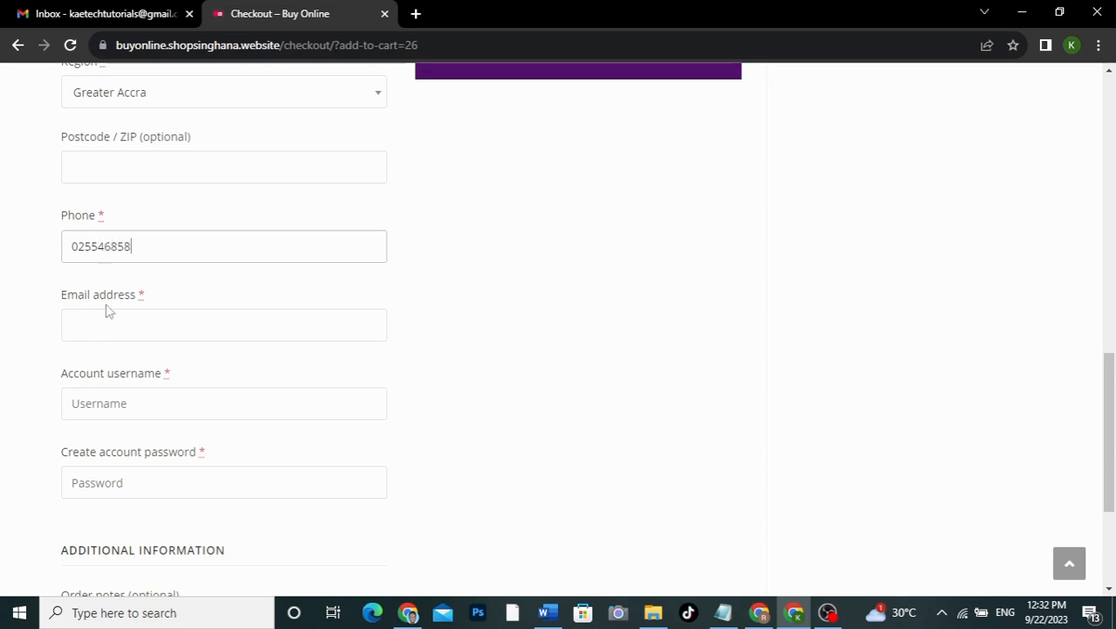
{"action": "left_click", "coordinate": [85, 332]}
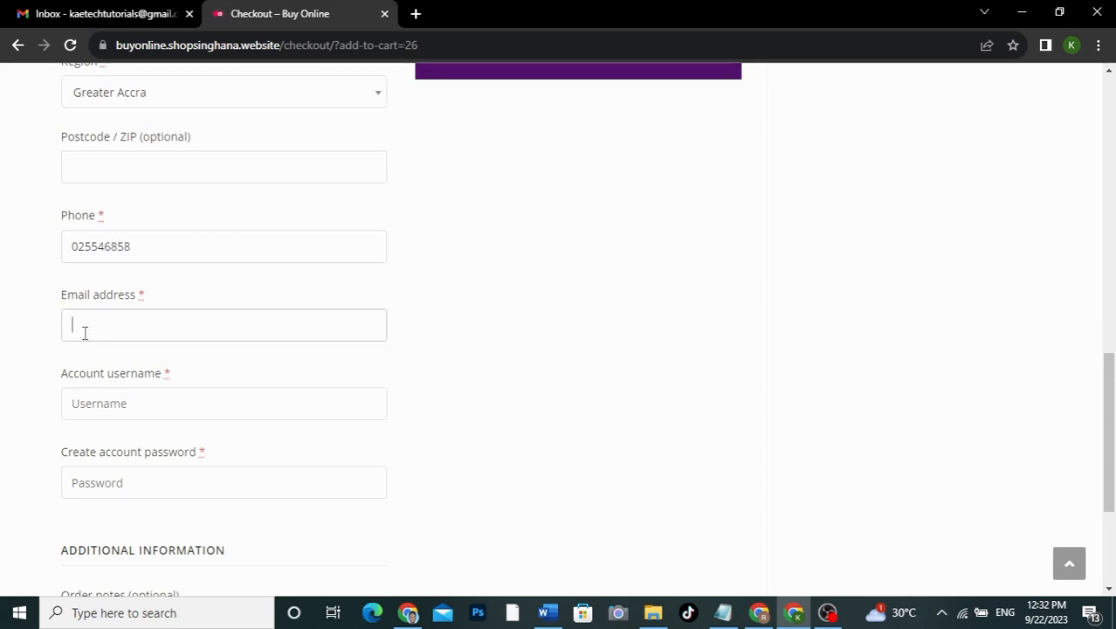
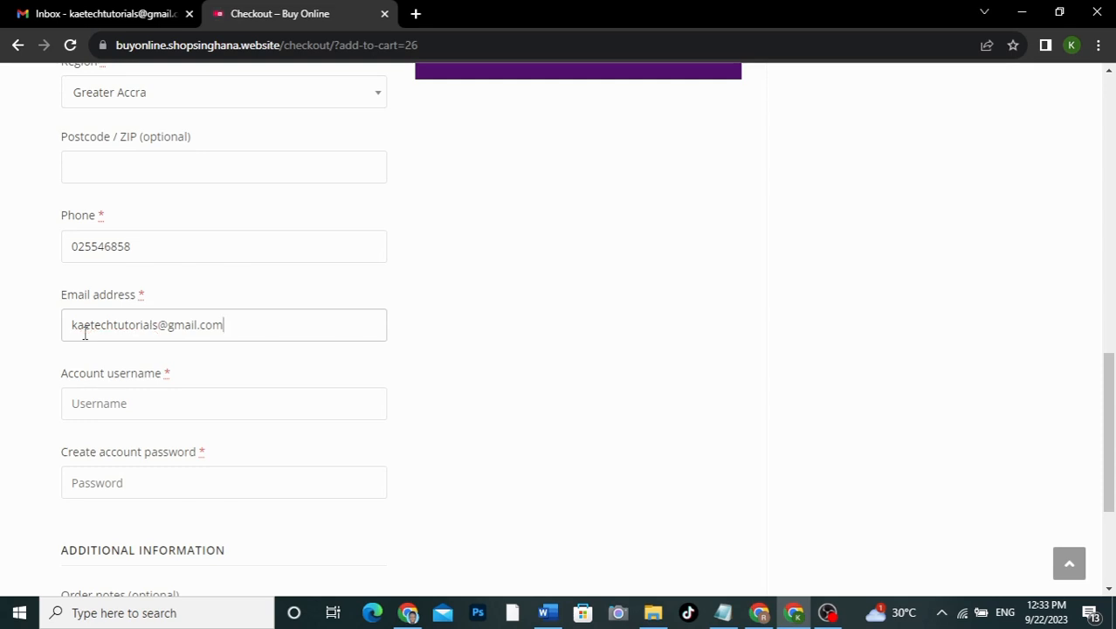
{"action": "left_click", "coordinate": [165, 403]}
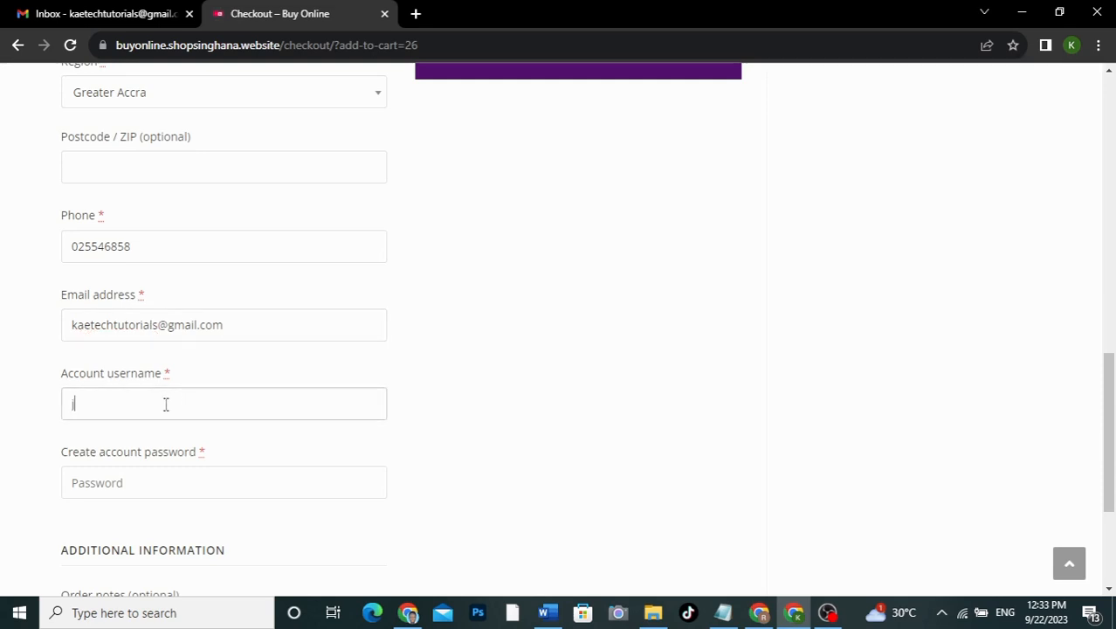
{"action": "type", "text": "kaetechtutorials"}
Step: Use Chrome's suggested strong password and place the order
{"action": "scroll", "coordinate": [166, 403], "scroll_direction": "down", "scroll_amount": 3}
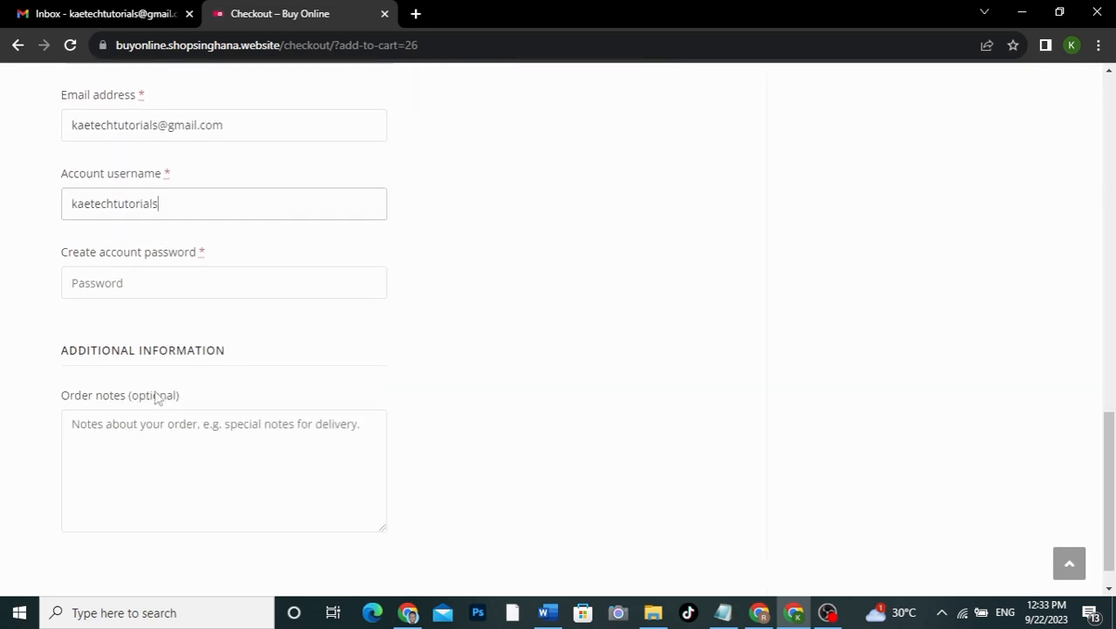
{"action": "left_click", "coordinate": [133, 282]}
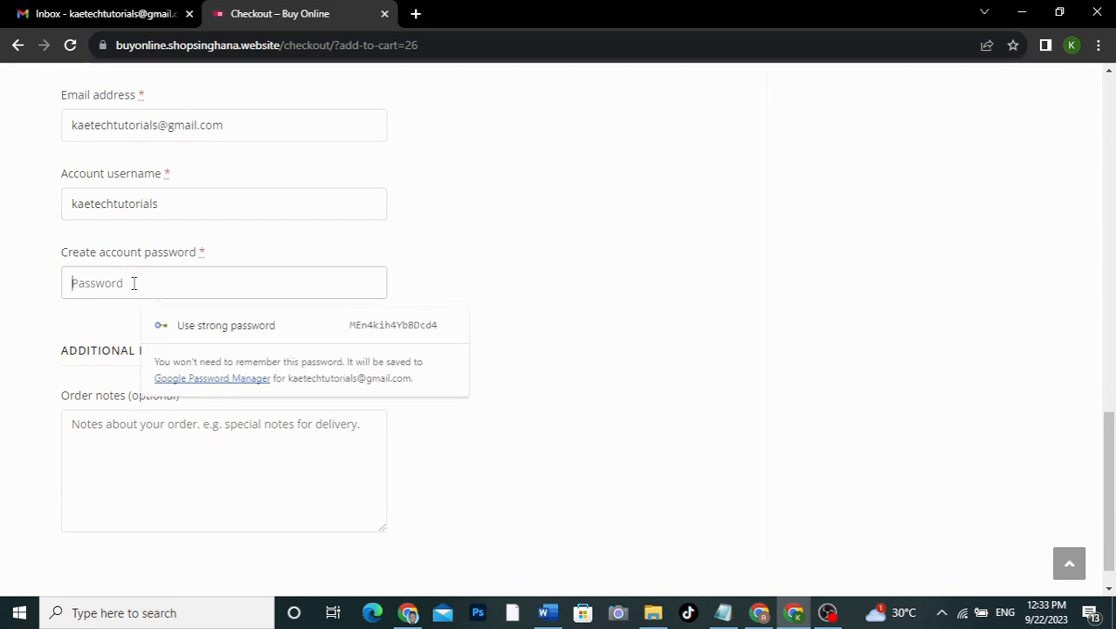
{"action": "type", "text": "1234"}
{"action": "left_click", "coordinate": [150, 320]}
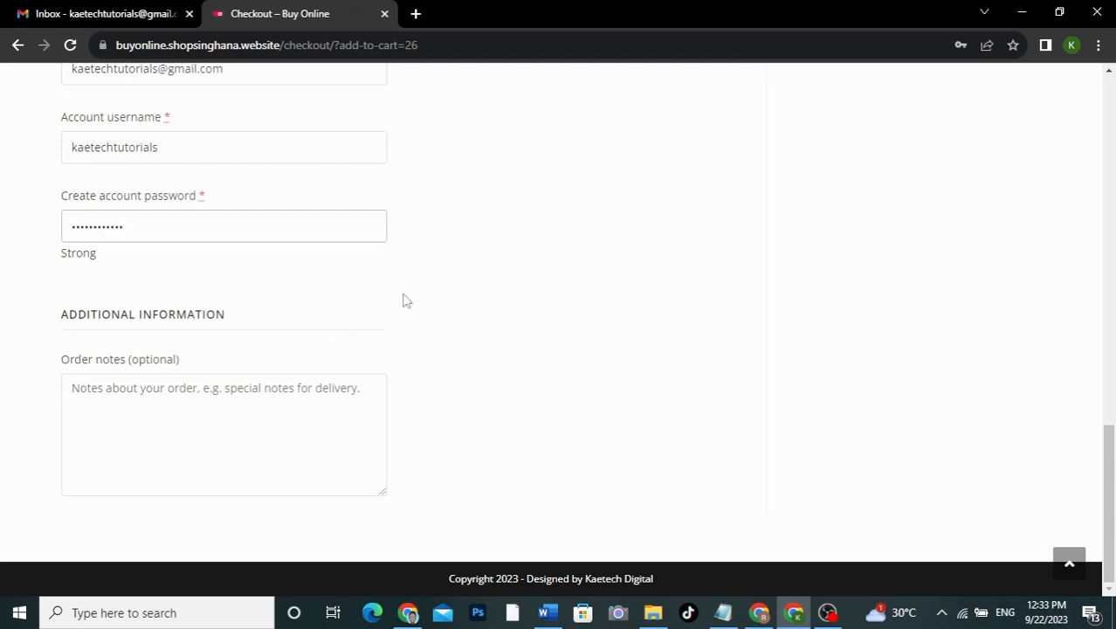
{"action": "scroll", "coordinate": [590, 247], "scroll_direction": "up", "scroll_amount": 7}
{"action": "scroll", "coordinate": [590, 247], "scroll_direction": "up", "scroll_amount": 2}
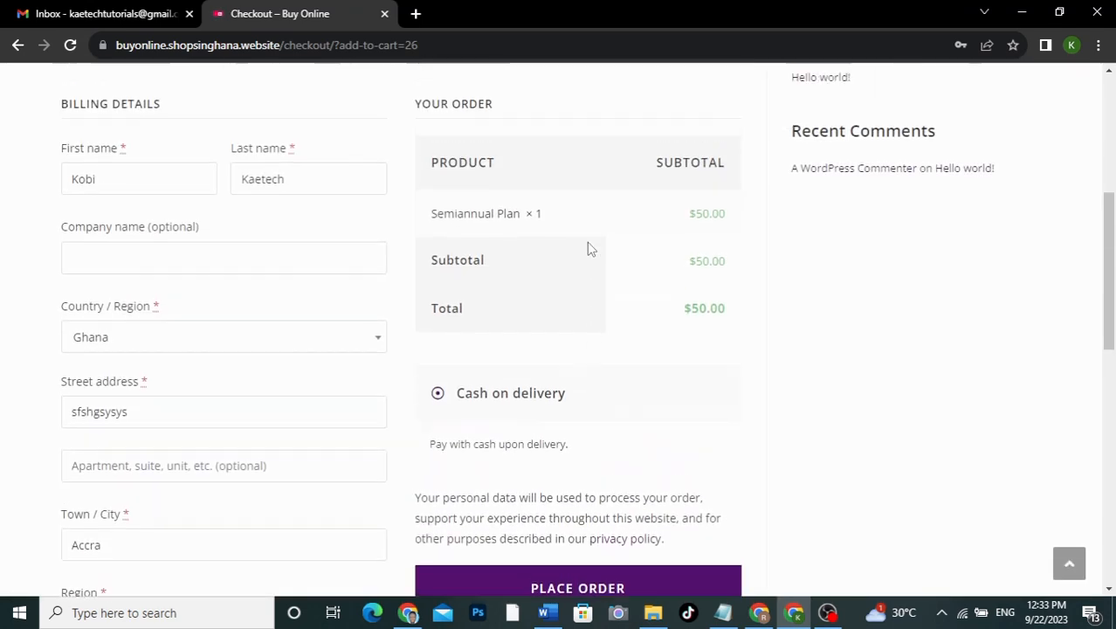
{"action": "scroll", "coordinate": [587, 246], "scroll_direction": "down", "scroll_amount": 1}
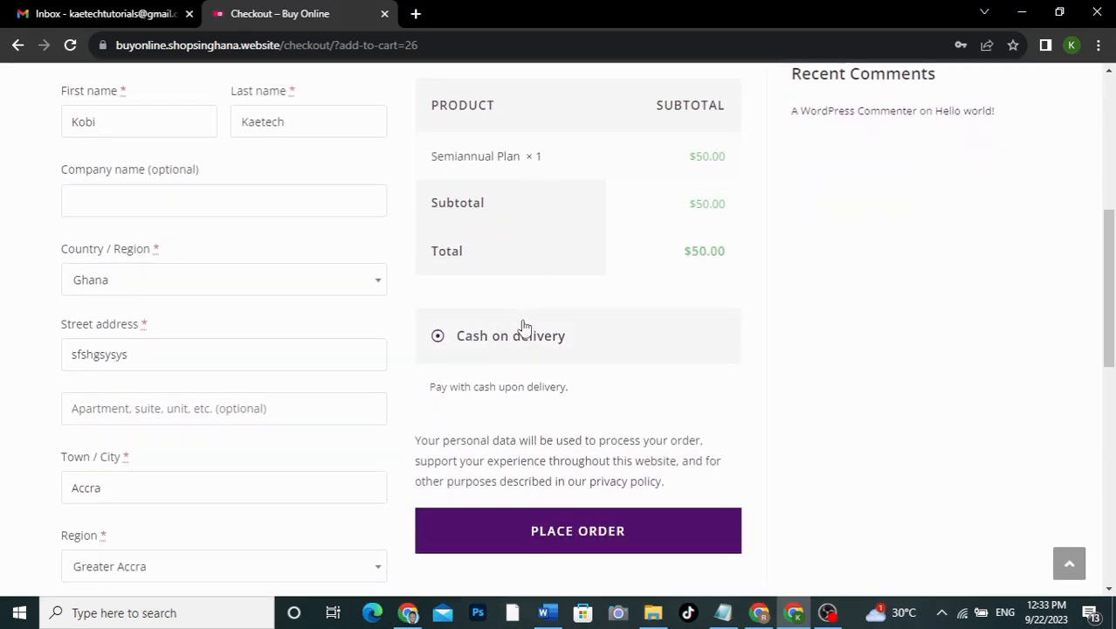
{"action": "scroll", "coordinate": [571, 389], "scroll_direction": "down", "scroll_amount": 2}
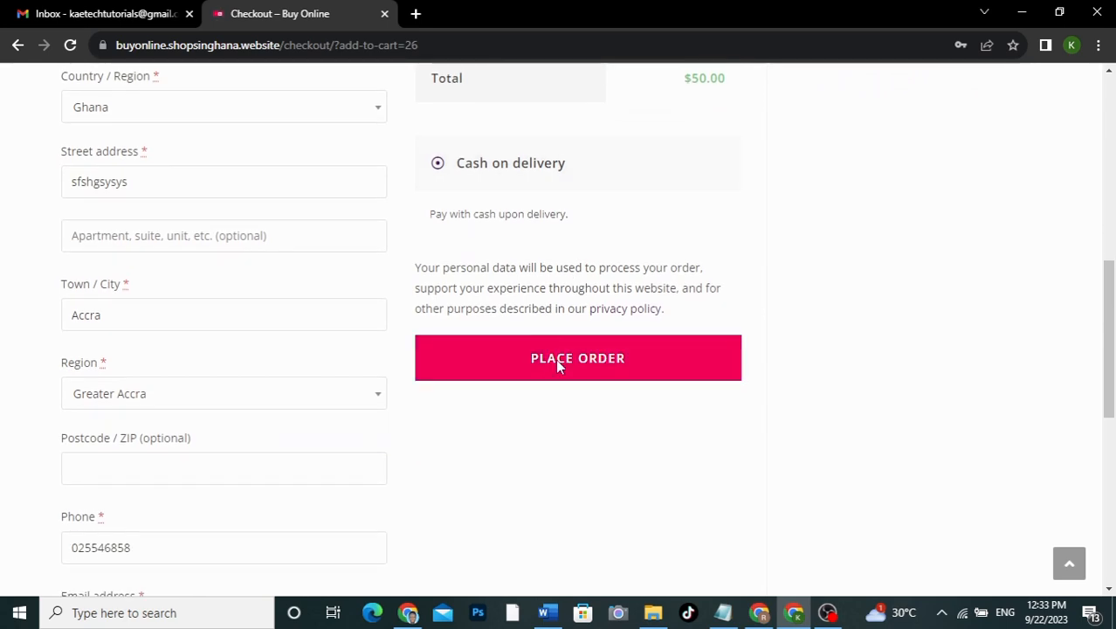
{"action": "left_click", "coordinate": [556, 361]}
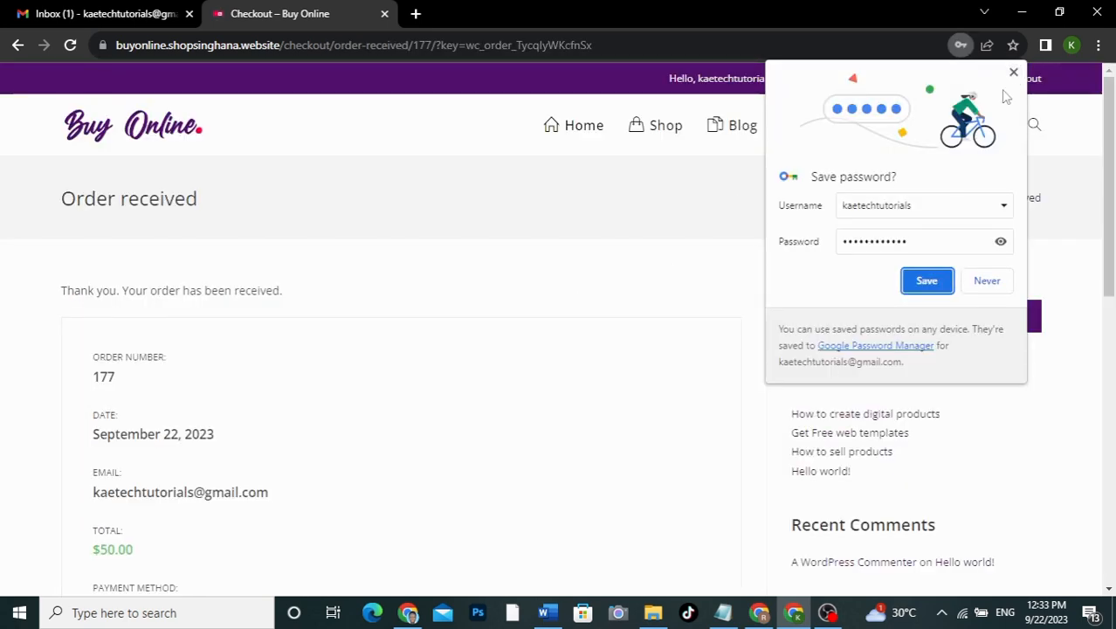
Step: Dismiss the save-password prompt and review the Order received page for Semiannual Plan × 1 at $50
{"action": "left_click", "coordinate": [1014, 72]}
{"action": "scroll", "coordinate": [590, 352], "scroll_direction": "down", "scroll_amount": 4}
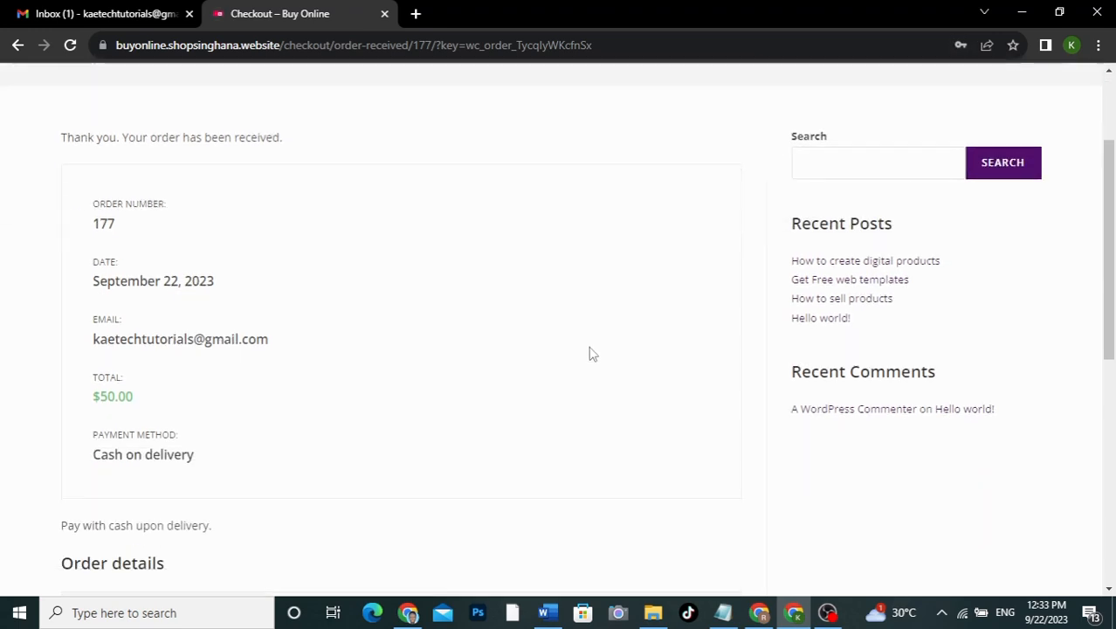
{"action": "scroll", "coordinate": [590, 351], "scroll_direction": "down", "scroll_amount": 3}
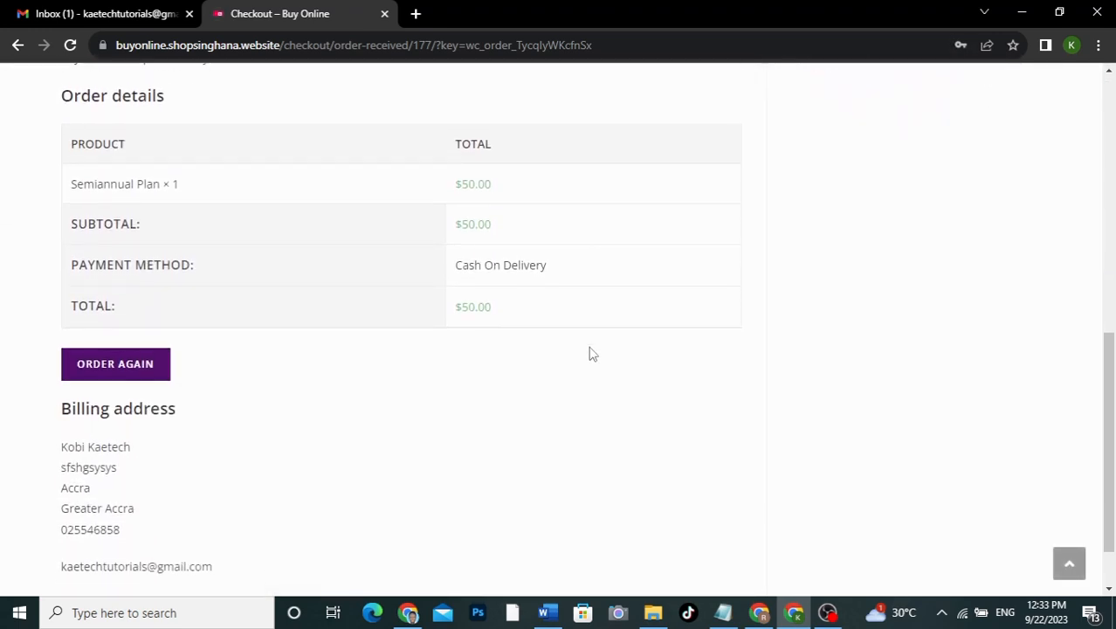
{"action": "scroll", "coordinate": [590, 352], "scroll_direction": "down", "scroll_amount": 1}
{"action": "scroll", "coordinate": [590, 351], "scroll_direction": "up", "scroll_amount": 8}
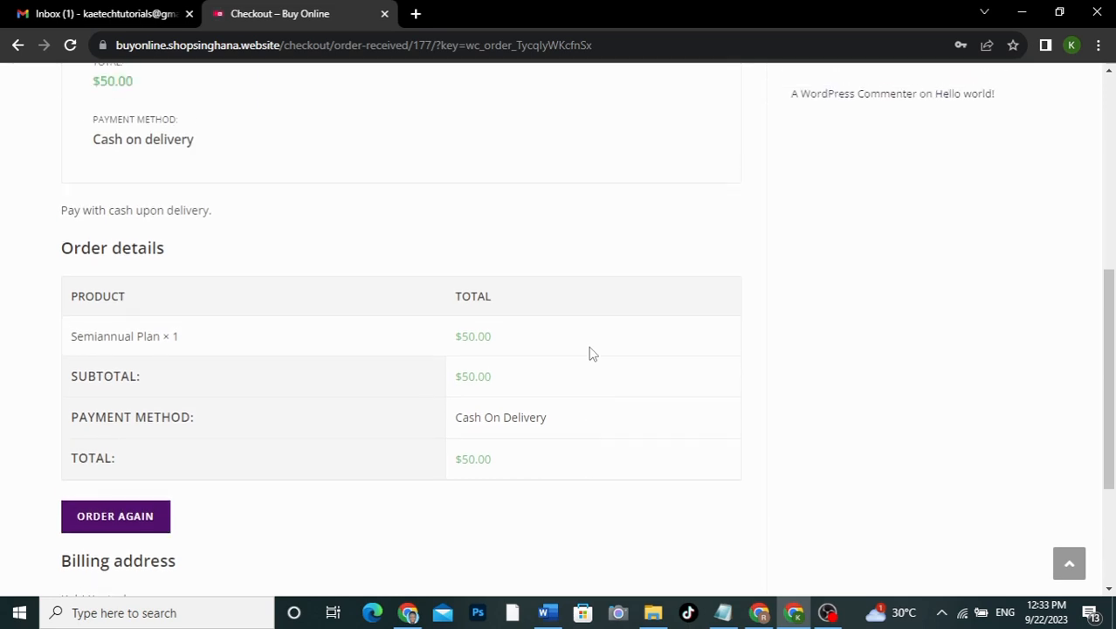
{"action": "scroll", "coordinate": [590, 352], "scroll_direction": "up", "scroll_amount": 1}
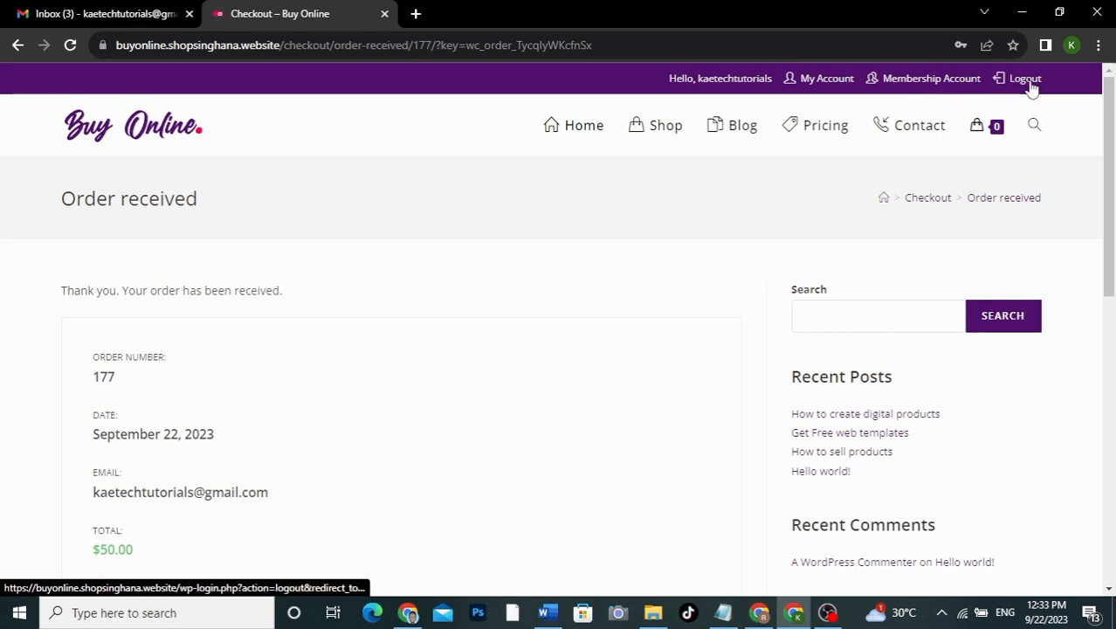
{"action": "left_click", "coordinate": [648, 128]}
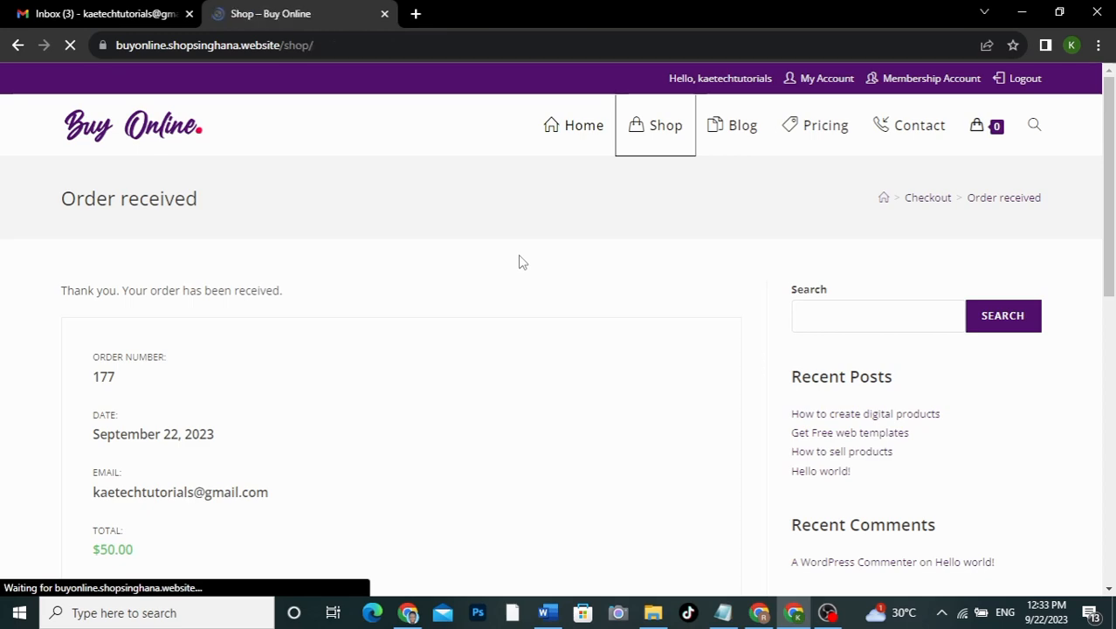
{"action": "scroll", "coordinate": [520, 358], "scroll_direction": "down", "scroll_amount": 5}
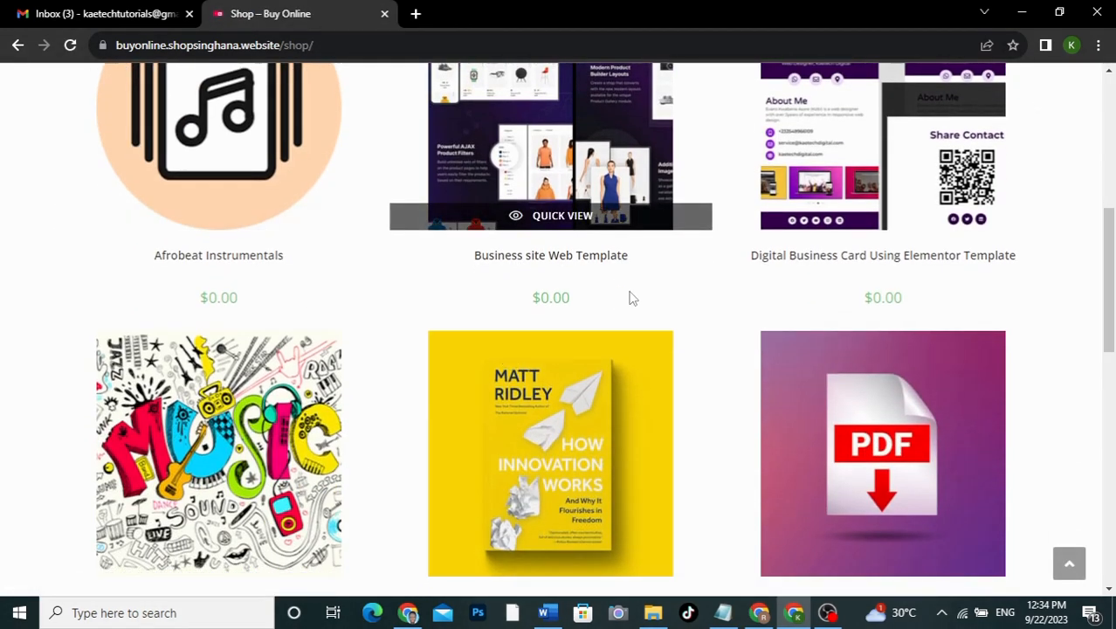
{"action": "scroll", "coordinate": [738, 364], "scroll_direction": "down", "scroll_amount": 3}
{"action": "scroll", "coordinate": [738, 364], "scroll_direction": "down", "scroll_amount": 2}
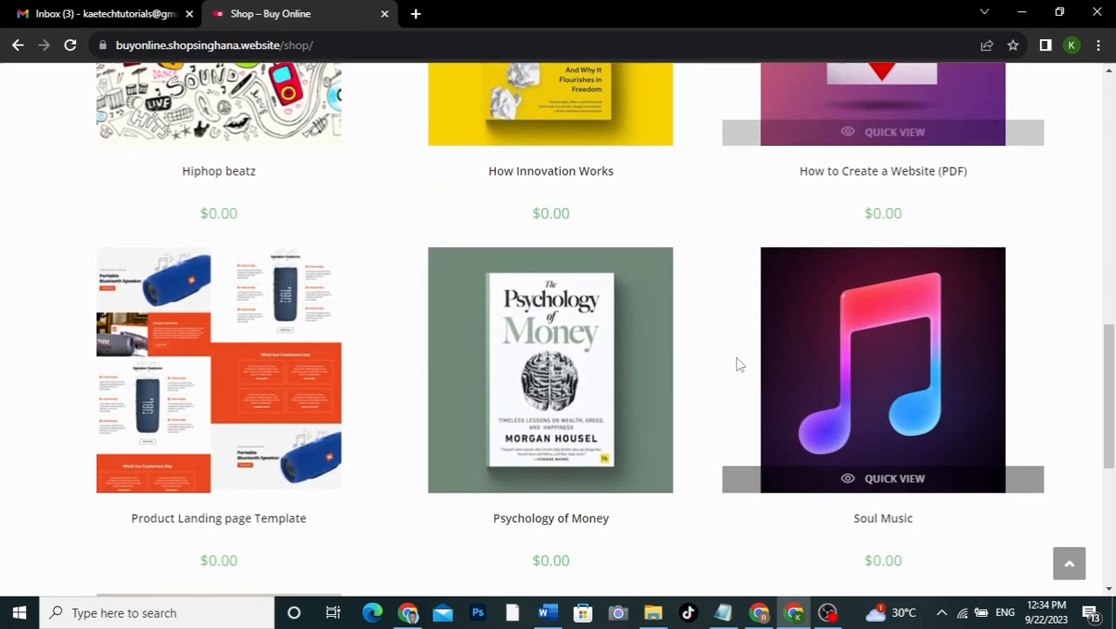
{"action": "scroll", "coordinate": [738, 365], "scroll_direction": "down", "scroll_amount": 2}
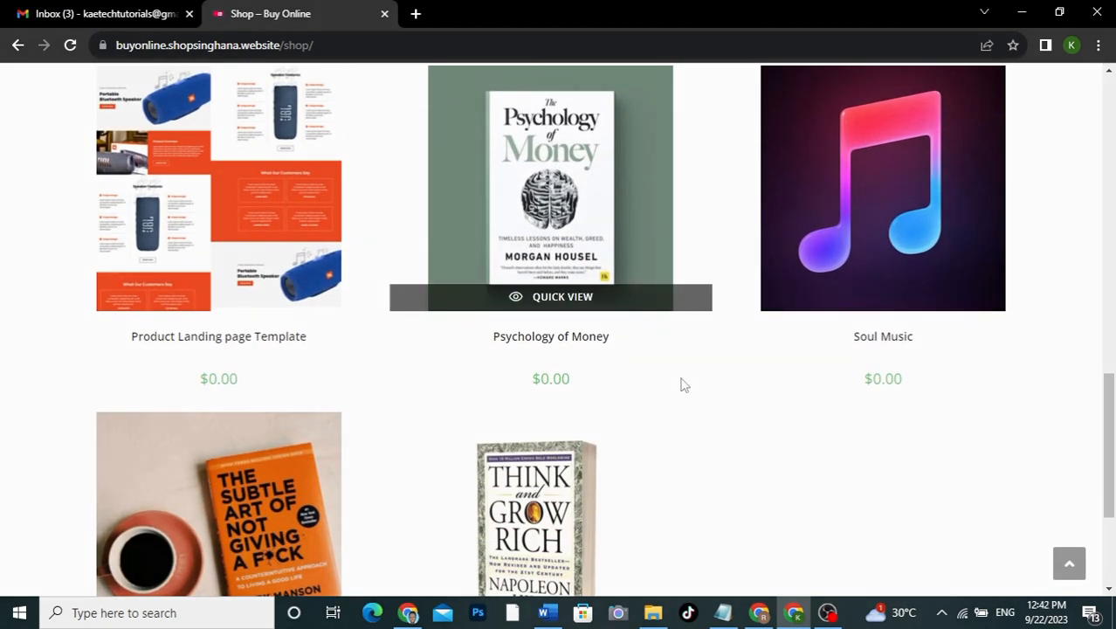
{"action": "scroll", "coordinate": [684, 385], "scroll_direction": "up", "scroll_amount": 7}
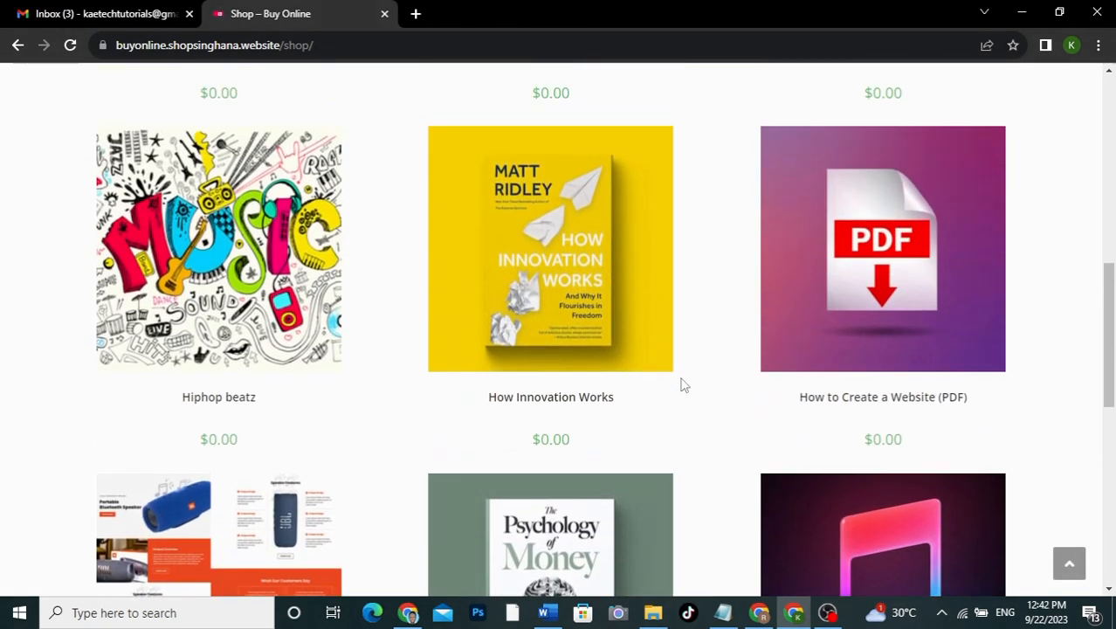
{"action": "scroll", "coordinate": [684, 385], "scroll_direction": "up", "scroll_amount": 3}
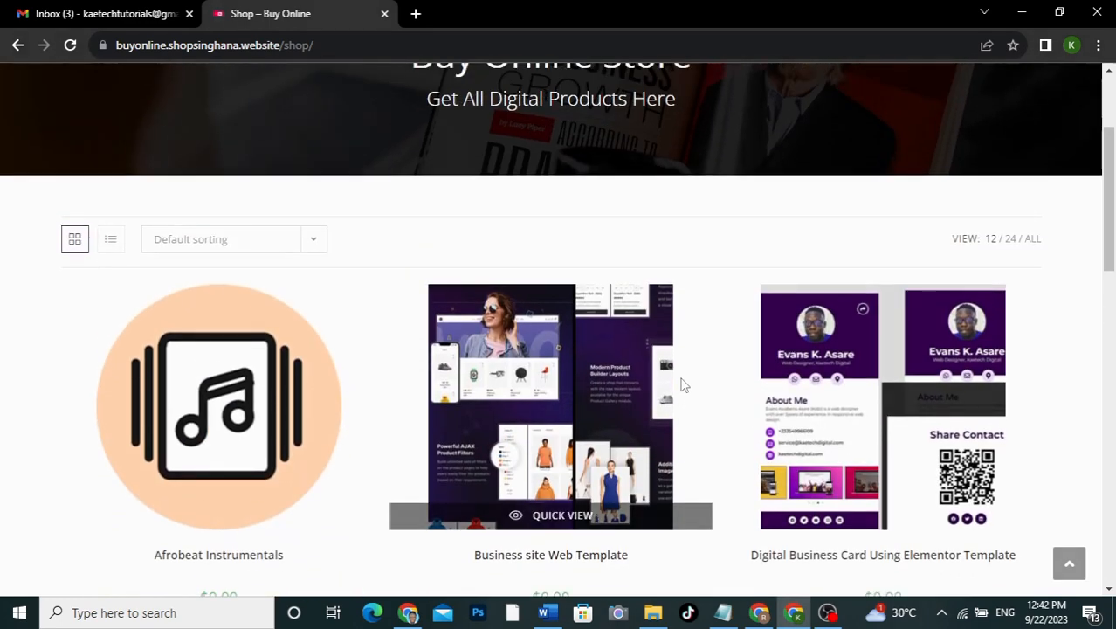
{"action": "scroll", "coordinate": [683, 385], "scroll_direction": "down", "scroll_amount": 3}
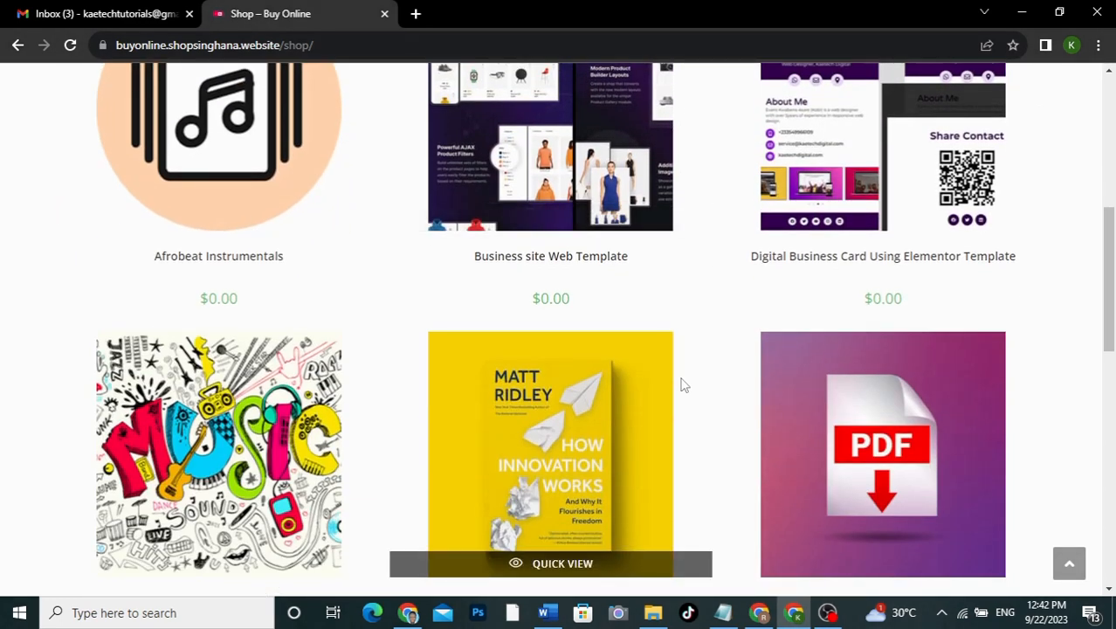
{"action": "scroll", "coordinate": [683, 385], "scroll_direction": "up", "scroll_amount": 5}
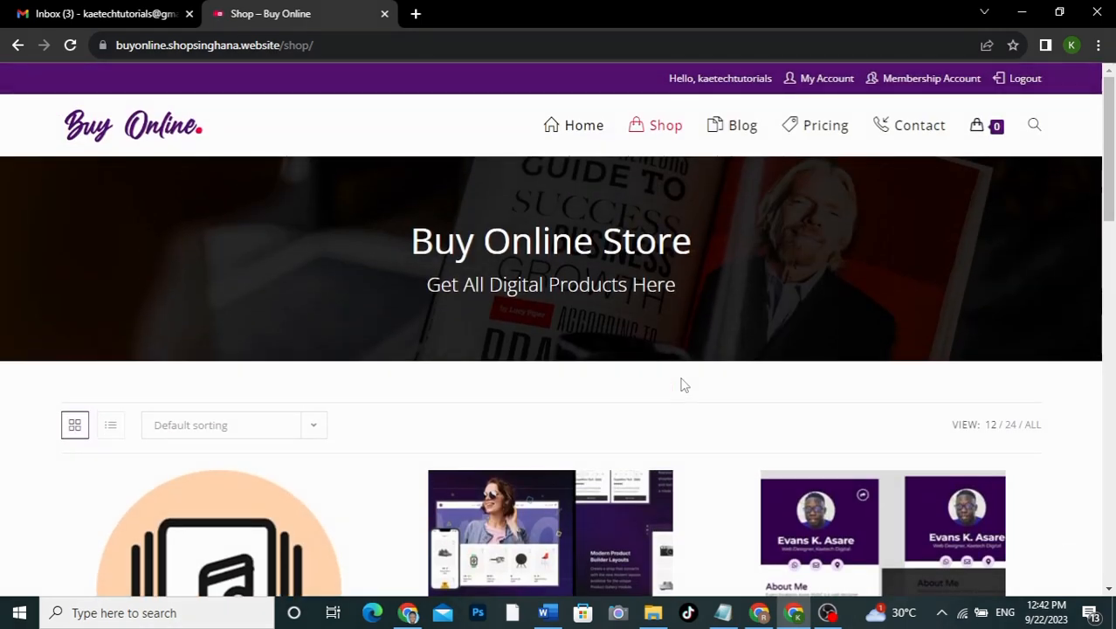
{"action": "scroll", "coordinate": [683, 386], "scroll_direction": "down", "scroll_amount": 4}
{"action": "scroll", "coordinate": [683, 386], "scroll_direction": "down", "scroll_amount": 8}
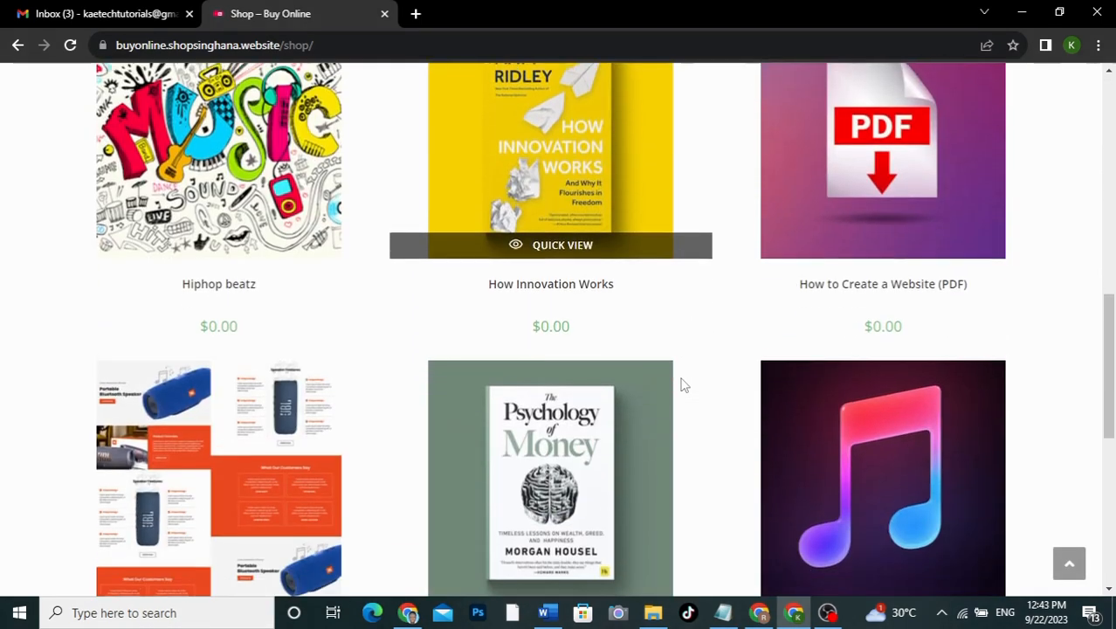
{"action": "scroll", "coordinate": [684, 385], "scroll_direction": "up", "scroll_amount": 10}
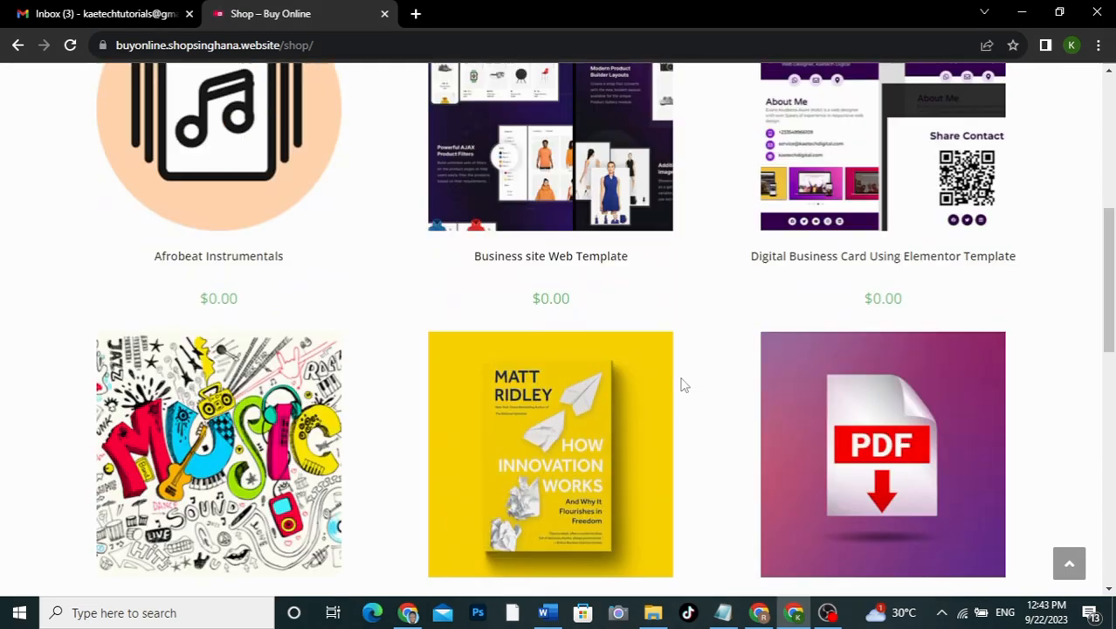
{"action": "scroll", "coordinate": [683, 385], "scroll_direction": "up", "scroll_amount": 1}
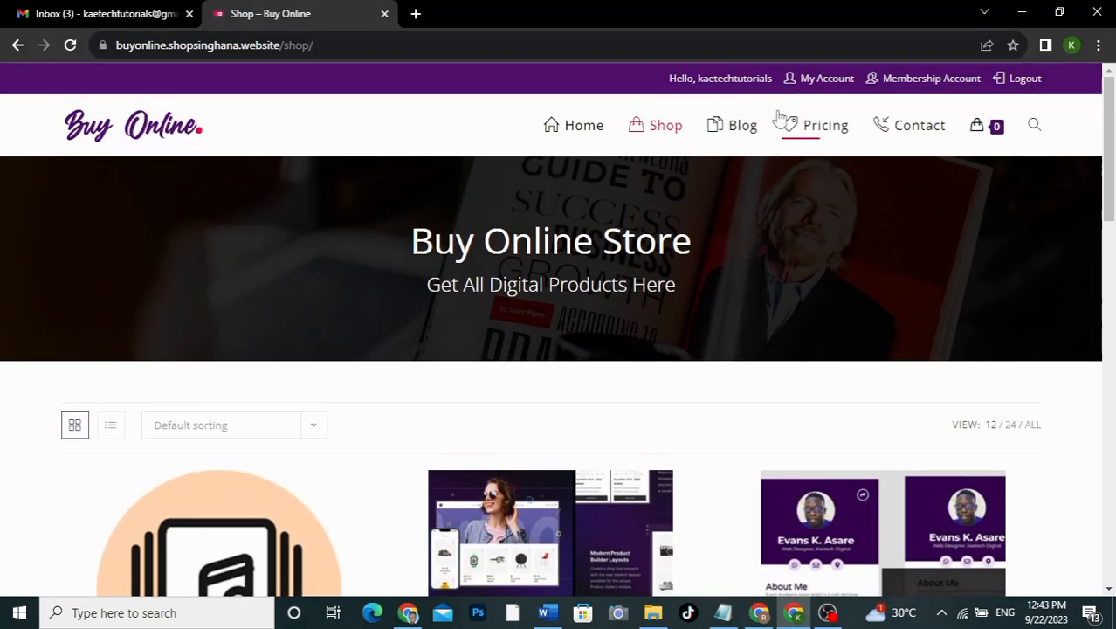
Step: Check the active Semiannual Plan membership, then list account orders showing #177 Completed at $50.00
{"action": "left_click", "coordinate": [909, 81]}
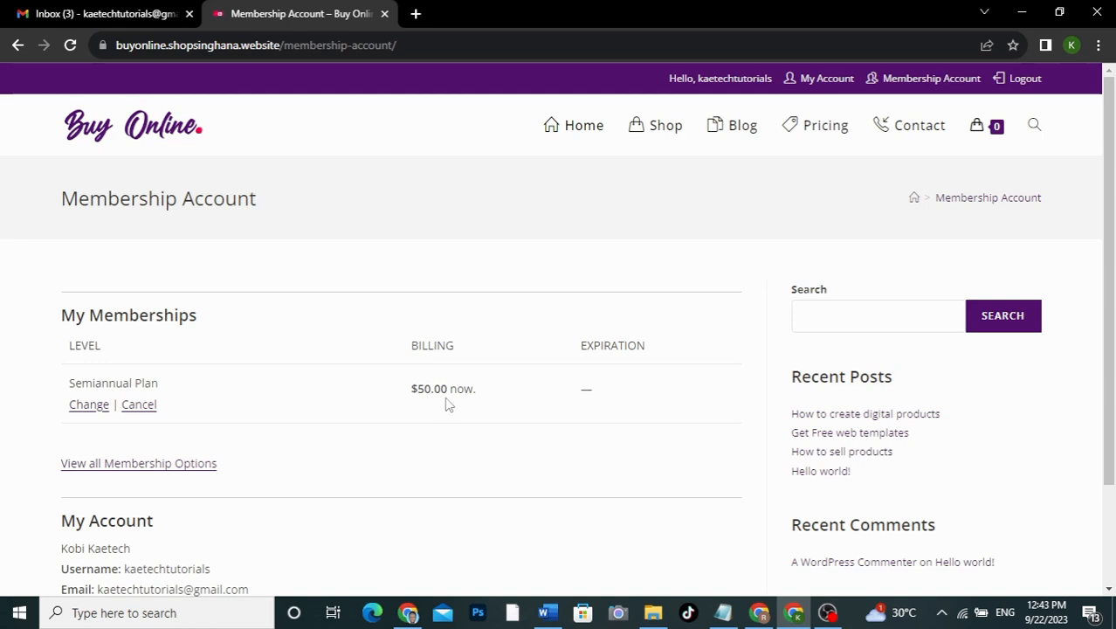
{"action": "scroll", "coordinate": [419, 415], "scroll_direction": "down", "scroll_amount": 3}
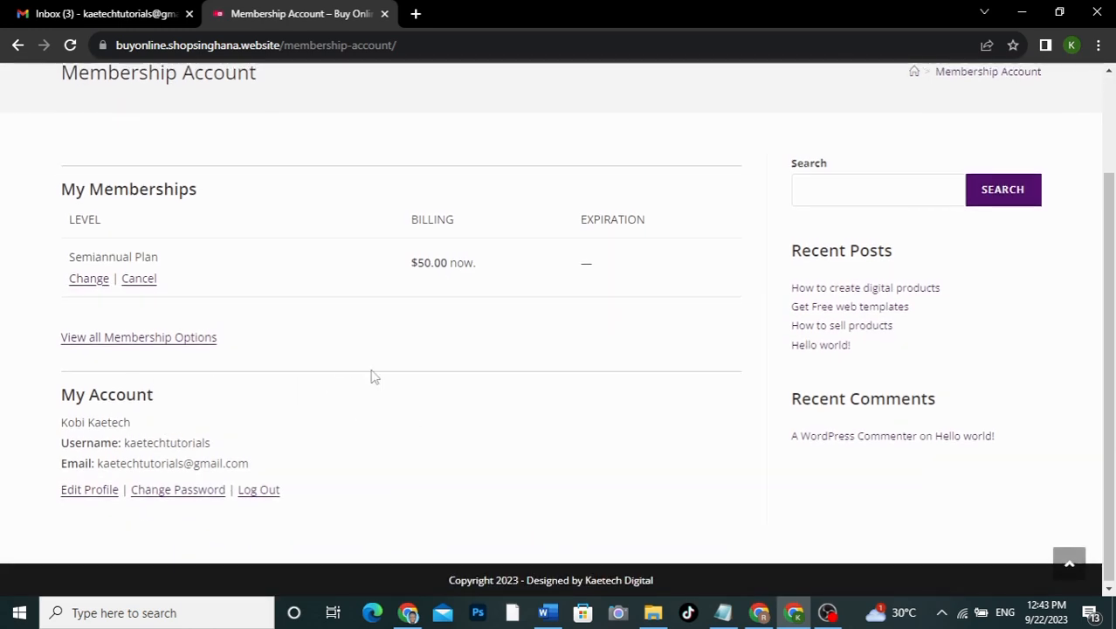
{"action": "scroll", "coordinate": [373, 376], "scroll_direction": "up", "scroll_amount": 3}
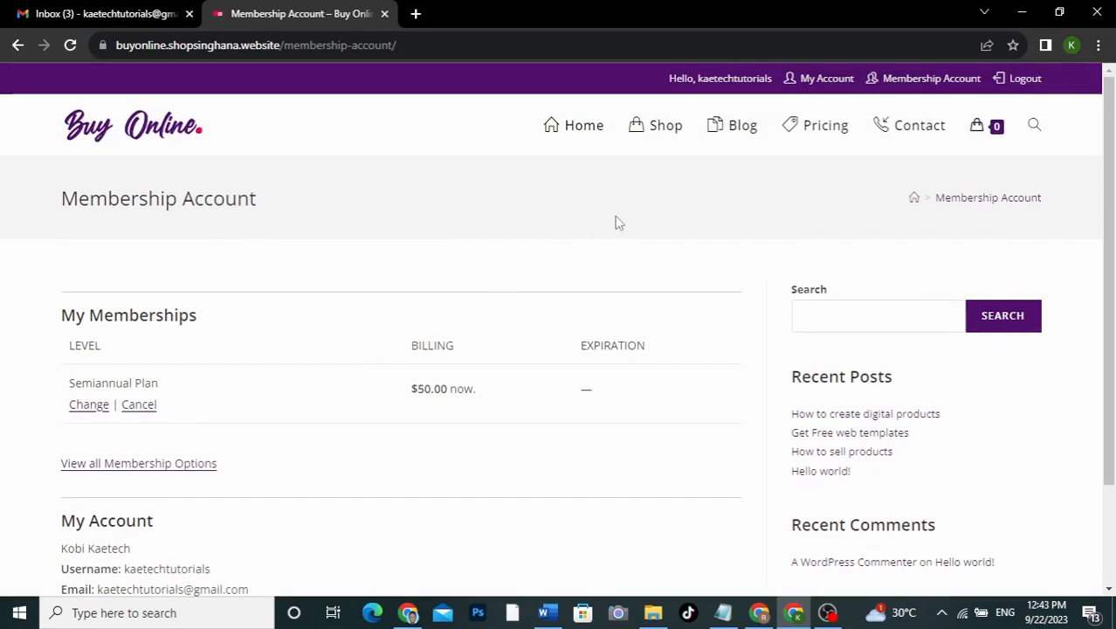
{"action": "left_click", "coordinate": [825, 78]}
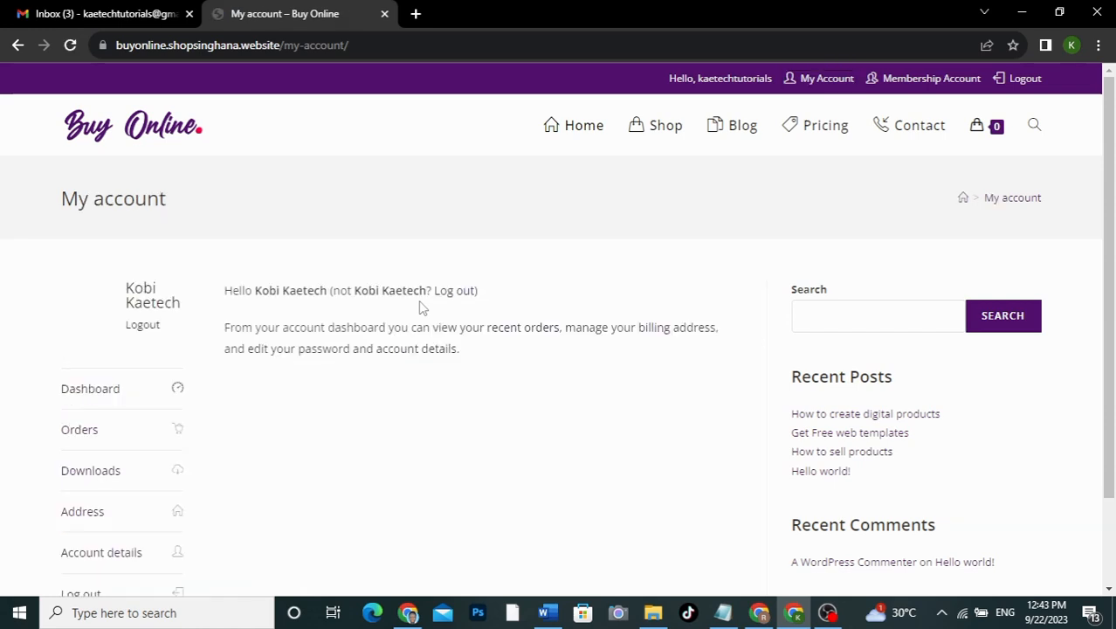
{"action": "scroll", "coordinate": [351, 406], "scroll_direction": "down", "scroll_amount": 3}
{"action": "left_click", "coordinate": [79, 325]}
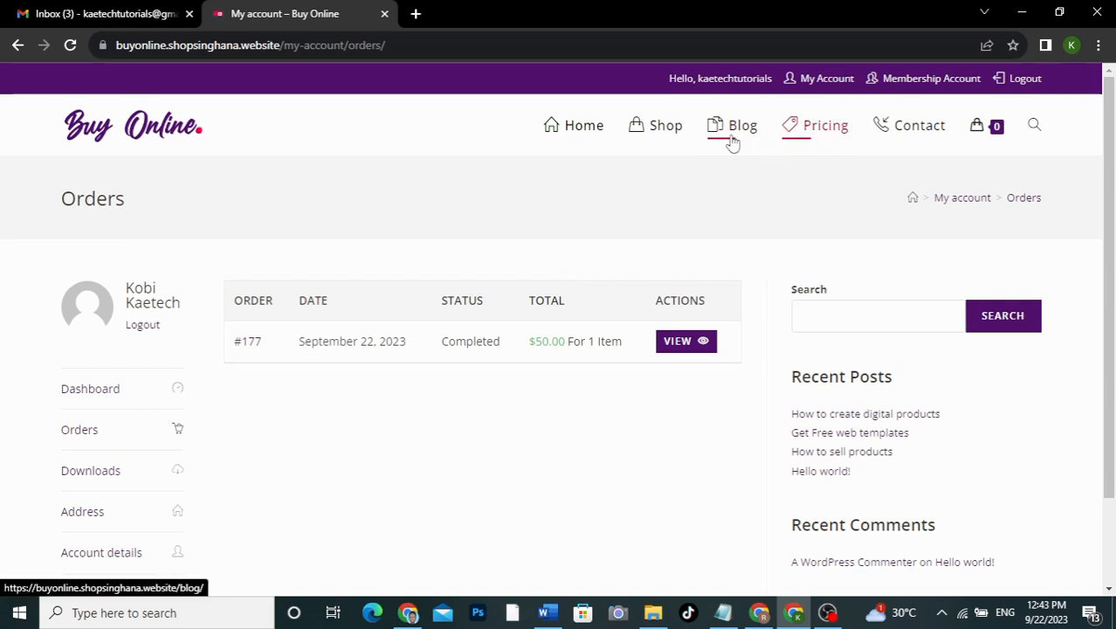
Step: Add the free Afrobeat Instrumentals product from the Shop to the cart
{"action": "left_click", "coordinate": [662, 134]}
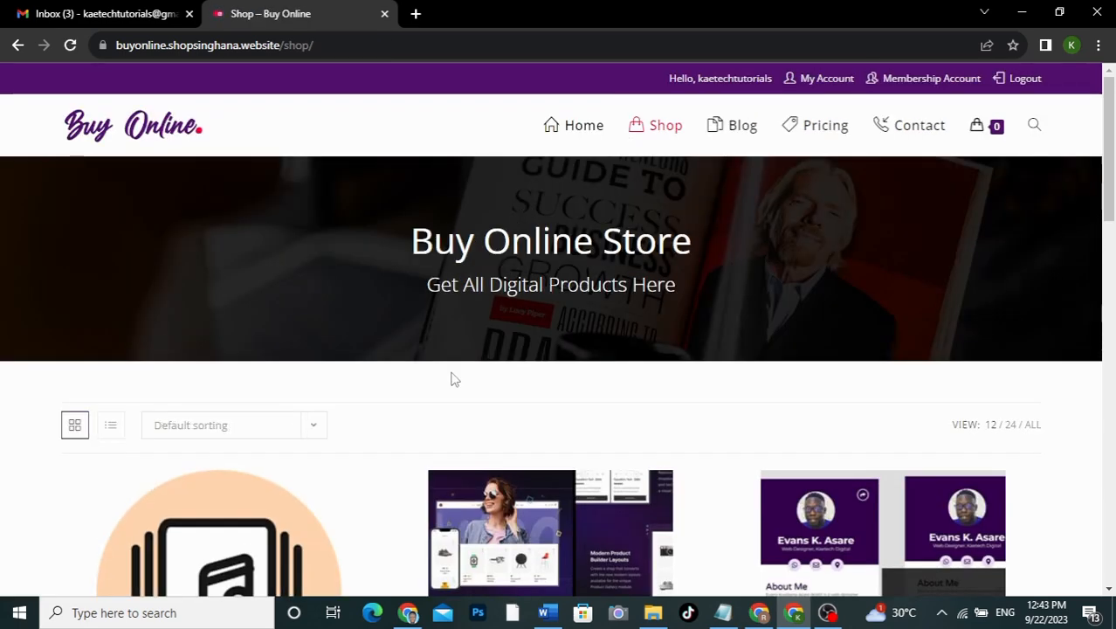
{"action": "scroll", "coordinate": [451, 378], "scroll_direction": "down", "scroll_amount": 3}
{"action": "scroll", "coordinate": [451, 377], "scroll_direction": "down", "scroll_amount": 2}
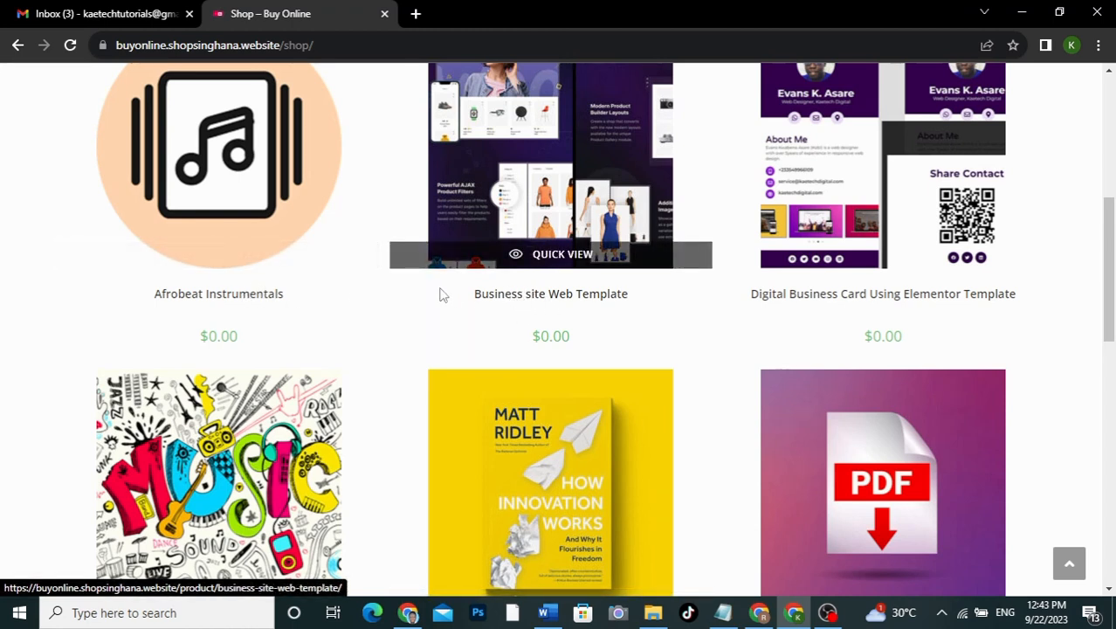
{"action": "left_click", "coordinate": [261, 297]}
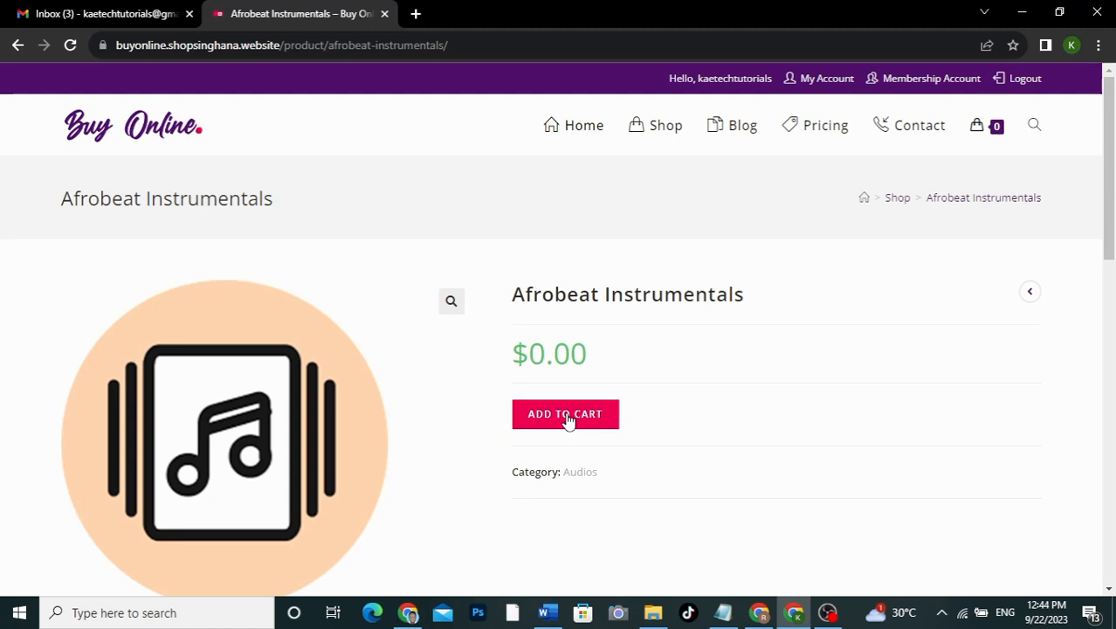
{"action": "left_click", "coordinate": [568, 420]}
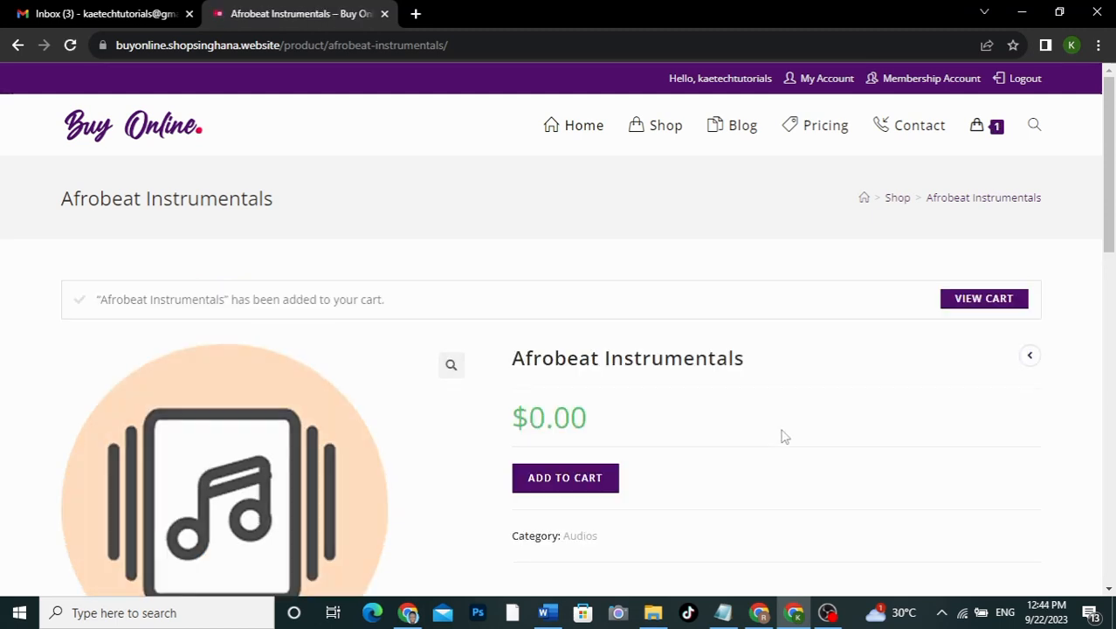
Step: Review the cart and reach checkout listing Afrobeat Instrumentals × 1 with a $0.00 total
{"action": "left_click", "coordinate": [962, 299]}
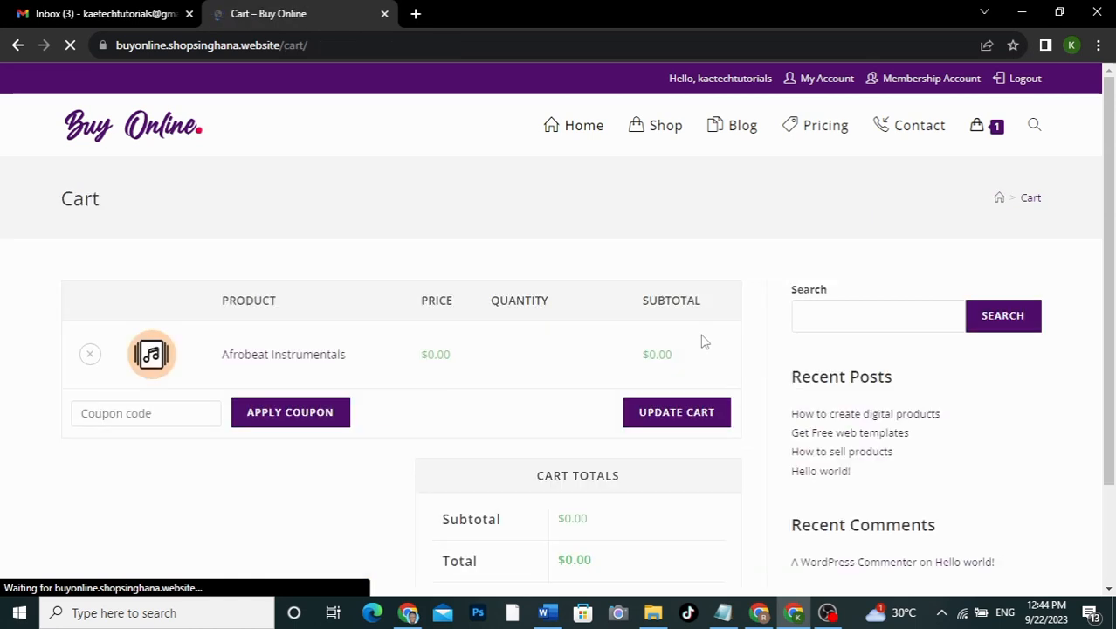
{"action": "scroll", "coordinate": [704, 340], "scroll_direction": "down", "scroll_amount": 3}
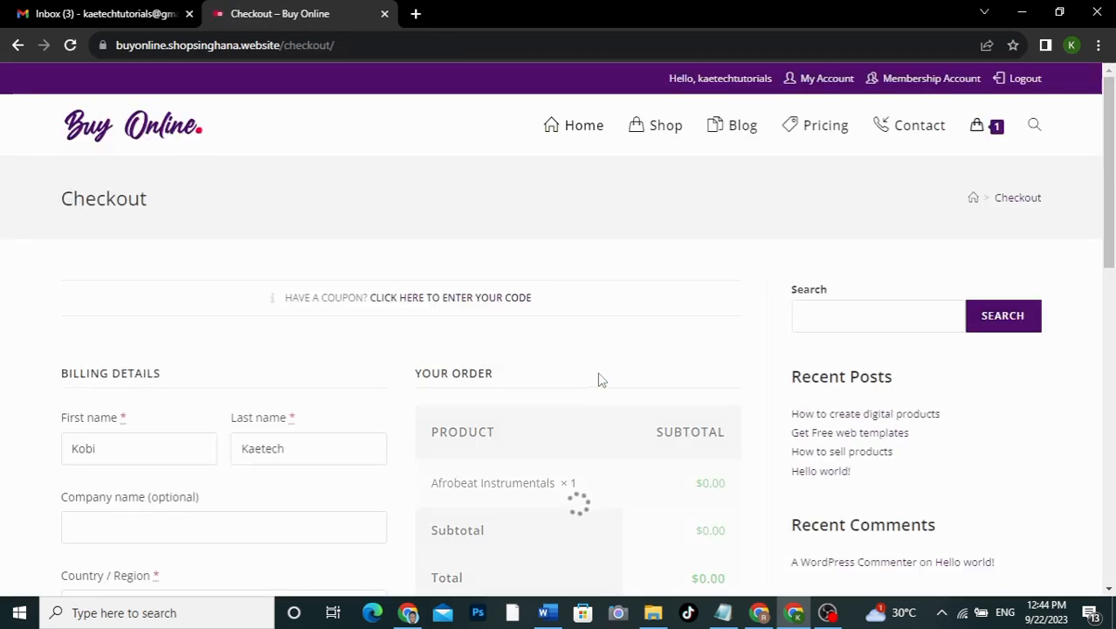
{"action": "scroll", "coordinate": [725, 433], "scroll_direction": "down", "scroll_amount": 3}
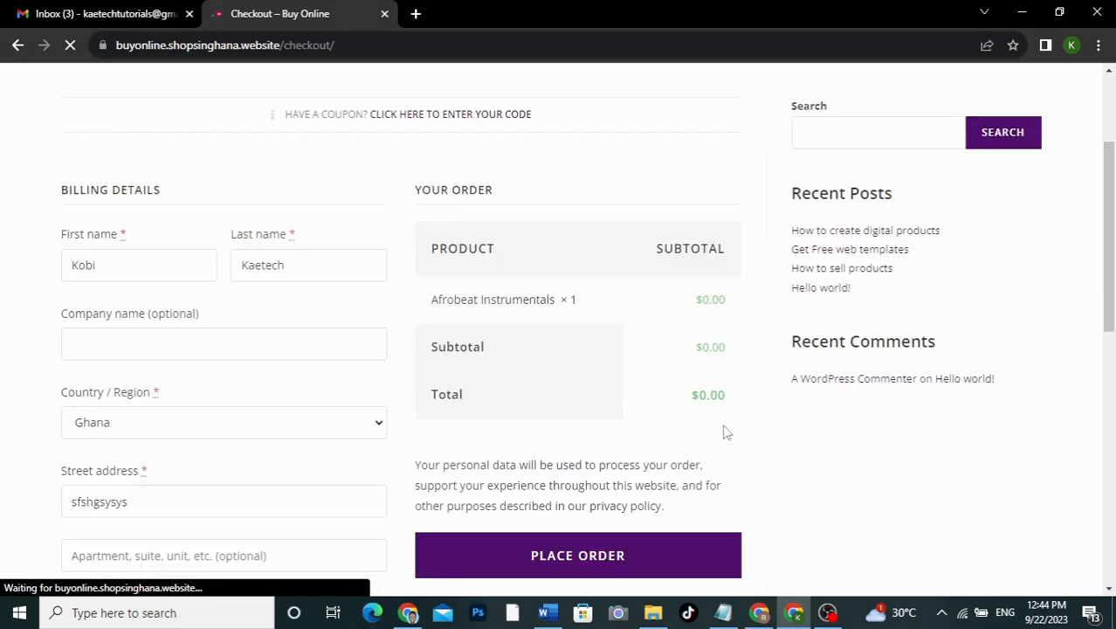
{"action": "scroll", "coordinate": [725, 431], "scroll_direction": "down", "scroll_amount": 2}
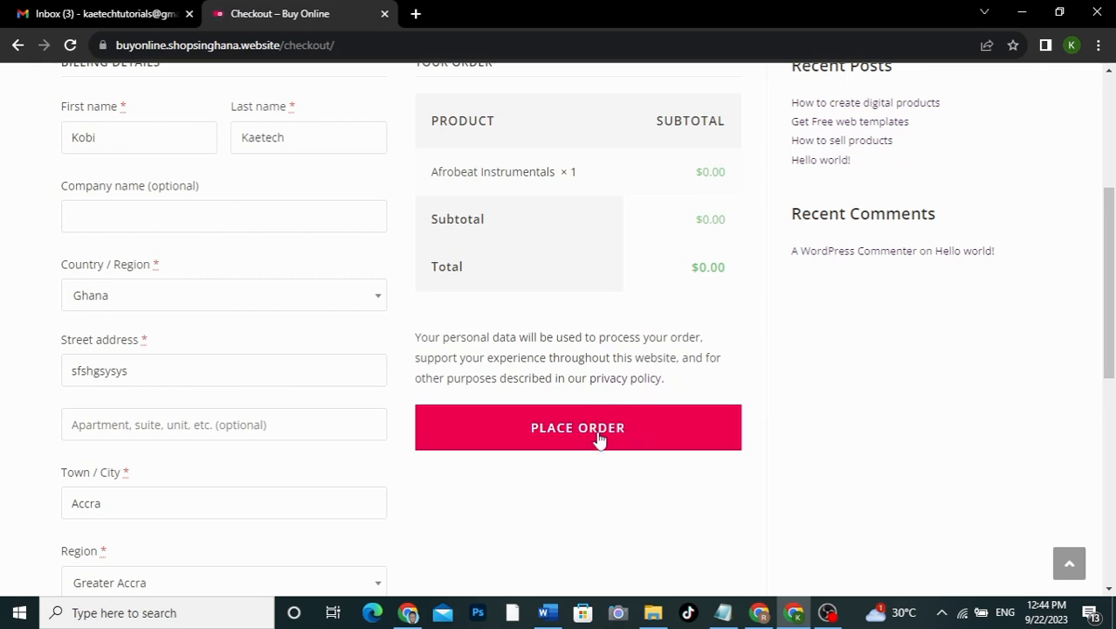
Step: Place the $0.00 order and download the Afrobeat Instrumentals file from the downloads table
{"action": "left_click", "coordinate": [596, 432]}
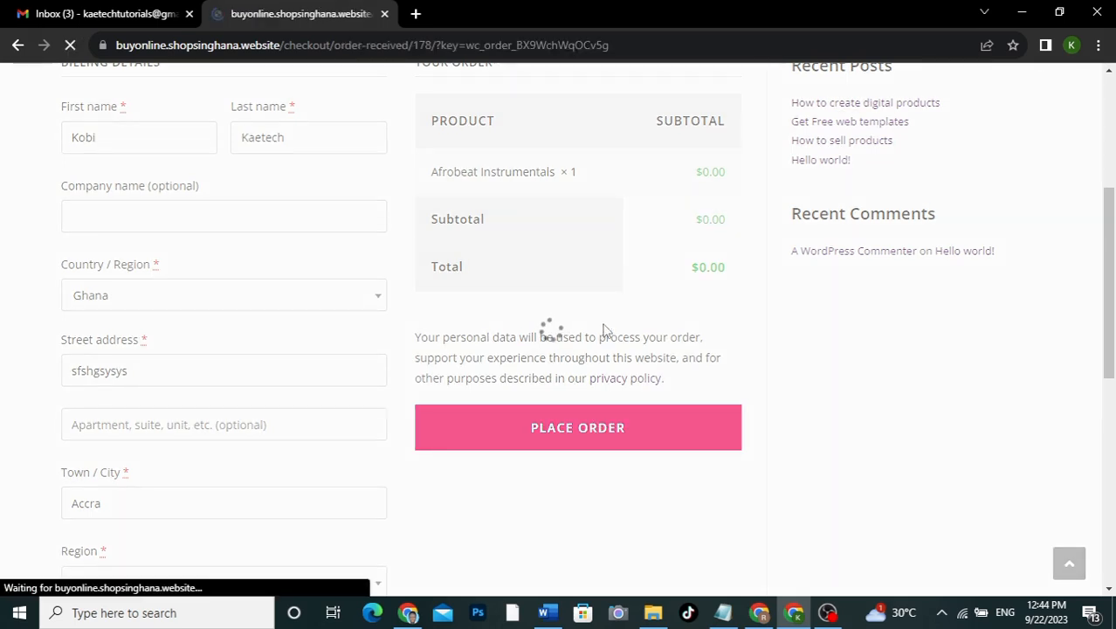
{"action": "scroll", "coordinate": [606, 331], "scroll_direction": "down", "scroll_amount": 3}
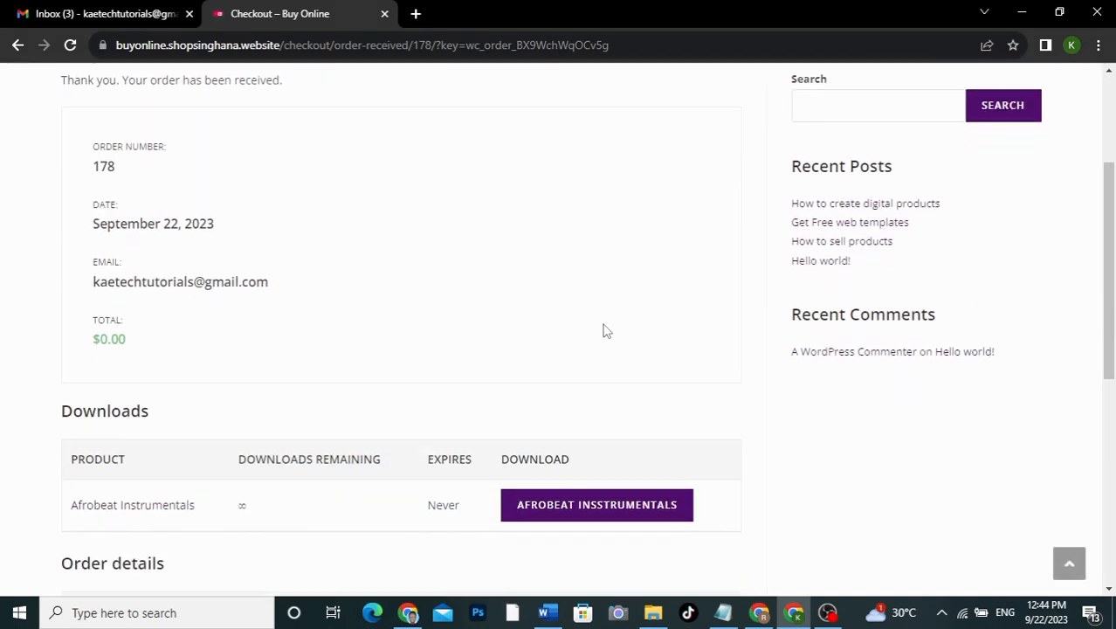
{"action": "scroll", "coordinate": [604, 329], "scroll_direction": "down", "scroll_amount": 2}
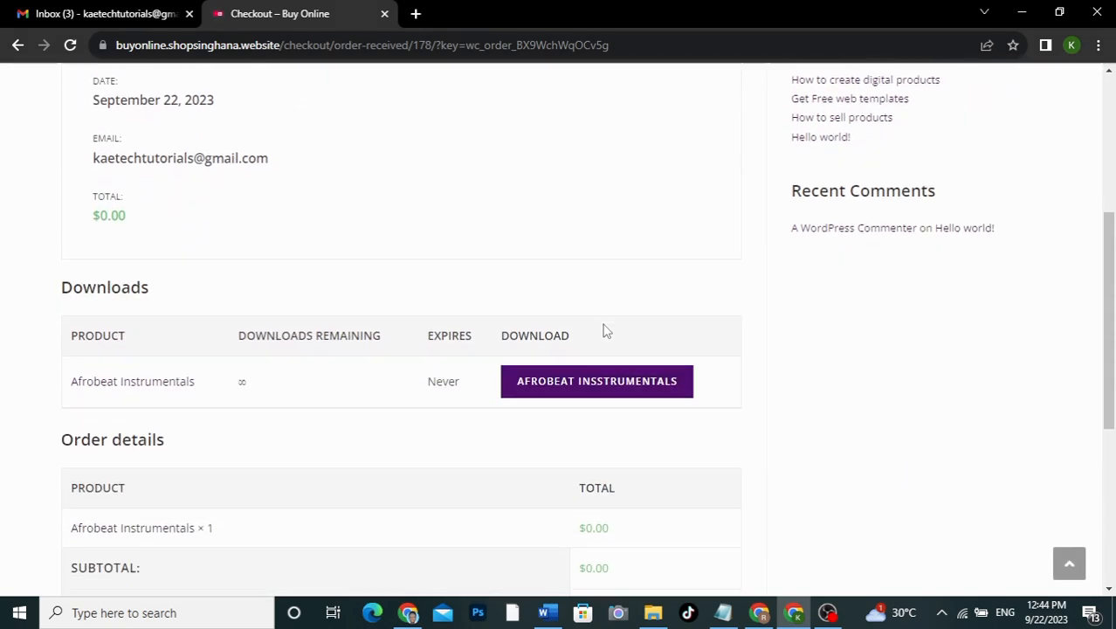
{"action": "left_click", "coordinate": [559, 384]}
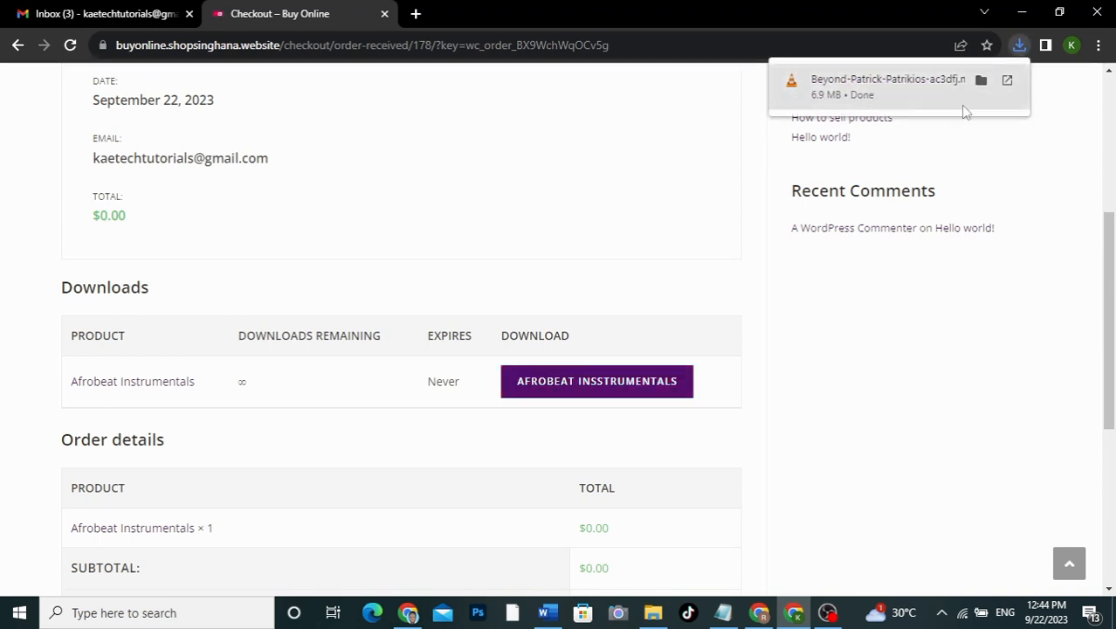
Step: Return to the site's home page
{"action": "scroll", "coordinate": [577, 271], "scroll_direction": "up", "scroll_amount": 4}
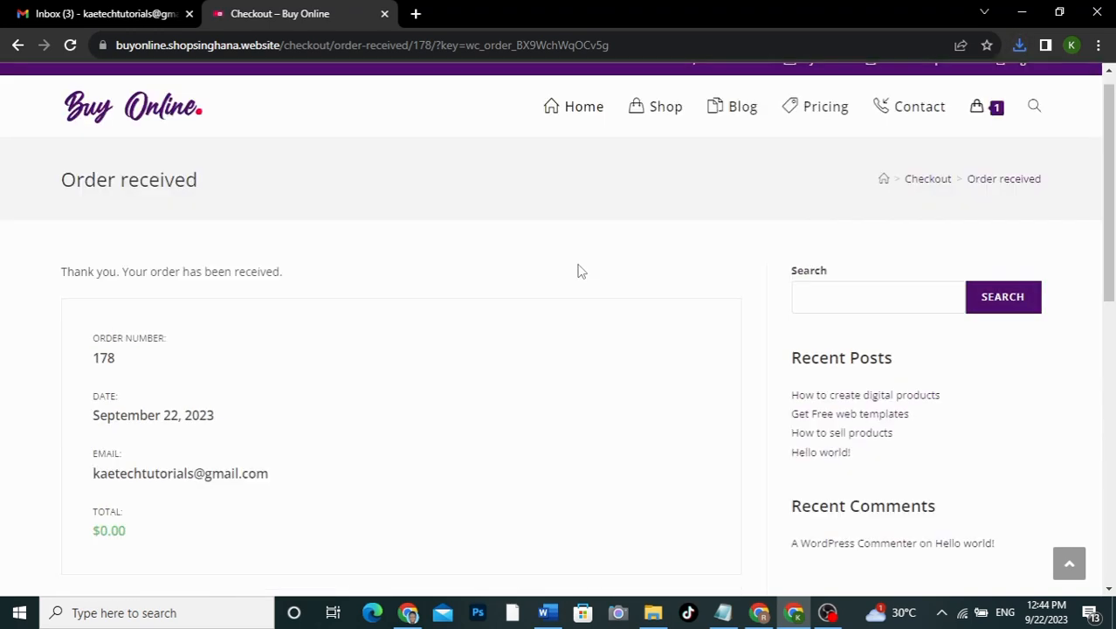
{"action": "scroll", "coordinate": [577, 271], "scroll_direction": "up", "scroll_amount": 1}
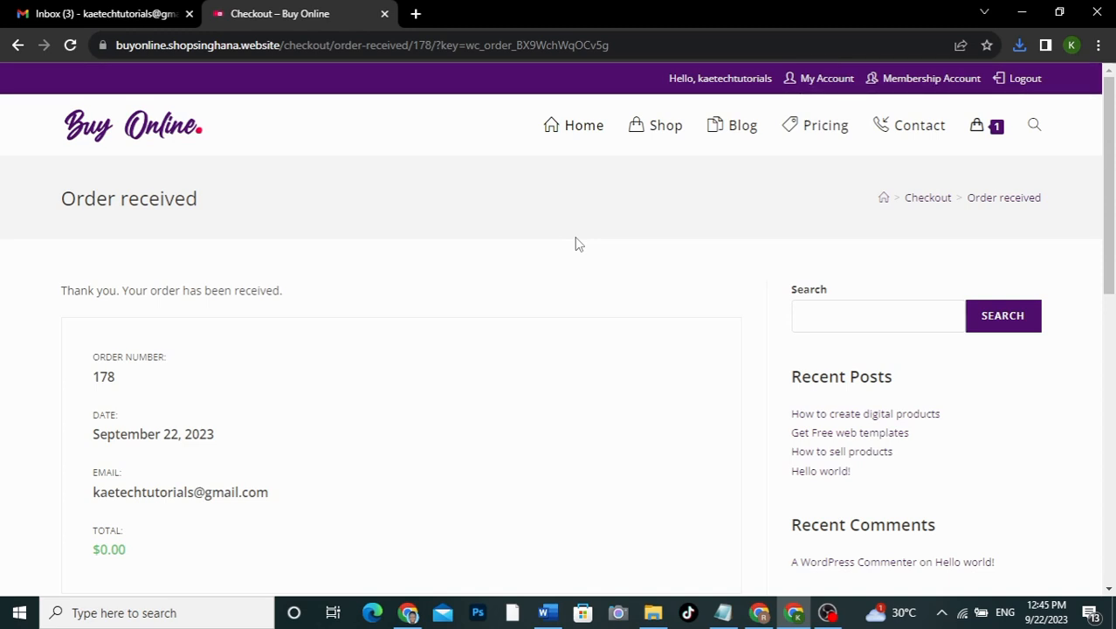
{"action": "left_click", "coordinate": [585, 130]}
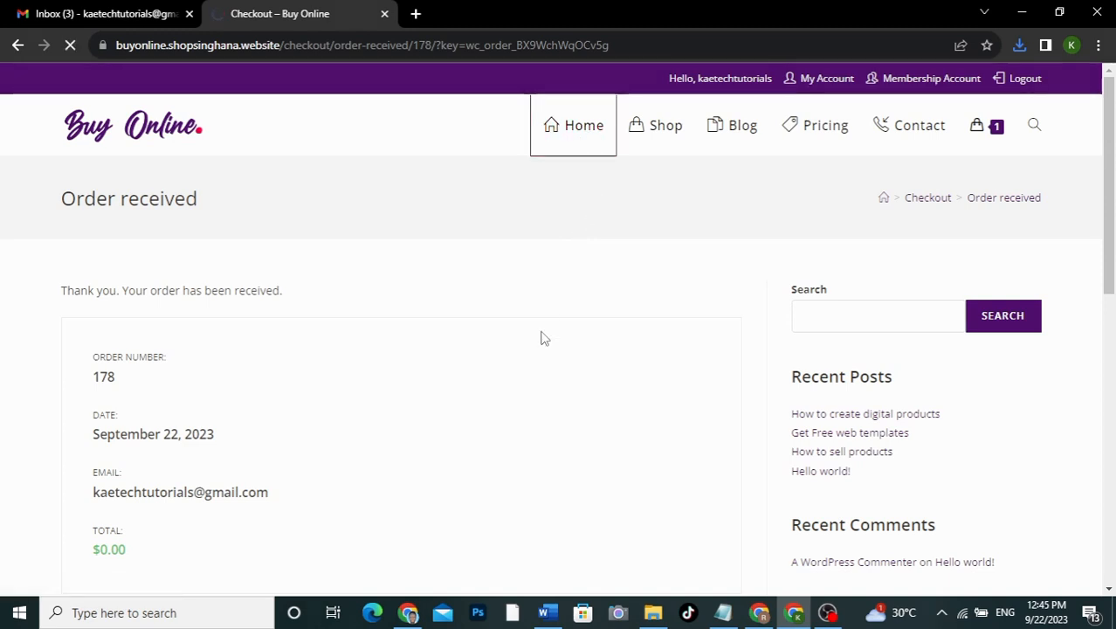